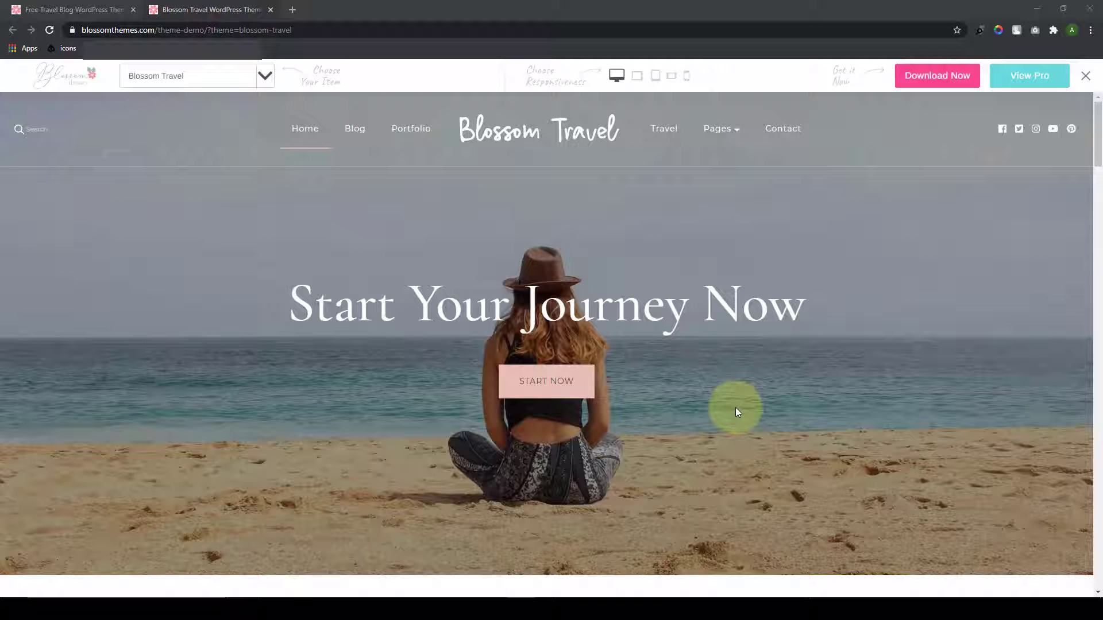
Step: Open blossomthemes.com in a new browser tab and go to the free Blossom Travel theme's page
left_click(293, 10)
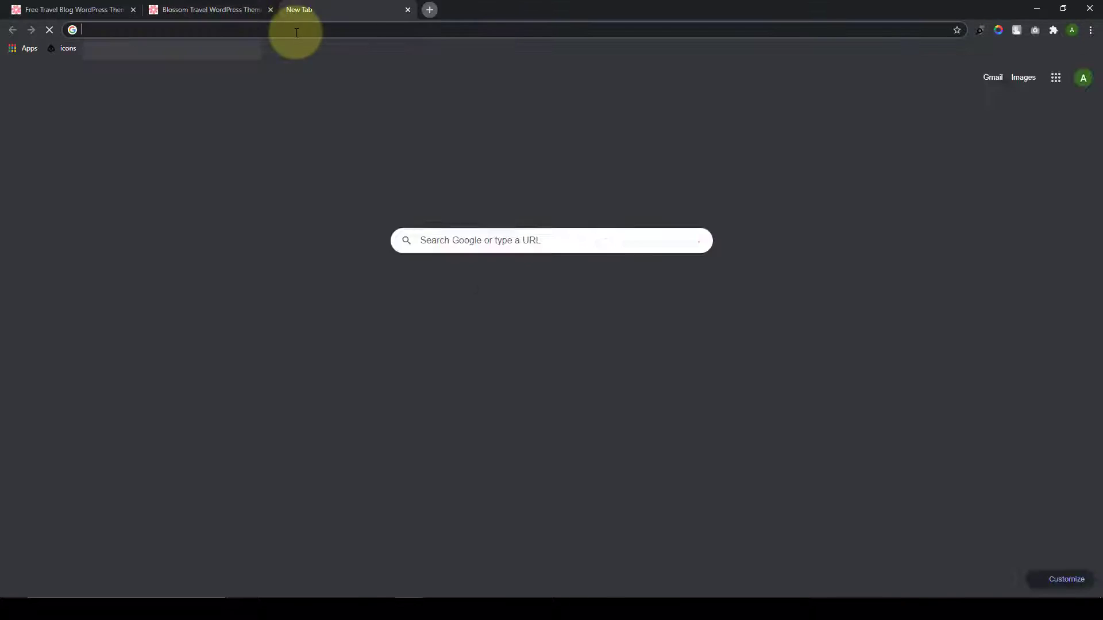
type("blossomthemes.com")
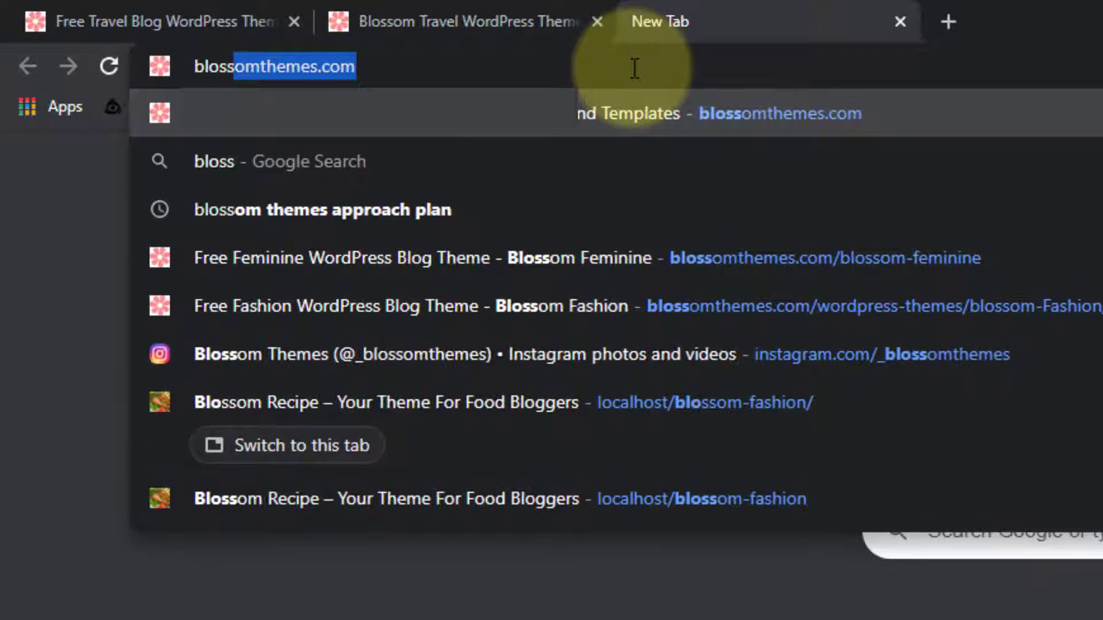
key("Return")
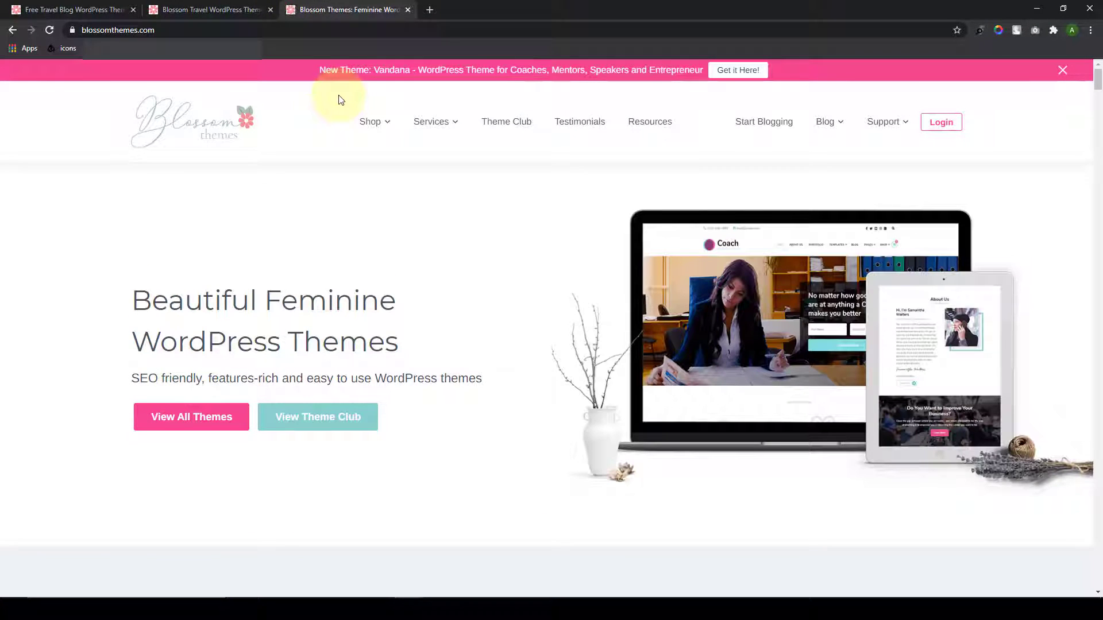
mouse_move(350, 127)
mouse_move(382, 204)
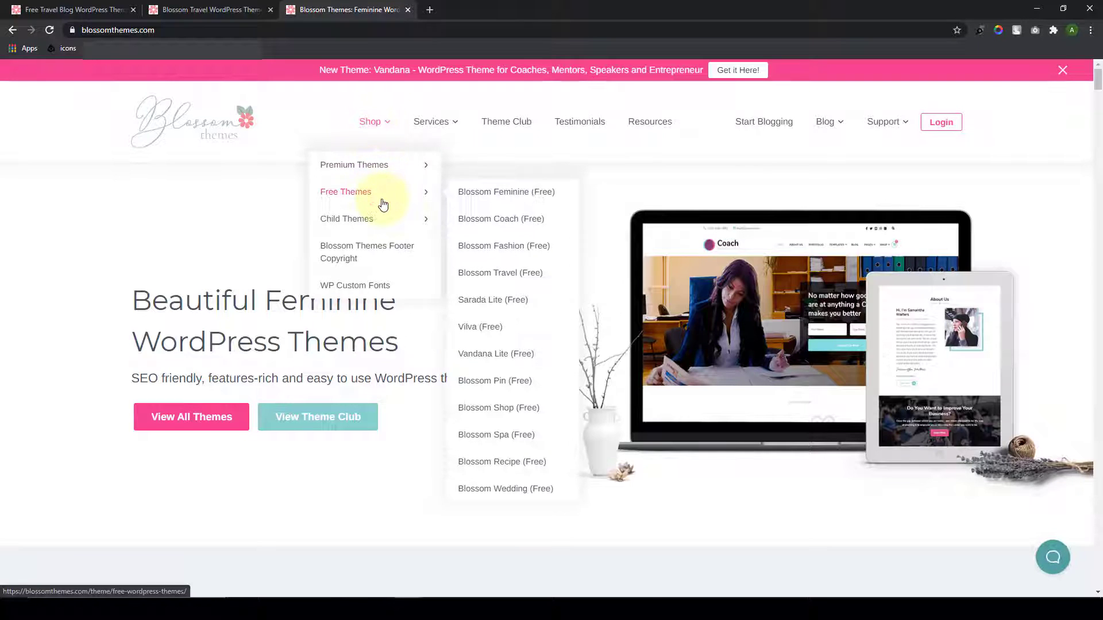
left_click(513, 274)
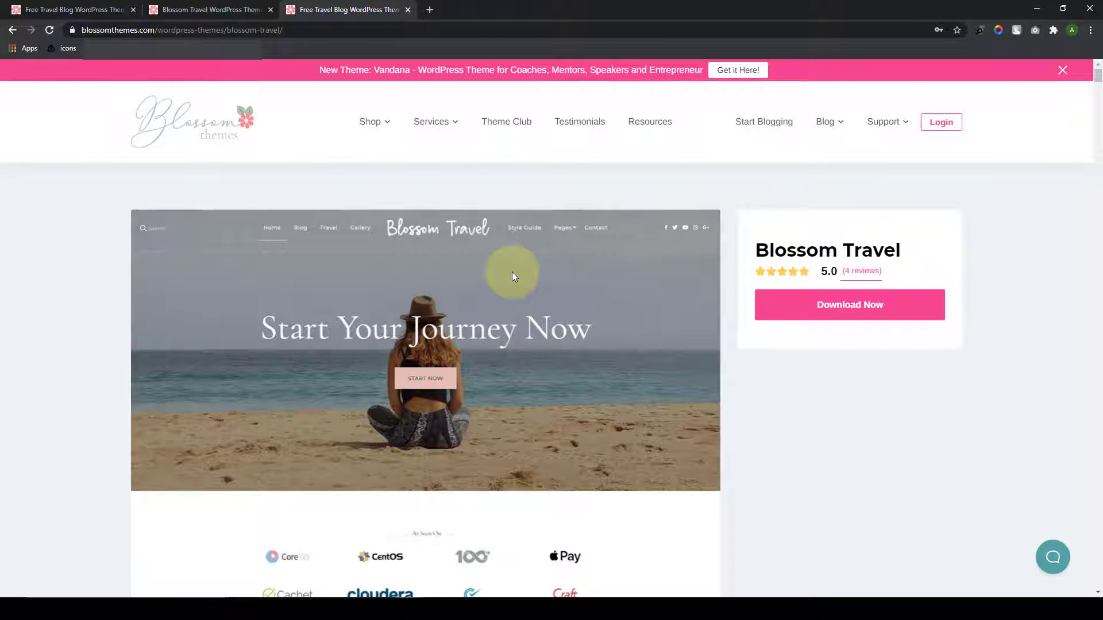
Step: Look over the Blossom Travel product page with its preview, demo and download options, and close its tab
scroll(512, 276, "down", 4)
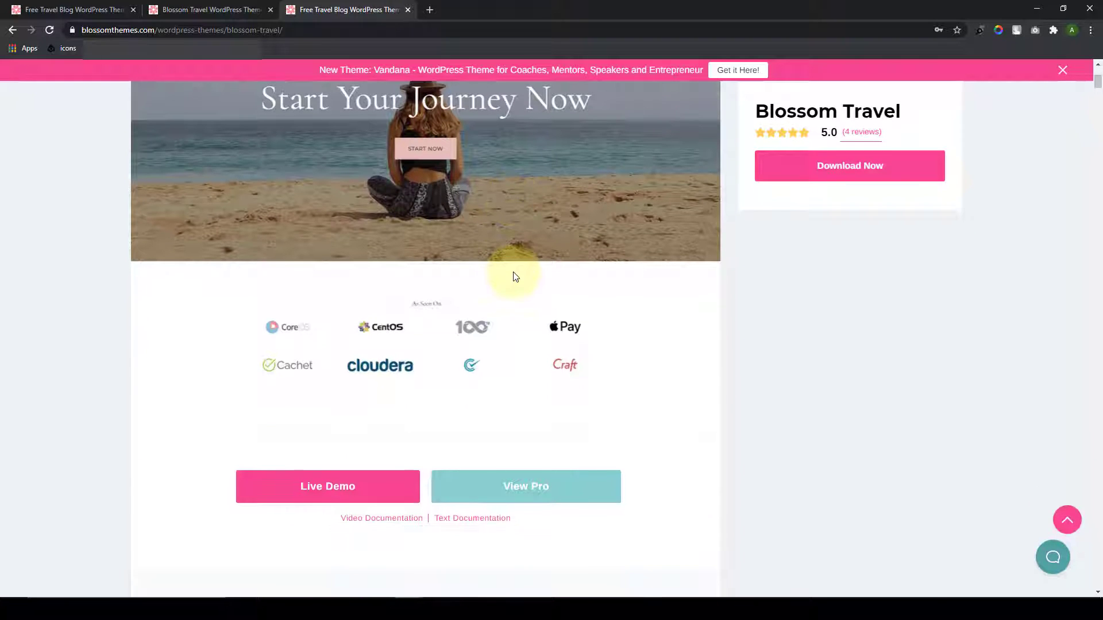
scroll(513, 276, "up", 2)
scroll(513, 276, "up", 2)
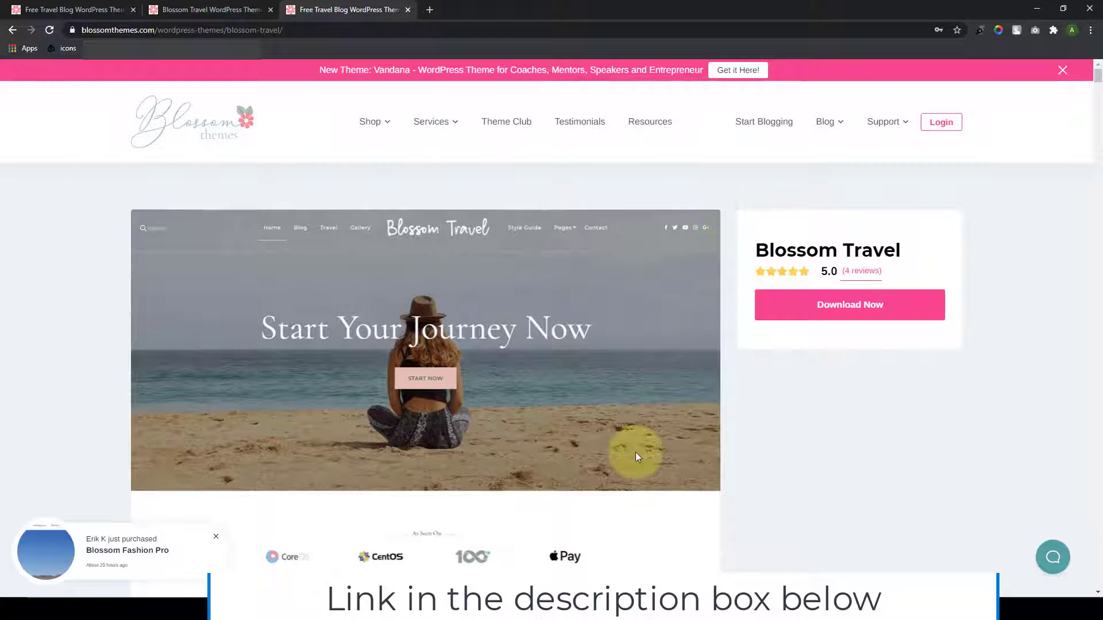
scroll(686, 433, "down", 5)
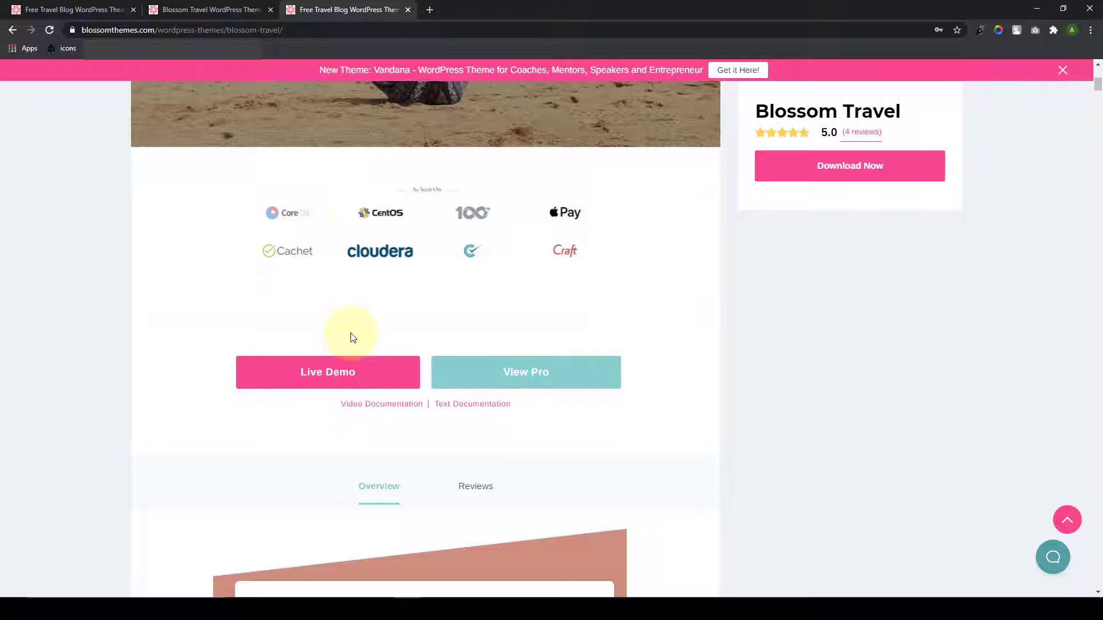
scroll(384, 454, "up", 5)
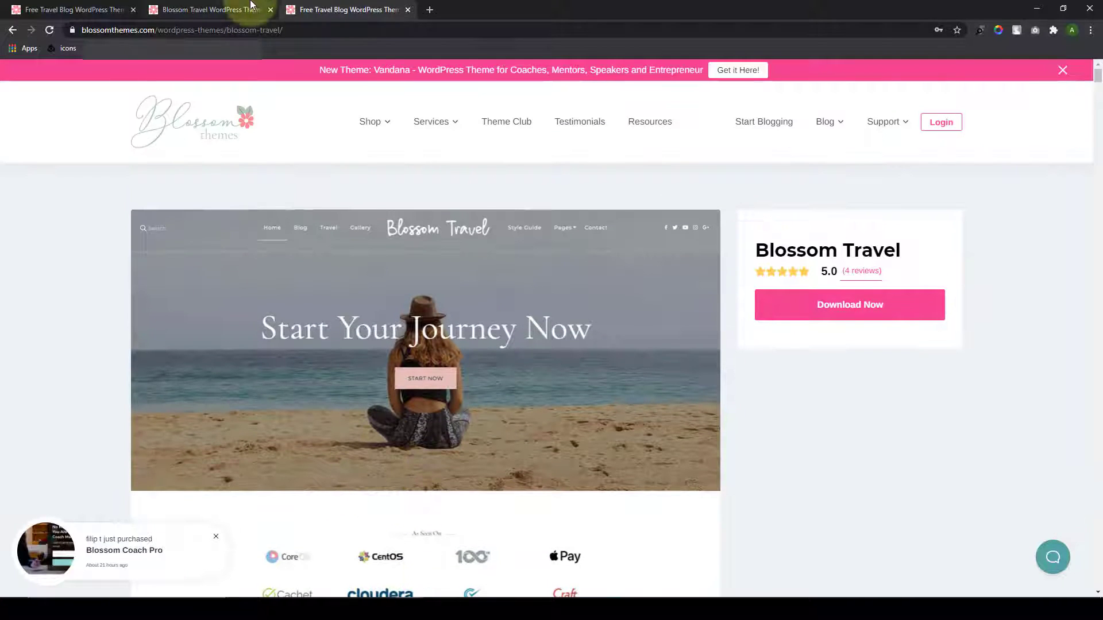
left_click(408, 10)
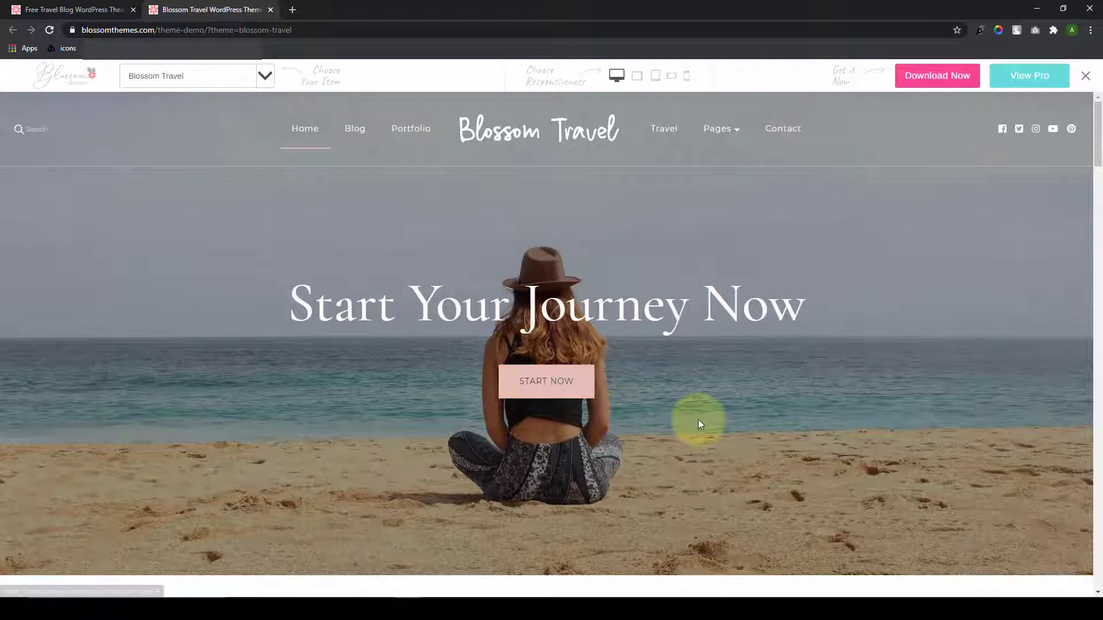
Step: Examine the Blossom Travel demo homepage's sections from the header banner through the trending stories and newsletter to the Instagram feed
scroll(707, 419, "down", 1)
scroll(708, 422, "down", 5)
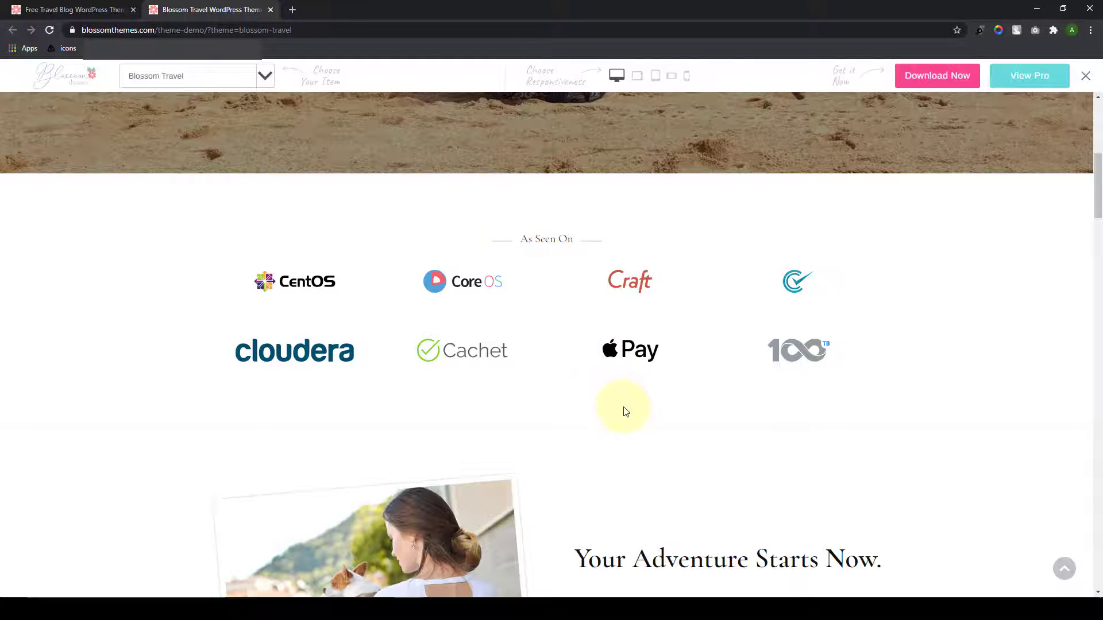
scroll(625, 412, "down", 5)
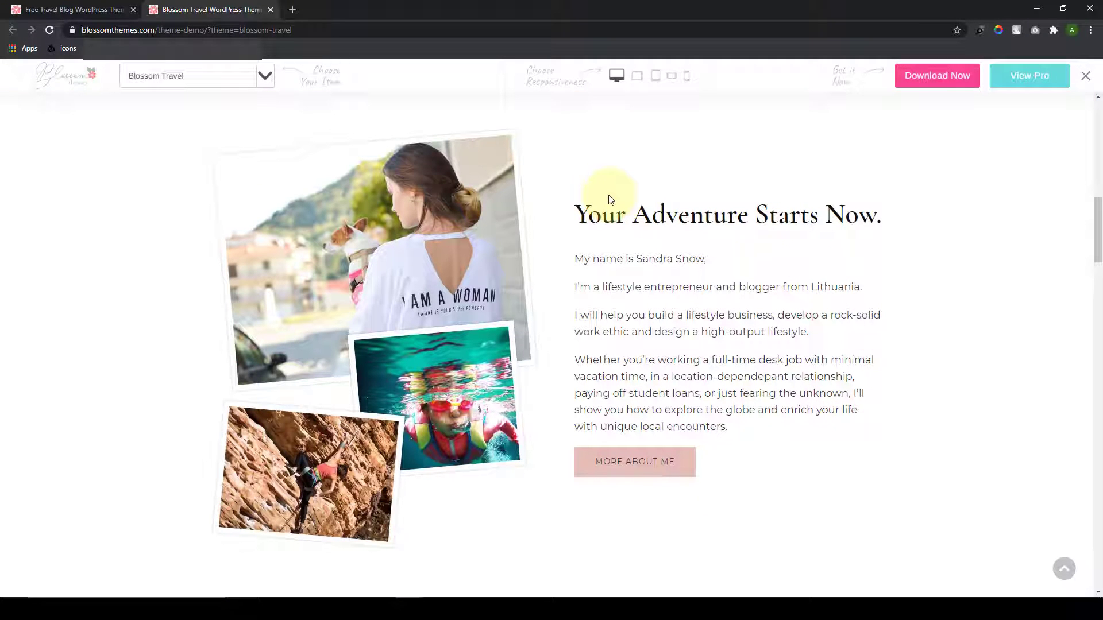
scroll(664, 316, "down", 6)
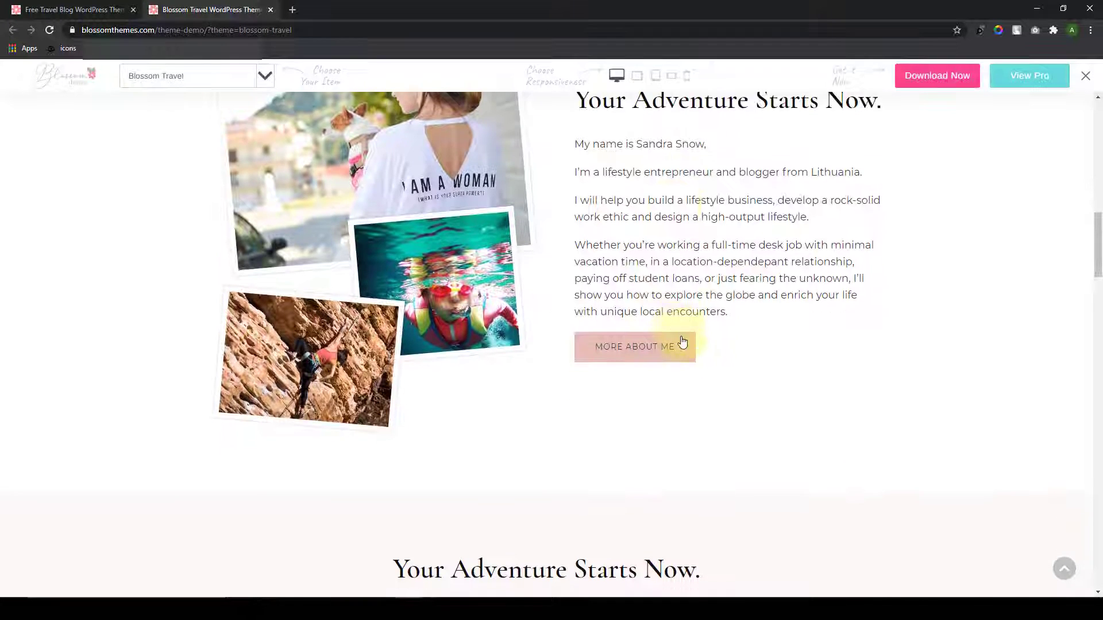
scroll(695, 380, "down", 2)
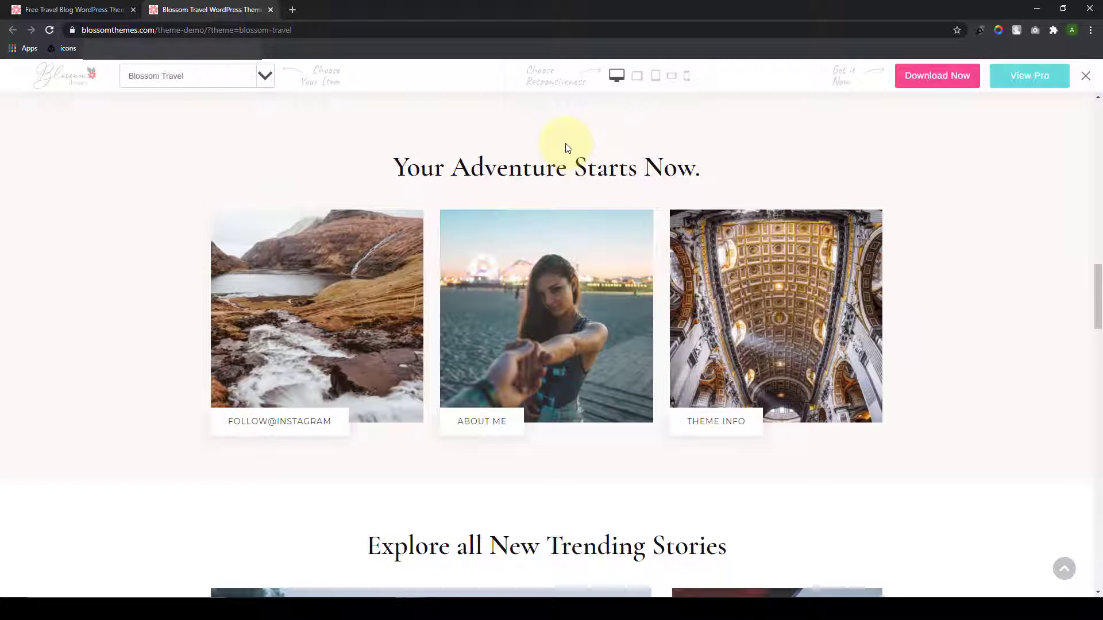
scroll(506, 472, "down", 5)
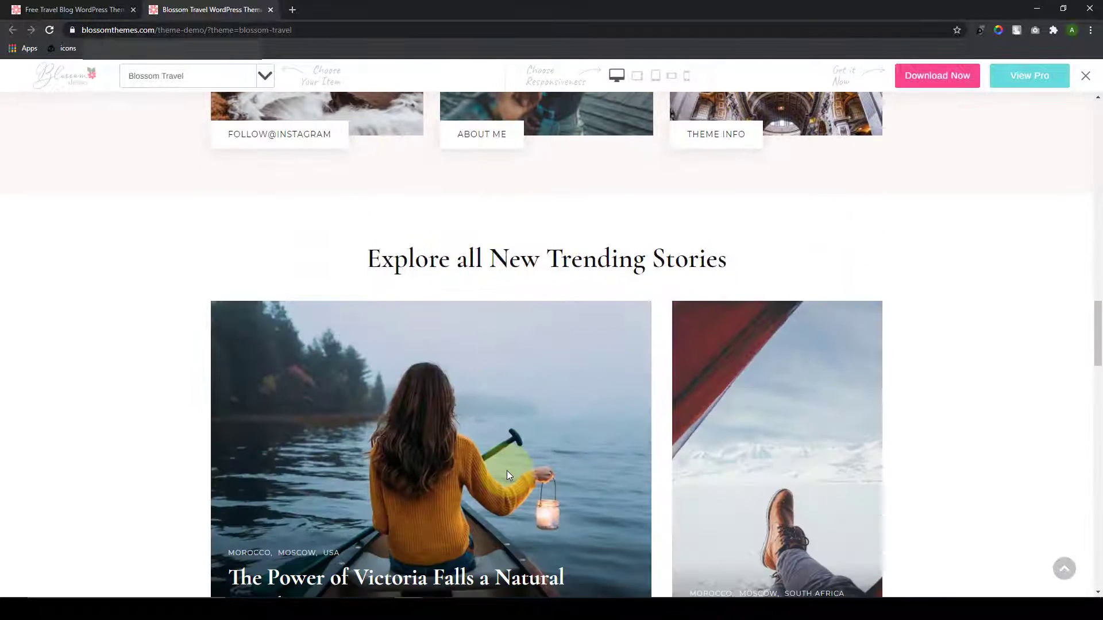
scroll(507, 471, "down", 2)
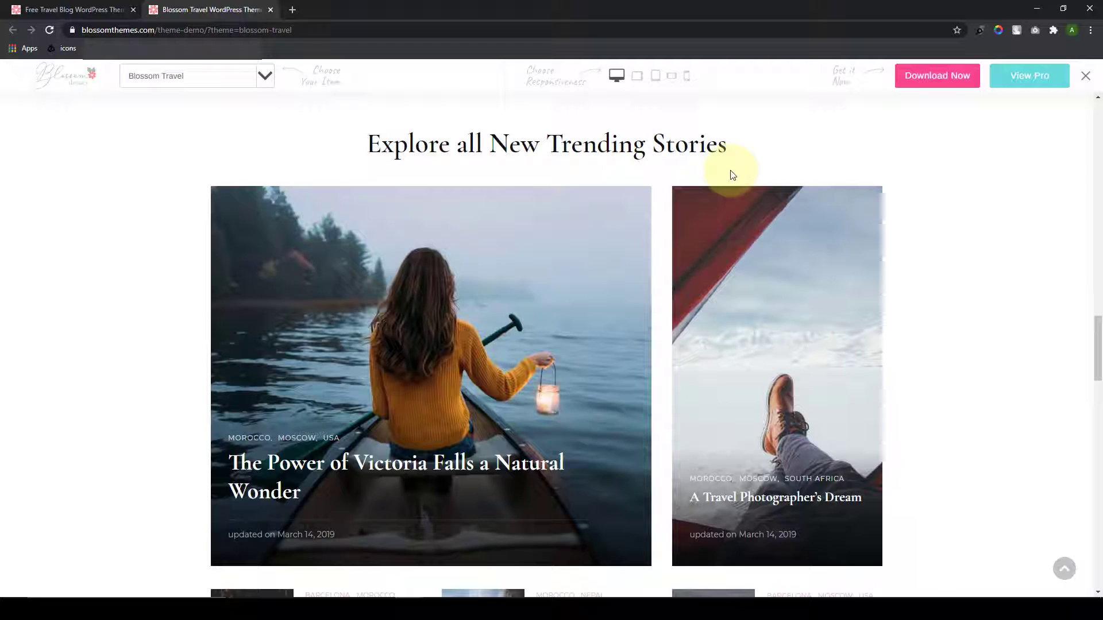
scroll(762, 360, "down", 5)
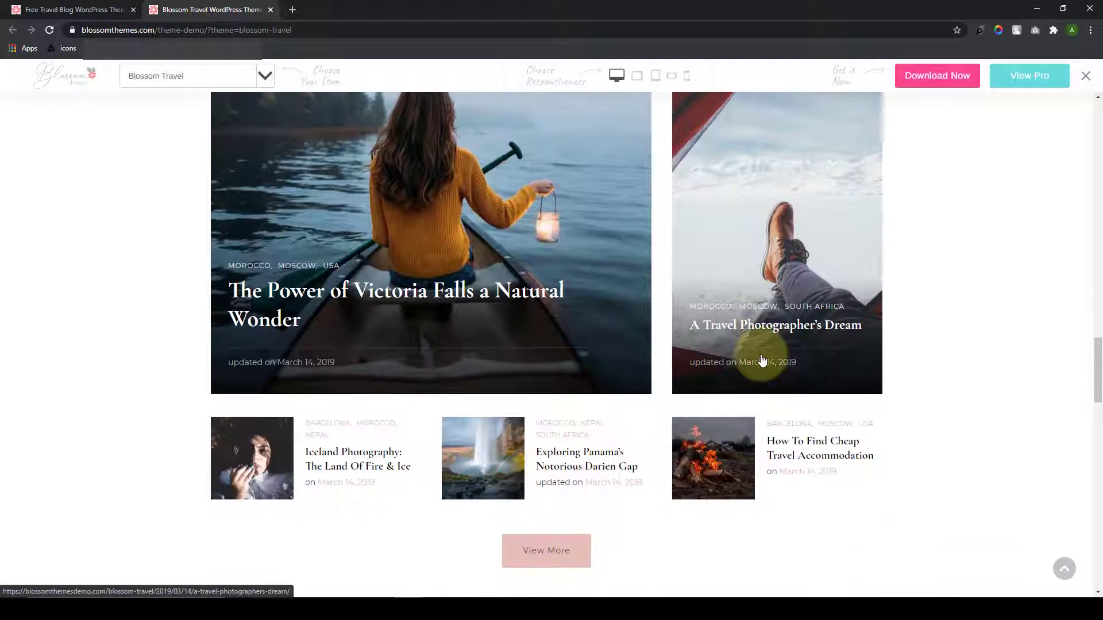
scroll(762, 360, "down", 10)
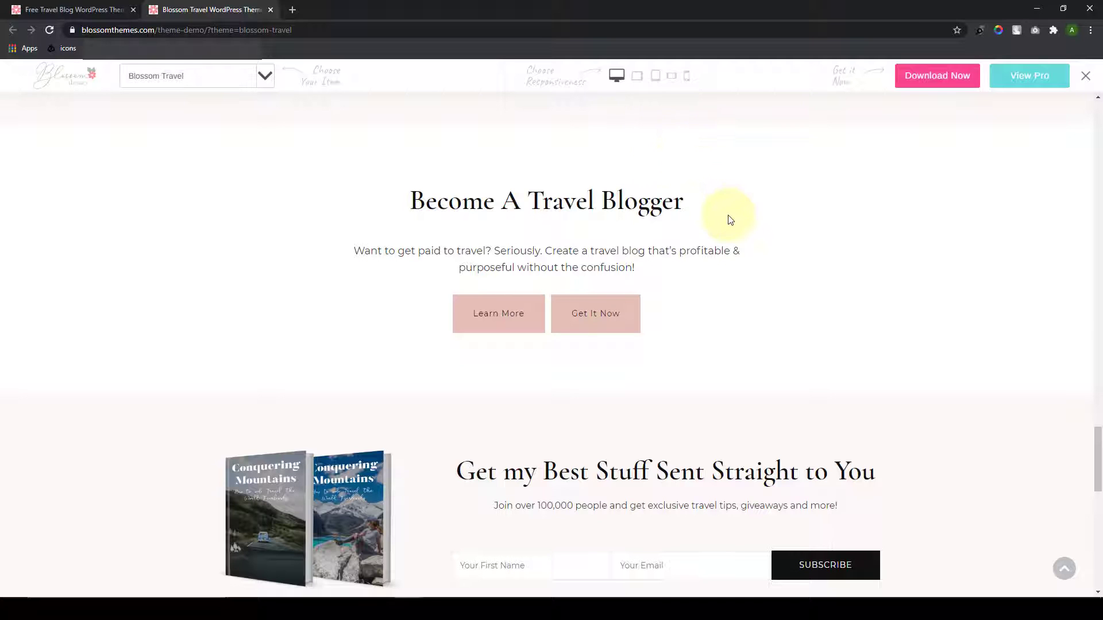
scroll(755, 320, "down", 2)
scroll(761, 324, "down", 2)
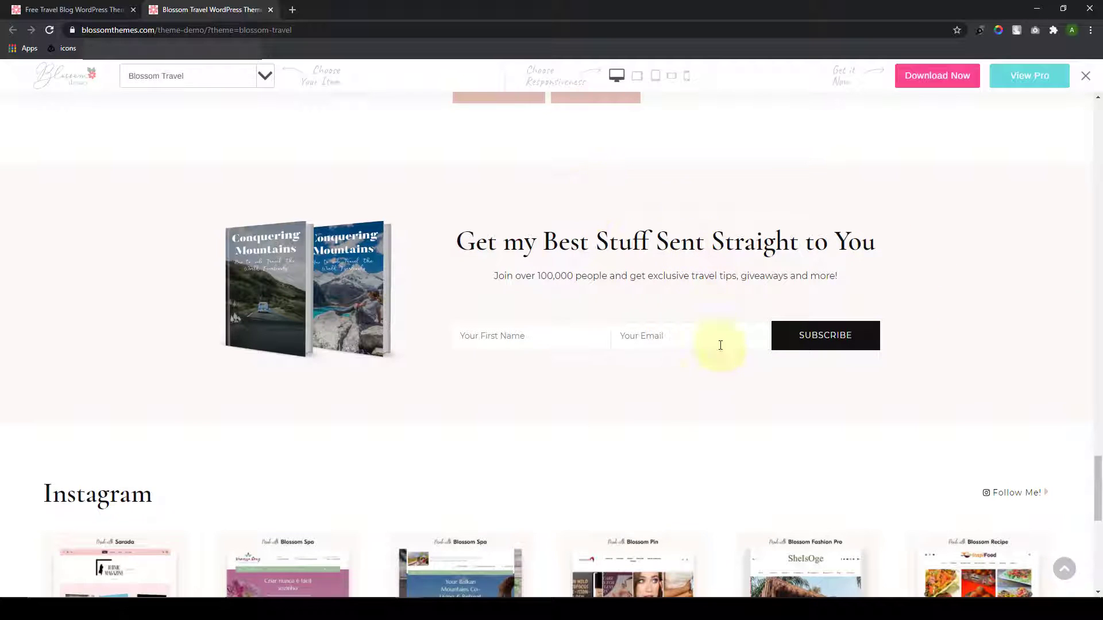
scroll(721, 345, "down", 4)
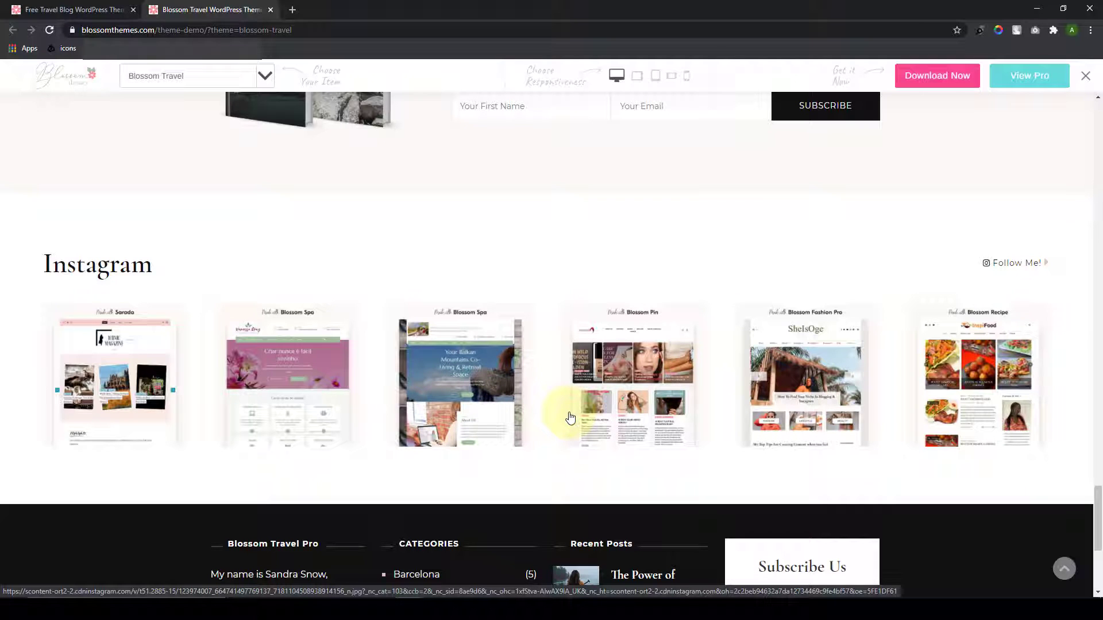
Step: View the Instagram feed images enlarged, starting from the Blossom Pin image, browse several of them and close the viewer
left_click(608, 385)
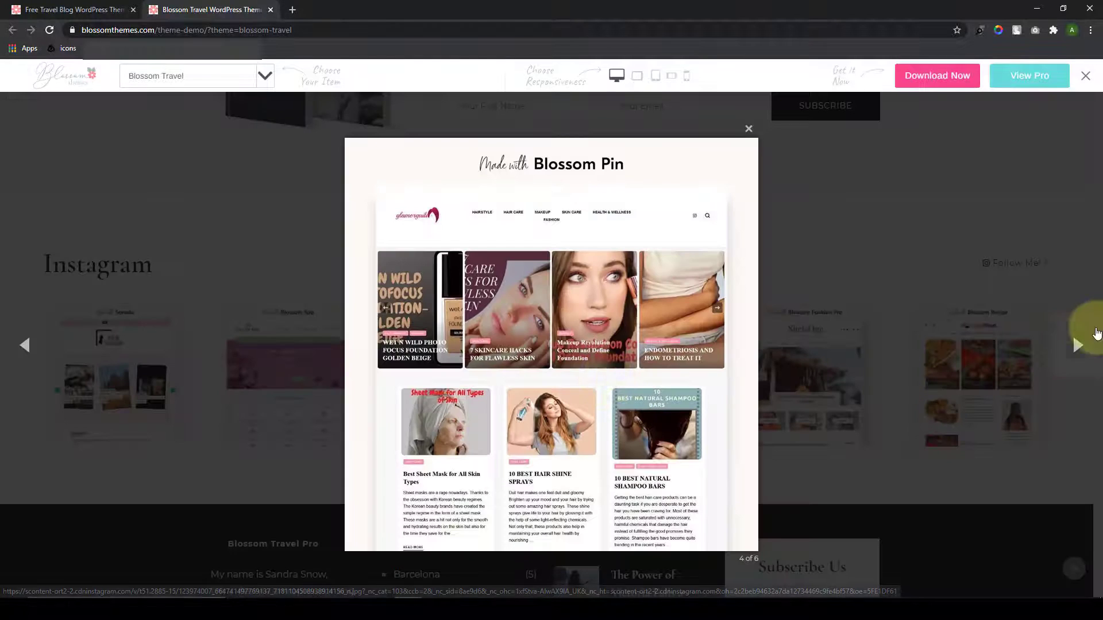
left_click(1083, 343)
left_click(1083, 342)
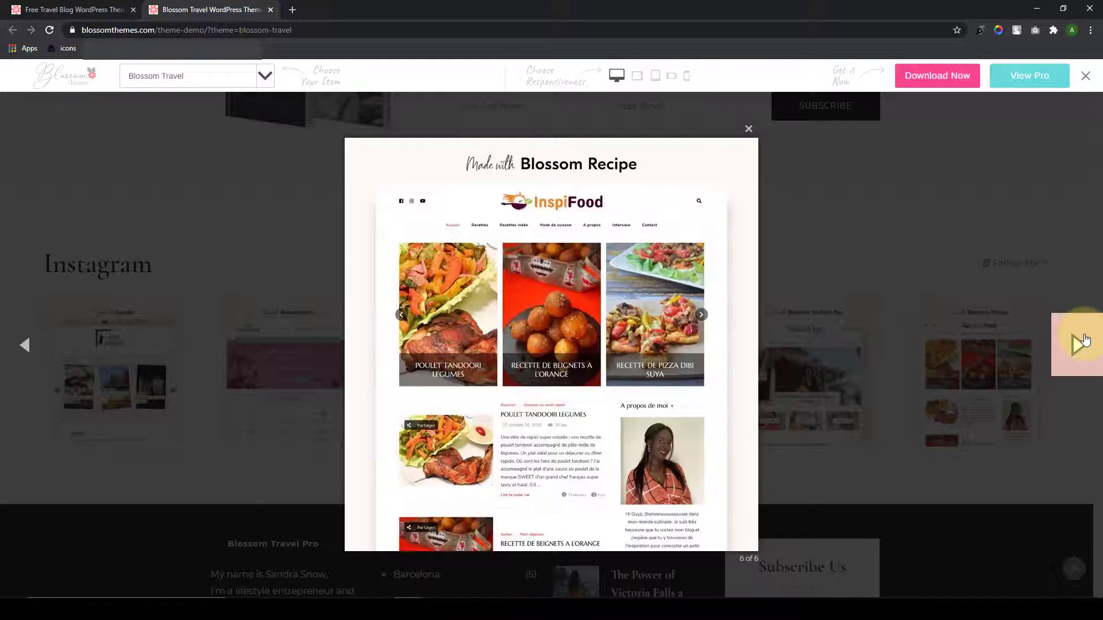
left_click(1086, 339)
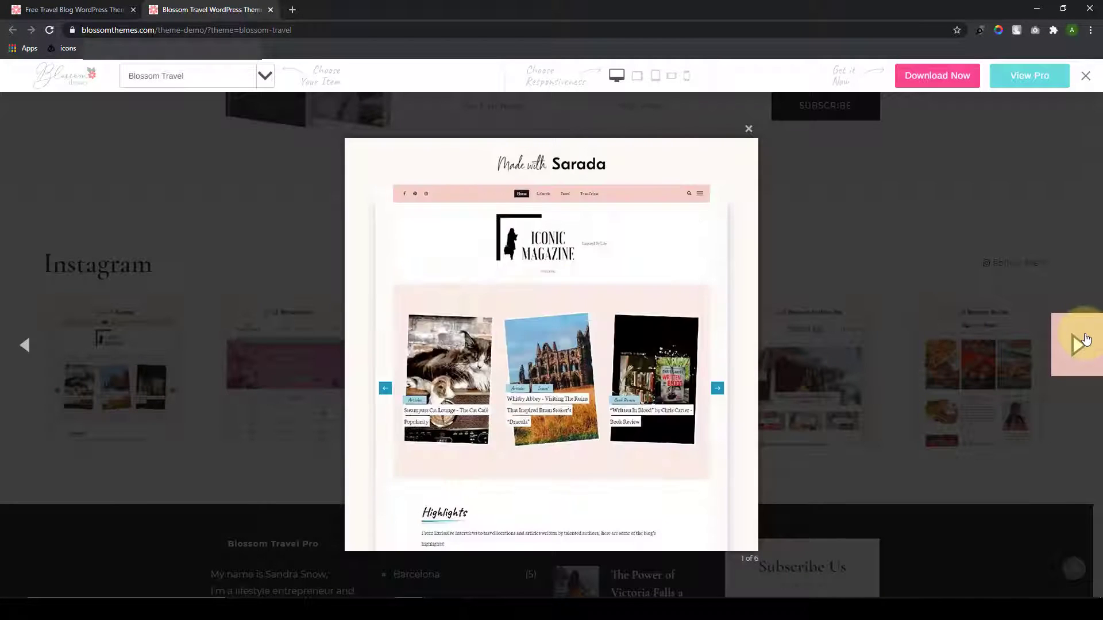
left_click(1086, 339)
left_click(749, 130)
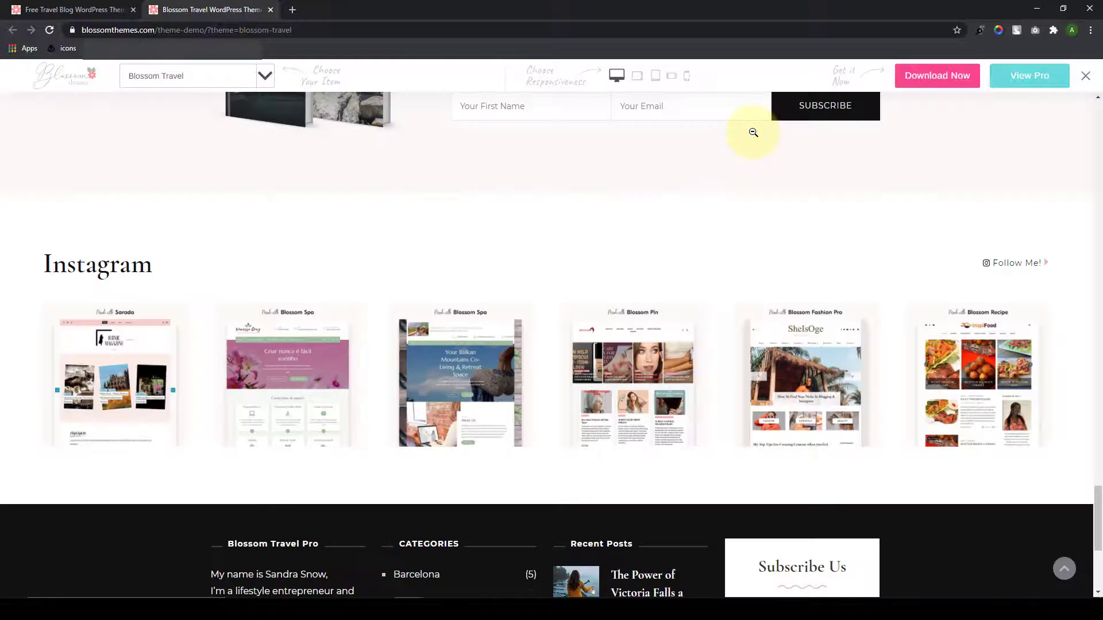
Step: Follow the Instagram section's Follow Me! link, look through the profile's posts and close that tab
left_click(1007, 272)
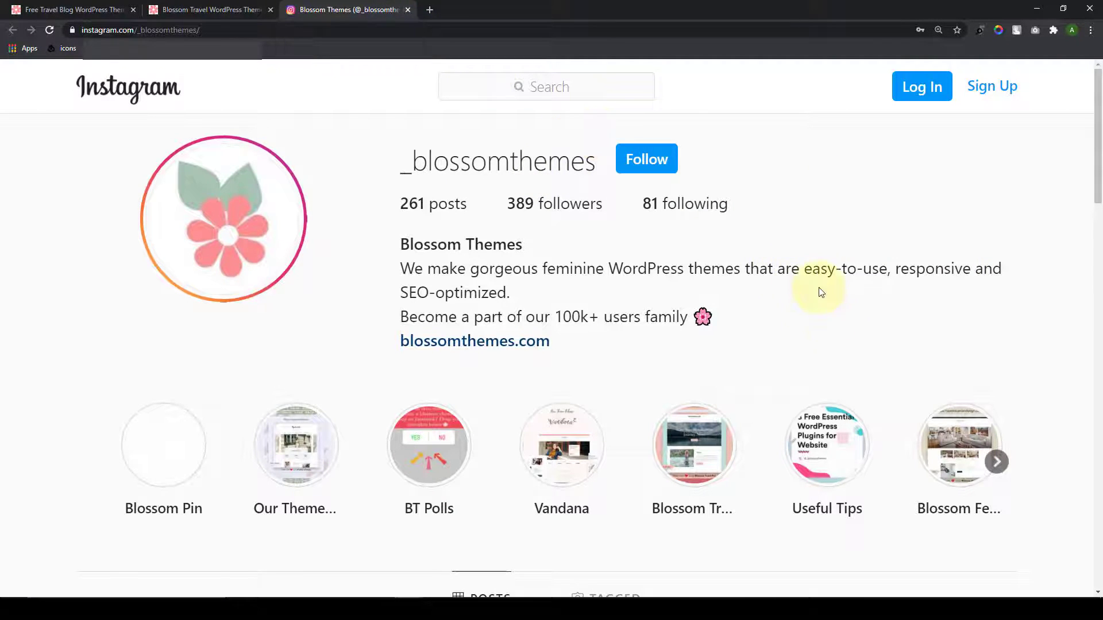
scroll(839, 345, "down", 7)
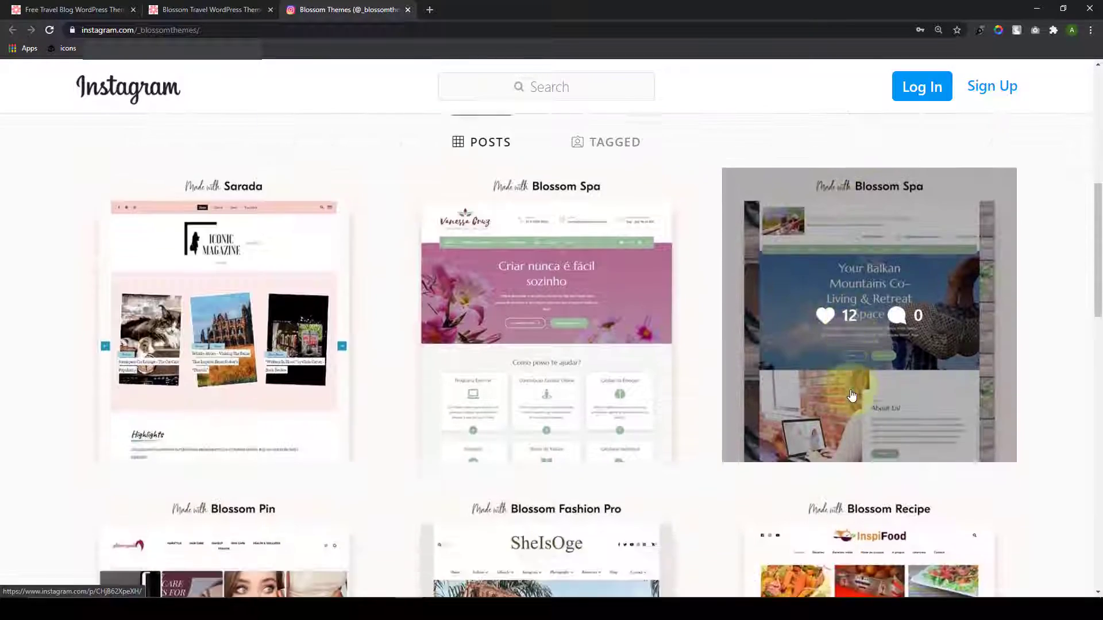
scroll(344, 425, "down", 3)
scroll(402, 448, "down", 3)
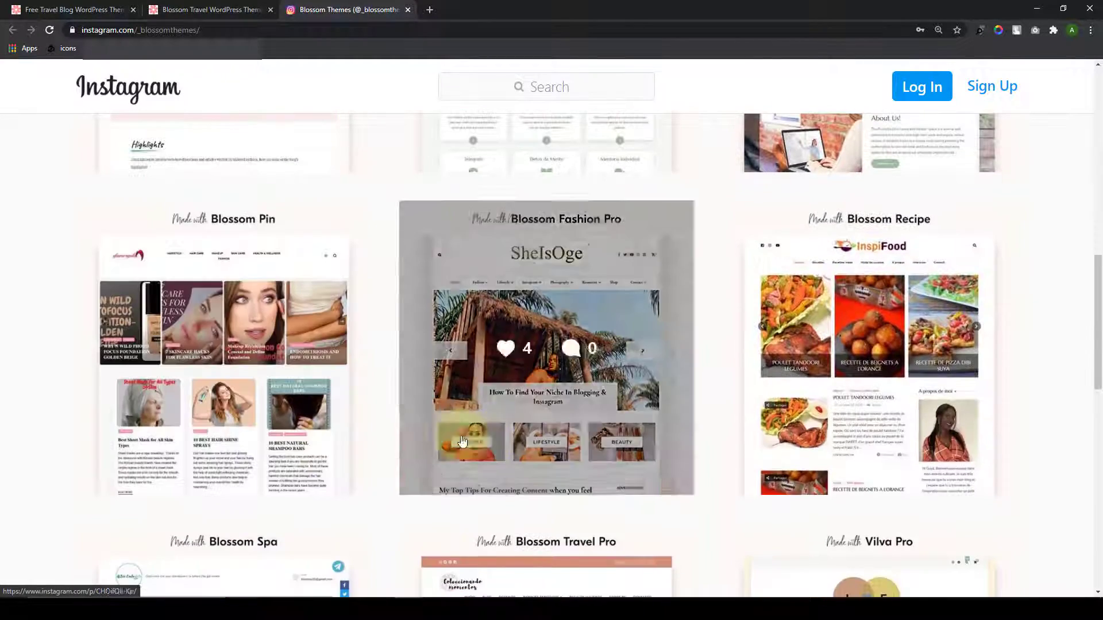
scroll(1005, 474, "up", 4)
scroll(1006, 474, "up", 9)
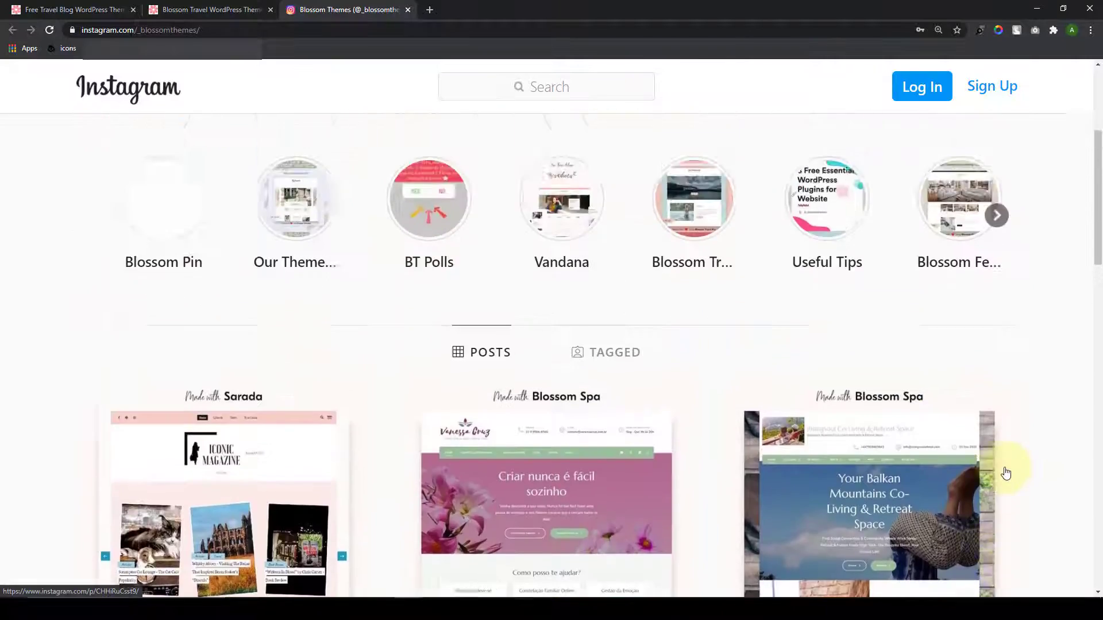
left_click(408, 10)
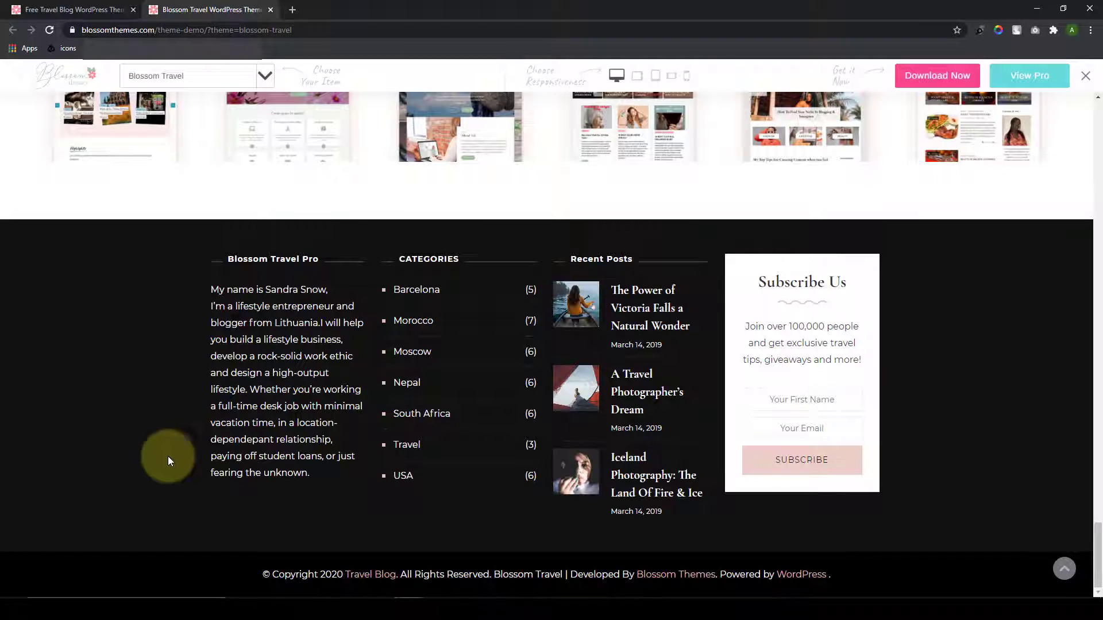
Step: Highlight the copyright line in the demo's footer, clear the selection and return to the start of the homepage
double_click(460, 576)
triple_click(460, 576)
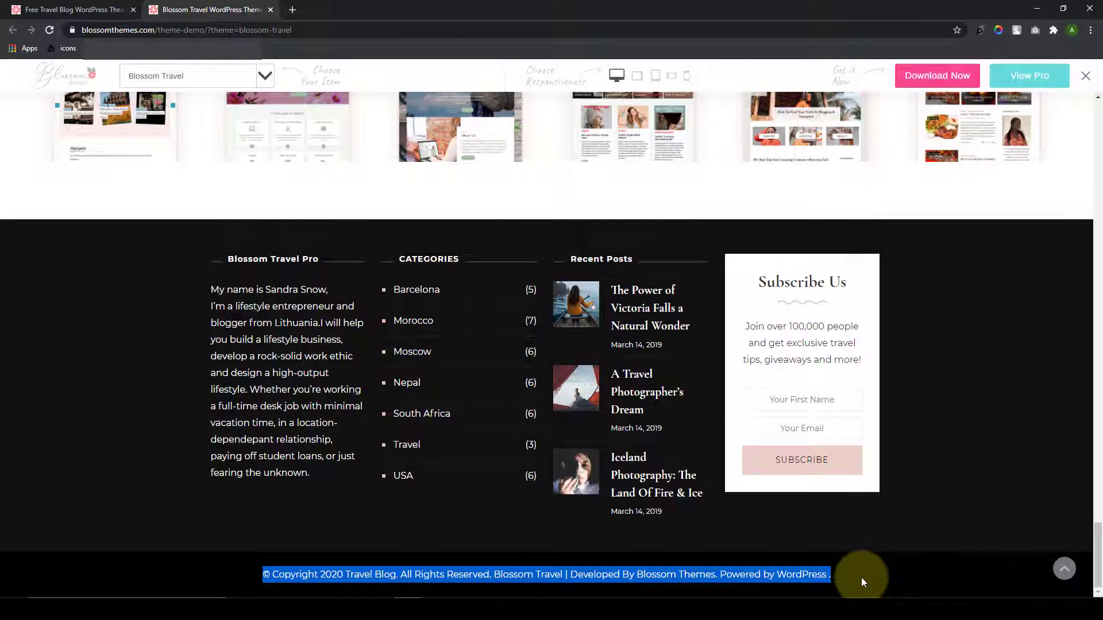
left_click(860, 577)
left_click(1068, 571)
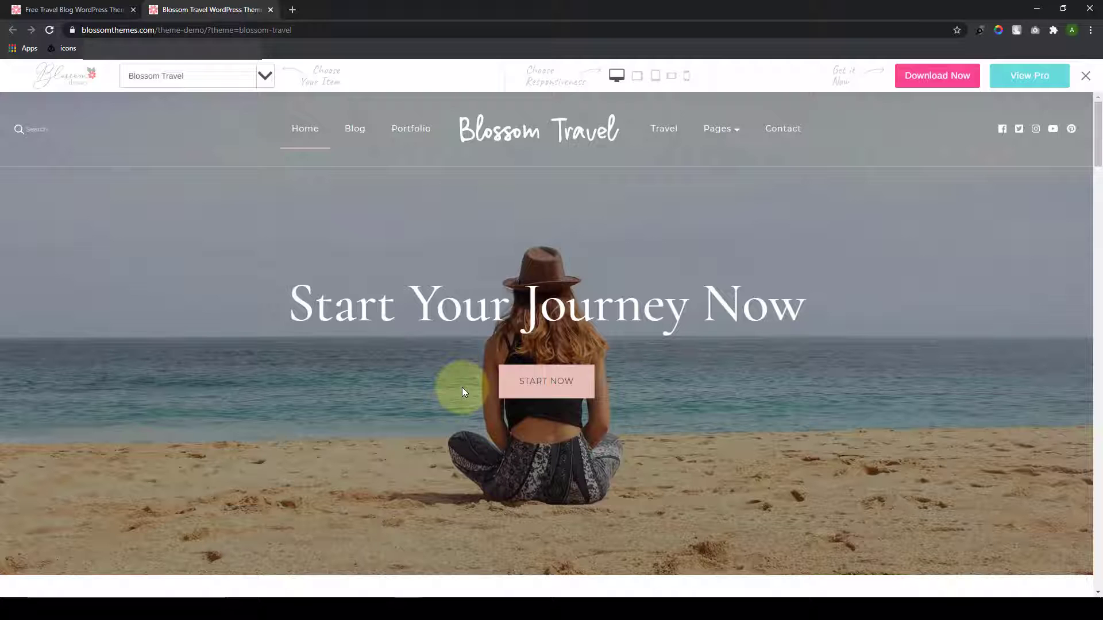
Step: Open the demo's Blog page and examine its post list and sidebar widgets
left_click(363, 131)
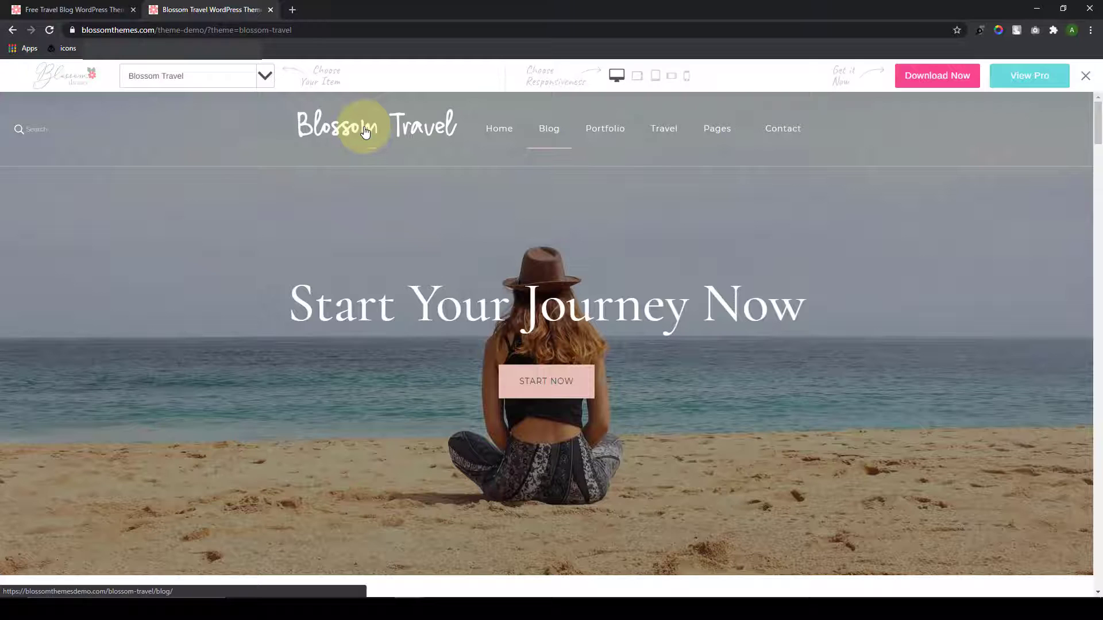
scroll(438, 325, "down", 10)
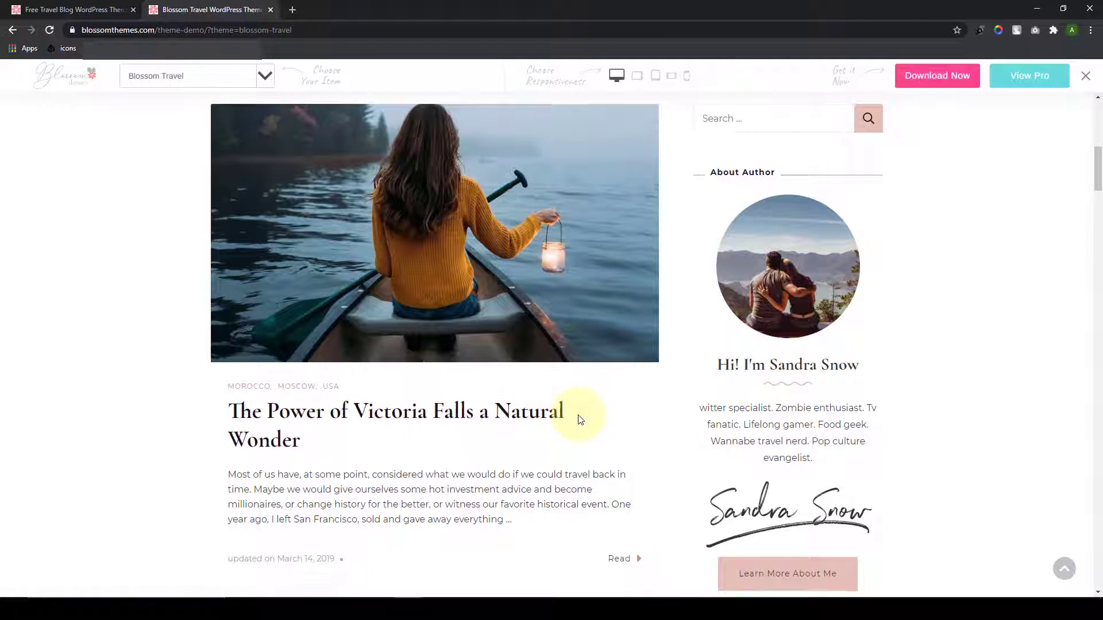
scroll(580, 420, "down", 8)
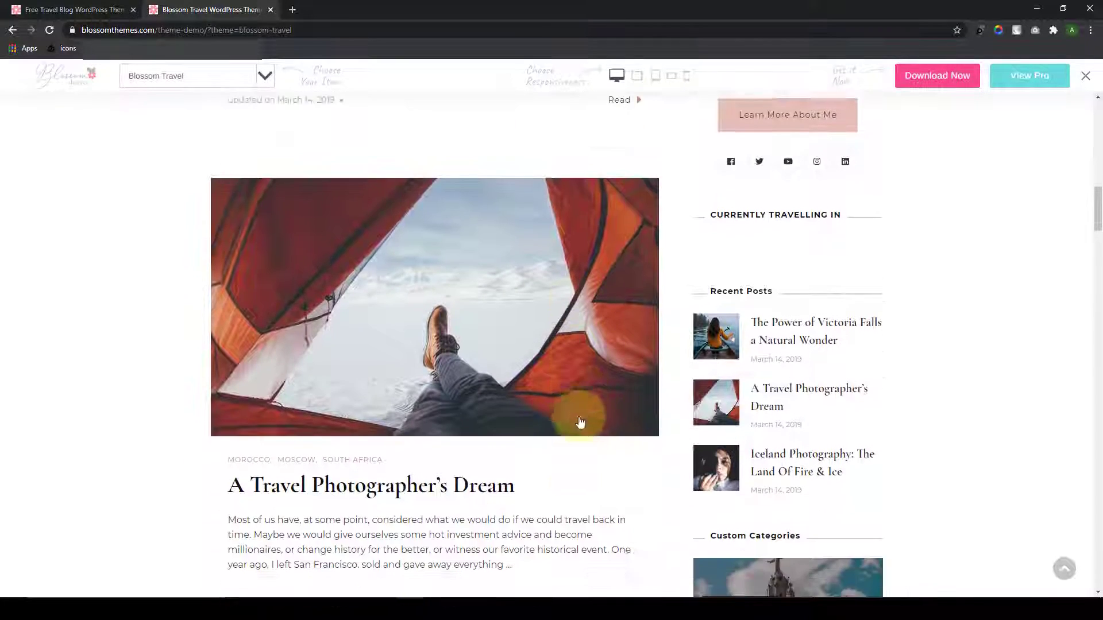
scroll(580, 422, "down", 3)
scroll(517, 460, "down", 3)
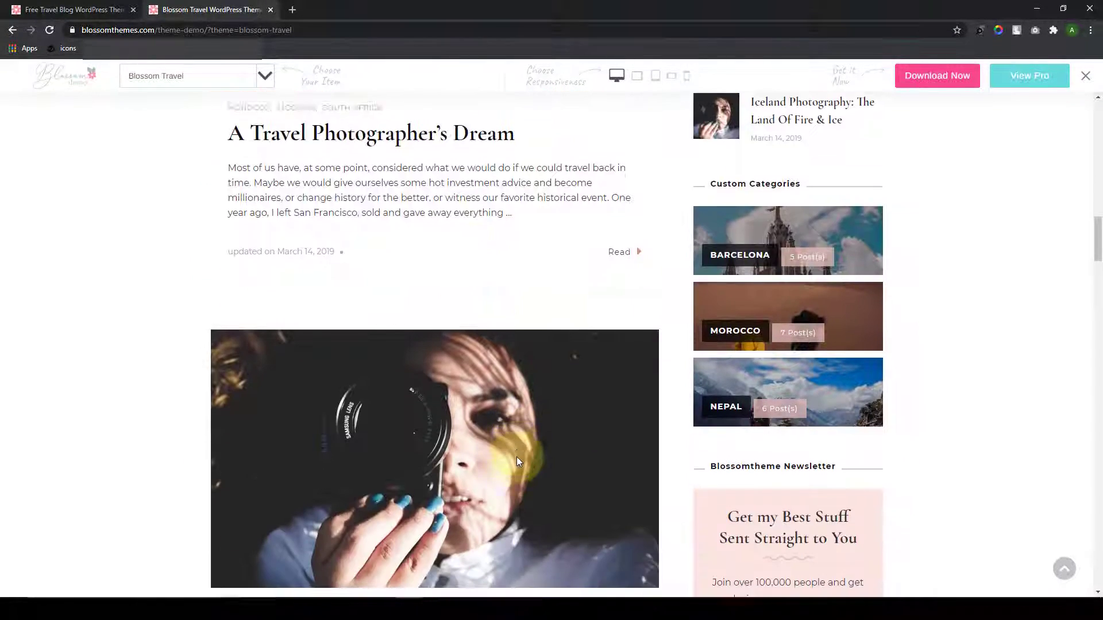
Step: Look through the remaining posts on the Blog page down to the pagination and footer, and return to the page's start
scroll(516, 460, "down", 12)
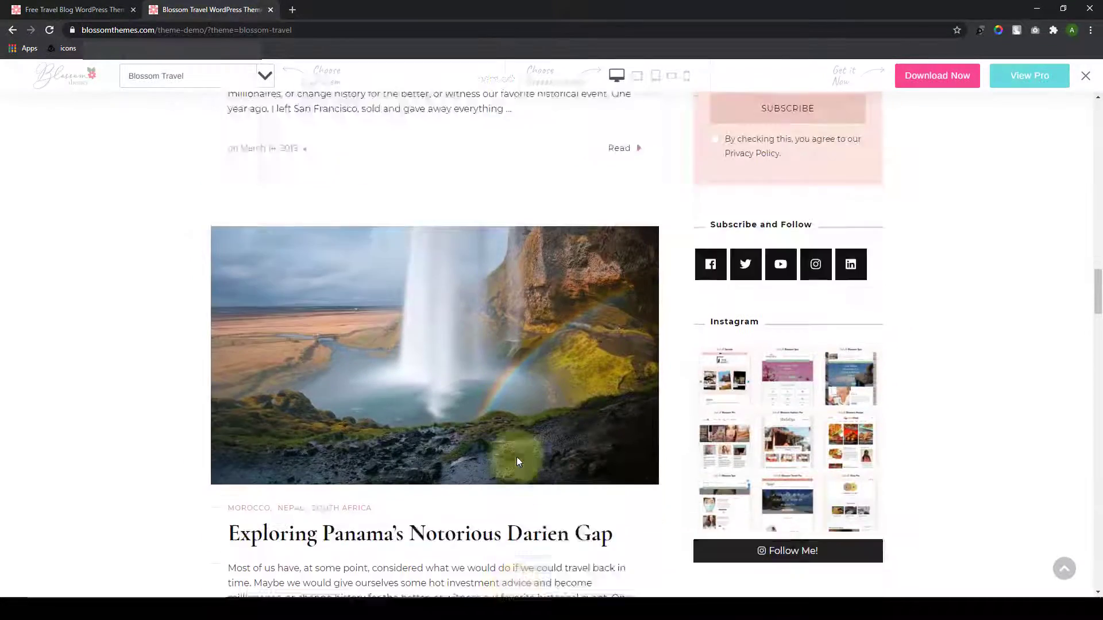
scroll(517, 459, "down", 2)
scroll(520, 459, "down", 4)
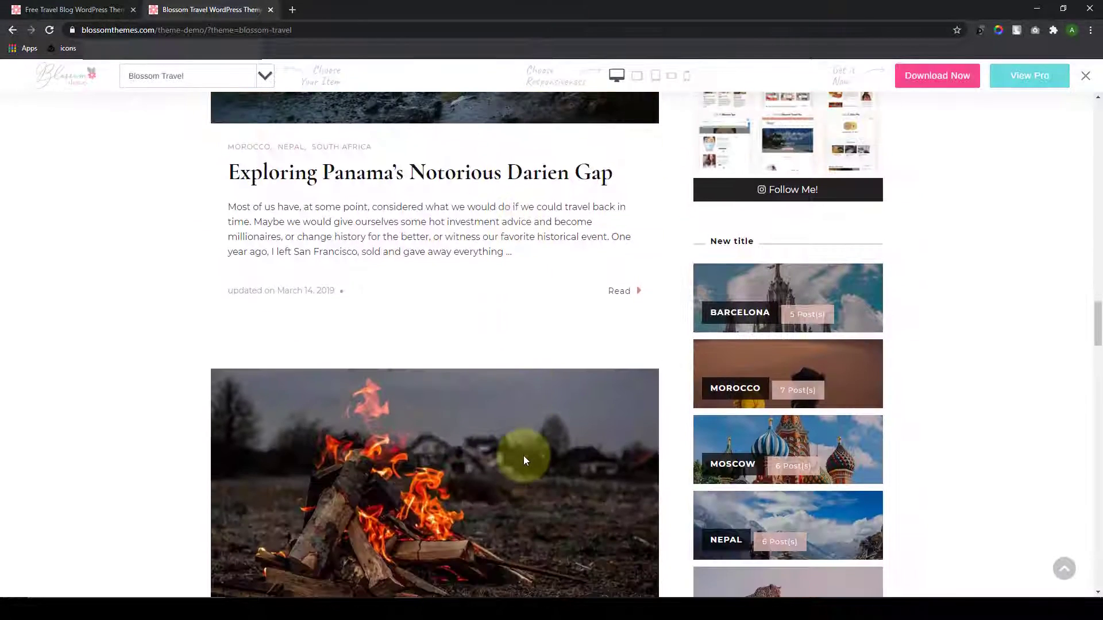
scroll(524, 460, "down", 8)
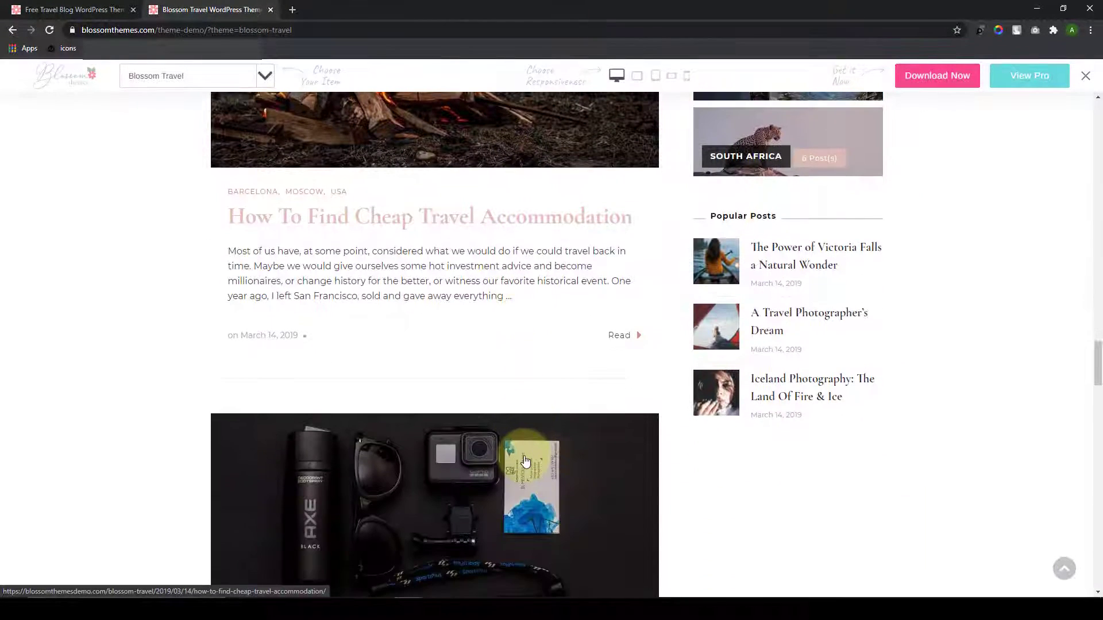
scroll(526, 460, "down", 6)
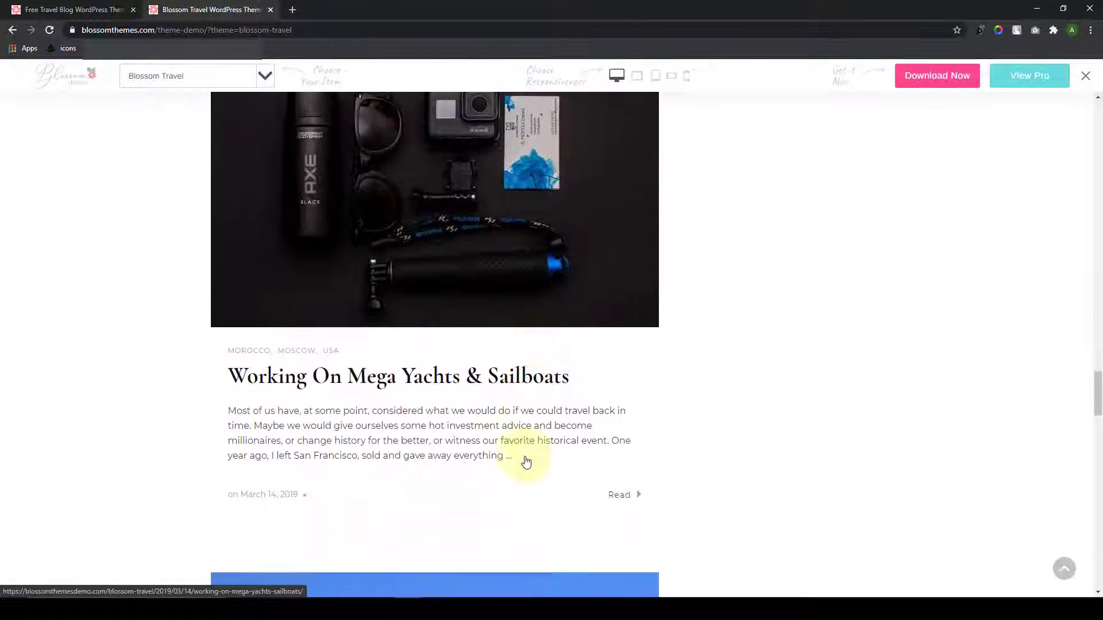
scroll(525, 462, "down", 11)
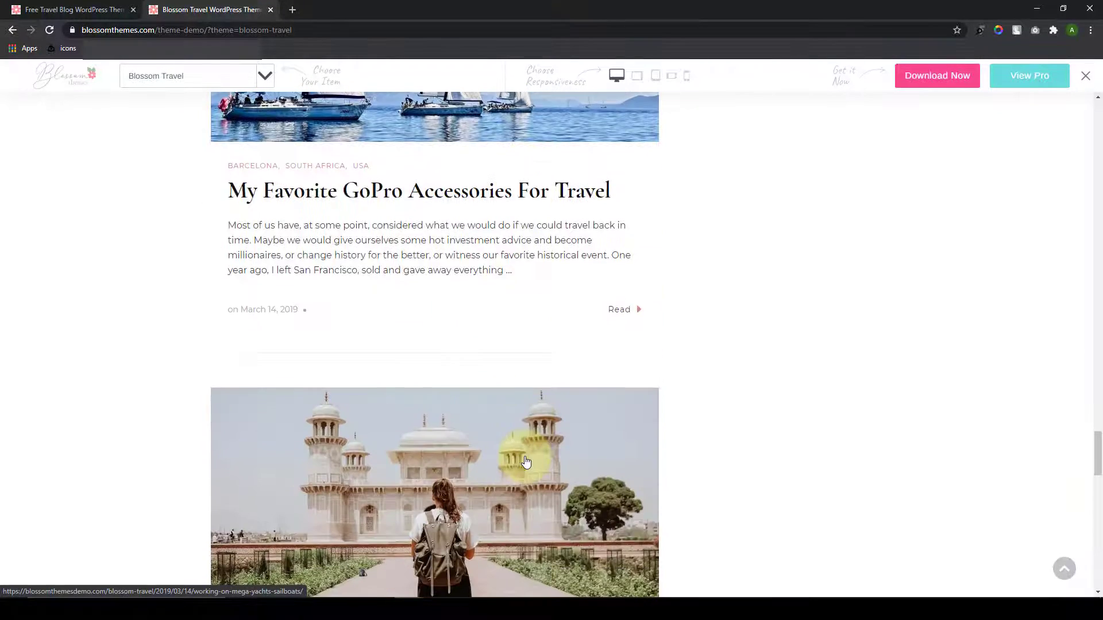
scroll(526, 461, "down", 19)
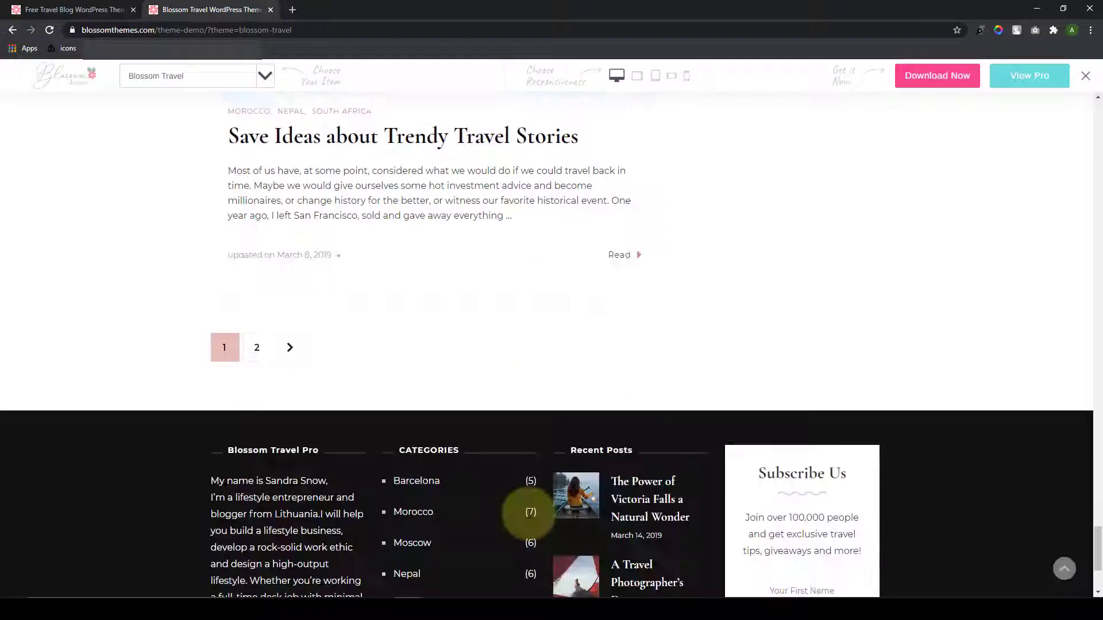
left_click(1065, 568)
Step: Try the search field above the blog sidebar's About Author widget and dismiss its suggestions without searching
scroll(797, 322, "down", 1)
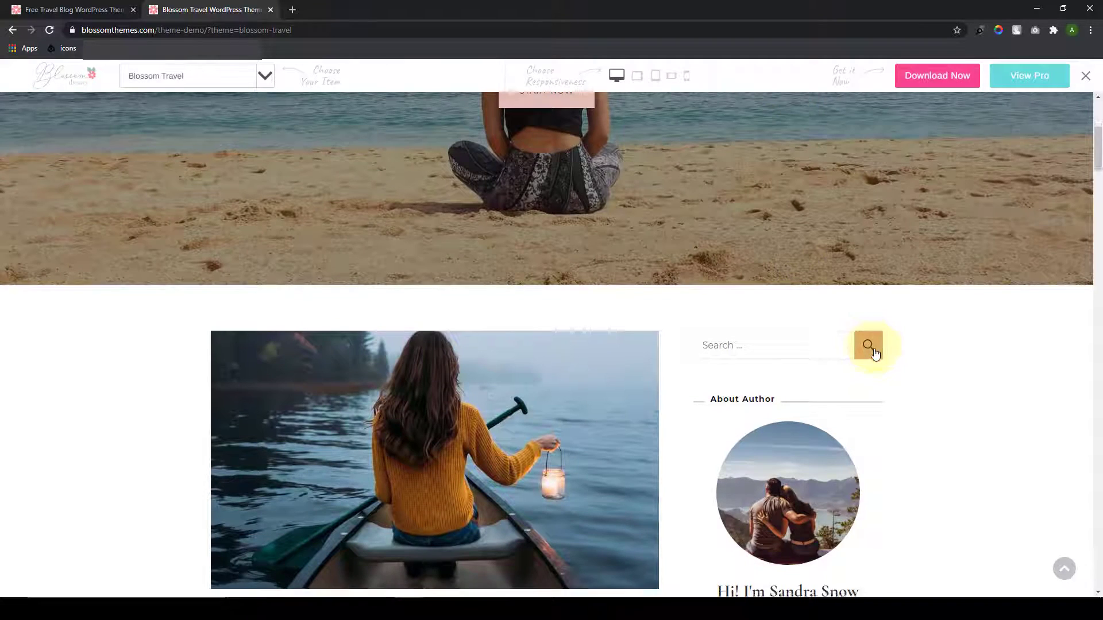
scroll(875, 354, "down", 3)
scroll(875, 354, "down", 1)
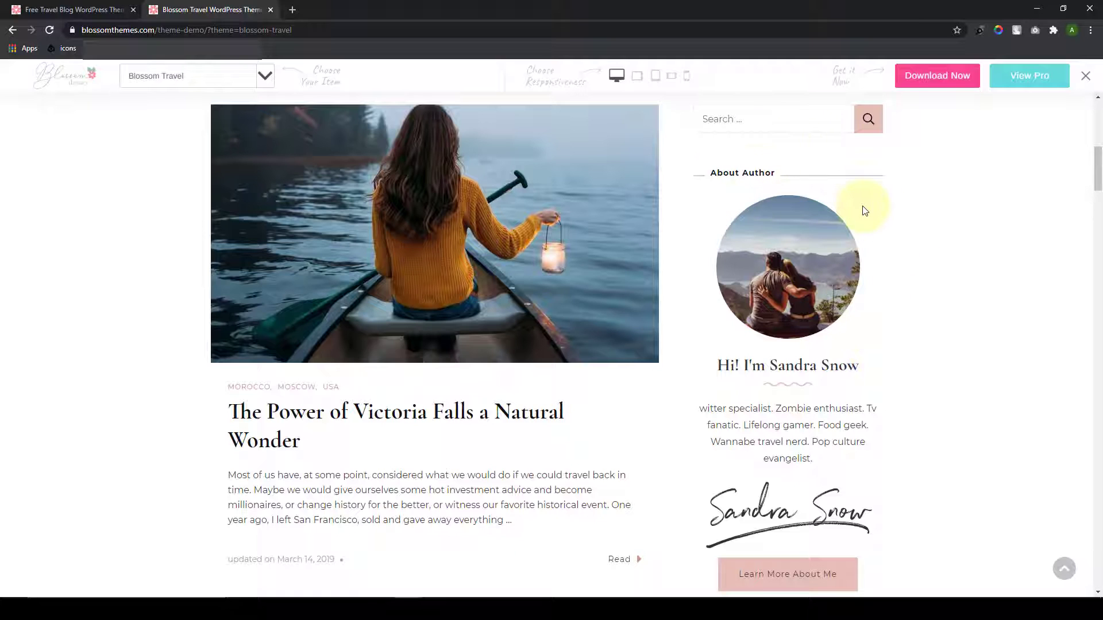
left_click(810, 118)
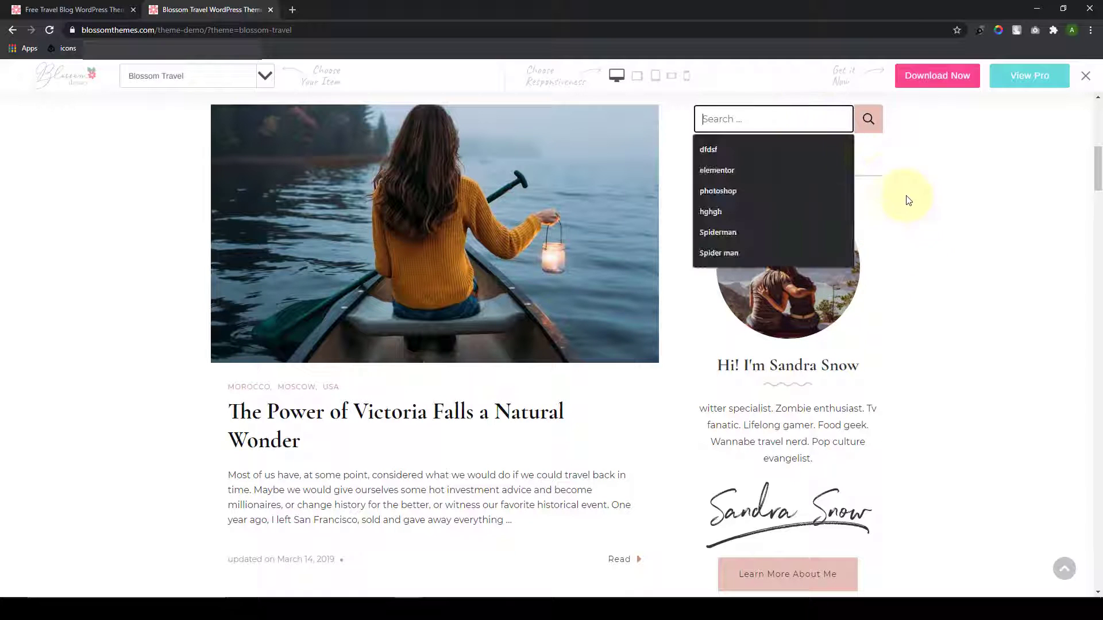
left_click(919, 213)
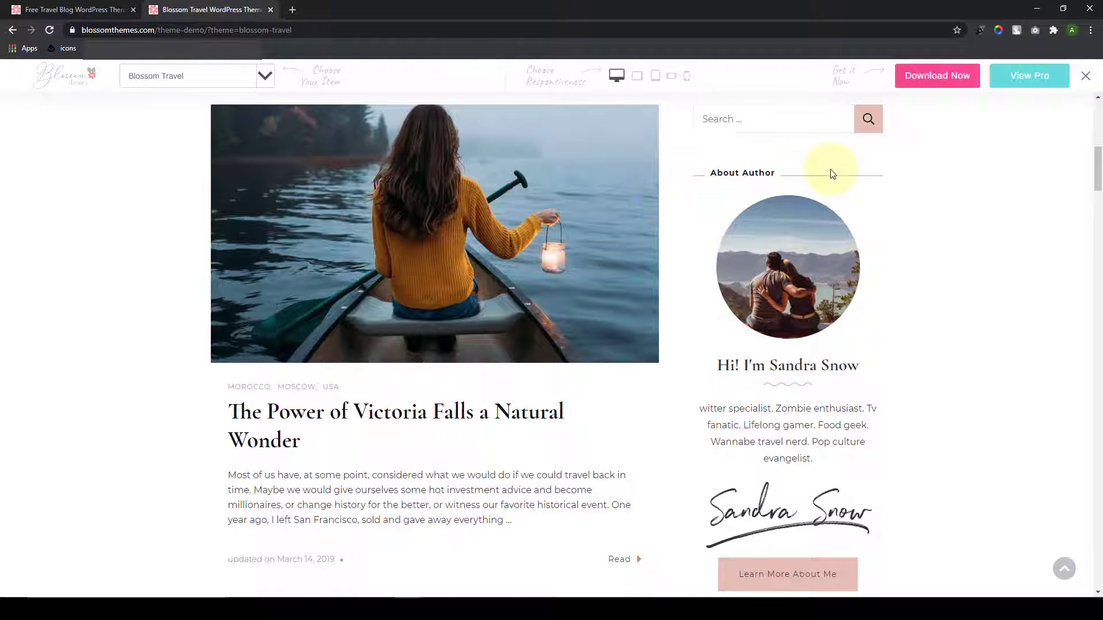
Step: Examine the blog sidebar widgets from the author's social links through recent posts, categories, newsletter and Instagram to Popular Posts
scroll(898, 286, "down", 7)
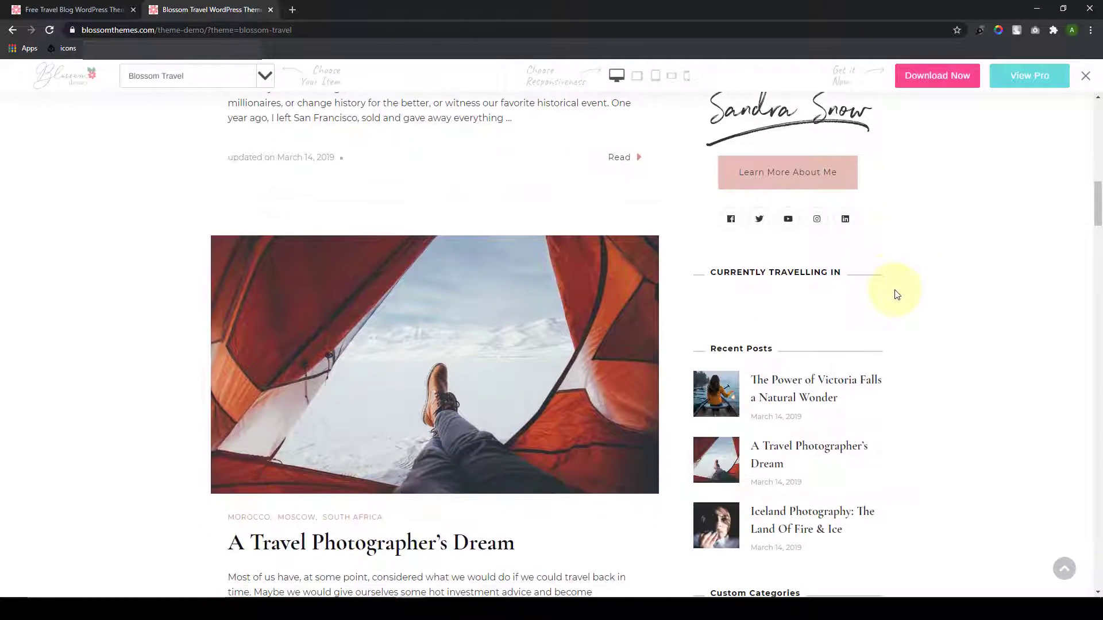
scroll(897, 295, "down", 3)
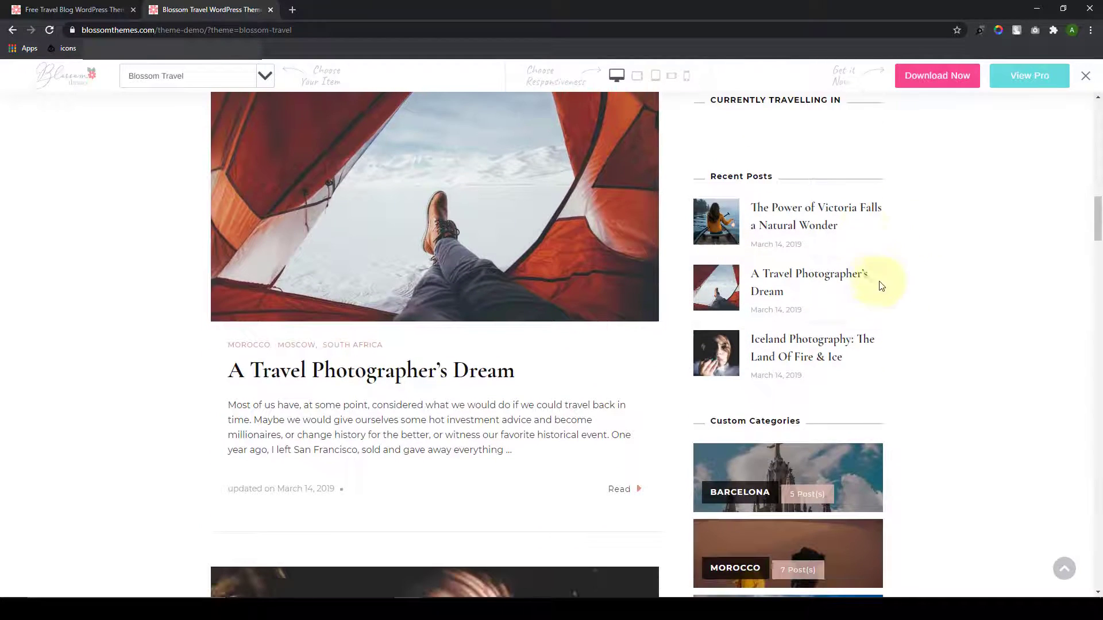
scroll(893, 287, "down", 4)
scroll(912, 282, "down", 5)
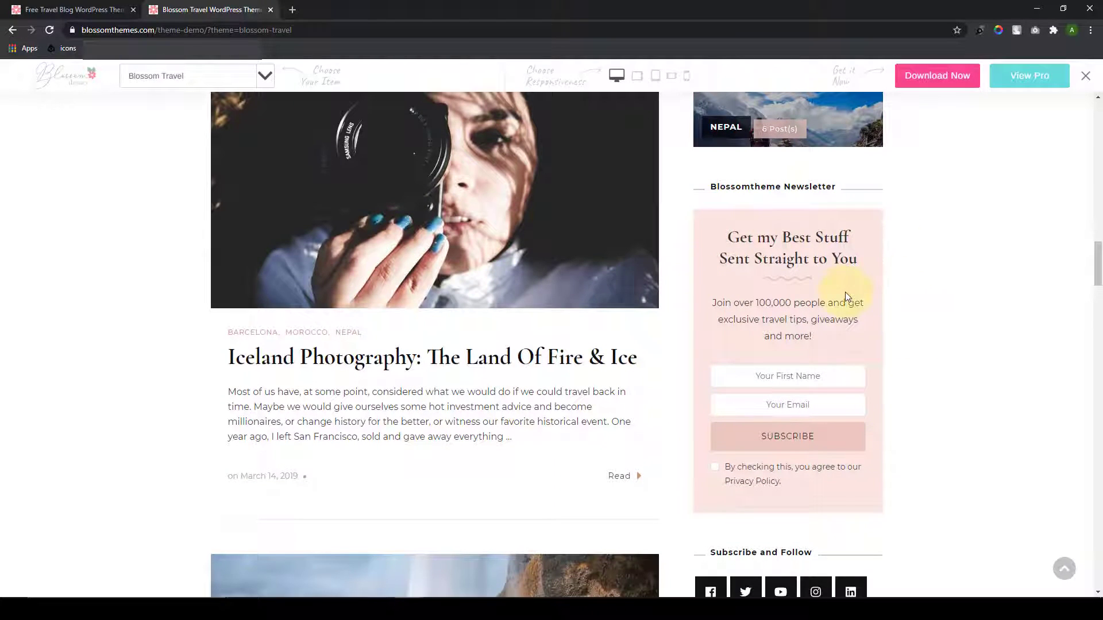
scroll(846, 292, "down", 5)
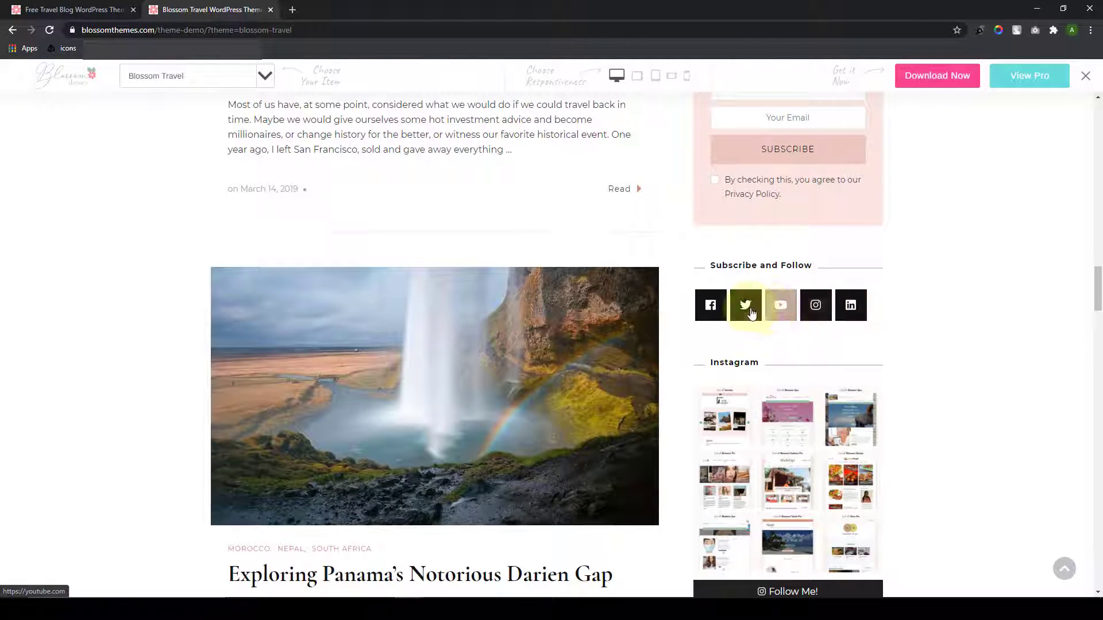
scroll(895, 353, "down", 3)
scroll(894, 352, "down", 1)
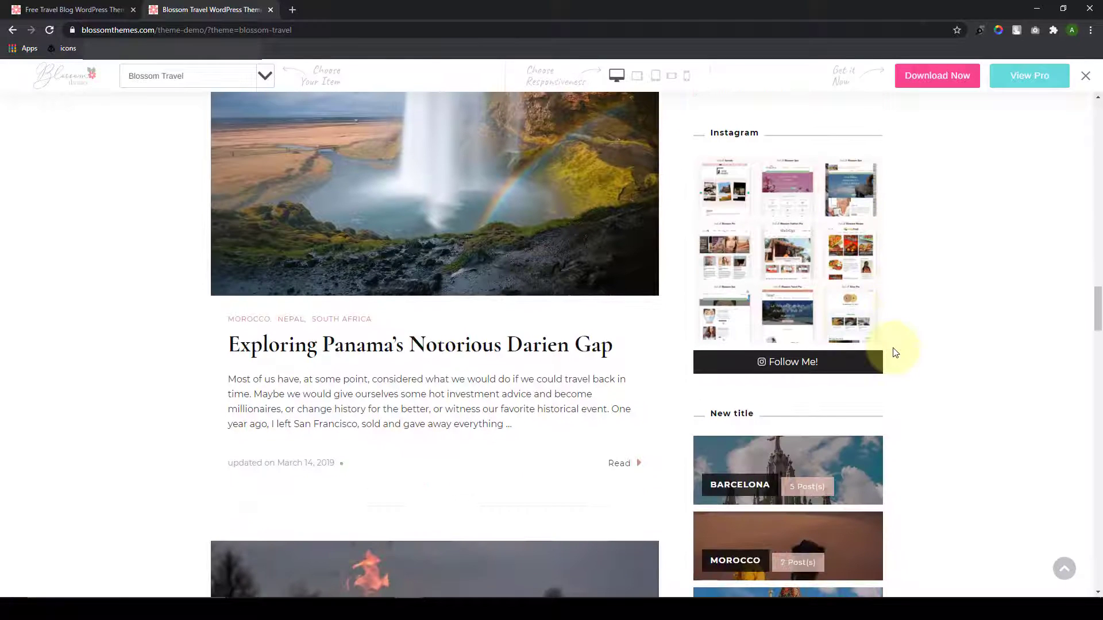
scroll(977, 380, "down", 1)
scroll(975, 382, "down", 5)
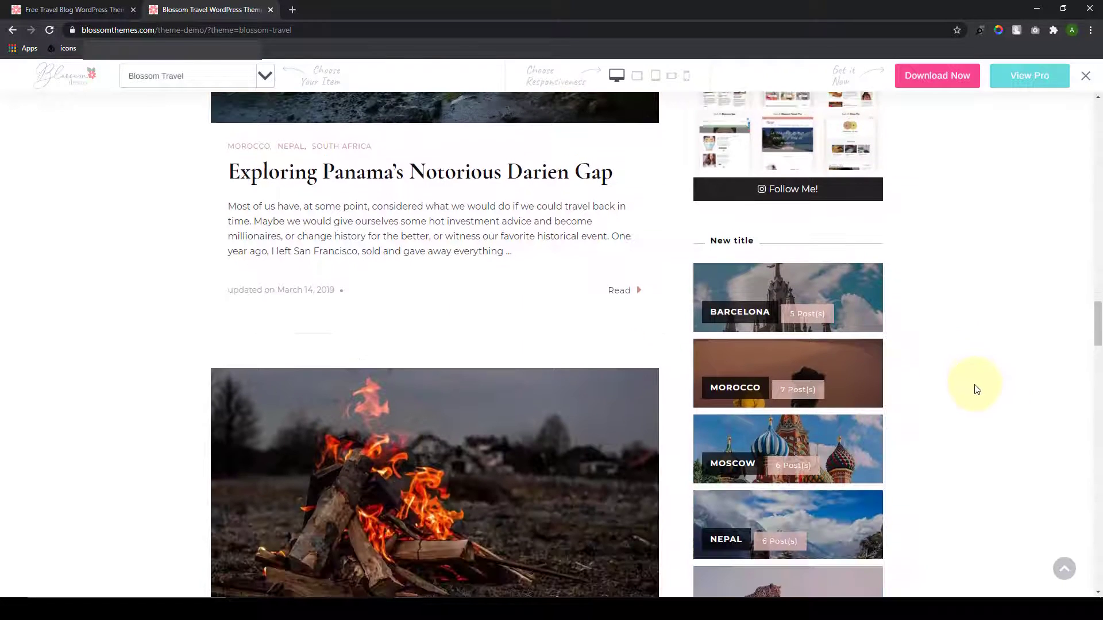
scroll(936, 363, "down", 7)
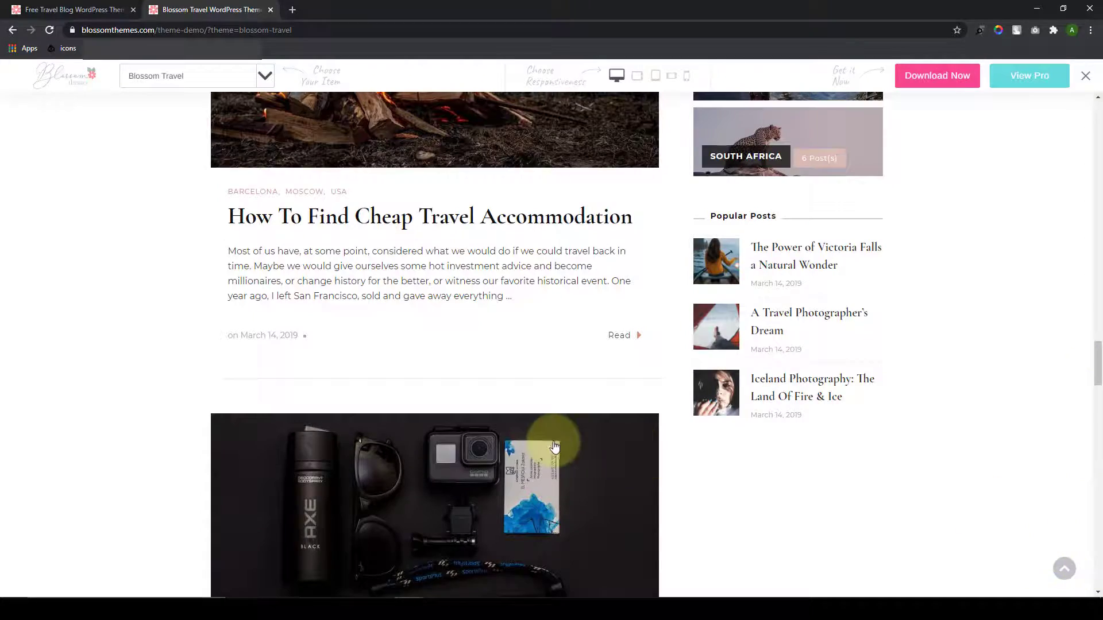
Step: Open the blog post "The Power of Victoria Falls a Natural Wonder" and view its introduction
scroll(573, 448, "up", 8)
scroll(575, 452, "up", 18)
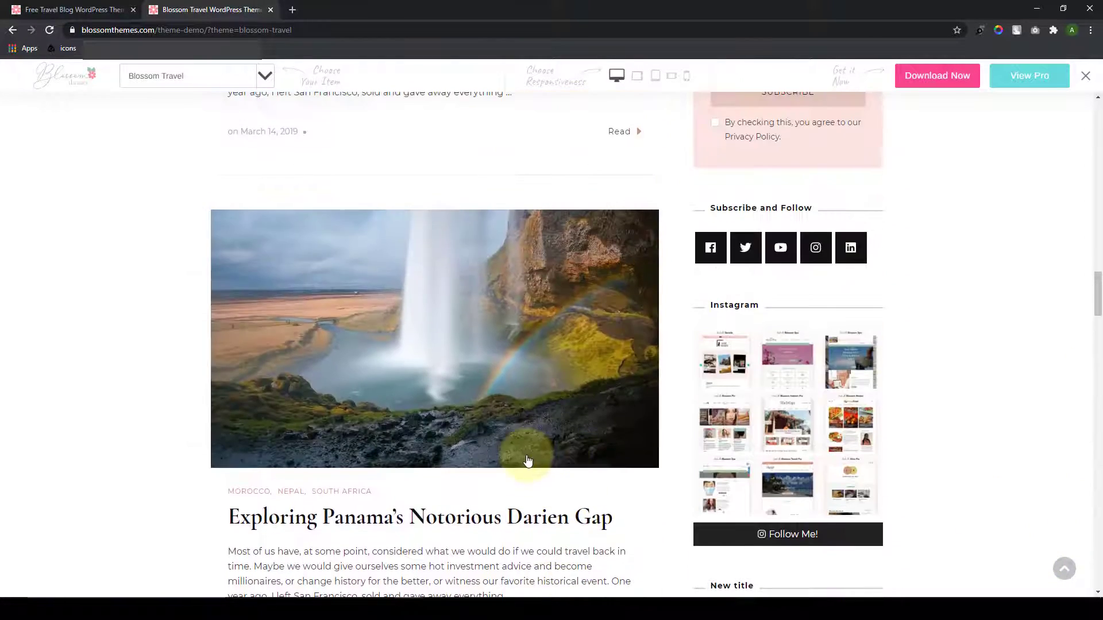
scroll(527, 463, "up", 15)
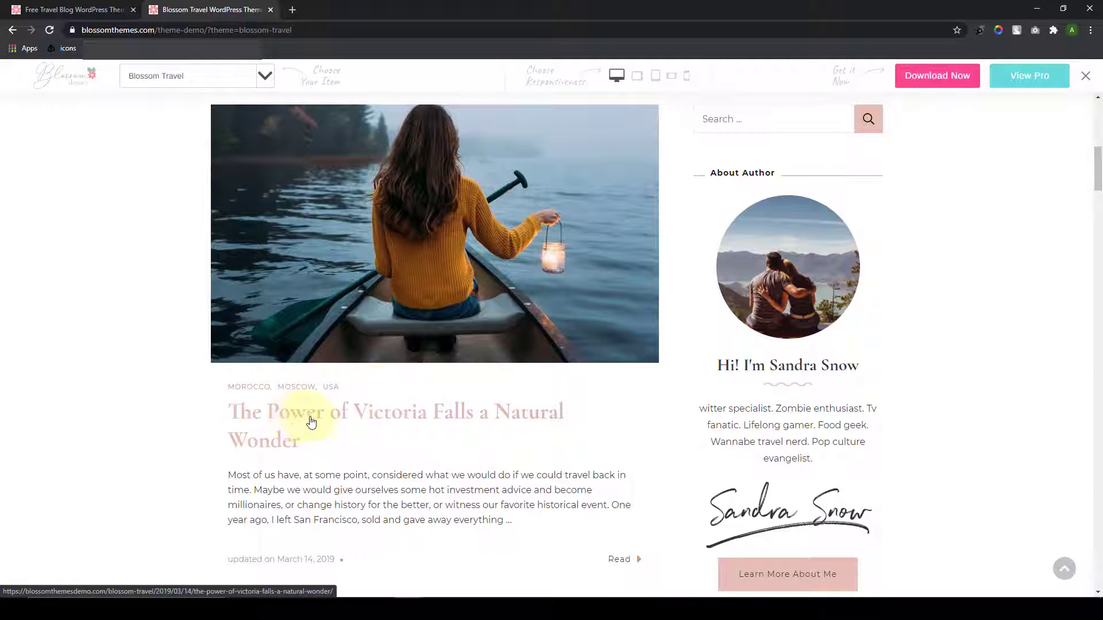
left_click(320, 423)
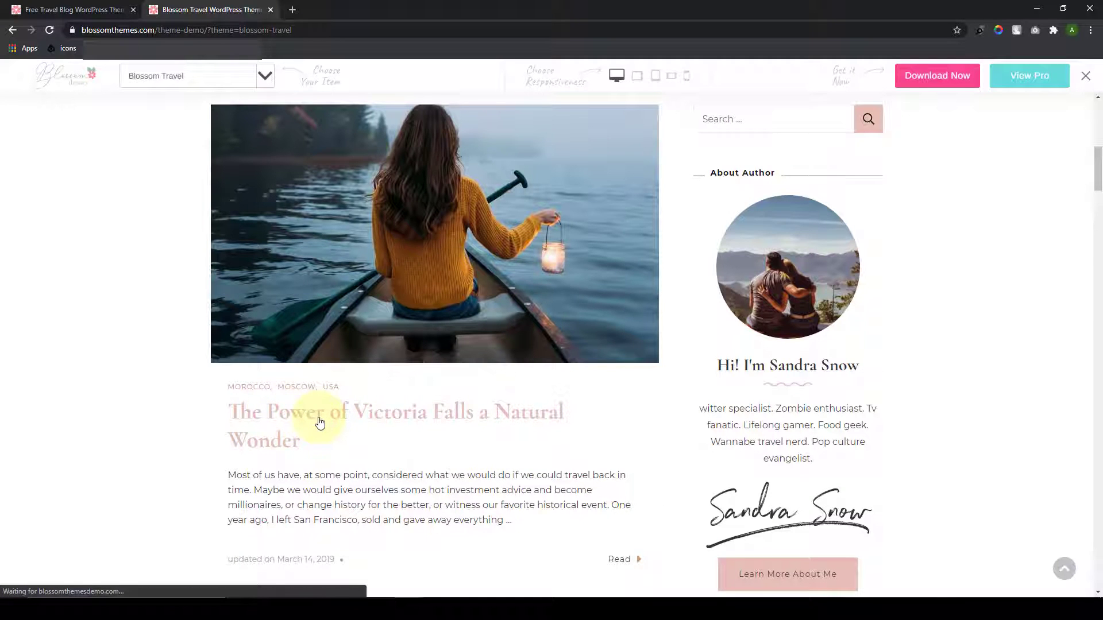
scroll(852, 411, "down", 5)
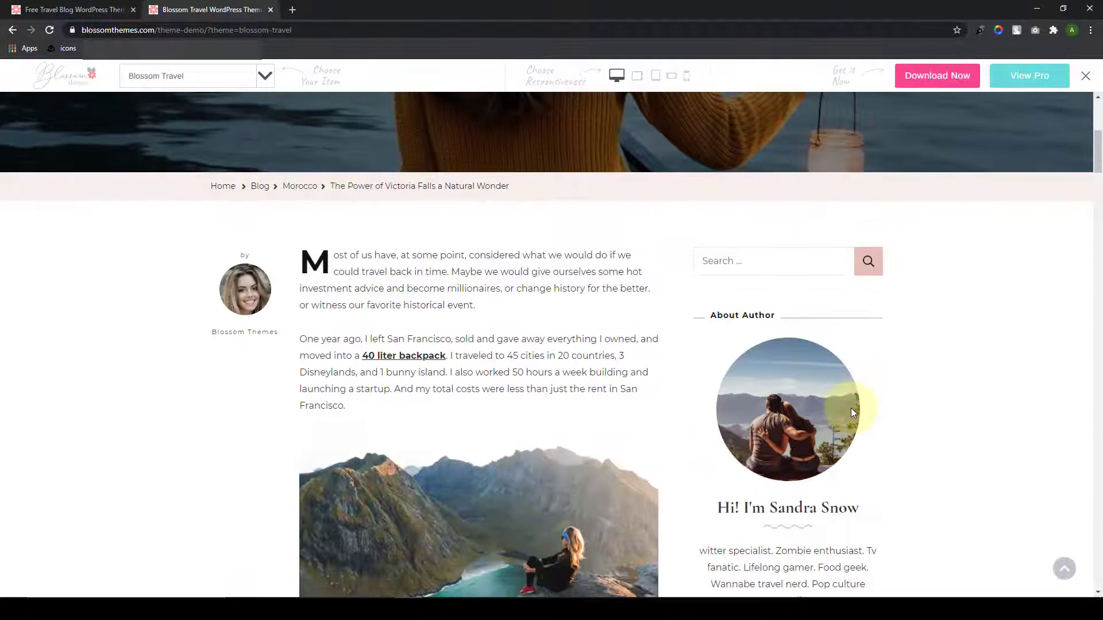
scroll(851, 412, "down", 2)
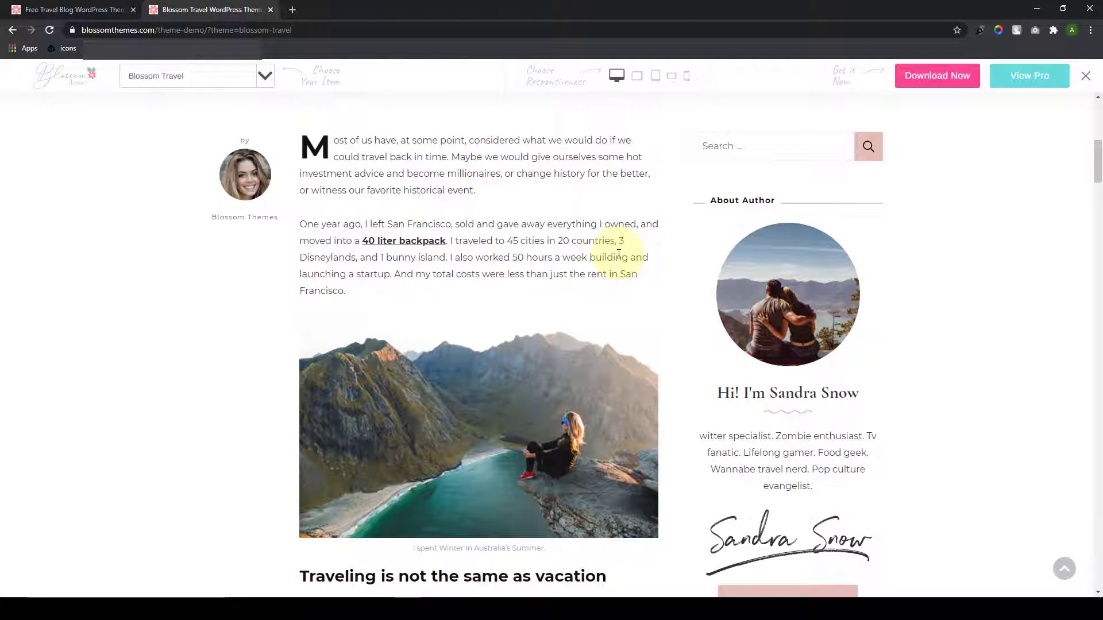
Step: Examine the post's body layout, including its images, heading styles, quote and table, alongside the sidebar
scroll(619, 254, "down", 9)
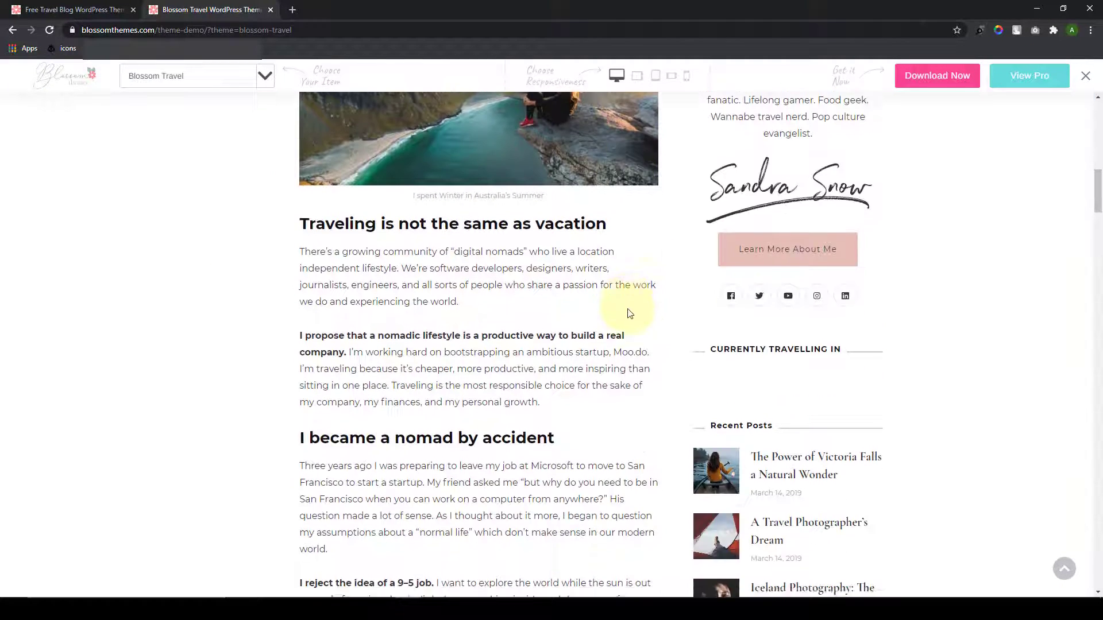
scroll(629, 313, "down", 4)
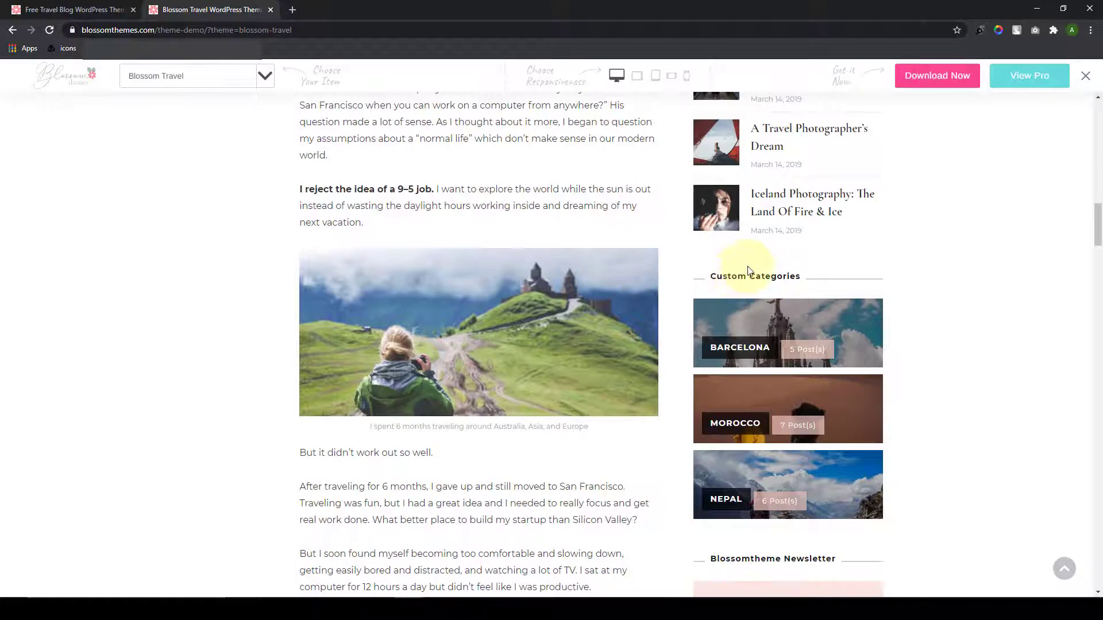
scroll(663, 323, "down", 2)
scroll(664, 323, "down", 13)
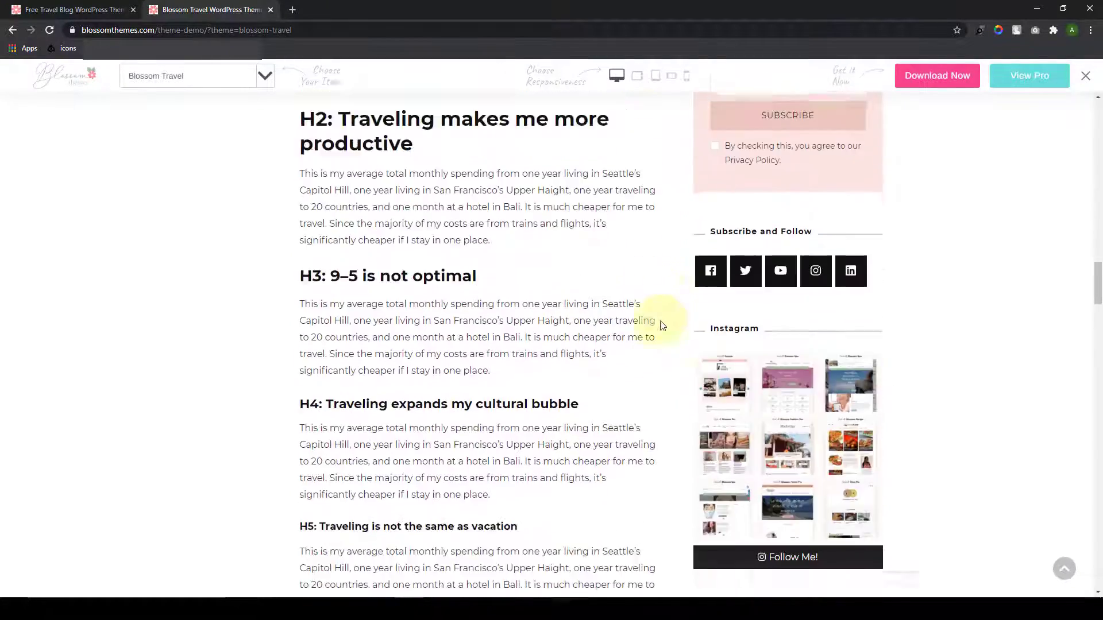
scroll(662, 325, "down", 8)
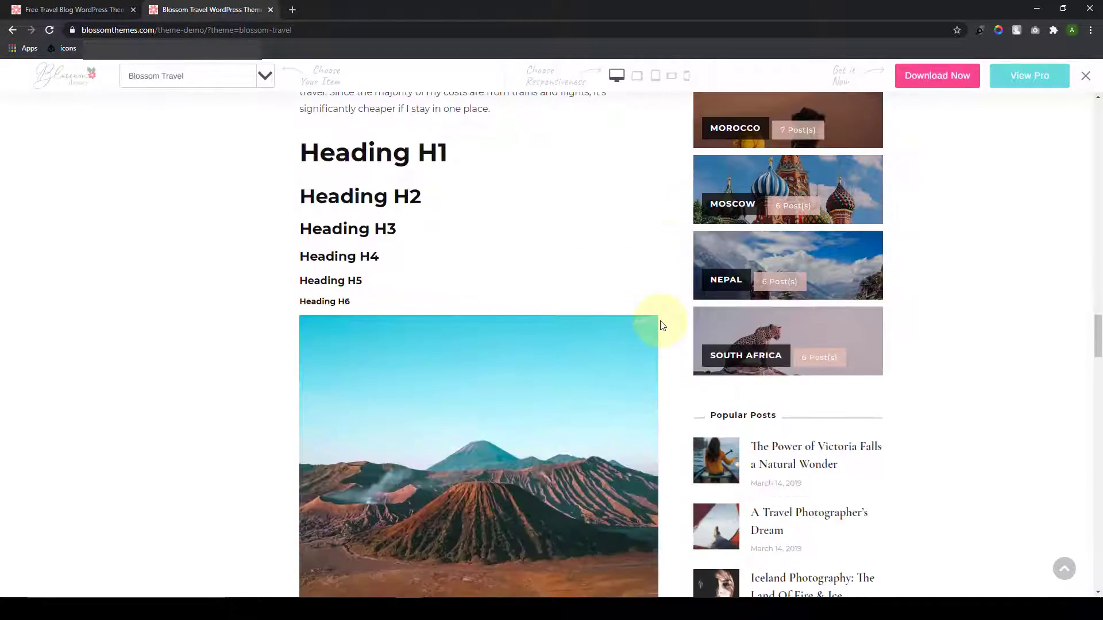
scroll(661, 325, "down", 12)
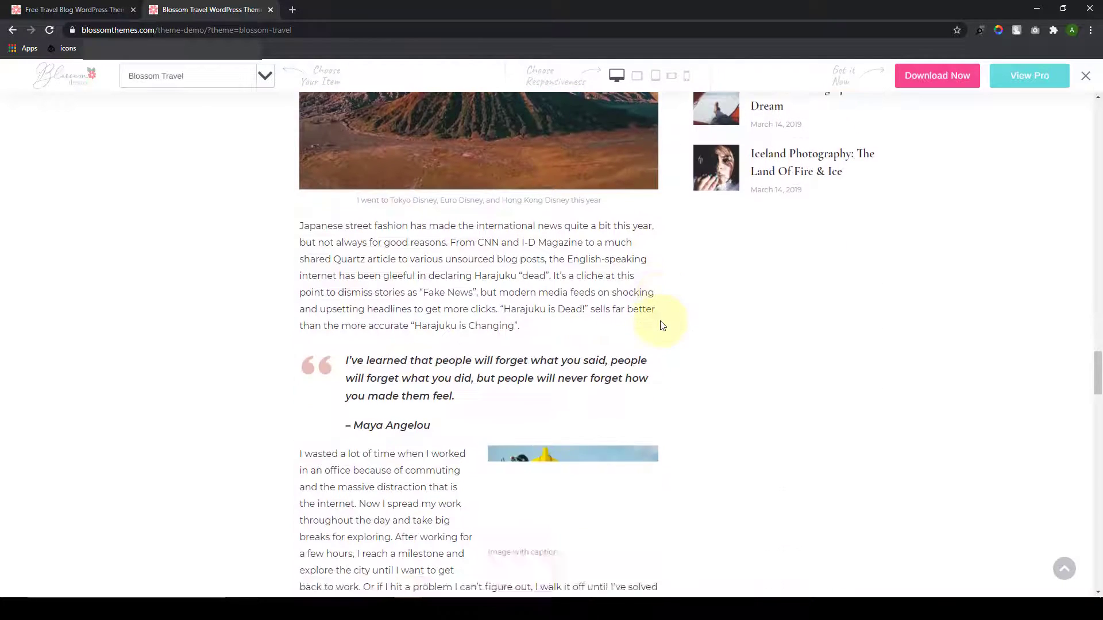
scroll(662, 325, "down", 15)
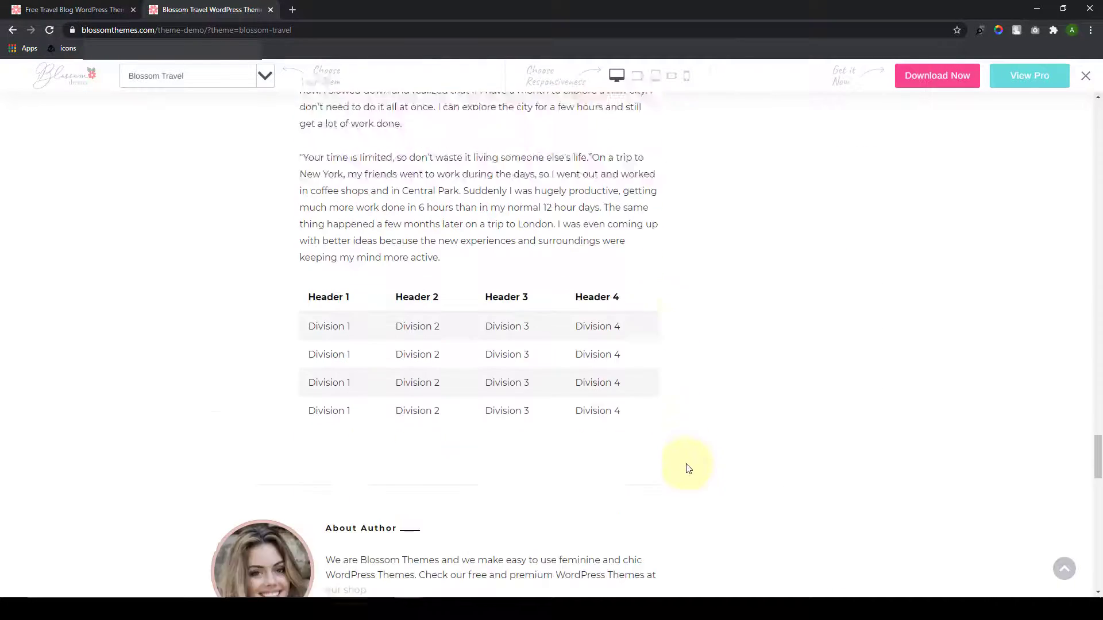
Step: View the post's About Author box, previous post link and "You might also enjoy" posts, and return to the post's start
scroll(690, 479, "down", 4)
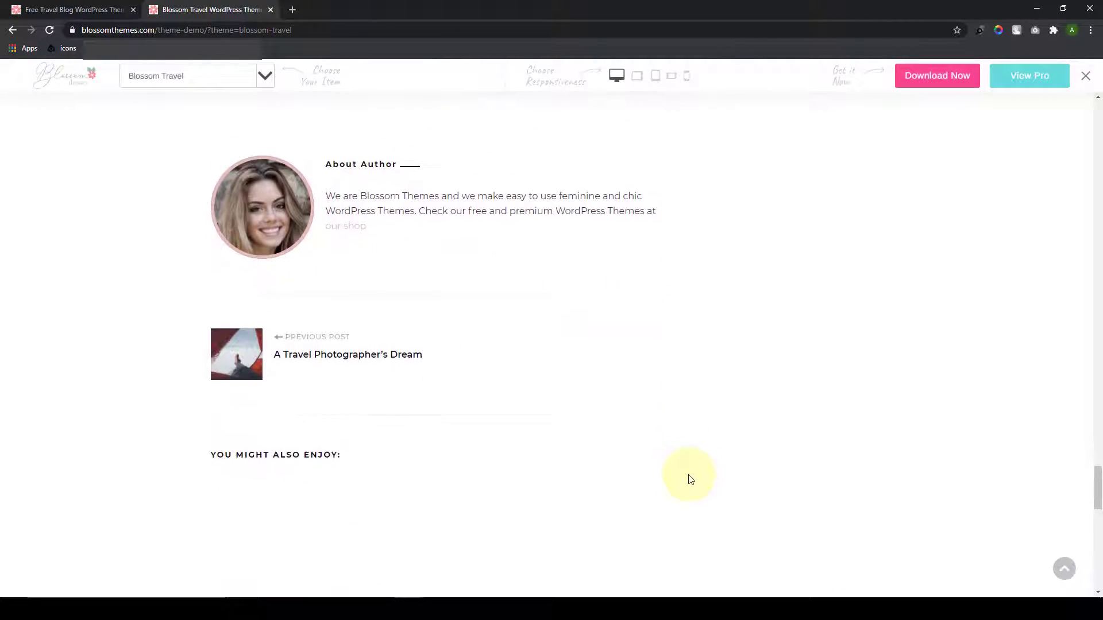
scroll(690, 480, "down", 4)
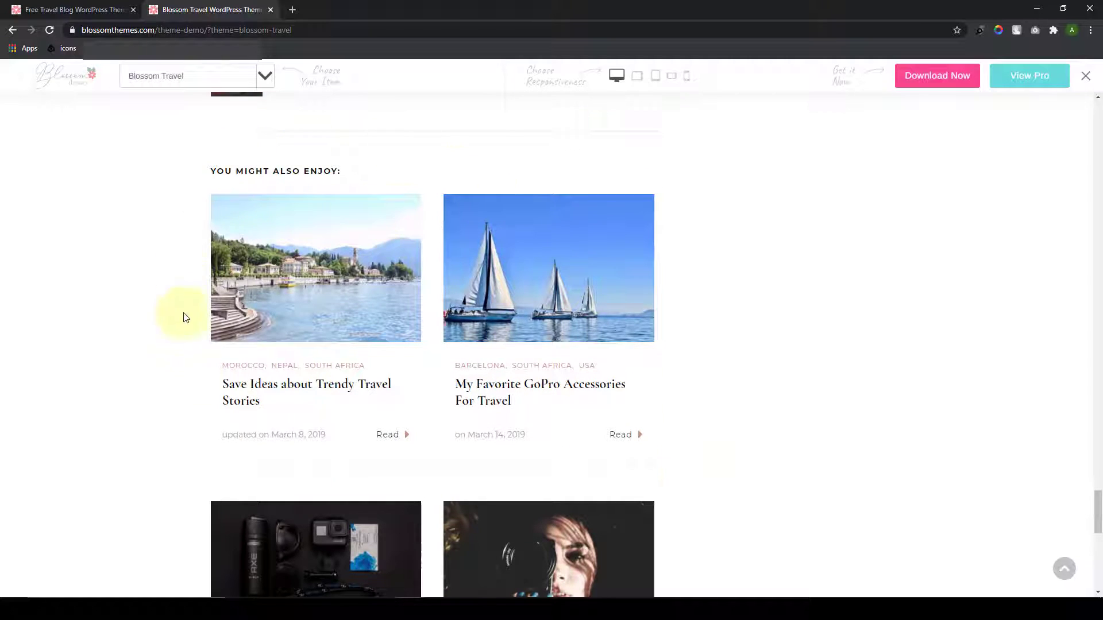
scroll(729, 339, "down", 5)
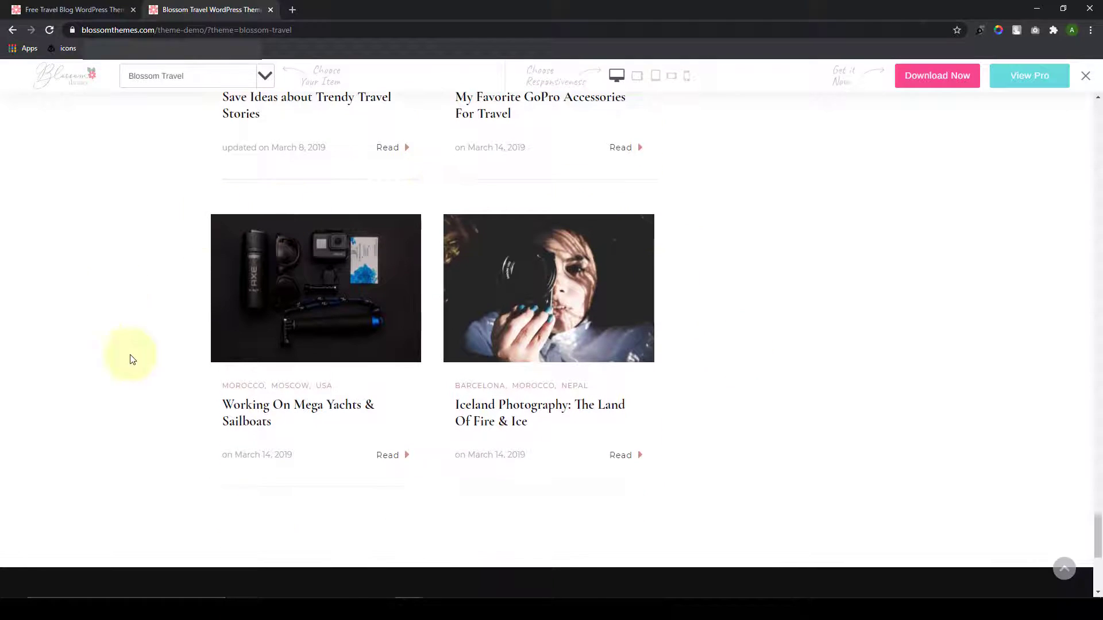
left_click(1060, 567)
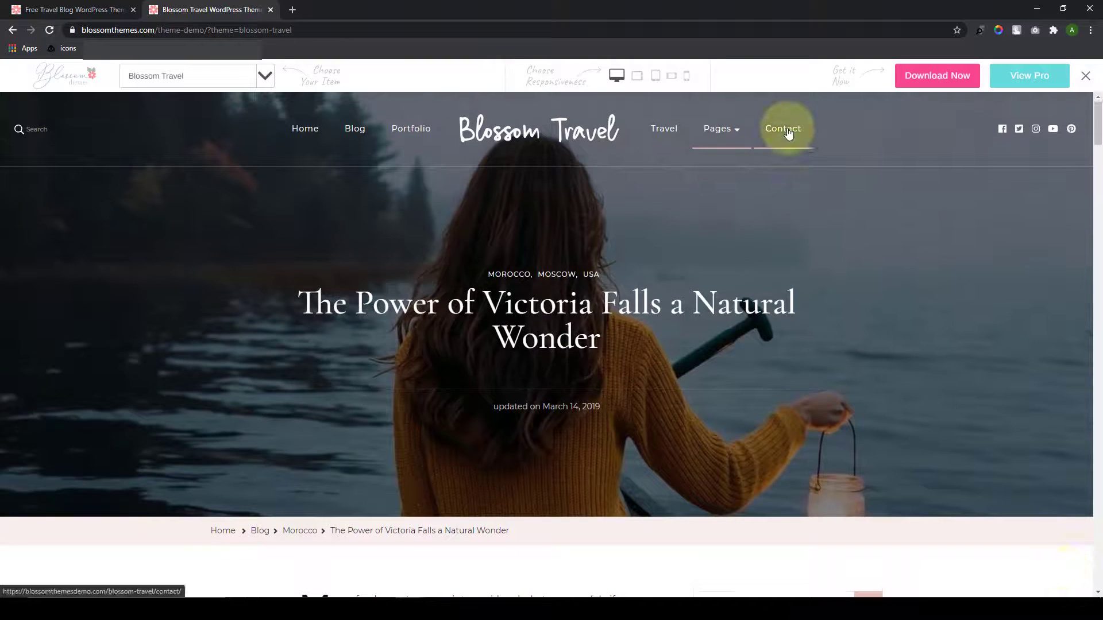
Step: Open the demo's Contact page and examine its contact form
left_click(788, 131)
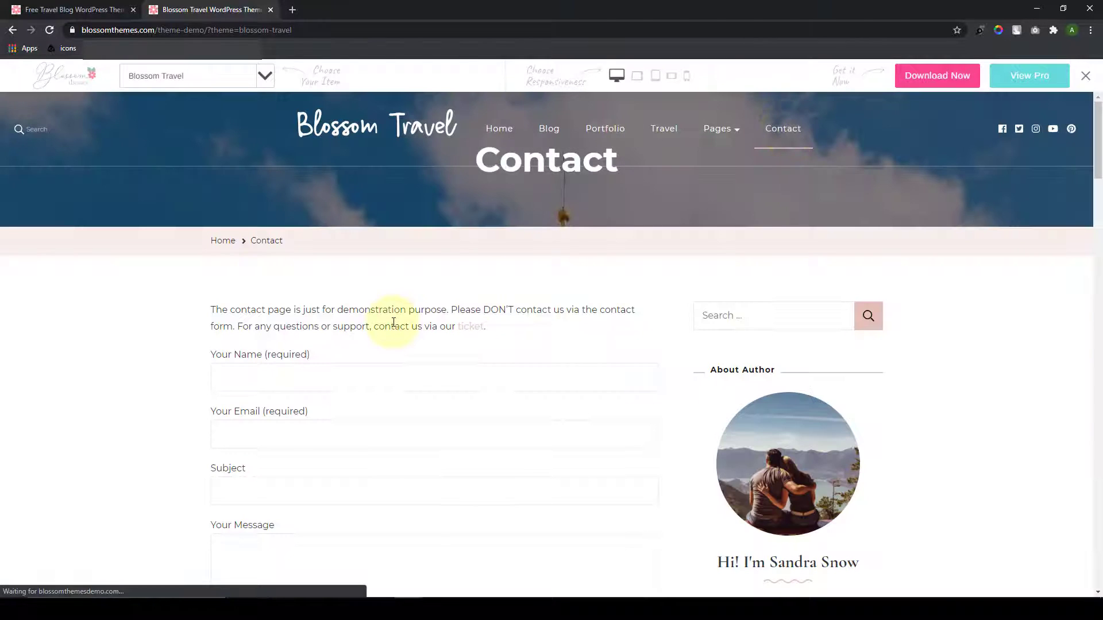
scroll(394, 323, "down", 3)
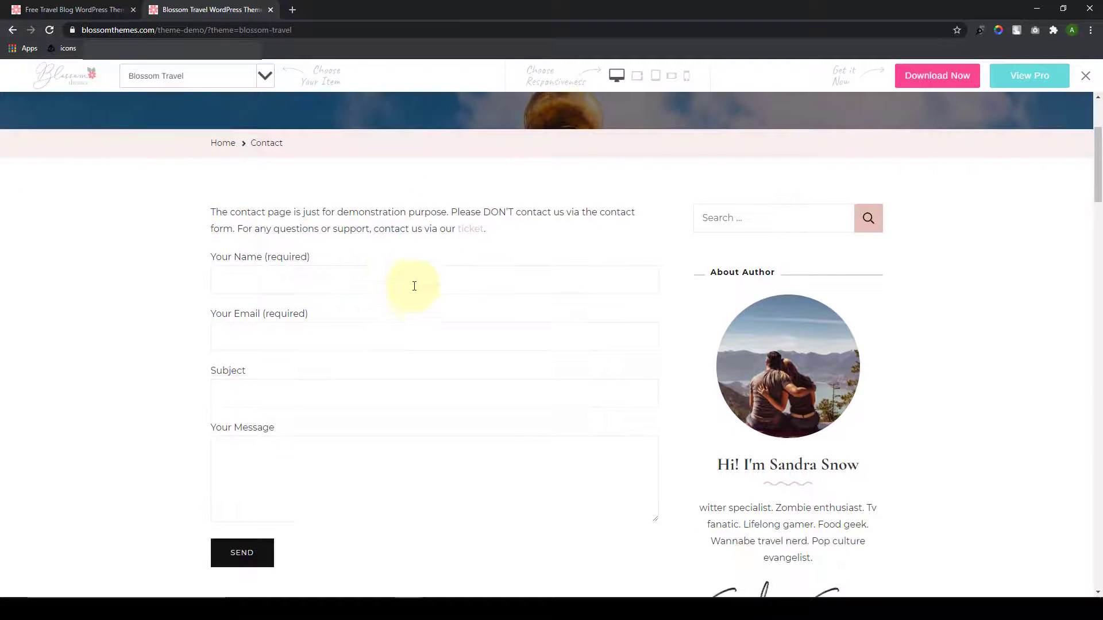
scroll(413, 285, "down", 1)
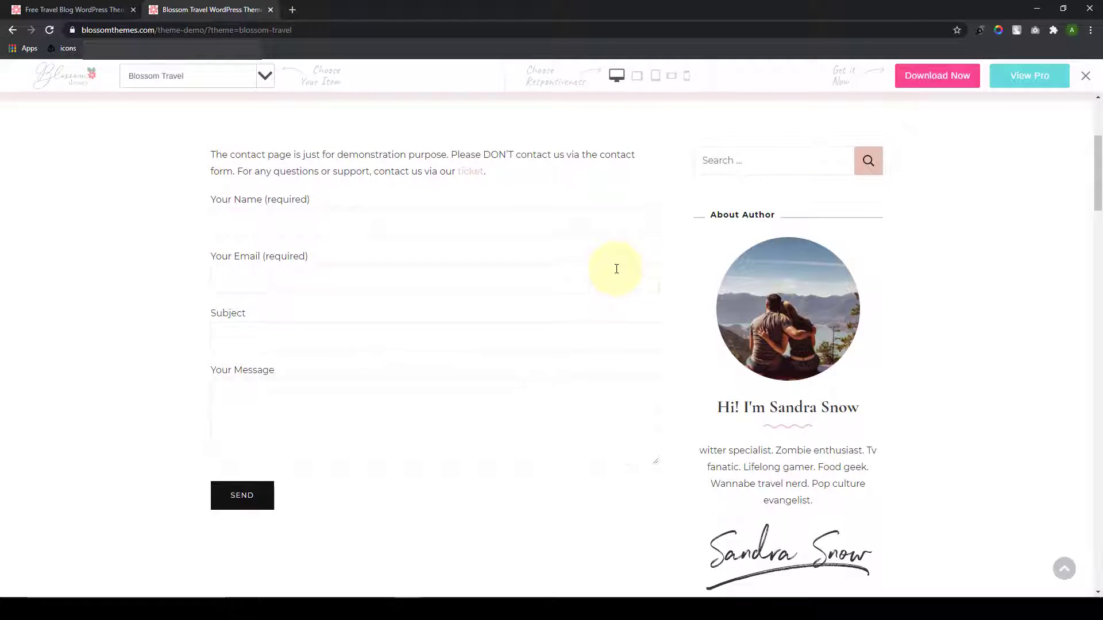
Step: Return from the Contact page to the demo's homepage
scroll(616, 269, "up", 2)
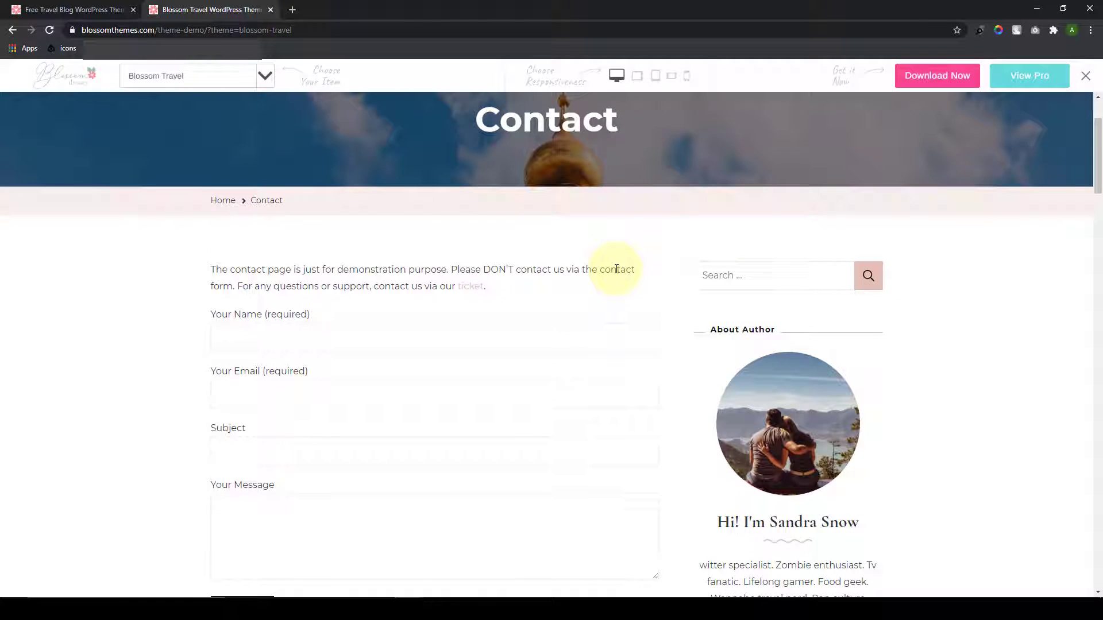
scroll(616, 268, "up", 2)
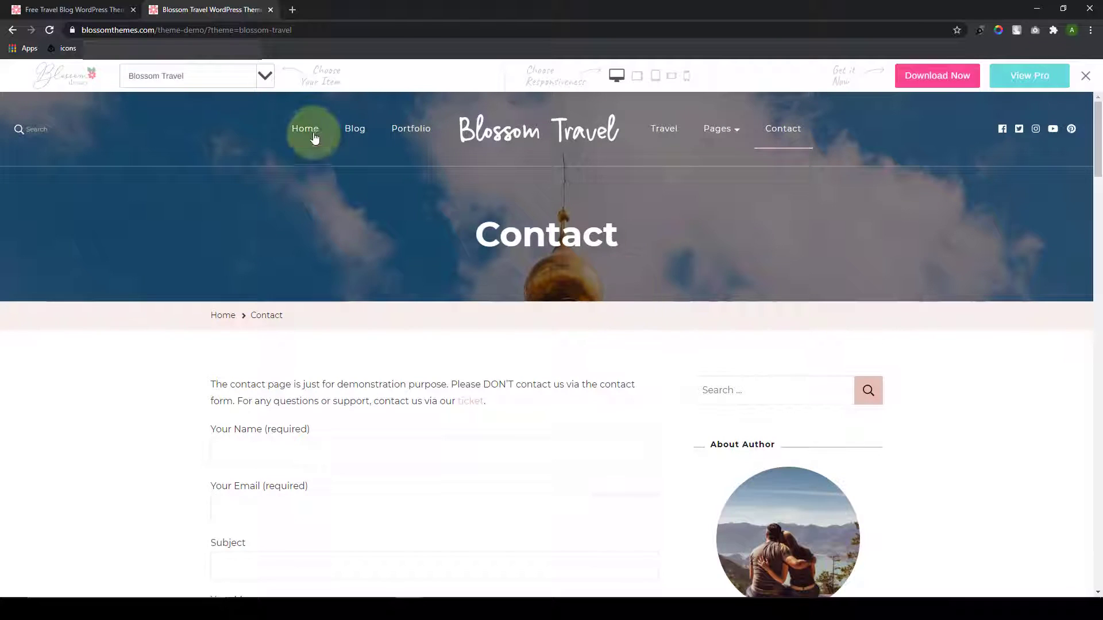
left_click(315, 138)
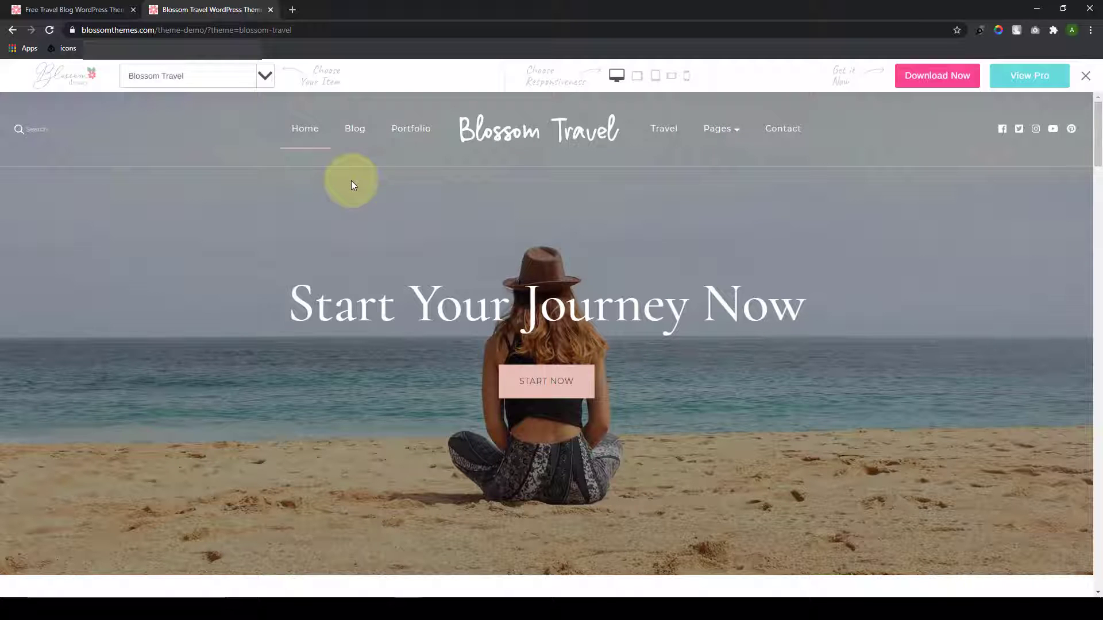
Step: Switch back to the Blossom Travel product page and examine the Free Vs Pro feature comparison table
left_click(110, 5)
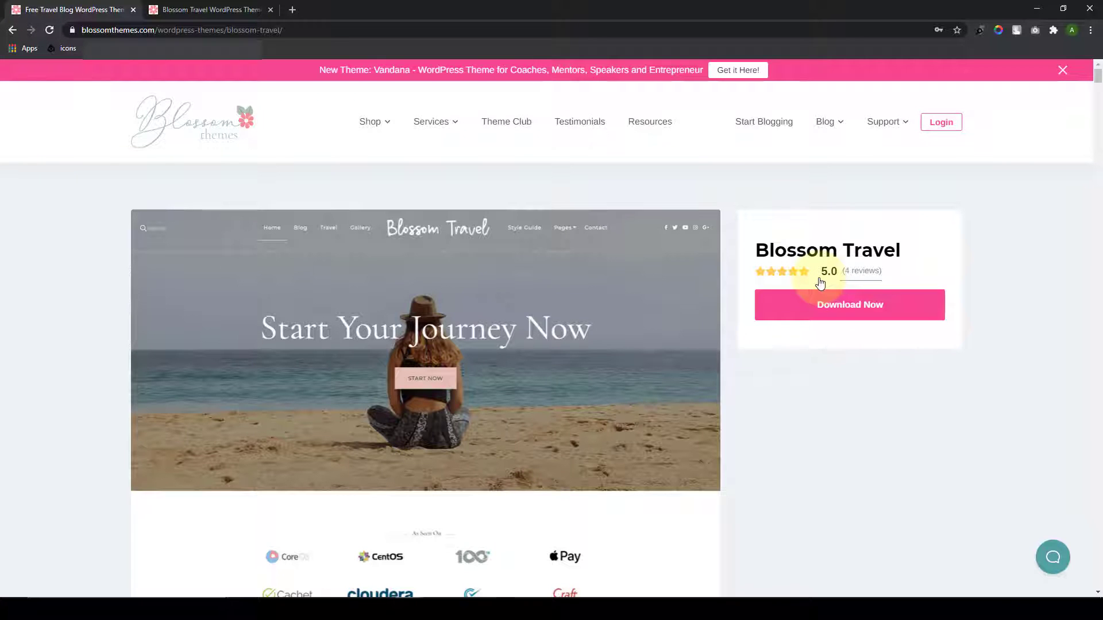
scroll(820, 282, "down", 1)
scroll(779, 380, "down", 7)
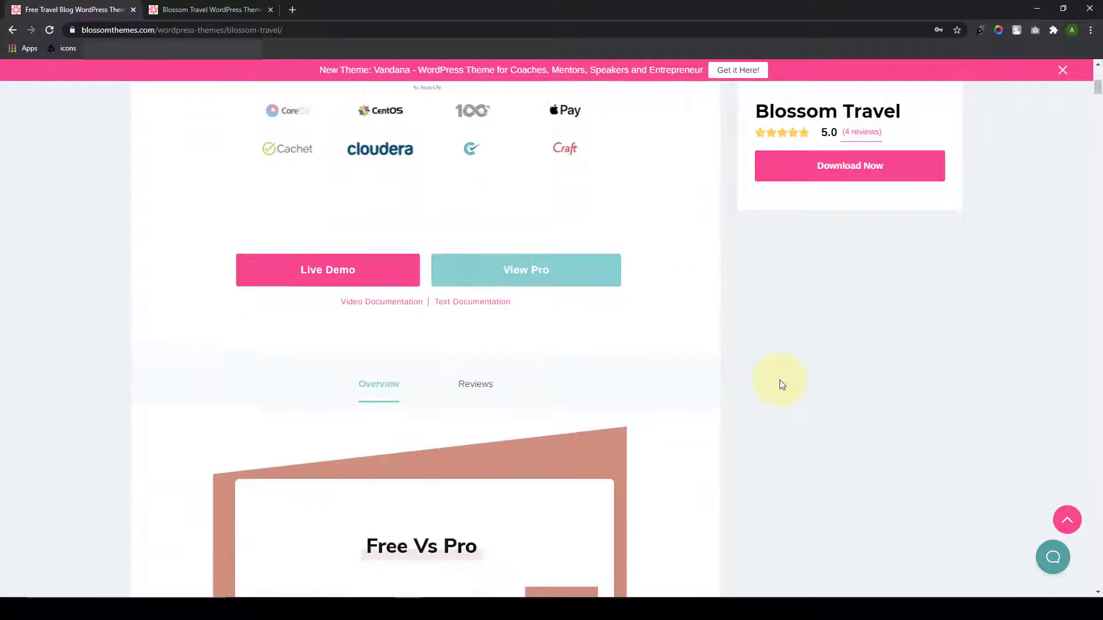
scroll(780, 380, "down", 2)
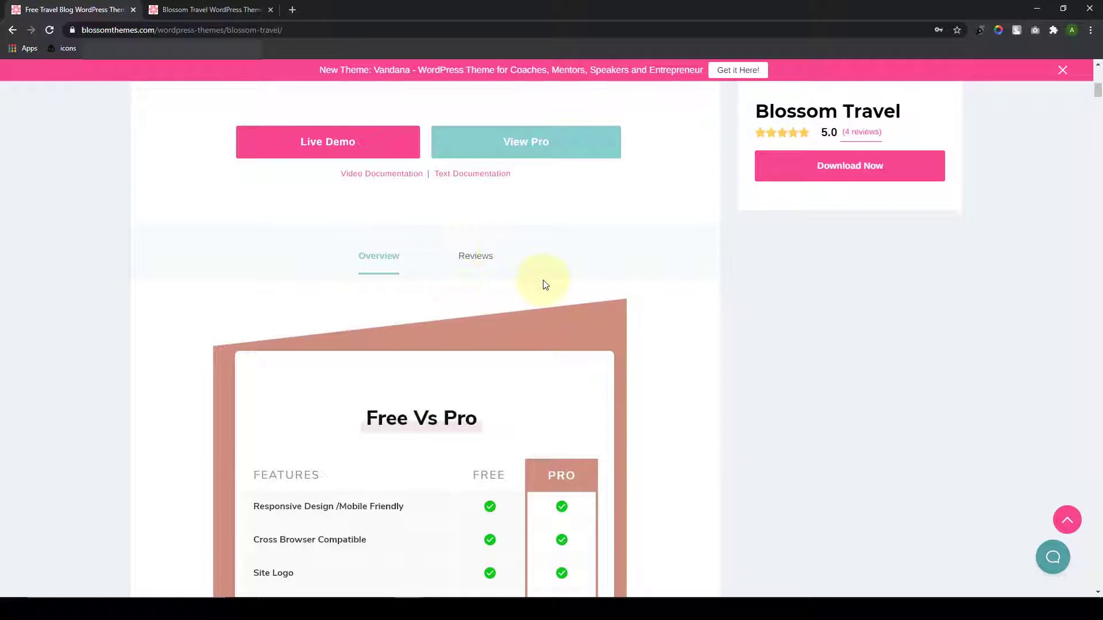
scroll(545, 285, "down", 4)
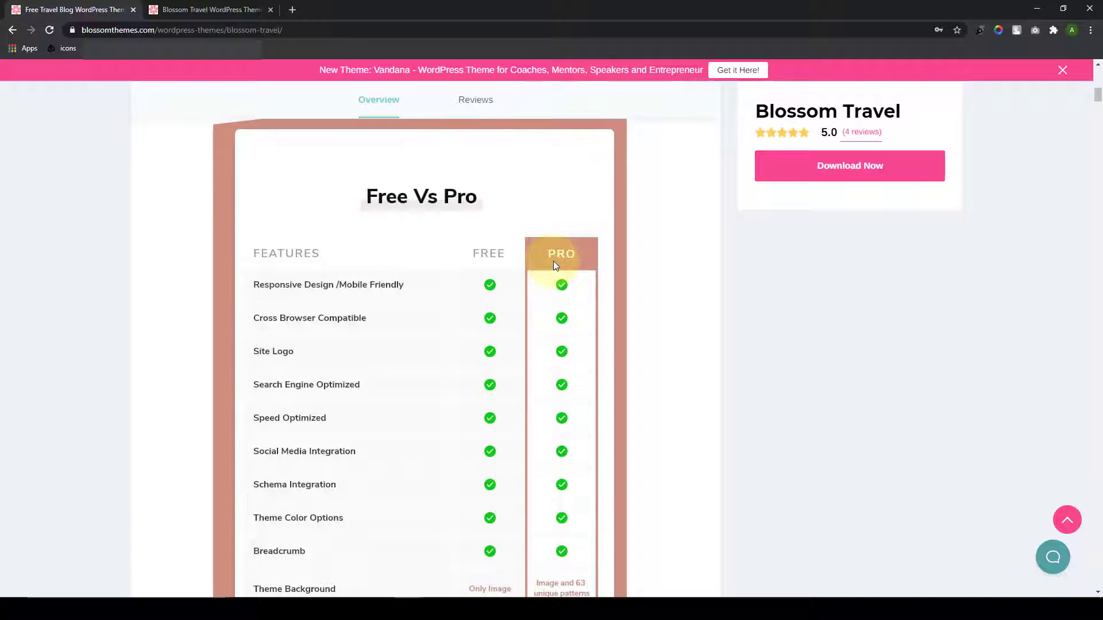
scroll(556, 264, "down", 7)
scroll(554, 358, "up", 4)
scroll(557, 345, "down", 4)
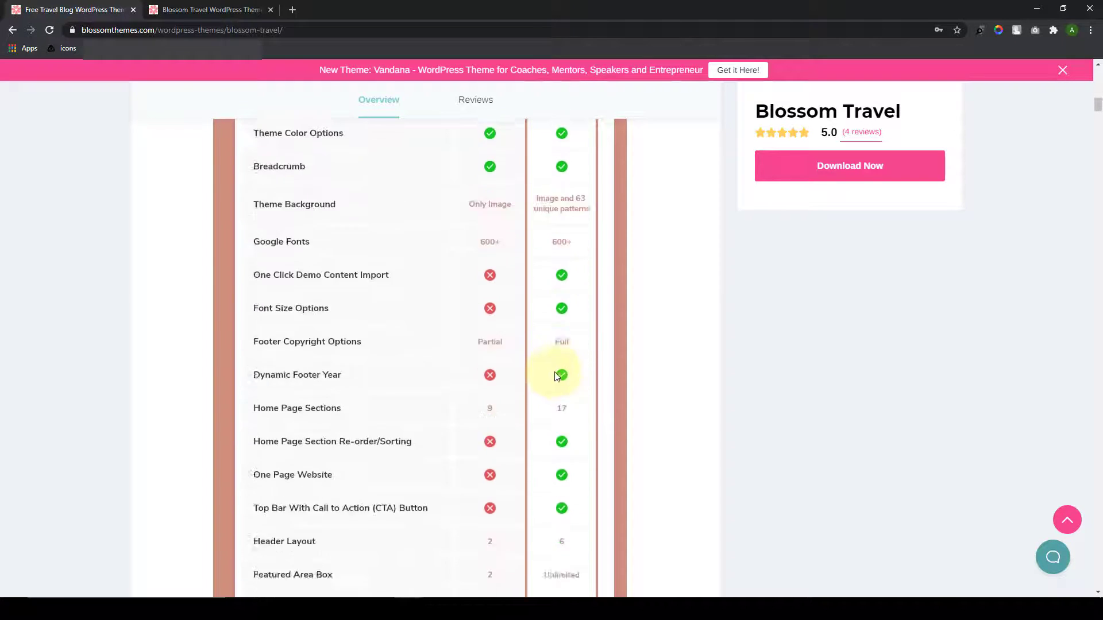
scroll(556, 380, "down", 10)
scroll(558, 395, "down", 15)
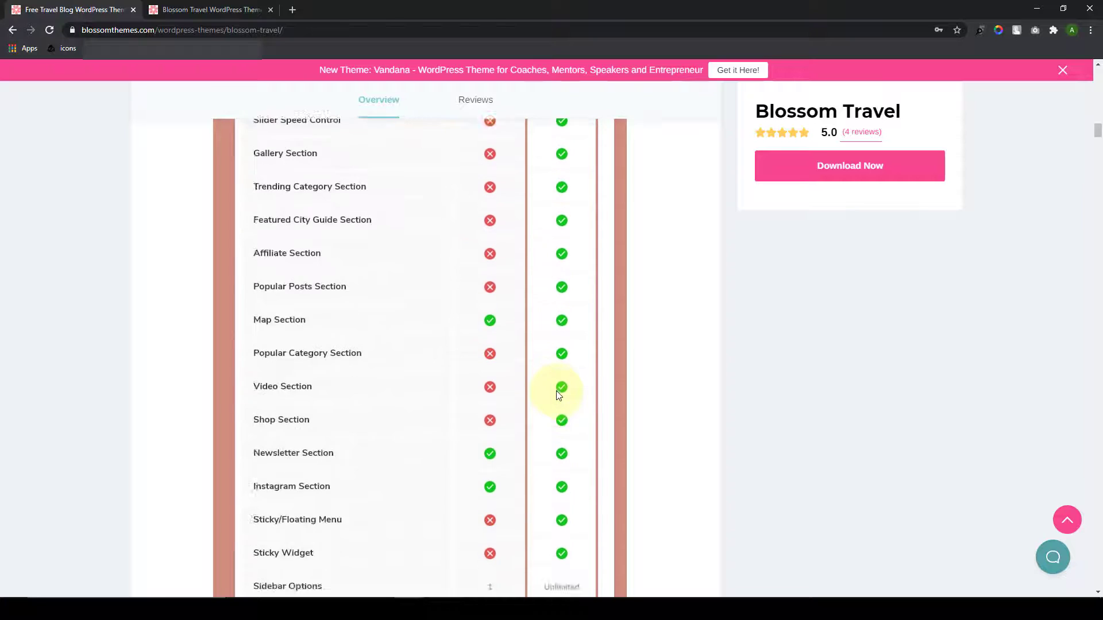
Step: Review the overview's design highlights: mobile-friendly design, unlimited colors, Google Fonts, video banner, header layouts and HTML5 Maps compatibility
scroll(558, 395, "down", 10)
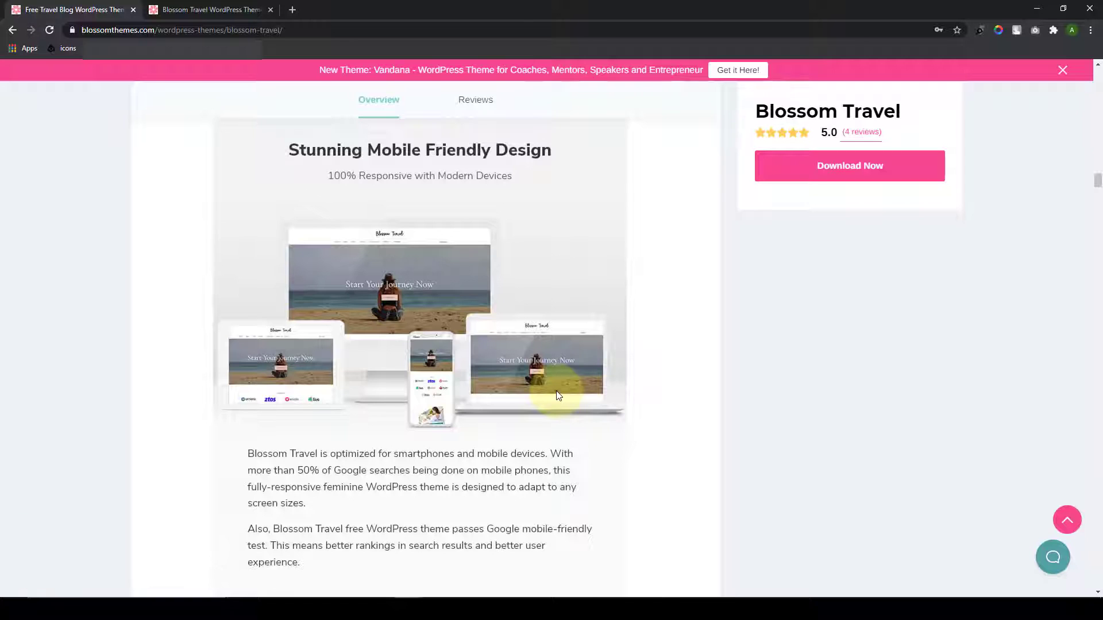
scroll(556, 396, "down", 4)
scroll(404, 325, "down", 4)
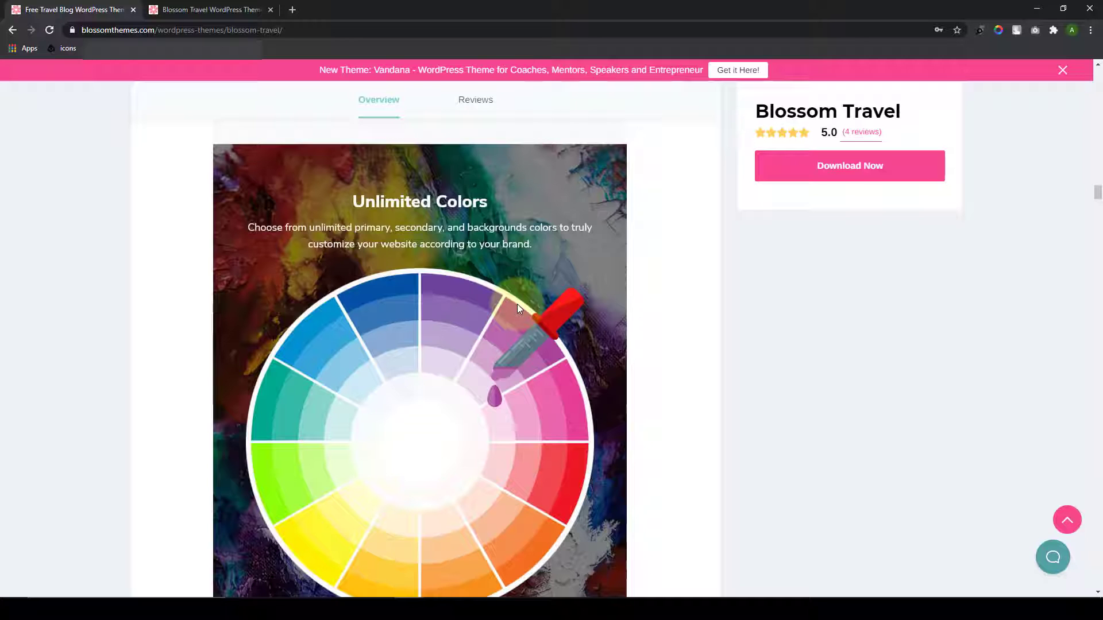
scroll(517, 309, "down", 9)
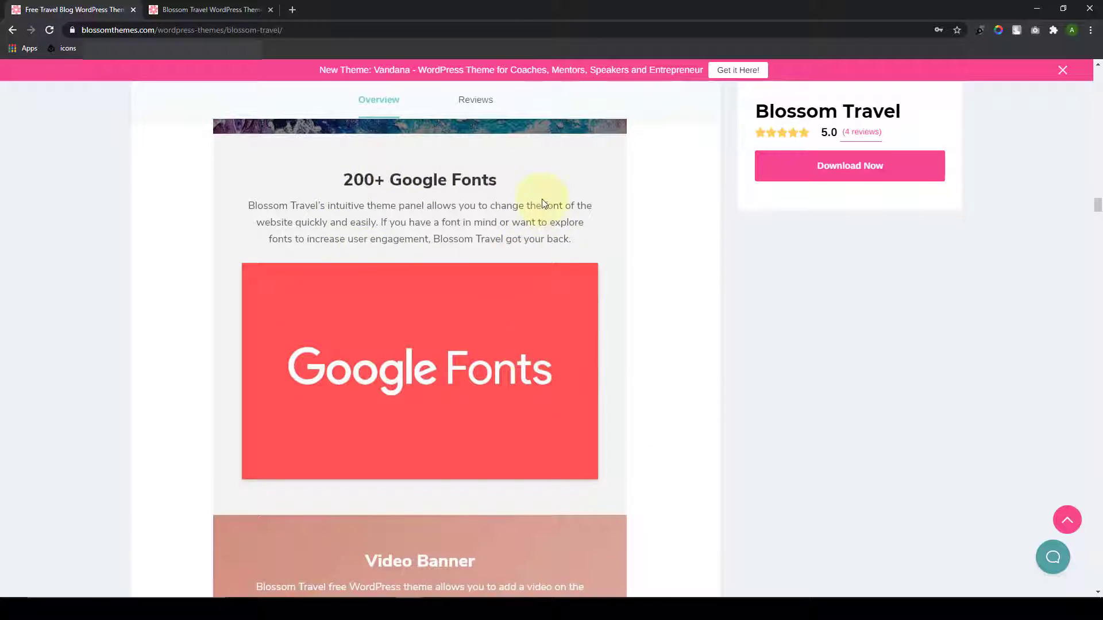
scroll(567, 354, "down", 5)
scroll(571, 372, "down", 1)
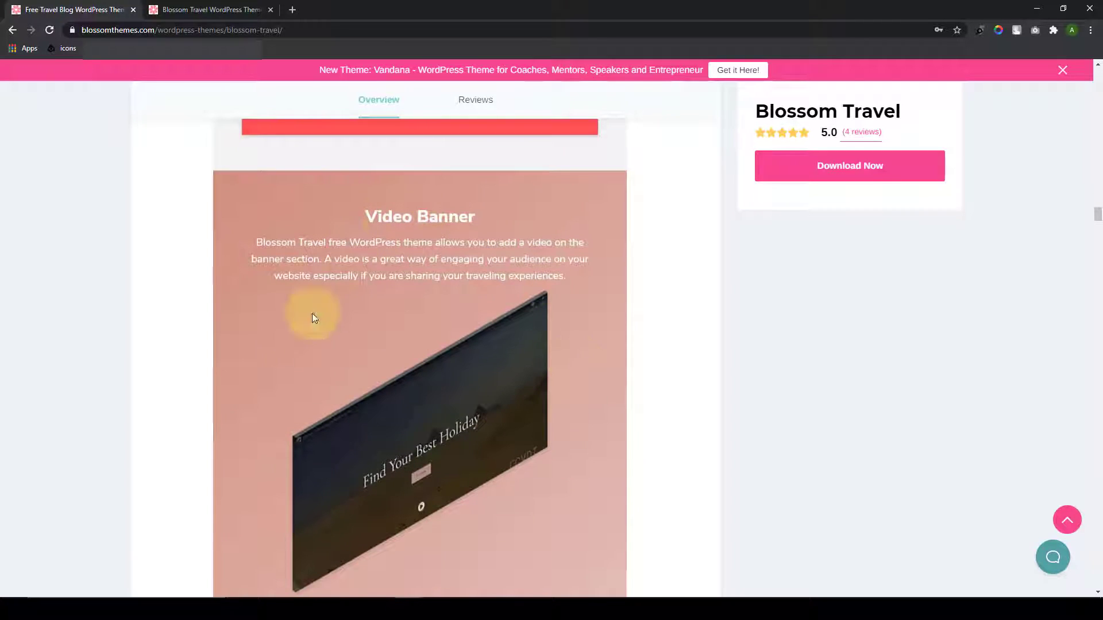
scroll(615, 390, "down", 8)
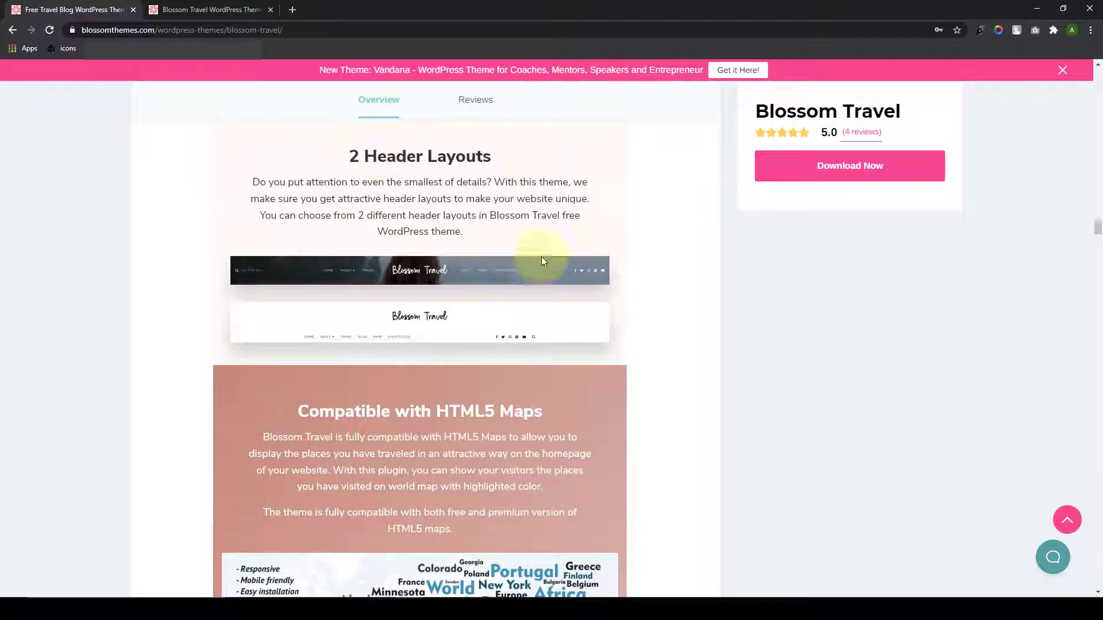
scroll(603, 329, "down", 4)
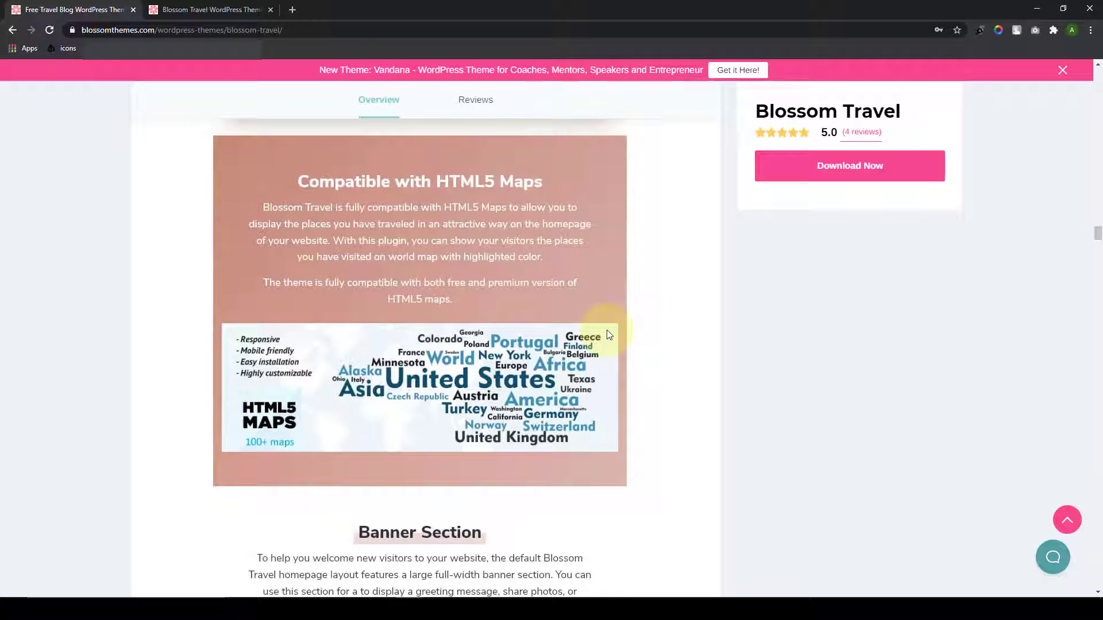
Step: Read the descriptions of the homepage's Banner, Affiliated Brands, About, Featured and Blog sections
scroll(608, 332, "down", 5)
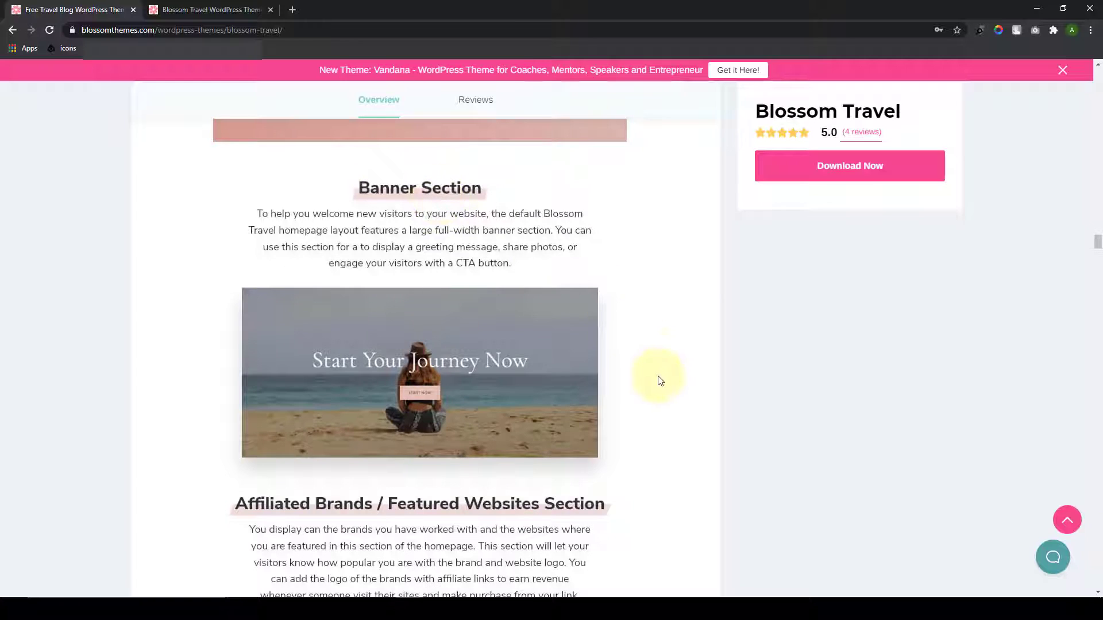
scroll(655, 393, "down", 1)
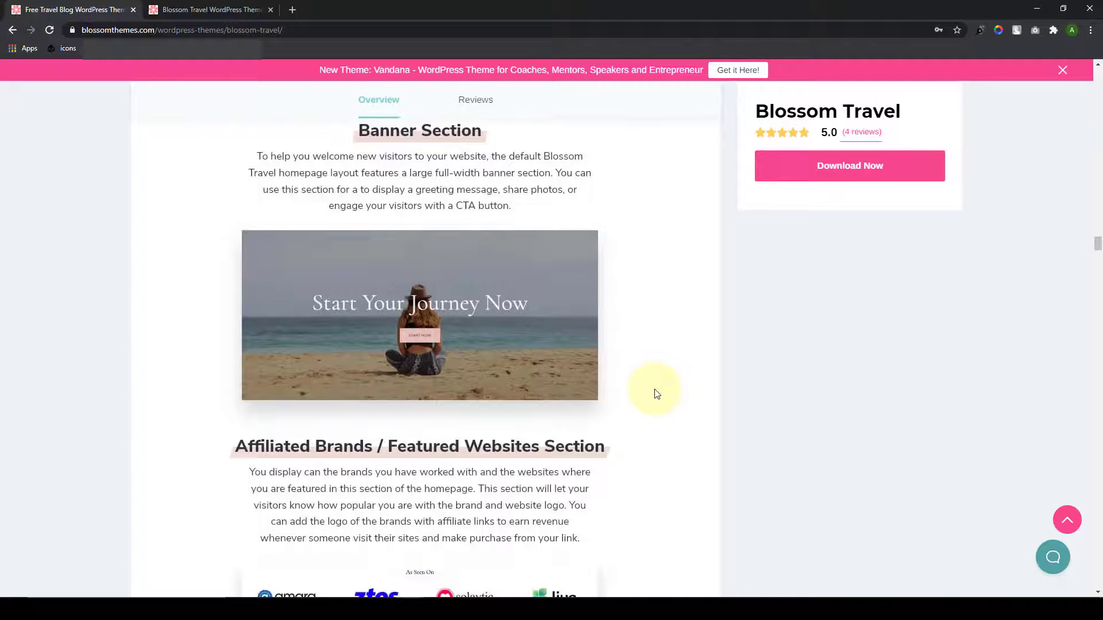
scroll(657, 394, "down", 5)
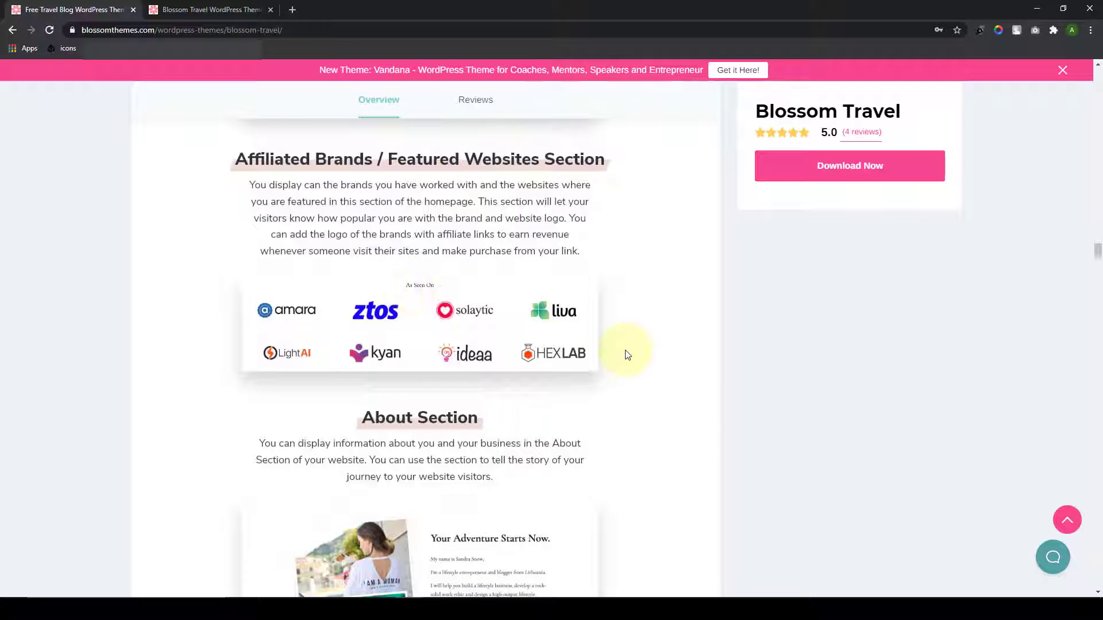
scroll(627, 354, "down", 5)
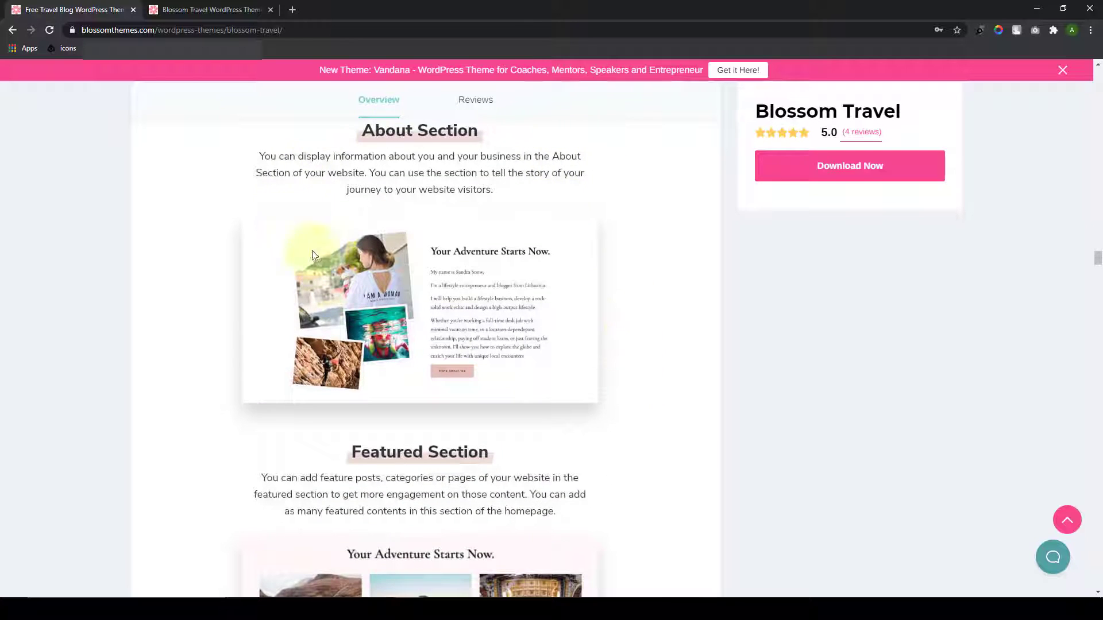
scroll(628, 399, "down", 5)
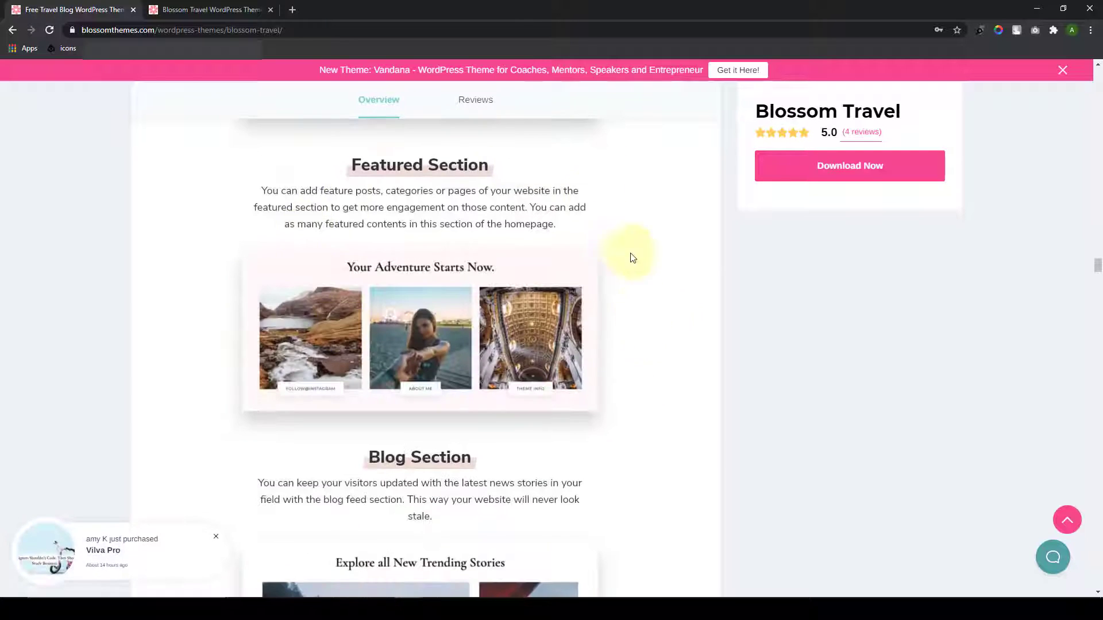
scroll(554, 267, "down", 4)
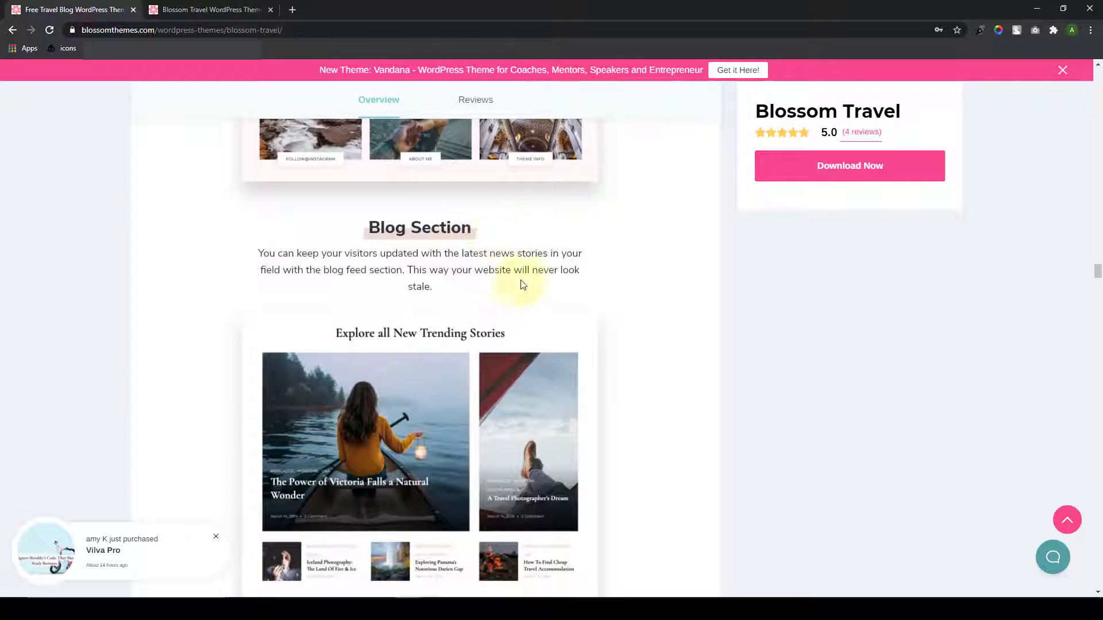
scroll(557, 310, "down", 2)
scroll(560, 322, "up", 1)
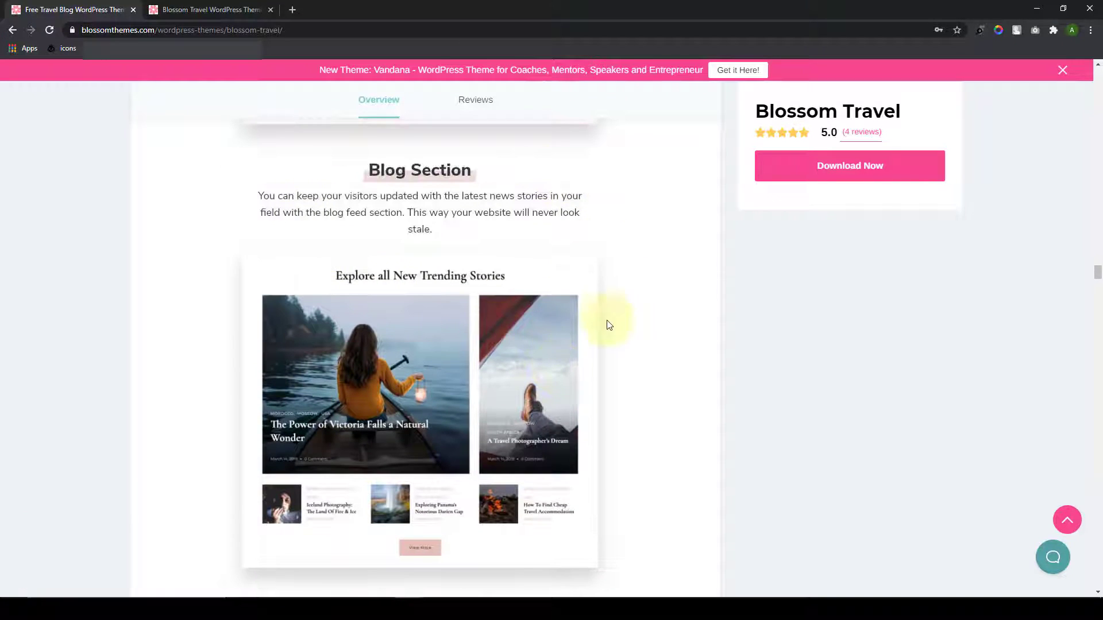
Step: Read the descriptions of the homepage's Call To Action, Map, Newsletter and Instagram sections
scroll(632, 356, "down", 8)
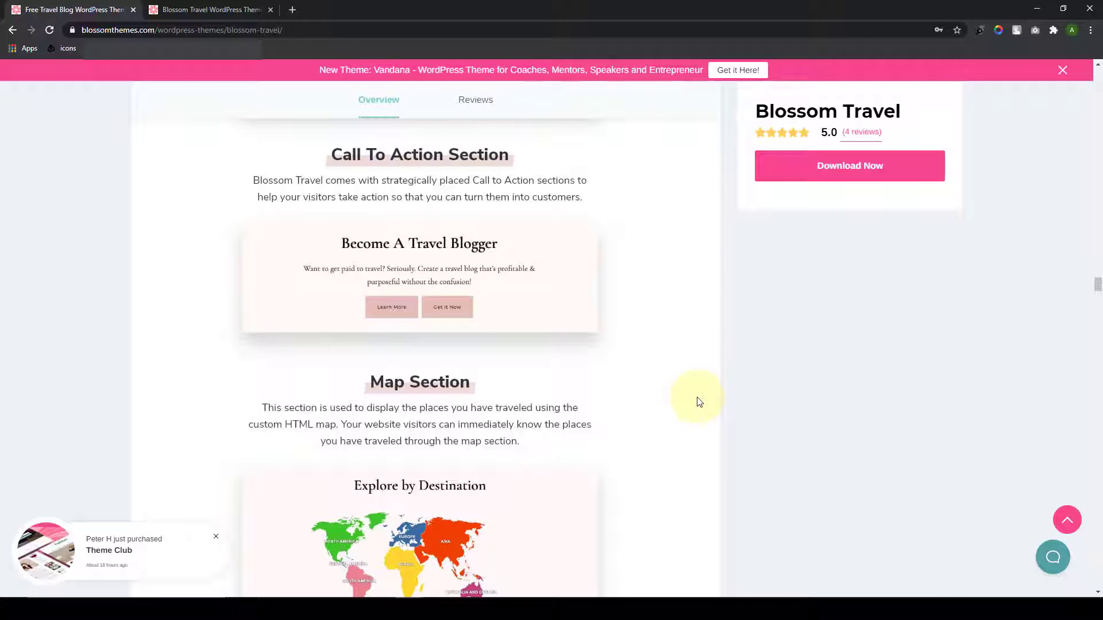
scroll(698, 402, "down", 4)
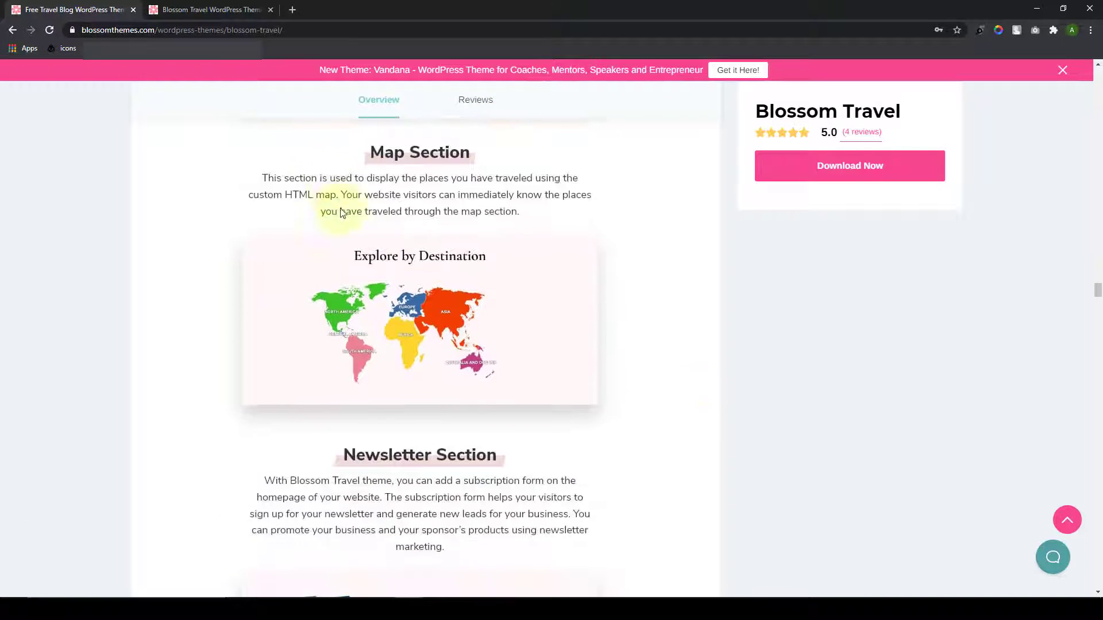
scroll(632, 385, "down", 5)
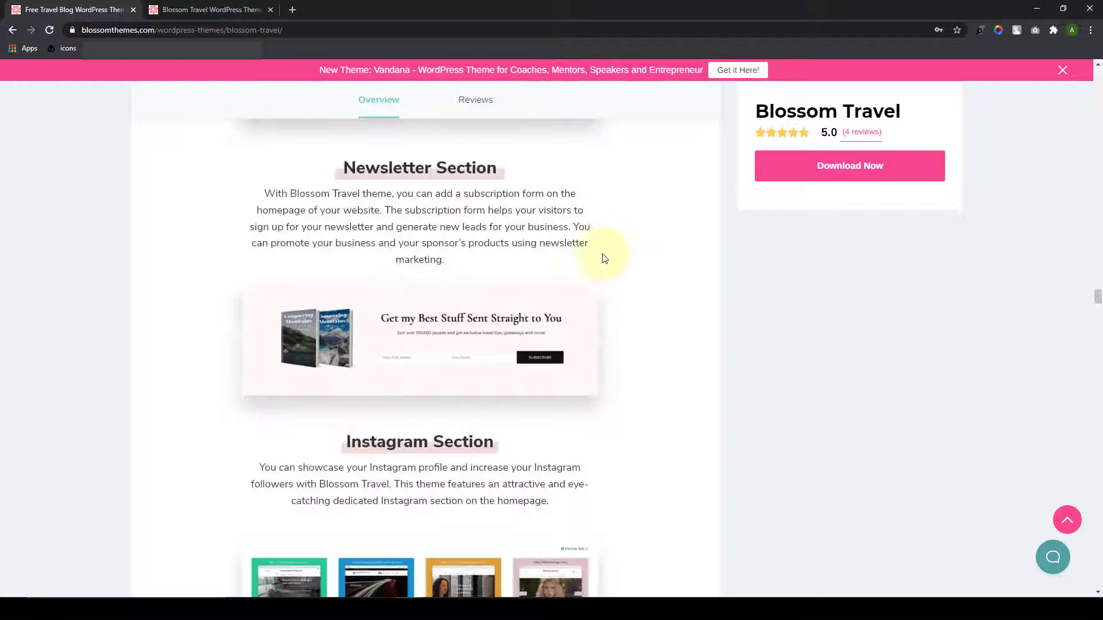
scroll(632, 385, "down", 2)
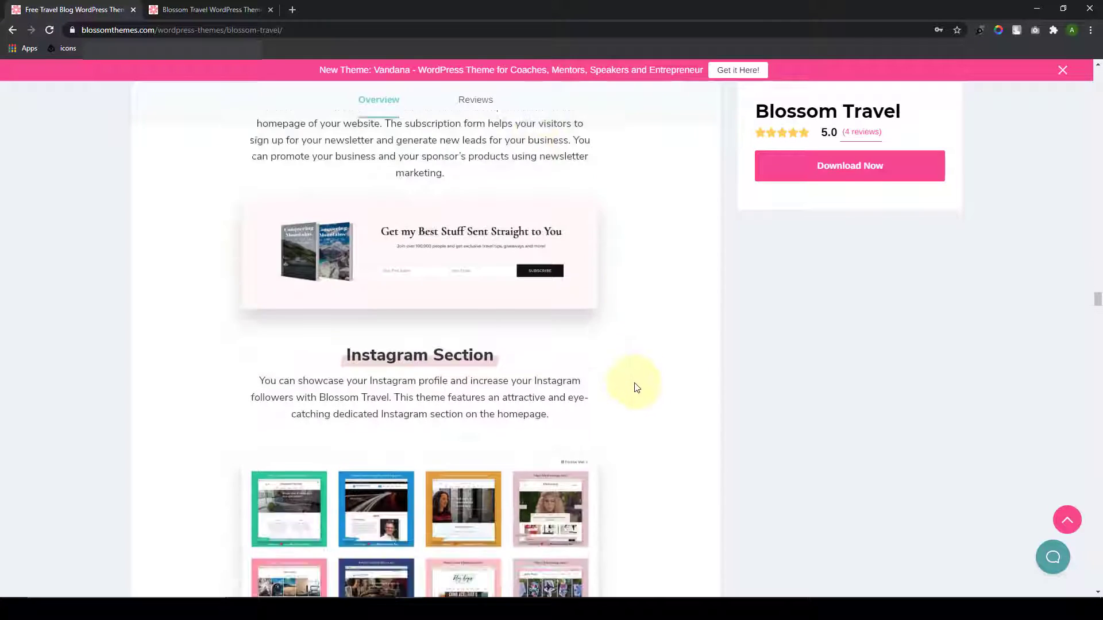
scroll(638, 387, "down", 3)
scroll(643, 388, "down", 1)
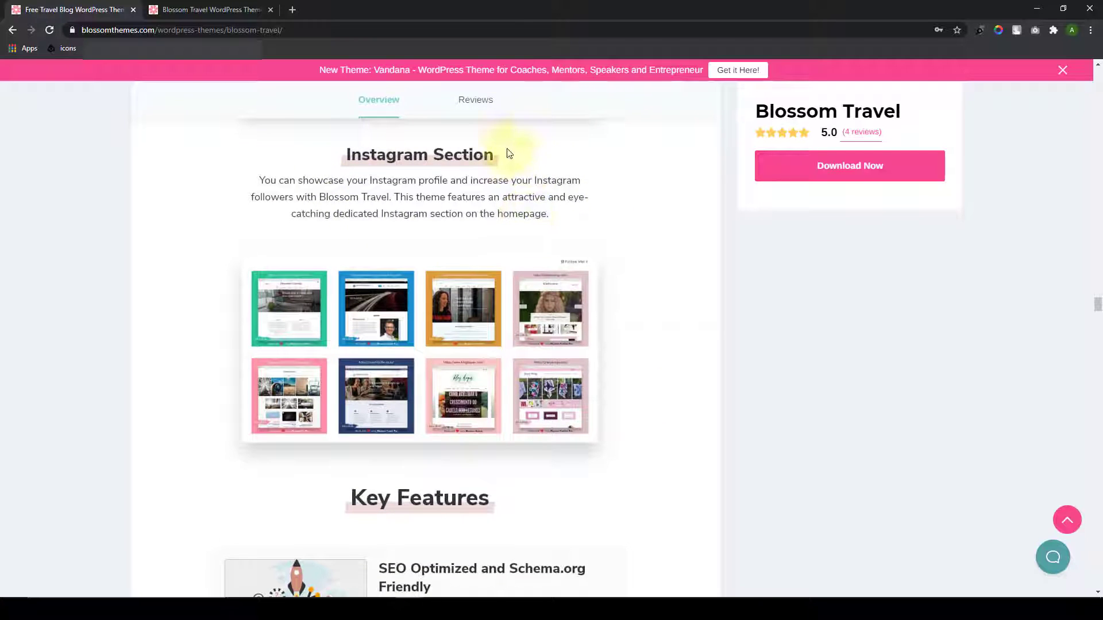
Step: Read the Key Features on SEO and Schema.org, speed optimization, WooCommerce compatibility, social media integration and last updated post date
scroll(635, 387, "down", 3)
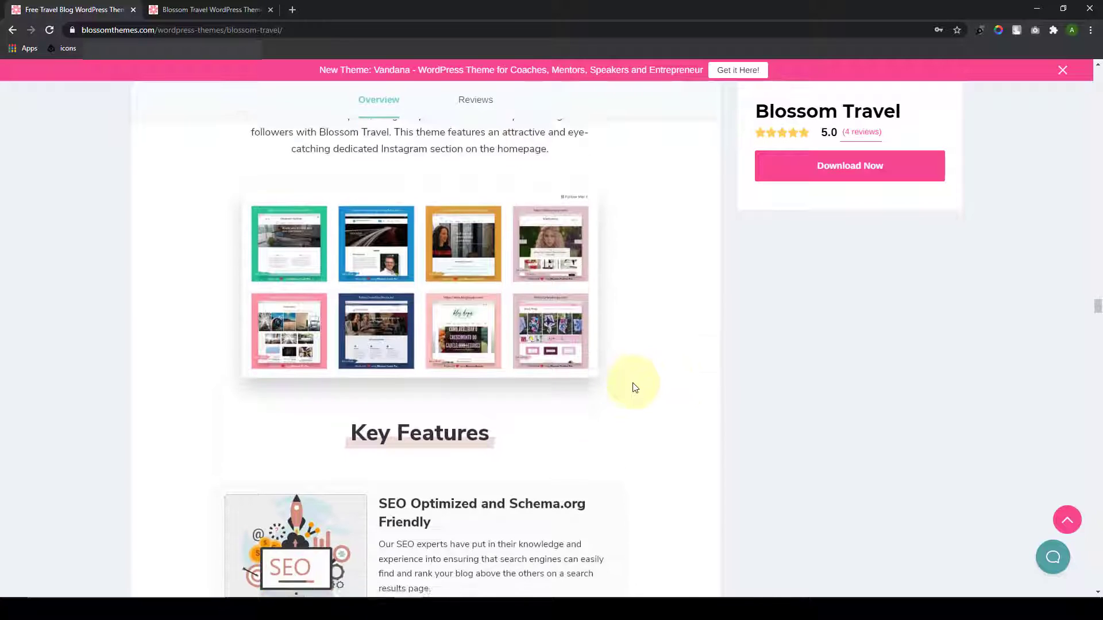
scroll(634, 388, "down", 2)
scroll(635, 387, "down", 1)
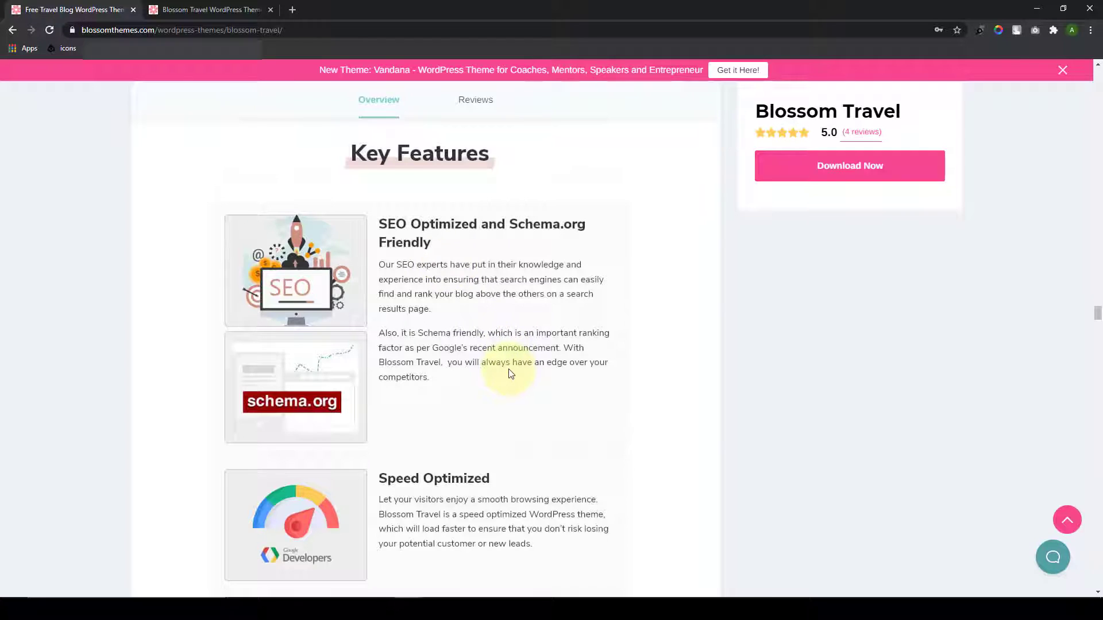
scroll(509, 373, "down", 4)
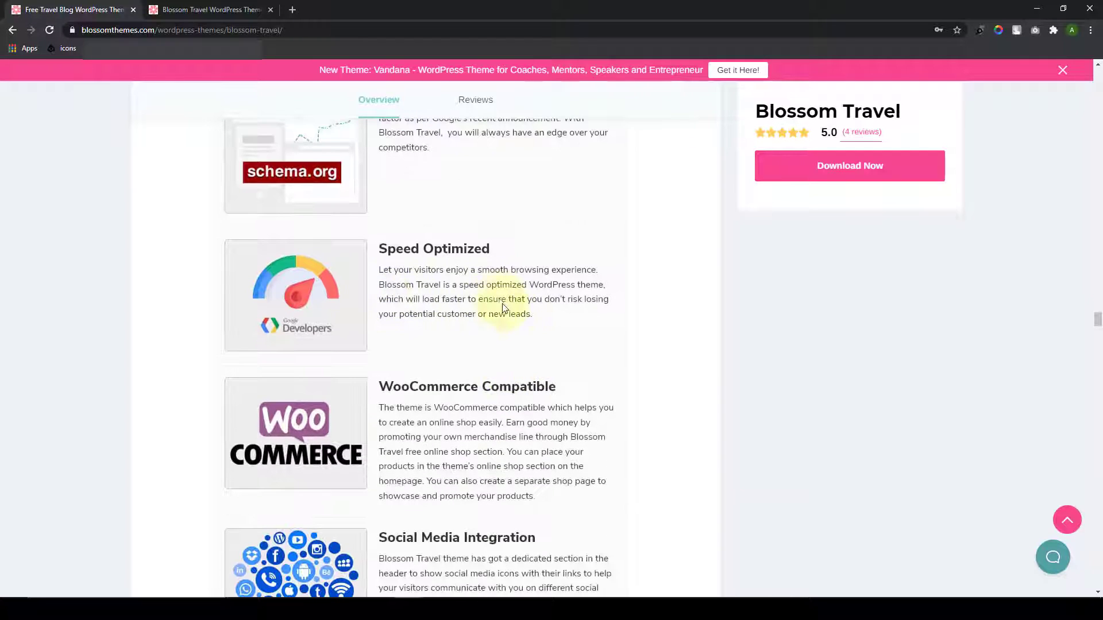
scroll(506, 298, "down", 3)
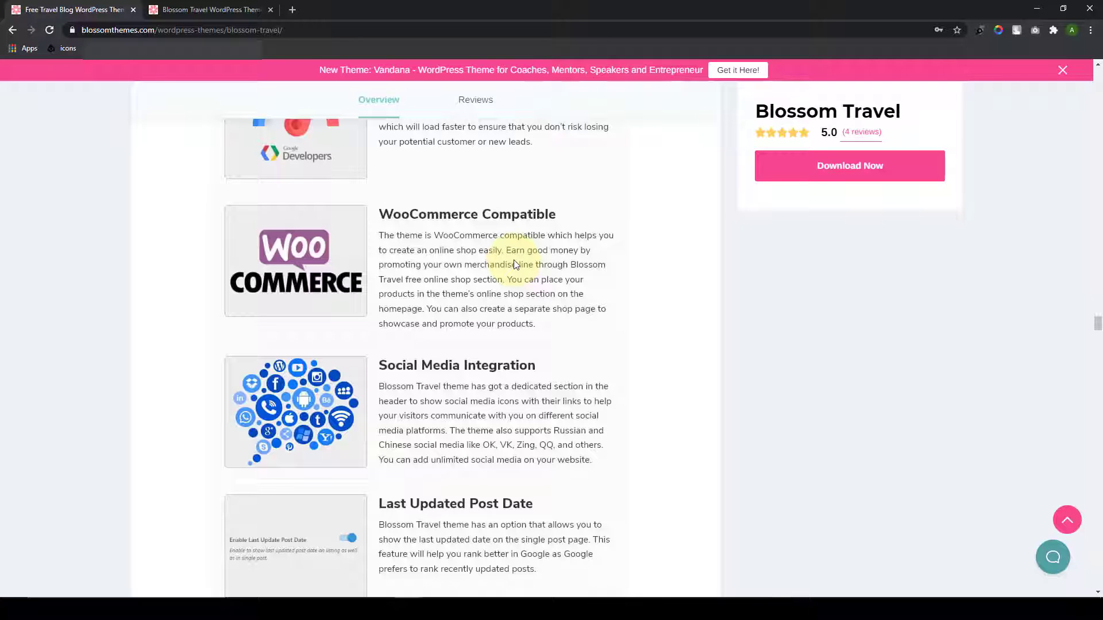
scroll(514, 265, "down", 4)
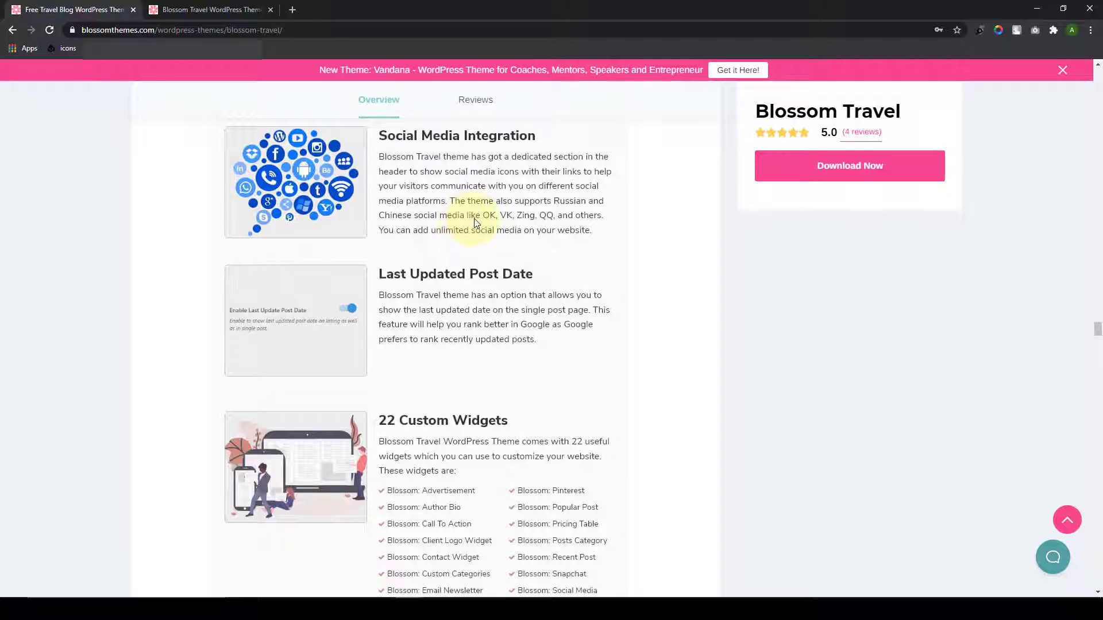
scroll(475, 223, "down", 2)
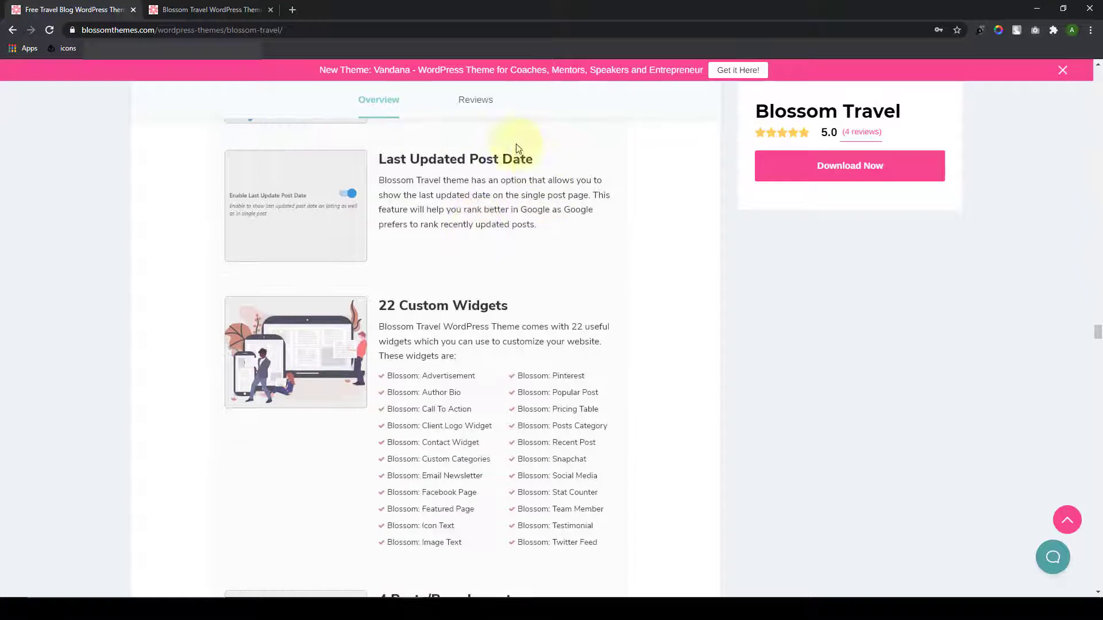
Step: Review the custom widgets list, the posts/page layouts, the background image option and the Built-in Live Customizer feature
scroll(525, 207, "down", 3)
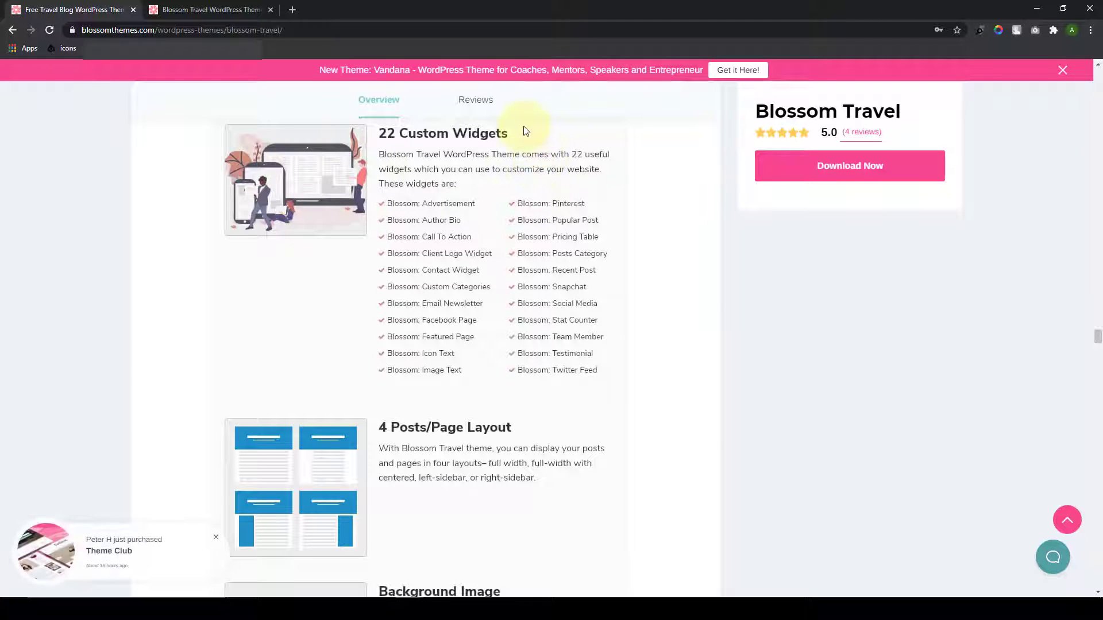
scroll(502, 257, "down", 4)
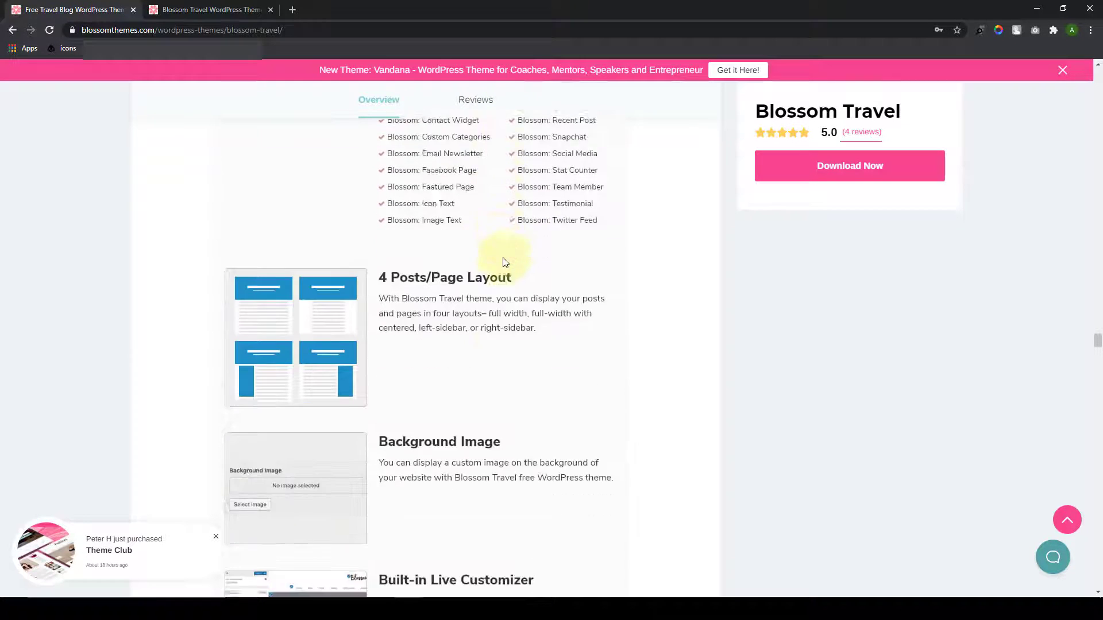
scroll(506, 262, "up", 4)
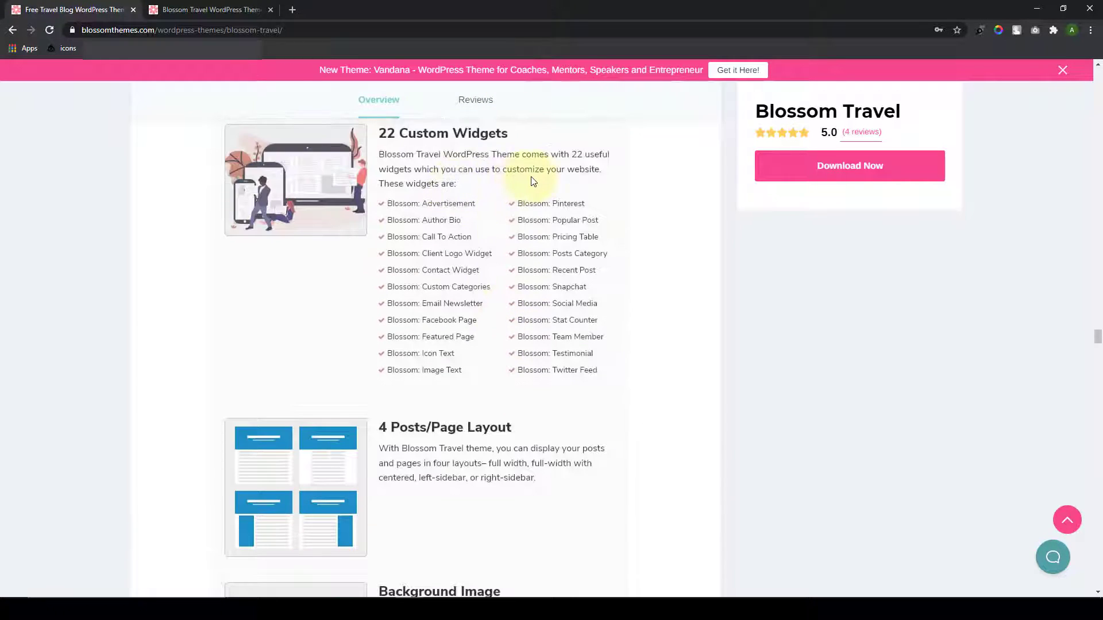
scroll(519, 291, "down", 5)
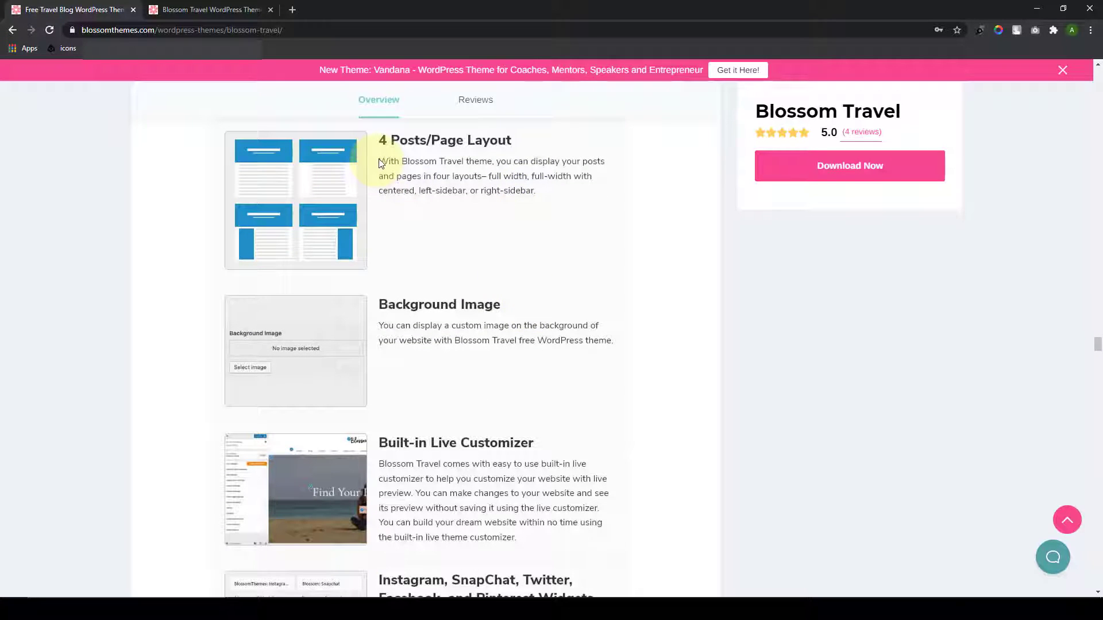
scroll(426, 272, "down", 2)
scroll(426, 272, "up", 1)
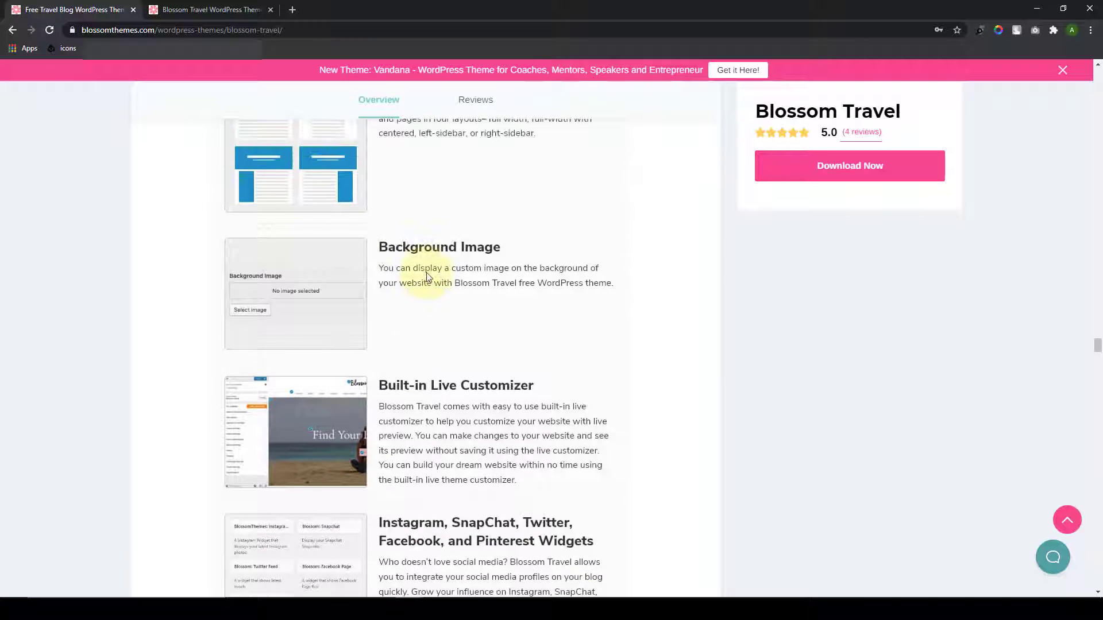
scroll(426, 272, "down", 1)
scroll(427, 273, "down", 1)
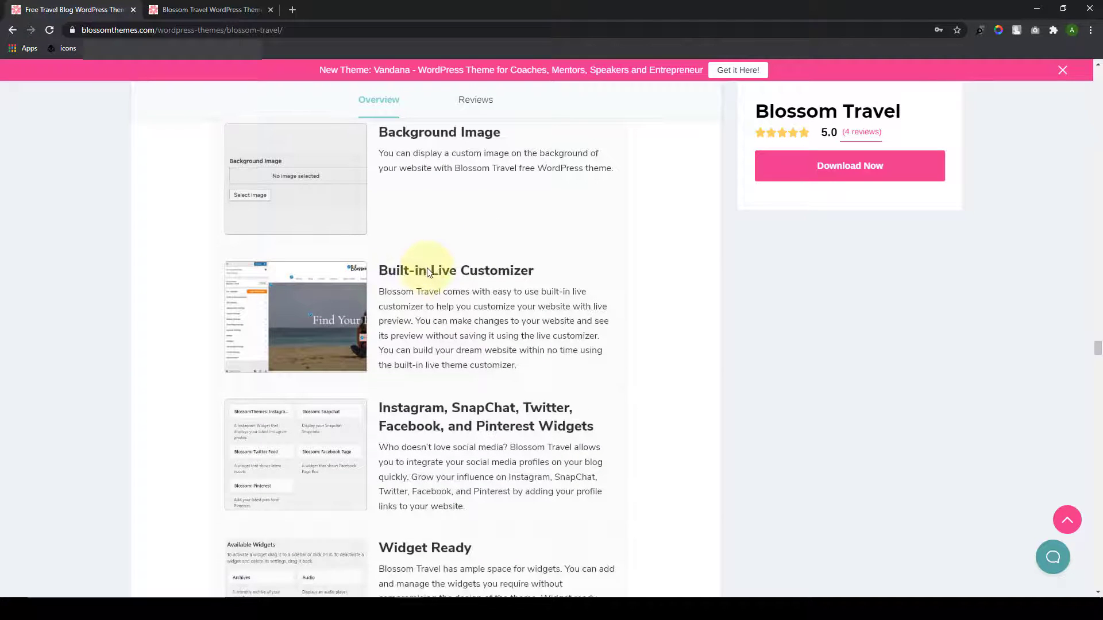
Step: Read the feature descriptions for social media widgets, widget readiness, related posts, posts excerpt and cross-browser compatibility
scroll(426, 272, "down", 2)
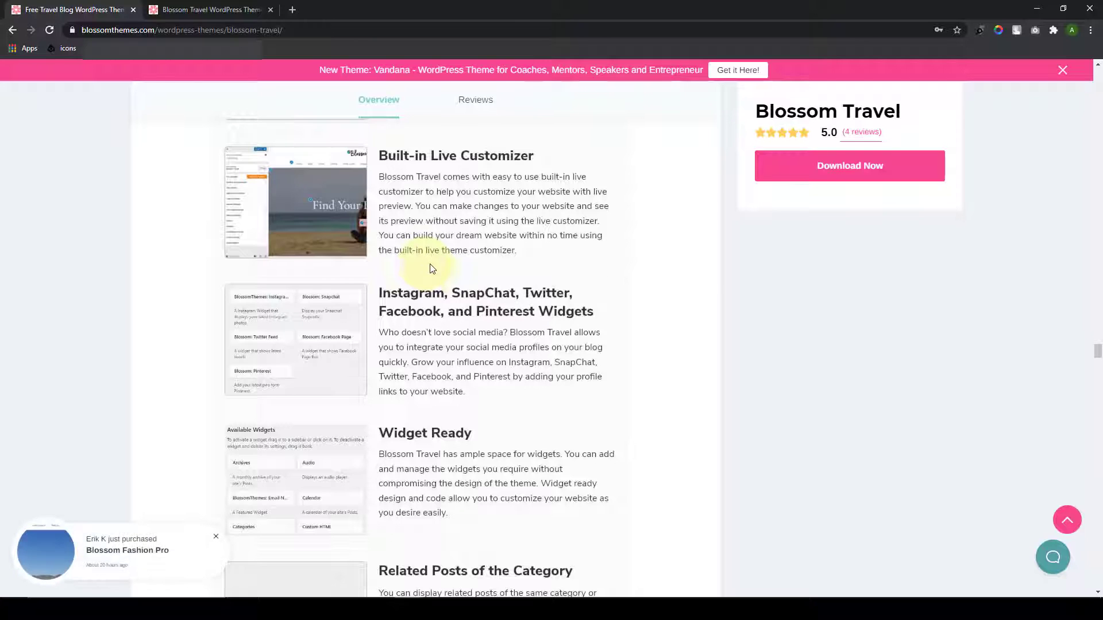
scroll(420, 205, "down", 2)
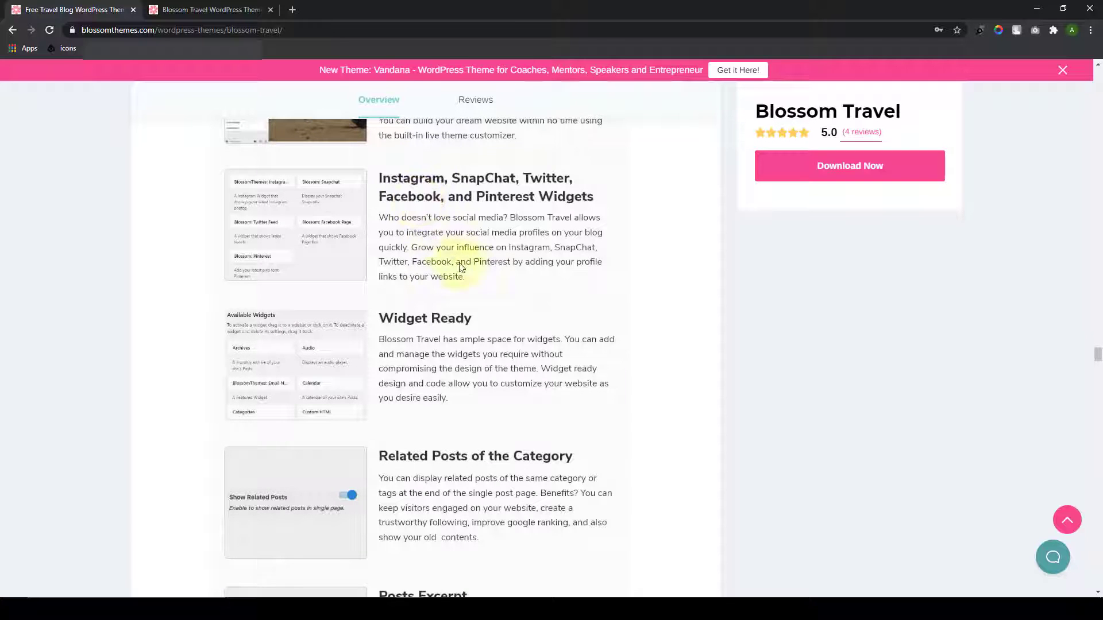
scroll(480, 276, "down", 3)
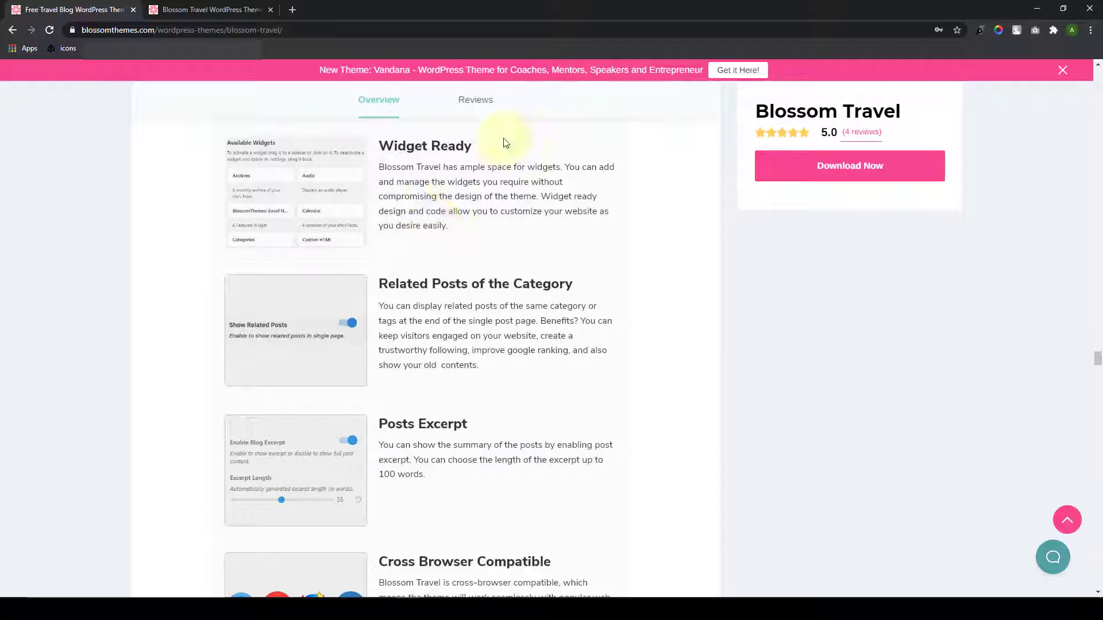
scroll(467, 253, "down", 2)
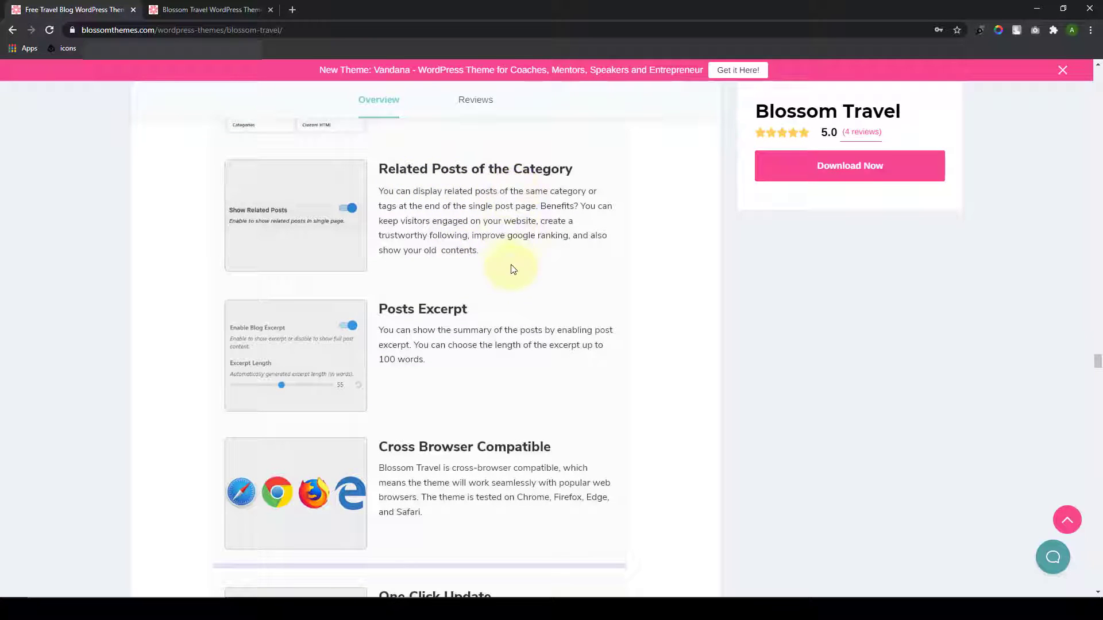
scroll(515, 276, "down", 3)
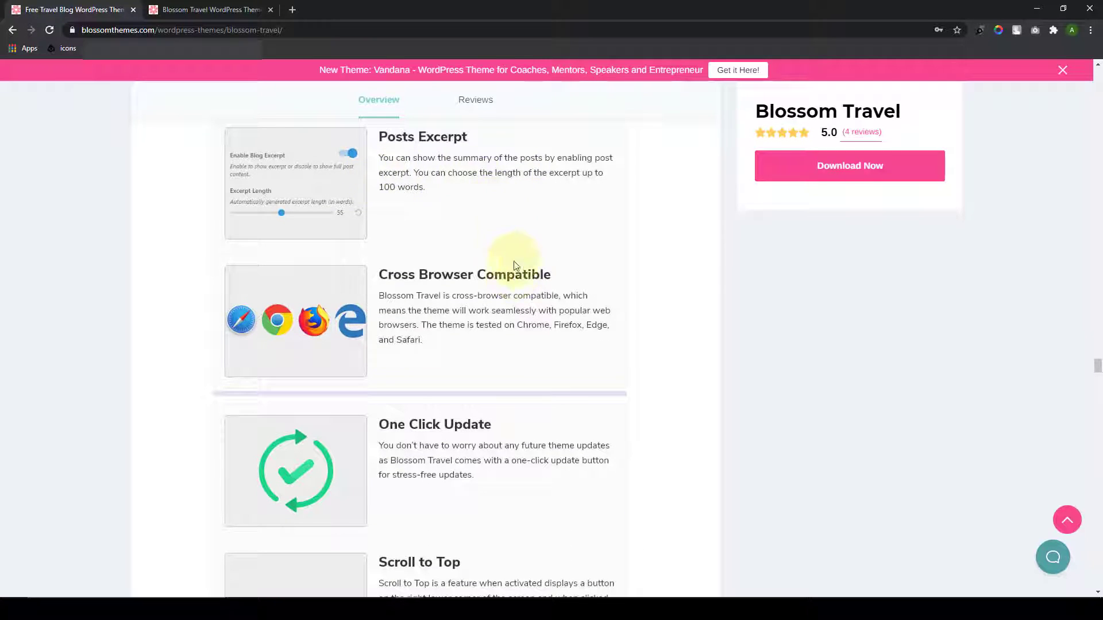
scroll(520, 258, "down", 1)
scroll(524, 270, "down", 1)
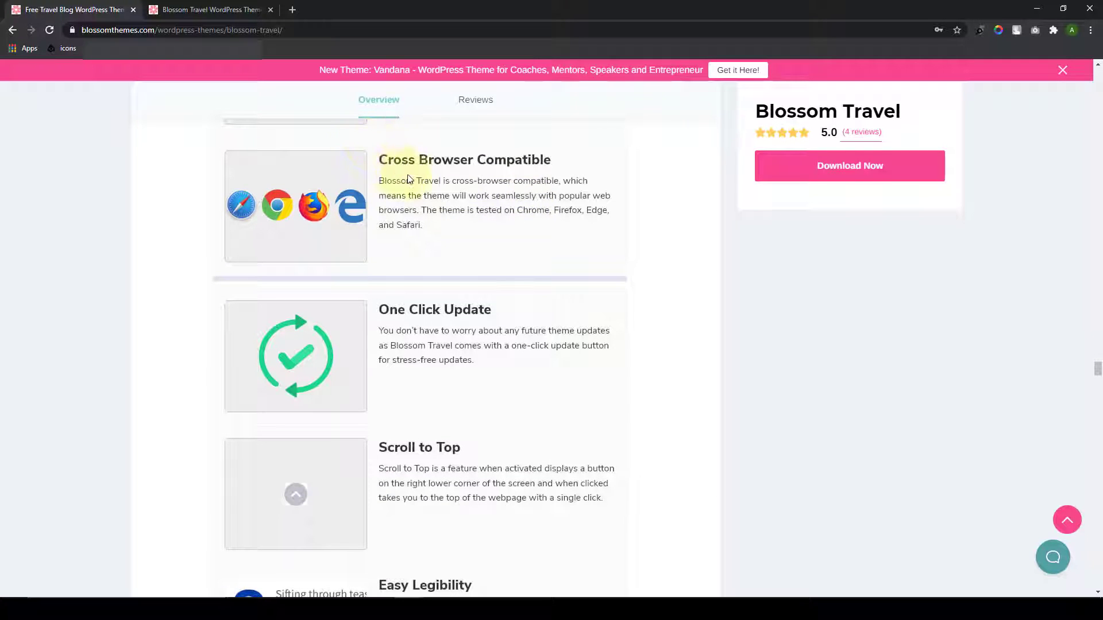
Step: Read the One Click Update, Scroll to Top, Easy Legibility, Translation Ready, RTL Scripts Ready and Regular Updates descriptions
scroll(512, 205, "down", 3)
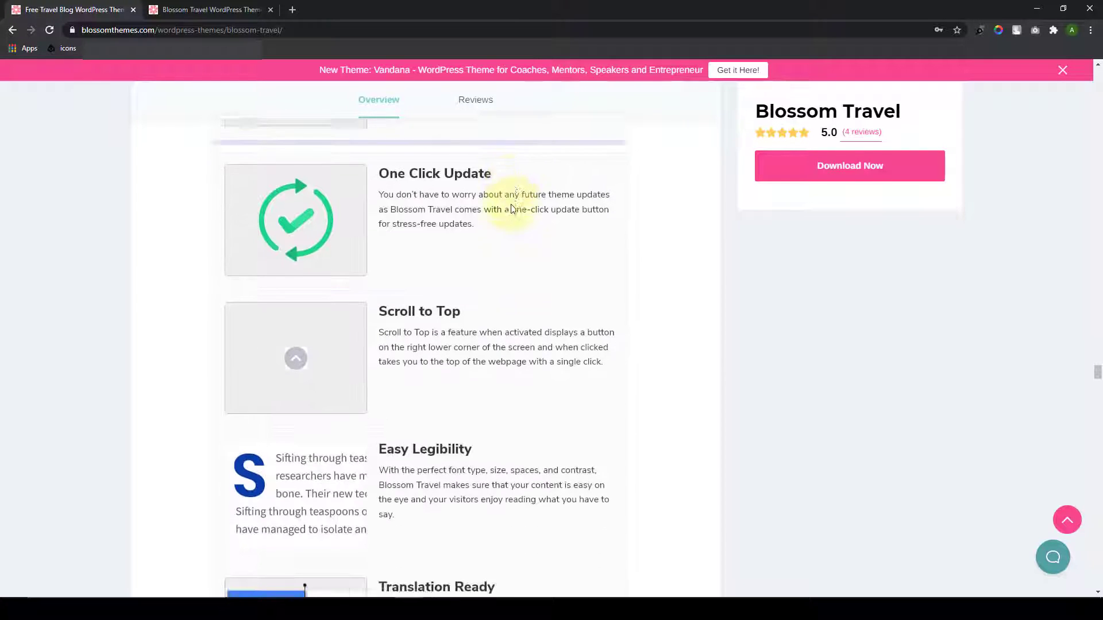
scroll(495, 208, "down", 2)
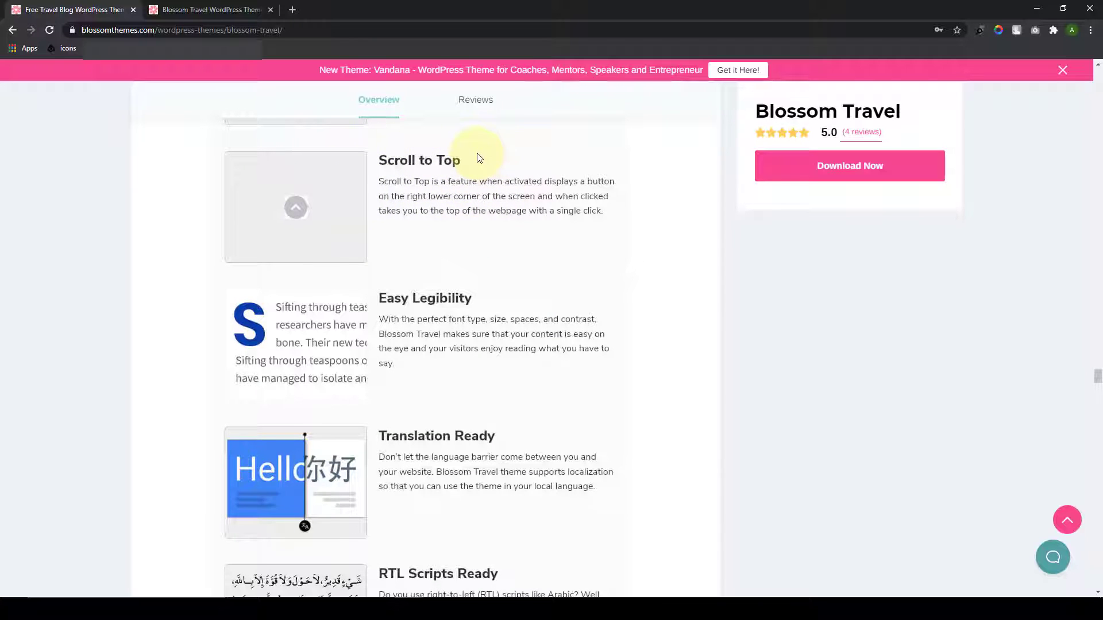
scroll(480, 158, "down", 5)
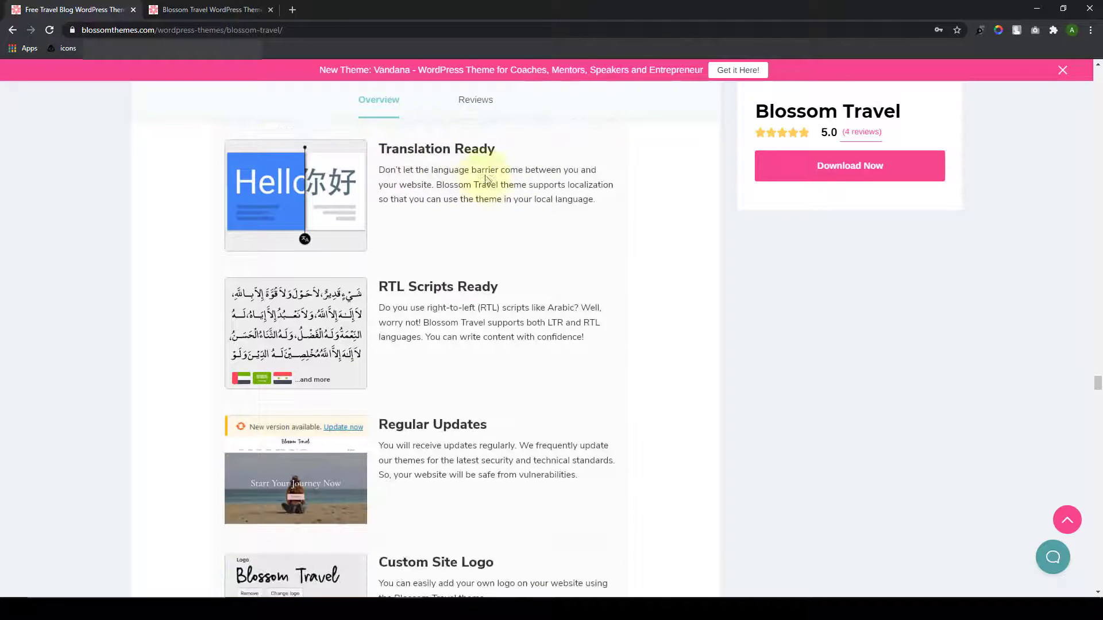
scroll(528, 209, "down", 2)
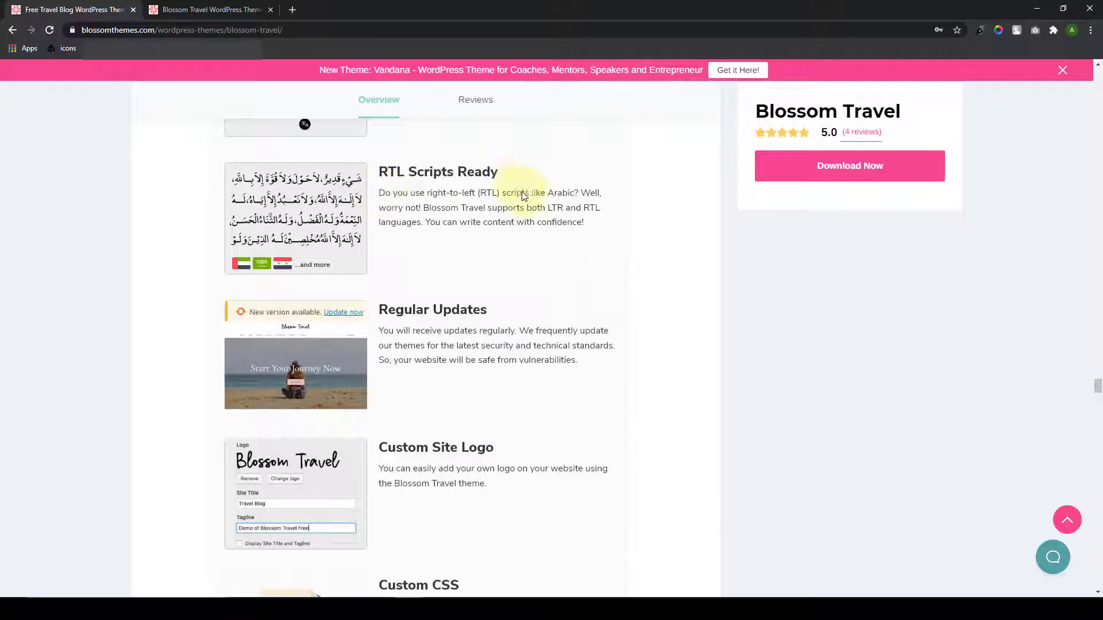
scroll(524, 196, "down", 2)
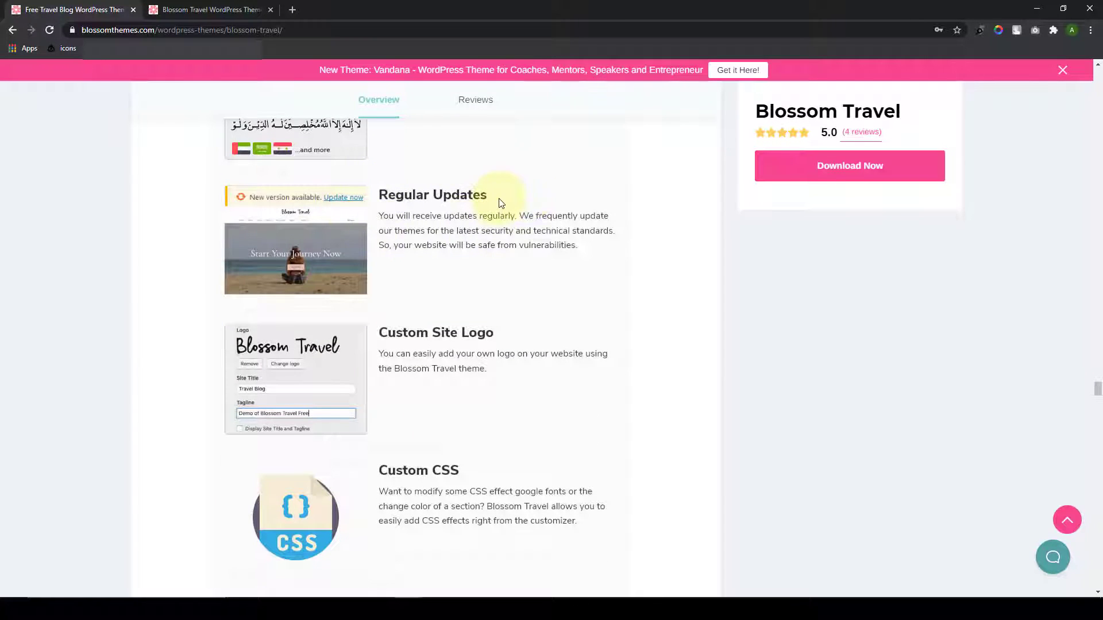
Step: Review the Custom Site Logo, Custom CSS and Clean Codes features plus the support and documentation information
scroll(501, 202, "down", 3)
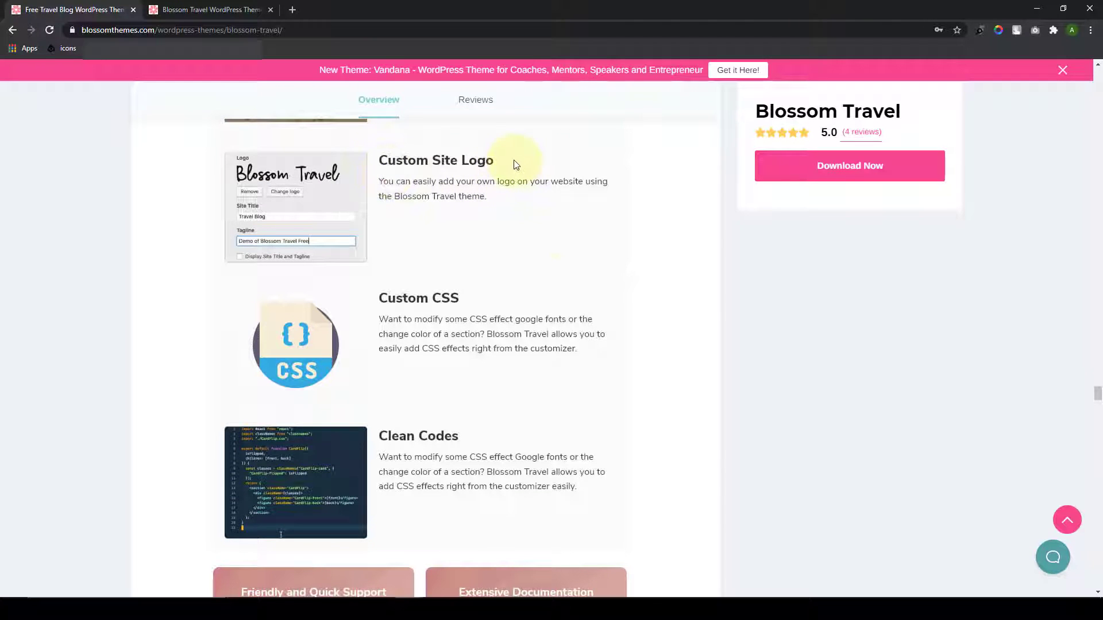
scroll(552, 283, "down", 3)
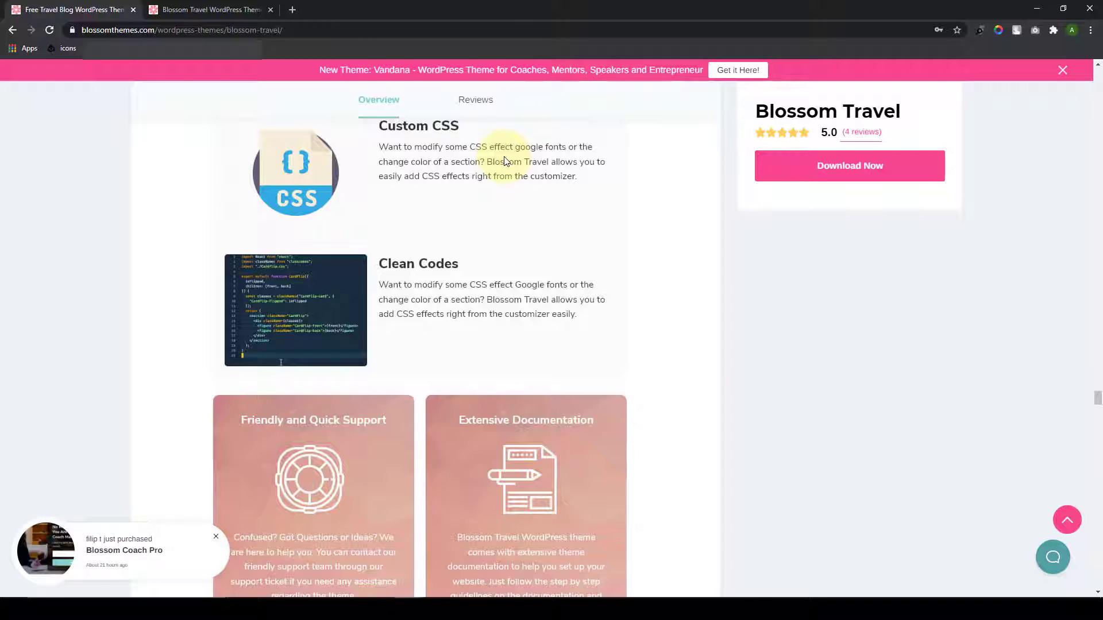
scroll(505, 250, "down", 2)
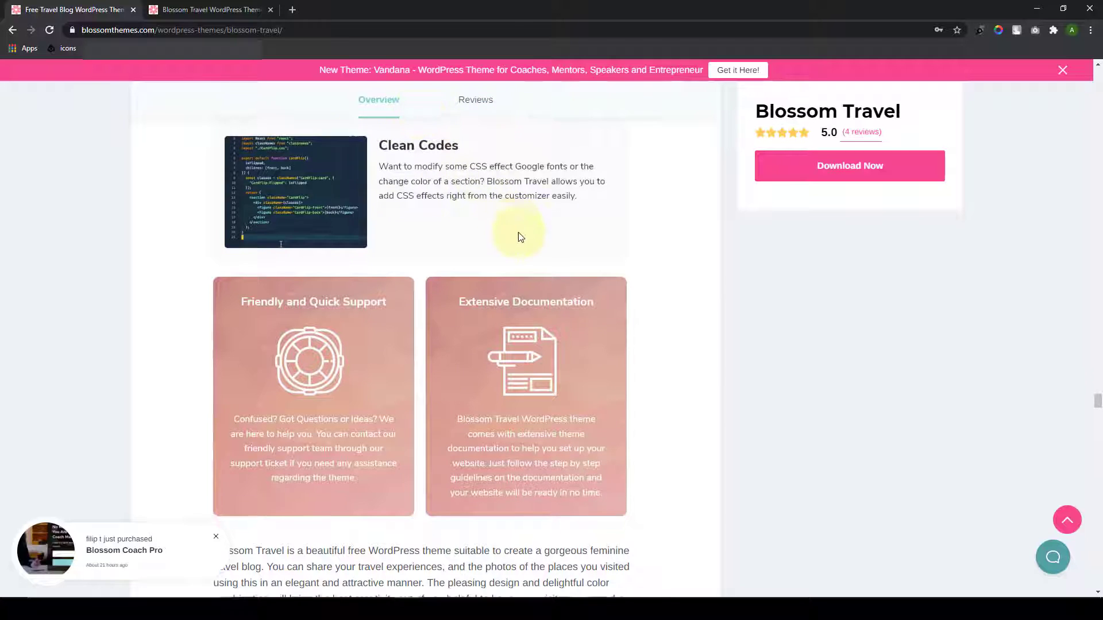
scroll(518, 232, "down", 2)
scroll(518, 233, "down", 1)
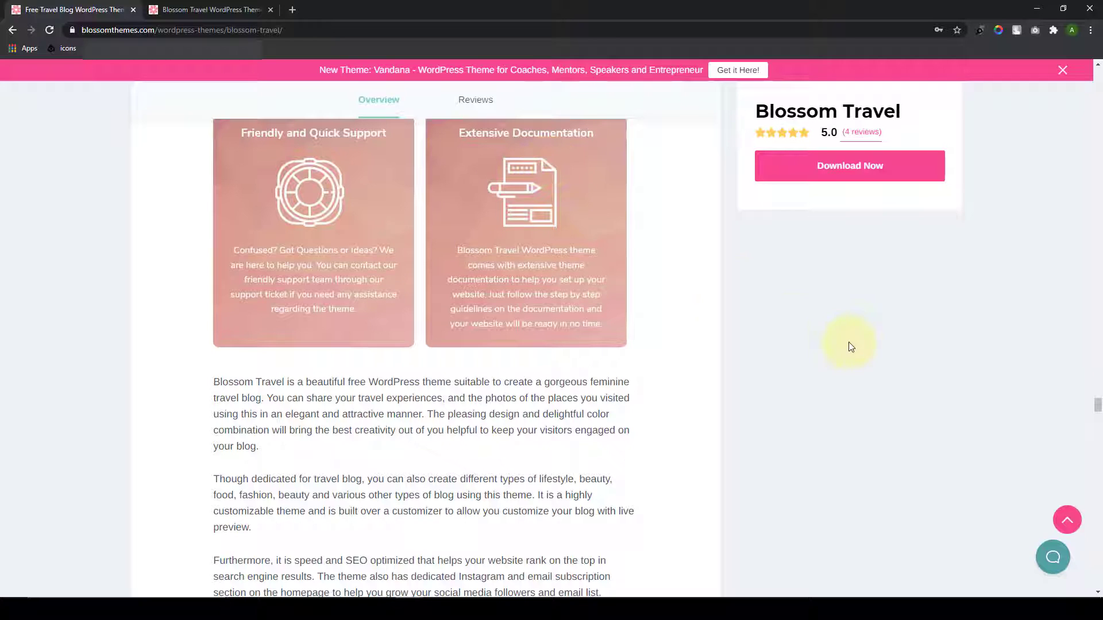
Step: Return to the beginning of the product page and open the theme's Pro version page
left_click(1067, 520)
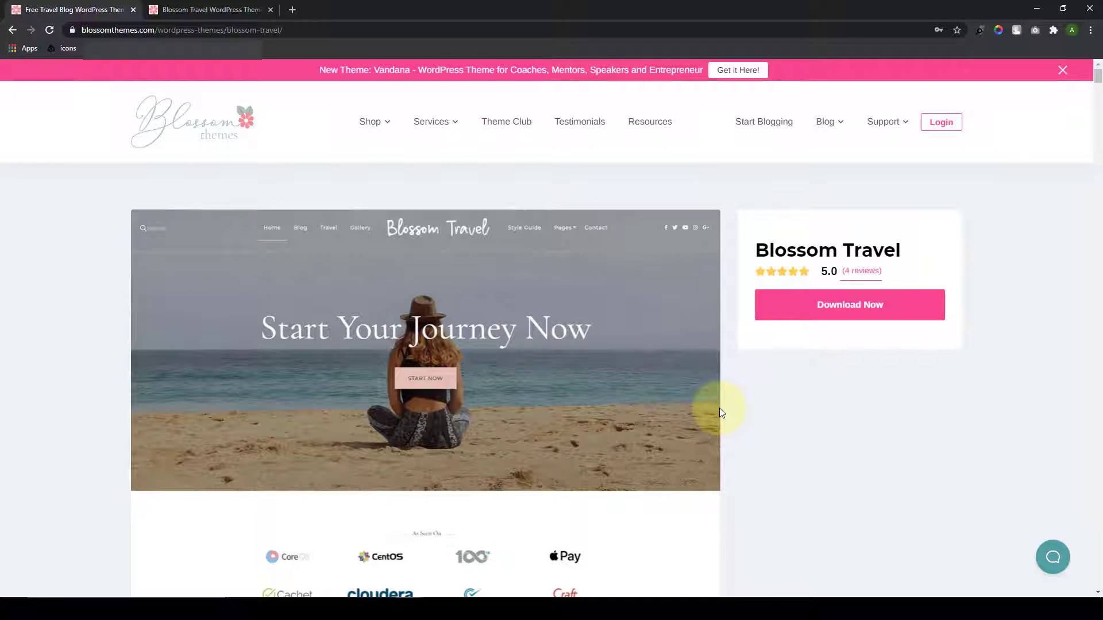
scroll(722, 413, "down", 7)
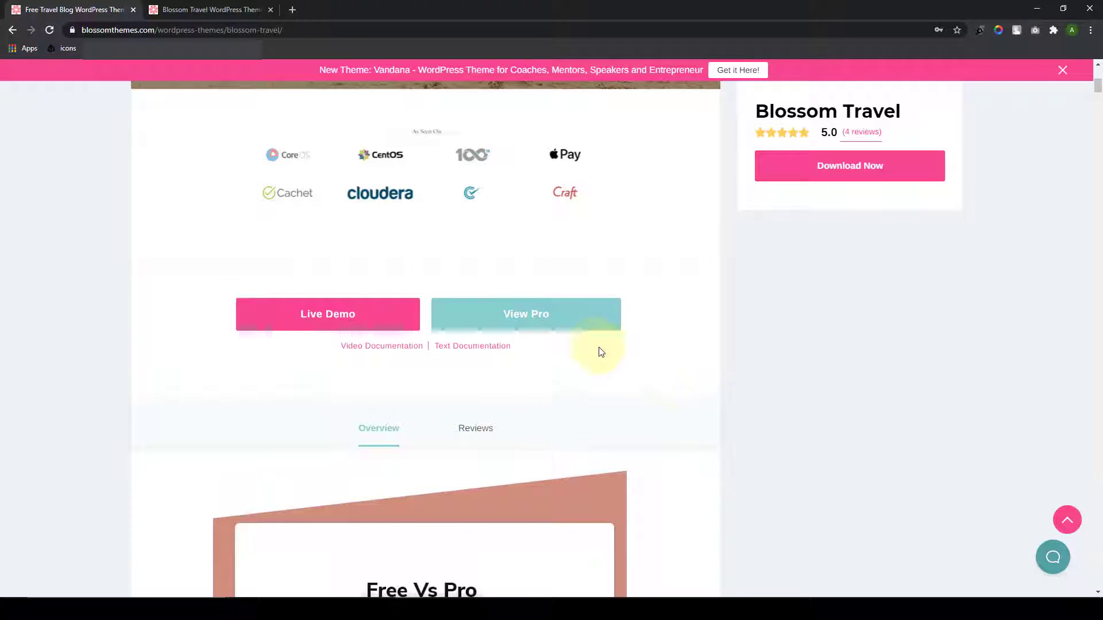
left_click(561, 327)
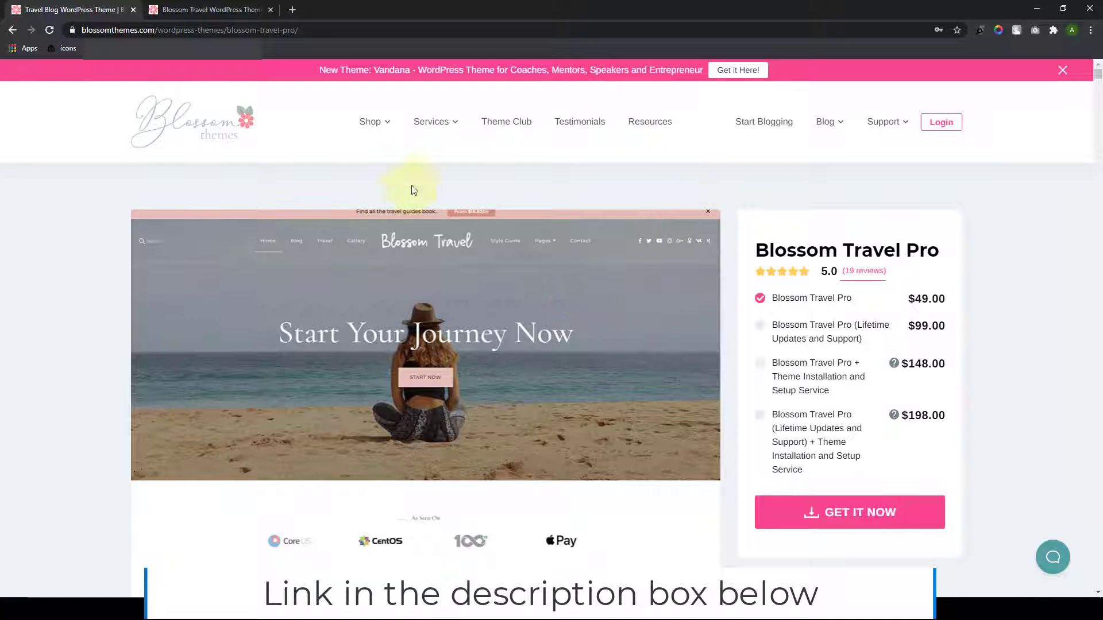
Step: Look over the Blossom Travel Pro page with its pricing options and open the Pro theme's live demo
scroll(545, 337, "down", 2)
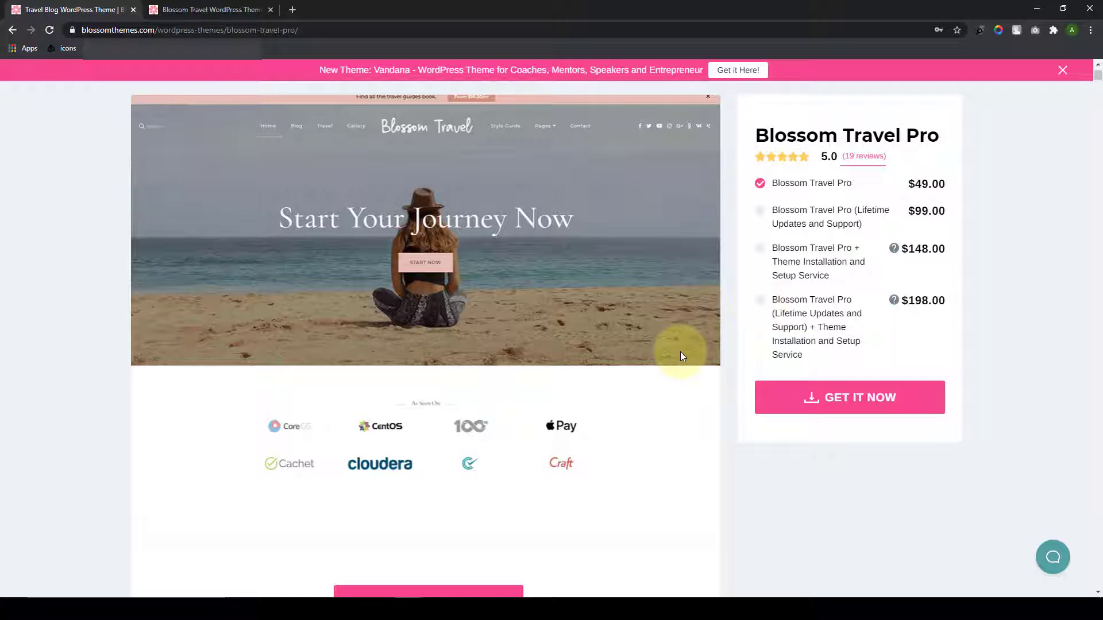
scroll(680, 351, "down", 4)
scroll(681, 355, "down", 2)
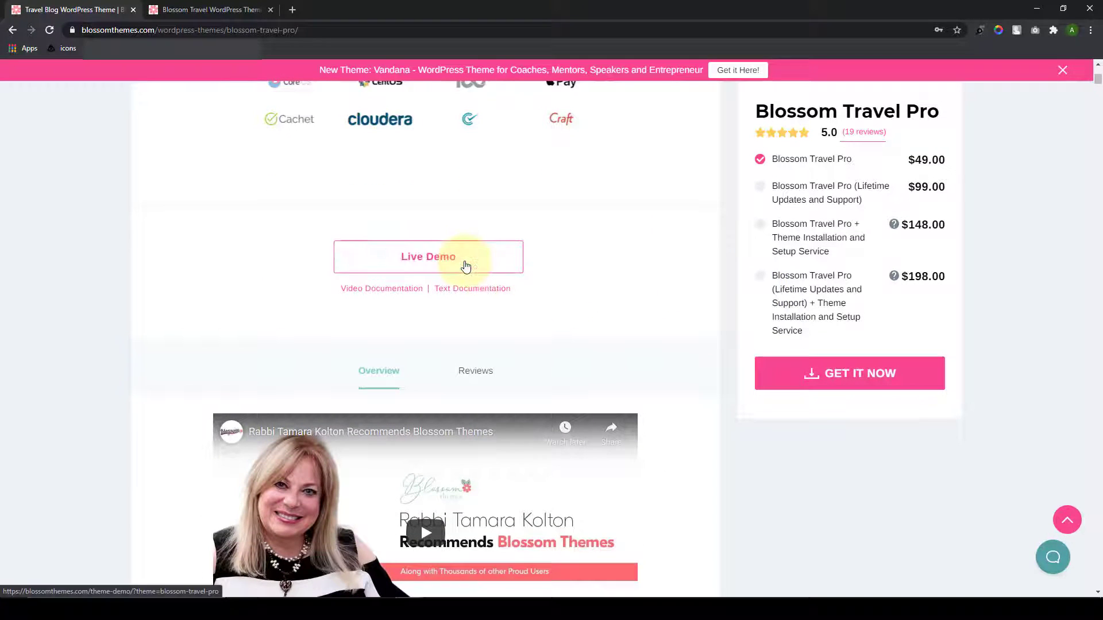
left_click(465, 266)
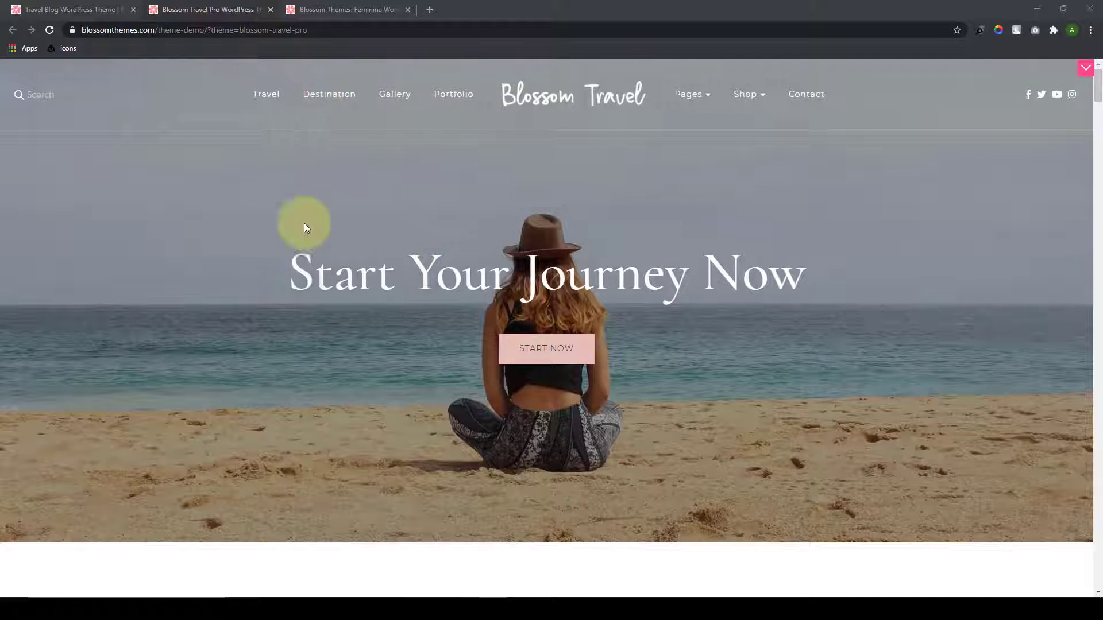
Step: Look over the Pro demo's homepage from the hero banner through the As Seen On logos and Your Adventure Starts Now sections
scroll(708, 392, "down", 5)
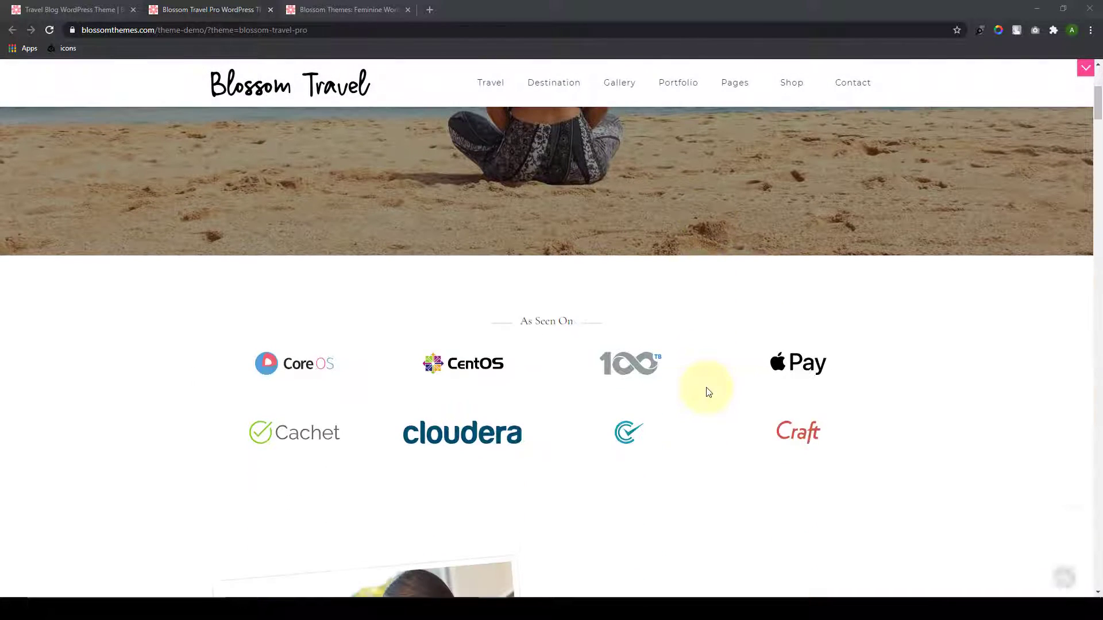
scroll(708, 392, "down", 2)
scroll(708, 392, "down", 1)
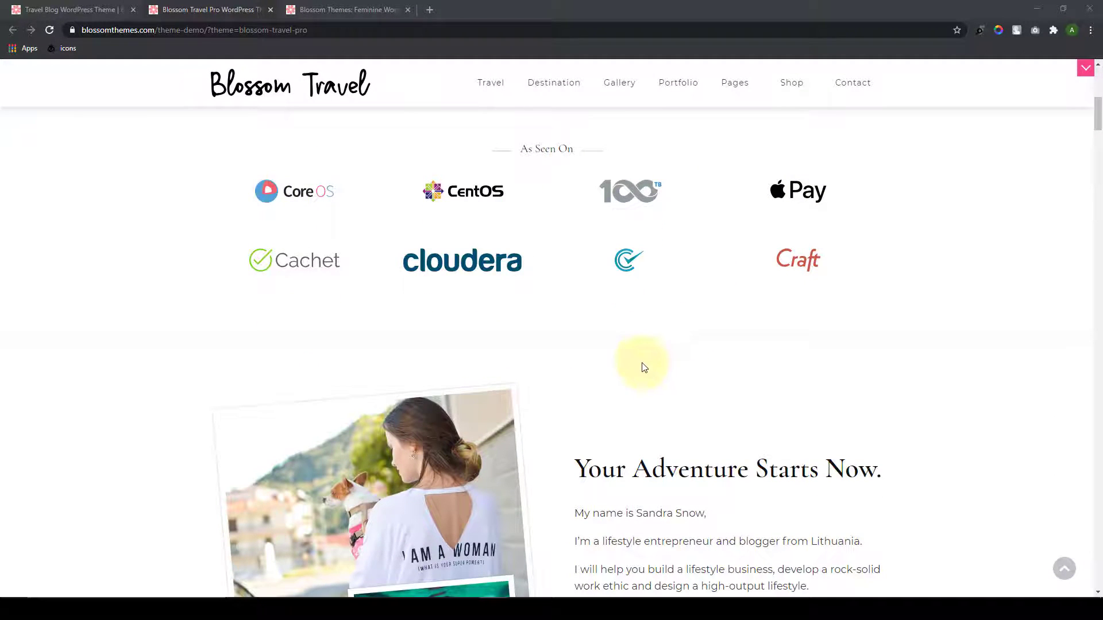
scroll(645, 367, "down", 4)
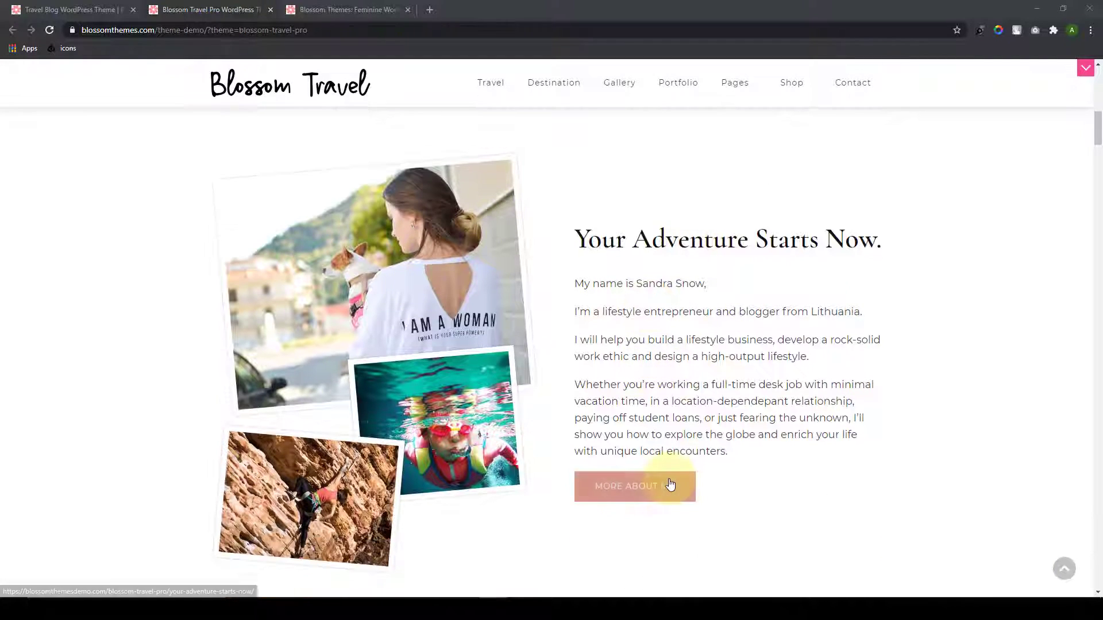
scroll(669, 485, "down", 8)
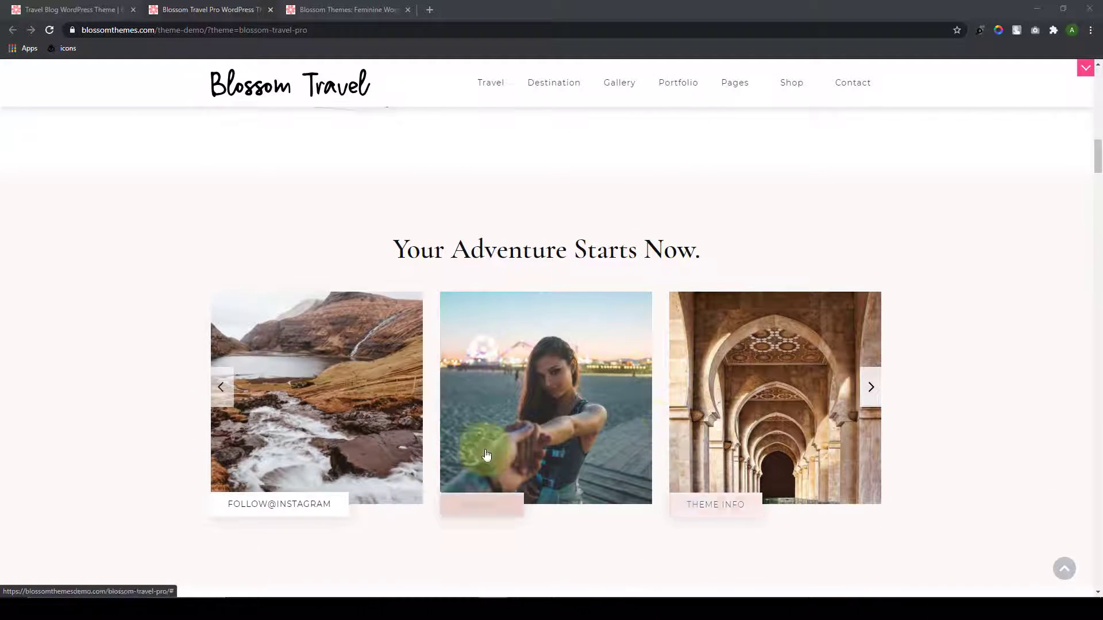
scroll(402, 493, "down", 8)
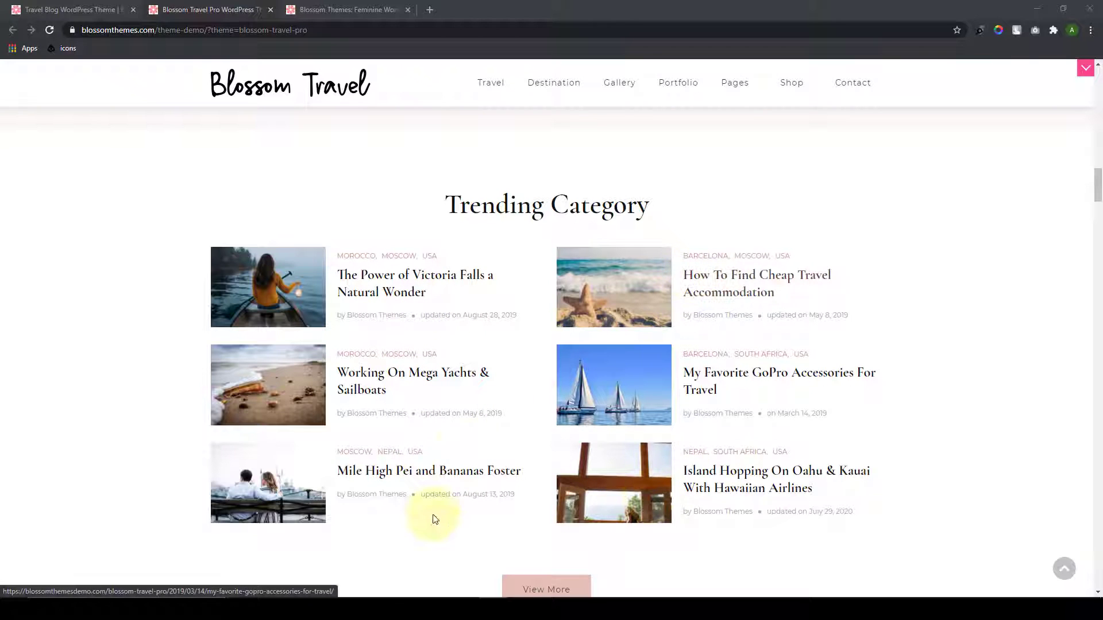
Step: Examine the Trending Category posts and the Gallery image grid, continuing to the Featured City Guides
scroll(439, 529, "down", 5)
scroll(439, 533, "down", 5)
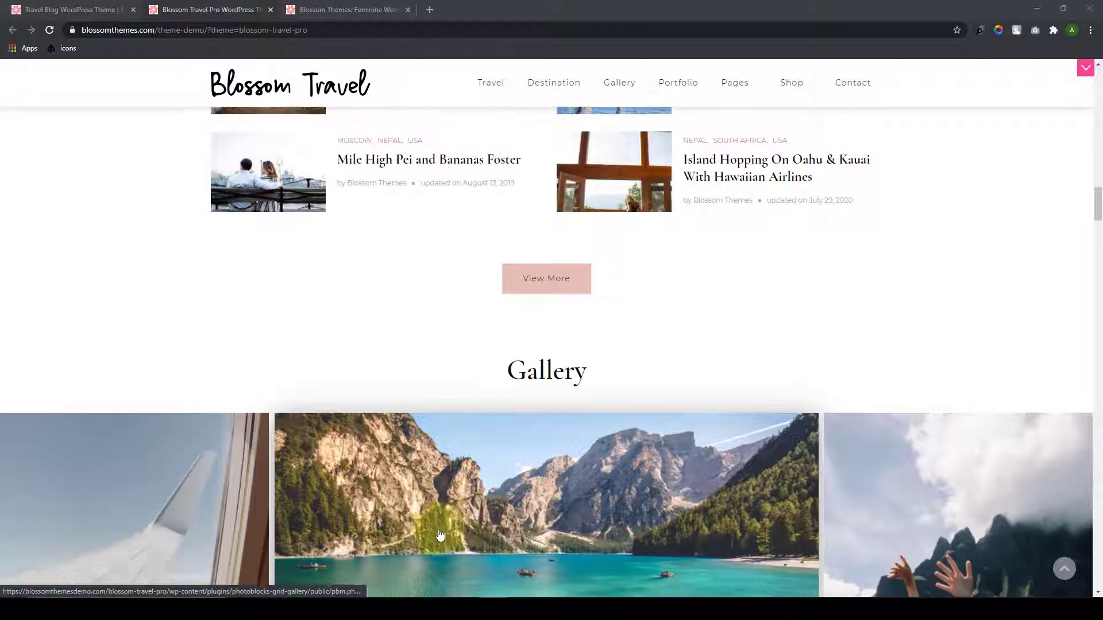
scroll(440, 535, "up", 1)
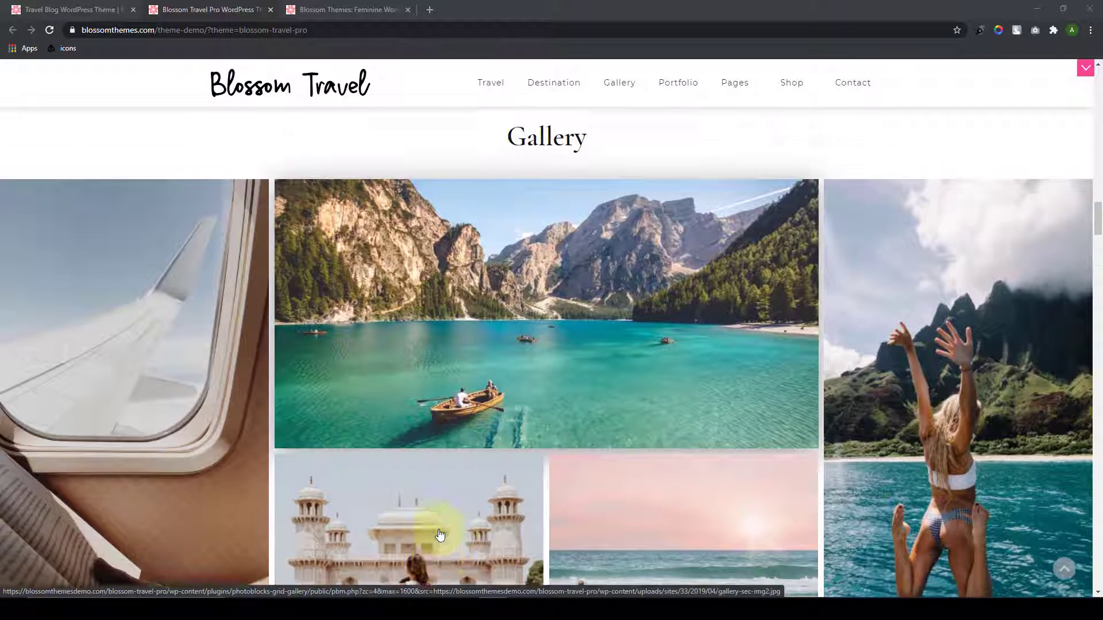
scroll(440, 536, "down", 2)
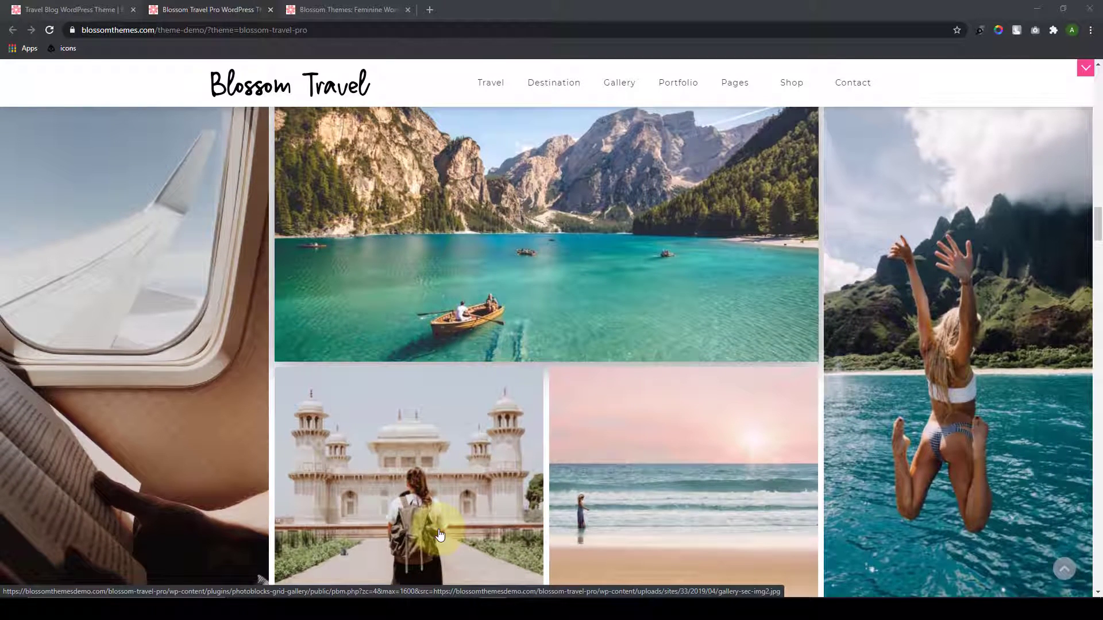
scroll(440, 534, "down", 2)
scroll(440, 535, "up", 3)
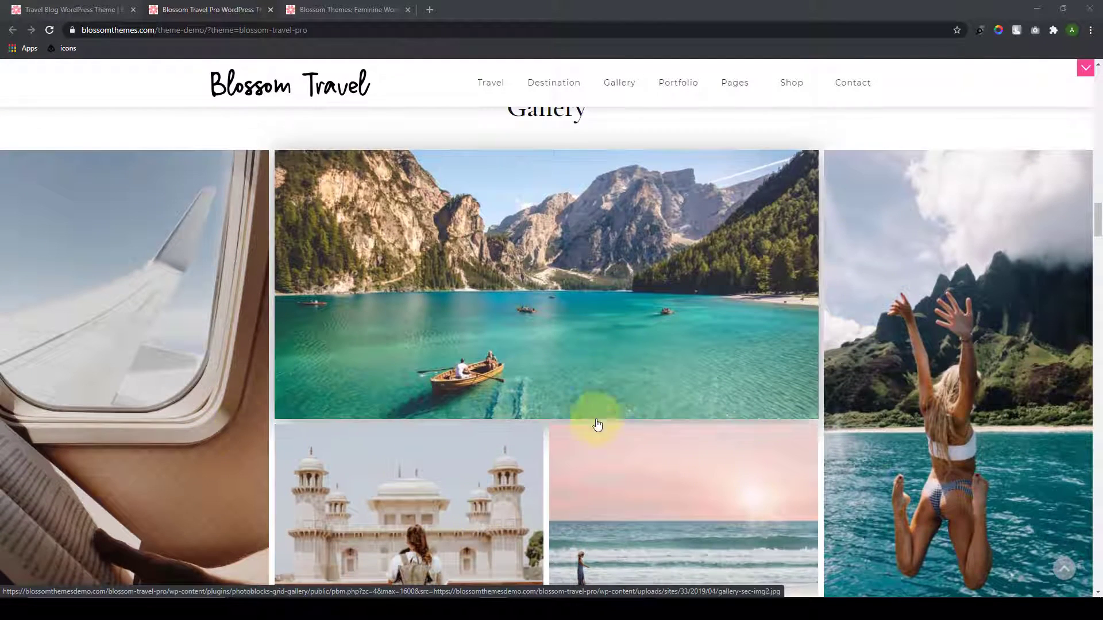
scroll(571, 453, "down", 5)
scroll(571, 453, "down", 8)
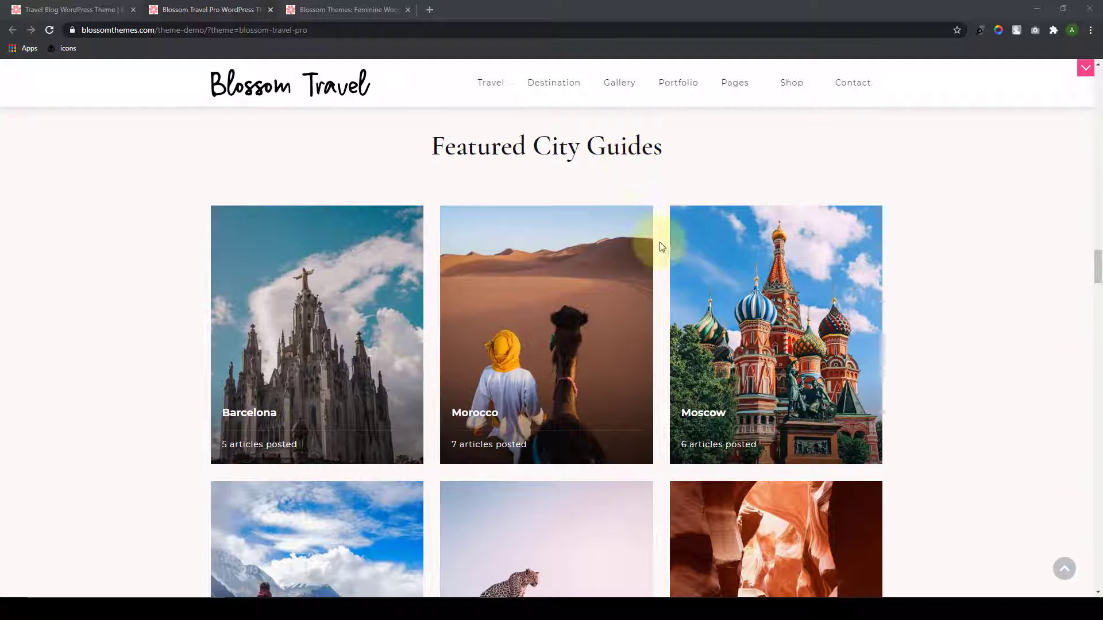
Step: Go past the city guides to Get My Travel Guides and open the demo's shop page in a new tab
scroll(669, 287, "down", 6)
scroll(669, 345, "down", 7)
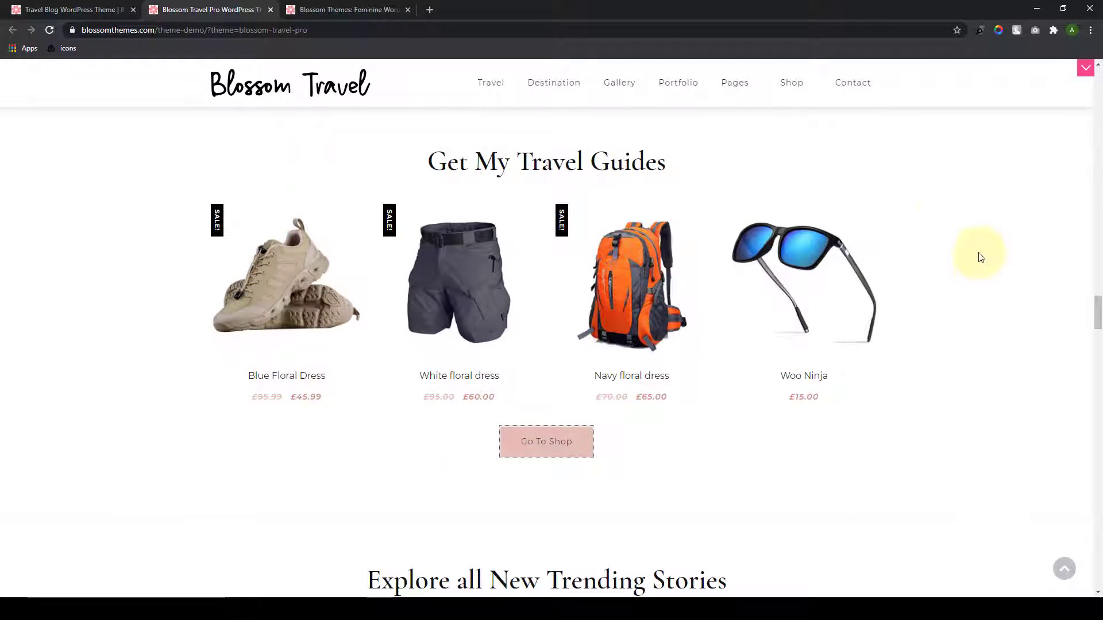
right_click(568, 452)
left_click(596, 459)
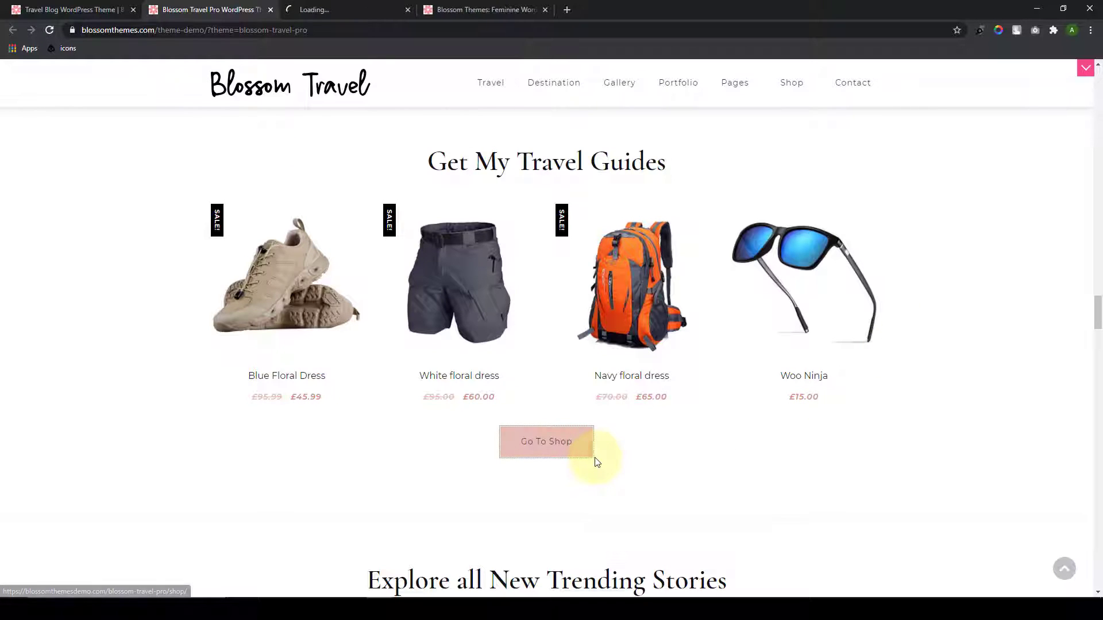
left_click(364, 7)
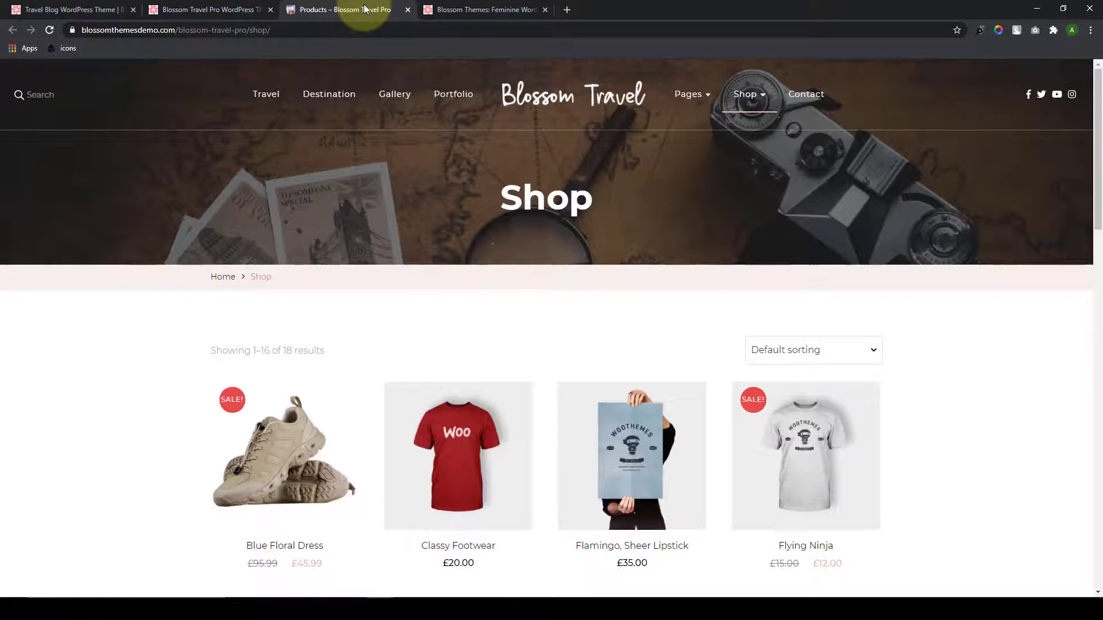
Step: Browse the shop's product listing down to the page numbers, return to its beginning and close the shop tab
scroll(345, 342, "down", 2)
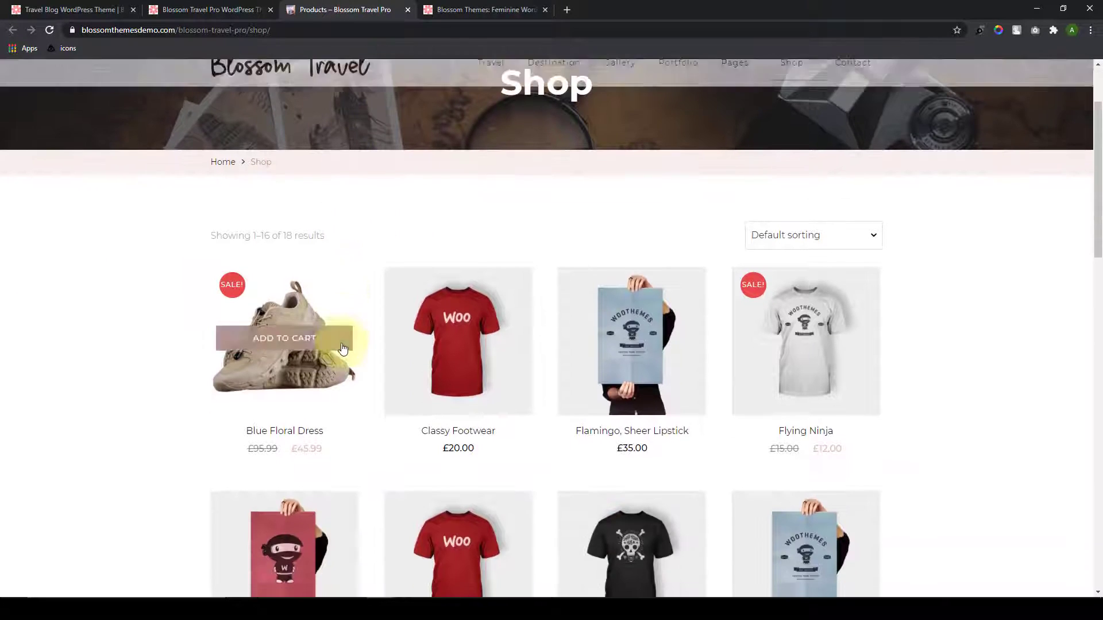
scroll(757, 374, "down", 3)
scroll(326, 448, "down", 5)
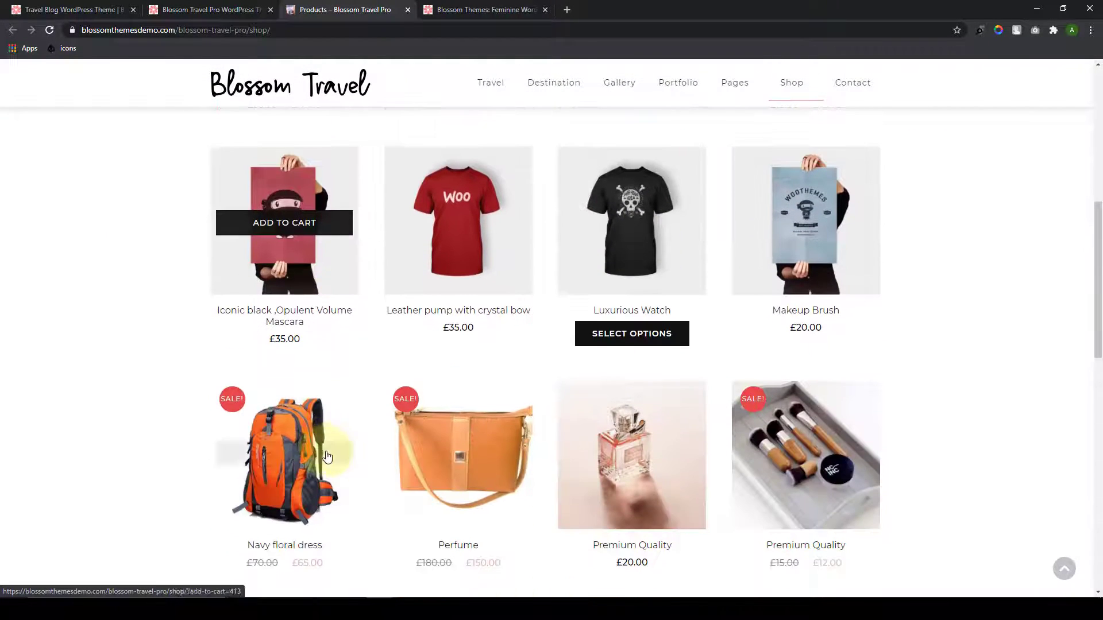
scroll(345, 443, "down", 6)
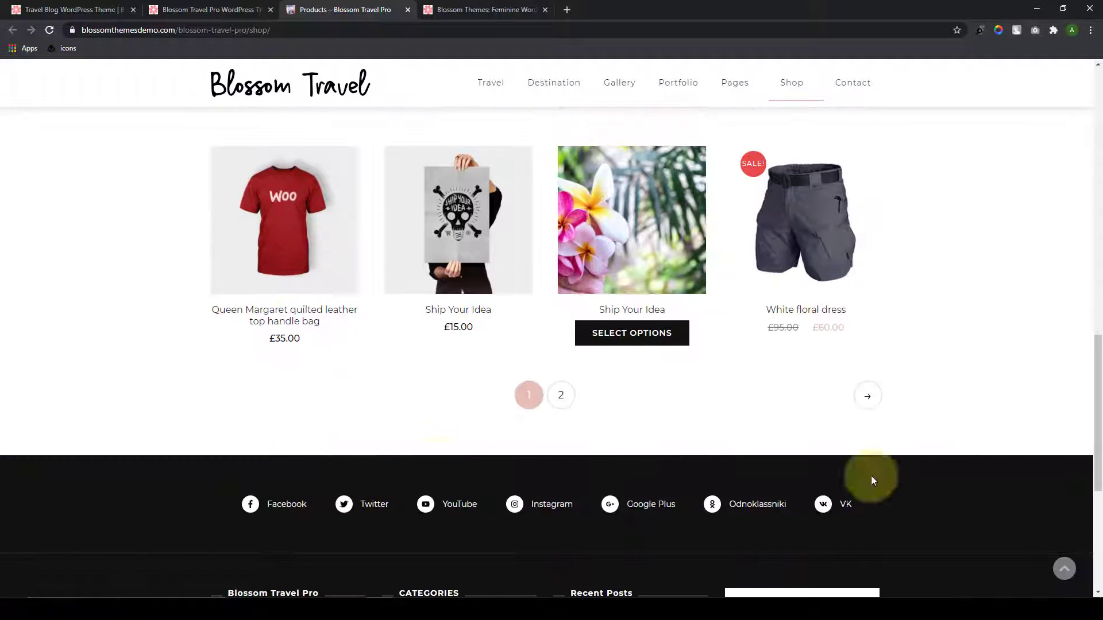
left_click(1064, 560)
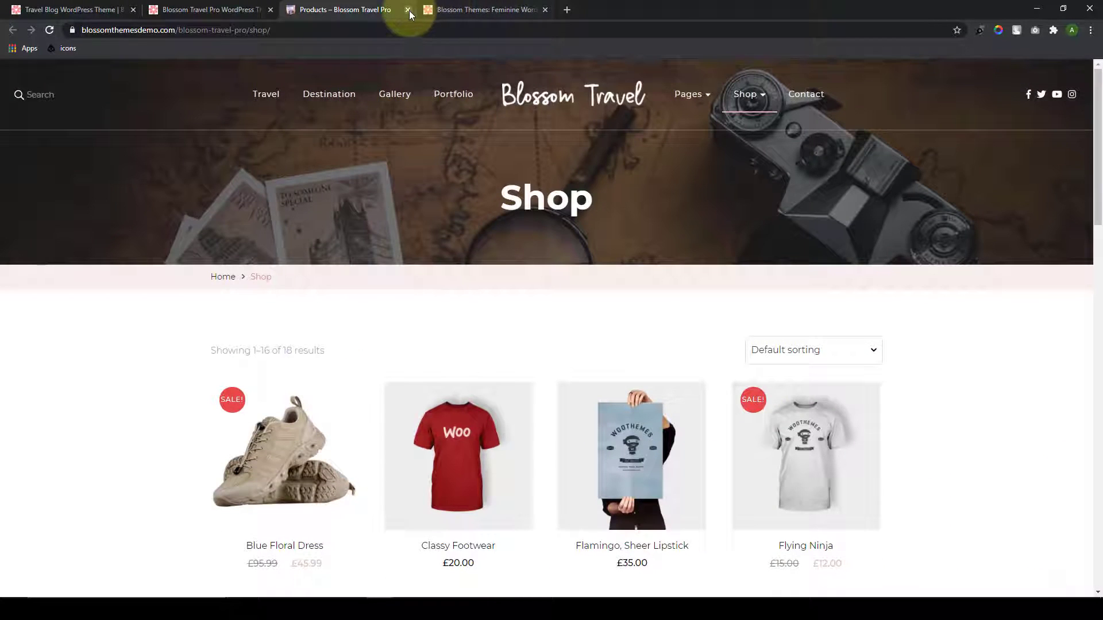
key("ctrl+shift+Tab")
left_click(409, 10)
Step: Review the homepage's trending stories, Popular Posts, Become A Travel Blogger and Popular Category sections
scroll(268, 336, "down", 5)
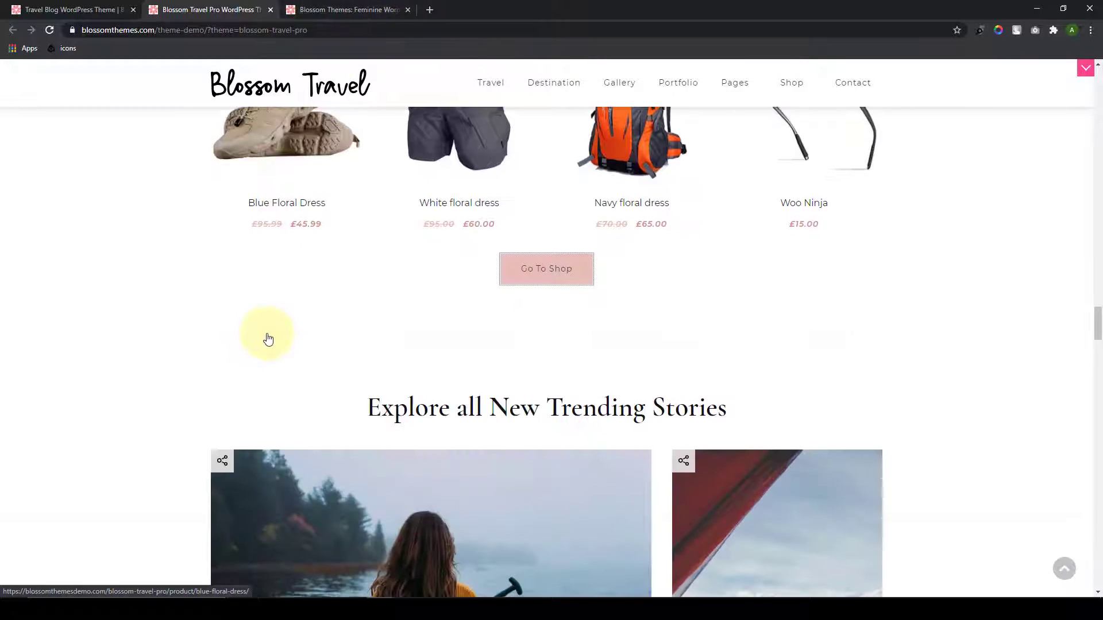
scroll(357, 256, "down", 2)
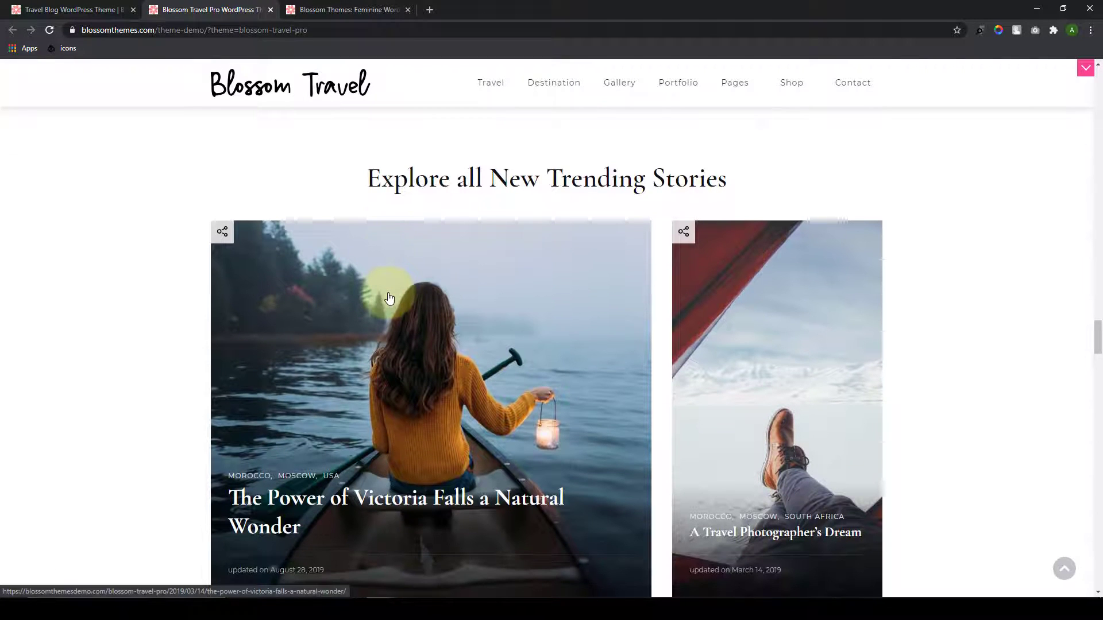
scroll(381, 295, "down", 6)
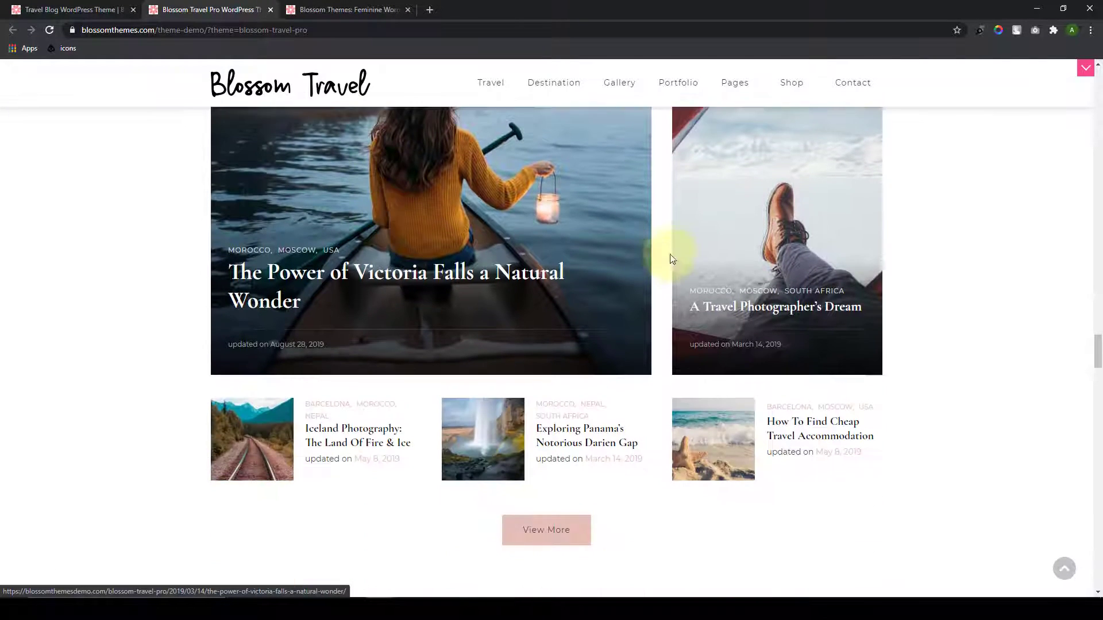
scroll(688, 278, "down", 8)
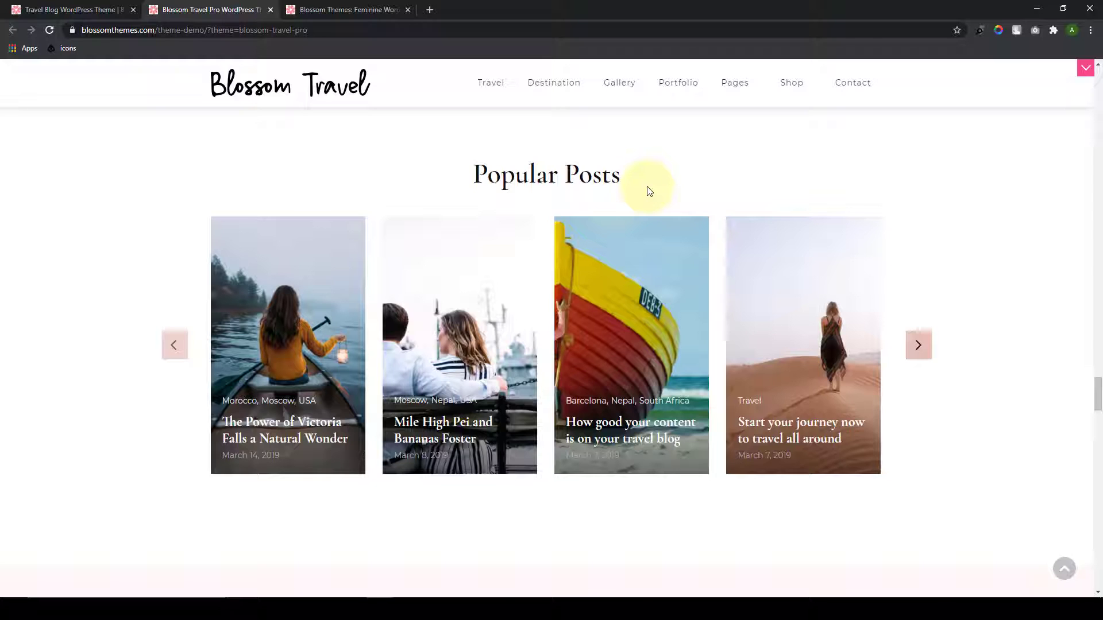
scroll(649, 192, "down", 10)
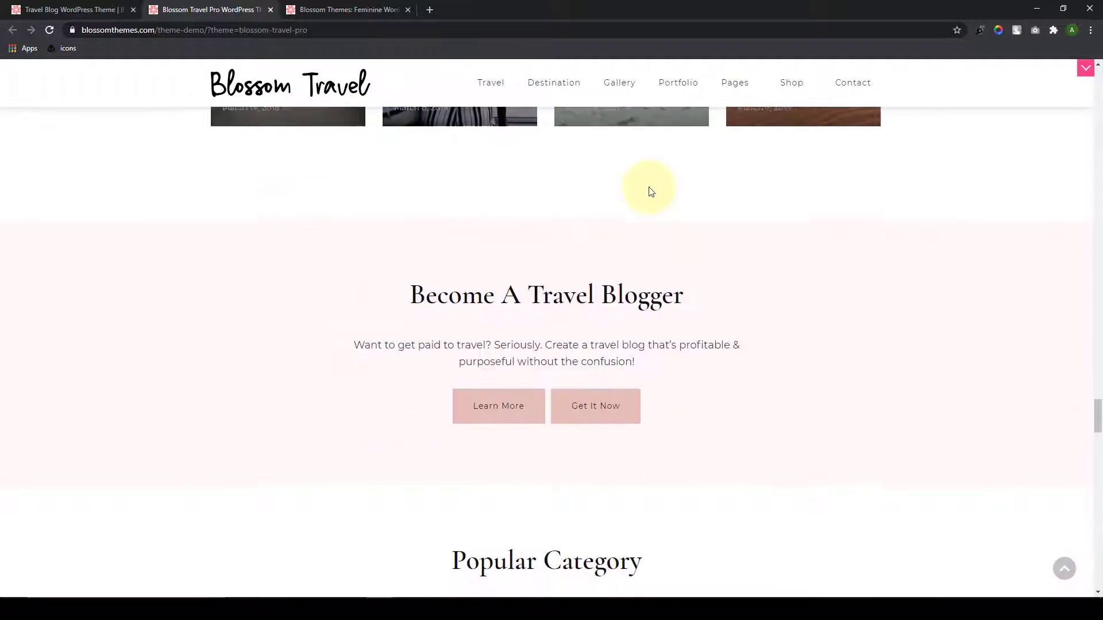
scroll(650, 192, "down", 3)
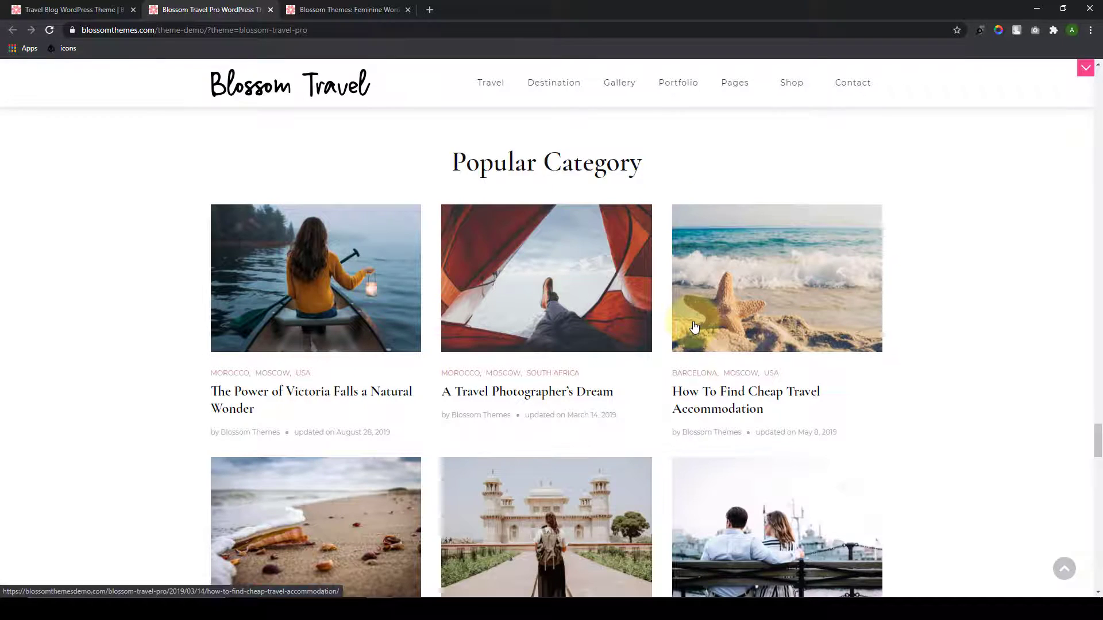
scroll(693, 326, "down", 13)
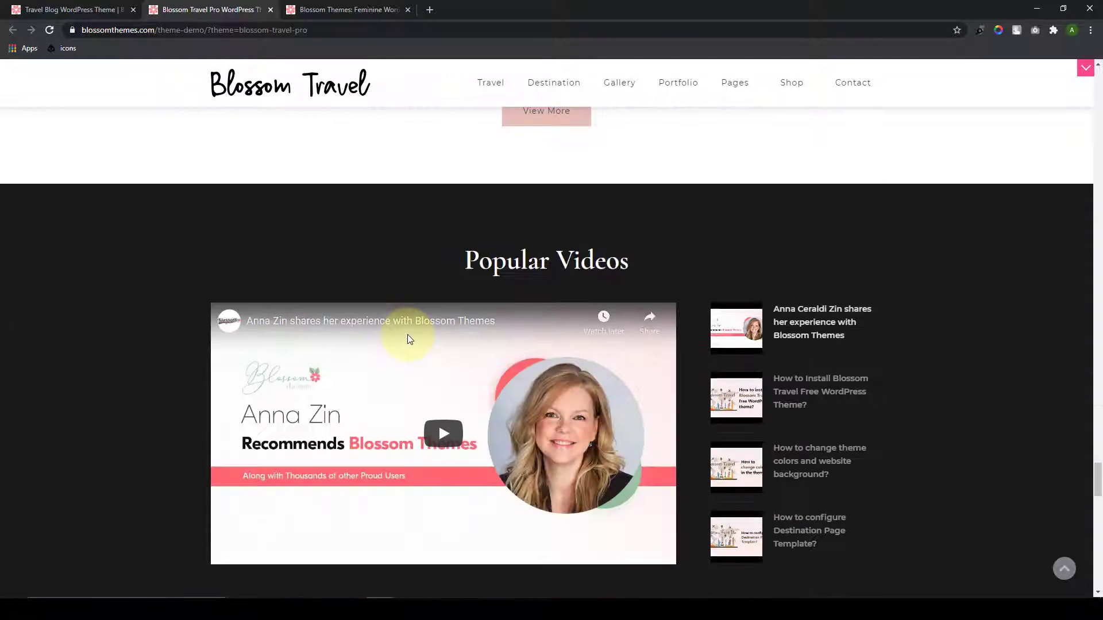
Step: Look at the Popular Videos section and browse the My Travel Essentials product carousel forward and back
scroll(408, 336, "down", 2)
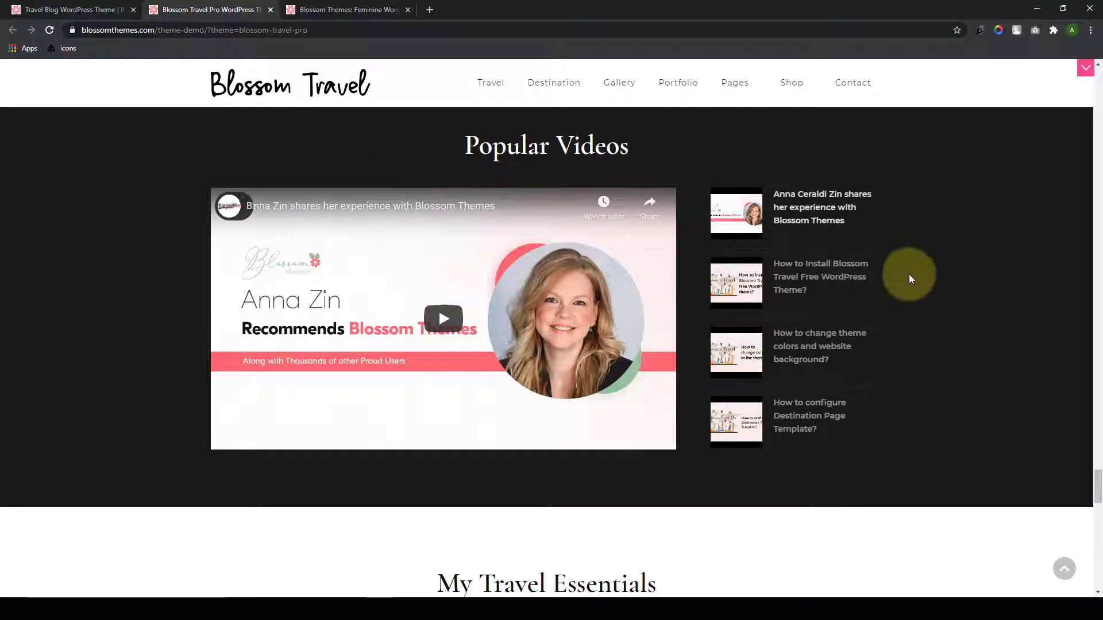
scroll(522, 374, "down", 7)
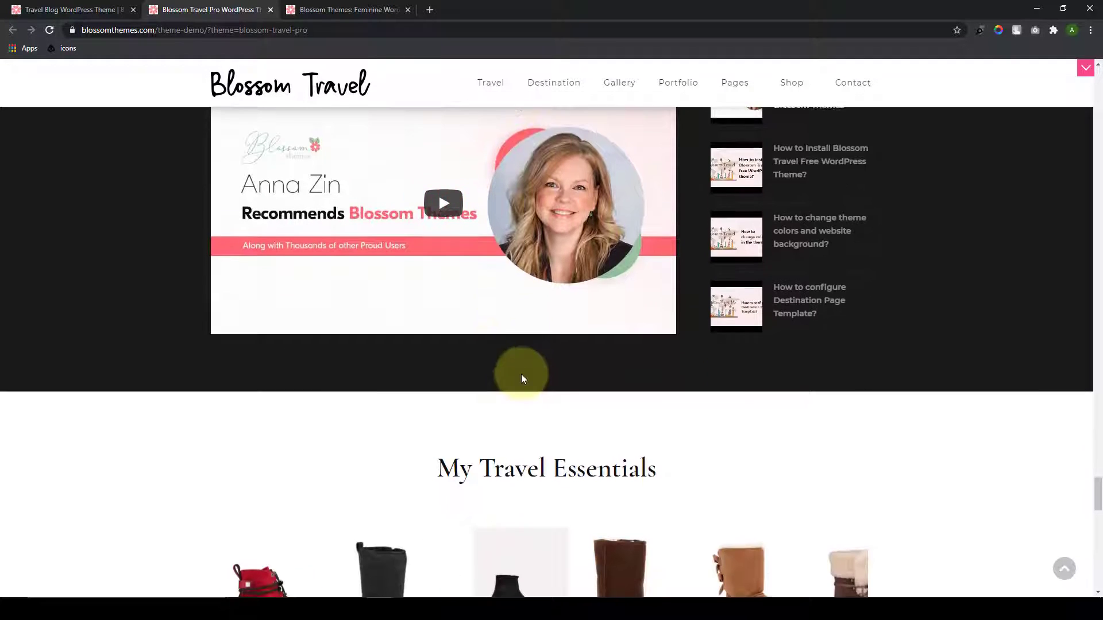
scroll(517, 374, "down", 1)
scroll(517, 374, "up", 1)
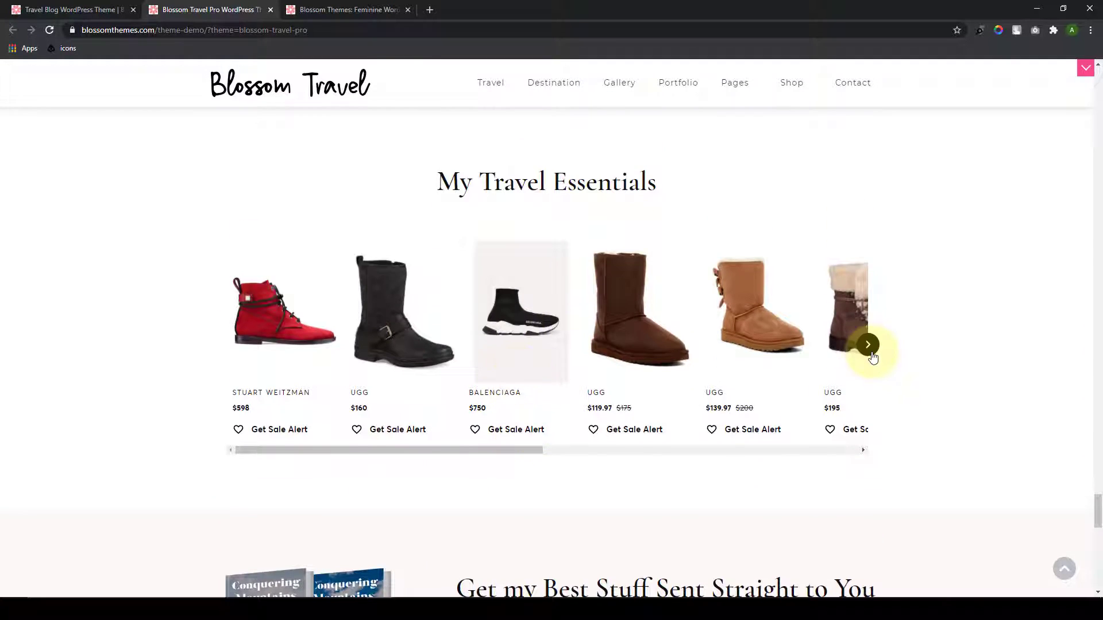
left_click(867, 345)
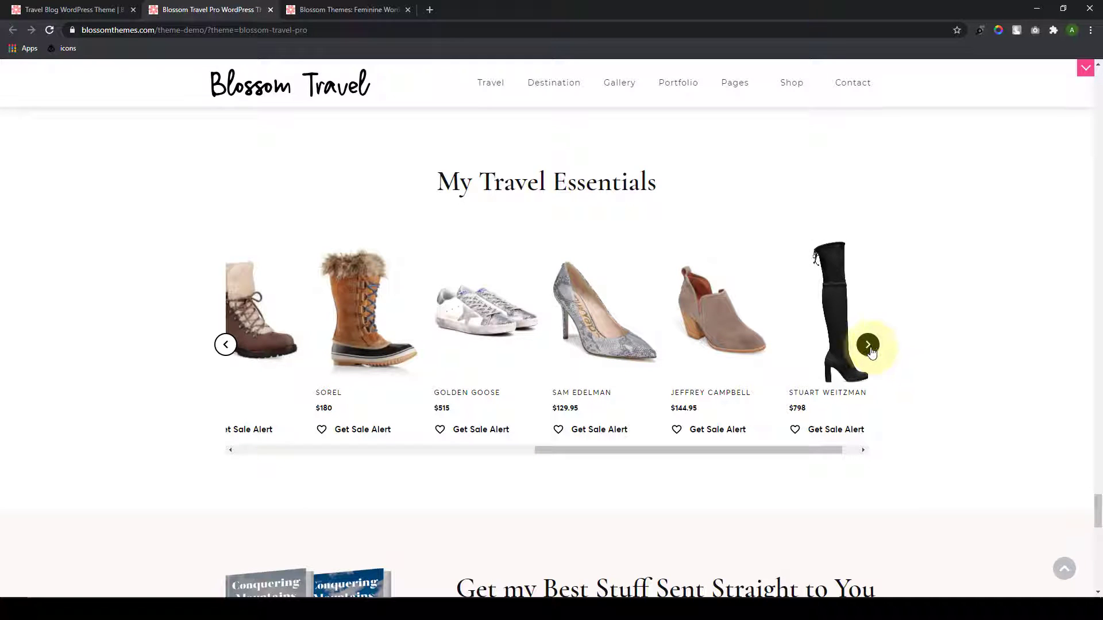
left_click(226, 345)
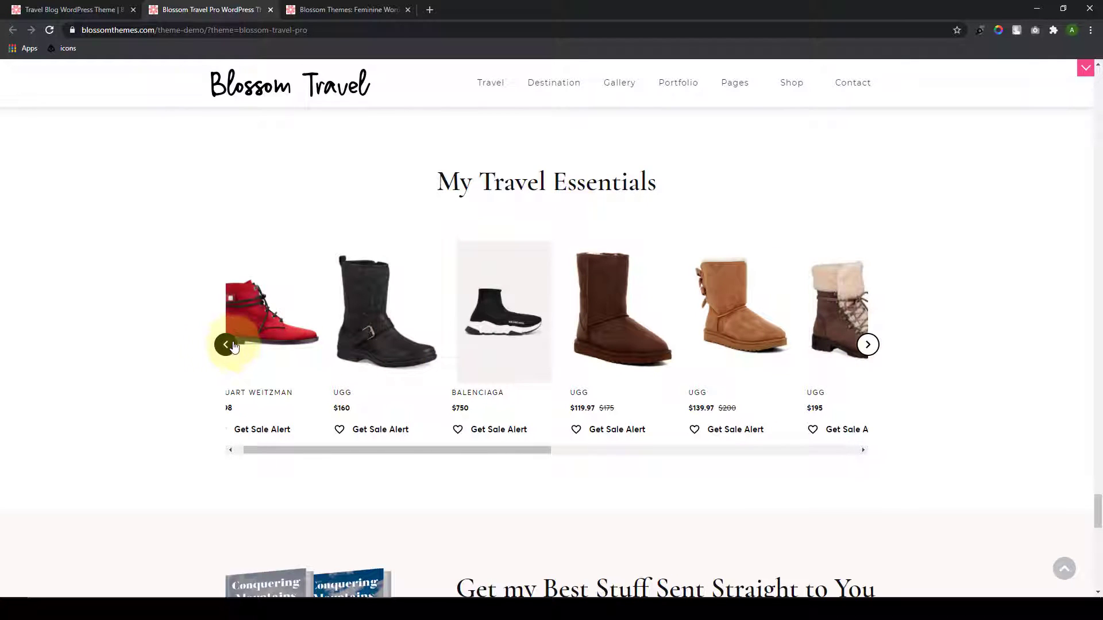
Step: Review the newsletter sign-up, Instagram feed and footer widgets, briefly highlighting the copyright line at the page's end
scroll(908, 369, "down", 7)
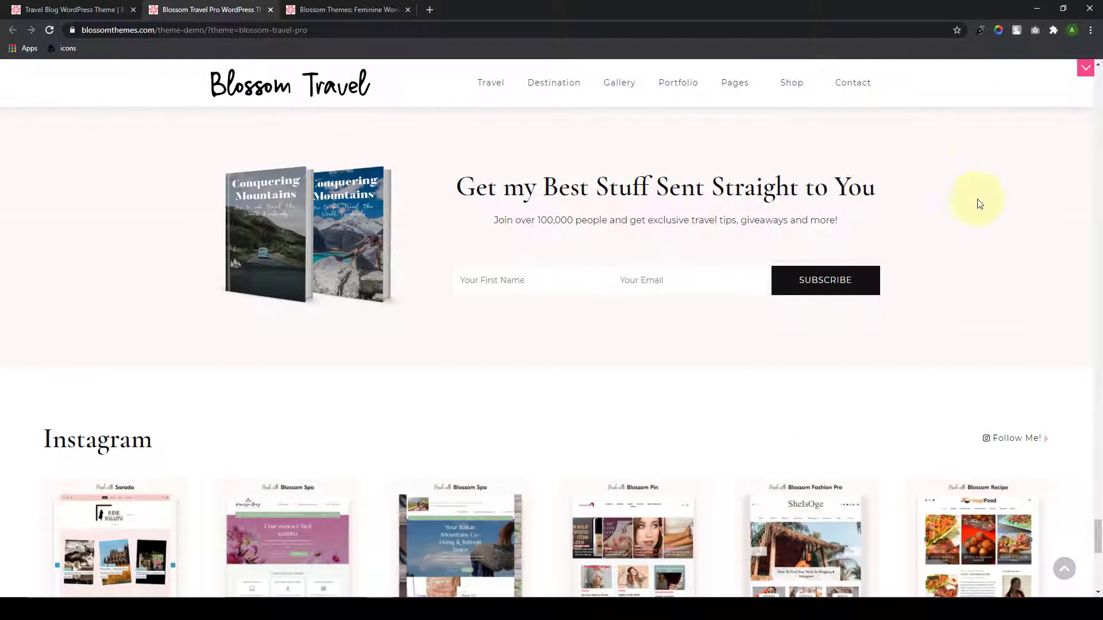
scroll(953, 236, "down", 3)
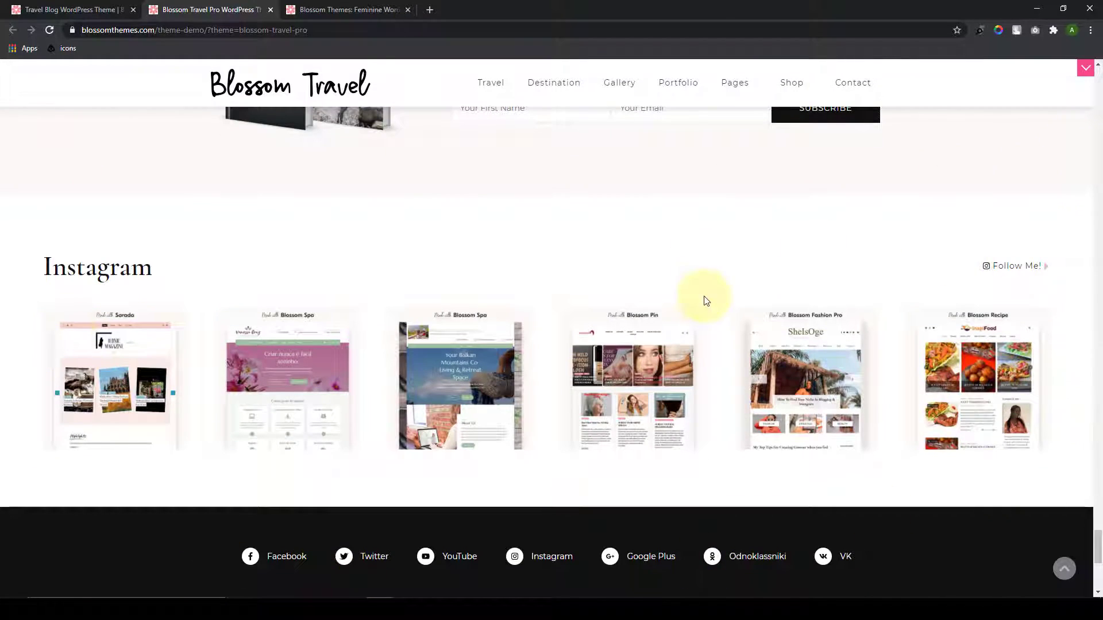
scroll(704, 300, "down", 5)
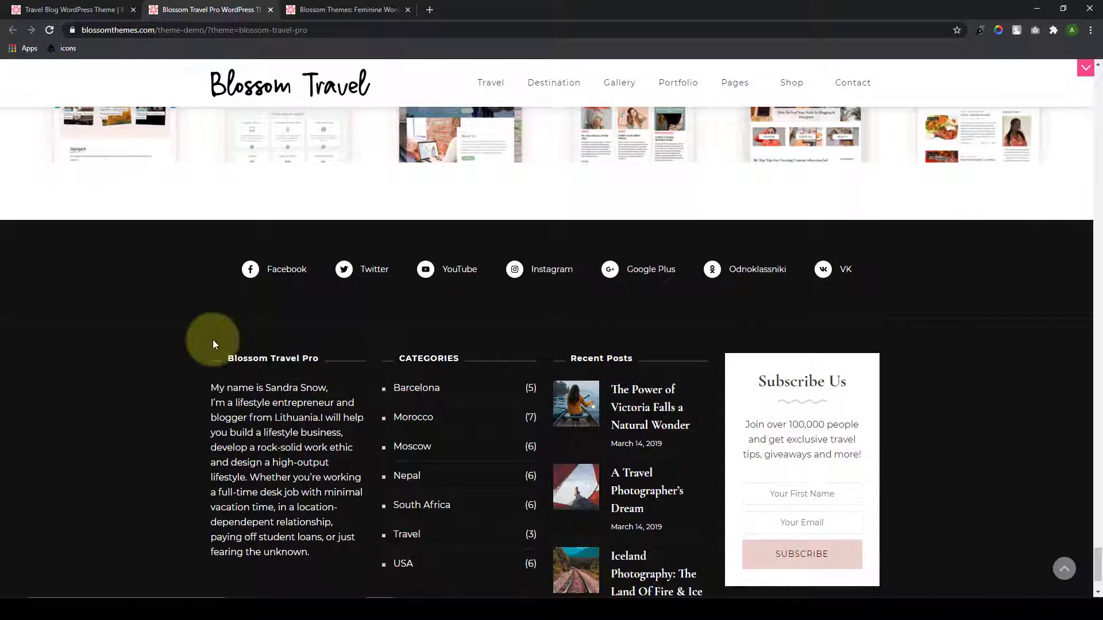
scroll(935, 435, "down", 2)
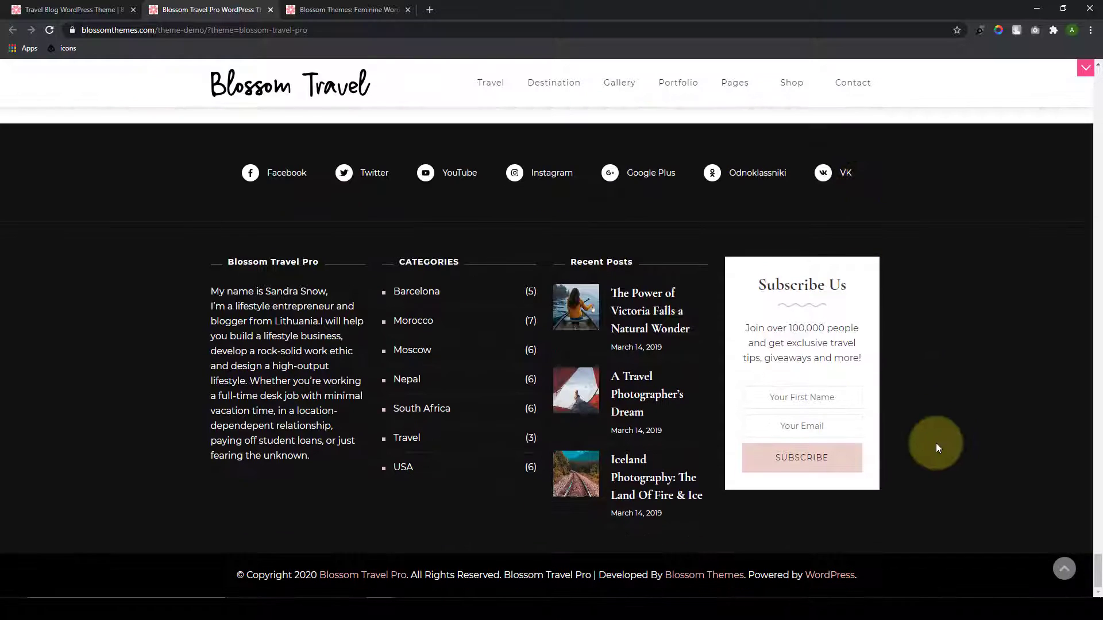
triple_click(446, 574)
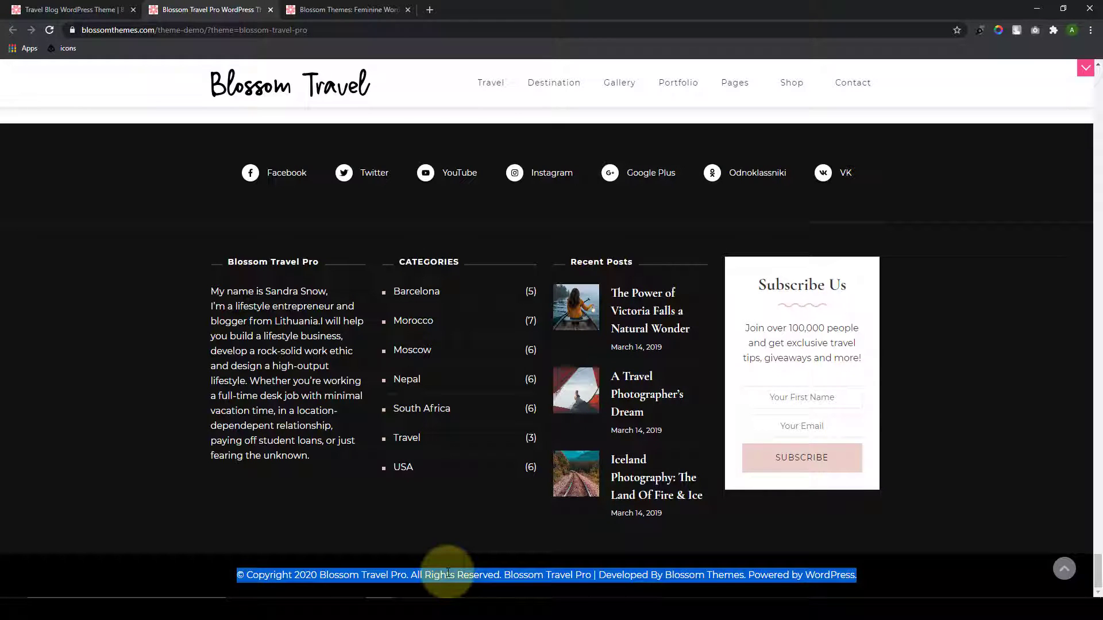
left_click(897, 585)
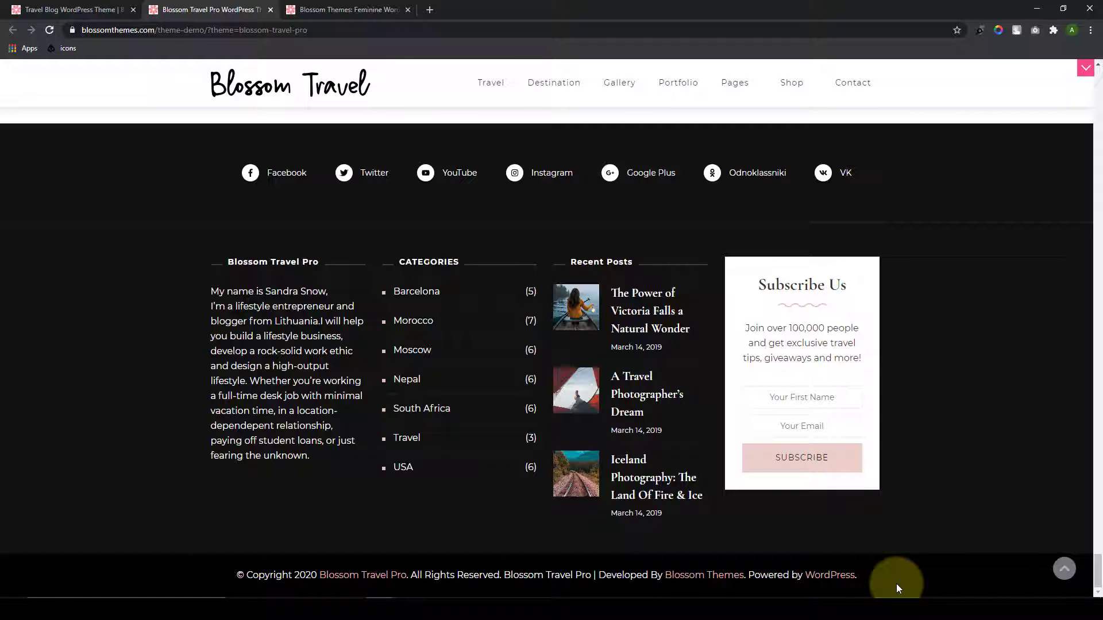
Step: Return to the start of the demo homepage, open the Portfolio page and look through its image grid
left_click(1066, 568)
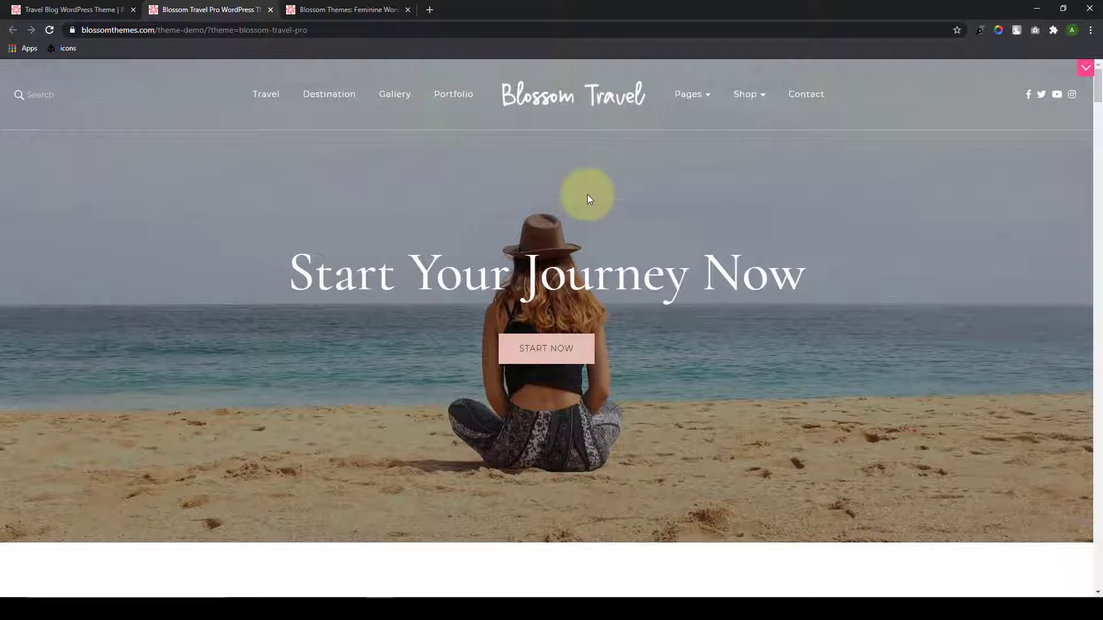
left_click(454, 98)
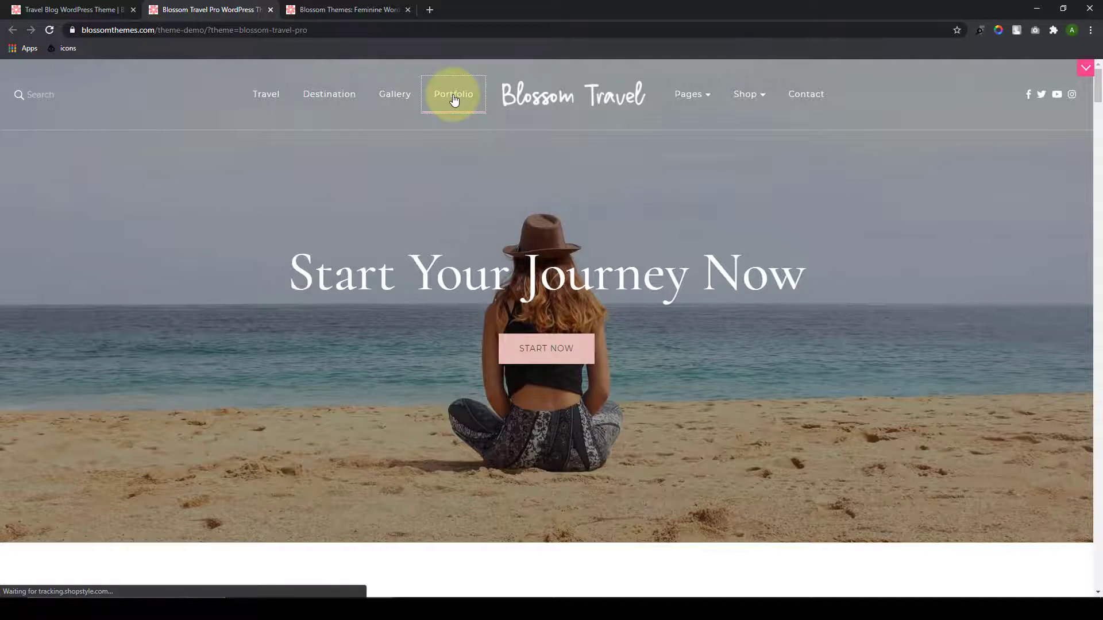
scroll(622, 406, "down", 10)
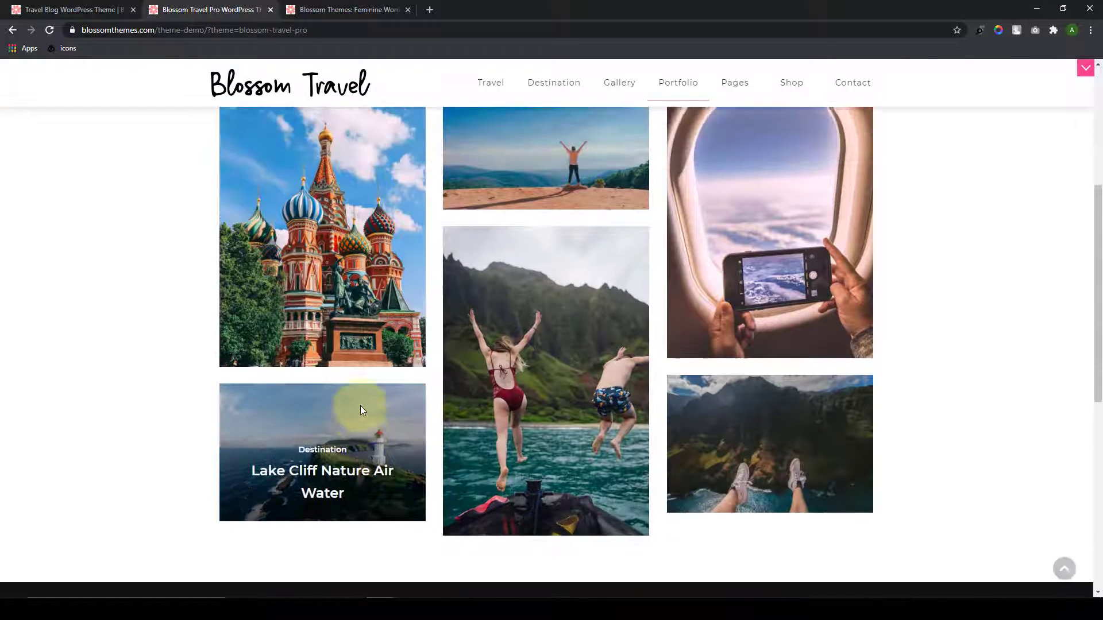
scroll(360, 406, "up", 5)
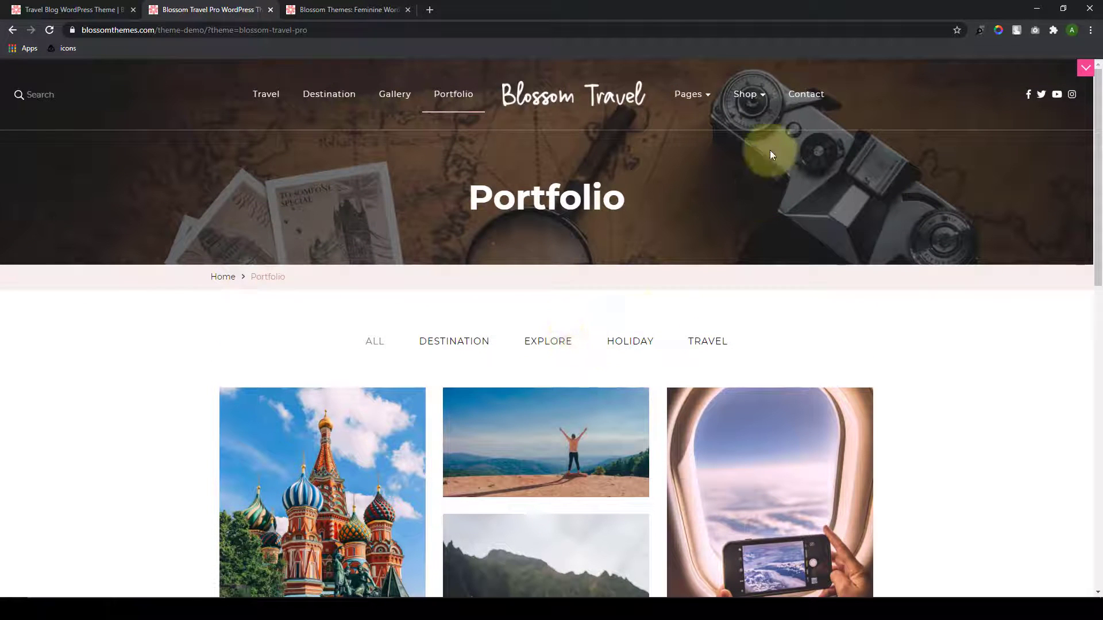
Step: Open the Contact page and review its contact form, map and contact details
left_click(812, 97)
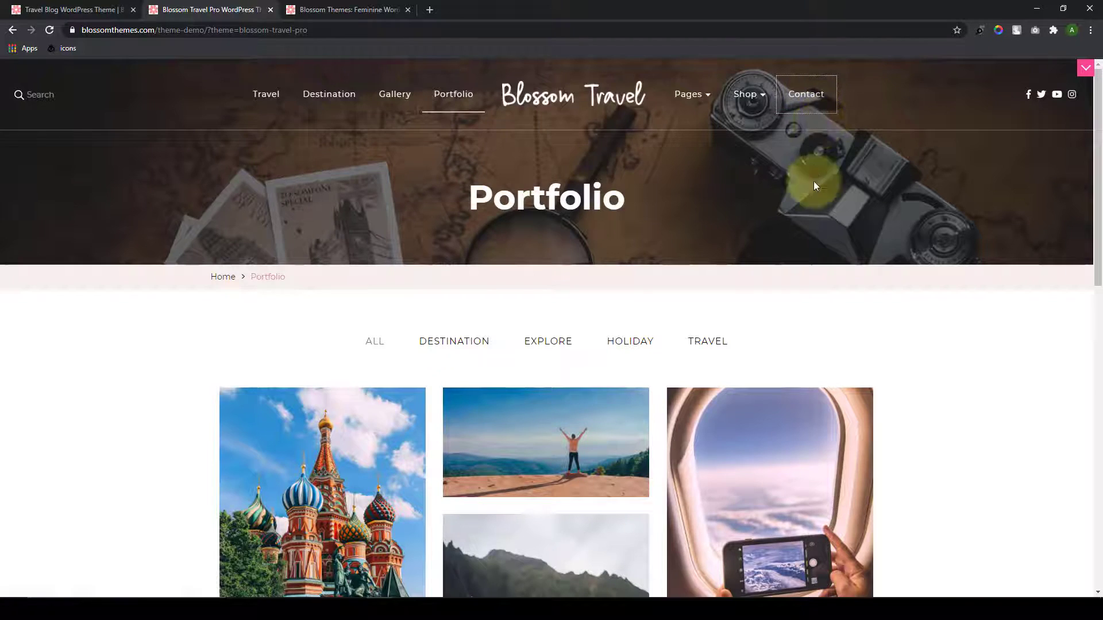
scroll(386, 443, "down", 4)
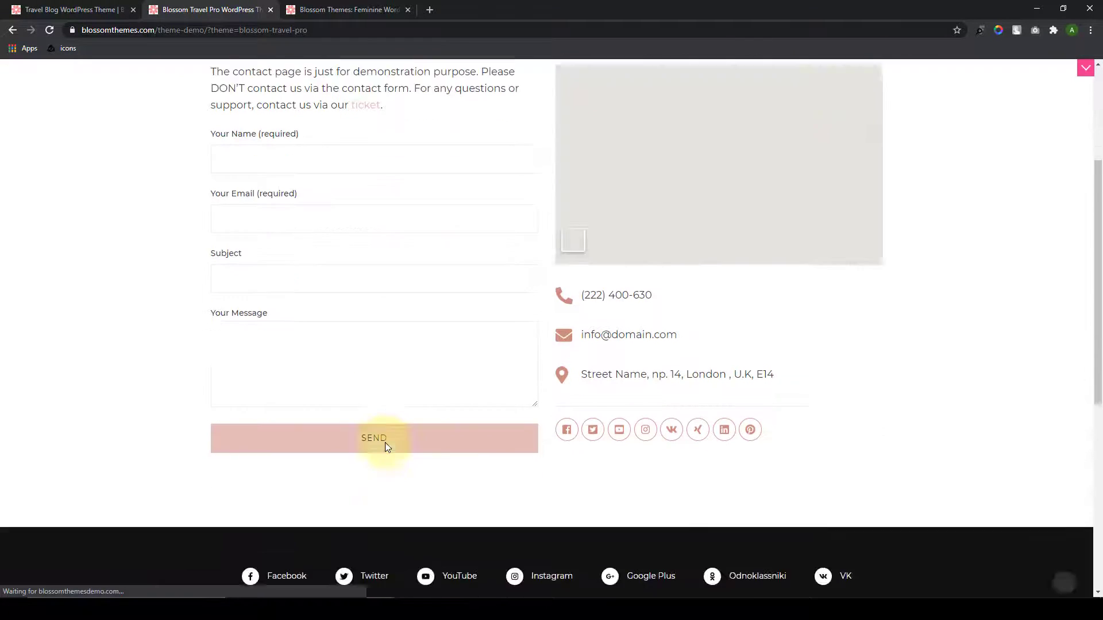
scroll(386, 443, "up", 2)
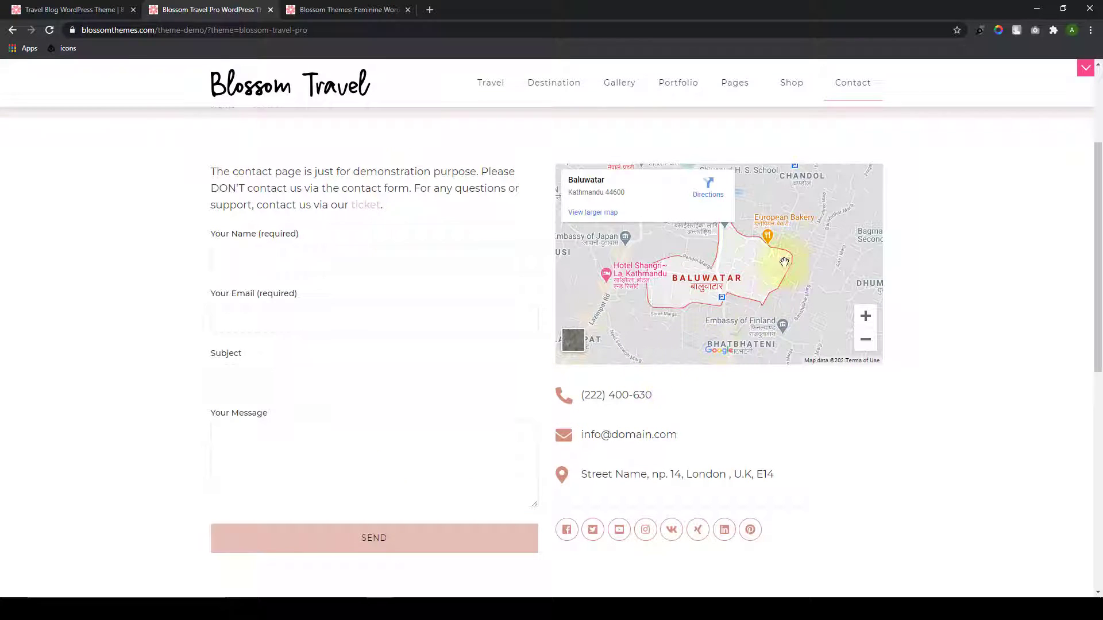
scroll(725, 397, "up", 1)
scroll(725, 396, "up", 3)
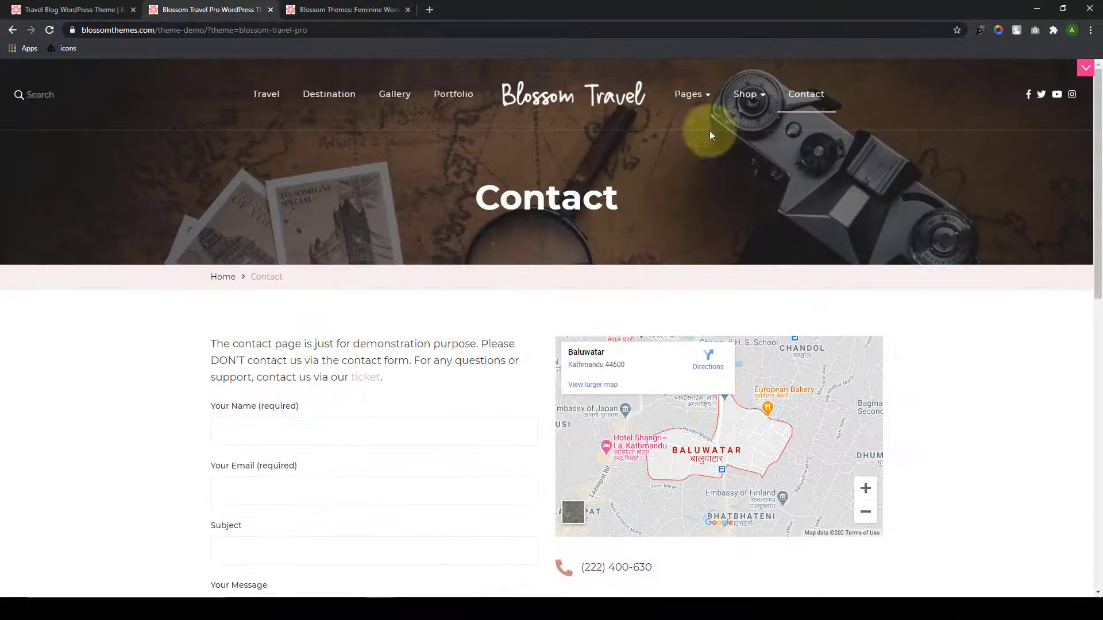
Step: Reopen the Portfolio page and view the "Cliff Nature Air Lake Water" portfolio item
left_click(458, 93)
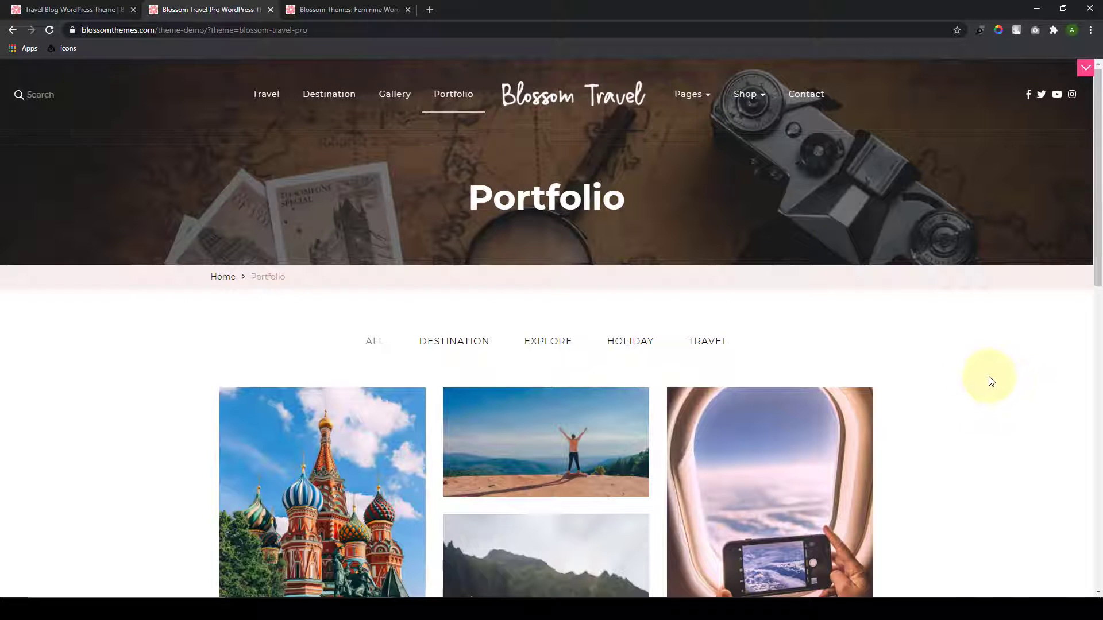
mouse_move(695, 99)
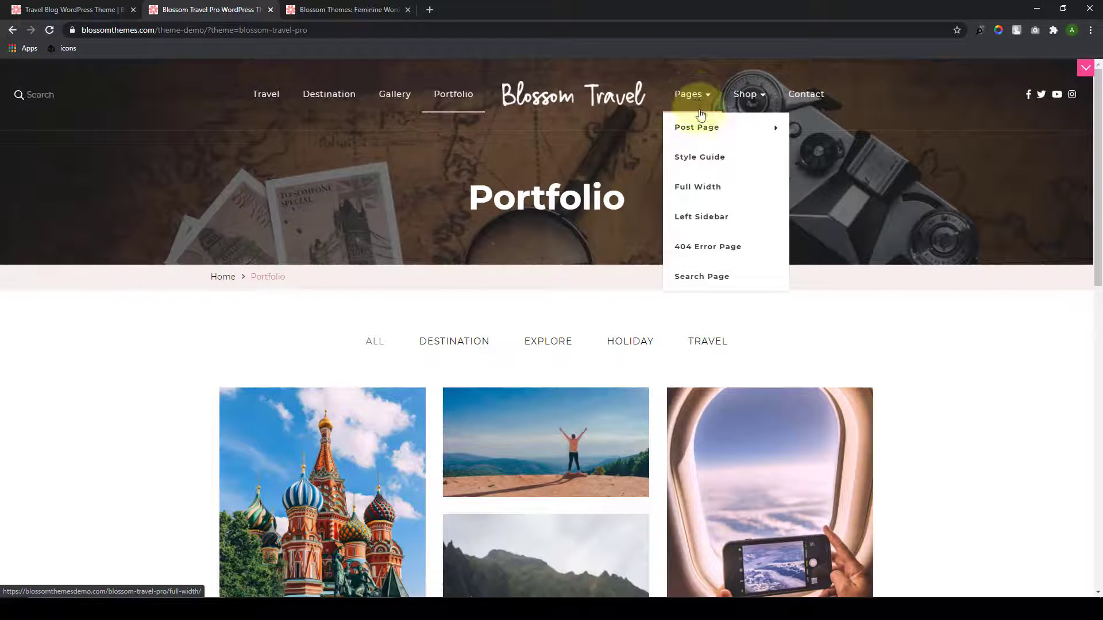
mouse_move(712, 141)
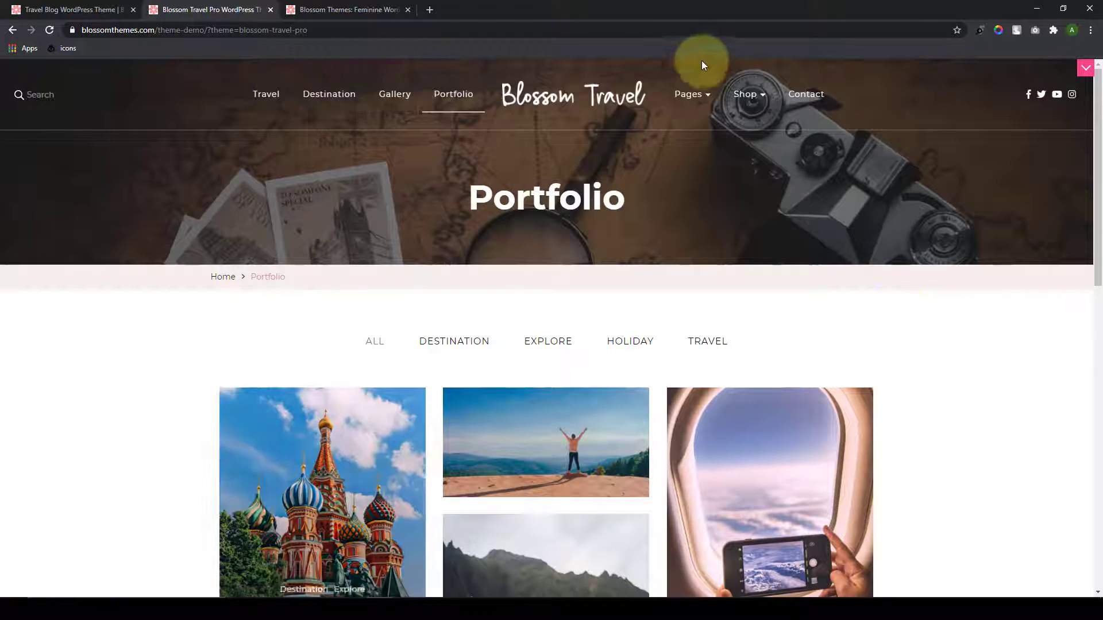
mouse_move(663, 107)
scroll(305, 508, "down", 4)
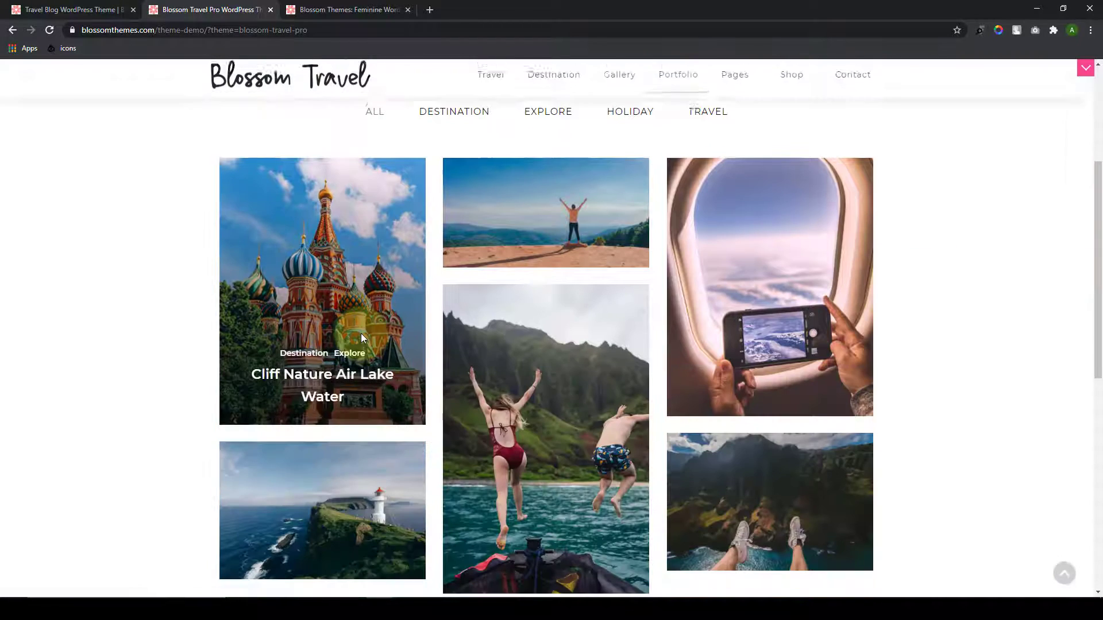
left_click(338, 376)
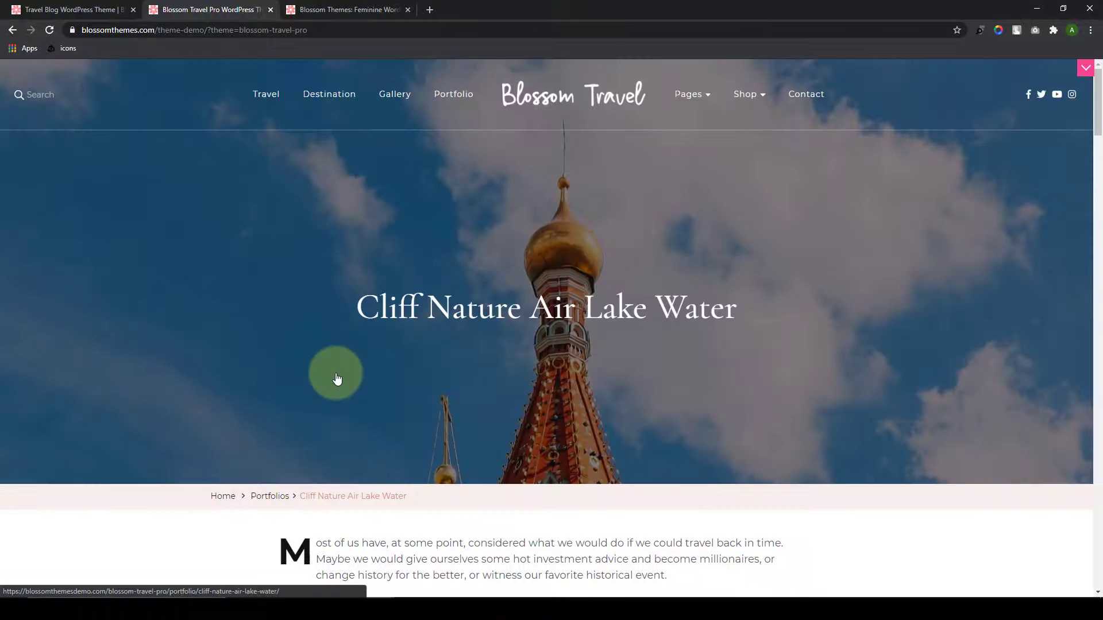
scroll(670, 291, "down", 6)
scroll(677, 300, "up", 7)
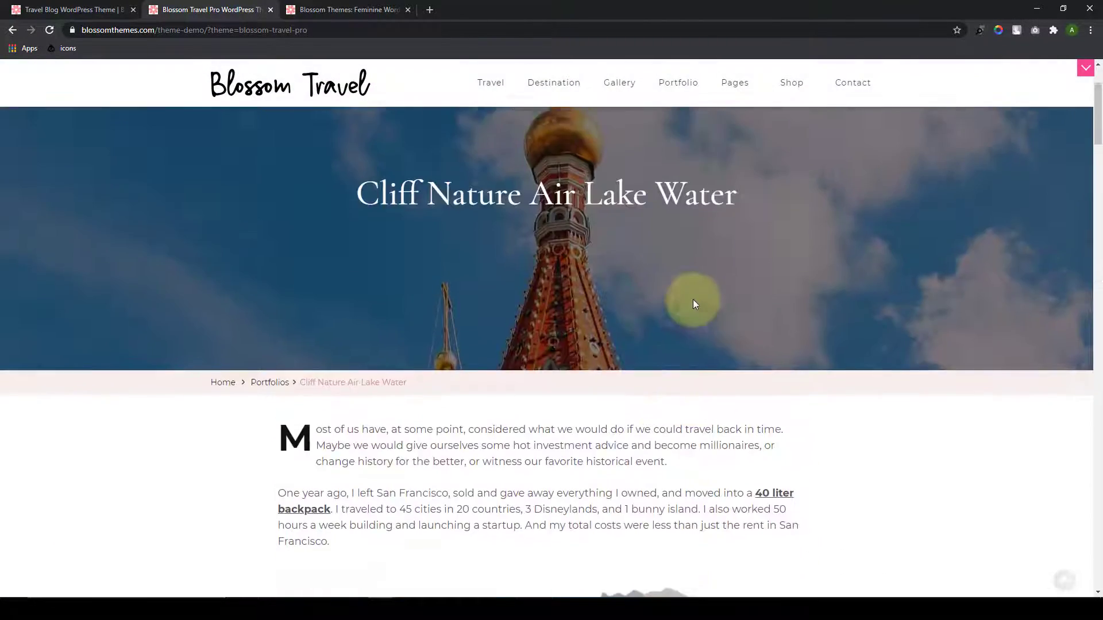
Step: Open the Single Layout Two post page, review its article and sidebar, and return to the demo homepage
mouse_move(790, 132)
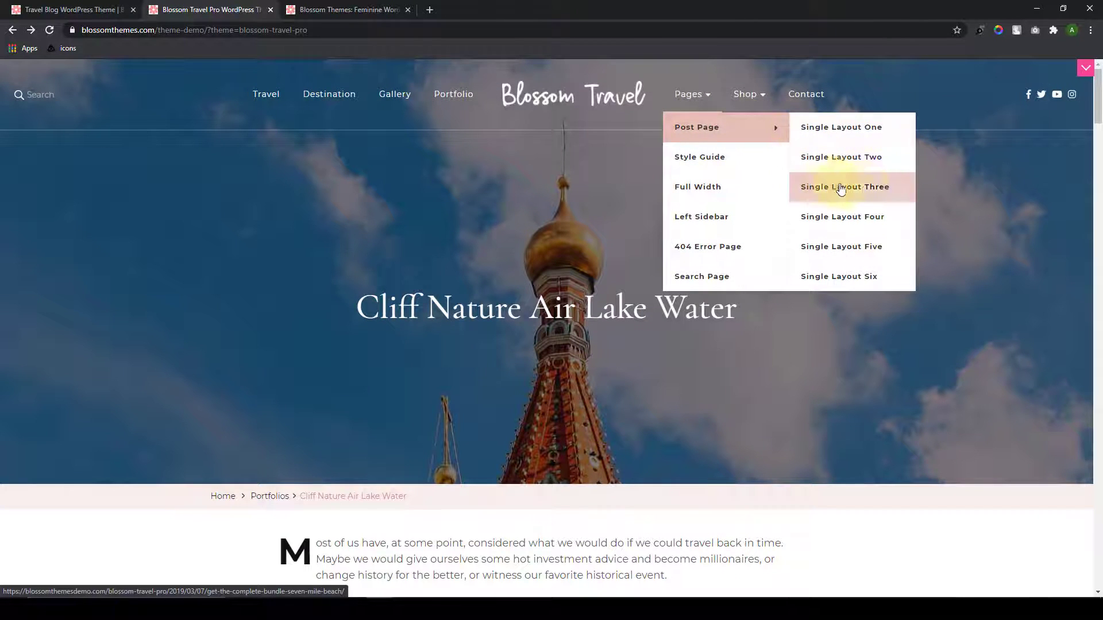
left_click(881, 156)
scroll(892, 161, "down", 1)
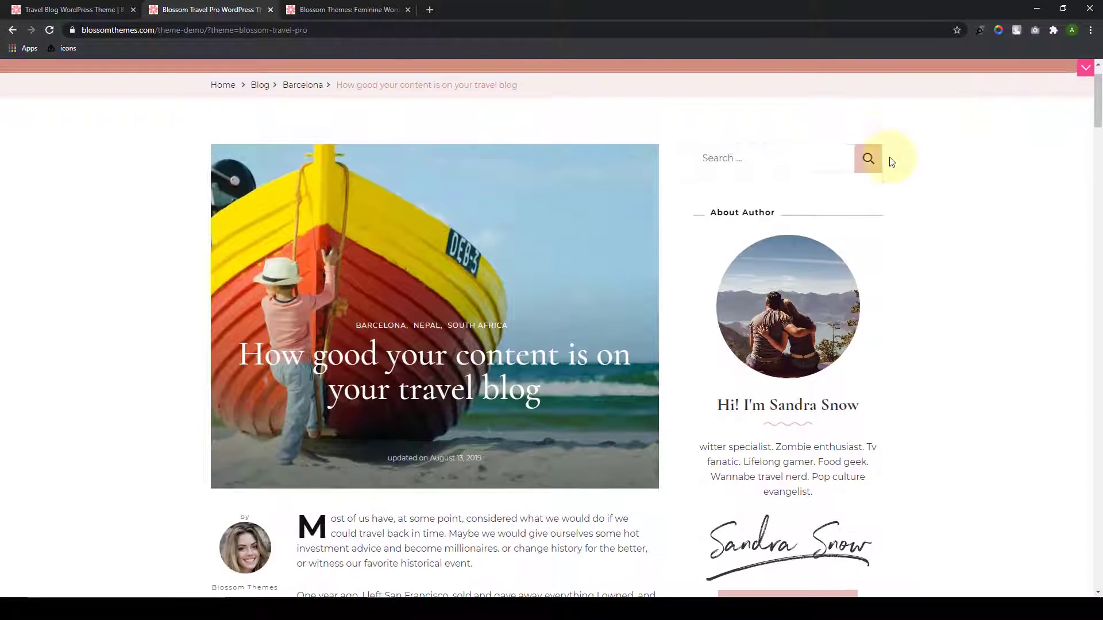
scroll(913, 369, "down", 8)
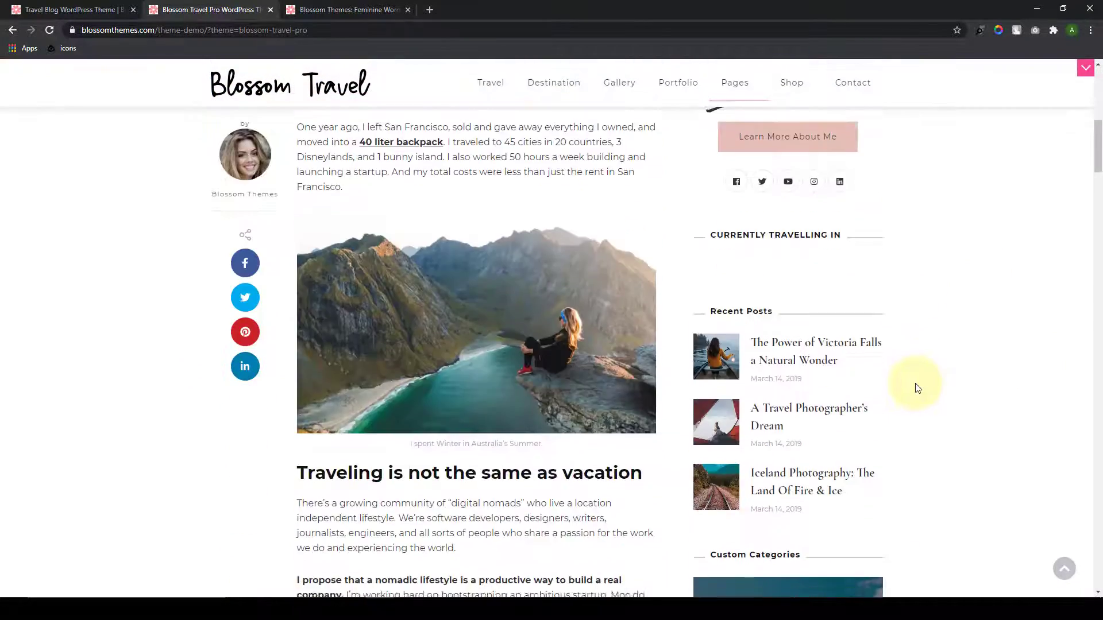
scroll(483, 287, "up", 6)
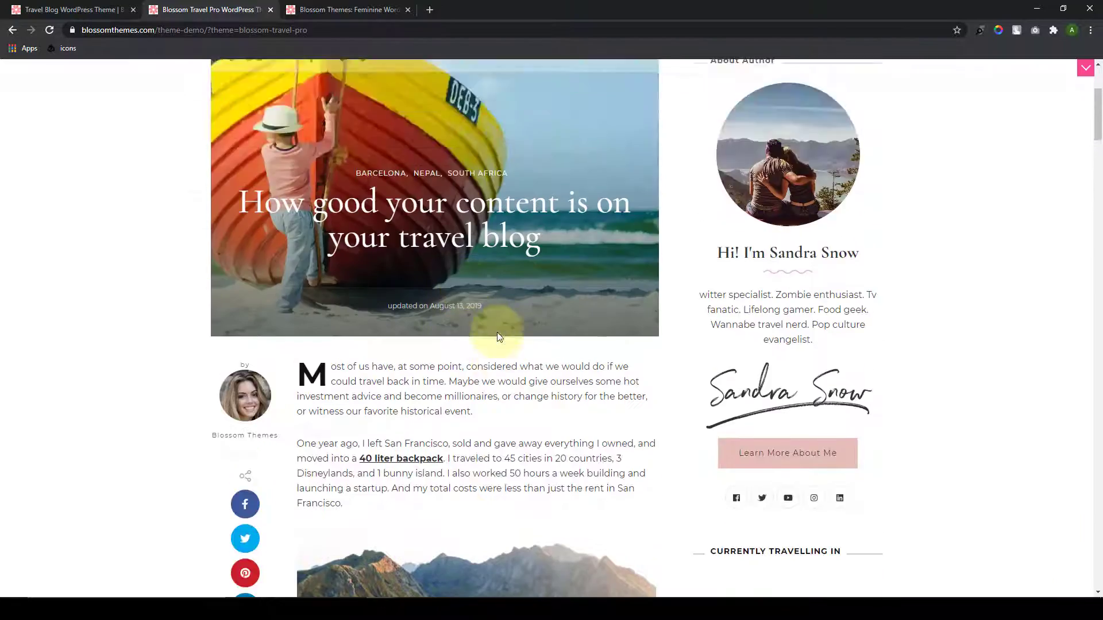
scroll(498, 332, "down", 12)
scroll(503, 395, "down", 5)
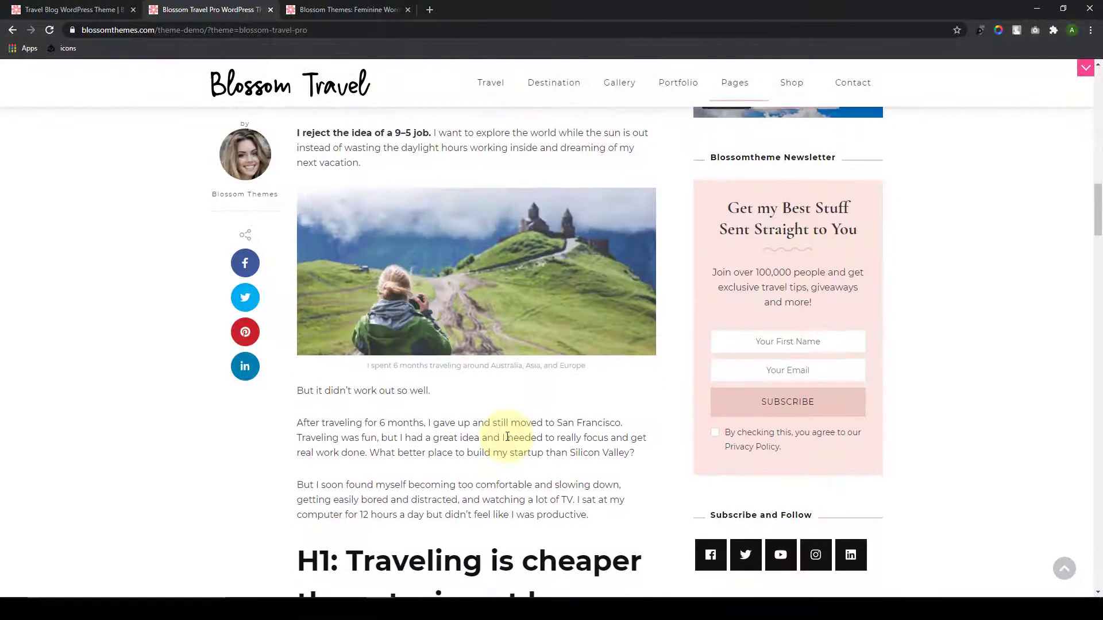
scroll(498, 402, "up", 14)
scroll(497, 402, "up", 7)
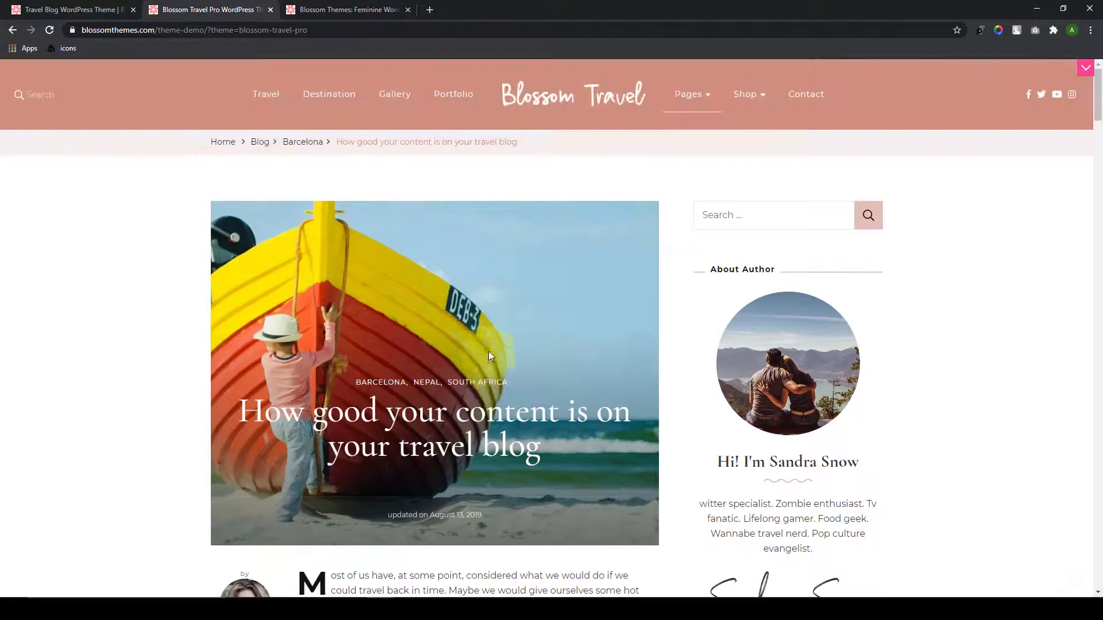
left_click(538, 107)
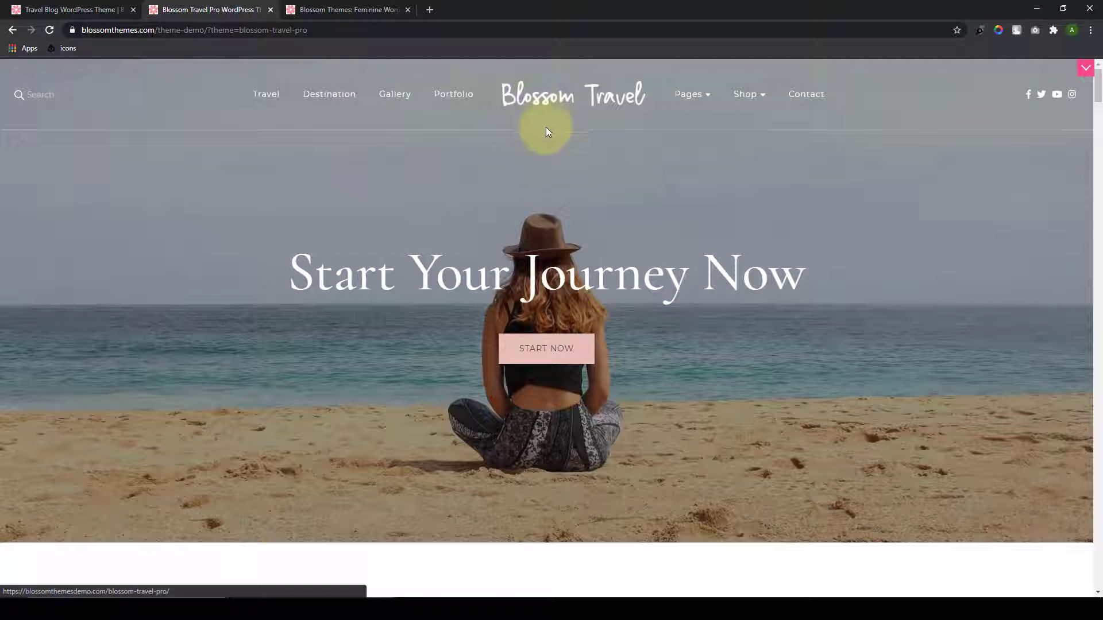
Step: Switch to the Blossom Travel Pro product page and review the Free Vs Pro feature comparison through to the customer review
left_click(78, 5)
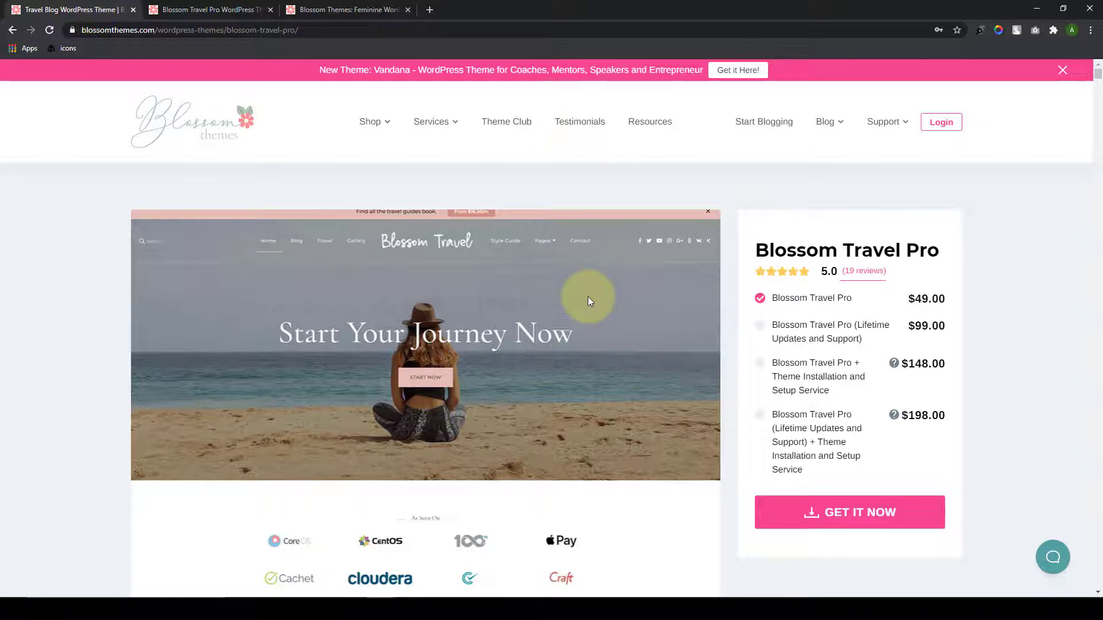
scroll(592, 298, "down", 10)
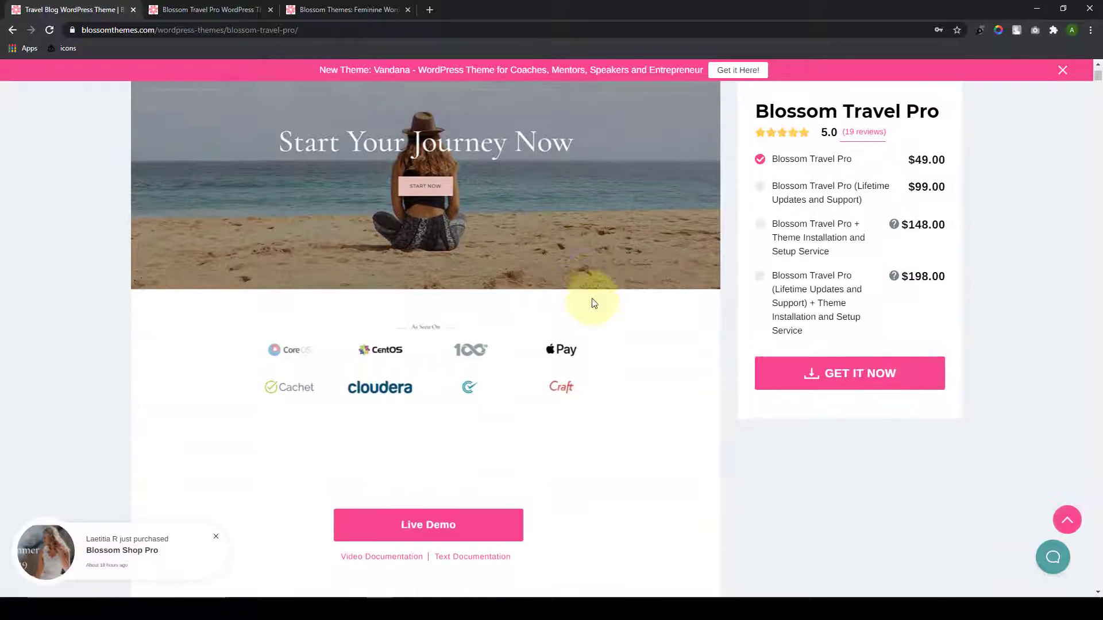
scroll(594, 303, "down", 15)
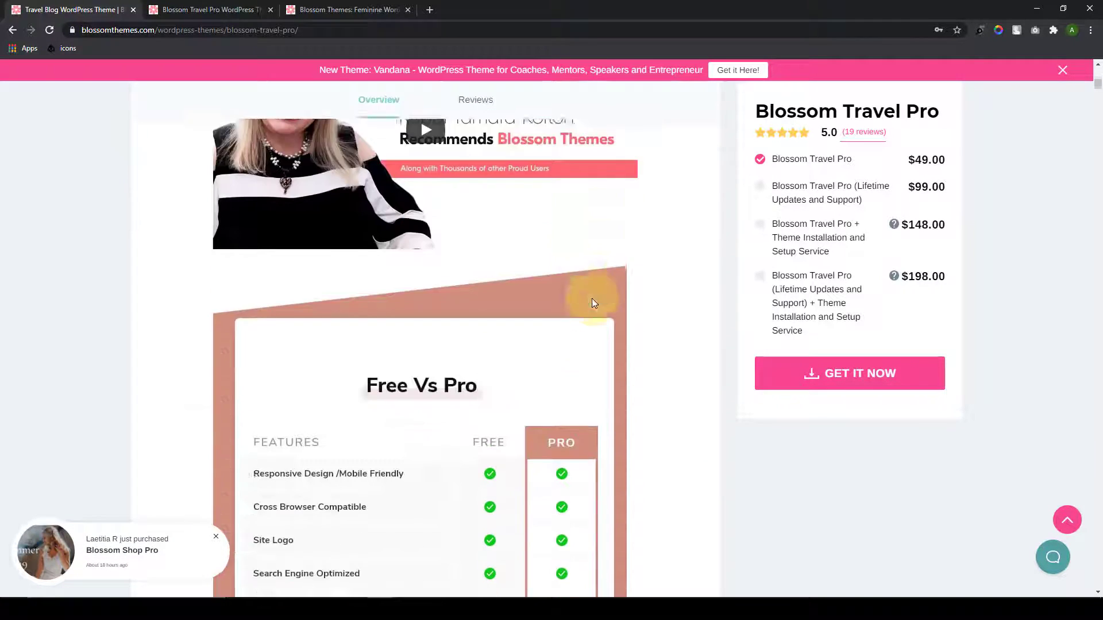
scroll(591, 299, "down", 15)
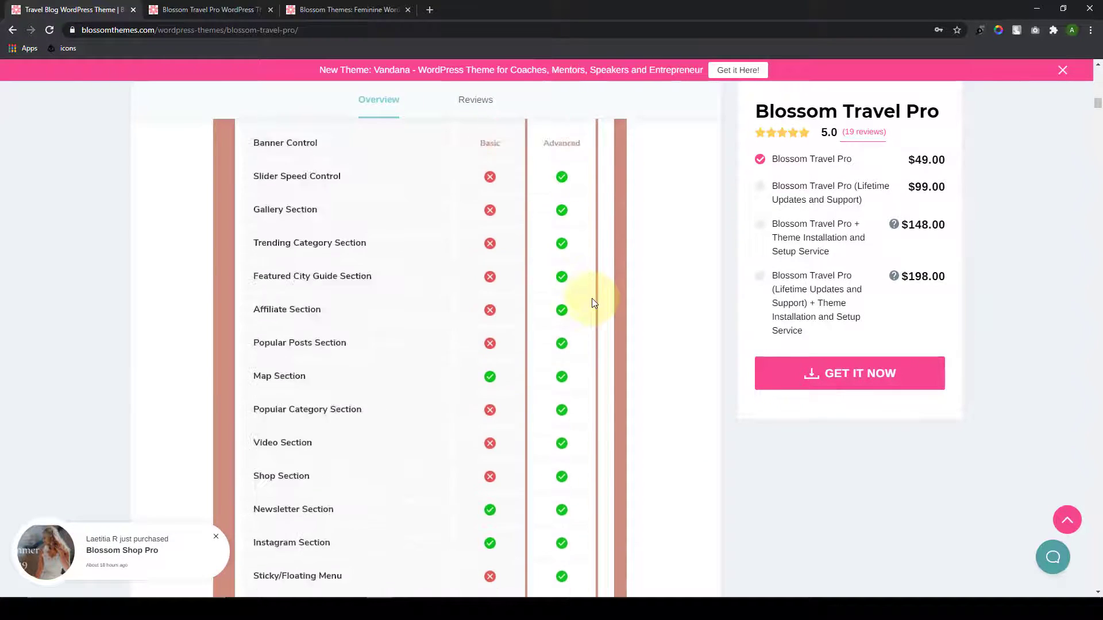
scroll(591, 298, "down", 6)
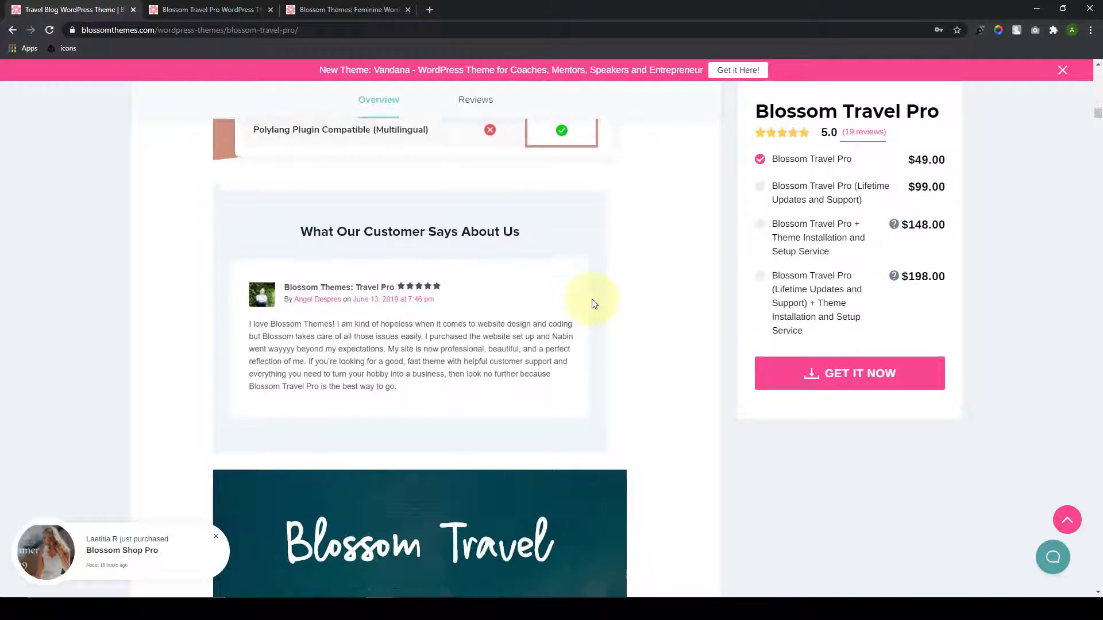
Step: Review the Blossom Travel description, Seamless Mobile Friendly Design and Unlimited Color Option sections of the product page
scroll(591, 299, "down", 10)
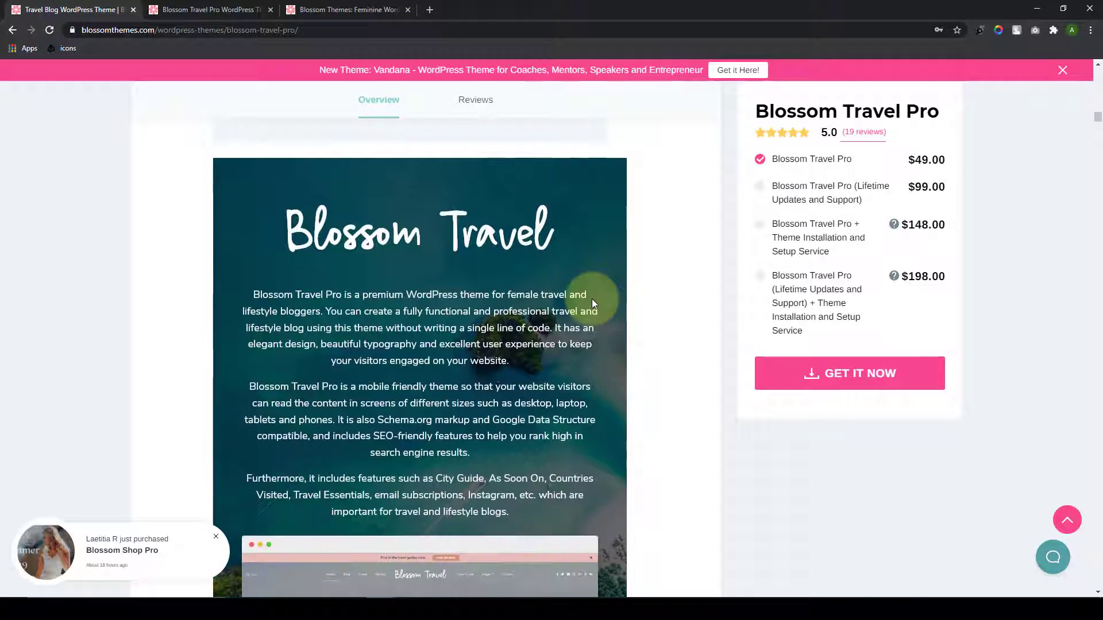
scroll(593, 306, "down", 8)
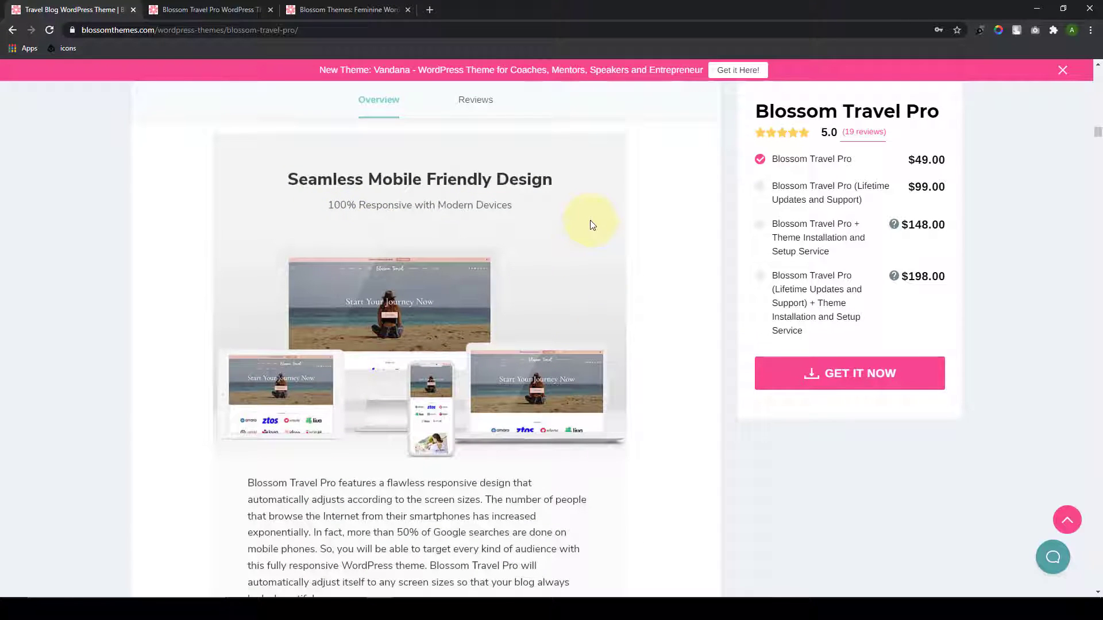
scroll(591, 224, "down", 9)
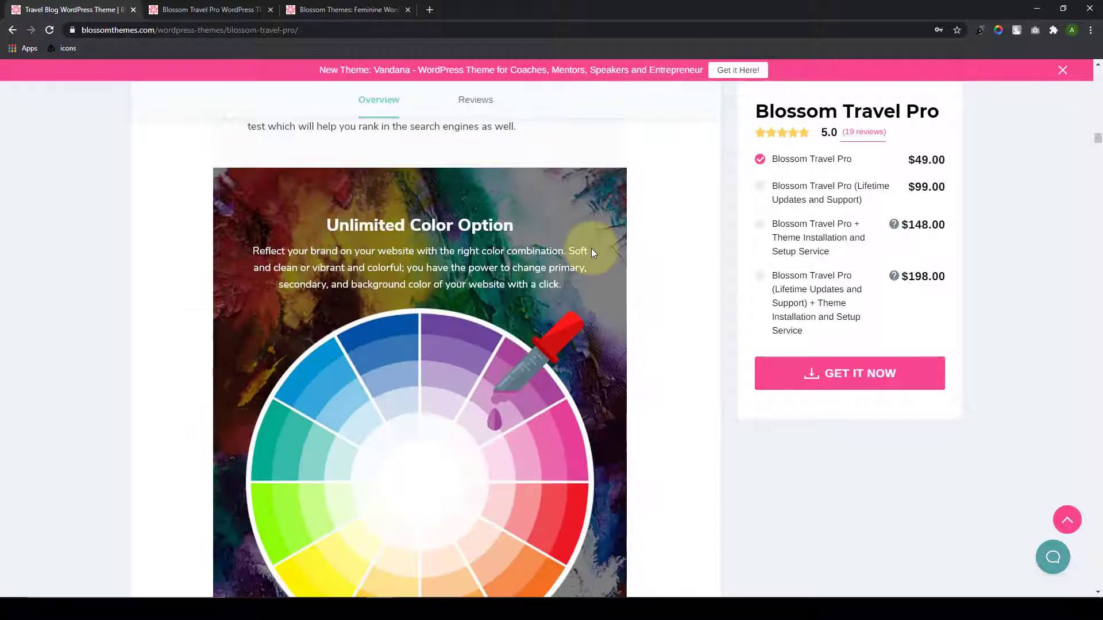
scroll(592, 253, "down", 2)
scroll(592, 252, "up", 1)
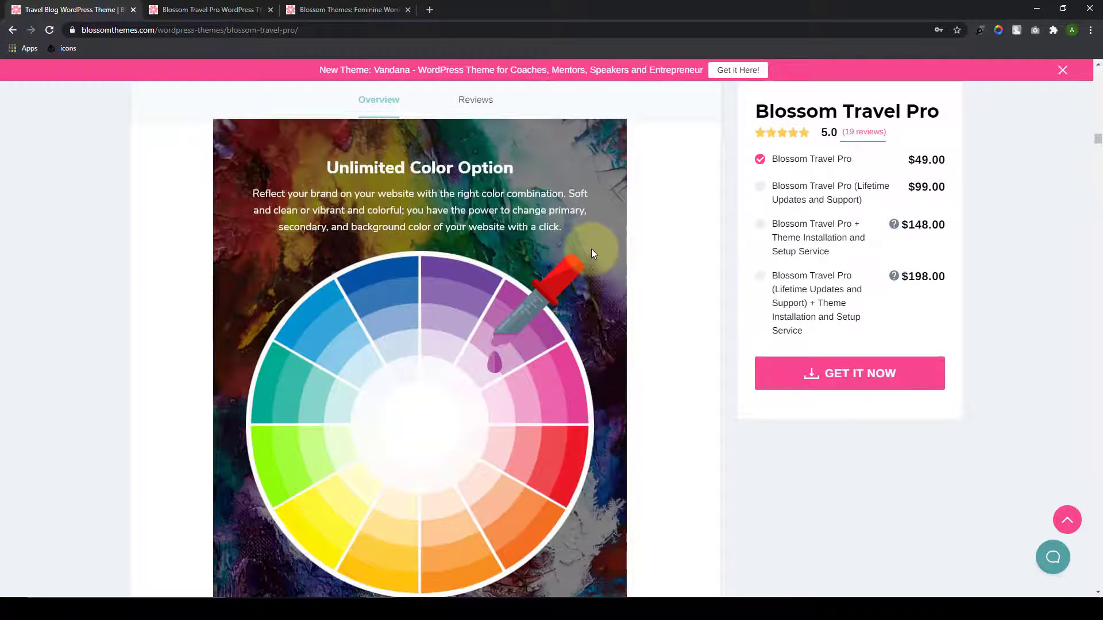
scroll(592, 253, "down", 3)
scroll(592, 252, "up", 4)
Step: Examine the 600+ Fonts Option, Free One-Click Demo Content Import and Smooth and Attractive Slider sections
scroll(592, 253, "down", 10)
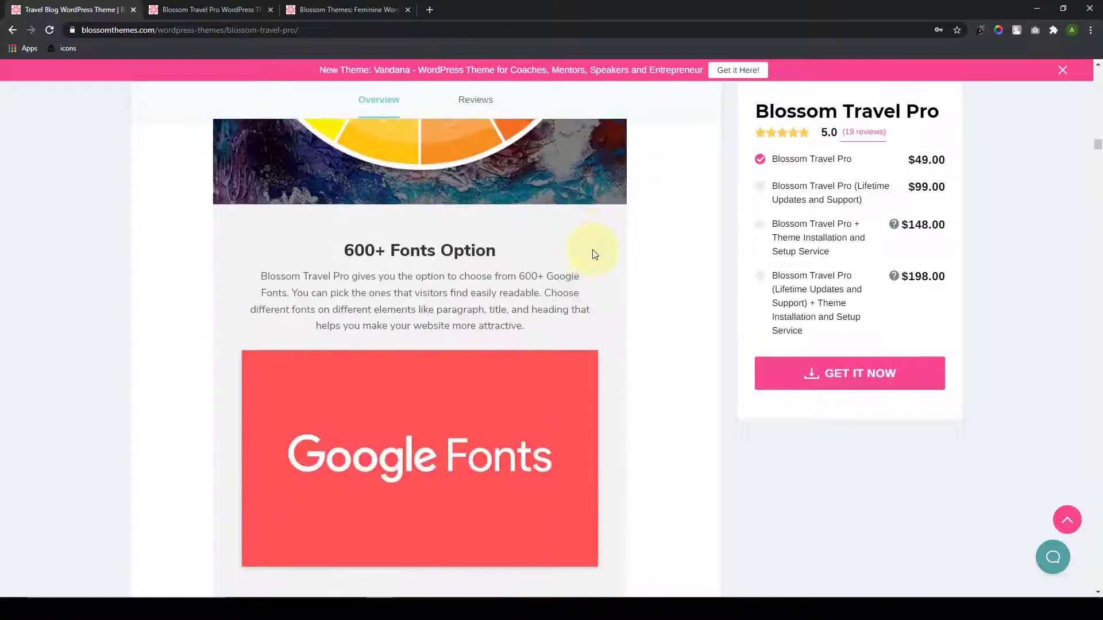
scroll(592, 249, "up", 1)
scroll(591, 249, "down", 7)
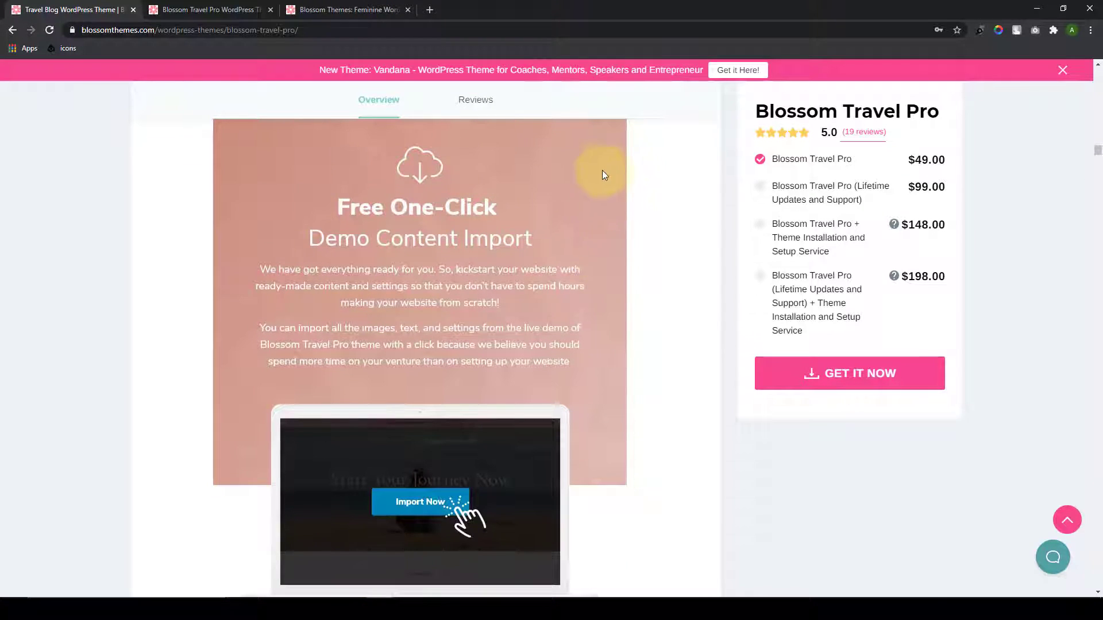
scroll(604, 206, "down", 1)
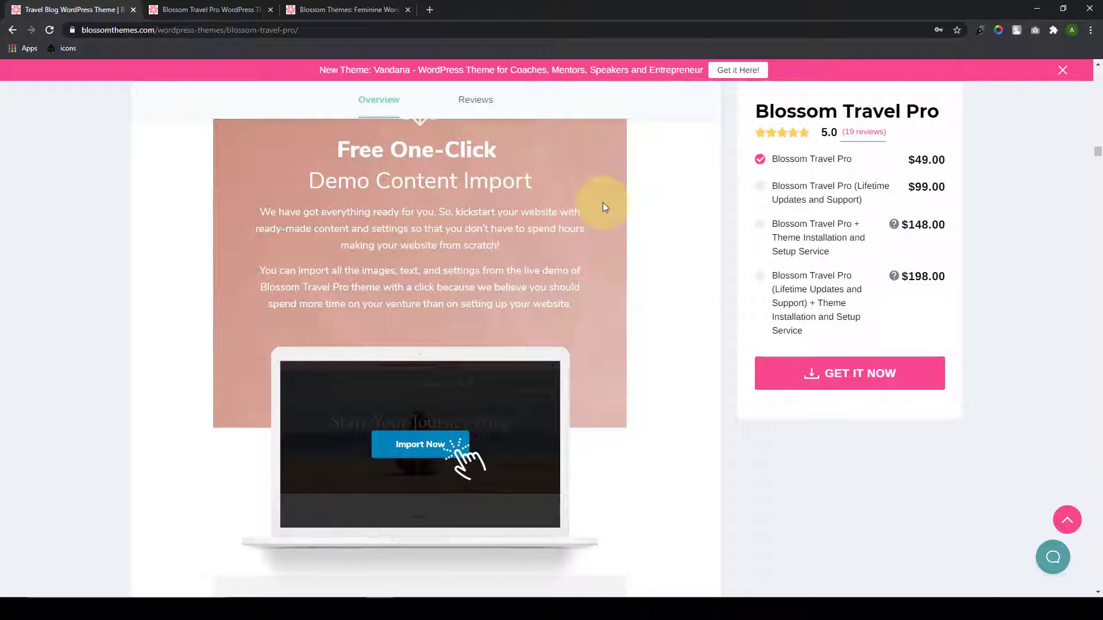
scroll(604, 206, "up", 1)
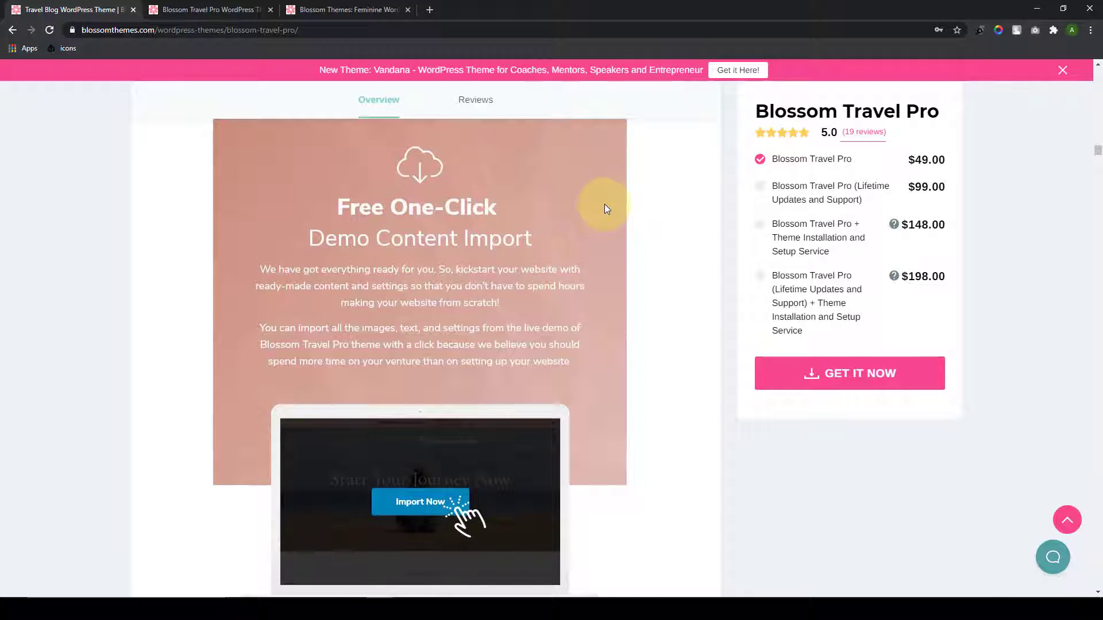
scroll(605, 212, "down", 9)
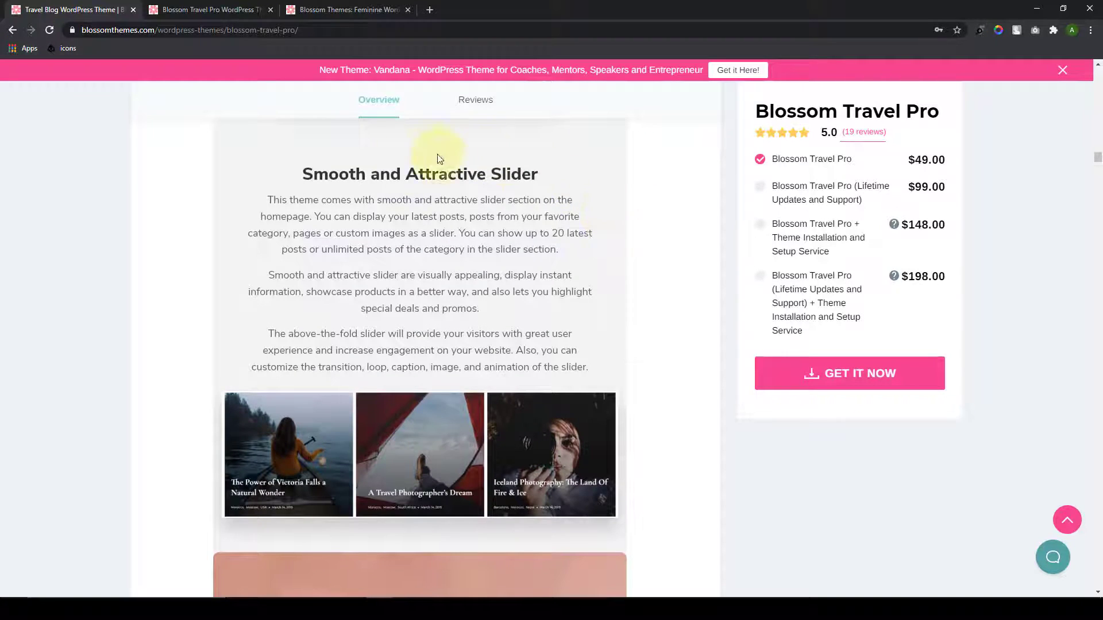
Step: Review the Newsletter or CTA Banner and Efficient Landing Page Design sections of the product page
scroll(560, 209, "down", 7)
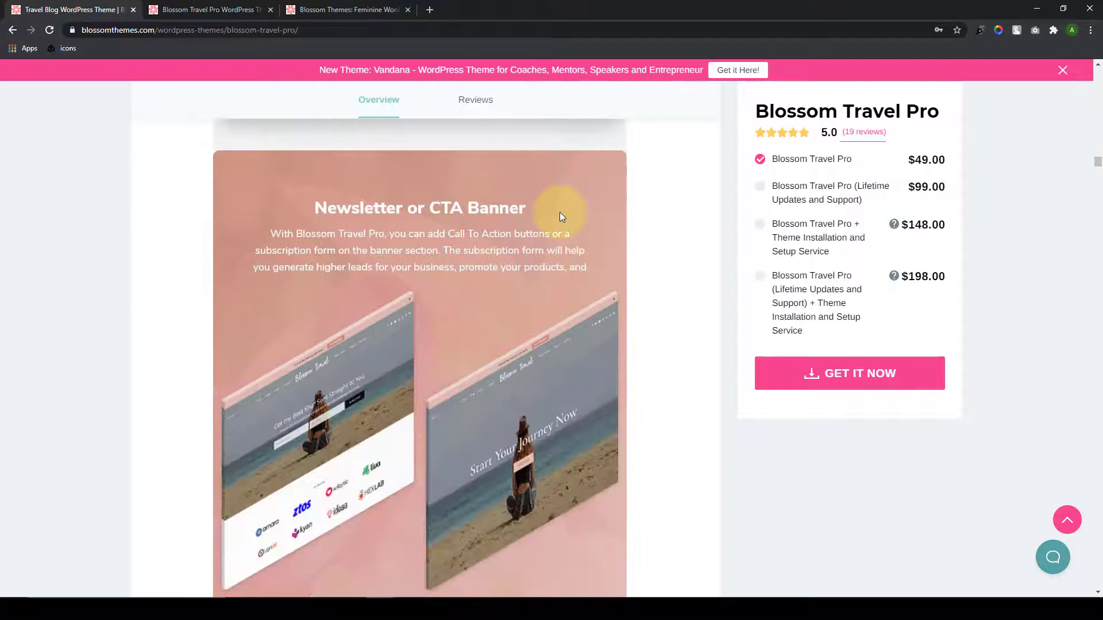
scroll(561, 216, "down", 1)
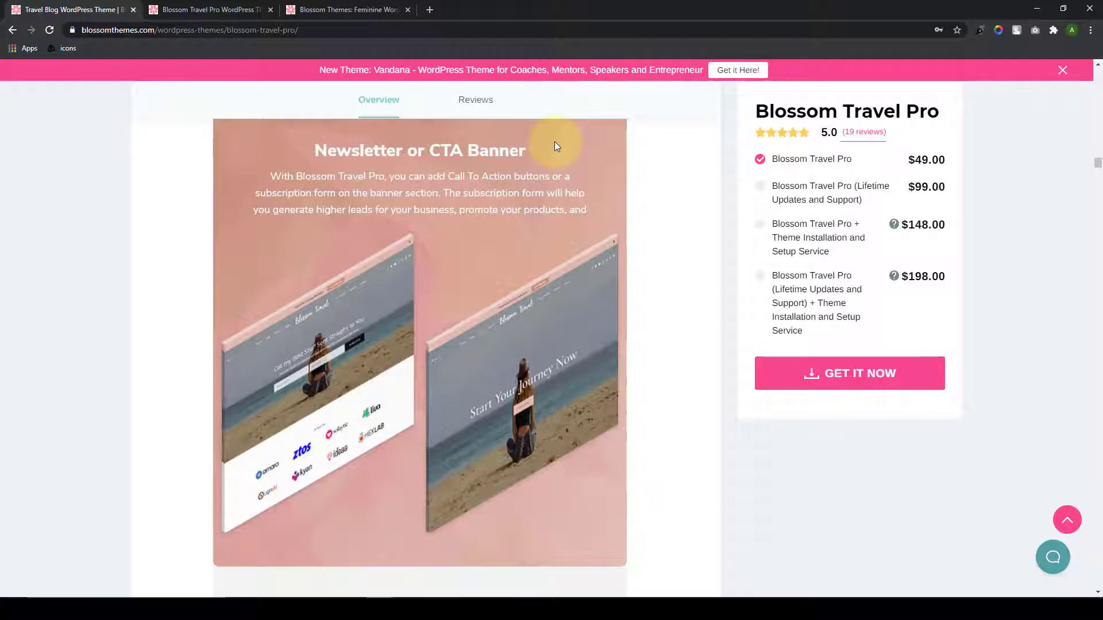
scroll(581, 237, "down", 7)
scroll(588, 250, "down", 1)
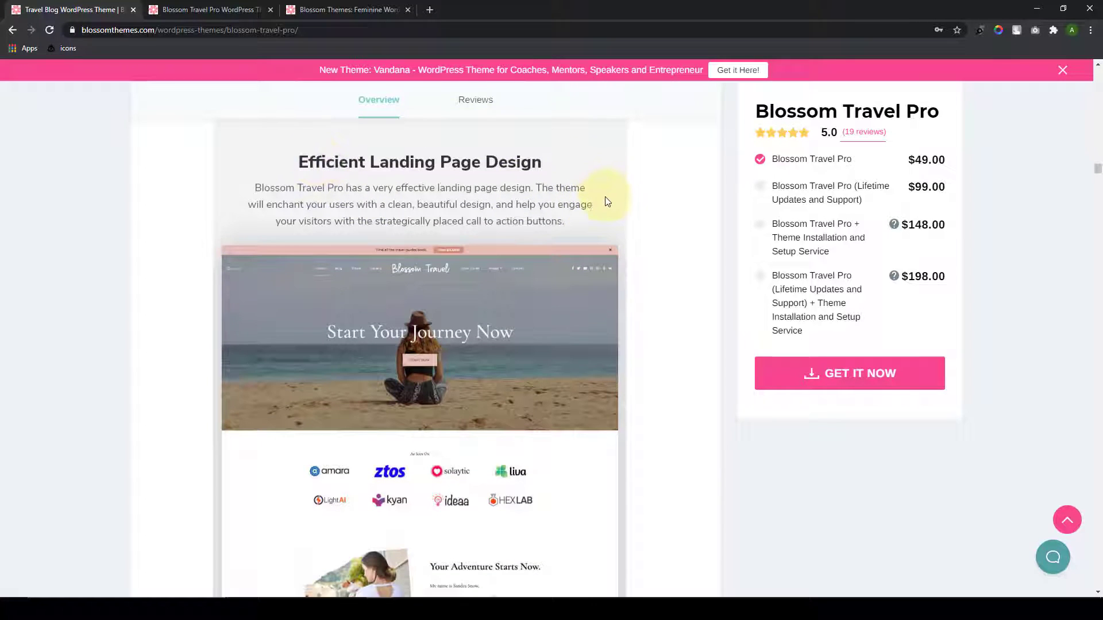
Step: Examine the 6 Header Layouts and 5 Slider Layouts sections, glancing ahead at the single post layouts and returning
scroll(605, 196, "down", 12)
scroll(601, 226, "down", 3)
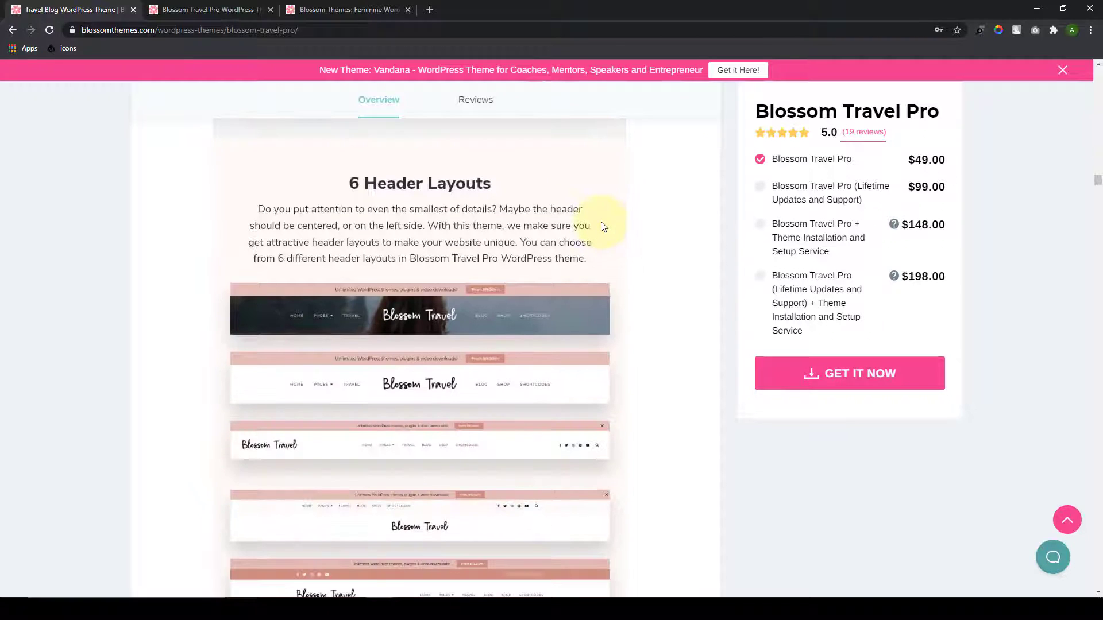
scroll(516, 195, "down", 3)
scroll(518, 214, "down", 8)
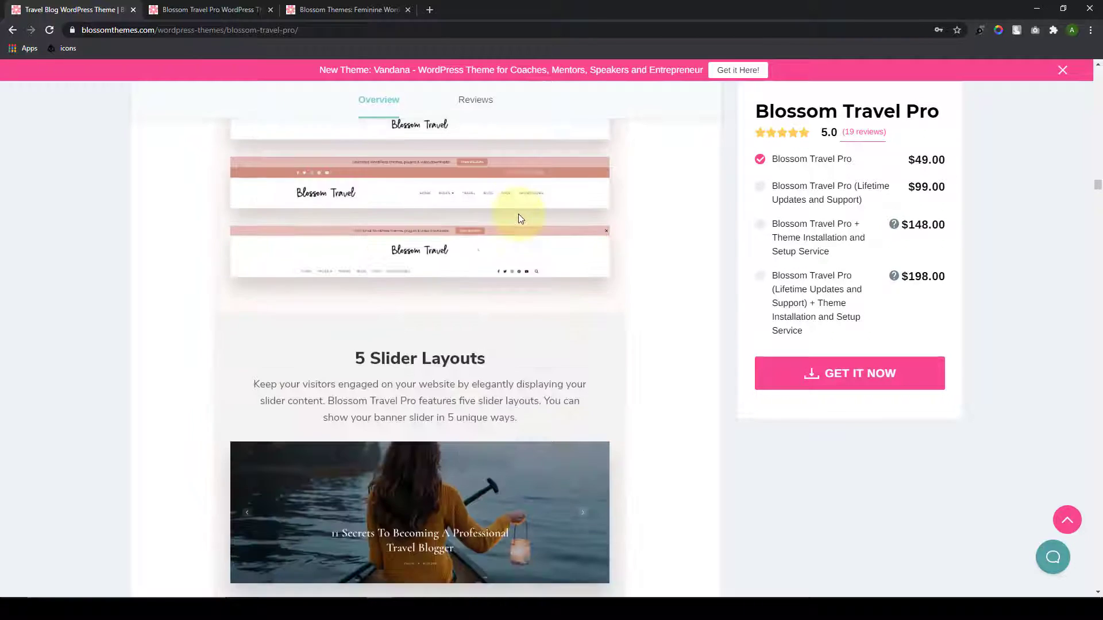
scroll(547, 227, "down", 12)
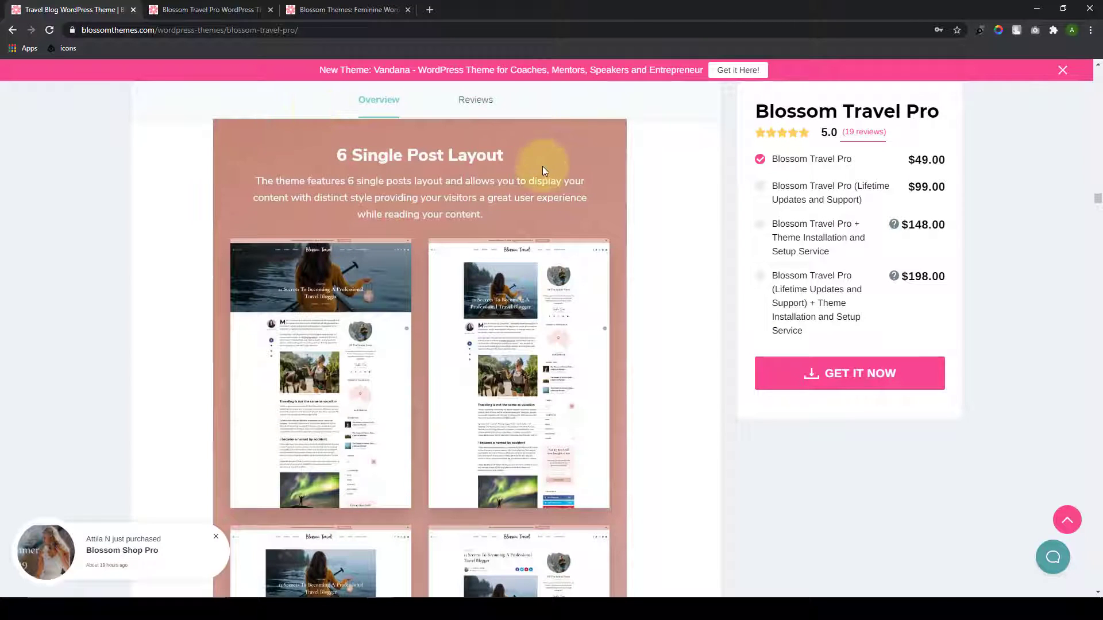
scroll(497, 402, "down", 6)
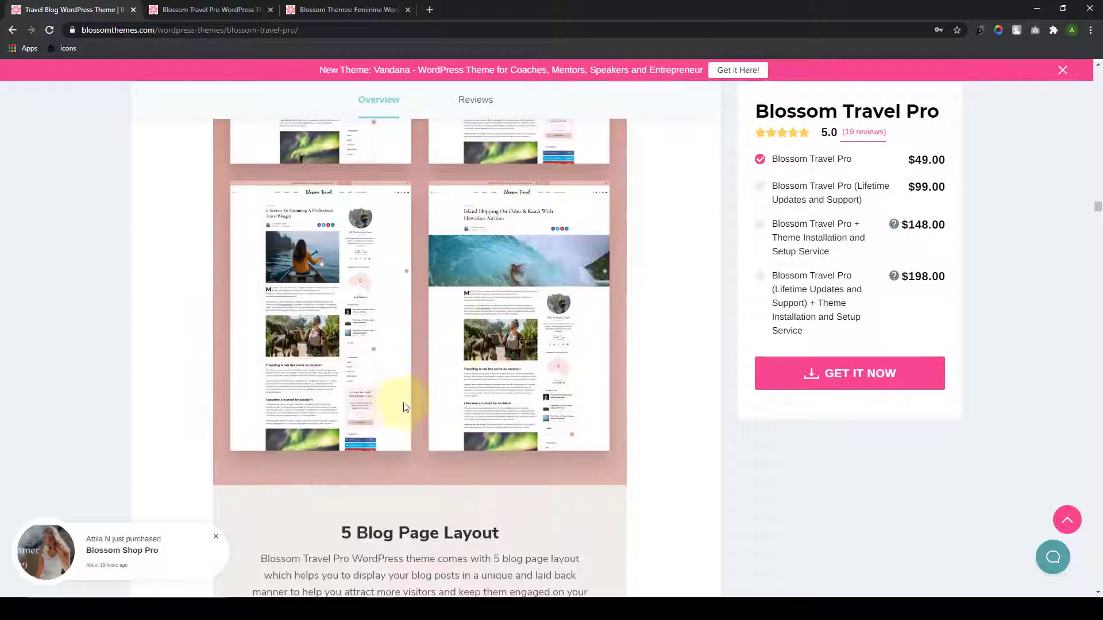
scroll(502, 314, "up", 18)
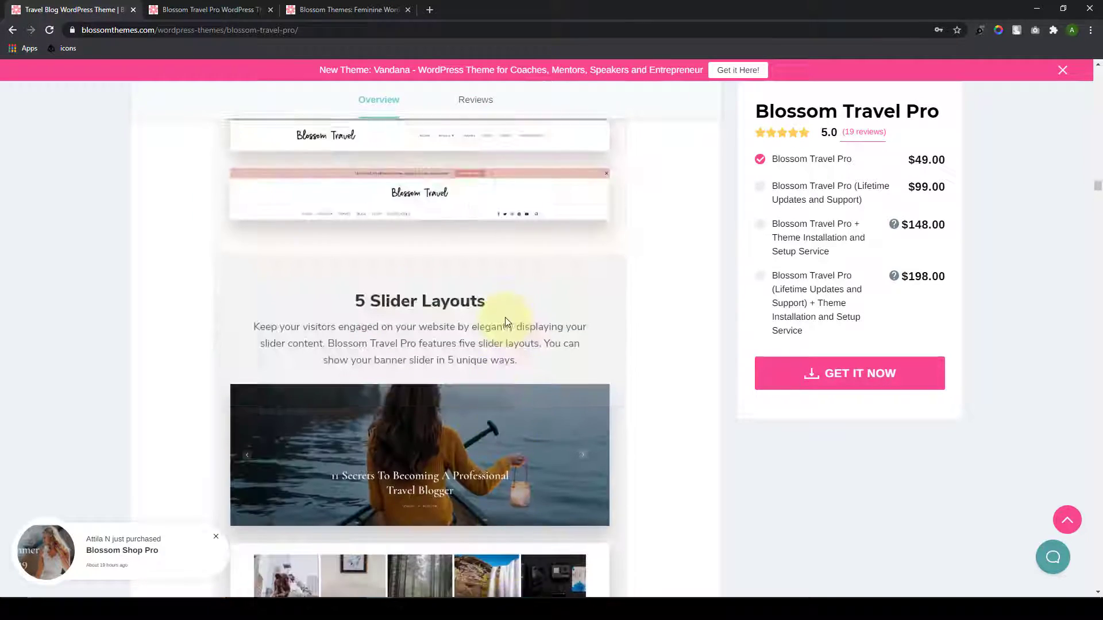
scroll(505, 317, "up", 7)
scroll(502, 301, "down", 6)
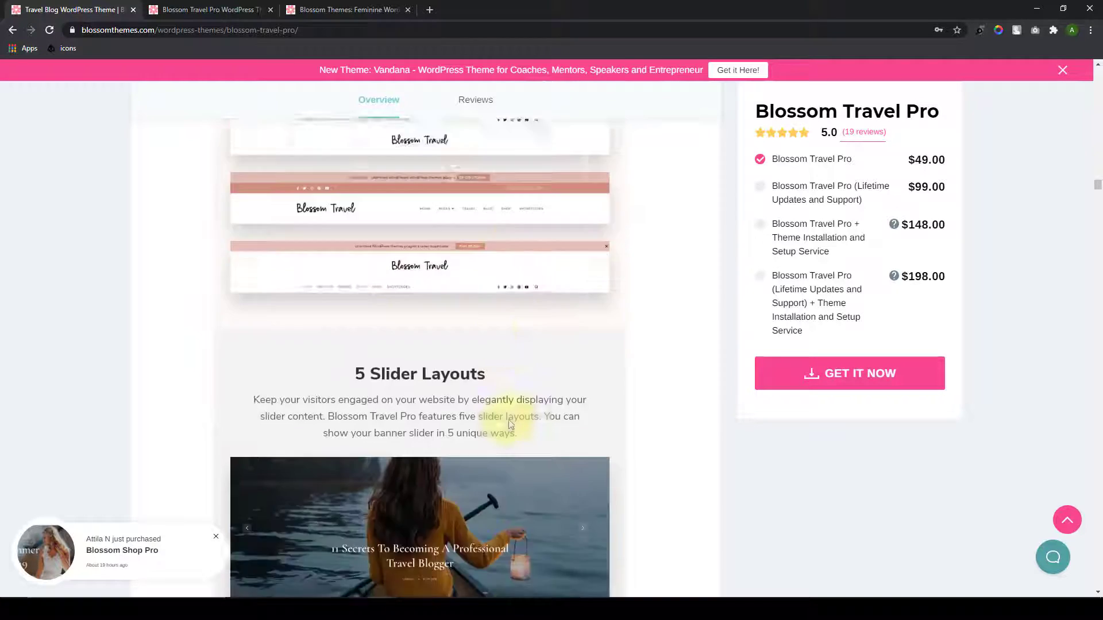
Step: Look through the sample designs in the 6 Single Post Layout and 5 Blog Page Layout sections
scroll(509, 424, "down", 15)
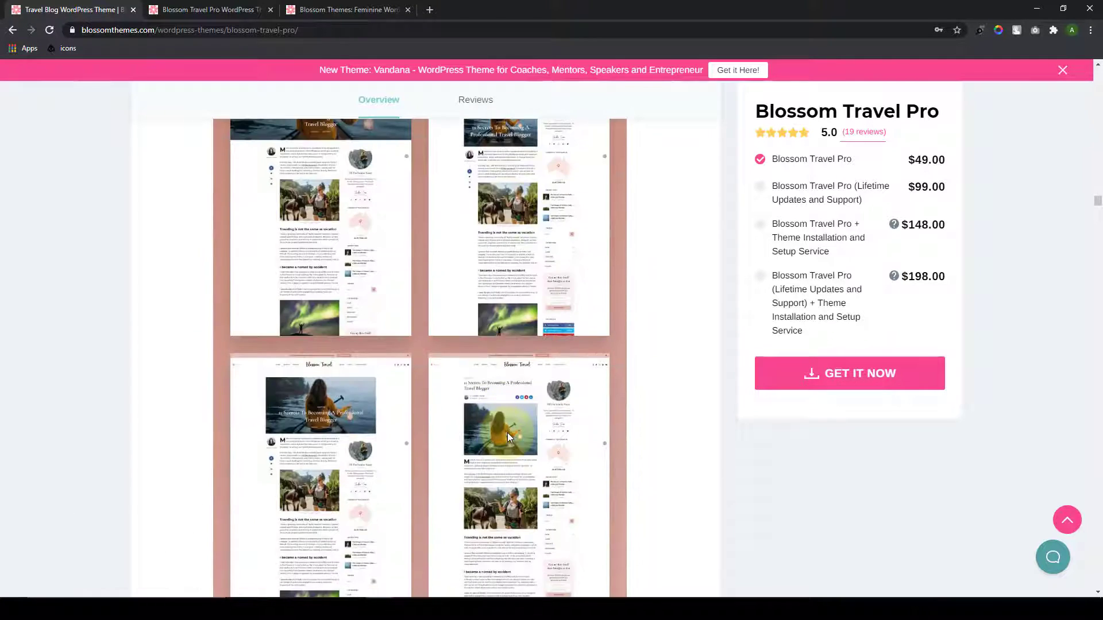
scroll(508, 436, "down", 8)
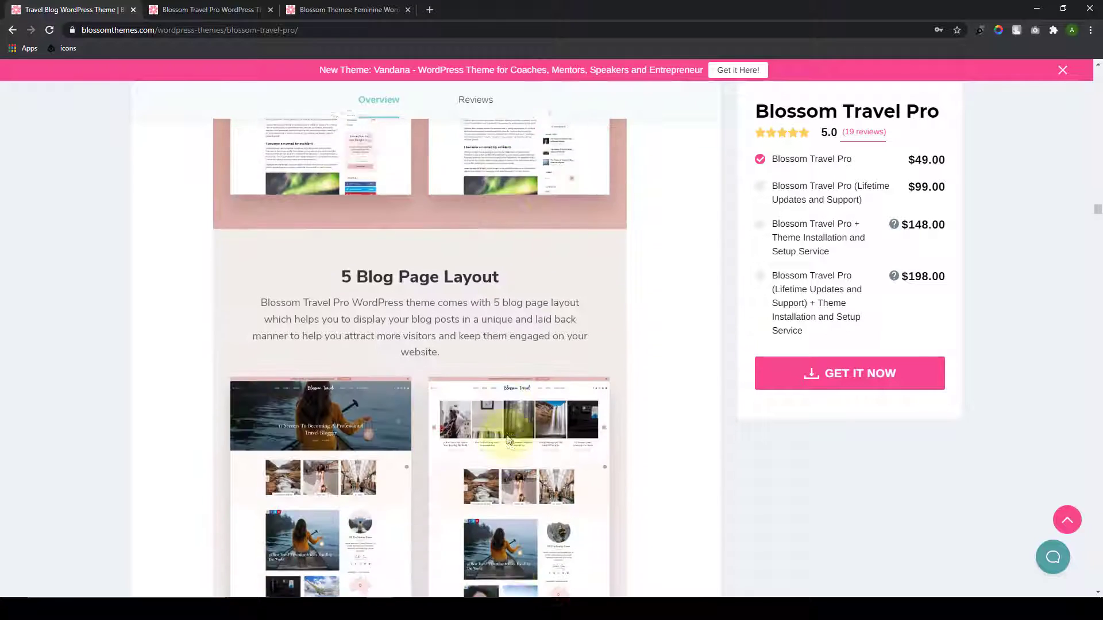
scroll(508, 440, "down", 3)
scroll(503, 374, "down", 3)
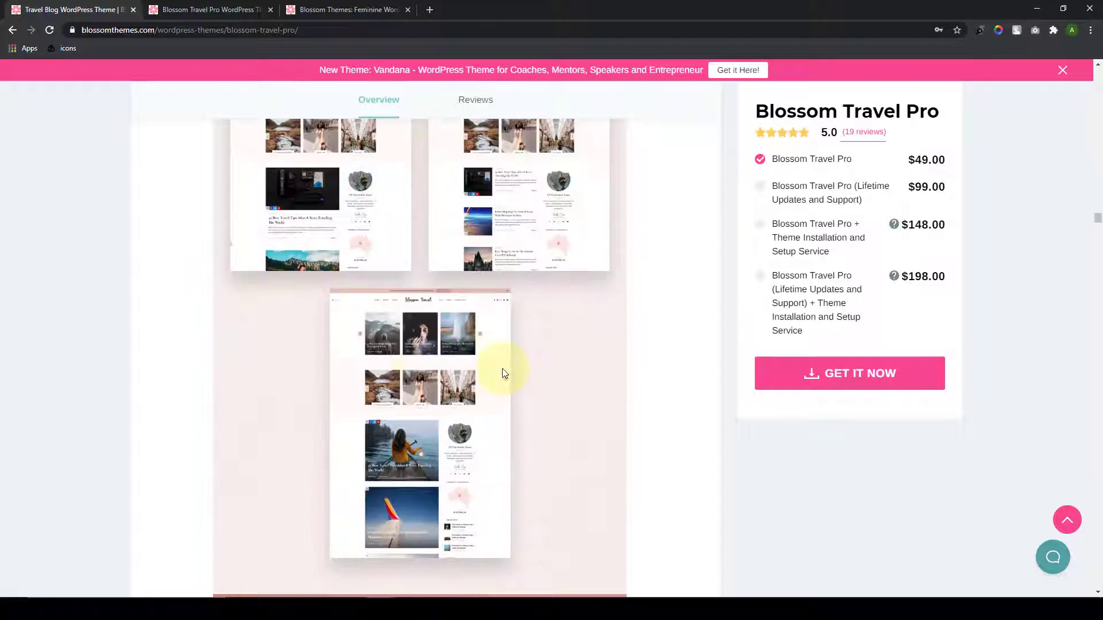
Step: Review the Max Mega Menu and HTML5 Maps compatibility sections and the predefined contact and gallery page previews
scroll(502, 372, "down", 8)
scroll(460, 208, "down", 8)
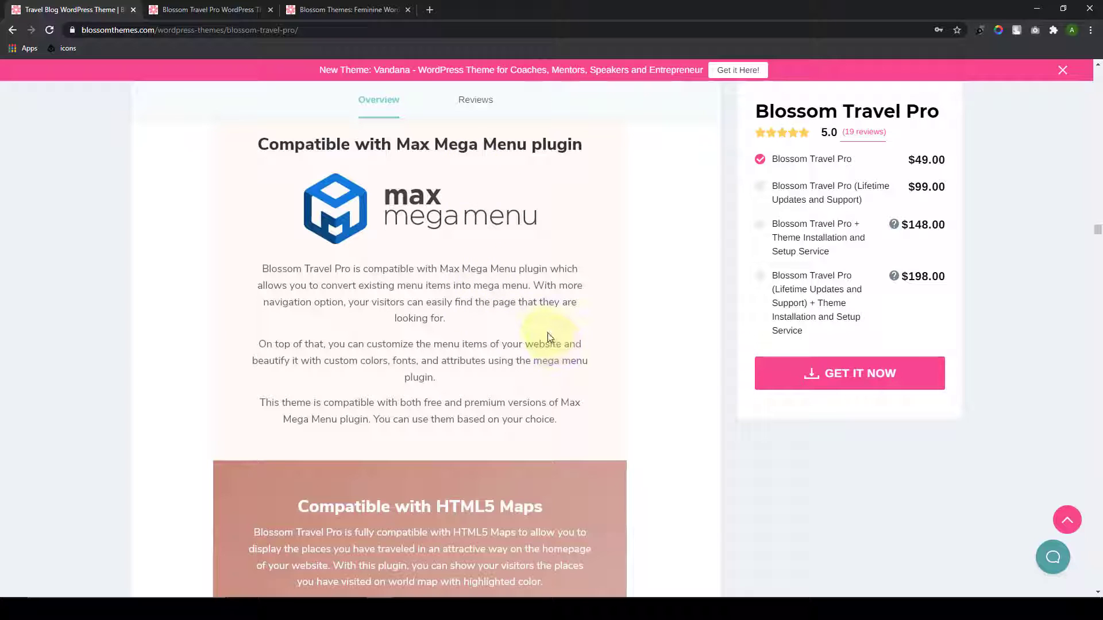
scroll(549, 337, "down", 6)
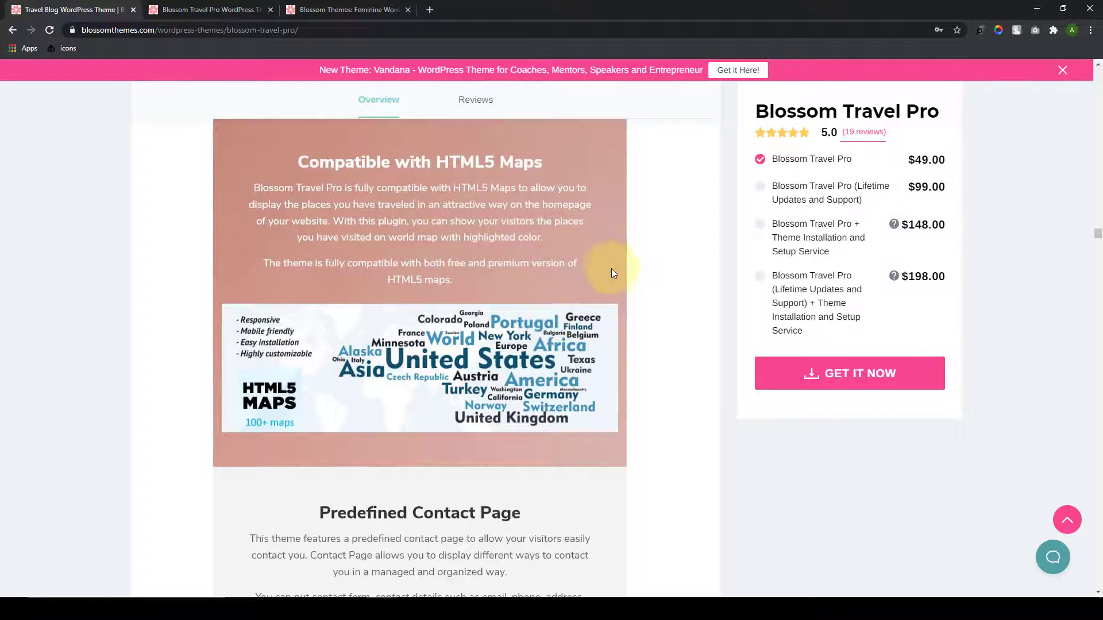
scroll(612, 281, "down", 6)
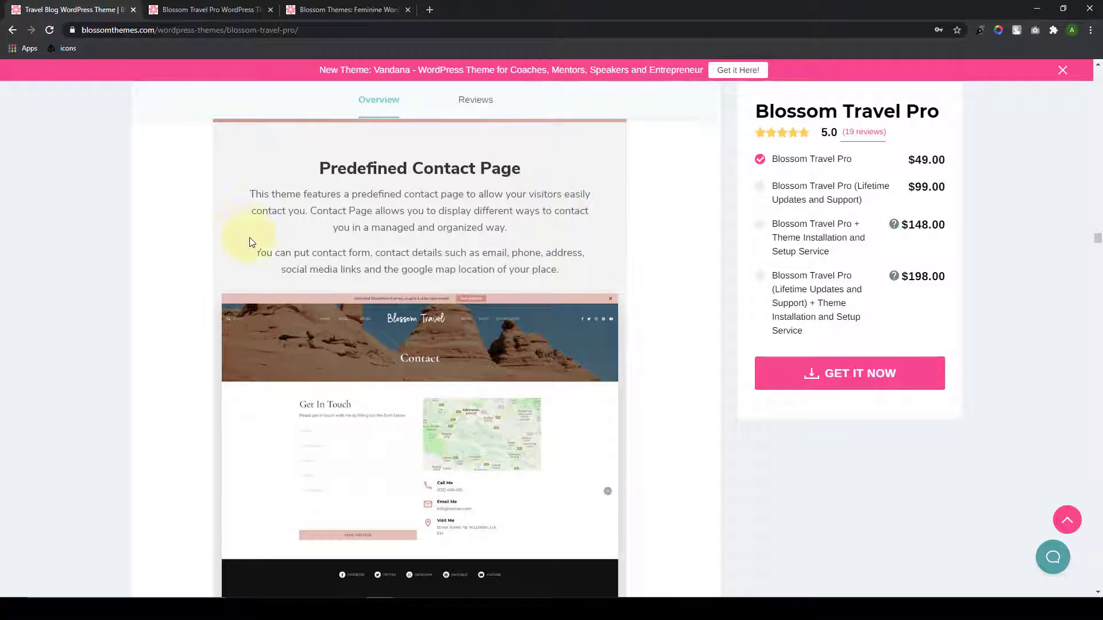
scroll(473, 302, "down", 12)
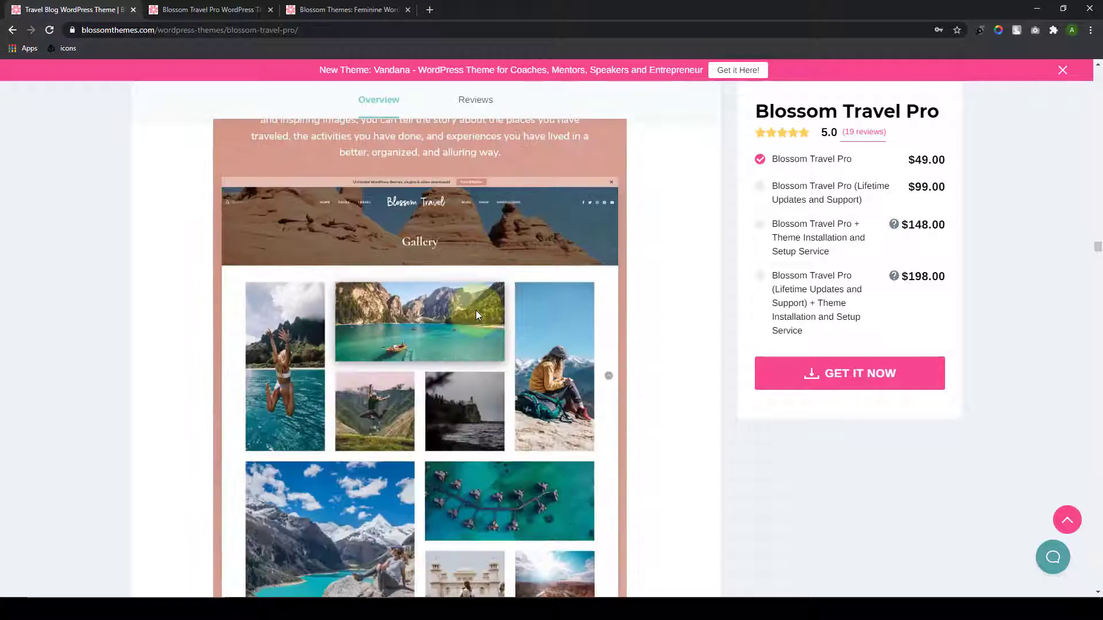
scroll(475, 315, "up", 2)
scroll(536, 294, "down", 11)
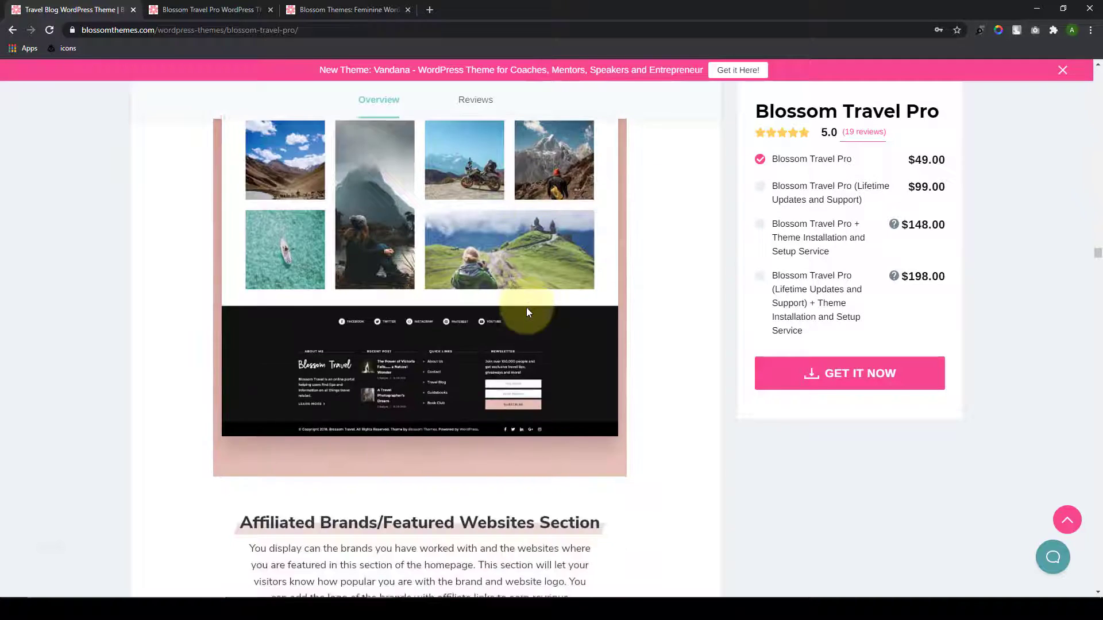
Step: Examine the homepage section descriptions from Affiliated Brands/Featured Websites through About, Featured and Gallery to Trending
scroll(529, 312, "down", 6)
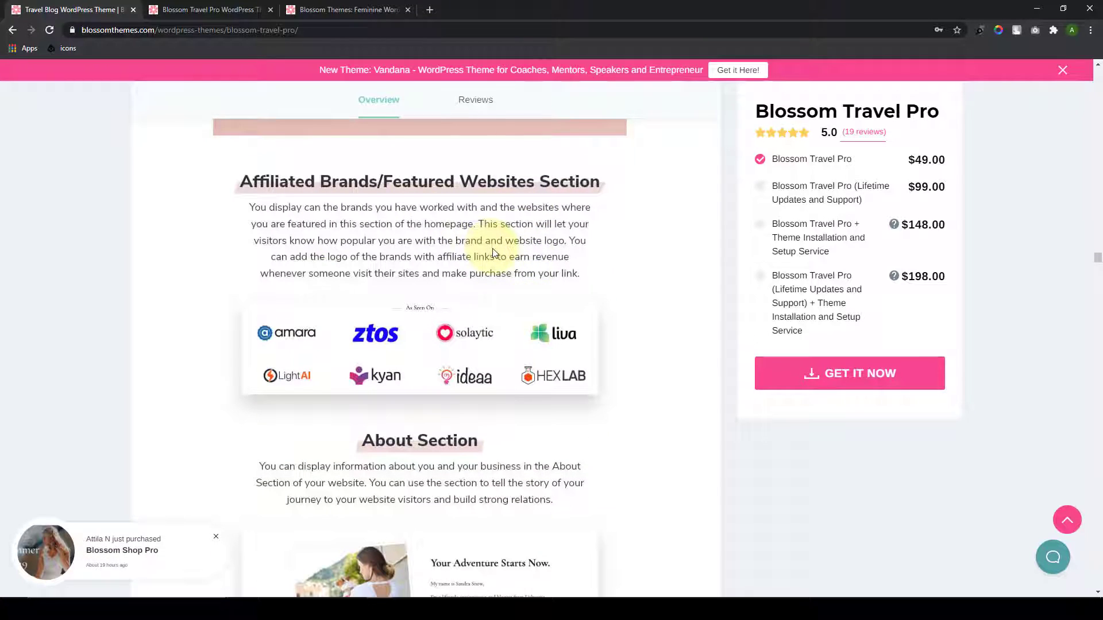
scroll(493, 253, "down", 5)
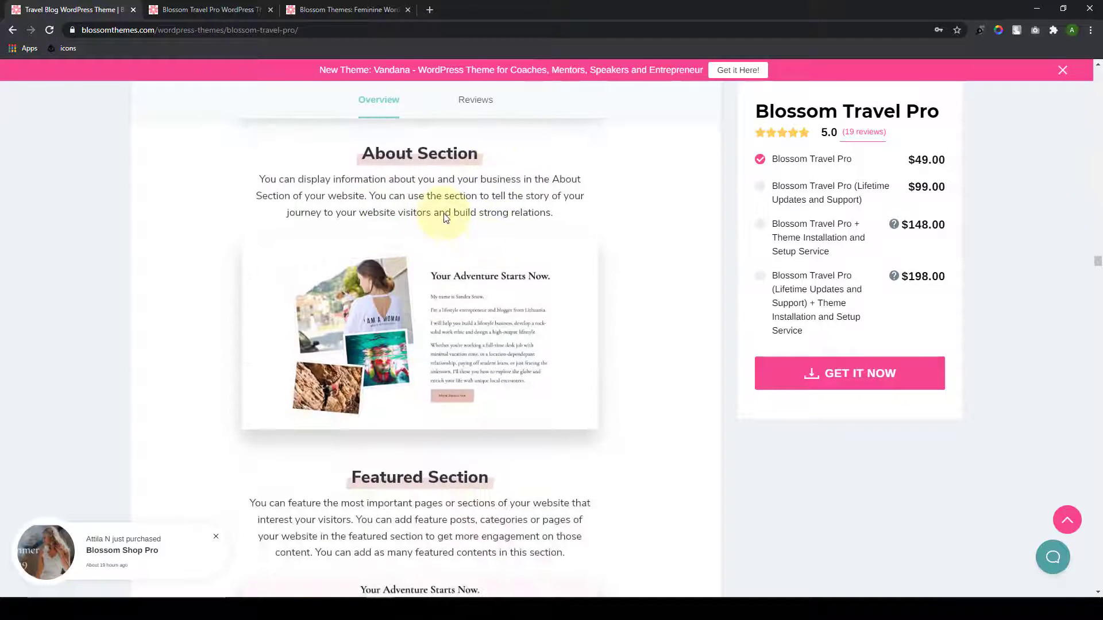
scroll(446, 217, "down", 6)
scroll(505, 213, "down", 5)
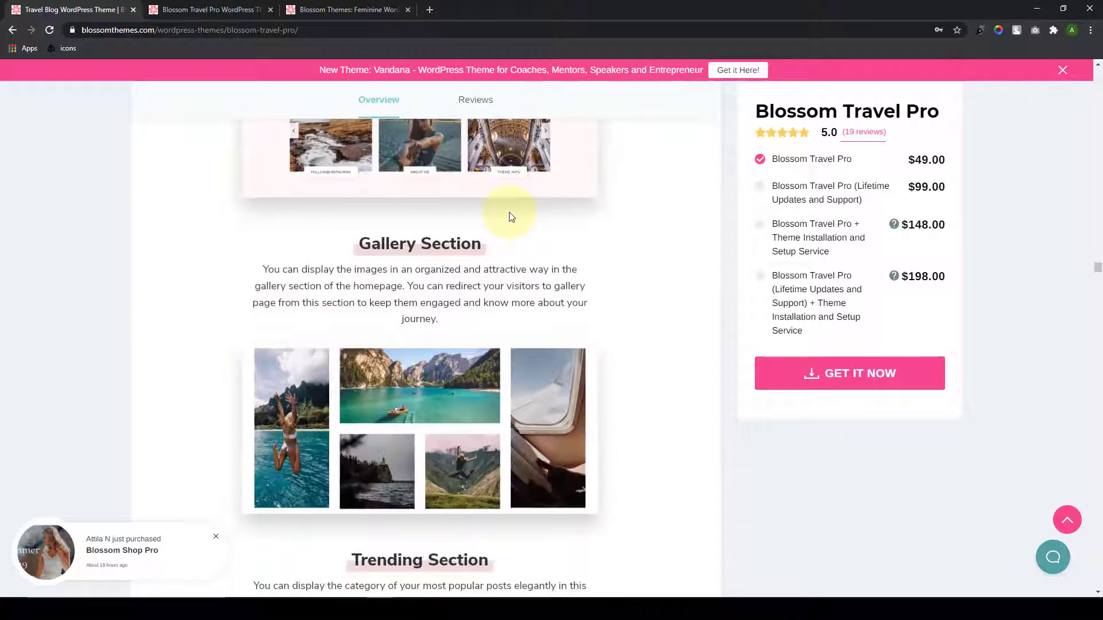
scroll(468, 209, "down", 13)
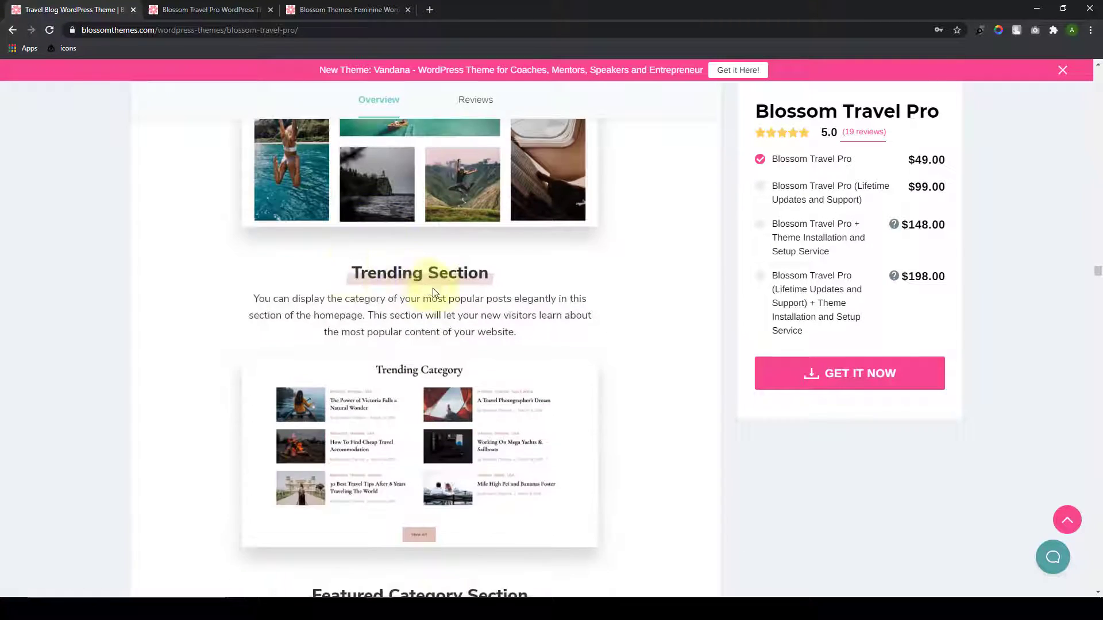
Step: Review the remaining homepage section descriptions, including Shop, Blog, Popular, Video, Affiliate and Instagram
scroll(449, 227, "down", 6)
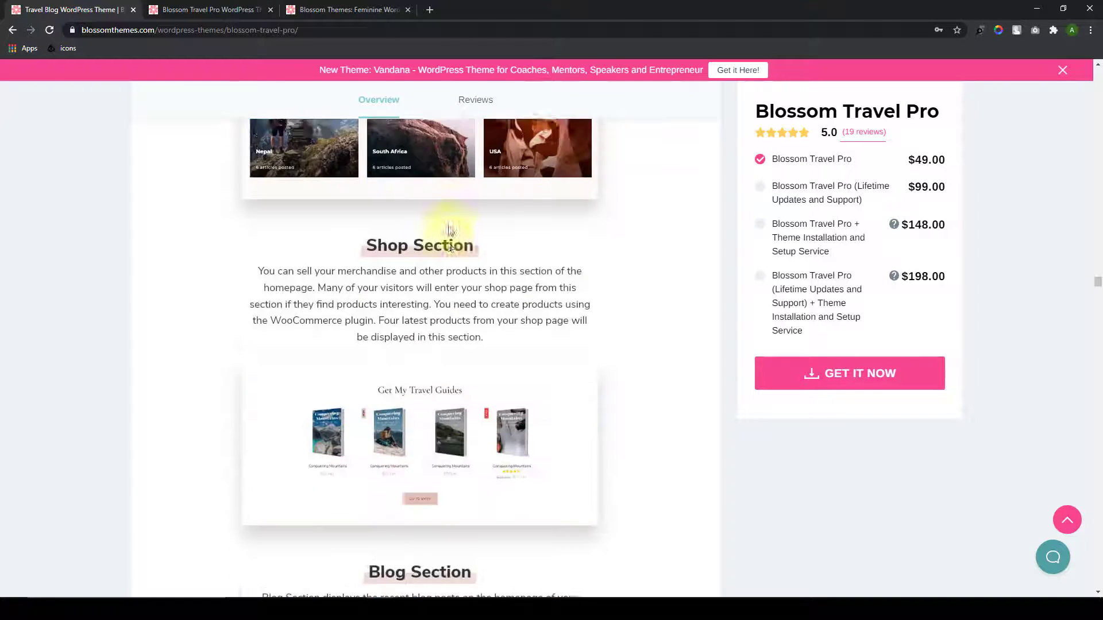
scroll(491, 257, "down", 4)
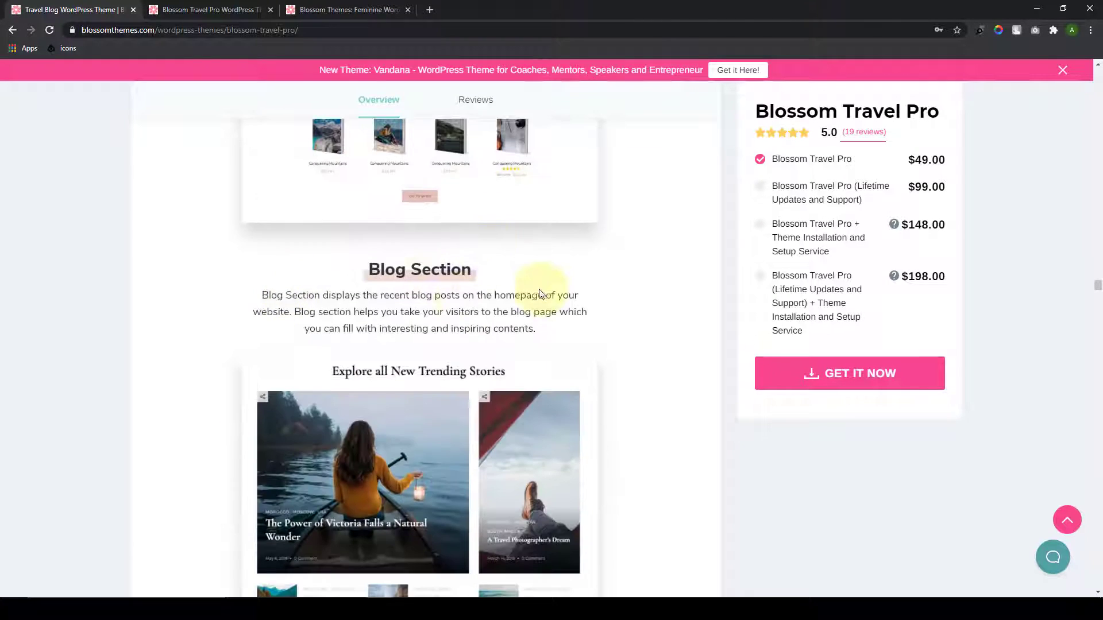
scroll(543, 294, "down", 13)
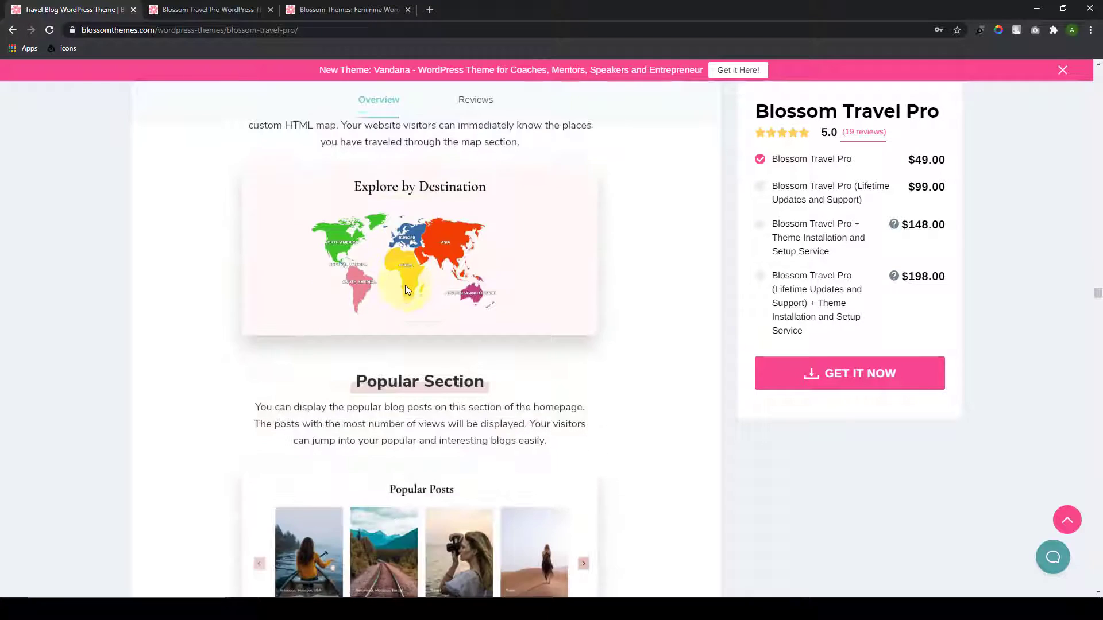
scroll(404, 287, "down", 9)
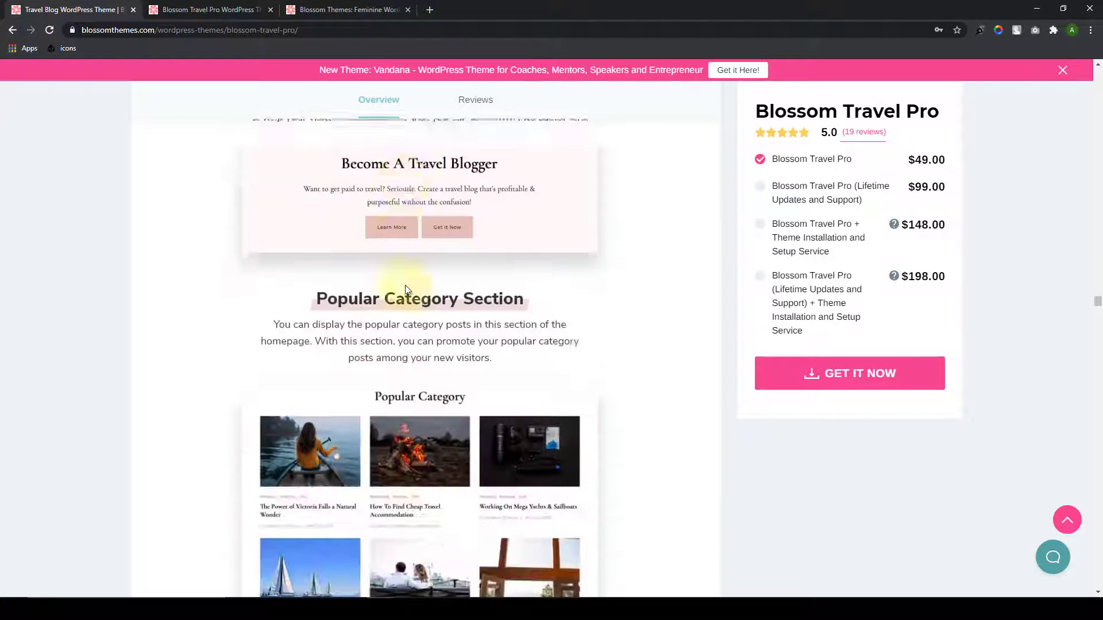
scroll(405, 287, "down", 8)
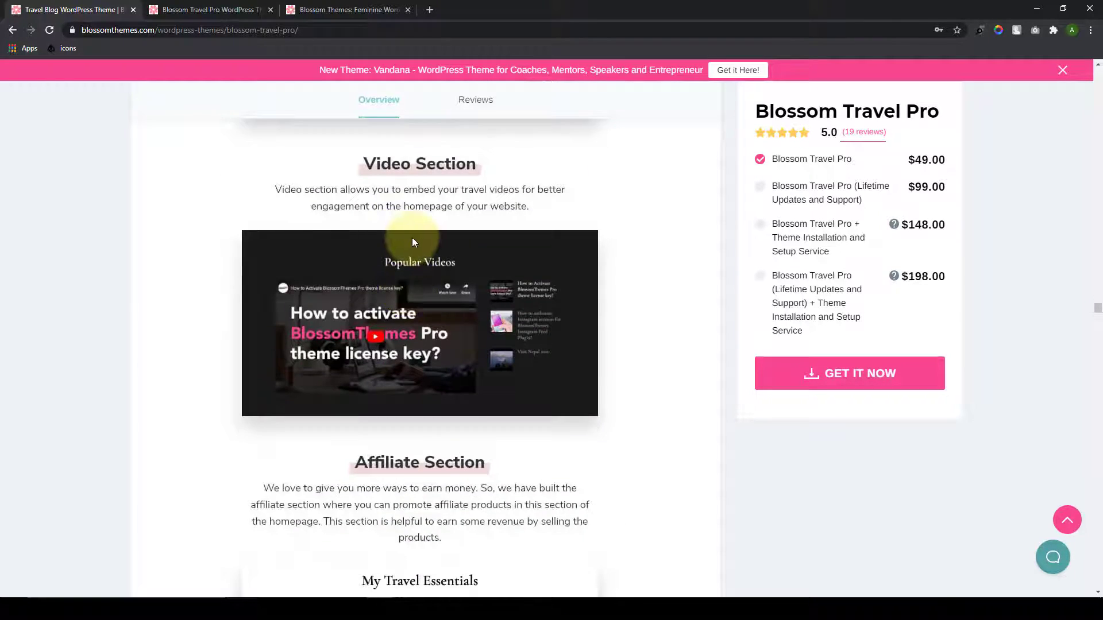
scroll(412, 237, "down", 6)
scroll(417, 265, "down", 8)
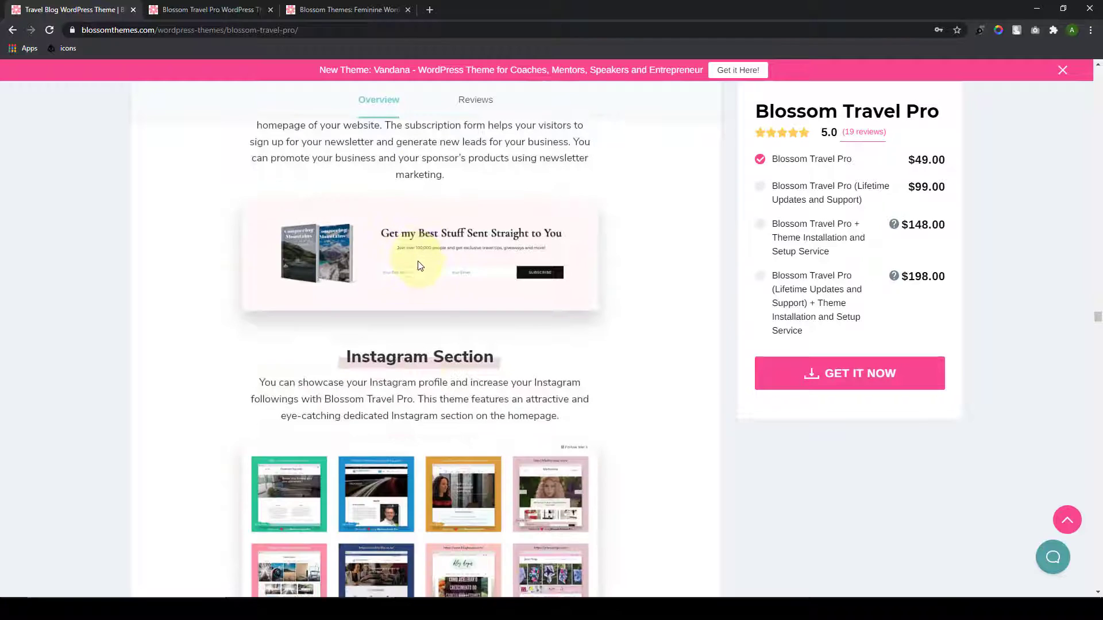
Step: Read the Notification Bar description and the Key Features entries on SEO, speed and the 17 sortable home page sections
scroll(418, 265, "down", 7)
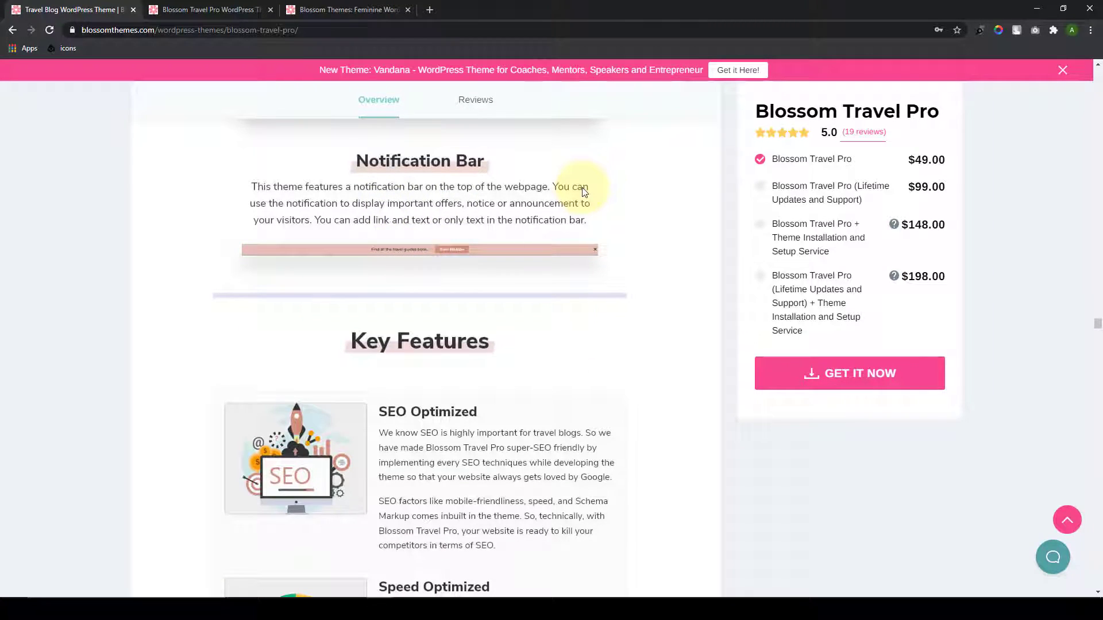
scroll(585, 192, "down", 3)
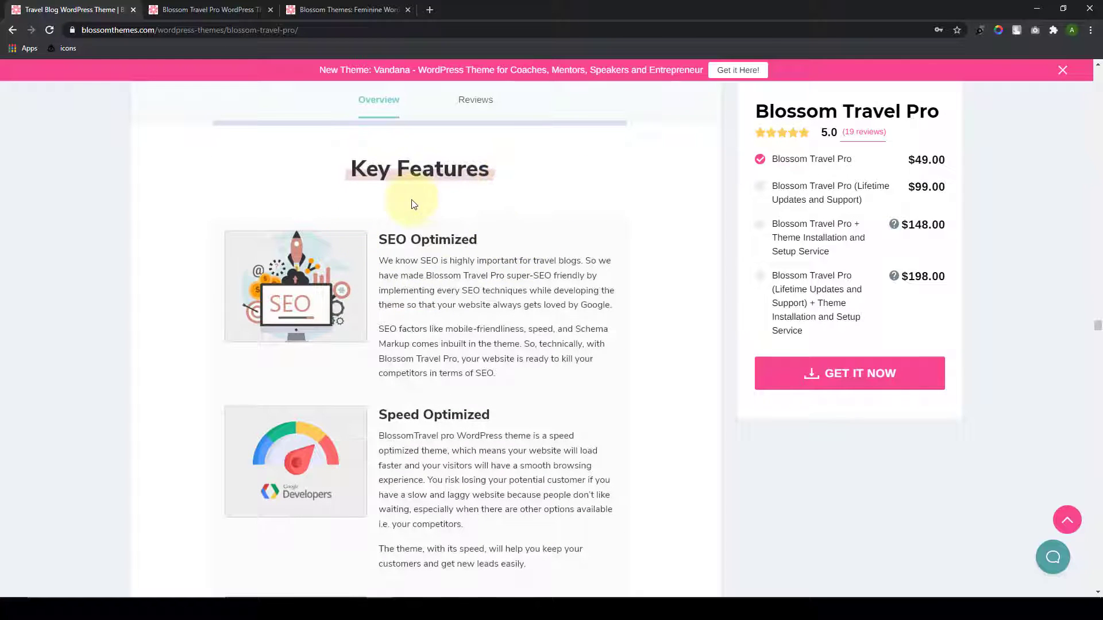
scroll(436, 213, "down", 3)
scroll(419, 227, "down", 4)
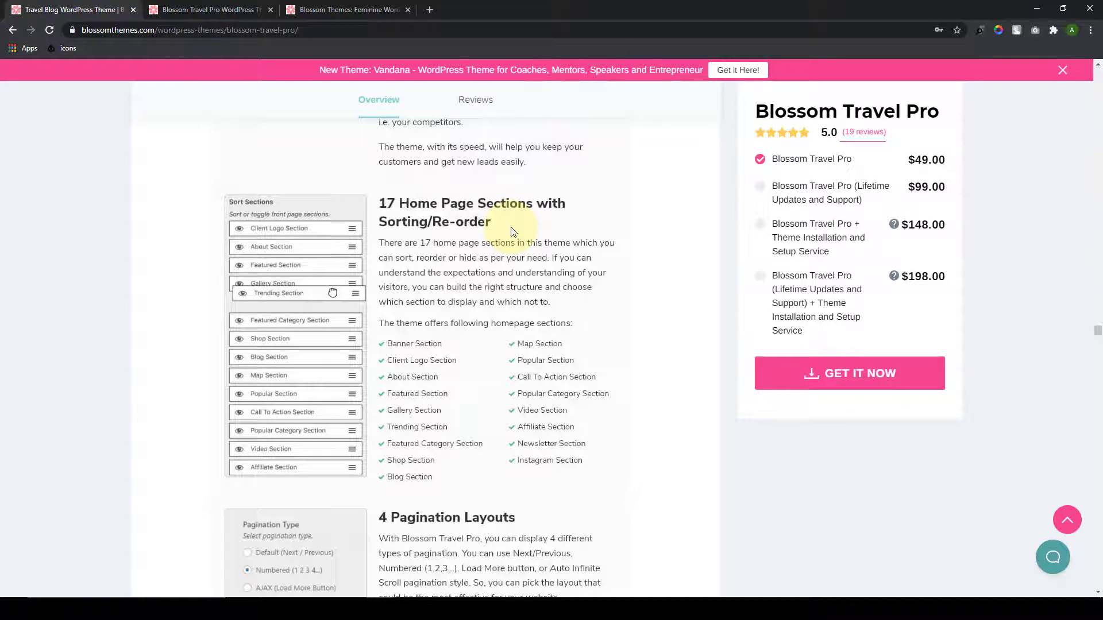
Step: Review the Key Features on pagination layouts, performance settings, related posts, the Built-in Live Customizer and social media widgets
scroll(513, 231, "down", 6)
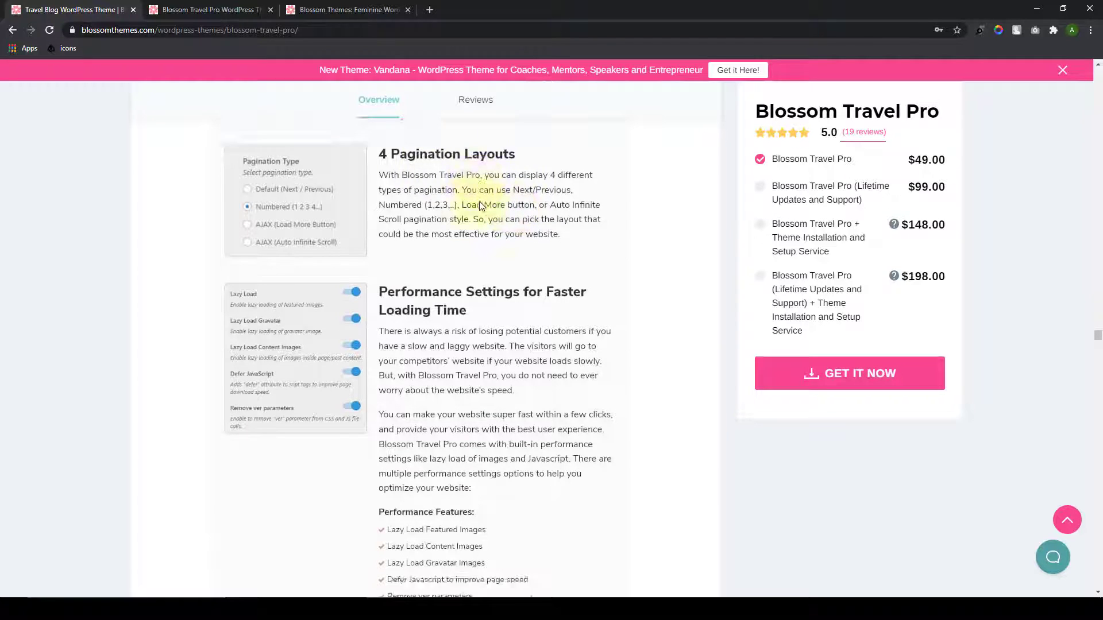
scroll(476, 204, "down", 2)
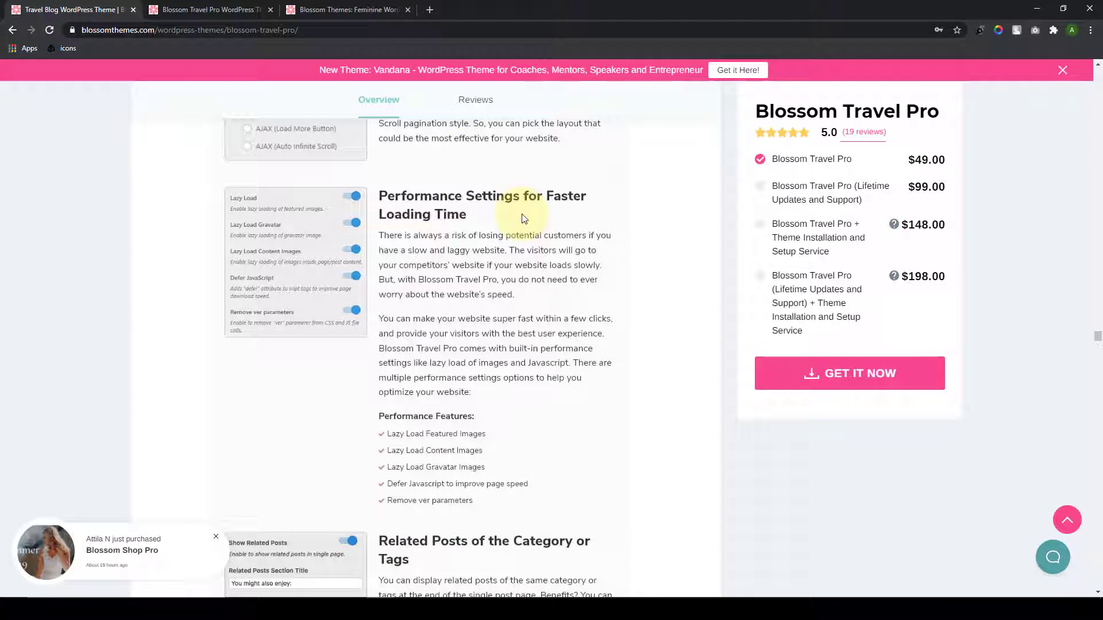
scroll(522, 215, "down", 6)
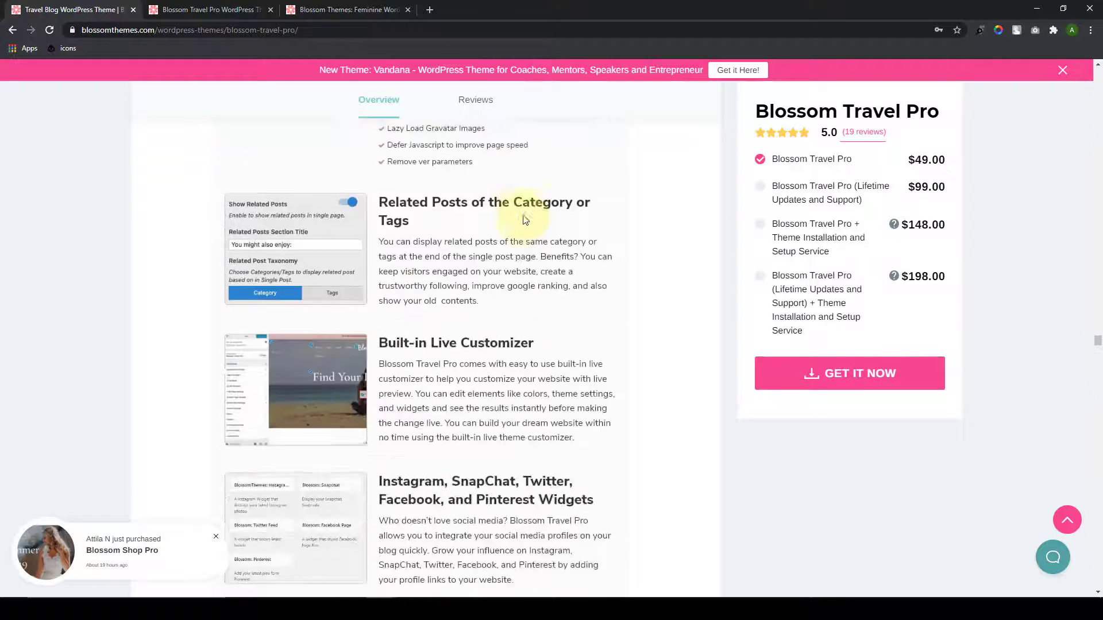
scroll(524, 219, "down", 1)
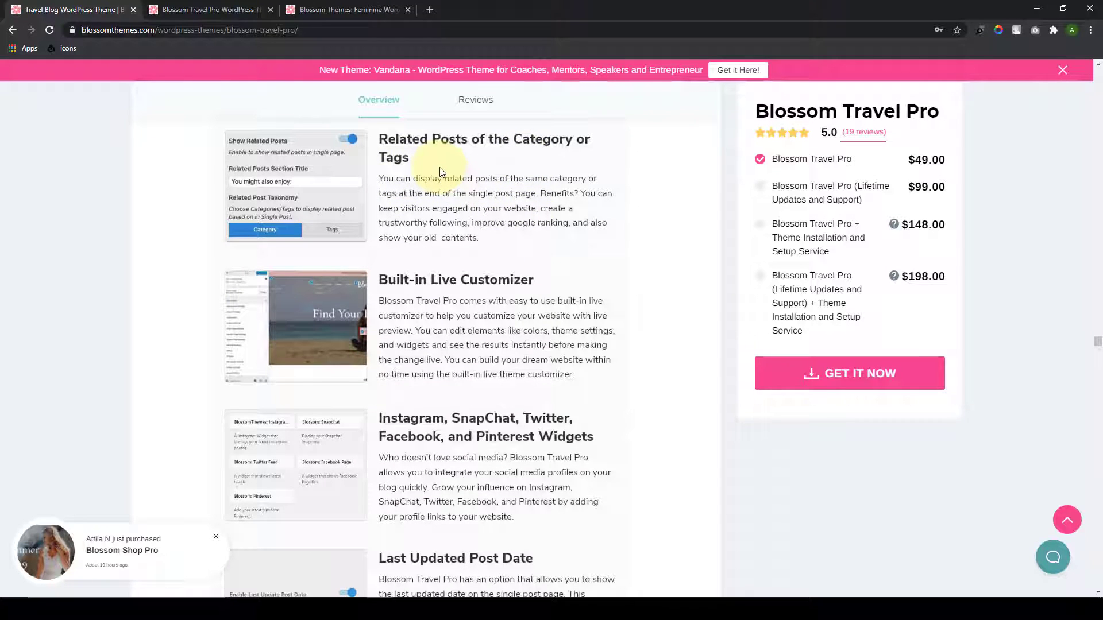
scroll(444, 182, "down", 2)
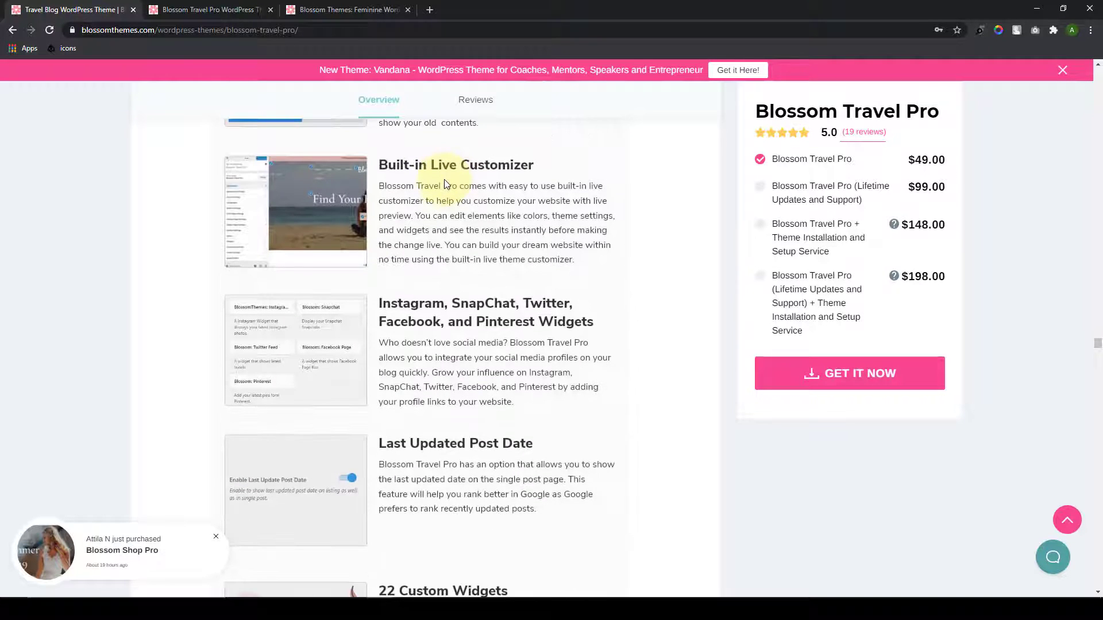
Step: Review the Key Features from Last Updated Post Date and the 22 Custom Widgets through social integration and share buttons to WooCommerce compatibility
scroll(479, 200, "down", 3)
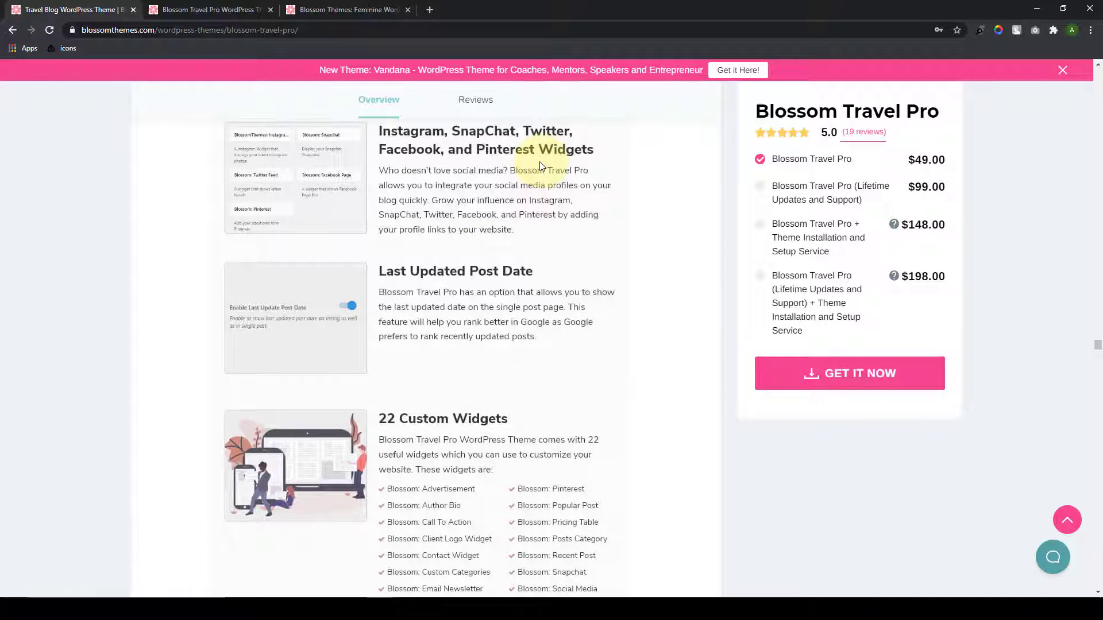
scroll(543, 198, "down", 1)
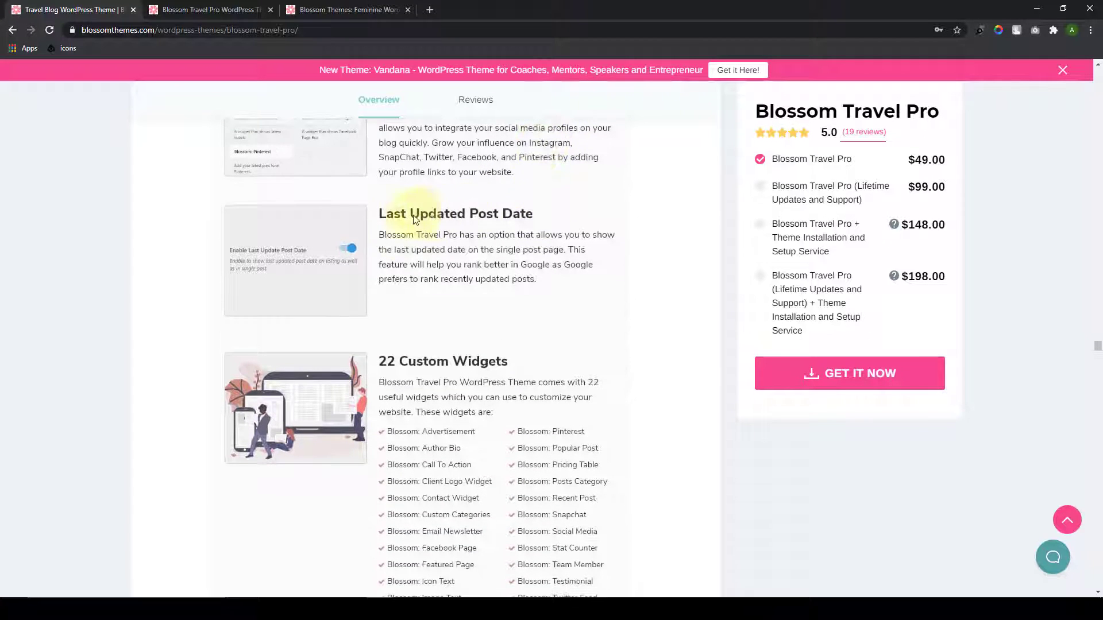
scroll(485, 238, "down", 3)
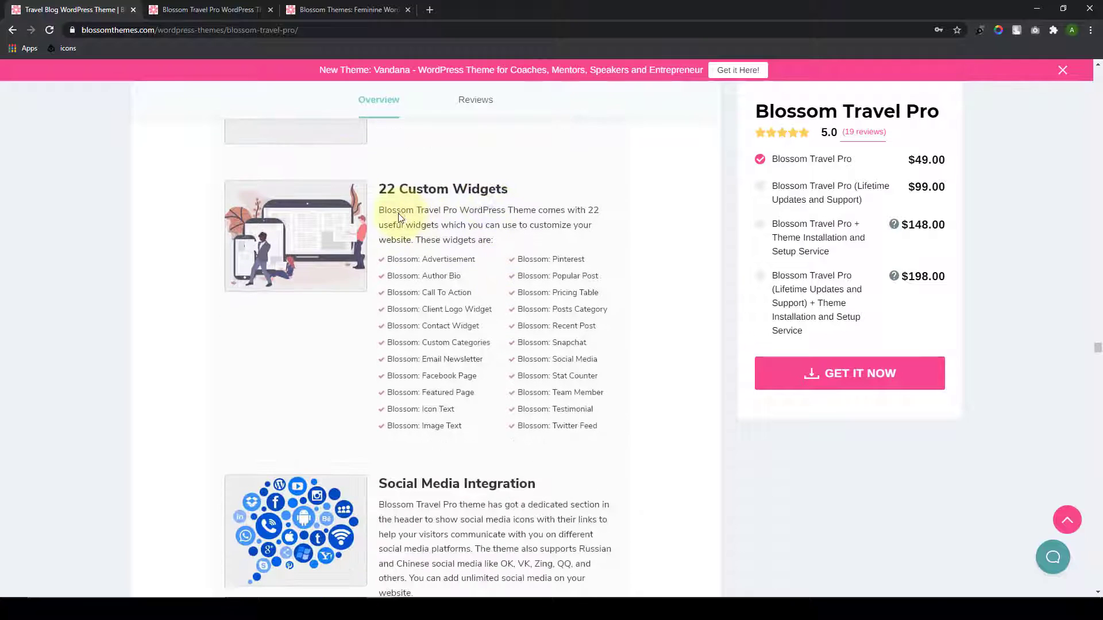
scroll(502, 230, "down", 1)
scroll(502, 229, "down", 4)
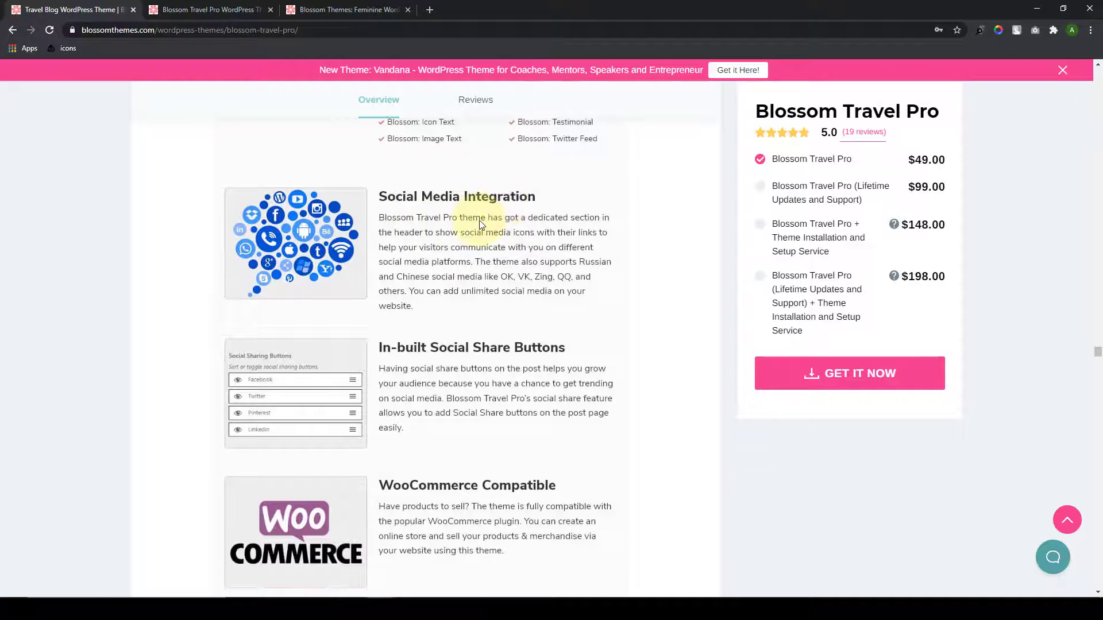
scroll(494, 212, "down", 3)
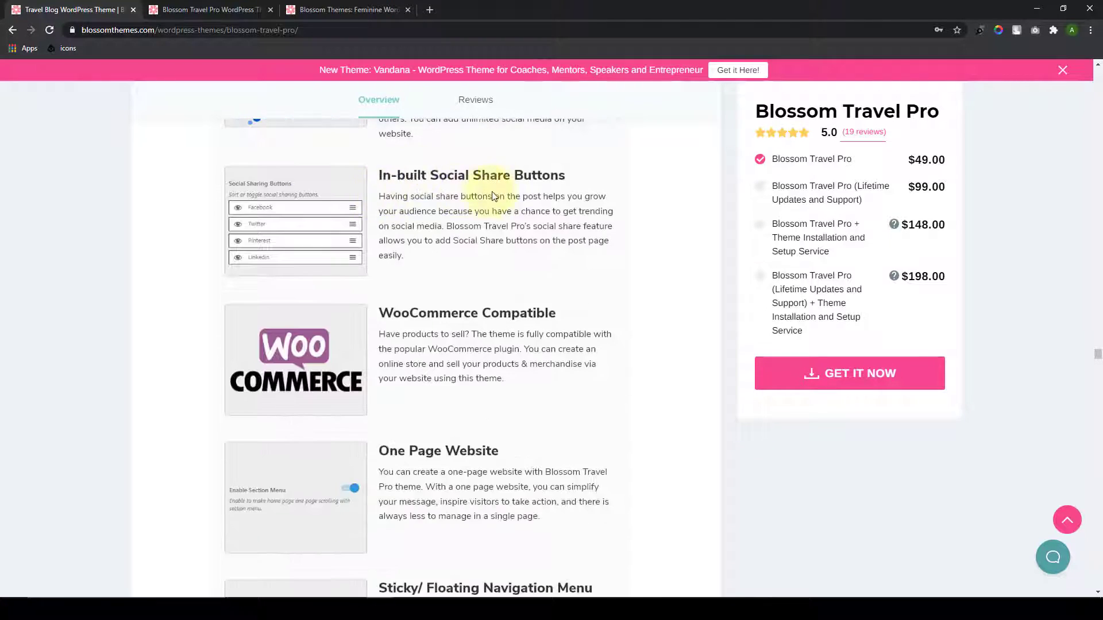
scroll(508, 197, "down", 3)
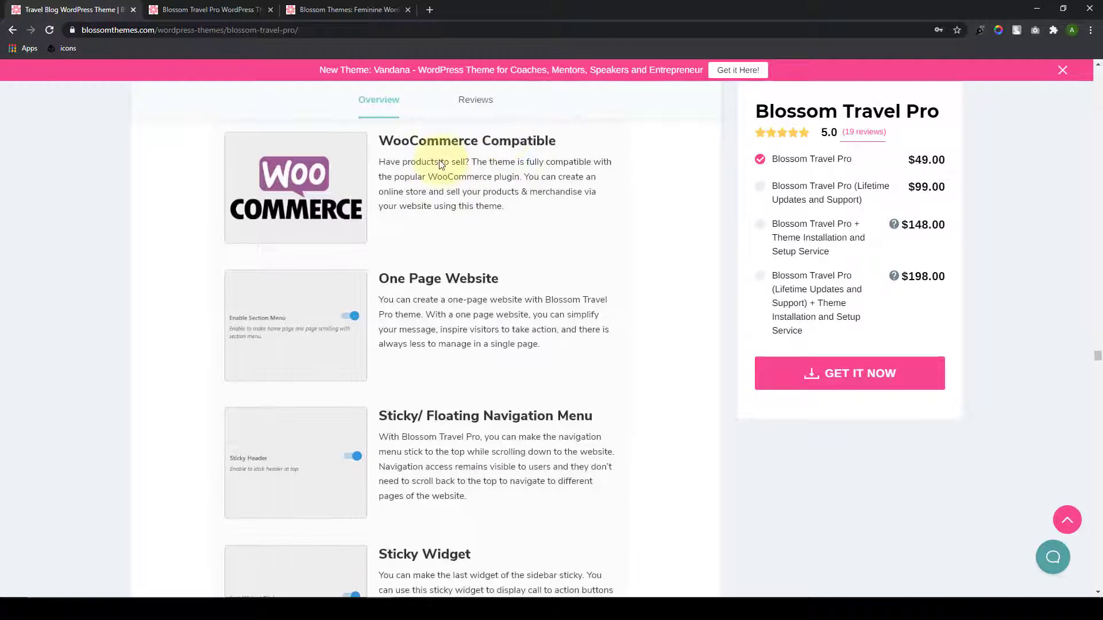
Step: Read the Key Features on the one page website, sticky menu and widget, posts excerpt, background patterns, post/page layouts and drop cap
scroll(498, 159, "down", 2)
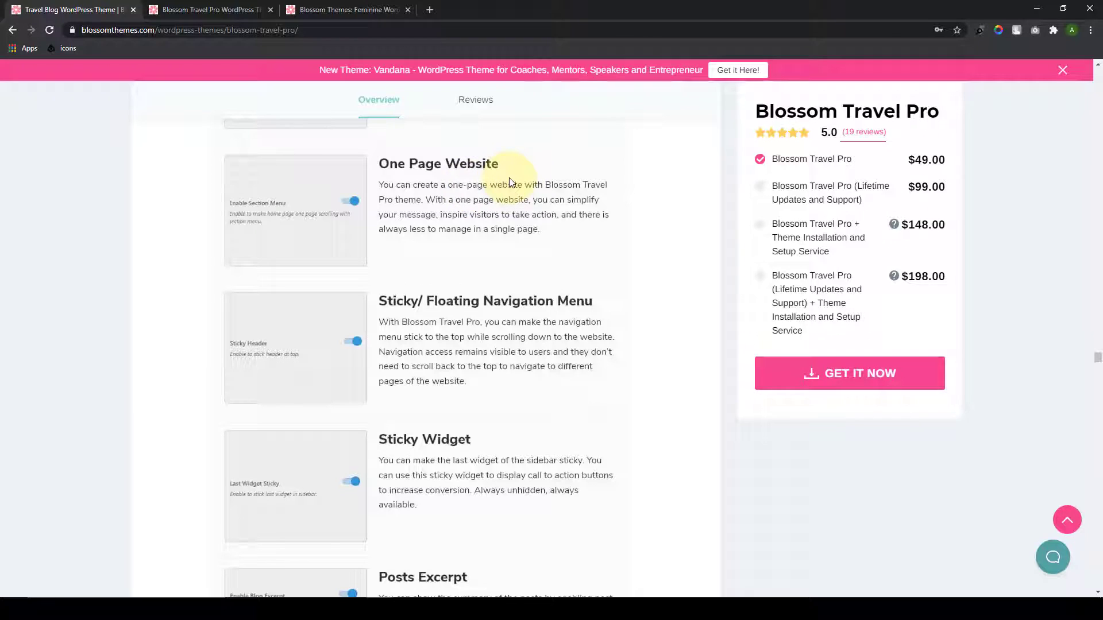
scroll(508, 178, "down", 3)
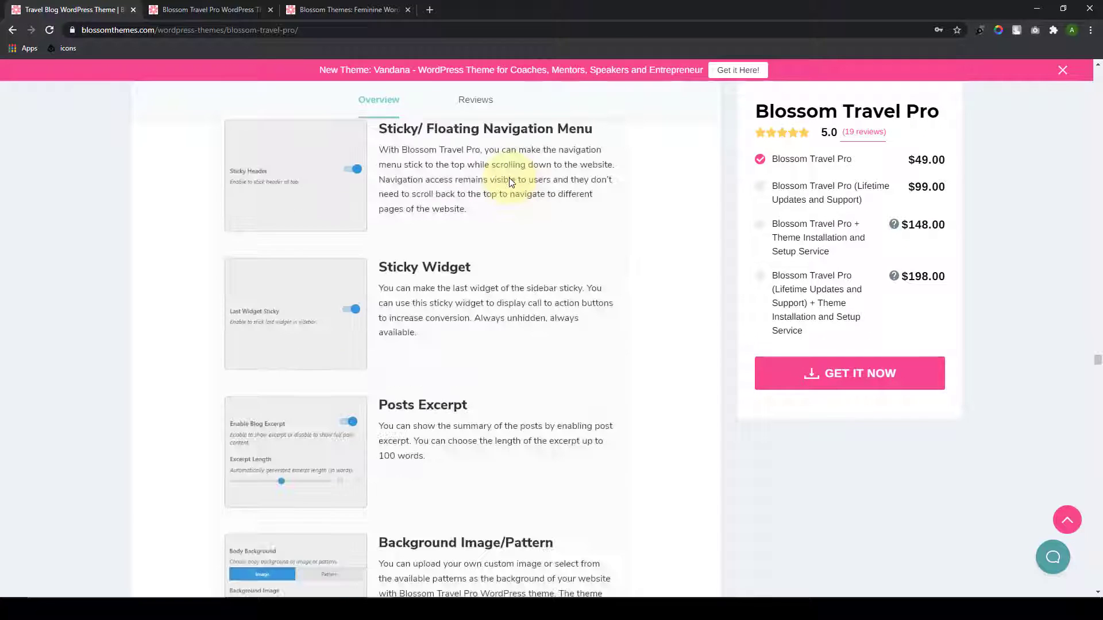
scroll(525, 196, "down", 2)
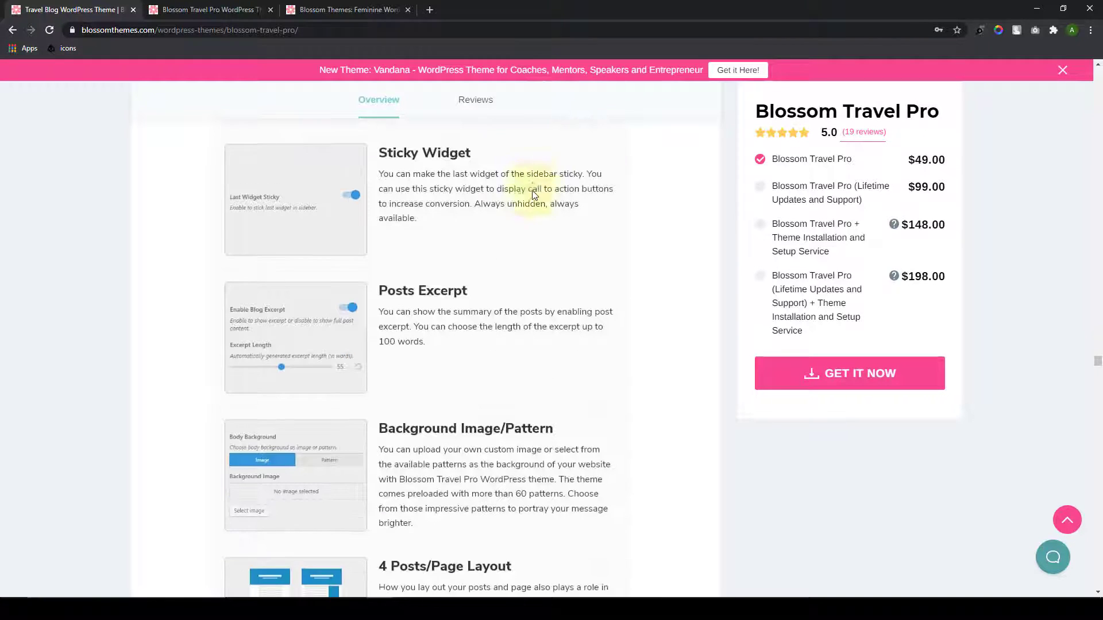
scroll(470, 190, "down", 2)
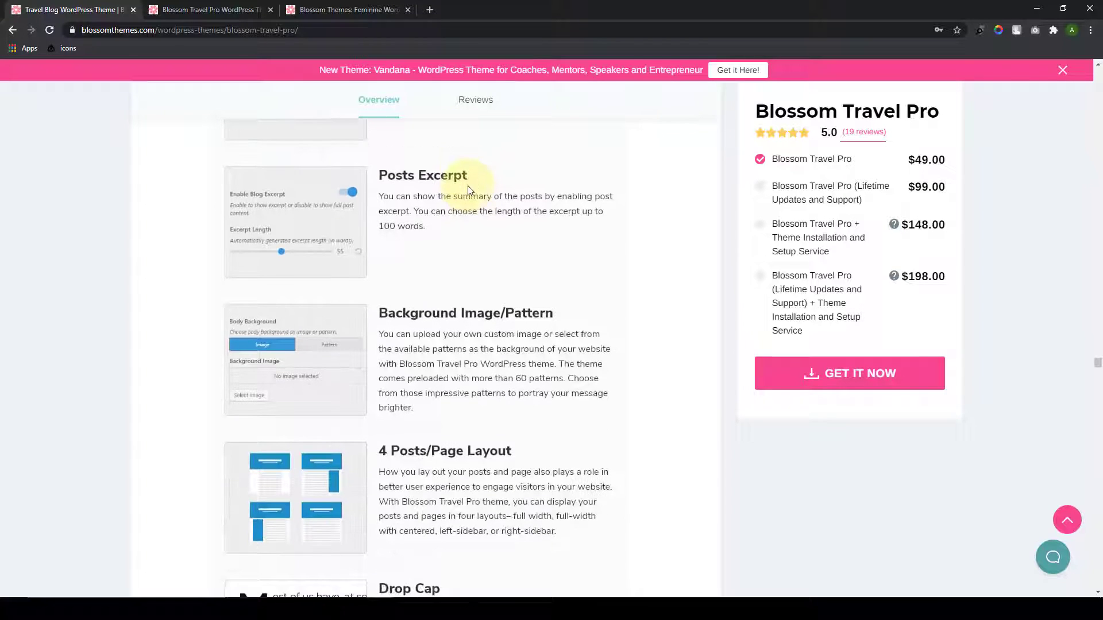
scroll(469, 201, "down", 2)
scroll(469, 209, "down", 1)
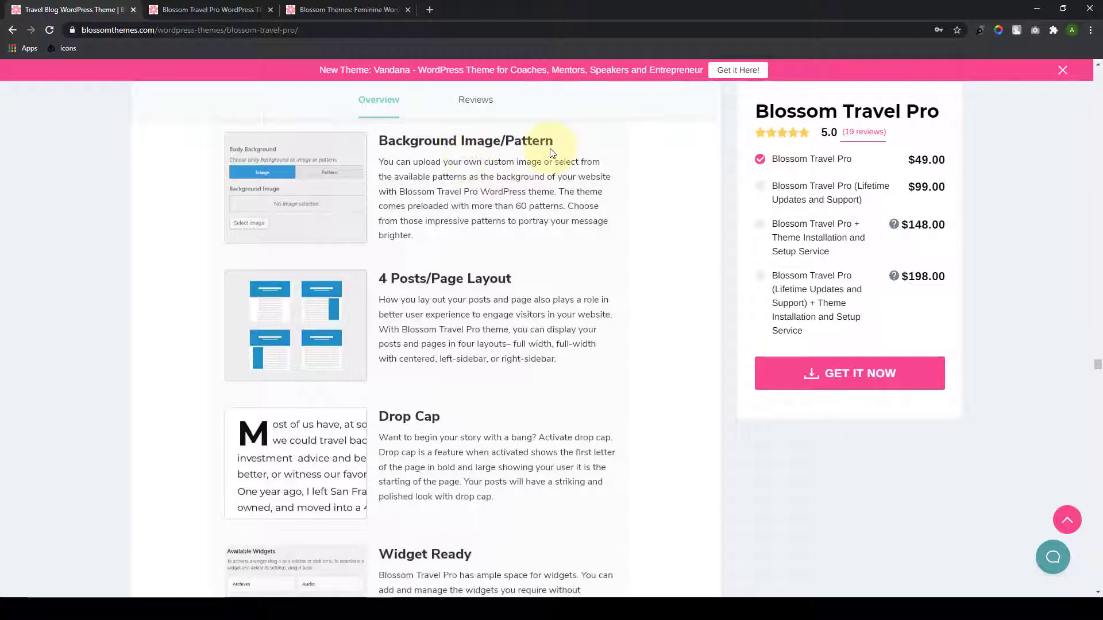
scroll(482, 146, "down", 2)
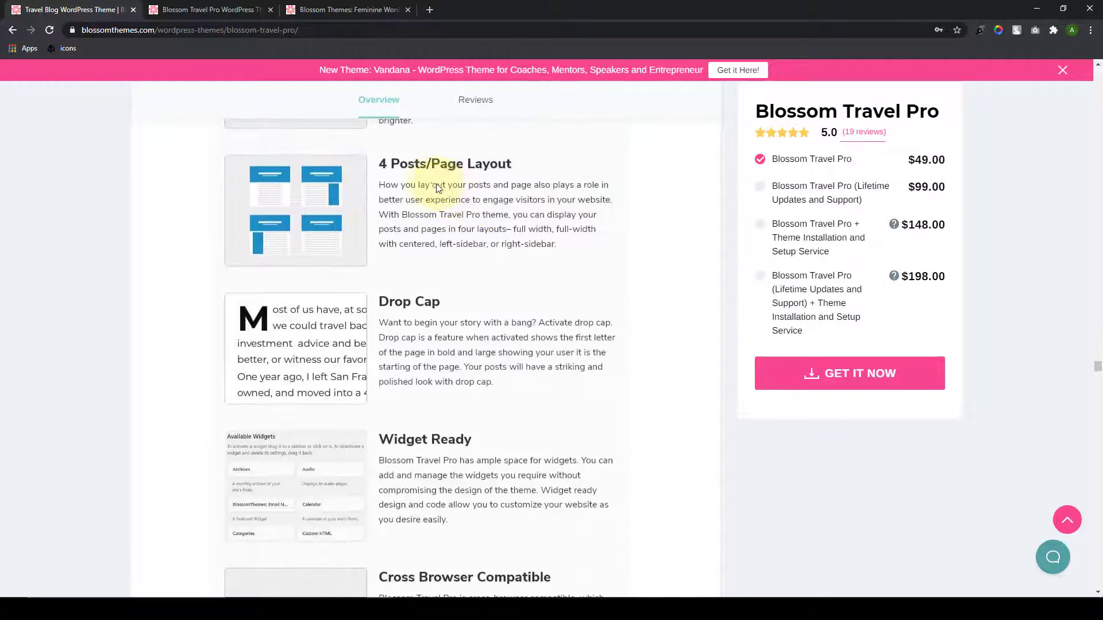
scroll(496, 186, "down", 2)
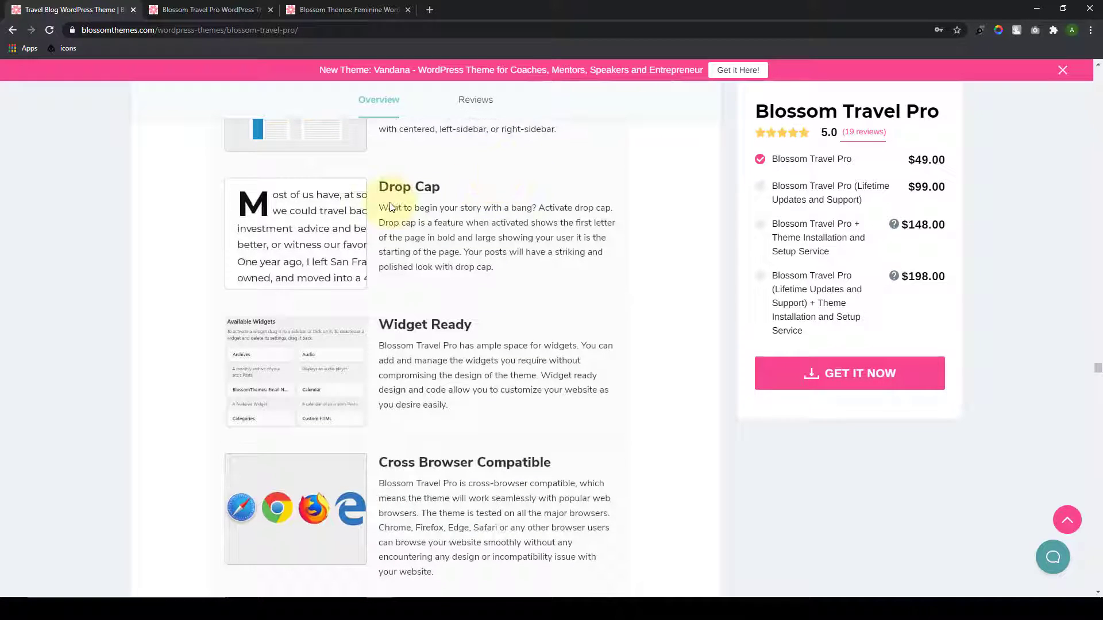
Step: Examine the Key Features from Widget Ready and Cross Browser Compatible through sidebars, One Click Update and Footer Credit Options to Scroll to Top
scroll(461, 203, "down", 2)
scroll(463, 206, "down", 1)
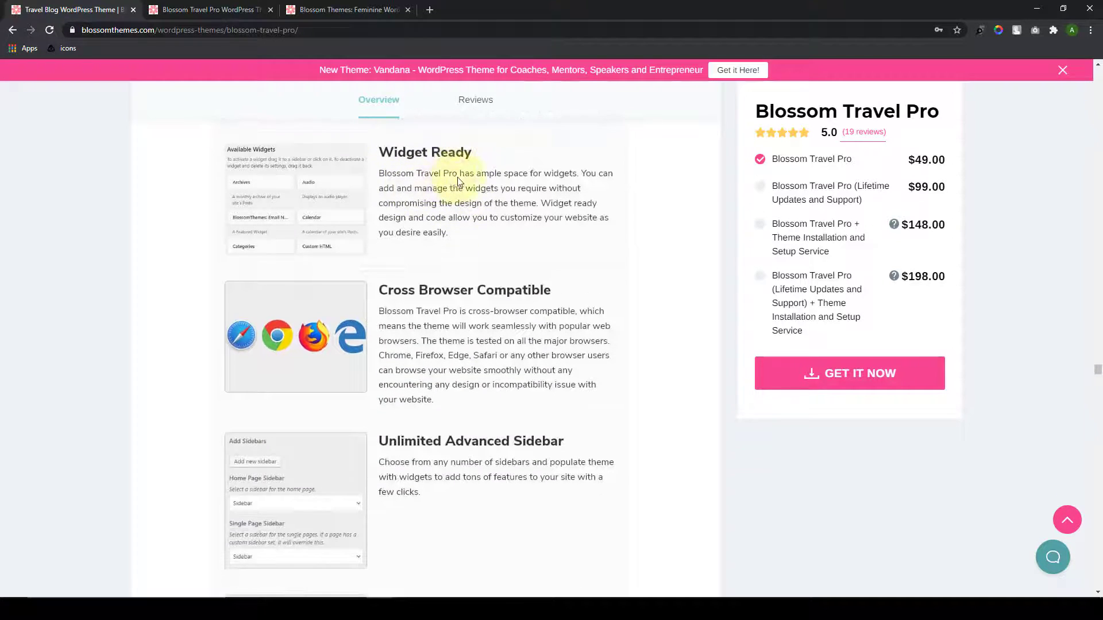
scroll(404, 187, "down", 2)
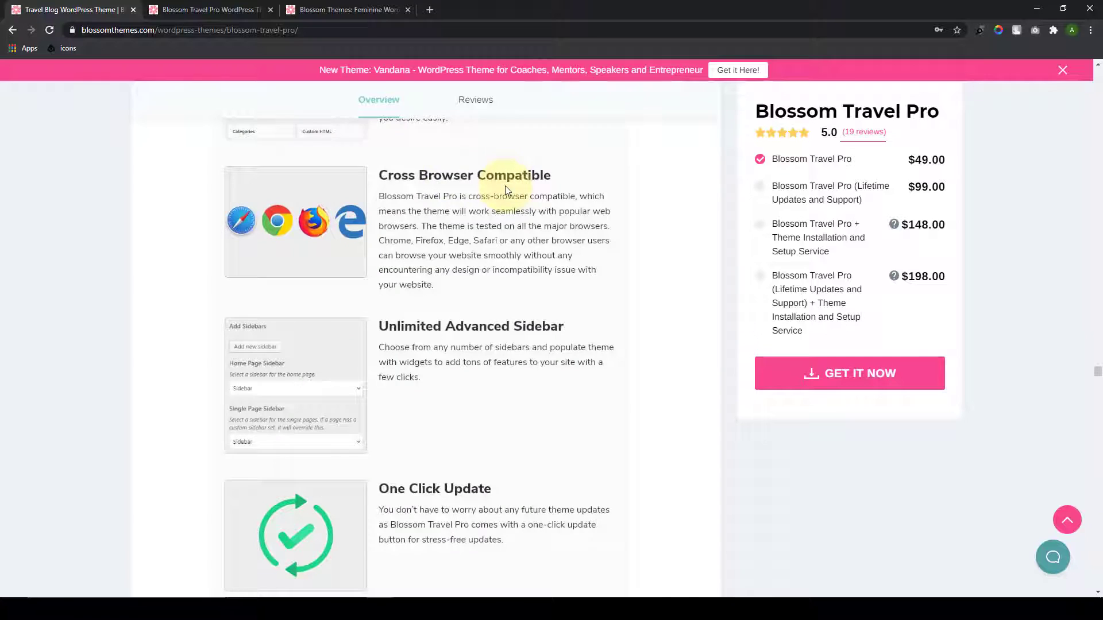
scroll(505, 185, "down", 3)
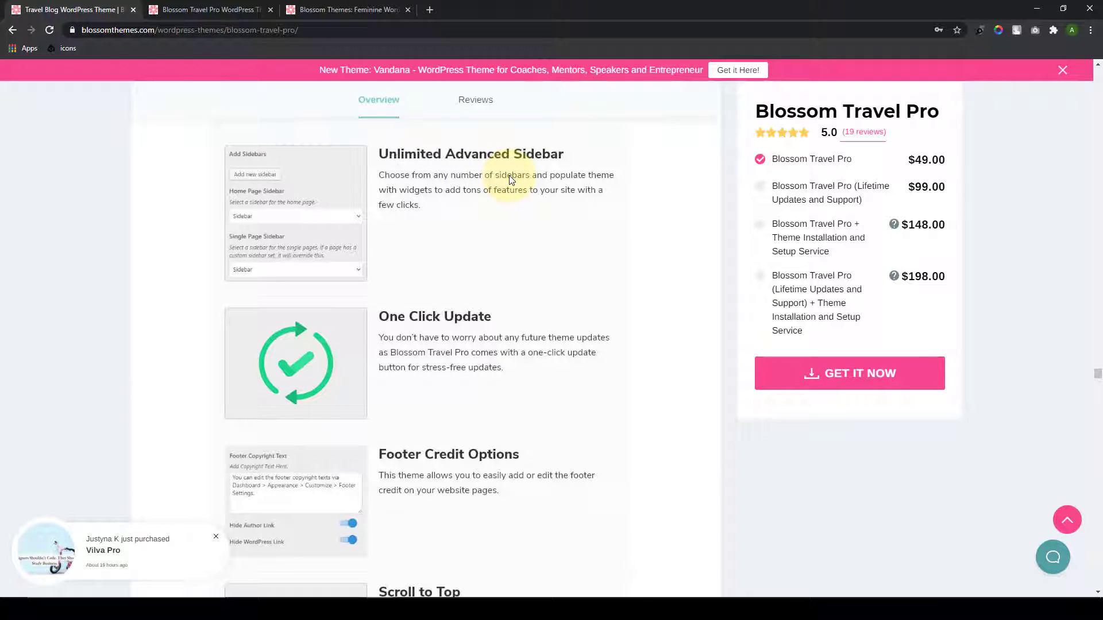
scroll(509, 180, "down", 3)
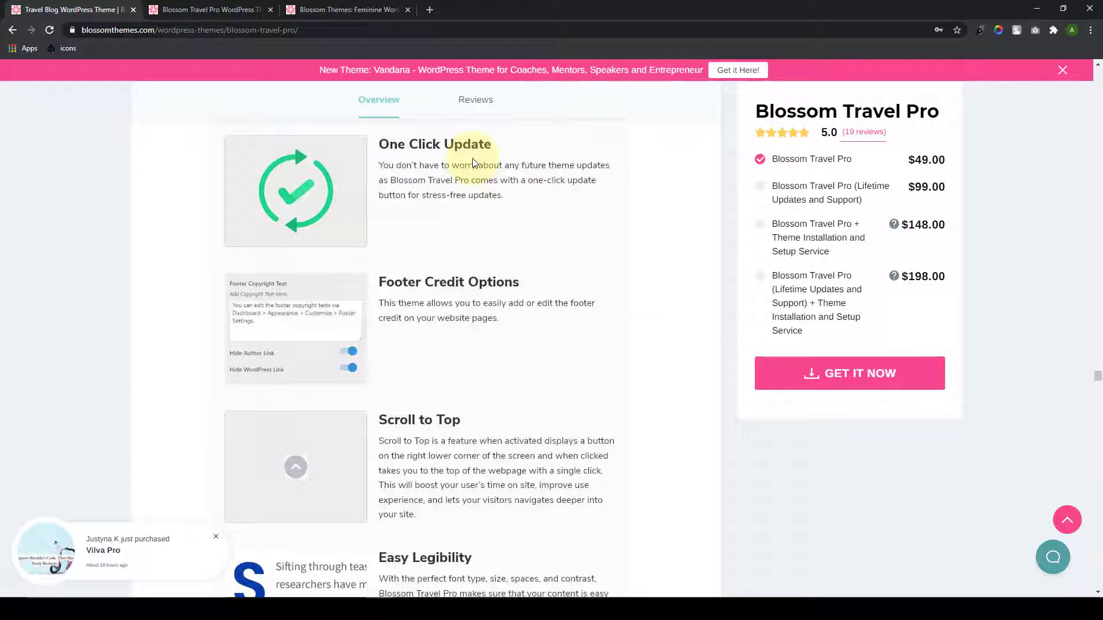
scroll(475, 162, "down", 2)
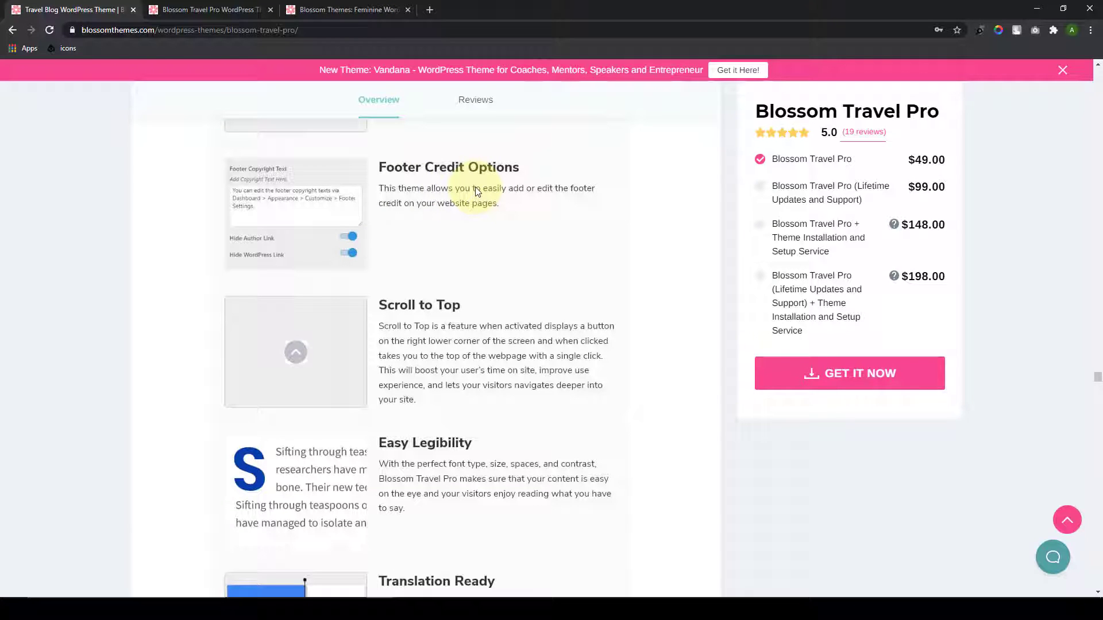
scroll(475, 191, "down", 3)
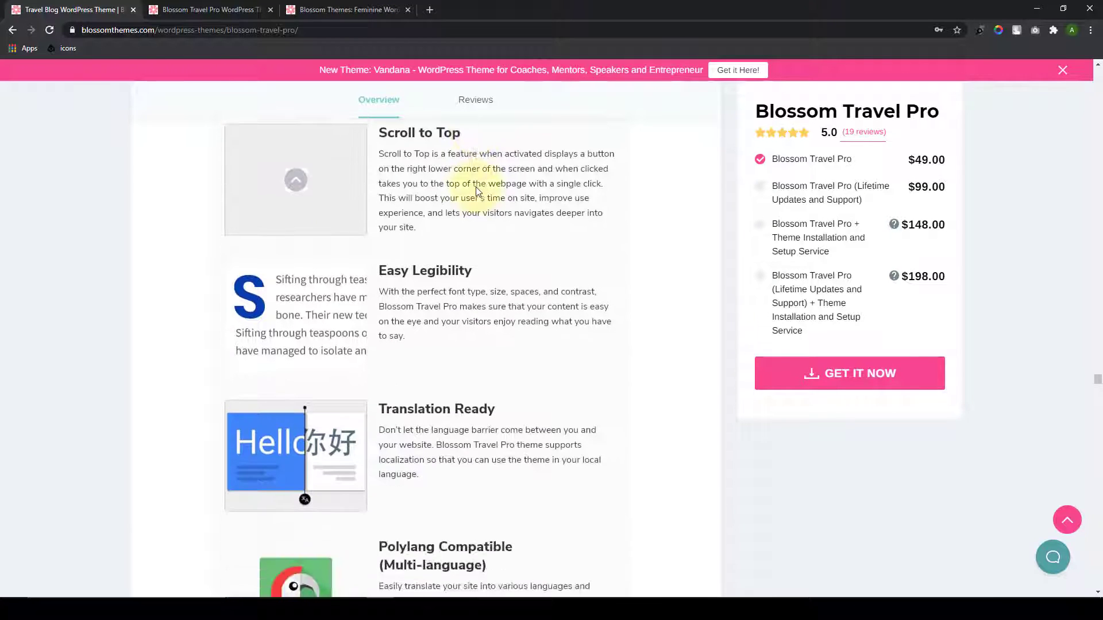
Step: Review the remaining Key Features from Easy Legibility through translation, RTL, updates, logo, CSS and Clean Codes to the support and documentation descriptions
scroll(488, 167, "down", 2)
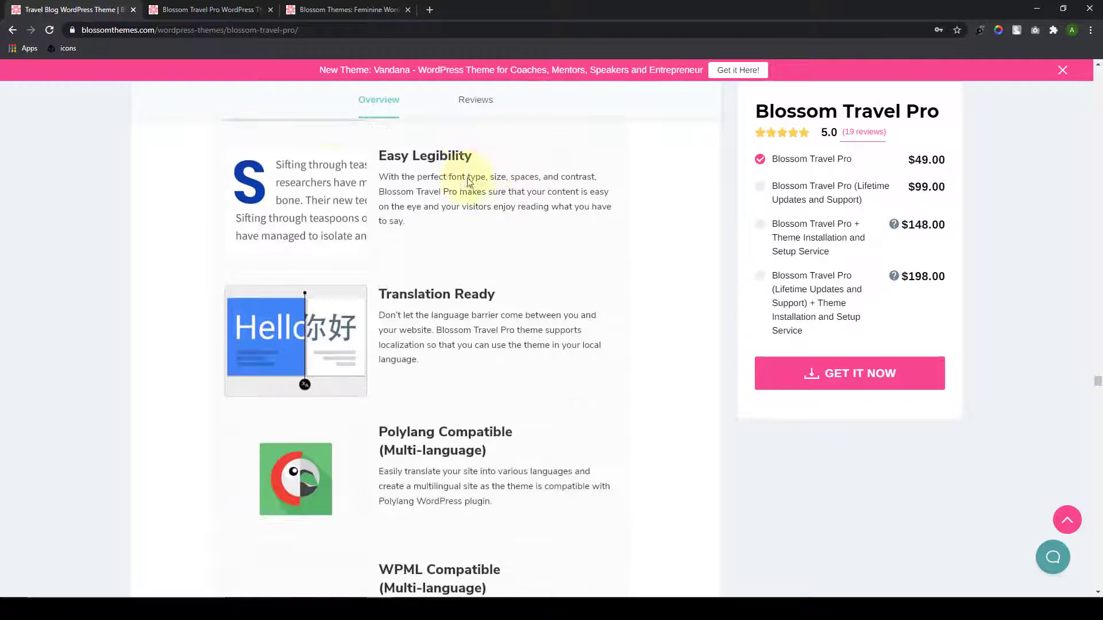
scroll(462, 173, "down", 4)
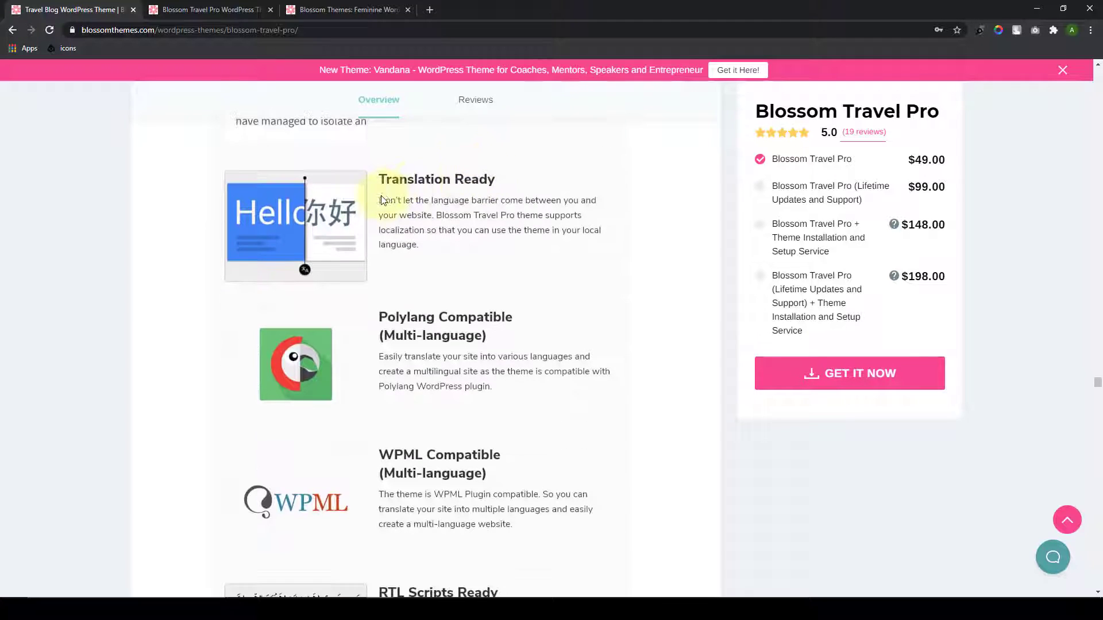
scroll(464, 191, "down", 1)
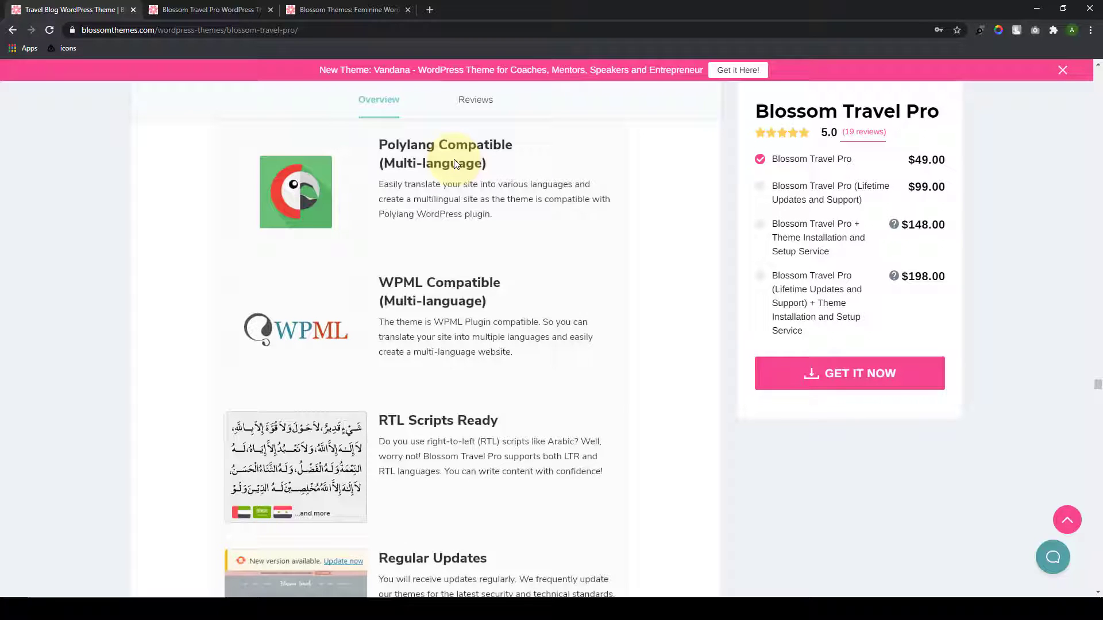
scroll(454, 162, "down", 2)
scroll(487, 185, "down", 2)
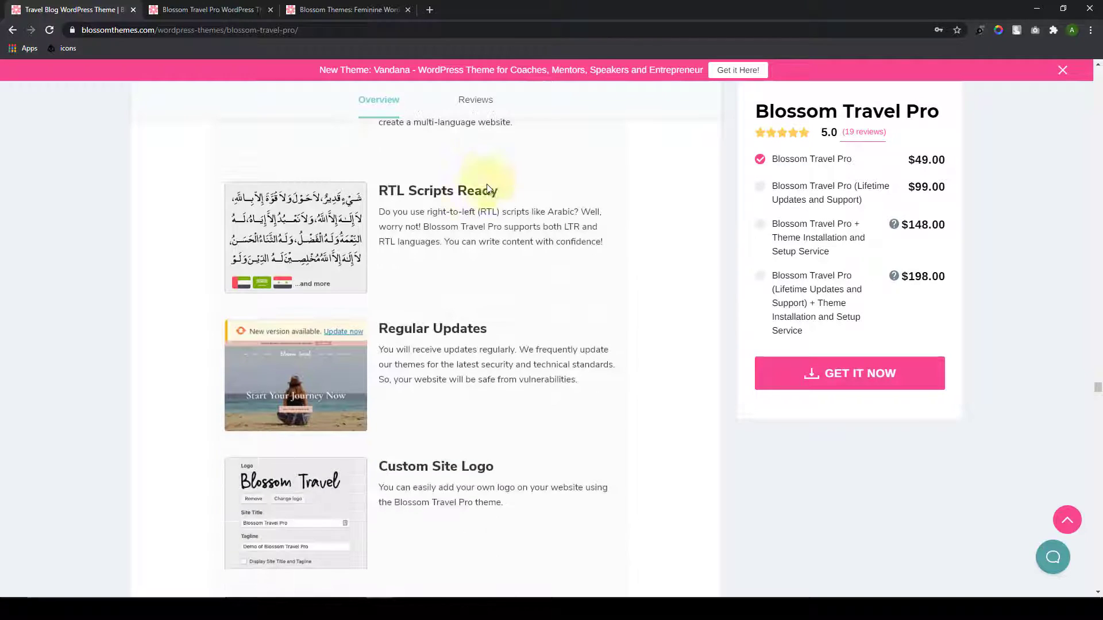
scroll(453, 201, "down", 3)
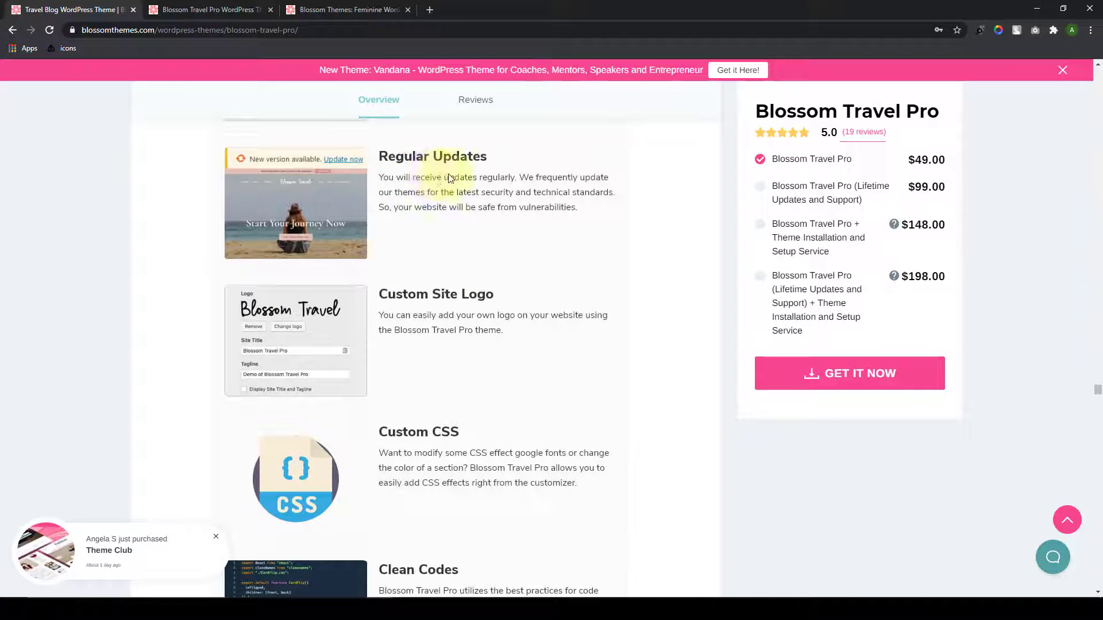
scroll(397, 190, "down", 2)
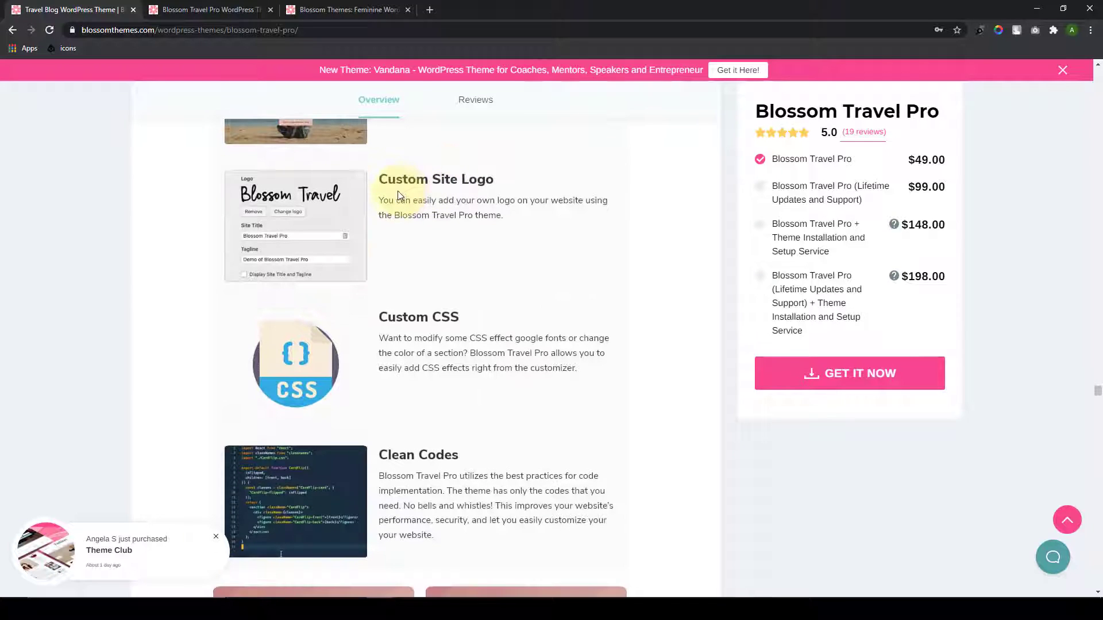
scroll(402, 189, "down", 2)
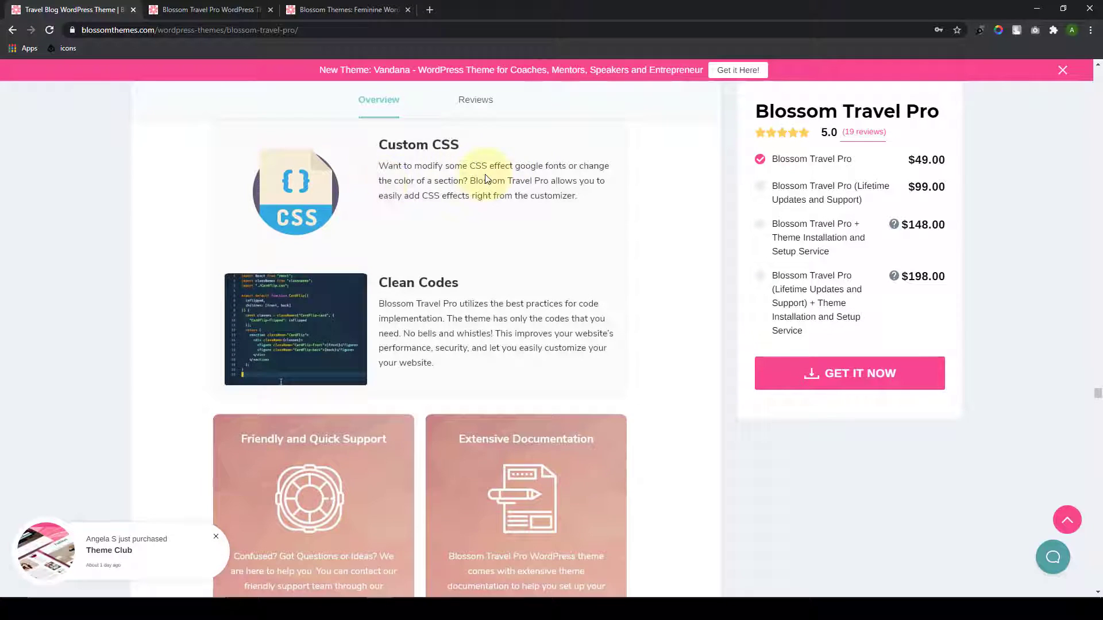
scroll(483, 179, "down", 2)
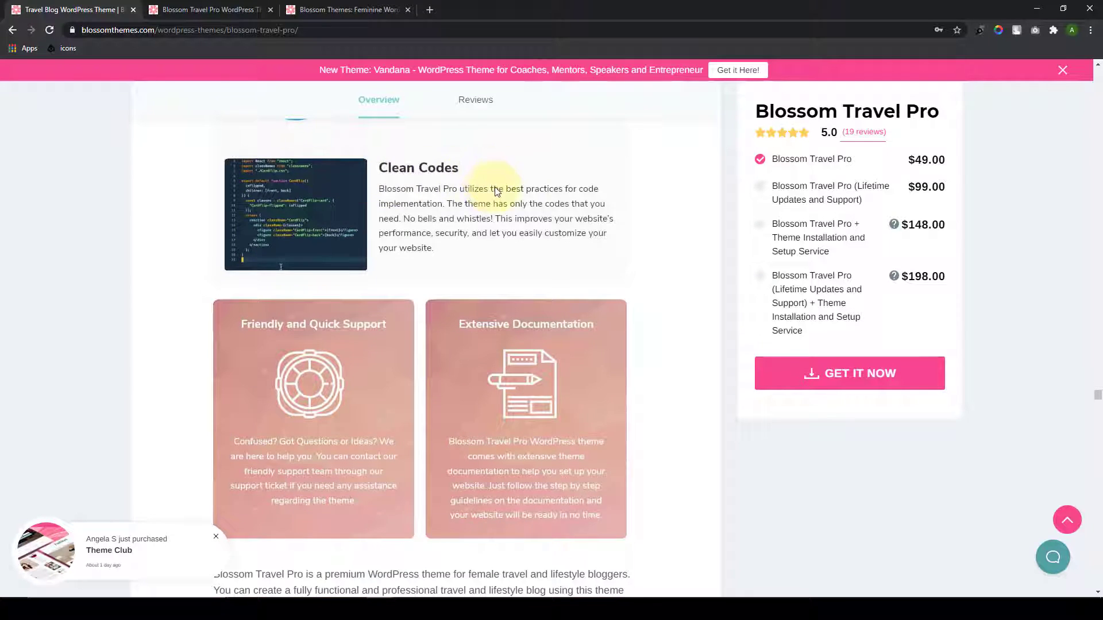
scroll(493, 187, "down", 3)
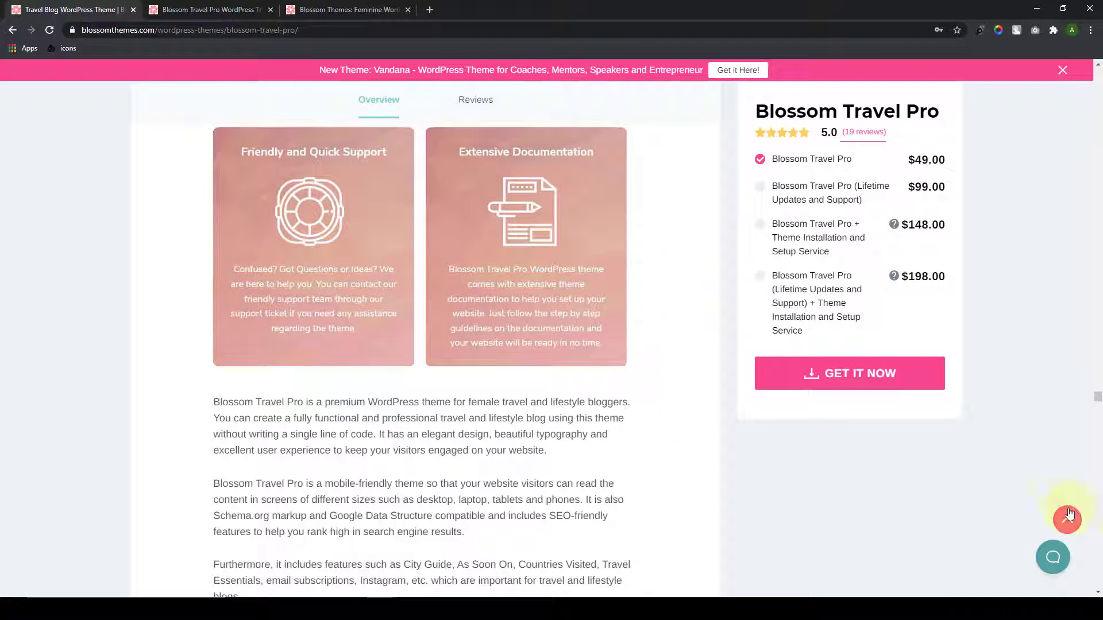
Step: Open the free Blossom Travel theme's product page and bring up its download form, ready for the email address
left_click(1074, 532)
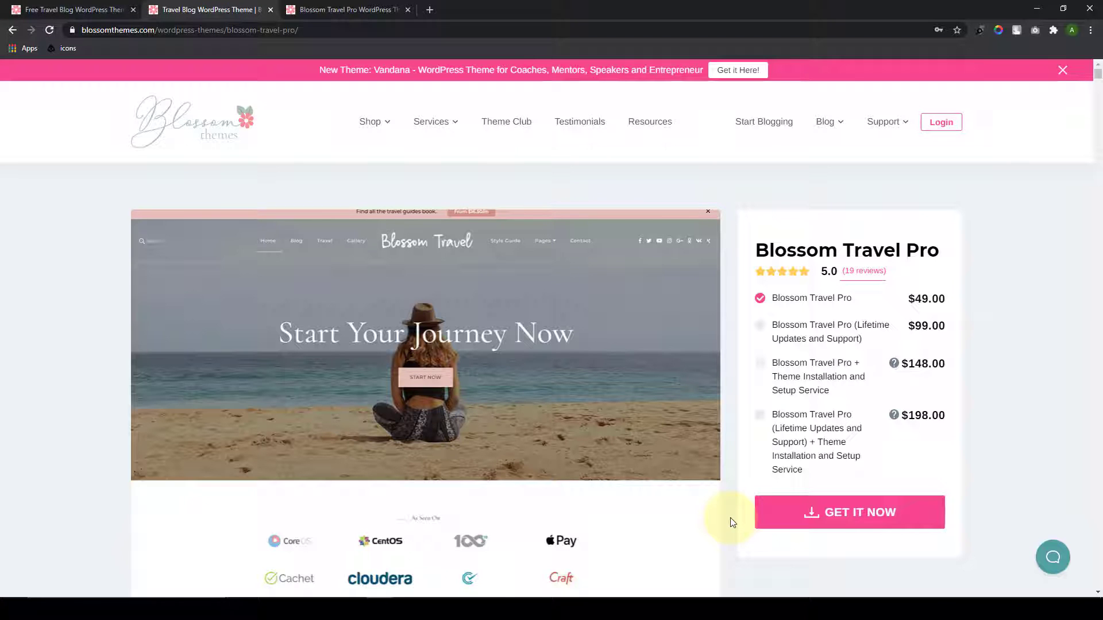
mouse_move(374, 123)
mouse_move(393, 197)
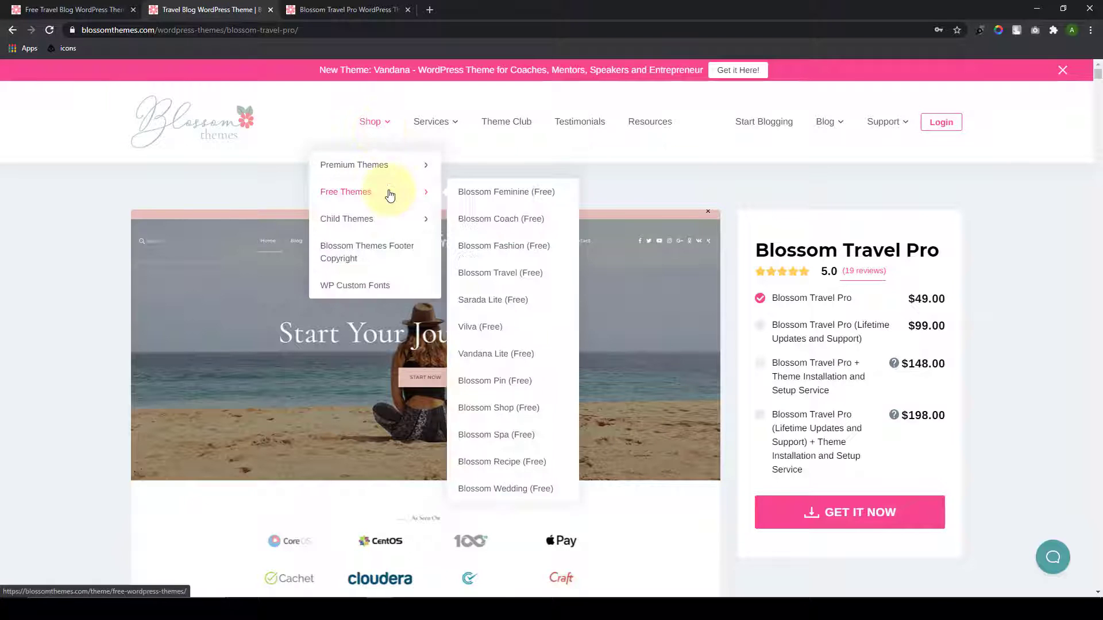
left_click(510, 278)
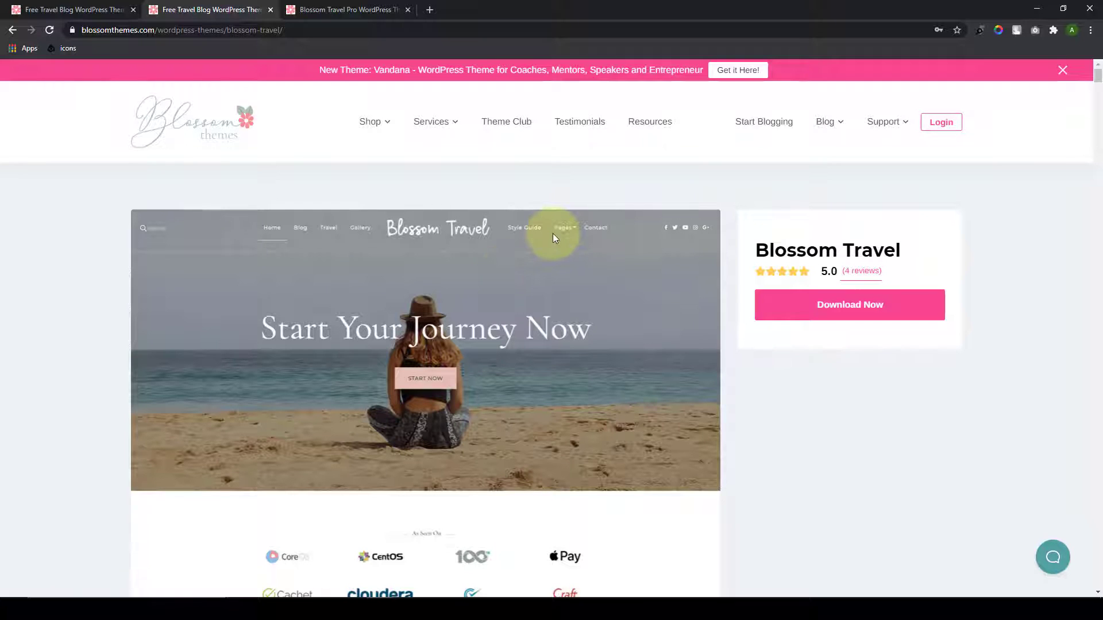
left_click(874, 313)
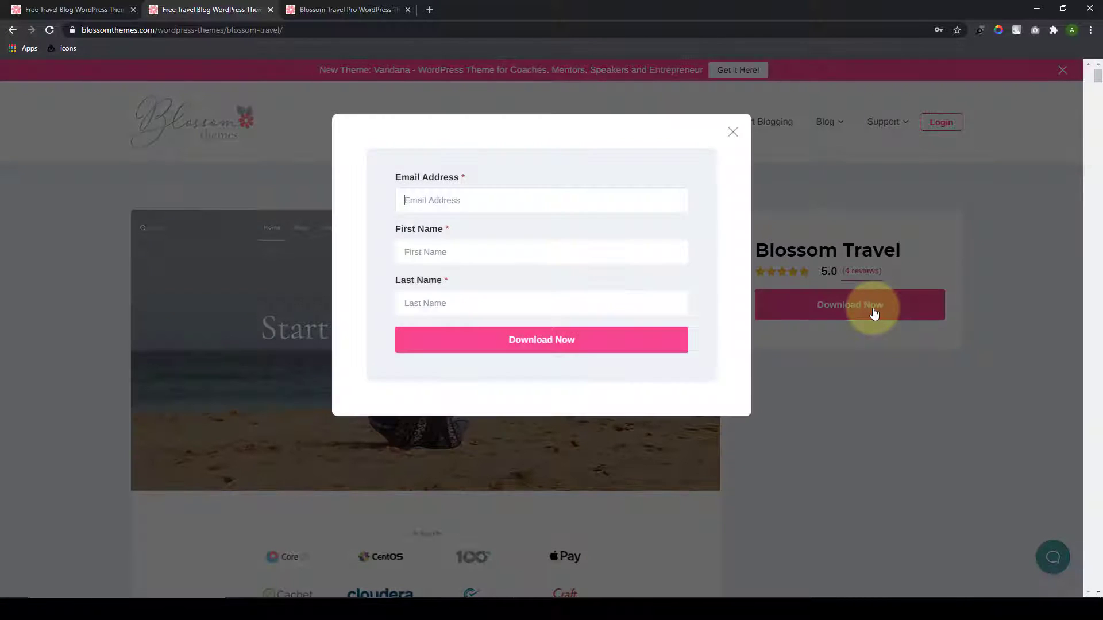
left_click(433, 198)
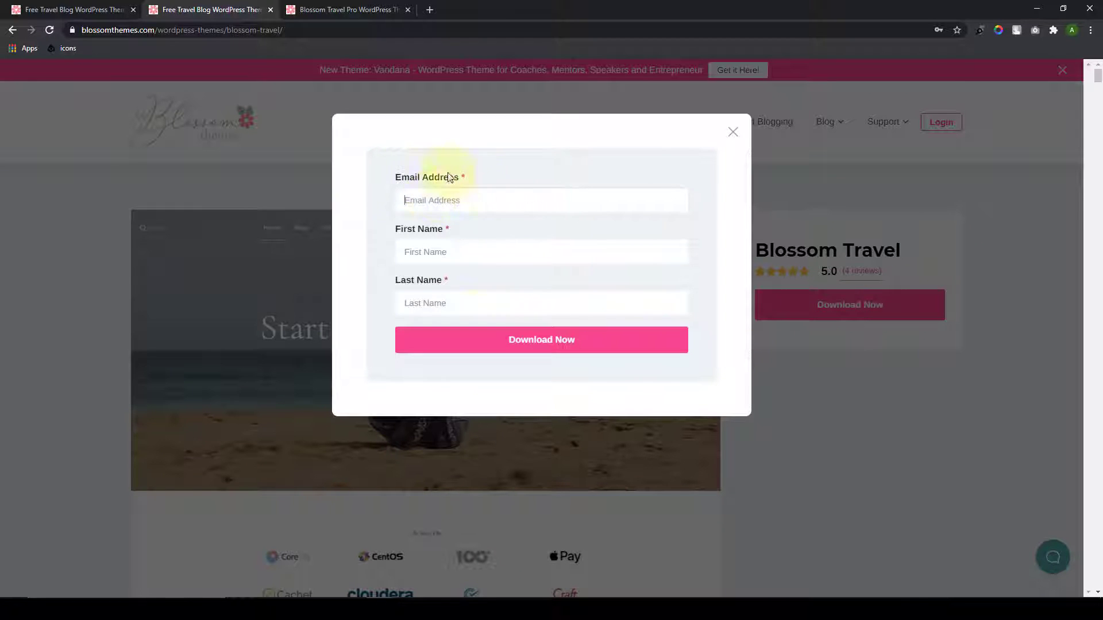
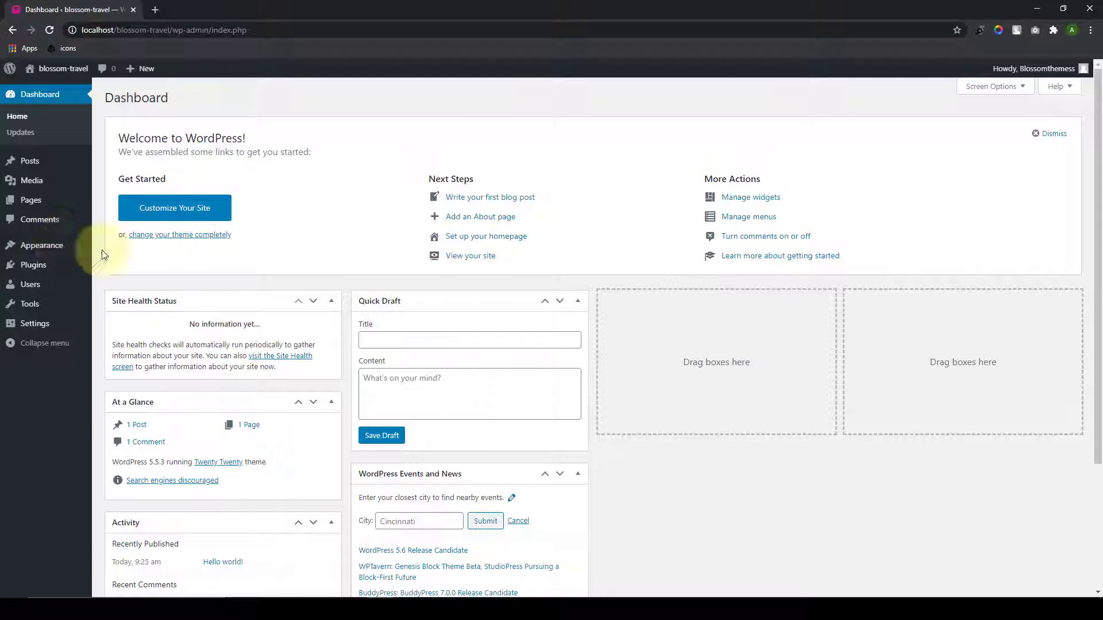
Step: Upload and install the Blossom Travel theme from blossom-travel.1.0.8.zip in the Downloads > Blossom Travel folder, and activate it
mouse_move(71, 247)
left_click(123, 248)
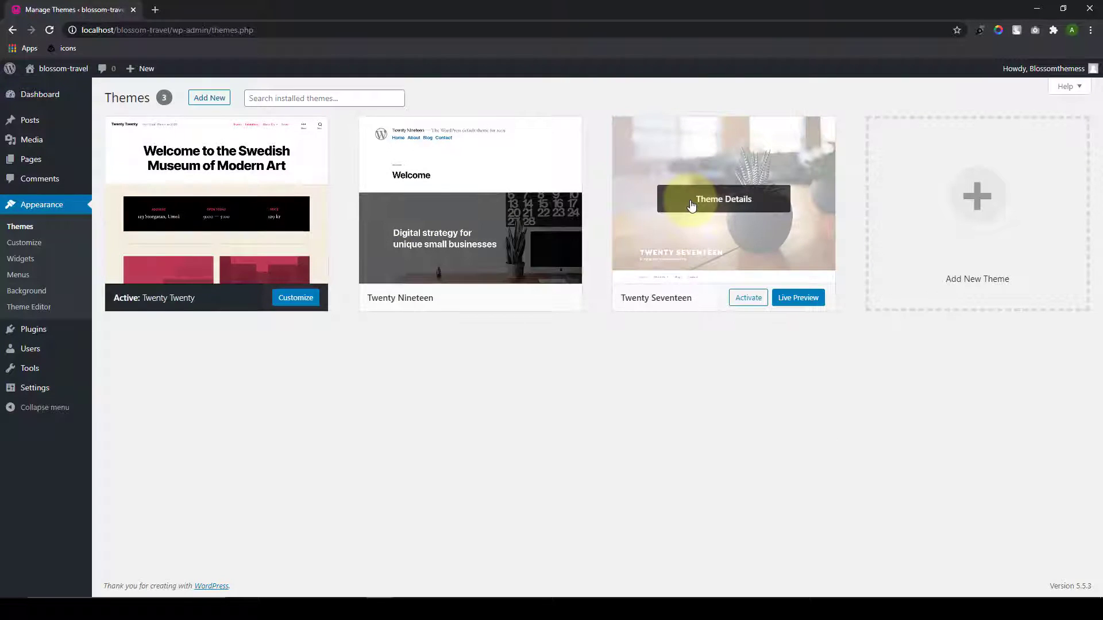
left_click(218, 99)
left_click(233, 99)
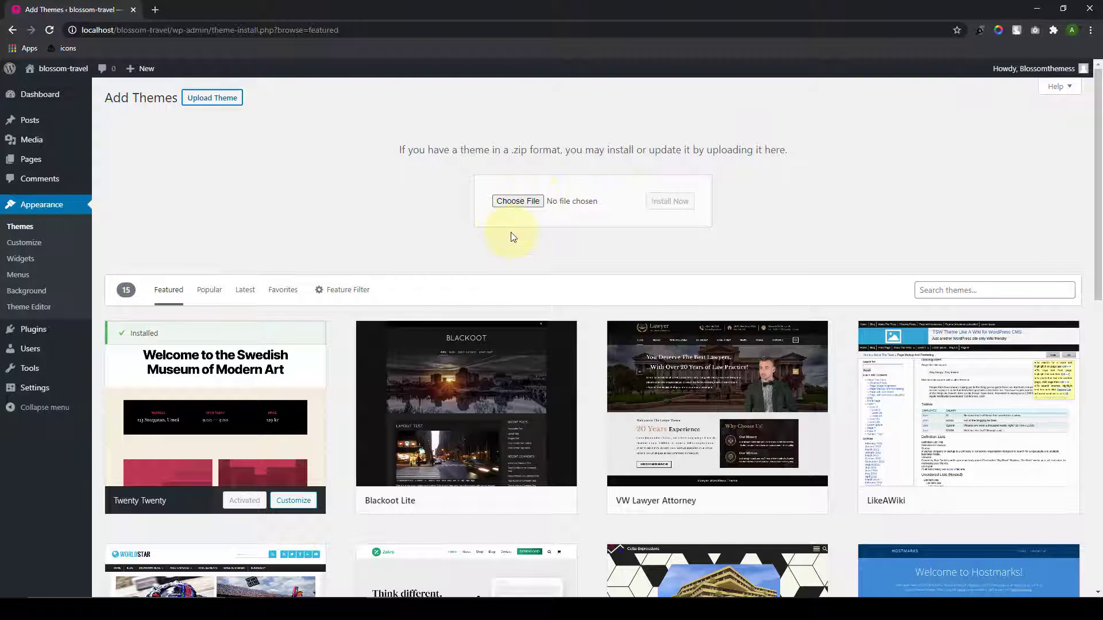
left_click(538, 202)
left_click(135, 94)
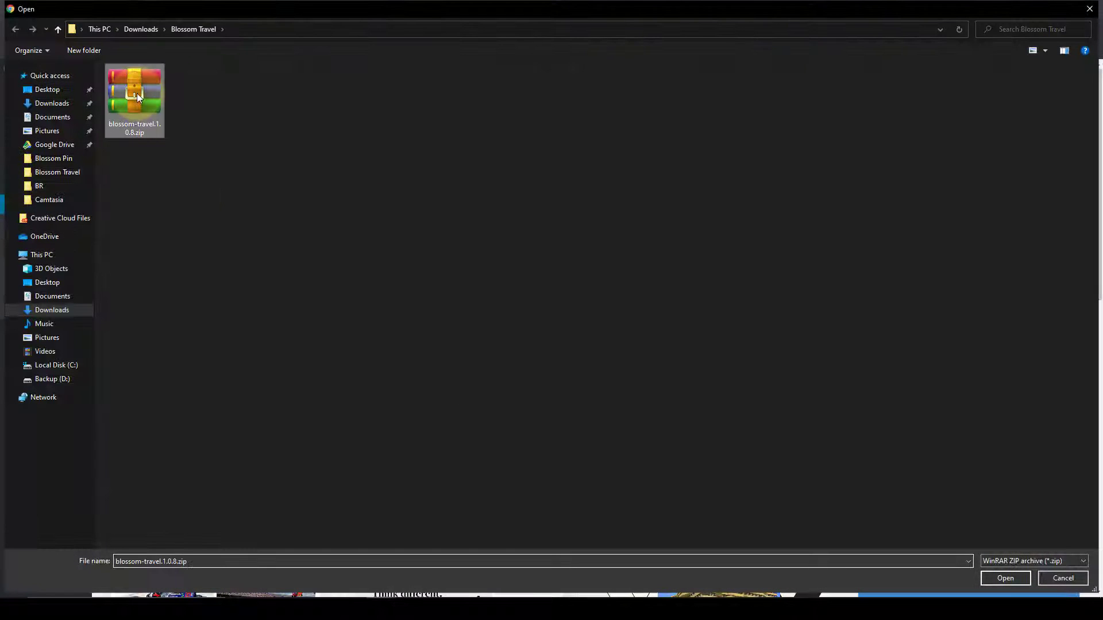
left_click(1005, 578)
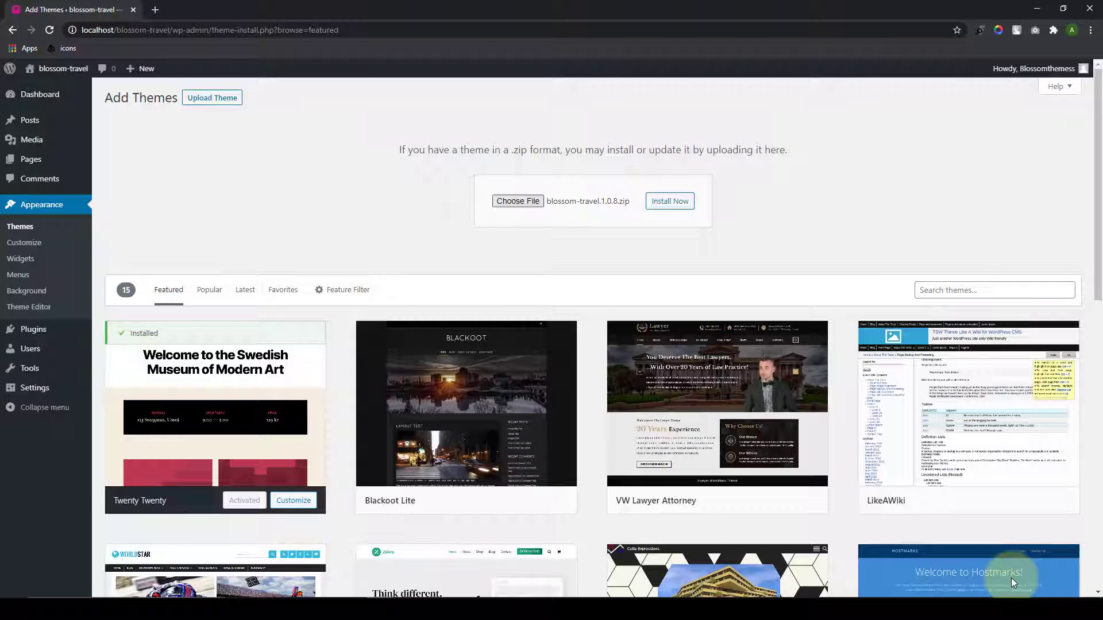
left_click(683, 204)
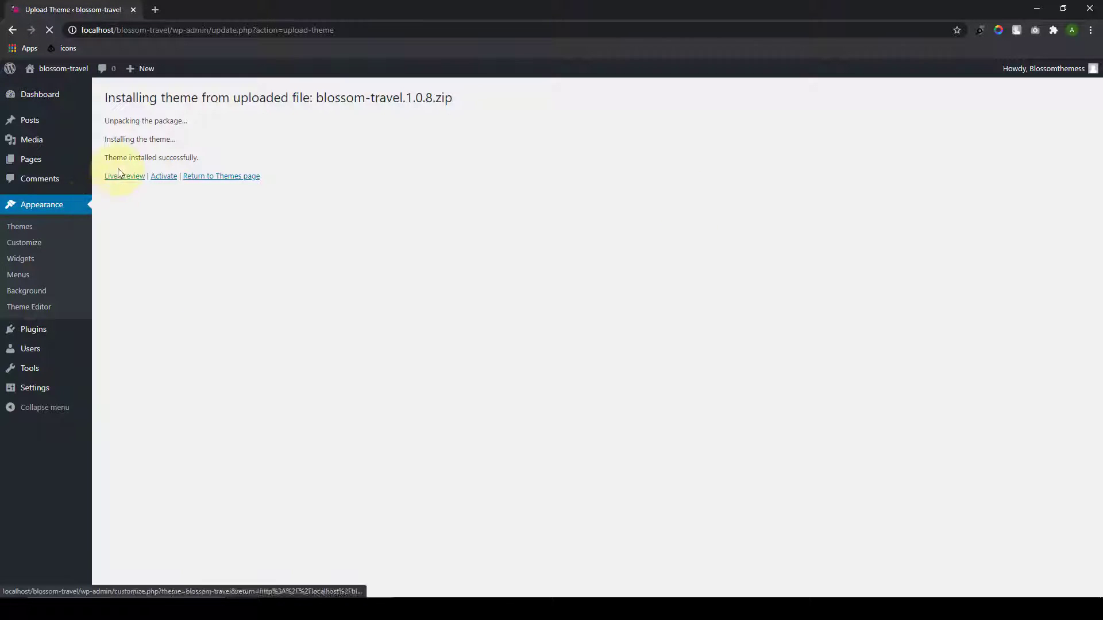
left_click(172, 182)
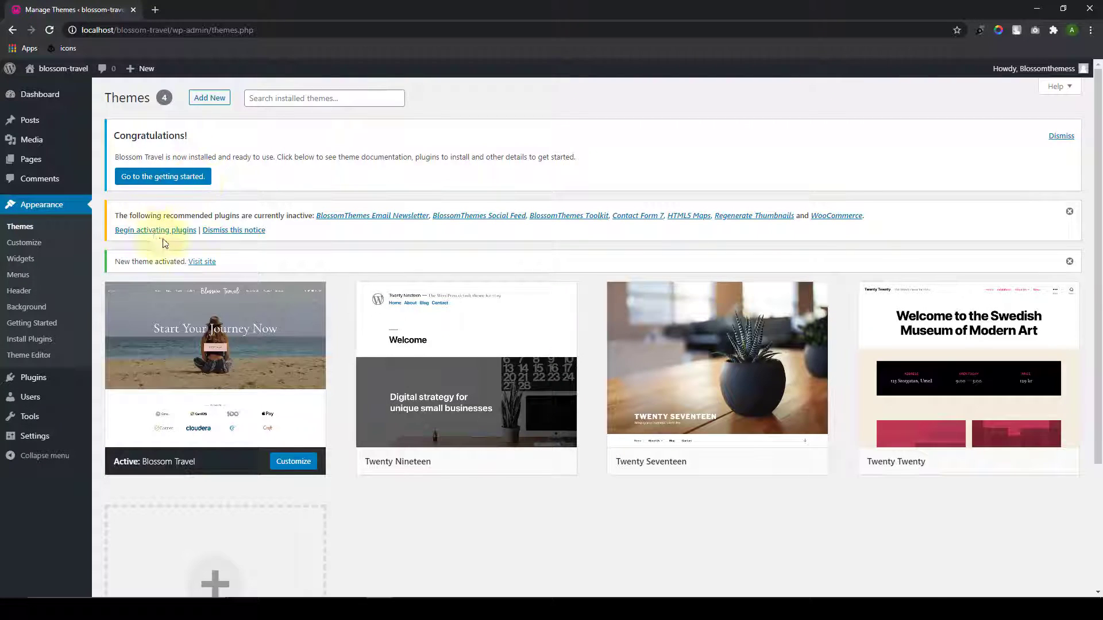
Step: Activate all of the theme's recommended plugins in one bulk action, from BlossomThemes Email Newsletter to WooCommerce
left_click(188, 231)
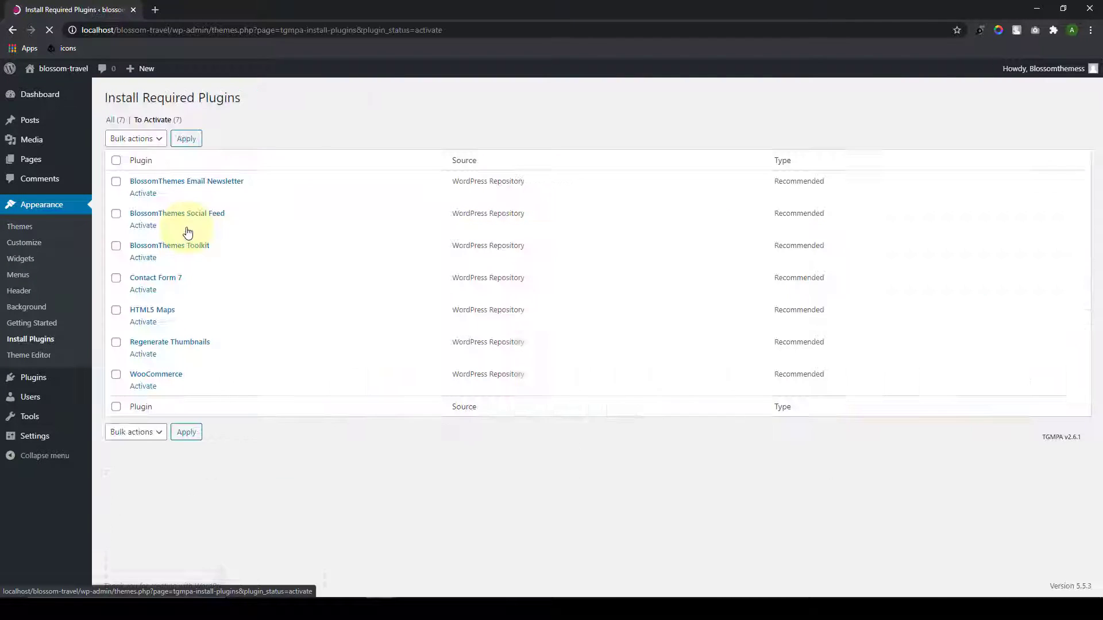
left_click(116, 161)
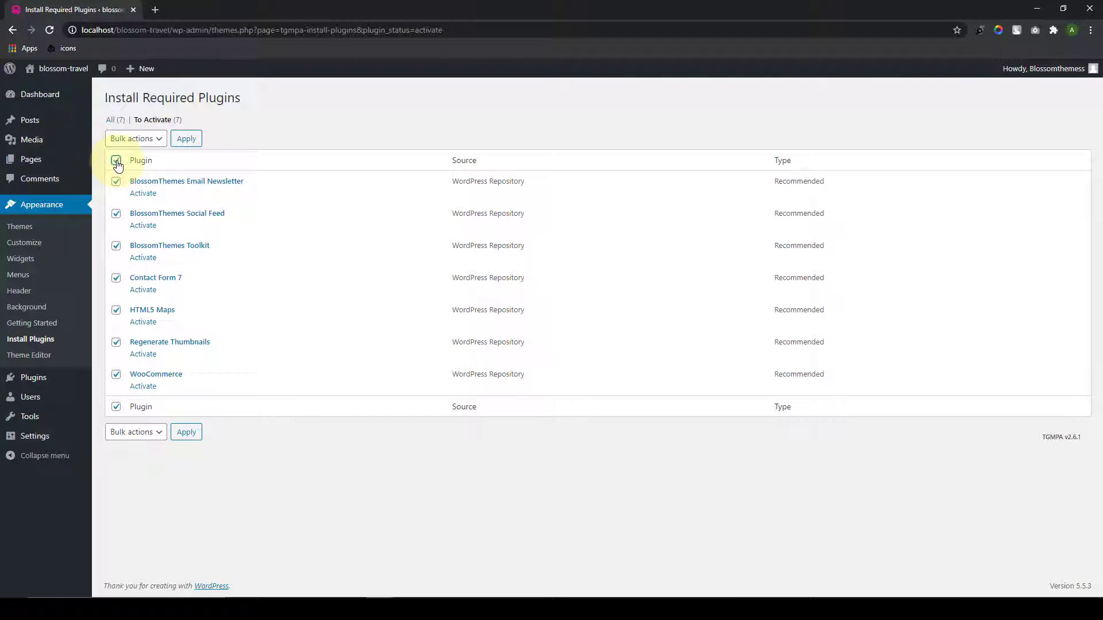
left_click(151, 140)
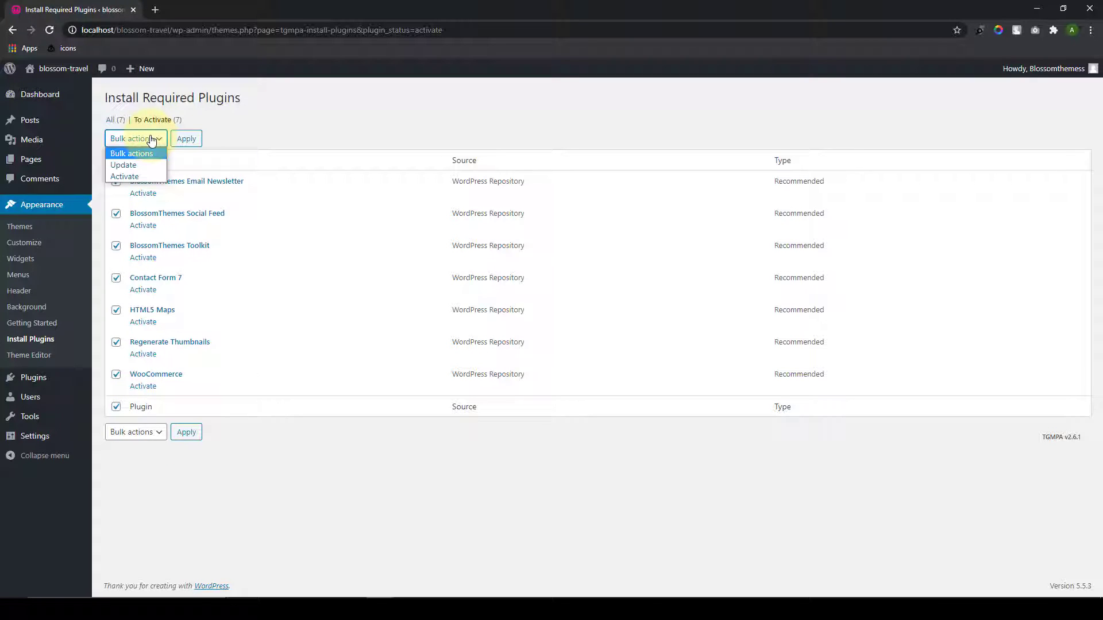
left_click(138, 176)
left_click(186, 140)
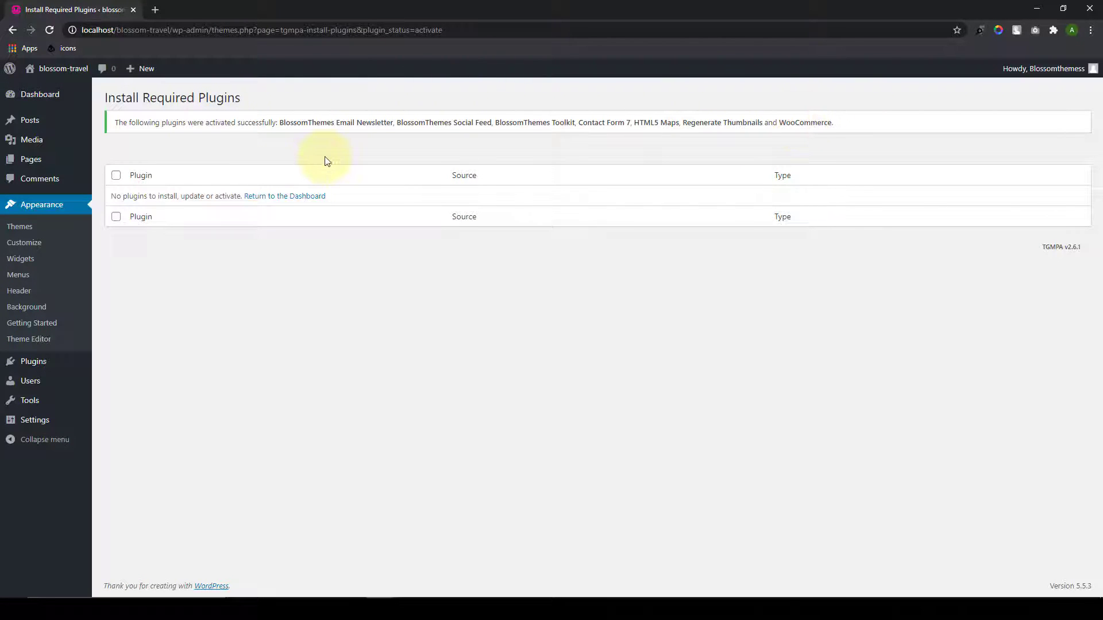
Step: Open the site's theme Customizer in a new browser tab and switch to it
mouse_move(43, 102)
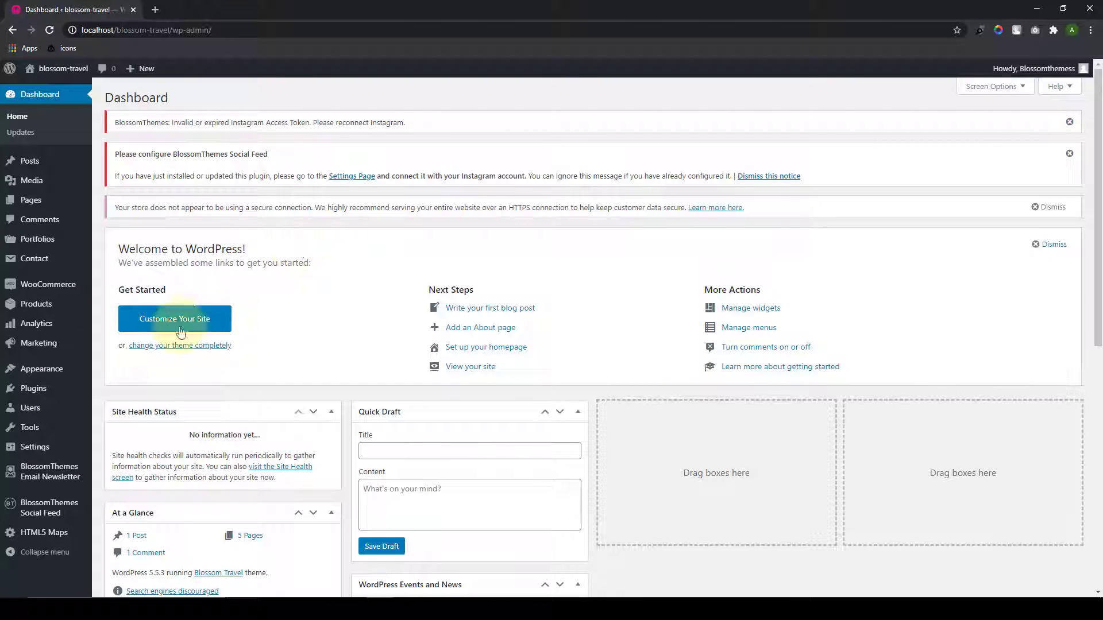
mouse_move(57, 369)
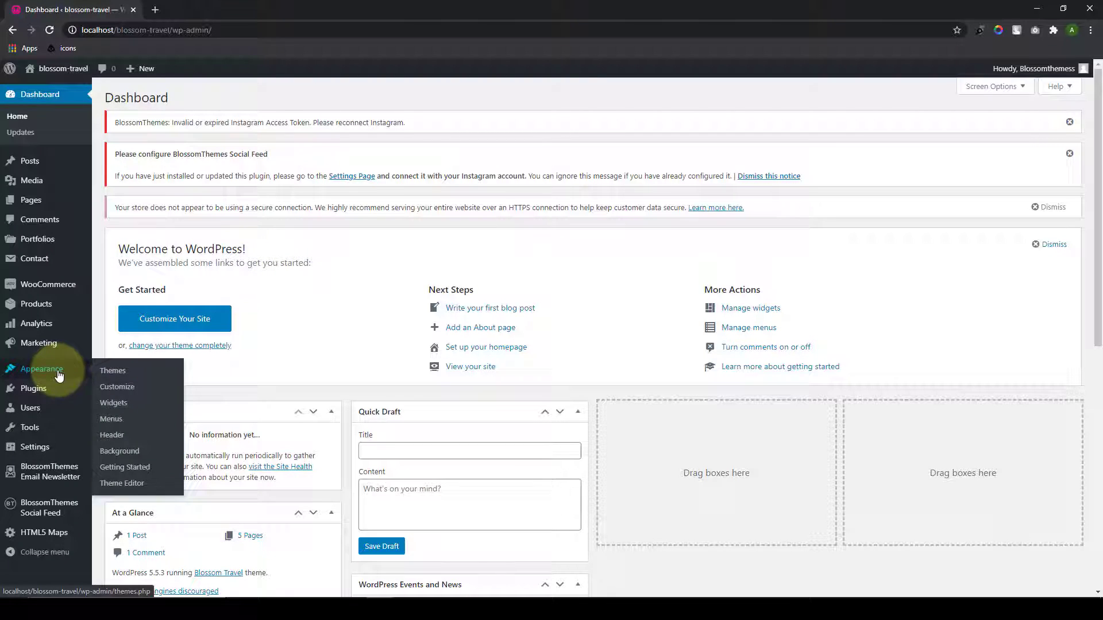
right_click(126, 389)
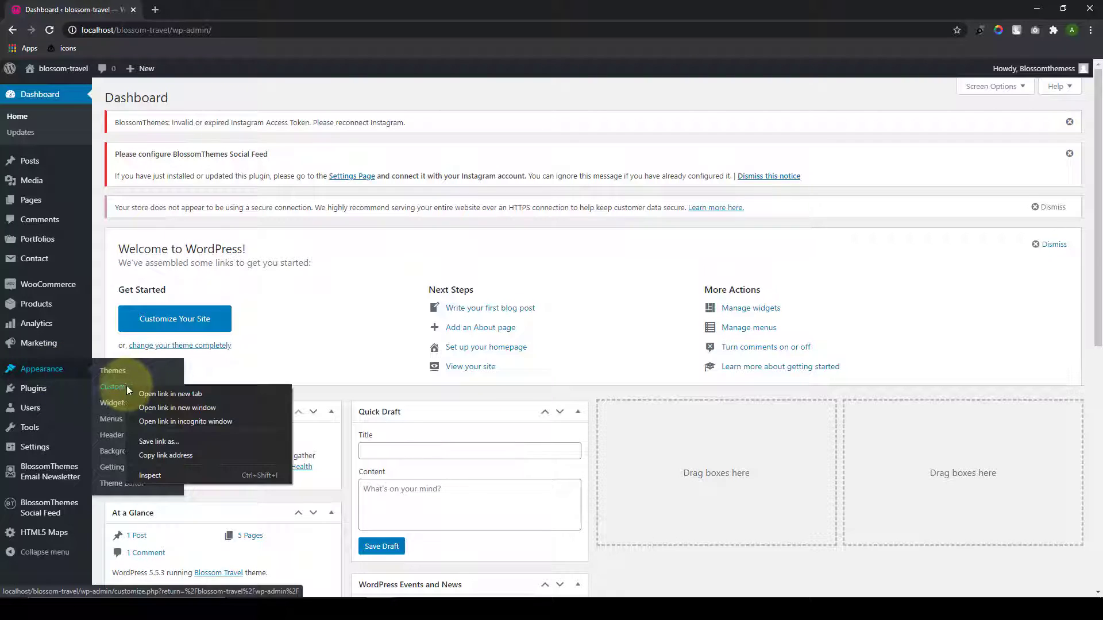
left_click(166, 394)
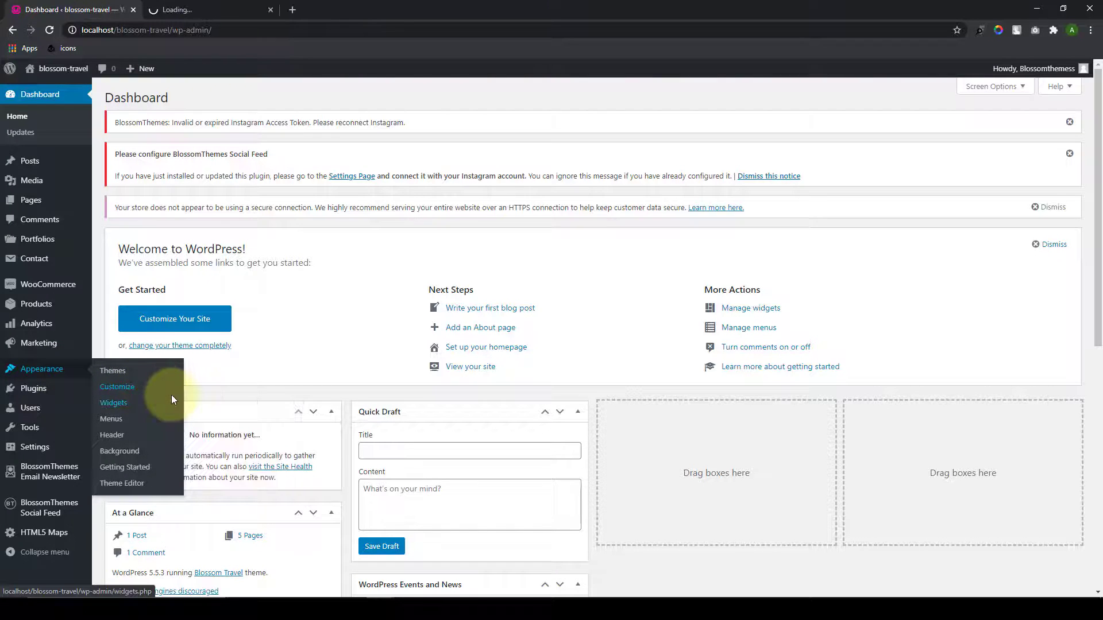
left_click(188, 6)
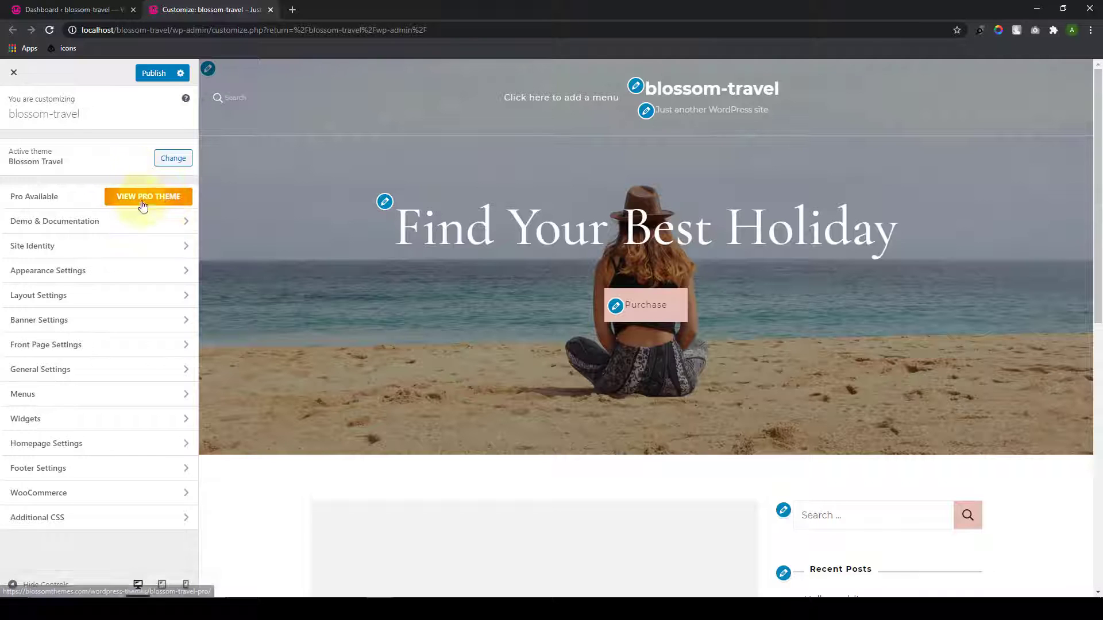
Step: Open the documentation link from Demo & Documentation in a new tab, examine its topics down to the FAQ's, and close it
left_click(147, 227)
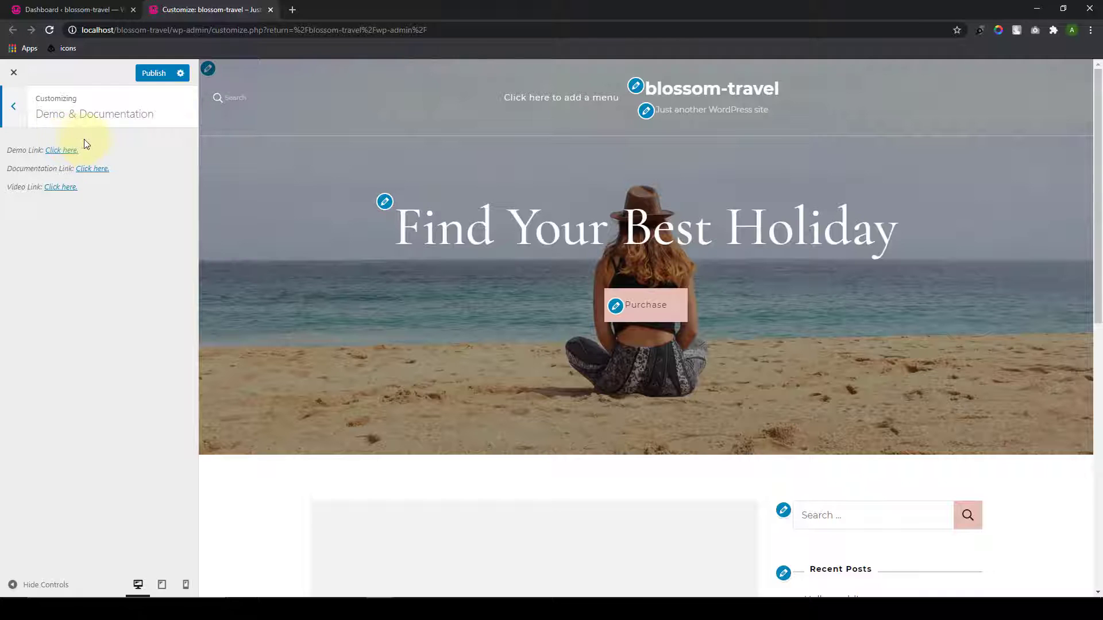
right_click(107, 171)
left_click(125, 181)
left_click(308, 9)
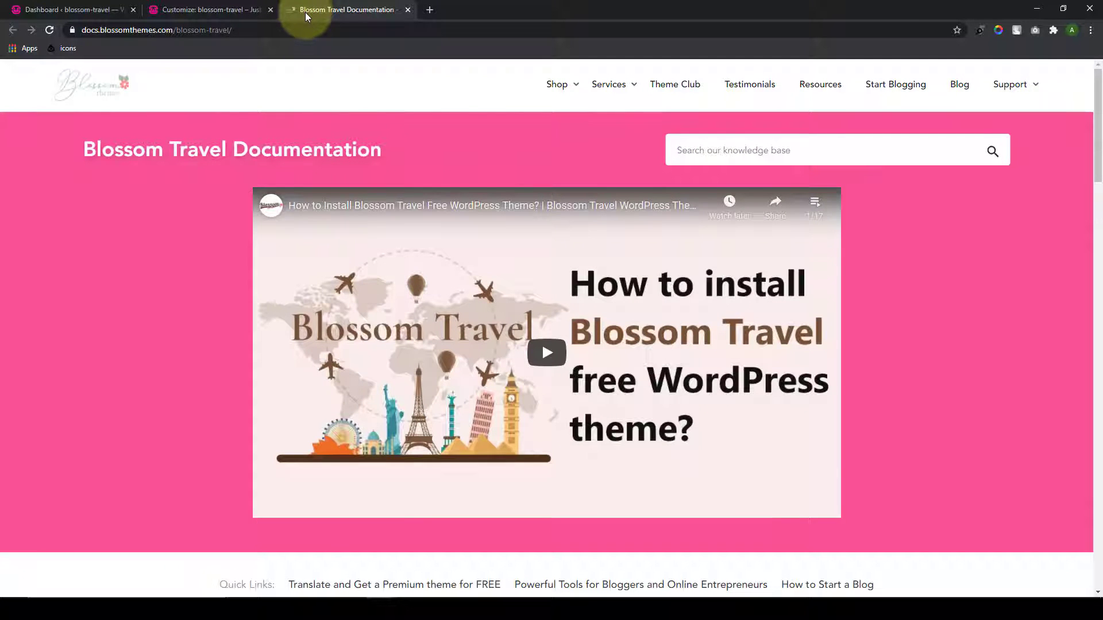
scroll(241, 258, "down", 9)
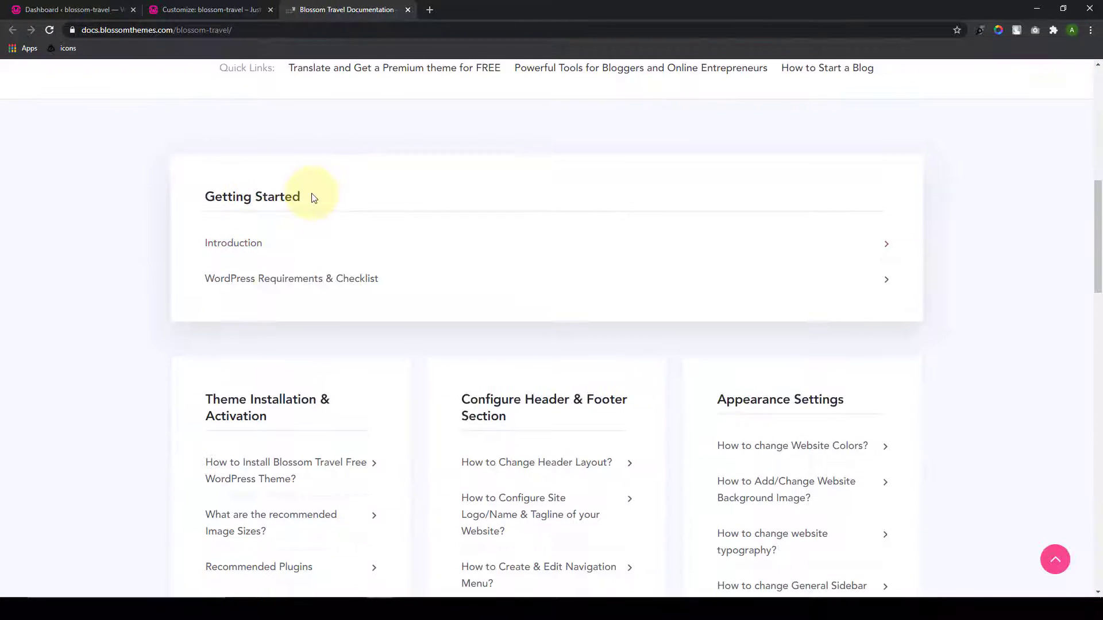
scroll(278, 313, "down", 3)
scroll(310, 190, "down", 1)
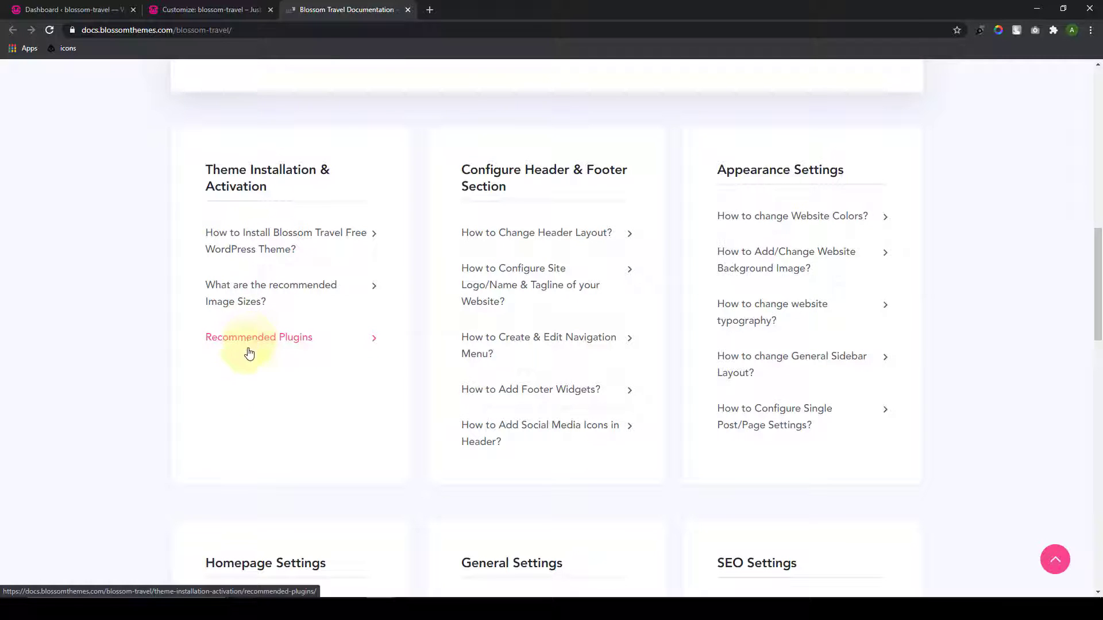
scroll(248, 352, "down", 18)
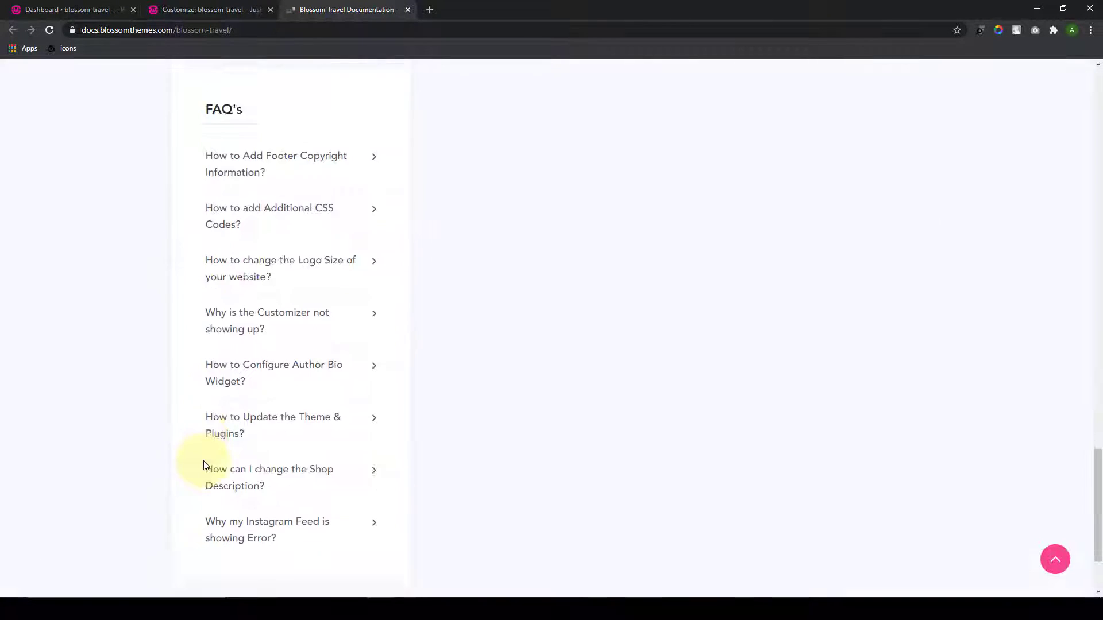
scroll(203, 465, "down", 2)
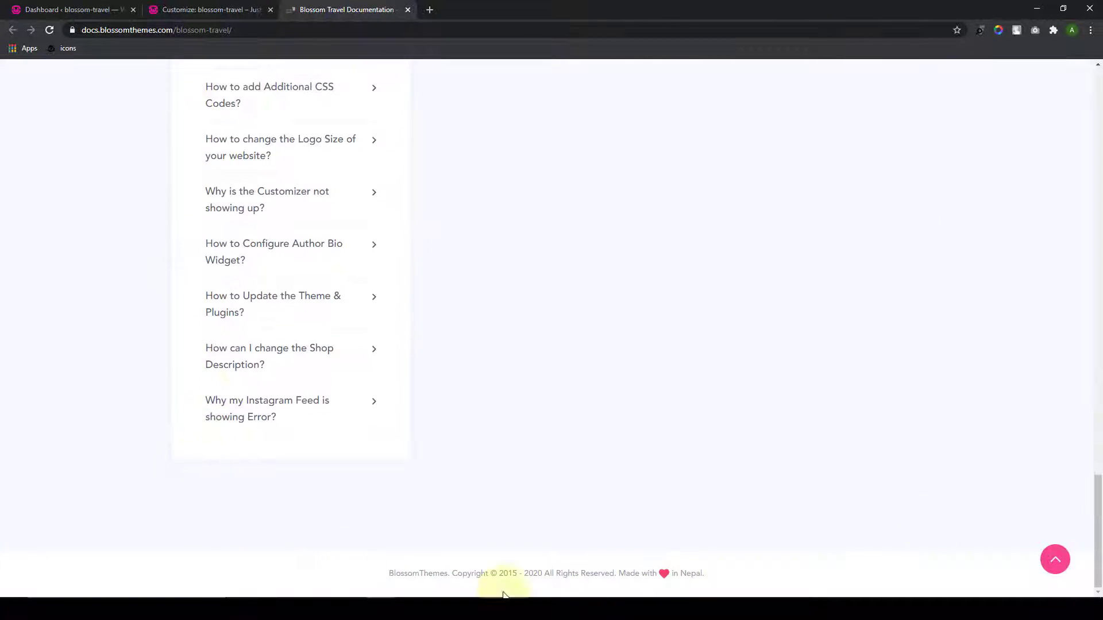
left_click(1057, 560)
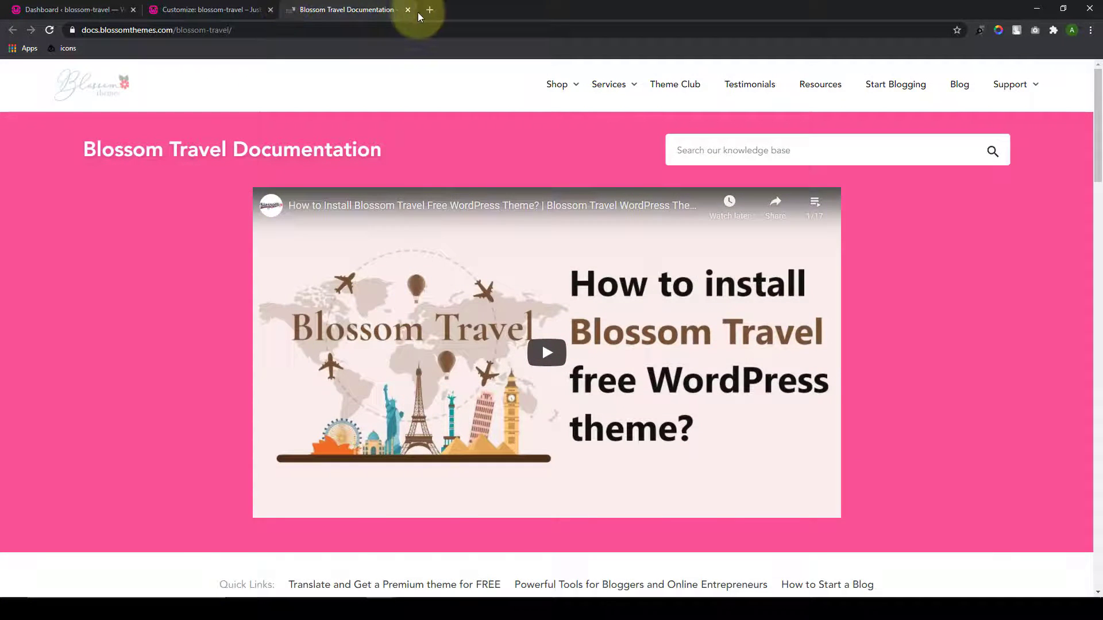
left_click(408, 10)
Step: Open the theme's video link in a new tab, pause the video, look through the tutorial playlist, and close the tab
right_click(68, 188)
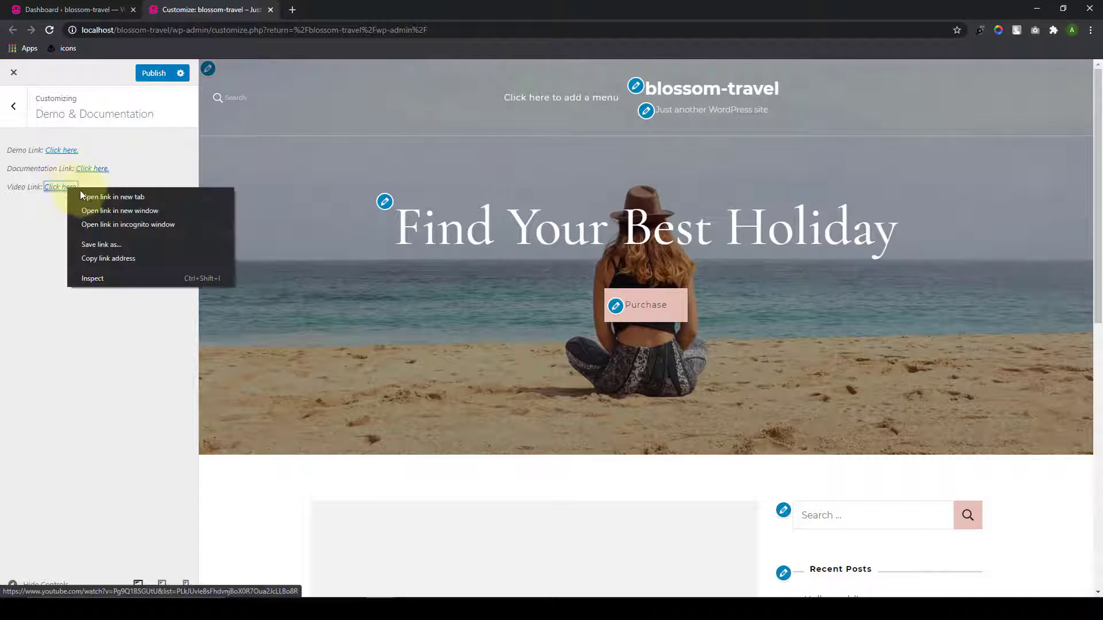
left_click(84, 196)
left_click(313, 6)
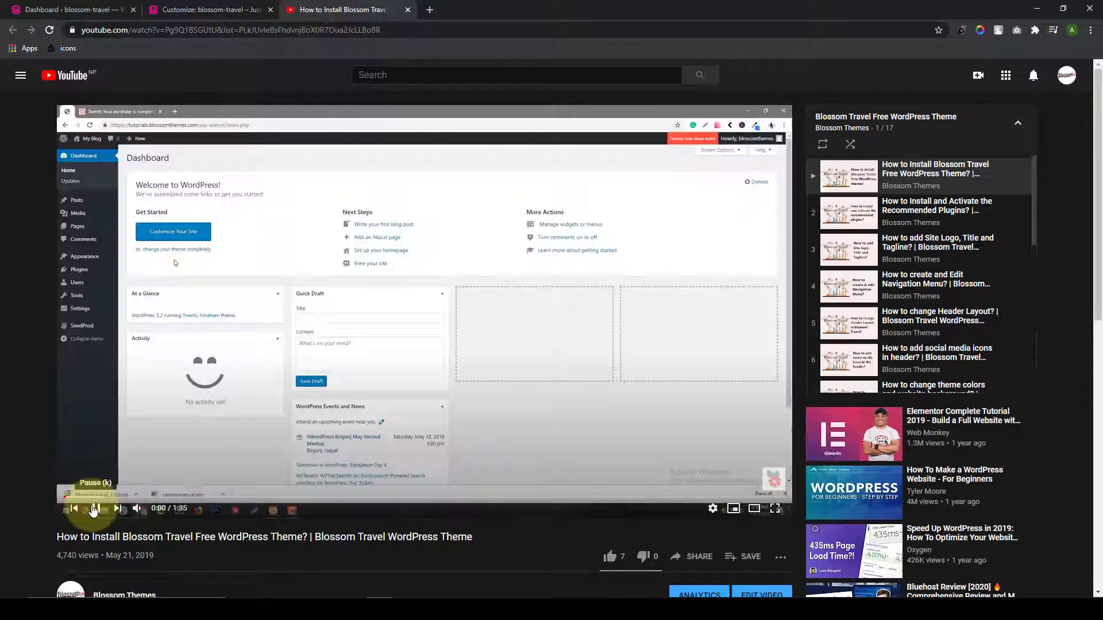
left_click(93, 509)
scroll(480, 331, "down", 3)
scroll(471, 316, "up", 3)
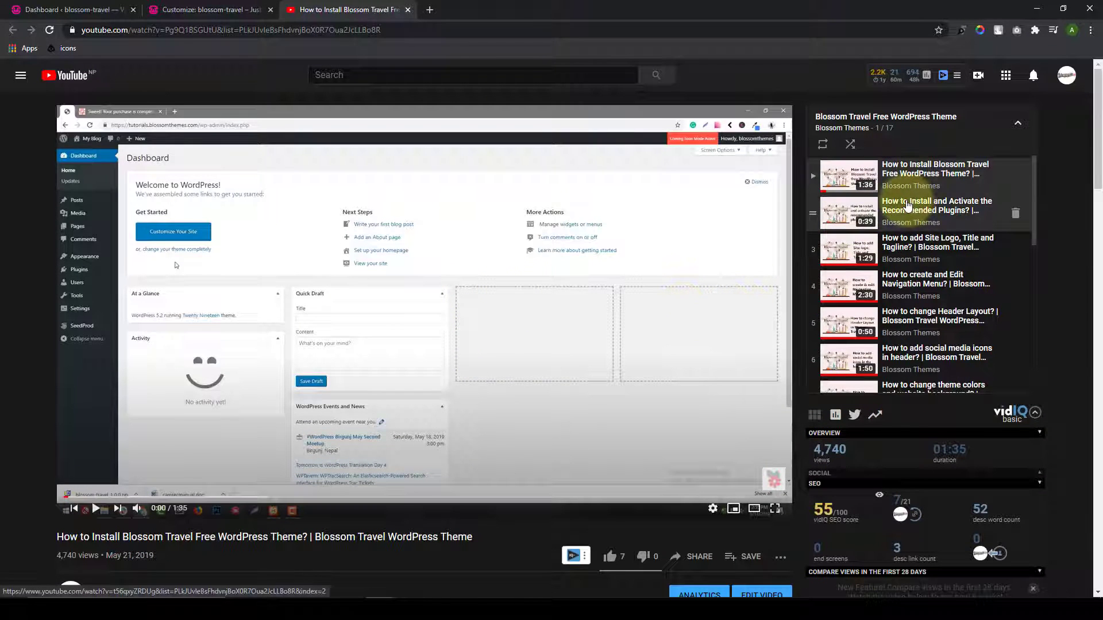
scroll(913, 321, "down", 3)
scroll(919, 343, "down", 4)
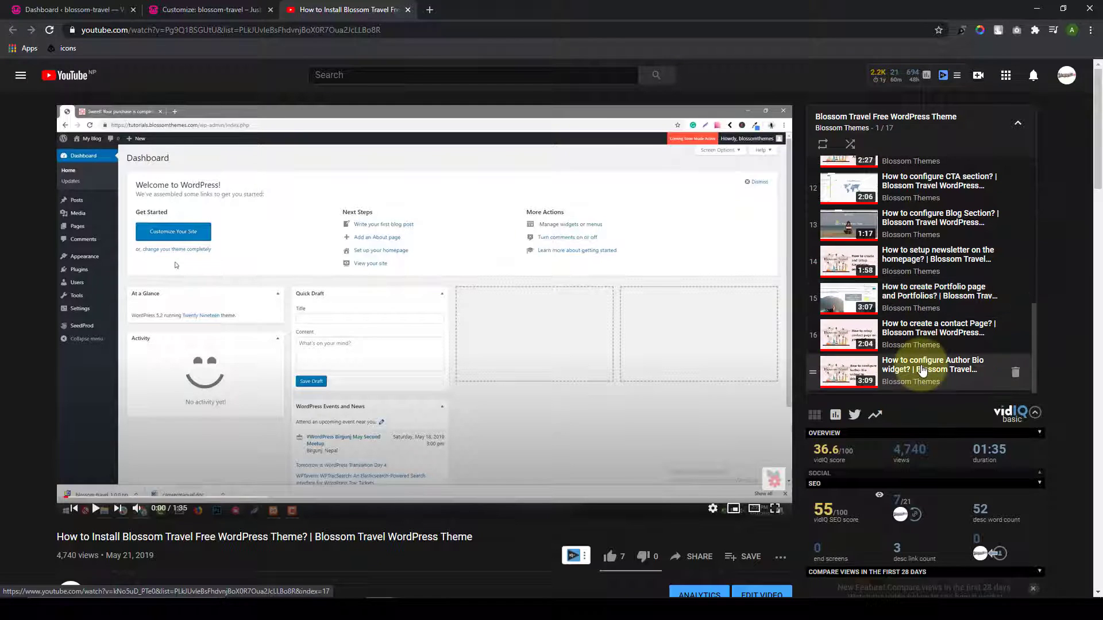
scroll(920, 354, "up", 3)
scroll(919, 360, "up", 3)
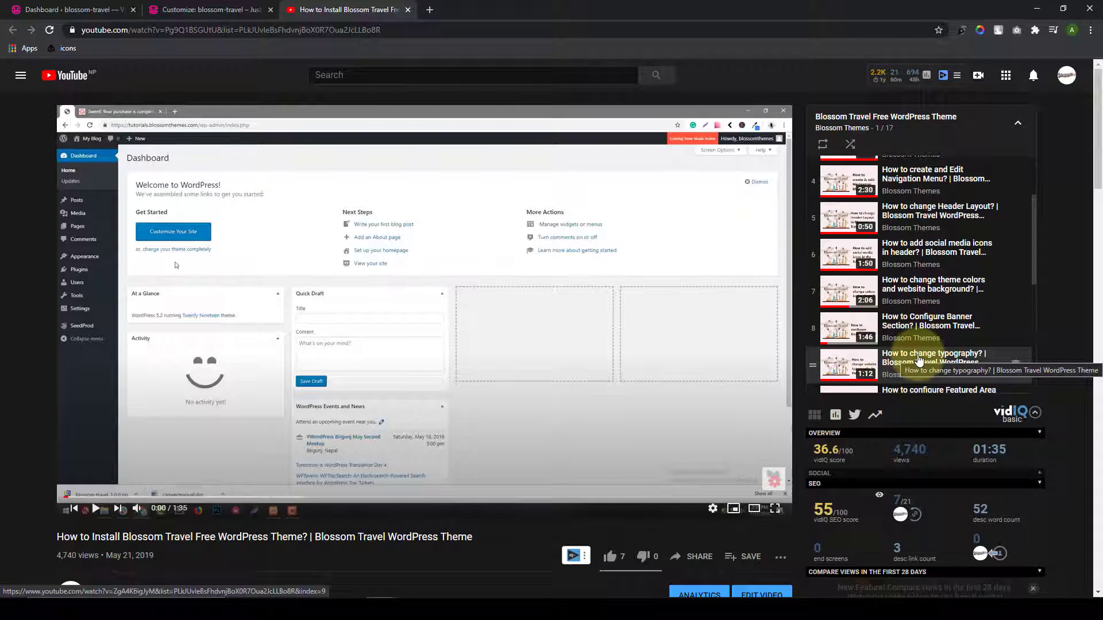
scroll(920, 357, "up", 3)
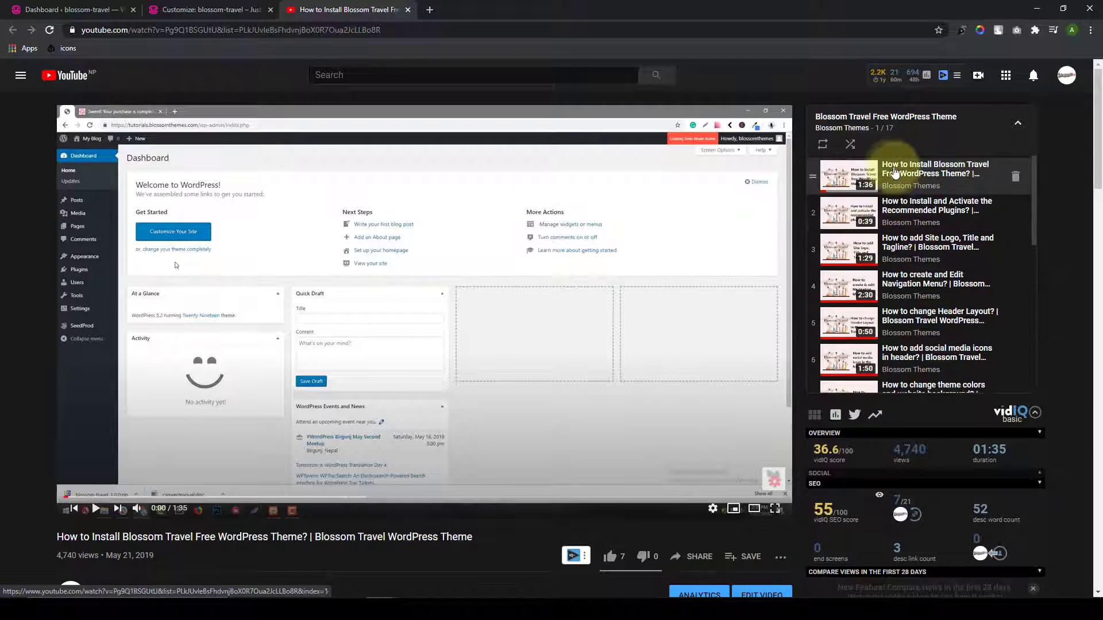
left_click(408, 9)
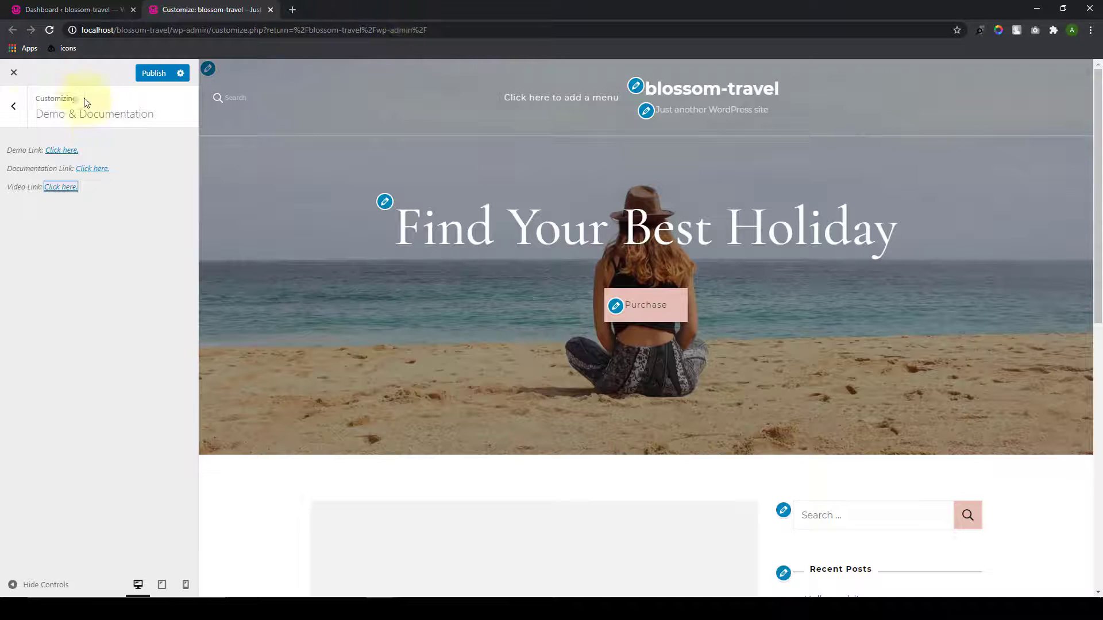
Step: Return to the Customizer's main list and view the Site Identity options for logo, title, tagline and site icon
left_click(14, 107)
left_click(108, 243)
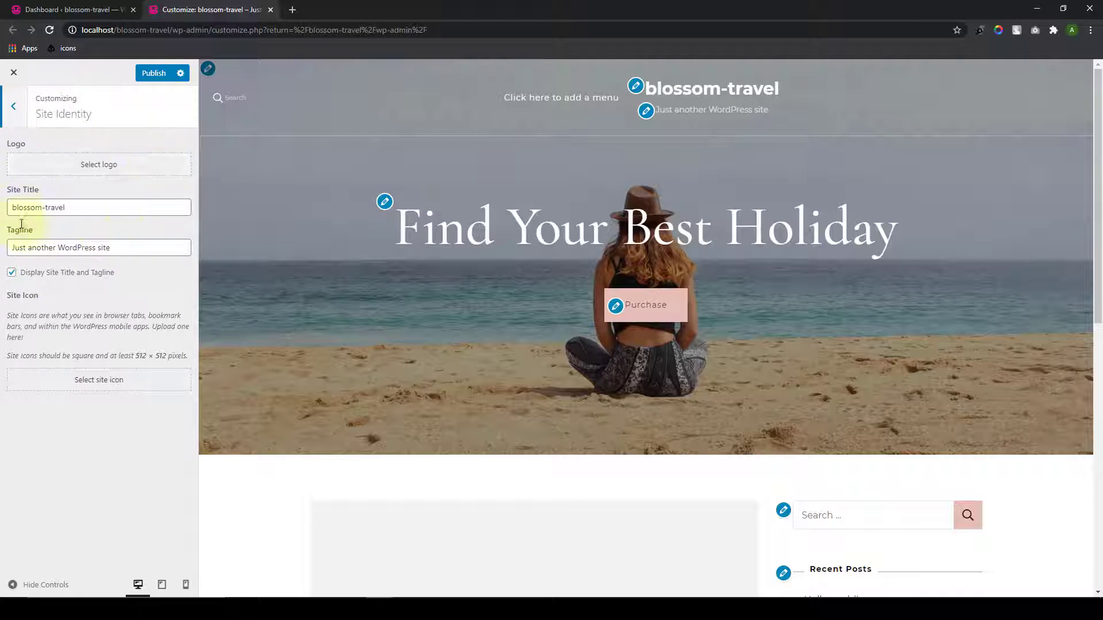
left_click(20, 122)
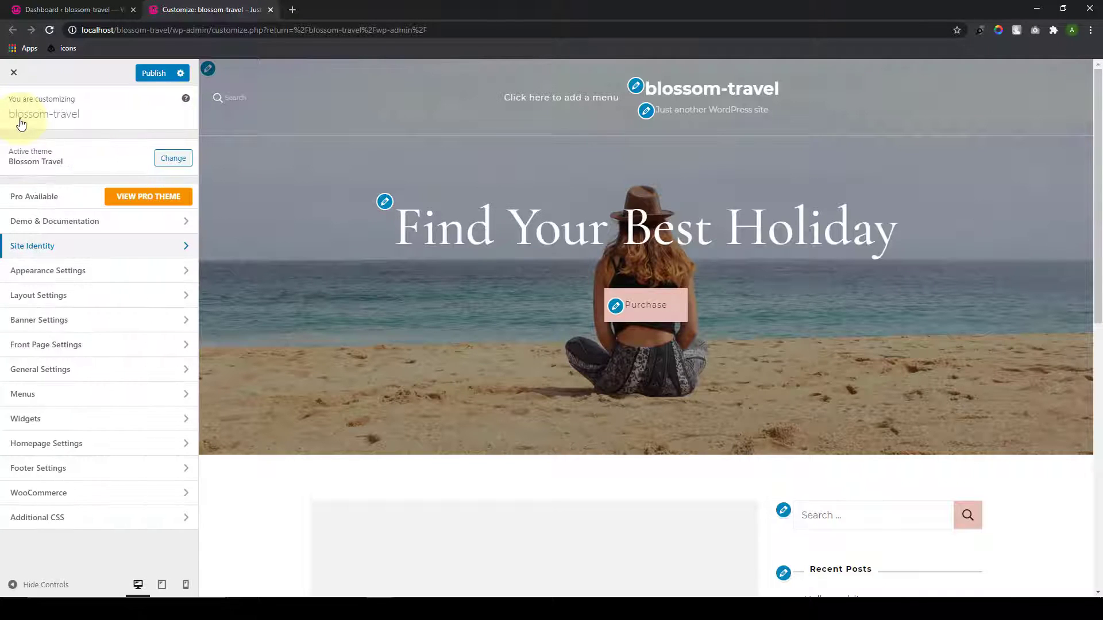
Step: View the Colors and Background Image options within the Customizer's Appearance Settings
left_click(99, 272)
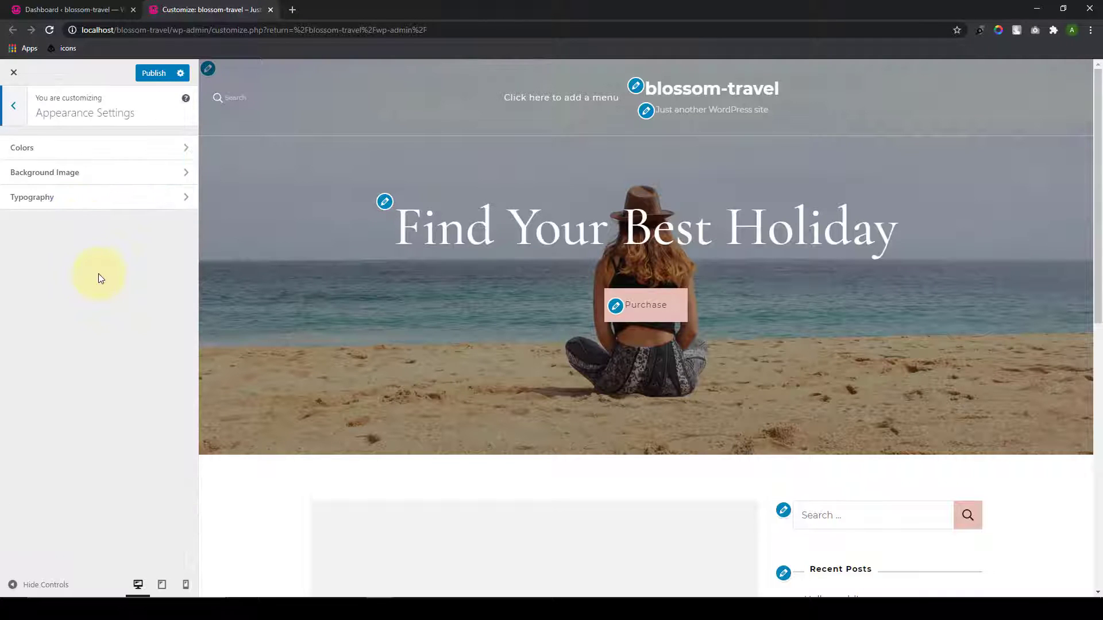
left_click(136, 155)
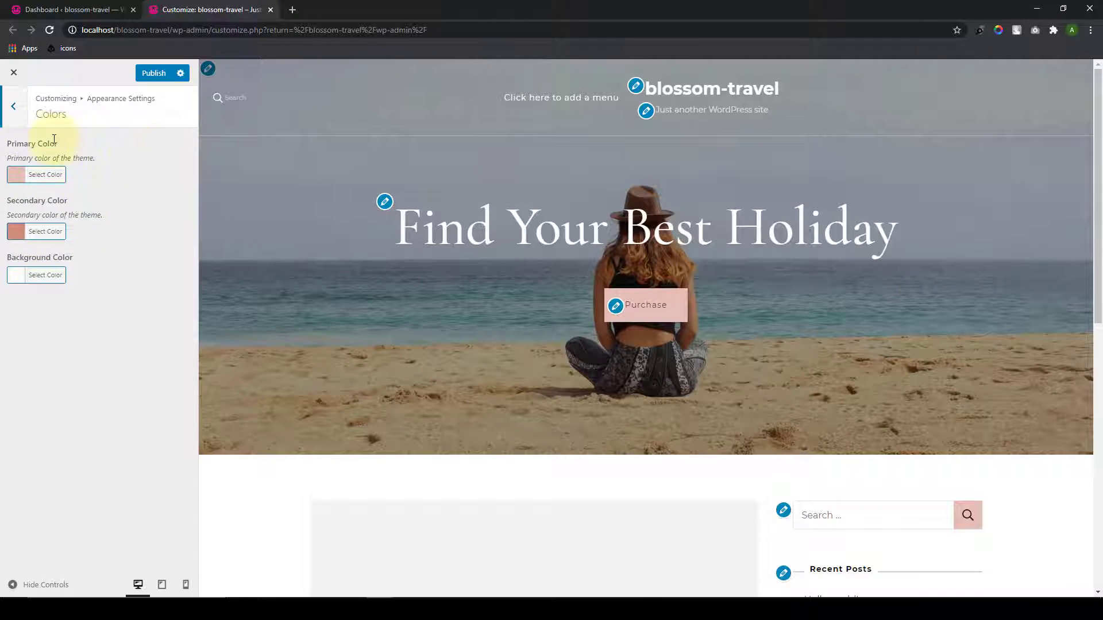
left_click(16, 122)
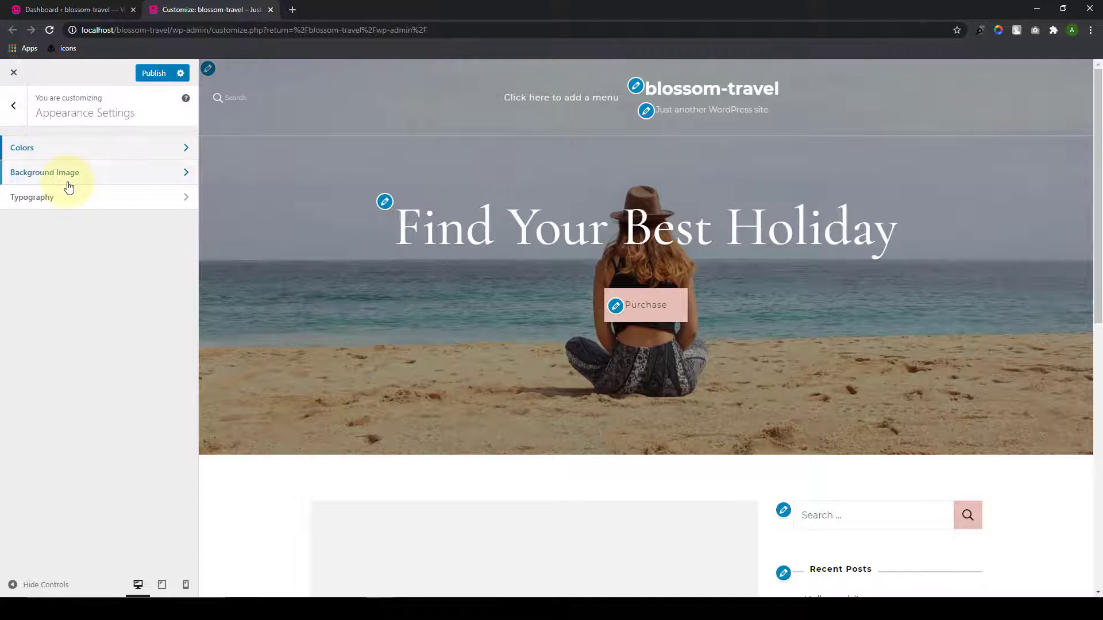
left_click(67, 175)
left_click(16, 123)
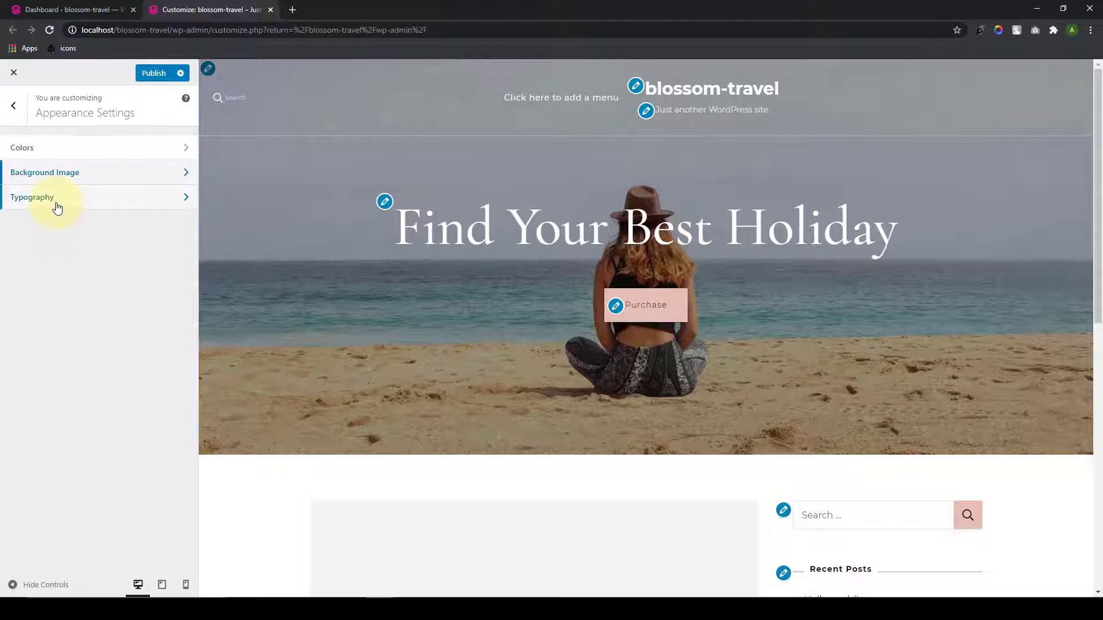
Step: View the Typography options within Appearance Settings and return to the Customizer's main list
left_click(54, 198)
left_click(19, 123)
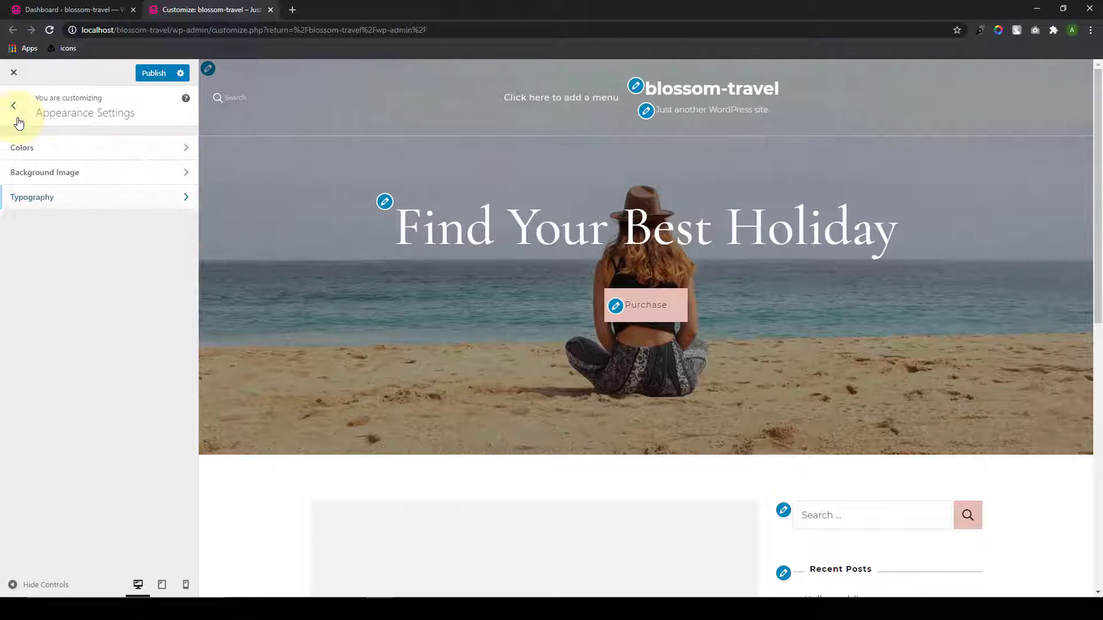
left_click(19, 122)
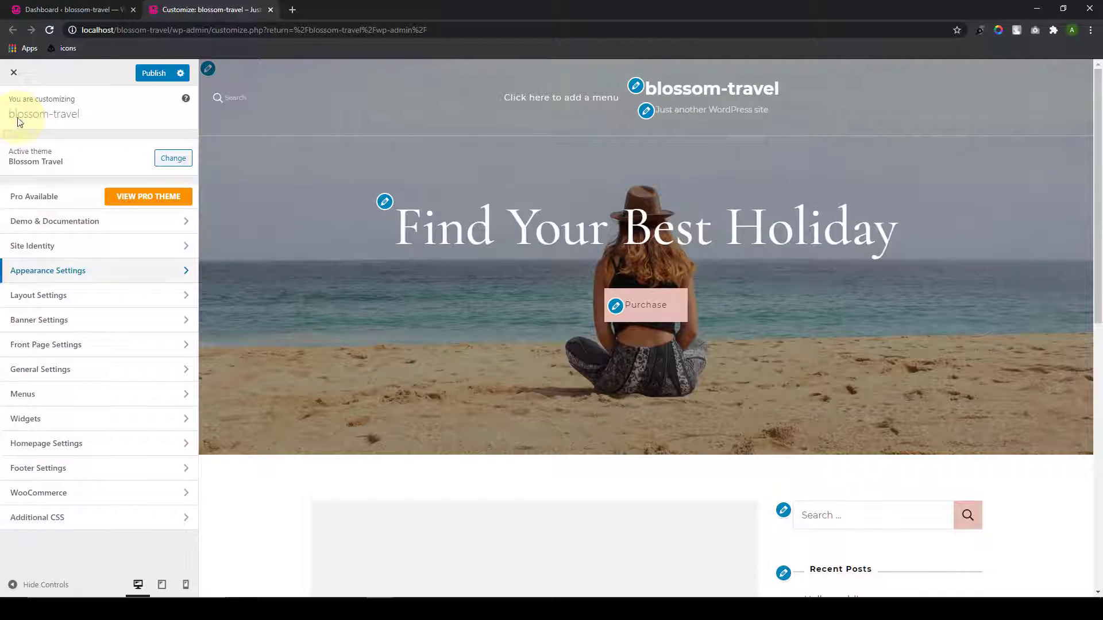
Step: Examine the Header Layout choices and the General Sidebar Layout options for pages, posts and the whole site in Layout Settings
left_click(59, 295)
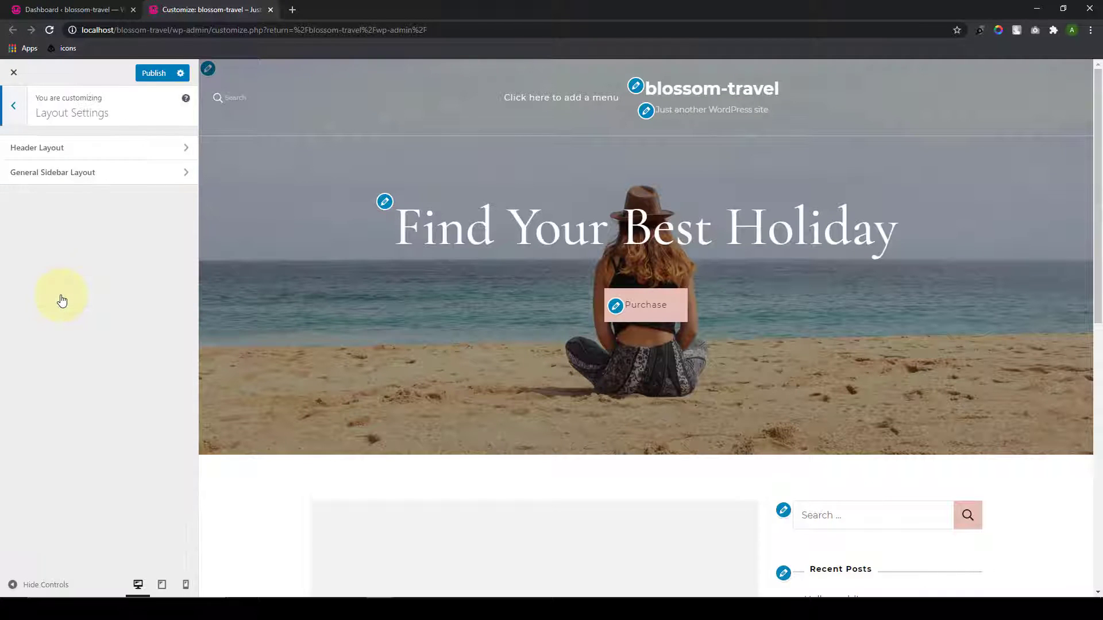
left_click(112, 151)
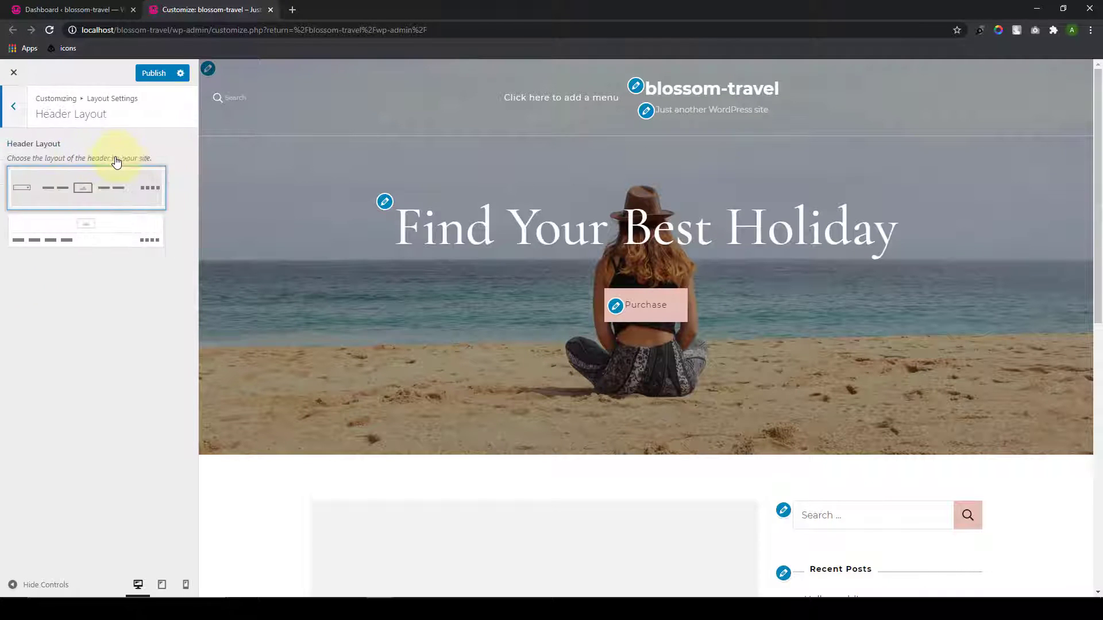
left_click(16, 119)
left_click(49, 173)
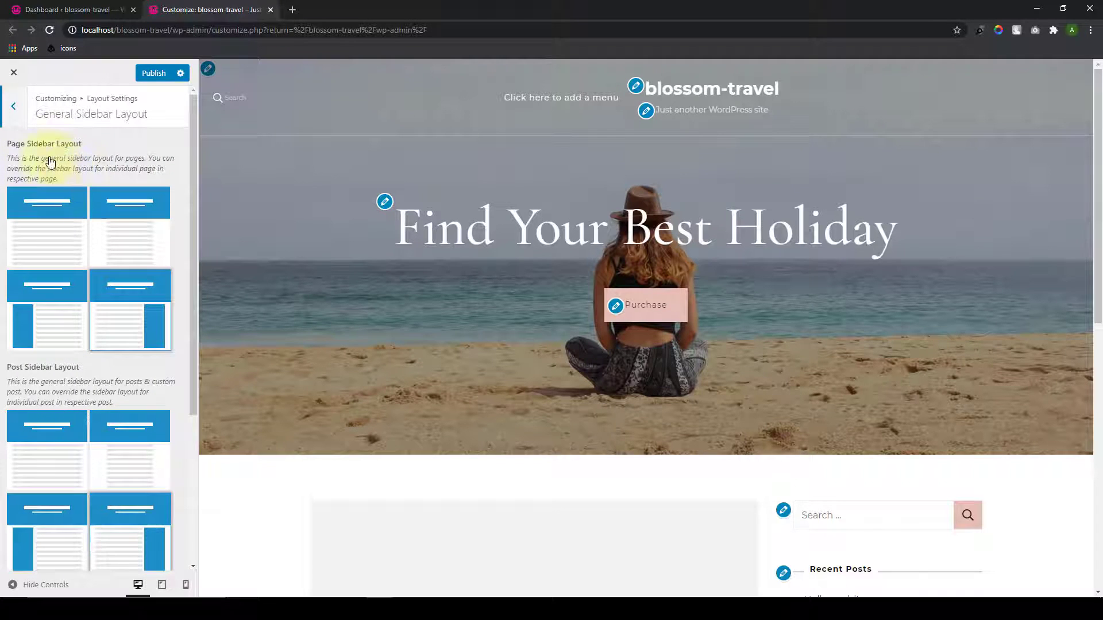
scroll(69, 287, "down", 4)
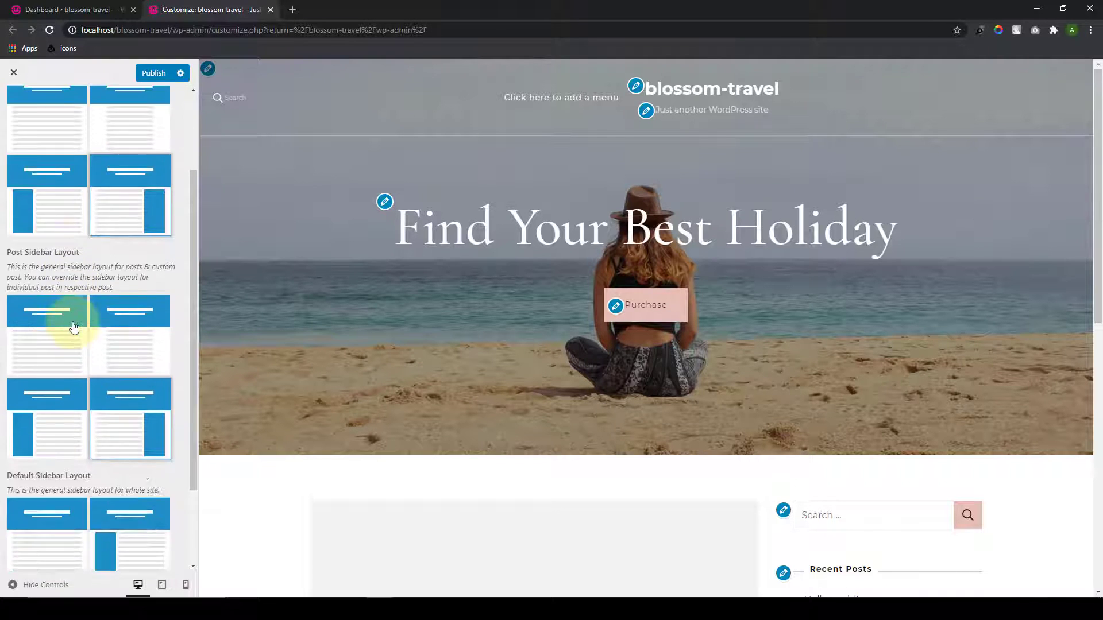
scroll(65, 445, "up", 4)
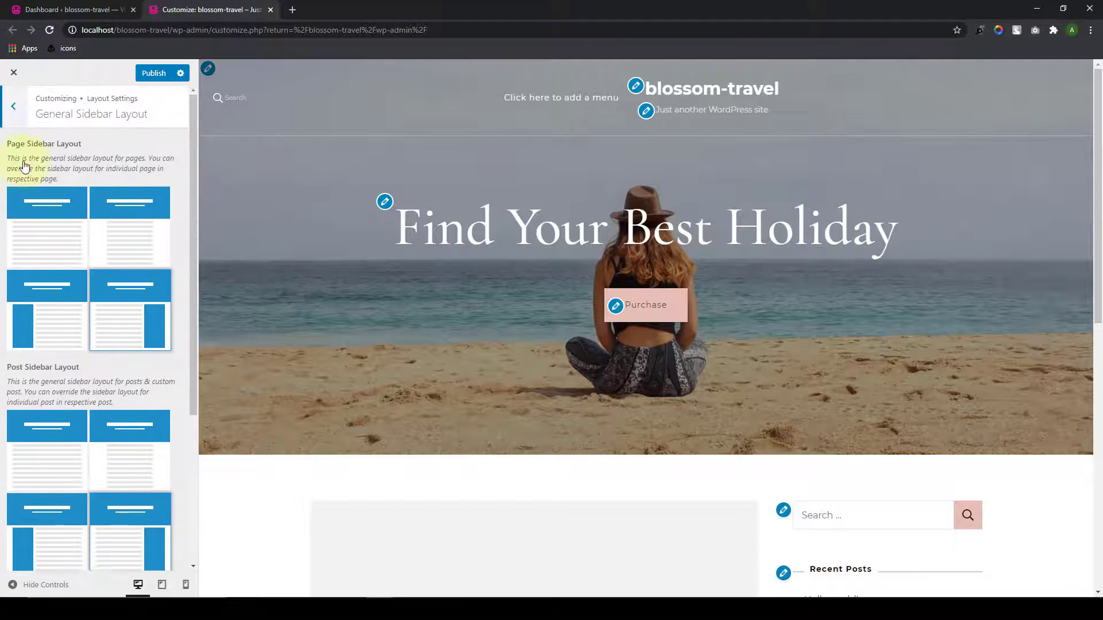
left_click(17, 114)
left_click(15, 100)
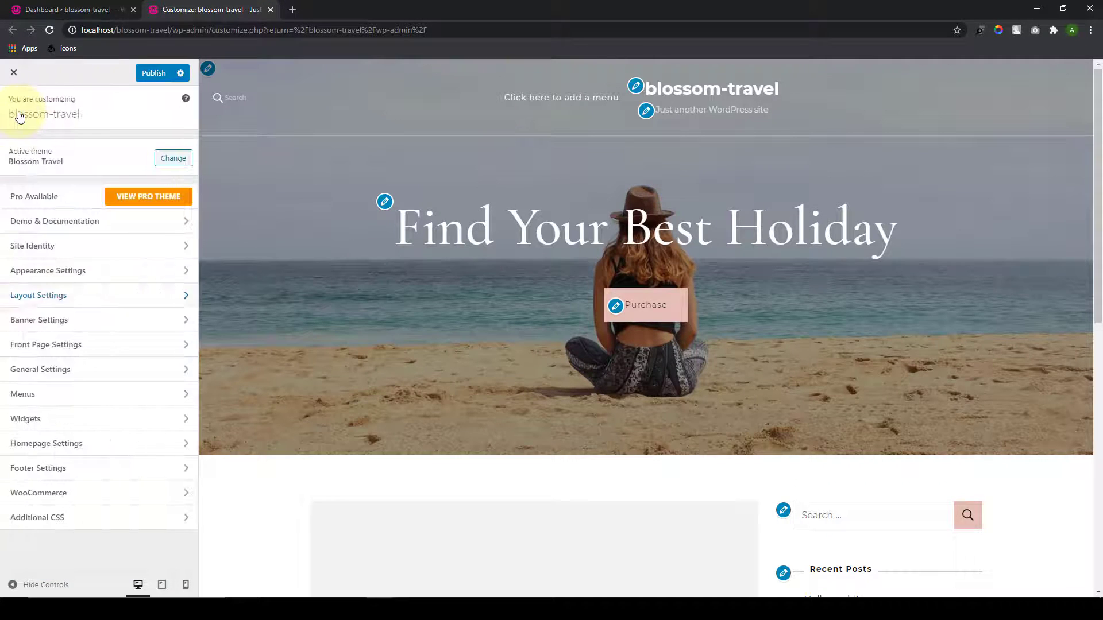
Step: Review the Banner Settings from the header video and image options down to the title, label and link
left_click(64, 322)
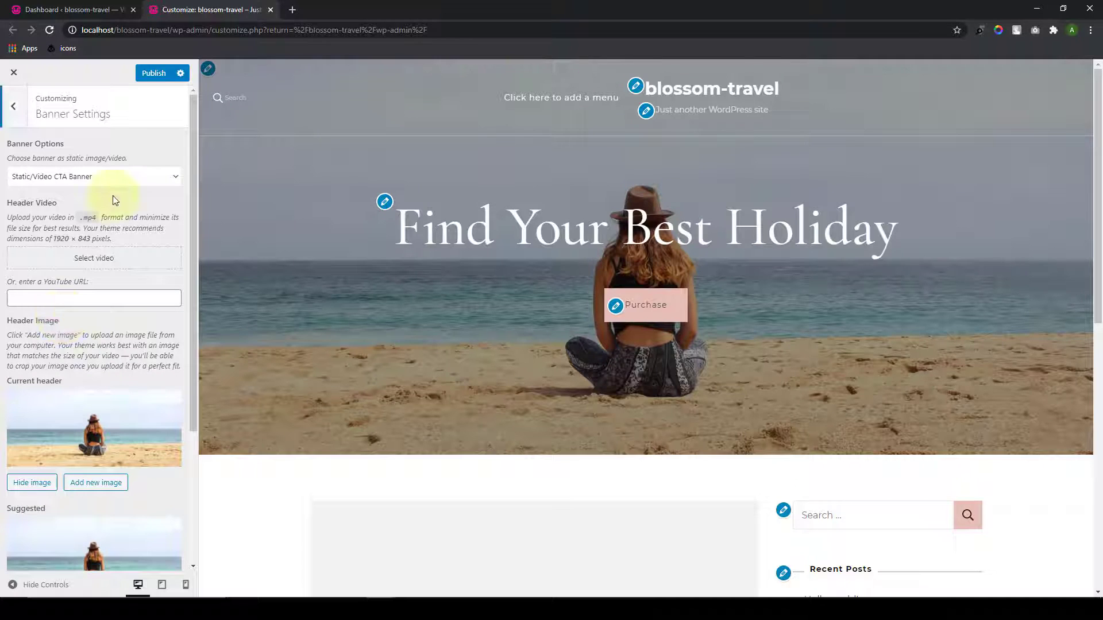
scroll(111, 275, "down", 4)
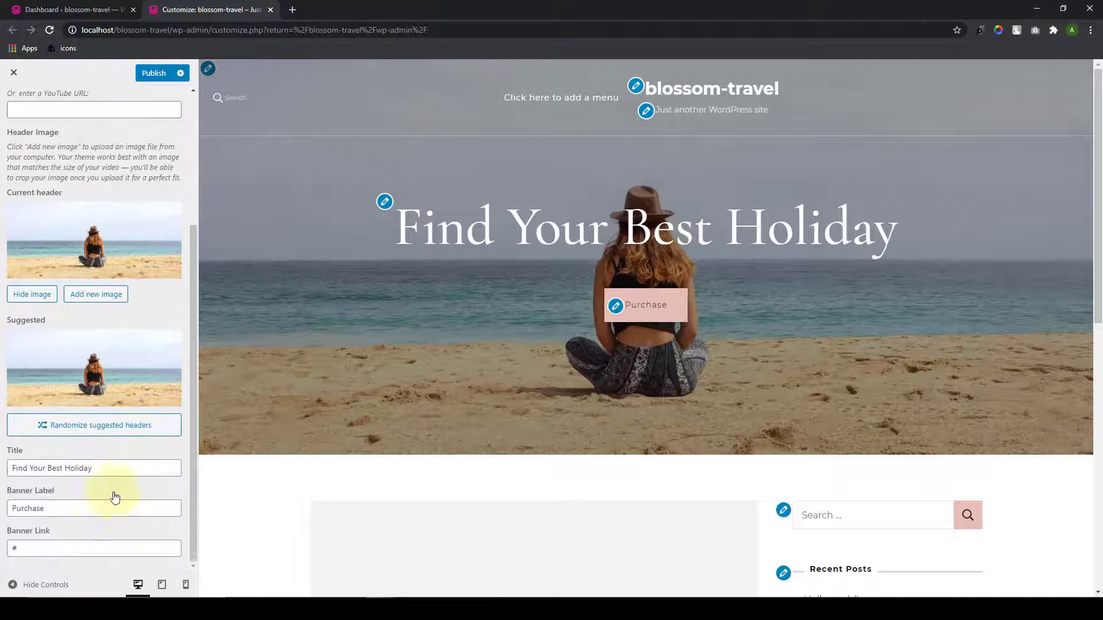
scroll(111, 494, "up", 3)
left_click(14, 107)
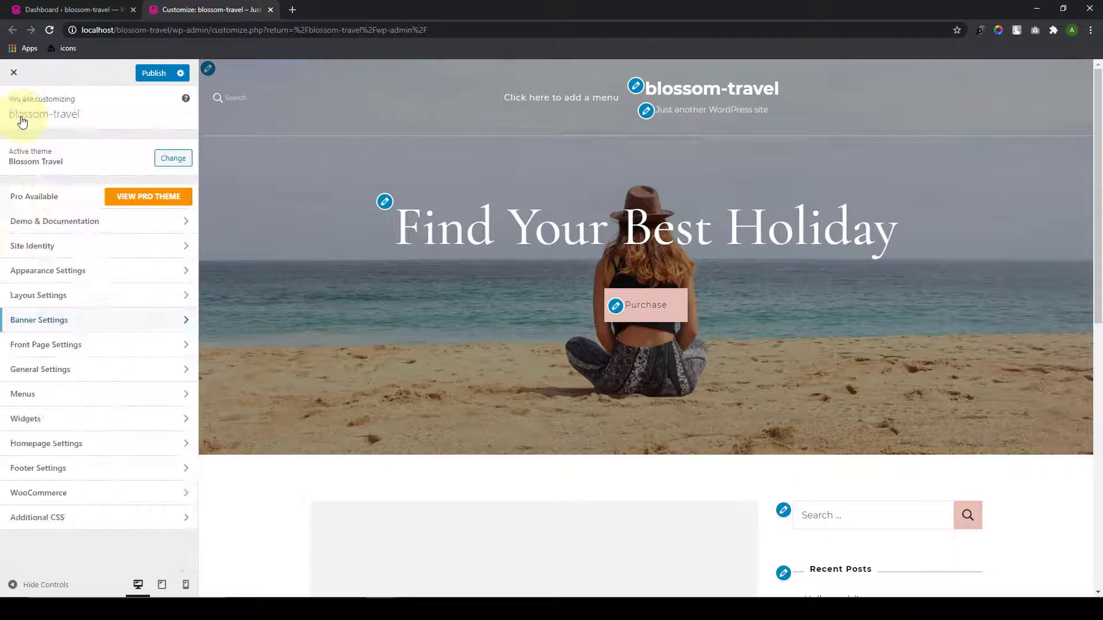
Step: View the Trending Section and Featured Blog Section widget areas within Front Page Settings
left_click(111, 348)
left_click(163, 150)
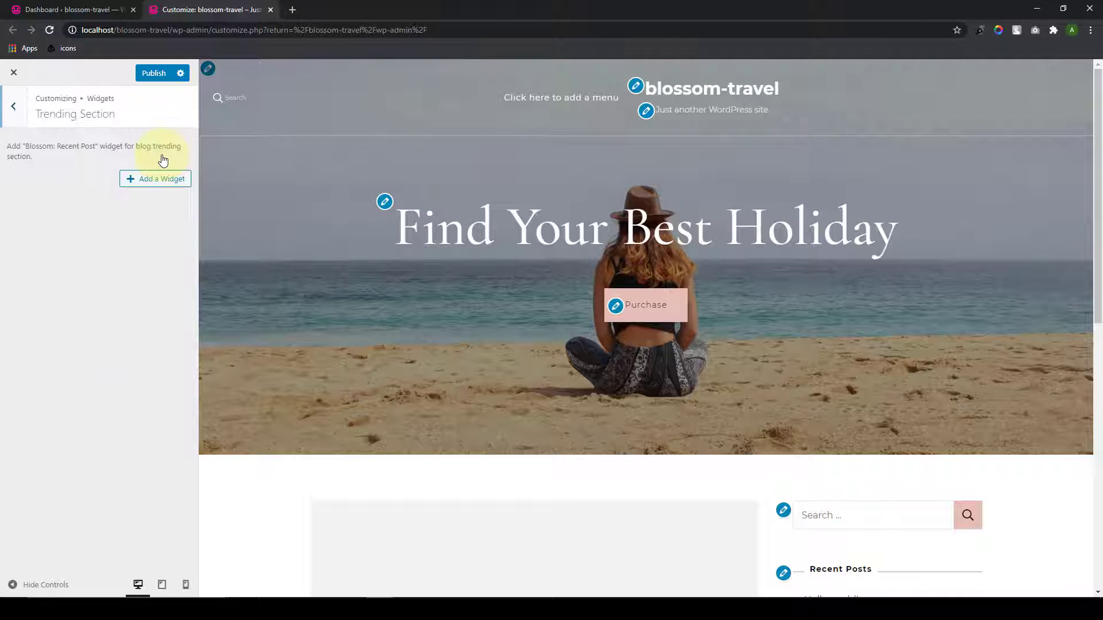
left_click(14, 106)
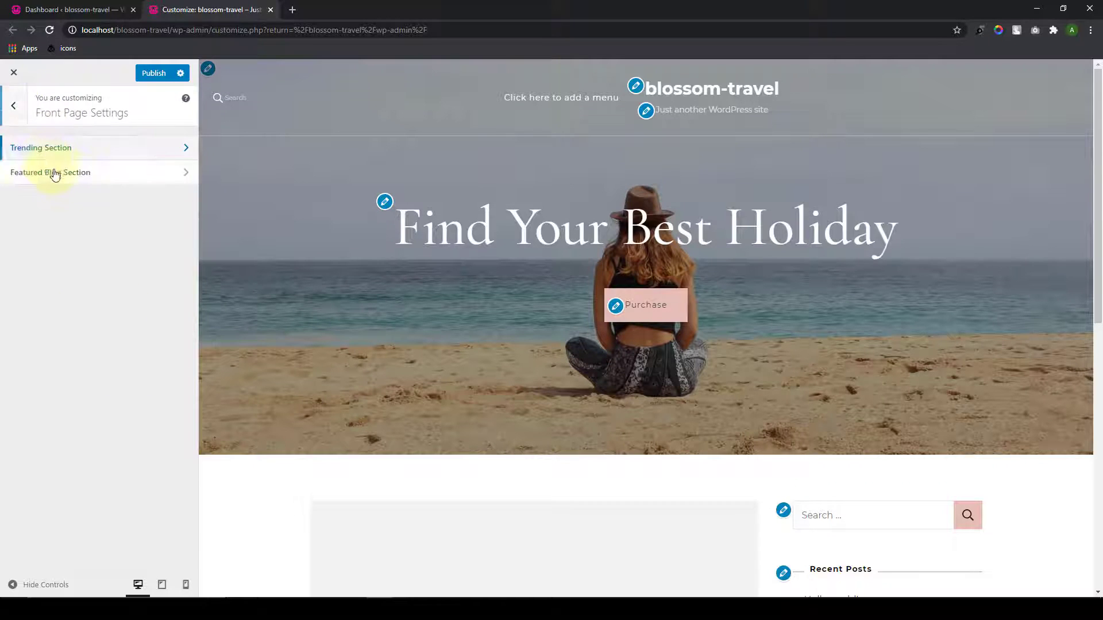
left_click(75, 172)
left_click(13, 107)
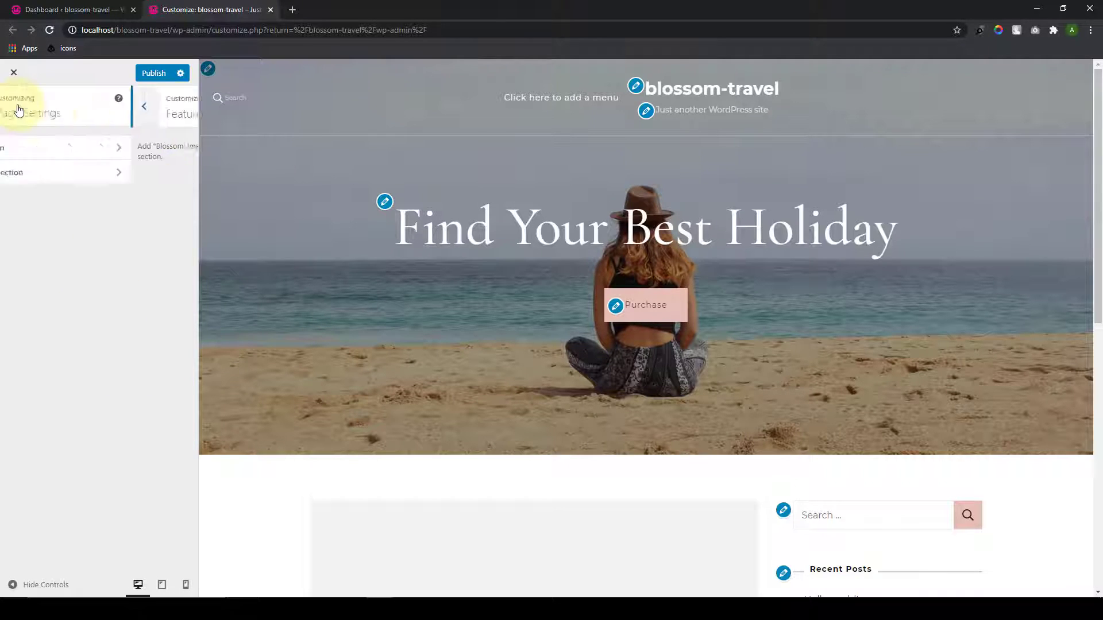
left_click(14, 107)
Step: View the Header Settings, Social Media Settings and SEO Settings within General Settings
left_click(65, 373)
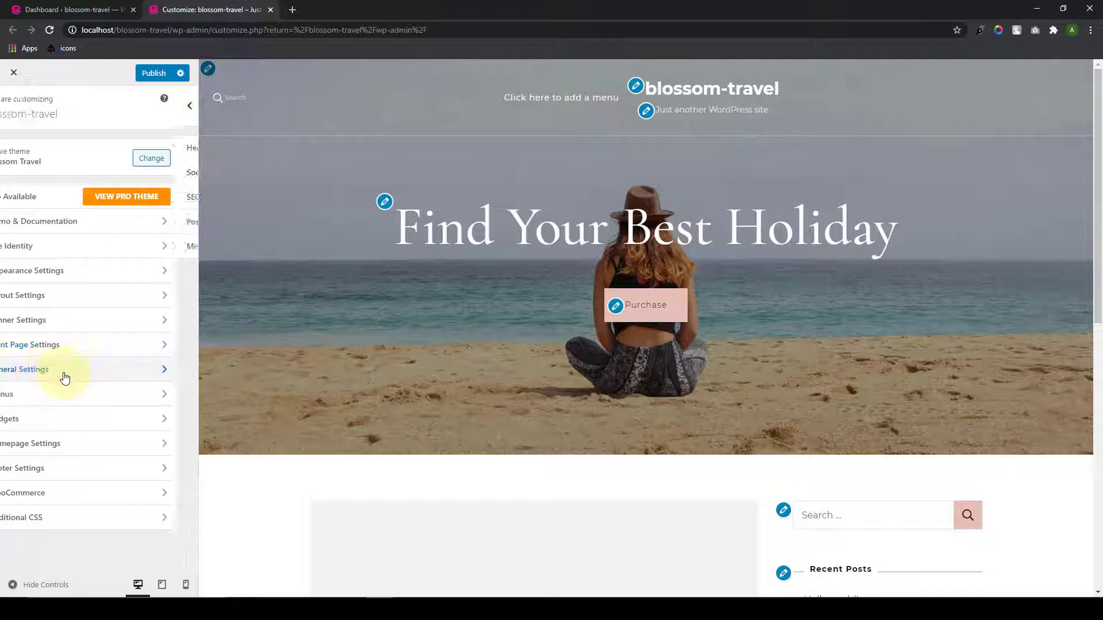
left_click(148, 155)
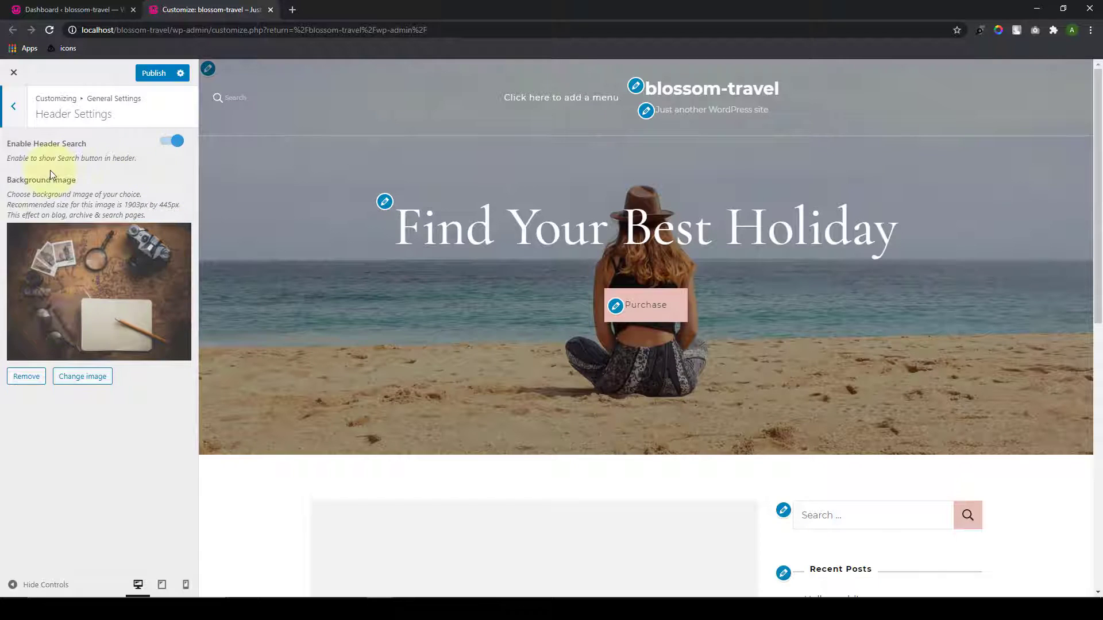
left_click(20, 122)
left_click(72, 171)
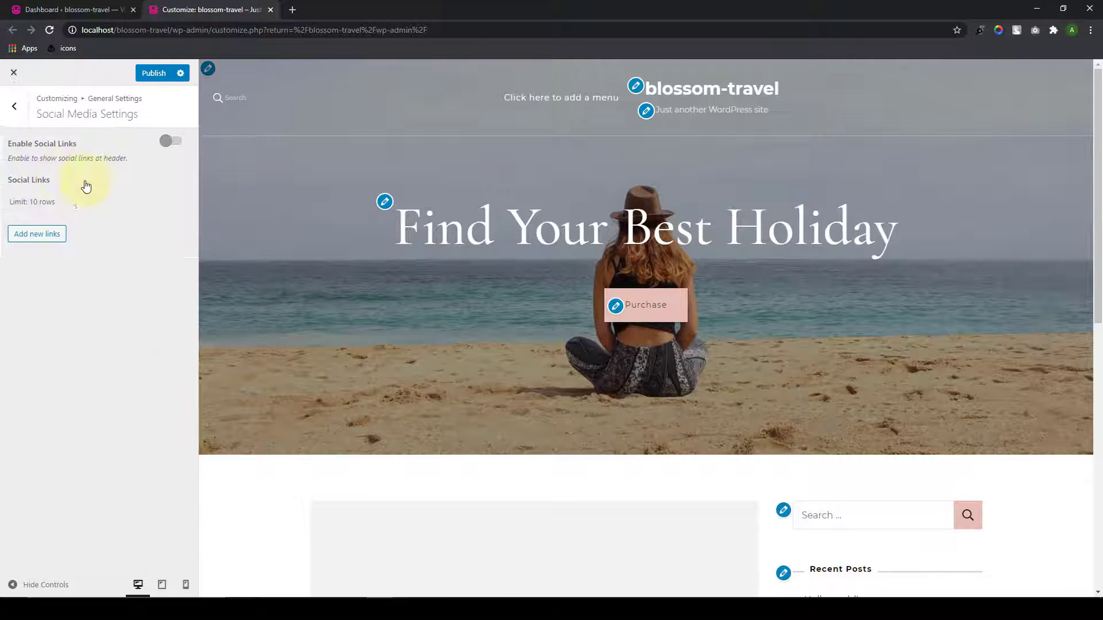
left_click(10, 118)
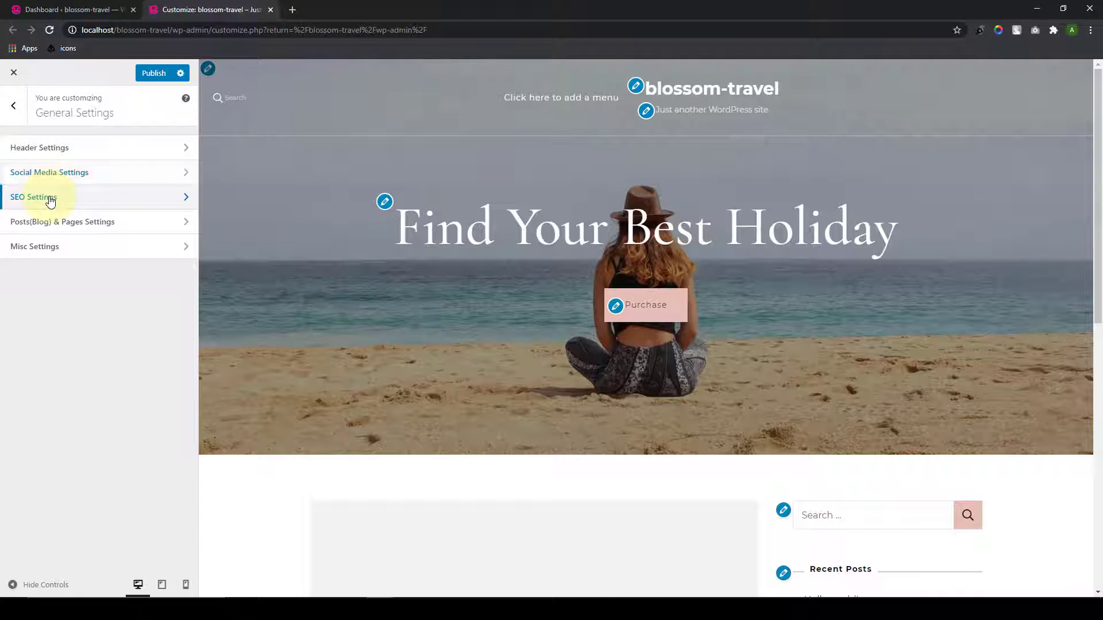
left_click(49, 197)
left_click(20, 116)
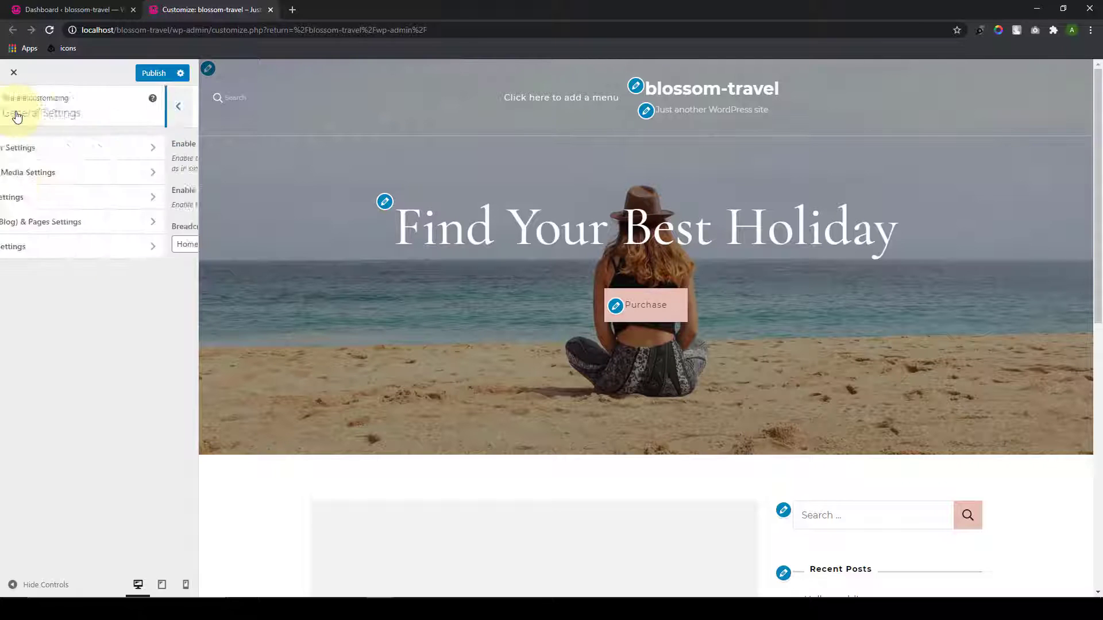
Step: Look through the Posts(Blog) & Pages Settings and Misc Settings, and return to the Customizer's main list
left_click(63, 220)
scroll(93, 365, "down", 3)
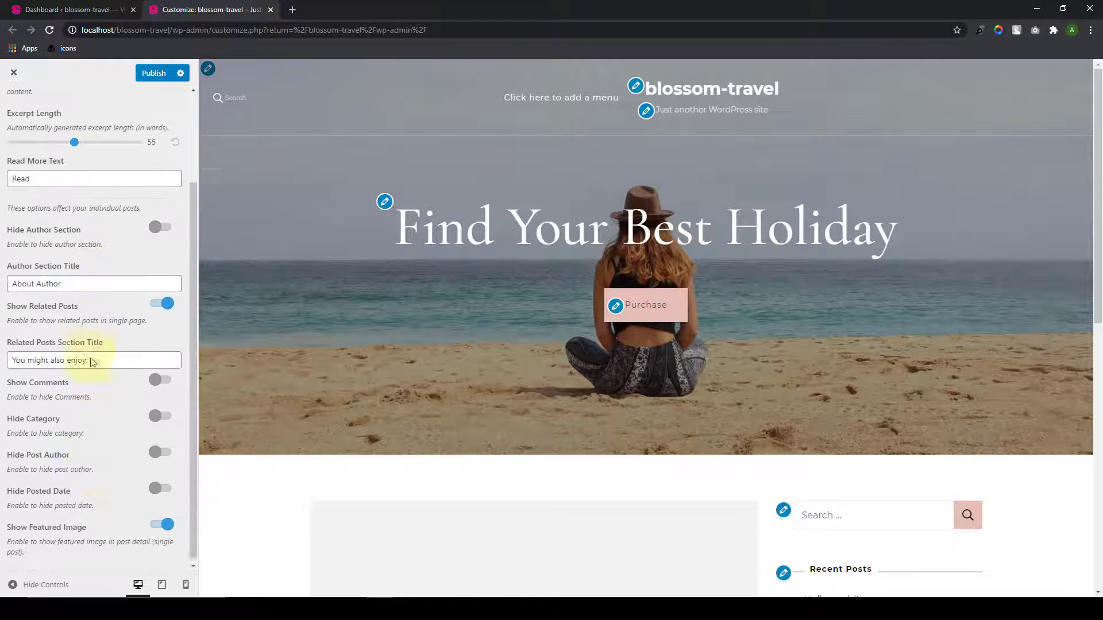
scroll(93, 454, "up", 3)
left_click(21, 108)
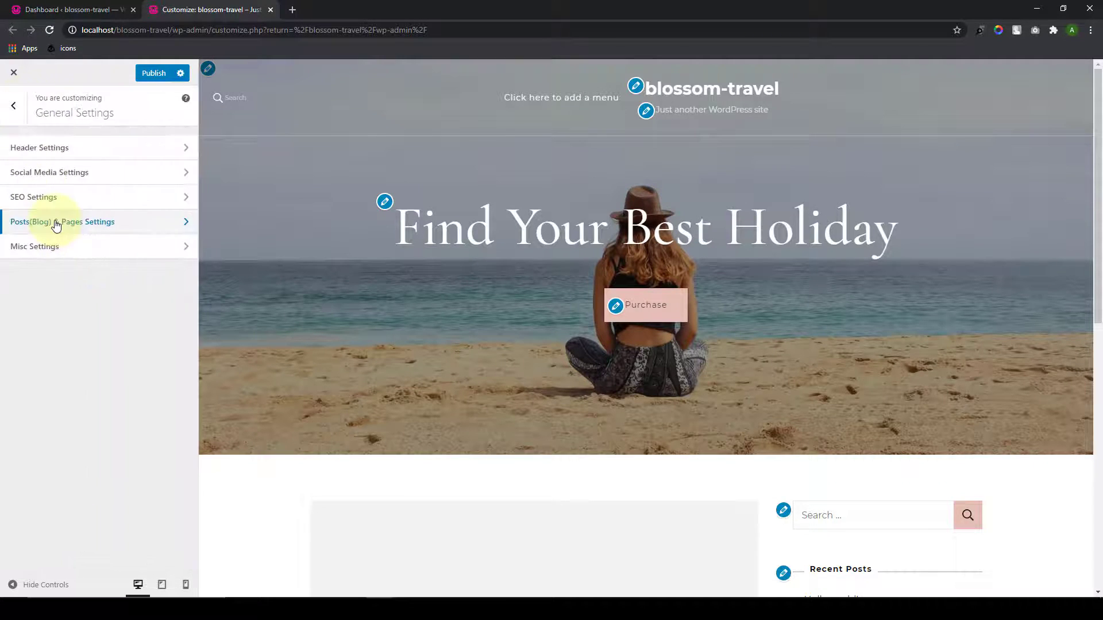
left_click(61, 246)
left_click(15, 108)
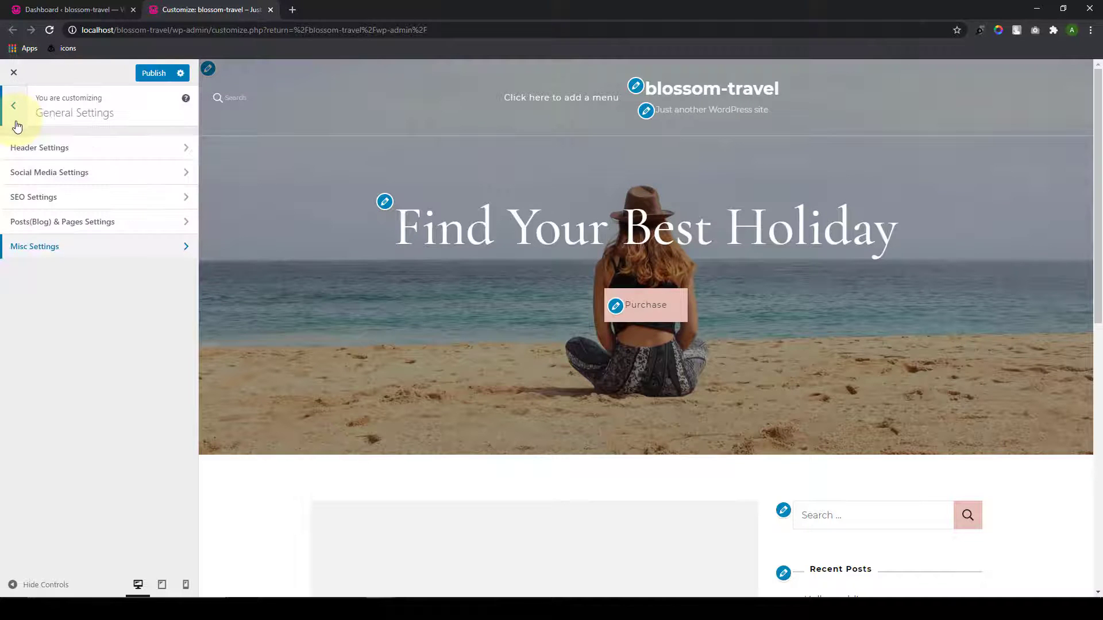
left_click(15, 120)
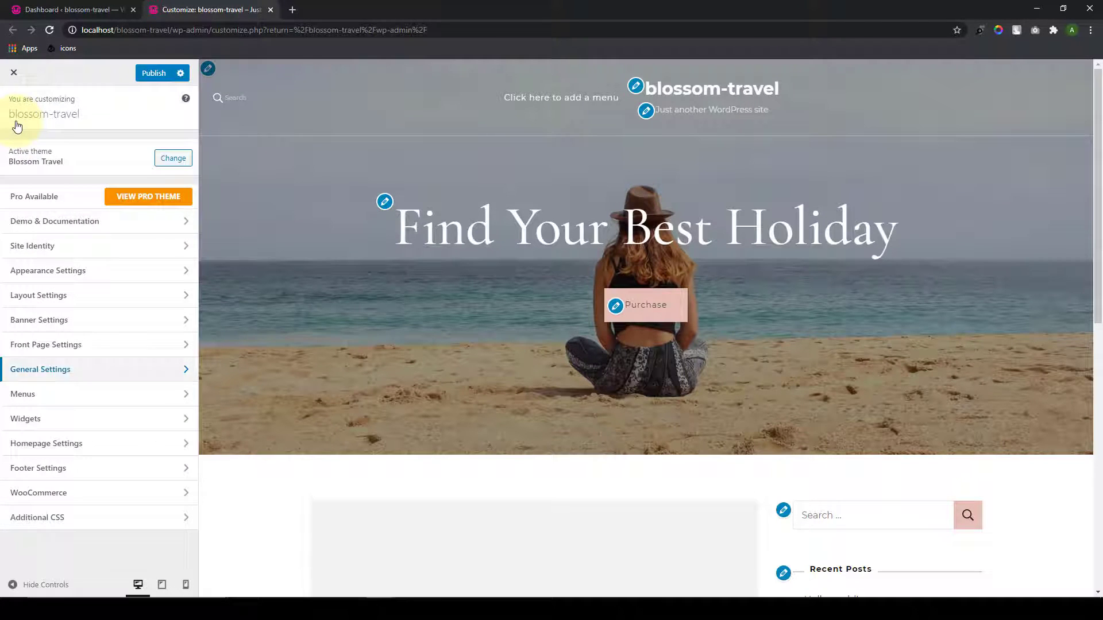
Step: View the Customizer's Menus section and the widgets assigned to the Sidebar area
left_click(78, 391)
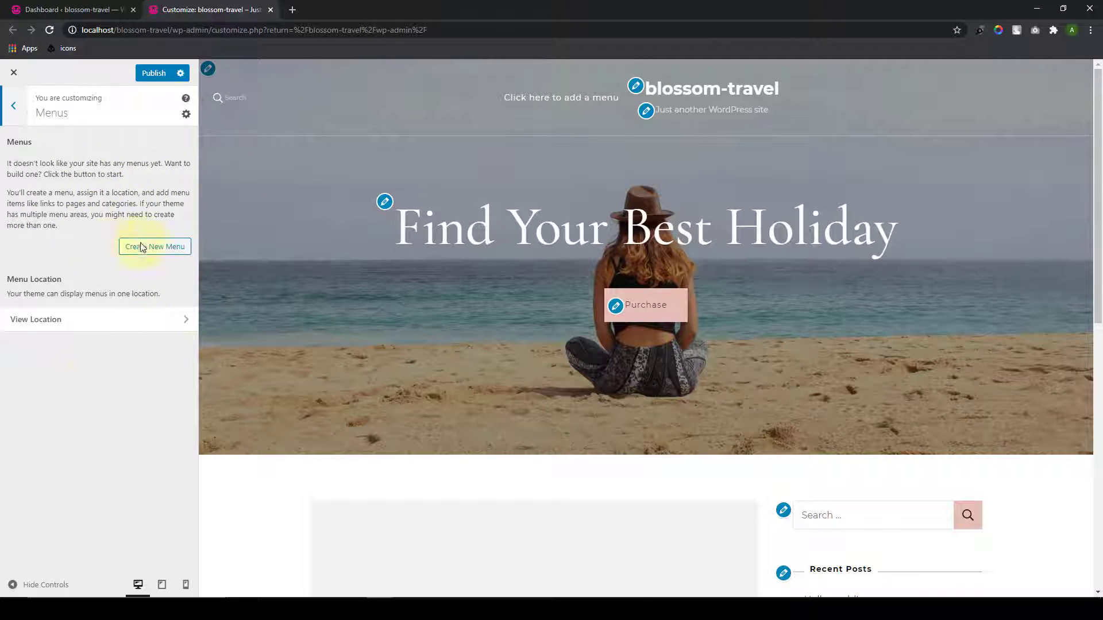
left_click(13, 106)
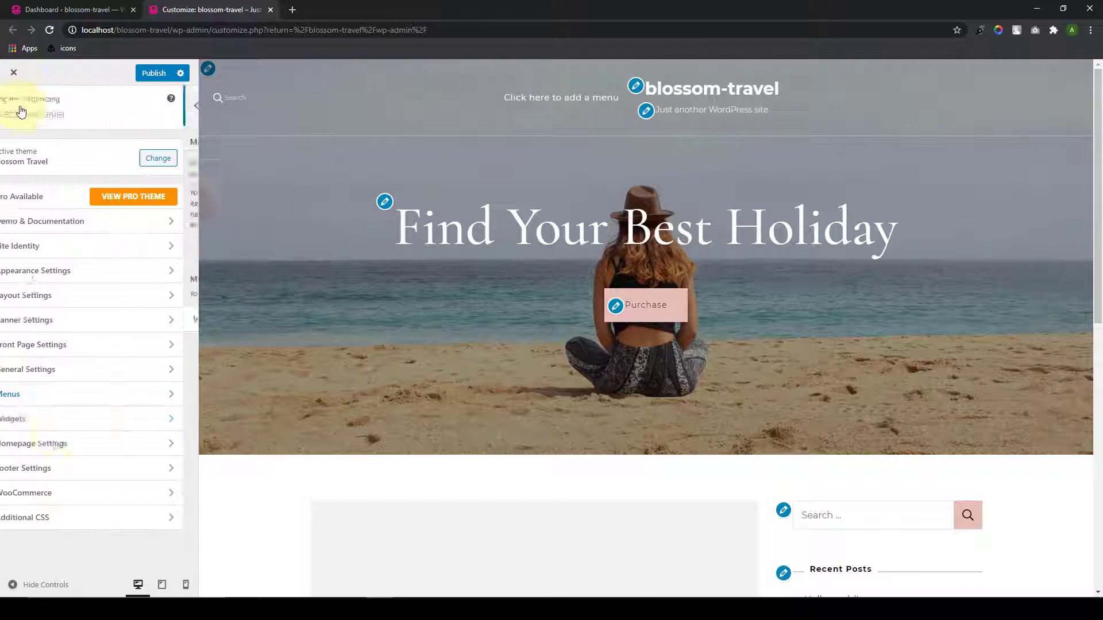
left_click(68, 420)
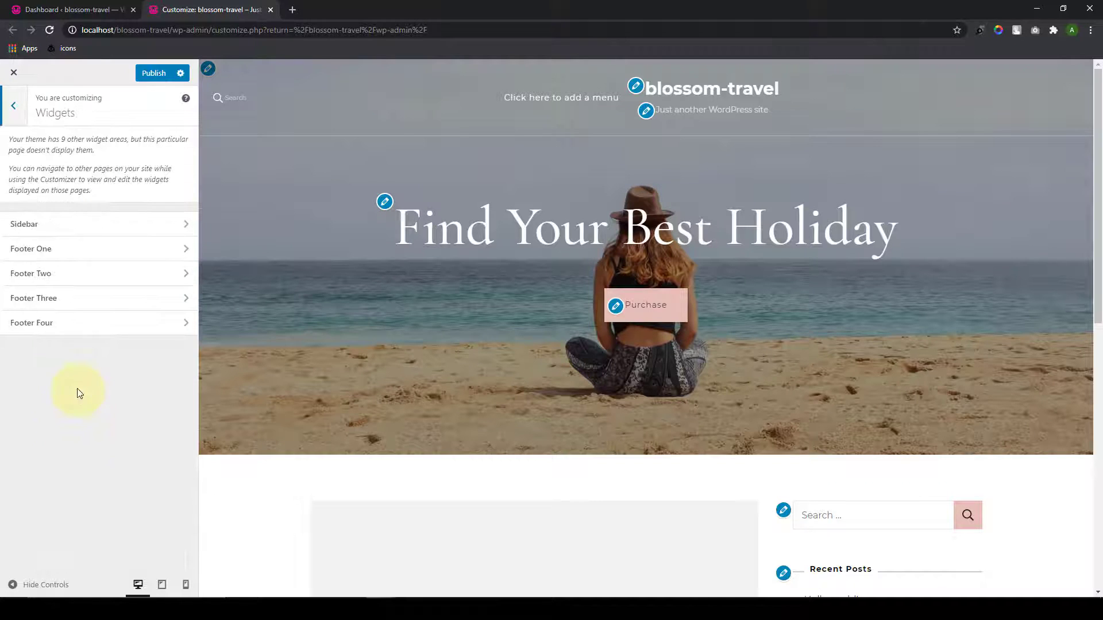
left_click(100, 236)
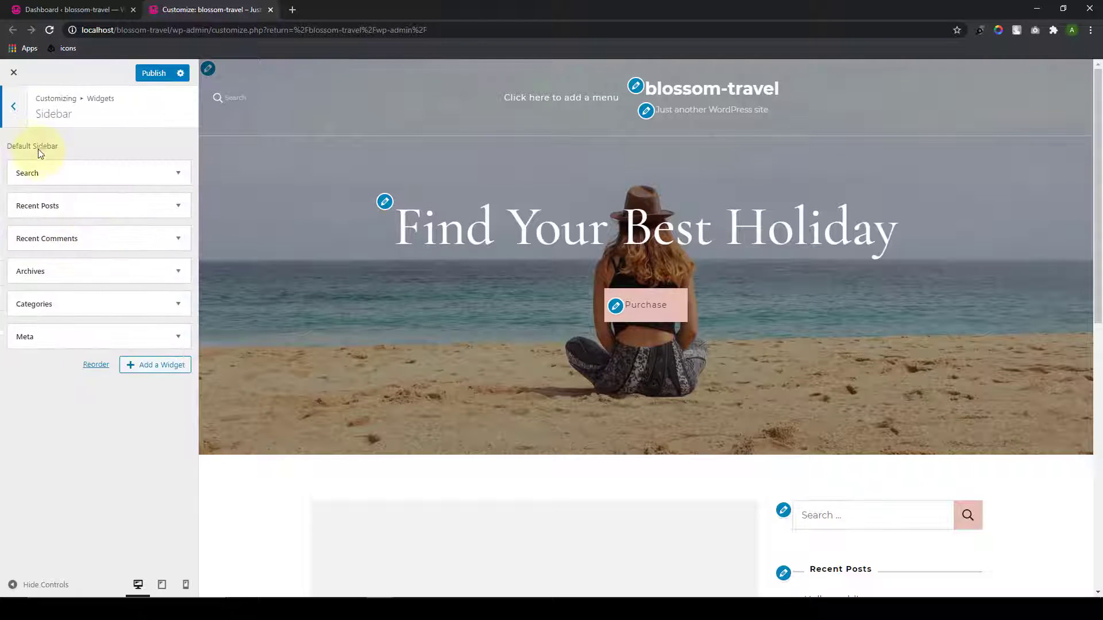
left_click(13, 106)
Step: View the Footer One, Two, Three and Four widget areas and return to the Customizer's main list
left_click(65, 254)
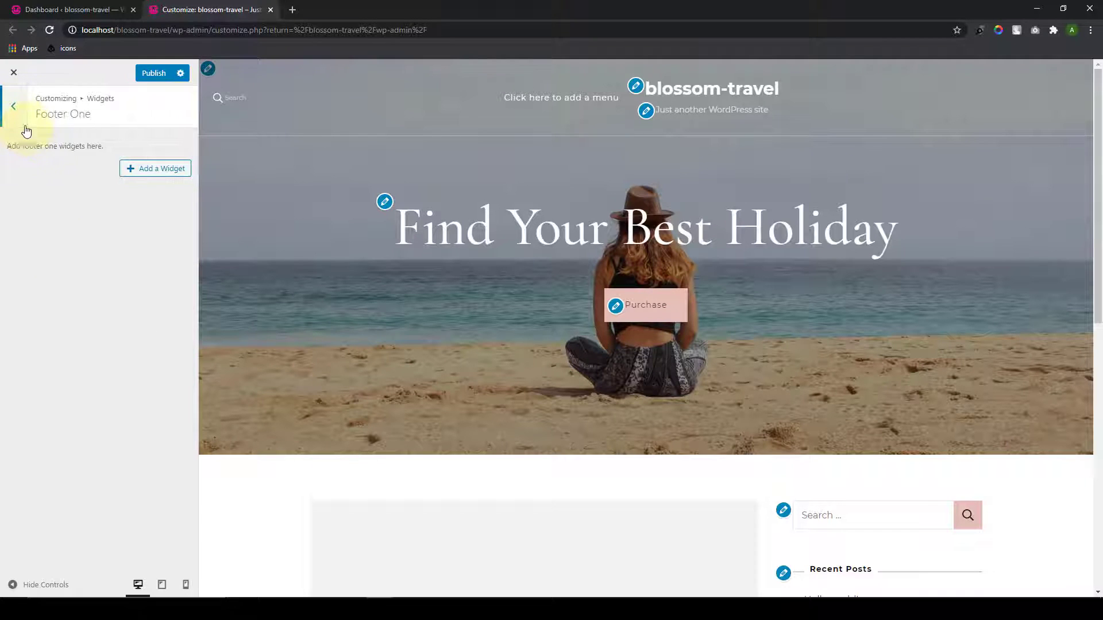
left_click(14, 107)
left_click(35, 274)
left_click(13, 106)
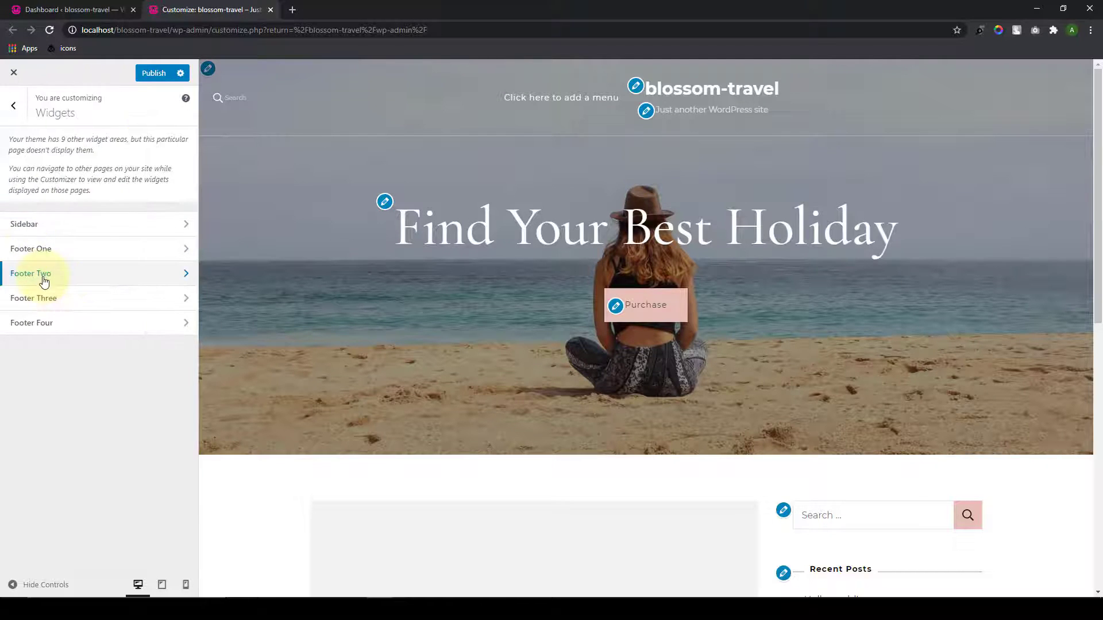
left_click(52, 299)
left_click(7, 115)
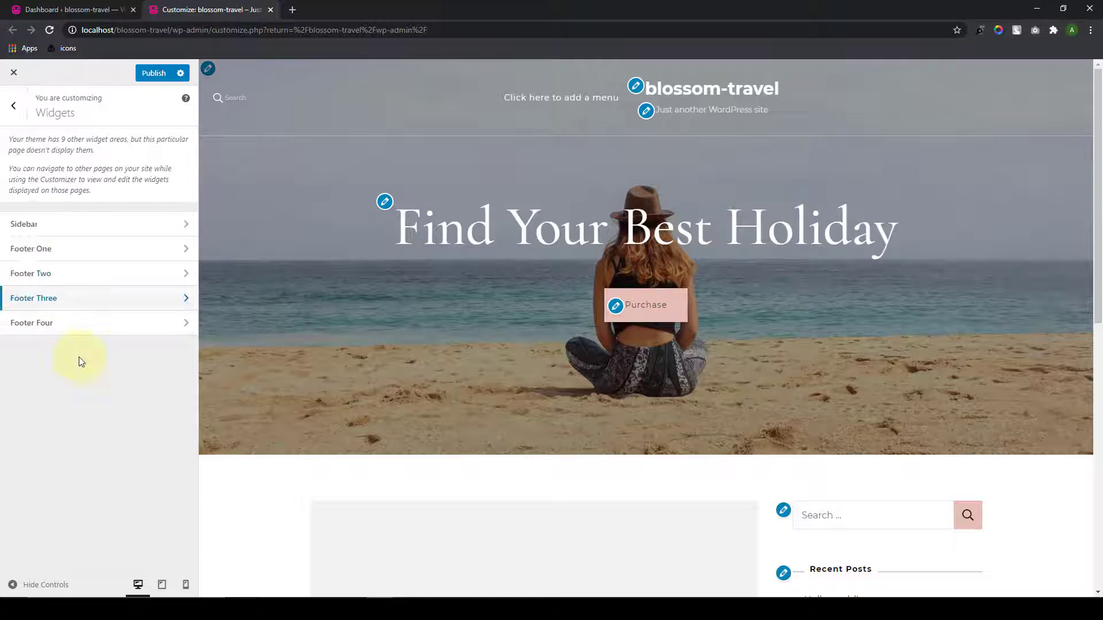
left_click(76, 324)
left_click(23, 109)
left_click(25, 109)
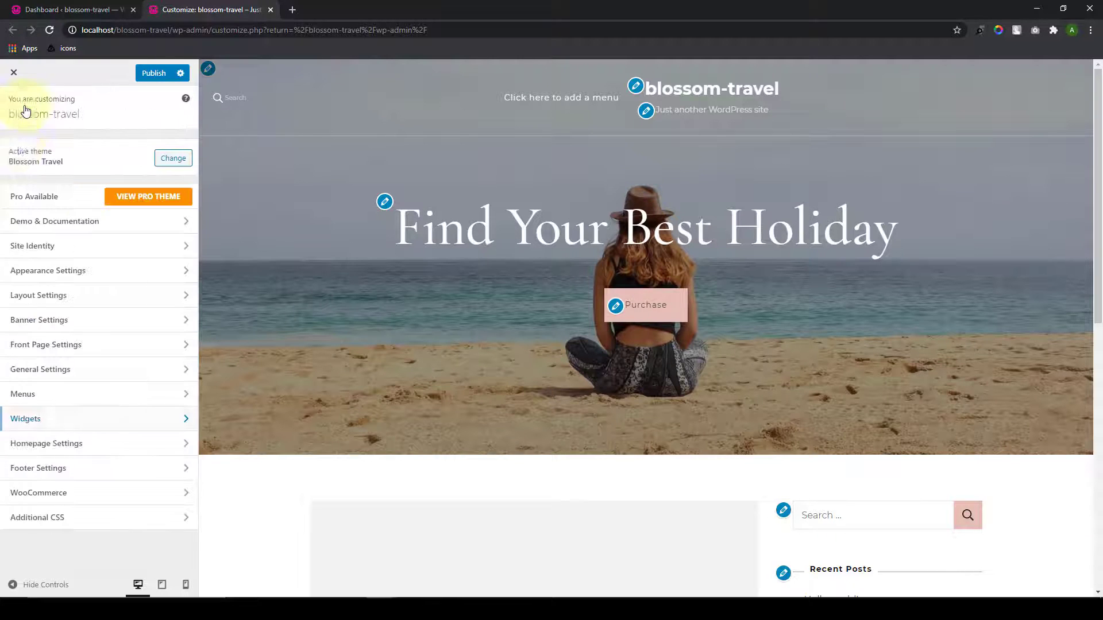
Step: View the homepage display options in Homepage Settings and open the Footer Settings
left_click(76, 453)
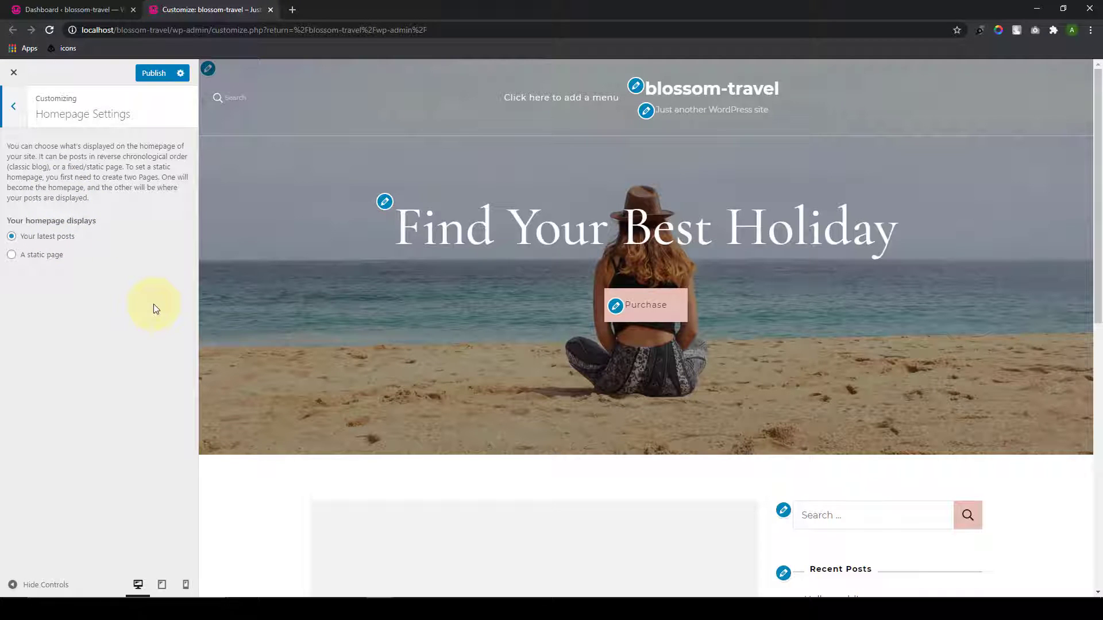
left_click(16, 110)
left_click(92, 474)
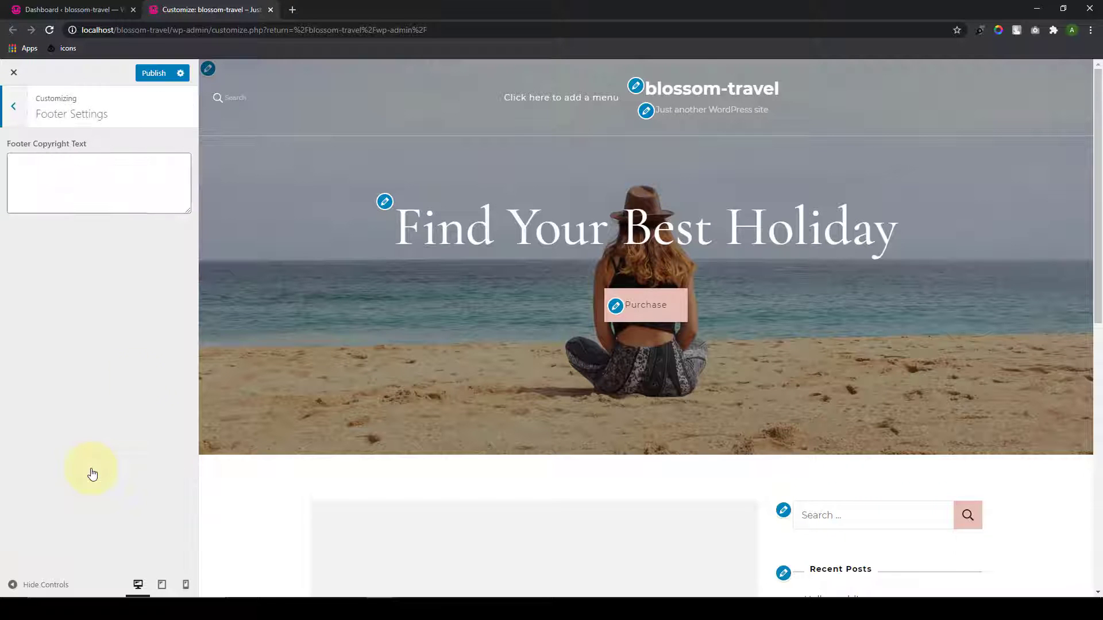
Step: Inspect the copyright line in the footer of the site preview by highlighting its text, and clear the selection
left_click_drag(1098, 209, 1101, 509)
triple_click(860, 574)
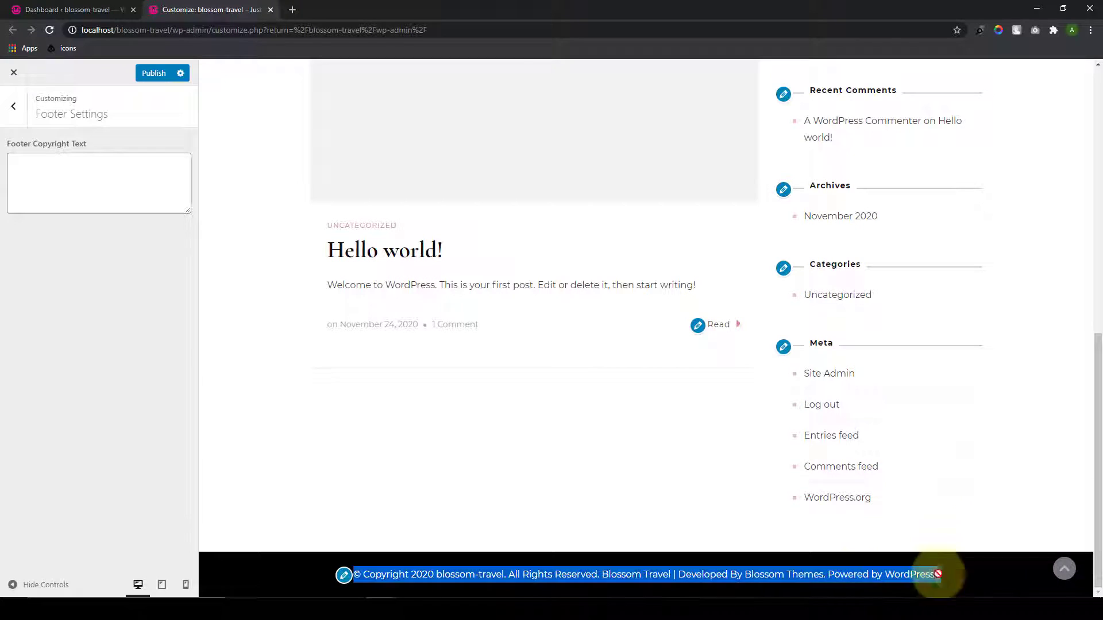
left_click(1017, 573)
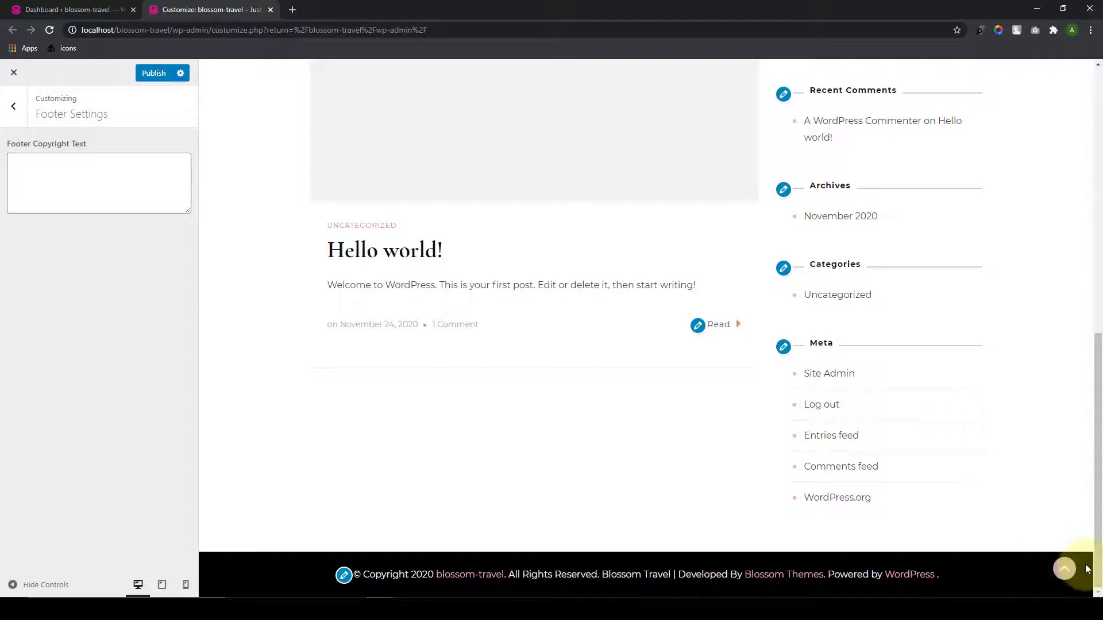
Step: Look through the Customizer's WooCommerce and Additional CSS sections and return to its main list
left_click(1064, 569)
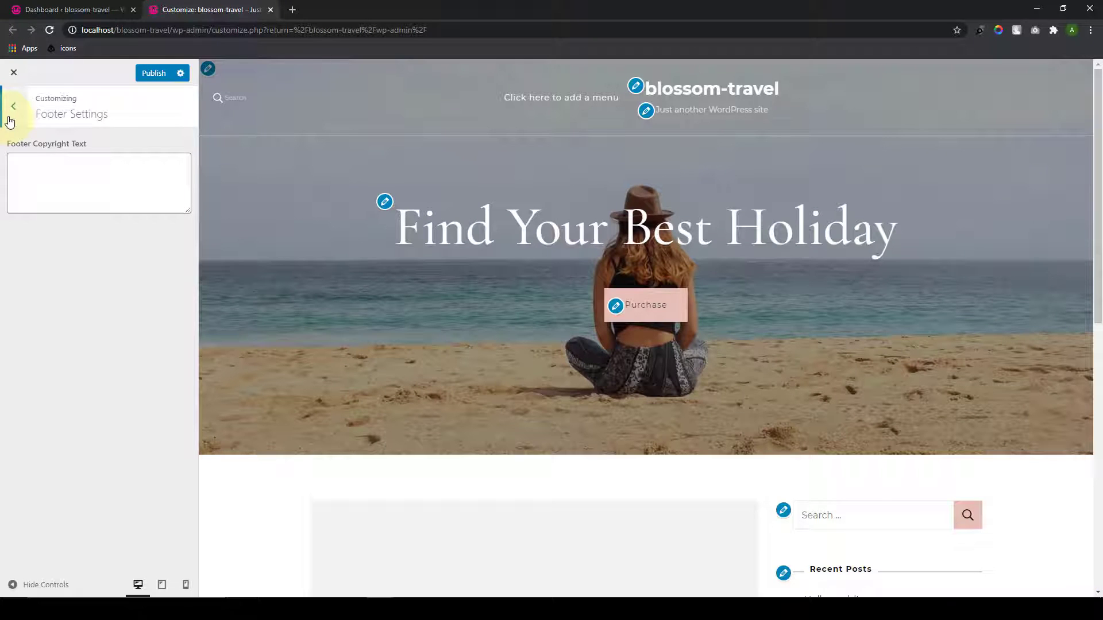
left_click(9, 120)
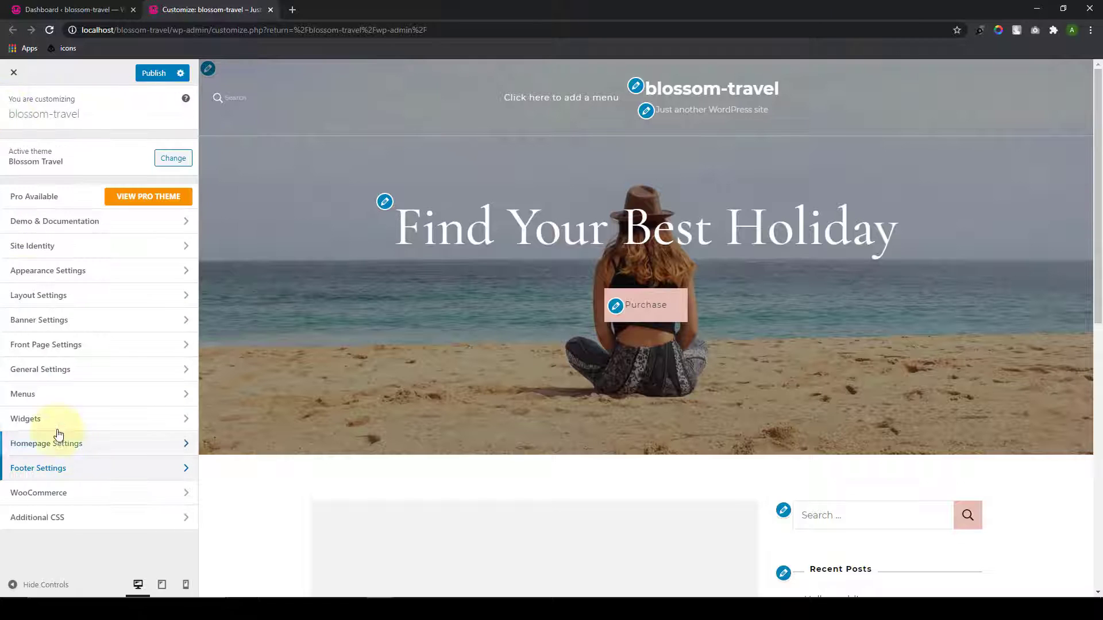
left_click(84, 498)
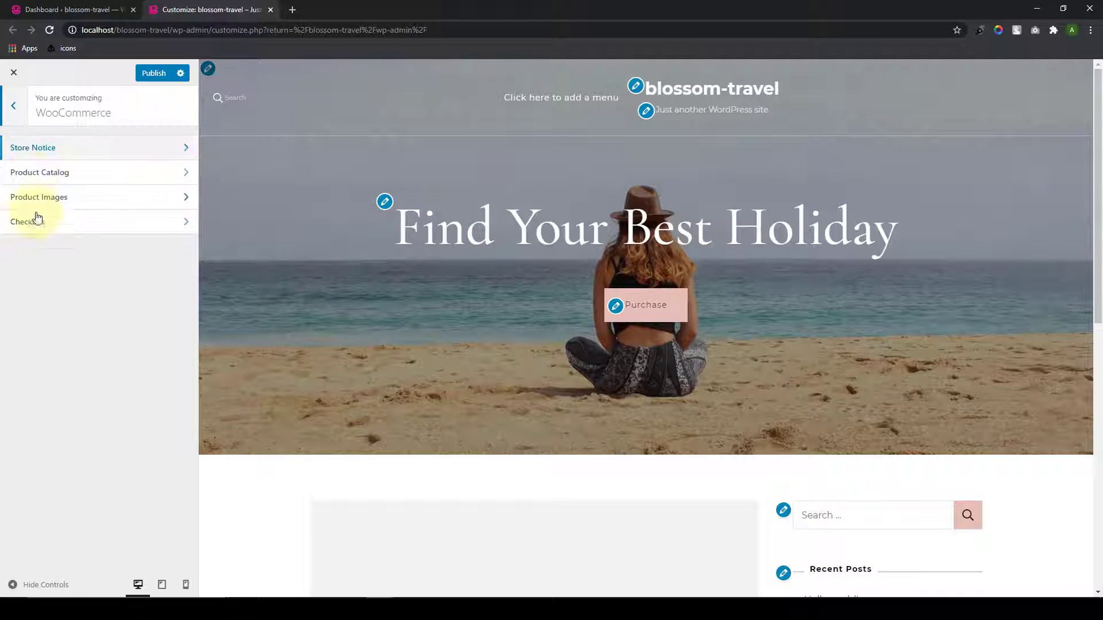
left_click(20, 115)
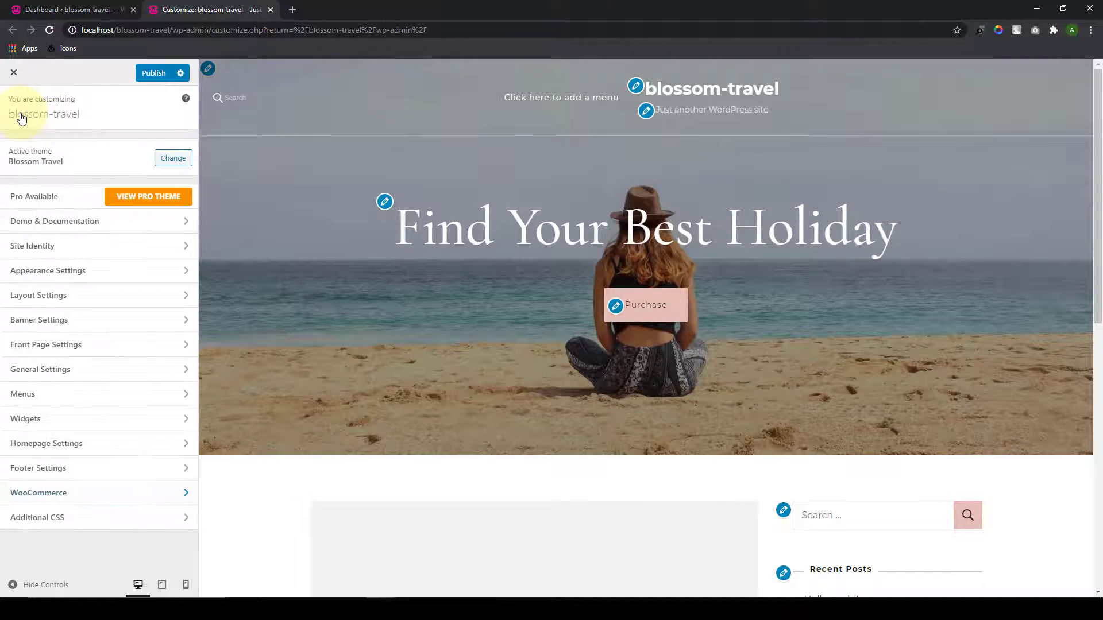
left_click(88, 520)
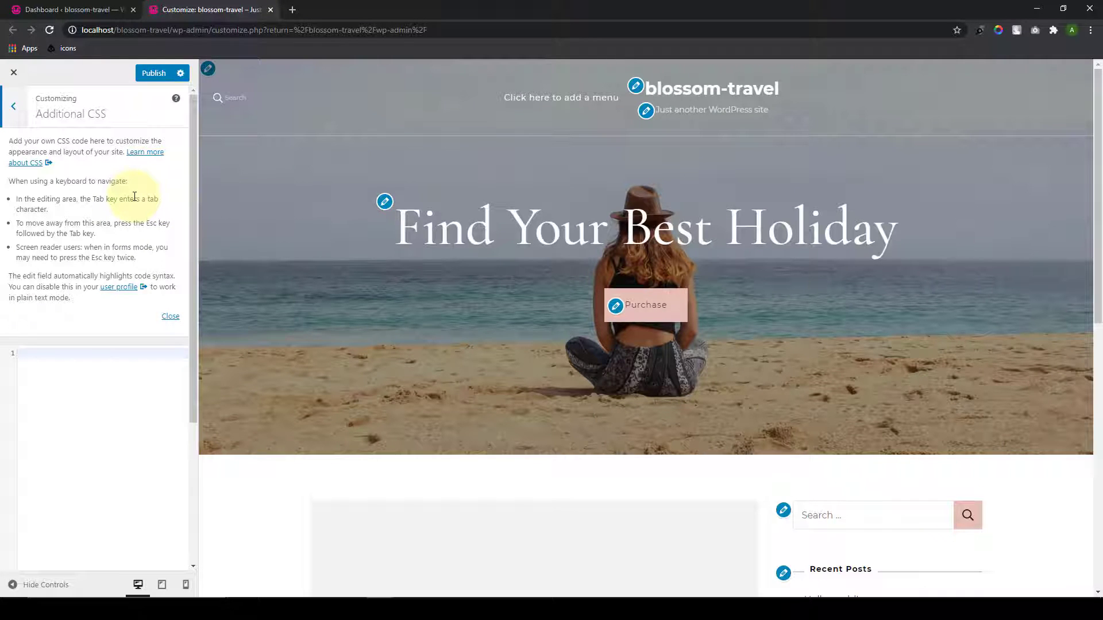
left_click(13, 106)
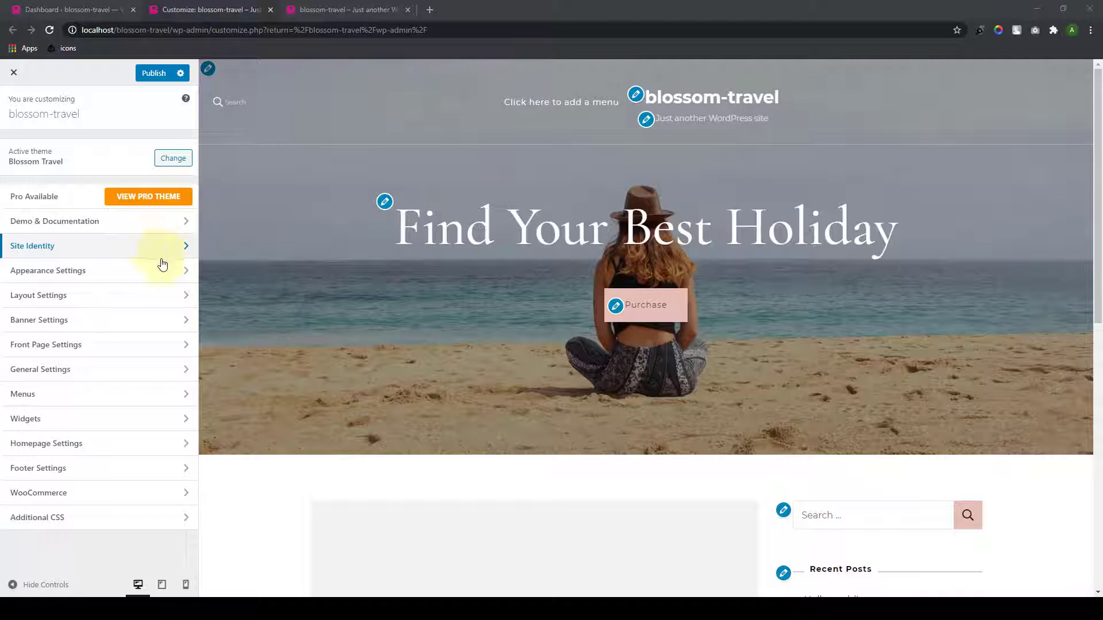
Step: Set the site title to "Blossom Travel" in the Site Identity settings
left_click(159, 245)
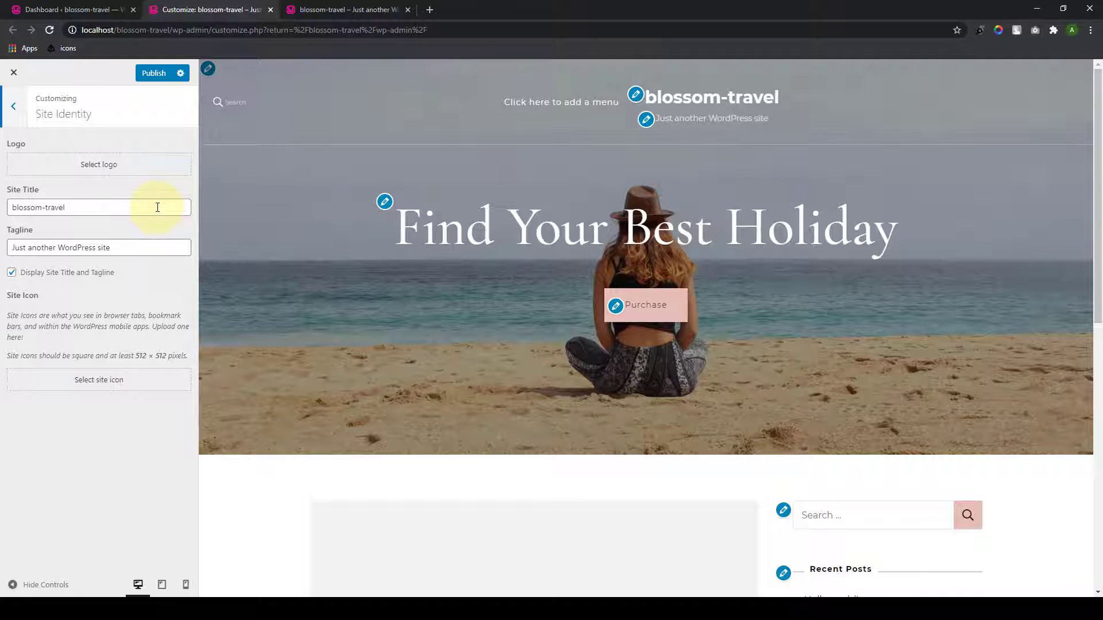
left_click(88, 211)
key("ctrl+a")
key("BackSpace")
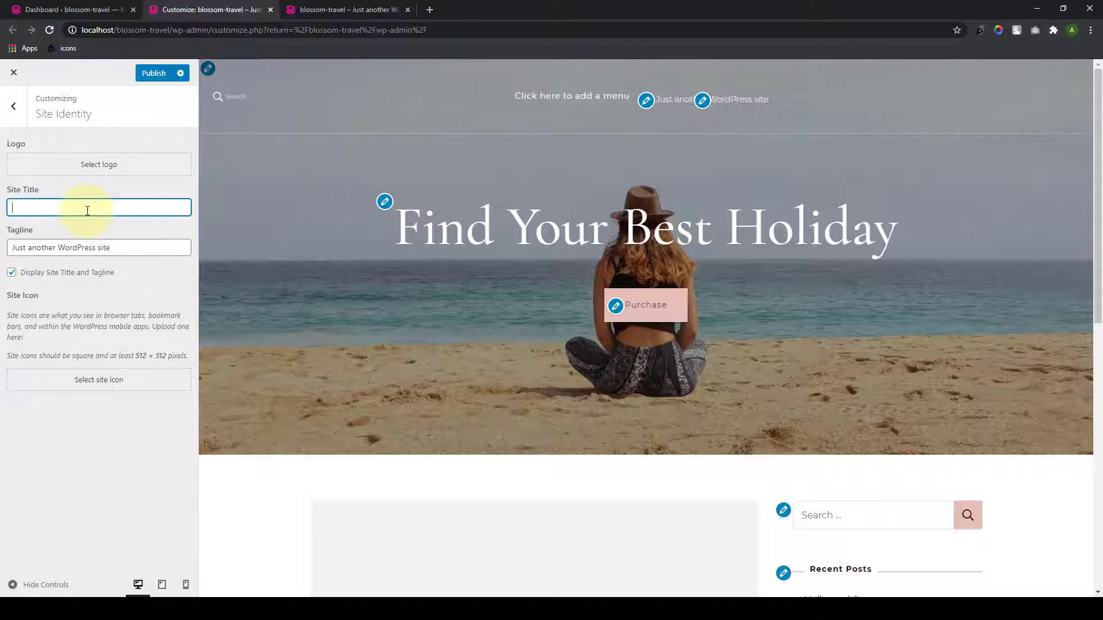
type("Blo")
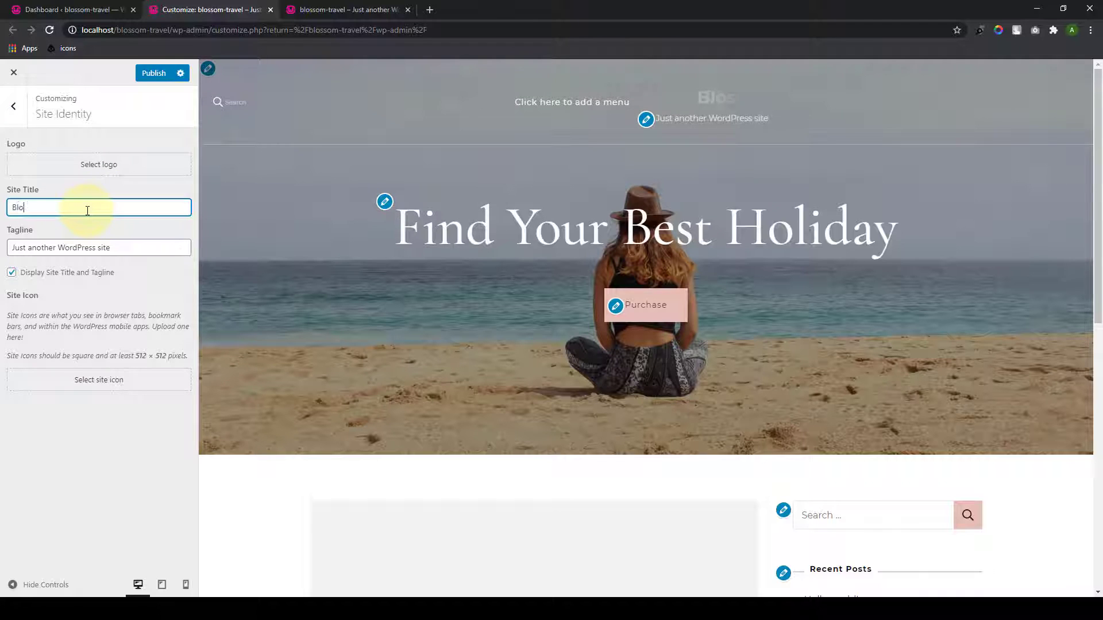
type("ssom T")
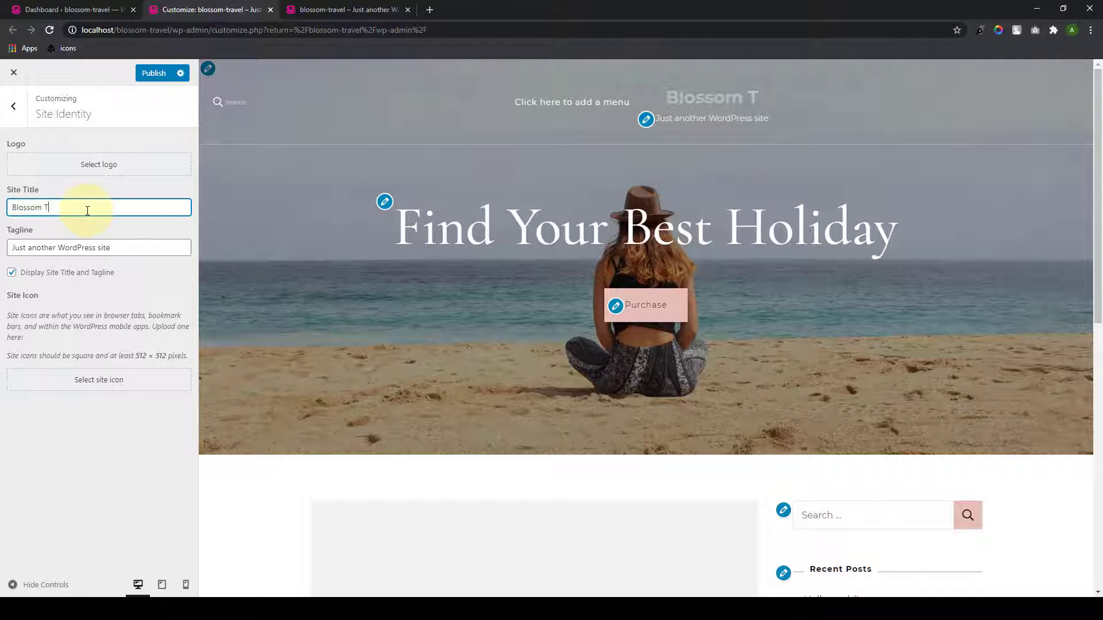
type("ravel")
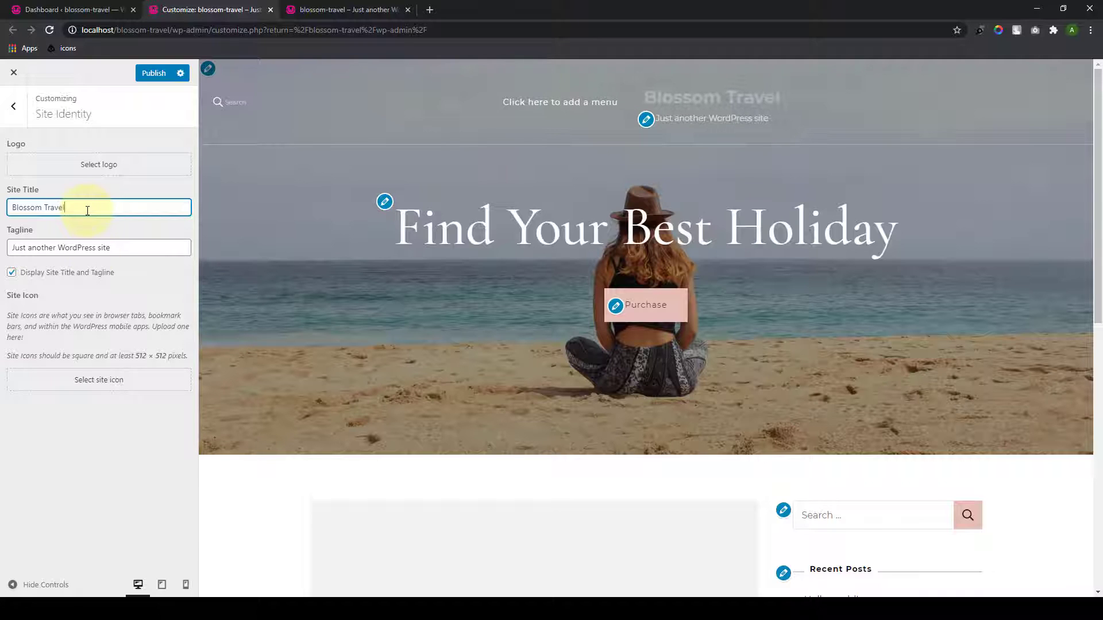
Step: Set the tagline to "Travel Theme For Travel Bloggers" and turn off the display of site title and tagline
triple_click(93, 248)
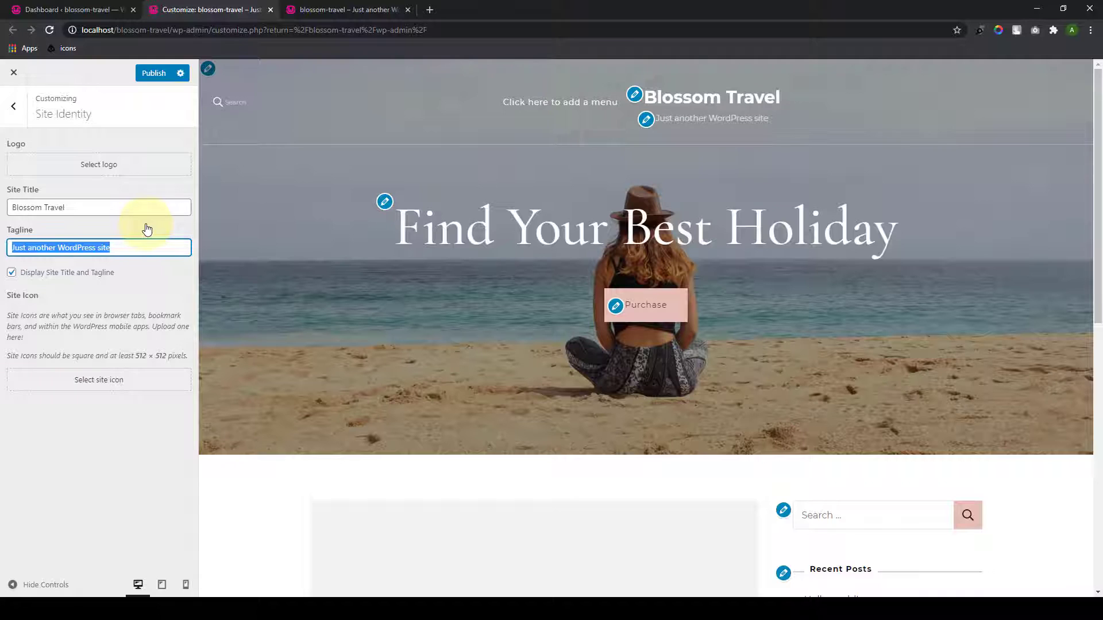
type("Tra")
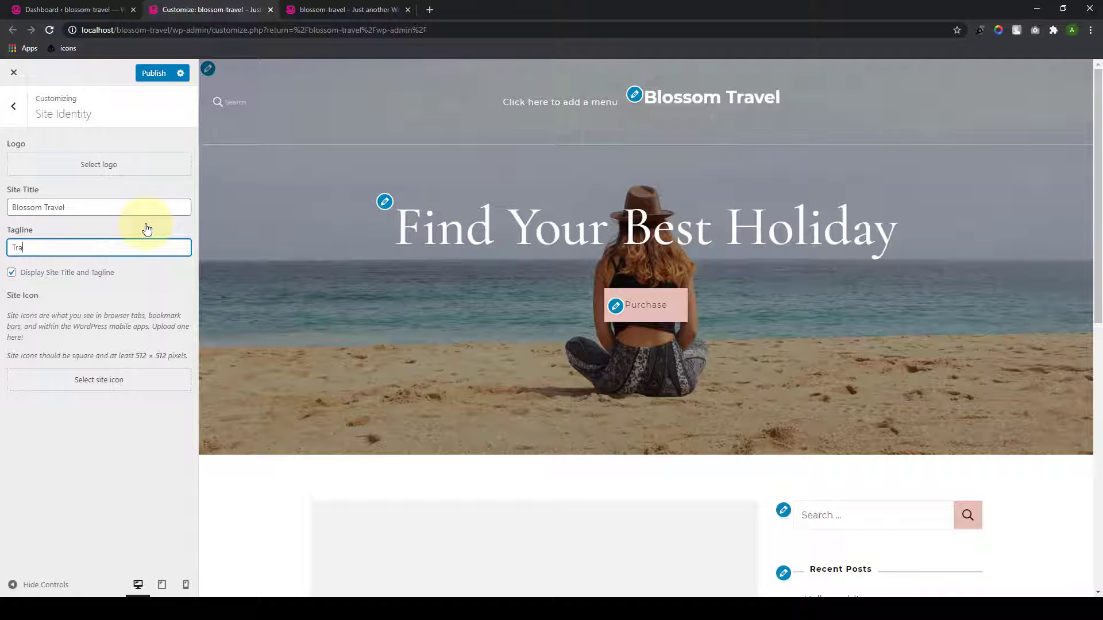
type("vel Theme For Travel Bloggers")
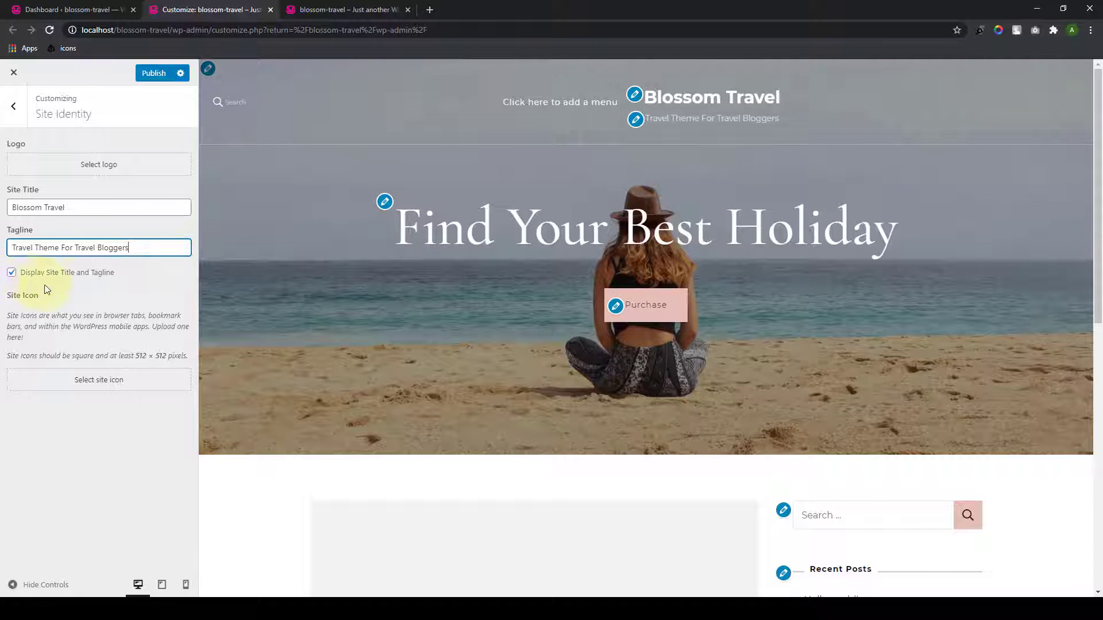
left_click(12, 278)
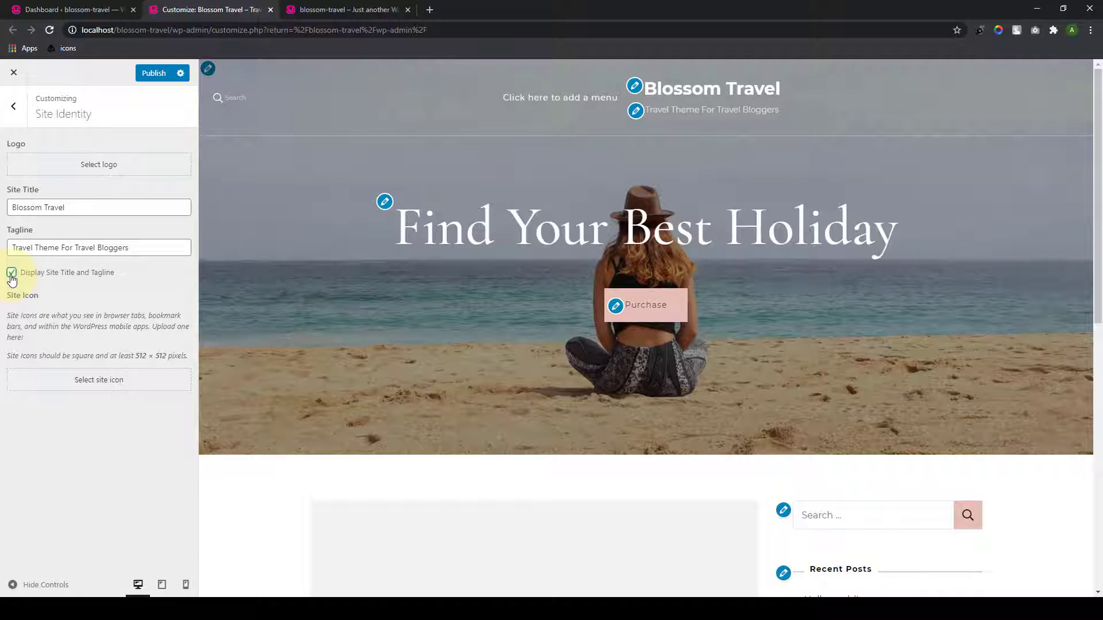
left_click(12, 279)
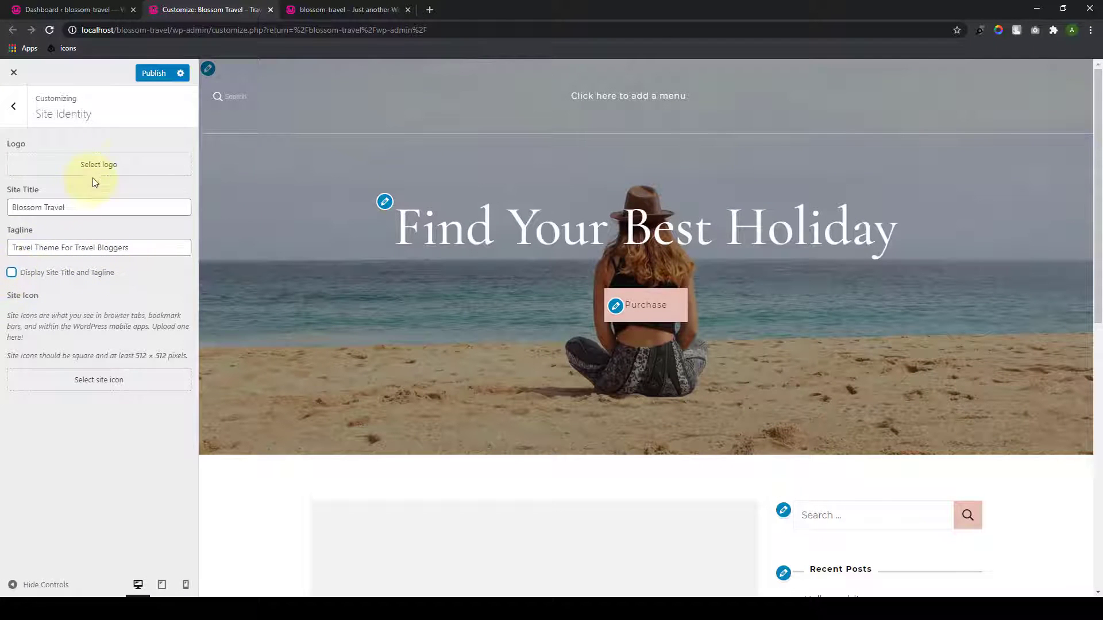
Step: Set the white Blossom Travel lettering image from the Media Library as the site logo, without cropping it
left_click(119, 169)
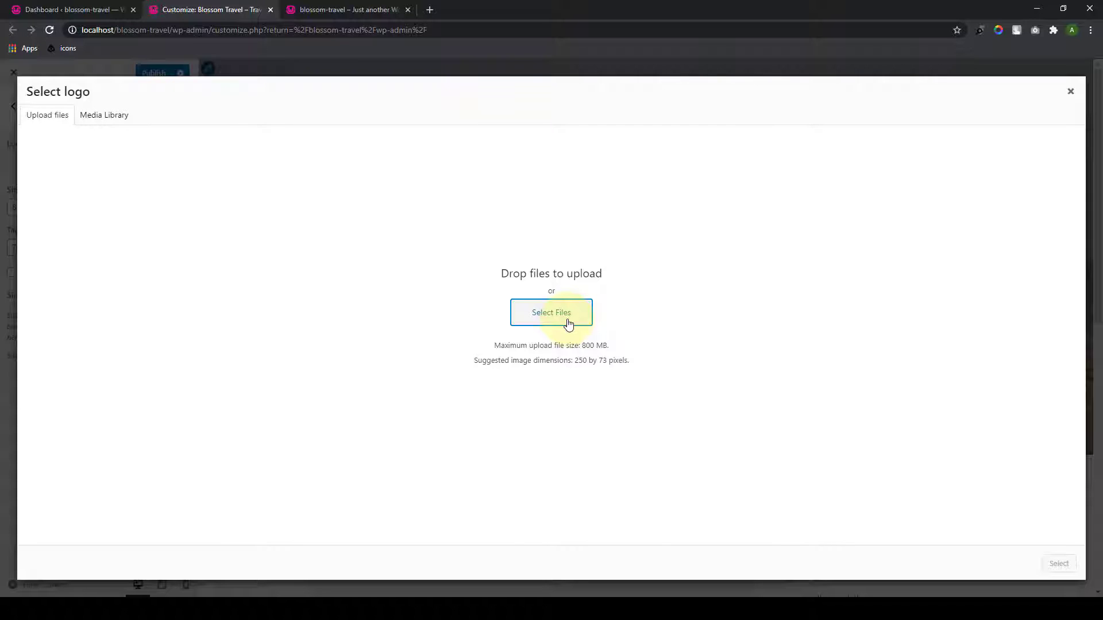
left_click(107, 124)
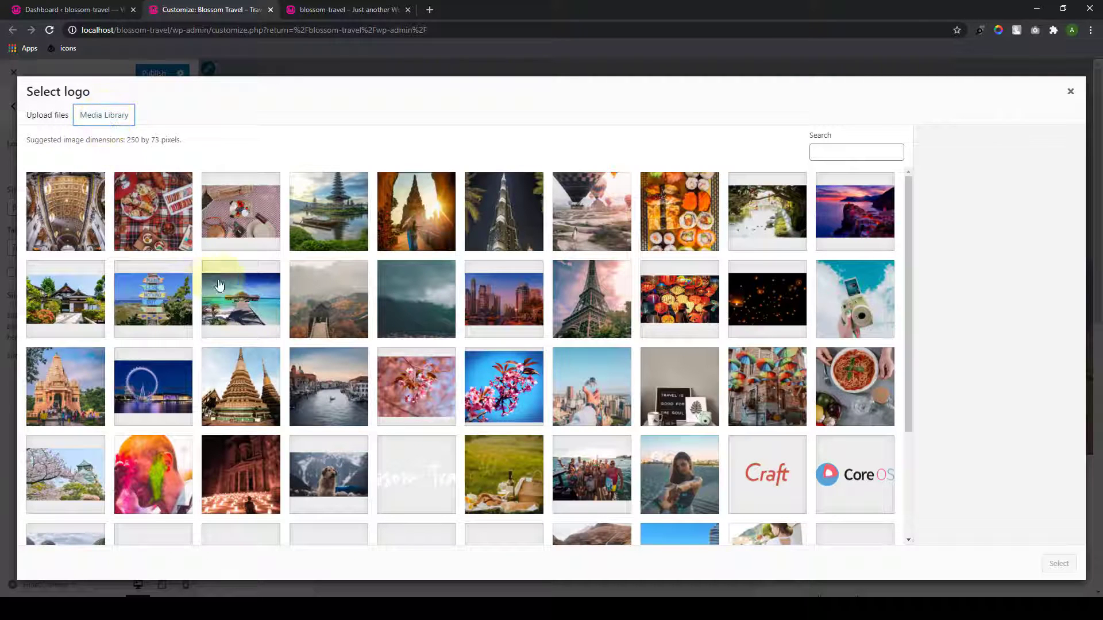
scroll(679, 426, "down", 3)
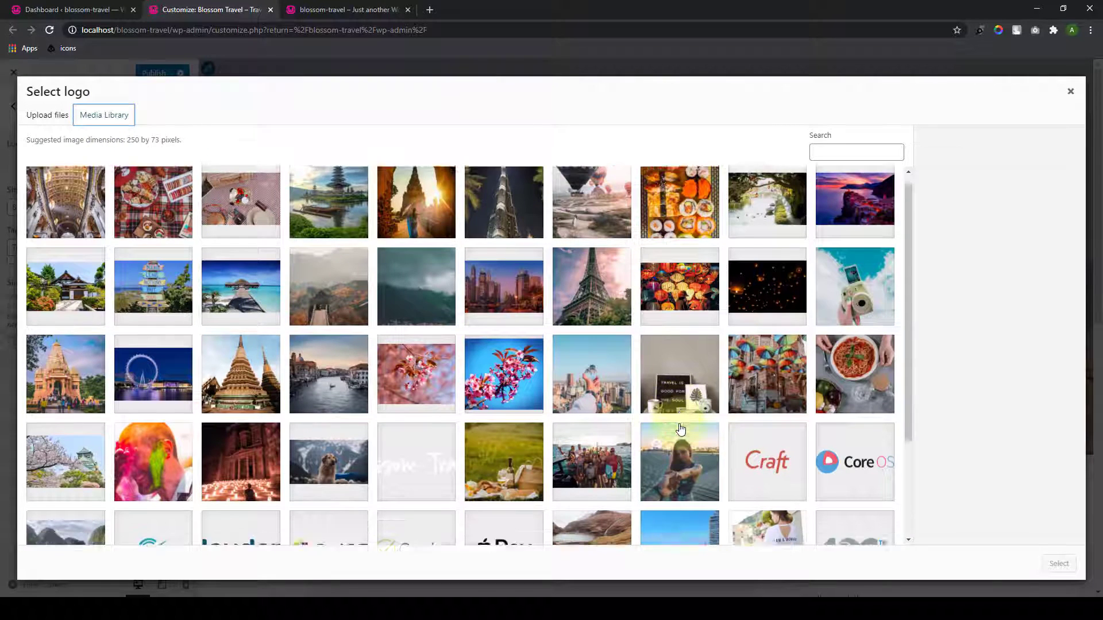
left_click(399, 327)
left_click(1061, 564)
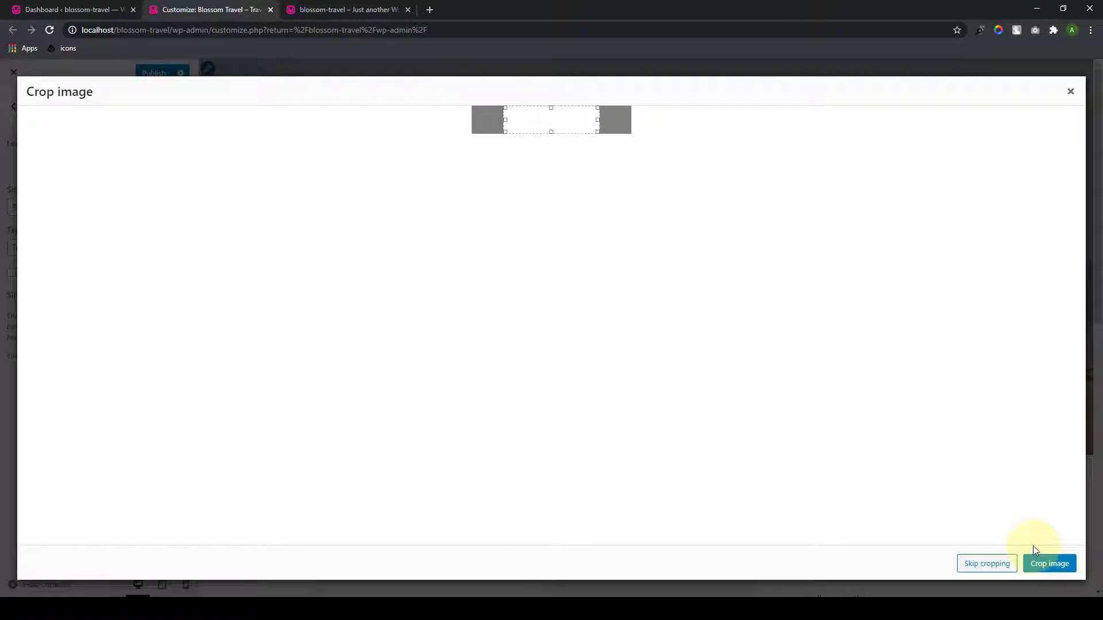
left_click(998, 568)
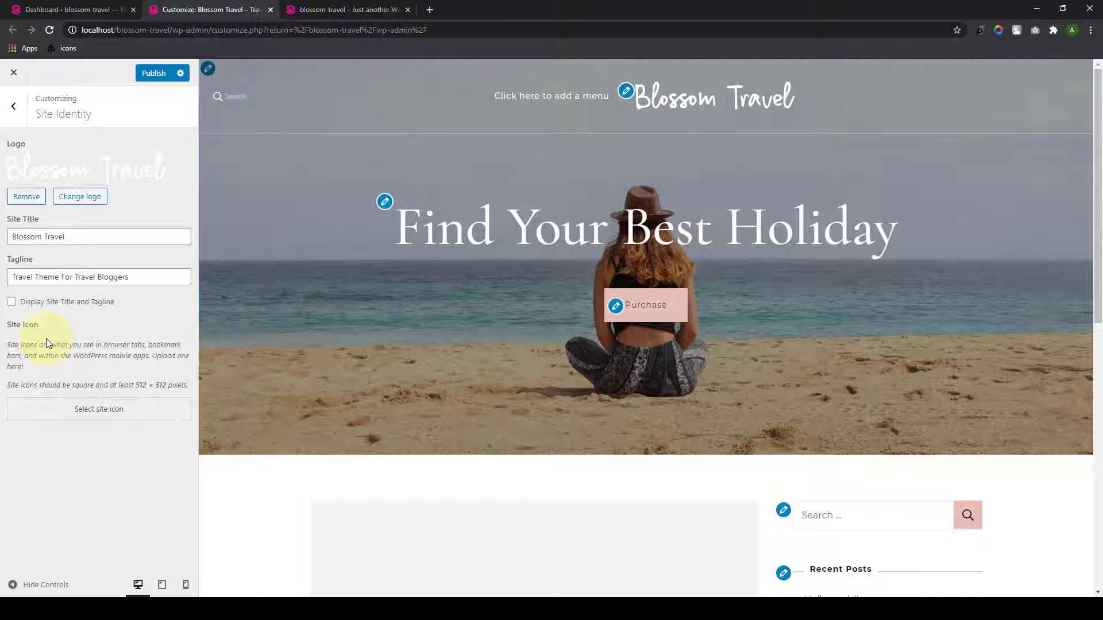
Step: Set the sunlit temple photo from the Media Library as the site icon with the suggested square crop, and publish the changes
left_click(123, 414)
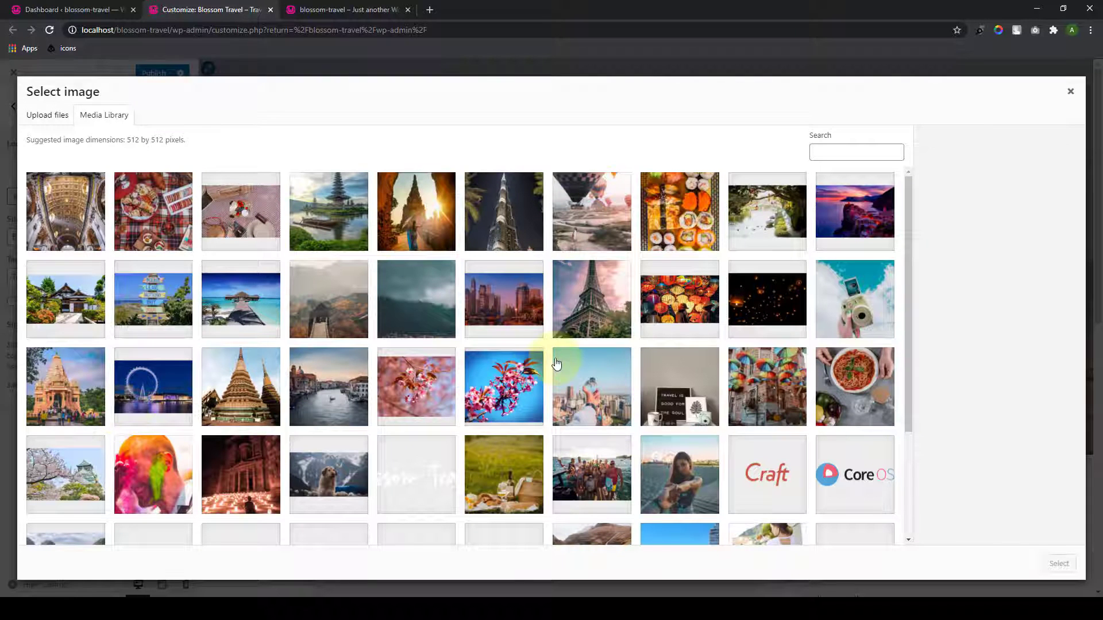
scroll(556, 373, "down", 3)
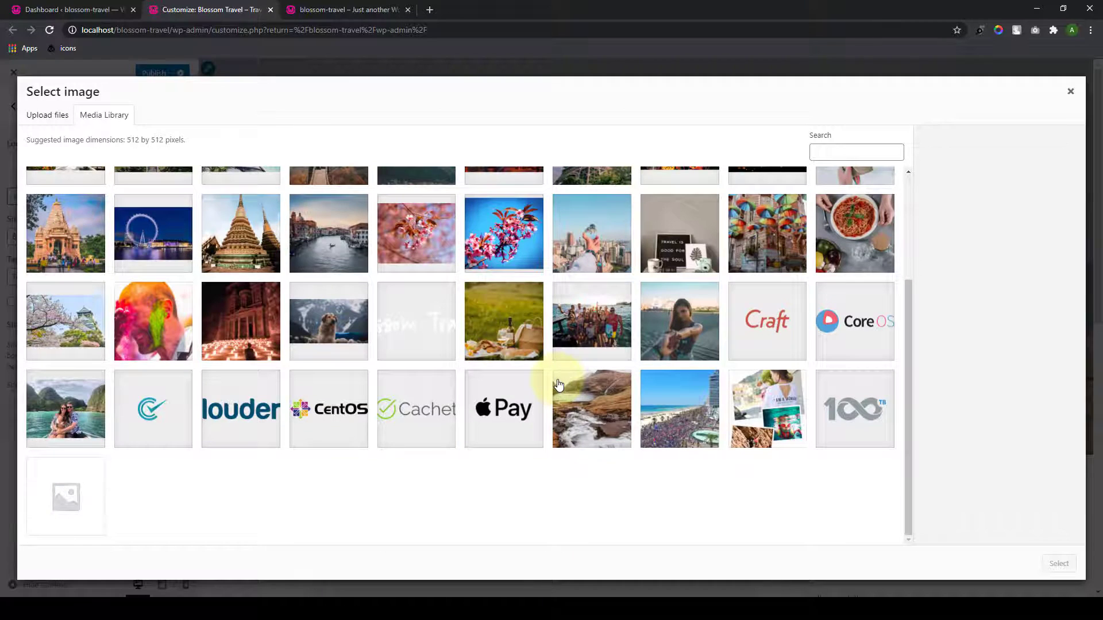
scroll(558, 384, "up", 3)
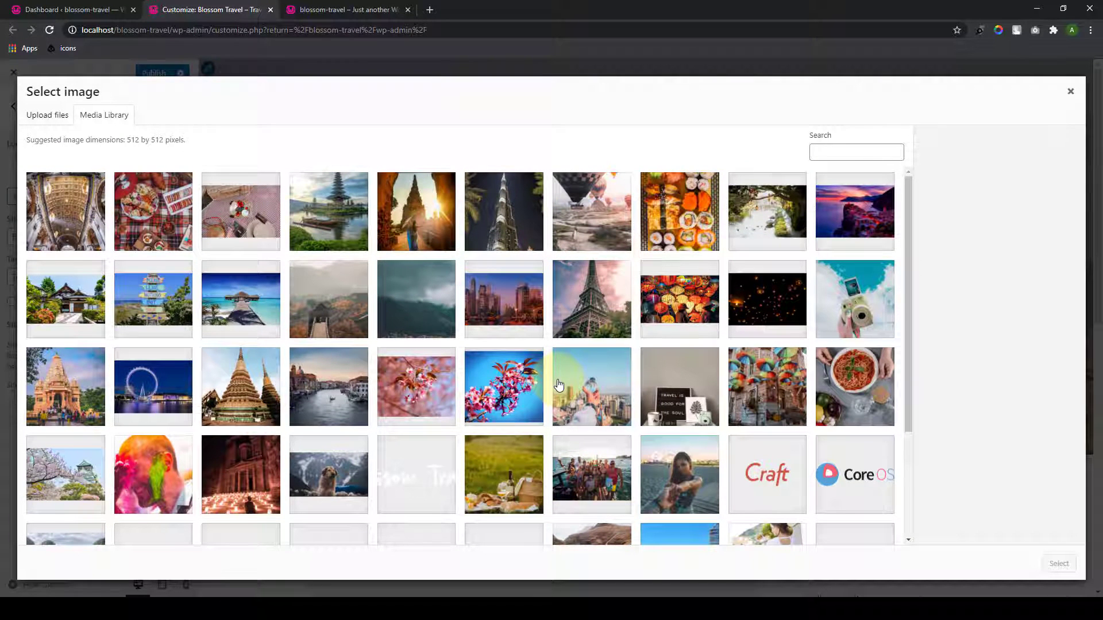
left_click(409, 215)
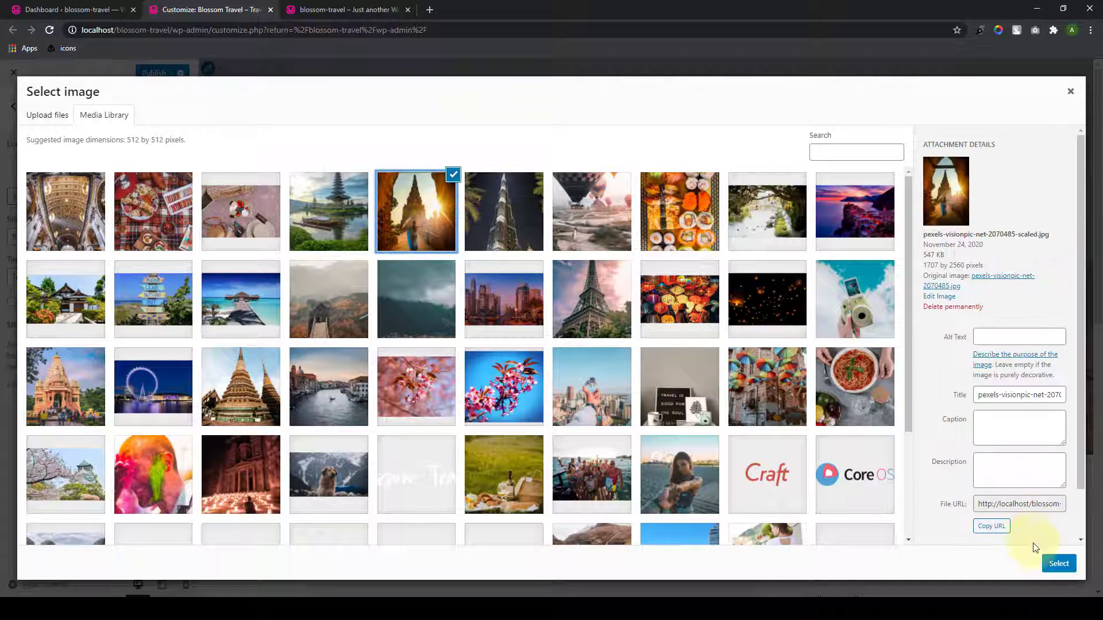
left_click(1054, 563)
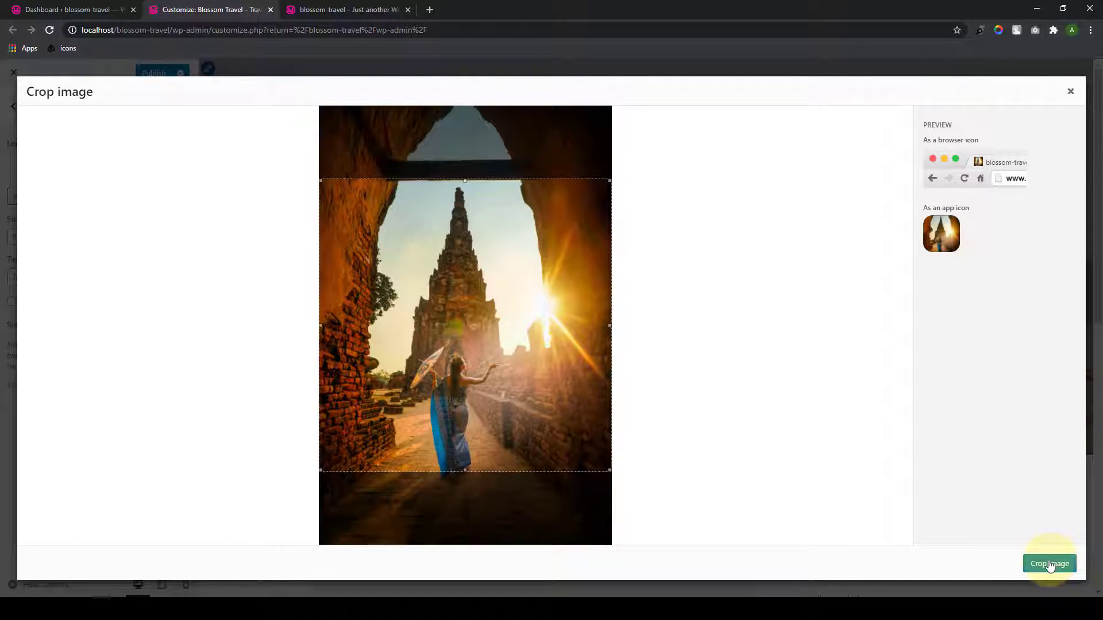
left_click(1048, 563)
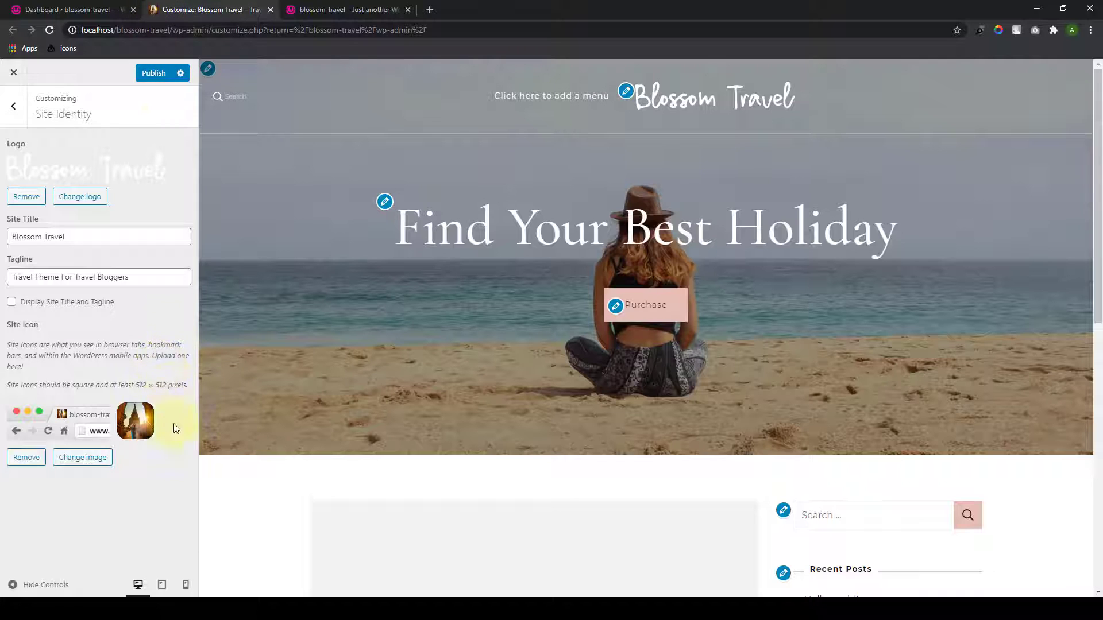
left_click(157, 75)
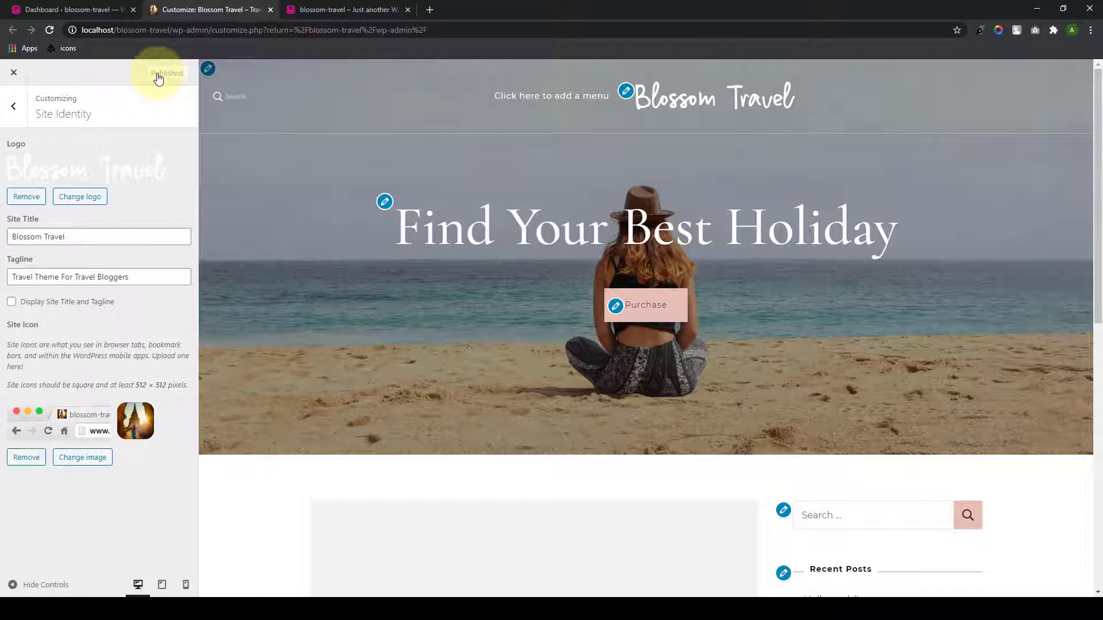
Step: Enable the header social links in the Social Media Settings under General Settings
left_click(17, 109)
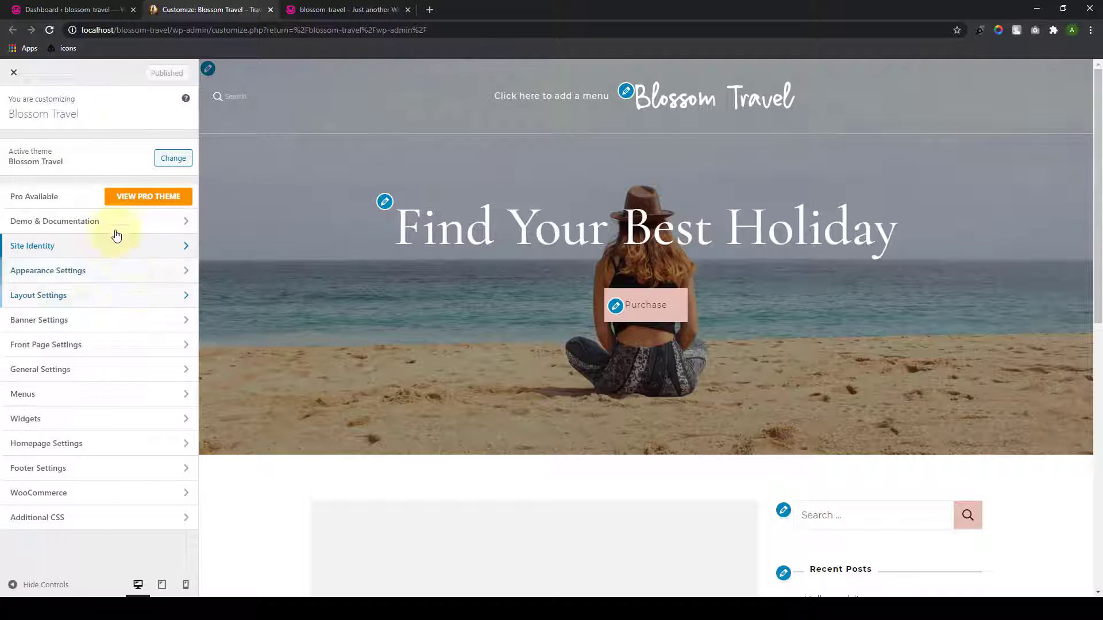
left_click(105, 371)
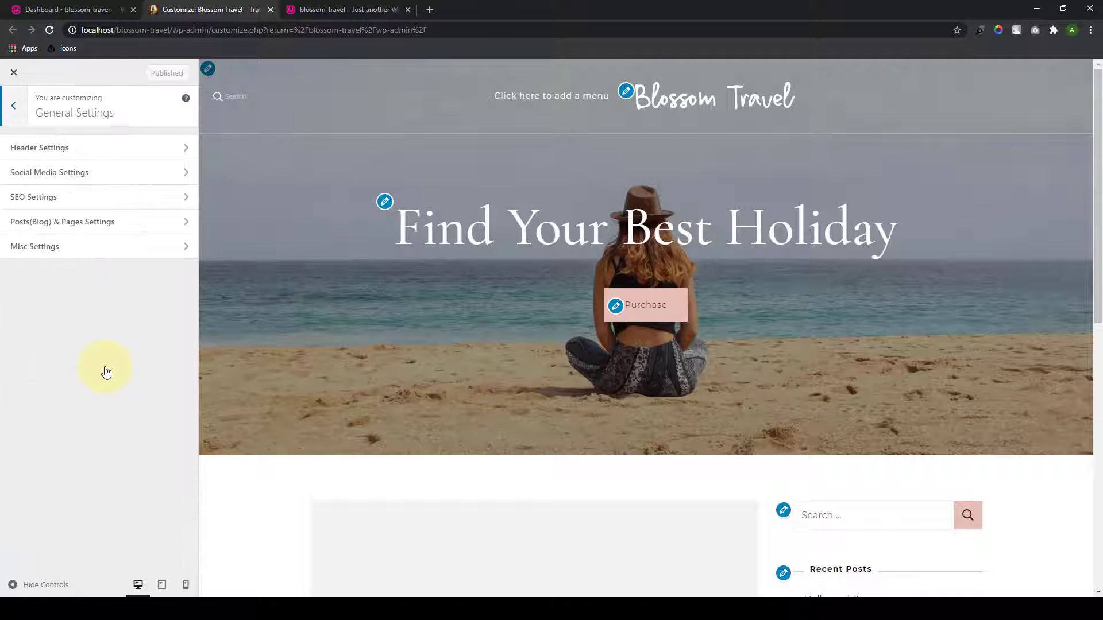
left_click(158, 174)
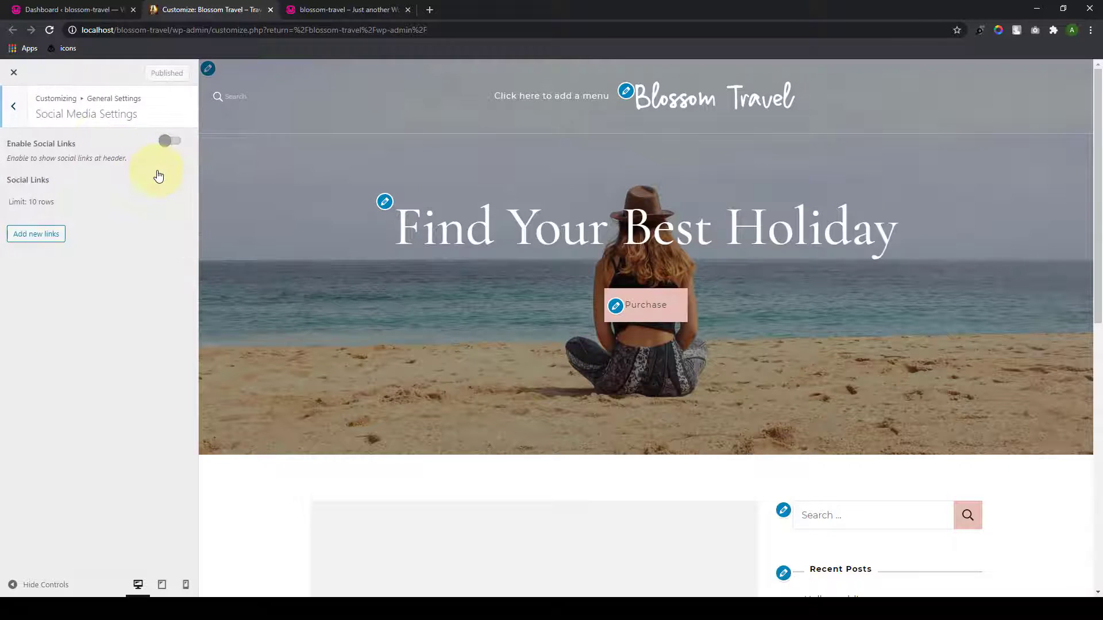
left_click(168, 145)
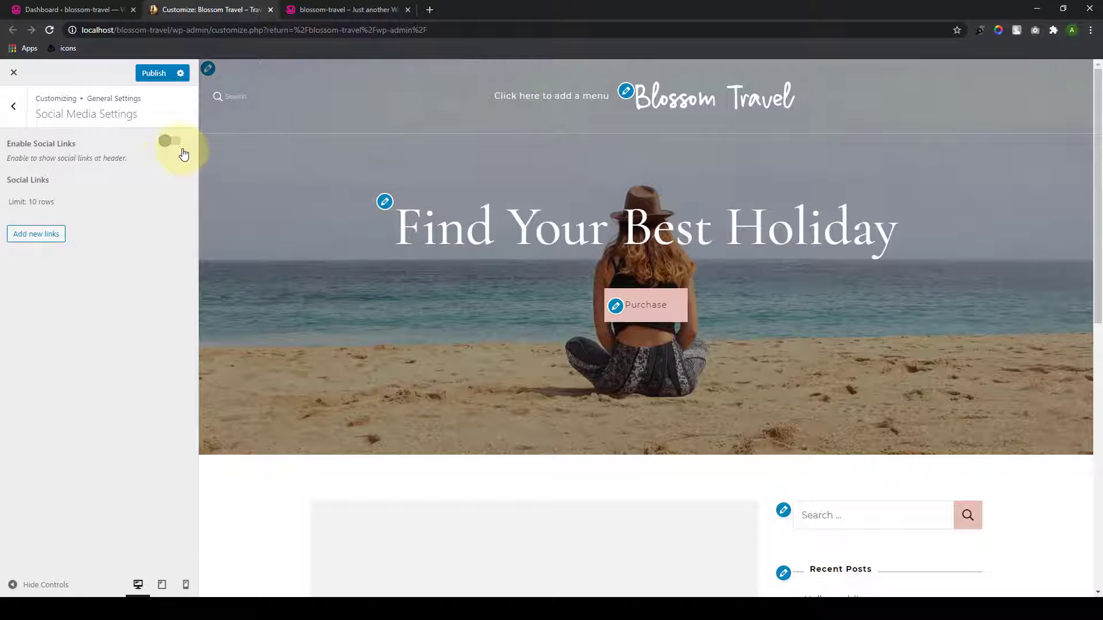
left_click(175, 144)
Step: Add a new social link entry and open its Font Awesome icon selection
left_click(62, 236)
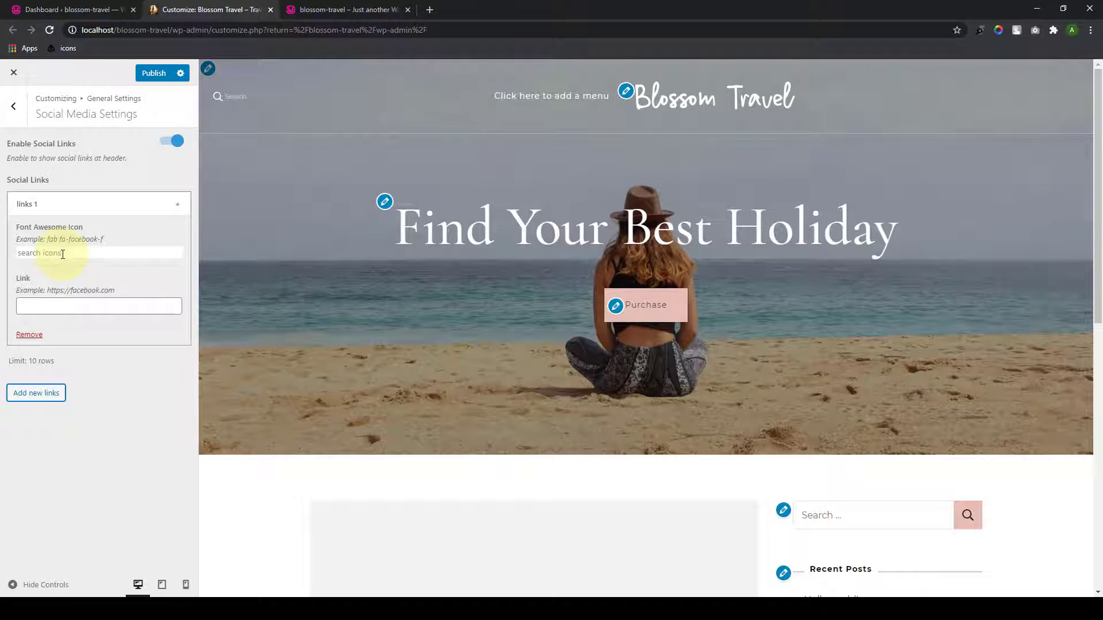
left_click(62, 255)
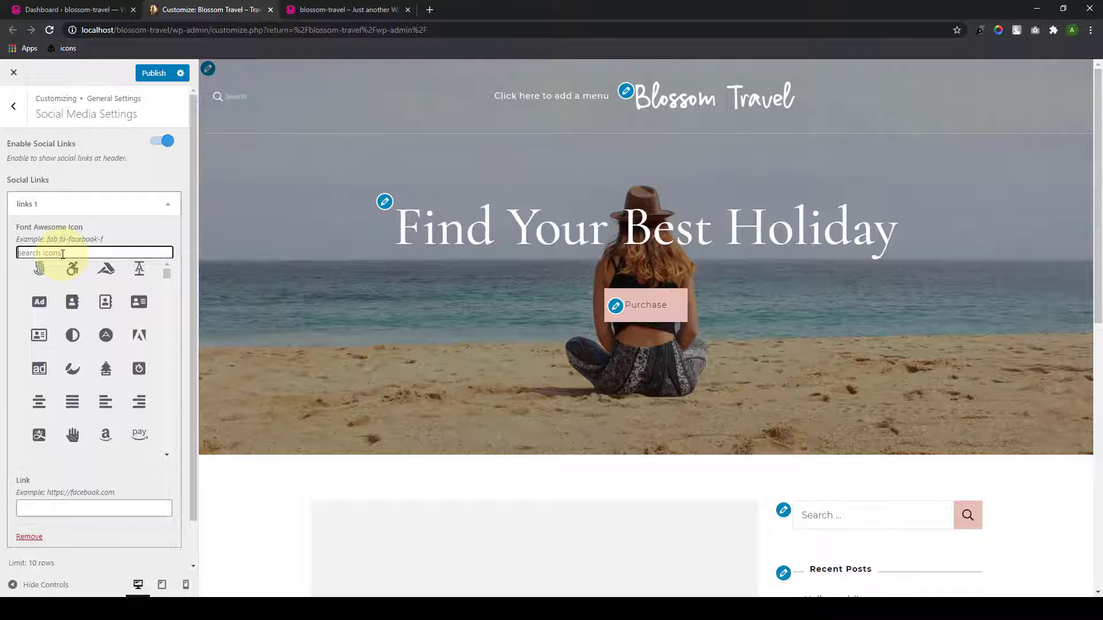
Step: Set the first social link's icon to fab fa-facebook and its link to facebook.com
type("fac")
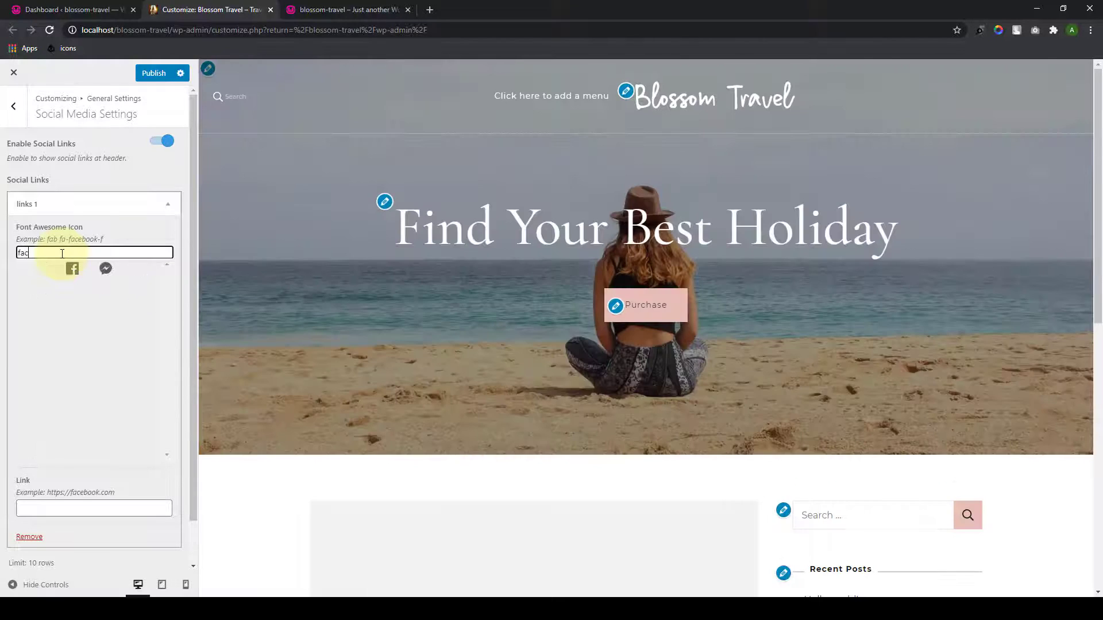
type("e")
left_click(72, 272)
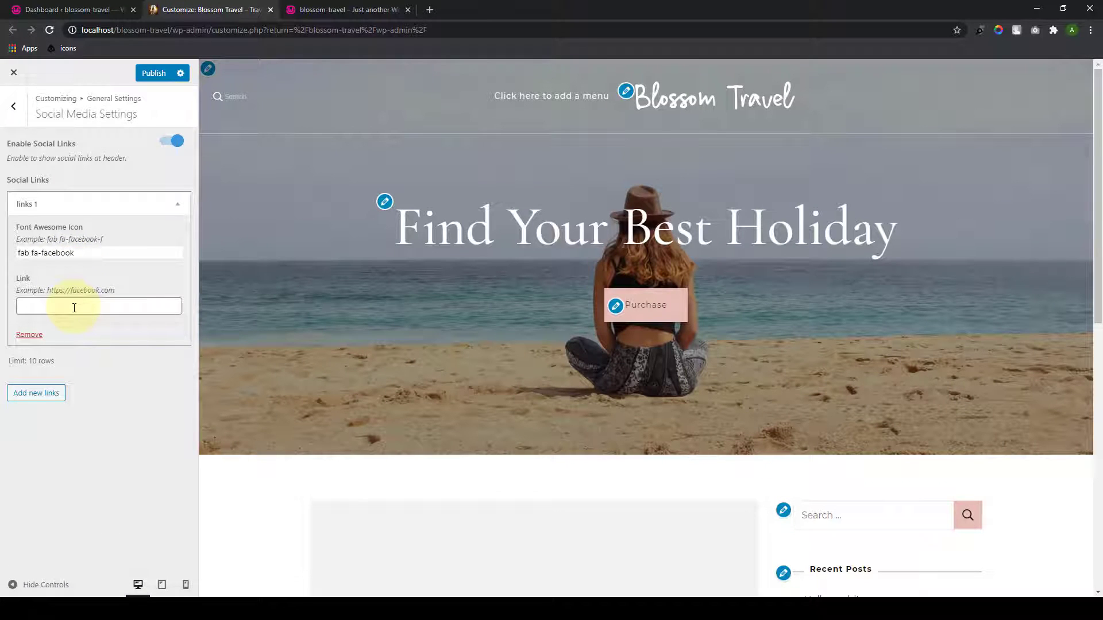
left_click(74, 308)
type("cebbok.")
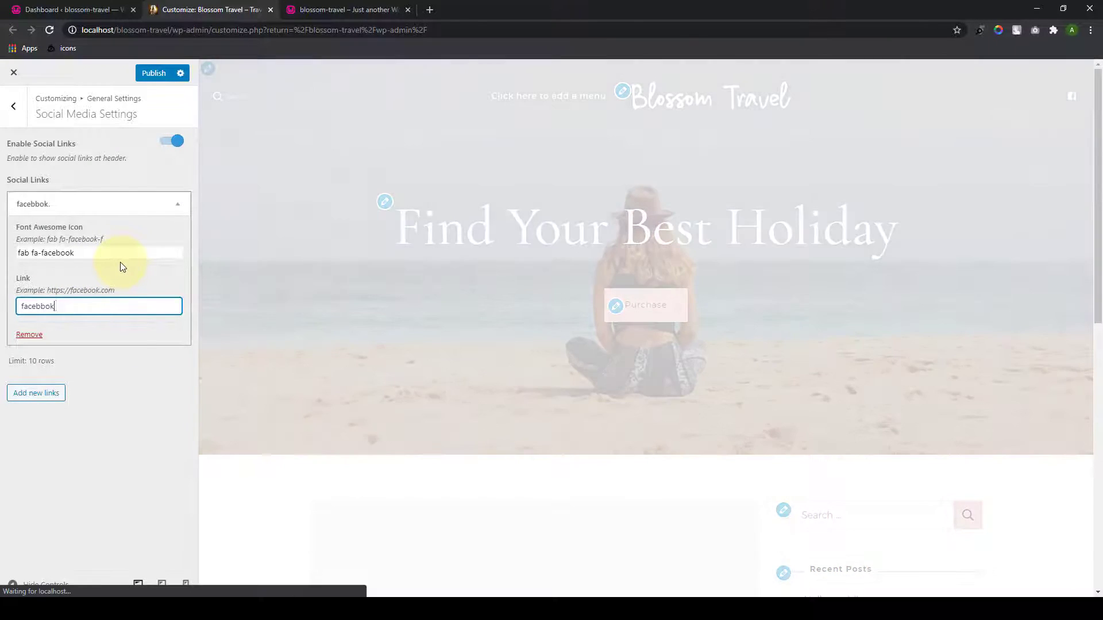
key("BackSpace")
key("BackSpace")
key("BackSpace")
key("BackSpace")
key("BackSpace")
type("book.com")
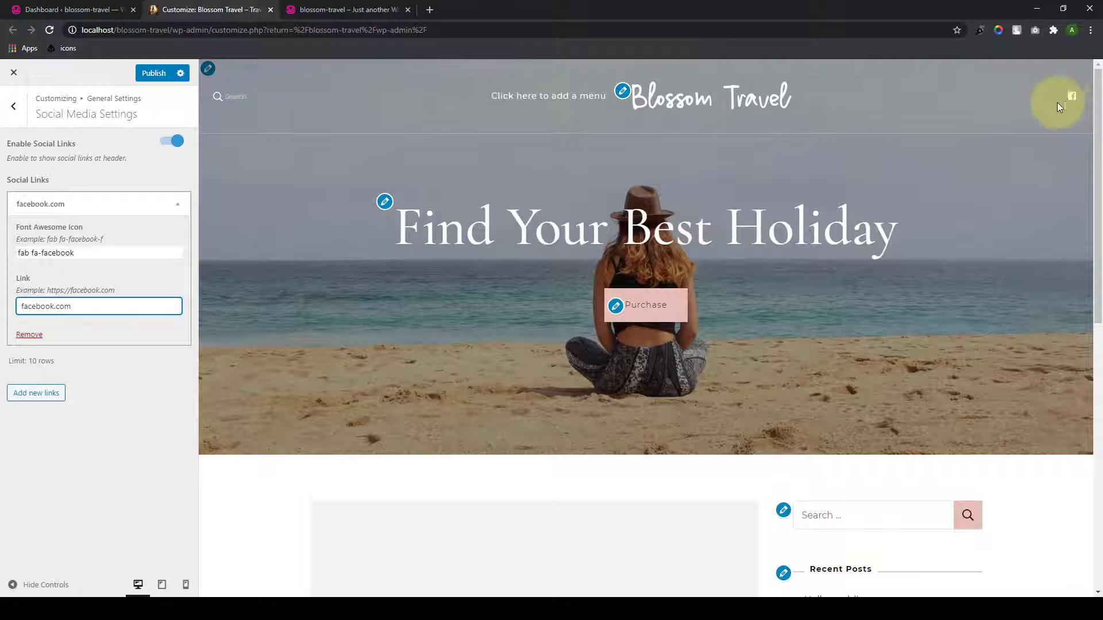
Step: Add a second social link with the fab fa-pinterest icon and the link pinterest.com
left_click(56, 391)
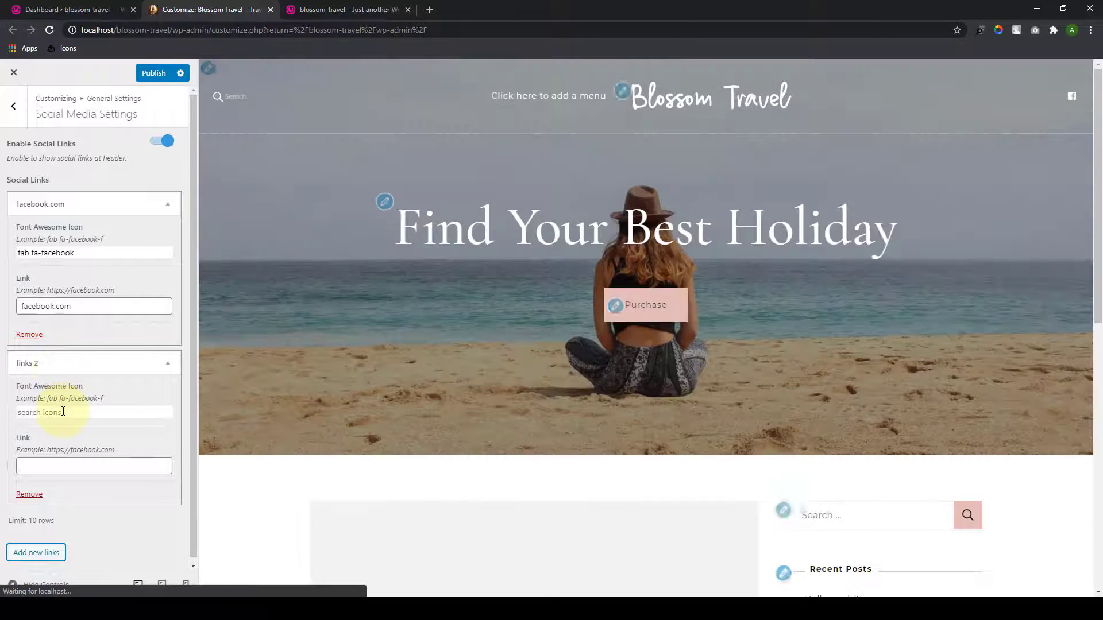
left_click(65, 411)
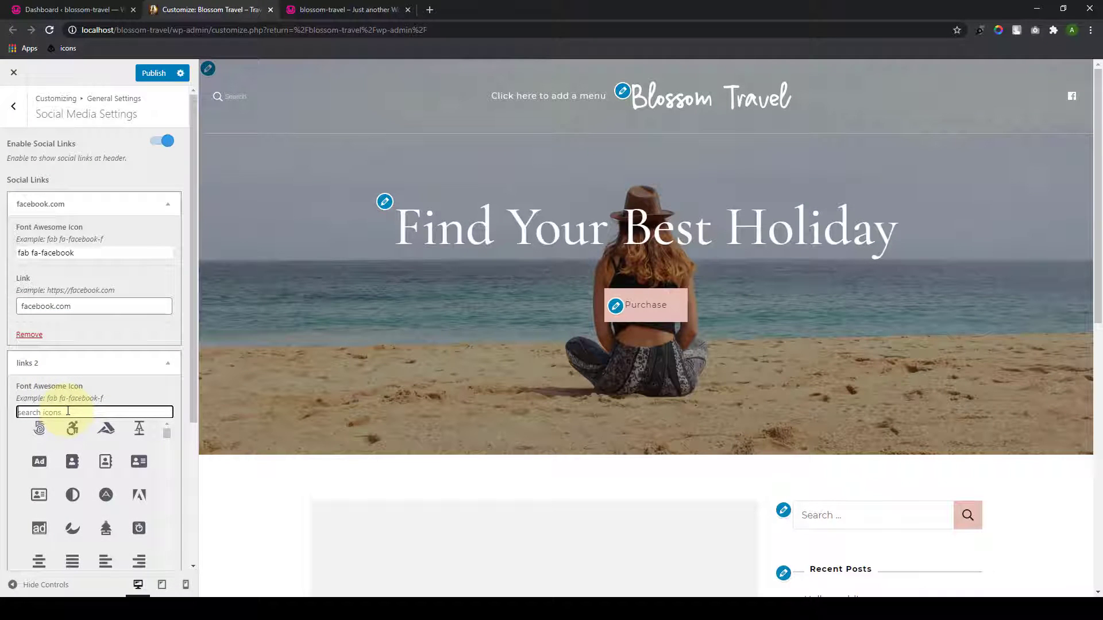
type("pinterest")
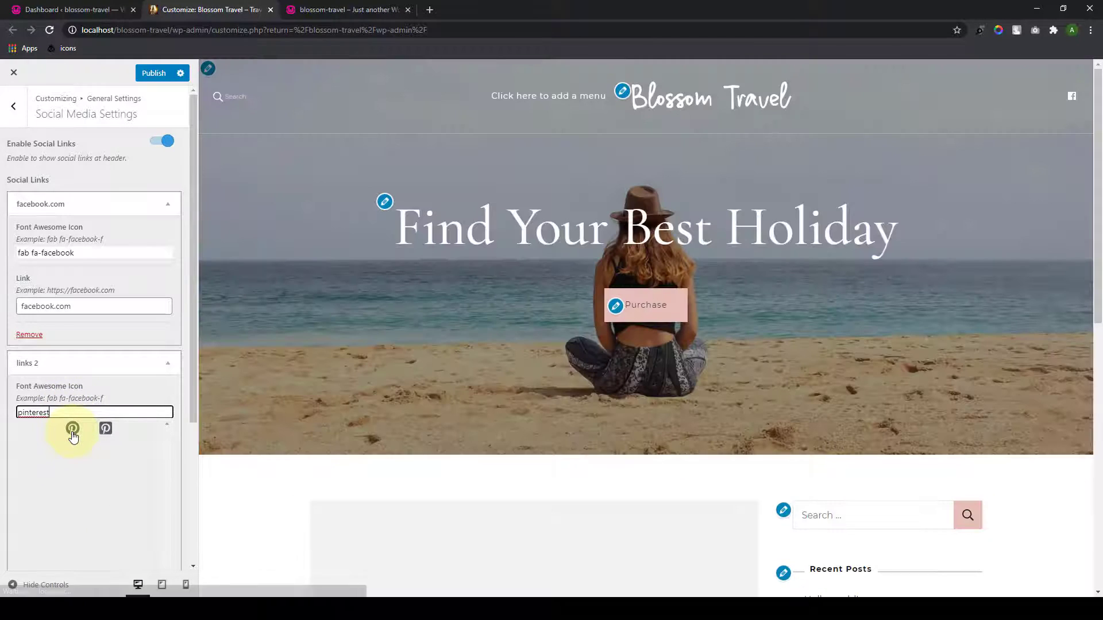
left_click(73, 431)
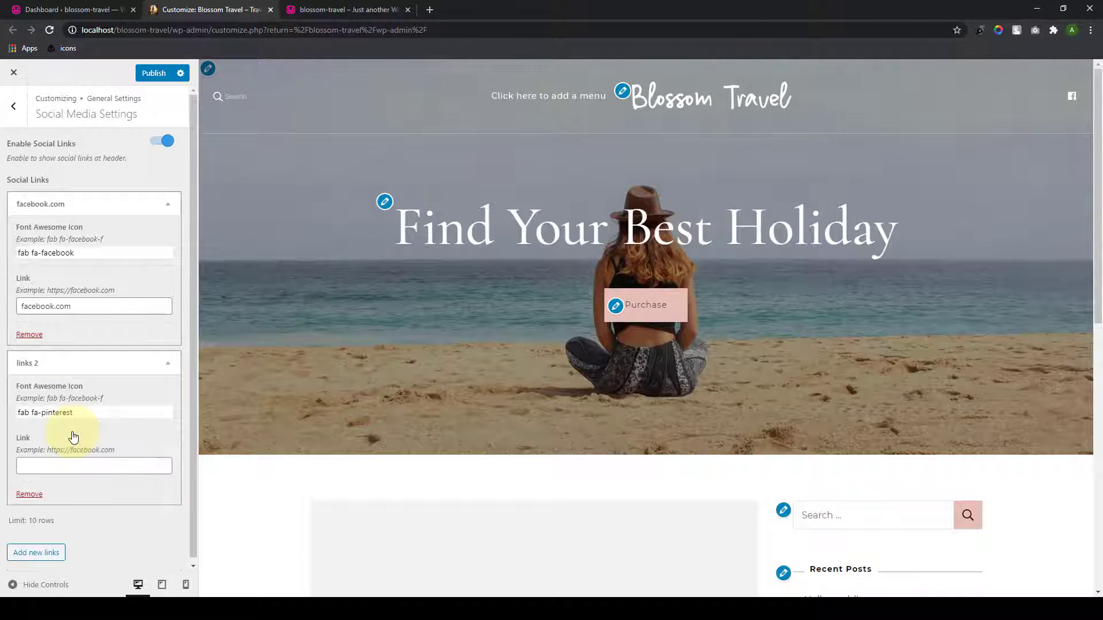
left_click(63, 463)
type("pinterest")
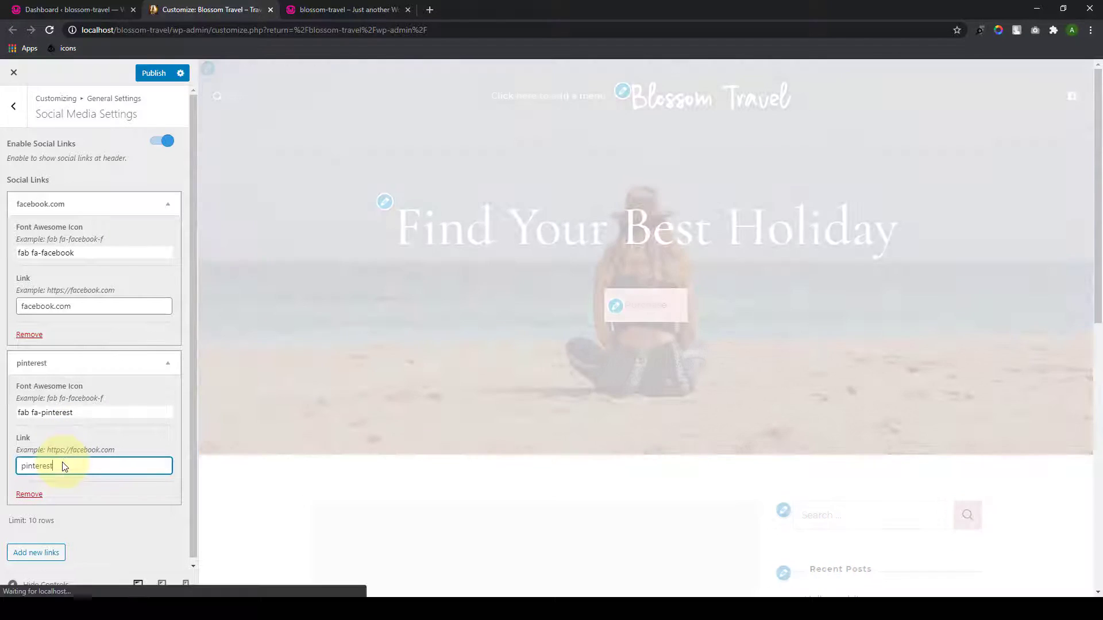
type(".com")
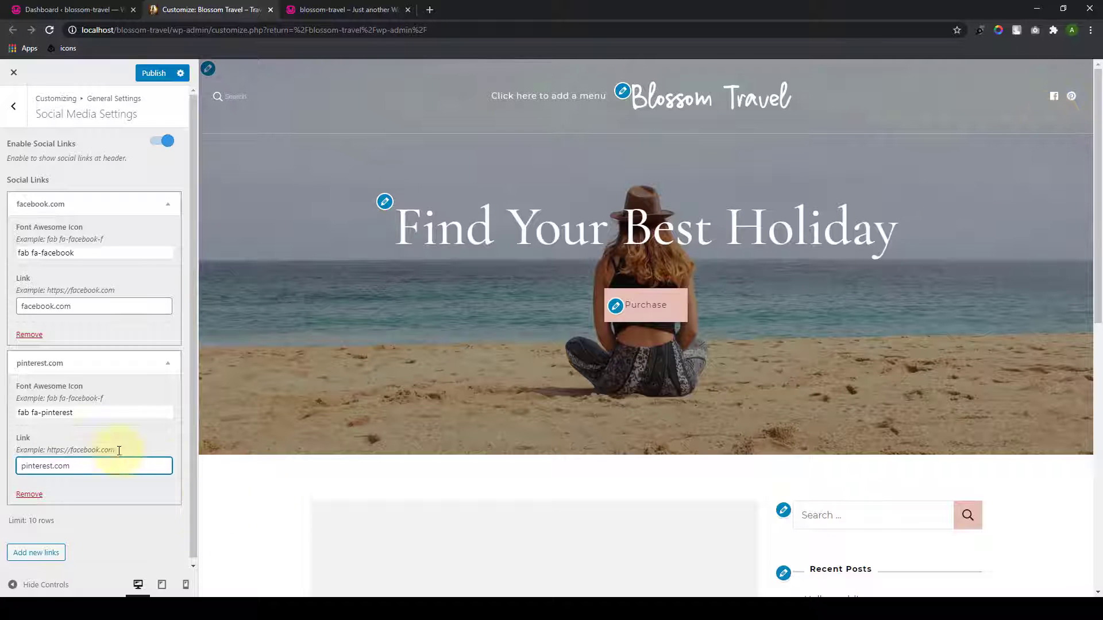
Step: Add a third social link with the fab fa-instagram icon and the link instagram.com
left_click(48, 551)
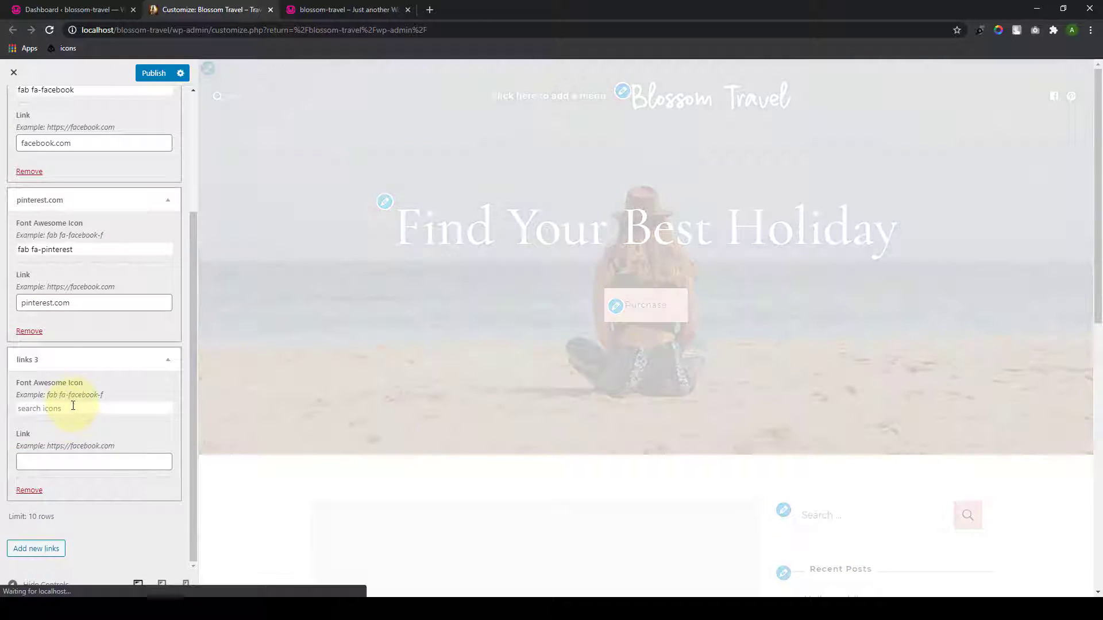
left_click(73, 408)
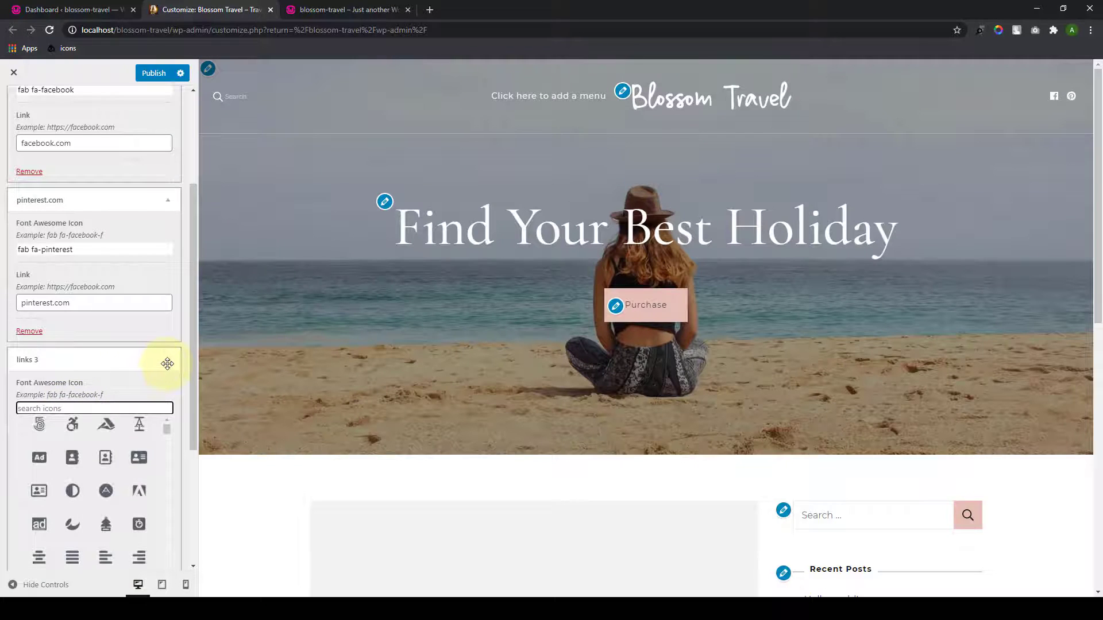
type("ins")
left_click(73, 425)
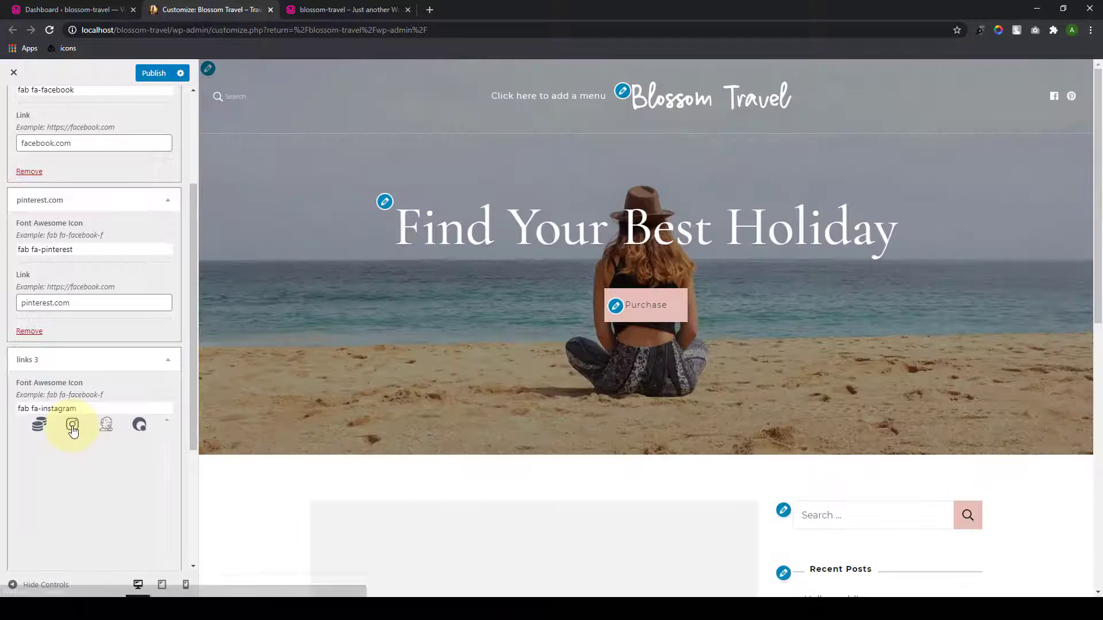
left_click(67, 456)
type("ins")
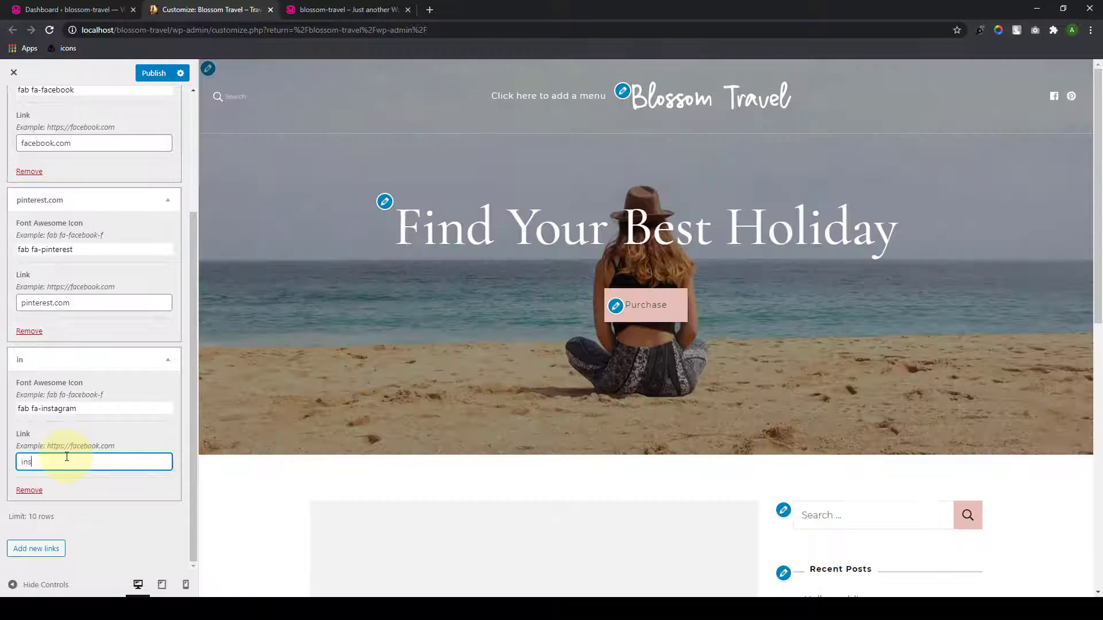
type("tagram.com")
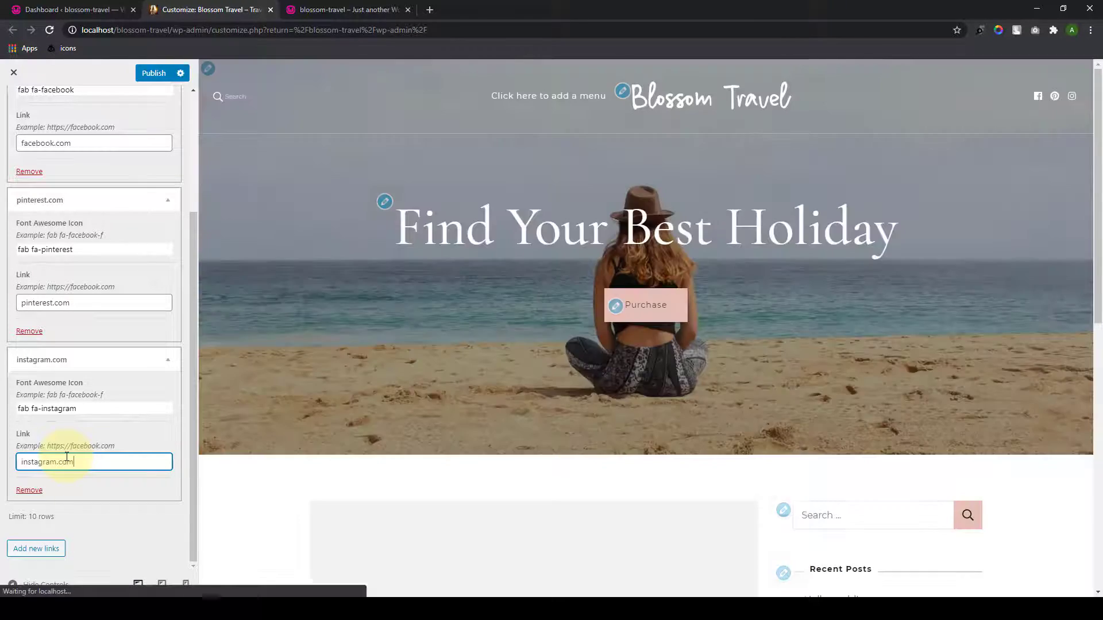
Step: Add a fourth social link with the fab fa-youtube icon and the link youtube.com
left_click(36, 548)
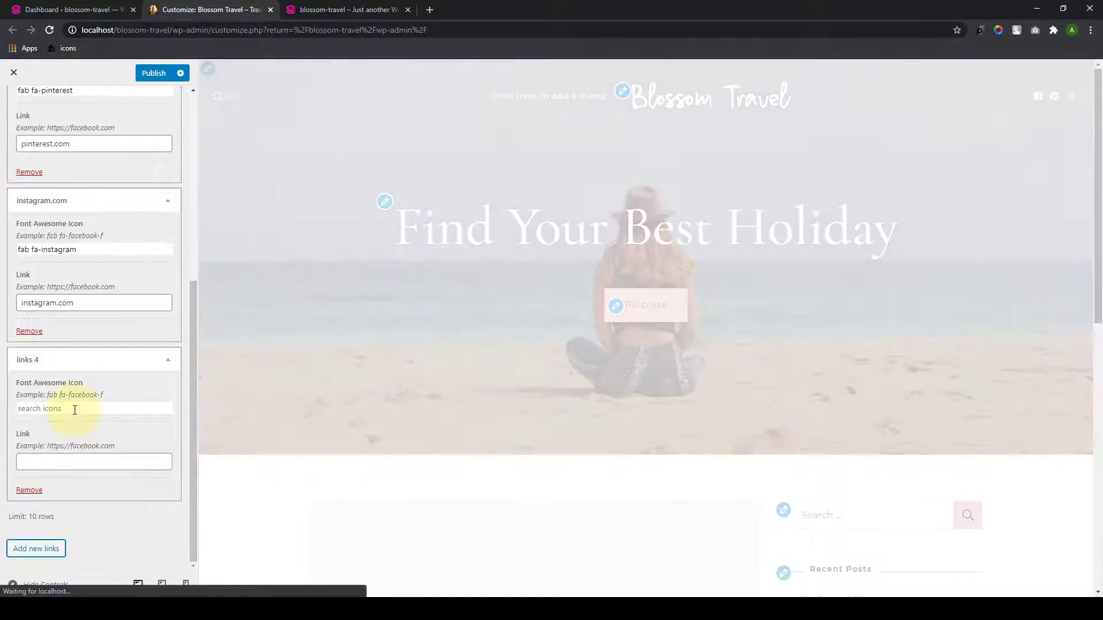
left_click(74, 409)
type("youtube")
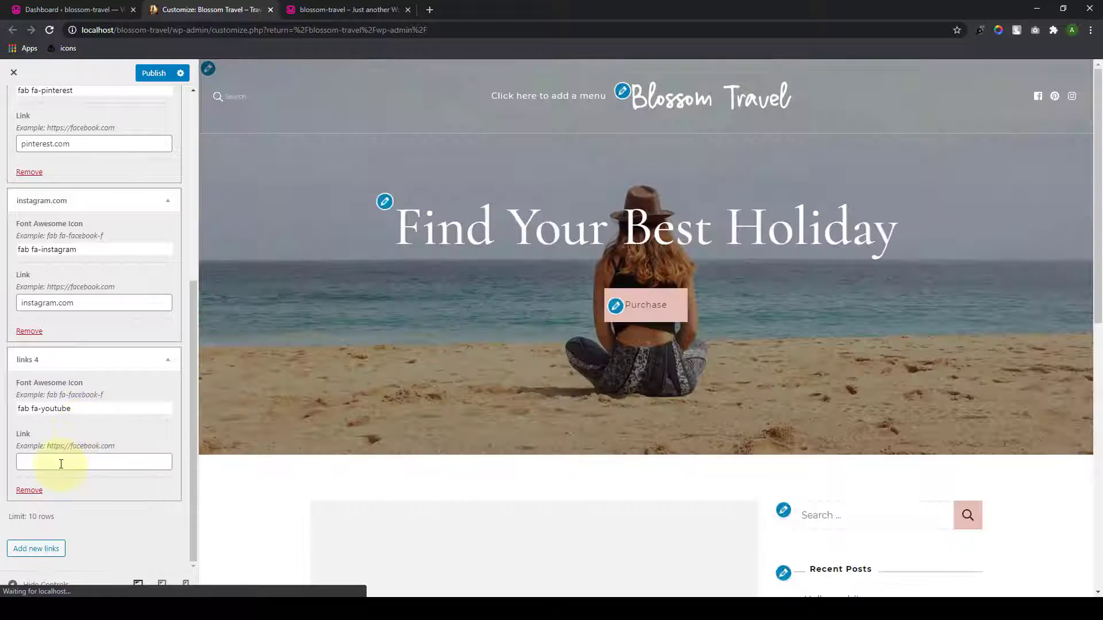
left_click(50, 466)
type("youtube")
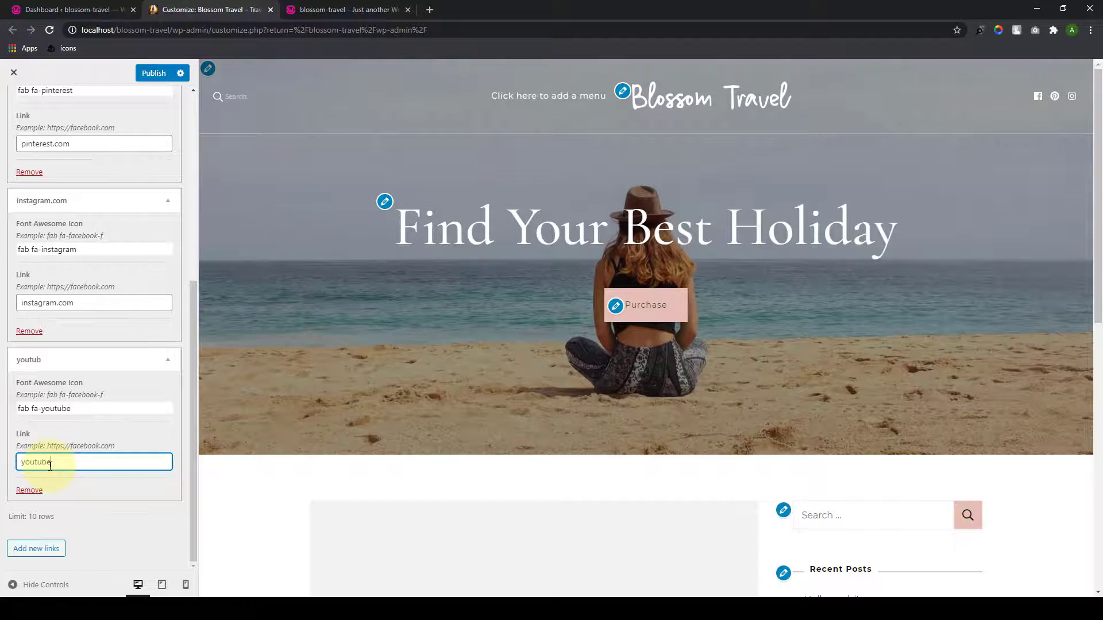
type(".com")
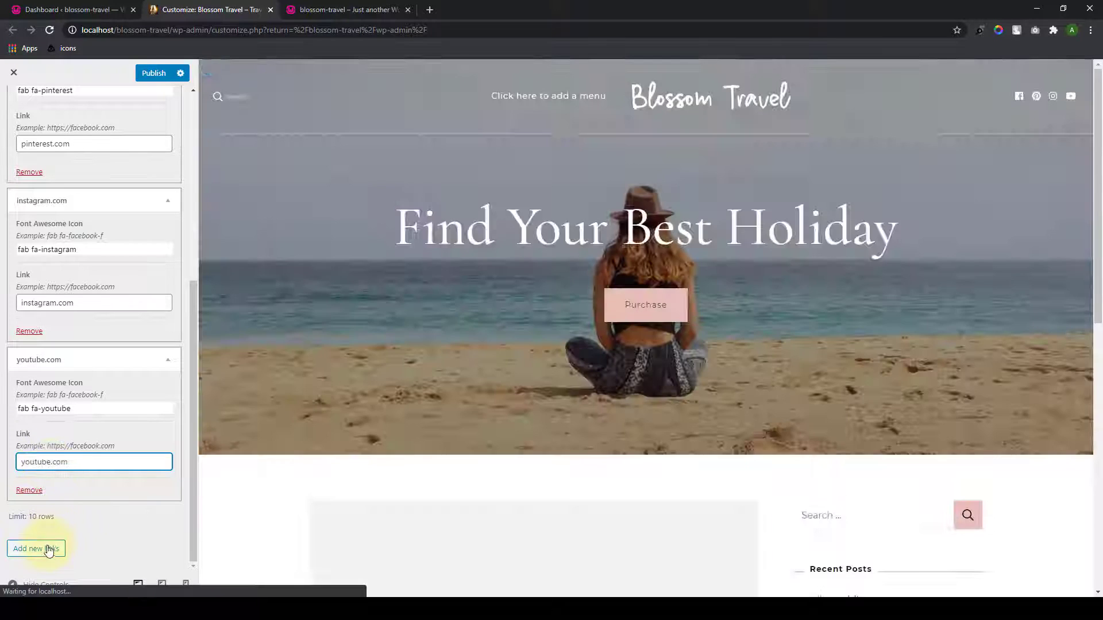
Step: Add a fifth social link with the fab fa-linkedin icon and the link linkedin.com
left_click(40, 549)
left_click(85, 407)
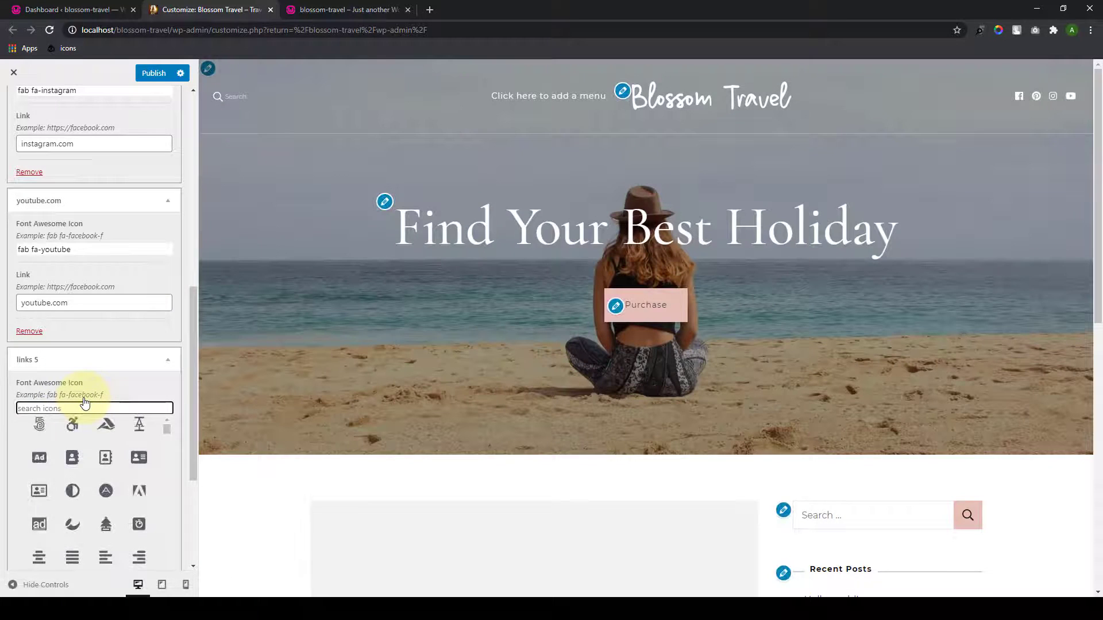
type("linkedin")
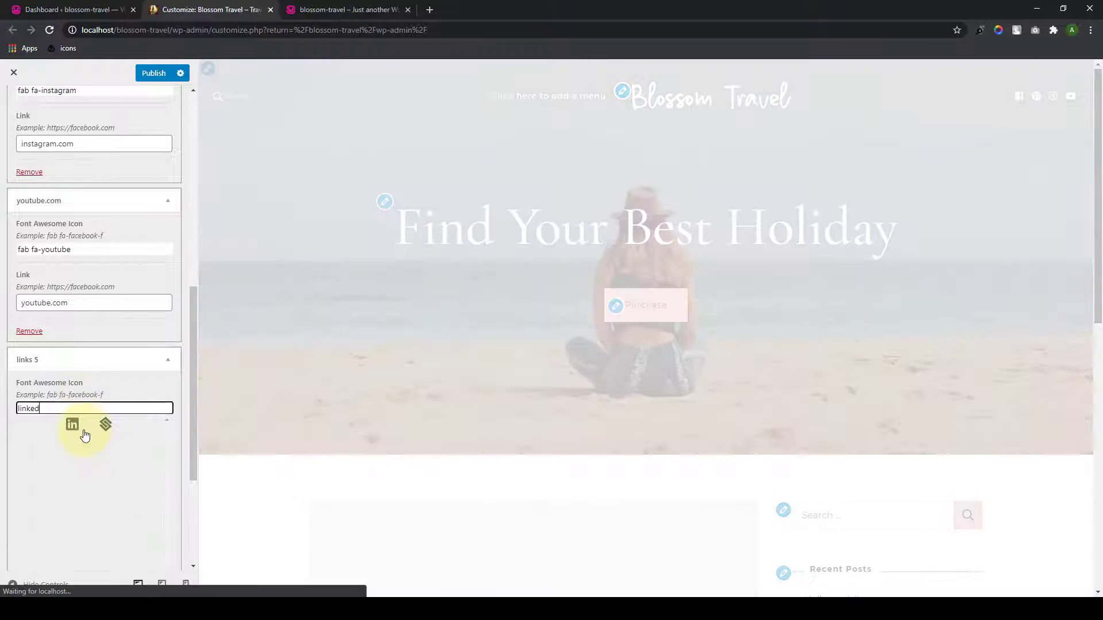
left_click(71, 425)
left_click(60, 459)
type("lin")
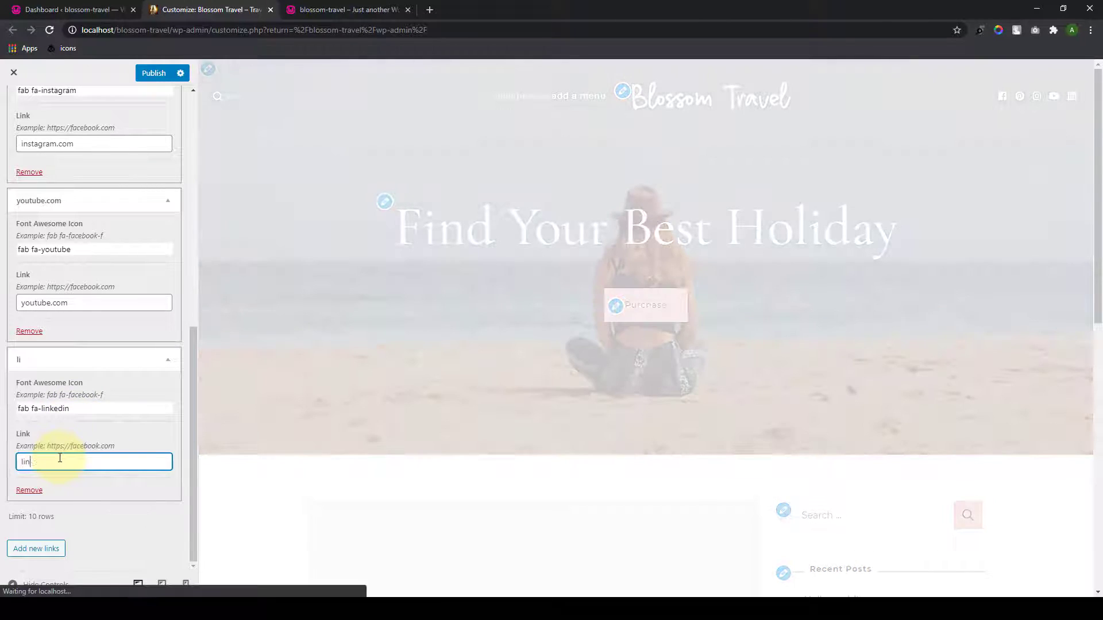
type("kedin.com")
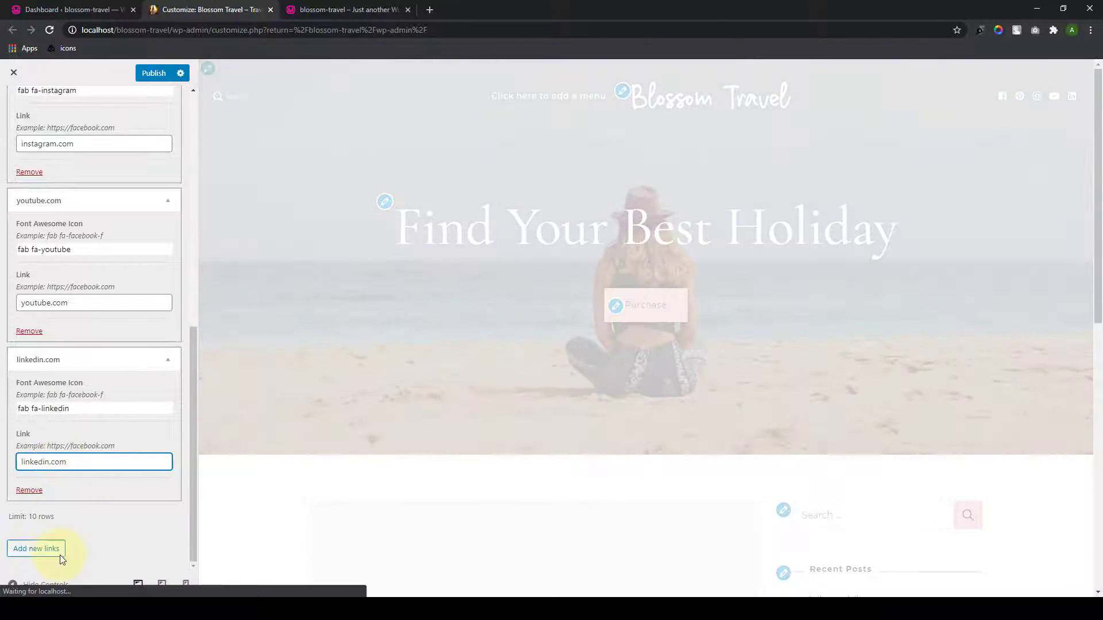
Step: Add a sixth social link with the fab fa-amazon icon and the link amazon.com, and publish the changes
left_click(58, 550)
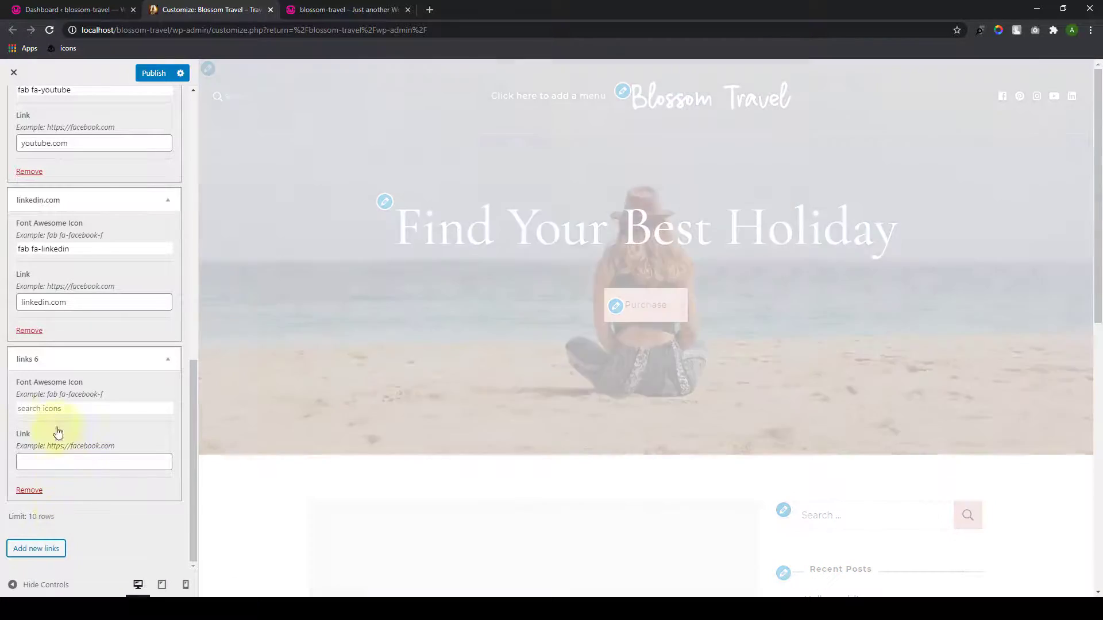
left_click(60, 409)
type("ama")
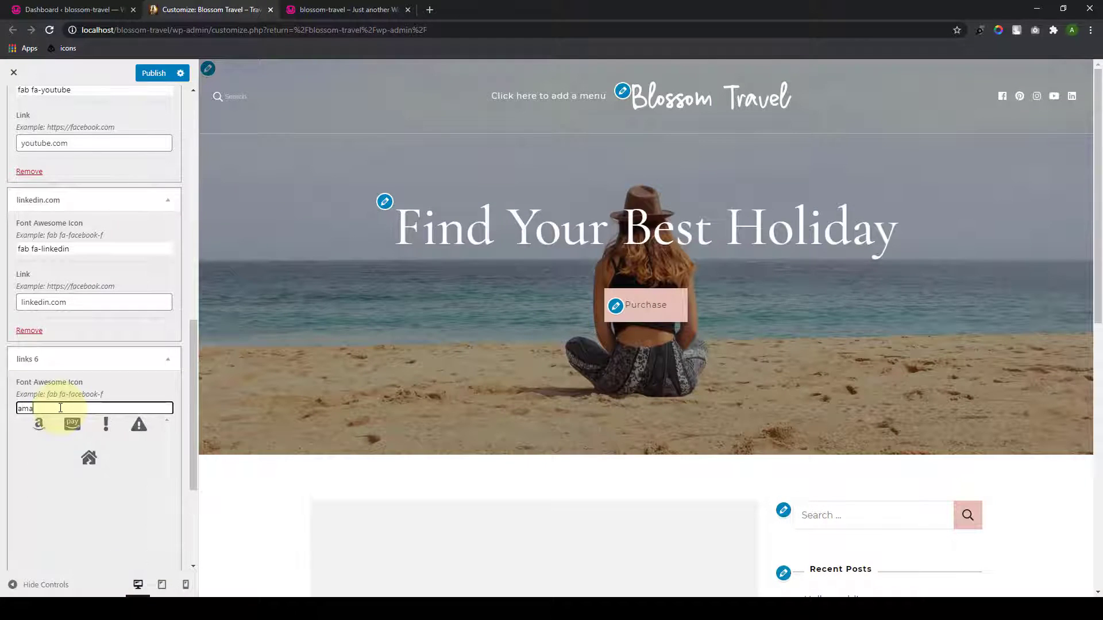
type("zon")
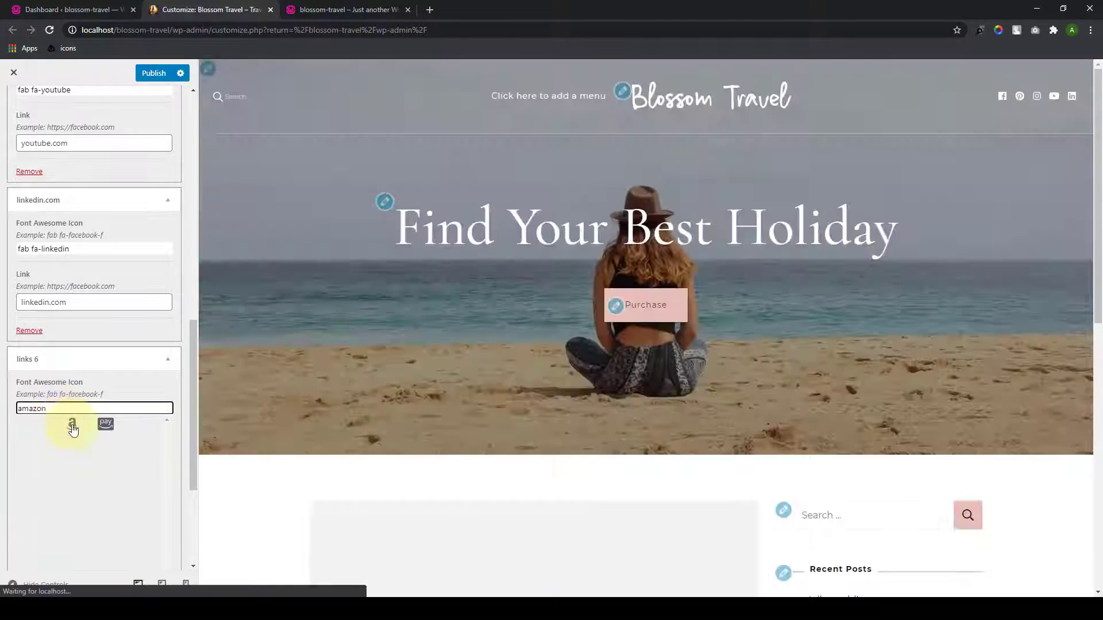
left_click(71, 423)
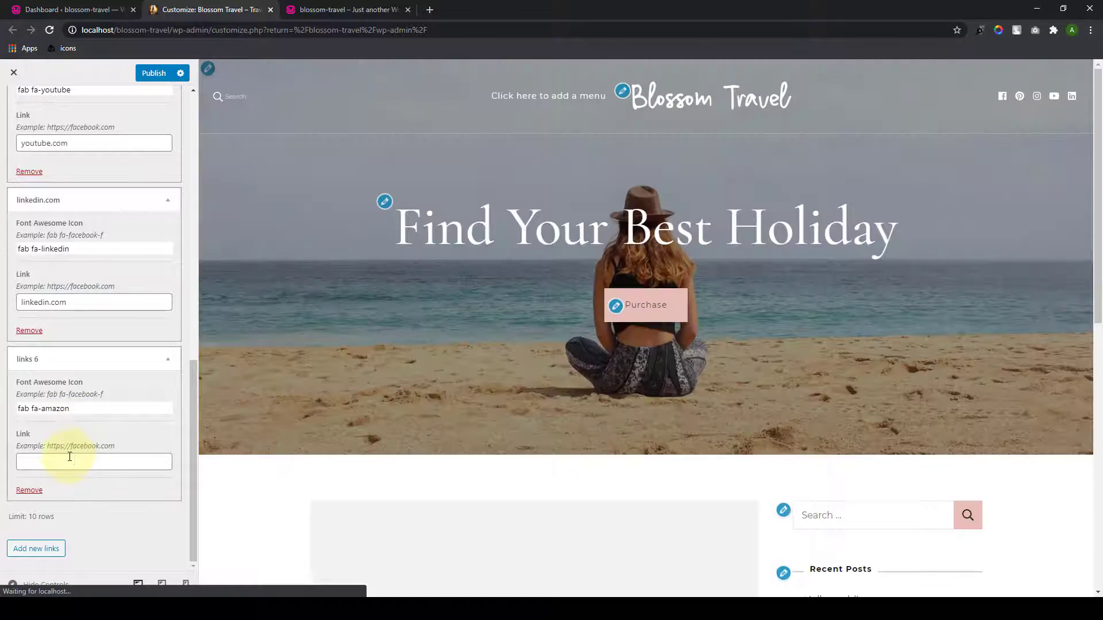
left_click(69, 456)
type("ama")
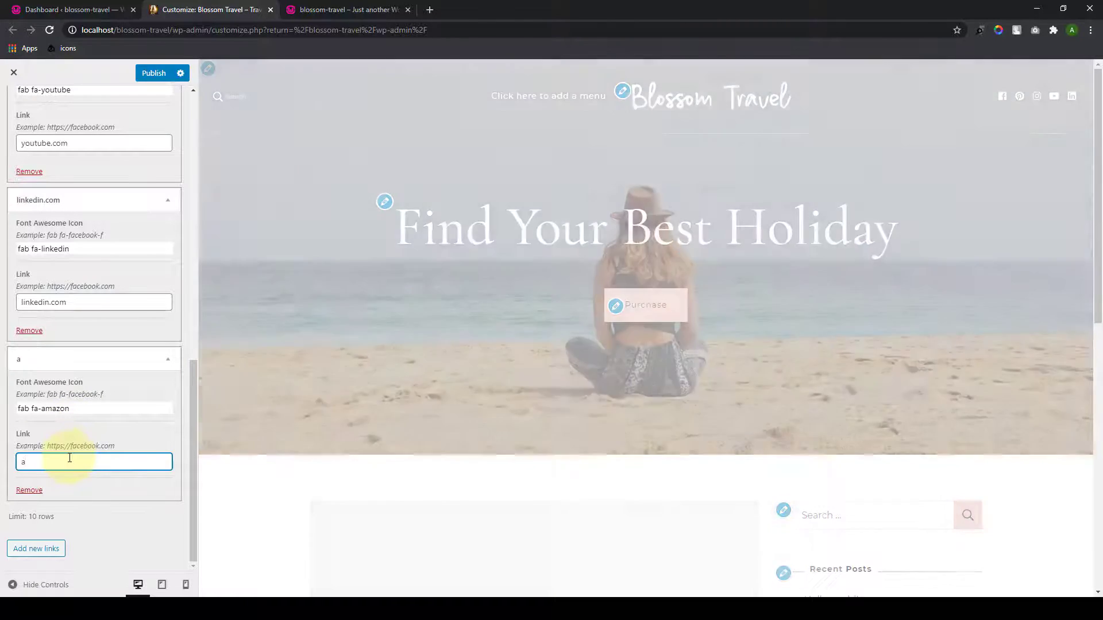
type("zon.com")
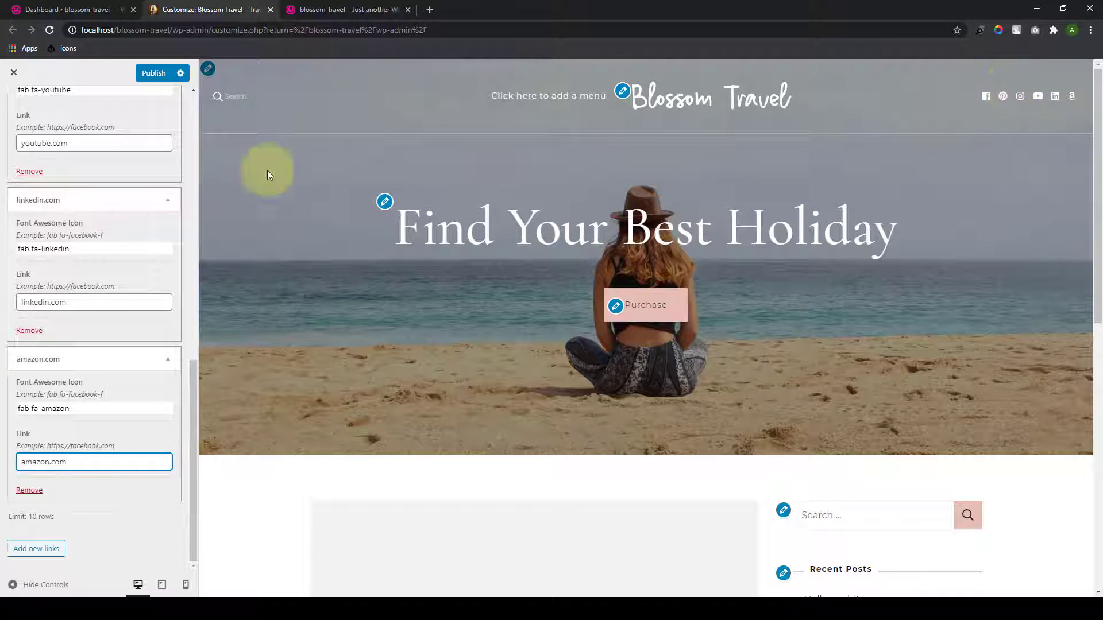
scroll(75, 498, "up", 11)
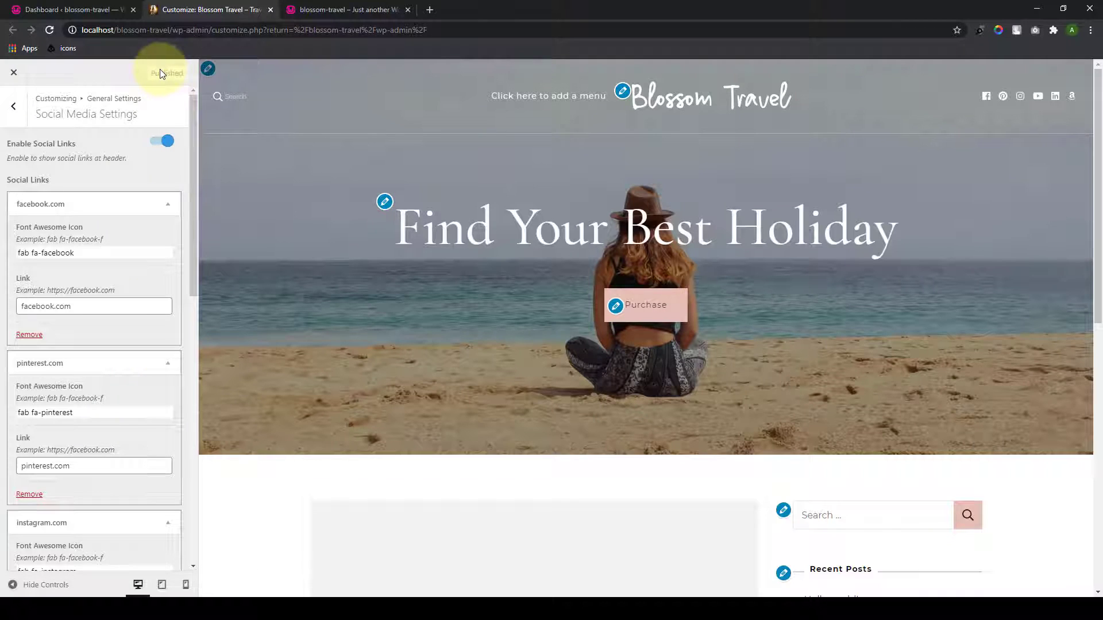
Step: Leave the social media settings and open the theme's Banner Settings to review the banner options
left_click(14, 107)
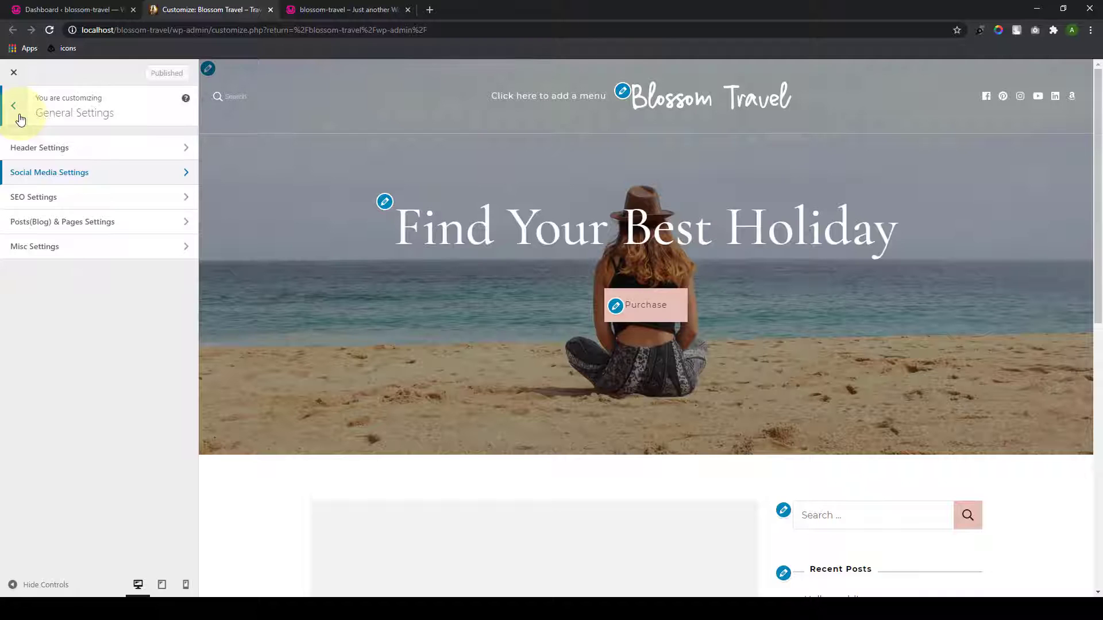
left_click(19, 117)
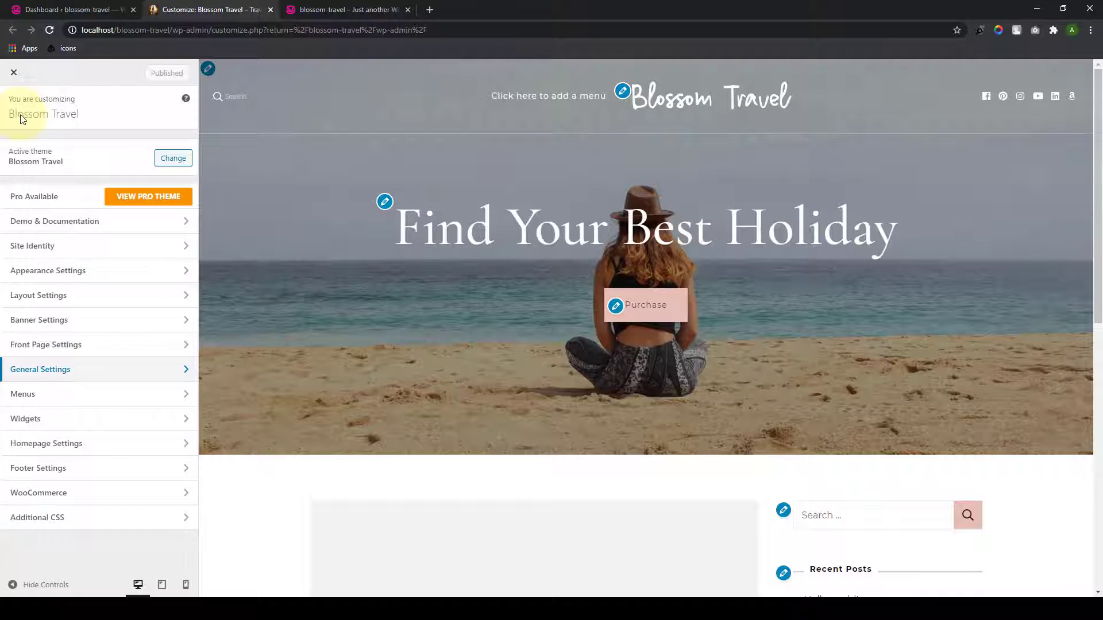
left_click(75, 319)
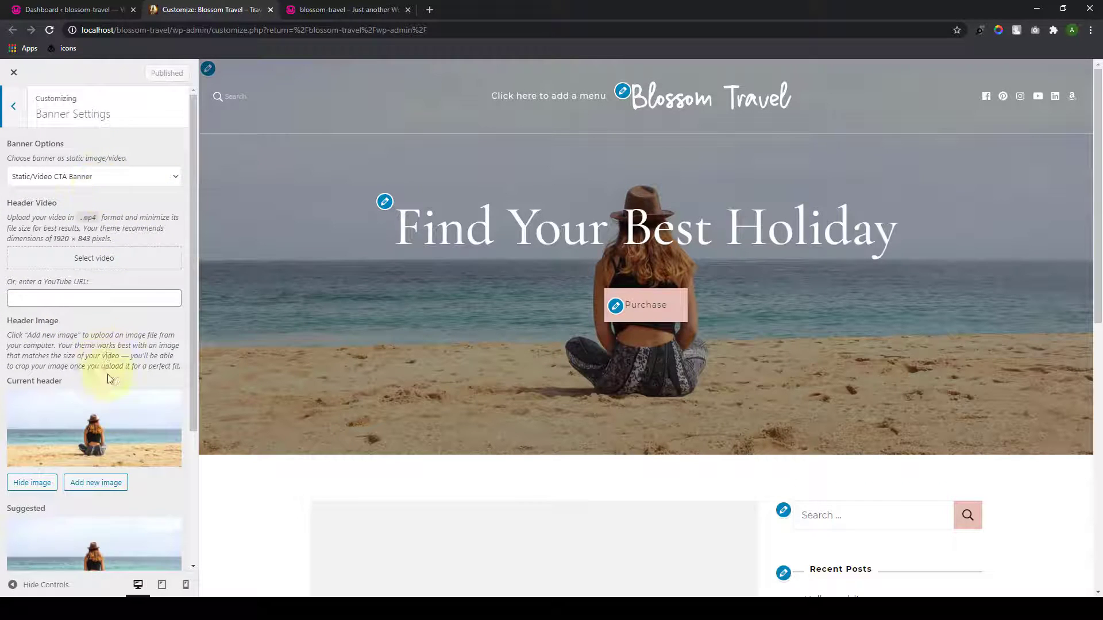
scroll(107, 378, "down", 4)
scroll(113, 500, "up", 4)
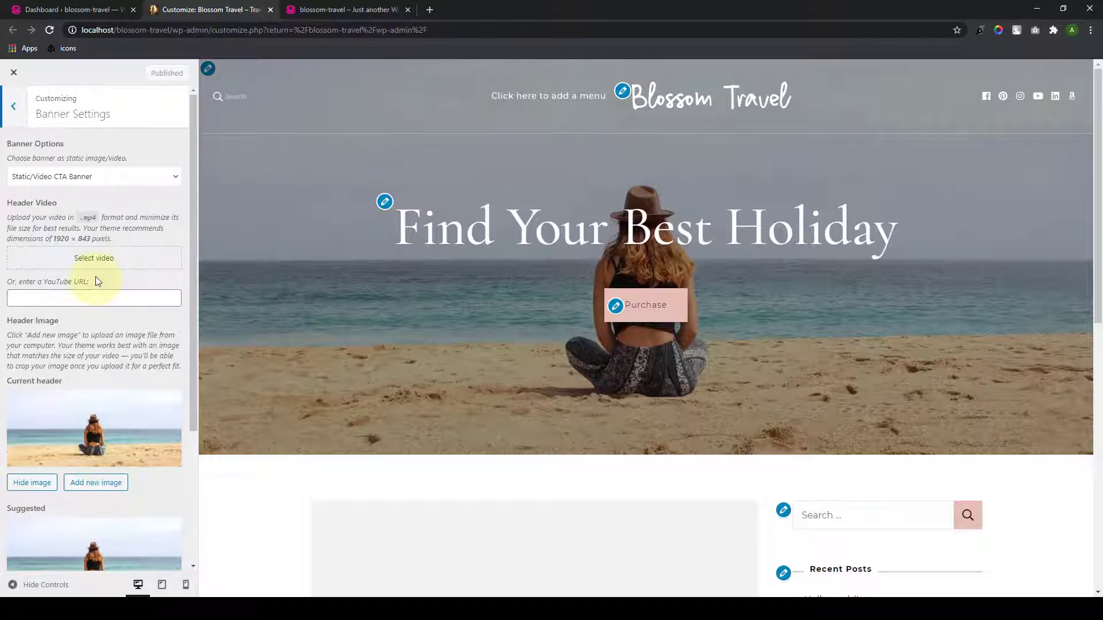
left_click(168, 151)
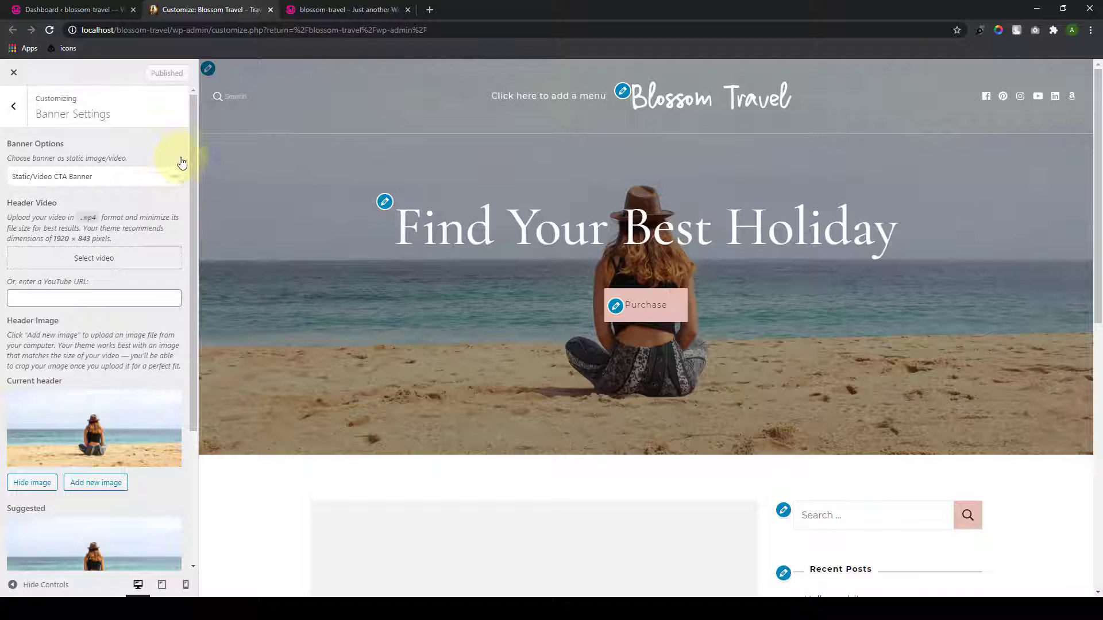
Step: Try the Disable Banner Section option, and set the banner back to Static/Video CTA Banner
left_click(176, 179)
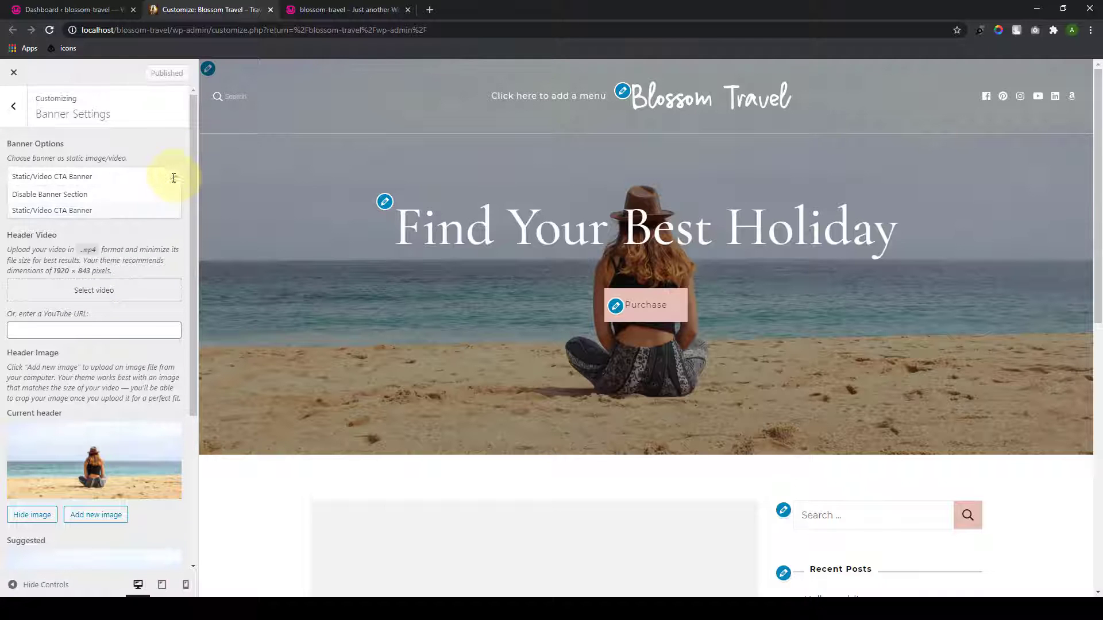
left_click(92, 195)
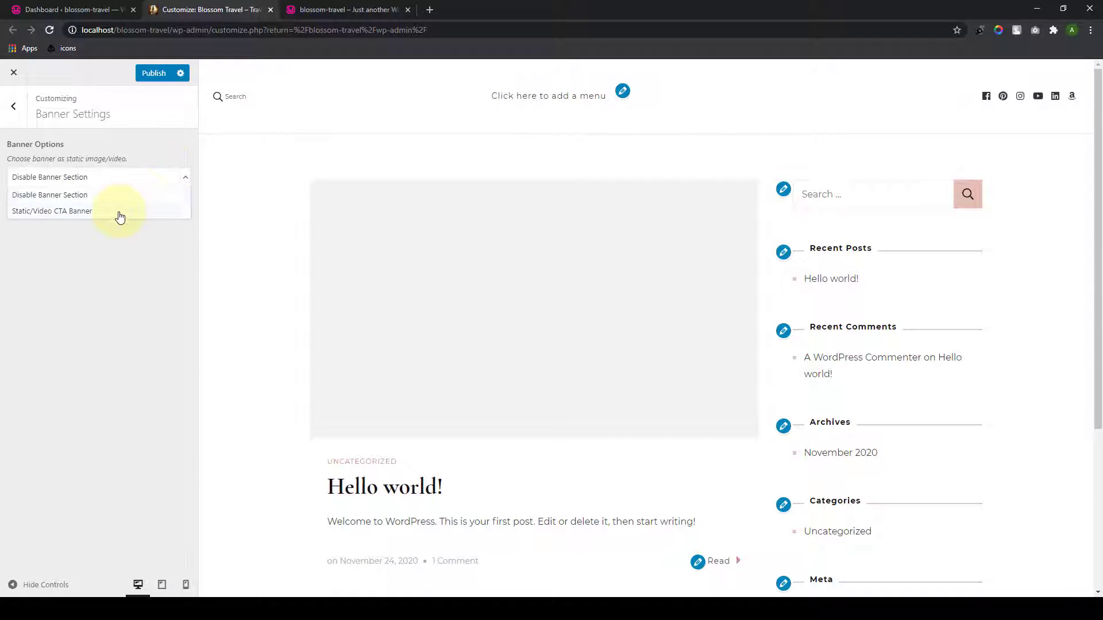
left_click(119, 217)
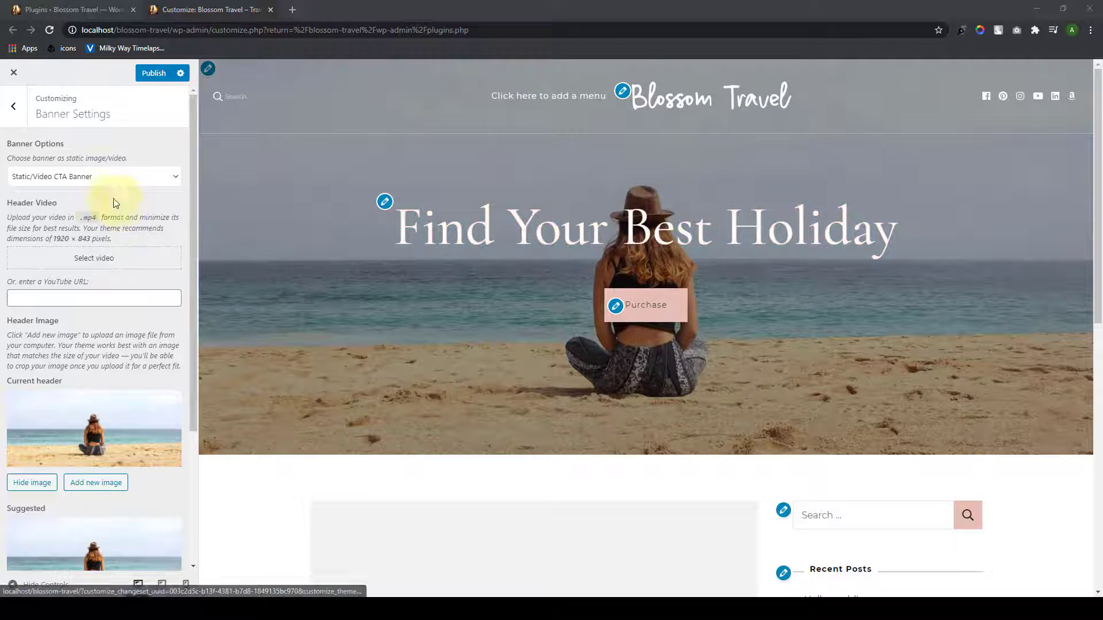
Step: Set Flower.mp4 from the media library as the header video and highlight the video format and size recommendations
left_click(125, 264)
left_click(125, 265)
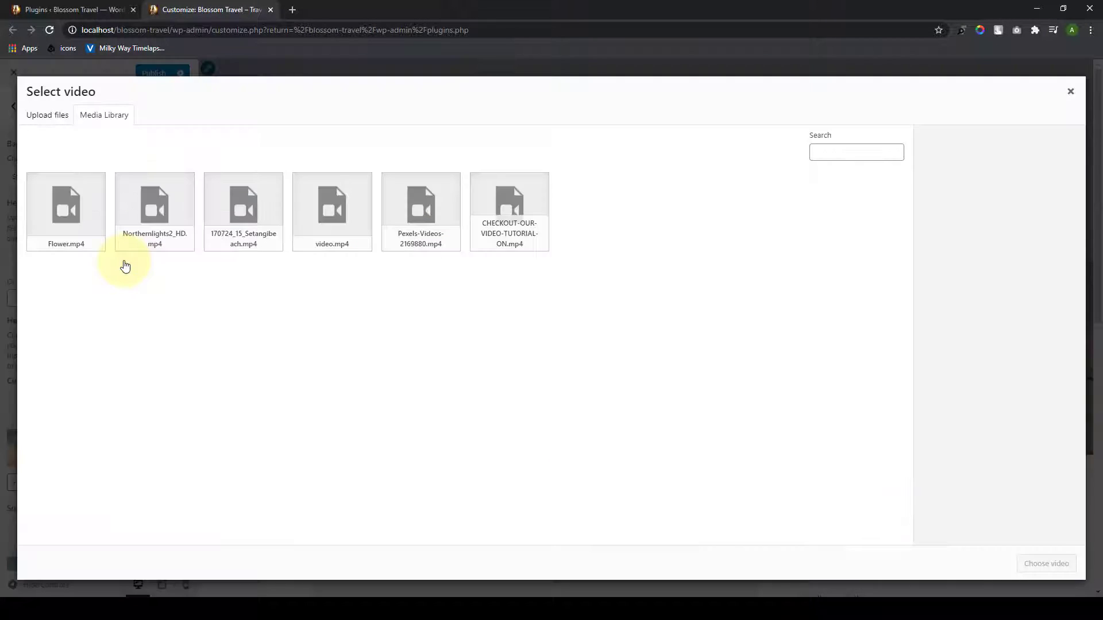
left_click(66, 226)
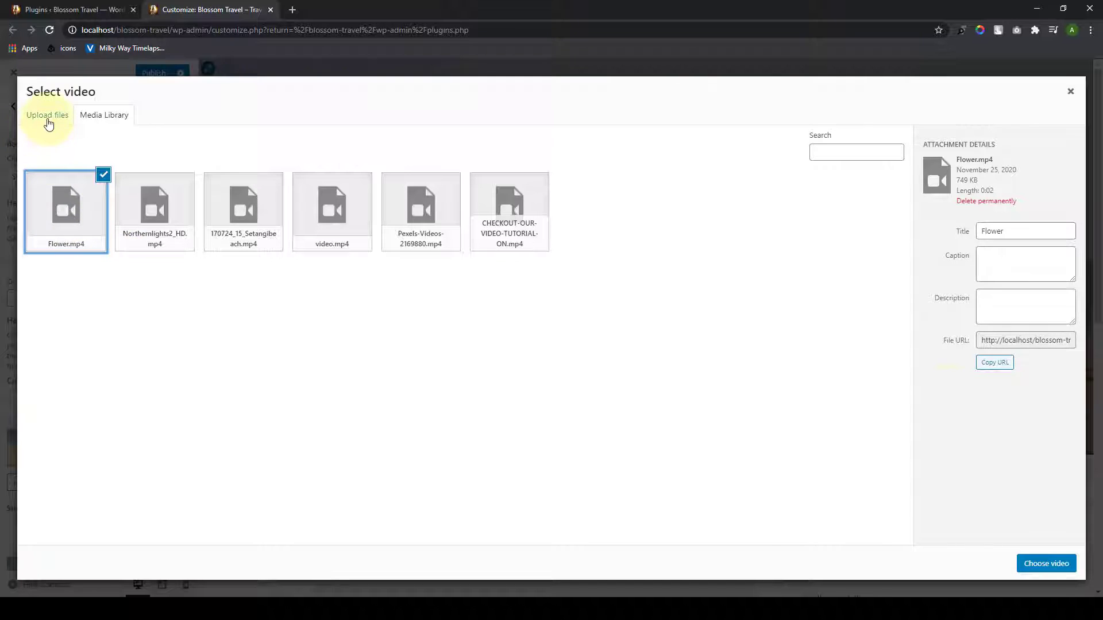
left_click(1051, 565)
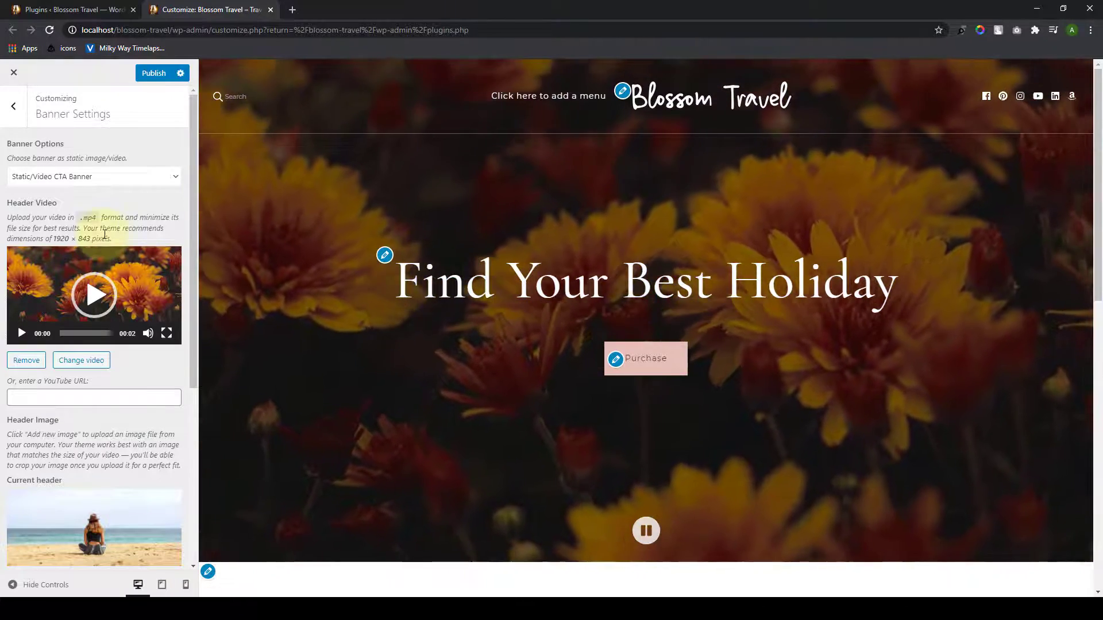
left_click_drag(112, 239, 9, 217)
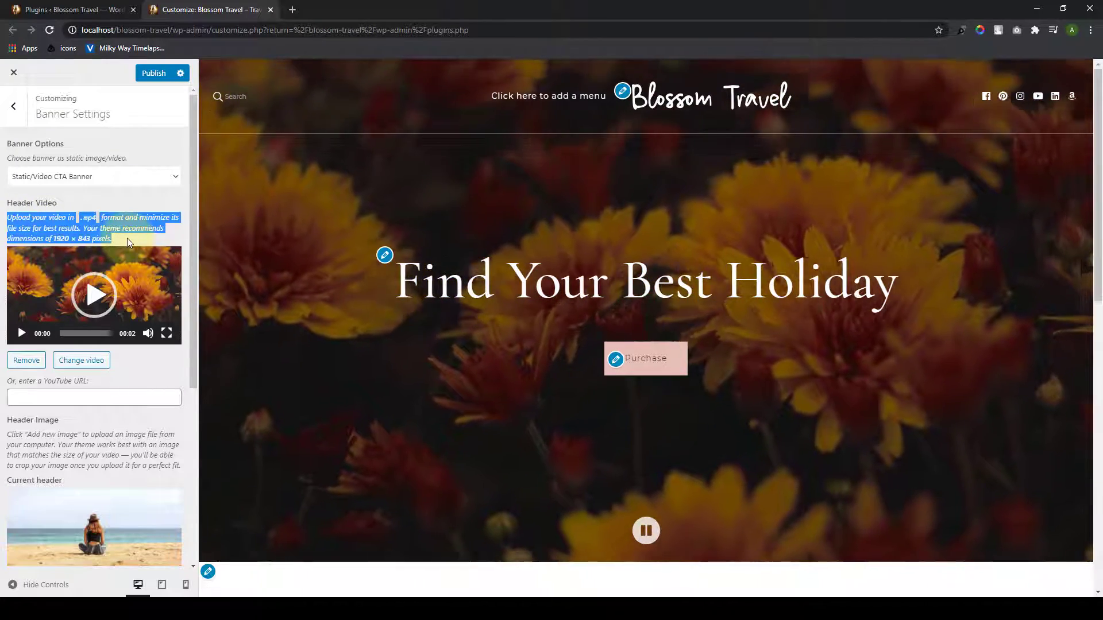
Step: Set the banner title to "Vacation Is Here"
scroll(136, 410, "down", 5)
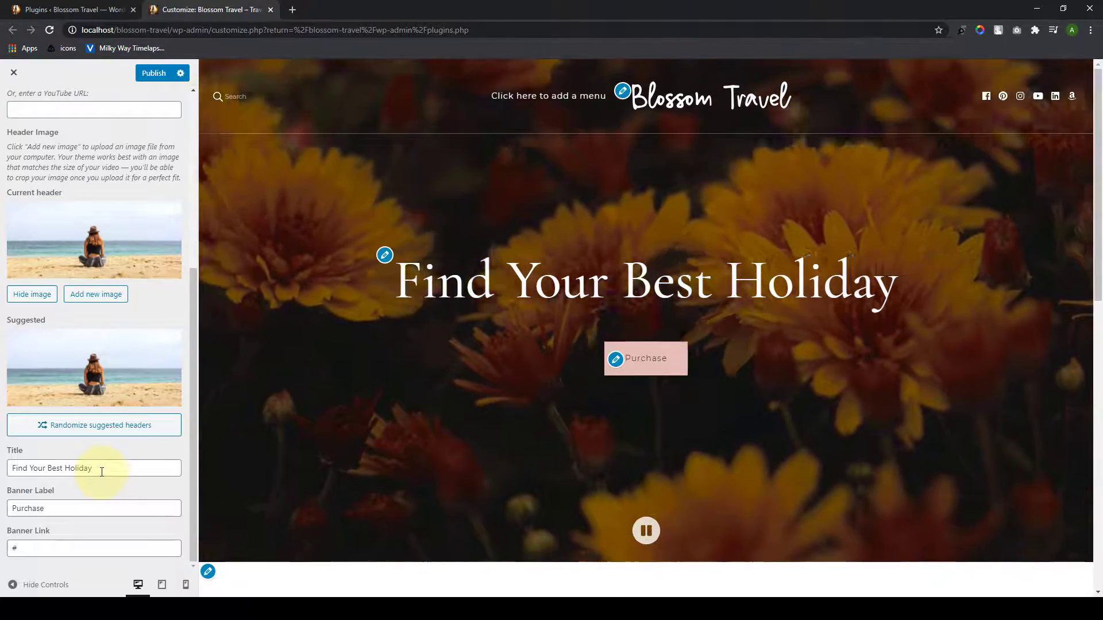
triple_click(98, 468)
triple_click(59, 509)
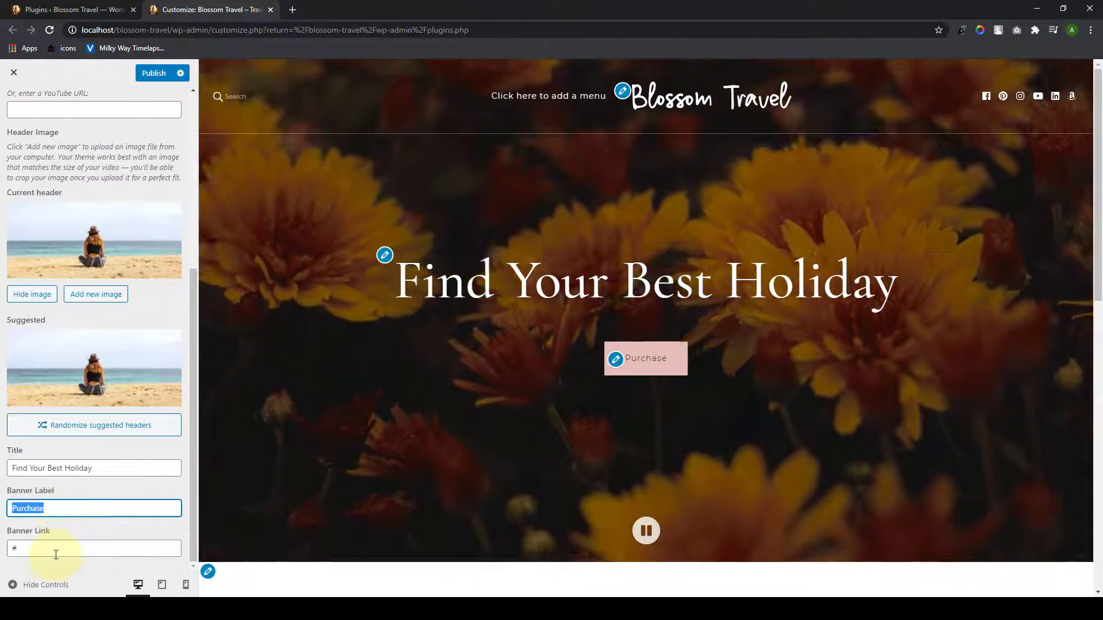
left_click(56, 551)
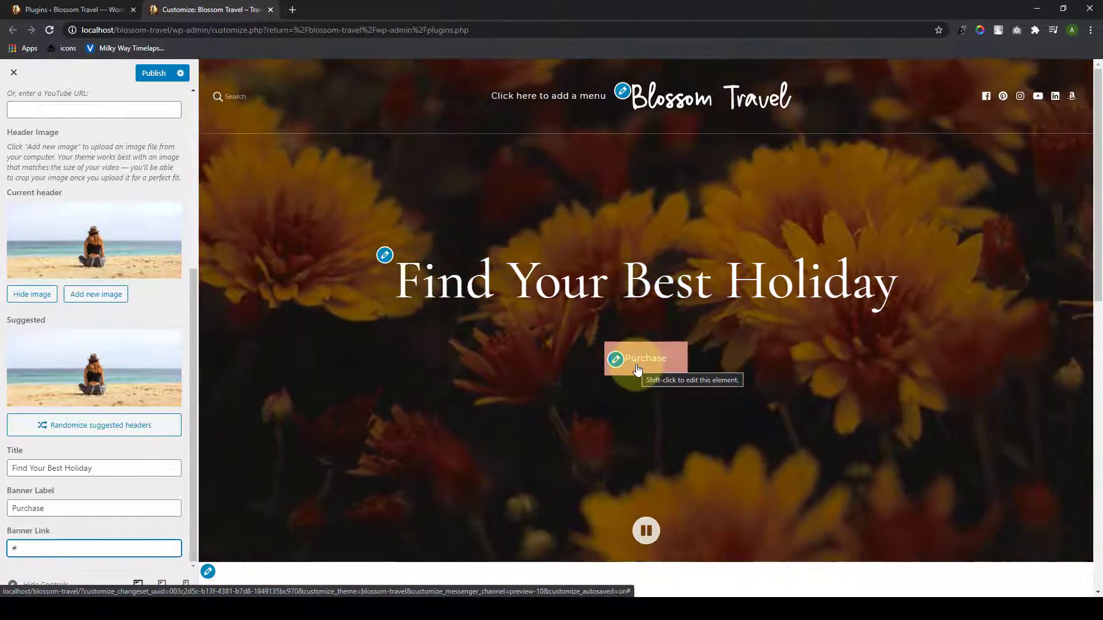
left_click(116, 471)
key("ctrl+a")
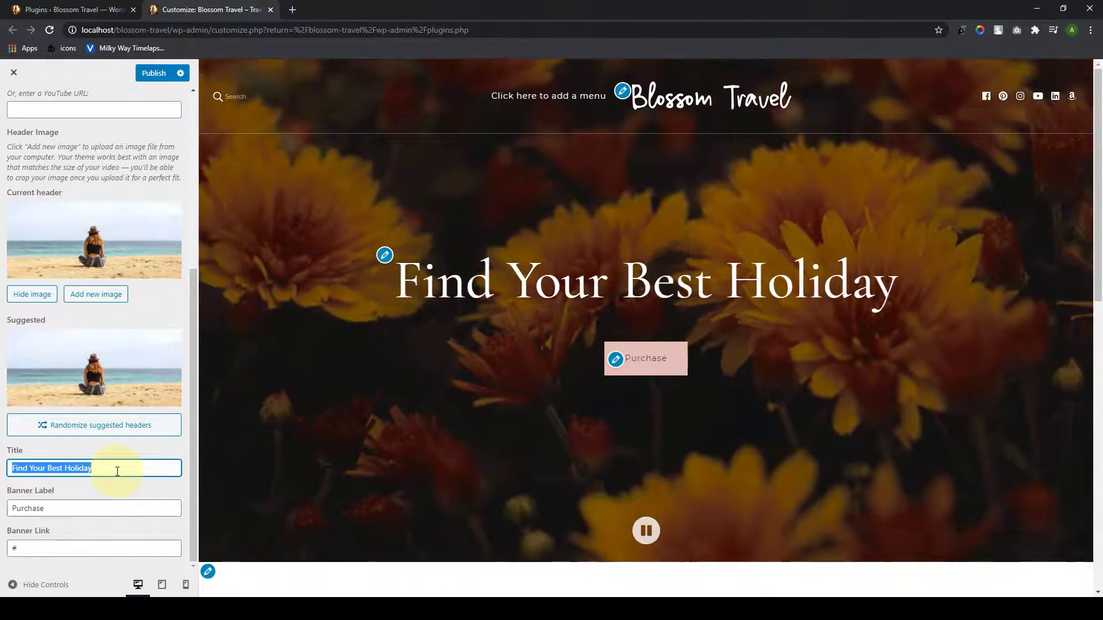
type("Va")
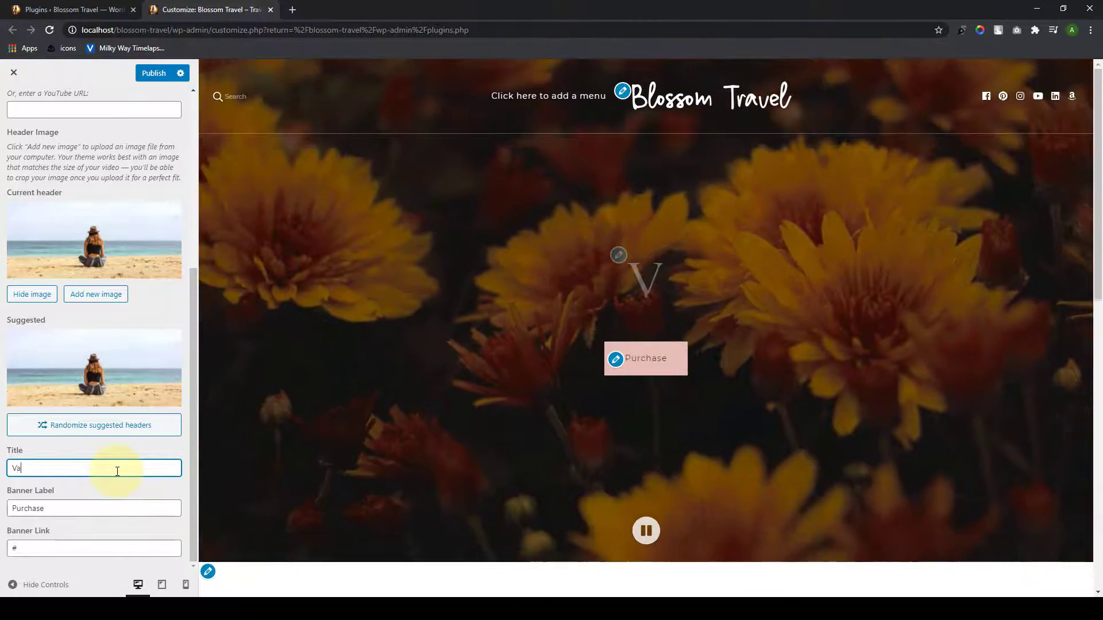
type("cation I ")
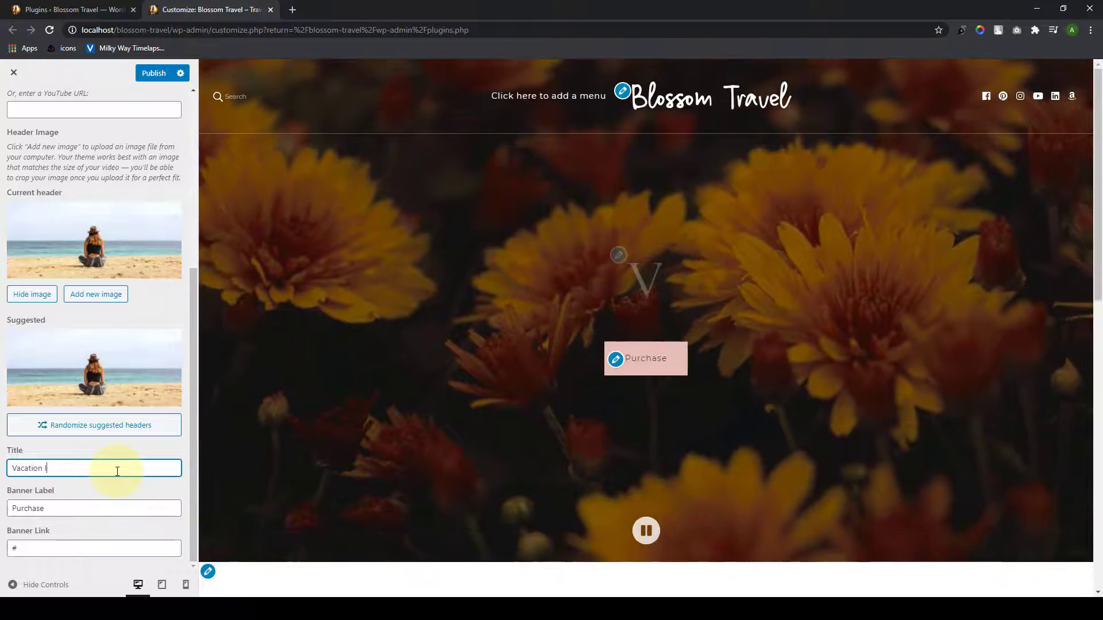
type("s H")
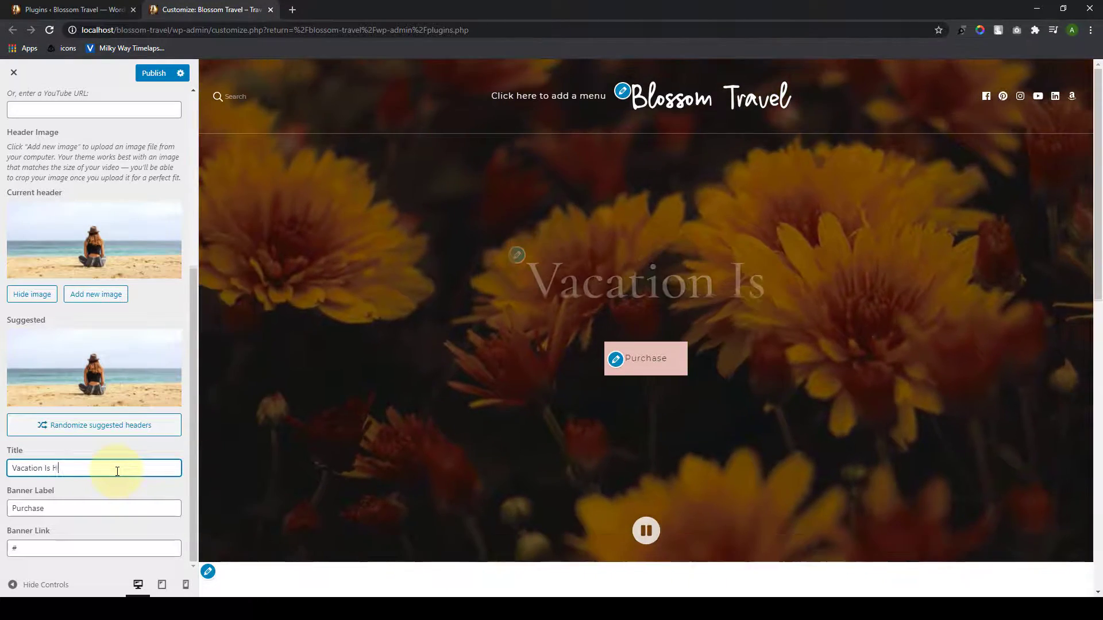
type("ere")
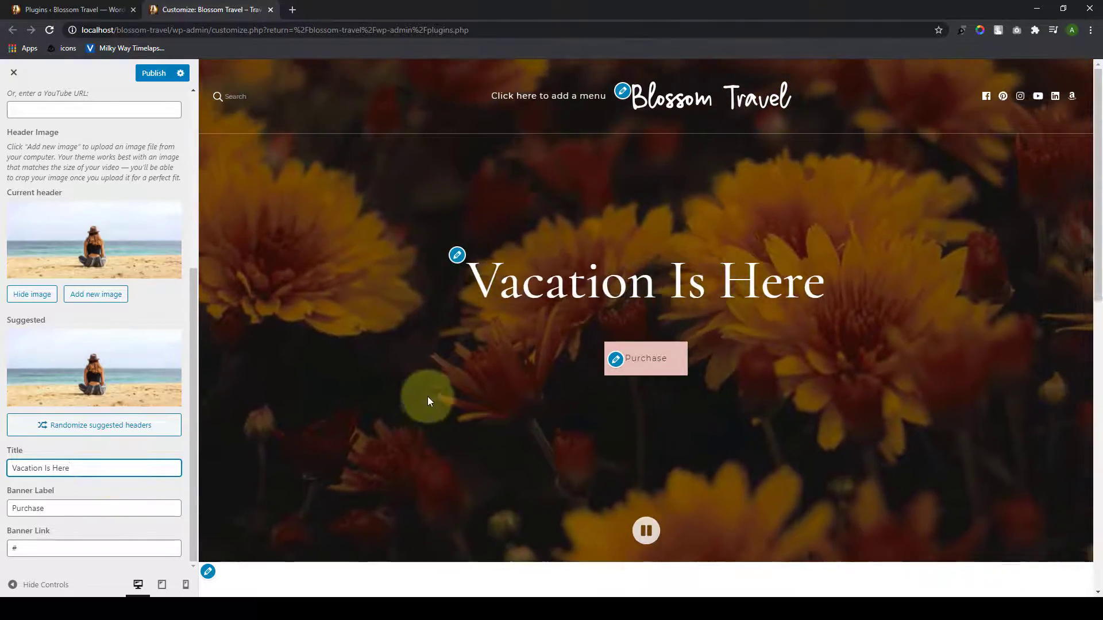
Step: Set the banner label to "Learn More Here"
double_click(50, 508)
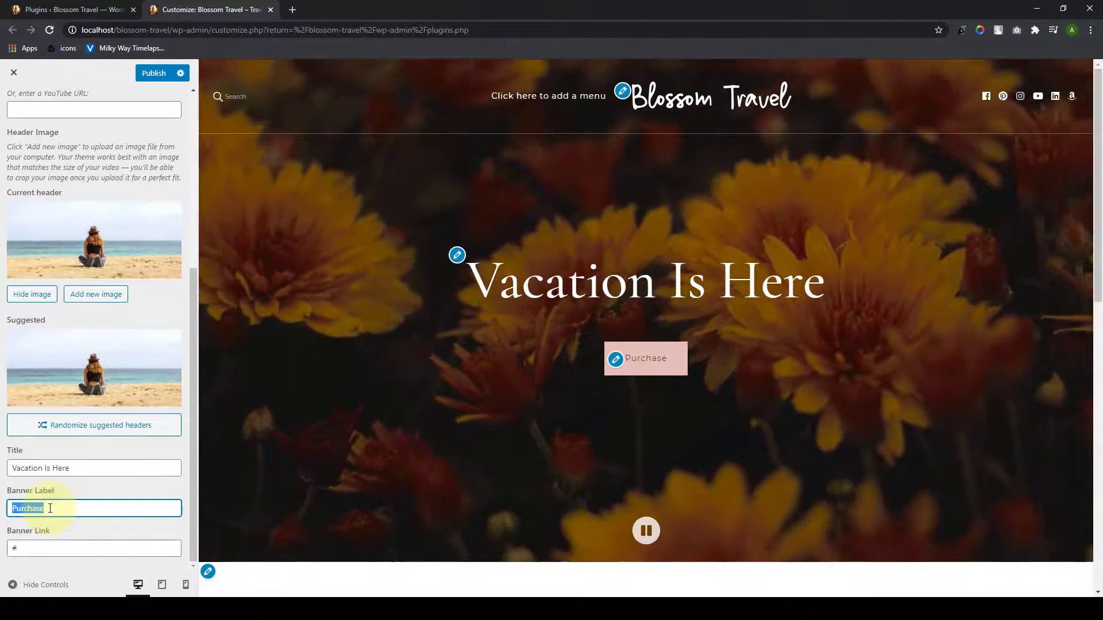
type("L")
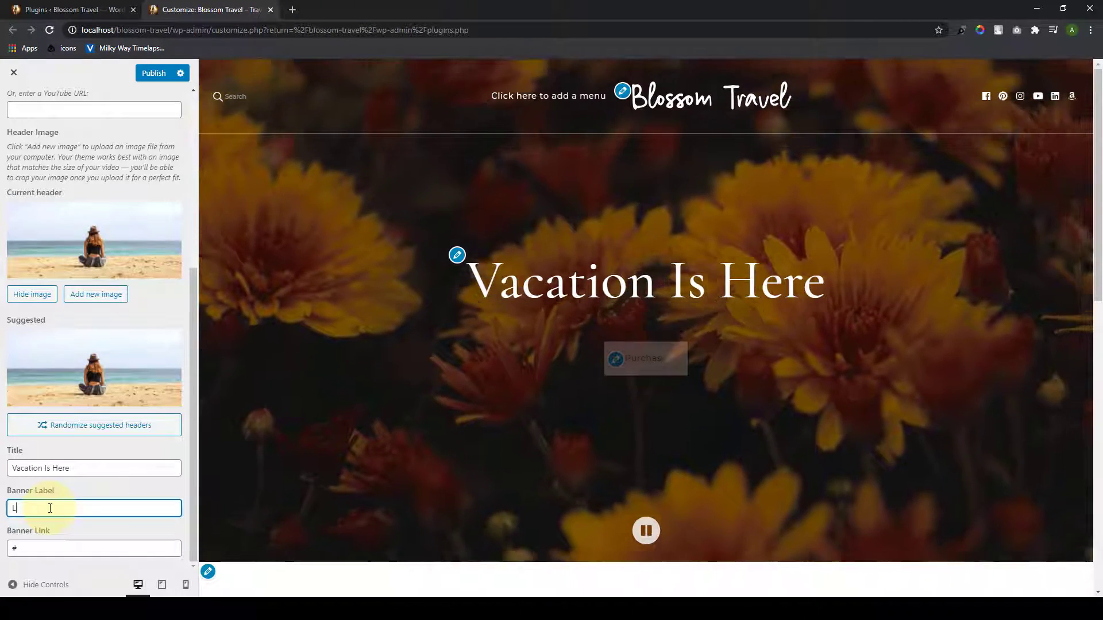
type("earn More")
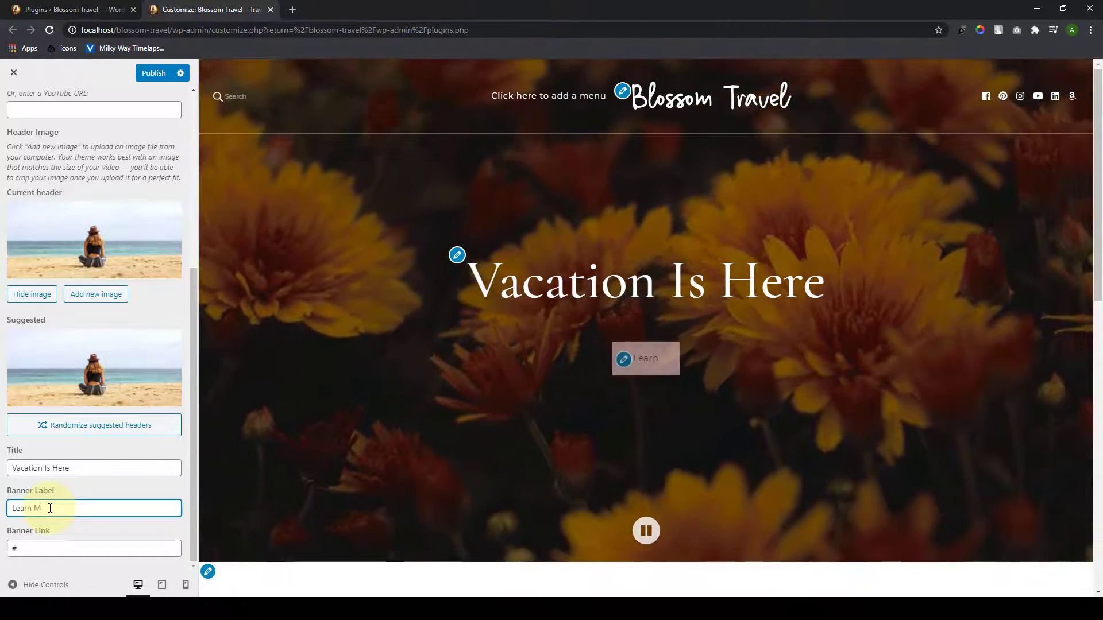
type(" Here")
Step: Copy the address of the current customizer page and append it in the banner link
left_click(34, 548)
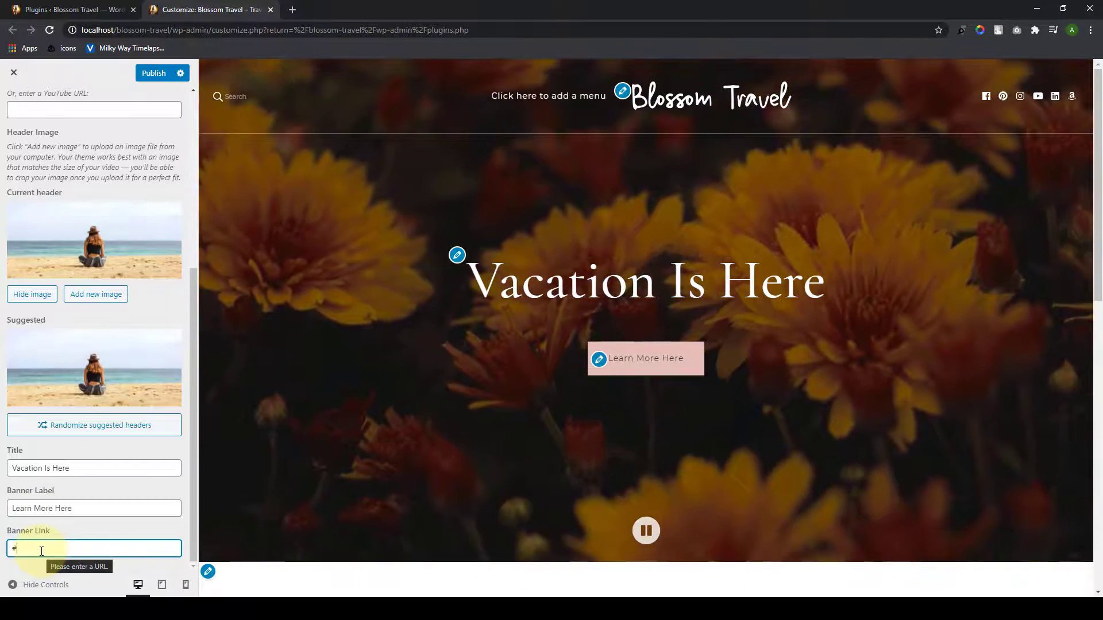
left_click(234, 30)
key("ctrl+c")
left_click(51, 549)
key("ctrl+v")
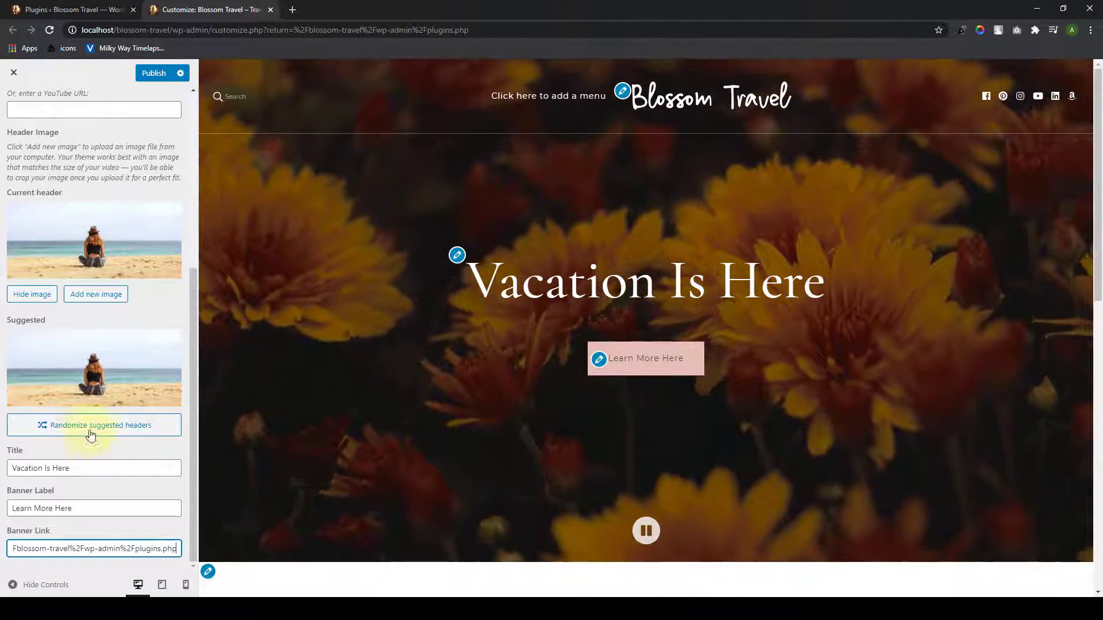
Step: Remove the flower video from the banner's header video
scroll(100, 450, "up", 5)
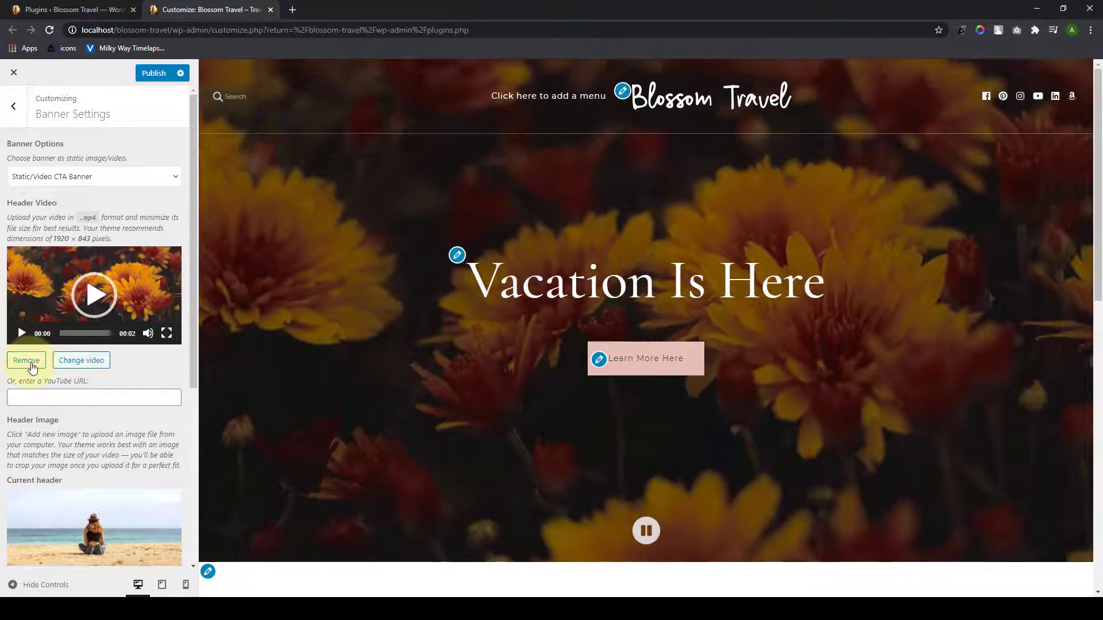
left_click(30, 361)
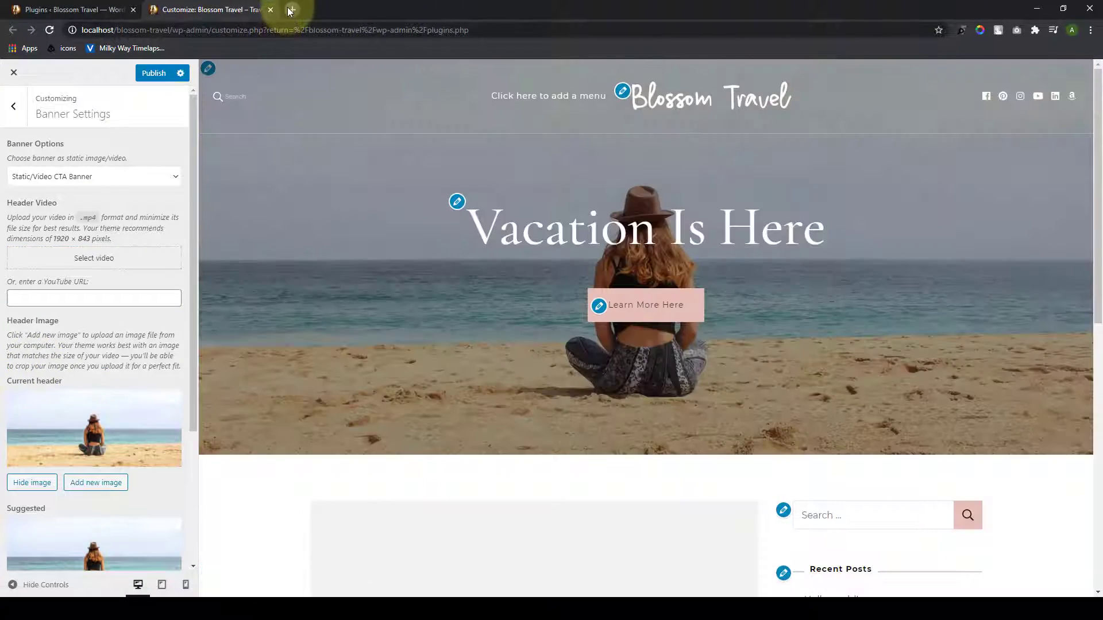
Step: Switch to YouTube in a new tab and open the first Customers Testimonial video on the Blossom Themes channel
left_click(292, 10)
left_click(291, 30)
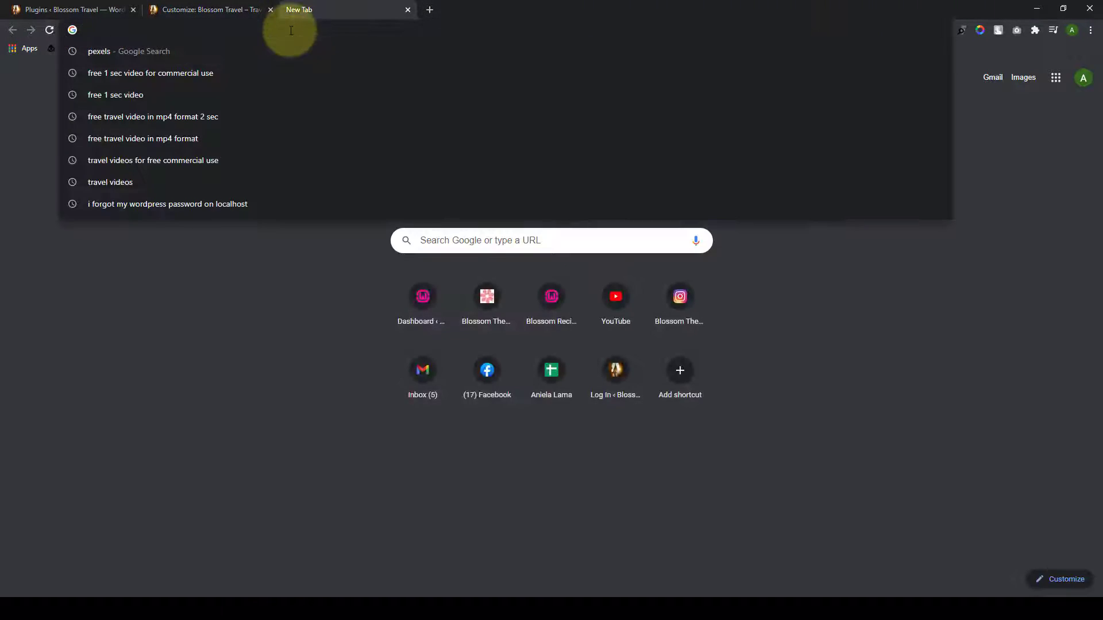
type("youtube")
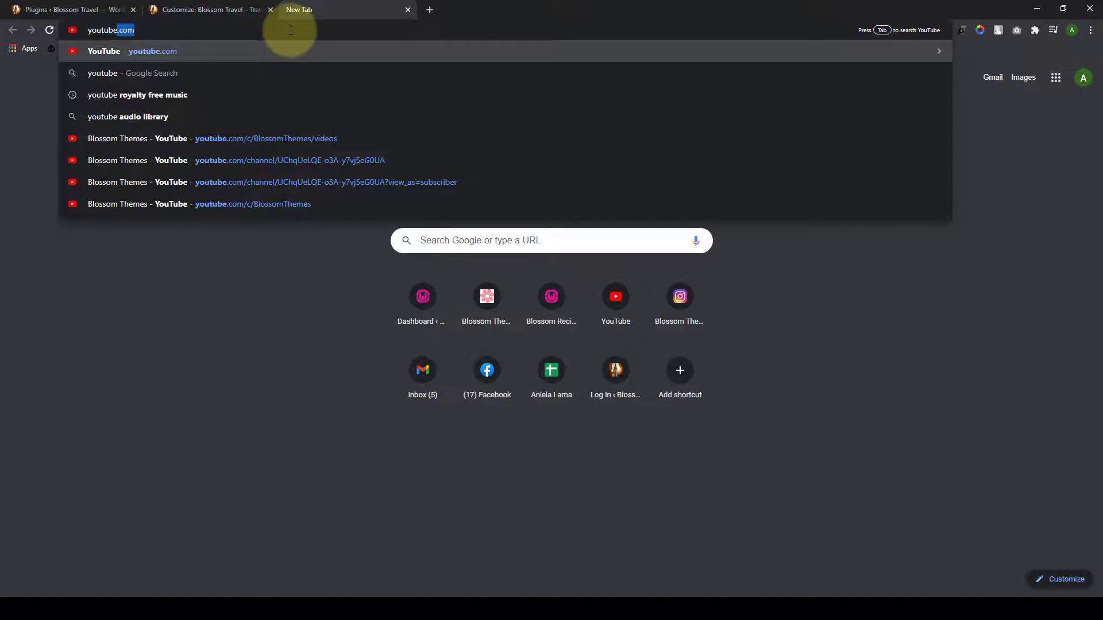
left_click(186, 139)
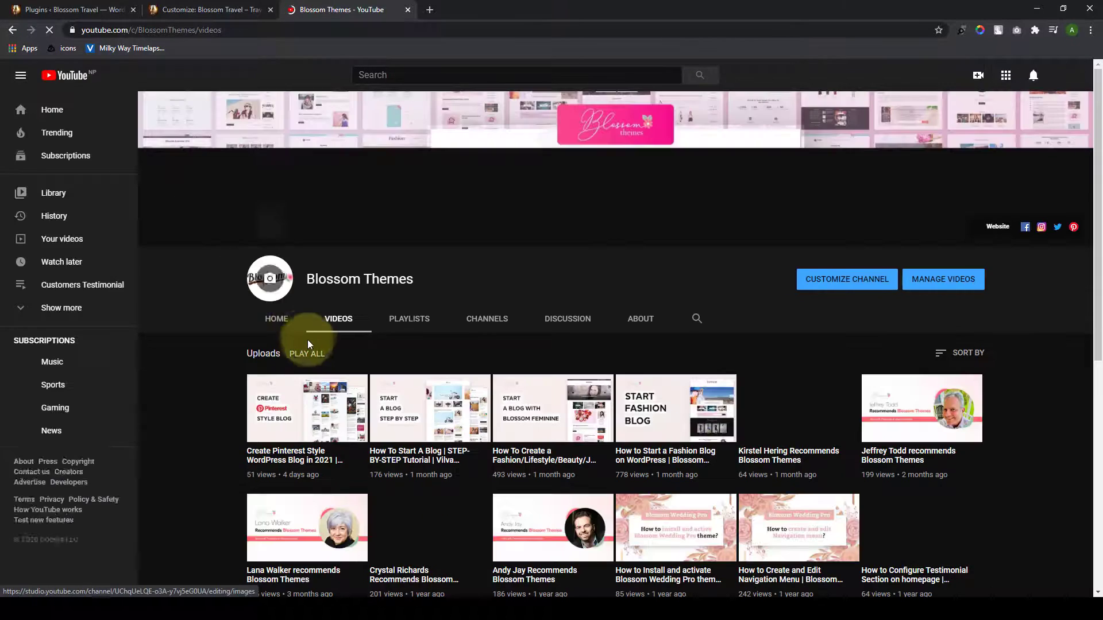
scroll(308, 333, "down", 1)
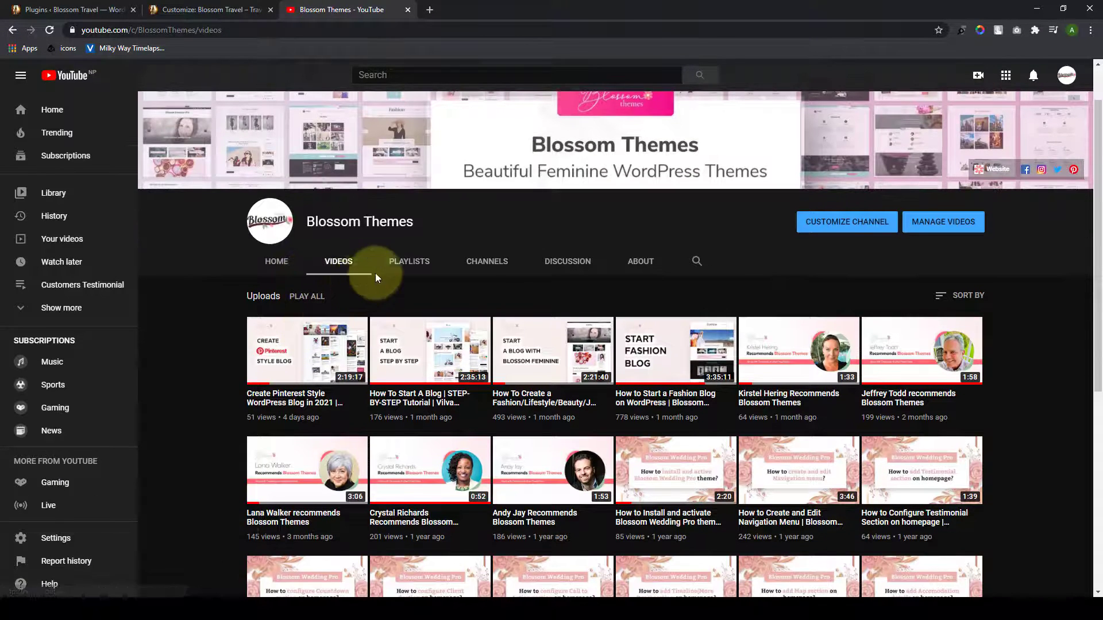
left_click(277, 261)
scroll(325, 327, "down", 3)
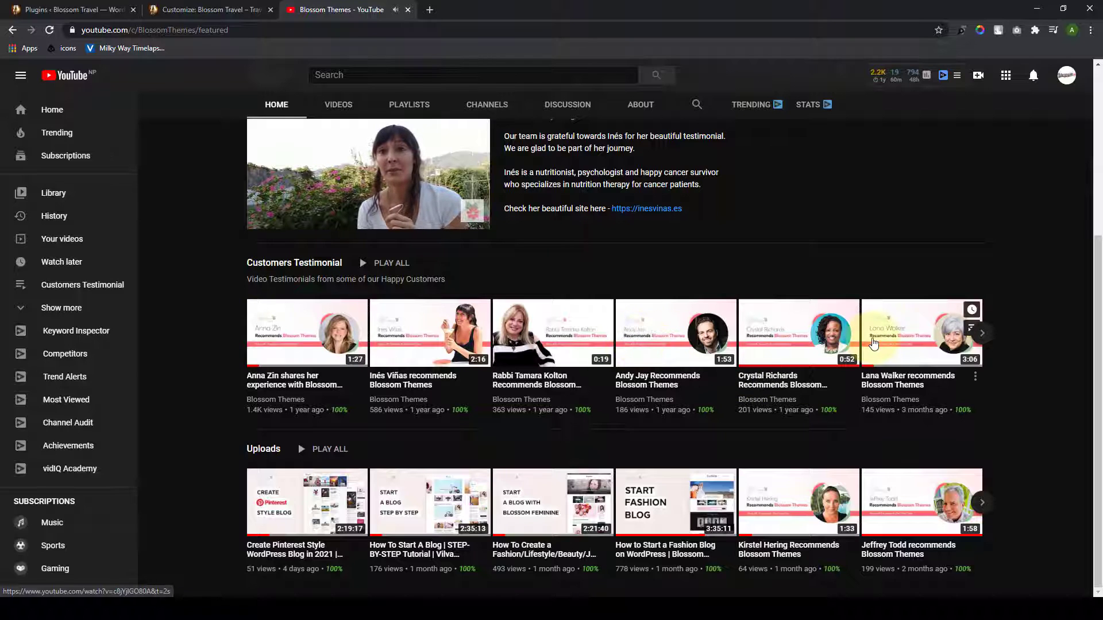
left_click(275, 353)
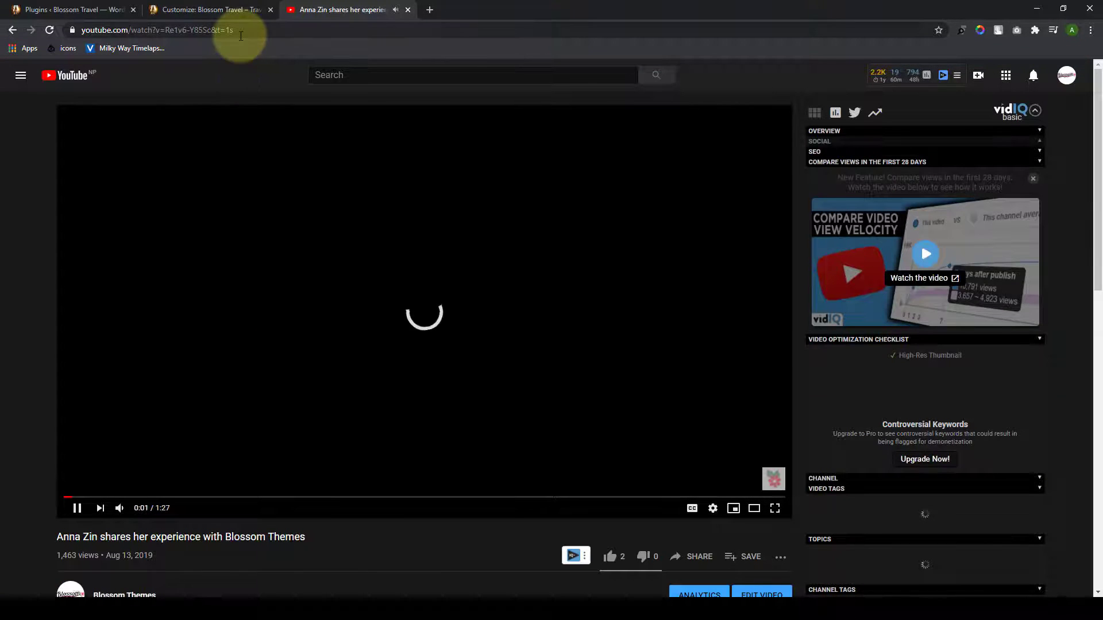
Step: Copy the video's address, close its tab, and paste it as the header video's YouTube URL
left_click(238, 30)
left_click(407, 12)
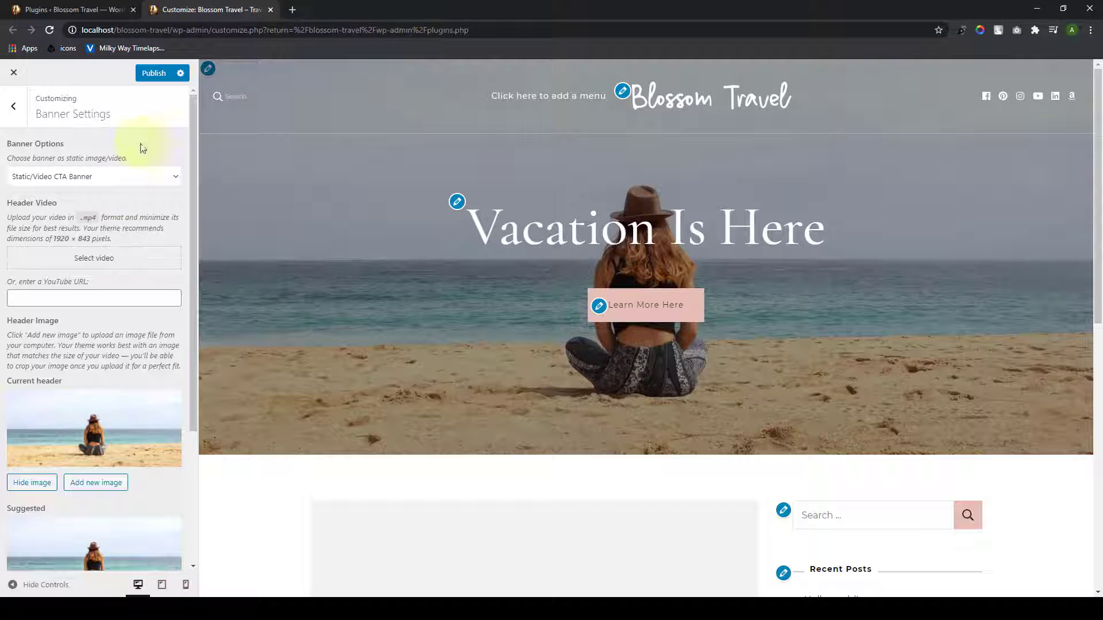
left_click(76, 299)
key("ctrl+v")
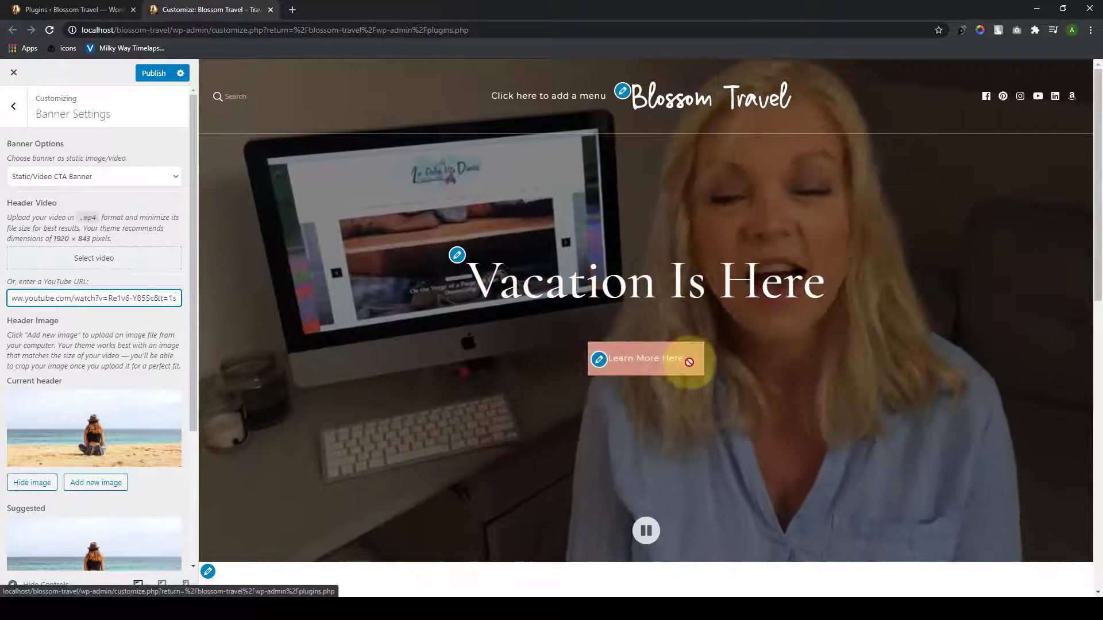
Step: Review the banner's title, label, link and YouTube URL fields
scroll(115, 476, "down", 3)
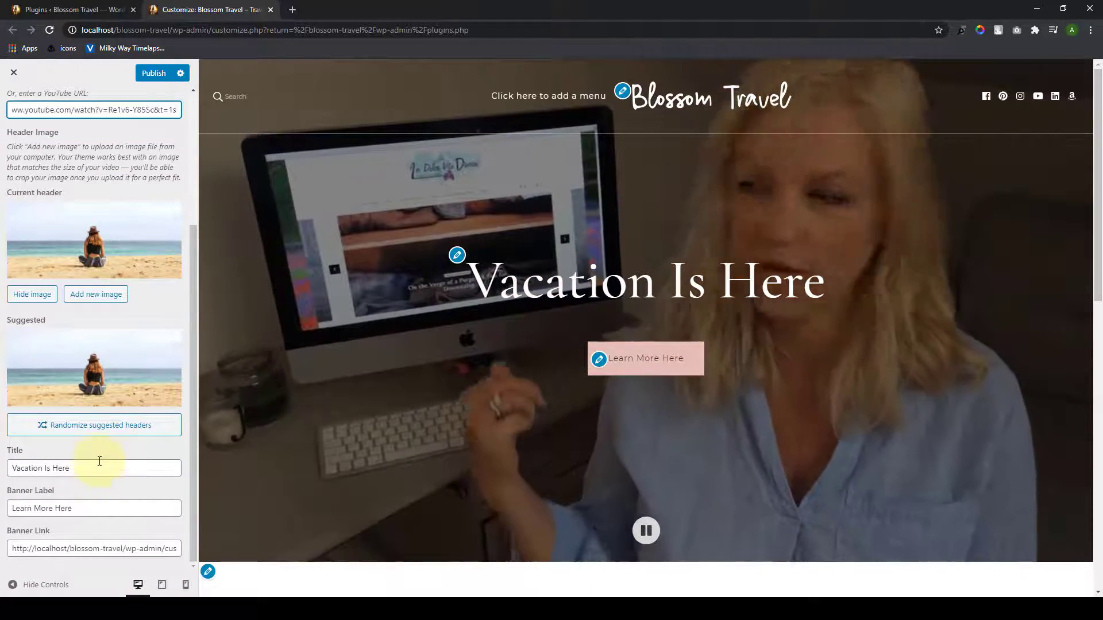
left_click(99, 468)
left_click(81, 506)
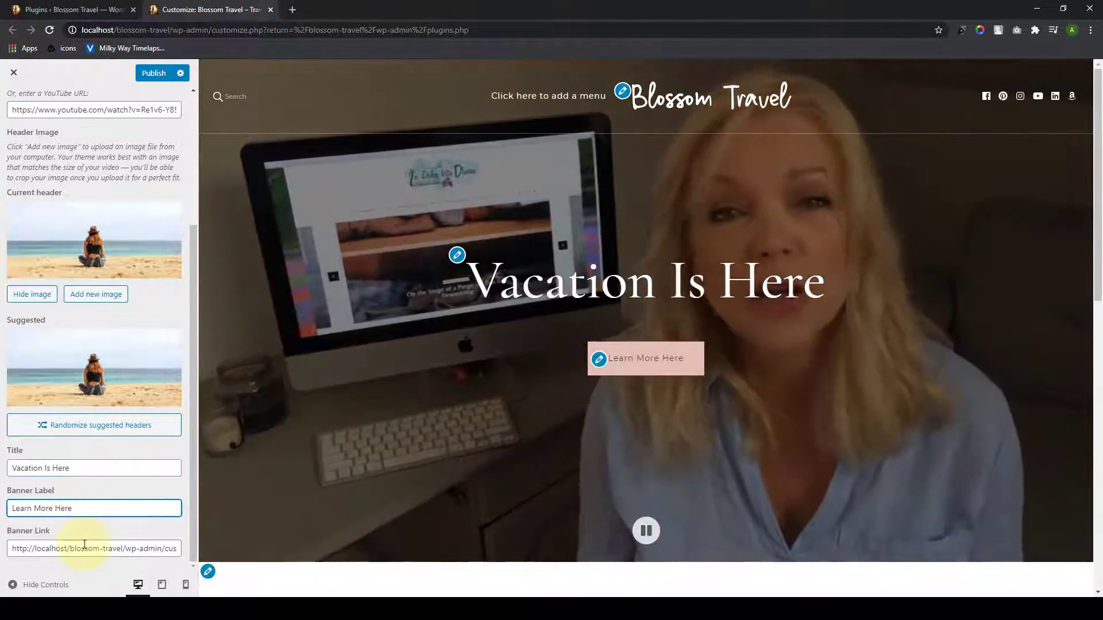
left_click(85, 544)
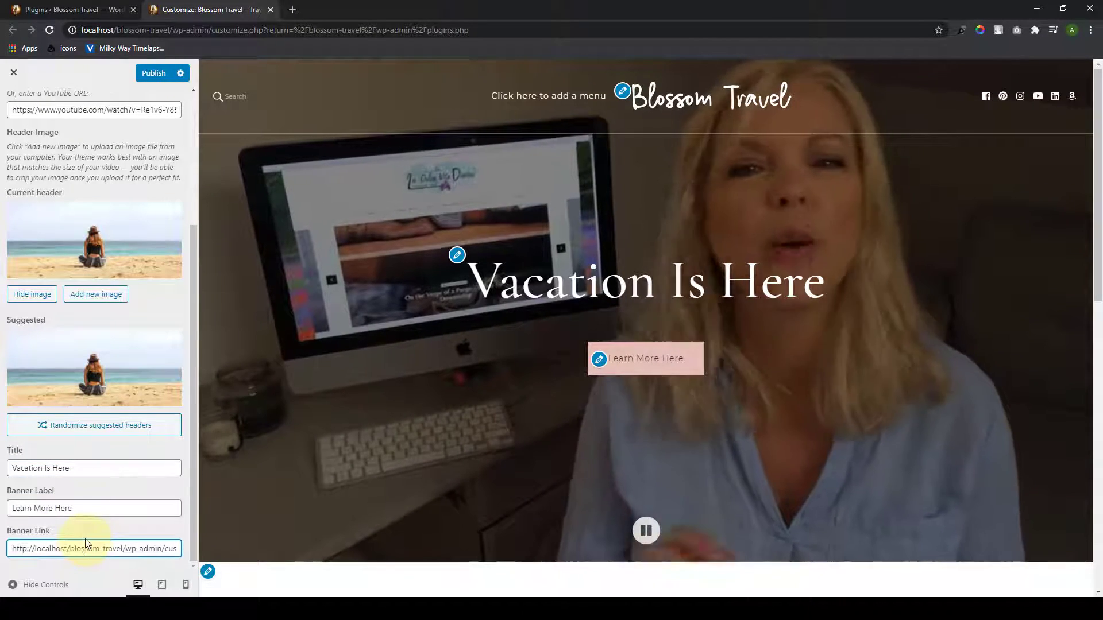
scroll(88, 532, "up", 1)
scroll(92, 527, "up", 2)
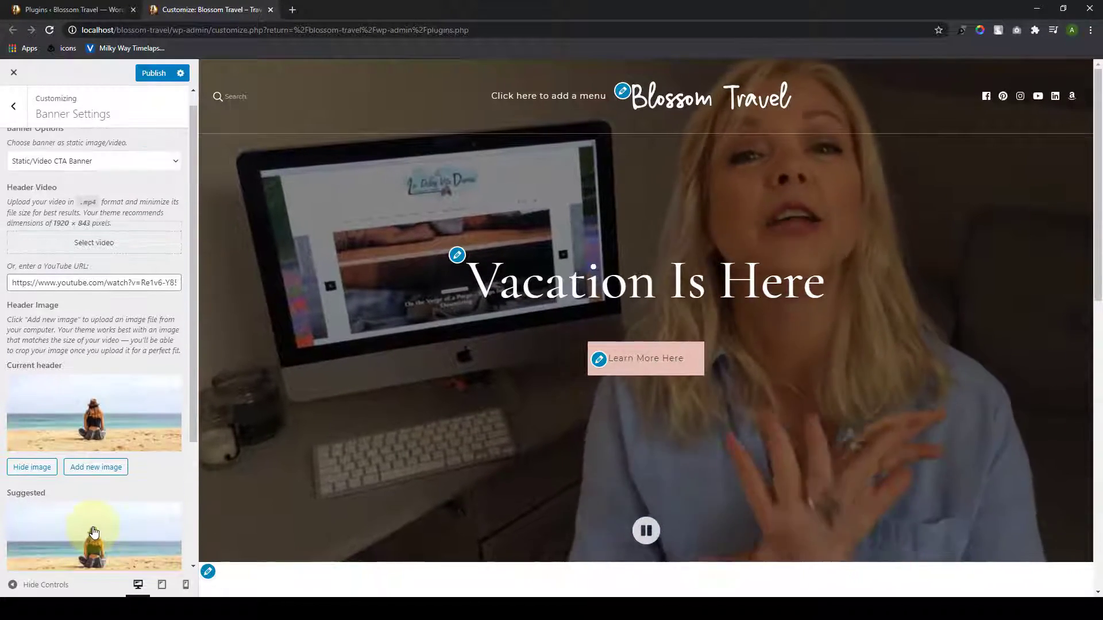
left_click(109, 298)
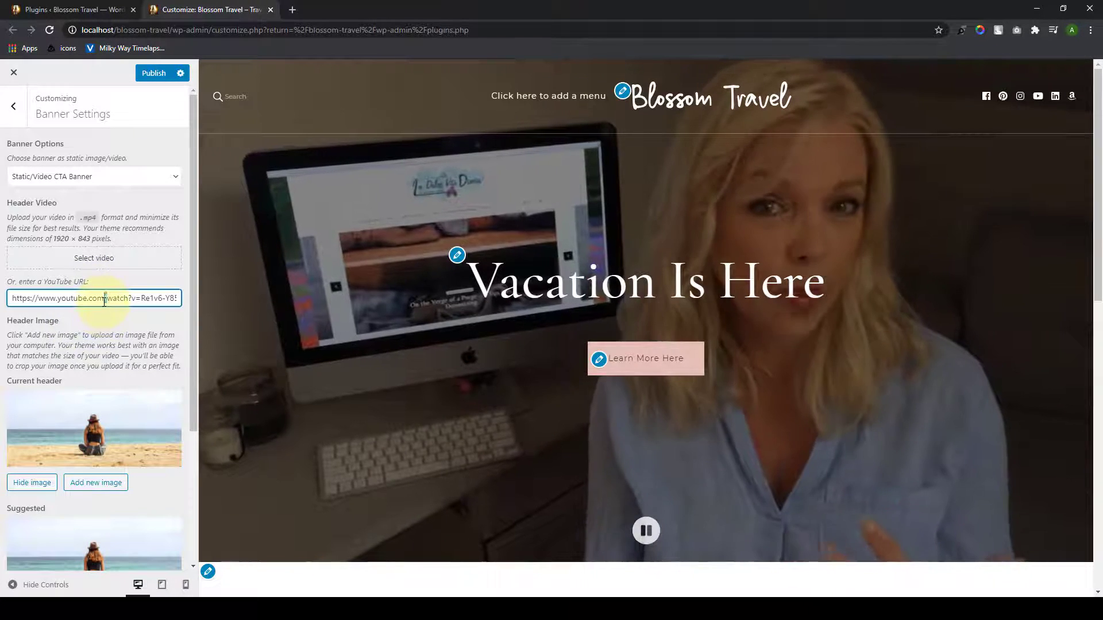
Step: Clear the YouTube URL from the banner's header video settings
key("ctrl+a")
key("BackSpace")
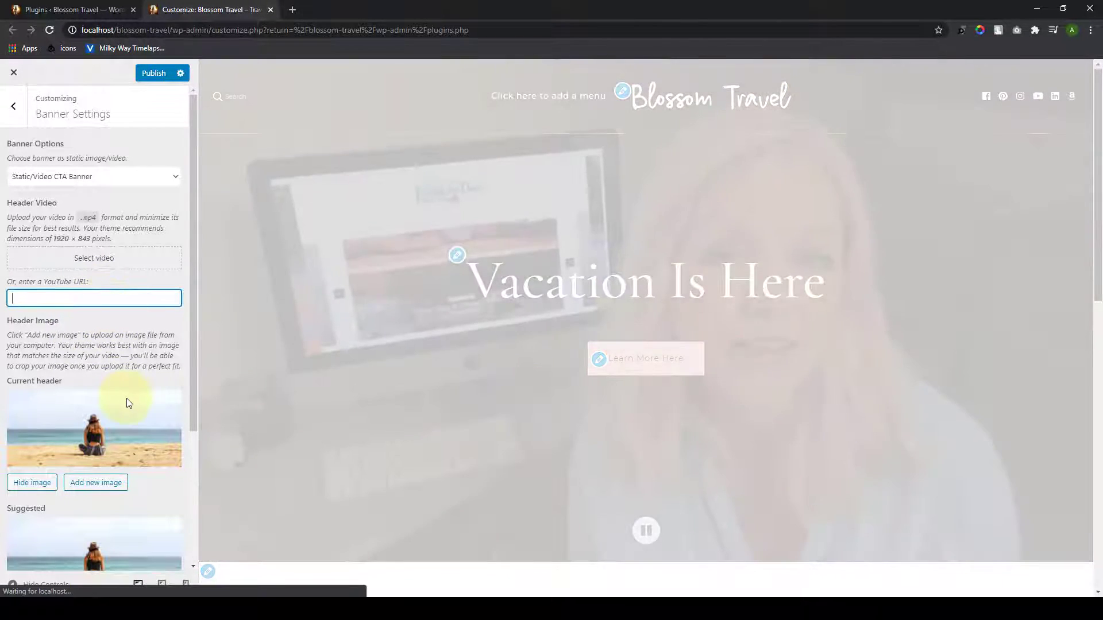
scroll(128, 402, "down", 2)
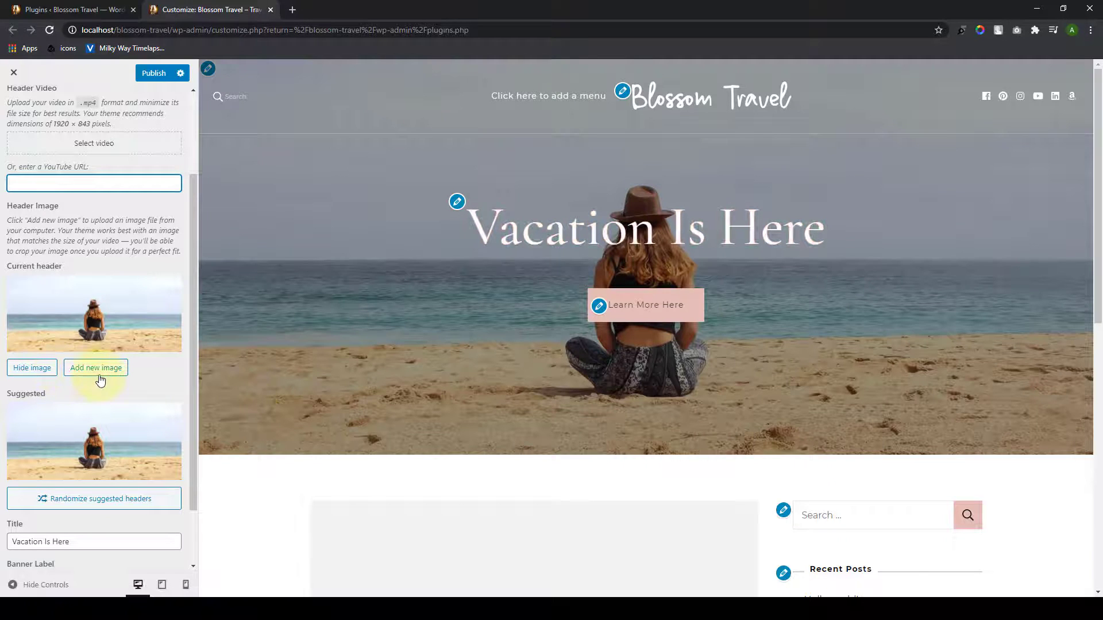
Step: Hide the current header image and replace it with the cropped dog-and-mountains photo from the media library
left_click(28, 373)
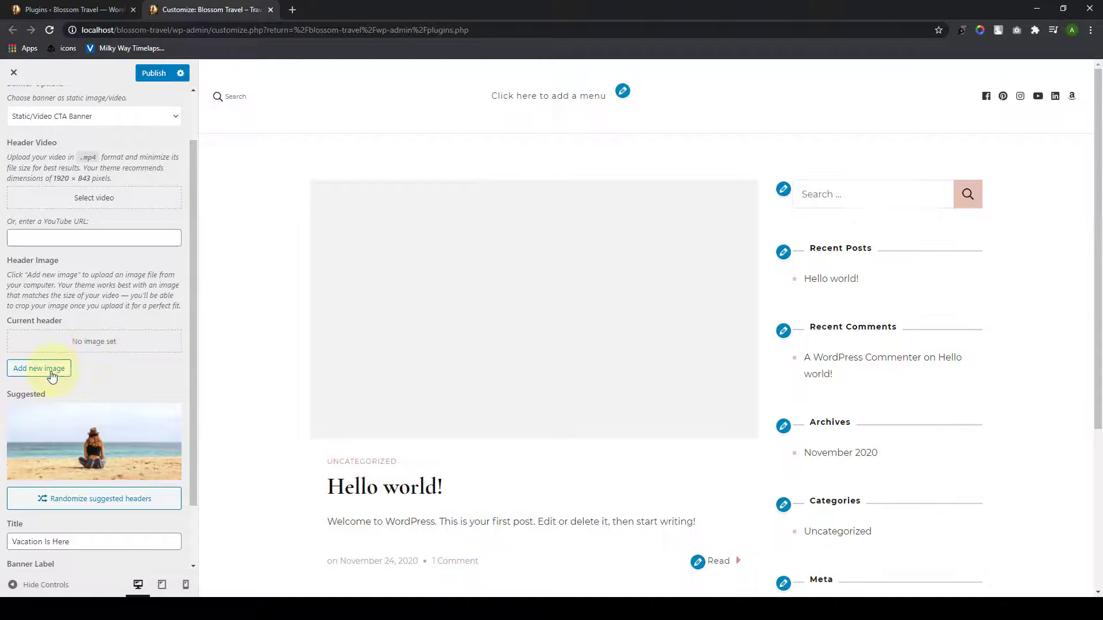
left_click(52, 370)
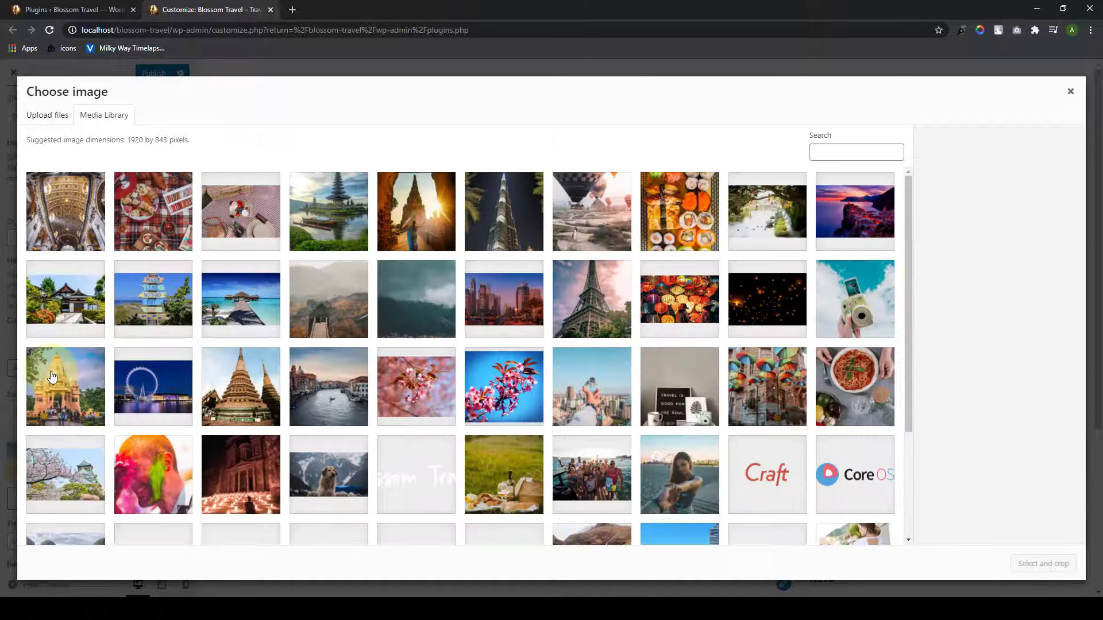
left_click(329, 502)
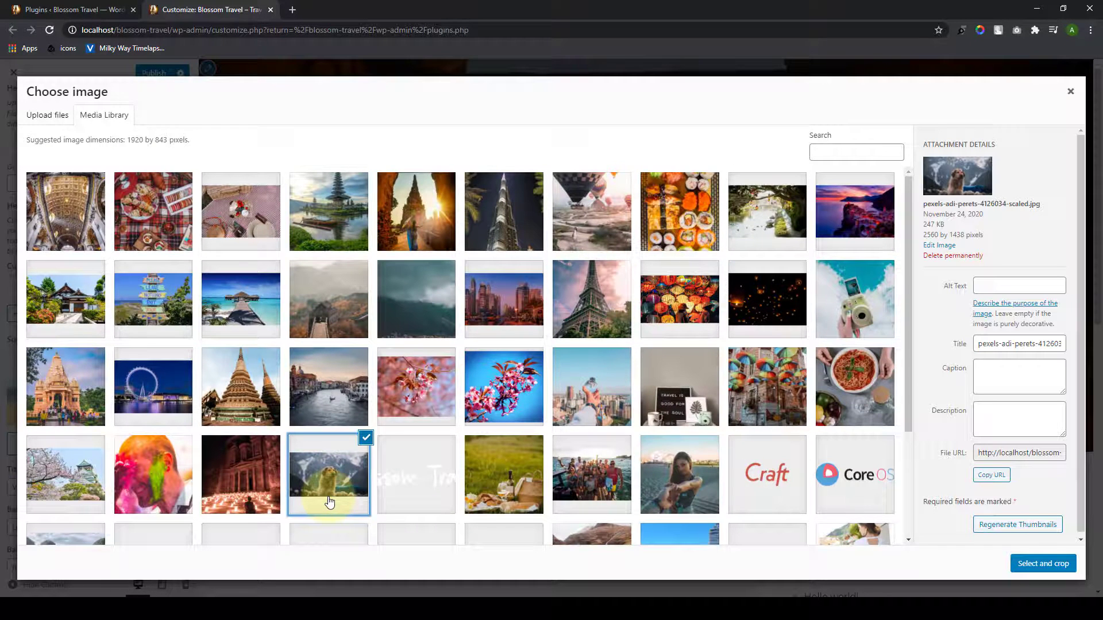
left_click(1044, 563)
mouse_move(674, 311)
left_mouse_down()
mouse_move(675, 325)
mouse_move(666, 313)
left_mouse_up()
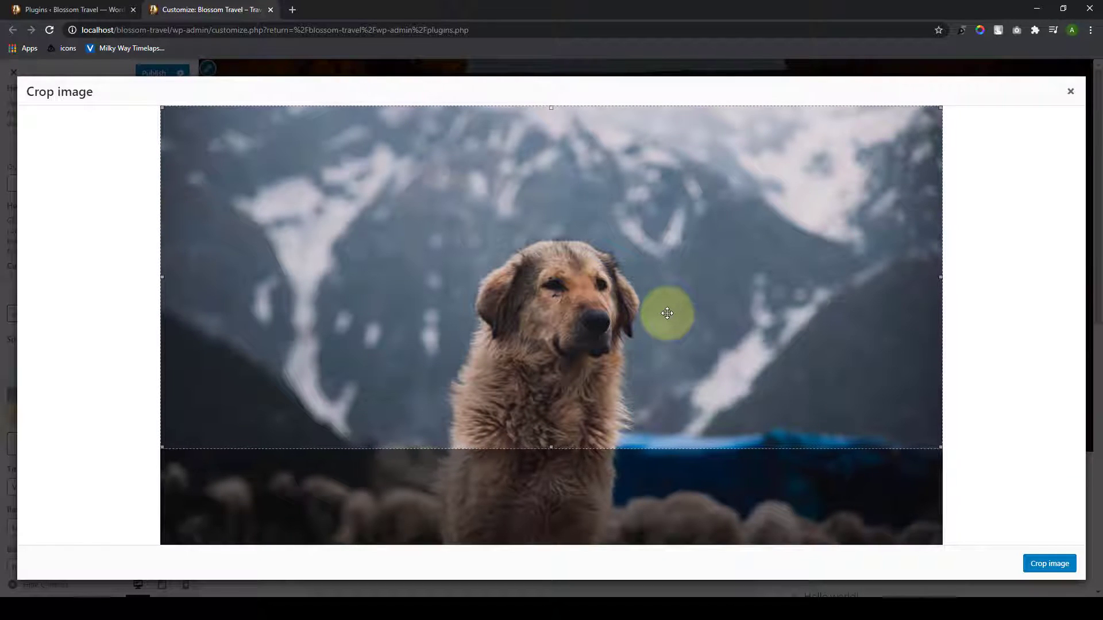
left_click(1055, 564)
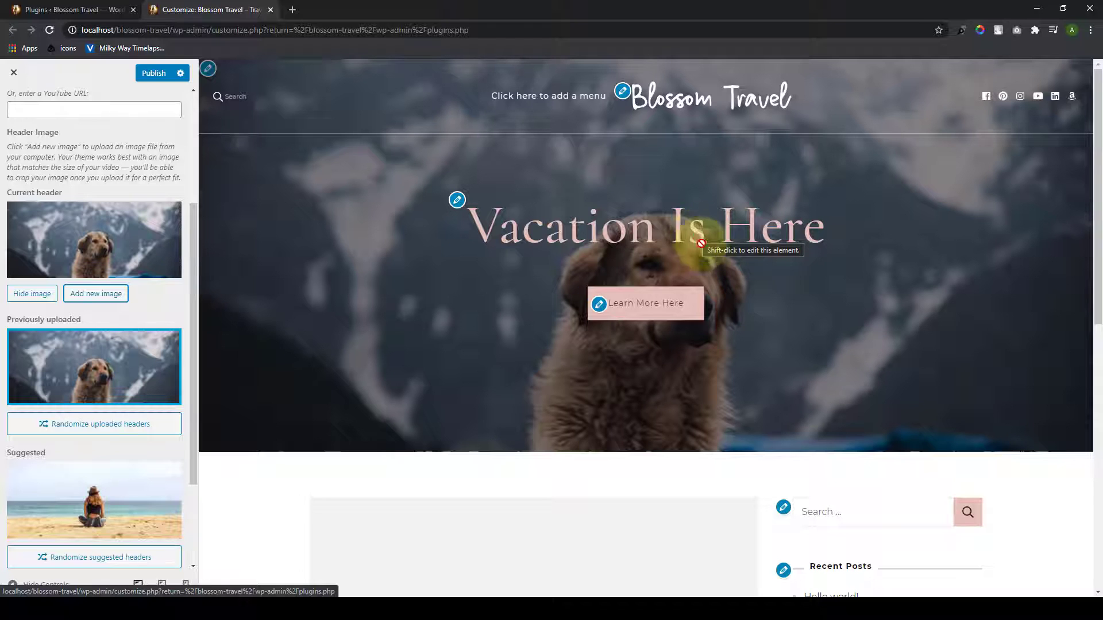
Step: Check the banner's title, label and link fields, and restore the suggested beach photo as the header image
scroll(143, 445, "down", 3)
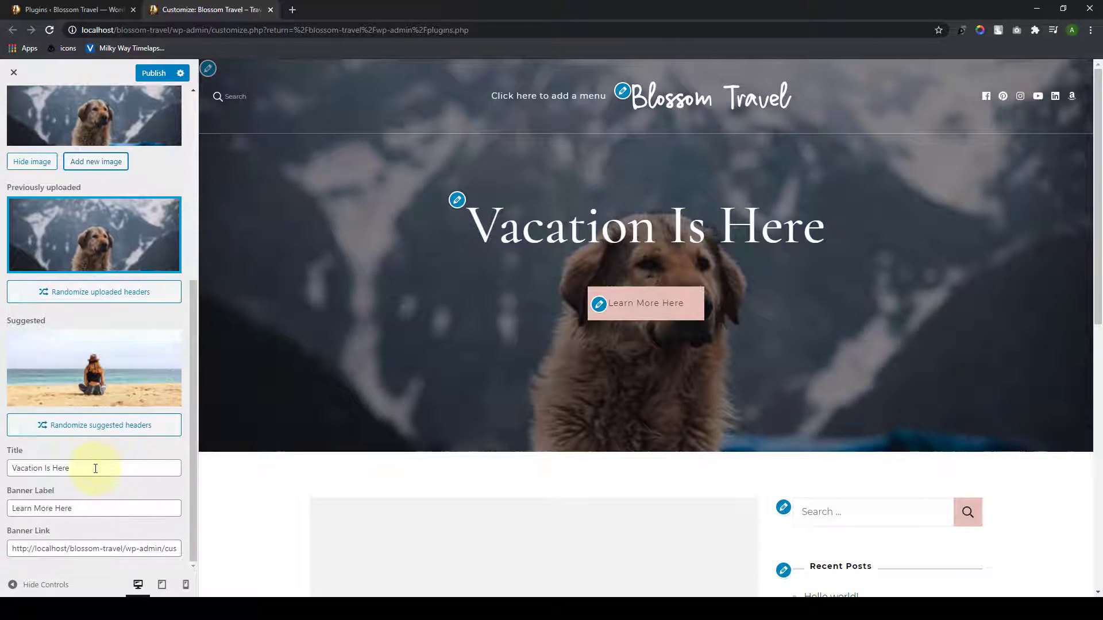
left_click(95, 469)
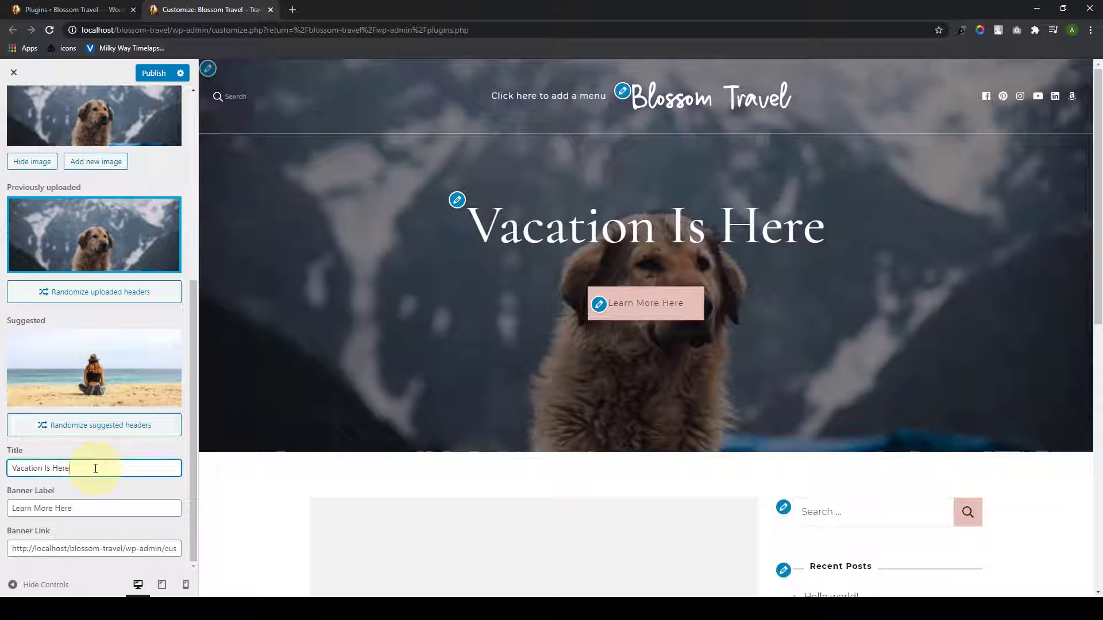
left_click(98, 510)
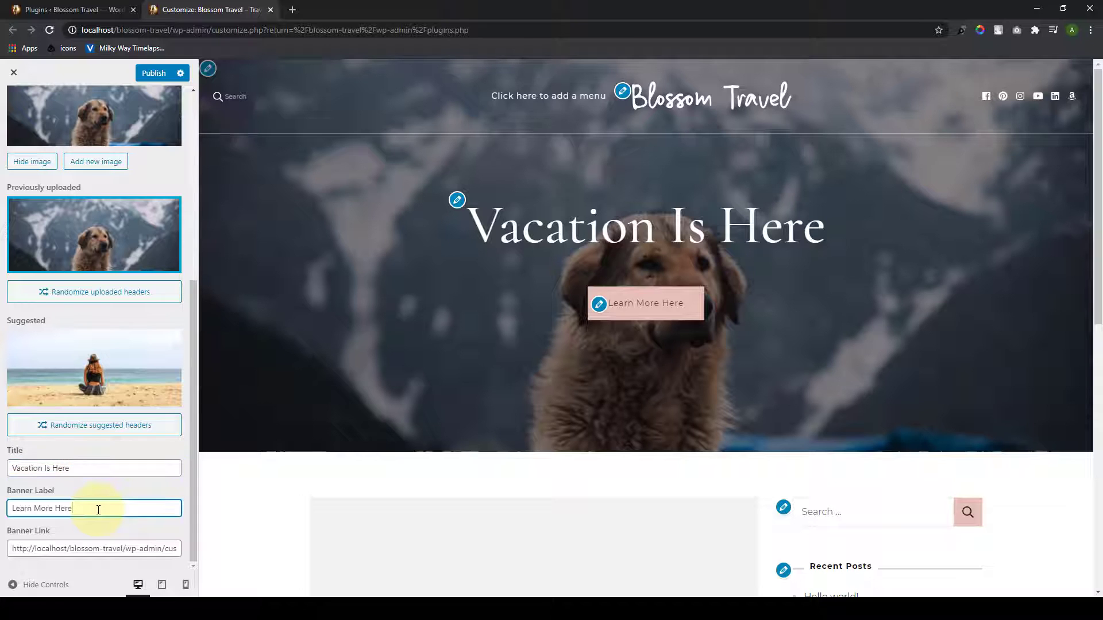
left_click(118, 550)
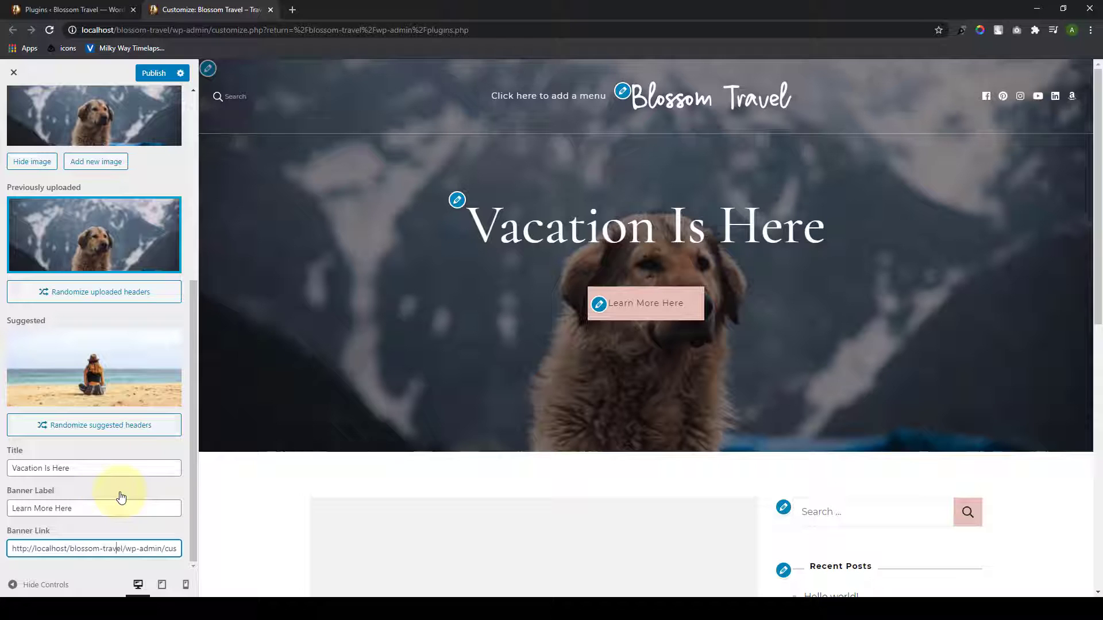
left_click(79, 344)
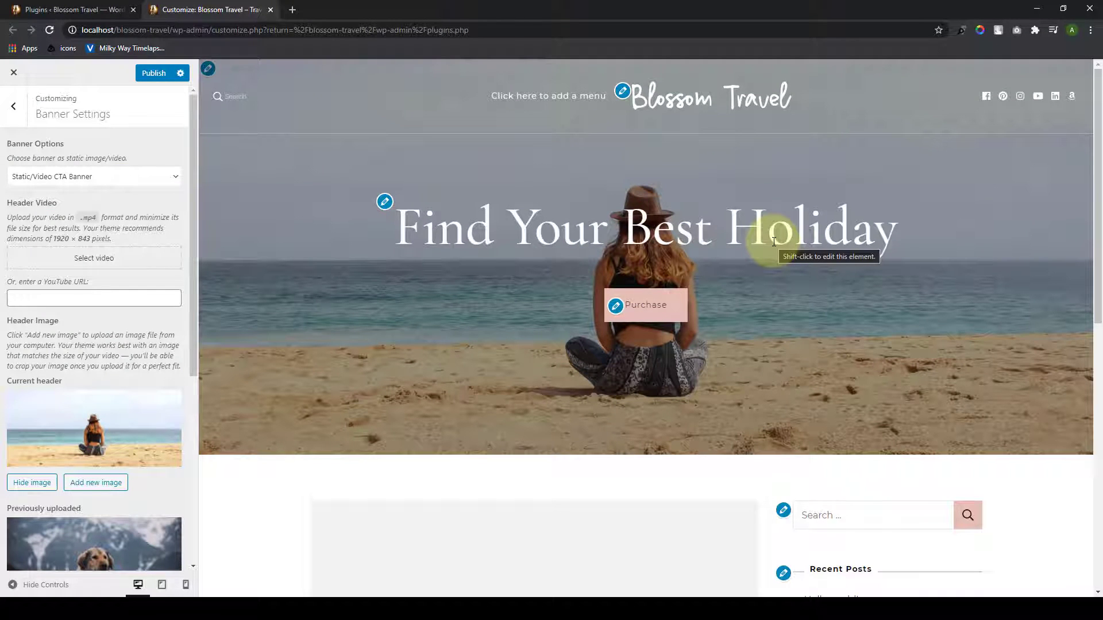
Step: Publish the banner changes and return to the customizer's main list of sections
scroll(113, 405, "down", 6)
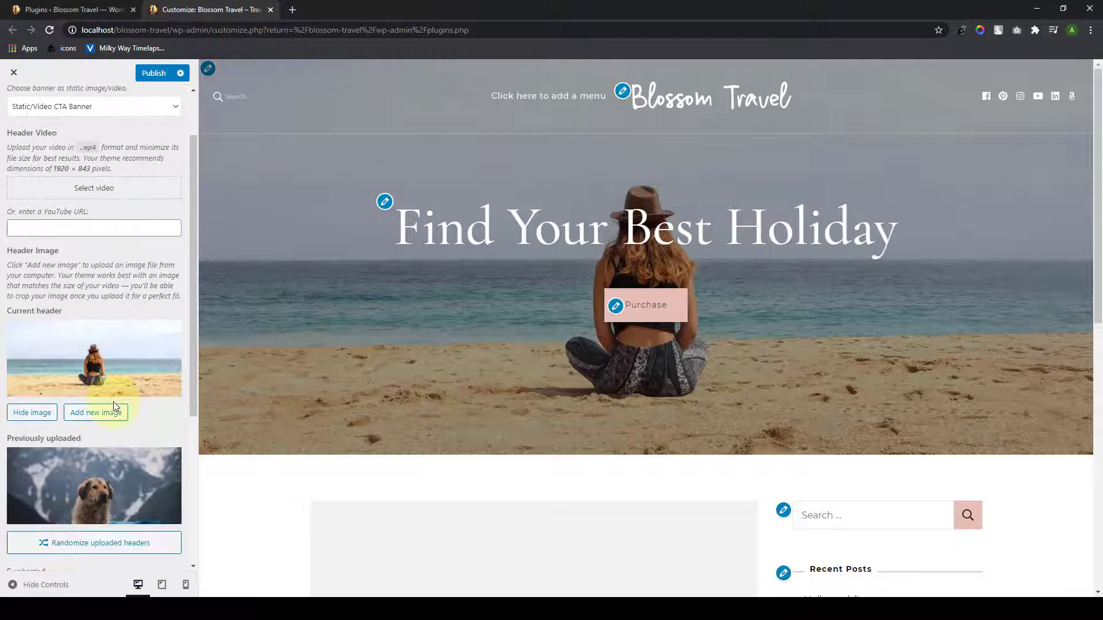
scroll(136, 500, "up", 5)
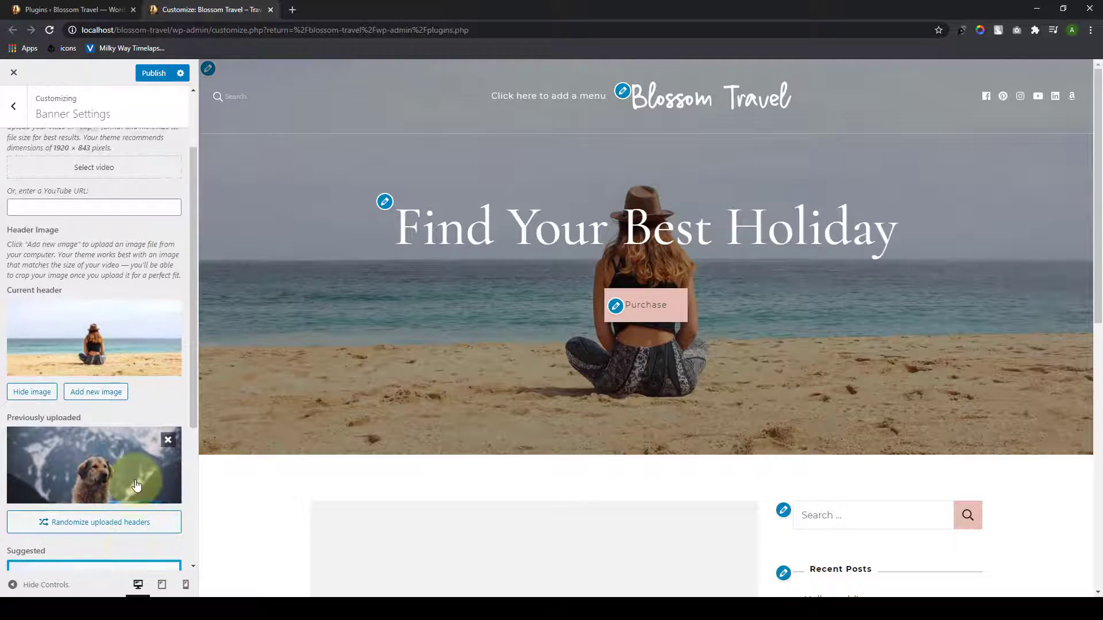
scroll(136, 485, "up", 1)
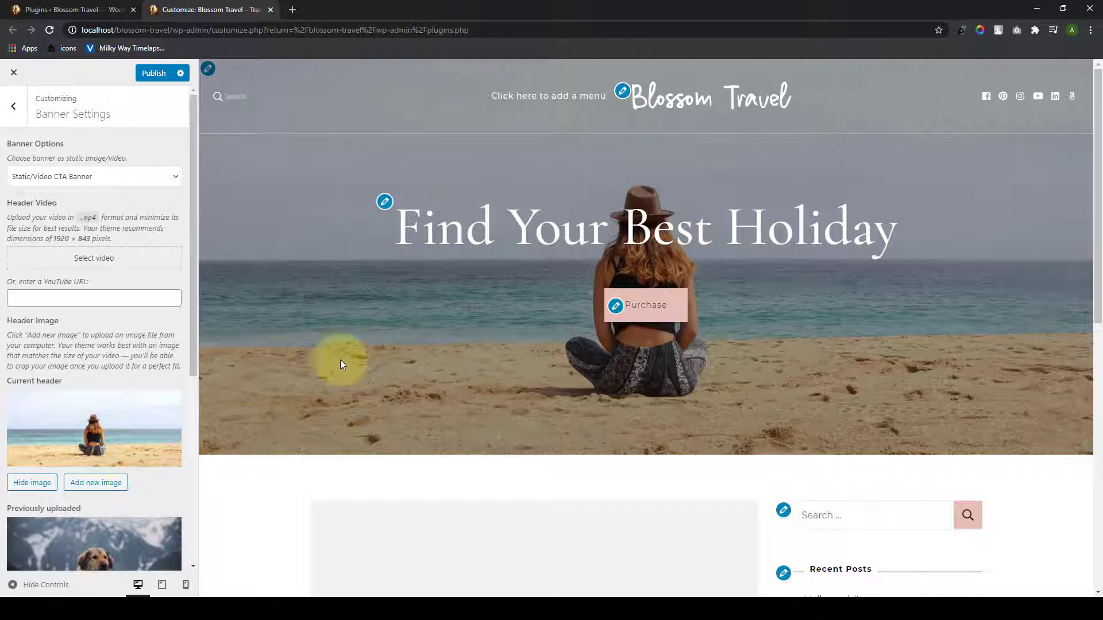
left_click(158, 74)
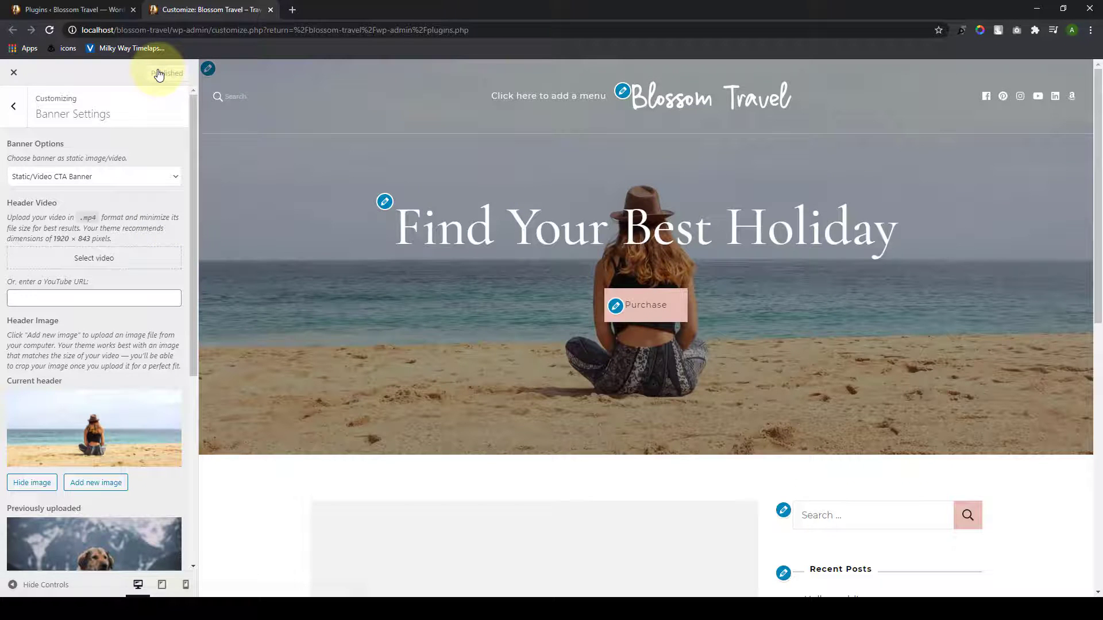
left_click(13, 107)
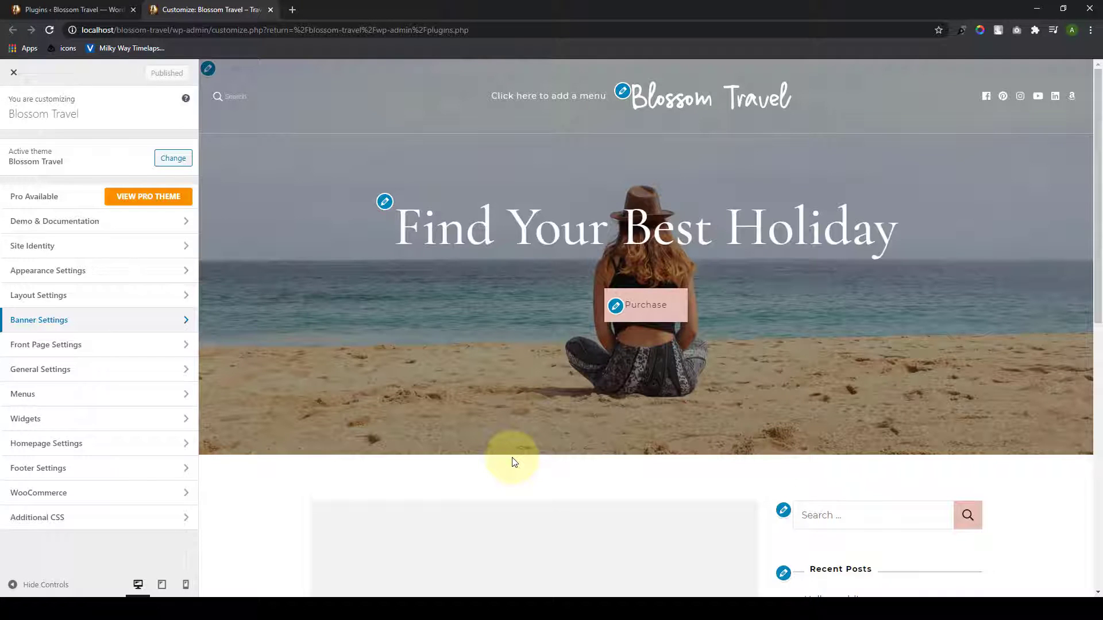
Step: Look over the homepage preview, switch to the WordPress admin tab and create a new post
scroll(506, 443, "down", 10)
scroll(687, 328, "up", 6)
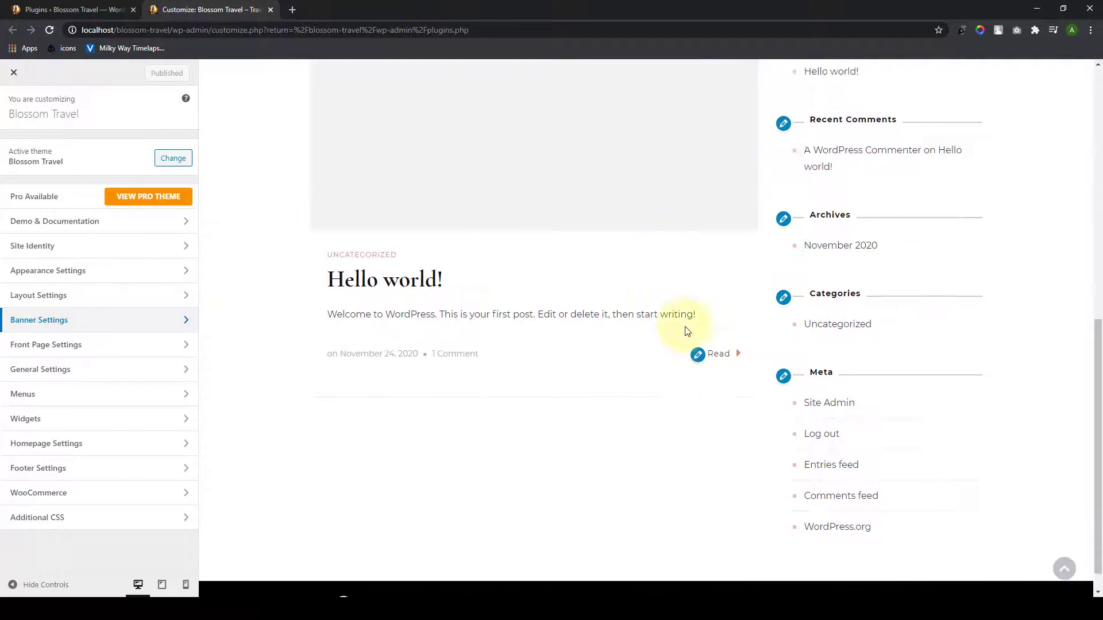
scroll(689, 364, "up", 4)
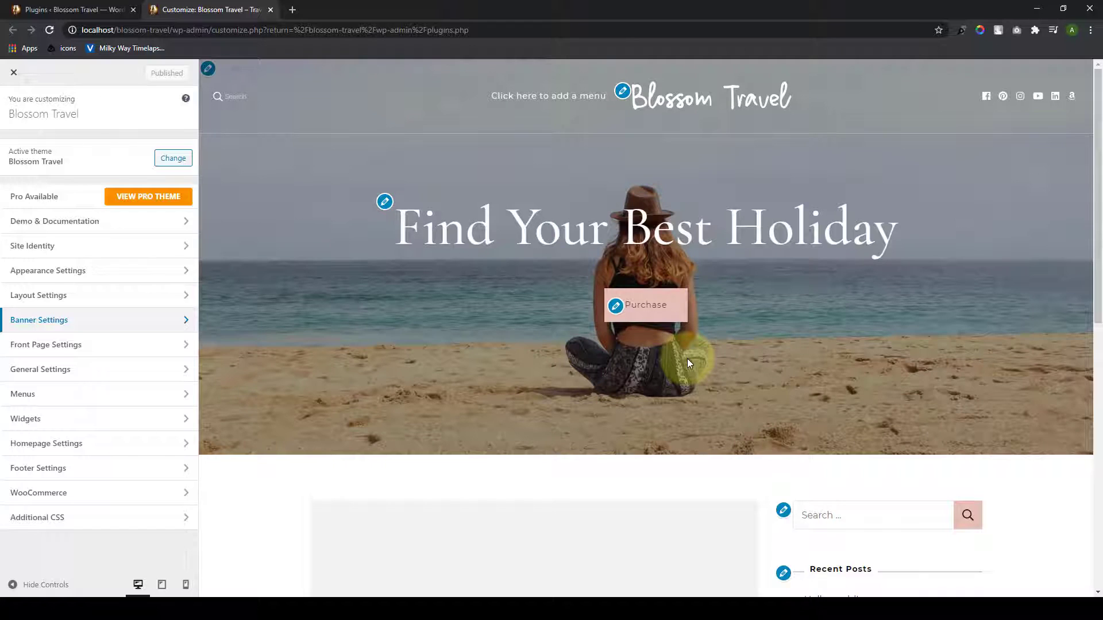
left_click(69, 10)
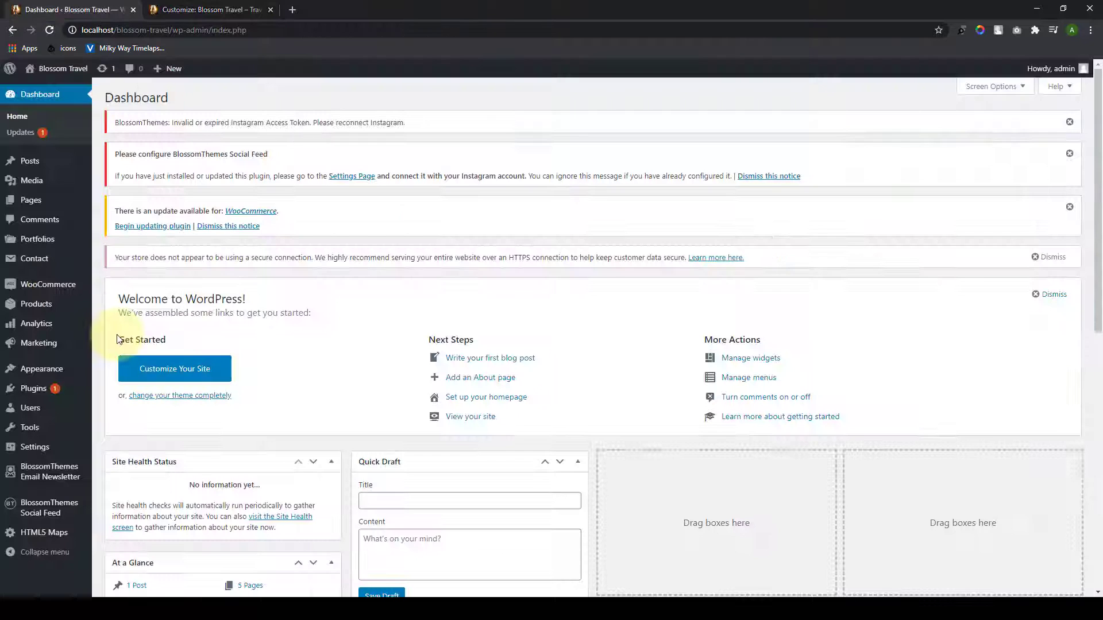
mouse_move(66, 163)
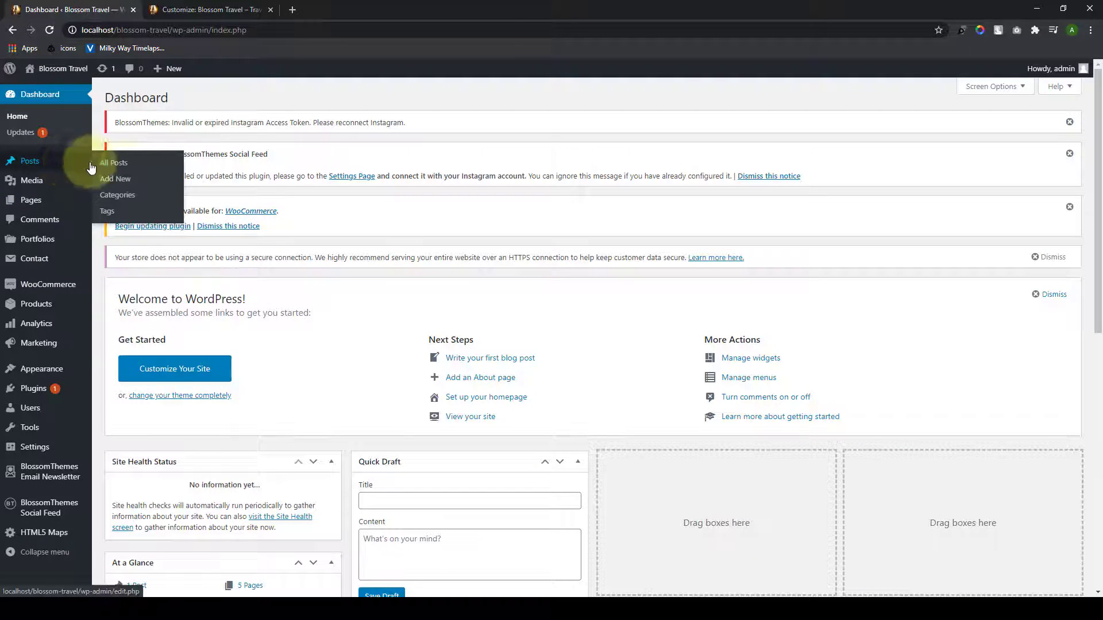
left_click(128, 182)
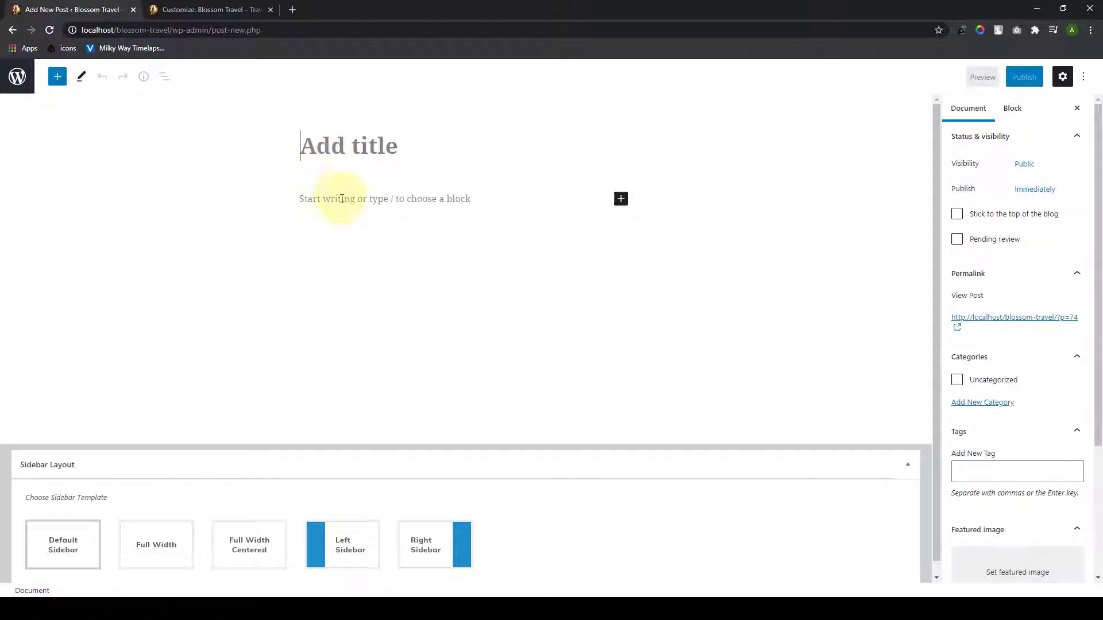
Step: Examine the new post's sidebar layout, category, tag, featured image and excerpt settings
left_click(342, 197)
scroll(377, 310, "down", 1)
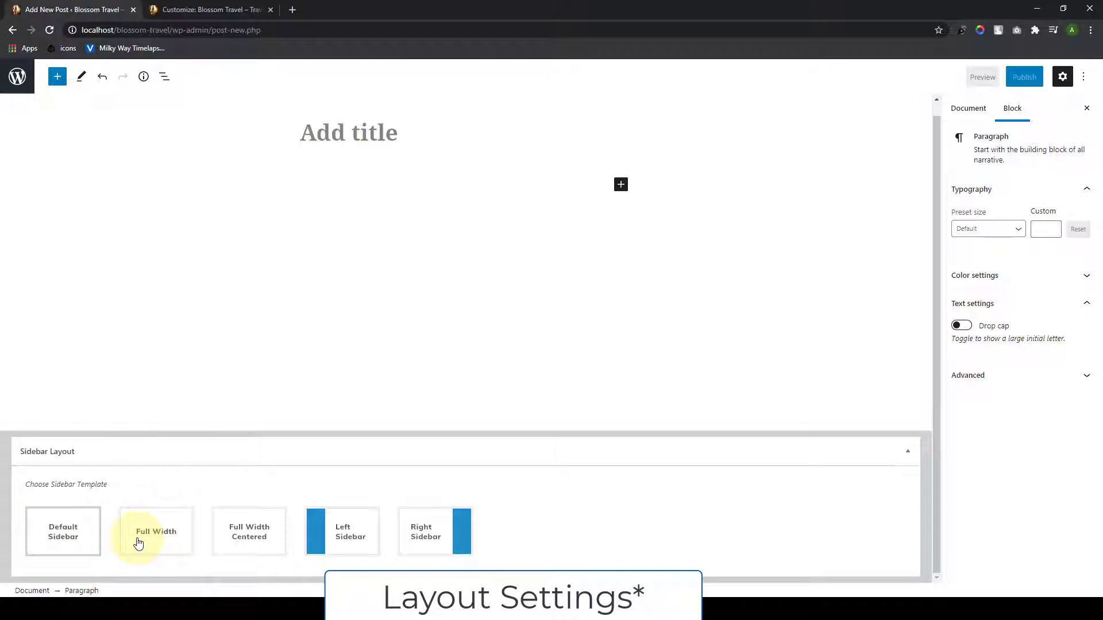
left_click(968, 108)
scroll(990, 353, "down", 1)
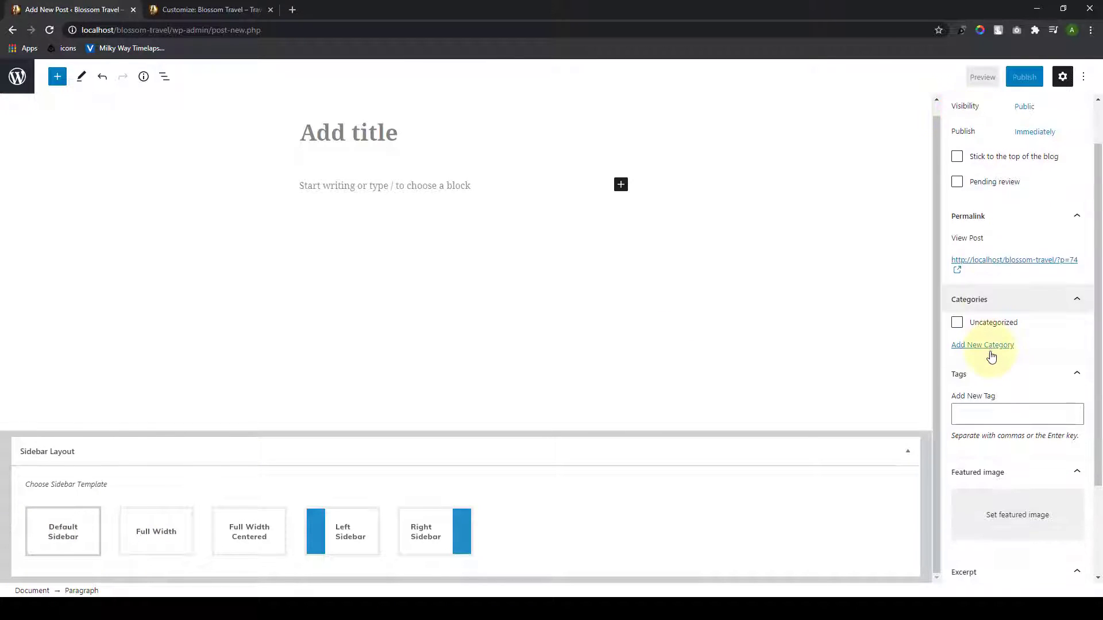
scroll(996, 320, "down", 2)
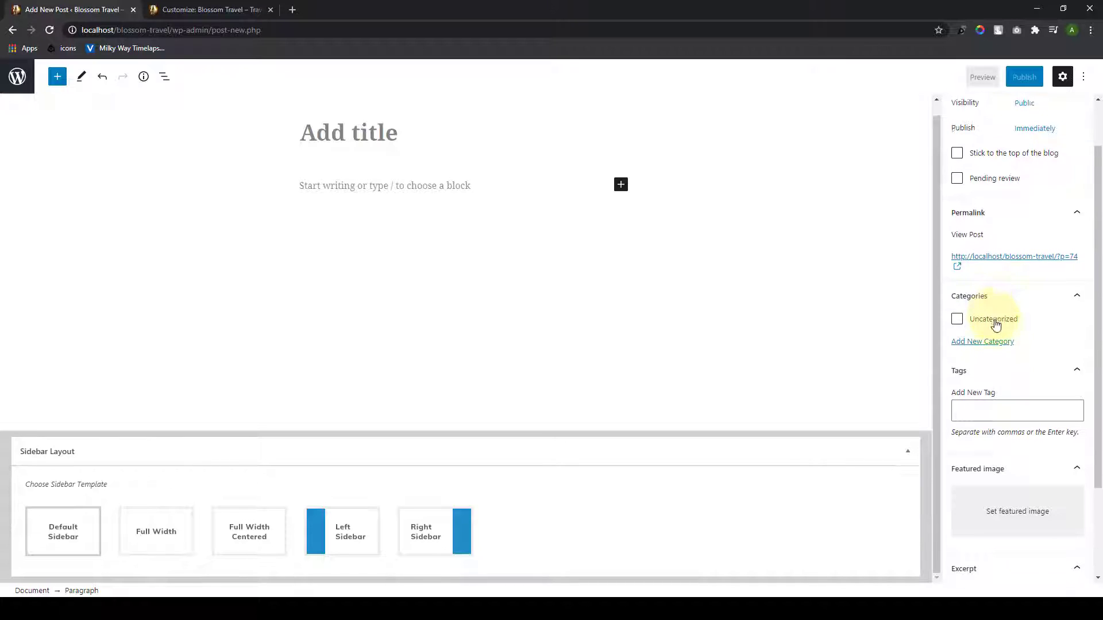
scroll(992, 297, "down", 1)
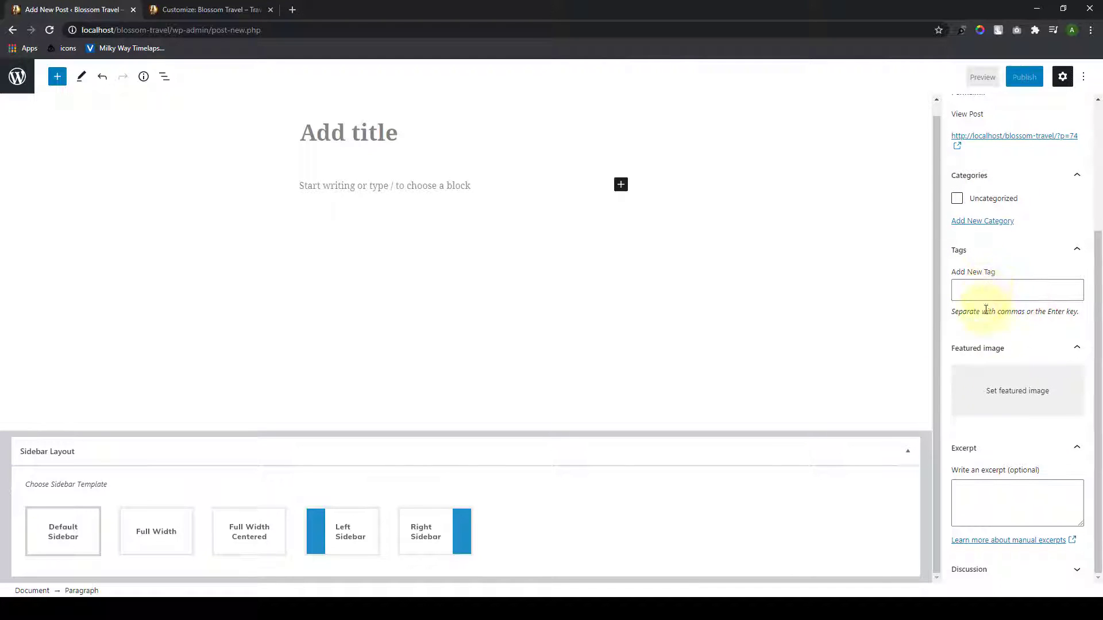
left_click(990, 511)
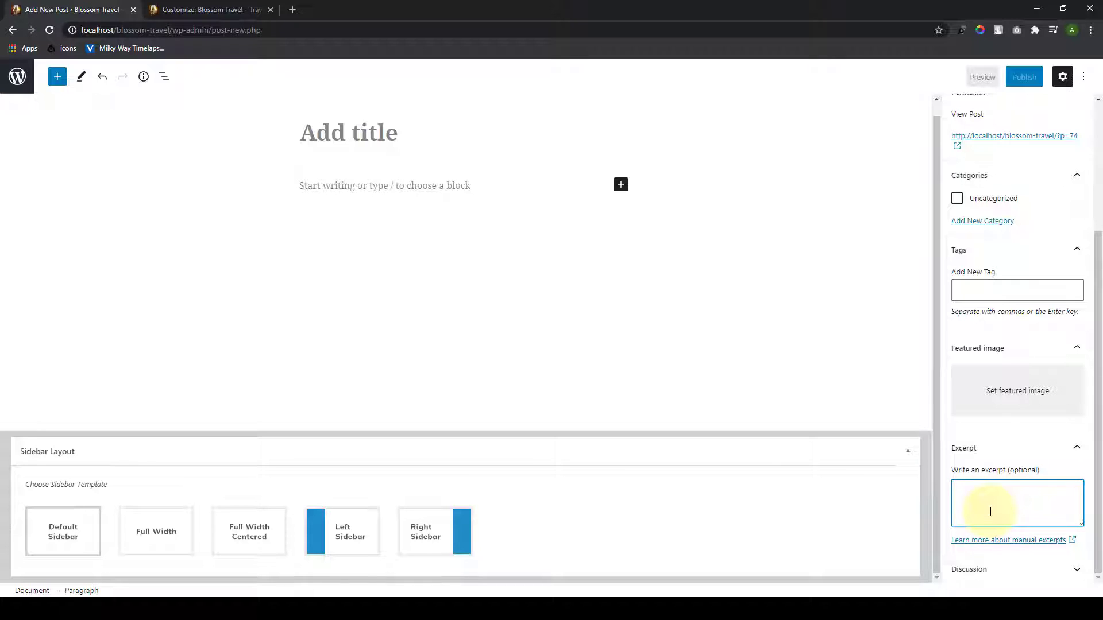
scroll(868, 337, "up", 1)
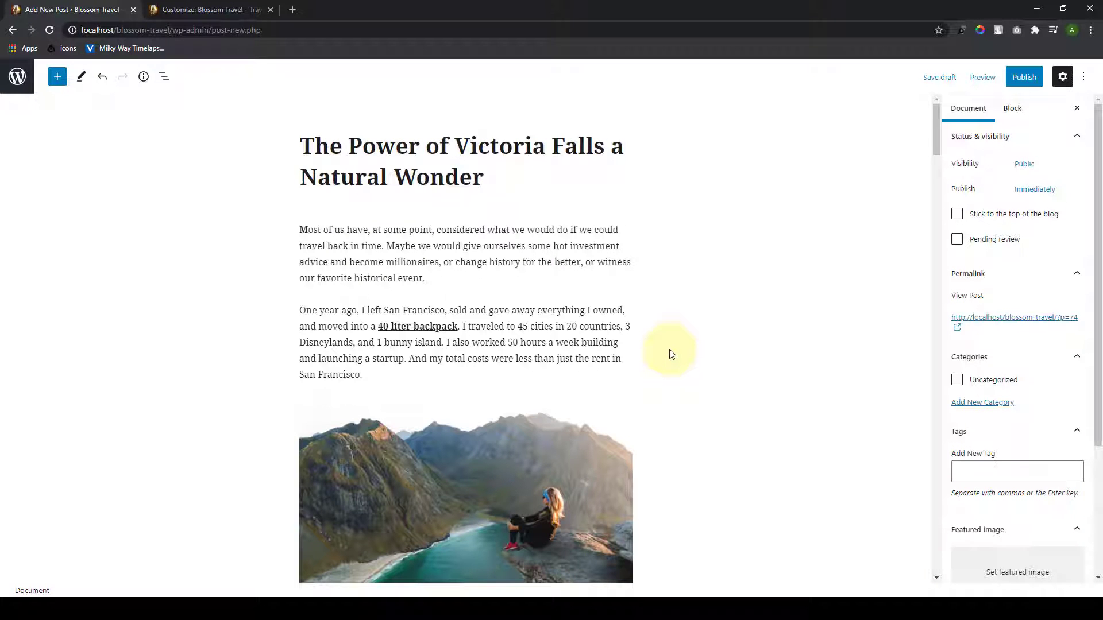
Step: Insert an empty Image block between the post's first and second paragraphs
scroll(581, 374, "down", 4)
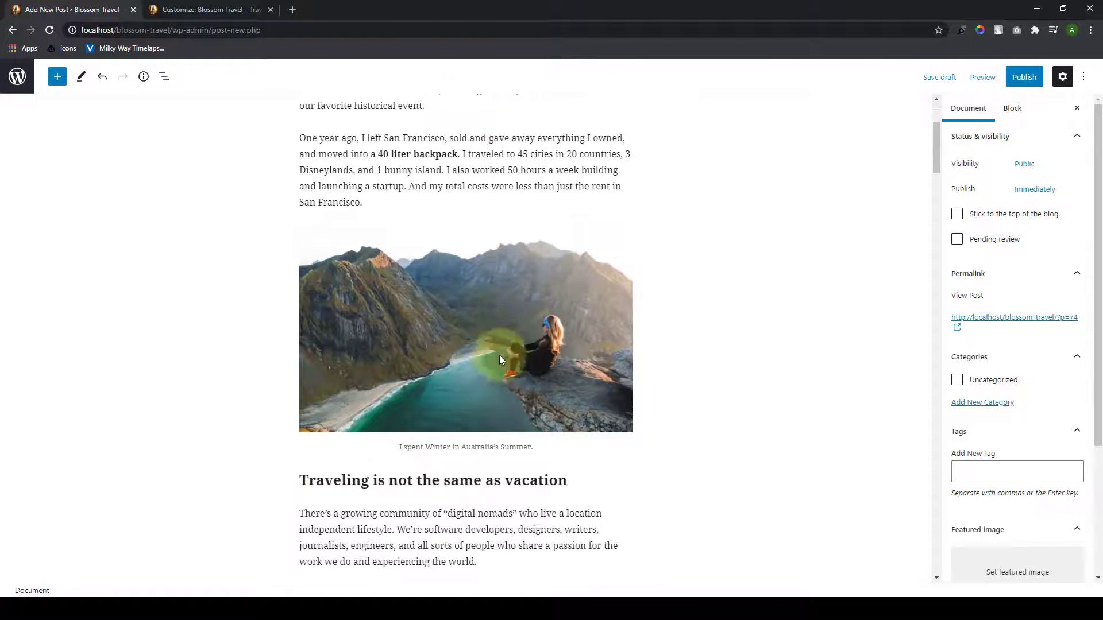
scroll(524, 361, "up", 4)
left_click(442, 282)
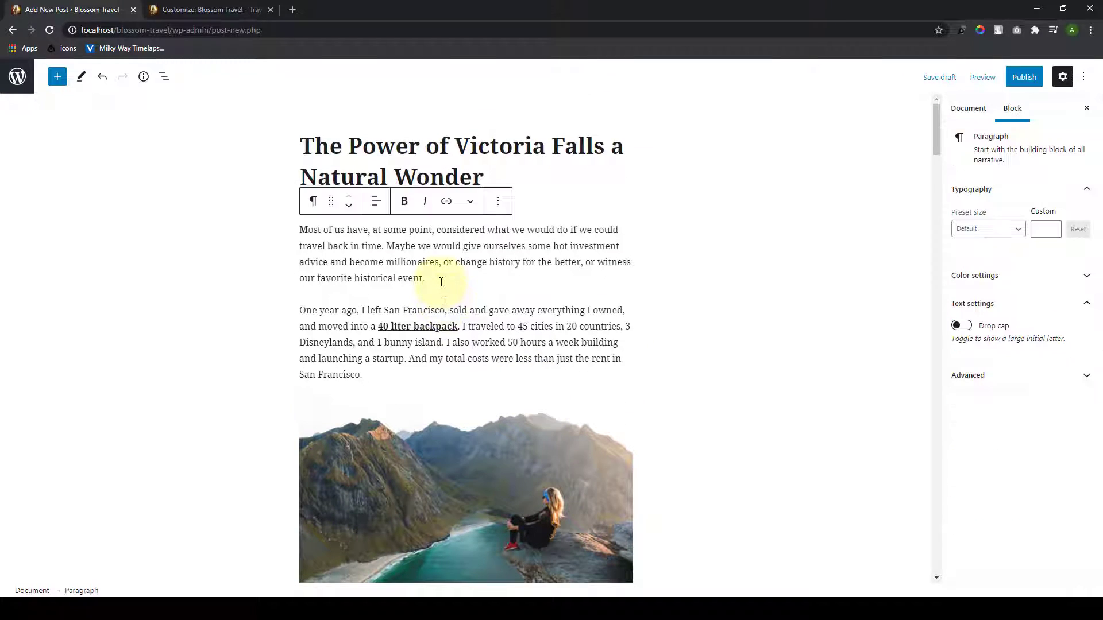
key("Return")
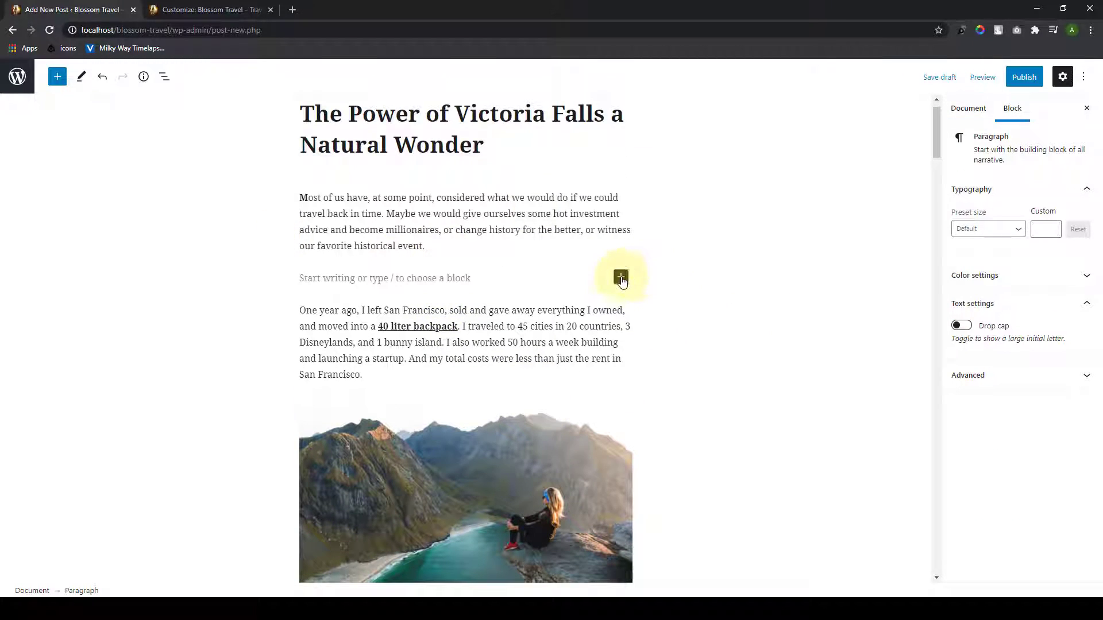
left_click(621, 279)
left_click(773, 379)
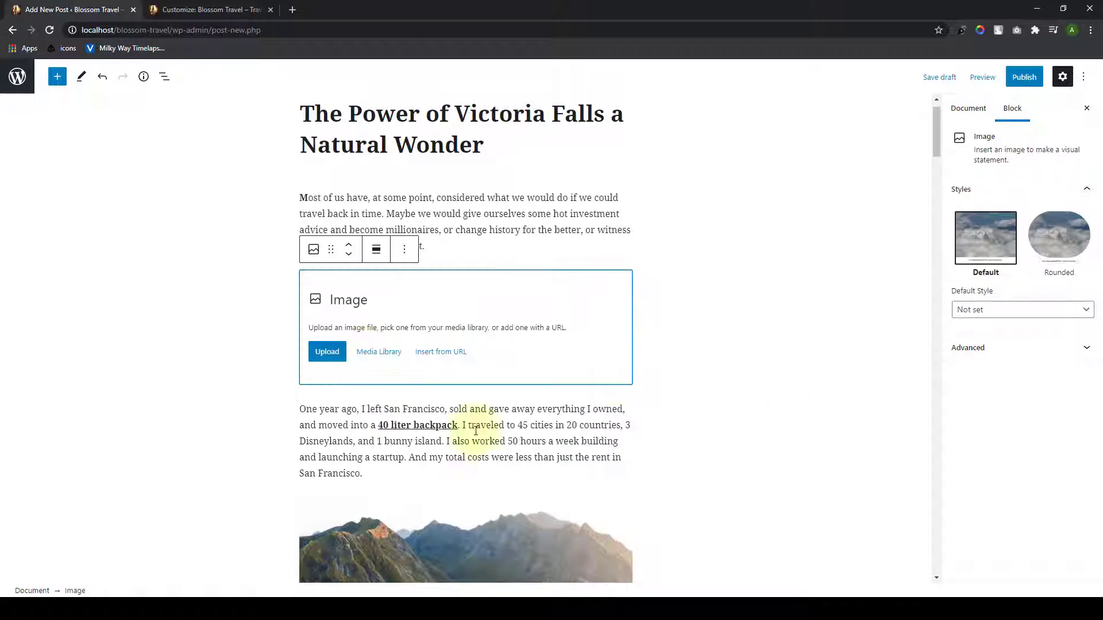
Step: Fill the empty Image block with the media library photo of a hand holding an instant camera against the sky
left_click(369, 351)
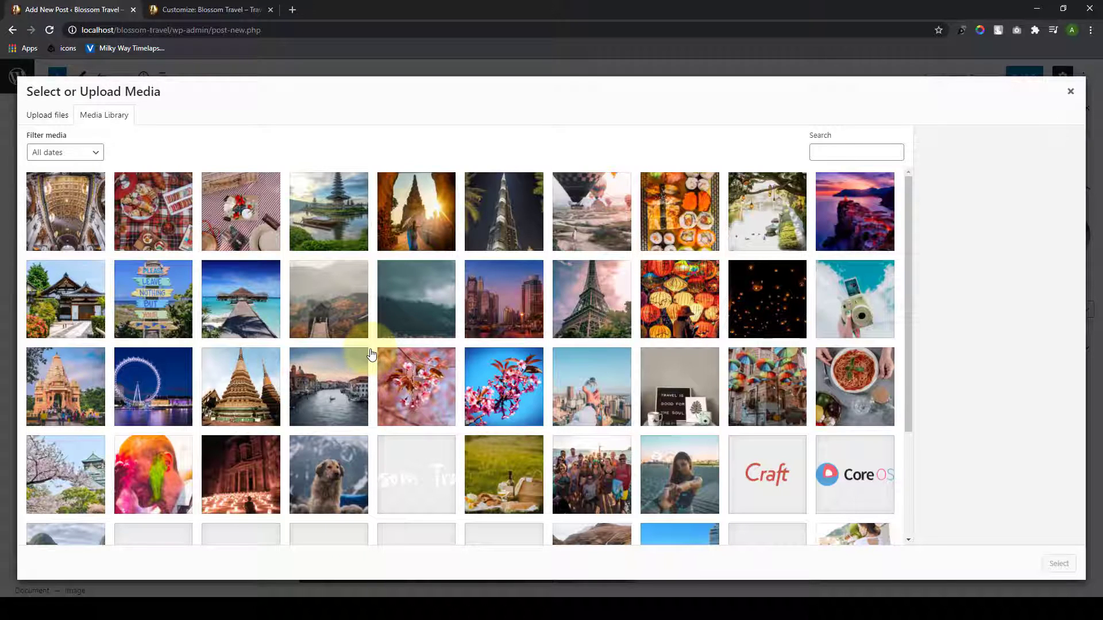
left_click(404, 325)
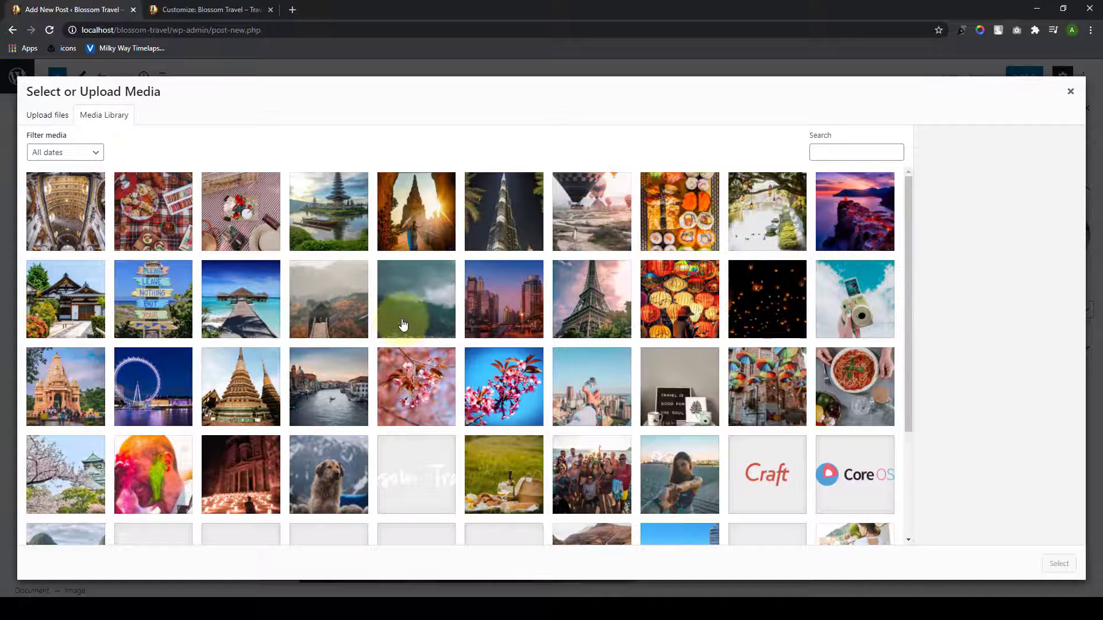
scroll(695, 472, "down", 2)
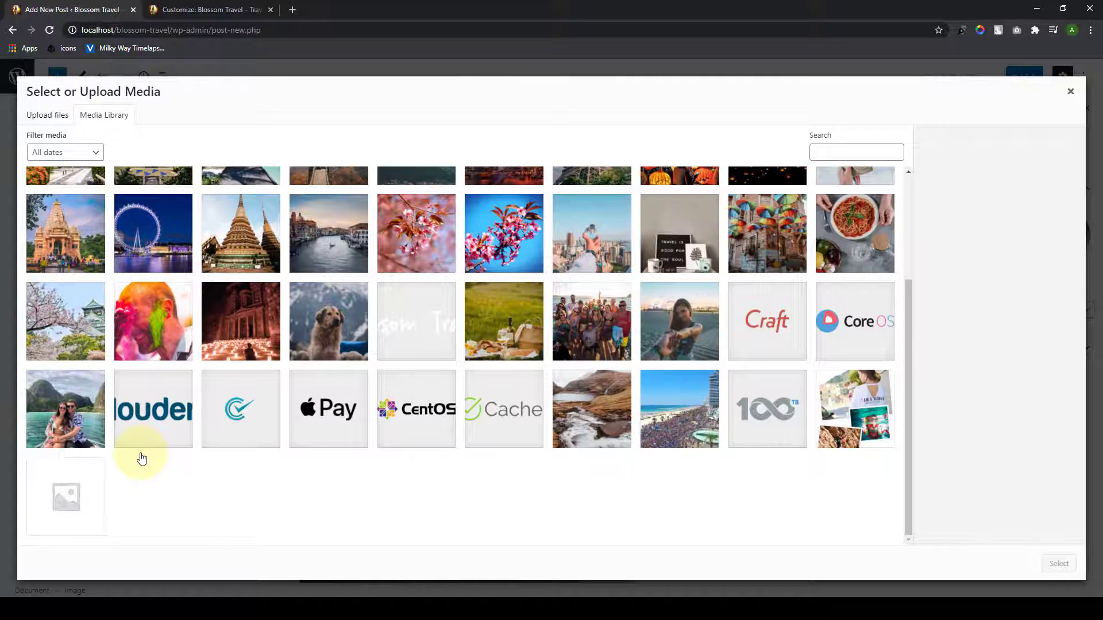
scroll(283, 505, "up", 3)
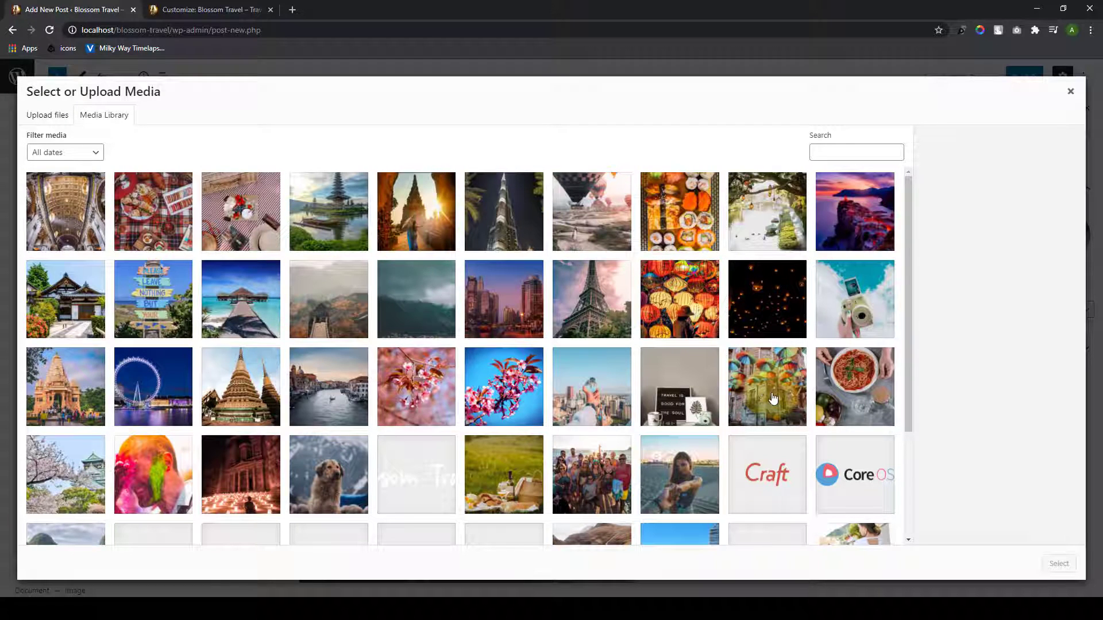
left_click(855, 298)
left_click(1059, 563)
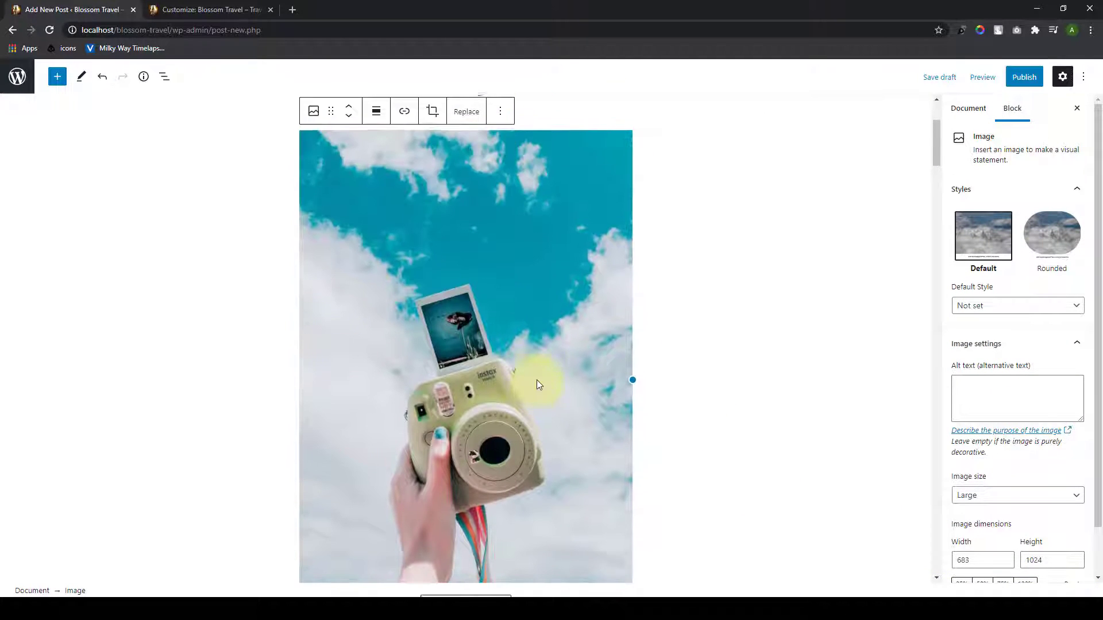
scroll(537, 377, "up", 3)
scroll(538, 378, "down", 3)
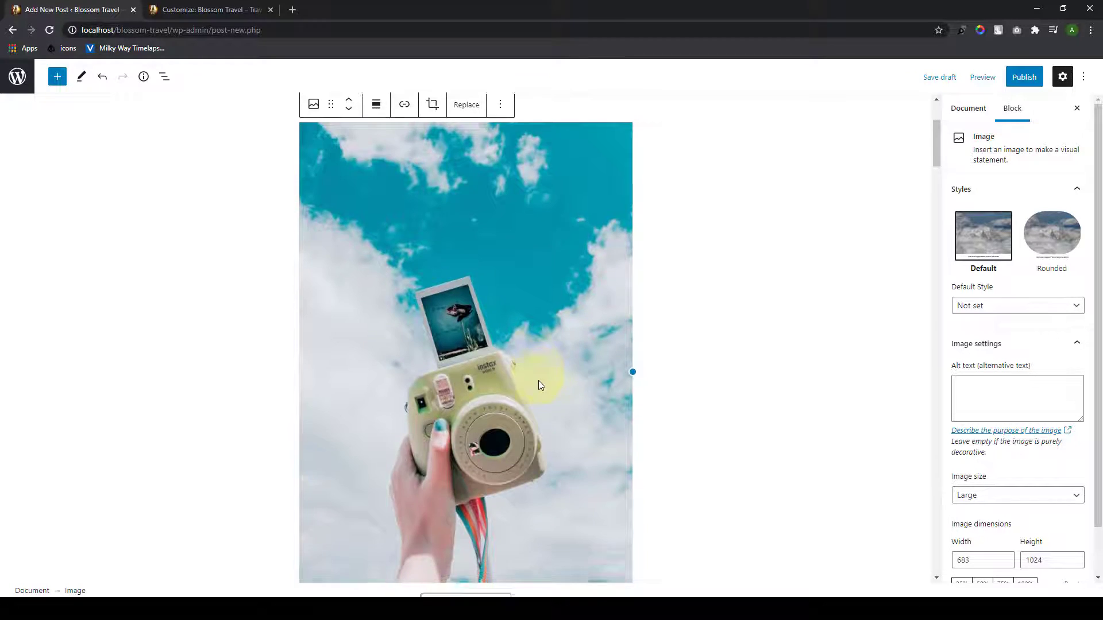
scroll(538, 380, "up", 2)
Step: Create a new category named Nepal for the post in the document settings
left_click(971, 110)
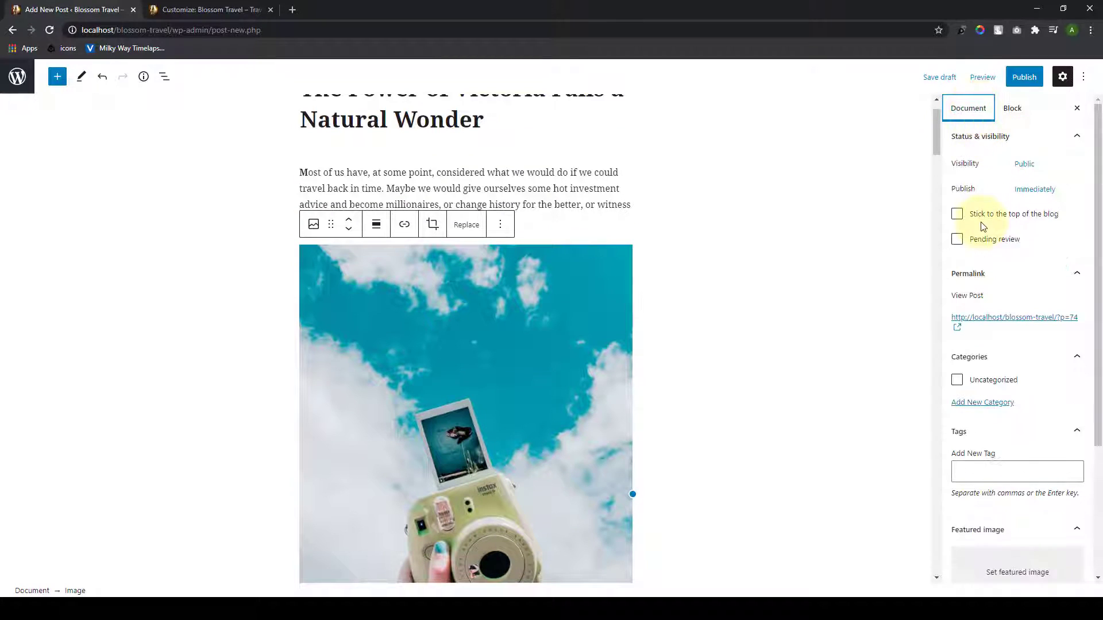
scroll(991, 276, "down", 3)
scroll(997, 310, "up", 1)
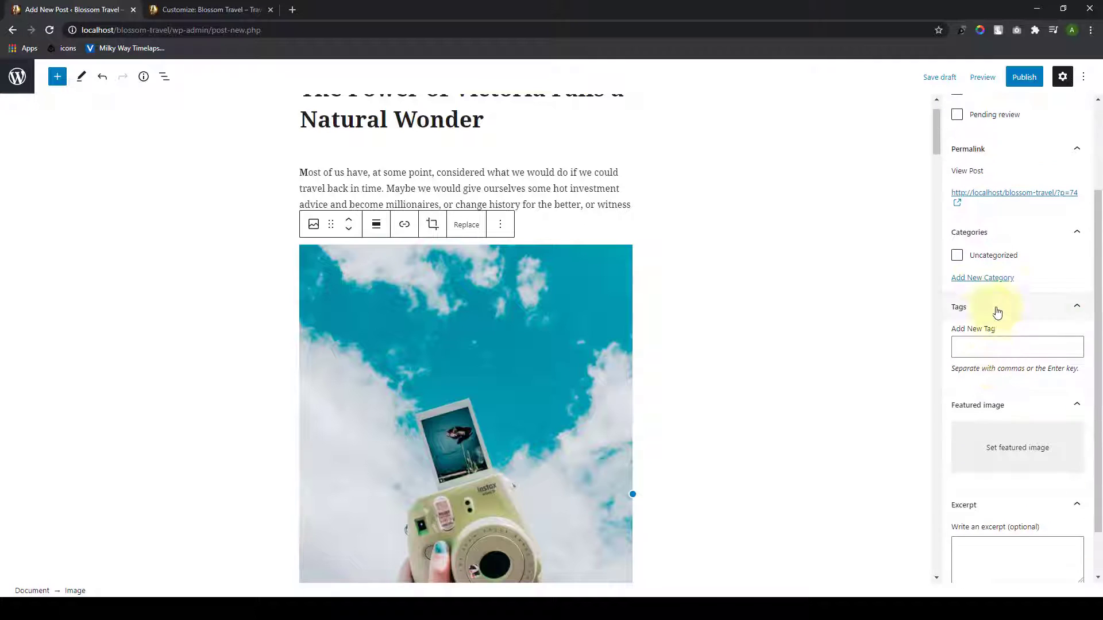
left_click(983, 280)
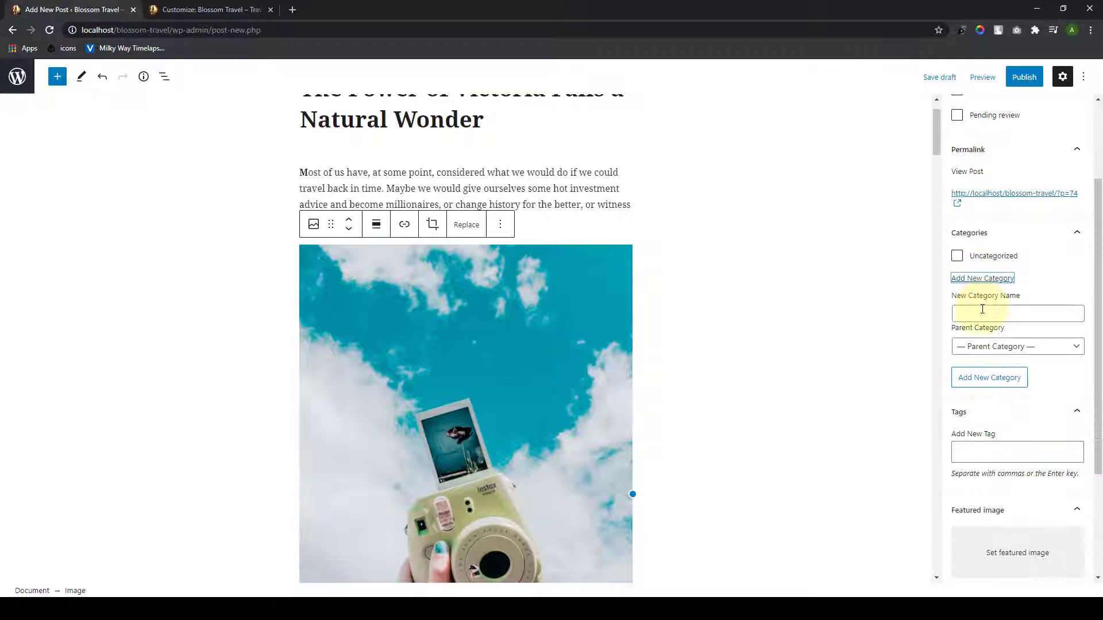
left_click(982, 310)
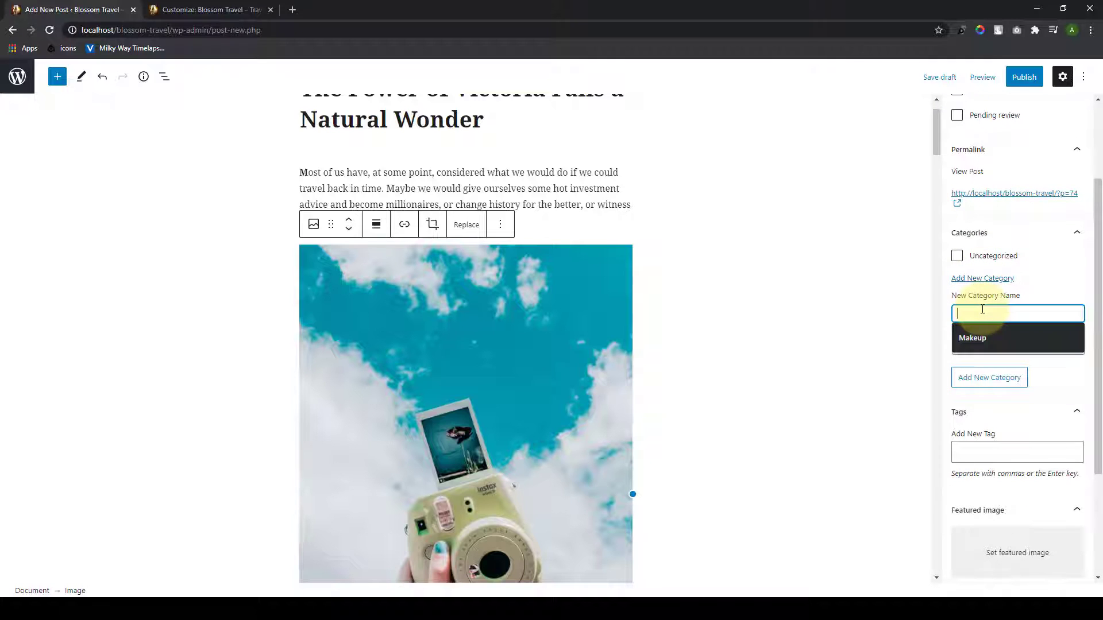
left_click(1031, 275)
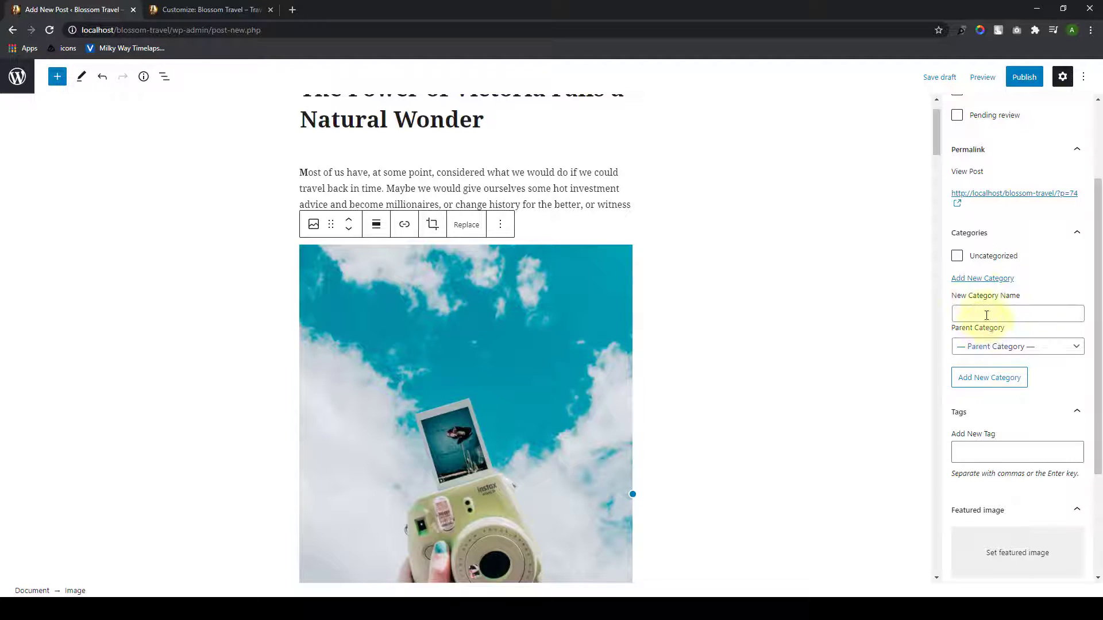
left_click(986, 314)
type("Nepal")
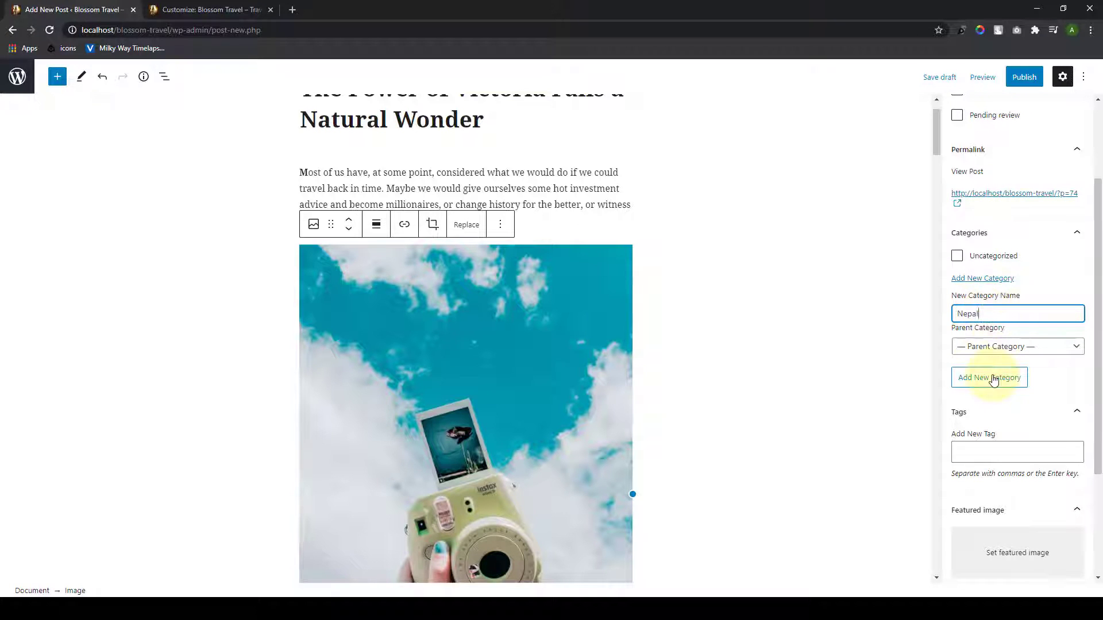
left_click(984, 377)
Step: Add two more new post categories, USA and Dubai, without a parent category
left_click(990, 311)
type("U")
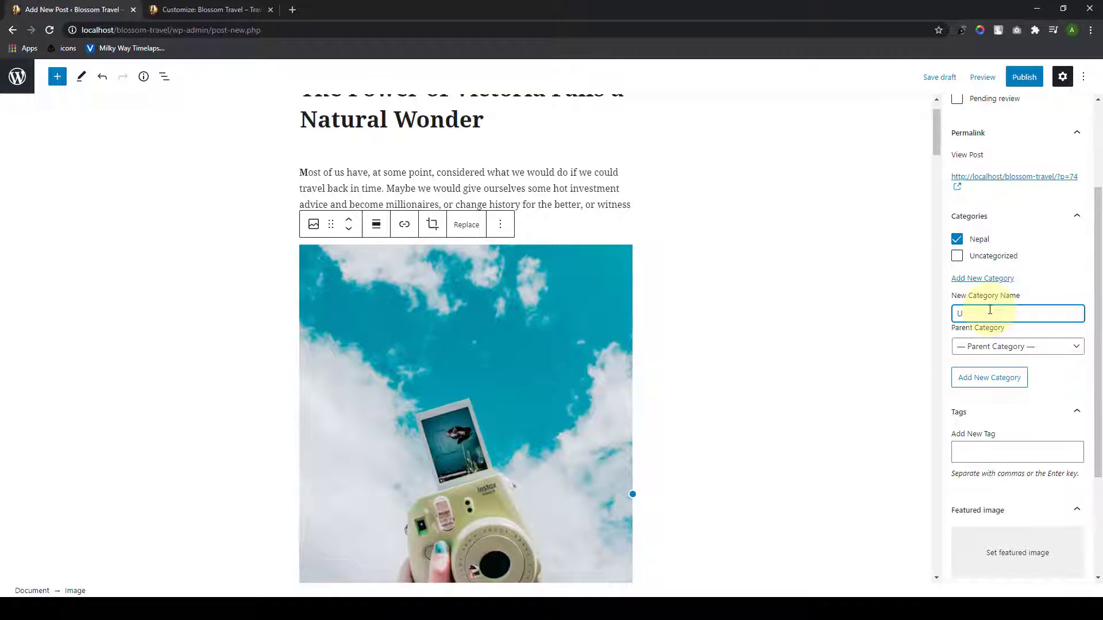
type("SA")
left_click(987, 380)
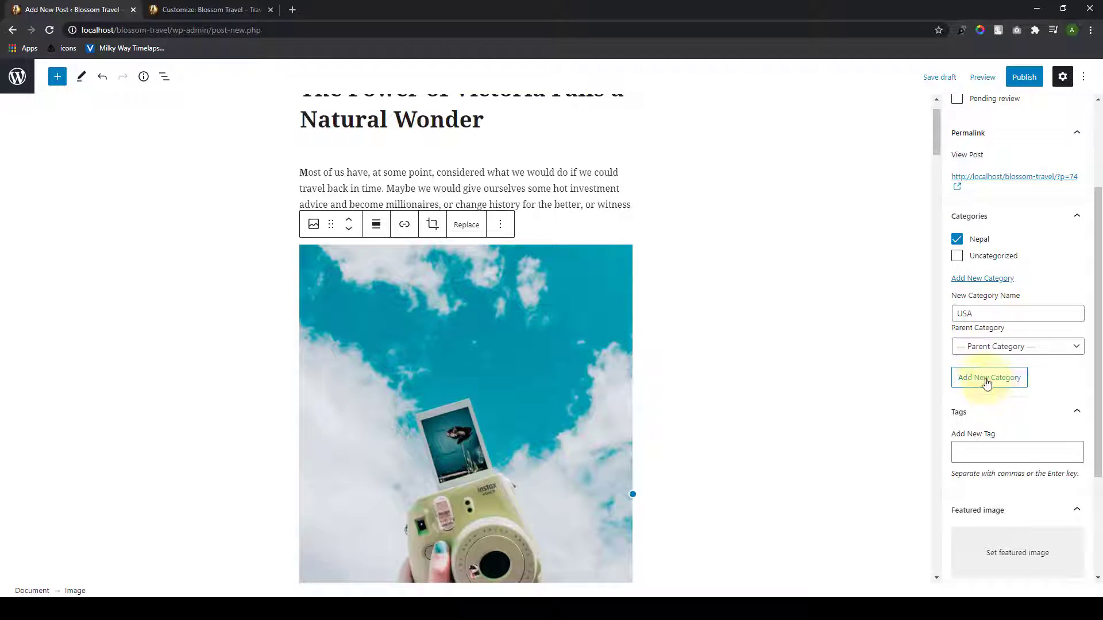
left_click(988, 314)
type("d")
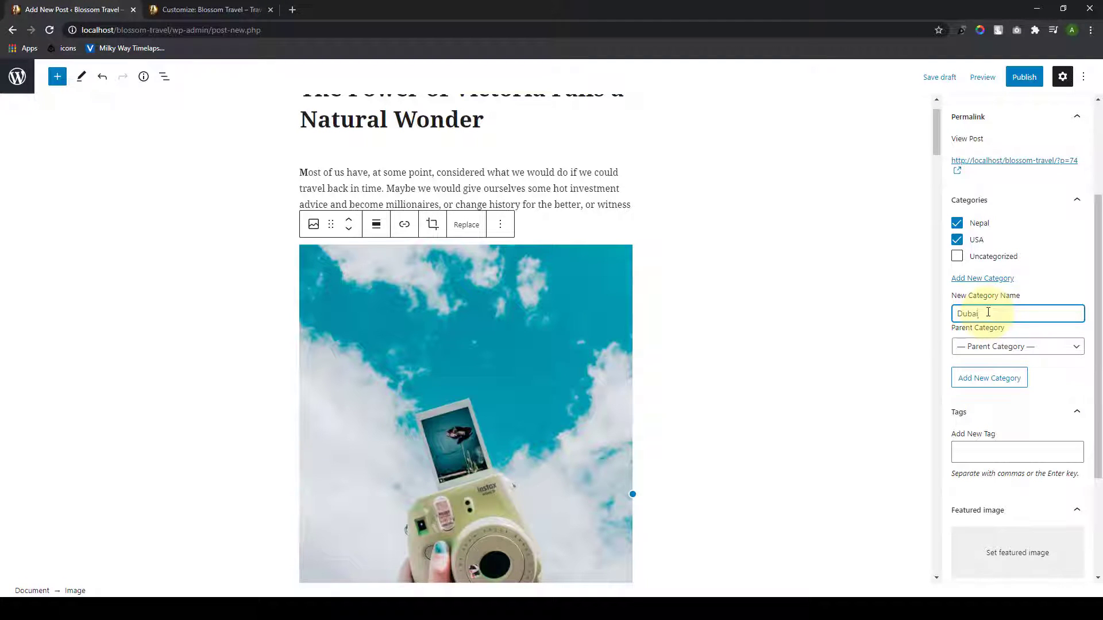
type("ubai")
left_click(987, 381)
Step: Create the post categories Korea and Japan, without a parent category
left_click(989, 313)
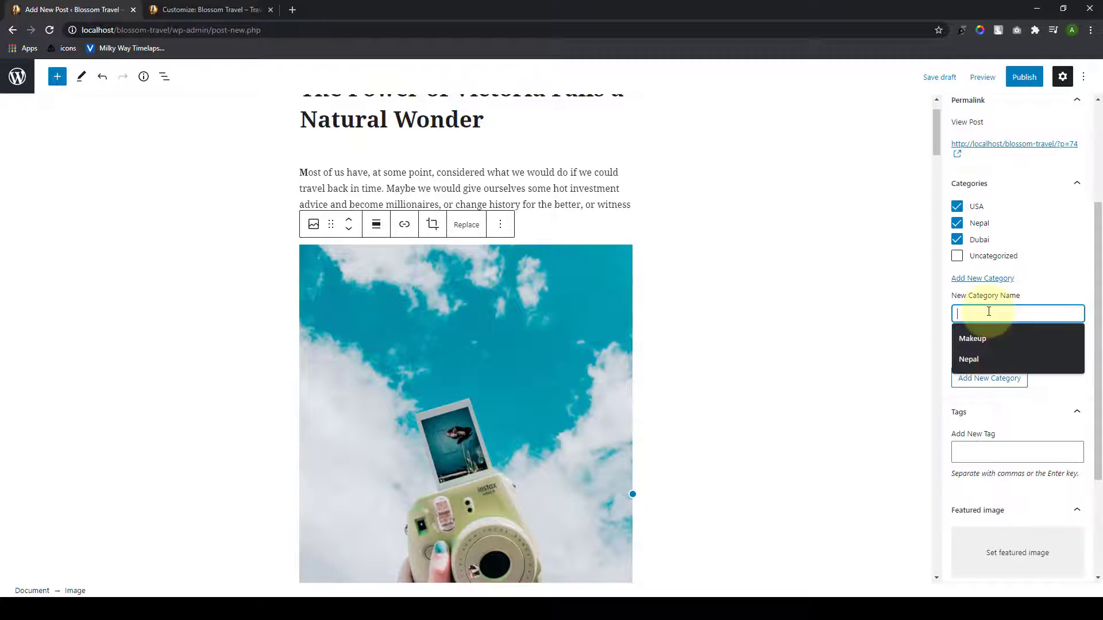
type("K")
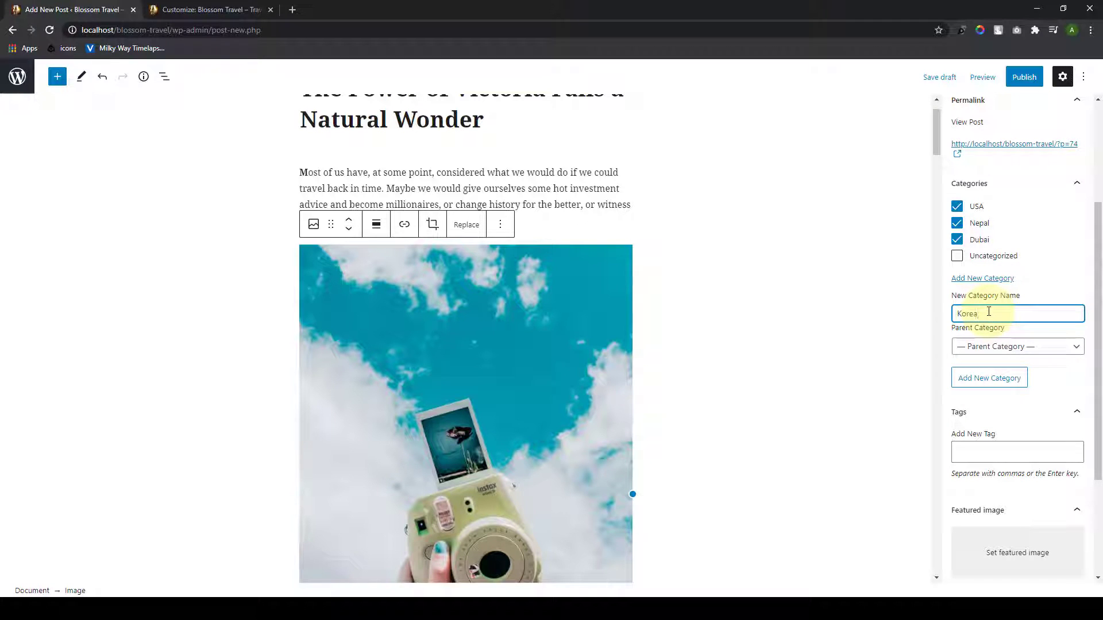
type("orea")
left_click(988, 378)
left_click(979, 315)
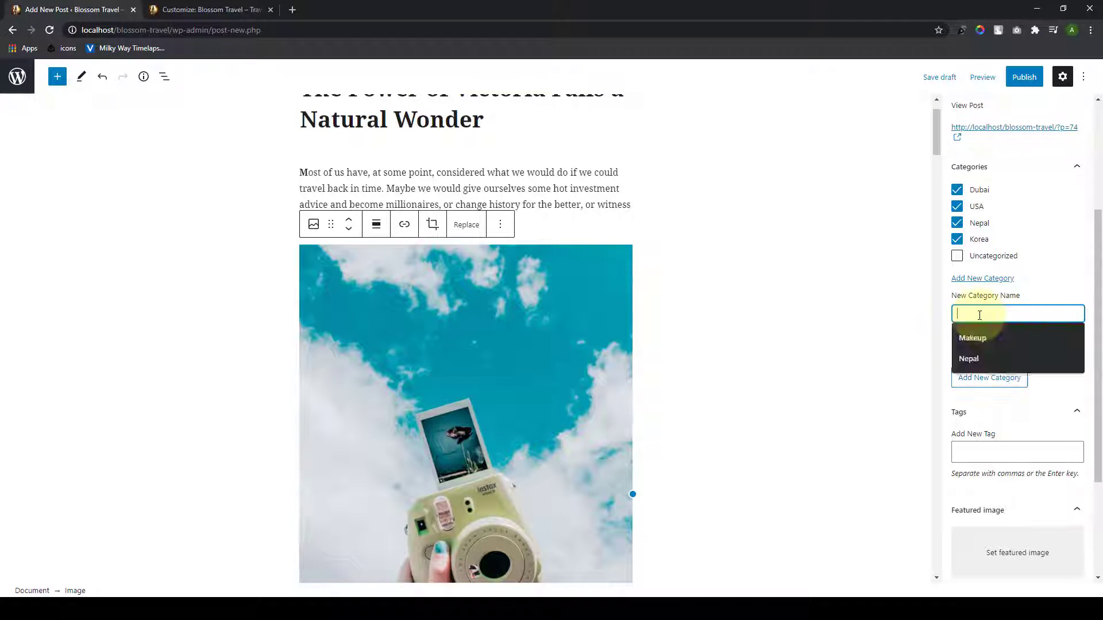
type("Japan")
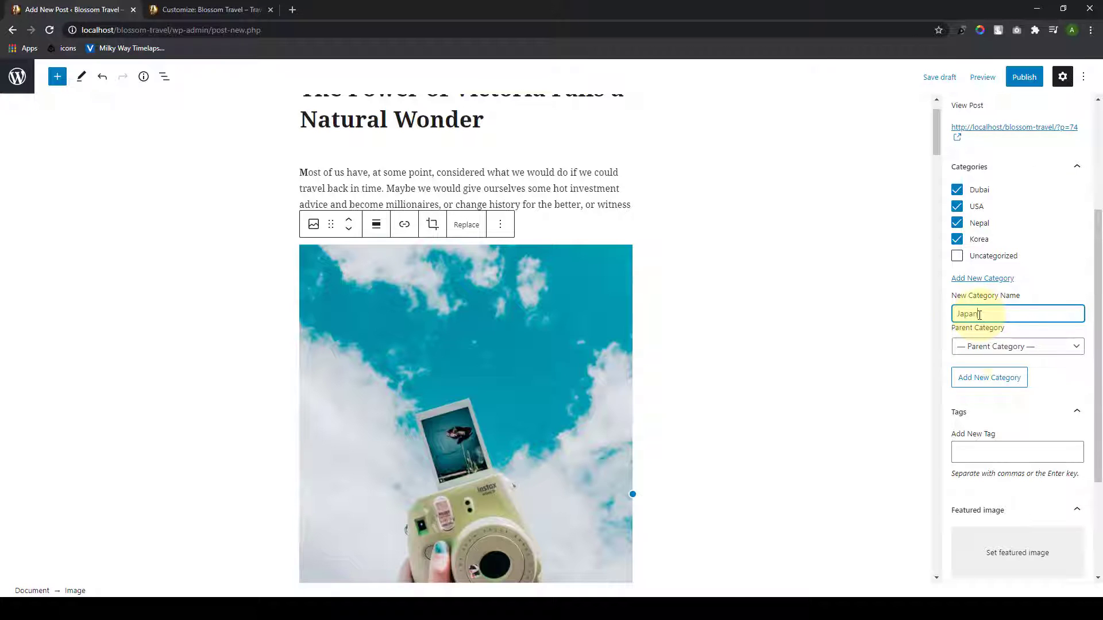
left_click(1007, 376)
Step: Add a new top-level category named India to the post
left_click(980, 311)
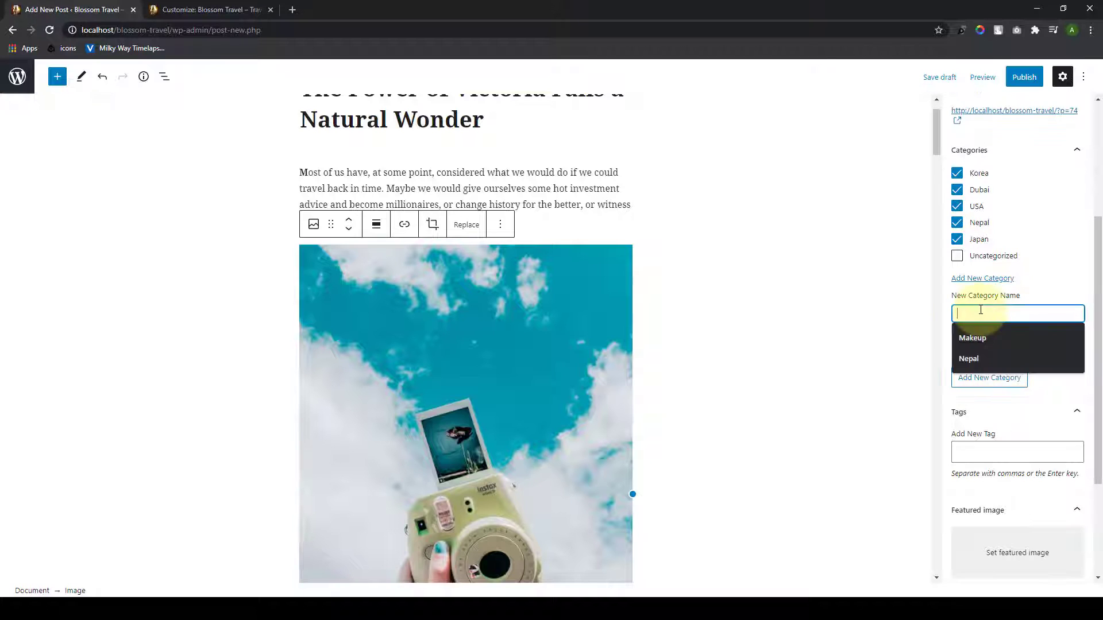
type("I")
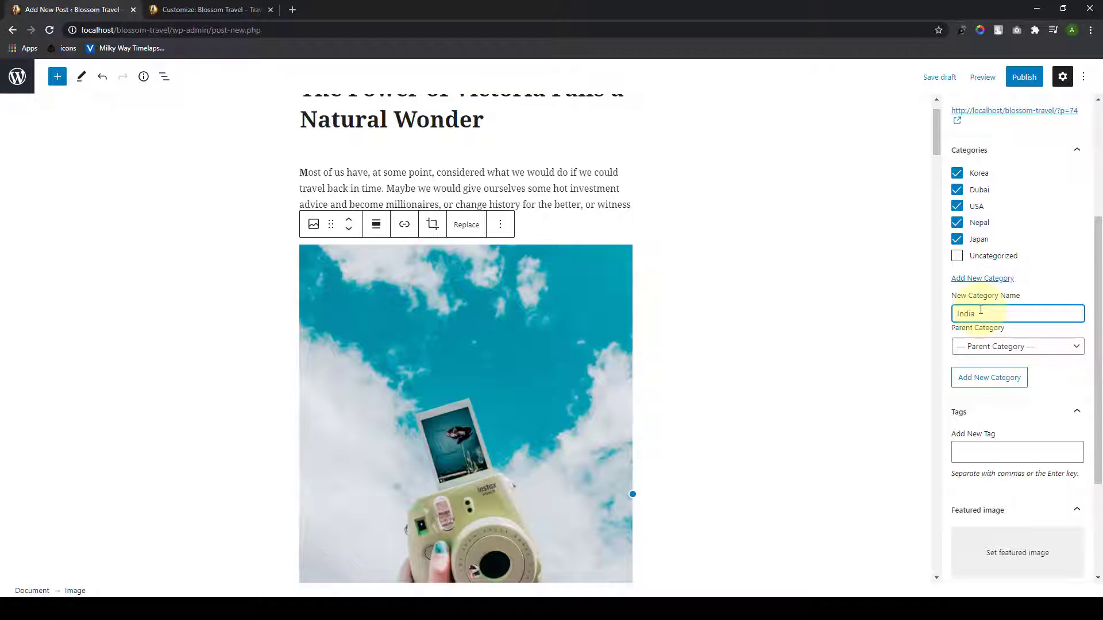
type("ndia")
left_click(1006, 377)
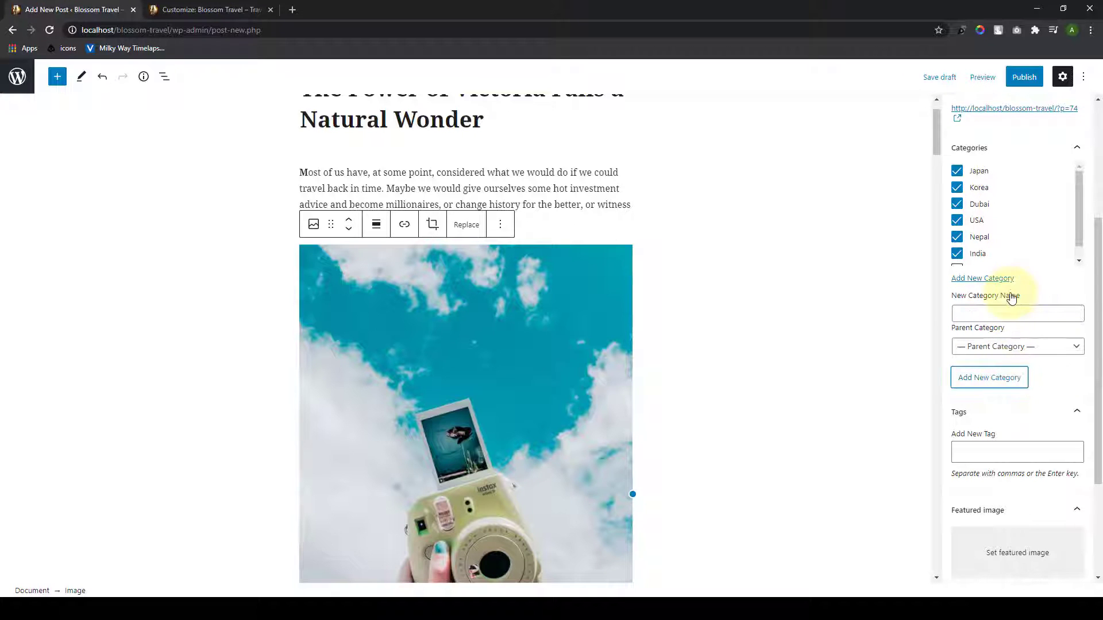
Step: Add the tags travel, fun and living to the post
scroll(1004, 399, "down", 2)
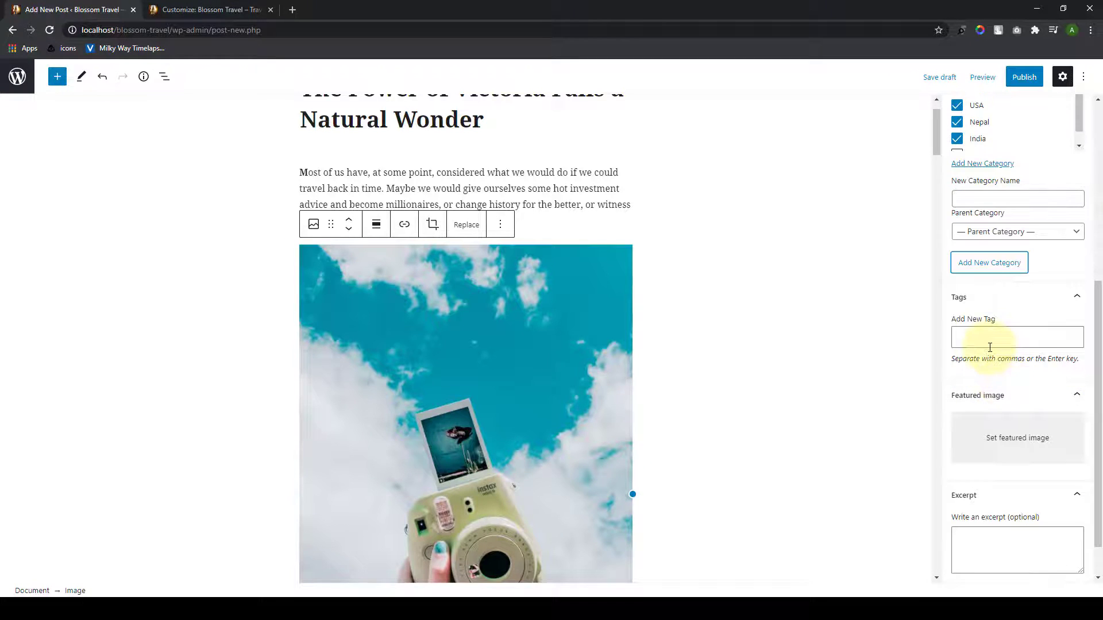
left_click(989, 347)
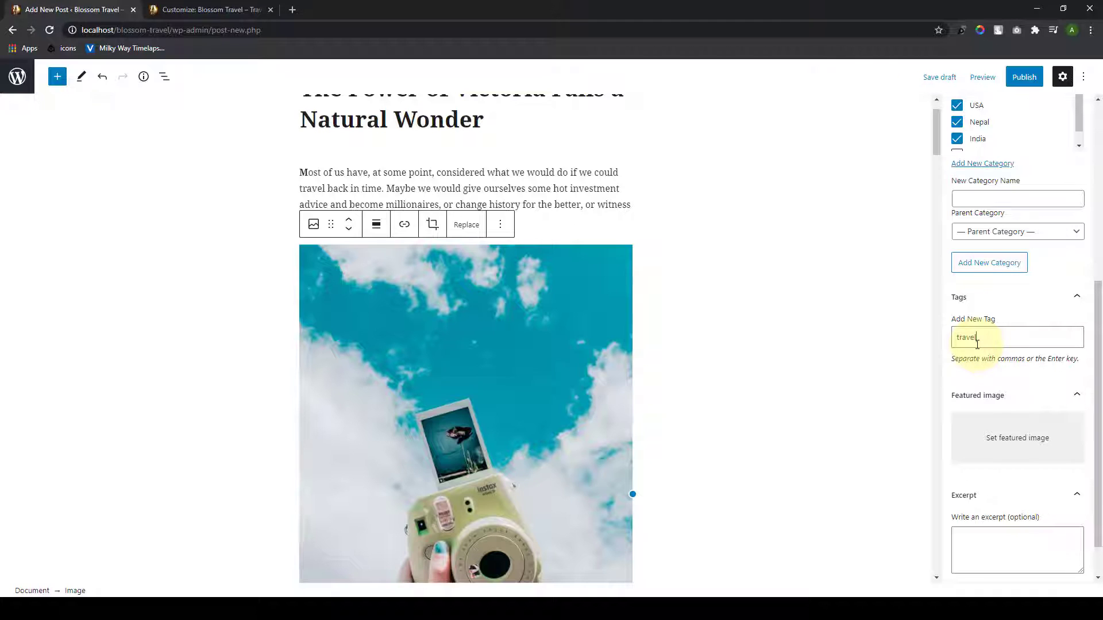
key("Return")
type("fun")
key("Return")
type("living")
key("Return")
Step: Add three further tags to the post: life, vacation and universe
type("li")
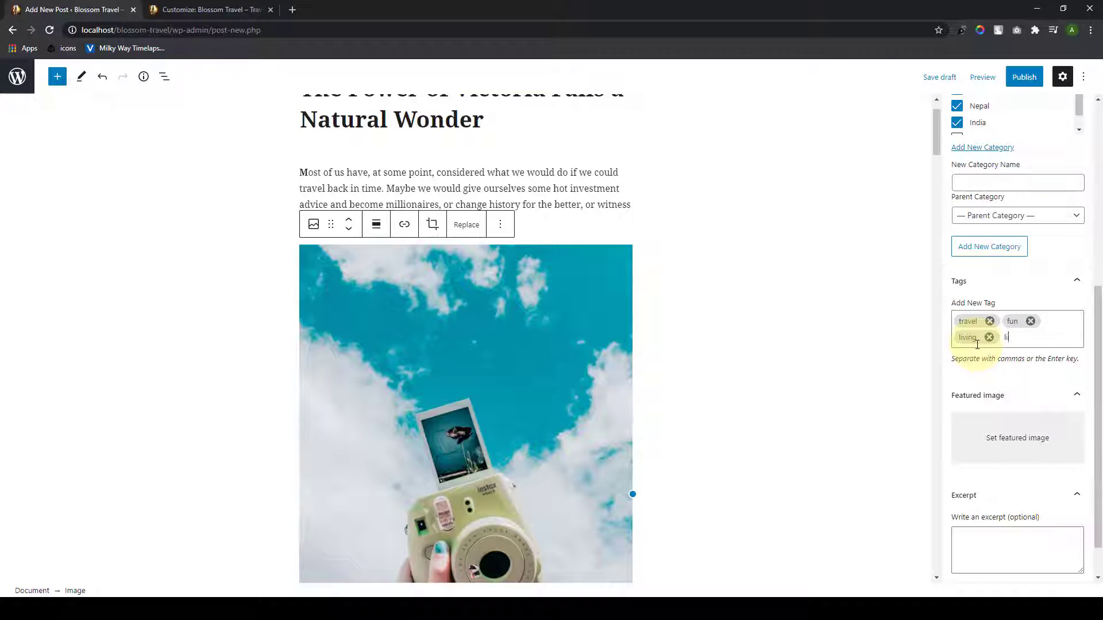
type("fe")
key("Return")
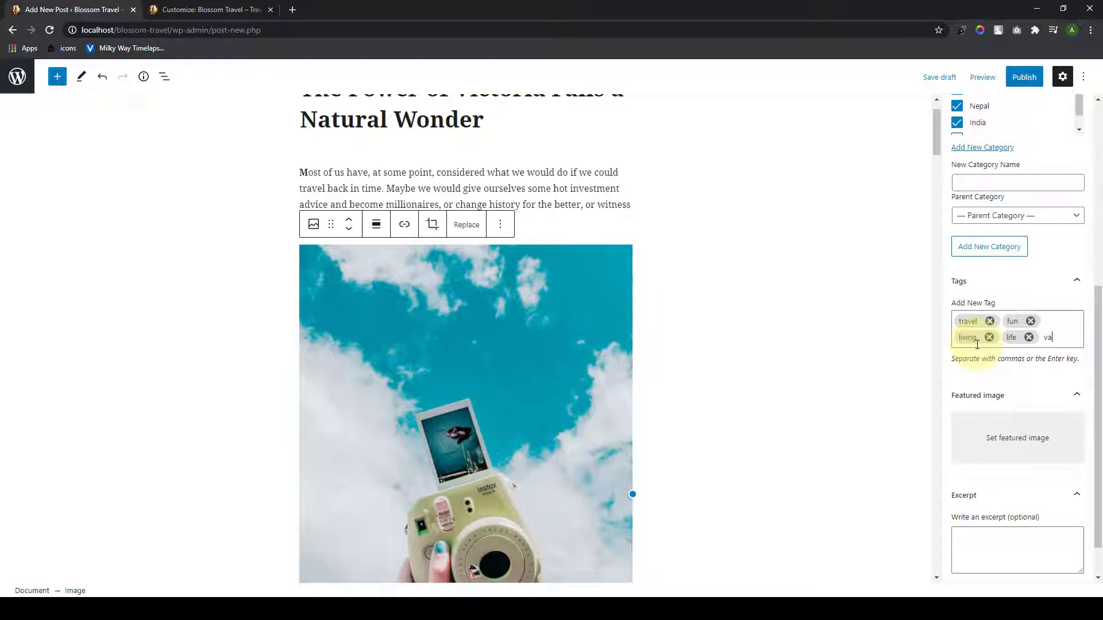
type("vacation")
key("Return")
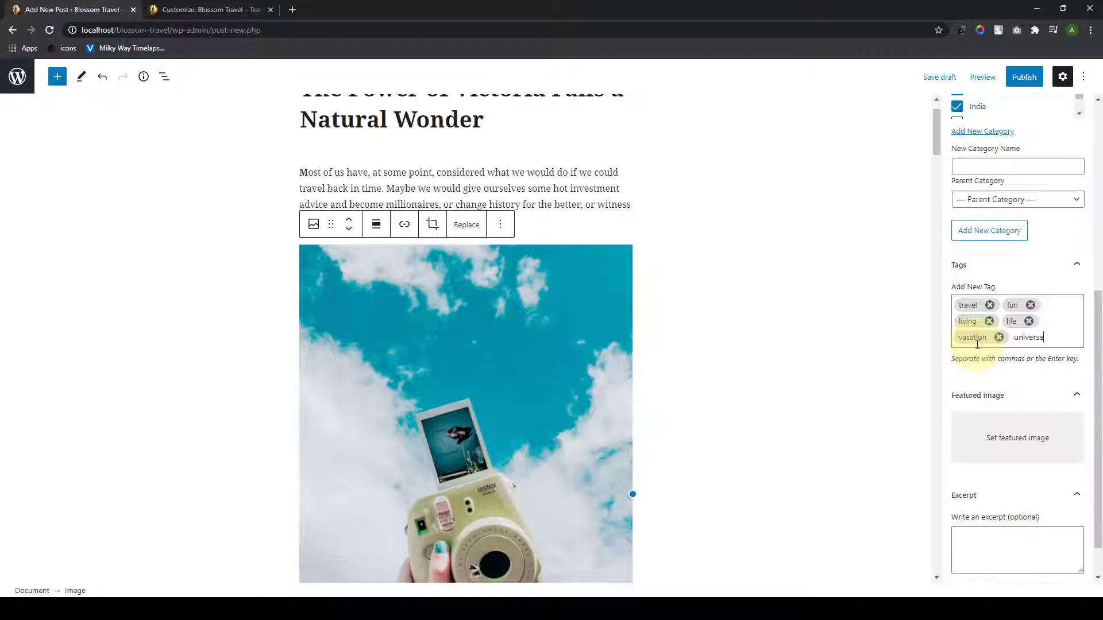
type("universe")
key("Return")
Step: Set the media library photo of the city canal, pexels-jacob-morch-497845-scaled.jpg, as the post's featured image
scroll(999, 356, "down", 1)
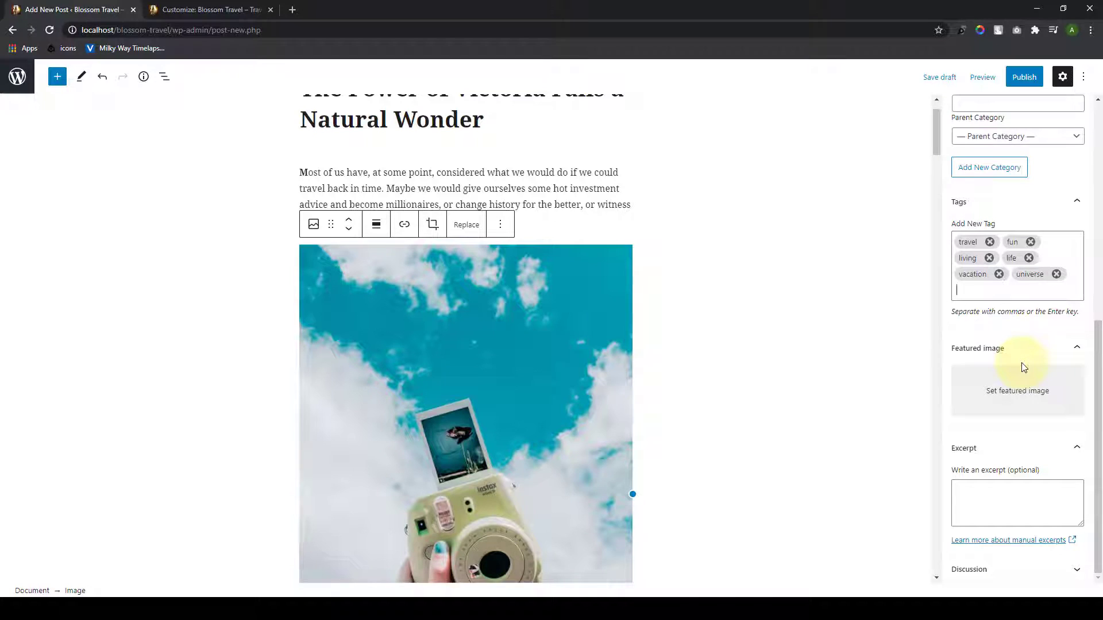
left_click(1031, 412)
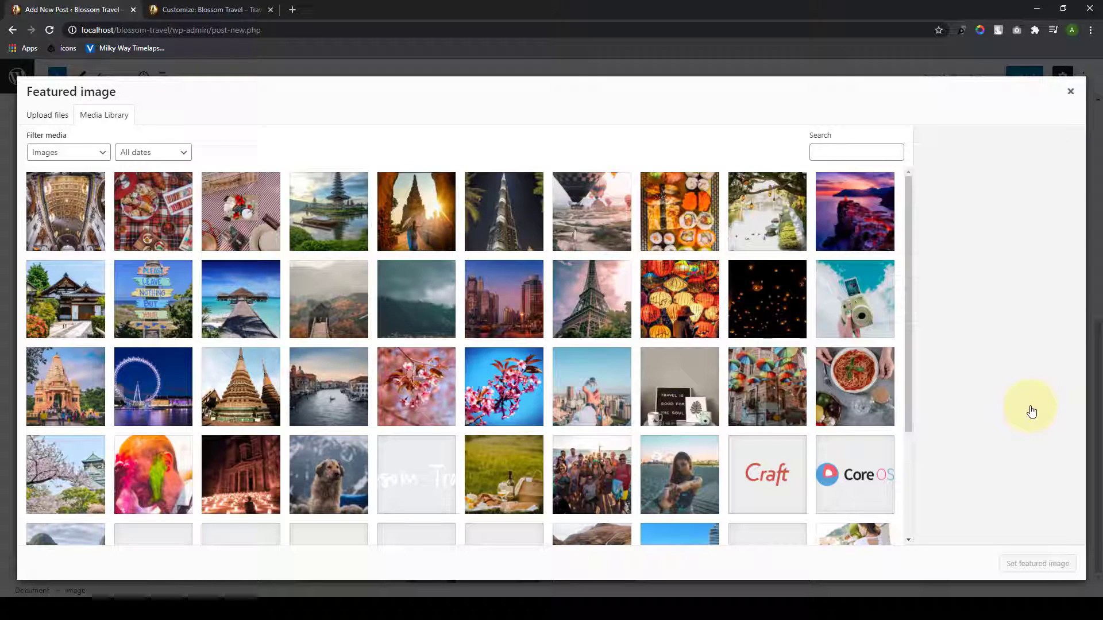
left_click(349, 402)
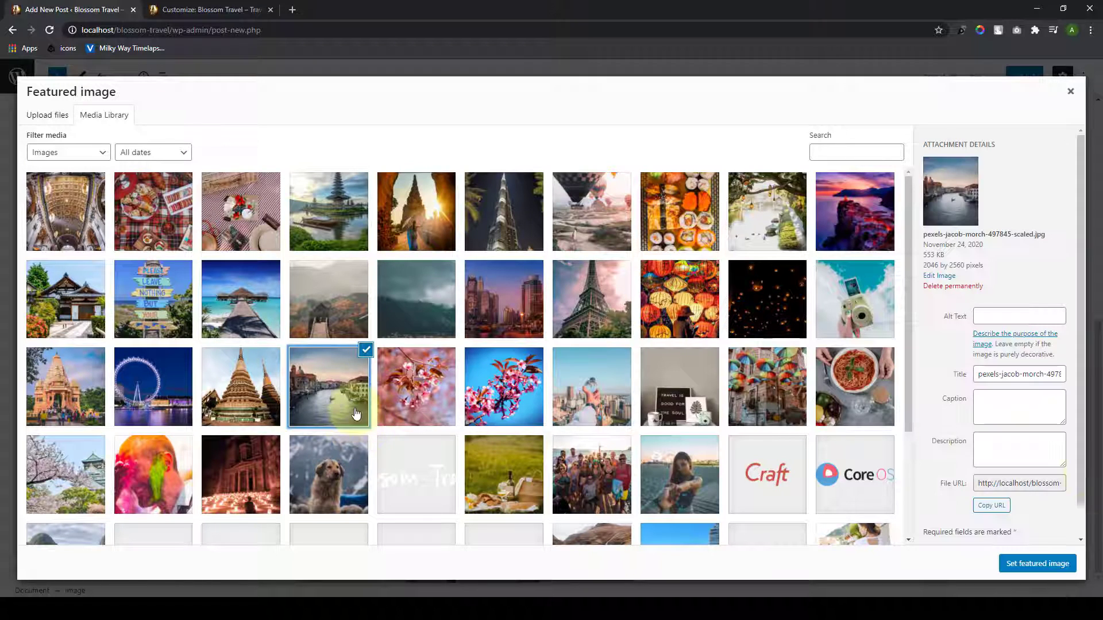
left_click(1043, 564)
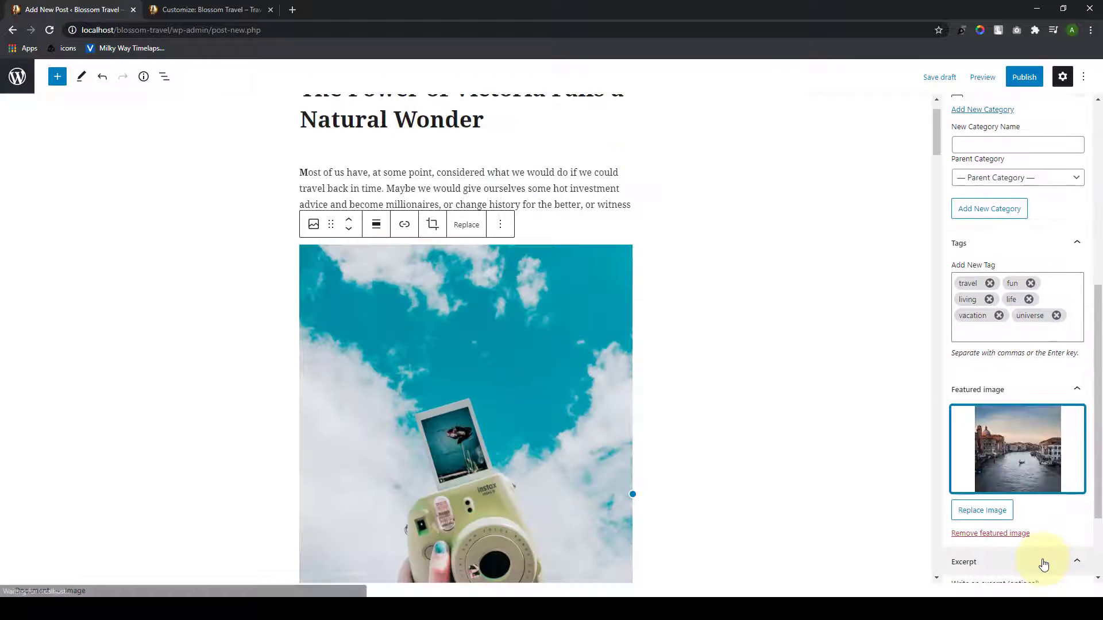
Step: Create the additional post categories Philippines and Thailand, then review the category list
scroll(1017, 493, "down", 2)
scroll(1008, 505, "up", 5)
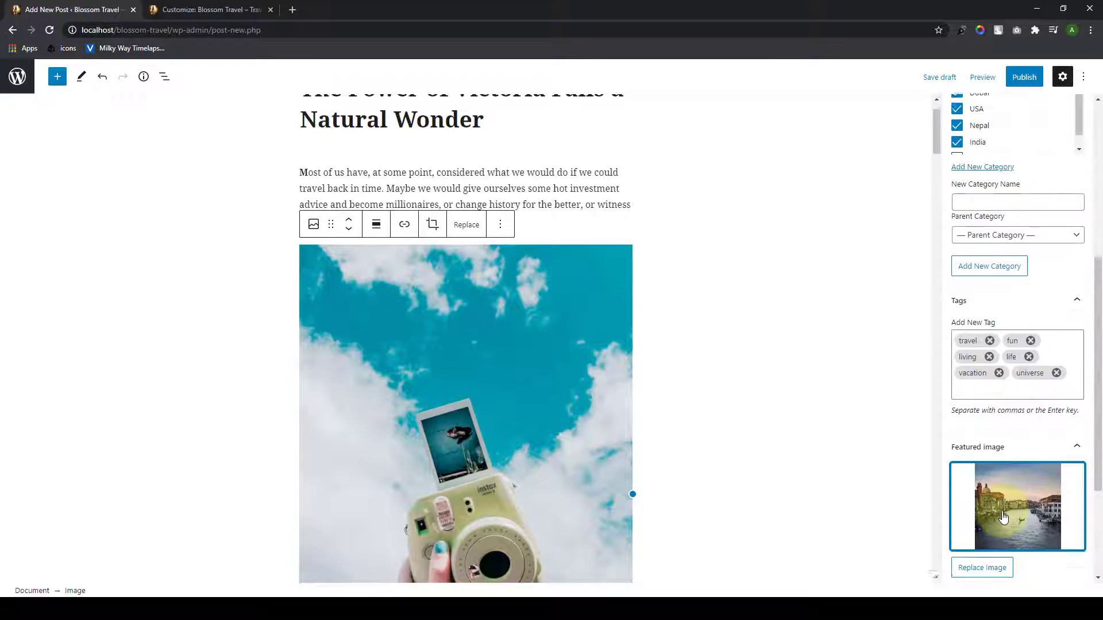
left_click(1000, 319)
type("P")
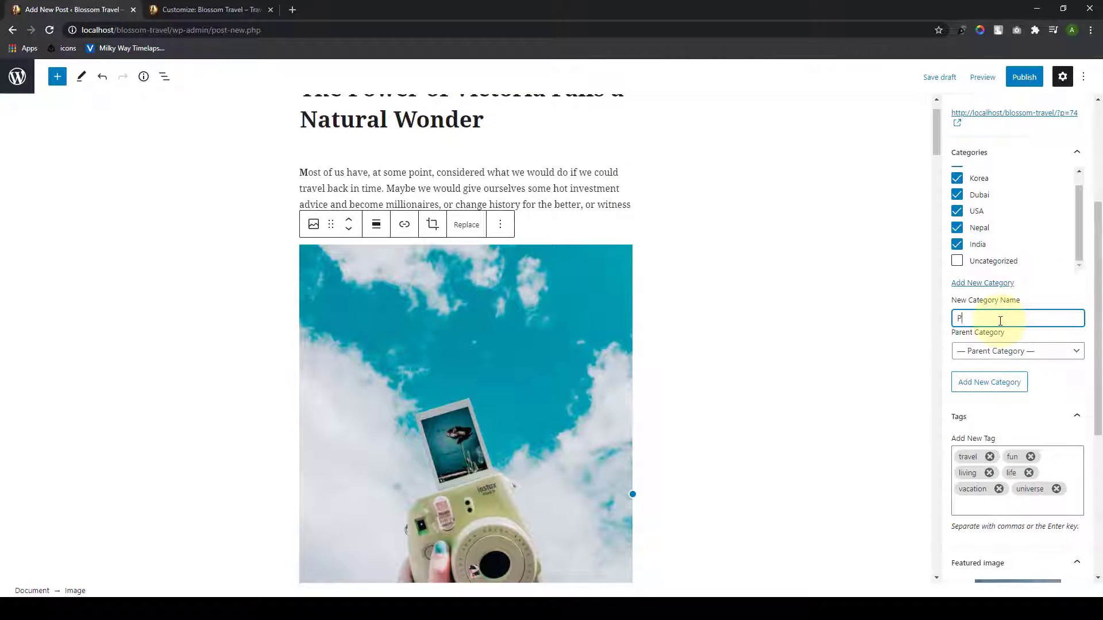
type("hilippines")
key("Return")
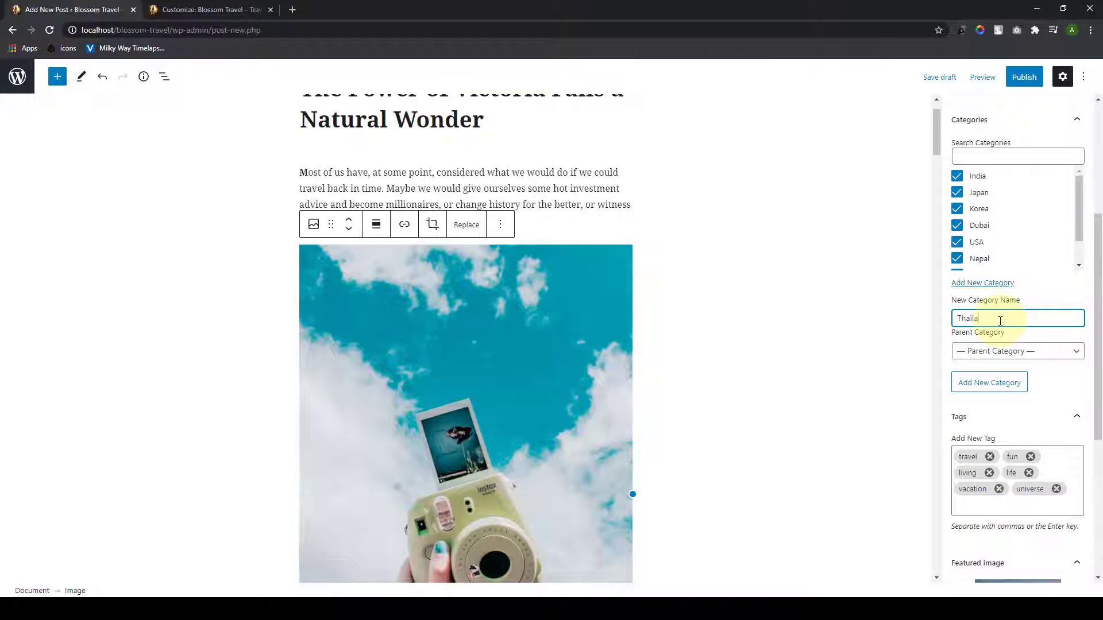
key("Return")
scroll(1000, 321, "up", 1)
scroll(1017, 273, "down", 2)
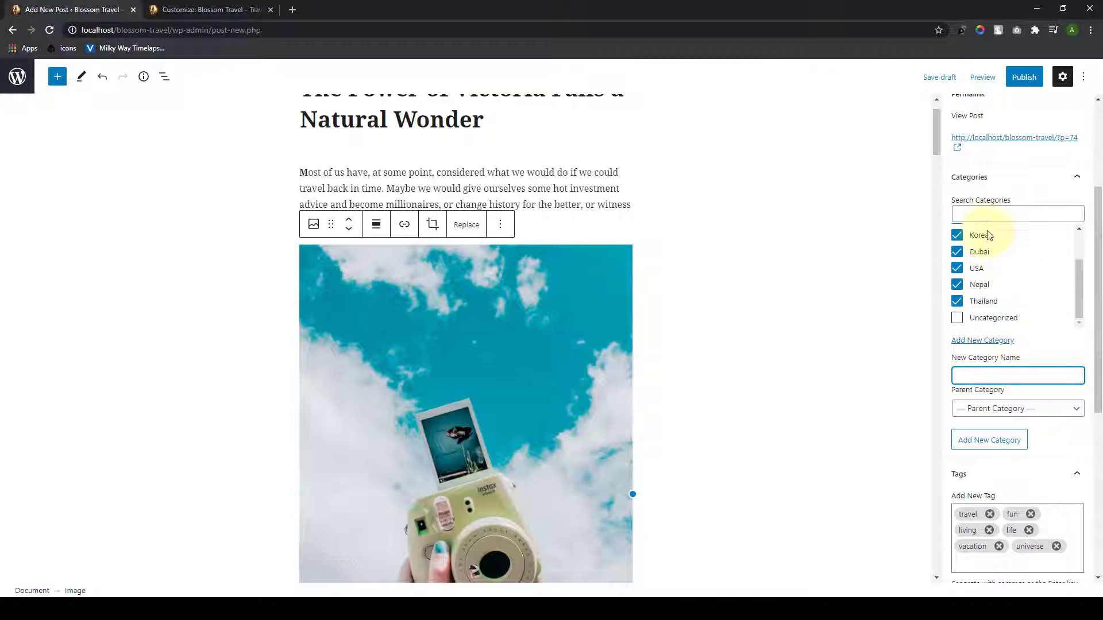
Step: Remove the post from the USA, Dubai, Korea and India categories
scroll(983, 252, "up", 1)
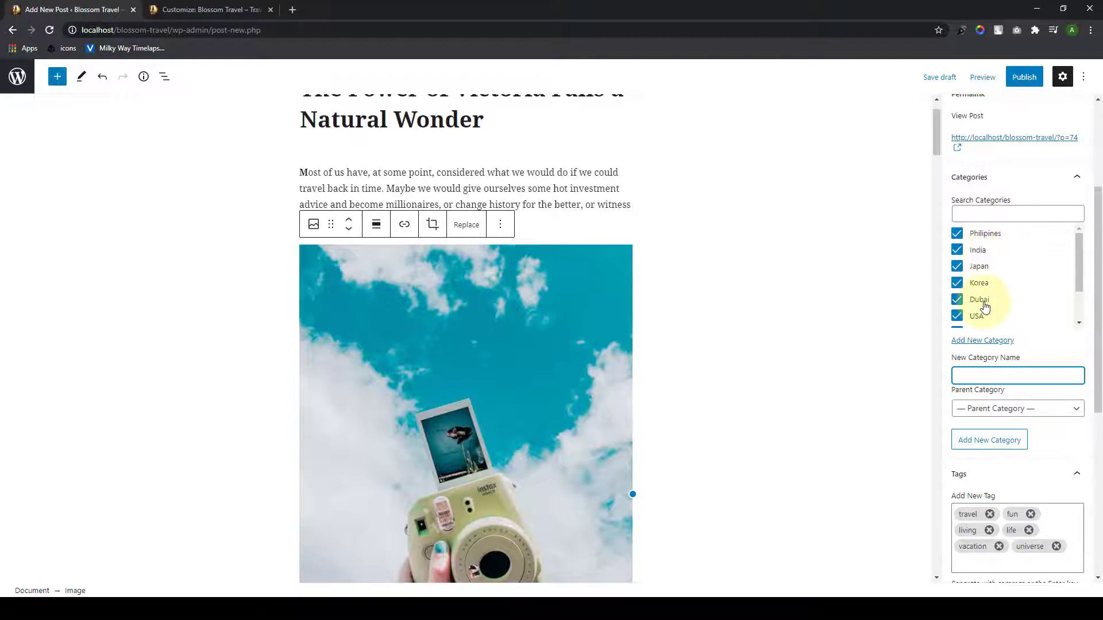
scroll(985, 301, "down", 2)
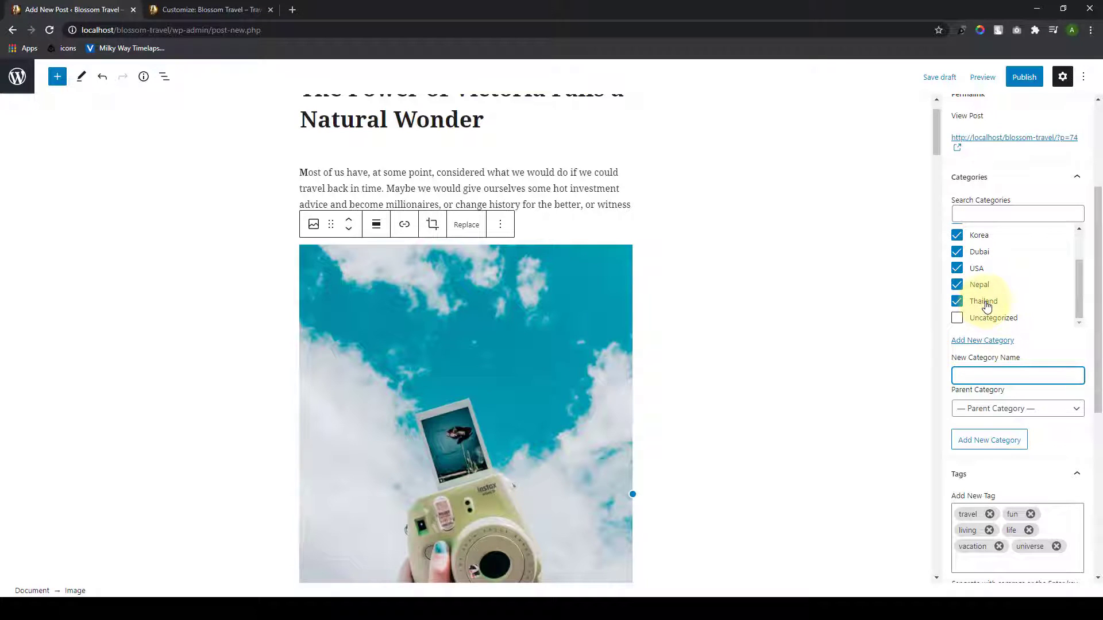
scroll(987, 307, "up", 1)
scroll(987, 307, "down", 1)
left_click(956, 265)
left_click(956, 250)
scroll(958, 296, "up", 1)
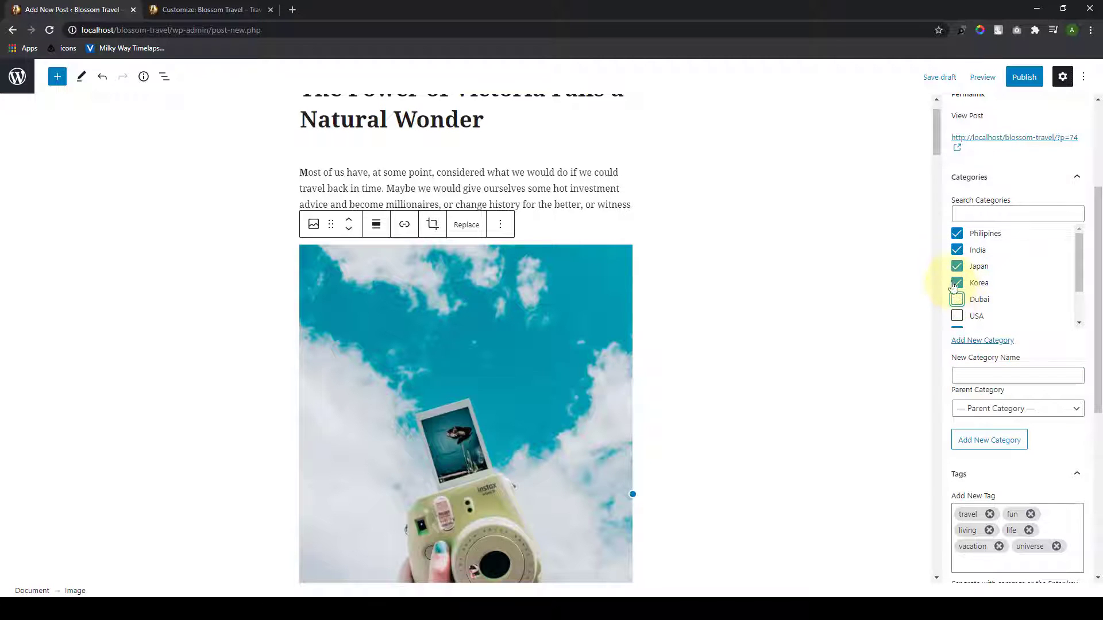
left_click(956, 283)
left_click(957, 266)
left_click(957, 250)
left_click(957, 233)
scroll(1015, 307, "down", 2)
Step: Check the post's content, tags and featured image, then publish the post immediately with public visibility
scroll(706, 366, "down", 3)
scroll(706, 367, "down", 13)
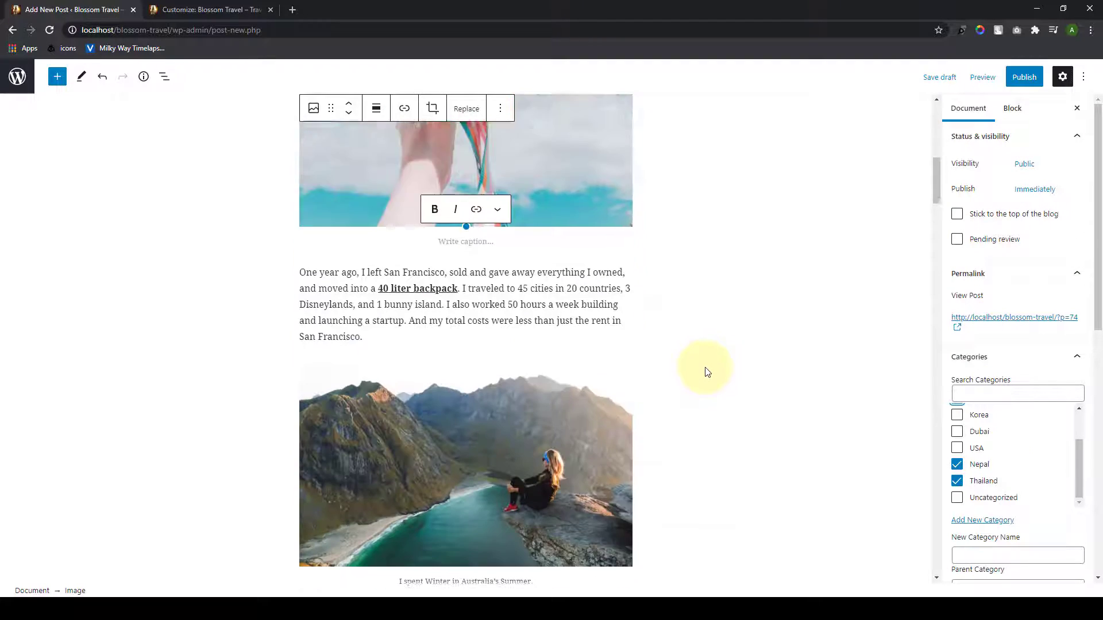
scroll(706, 376, "up", 15)
scroll(706, 382, "up", 1)
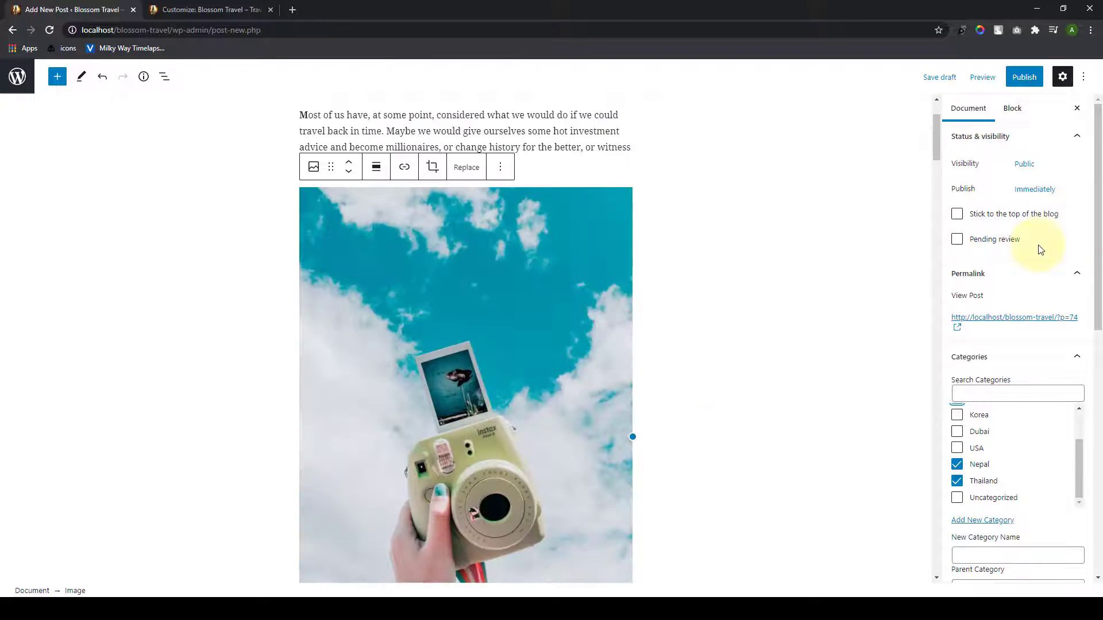
scroll(751, 276, "up", 3)
scroll(1005, 374, "down", 8)
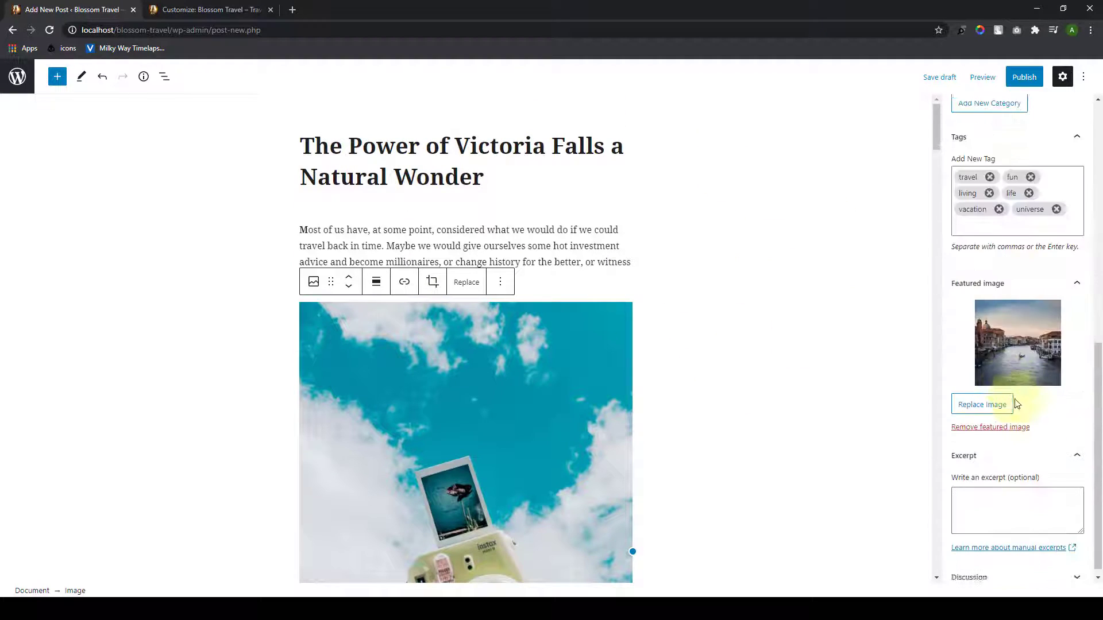
scroll(1026, 316, "up", 9)
left_click(1021, 78)
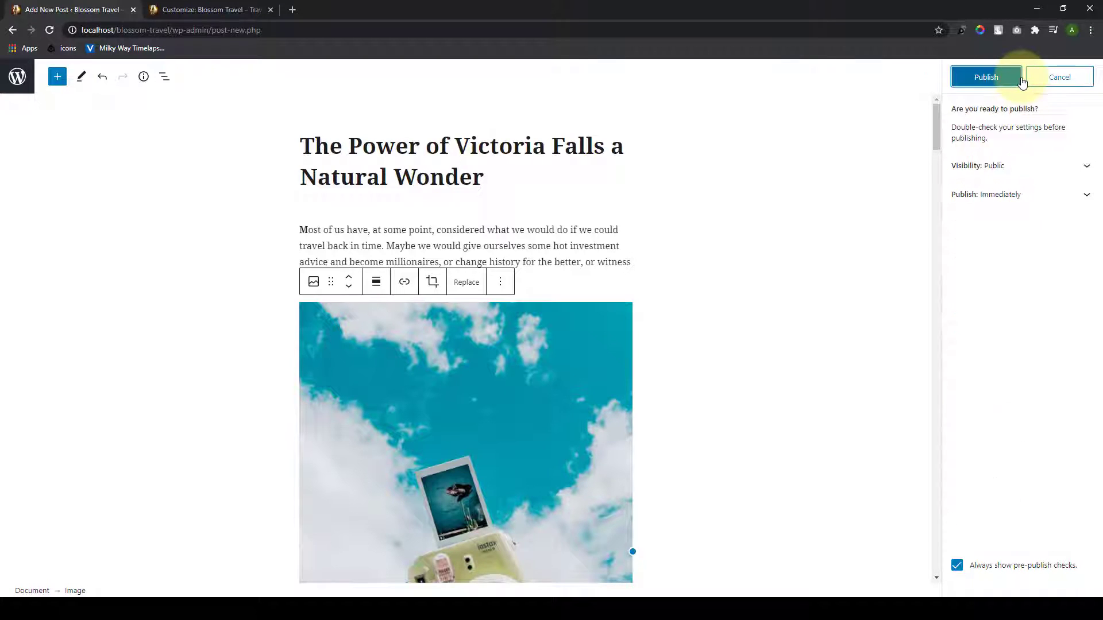
left_click(985, 76)
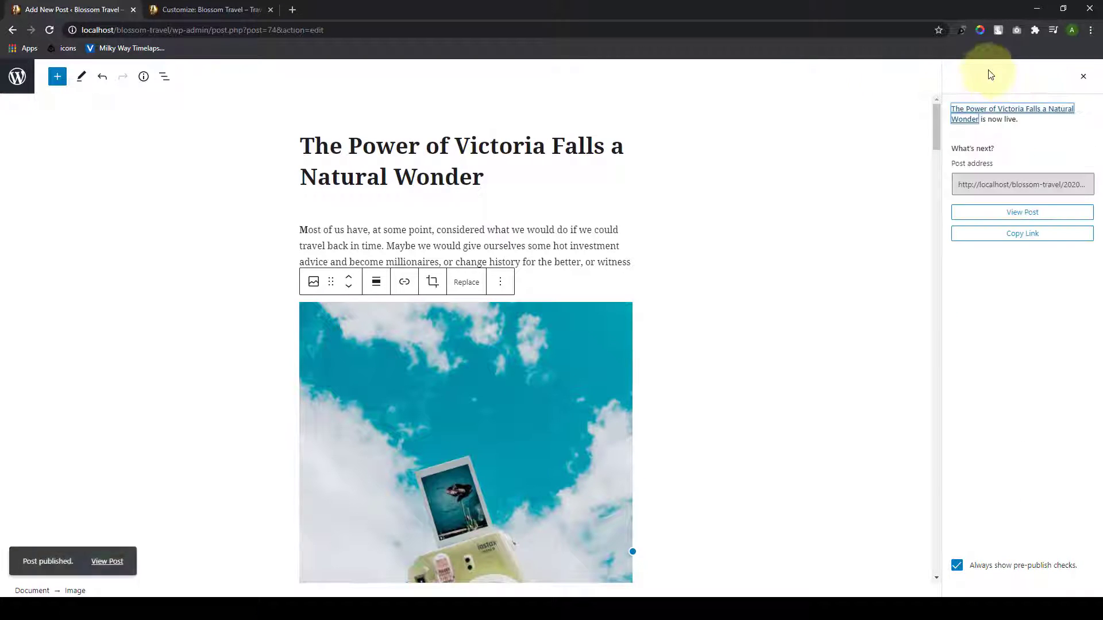
Step: Open the published Victoria Falls post in a new browser tab and inspect its web address
right_click(115, 560)
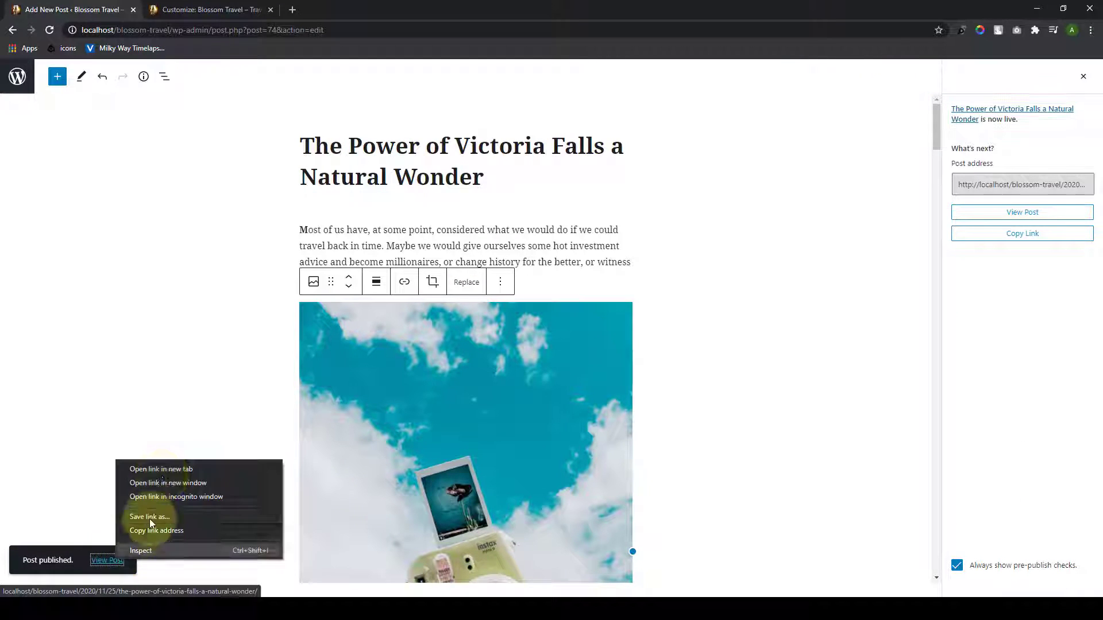
left_click(162, 470)
left_click(228, 6)
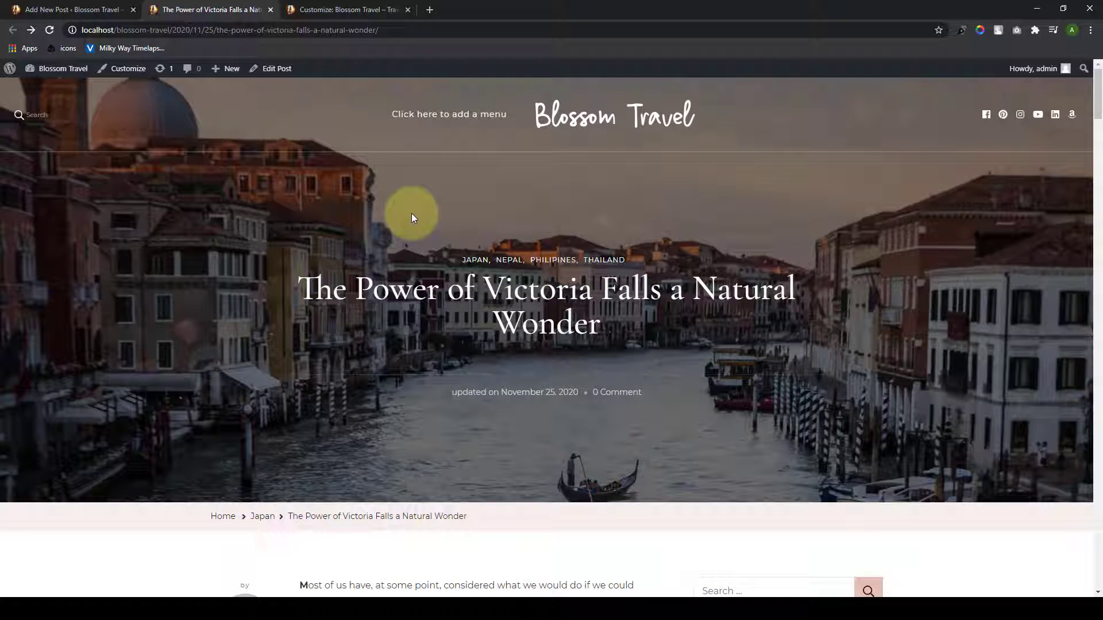
left_click(336, 30)
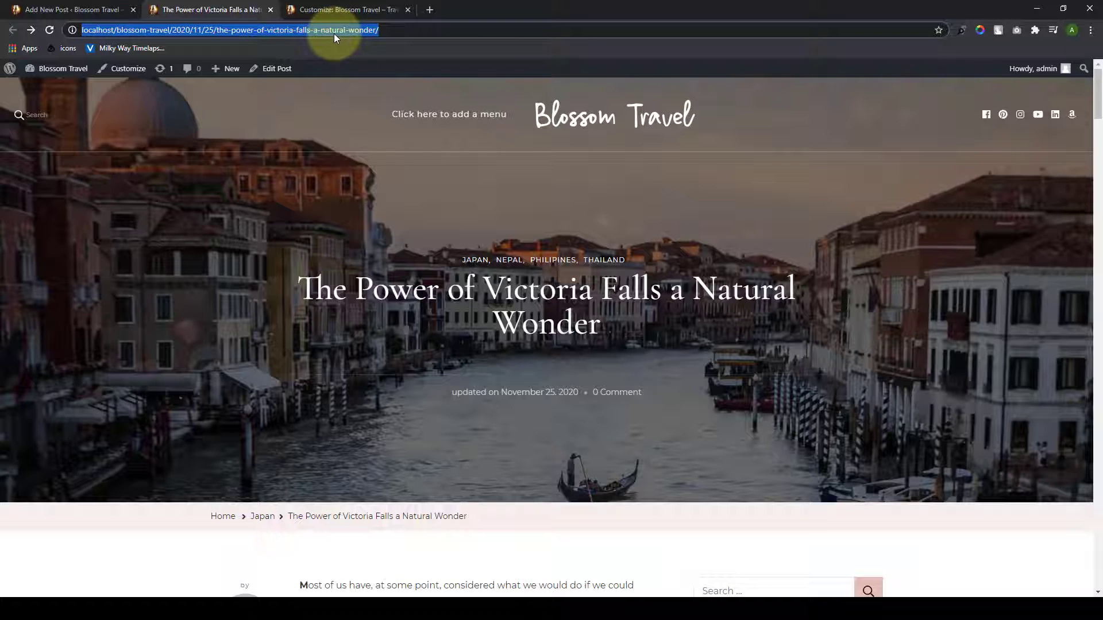
left_click(356, 105)
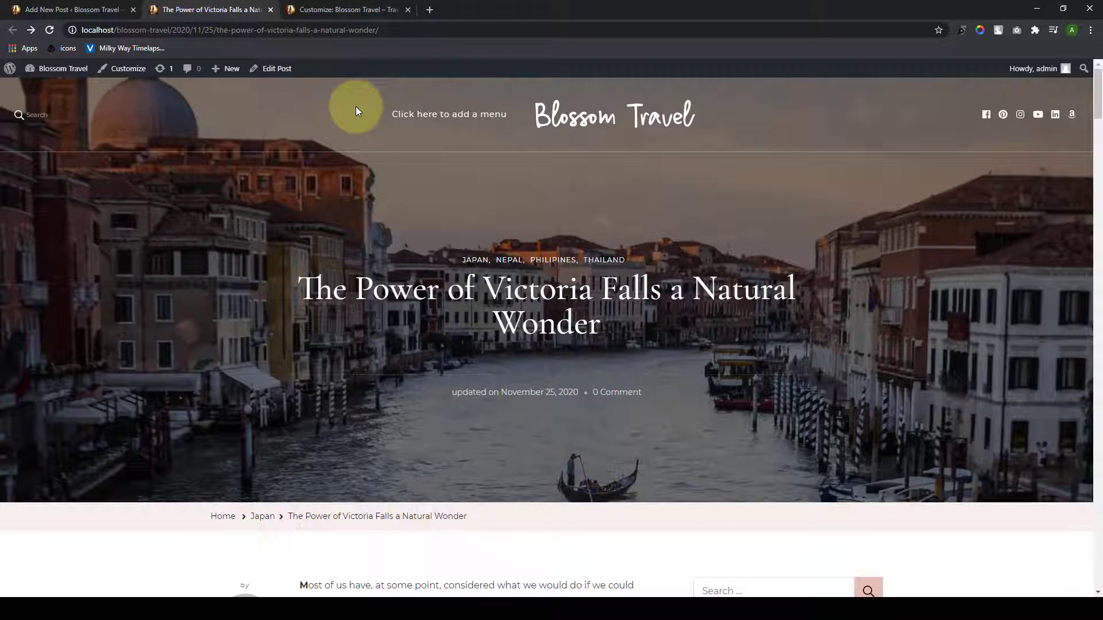
Step: Set the site's permalink structure to Post name in the WordPress admin and save the change
left_click(118, 5)
left_click(17, 76)
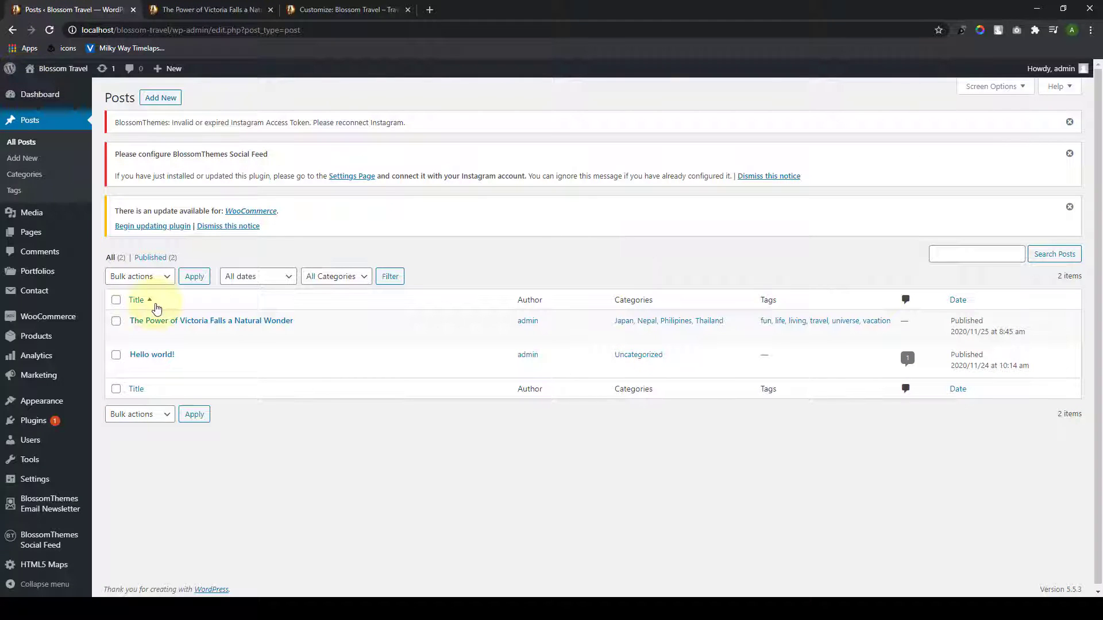
mouse_move(53, 318)
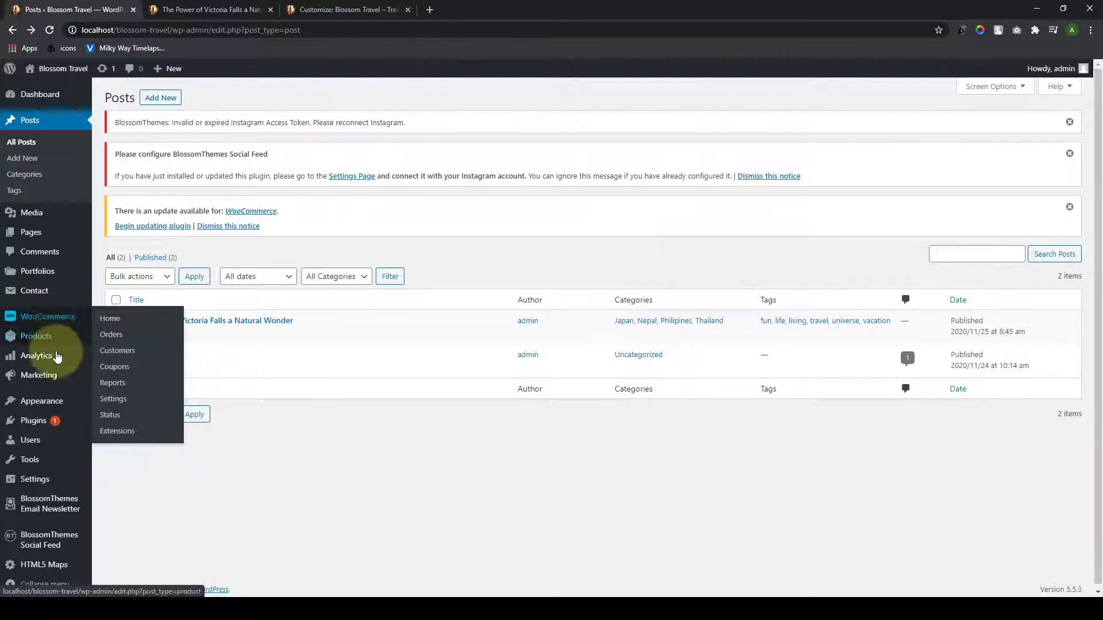
mouse_move(61, 482)
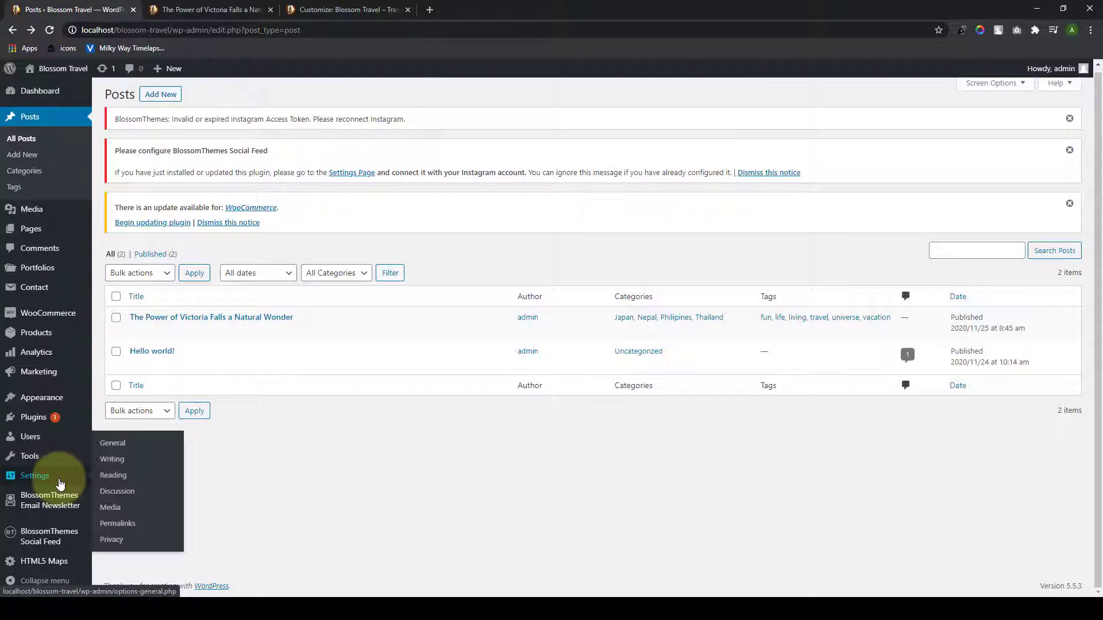
left_click(121, 523)
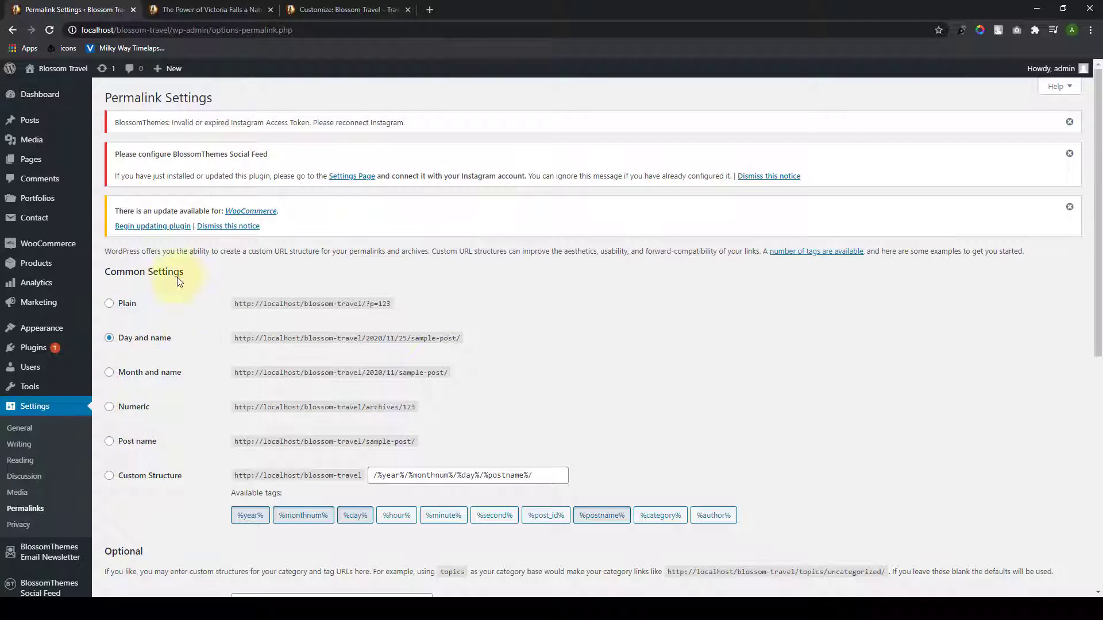
left_click(110, 443)
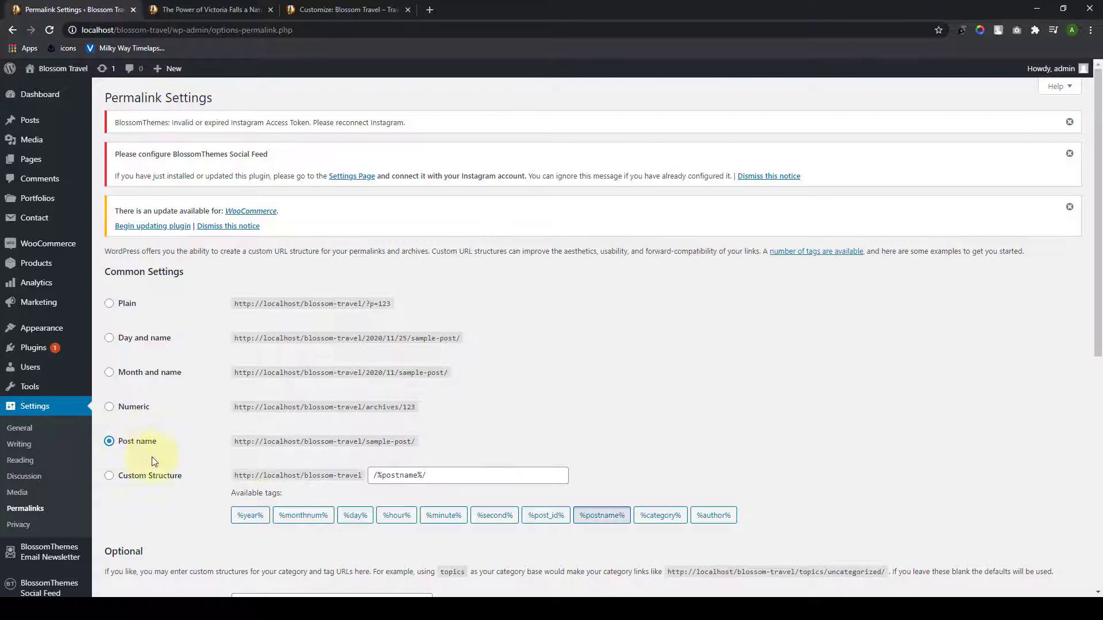
scroll(172, 459, "down", 7)
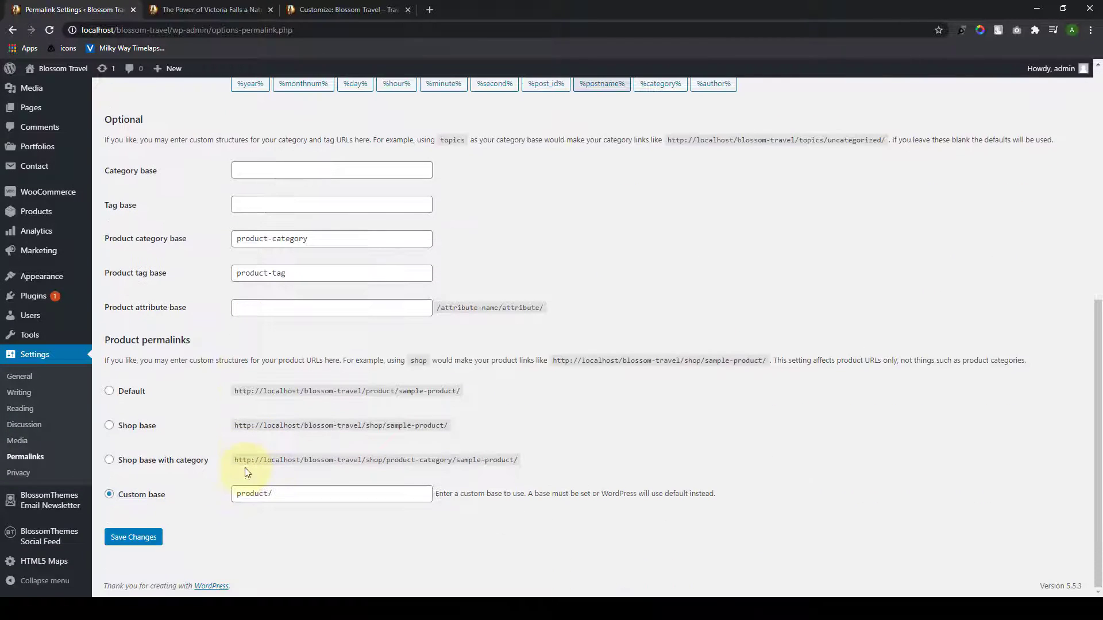
left_click(133, 539)
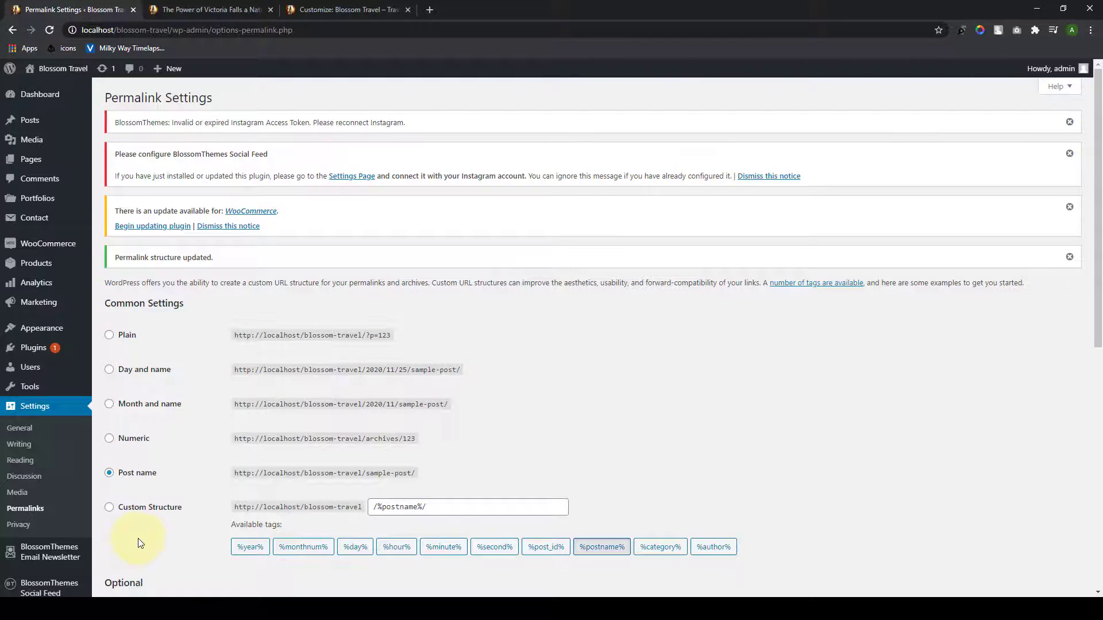
Step: Reopen the Victoria Falls post from the live site's homepage and check the format of its web address
left_click(51, 95)
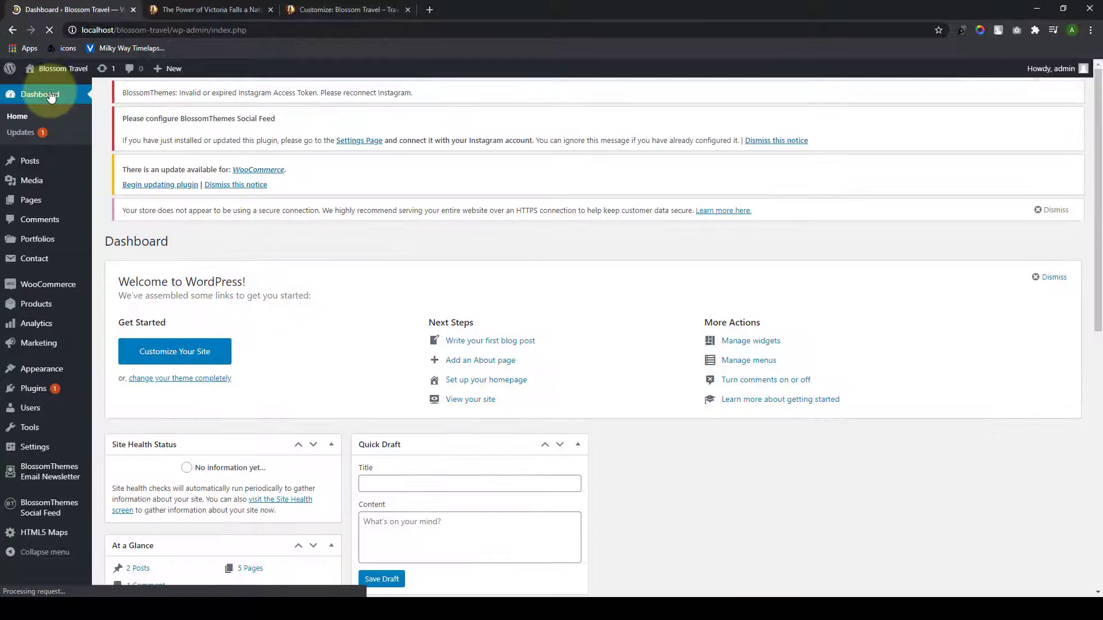
left_click(293, 8)
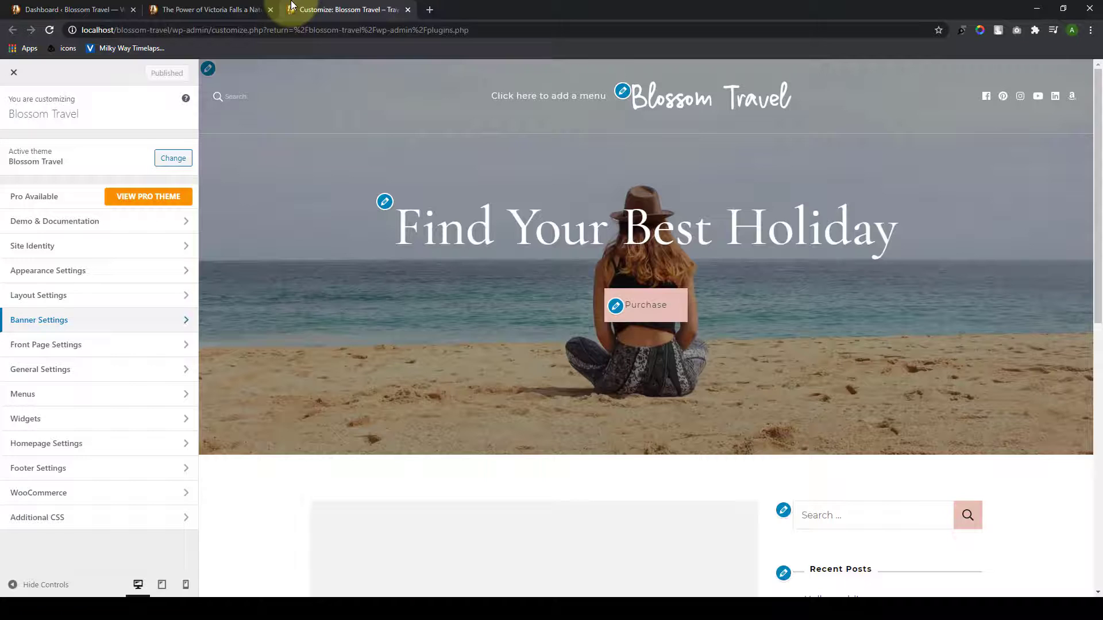
left_click(196, 7)
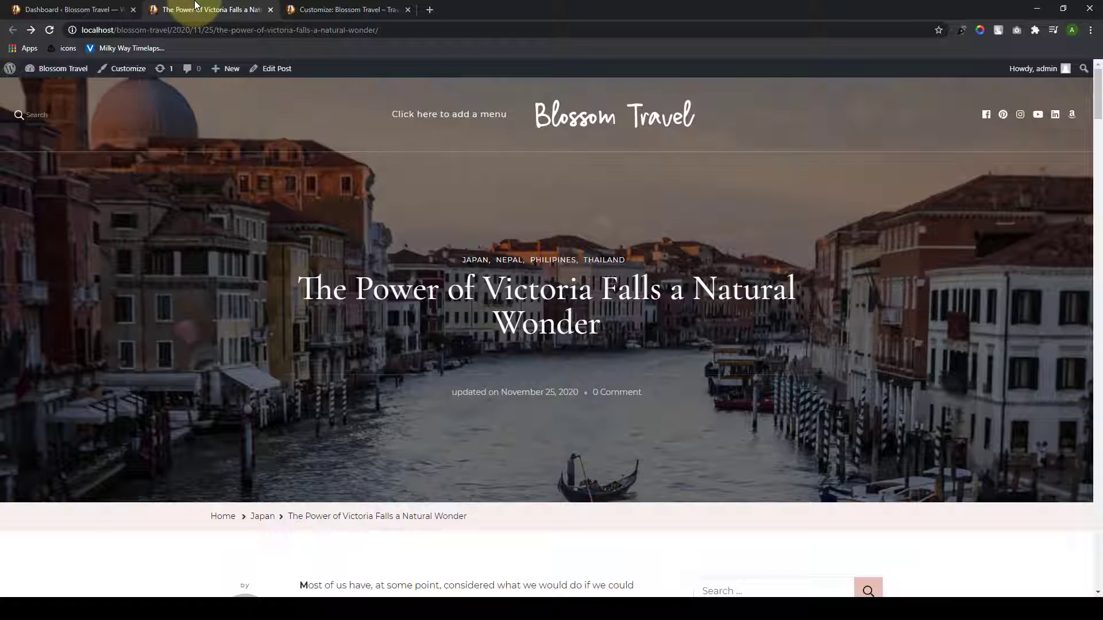
left_click(49, 29)
left_click(553, 126)
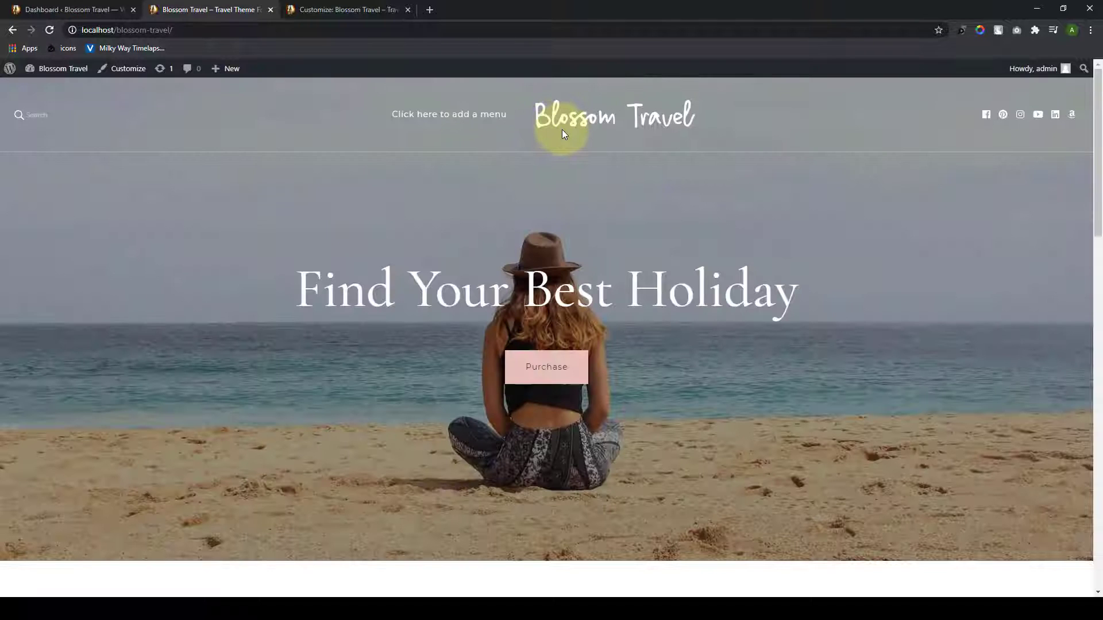
scroll(551, 276, "down", 7)
scroll(547, 310, "down", 4)
left_click(340, 287)
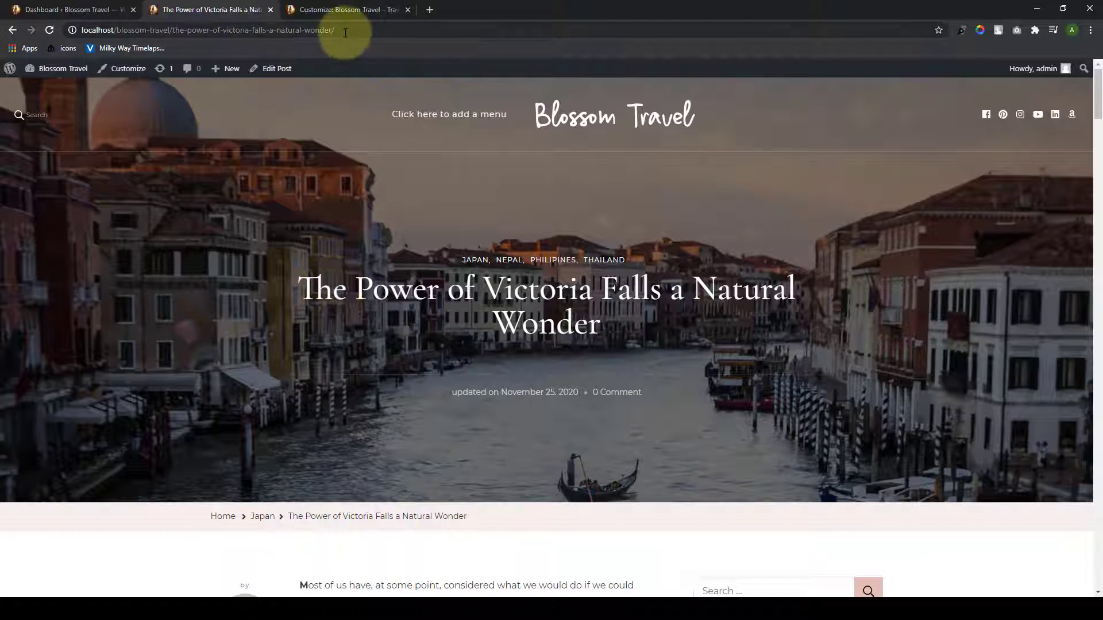
left_click_drag(343, 30, 44, 30)
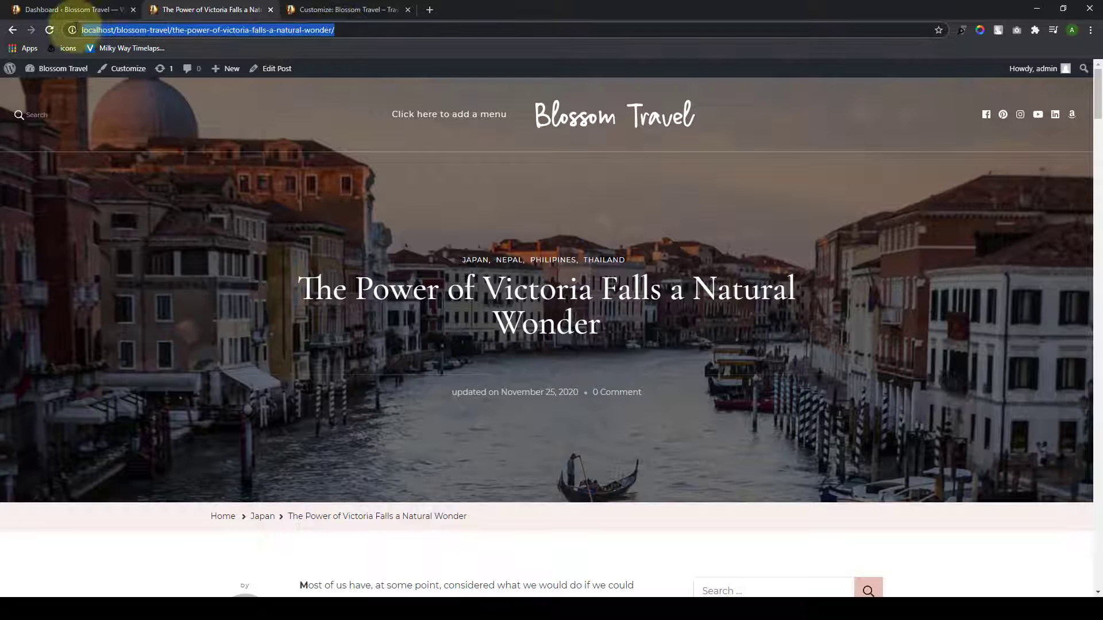
left_click(353, 30)
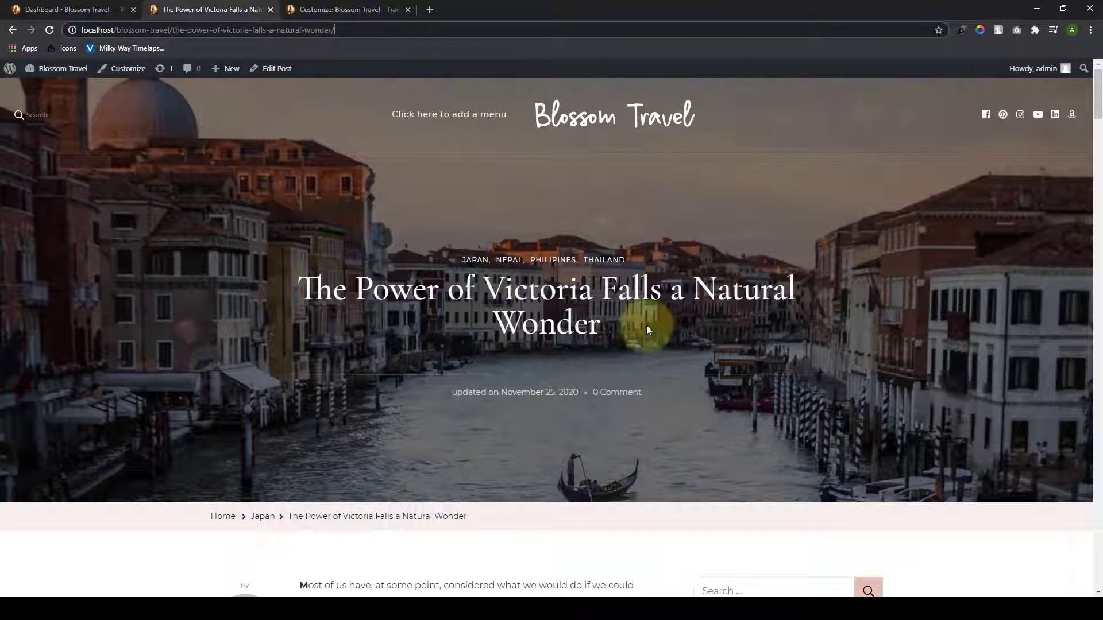
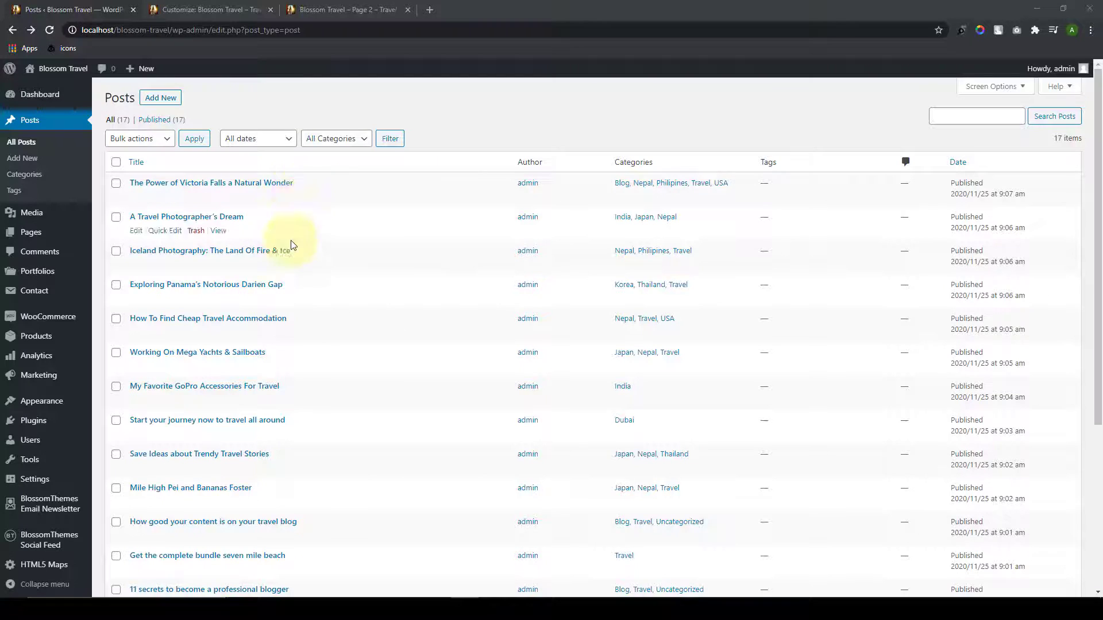
Step: Look over the list of all posts, then reload the live site's homepage and browse the blog posts there
scroll(290, 247, "down", 4)
scroll(291, 499, "up", 4)
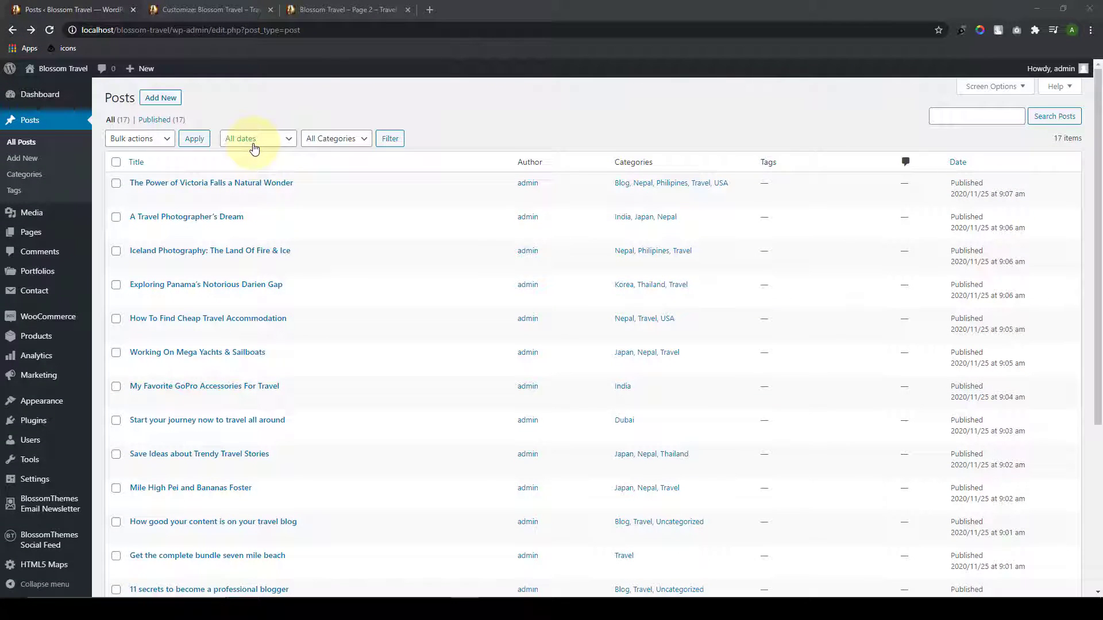
left_click(196, 7)
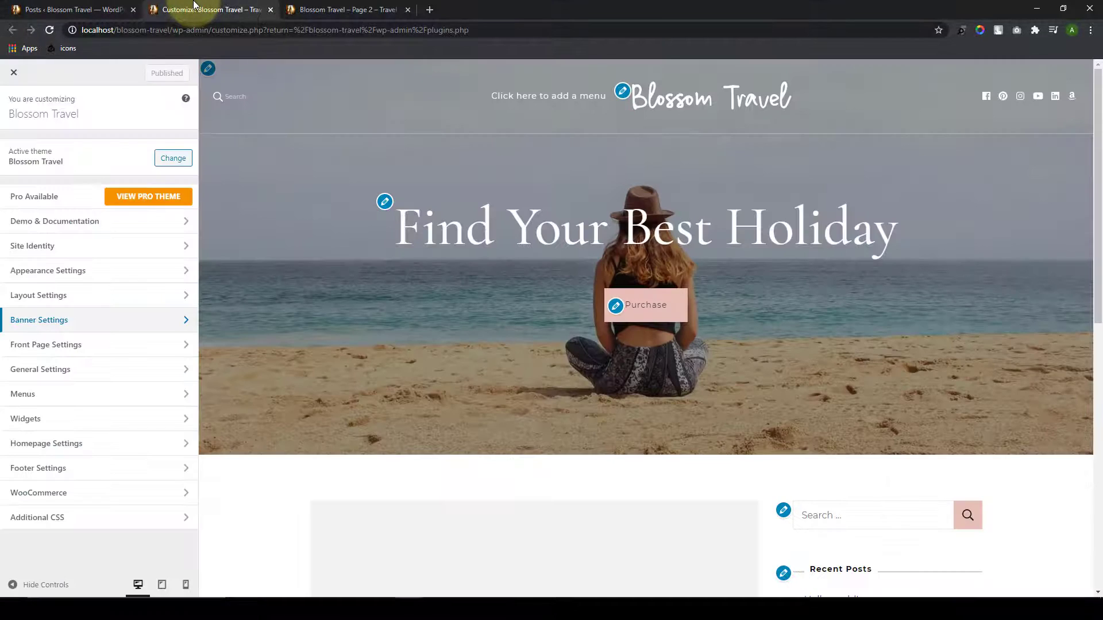
left_click(360, 9)
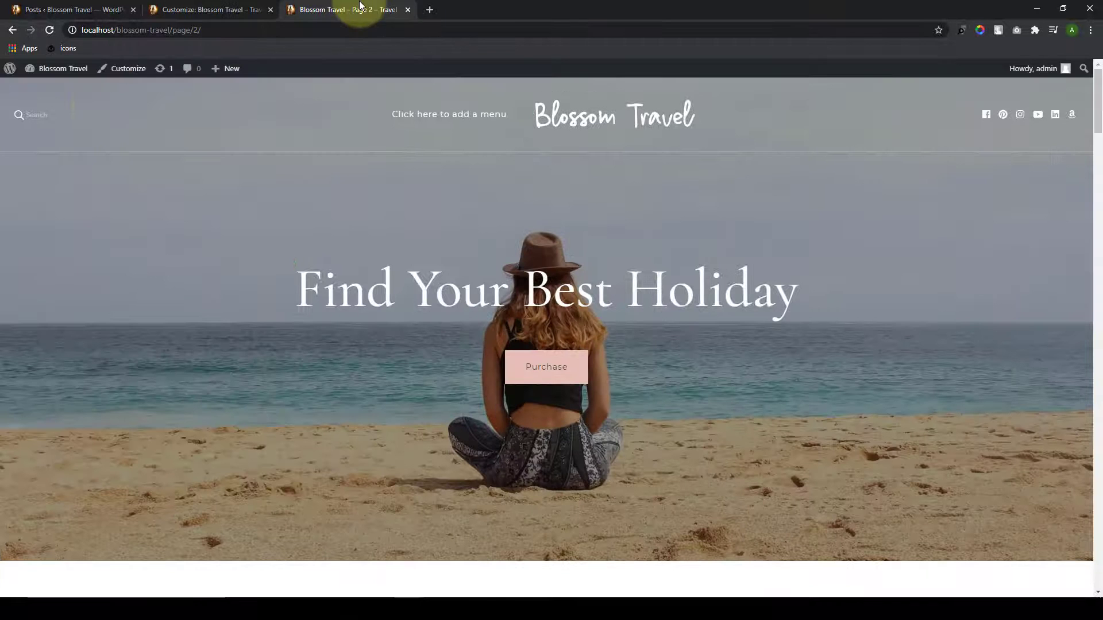
left_click(48, 31)
scroll(726, 235, "down", 10)
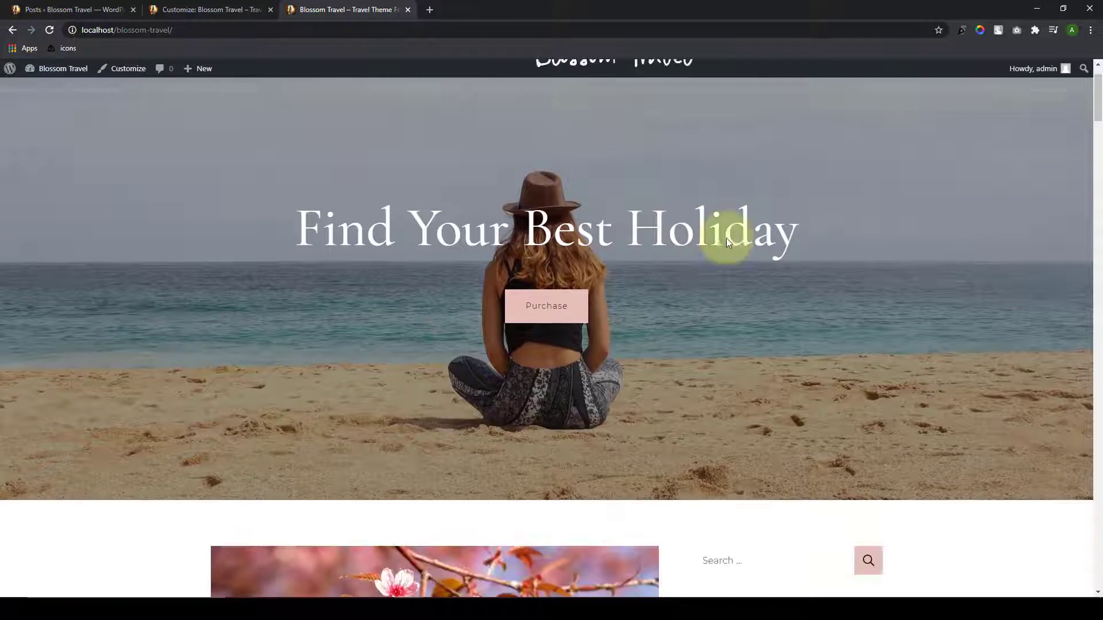
scroll(622, 378, "down", 15)
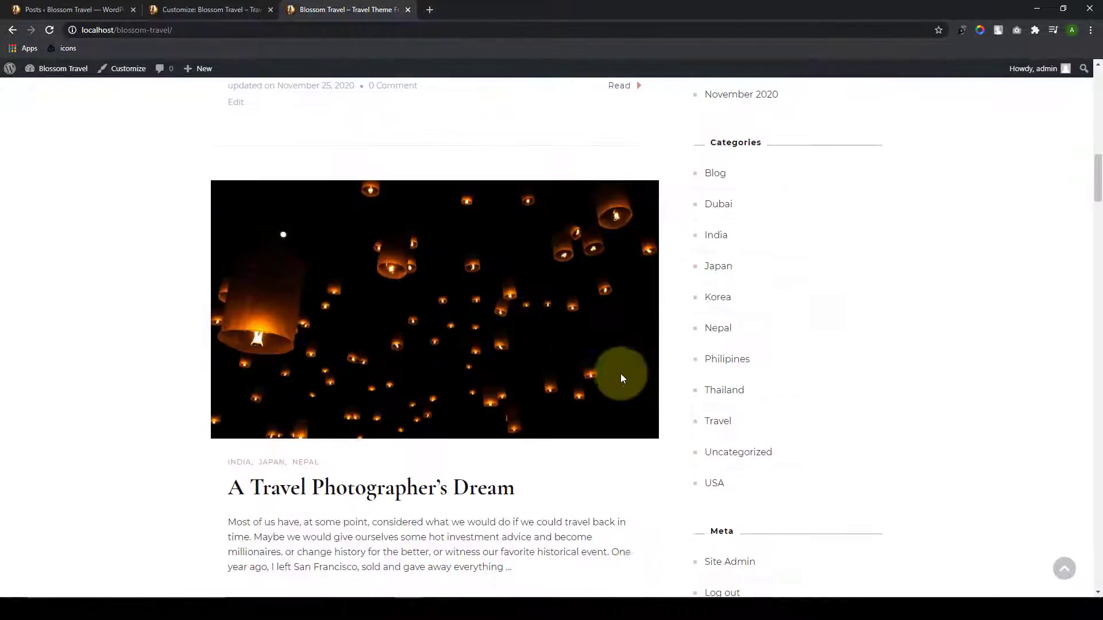
scroll(601, 404, "down", 2)
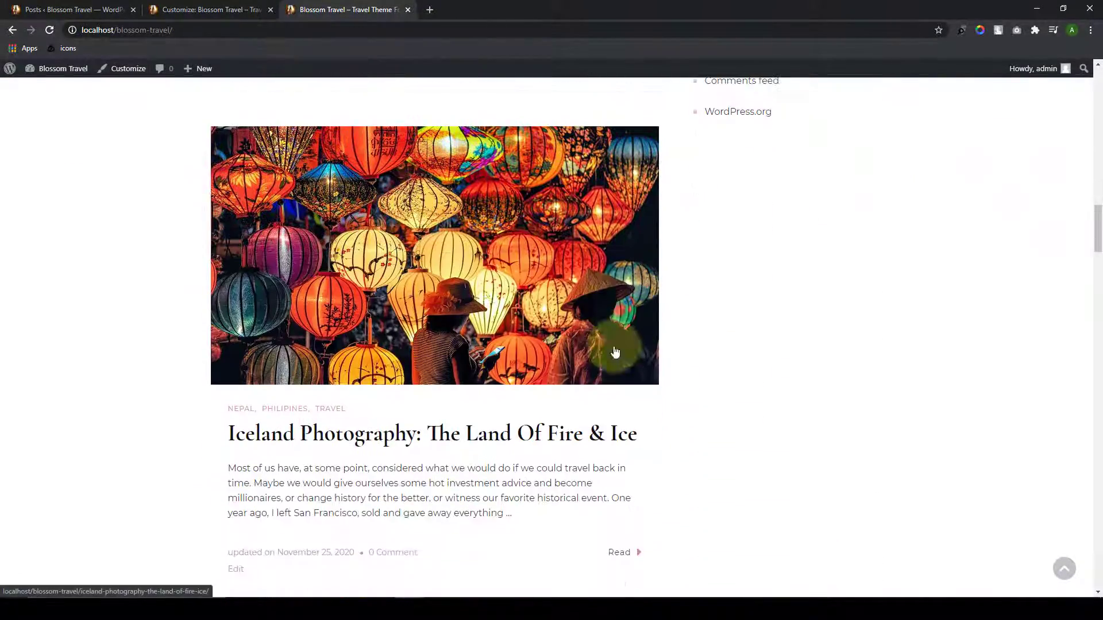
scroll(609, 339, "down", 8)
scroll(546, 384, "down", 15)
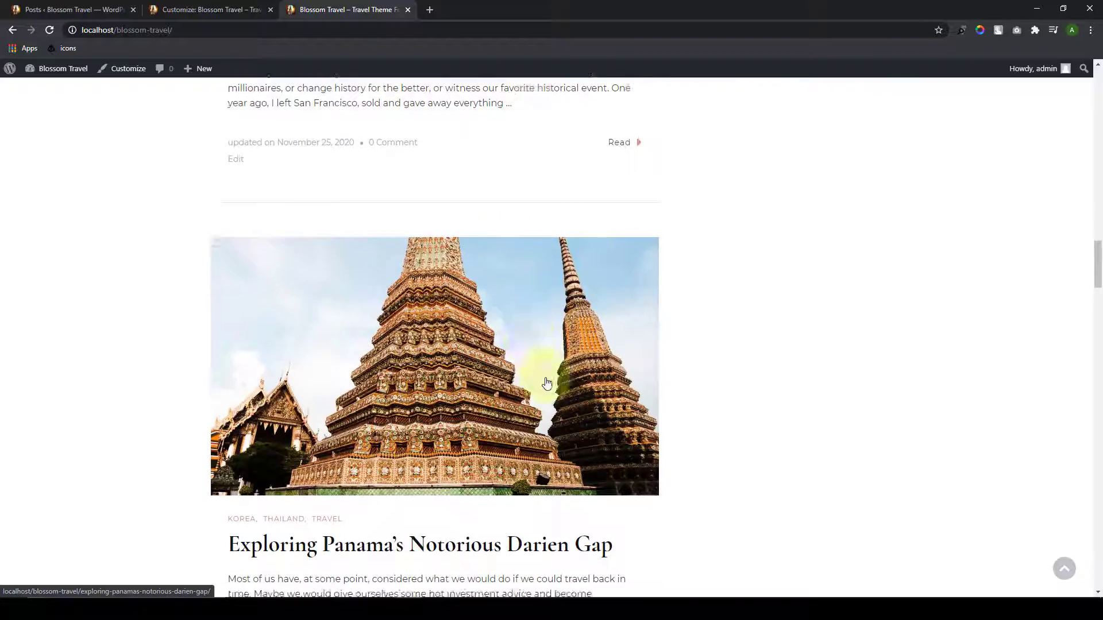
scroll(508, 401, "down", 15)
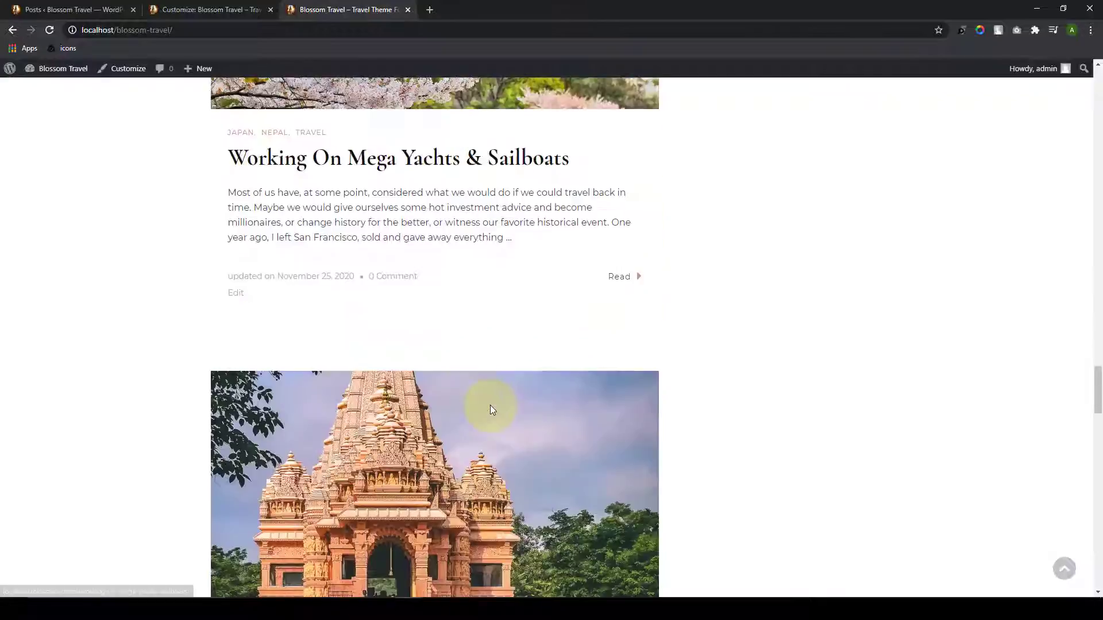
Step: Finish browsing the blog posts on the live homepage, then reload the Customizer and look over the posts in its preview
scroll(502, 425, "down", 5)
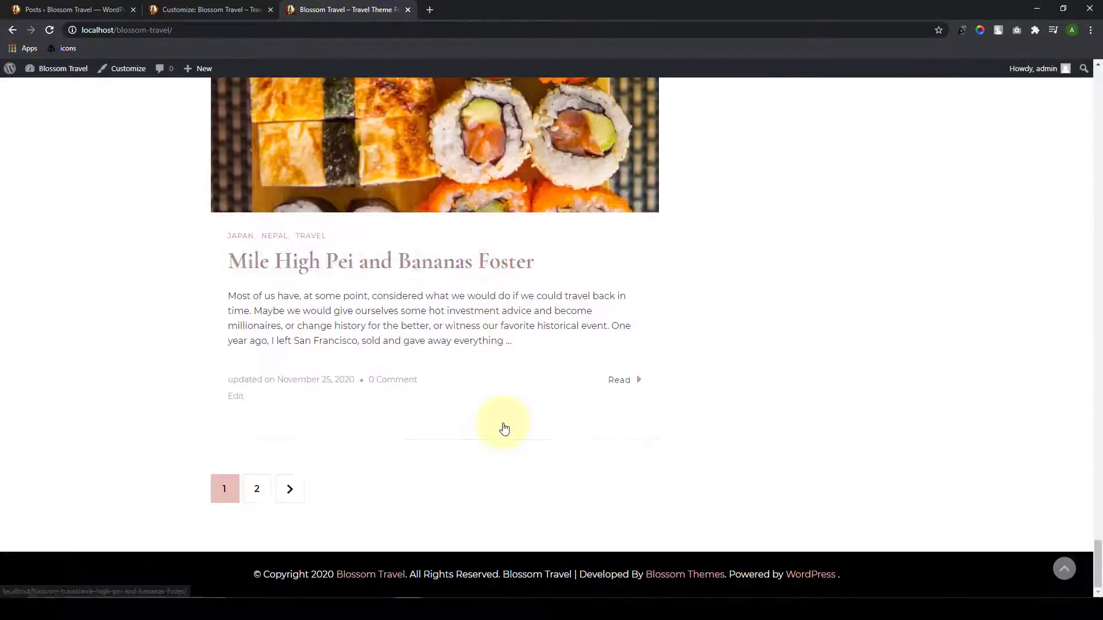
left_click(1073, 575)
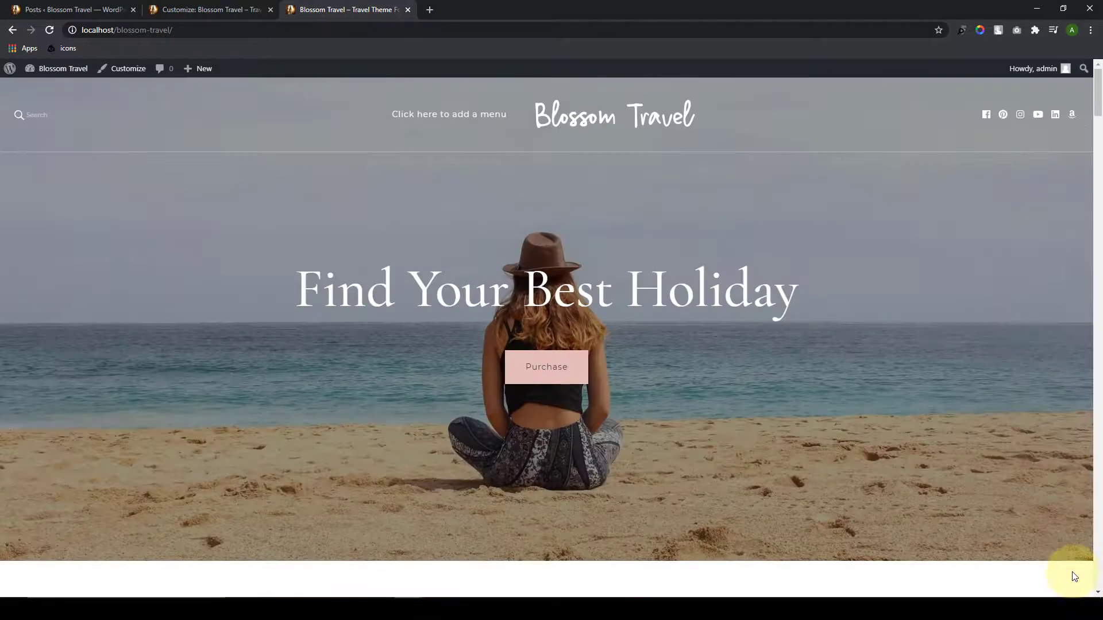
left_click(196, 7)
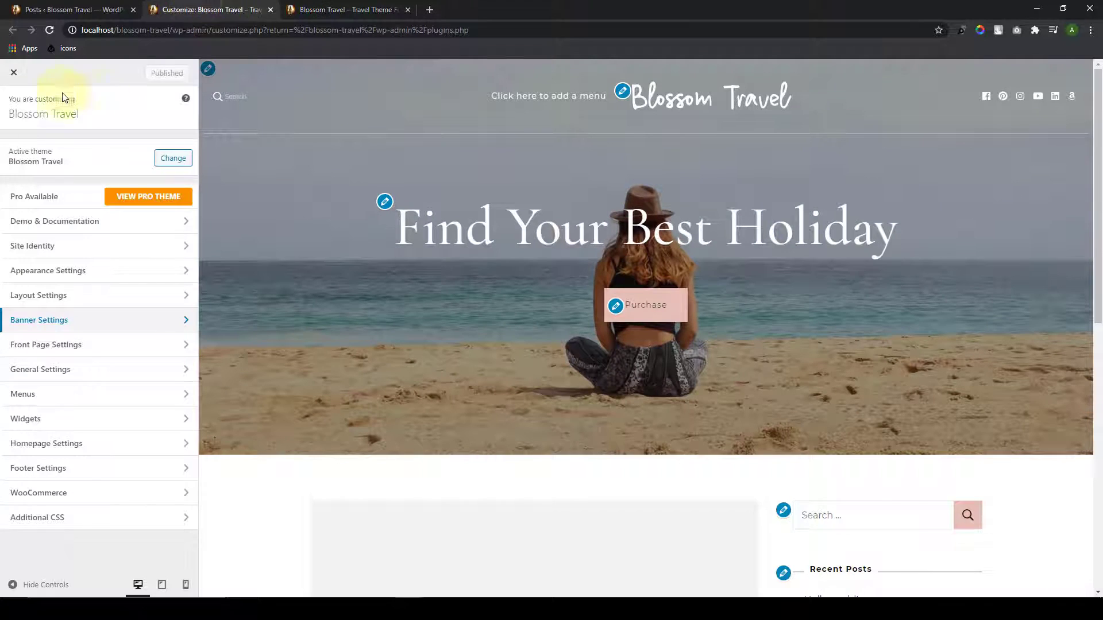
left_click(49, 32)
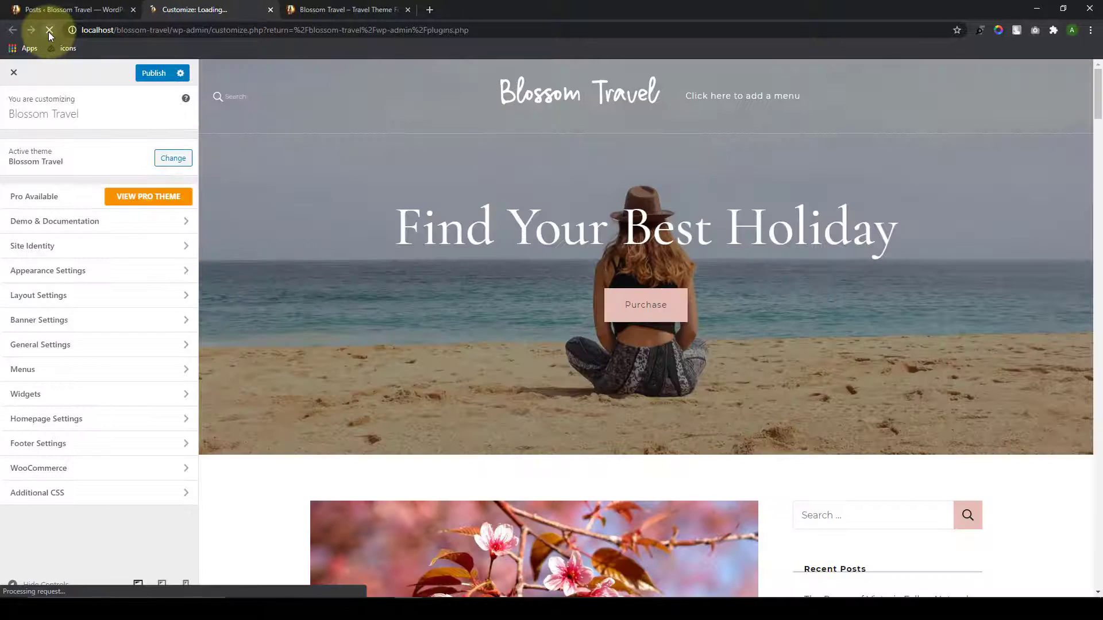
scroll(703, 402, "down", 5)
scroll(712, 449, "down", 5)
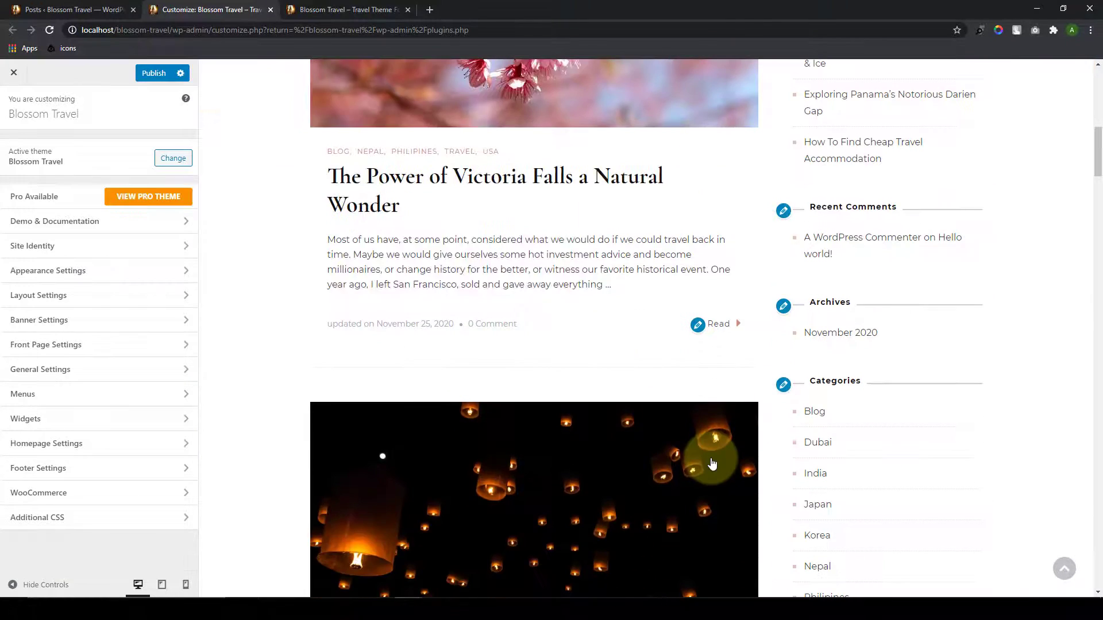
scroll(713, 456, "up", 11)
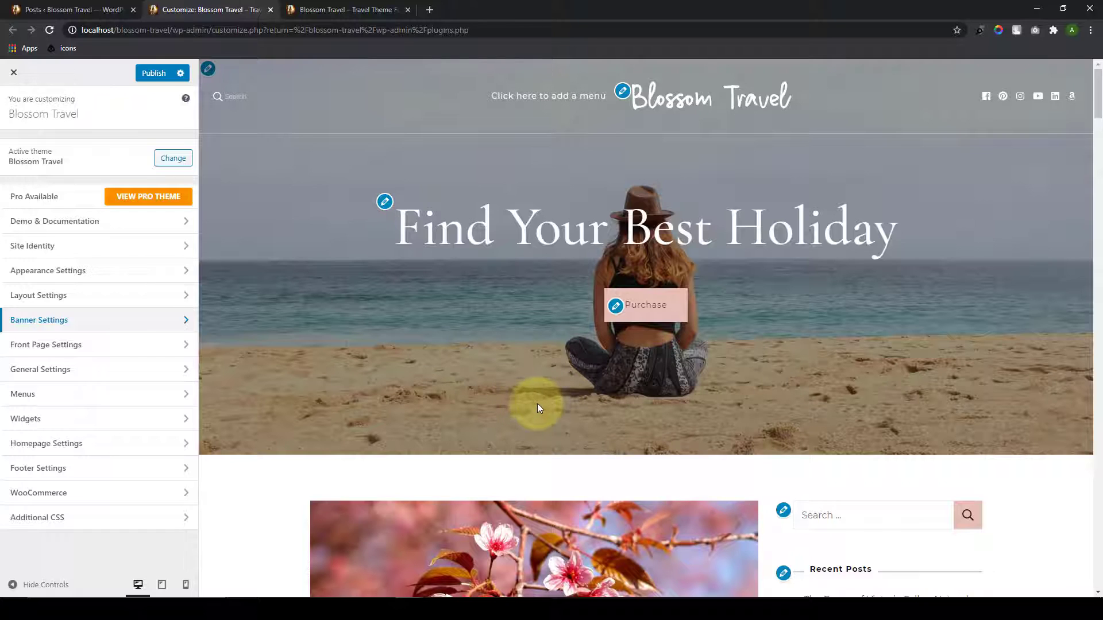
Step: Check the sections offered in the Front Page Settings, then set the homepage to display a static page
left_click(138, 344)
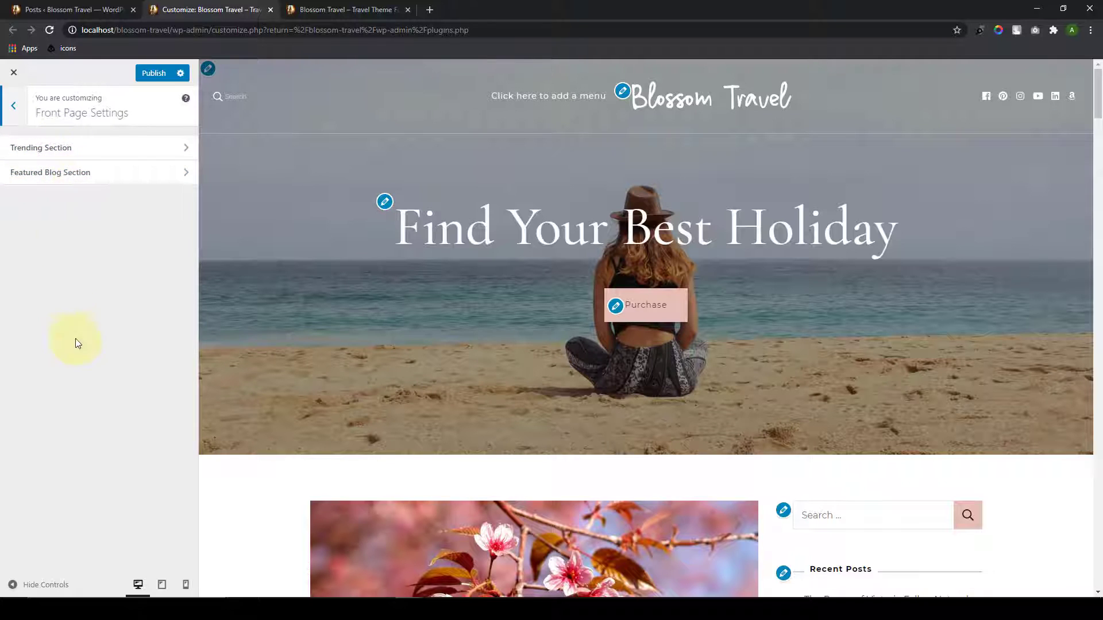
left_click(19, 122)
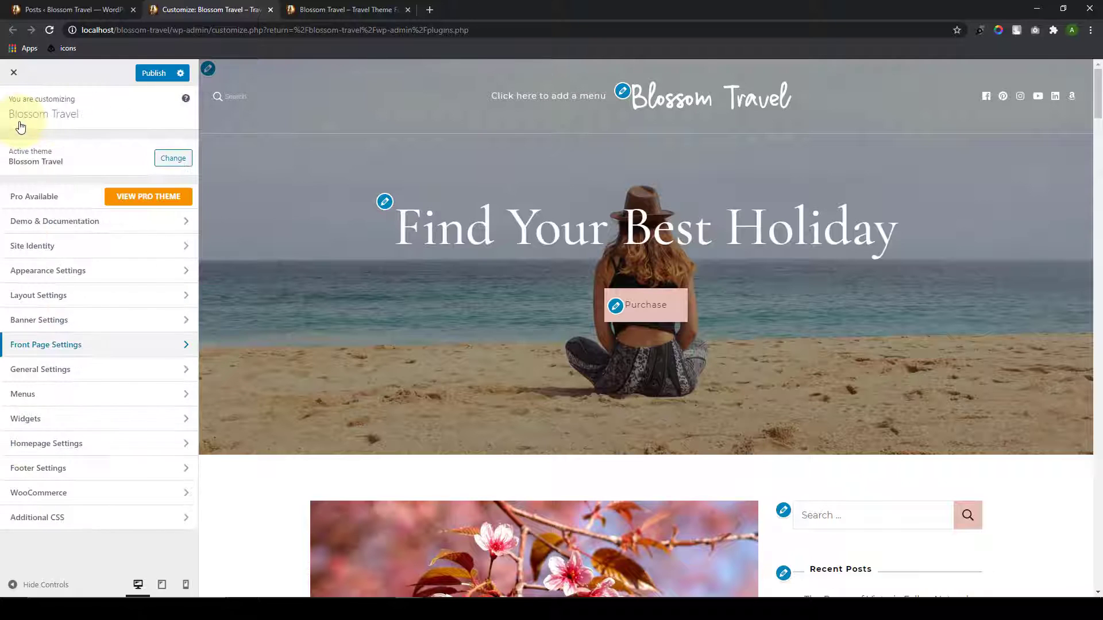
left_click(99, 446)
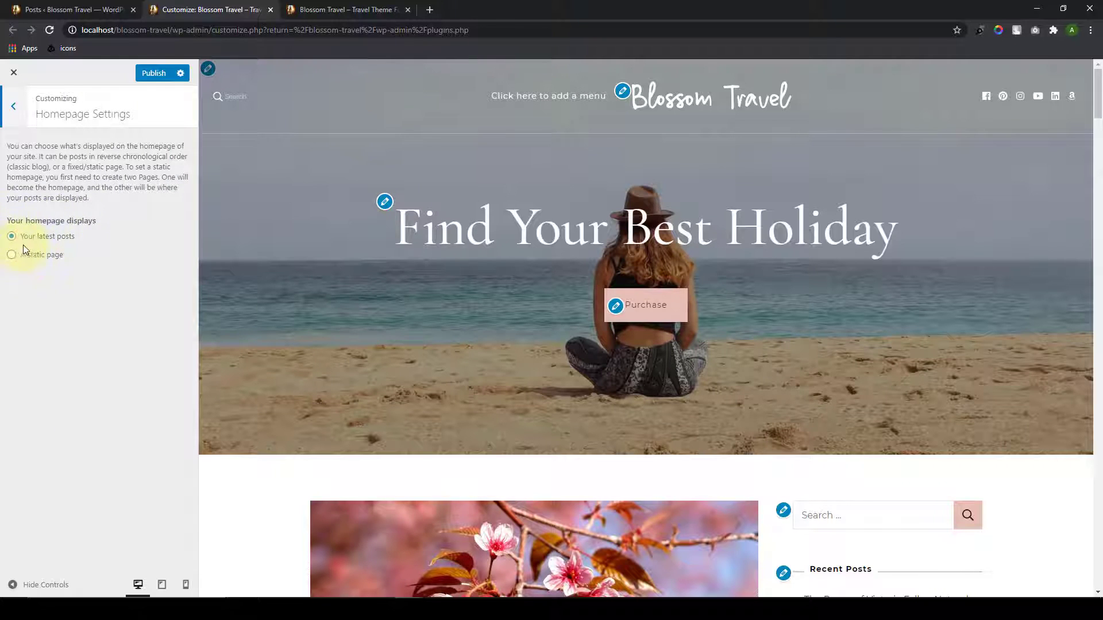
left_click(11, 256)
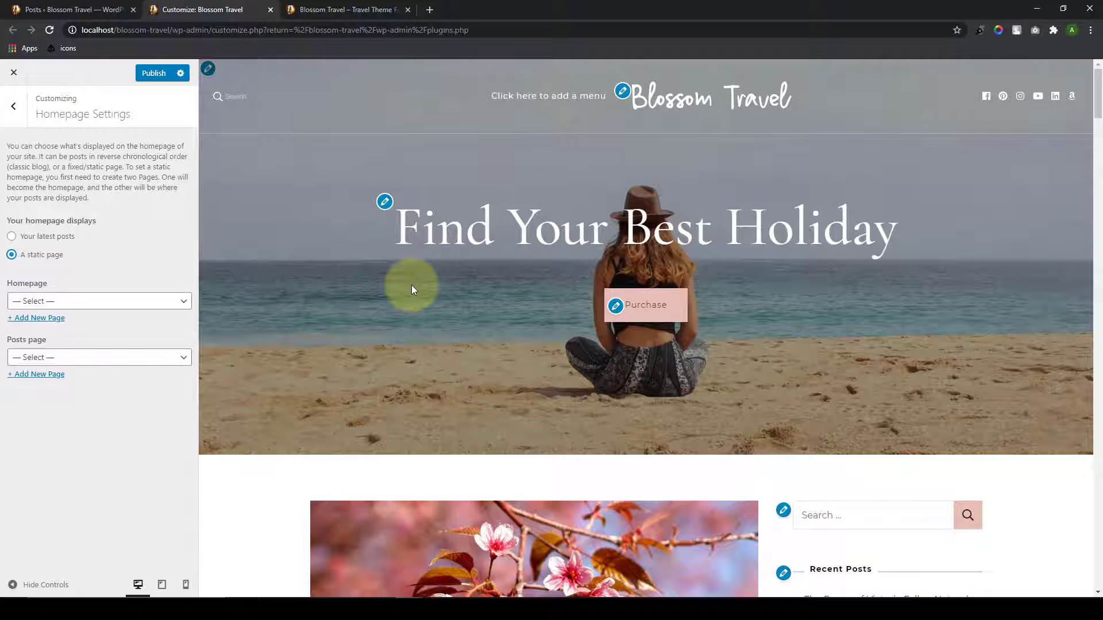
Step: Create a new page titled Home and assign it as the static homepage
scroll(443, 436, "down", 15)
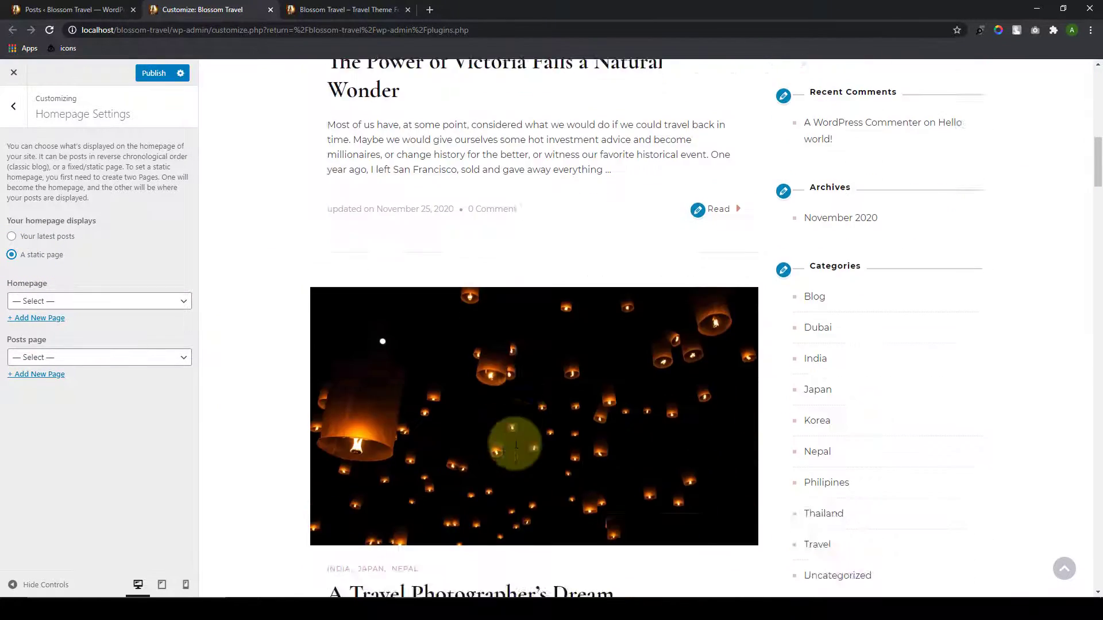
scroll(514, 446, "down", 5)
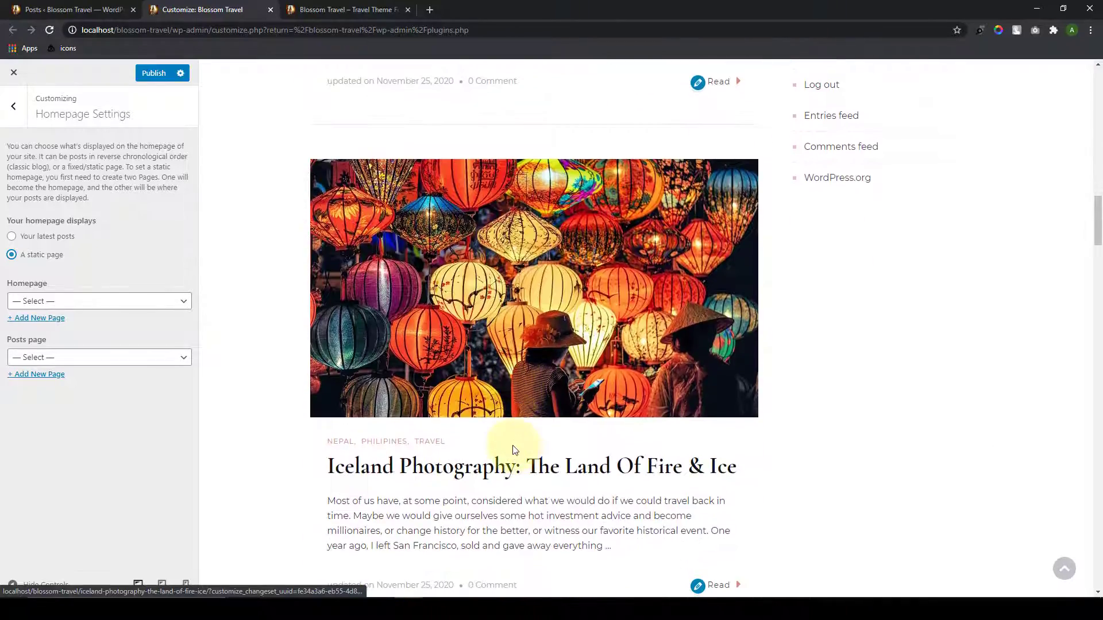
scroll(512, 448, "up", 3)
scroll(520, 435, "down", 3)
scroll(520, 435, "up", 14)
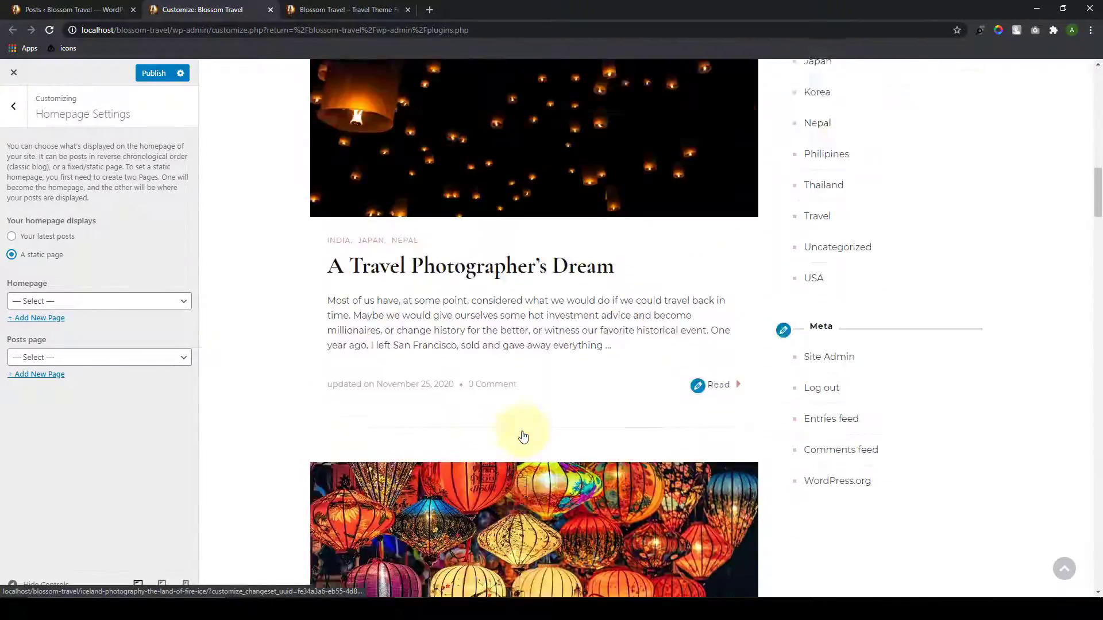
scroll(523, 436, "up", 10)
left_click(130, 301)
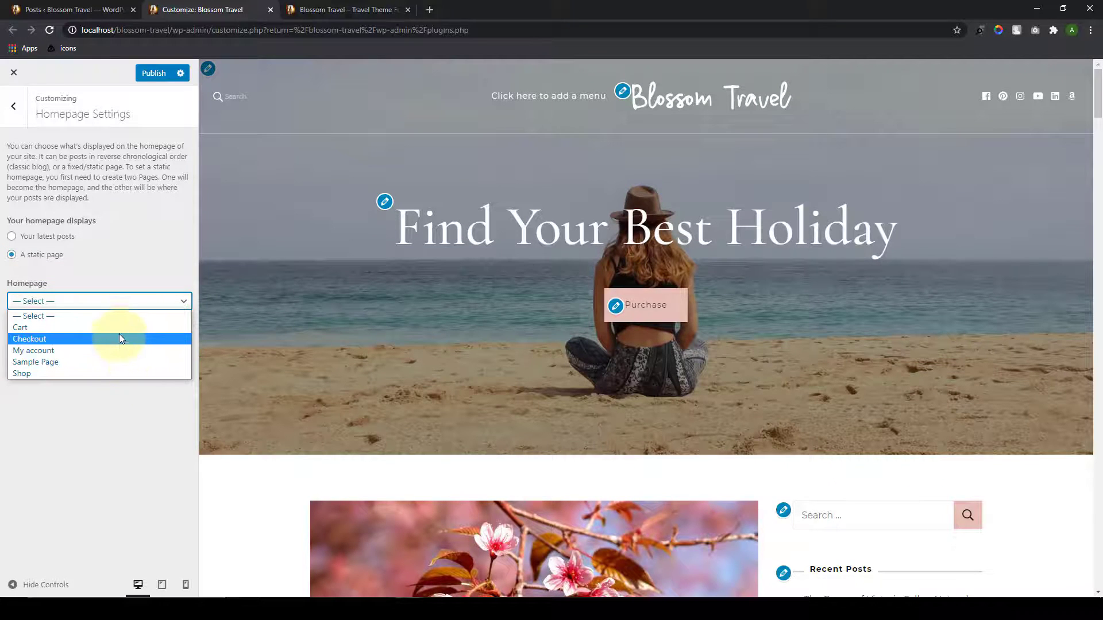
left_click(98, 403)
left_click(57, 319)
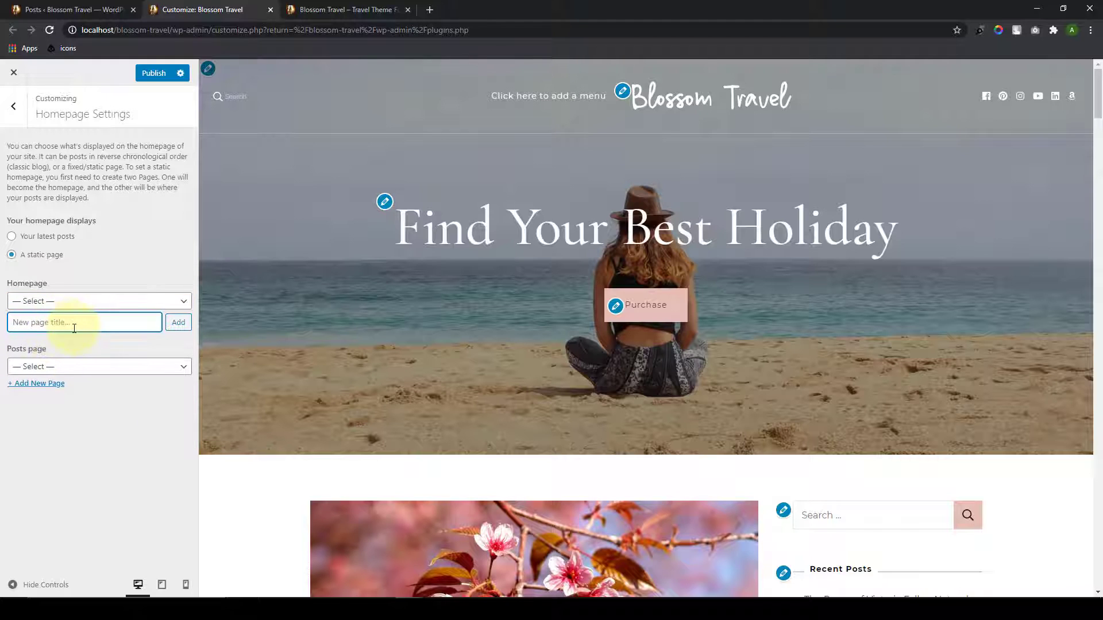
type("Home")
left_click(178, 322)
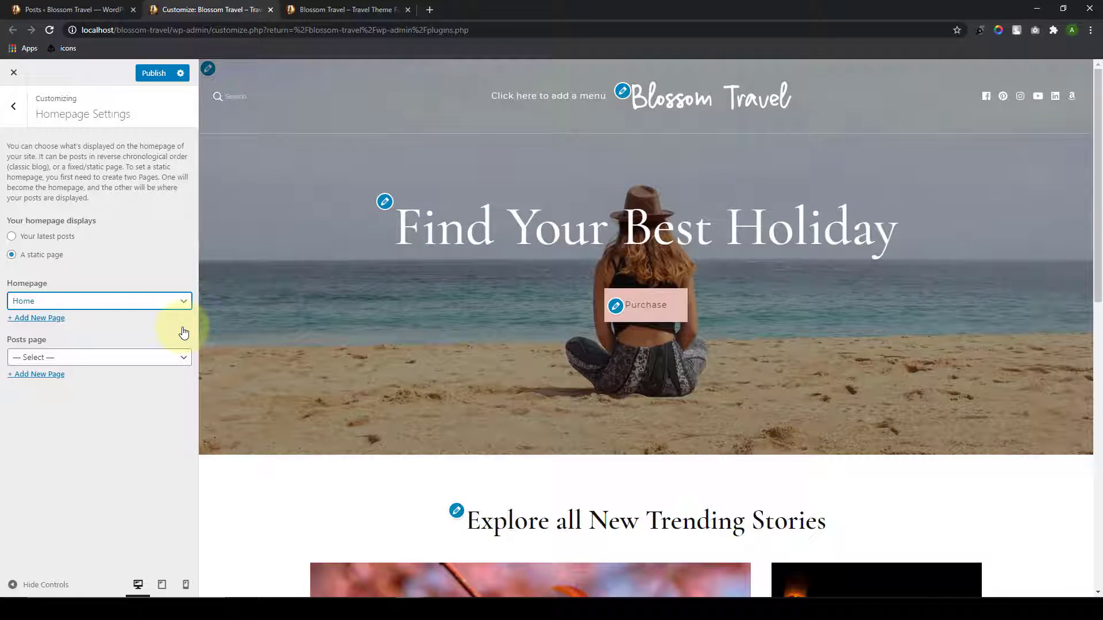
Step: Create a new page titled My Blog as the posts page and publish the homepage settings
left_click(100, 366)
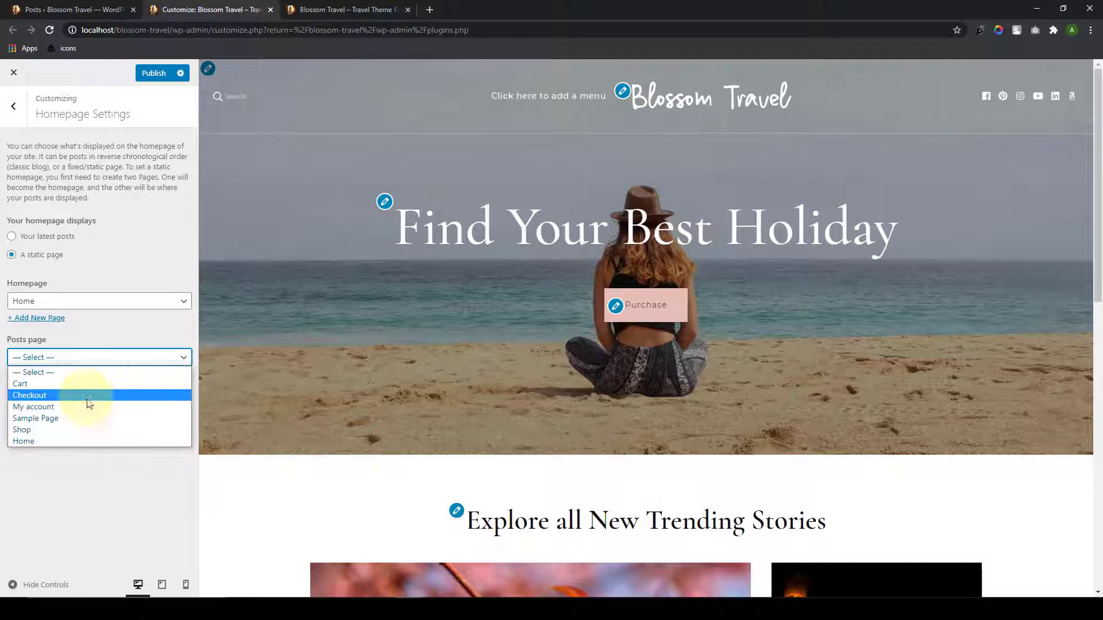
left_click(89, 463)
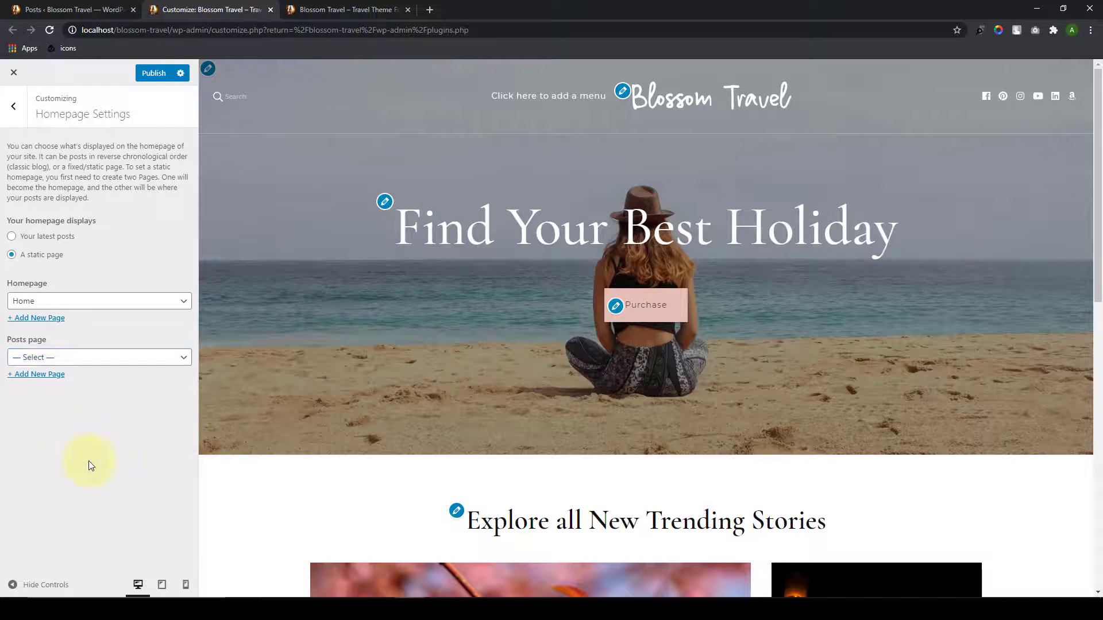
left_click(54, 376)
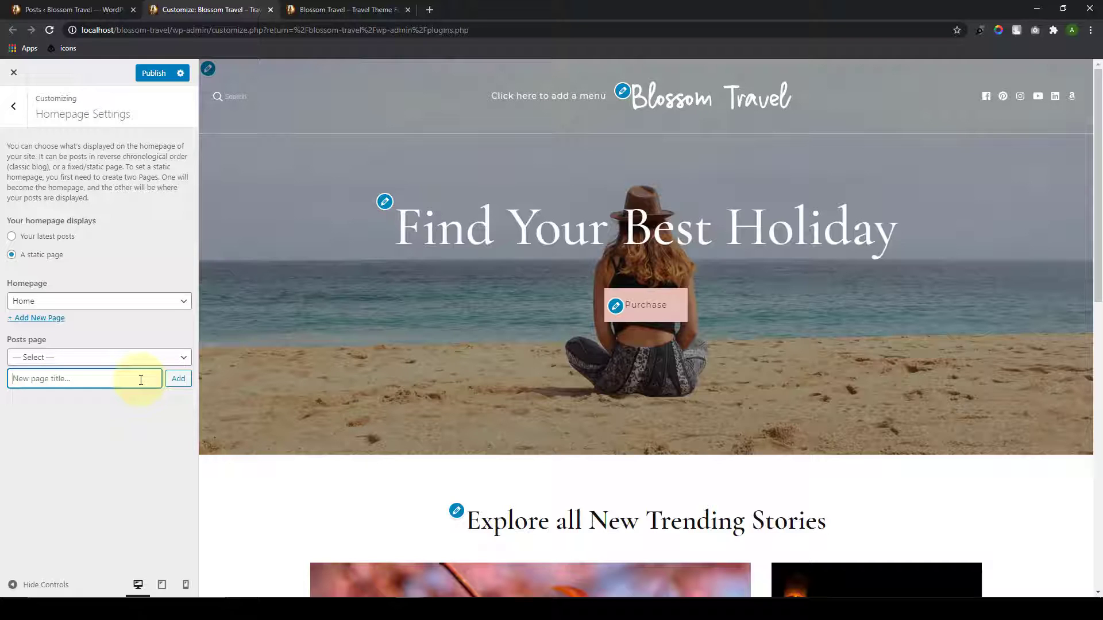
type("My Blog")
left_click(178, 379)
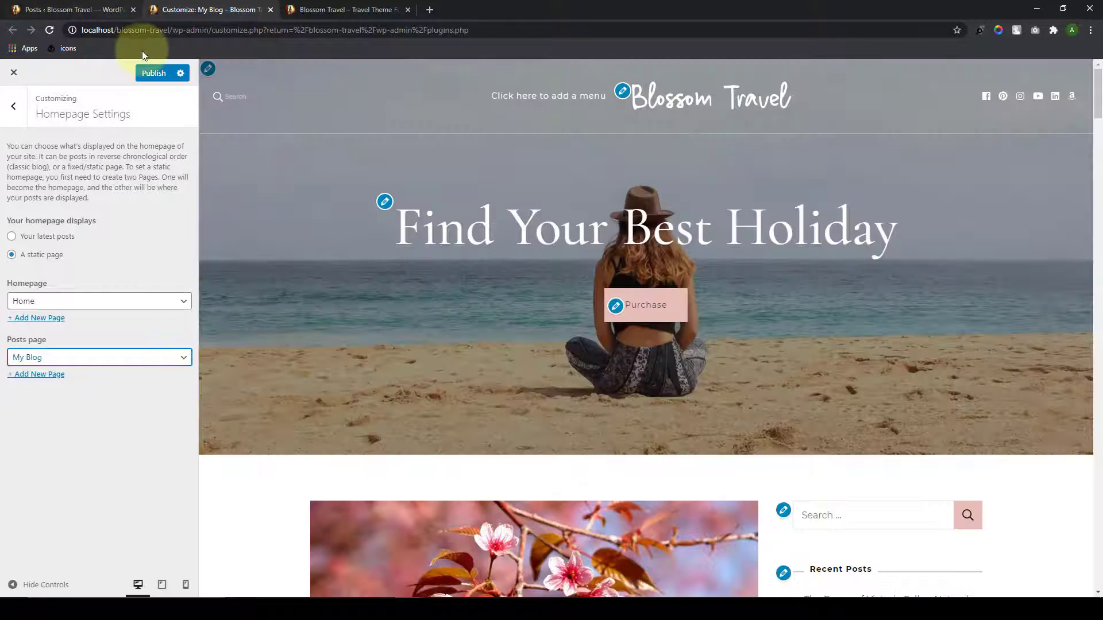
left_click(151, 74)
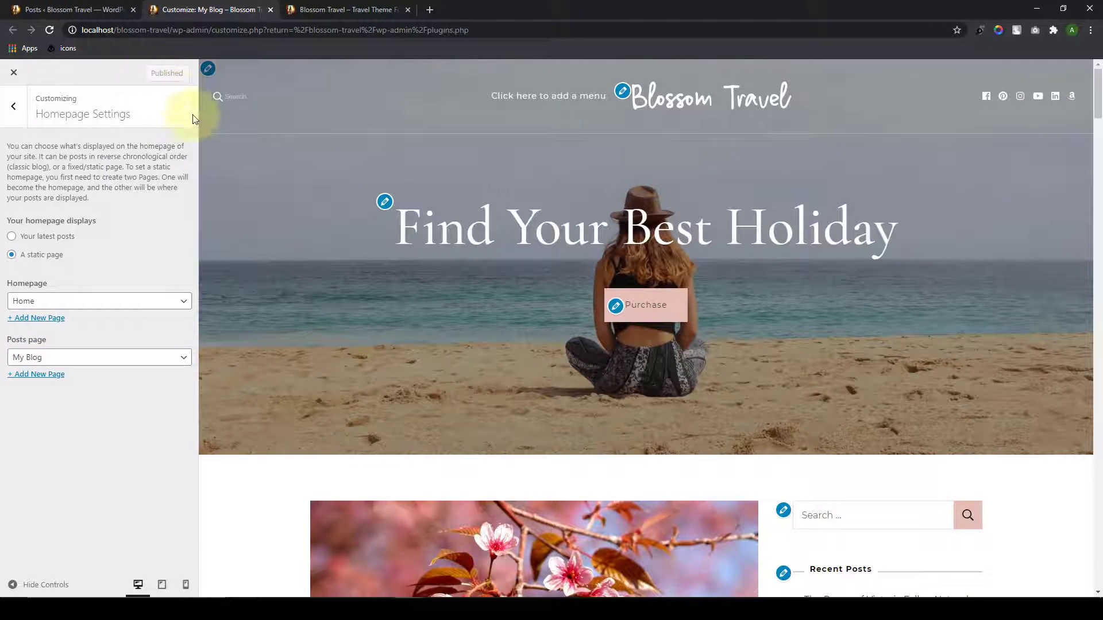
Step: Review the homepage's trending stories section and the content below it, both in the Customizer preview and on the live site
scroll(844, 460, "down", 10)
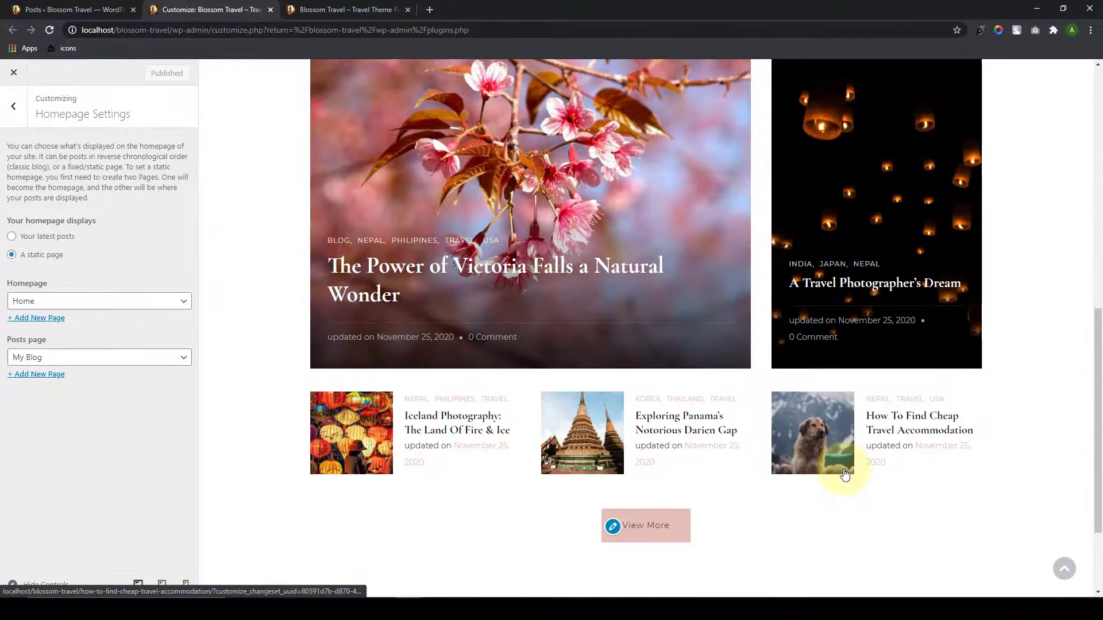
scroll(844, 474, "down", 3)
scroll(845, 473, "up", 5)
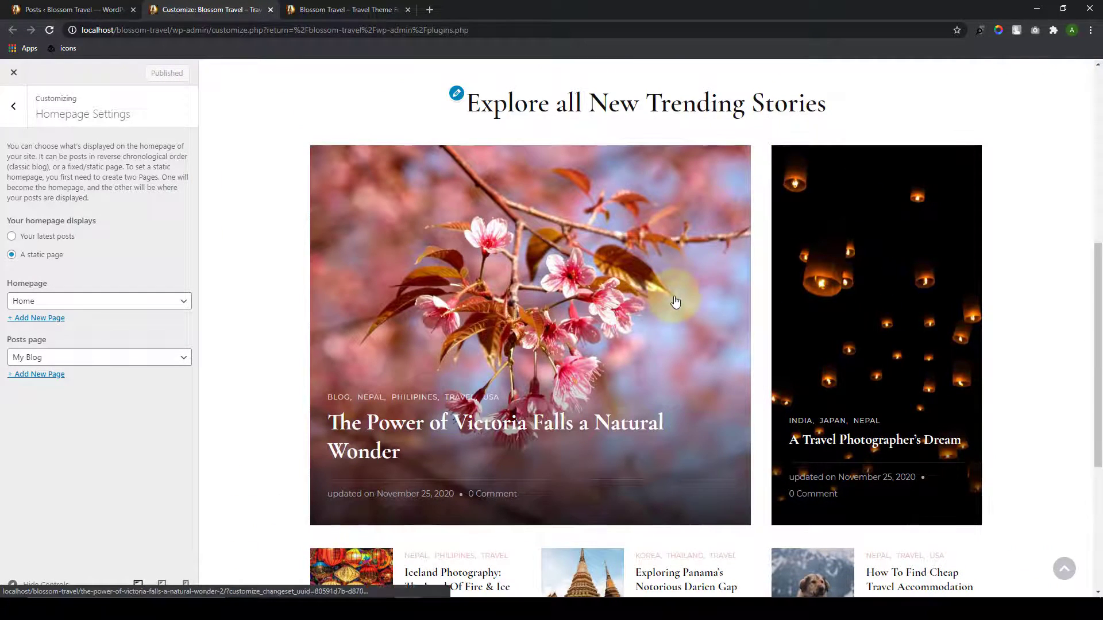
scroll(470, 297, "up", 2)
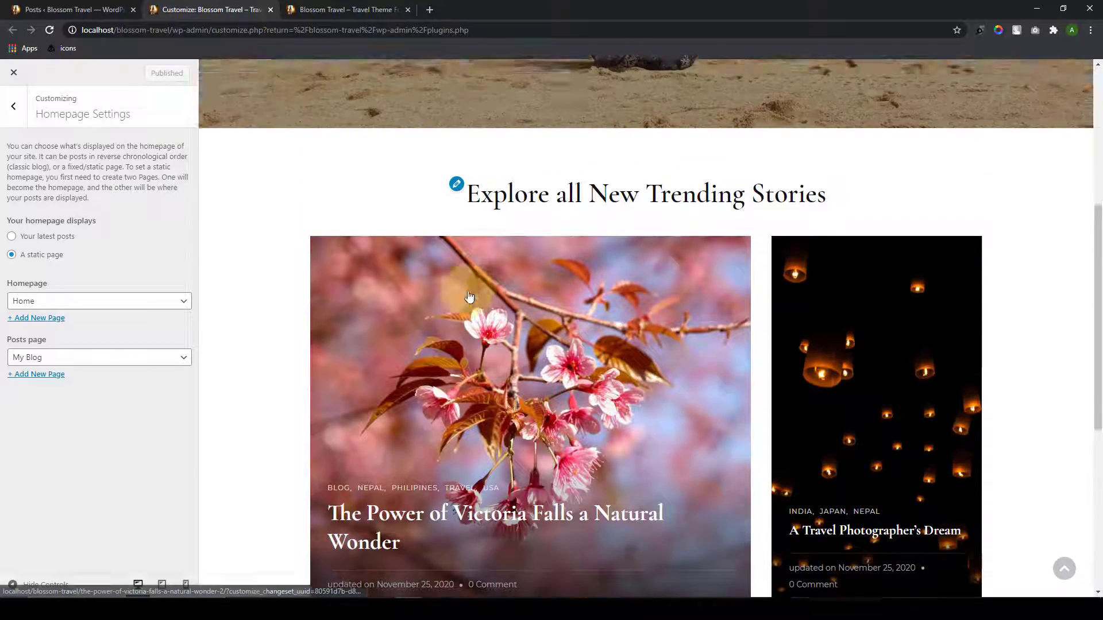
scroll(470, 296, "up", 5)
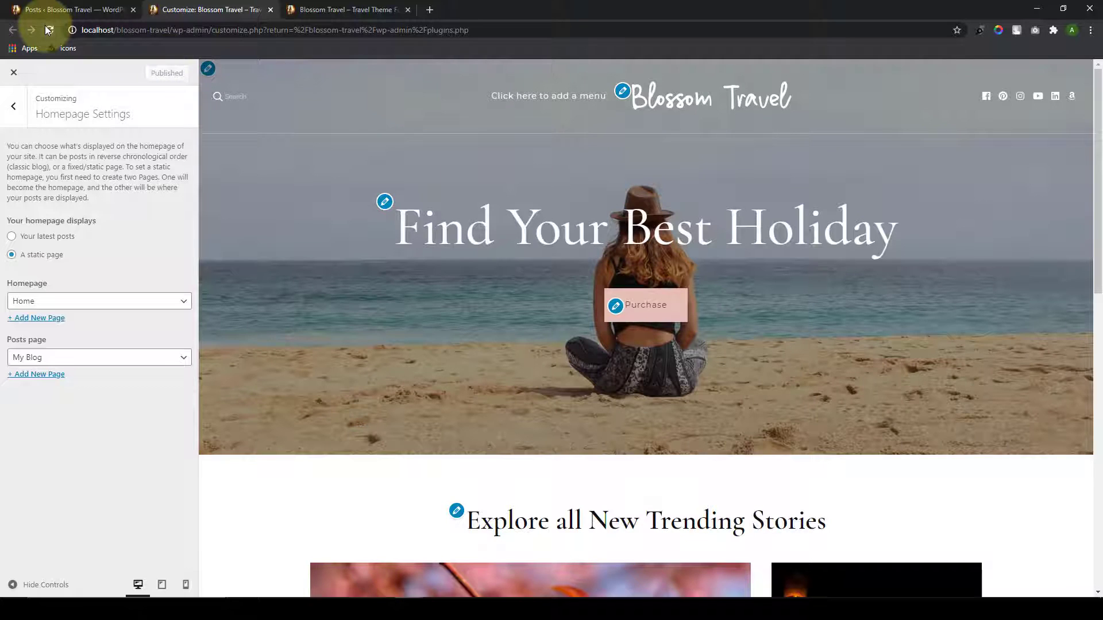
left_click(308, 6)
scroll(667, 322, "down", 8)
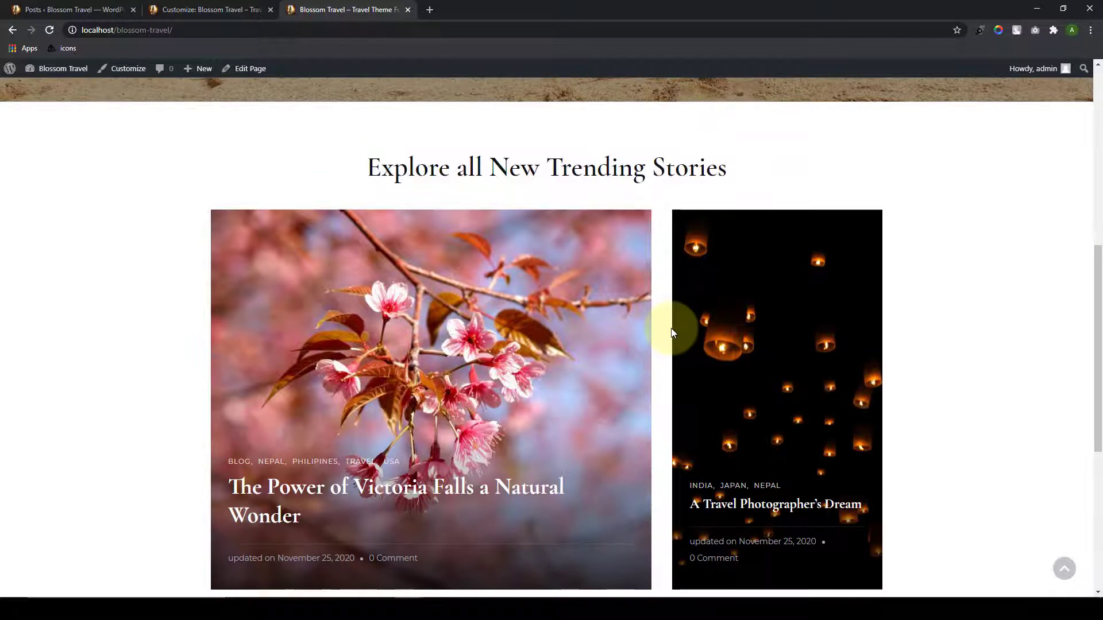
scroll(672, 334, "down", 5)
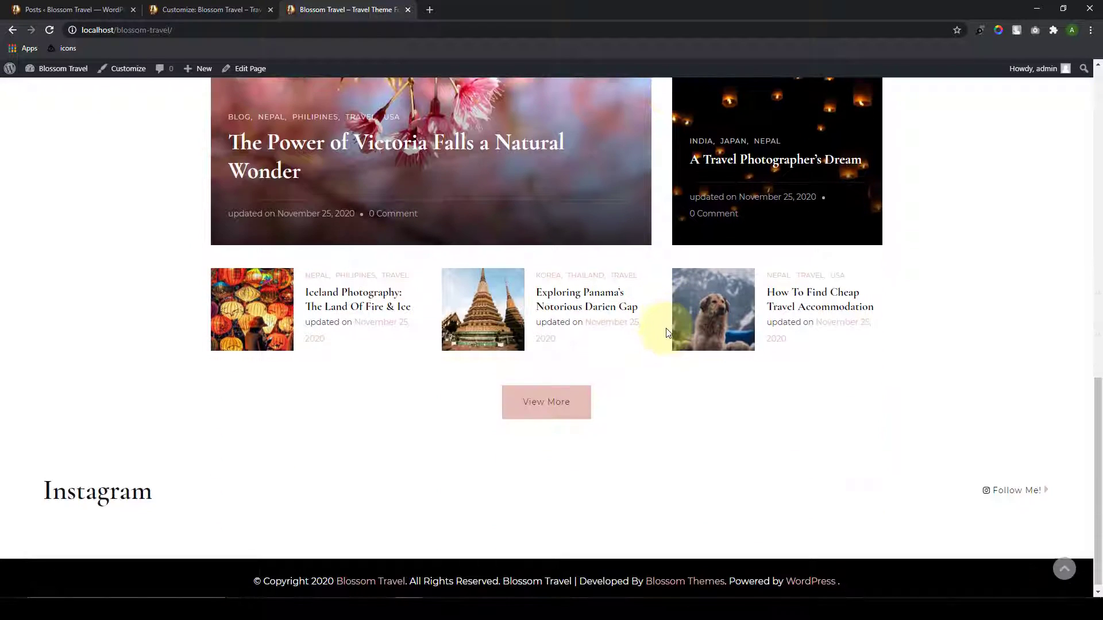
scroll(666, 333, "up", 2)
scroll(778, 379, "up", 12)
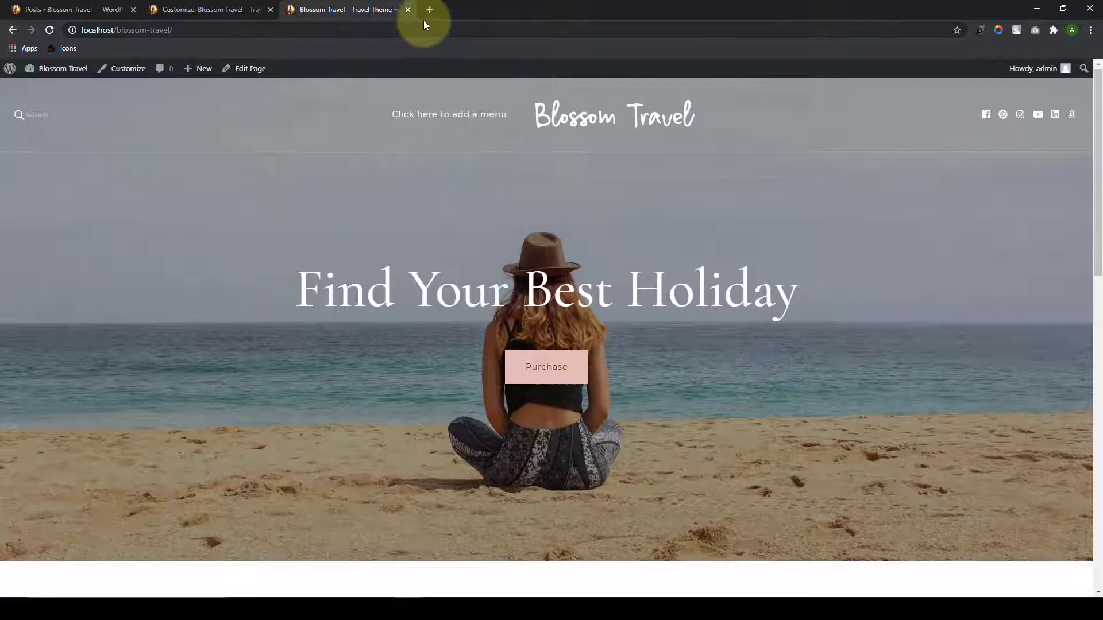
Step: Open the Client Logo Section of the Customizer's Front Page Settings and check its widget instruction and the available widgets
left_click(263, 7)
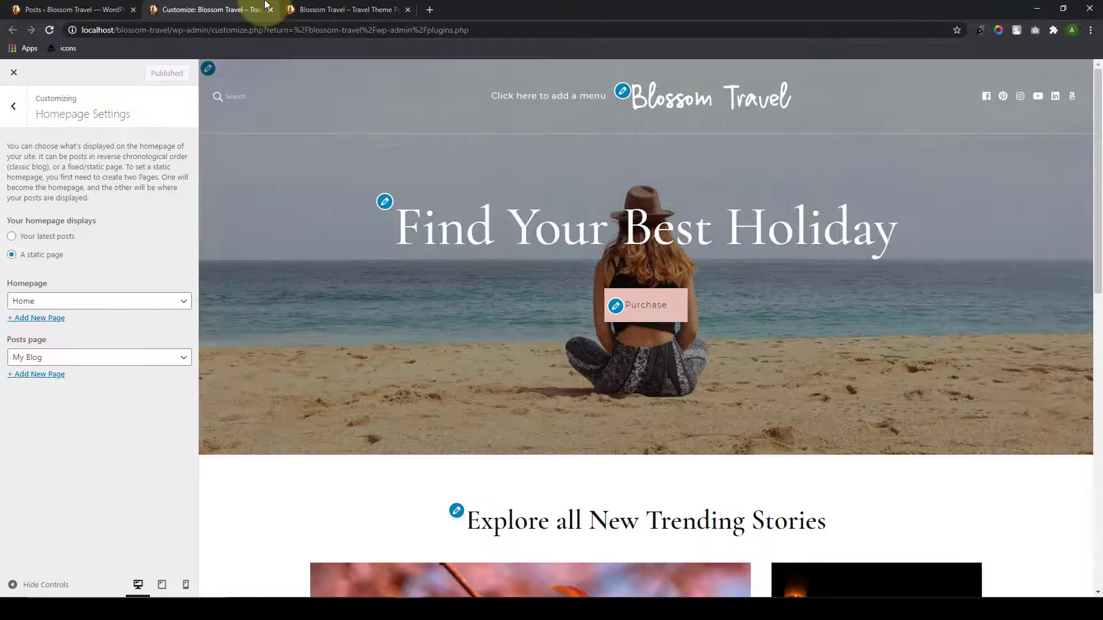
left_click(16, 109)
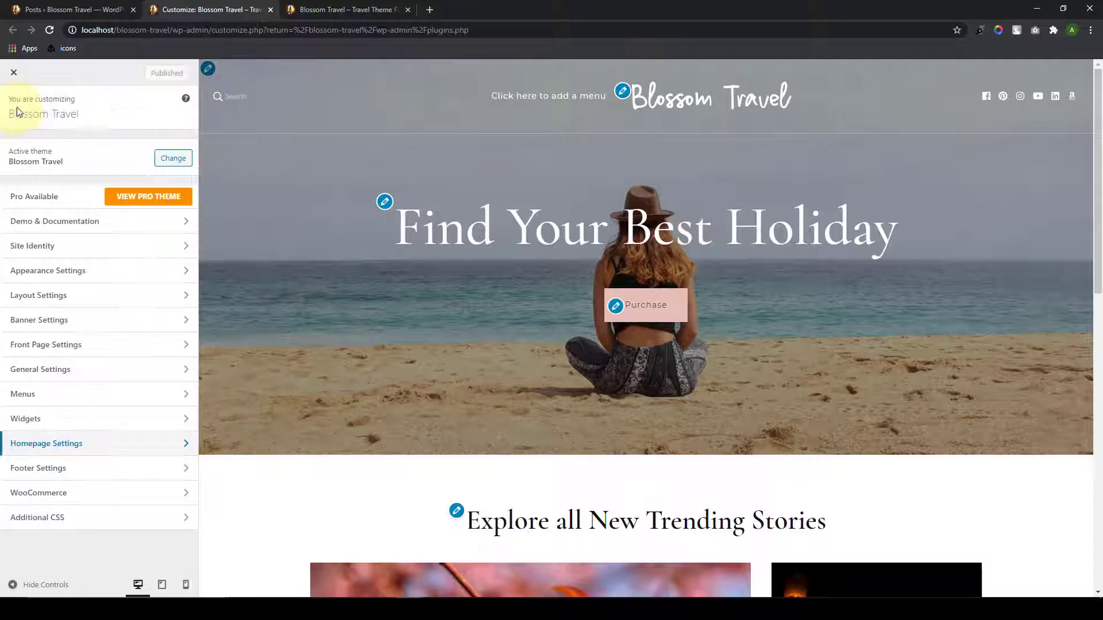
left_click(97, 347)
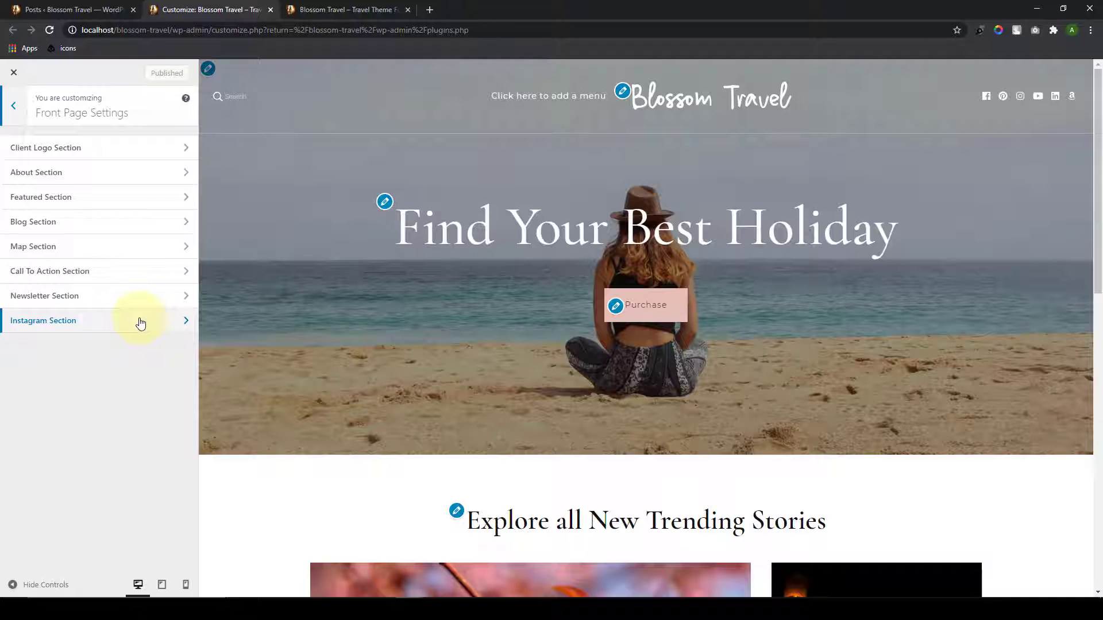
left_click(163, 159)
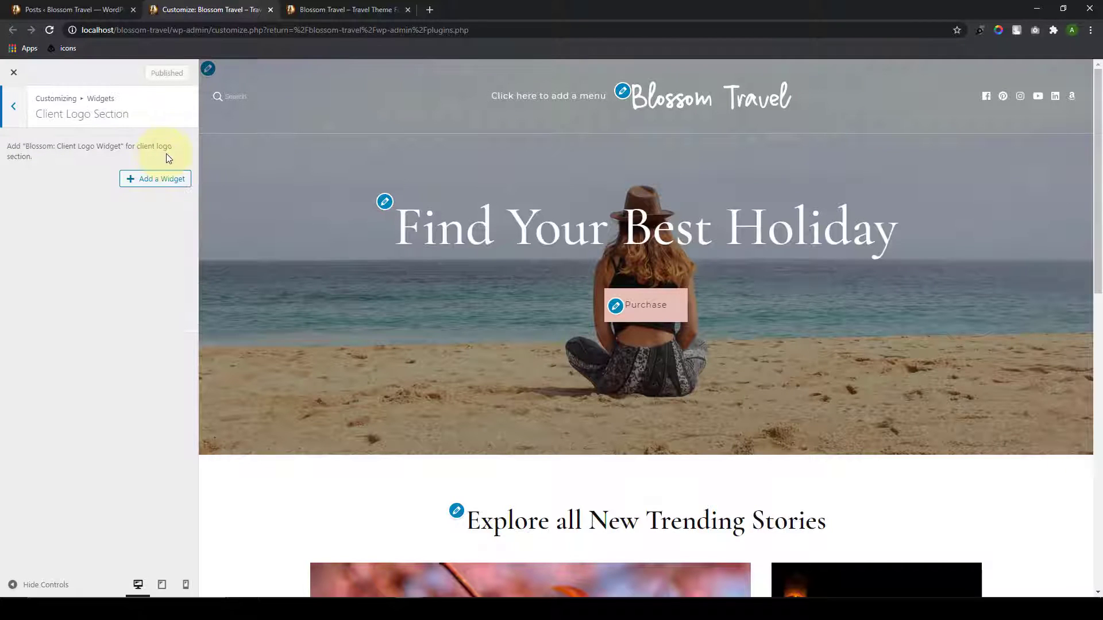
left_click(131, 182)
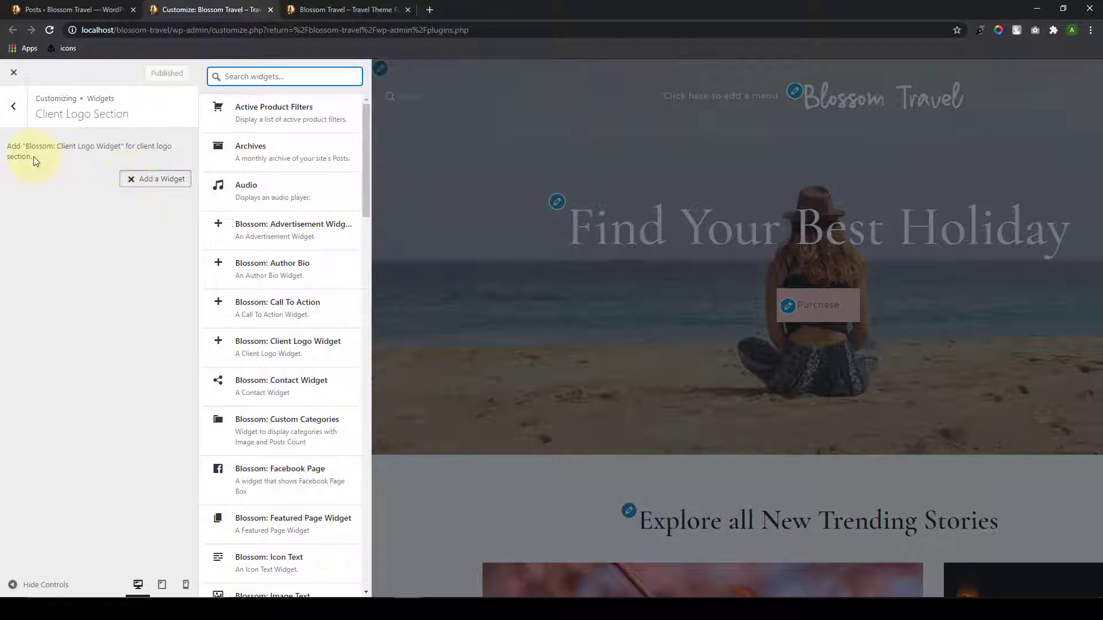
triple_click(58, 146)
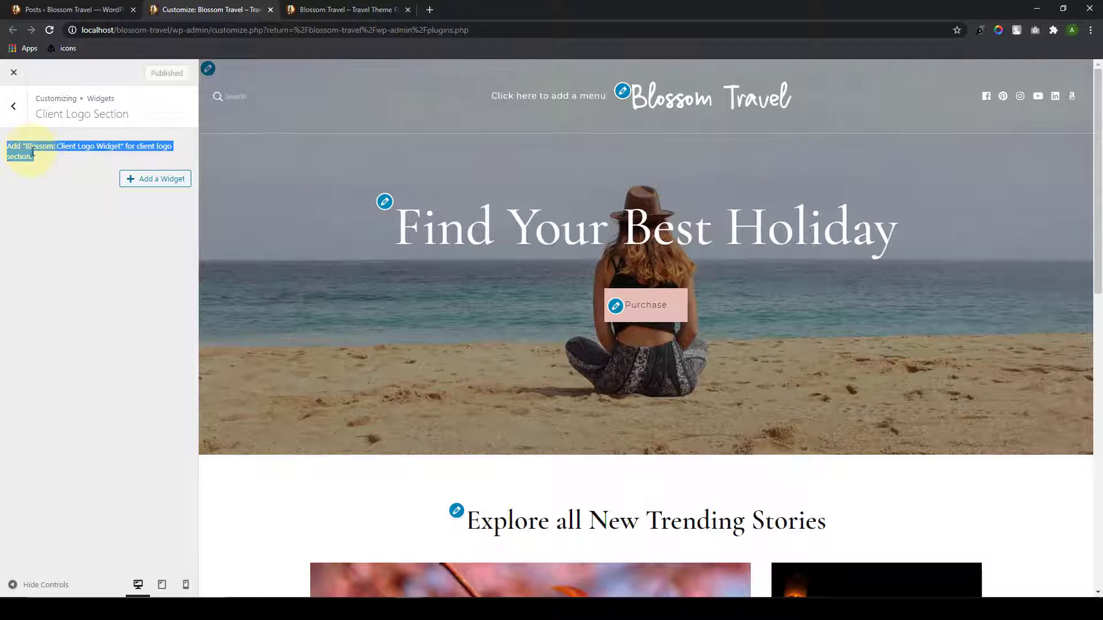
left_click(108, 156)
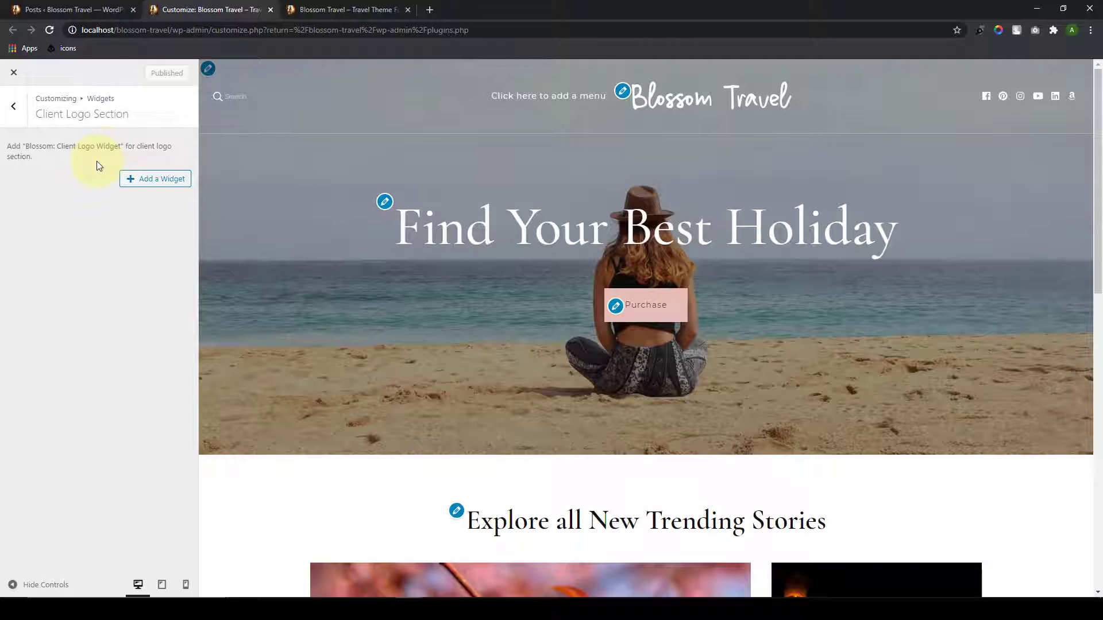
Step: Add a Blossom: Client Logo Widget to the Client Logo Section and title it As Seen On
left_click(130, 182)
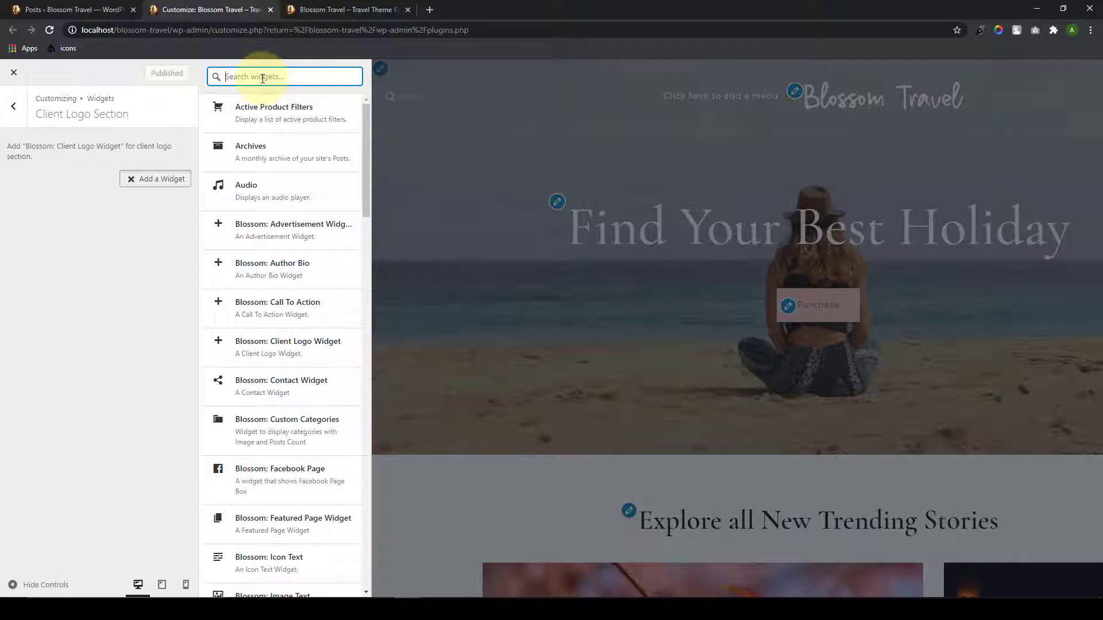
left_click(272, 356)
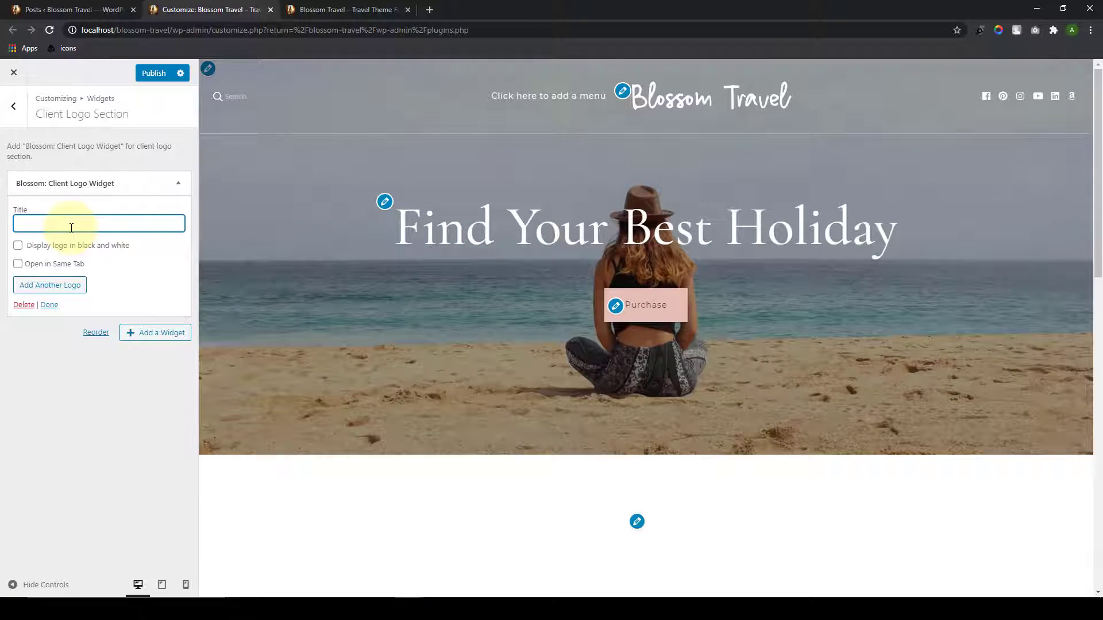
type("As Se")
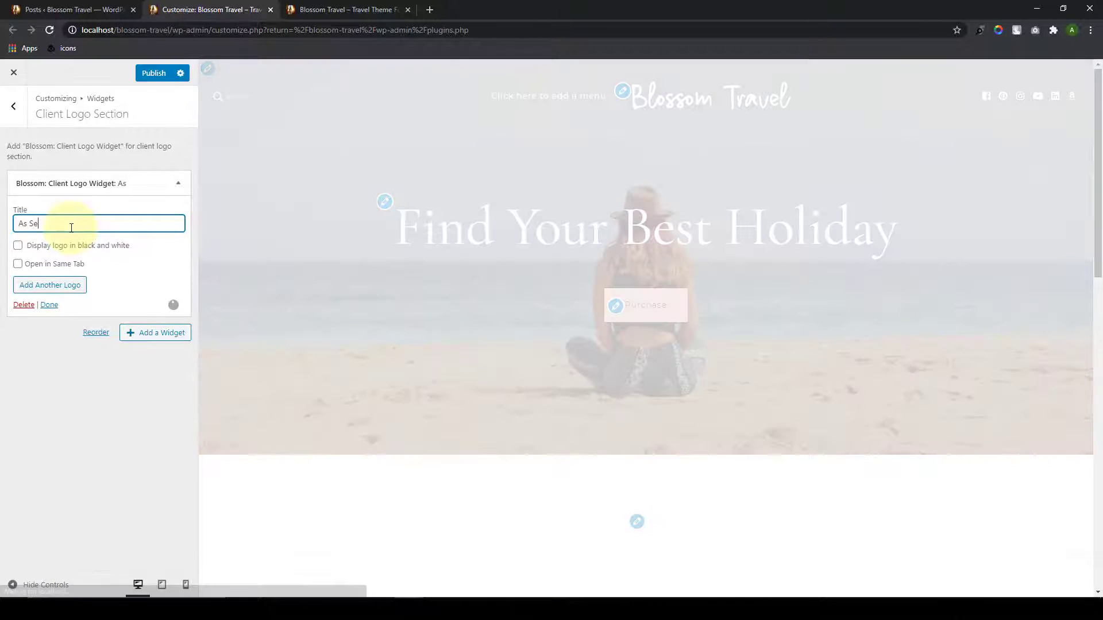
type("en On")
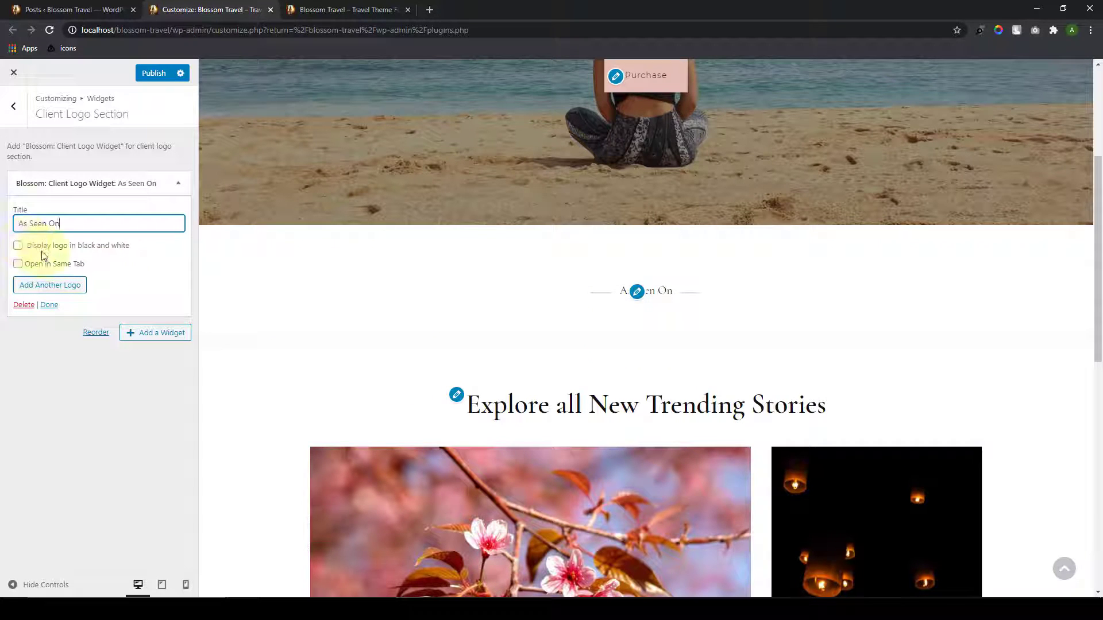
left_click(68, 288)
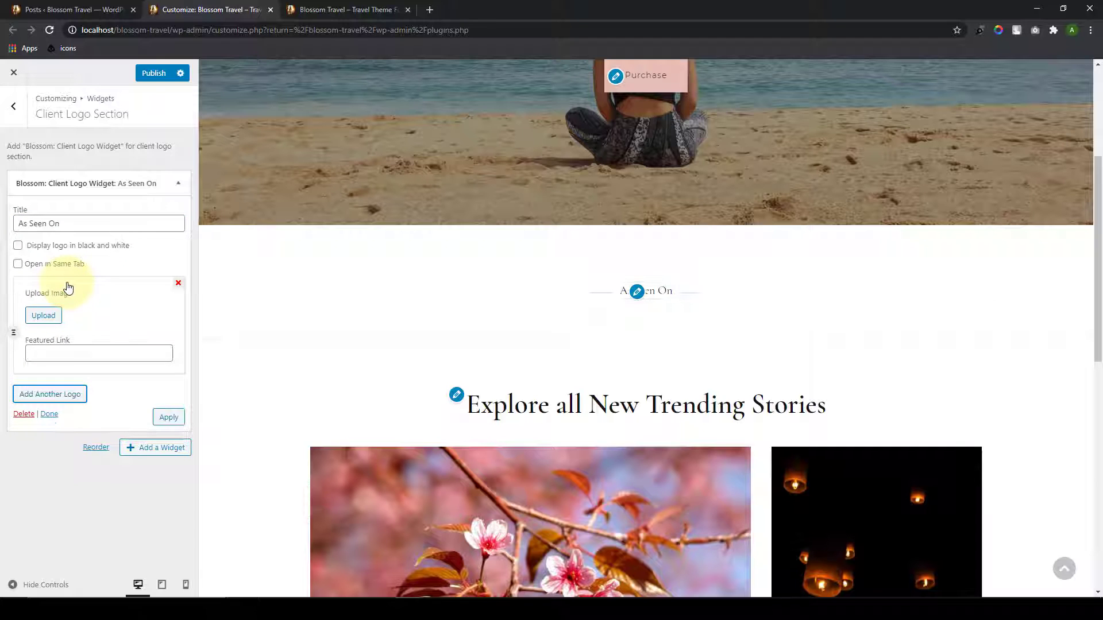
left_click(48, 315)
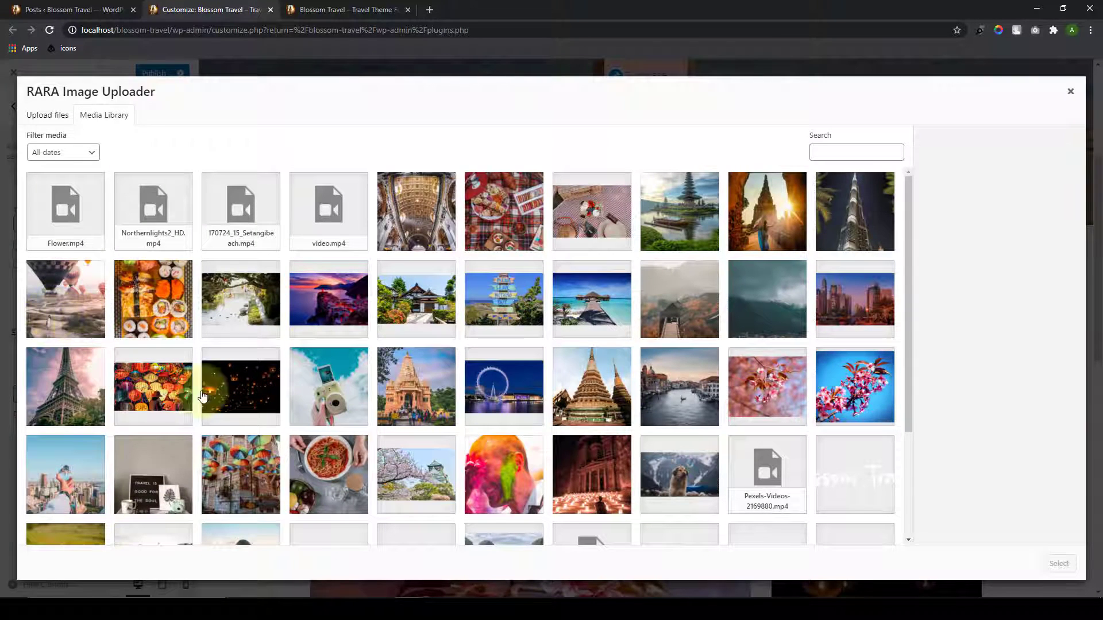
scroll(421, 392, "down", 3)
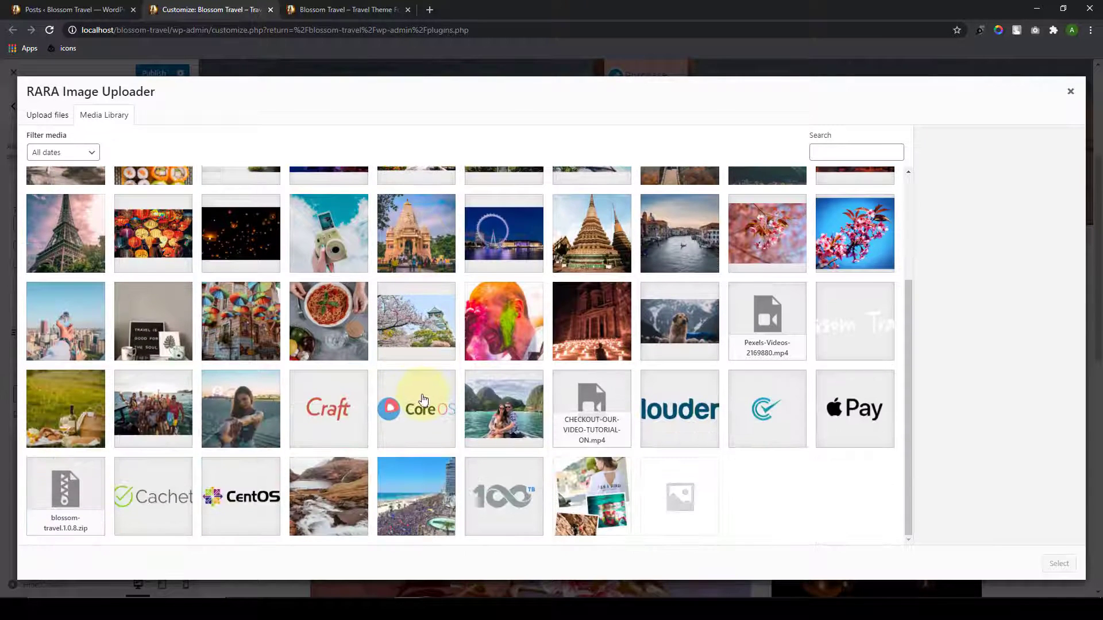
left_click(337, 405)
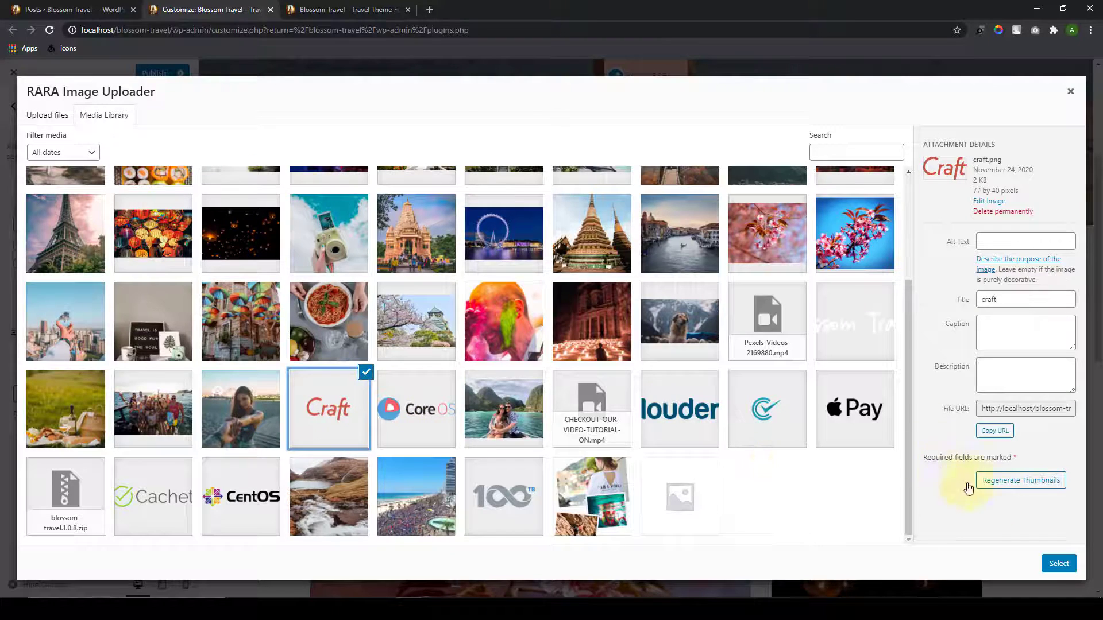
left_click(1059, 564)
scroll(704, 508, "down", 1)
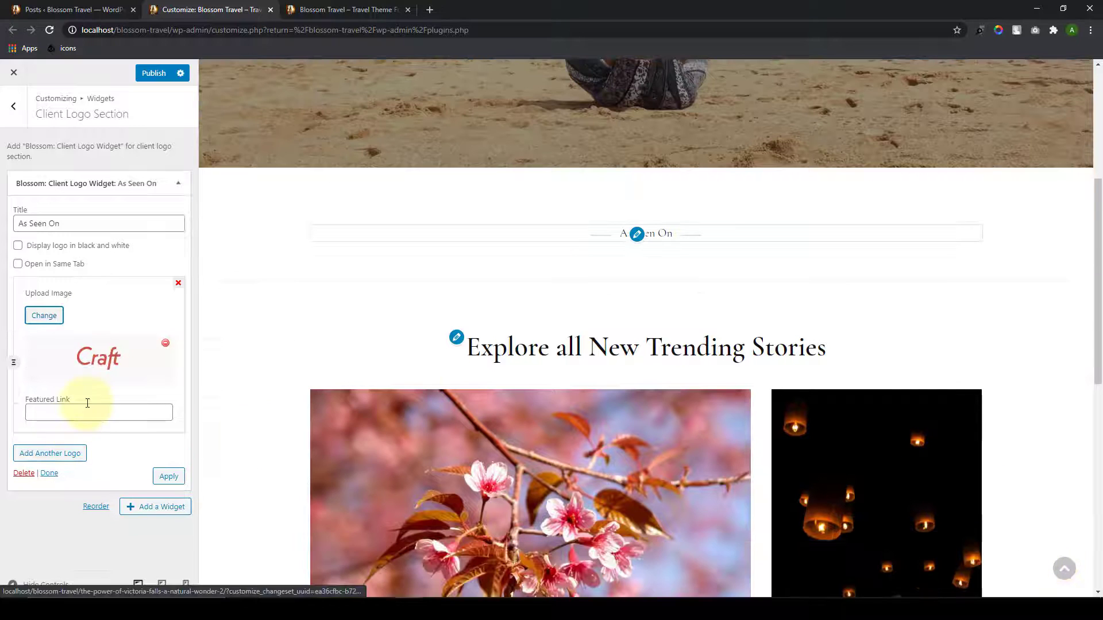
left_click(86, 411)
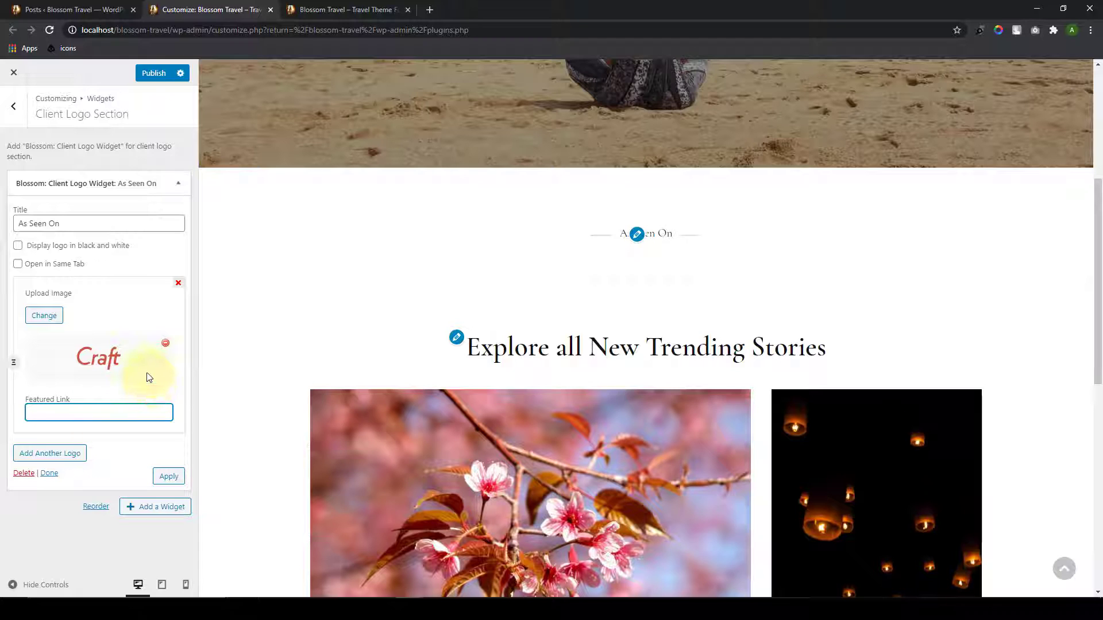
type("http://localhost/blossom-travel/wp-admin/customize.php?return=%2Fblossom-travel%2Fwp-admin%2Fplugins.php")
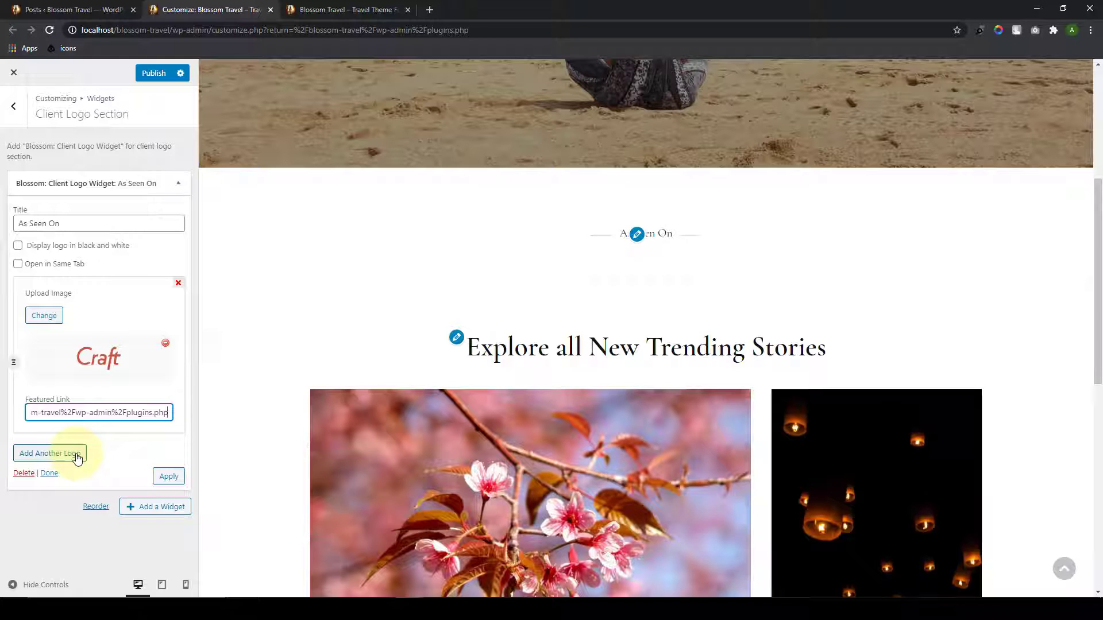
Step: Add the CoreOS logo from the media library as the second logo, using the same featured link as Craft
left_click(77, 458)
scroll(63, 430, "down", 1)
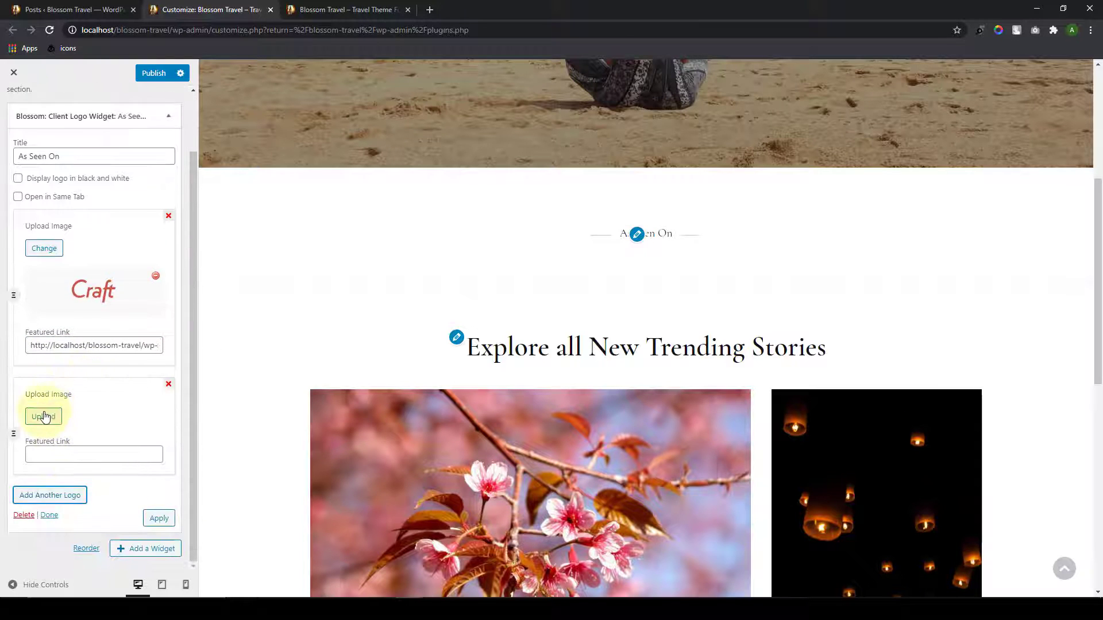
left_click(43, 416)
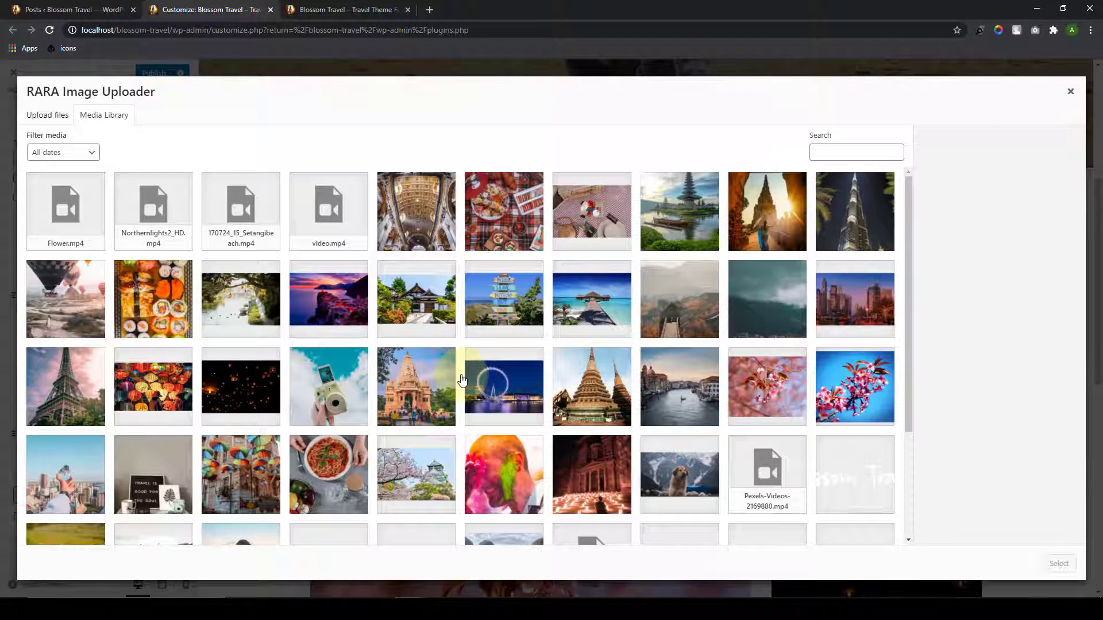
scroll(463, 379, "down", 3)
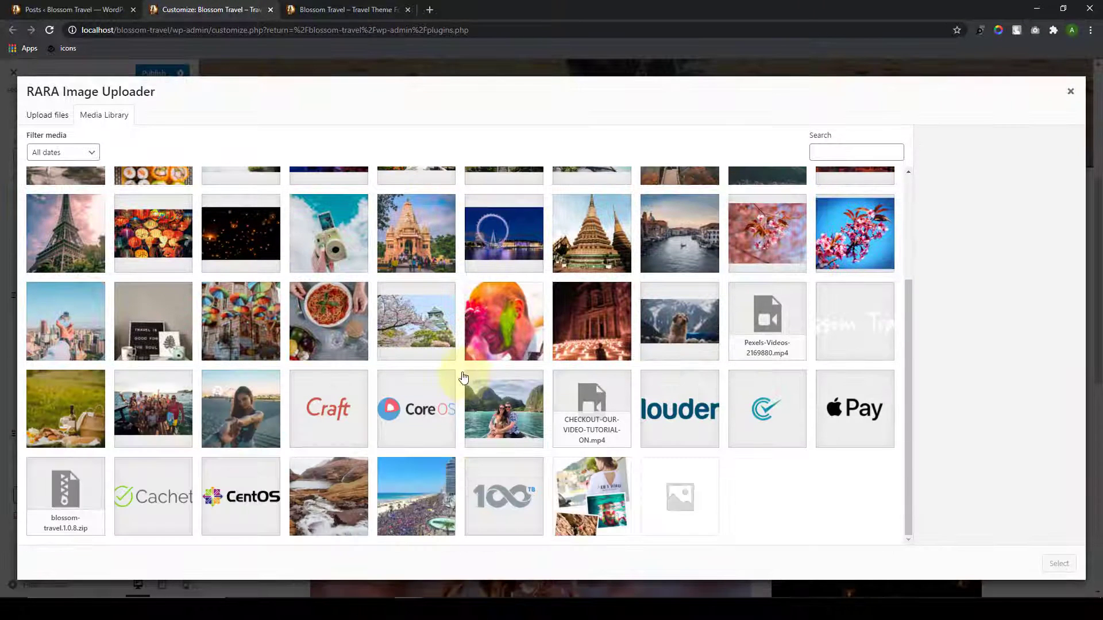
left_click(423, 416)
left_click(1060, 564)
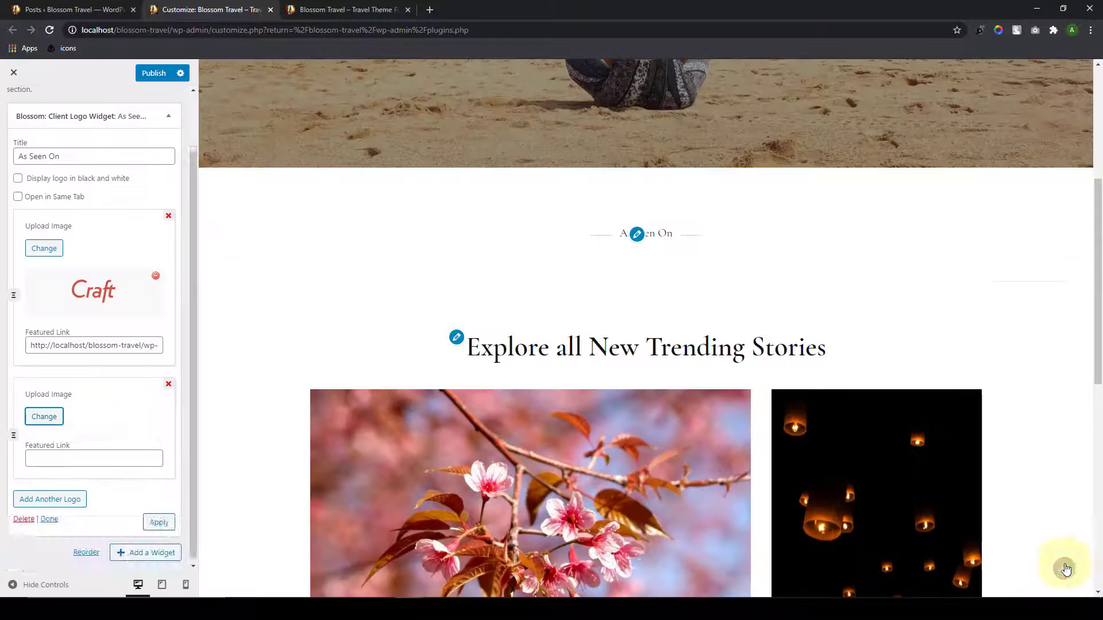
scroll(149, 448, "down", 1)
left_click(113, 455)
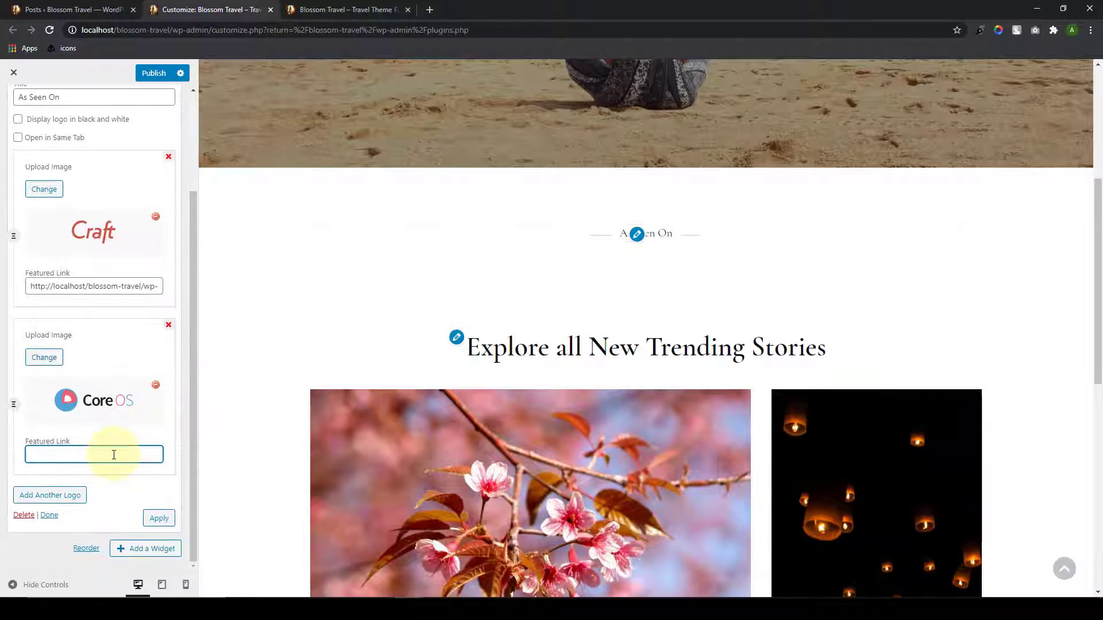
Step: Add the Cloudera logo from the media library as the third logo, with the same featured link
left_click(50, 495)
left_click(50, 418)
scroll(463, 405, "down", 3)
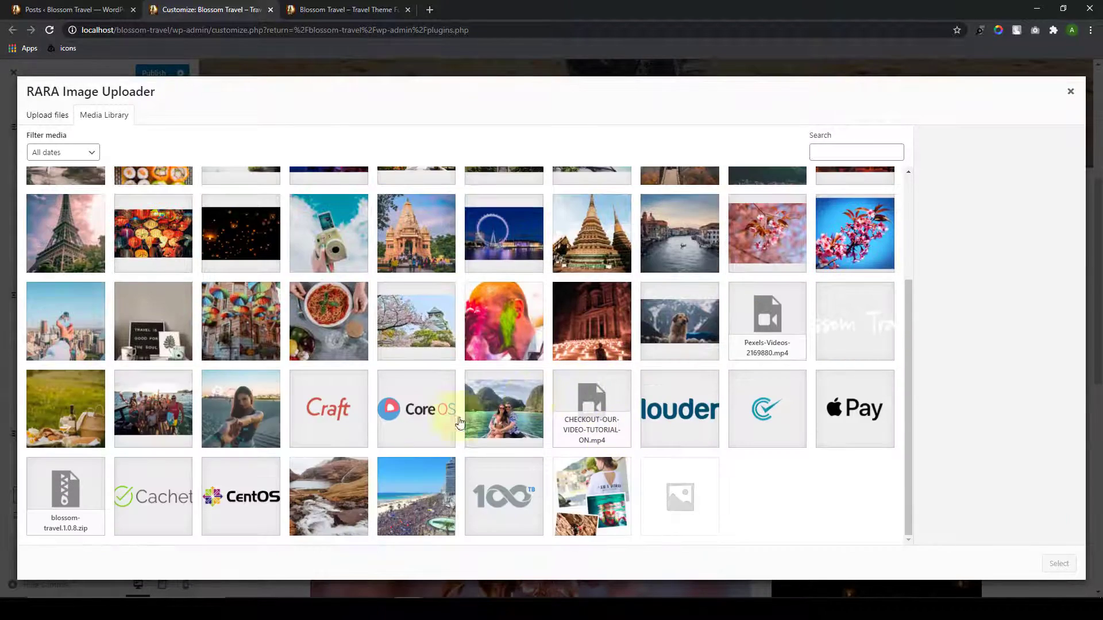
left_click(680, 409)
left_click(1060, 563)
left_click(94, 455)
Step: Add the teal checkmark logo from the media library as the fourth logo, with the same featured link
left_click(73, 498)
left_click(73, 420)
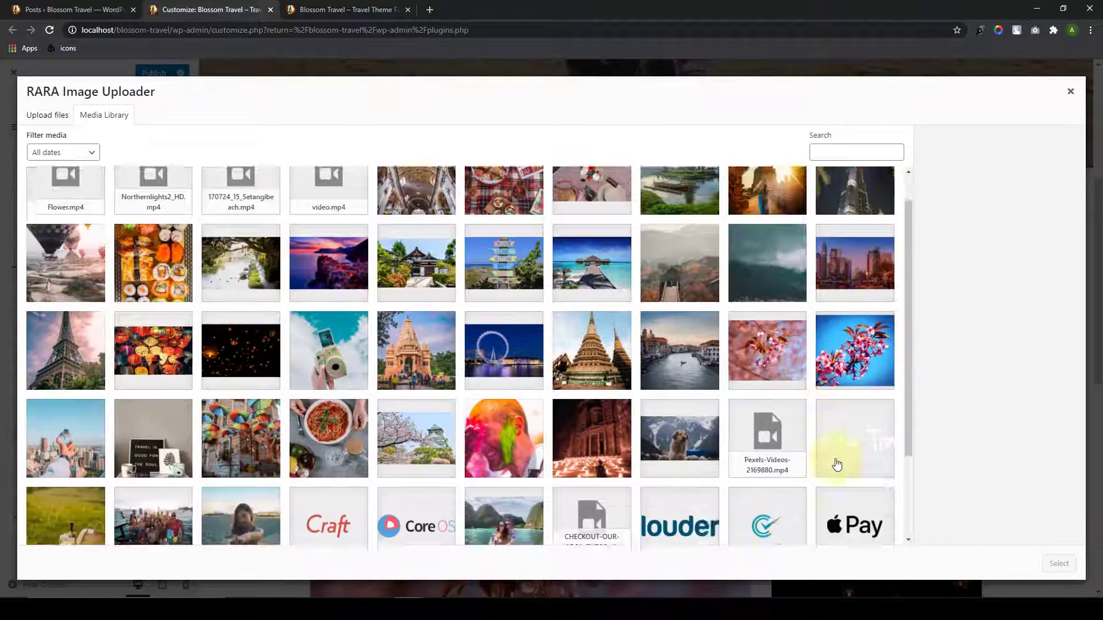
scroll(833, 463, "down", 3)
left_click(766, 409)
left_click(1058, 563)
left_click(93, 455)
Step: Add the Apple Pay logo from the media library as the fifth logo, with the same featured link
left_click(50, 496)
left_click(40, 415)
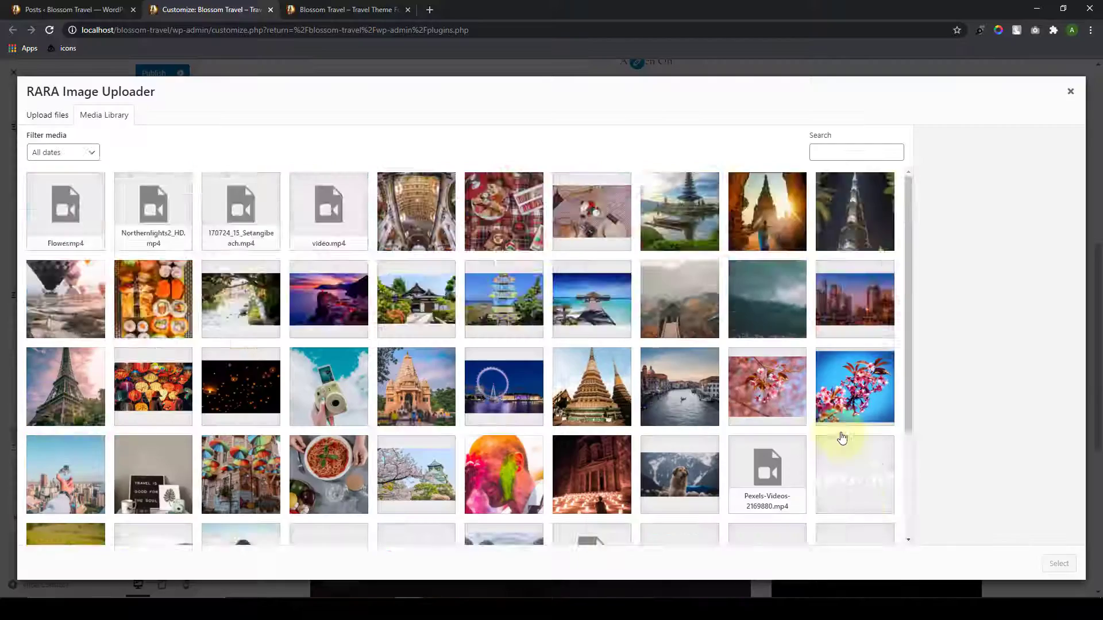
scroll(839, 438, "down", 3)
left_click(855, 409)
left_click(1058, 561)
left_click(86, 509)
Step: Add the Cachet logo from the media library as the sixth logo, with the same featured link
left_click(46, 552)
left_click(46, 420)
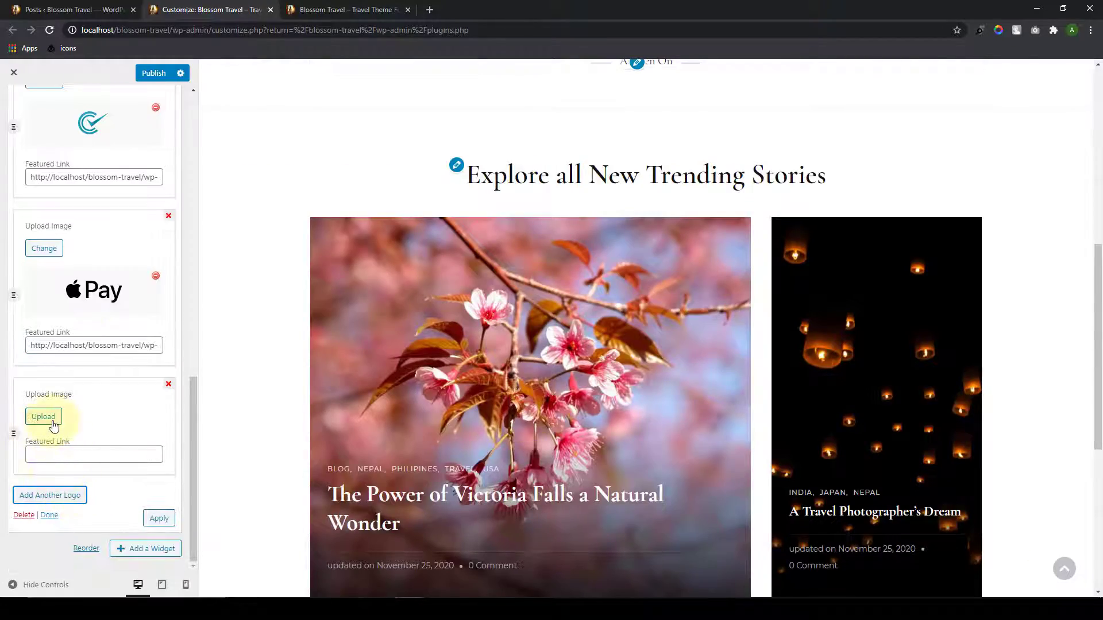
scroll(70, 434, "down", 3)
left_click(153, 492)
left_click(1059, 563)
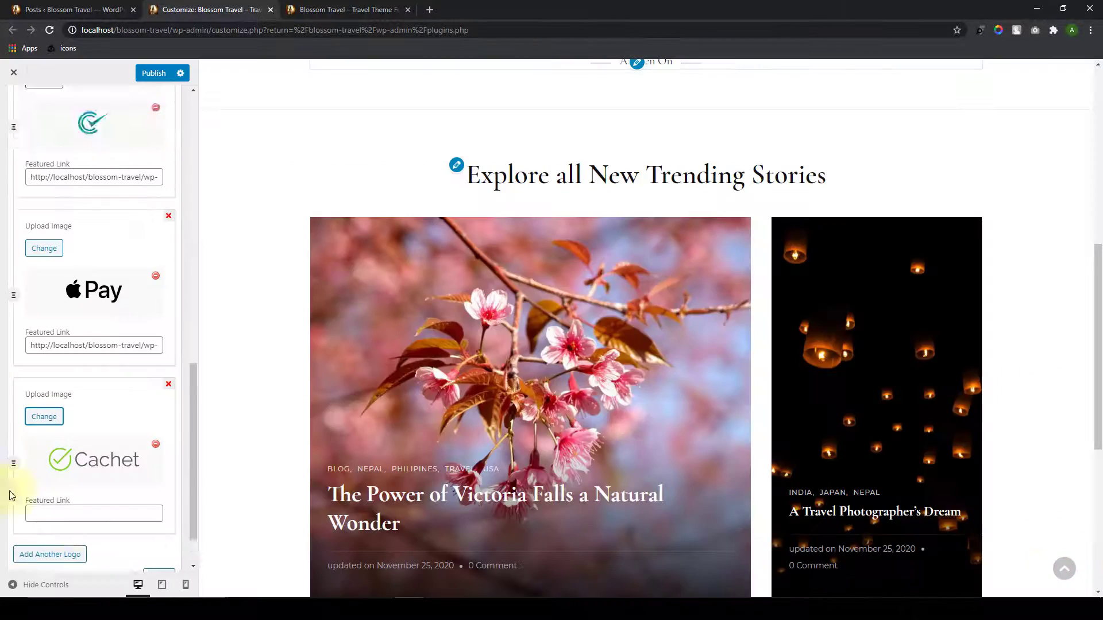
left_click(94, 455)
left_click(62, 497)
left_click(45, 417)
scroll(402, 454, "down", 3)
left_click(241, 497)
left_click(1058, 563)
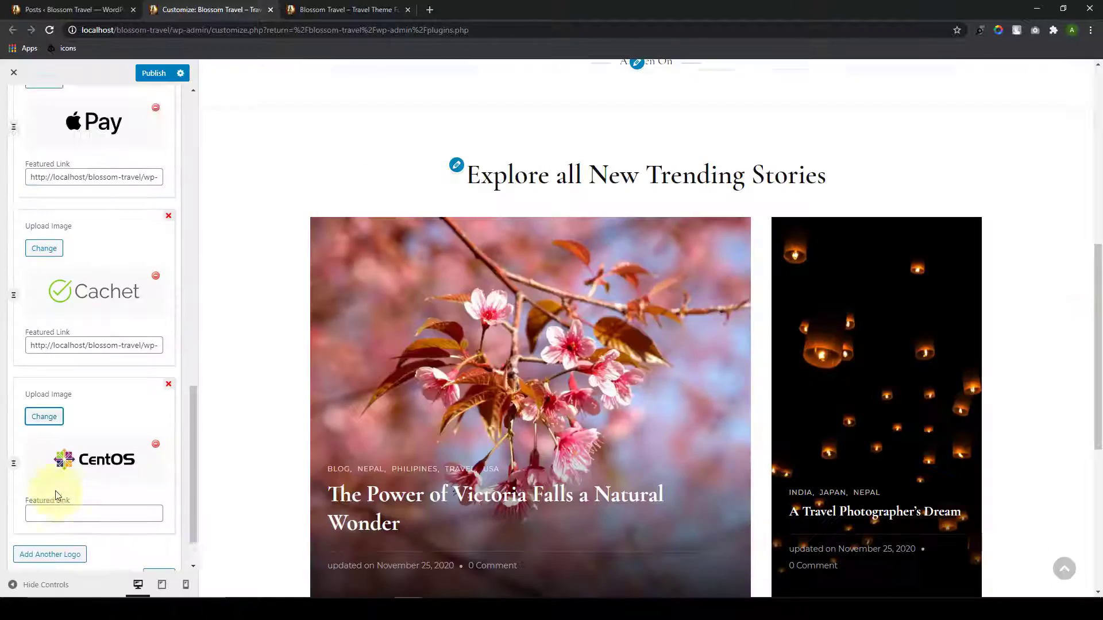
scroll(61, 496, "down", 2)
left_click(80, 455)
type("http://localhost/blossom-travel/wp-admin/customize.php?return=%2Fblossom-travel%2Fwp-admin%2Fplugins.php")
Step: Add the 100TB logo from the media library as the eighth logo, with the same featured link
left_click(62, 495)
left_click(45, 417)
scroll(362, 419, "down", 3)
left_click(504, 497)
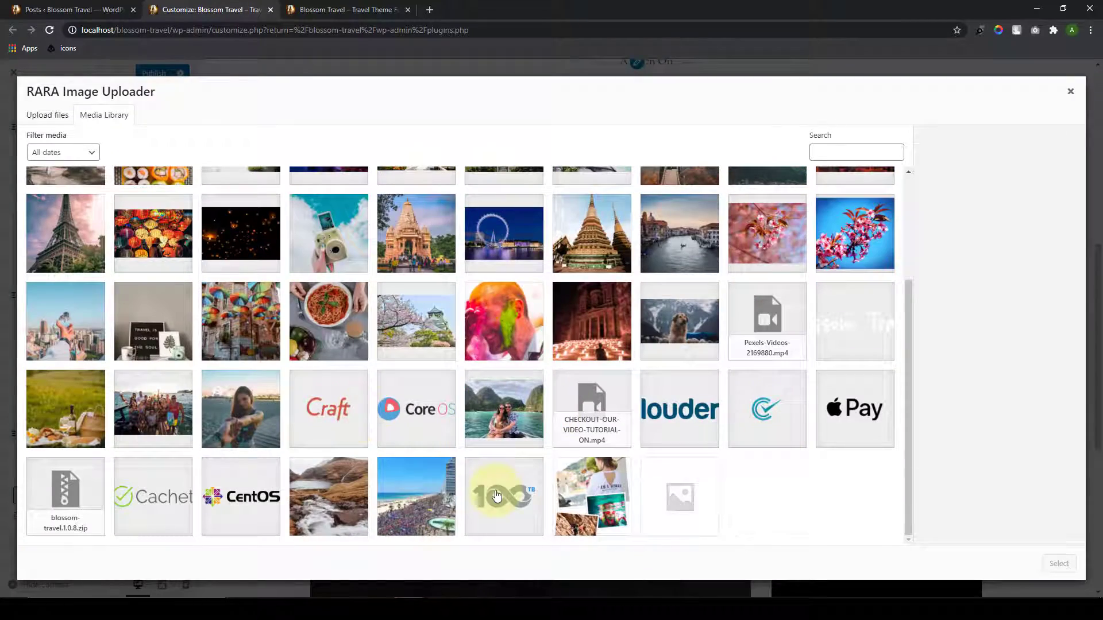
left_click(1058, 563)
scroll(155, 475, "down", 2)
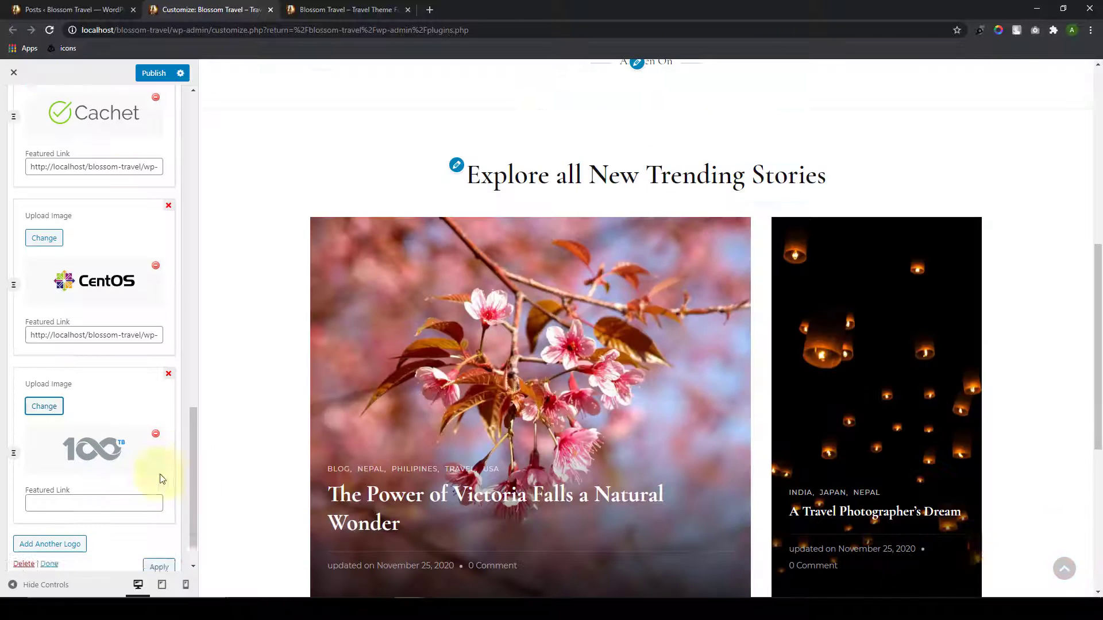
left_click(120, 459)
key("ctrl+v")
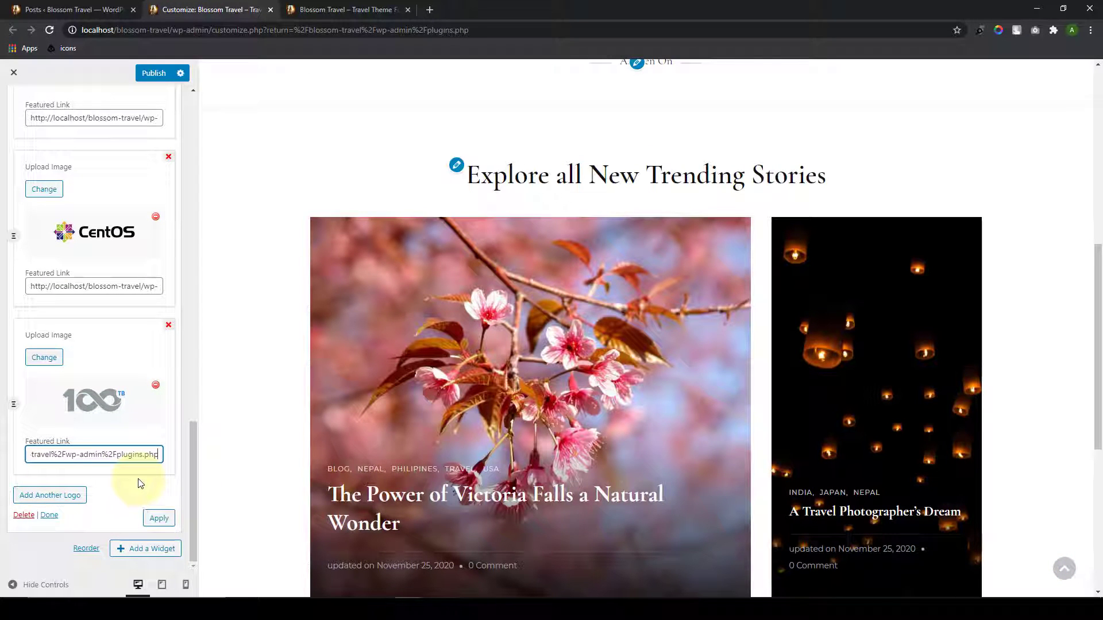
Step: Review the added logos, apply them to the As Seen On widget, close the widget and publish the changes
scroll(138, 483, "up", 15)
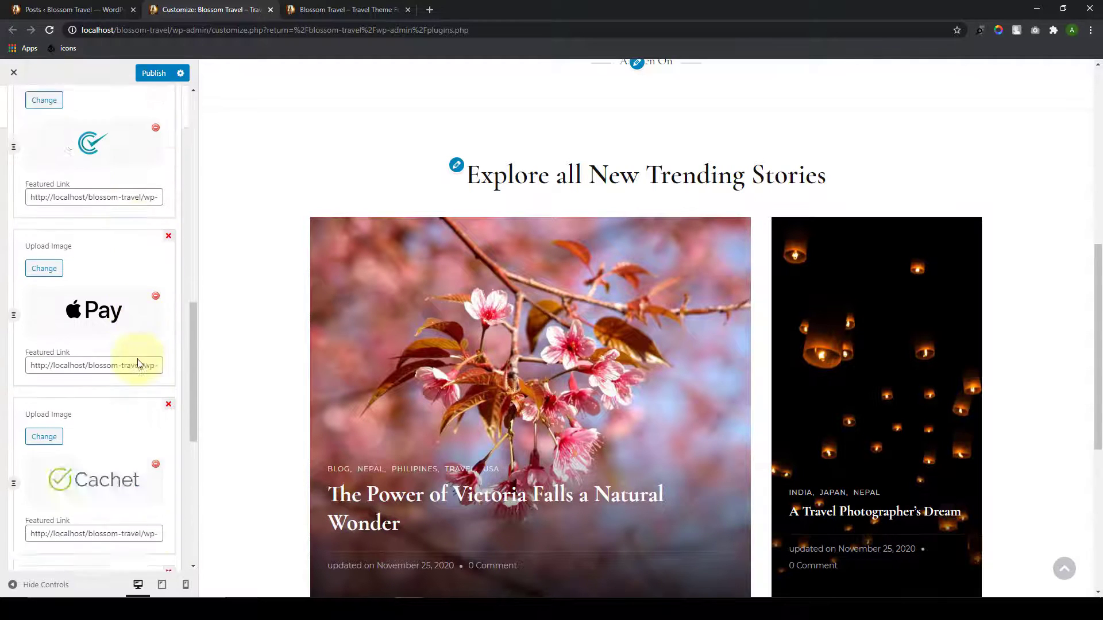
scroll(130, 332, "down", 15)
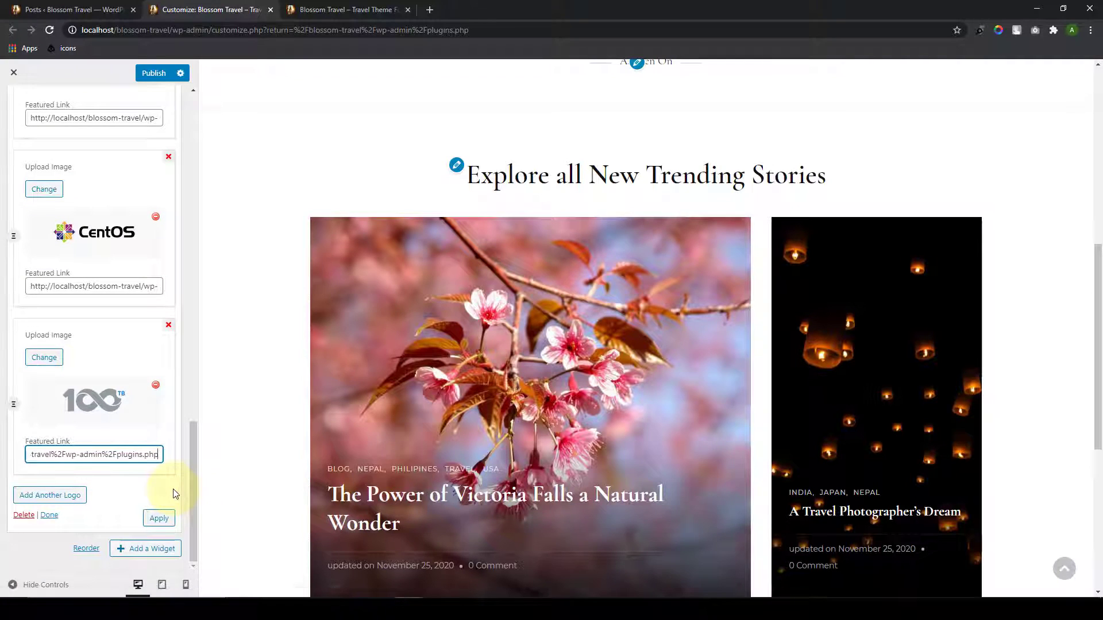
scroll(250, 461, "up", 1)
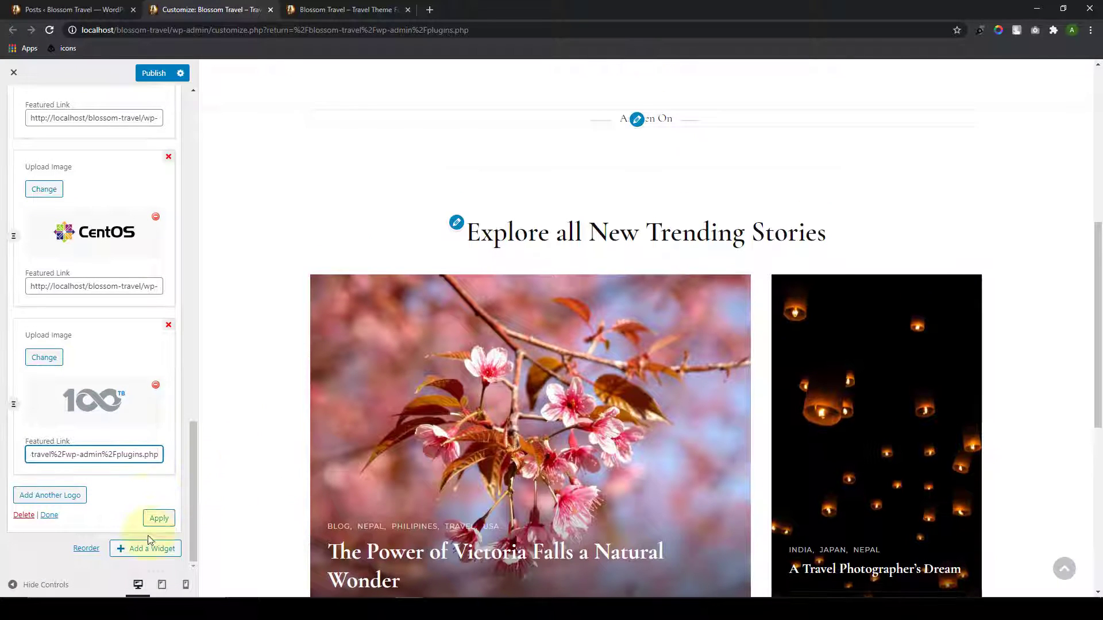
left_click(159, 522)
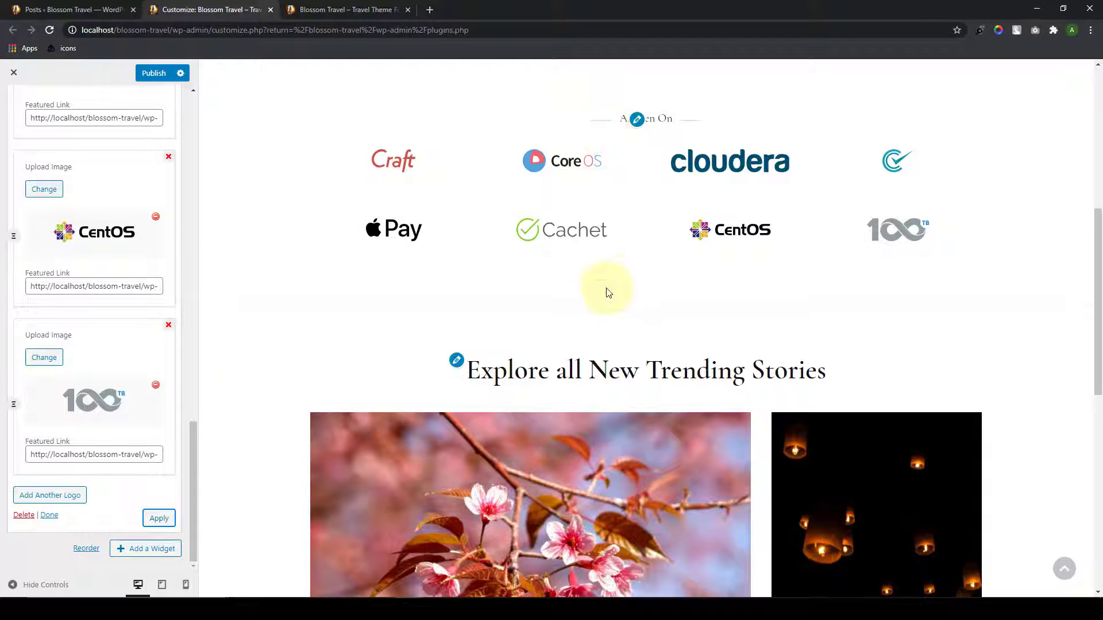
left_click(52, 517)
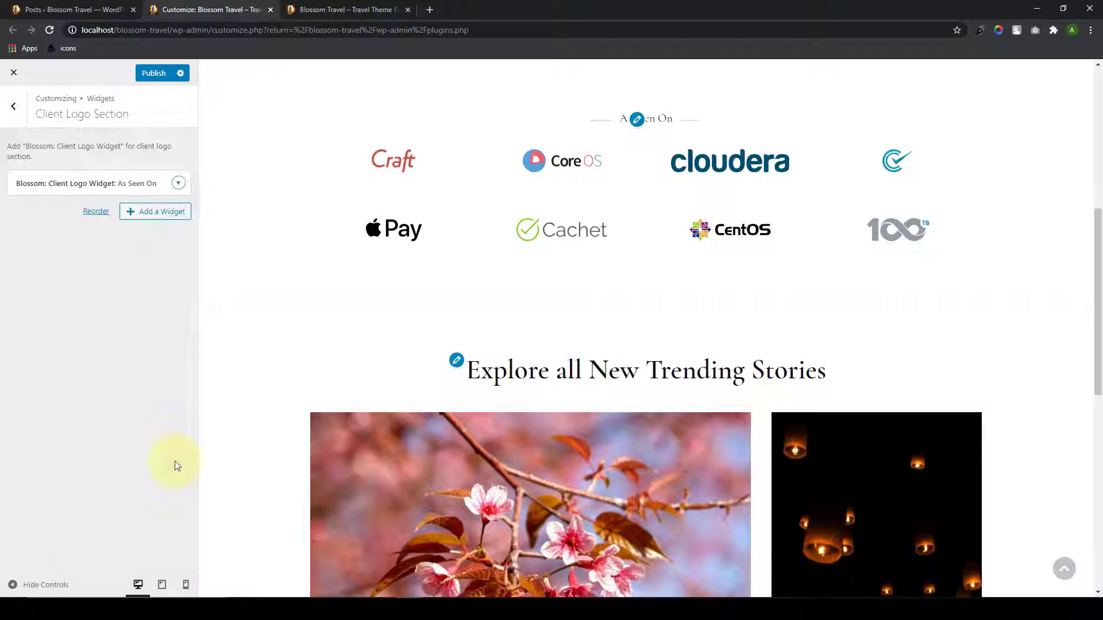
left_click(159, 82)
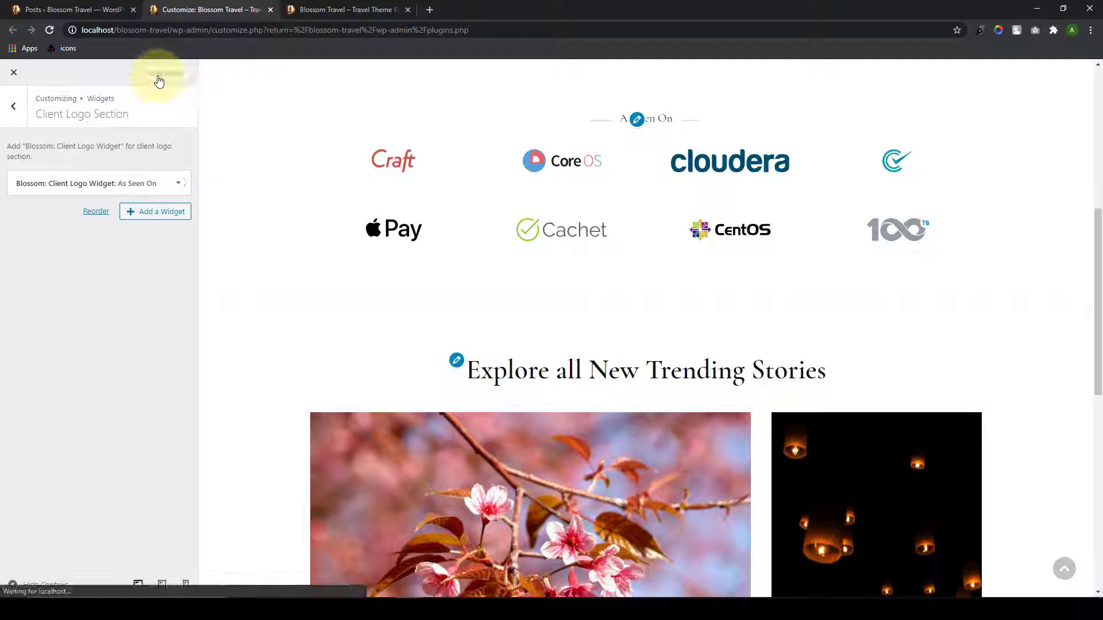
Step: Open the front page's About Section settings, and start a new page in the site dashboard
left_click(13, 106)
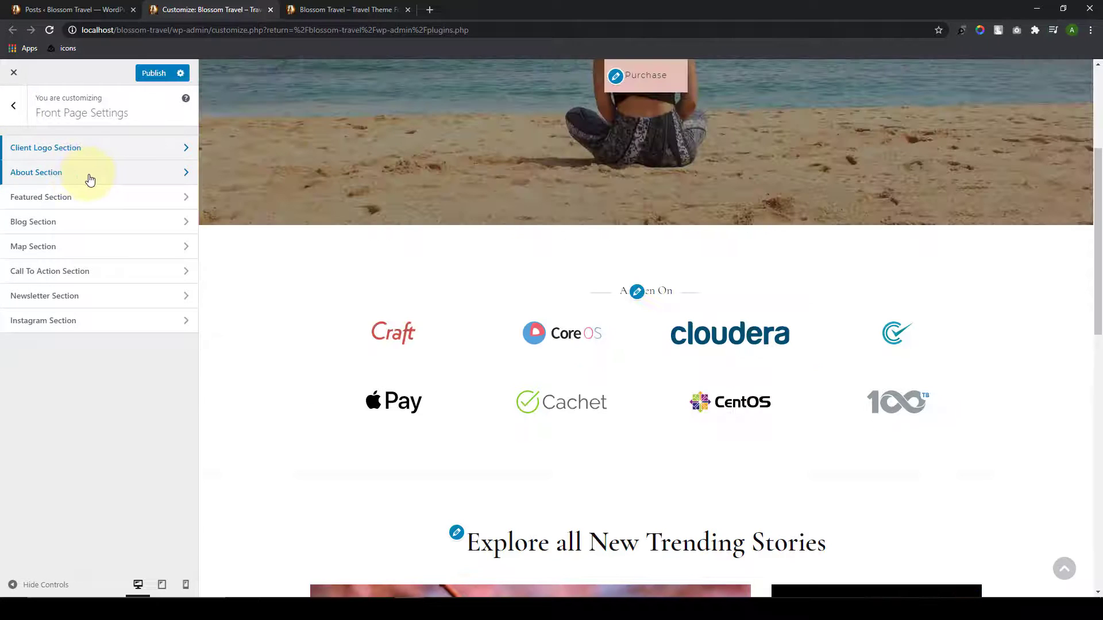
left_click(86, 176)
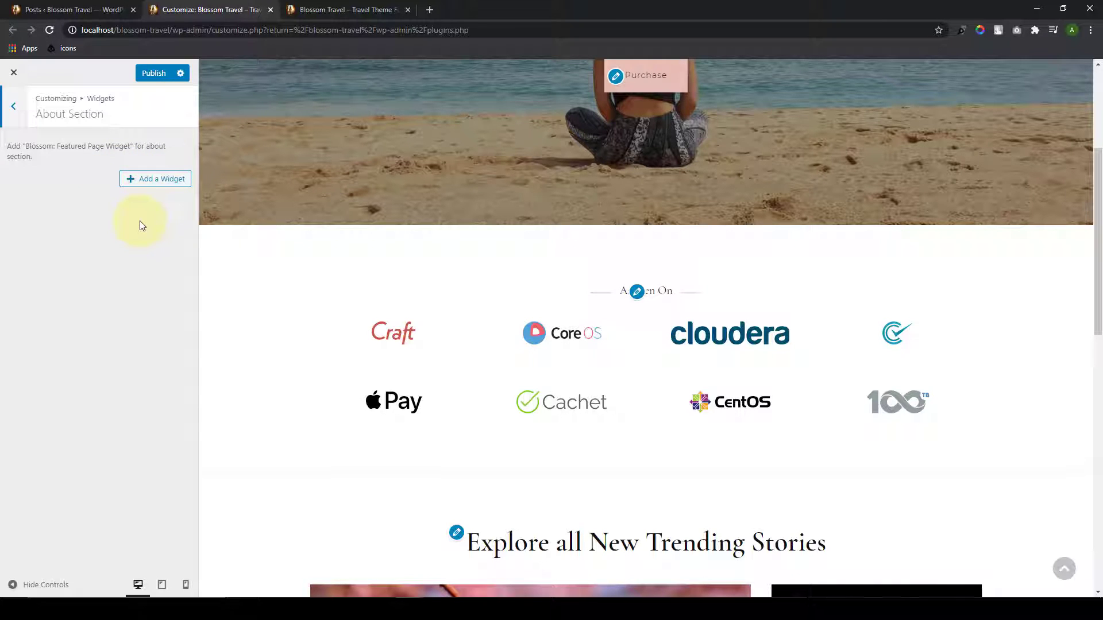
left_click(95, 10)
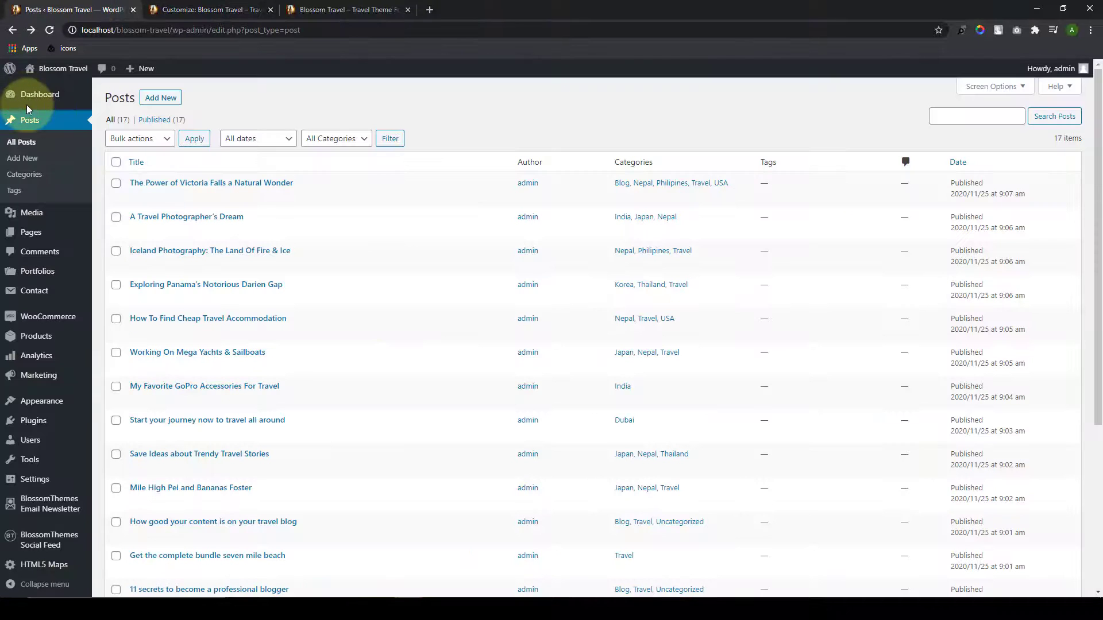
mouse_move(37, 234)
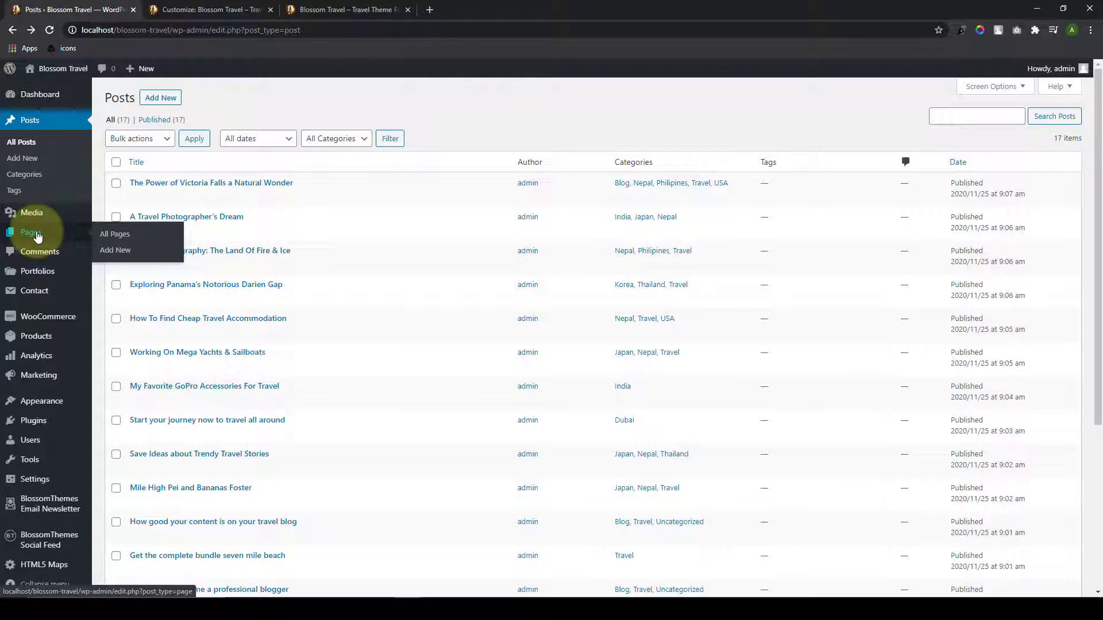
left_click(124, 255)
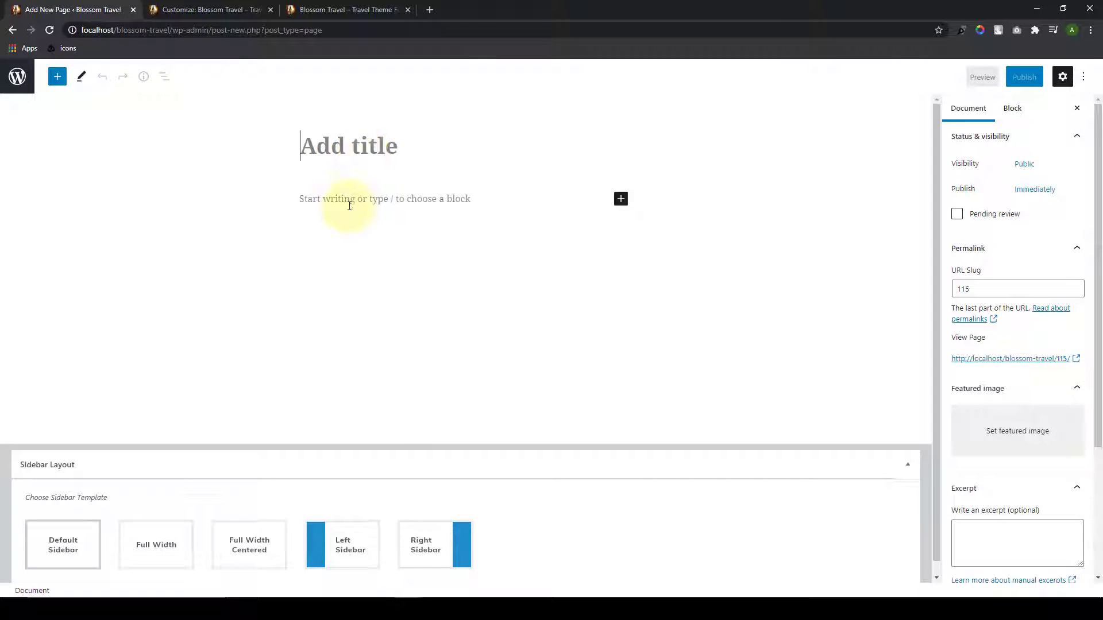
Step: Title the new page "Your Adventure Starts Now" and fill its body with the prepared travel article
left_click(349, 205)
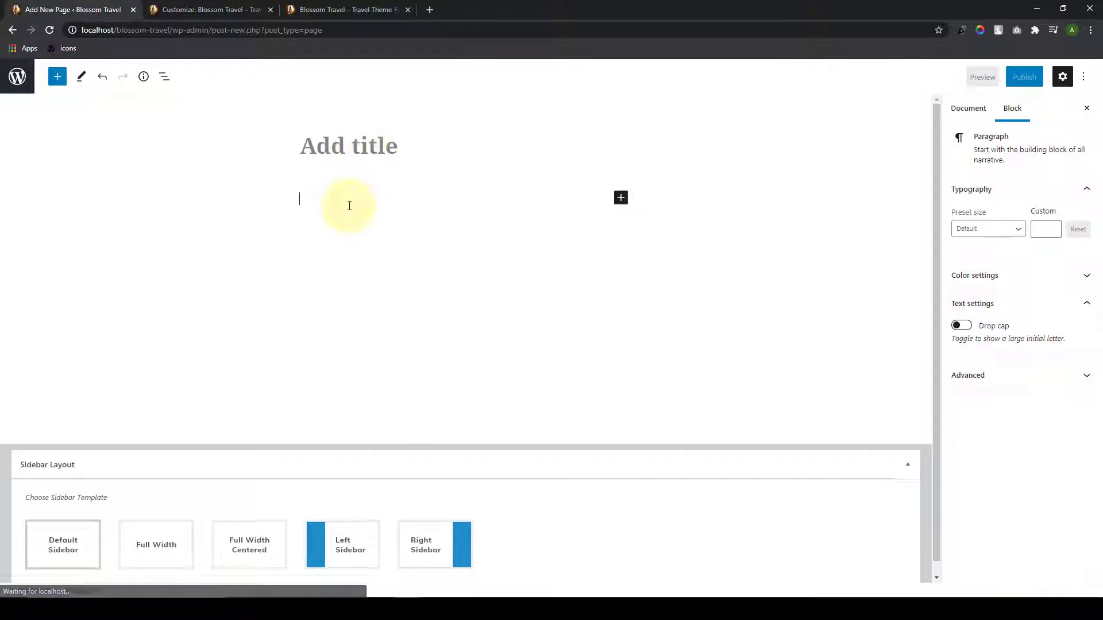
left_click(338, 147)
key("ctrl+v")
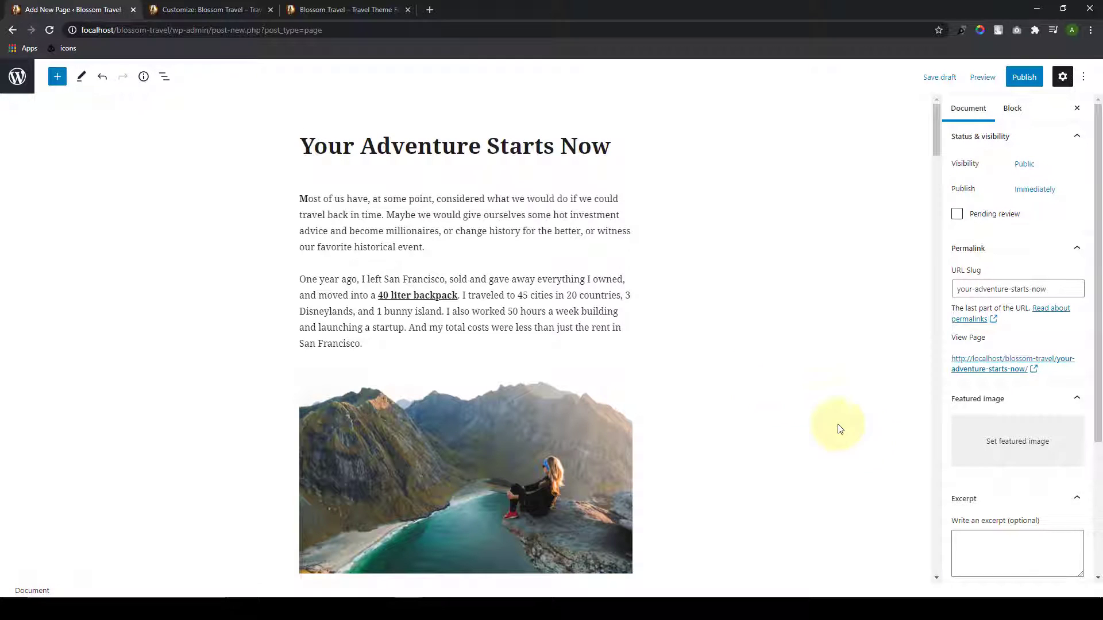
Step: Set the three-photo travel collage from the media library as the page's featured image
left_click(1041, 438)
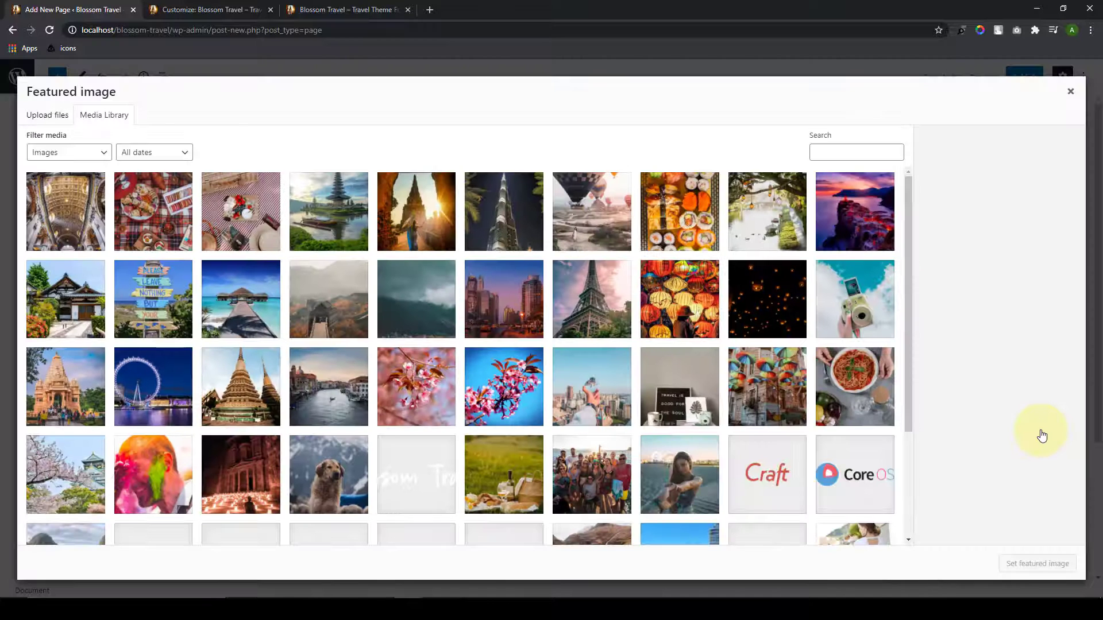
scroll(738, 358, "down", 3)
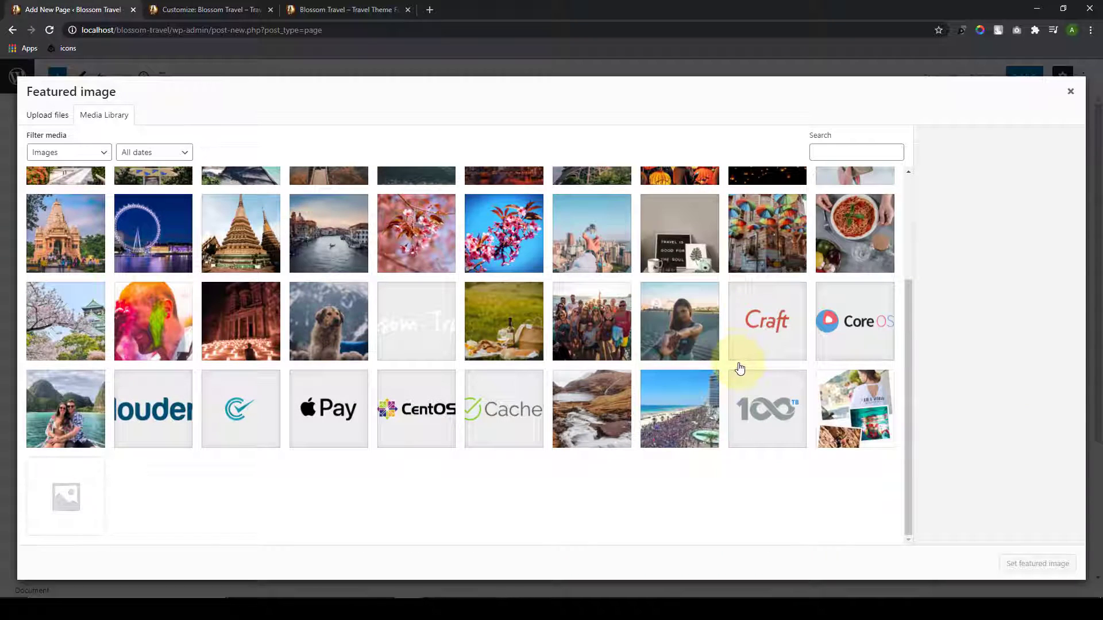
left_click(854, 408)
left_click(1040, 565)
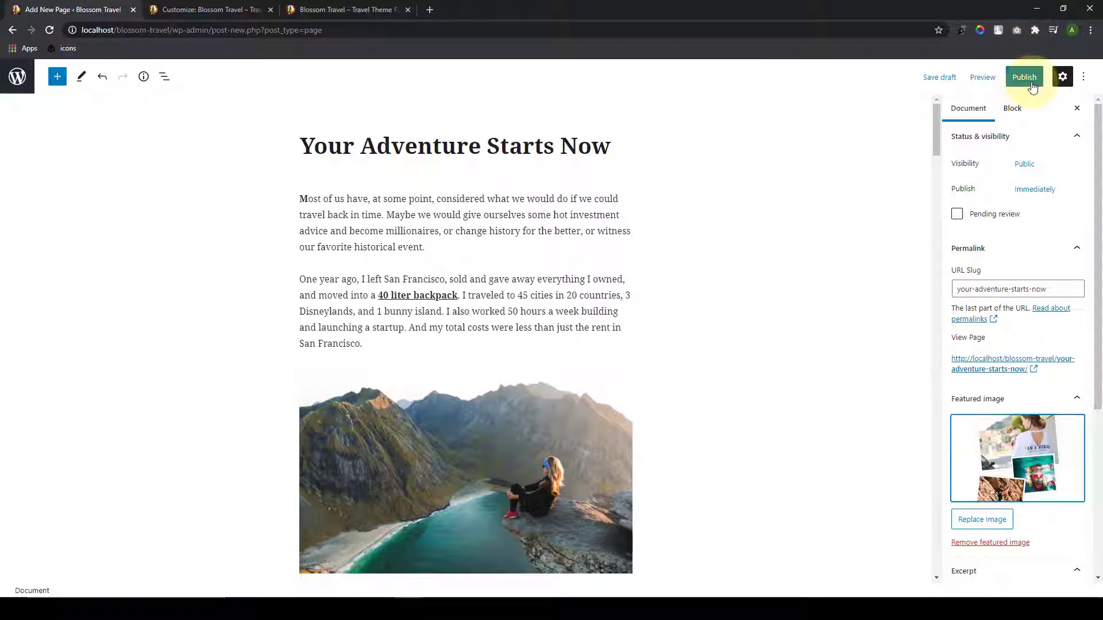
Step: Publish the Your Adventure Starts Now page and return to the list of all pages
left_click(1014, 77)
left_click(998, 78)
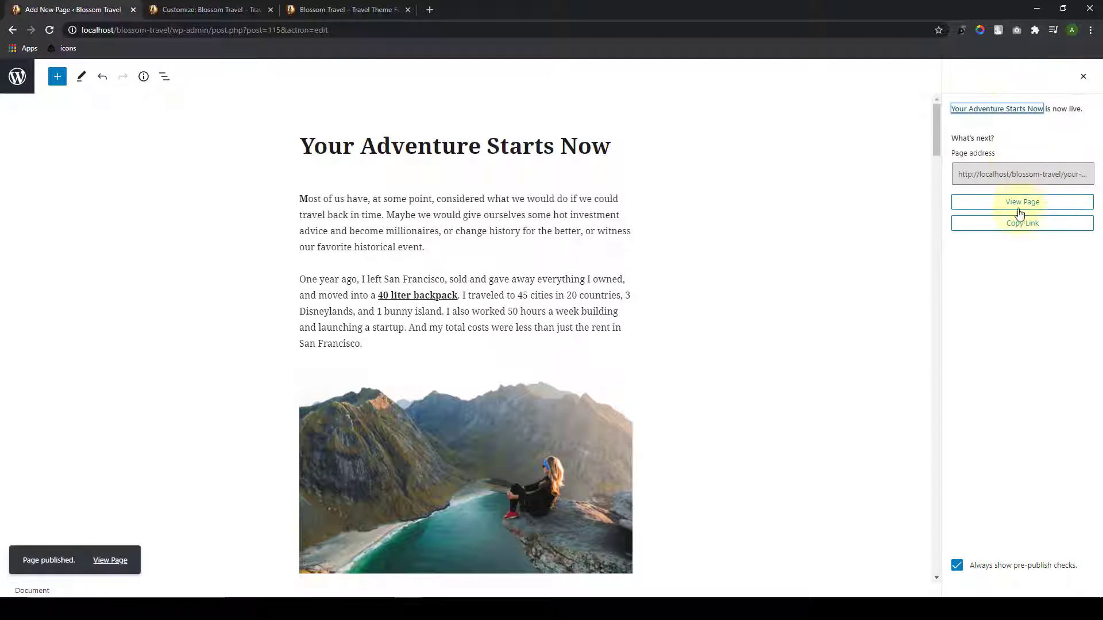
left_click(22, 85)
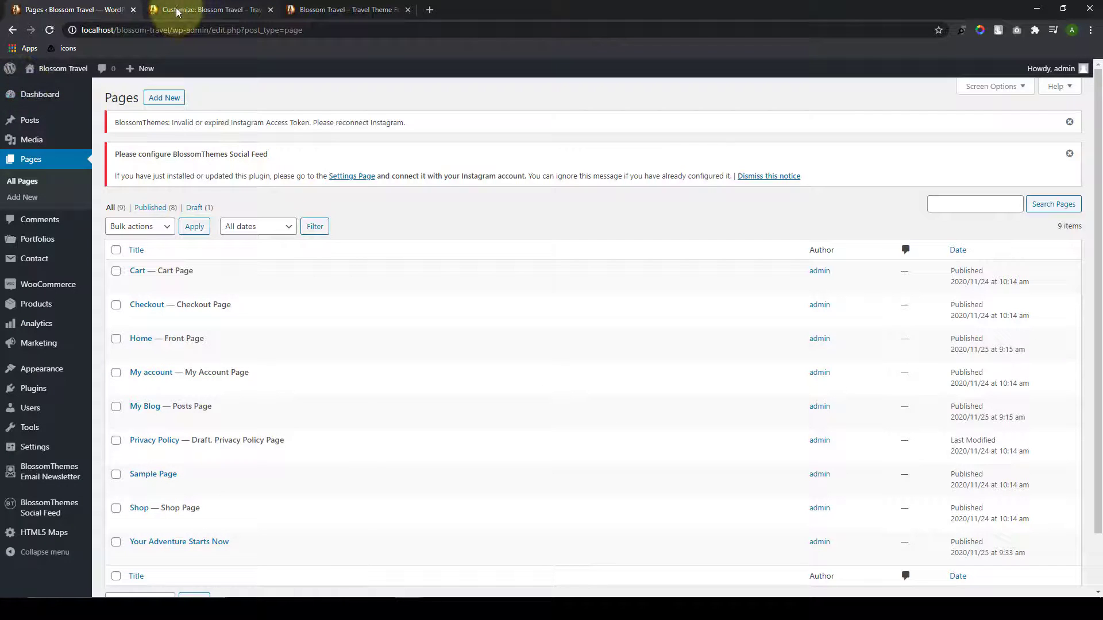
Step: Back in the Customizer, search for "featured page" and add the Blossom: Featured Page Widget to the About Section
left_click(177, 11)
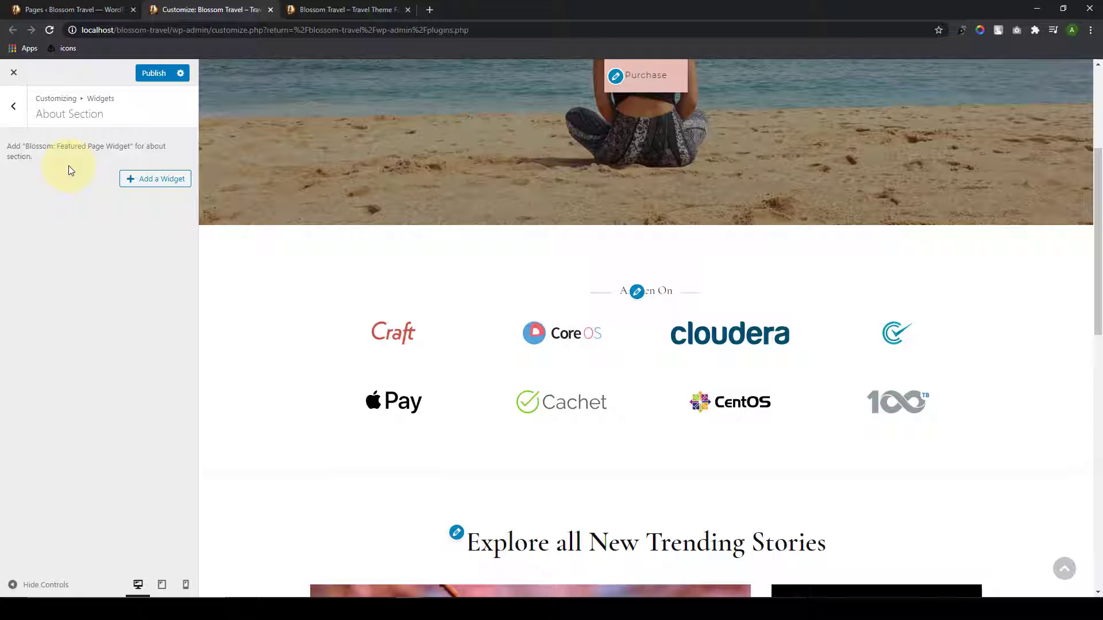
left_click(129, 181)
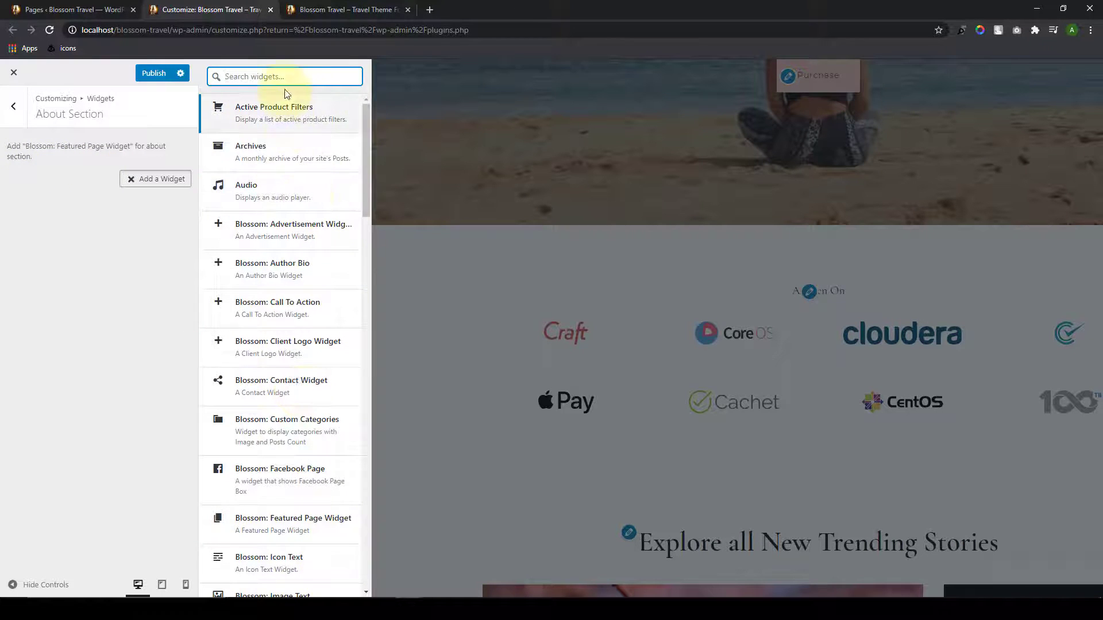
type("featured")
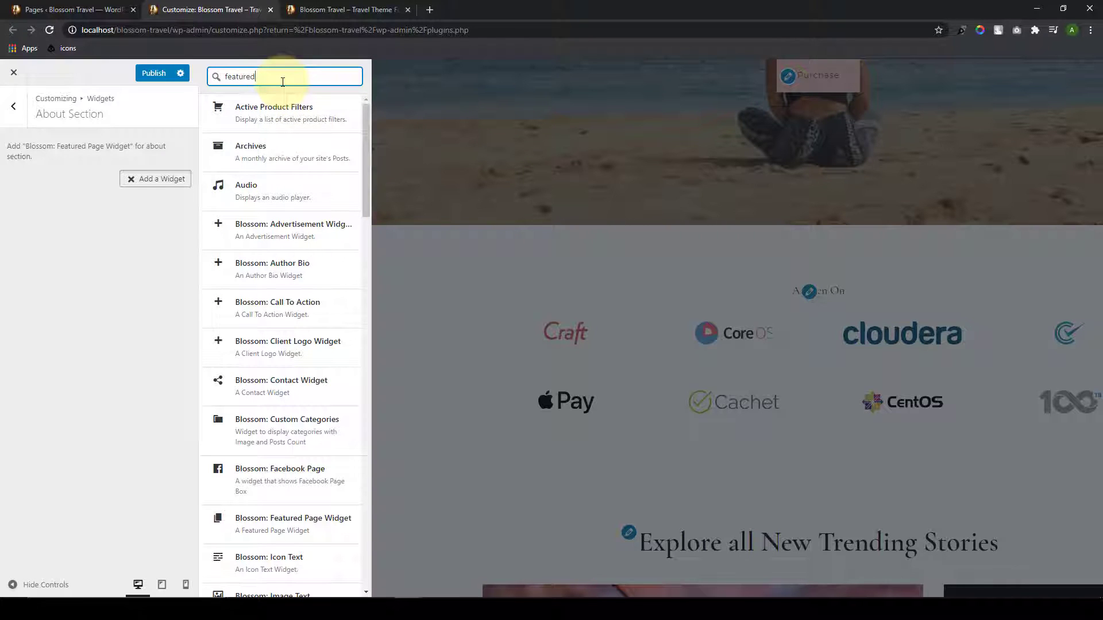
type(" page")
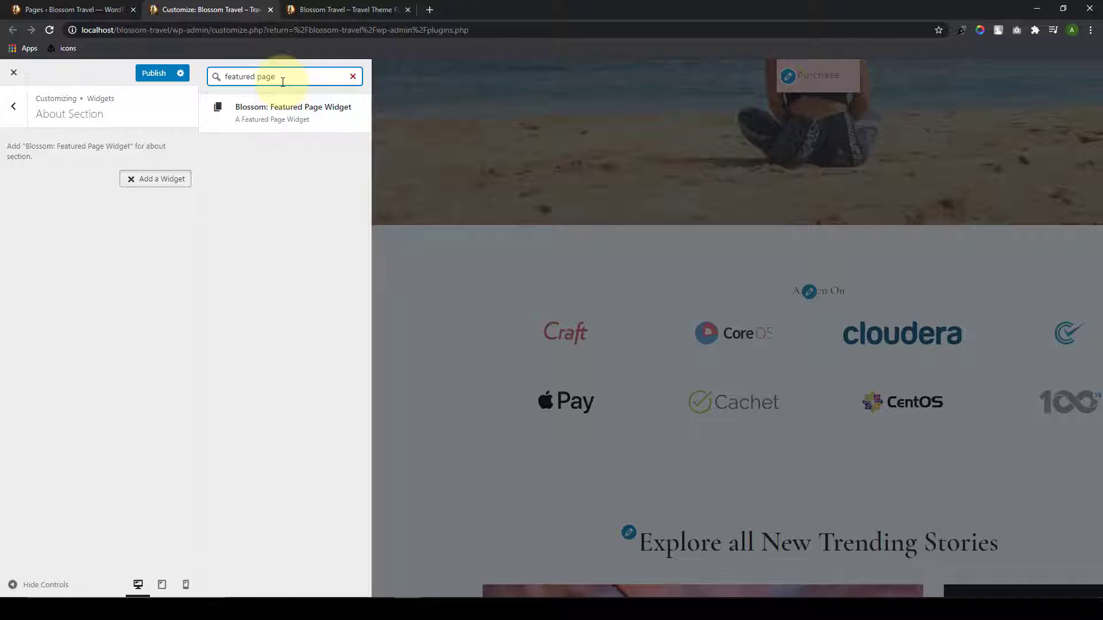
left_click(270, 110)
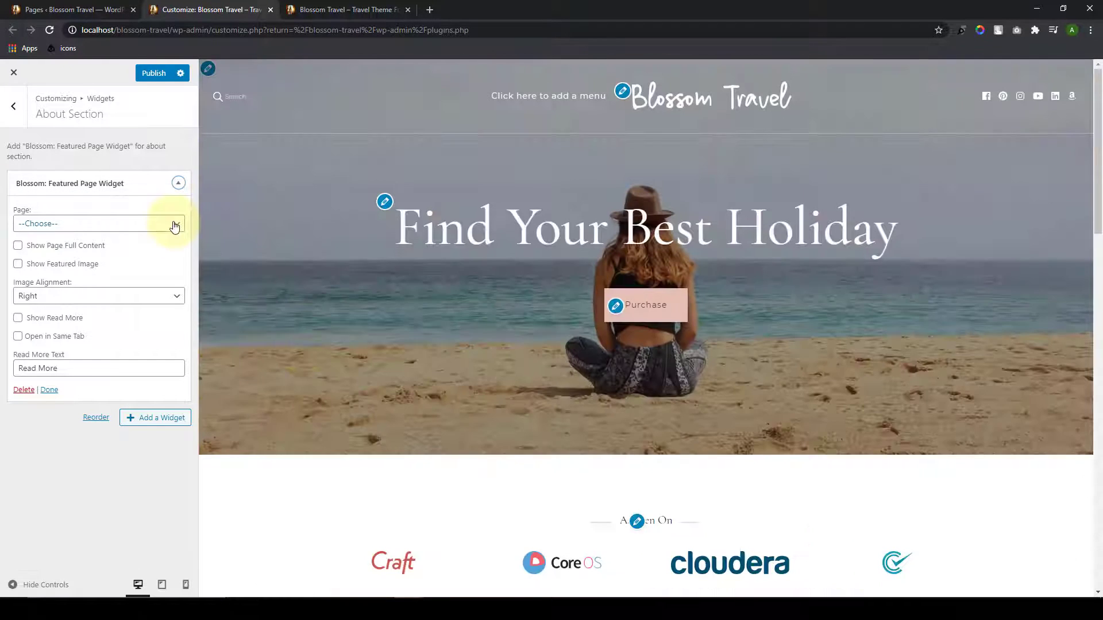
Step: Choose Your Adventure Starts Now as the page shown by the Featured Page widget
left_click(175, 225)
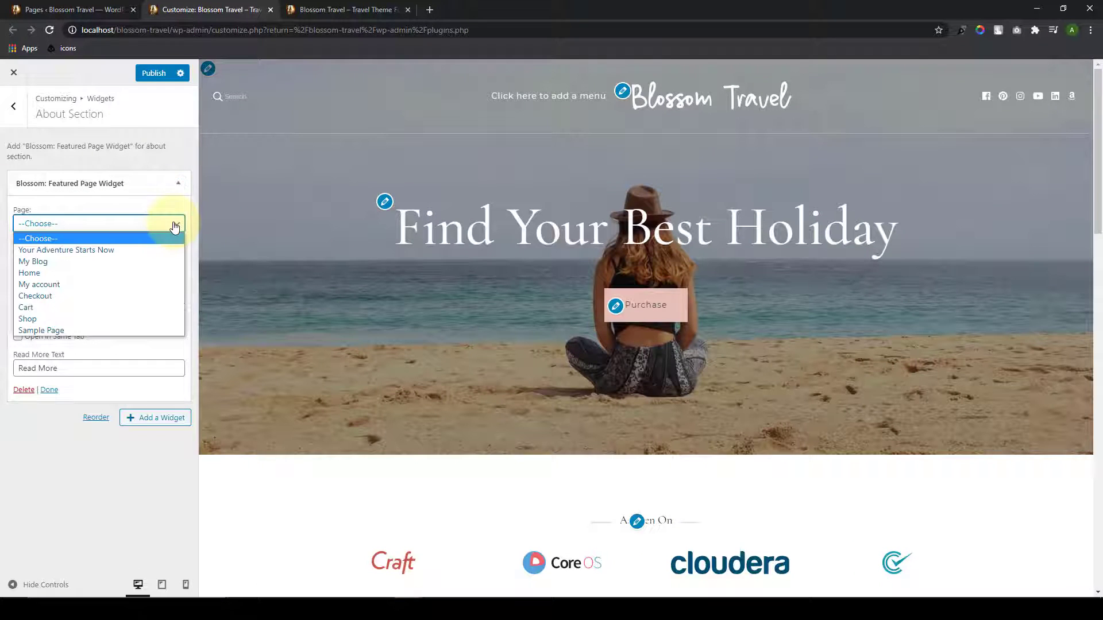
left_click(122, 251)
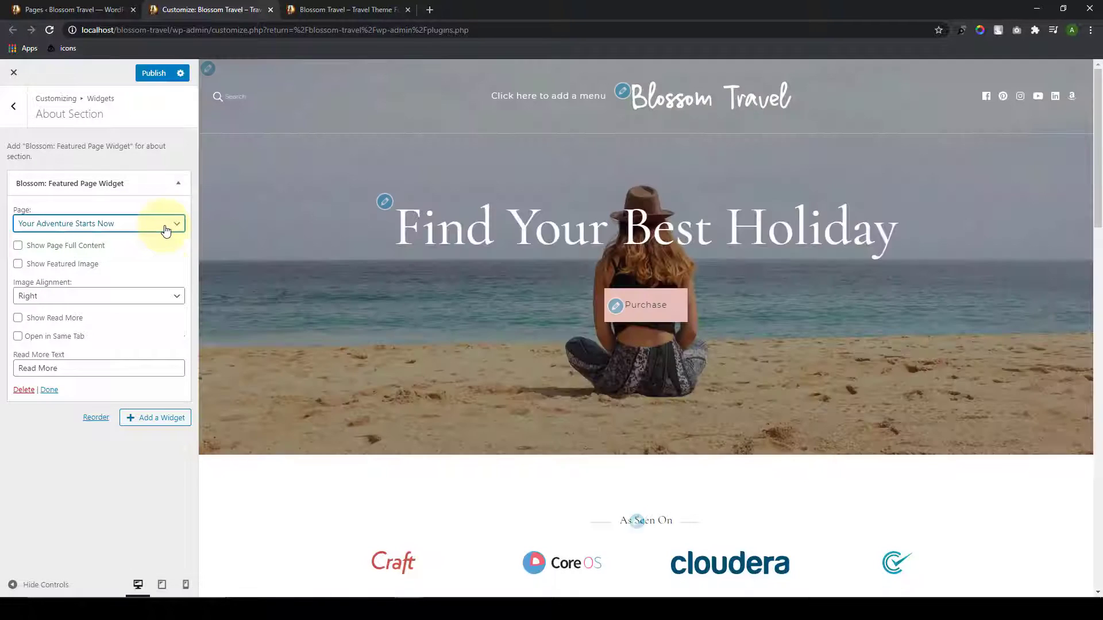
left_click(166, 229)
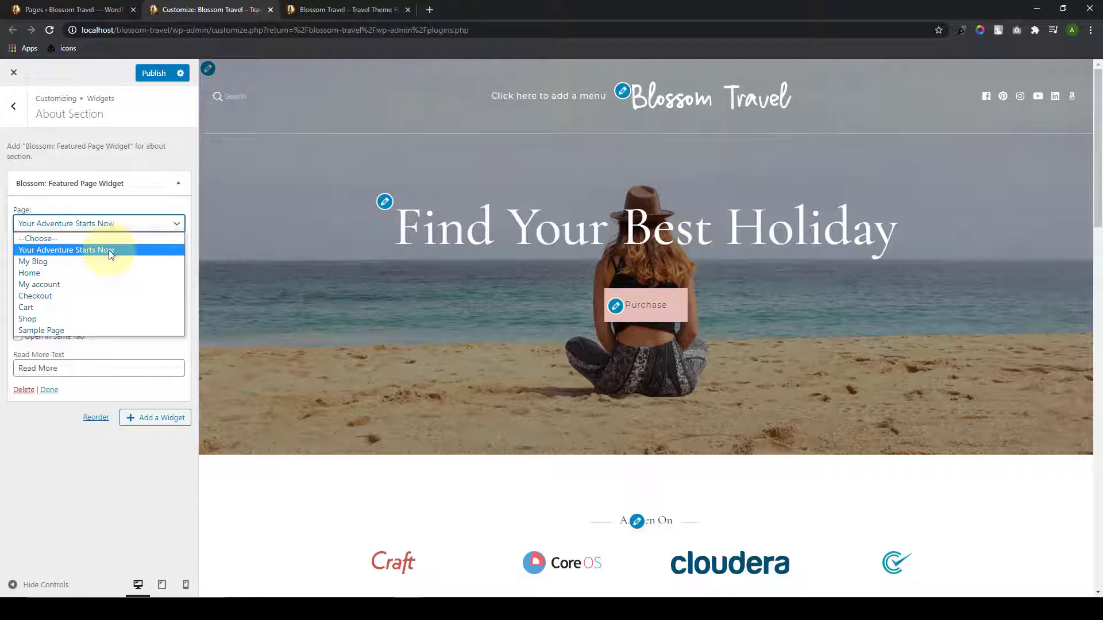
left_click(84, 253)
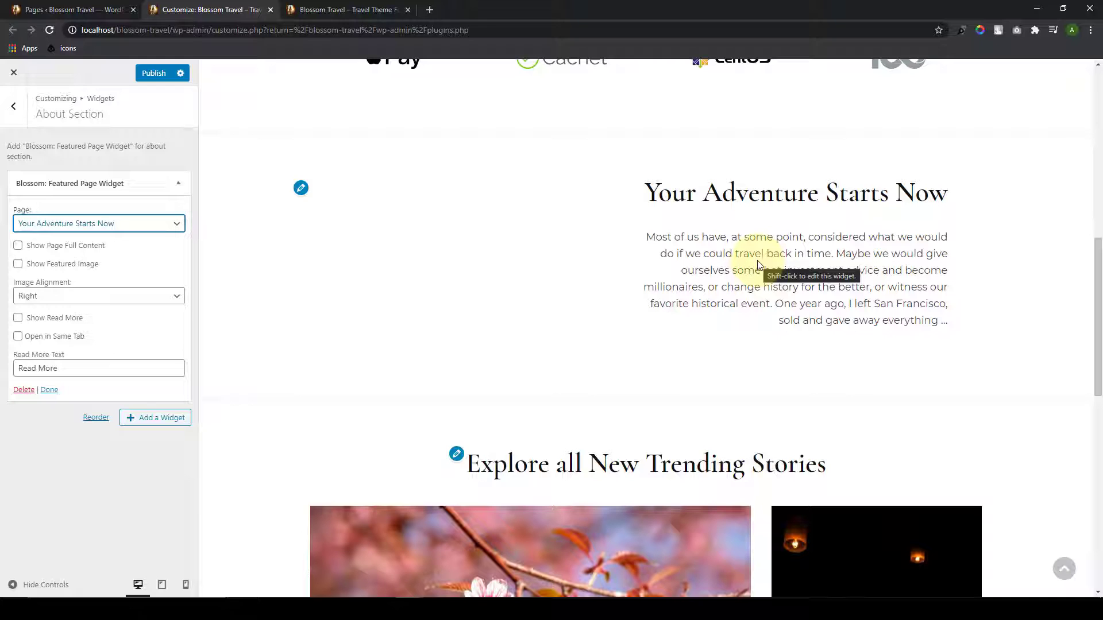
Step: Try the Show Page Full Content option, look through the preview, and turn the option off again
left_click(18, 246)
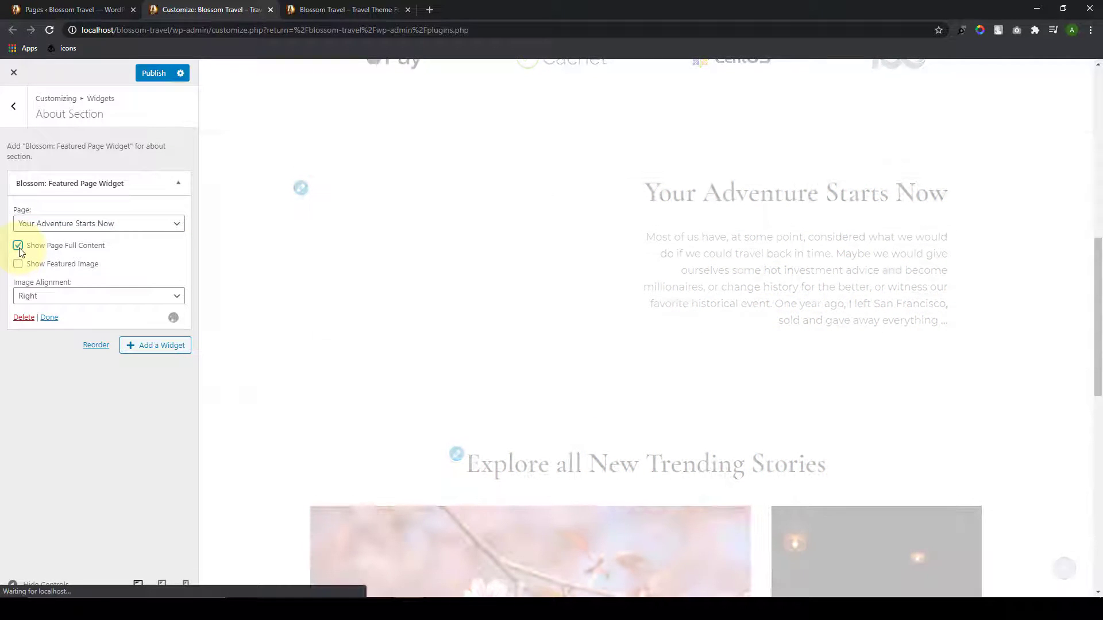
scroll(720, 335, "down", 10)
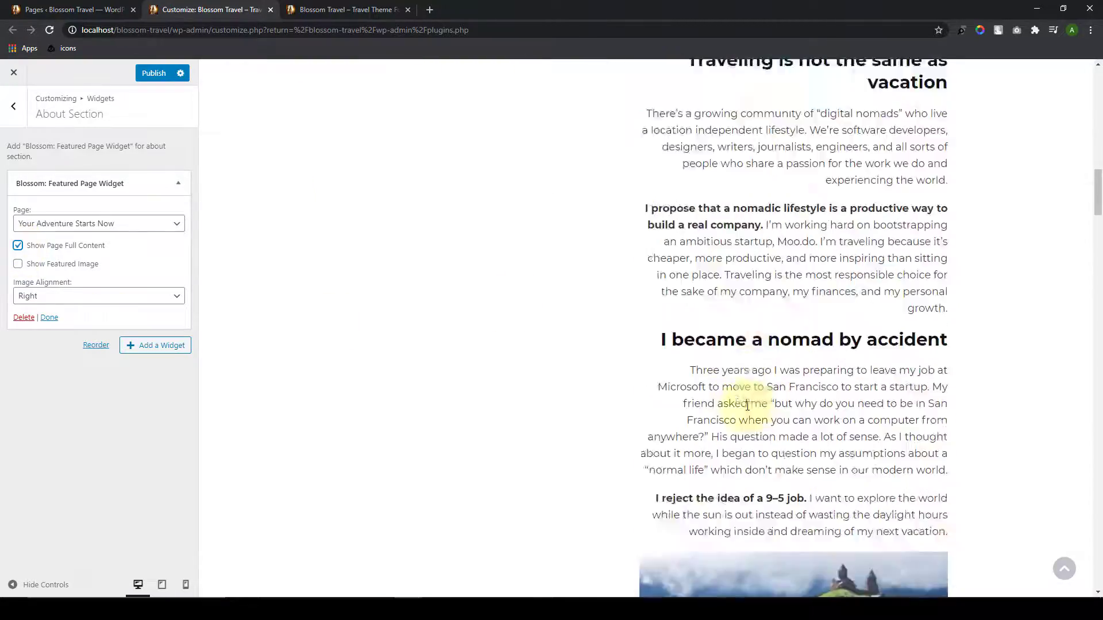
scroll(747, 405, "down", 10)
scroll(747, 389, "up", 10)
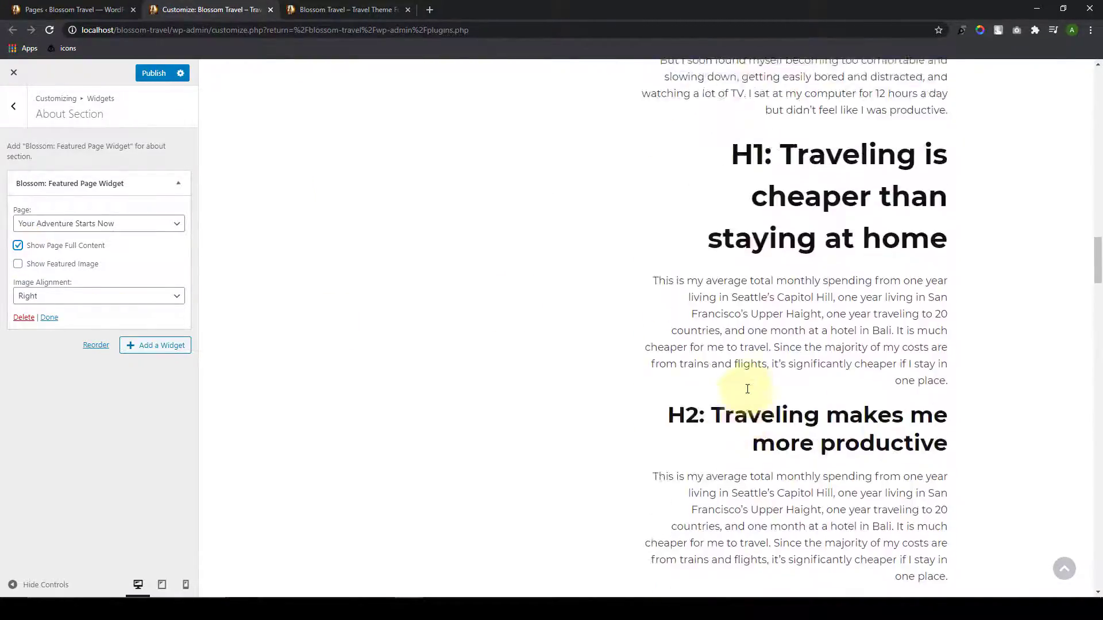
left_click(18, 247)
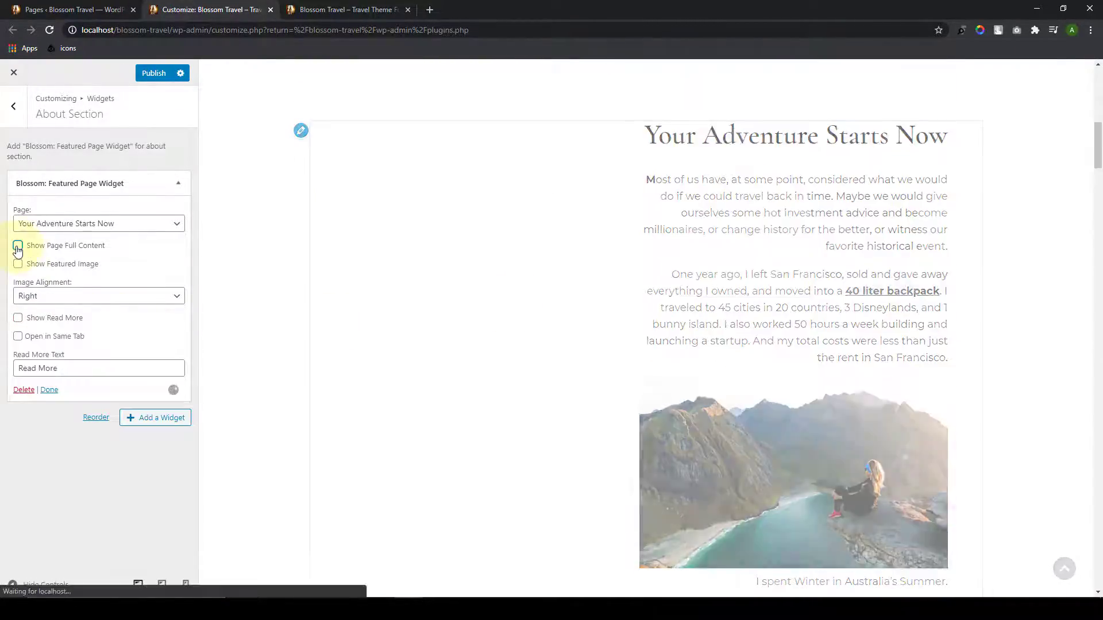
Step: Show the page's featured image in the widget, try Centered alignment, and set the image alignment to Left
left_click(18, 265)
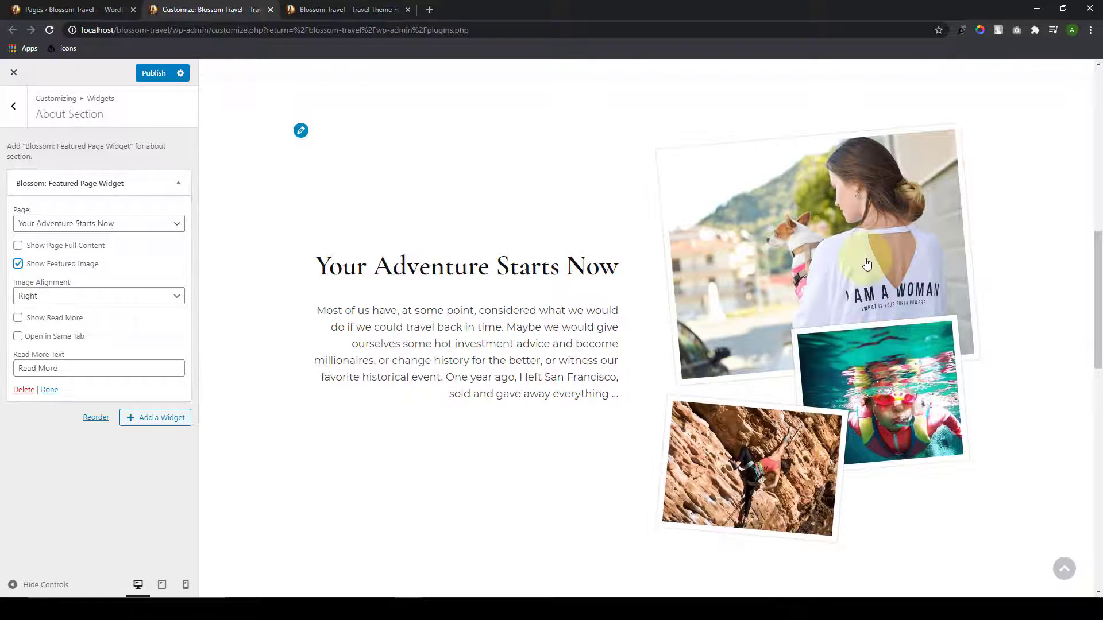
left_click(136, 298)
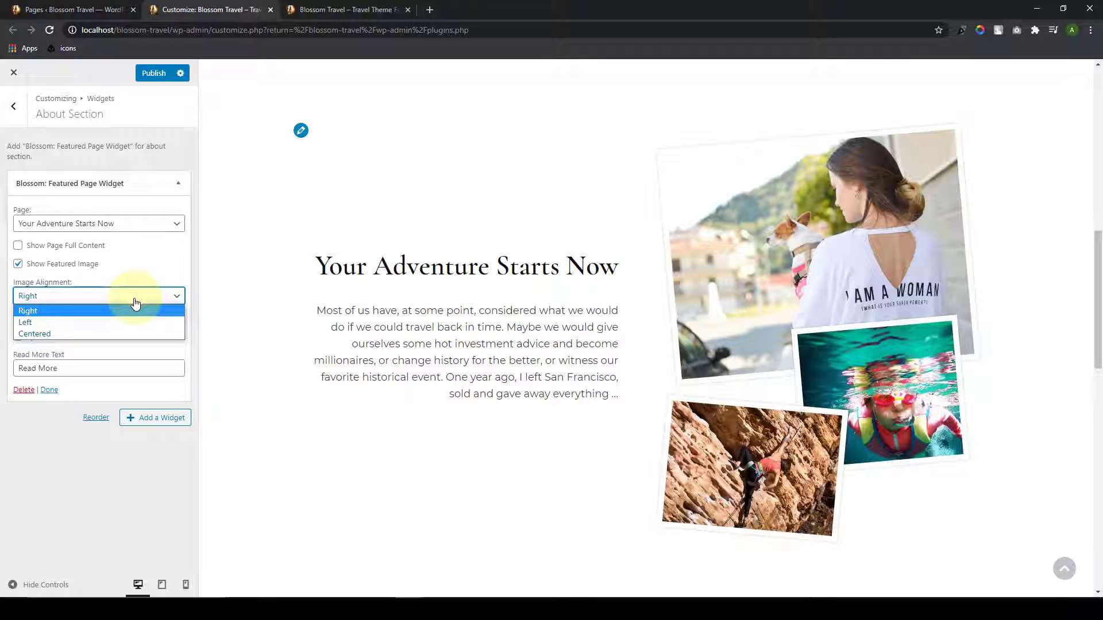
left_click(75, 334)
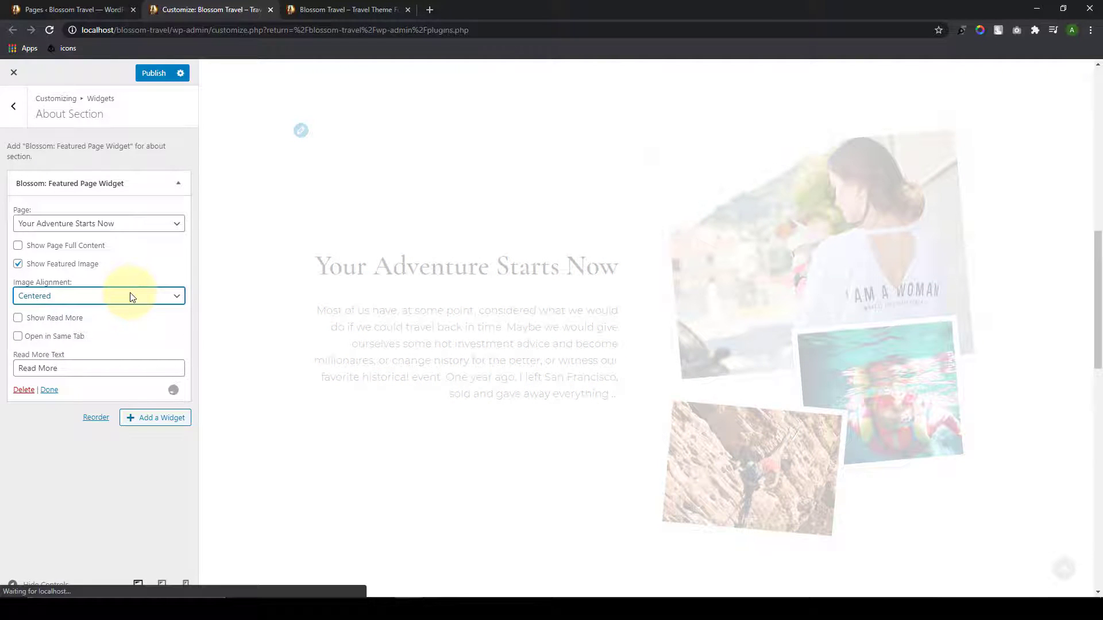
left_click(131, 298)
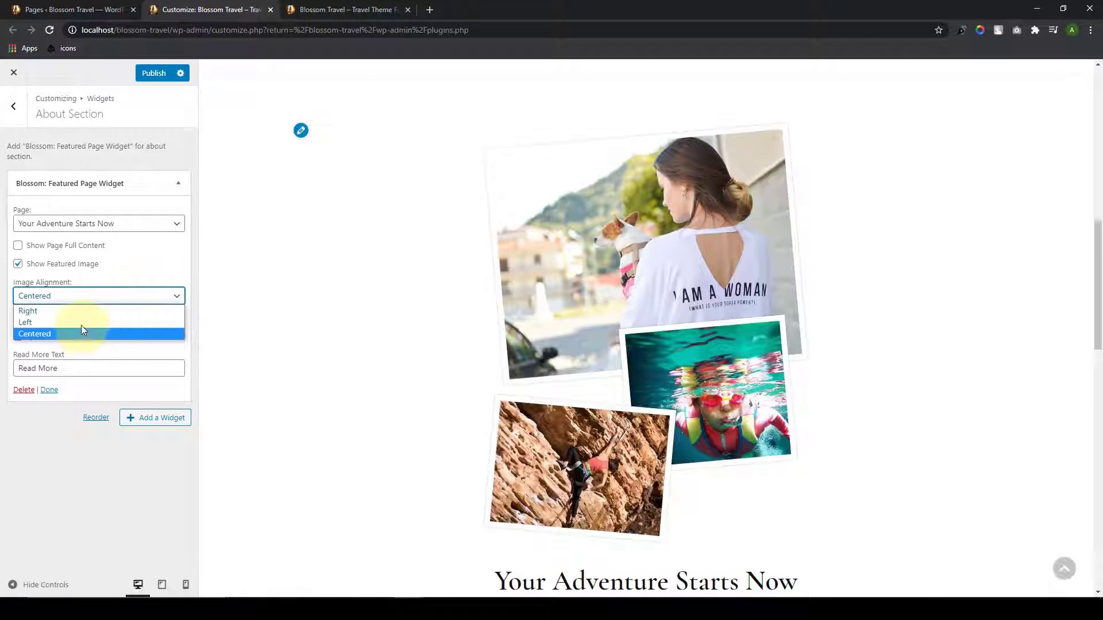
left_click(83, 320)
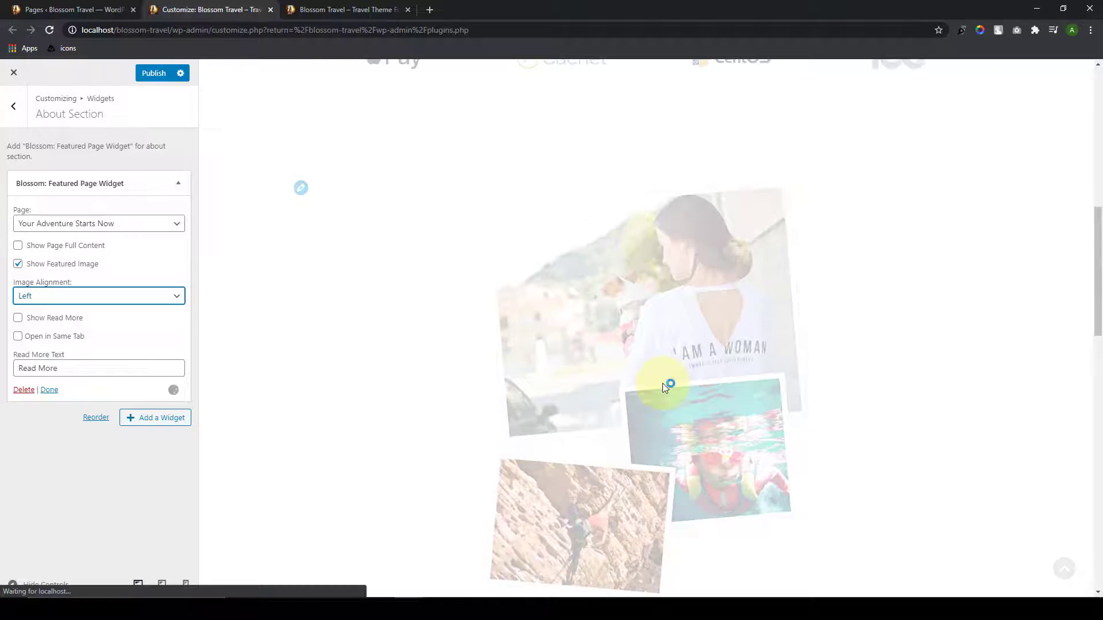
Step: Enable Show Read More and Open in Same Tab for the widget, and check the excerpt in the preview
left_click(19, 319)
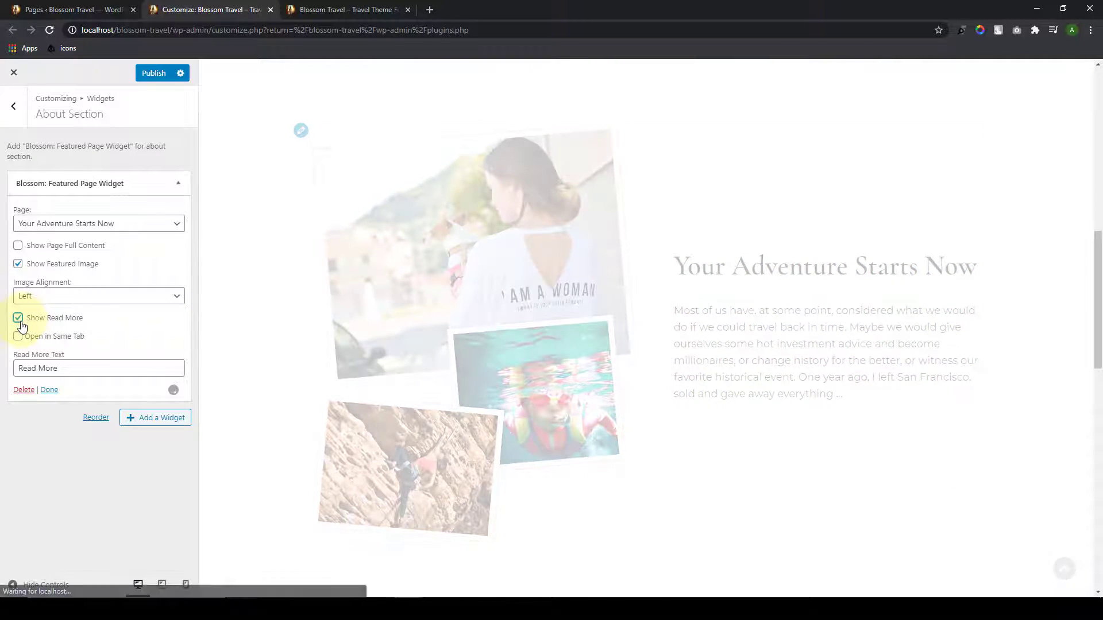
scroll(702, 413, "down", 1)
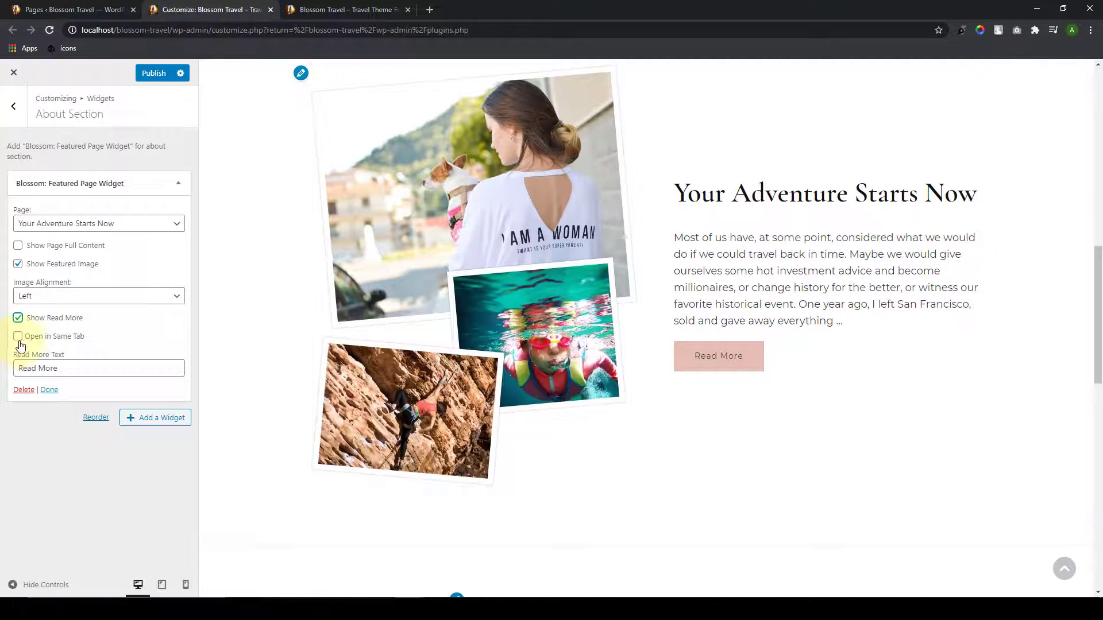
left_click(19, 341)
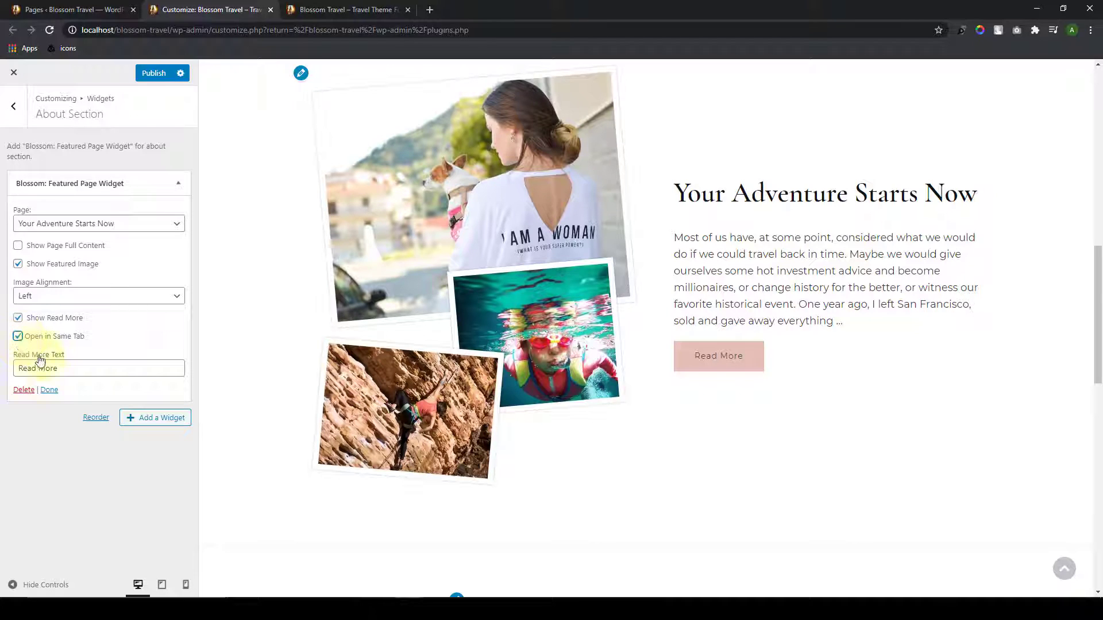
scroll(752, 356, "up", 1)
triple_click(781, 357)
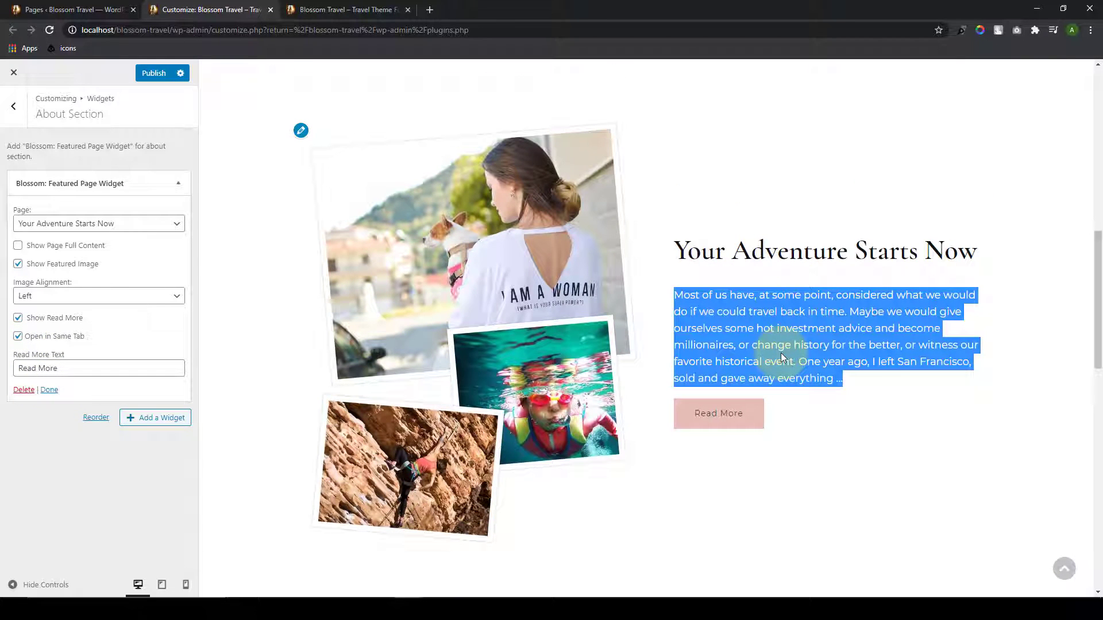
left_click(847, 387)
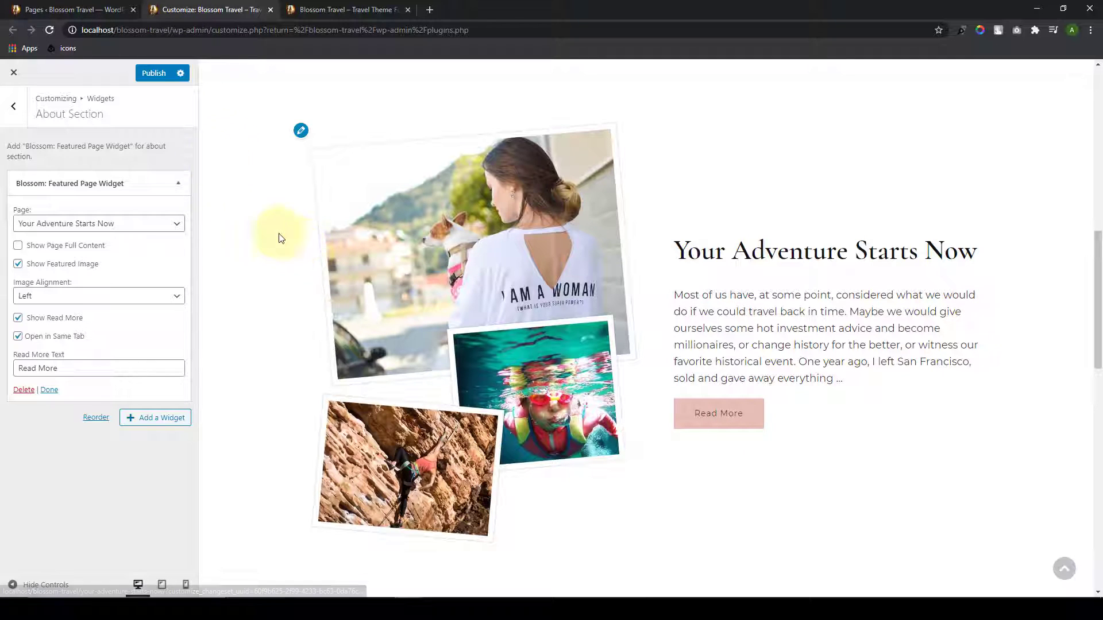
Step: Open the Your Adventure Starts Now page for editing and go to its empty excerpt field
left_click(108, 7)
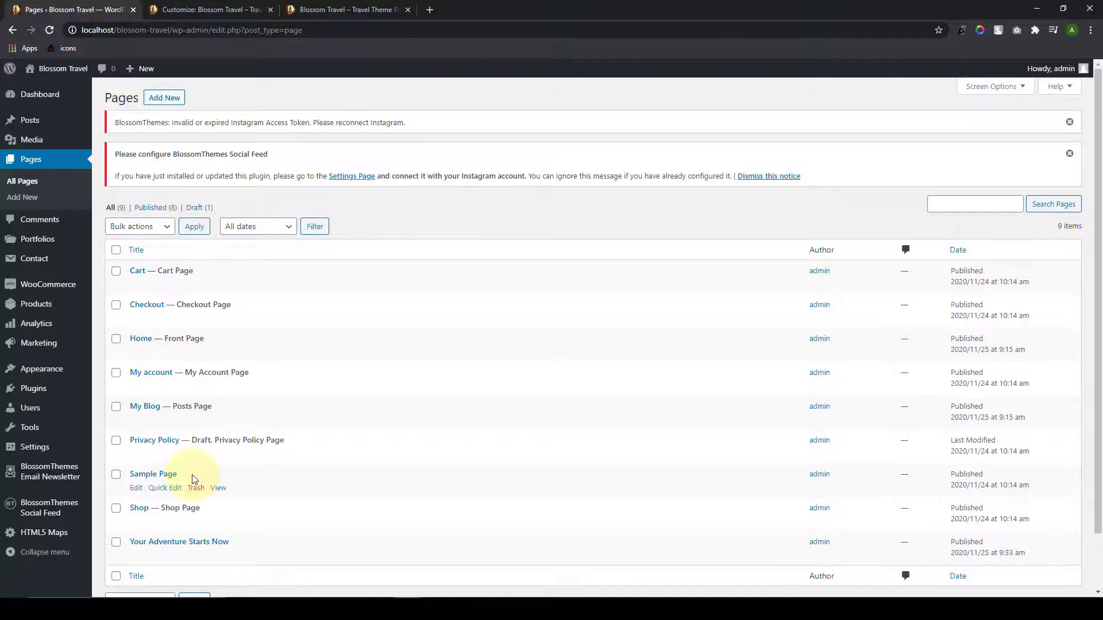
scroll(173, 484, "down", 1)
left_click(137, 501)
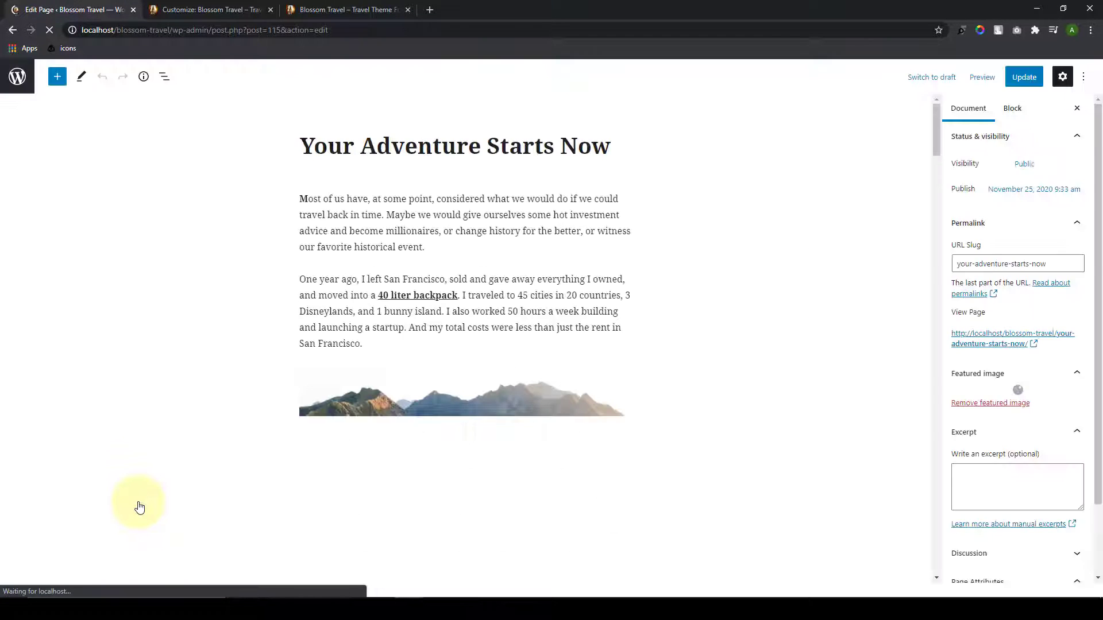
scroll(1007, 376, "down", 3)
left_click(1007, 375)
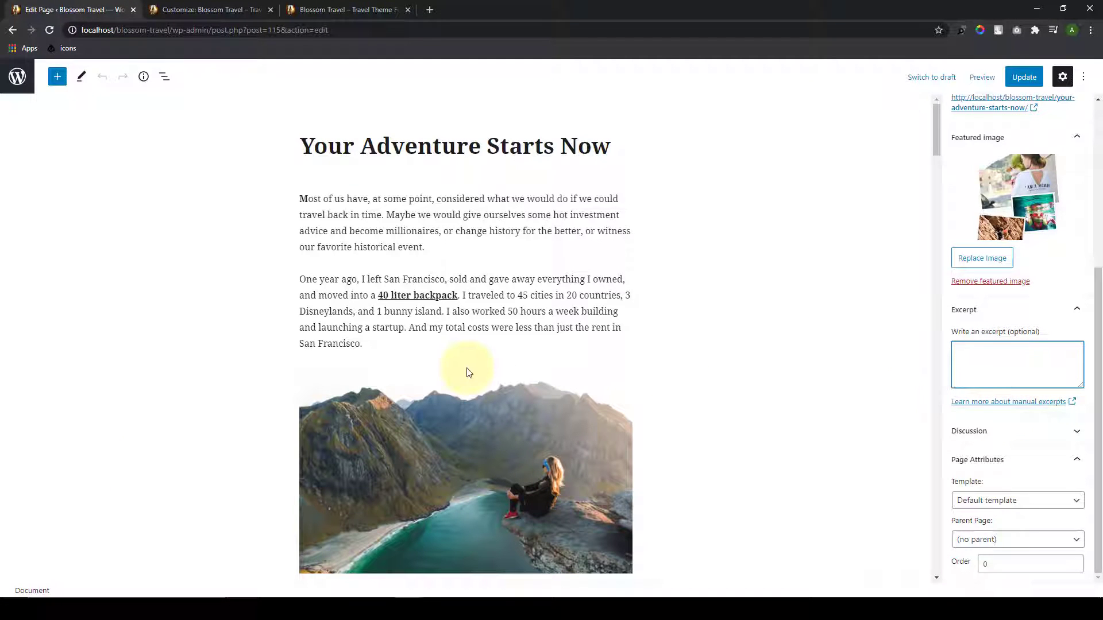
Step: Check the automatically shortened page text shown in the Customizer preview of the About Section
left_click(179, 6)
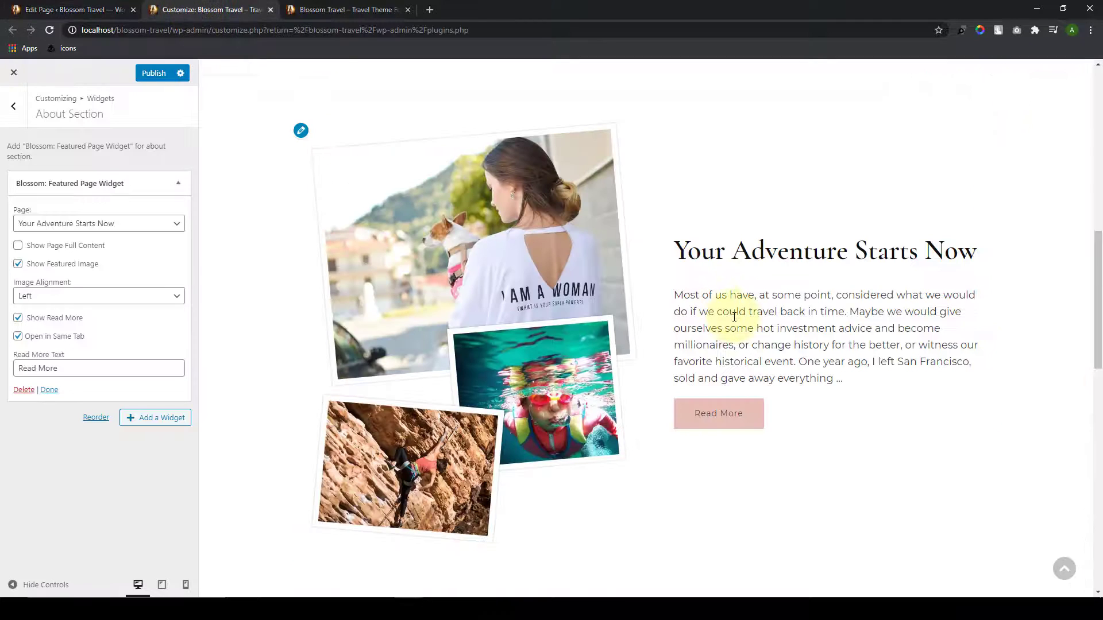
left_click_drag(845, 380, 677, 300)
left_click(663, 331)
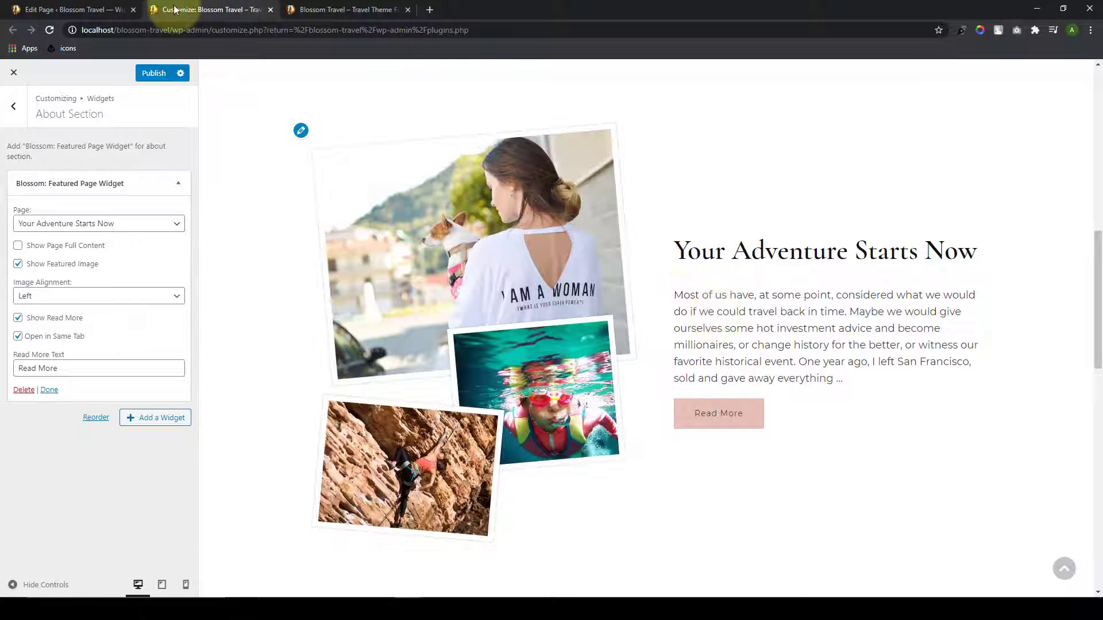
Step: Copy the first paragraph of the Your Adventure Starts Now page into its excerpt
left_click(75, 9)
left_click_drag(374, 344, 297, 200)
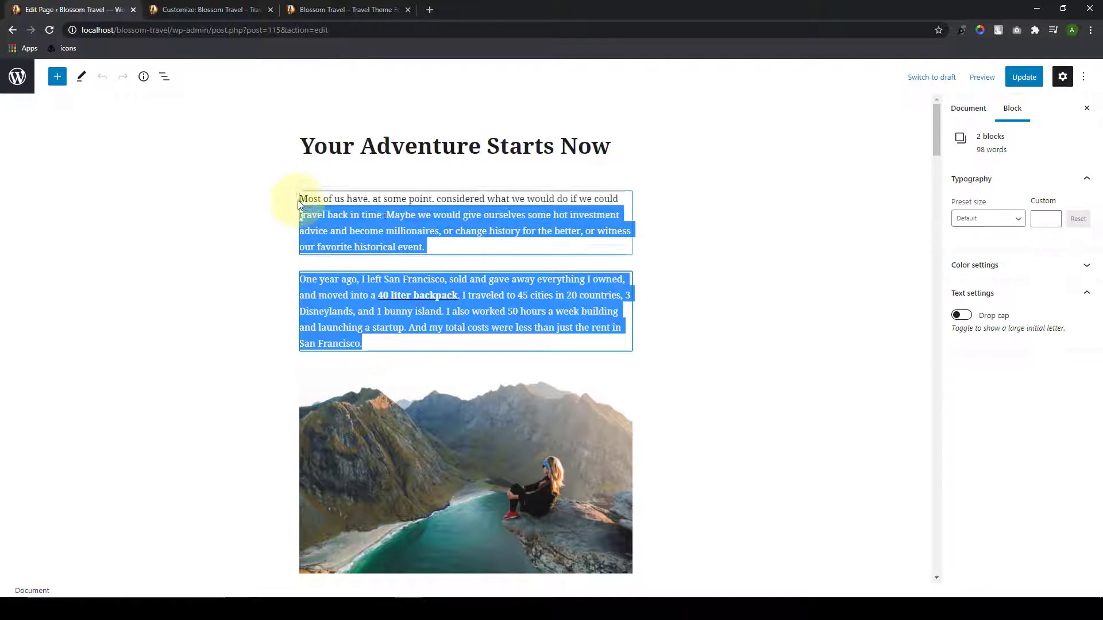
left_click(446, 246)
triple_click(443, 234)
key("ctrl+c")
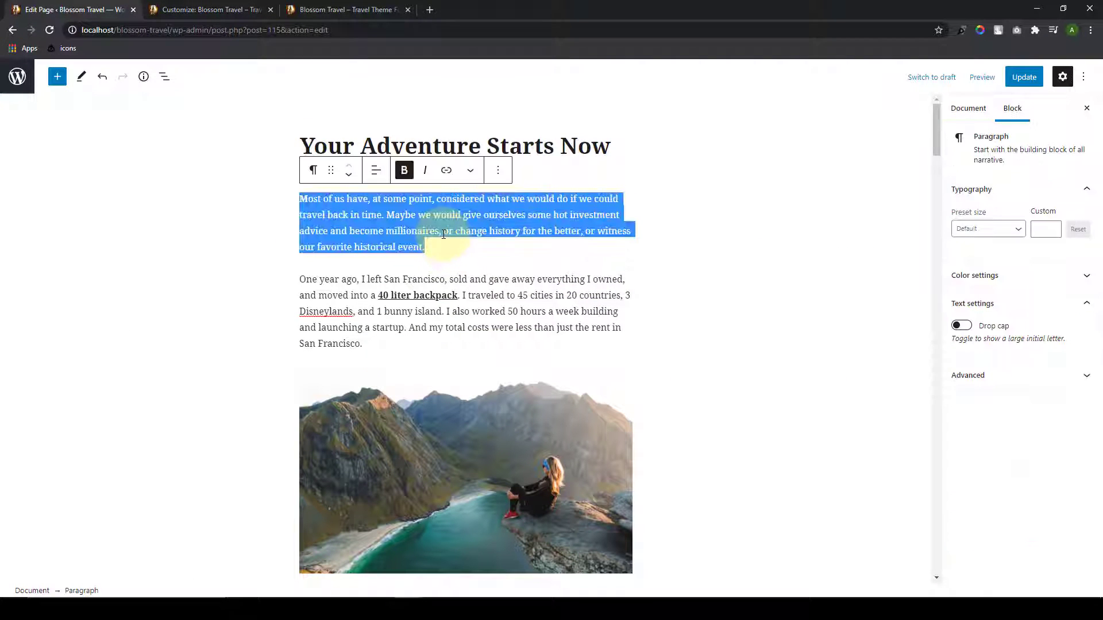
left_click(812, 263)
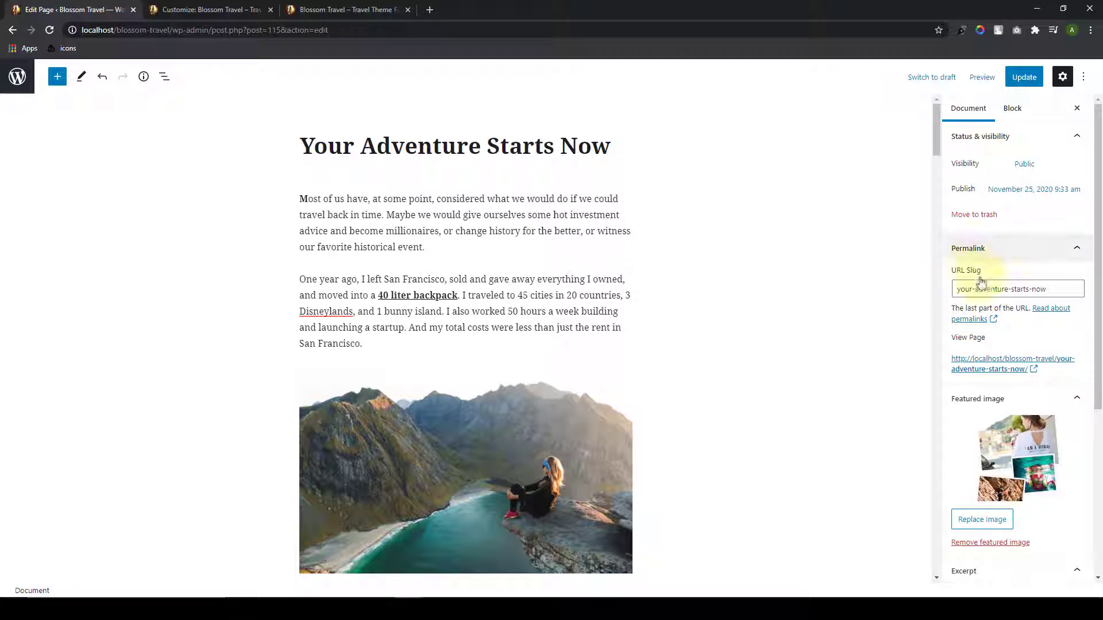
scroll(1011, 402, "down", 3)
left_click(1013, 450)
key("ctrl+v")
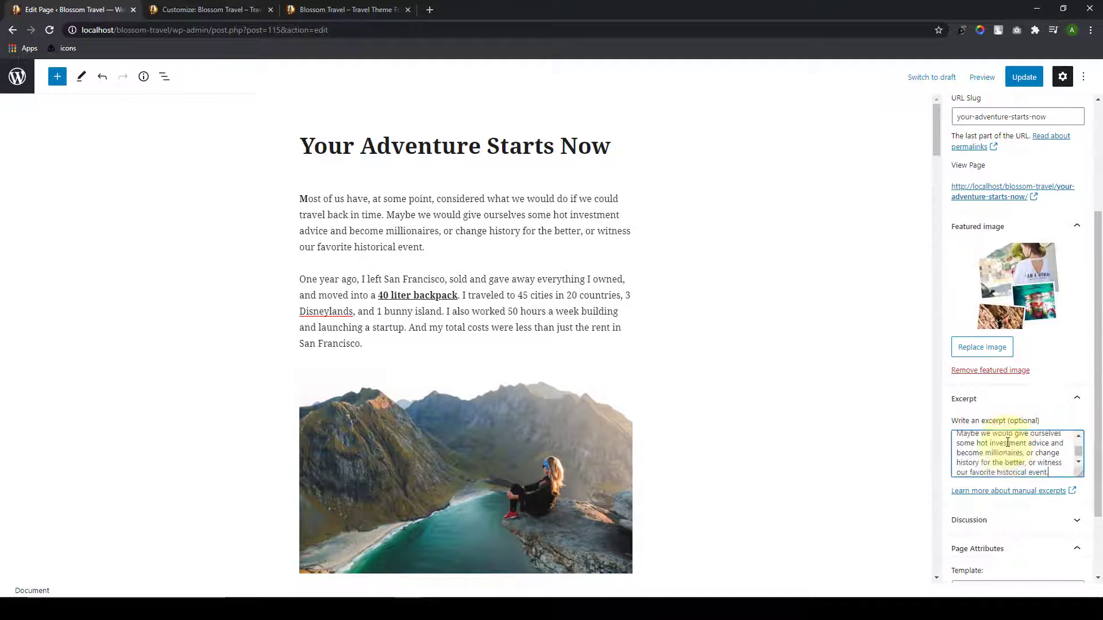
Step: Append the page's second paragraph, starting "One year ago, I left San Francisco", to the excerpt and update the page
left_click_drag(363, 349, 302, 276)
key("ctrl+c")
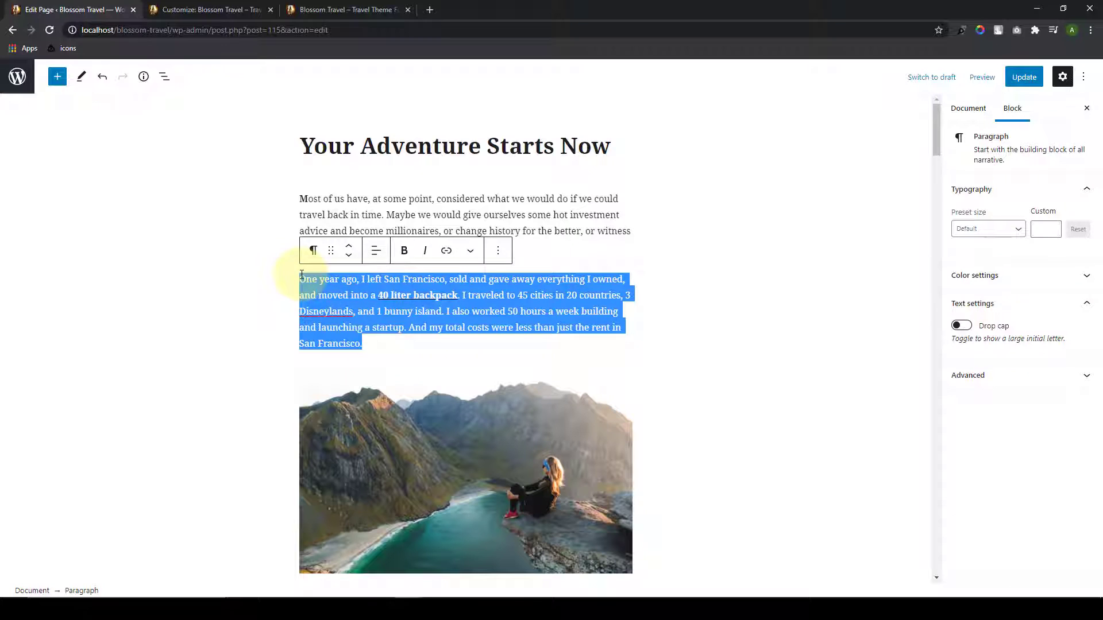
left_click(887, 287)
scroll(1034, 345, "down", 2)
scroll(1045, 514, "down", 2)
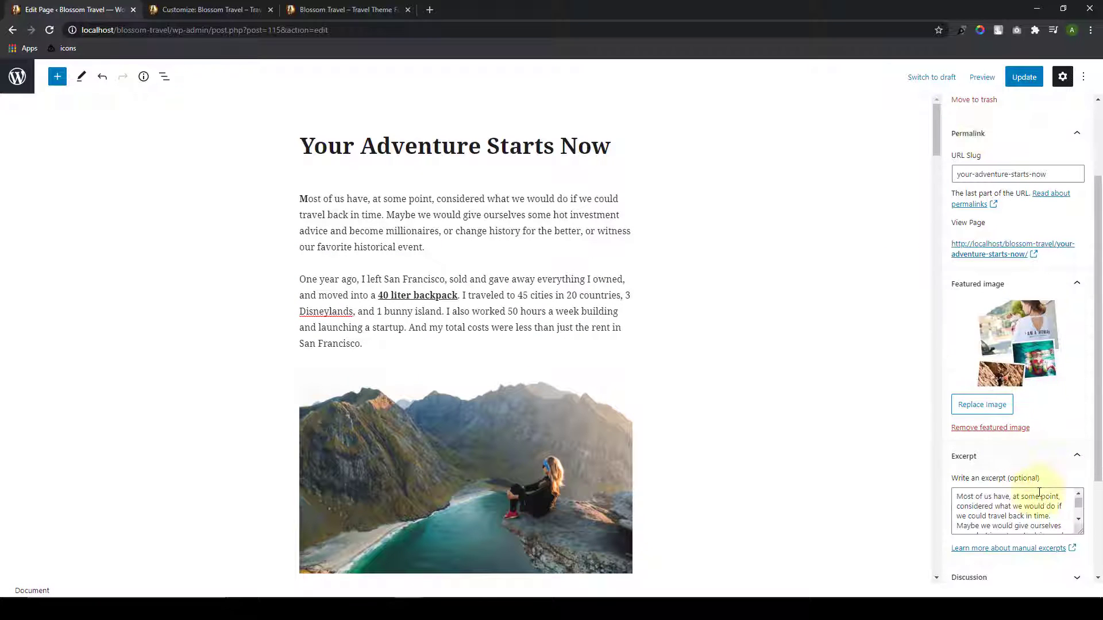
left_click(1053, 527)
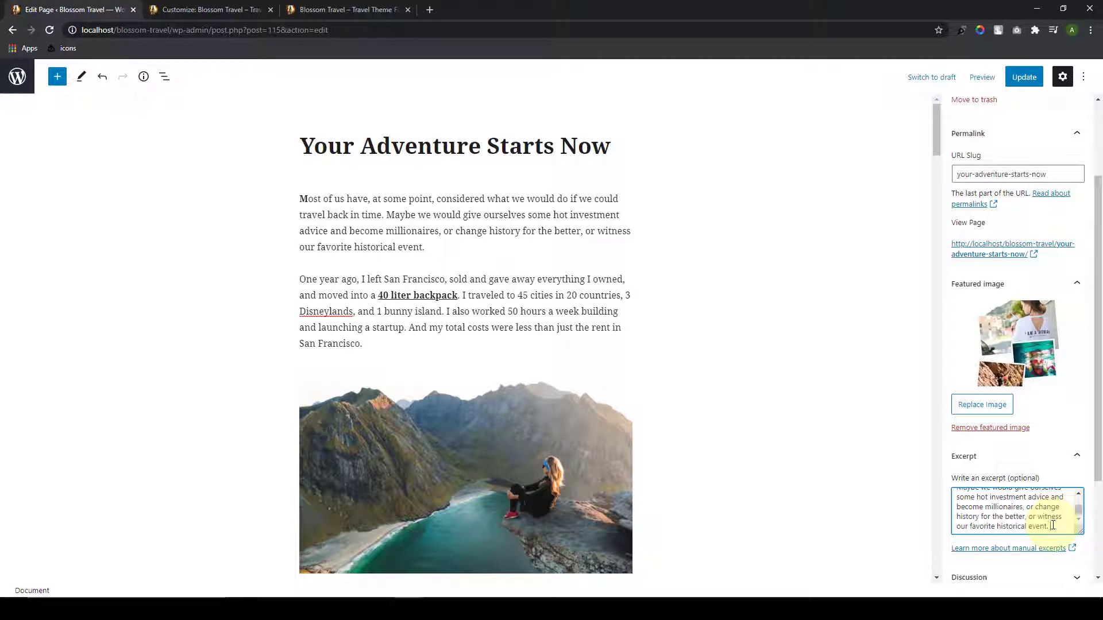
key("ctrl+v")
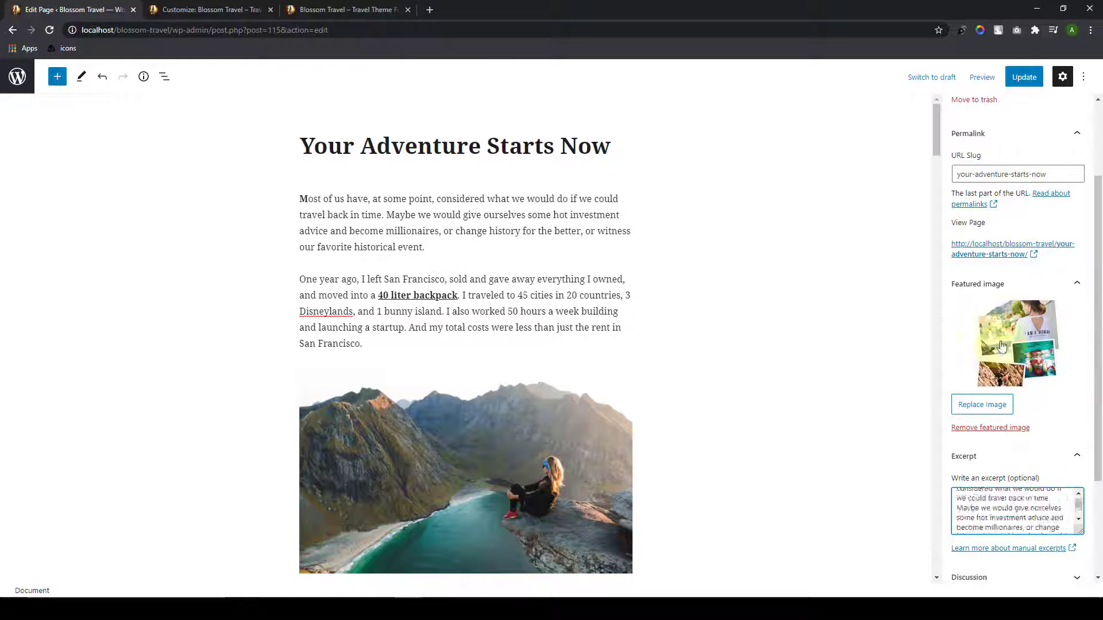
scroll(1021, 230, "up", 2)
left_click(1026, 78)
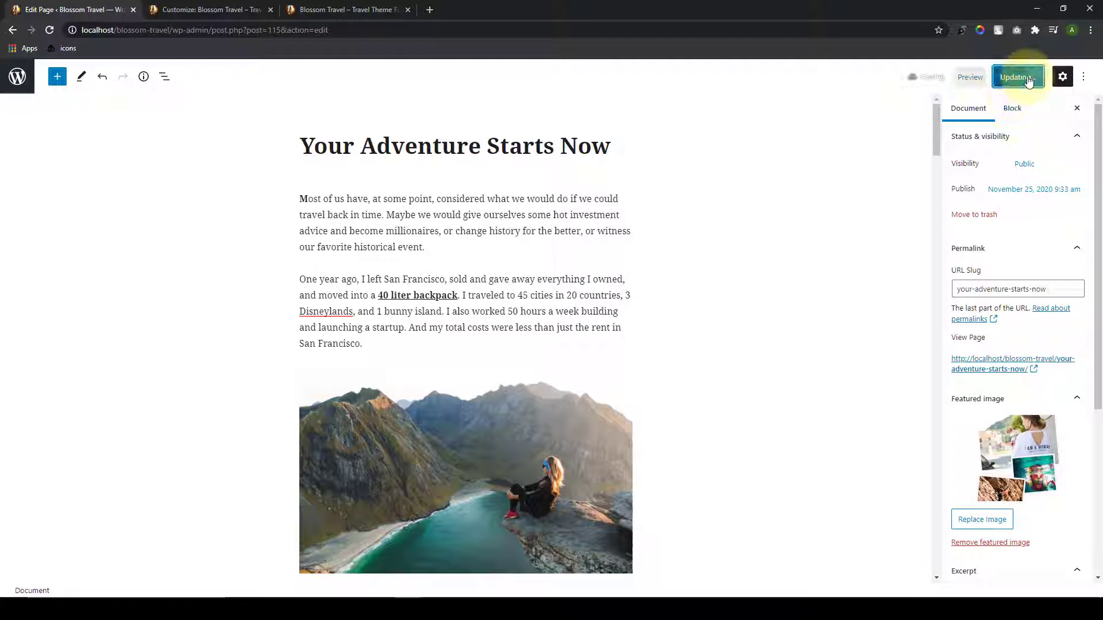
Step: Publish the Customizer changes, reload the live homepage, and view its Your Adventure Starts Now section
left_click(262, 5)
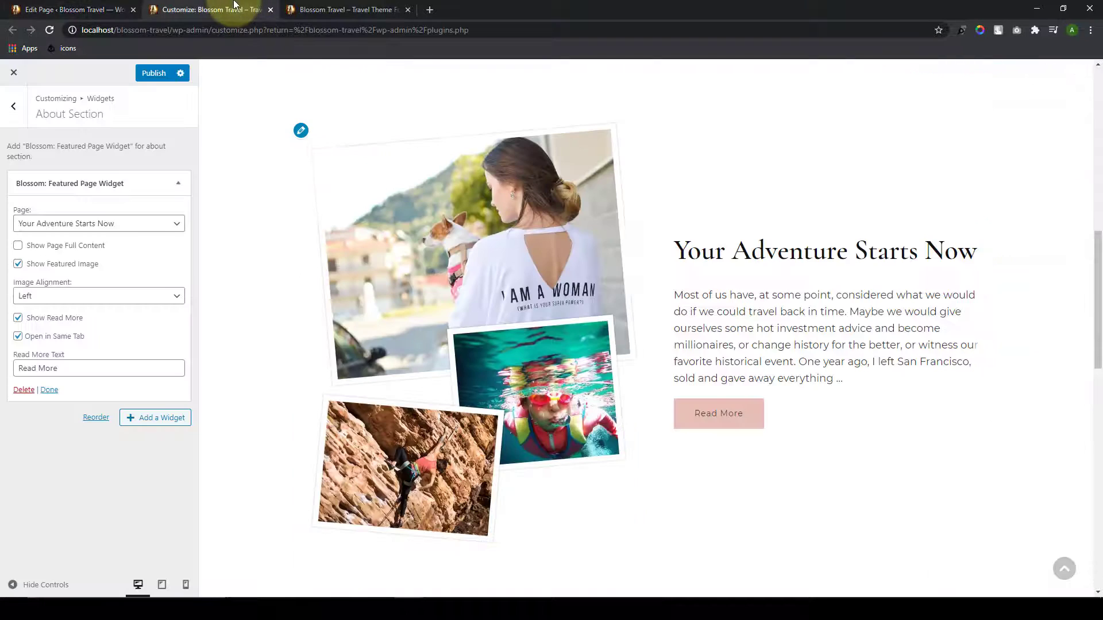
left_click(153, 73)
left_click(352, 7)
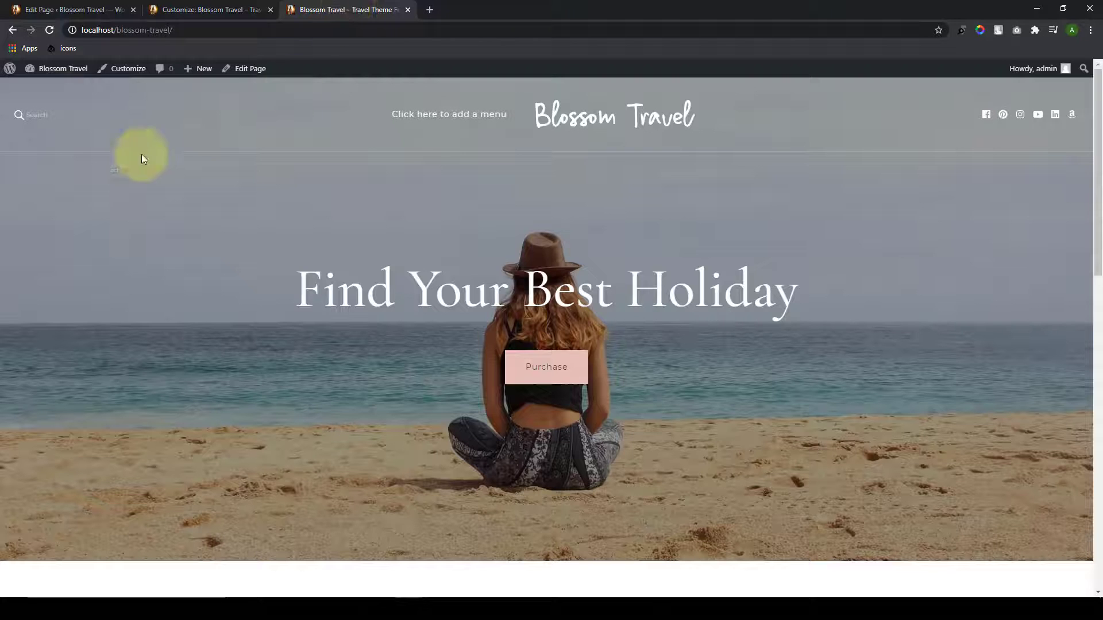
left_click(53, 31)
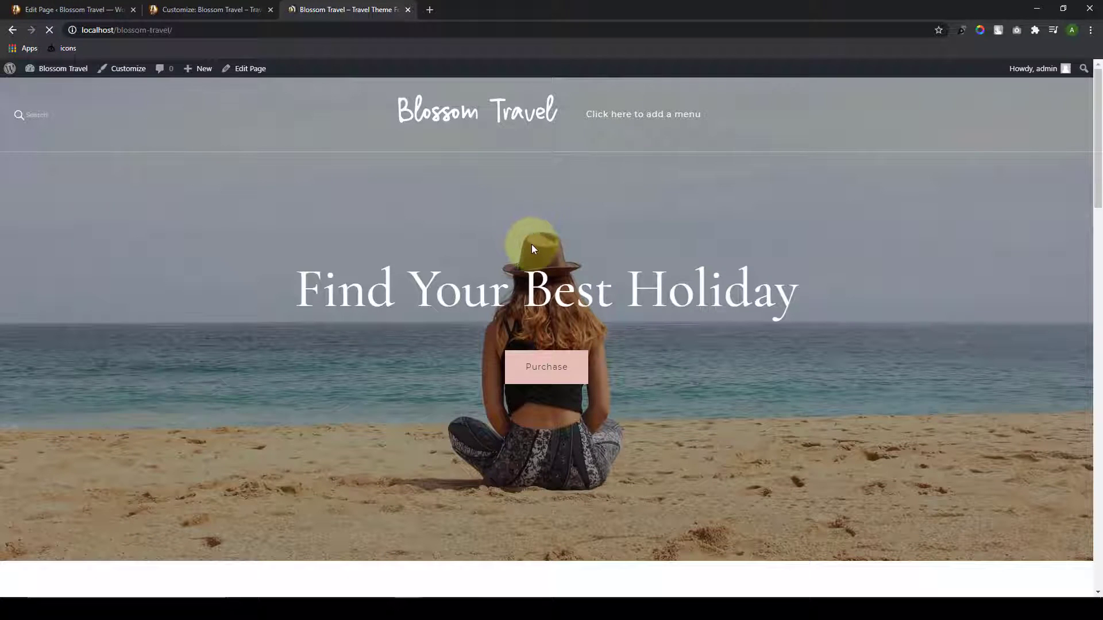
scroll(532, 243, "down", 15)
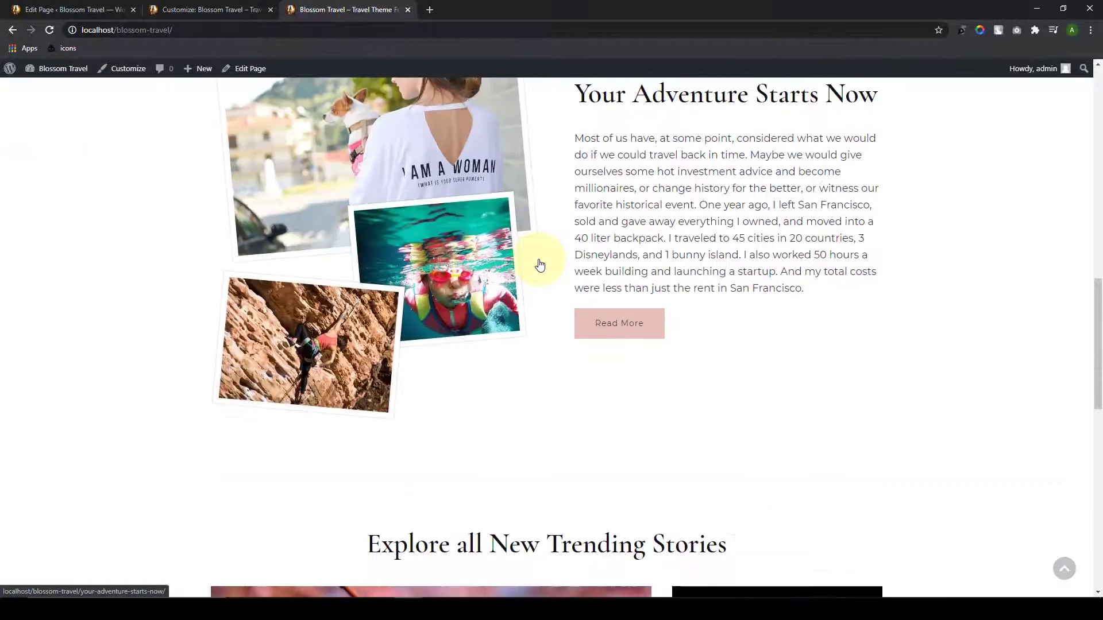
scroll(543, 264, "up", 2)
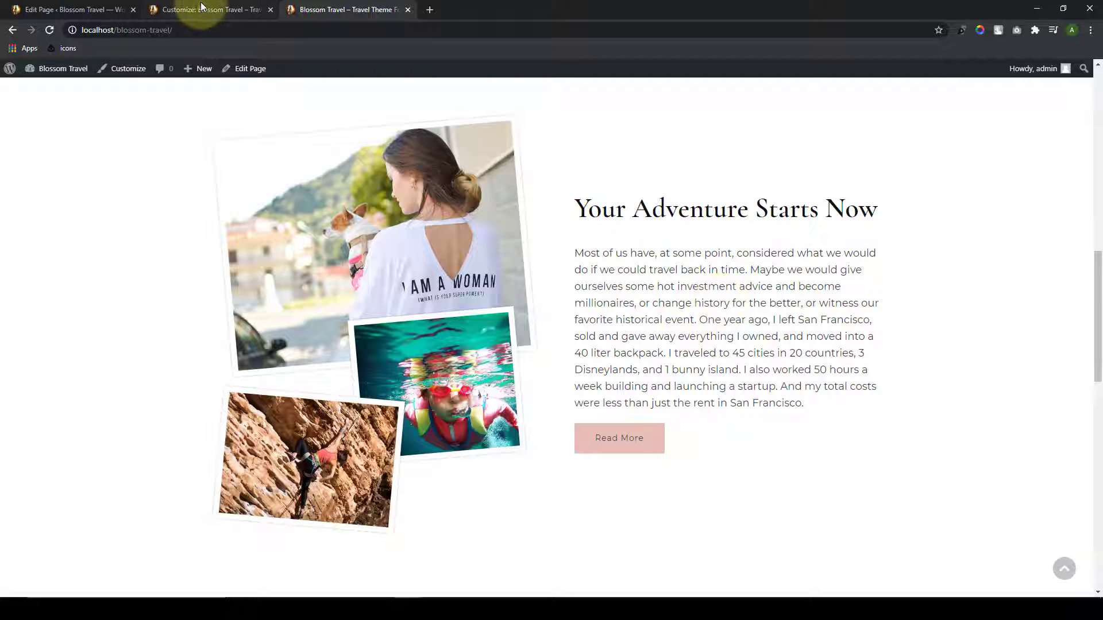
Step: Return to the Customizer, review the about section in the preview, and open the Featured Section widget area
left_click(199, 10)
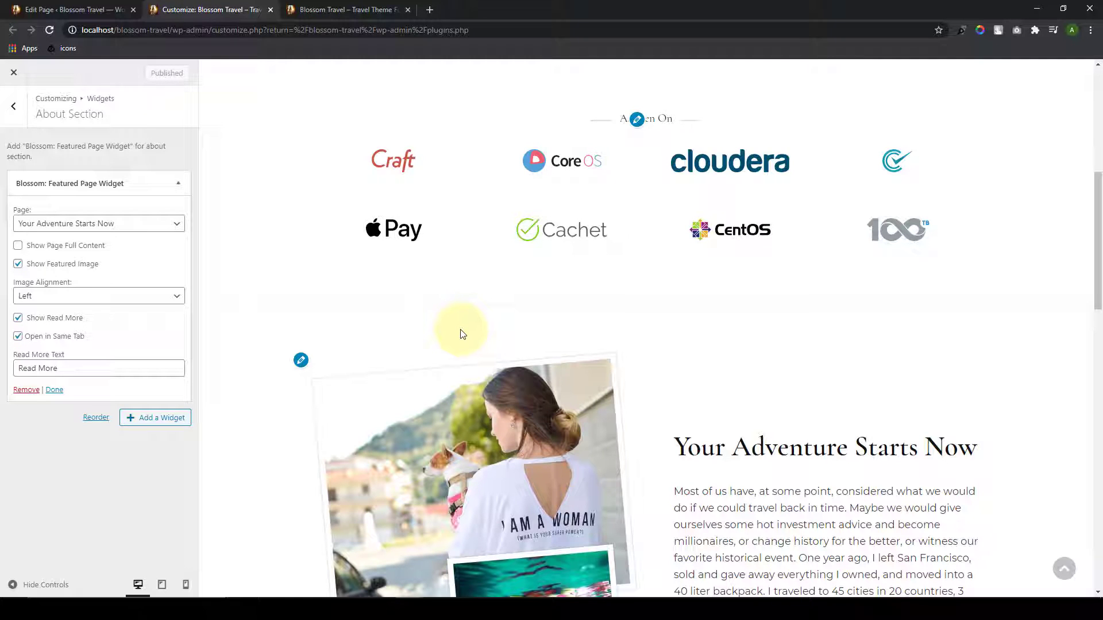
scroll(822, 338, "down", 3)
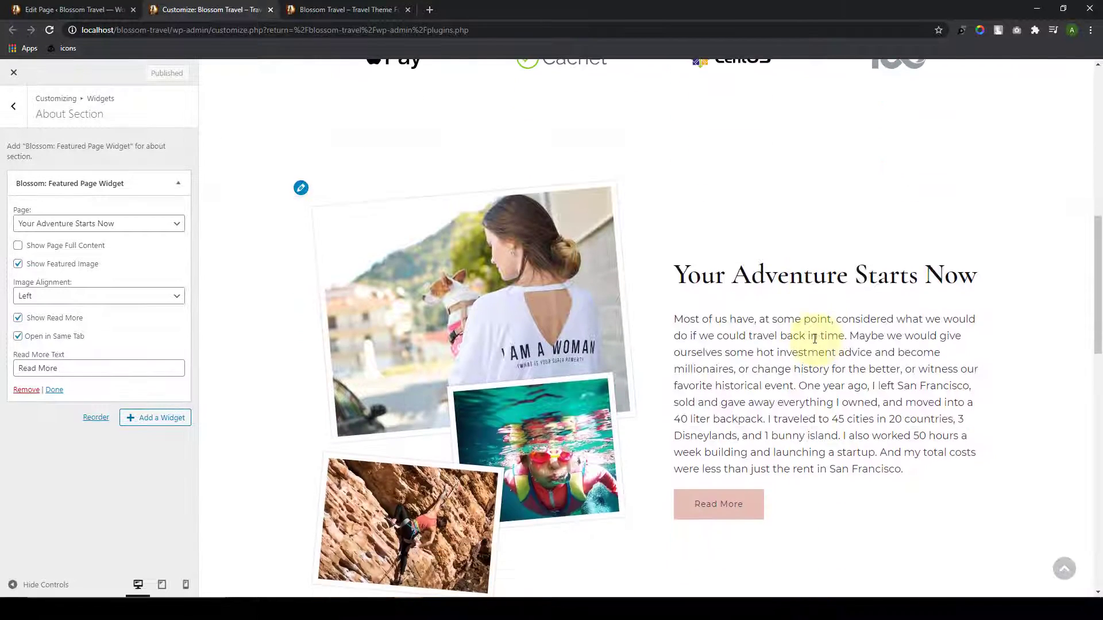
scroll(770, 411, "up", 2)
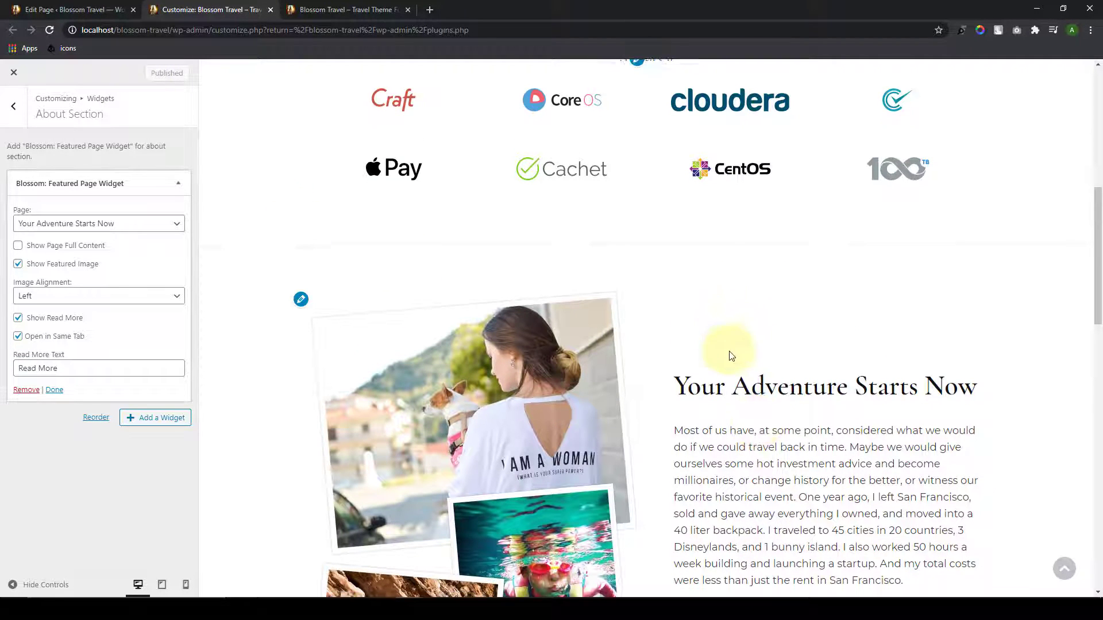
scroll(729, 359, "down", 2)
scroll(735, 368, "up", 2)
scroll(738, 369, "up", 1)
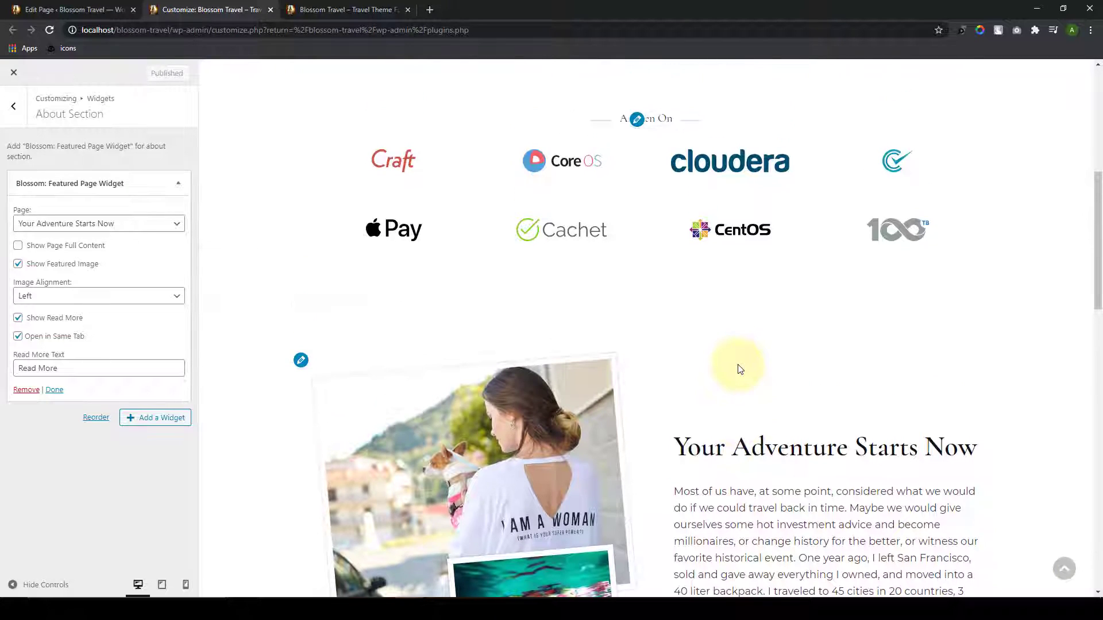
left_click(2, 117)
left_click(103, 196)
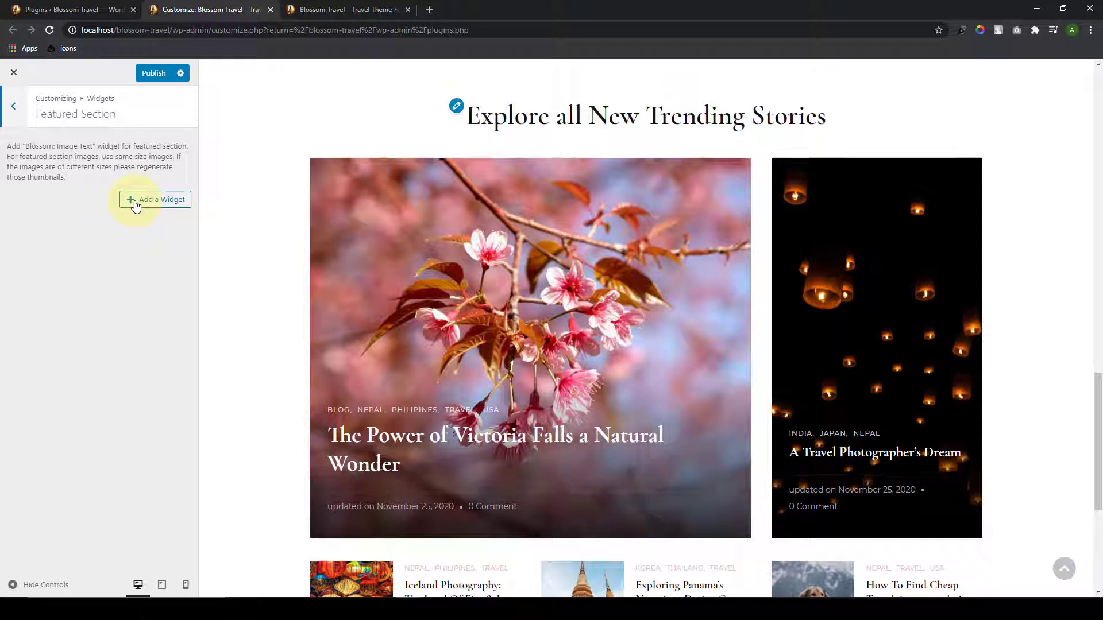
Step: Add the Blossom: Image Text widget to the Featured Section and title it Your Adventure Begins Now
left_click(136, 207)
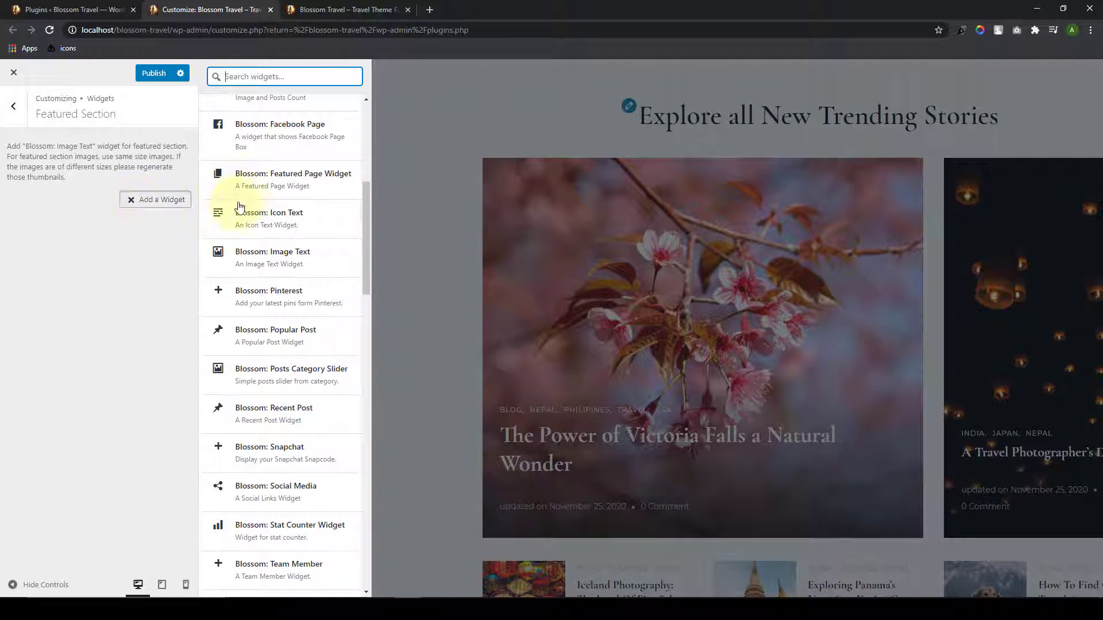
scroll(277, 230, "up", 4)
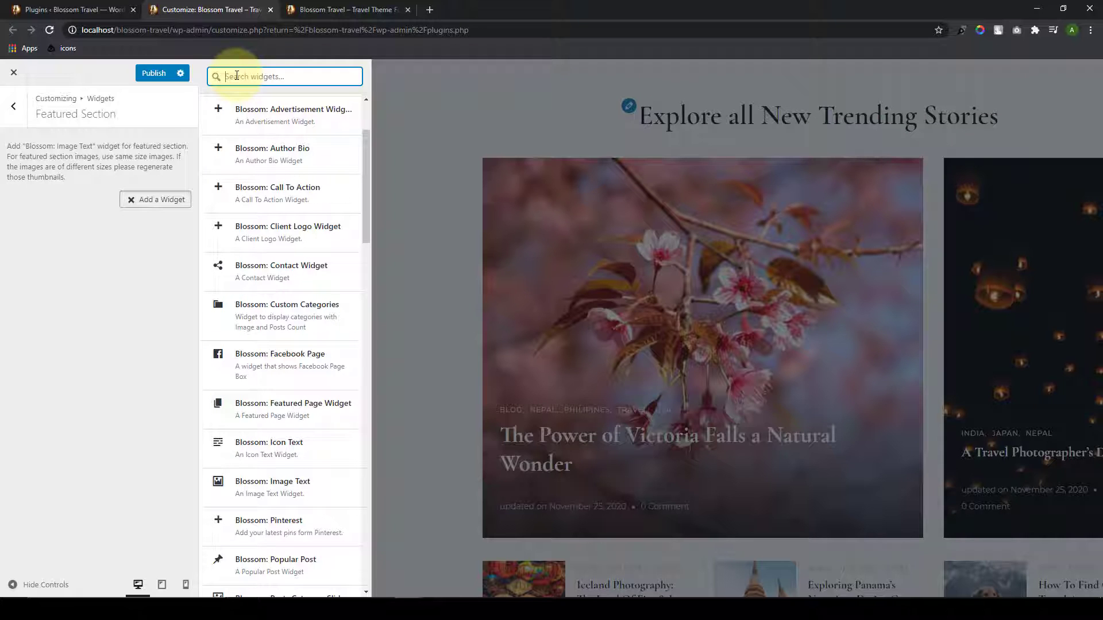
type("image text")
left_click(264, 116)
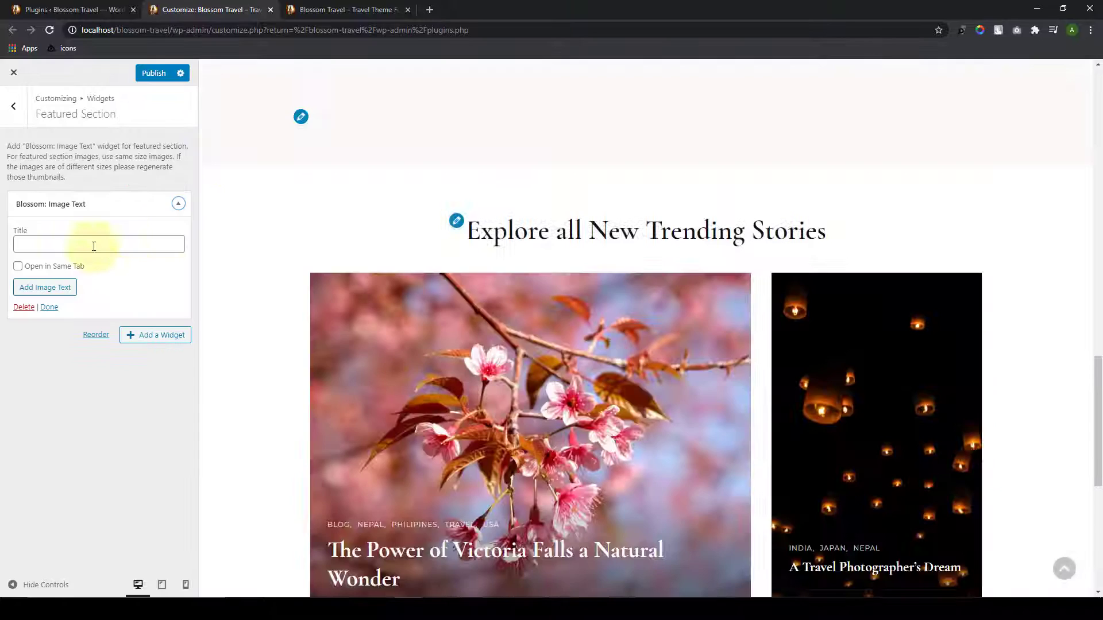
left_click(94, 245)
type("Your")
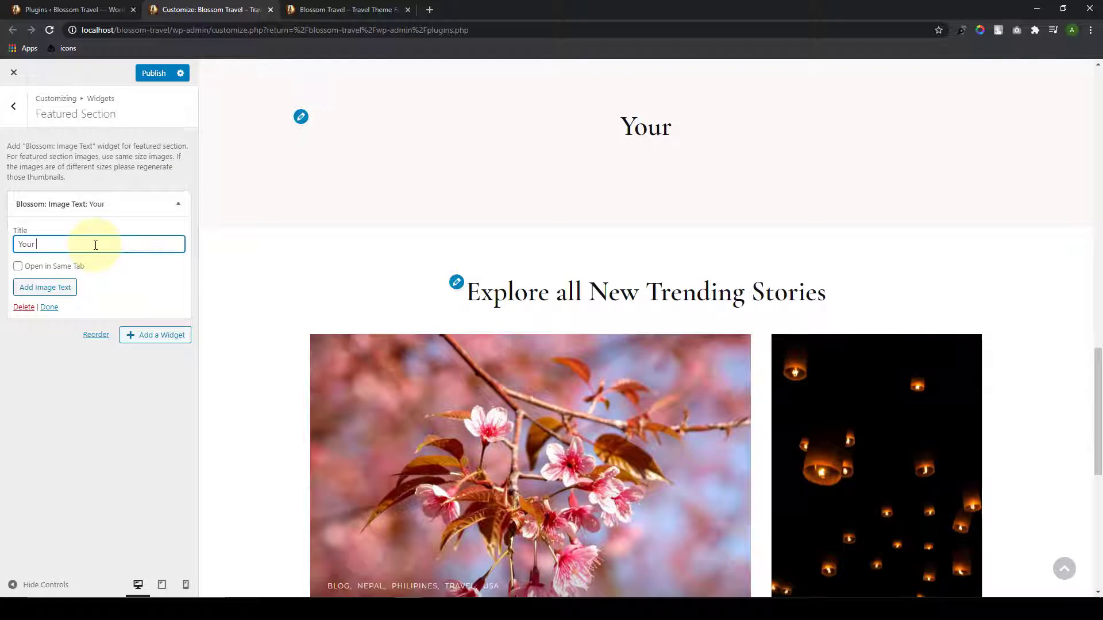
type(" Adventure Begins Now")
Step: Add an image text item with the instant camera photo, link text Follow Me On Instagram, and featured link #
left_click(60, 287)
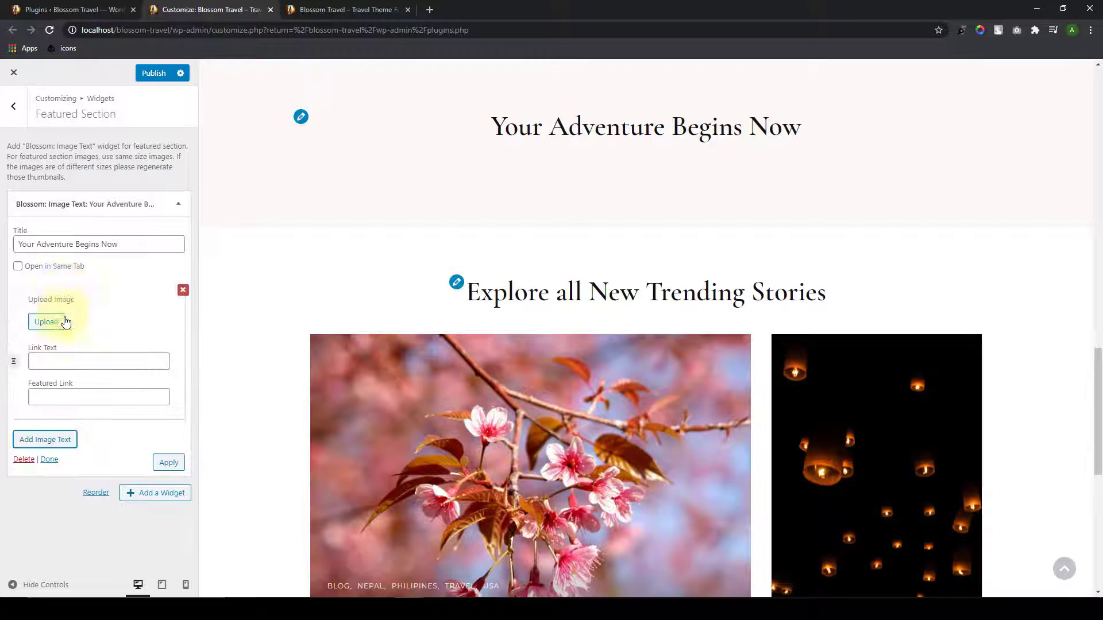
left_click(46, 322)
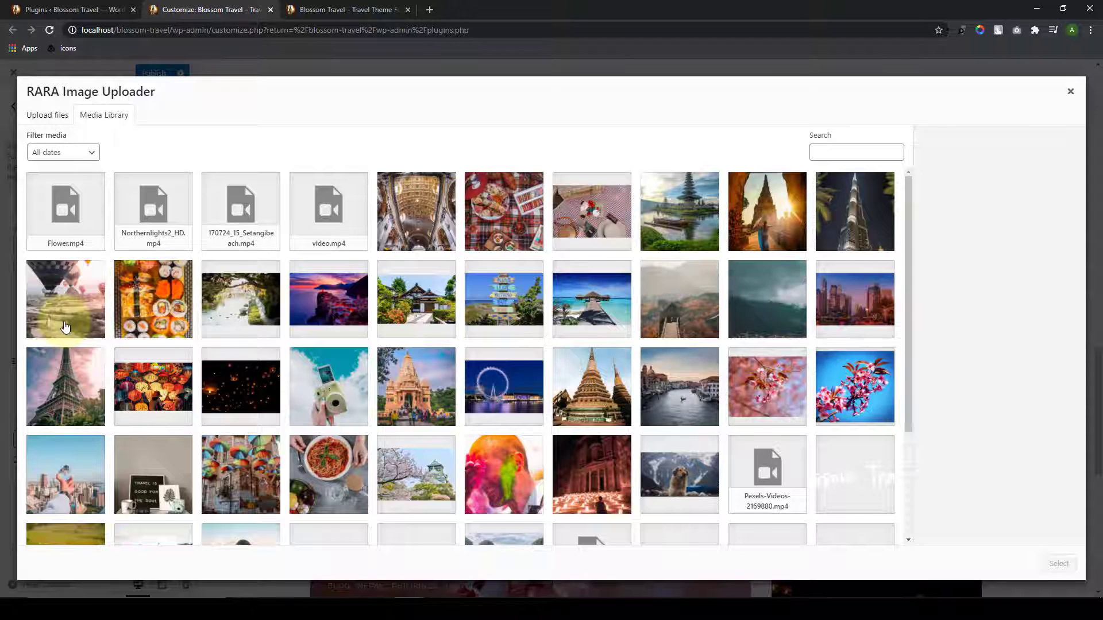
left_click(329, 386)
left_click(1059, 563)
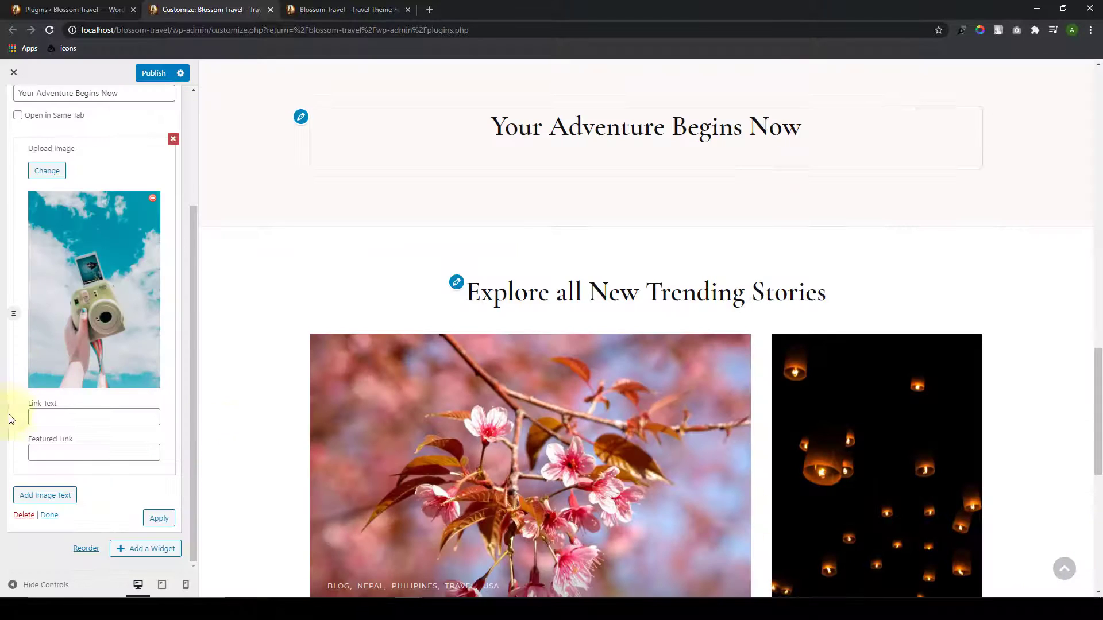
left_click(55, 415)
type("Follow Me On Instagram")
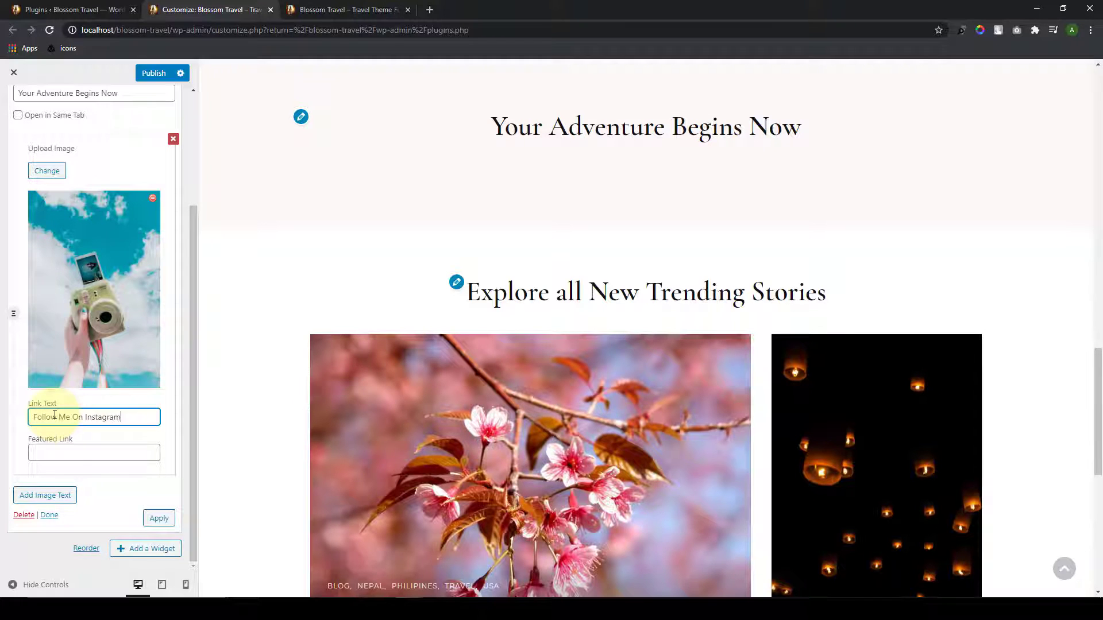
left_click(81, 458)
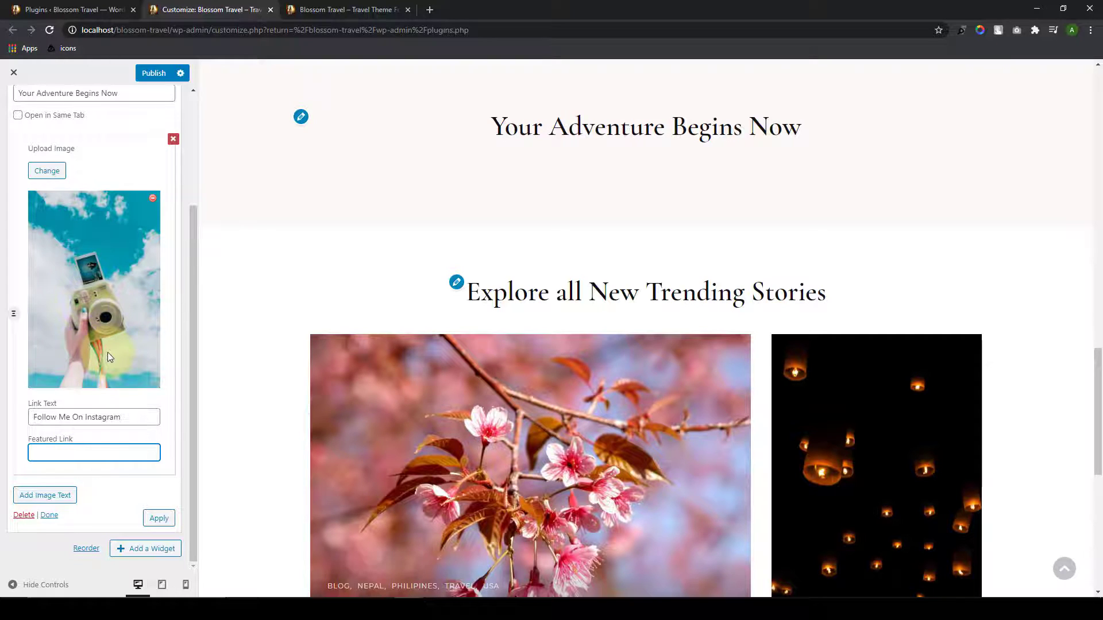
type("#")
Step: Add a second image text item with the photo of the woman on the beach, link text Know Me, and featured link #
left_click(46, 496)
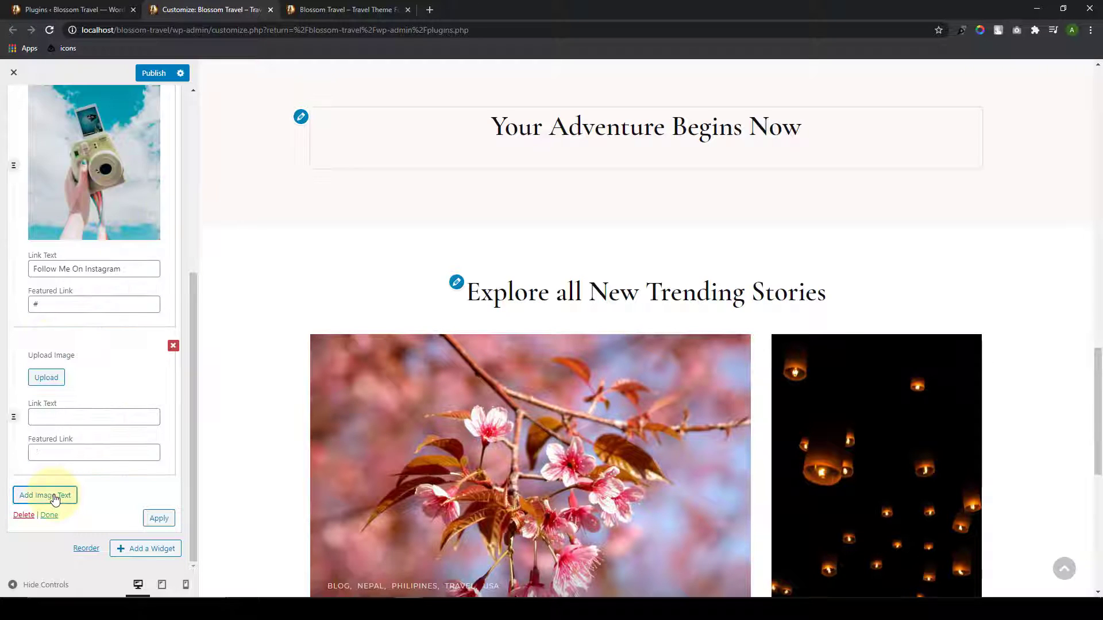
left_click(47, 382)
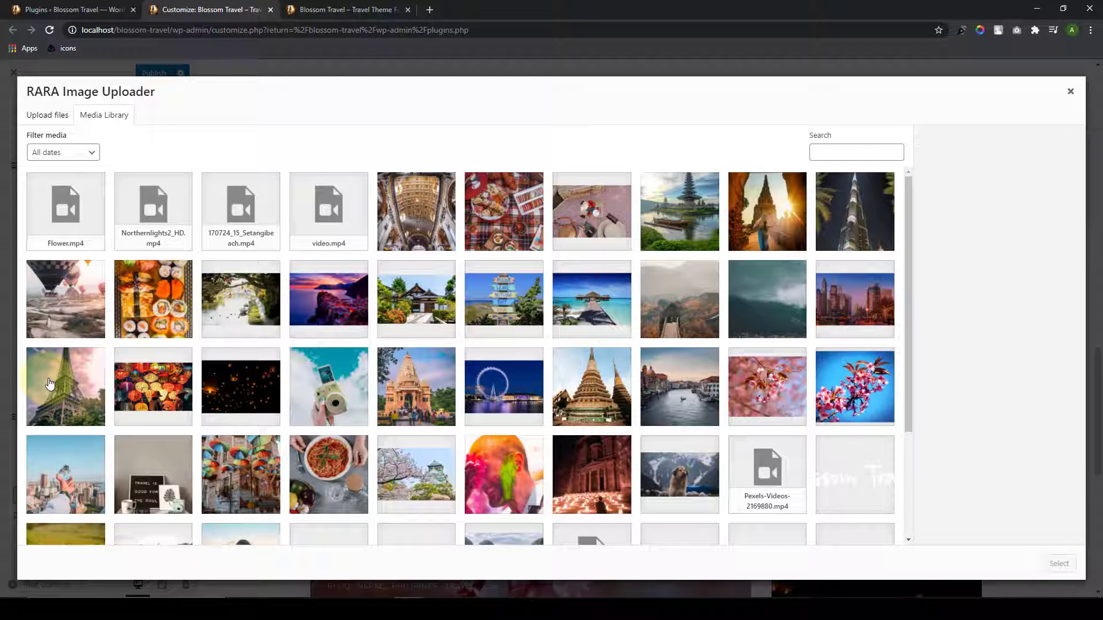
scroll(219, 424, "down", 3)
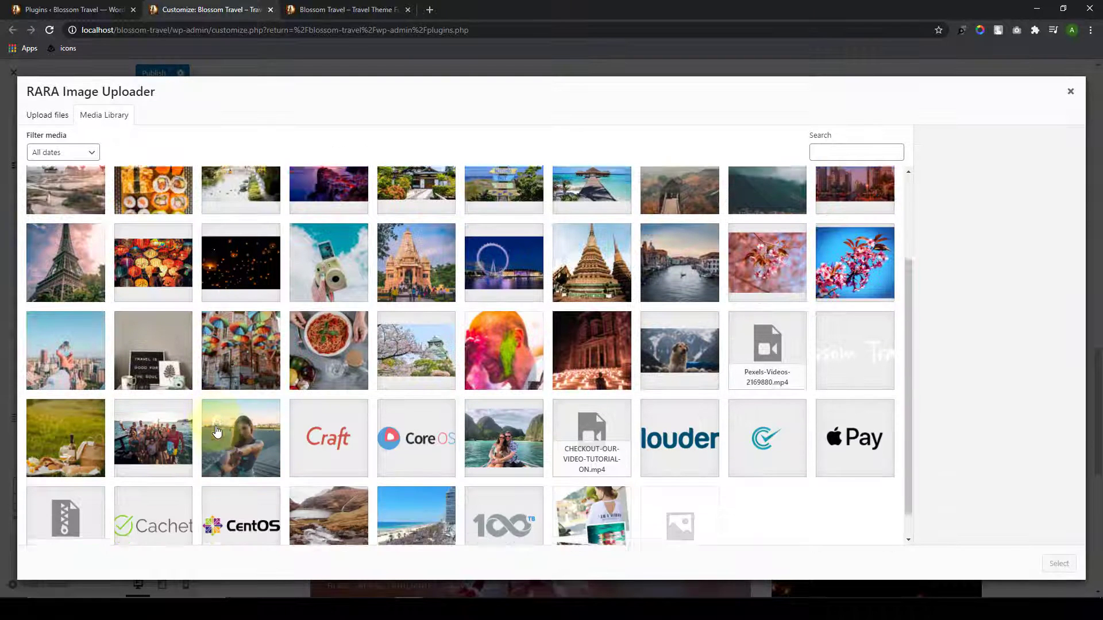
left_click(228, 424)
left_click(1058, 563)
scroll(131, 505, "down", 3)
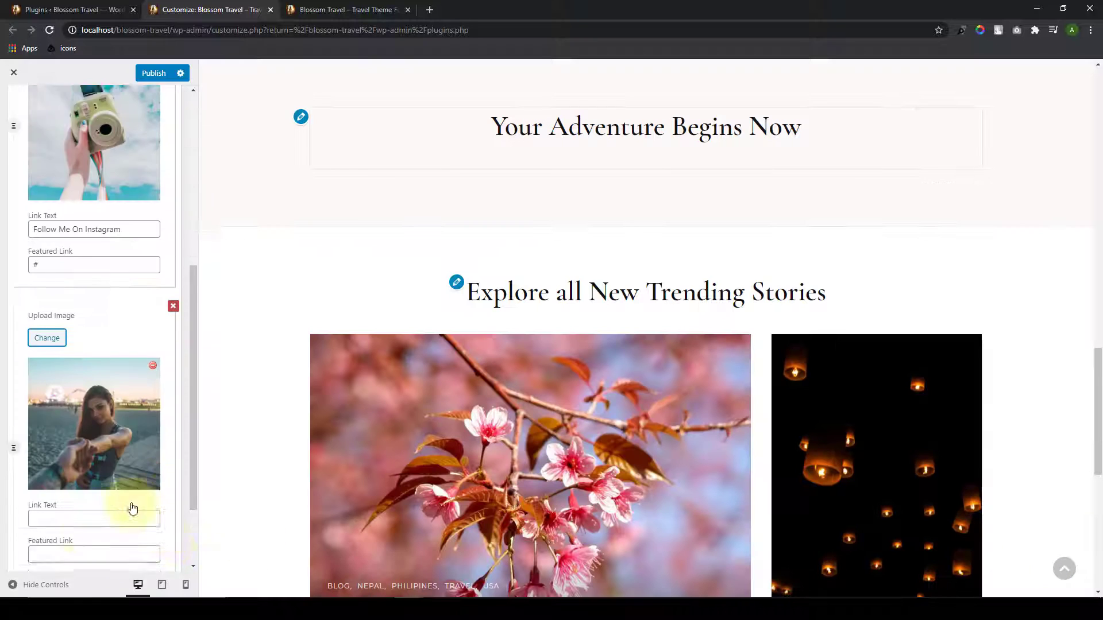
left_click(65, 420)
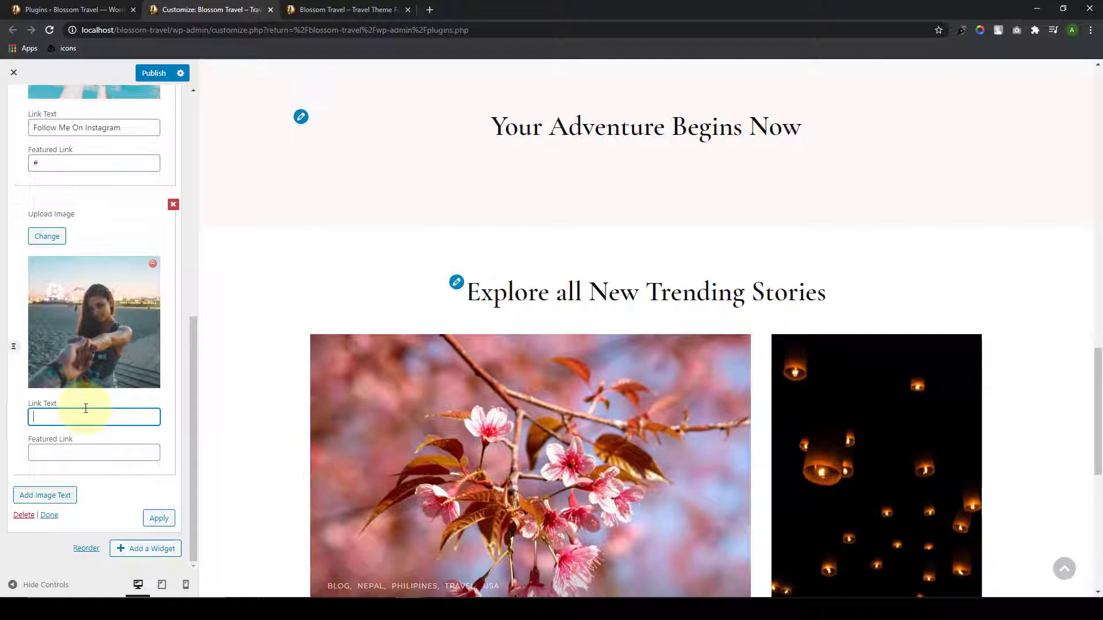
type("Know Me")
left_click(95, 451)
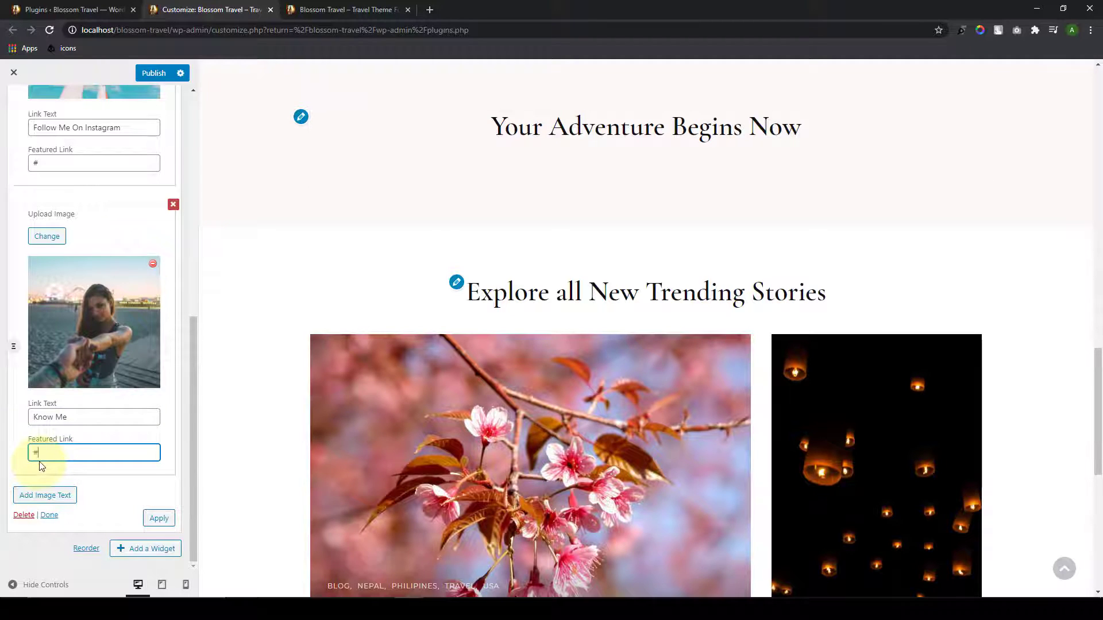
Step: Add a third image text item with the colorful umbrellas street photo, link text Places To Travel To, and featured link #
left_click(44, 495)
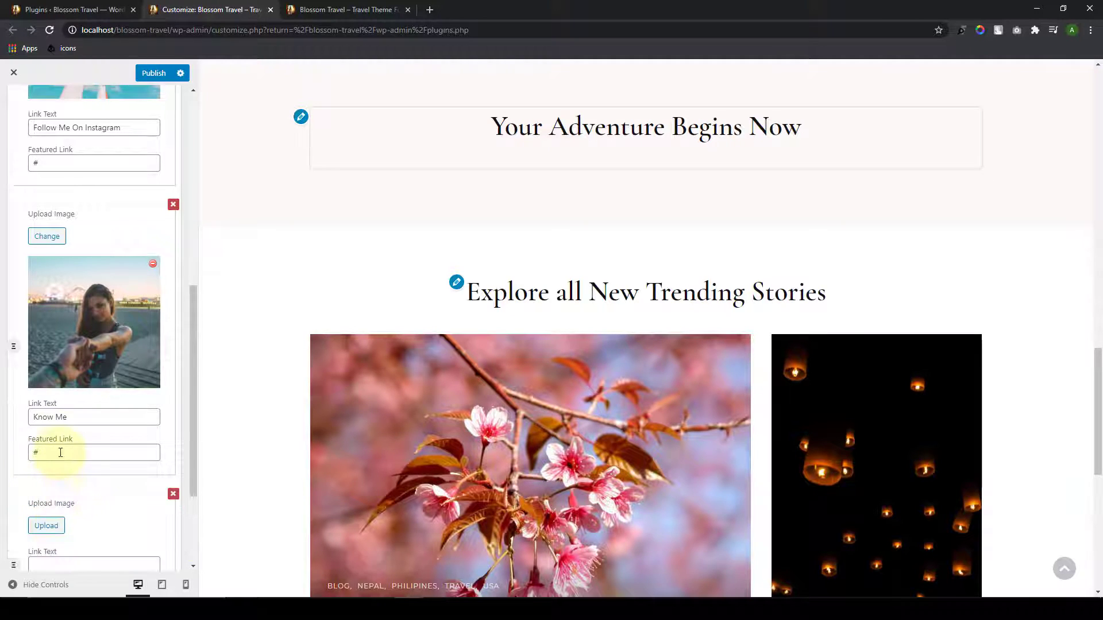
scroll(56, 451, "down", 3)
left_click(46, 376)
scroll(230, 373, "down", 3)
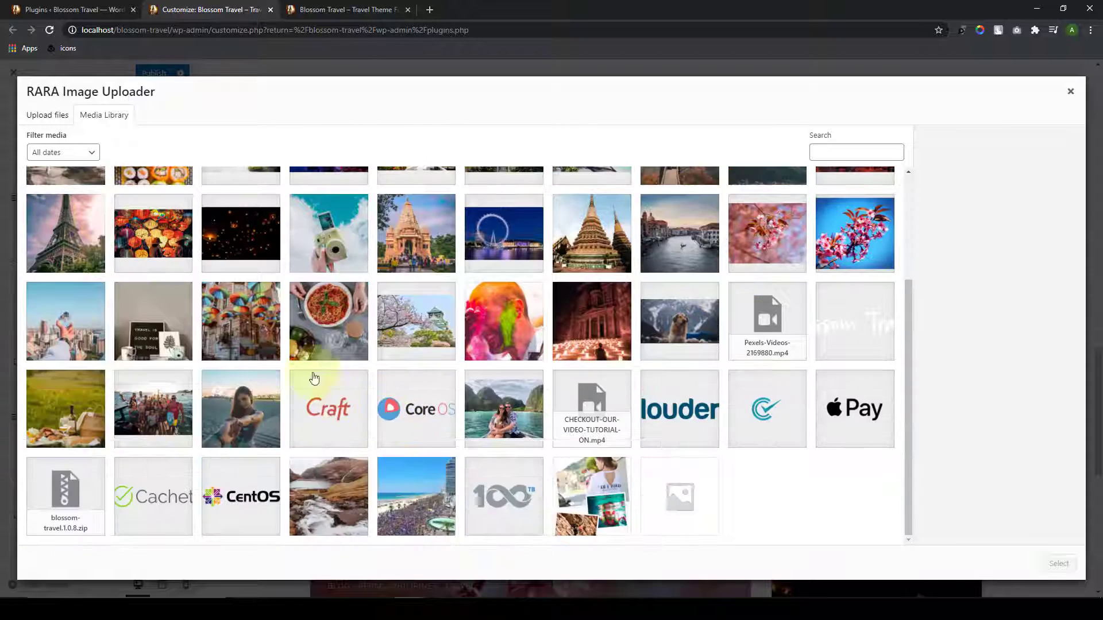
left_click(252, 316)
left_click(1058, 563)
scroll(57, 431, "down", 4)
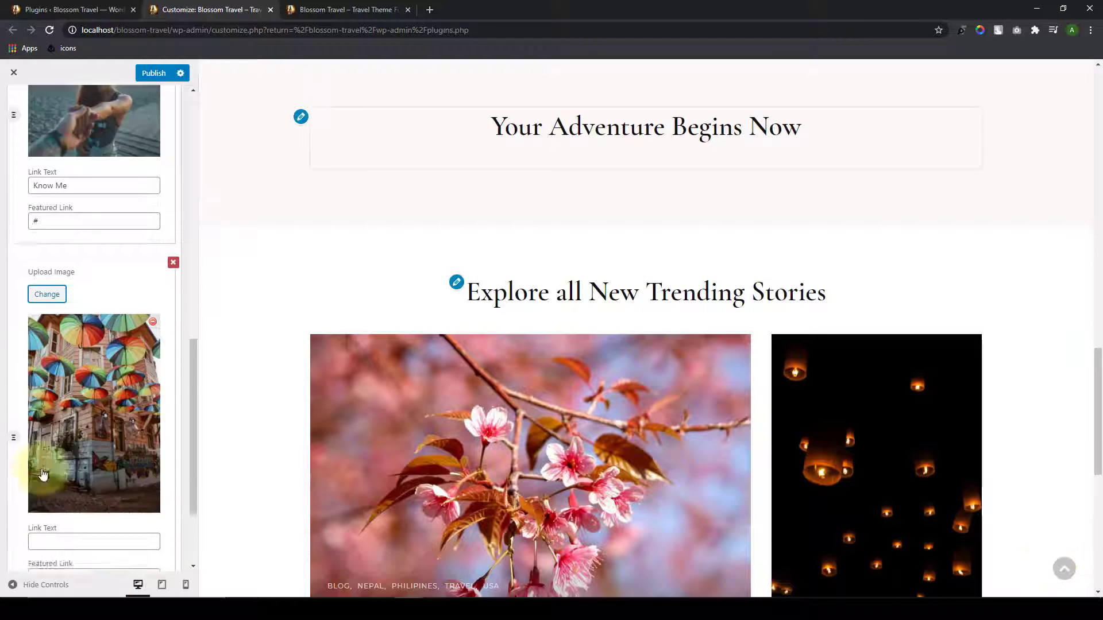
left_click(79, 414)
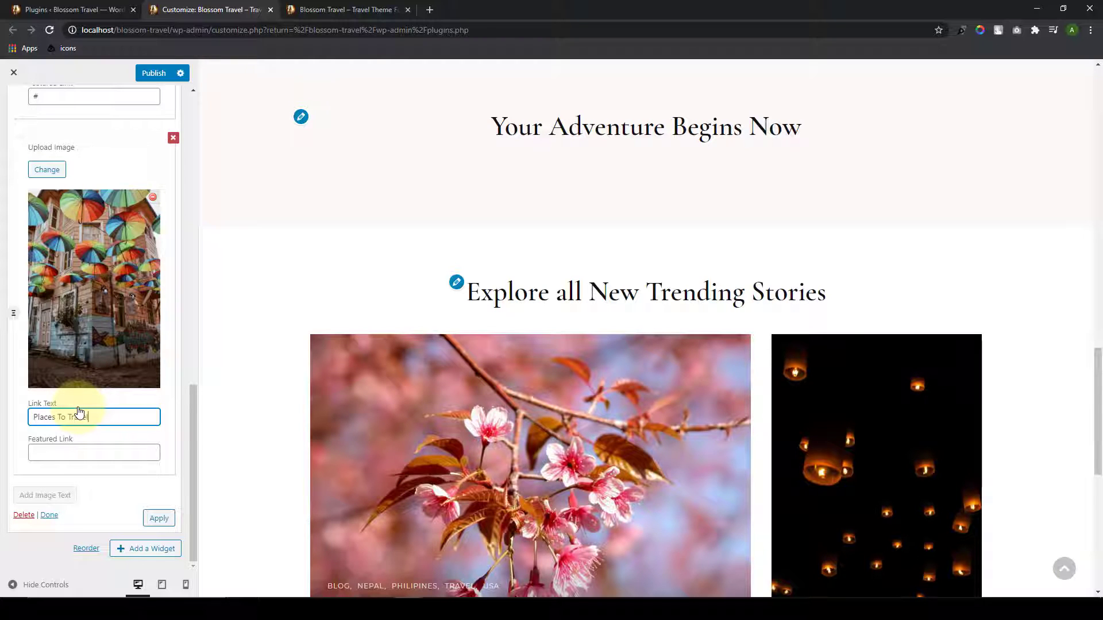
left_click(99, 453)
left_click(99, 416)
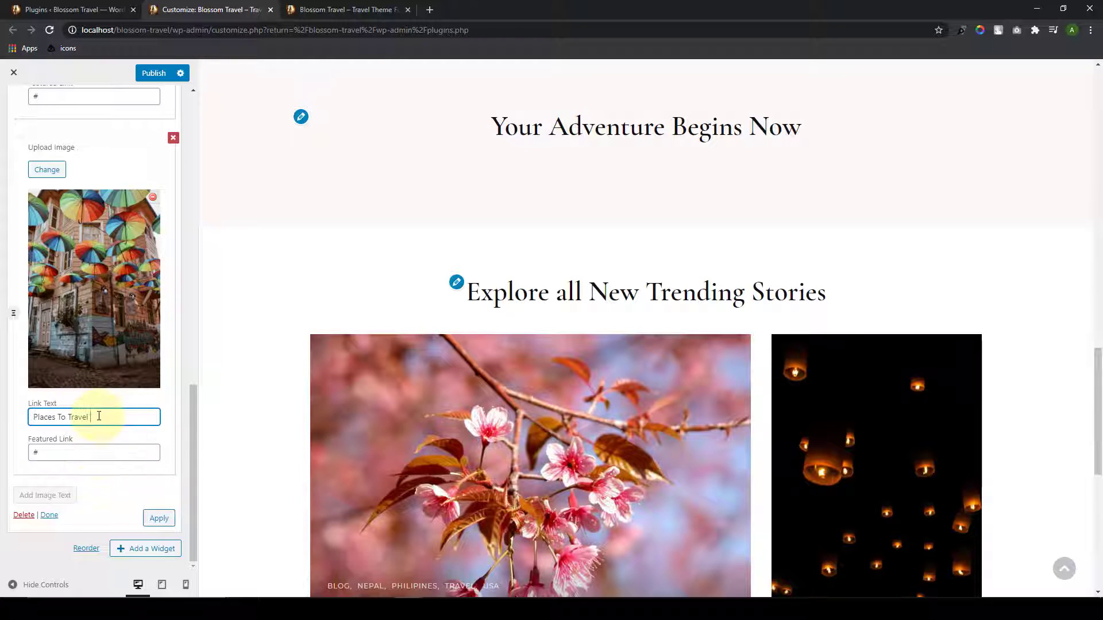
type("To")
key("Tab")
Step: Apply the image text widget changes, collapse the widget, and publish the Featured Section
left_click(161, 520)
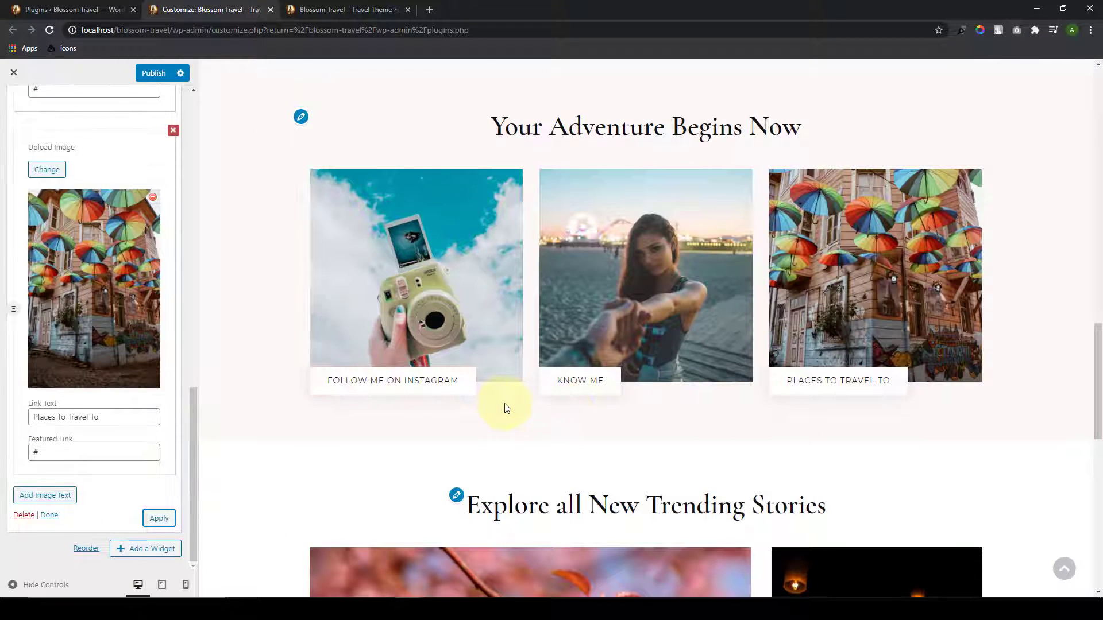
left_click(49, 516)
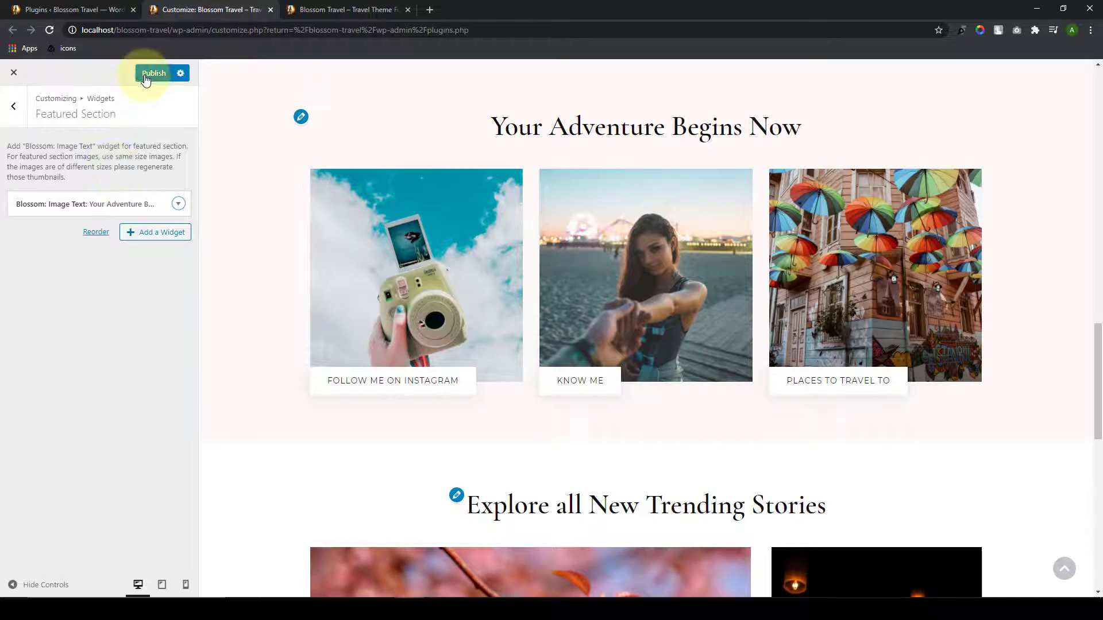
left_click(145, 75)
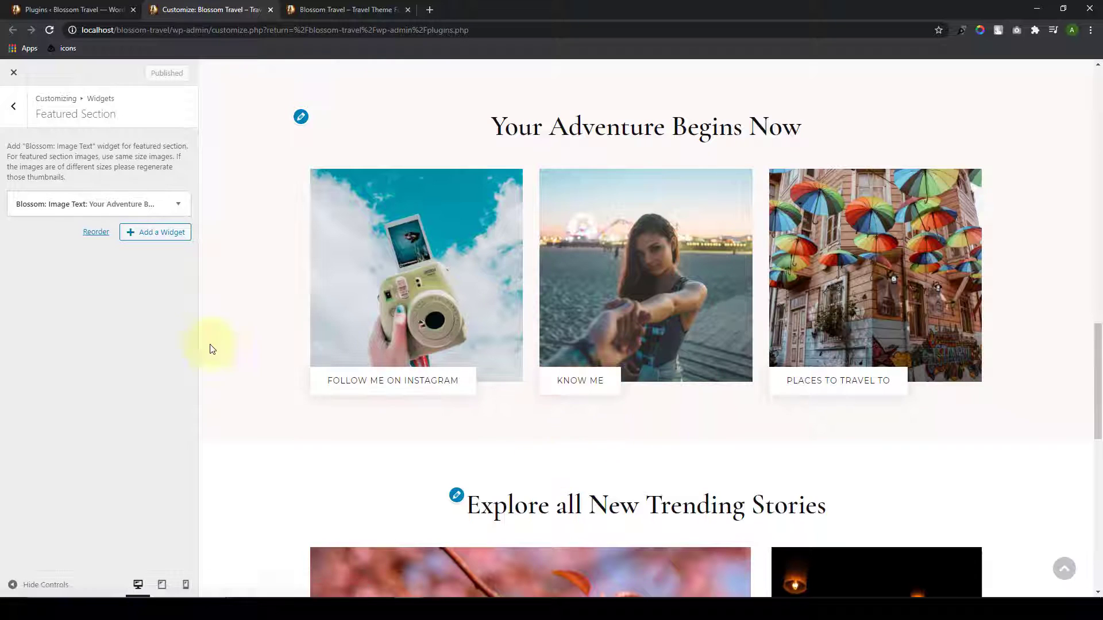
Step: Open the Blog Section in Front Page Settings, disable the section, and enable it again
left_click(16, 113)
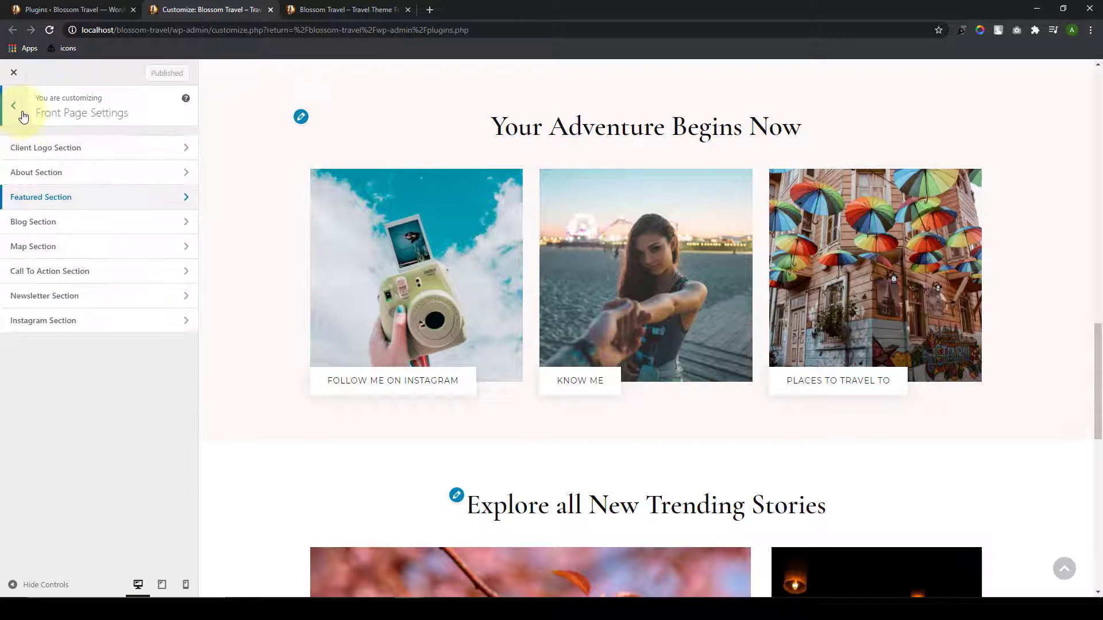
left_click(69, 222)
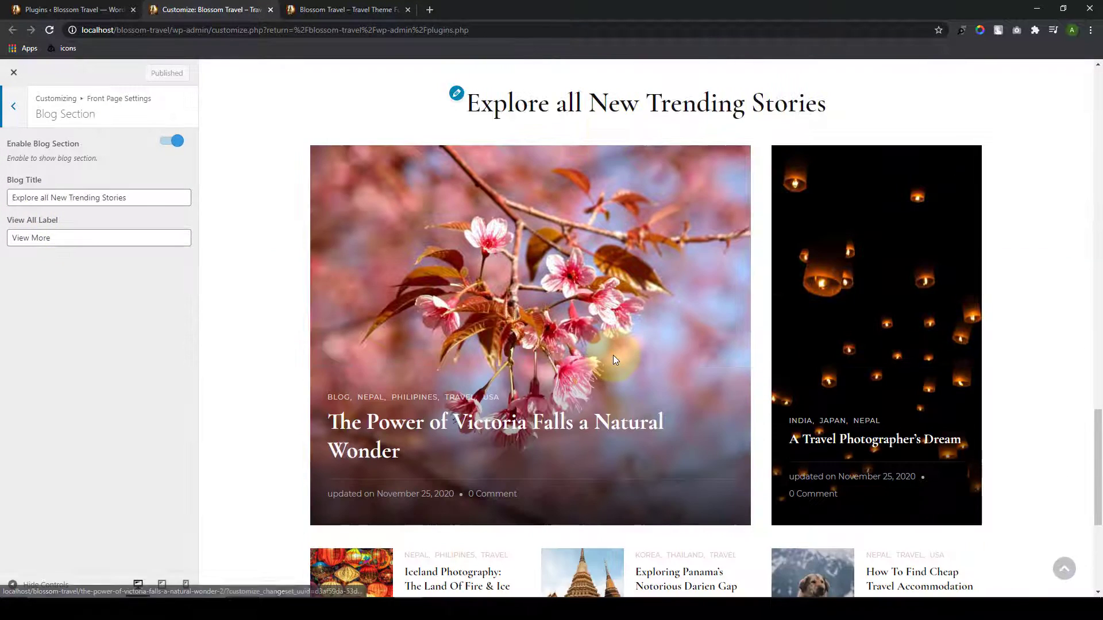
left_click(156, 139)
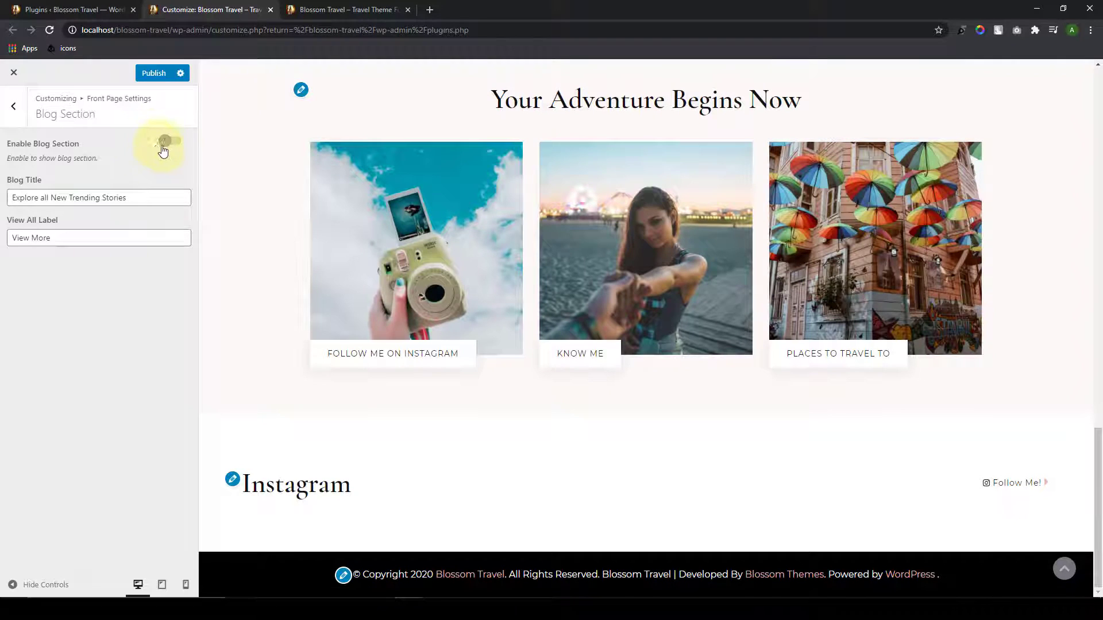
left_click(175, 144)
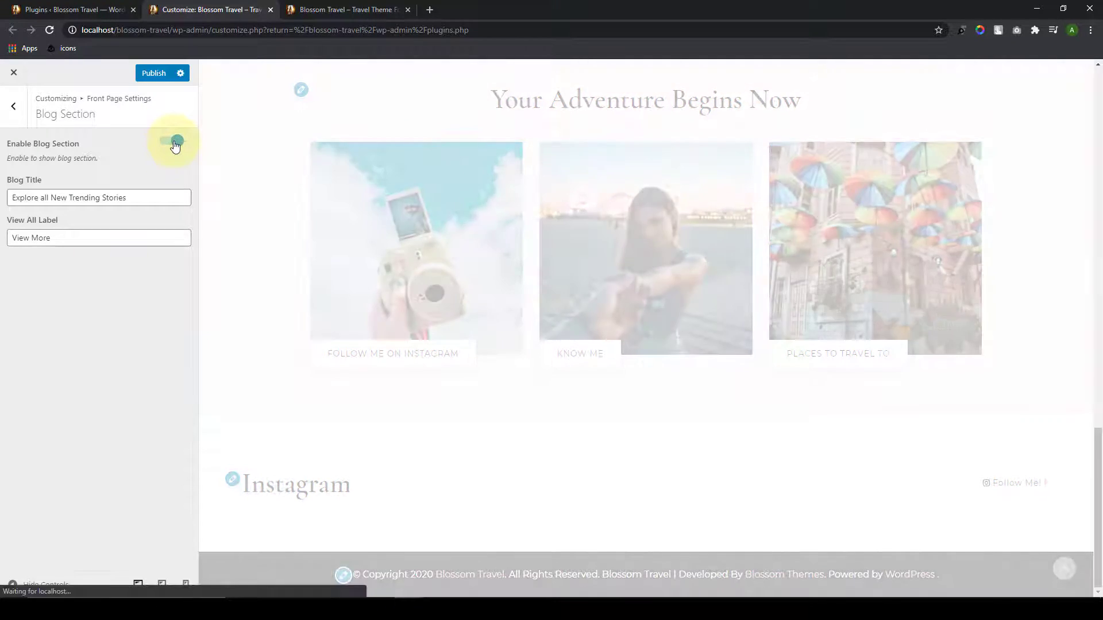
Step: Examine where the blog title, latest posts and View More label appear in the homepage preview
scroll(536, 303, "down", 6)
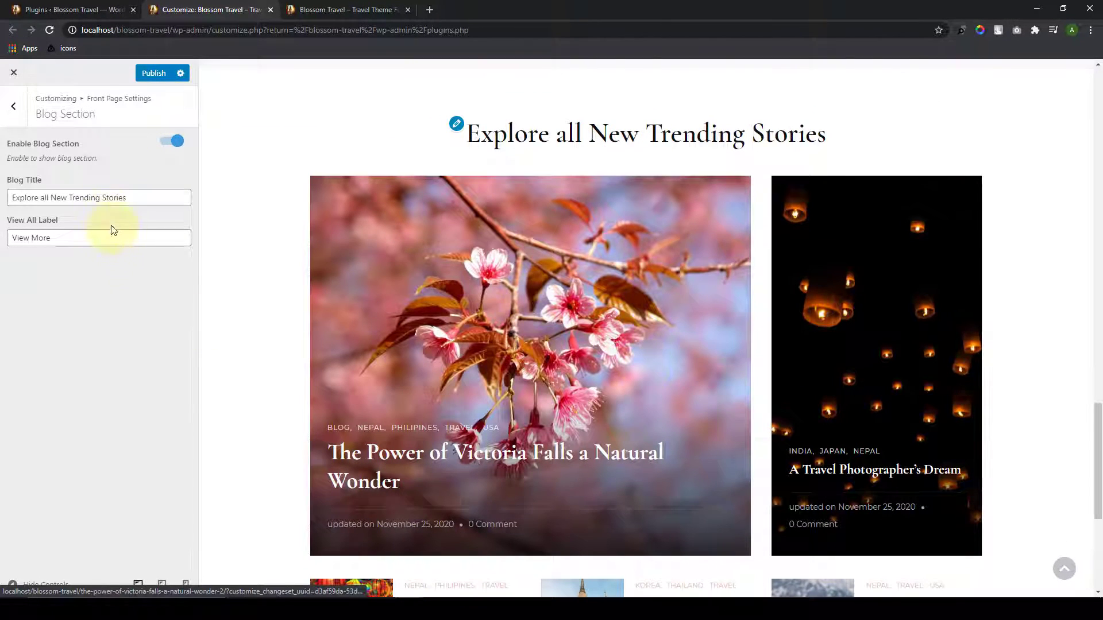
left_click(101, 197)
key("ctrl+a")
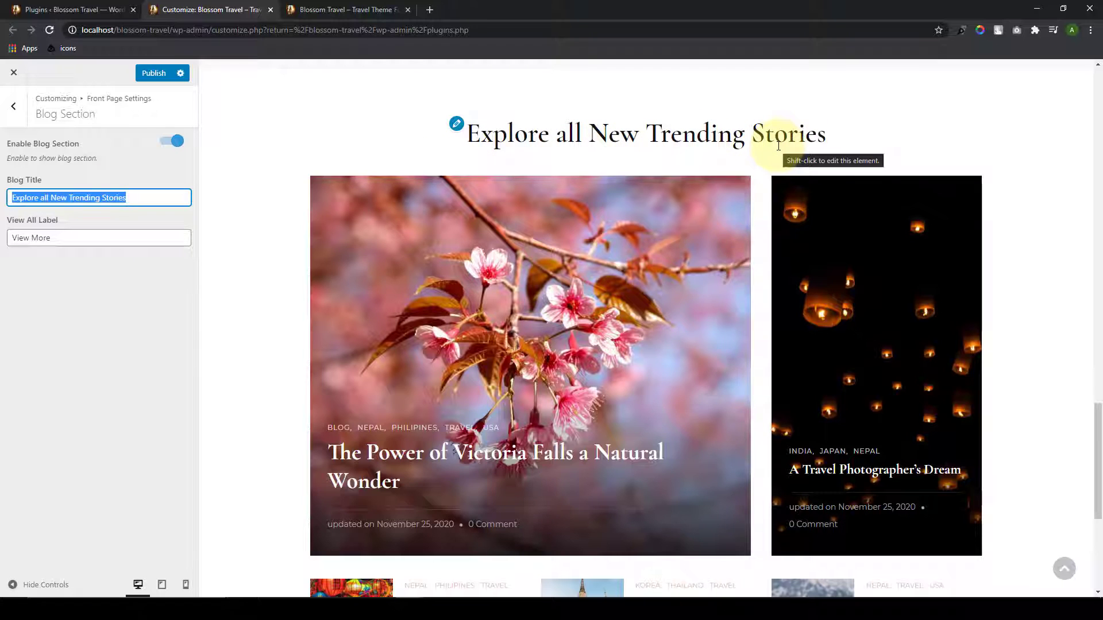
scroll(710, 310, "down", 5)
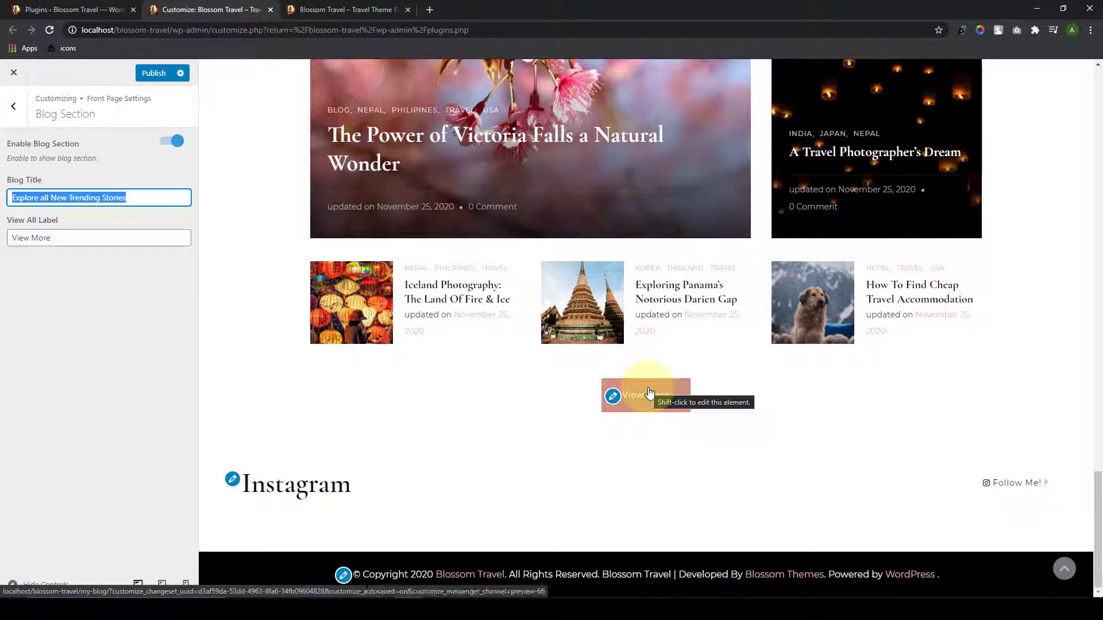
scroll(649, 393, "up", 2)
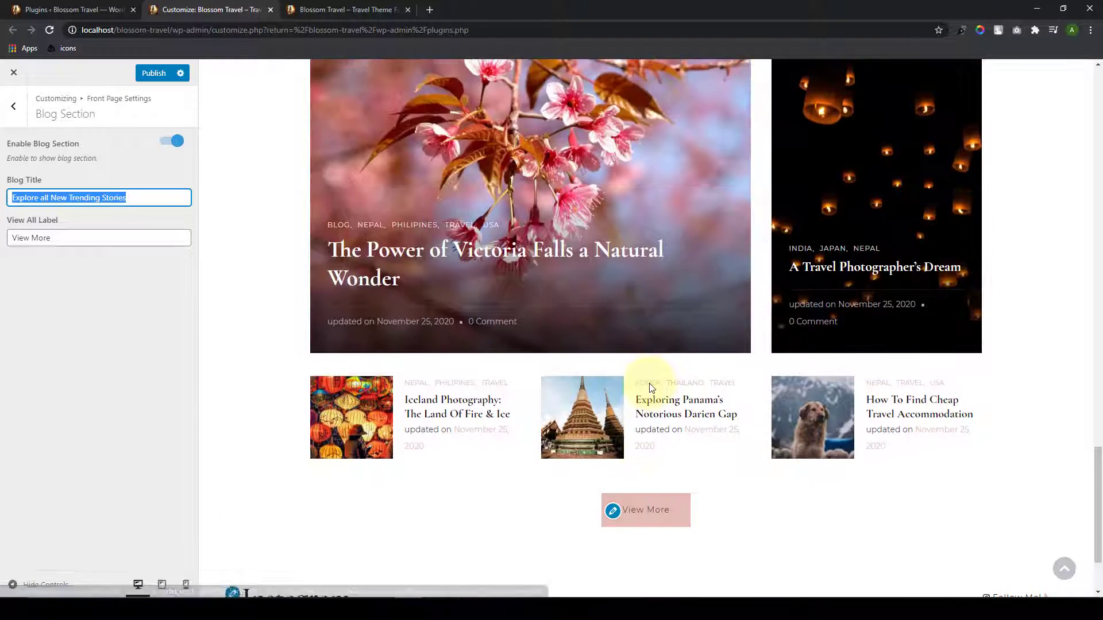
scroll(650, 386, "down", 2)
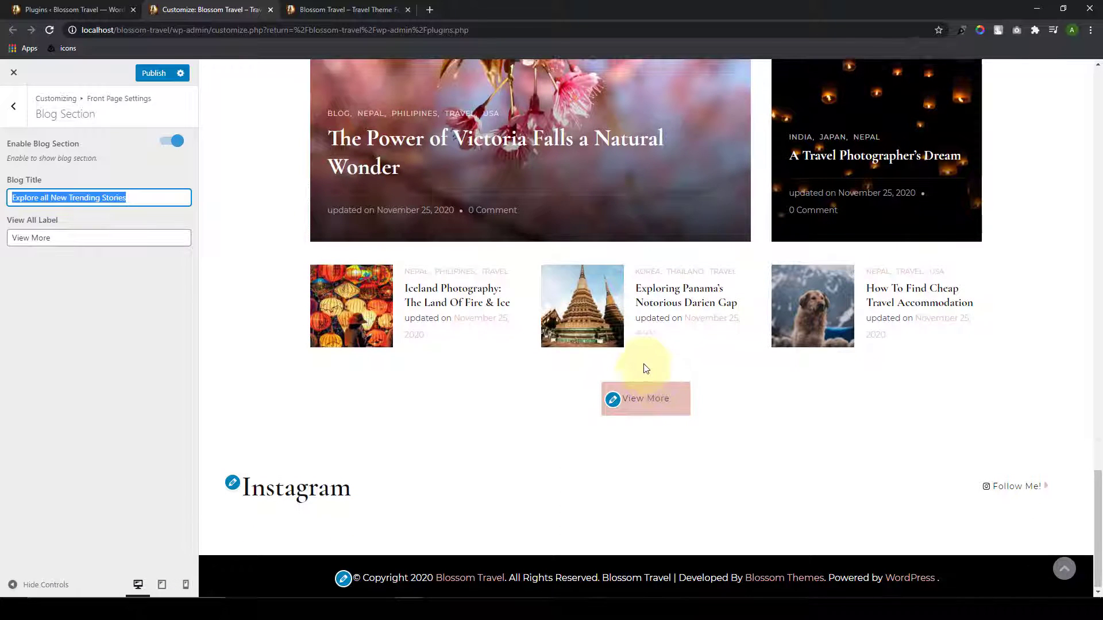
scroll(652, 368, "up", 3)
scroll(652, 361, "up", 3)
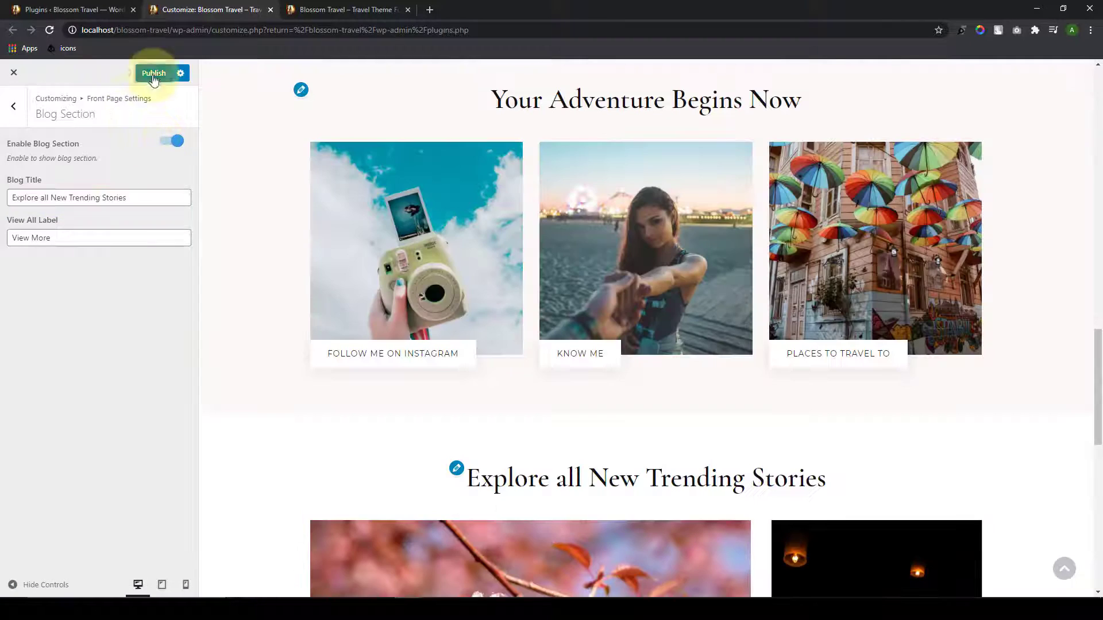
Step: Publish the Blog Section settings and open the Map Section of the Front Page Settings
left_click(153, 73)
left_click(14, 105)
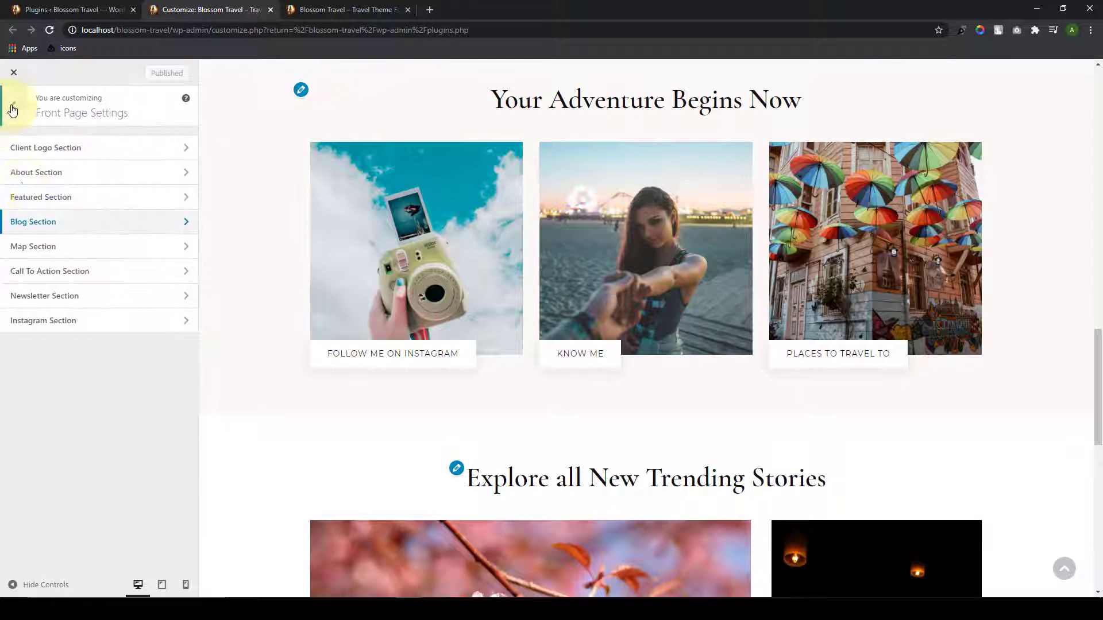
left_click(90, 251)
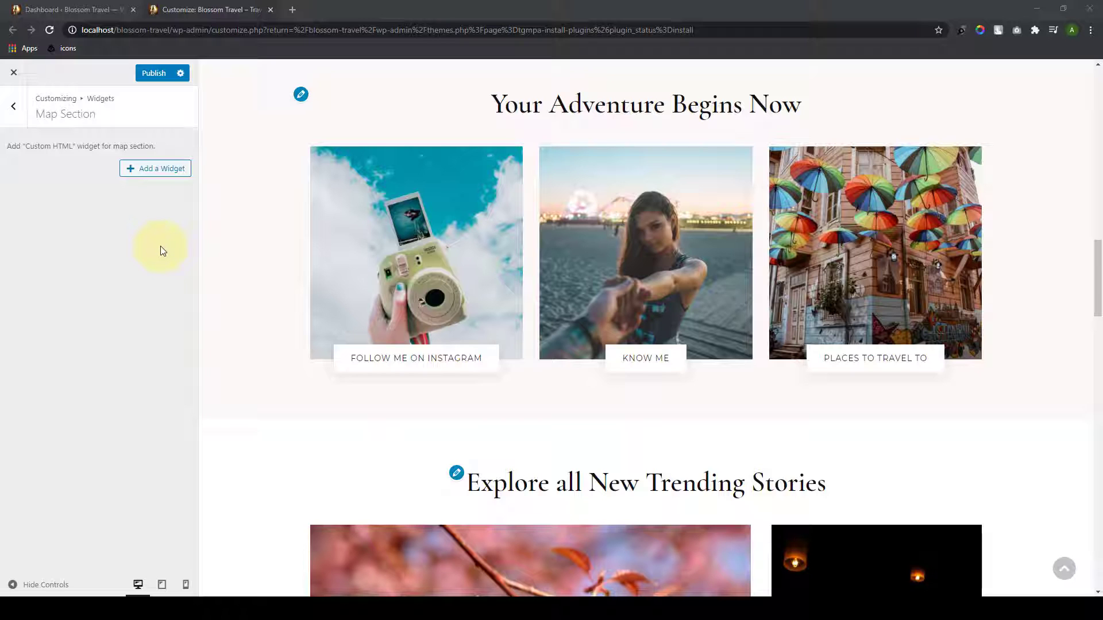
Step: In the WordPress dashboard, open HTML5 Maps and add a new map of type World (continents)
left_click(69, 8)
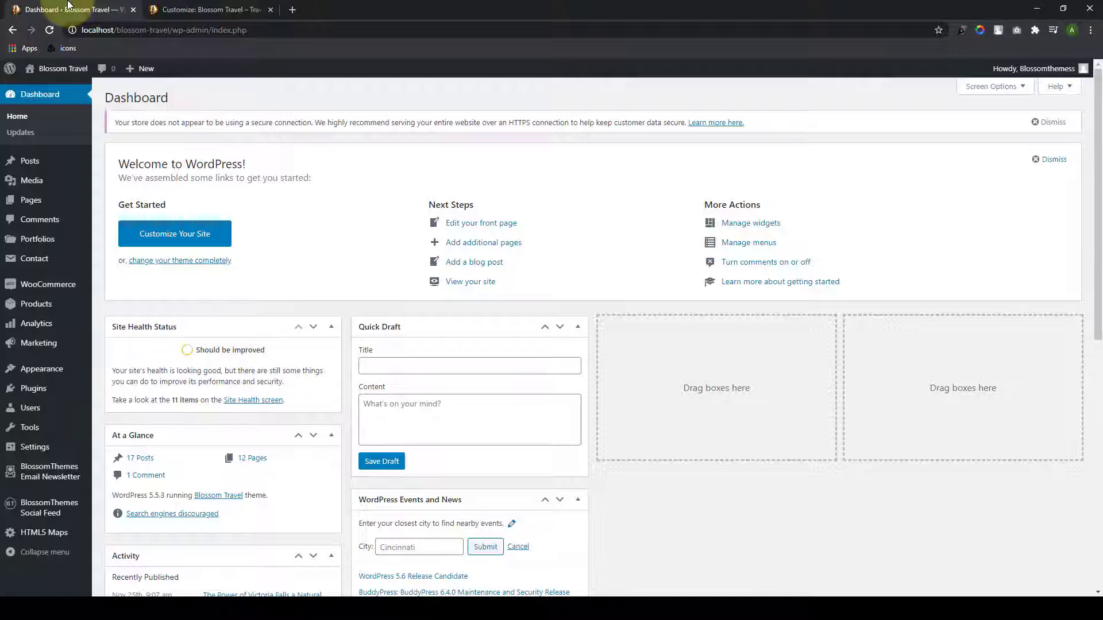
mouse_move(57, 533)
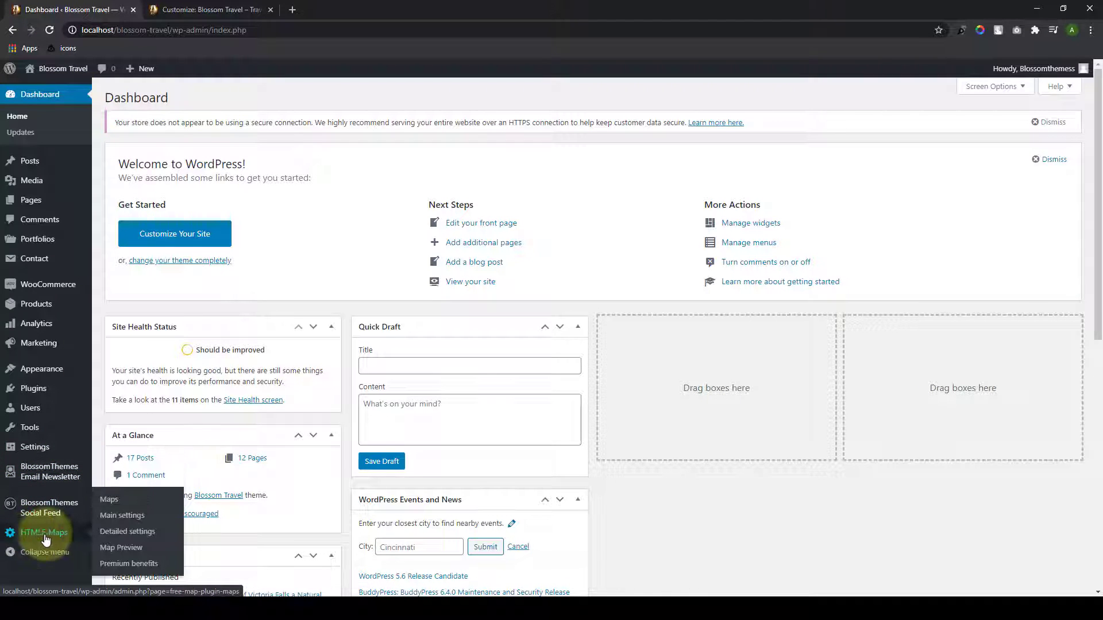
left_click(55, 535)
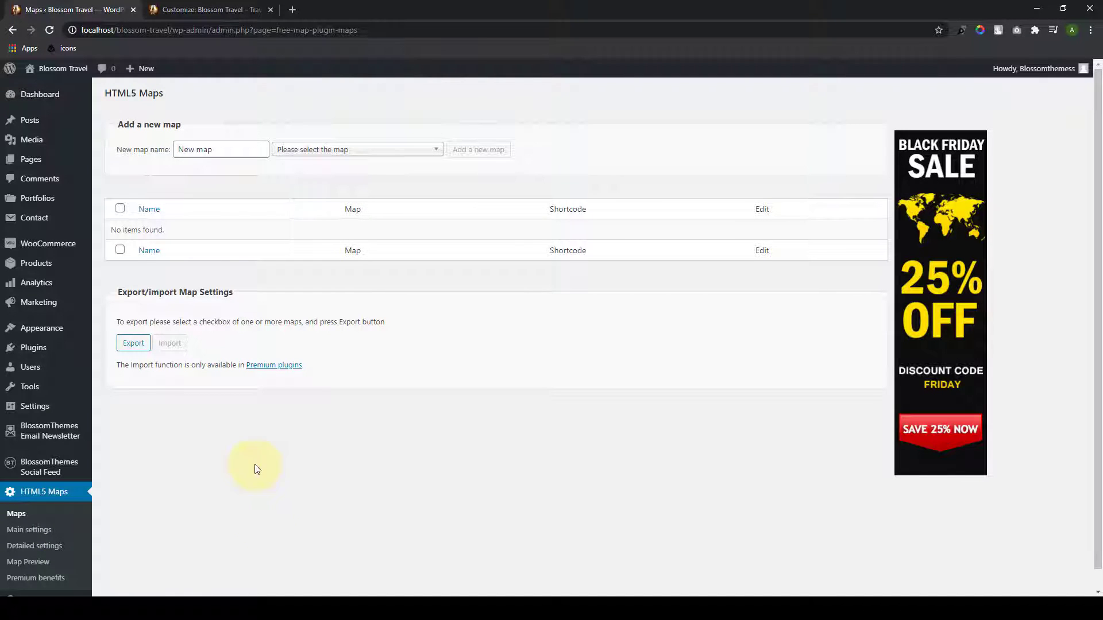
left_click(389, 156)
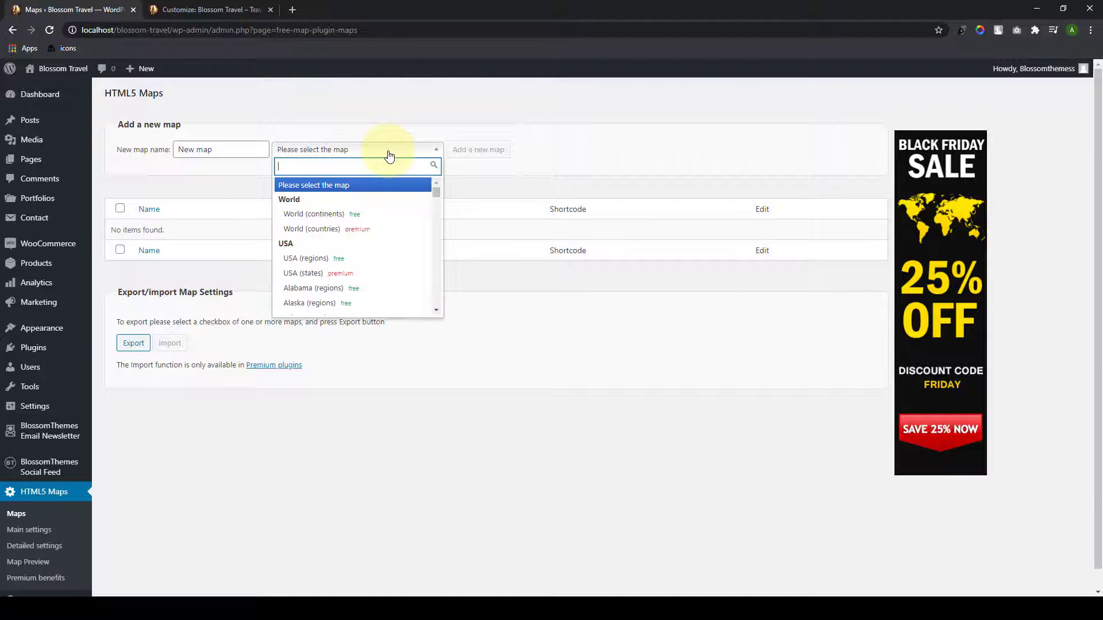
left_click(325, 215)
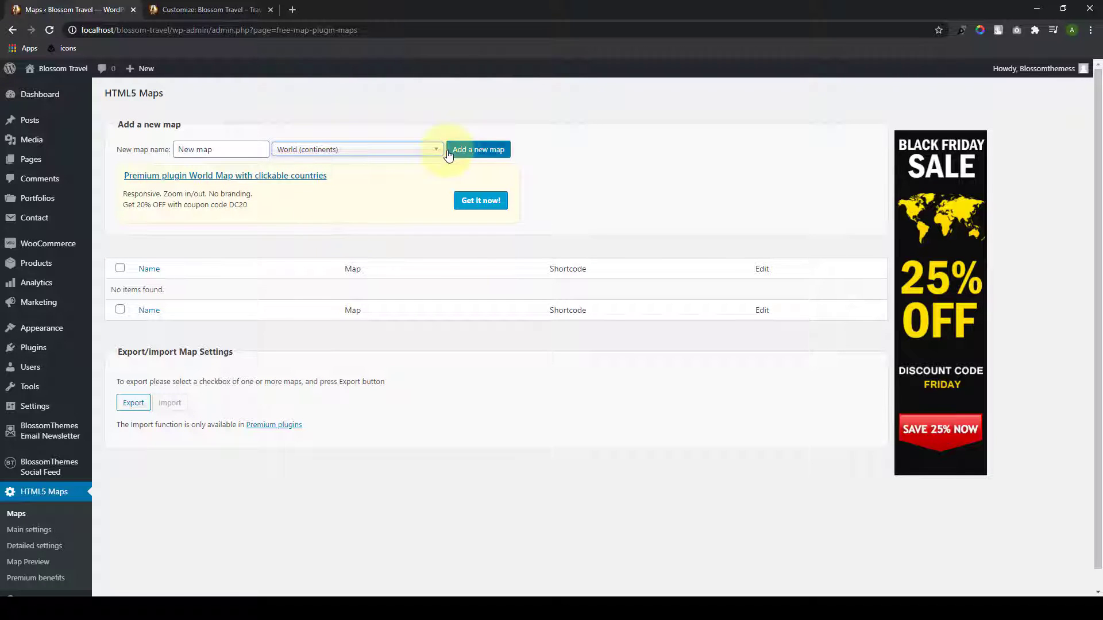
left_click(467, 153)
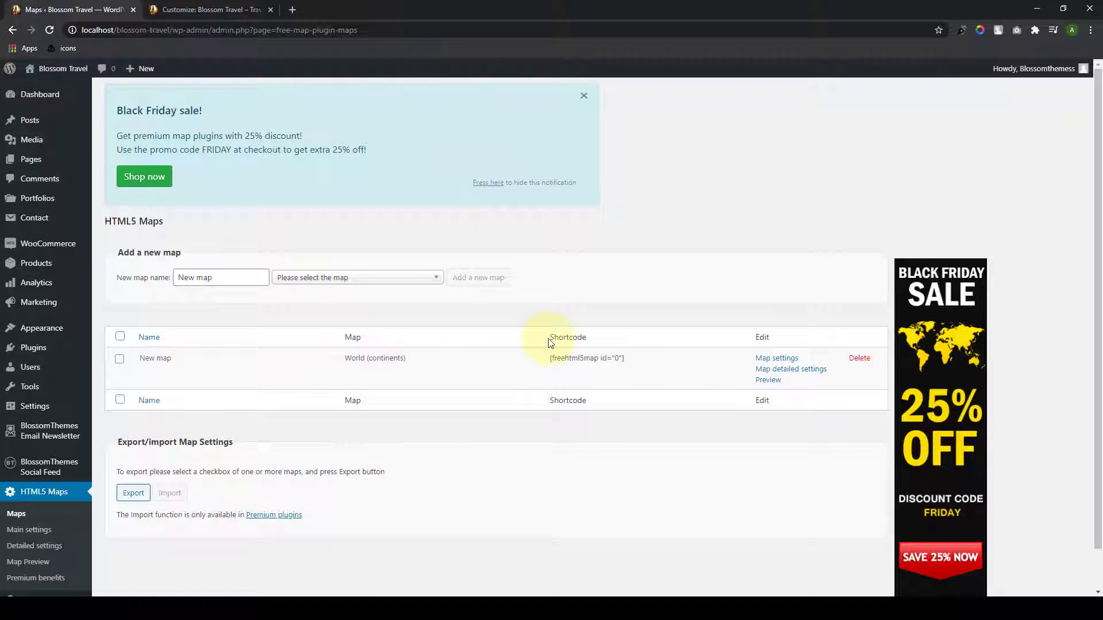
Step: Copy the new map's shortcode [freehtml5map id="0"] and return to the Map Section in the Customizer
scroll(551, 344, "down", 1)
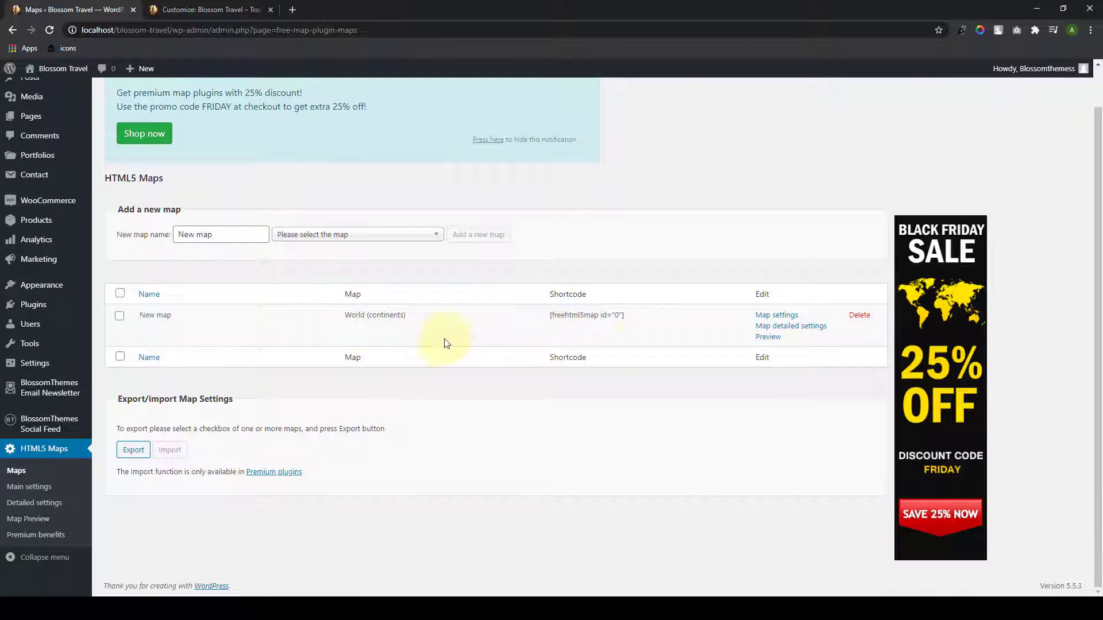
triple_click(572, 314)
key("ctrl+c")
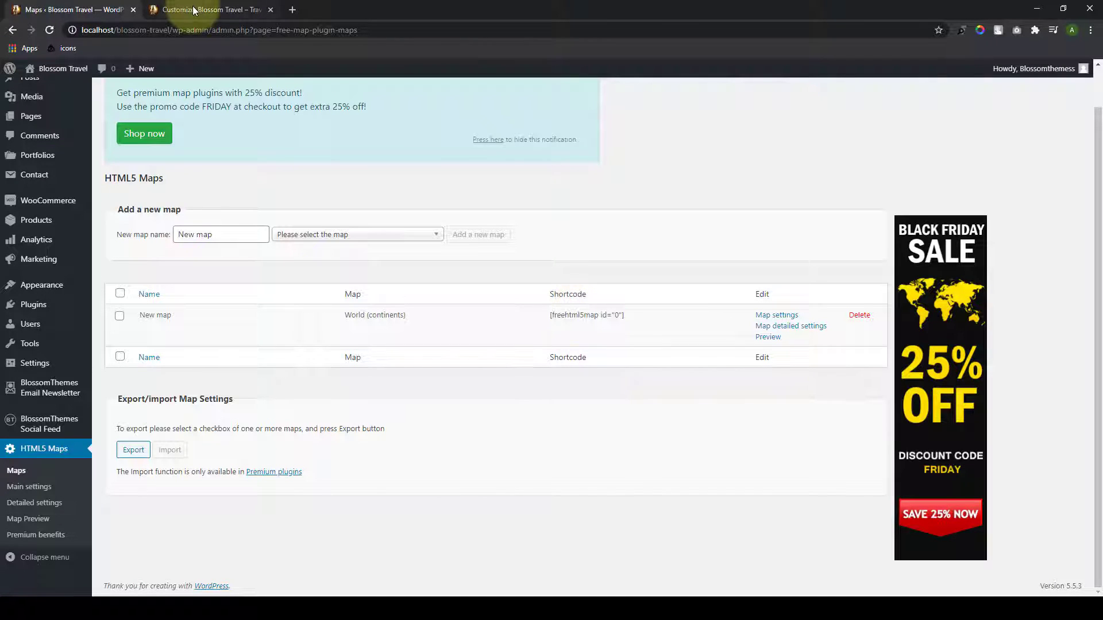
left_click(193, 10)
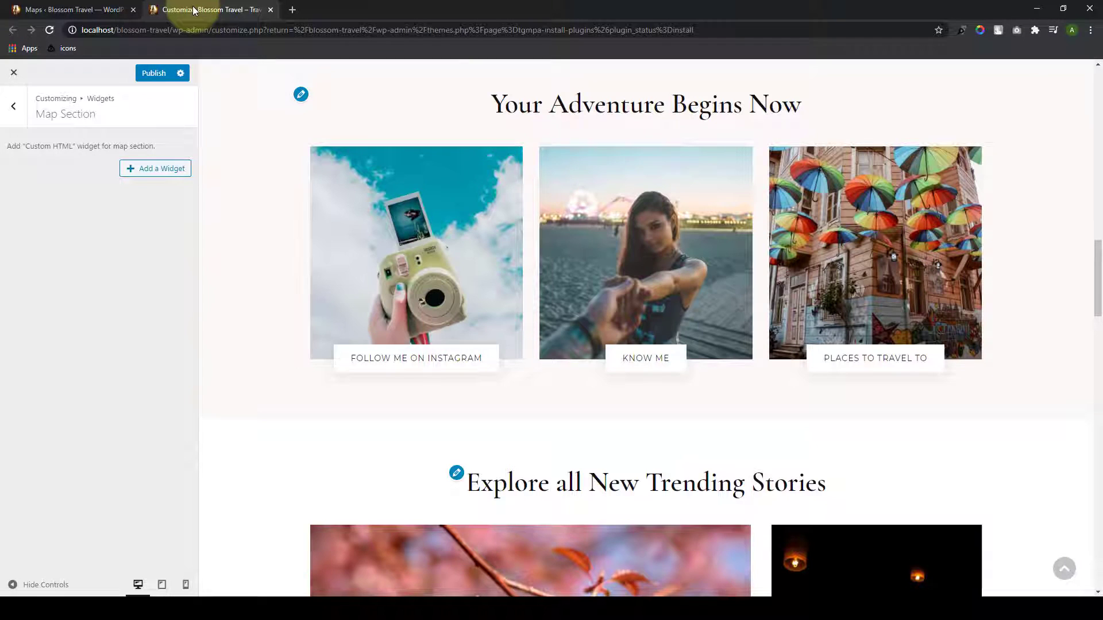
Step: Find the Custom HTML widget and add it to the Map Section
left_click(131, 174)
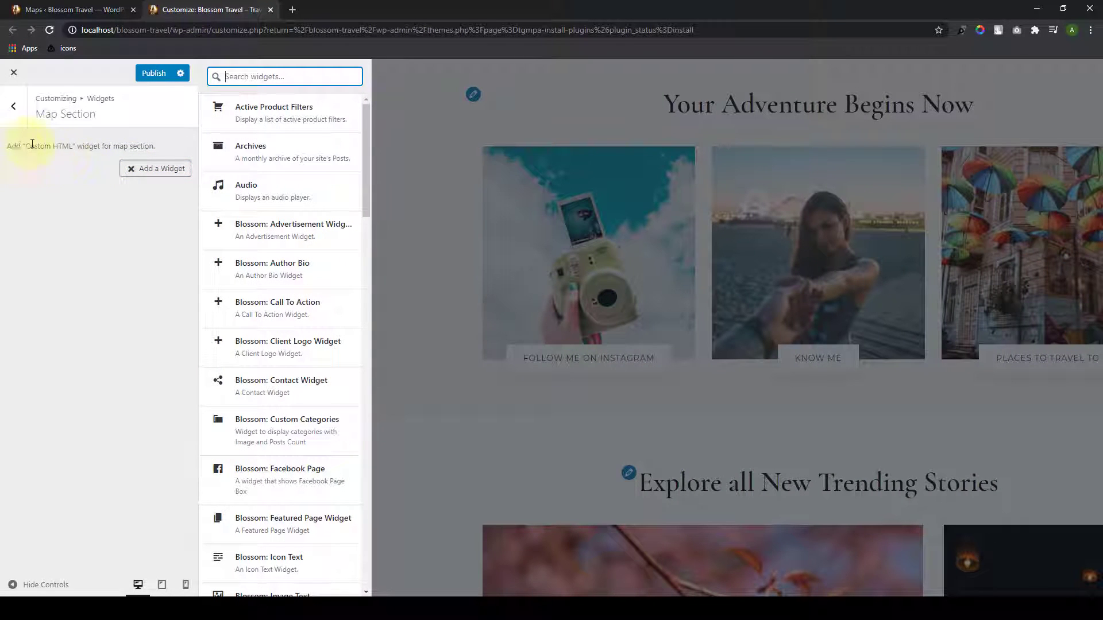
triple_click(77, 146)
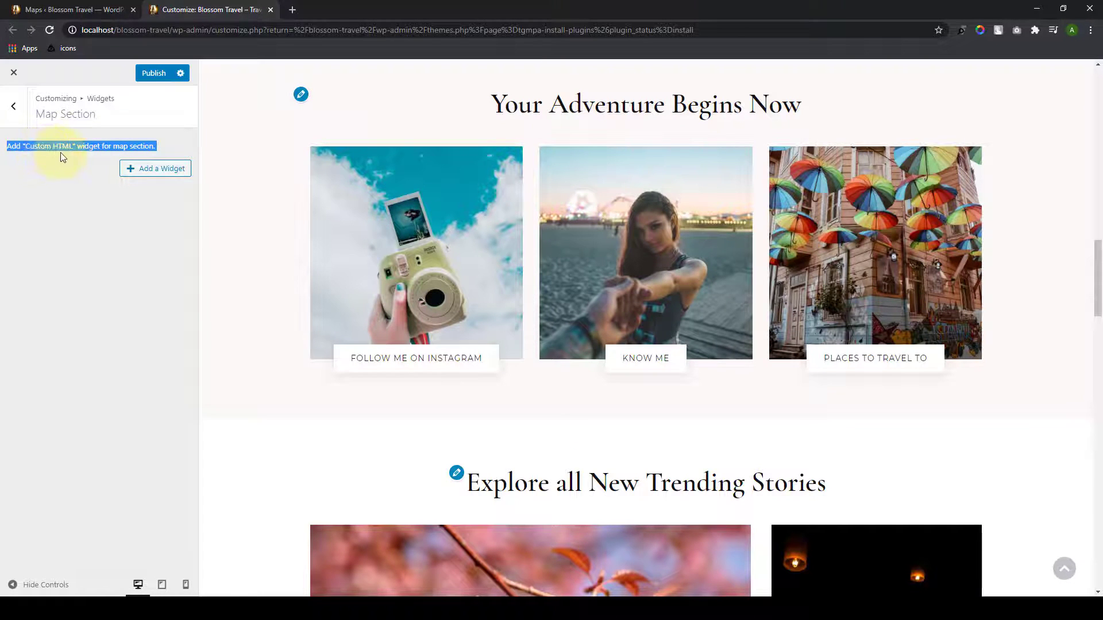
left_click(130, 176)
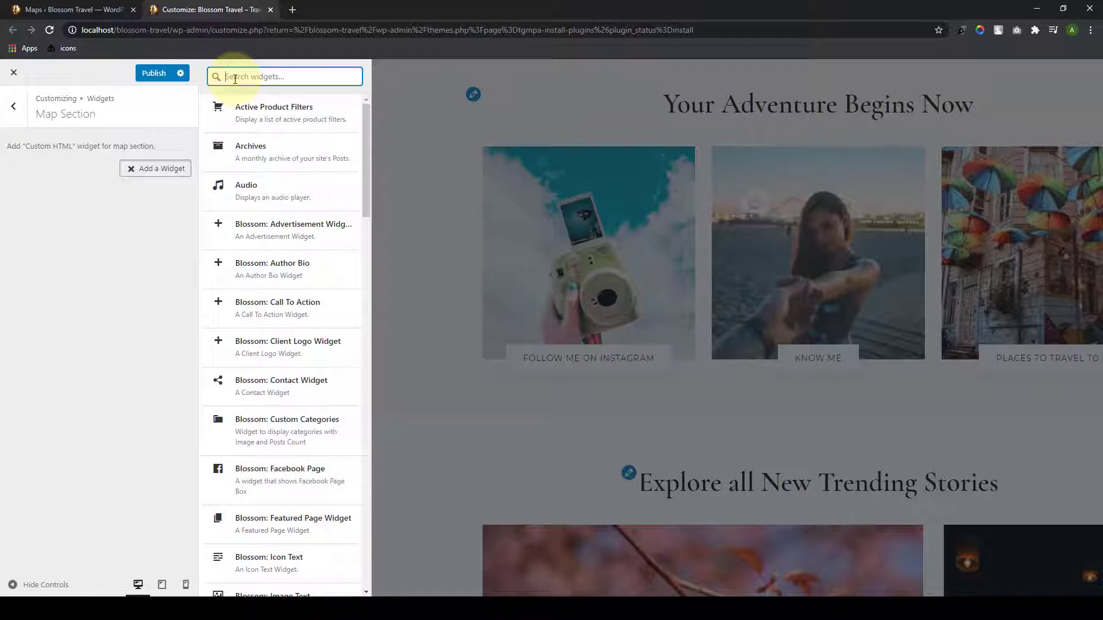
type("Custom HTML")
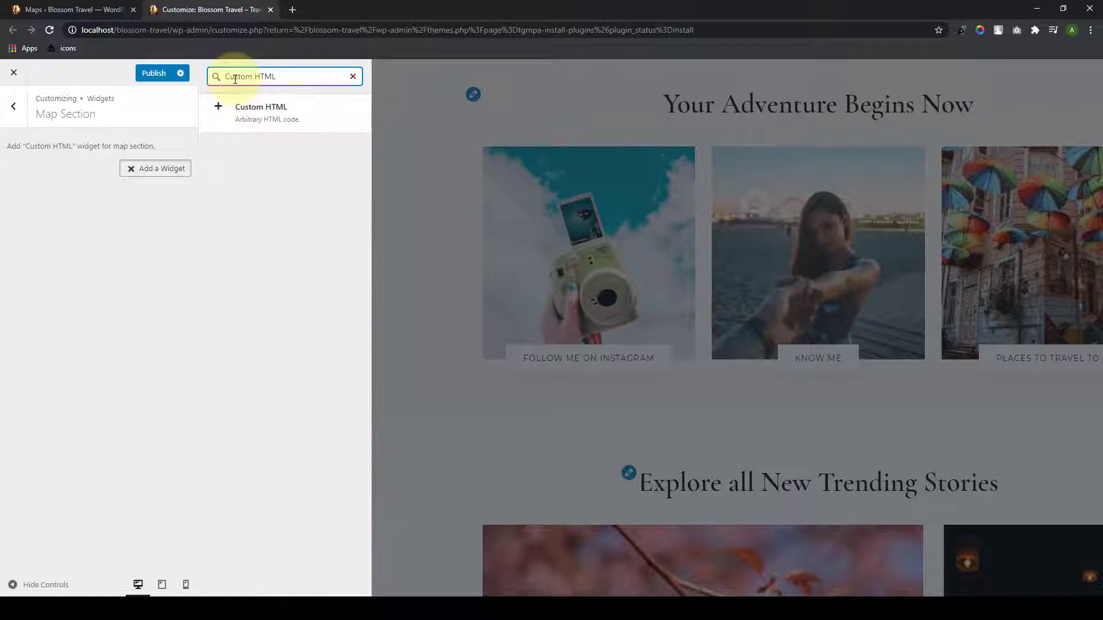
left_click(224, 112)
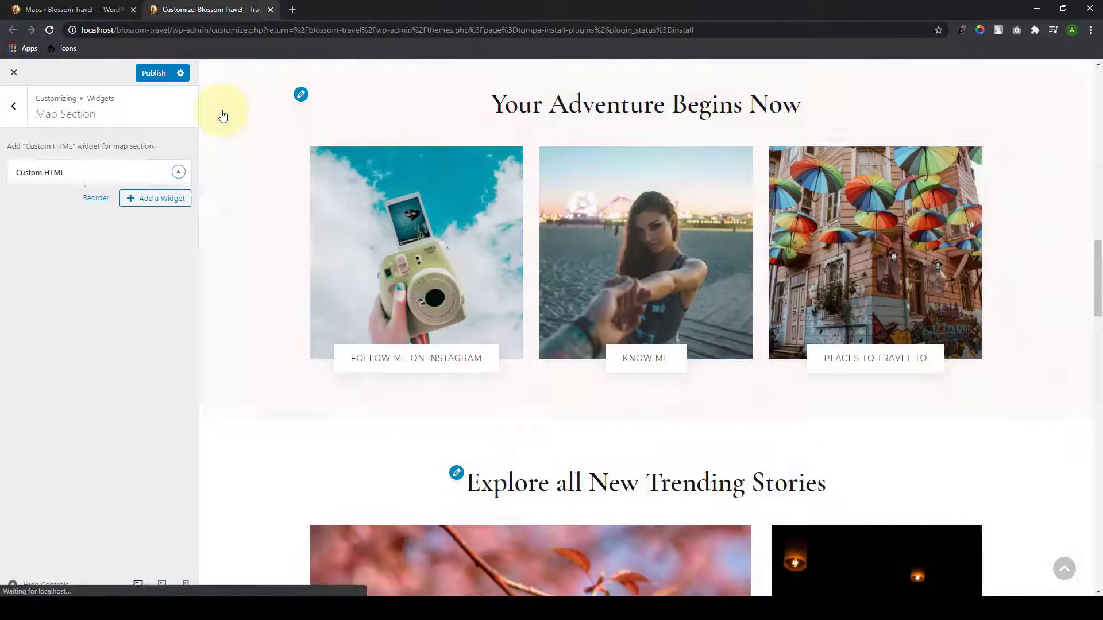
Step: Title the Custom HTML widget "Explore The Destinations"
scroll(545, 252, "down", 2)
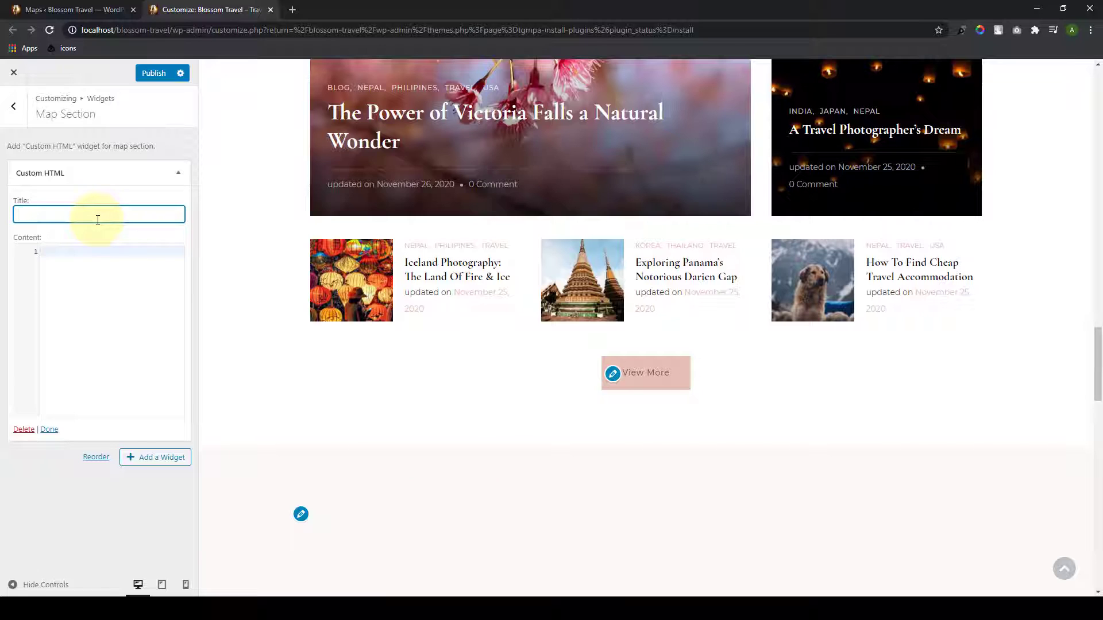
type("ex")
key("BackSpace")
key("BackSpace")
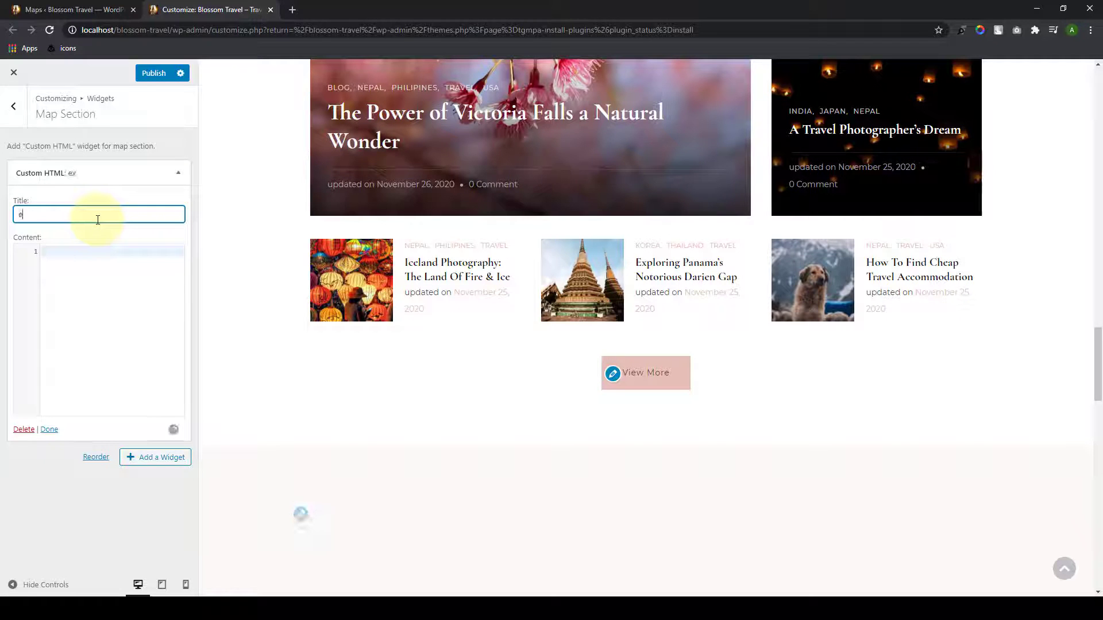
type("Explore The ")
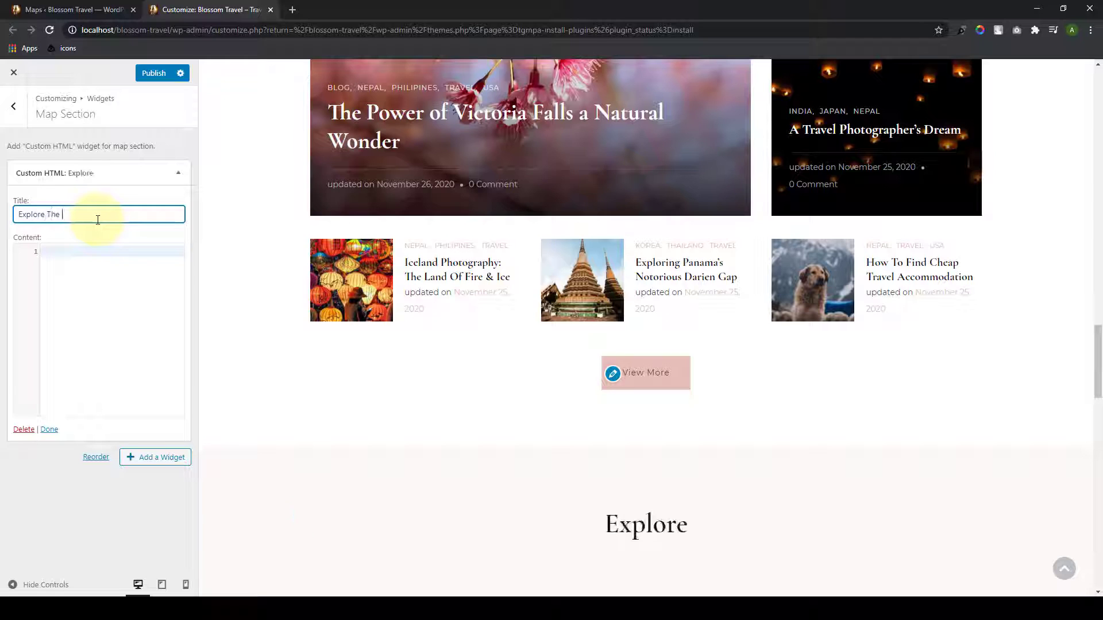
type("Destination")
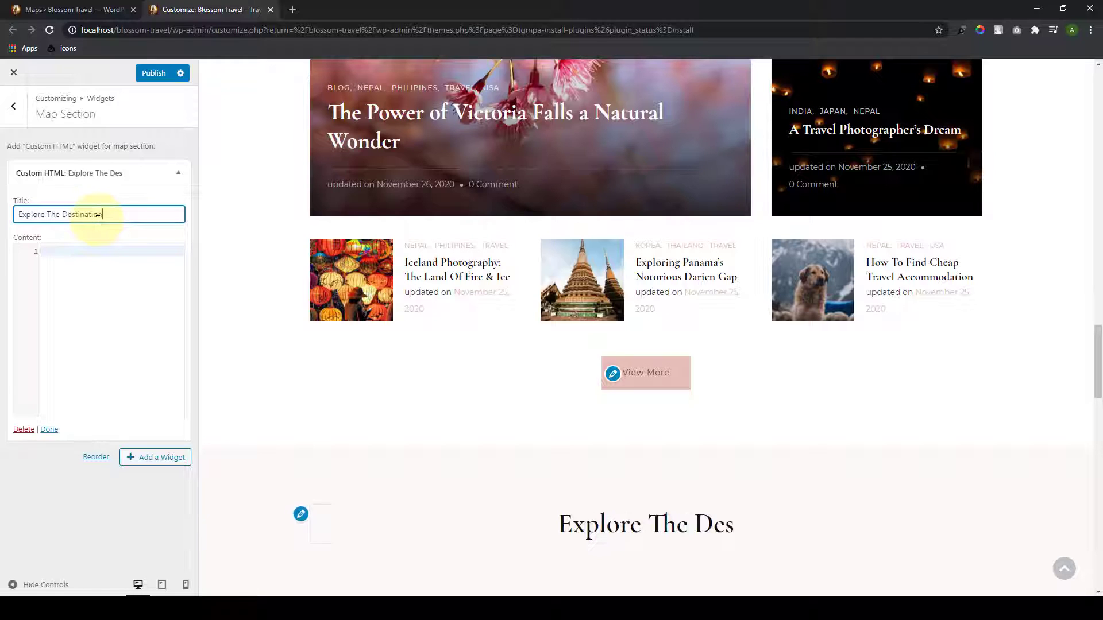
type("s")
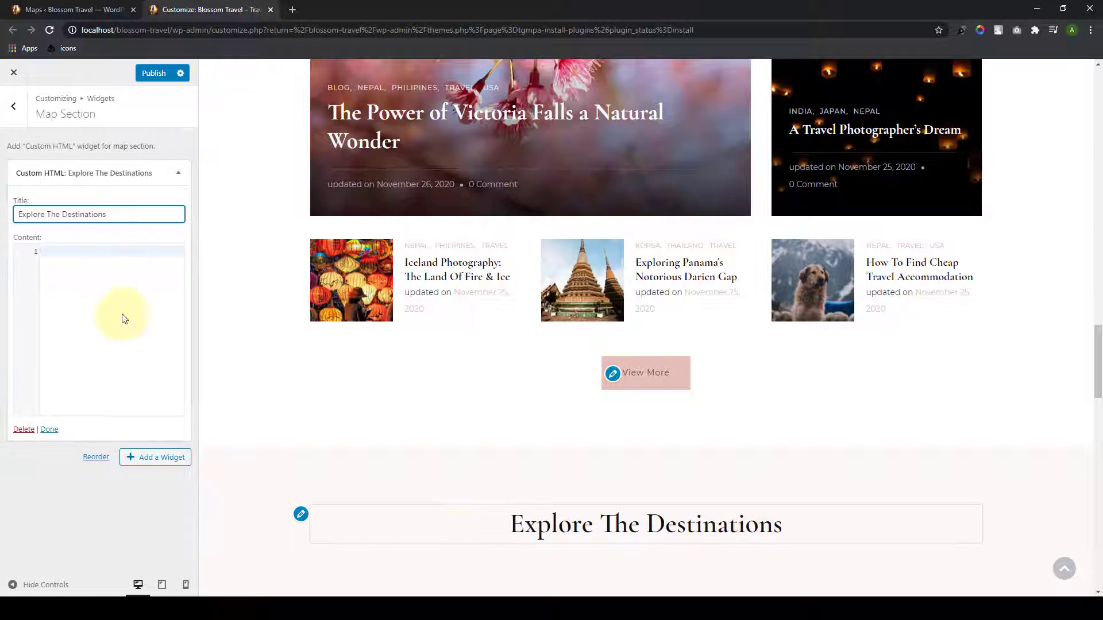
Step: Paste the shortcode [freehtml5map id="0"] as the Custom HTML widget's content and publish the Map Section
left_click(90, 251)
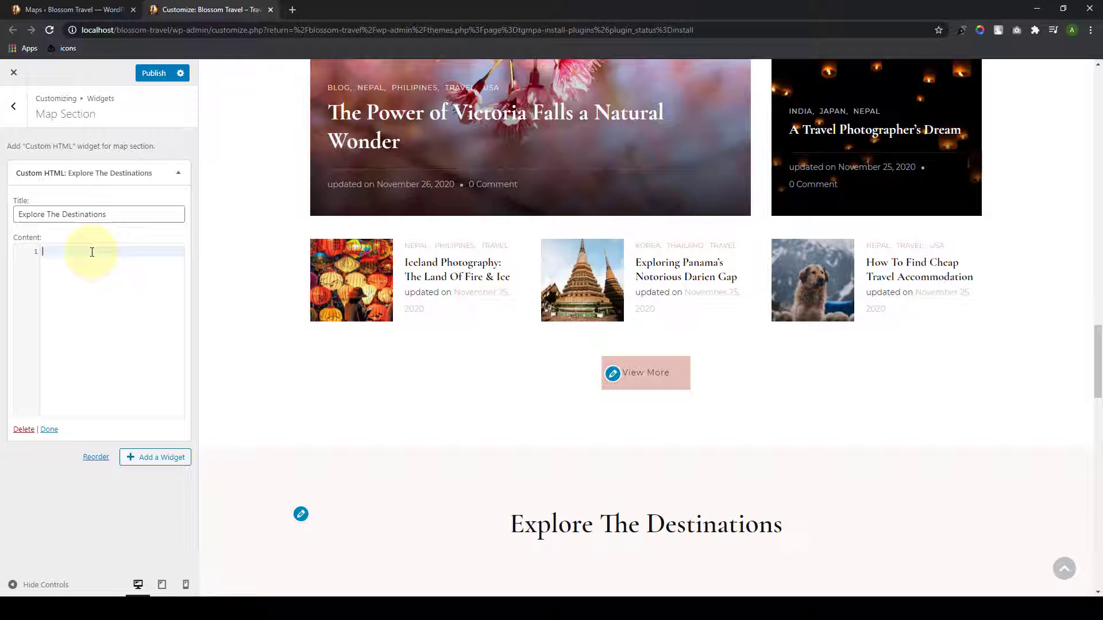
key("ctrl+v")
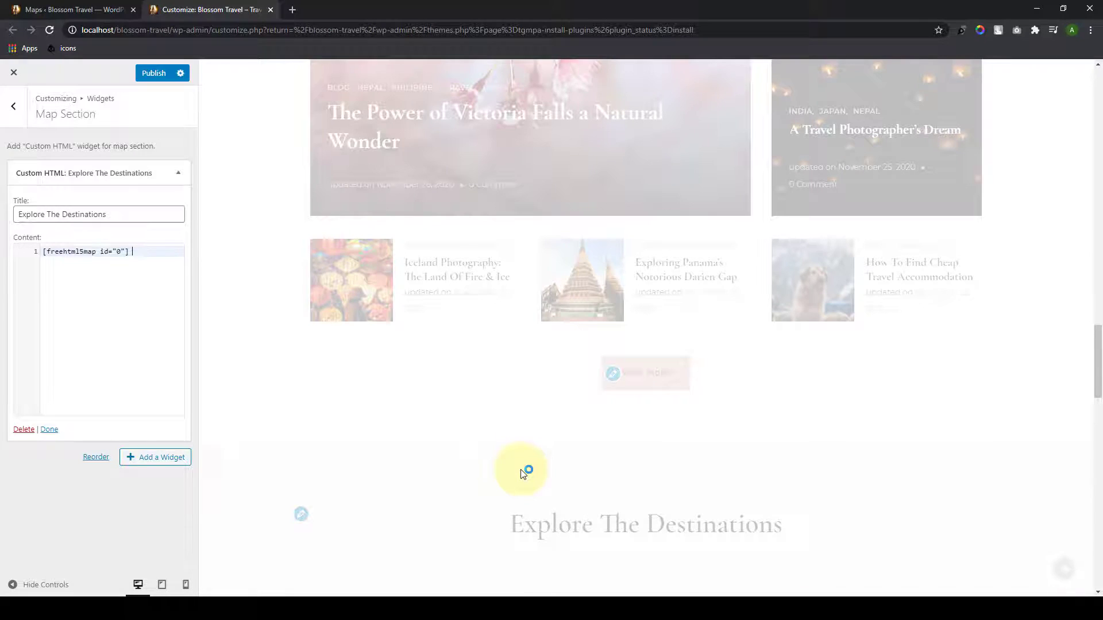
scroll(523, 473, "down", 2)
scroll(521, 469, "down", 2)
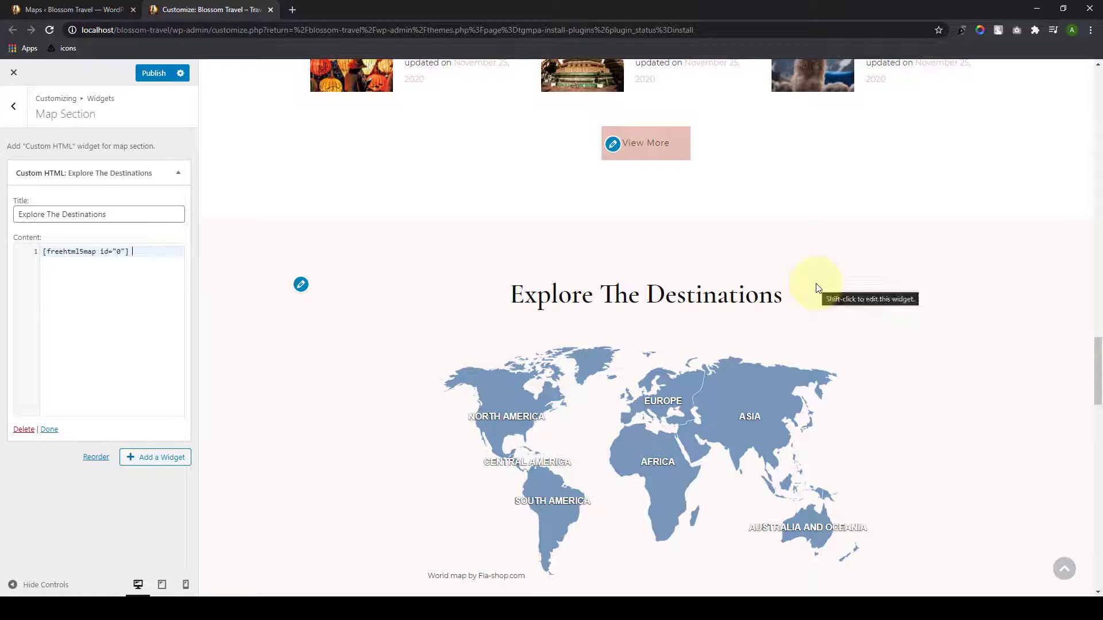
left_click(50, 431)
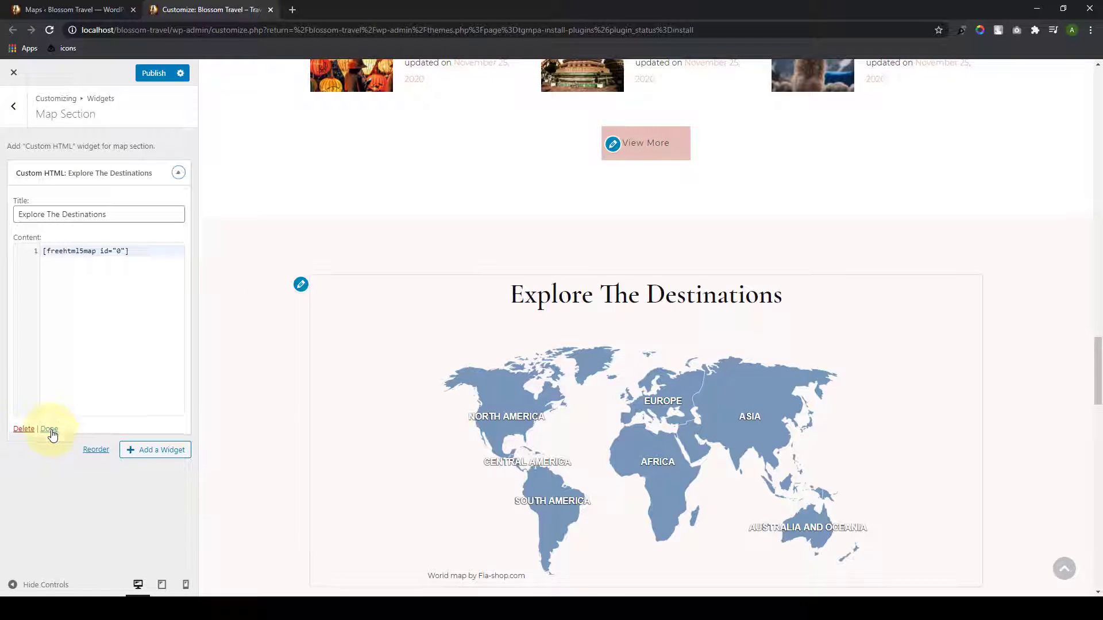
left_click(153, 74)
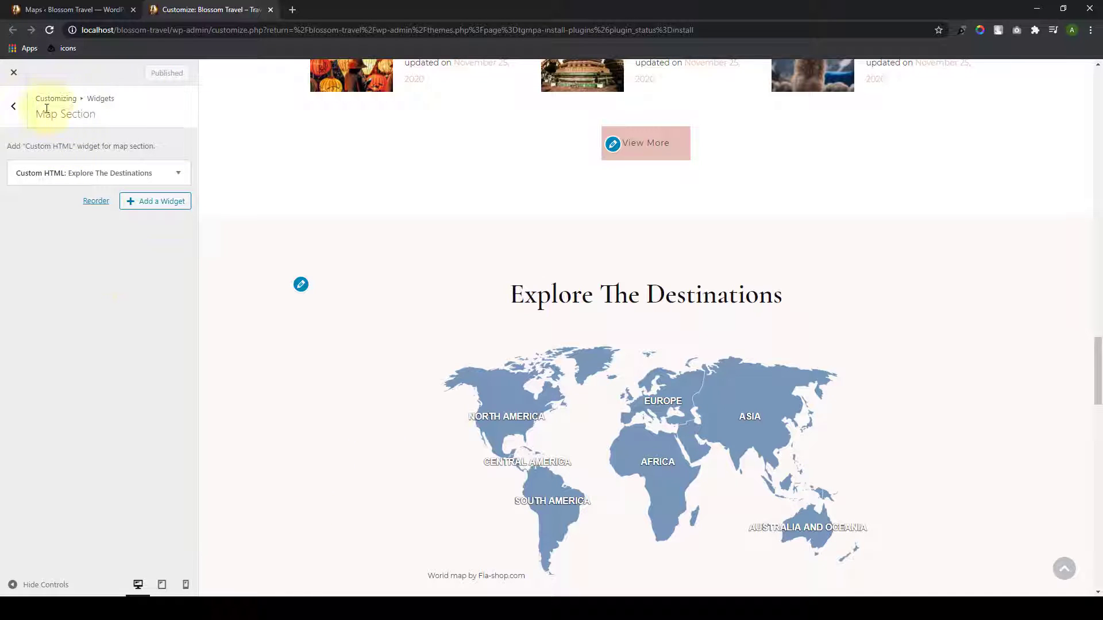
Step: Open the Call To Action Section of the Front Page Settings and add a "Blossom: Call To Action" widget
left_click(13, 109)
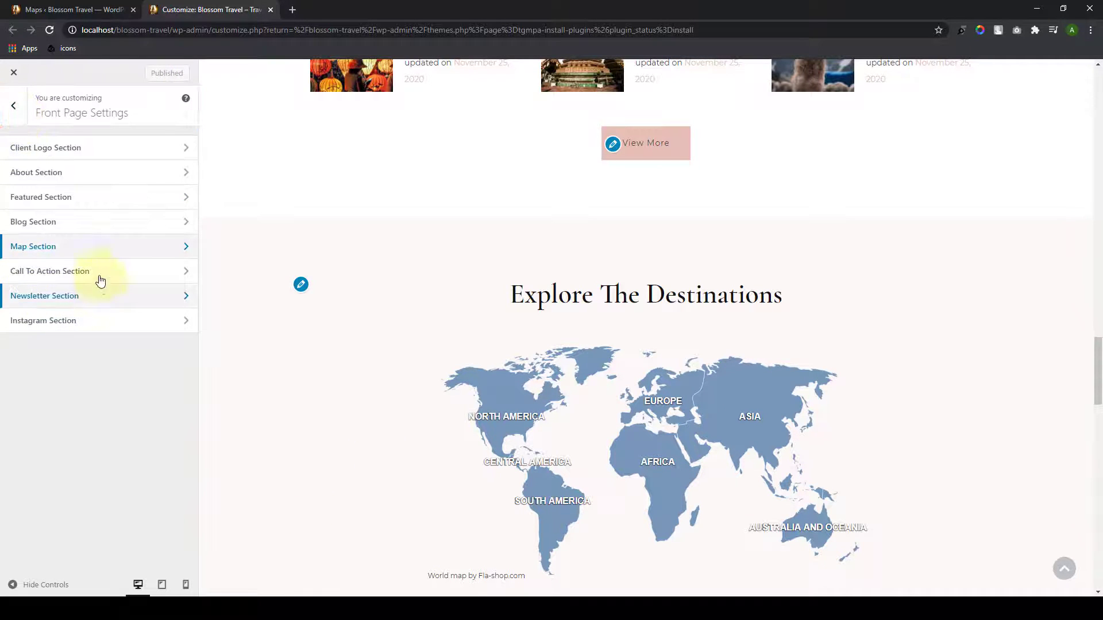
left_click(61, 281)
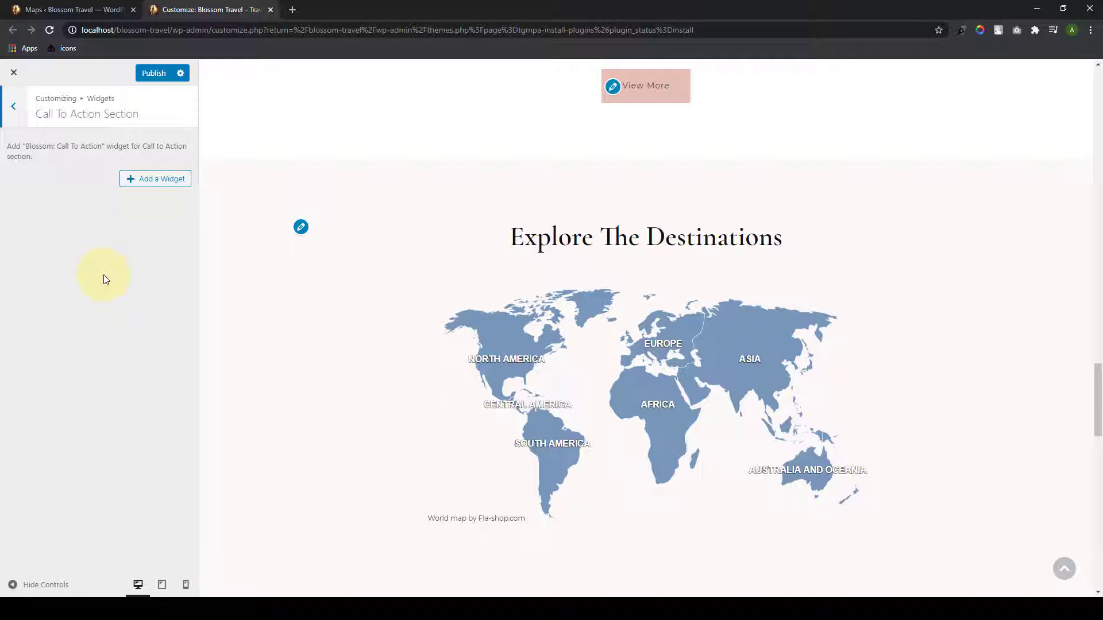
left_click(130, 183)
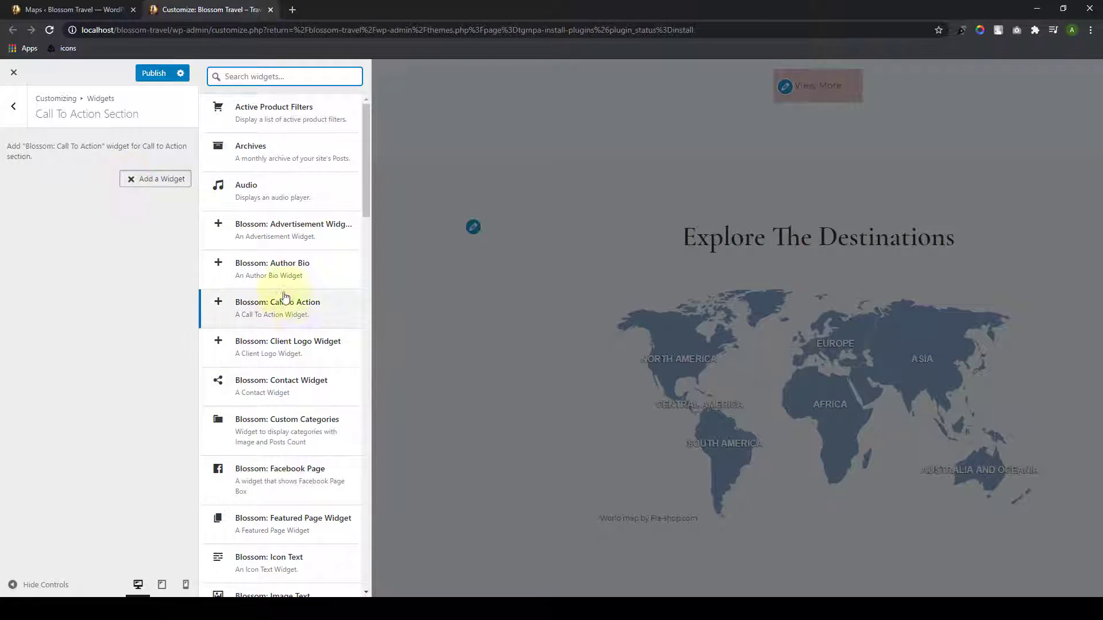
left_click(220, 308)
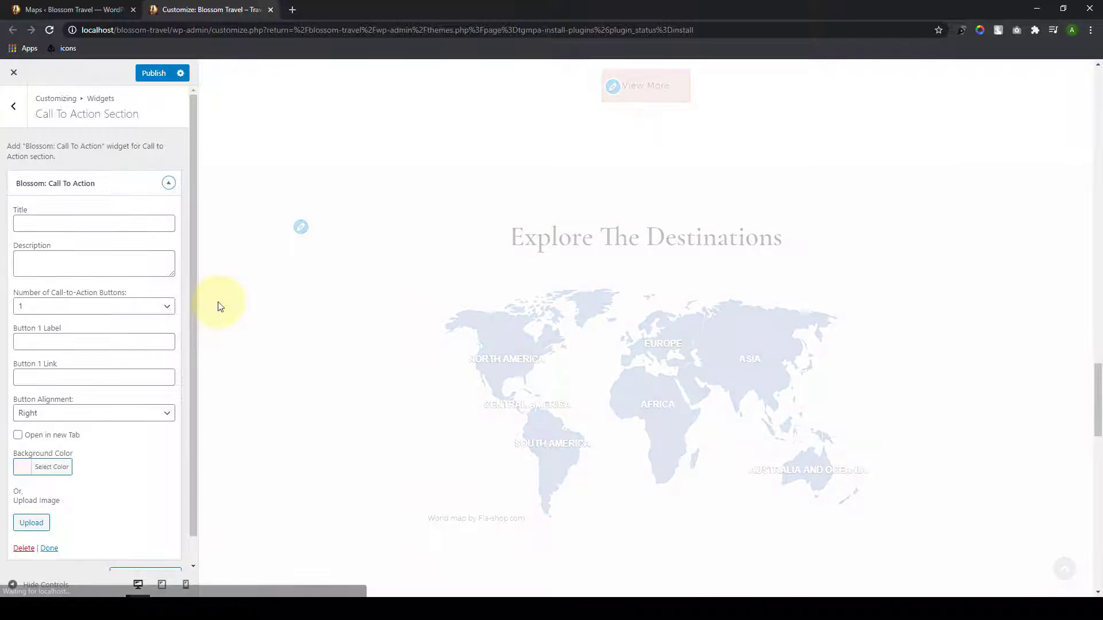
Step: Enter title "Become A Travel Blogger" and description "Want to get paid to travel? Seriously. Create a travel blog that's profitable & purposeful without the confusion!"
left_click(65, 221)
left_click(48, 264)
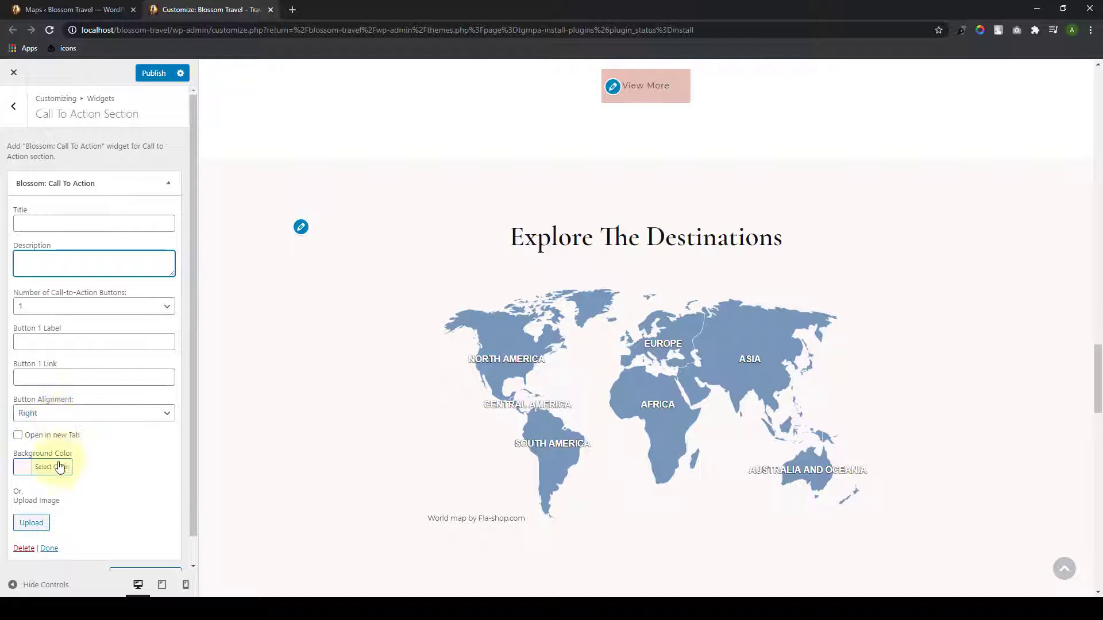
scroll(46, 425, "down", 1)
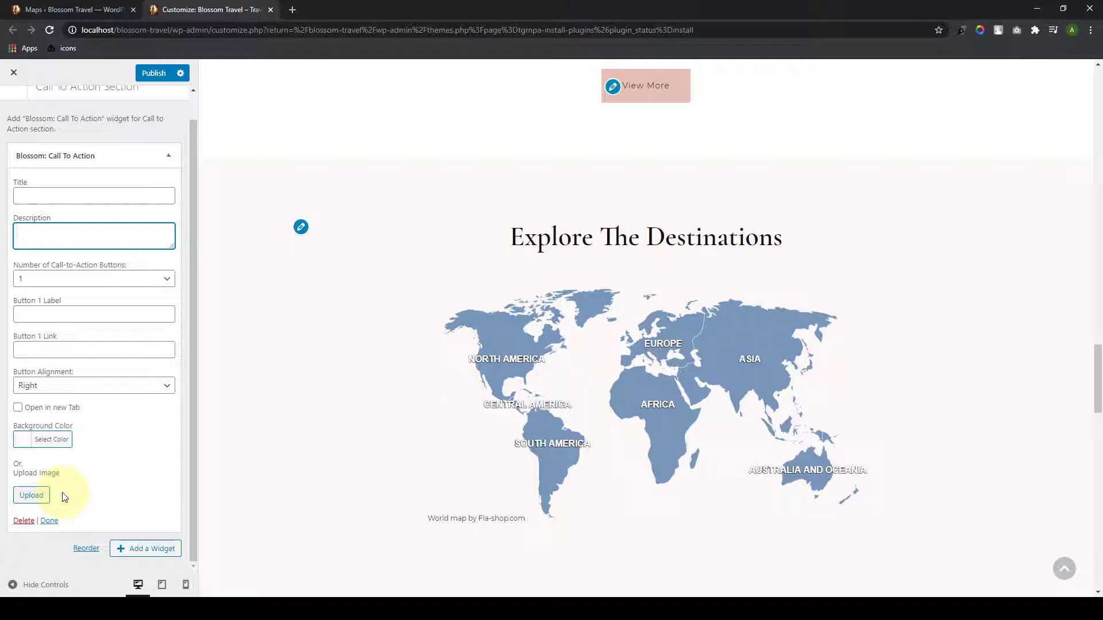
scroll(369, 382, "down", 2)
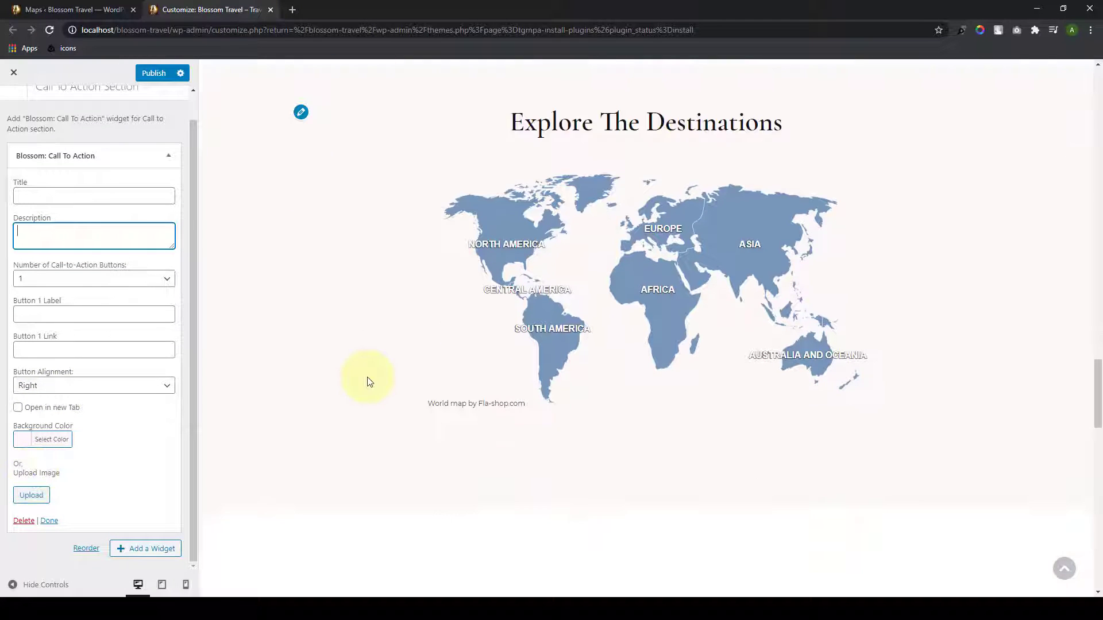
scroll(370, 382, "down", 4)
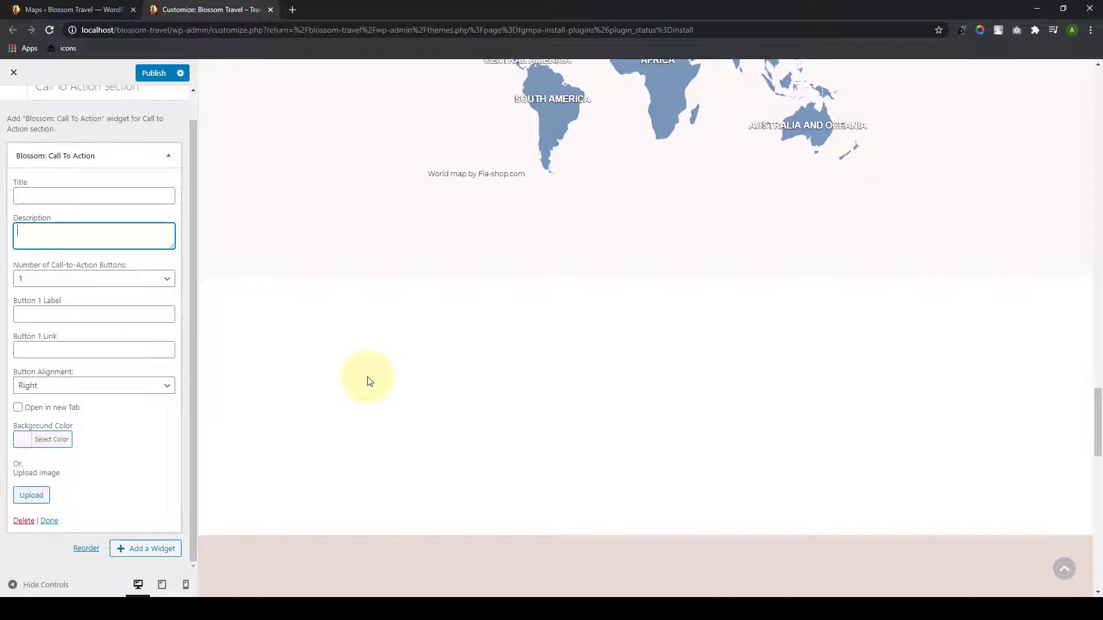
left_click(135, 202)
key("ctrl+v")
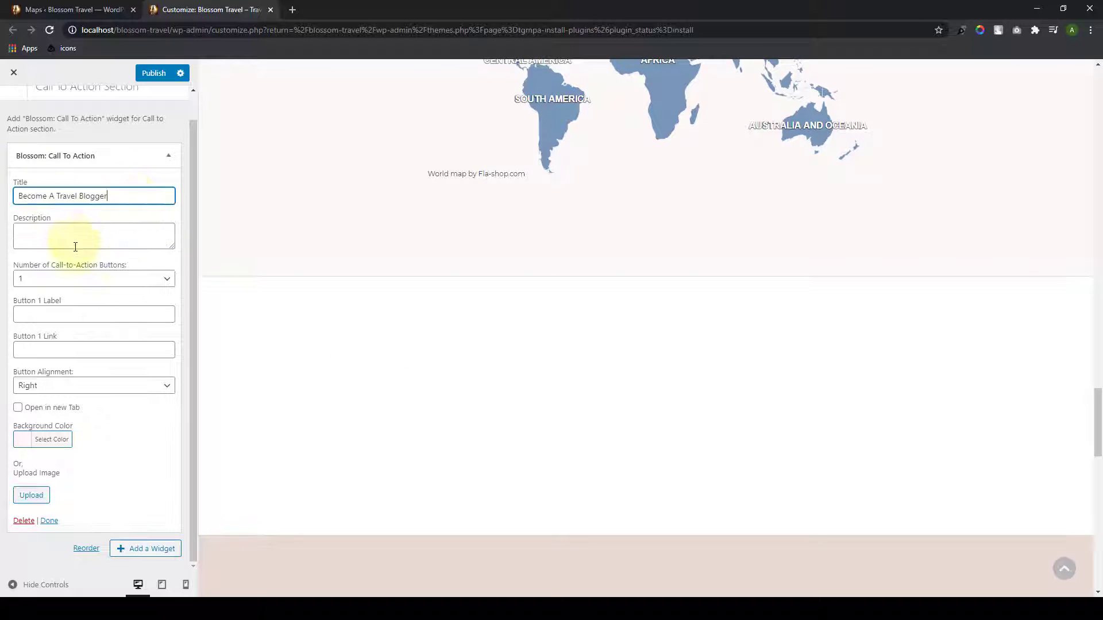
left_click(91, 241)
key("ctrl+v")
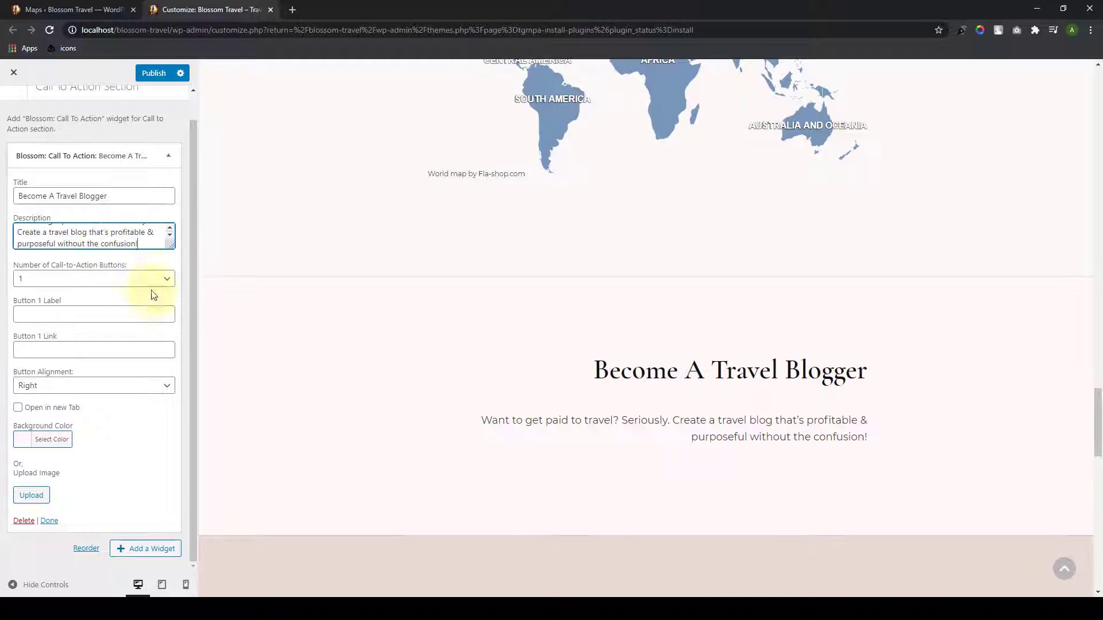
Step: Set the number of call-to-action buttons to 2, and label button 1 "Learn More" with the copied localhost/blossom-travel/wp-admin URL as its link
left_click(156, 281)
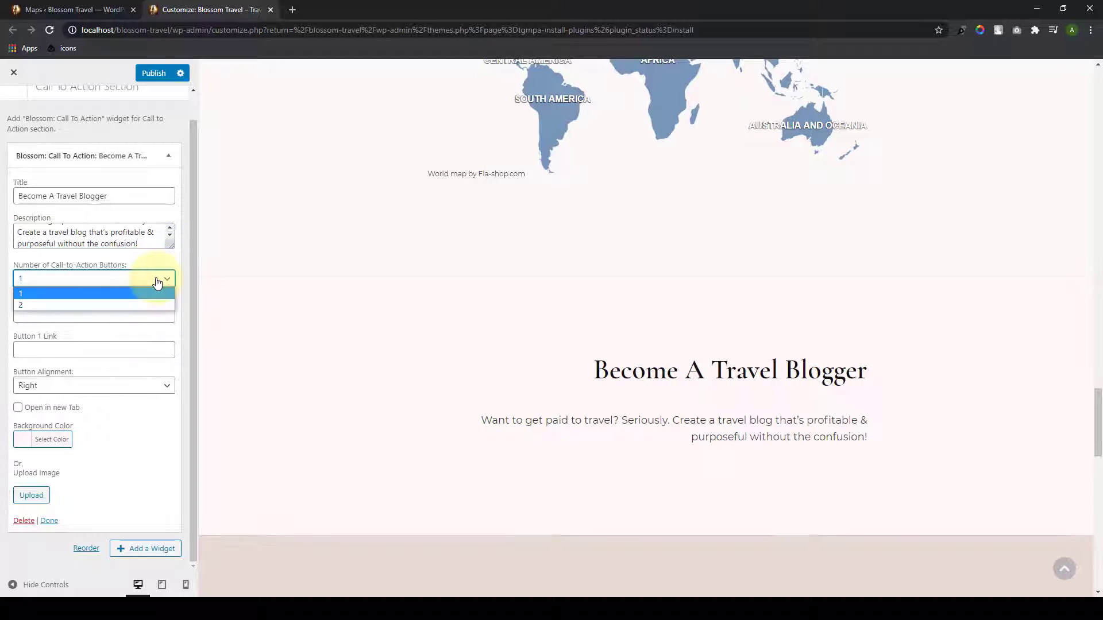
left_click(139, 304)
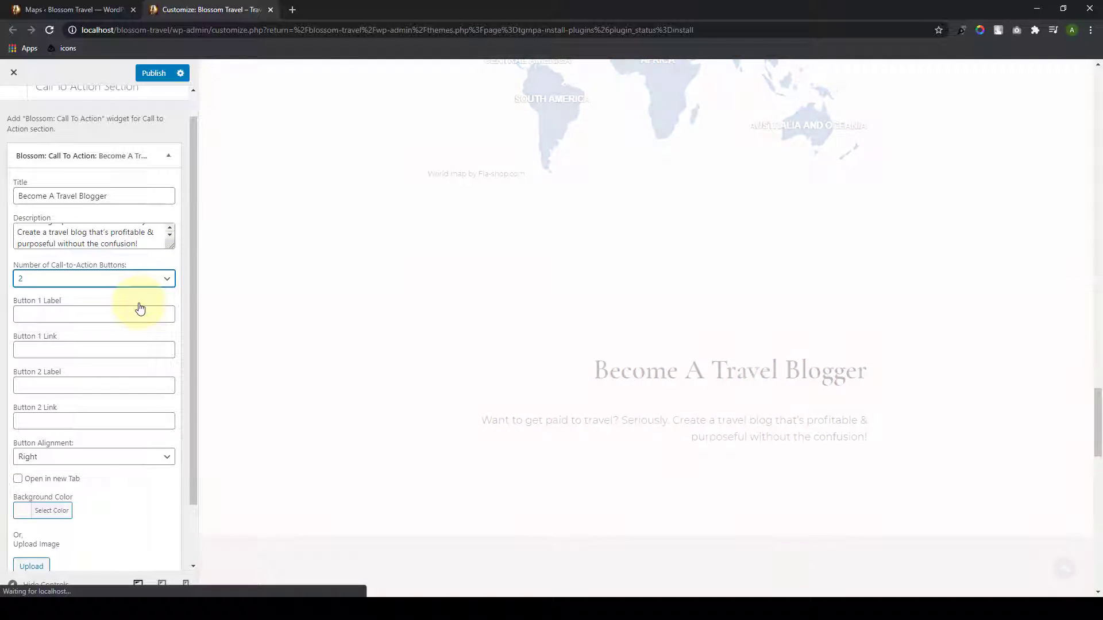
left_click(121, 318)
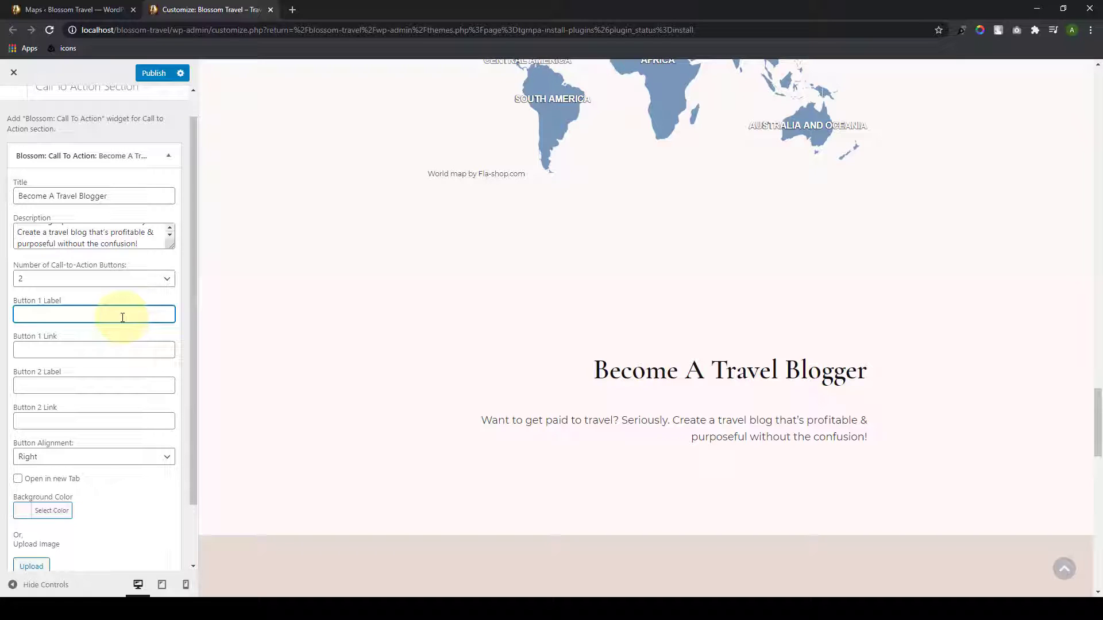
type("Learn More")
left_click(128, 351)
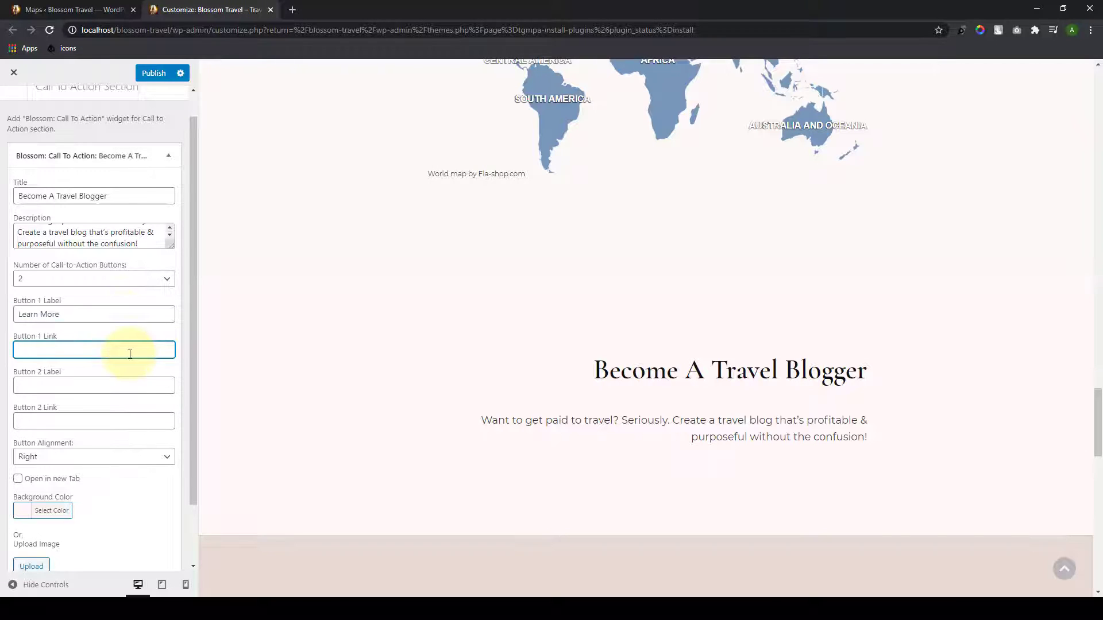
key("ctrl+v")
Step: Label button 2 "Get It" and paste the copied site admin URL as its link
left_click(98, 386)
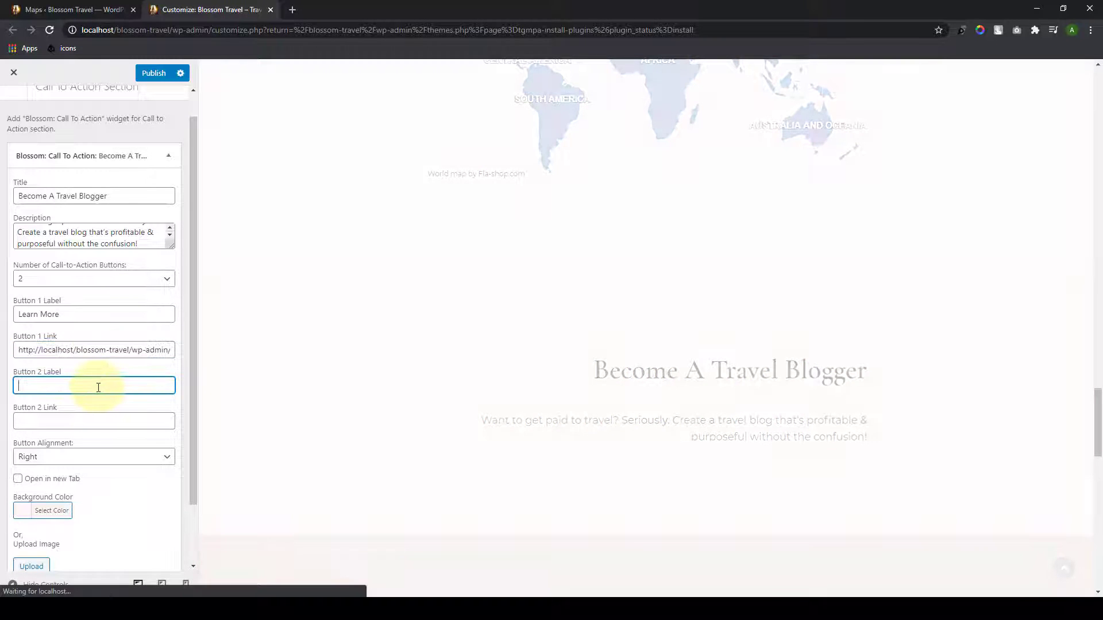
type("Get It")
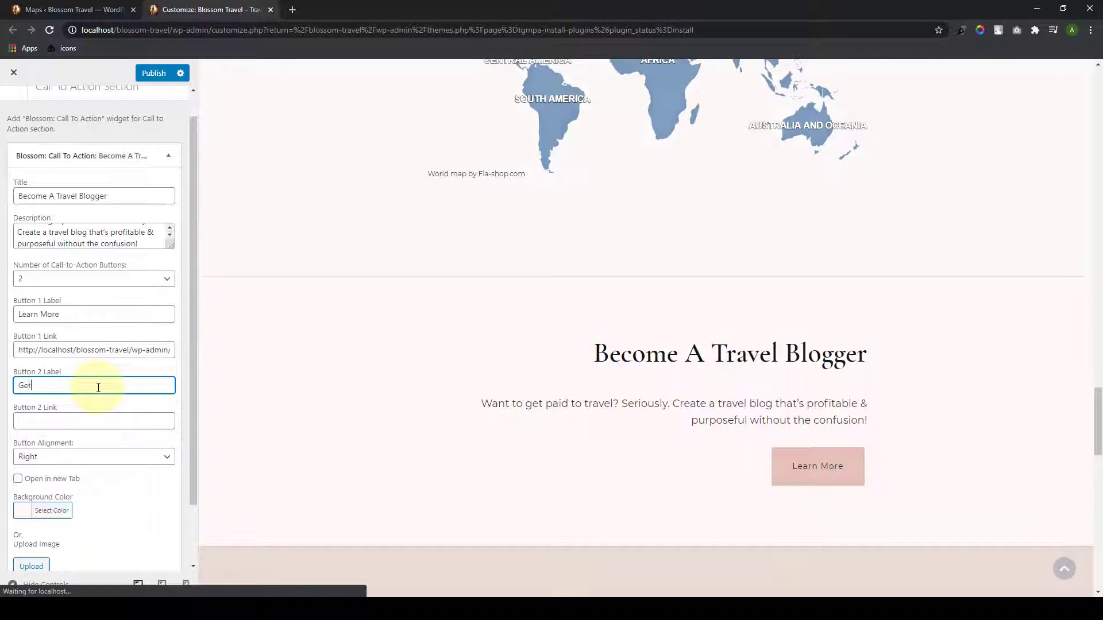
left_click(52, 418)
key("ctrl+v")
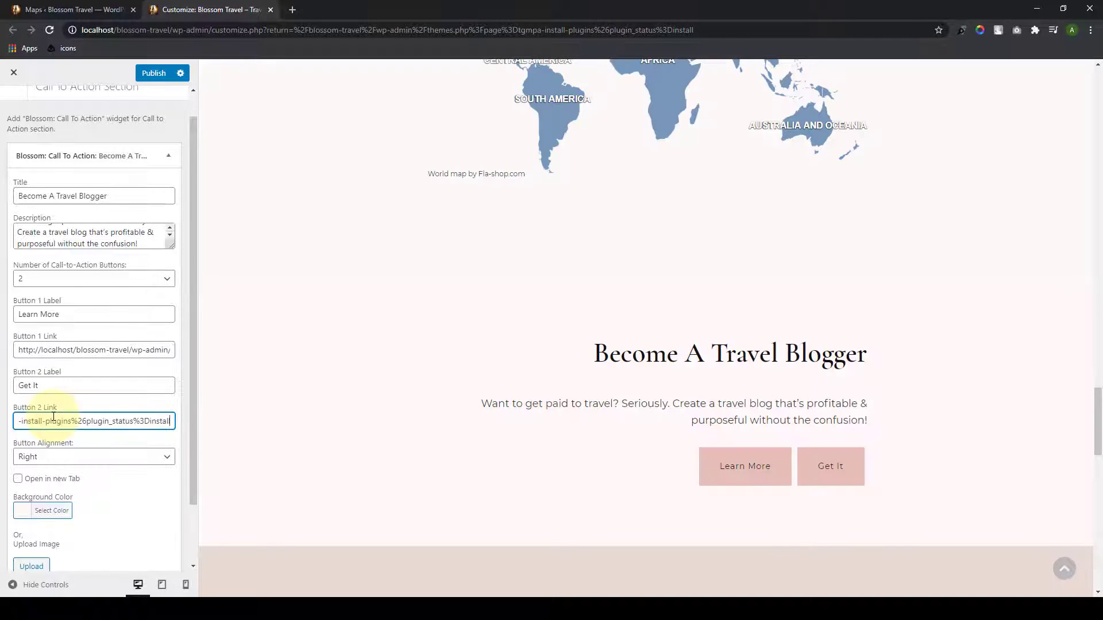
Step: Set the call-to-action widget's button alignment to Centered and open its background color picker
scroll(53, 416, "down", 1)
left_click(143, 386)
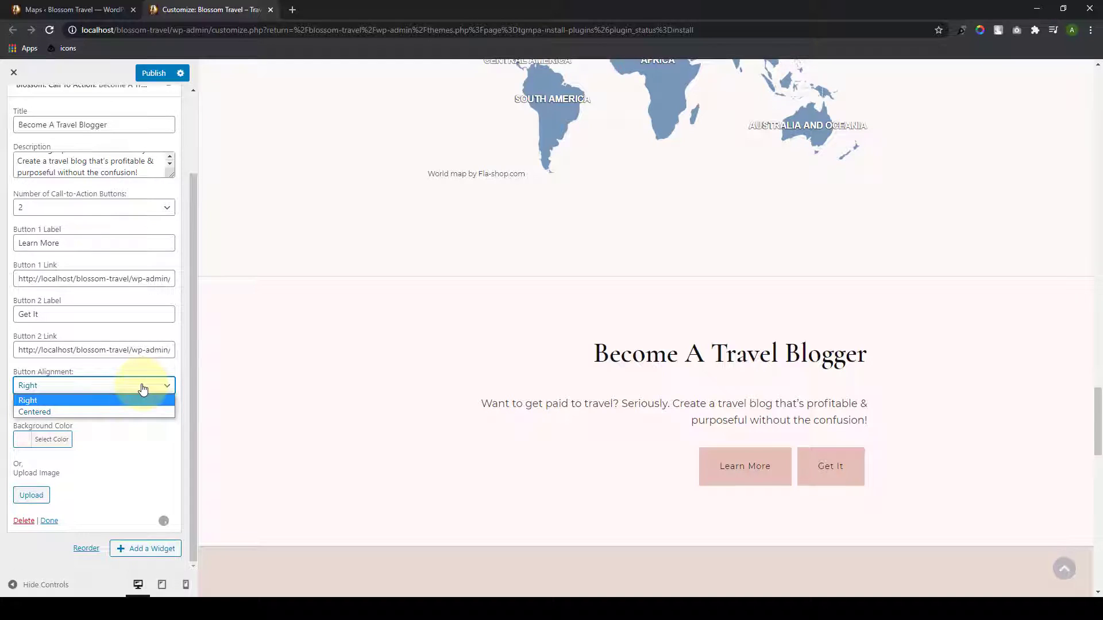
left_click(50, 411)
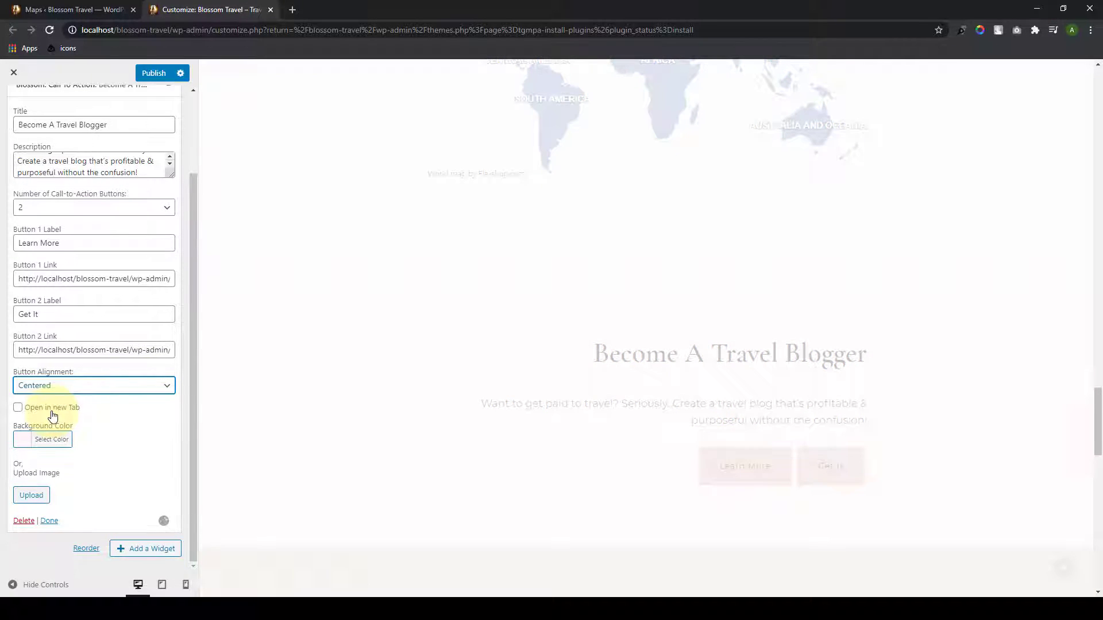
left_click(21, 440)
scroll(23, 444, "down", 3)
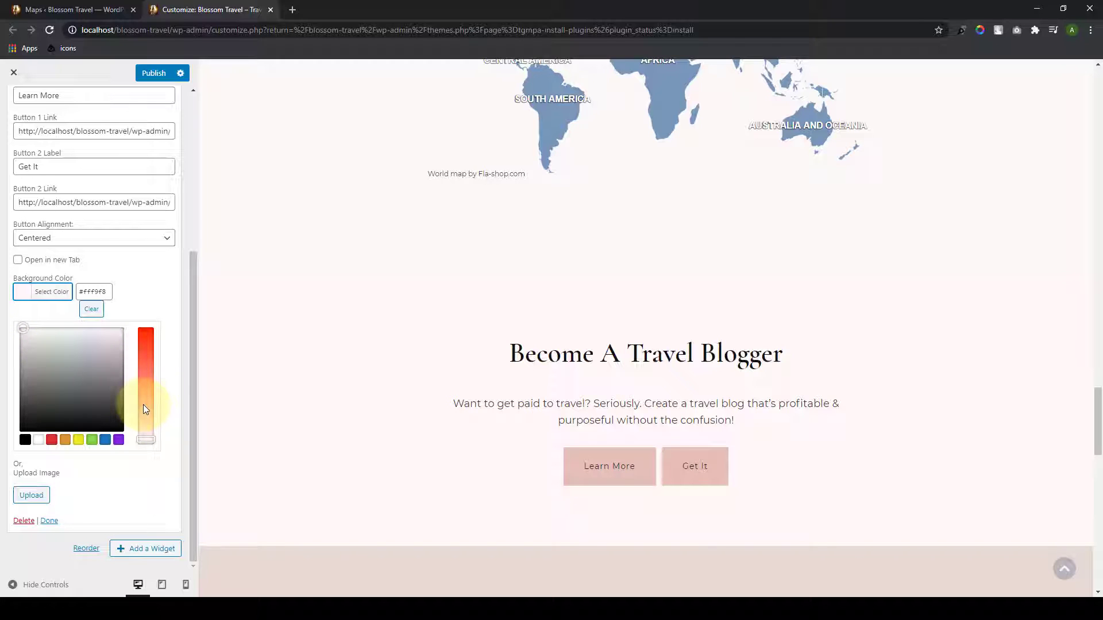
Step: Use the media library photo of hanging lanterns over a canal as the call-to-action background image and publish the changes
left_click(41, 497)
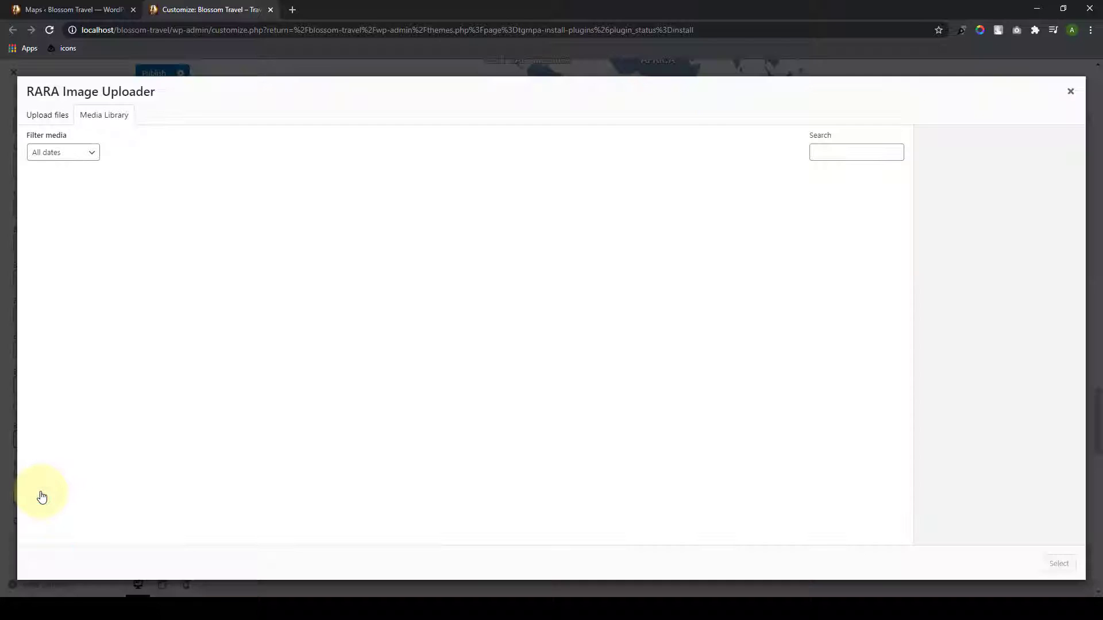
left_click(324, 383)
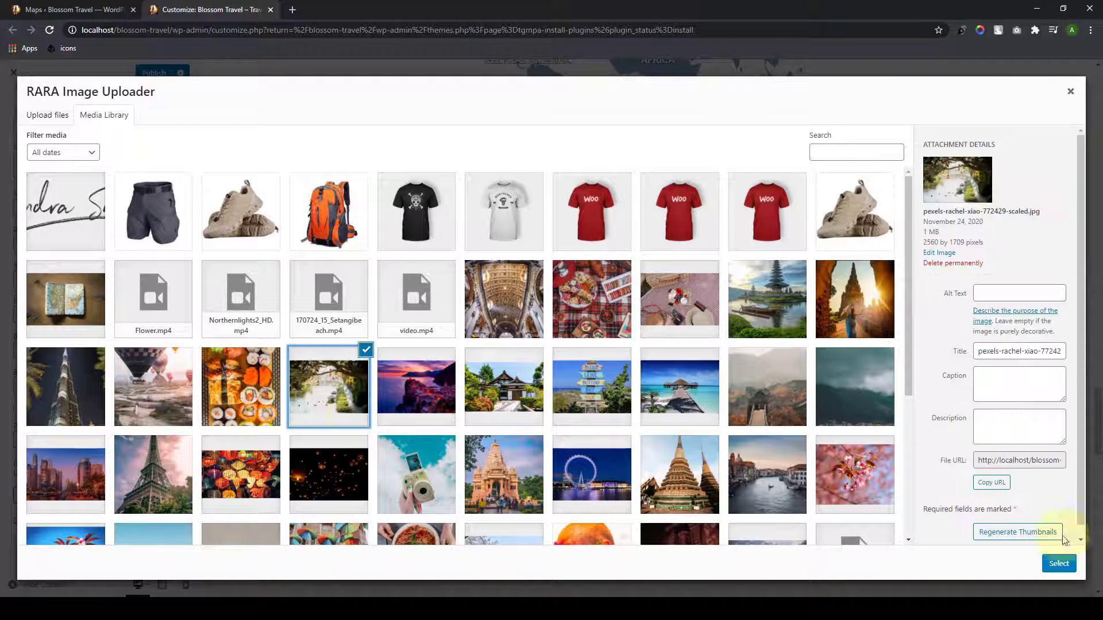
left_click(1058, 563)
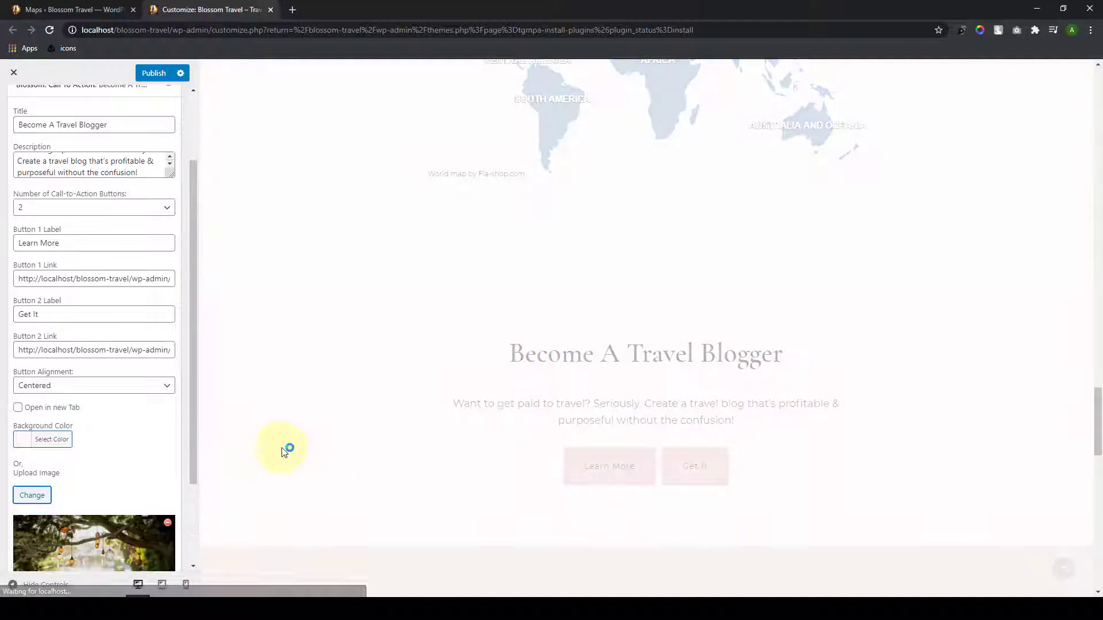
scroll(161, 485, "down", 2)
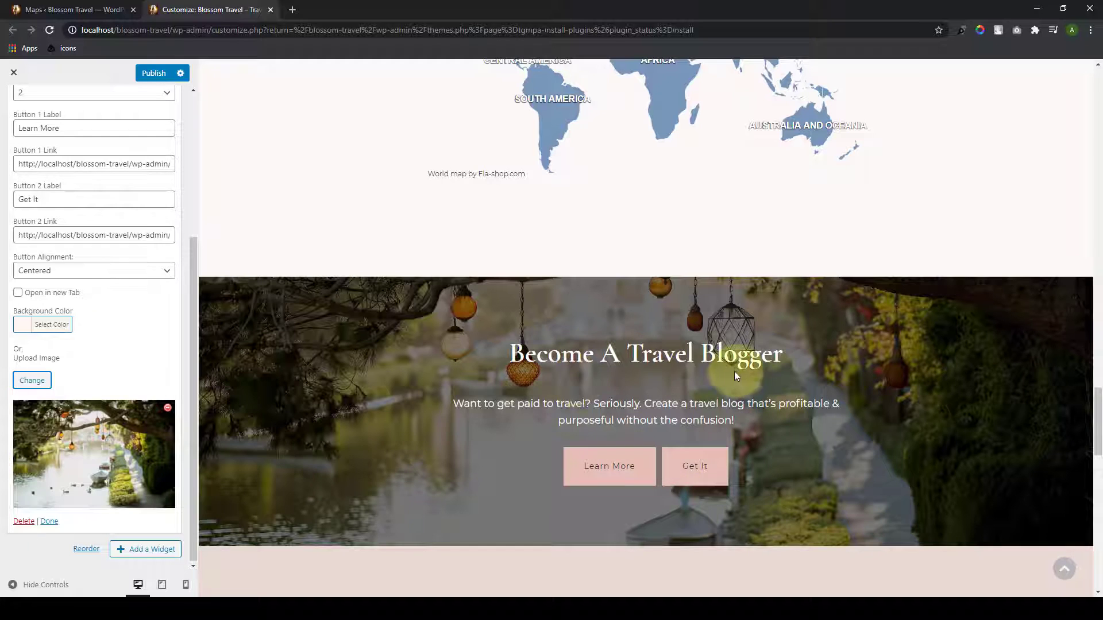
scroll(136, 442, "up", 3)
left_click(153, 73)
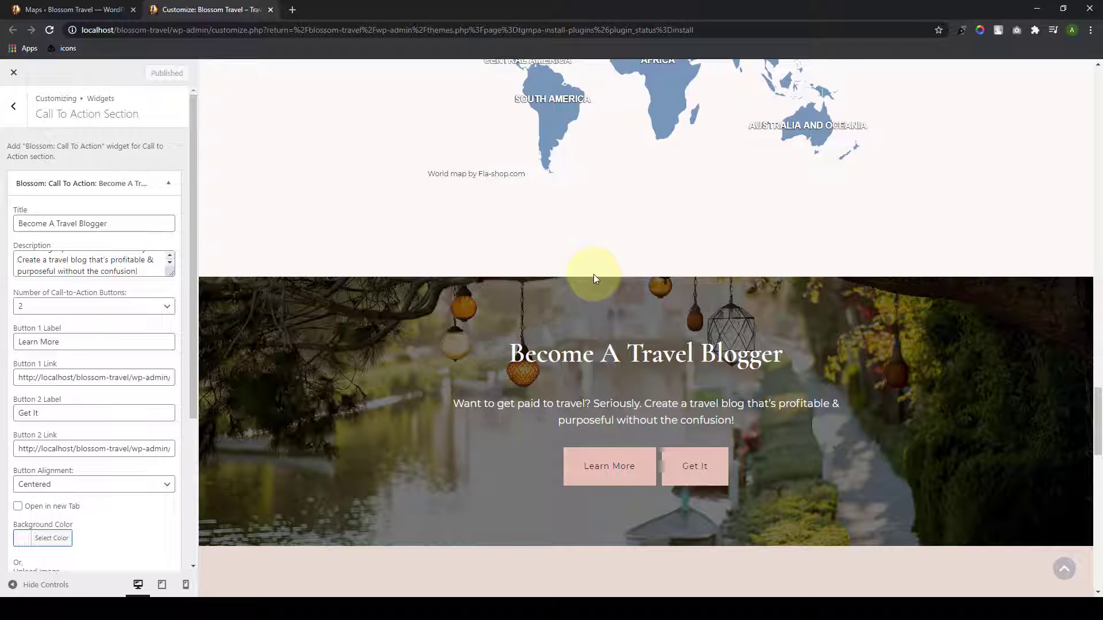
Step: Open the front page's Newsletter Section, and start a new BlossomThemes Email Newsletter form in the WordPress dashboard tab
left_click(12, 107)
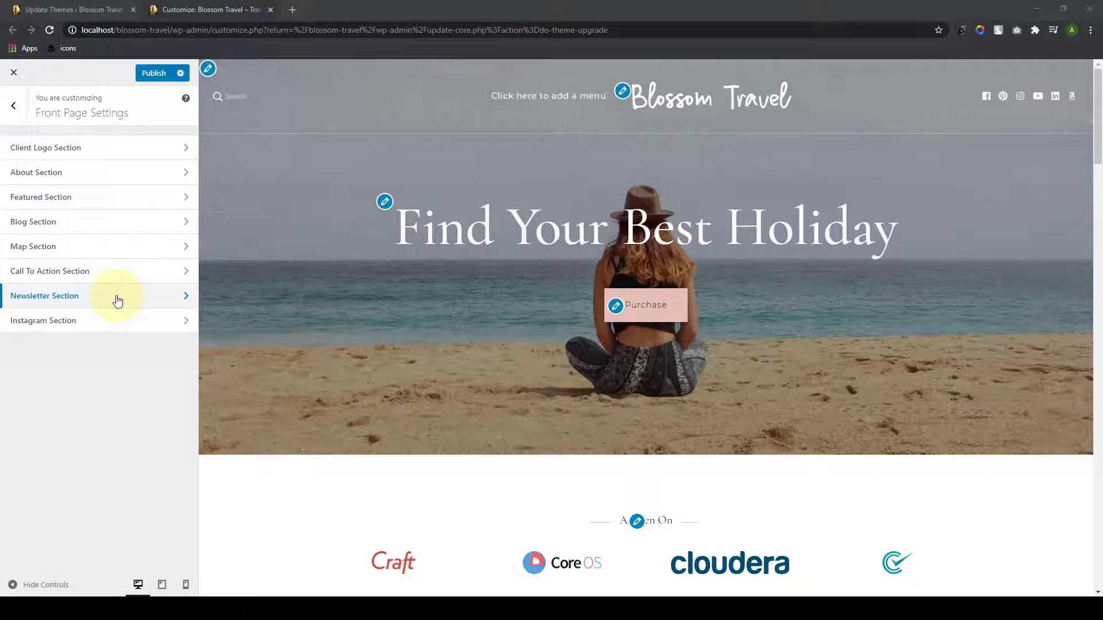
left_click(118, 299)
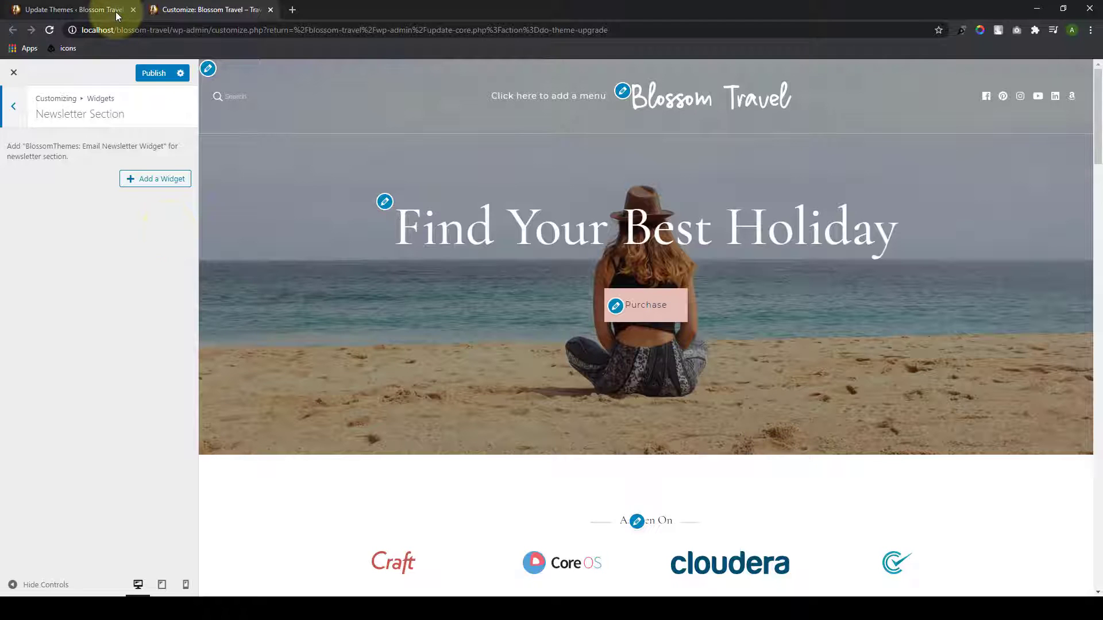
left_click(67, 7)
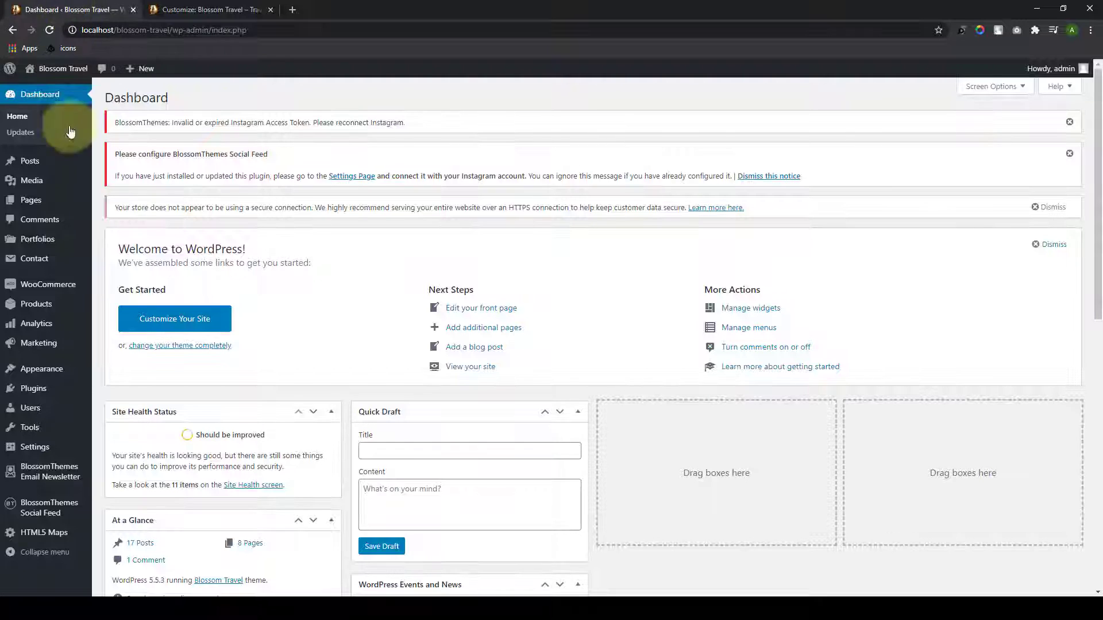
scroll(66, 471, "down", 1)
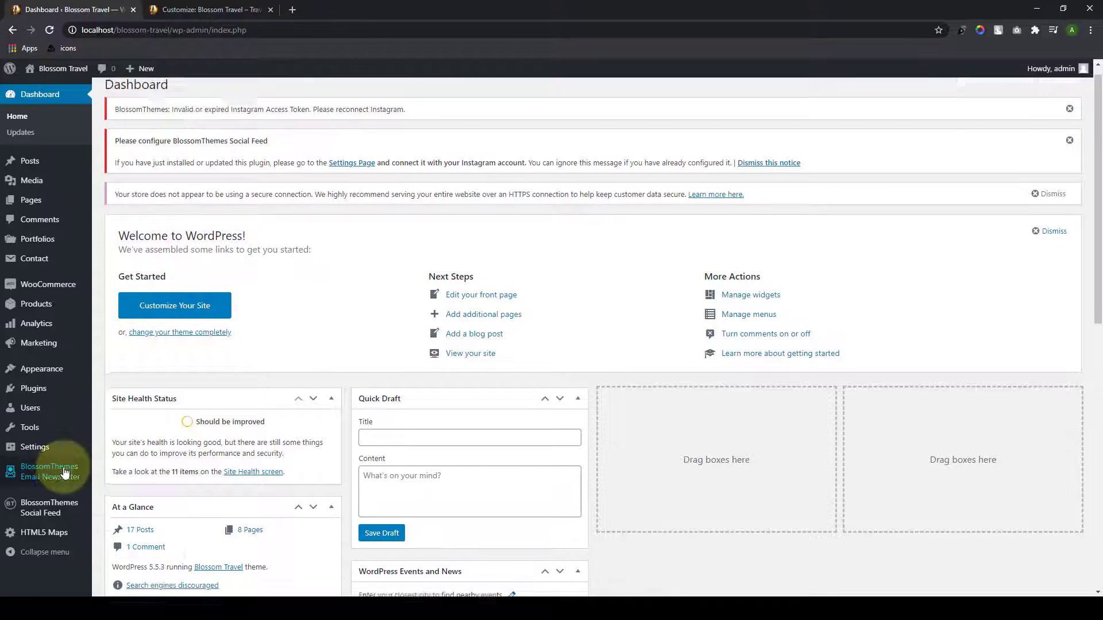
mouse_move(62, 479)
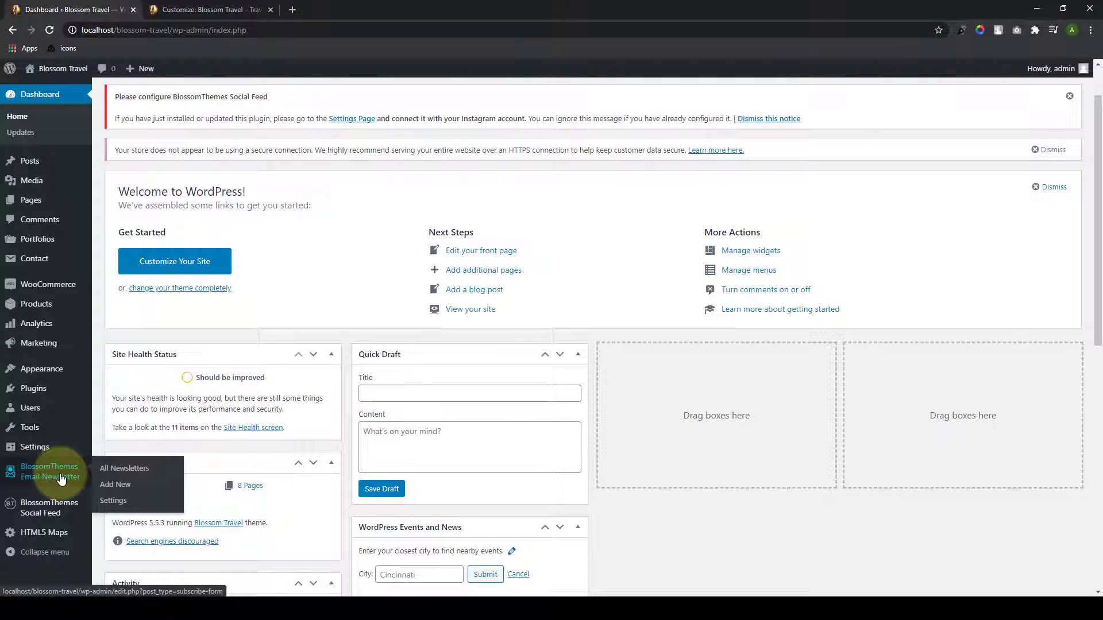
left_click(124, 486)
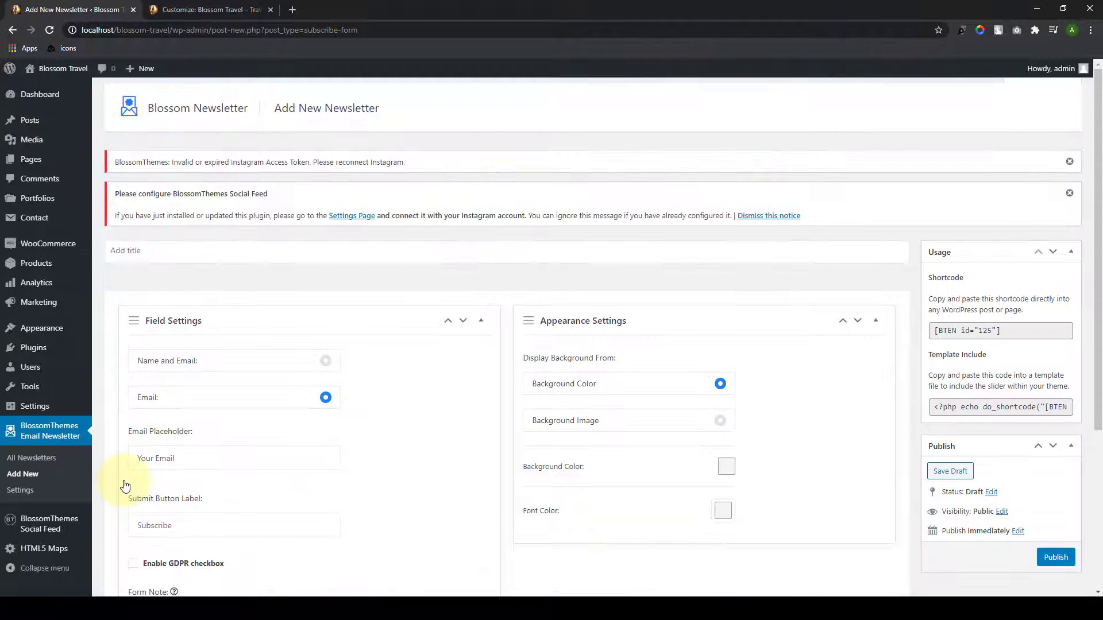
Step: Set the newsletter form's fields to Name and Email and enable the GDPR checkbox
scroll(369, 418, "down", 3)
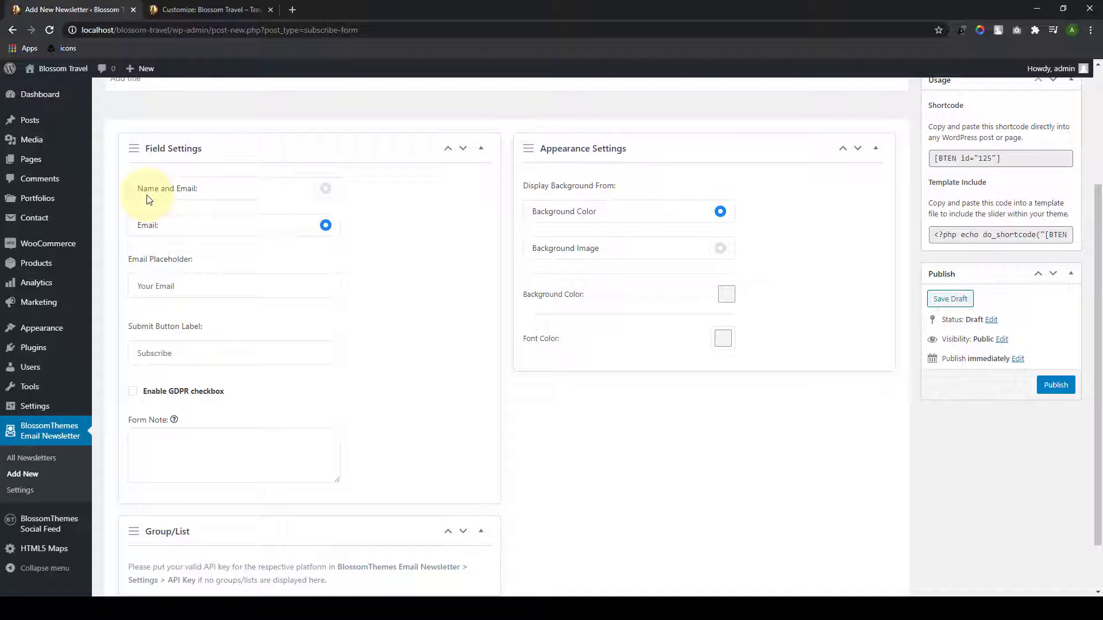
left_click(326, 193)
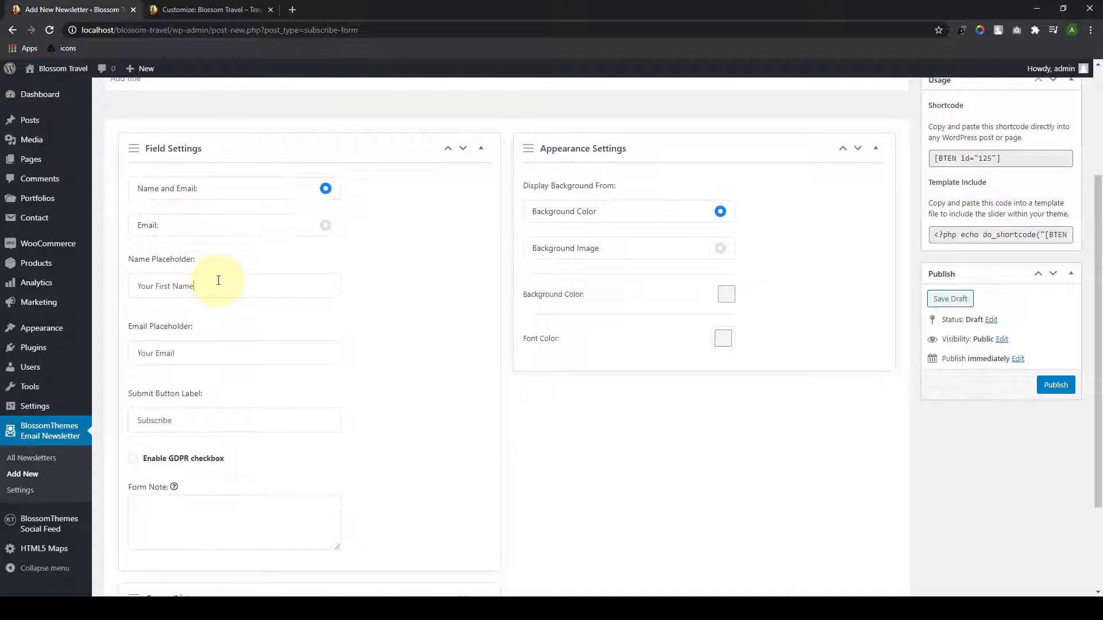
scroll(215, 352, "down", 2)
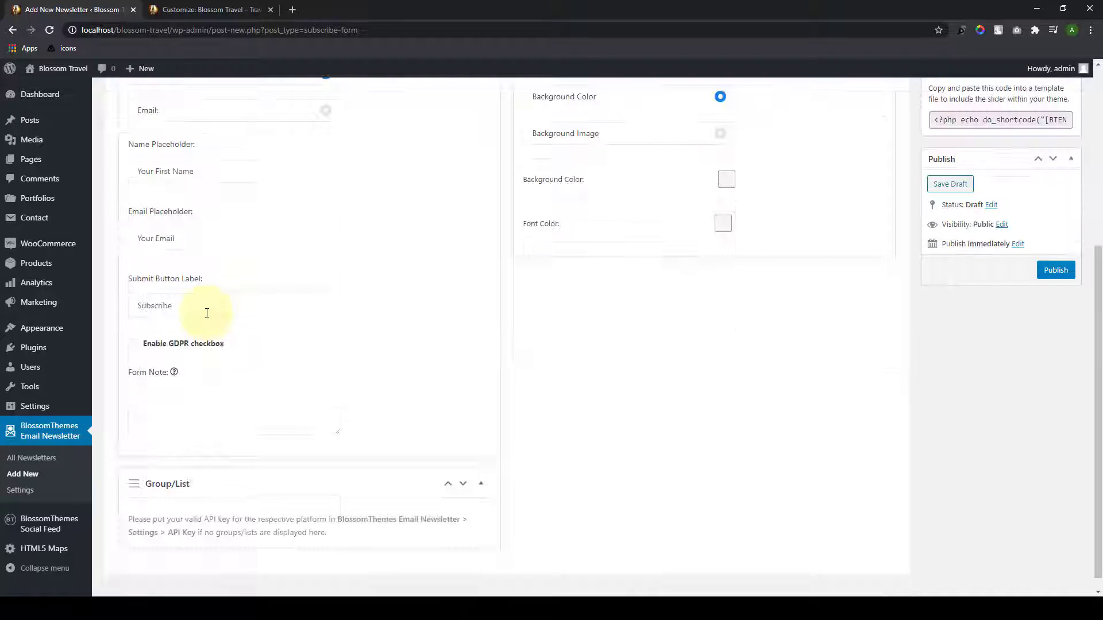
left_click(207, 313)
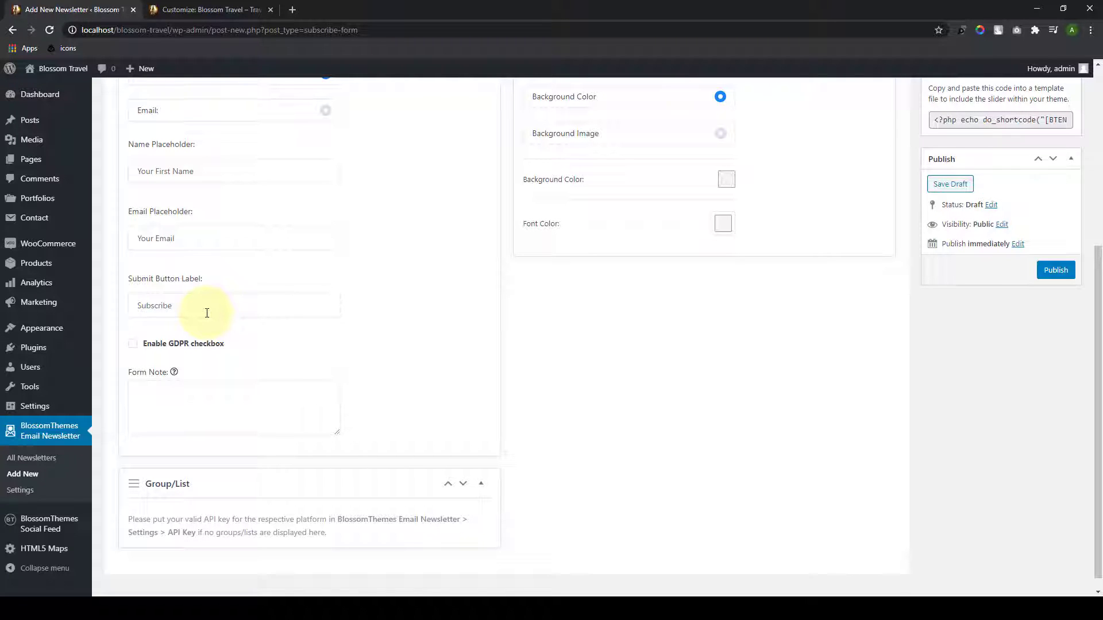
left_click(133, 345)
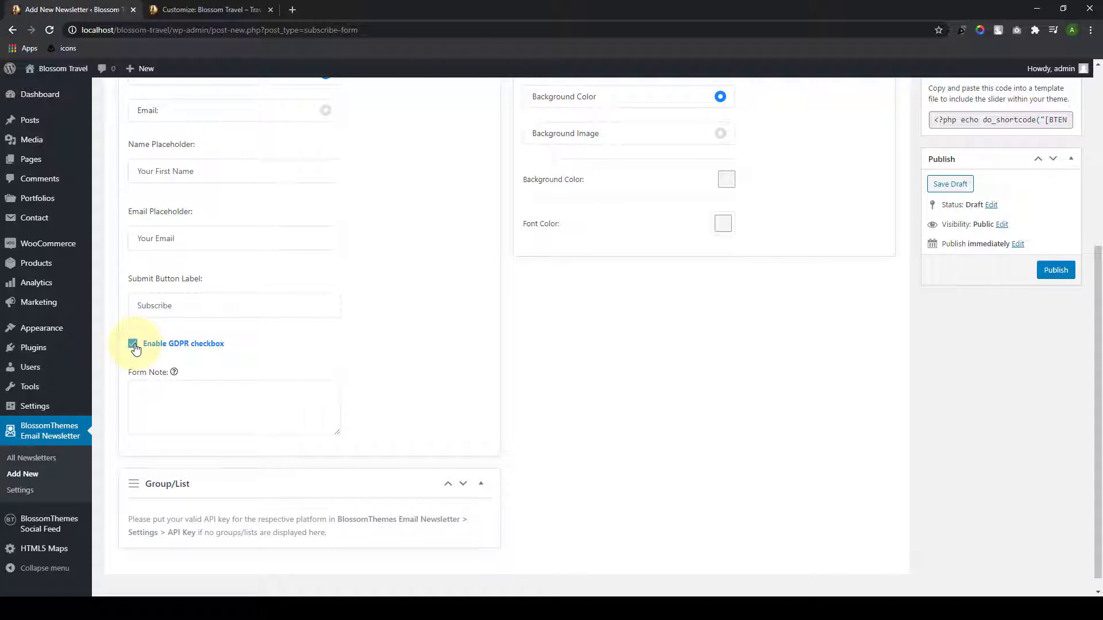
Step: Title the newsletter form "Get my Best Stuff Sent Straight to You" with the note "Join over 100,000 people and get exclusive travel tips, giveaways and more!"
left_click(169, 389)
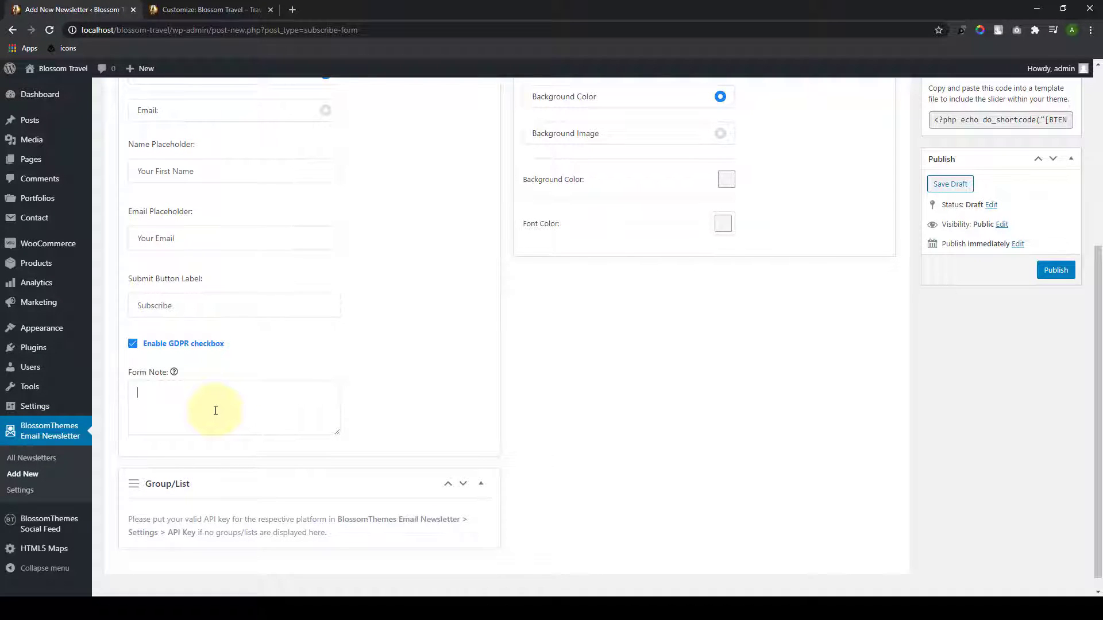
scroll(345, 396, "up", 3)
scroll(575, 172, "down", 1)
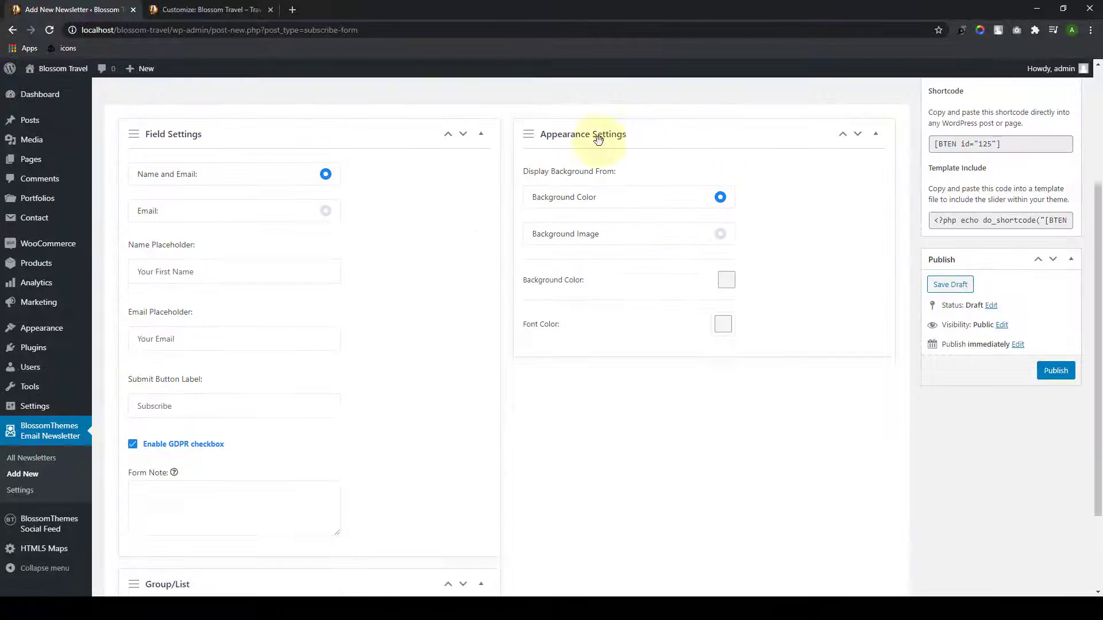
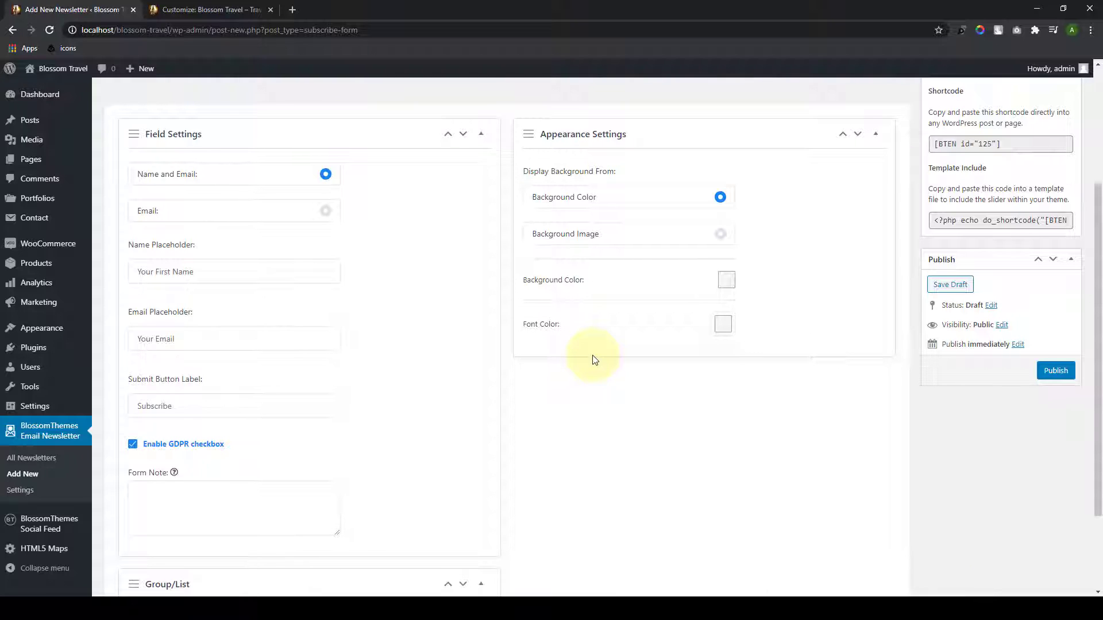
scroll(595, 359, "down", 2)
scroll(595, 359, "up", 2)
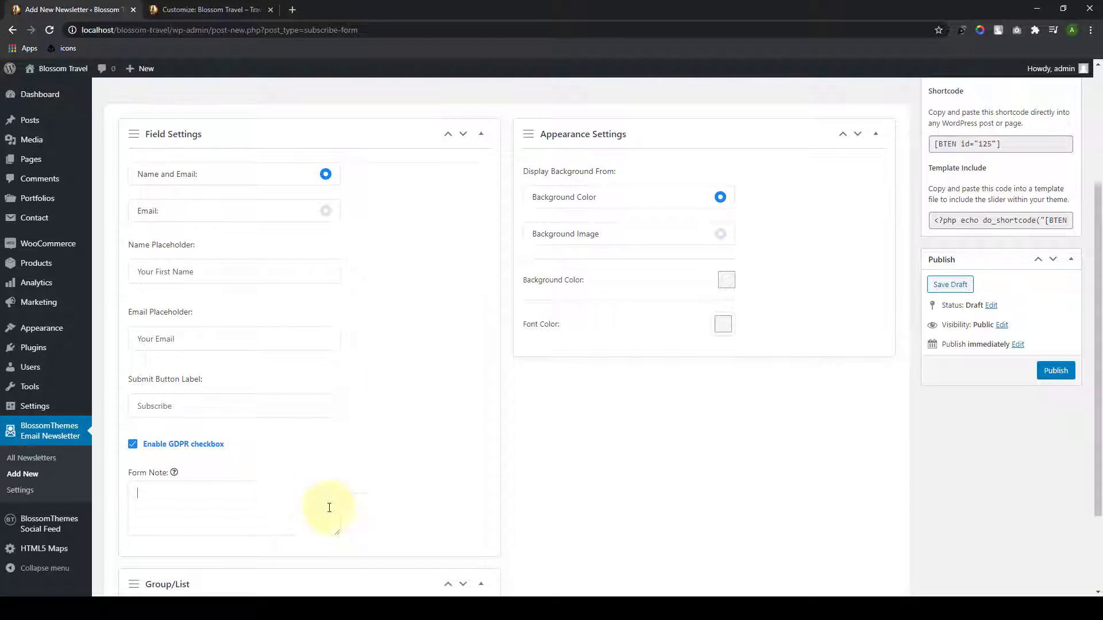
scroll(328, 510, "up", 3)
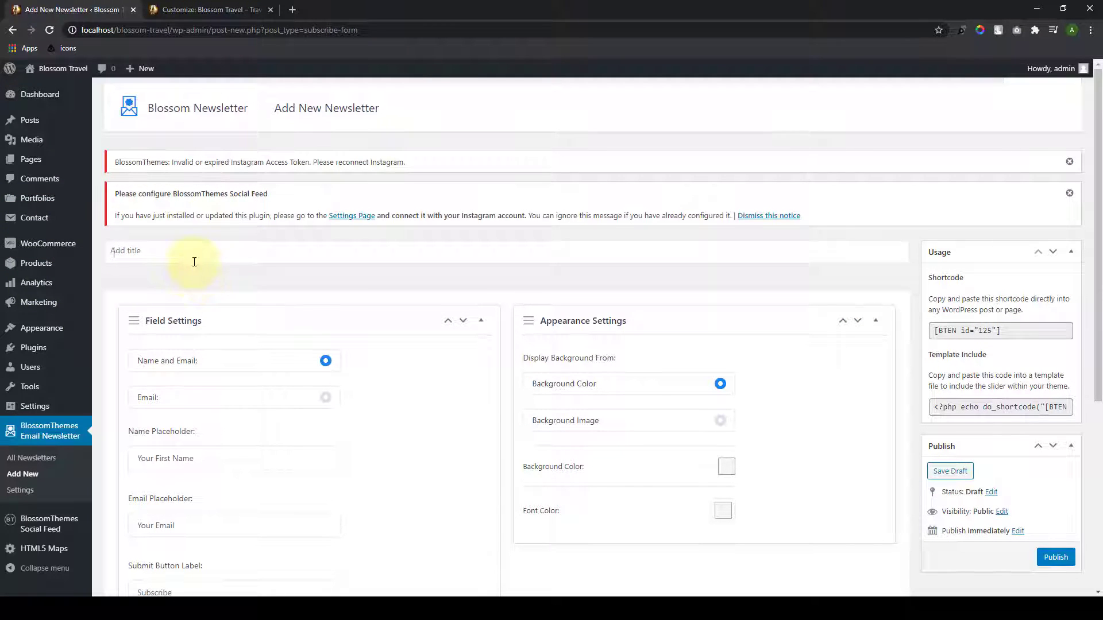
type("Get my Best Stuff Sent Straight to You")
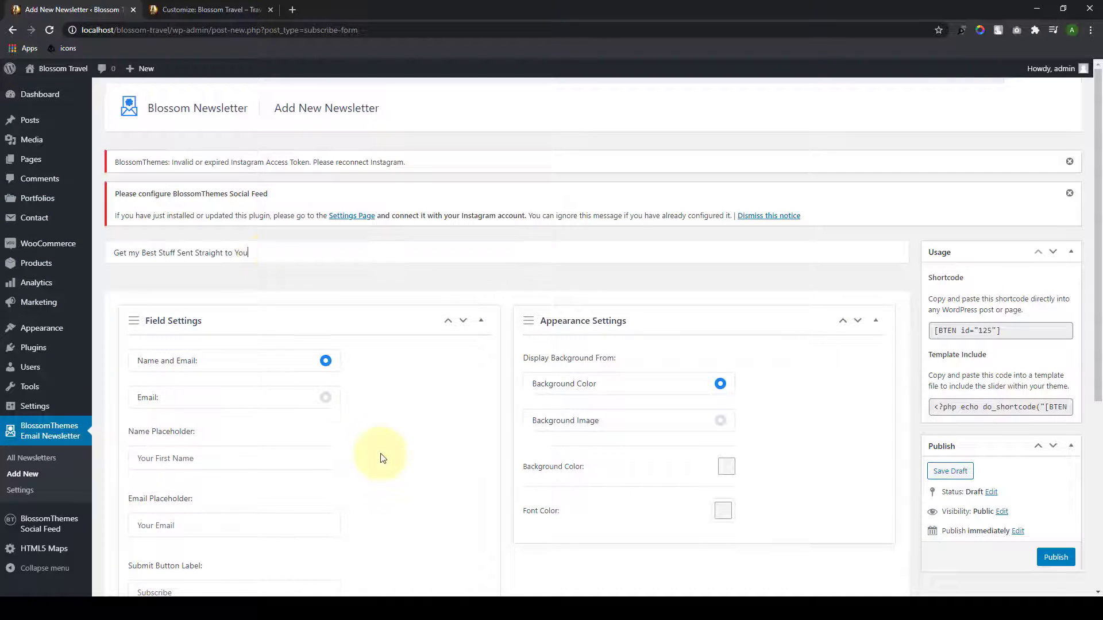
scroll(381, 452, "down", 5)
scroll(661, 343, "up", 1)
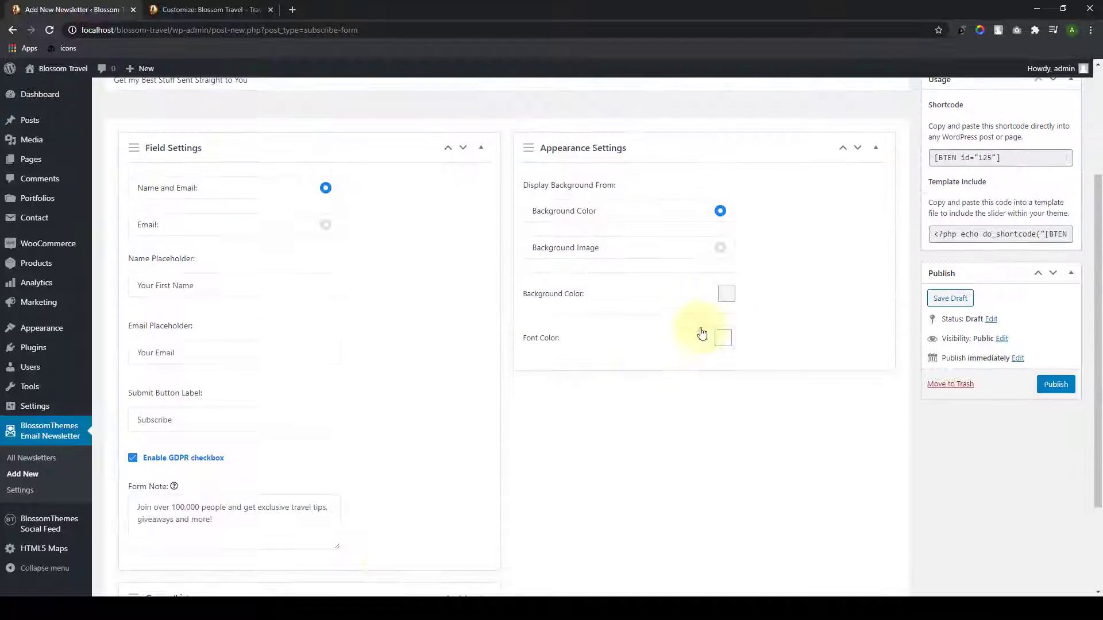
Step: Set the newsletter form's background color to the light peach tone #eaccb9
left_click(726, 295)
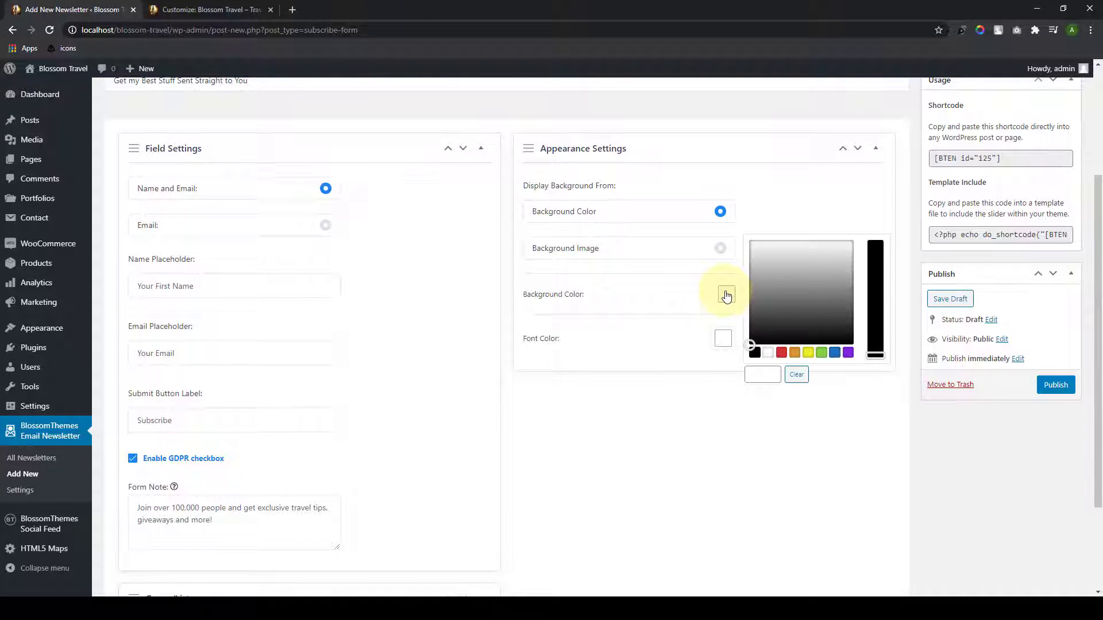
left_click(795, 352)
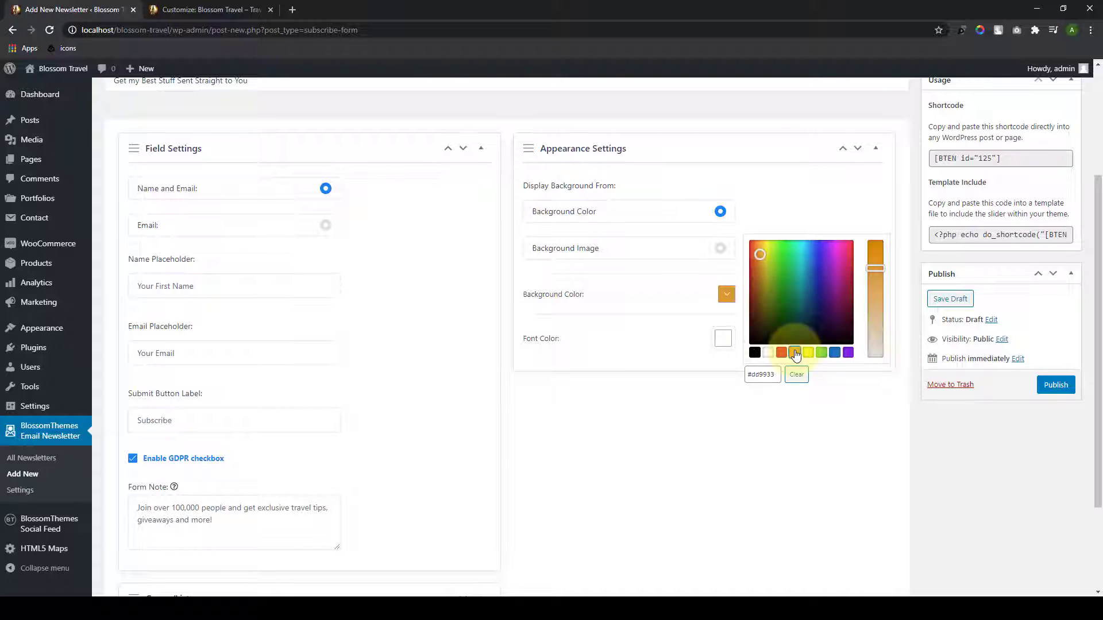
left_click(758, 247)
left_click_drag(876, 268, 875, 335)
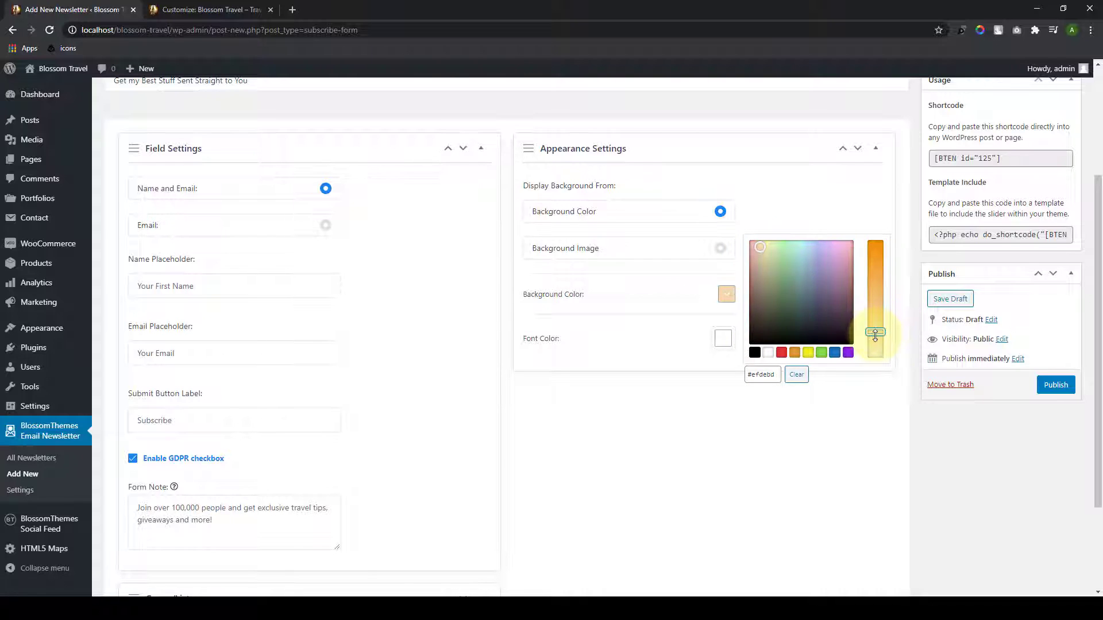
left_click(759, 250)
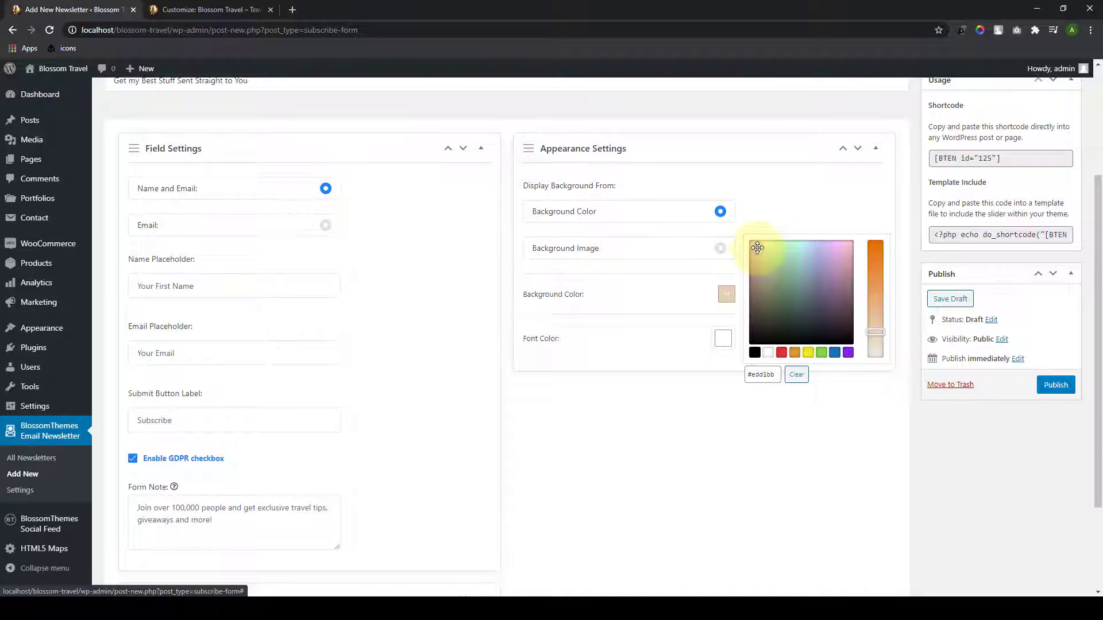
left_click(796, 374)
left_click(771, 305)
scroll(772, 296, "down", 1)
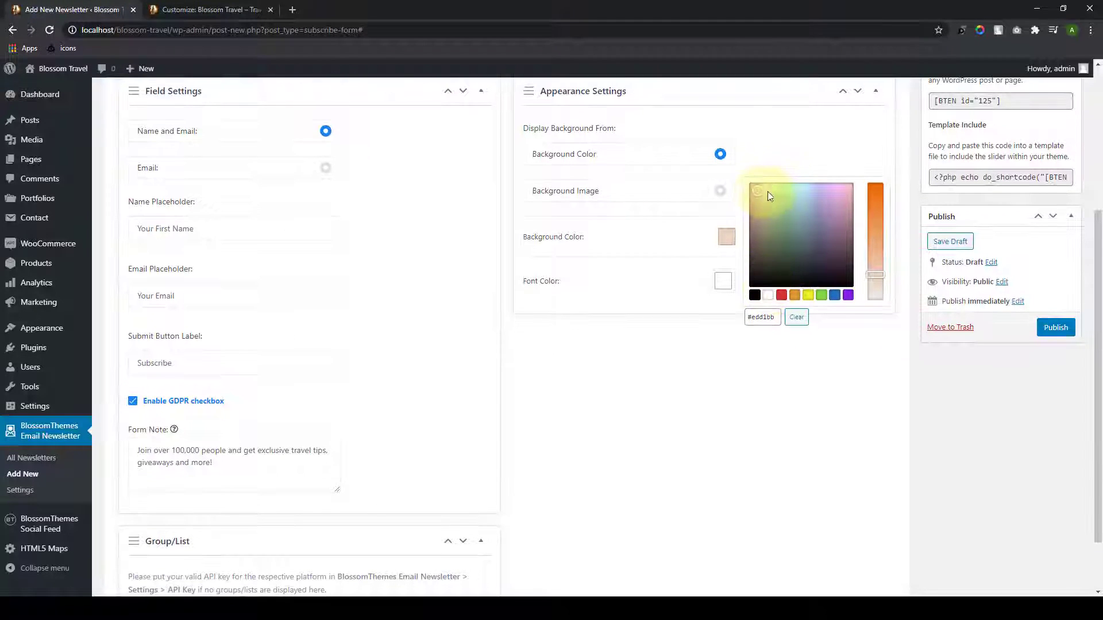
left_click(762, 193)
left_click(761, 194)
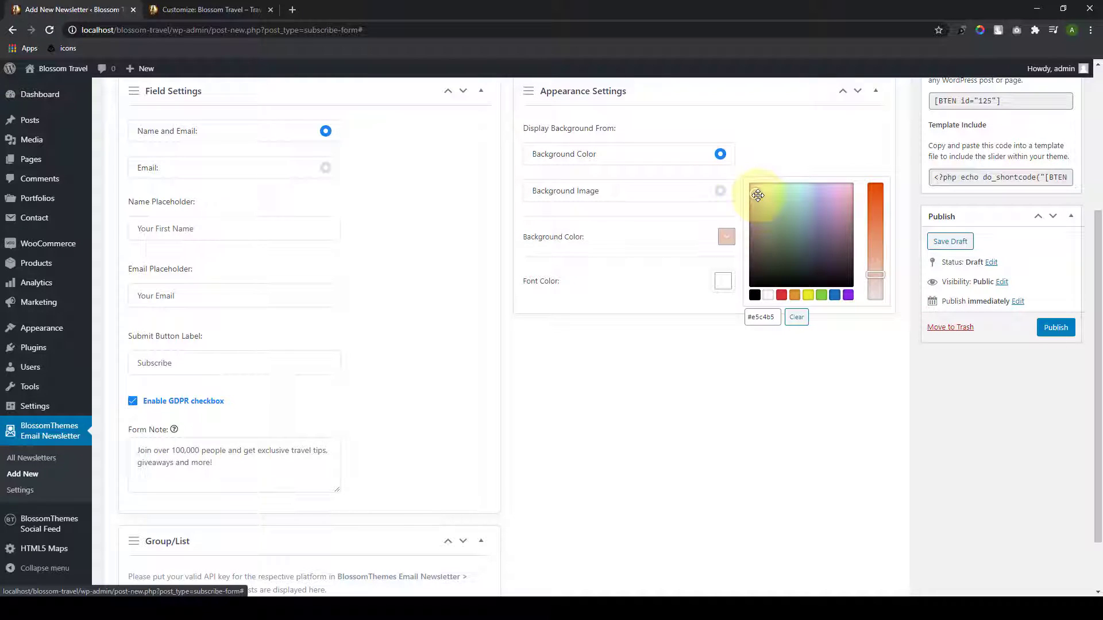
left_click_drag(758, 195, 759, 193)
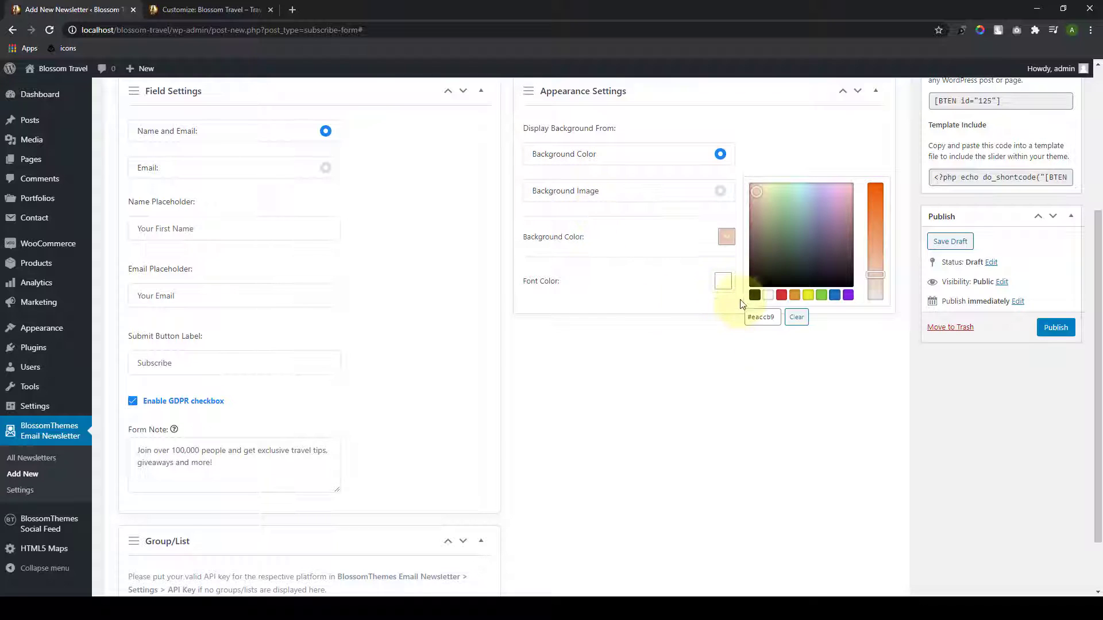
Step: Set the newsletter form's font color to black (#000000)
left_click(725, 283)
left_click(754, 335)
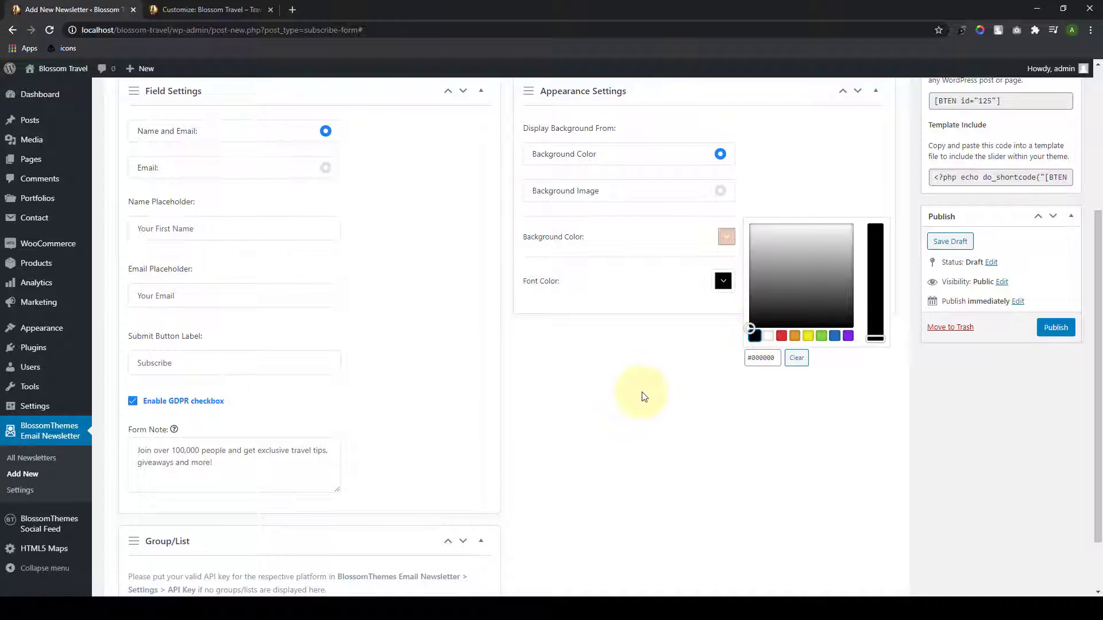
scroll(479, 428, "up", 3)
scroll(480, 428, "down", 3)
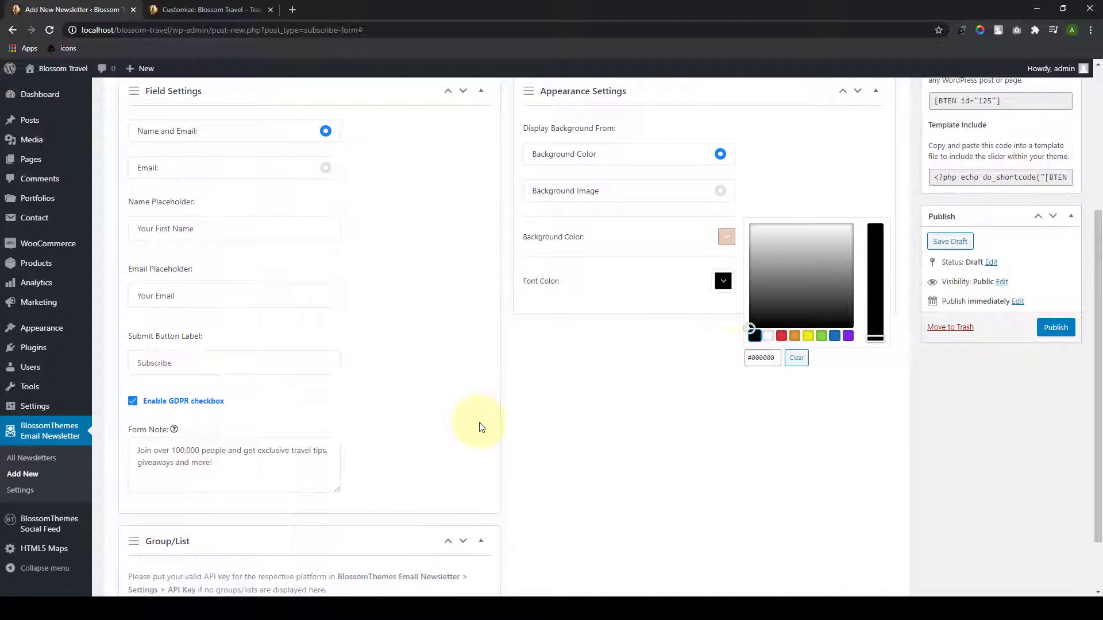
Step: Publish the newsletter form and add the BlossomThemes: Email Newsletter Widget to the customizer's Newsletter Section
left_click(1060, 332)
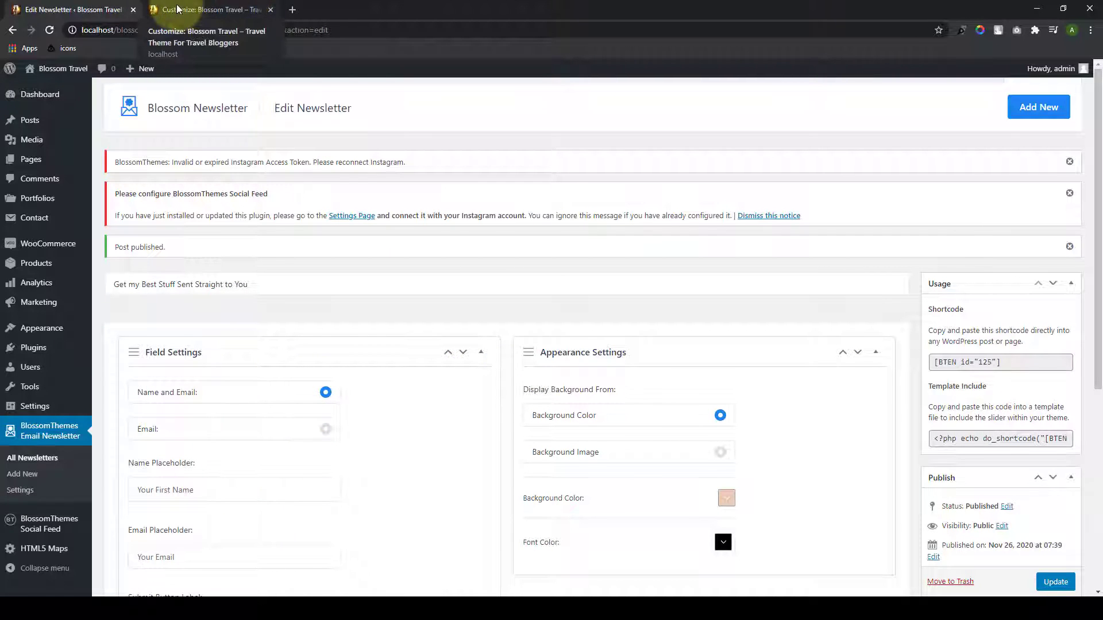
left_click(221, 7)
left_click(132, 182)
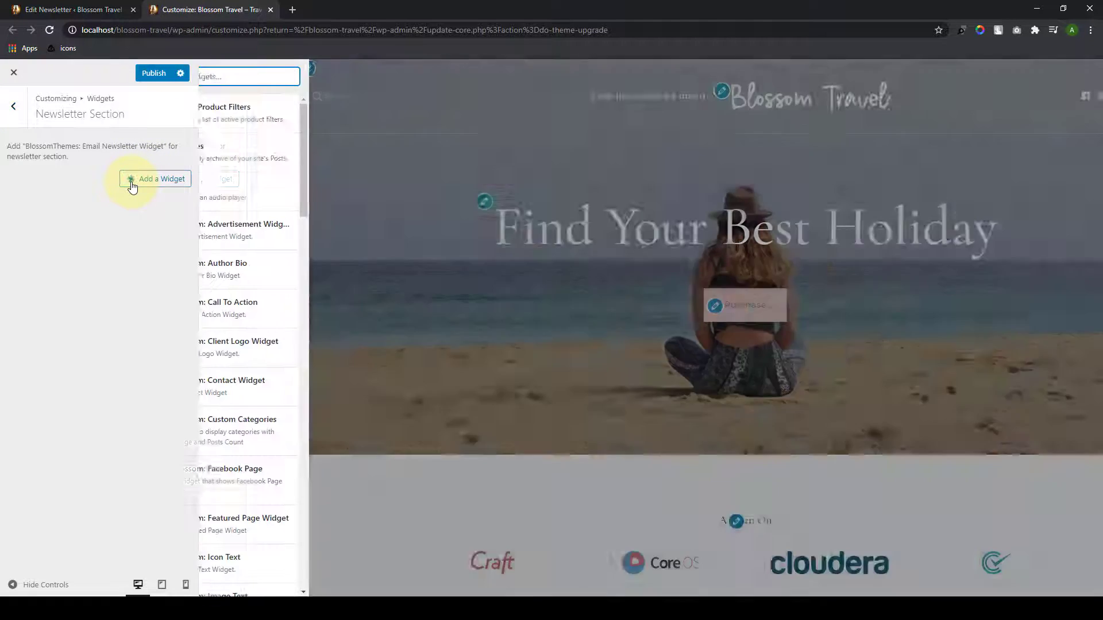
triple_click(35, 149)
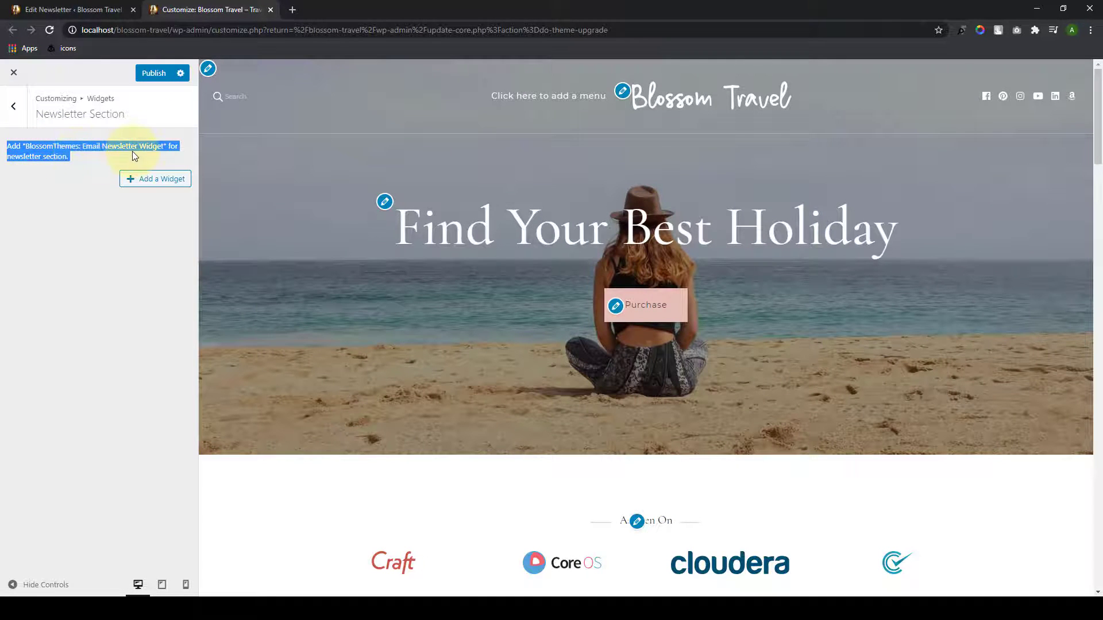
left_click(81, 164)
left_click(131, 181)
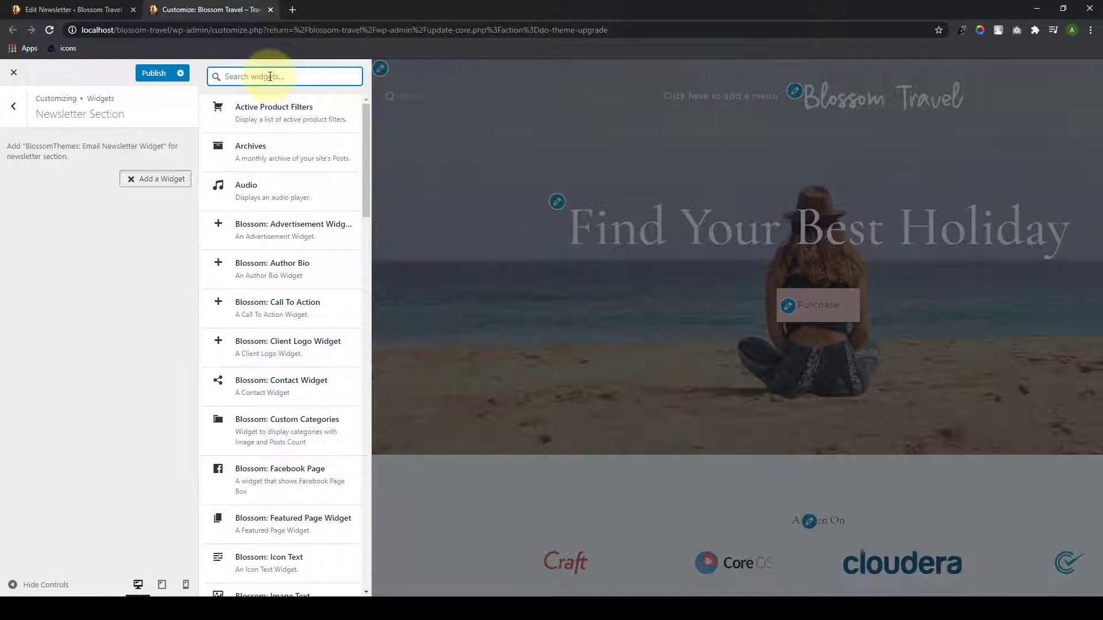
type("email")
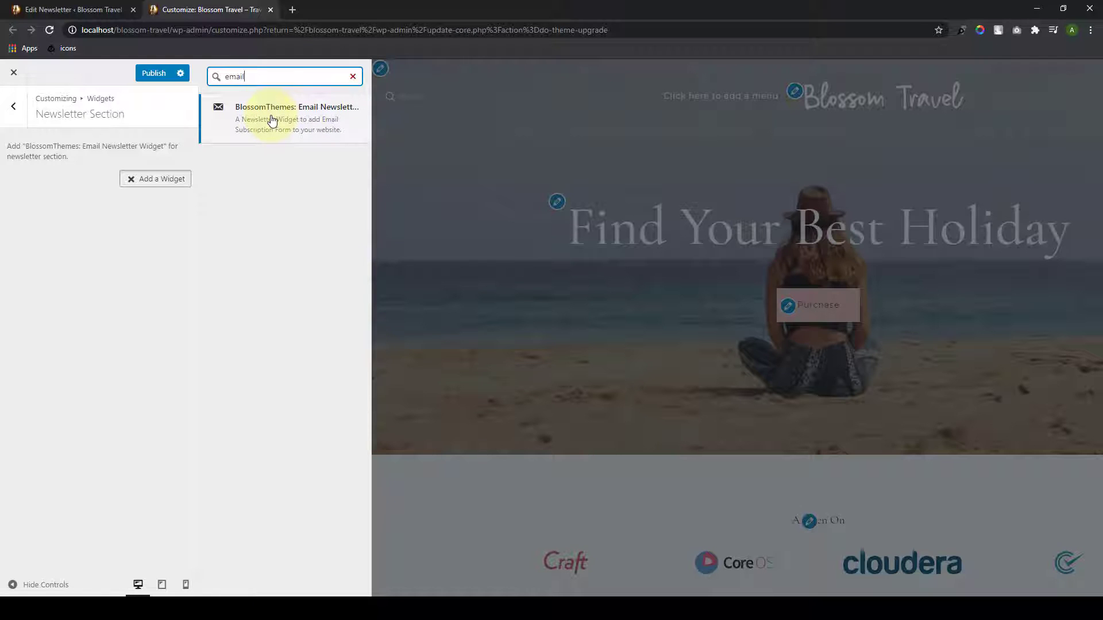
left_click(272, 120)
Step: Title the email newsletter widget "Newsletter" and check the heading in the front page preview
left_click(129, 219)
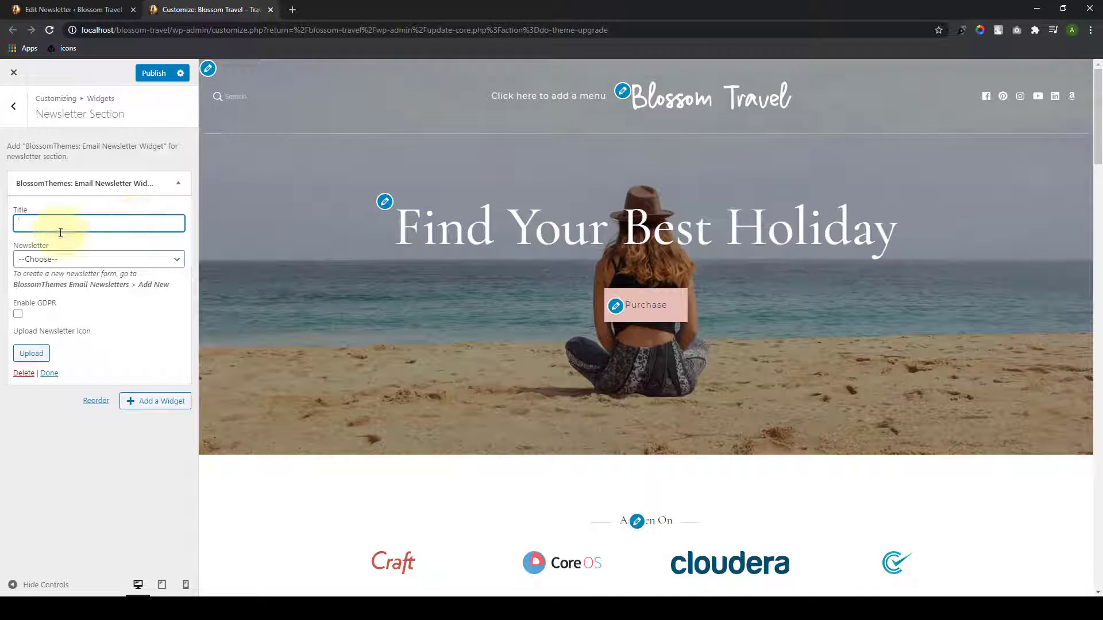
type("Newsletter")
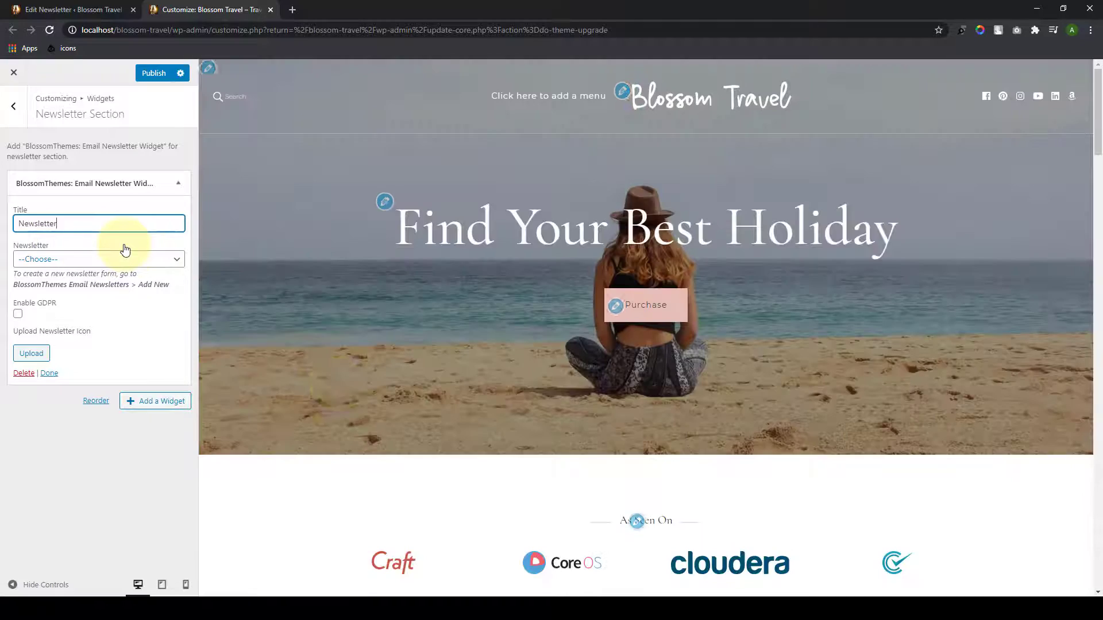
scroll(338, 388, "down", 1)
scroll(336, 384, "down", 15)
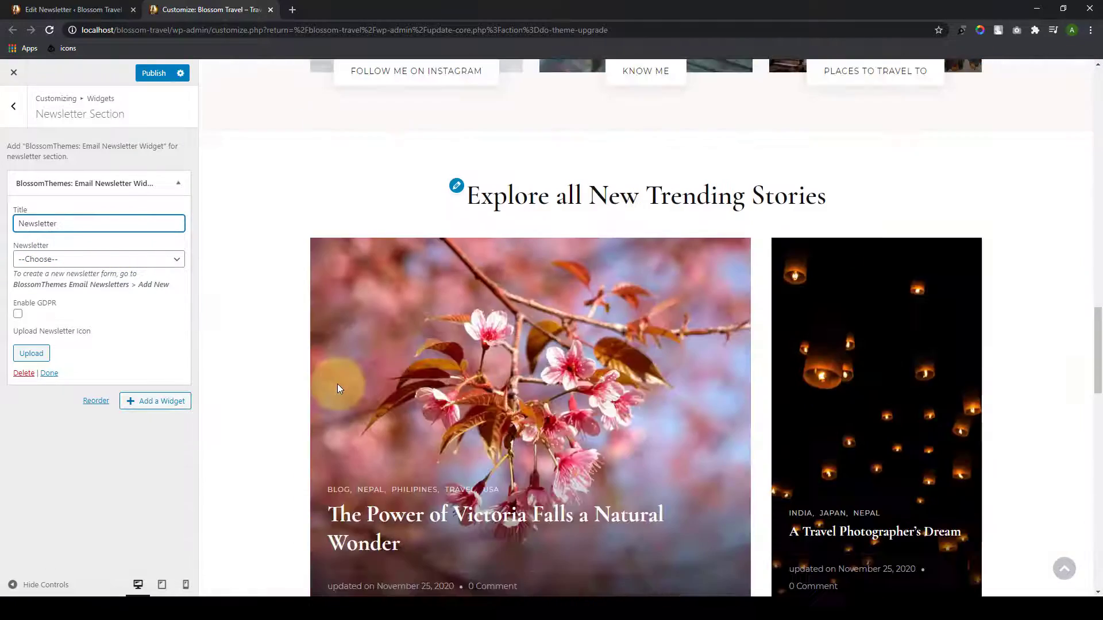
scroll(336, 384, "down", 10)
scroll(374, 382, "up", 5)
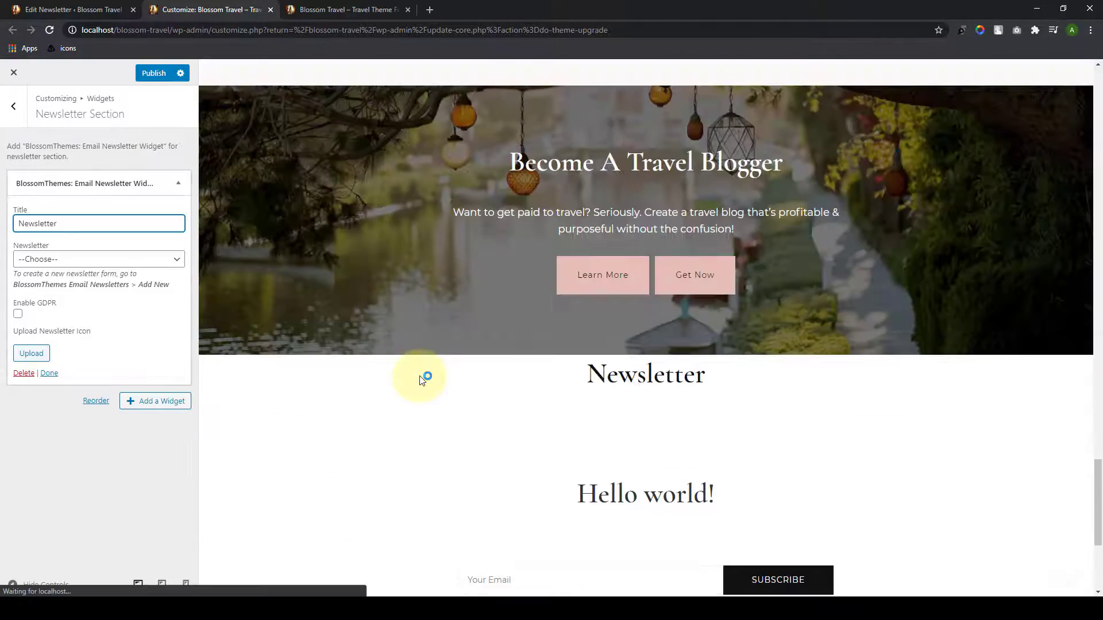
Step: Assign the "Get my Best Stuff Sent Straight to You" form to the newsletter widget and enable GDPR
left_click(156, 263)
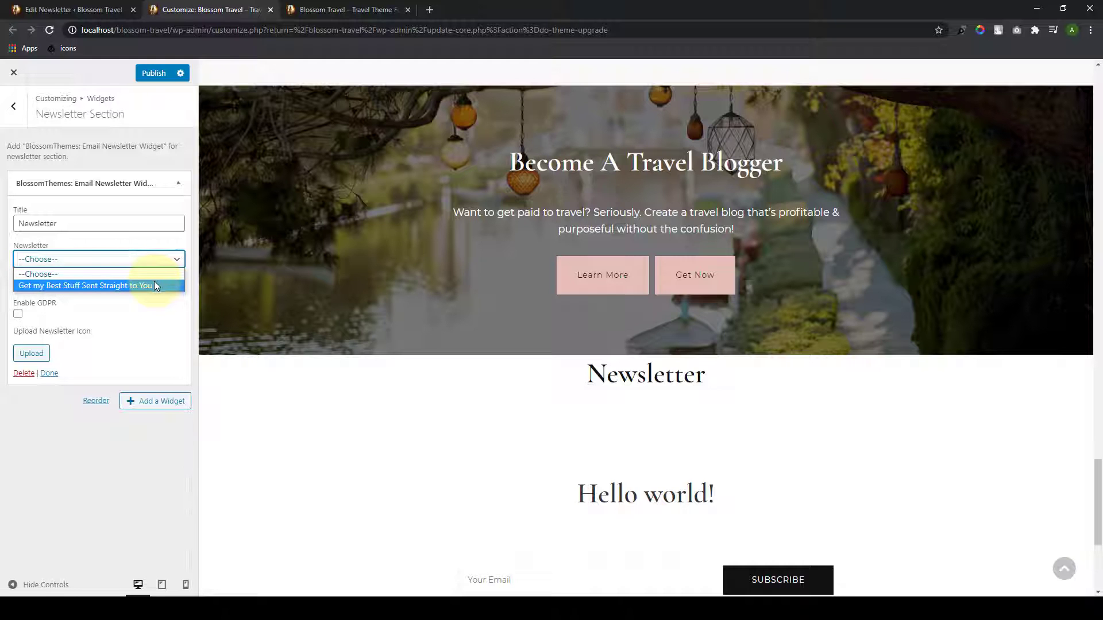
left_click(154, 285)
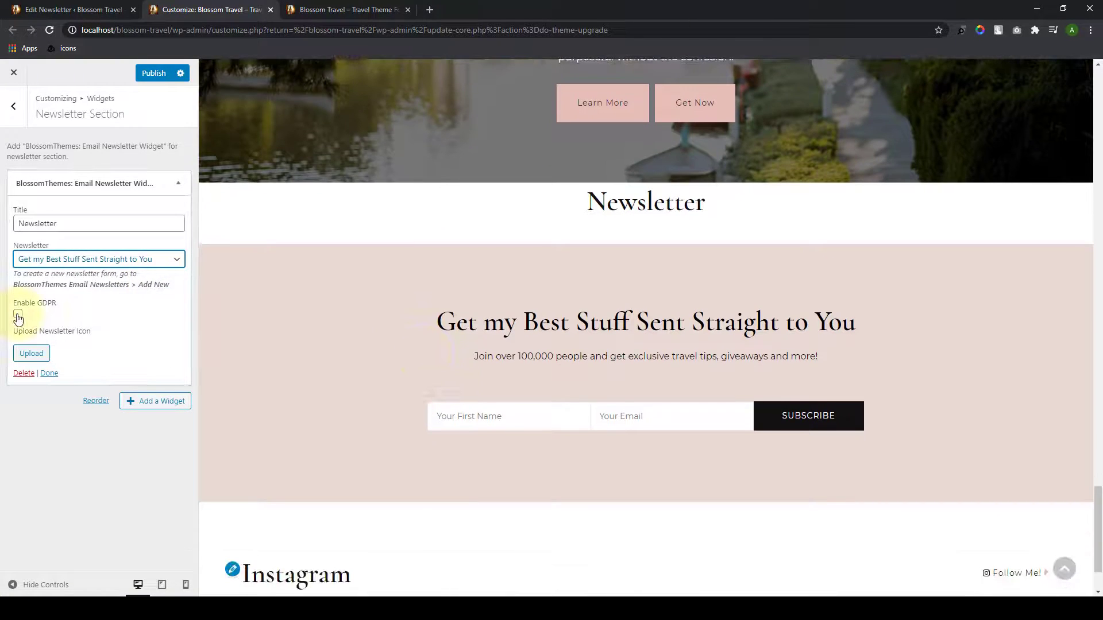
left_click(18, 315)
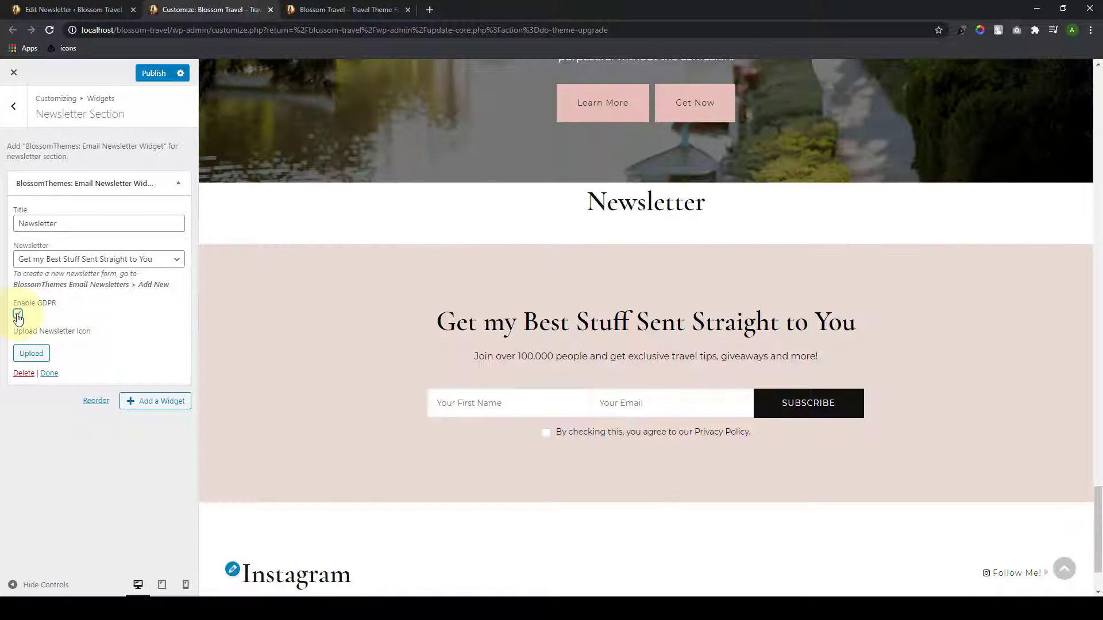
left_click(38, 360)
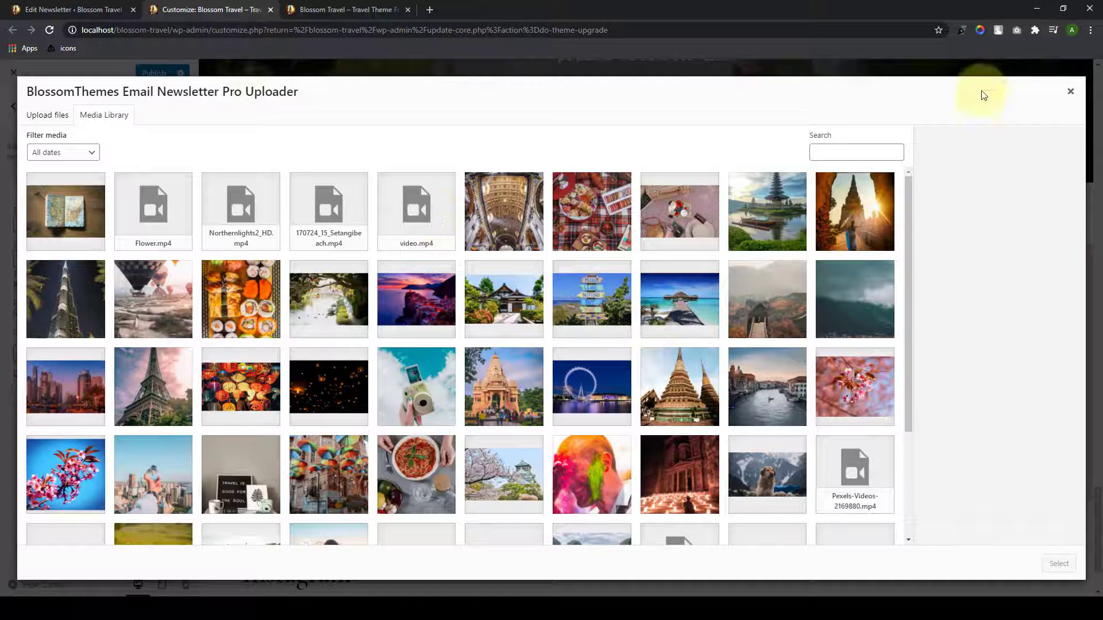
left_click(1070, 92)
scroll(434, 428, "down", 1)
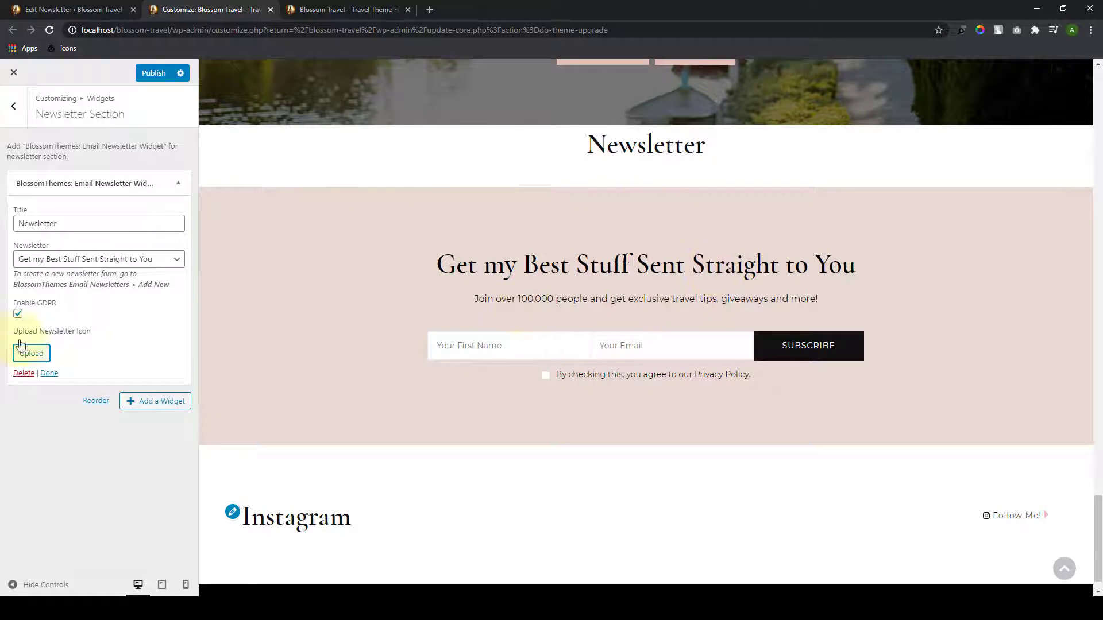
Step: Publish the newsletter widget settings and check the newsletter section on the reloaded live front page
left_click(50, 374)
left_click(153, 72)
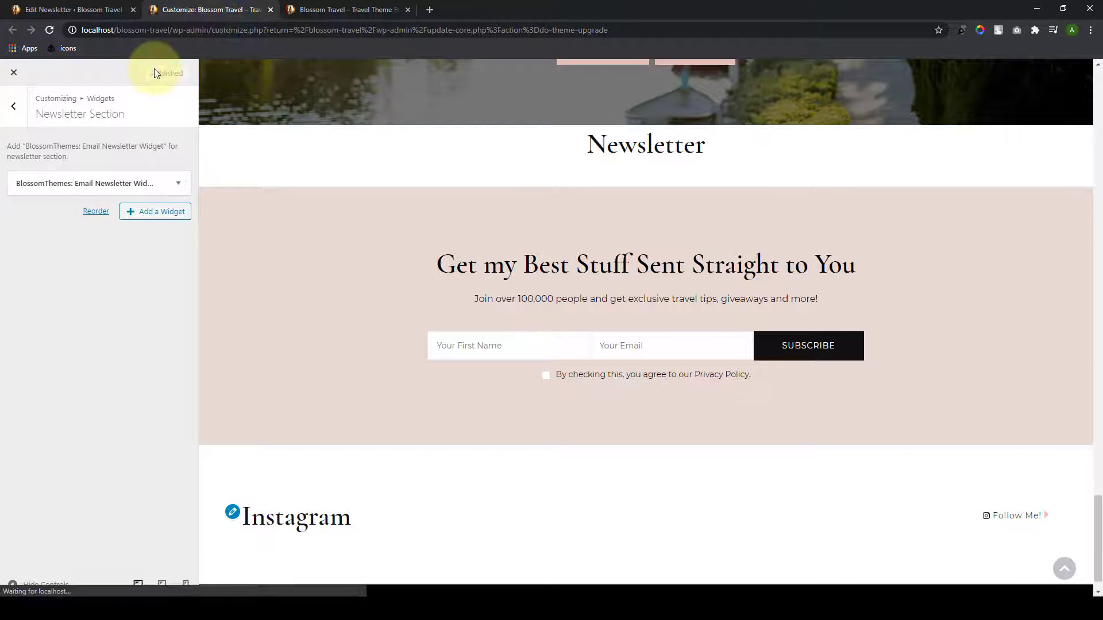
left_click(345, 9)
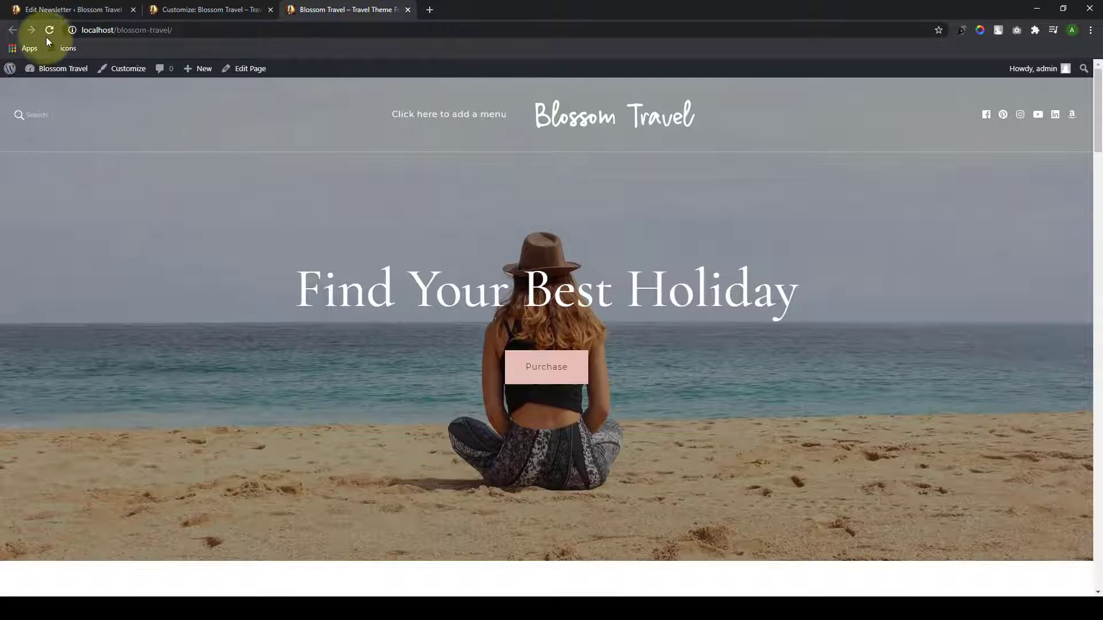
left_click(49, 31)
scroll(739, 350, "down", 10)
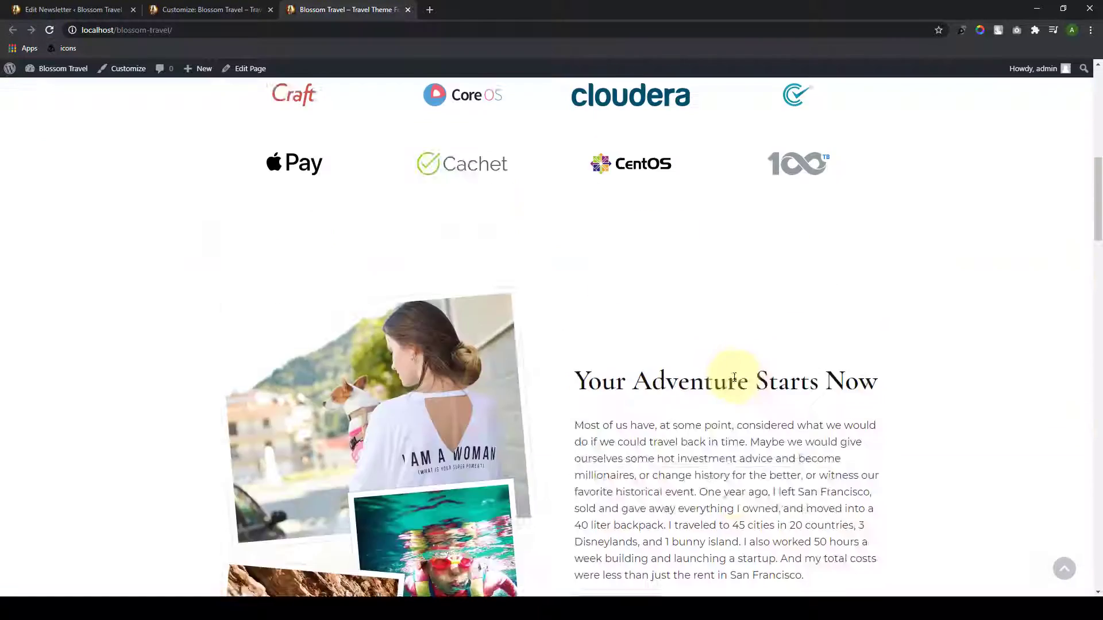
scroll(731, 382, "down", 15)
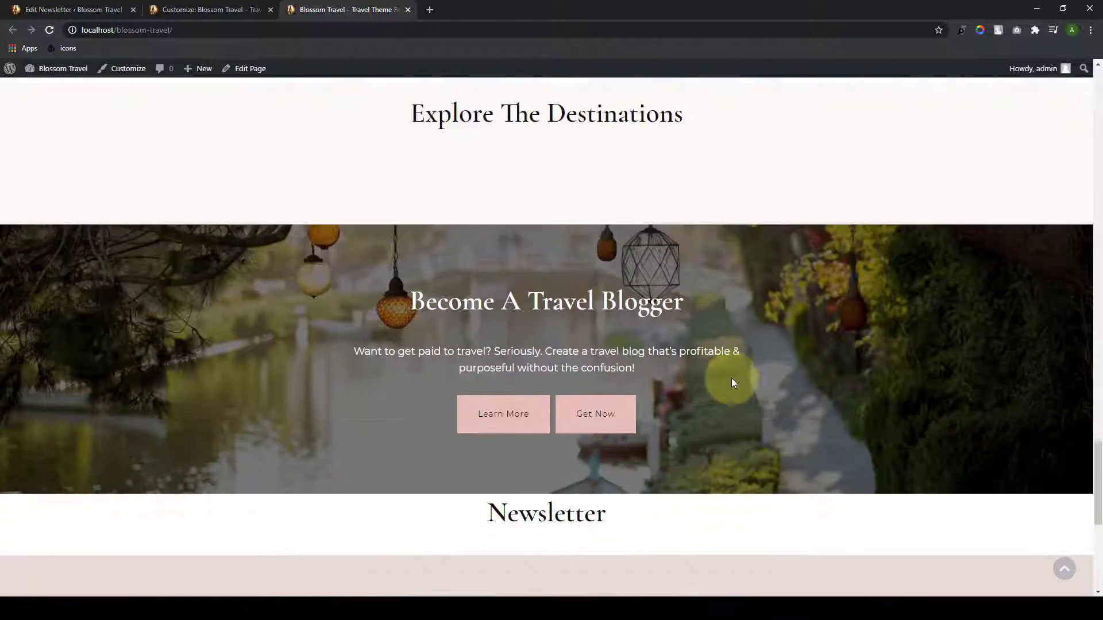
scroll(732, 378, "down", 3)
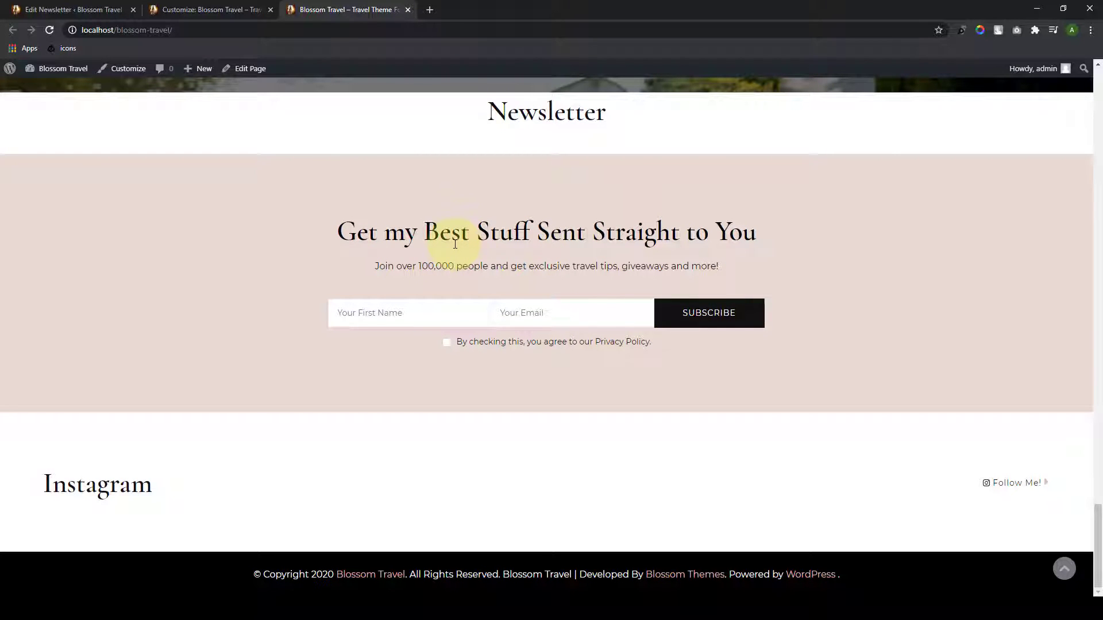
double_click(543, 112)
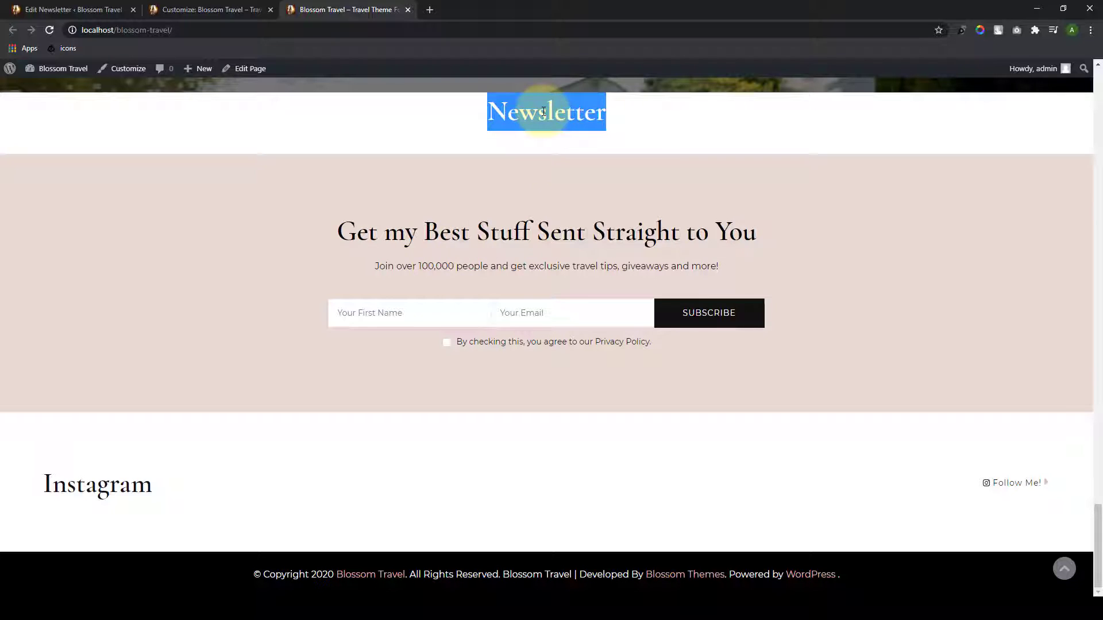
left_click(549, 172)
Step: Clear the title of the email newsletter widget in the customizer and publish the change
left_click(232, 6)
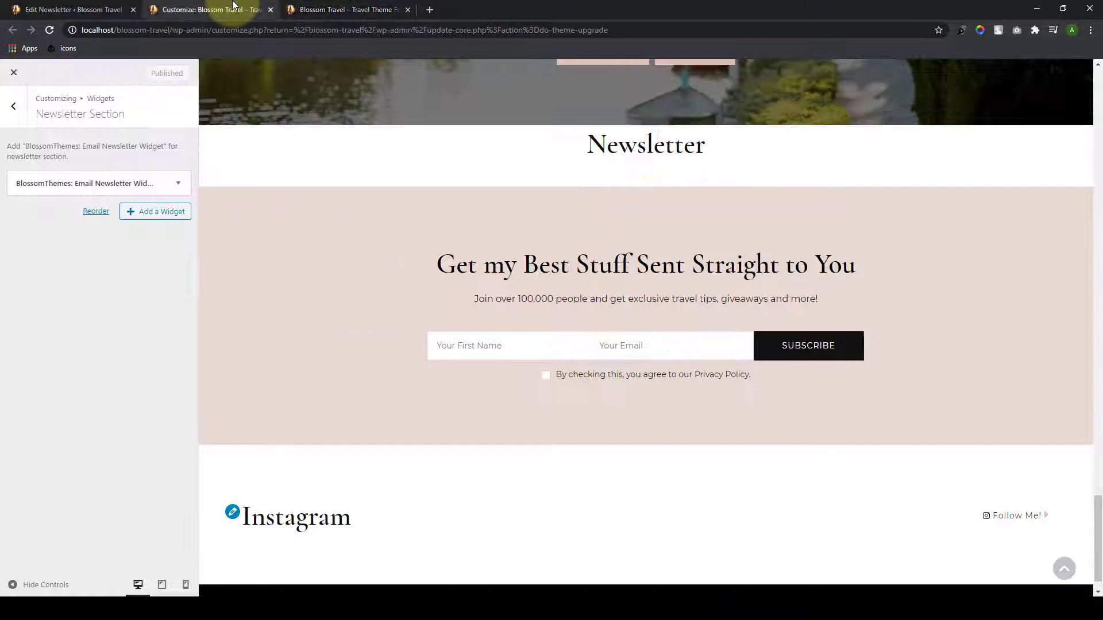
left_click(140, 179)
left_click(90, 220)
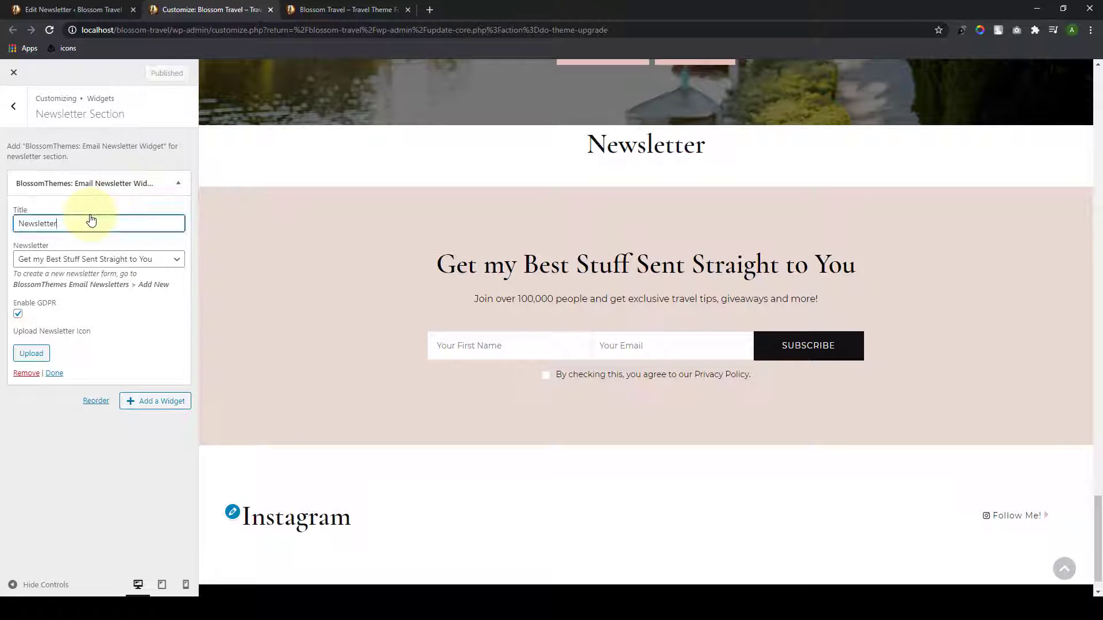
double_click(80, 222)
type("=")
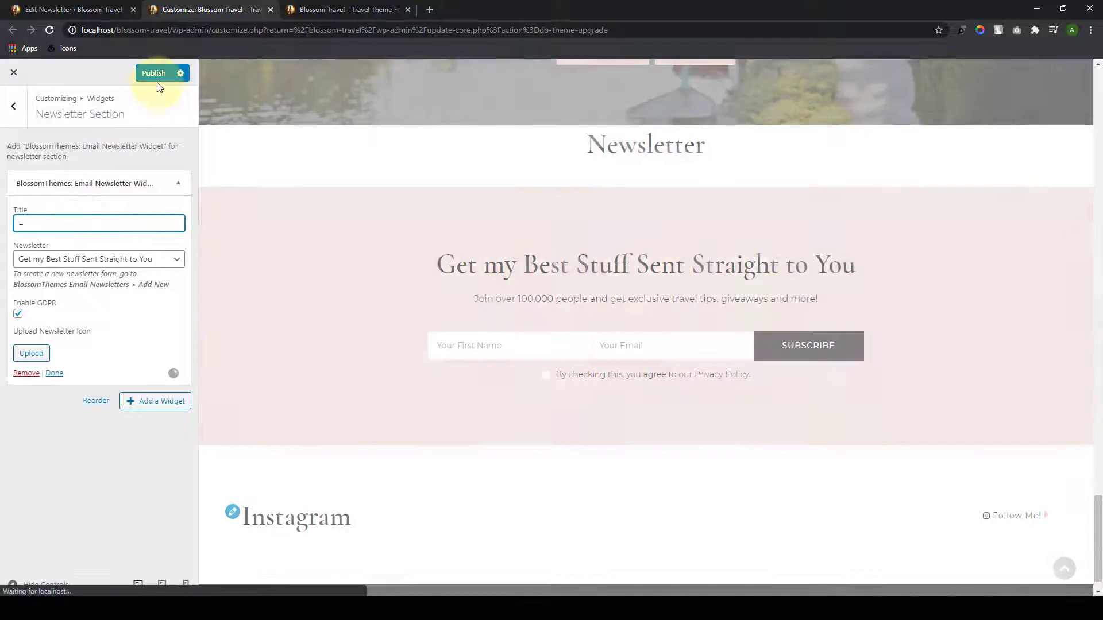
left_click(154, 79)
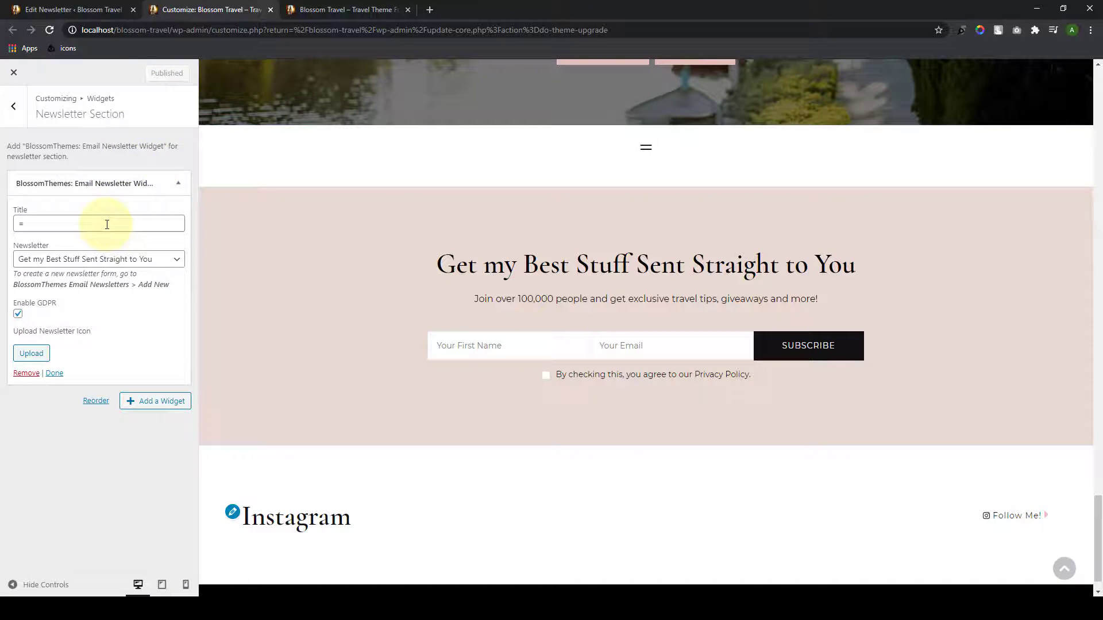
double_click(105, 224)
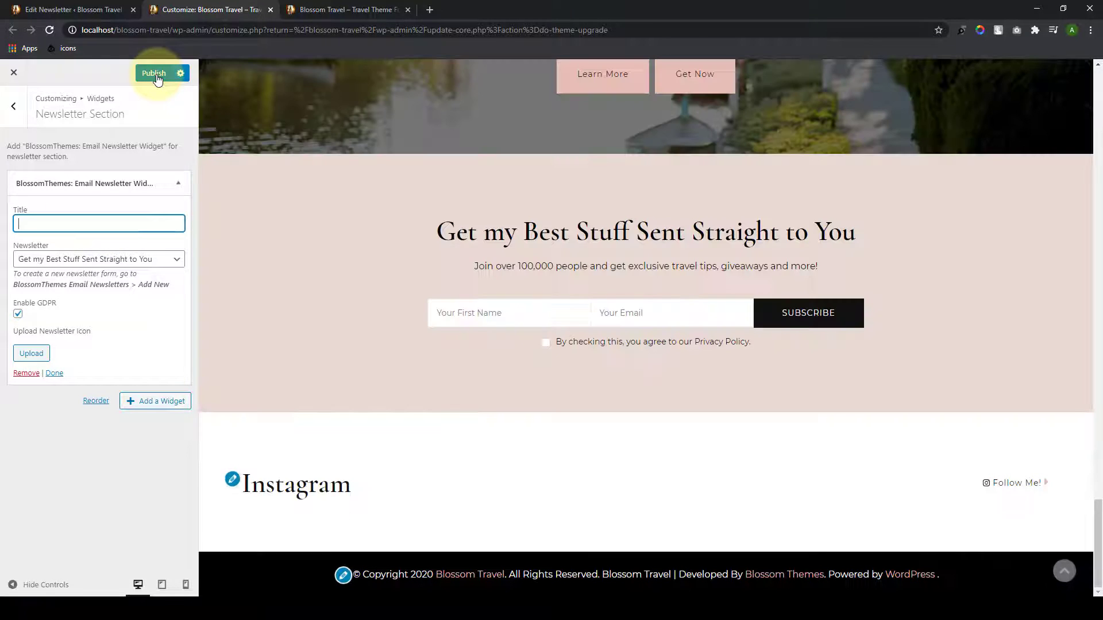
left_click(155, 75)
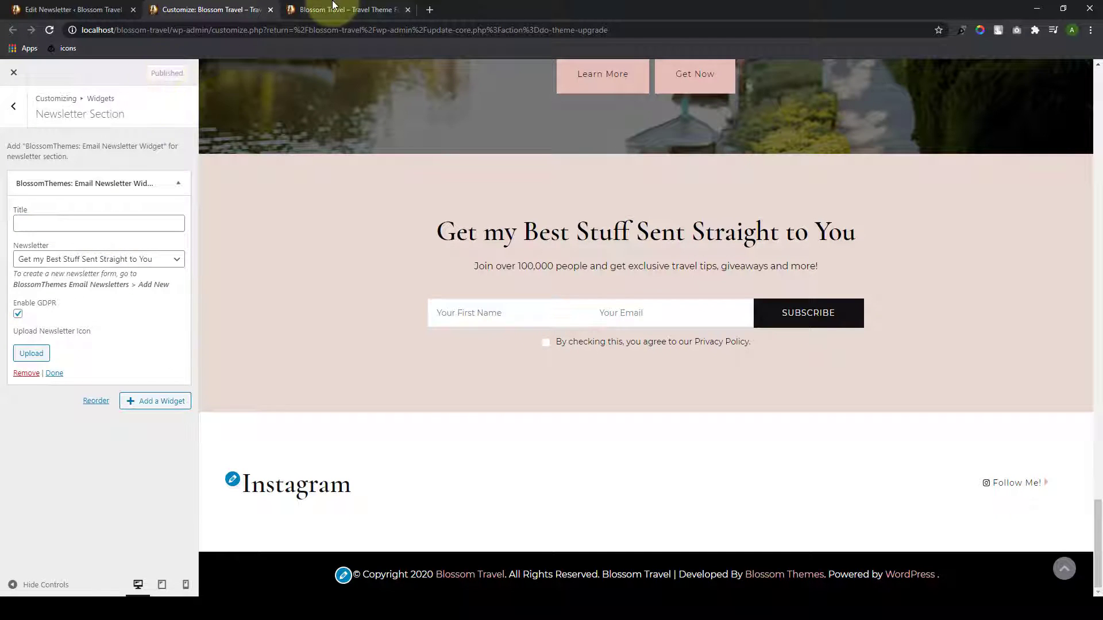
Step: Reload the live front page and examine the newsletter section without its widget title
left_click(342, 9)
left_click(50, 29)
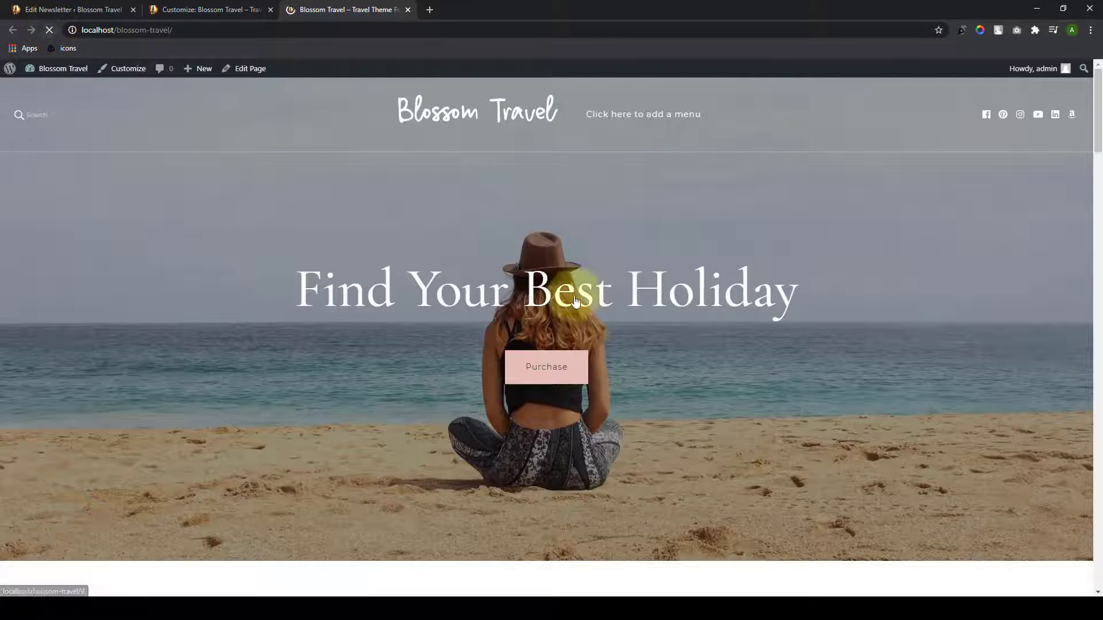
scroll(381, 263, "up", 4)
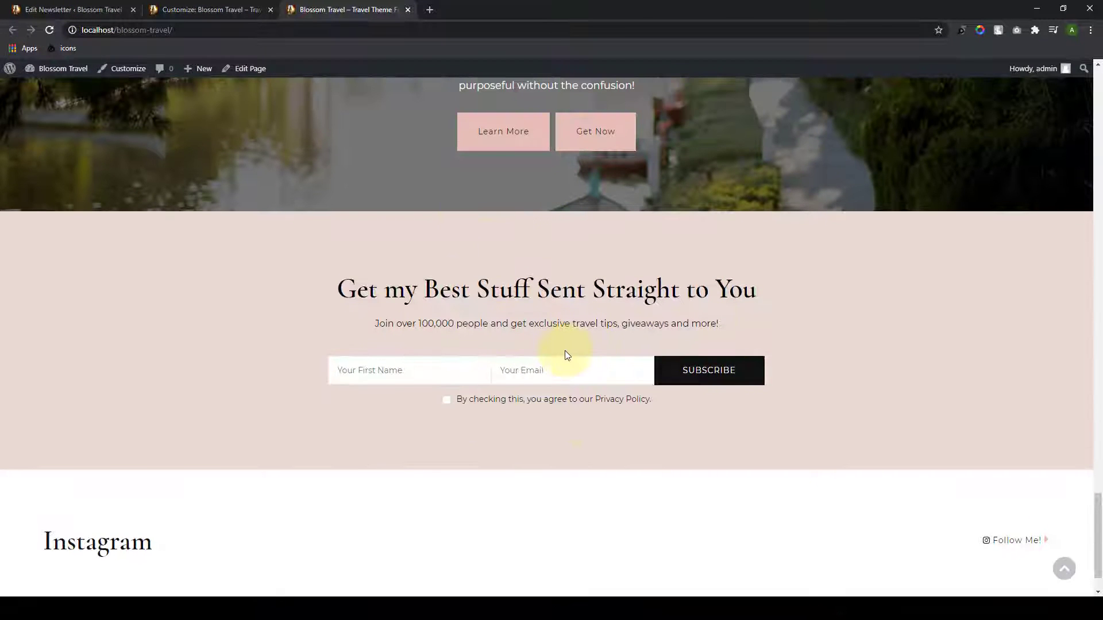
scroll(569, 355, "down", 2)
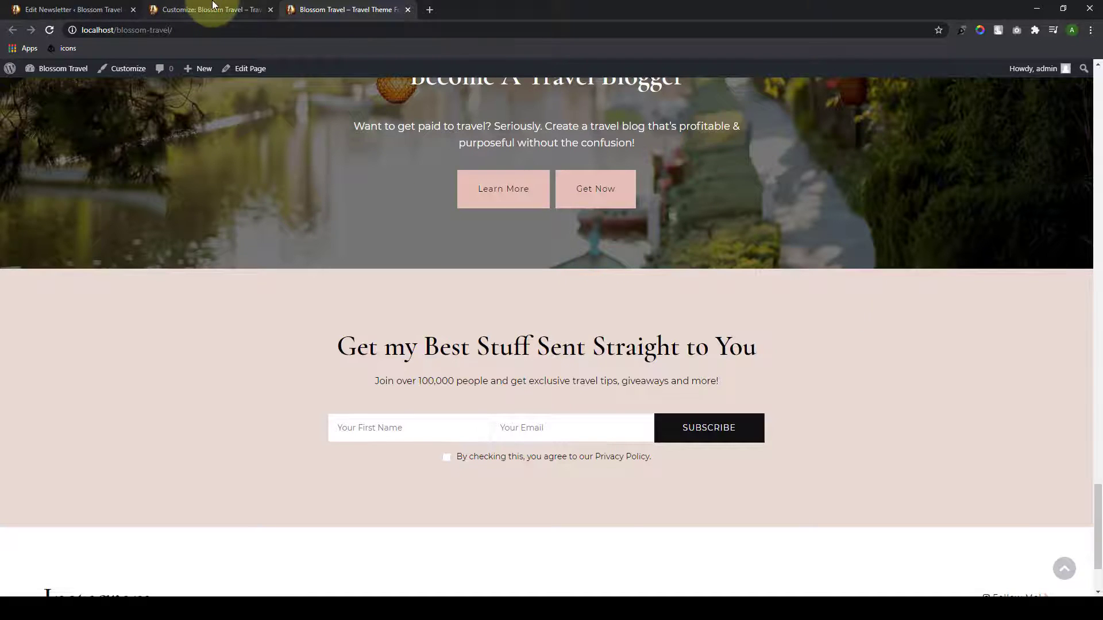
Step: Return to the customizer's Front Page Settings and open the Instagram Section
left_click(211, 10)
left_click(13, 106)
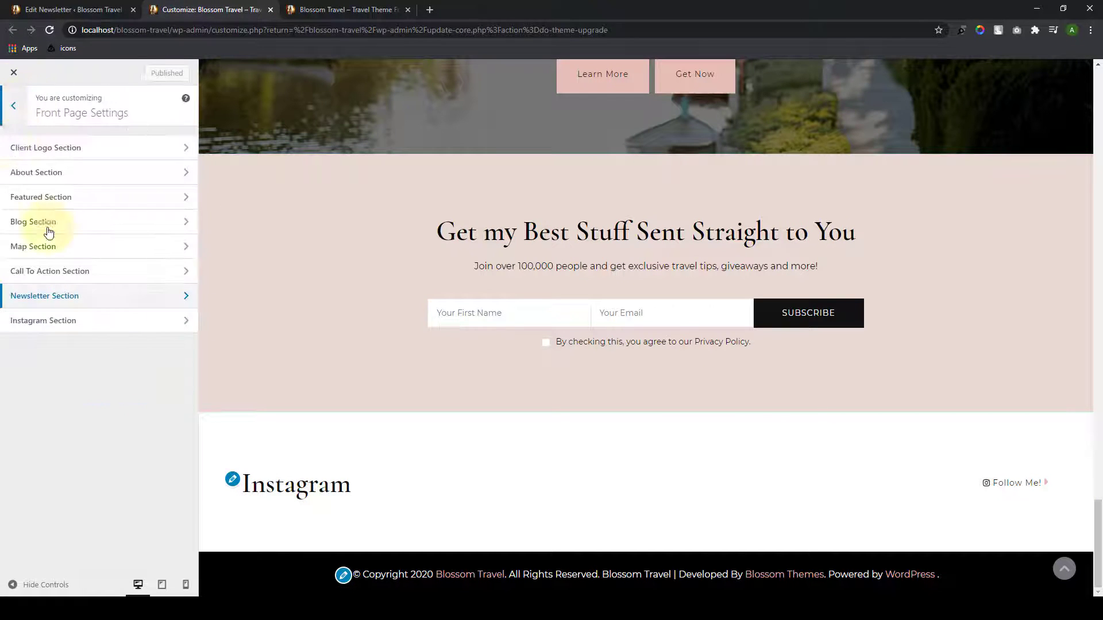
left_click(109, 320)
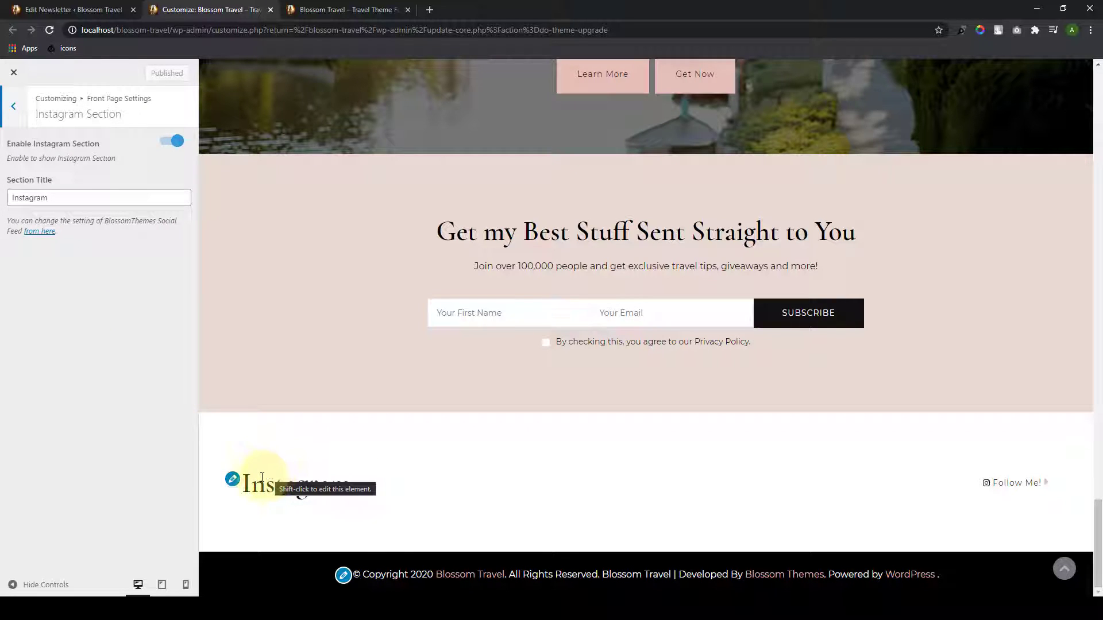
Step: Turn the Instagram section off and back on, and open the linked BlossomThemes Social Feed settings
left_click(172, 142)
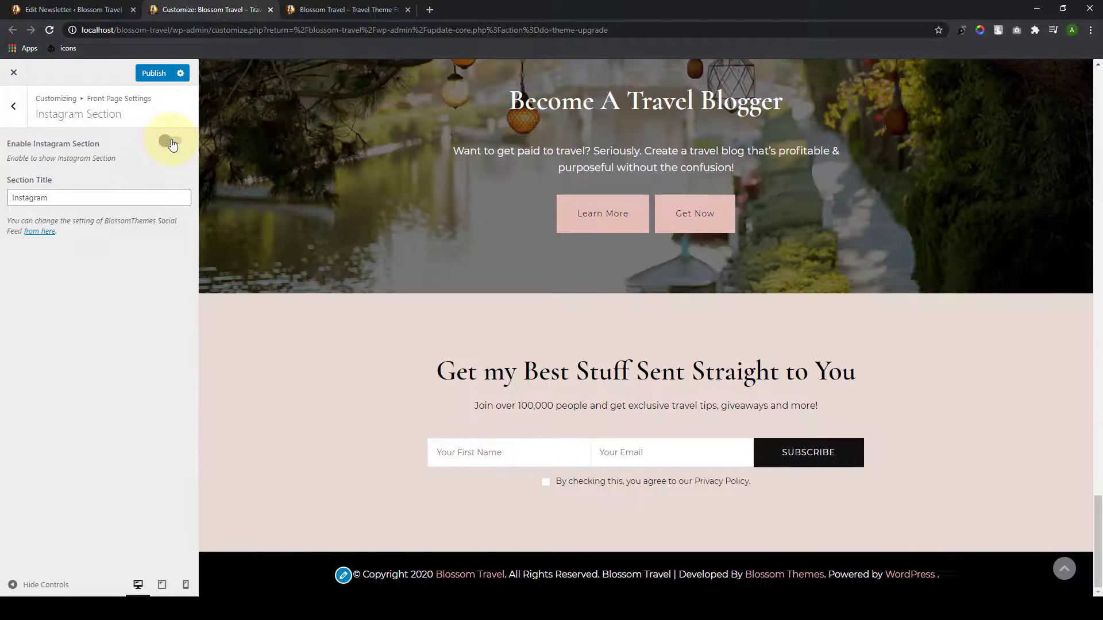
left_click(173, 142)
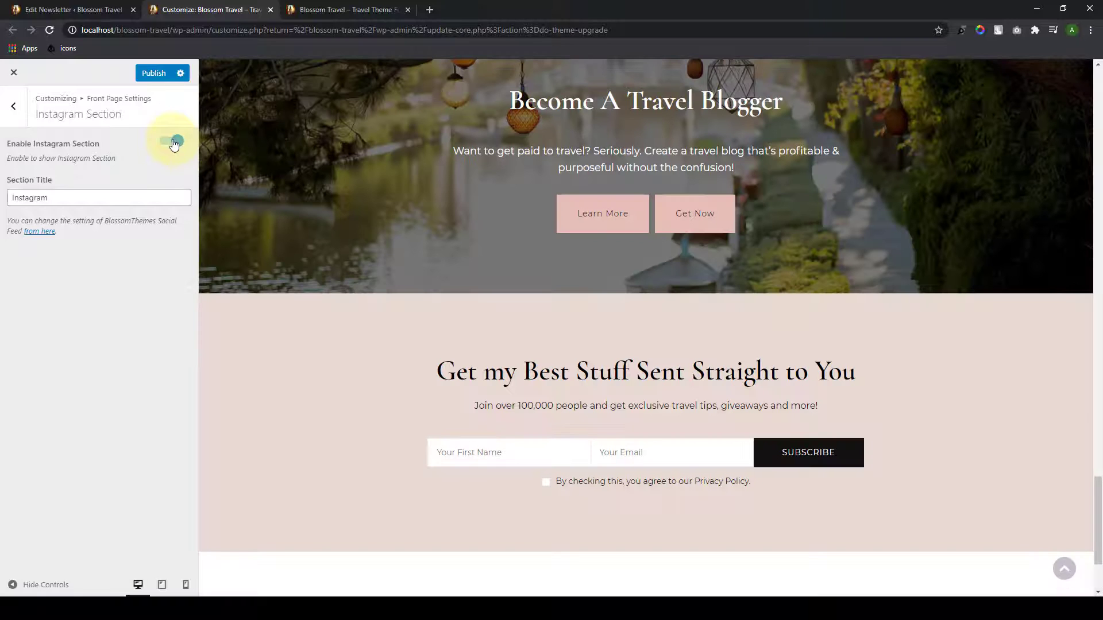
scroll(277, 350, "down", 2)
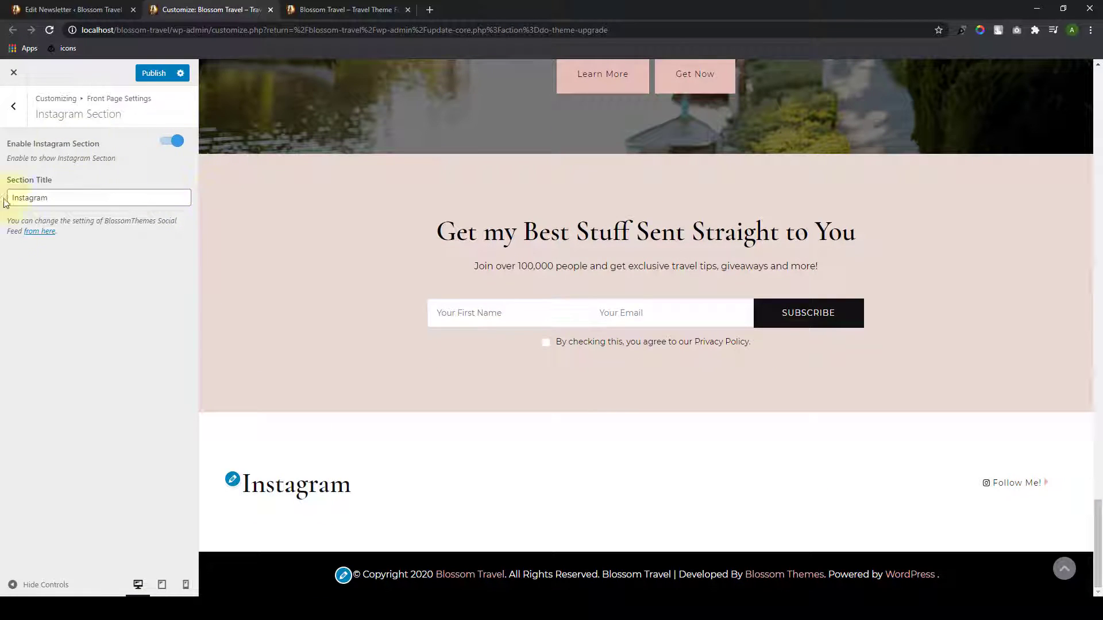
left_click(51, 237)
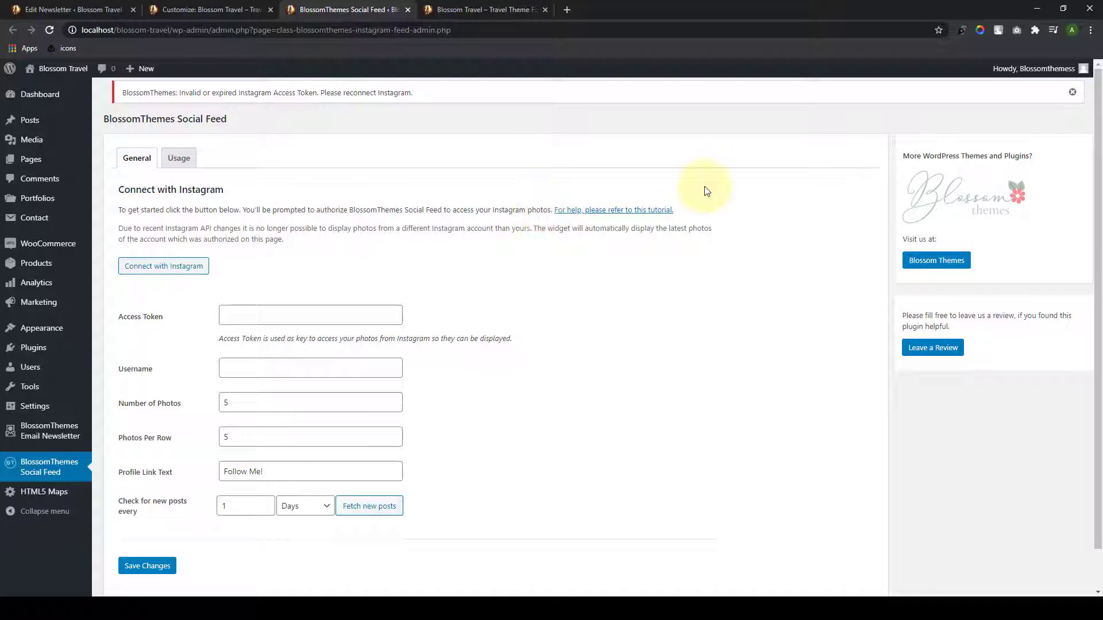
Step: Connect BlossomThemes Social Feed to Instagram with the previously linked settings, go through the feed fields, and save the changes
left_click(198, 267)
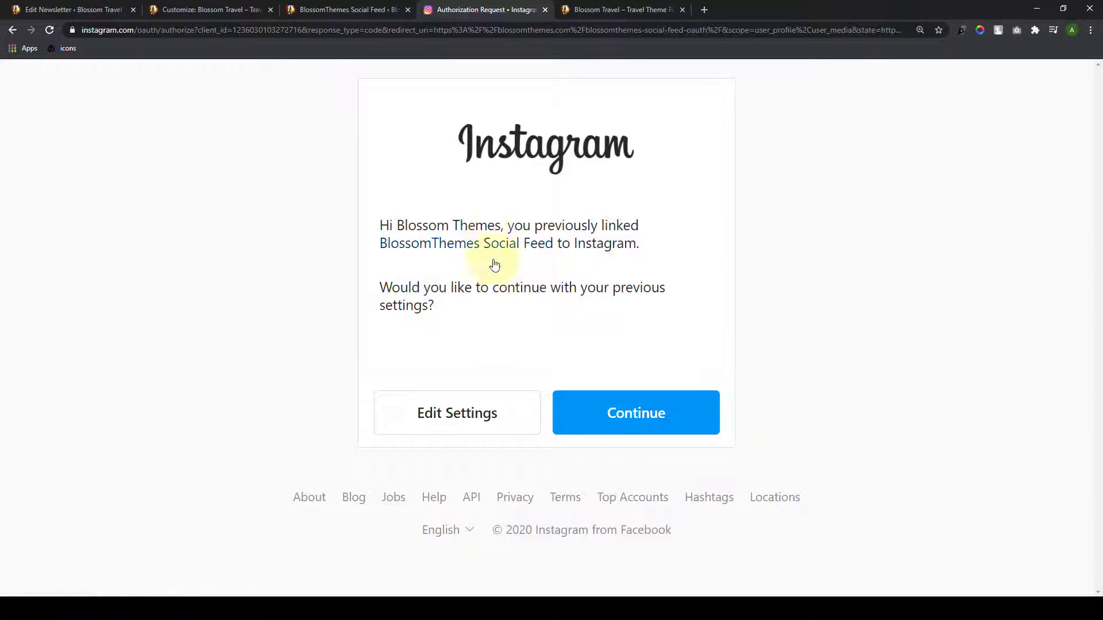
left_click(649, 412)
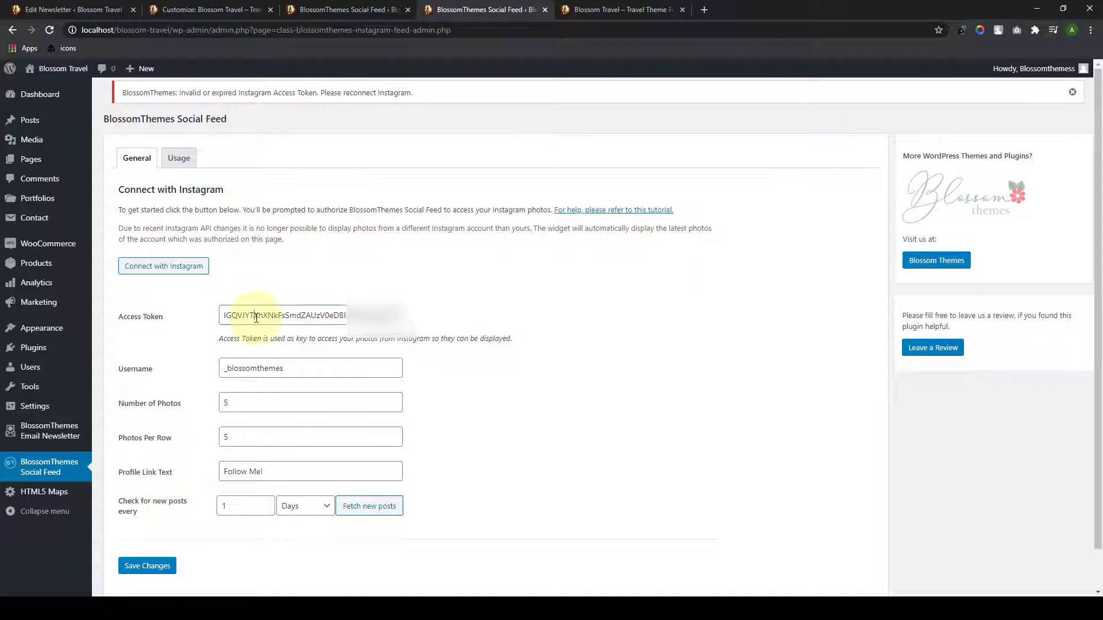
left_click(247, 368)
left_click(247, 403)
left_click(255, 446)
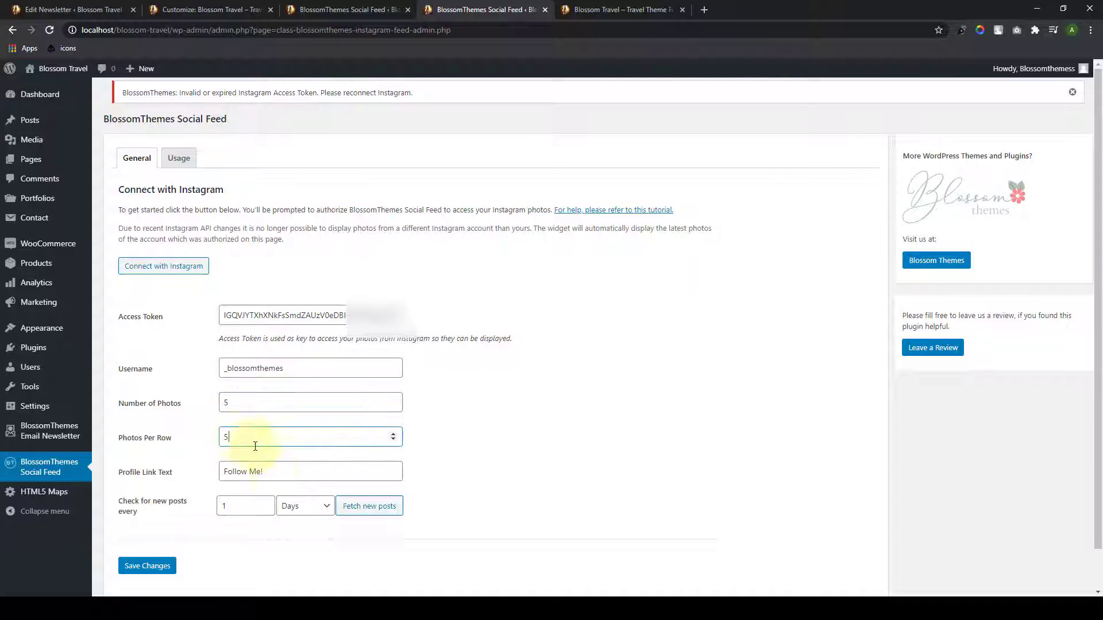
left_click(276, 473)
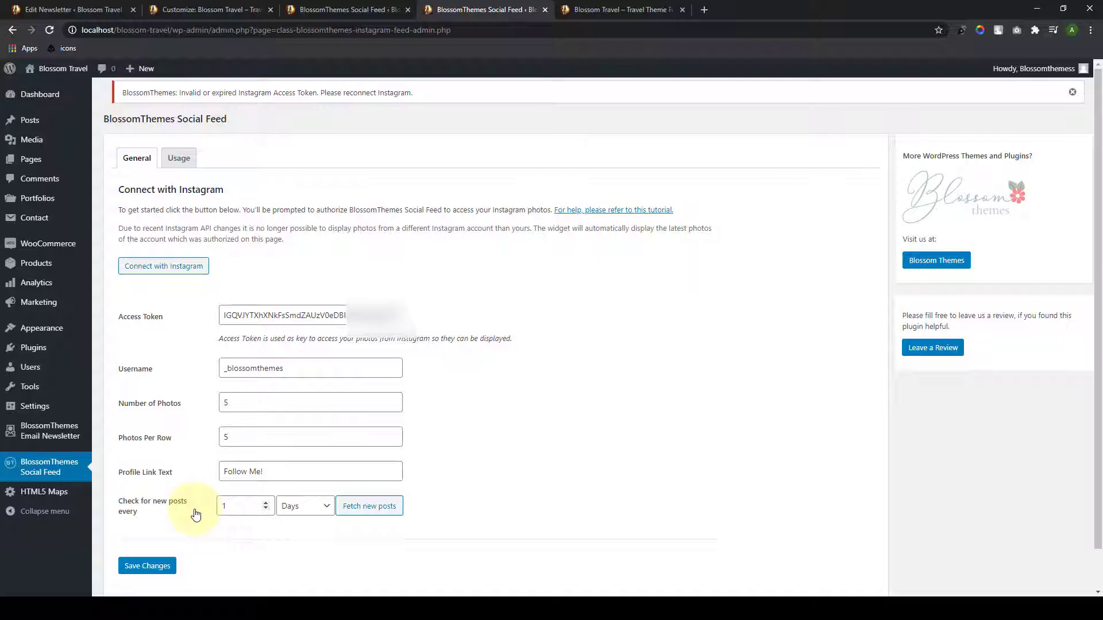
double_click(222, 507)
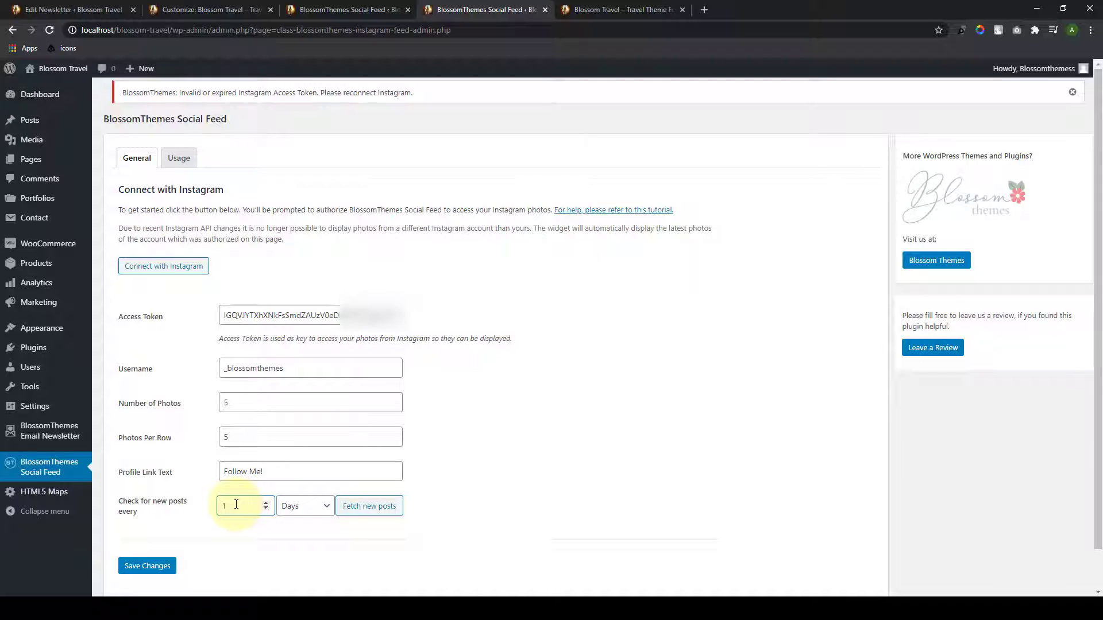
left_click(160, 572)
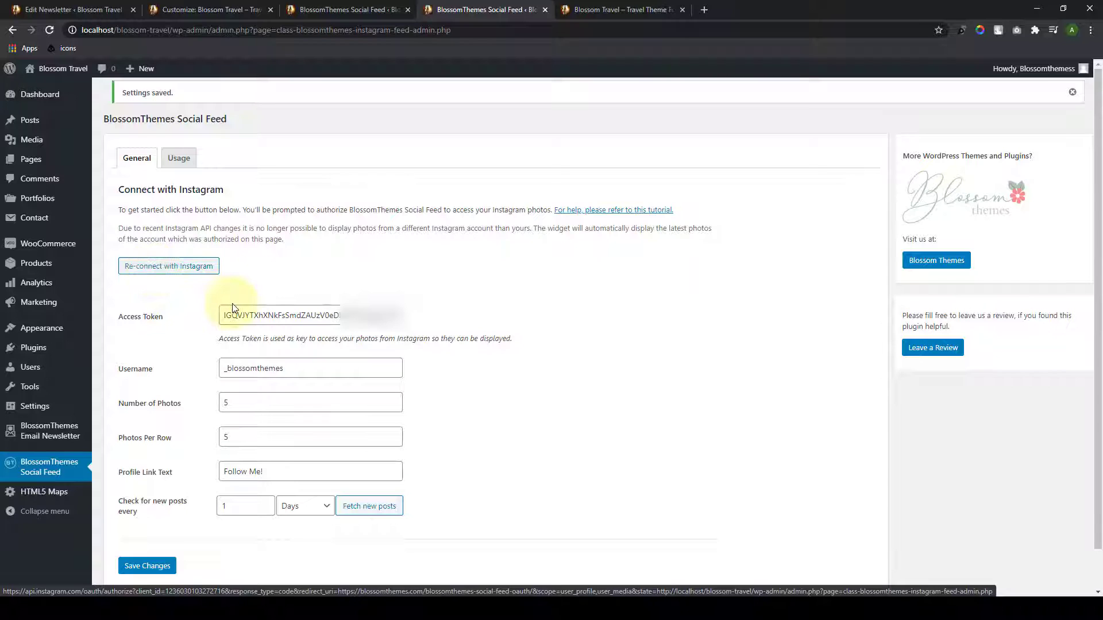
Step: Close both BlossomThemes Social Feed pages and enable the Instagram section in the customizer
left_click(545, 10)
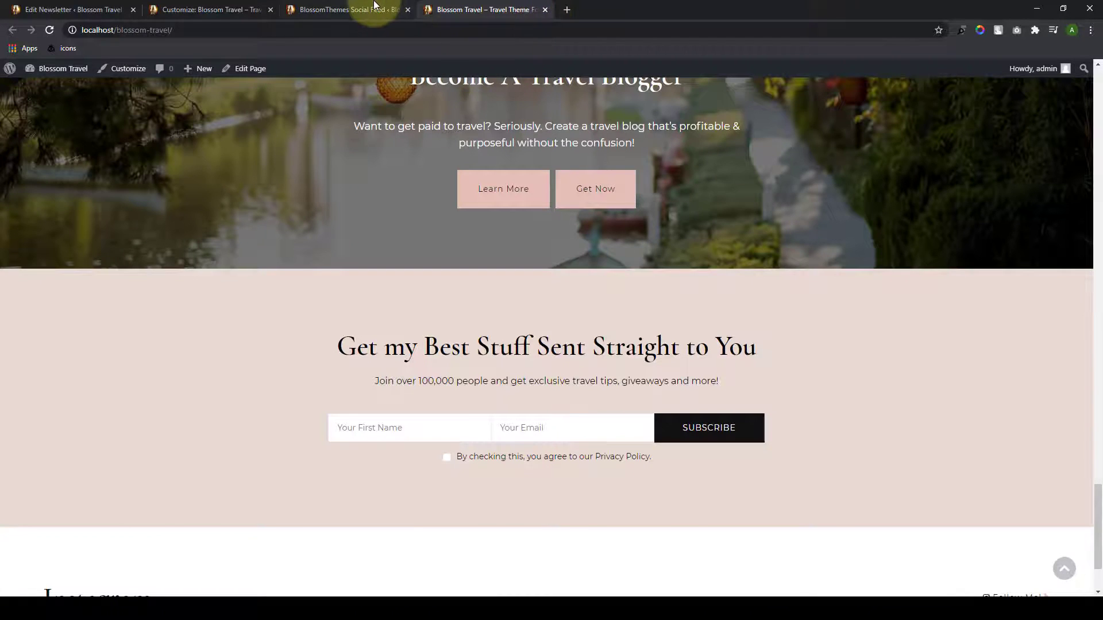
left_click(374, 7)
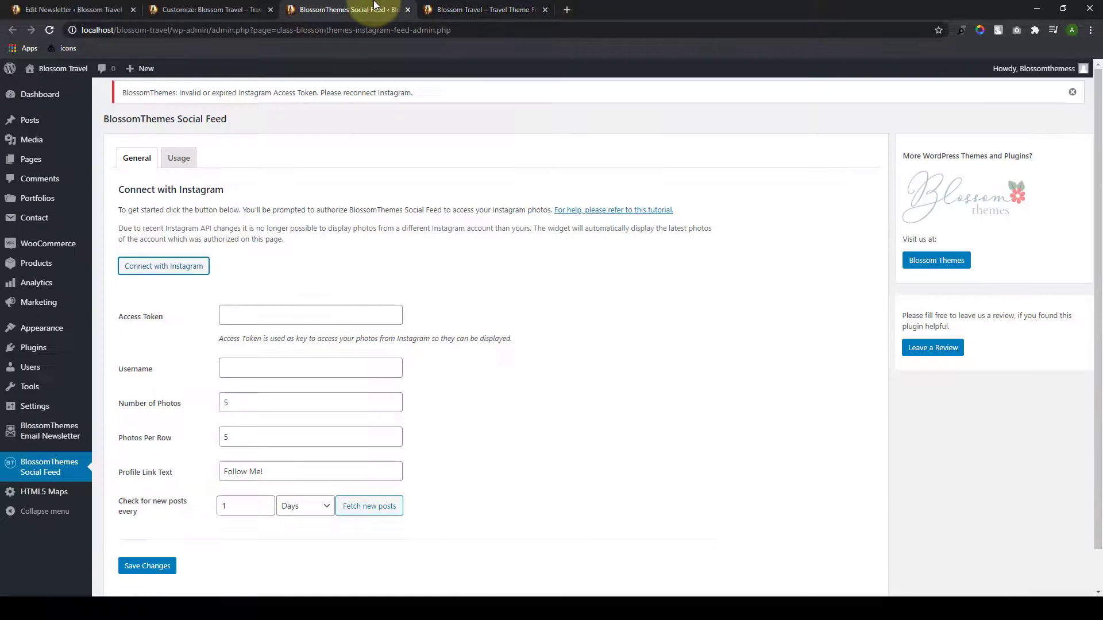
left_click(406, 11)
left_click(207, 9)
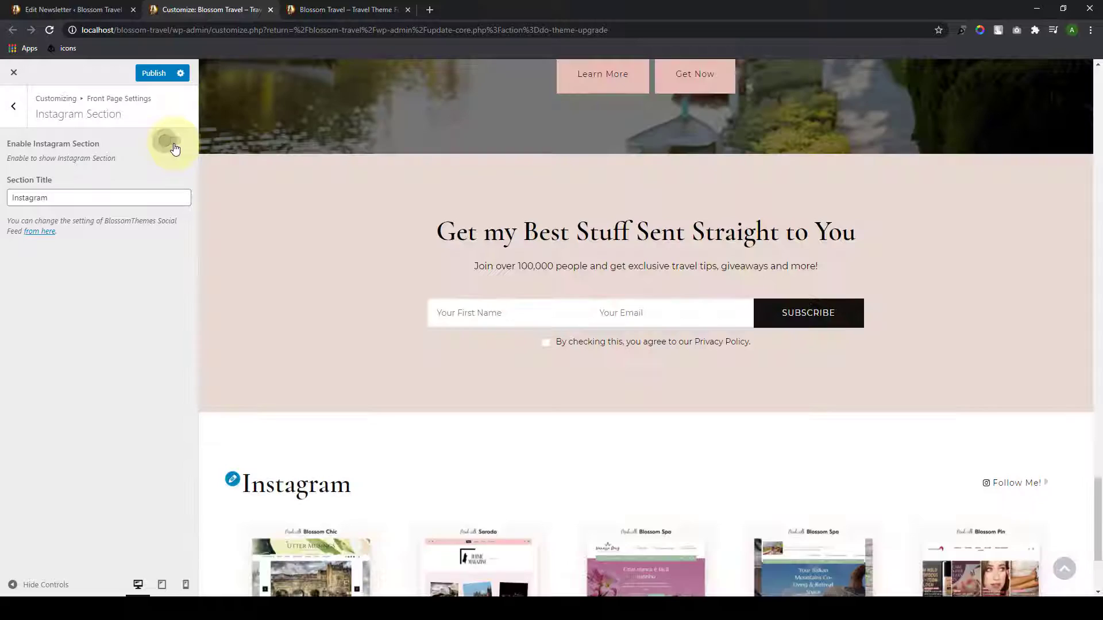
left_click(175, 149)
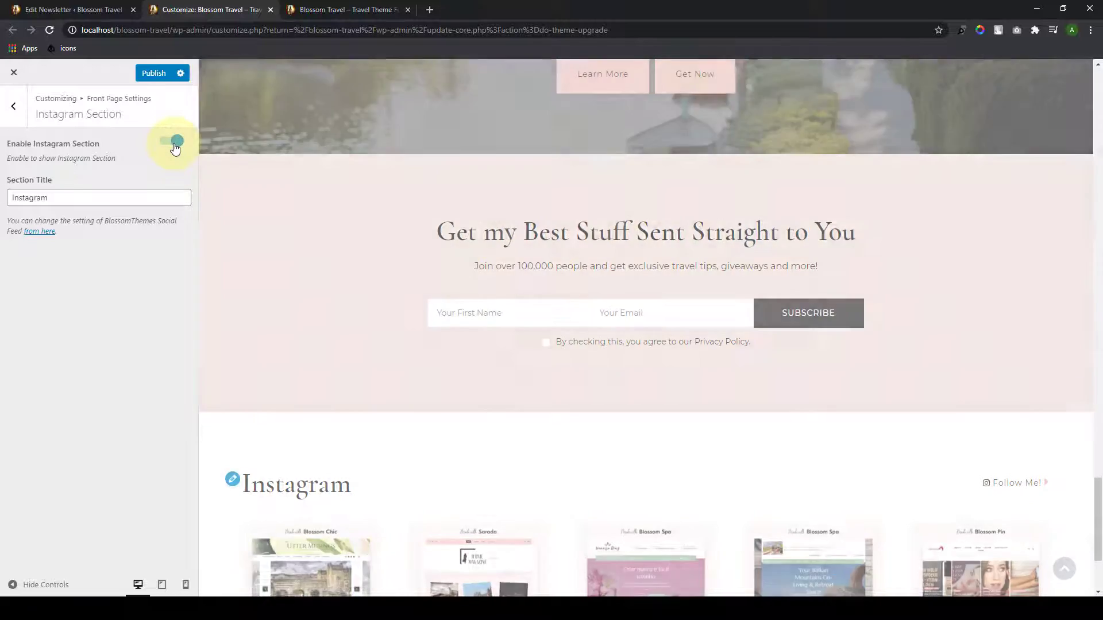
scroll(413, 478, "down", 3)
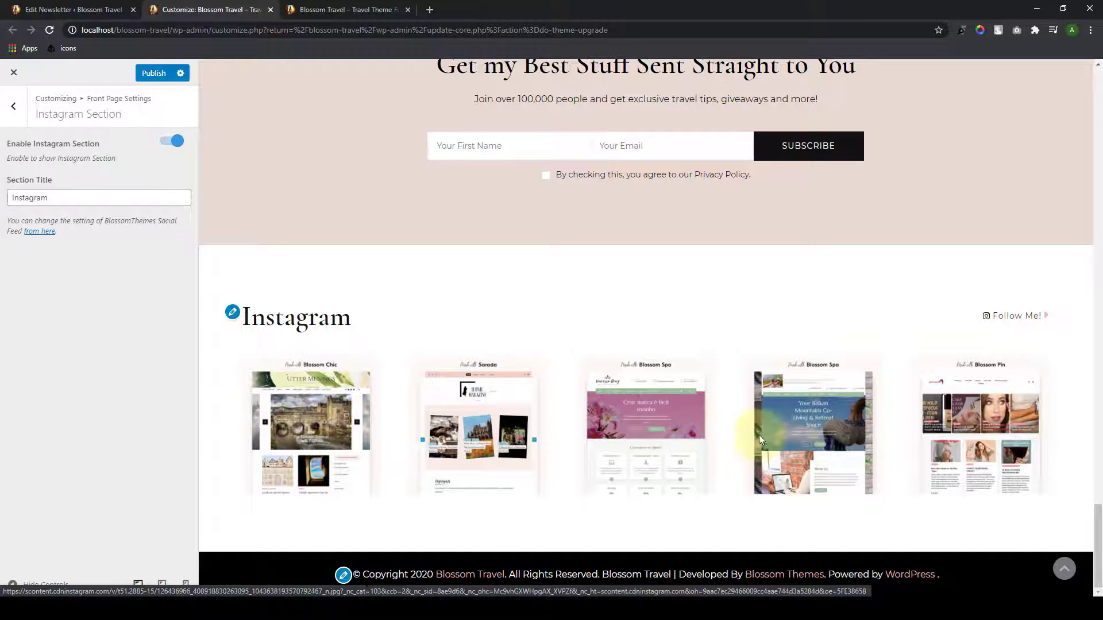
Step: Check the Instagram section on the reloaded live front page, and publish the customizer changes
left_click(344, 9)
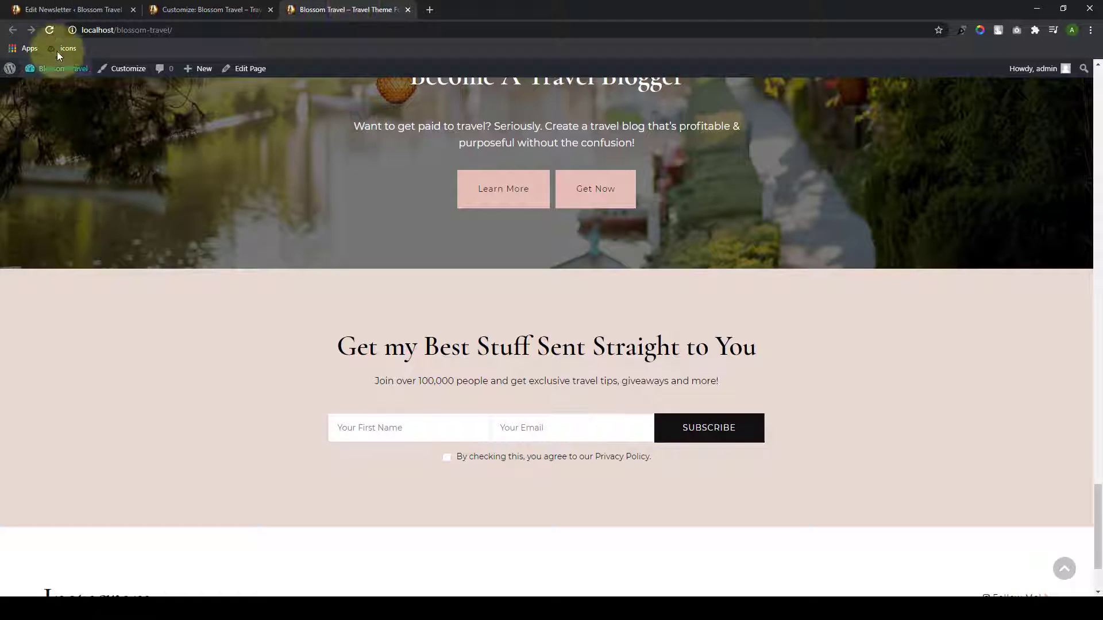
left_click(51, 32)
scroll(623, 414, "down", 5)
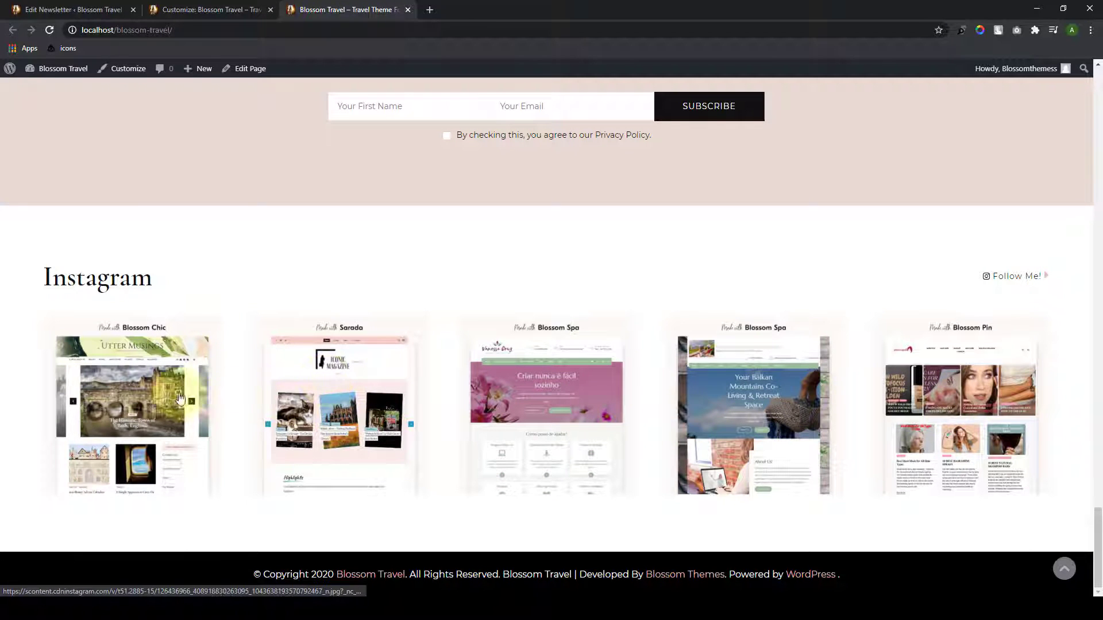
left_click(239, 6)
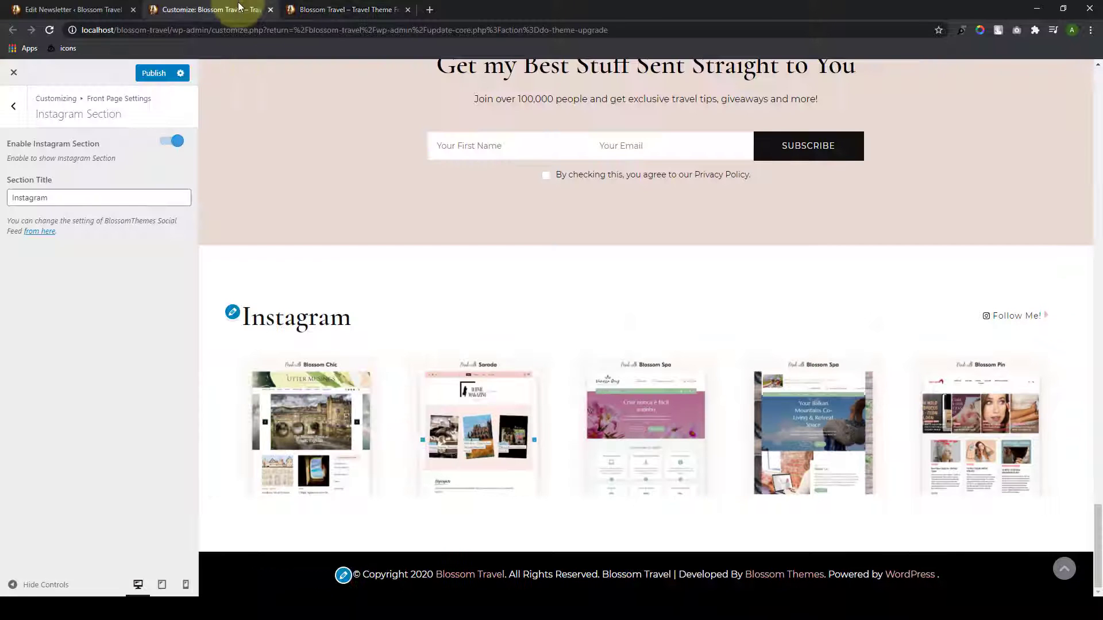
left_click(154, 75)
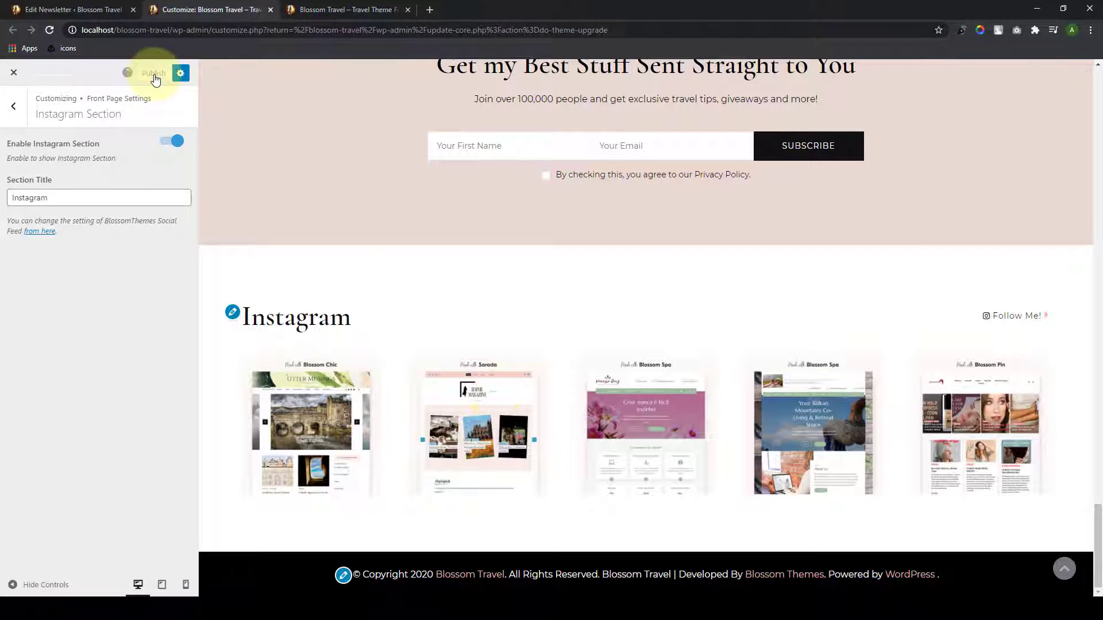
Step: Leave Front Page Settings, look into General Settings, and open the Colors section of Appearance Settings
left_click(11, 106)
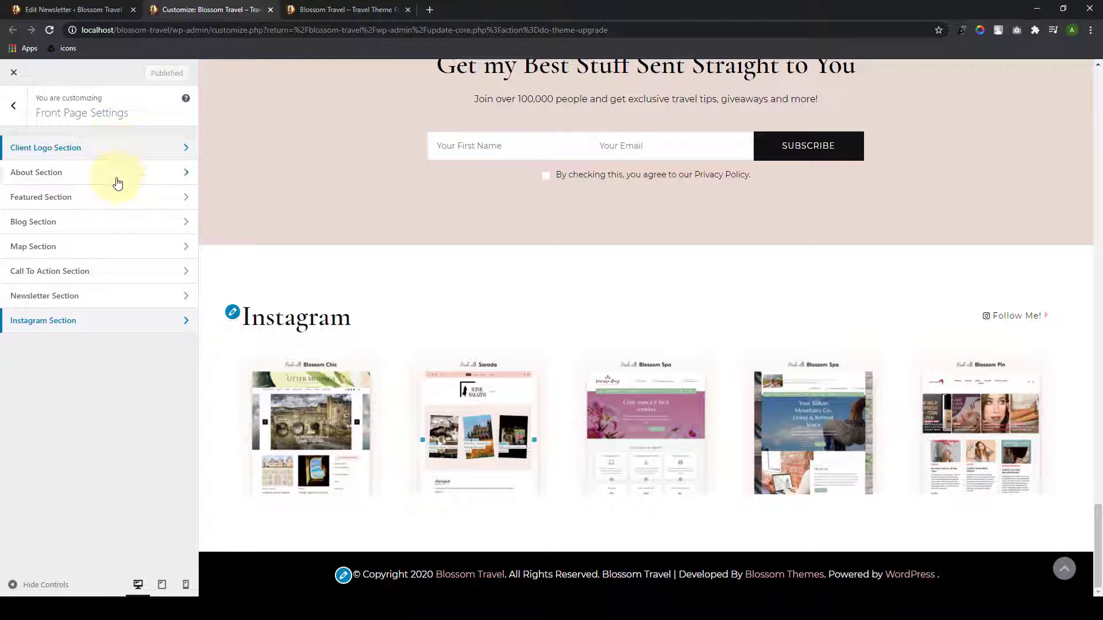
left_click(11, 106)
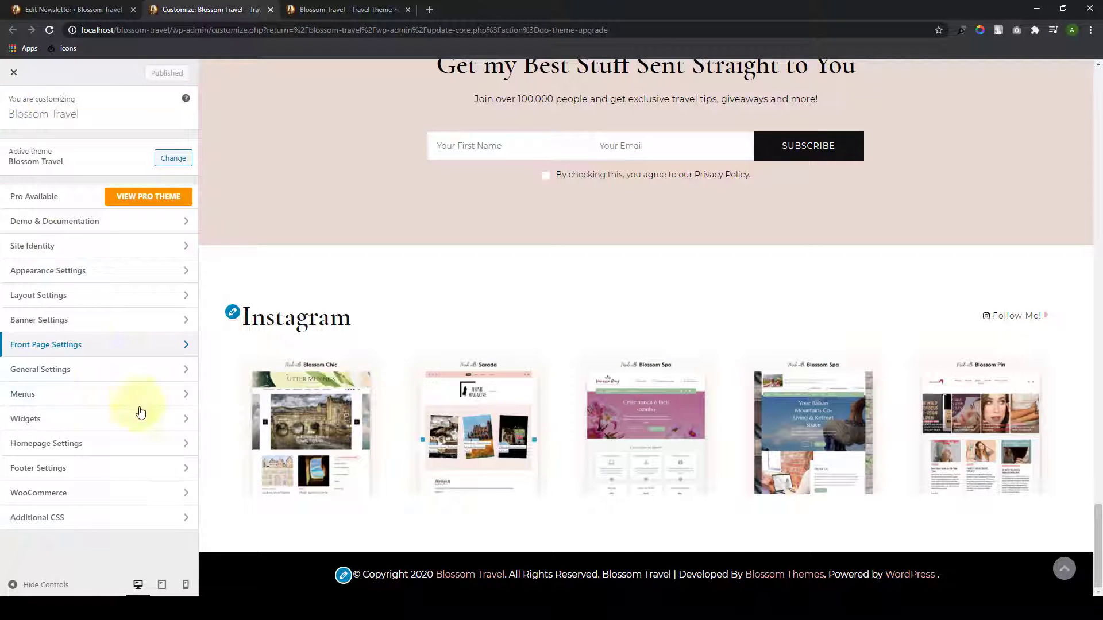
left_click(133, 374)
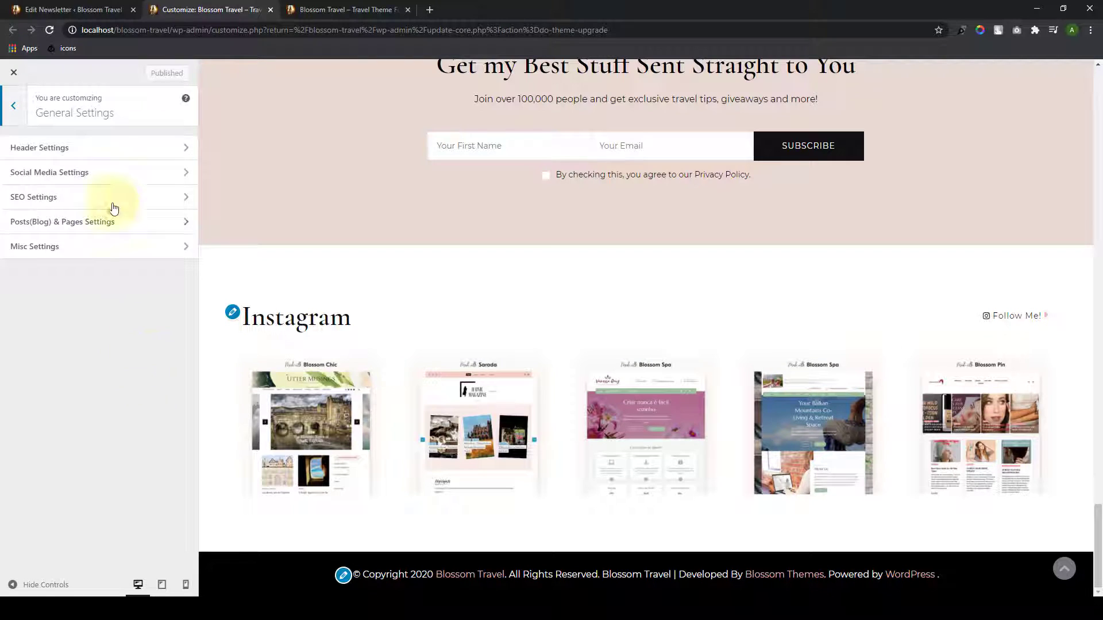
left_click(16, 114)
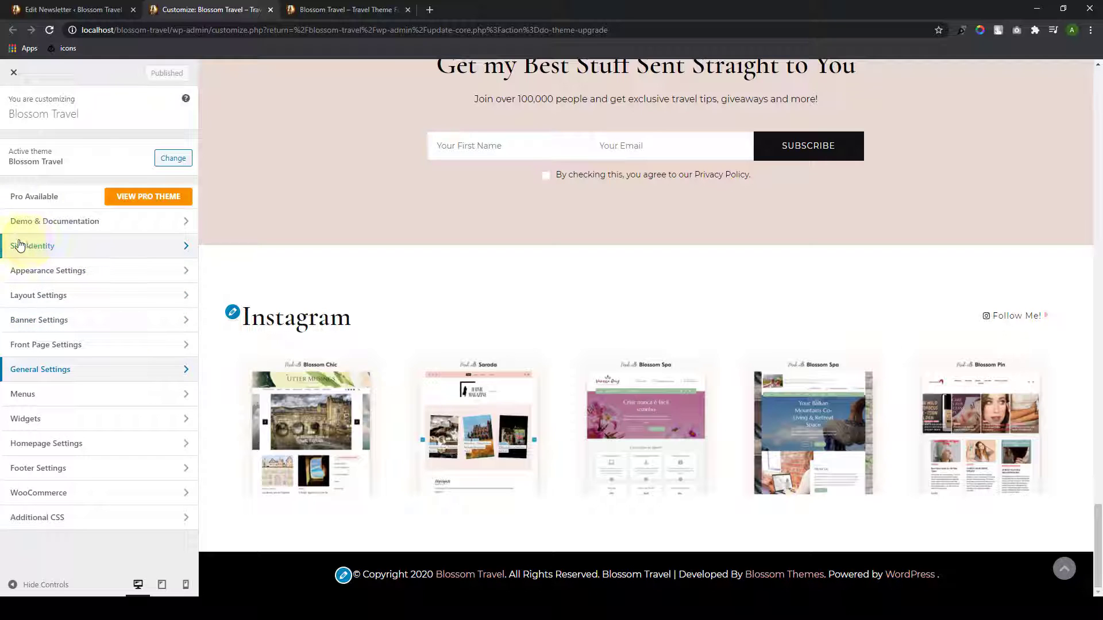
left_click(105, 278)
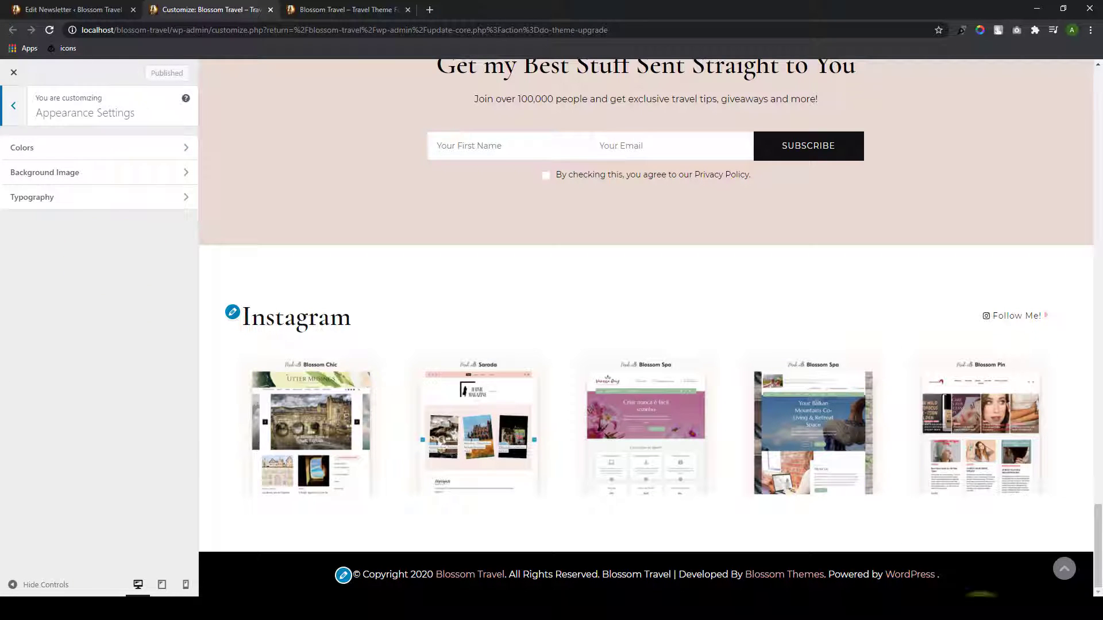
left_click(1066, 568)
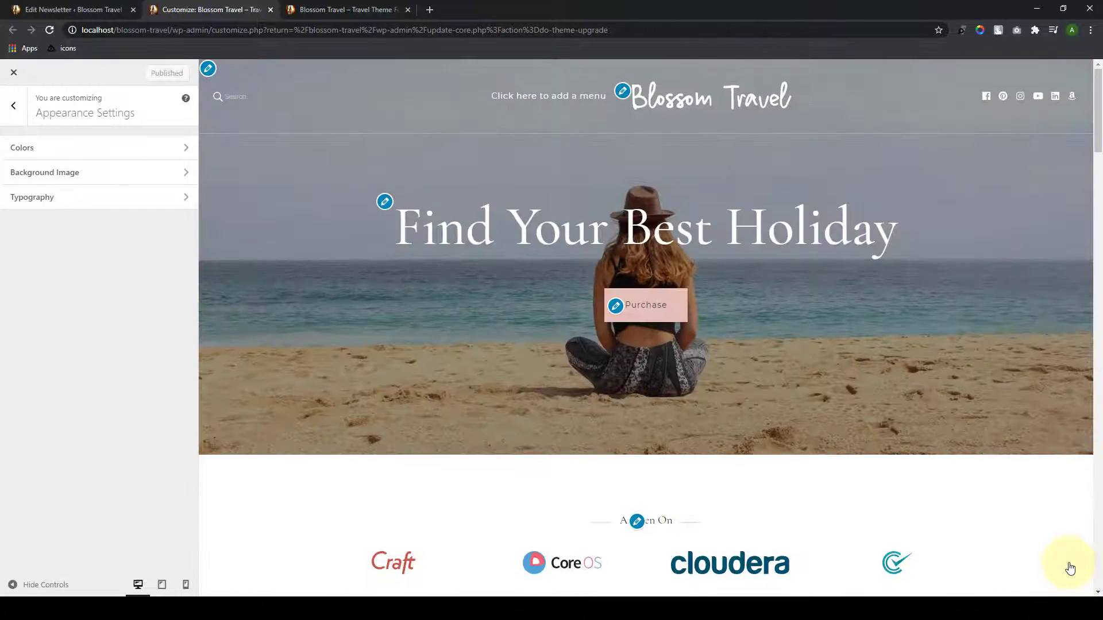
left_click(165, 154)
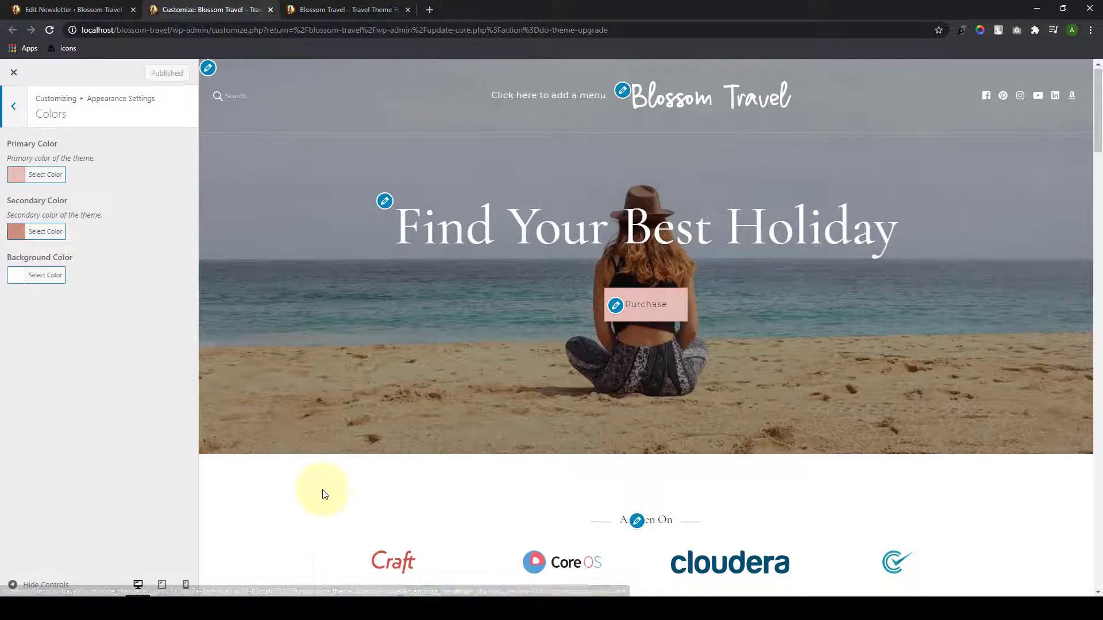
Step: Look over the theme colors in the page preview, and set the primary color to the muted grey-beige #afa39e
scroll(320, 492, "down", 8)
scroll(931, 325, "down", 8)
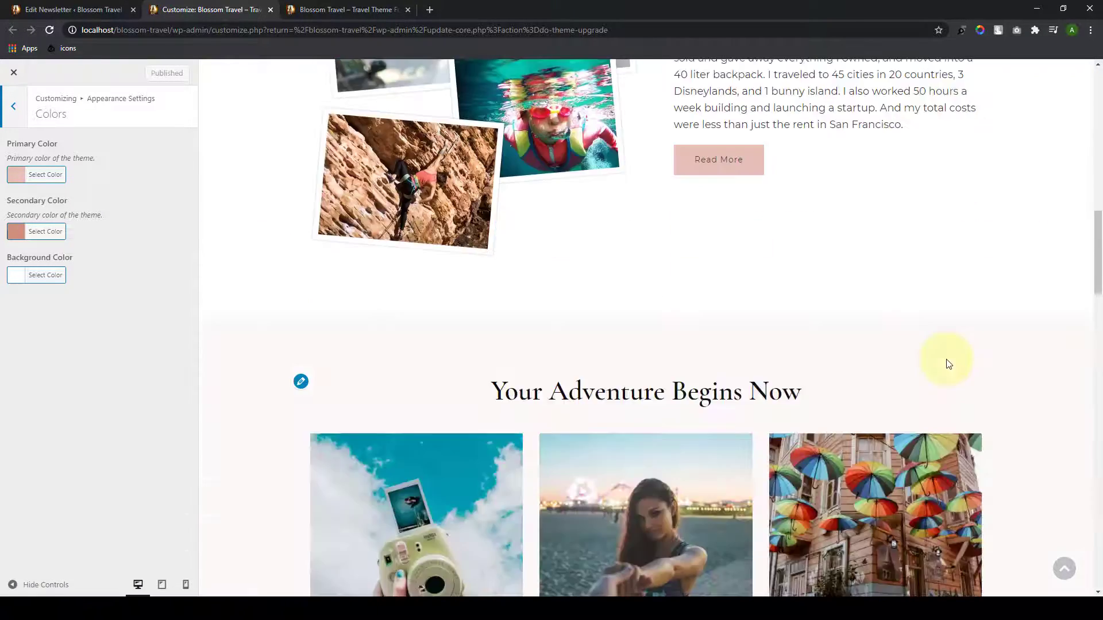
scroll(942, 357, "up", 12)
scroll(936, 335, "up", 4)
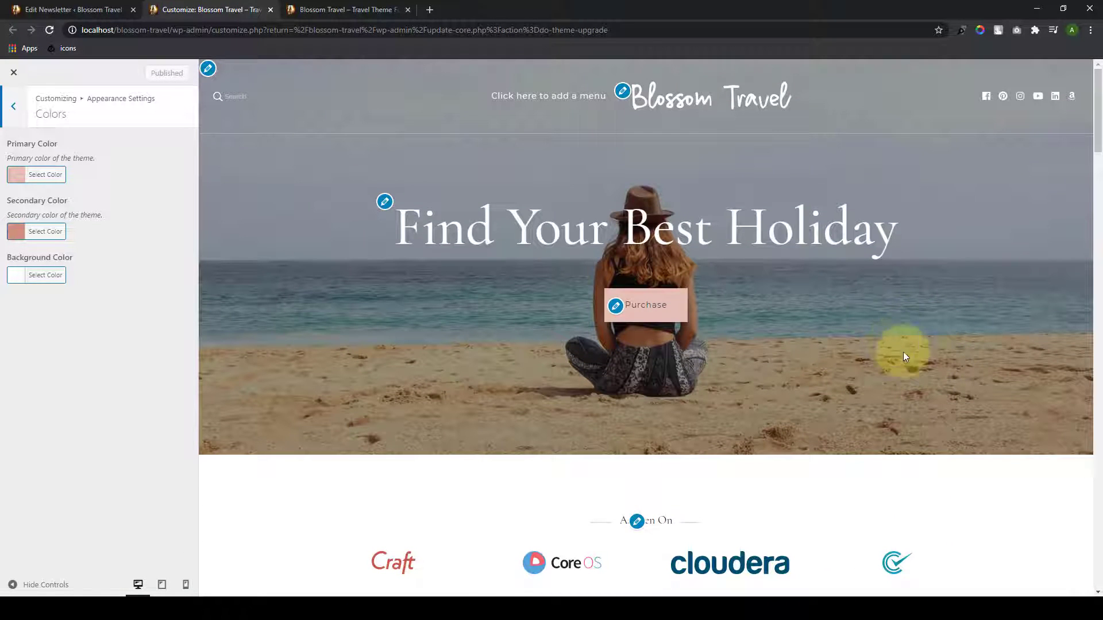
left_click(45, 174)
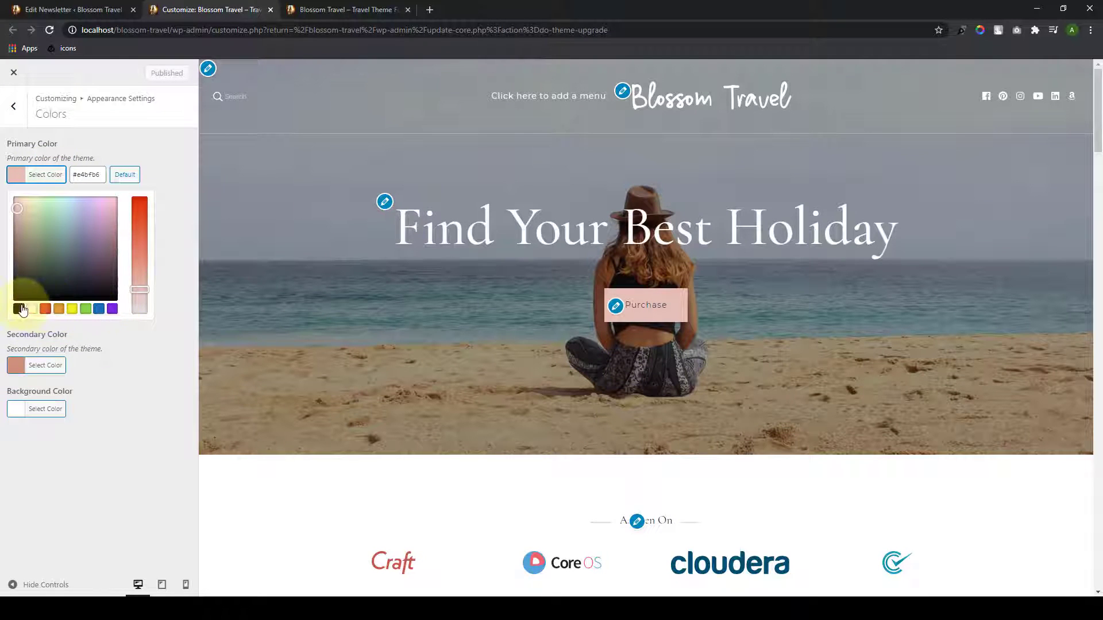
left_click(45, 309)
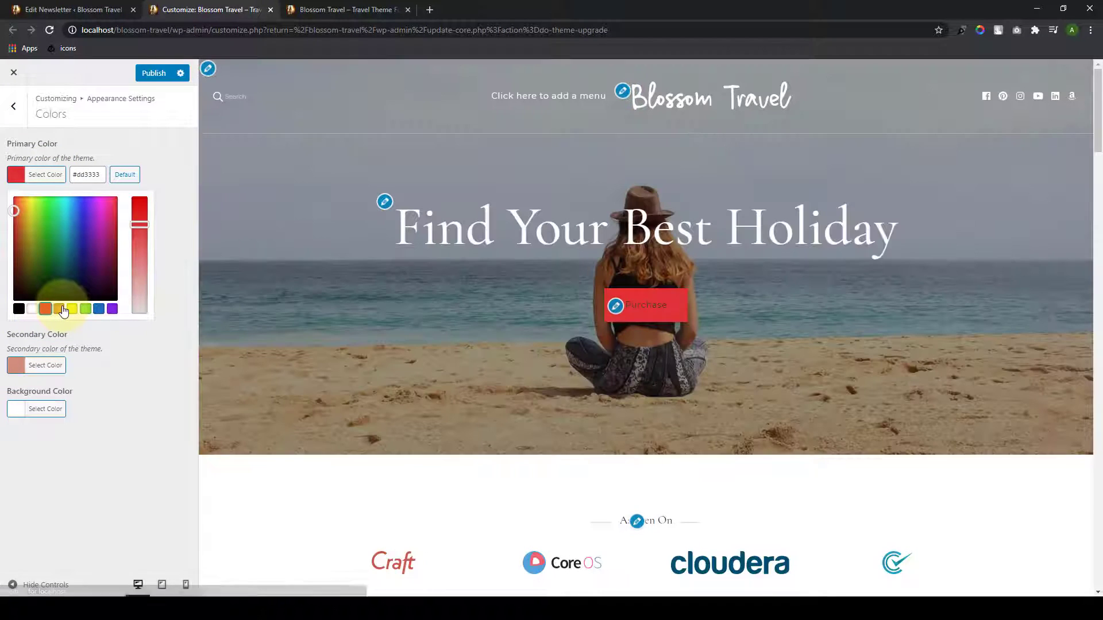
left_click(59, 309)
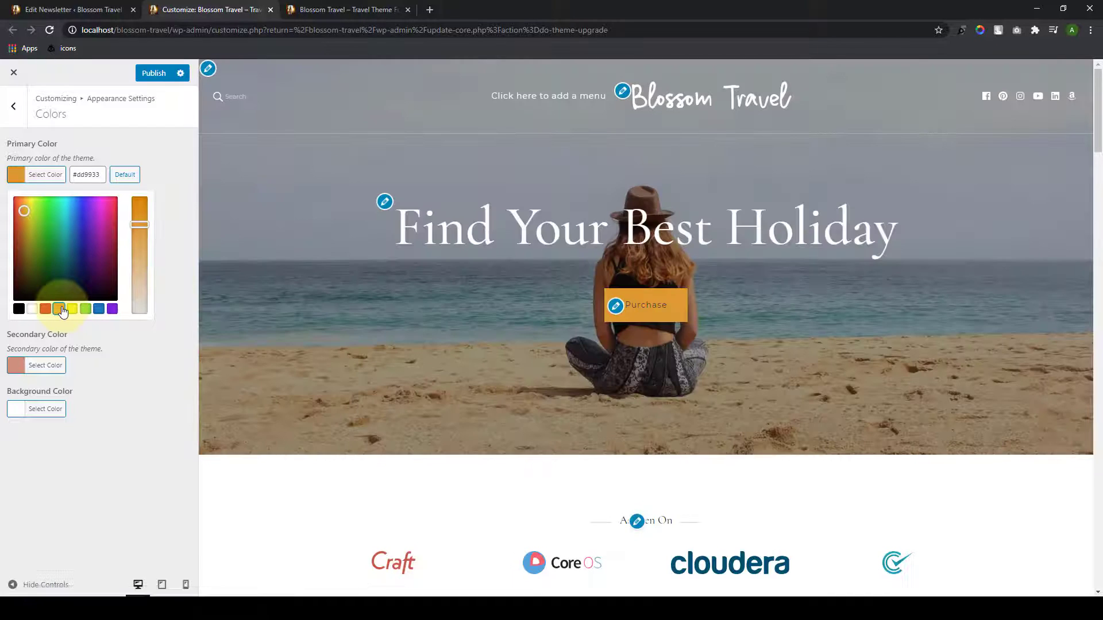
mouse_move(24, 211)
left_mouse_down()
mouse_move(26, 264)
mouse_move(16, 229)
left_mouse_up()
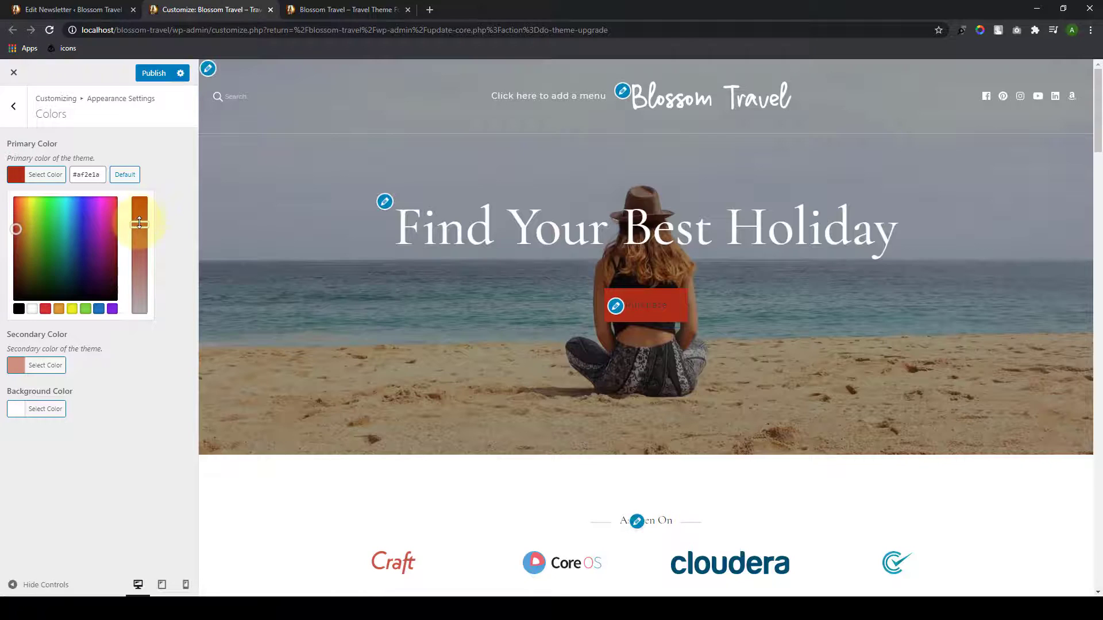
left_click_drag(140, 223, 144, 300)
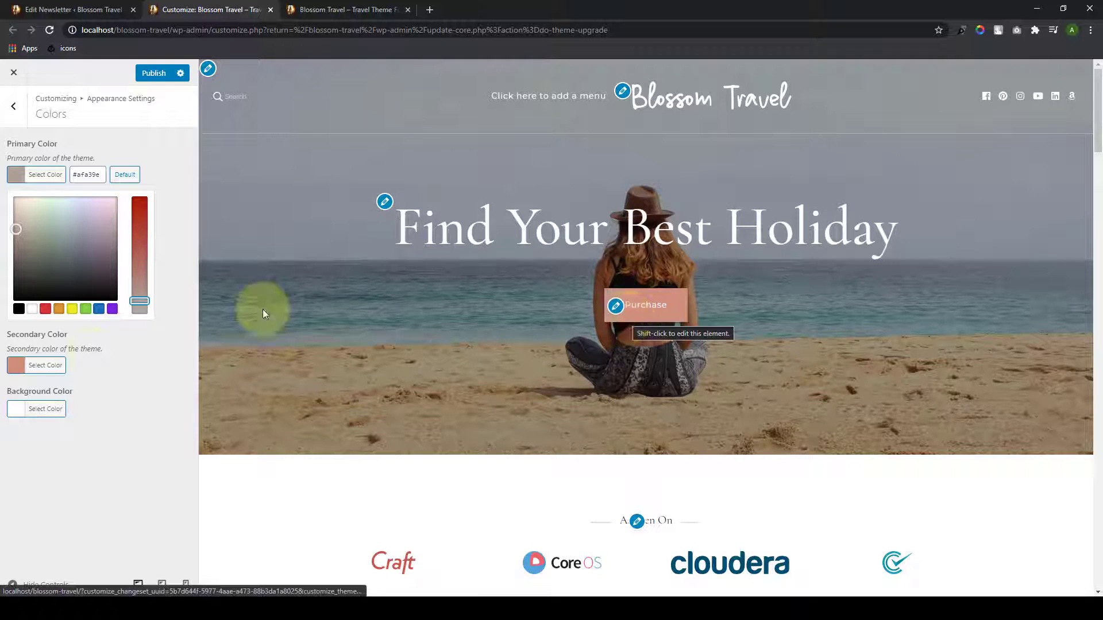
Step: Try red and orange for the secondary color, and set it to the olive shade #9e9609
left_click(45, 366)
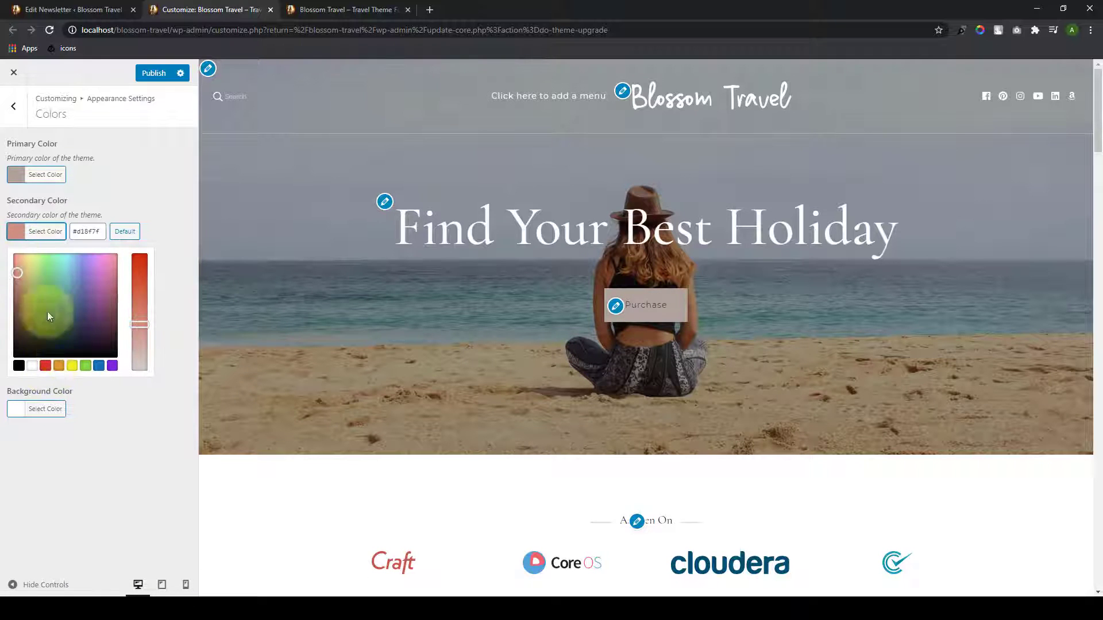
left_click(21, 284)
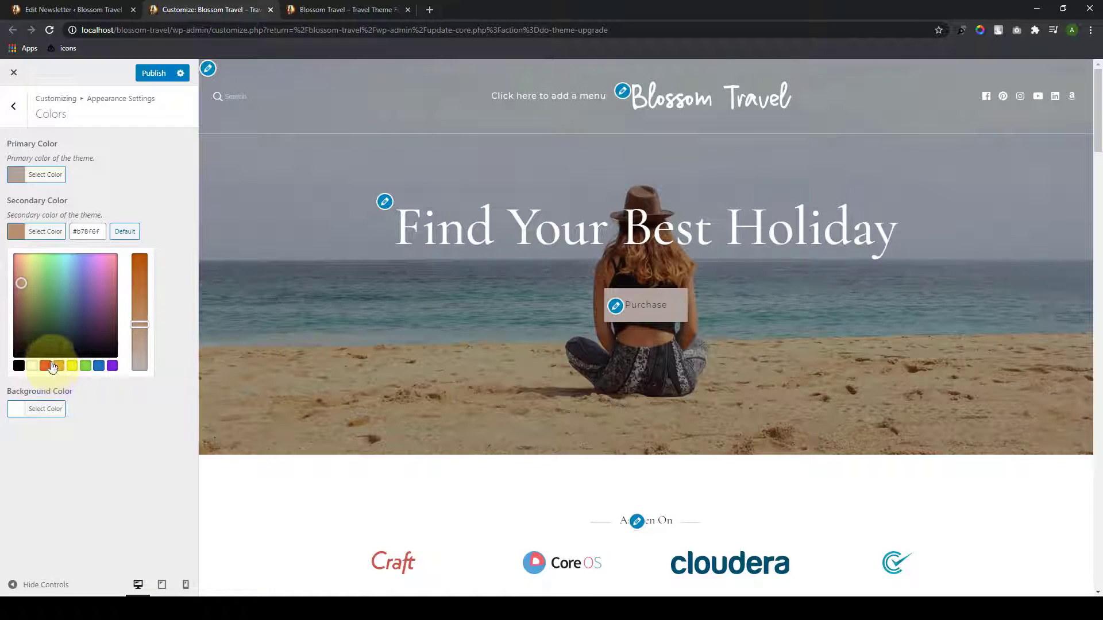
left_click(50, 367)
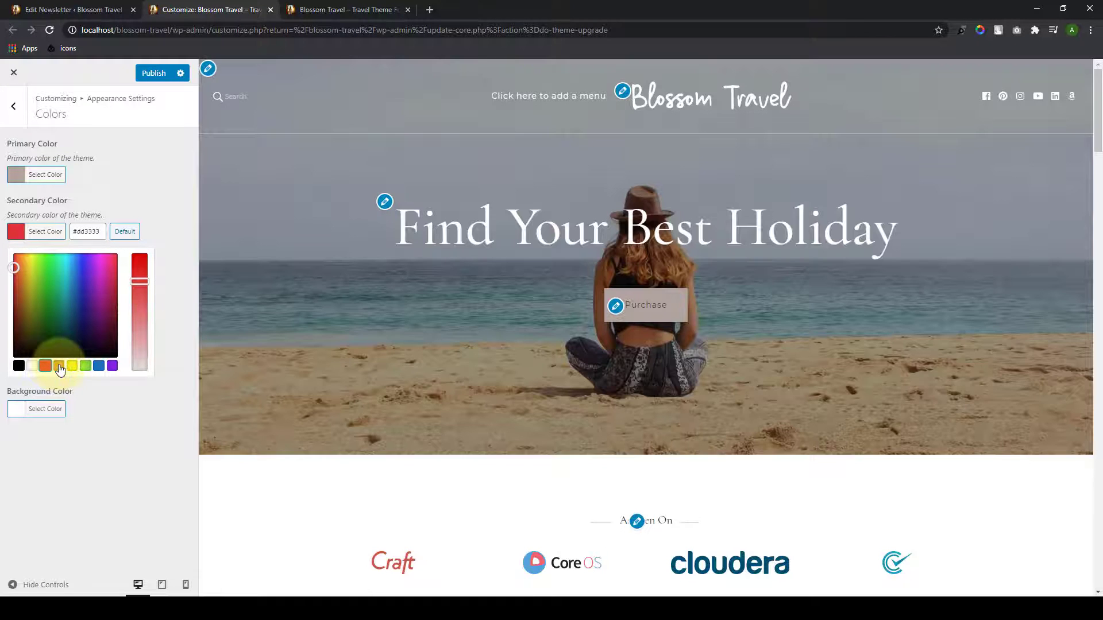
left_click(59, 366)
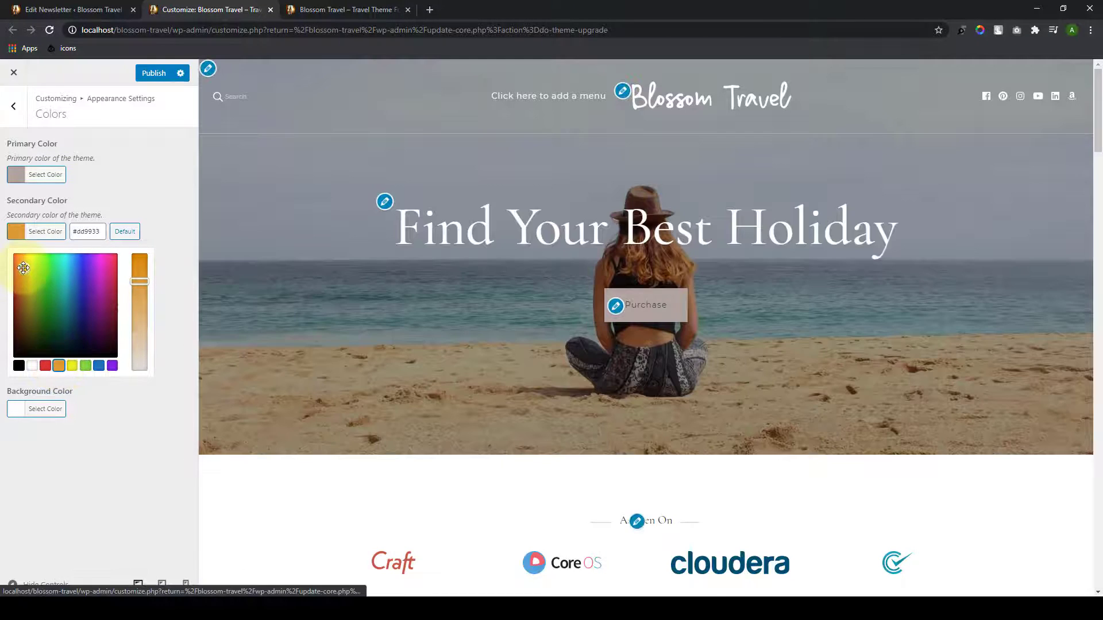
left_click(31, 293)
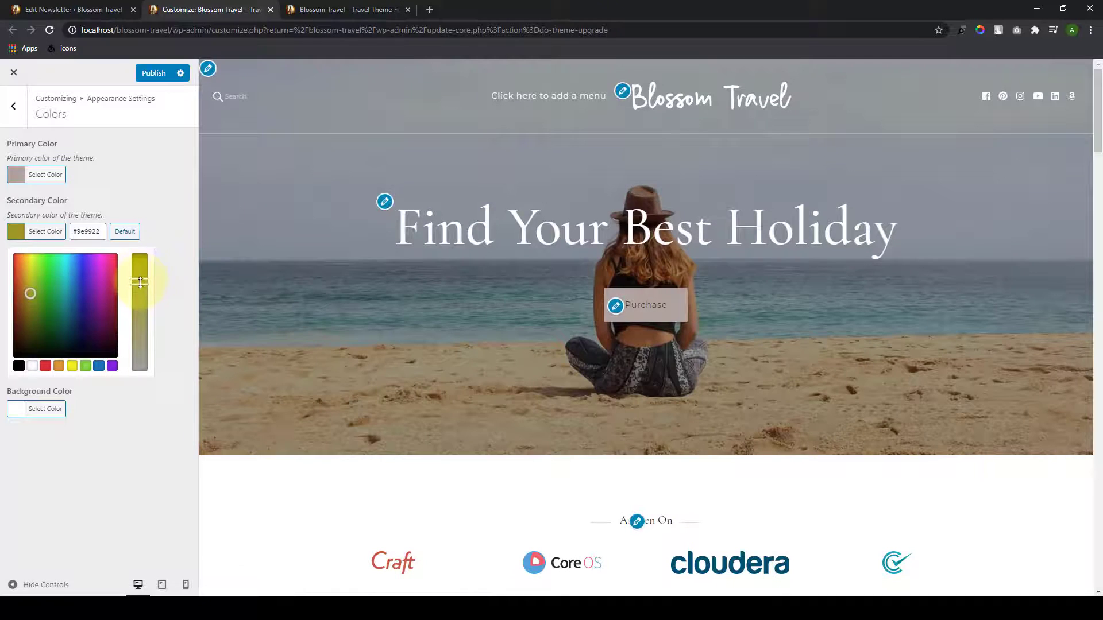
mouse_move(140, 282)
left_mouse_down()
mouse_move(140, 319)
mouse_move(143, 266)
left_mouse_up()
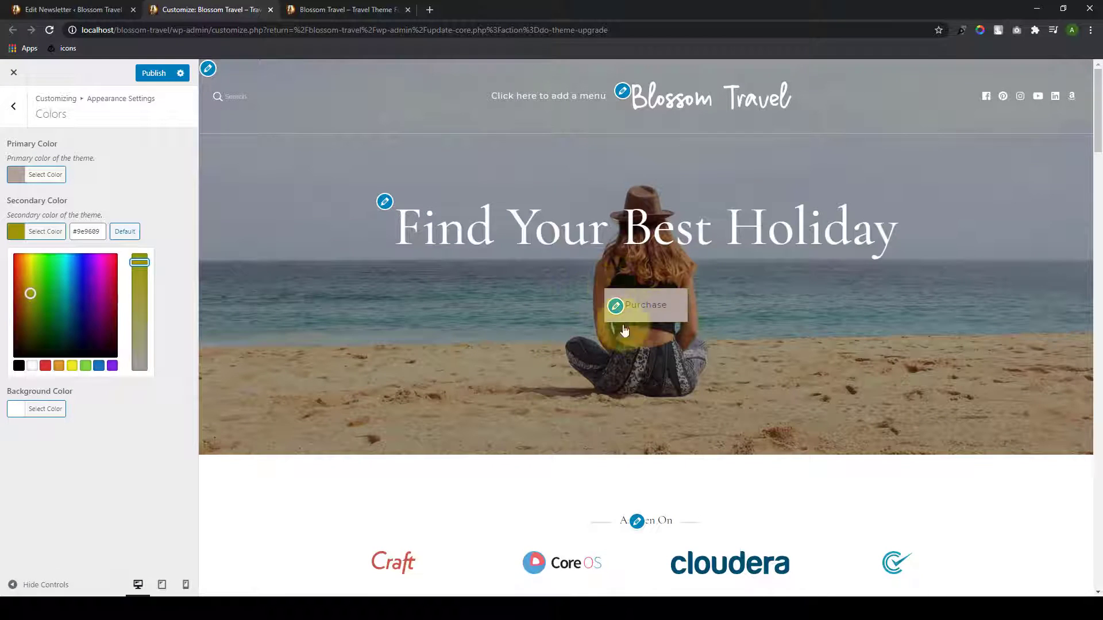
Step: Try white, red #dd3333 and a pale green for the background color, and check the page preview
left_click(44, 409)
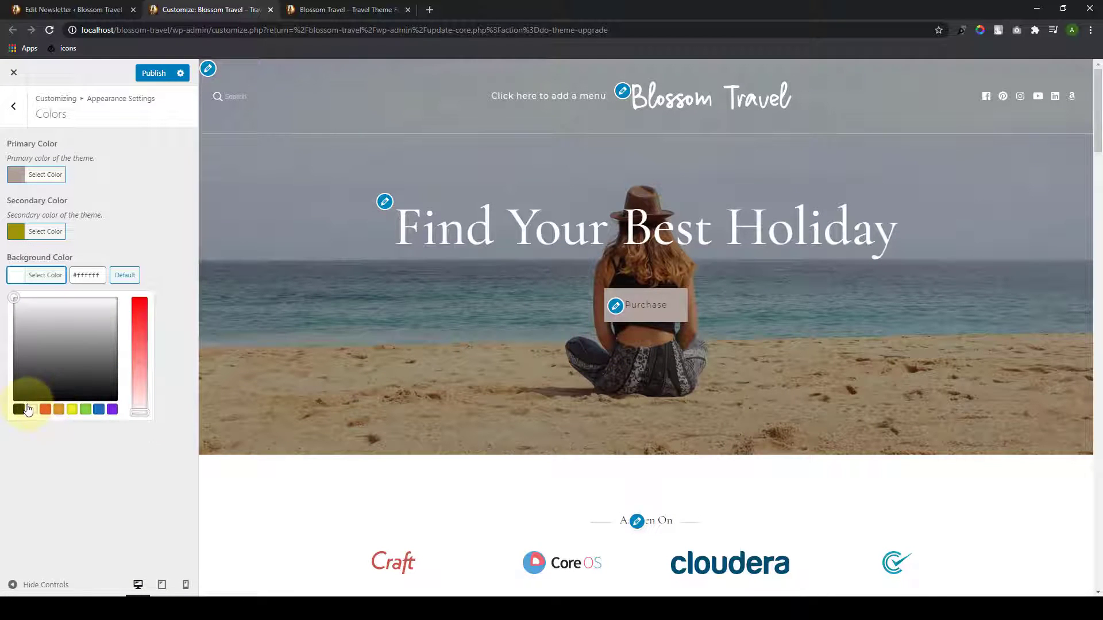
left_click(31, 409)
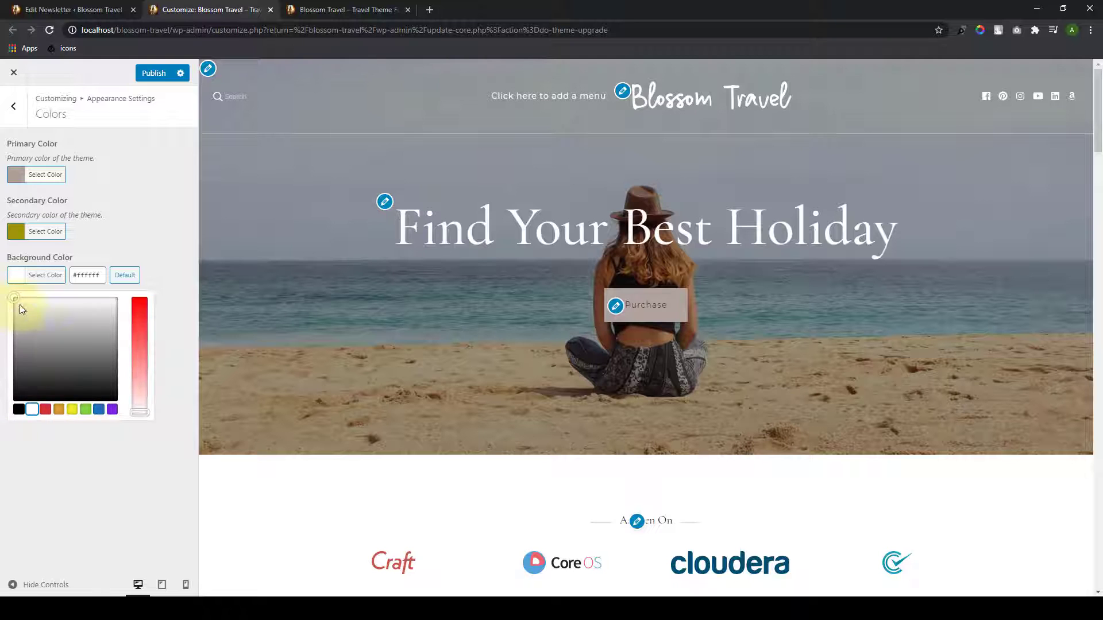
left_click(47, 412)
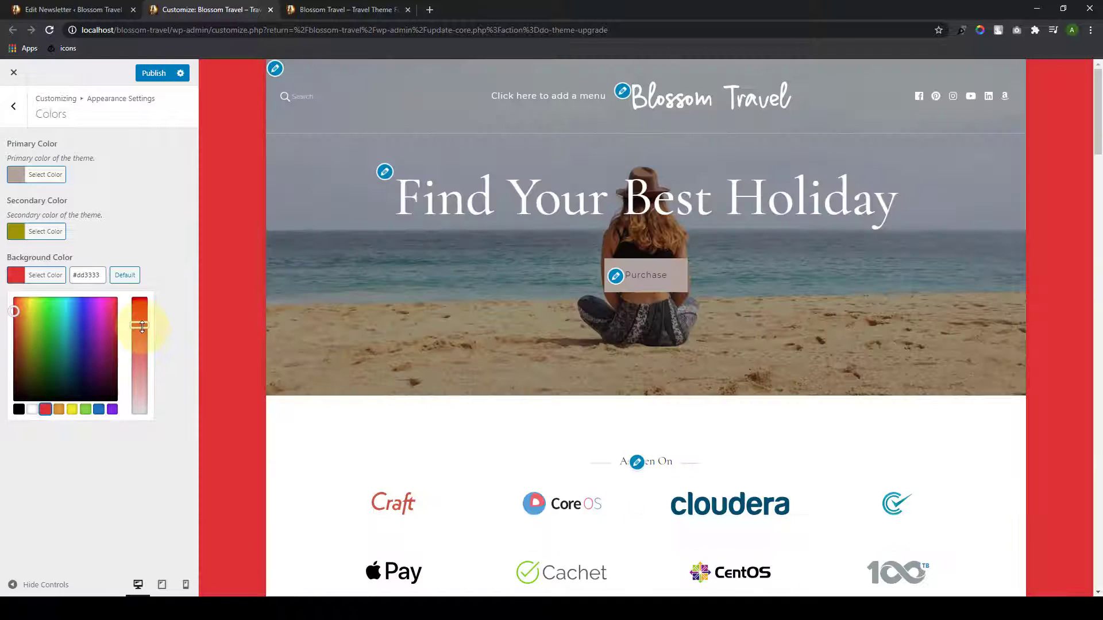
left_click_drag(141, 327, 140, 399)
left_click_drag(26, 331, 40, 310)
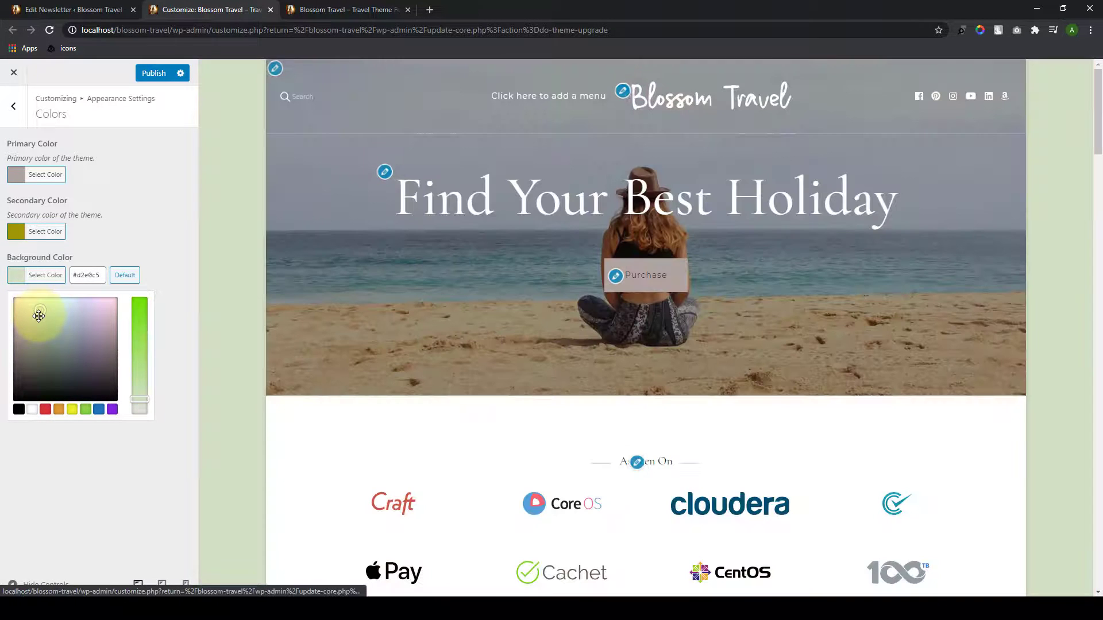
scroll(249, 327, "down", 10)
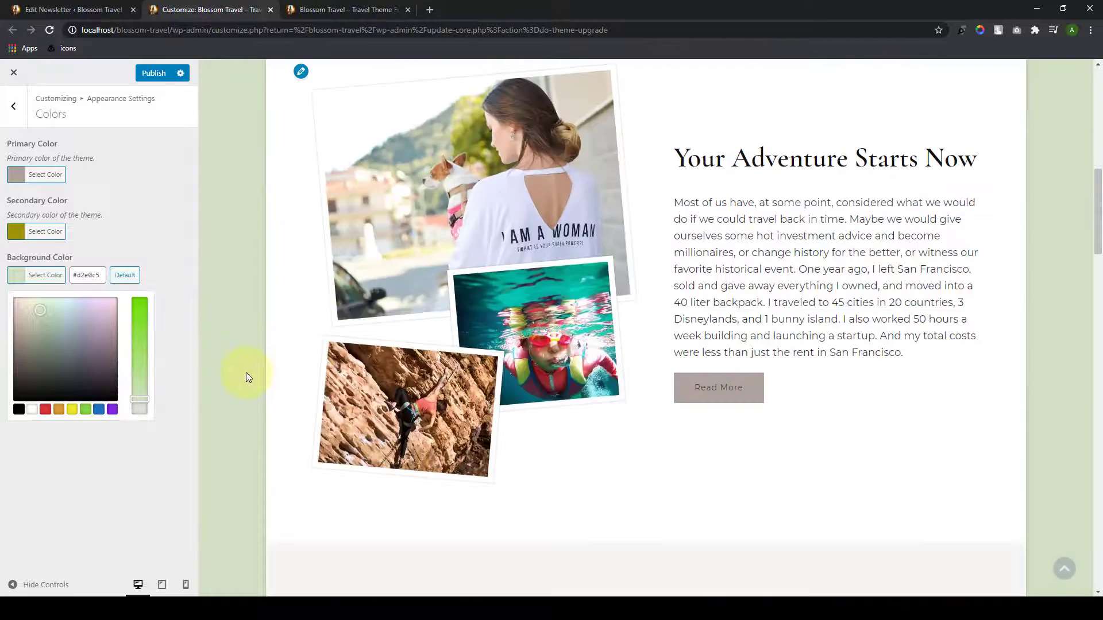
scroll(246, 356, "up", 7)
scroll(246, 337, "up", 4)
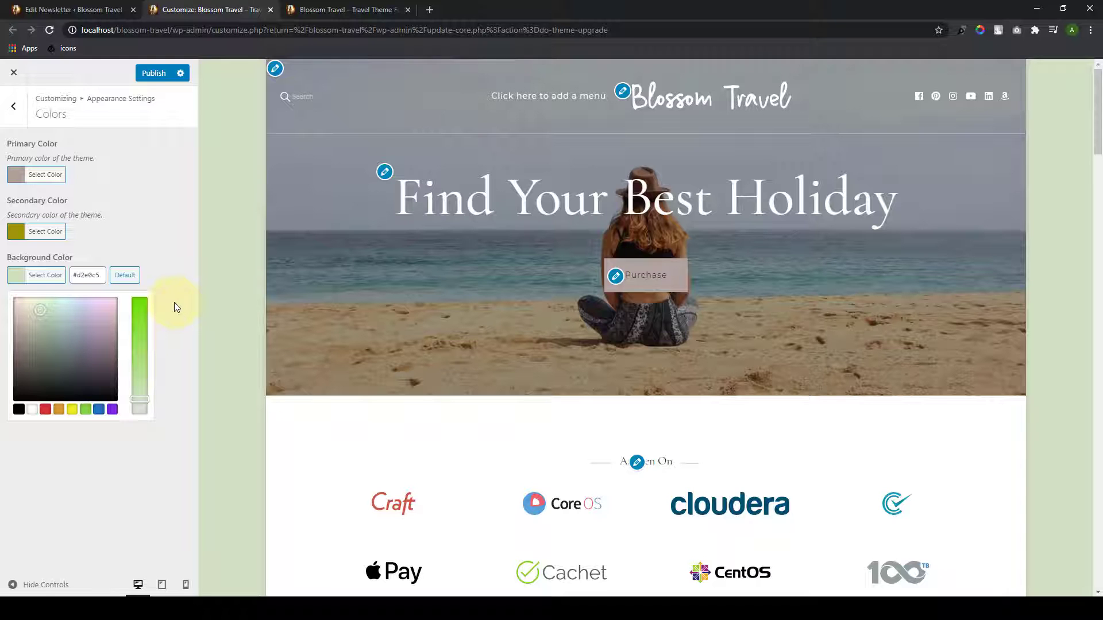
Step: Reset the background, secondary and primary colors to their defaults, and publish the changes
left_click(135, 282)
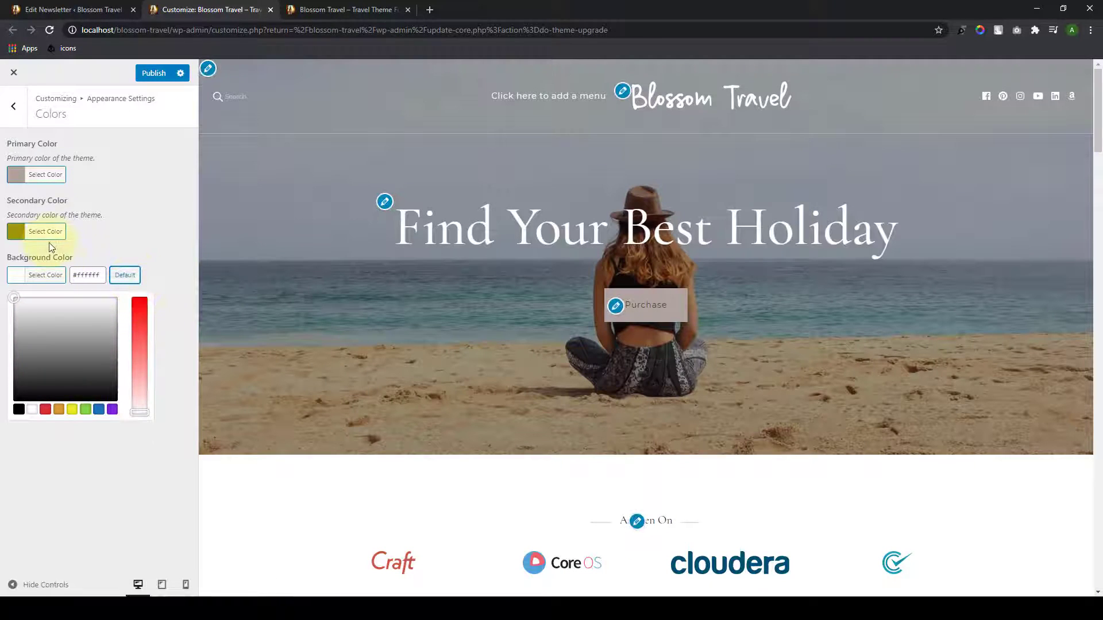
left_click(46, 231)
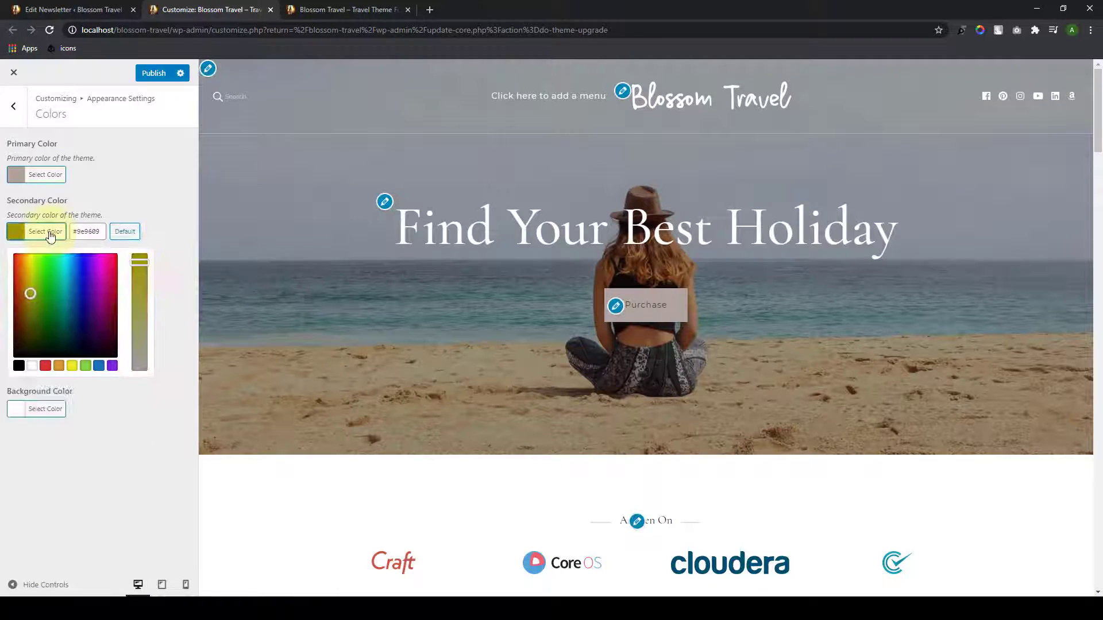
left_click(128, 233)
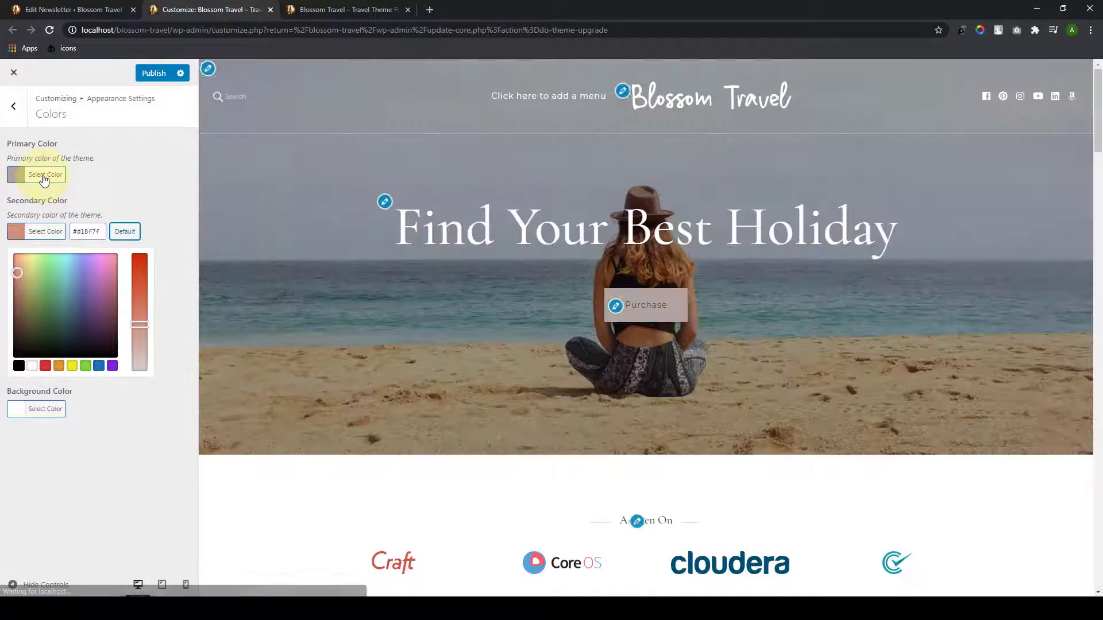
left_click(44, 179)
left_click(121, 179)
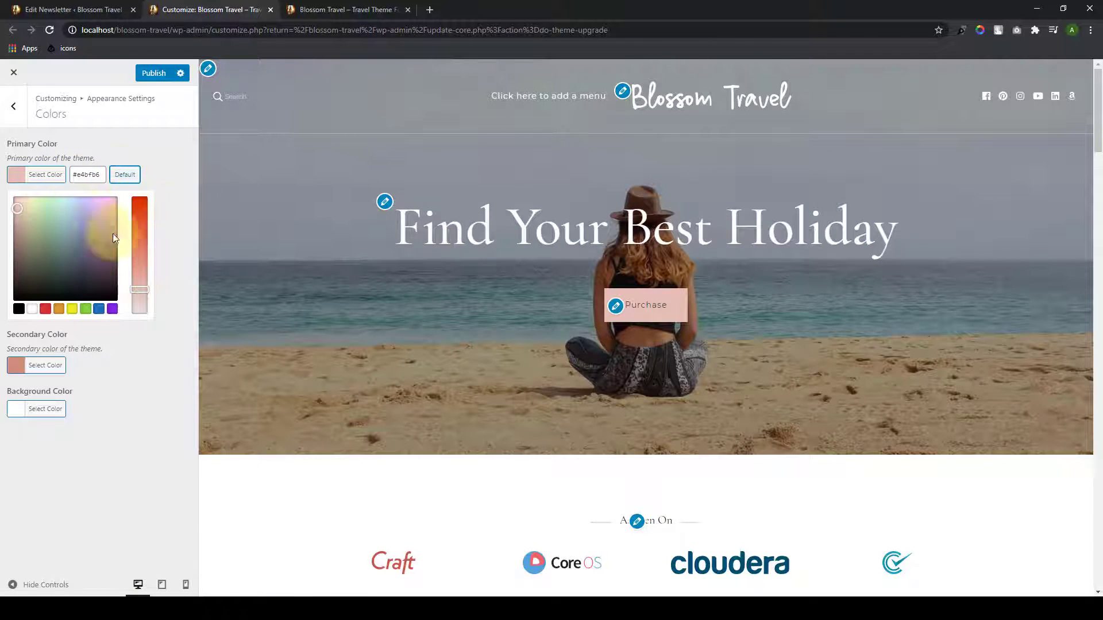
left_click(172, 205)
left_click(159, 80)
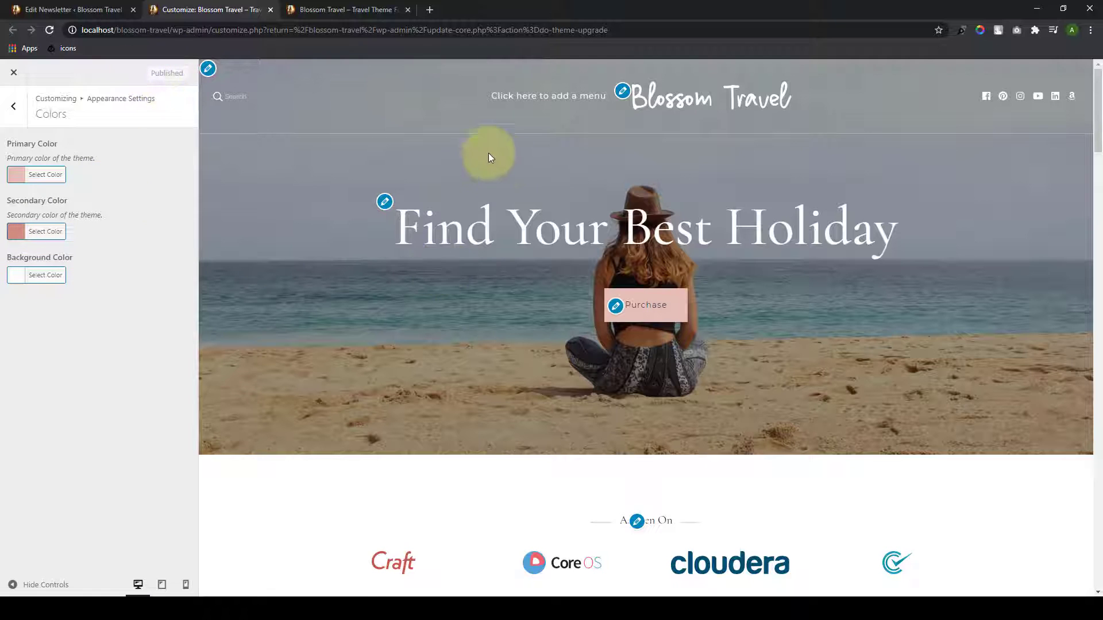
Step: Open the Background Image settings, set the cloudy green mountain photo from the media library as background, and check it down the page preview
left_click(13, 107)
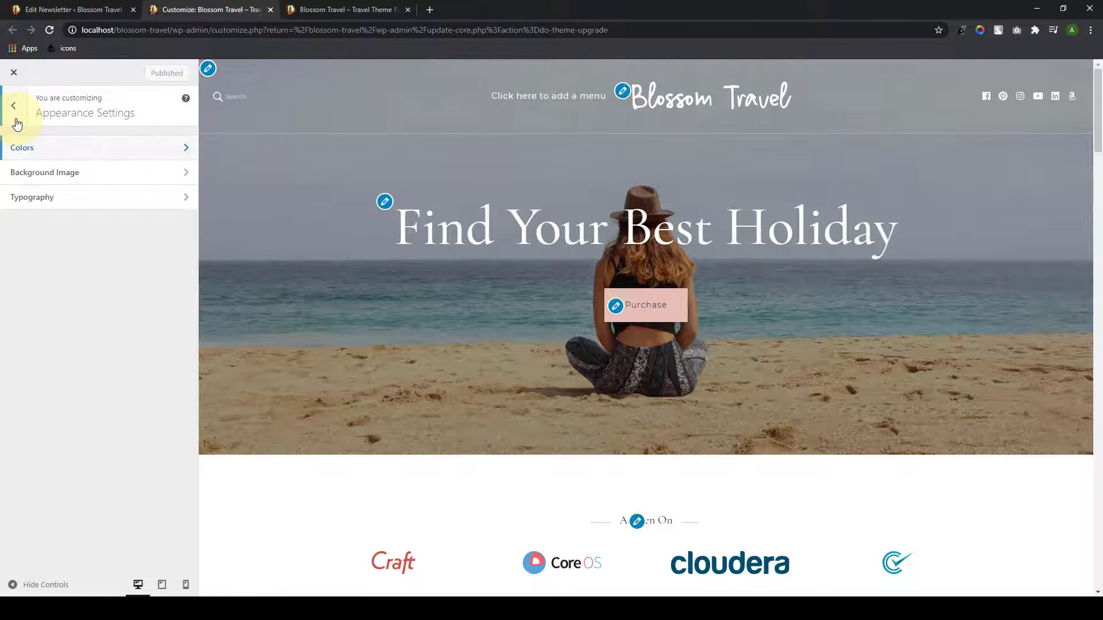
left_click(81, 172)
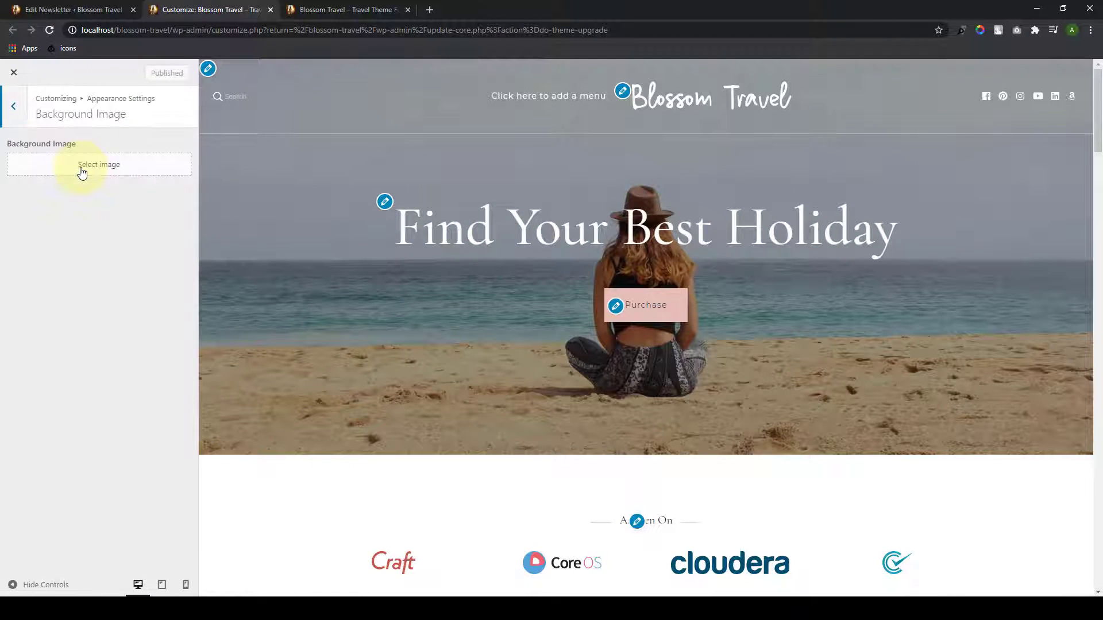
left_click(131, 172)
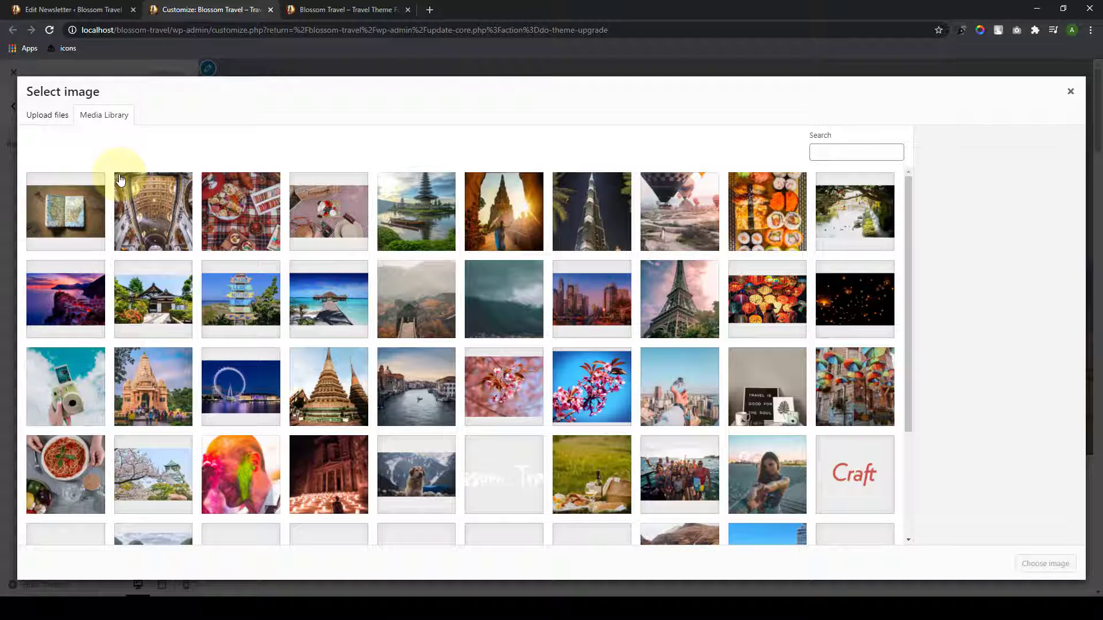
left_click(481, 296)
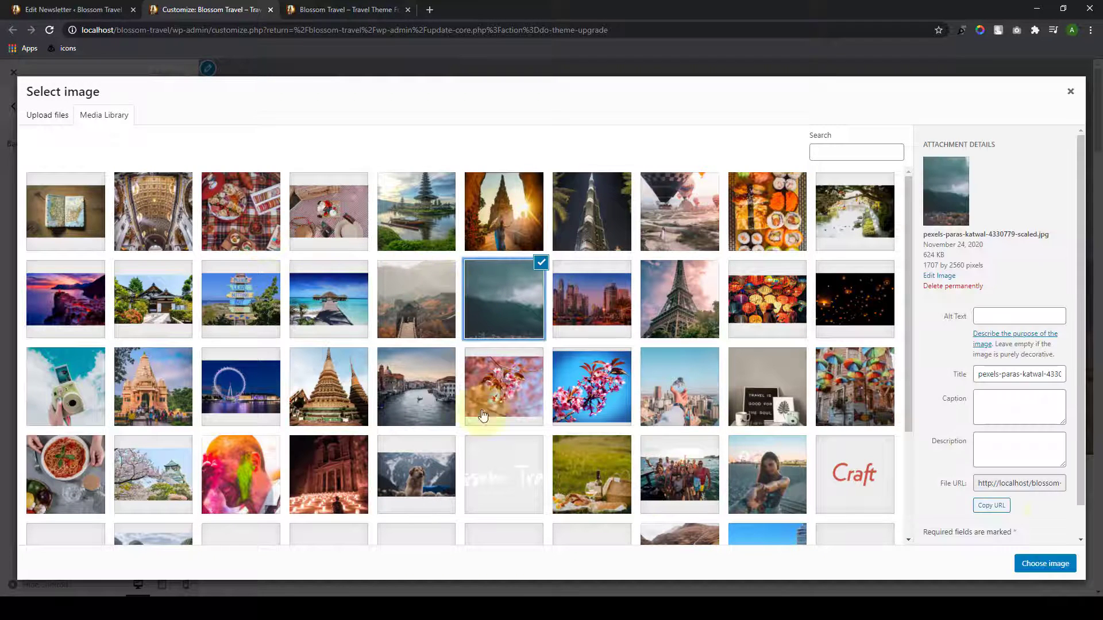
left_click(1044, 564)
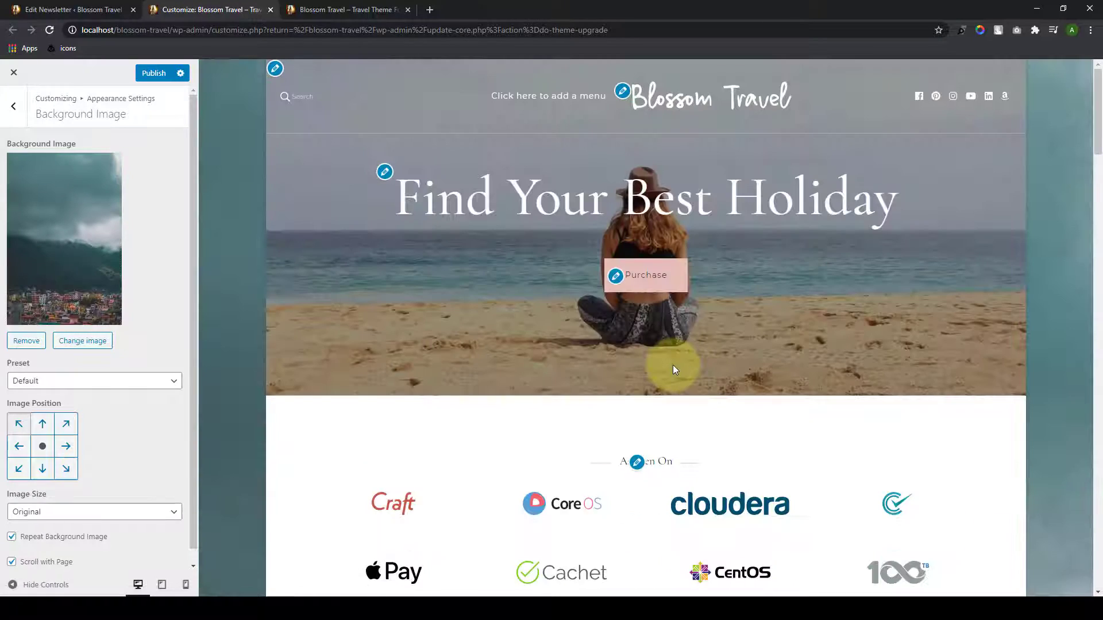
scroll(673, 368, "down", 15)
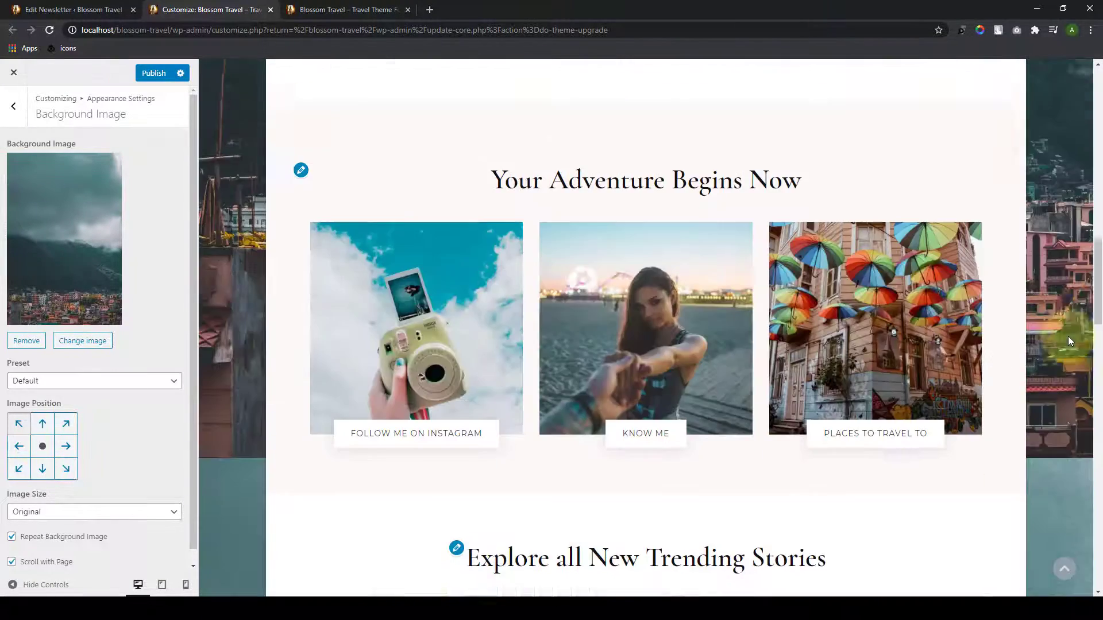
scroll(1068, 336, "down", 20)
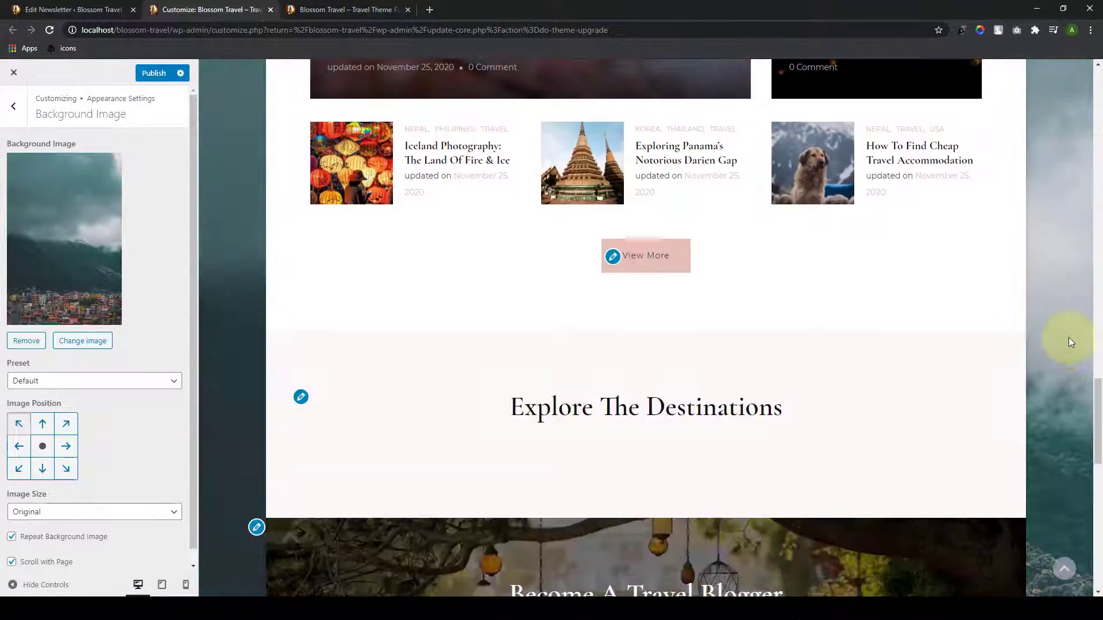
scroll(1066, 368, "down", 15)
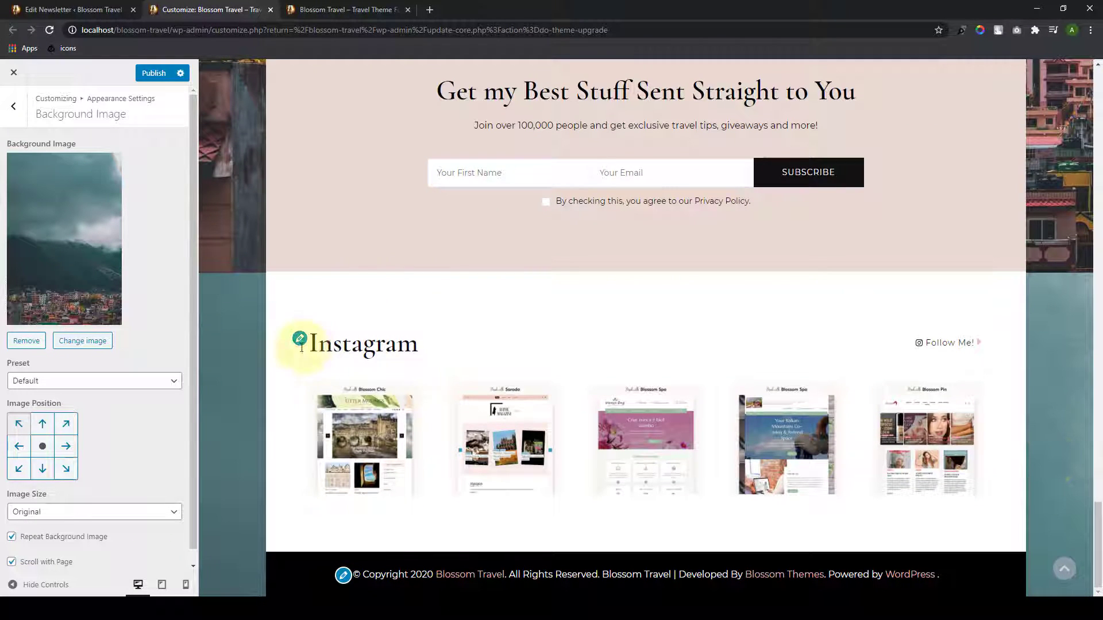
Step: Try the Fill Screen and Fit to Screen presets for the background image, checking each in the page preview
left_click(156, 385)
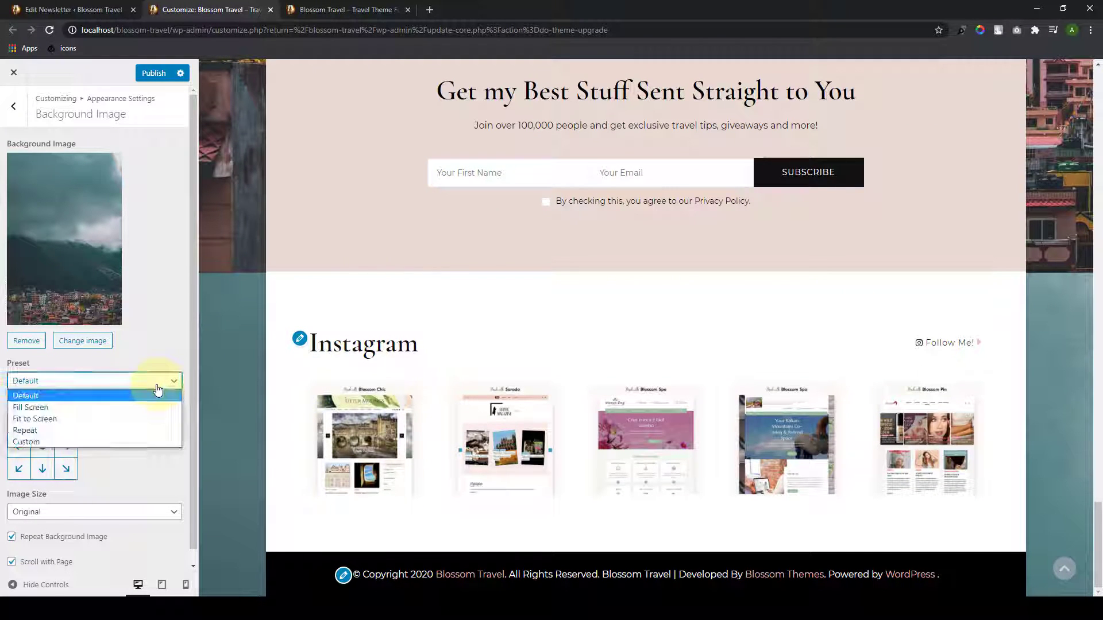
left_click(128, 406)
scroll(1067, 299, "up", 3)
scroll(1067, 287, "up", 15)
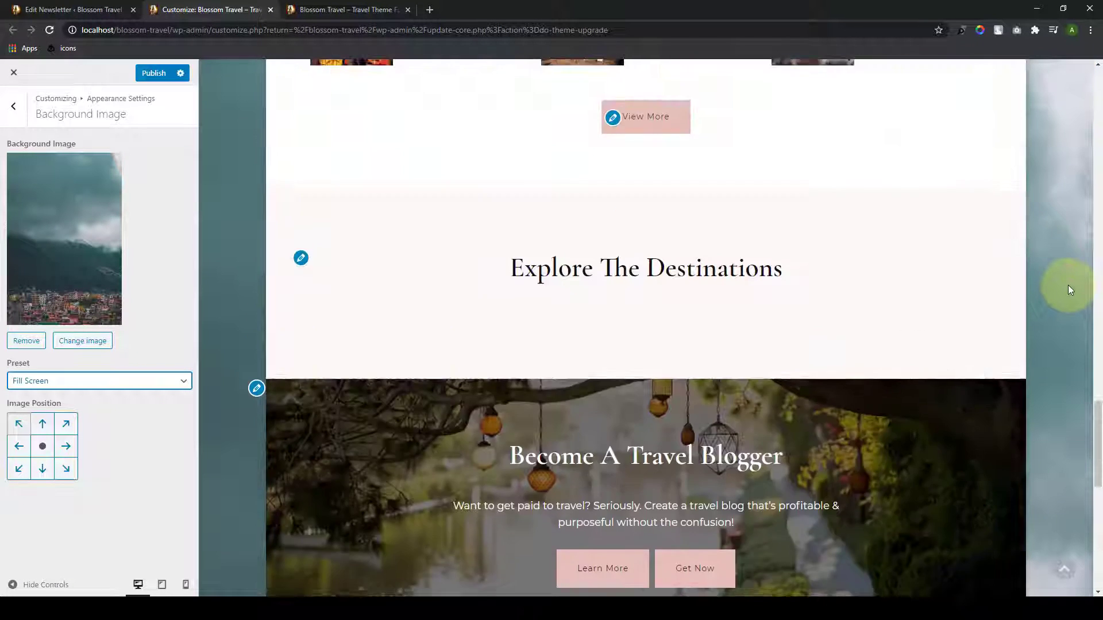
left_click(143, 389)
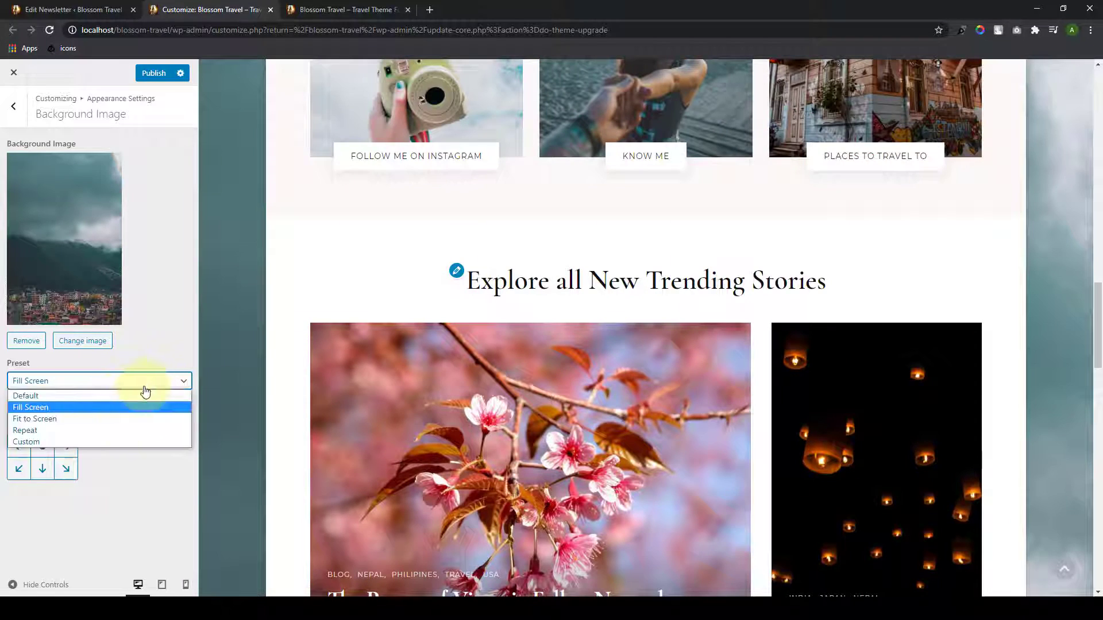
left_click(123, 418)
scroll(273, 402, "up", 1)
scroll(1051, 264, "up", 20)
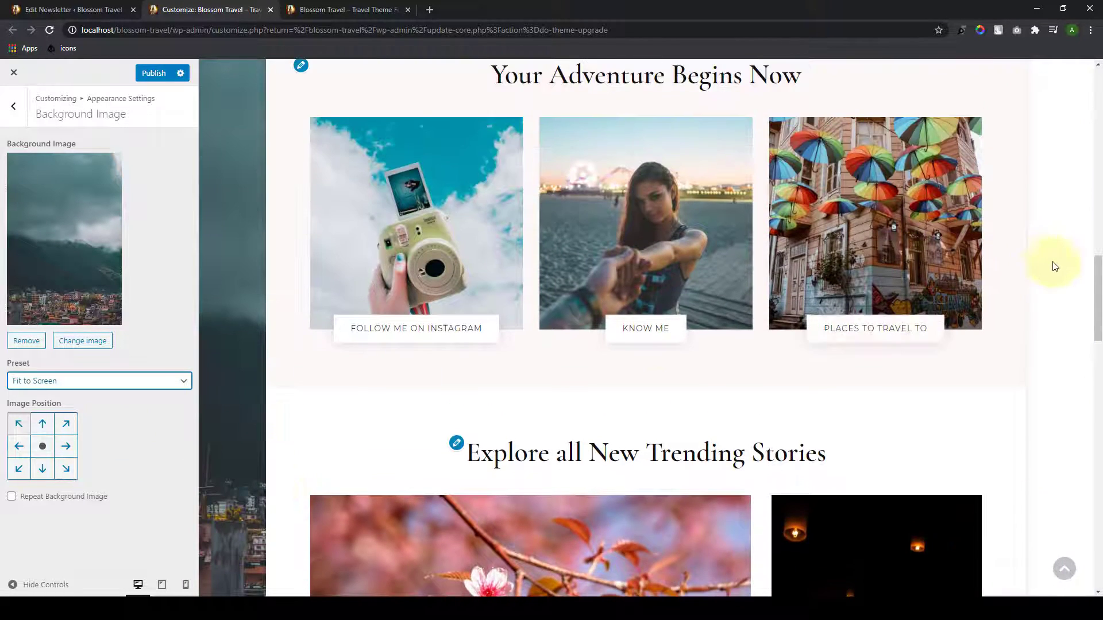
Step: Try the Repeat preset for the background image and check it along the whole page preview
key("Down")
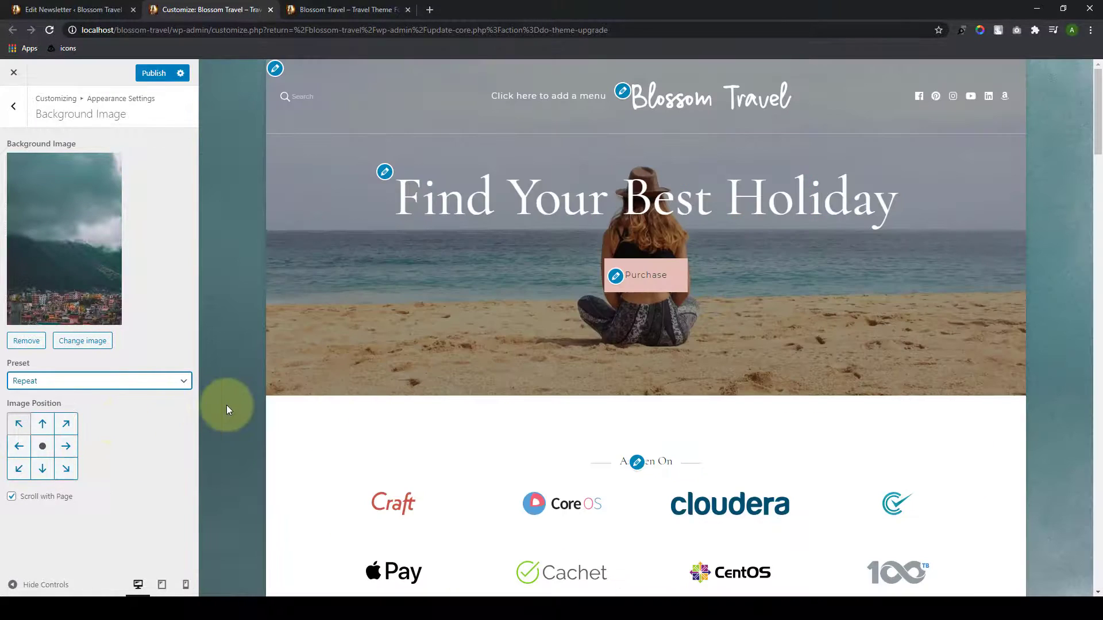
scroll(202, 436, "down", 20)
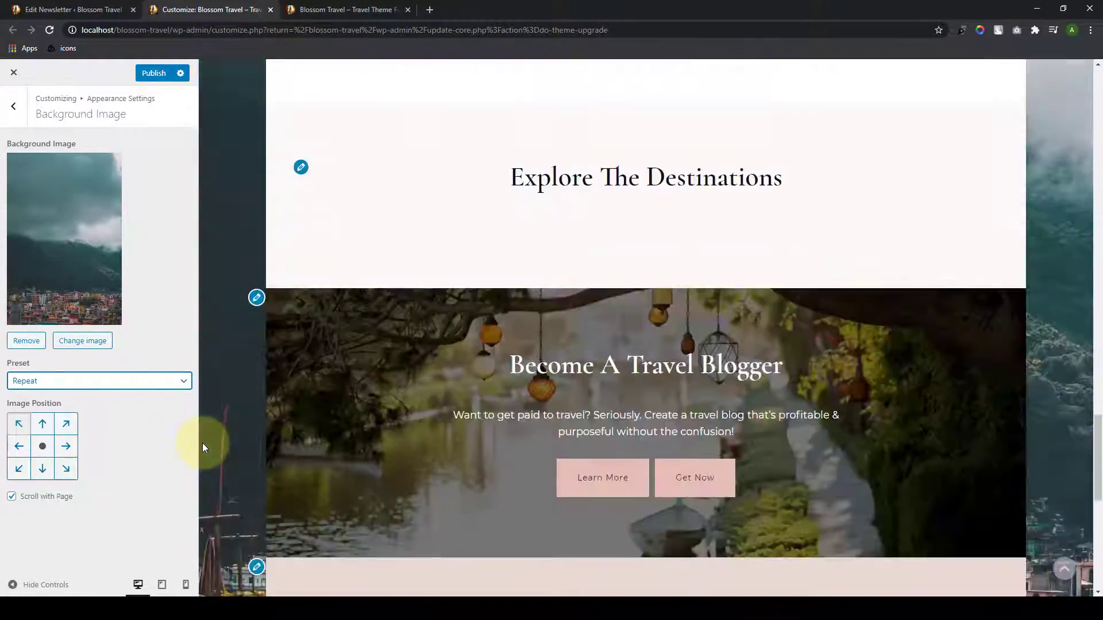
scroll(202, 443, "down", 10)
scroll(199, 436, "up", 10)
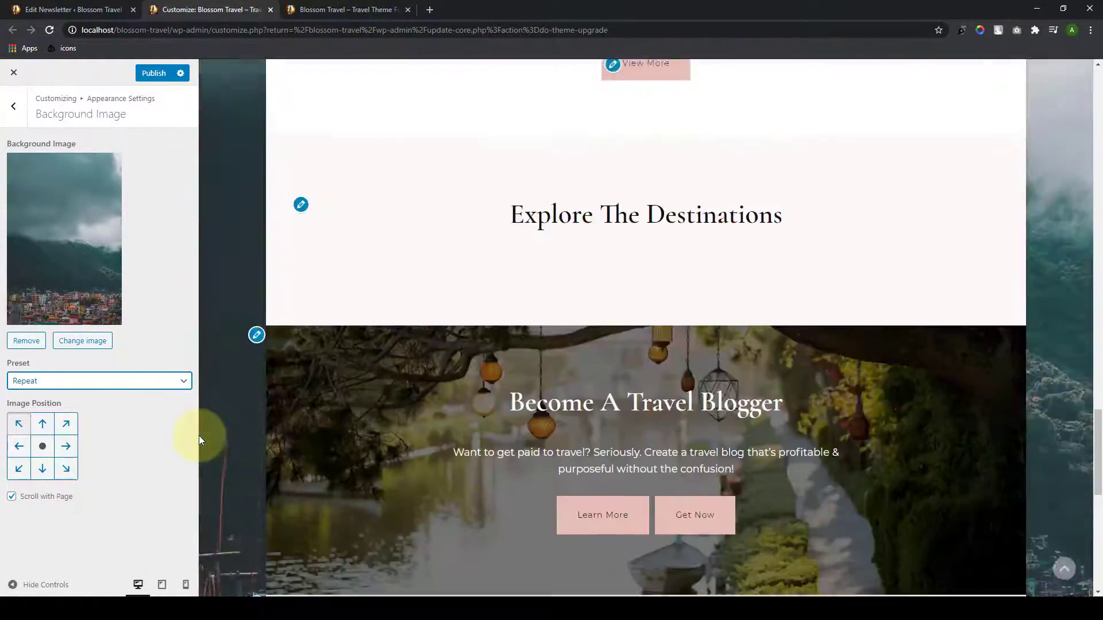
scroll(199, 436, "up", 15)
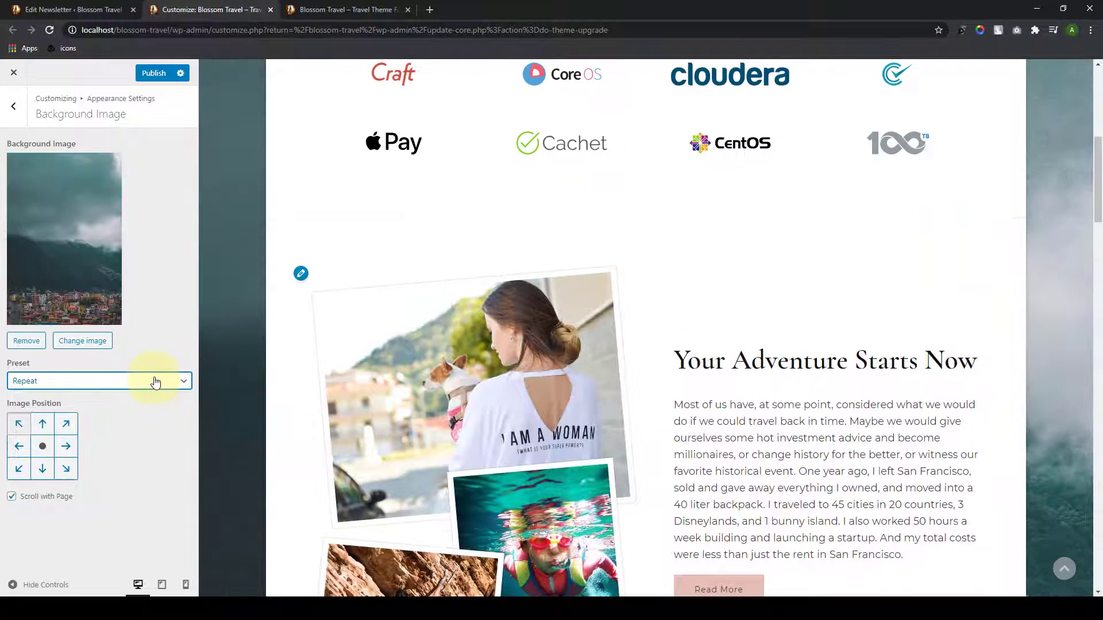
Step: Set the background image preset to Custom and check the page preview
left_click(155, 382)
left_click(106, 438)
scroll(215, 425, "down", 4)
scroll(215, 429, "up", 1)
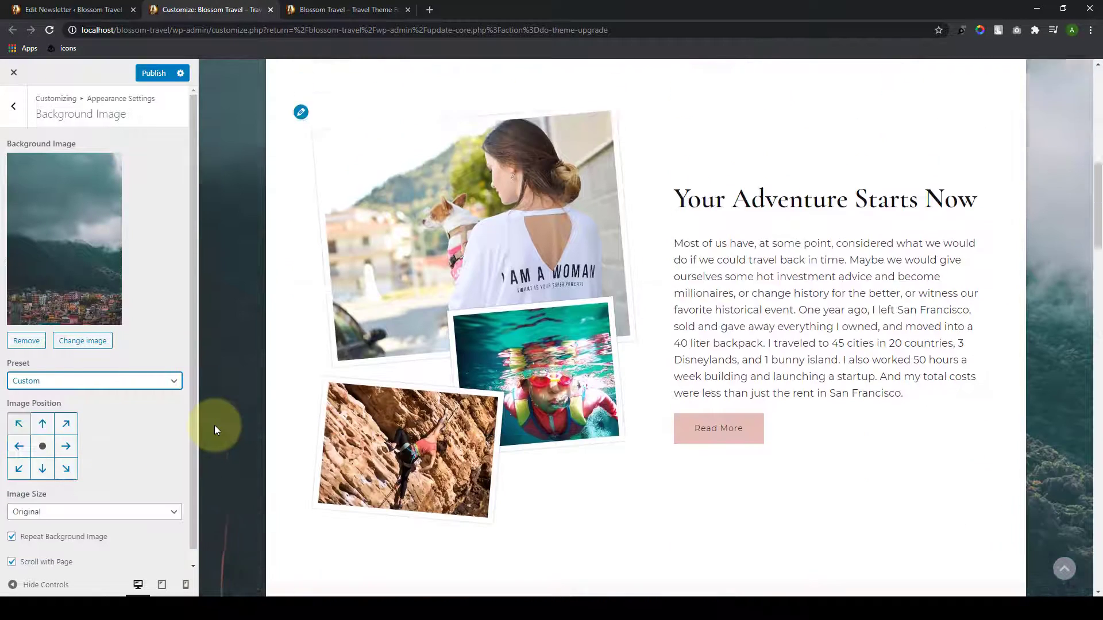
scroll(215, 425, "up", 4)
scroll(129, 433, "down", 1)
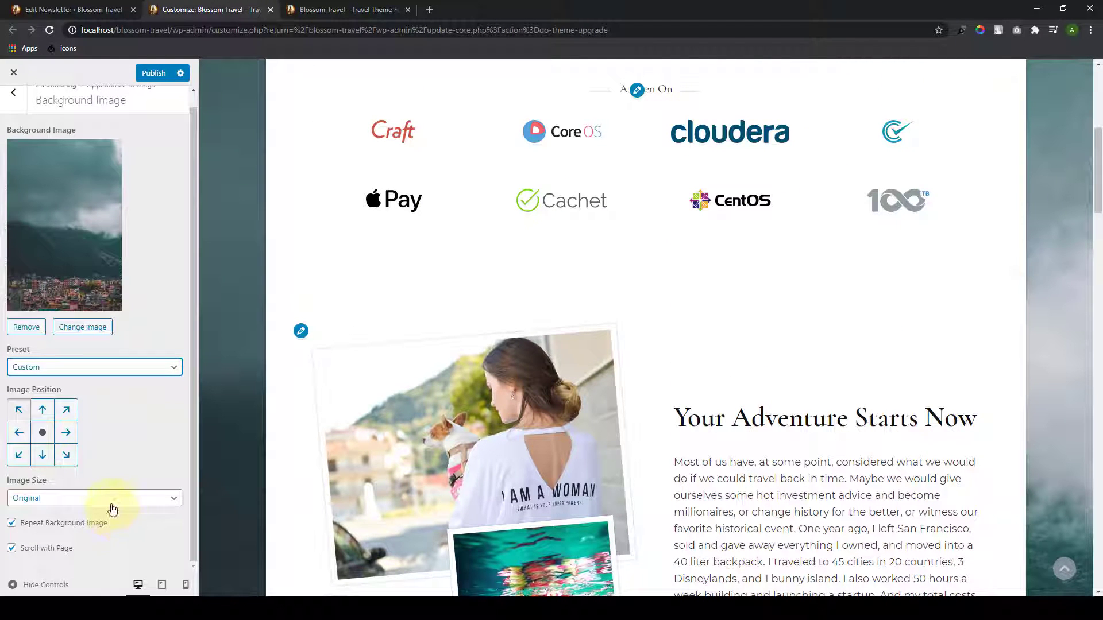
Step: Try Fit to Screen as the background image size, and set it to Fill Screen
left_click(112, 498)
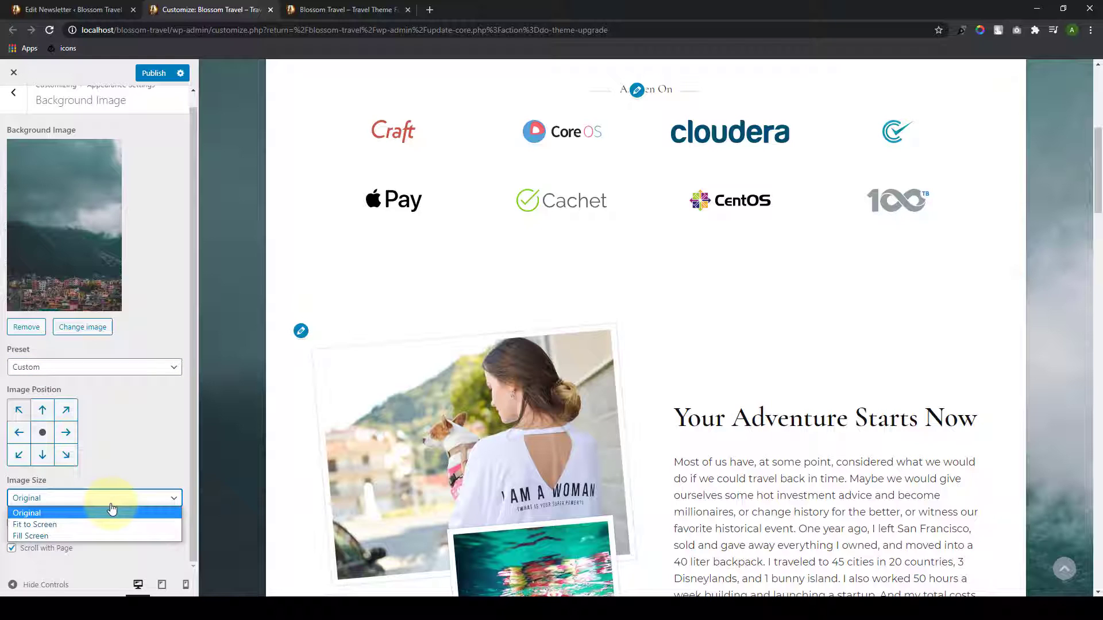
left_click(75, 524)
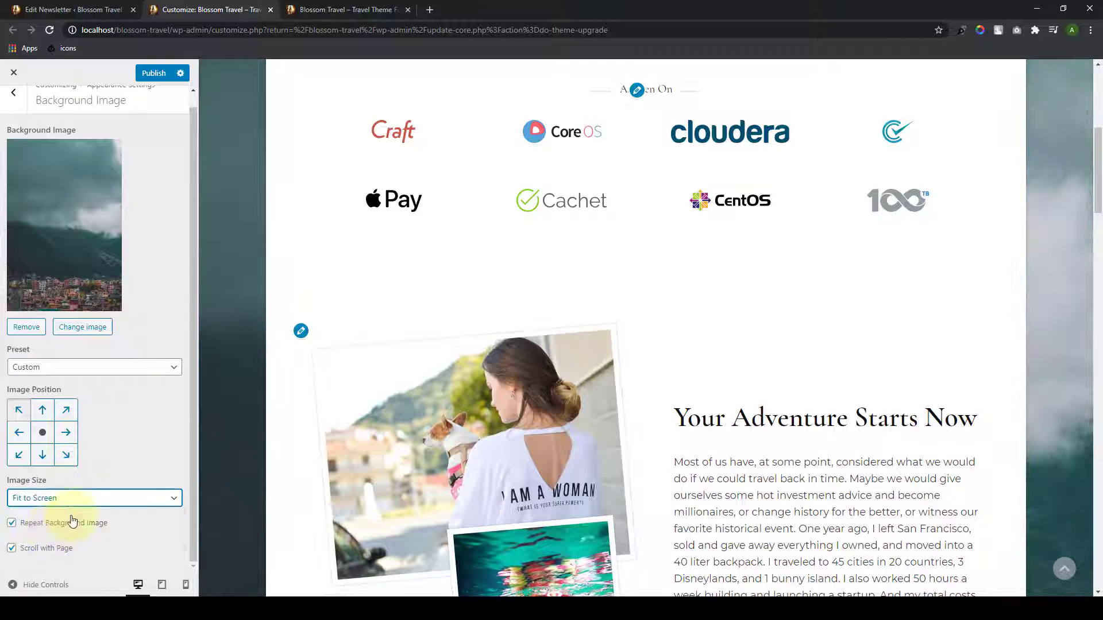
left_click(108, 505)
left_click(66, 538)
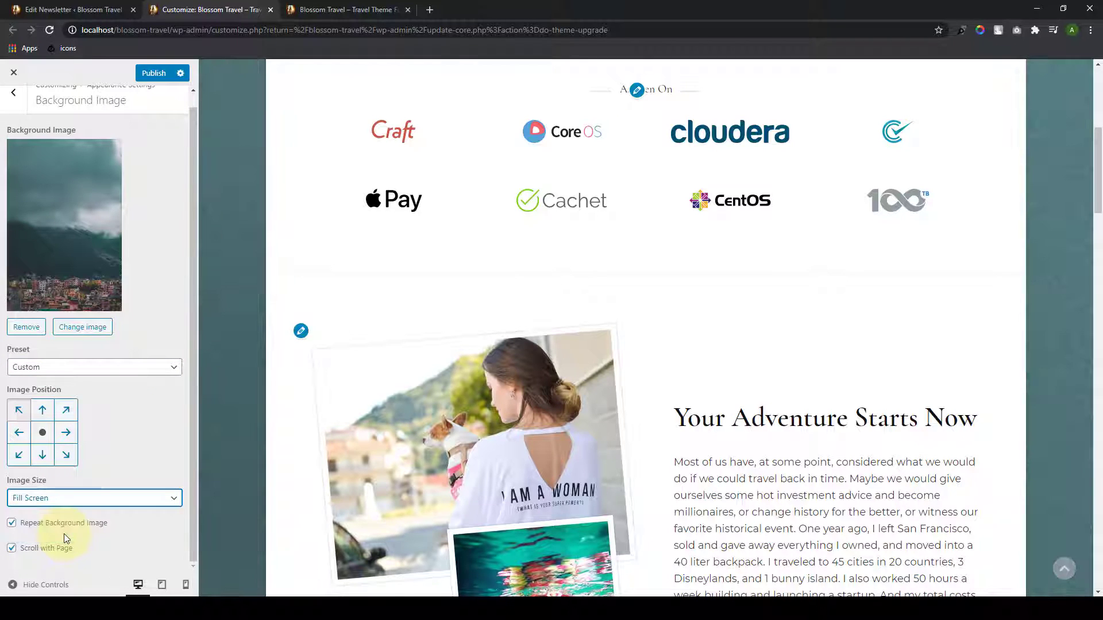
Step: Turn off Repeat Background Image and Scroll with Page, and check the background along the whole page preview
left_click(12, 524)
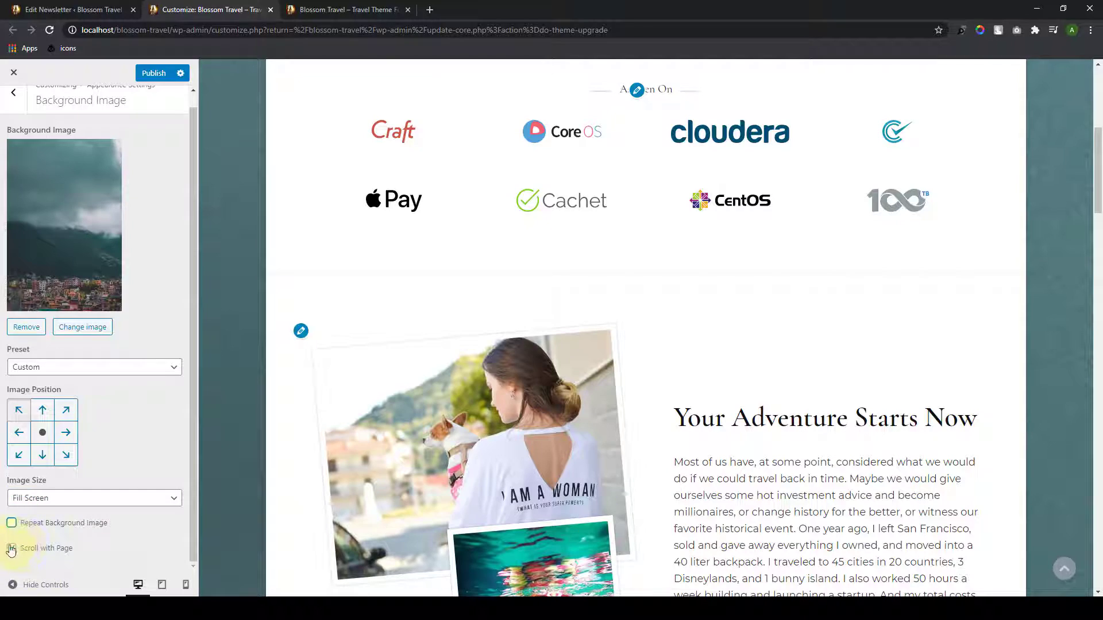
left_click(11, 549)
scroll(185, 497, "up", 2)
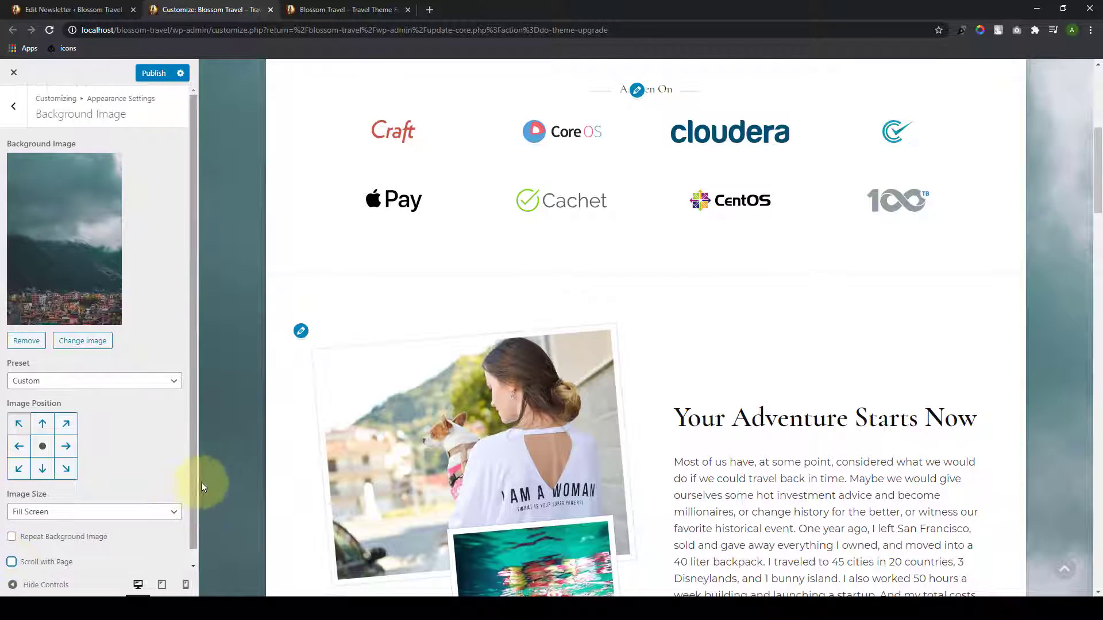
scroll(201, 481, "up", 6)
scroll(1035, 294, "down", 20)
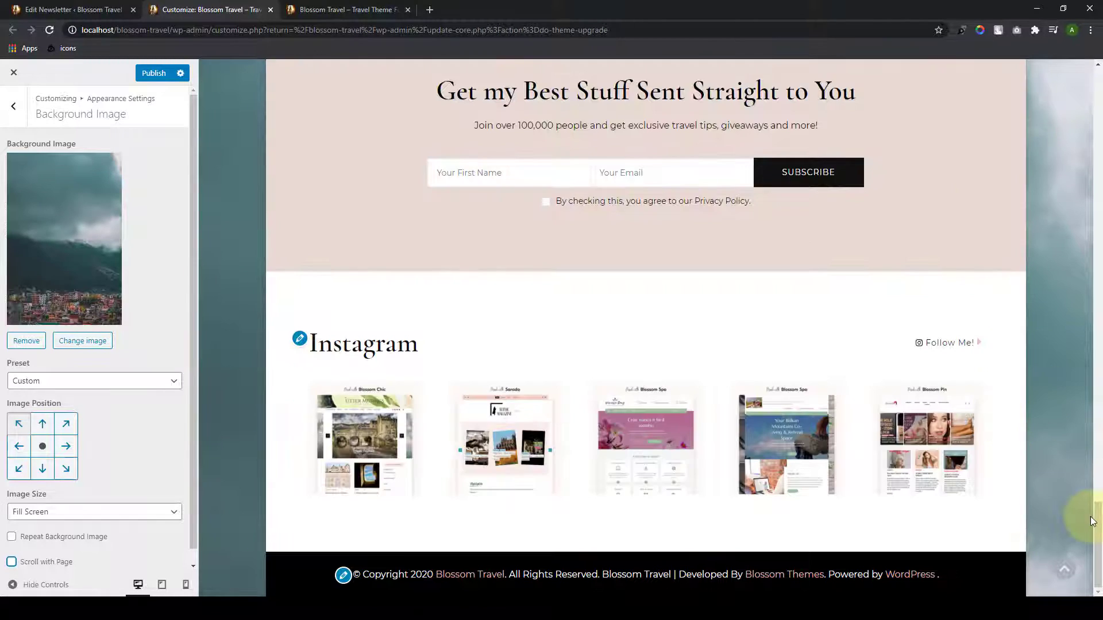
Step: Set the background image preset to Fill Screen and try the top-left, top, bottom and bottom-left image positions
scroll(1091, 506, "up", 5)
left_click_drag(1098, 480, 1097, 86)
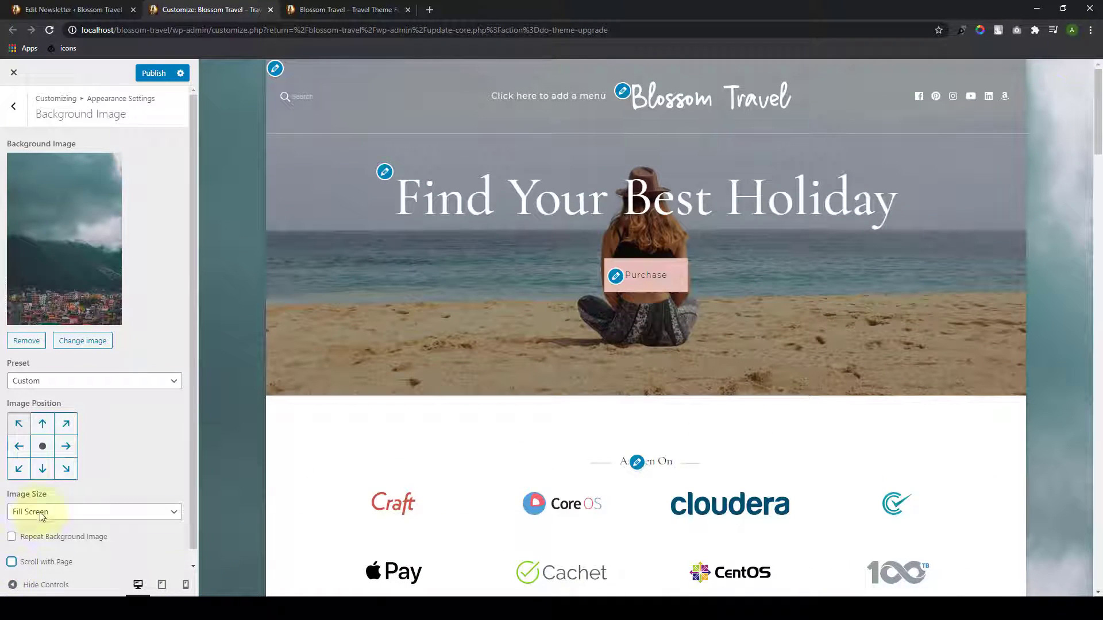
left_click(91, 380)
left_click(88, 398)
left_click(19, 423)
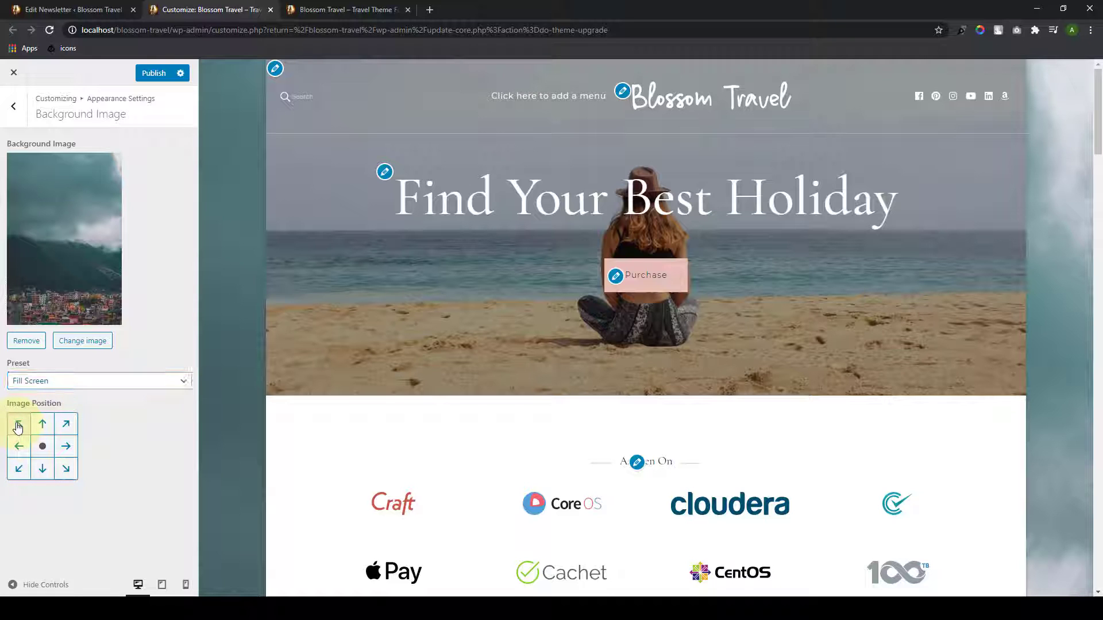
left_click(42, 424)
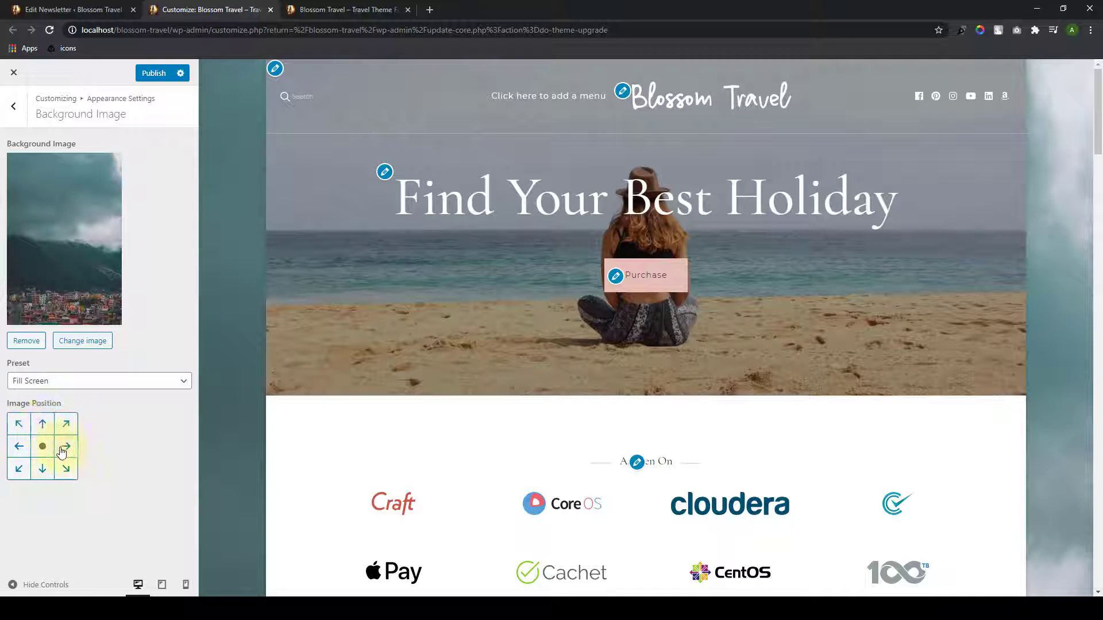
left_click(46, 469)
left_click(24, 471)
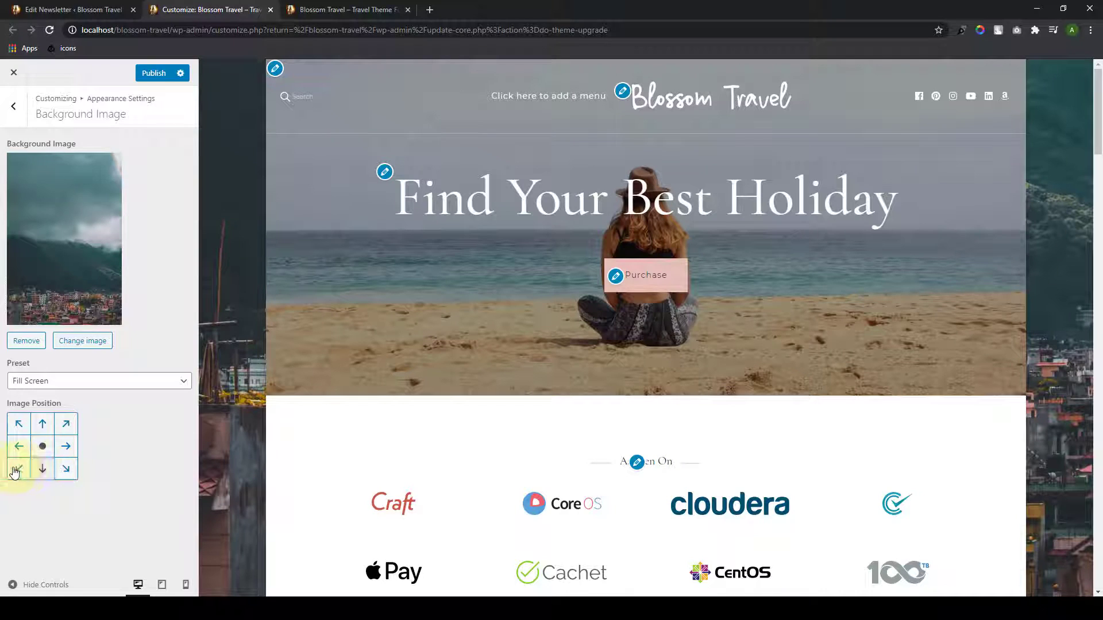
Step: Check the bottom-left image position along the page preview, and try the left, top-left and top positions
scroll(217, 451, "down", 2)
scroll(215, 465, "down", 5)
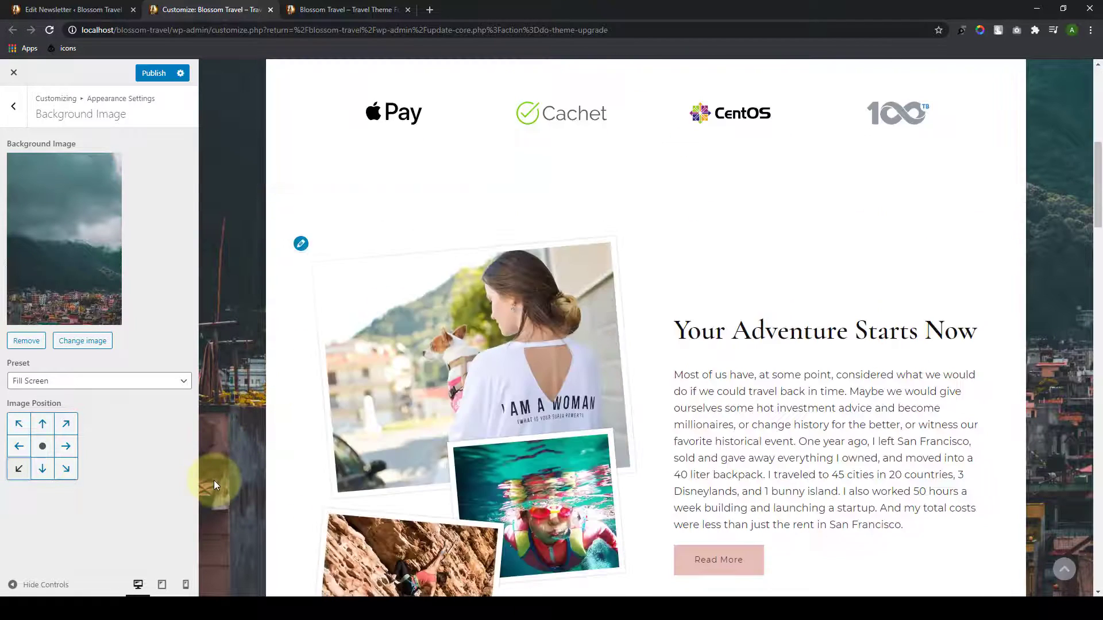
scroll(218, 474, "up", 7)
left_click(19, 446)
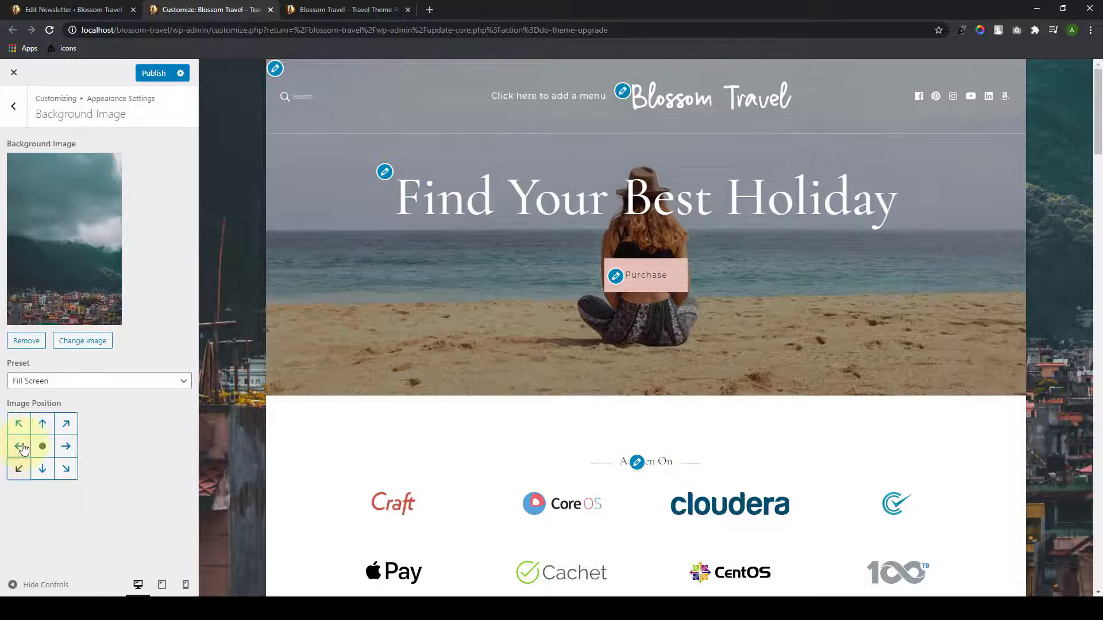
left_click(22, 426)
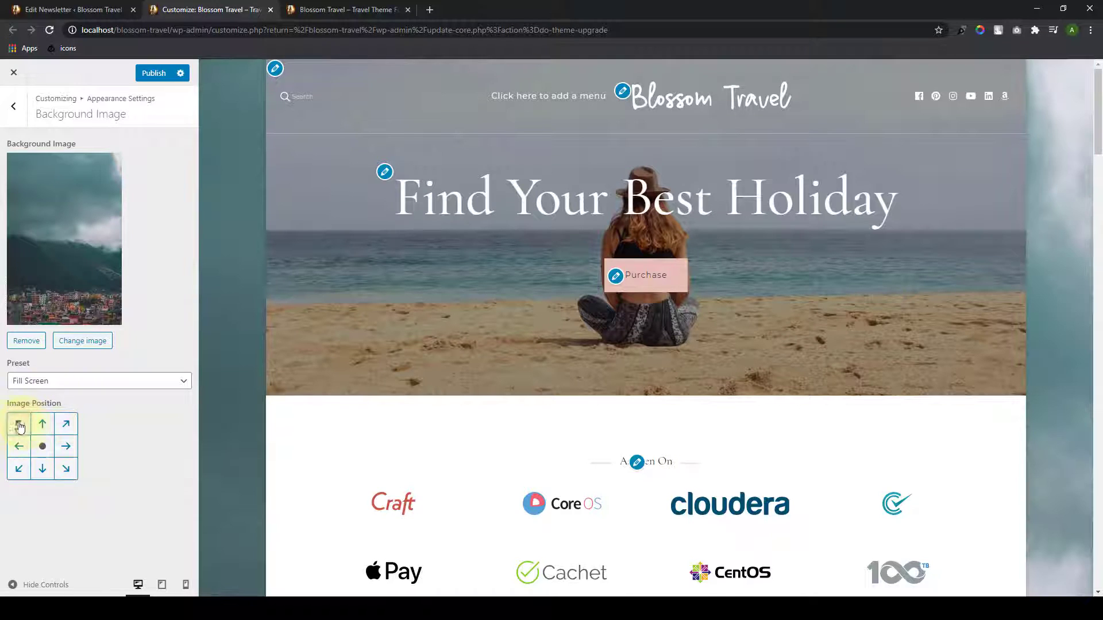
left_click(43, 425)
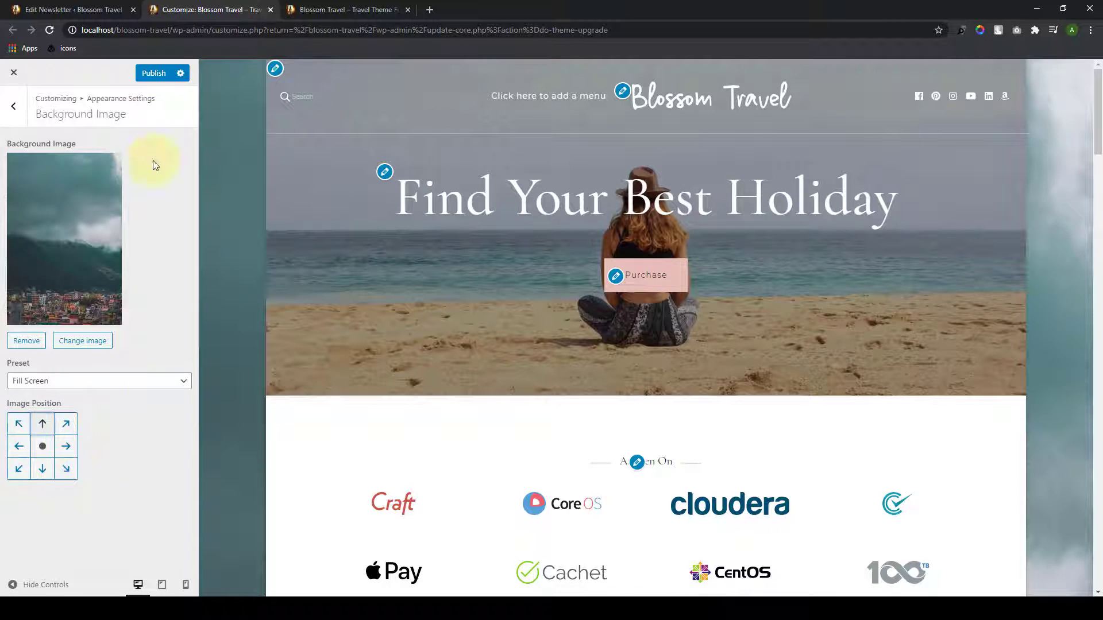
Step: Remove the background image and open the Typography section of the Appearance Settings
left_click(26, 341)
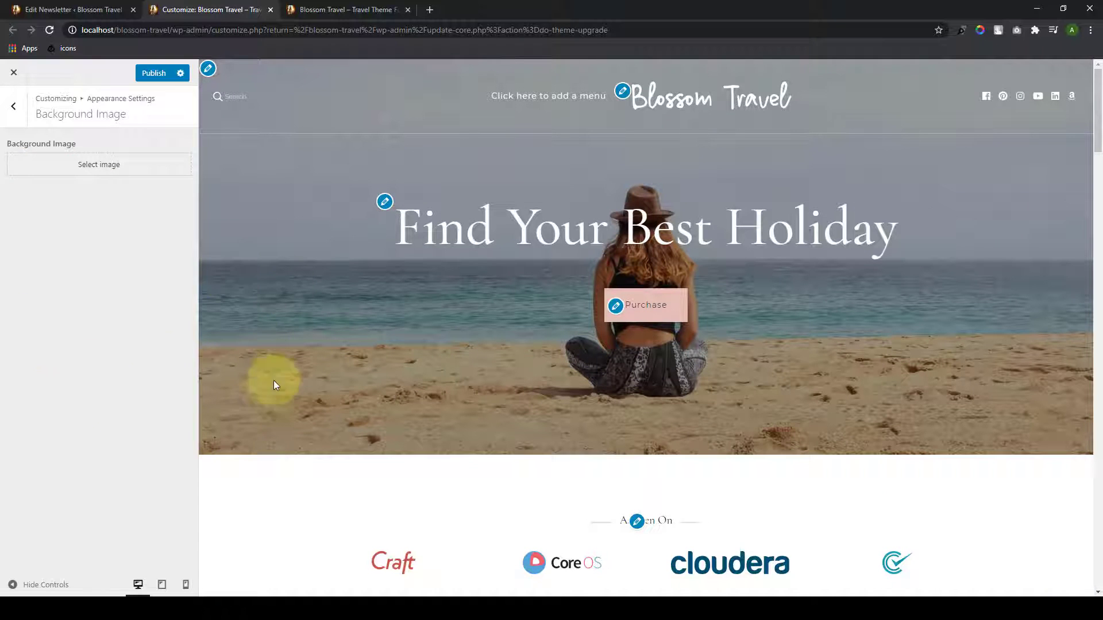
left_click(15, 110)
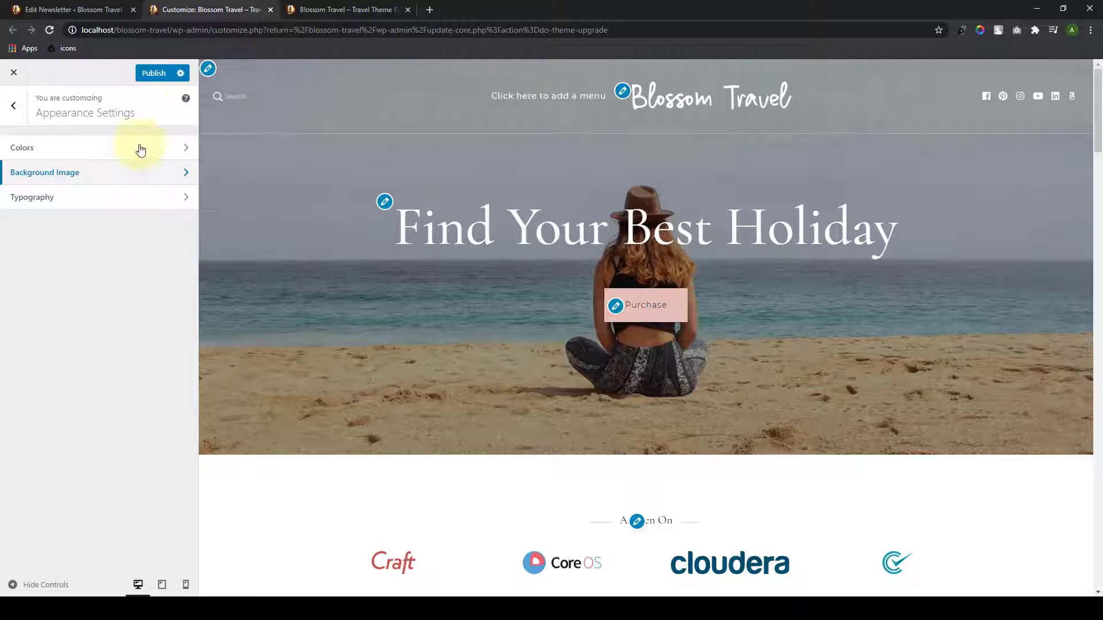
left_click(98, 208)
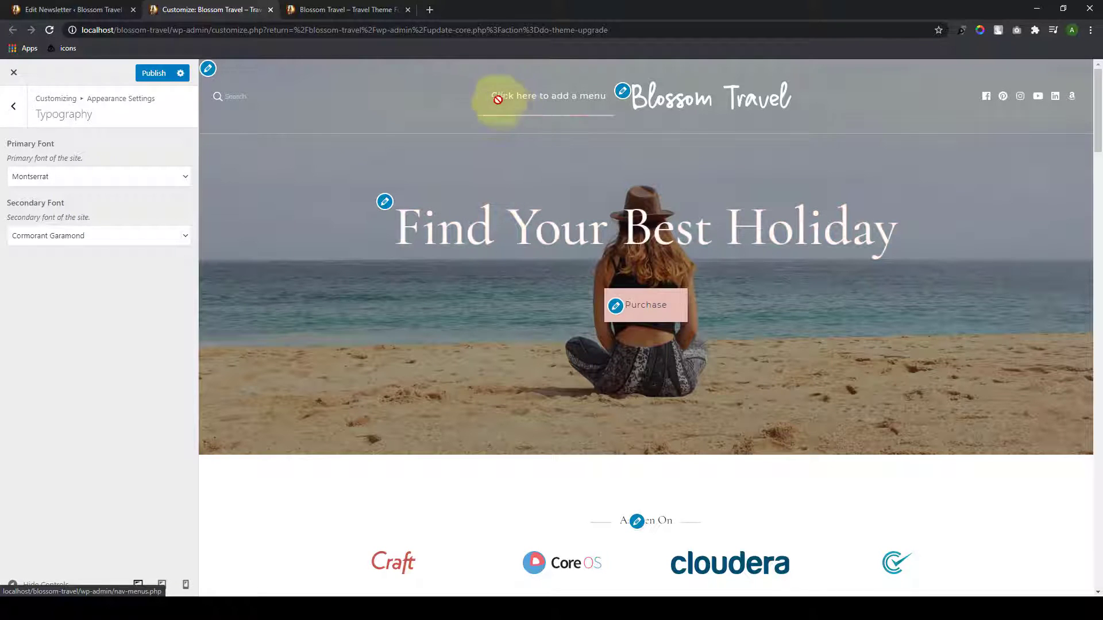
Step: Examine the body text and headings in the page preview to see where the primary and secondary fonts apply
scroll(581, 327, "down", 4)
scroll(580, 328, "down", 10)
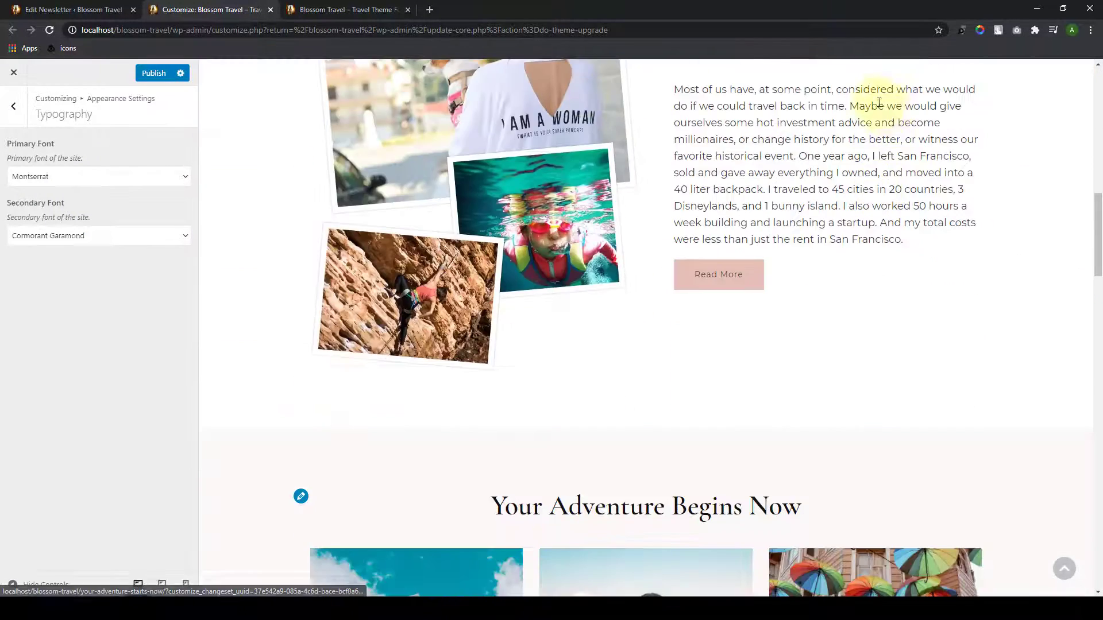
scroll(457, 236, "up", 14)
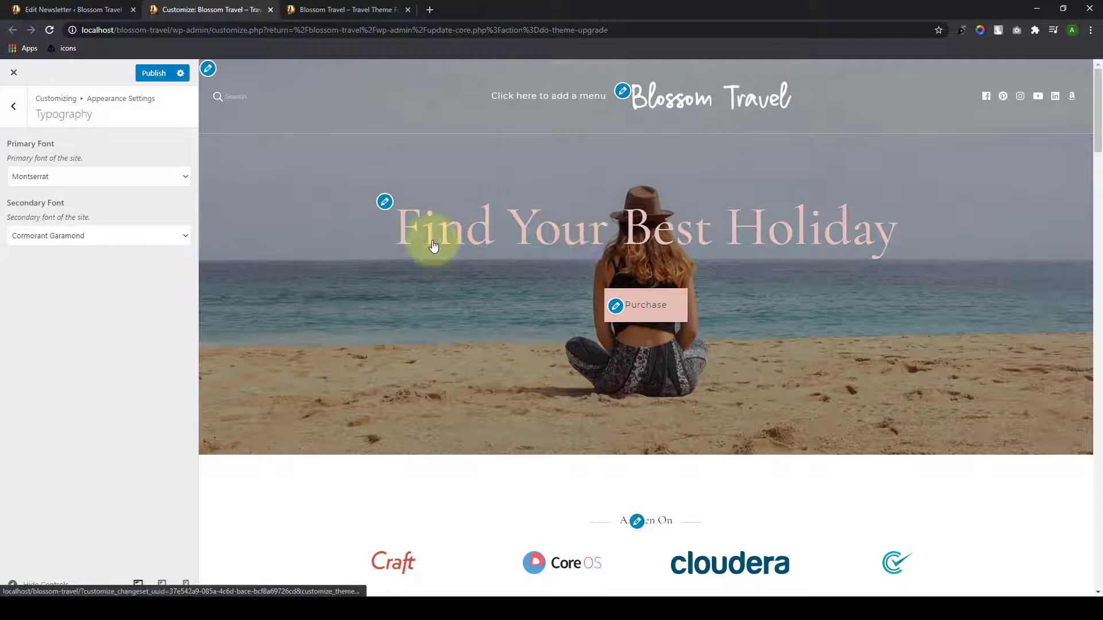
scroll(577, 320, "down", 5)
scroll(578, 319, "down", 7)
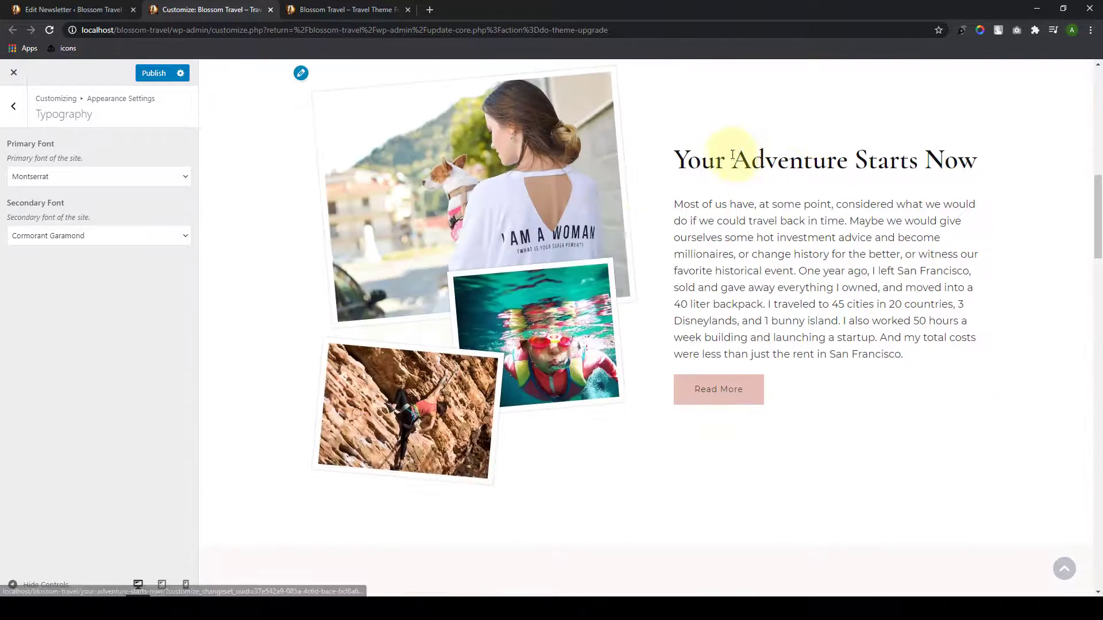
scroll(813, 219, "up", 12)
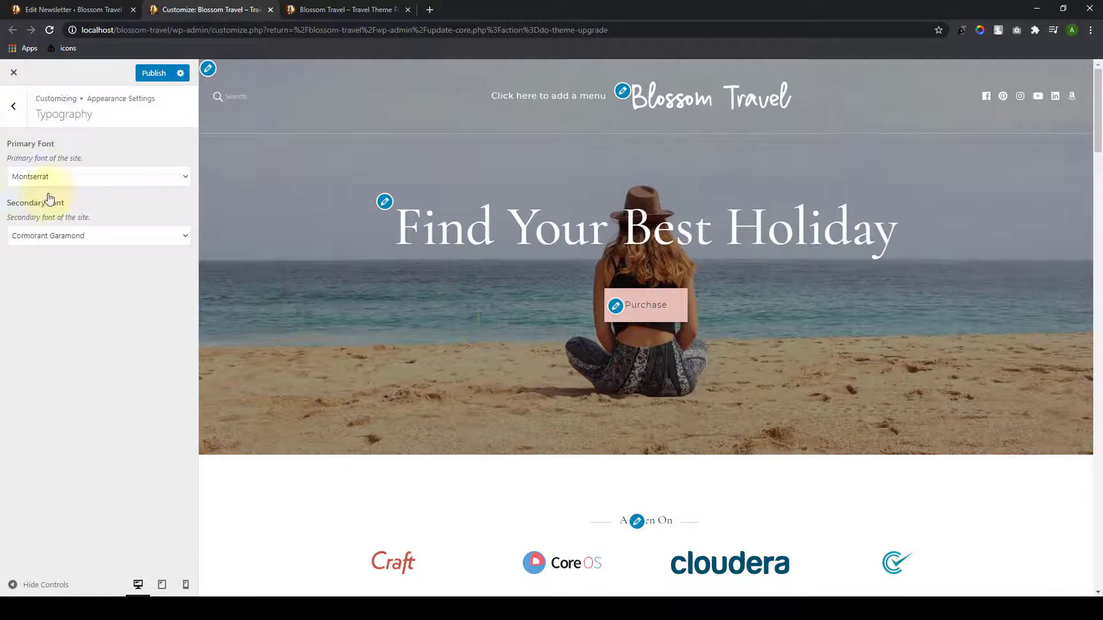
Step: Try Maven Pro as the primary font and check the body text in the page preview
left_click(178, 174)
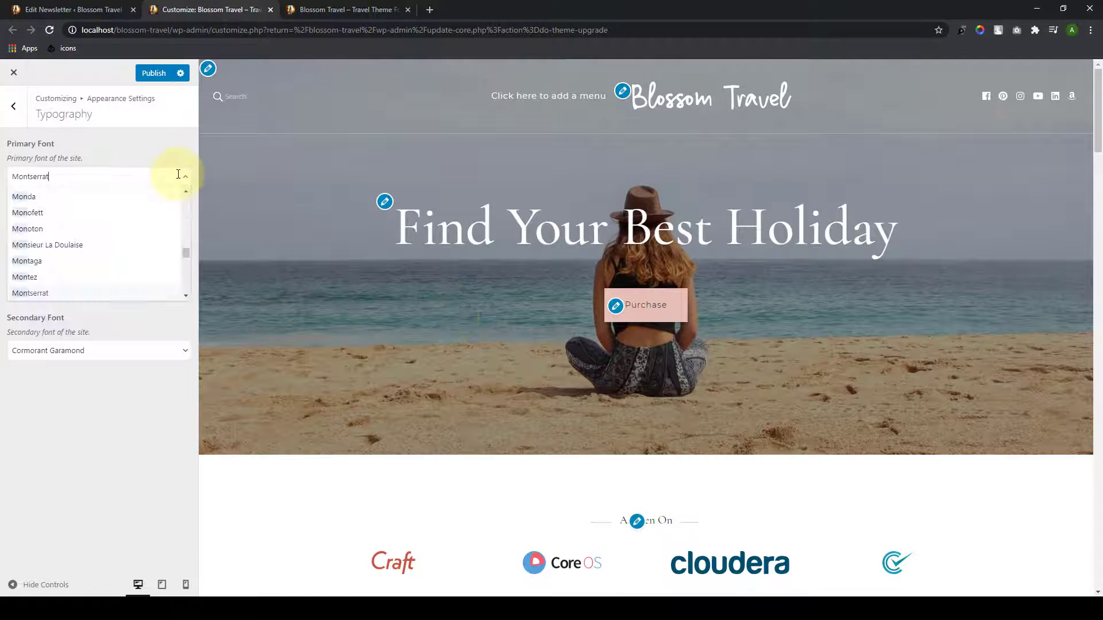
scroll(82, 246, "up", 9)
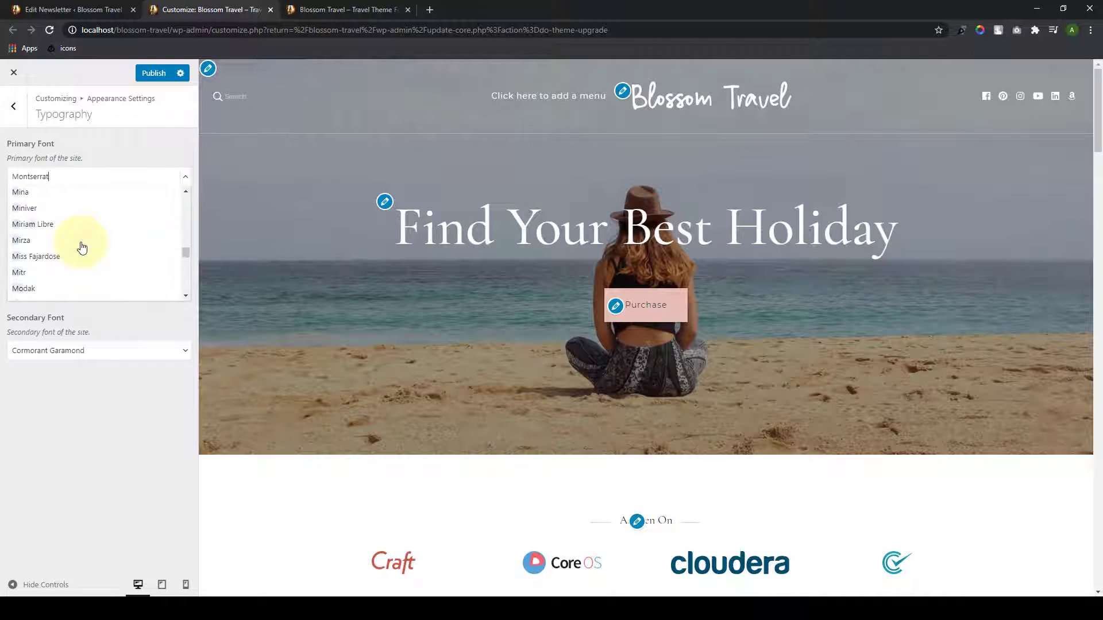
left_click(66, 212)
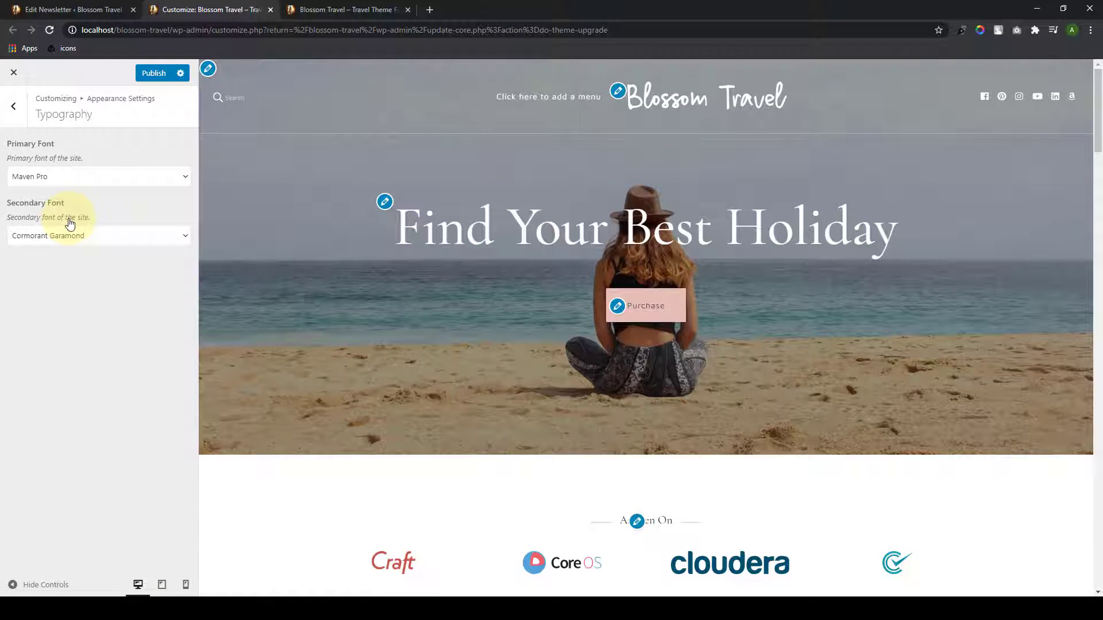
scroll(396, 258, "down", 12)
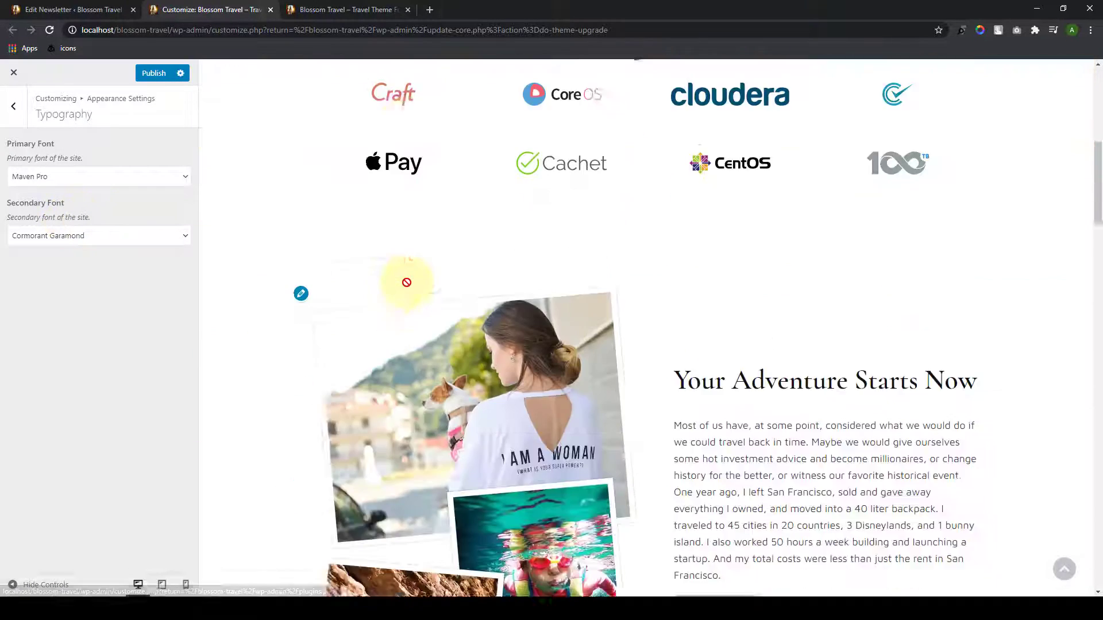
Step: Try Noto Sans TC as the primary font
left_click(185, 181)
scroll(86, 244, "down", 5)
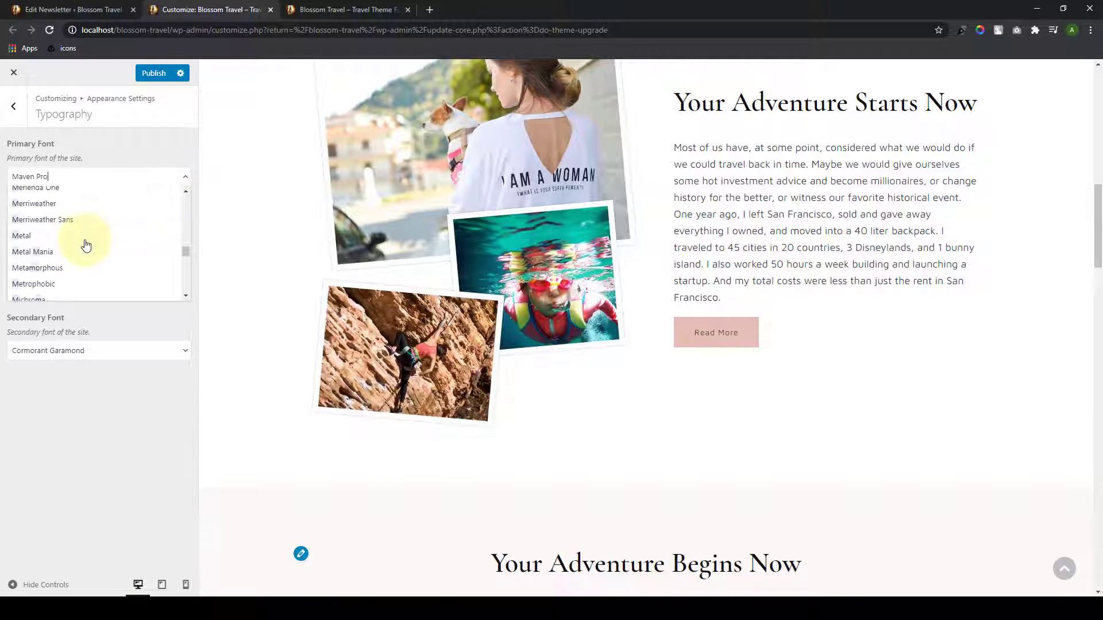
scroll(87, 245, "down", 15)
left_click(83, 246)
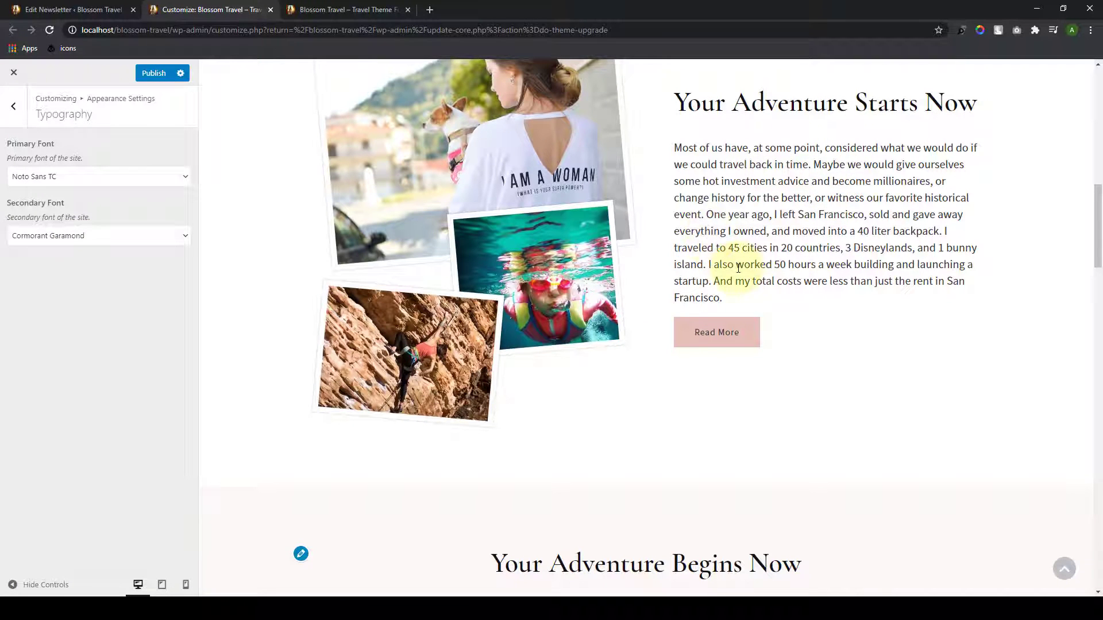
Step: Try Cookie as the secondary font and check the headings along the whole page preview
left_click(182, 240)
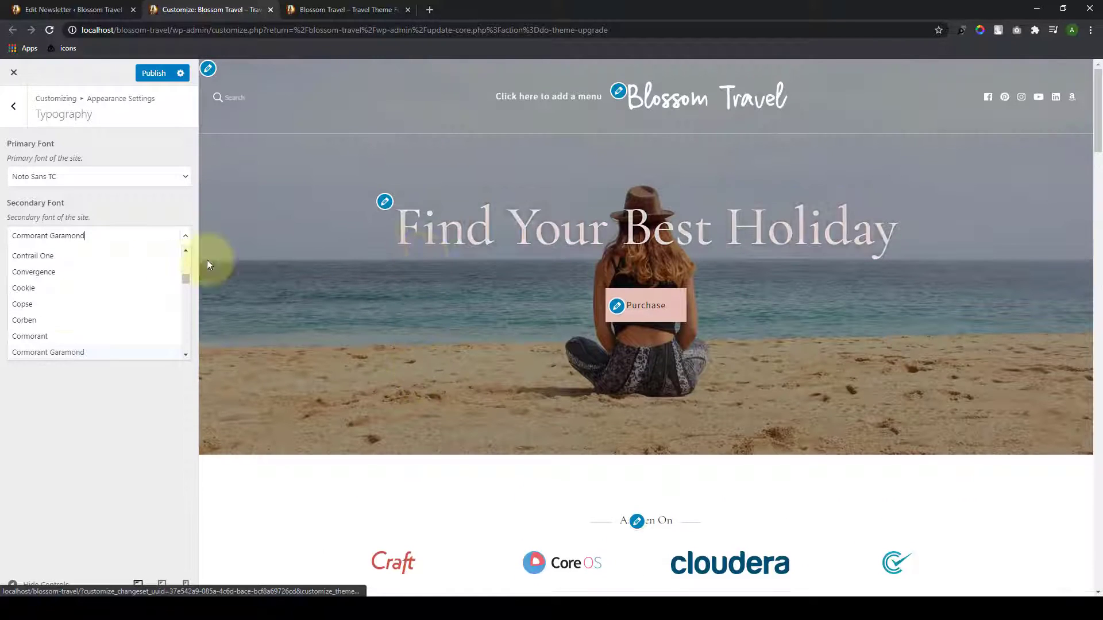
left_click(61, 288)
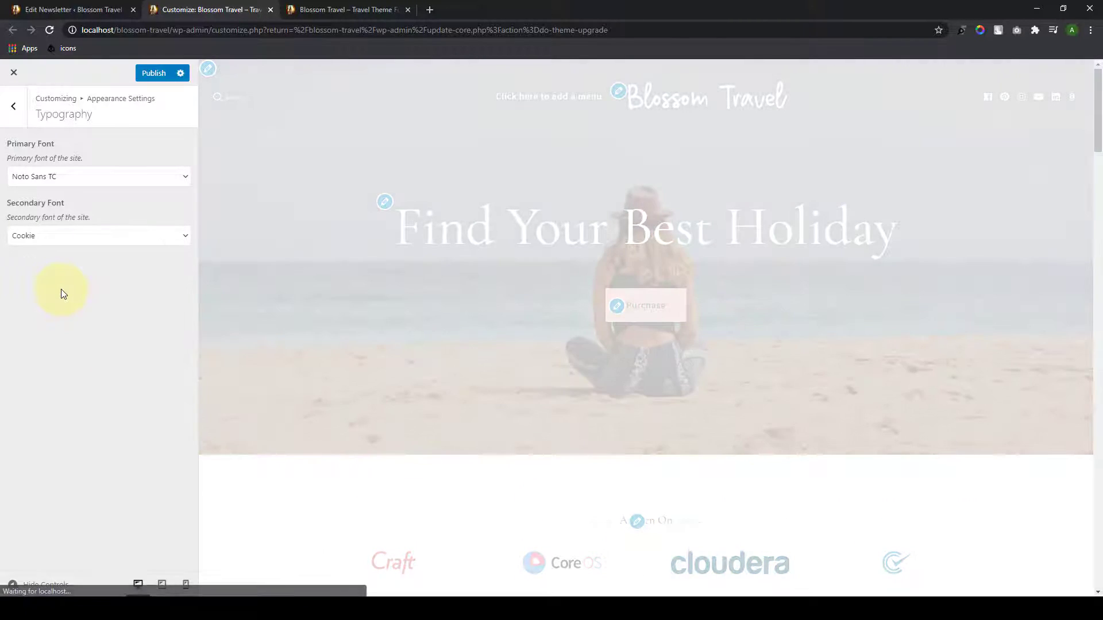
scroll(660, 296, "down", 10)
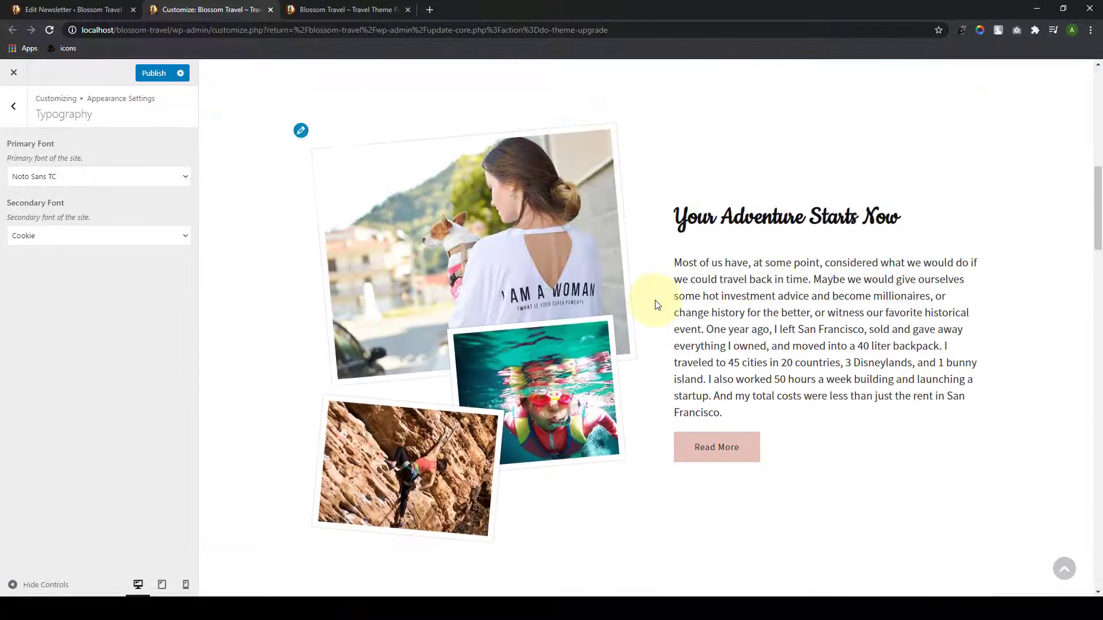
scroll(918, 192, "down", 15)
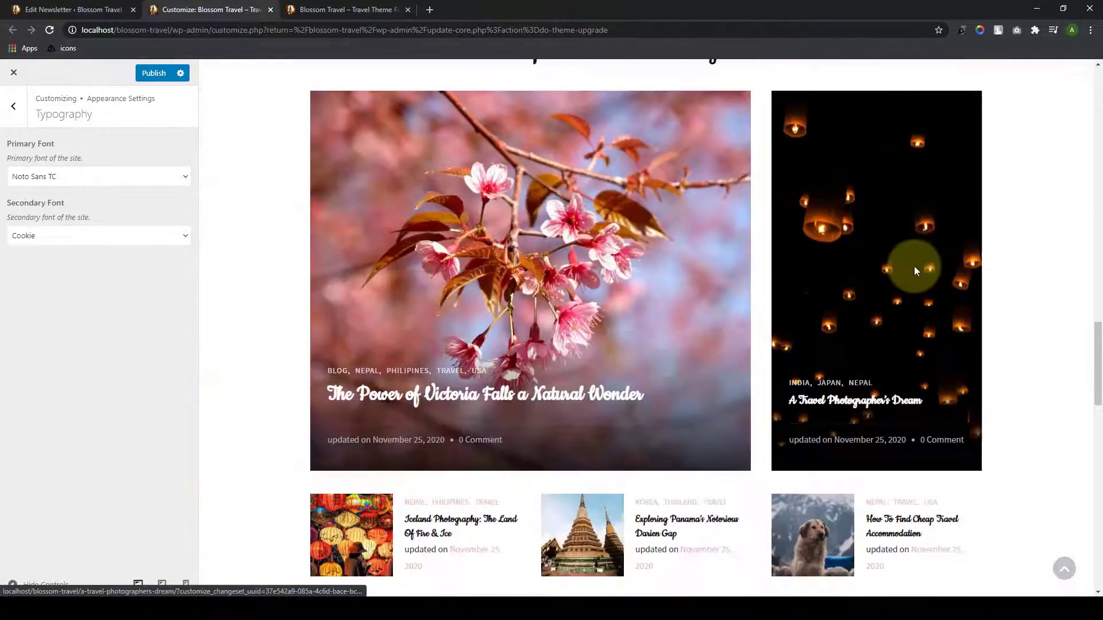
scroll(914, 274, "down", 15)
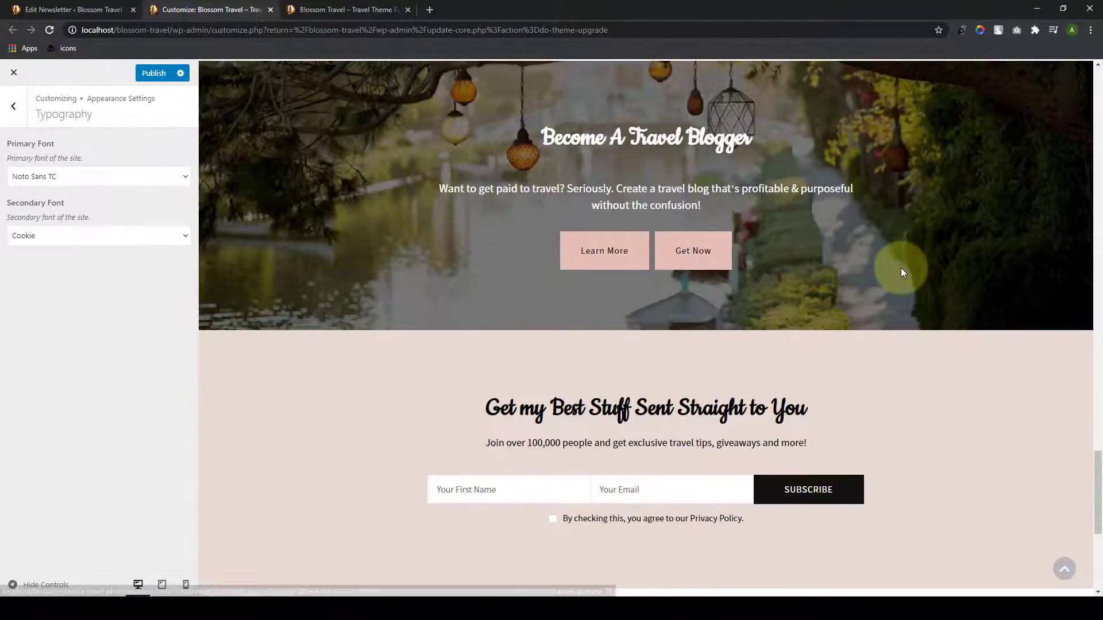
scroll(875, 279, "down", 2)
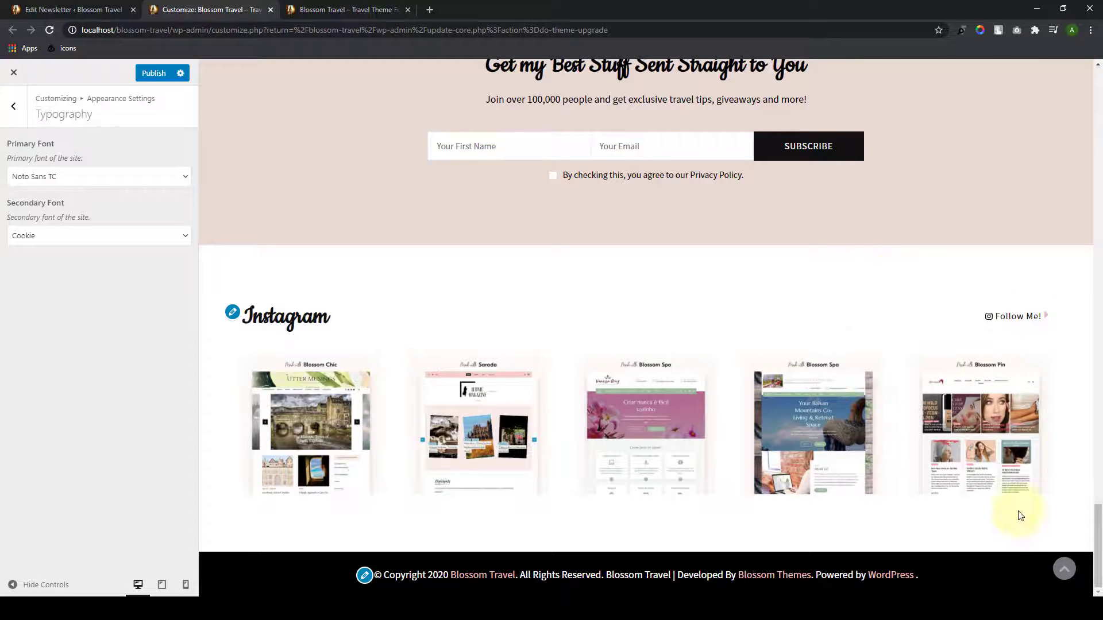
left_click(1064, 575)
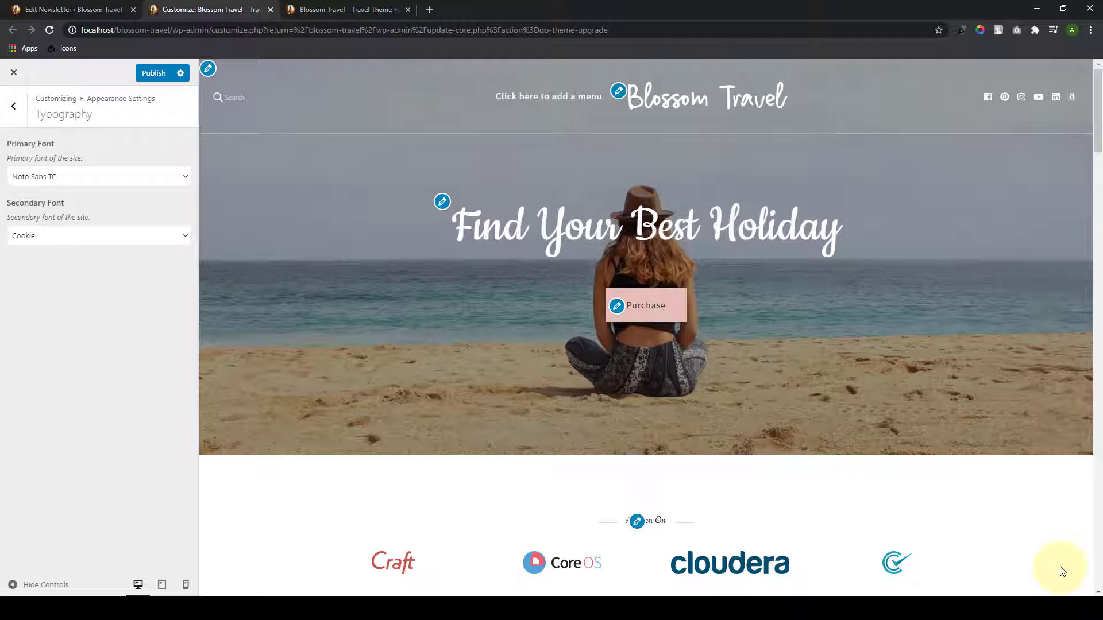
Step: Check the page preview with the Montserrat primary and Cormorant Garamond secondary fonts, and publish the changes
scroll(638, 428, "down", 10)
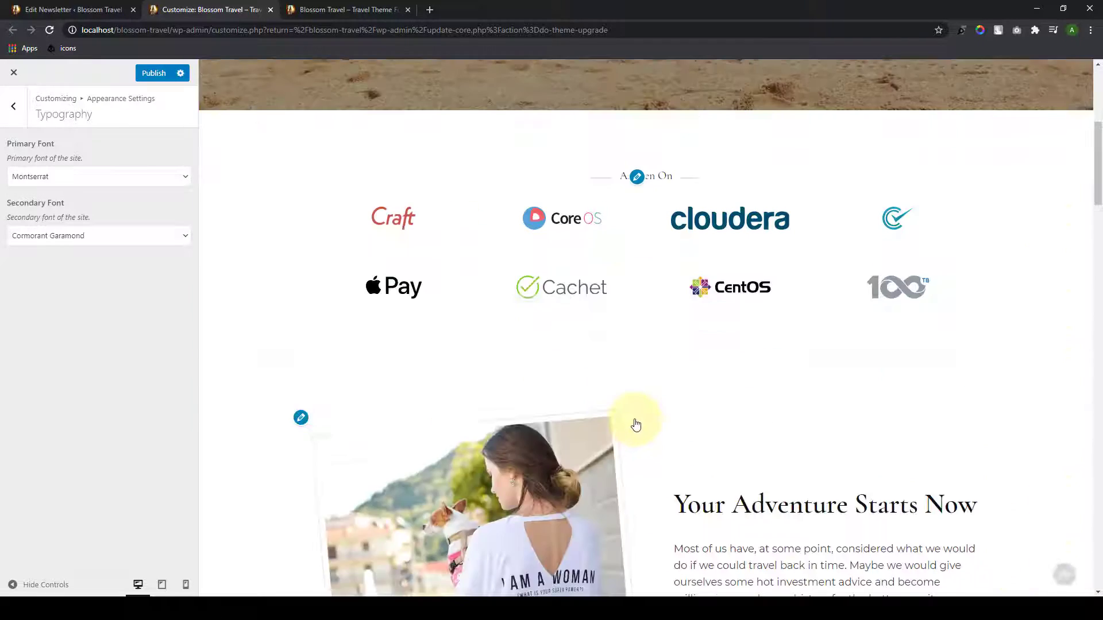
scroll(636, 425, "up", 10)
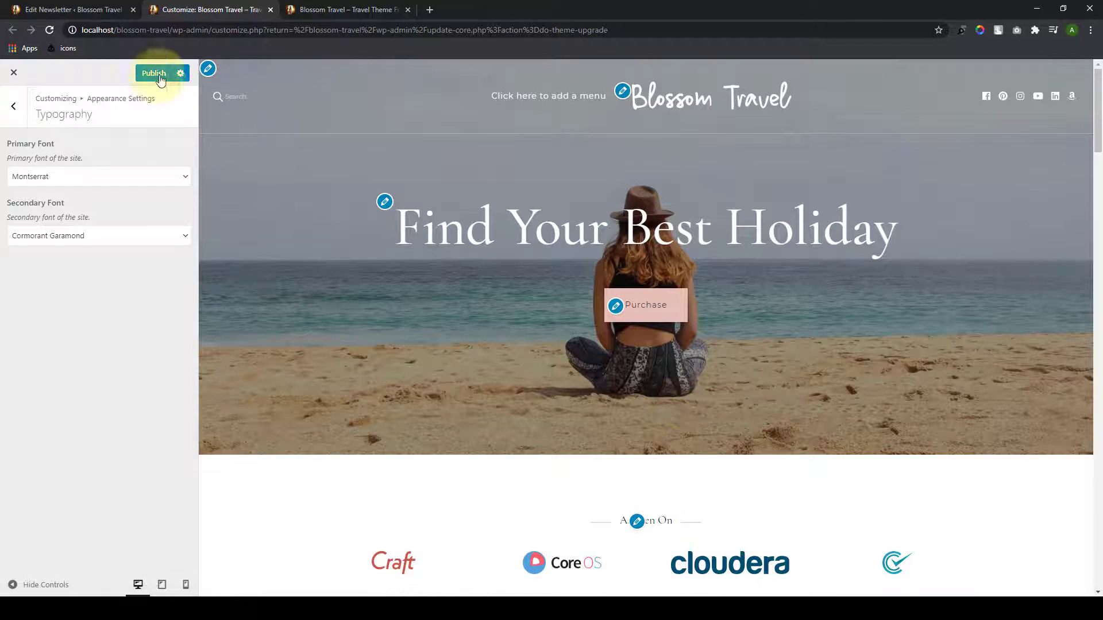
left_click(154, 81)
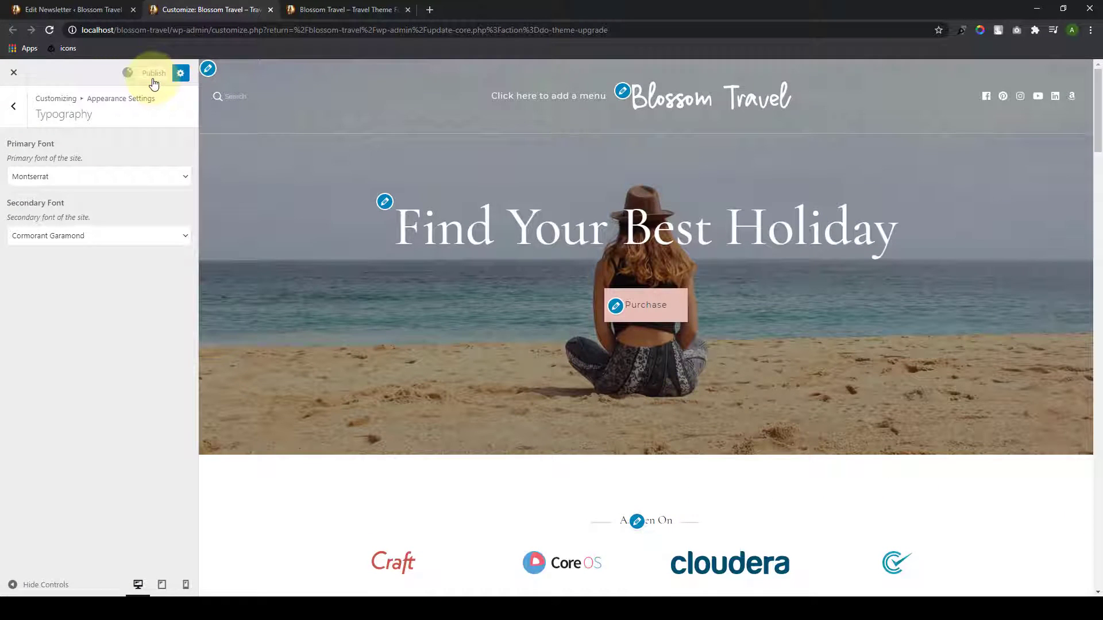
Step: Leave the Appearance Settings and open the Header Layout options in the Layout Settings
left_click(23, 113)
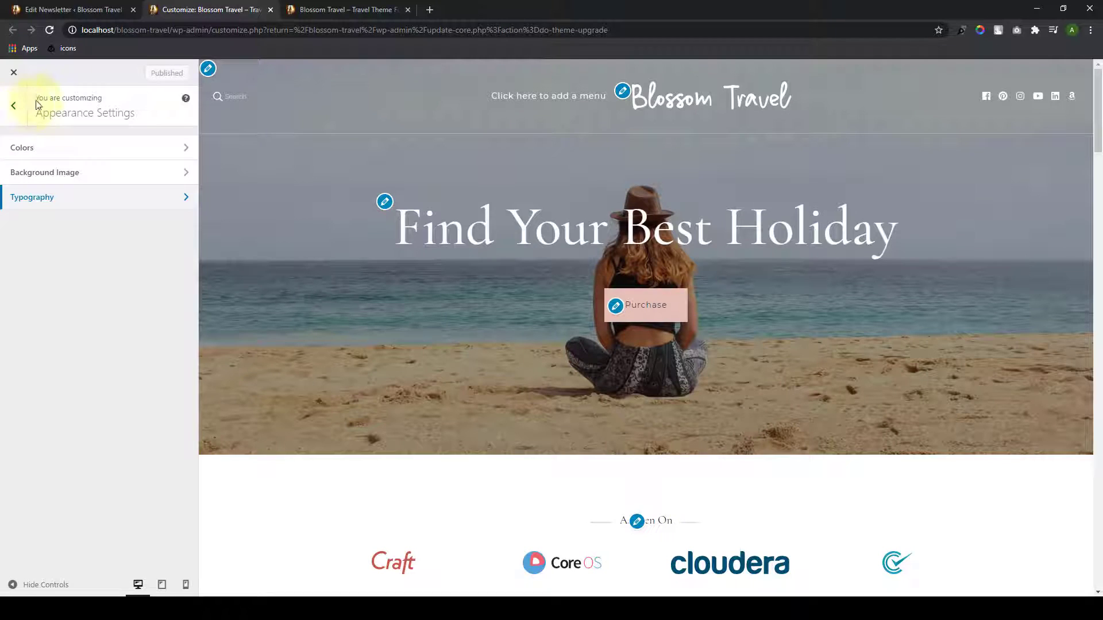
left_click(21, 118)
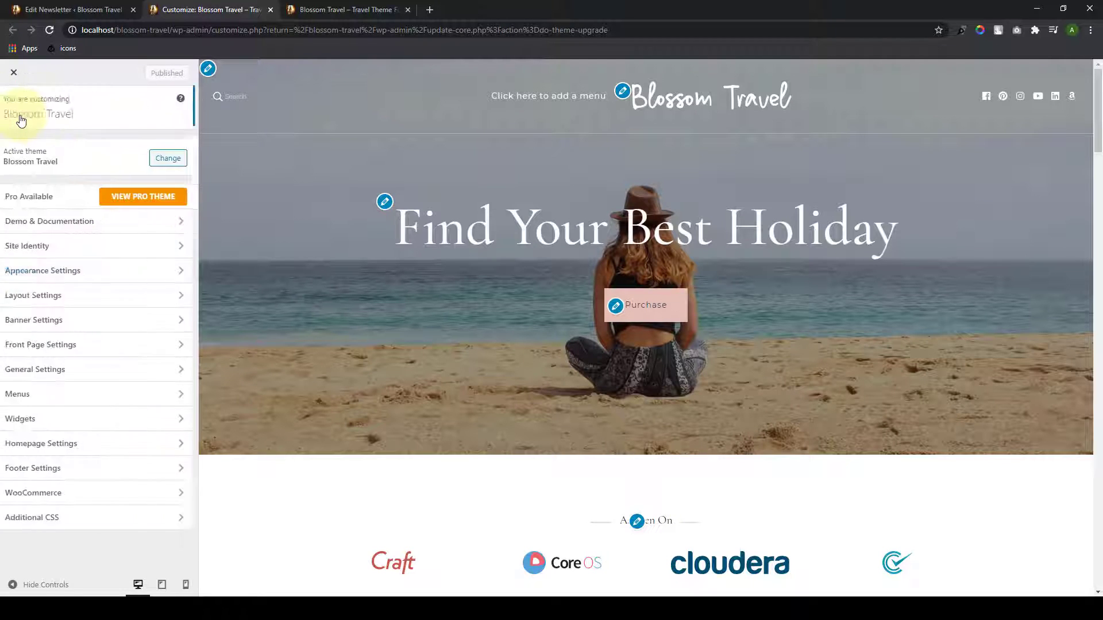
left_click(112, 304)
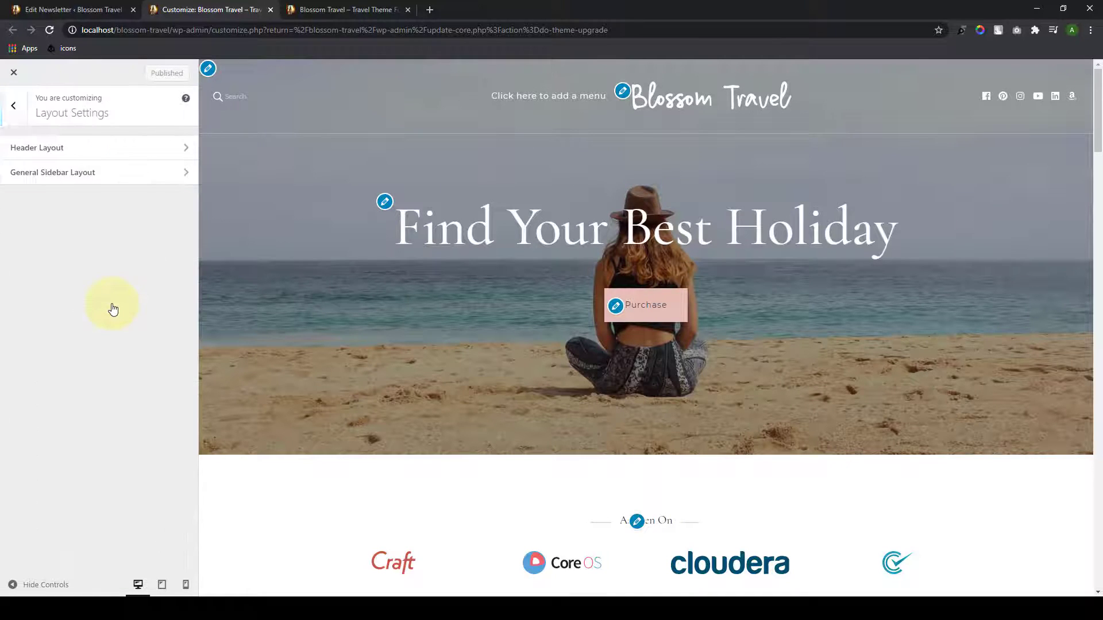
left_click(157, 155)
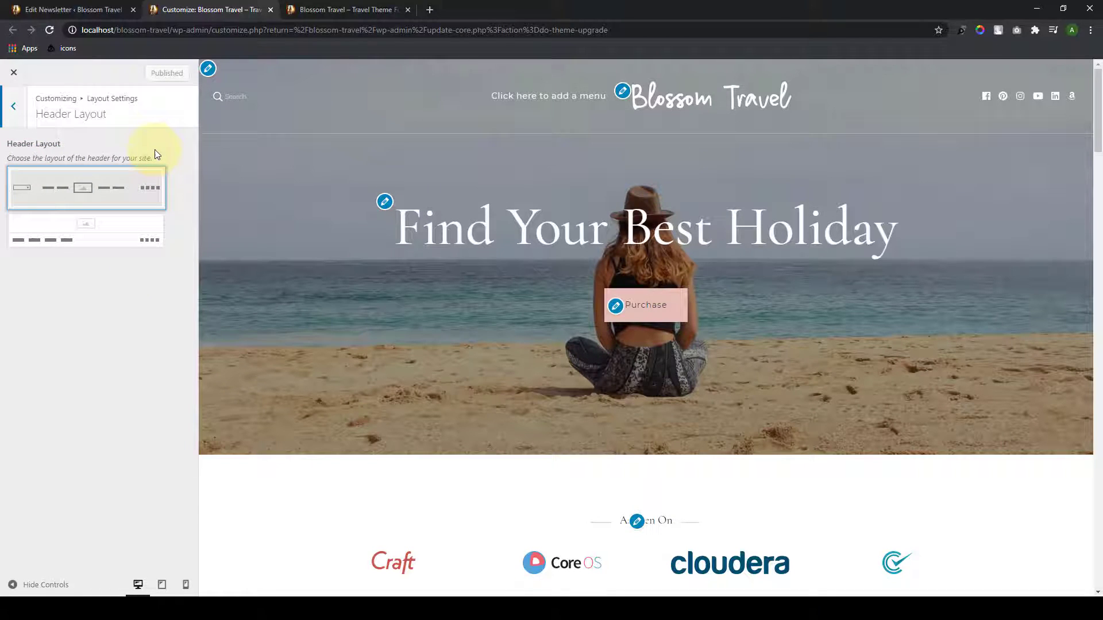
Step: Try the second header layout with the logo above the menu, restore the first layout, and publish
left_click(100, 229)
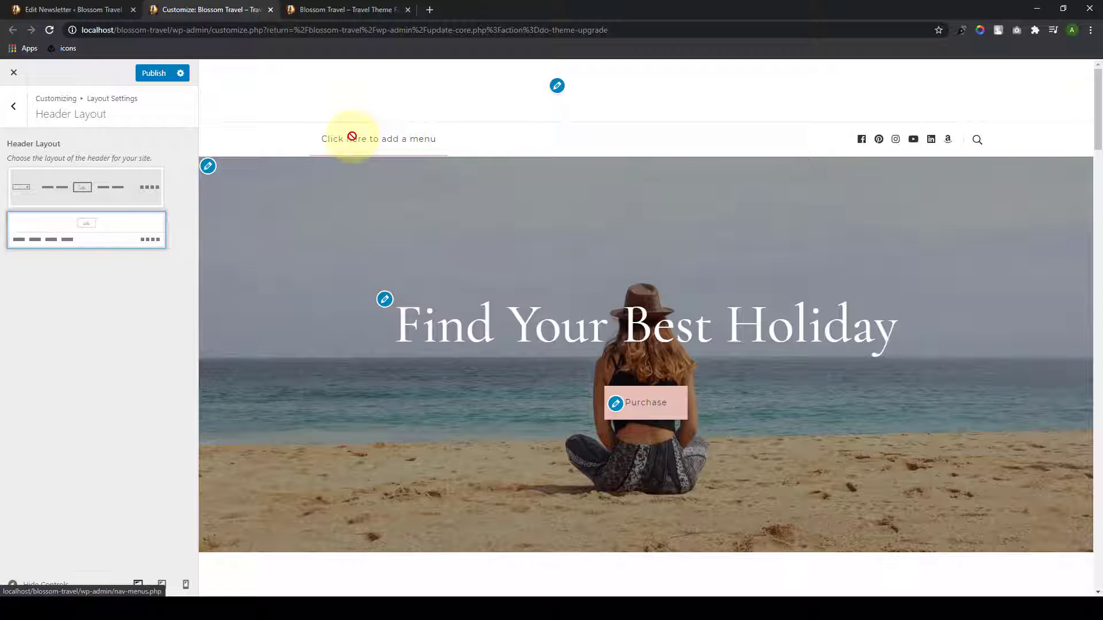
left_click(139, 183)
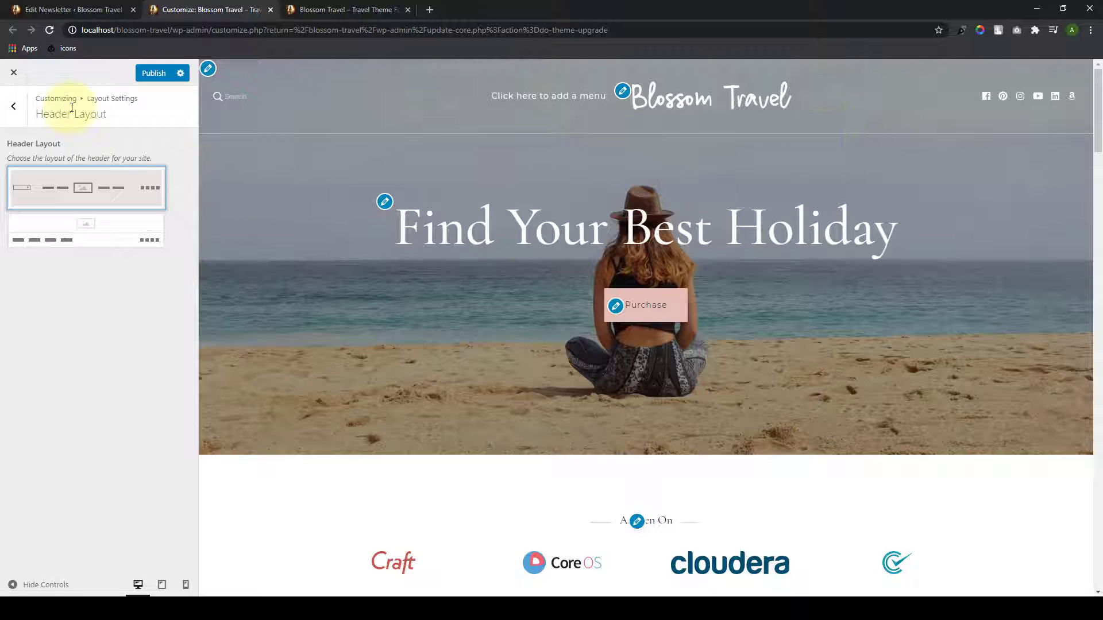
left_click(144, 76)
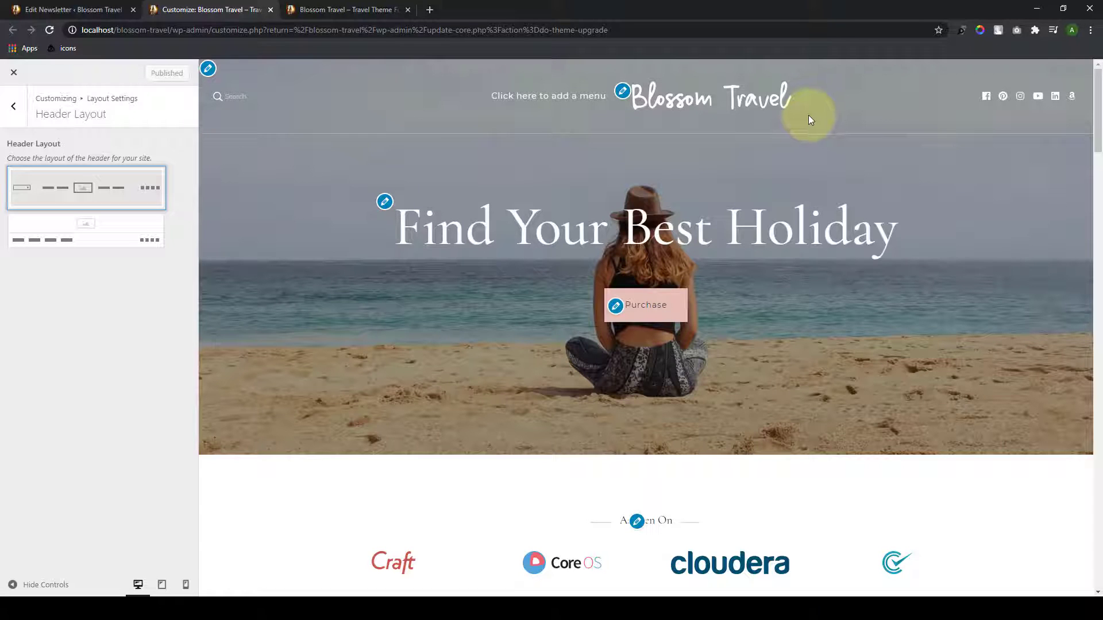
Step: Open the General Sidebar Layout options in the Layout Settings and review the page, post and default sidebar choices
left_click(14, 109)
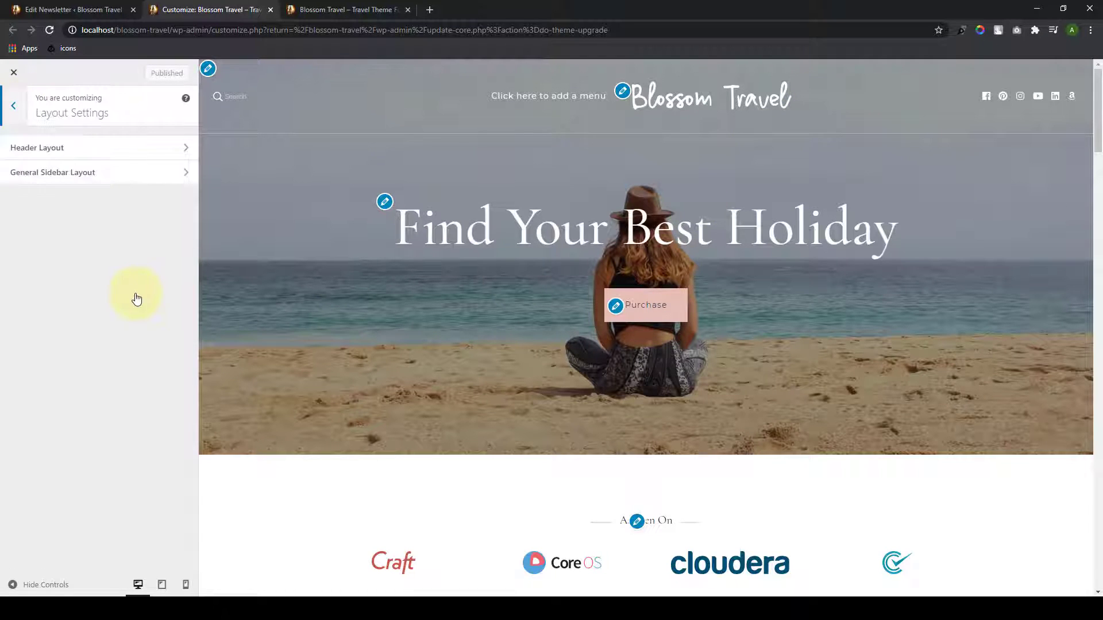
left_click(134, 180)
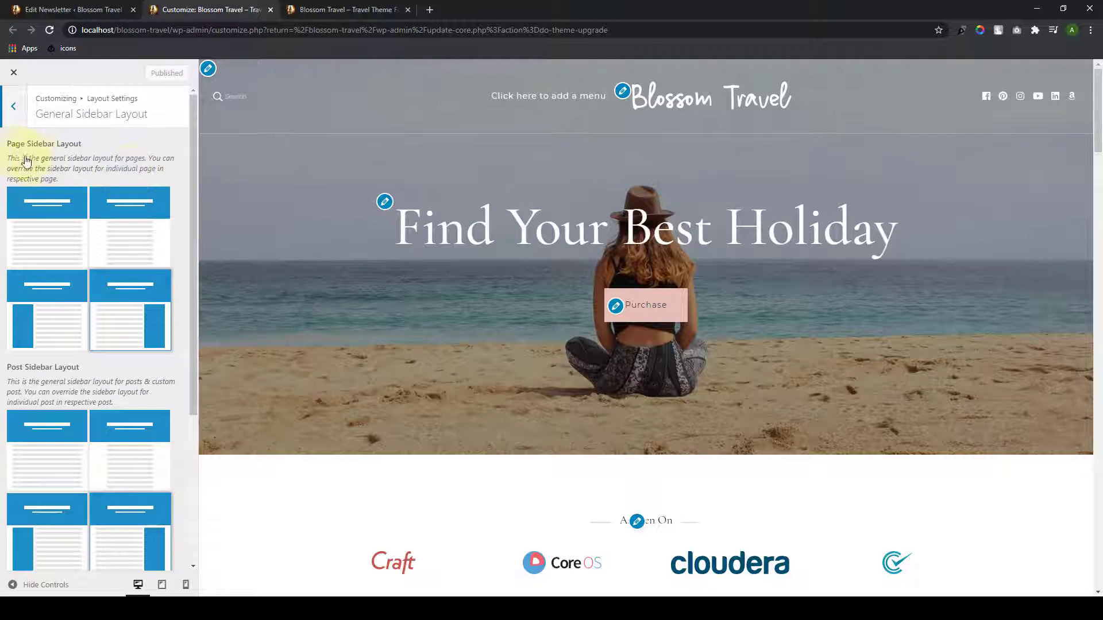
scroll(103, 312, "down", 3)
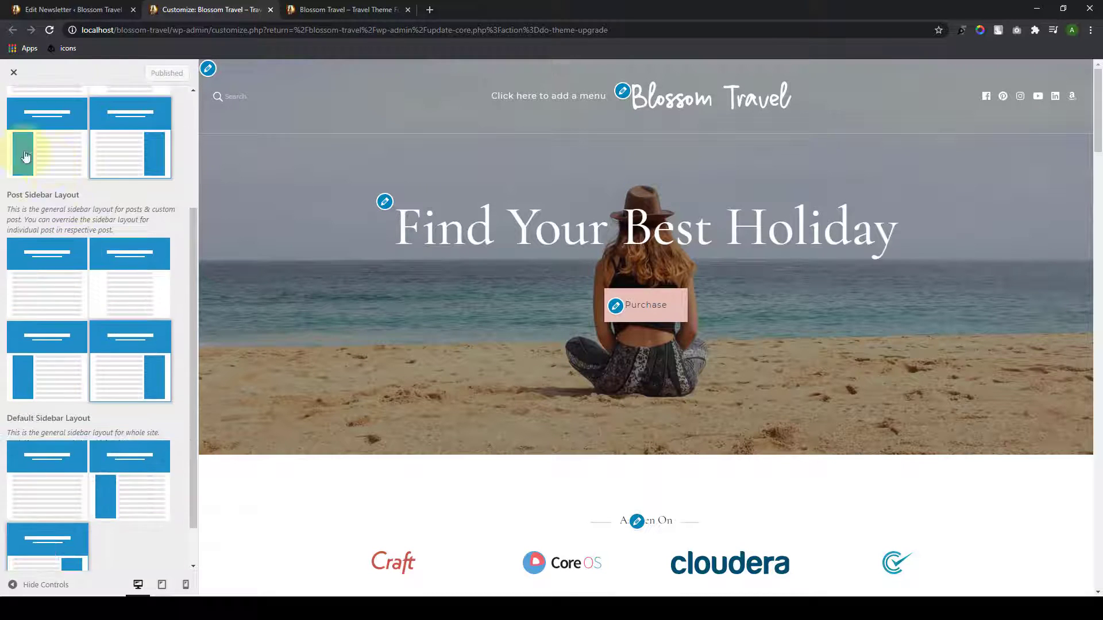
scroll(115, 344, "down", 1)
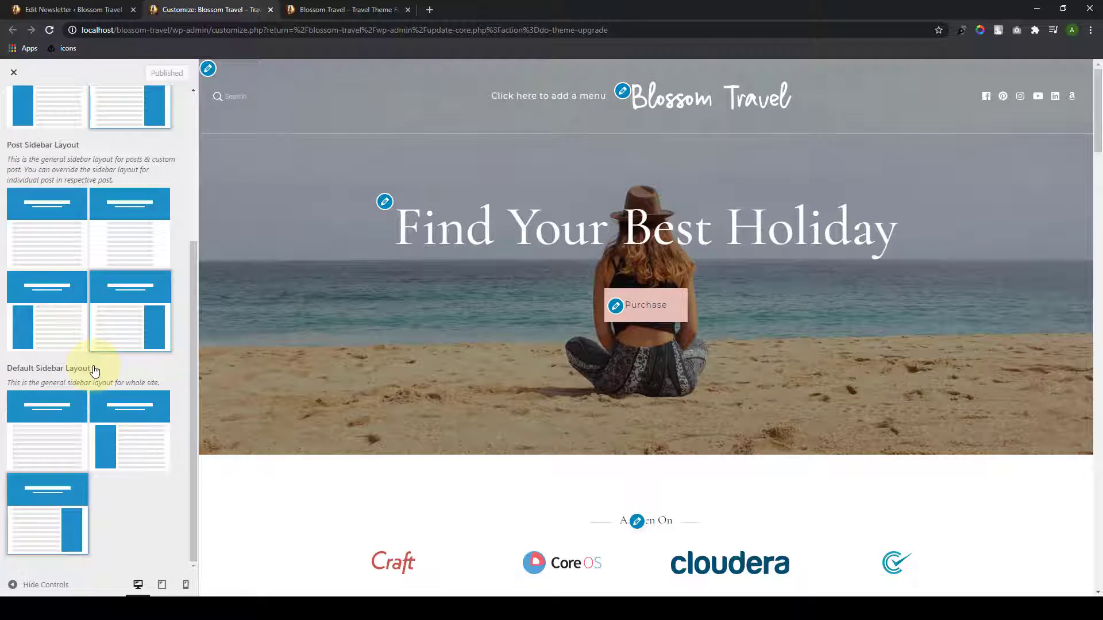
Step: Open the Victoria Falls, A Travel Photographer's Dream and How To Find Cheap Travel Accommodation posts from the preview in new tabs
scroll(529, 409, "down", 15)
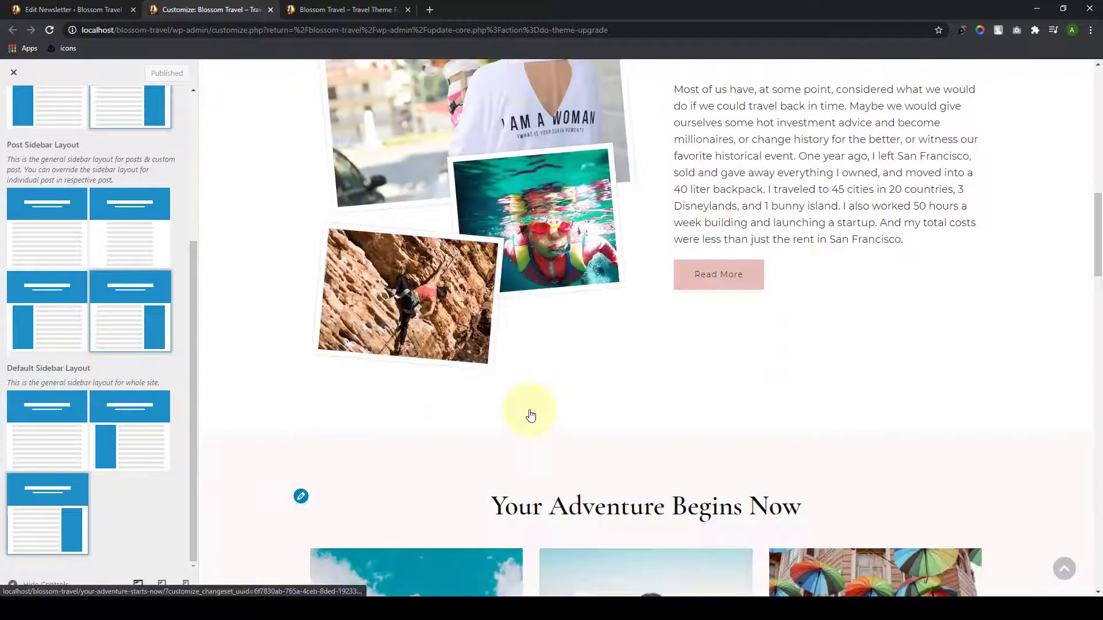
scroll(529, 409, "down", 2)
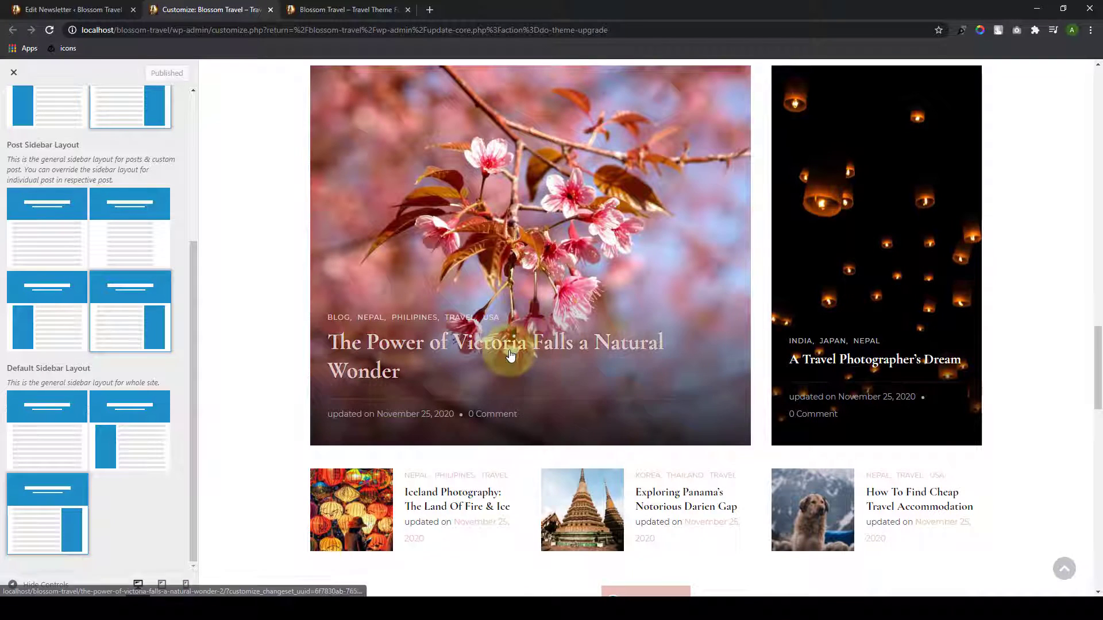
right_click(508, 345)
left_click(548, 360)
right_click(844, 340)
left_click(862, 353)
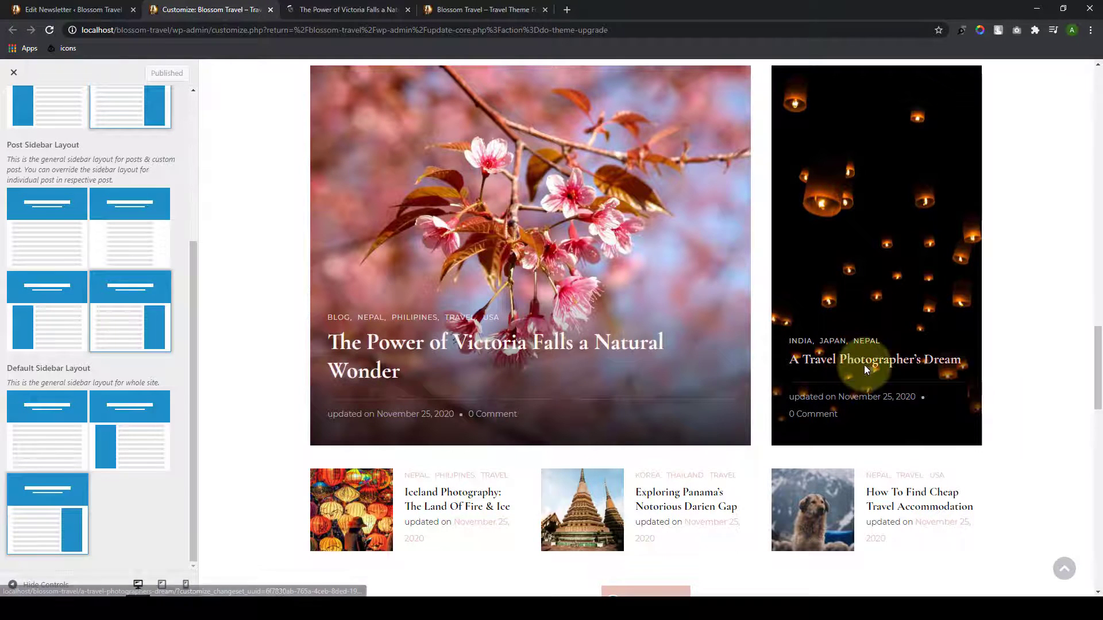
scroll(796, 322, "down", 6)
scroll(649, 194, "up", 2)
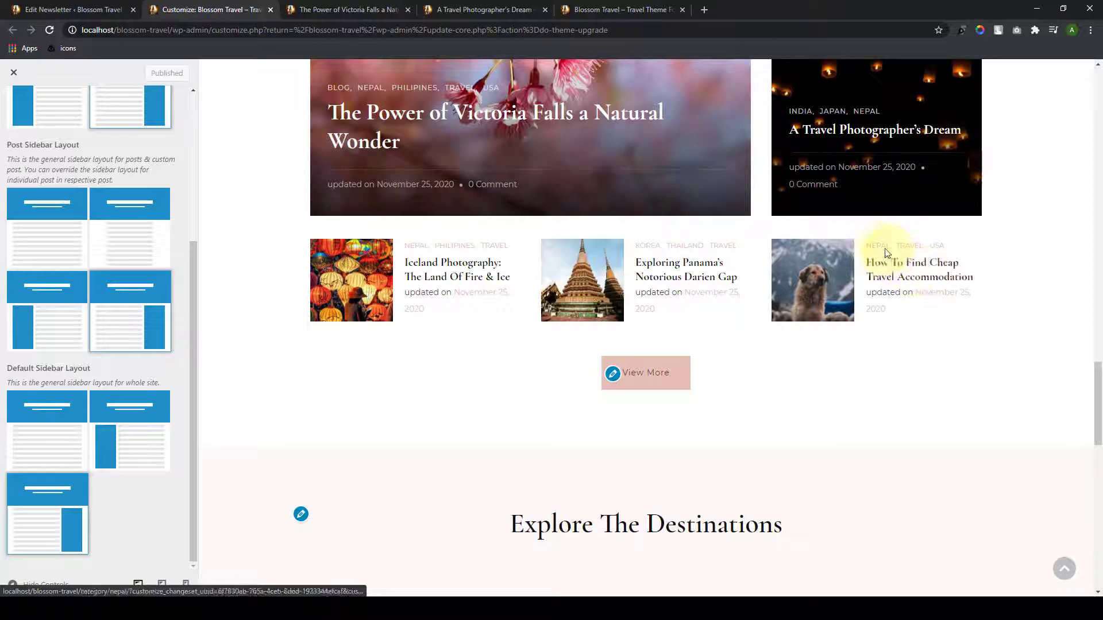
right_click(888, 268)
left_click(894, 275)
Step: Check where the sidebar sits in the How To Find Cheap Travel Accommodation post
left_click(637, 10)
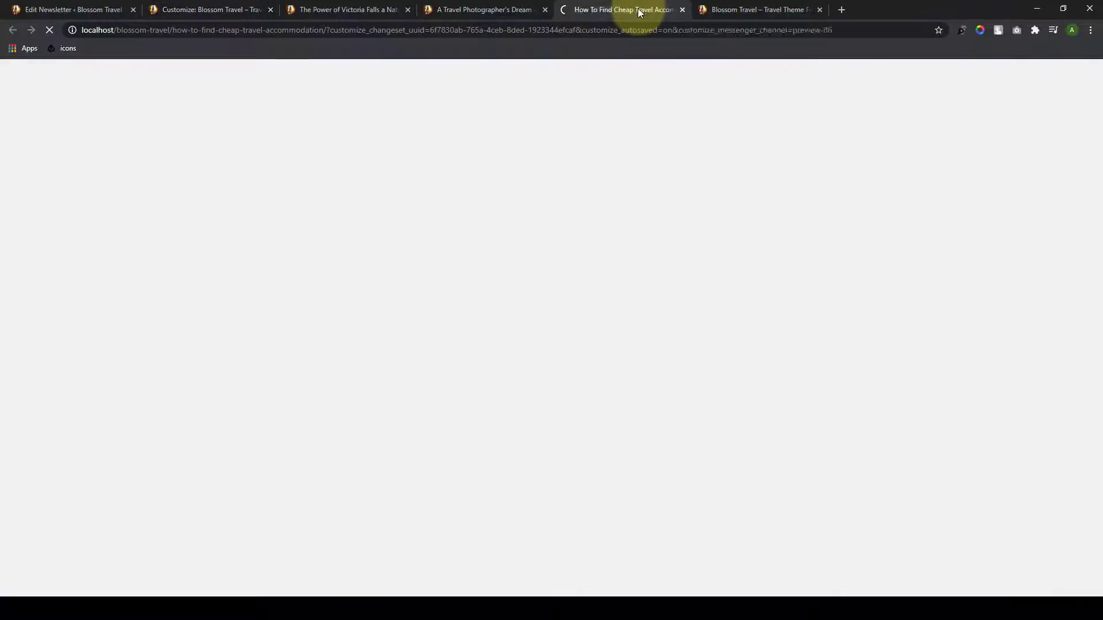
scroll(574, 391, "down", 10)
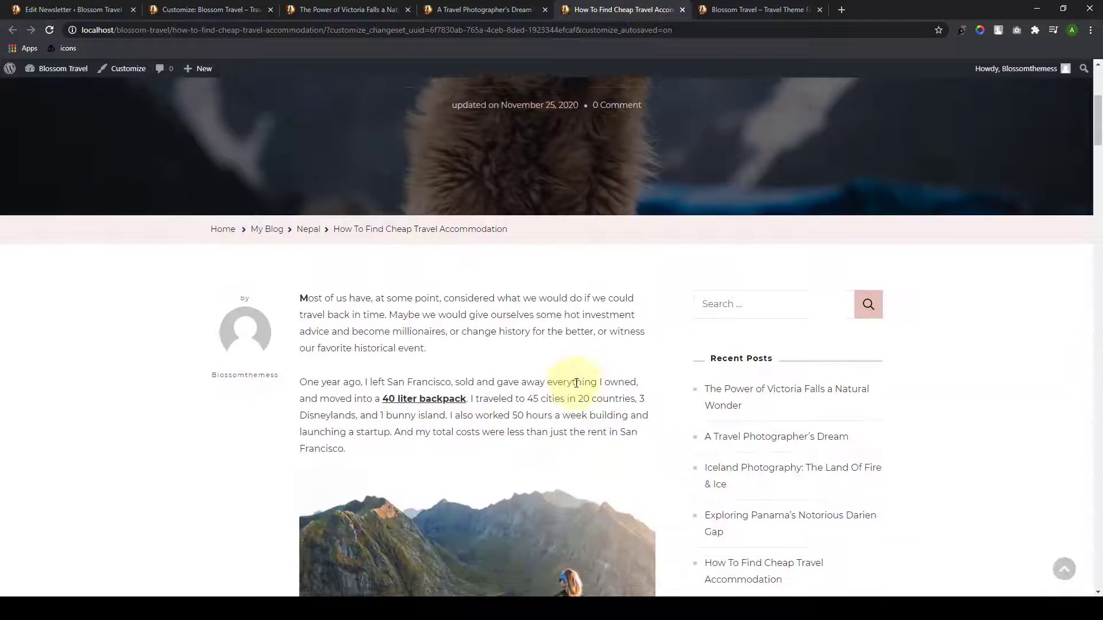
scroll(749, 374, "down", 5)
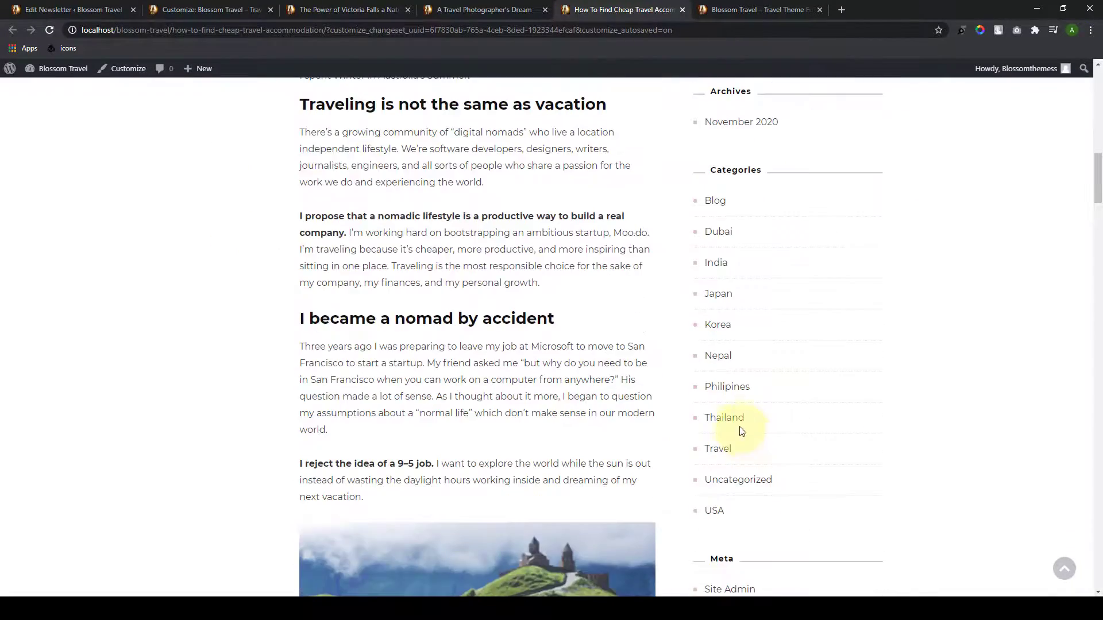
scroll(731, 423, "up", 10)
scroll(761, 482, "down", 10)
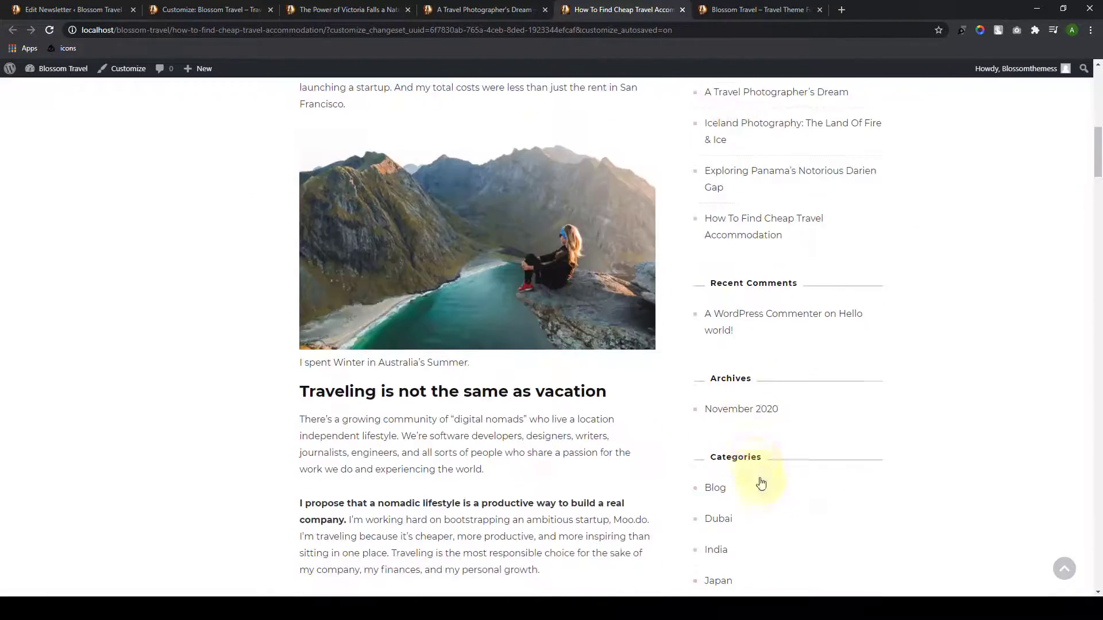
Step: Check the sidebar placement in the A Travel Photographer's Dream post and the Victoria Falls post
left_click(486, 9)
scroll(730, 314, "down", 7)
scroll(818, 407, "down", 15)
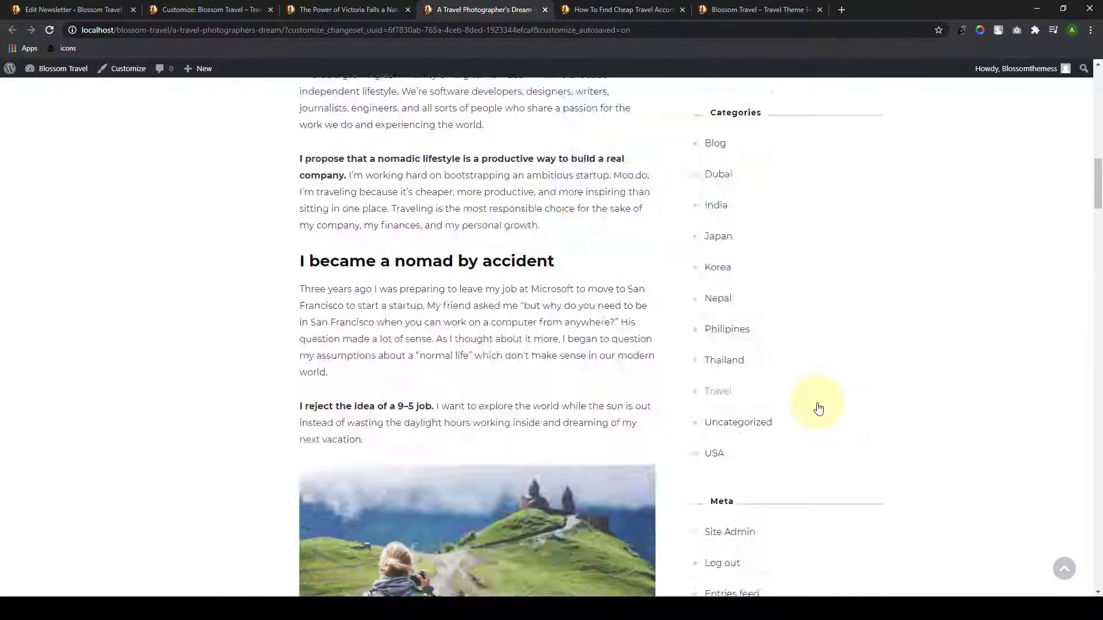
left_click(374, 6)
scroll(822, 300, "down", 20)
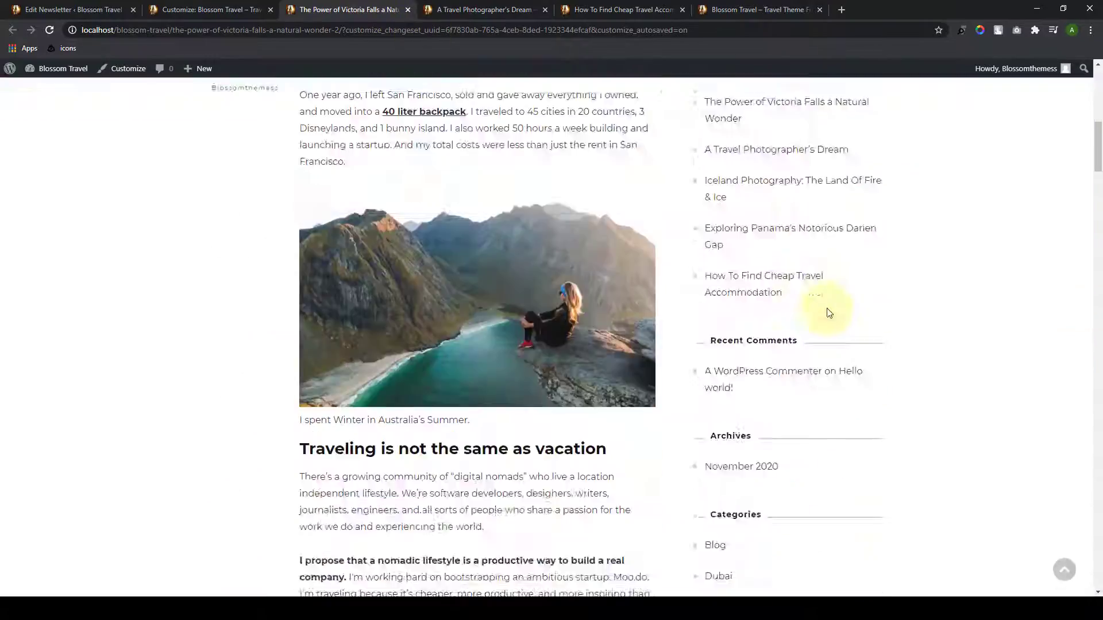
scroll(669, 308, "up", 18)
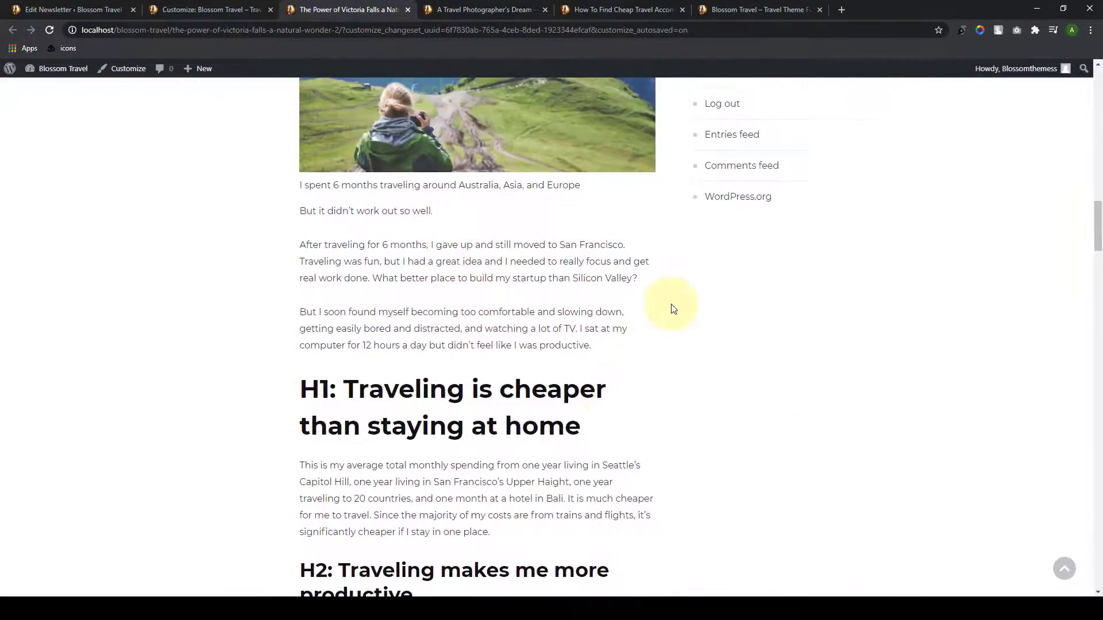
scroll(670, 305, "up", 4)
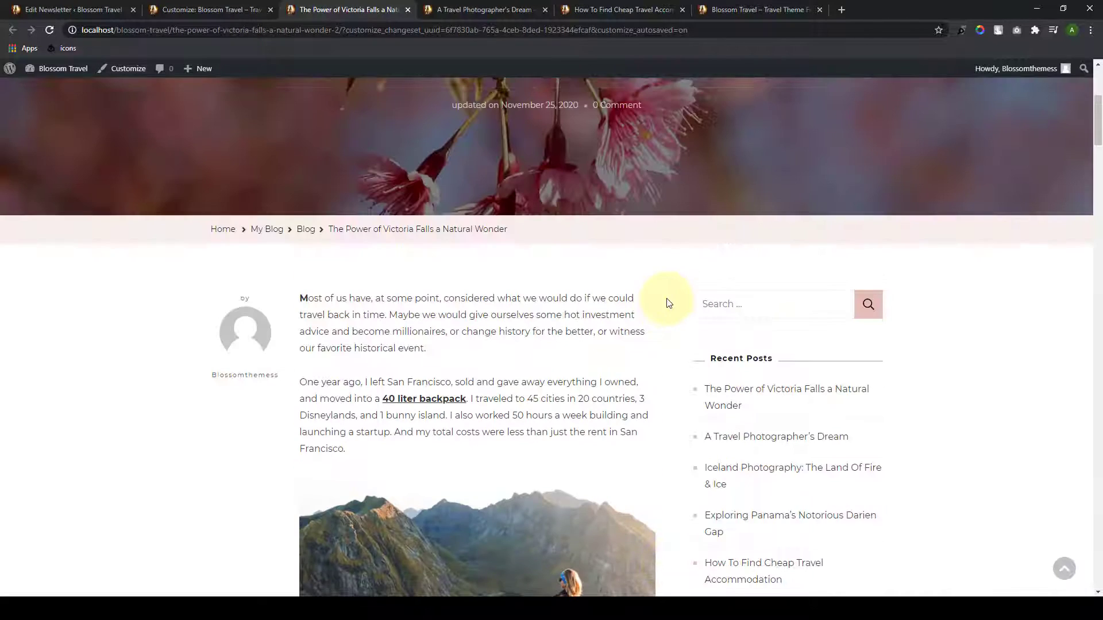
scroll(667, 301, "down", 2)
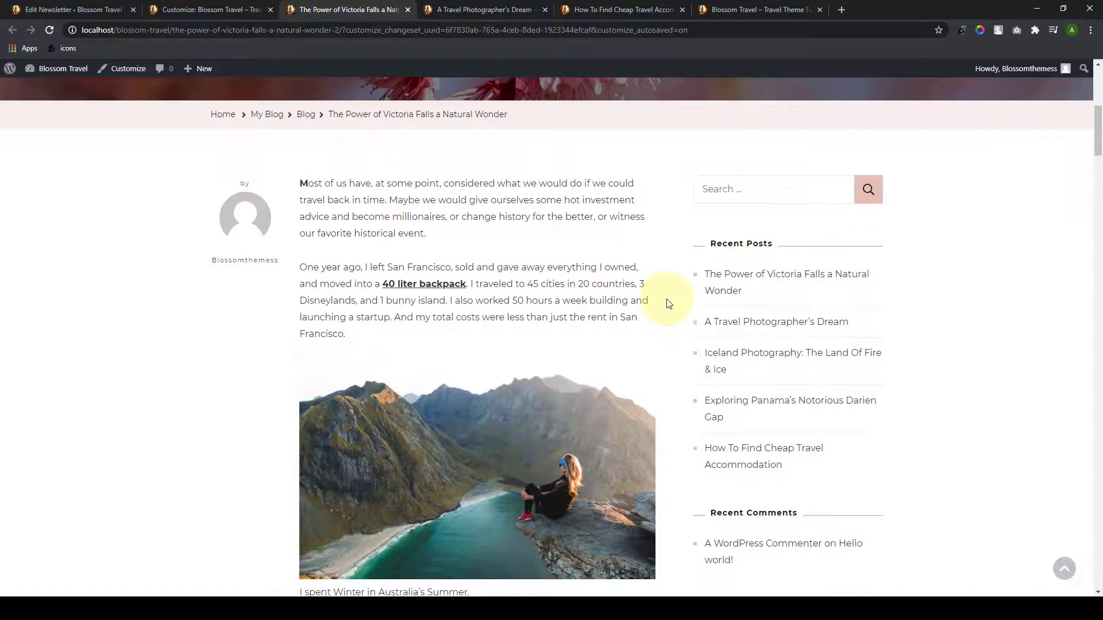
scroll(666, 299, "up", 7)
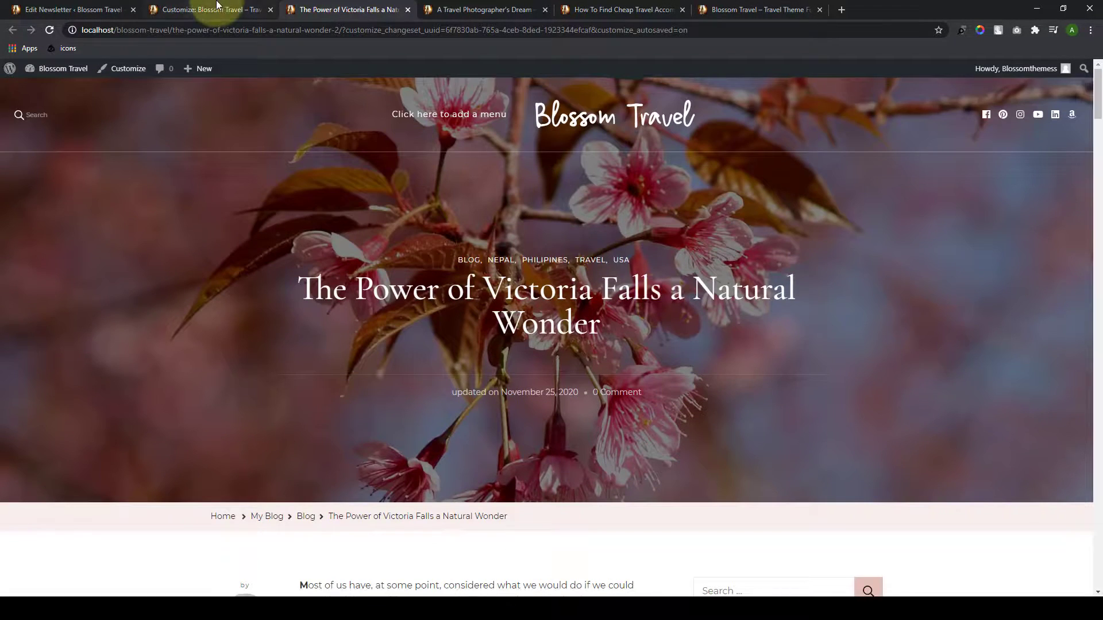
Step: Return to the customizer, set the Post Sidebar Layout to the left sidebar option, and publish the change
left_click(217, 5)
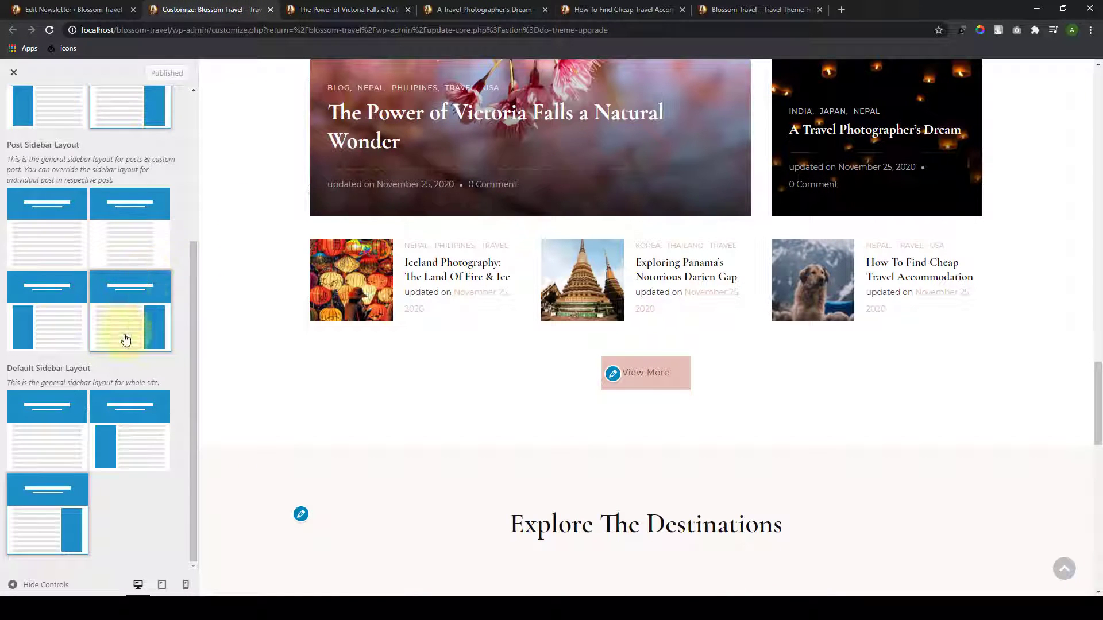
scroll(126, 339, "up", 1)
left_click(39, 382)
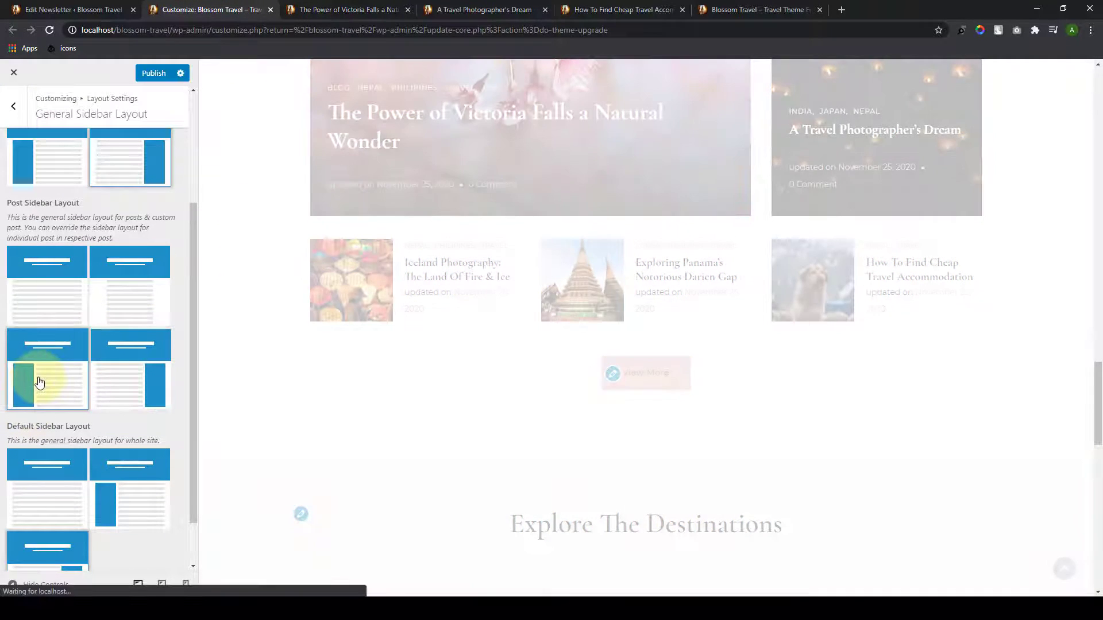
left_click(160, 74)
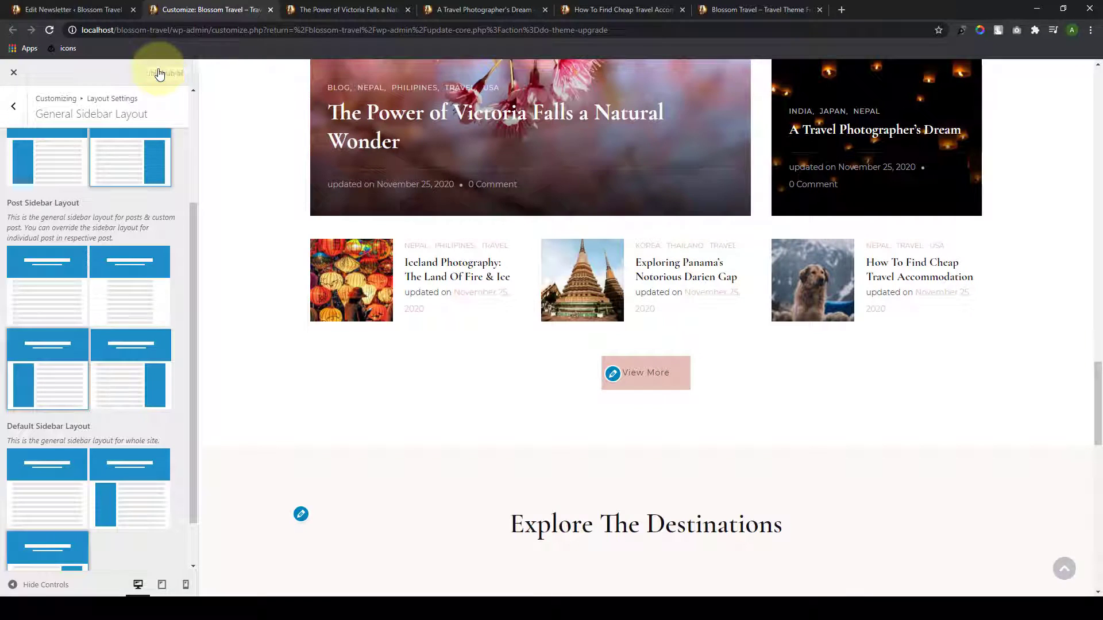
Step: Reload the Victoria Falls post and check the sidebar placement along the page
left_click(393, 10)
left_click(50, 30)
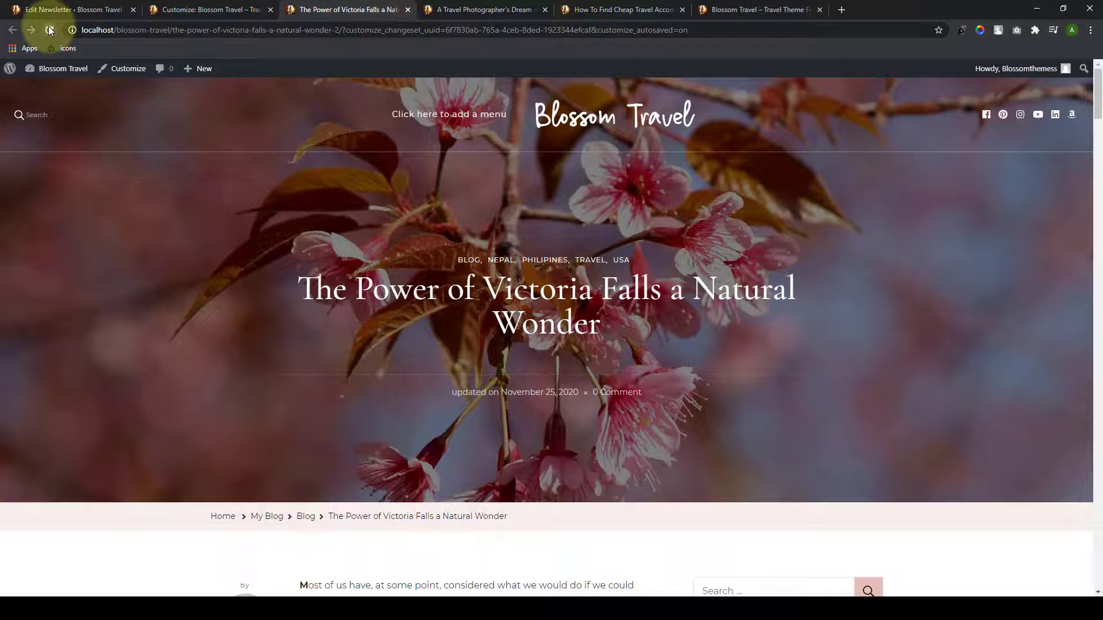
scroll(595, 285, "down", 9)
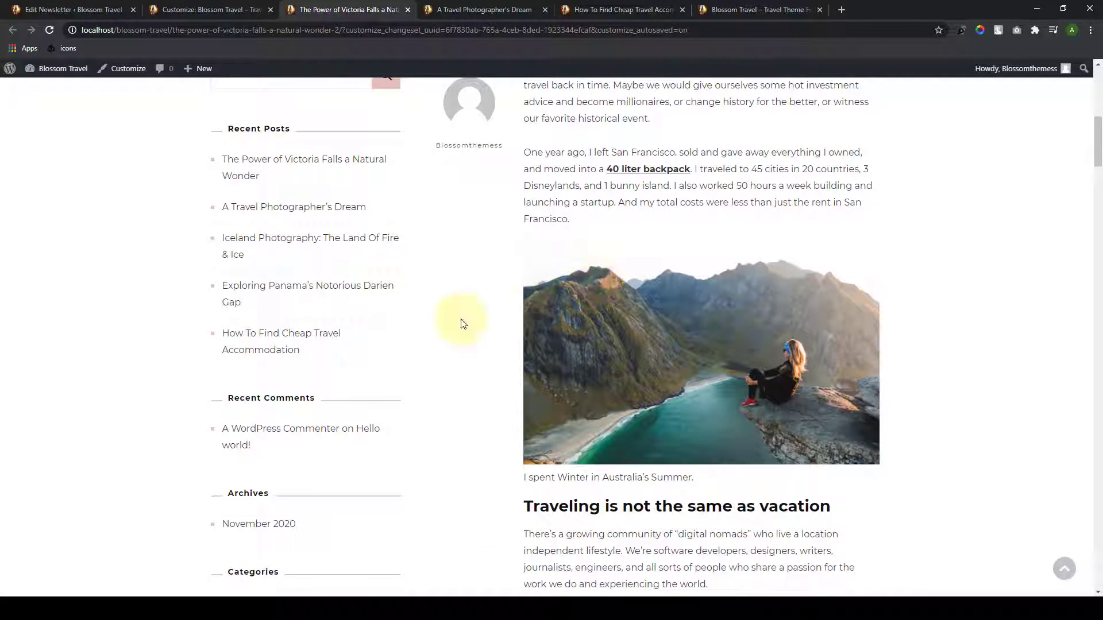
scroll(394, 241, "up", 2)
scroll(356, 344, "down", 3)
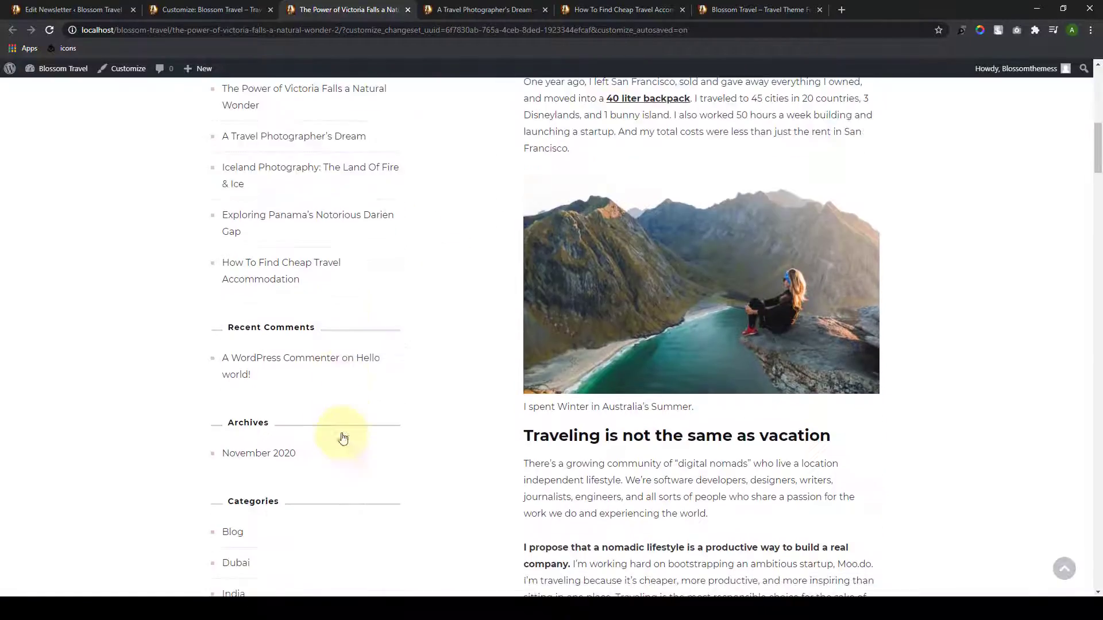
scroll(343, 439, "down", 10)
scroll(343, 470, "up", 20)
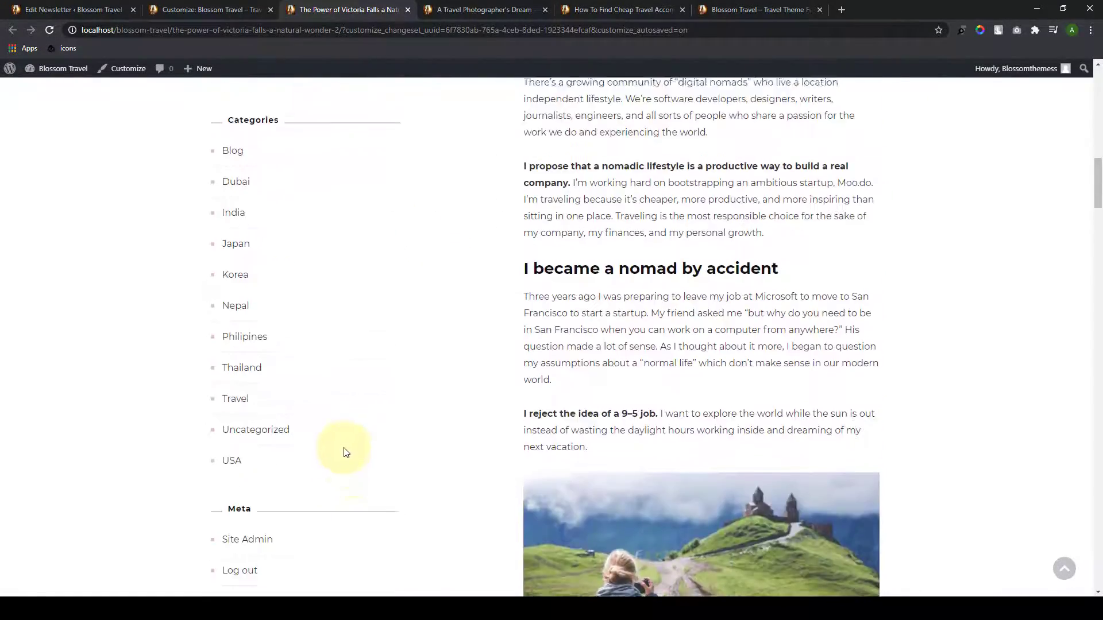
Step: Reload the A Travel Photographer's Dream post and check its sidebar placement
key("ctrl+Tab")
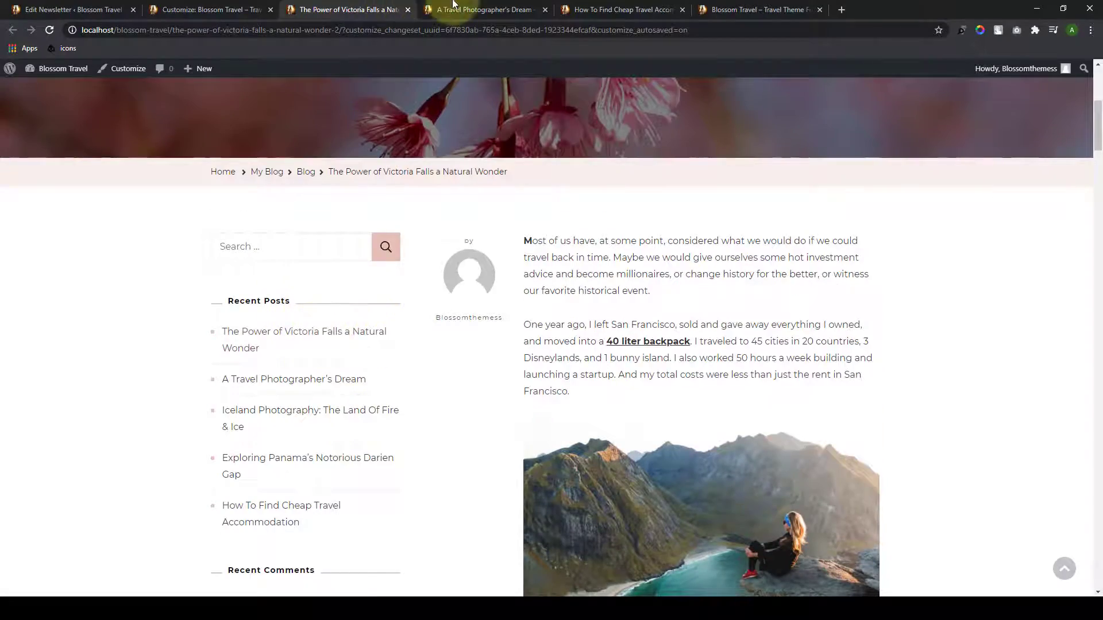
scroll(451, 197, "down", 1)
scroll(463, 209, "up", 10)
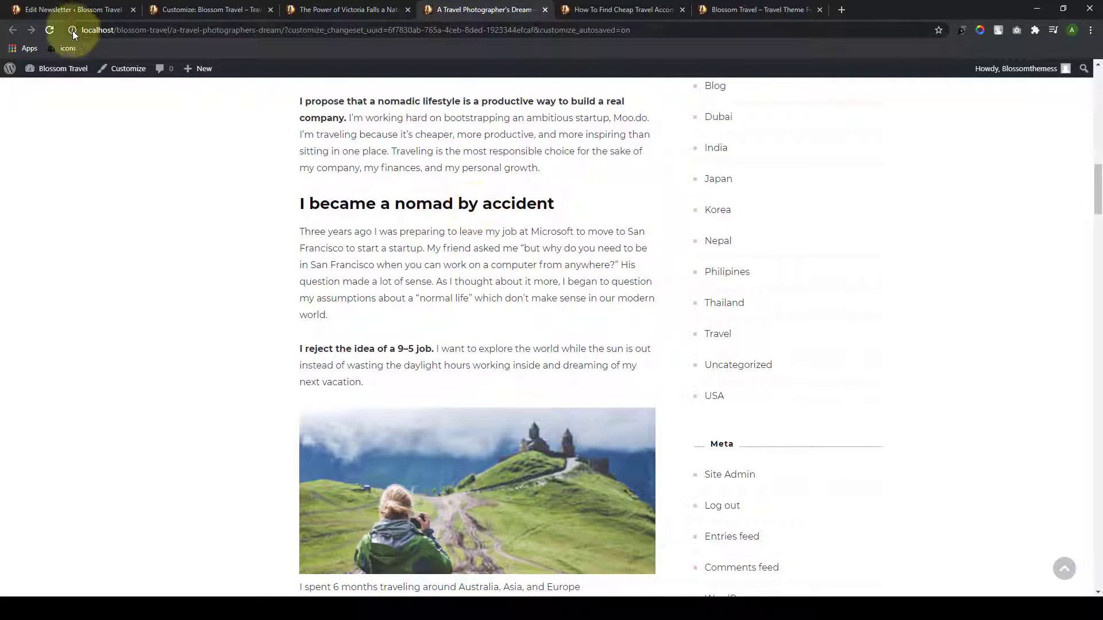
left_click(50, 30)
scroll(561, 268, "up", 15)
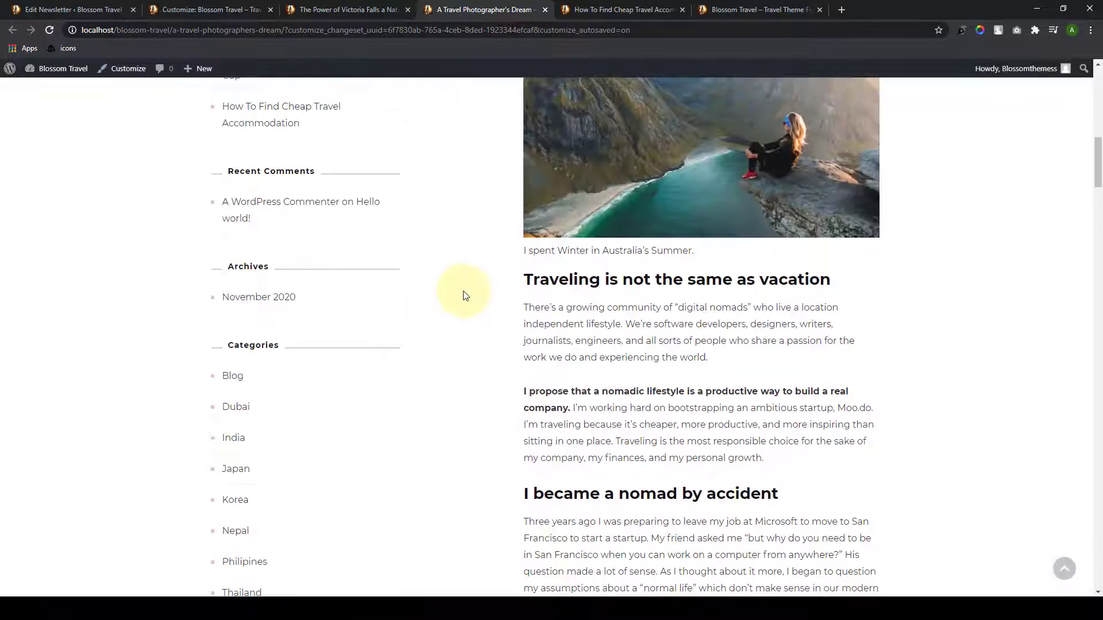
Step: Reload the How To Find Cheap Travel Accommodation post and check its sidebar placement
key("ctrl+Tab")
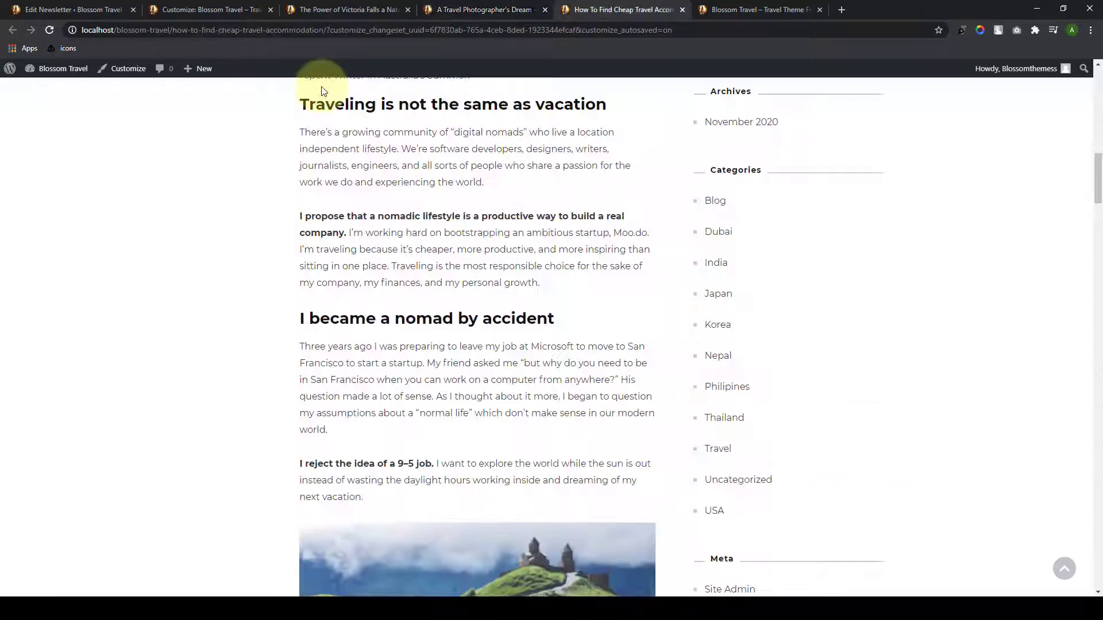
left_click(50, 30)
scroll(428, 468, "down", 7)
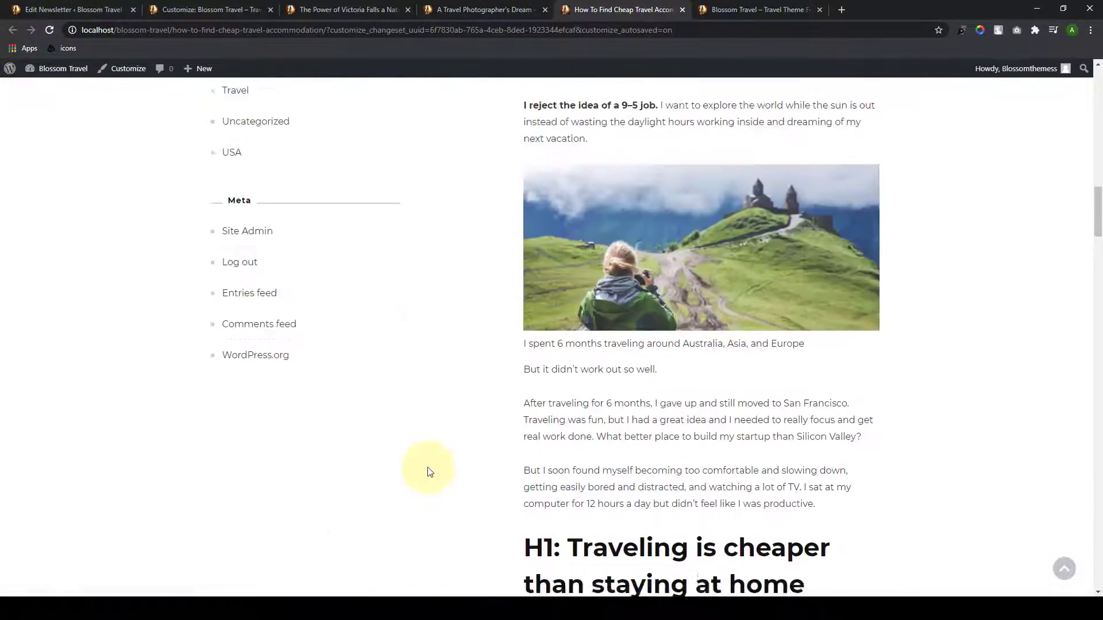
scroll(436, 428, "up", 15)
scroll(438, 428, "up", 10)
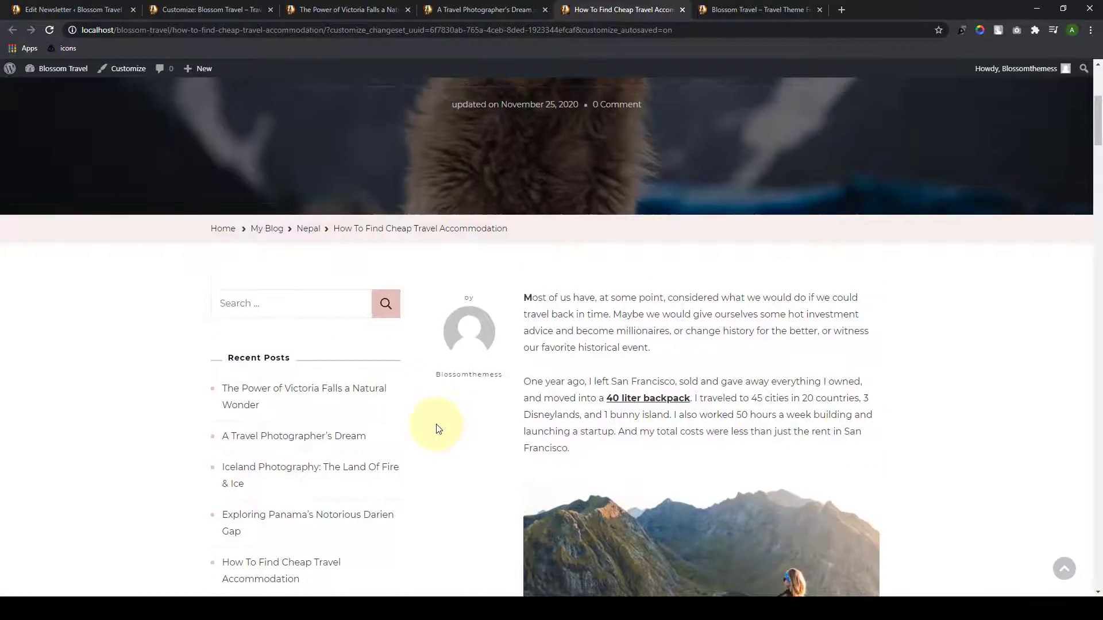
Step: Return to the customizer, set the Post Sidebar Layout to full width without a sidebar, and publish the change
left_click(210, 9)
left_click(62, 240)
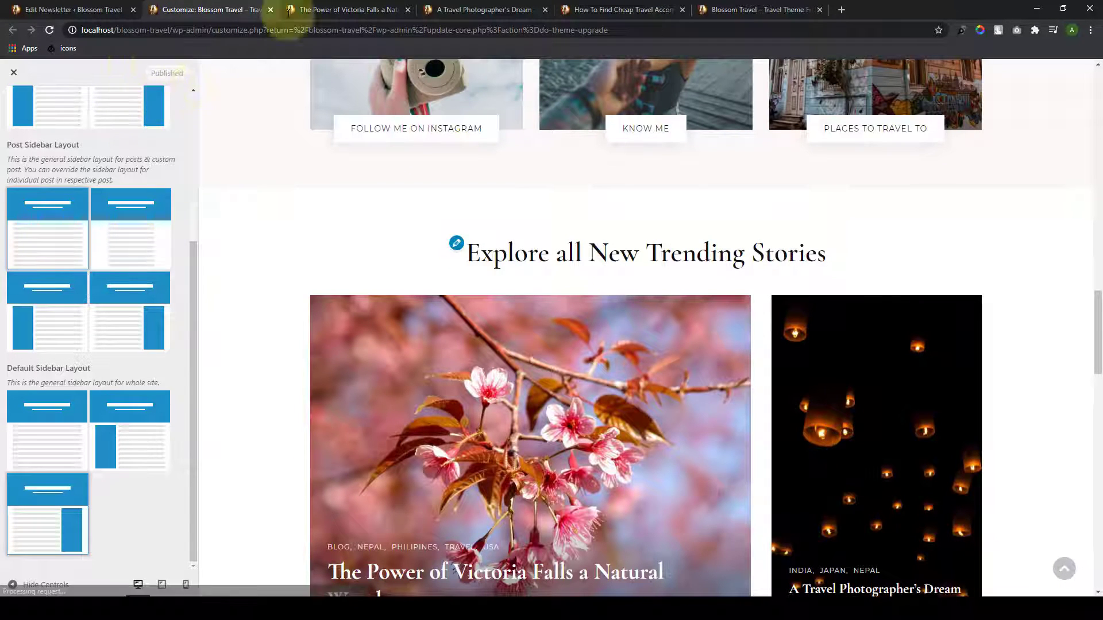
Step: Reload the Victoria Falls post and check the full-width layout along the page
left_click(288, 10)
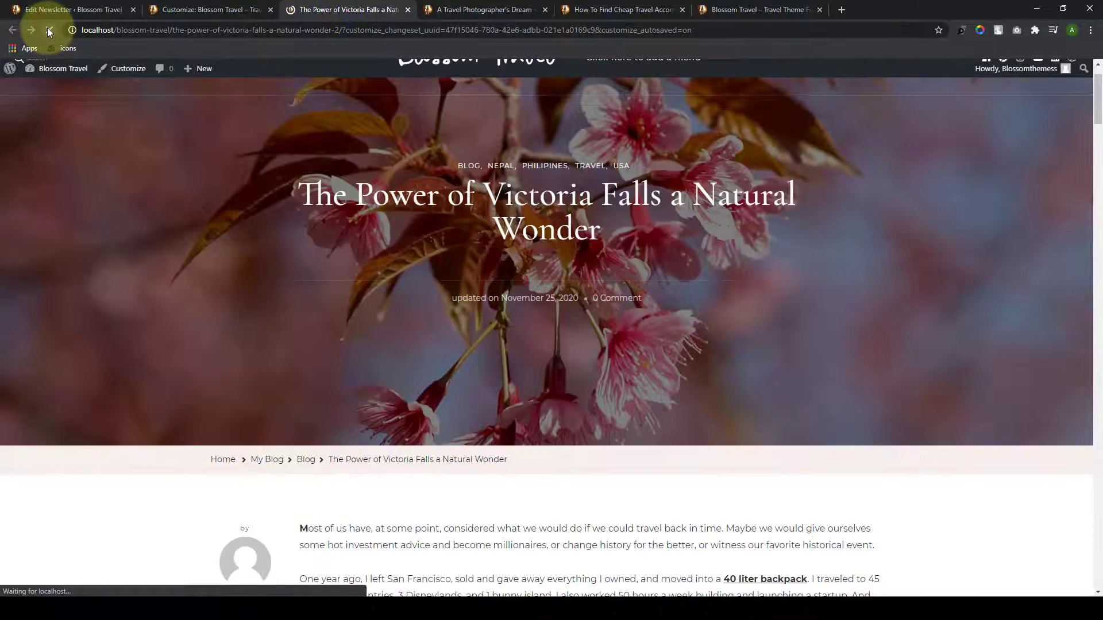
scroll(487, 358, "down", 8)
scroll(610, 418, "down", 7)
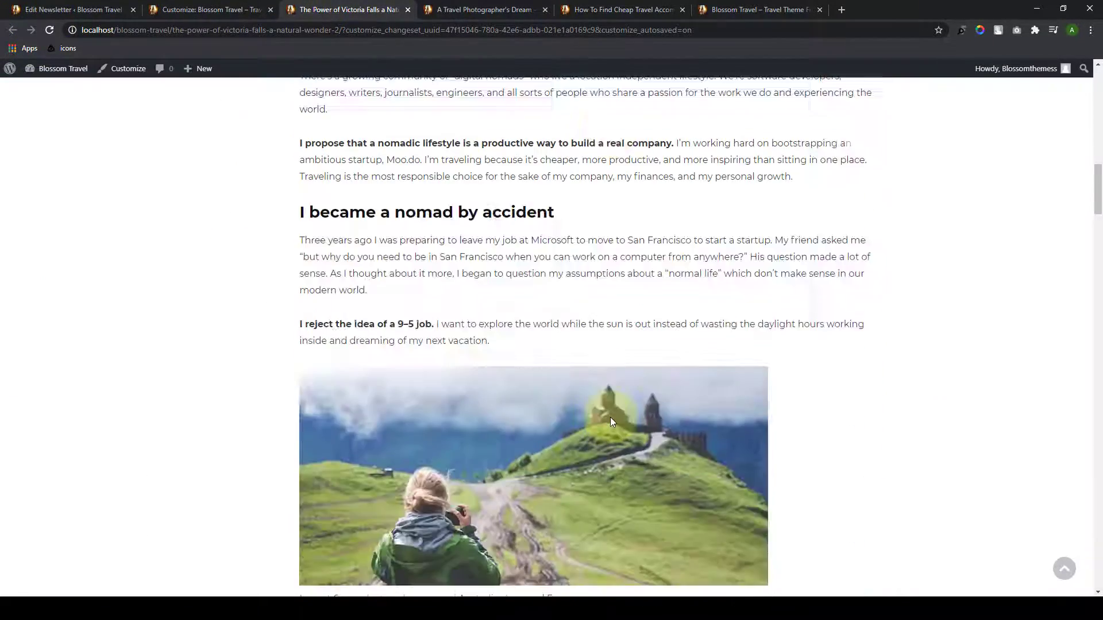
scroll(609, 419, "up", 13)
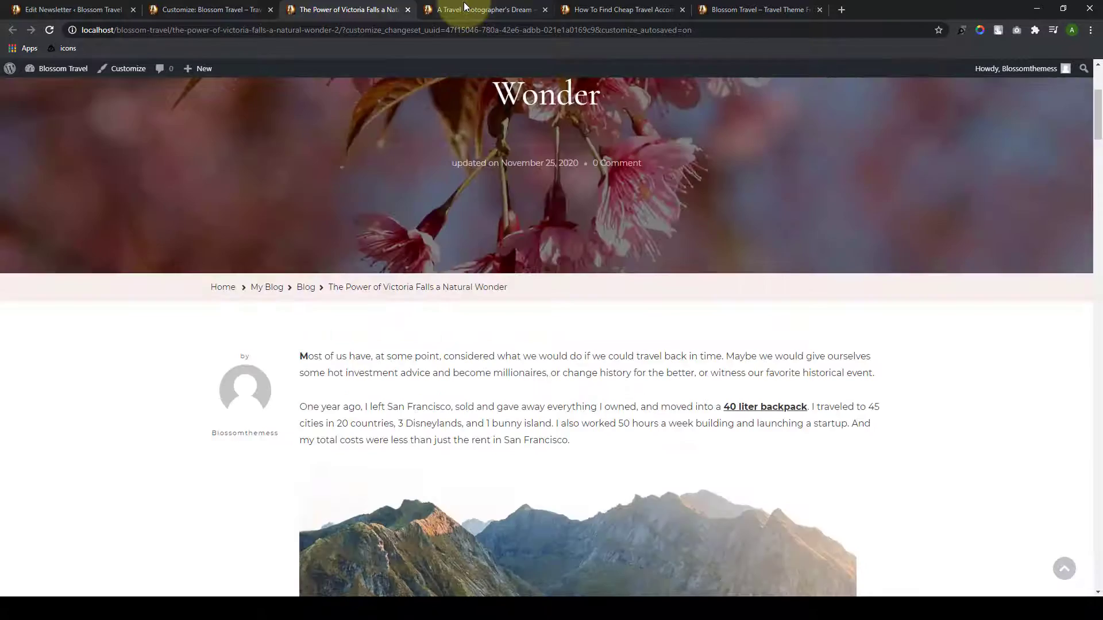
Step: Reload the A Travel Photographer's Dream post and check its full-width layout
left_click(466, 7)
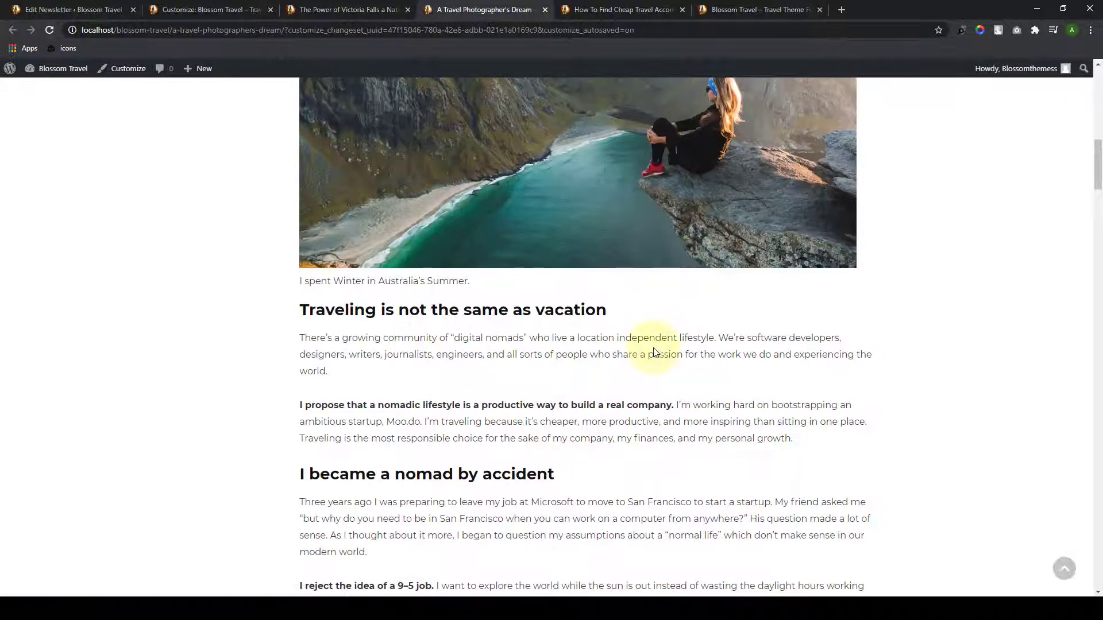
scroll(658, 374, "down", 3)
scroll(656, 375, "up", 6)
scroll(656, 378, "up", 10)
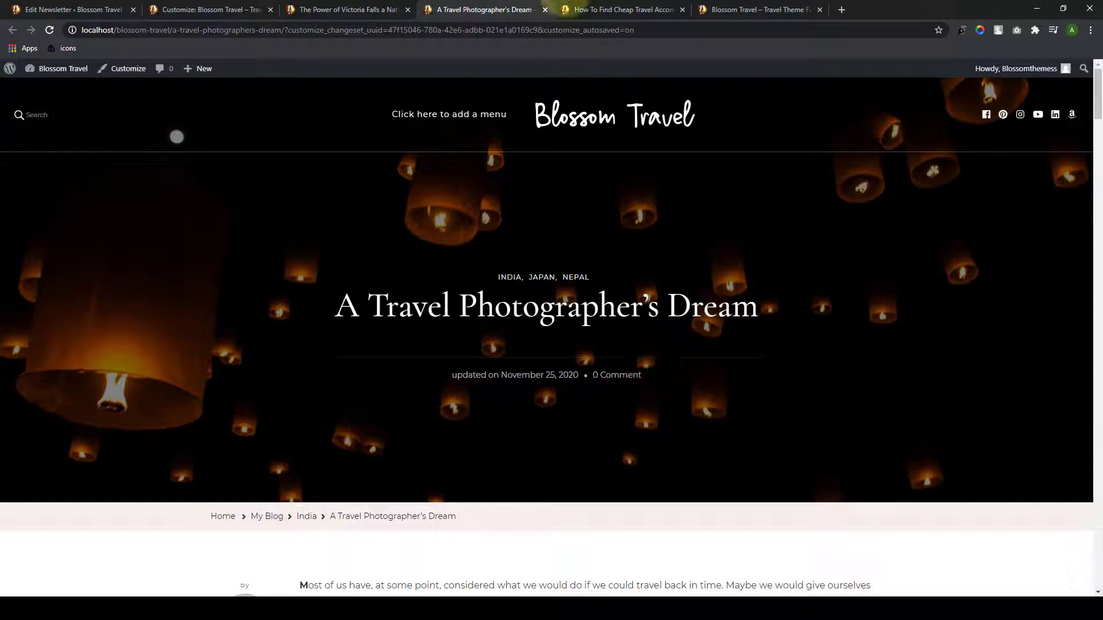
Step: Reload the How To Find Cheap Travel Accommodation post and check its full-width layout
left_click(569, 7)
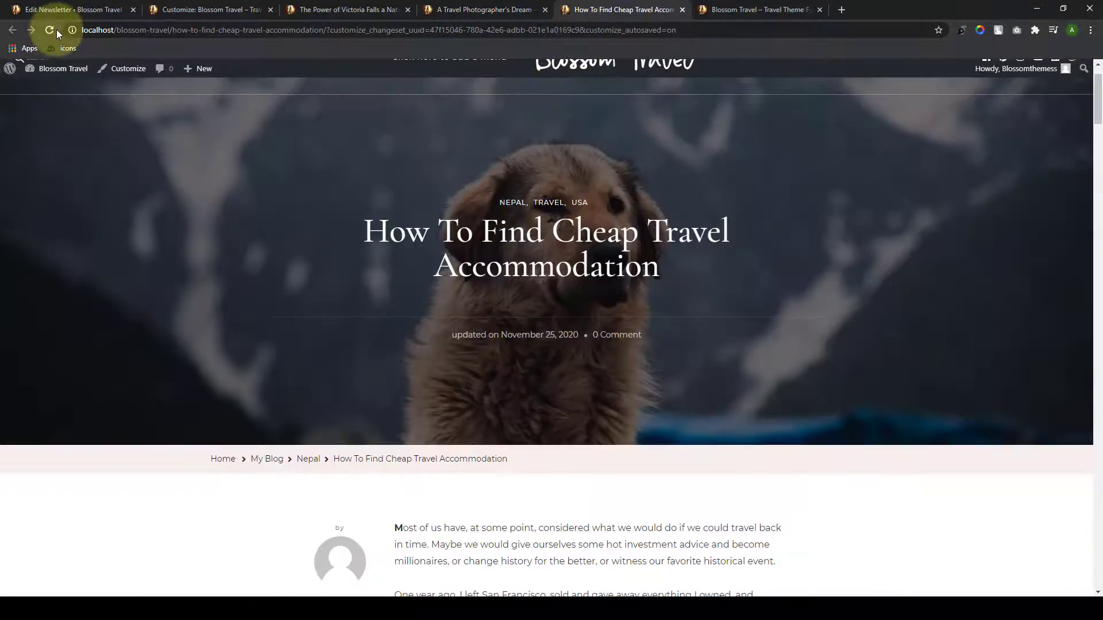
scroll(552, 356, "down", 15)
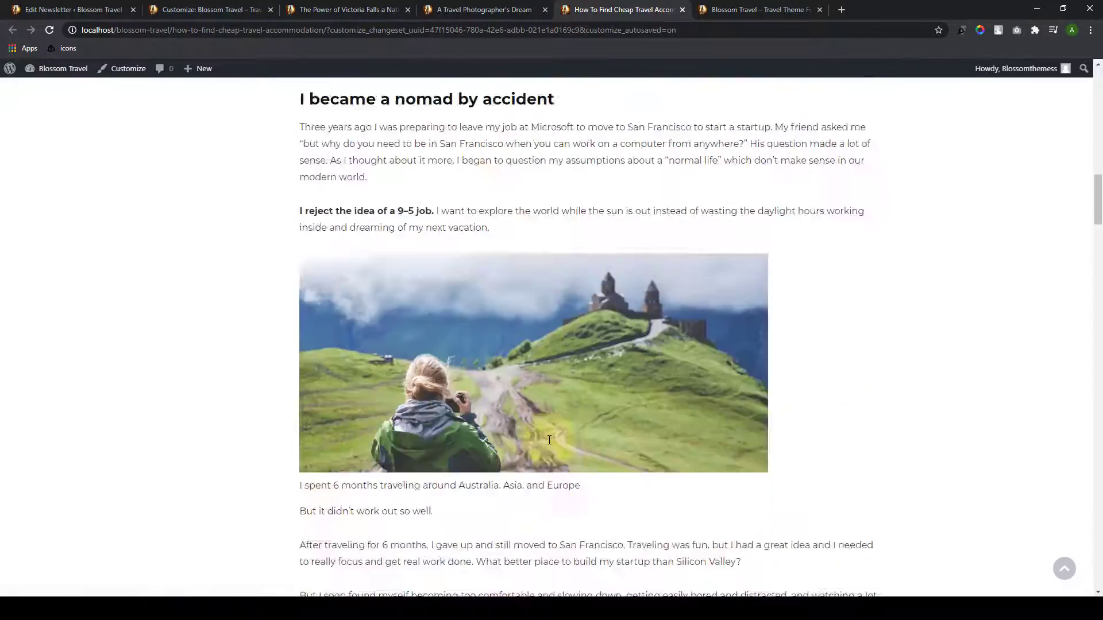
scroll(546, 412, "up", 15)
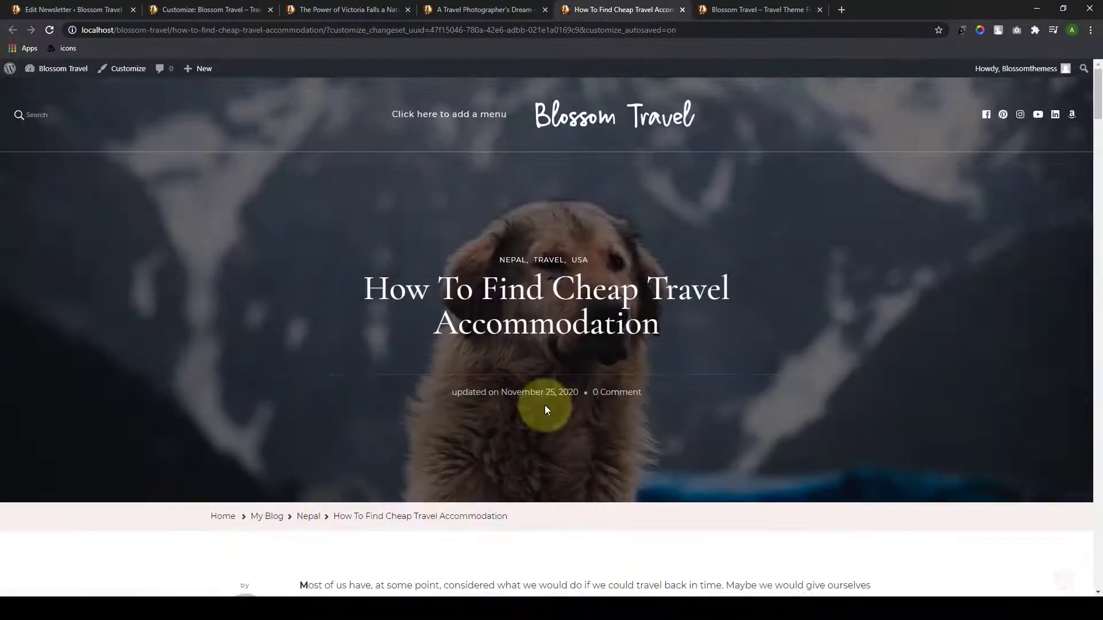
Step: Close the Cheap Travel Accommodation and Travel Photographer's Dream pages and review the Victoria Falls post's layout again
left_click(682, 9)
left_click(545, 9)
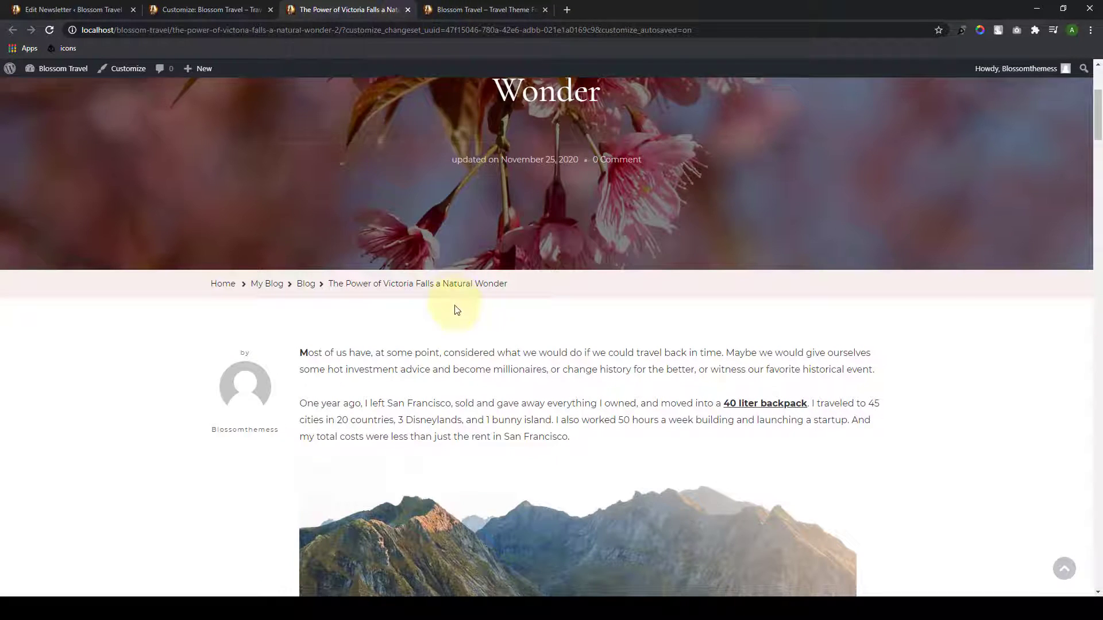
scroll(458, 310, "down", 5)
scroll(461, 314, "up", 10)
key("ctrl+shift+Tab")
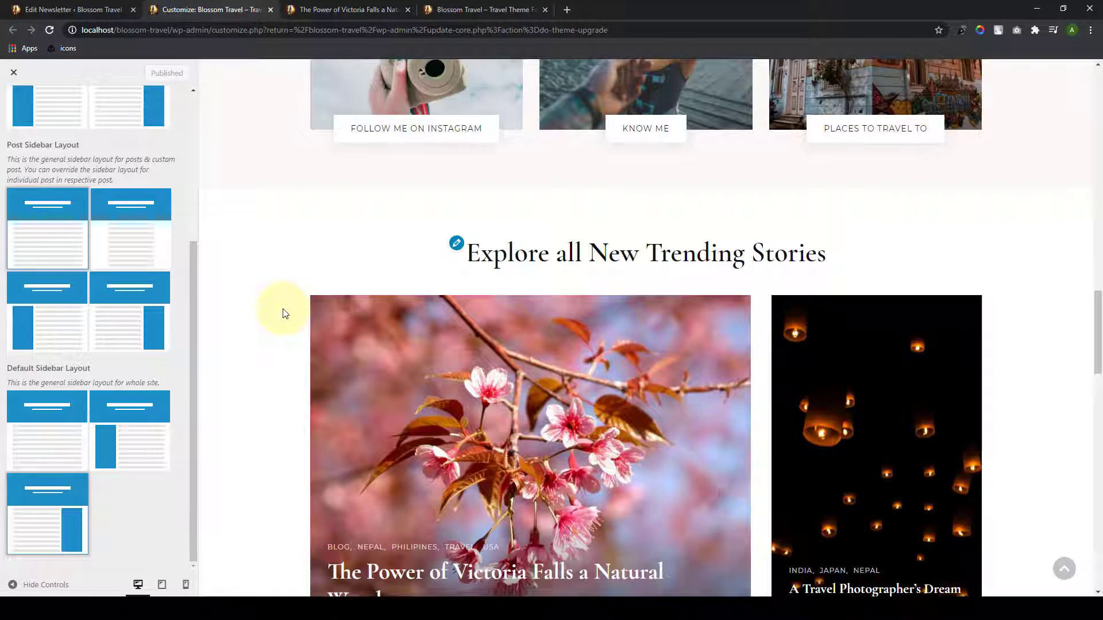
left_click(361, 9)
scroll(485, 256, "down", 10)
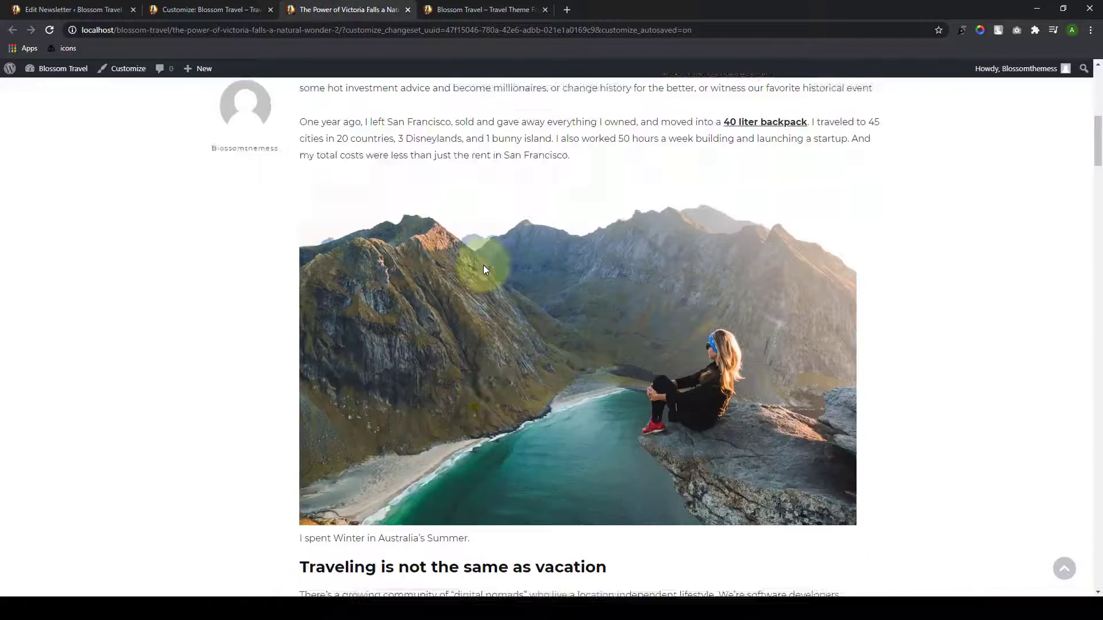
scroll(498, 347, "up", 10)
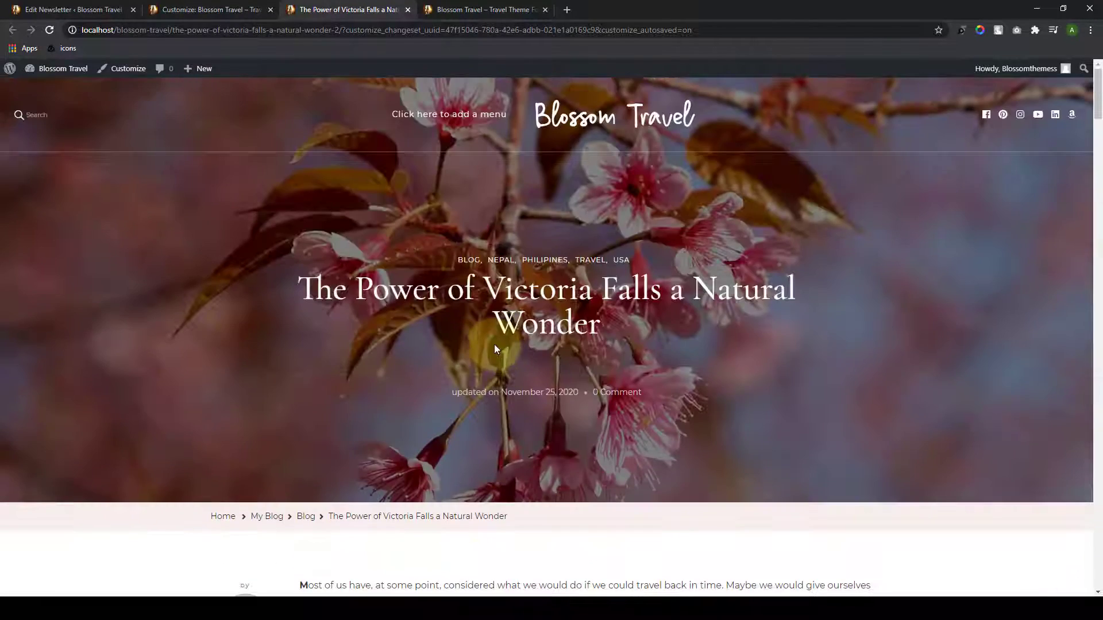
Step: Open the A Travel Photographer's Dream post separately from the customizer preview and look through its layout
key("ctrl+shift+Tab")
scroll(673, 369, "down", 6)
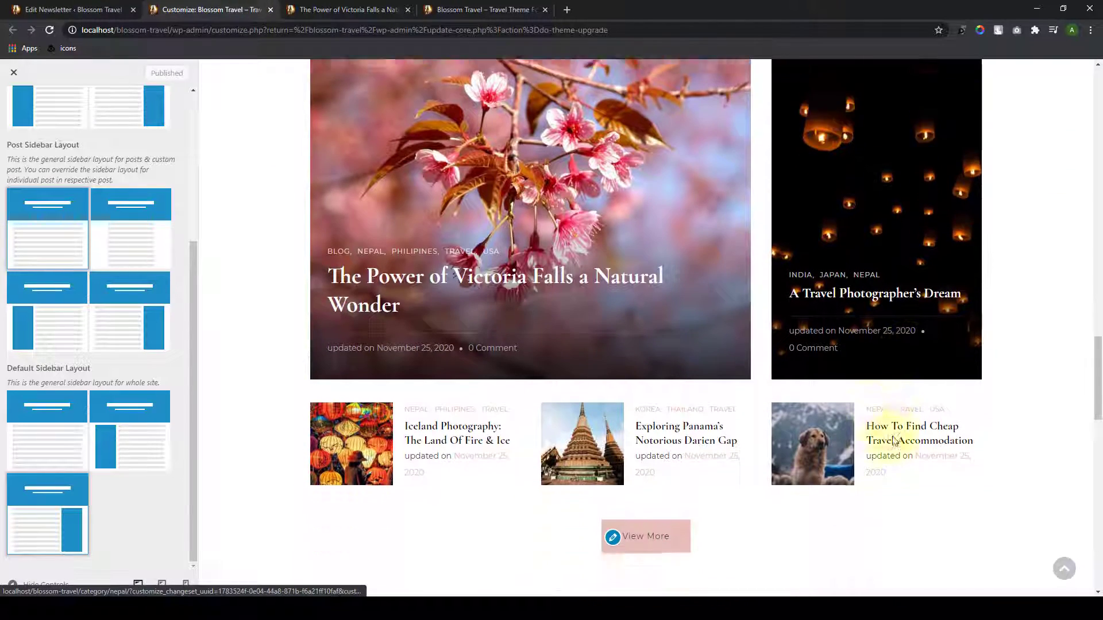
left_click(845, 247)
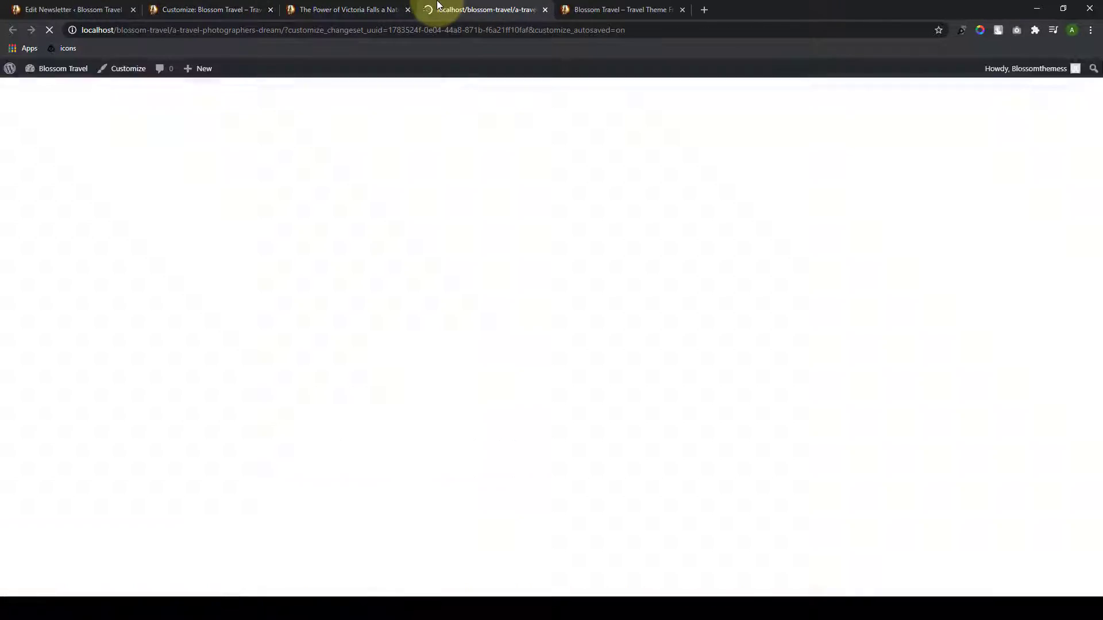
scroll(524, 356, "down", 15)
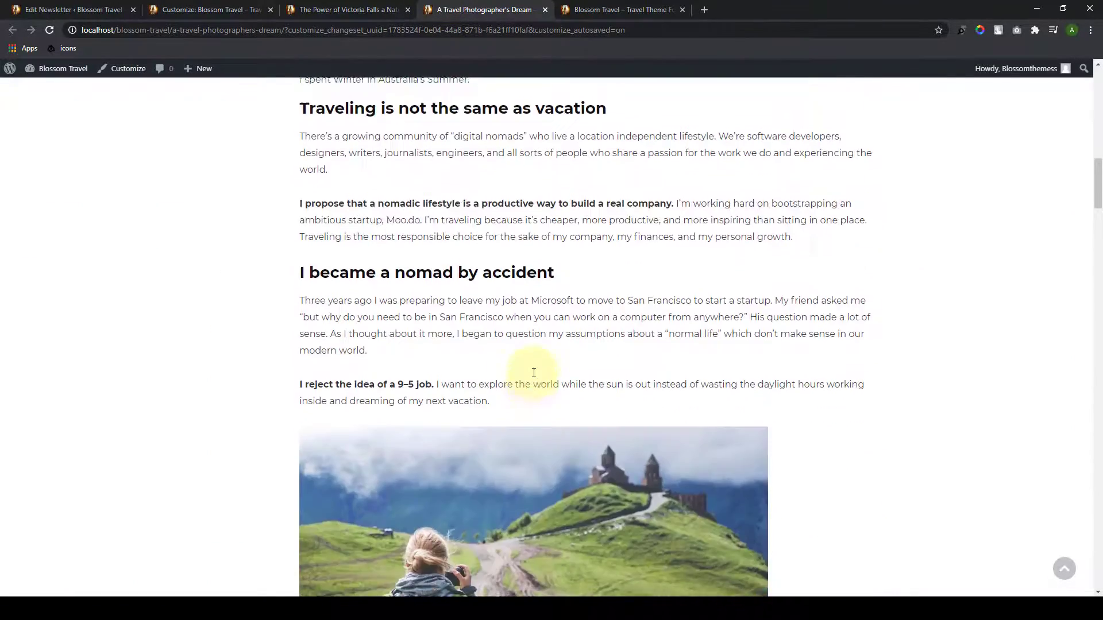
scroll(528, 367, "up", 16)
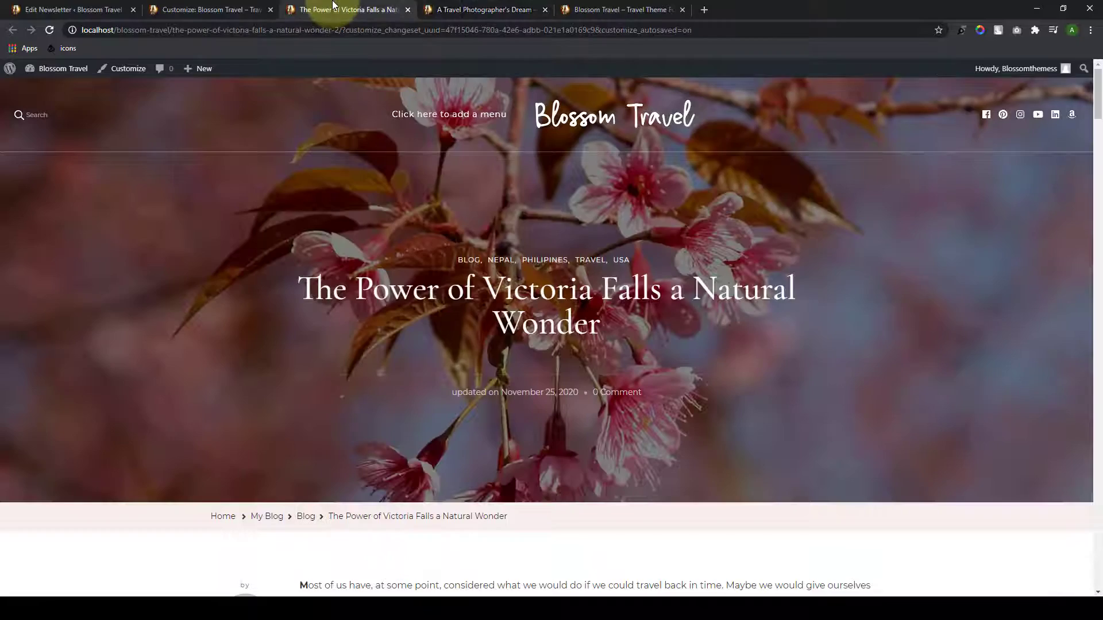
Step: Compare the layouts of the Victoria Falls and A Travel Photographer's Dream posts with the customizer's Post Sidebar Layout setting
left_click(344, 9)
scroll(438, 360, "down", 4)
scroll(439, 366, "down", 5)
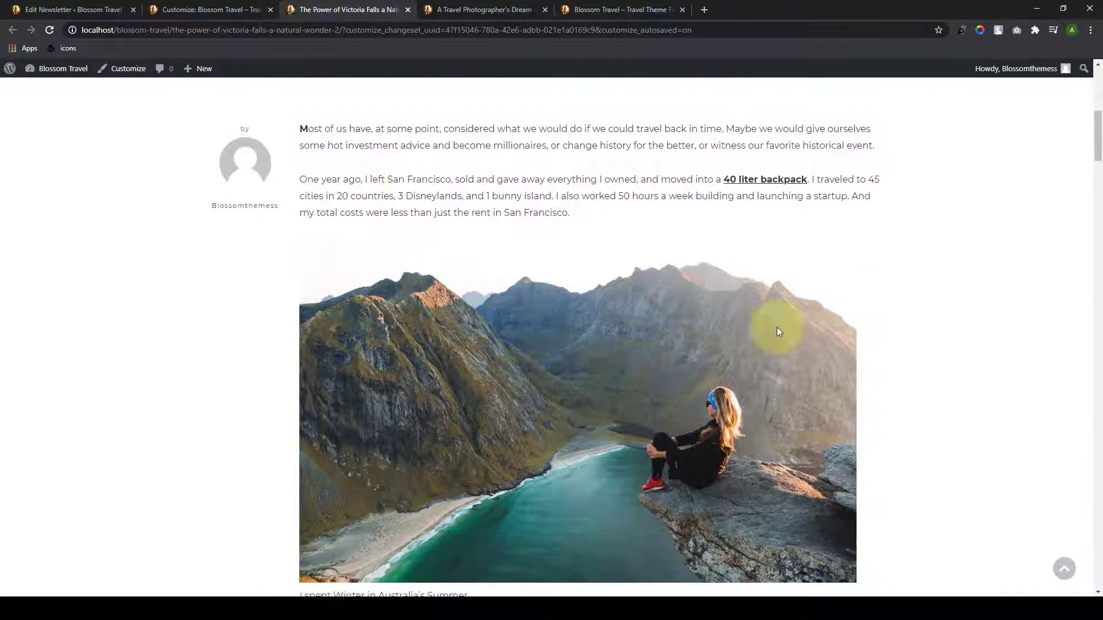
scroll(764, 388, "up", 8)
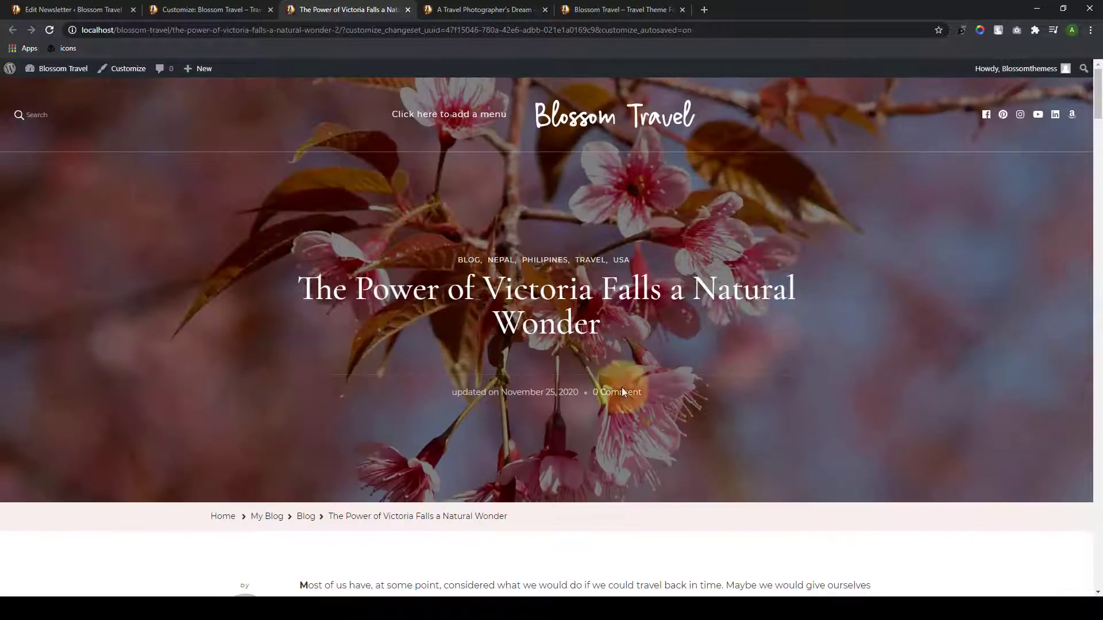
left_click(482, 9)
scroll(571, 360, "down", 5)
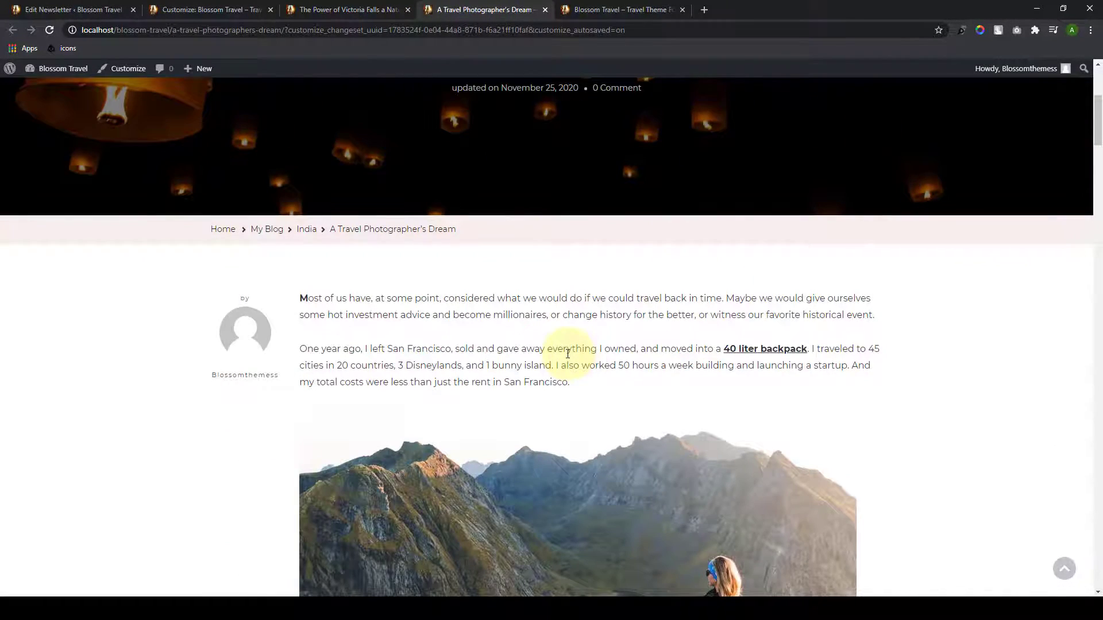
scroll(567, 354, "down", 5)
scroll(563, 360, "up", 3)
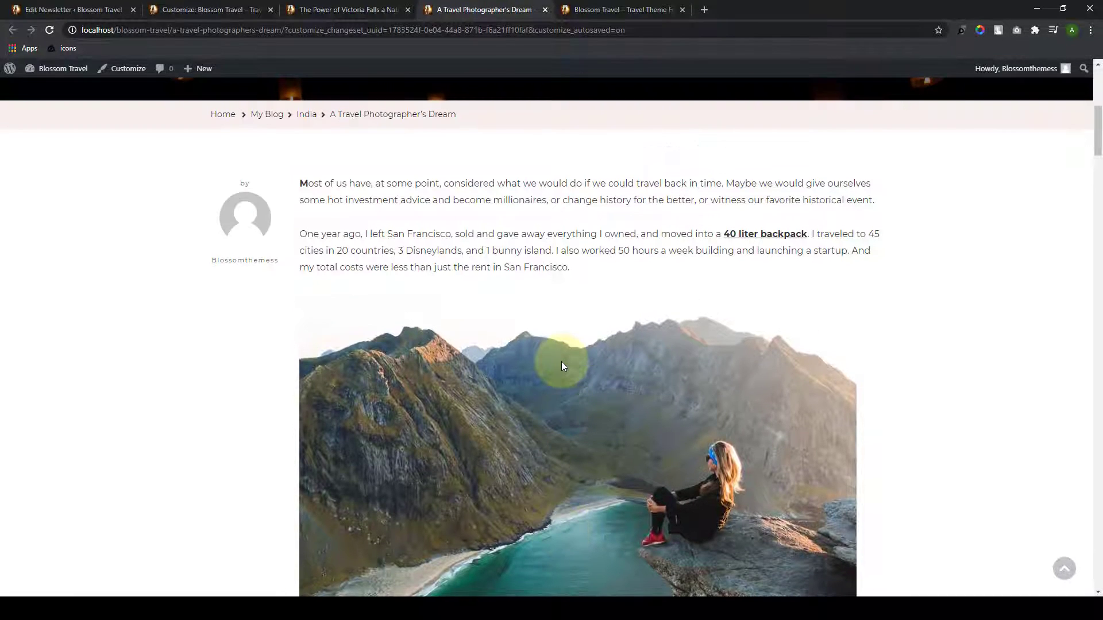
scroll(562, 365, "up", 4)
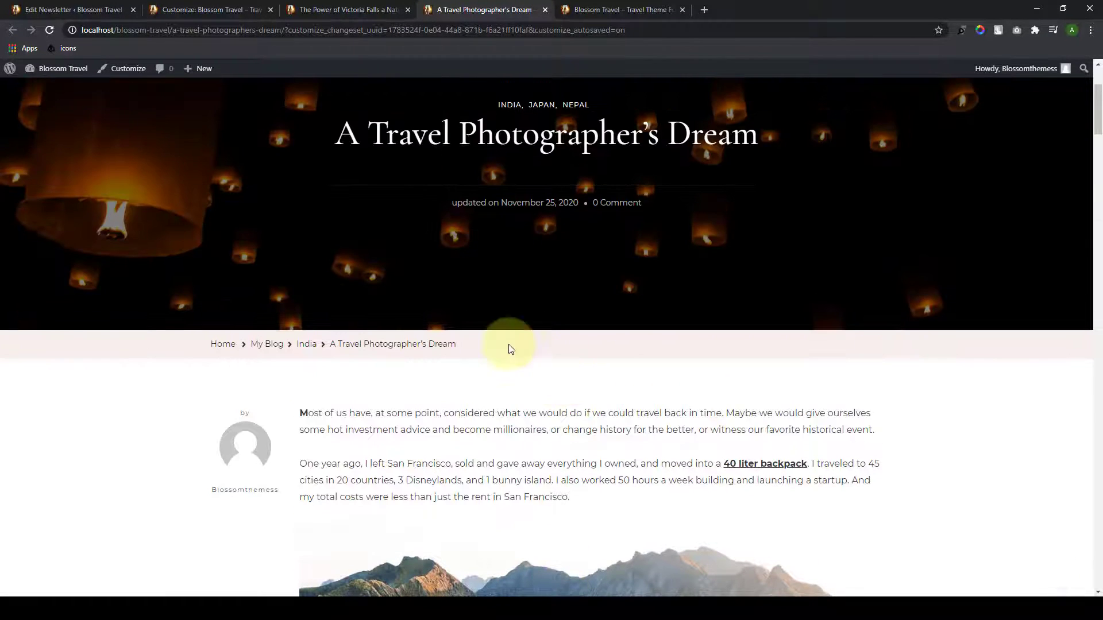
left_click(233, 9)
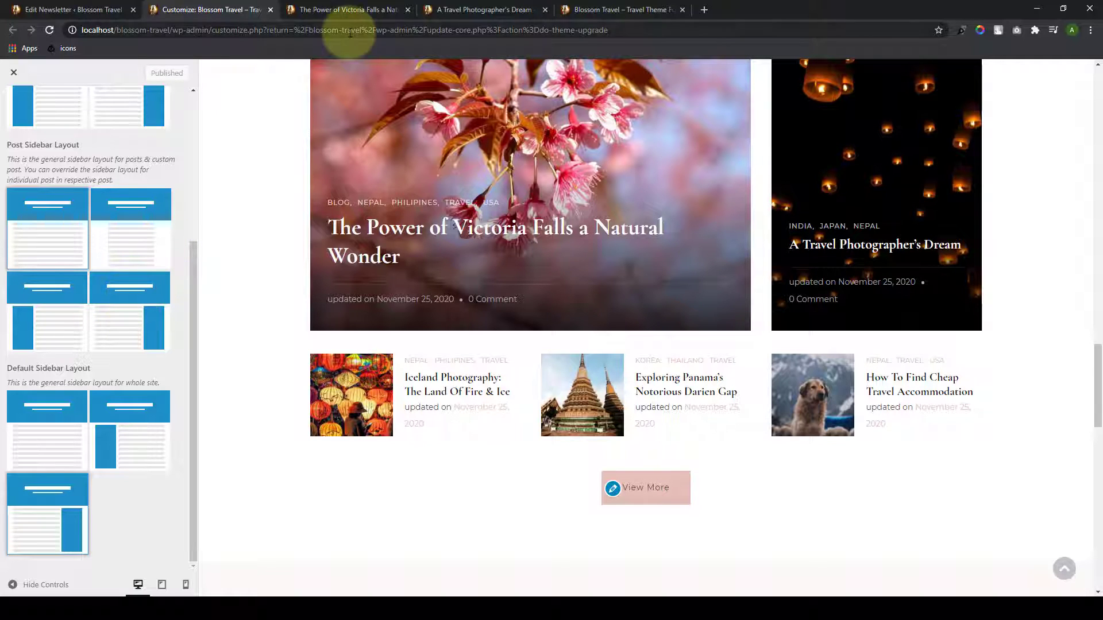
left_click(345, 9)
scroll(423, 265, "down", 3)
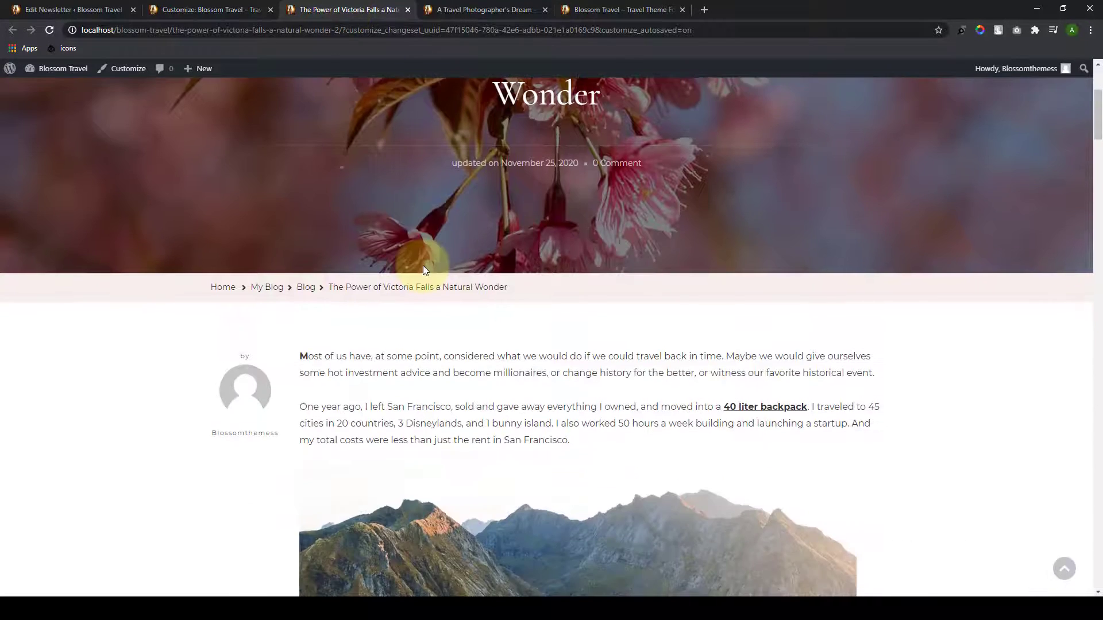
scroll(423, 265, "up", 3)
Step: Go to the WordPress dashboard and open the list of all posts
left_click(73, 9)
mouse_move(61, 74)
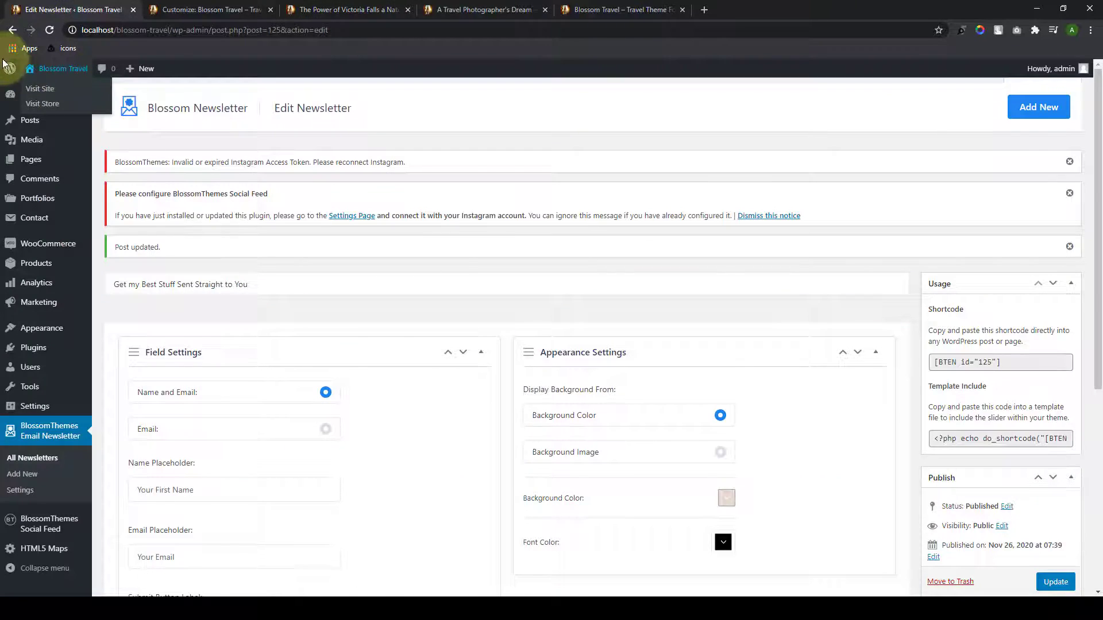
left_click(10, 94)
mouse_move(32, 168)
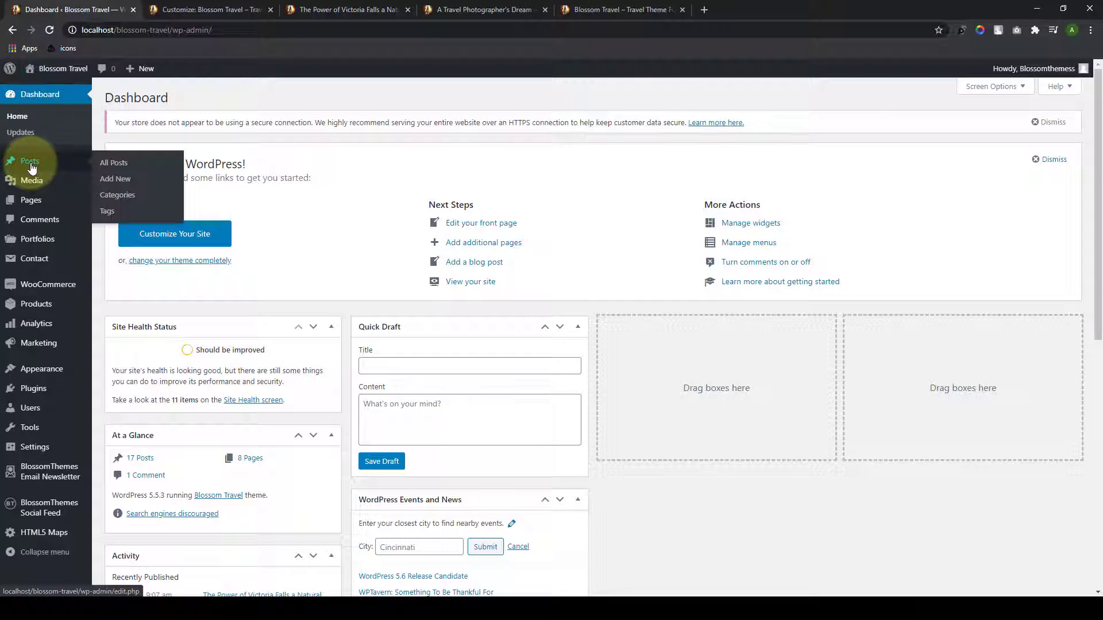
left_click(124, 170)
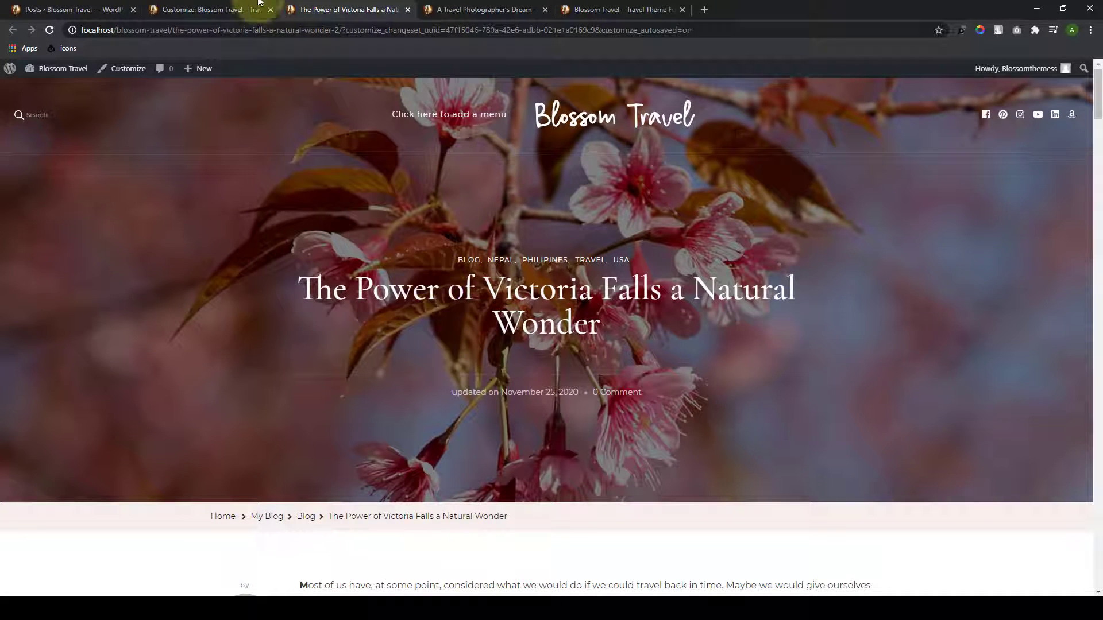
Step: Edit The Power of Victoria Falls a Natural Wonder post, set its Sidebar Layout to Right Sidebar, and update it
left_click(239, 7)
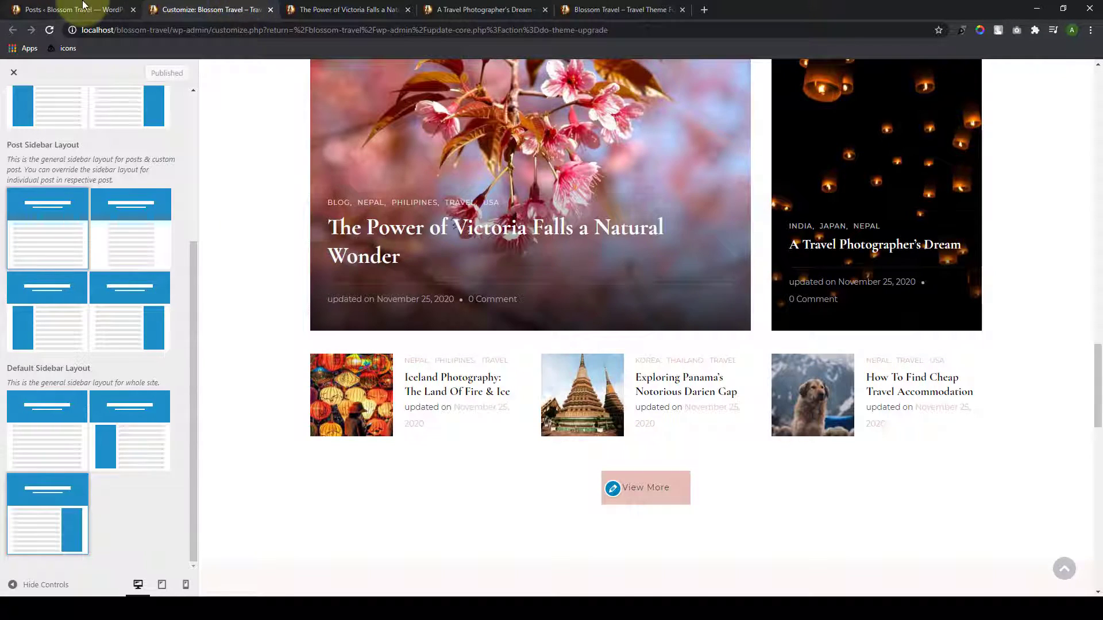
left_click(86, 7)
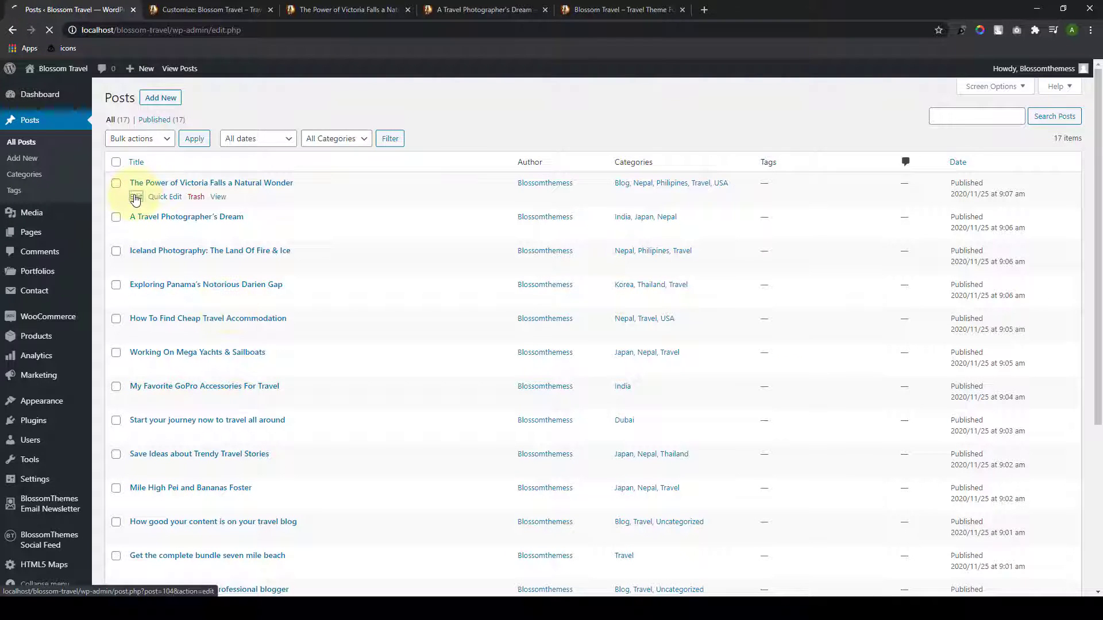
scroll(502, 436, "down", 15)
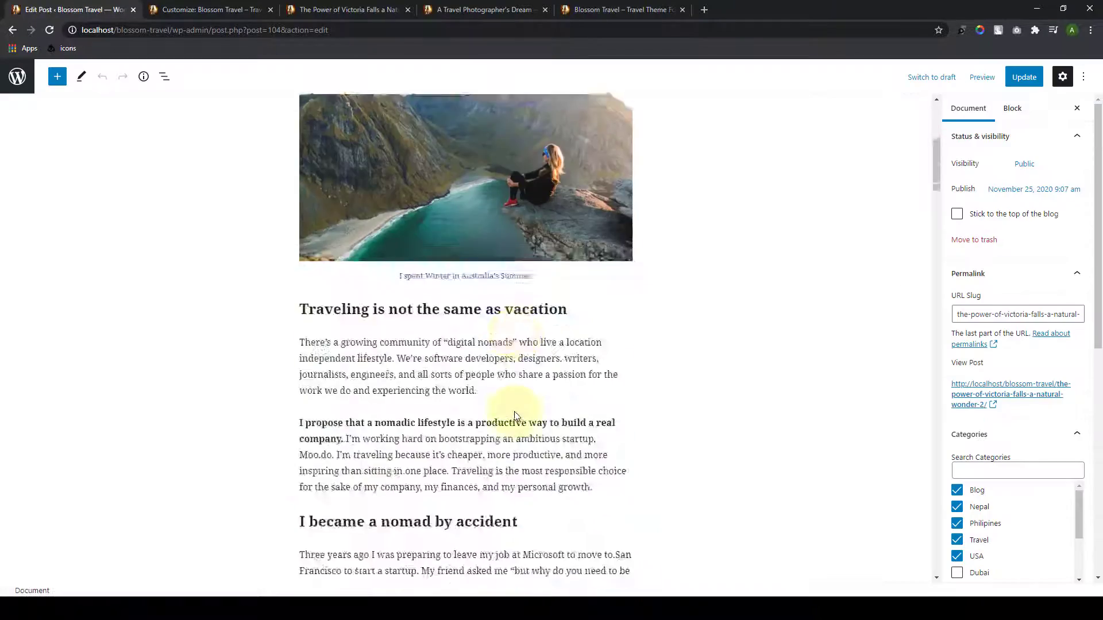
scroll(502, 462, "down", 20)
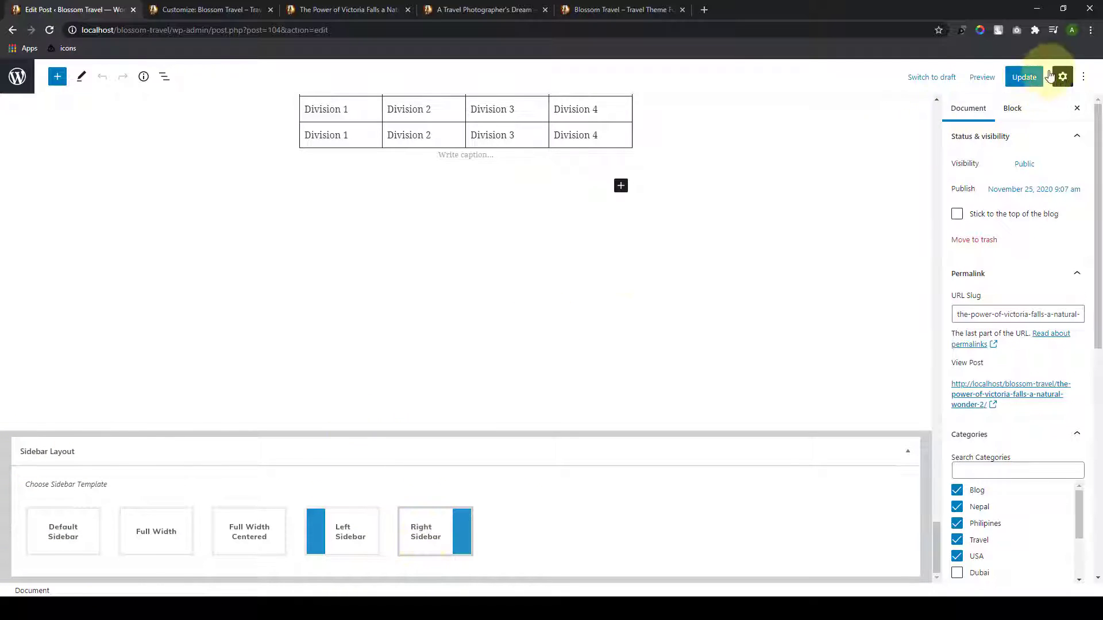
left_click(1030, 81)
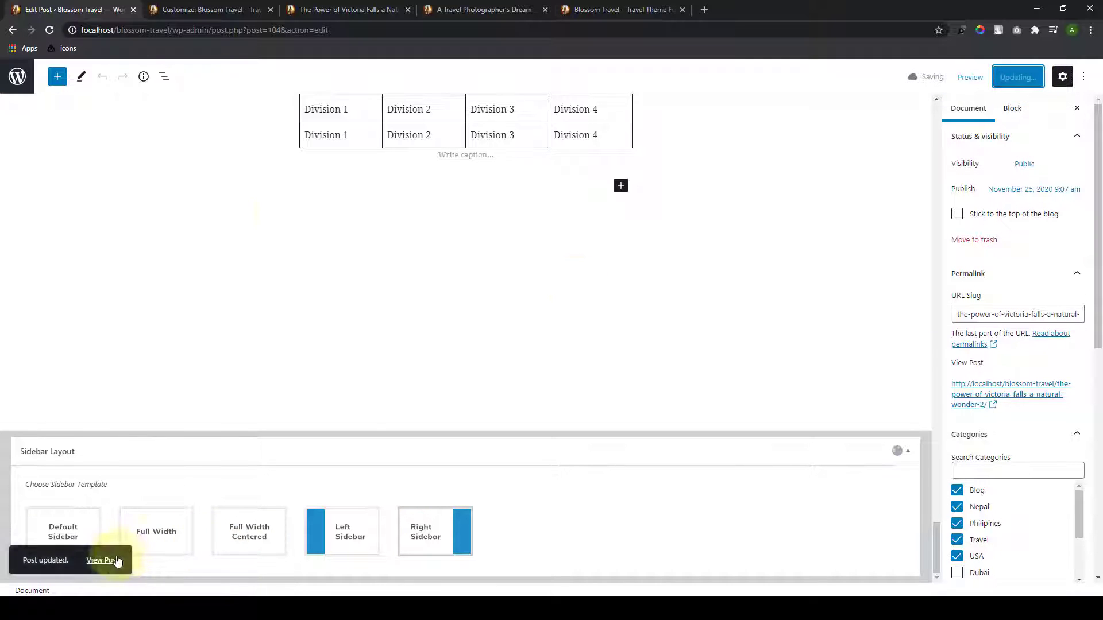
Step: Reload the published Victoria Falls post and check the sidebar's placement beside the content
left_click(353, 9)
left_click(50, 30)
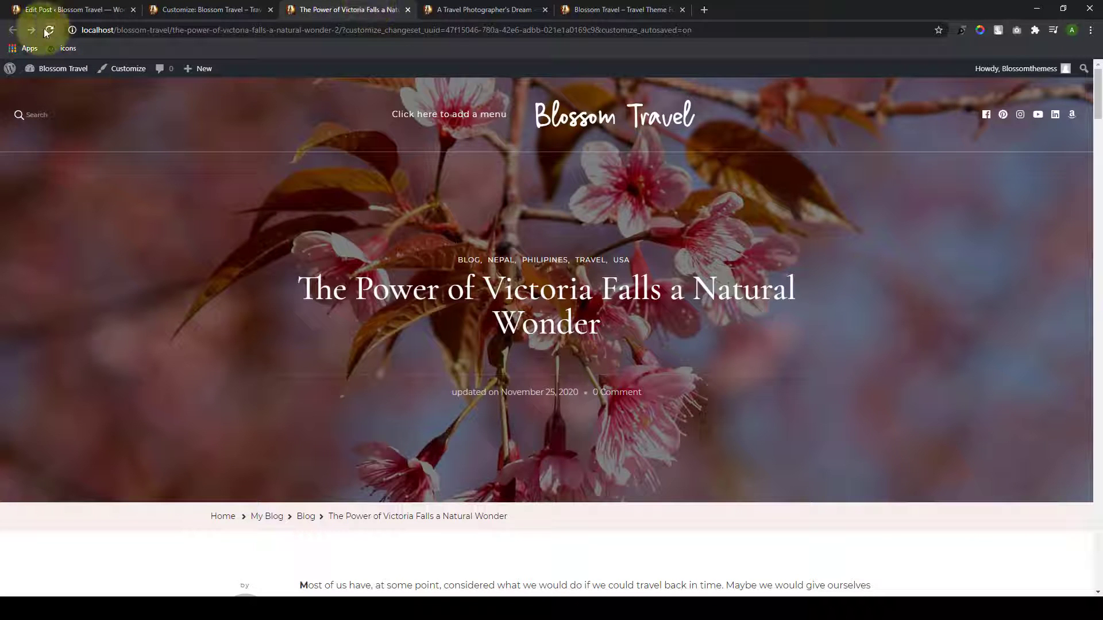
scroll(501, 527, "down", 3)
scroll(500, 524, "down", 9)
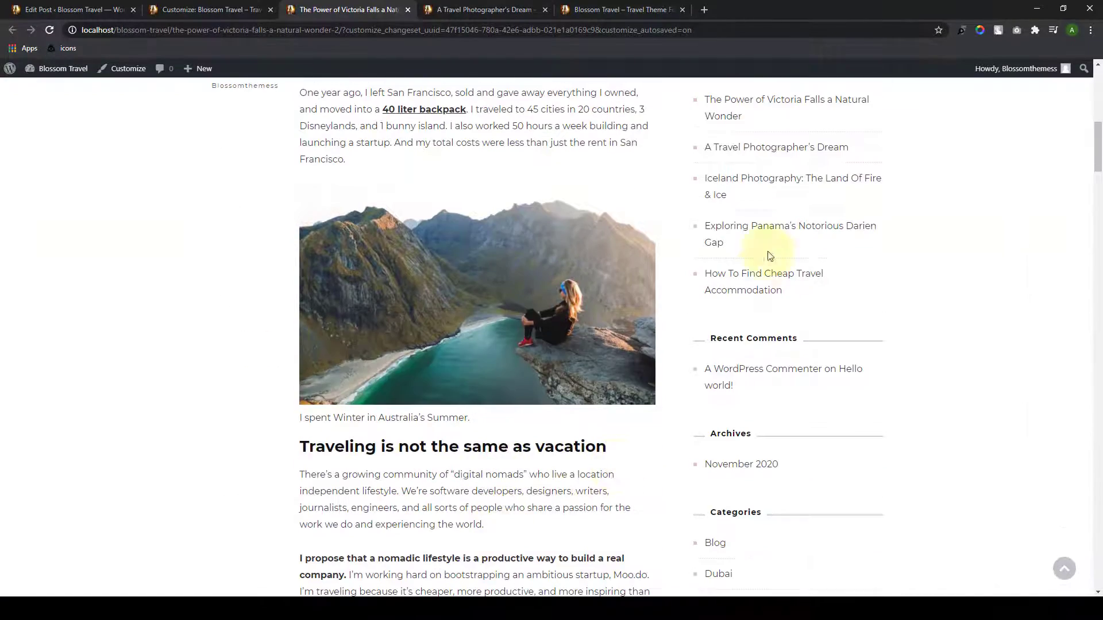
scroll(776, 241, "up", 4)
scroll(796, 313, "down", 15)
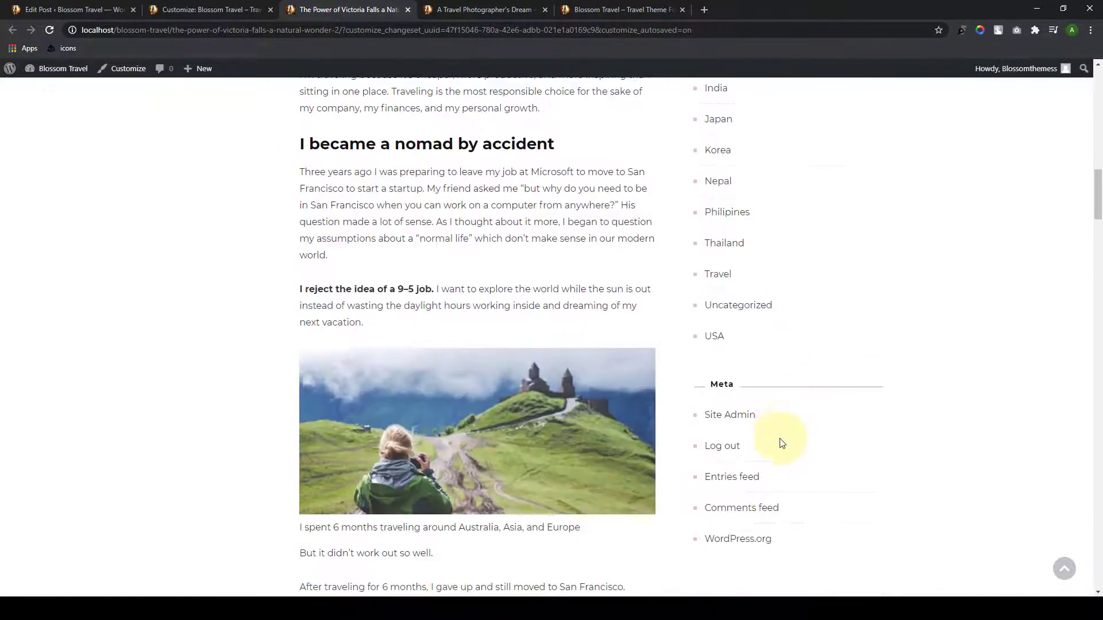
scroll(780, 454, "down", 2)
scroll(779, 453, "up", 5)
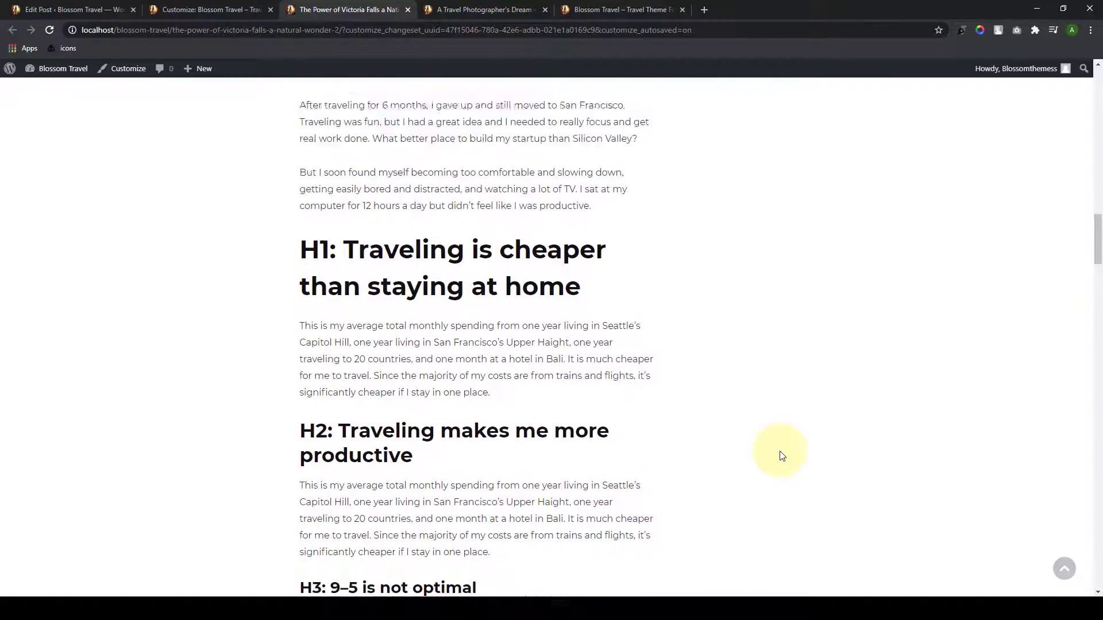
Step: Check the sidebar layout of the A Travel Photographer's Dream post for comparison with the Victoria Falls post
left_click(494, 9)
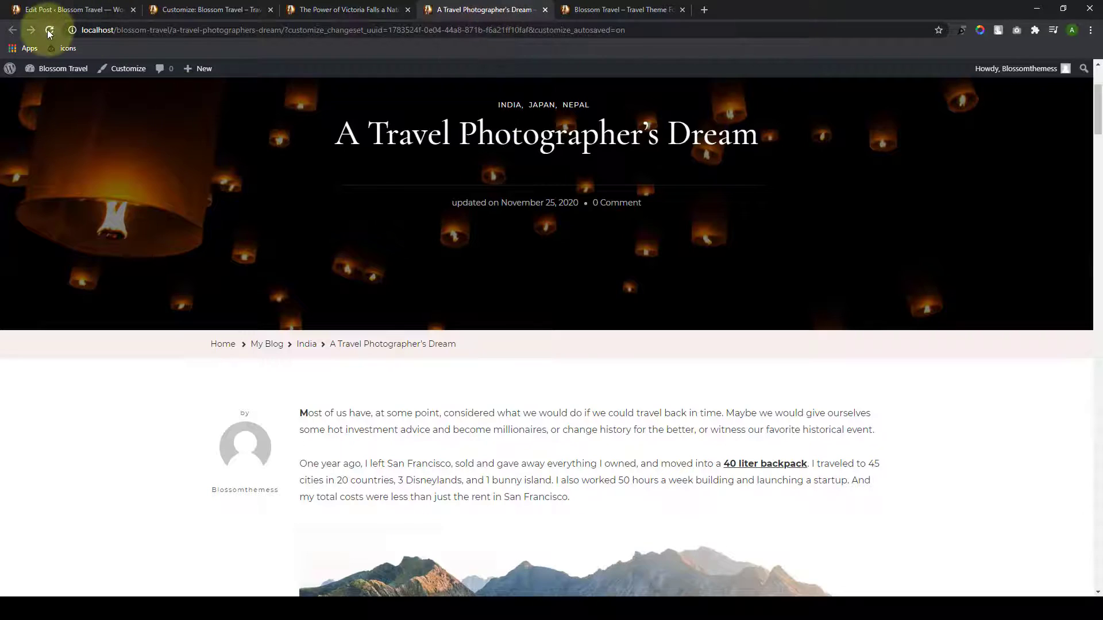
scroll(345, 201, "up", 1)
scroll(598, 337, "down", 2)
scroll(602, 345, "down", 12)
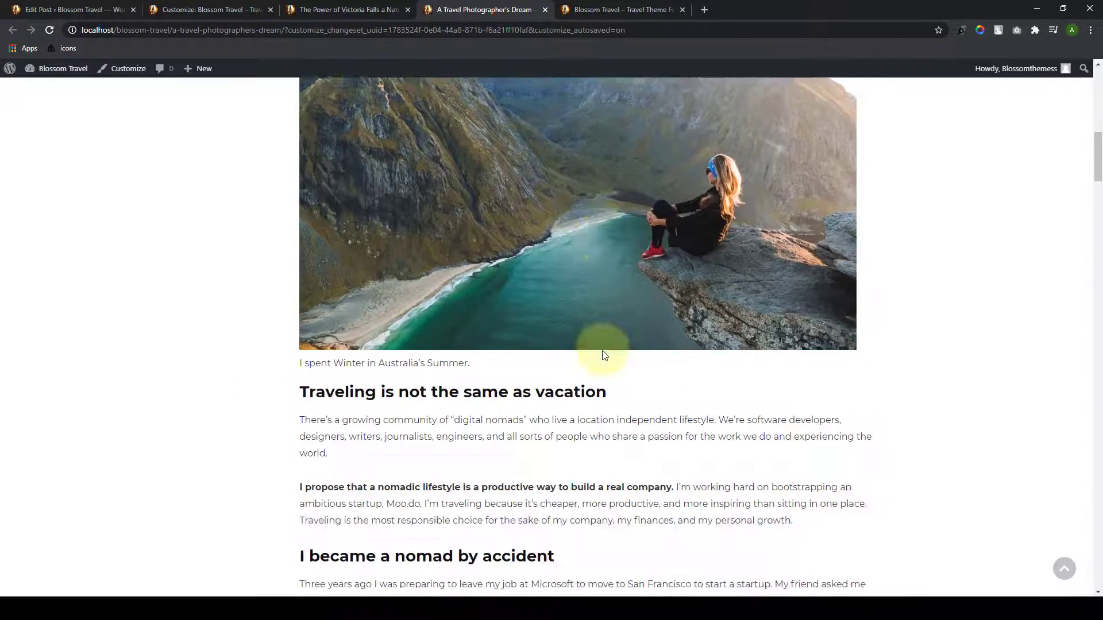
scroll(601, 413, "up", 7)
scroll(600, 439, "up", 9)
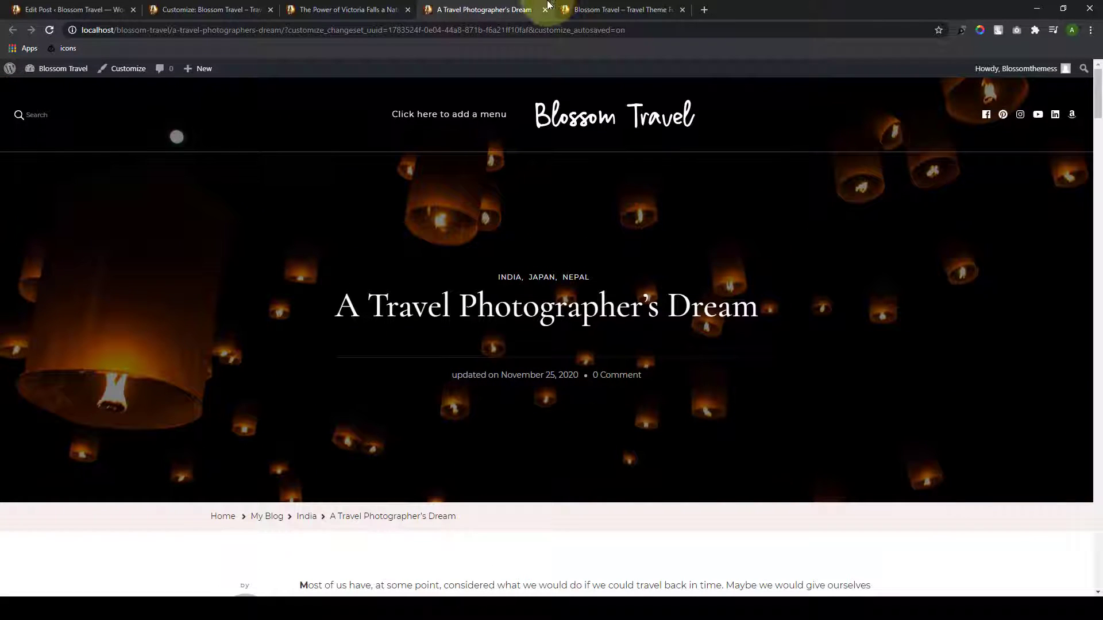
Step: Close the two open post pages and return from the post editor to the WordPress dashboard
left_click(544, 9)
left_click(390, 11)
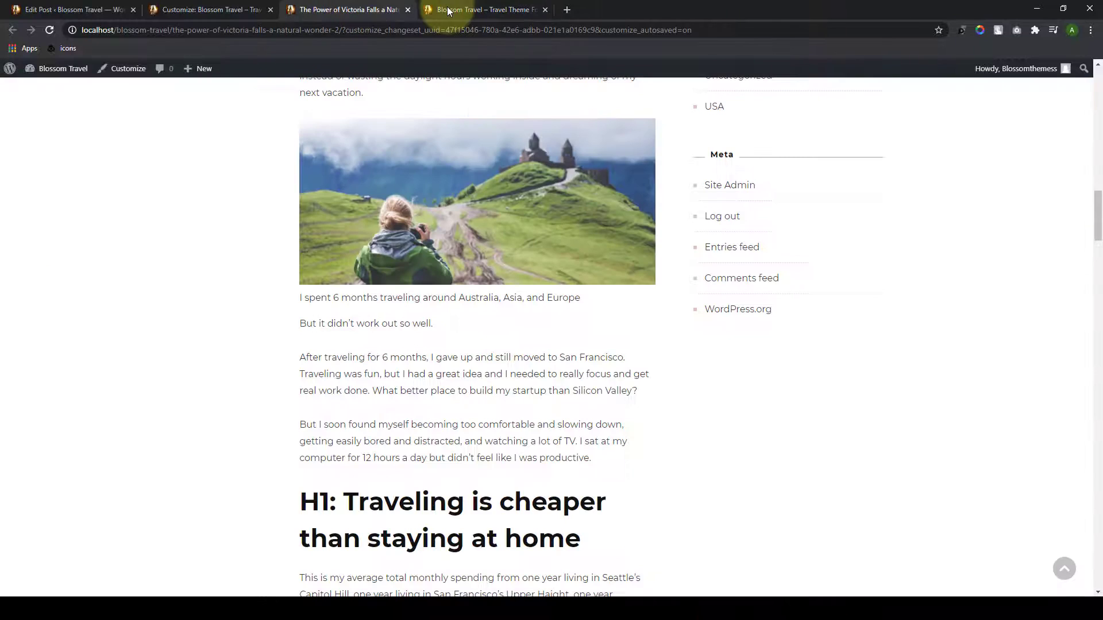
left_click(408, 10)
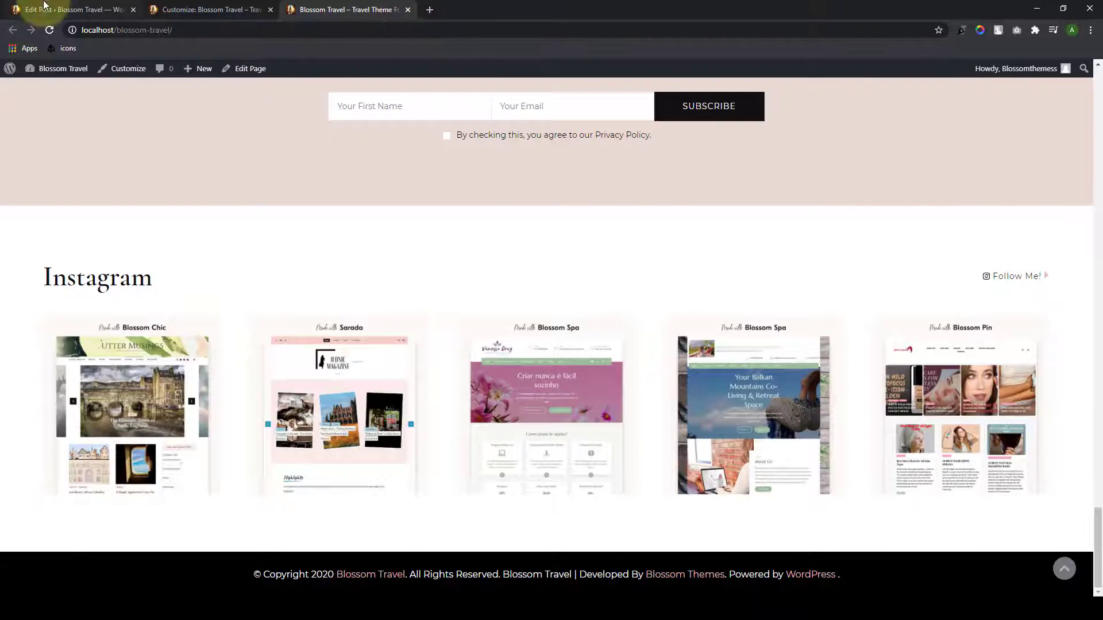
left_click(40, 9)
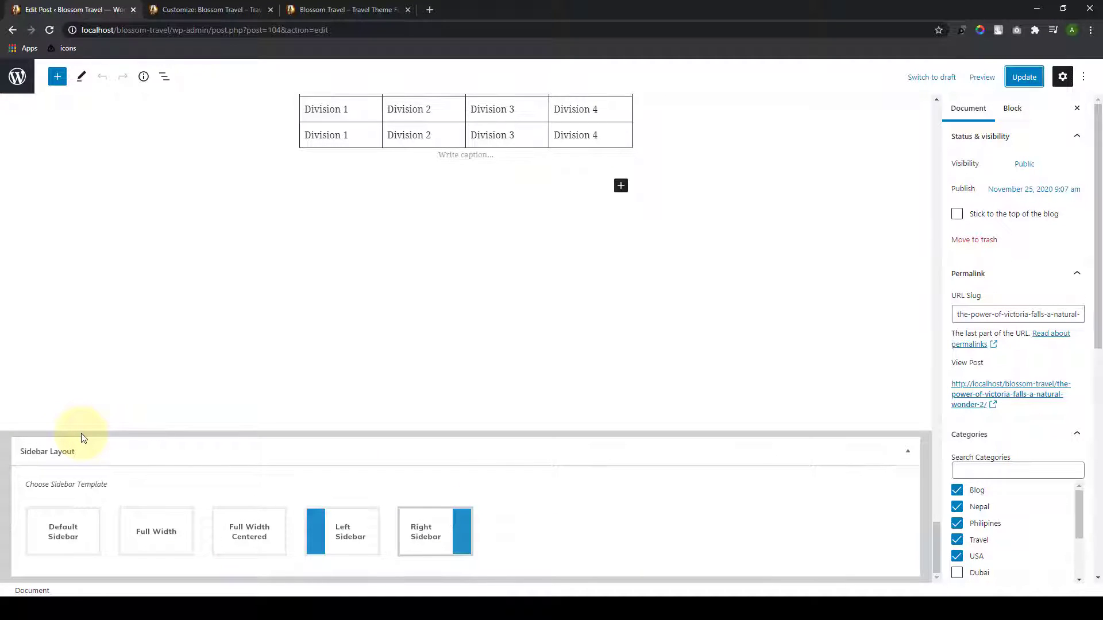
left_click(17, 89)
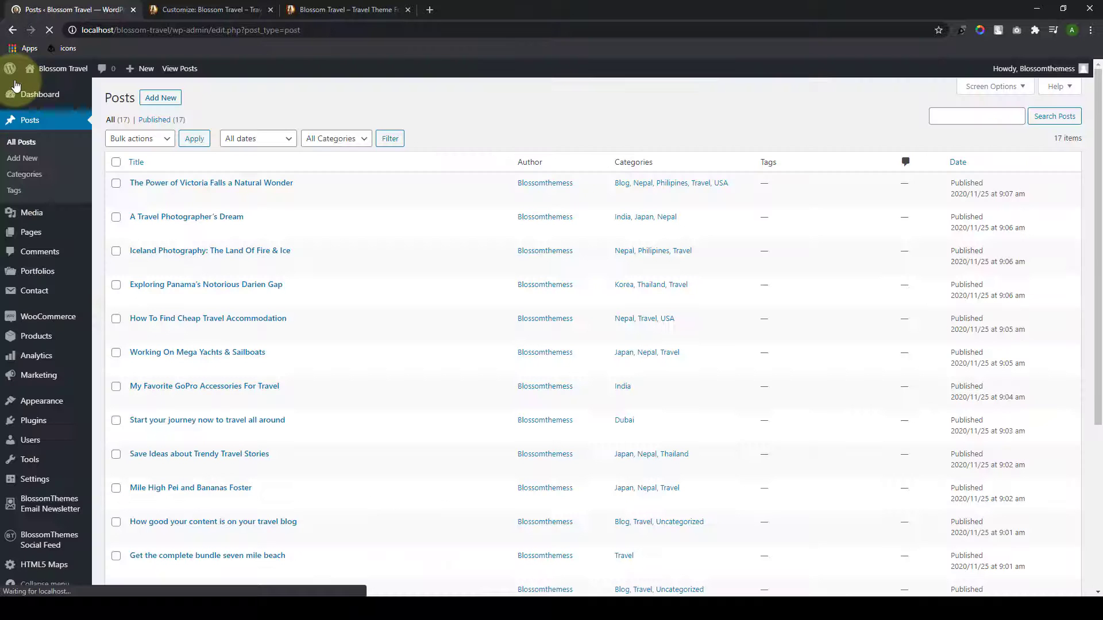
left_click(44, 97)
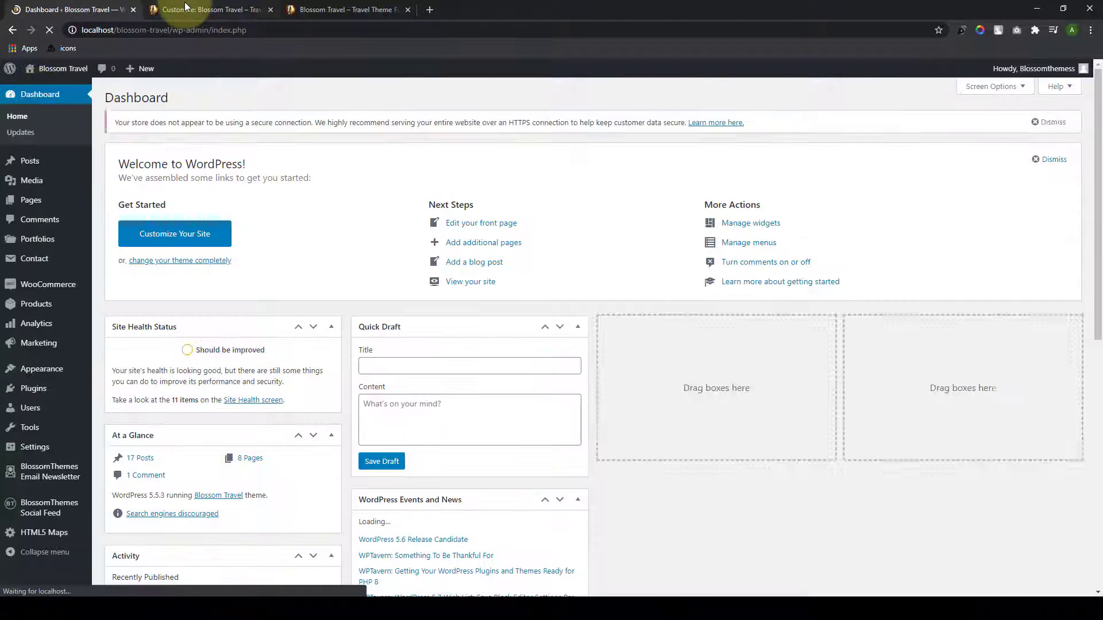
Step: Return to the customizer and open the Your Adventure Starts Now page in the preview to inspect its layout
left_click(210, 10)
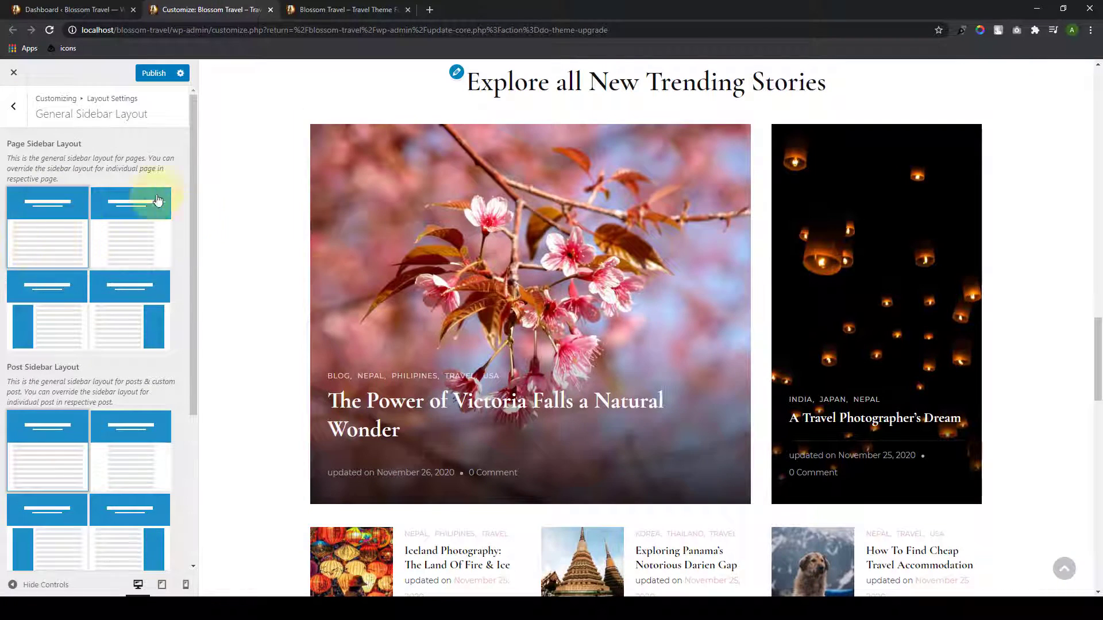
scroll(302, 375, "up", 10)
scroll(295, 361, "up", 5)
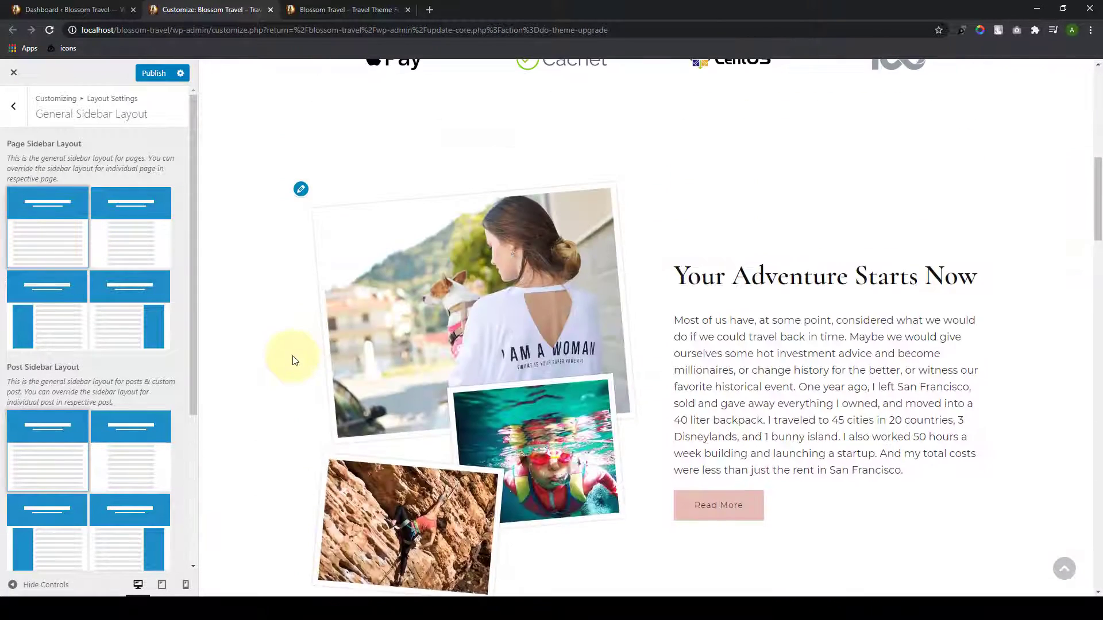
scroll(309, 361, "down", 1)
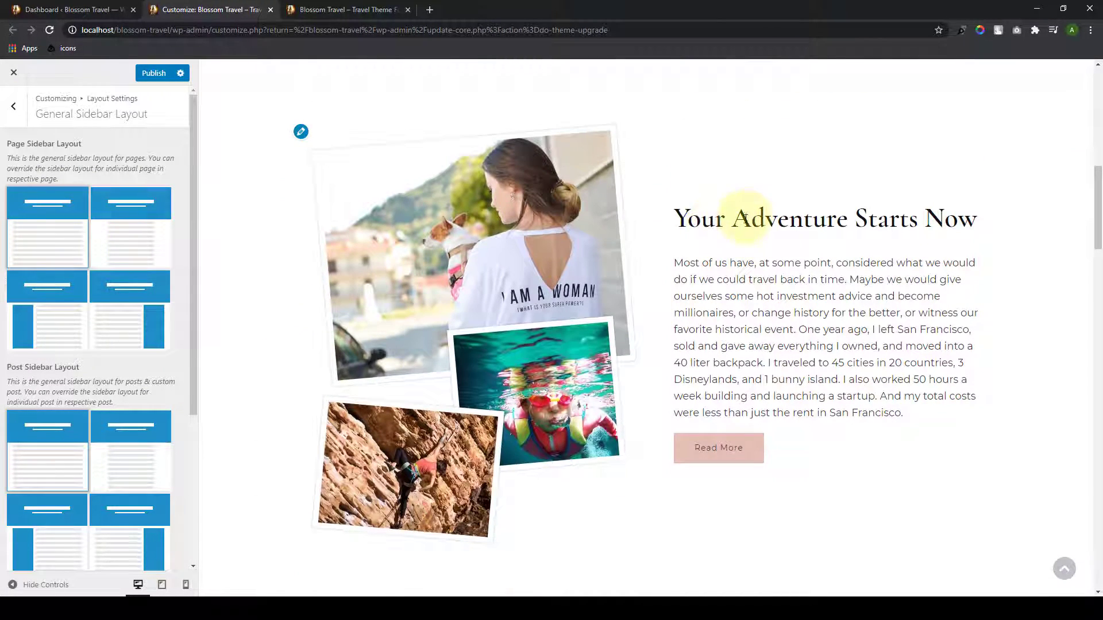
left_click(740, 445)
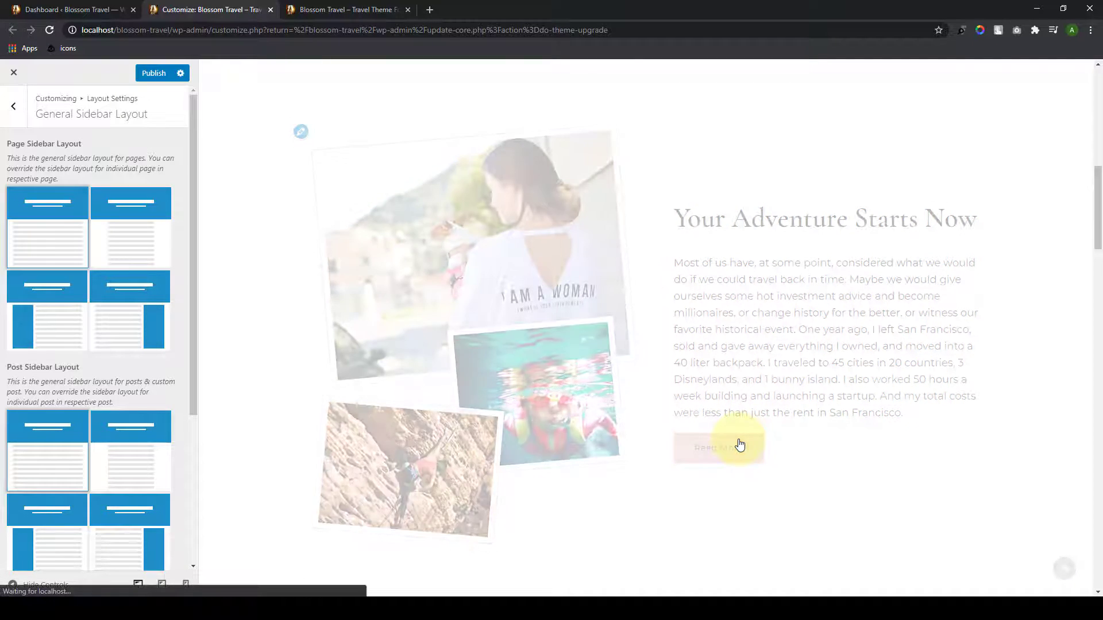
scroll(743, 435, "down", 5)
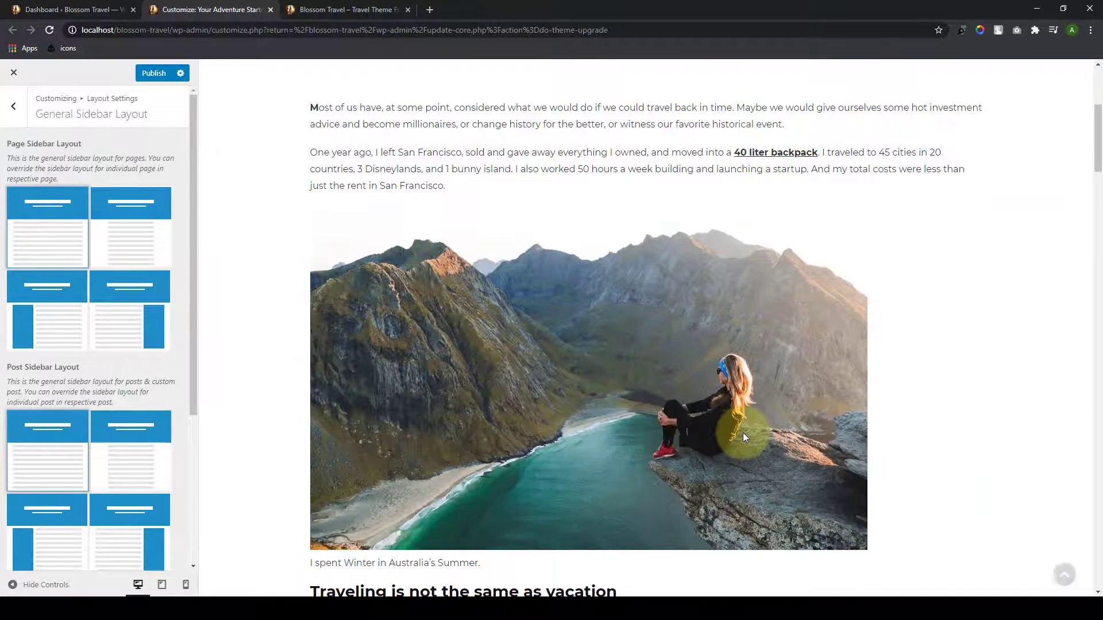
scroll(743, 435, "up", 2)
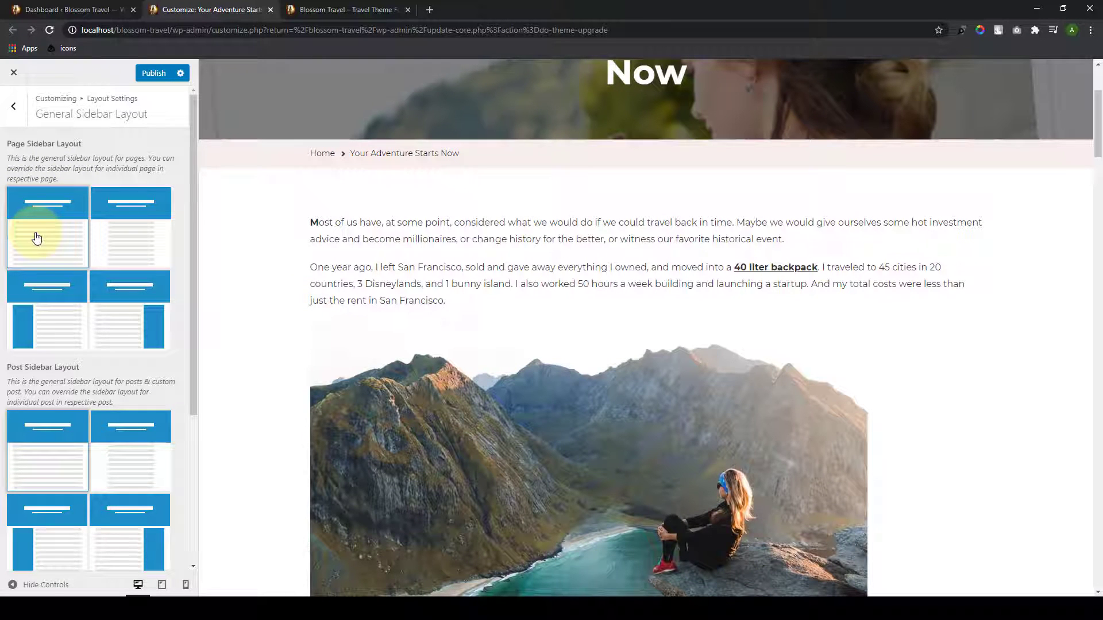
Step: Set the Page Sidebar Layout to the right sidebar option and review the Your Adventure Starts Now page preview
left_click(114, 309)
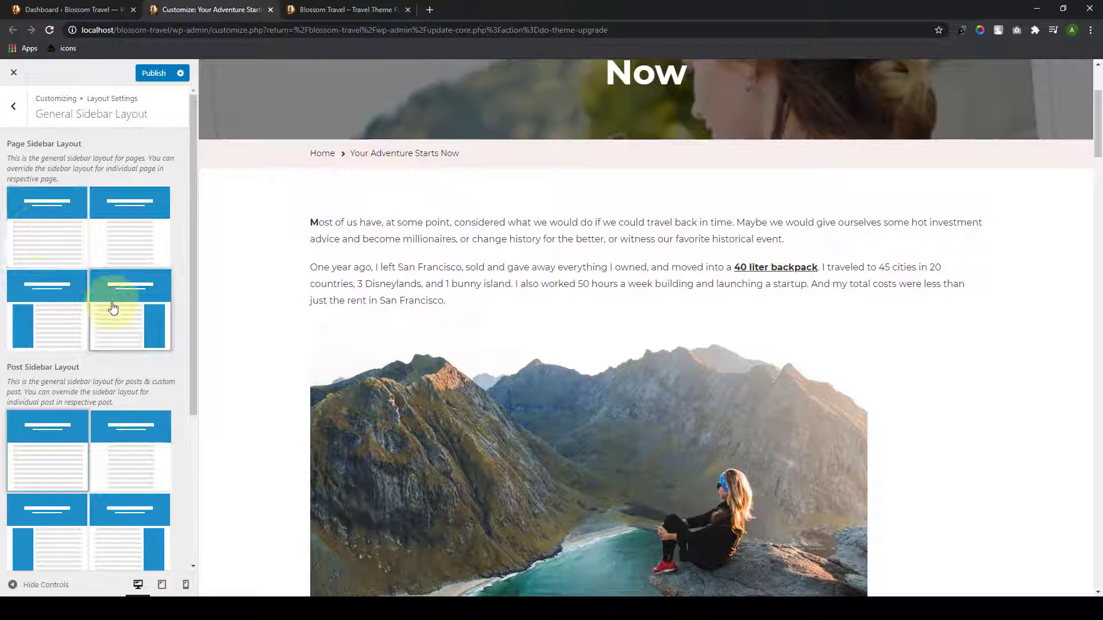
scroll(913, 334, "down", 15)
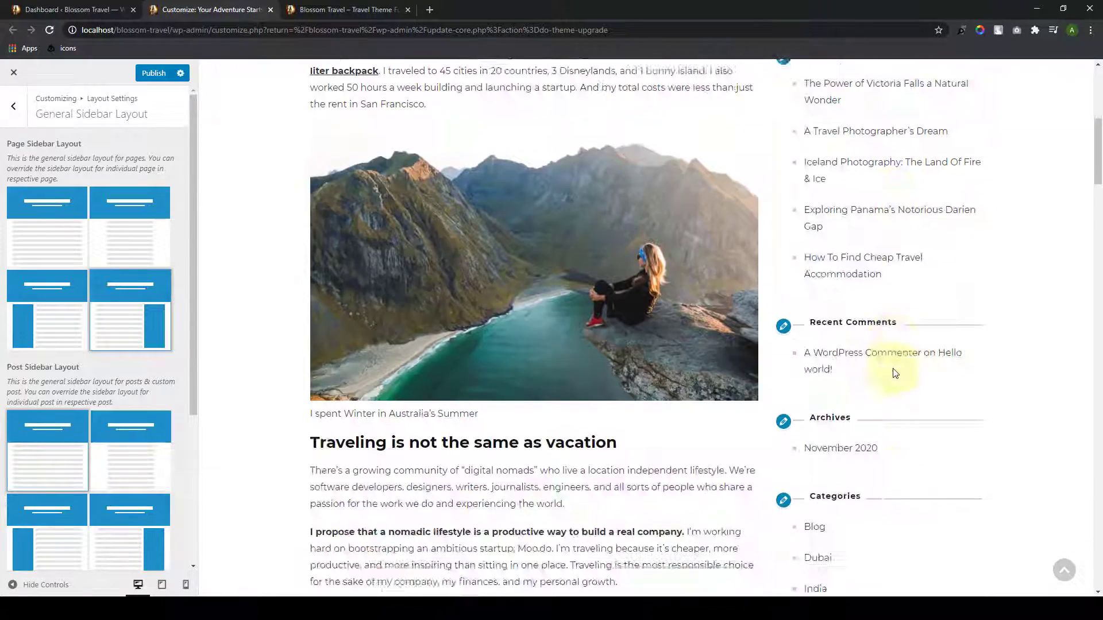
scroll(892, 468, "up", 15)
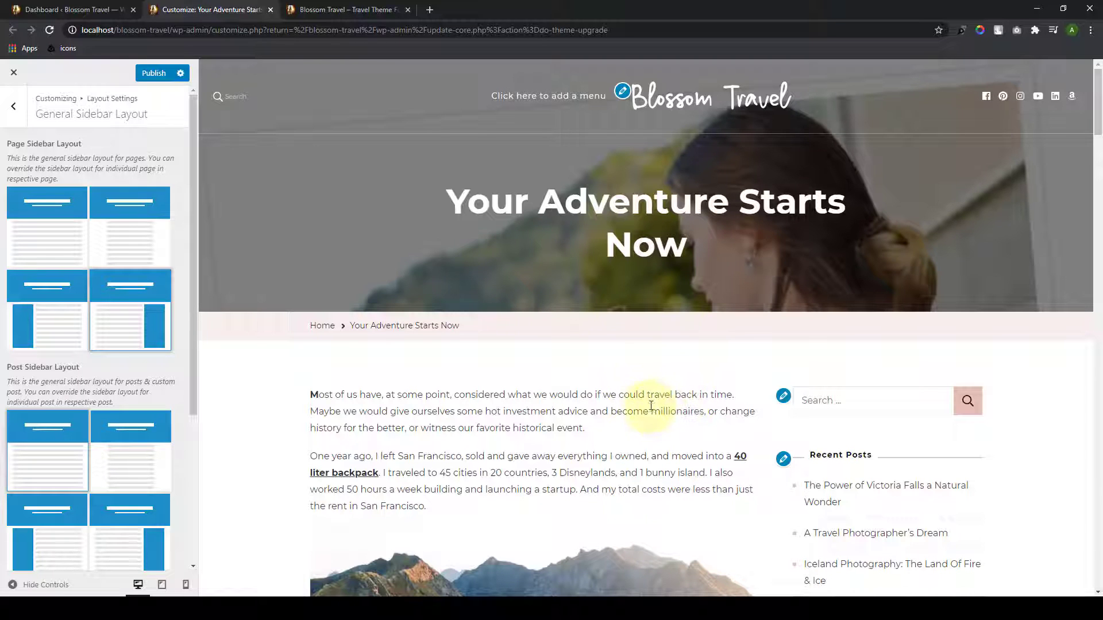
Step: Return the preview to the home page and try the full-width, left sidebar and right sidebar options for the Default Sidebar Layout
left_click(685, 102)
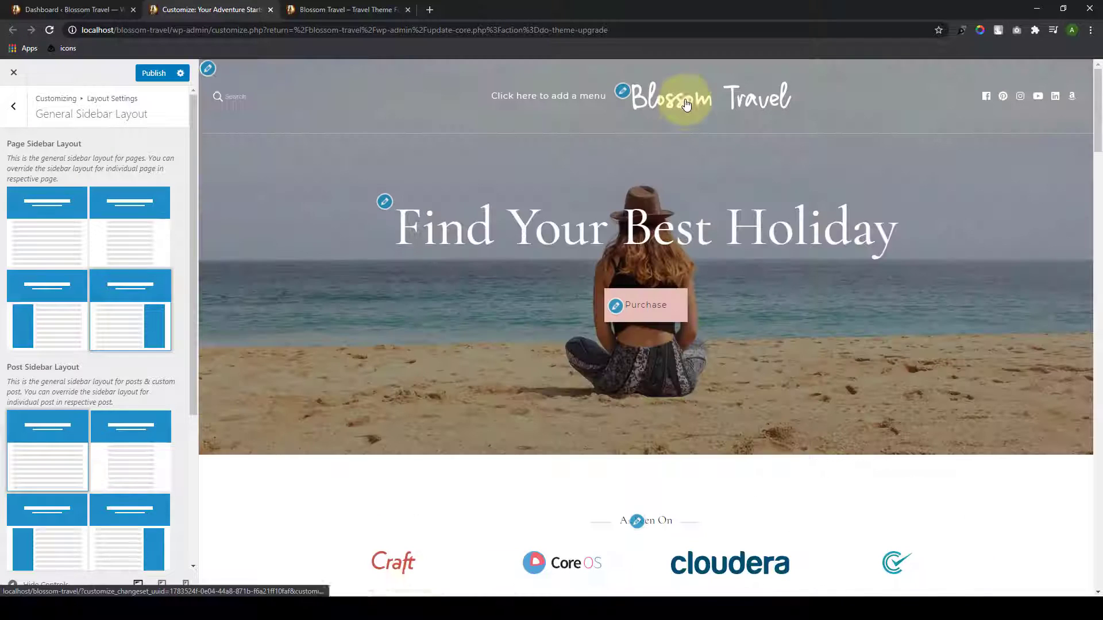
scroll(111, 414, "down", 4)
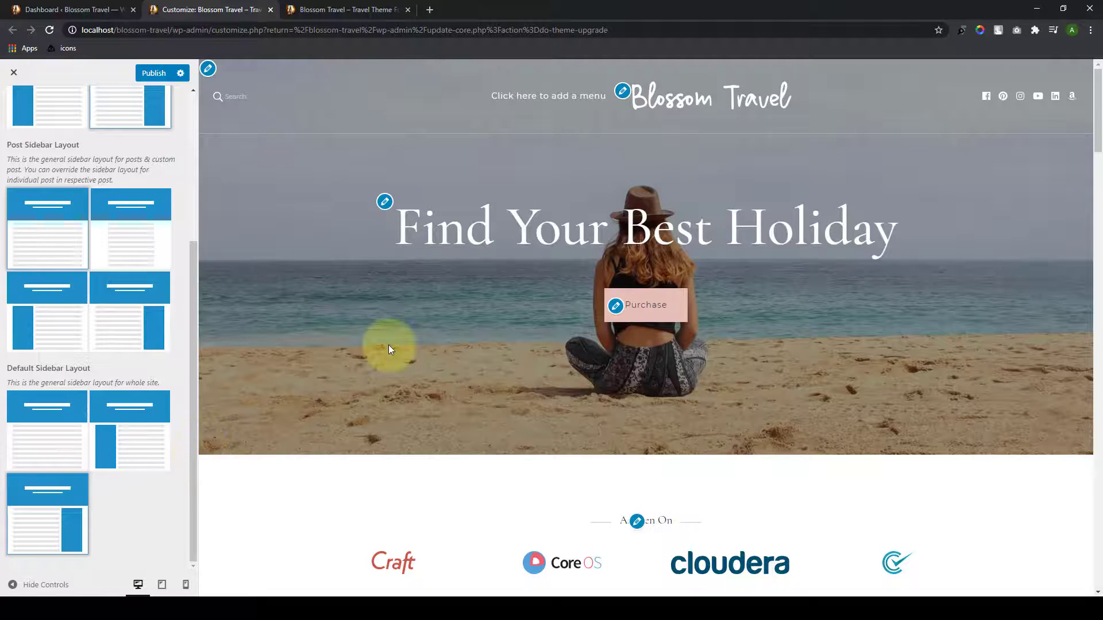
scroll(388, 344, "down", 10)
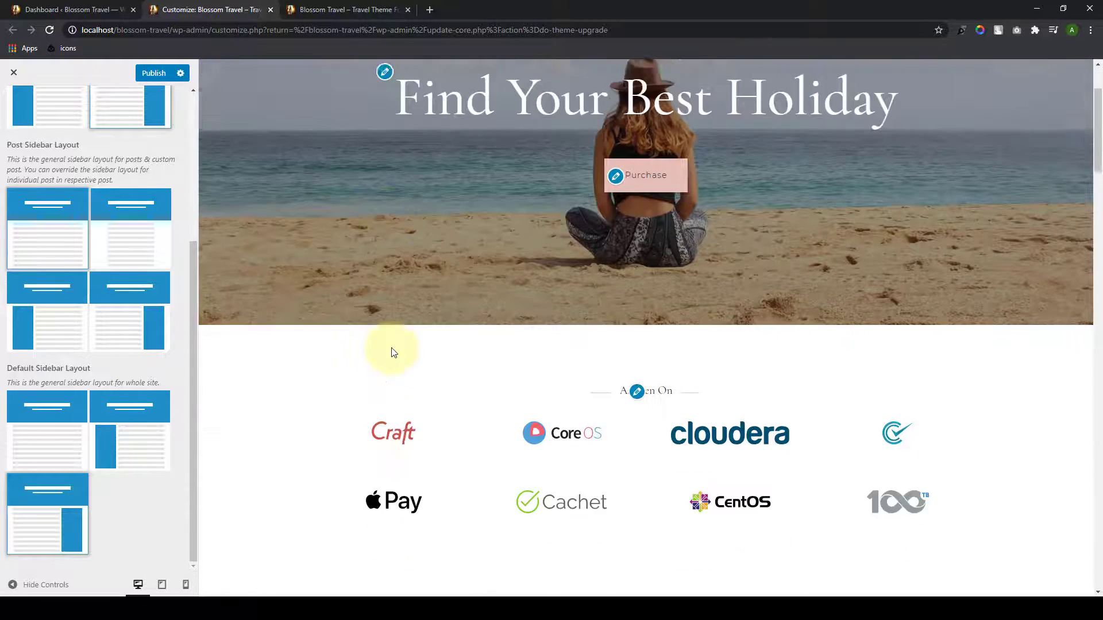
scroll(345, 374, "up", 2)
left_click(65, 431)
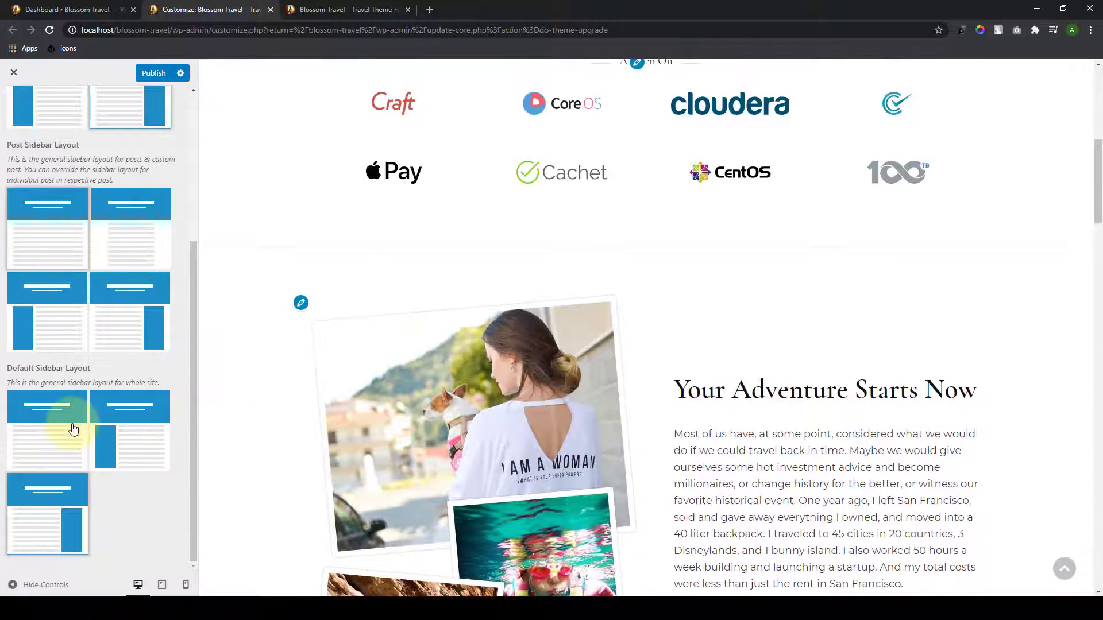
scroll(323, 458, "down", 10)
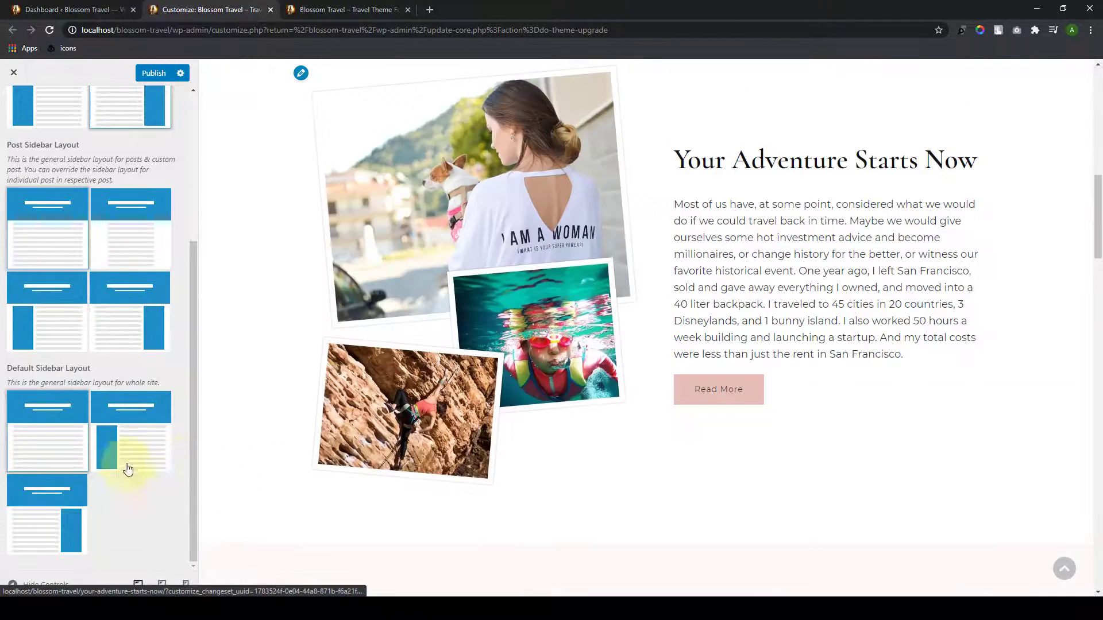
left_click(128, 470)
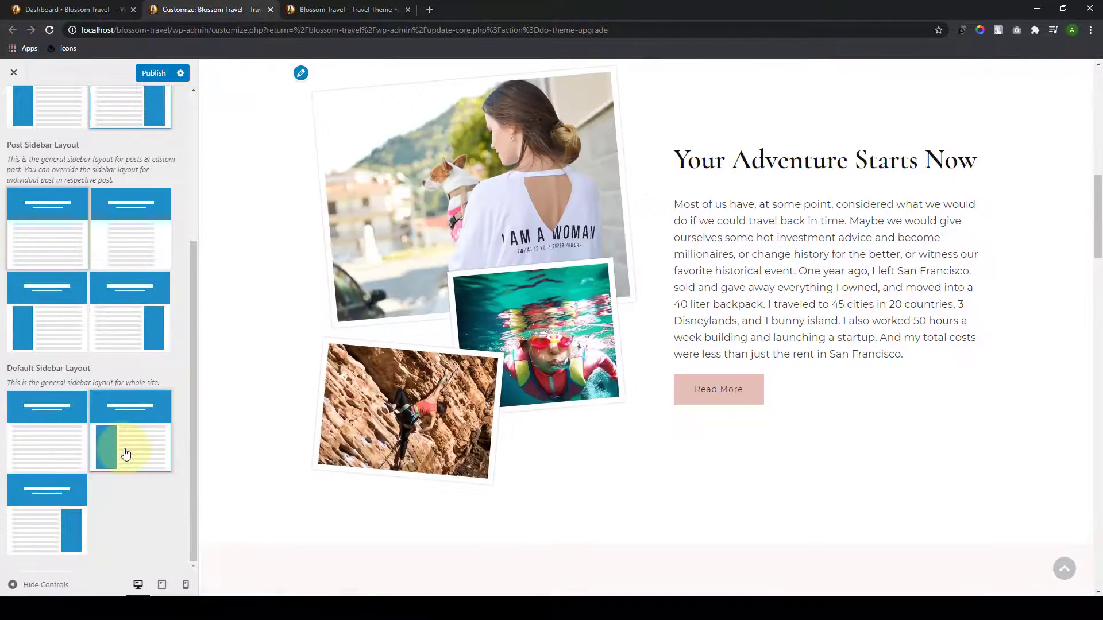
left_click(89, 495)
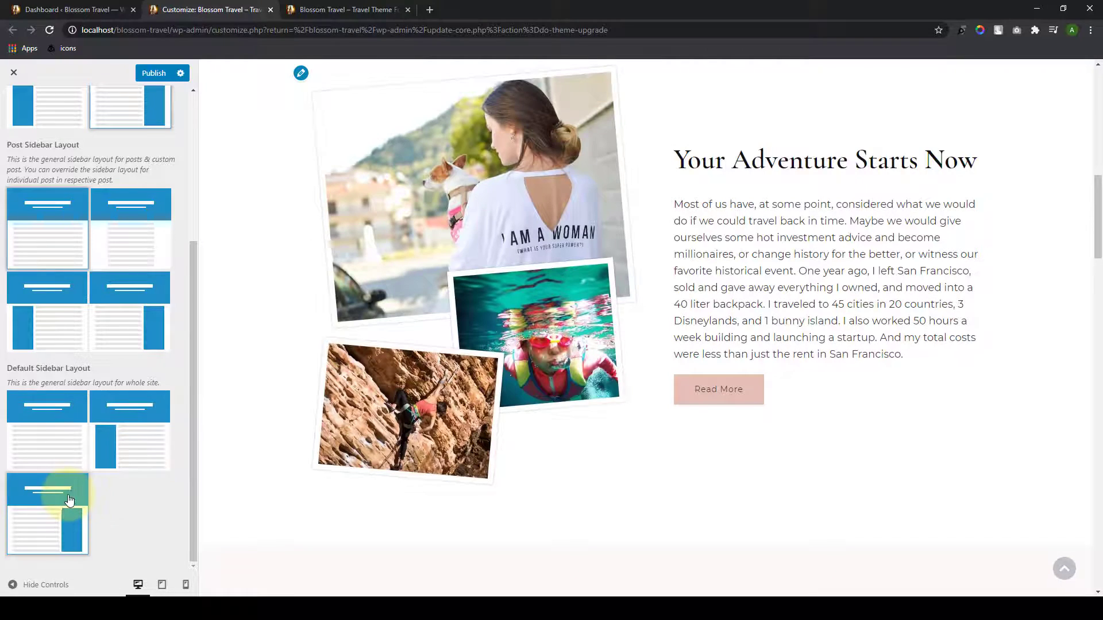
Step: Publish the General Sidebar Layout changes
key("ctrl+minus")
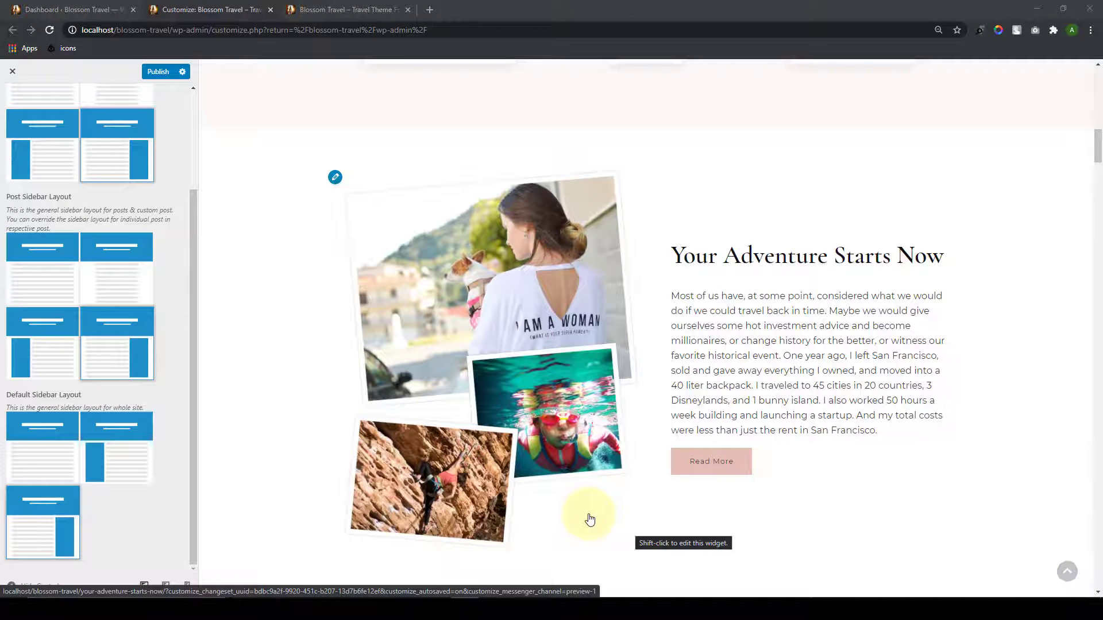
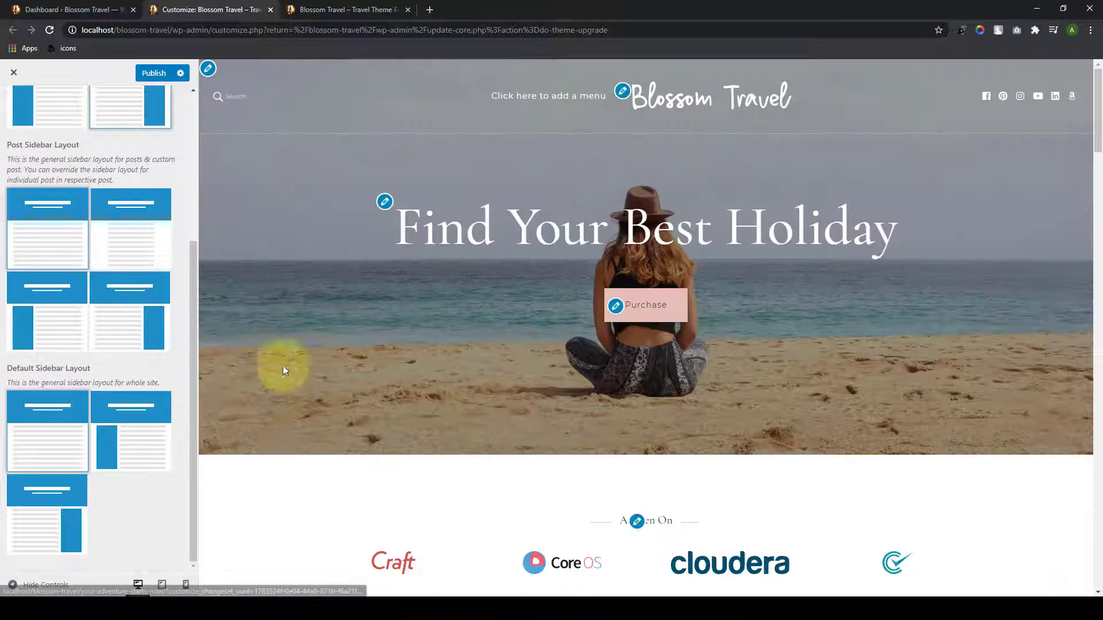
mouse_move(1096, 80)
left_mouse_down()
mouse_move(1094, 522)
mouse_move(1091, 73)
left_mouse_up()
scroll(16, 170, "up", 4)
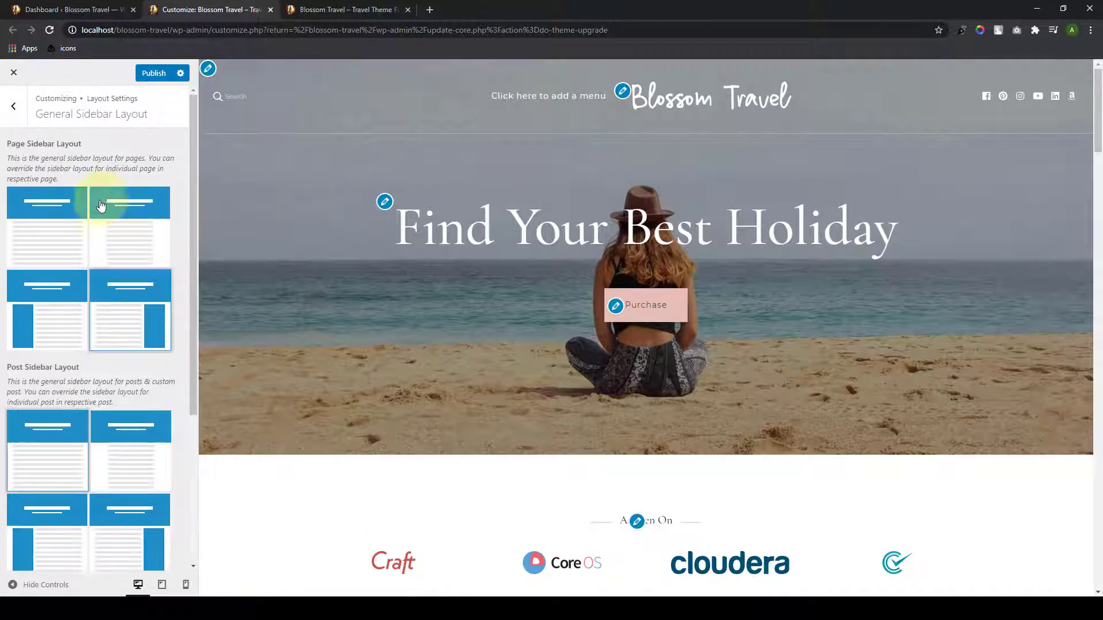
left_click(150, 75)
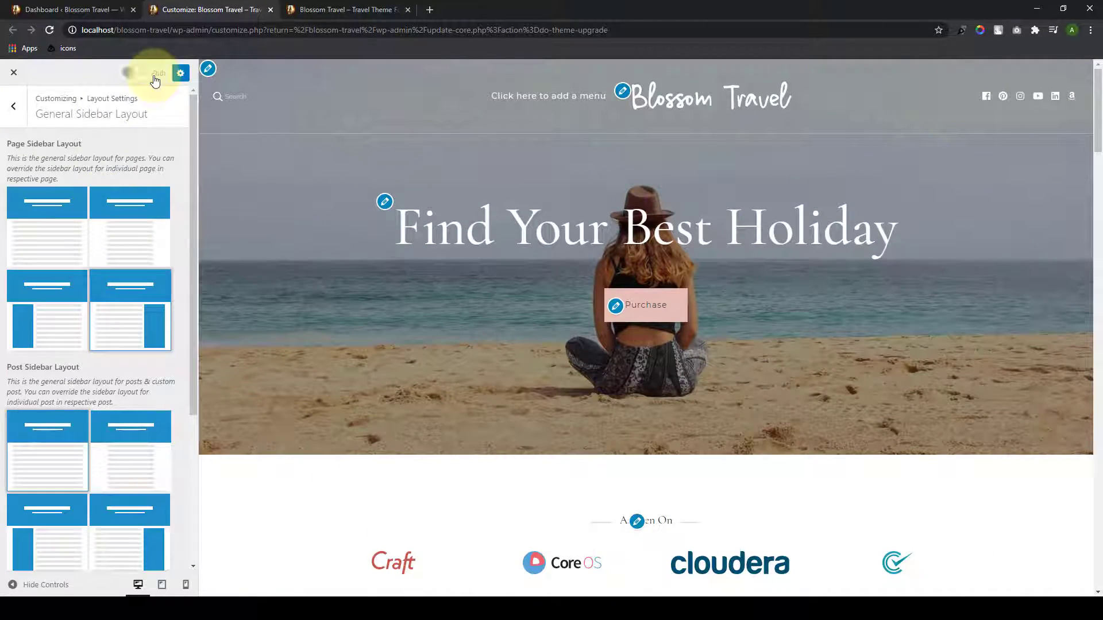
Step: Leave Layout Settings, glance at Banner Settings and Front Page Settings, and open Header Settings within General Settings
left_click(13, 108)
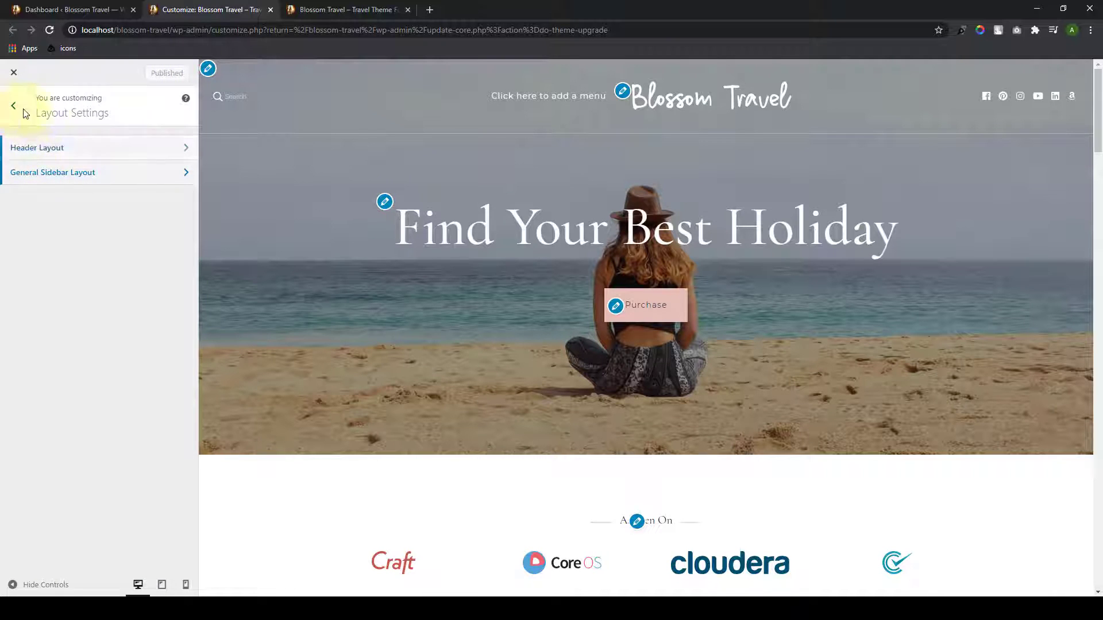
left_click(14, 107)
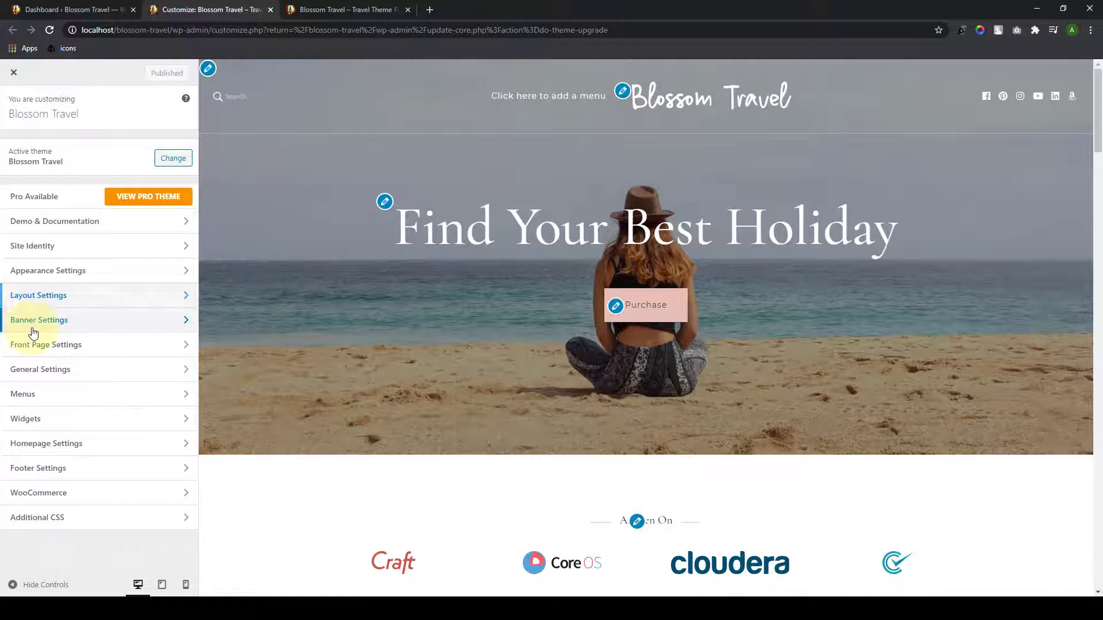
left_click(33, 323)
left_click(14, 107)
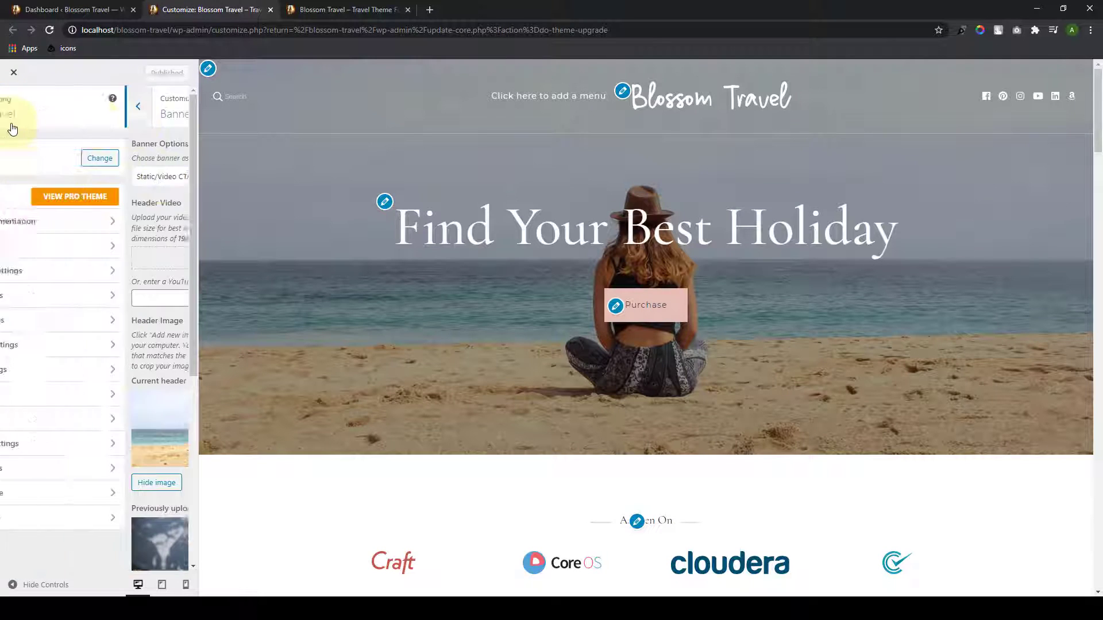
left_click(42, 348)
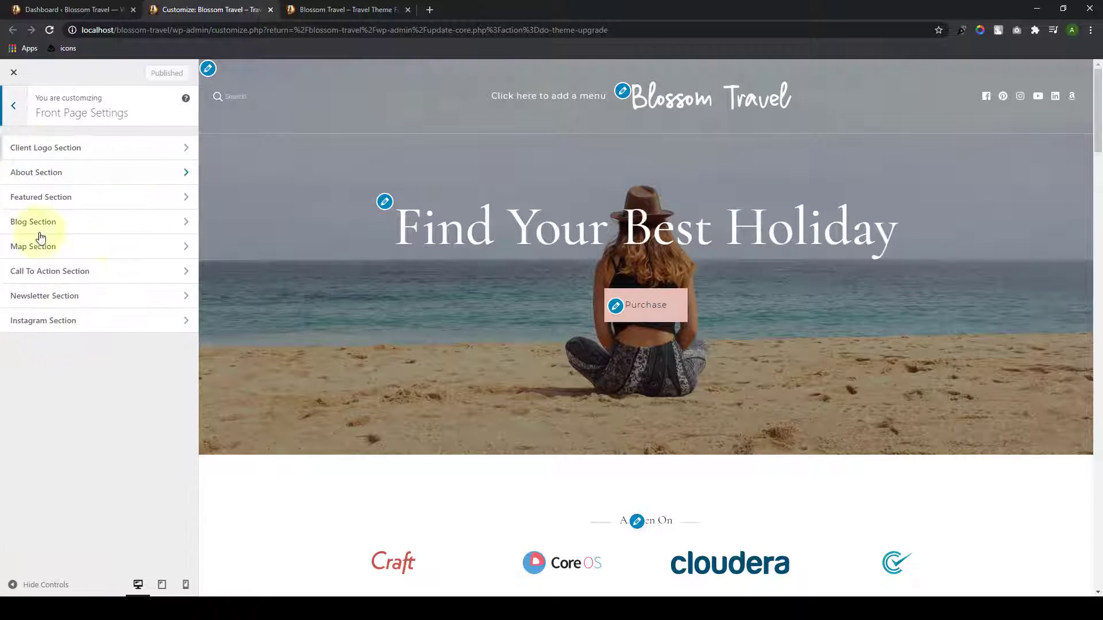
left_click(18, 108)
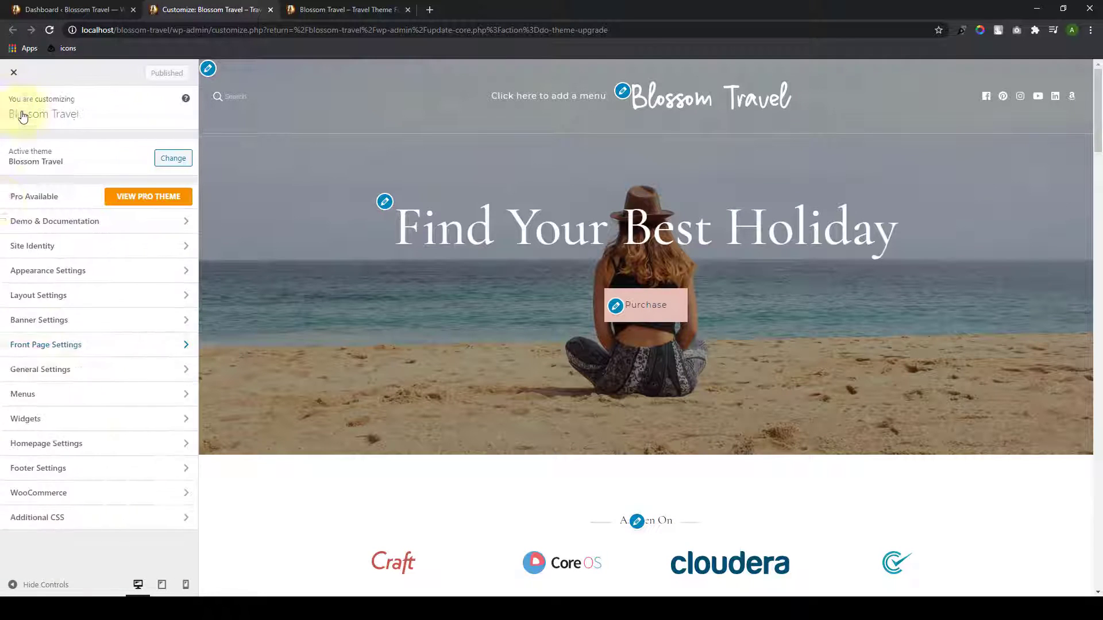
left_click(67, 373)
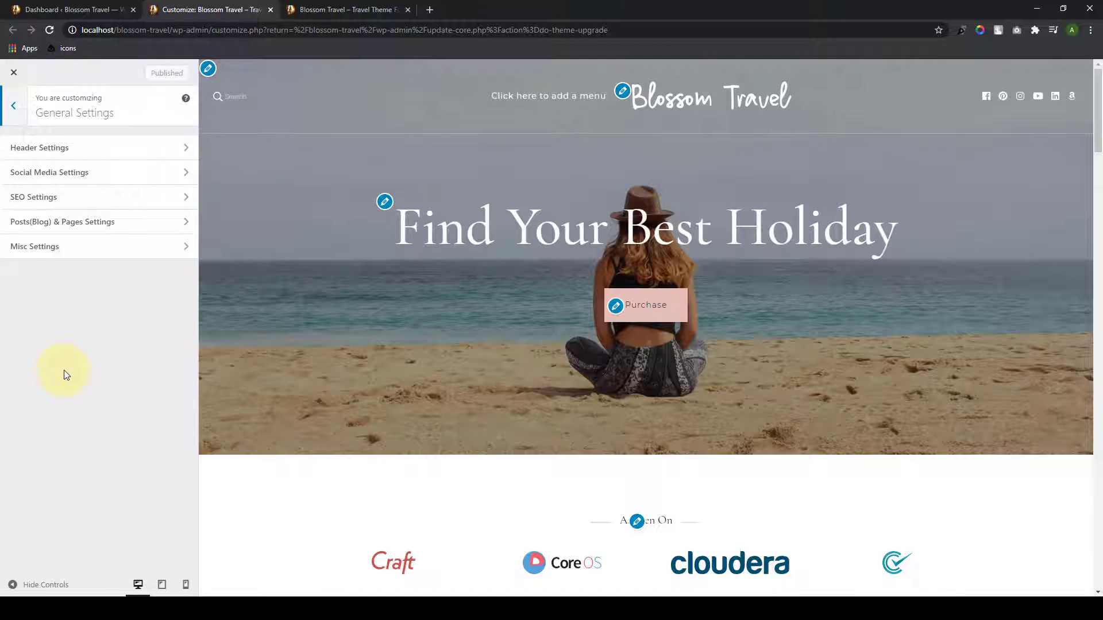
left_click(146, 150)
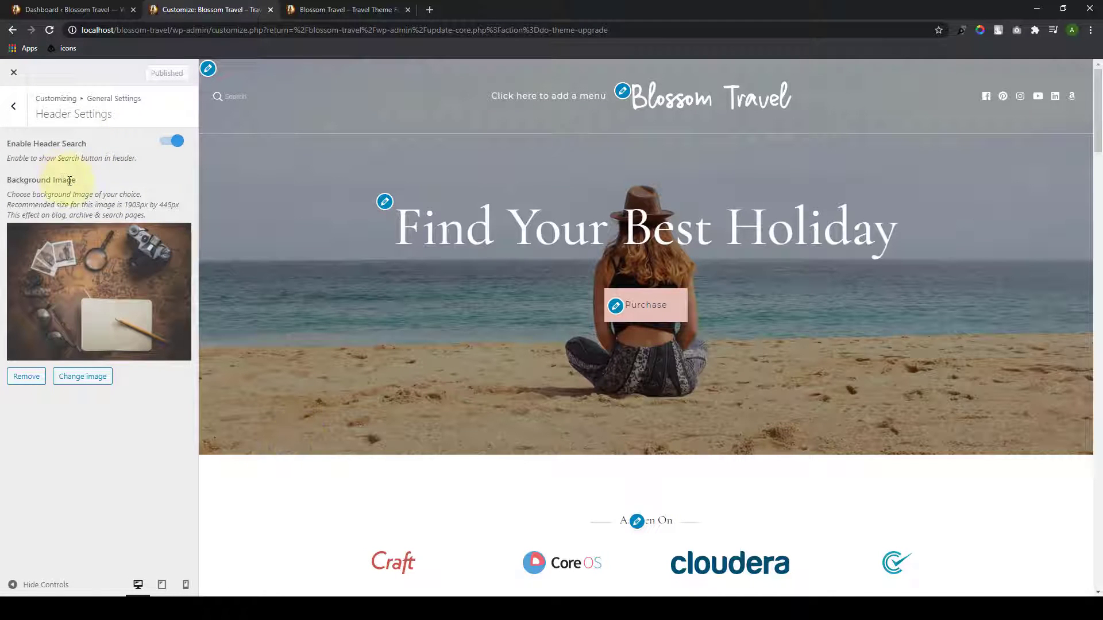
Step: Switch the header search off and back on, and test it in the preview by searching for Nepal
left_click(167, 142)
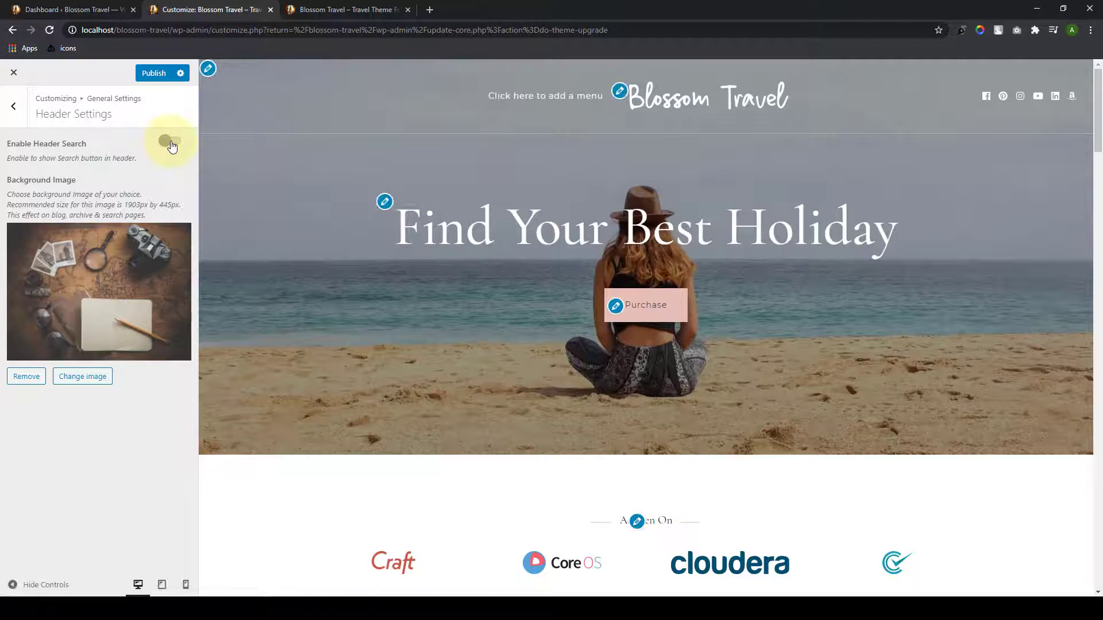
left_click(171, 143)
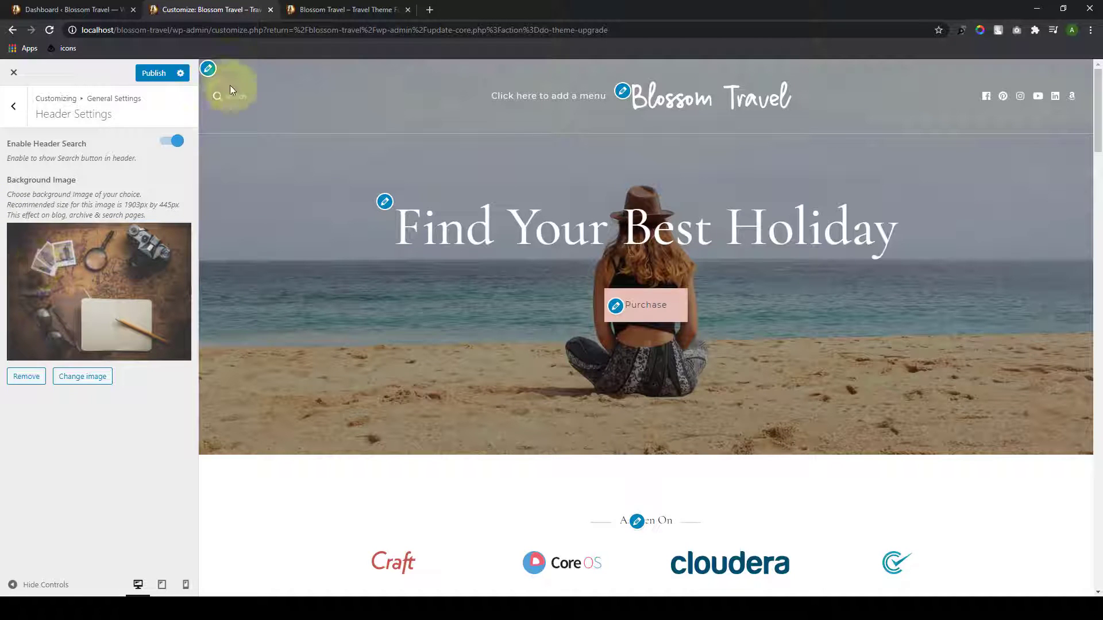
left_click(234, 99)
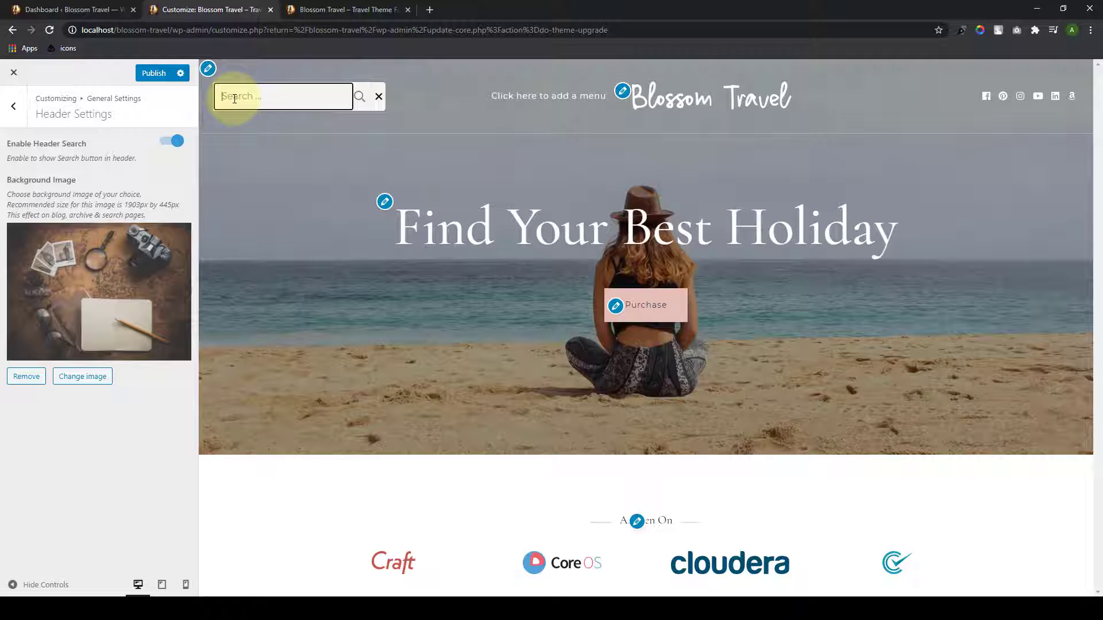
type("asd")
key("BackSpace")
key("BackSpace")
key("BackSpace")
type("asd")
key("BackSpace")
key("BackSpace")
key("BackSpace")
type("Ne")
key("Return")
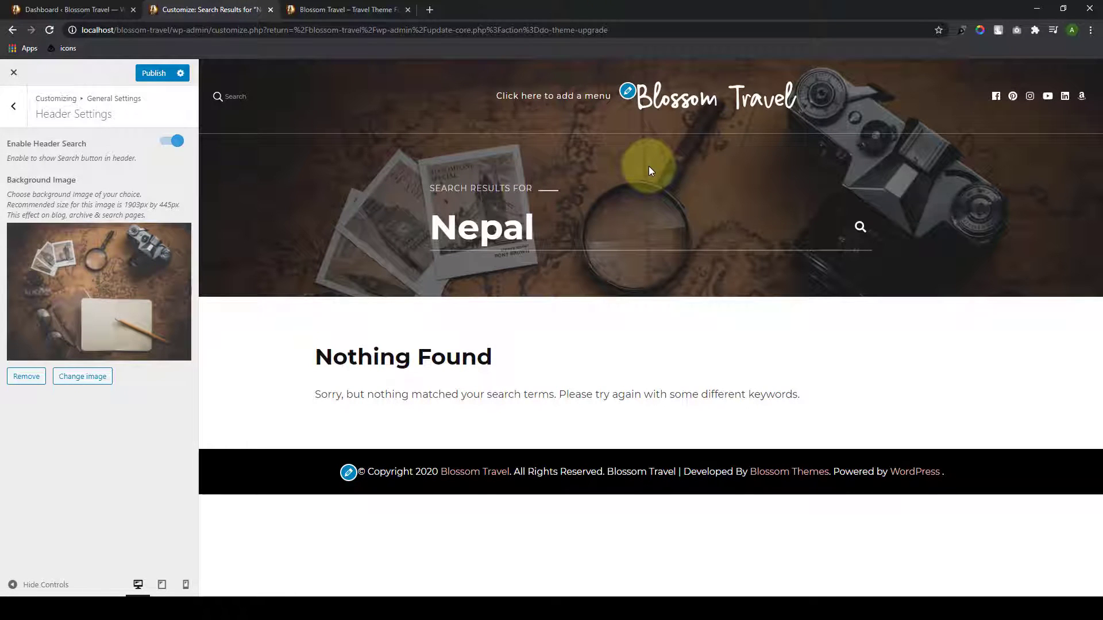
left_click(260, 98)
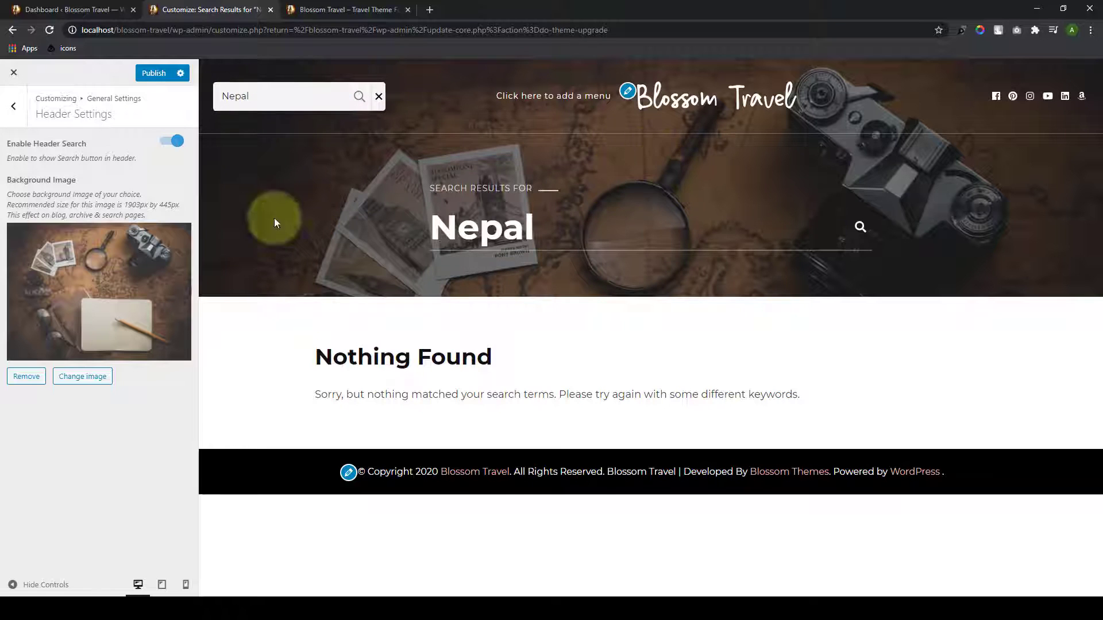
Step: Replace the header background image with the open map book photo from the media library and publish the change
left_click(41, 379)
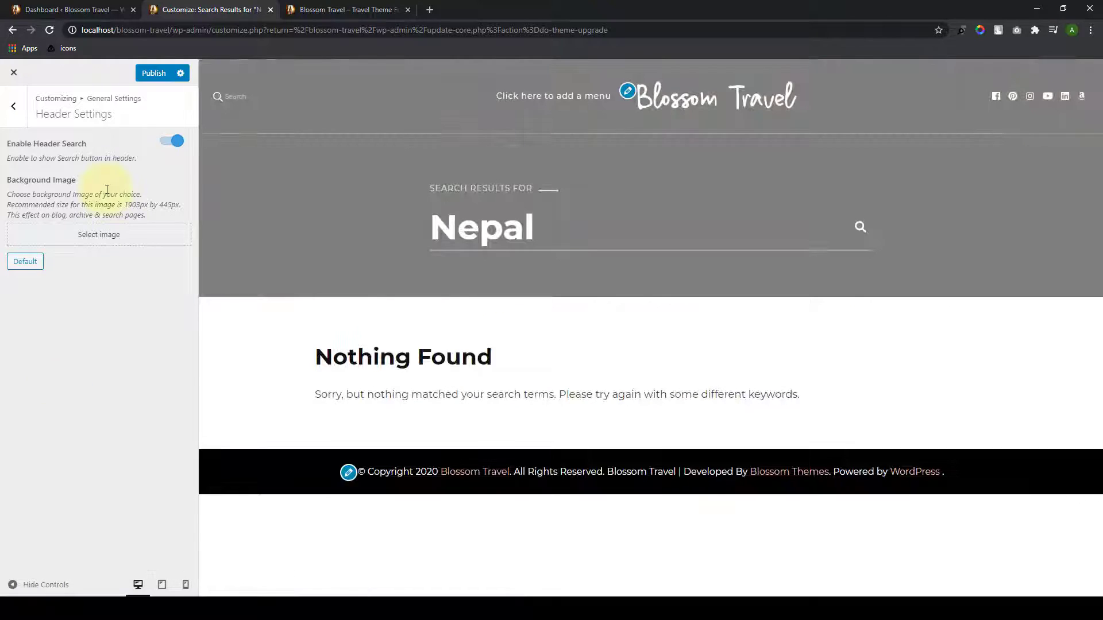
left_click(115, 235)
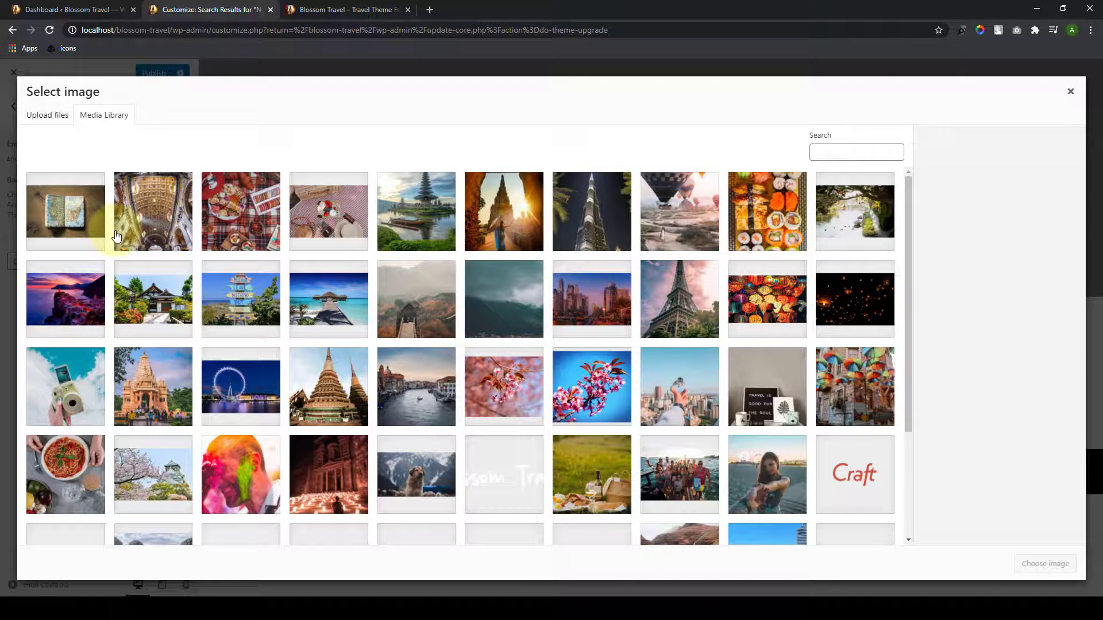
left_click(87, 233)
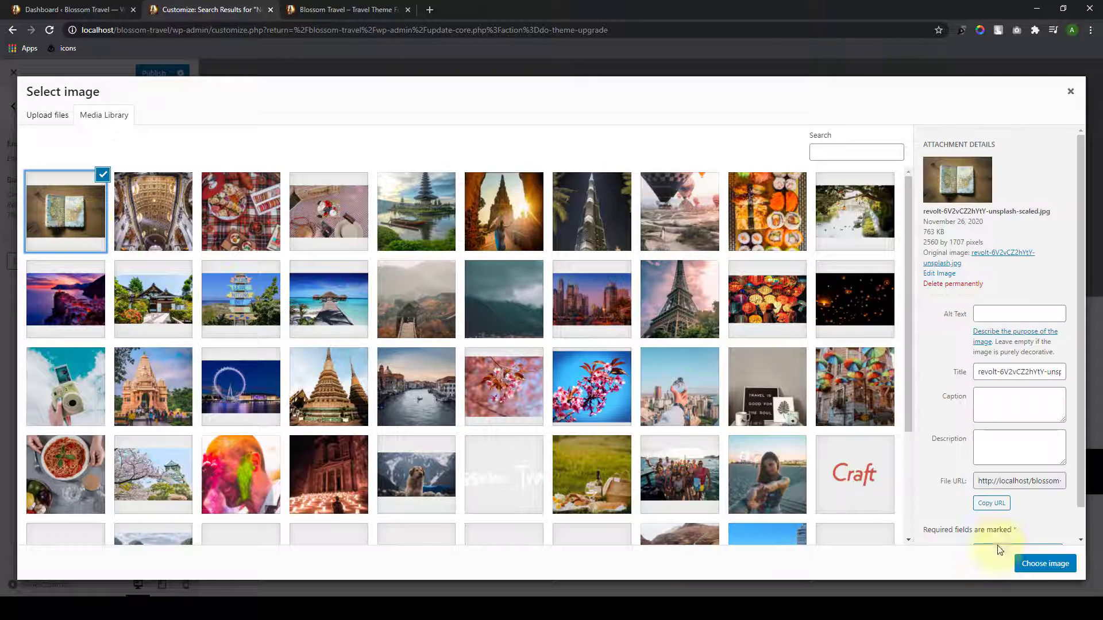
left_click(1039, 563)
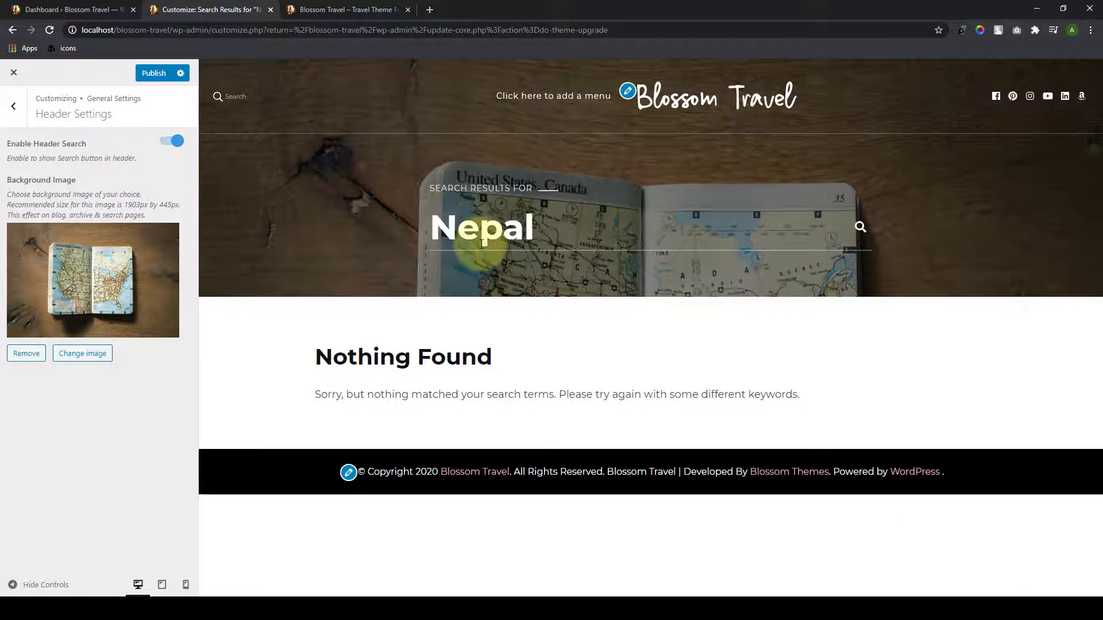
left_click(151, 74)
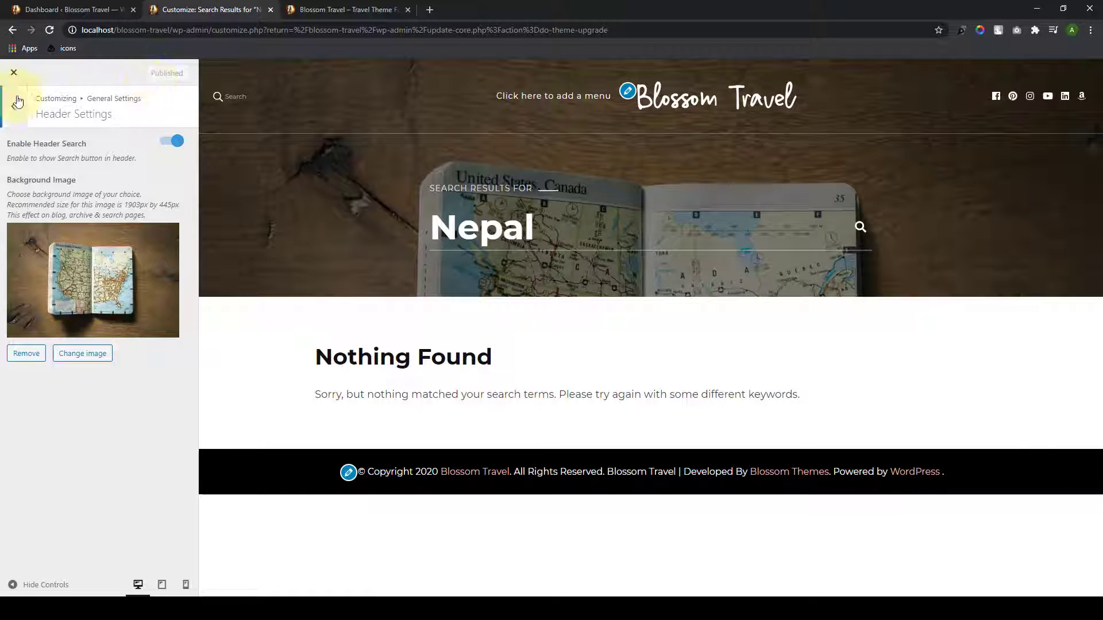
Step: Leave Header Settings, glance at the Social Media Settings, and open SEO Settings within General Settings
left_click(26, 115)
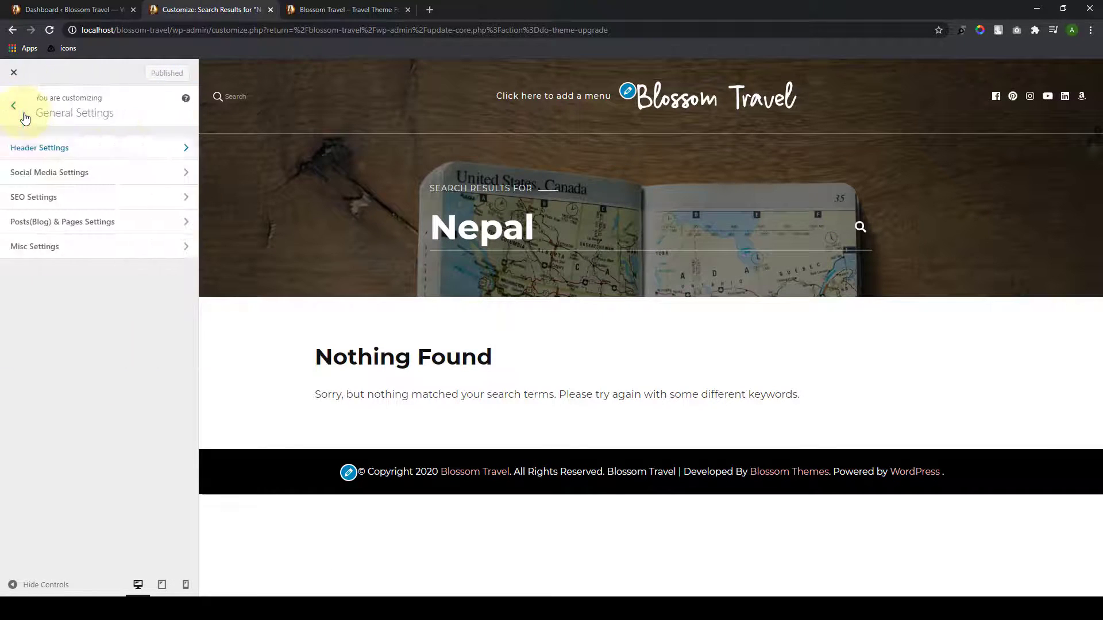
left_click(86, 173)
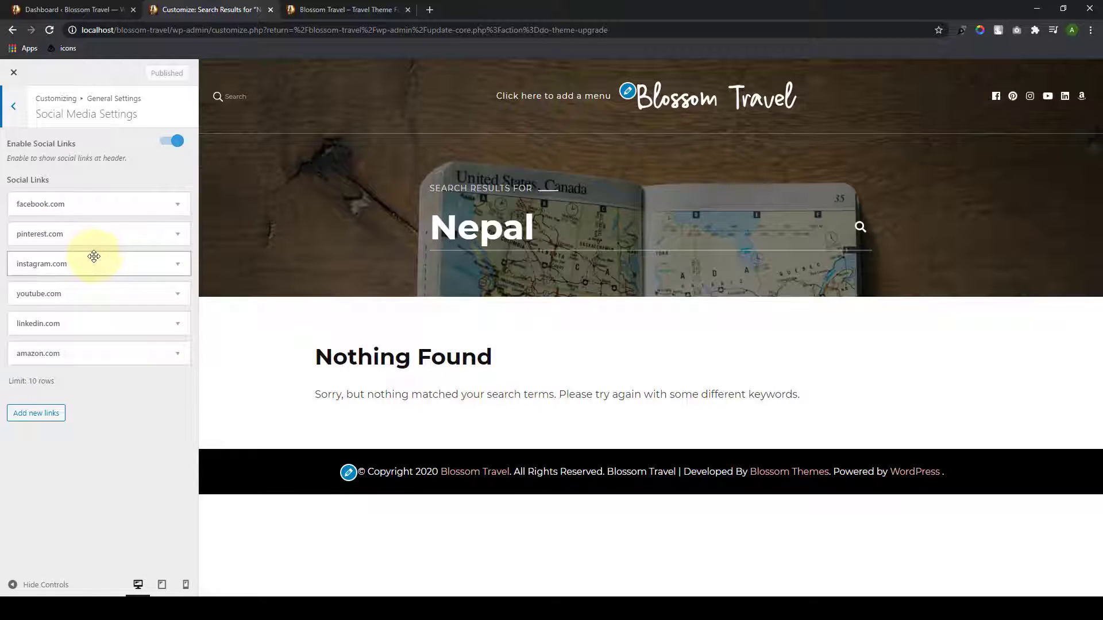
left_click(13, 112)
left_click(69, 204)
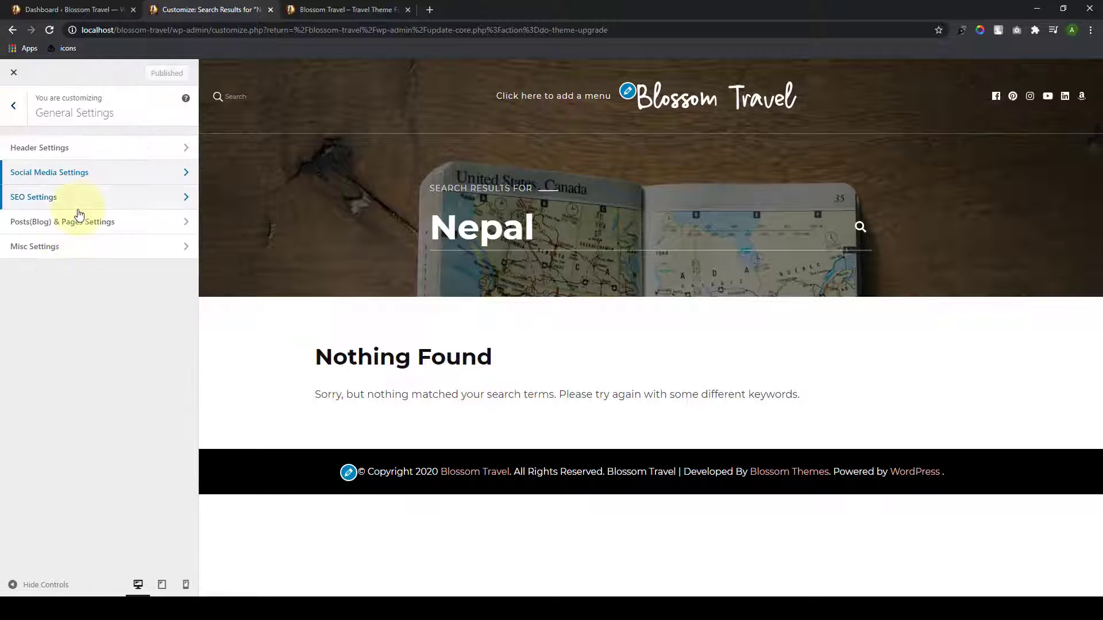
Step: Return the preview to the home page and switch the last update post date off and back on while viewing the post listing
left_click(696, 107)
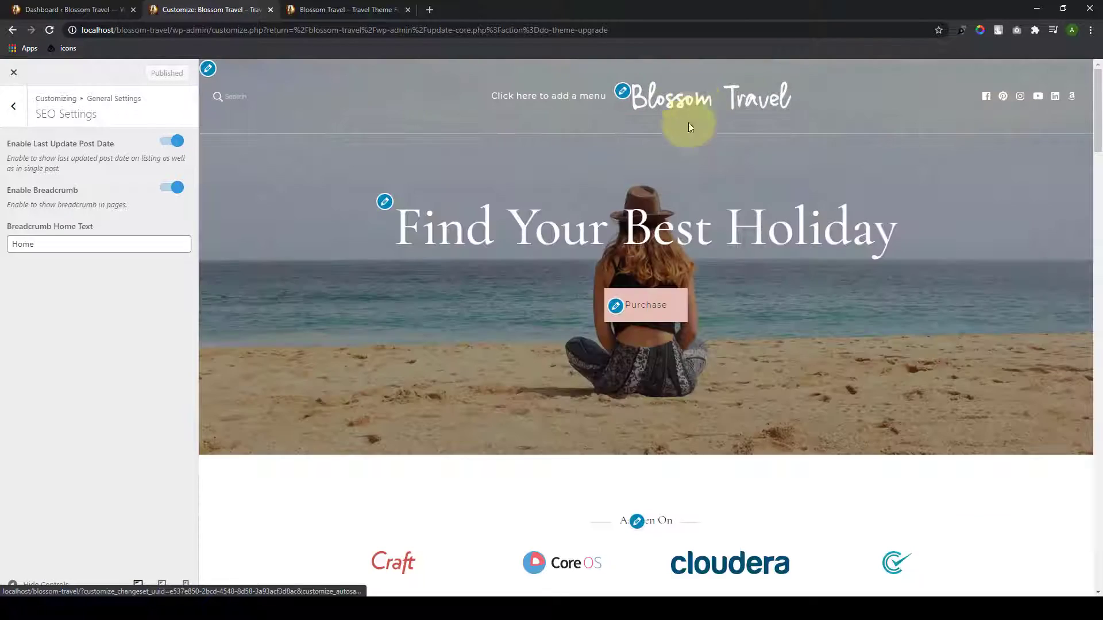
scroll(540, 347, "down", 15)
scroll(540, 353, "up", 3)
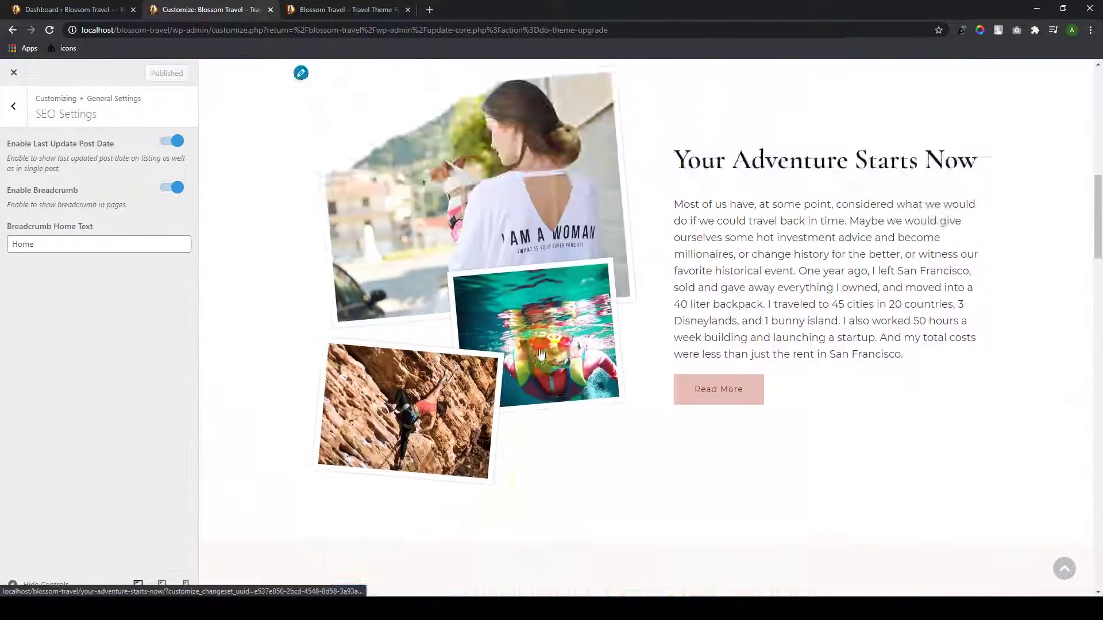
scroll(538, 354, "down", 10)
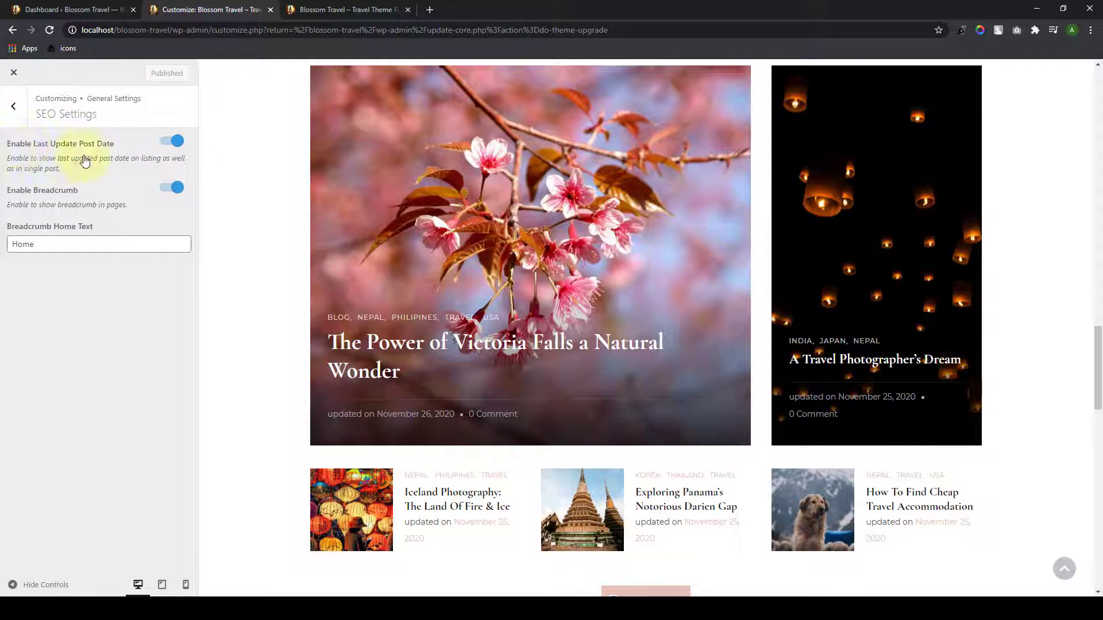
left_click(167, 141)
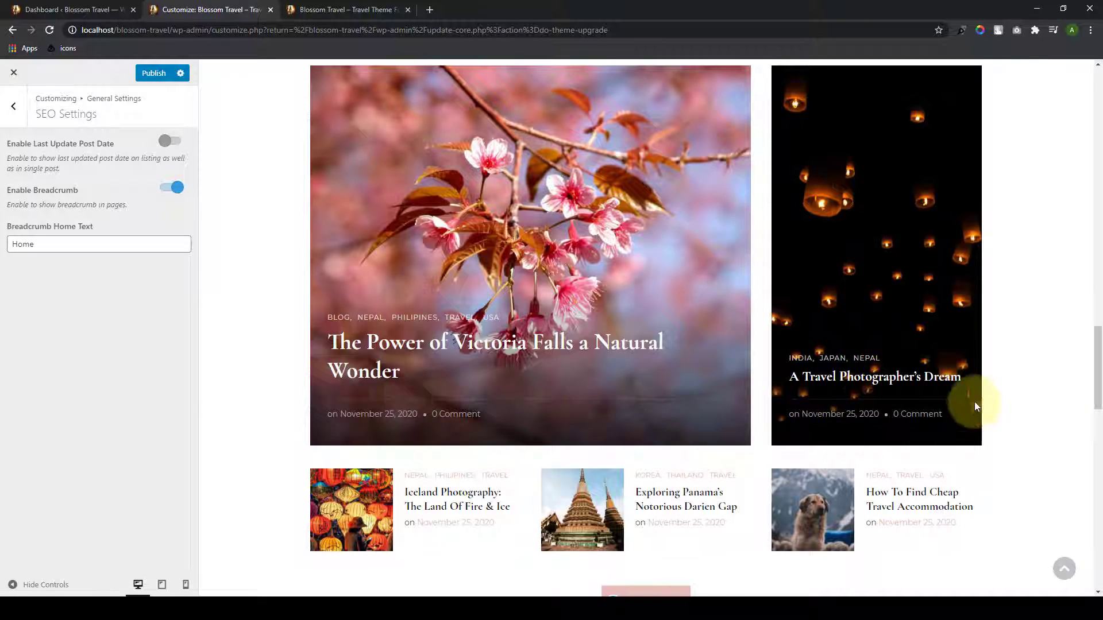
left_click(171, 141)
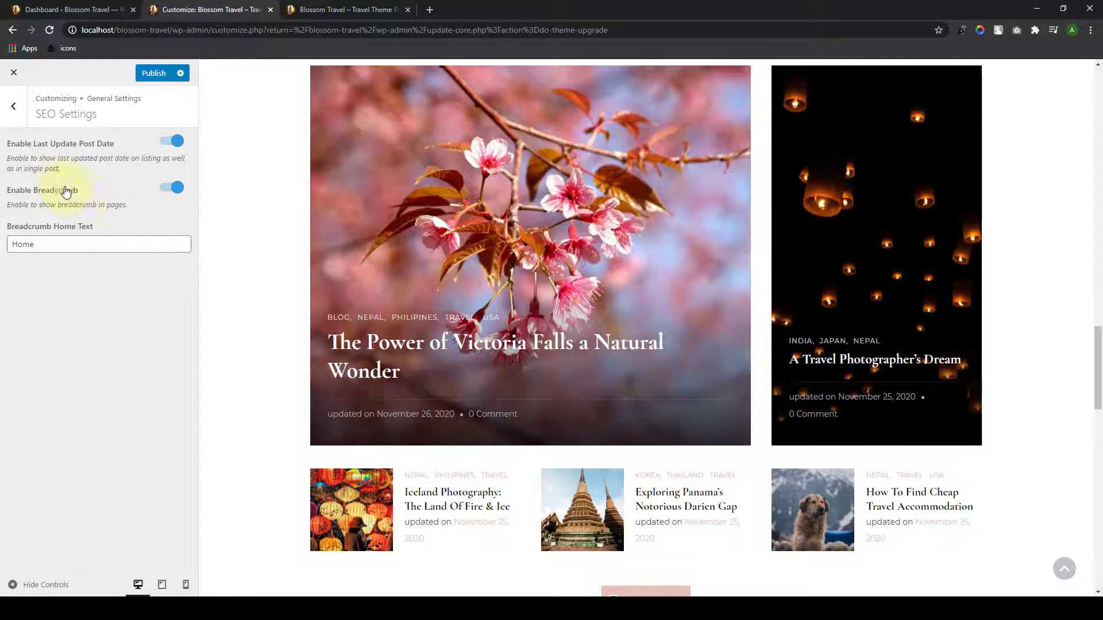
Step: Open the post The Power of Victoria Falls a Natural Wonder in the preview and switch its breadcrumb off and back on
left_click(396, 351)
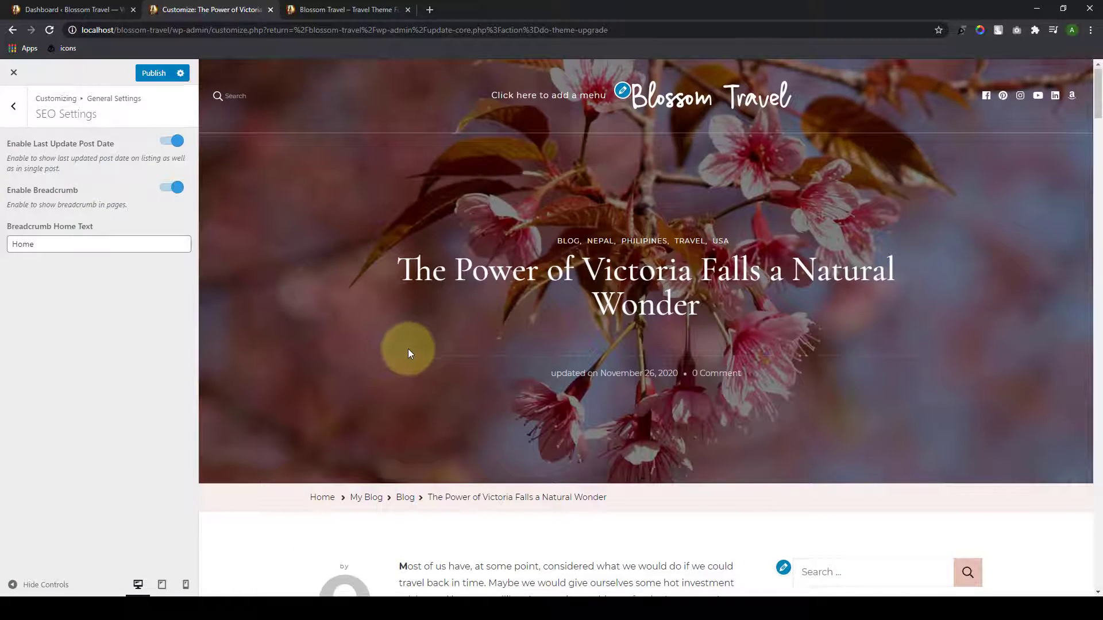
scroll(406, 347, "down", 5)
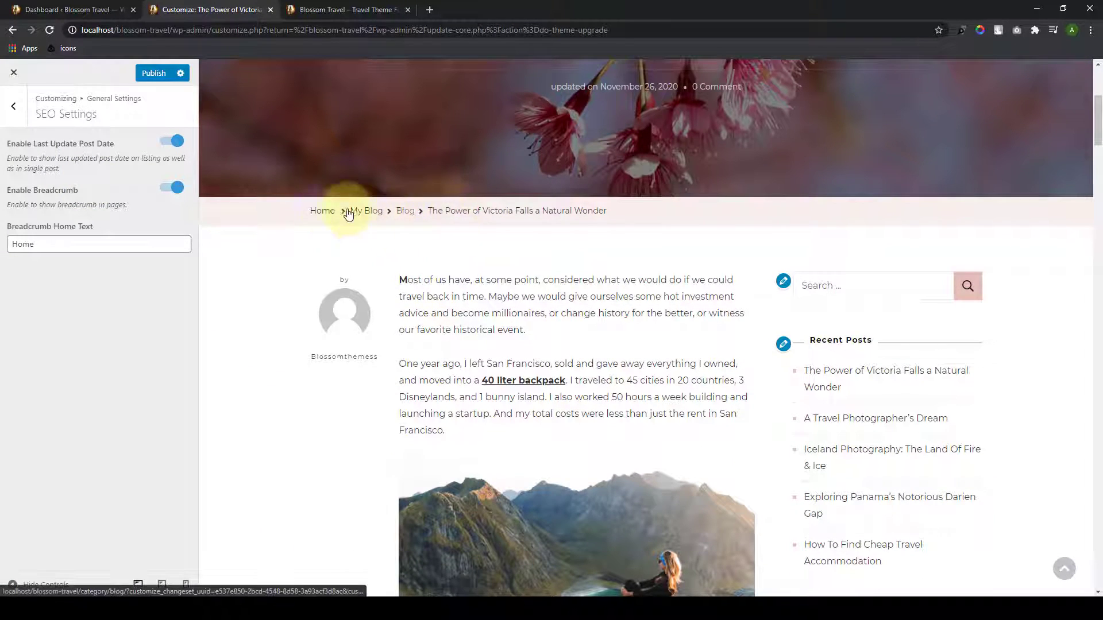
left_click_drag(653, 214, 295, 209)
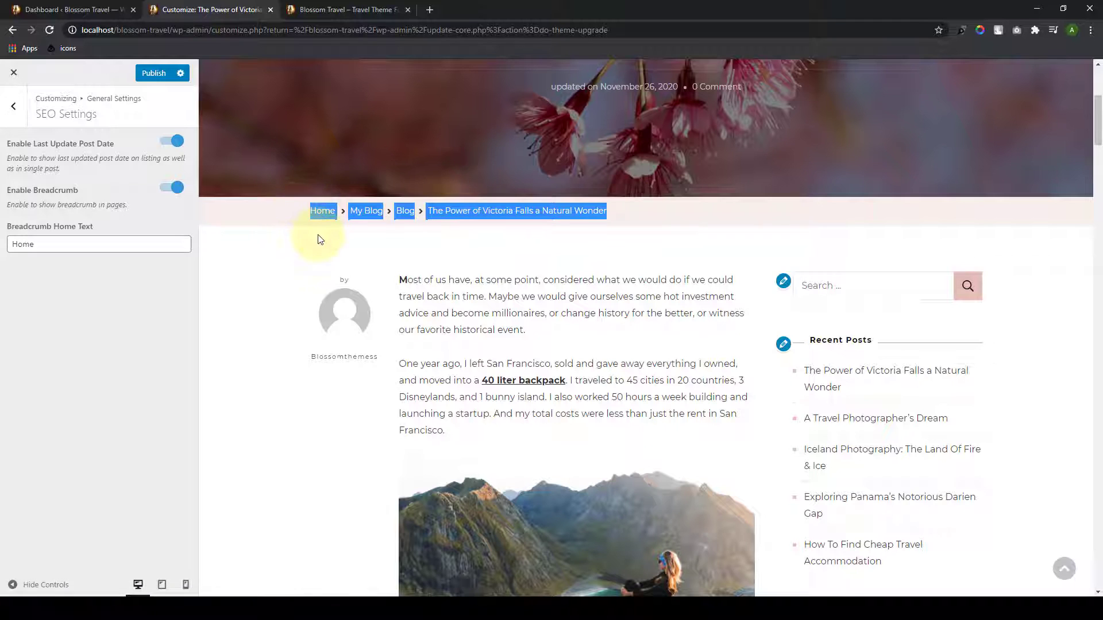
left_click(170, 193)
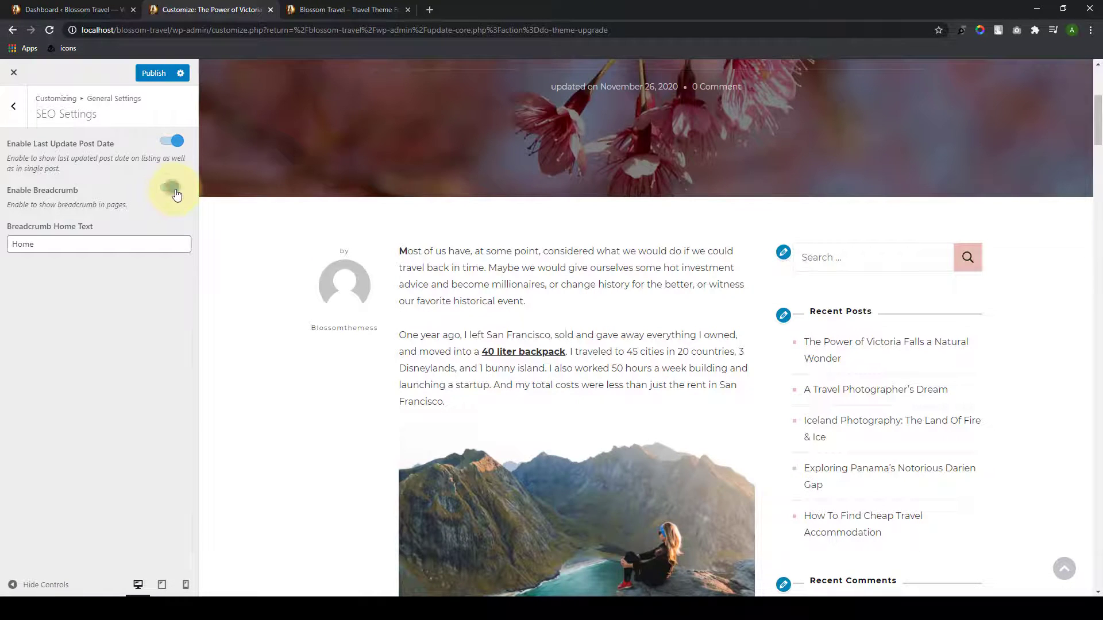
left_click(176, 192)
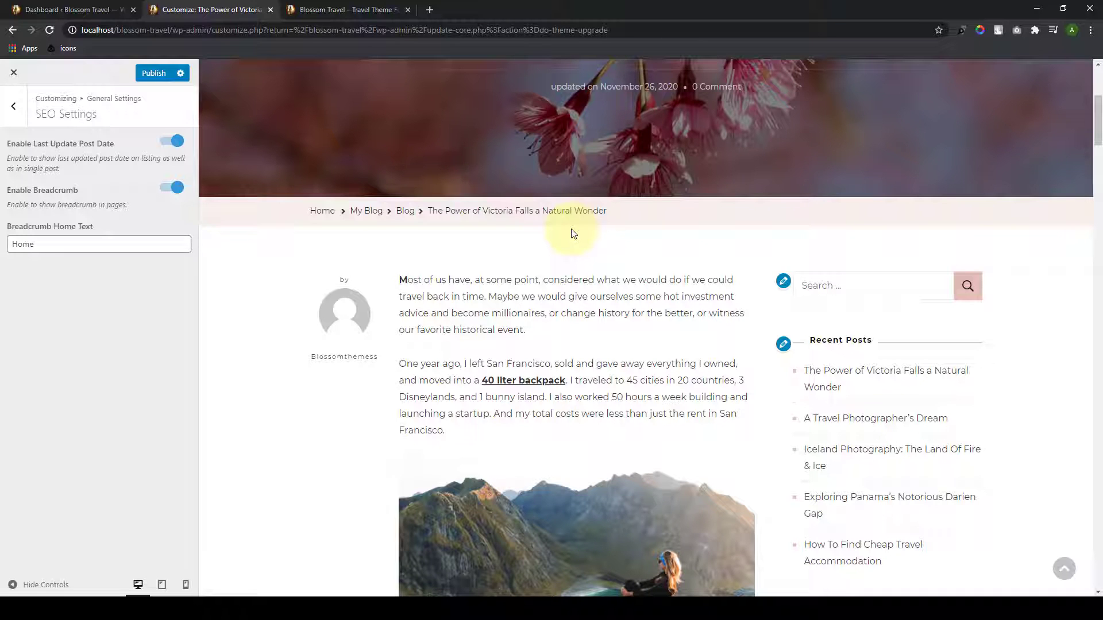
scroll(575, 241, "up", 1)
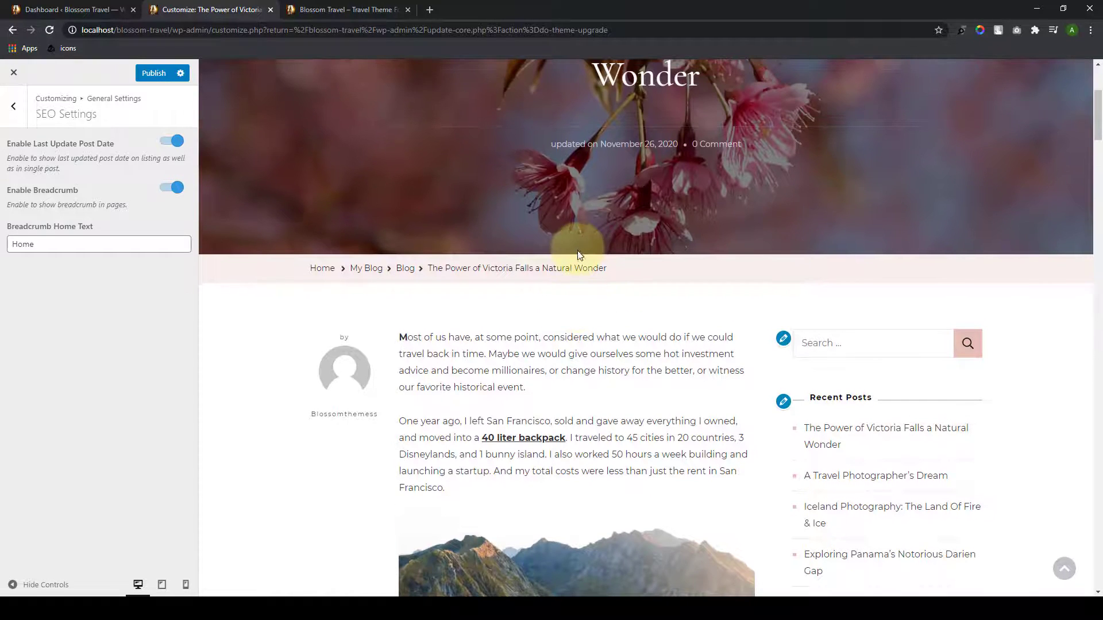
Step: Set the Breadcrumb Home Text to Blossom Travel
triple_click(61, 247)
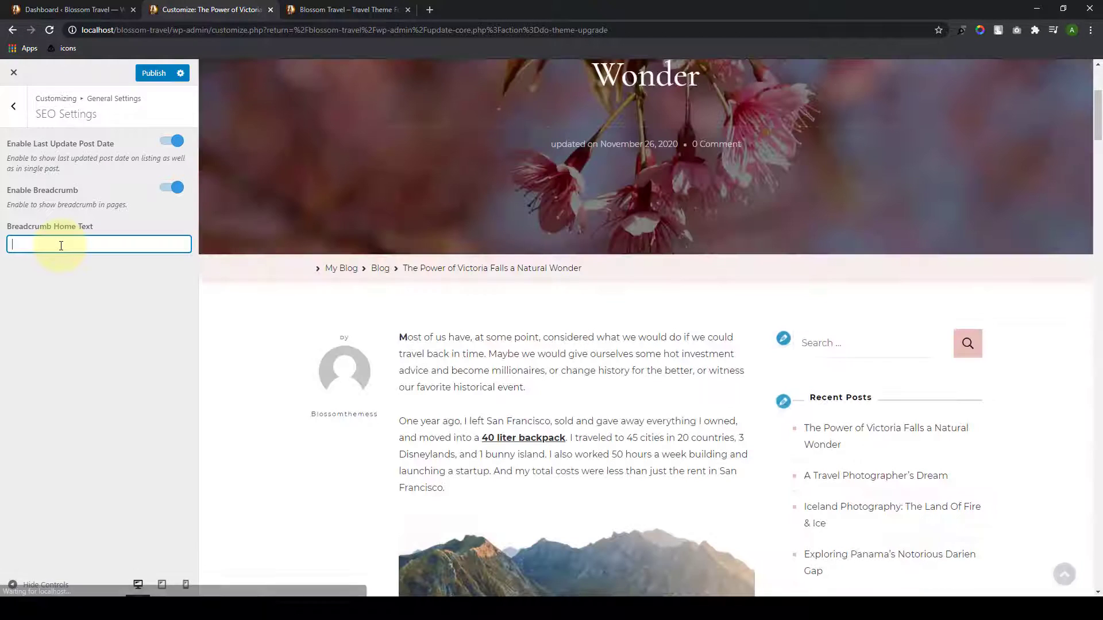
type("blog")
key("BackSpace")
key("BackSpace")
key("BackSpace")
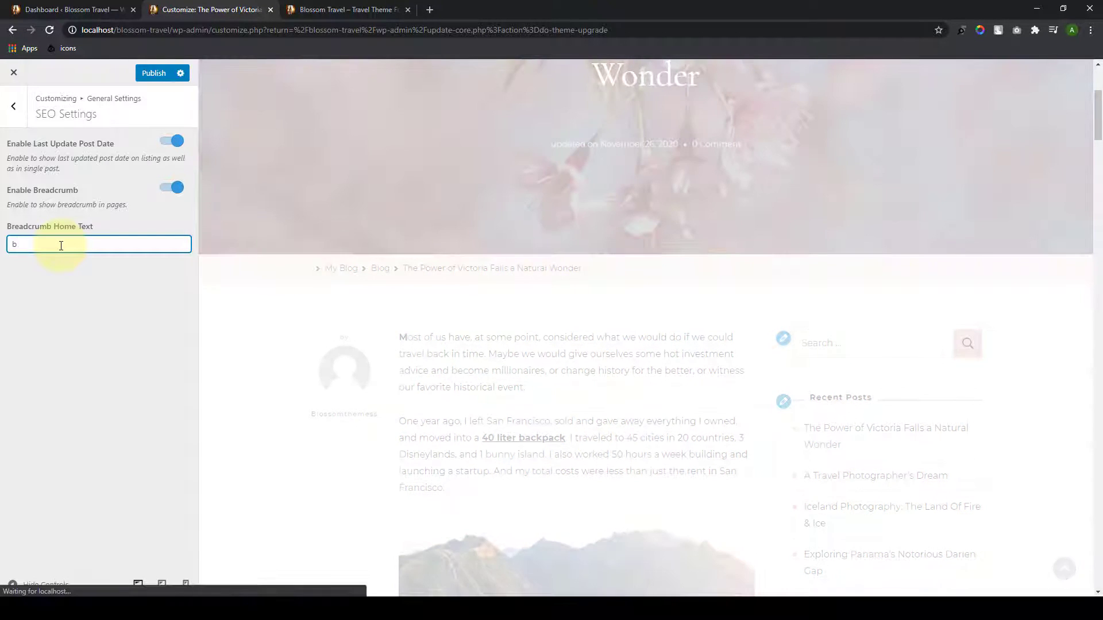
type("B")
key("BackSpace")
key("BackSpace")
type("Blossom Travel")
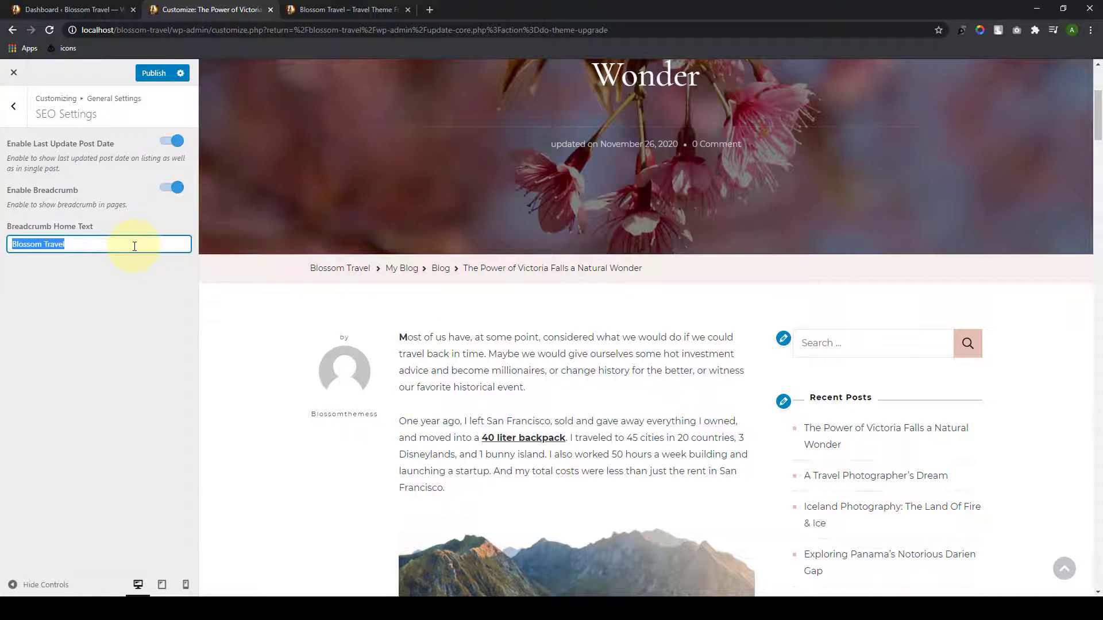
Step: Restore the Breadcrumb Home Text to Home, publish the SEO Settings and return to General Settings
key("BackSpace")
type("Home")
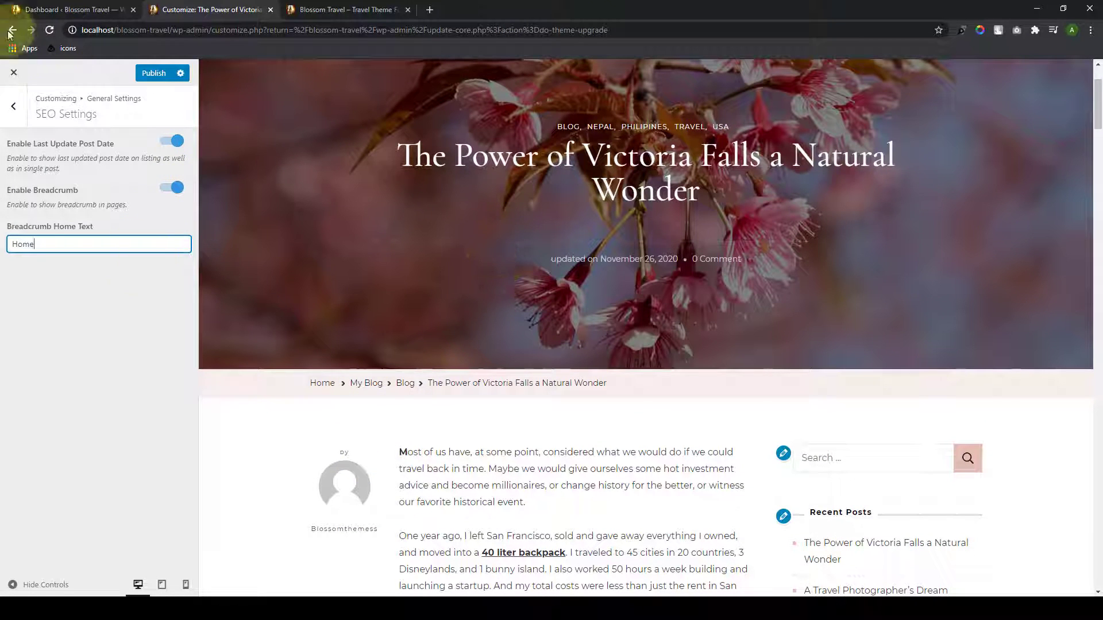
left_click(148, 73)
left_click(13, 105)
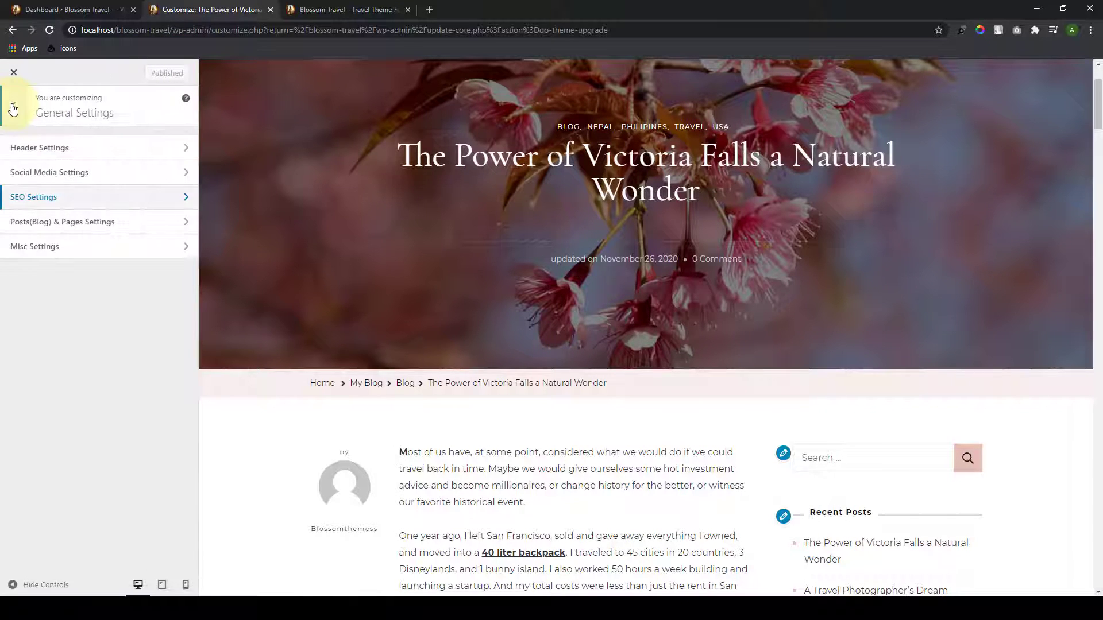
Step: Open Posts(Blog) & Pages Settings, preview the Nepal category archive, and enable hiding the prefix in archive pages
left_click(33, 222)
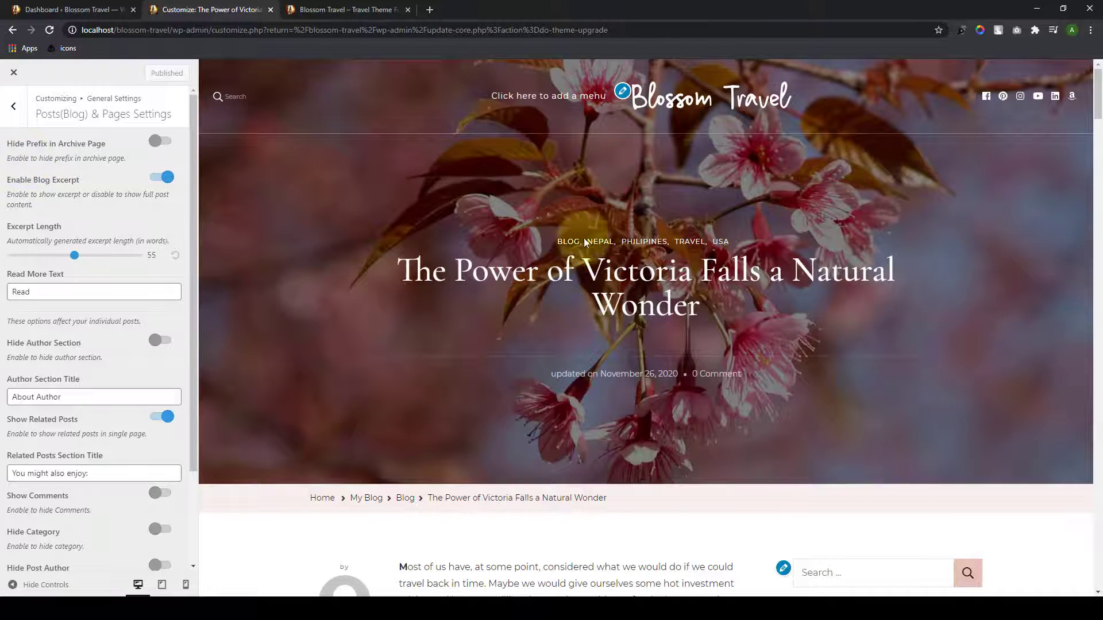
left_click(608, 242)
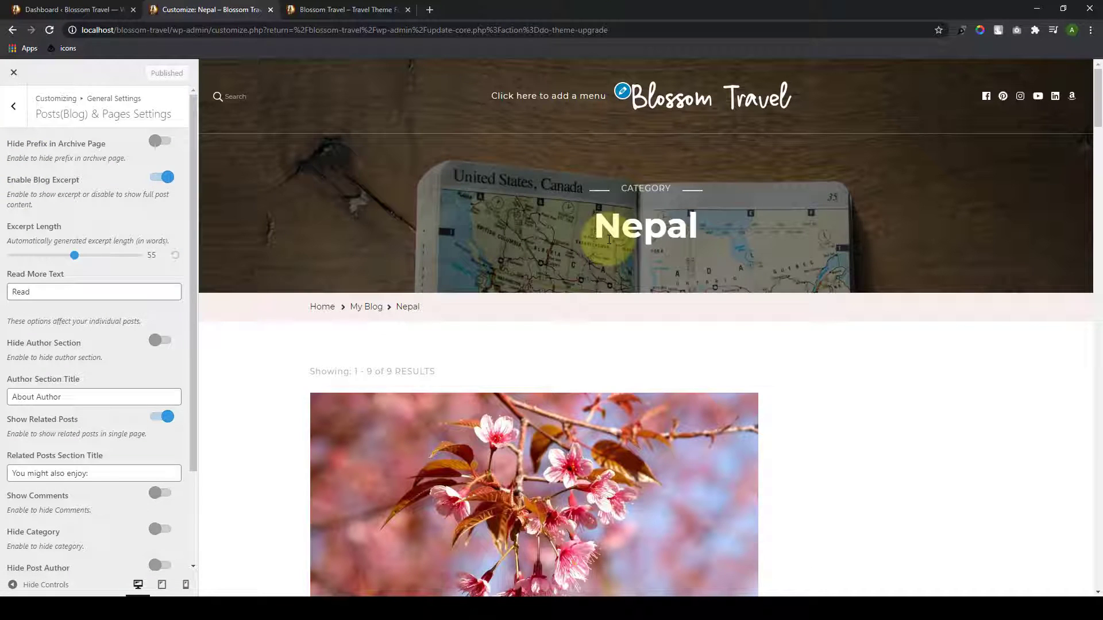
left_click(172, 147)
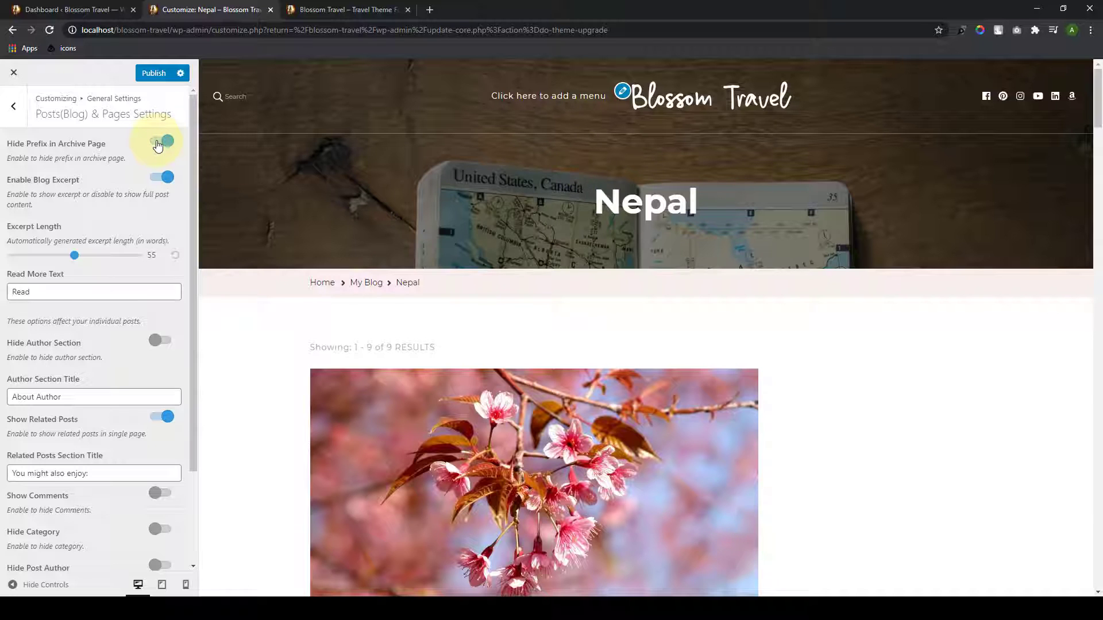
left_click(159, 142)
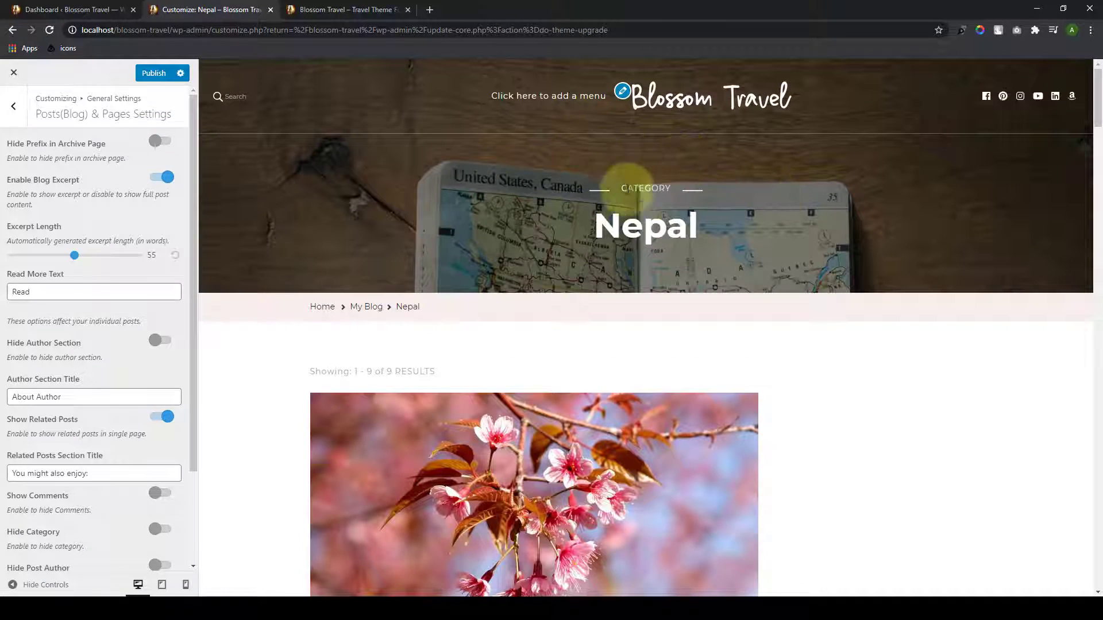
left_click(164, 143)
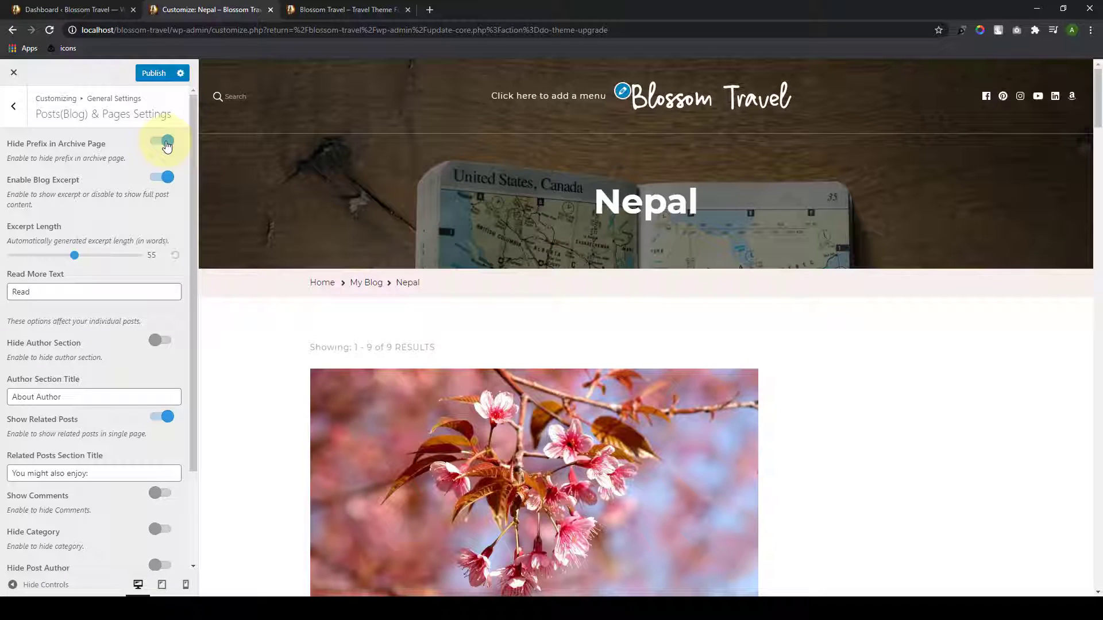
scroll(460, 262, "down", 5)
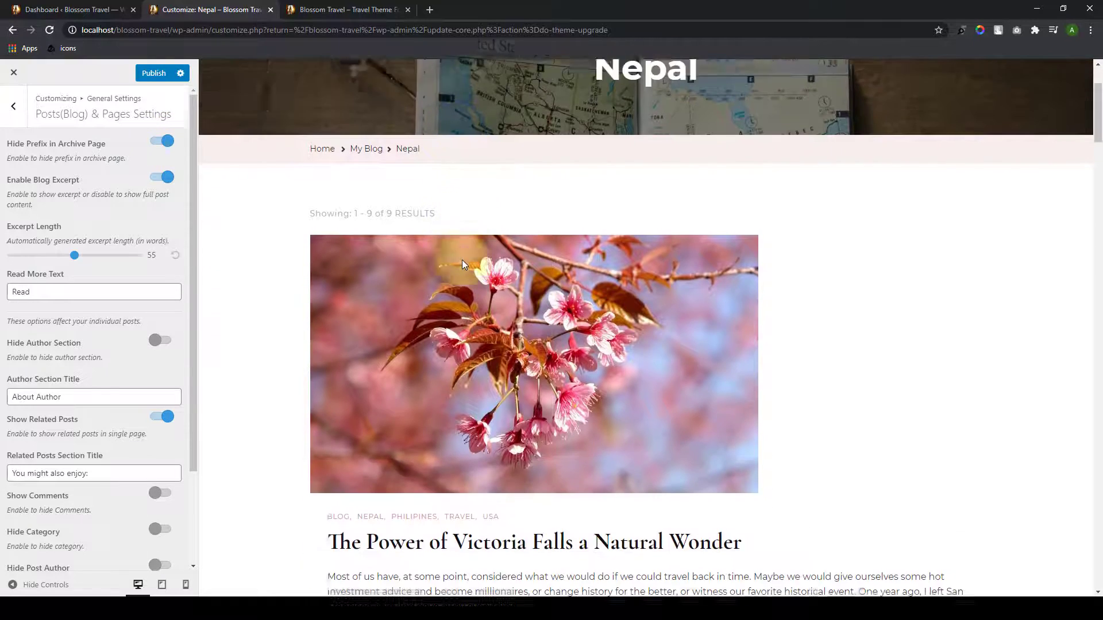
Step: Go to the homepage in the preview and open the My Blog page from its blog section
scroll(406, 264, "up", 3)
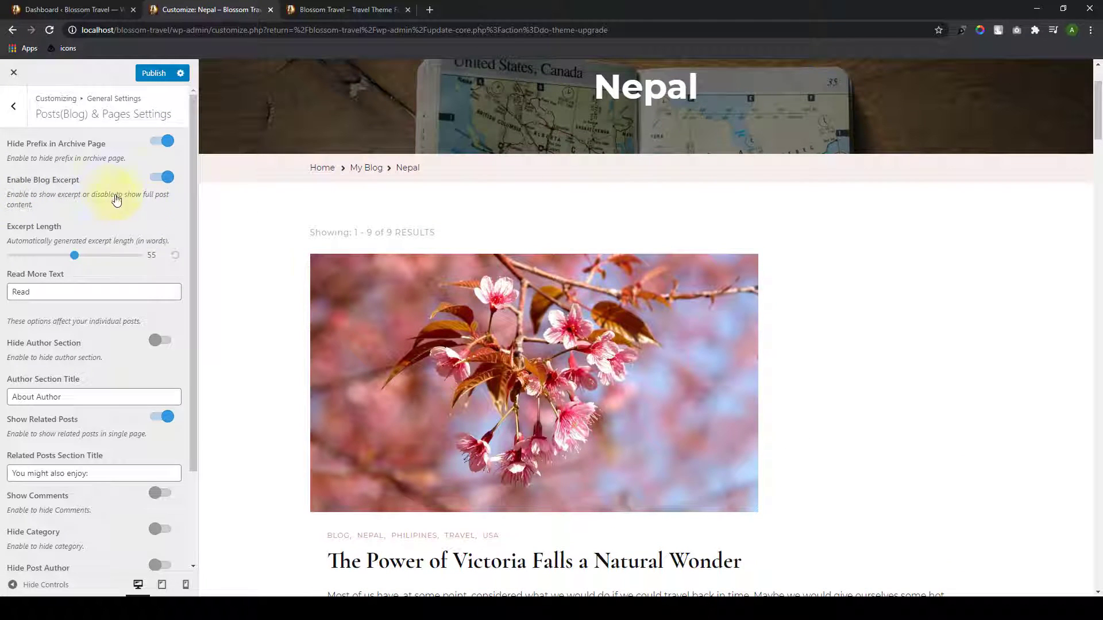
scroll(394, 276, "up", 2)
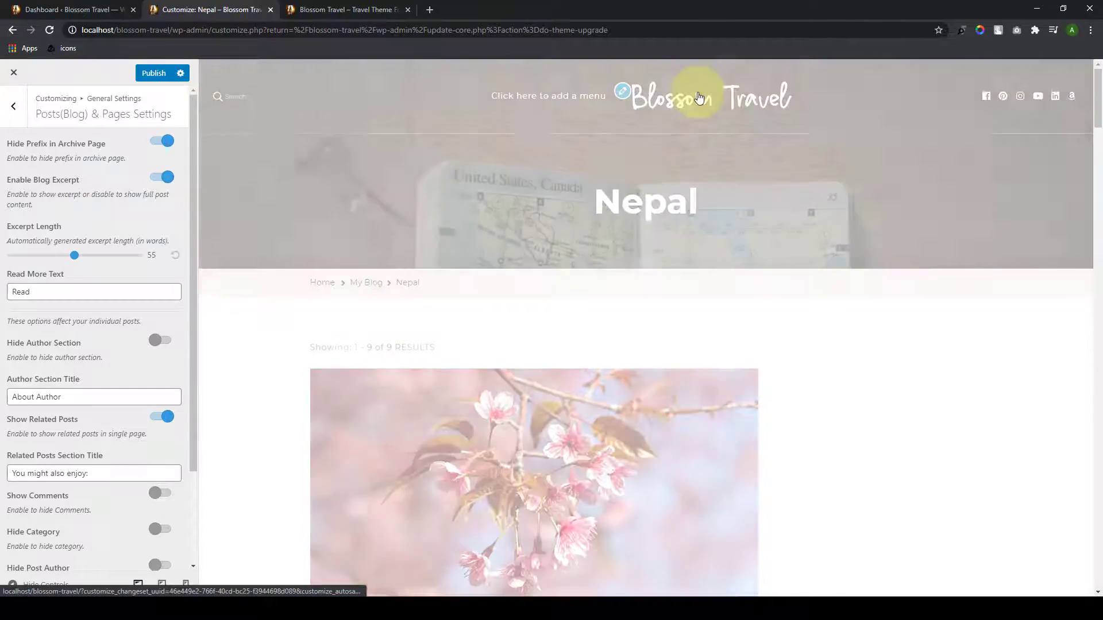
scroll(815, 356, "down", 8)
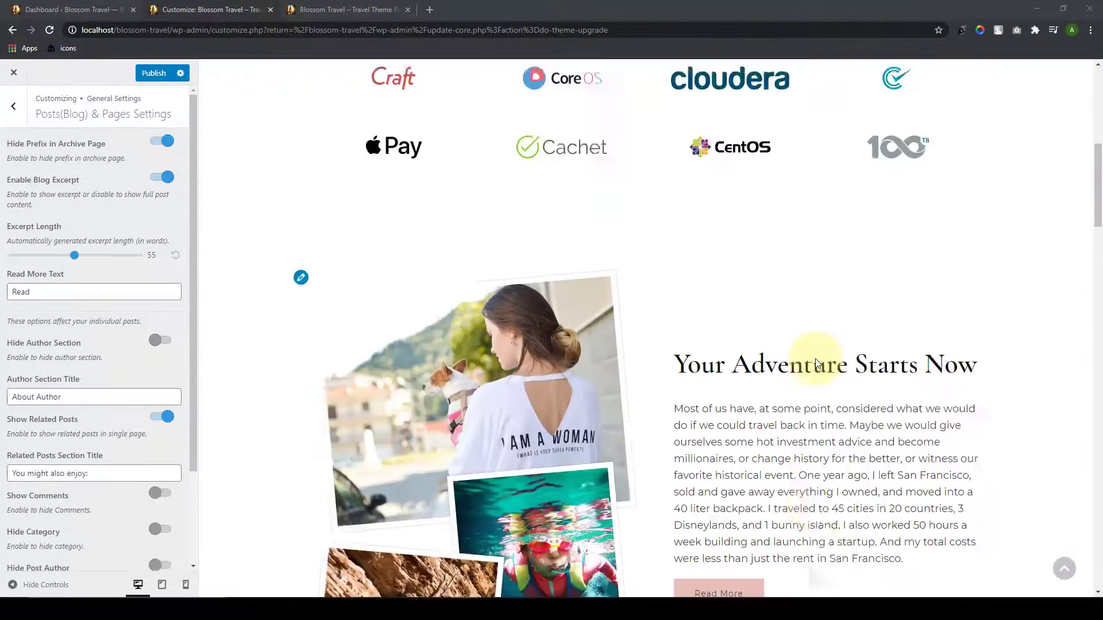
scroll(816, 362, "down", 15)
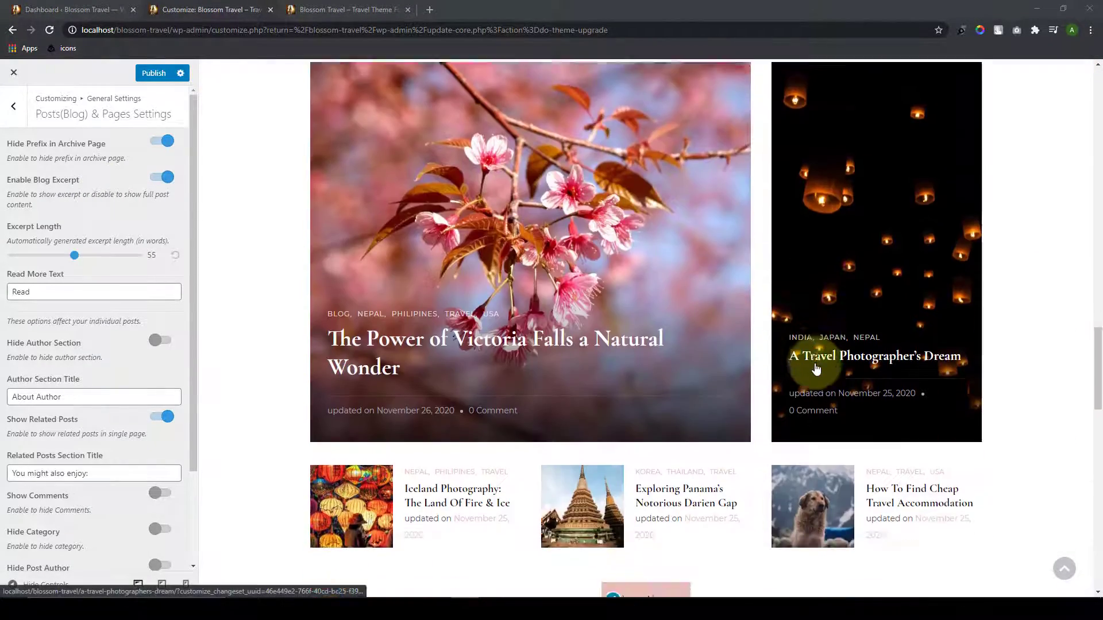
scroll(816, 369, "down", 4)
left_click(675, 369)
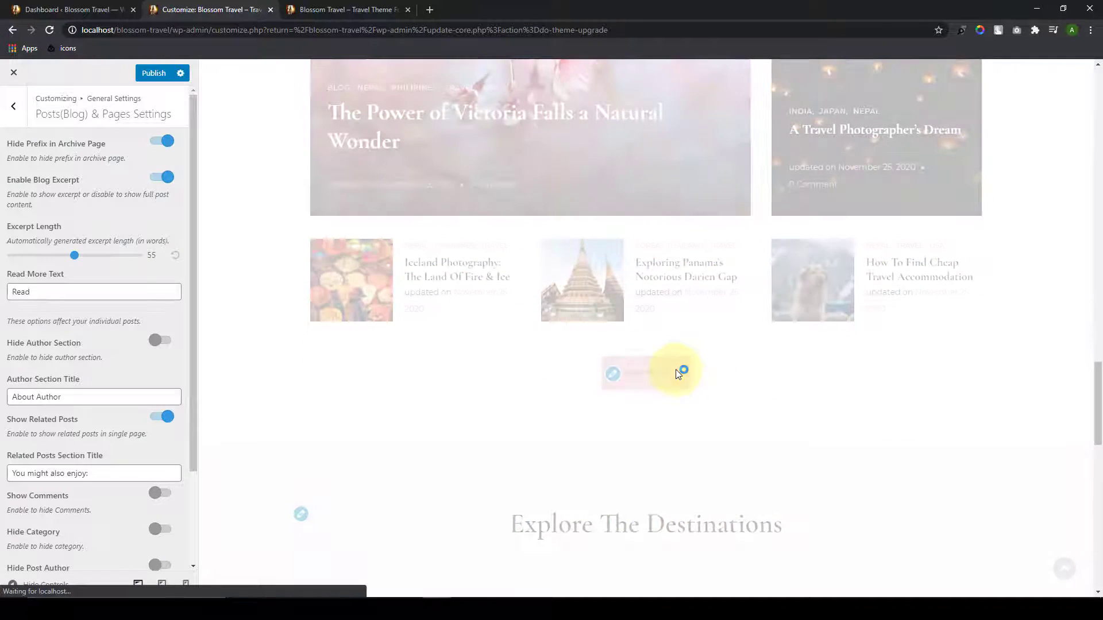
scroll(677, 370, "down", 9)
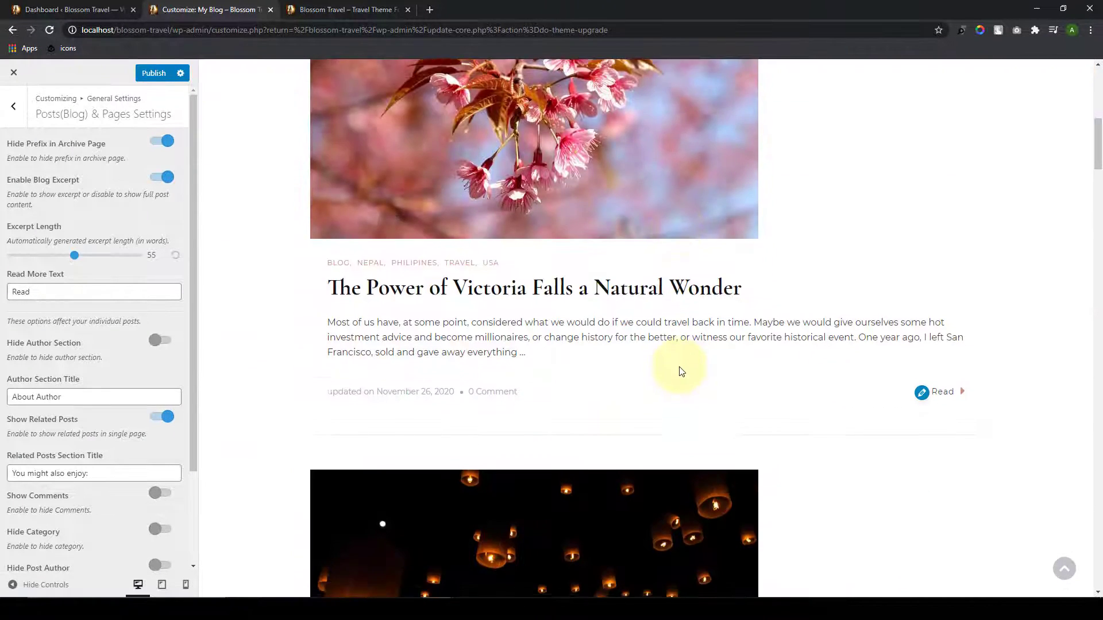
Step: Examine the excerpts of The Power of Victoria Falls a Natural Wonder and A Travel Photographer's Dream on the blog page
scroll(680, 367, "down", 1)
left_click_drag(535, 299, 326, 266)
left_click(313, 324)
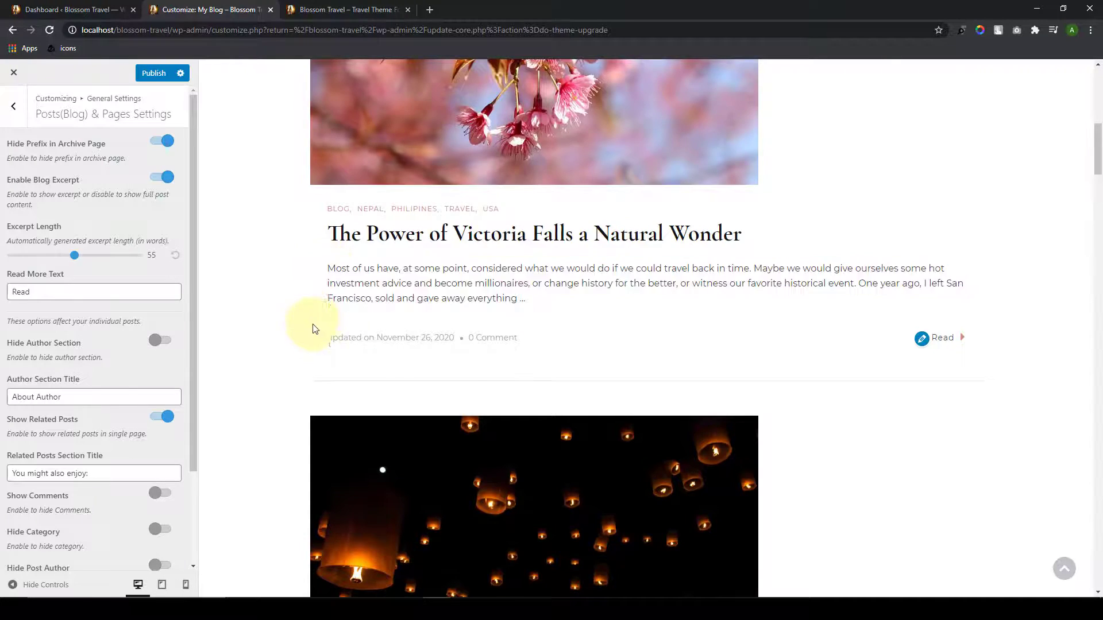
scroll(313, 328, "down", 11)
left_click_drag(598, 172, 246, 141)
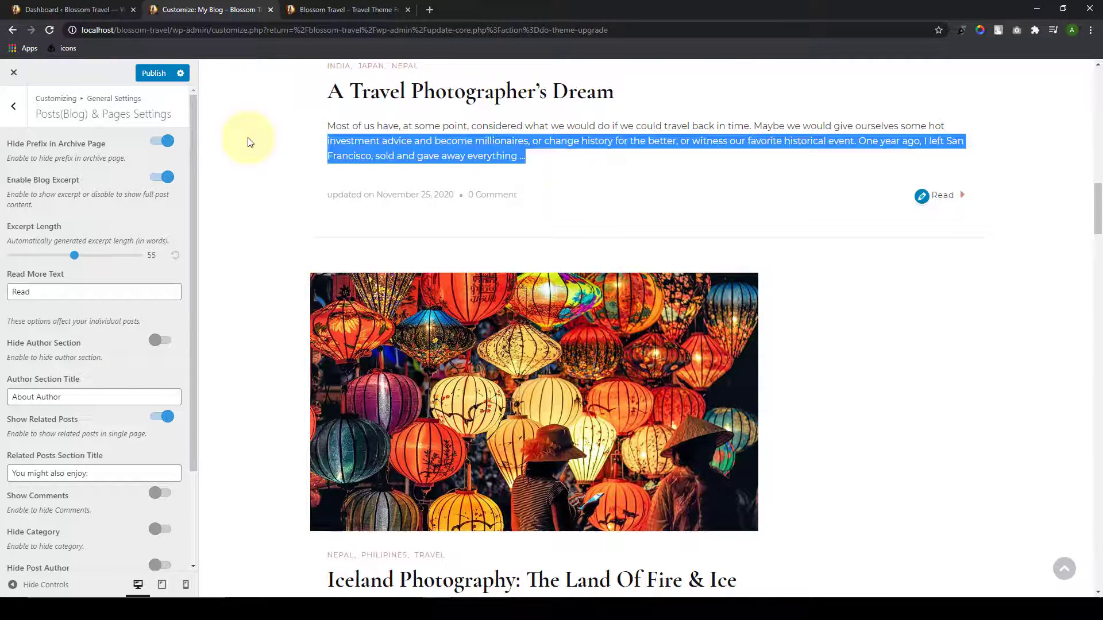
left_click(278, 182)
scroll(317, 274, "up", 3)
left_click_drag(517, 344, 326, 297)
left_click(294, 301)
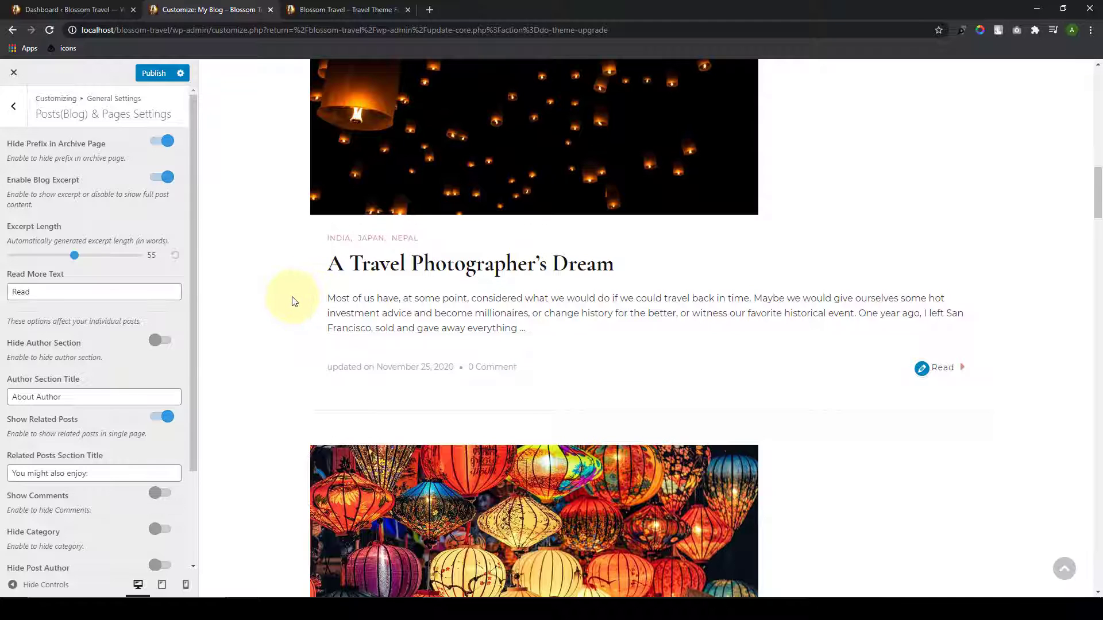
Step: Disable the blog excerpt to preview full post content on the blog page, and enable it again
left_click(158, 179)
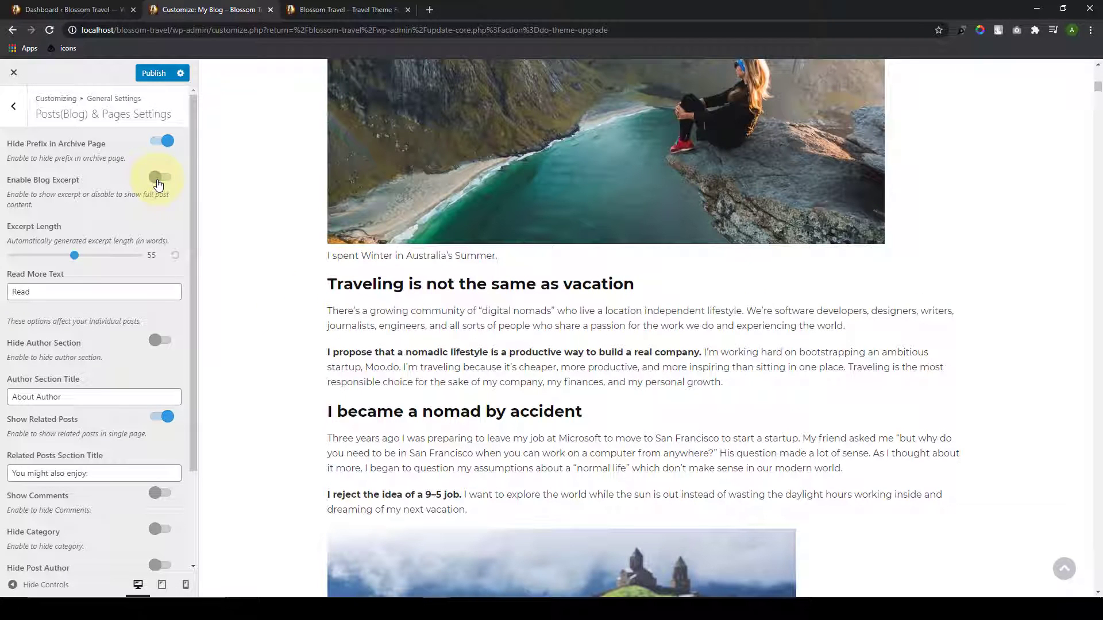
scroll(517, 384, "up", 15)
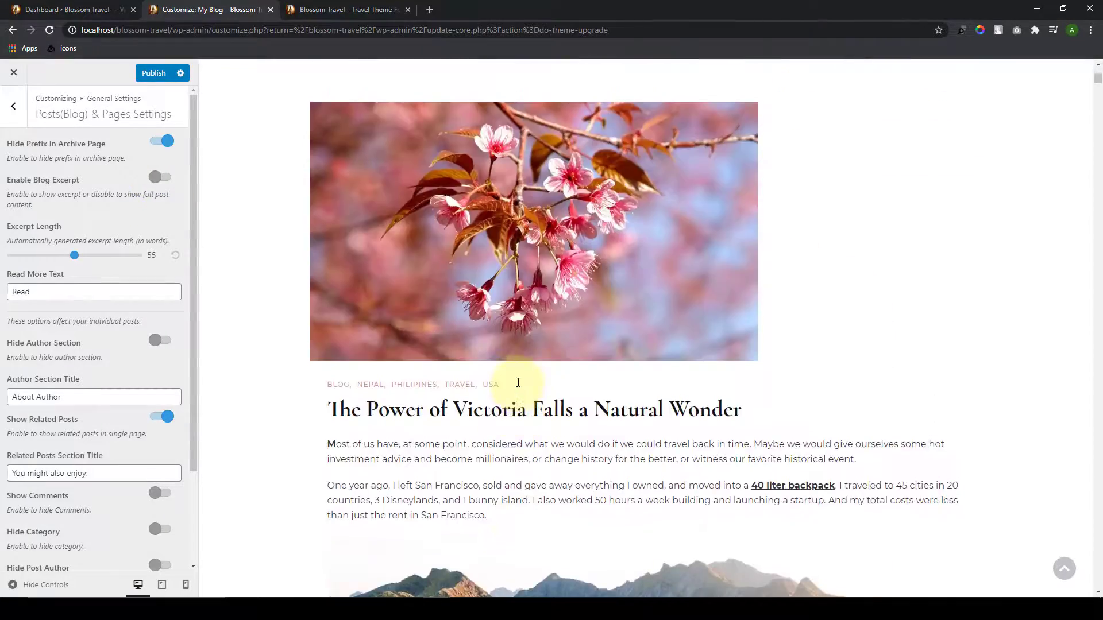
scroll(518, 386, "down", 20)
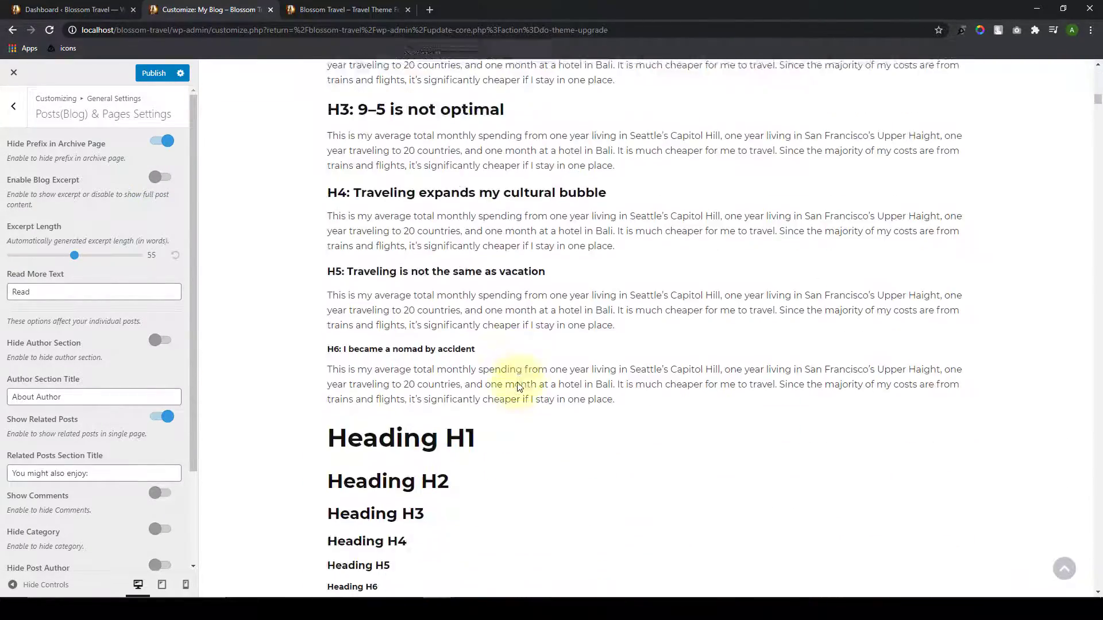
scroll(519, 387, "down", 20)
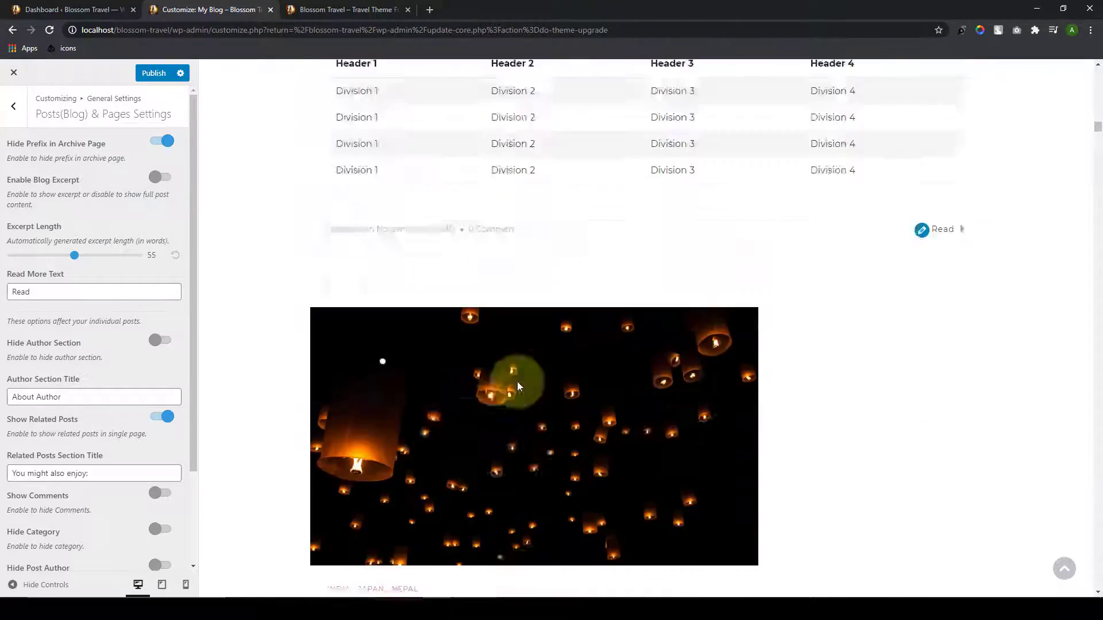
scroll(518, 385, "down", 20)
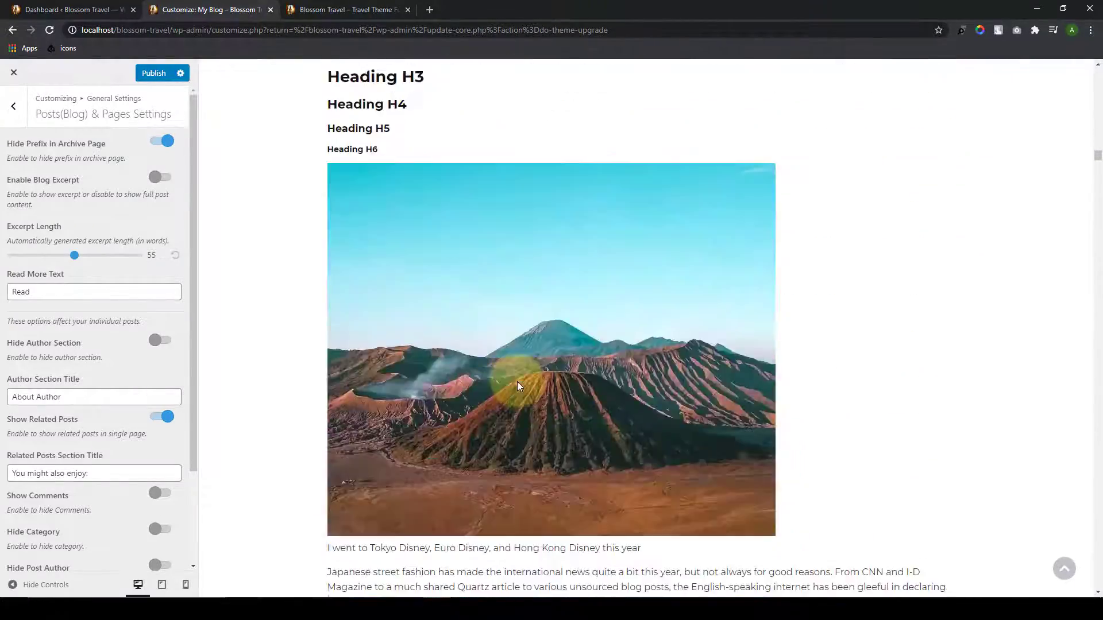
scroll(517, 381, "down", 15)
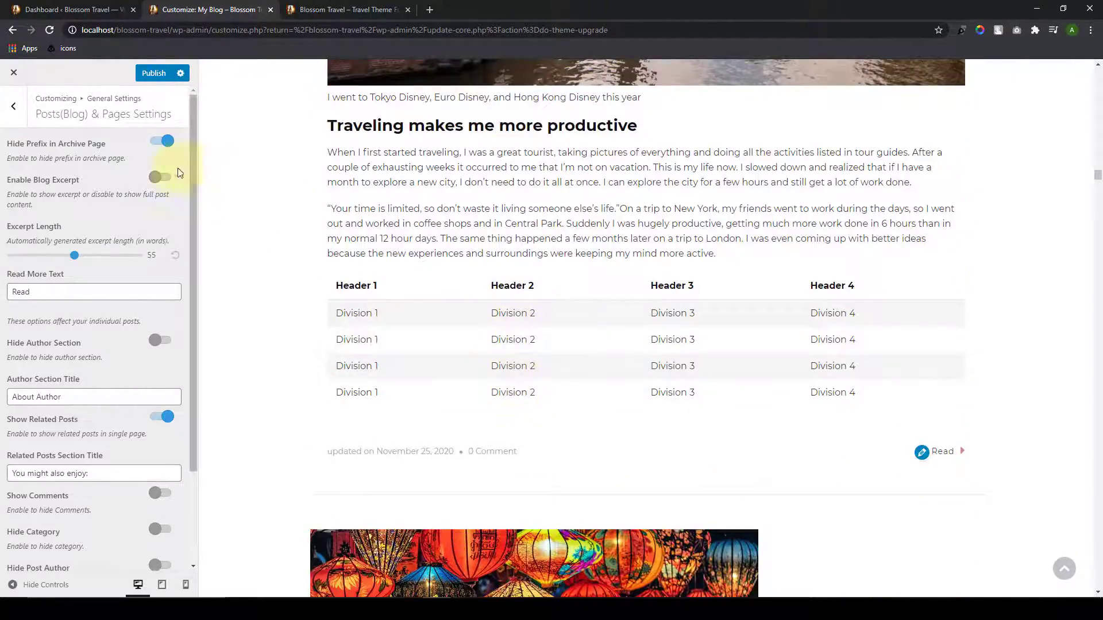
left_click(163, 177)
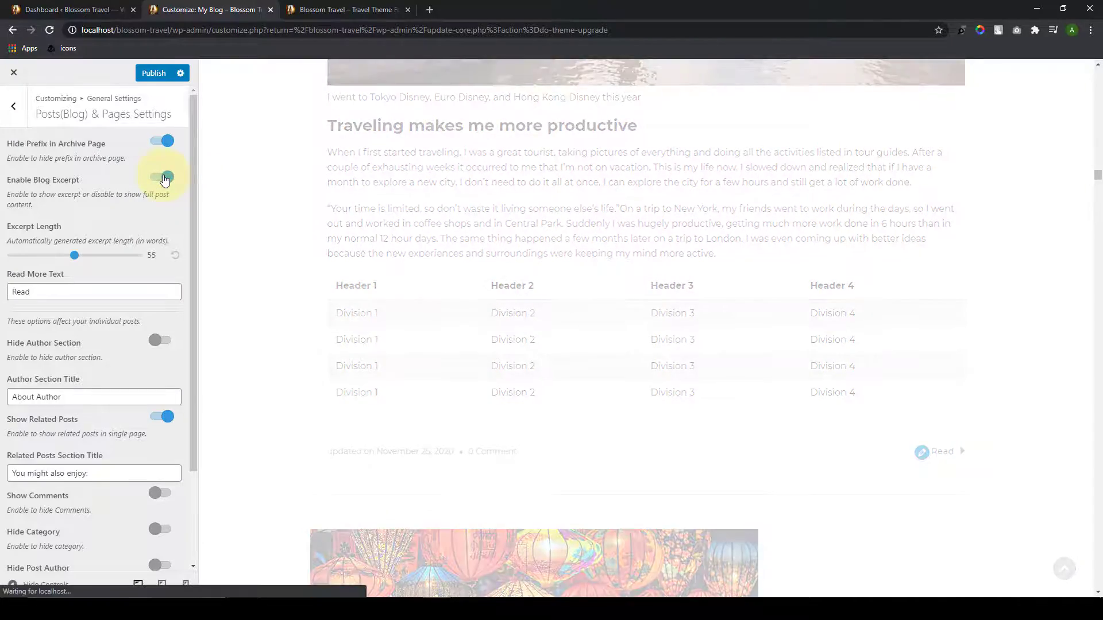
scroll(631, 435, "up", 10)
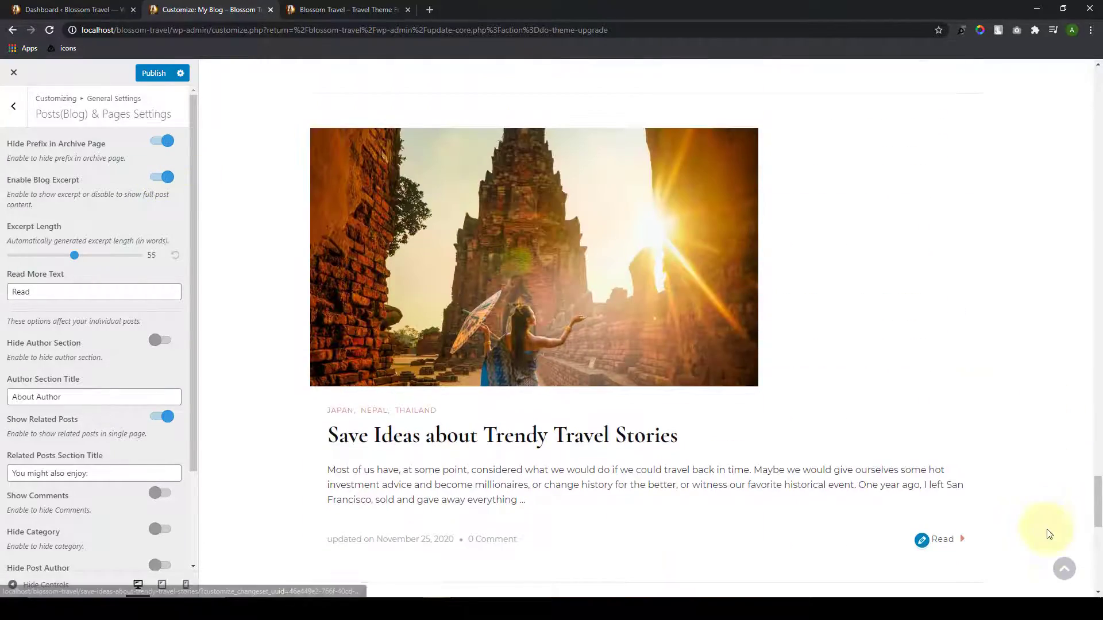
left_click(1065, 569)
scroll(659, 296, "down", 10)
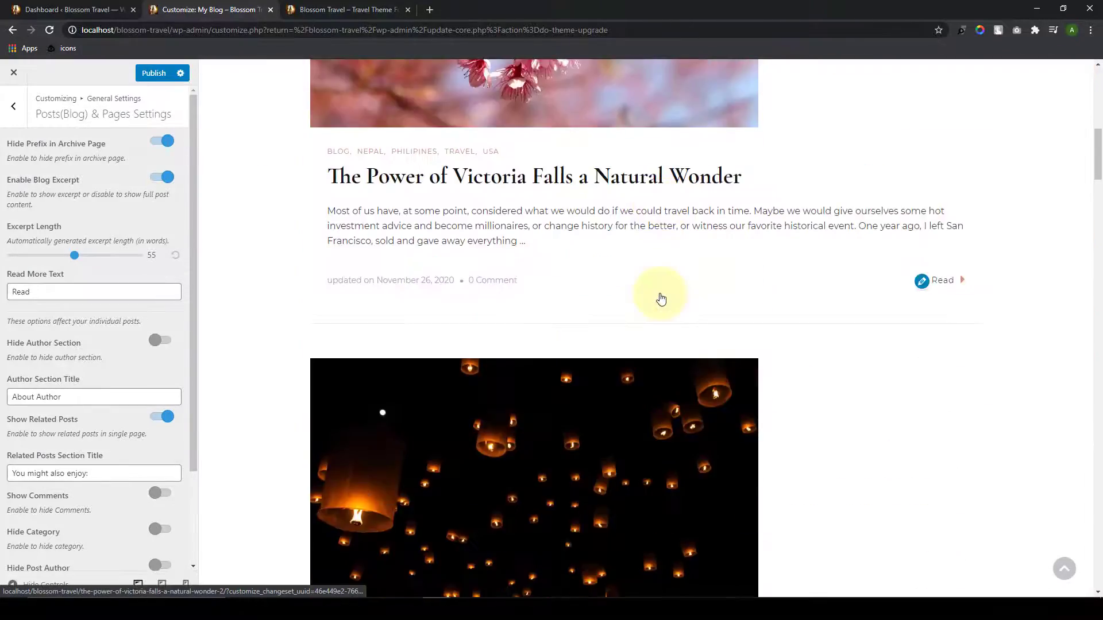
scroll(659, 297, "up", 4)
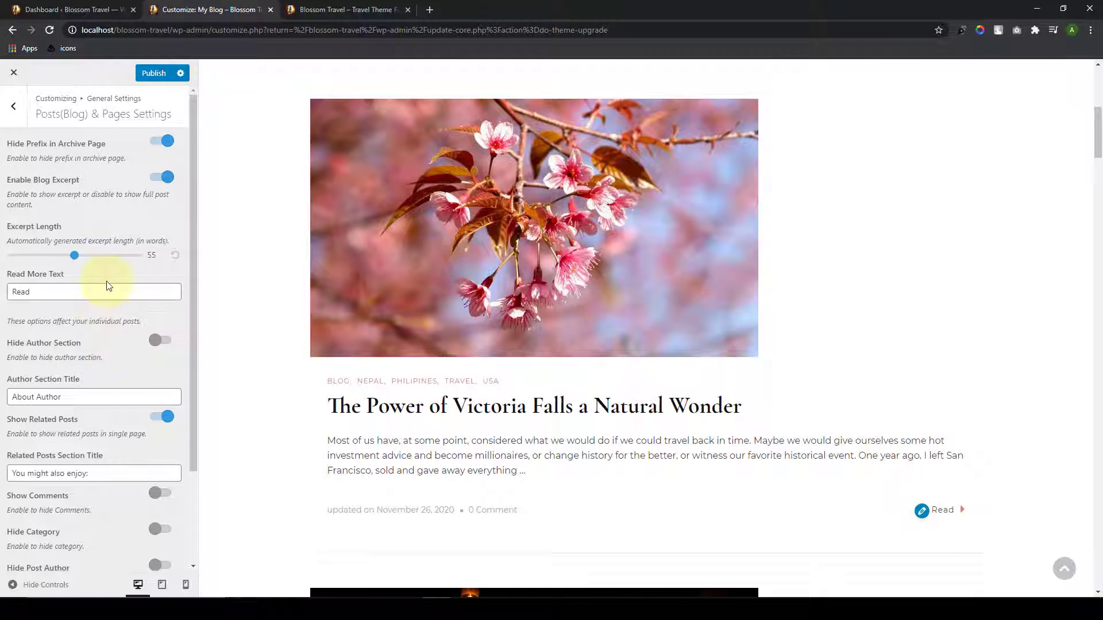
Step: Try an Excerpt Length of 50 words, set it to 65 and check the excerpts on the blog page
scroll(108, 282, "down", 1)
scroll(332, 320, "down", 2)
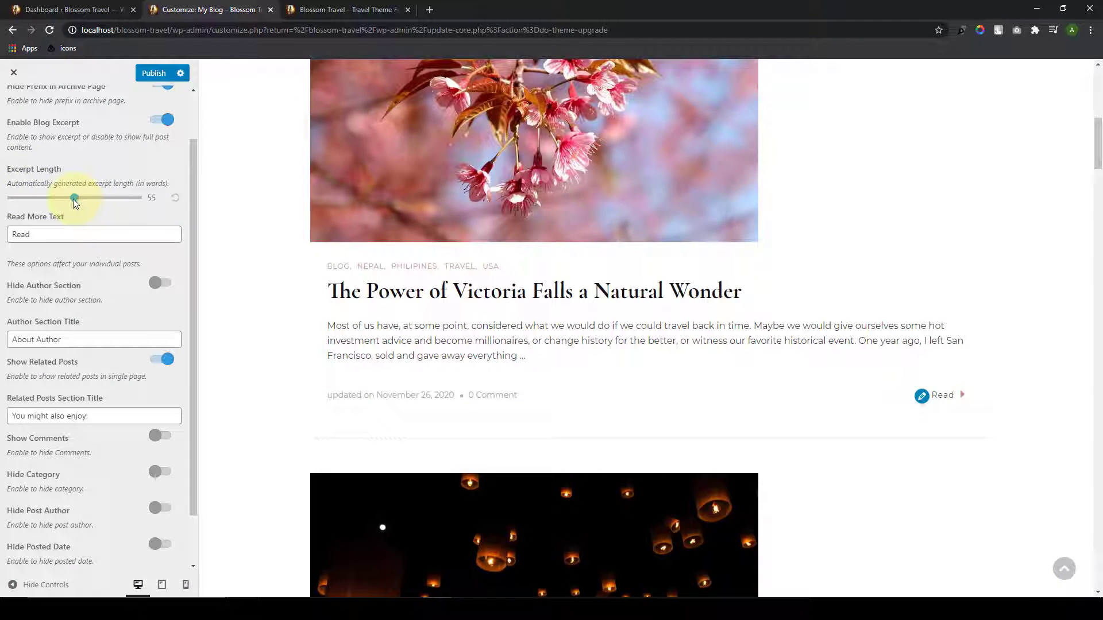
left_click_drag(72, 199, 70, 200)
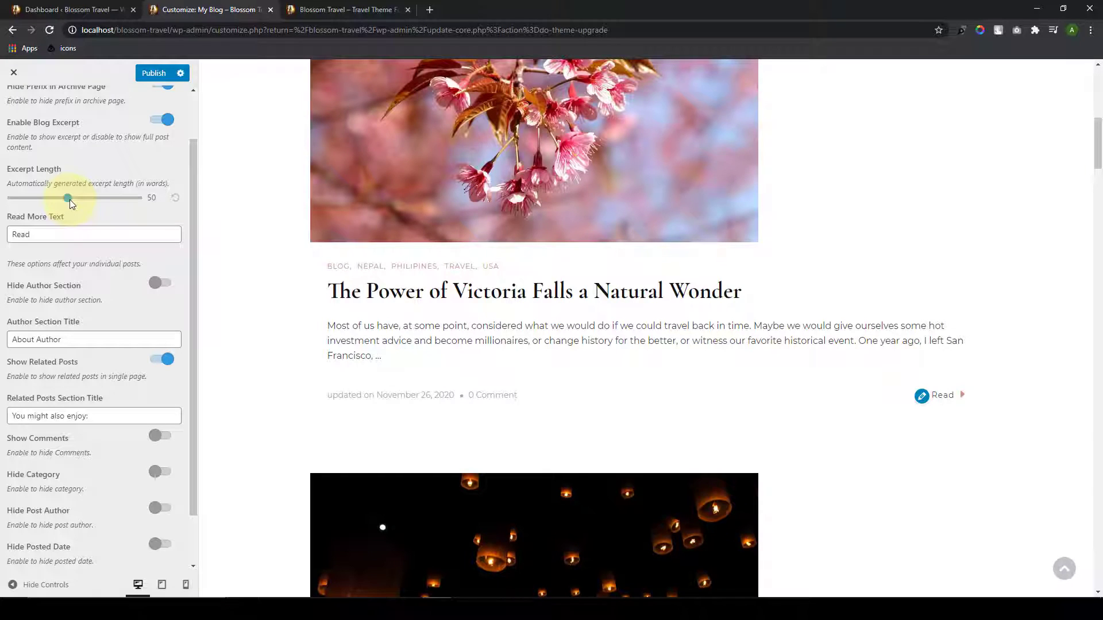
left_click_drag(70, 199, 79, 204)
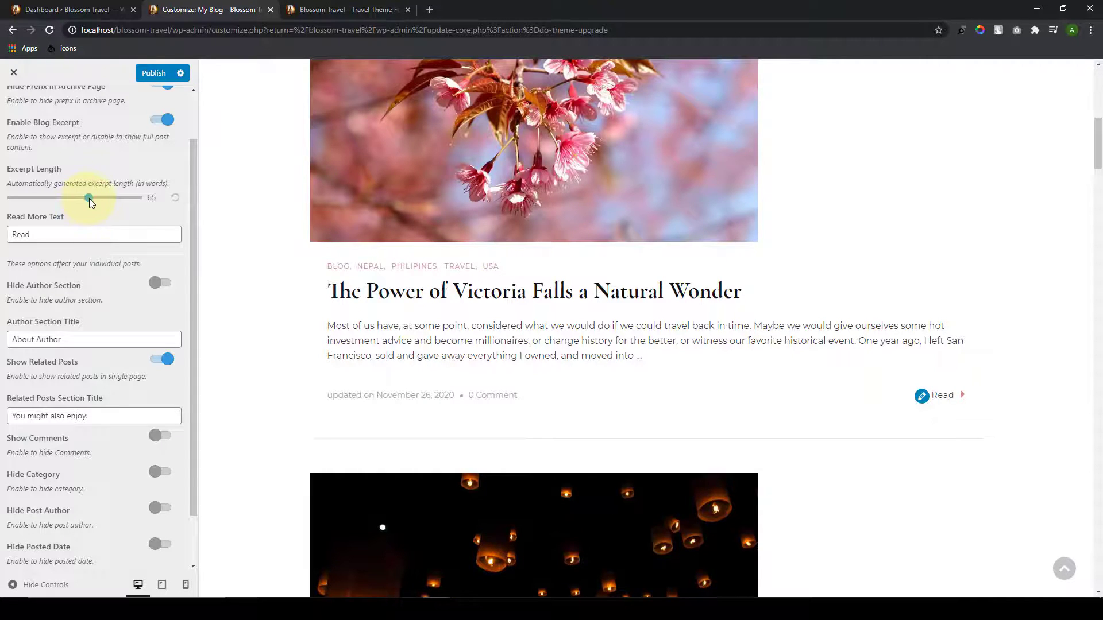
left_click_drag(88, 198, 91, 199)
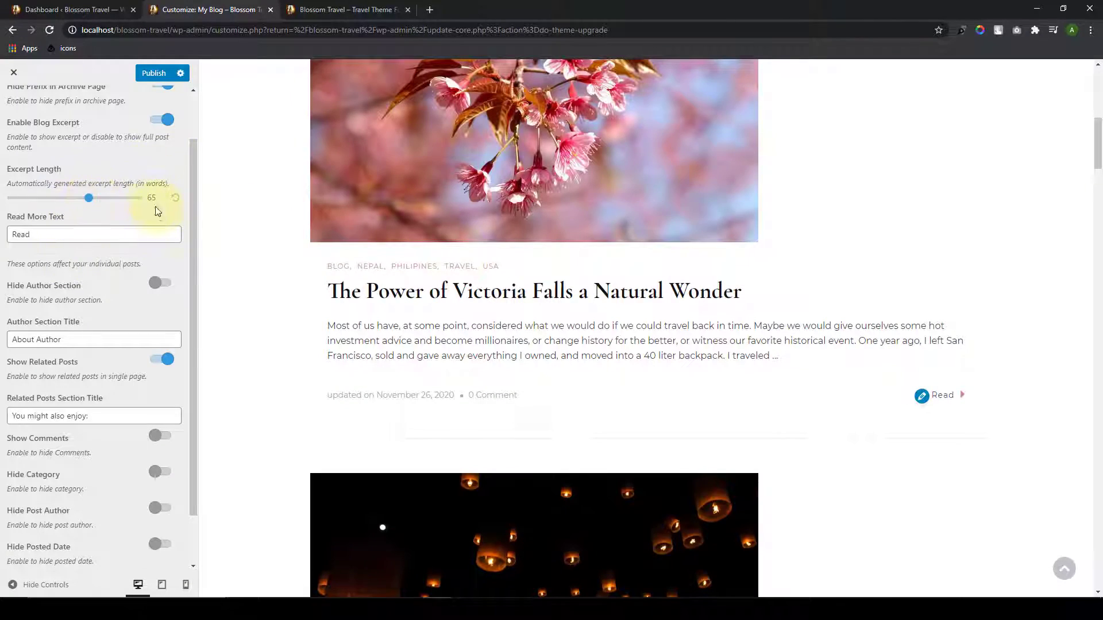
scroll(665, 377, "down", 9)
scroll(676, 389, "up", 17)
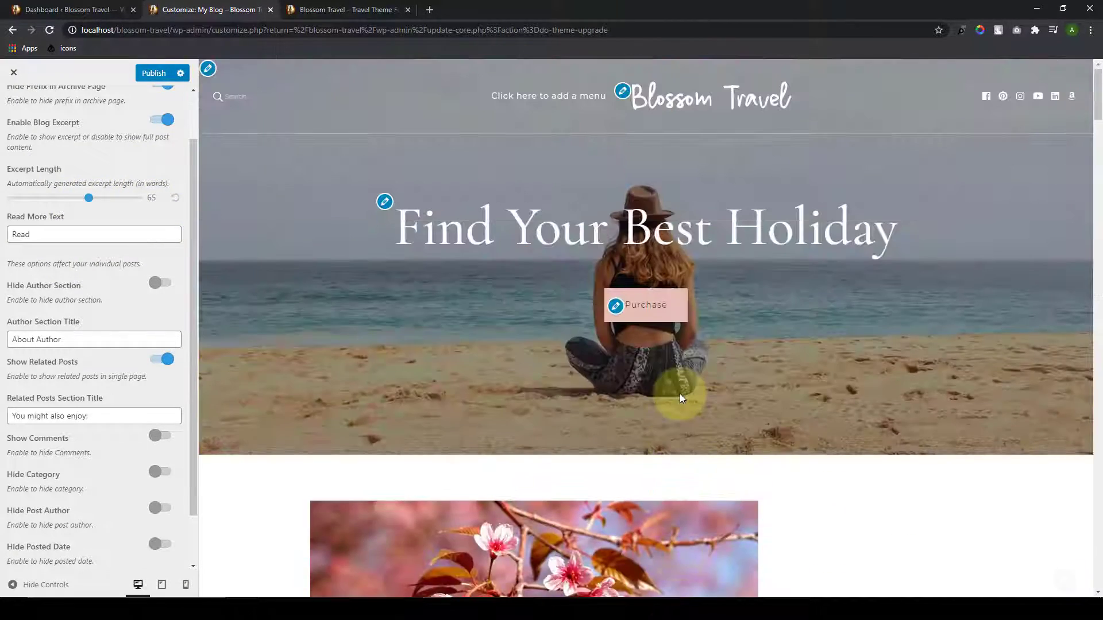
Step: Set the Read More Text to Read More
scroll(680, 394, "down", 7)
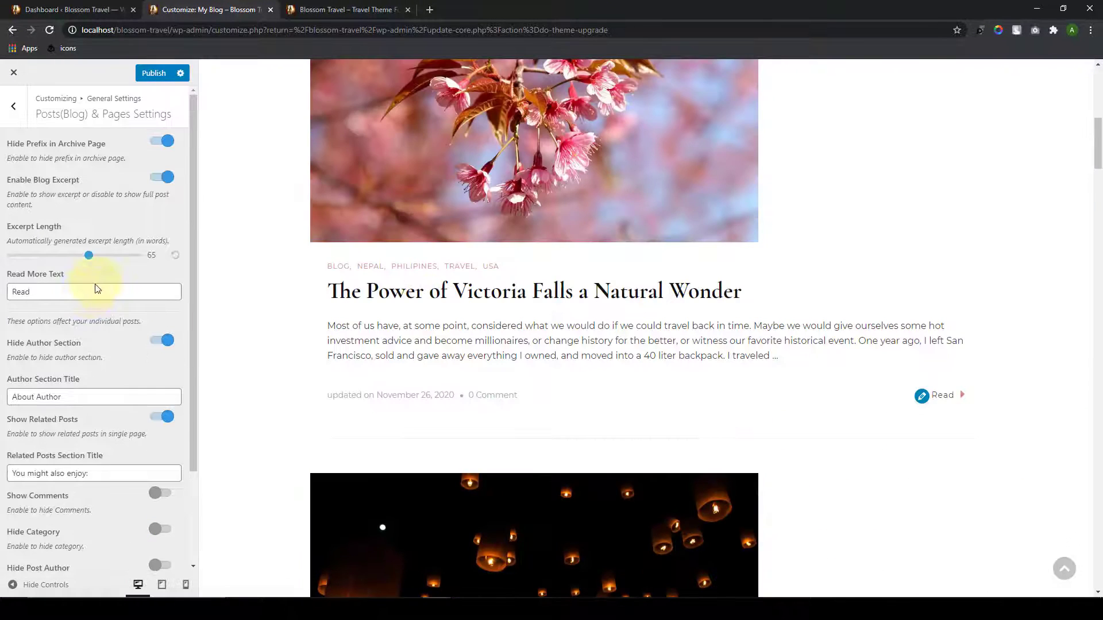
left_click(89, 292)
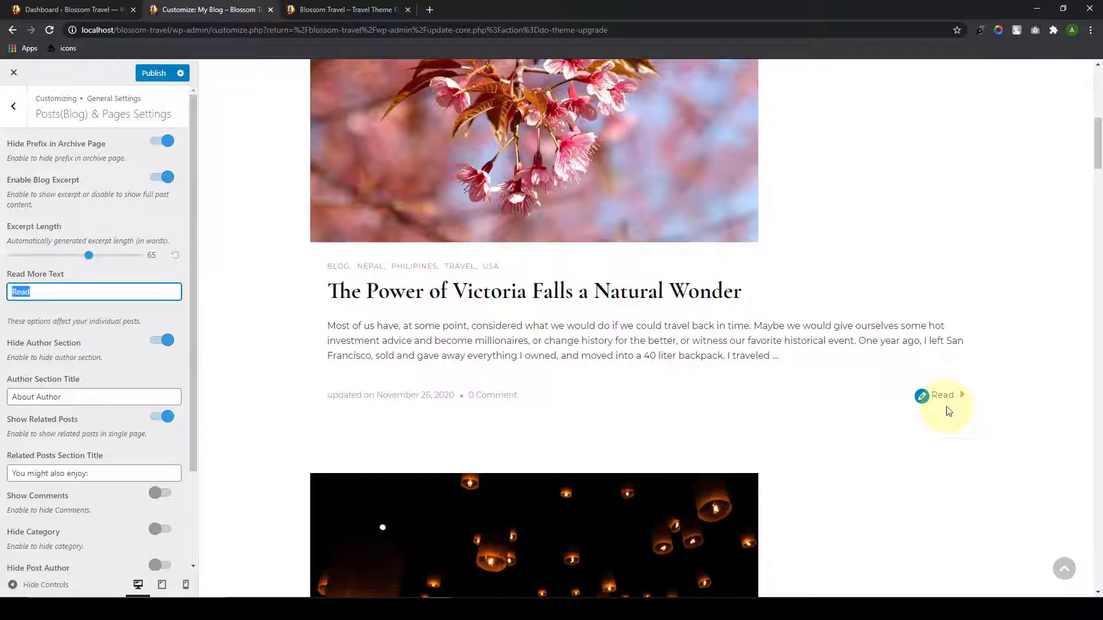
left_click(100, 296)
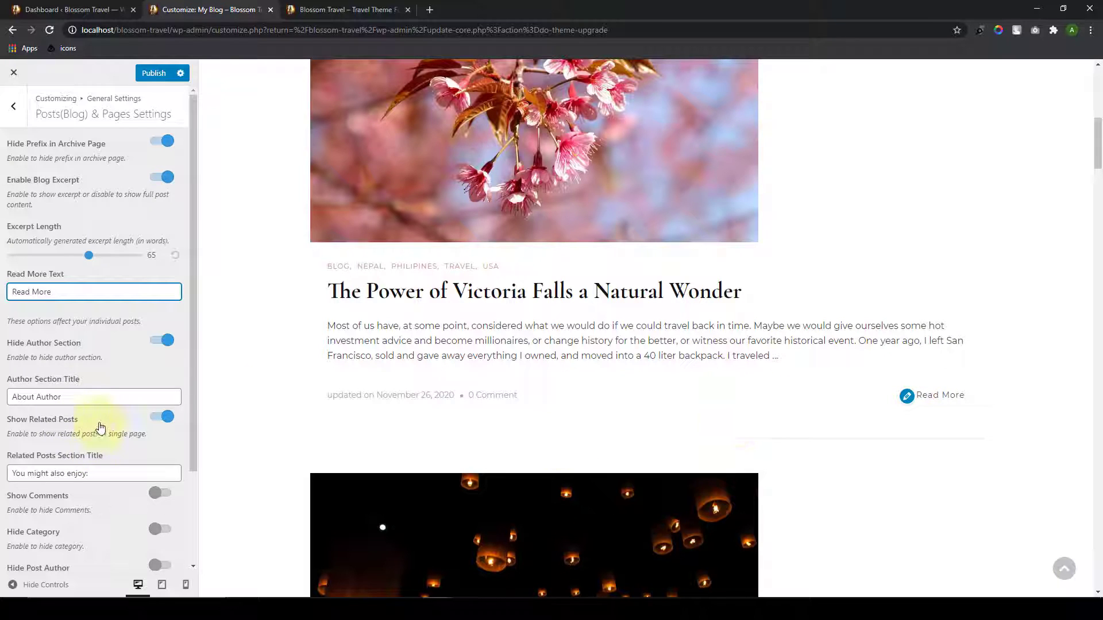
Step: Open the post The Power of Victoria Falls a Natural Wonder in the preview and go to its related posts section
scroll(98, 428, "down", 2)
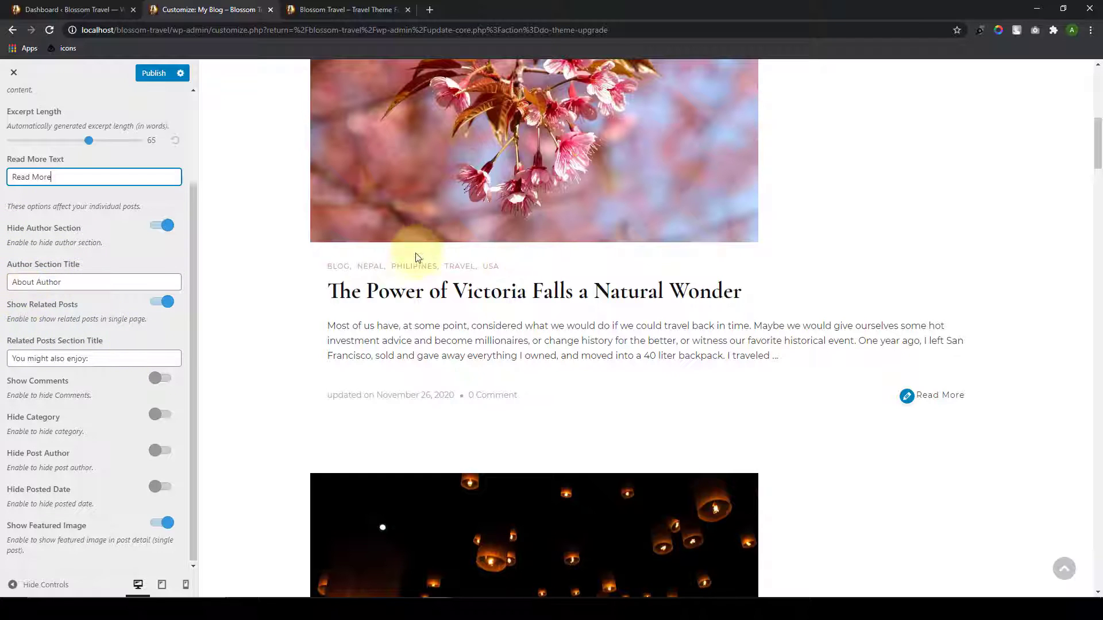
left_click(364, 292)
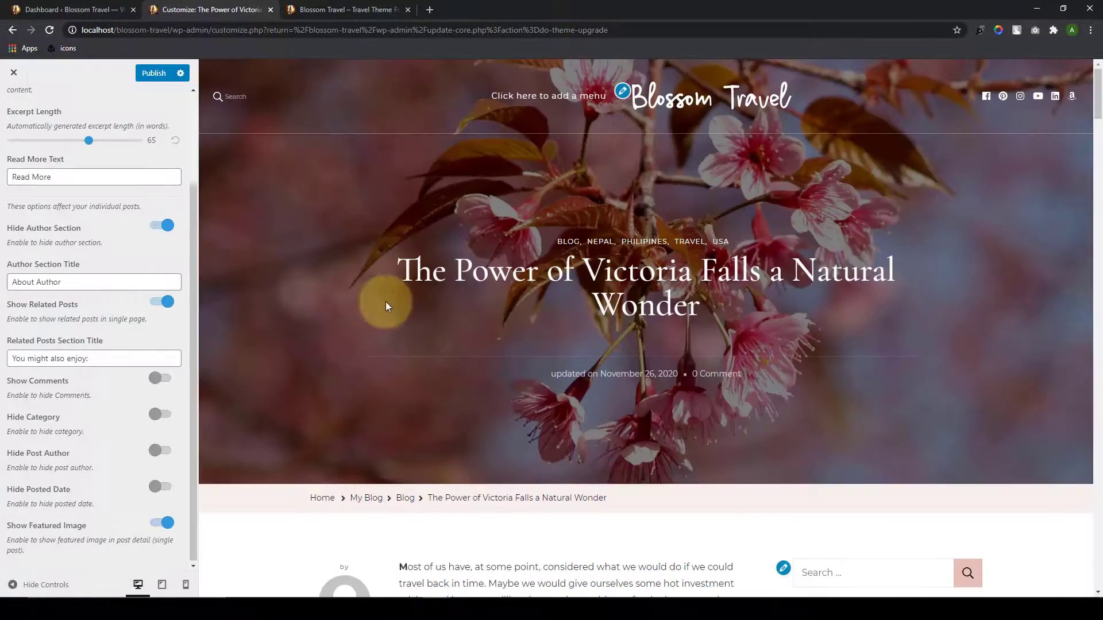
scroll(382, 303, "down", 15)
scroll(389, 418, "down", 20)
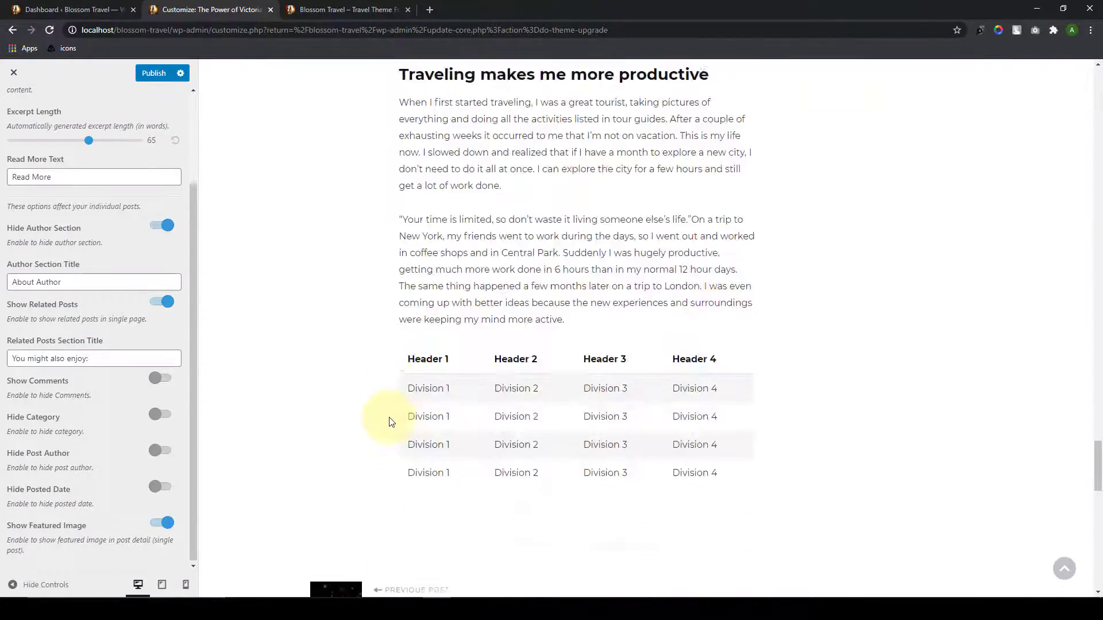
scroll(388, 417, "up", 2)
scroll(388, 423, "up", 1)
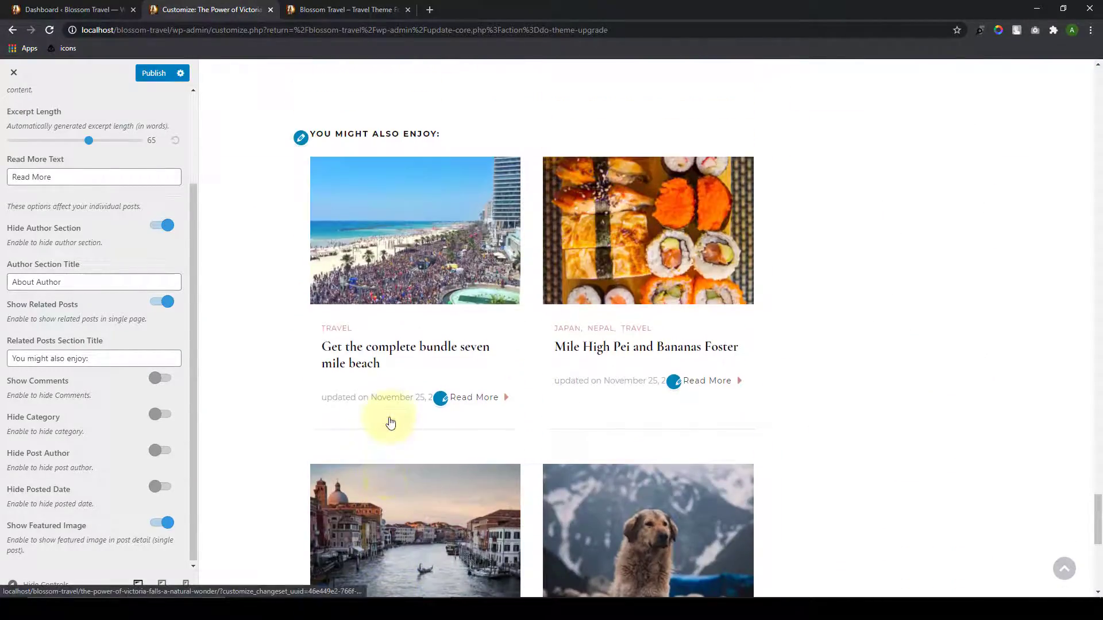
Step: Switch Show Related Posts off and back on for single posts
left_click(156, 306)
scroll(153, 306, "up", 1)
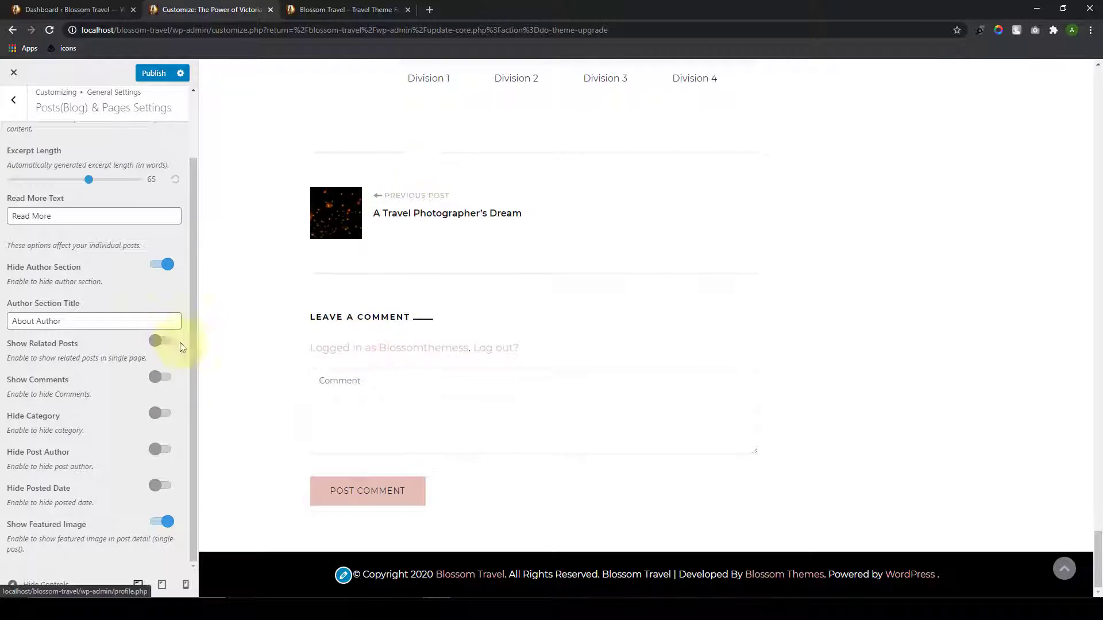
left_click(161, 341)
scroll(167, 346, "down", 1)
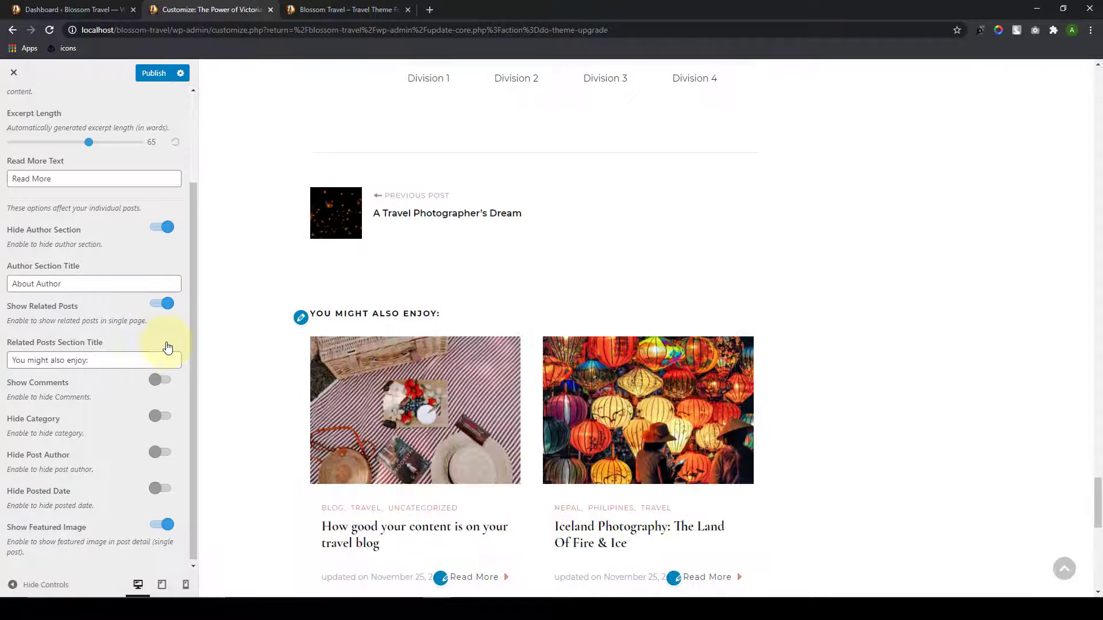
Step: Compare the Related Posts Section Title with the heading above the related posts in the preview
scroll(394, 423, "down", 3)
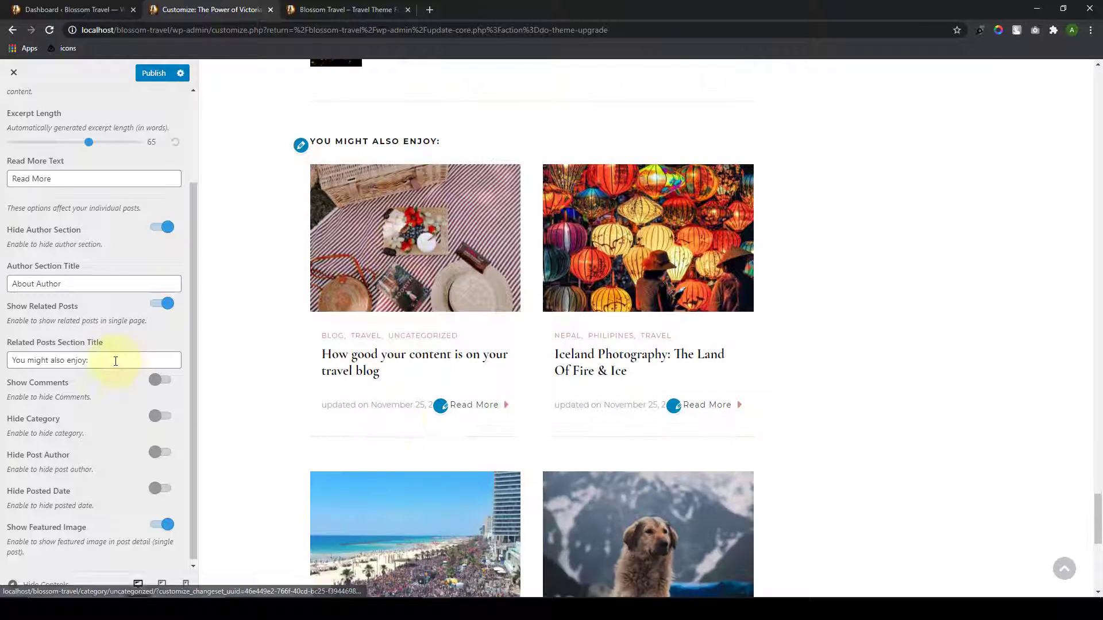
left_click(114, 361)
key("ctrl+a")
double_click(382, 141)
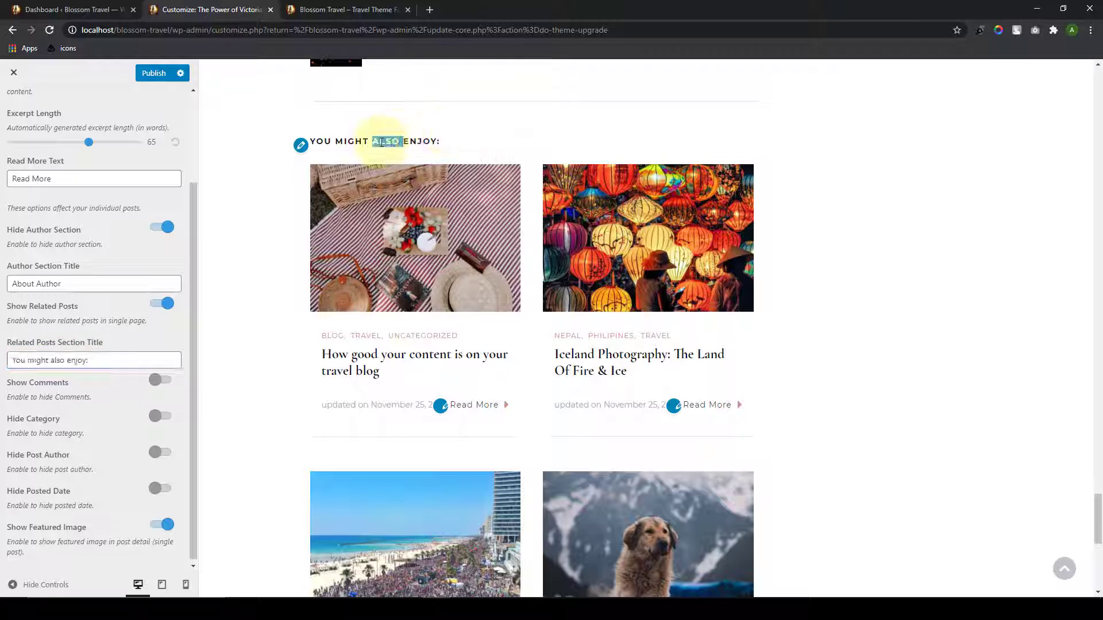
left_click(382, 142)
left_click(385, 121)
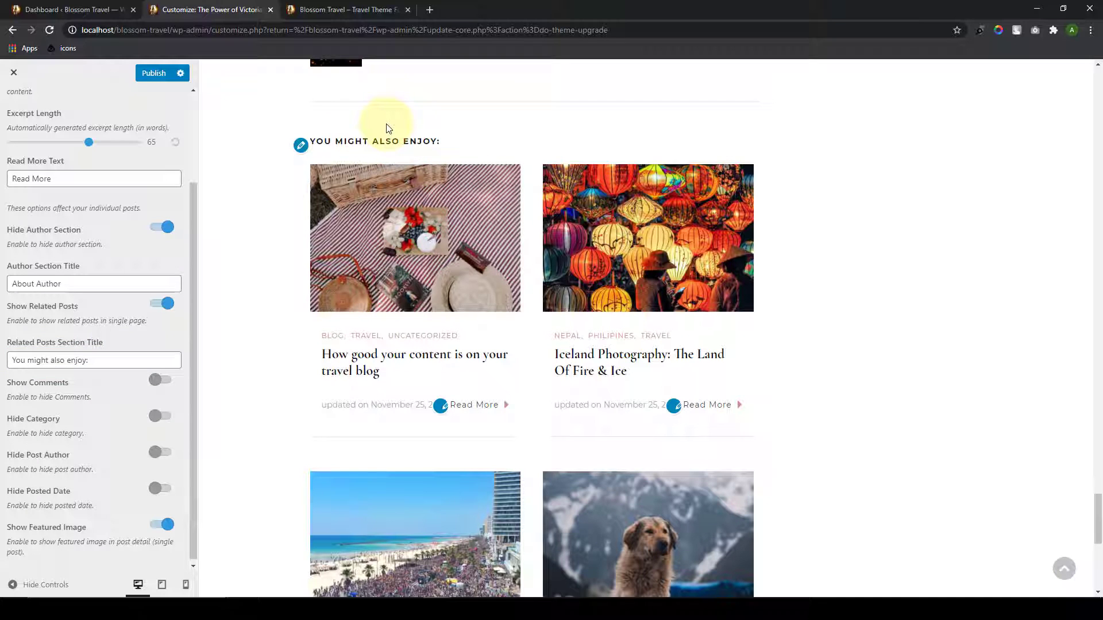
Step: Switch Show Comments on and back off, checking the Leave a Comment section below the related posts
scroll(267, 406, "down", 8)
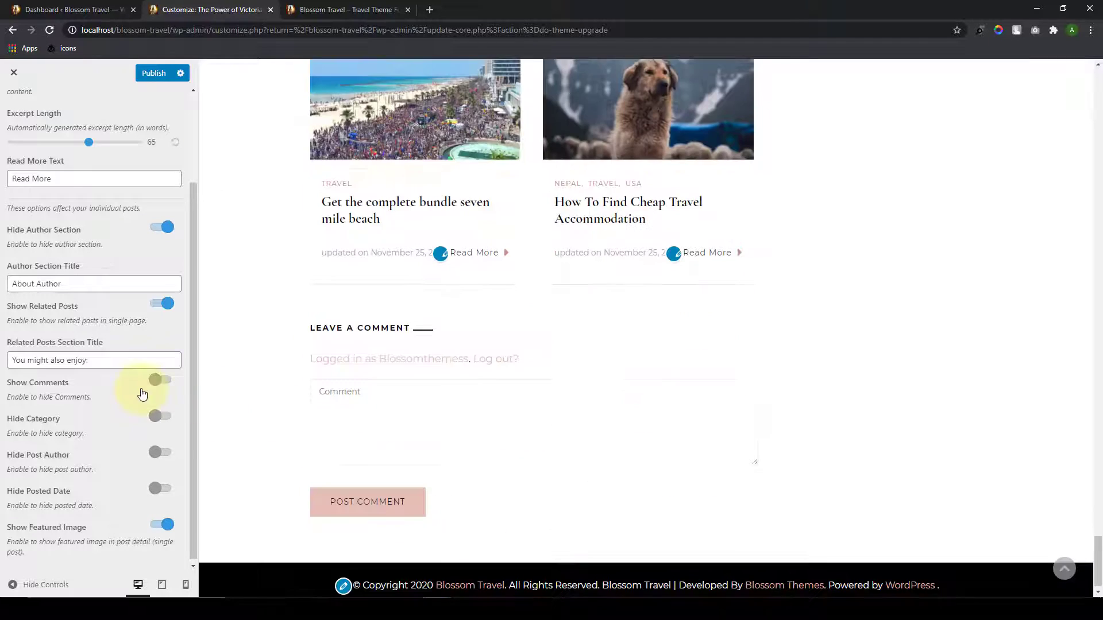
left_click(166, 381)
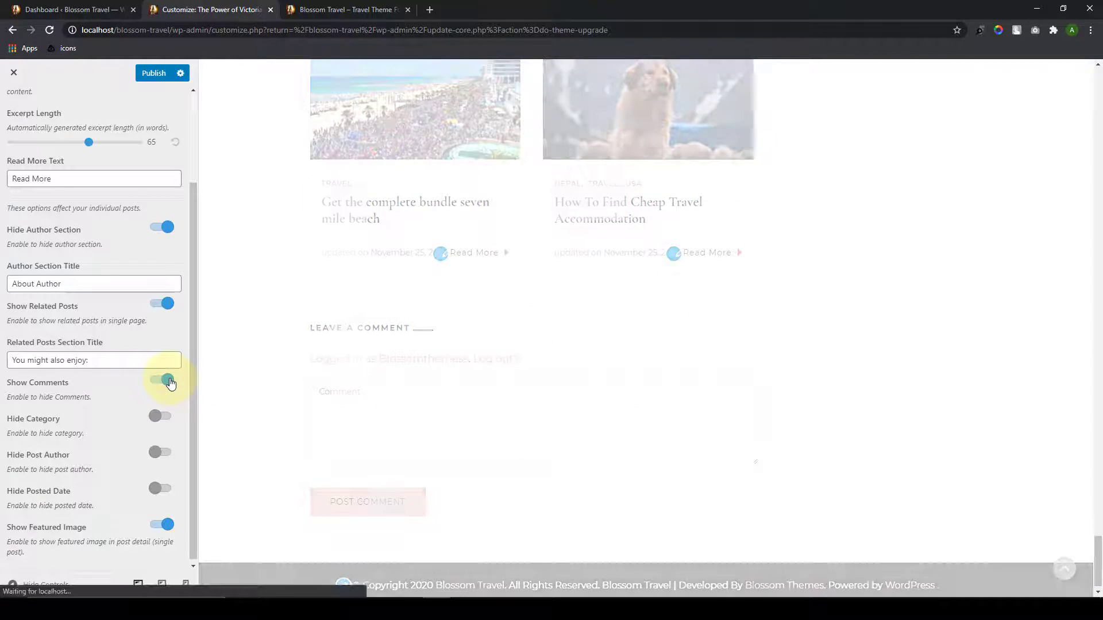
left_click(158, 382)
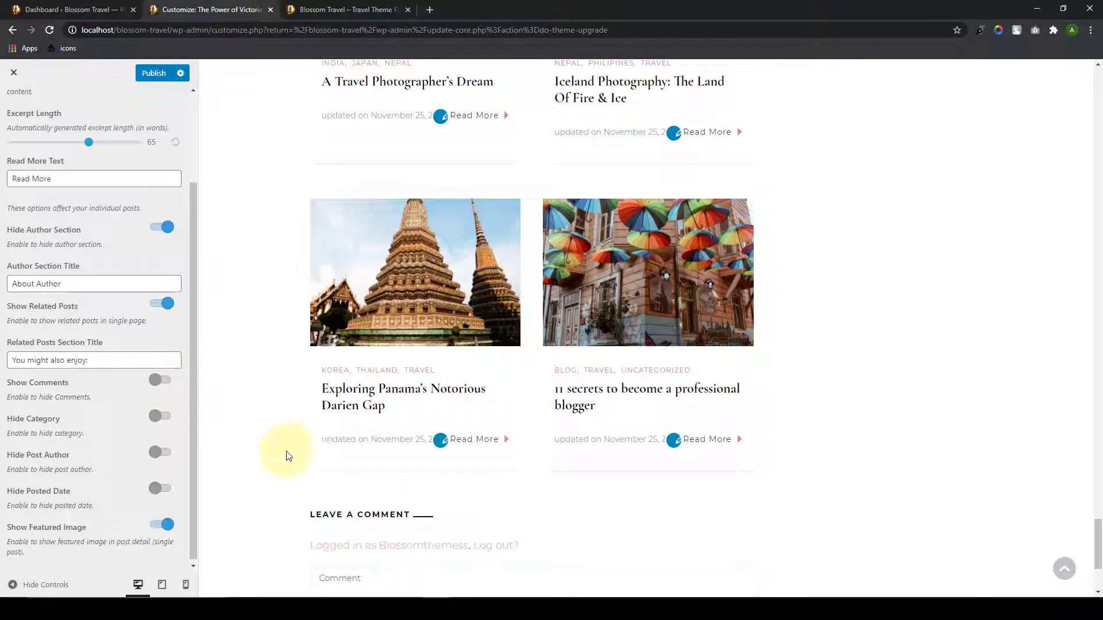
scroll(287, 458, "down", 2)
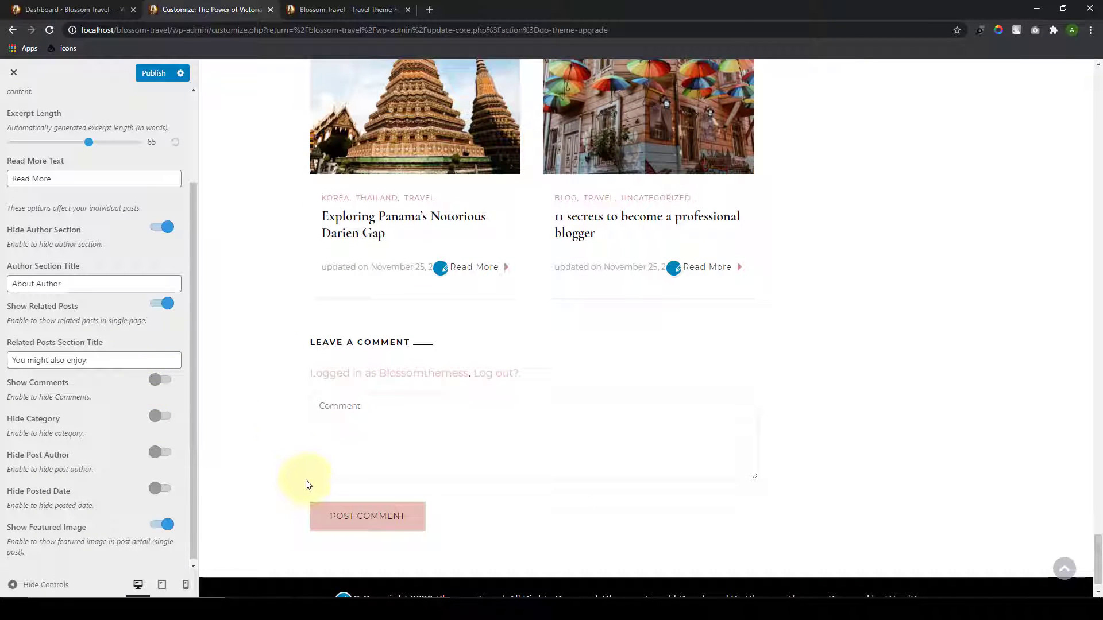
scroll(419, 394, "up", 3)
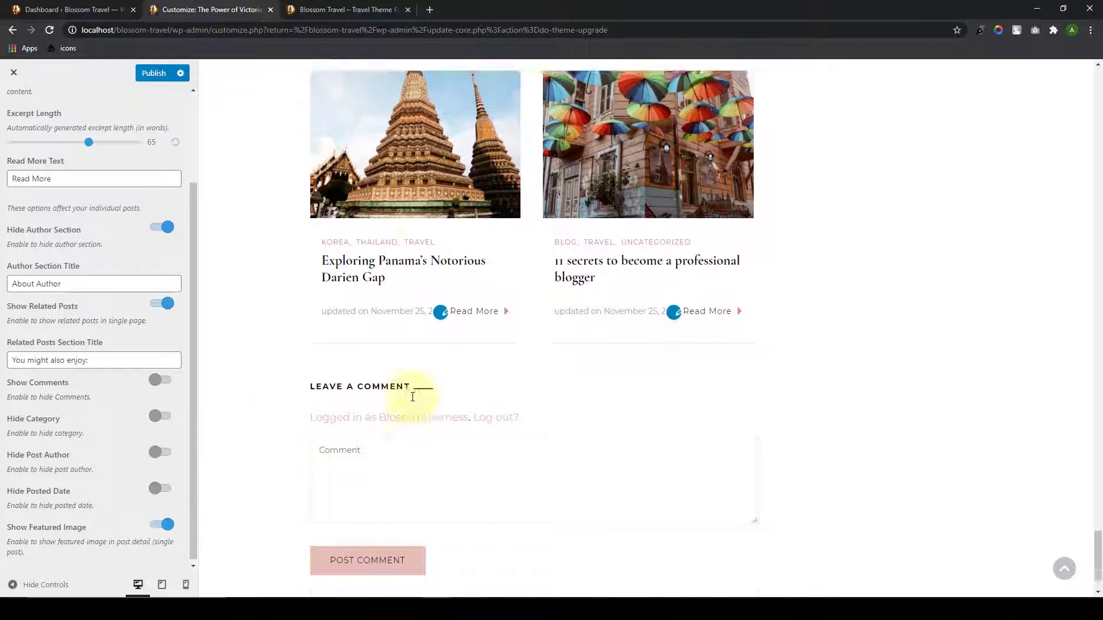
left_click_drag(378, 389, 301, 380)
left_click(299, 380)
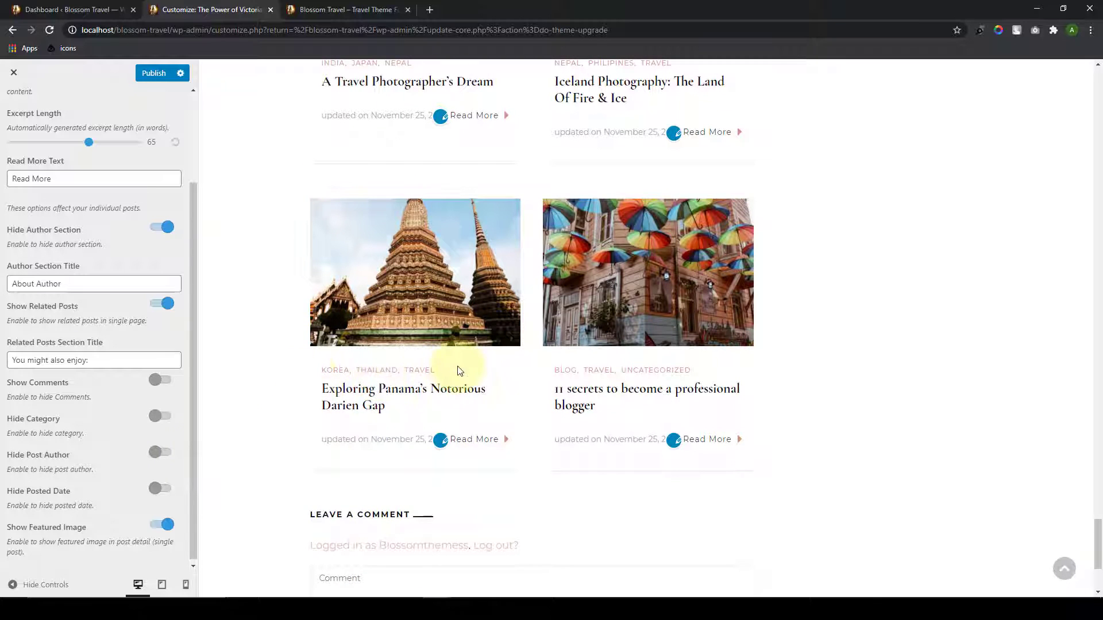
Step: Locate the category labels on the related posts, switch Hide Category on and check the related posts and the post's header
left_click_drag(457, 368, 313, 374)
left_click(310, 377)
left_click_drag(724, 365, 561, 369)
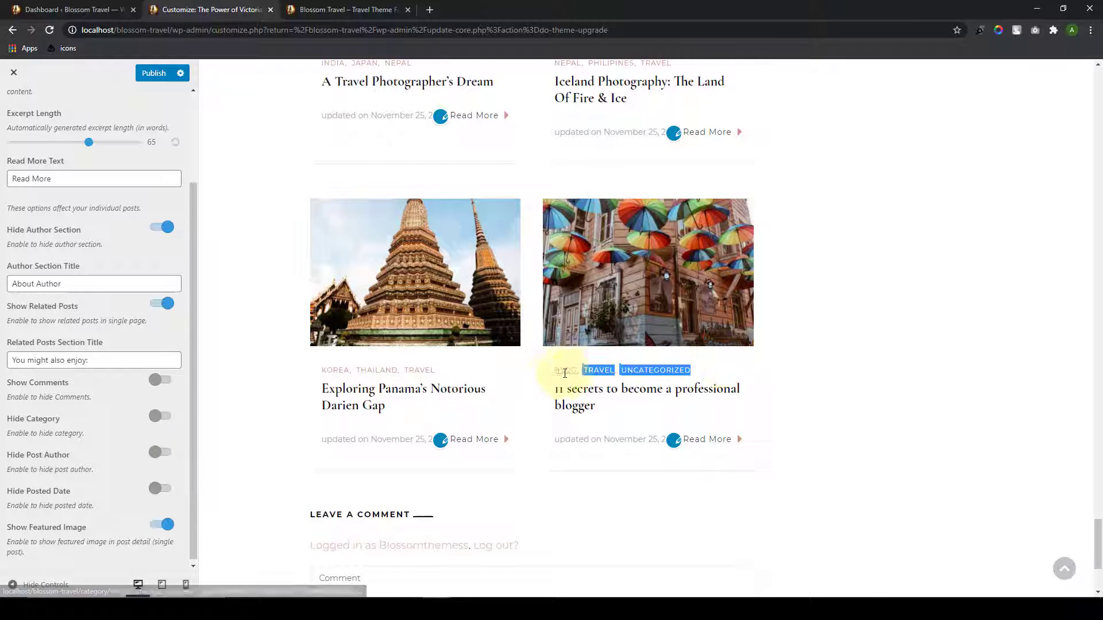
left_click(514, 408)
scroll(678, 376, "up", 5)
scroll(661, 386, "up", 4)
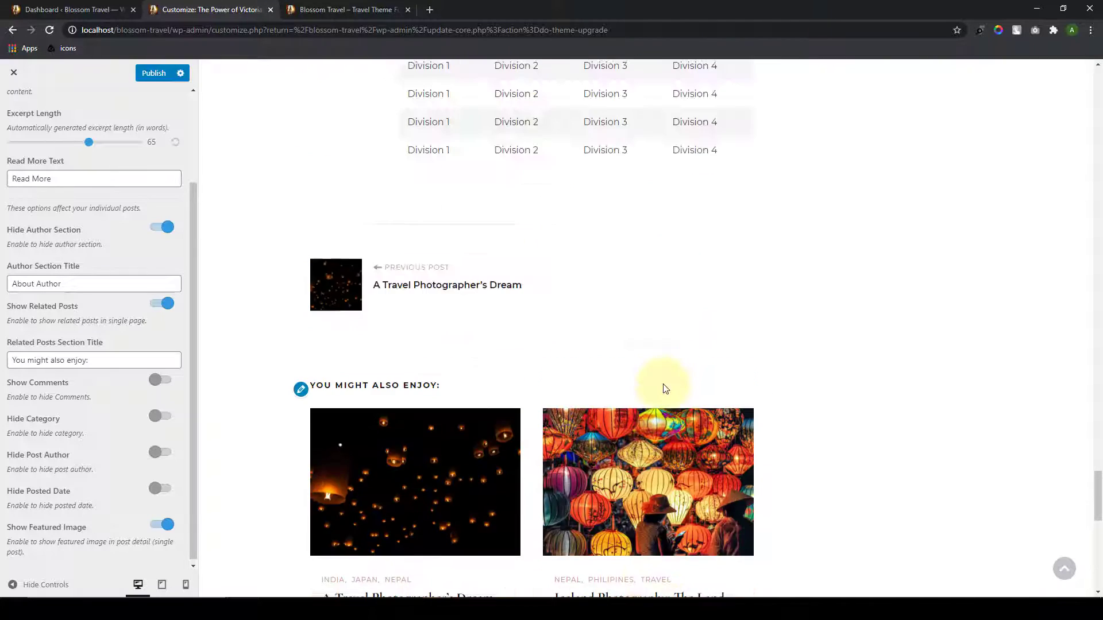
scroll(662, 409, "down", 10)
scroll(536, 416, "up", 2)
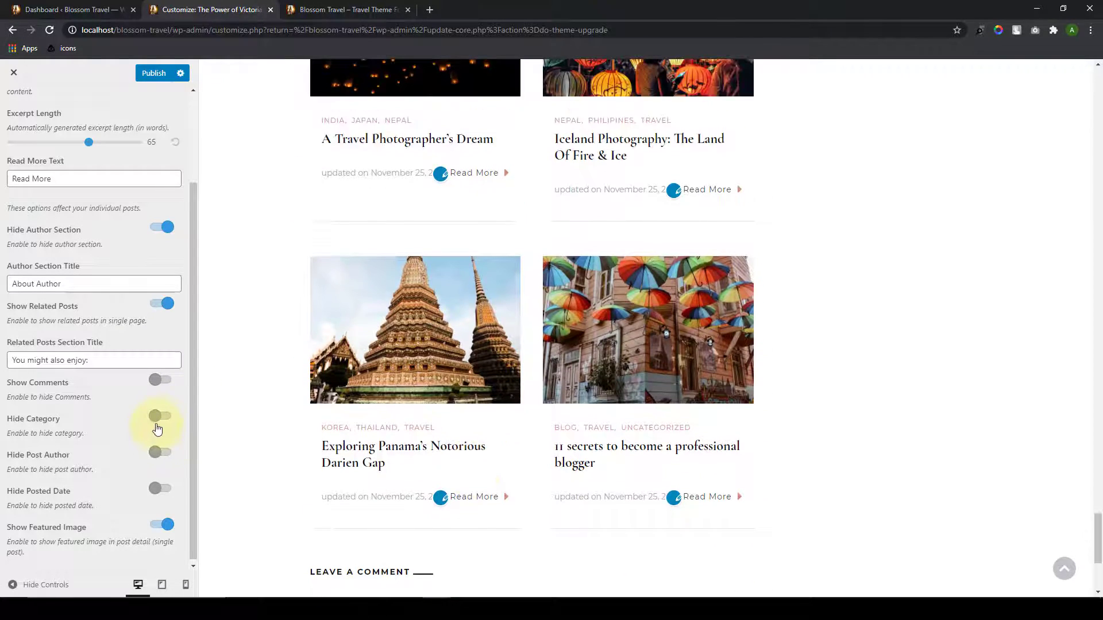
left_click(165, 421)
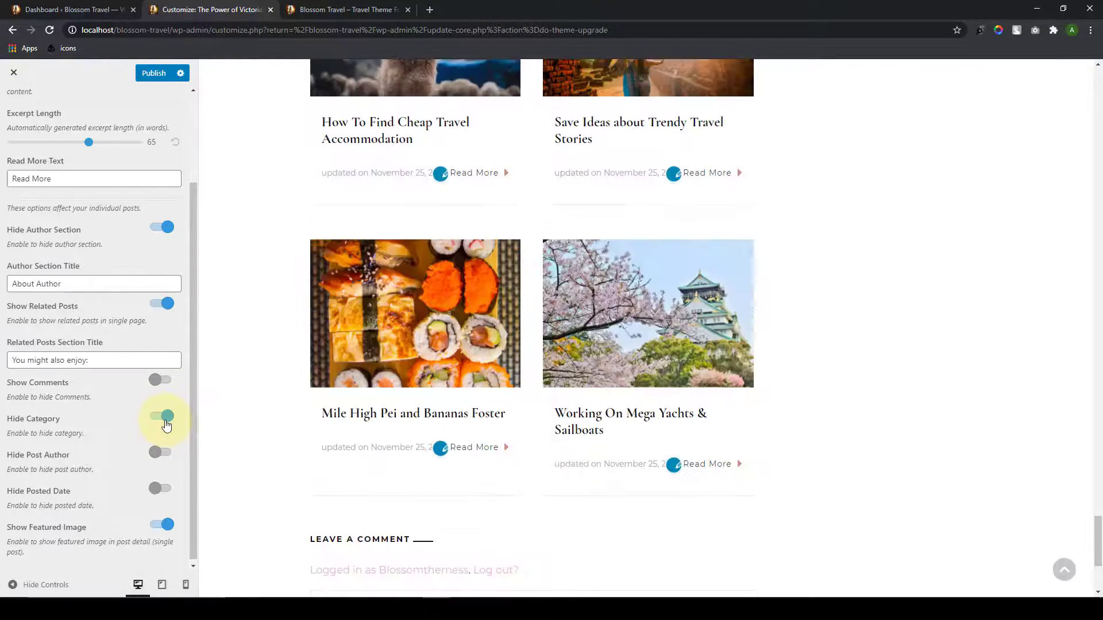
scroll(448, 454, "up", 5)
scroll(455, 428, "up", 20)
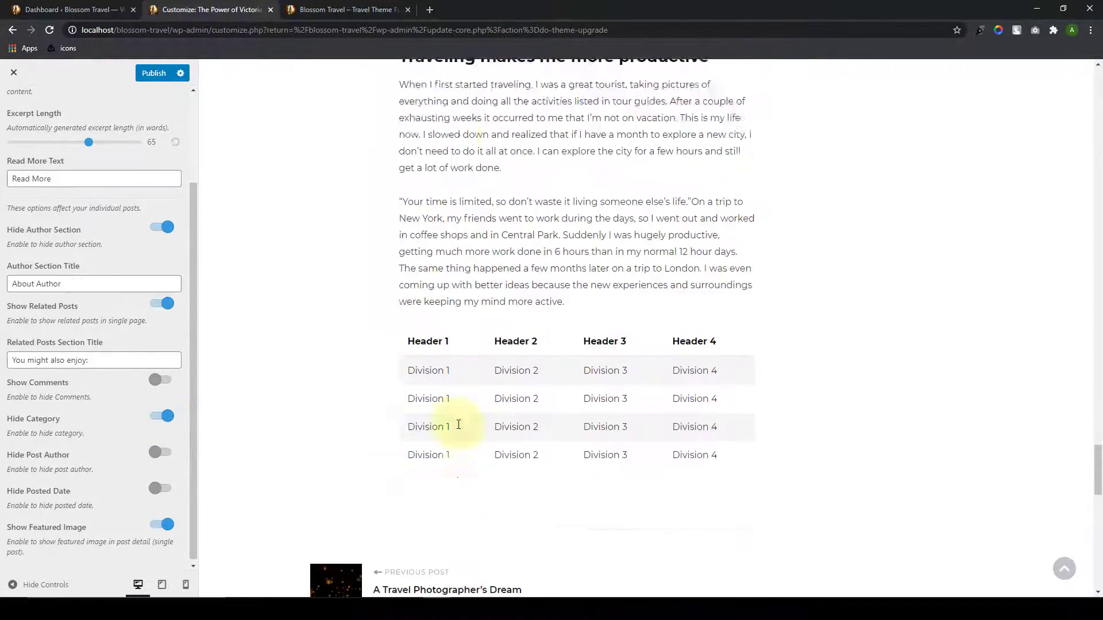
left_click(1064, 569)
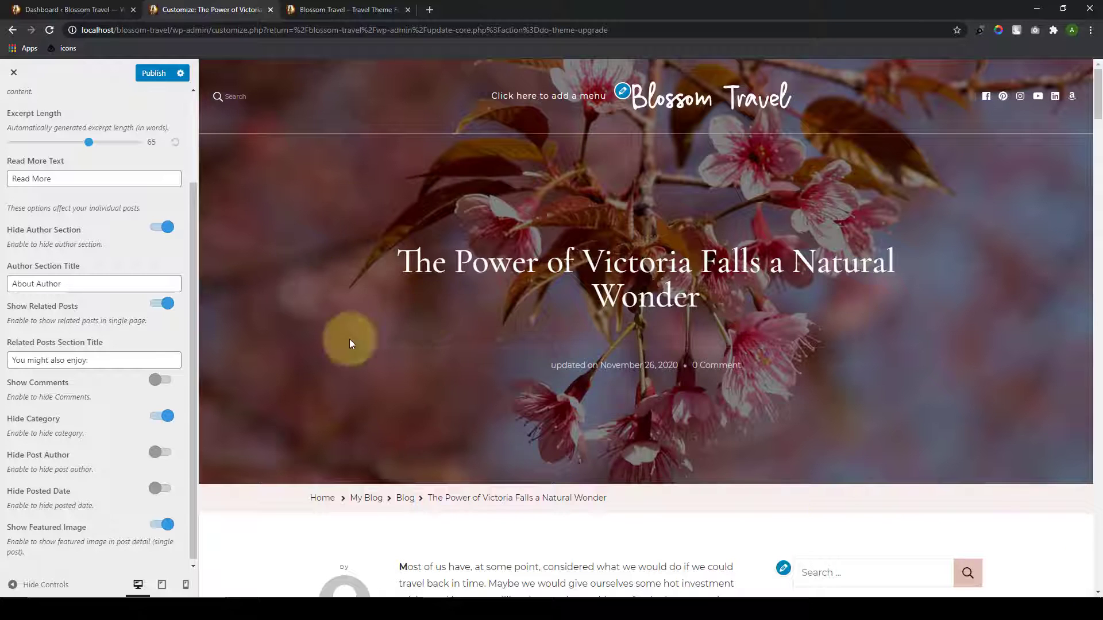
Step: Switch Hide Category back off, and switch Hide Post Author on and back off
left_click(168, 456)
left_click(156, 420)
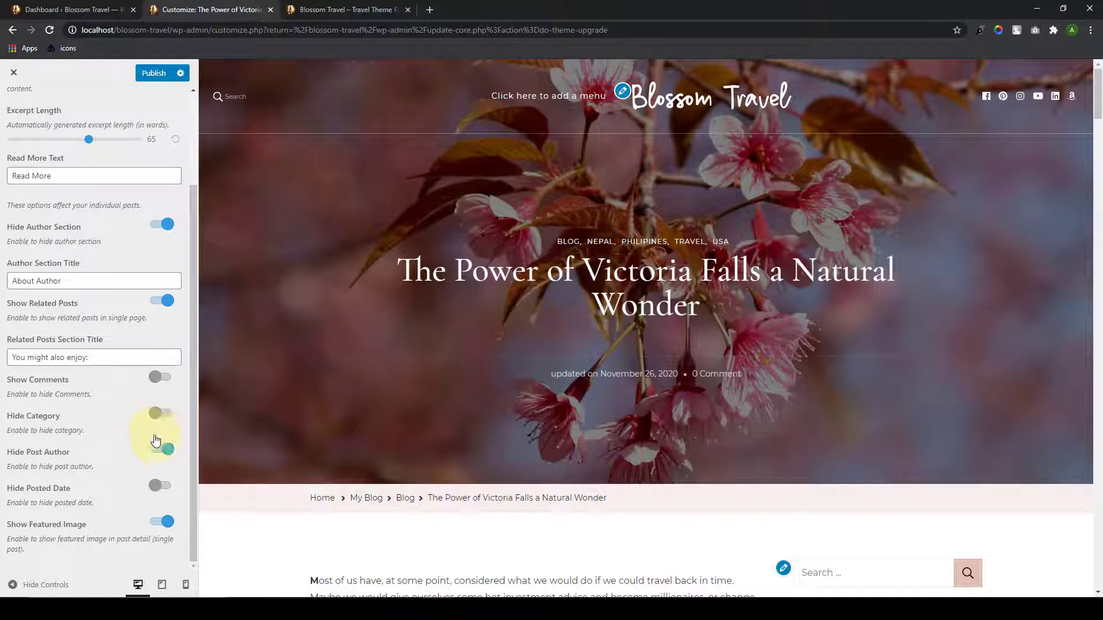
left_click(159, 445)
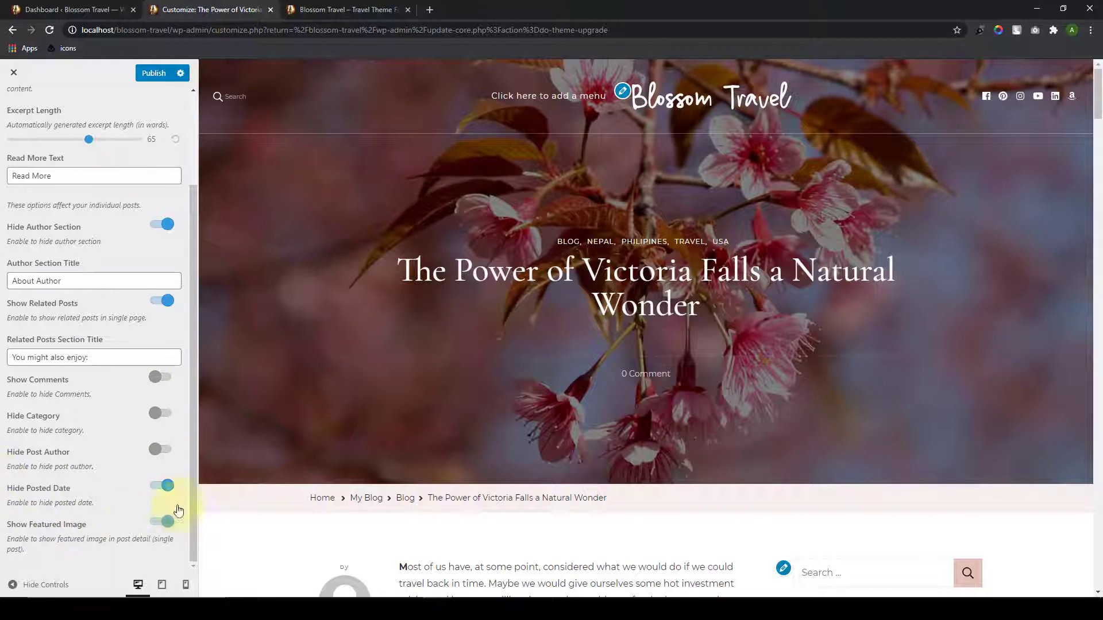
Step: Switch Hide Posted Date on, and switch Show Featured Image off and back on for the single post
left_click(165, 493)
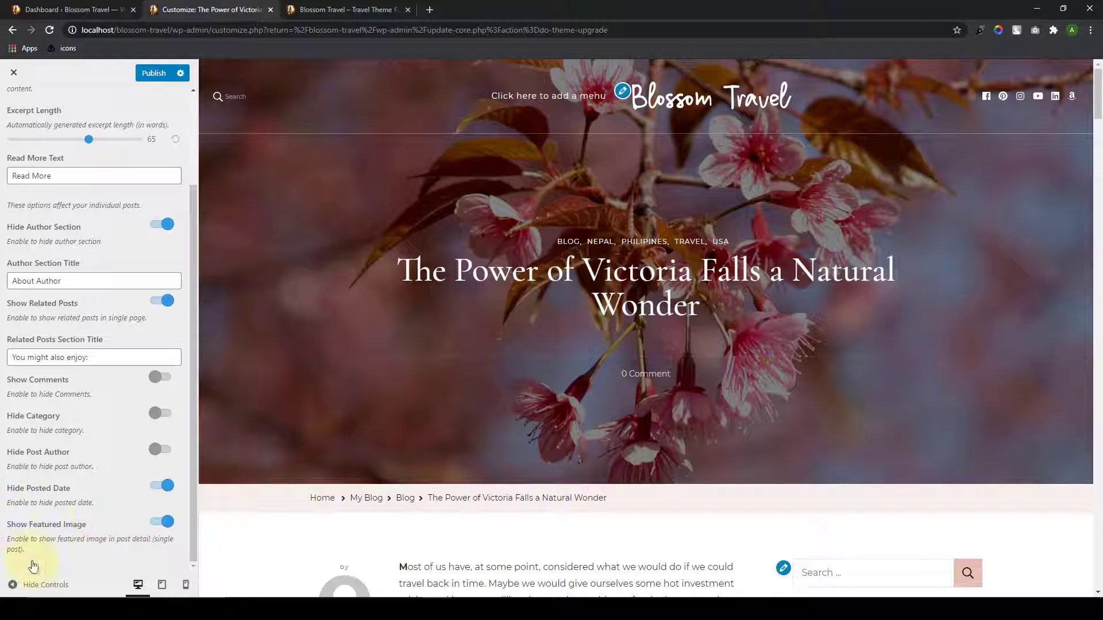
left_click(160, 523)
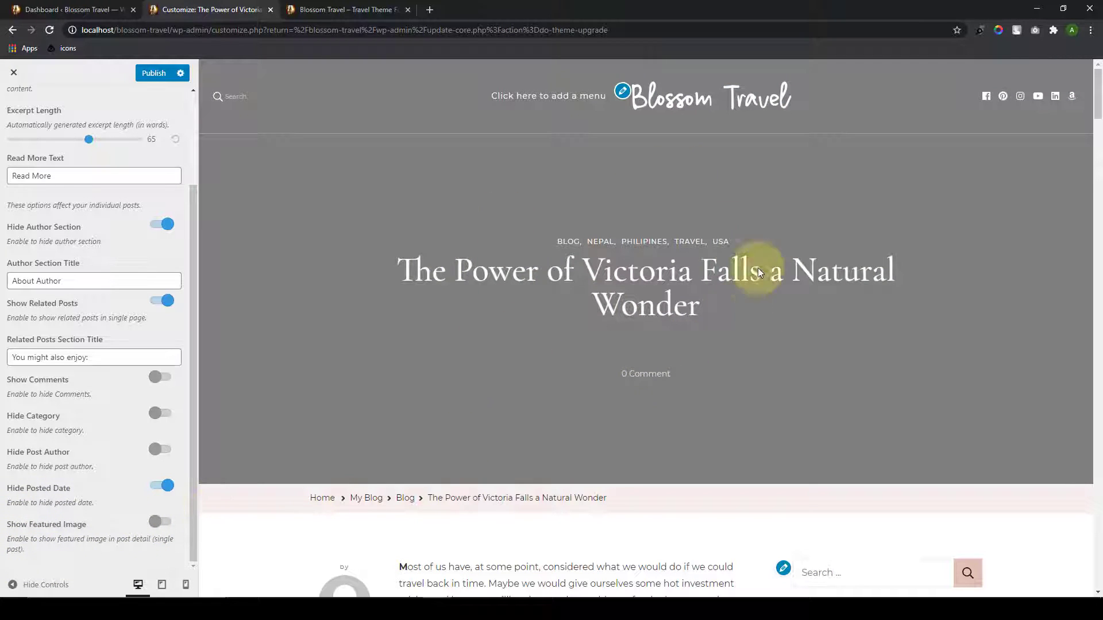
left_click(164, 524)
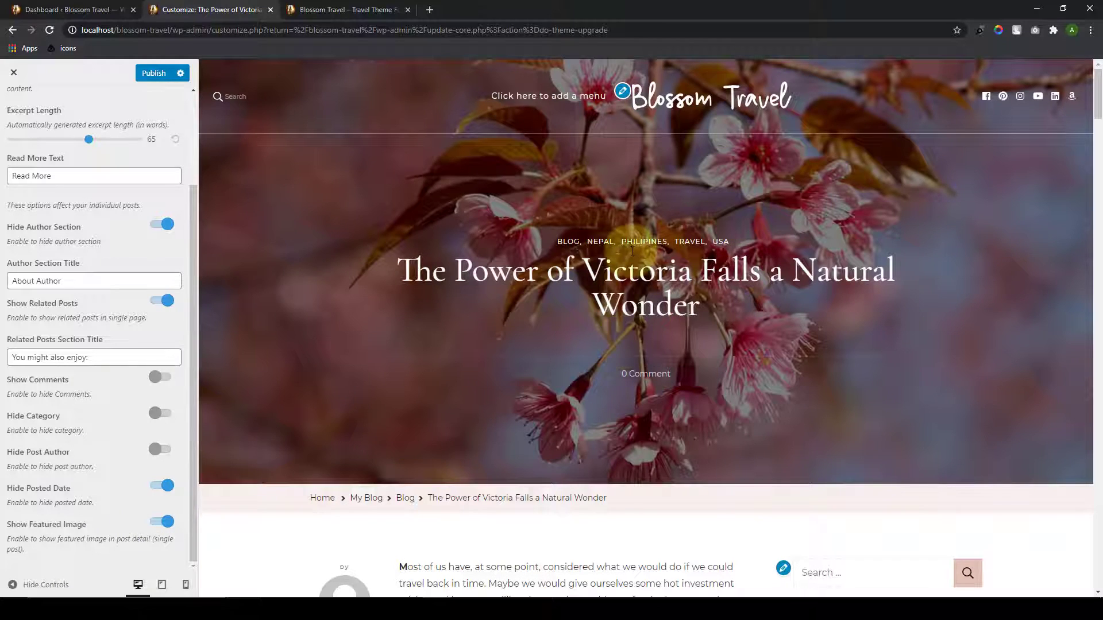
Step: Open the site's home page in the preview and check the post details under Explore all New Trending Stories
left_click(673, 109)
scroll(638, 332, "down", 10)
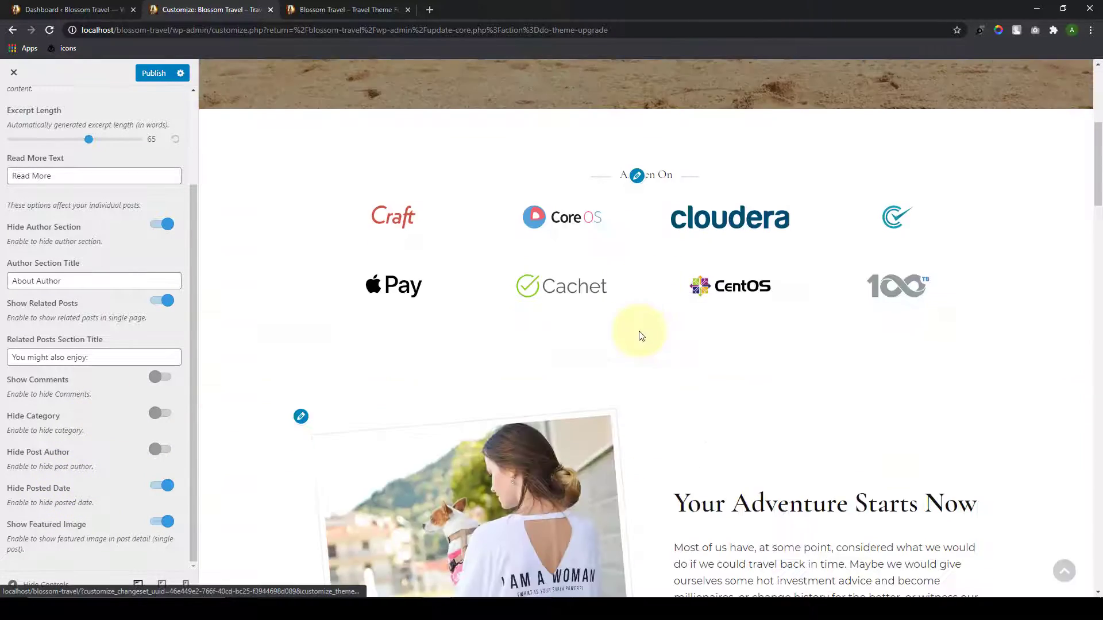
scroll(631, 345, "down", 8)
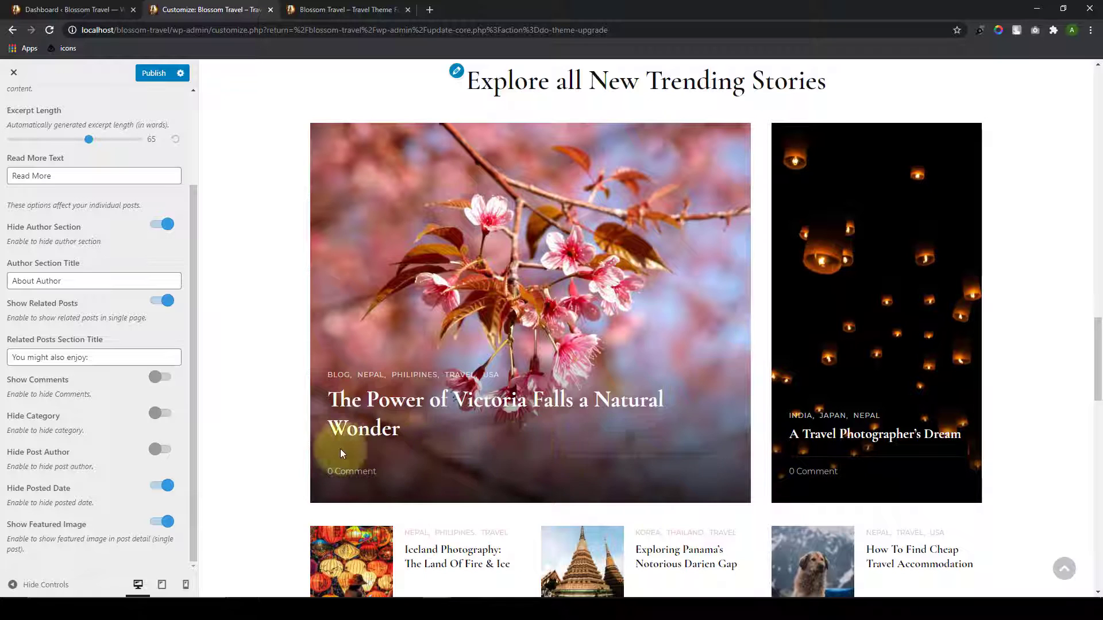
Step: Switch Hide Posted Date off and publish the Posts(Blog) & Pages Settings
left_click(155, 485)
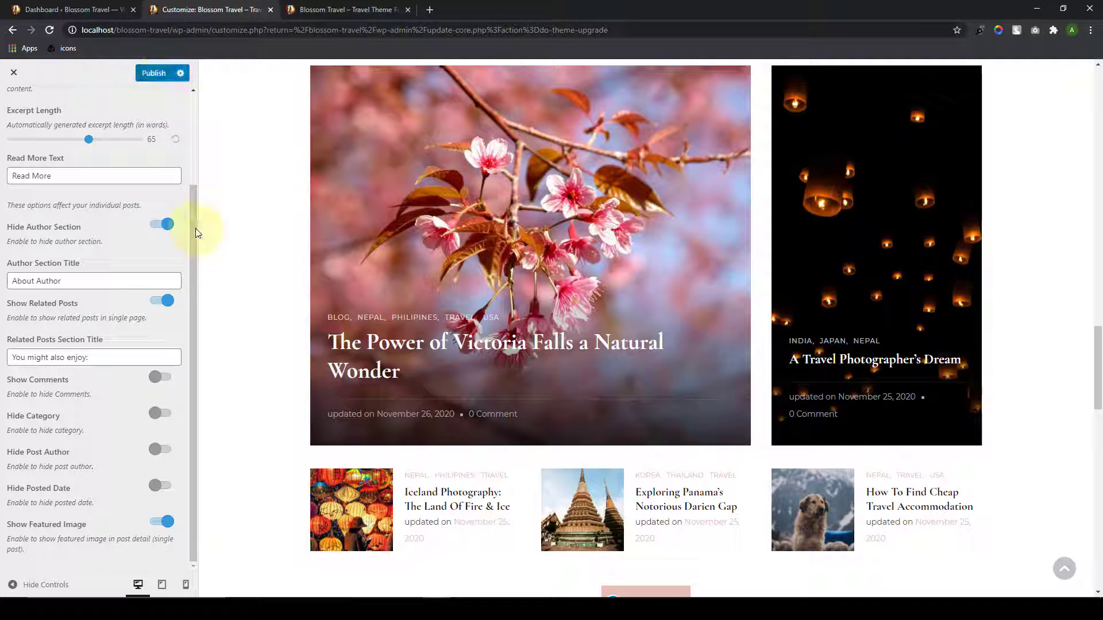
scroll(192, 189, "up", 3)
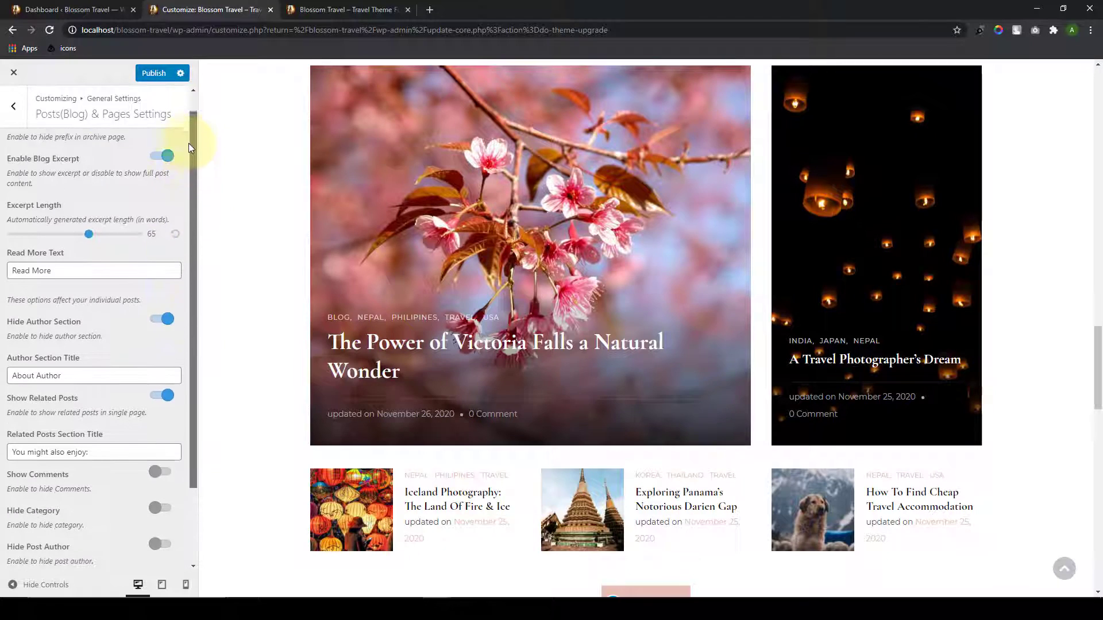
left_click(154, 73)
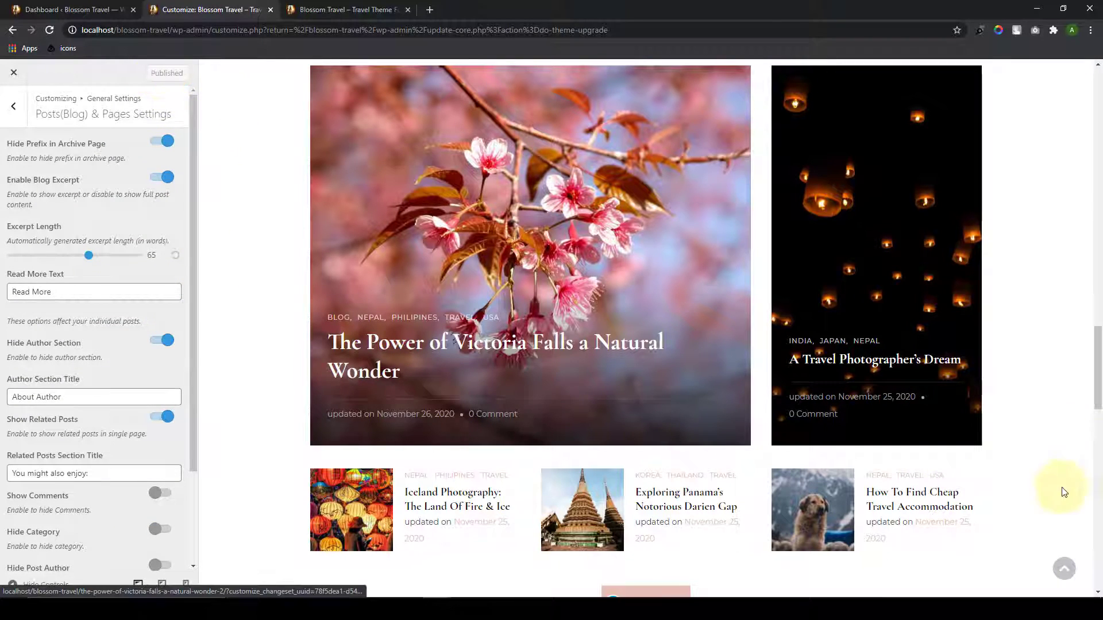
Step: Review the shop page description and related portfolio title options in the Misc Settings of General Settings
left_click(1064, 569)
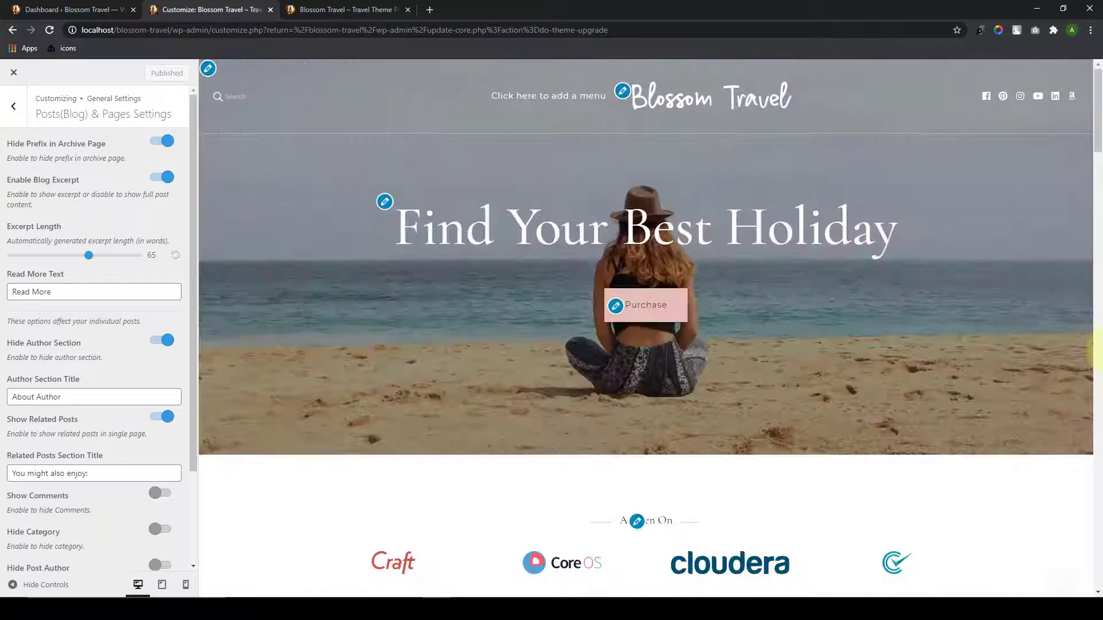
left_click(13, 105)
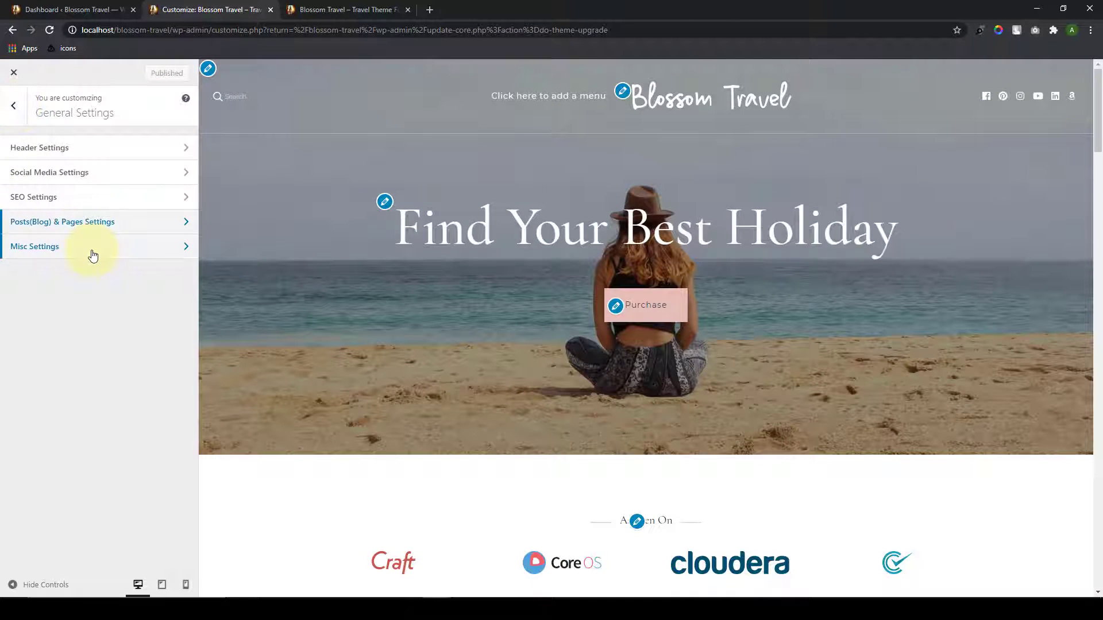
left_click(93, 256)
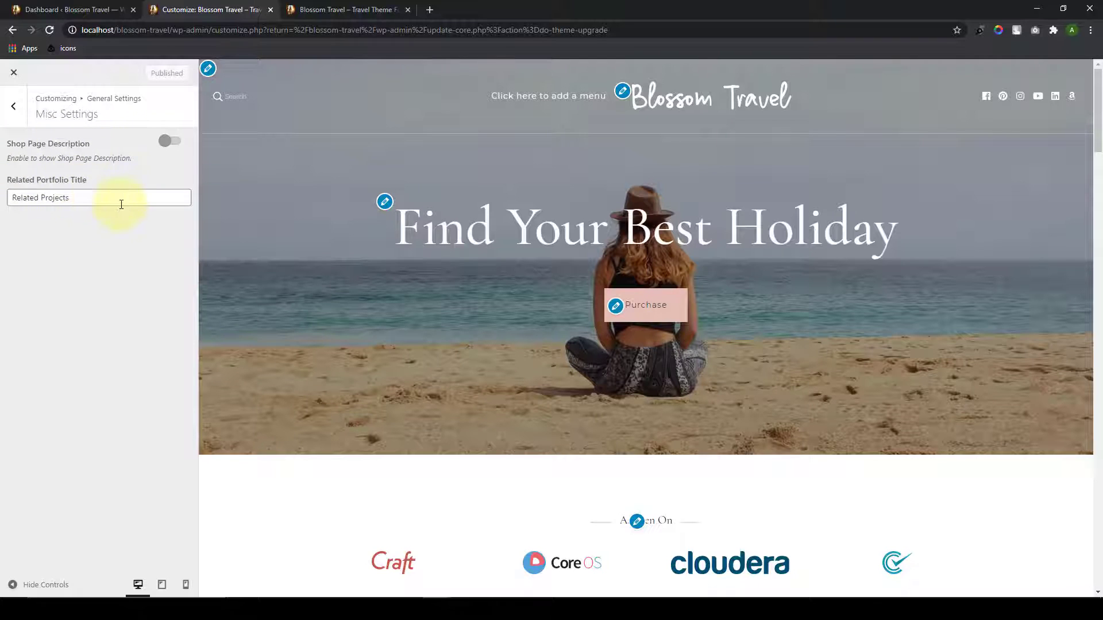
left_click(123, 205)
left_click(111, 254)
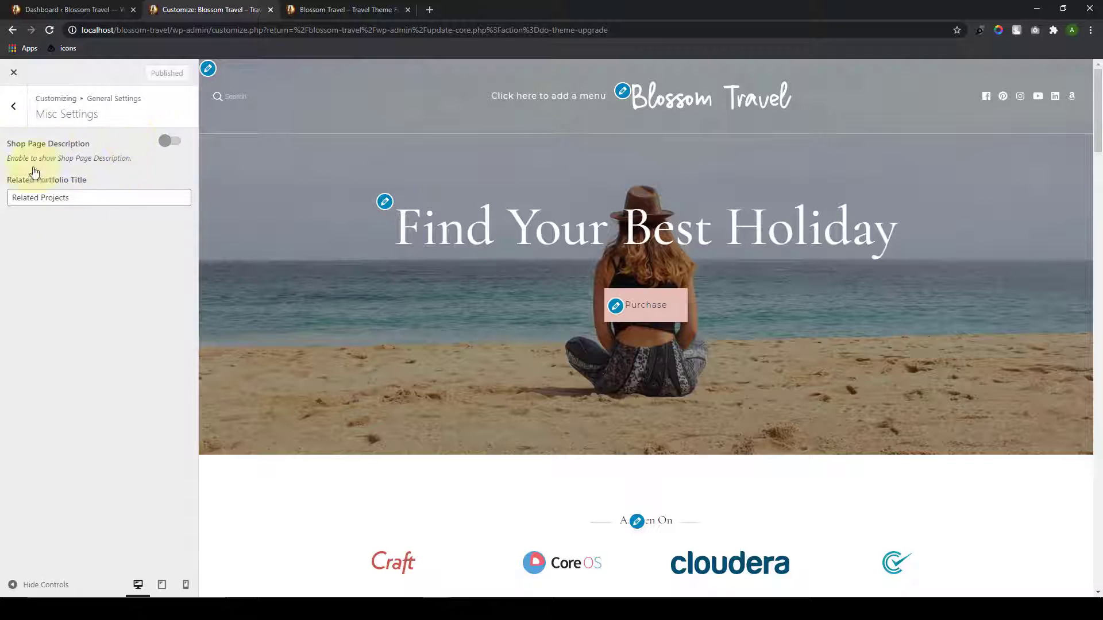
left_click(13, 107)
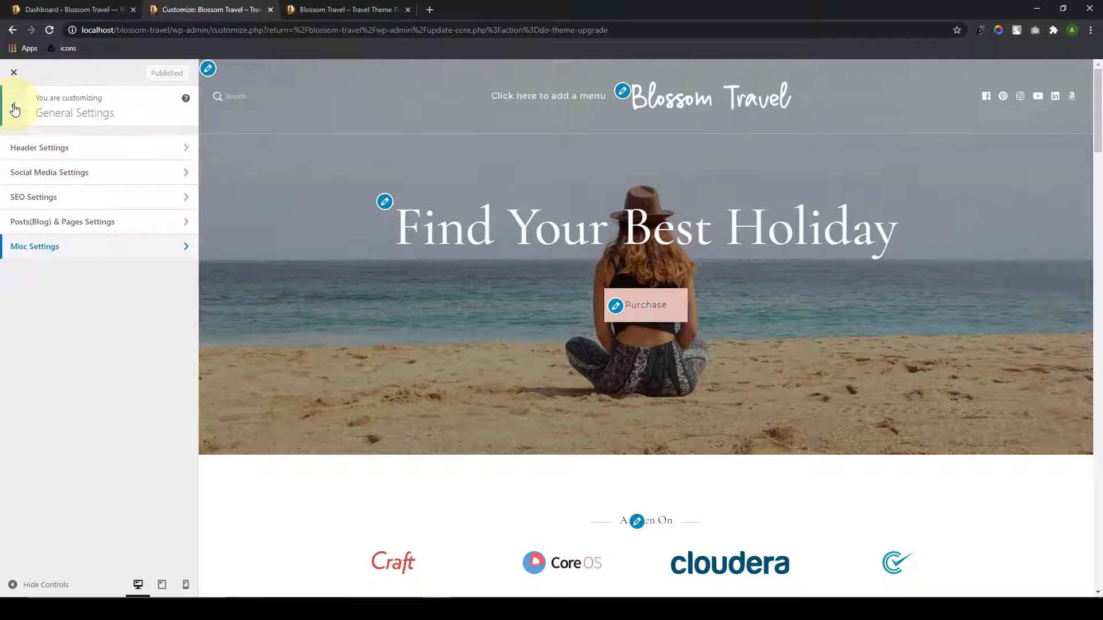
Step: Create a new menu named "Primary Menu" and assign it to the Primary location
left_click(14, 108)
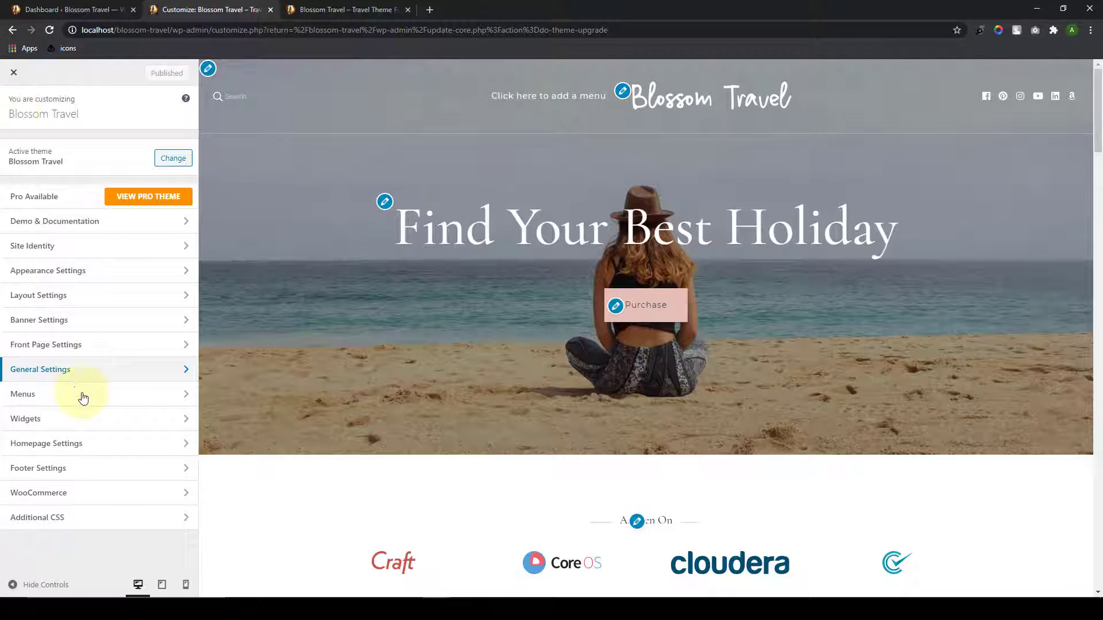
left_click(172, 401)
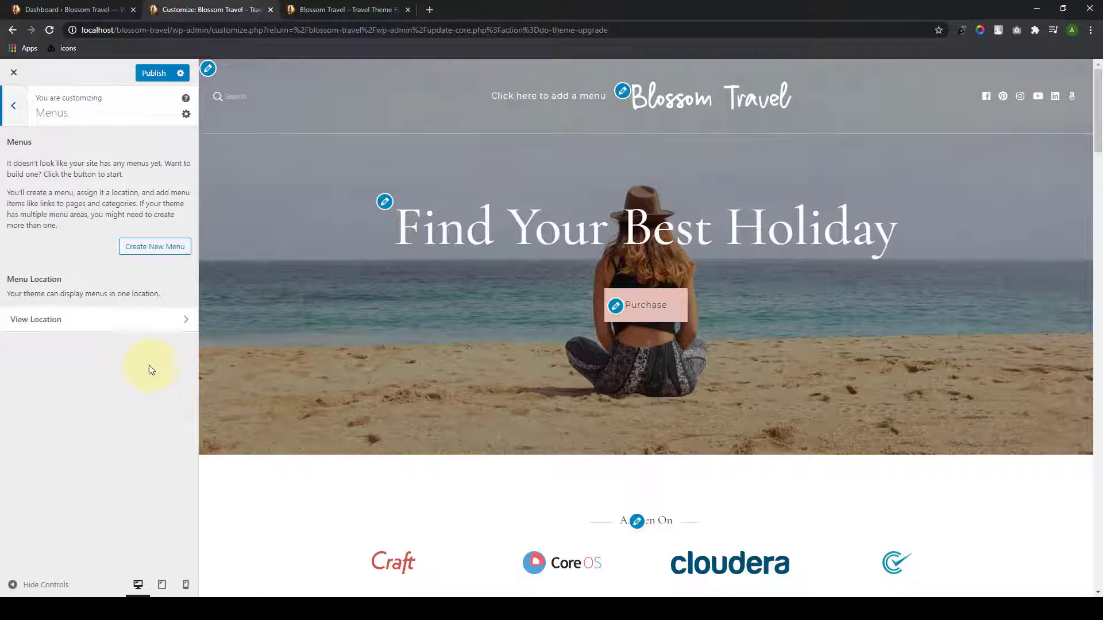
left_click(147, 252)
left_click(99, 163)
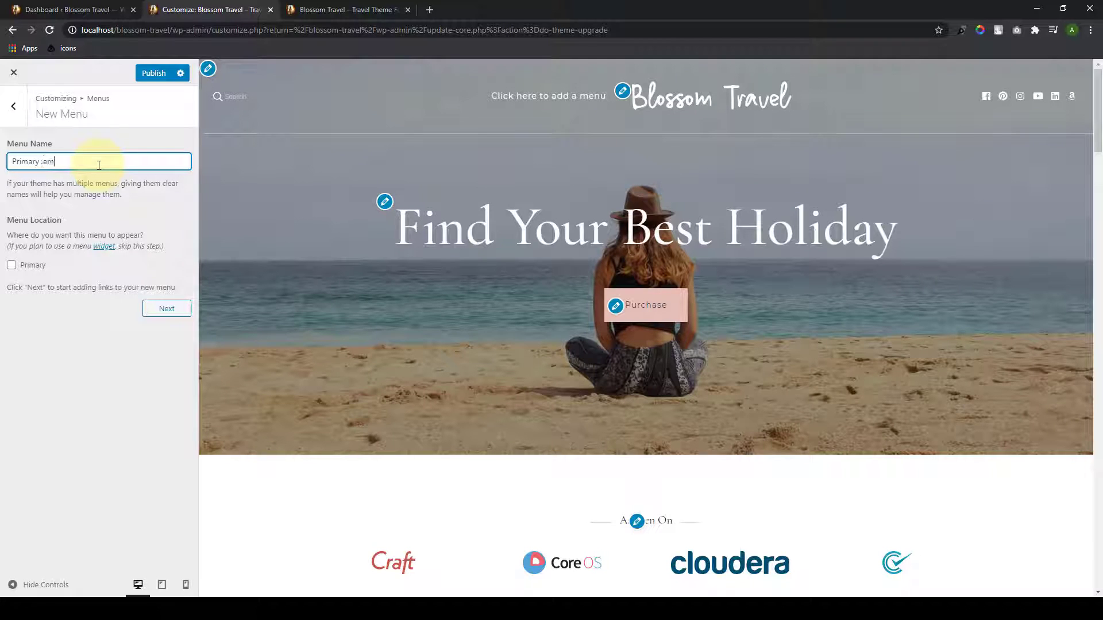
type("Primary Menu")
left_click(12, 266)
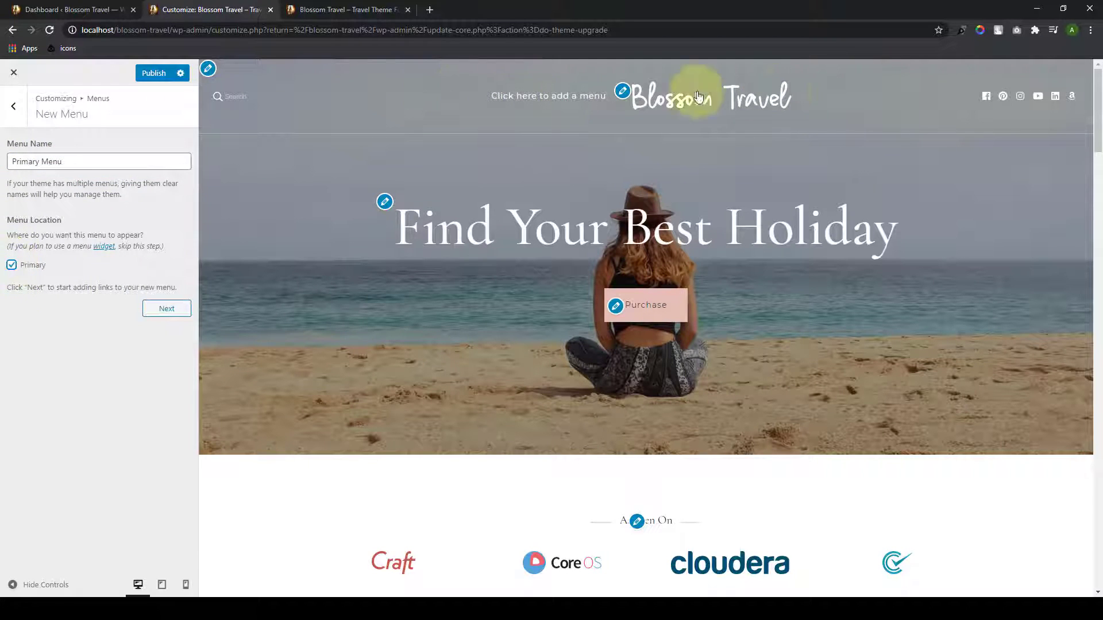
left_click(166, 309)
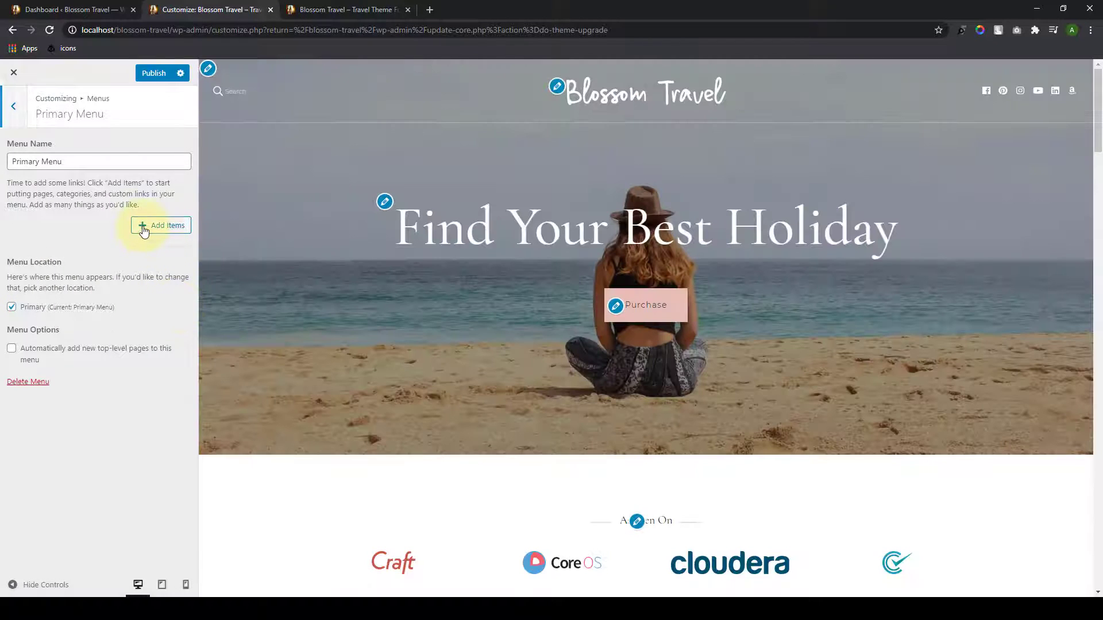
Step: Add the Home and My Blog pages as items of the Primary Menu
left_click(144, 228)
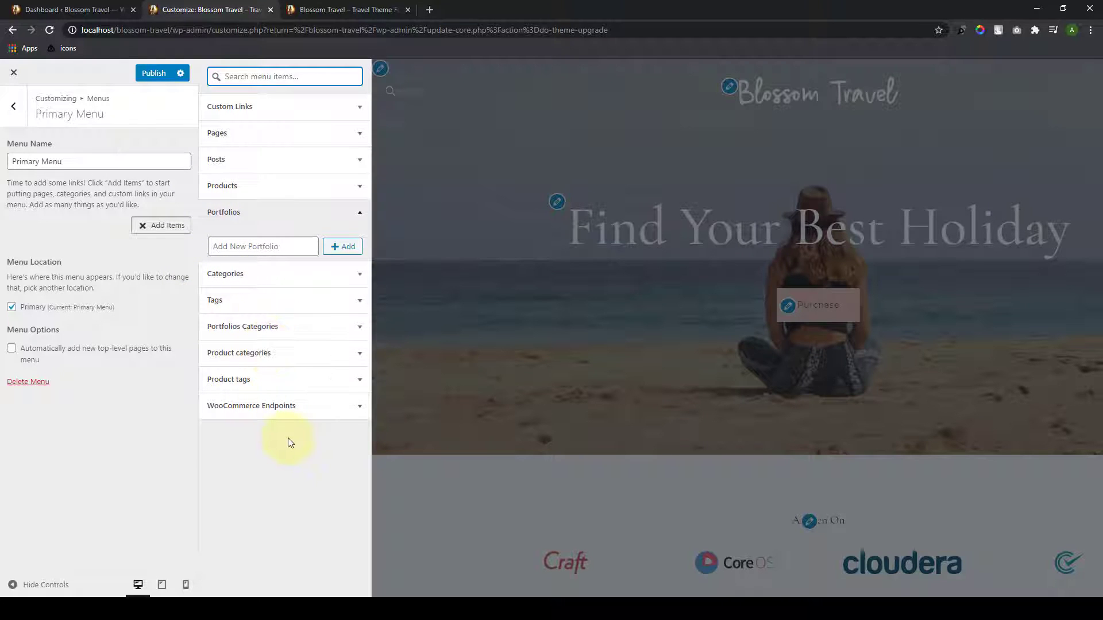
left_click(249, 135)
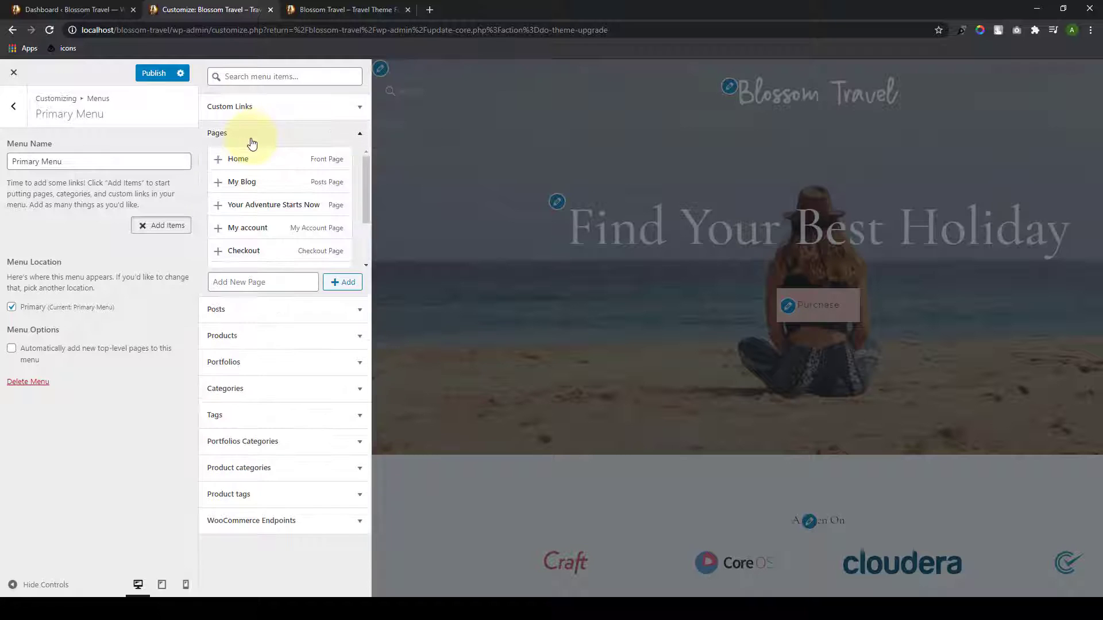
left_click(217, 161)
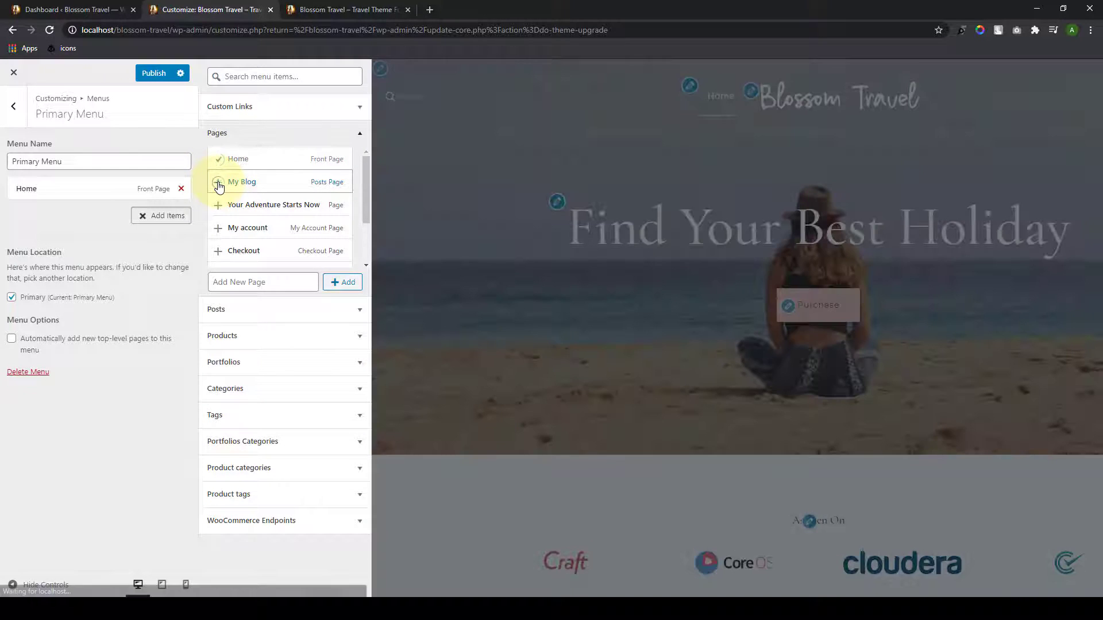
left_click(218, 182)
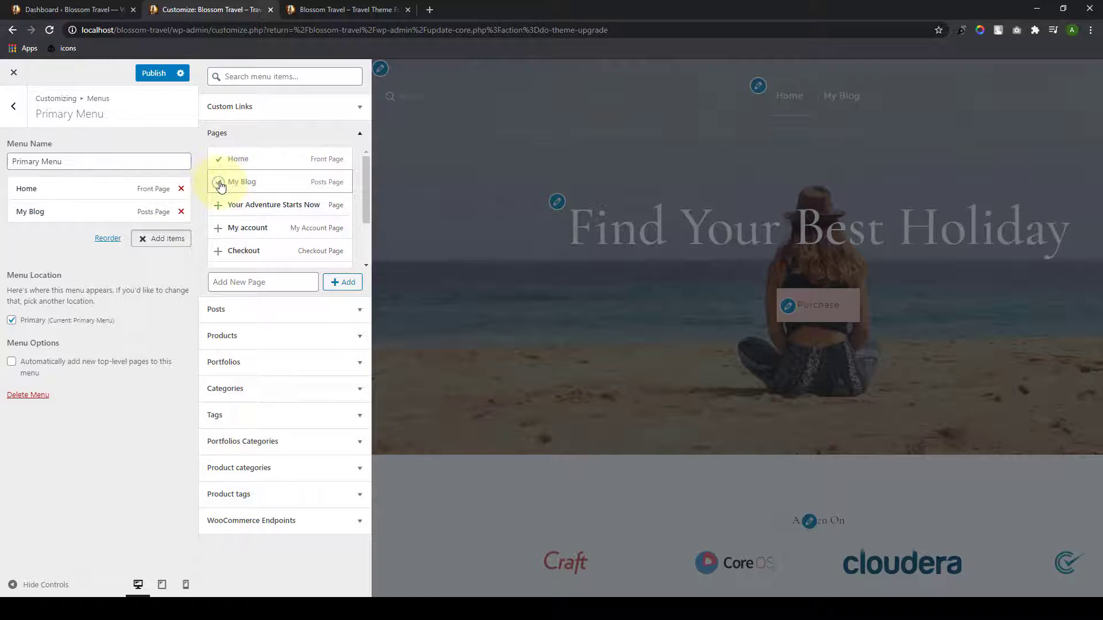
Step: Open the "Your Adventure Starts Now" page in the preview, copy the browser address for a custom link, and return to the home page
left_click(253, 120)
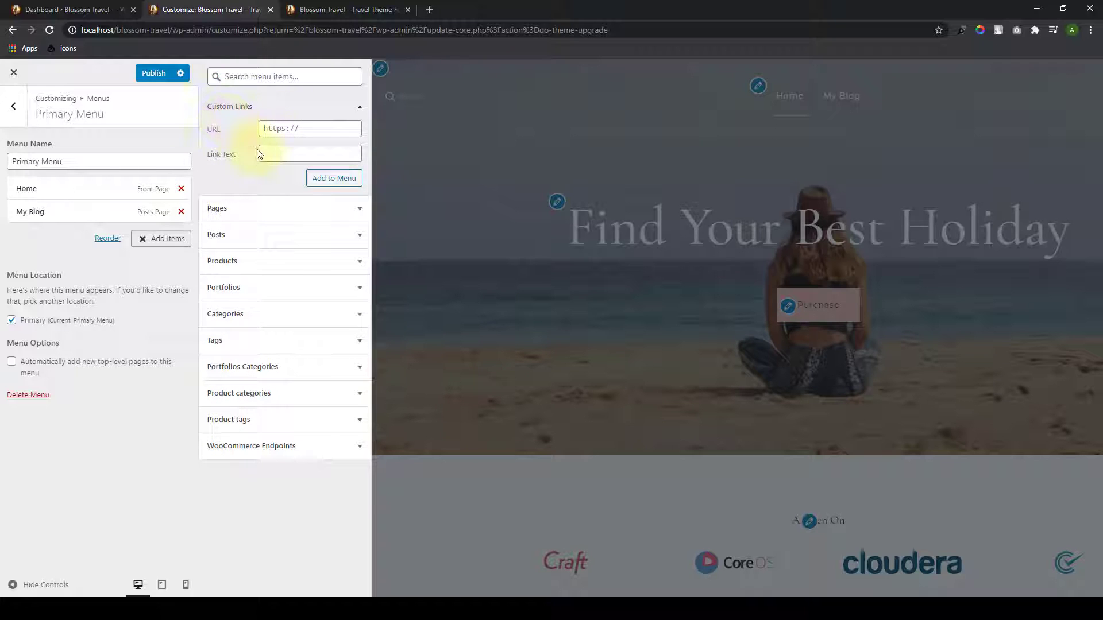
left_click(246, 210)
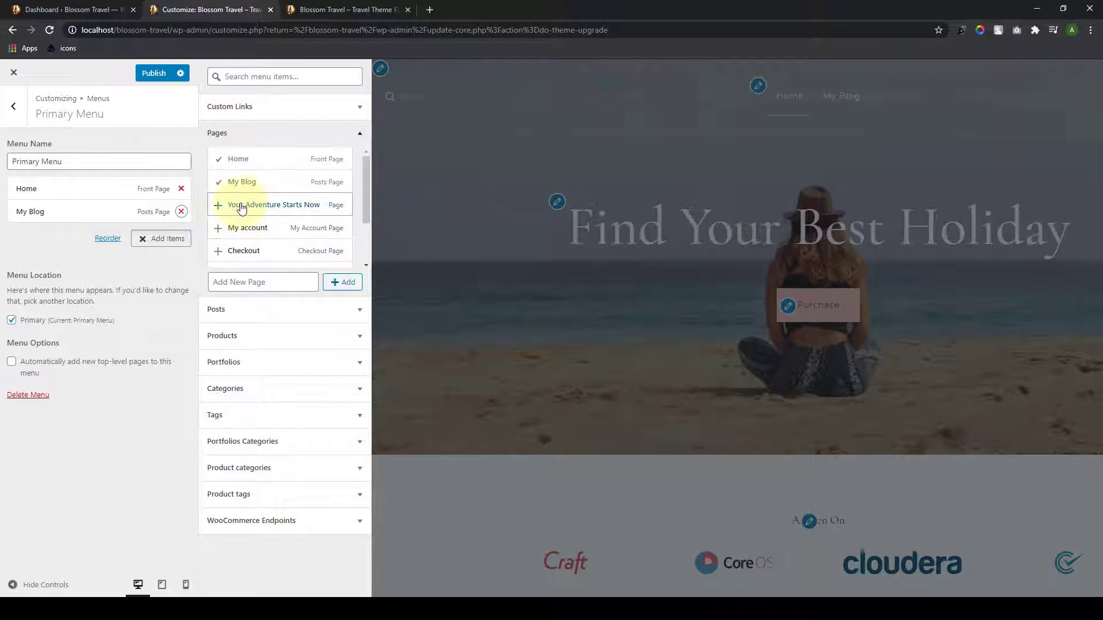
left_click(246, 110)
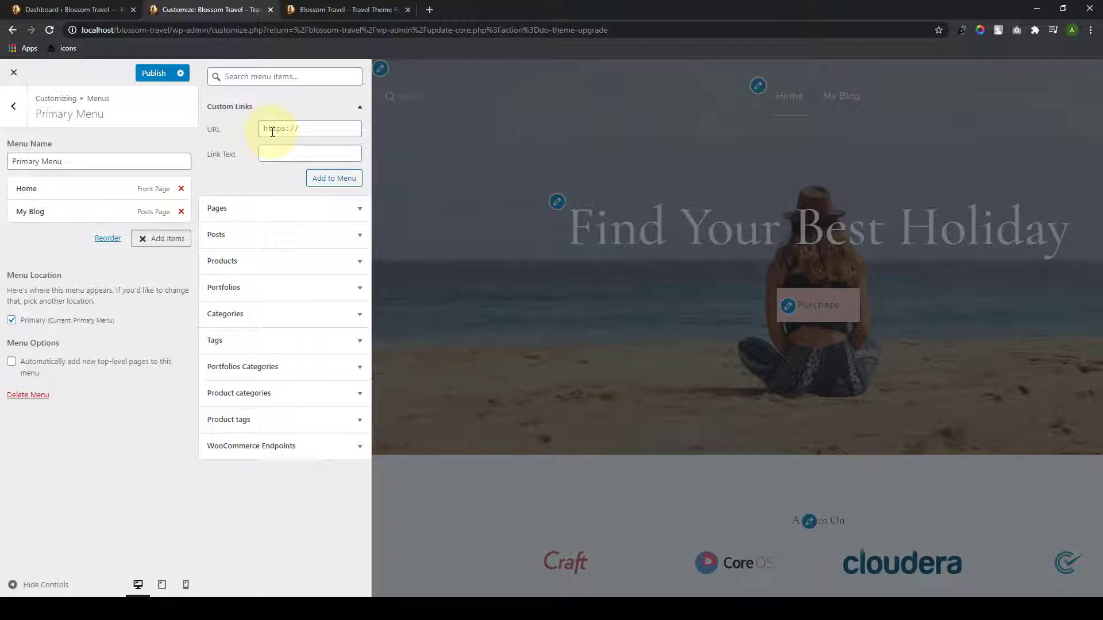
left_click(580, 402)
scroll(660, 421, "down", 10)
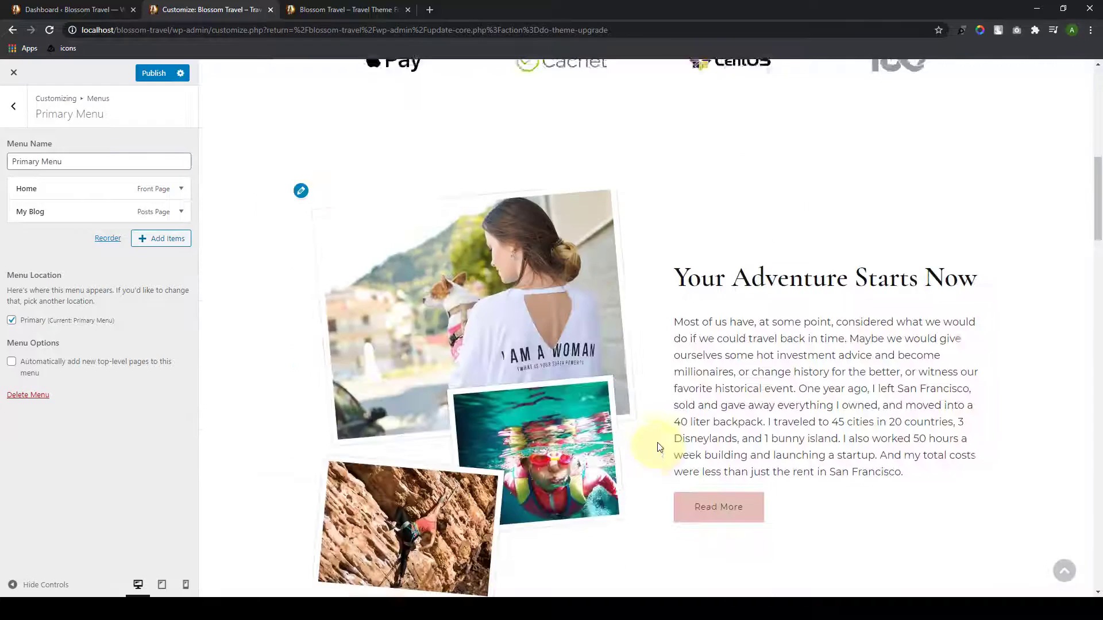
scroll(660, 421, "up", 4)
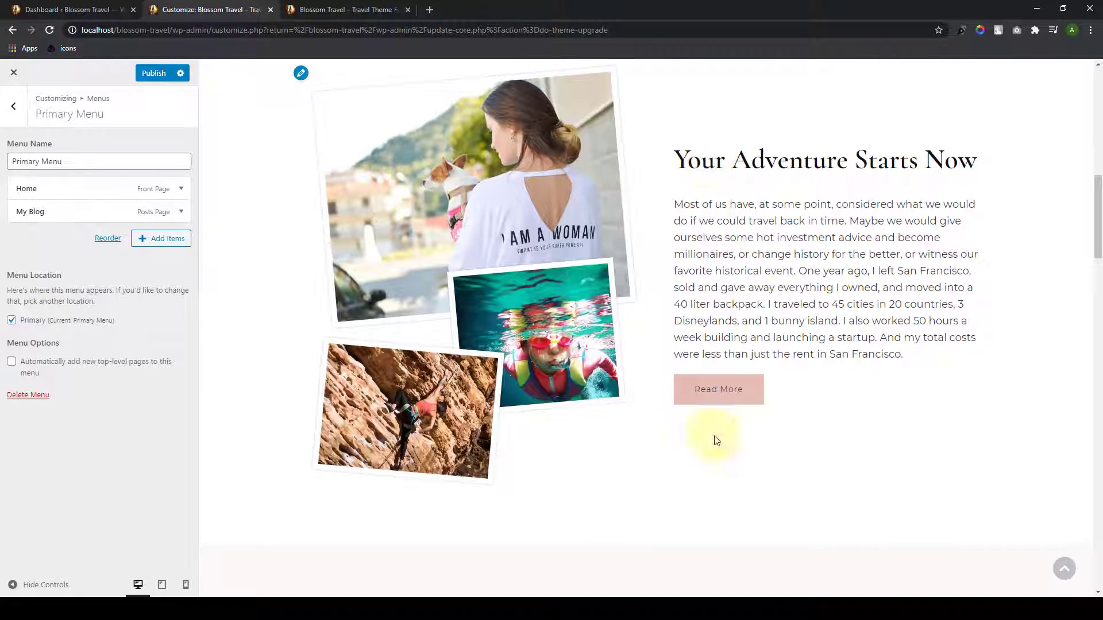
left_click(731, 391)
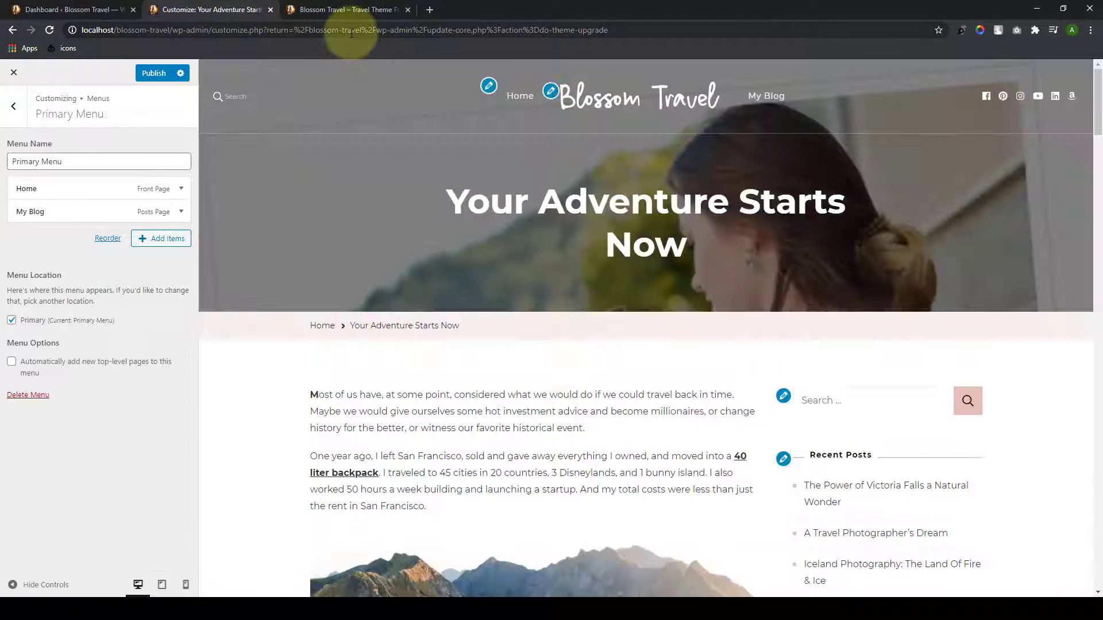
left_click(350, 34)
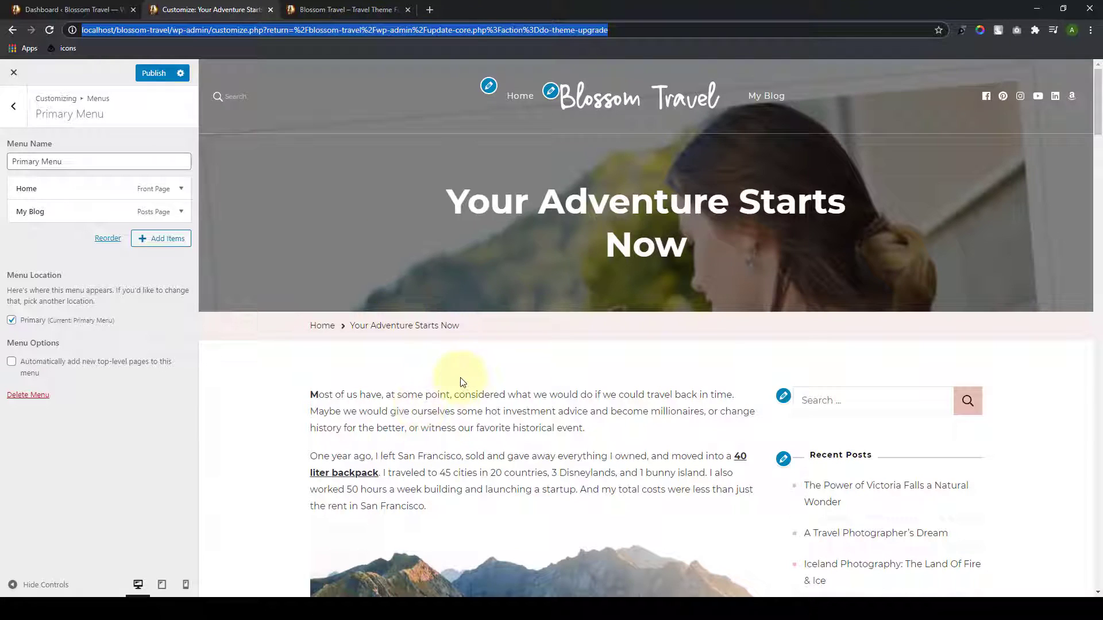
left_click(668, 102)
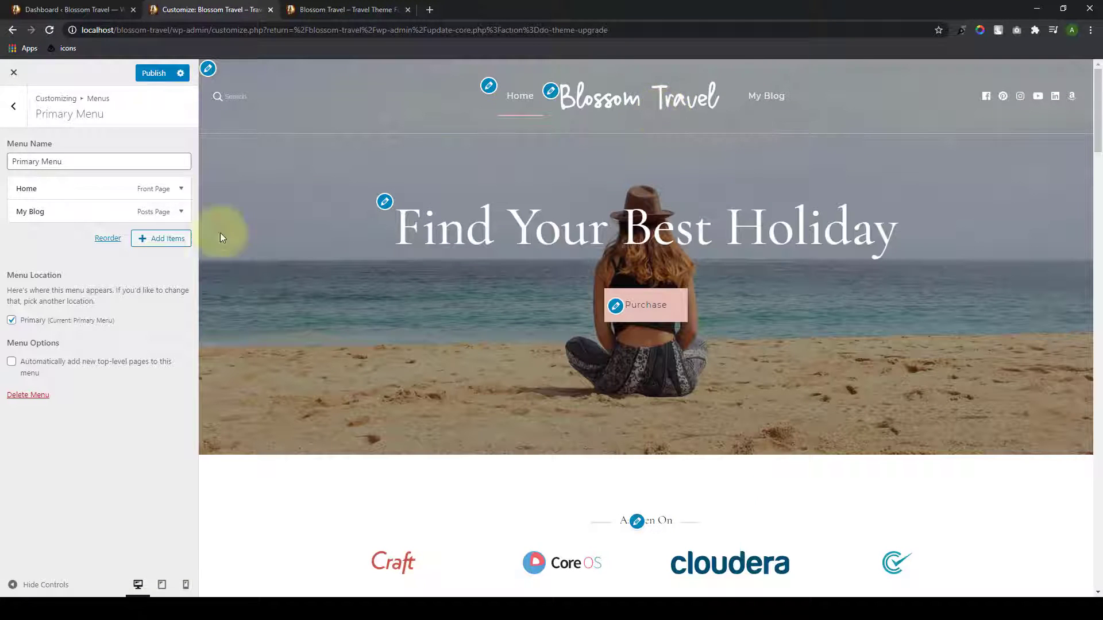
Step: Add a custom link to the Primary Menu with the copied URL and the link text "About"
left_click(145, 240)
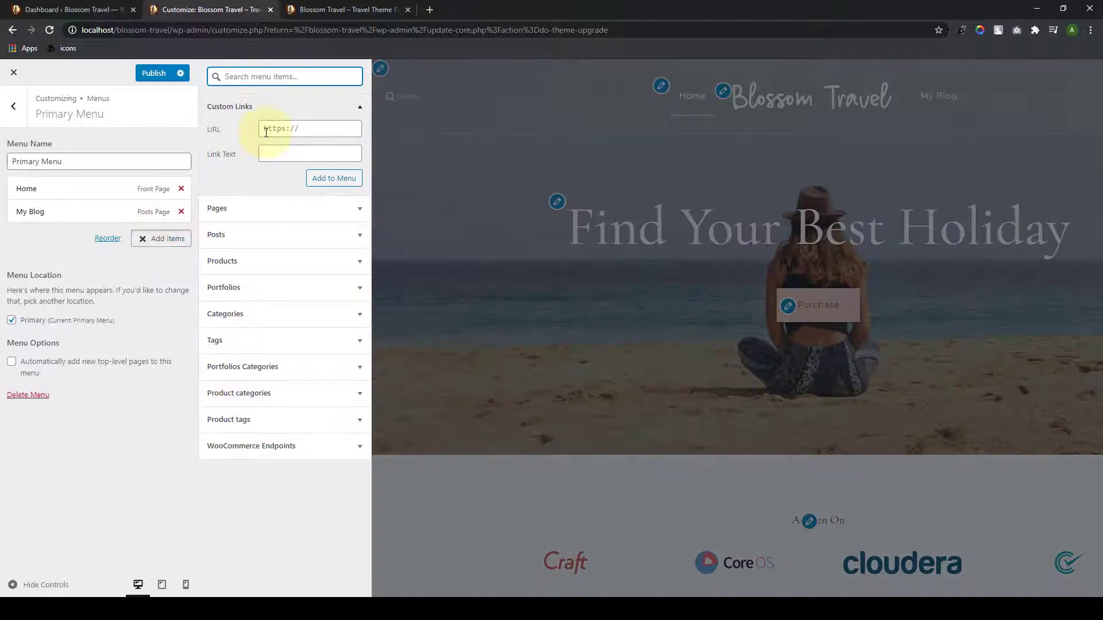
left_click(266, 133)
key("ctrl+v")
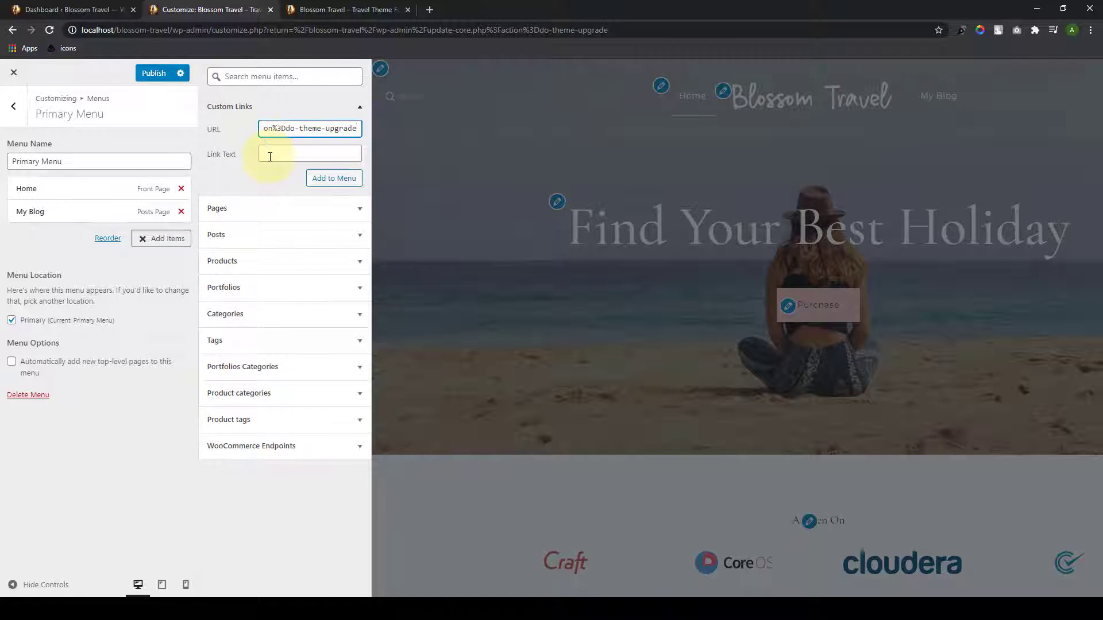
left_click(270, 155)
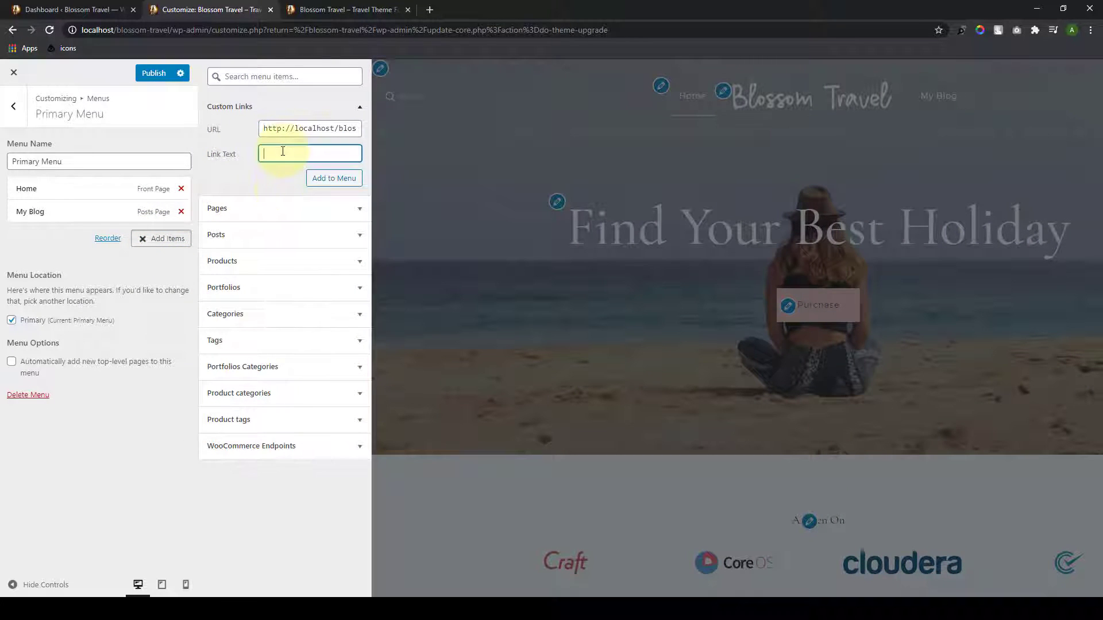
type("About Me")
left_click(340, 180)
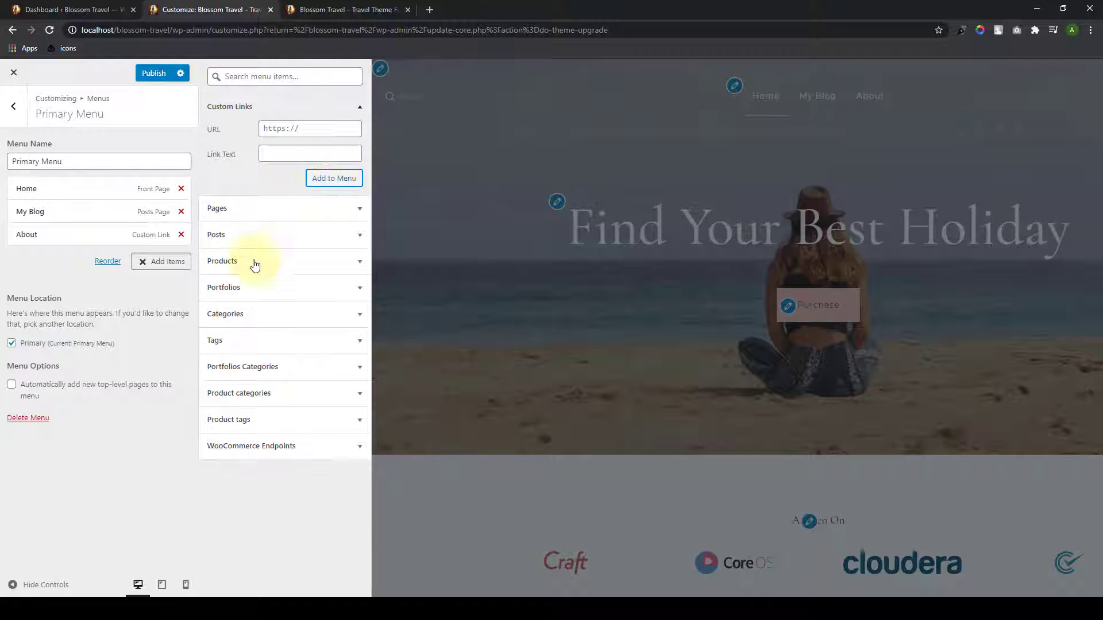
Step: Add the Nepal, Travel and Japan categories as items of the Primary Menu
left_click(266, 313)
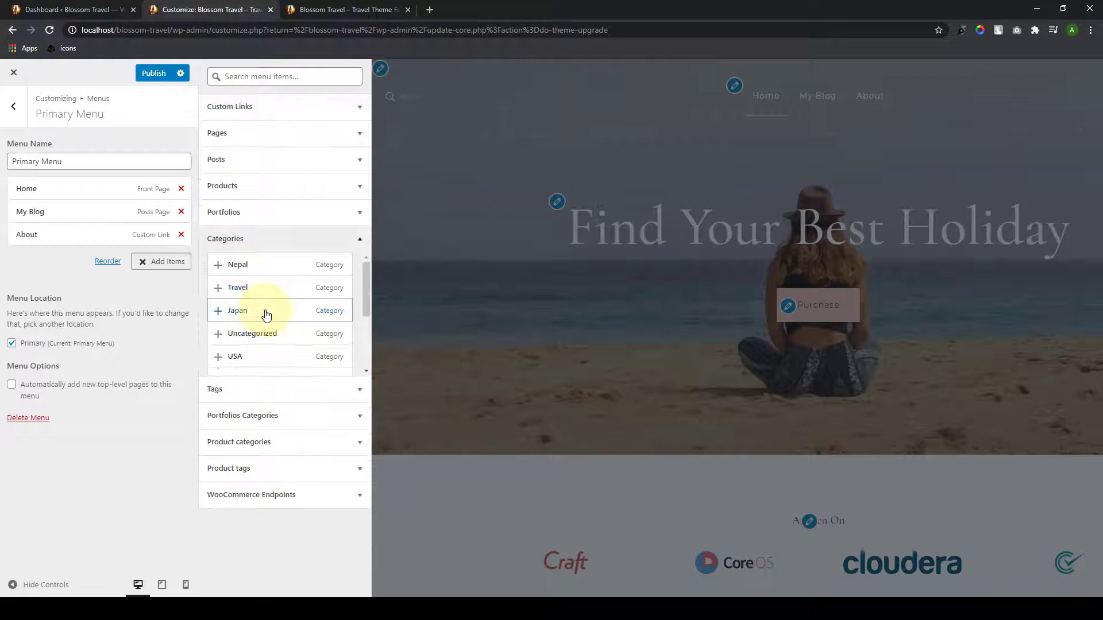
left_click(218, 265)
left_click(218, 290)
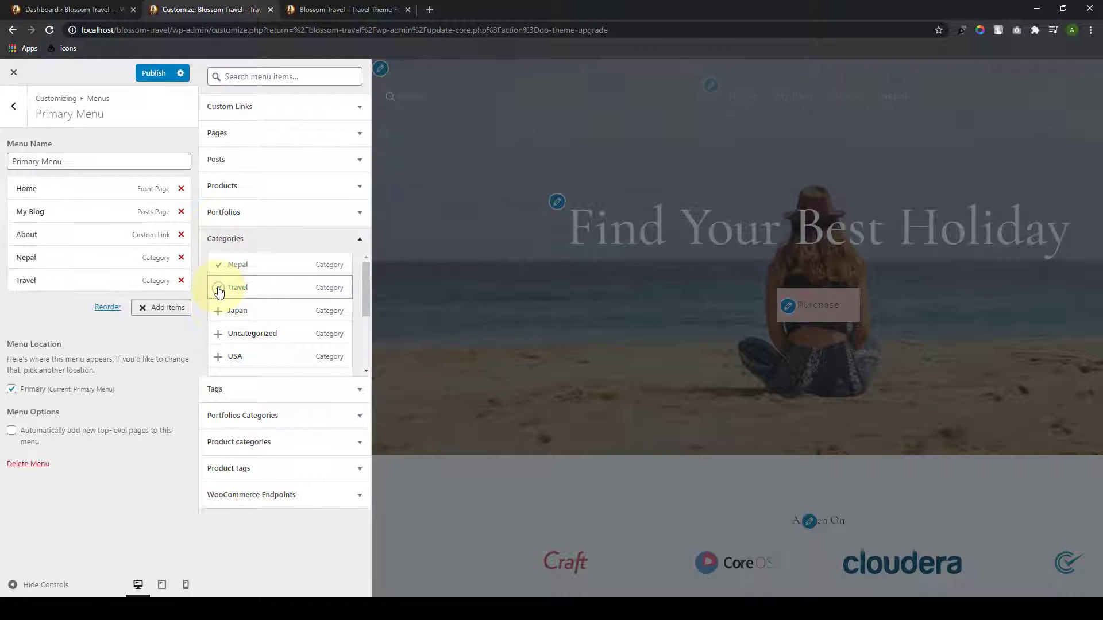
left_click(218, 312)
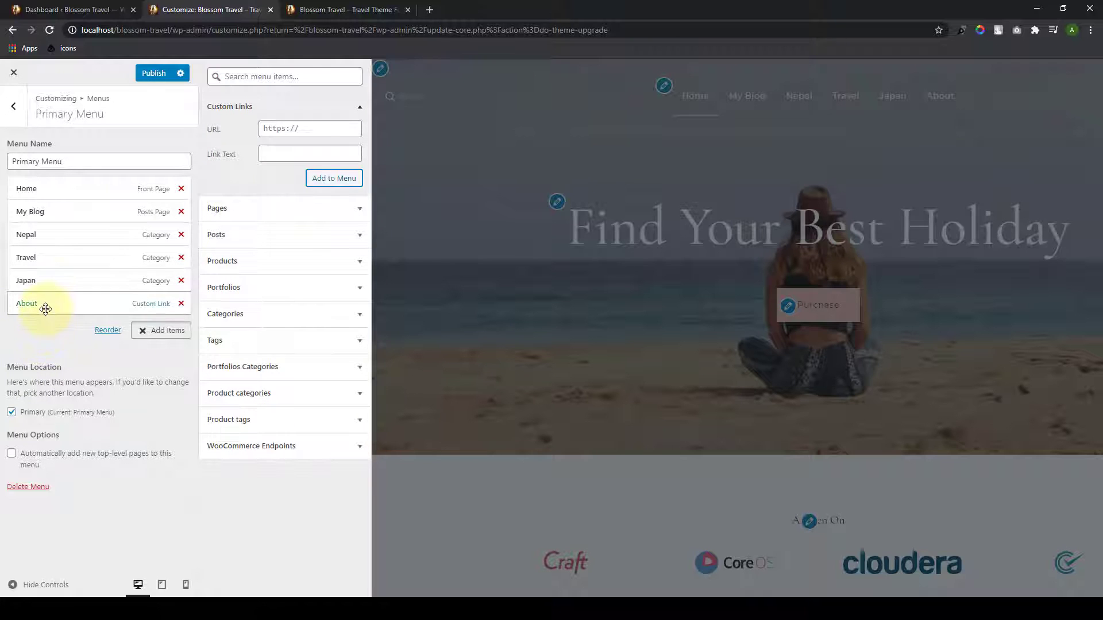
Step: Move the About item directly below Home in the Primary Menu and publish the changes
left_click_drag(45, 309, 43, 222)
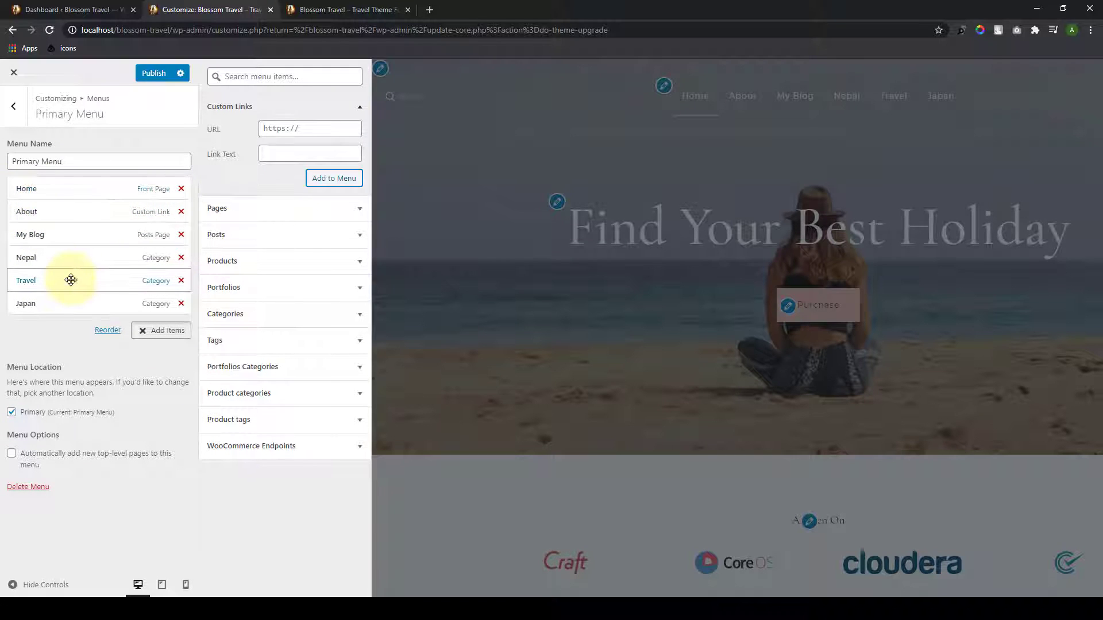
left_click(154, 73)
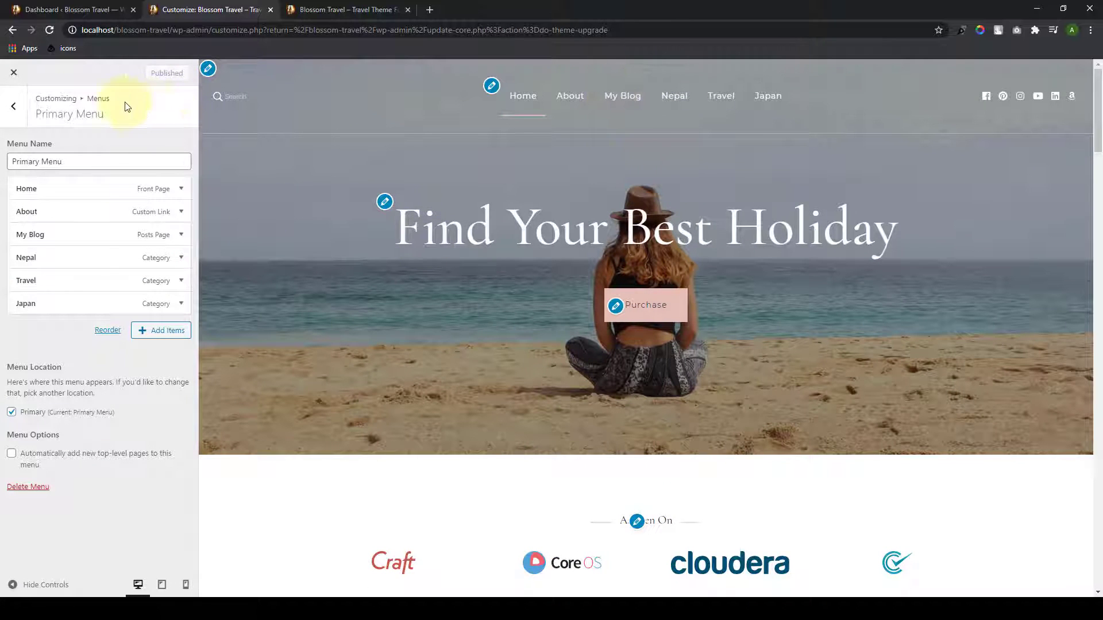
left_click(12, 110)
left_click(12, 111)
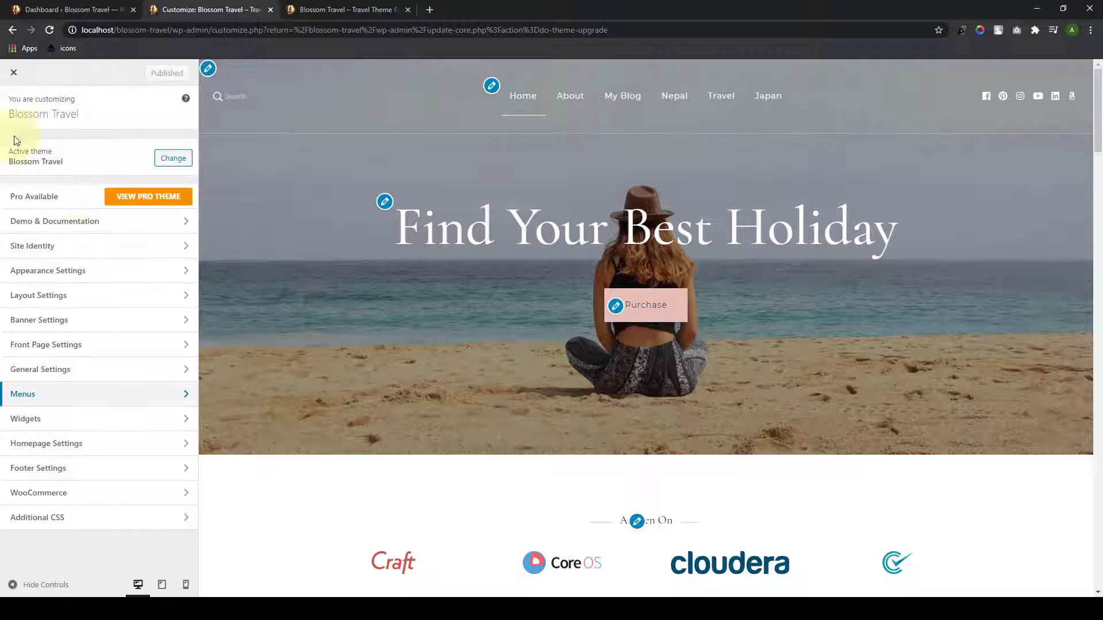
Step: Replace the site logo with the white Blossom Travel image from the media library, uncropped, and publish the change
left_click(85, 241)
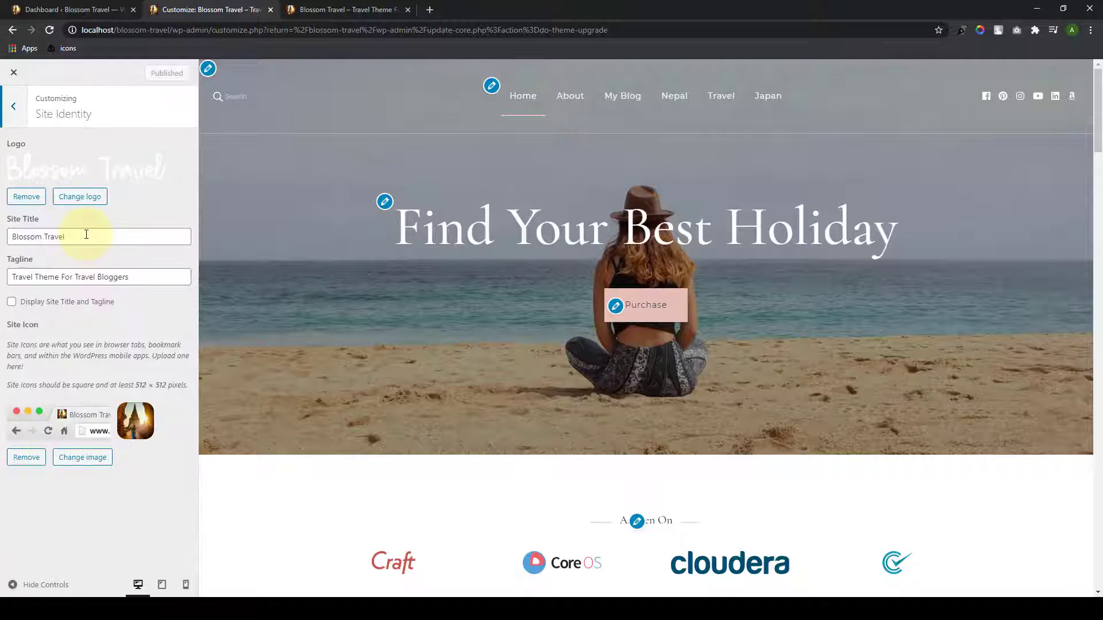
left_click(39, 198)
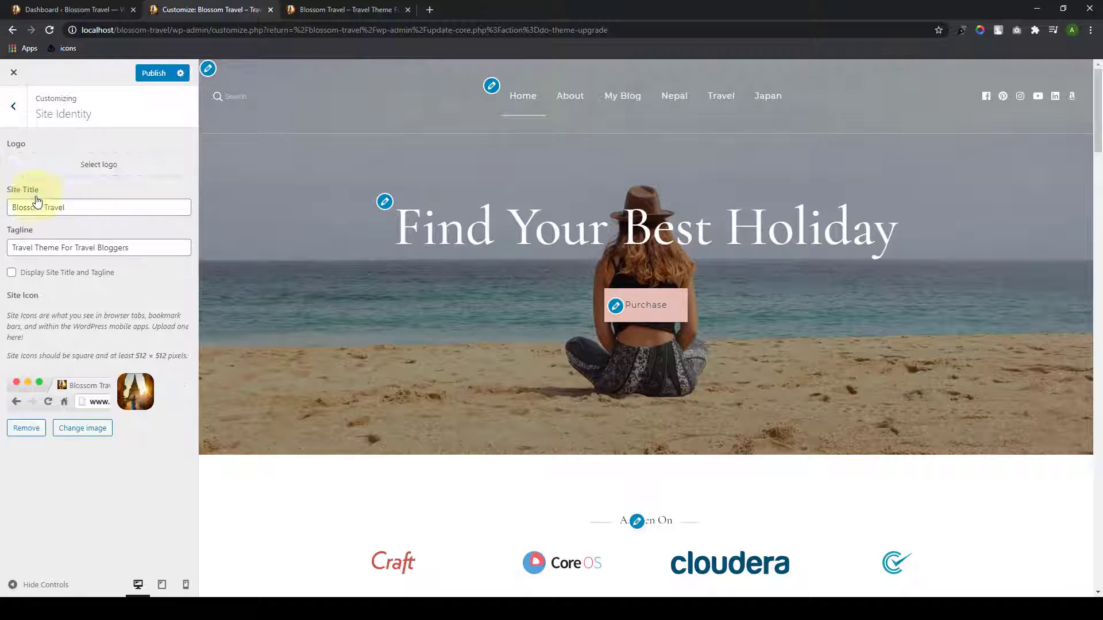
left_click(98, 162)
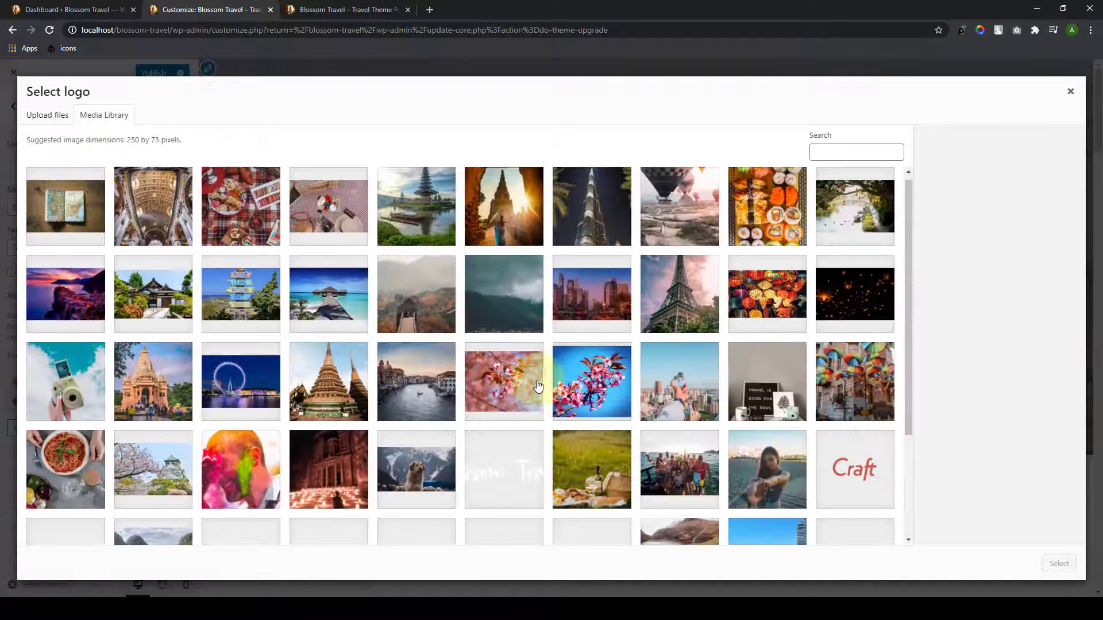
scroll(534, 397, "down", 3)
left_click(501, 342)
left_click(1058, 564)
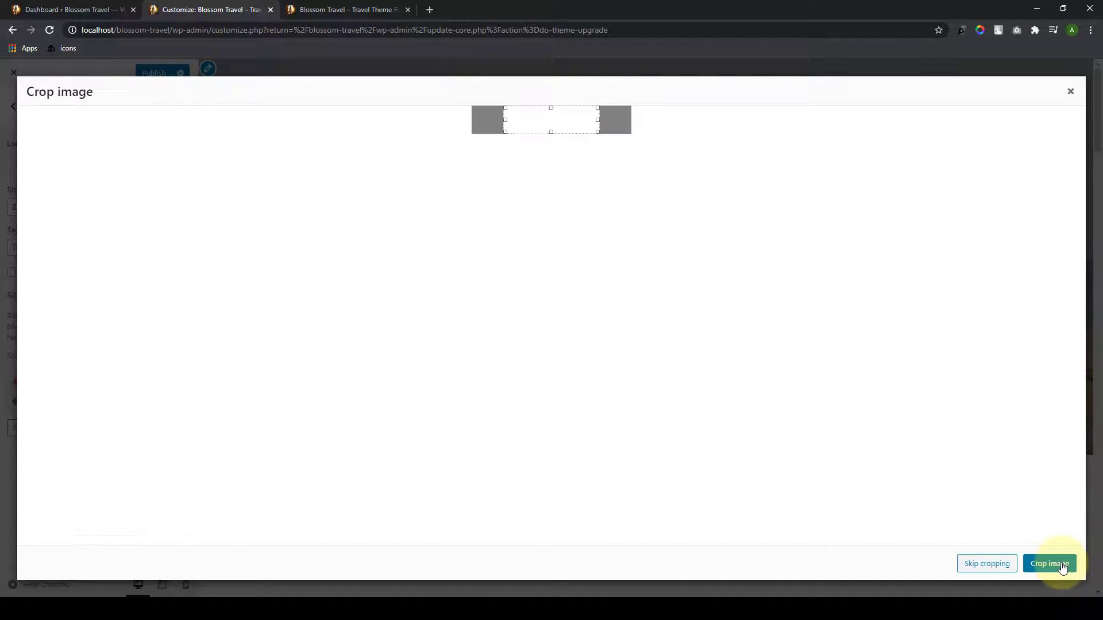
left_click(986, 564)
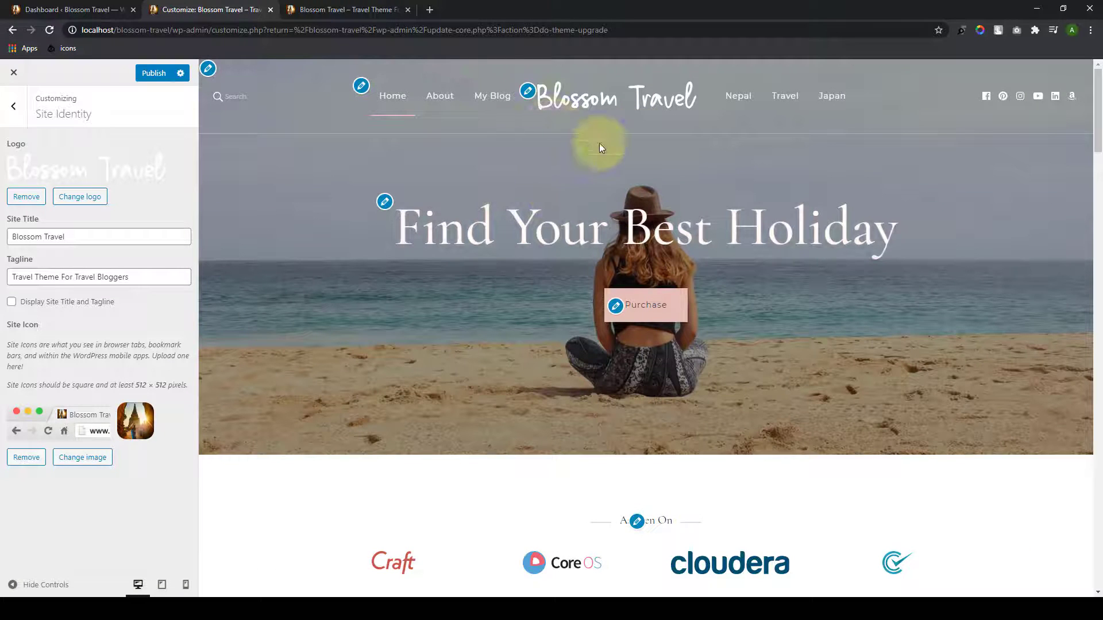
left_click(155, 73)
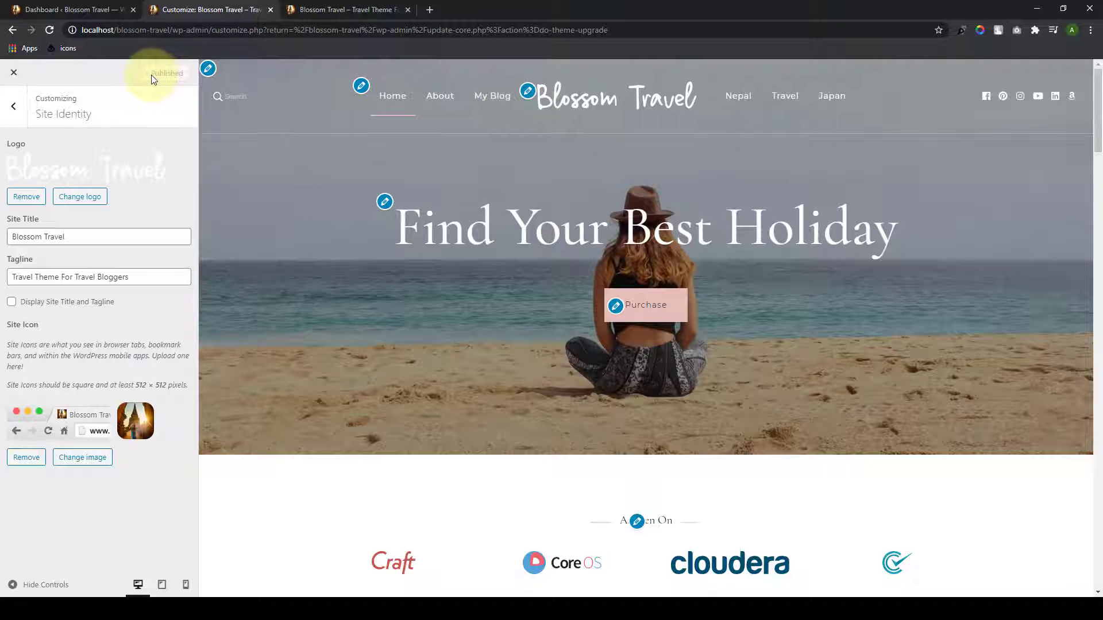
left_click(14, 104)
left_click(99, 395)
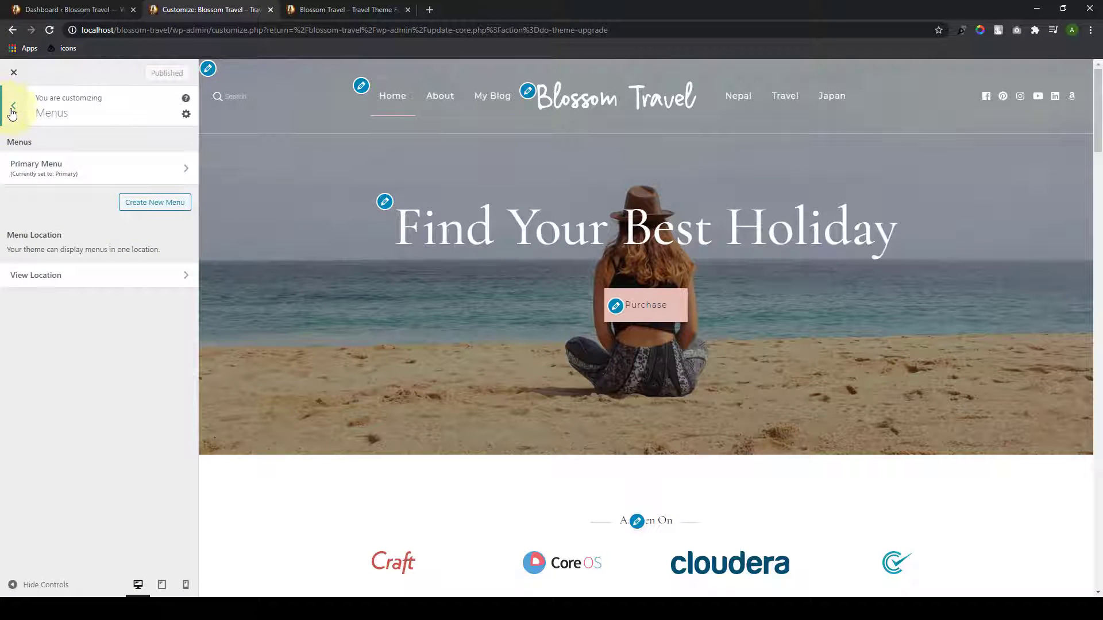
left_click(13, 107)
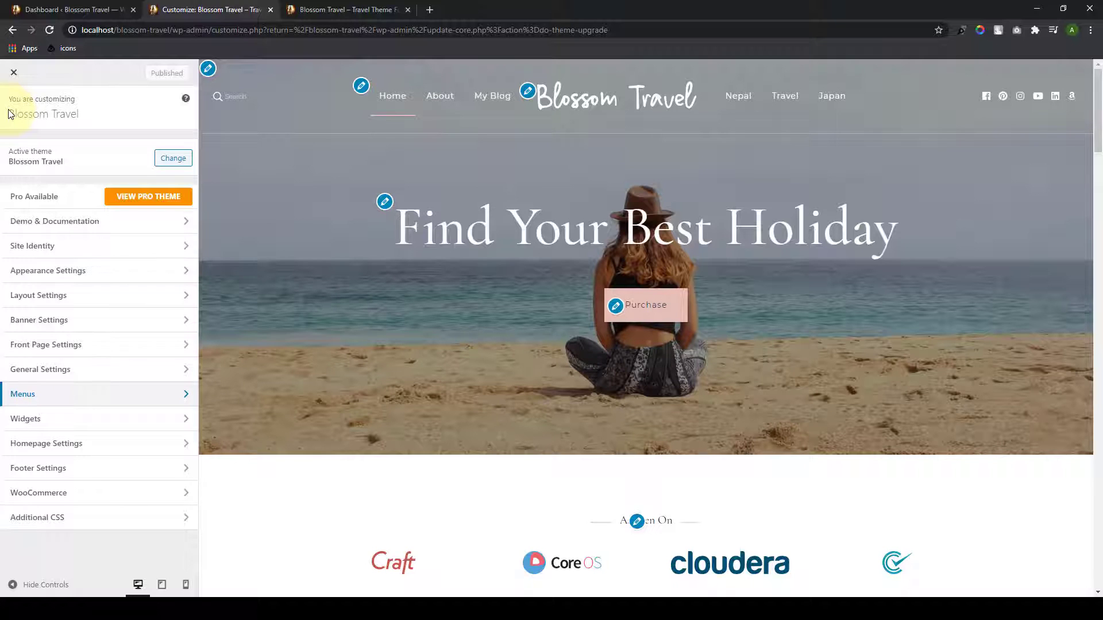
Step: Start a new page from the dashboard in a separate browser tab and set its template to Portfolio Template
left_click(45, 8)
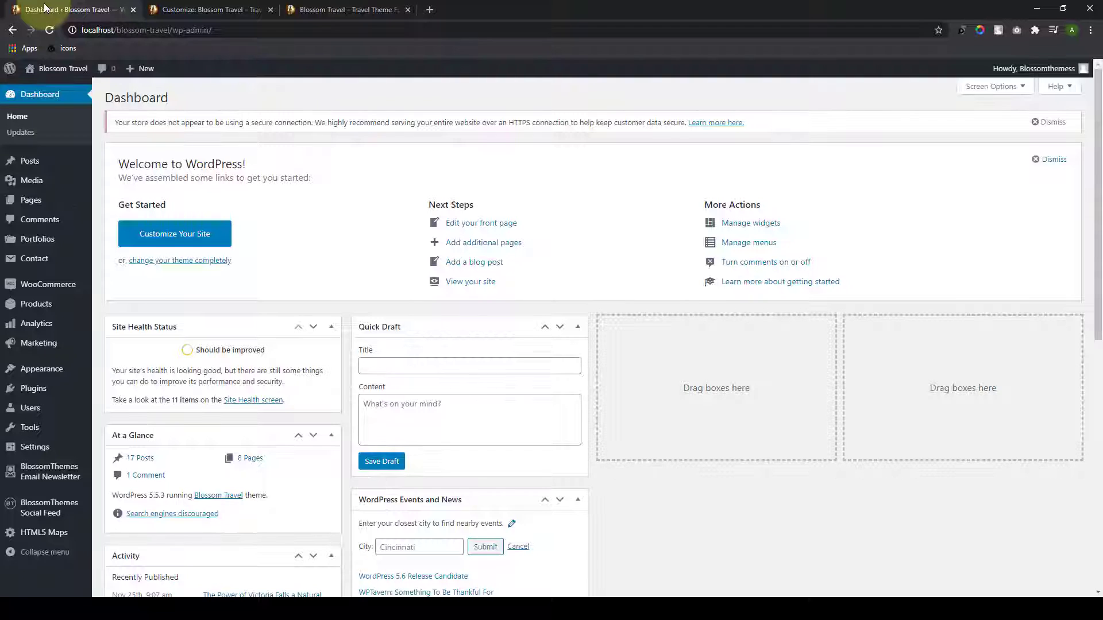
mouse_move(31, 200)
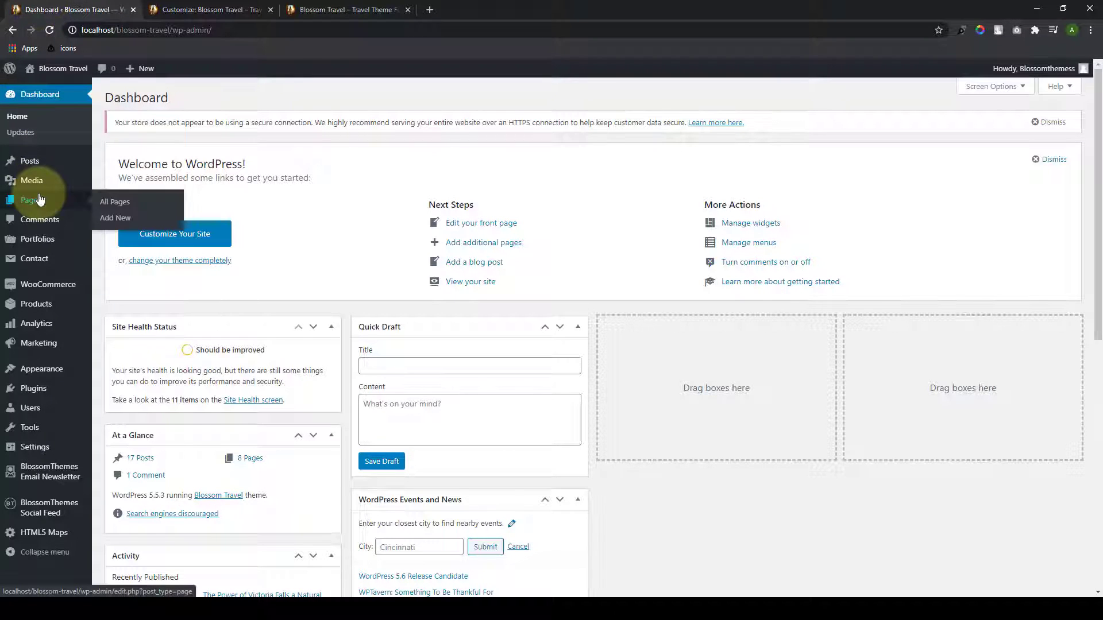
right_click(121, 213)
left_click(149, 221)
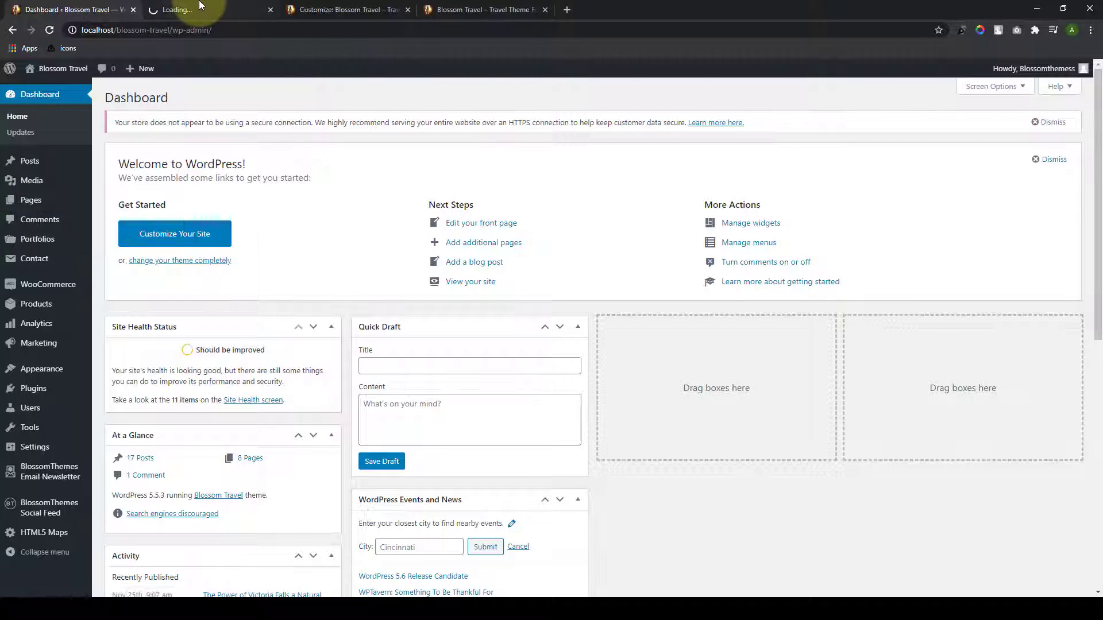
left_click(199, 5)
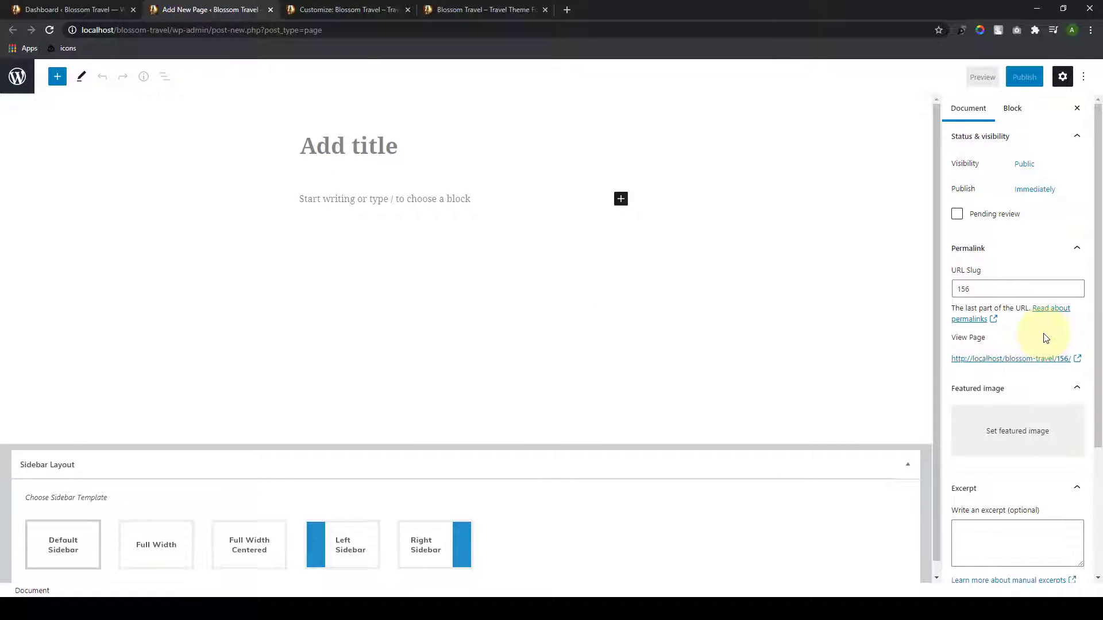
scroll(1045, 337, "down", 3)
left_click(1041, 505)
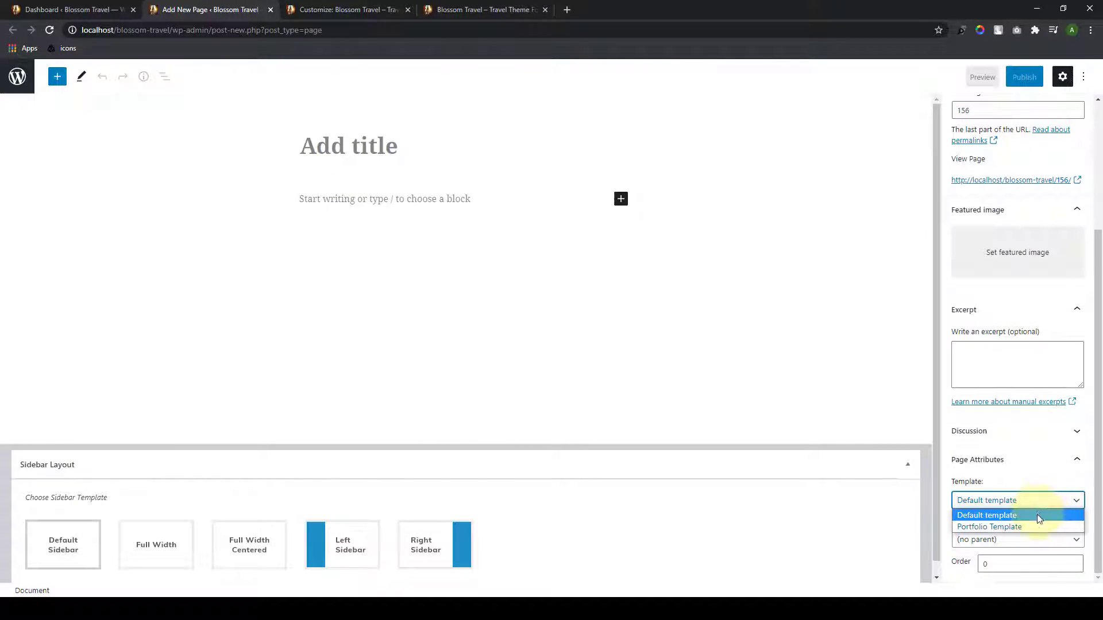
left_click(1036, 527)
scroll(1032, 526, "up", 3)
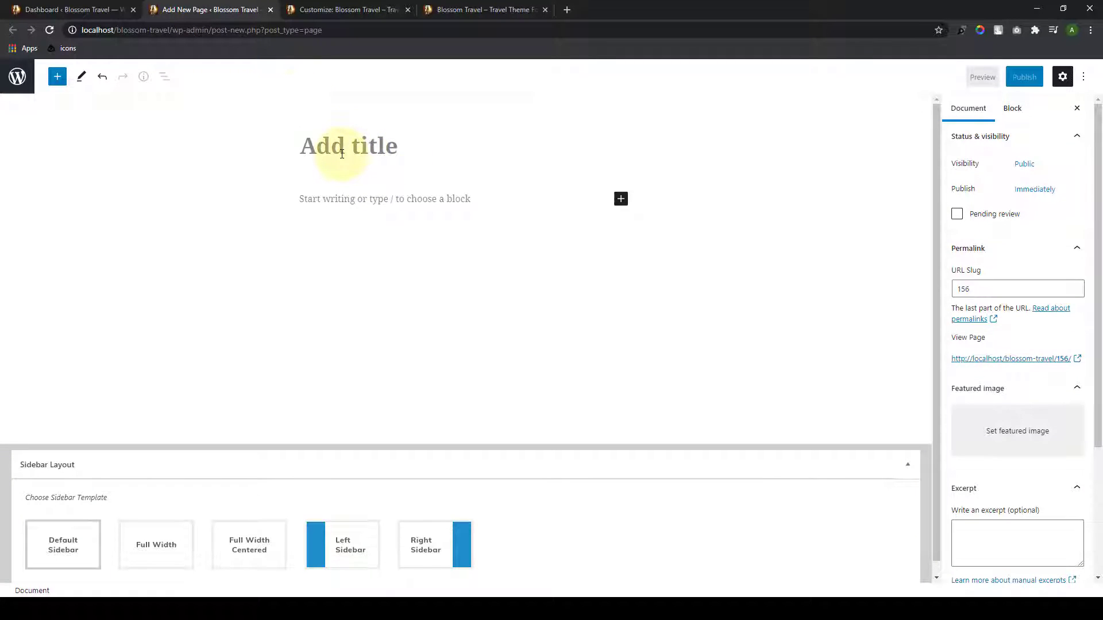
Step: Title the new page "Portfolio" and publish it
type("P")
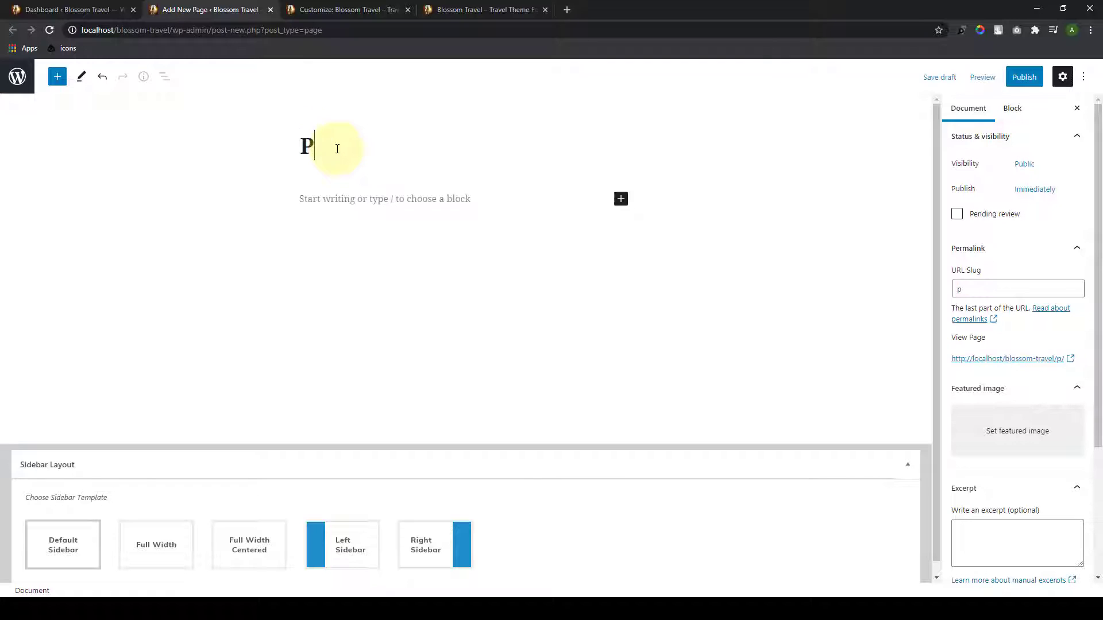
type("ortfolio")
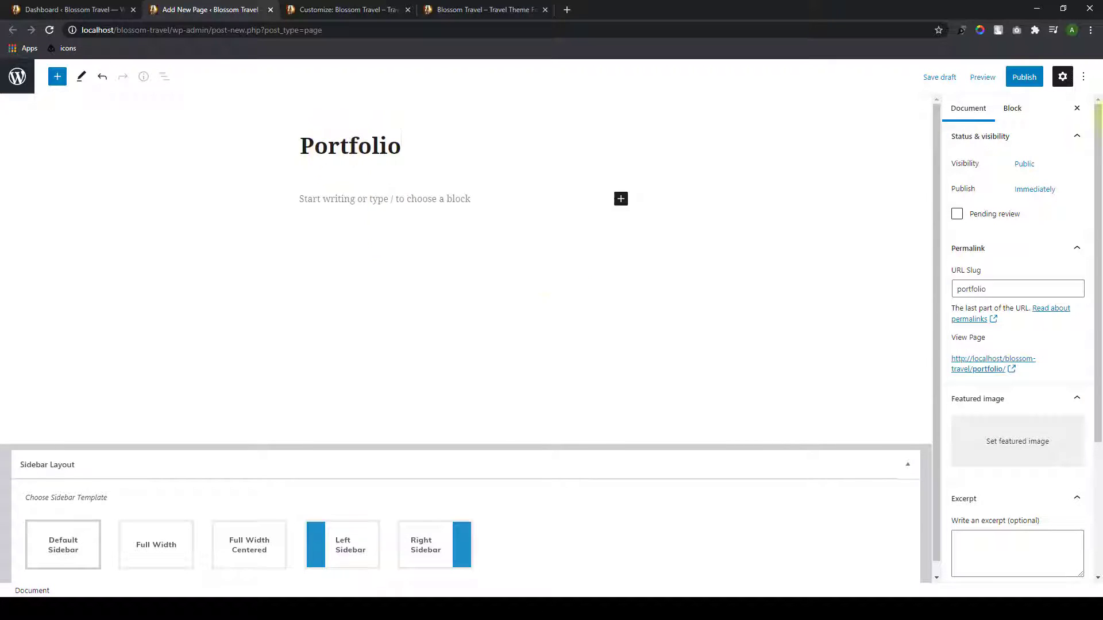
left_click(1025, 77)
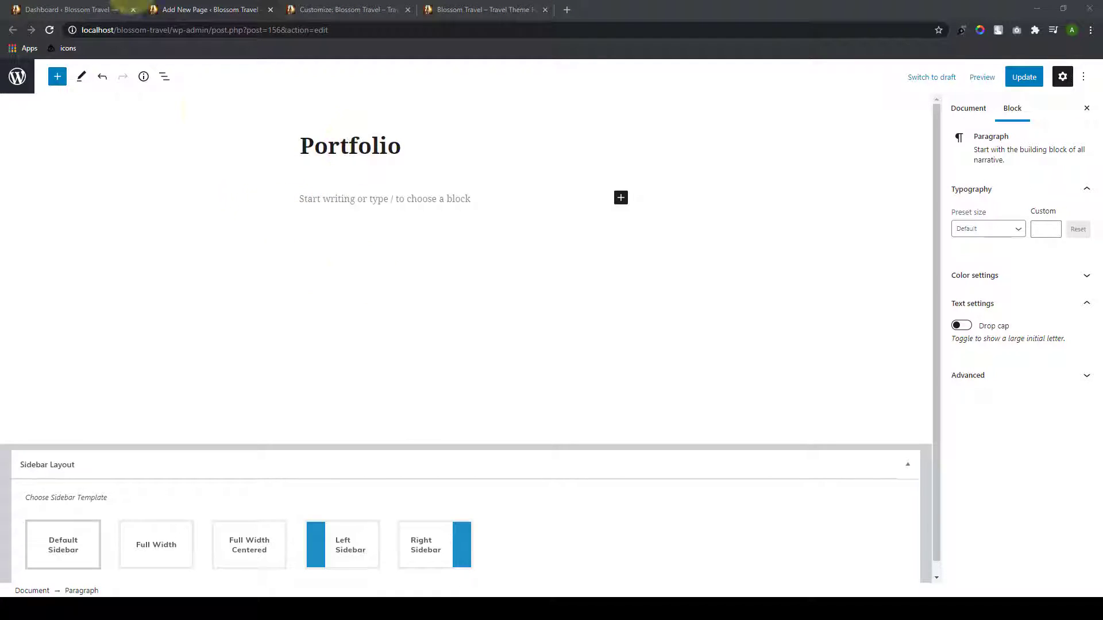
Step: Open the dashboard's menu management screen and add the Portfolio page to the Primary Menu
left_click(147, 4)
left_click(70, 10)
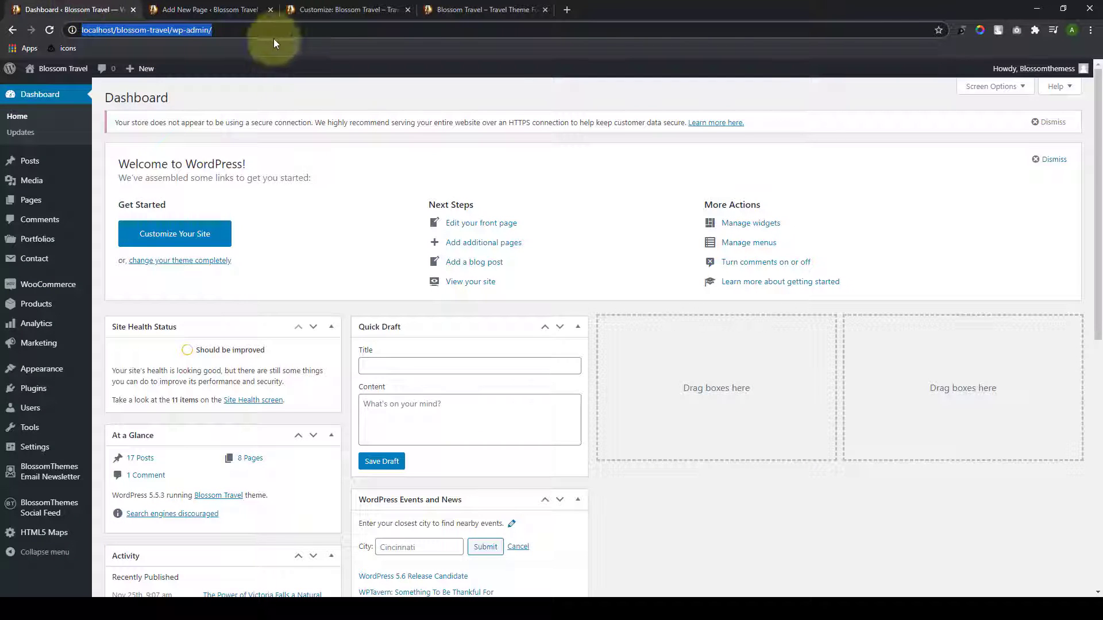
scroll(98, 344, "down", 1)
mouse_move(58, 368)
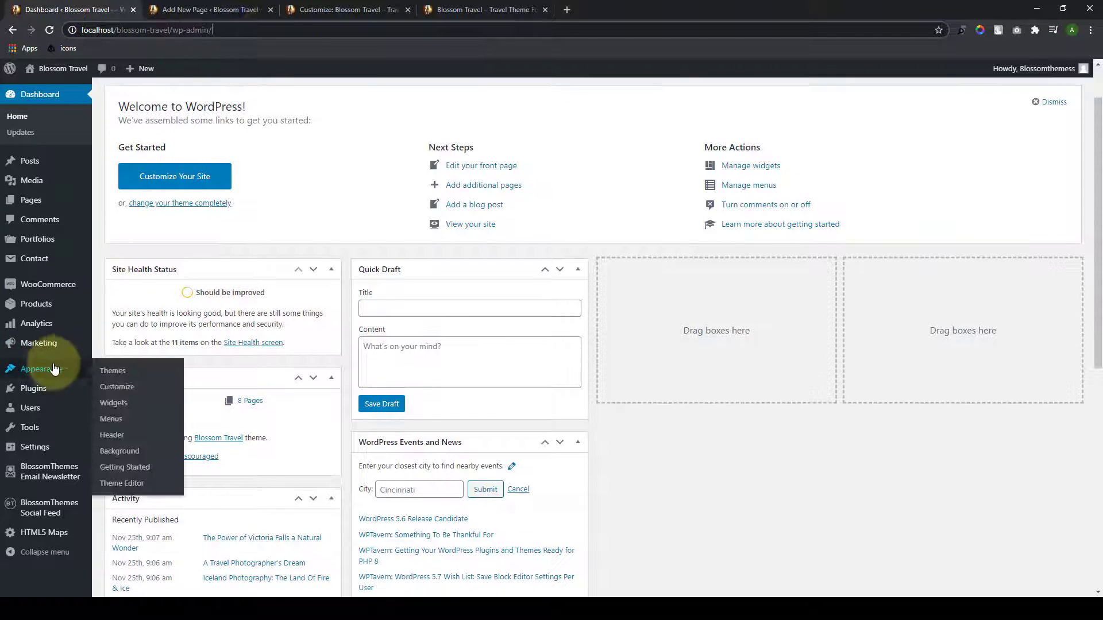
left_click(115, 420)
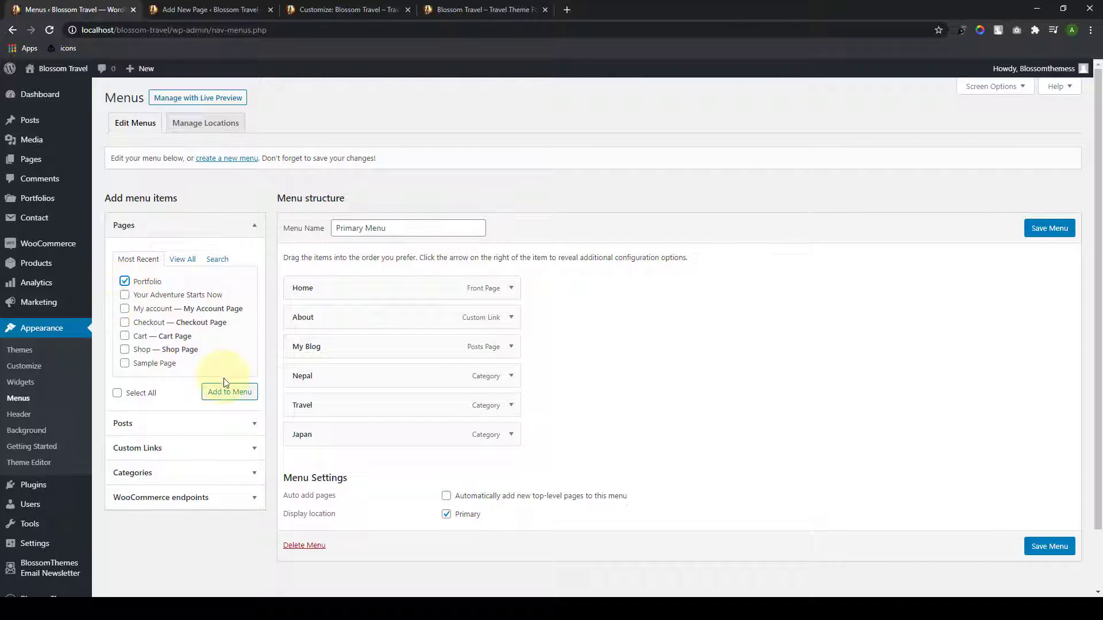
left_click(228, 395)
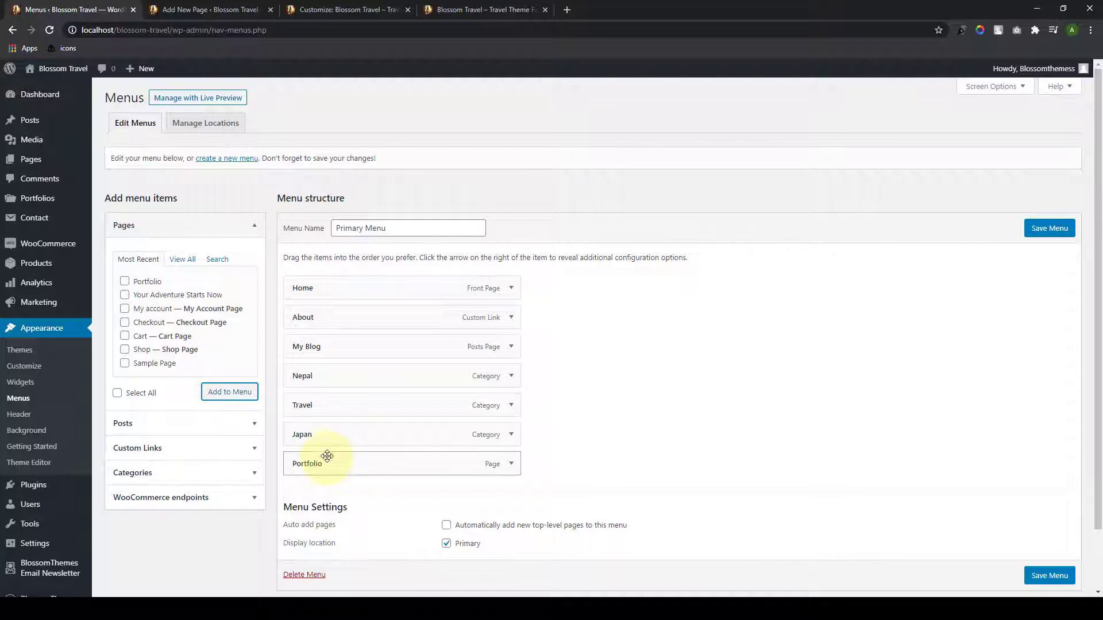
Step: Move the Portfolio item directly below My Blog in the Primary Menu and save the menu
left_click_drag(326, 463, 325, 370)
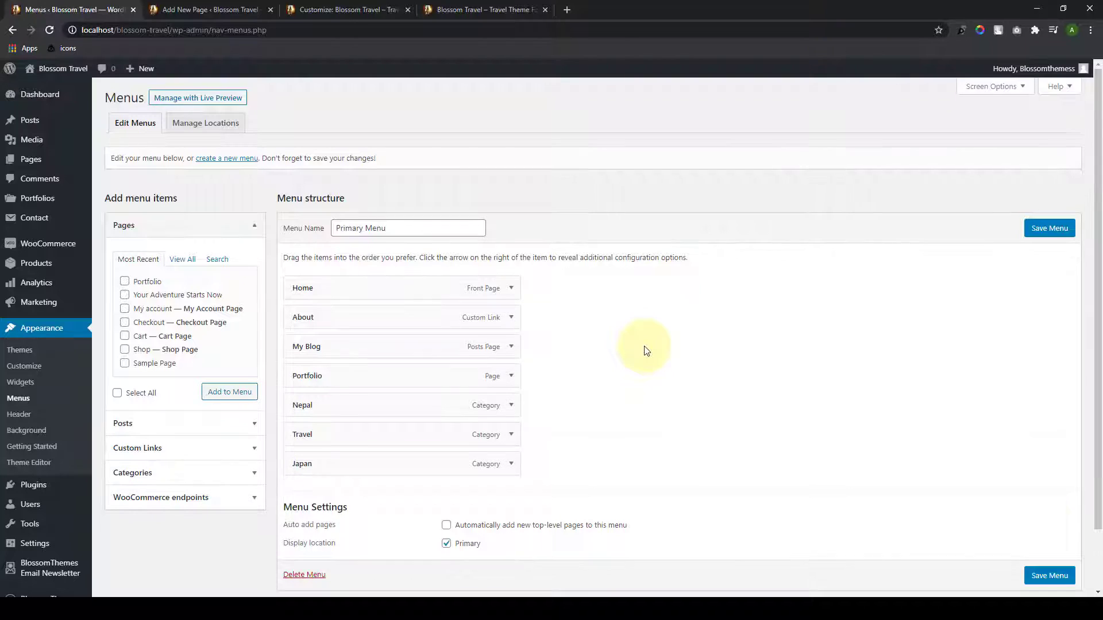
scroll(646, 350, "down", 1)
left_click(1050, 519)
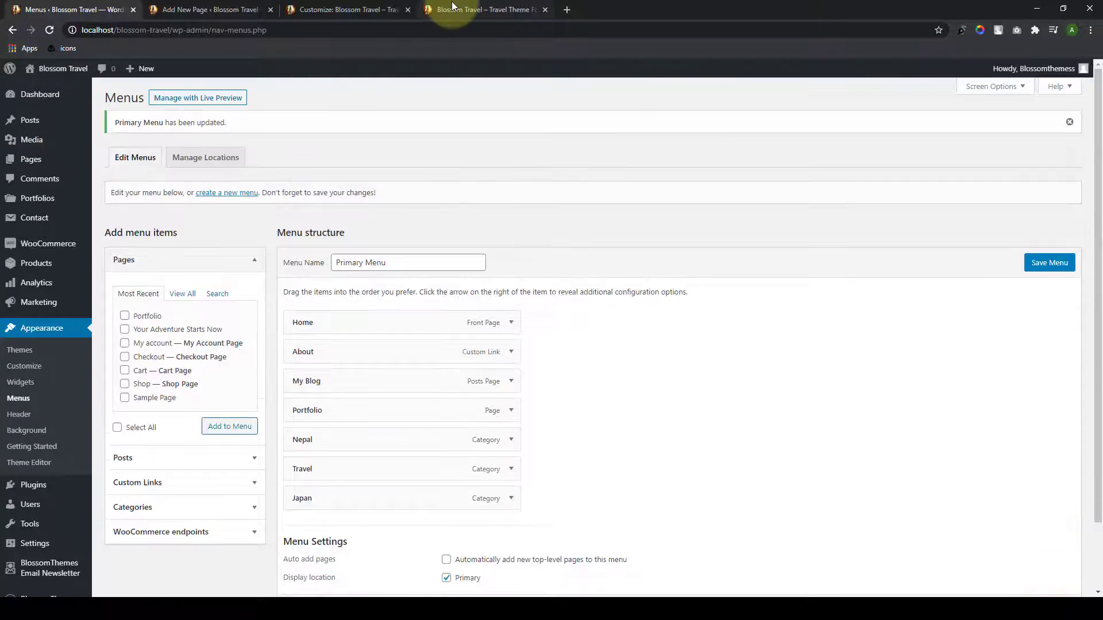
Step: Check the updated navigation on the live site and view the Portfolio page from it
left_click(482, 9)
scroll(950, 434, "up", 6)
left_click(1066, 568)
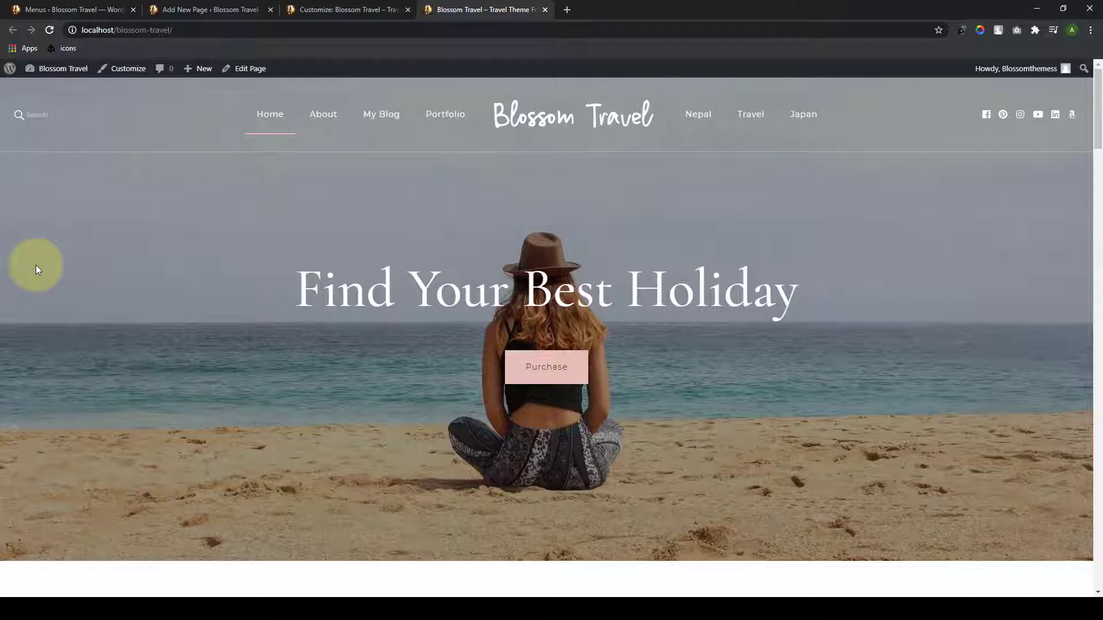
left_click(437, 120)
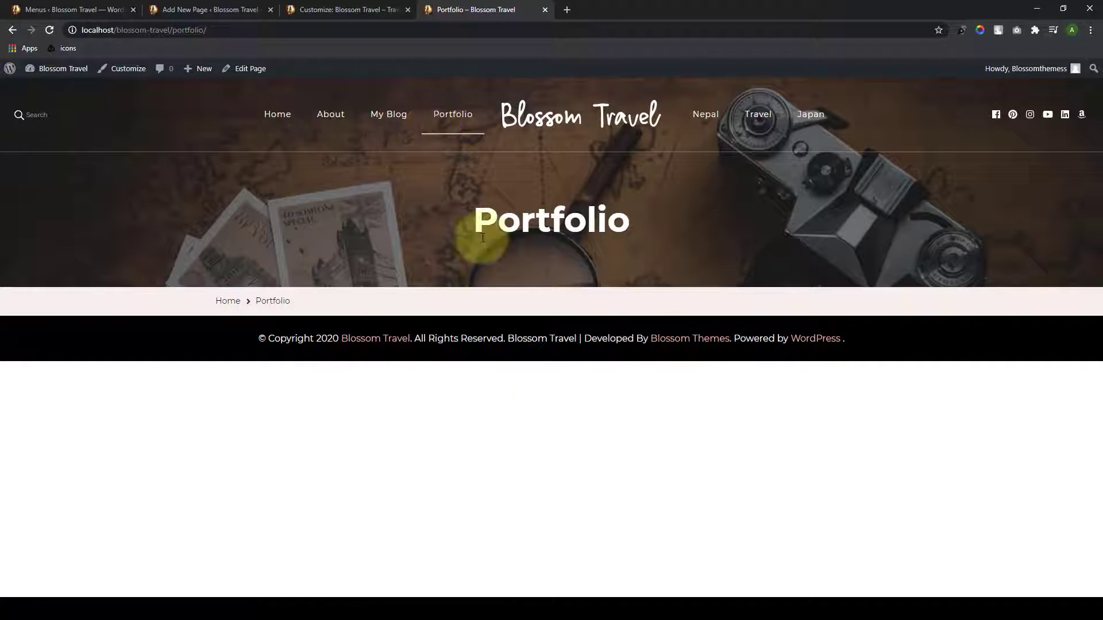
Step: Return to the dashboard and open the editor for a new portfolio item in a separate browser tab
left_click(95, 5)
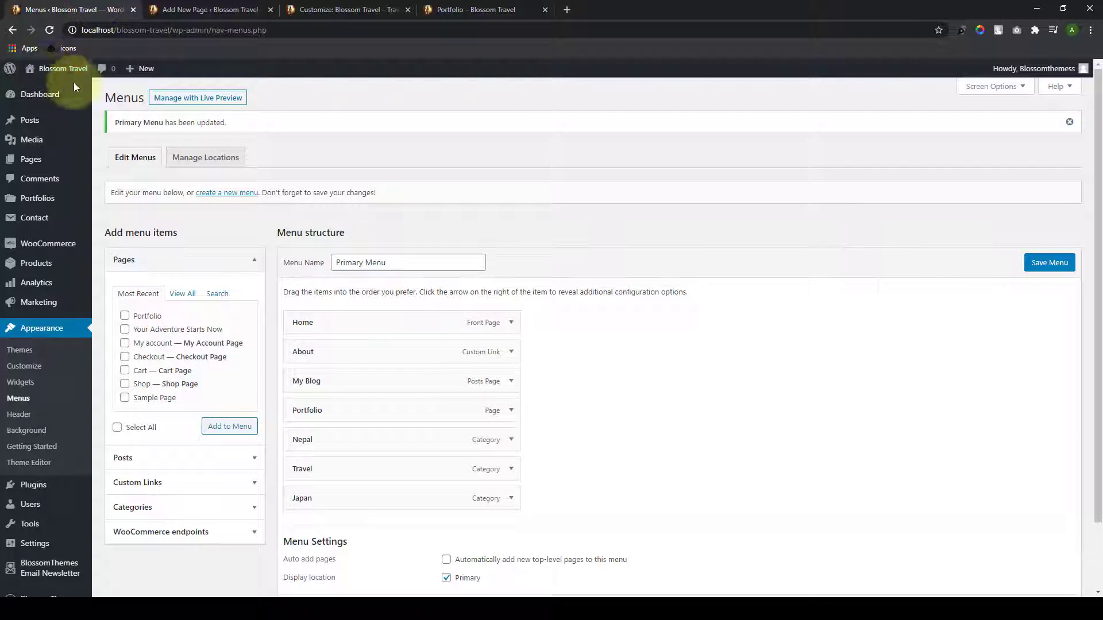
left_click(32, 98)
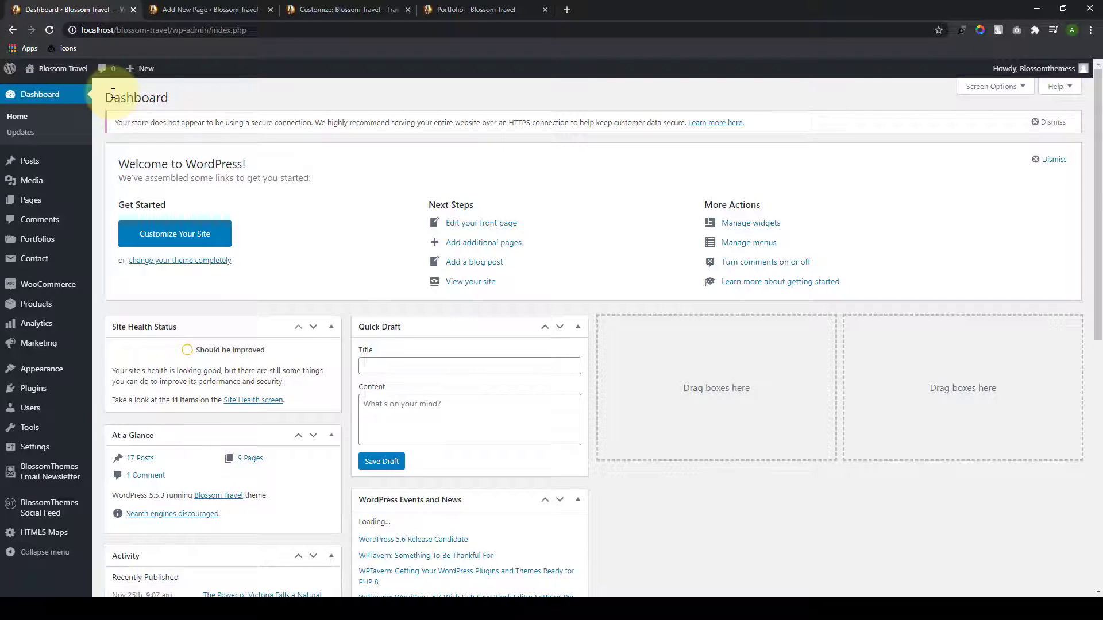
mouse_move(25, 246)
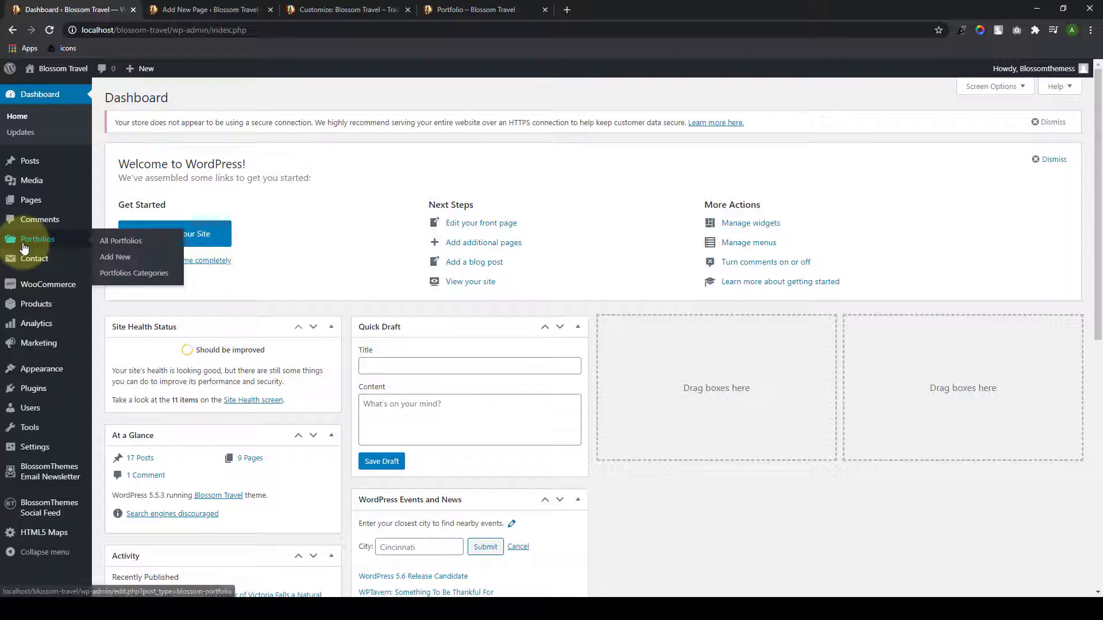
right_click(124, 257)
left_click(149, 265)
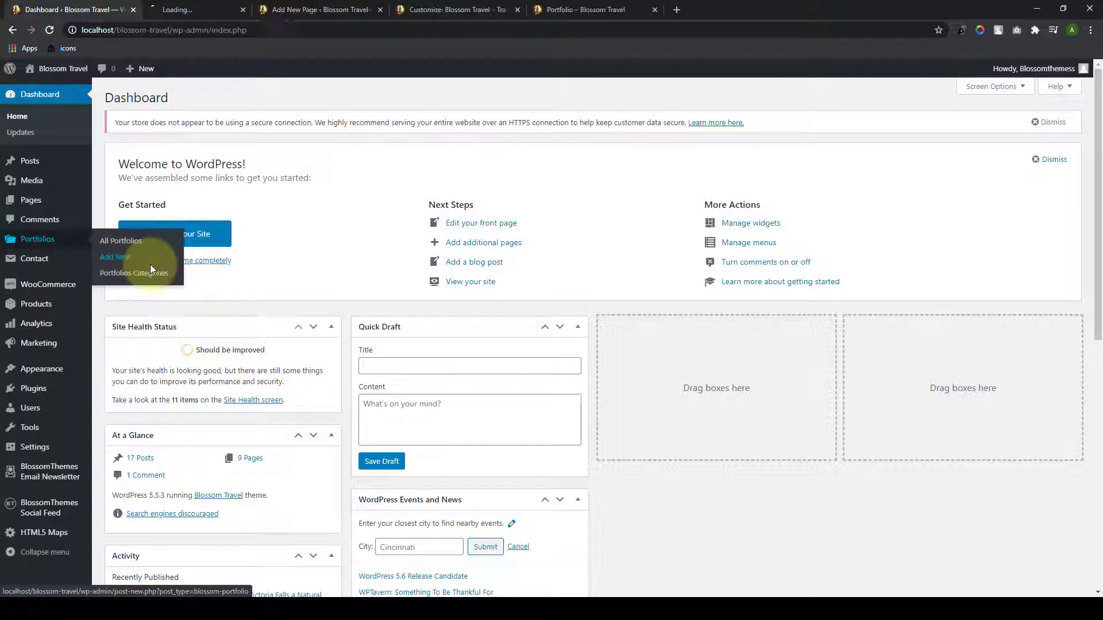
left_click(197, 8)
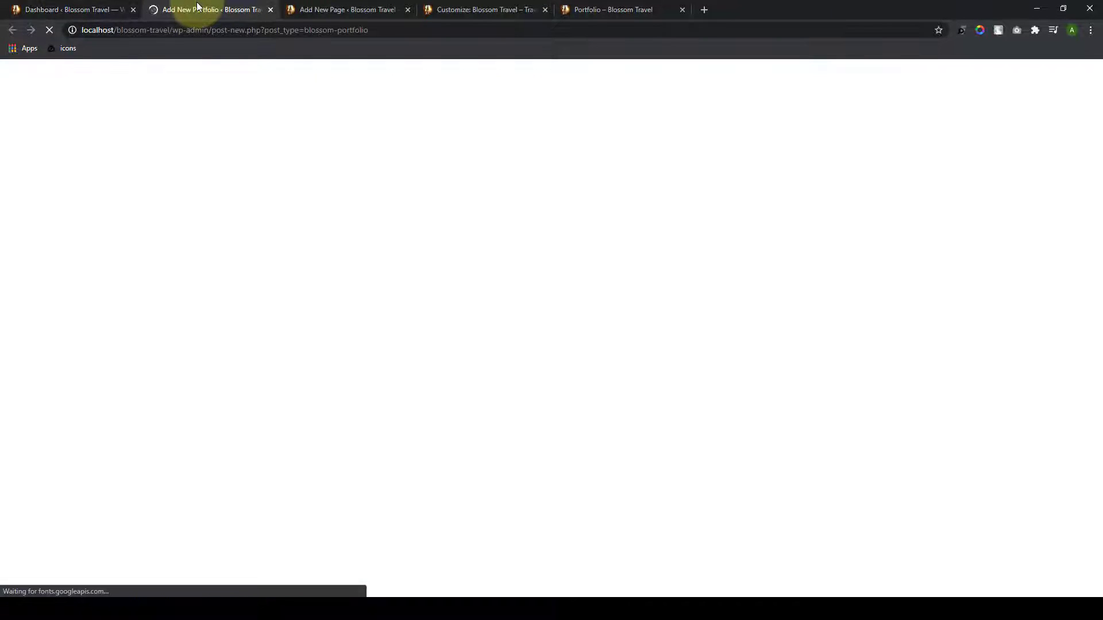
Step: Title the portfolio item "Air Cliff Lake Water Nature" and fill its body with the travel article beginning "Most of us have, at some point"
left_click(306, 196)
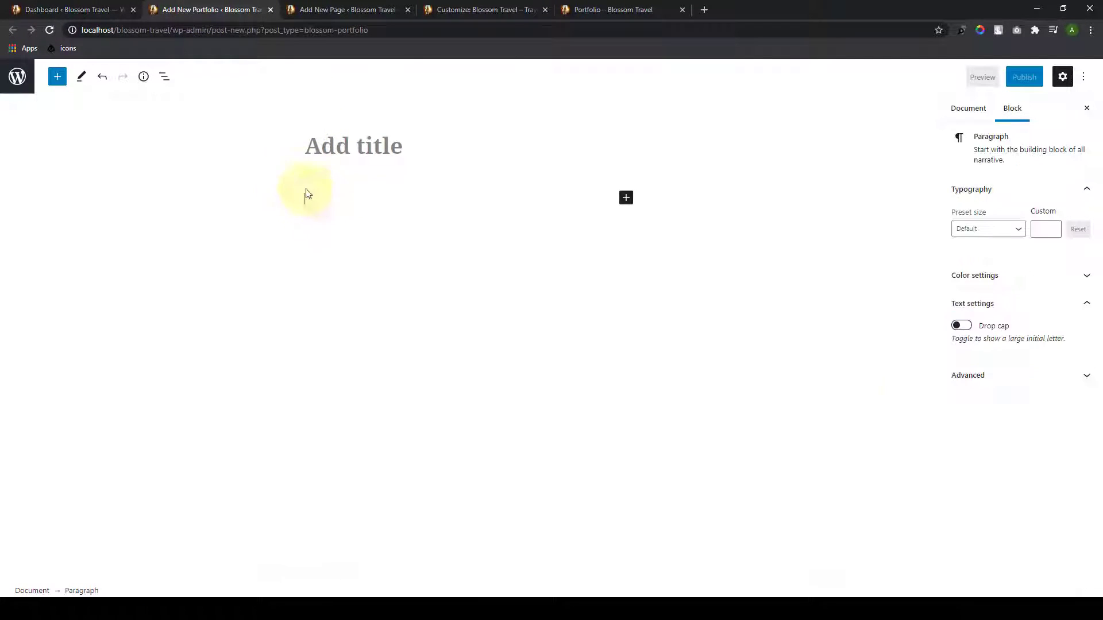
left_click(446, 150)
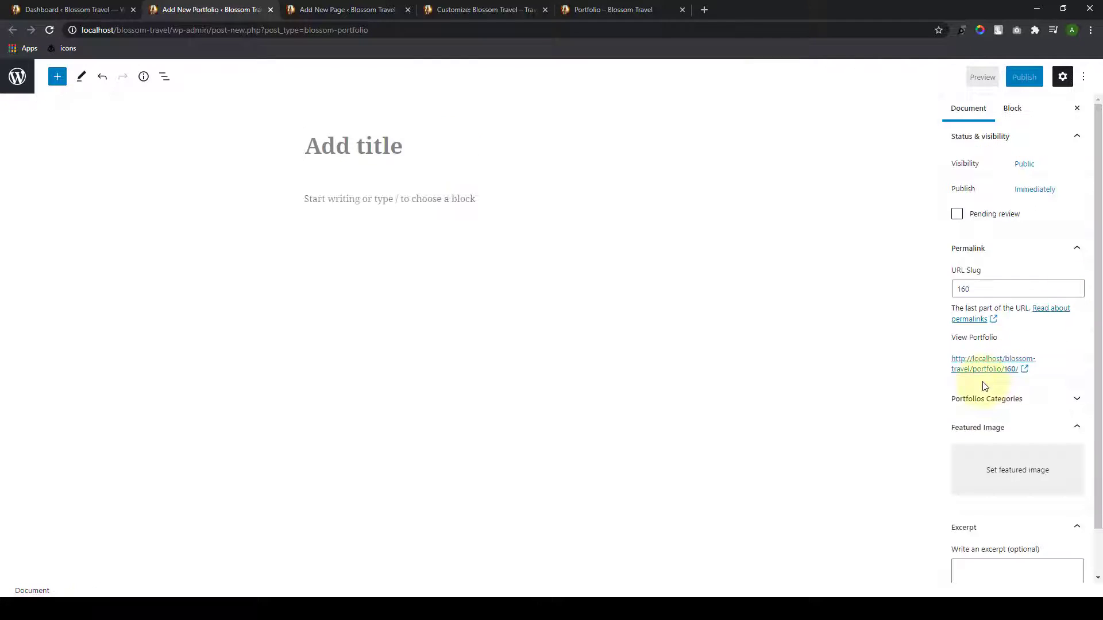
scroll(984, 386, "down", 1)
left_click(1003, 352)
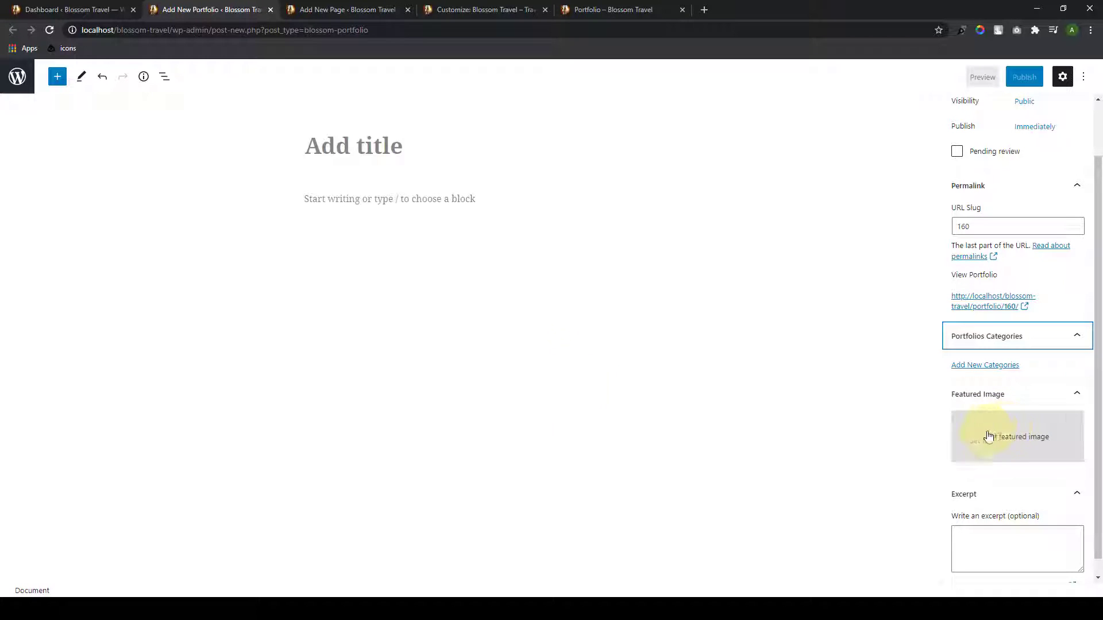
left_click(401, 154)
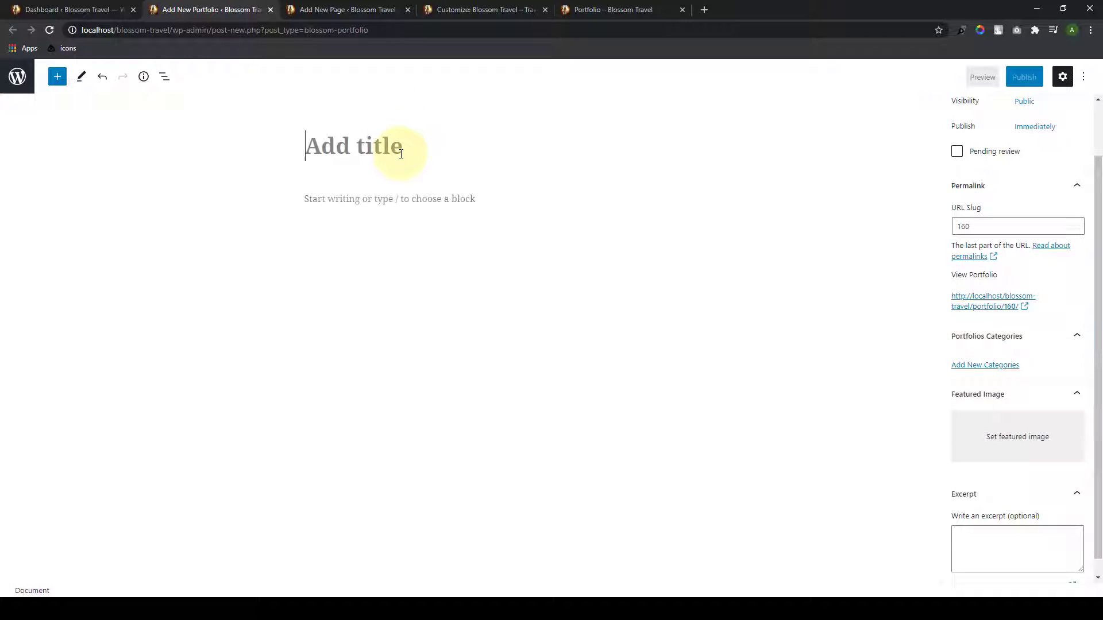
left_click(392, 193)
type("Air Cliff Lake Water Nature Most of us have, at some point, considered what we would do if we could travel back in time. Maybe we would give ourselves some hot investment advice and become millionaires, or change history for the better, or witness our favorite historical event. One year ago, I left San Francisco, sold and gave away everything I owned, and moved into a 40 liter backpack. I traveled to 45 cities in 20 countries, 3 Disneylands, and 1 bunny island. I also worked 50 hours a week building and launching a startup. And my total costs were less than just the rent in San Francisco.")
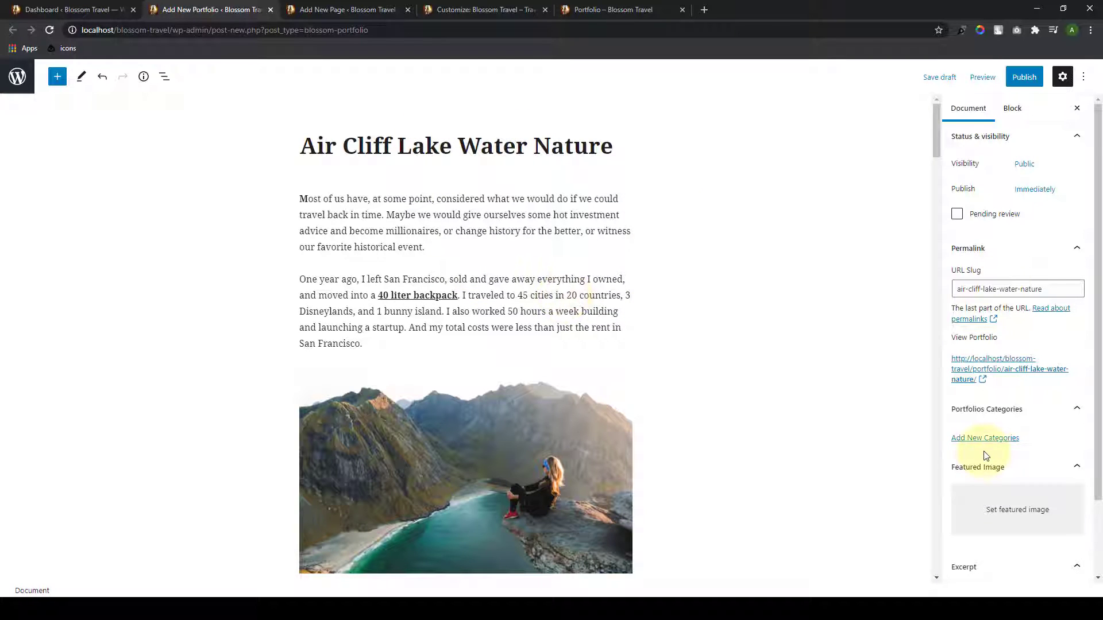
Step: Create a portfolio category named Travel for the item
scroll(985, 390, "down", 1)
left_click(985, 381)
scroll(985, 389, "down", 2)
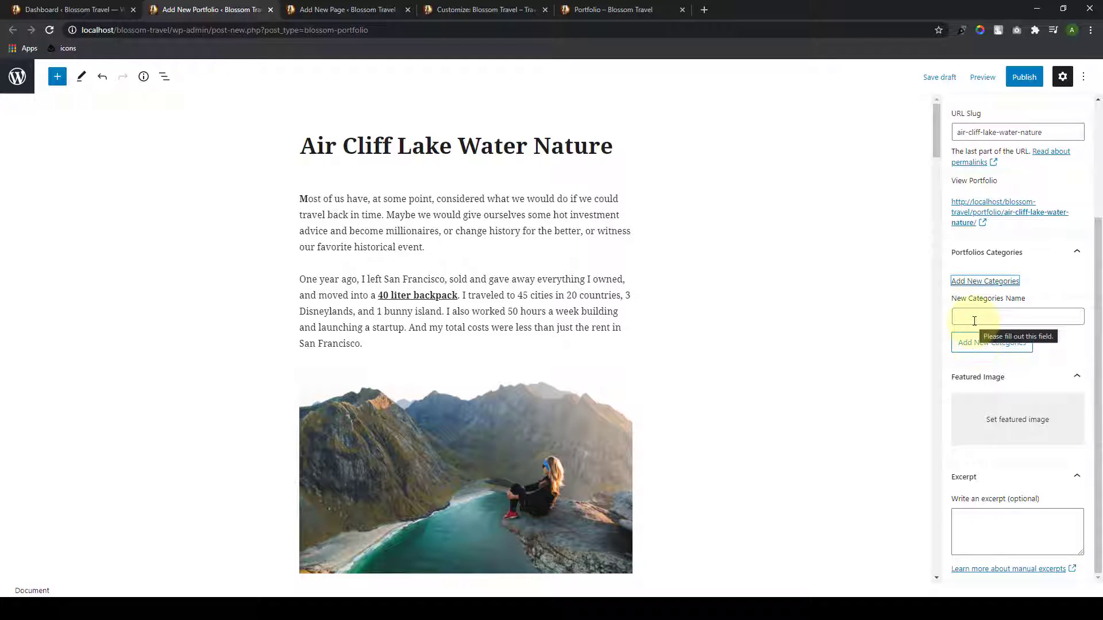
left_click(974, 321)
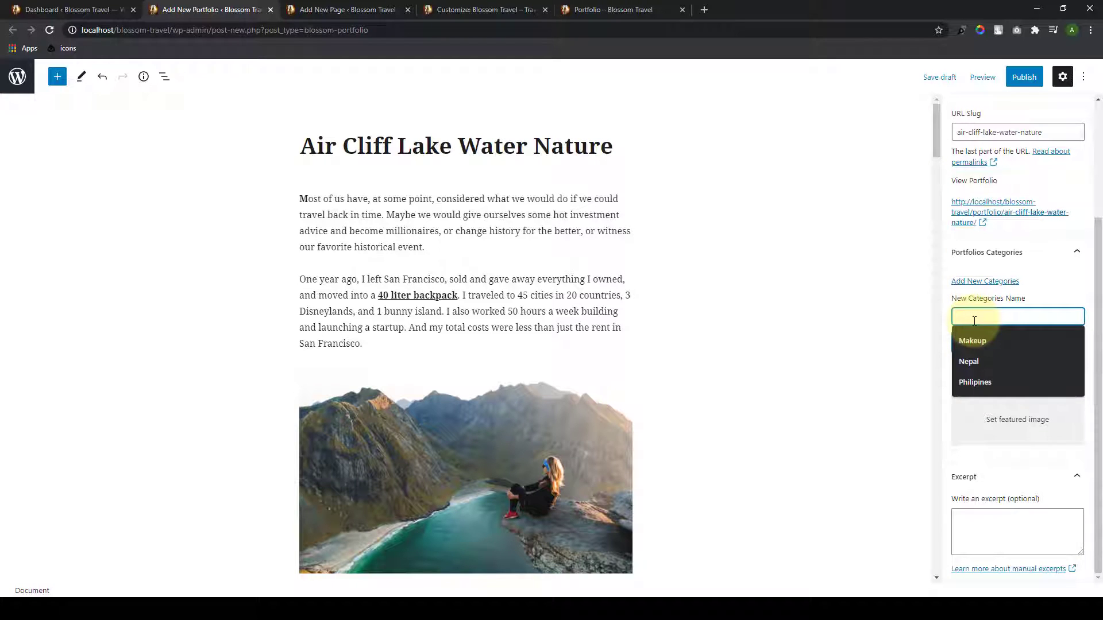
type("T")
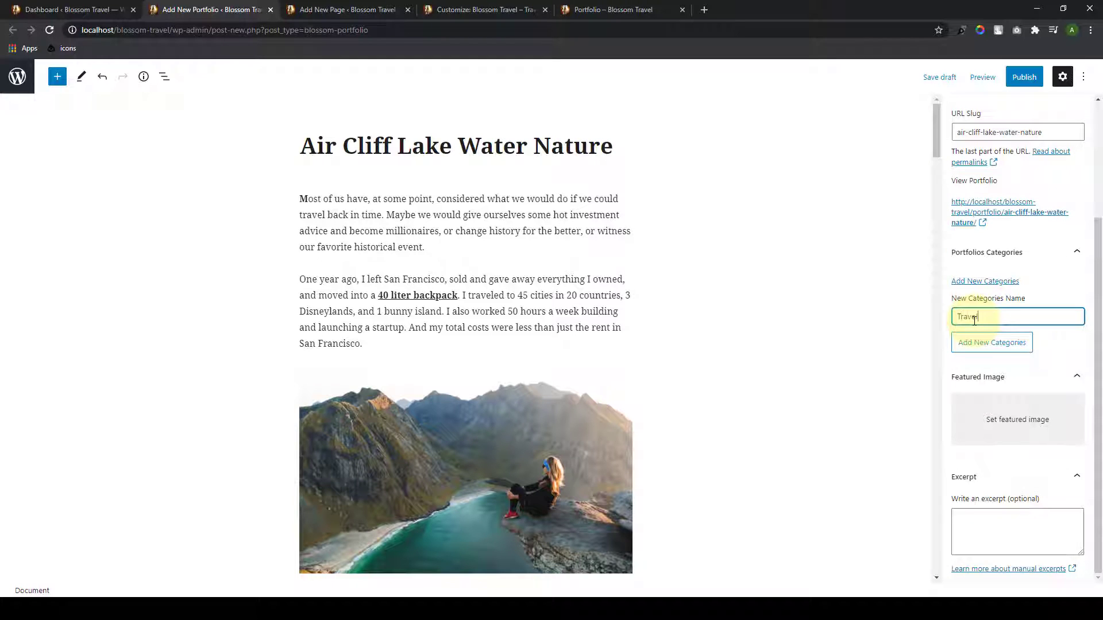
type("ravel")
left_click(991, 346)
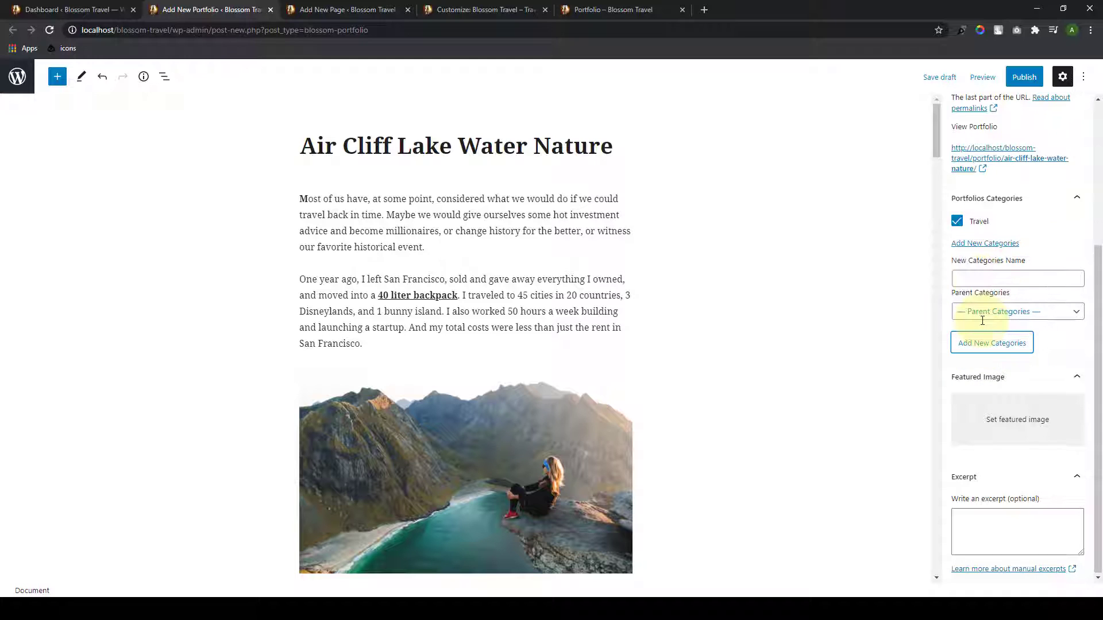
Step: Add five more portfolio categories named Explore, Vacation, Nature, Life and Love
left_click(980, 276)
type("Exp")
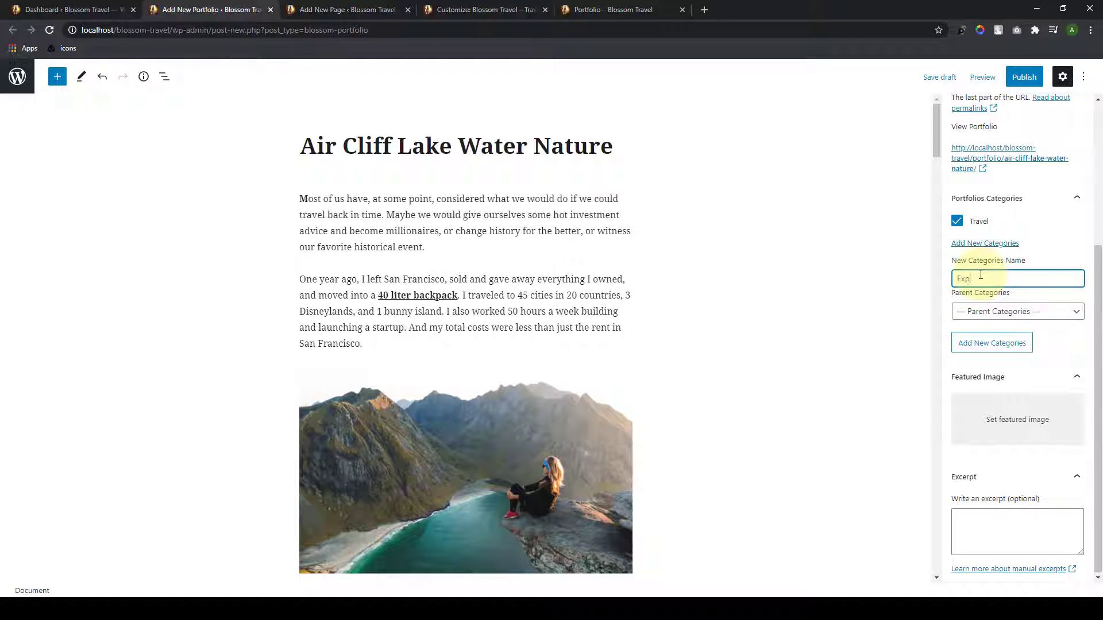
type("lore")
key("Return")
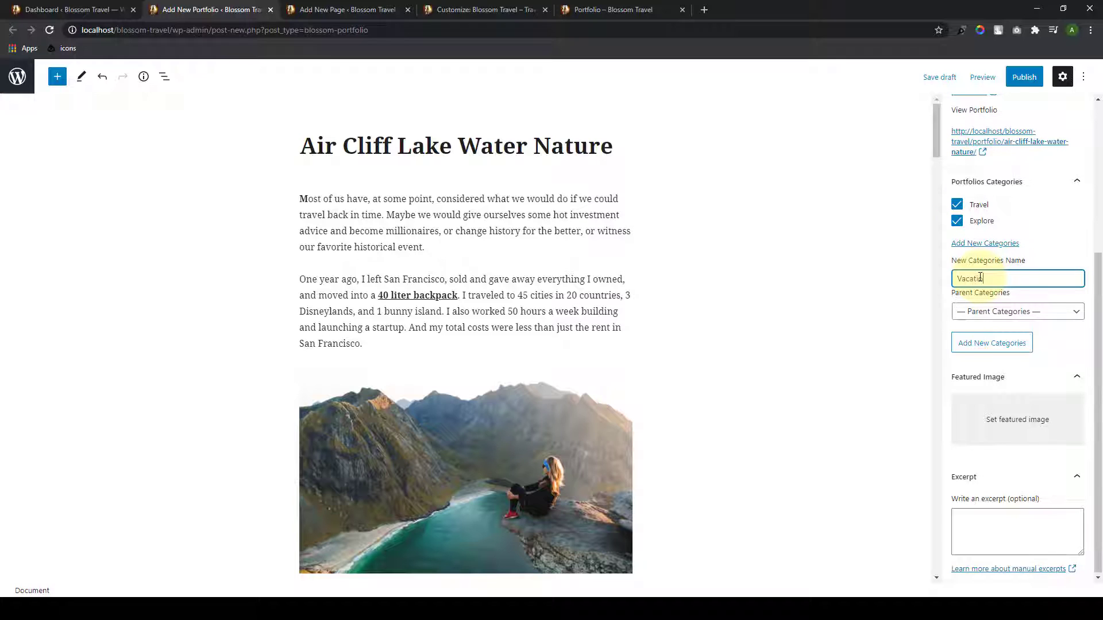
type("Vacation")
key("Return")
type("Na")
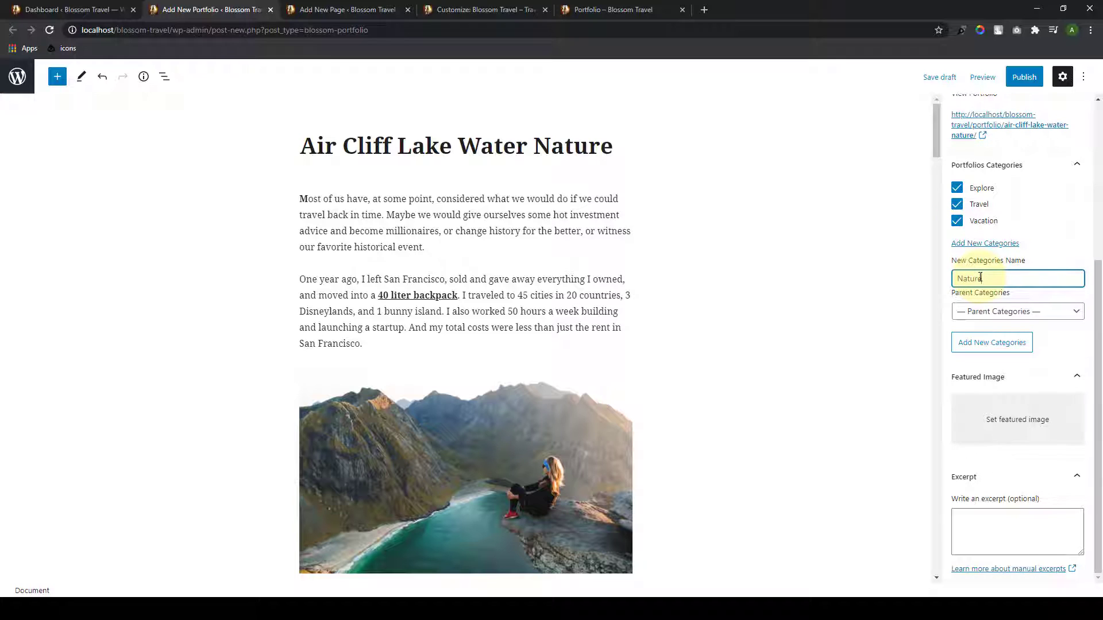
type("ture")
key("Return")
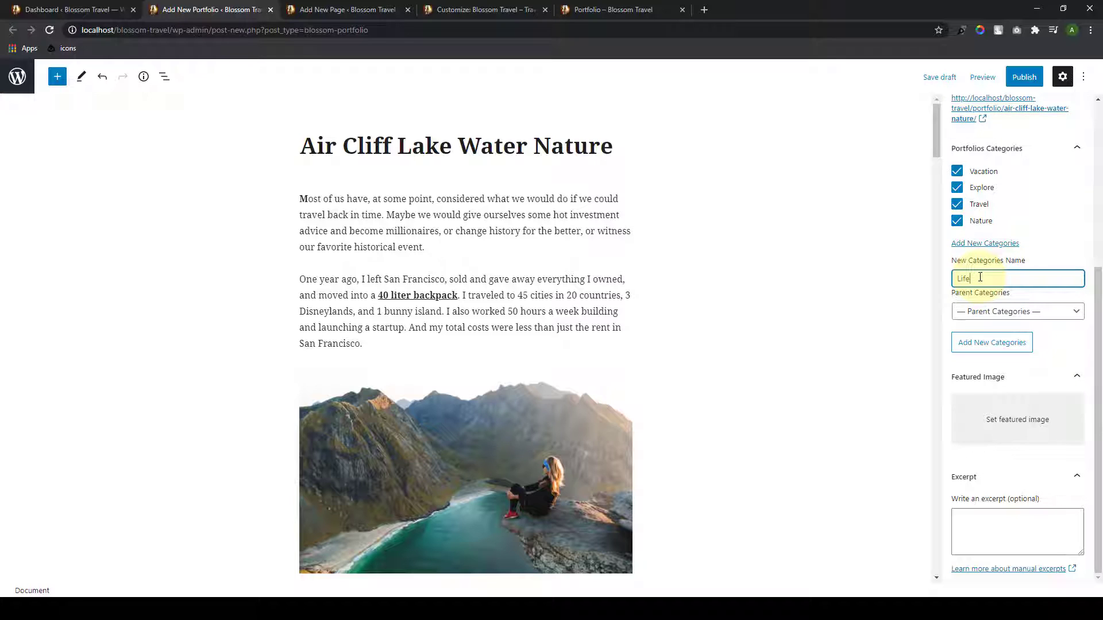
key("Return")
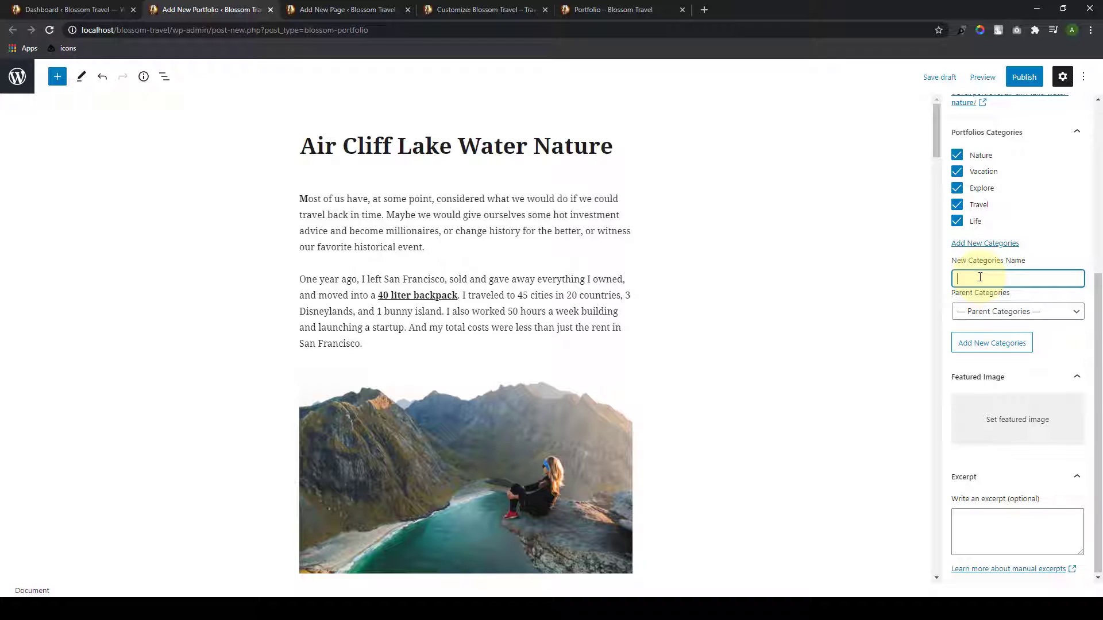
key("Return")
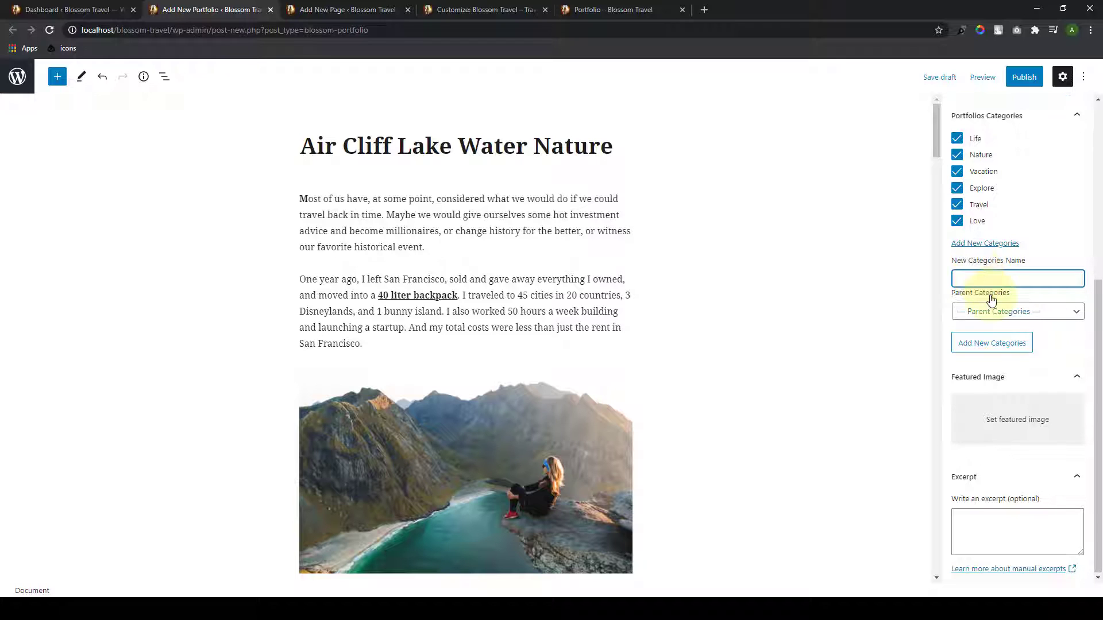
Step: Unassign the Love, Travel, Explore, Vacation and Nature categories from the item, keeping only Life selected
left_click(957, 220)
left_click(957, 205)
left_click(957, 188)
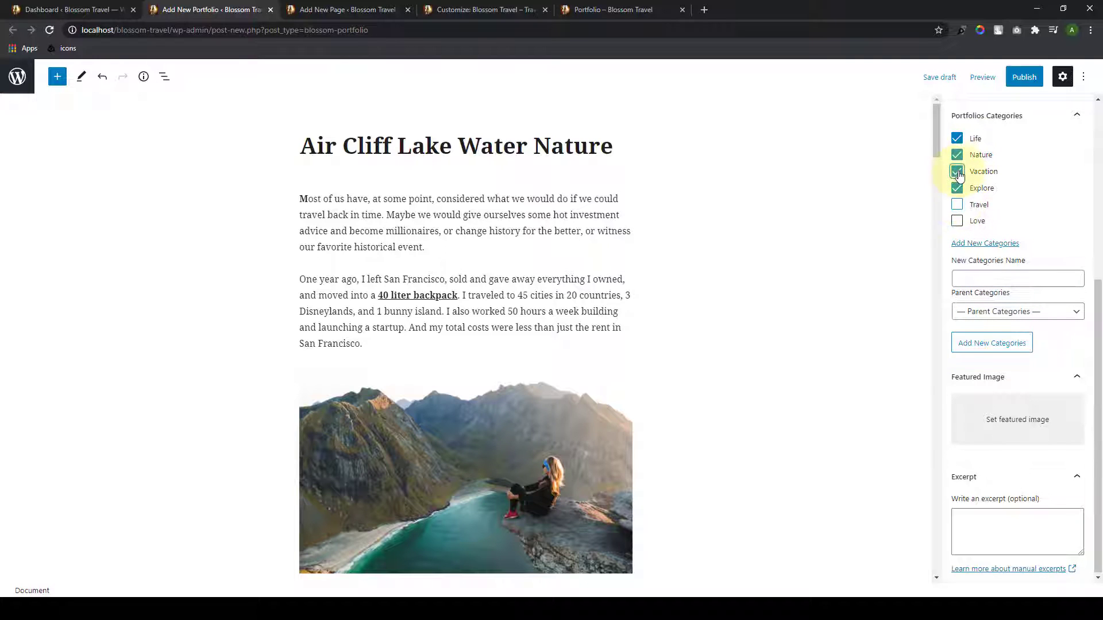
left_click(957, 171)
left_click(957, 155)
Step: Set the pink blossoms on bright blue sky photo as the featured image and publish the portfolio item
left_click(1021, 432)
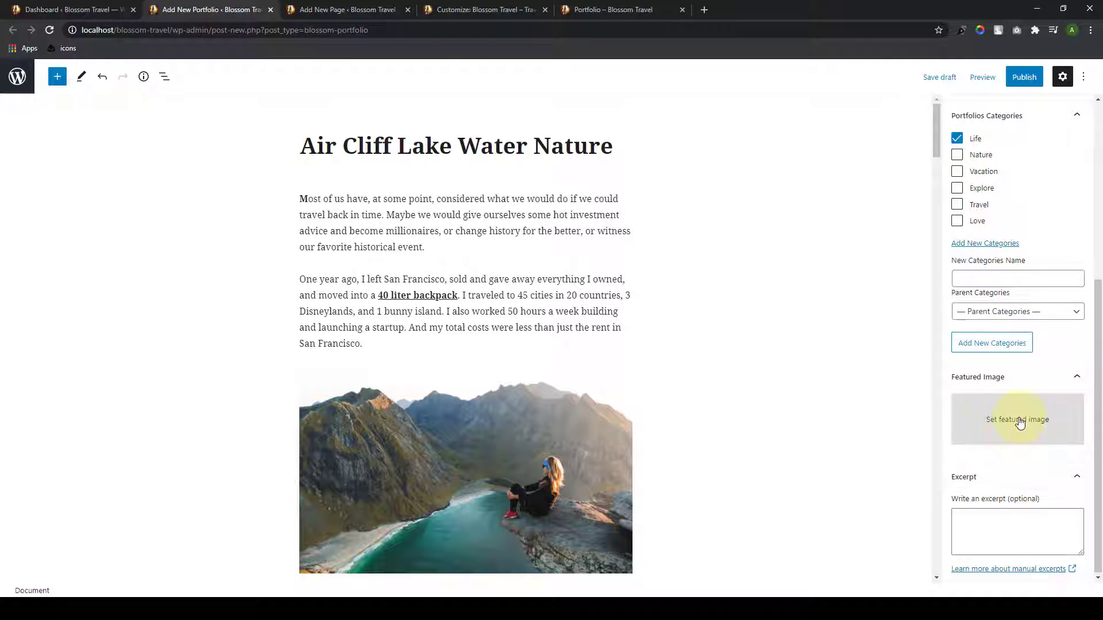
scroll(176, 425, "down", 1)
scroll(177, 425, "down", 2)
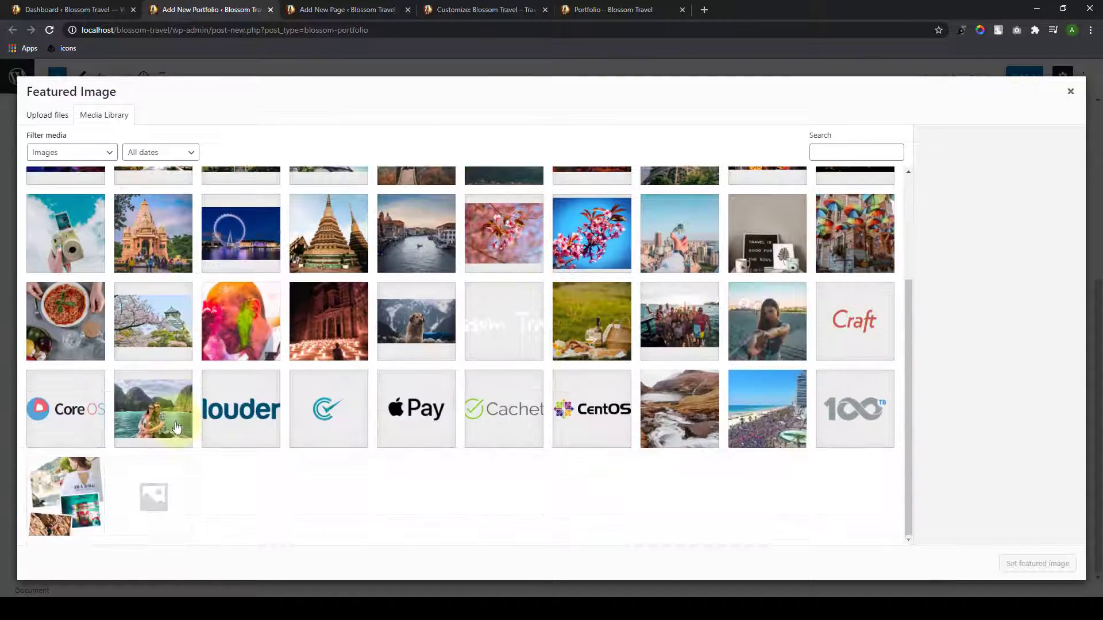
scroll(177, 428, "up", 2)
left_click(592, 383)
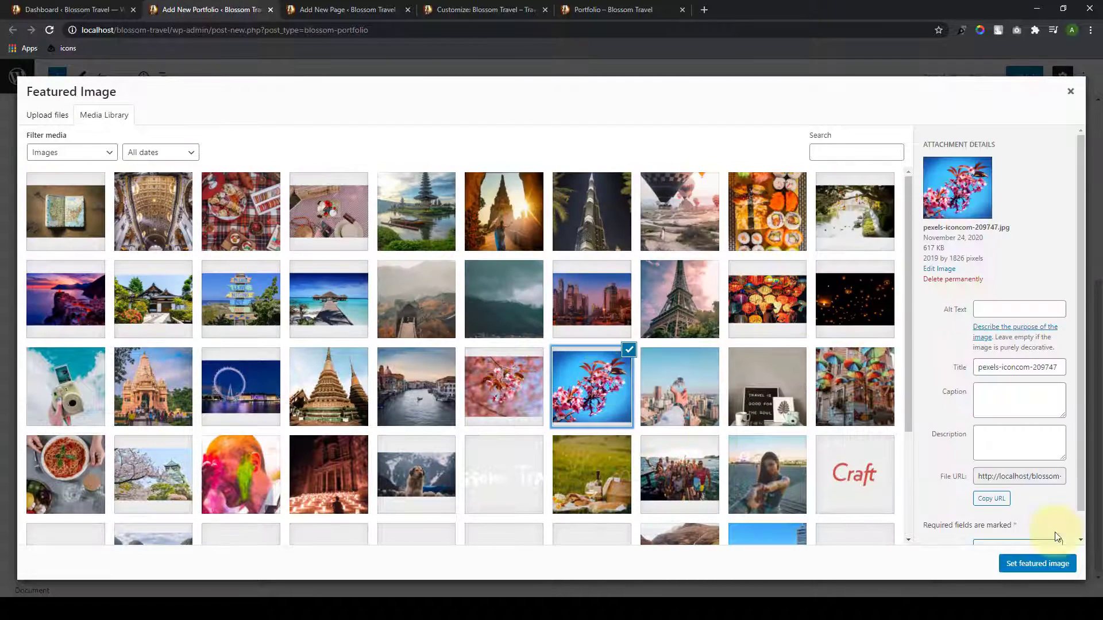
left_click(1040, 561)
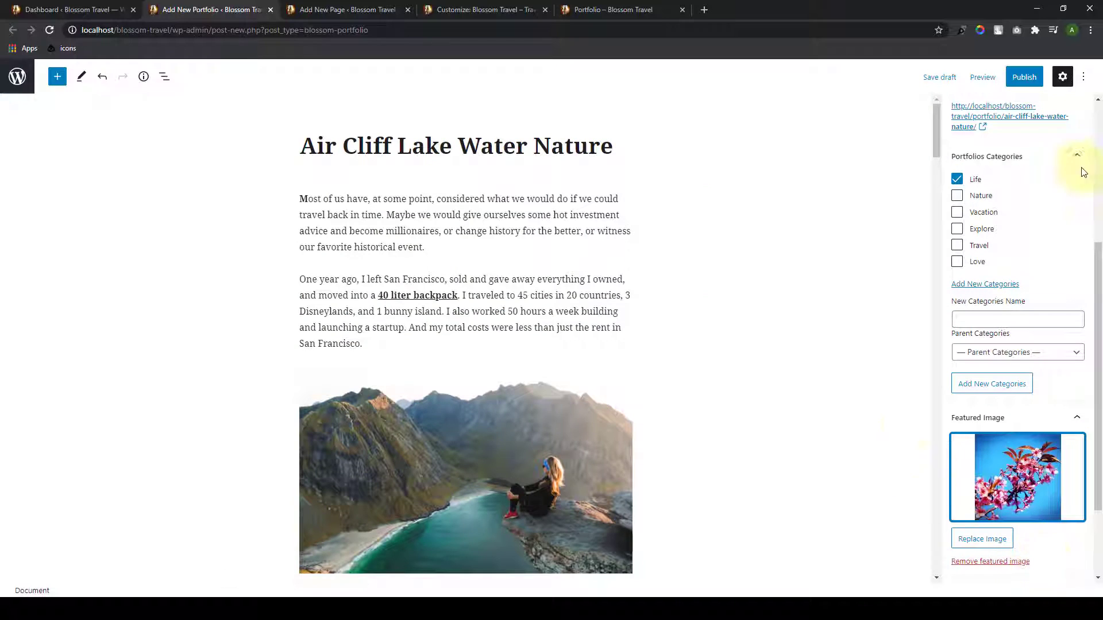
left_click(1031, 80)
left_click(1006, 79)
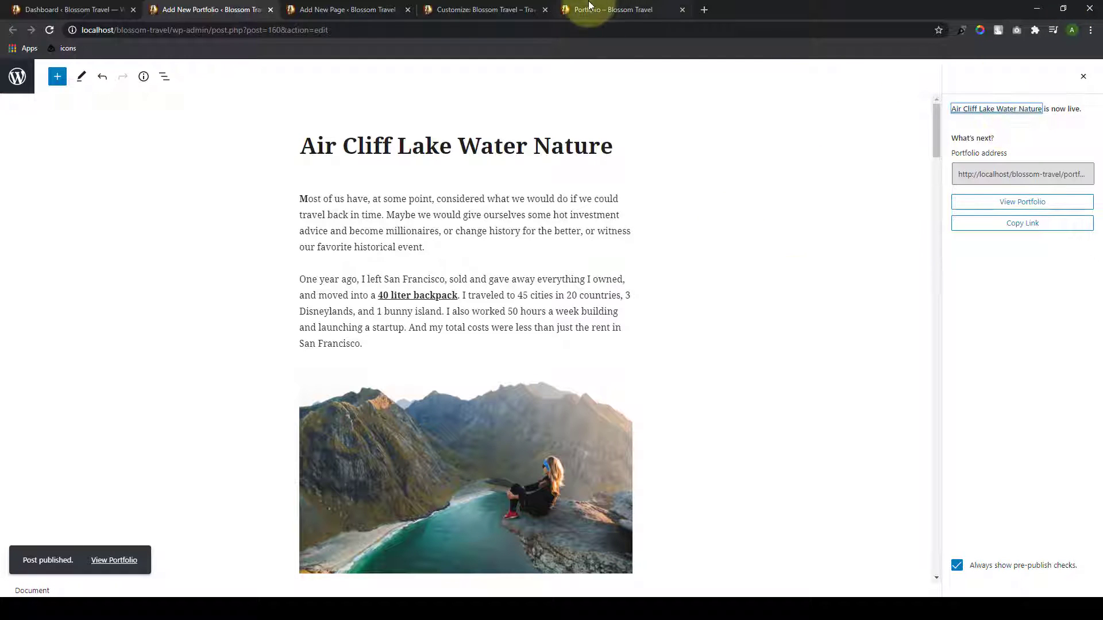
Step: Reload the live Portfolio page and check how the published item is displayed
left_click(612, 9)
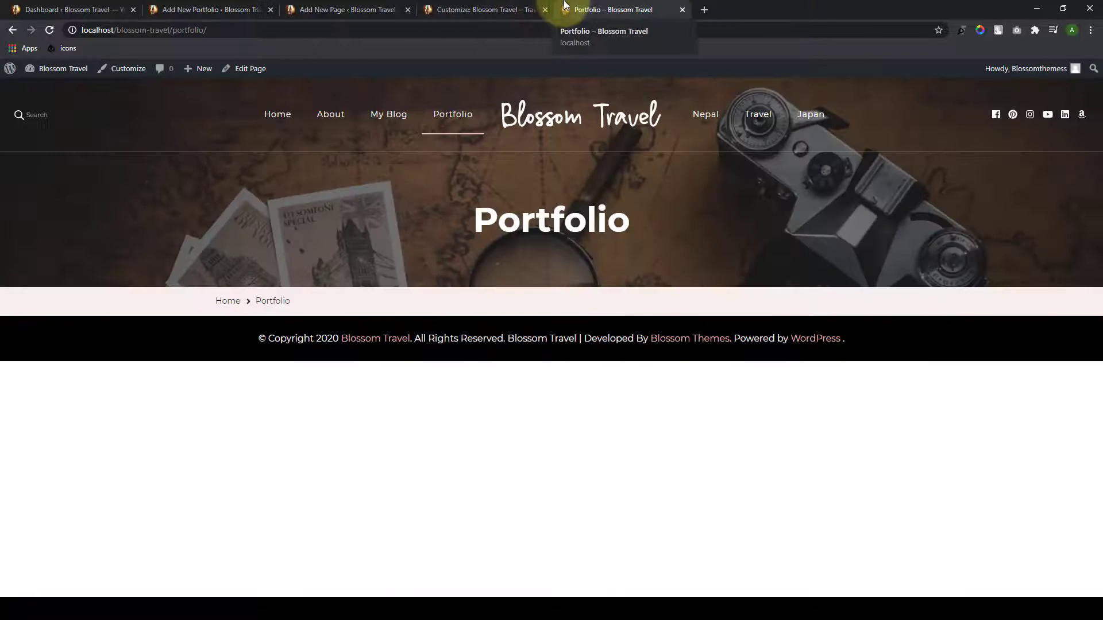
left_click(52, 32)
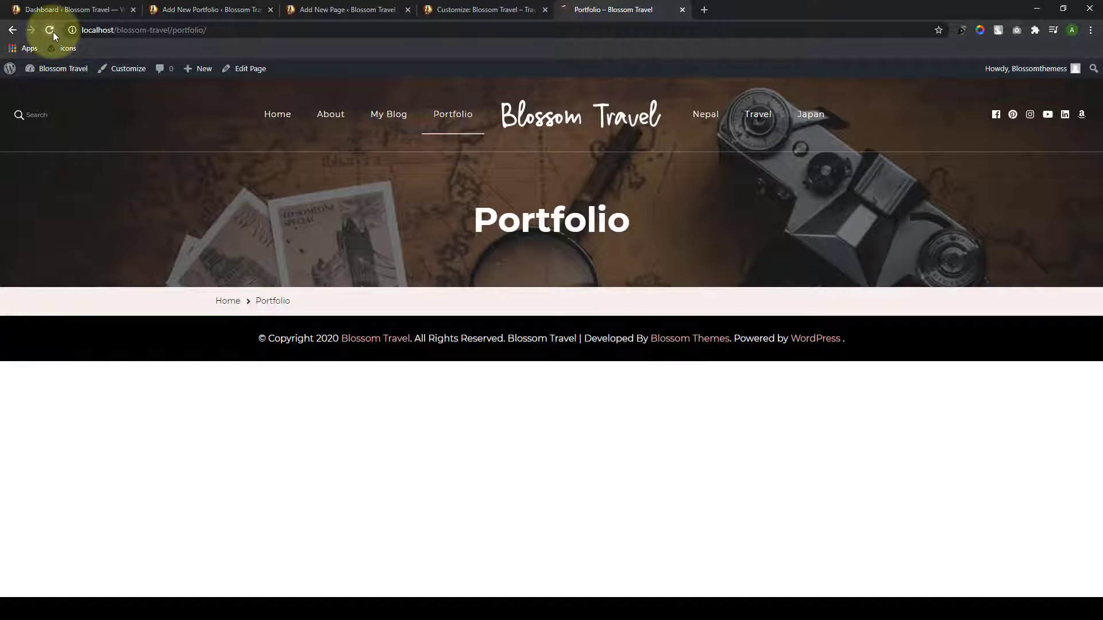
scroll(283, 401, "down", 1)
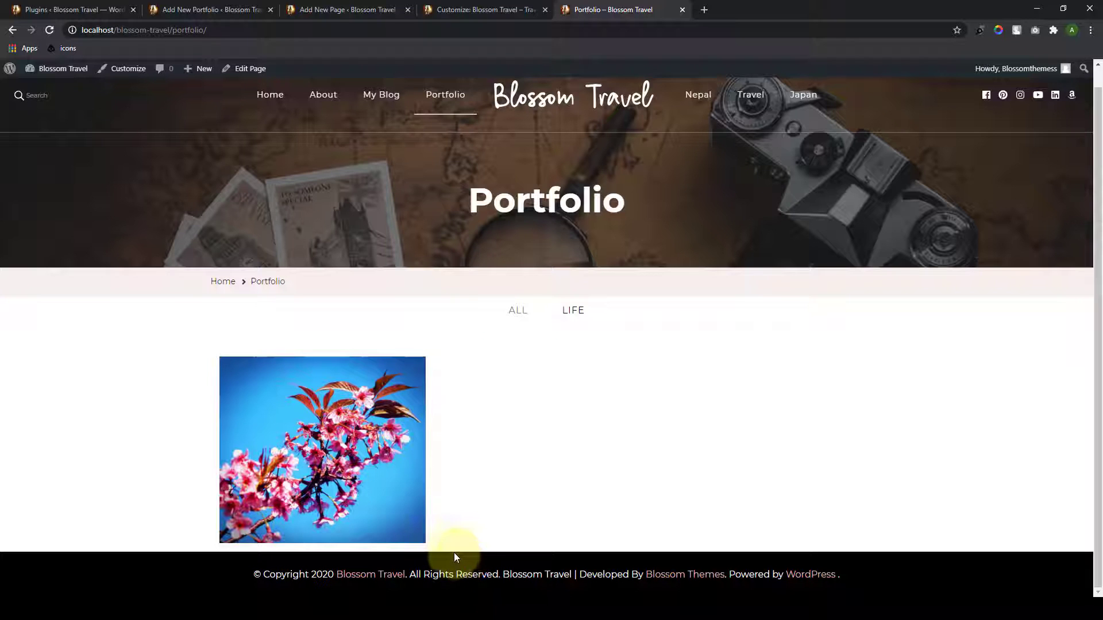
Step: Close the published item's editor and open a new portfolio item from the dashboard in a separate browser tab
left_click(210, 8)
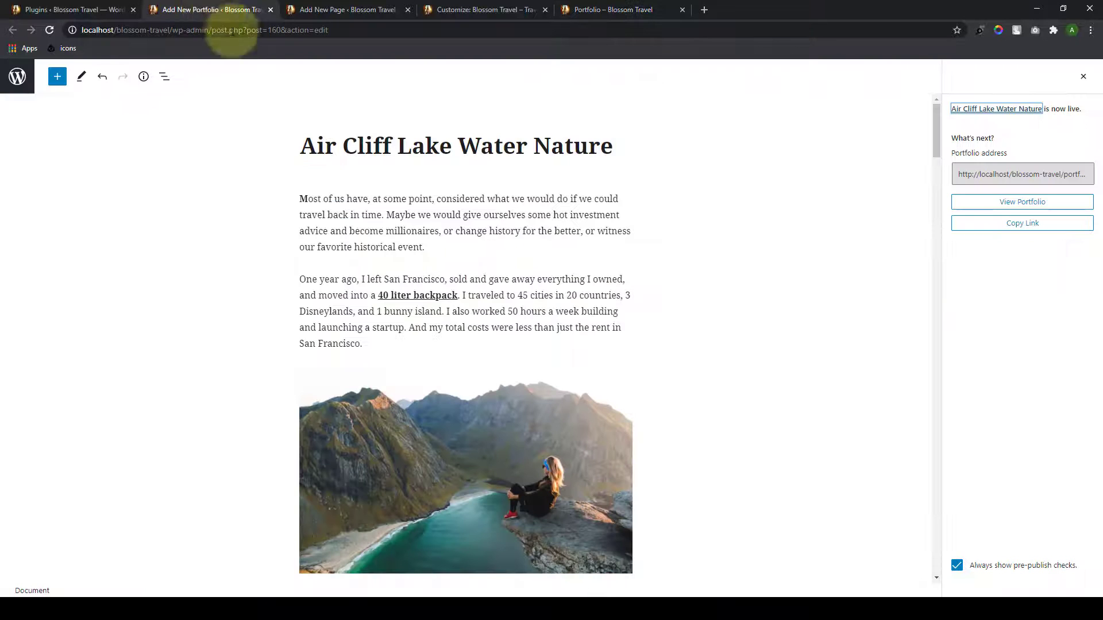
left_click(270, 10)
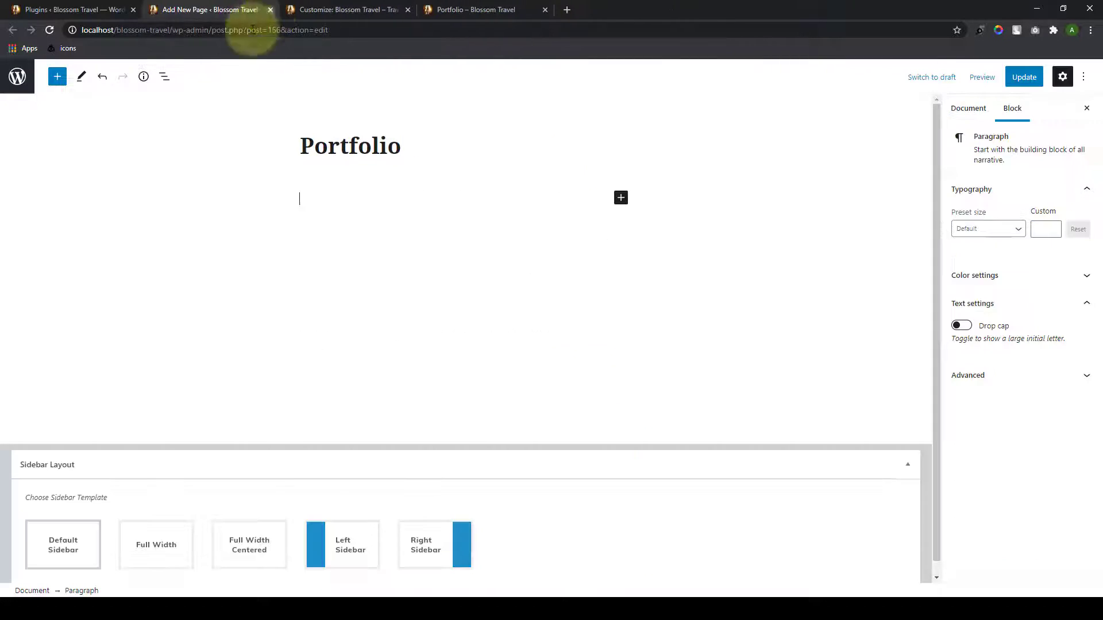
left_click(63, 10)
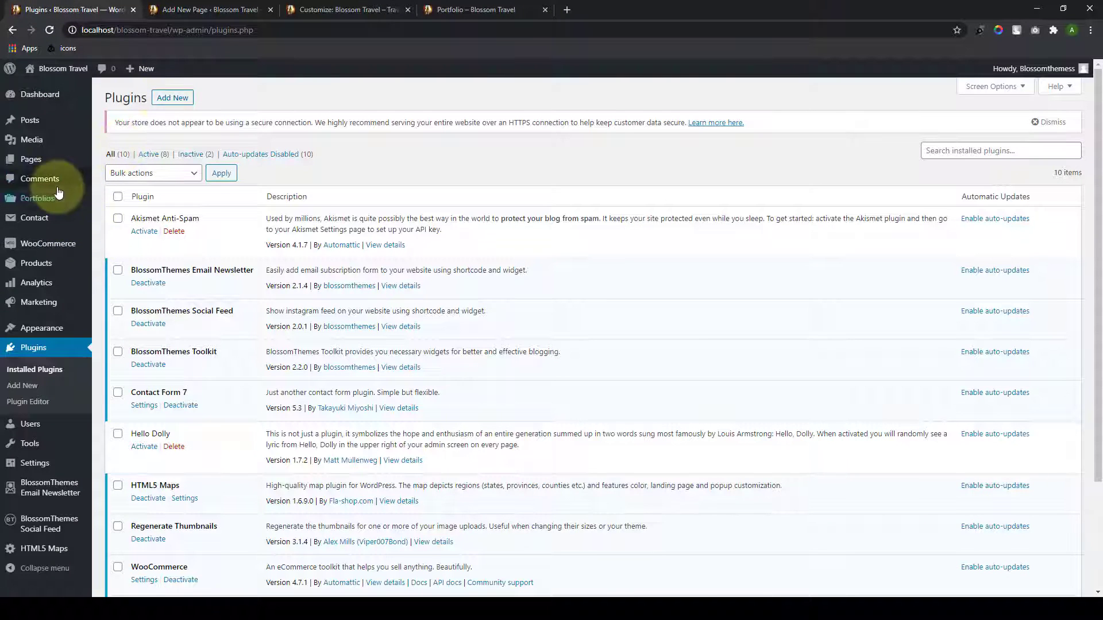
mouse_move(58, 198)
right_click(127, 219)
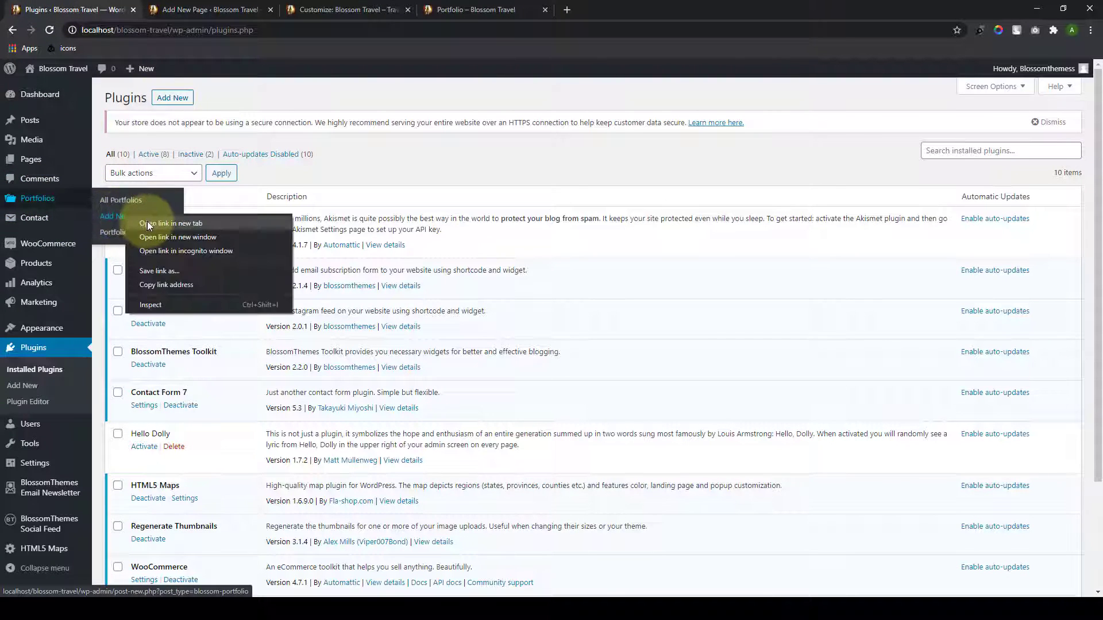
left_click(147, 221)
left_click(192, 9)
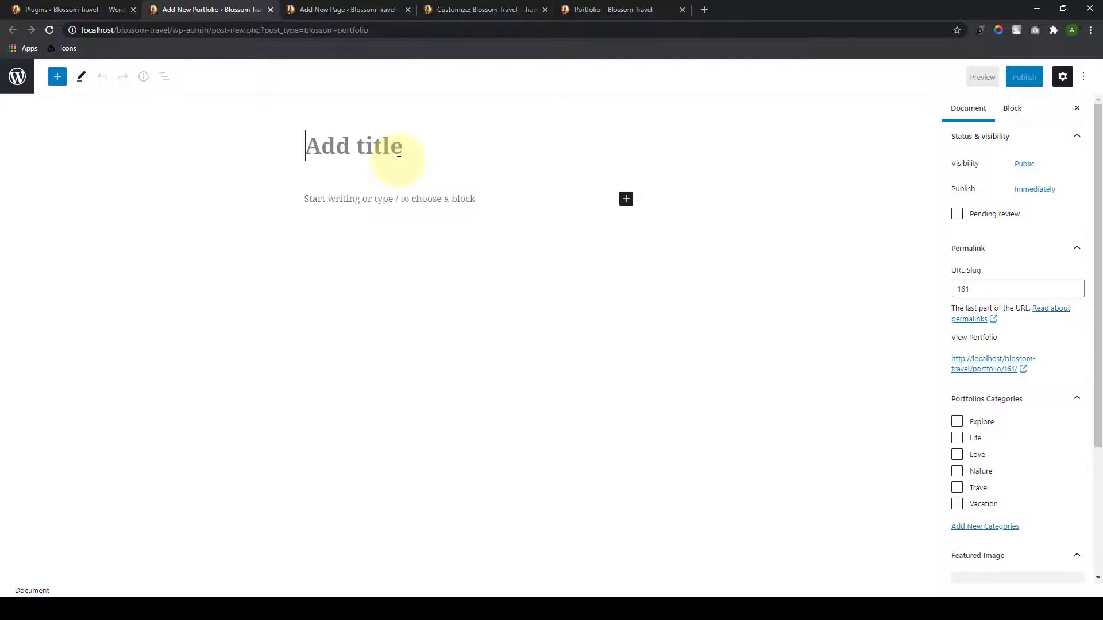
Step: Title the new portfolio item "Nature Cliff Air Lake Water" and fill its body with the travel article beginning "Most of us have, at some point"
left_click(341, 199)
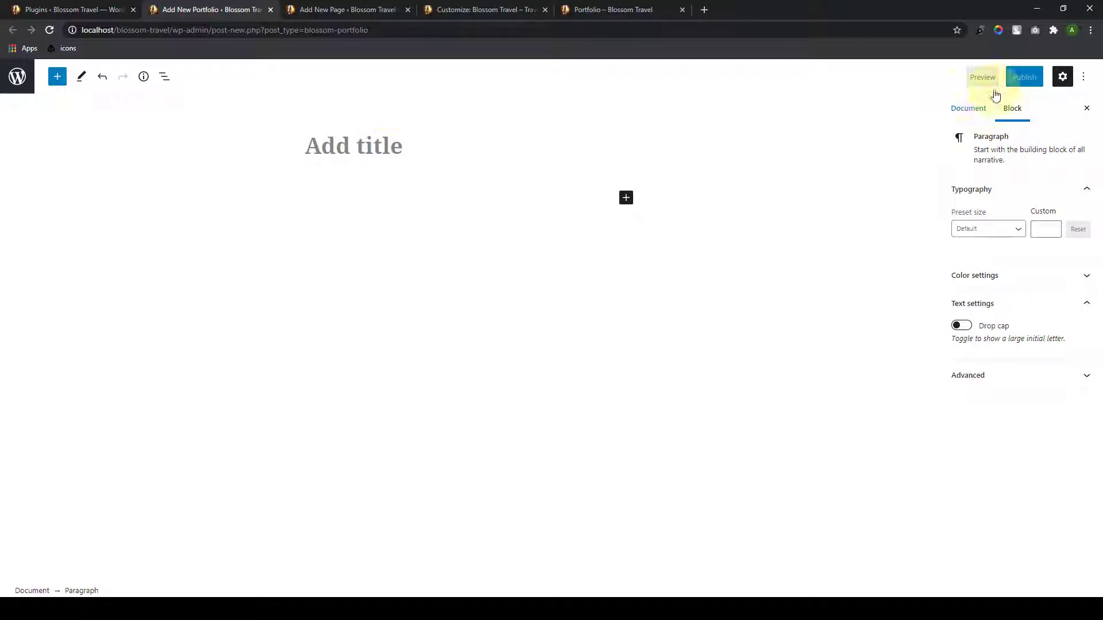
left_click(979, 110)
scroll(986, 317, "down", 3)
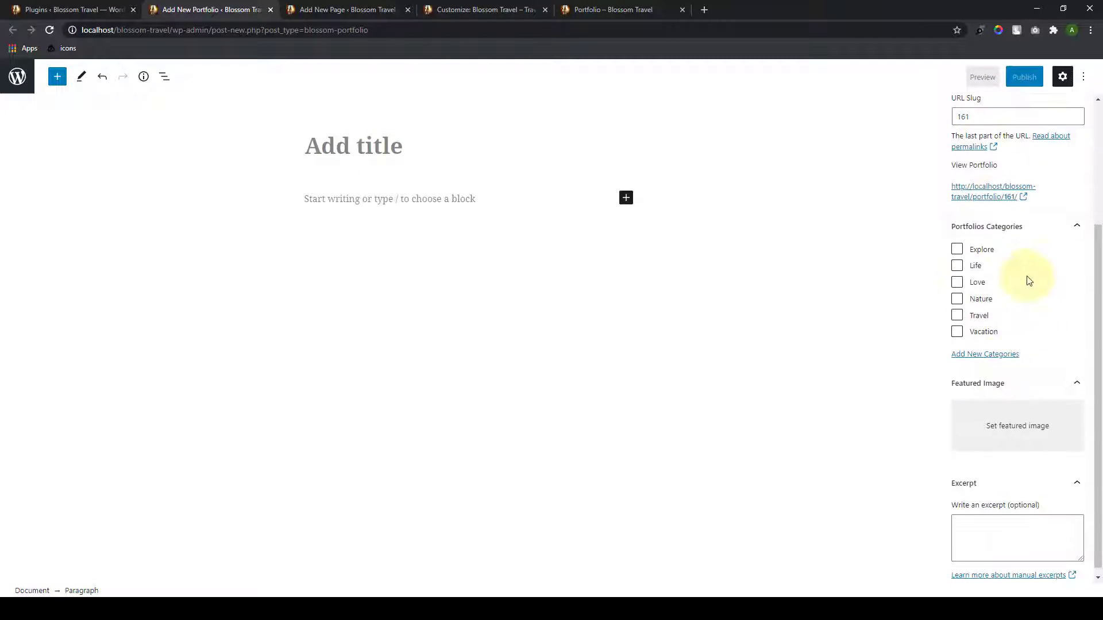
scroll(1010, 368, "down", 1)
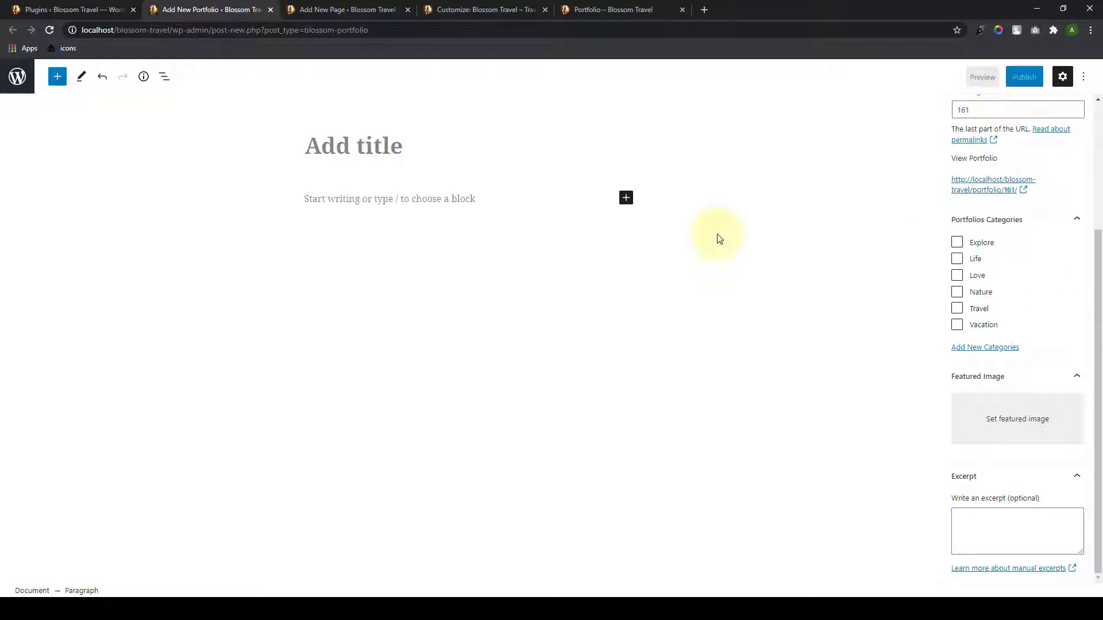
left_click(426, 145)
key("ctrl+v")
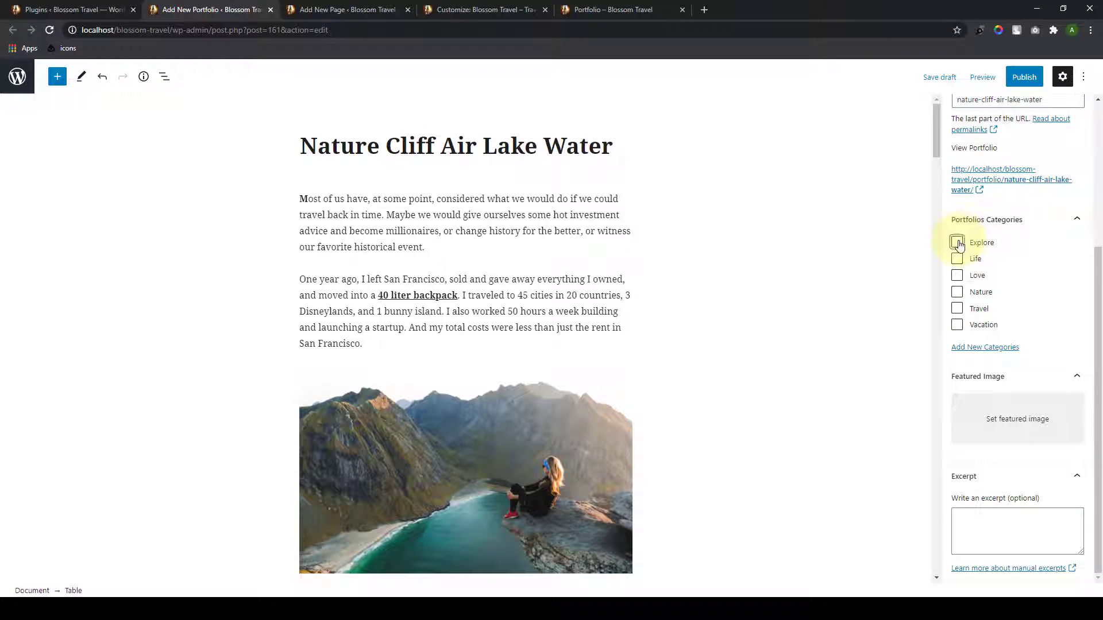
Step: Publish the item in the Explore category with the photo of a hand holding a glass ball over the city as featured image
left_click(1014, 418)
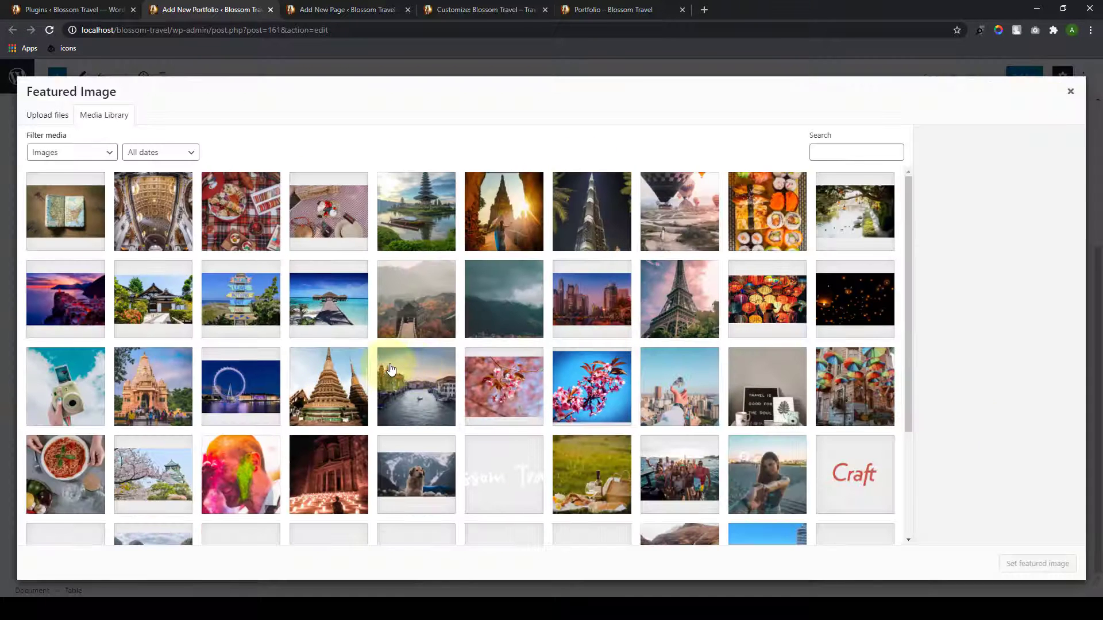
scroll(657, 289, "down", 2)
scroll(657, 289, "down", 1)
left_click(677, 235)
left_click(1029, 564)
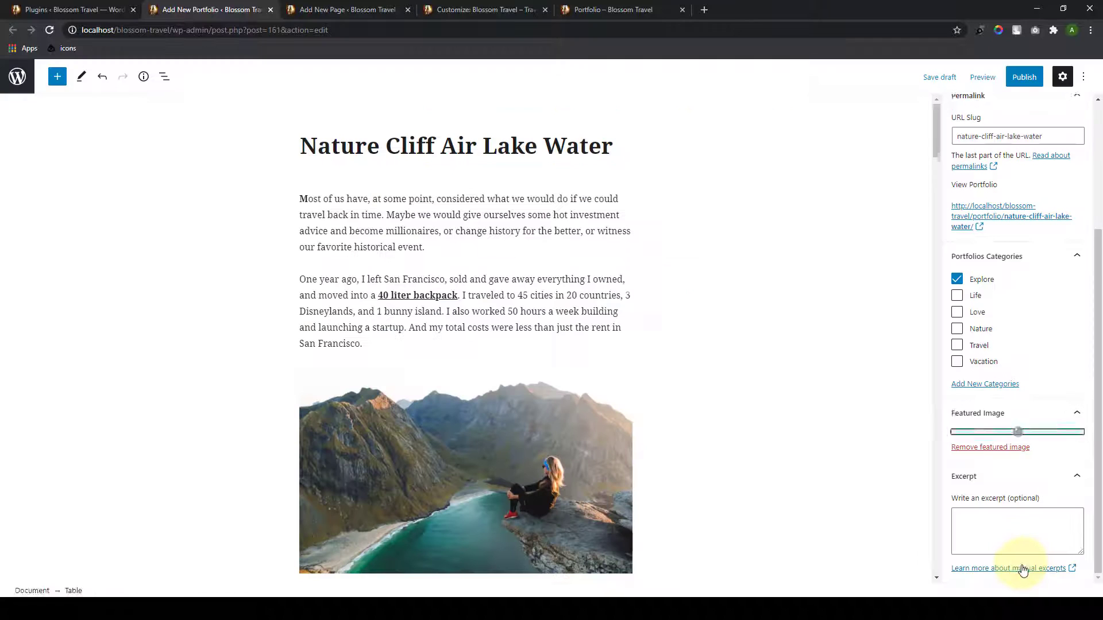
left_click(1024, 77)
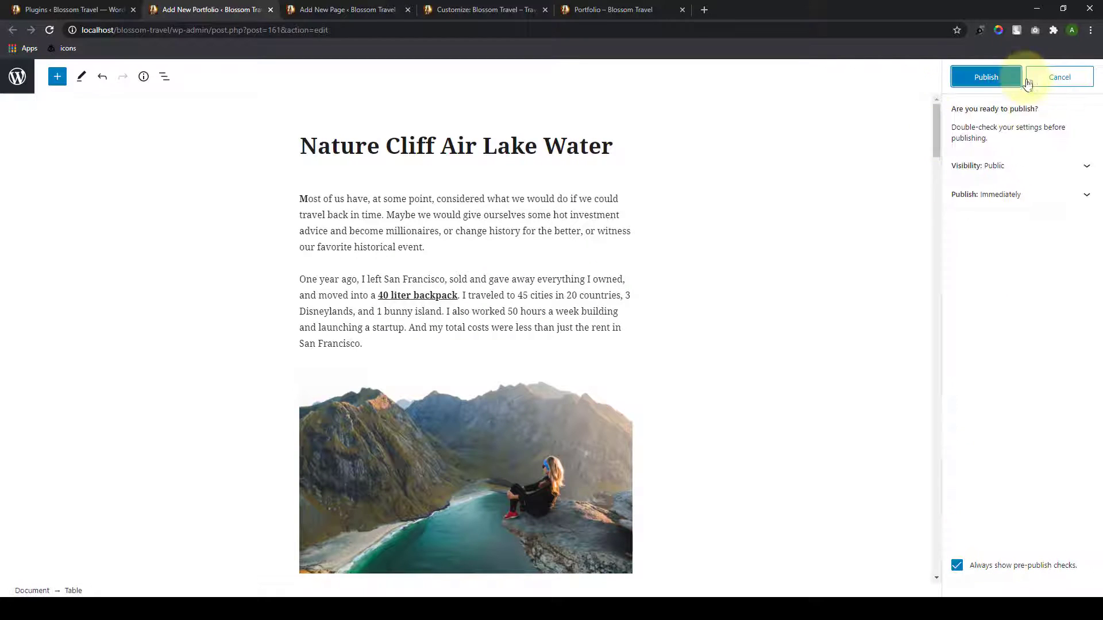
left_click(997, 80)
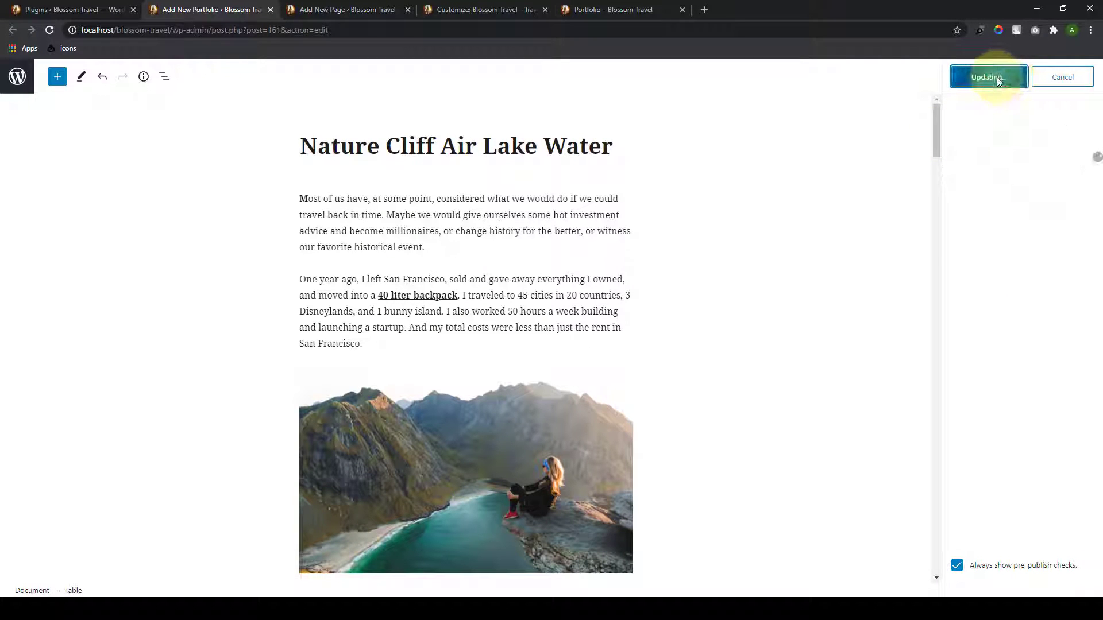
Step: Reload the live Portfolio page and check its items with the All and Explore category filters
left_click(625, 8)
left_click(49, 30)
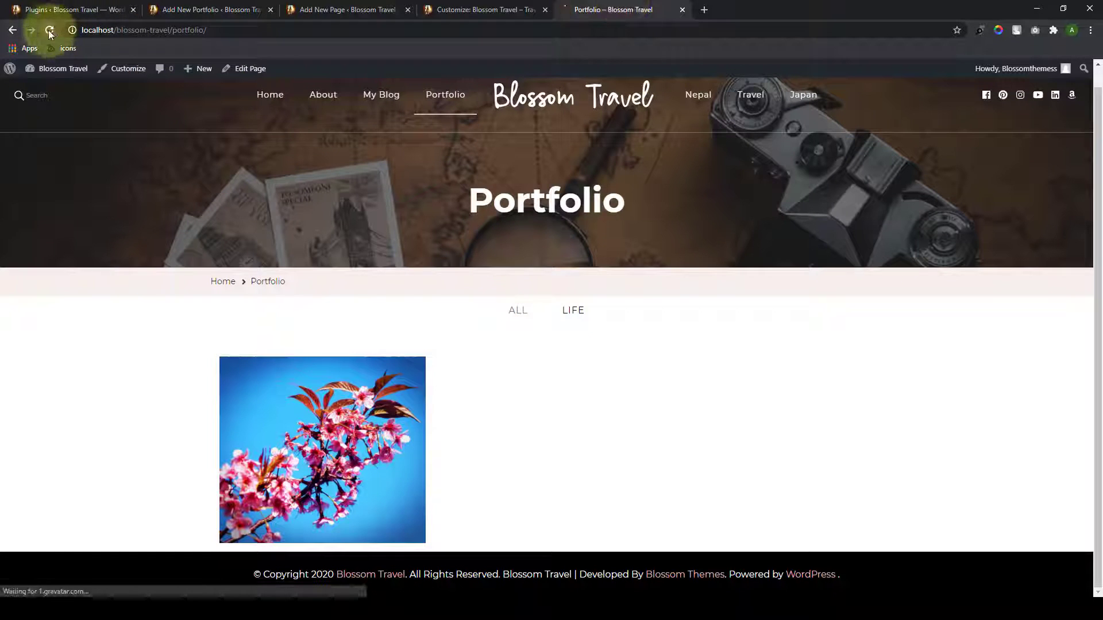
scroll(487, 352, "down", 2)
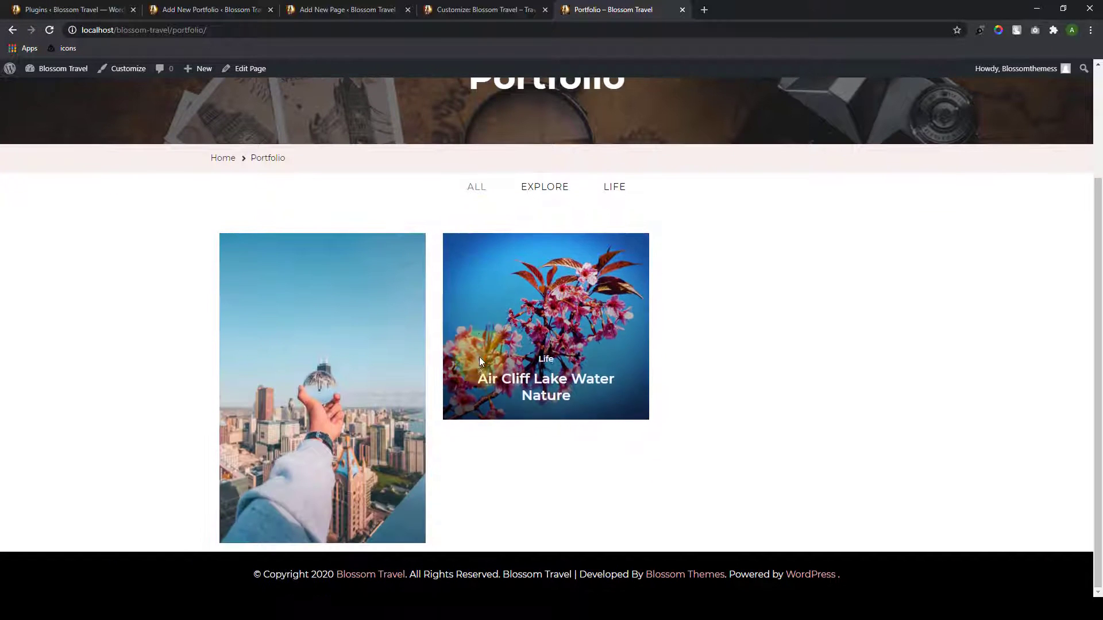
left_click(475, 188)
left_click(531, 188)
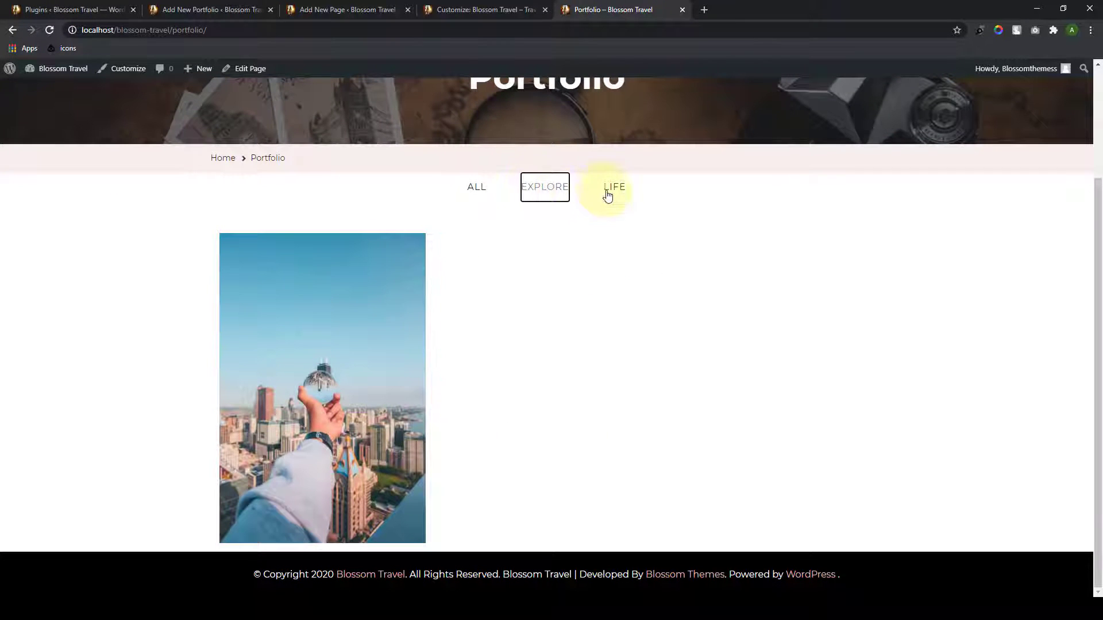
Step: Switch the live Portfolio page back to the All filter and review its items
scroll(613, 195, "up", 2)
left_click(482, 315)
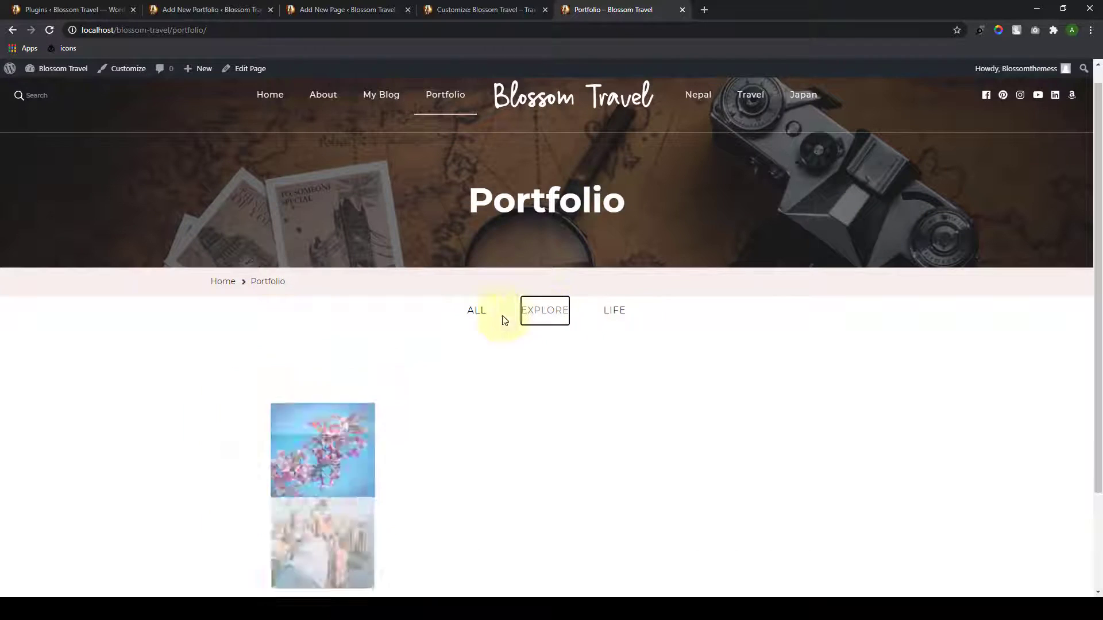
left_click(481, 316)
scroll(567, 212, "down", 2)
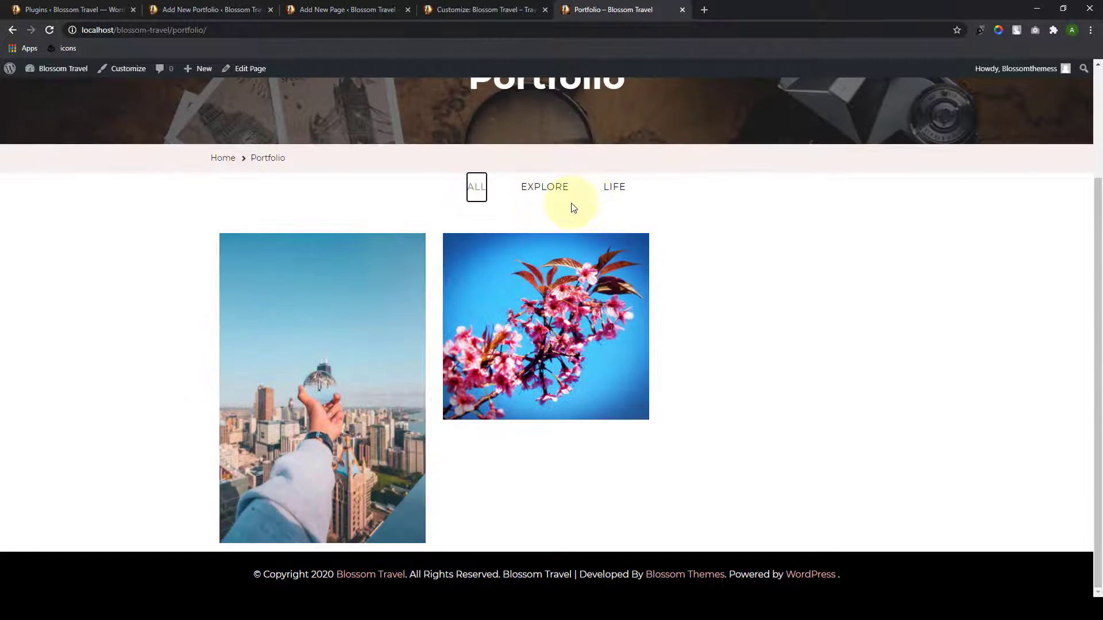
Step: Close the browser tabs with the live Portfolio page, the page editor and the portfolio item editor
left_click(683, 10)
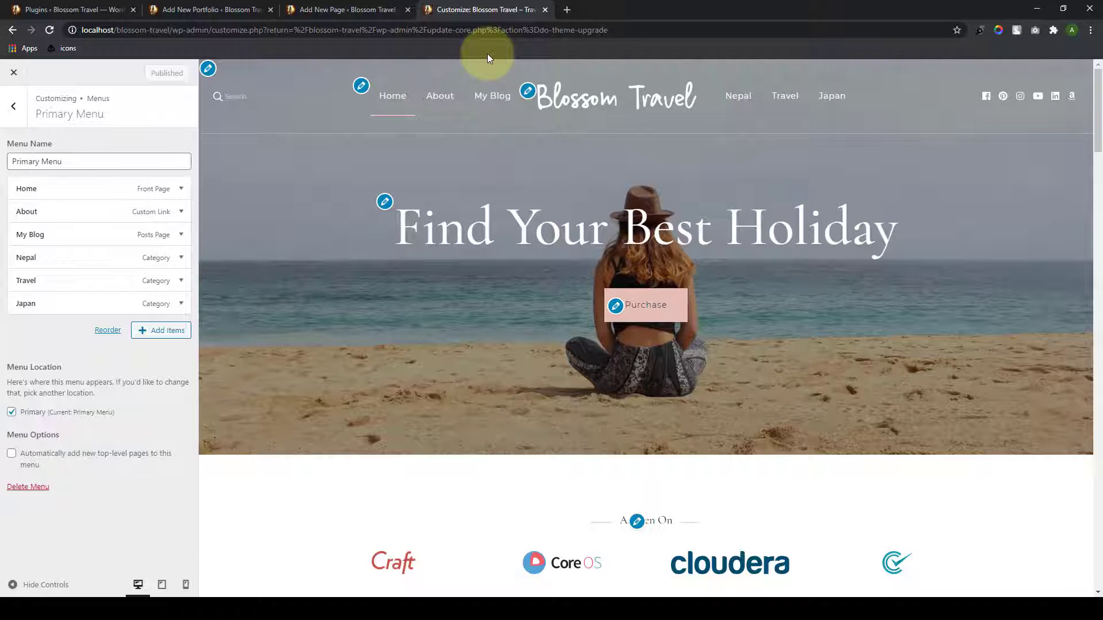
left_click(344, 9)
key("ctrl+w")
left_click(610, 119)
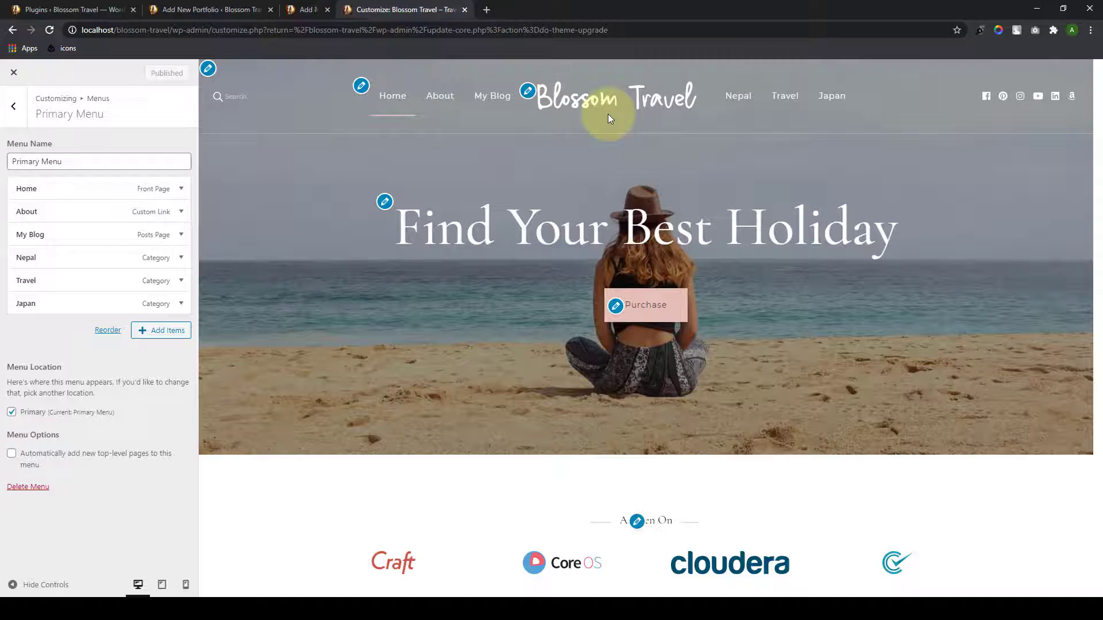
left_click(253, 10)
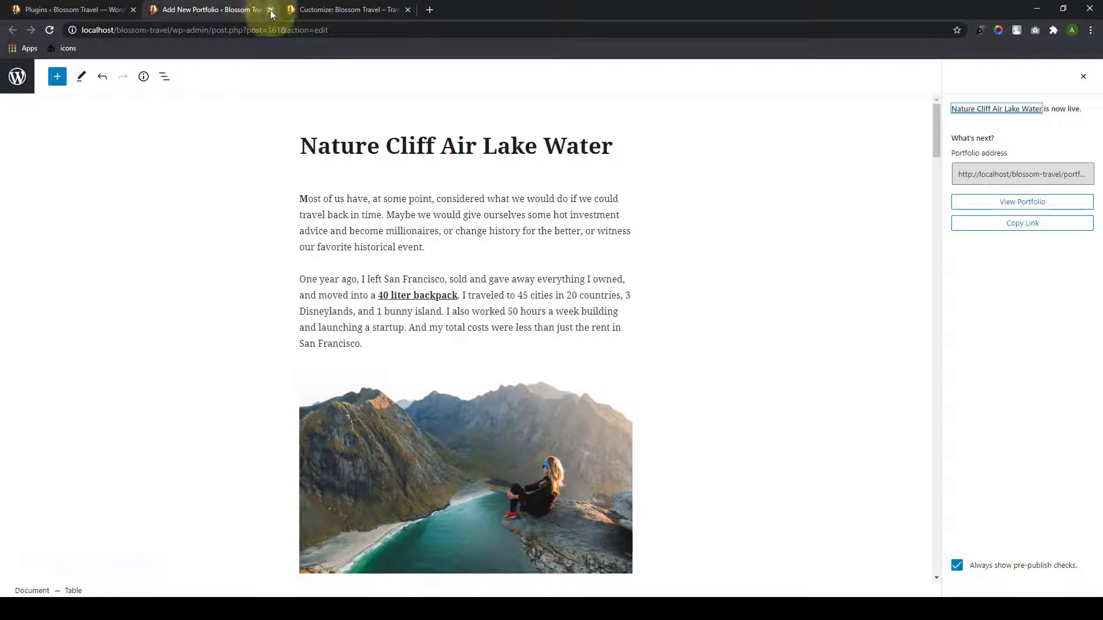
left_click(271, 9)
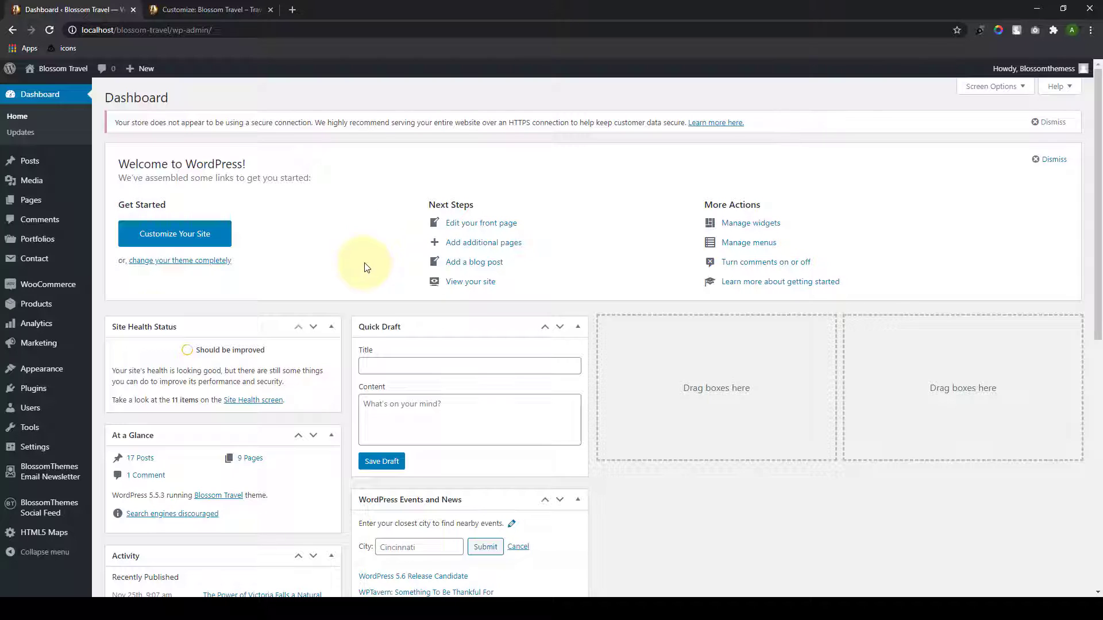
Step: Open the list of installed plugins and check that Contact Form 7 is active
left_click(46, 396)
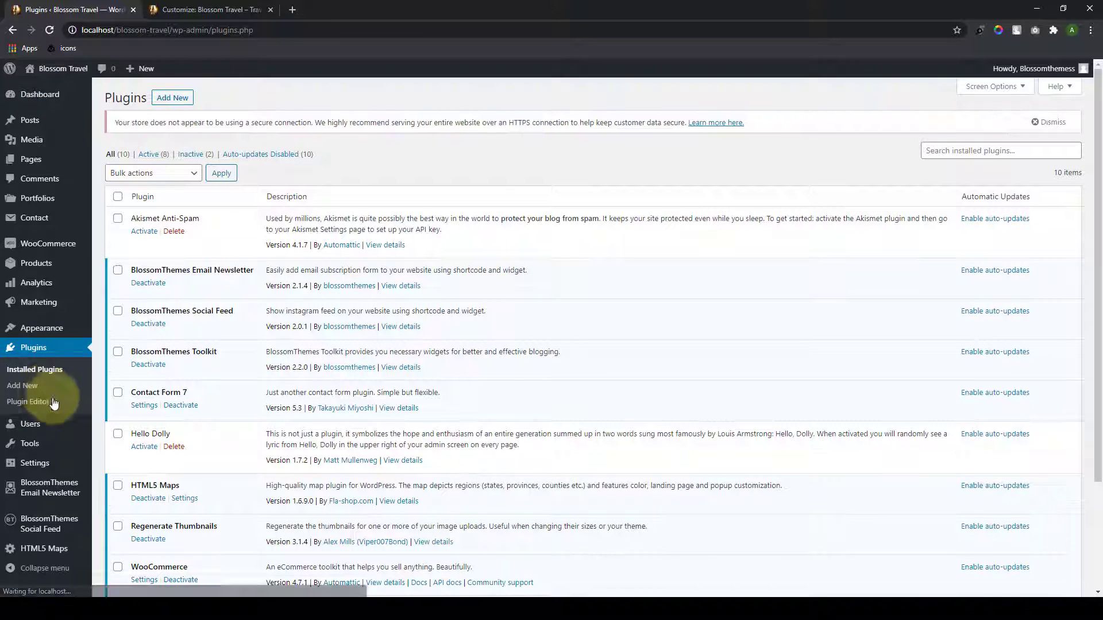
scroll(185, 390, "down", 3)
scroll(187, 412, "up", 1)
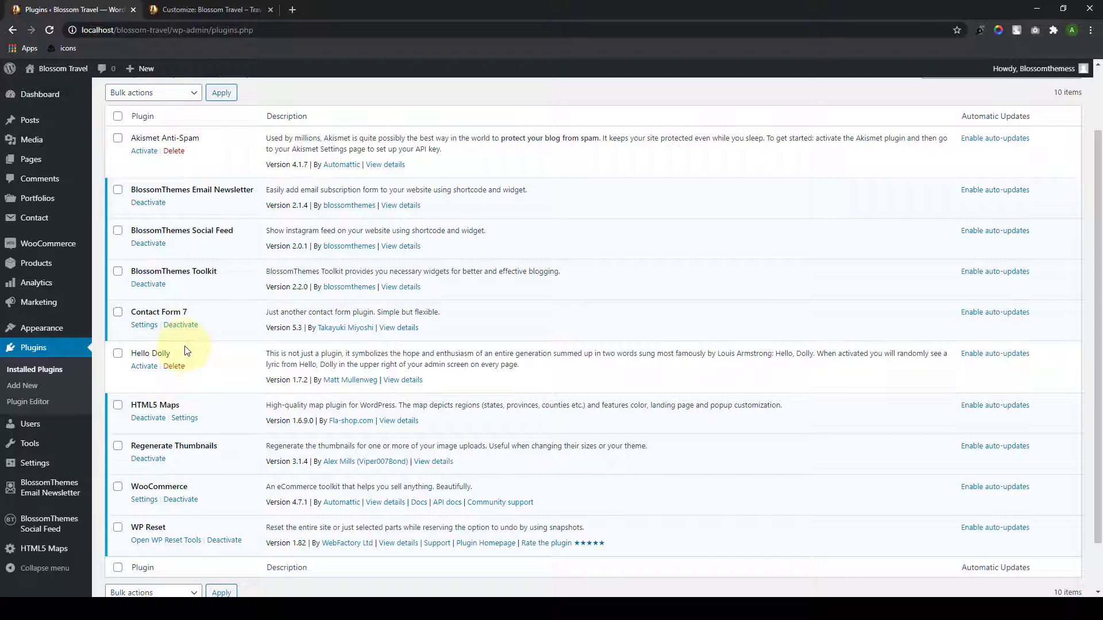
scroll(198, 362, "up", 2)
Step: Create a new page titled "Contact" in a separate browser tab and publish it
mouse_move(34, 159)
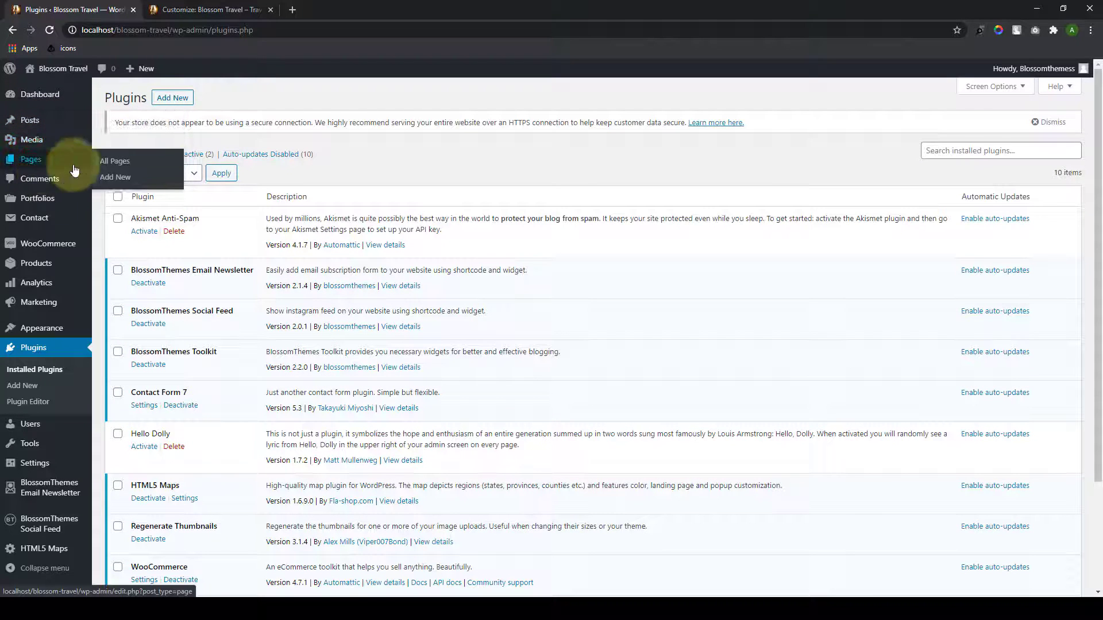
right_click(127, 181)
left_click(173, 190)
left_click(217, 3)
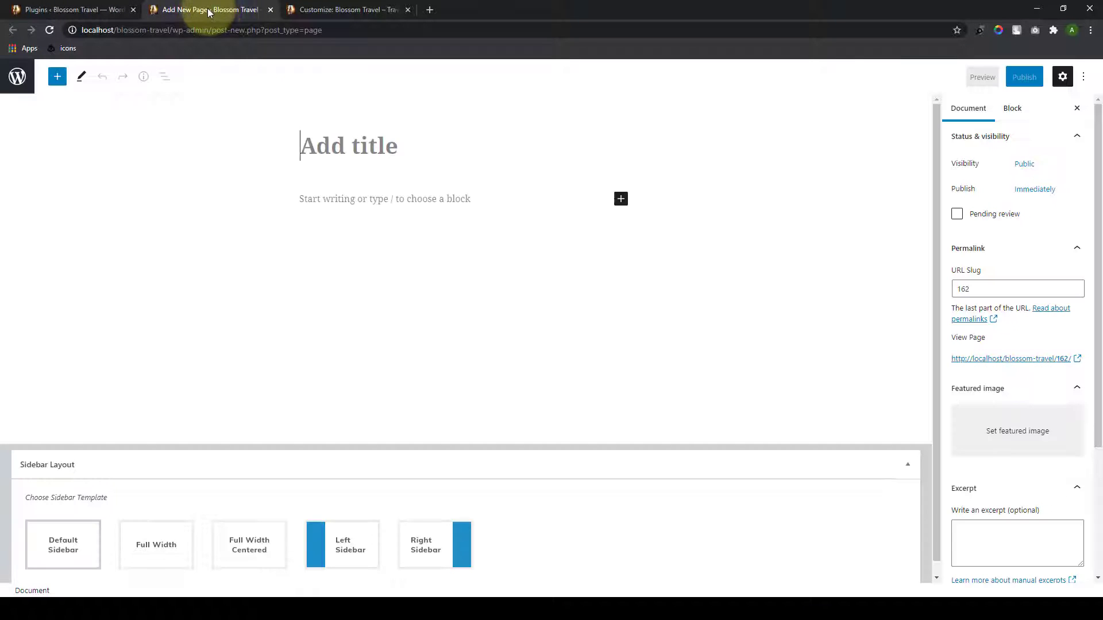
type("Contact")
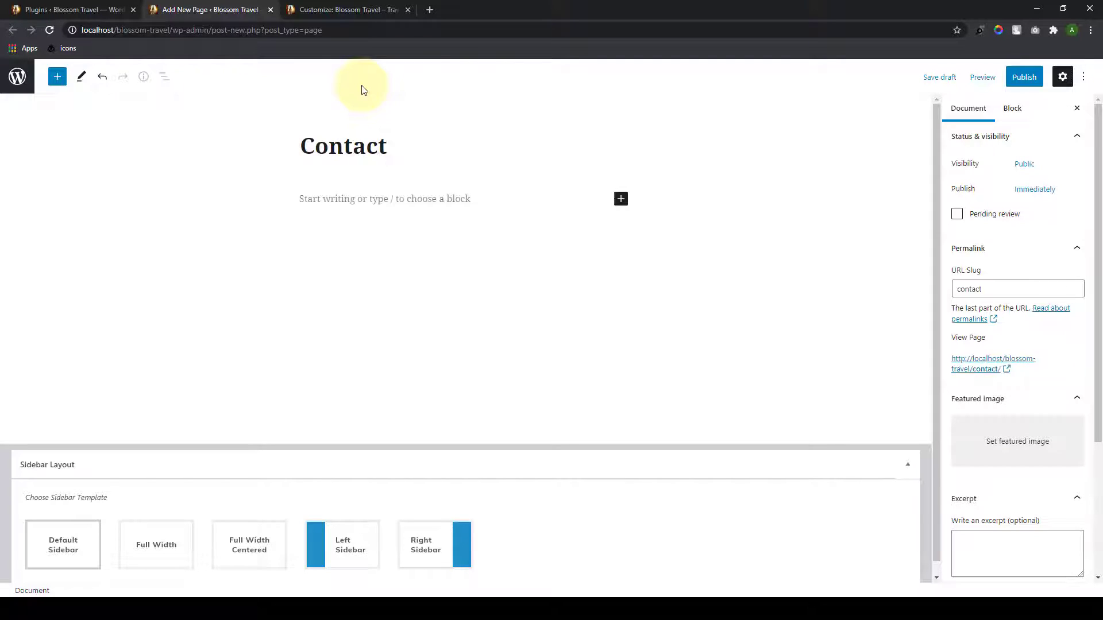
left_click(526, 264)
left_click(1029, 80)
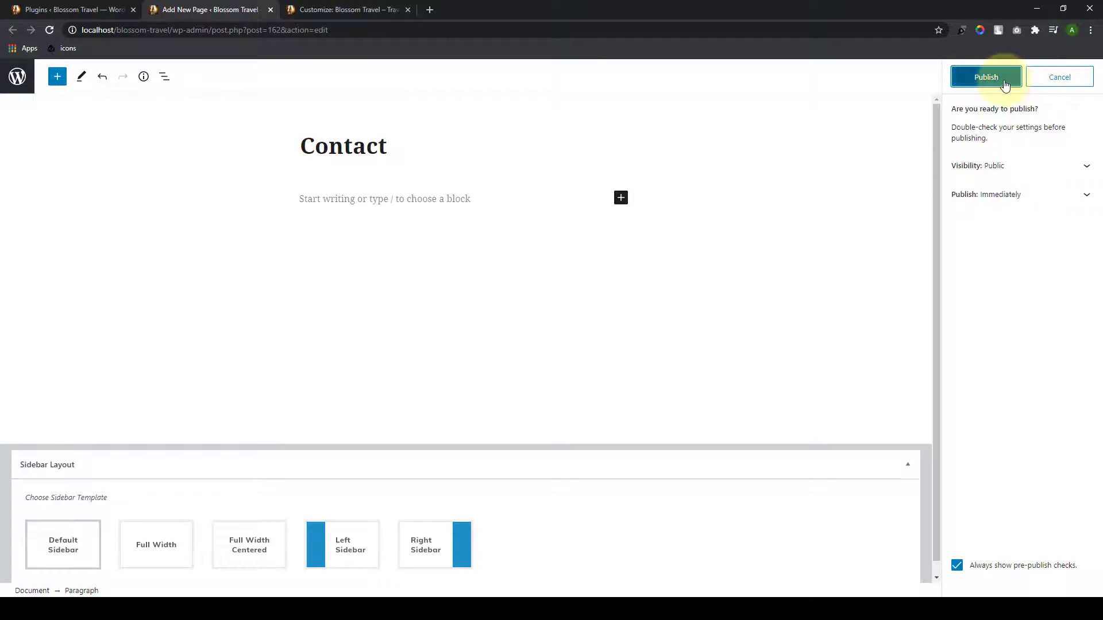
left_click(1004, 85)
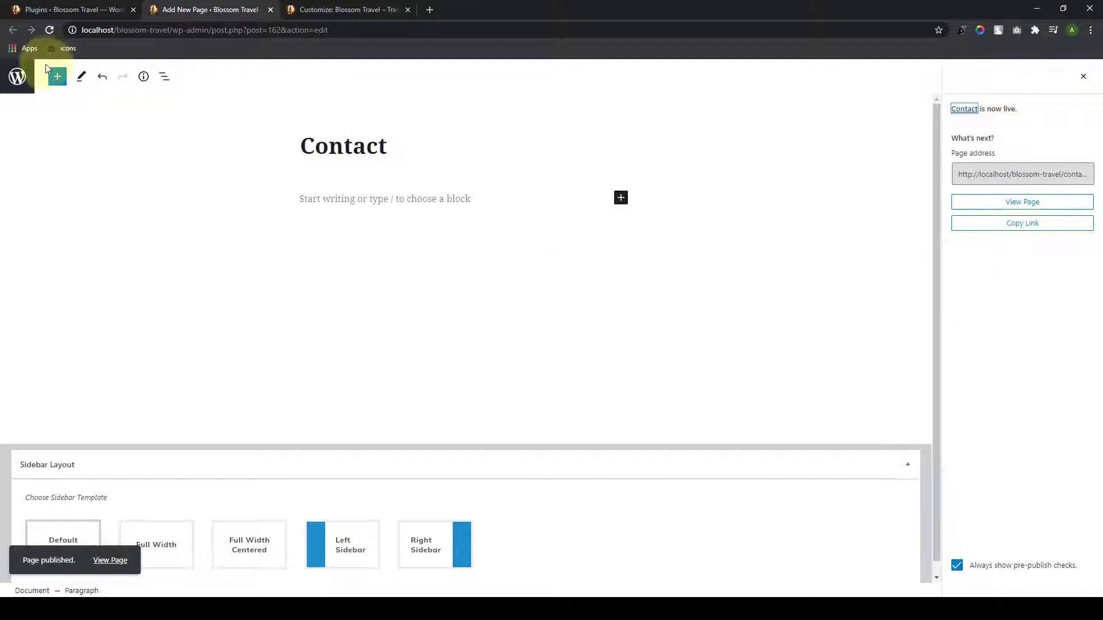
Step: Leave the page editor and open Contact form 1 for editing from the contact forms list
left_click(18, 75)
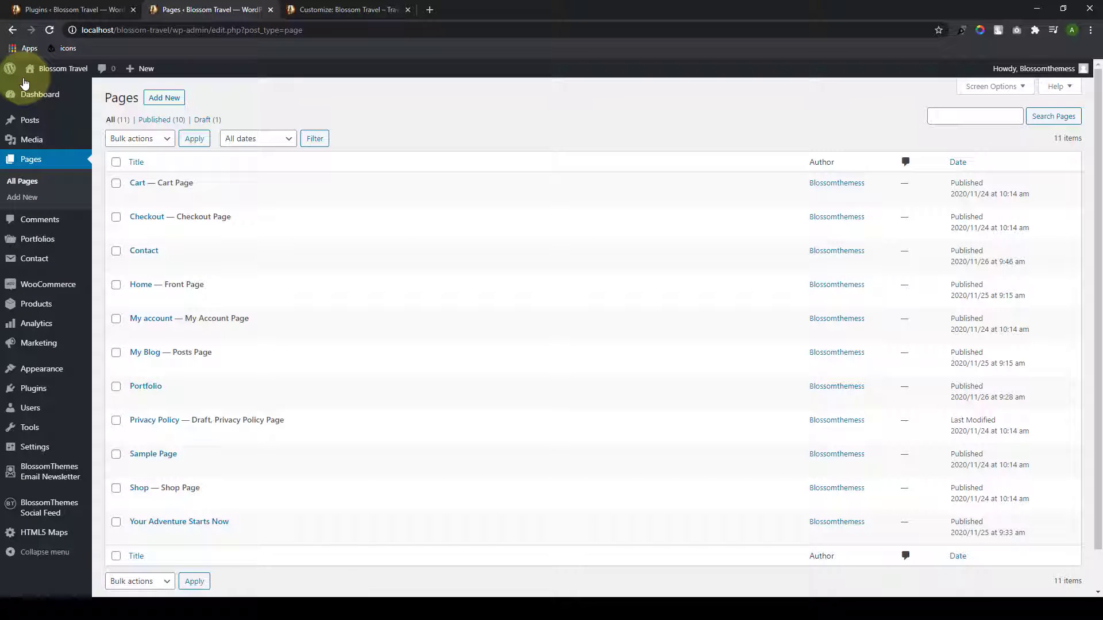
left_click(35, 99)
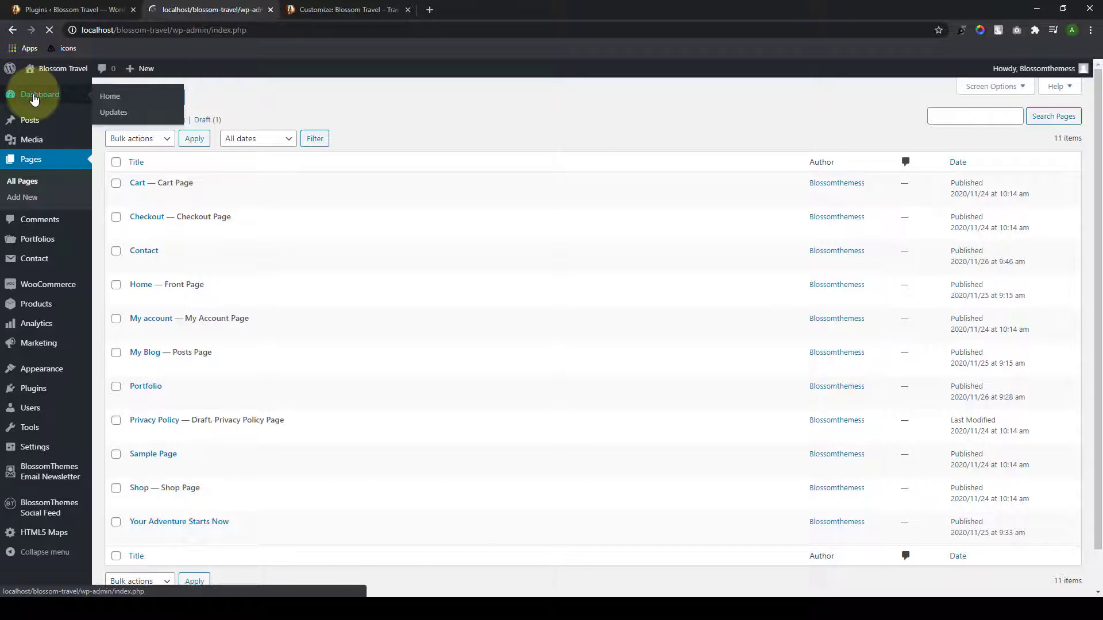
mouse_move(23, 269)
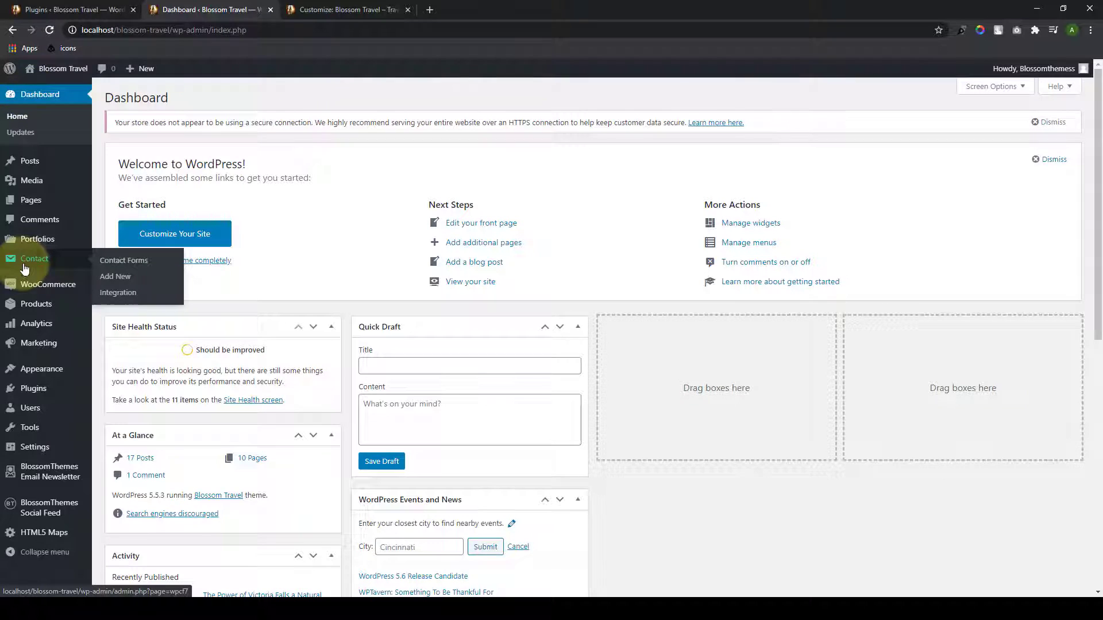
left_click(127, 262)
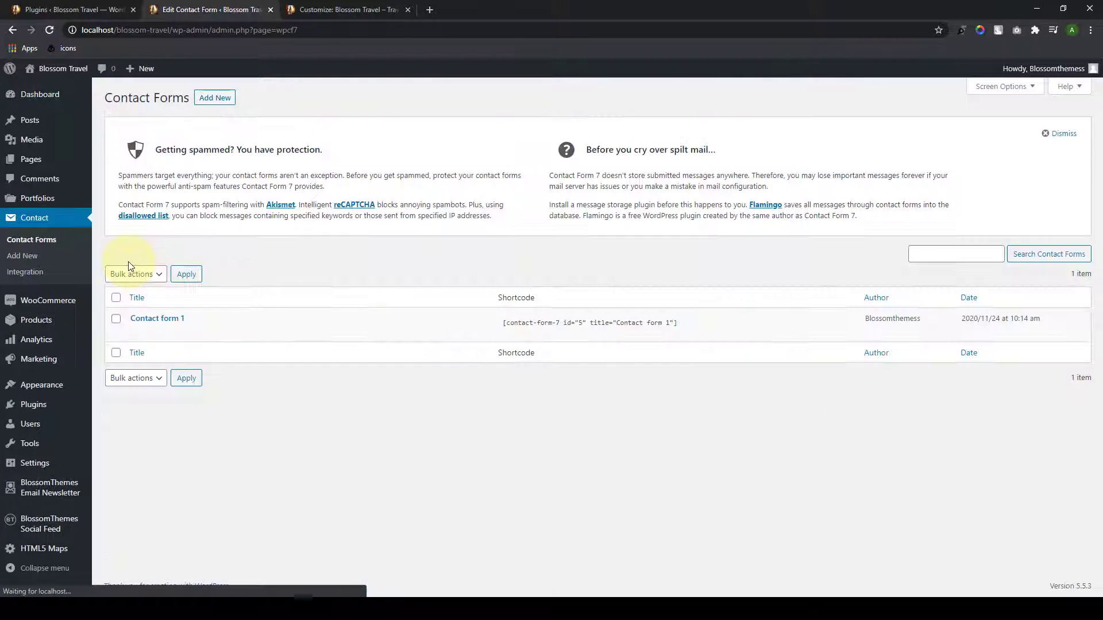
left_click(136, 333)
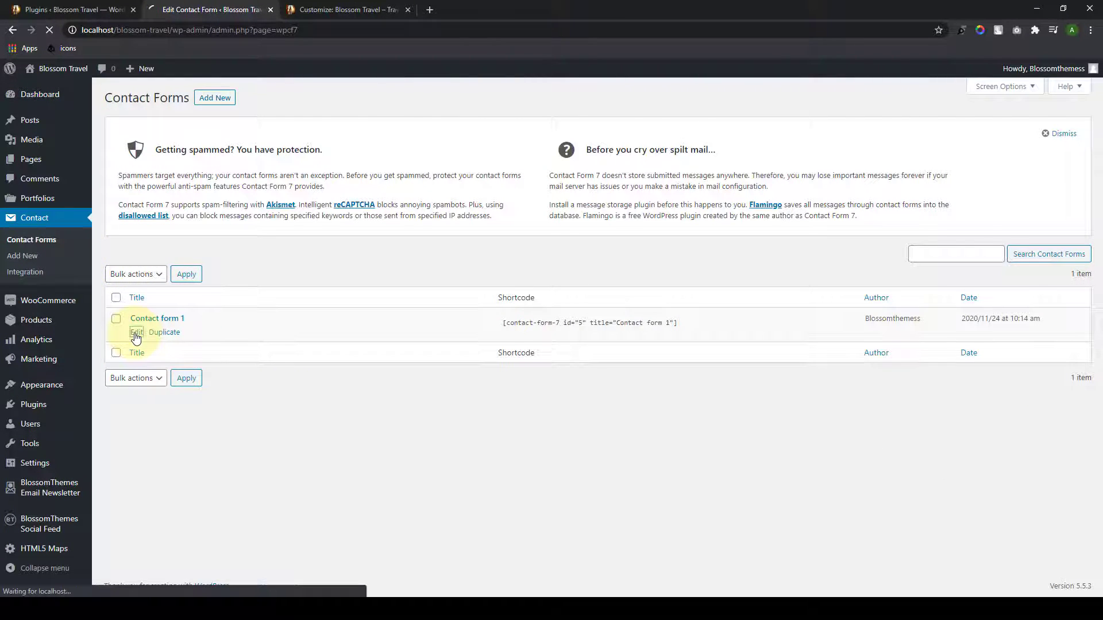
Step: Examine the form template of Contact form 1 and its name, email, subject and message fields
scroll(185, 376, "down", 2)
left_click(204, 367)
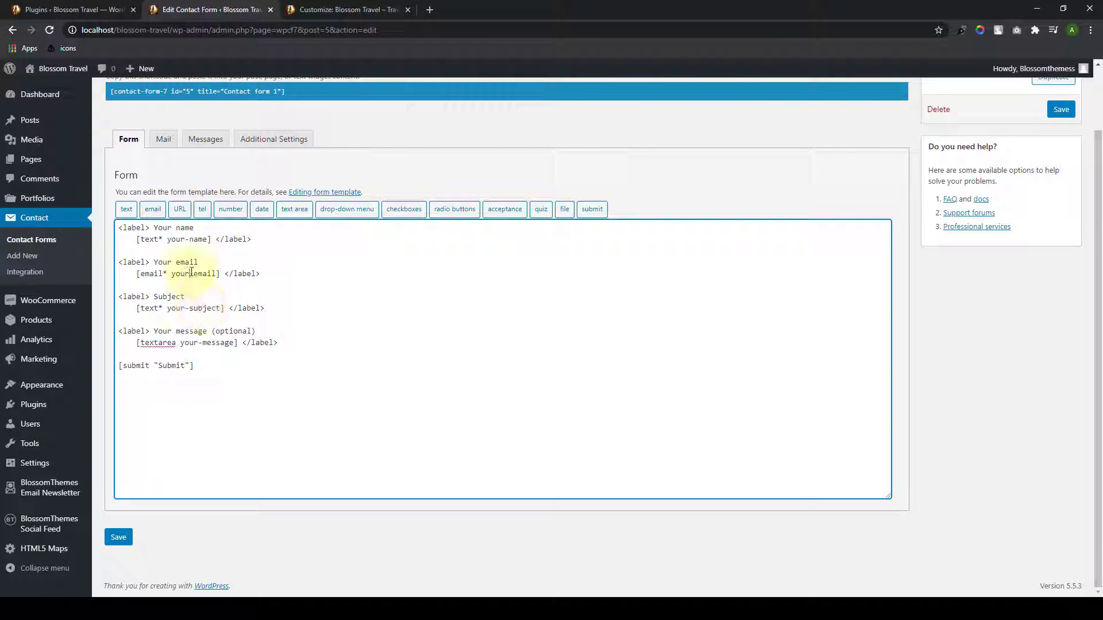
scroll(304, 399, "up", 2)
scroll(308, 399, "down", 2)
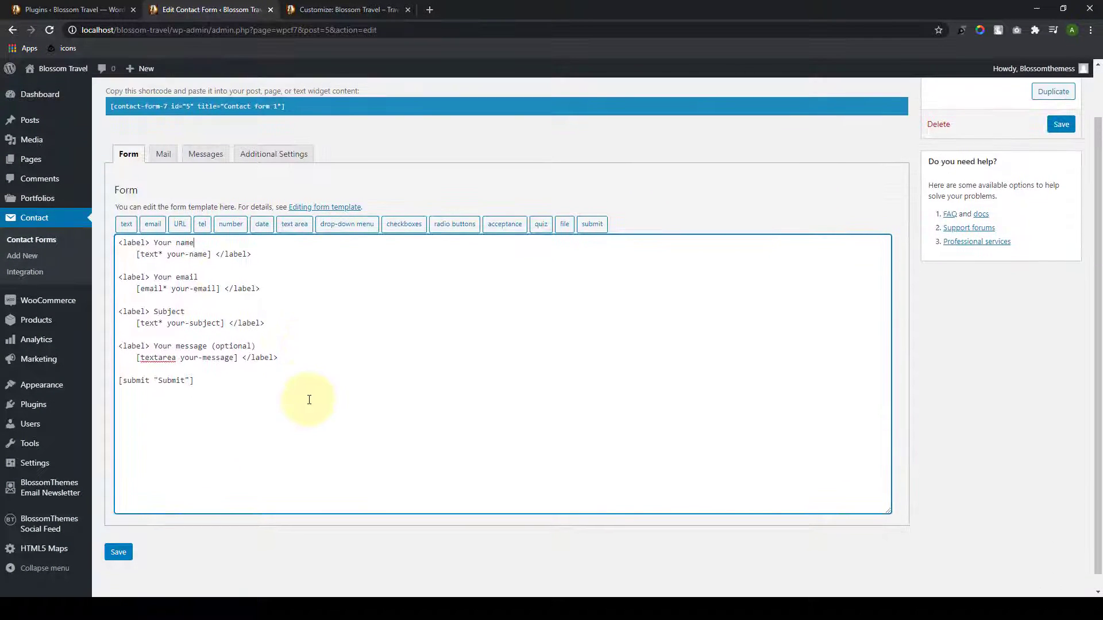
scroll(310, 402, "up", 2)
scroll(311, 403, "down", 1)
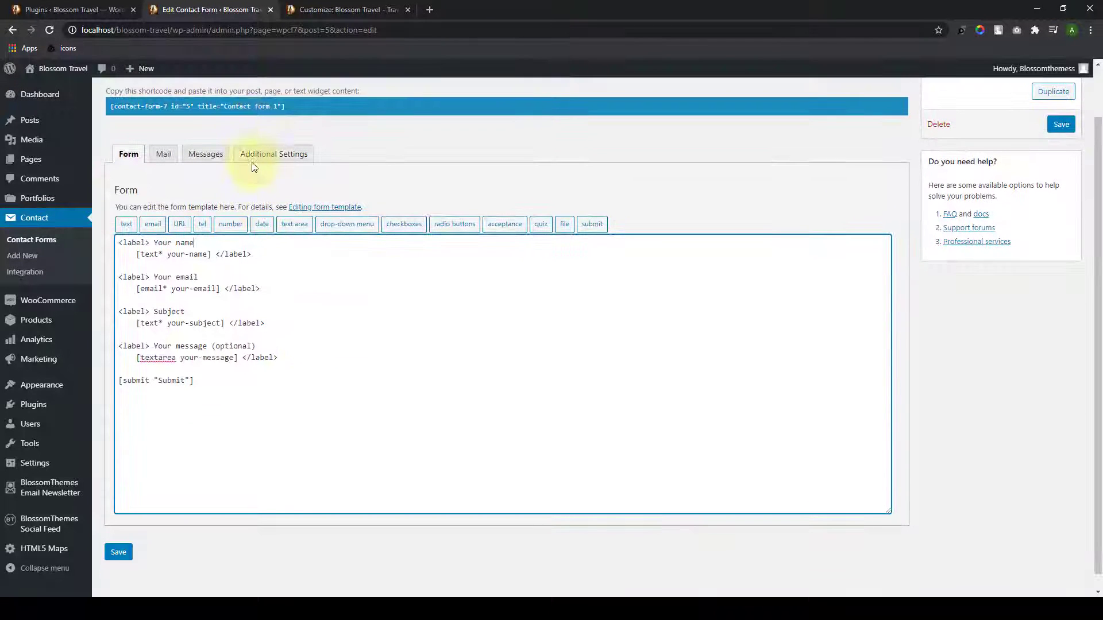
Step: Copy the shortcode of Contact form 1 from the contact forms list
left_click(246, 104)
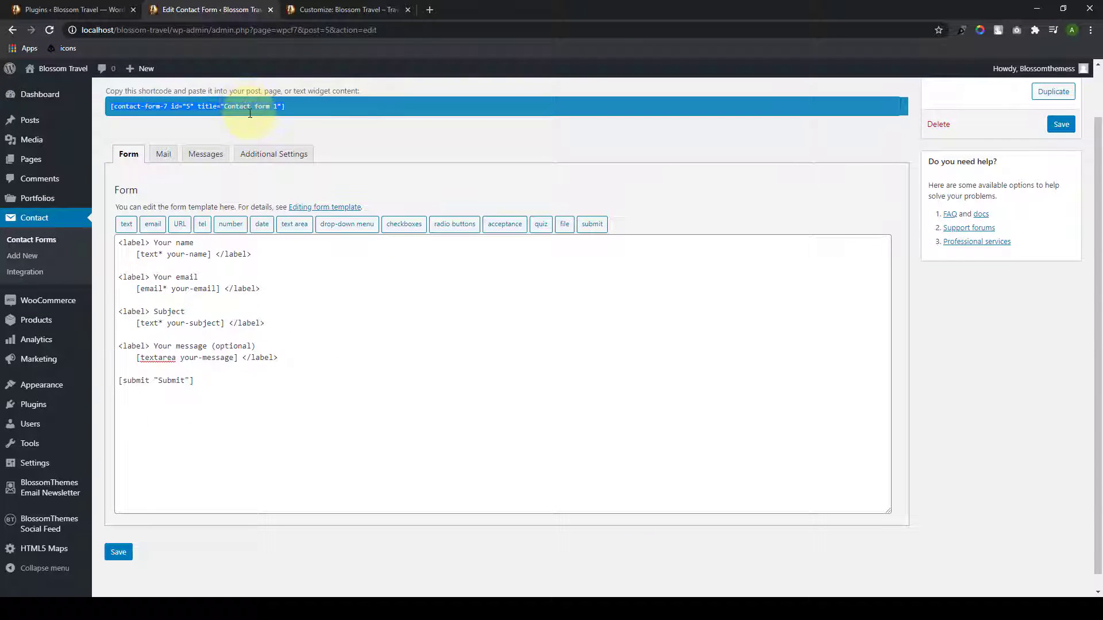
scroll(257, 453, "up", 2)
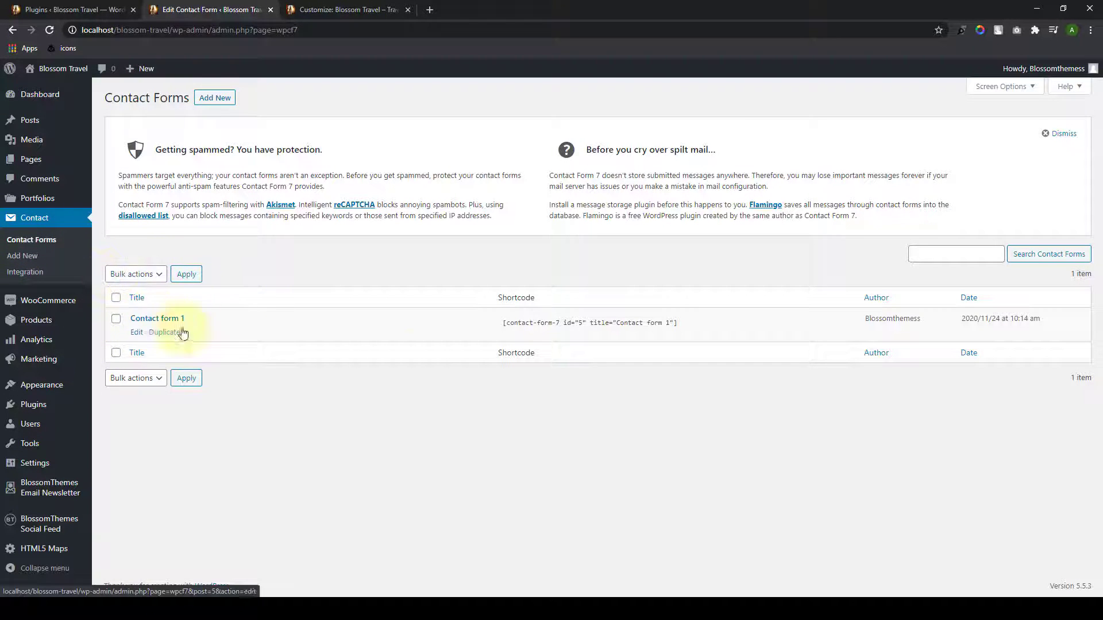
left_click(558, 323)
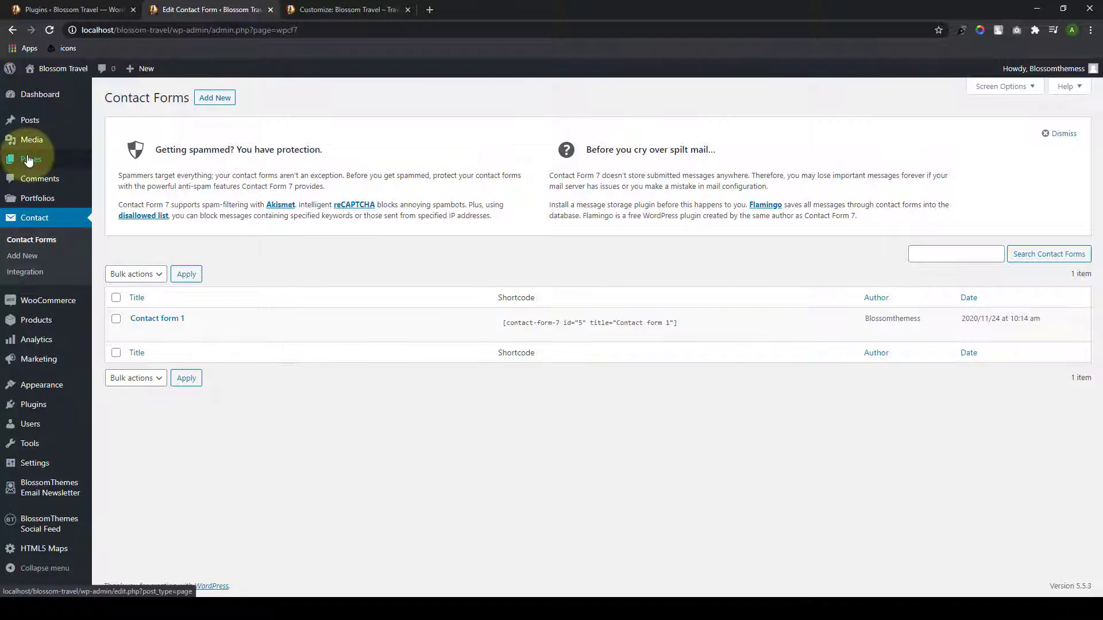
Step: Open the Contact page for editing, paste the Contact form 1 shortcode into its body and update the page
mouse_move(111, 166)
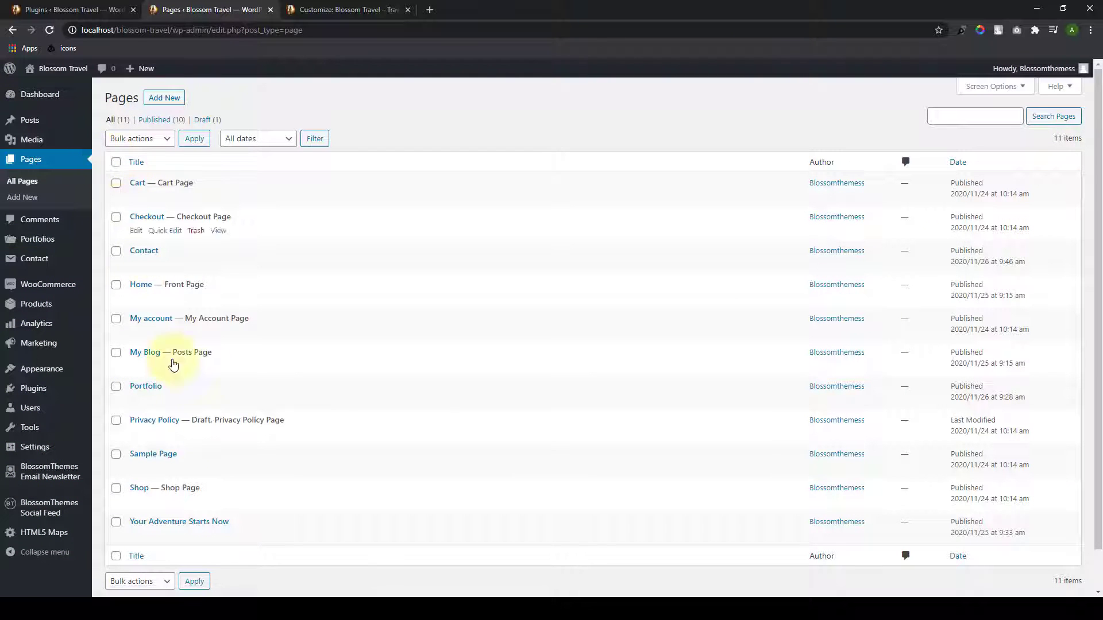
scroll(205, 379, "down", 1)
scroll(205, 360, "up", 1)
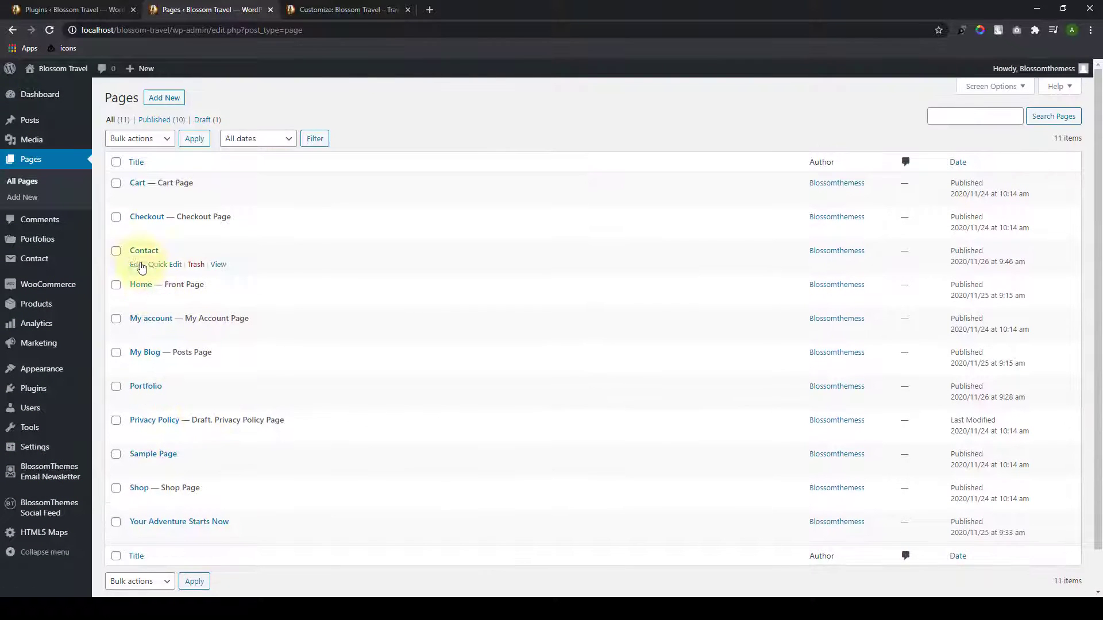
left_click(134, 266)
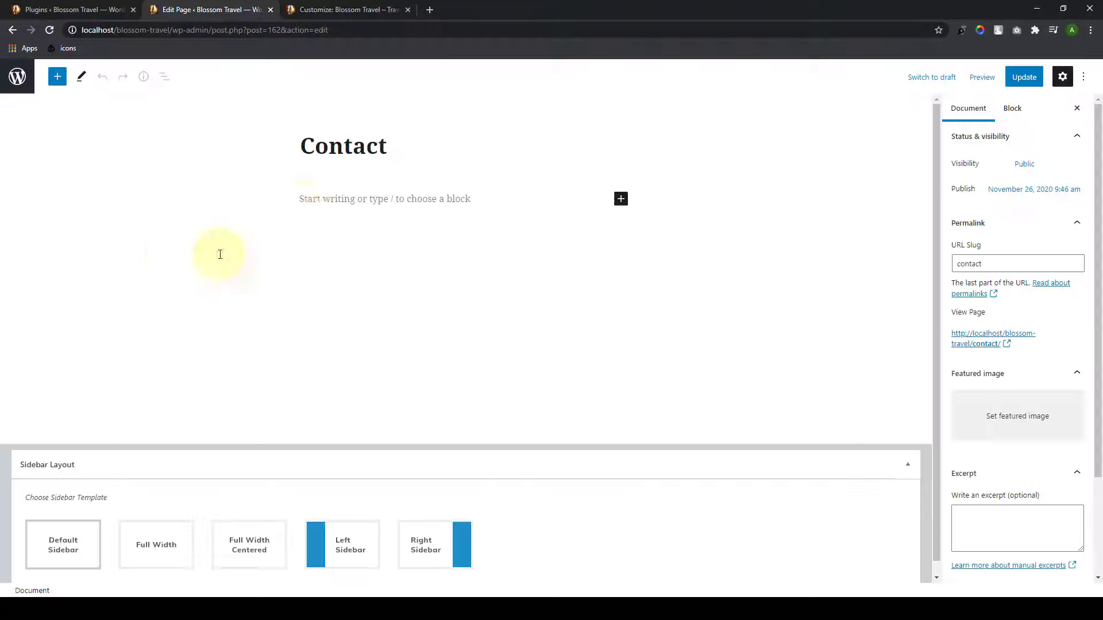
left_click(302, 199)
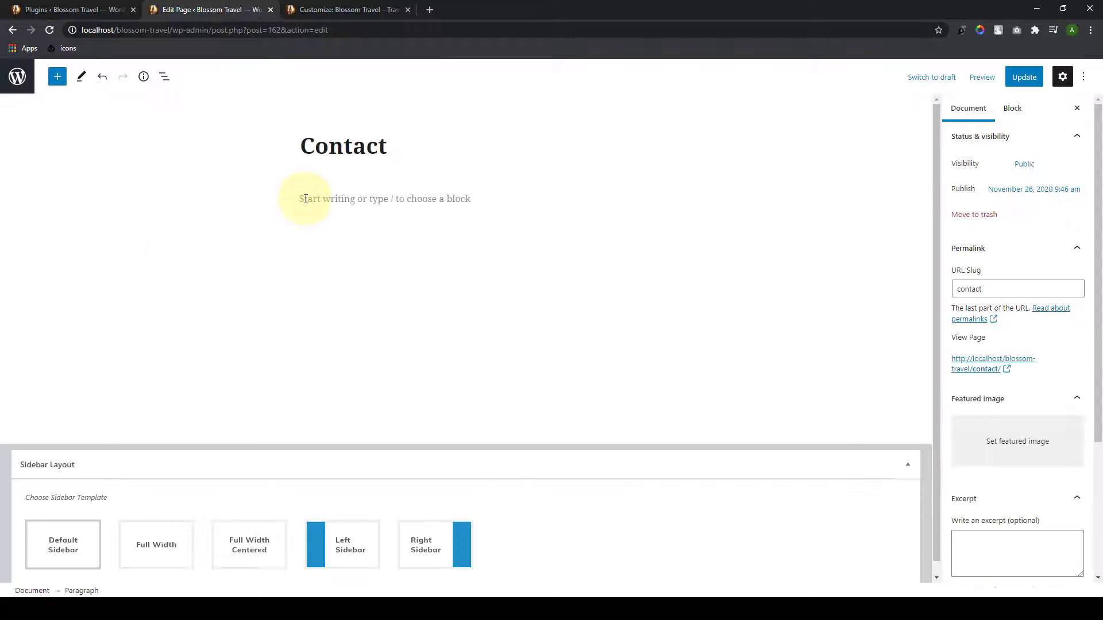
key("ctrl+v")
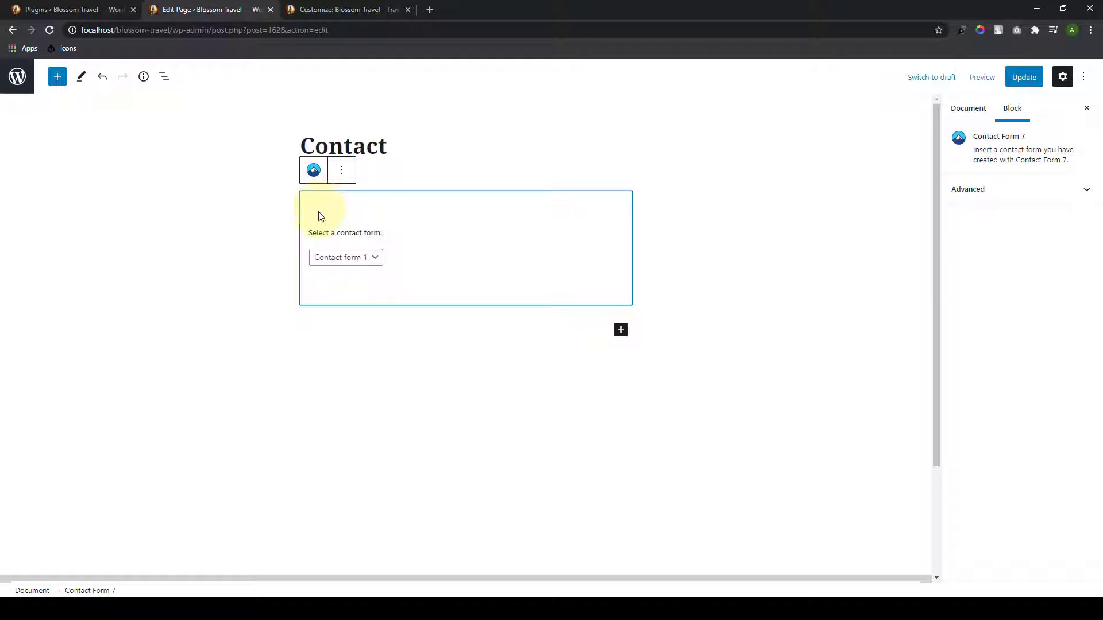
left_click(1024, 77)
Step: View the live Contact page in a new browser tab and look over its form
right_click(119, 560)
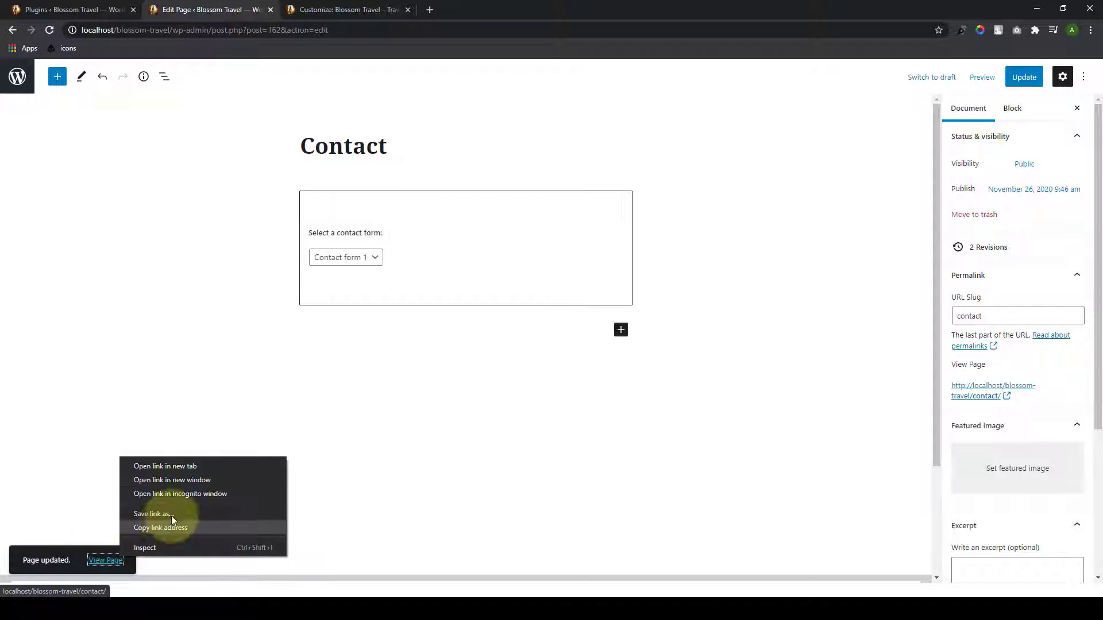
left_click(187, 467)
left_click(339, 10)
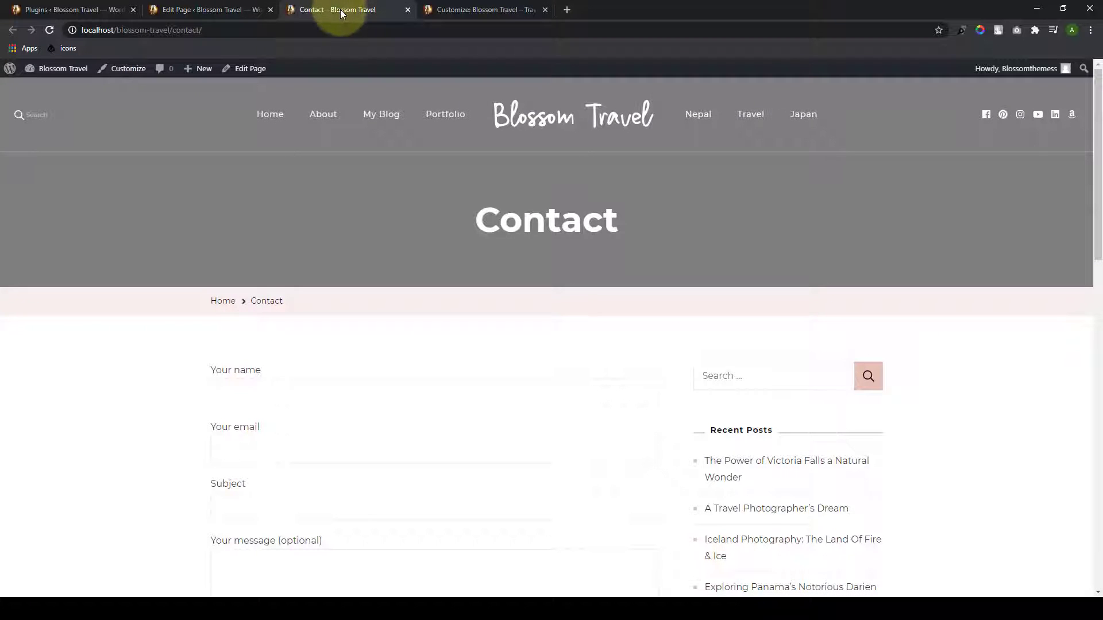
scroll(456, 374, "down", 3)
scroll(329, 242, "up", 3)
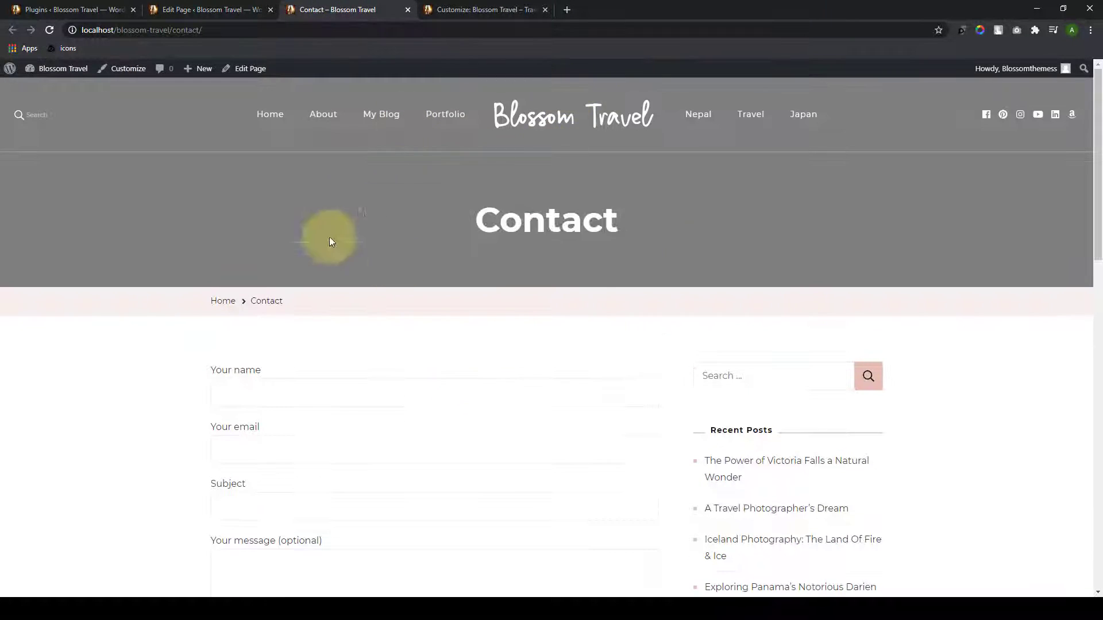
Step: Return to the Contact page's editor and set the photo of the open map book as its featured image
left_click(209, 10)
scroll(1046, 442, "down", 1)
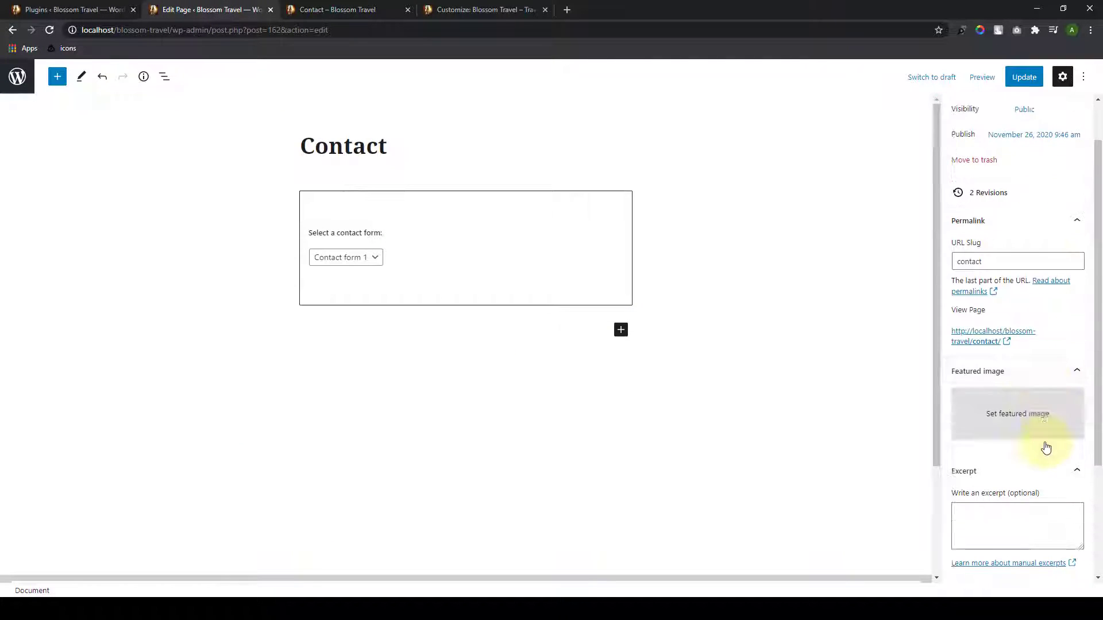
scroll(1046, 448, "down", 1)
left_click(1033, 347)
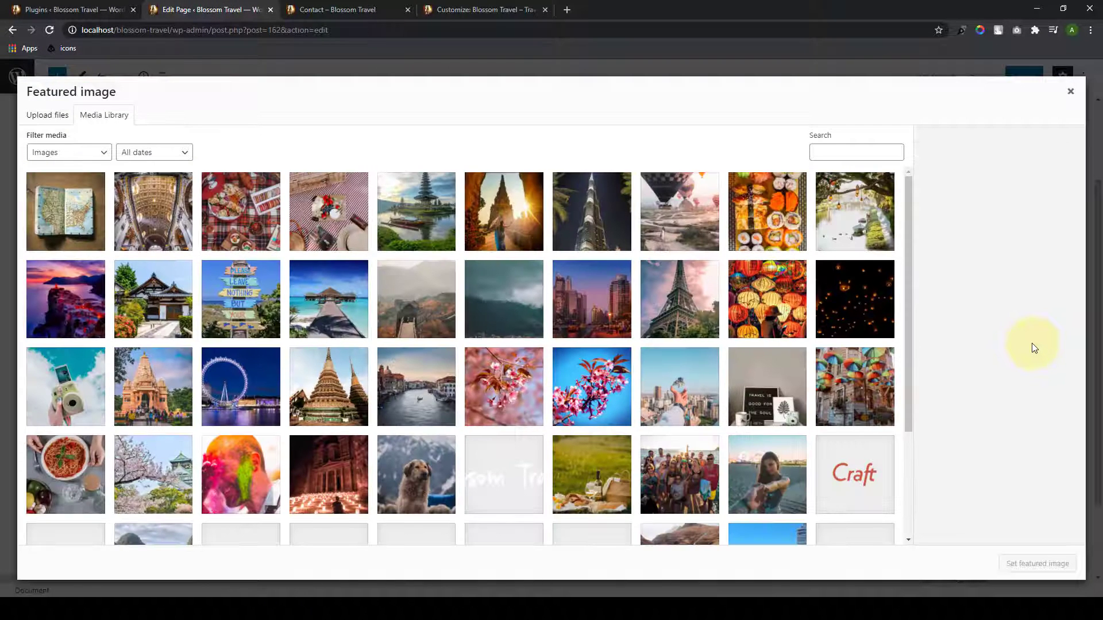
left_click(65, 230)
left_click(1020, 568)
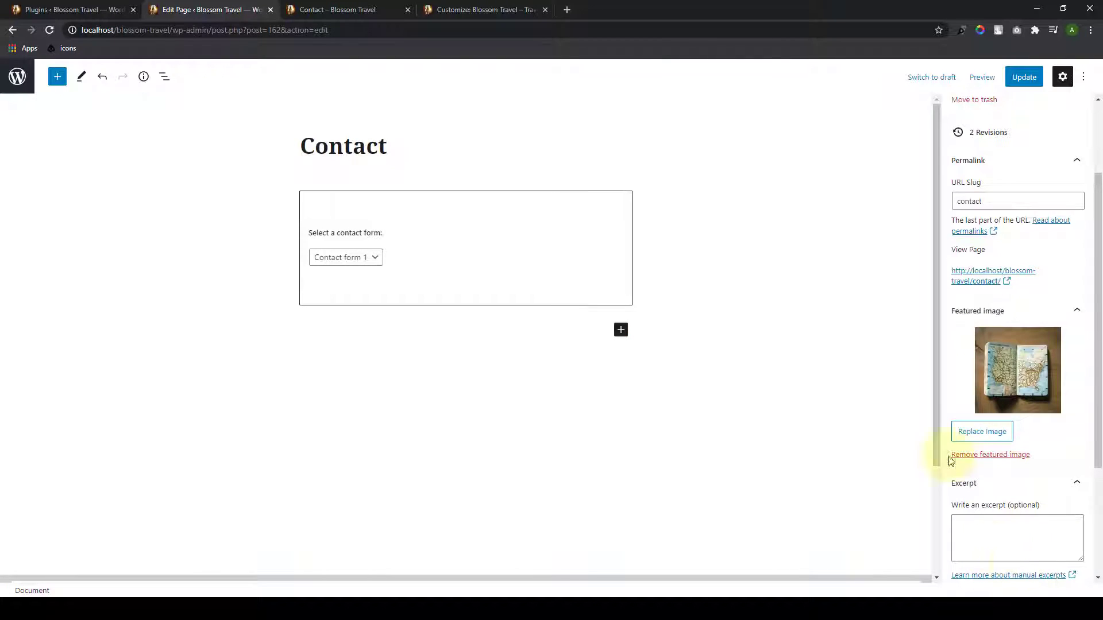
Step: Update the Contact page with its featured image and reload the live Contact page to check the result
left_click(1021, 78)
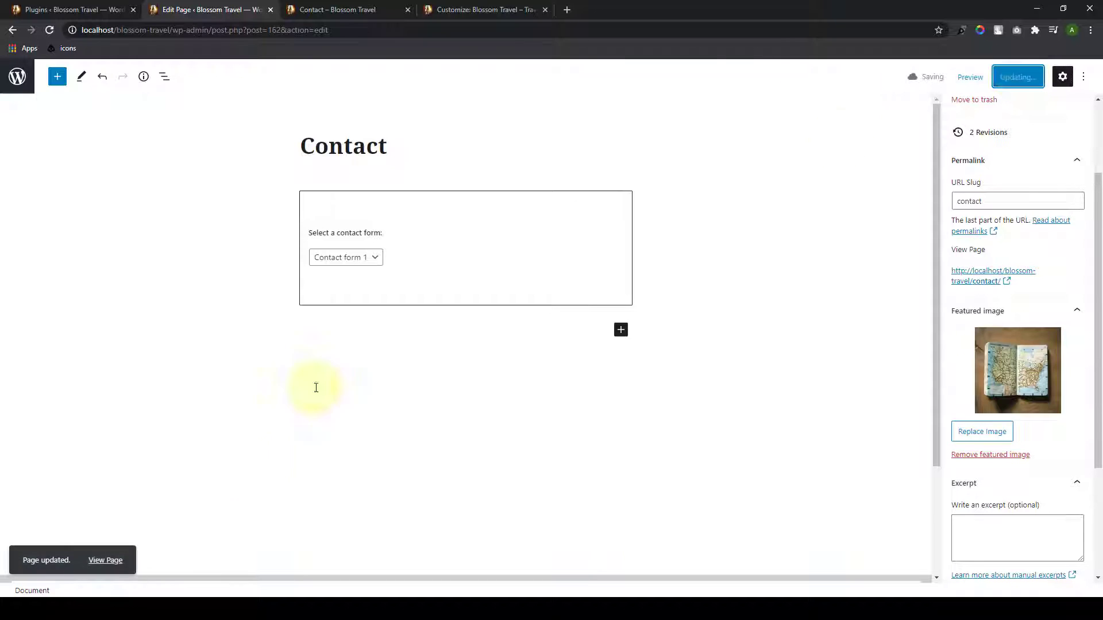
left_click(379, 9)
left_click(51, 30)
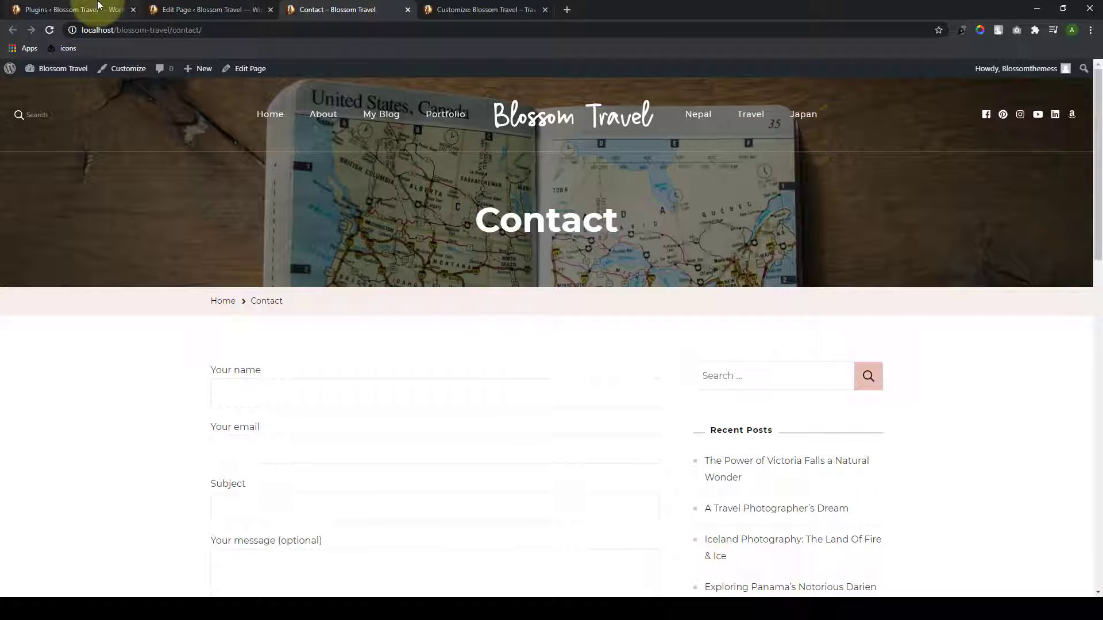
Step: Open the site's menu management page and add the Contact page to the Primary Menu
left_click(34, 9)
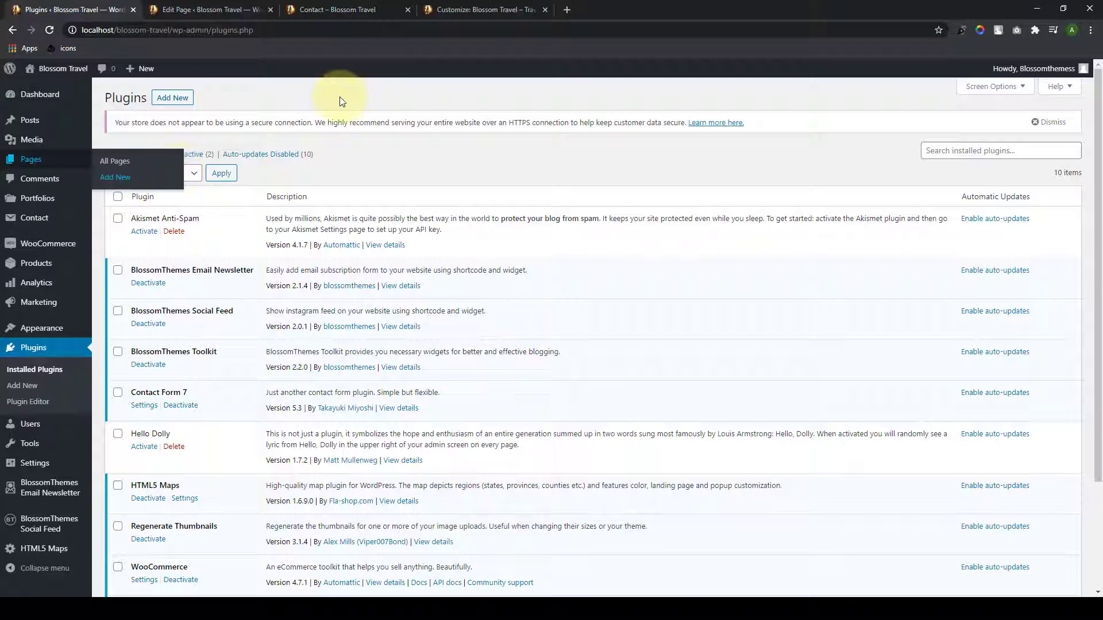
mouse_move(69, 327)
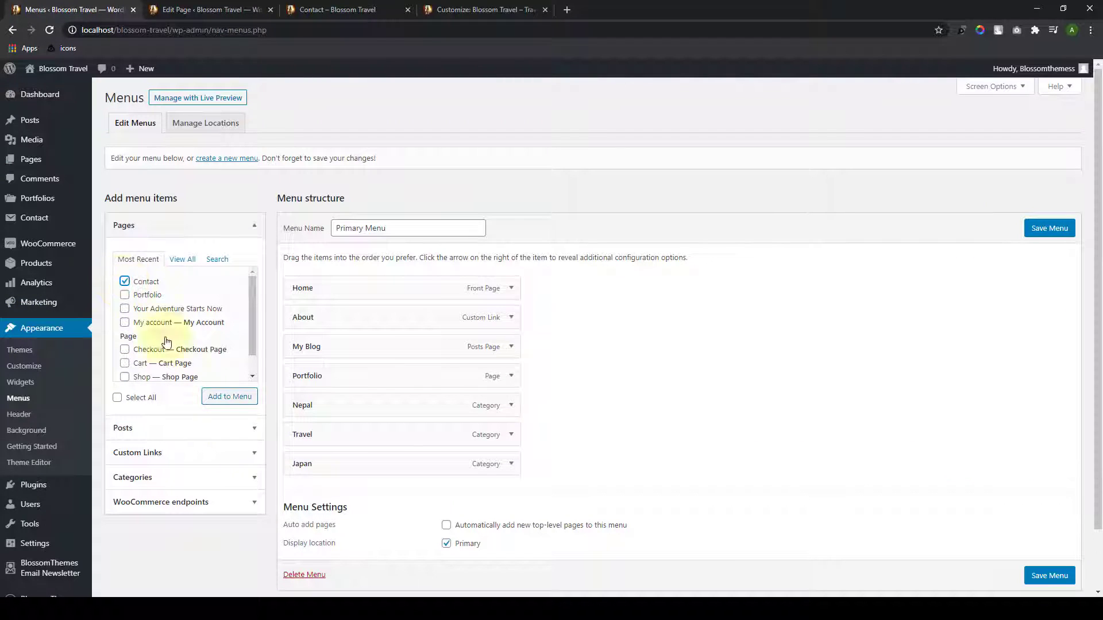
left_click(230, 398)
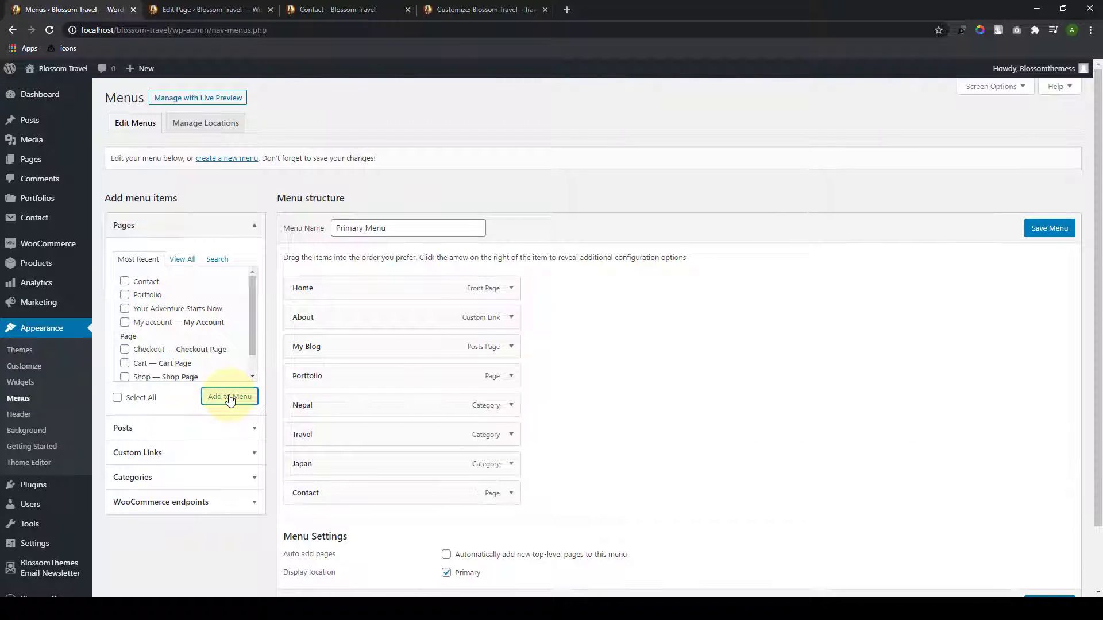
Step: Place Travel above Nepal in the Primary Menu and nest Nepal and Japan beneath it as sub items
scroll(287, 391, "down", 1)
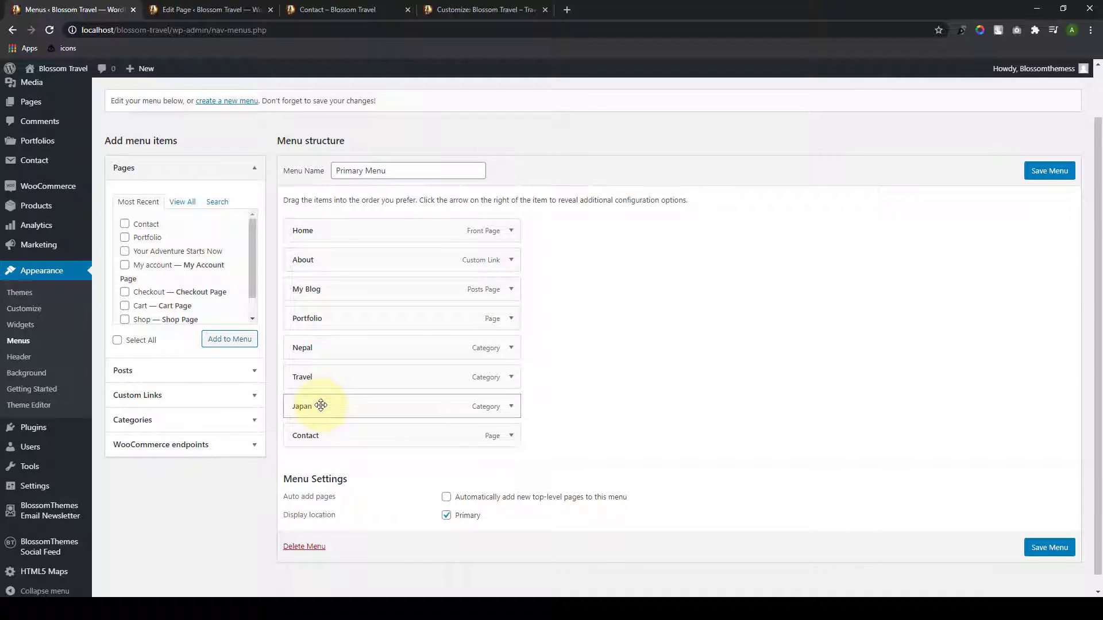
left_click_drag(307, 377, 310, 346)
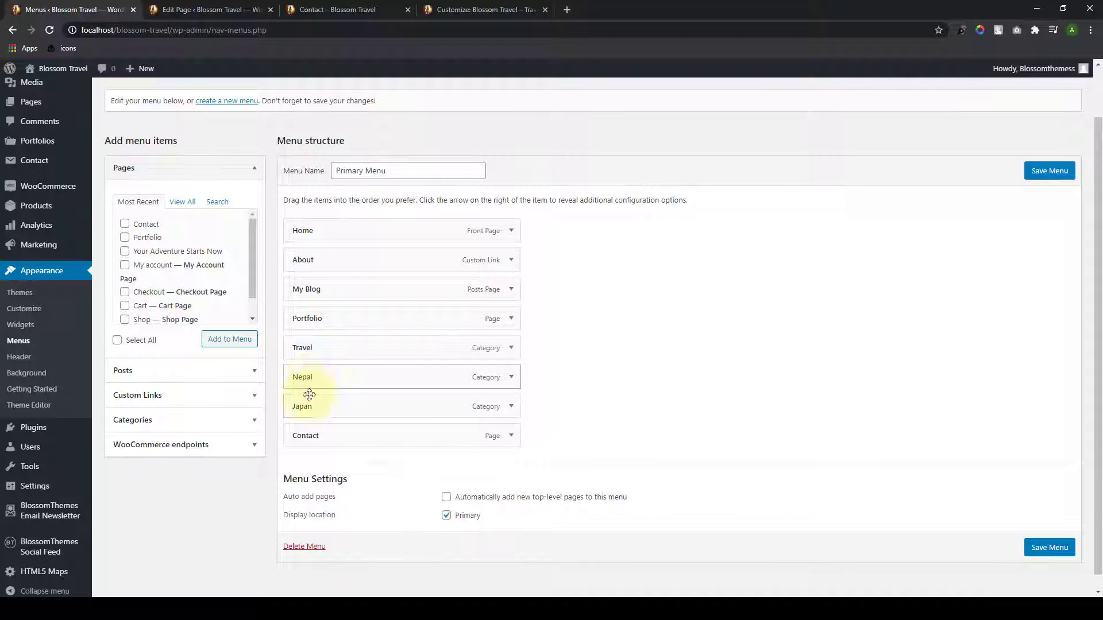
left_click_drag(308, 352, 328, 399)
Step: Add the USA, India, Philipines, Thailand and Korea categories to the Primary Menu
scroll(215, 278, "down", 2)
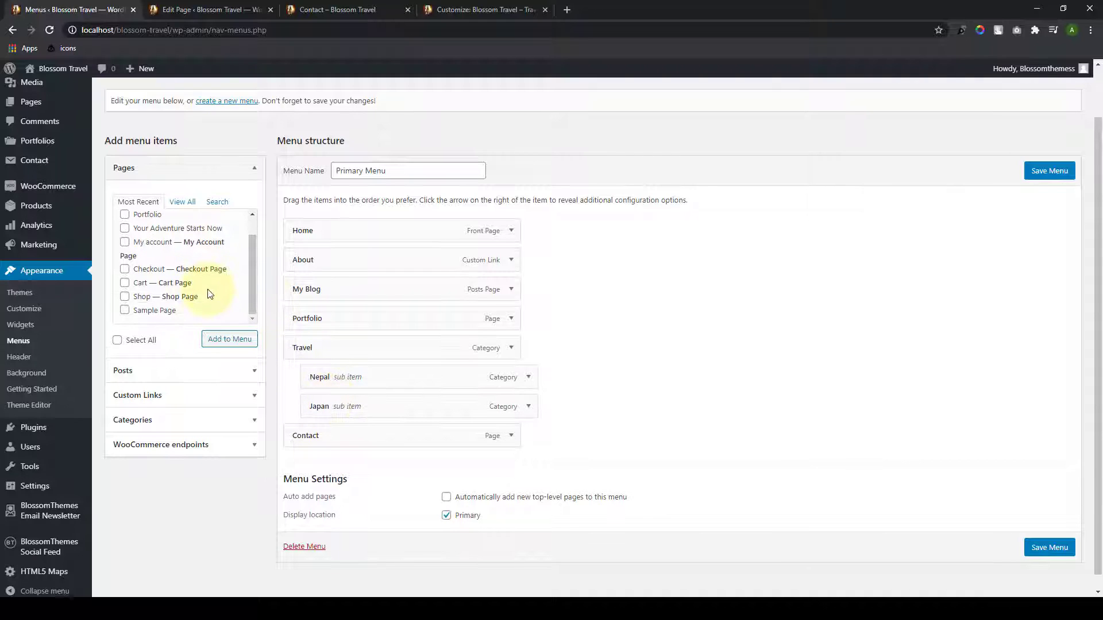
scroll(215, 287, "up", 2)
left_click(195, 477)
scroll(197, 409, "down", 2)
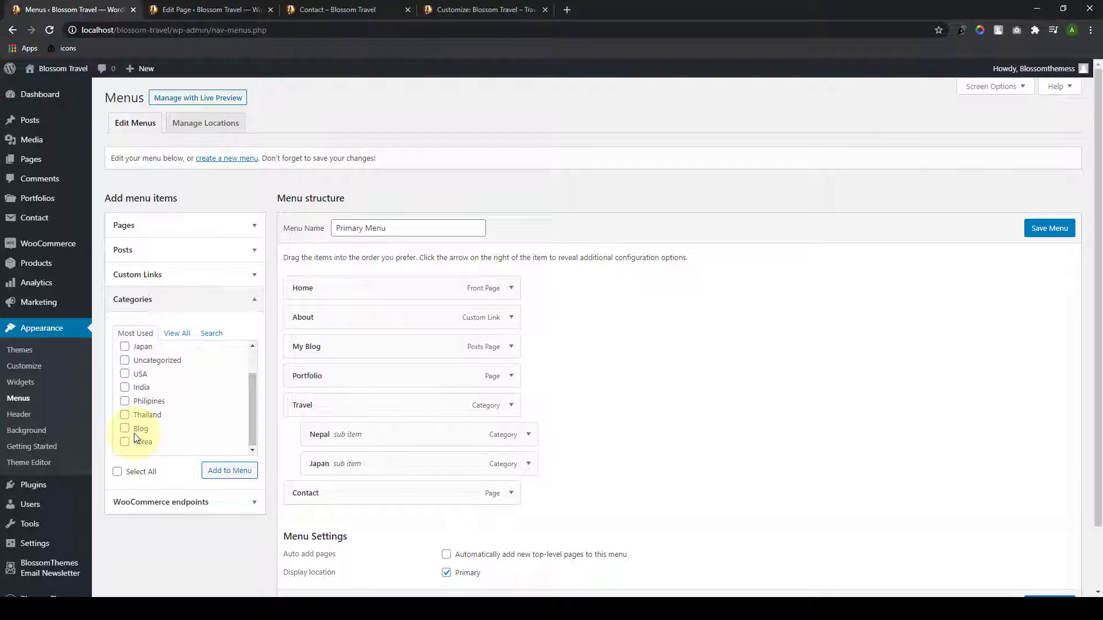
scroll(136, 439, "up", 2)
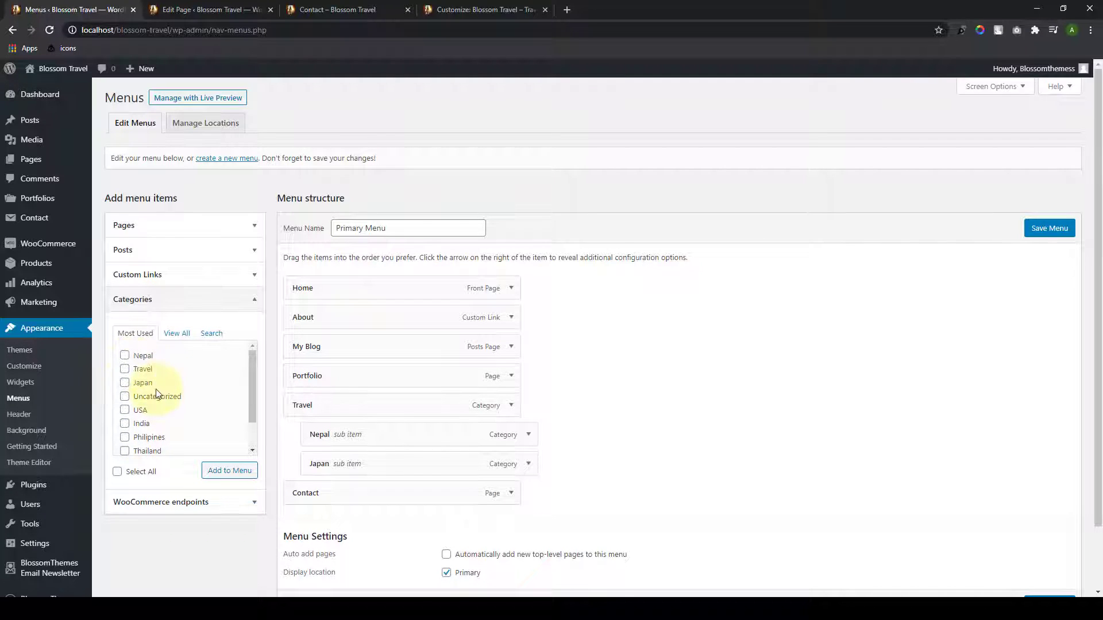
scroll(99, 397, "down", 1)
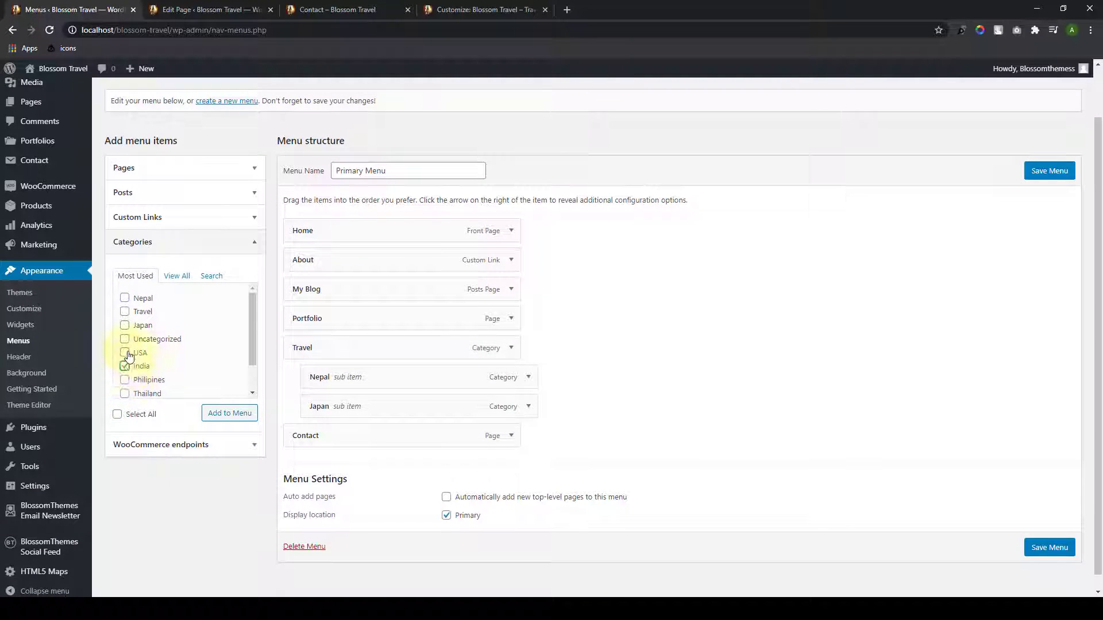
scroll(133, 368, "down", 2)
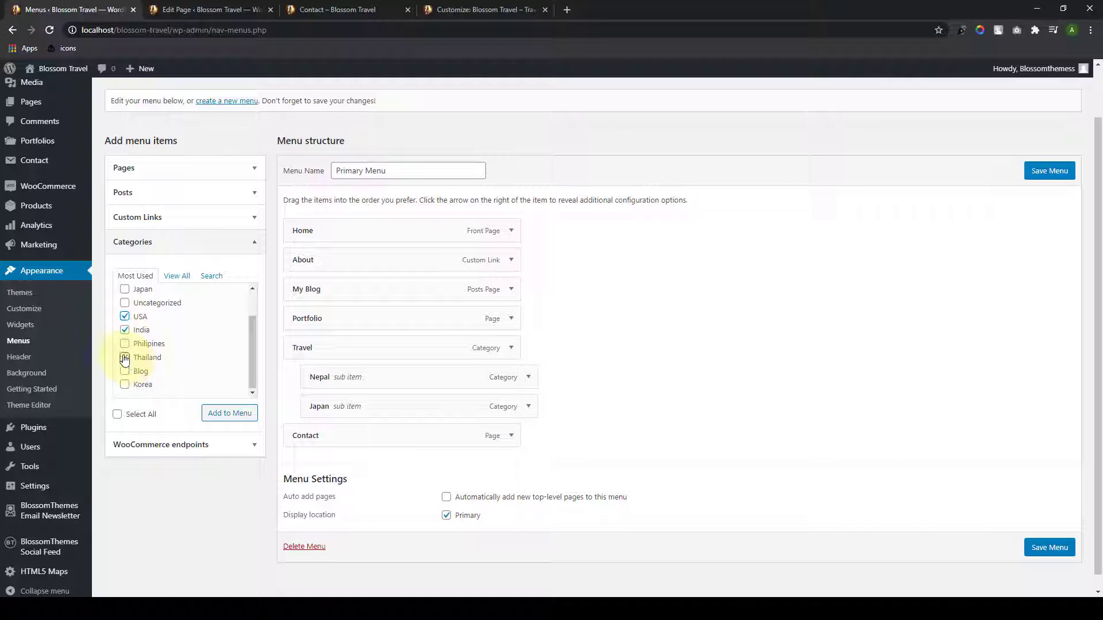
left_click(126, 383)
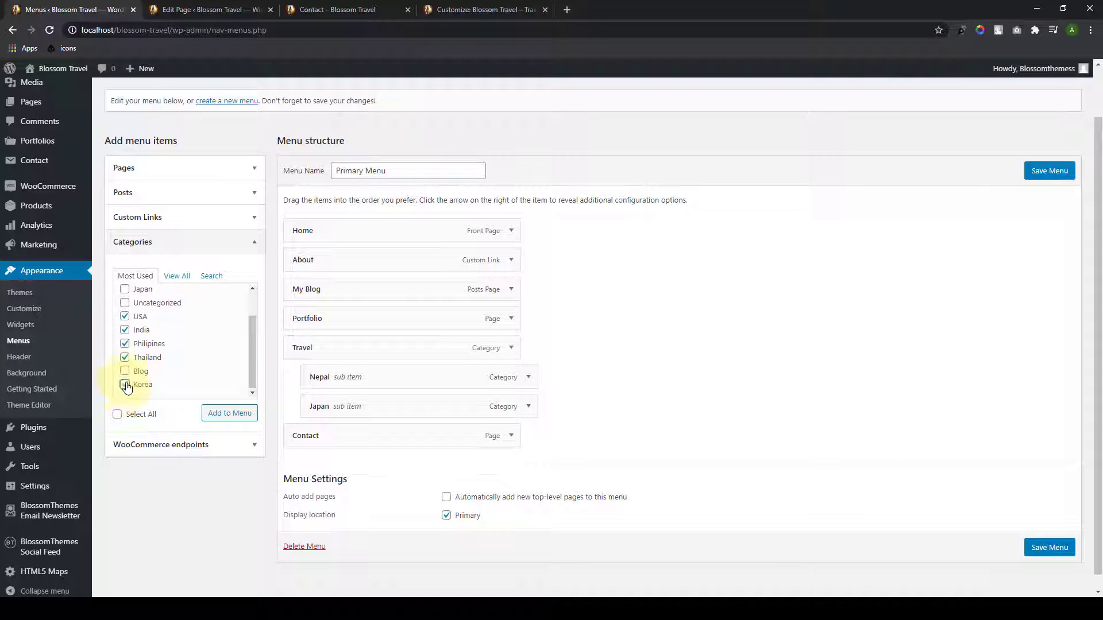
left_click(231, 418)
Step: Nest Korea, Thailand, Philipines, India and USA under Travel after Japan, keep Contact last, and save the Primary Menu
scroll(379, 425, "down", 2)
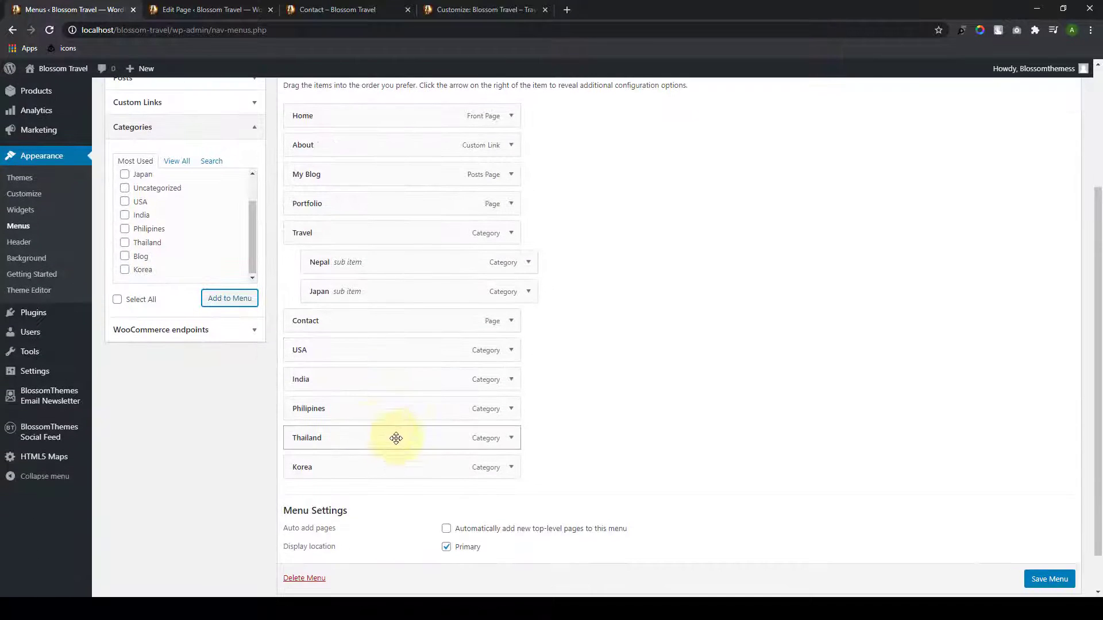
left_click_drag(349, 458, 365, 314)
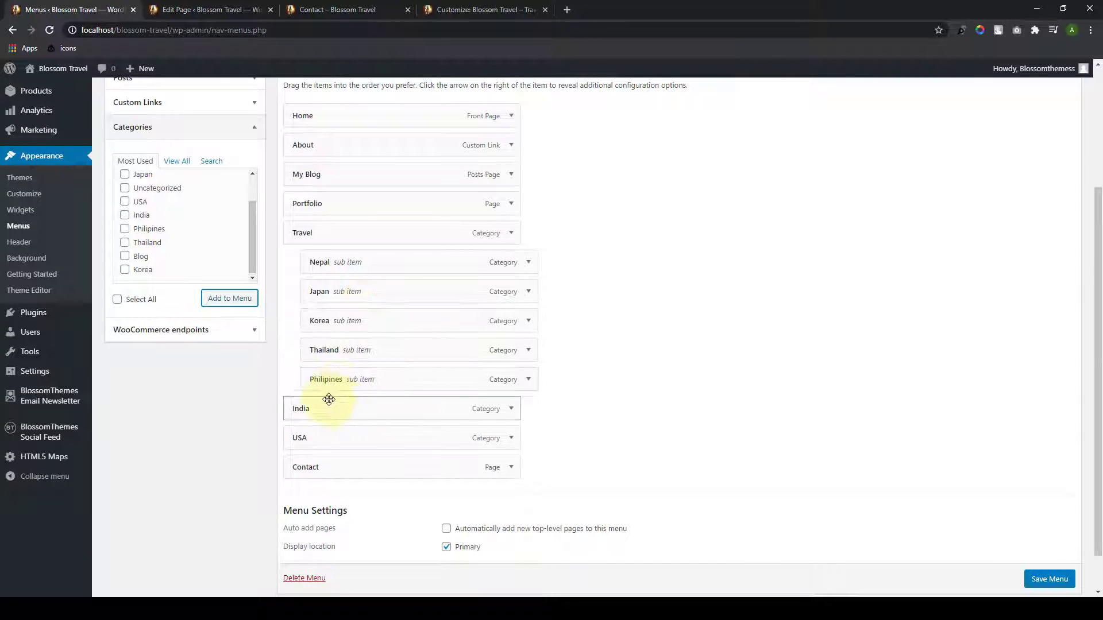
left_click_drag(327, 399, 340, 432)
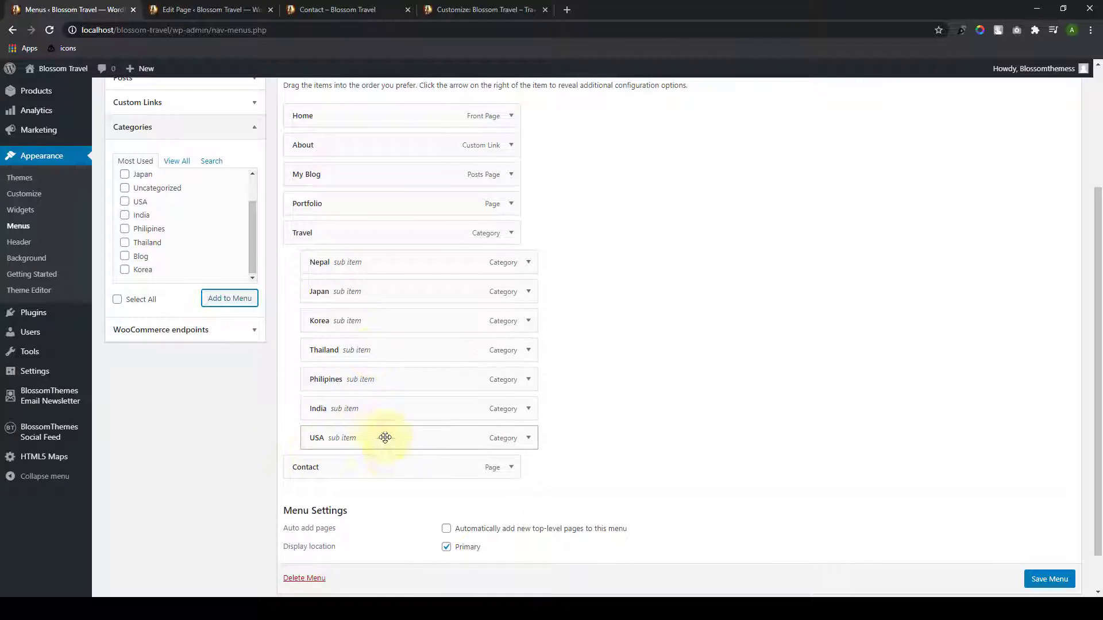
left_click(1072, 581)
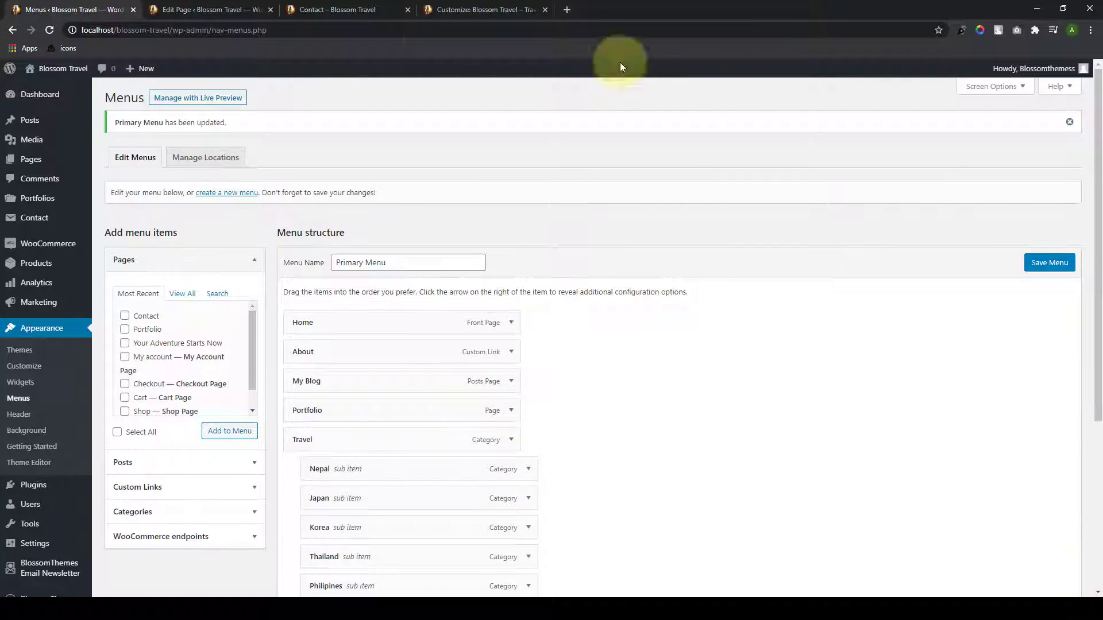
Step: Open the live site's home page and check the updated navigation, including the Travel submenu
left_click(384, 11)
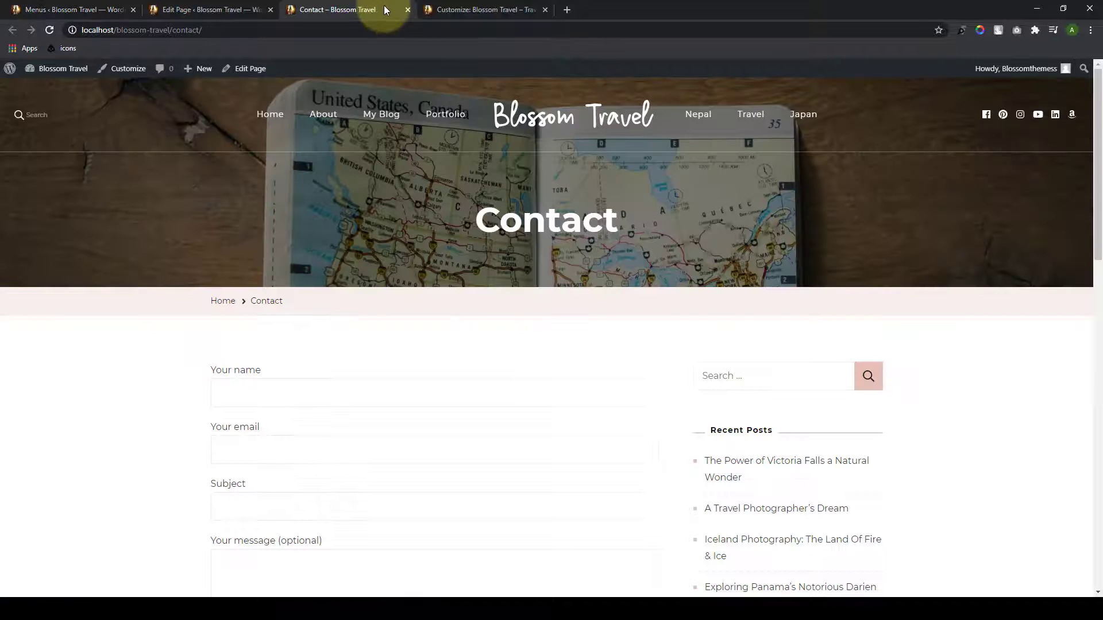
left_click(573, 117)
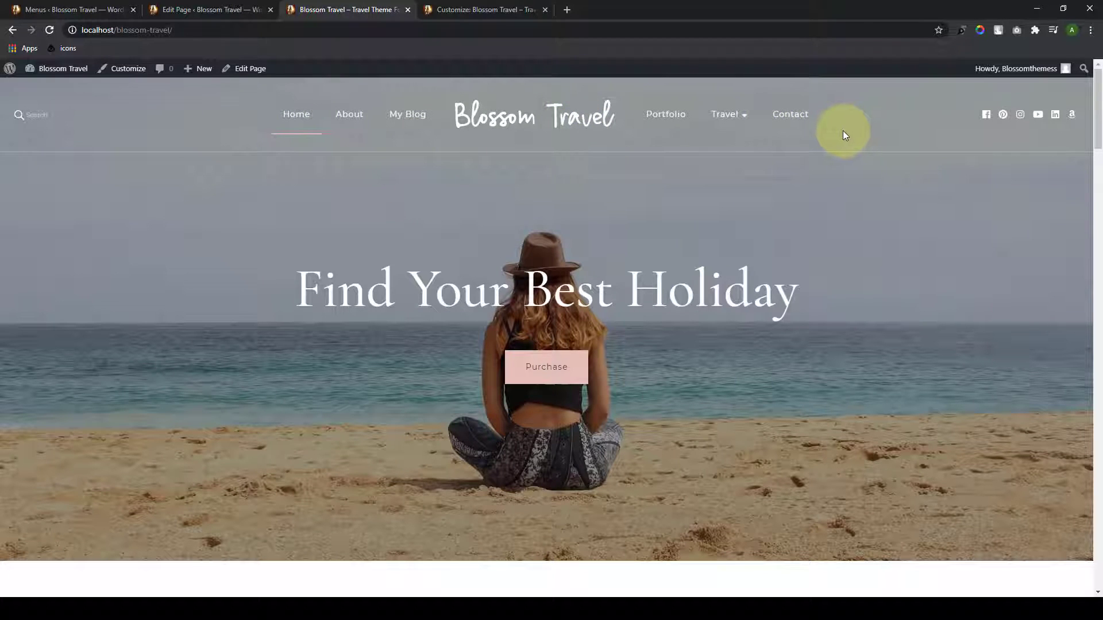
mouse_move(727, 114)
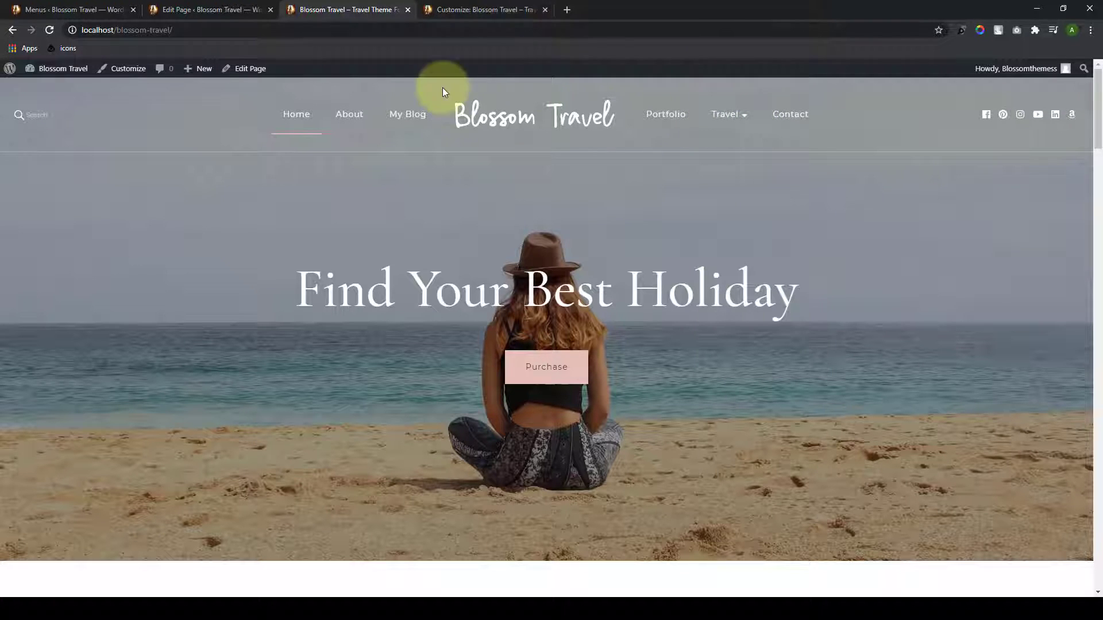
Step: Close the Contact page editor, place the Customizer tab beside the dashboard tab, and return the Customizer to its main settings list
left_click(207, 10)
left_click(271, 9)
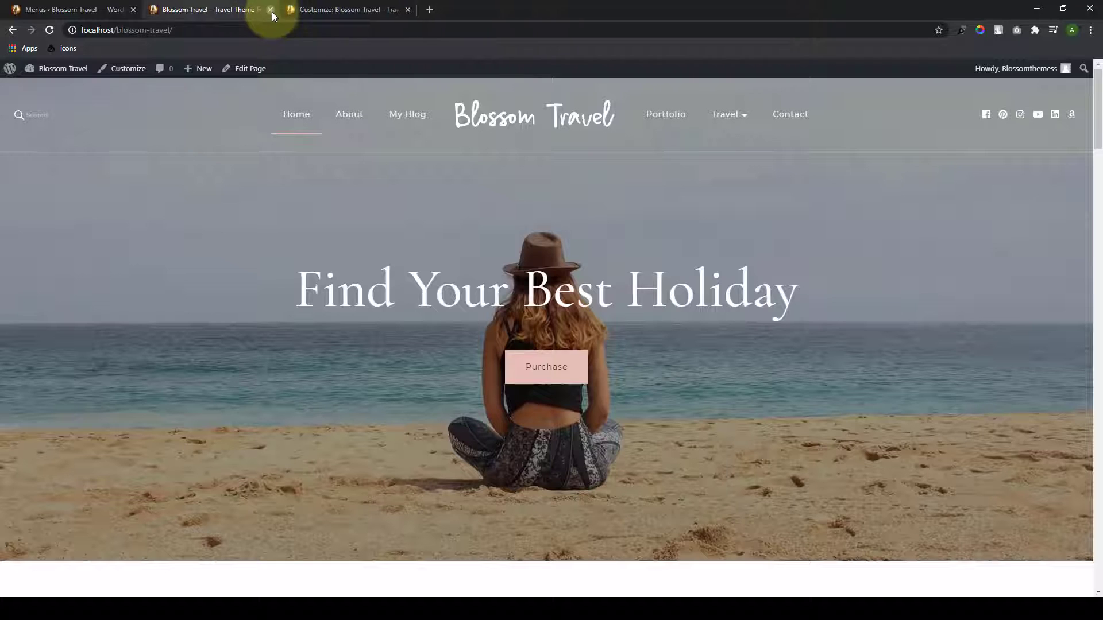
left_click(58, 7)
left_click(259, 9)
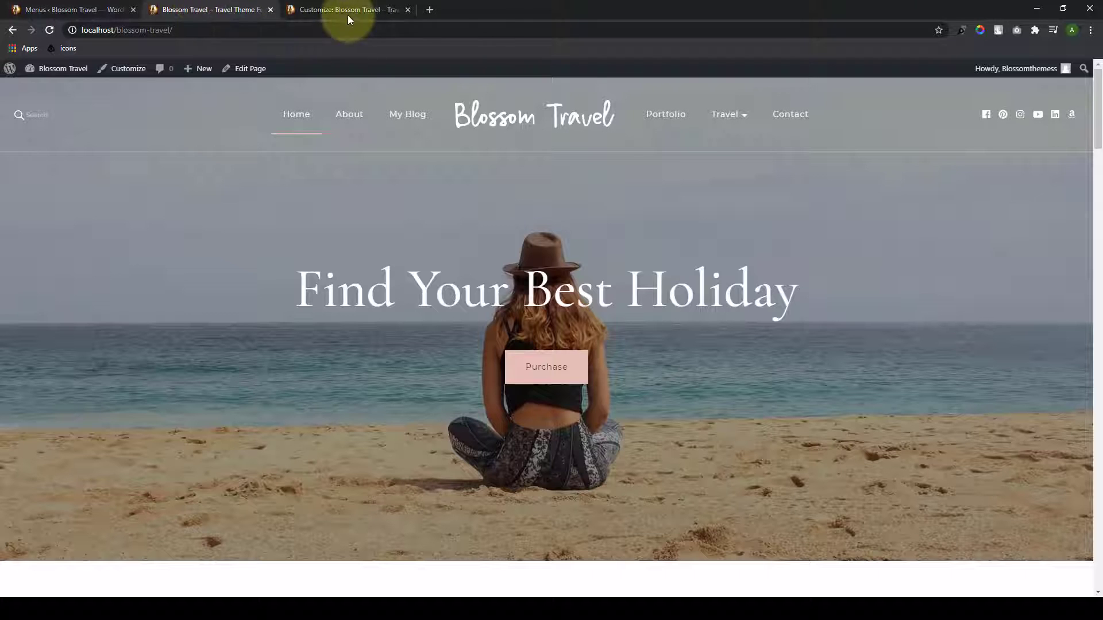
left_click_drag(352, 9, 230, 8)
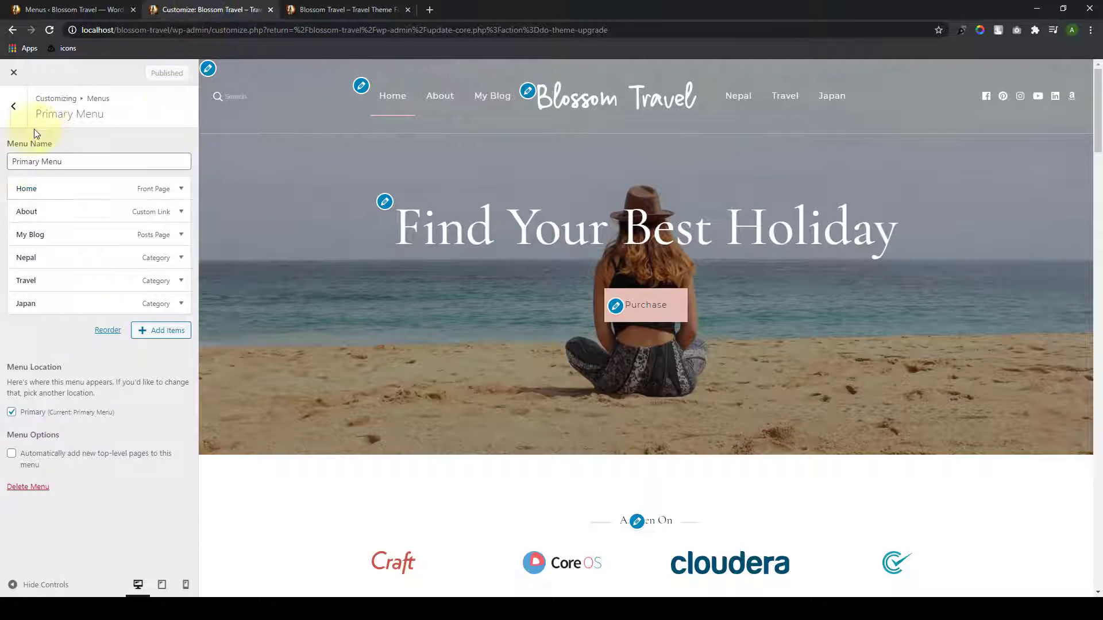
left_click(15, 109)
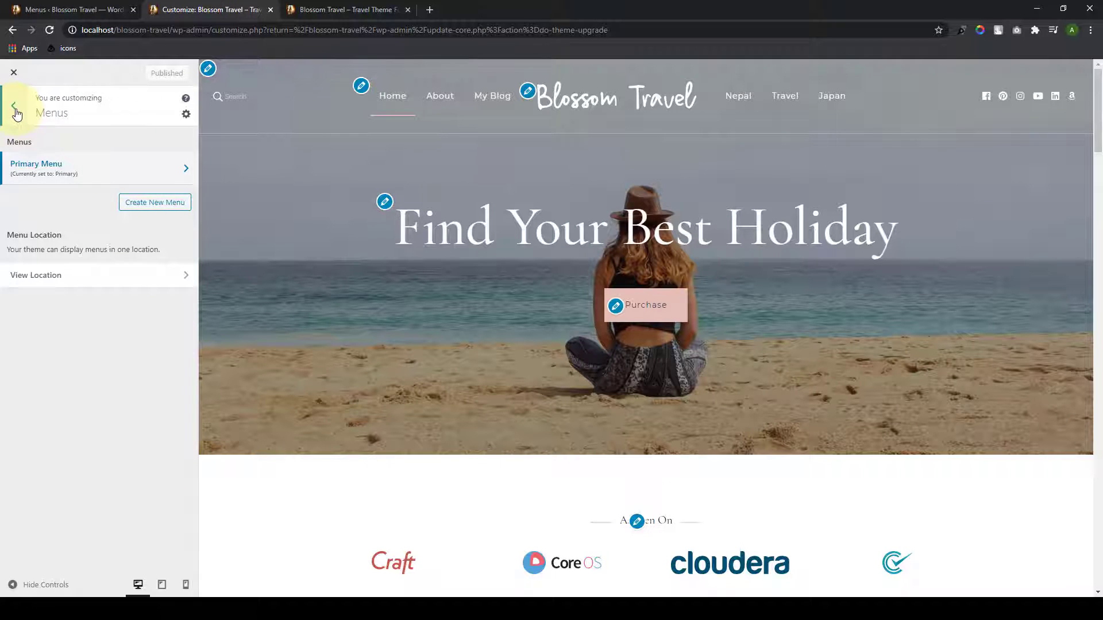
left_click(15, 110)
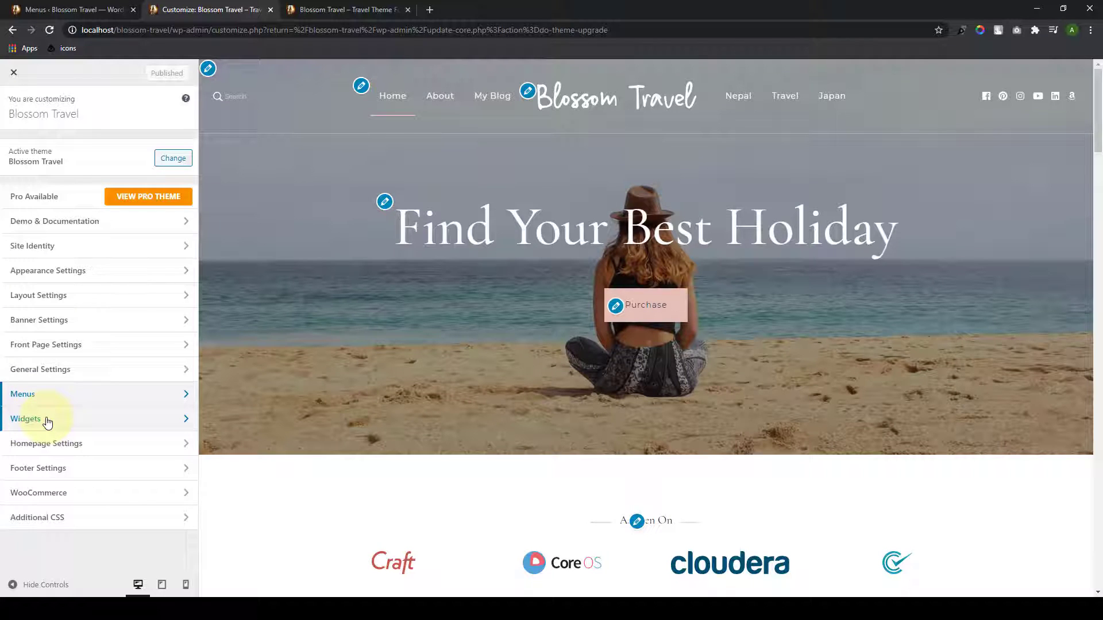
Step: Open the theme's Getting Started page in the dashboard and look through its recommended plugins, including WooCommerce
left_click(109, 5)
mouse_move(78, 243)
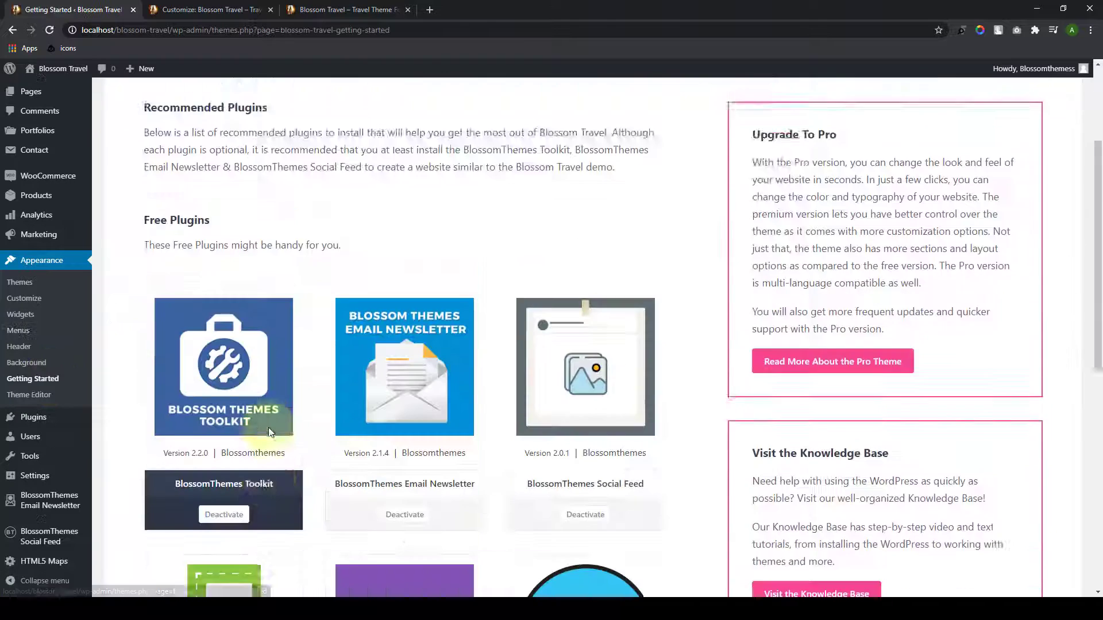
scroll(427, 336, "down", 5)
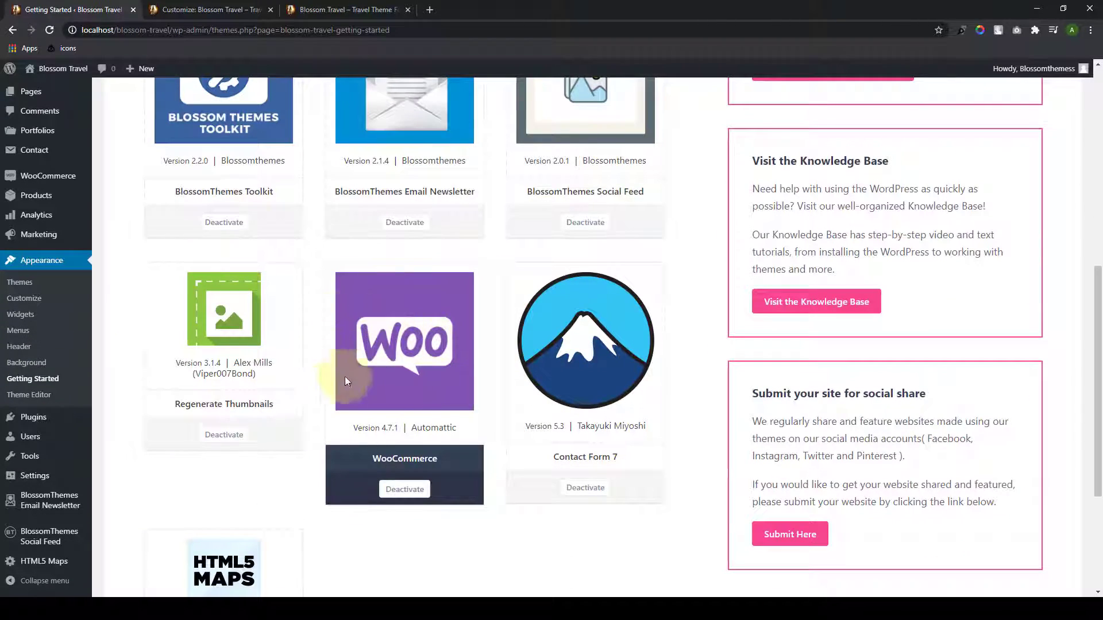
scroll(411, 307, "down", 2)
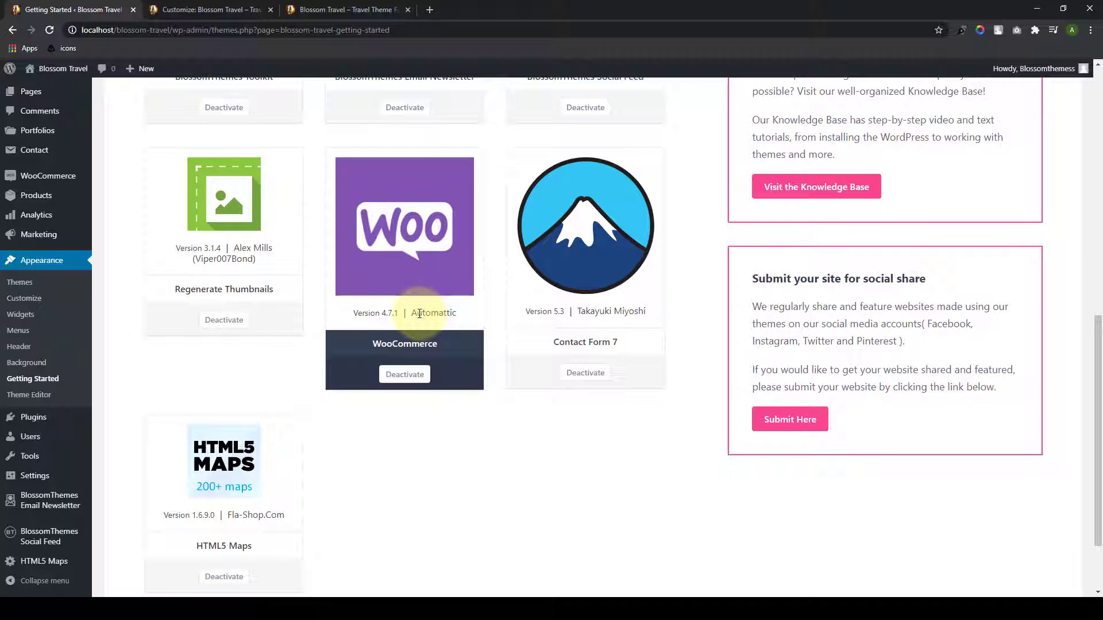
scroll(402, 314, "up", 1)
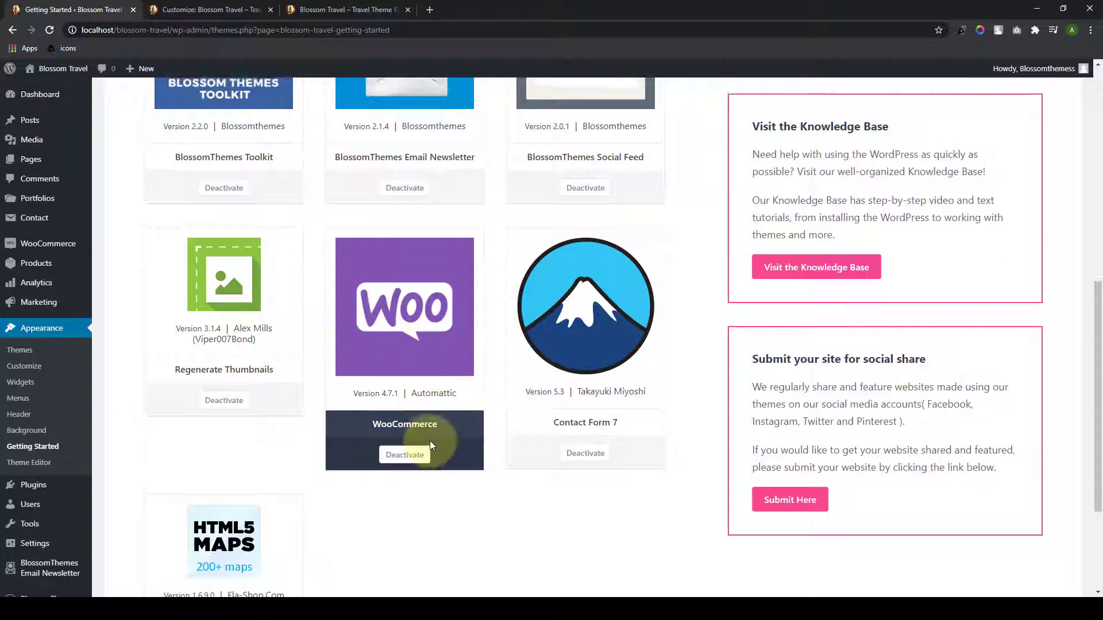
scroll(430, 440, "up", 8)
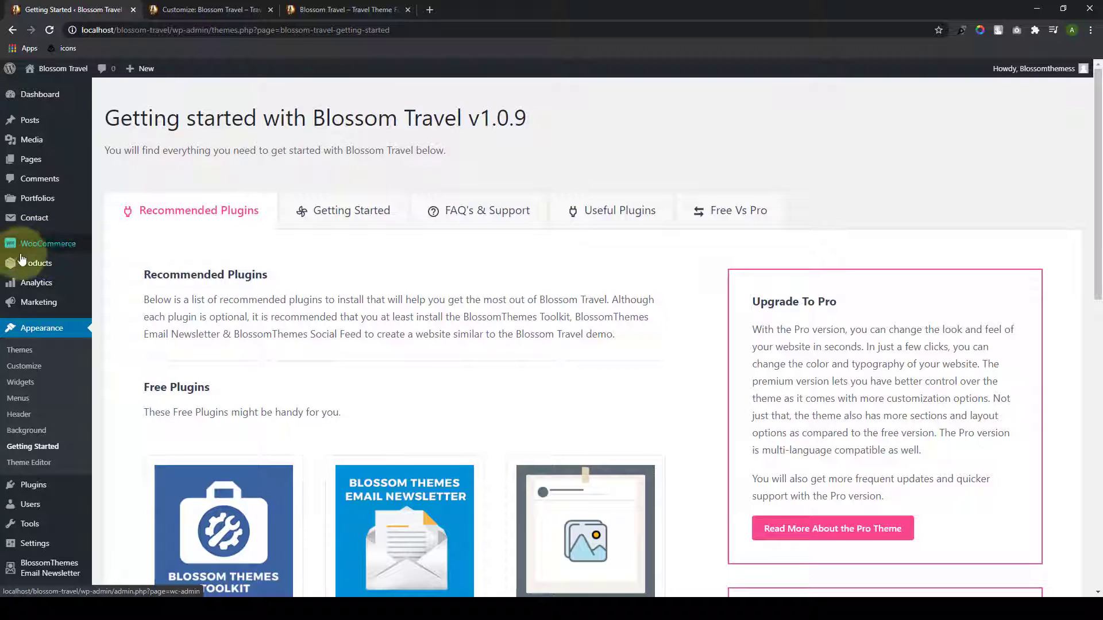
Step: Open WooCommerce's new product form in a separate browser tab and look over its product data and short description sections
mouse_move(16, 253)
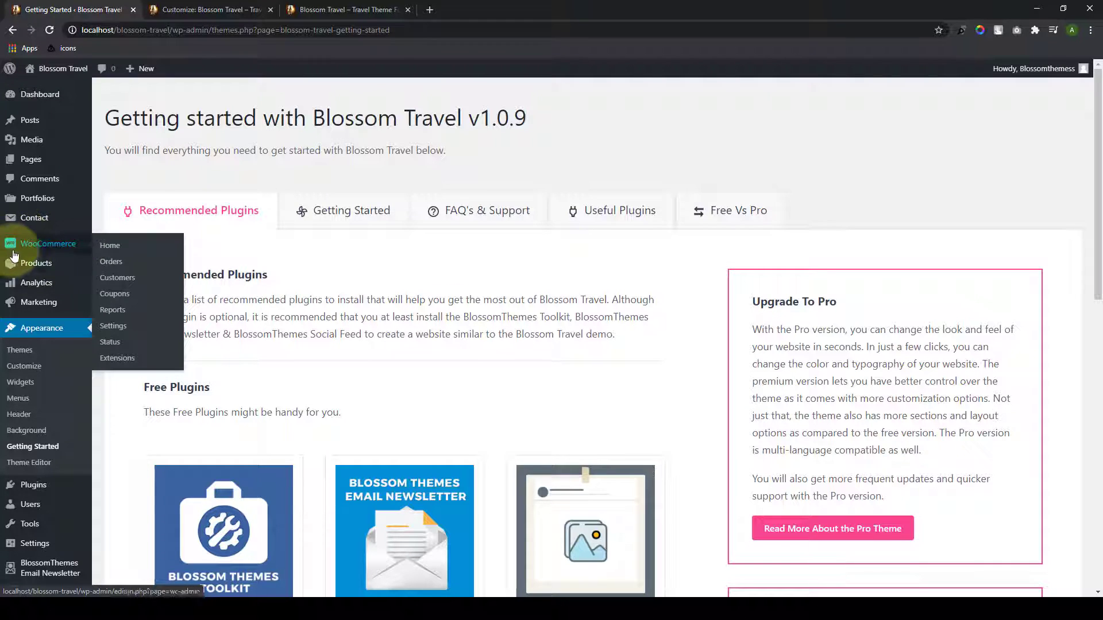
mouse_move(37, 269)
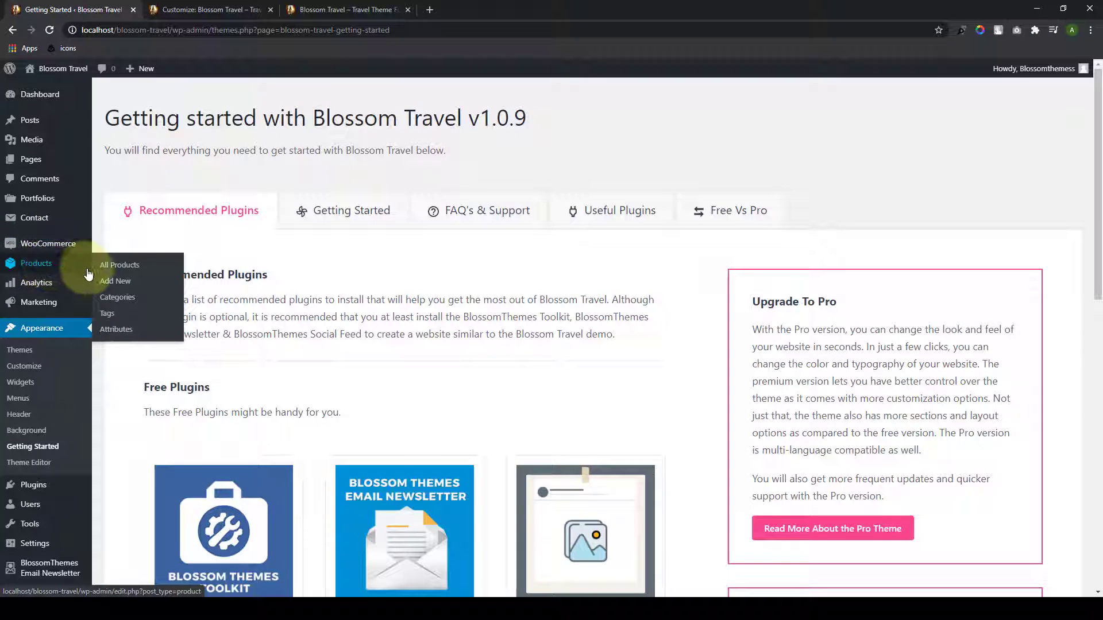
right_click(131, 282)
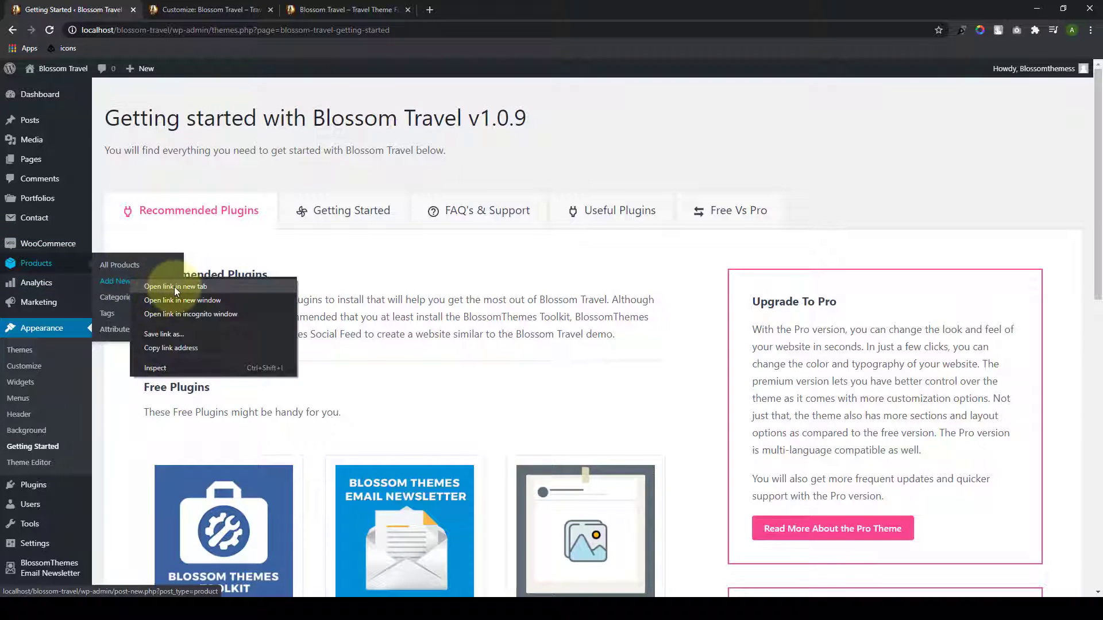
left_click(174, 287)
left_click(200, 8)
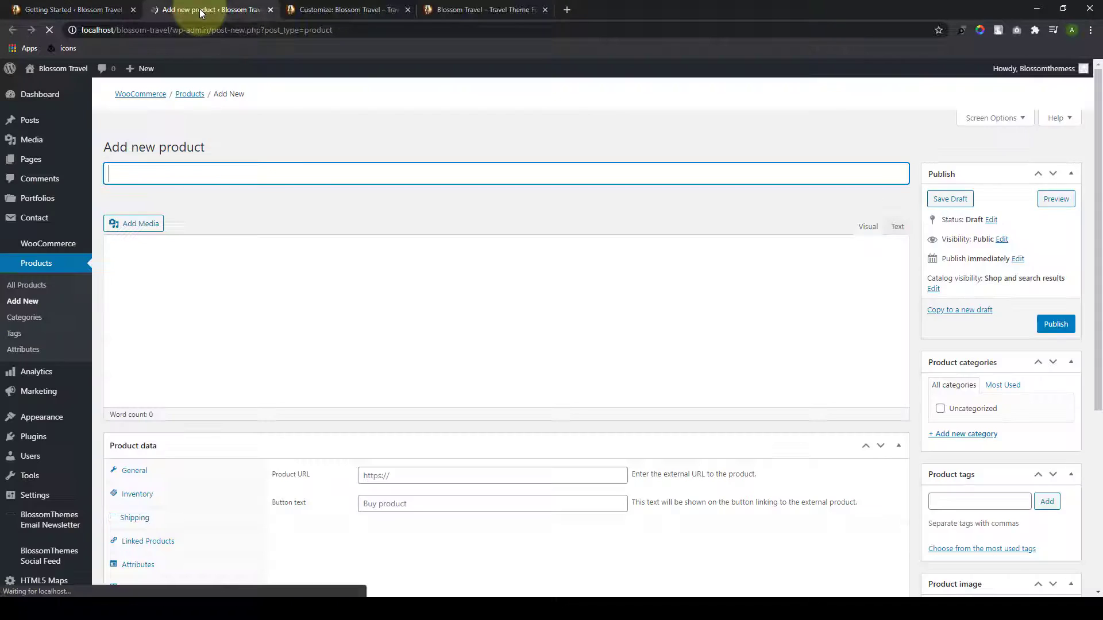
scroll(193, 277, "down", 6)
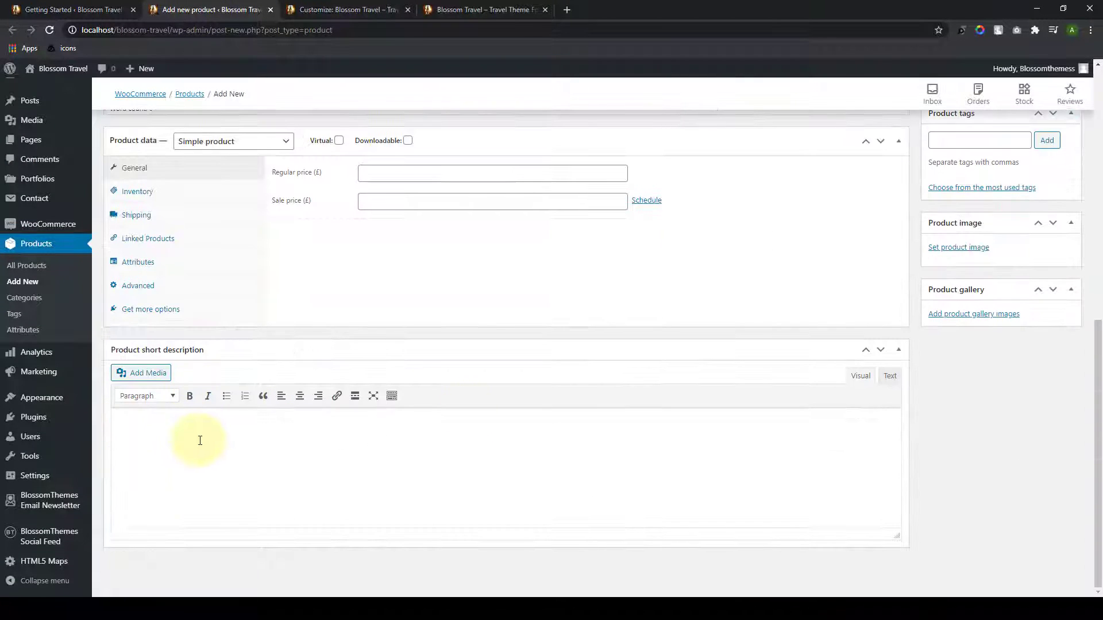
Step: Look over the new product form's name, short description, regular and sale price, category and tag fields
scroll(929, 309, "up", 8)
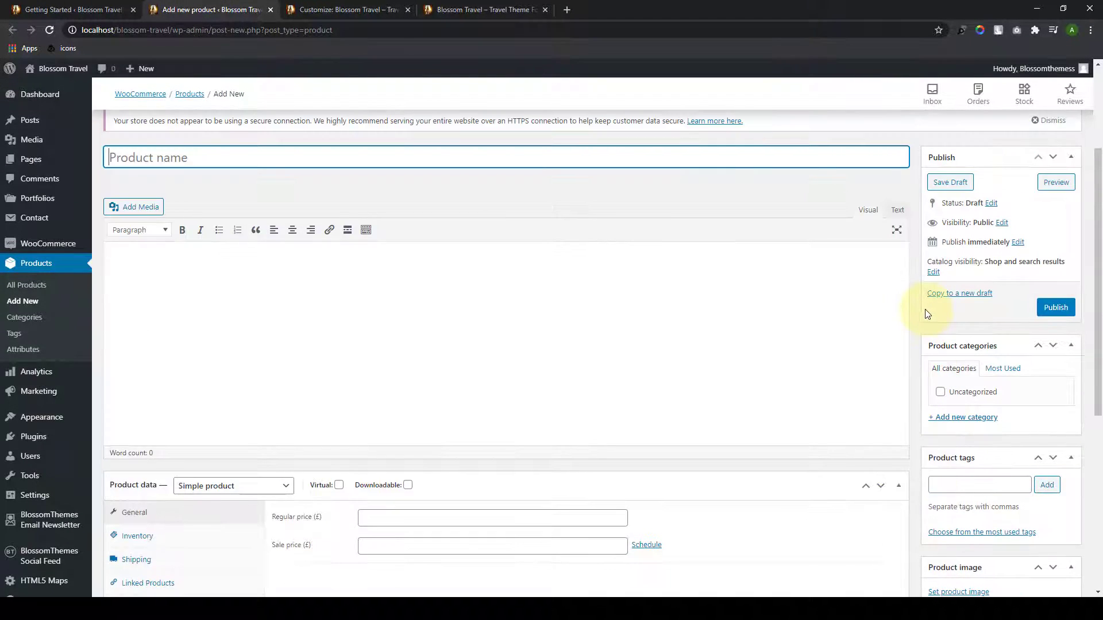
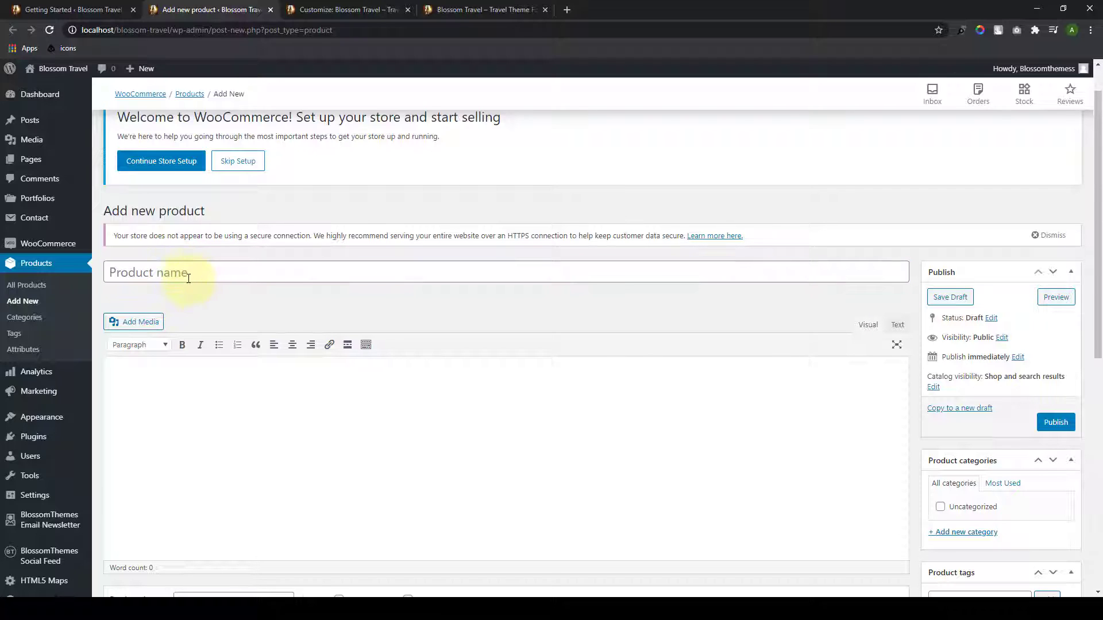
left_click(188, 279)
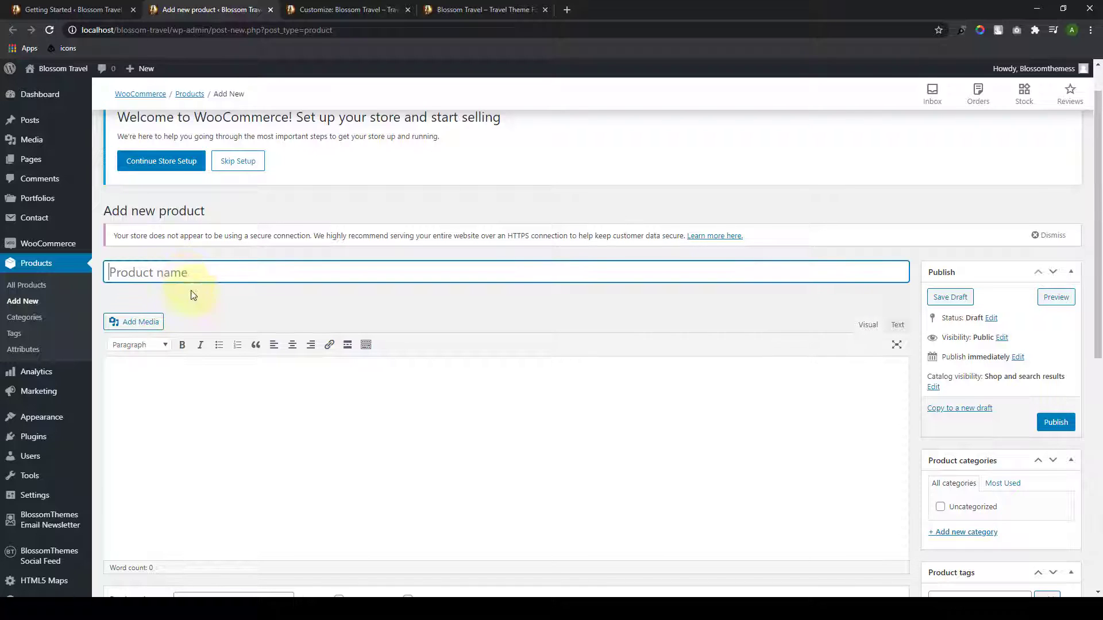
scroll(195, 299, "down", 8)
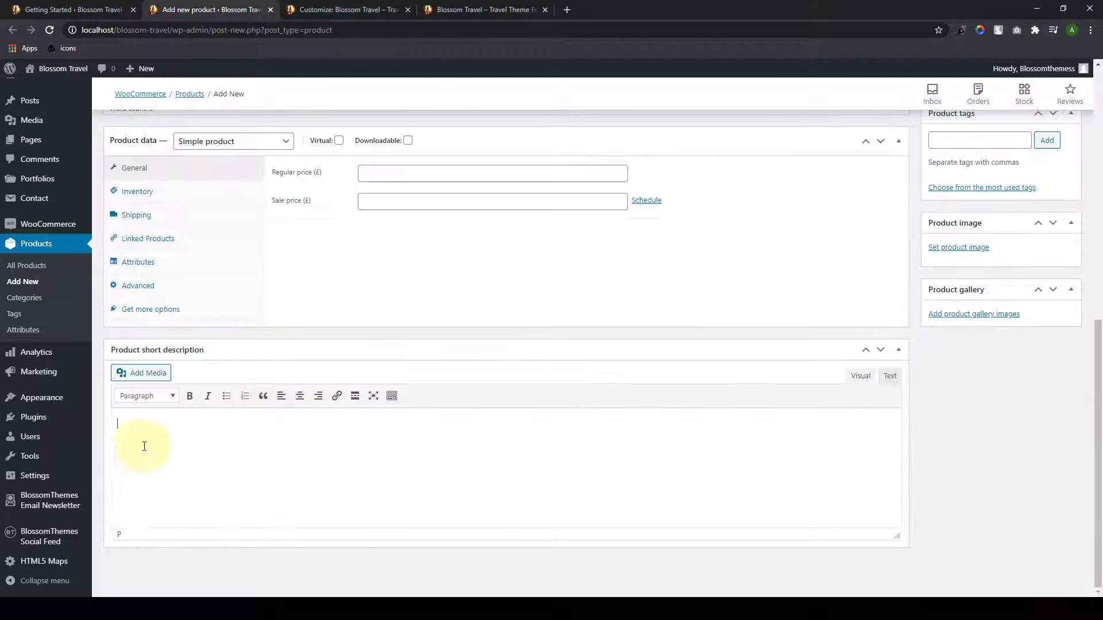
scroll(389, 402, "up", 2)
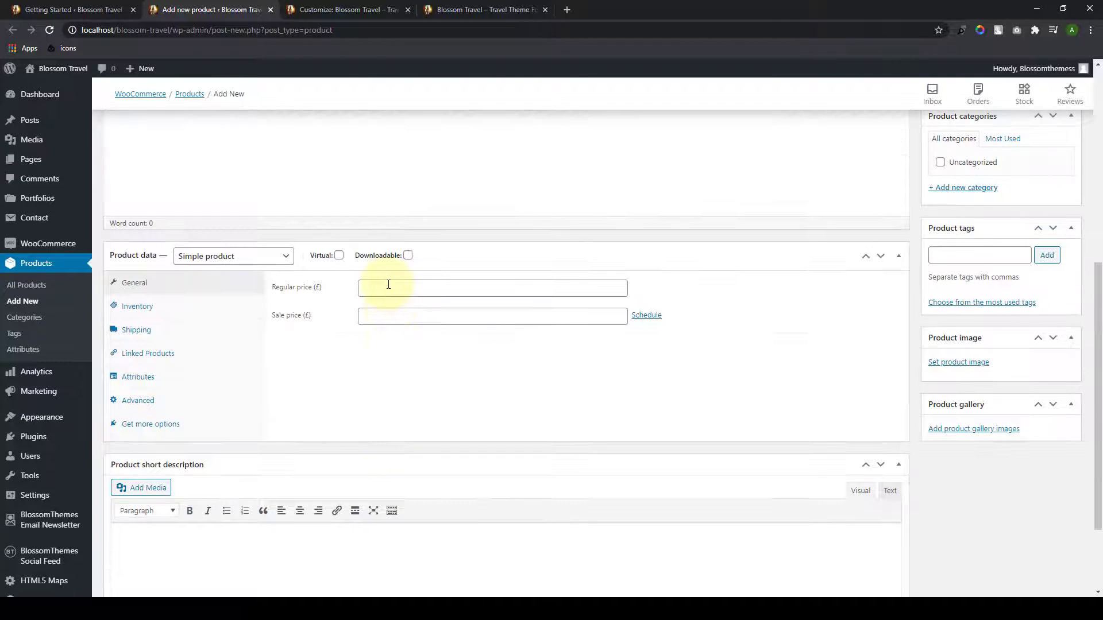
left_click(387, 284)
left_click(364, 314)
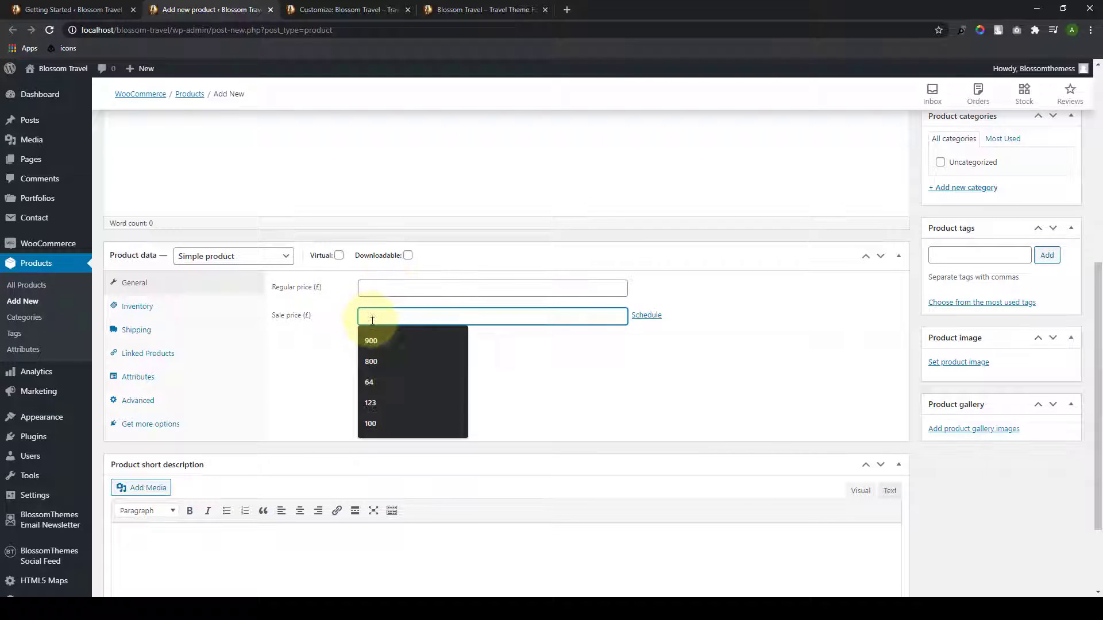
left_click(324, 350)
scroll(326, 353, "up", 3)
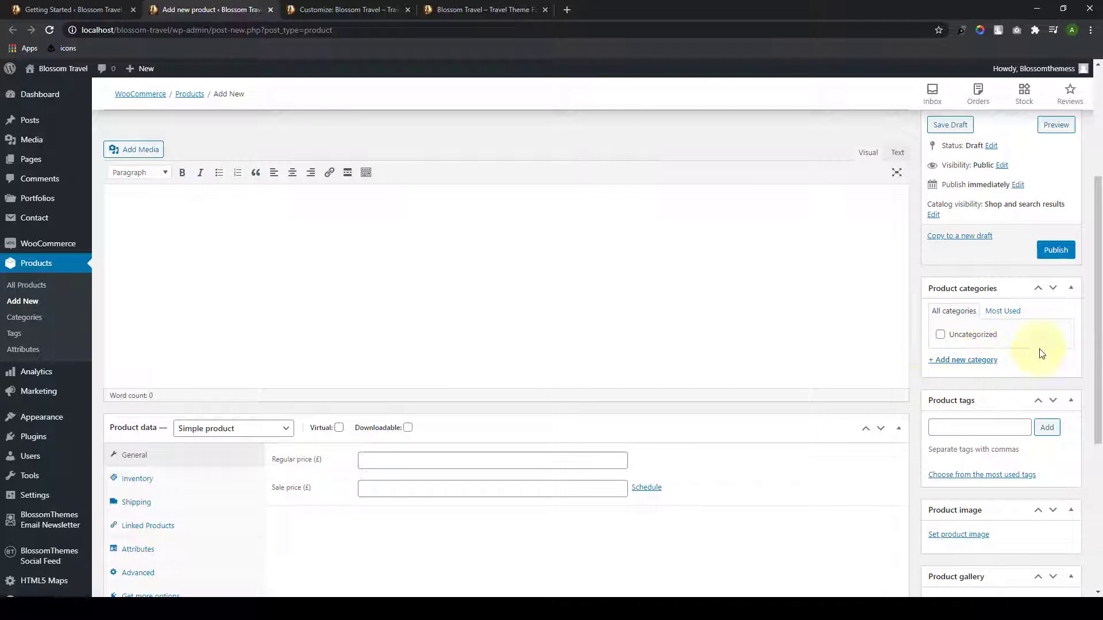
scroll(997, 355, "down", 3)
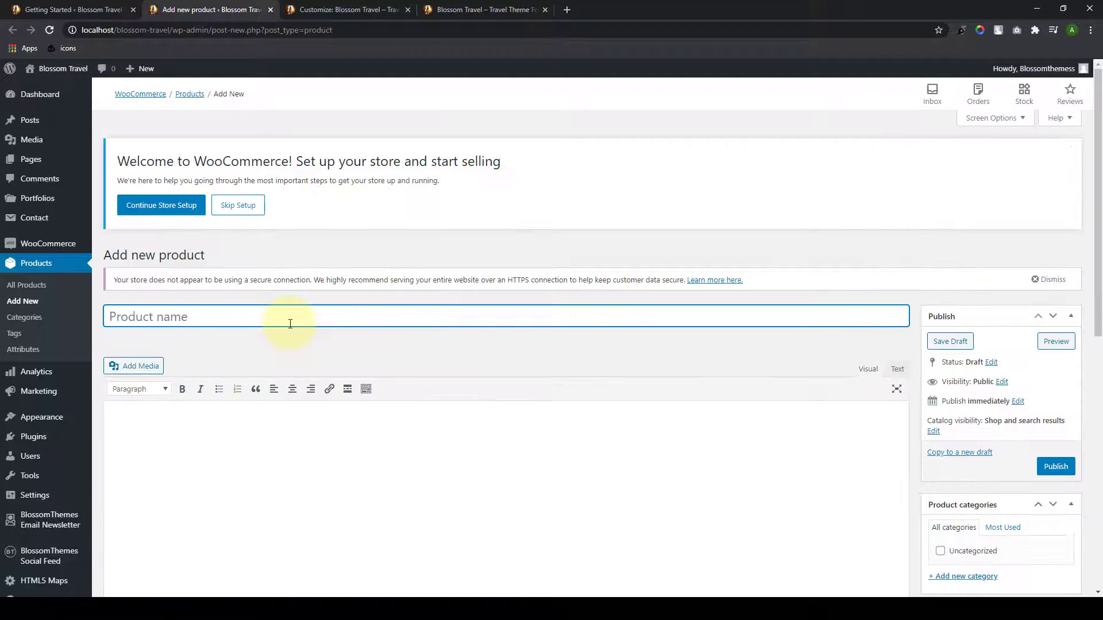
Step: Name the product "Blue Floral Dress" and fill both its main and short descriptions with the "Pellentesque habitant morbi" placeholder paragraph
type("Blue Floral Dress")
left_click(282, 482)
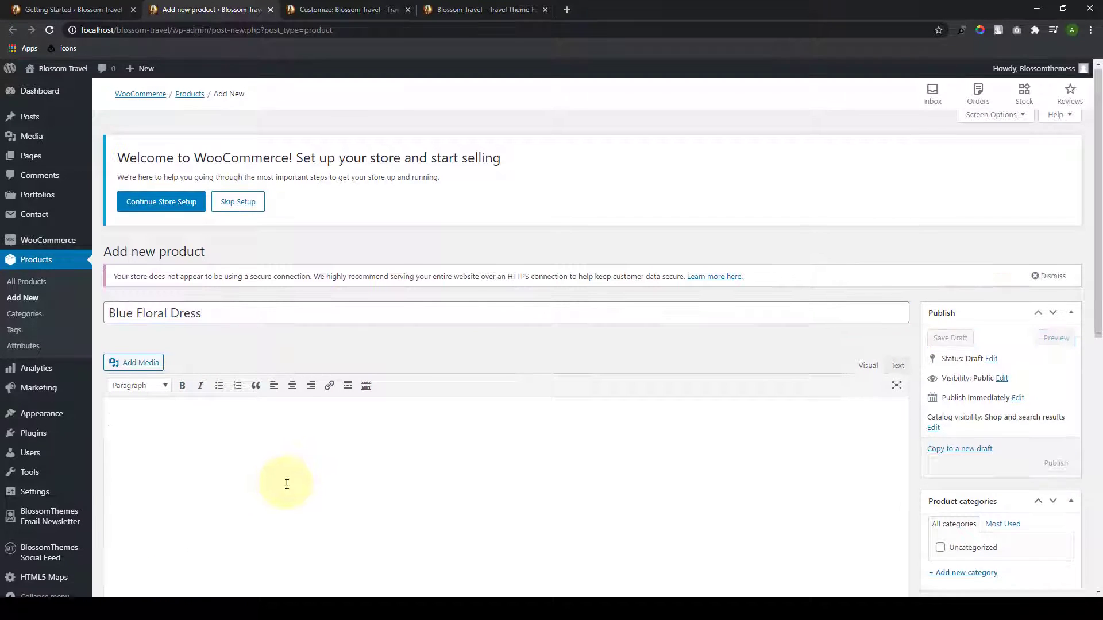
scroll(285, 483, "down", 5)
key("ctrl+v")
scroll(401, 394, "down", 4)
left_click(300, 450)
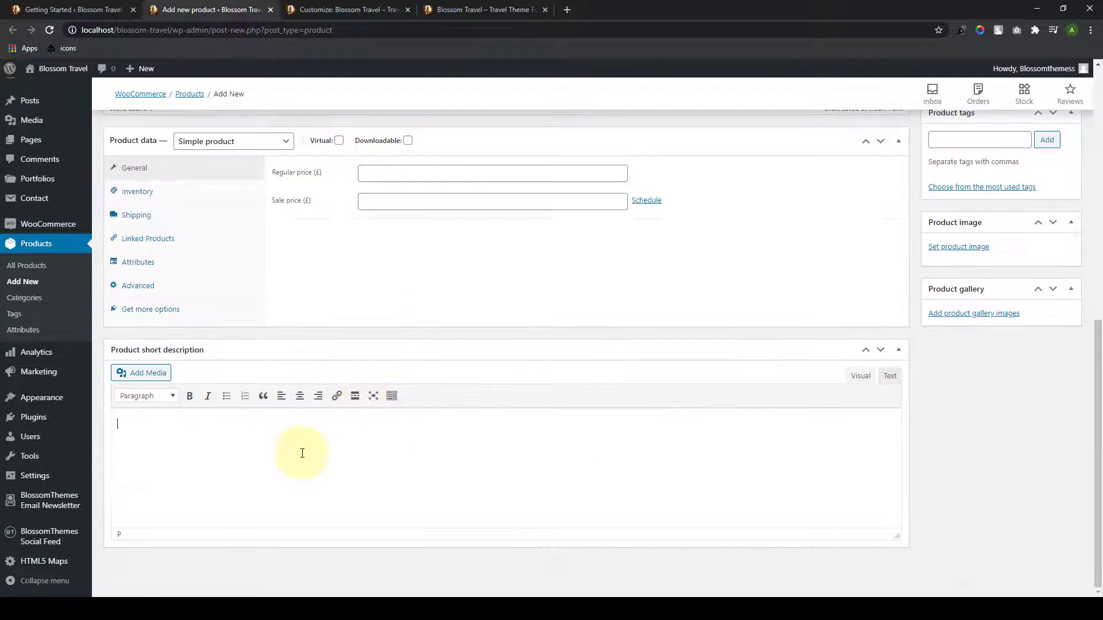
type("Pellentesque habitant morbi tristique senectus et netus et malesuada fames ac turpis egestas. Vestibulum tortor quam, feugiat vitae, ultricies eget, tempor sit amet, ante. Donec eu libero sit amet quam egestas semper. Aenean ultricies mi vitae est. Mauris placerat eleifend leo.")
Step: Set the product's regular price to £600 and its sale price to £100
scroll(401, 467, "up", 4)
left_click(402, 403)
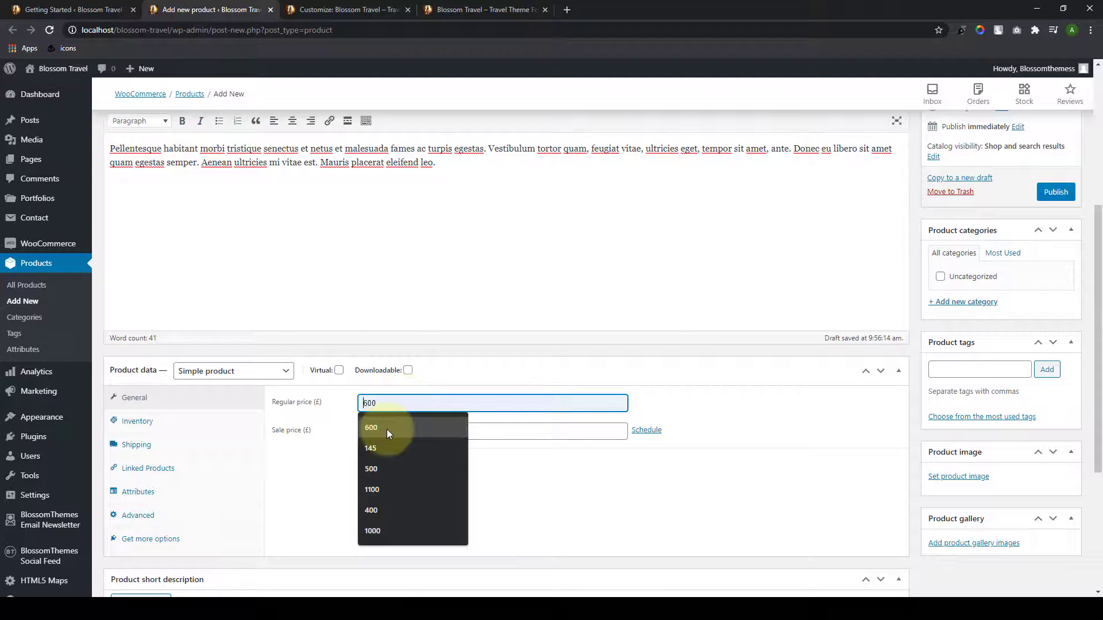
left_click(387, 429)
left_click(383, 432)
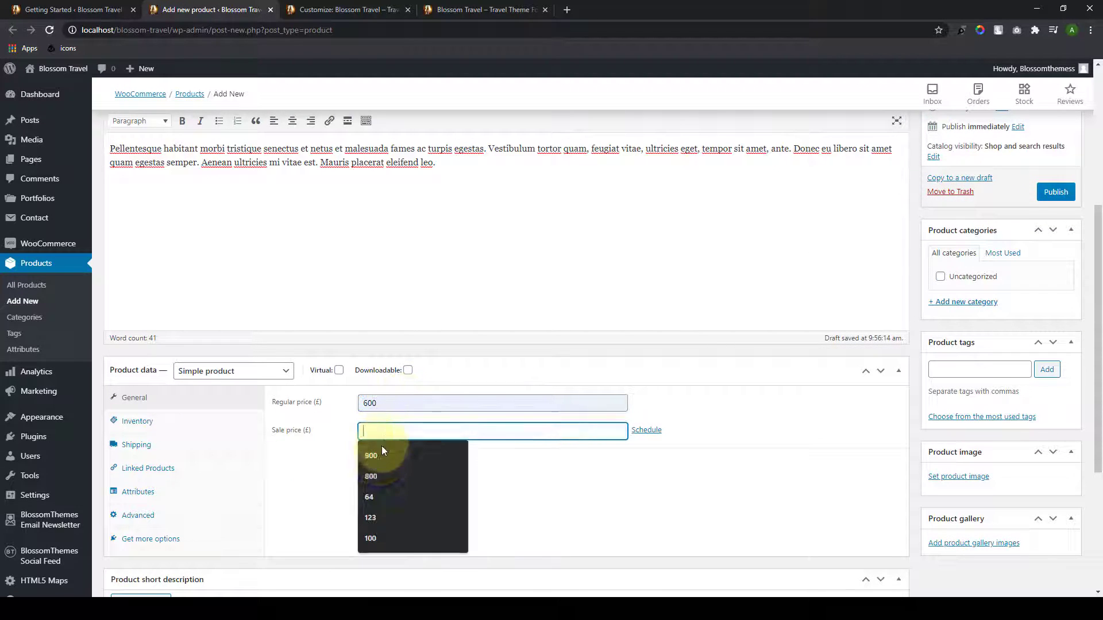
left_click(373, 540)
left_click(761, 416)
scroll(824, 414, "up", 3)
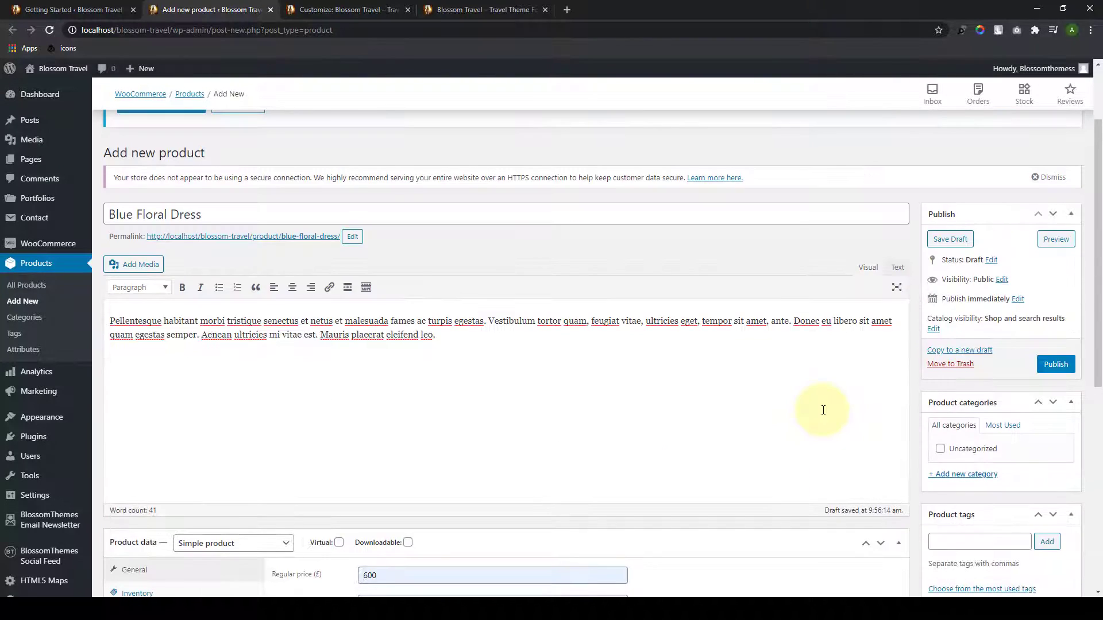
Step: Create the product categories Dress and Shoes and assign both to the product
scroll(825, 411, "down", 3)
left_click(958, 302)
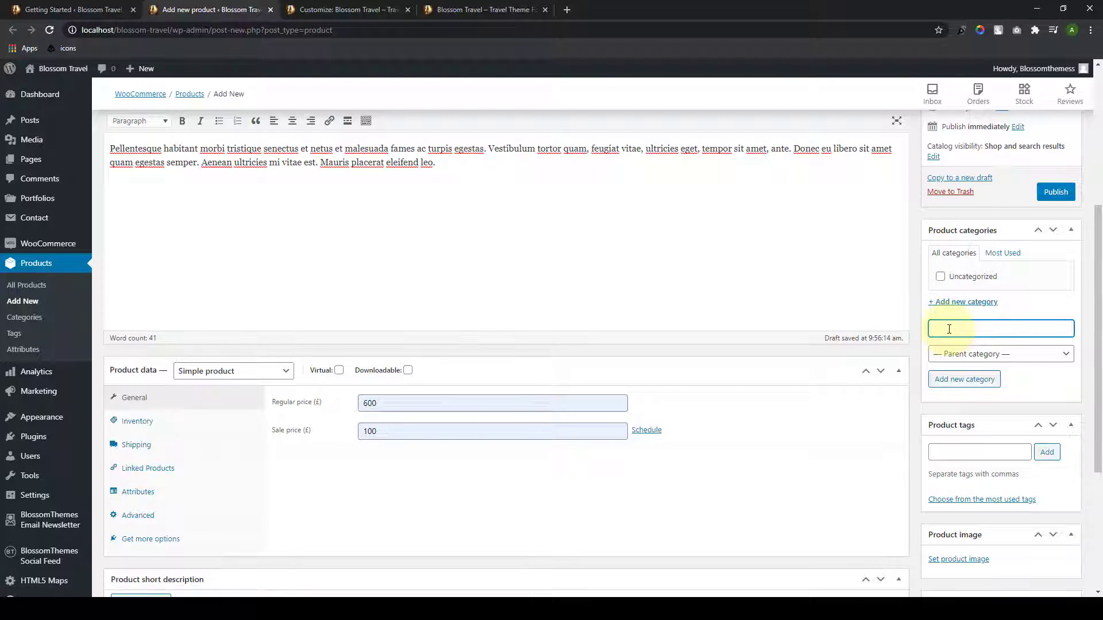
type("Dress")
key("Return")
type("S")
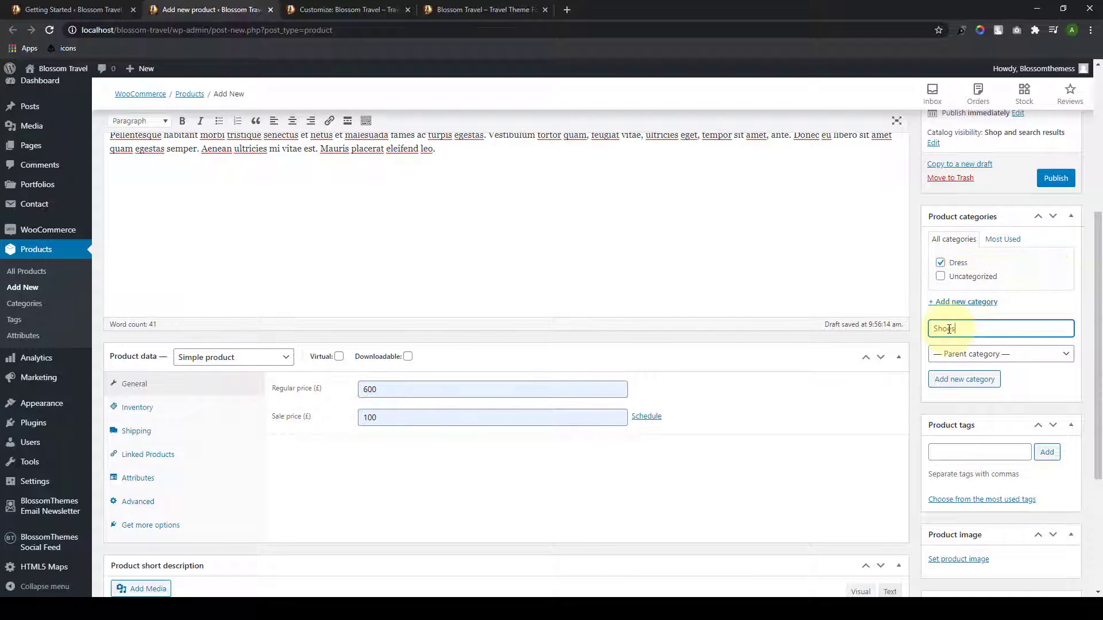
type("hoes")
key("Return")
Step: Add the product tag "clothing"
scroll(997, 311, "down", 3)
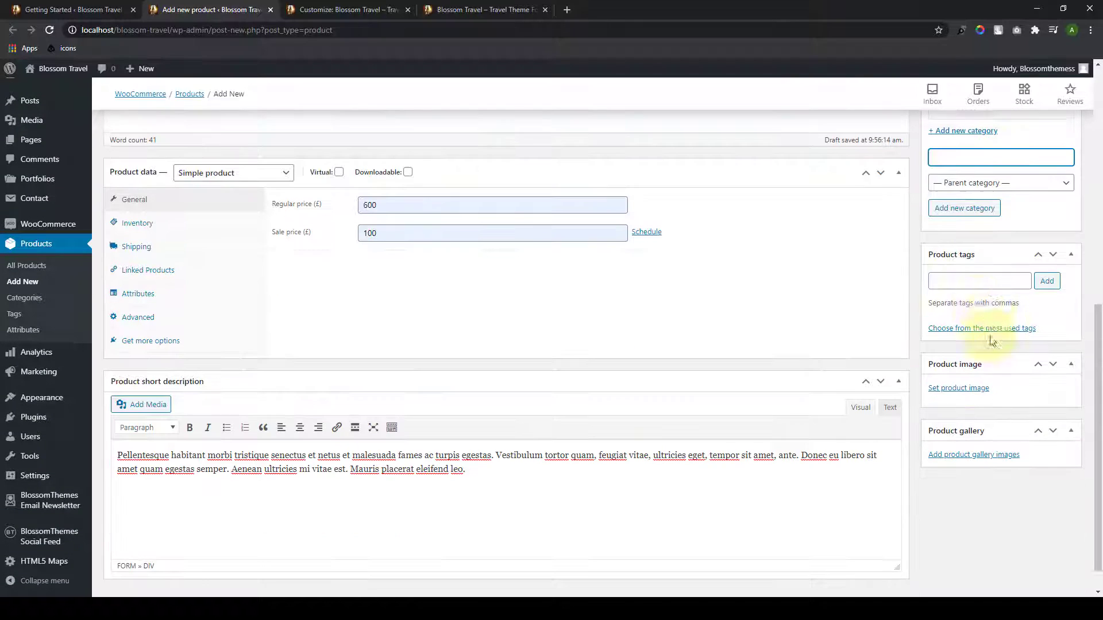
left_click(970, 285)
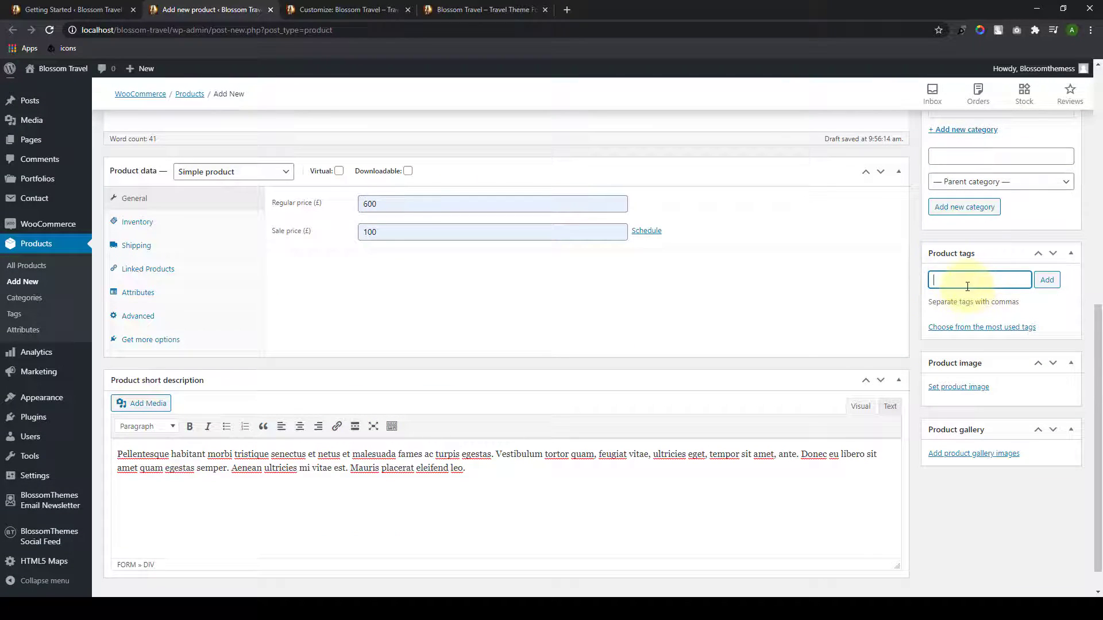
type("clothing")
key("Return")
Step: Upload the shoe photo 71wDXSqBLsL._SL1200_-300x300.jpg from the Blossom Travel folder as the product image and publish the product
scroll(984, 319, "down", 1)
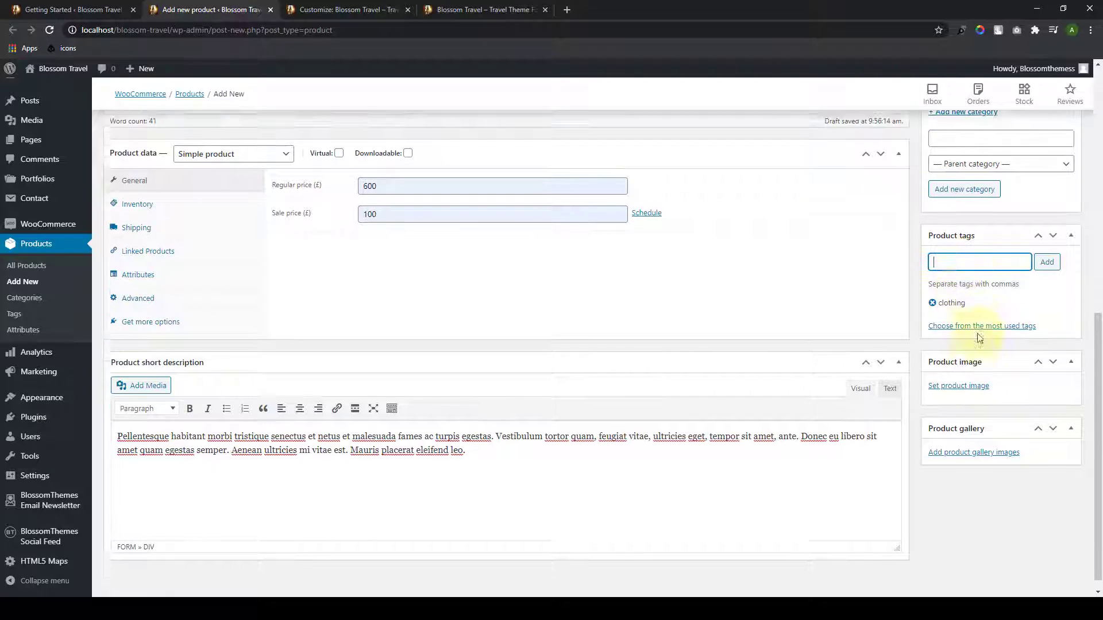
left_click(971, 374)
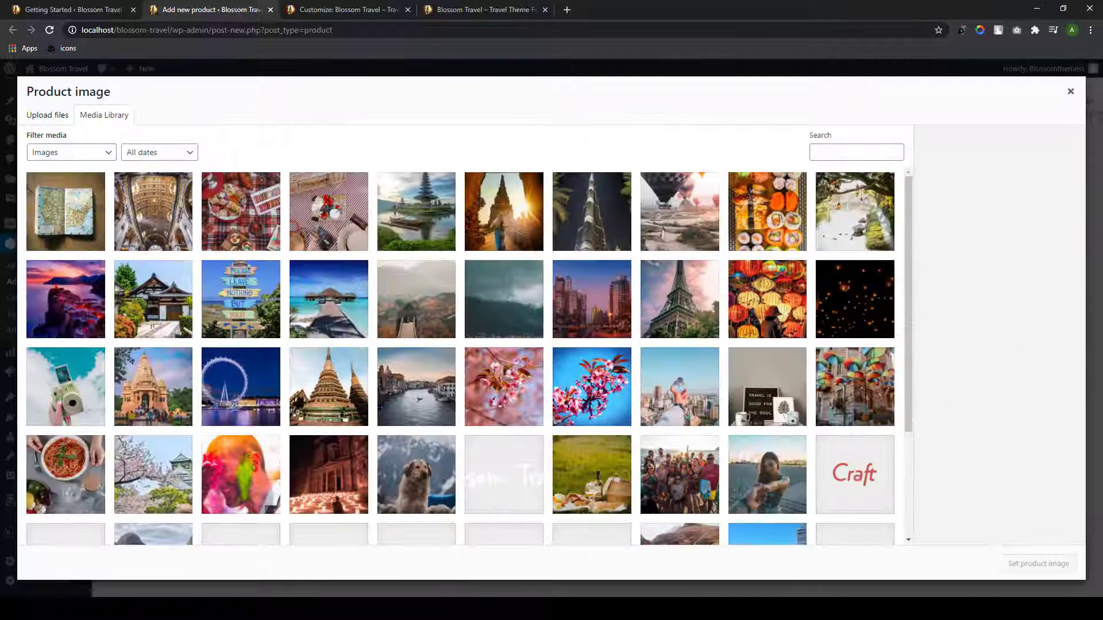
left_click(53, 115)
left_click(550, 310)
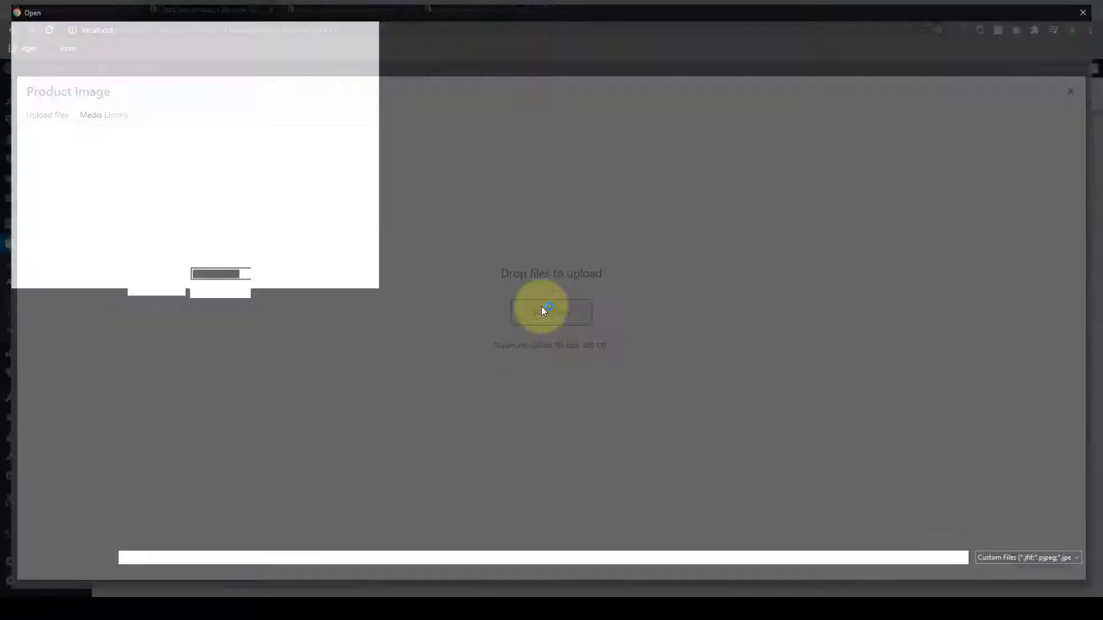
left_click(134, 95)
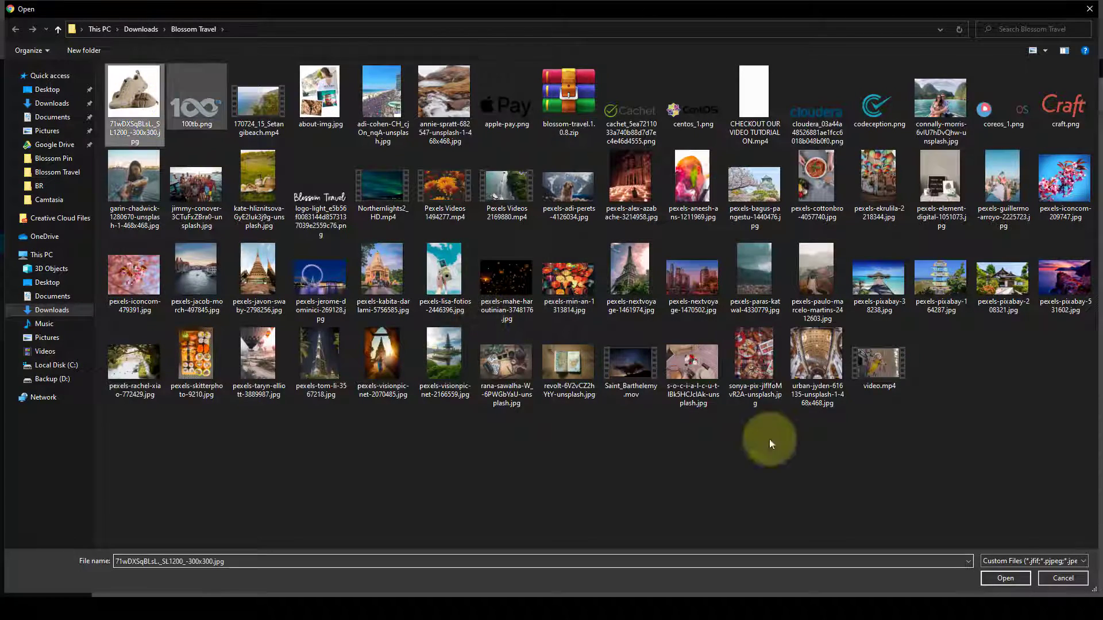
left_click(1006, 579)
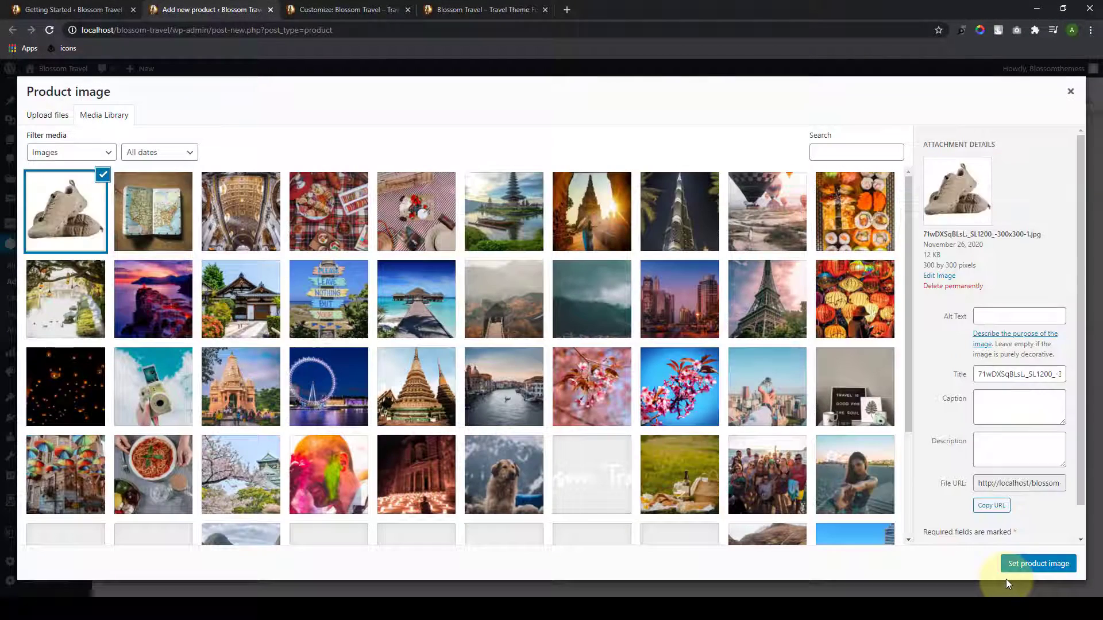
left_click(1047, 566)
scroll(920, 409, "up", 10)
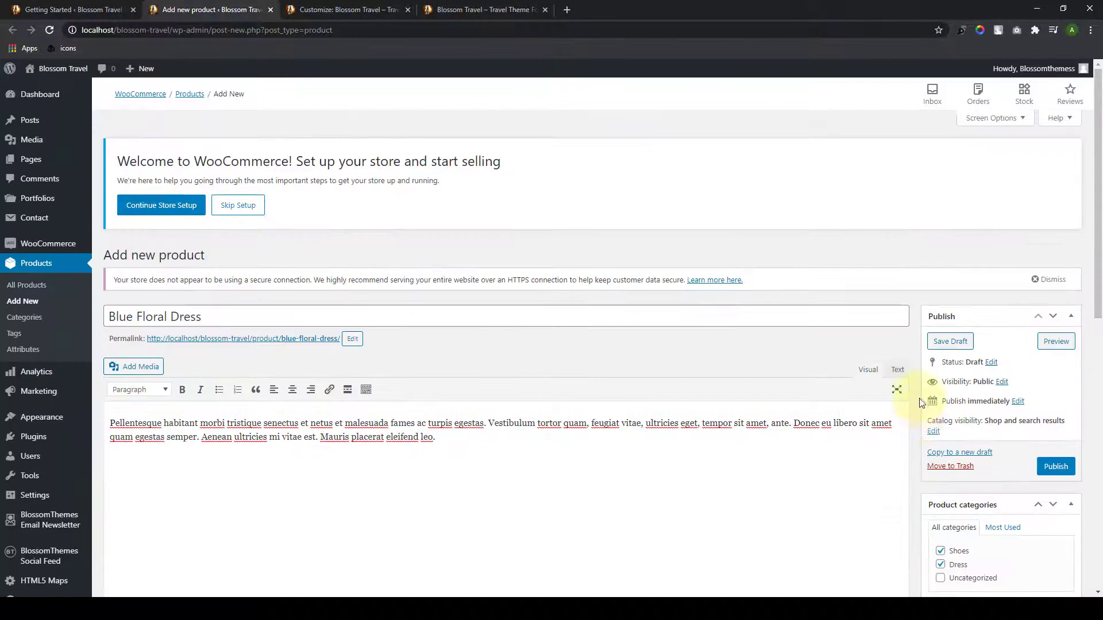
left_click(1056, 467)
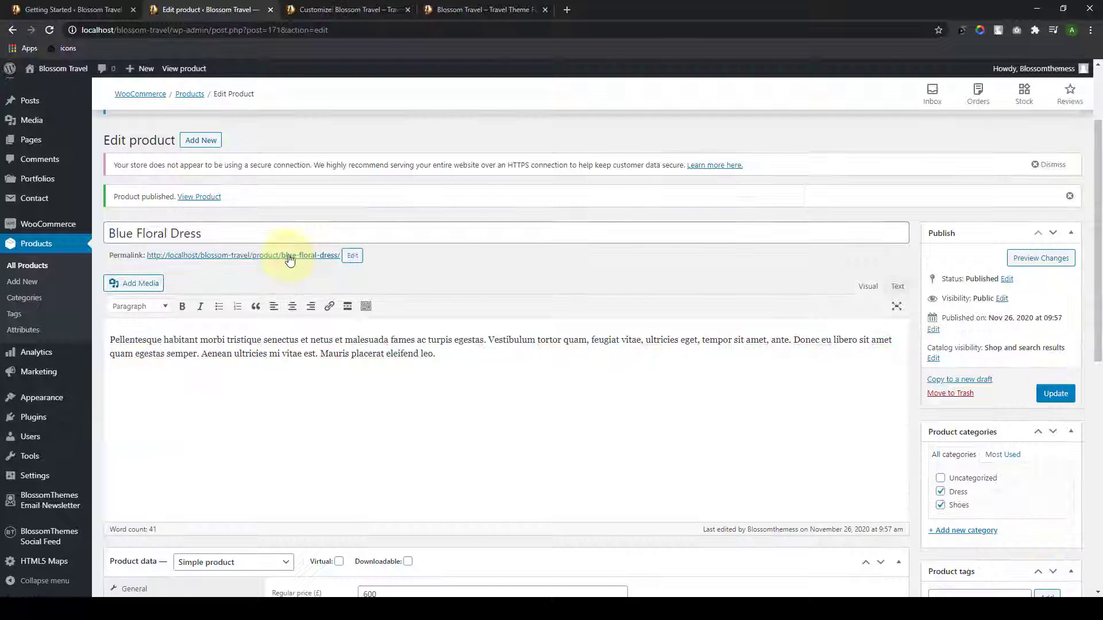
Step: Open the published product's permalink in a separate browser tab, check its page, and close that tab
right_click(289, 255)
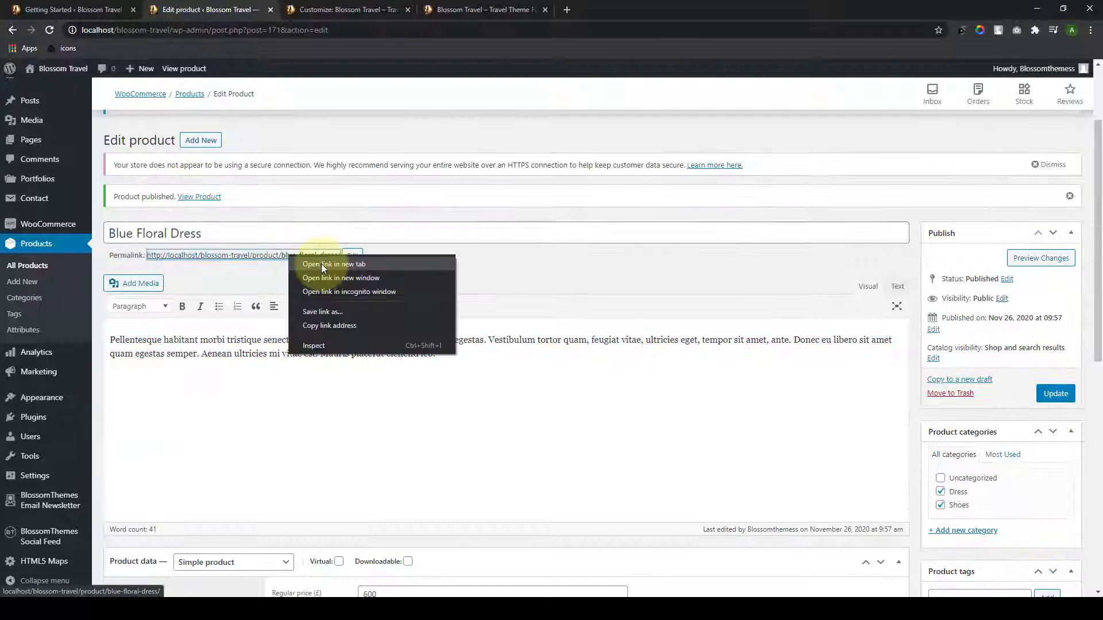
left_click(322, 264)
left_click(367, 10)
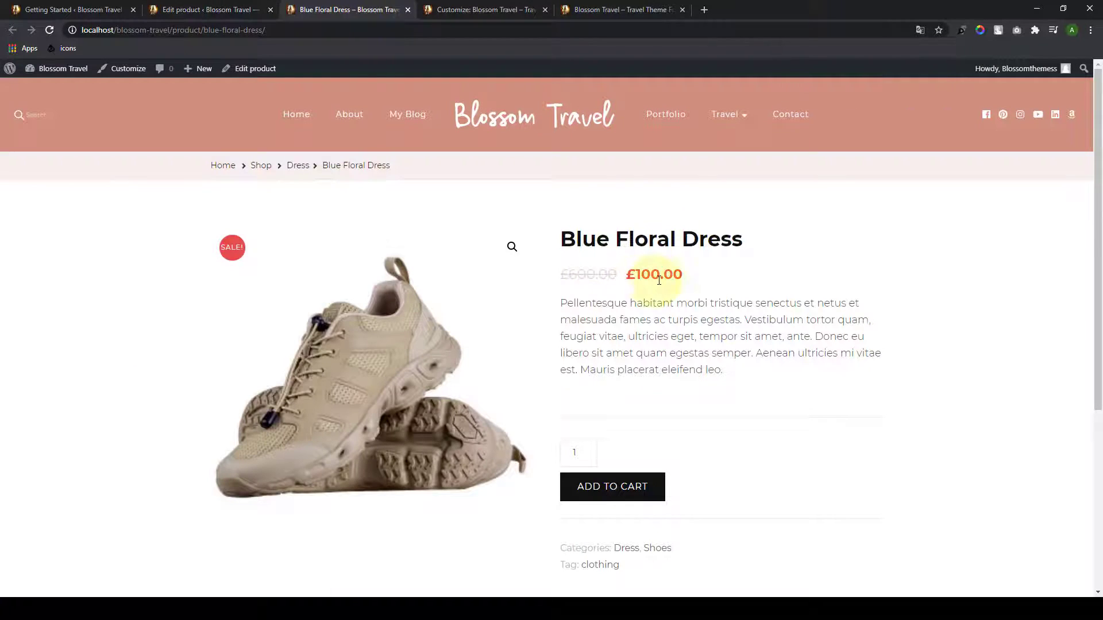
scroll(659, 287, "down", 2)
scroll(659, 402, "up", 2)
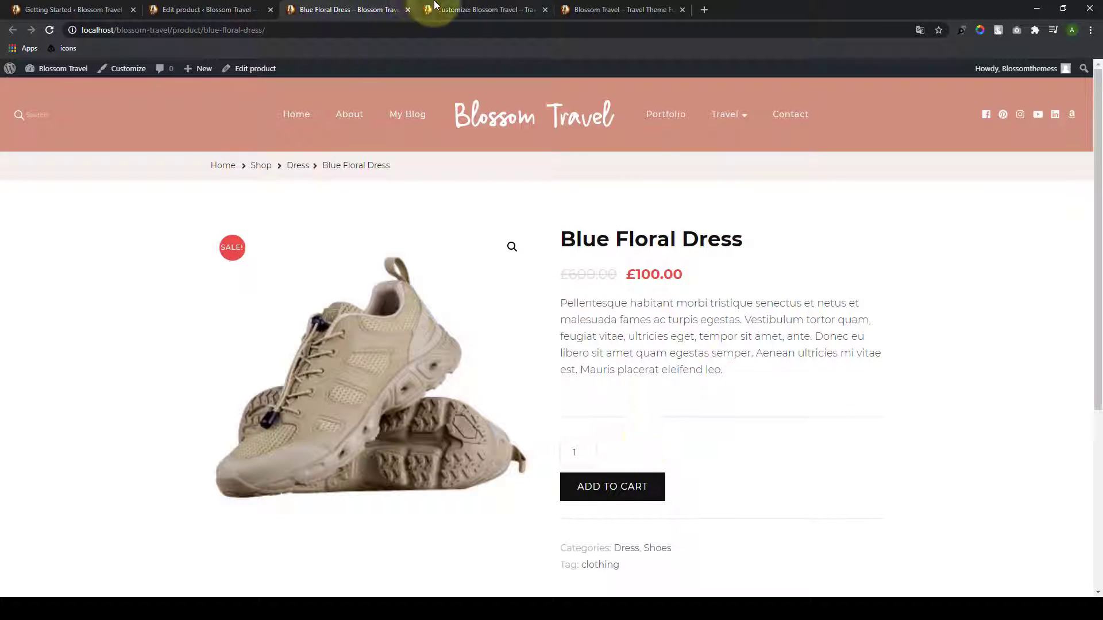
left_click(408, 9)
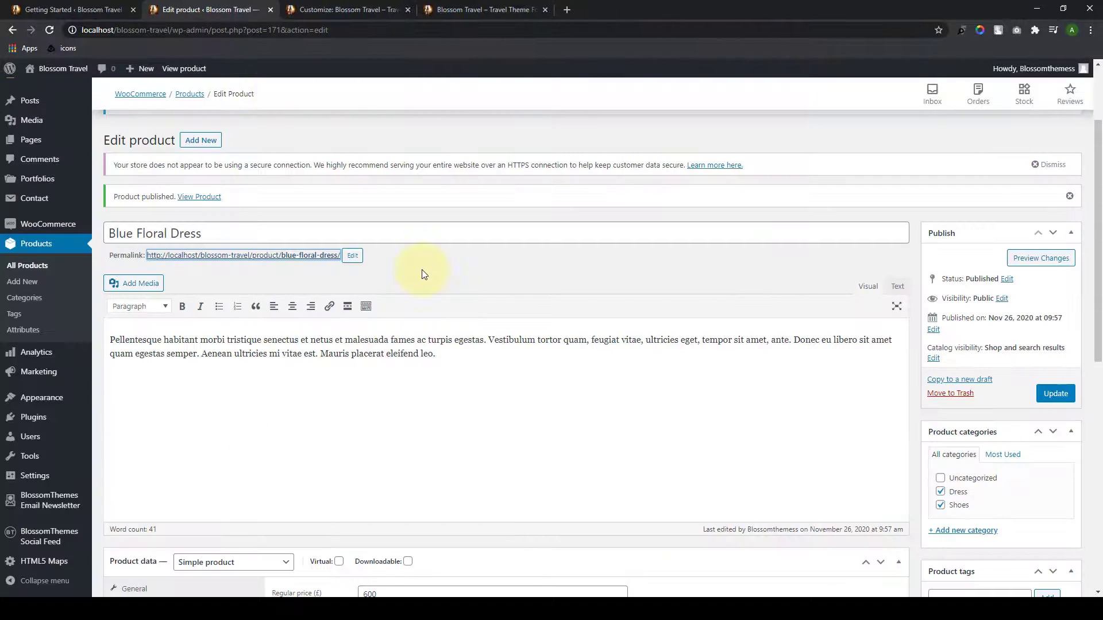
Step: Open the list of all products and look through its entries
scroll(425, 287, "down", 2)
left_click(49, 270)
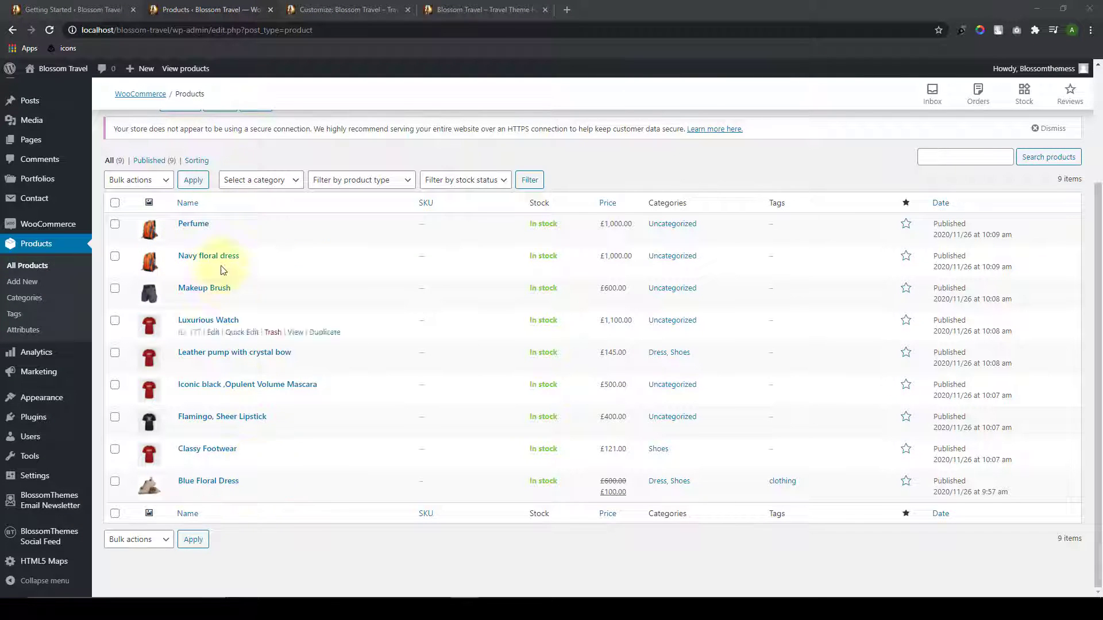
scroll(230, 454, "up", 2)
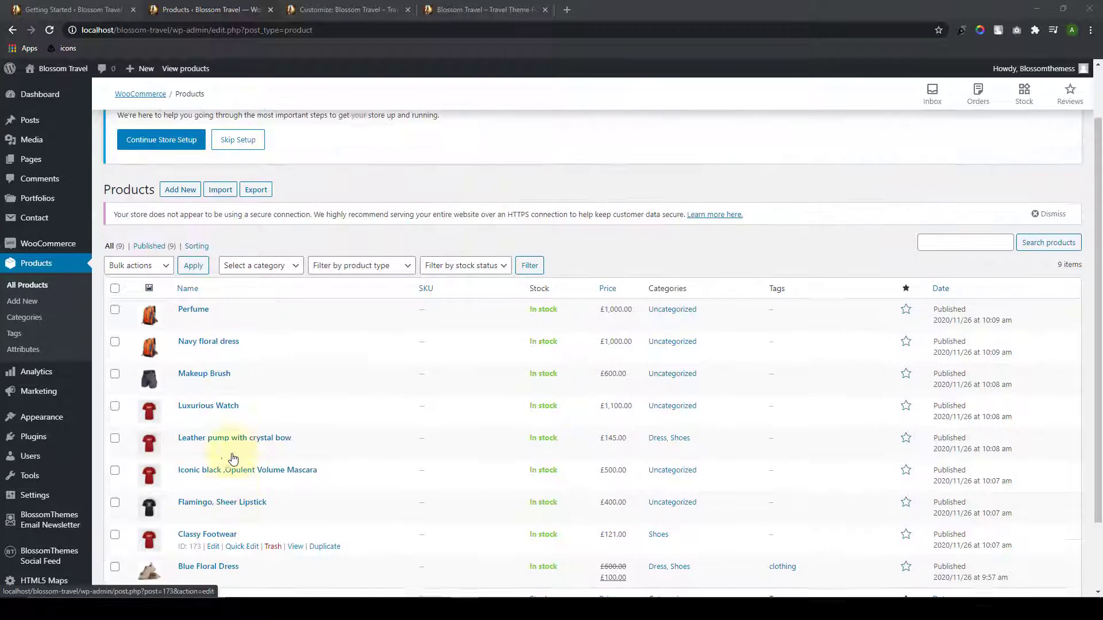
scroll(233, 455, "down", 2)
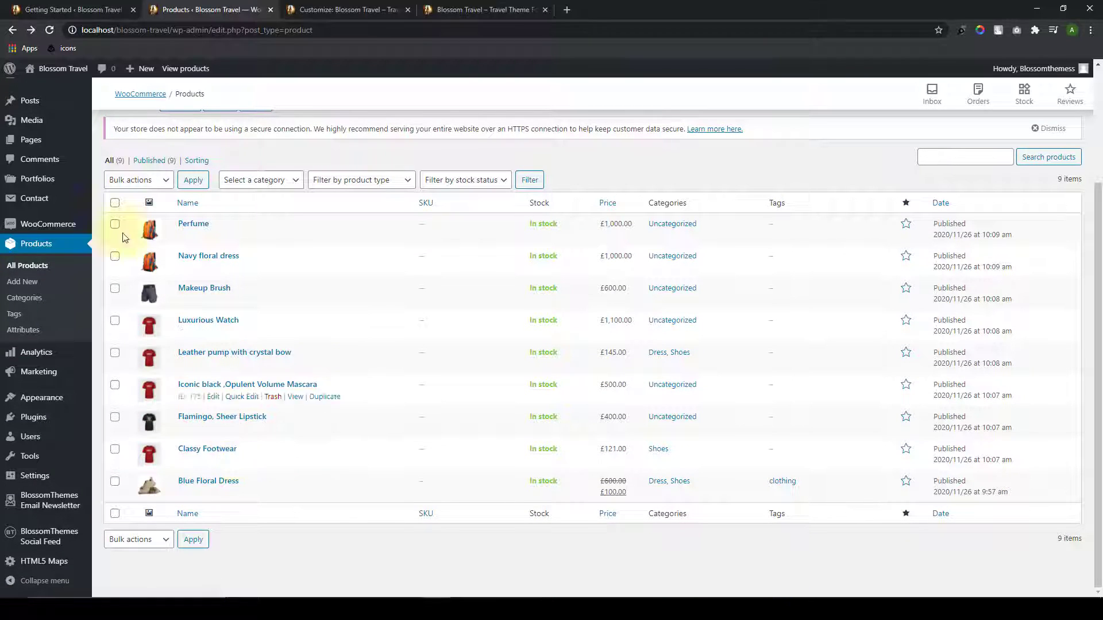
Step: Select Shop as the shop page in the WooCommerce product settings and review the remaining general product options
mouse_move(62, 226)
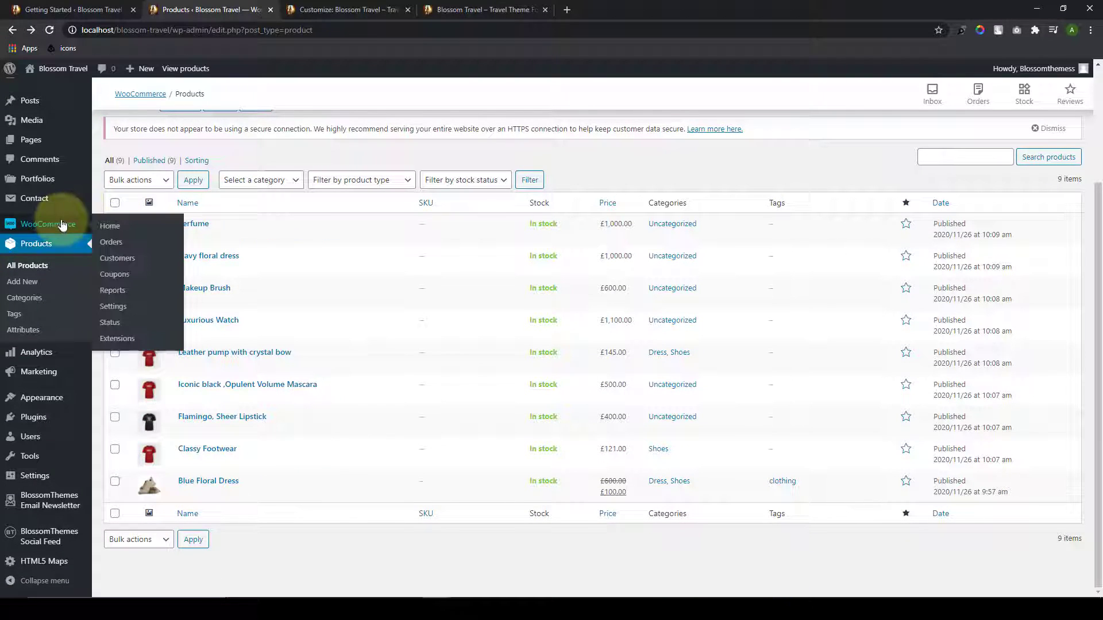
left_click(126, 309)
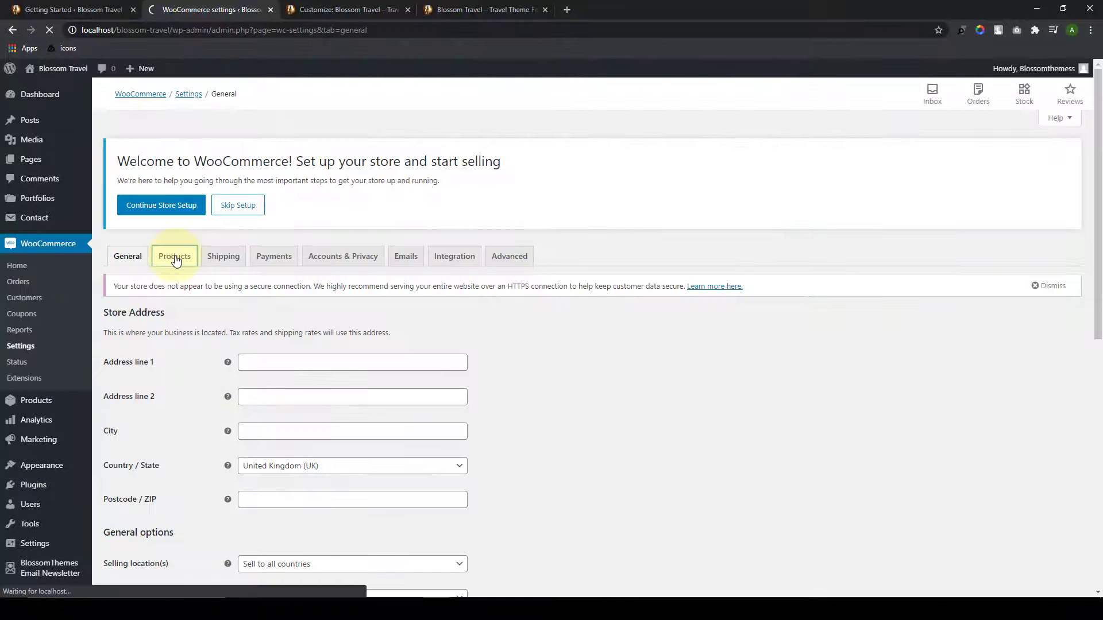
scroll(180, 263, "down", 2)
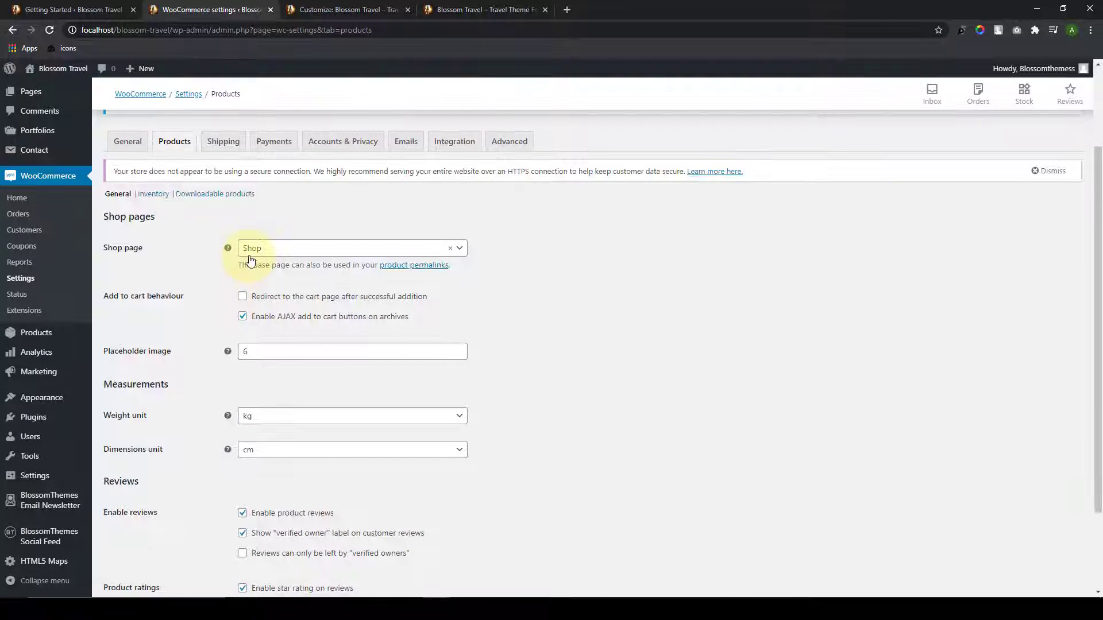
left_click(255, 253)
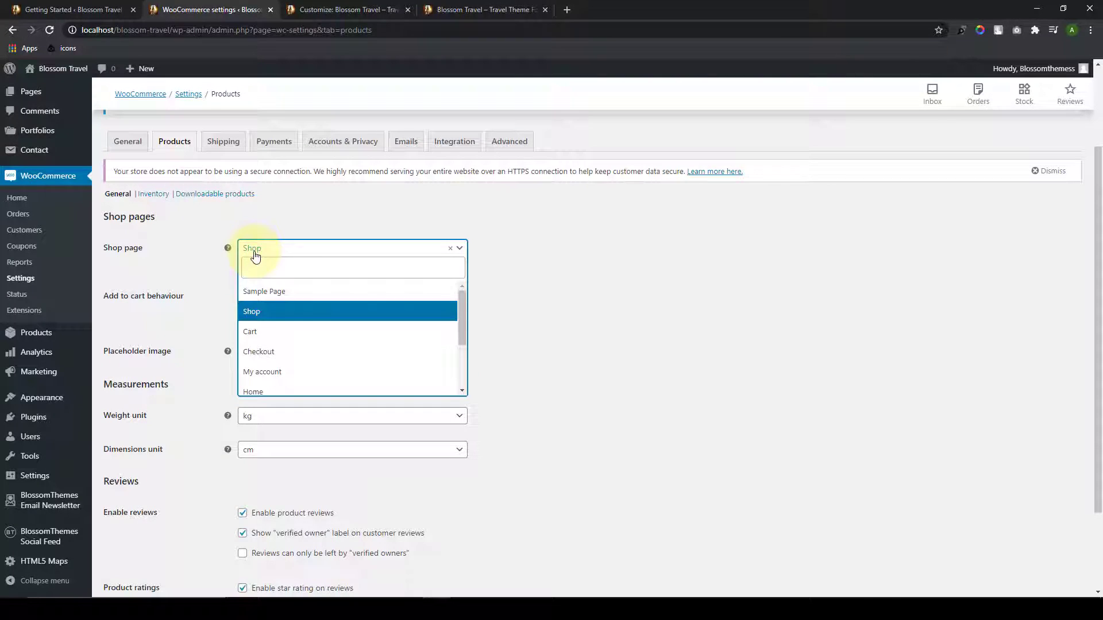
left_click(251, 313)
scroll(235, 416, "down", 2)
scroll(234, 416, "up", 1)
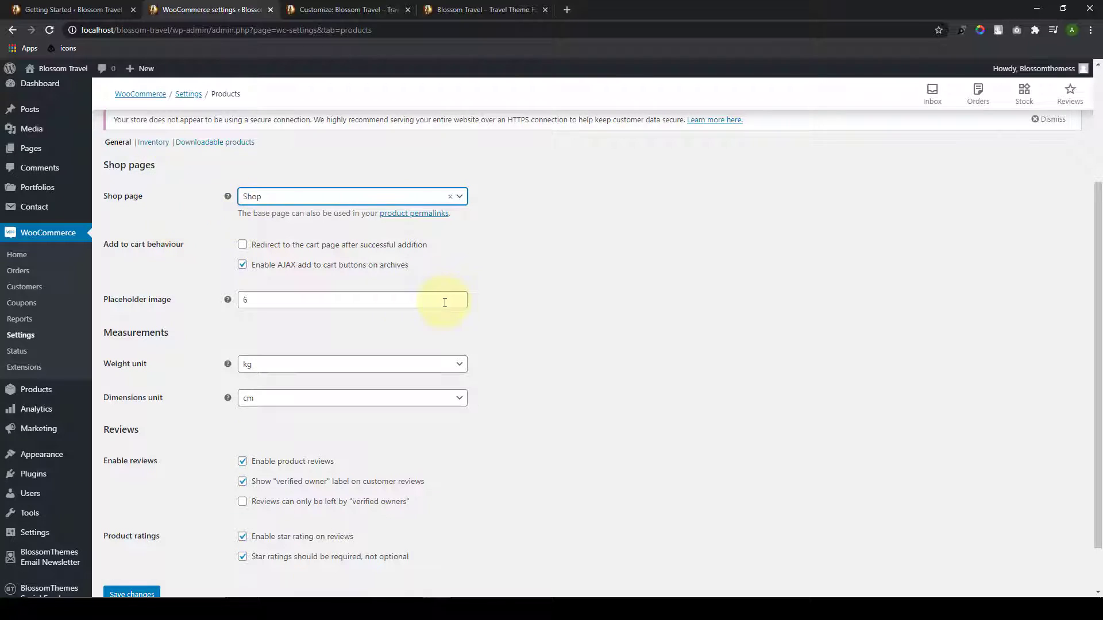
Step: In the advanced WooCommerce settings, assign Cart, Checkout and My account to their respective page settings and save the changes
scroll(445, 303, "up", 1)
left_click(499, 151)
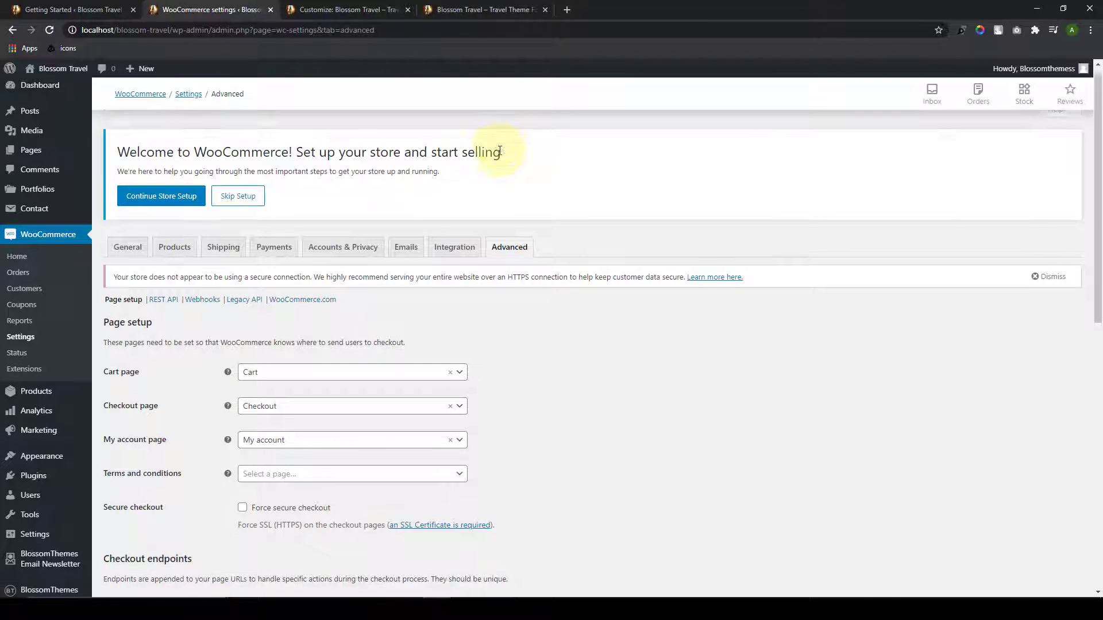
scroll(501, 157, "down", 3)
left_click(345, 214)
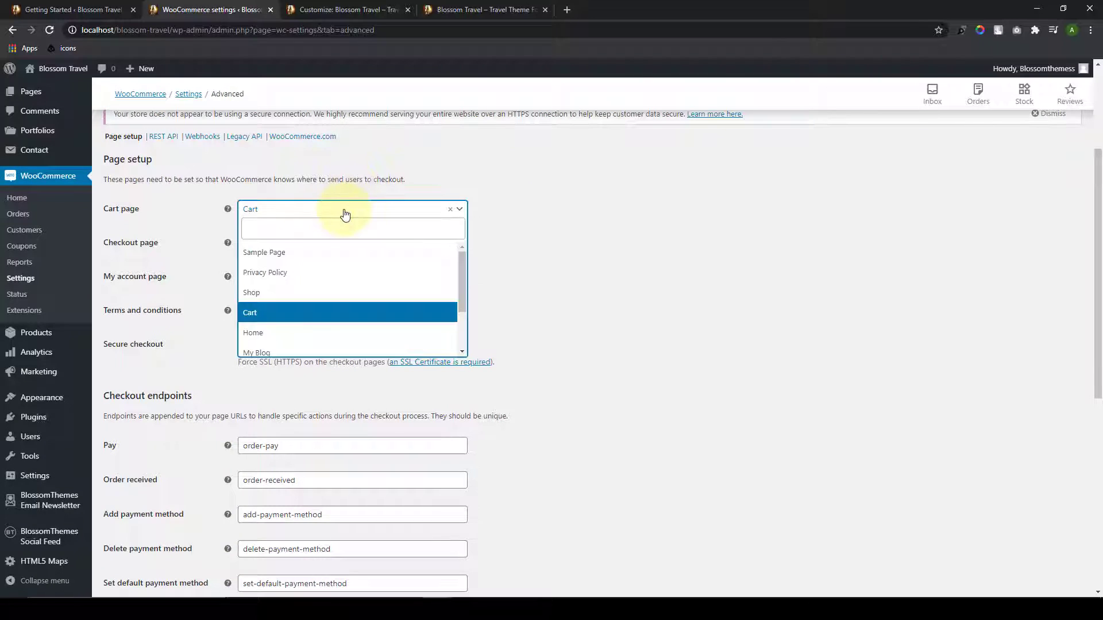
left_click(276, 177)
left_click(266, 243)
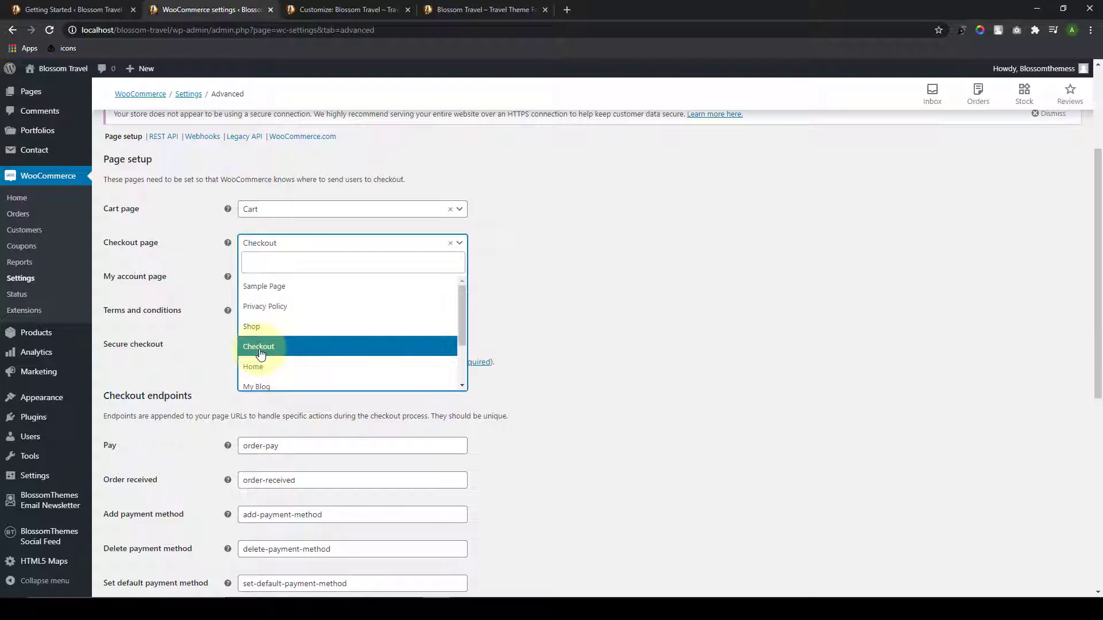
left_click(349, 159)
left_click(295, 279)
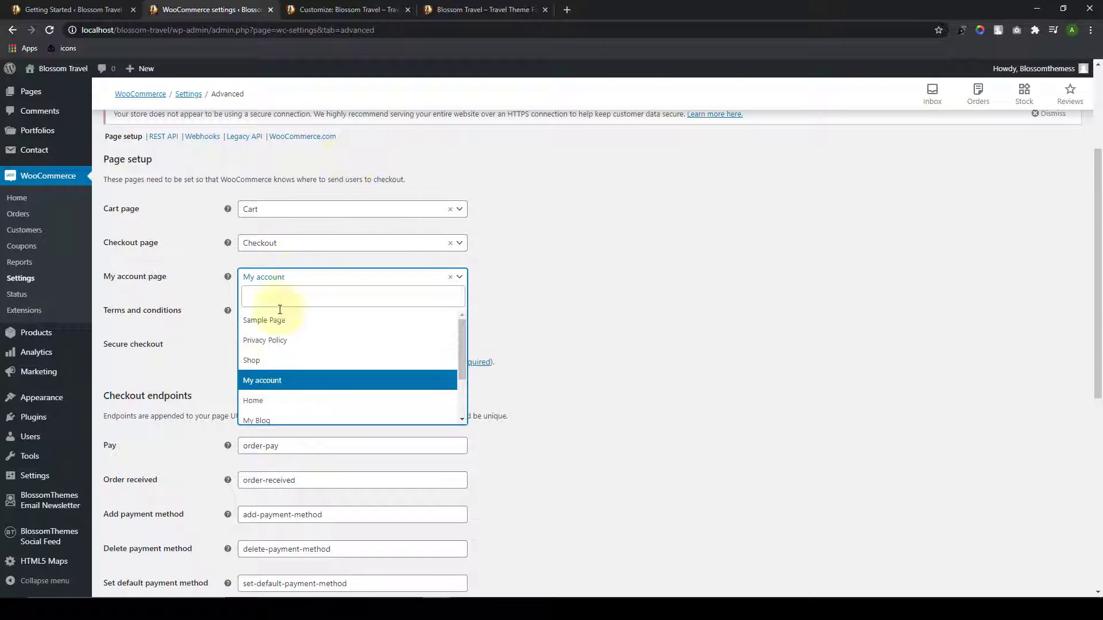
left_click(288, 386)
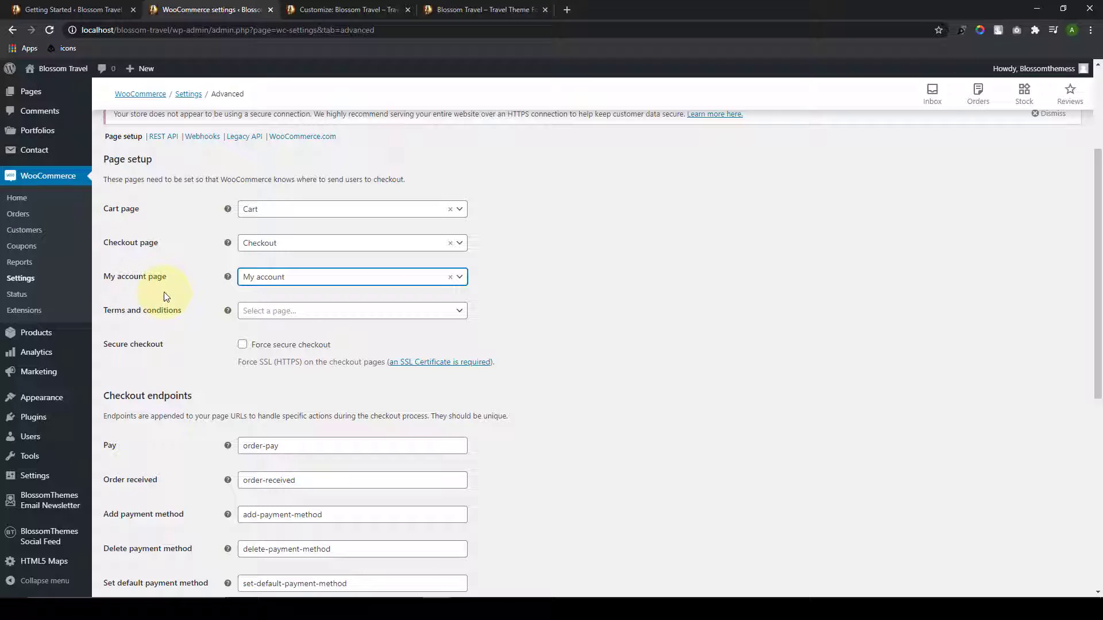
scroll(386, 278, "down", 7)
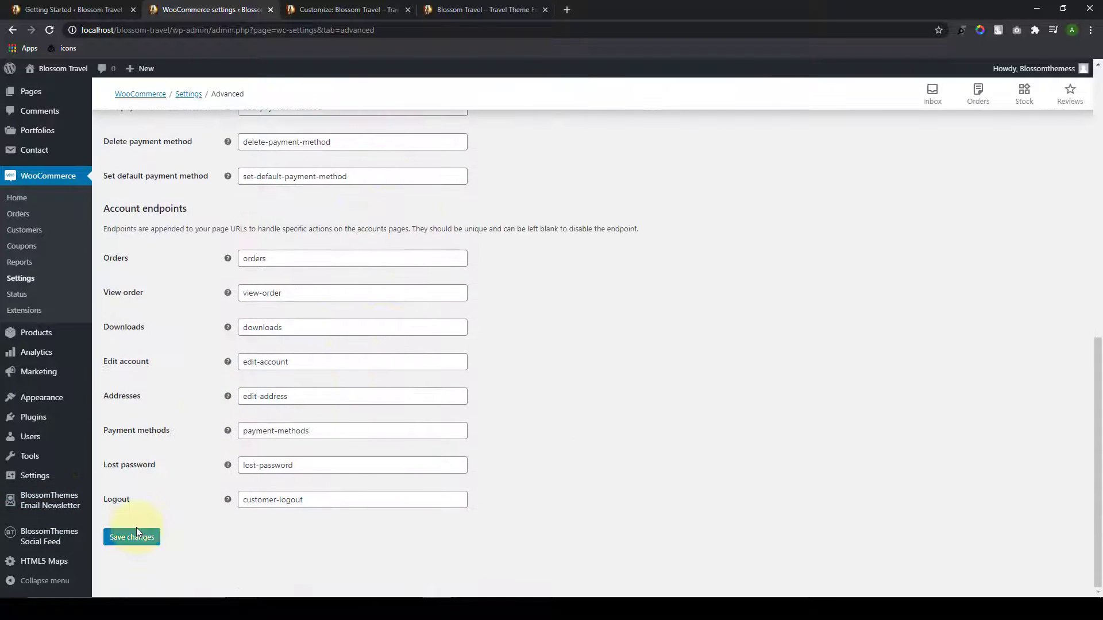
left_click(136, 535)
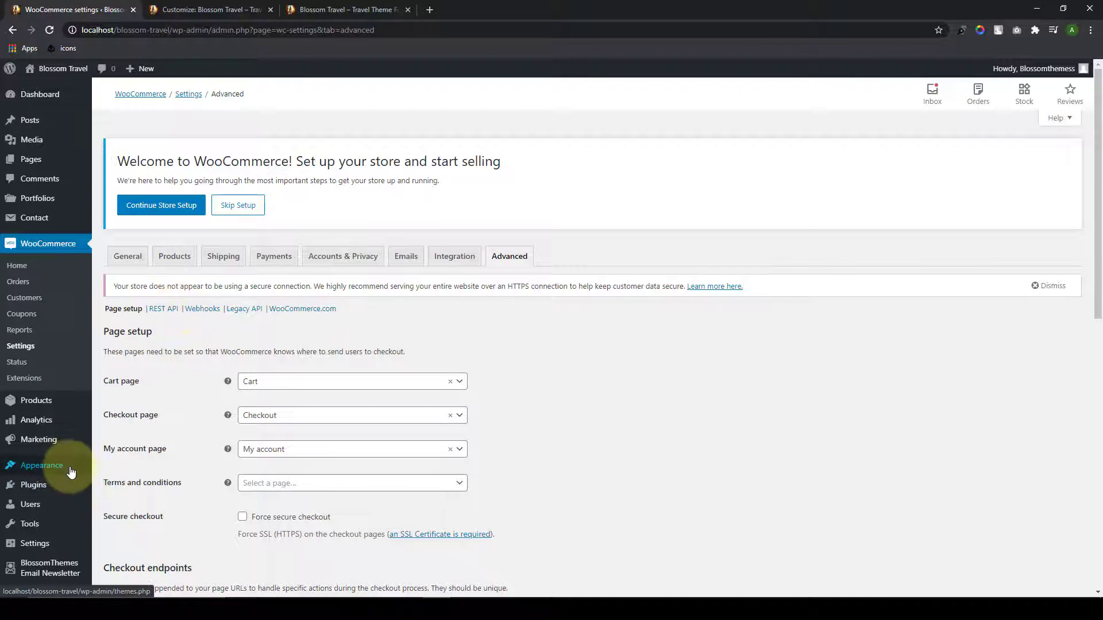
Step: Add the Shop, Cart and Checkout pages to the Primary Menu
mouse_move(71, 472)
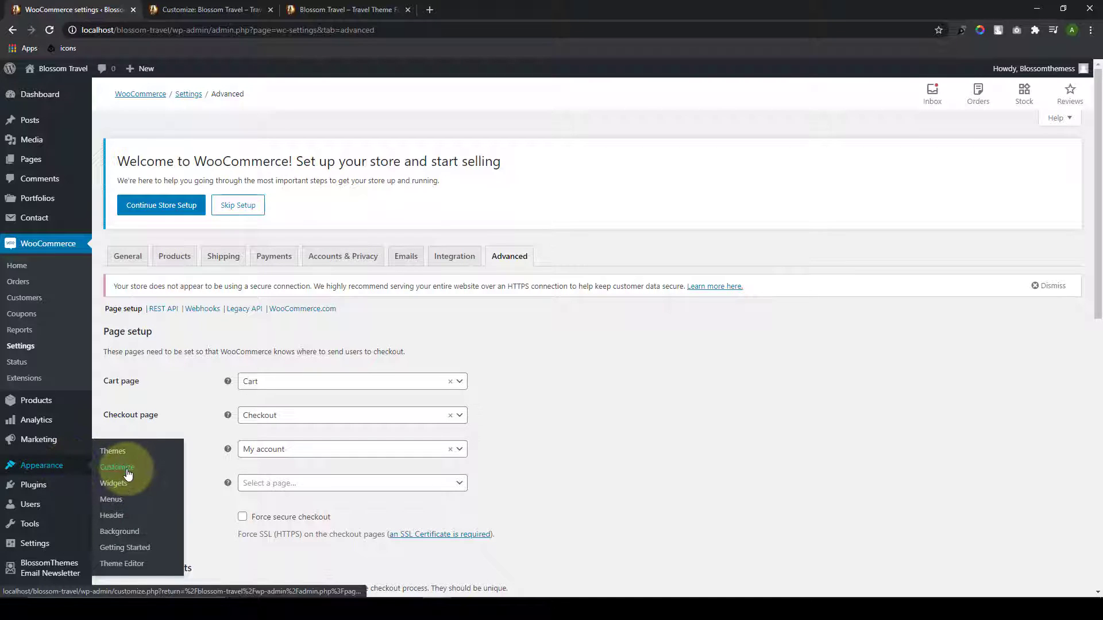
left_click(122, 501)
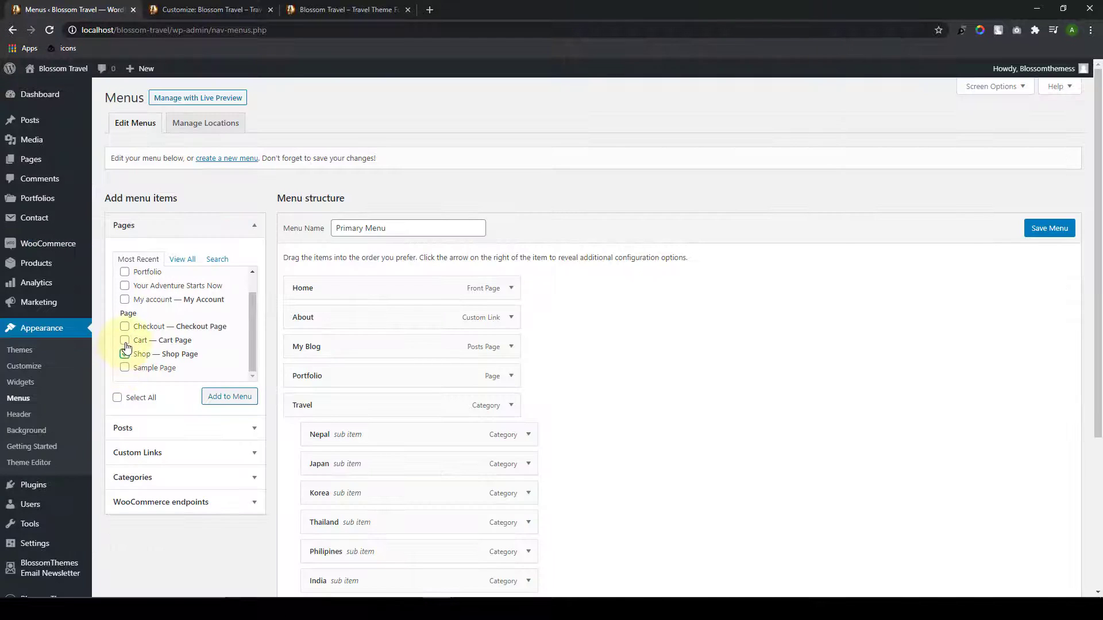
left_click(126, 326)
left_click(229, 397)
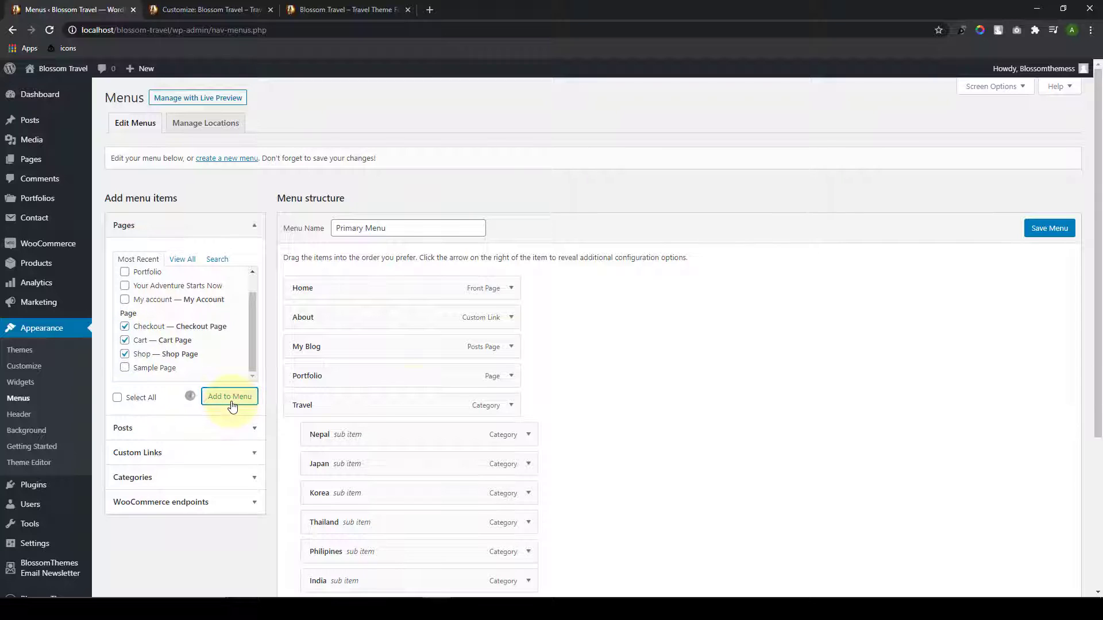
Step: Nest Cart and Checkout as sub items under Shop in the Primary Menu and save the menu
scroll(402, 402, "down", 5)
left_click_drag(317, 436, 308, 388)
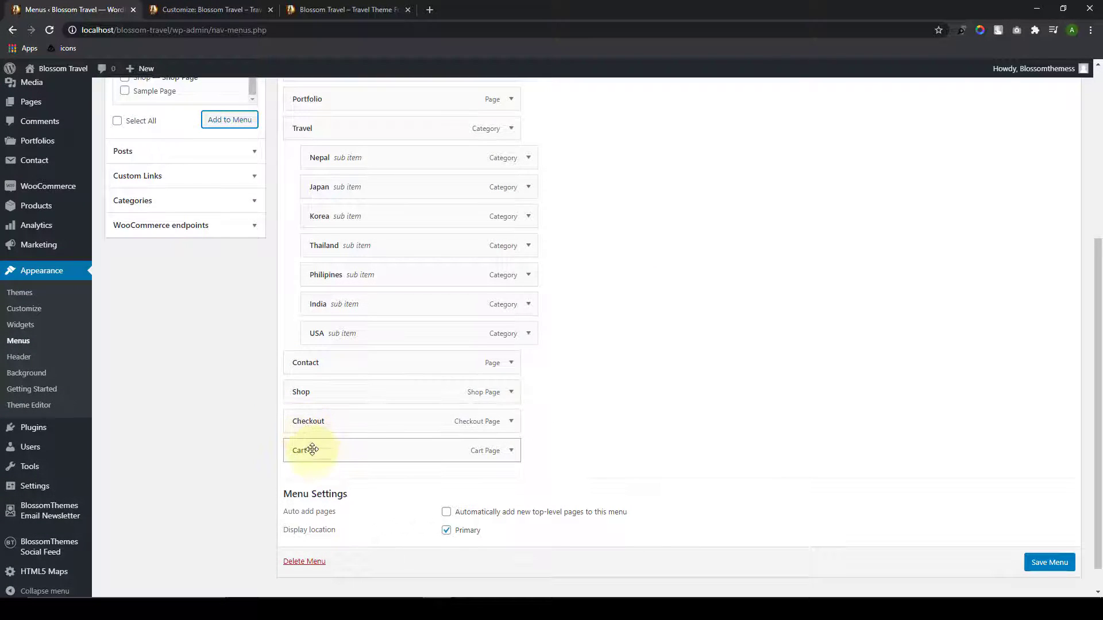
left_click_drag(313, 452, 350, 450)
scroll(350, 453, "down", 1)
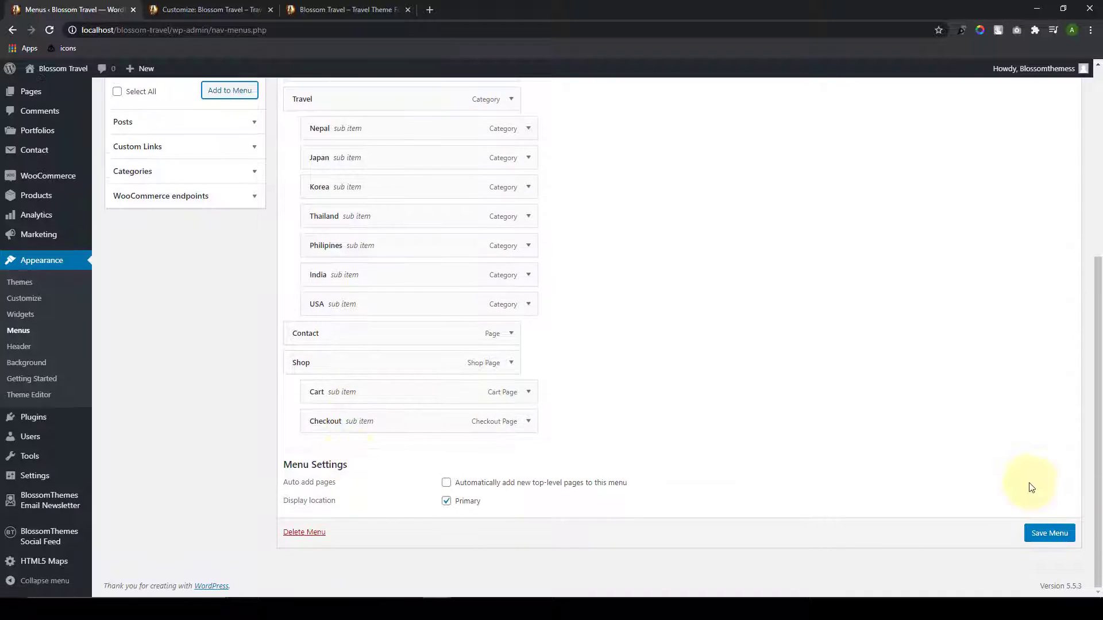
left_click(1060, 536)
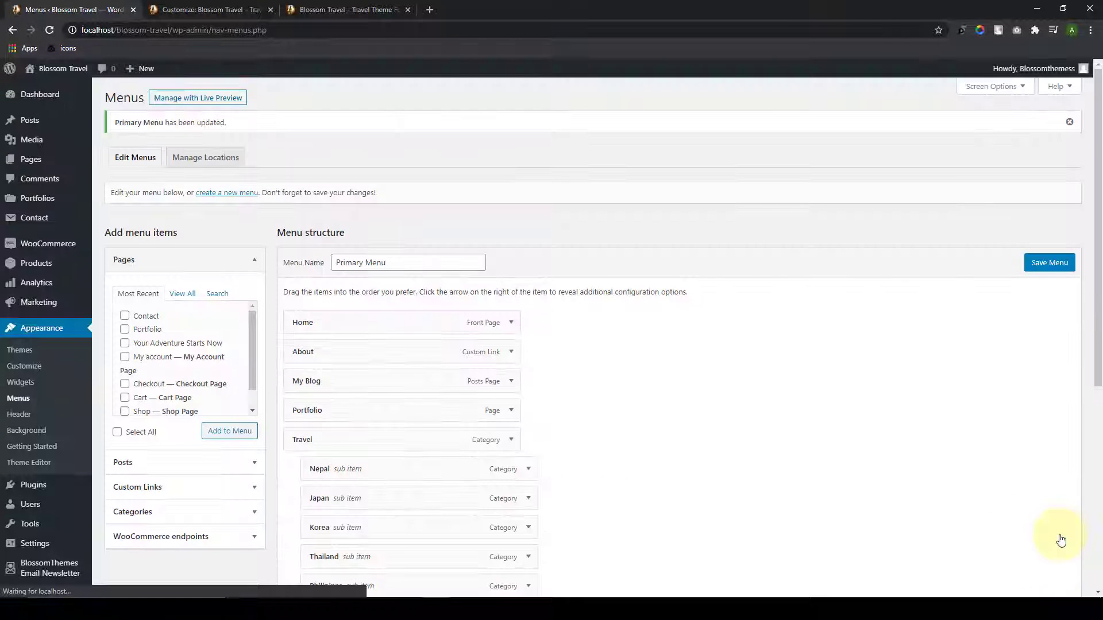
Step: Reload the live site, check the Shop submenu, look through the products on the Shop page, and return to the home page
left_click(310, 9)
left_click(51, 32)
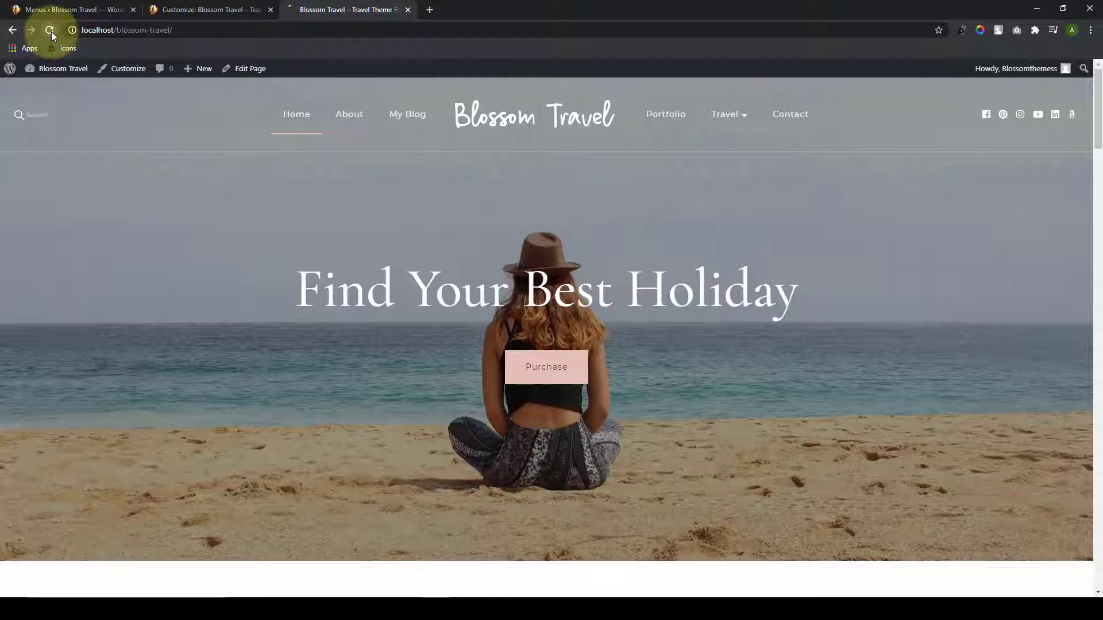
mouse_move(807, 115)
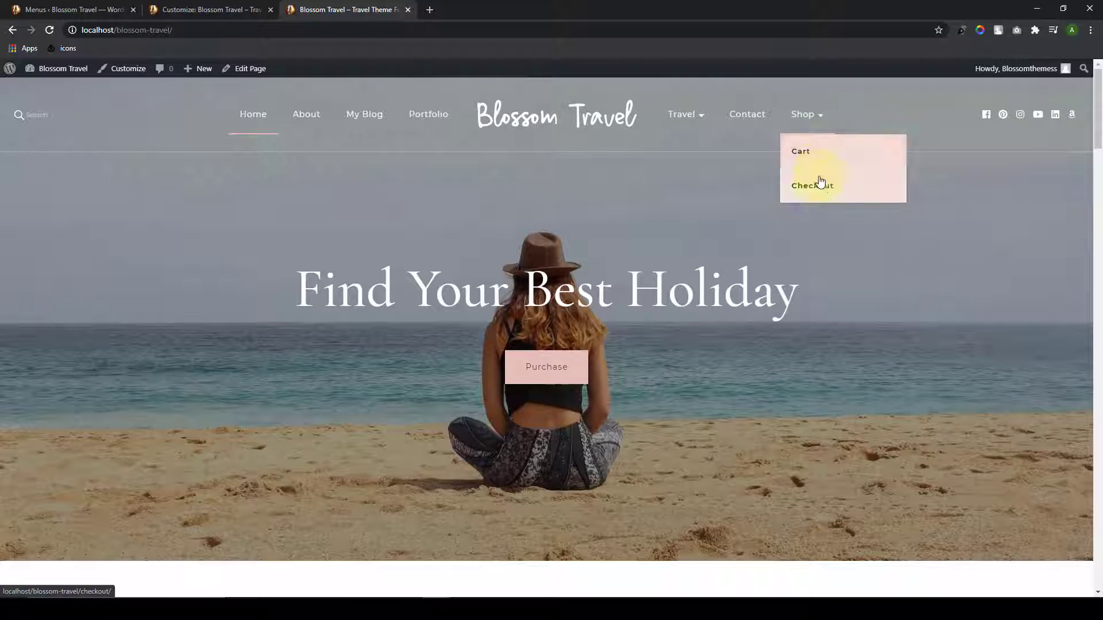
left_click(812, 118)
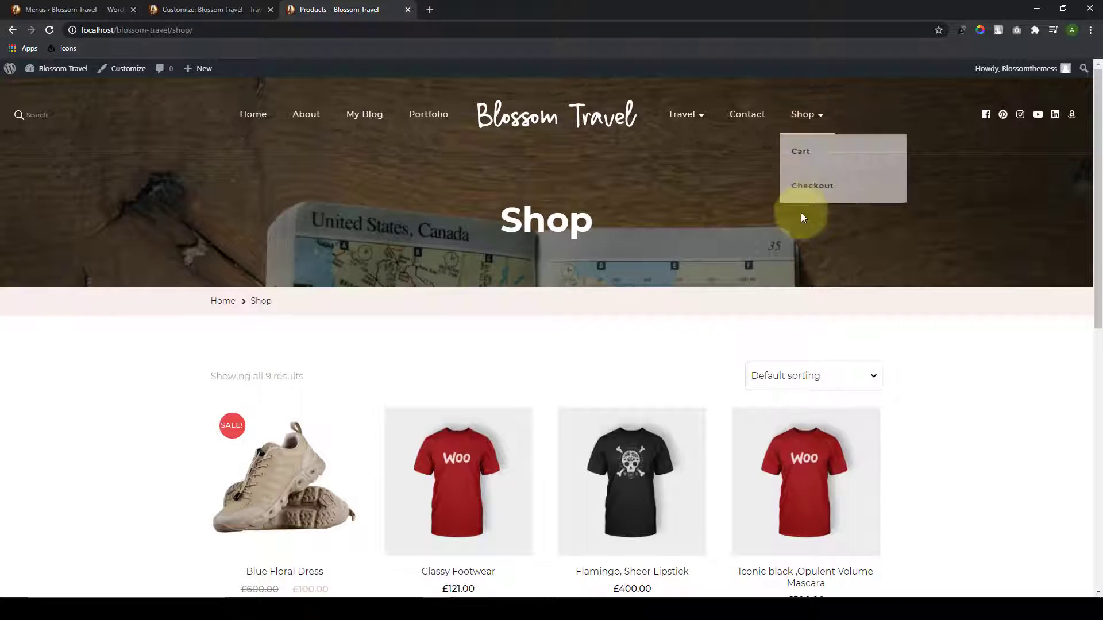
scroll(800, 217, "down", 8)
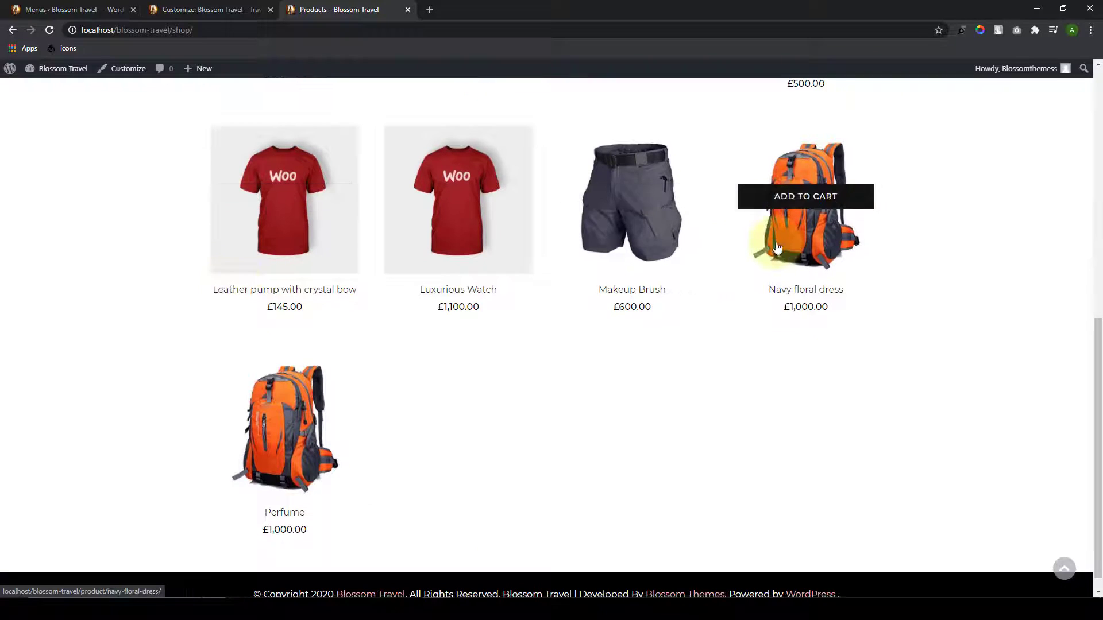
scroll(330, 352, "up", 4)
scroll(333, 353, "up", 4)
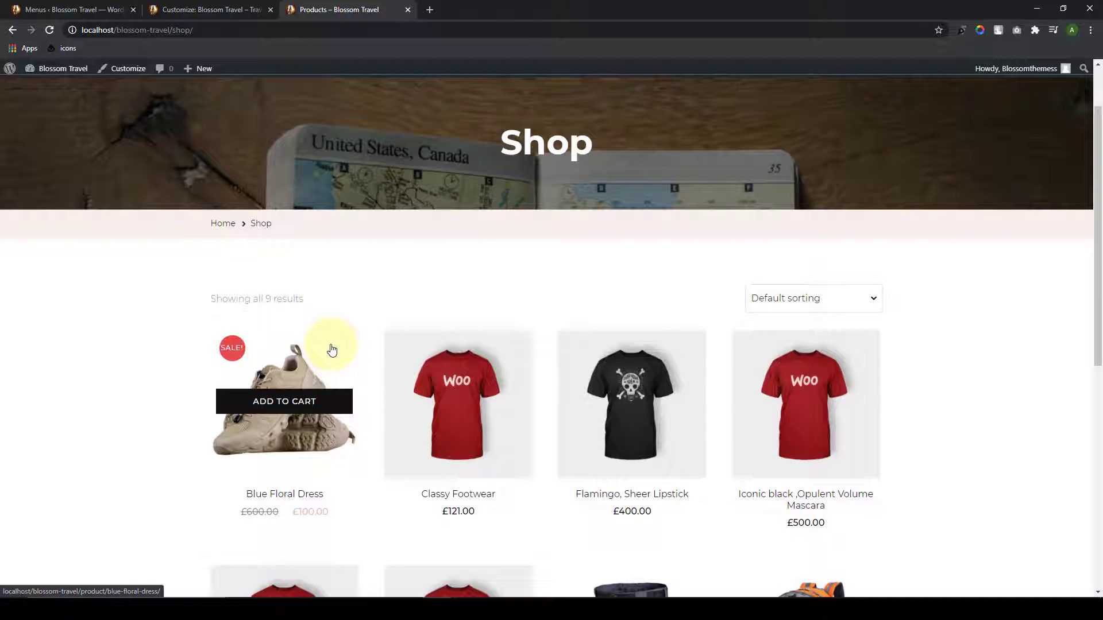
scroll(333, 349, "up", 1)
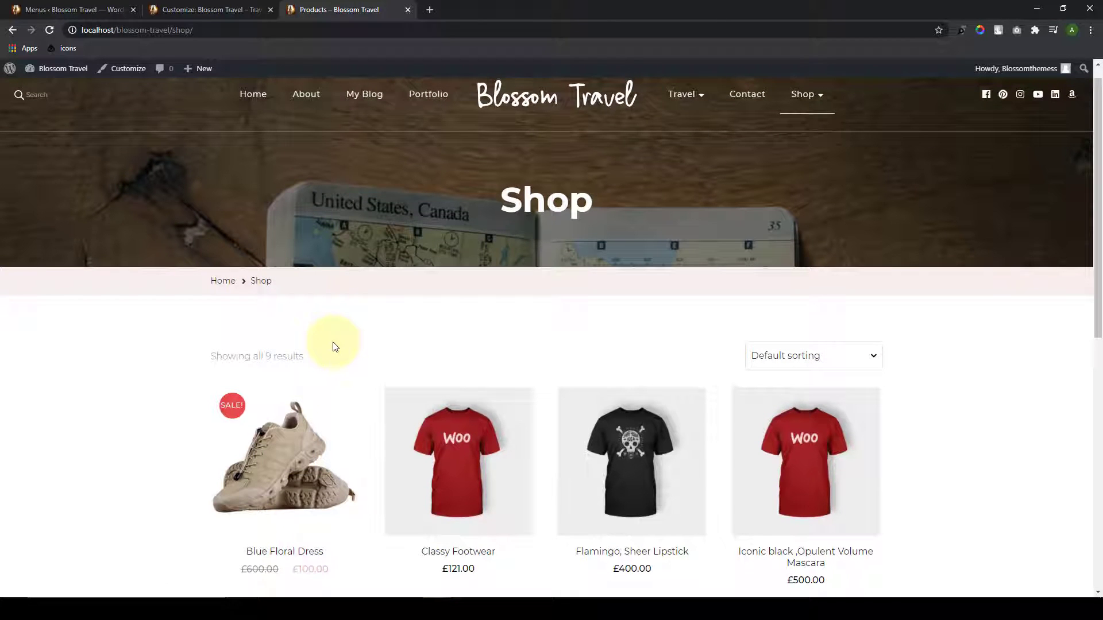
scroll(335, 347, "up", 1)
left_click(586, 114)
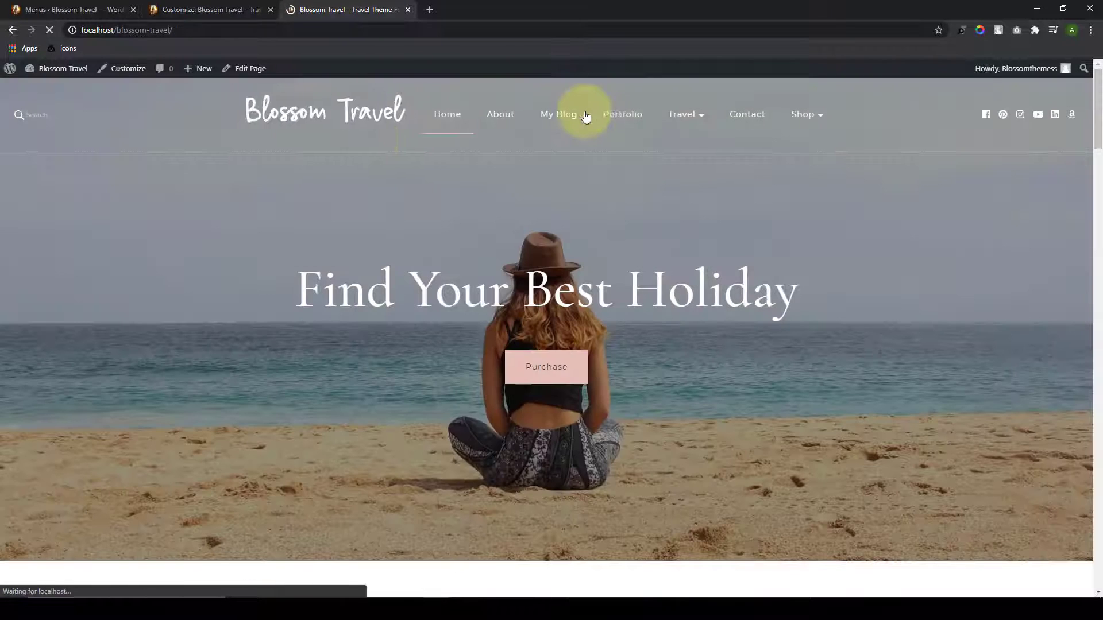
Step: Switch to the Customizer, reload it, and open the Misc Settings within General Settings
left_click(165, 5)
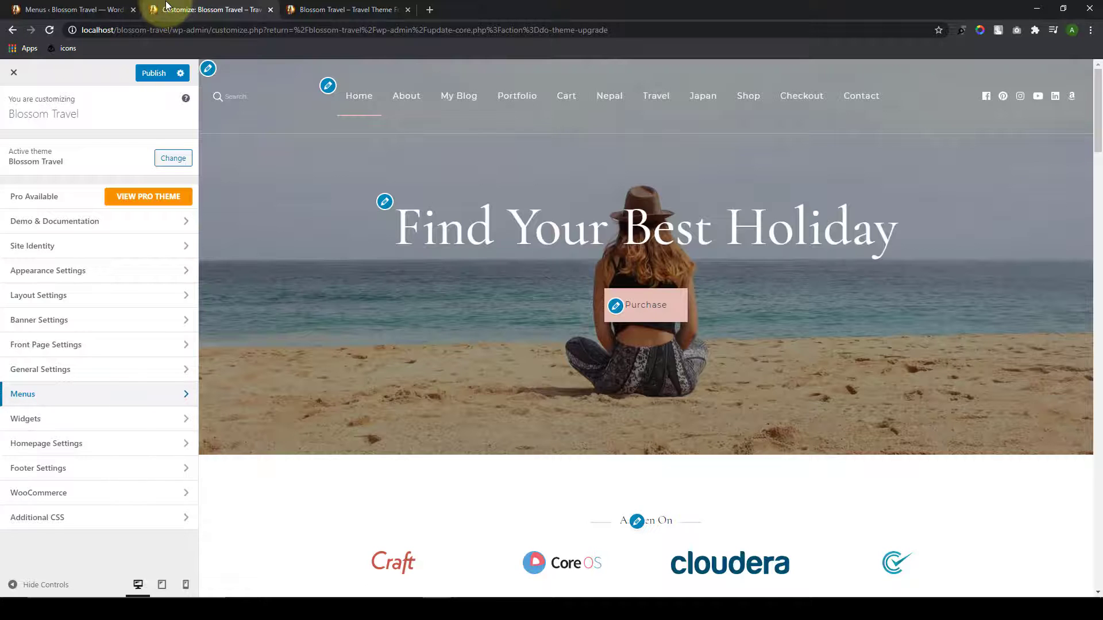
left_click(49, 29)
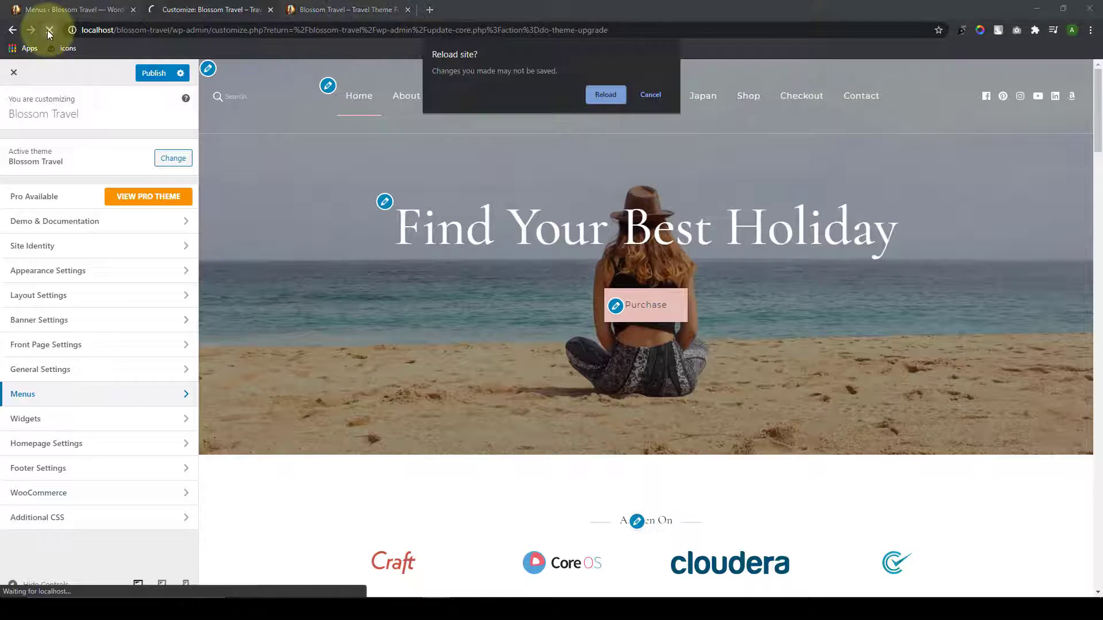
left_click(603, 99)
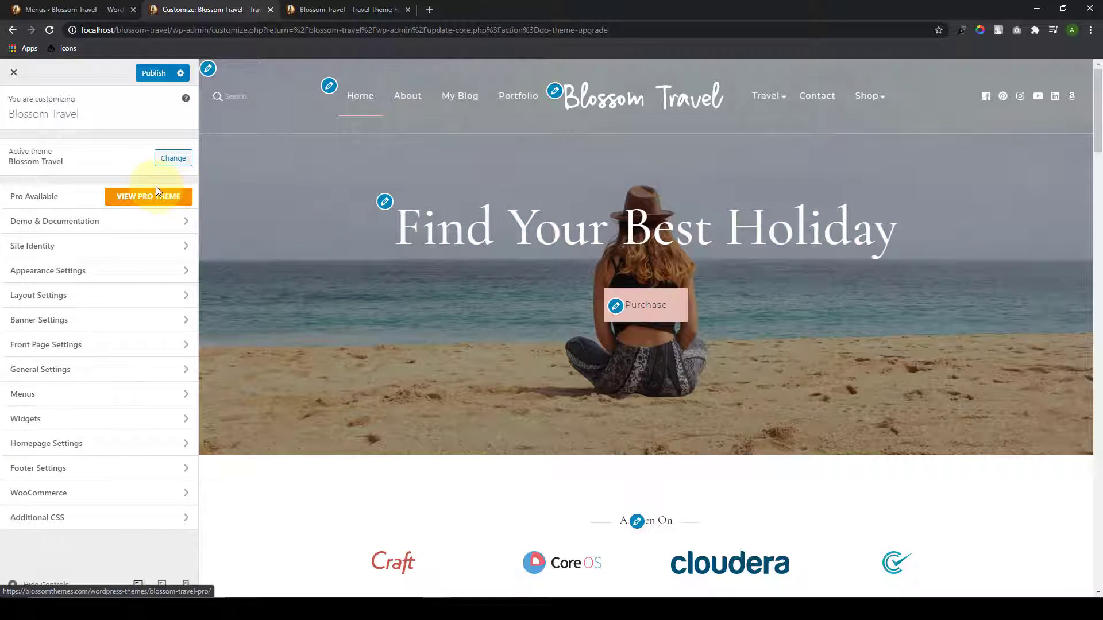
left_click(142, 369)
left_click(124, 258)
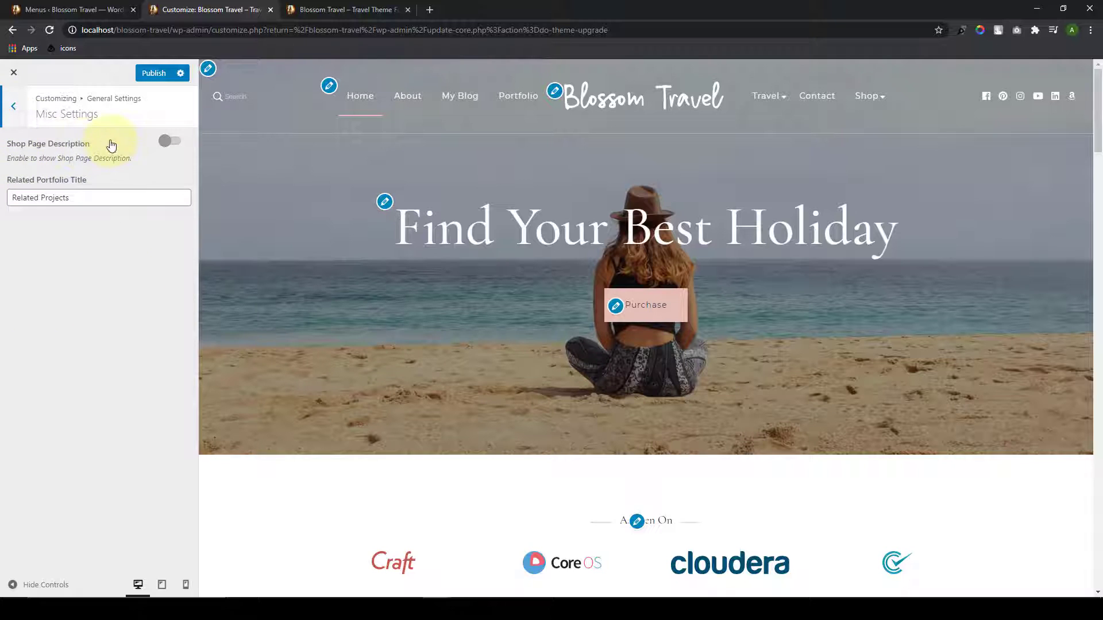
Step: Preview the Shop page, enable Shop Page Description to inspect the description text, and disable it again
left_click(864, 98)
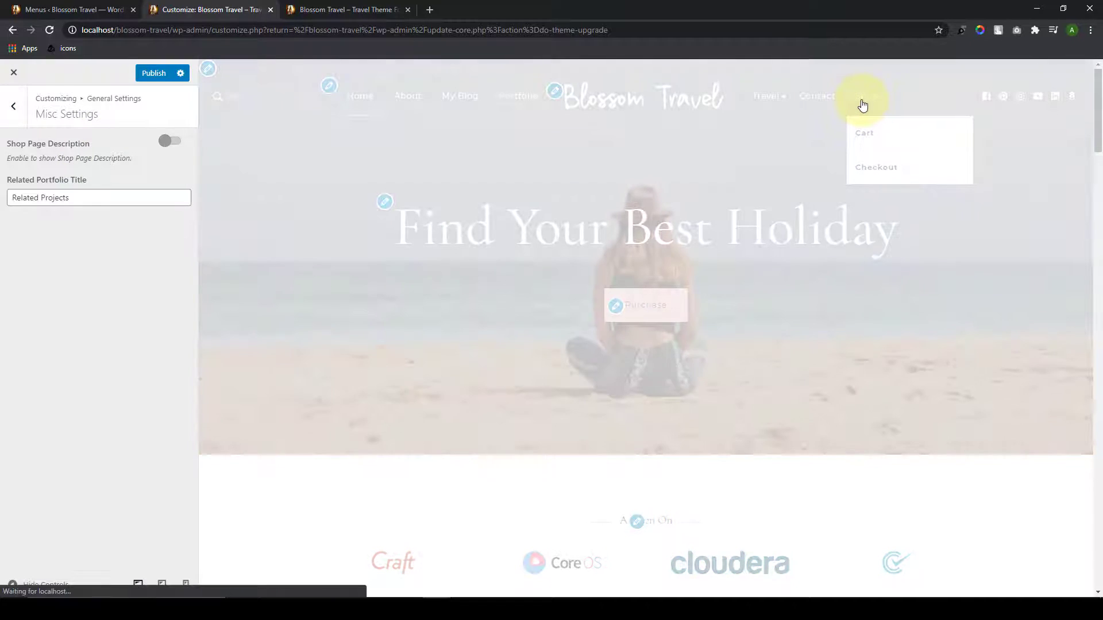
left_click(169, 143)
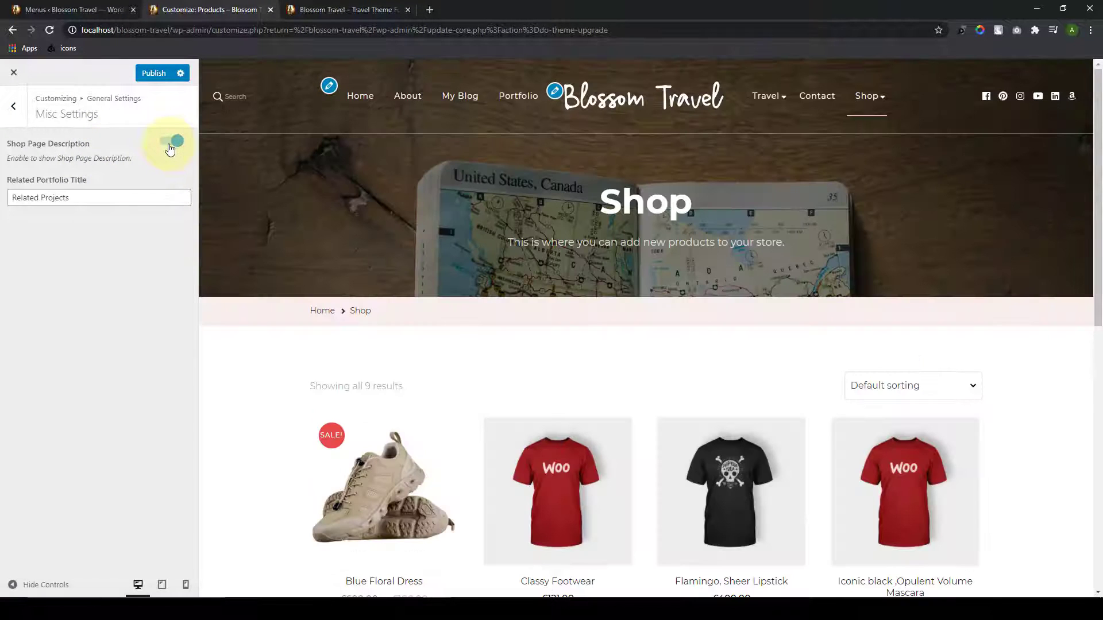
triple_click(555, 240)
left_click(542, 372)
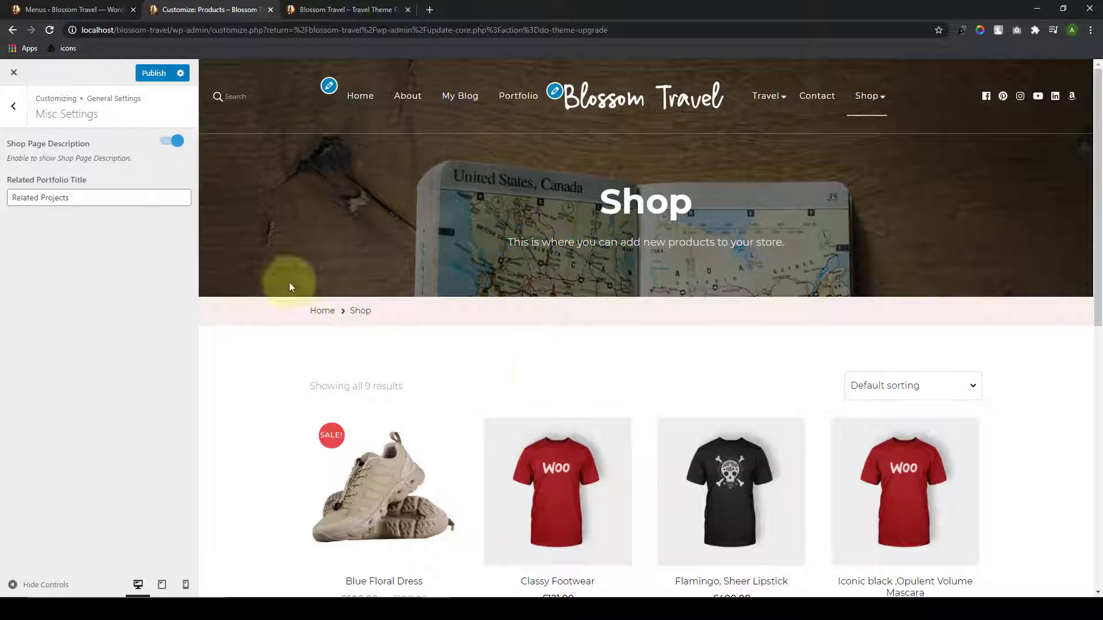
left_click(167, 141)
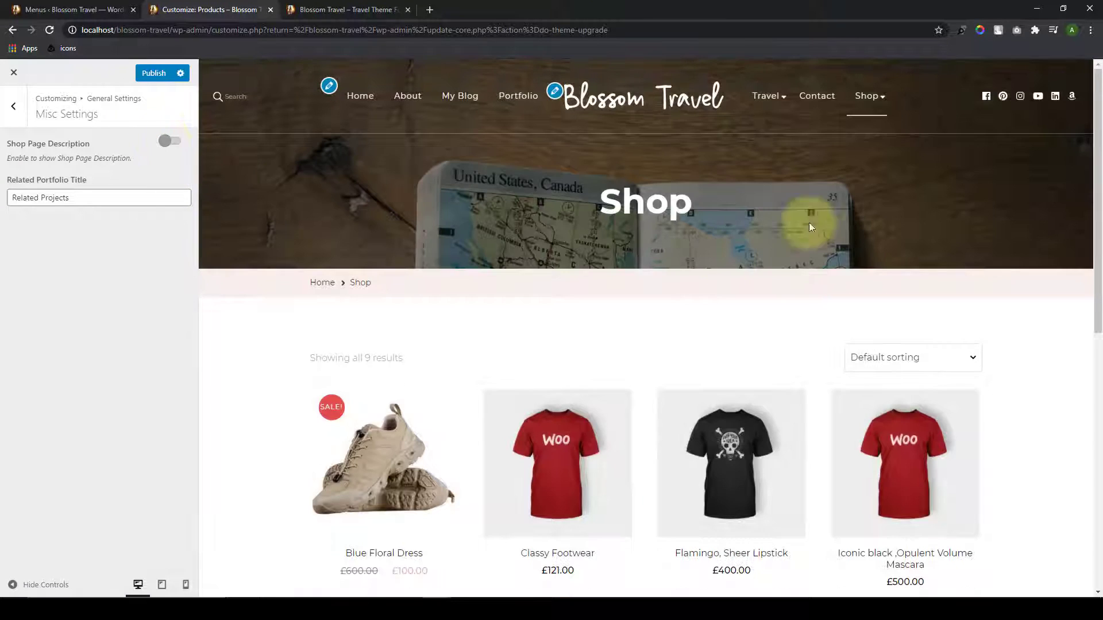
Step: Preview the Portfolio page, open the Nature Cliff Air Lake Water project, and examine the related projects section at its end
left_click(115, 201)
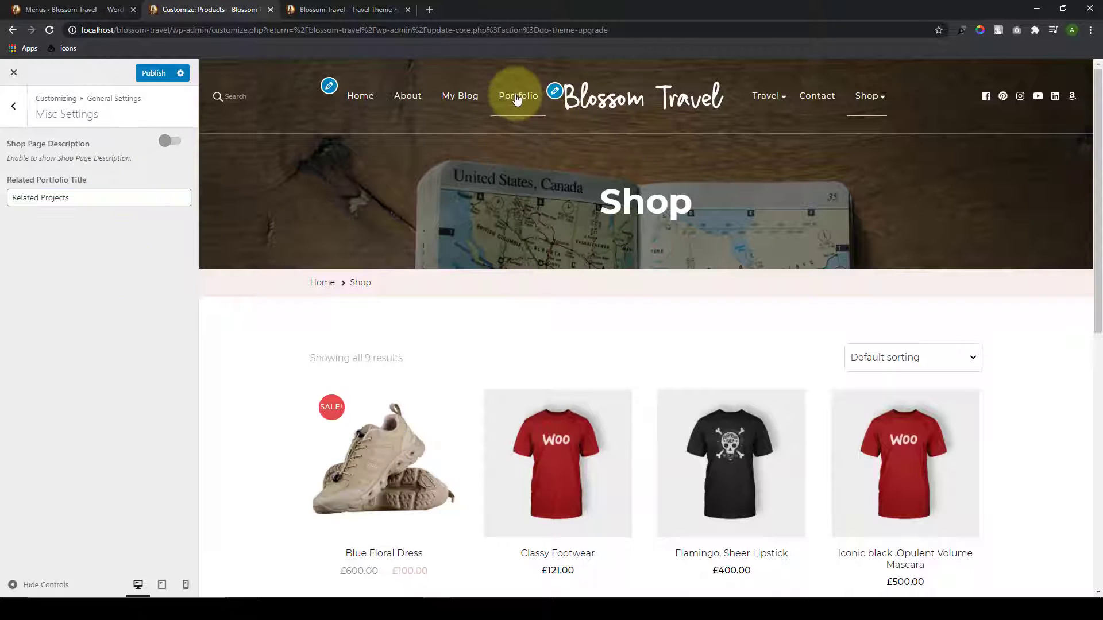
left_click(516, 98)
scroll(498, 367, "down", 2)
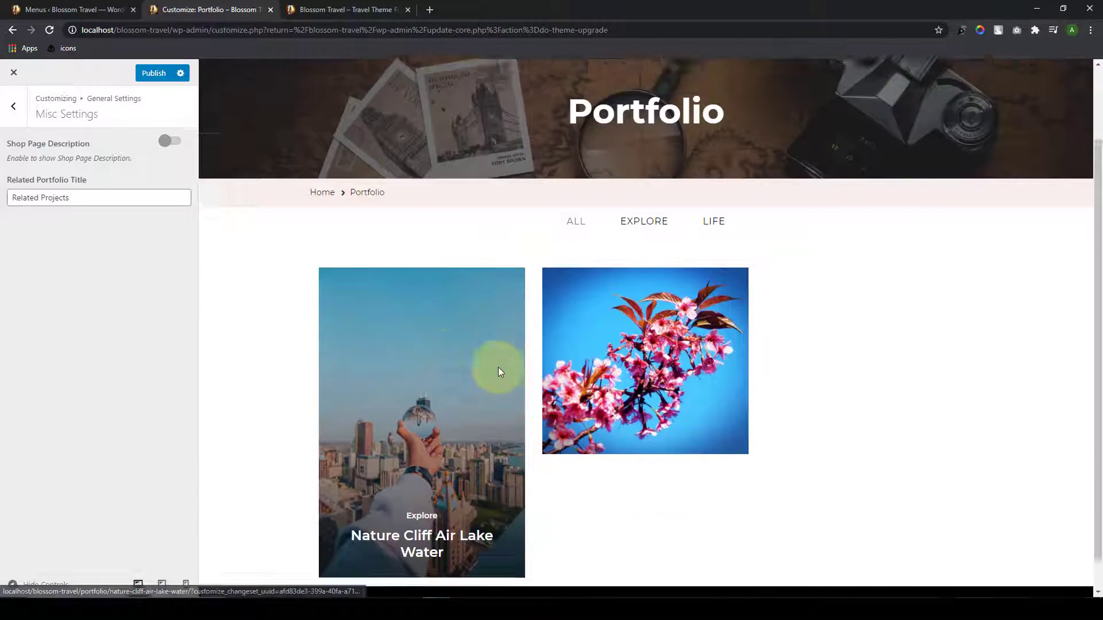
left_click(439, 501)
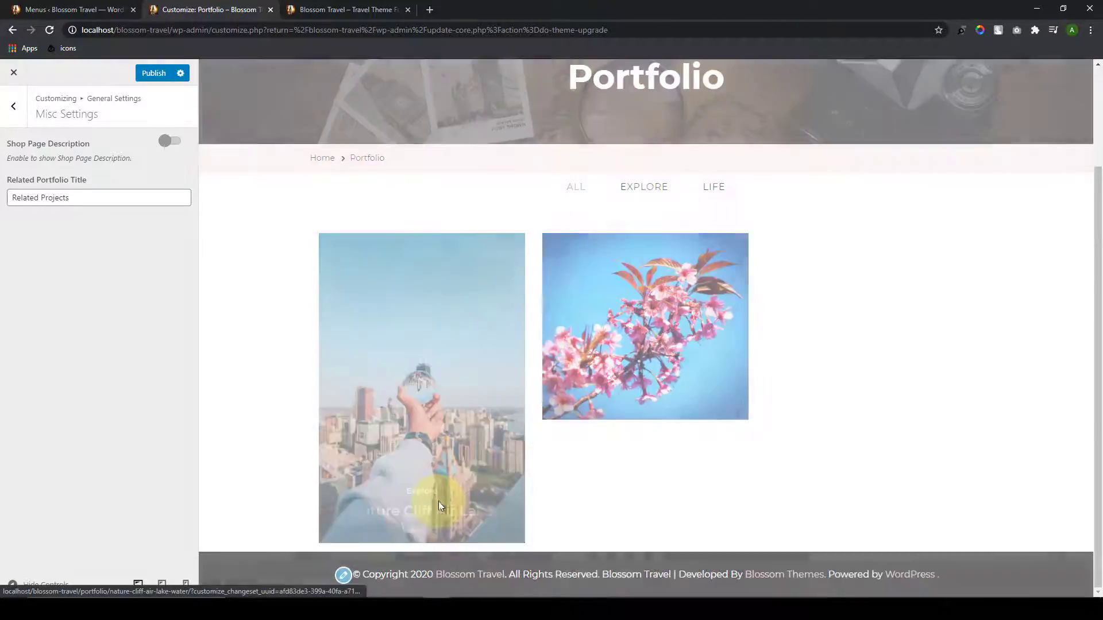
scroll(651, 376, "down", 20)
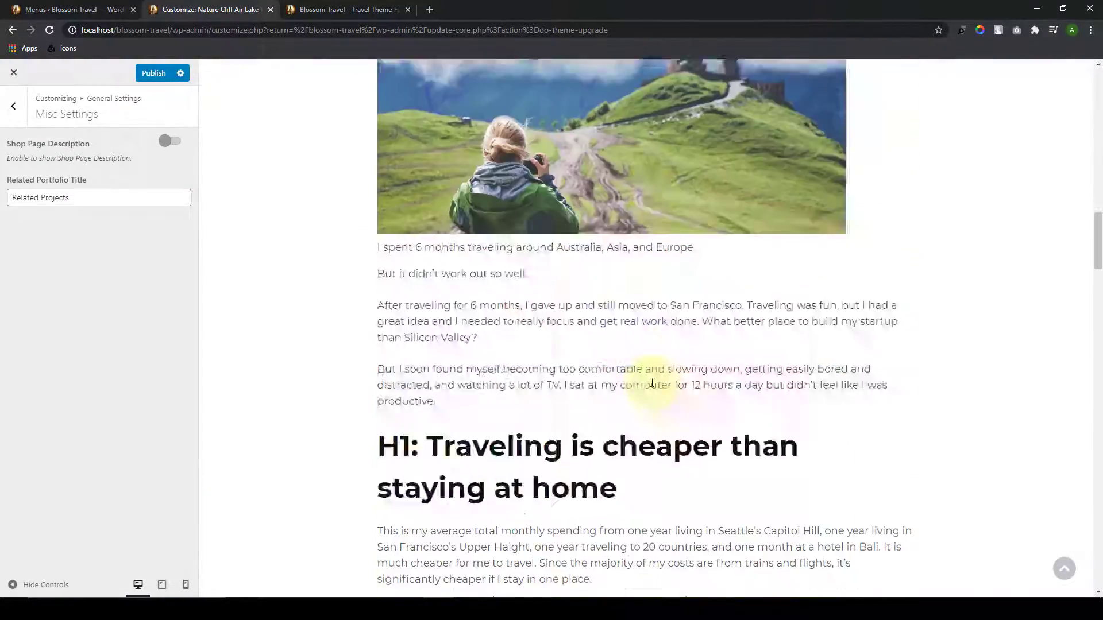
scroll(650, 411, "down", 15)
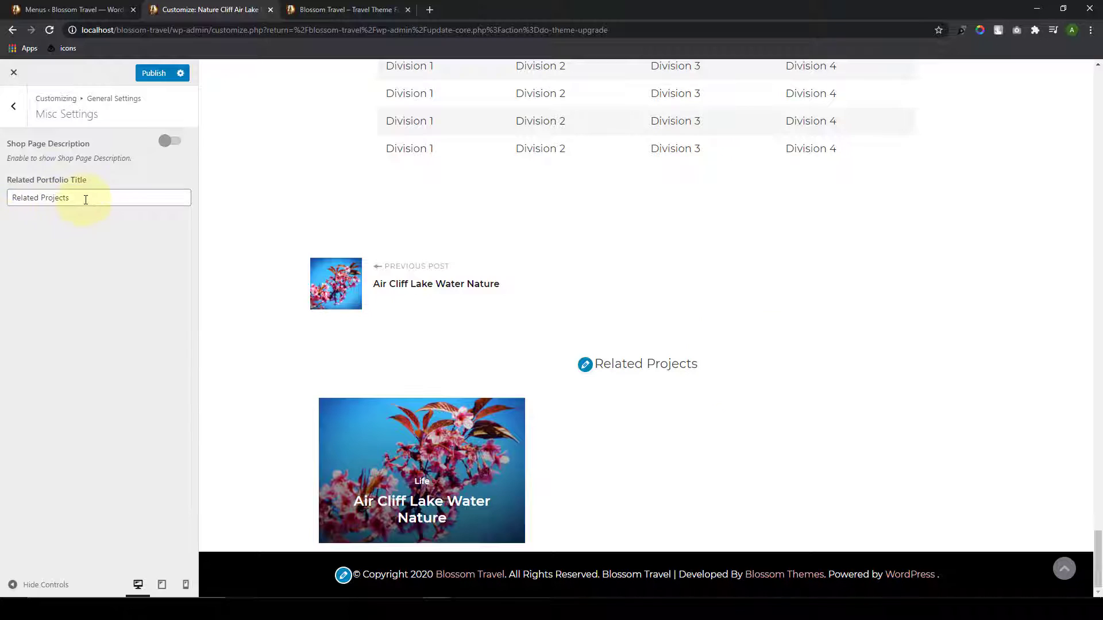
Step: Change the Related Portfolio Title to "Check Out More Here"
left_click(85, 199)
key("BackSpace")
type("C")
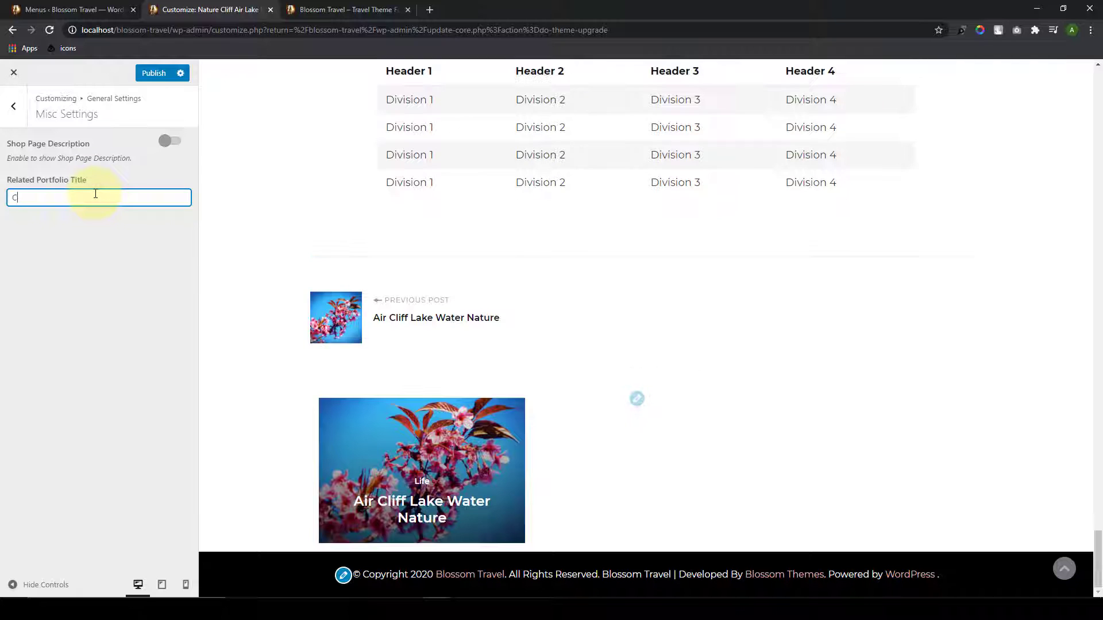
type("heck Out More Here")
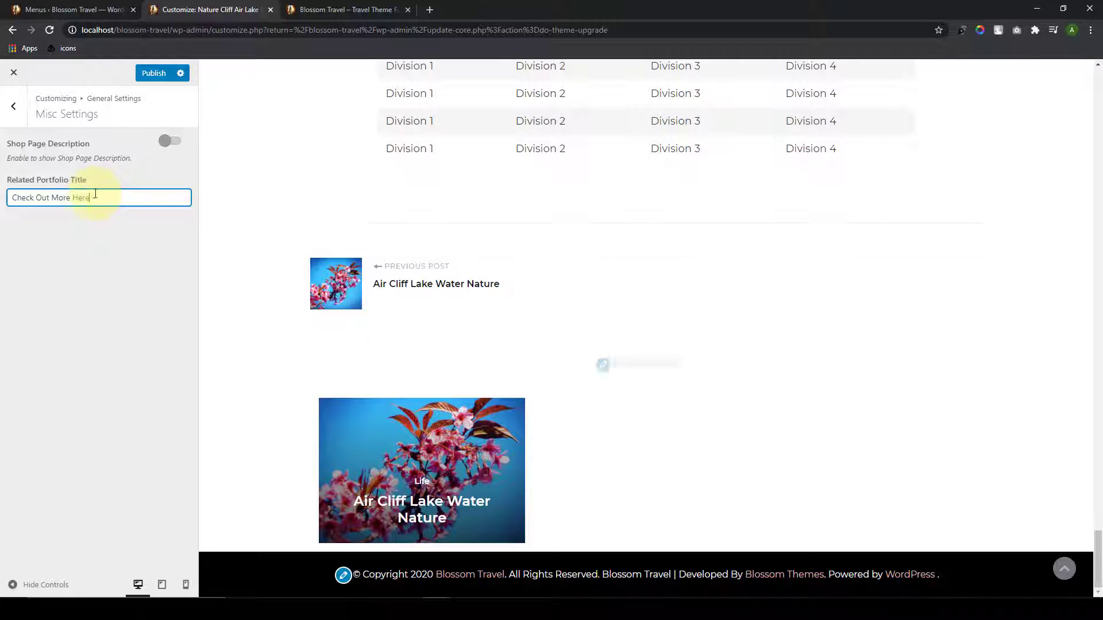
triple_click(113, 201)
left_click(123, 239)
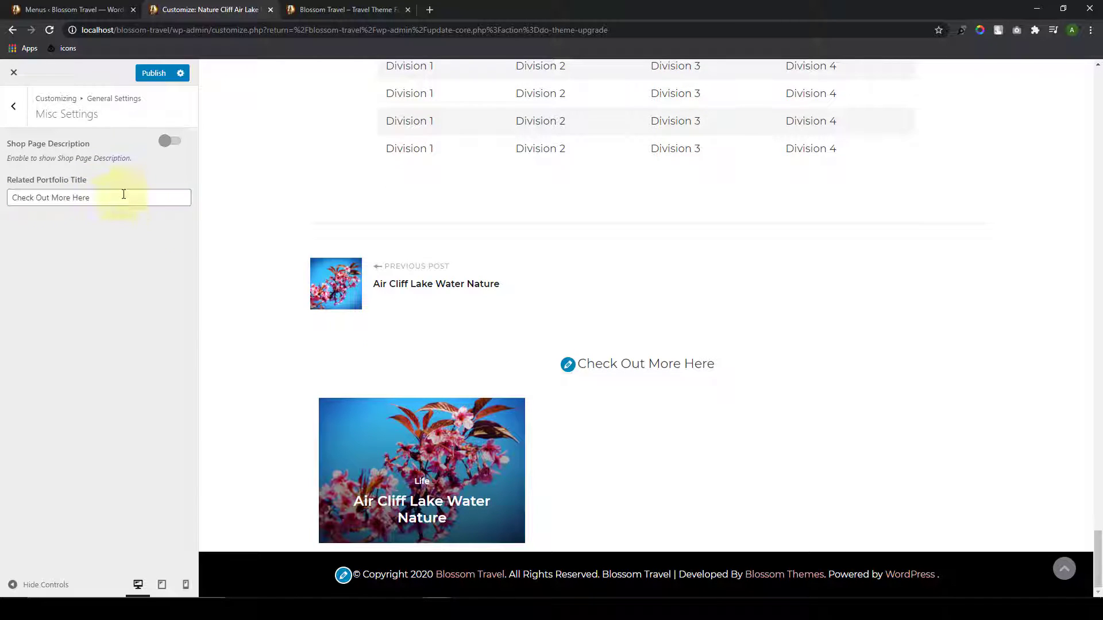
Step: Clear the Related Portfolio Title and restore it to "Related Projects"
left_click(124, 194)
triple_click(122, 194)
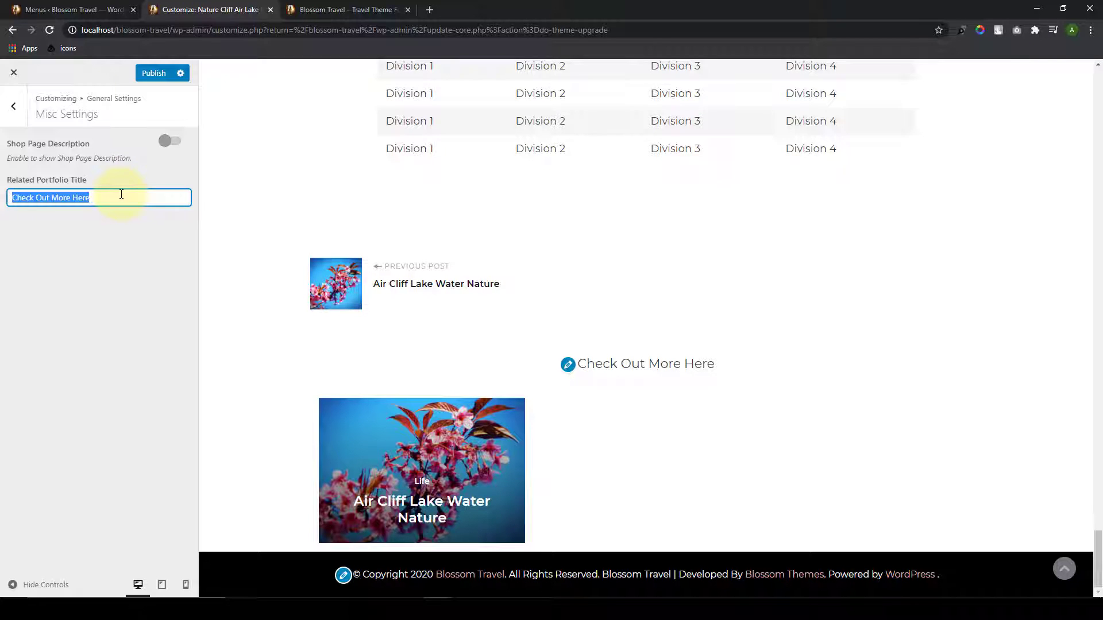
key("BackSpace")
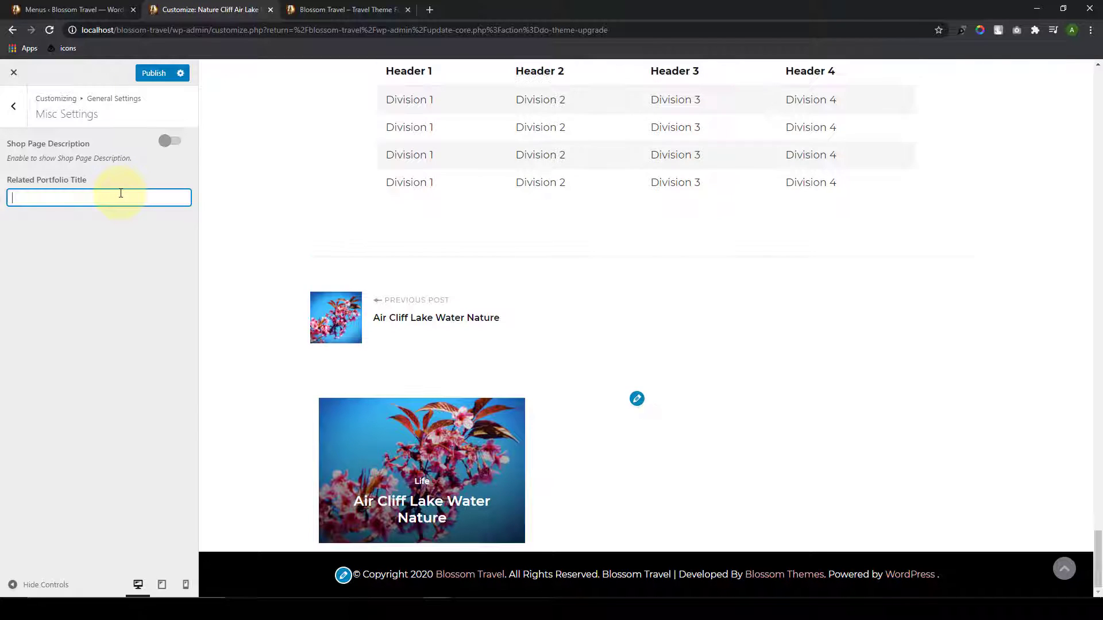
key("ctrl+z")
left_click(149, 251)
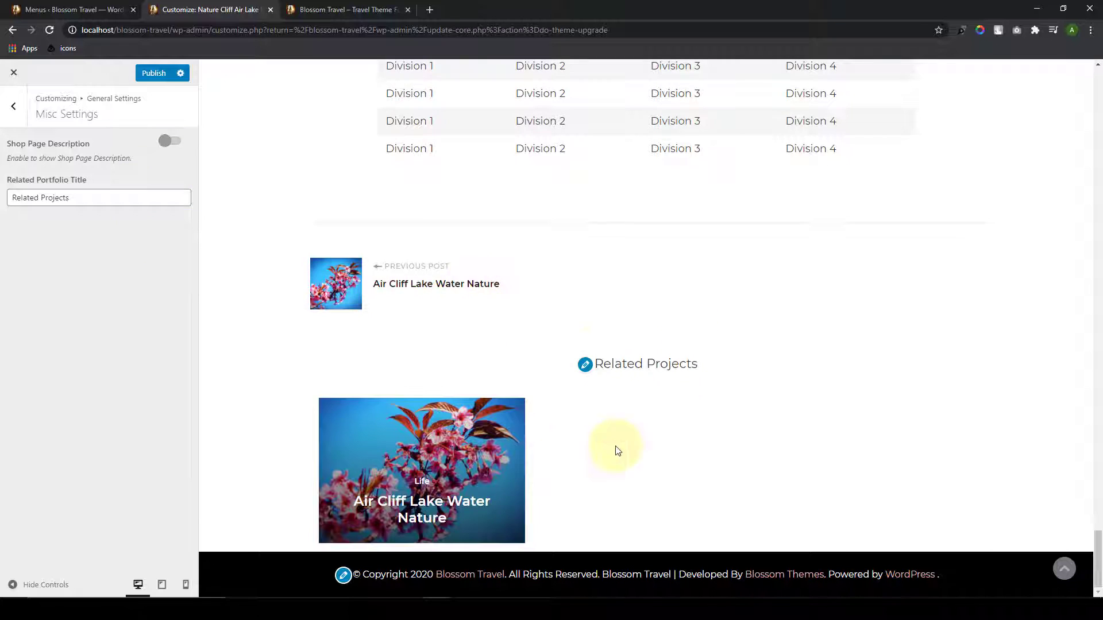
Step: Publish the Misc Settings and return the preview to the site's home page
left_click(153, 73)
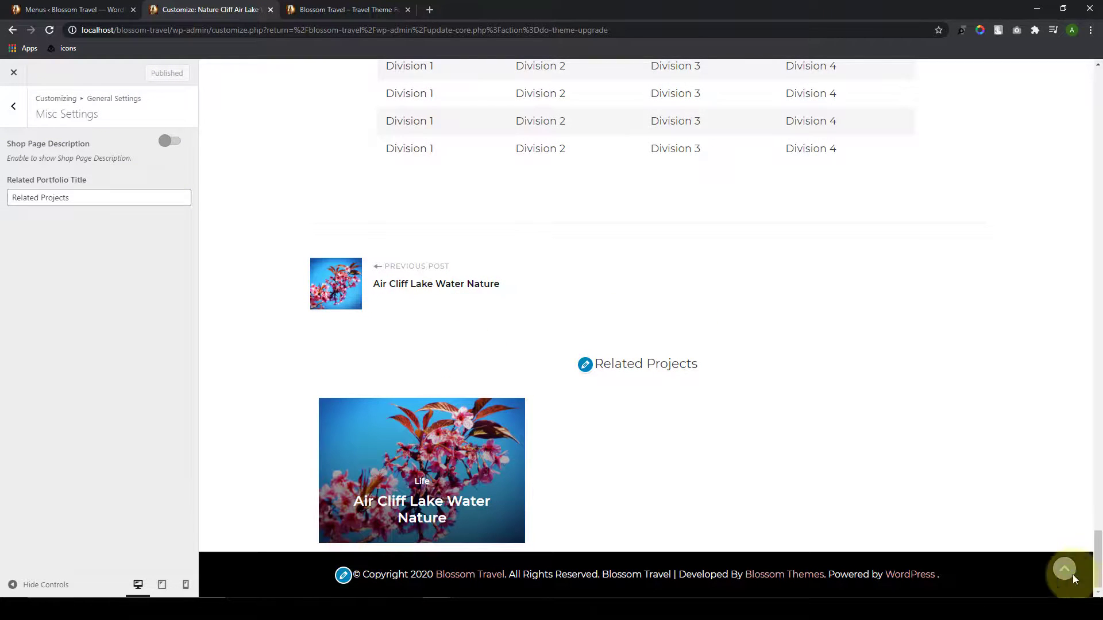
left_click(1063, 569)
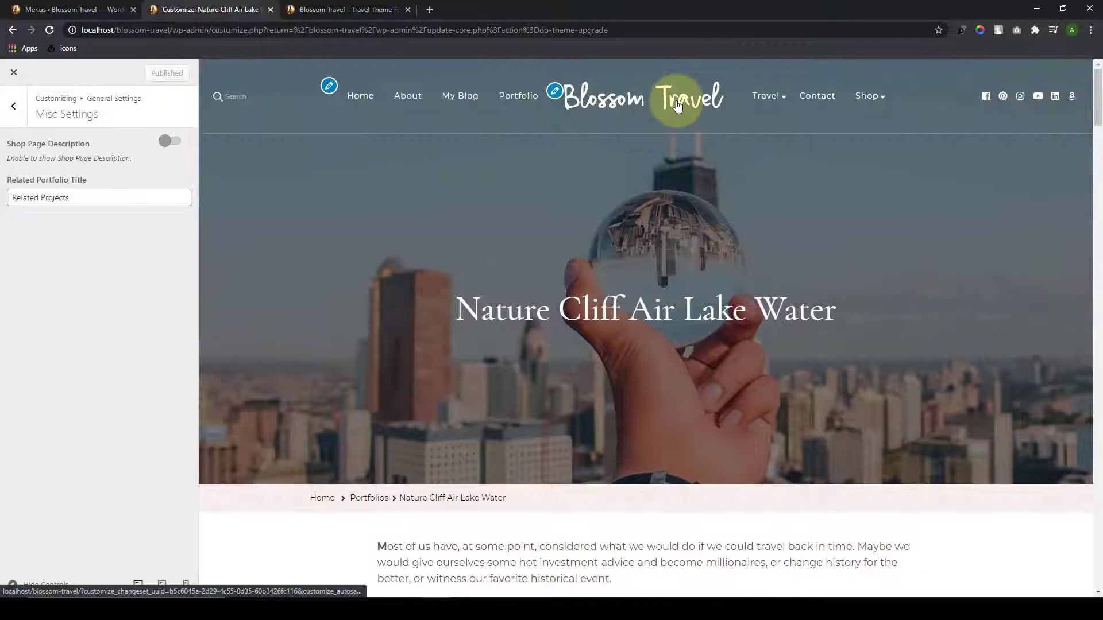
left_click(678, 105)
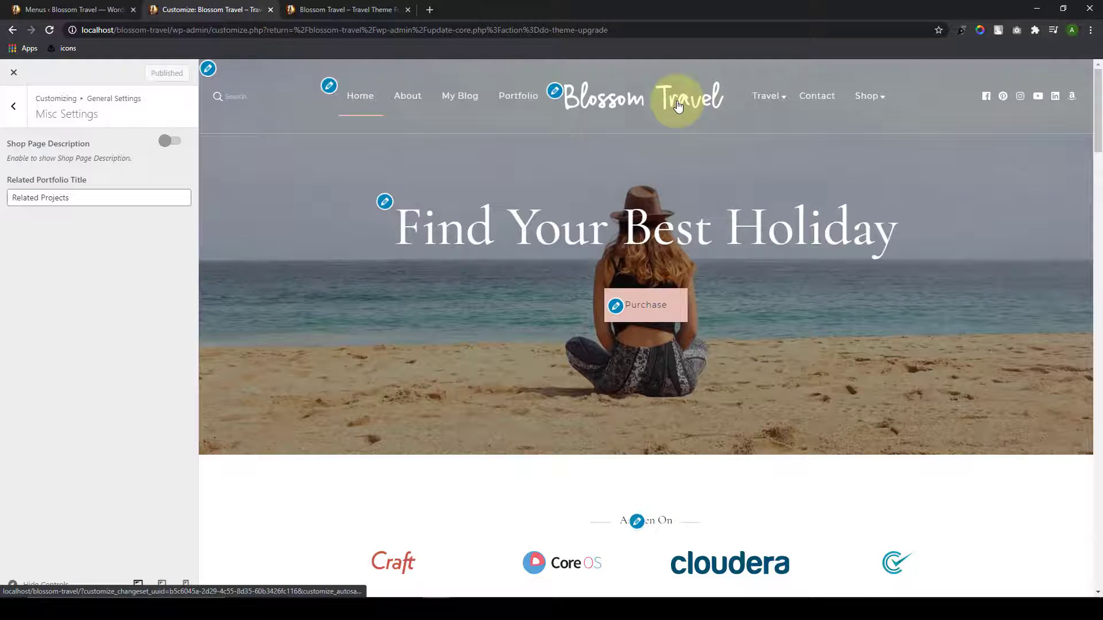
Step: Leave General Settings for the Widgets settings, look through the Sidebar area's widgets, and return to the list of widget areas
left_click(13, 106)
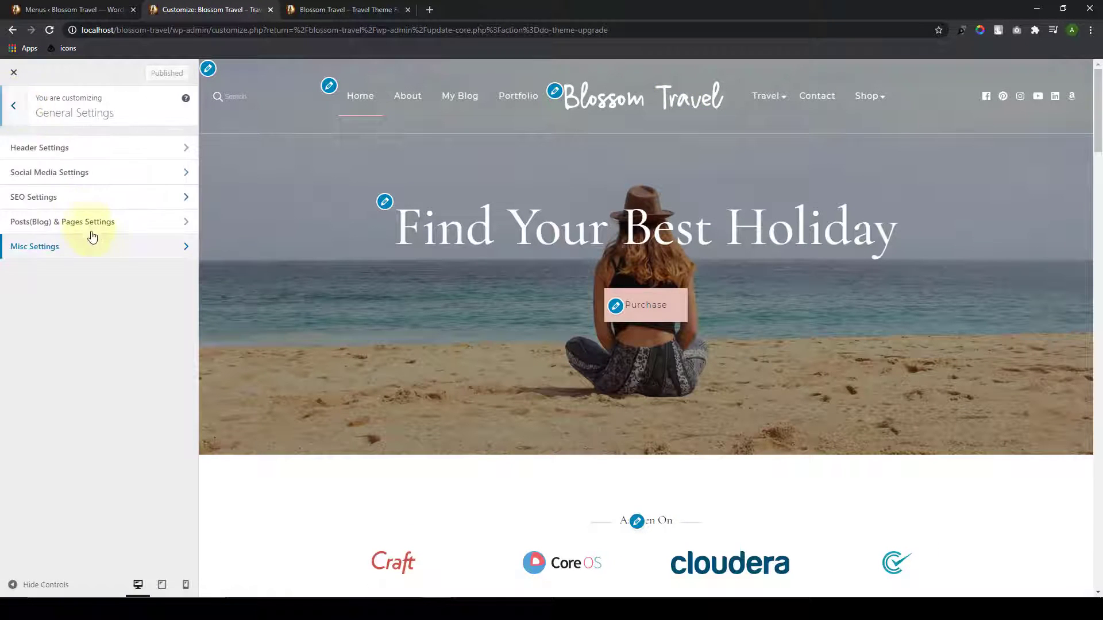
left_click(13, 106)
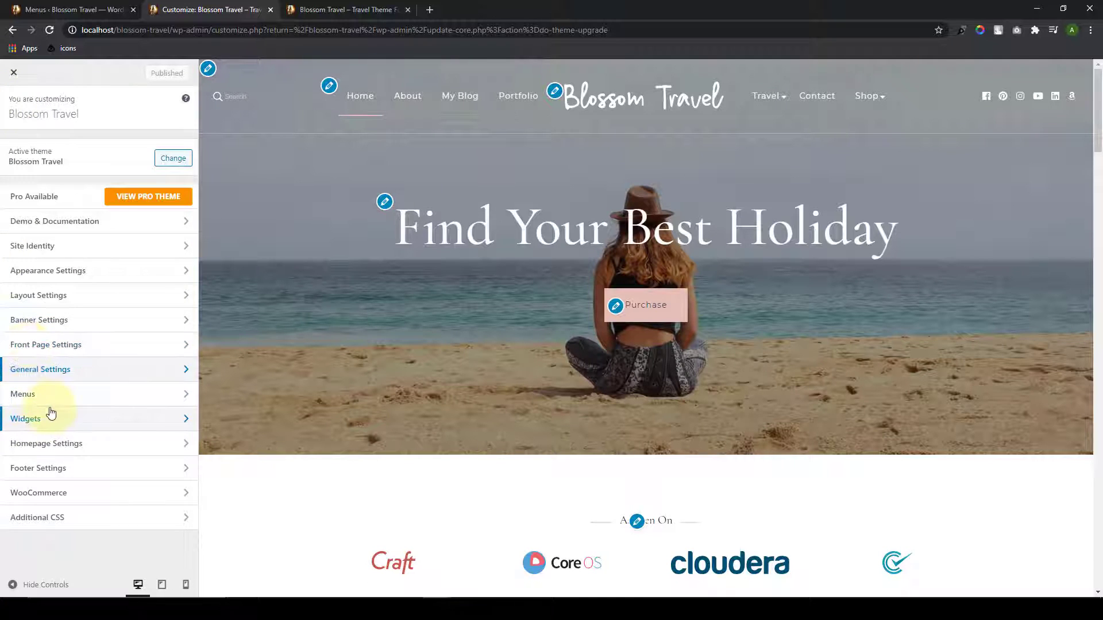
left_click(53, 421)
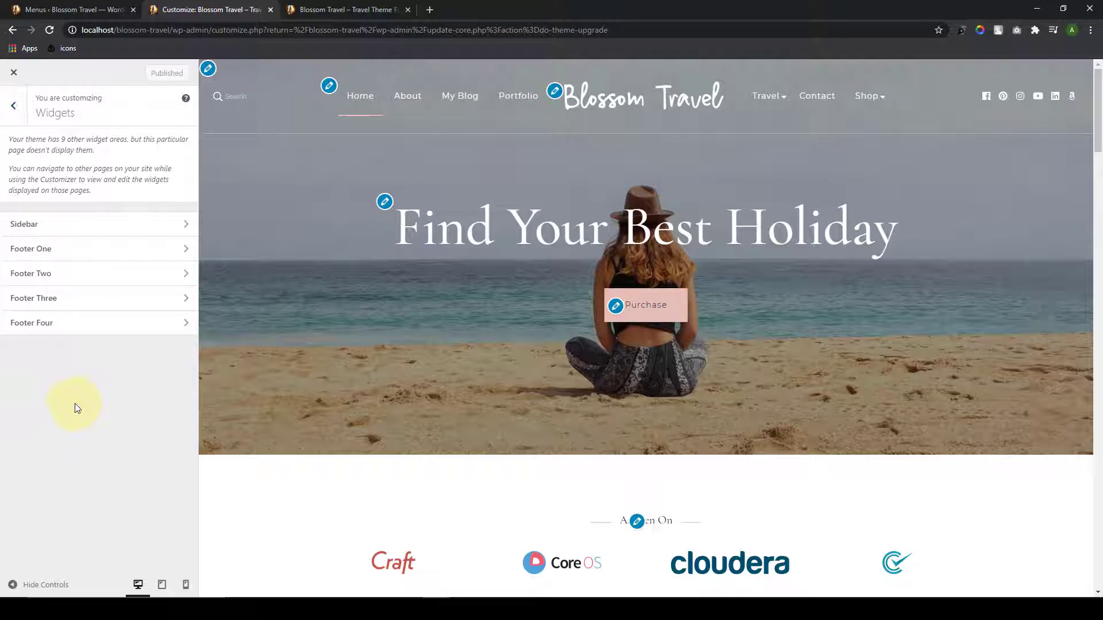
left_click(85, 225)
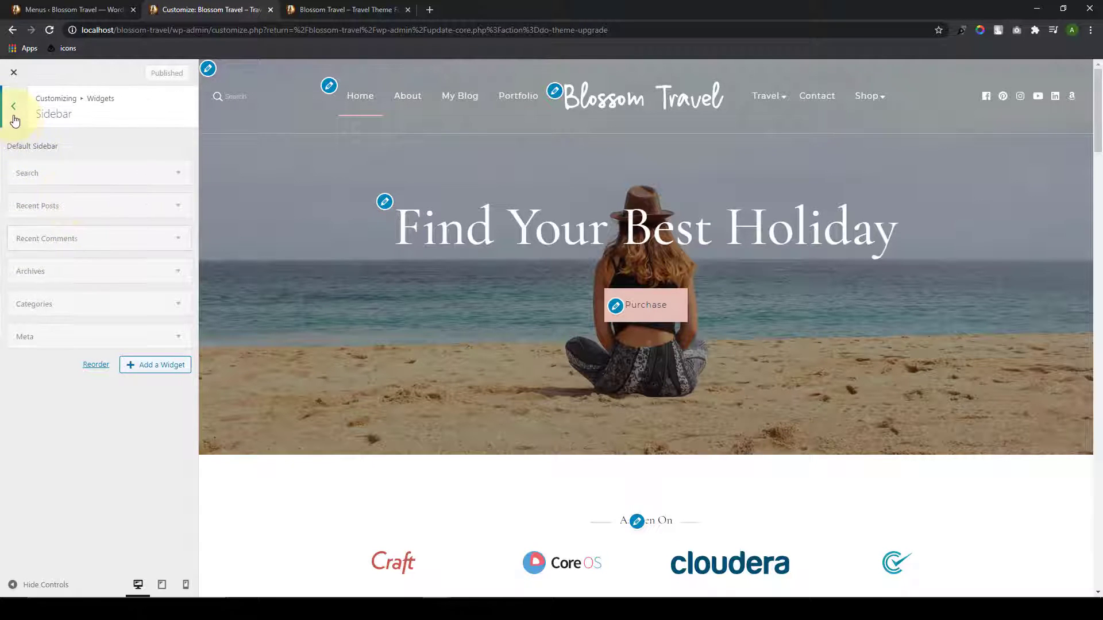
left_click(14, 118)
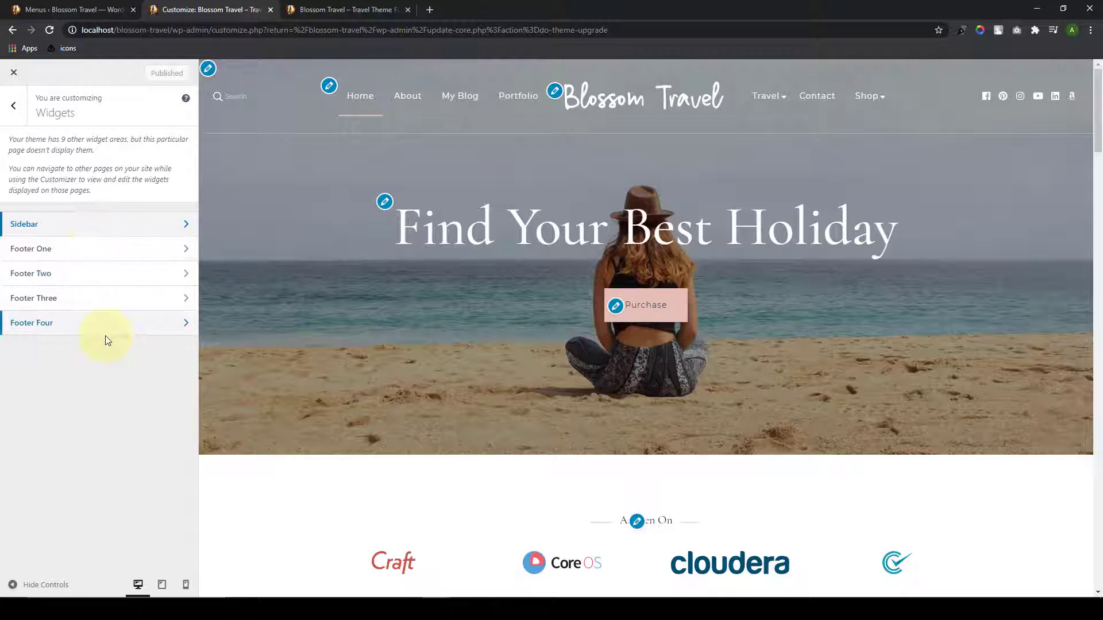
Step: Open the post "The Power of Victoria Falls a Natural Wonder" in the preview and examine its sidebar widgets
scroll(660, 329, "down", 9)
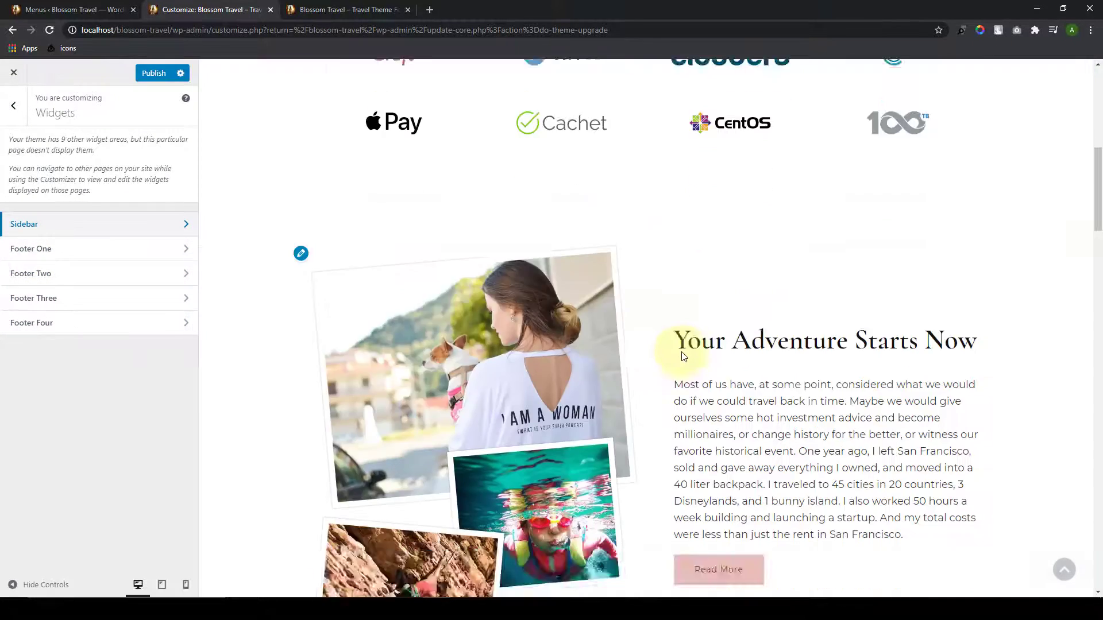
scroll(682, 356, "down", 10)
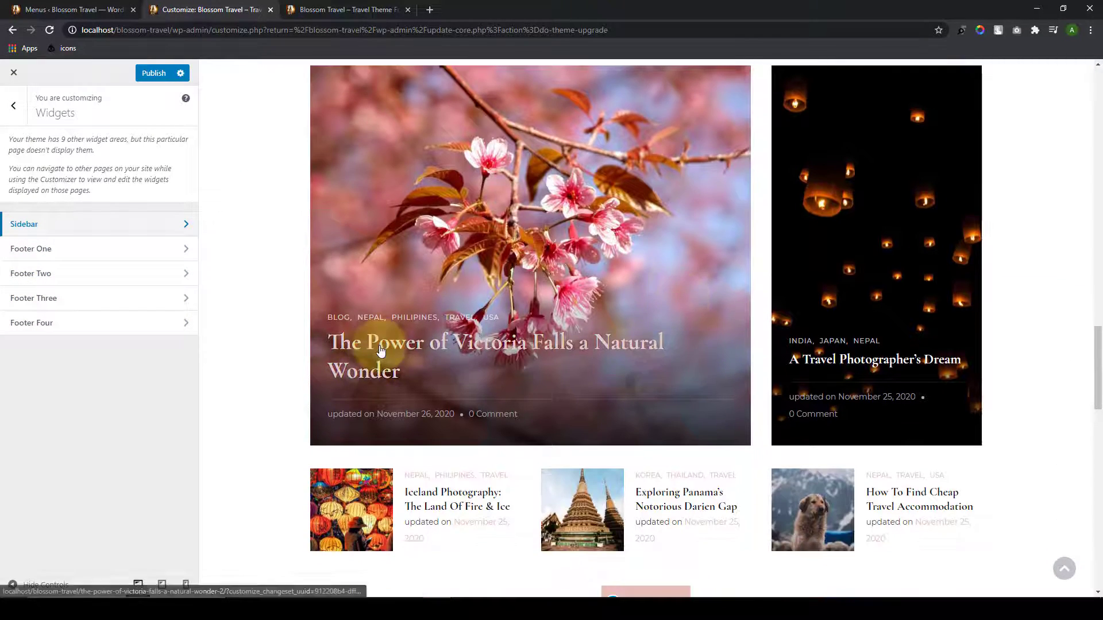
left_click(380, 347)
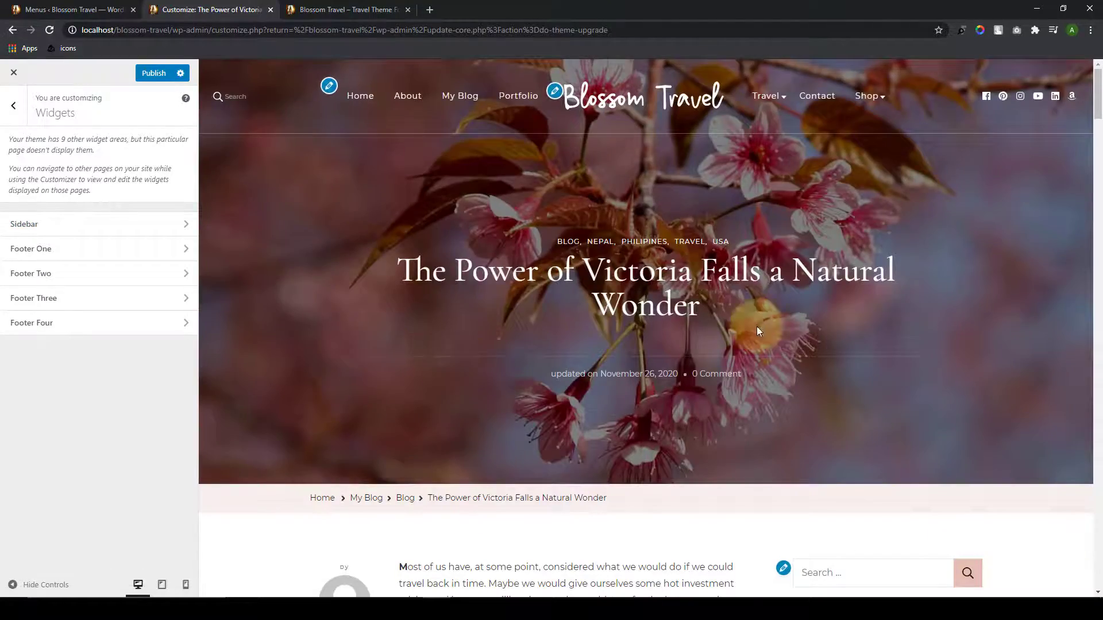
scroll(756, 331, "down", 20)
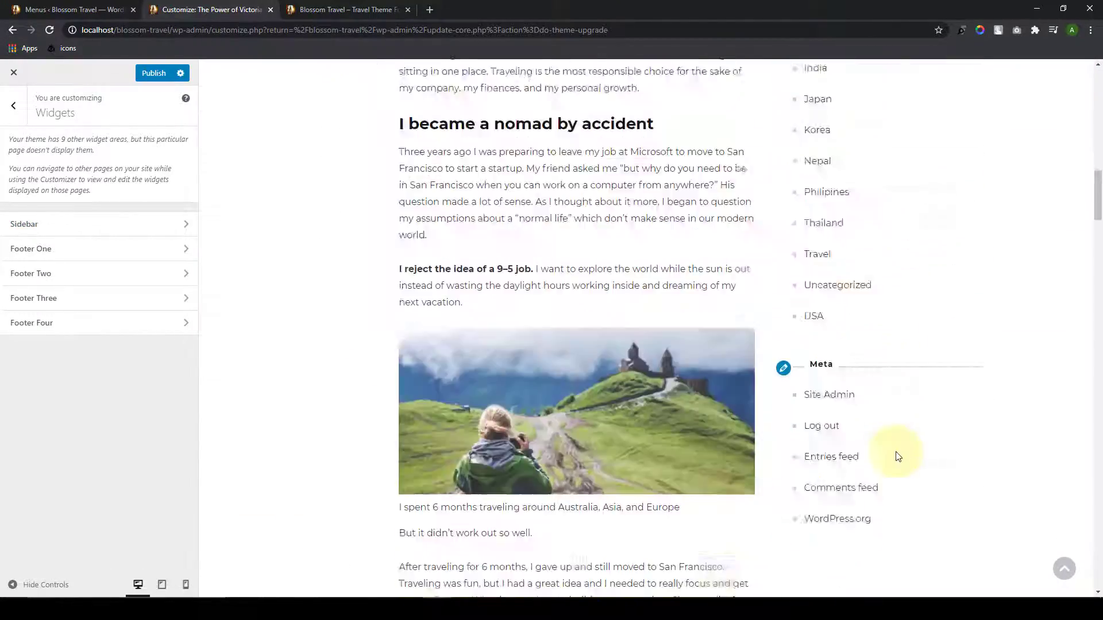
scroll(898, 457, "down", 5)
scroll(899, 402, "up", 15)
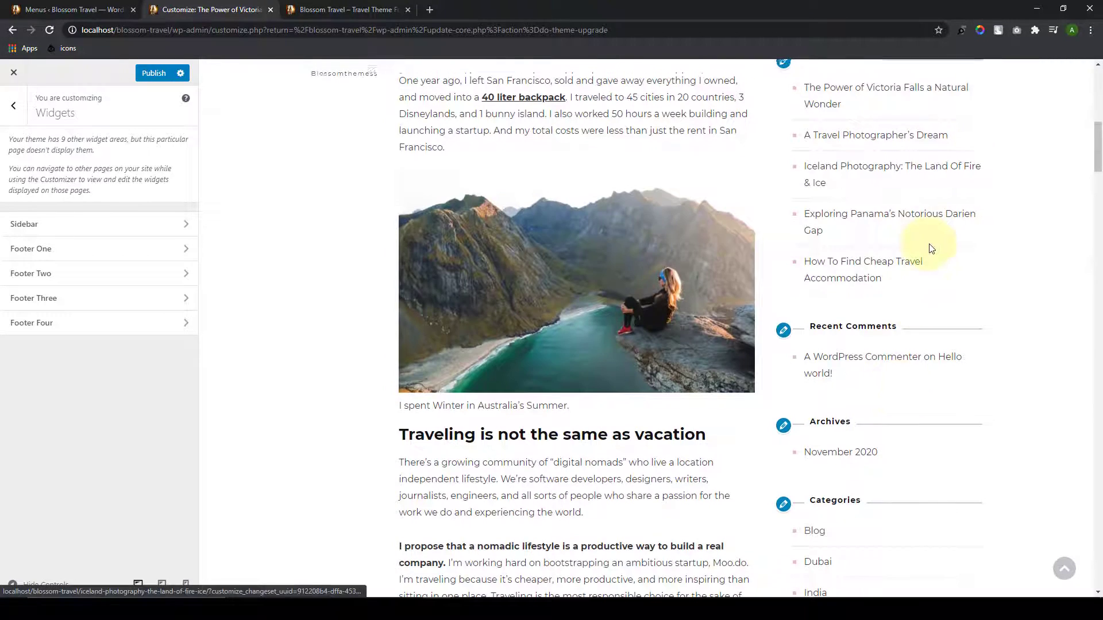
scroll(931, 248, "up", 3)
Step: Remove the default widgets from the Sidebar area: Search, Recent Posts, Recent Comments, Archives, Categories and Meta
left_click(62, 221)
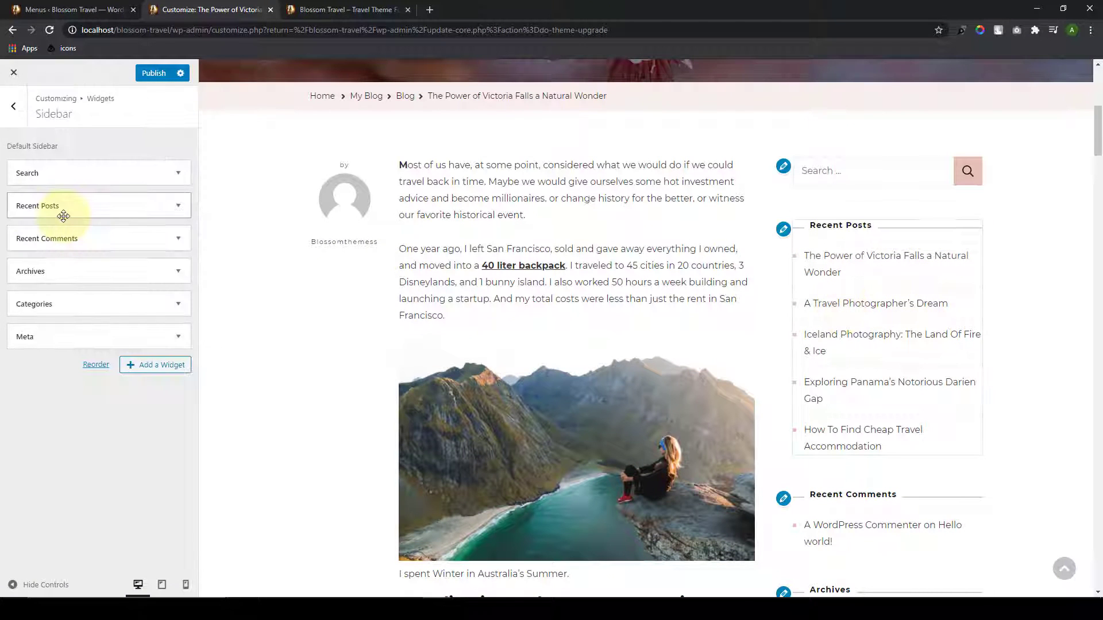
left_click(66, 335)
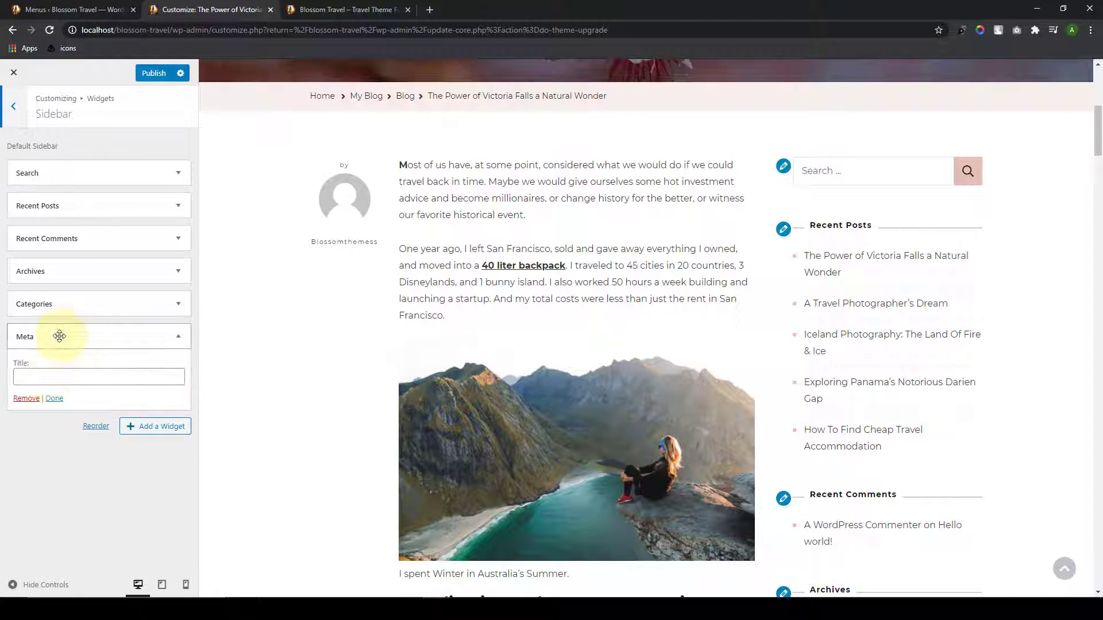
left_click(23, 397)
left_click(40, 310)
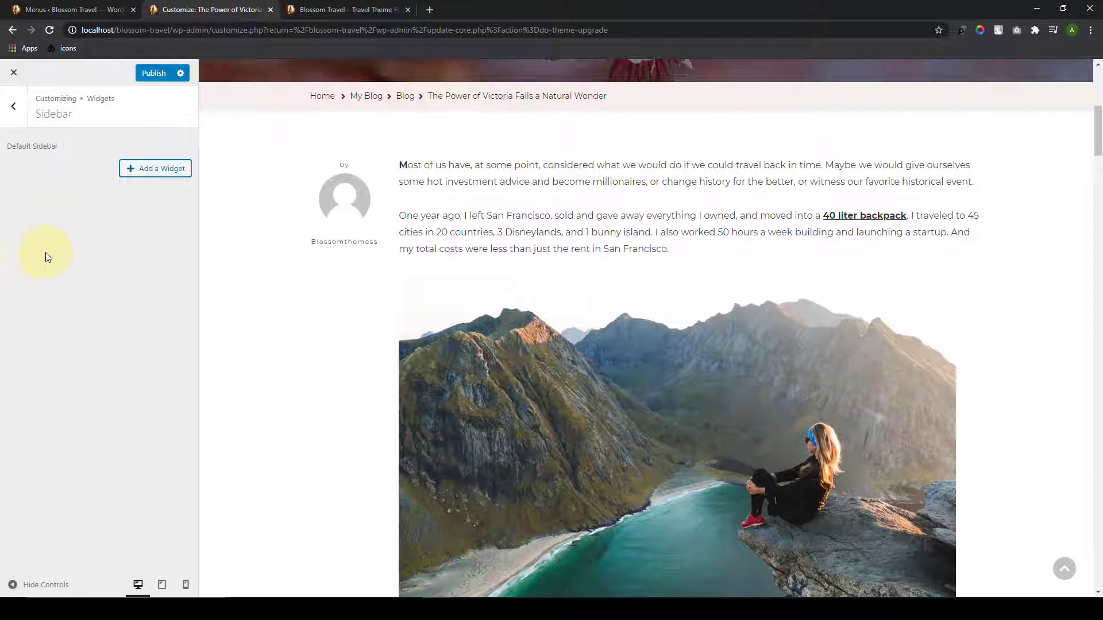
Step: Add the Blossom: Author Bio widget to the Sidebar area and title it "Author Bio"
left_click(133, 171)
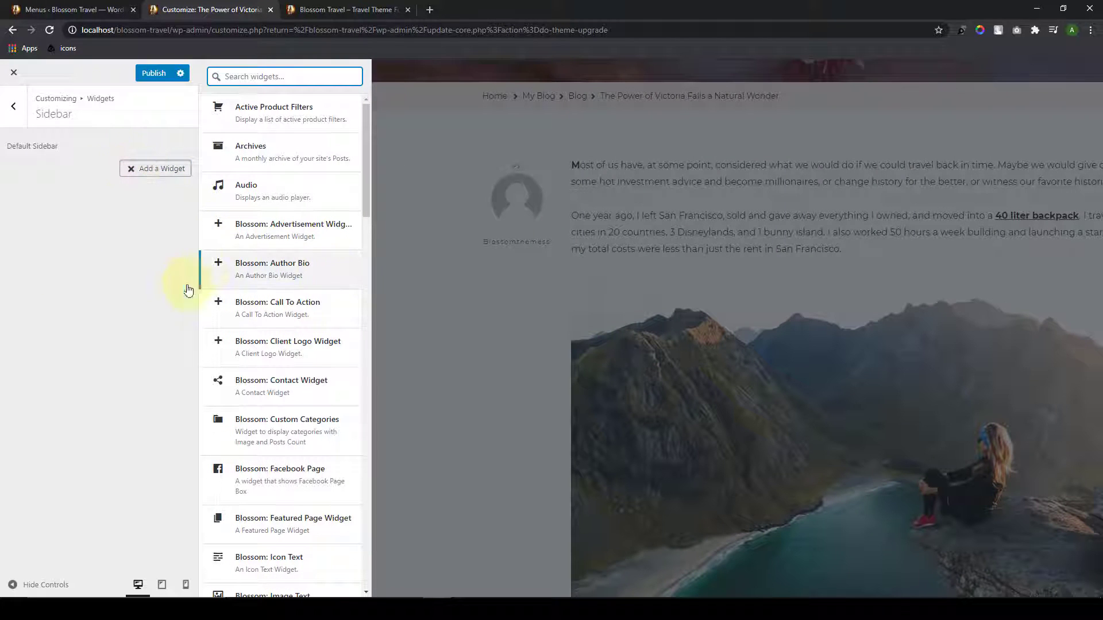
left_click(258, 258)
left_click(230, 268)
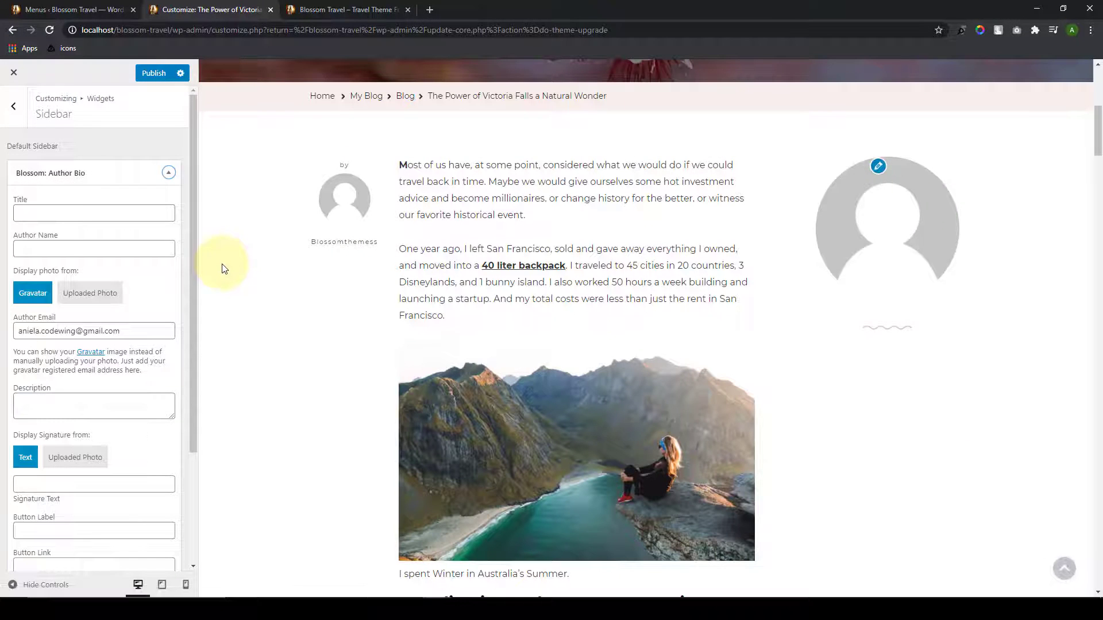
left_click(58, 218)
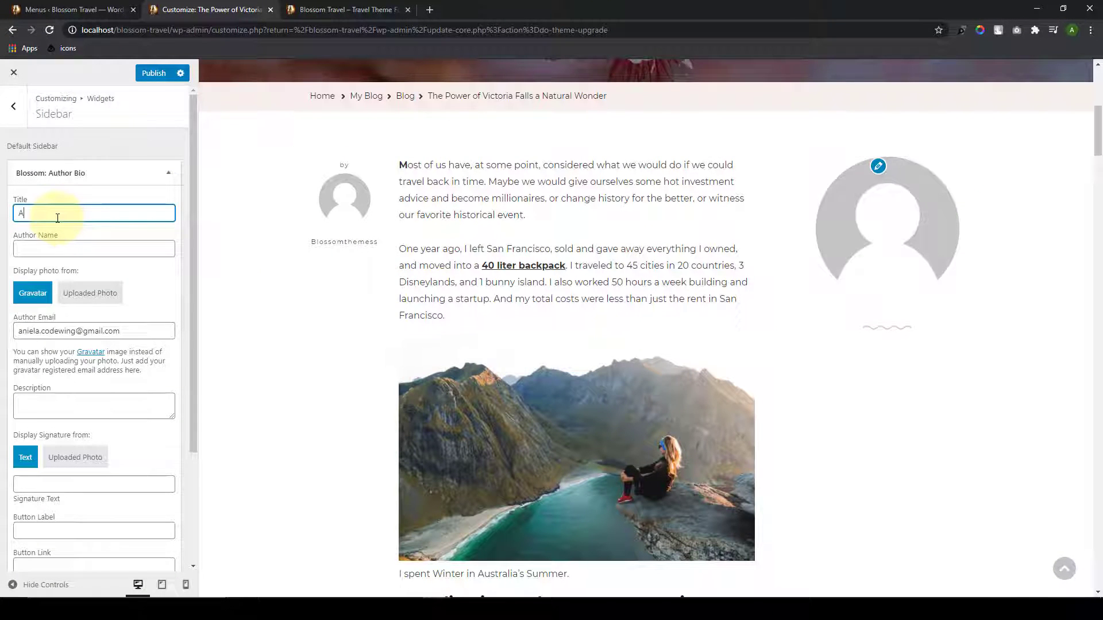
type("Autrh")
key("BackSpace")
key("BackSpace")
type("hor")
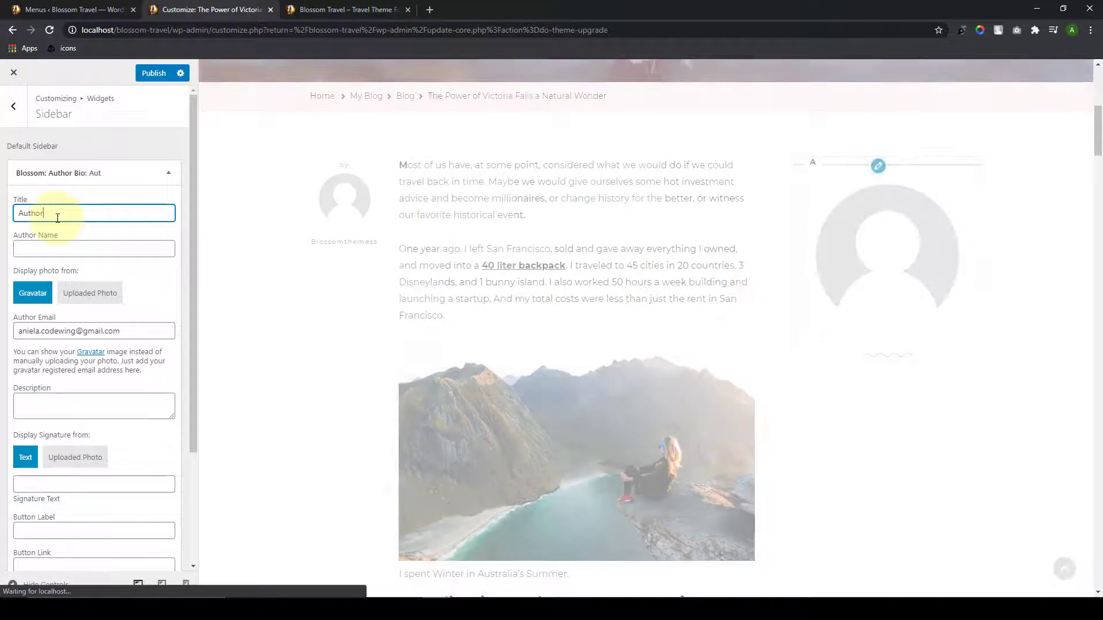
type(" Bio")
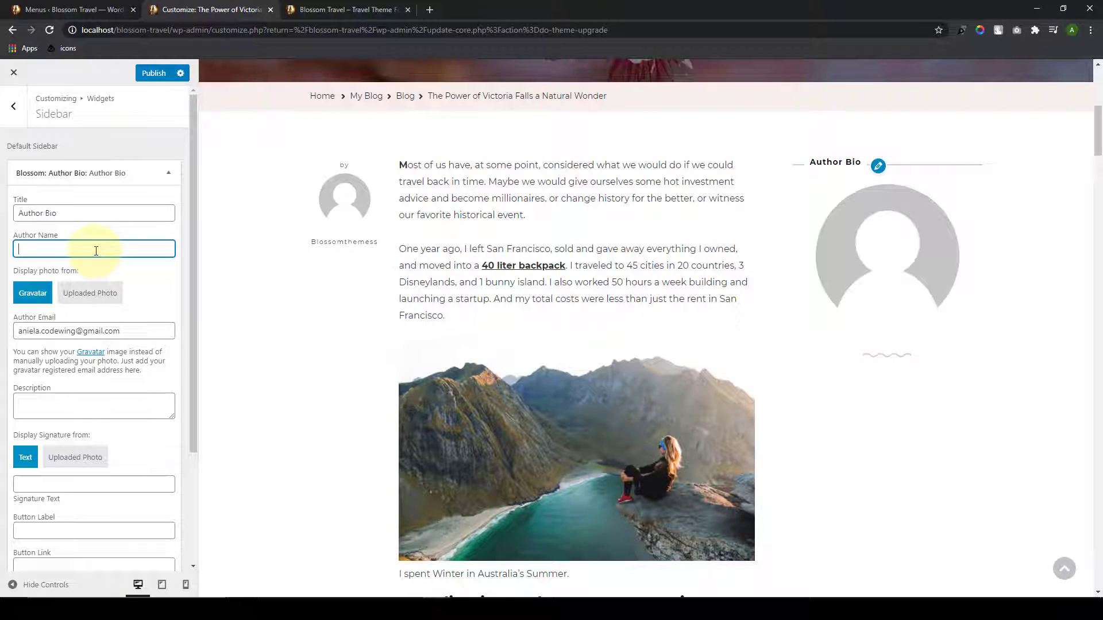
Step: Enter the author's name in the Author Bio widget and set its photo source to Uploaded Photo
type("Sandr")
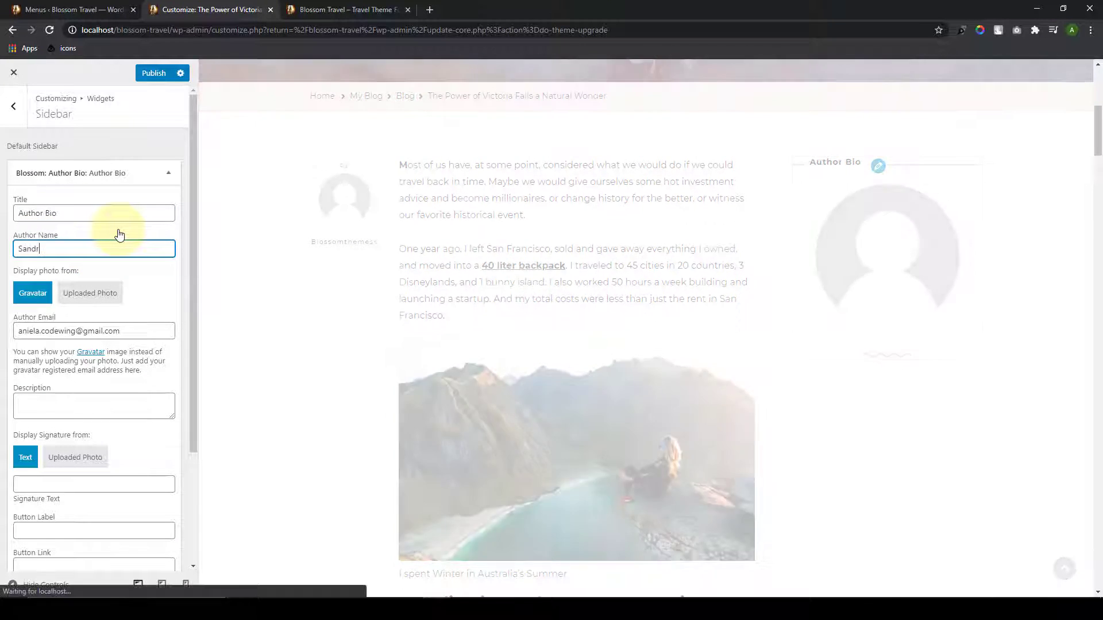
type("a Snow")
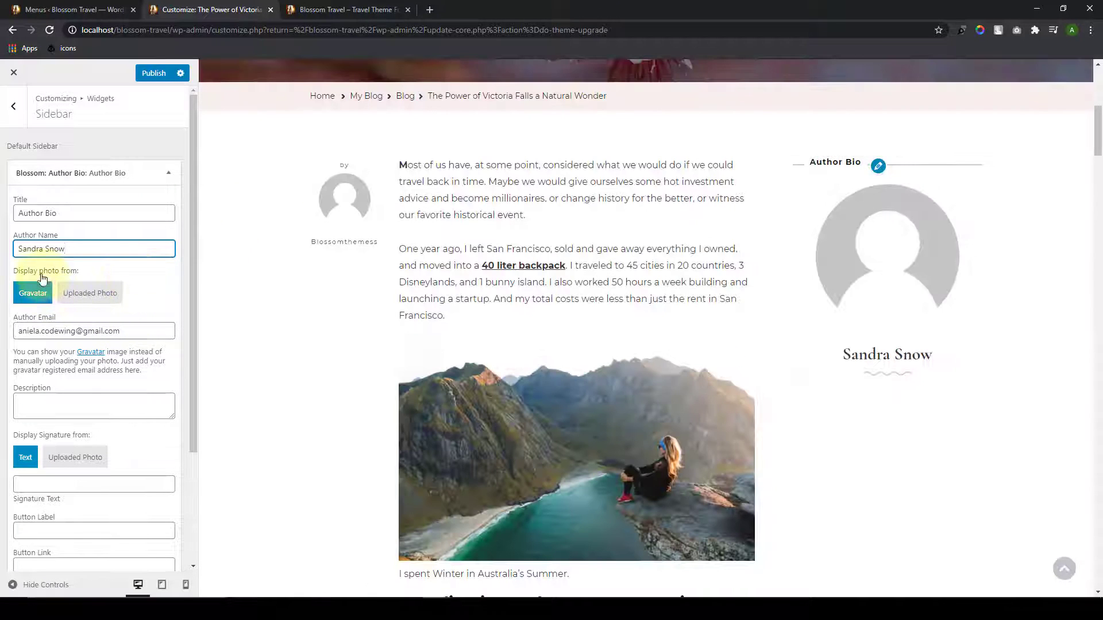
left_click(90, 294)
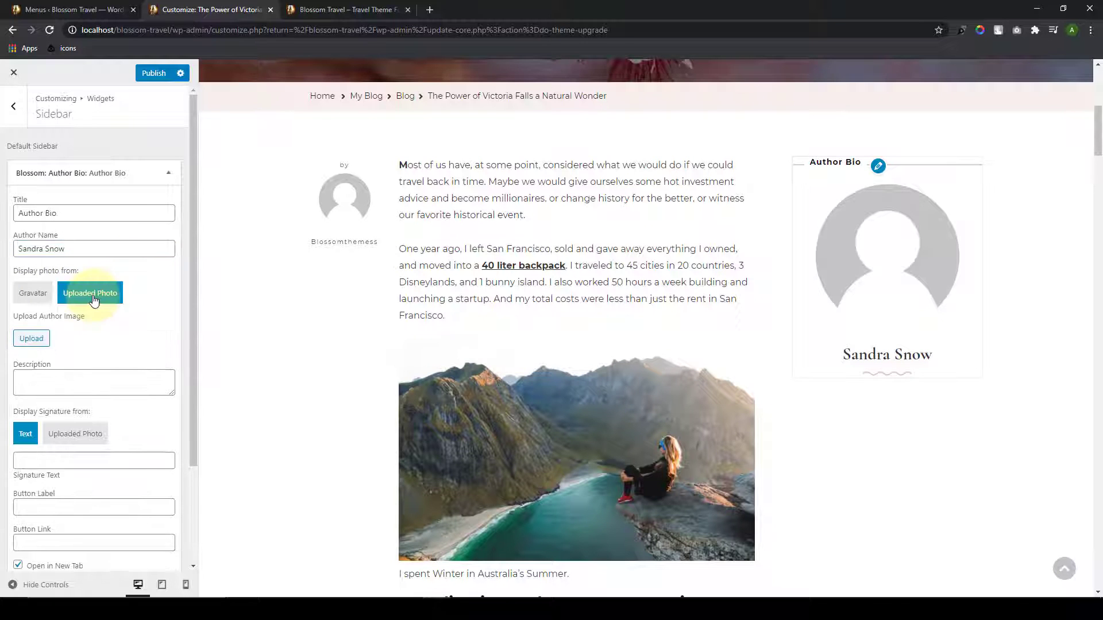
Step: Set the Author Bio widget's author image to the media library photo of the couple in a boat on turquoise water
left_click(34, 315)
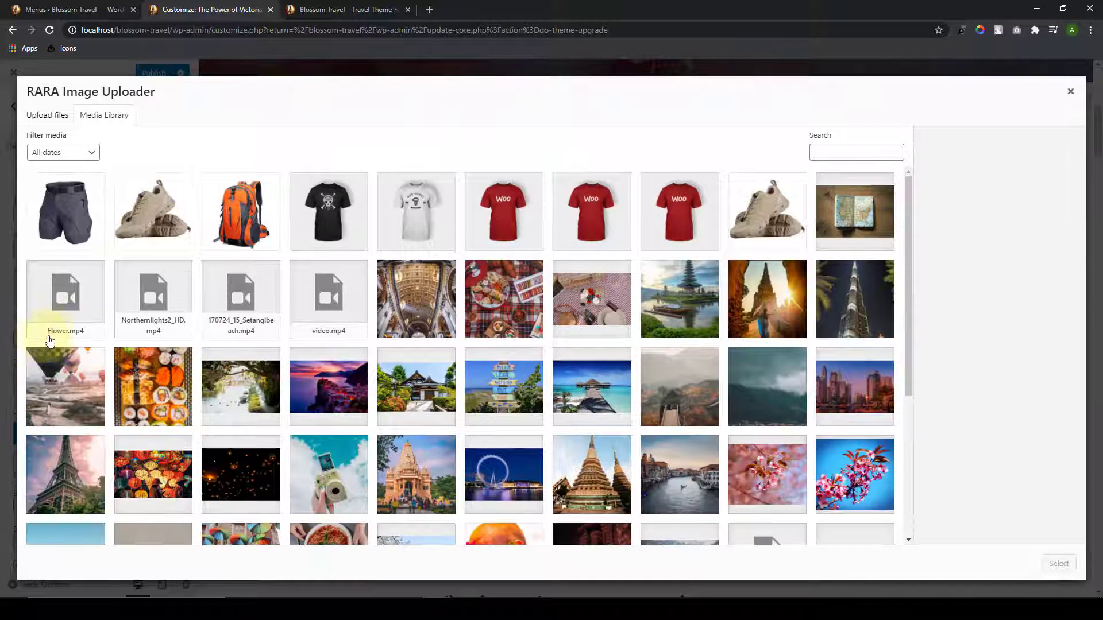
scroll(330, 304, "down", 5)
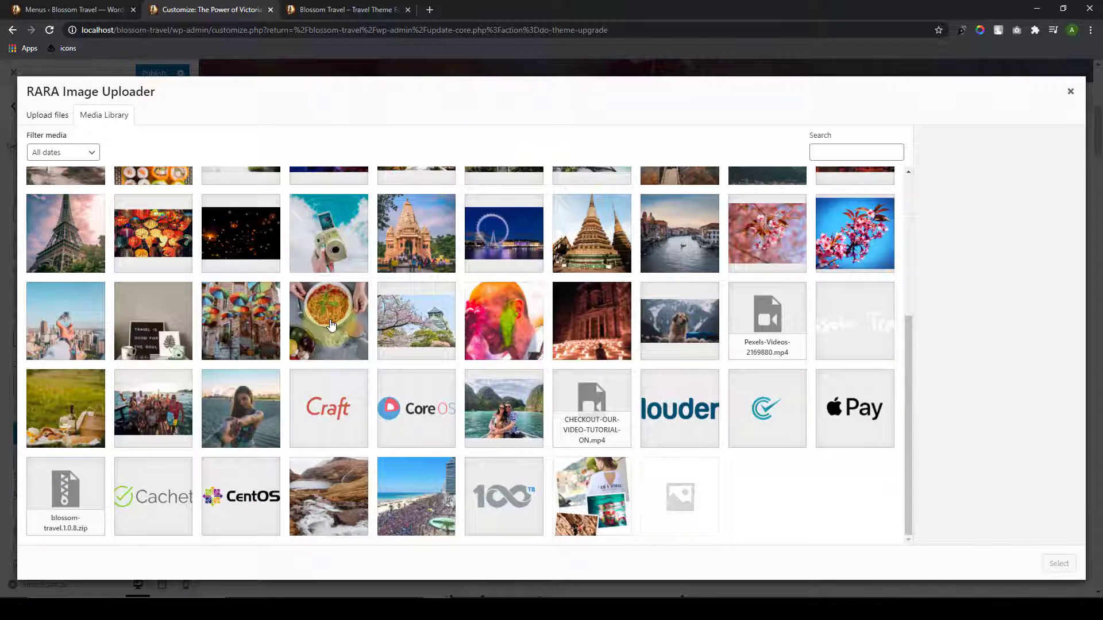
left_click(503, 408)
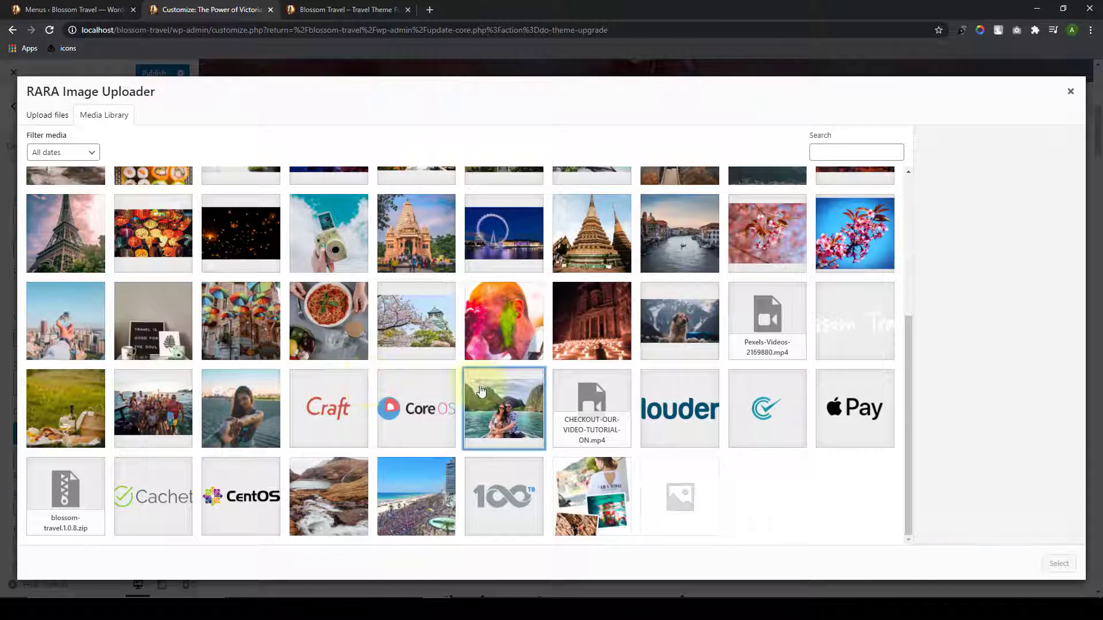
left_click(1059, 564)
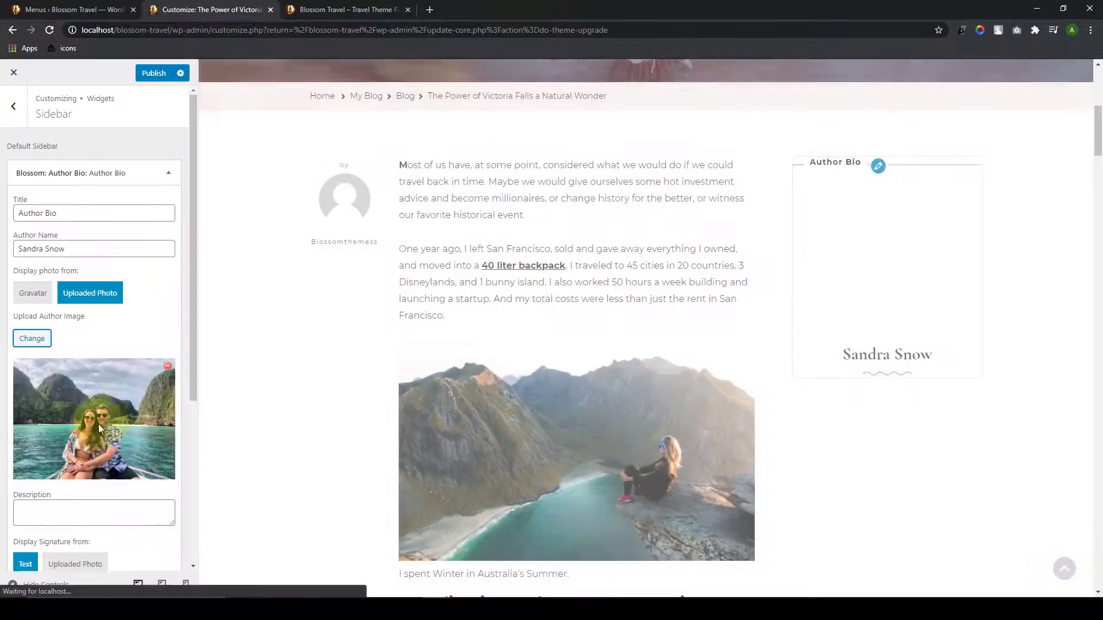
Step: Fill in the author description: "witter specialist. Zombie enthusiast. Tv fanatic. Lifelong gamer. Food geek. Wannabe travel nerd. Pop culture evangelist."
scroll(92, 345, "down", 3)
left_click(61, 337)
key("ctrl+v")
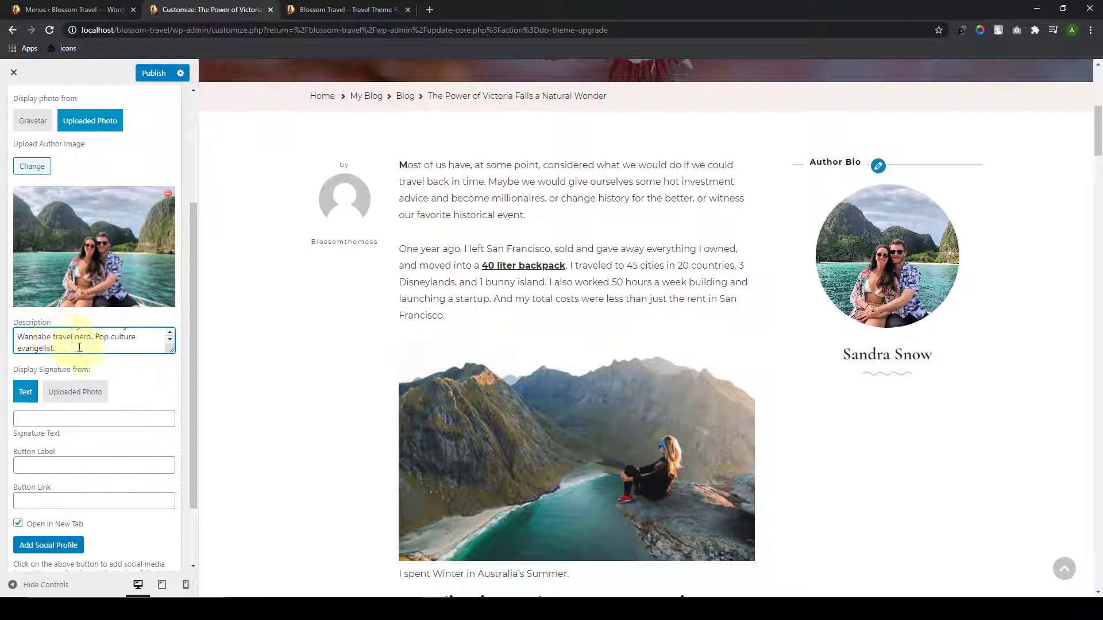
Step: Try a text signature with the author's first name in the Author Bio widget and clear it again
scroll(79, 347, "down", 2)
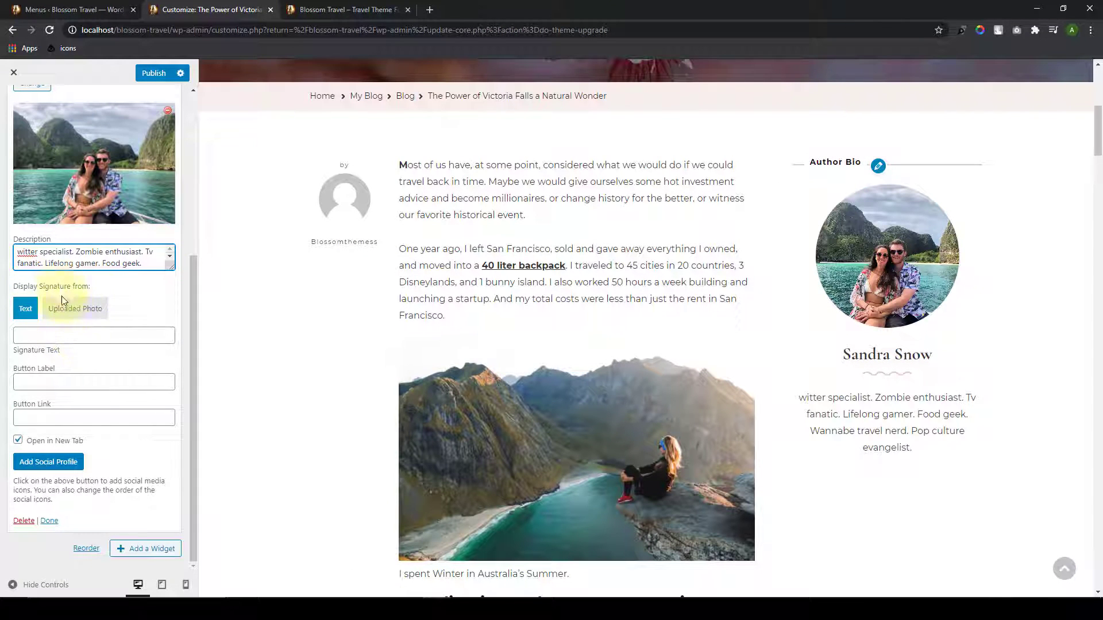
left_click(78, 336)
type("S")
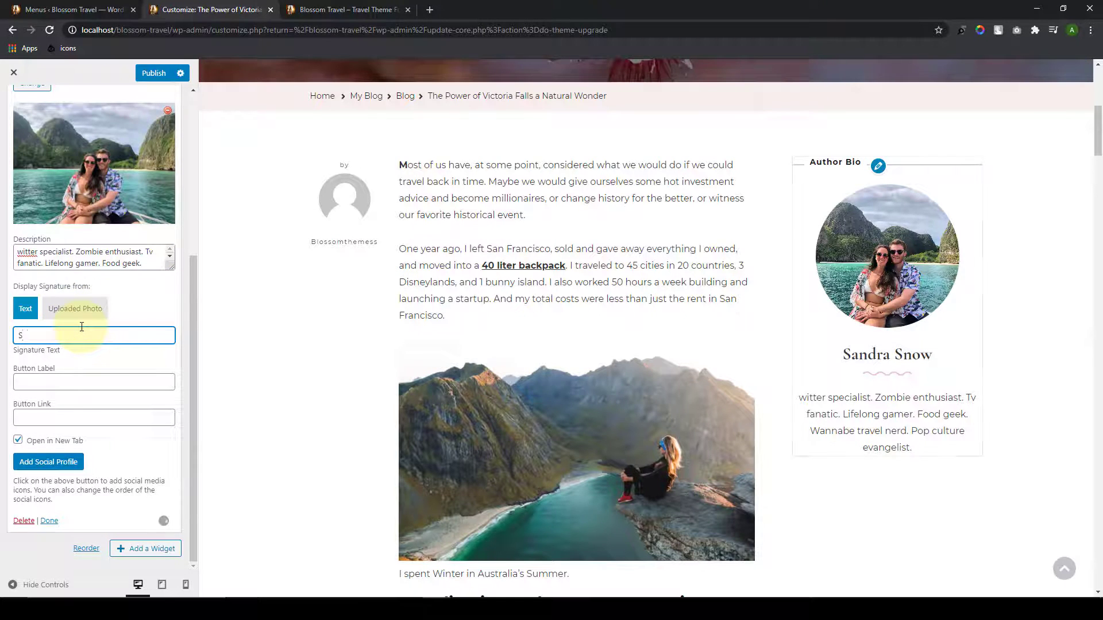
type("andra")
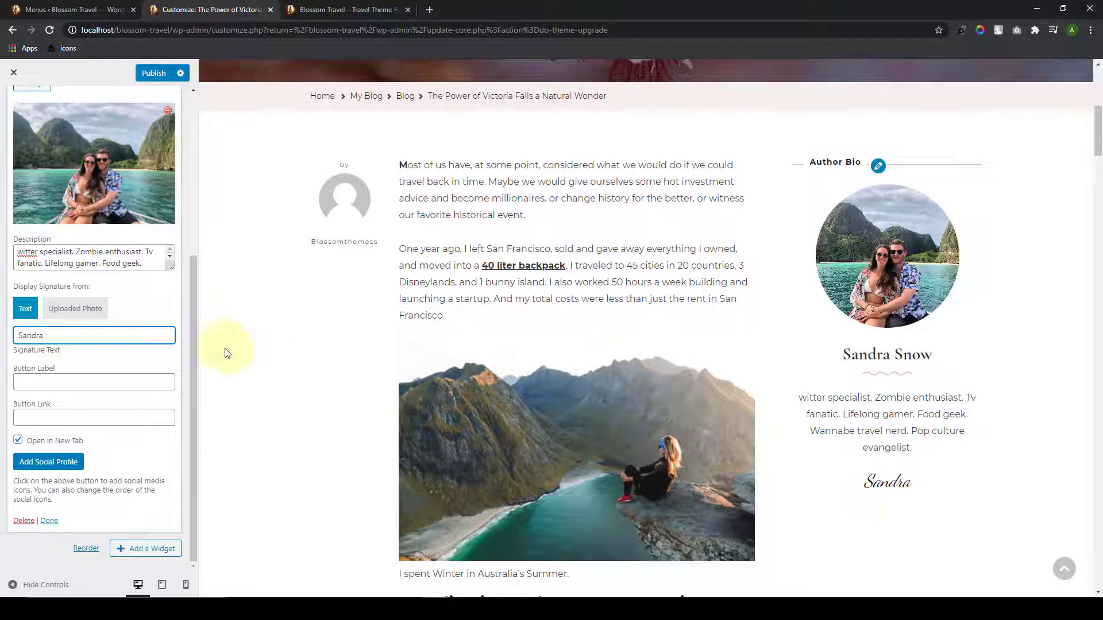
double_click(83, 337)
key("BackSpace")
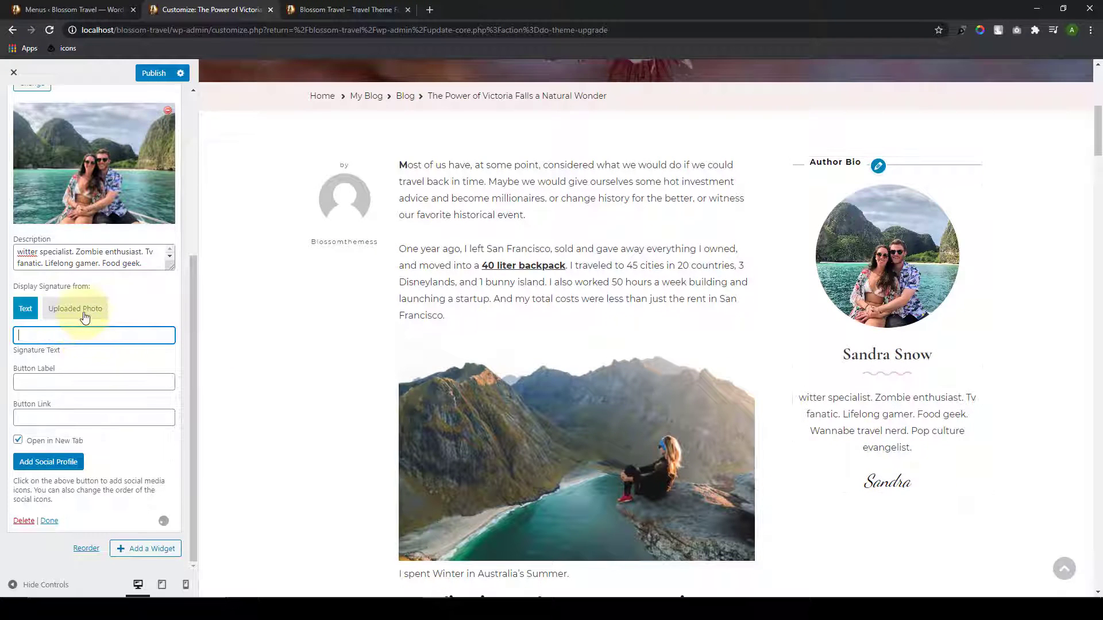
Step: Switch the signature source to Uploaded Photo and upload Signature-3.png from the Blossom Travel folder as the signature image
left_click(81, 310)
left_click(37, 355)
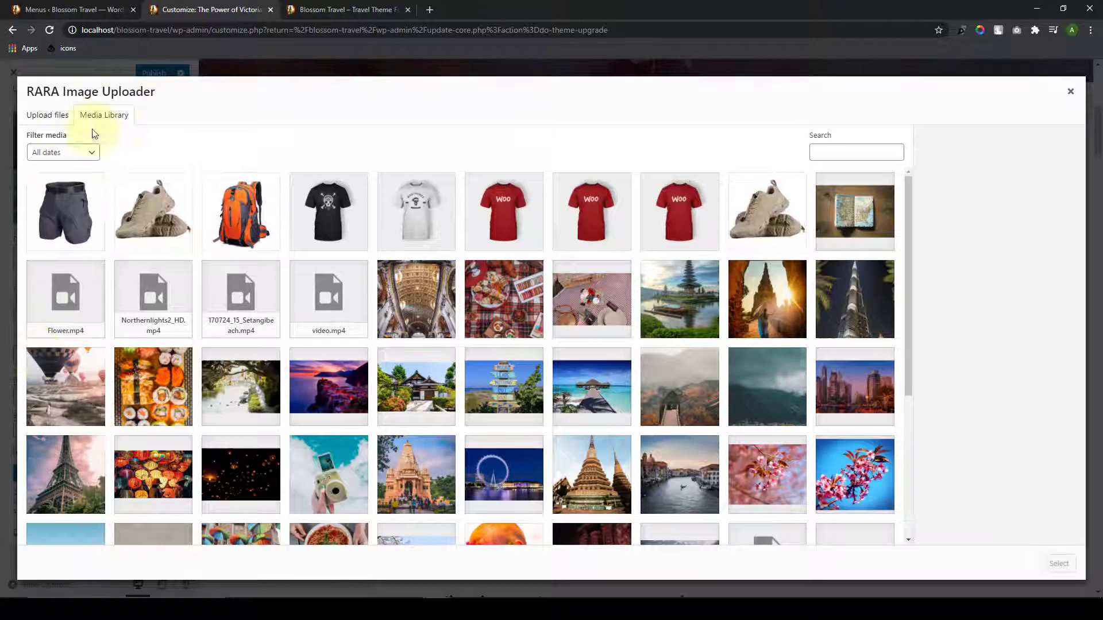
left_click(48, 115)
left_click(538, 311)
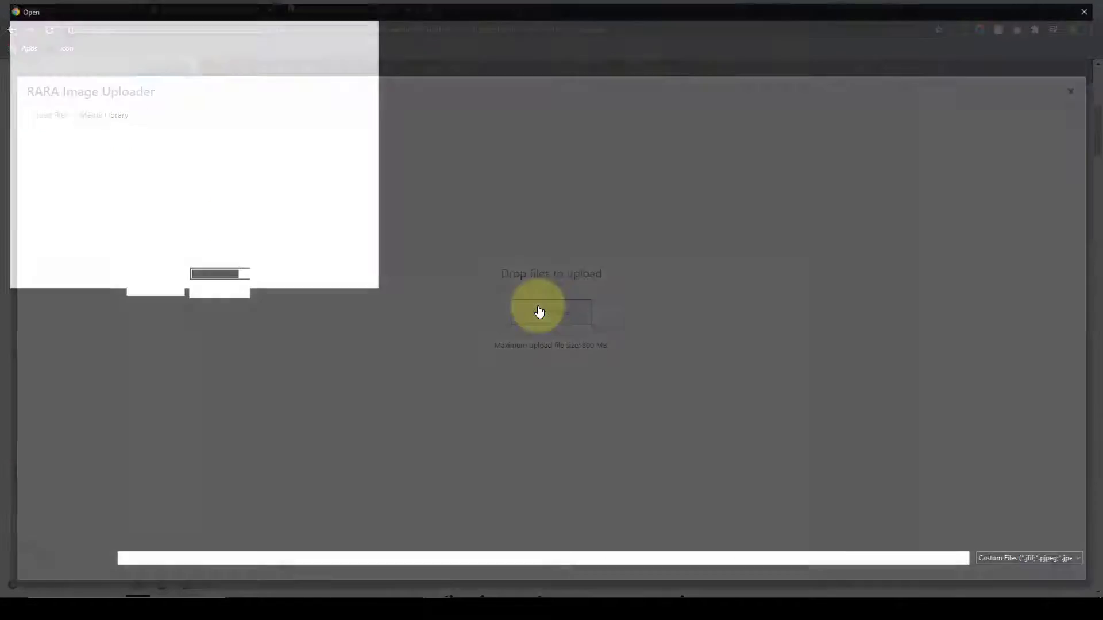
left_click(320, 443)
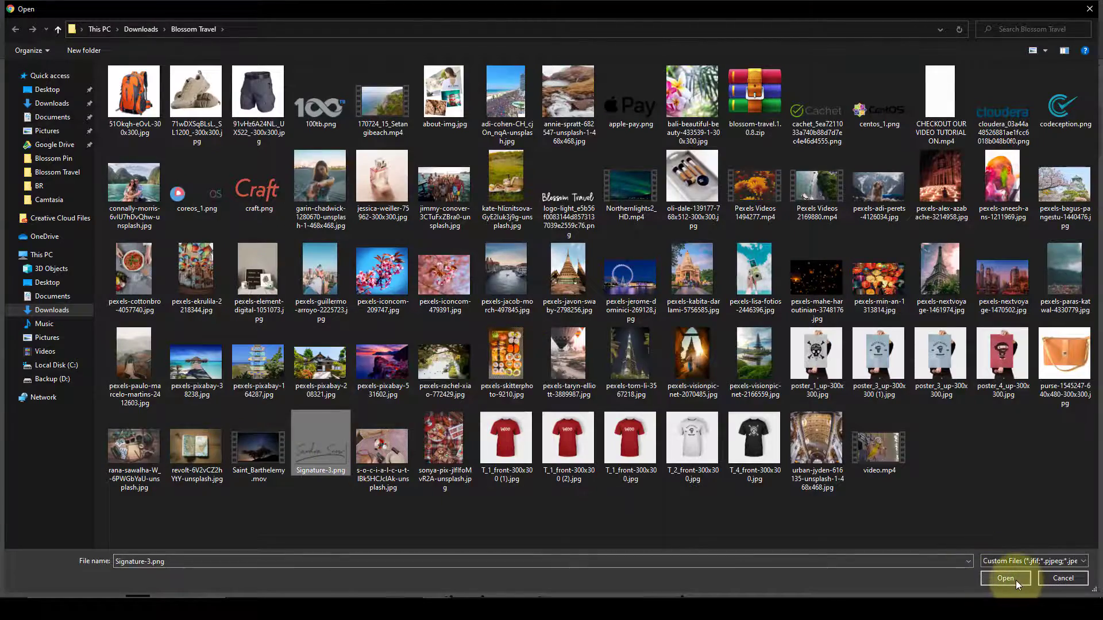
left_click(1016, 580)
left_click(1051, 567)
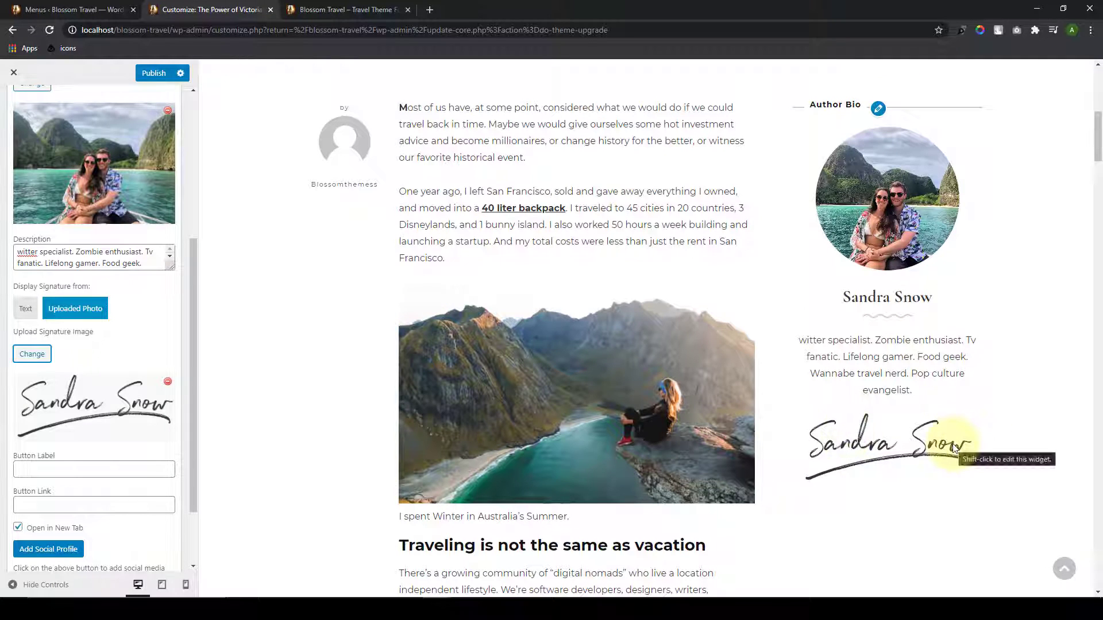
Step: Give the Author Bio widget a button labelled "Learn More About Me" with the link "#"
scroll(74, 428, "down", 1)
scroll(75, 437, "down", 1)
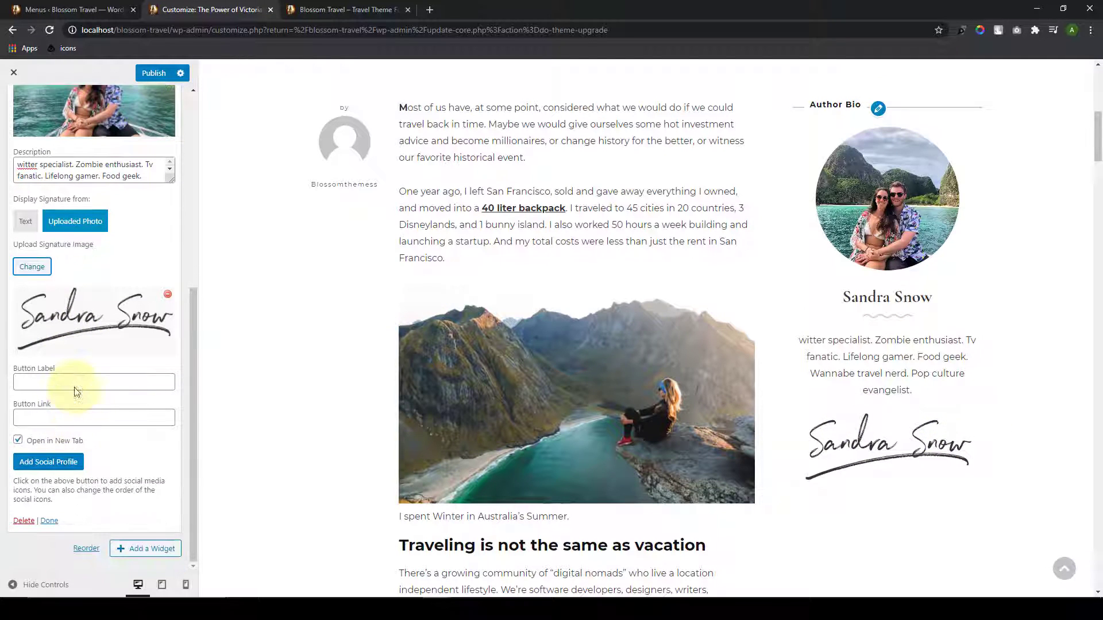
left_click(75, 386)
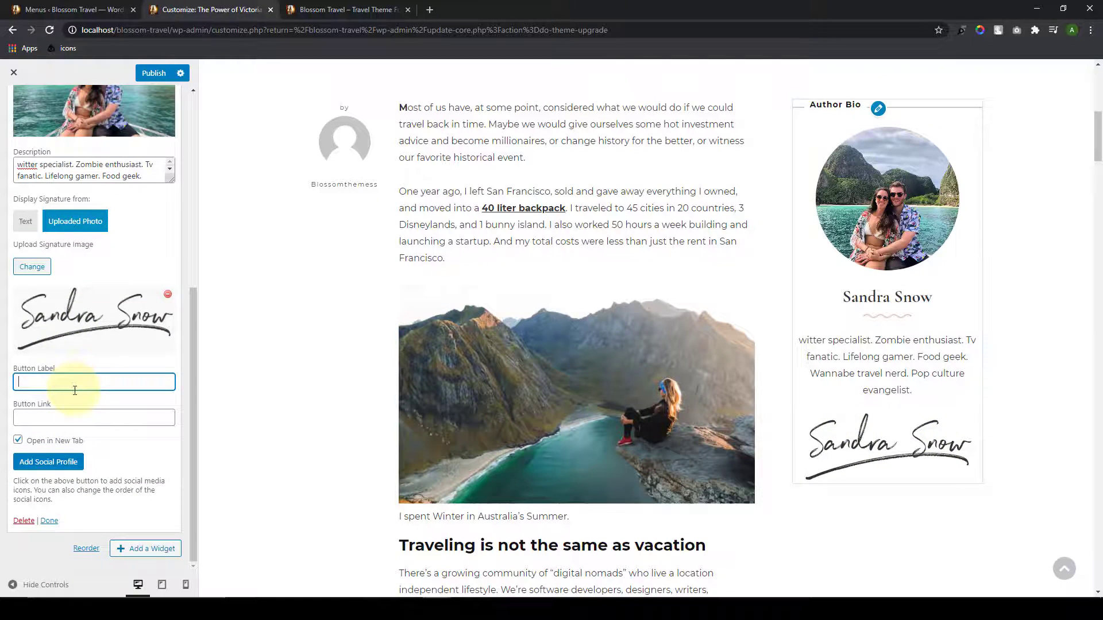
left_click(62, 418)
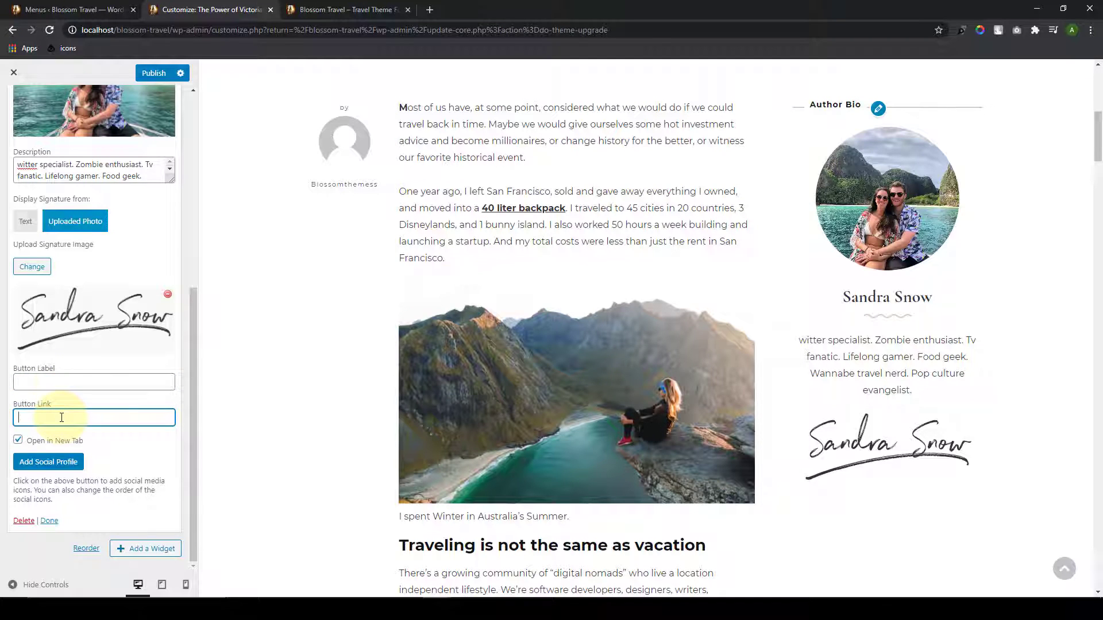
left_click(57, 380)
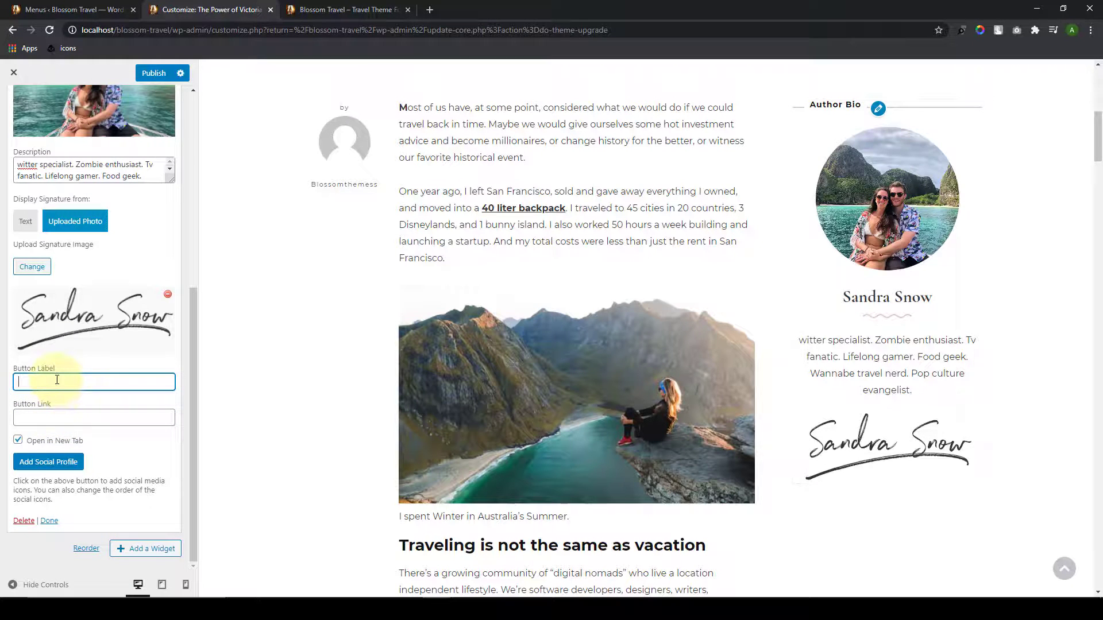
type("Lera")
key("BackSpace")
key("BackSpace")
type("a")
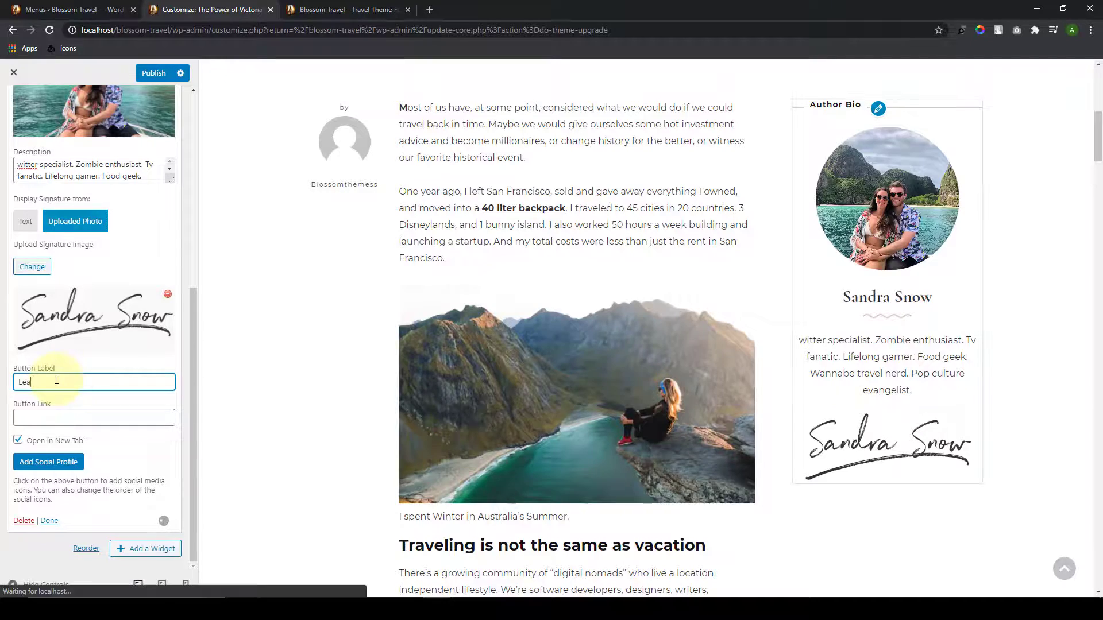
type("rn More")
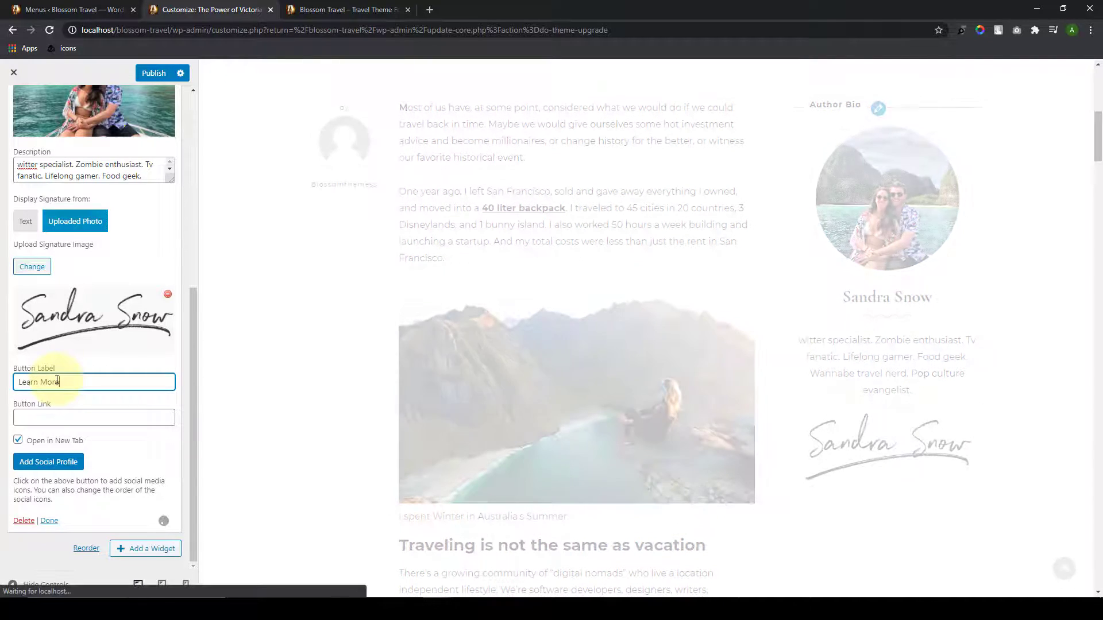
type(" About Me")
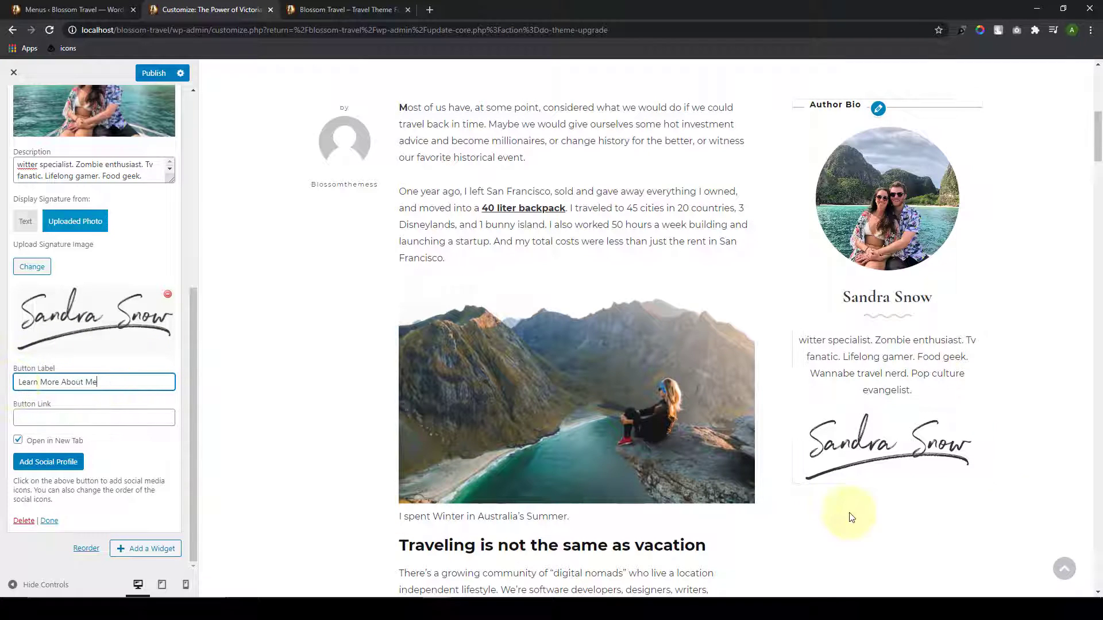
left_click(69, 413)
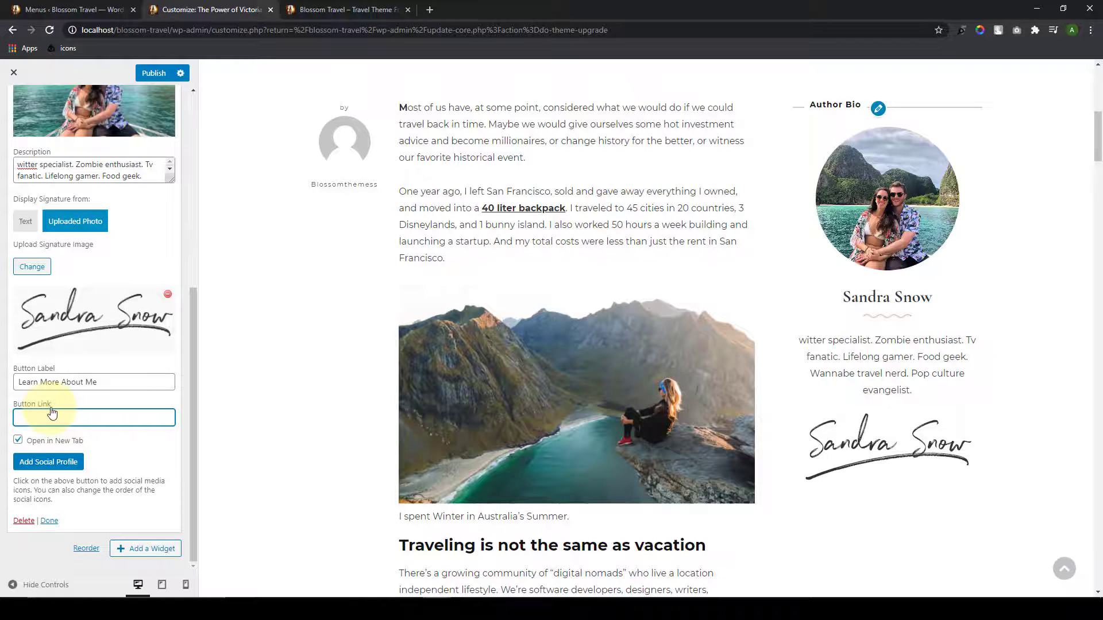
left_click(48, 462)
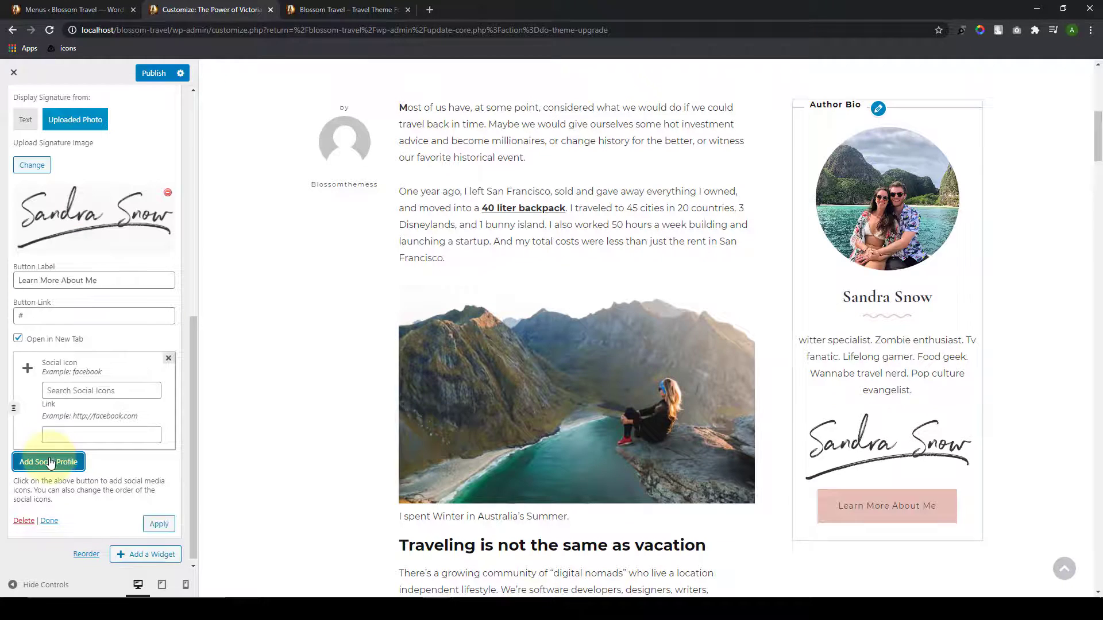
left_click(69, 388)
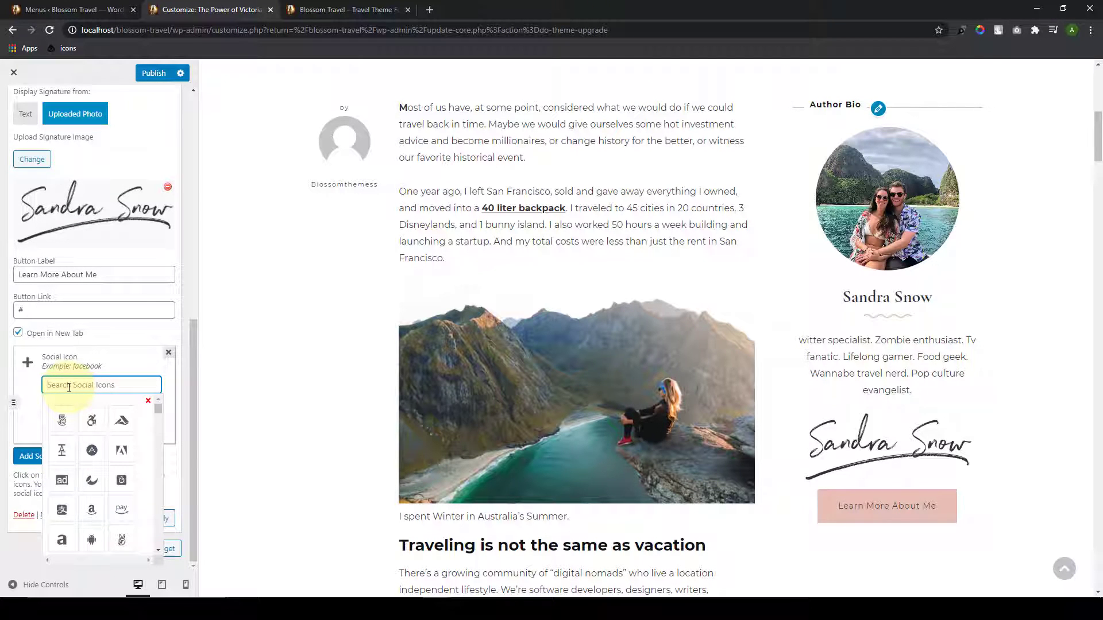
type("facebook")
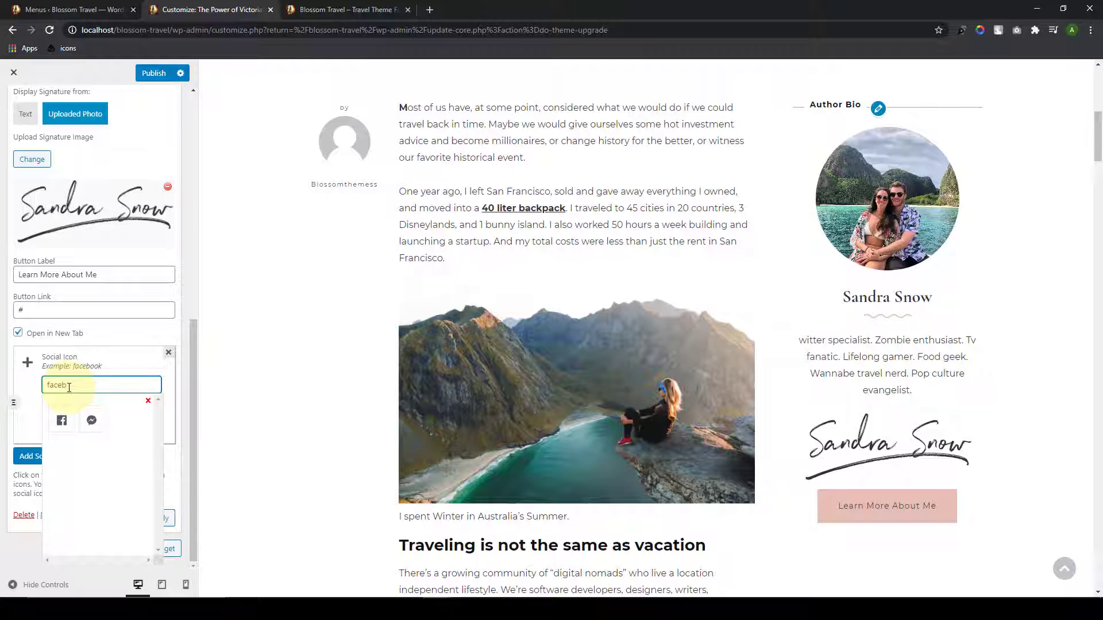
left_click(62, 421)
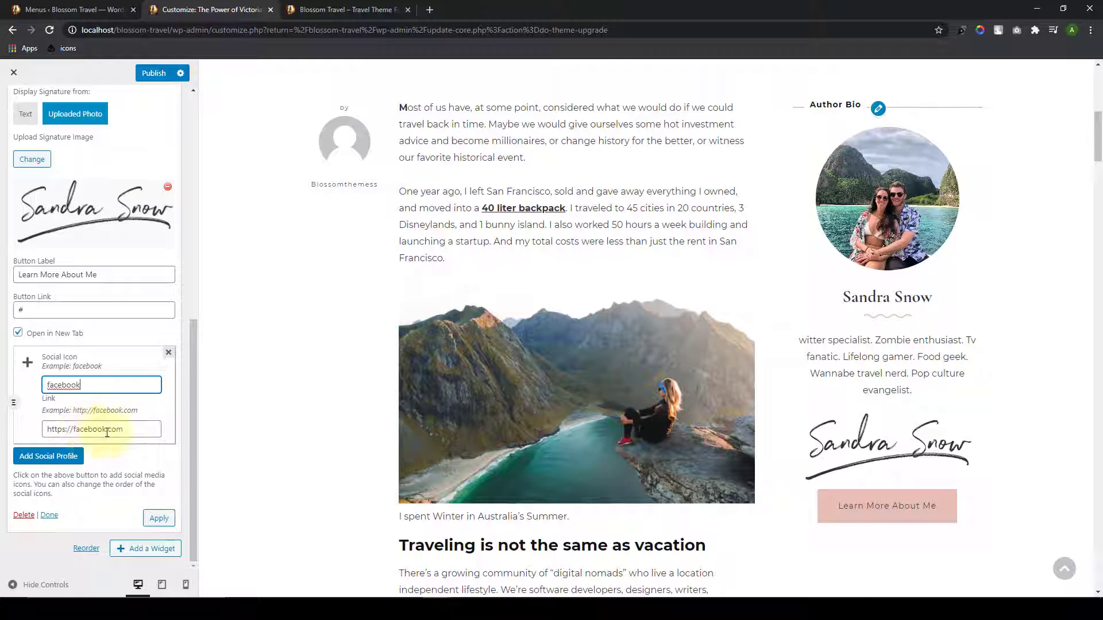
left_click(133, 429)
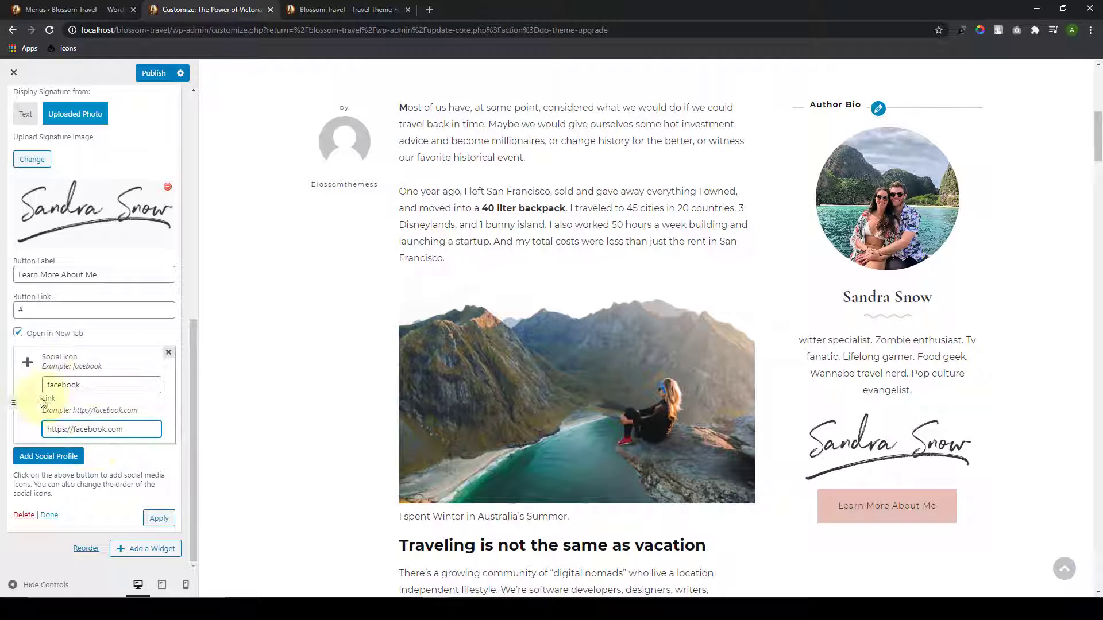
left_click(62, 464)
left_click(72, 384)
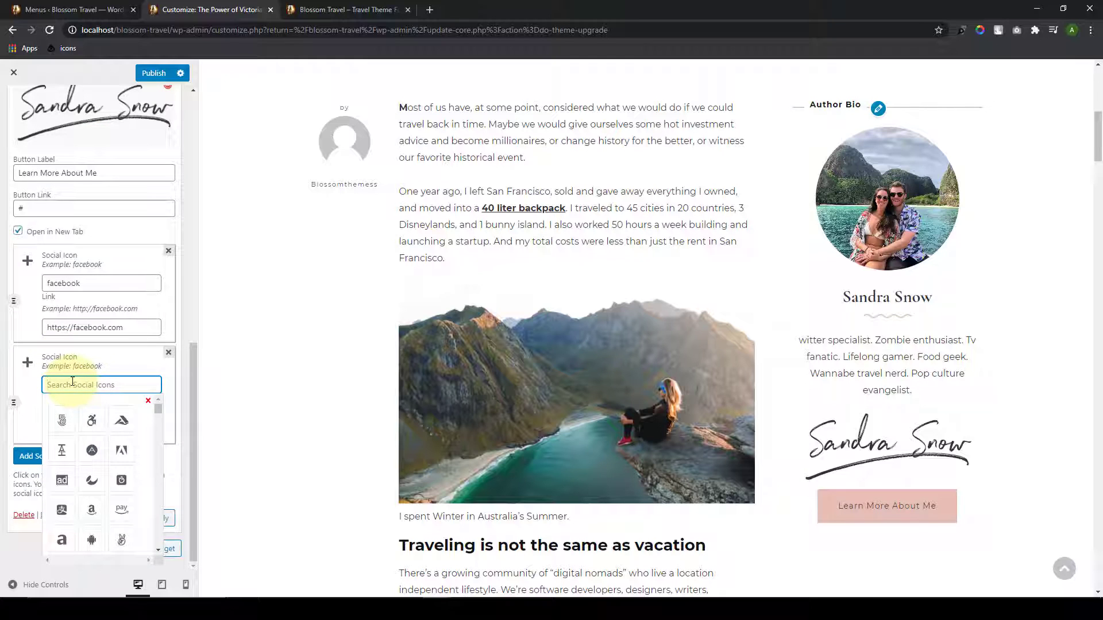
type("yout")
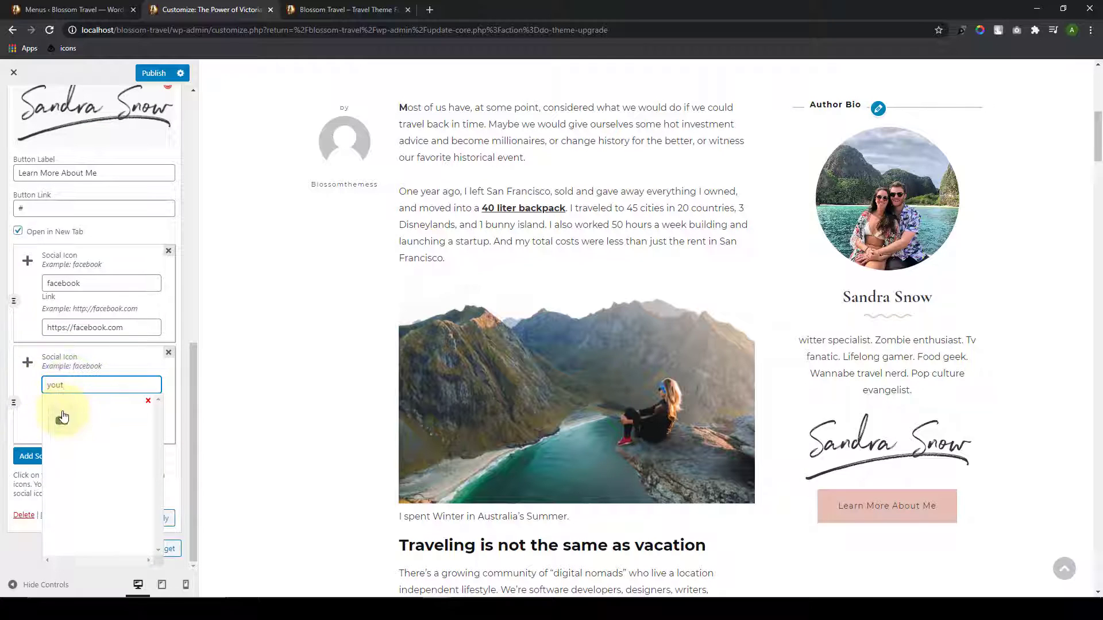
left_click(62, 419)
scroll(81, 460, "down", 1)
left_click(89, 429)
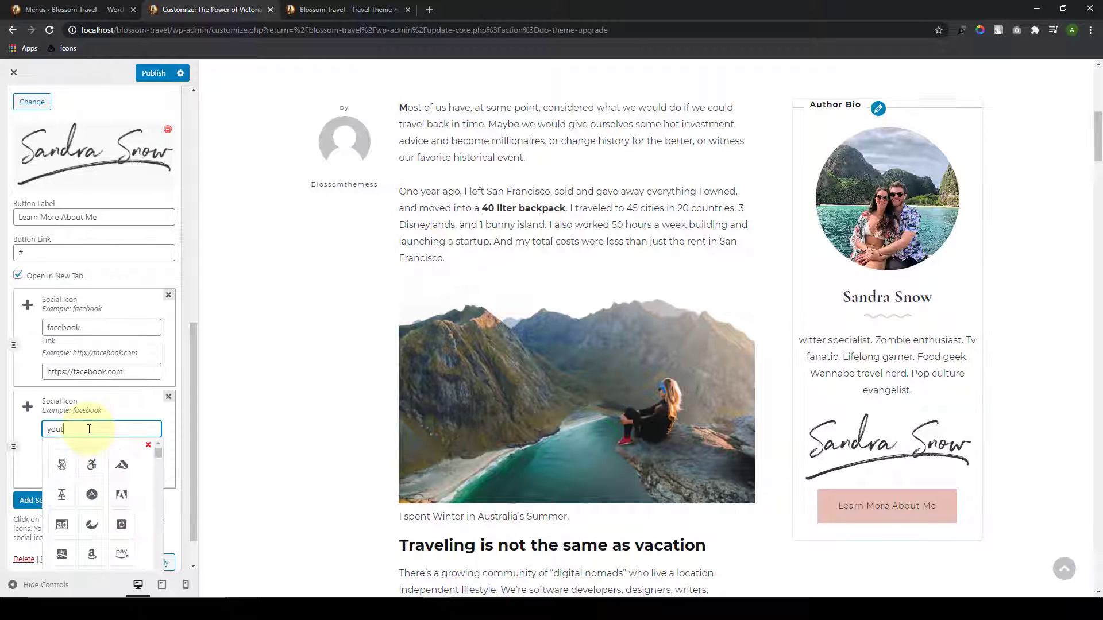
type("ube")
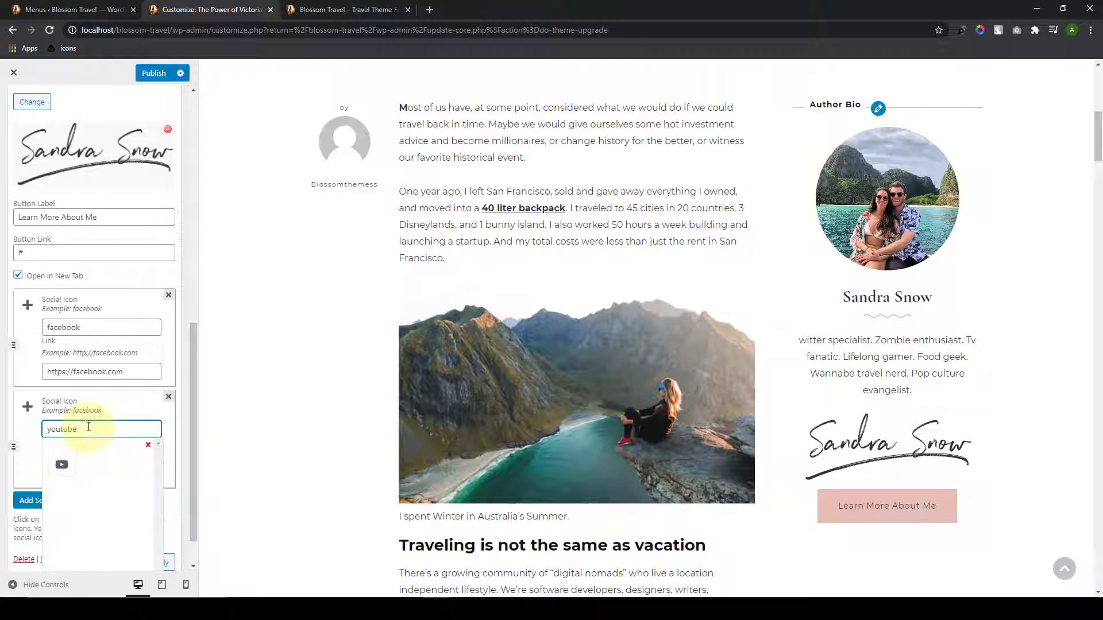
left_click(64, 464)
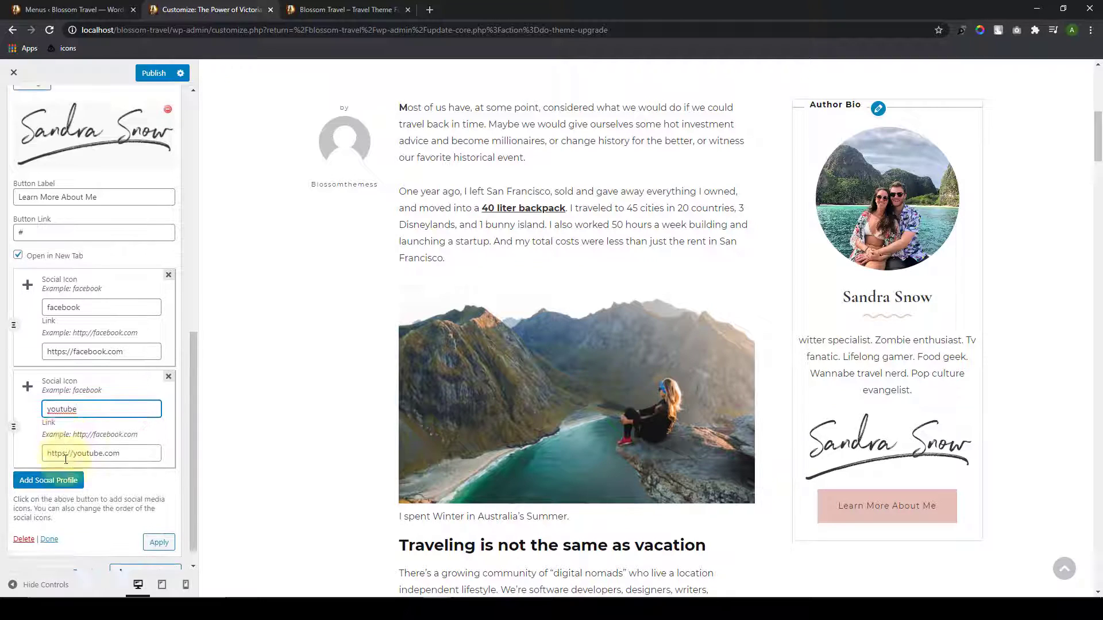
triple_click(124, 435)
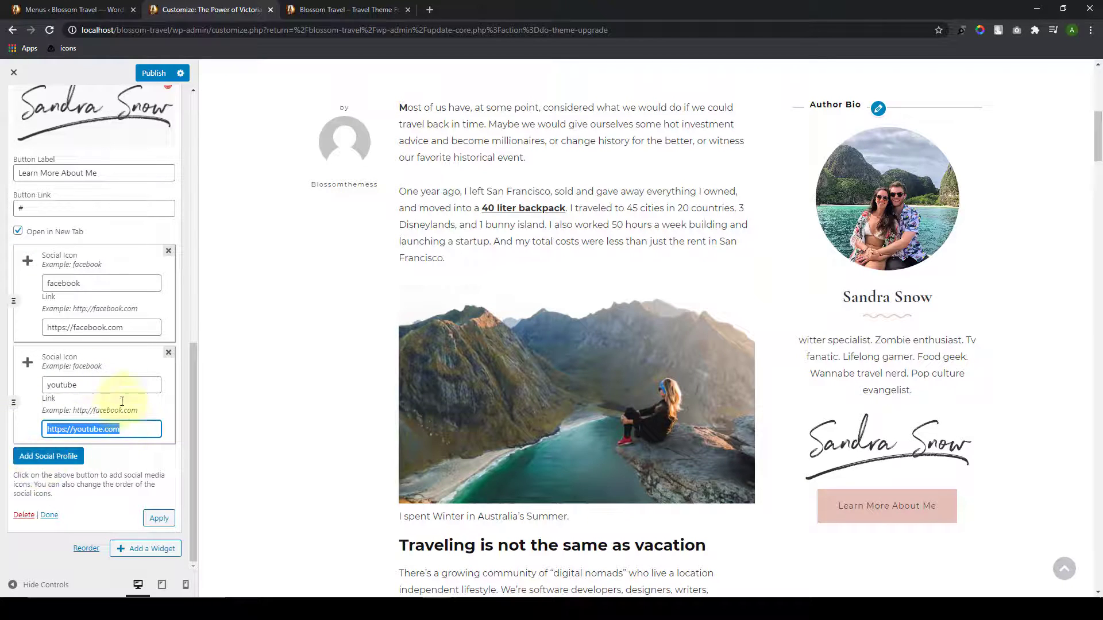
left_click(127, 454)
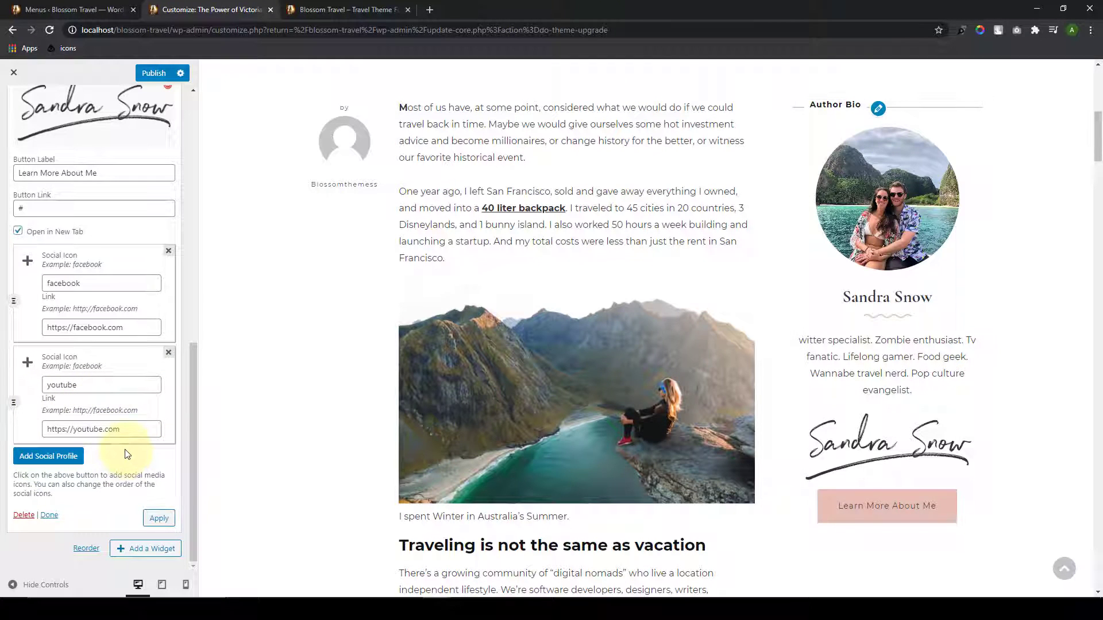
left_click(58, 455)
left_click(79, 384)
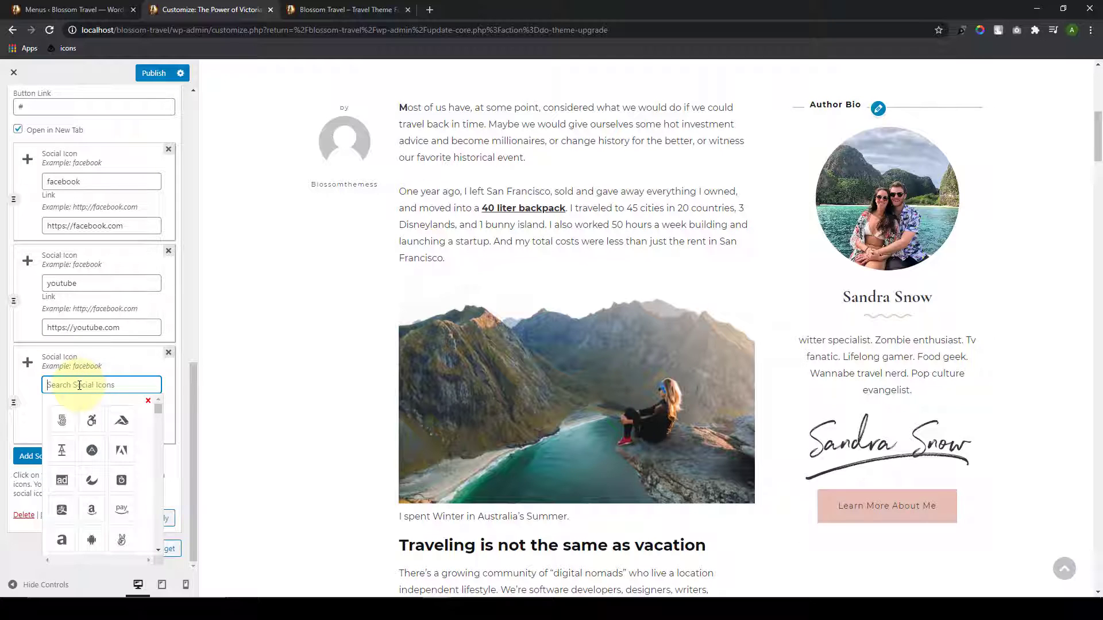
type("ins")
left_click(62, 420)
left_click(52, 456)
left_click(73, 385)
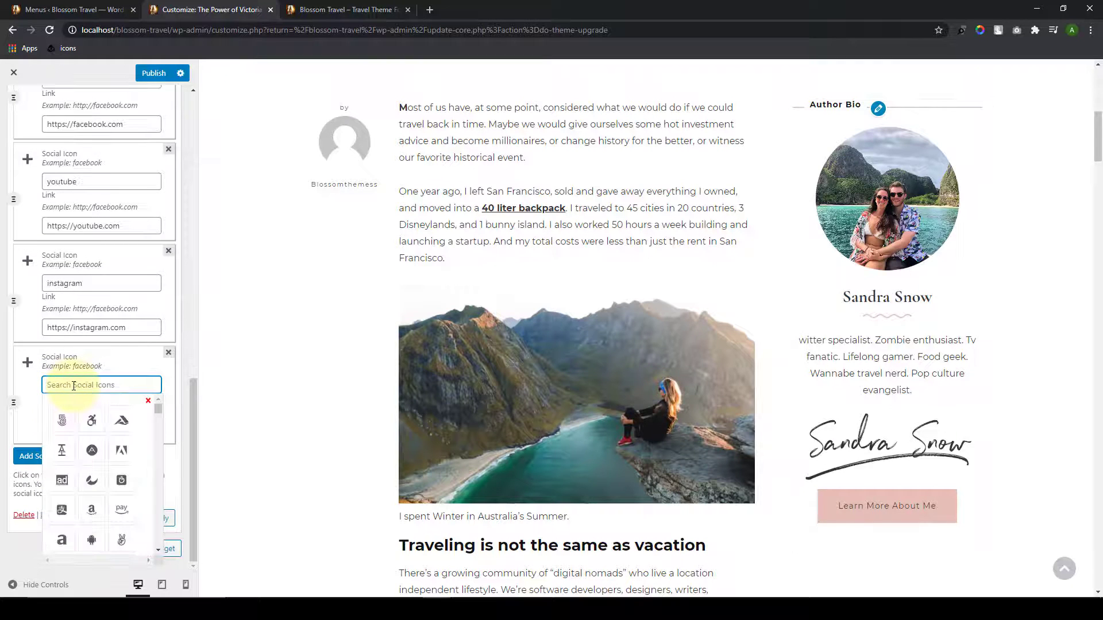
type("twi")
left_click(92, 421)
left_click(51, 456)
left_click(82, 281)
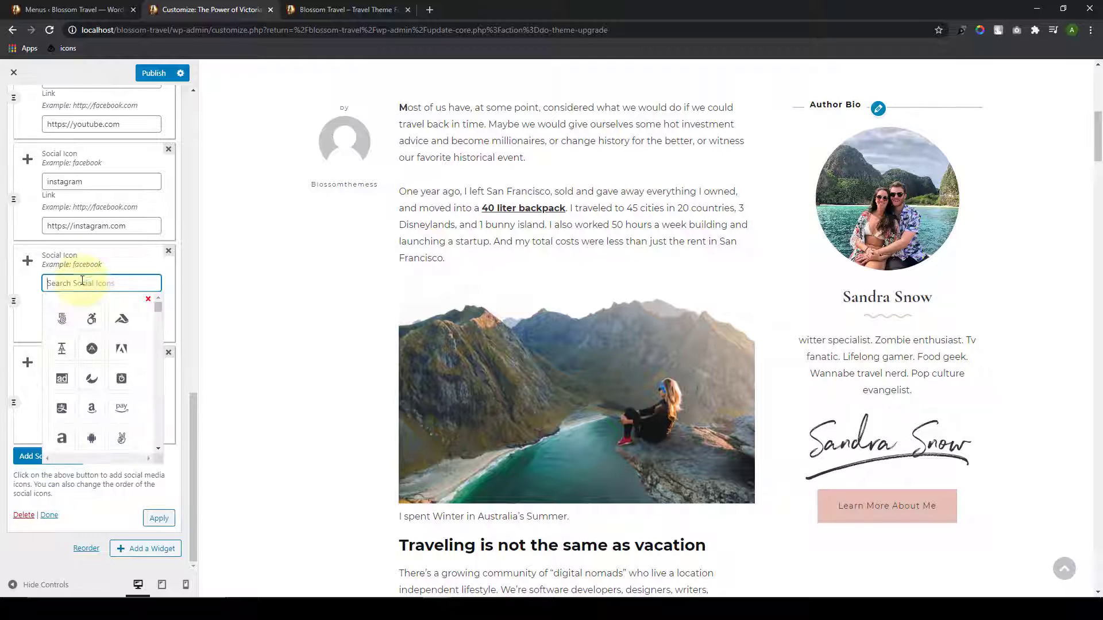
scroll(23, 397, "up", 2)
type("twitter")
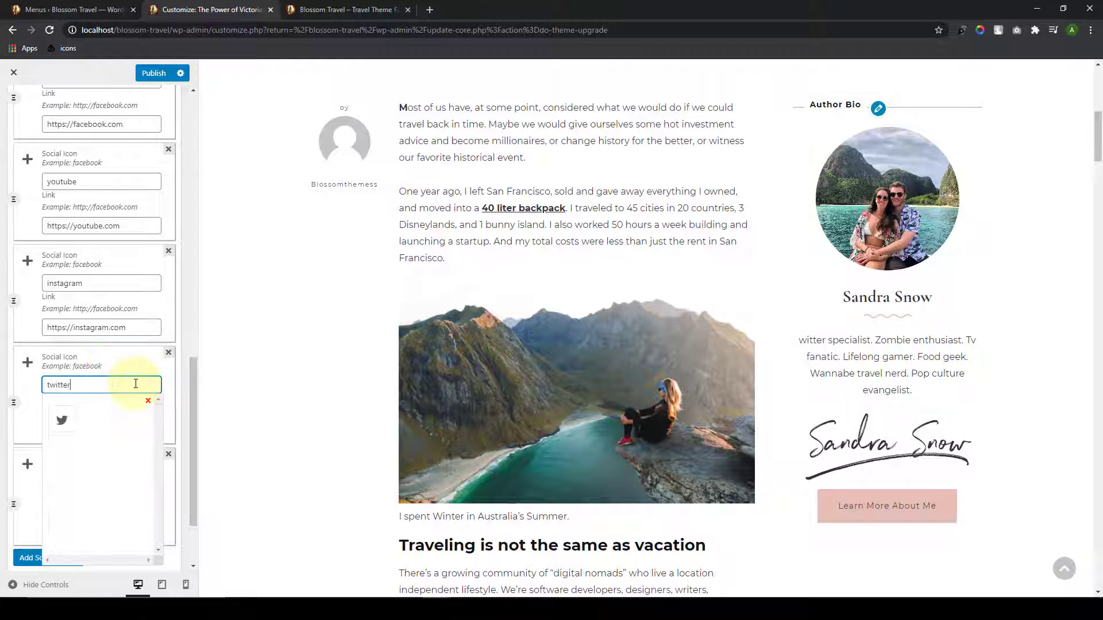
left_click(62, 420)
left_click(79, 487)
left_click(62, 522)
left_click(68, 559)
scroll(69, 551, "down", 2)
left_click(90, 384)
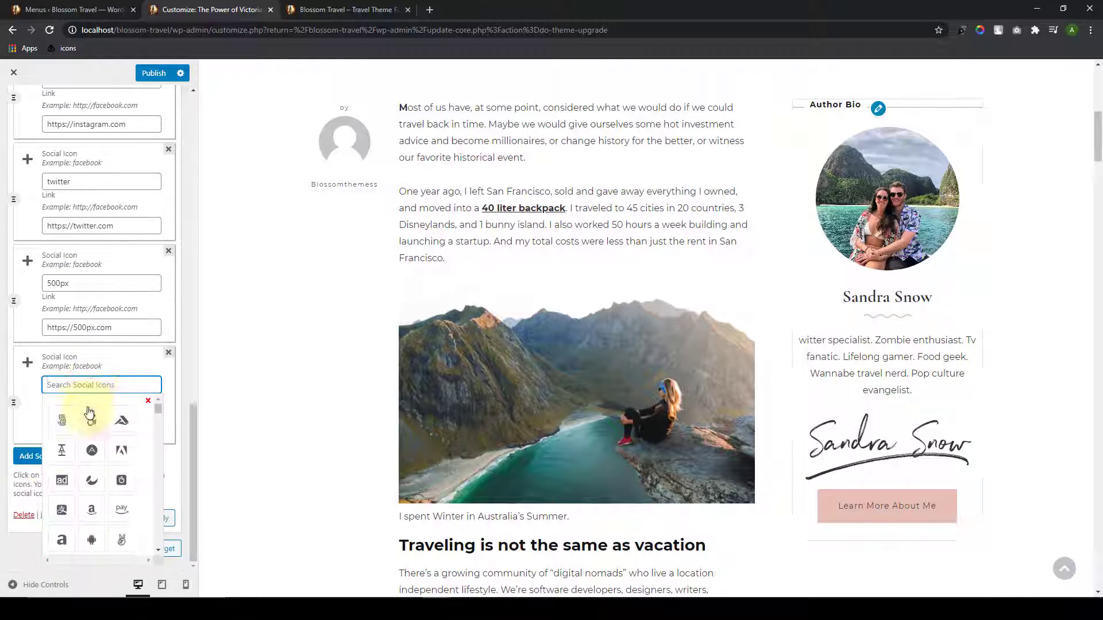
left_click(91, 420)
left_click(31, 455)
scroll(46, 456, "down", 2)
left_click(90, 383)
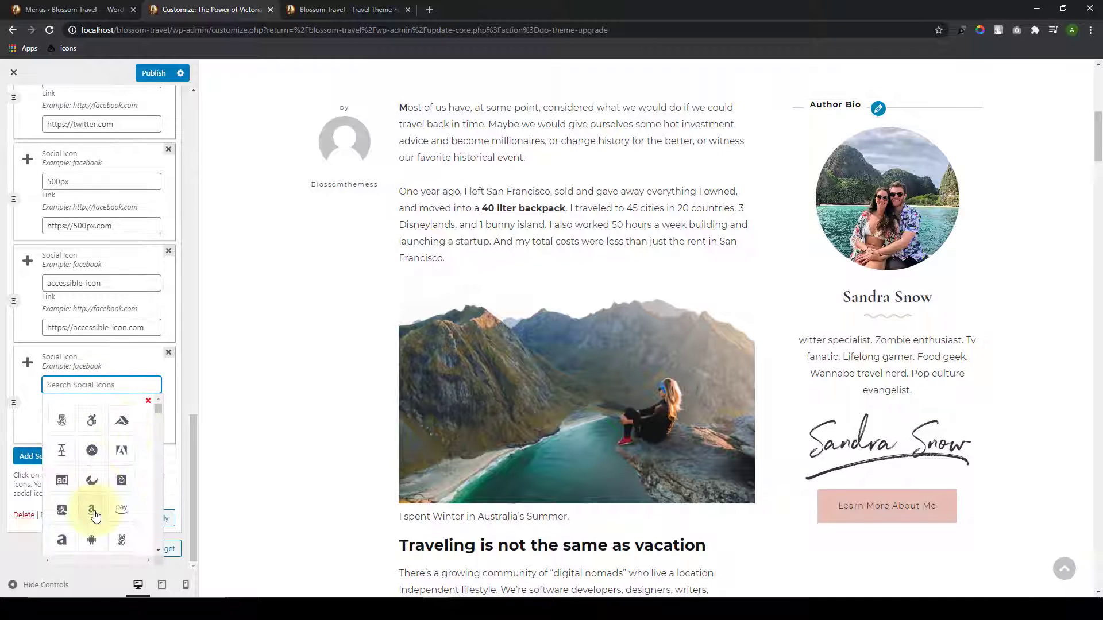
type("amazon")
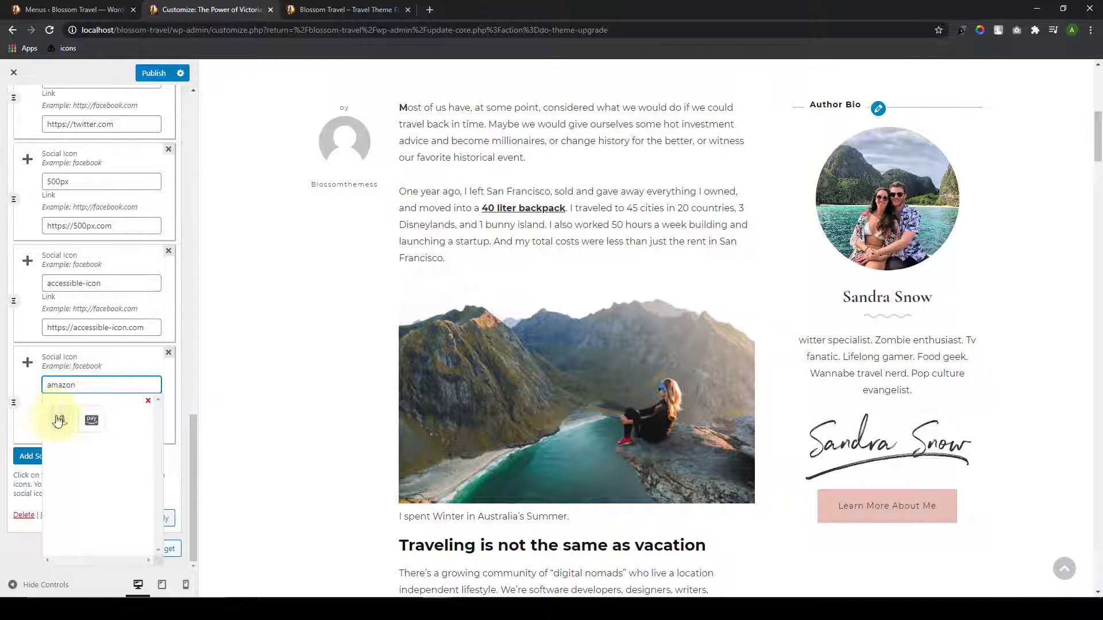
left_click(62, 420)
scroll(69, 415, "up", 10)
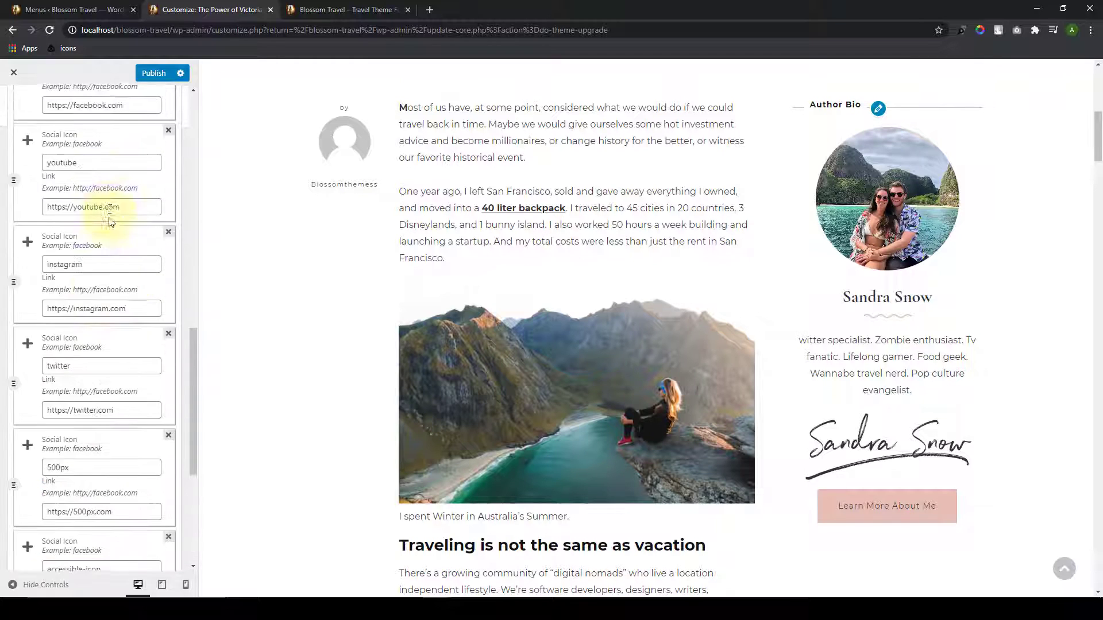
scroll(103, 345, "down", 10)
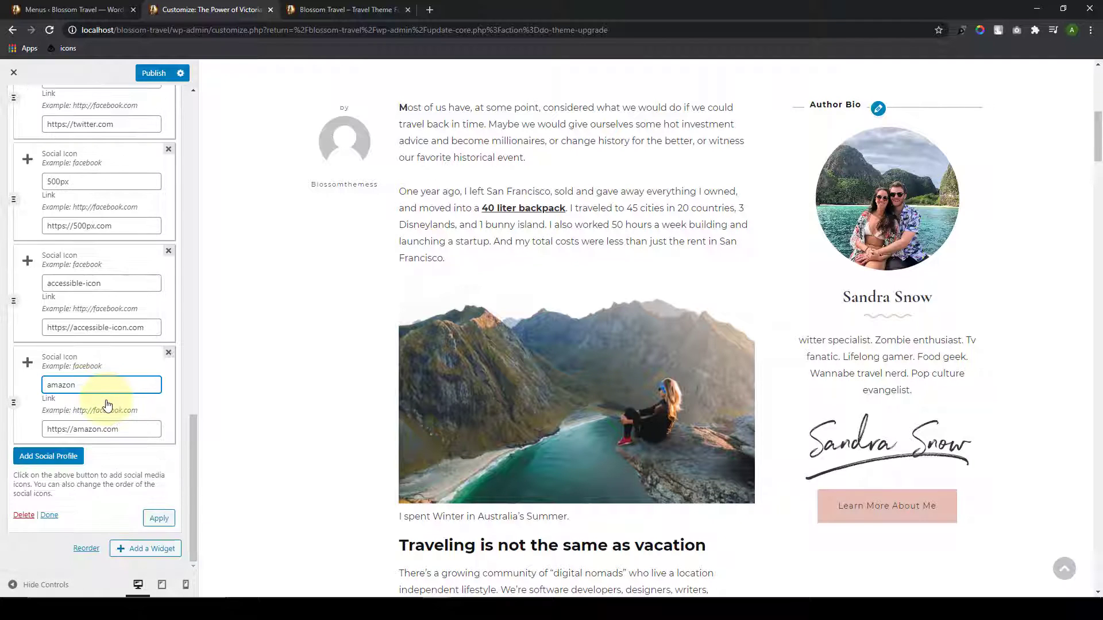
Step: Apply the Author Bio widget changes, close its settings and review the widget in the page preview
left_click(163, 519)
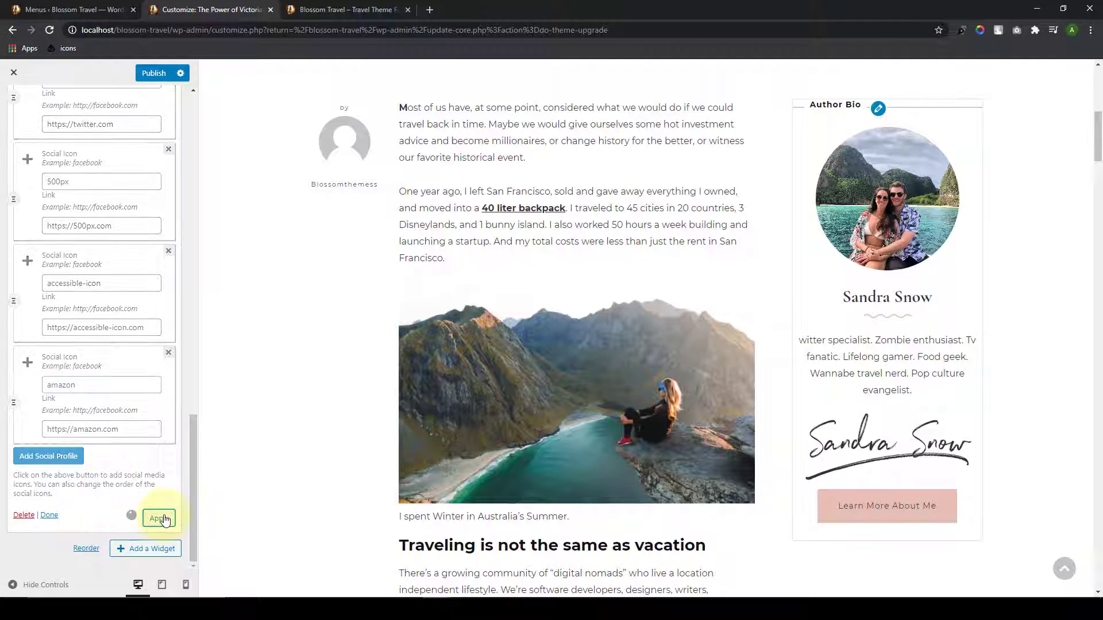
scroll(930, 430, "down", 2)
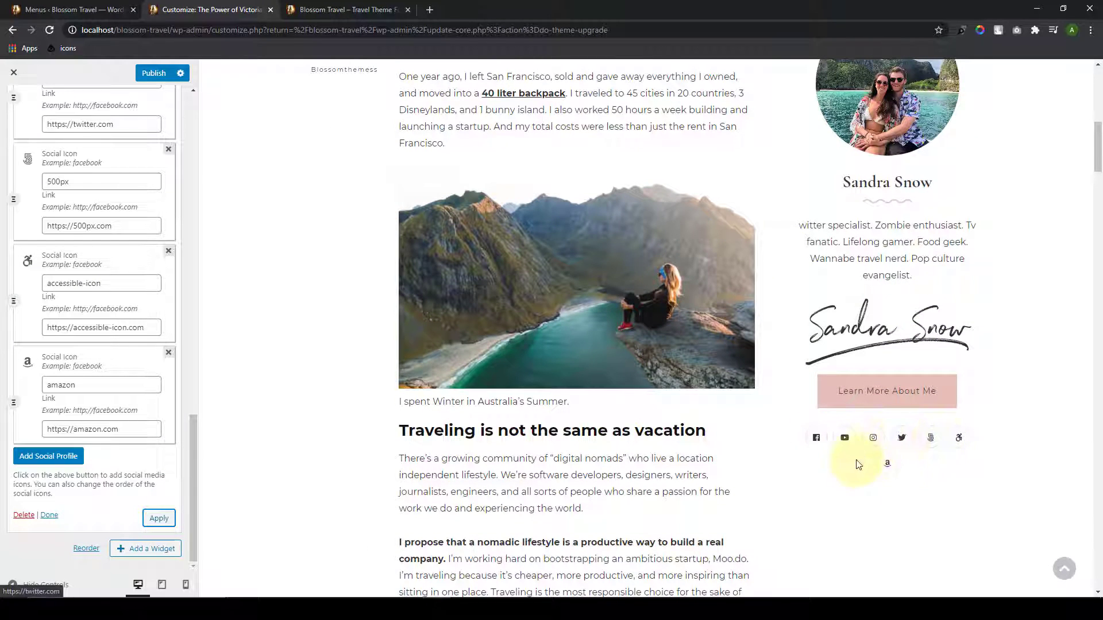
left_click(48, 515)
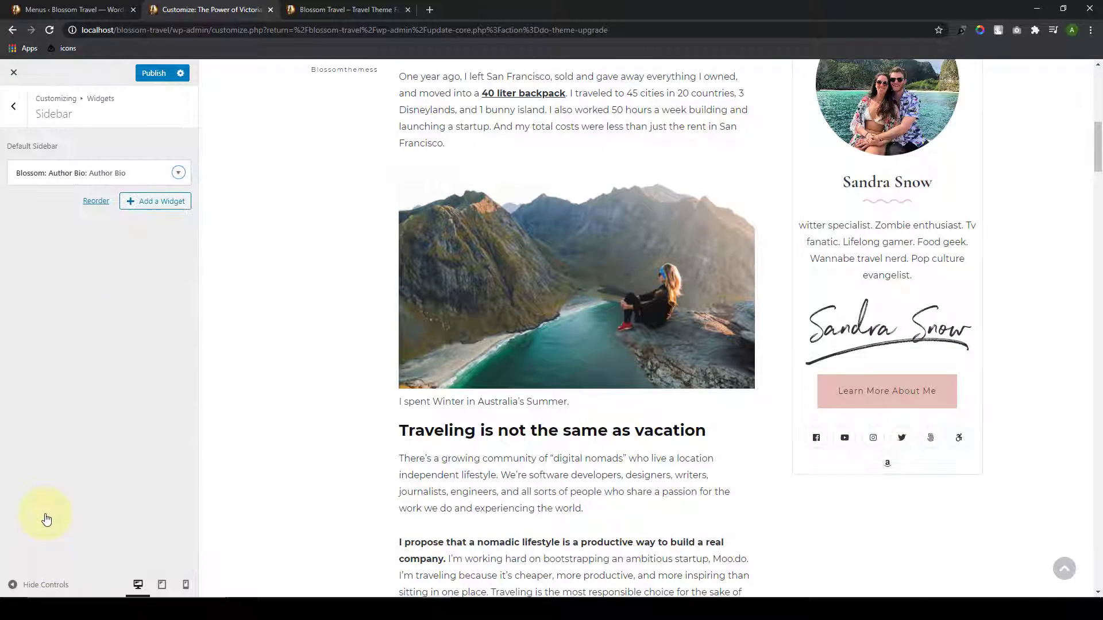
scroll(867, 463, "up", 4)
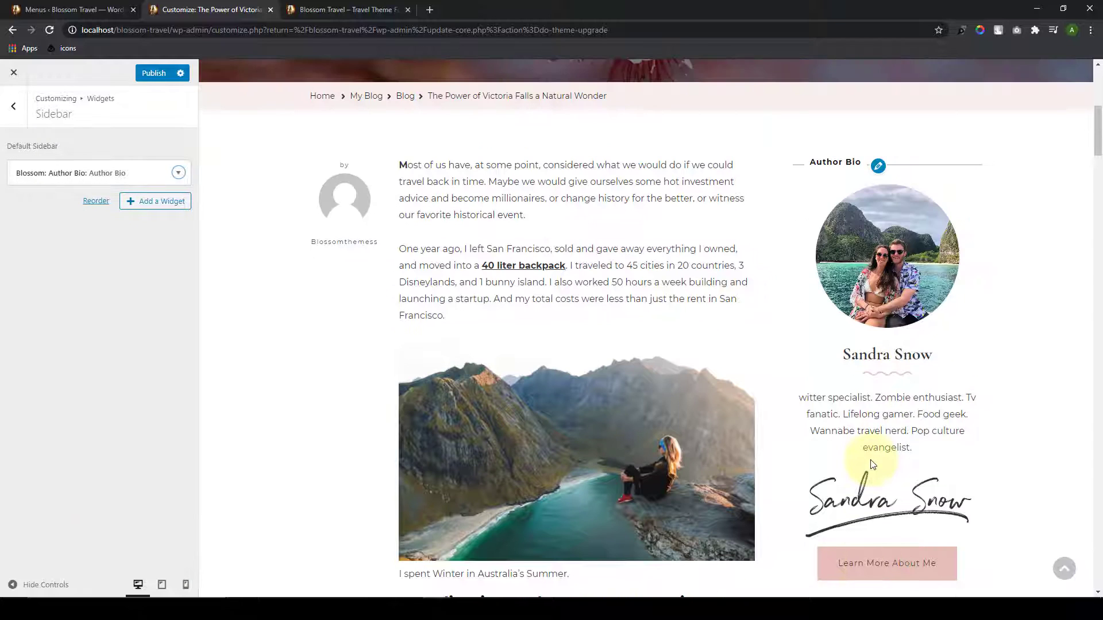
scroll(919, 293, "down", 4)
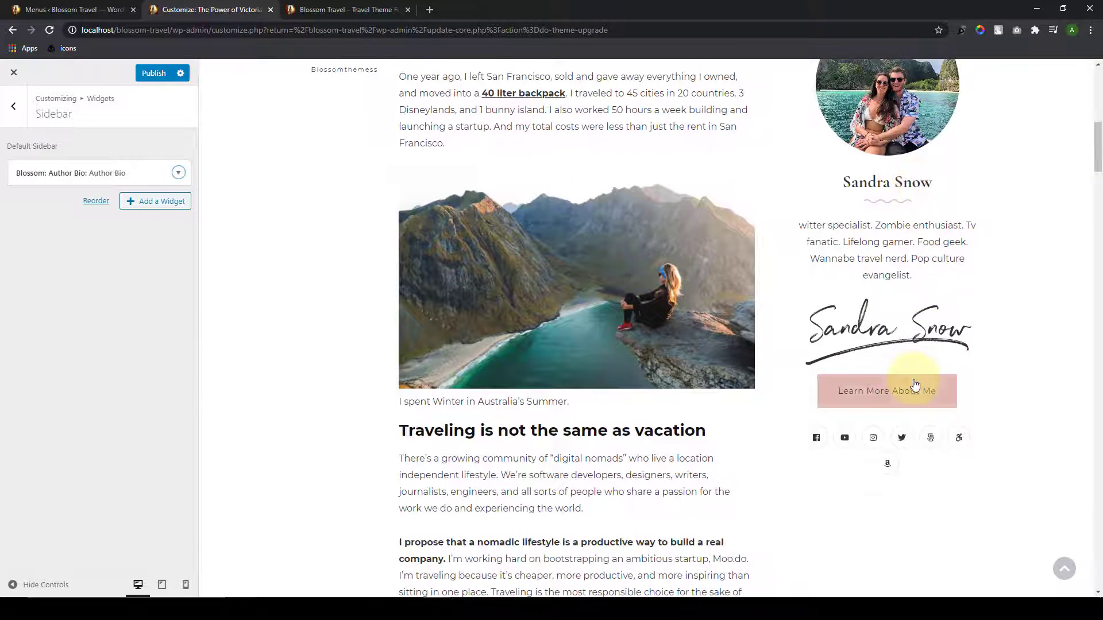
scroll(919, 380, "up", 3)
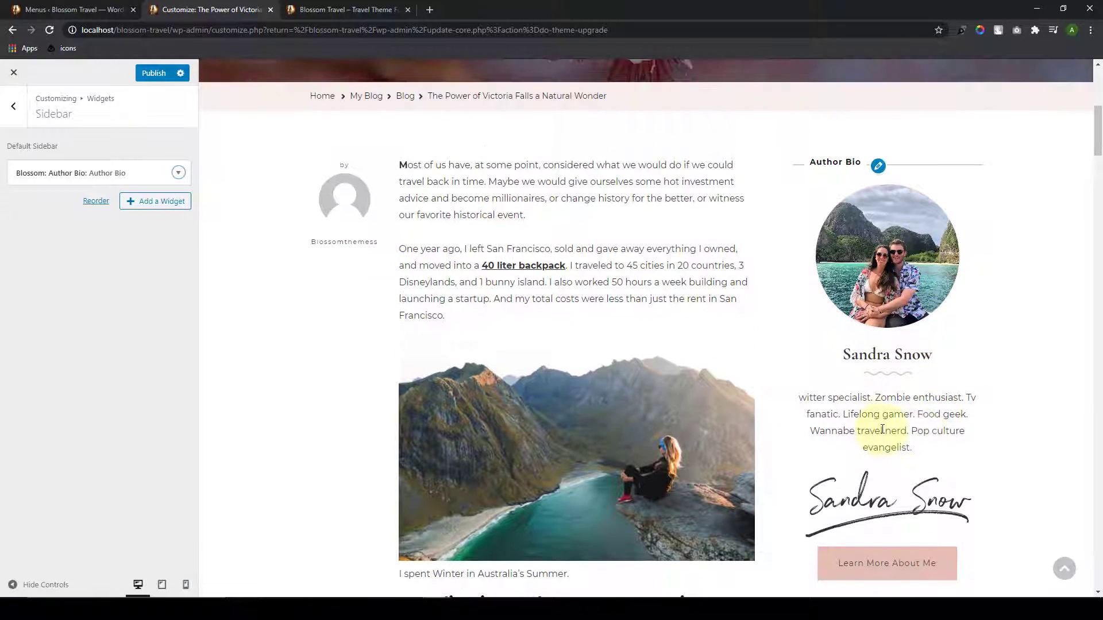
scroll(862, 423, "down", 9)
Step: Add the Blossom: Recent Post widget to the default sidebar
left_click(155, 201)
scroll(310, 327, "up", 6)
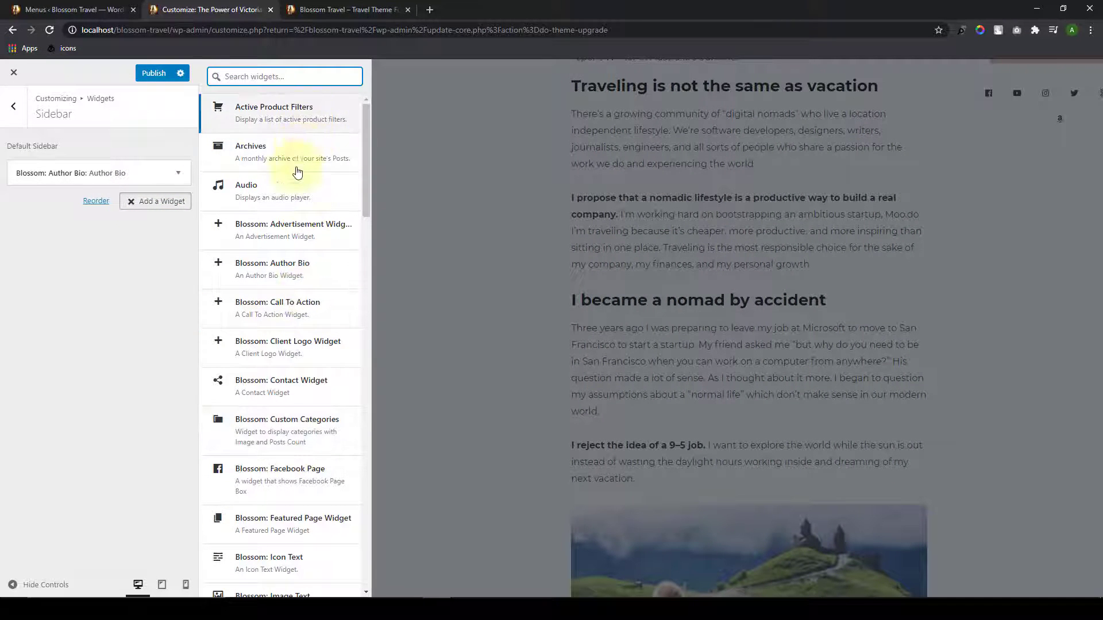
scroll(308, 290, "down", 2)
scroll(309, 292, "down", 7)
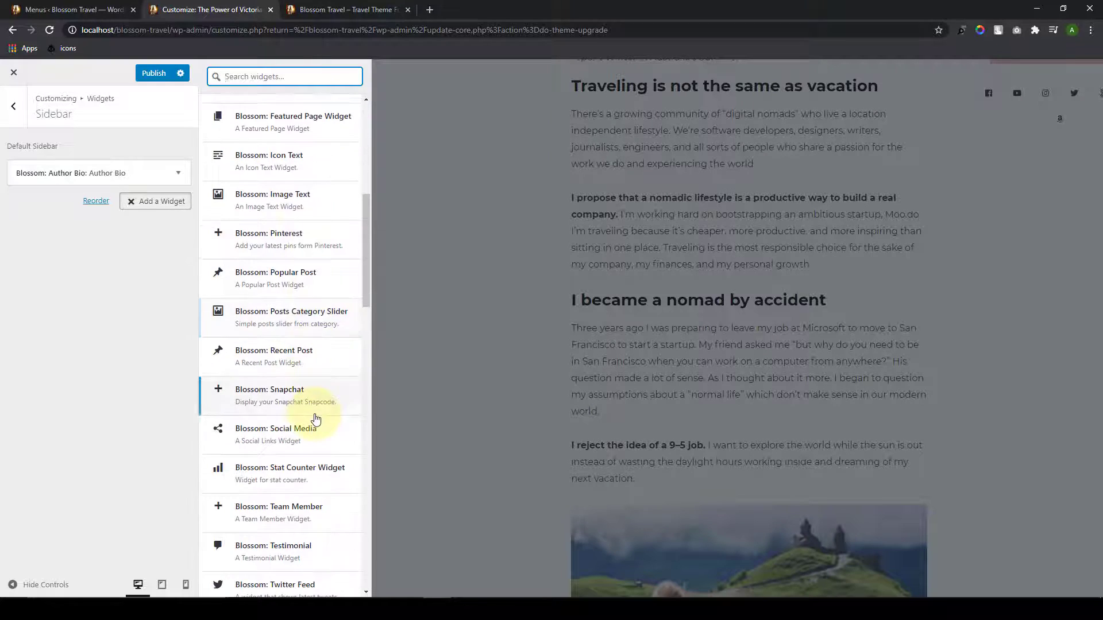
left_click(290, 242)
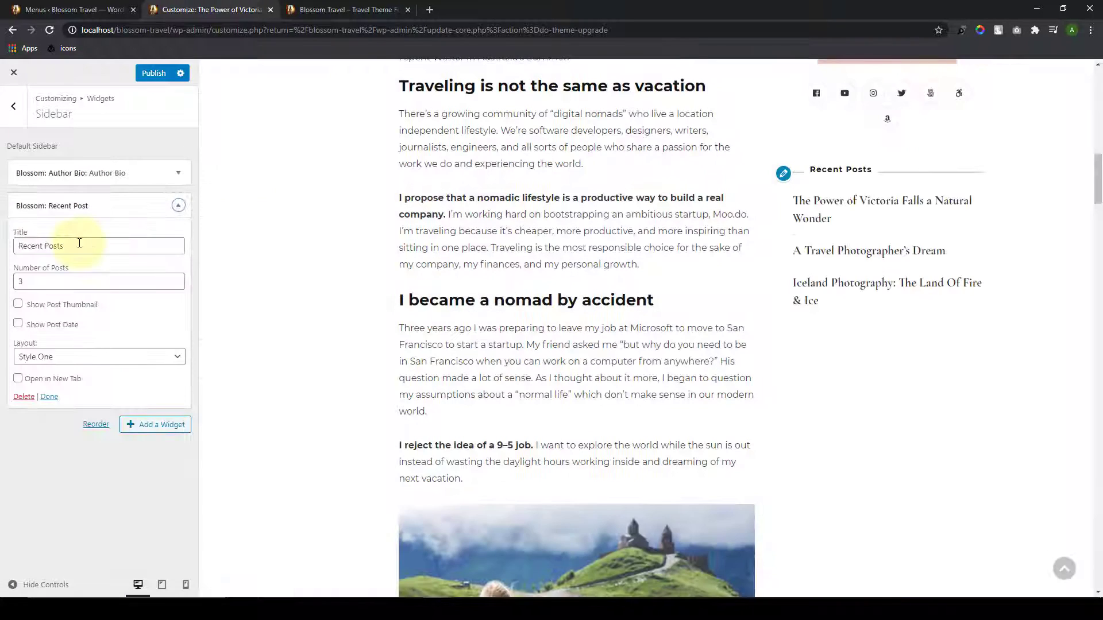
Step: Turn on the post thumbnail and post date in the Recent Post widget and close its settings
left_click(79, 243)
left_click(91, 281)
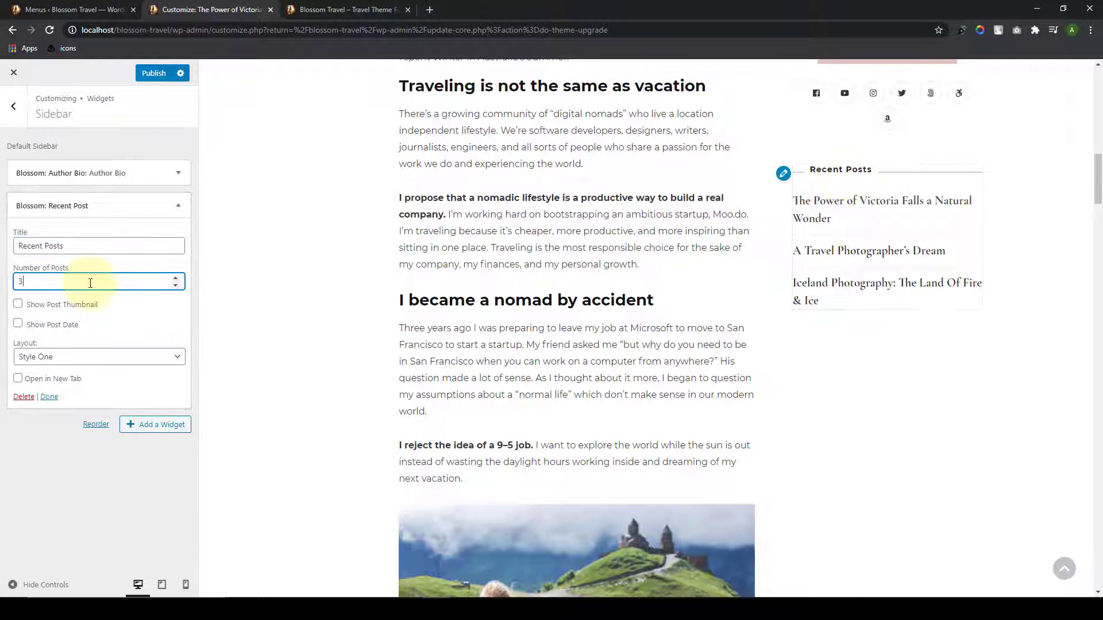
left_click(19, 304)
left_click(18, 325)
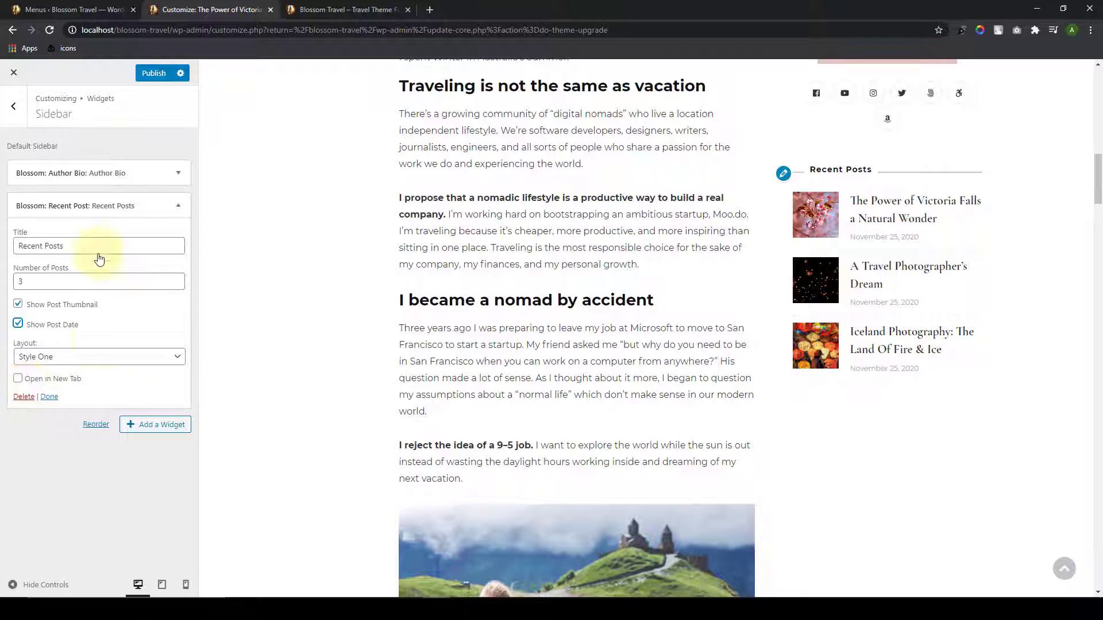
left_click(49, 397)
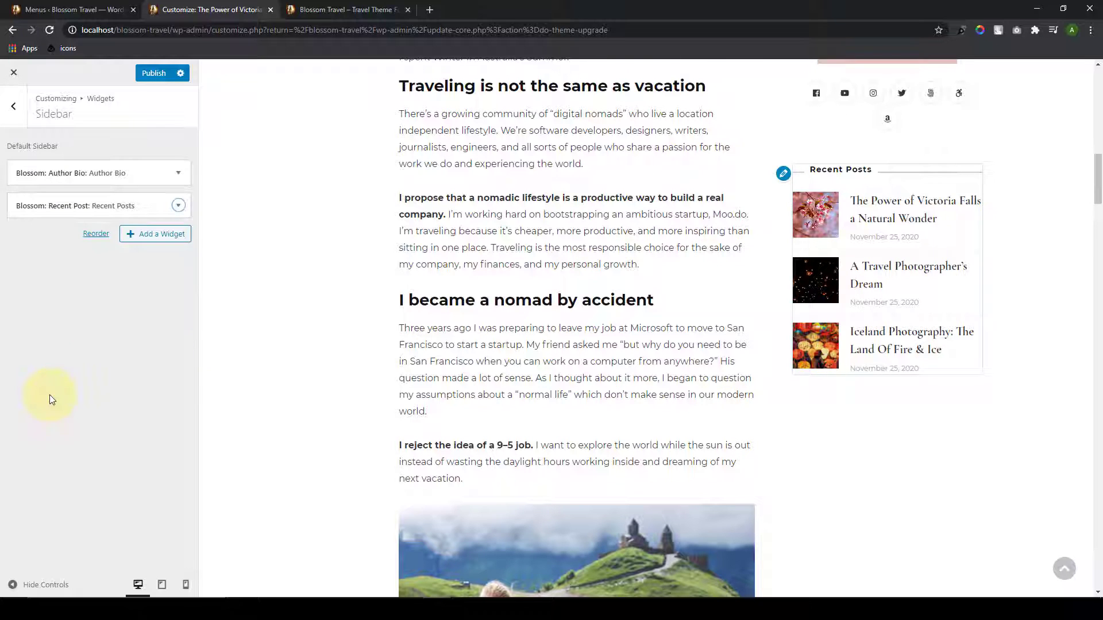
Step: Add the BlossomThemes: Email Newsletter widget to the sidebar and title it "Newsletter"
left_click(133, 235)
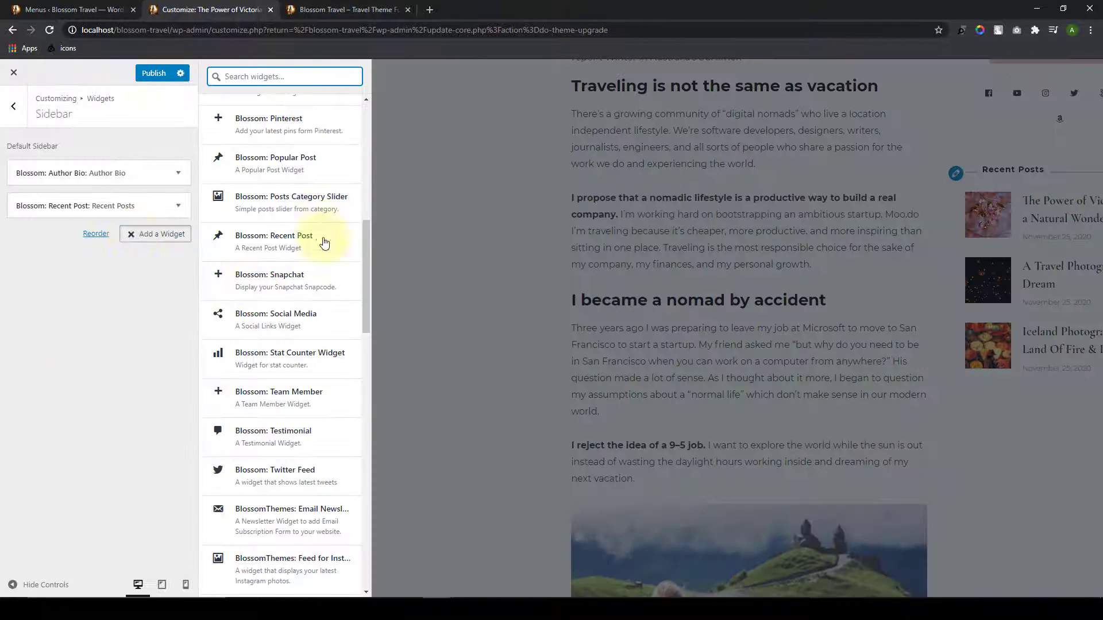
scroll(325, 264, "up", 3)
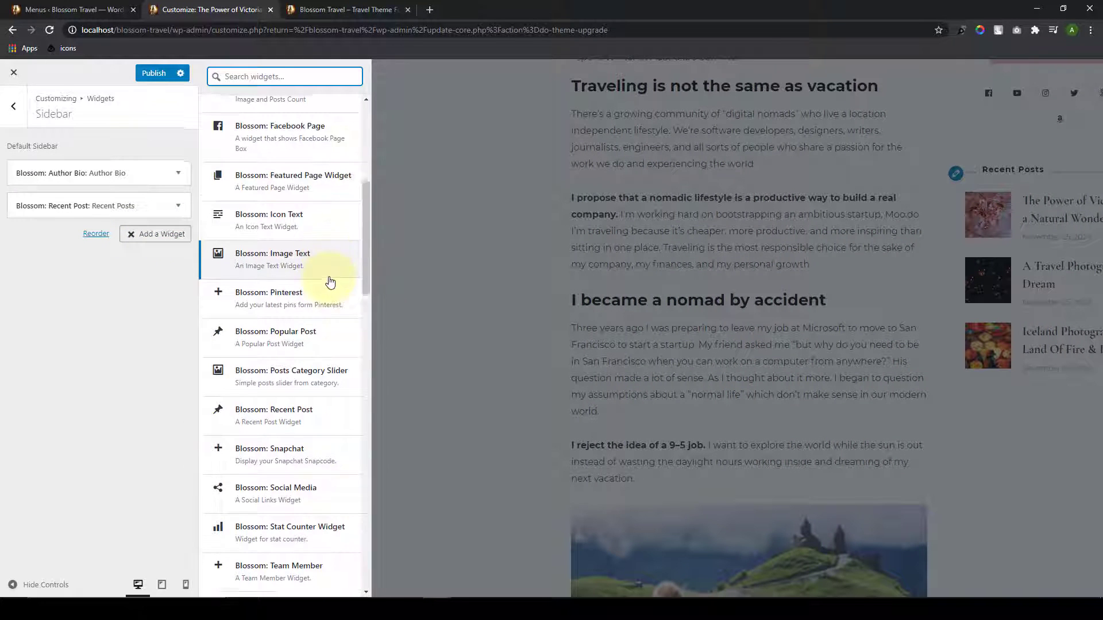
scroll(328, 278, "up", 3)
scroll(327, 282, "down", 7)
scroll(320, 368, "down", 3)
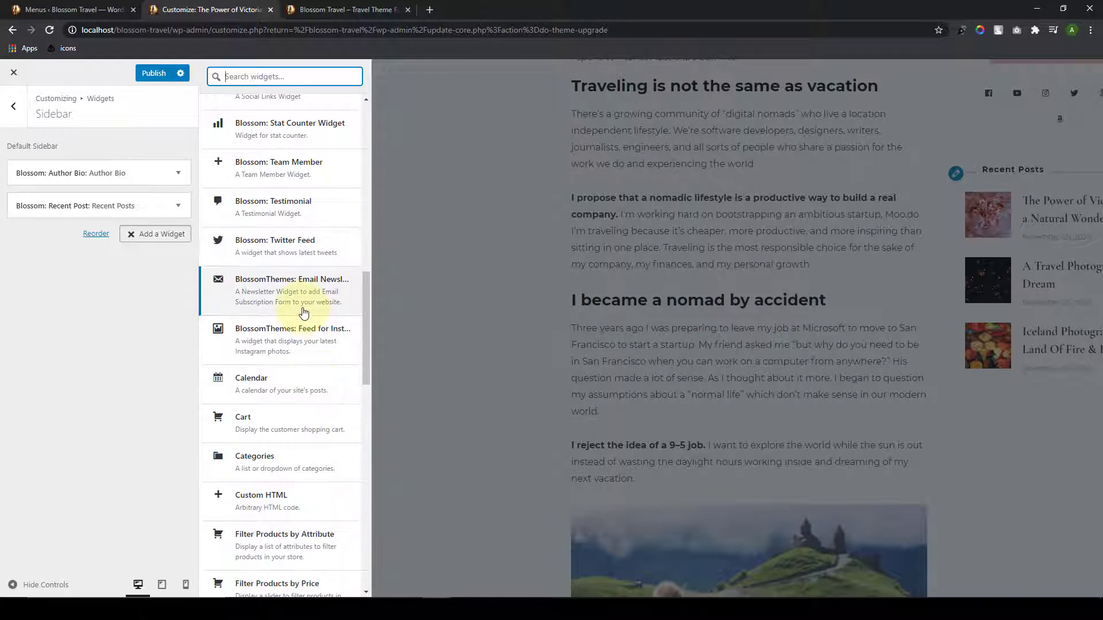
left_click(269, 295)
left_click(162, 280)
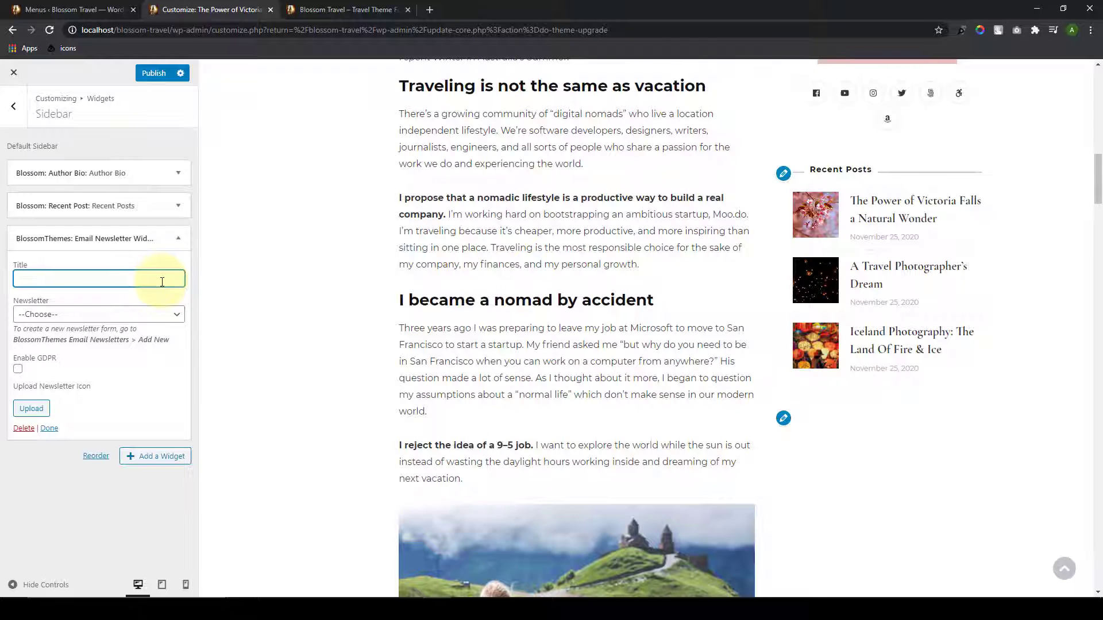
type("Newsletter")
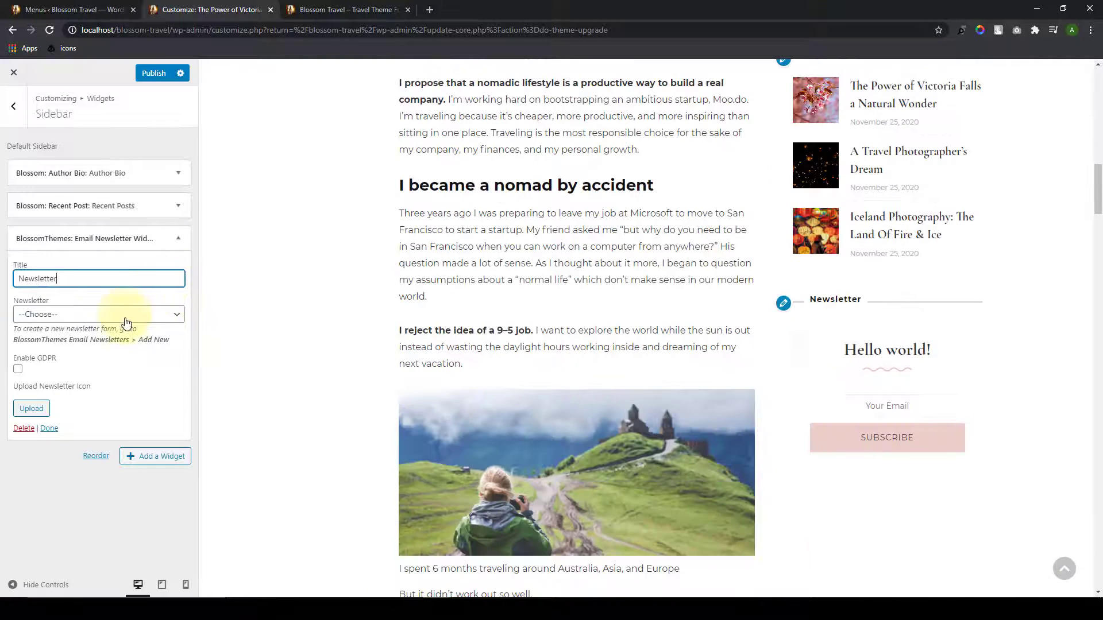
Step: Assign the newsletter "Get my Best Stuff Sent Straight to You" to the widget, enable GDPR and close its settings
left_click(123, 315)
left_click(122, 340)
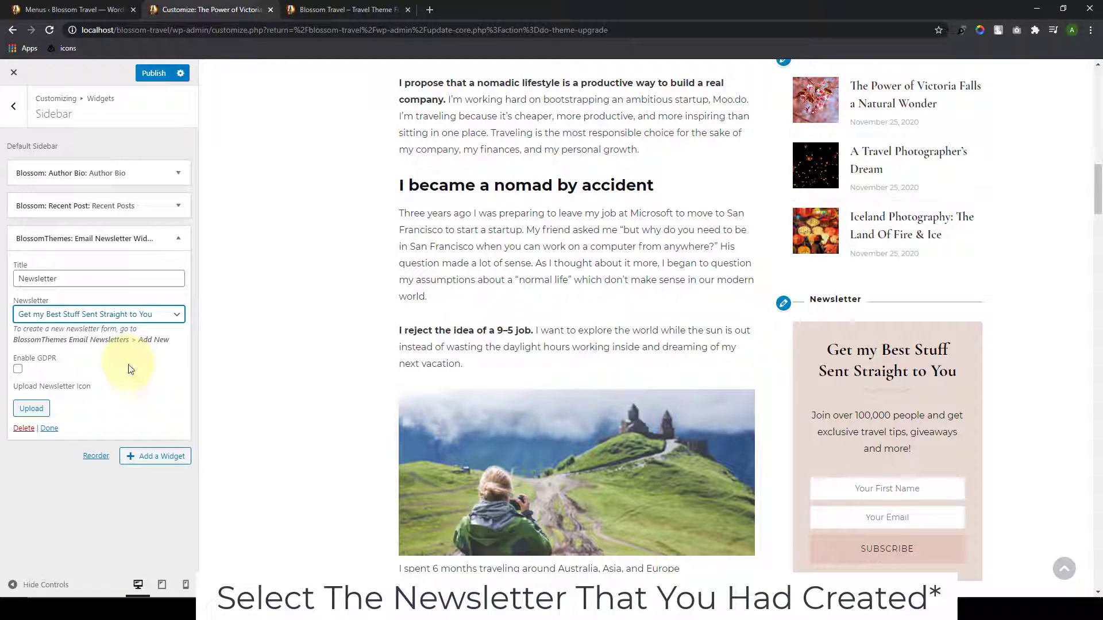
left_click(18, 370)
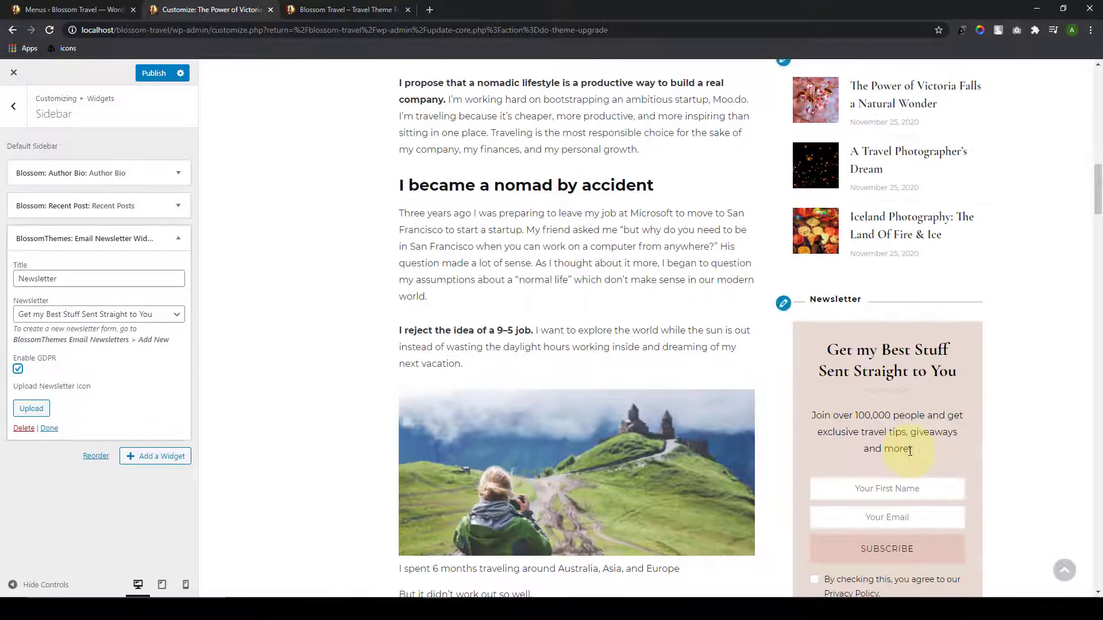
scroll(909, 450, "down", 2)
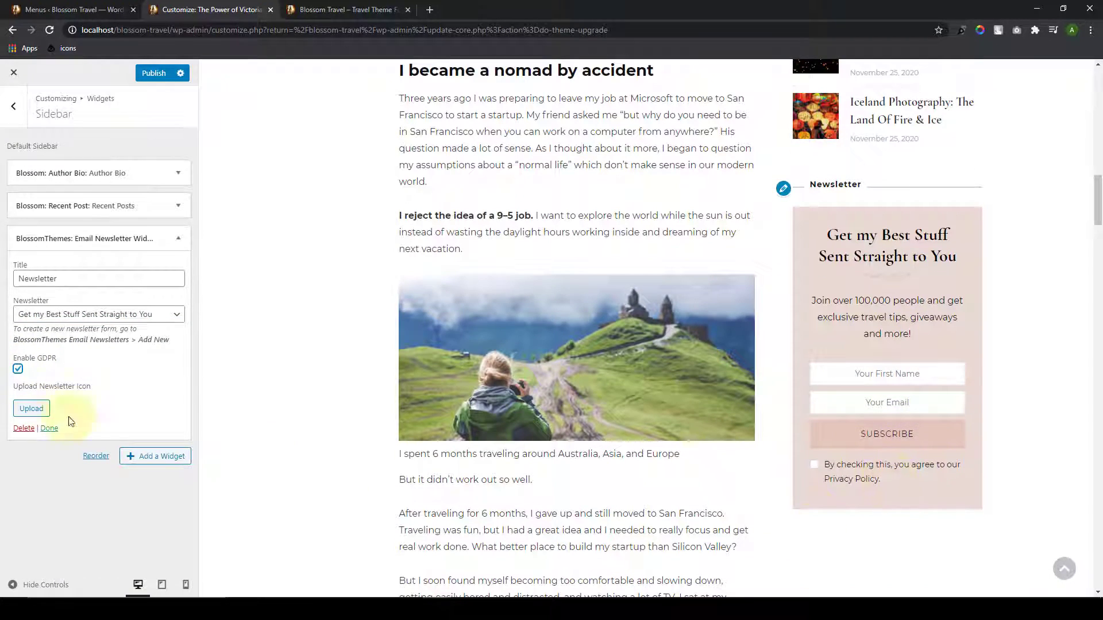
left_click(35, 411)
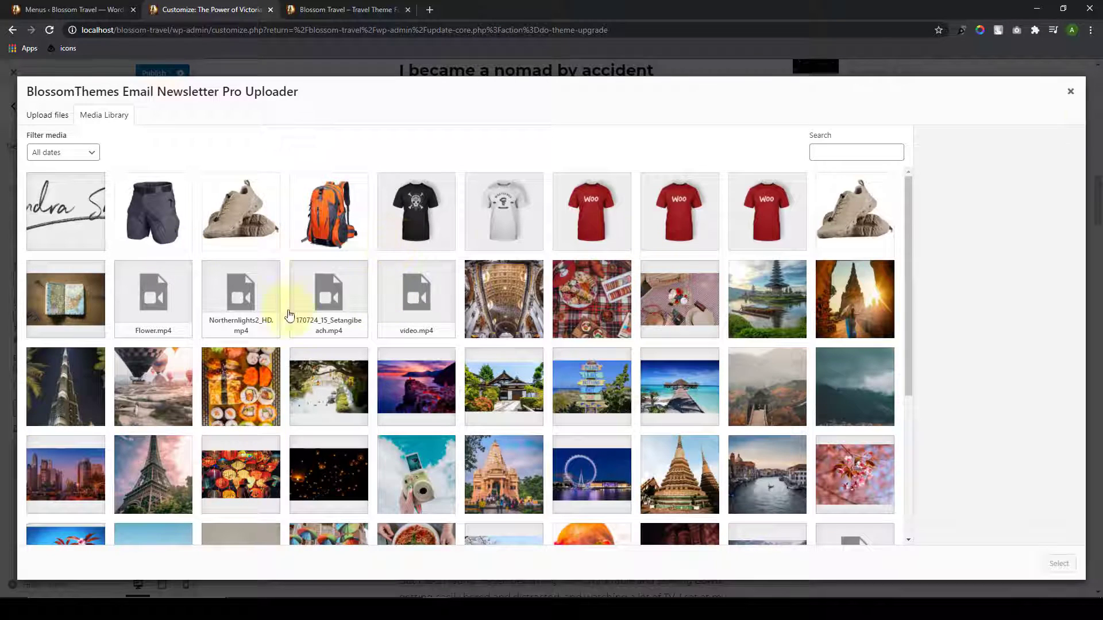
left_click(1070, 91)
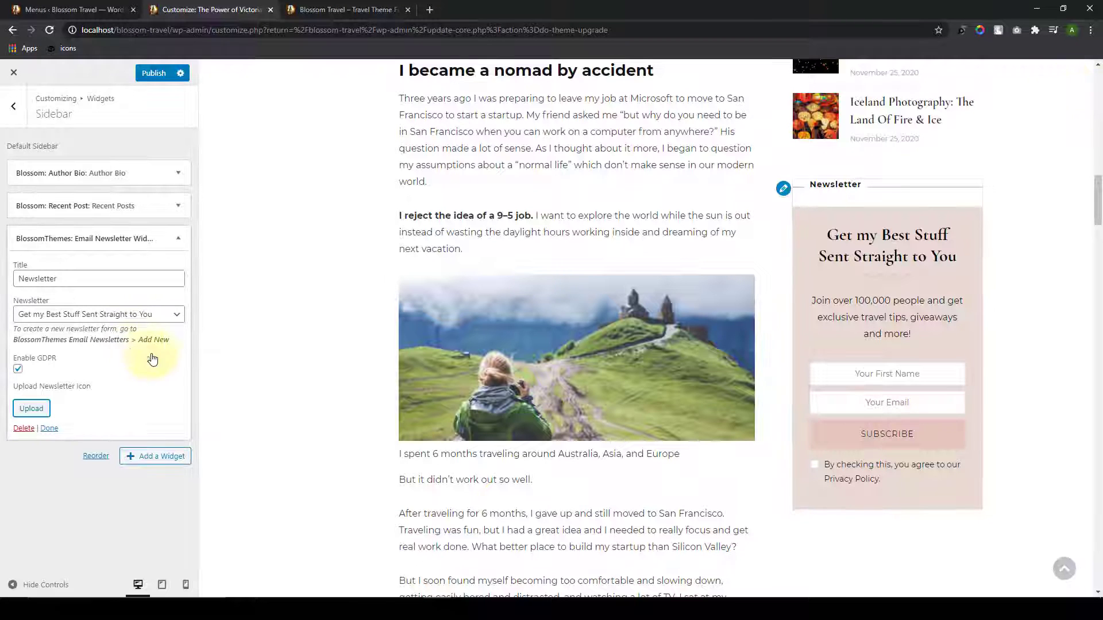
left_click(49, 428)
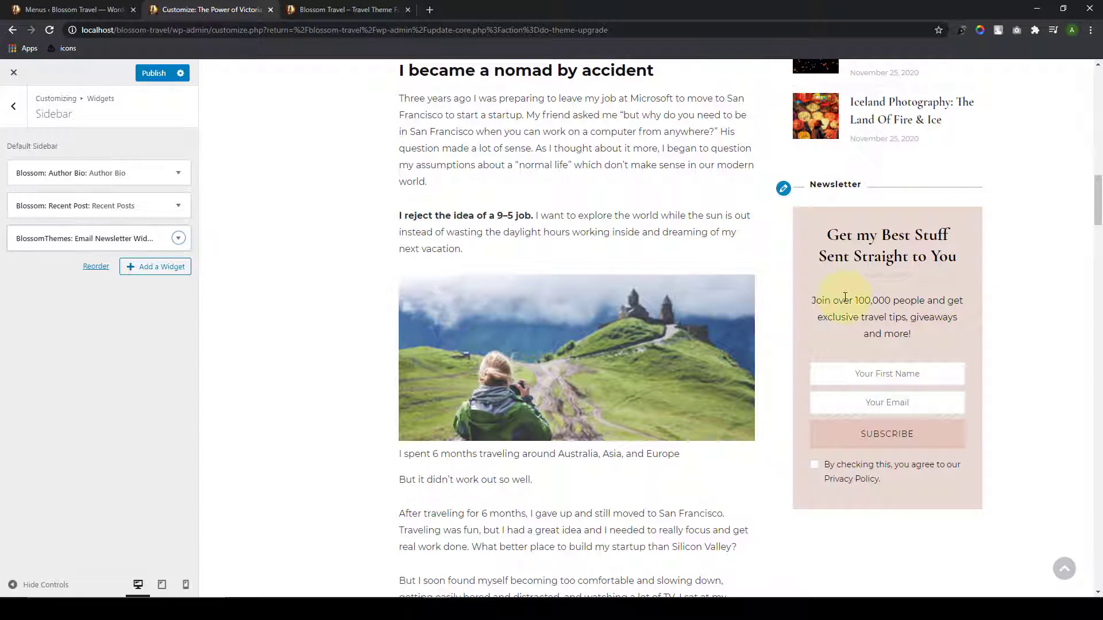
Step: Search the available widgets for "instagram" and add the BlossomThemes: Feed for Instagram widget to the sidebar
left_click(146, 270)
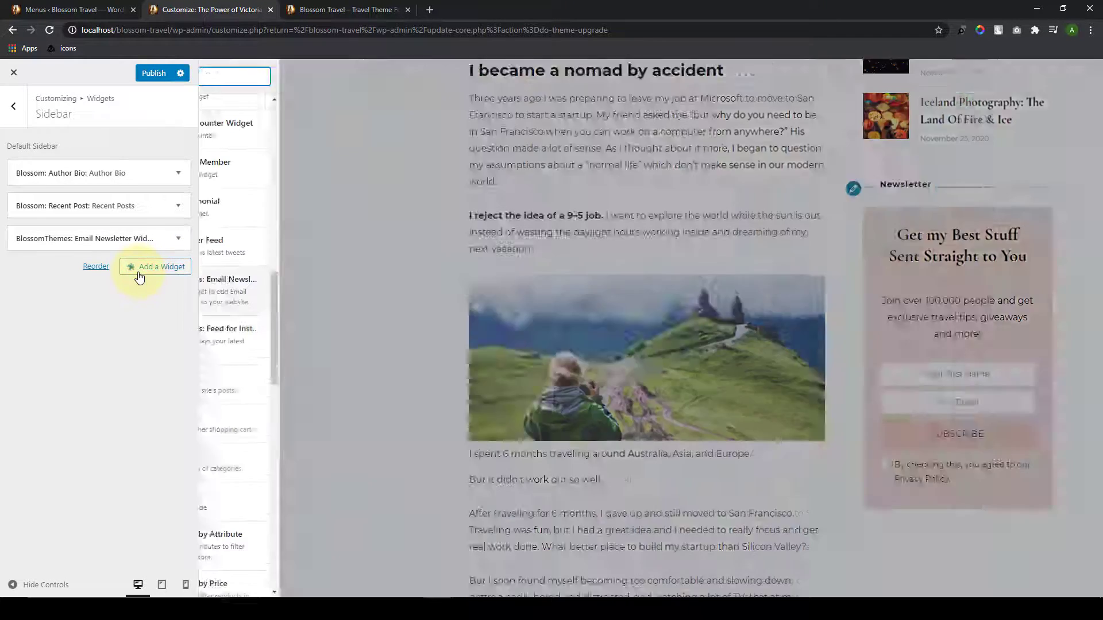
scroll(308, 345, "down", 4)
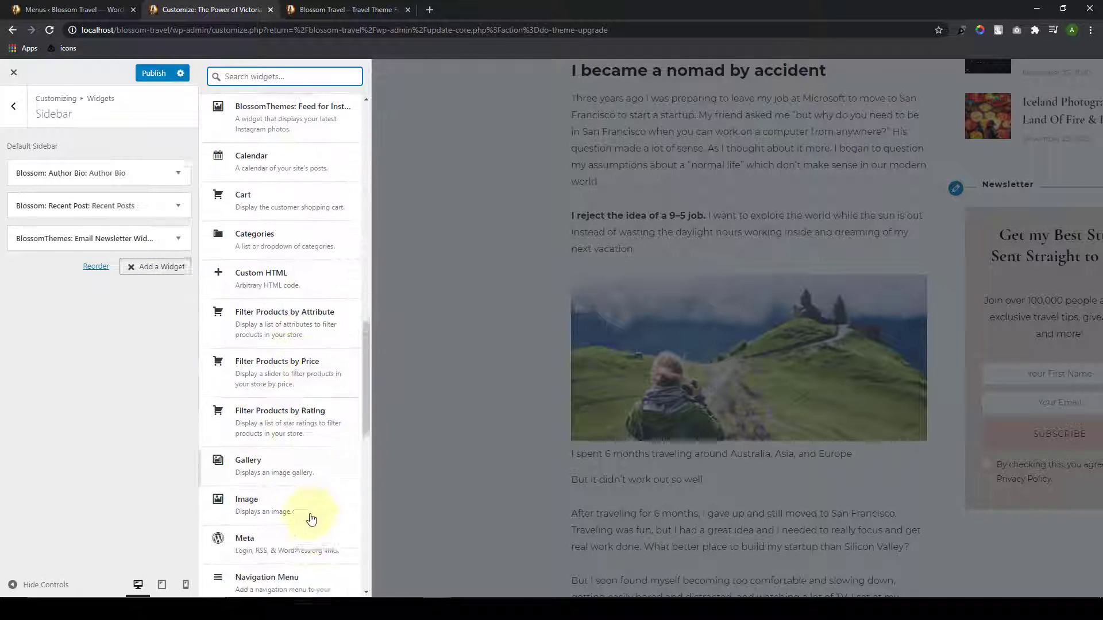
scroll(313, 524, "down", 3)
scroll(313, 505, "up", 8)
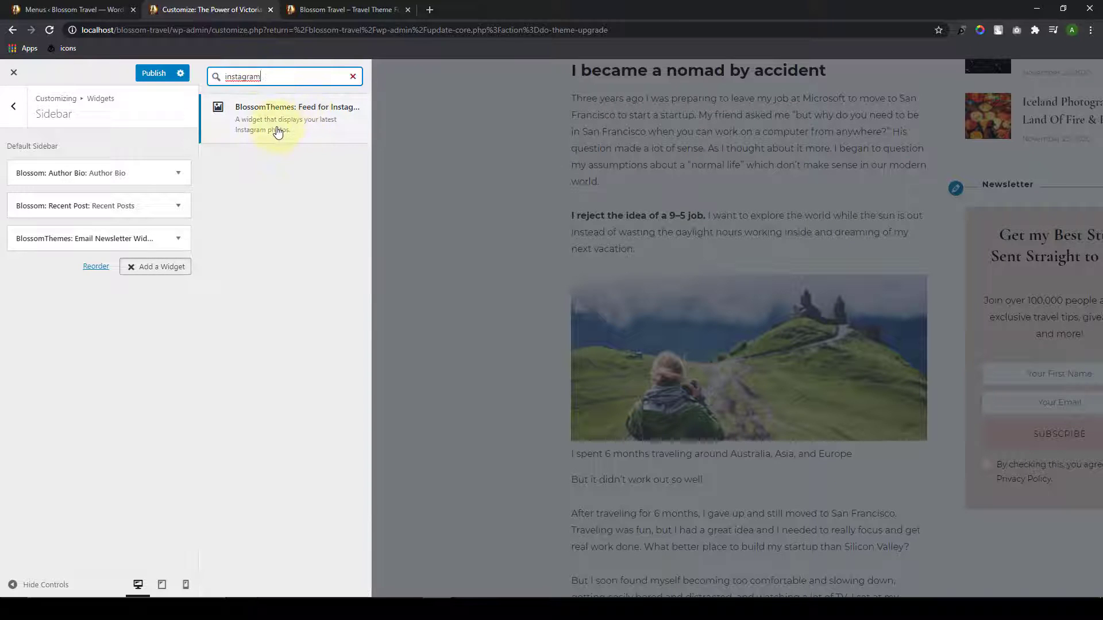
left_click(278, 132)
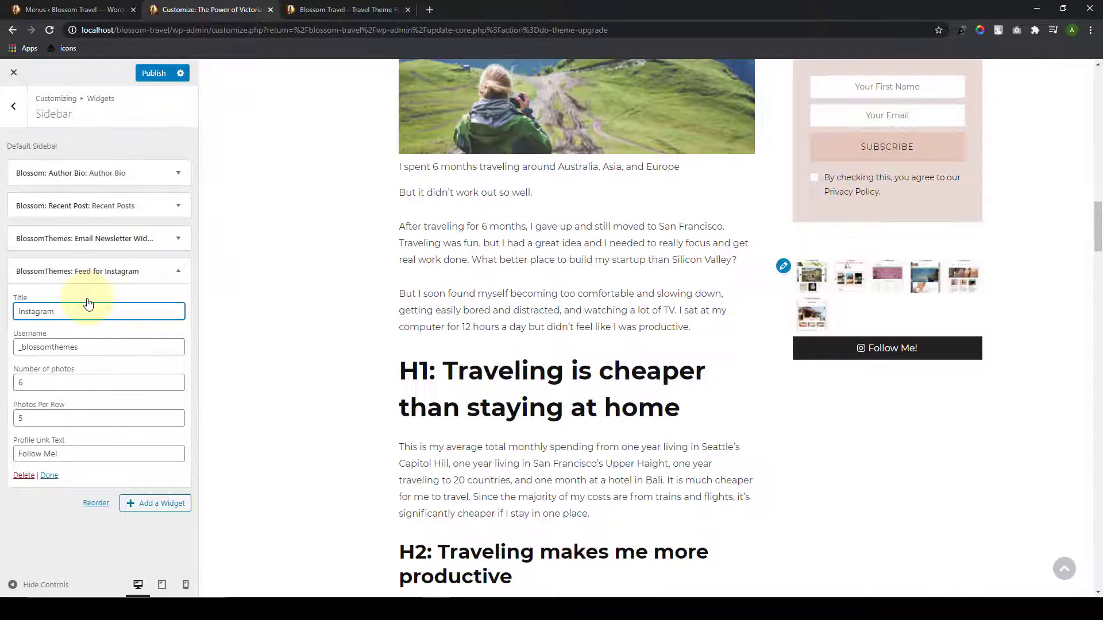
Step: Title the Instagram feed widget "Instagram" and set its photos per row to 3
left_click(88, 310)
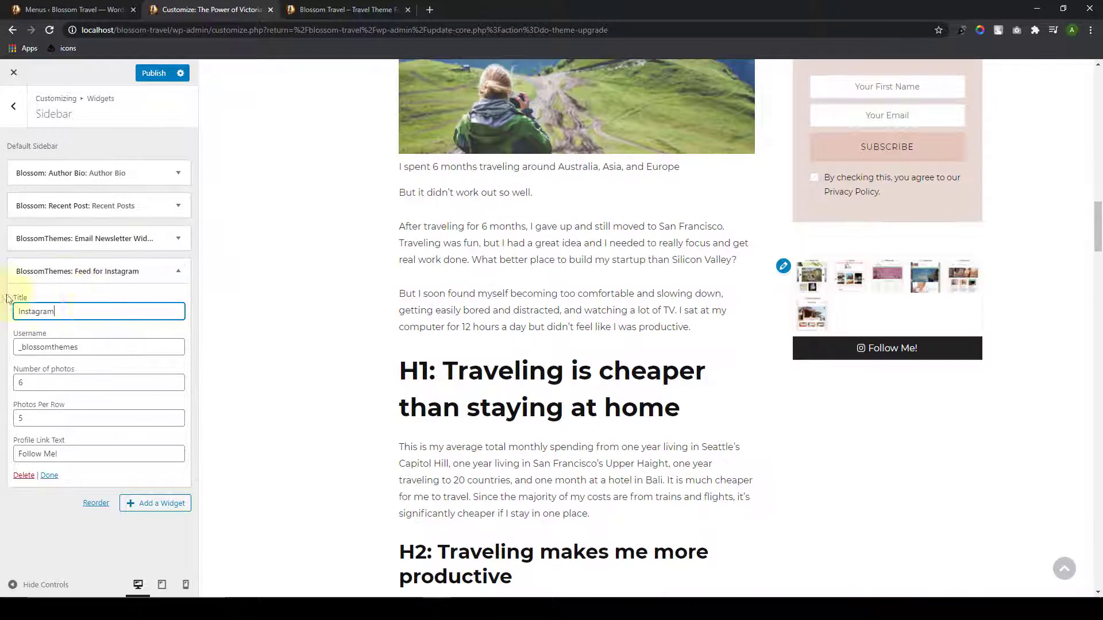
left_click(99, 348)
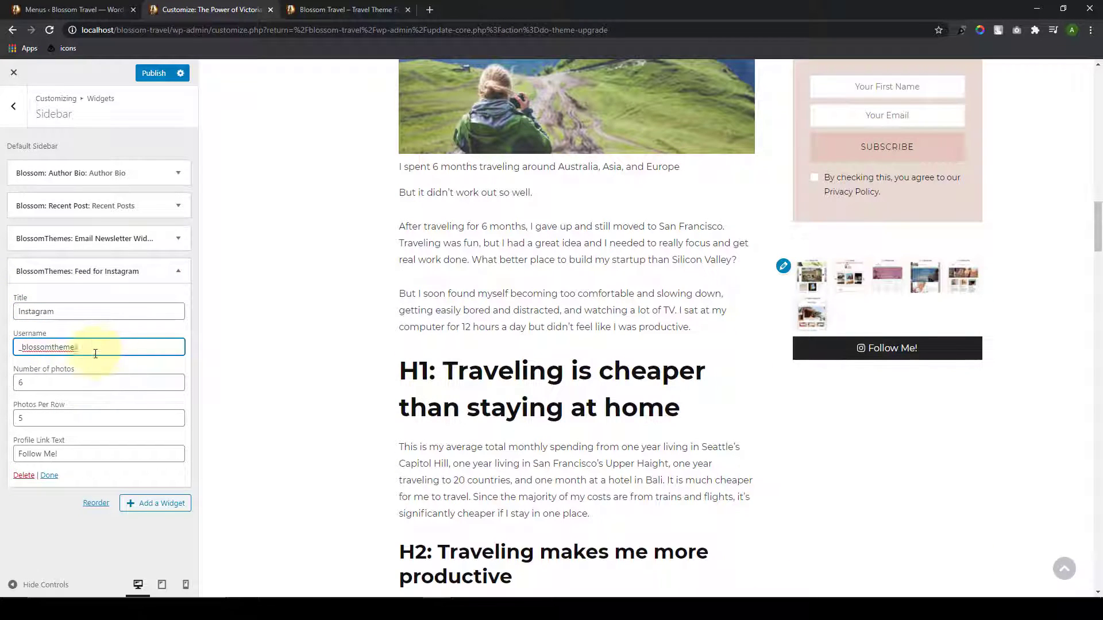
left_click(76, 384)
left_click(72, 419)
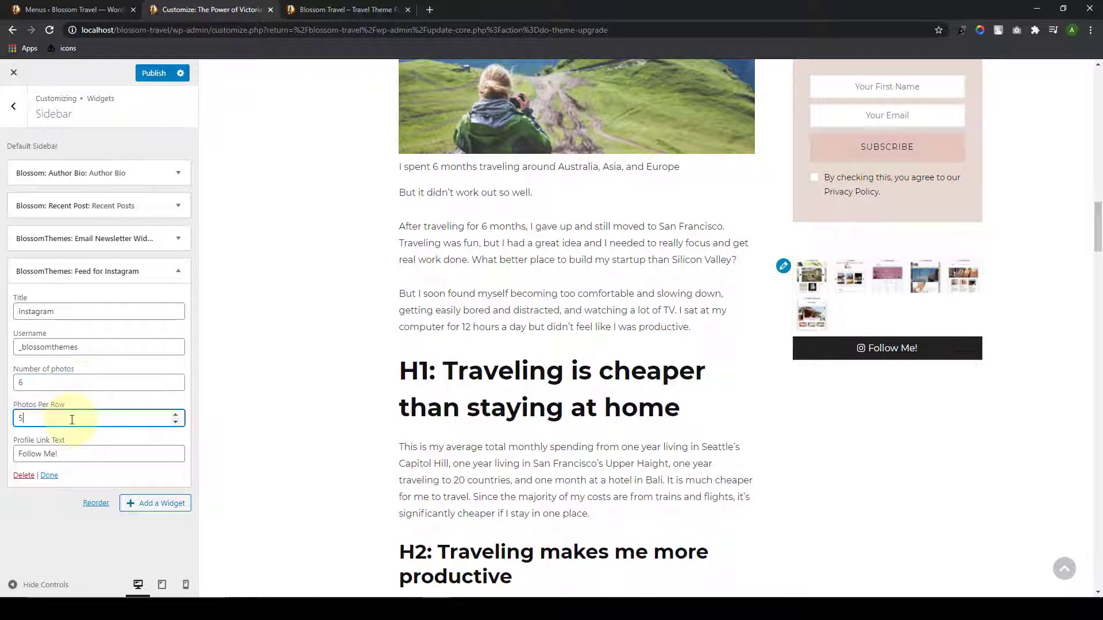
left_click(70, 453)
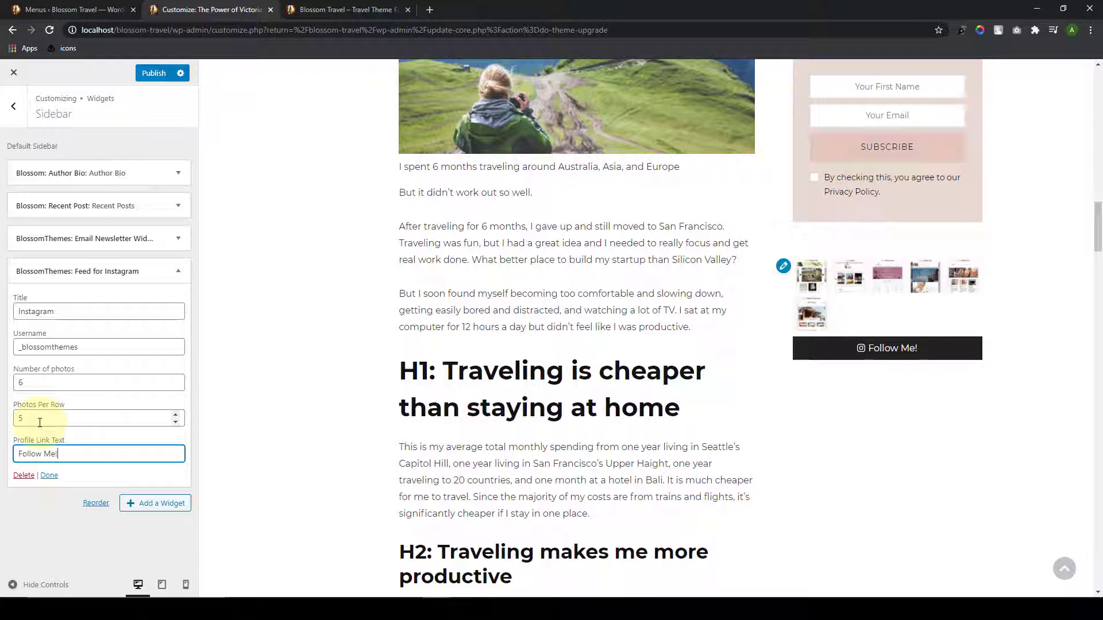
double_click(19, 422)
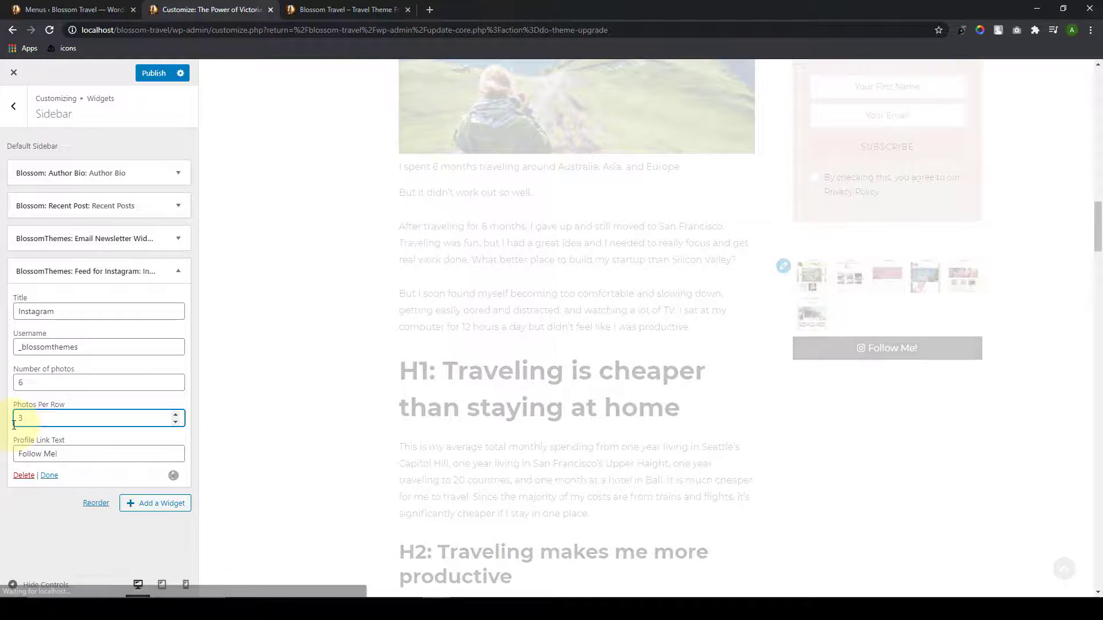
Step: Set the Instagram feed widget's number of photos to 9 and close its settings
left_click_drag(42, 381, 9, 386)
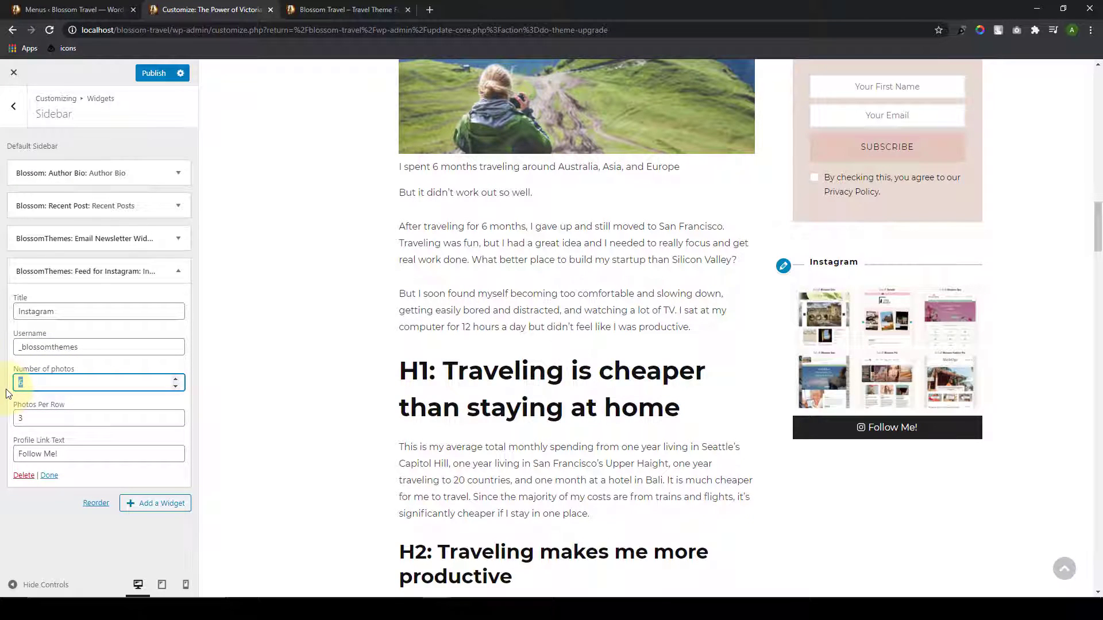
type("9")
scroll(830, 423, "down", 2)
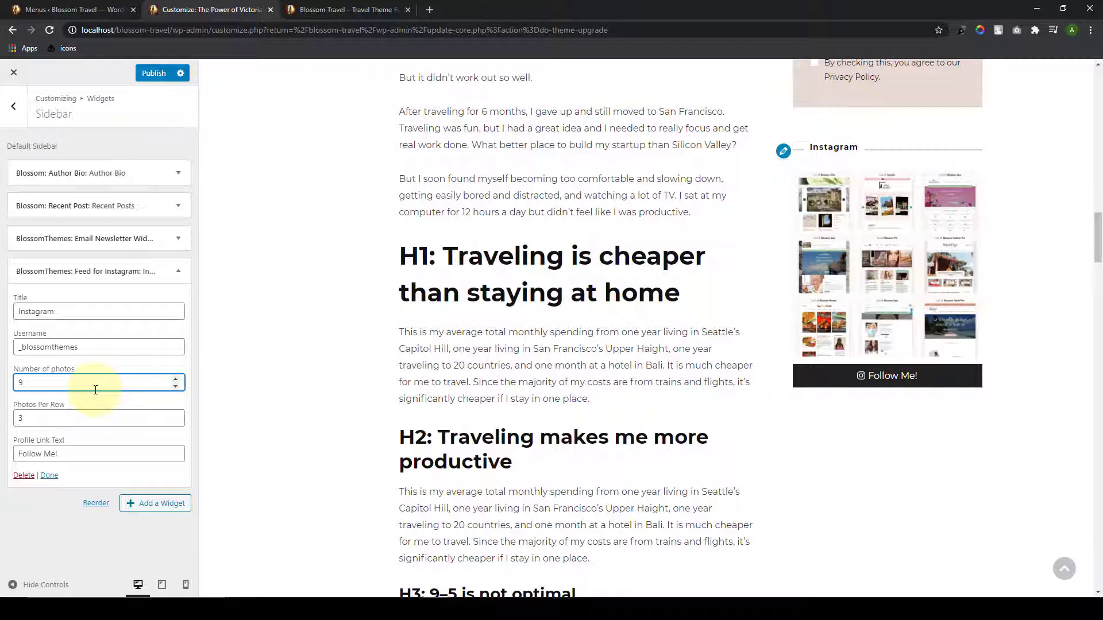
left_click(50, 475)
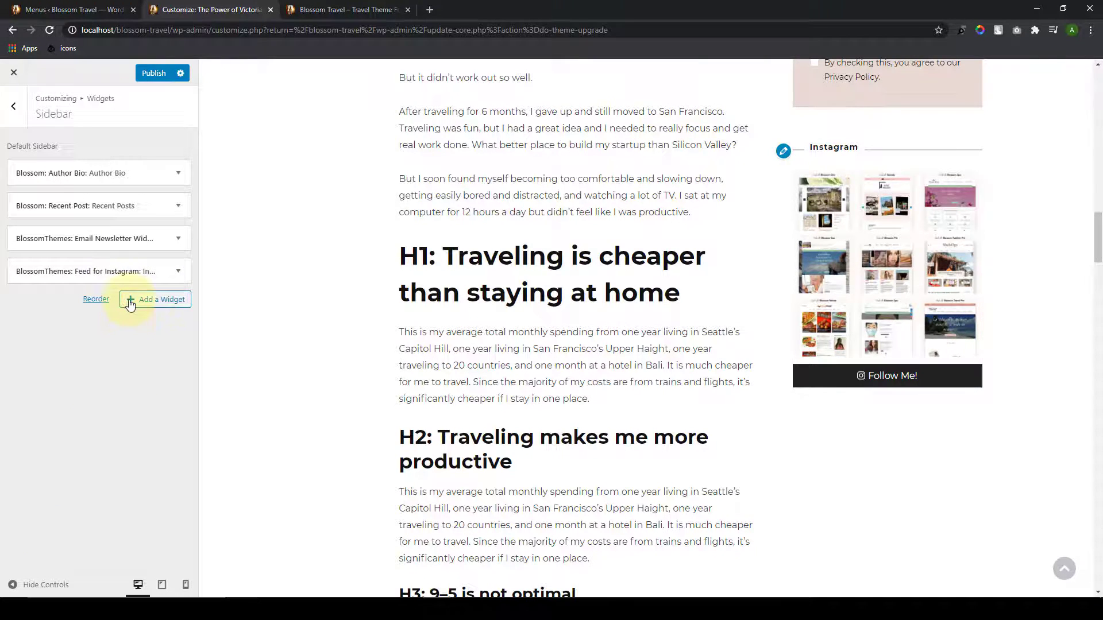
Step: Add the Blossom: Posts Category Slider widget to the sidebar and title it "Categories"
left_click(130, 305)
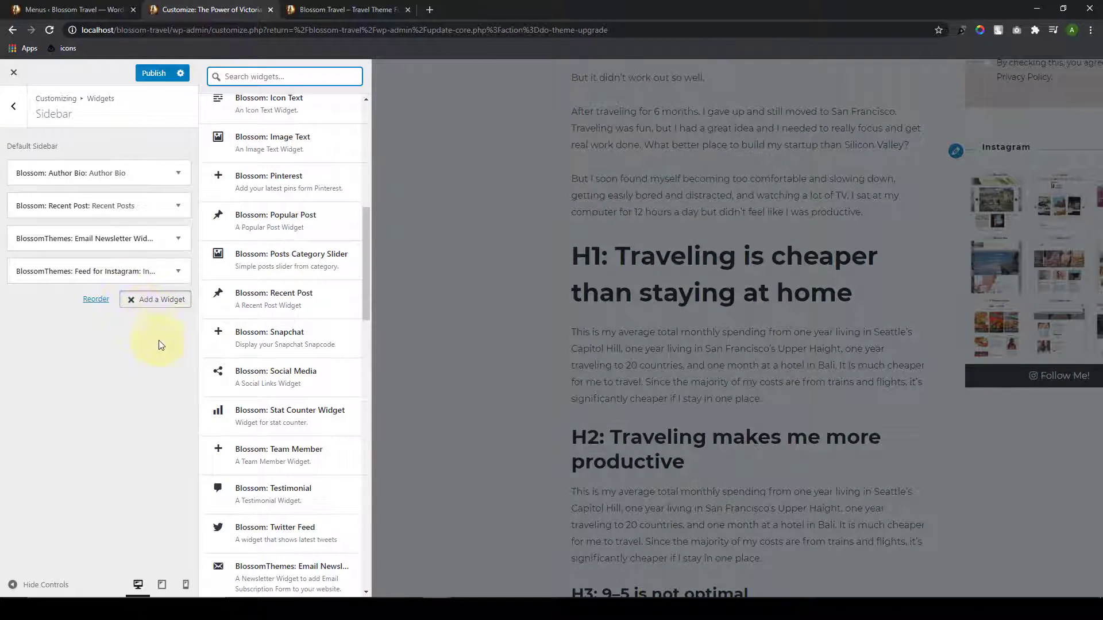
left_click(264, 265)
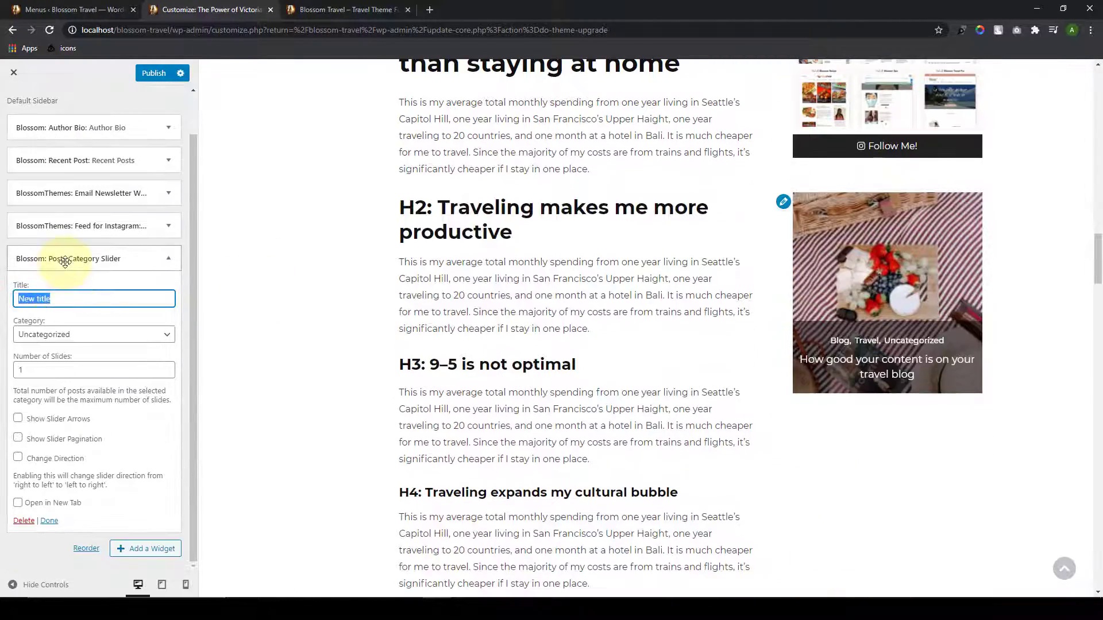
type("Categ")
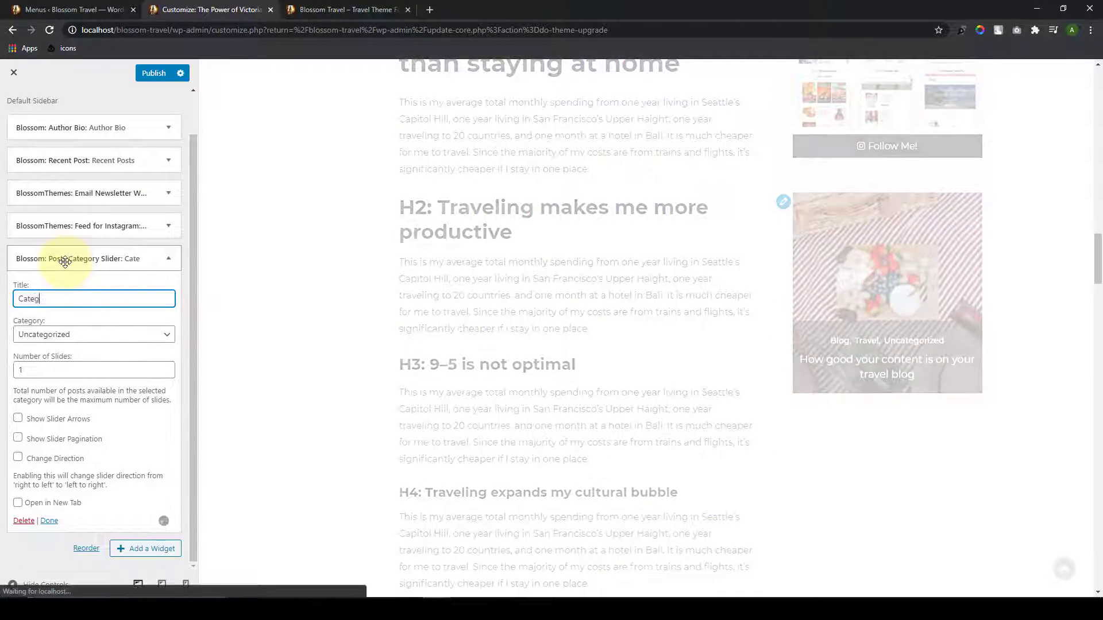
type("pr")
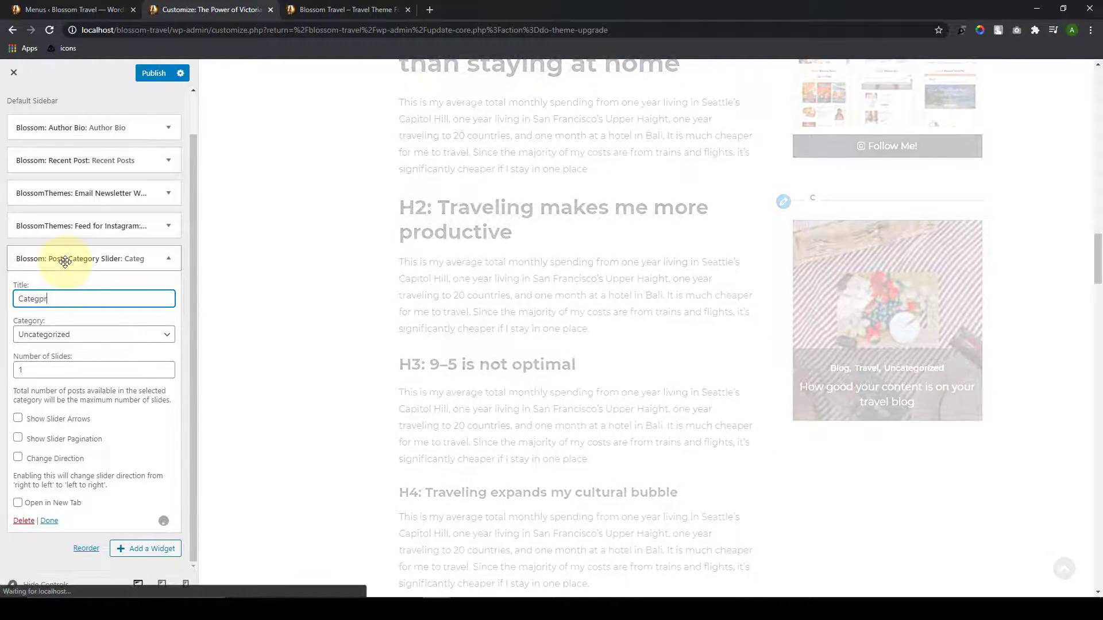
type("oe")
key("BackSpace")
key("BackSpace")
key("BackSpace")
key("BackSpace")
type("ories")
Step: Set the category slider's category to Travel and its number of slides to 3
left_click(101, 335)
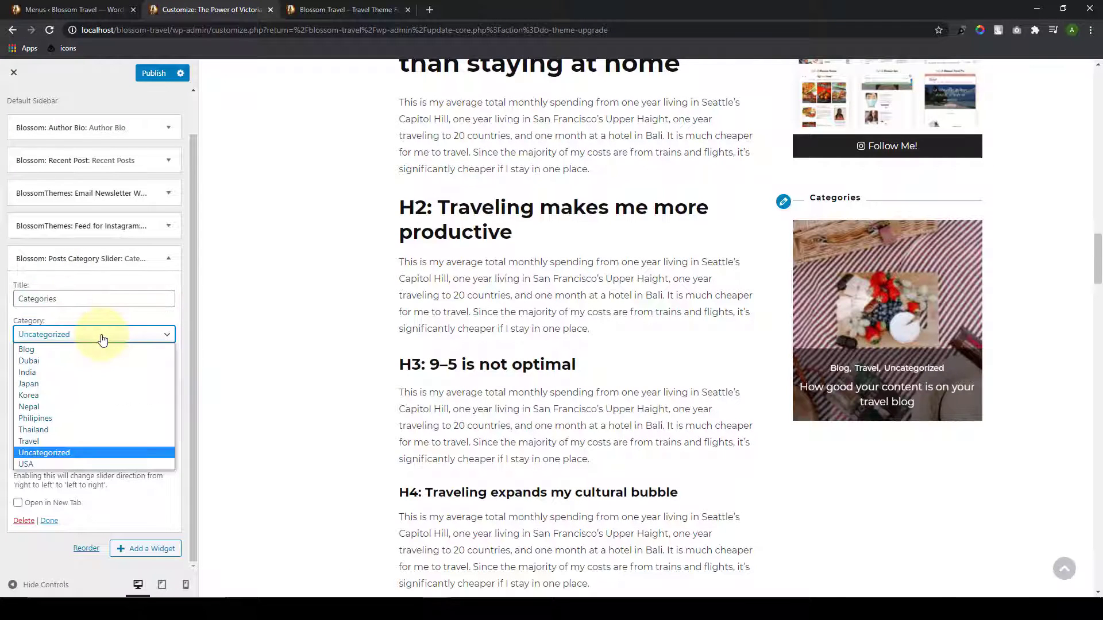
left_click(77, 441)
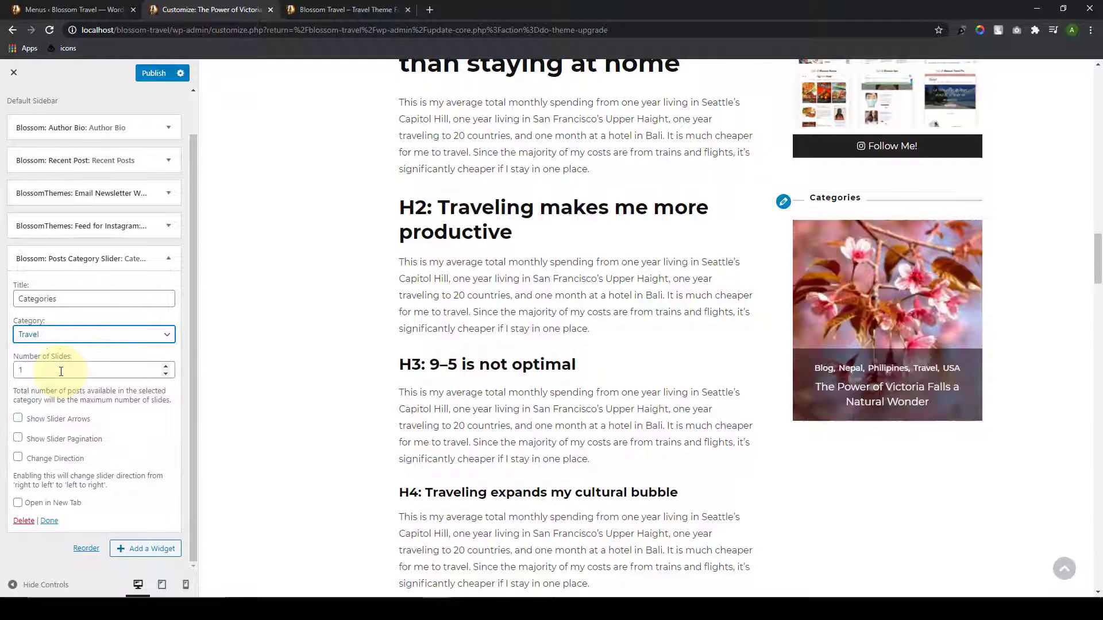
left_click(61, 371)
left_click_drag(61, 371, 2, 376)
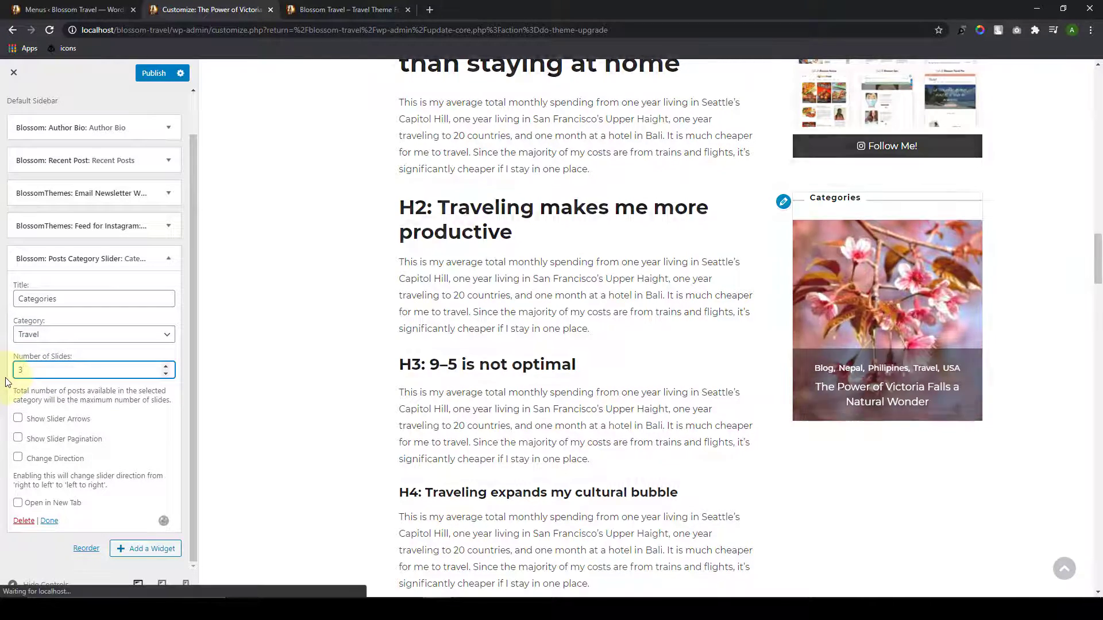
Step: Enable the category slider's arrows, pagination and changed direction, and close its settings
left_click(45, 423)
left_click(18, 439)
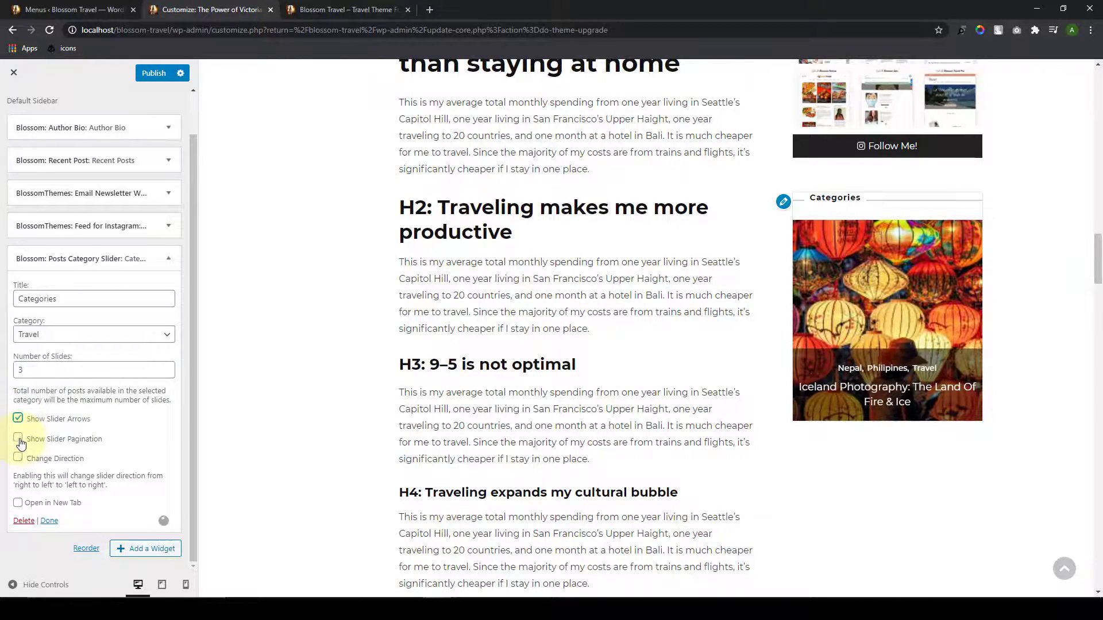
left_click(18, 458)
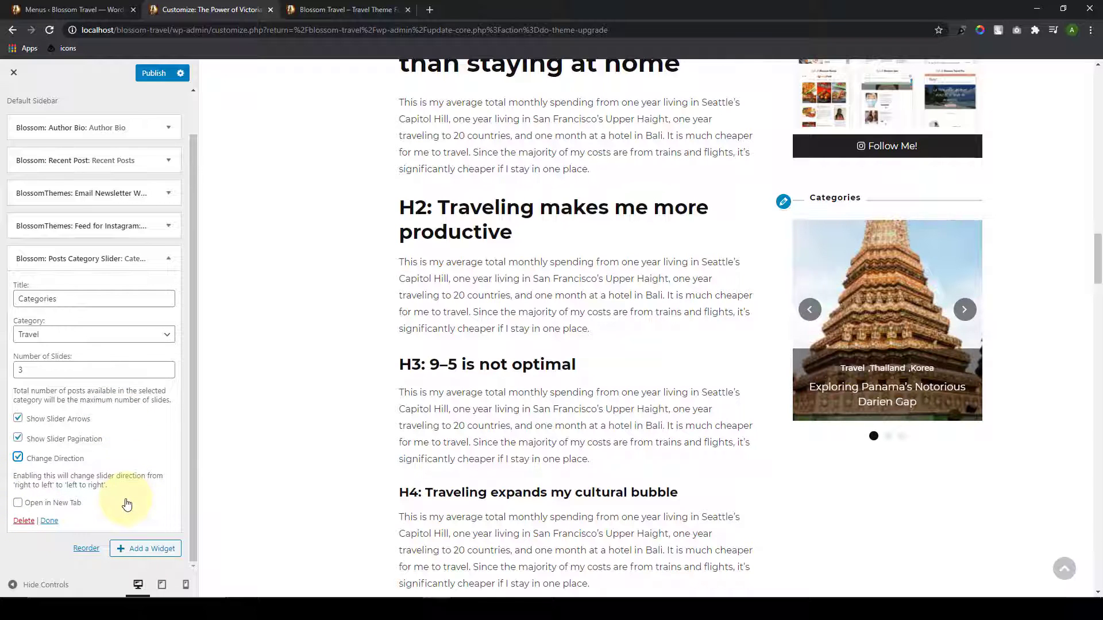
left_click(49, 520)
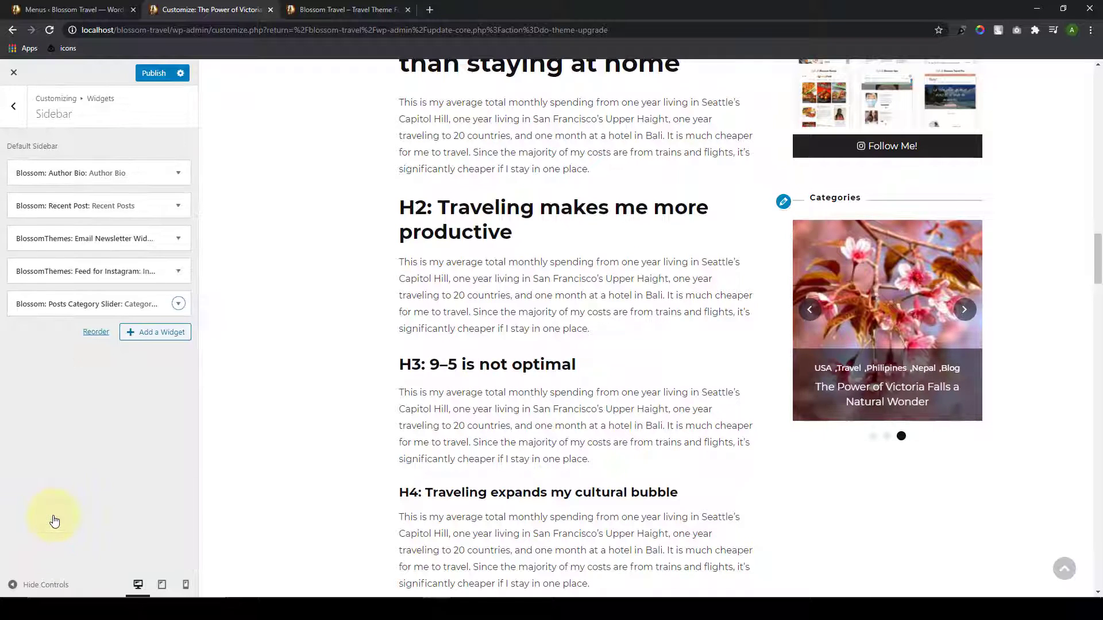
Step: Add the Blossom: Social Media widget to the sidebar, titled "Subscribe and Follow", with links opening in a new tab
left_click(137, 332)
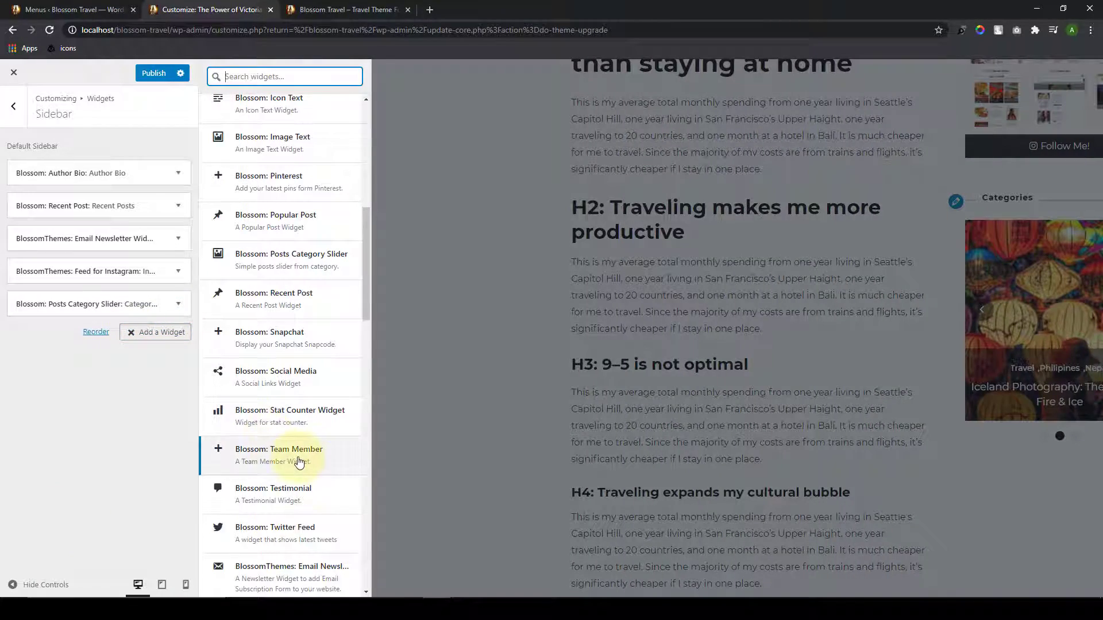
left_click(277, 381)
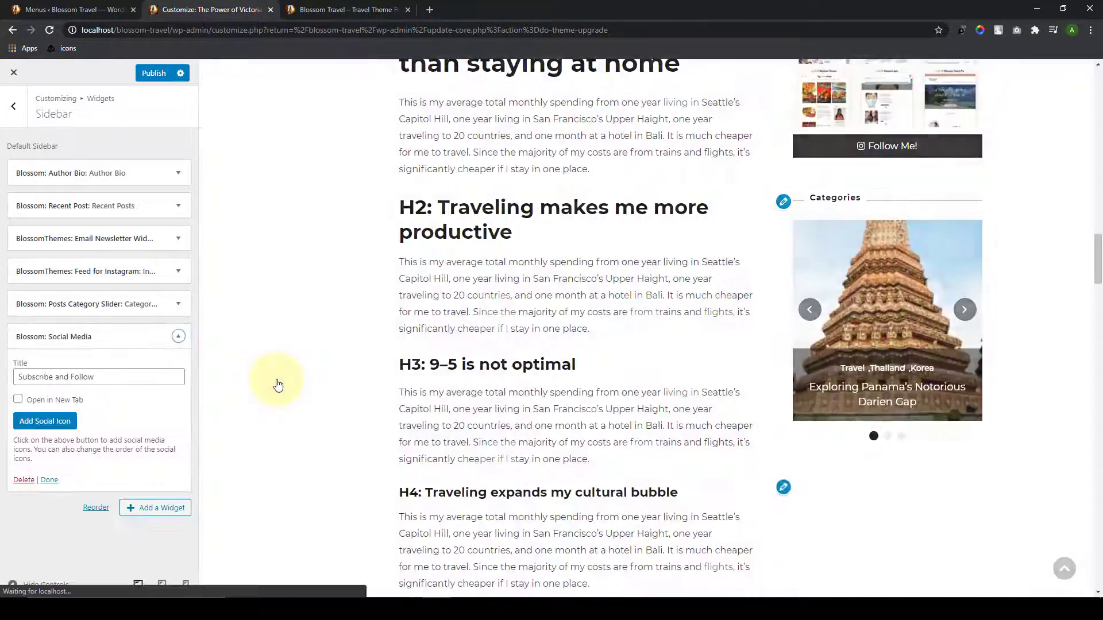
triple_click(111, 374)
key("ctrl+c")
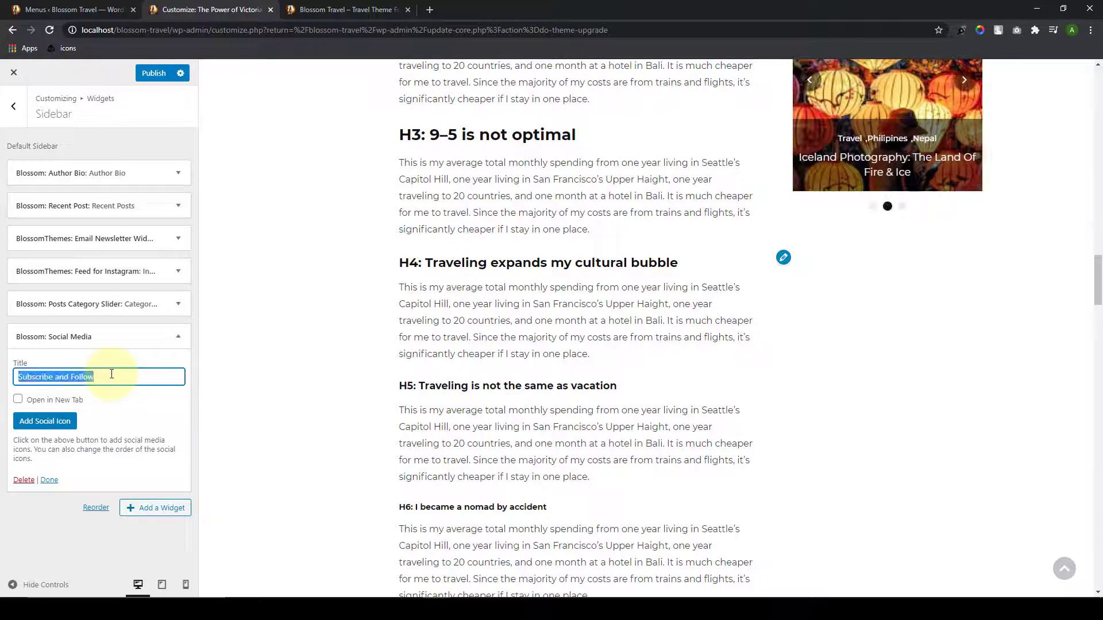
key("BackSpace")
left_click(121, 399)
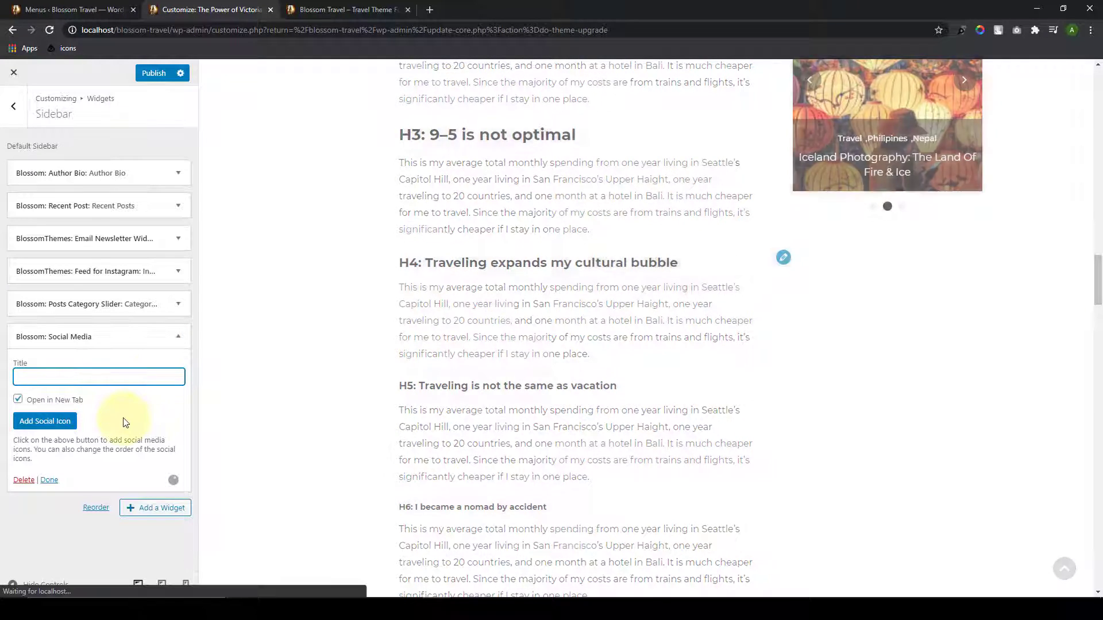
key("ctrl+v")
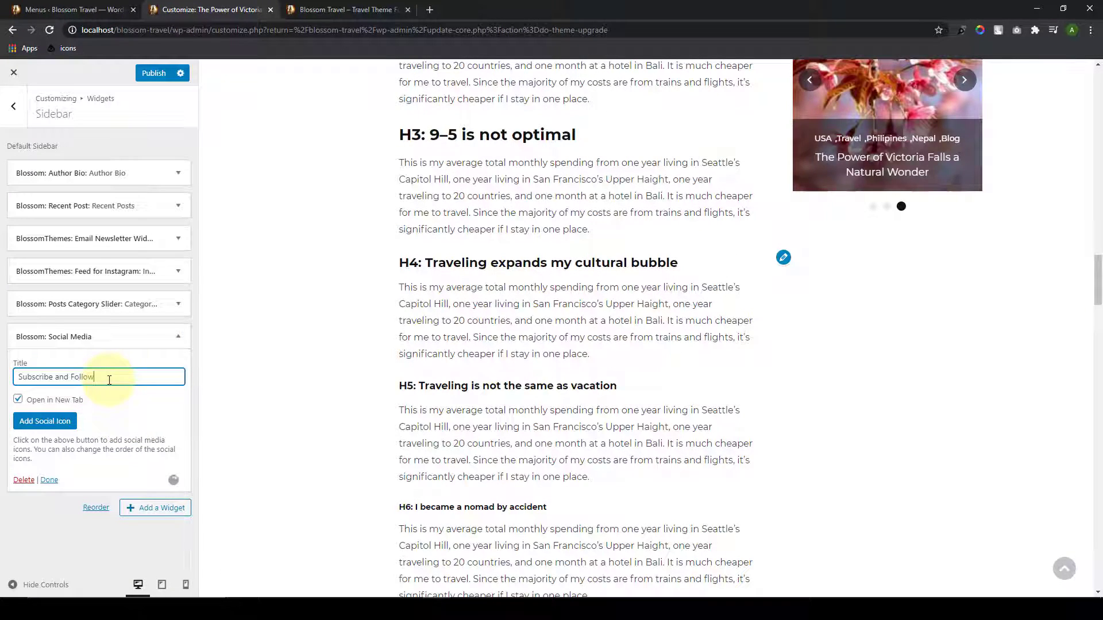
Step: Add a facebook social icon to the Social Media widget and link it to facebook.com
left_click(61, 423)
scroll(61, 425, "down", 1)
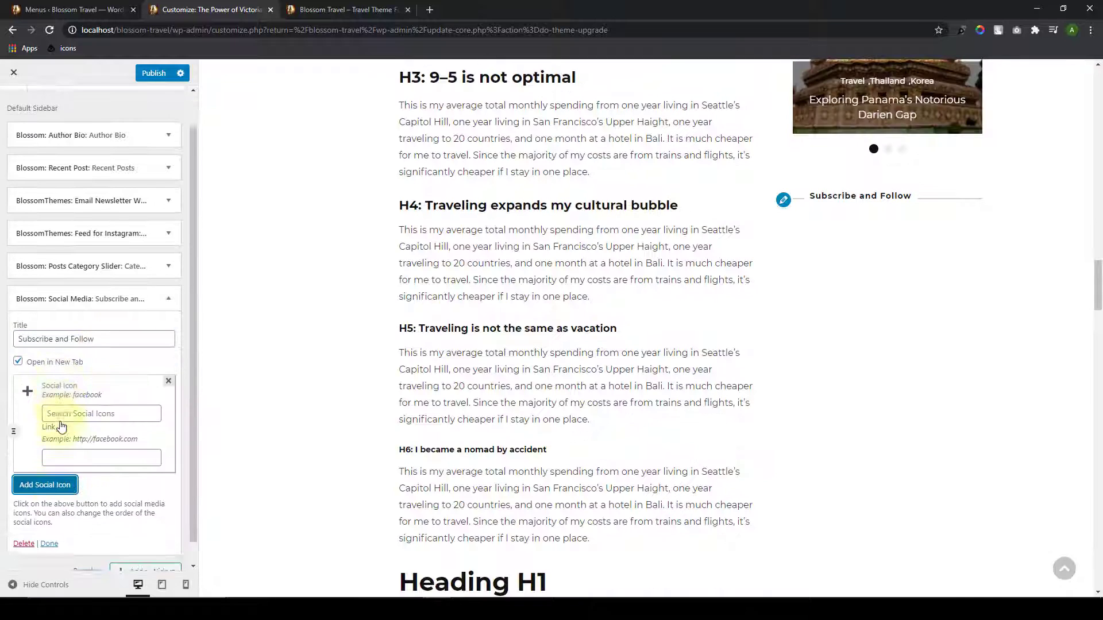
left_click(76, 388)
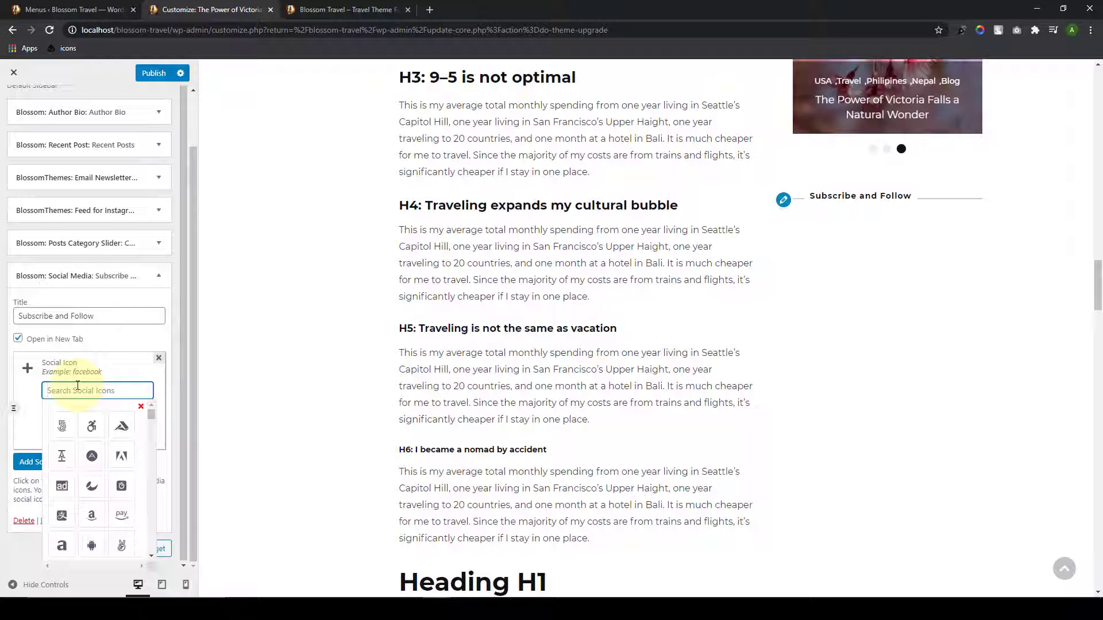
type("fa")
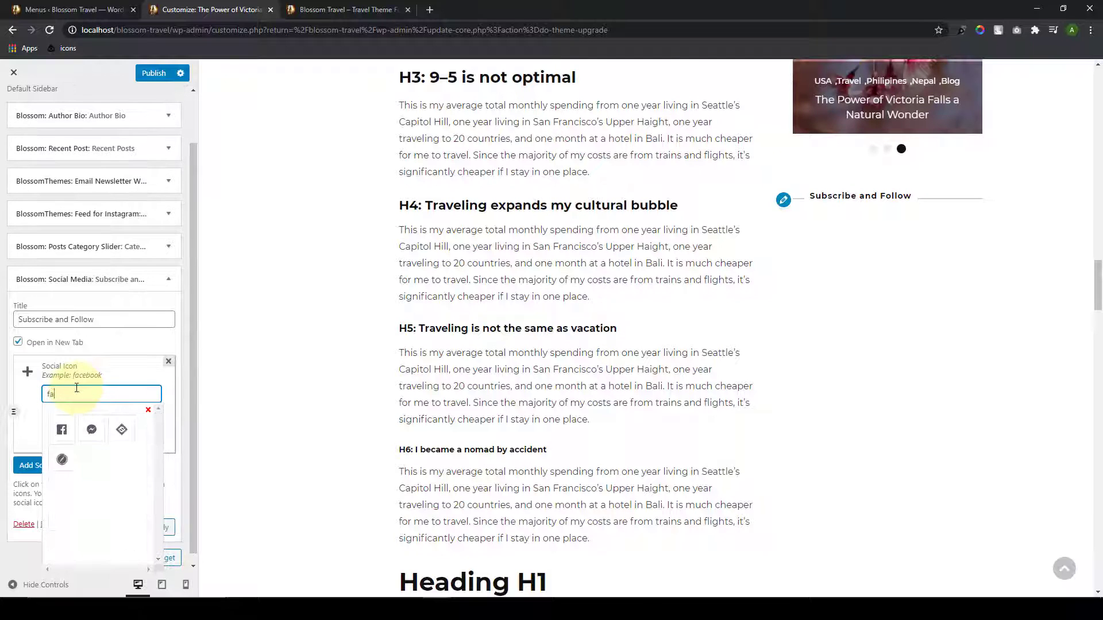
type("ceboo")
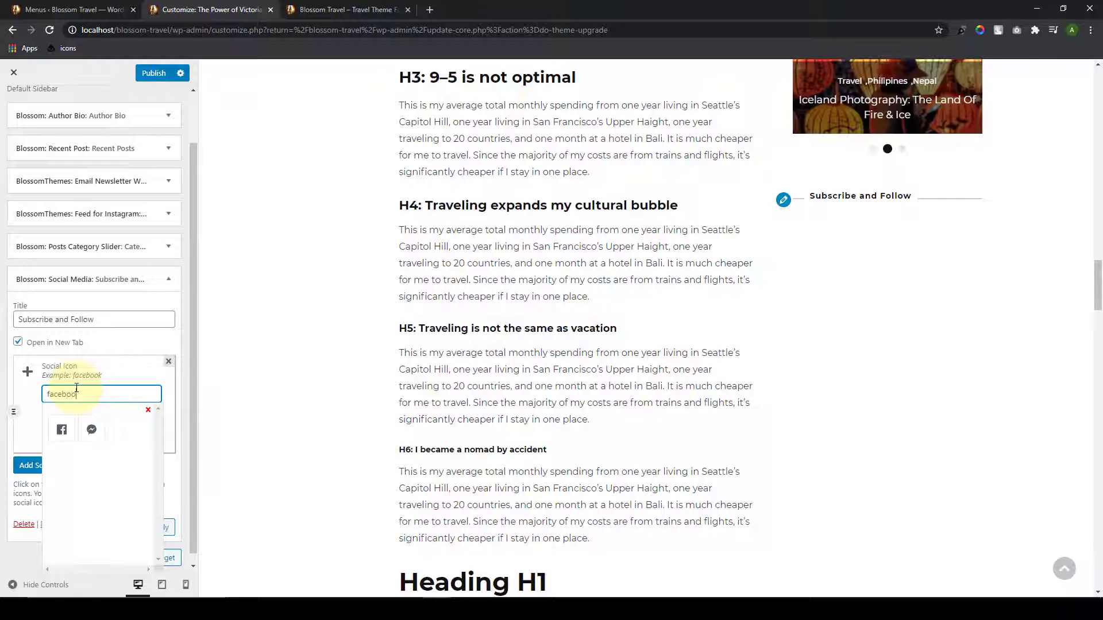
type("k")
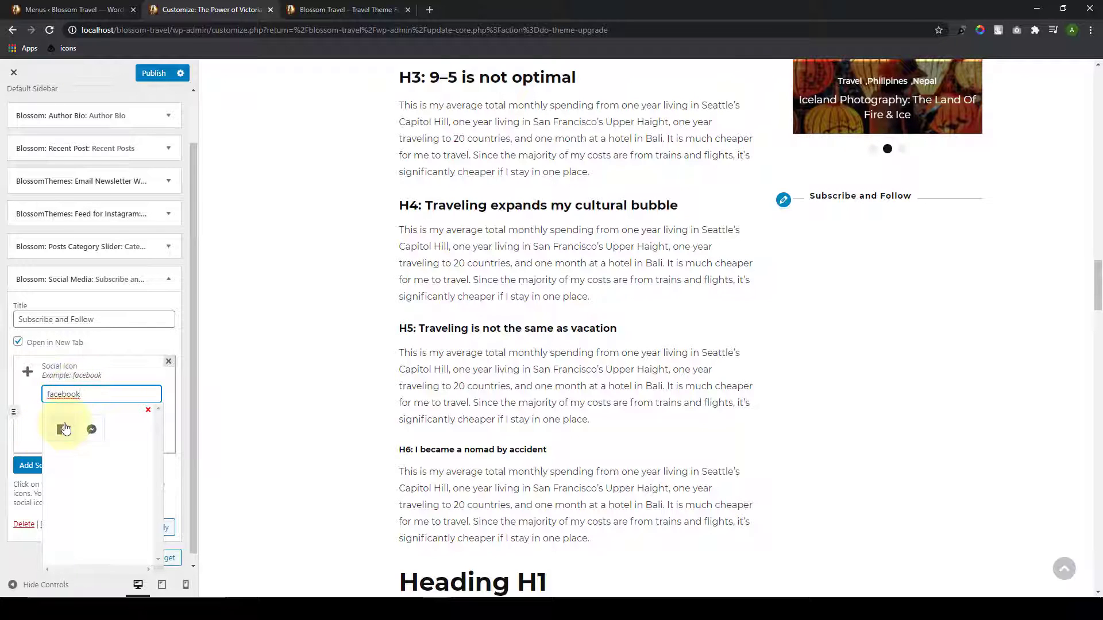
left_click(62, 429)
scroll(72, 442, "down", 1)
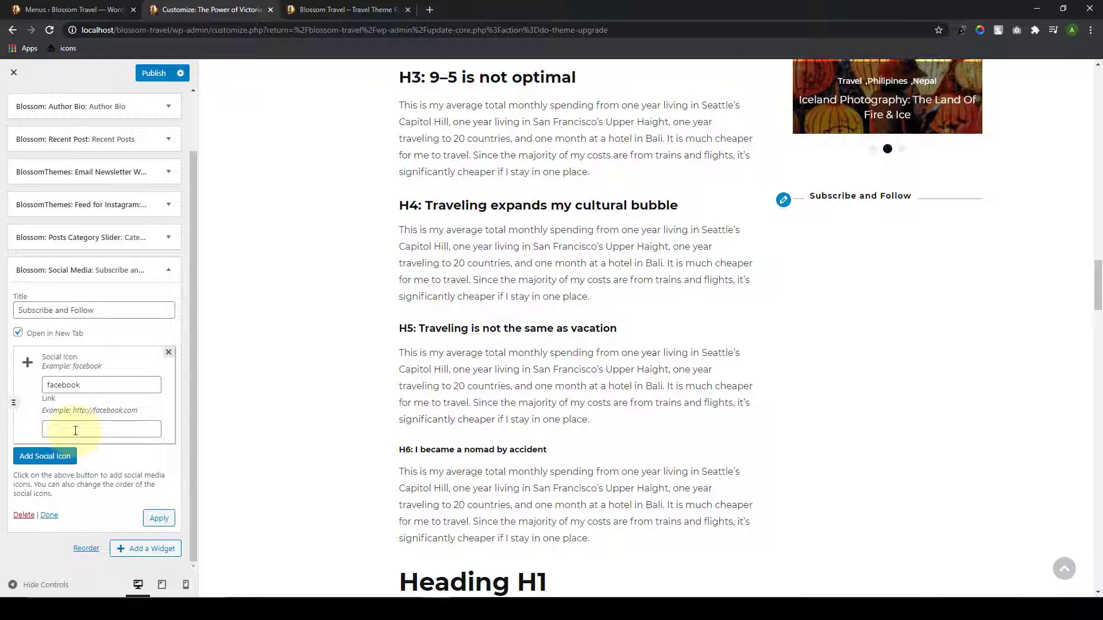
left_click(75, 430)
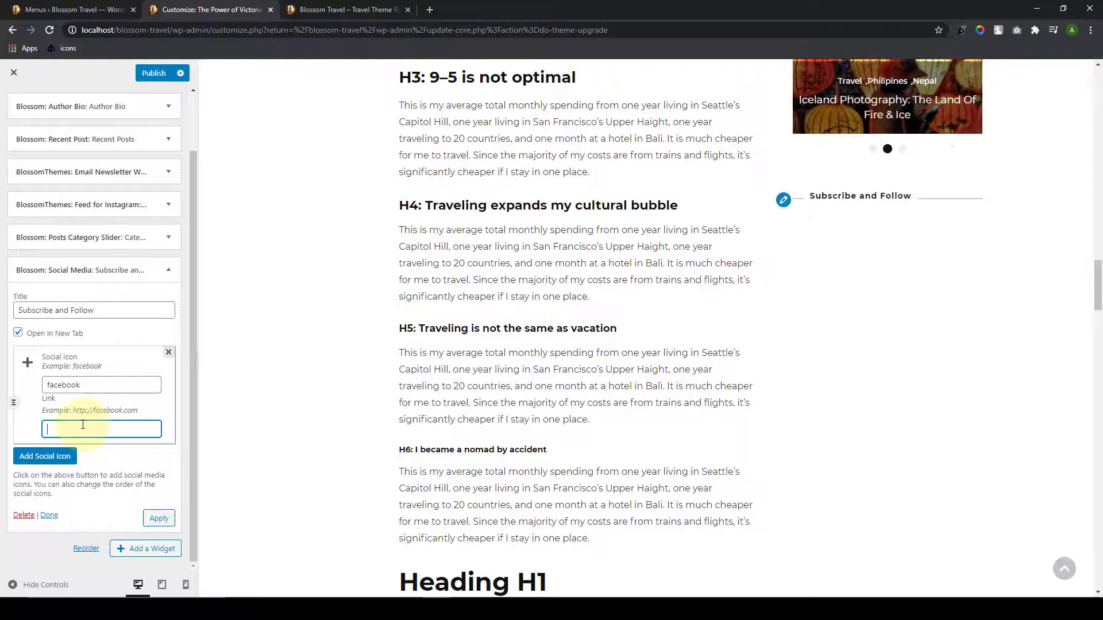
type("facebook.")
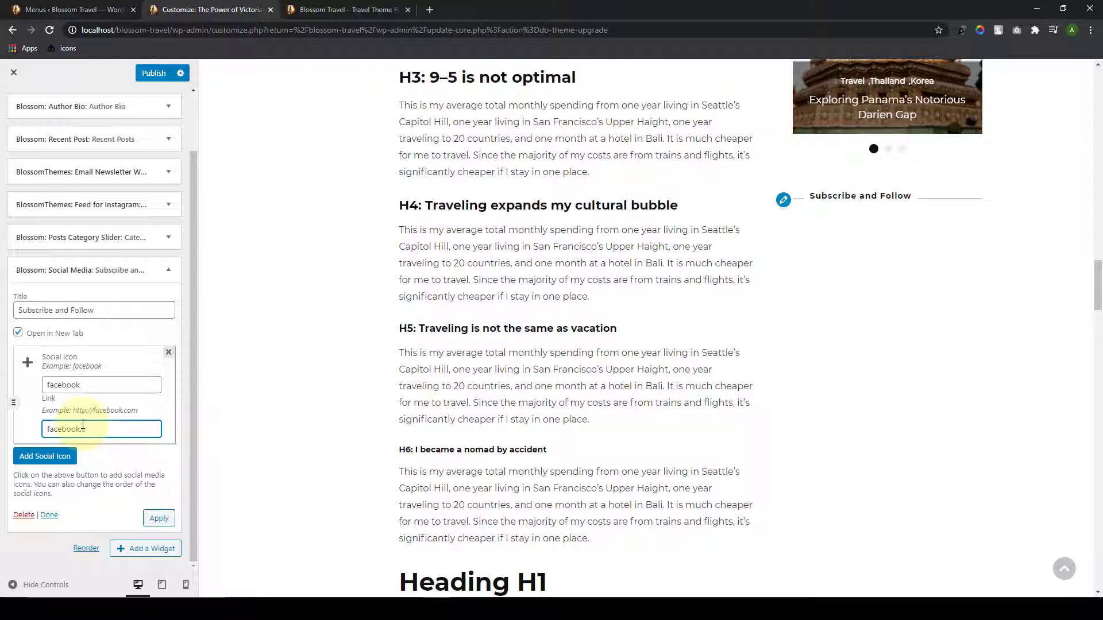
type("com")
Step: Add a second social icon entry to the Social Media widget and open its icon choices
left_click(52, 456)
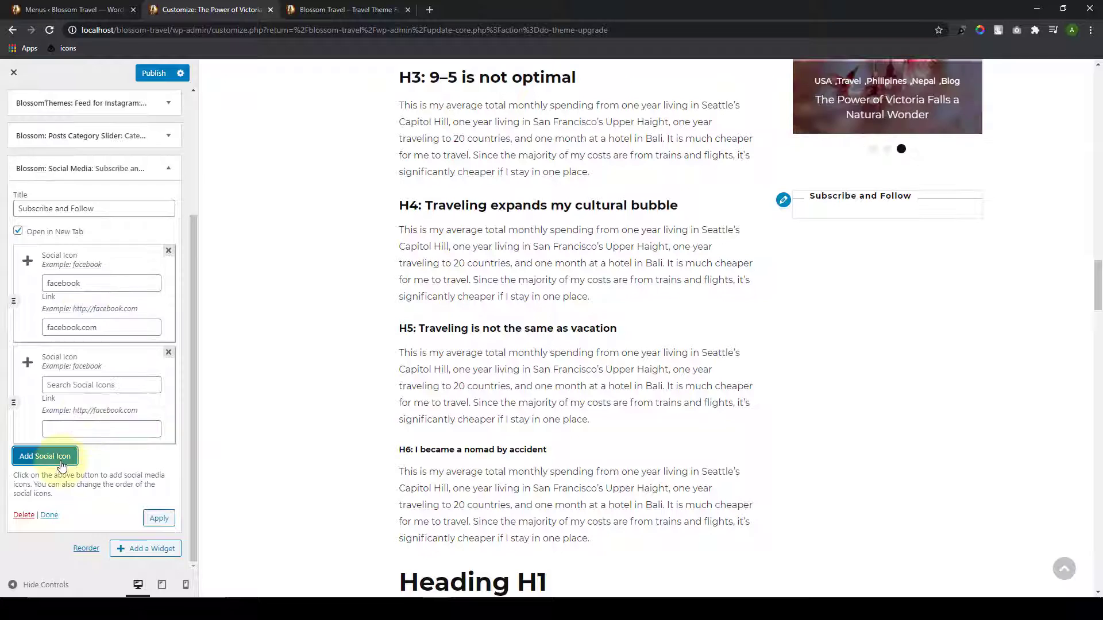
left_click(68, 384)
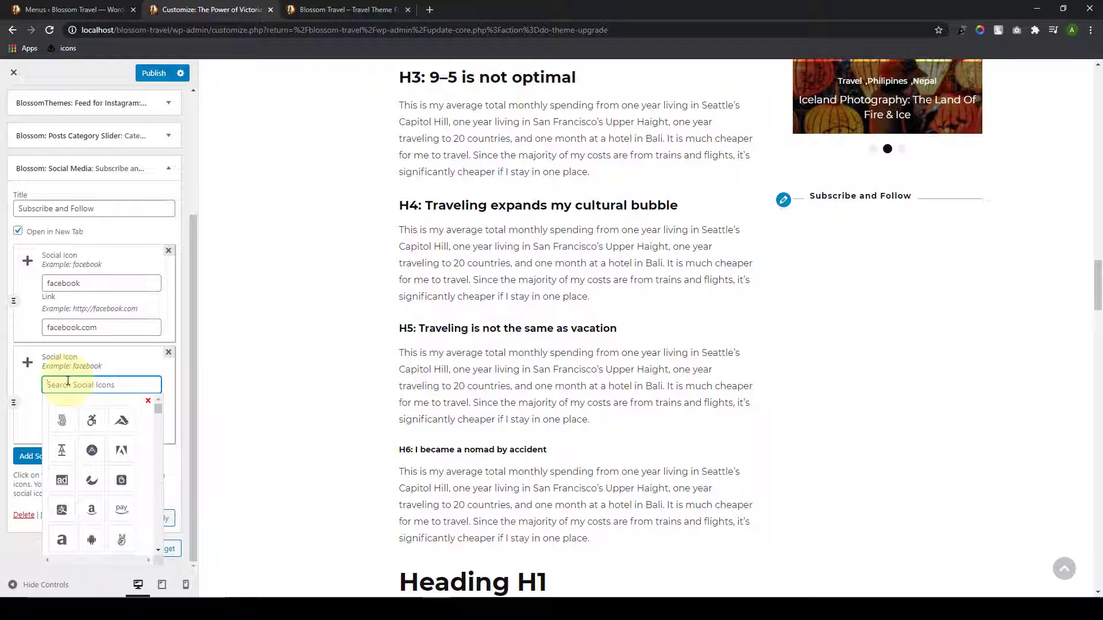
Step: Add an Instagram icon to the Subscribe and Follow social media widget and publish the sidebar changes
type("instag")
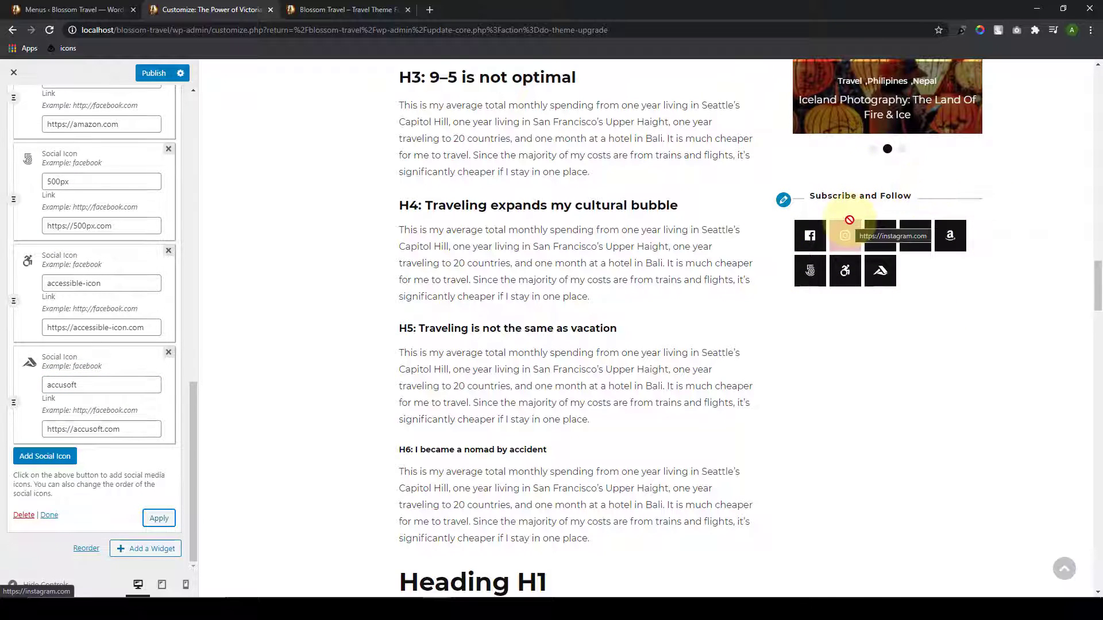
scroll(55, 518, "up", 10)
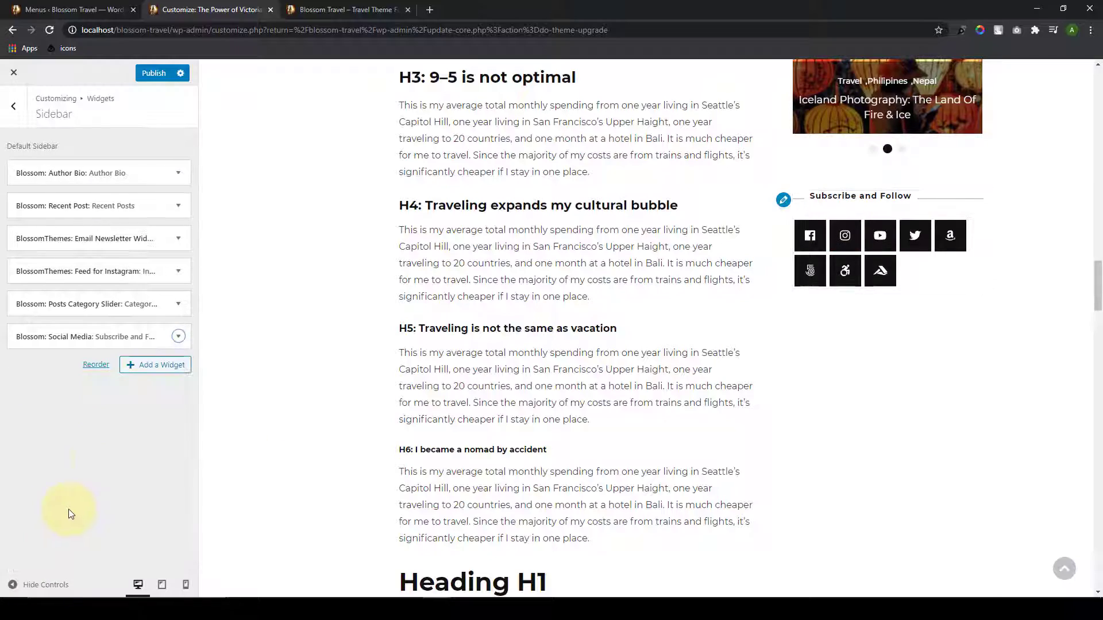
scroll(792, 426, "up", 12)
scroll(791, 428, "up", 15)
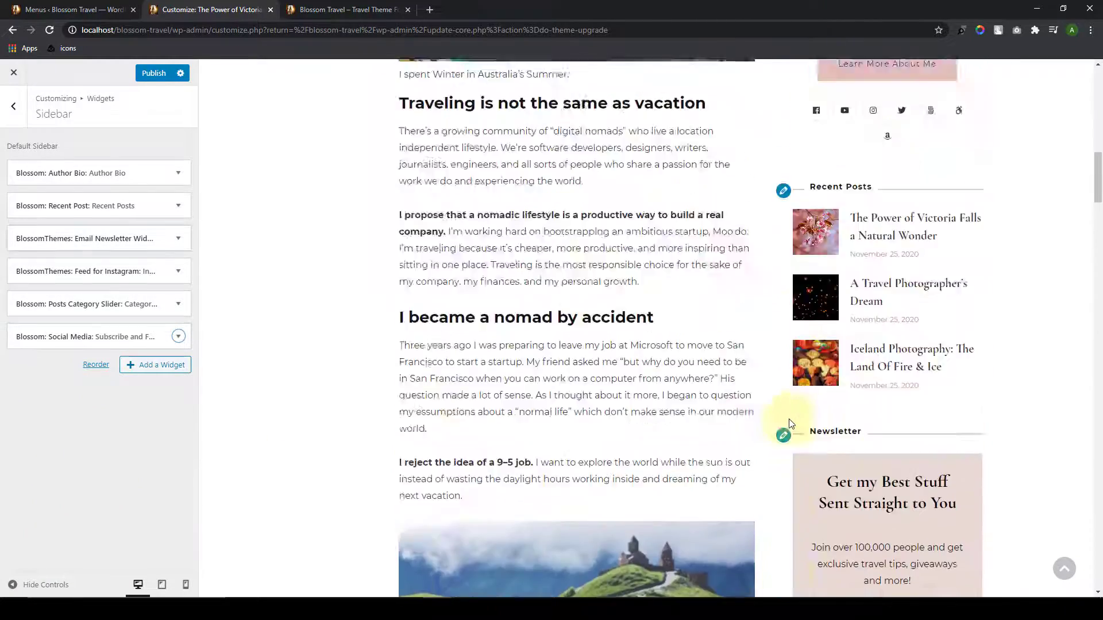
scroll(790, 424, "down", 20)
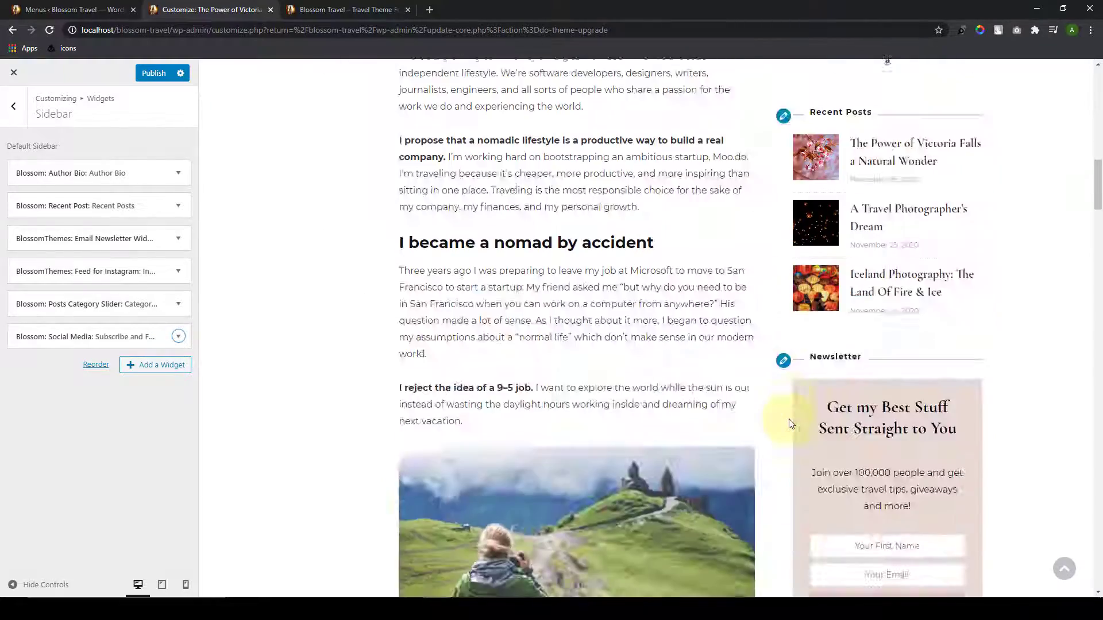
scroll(790, 423, "up", 5)
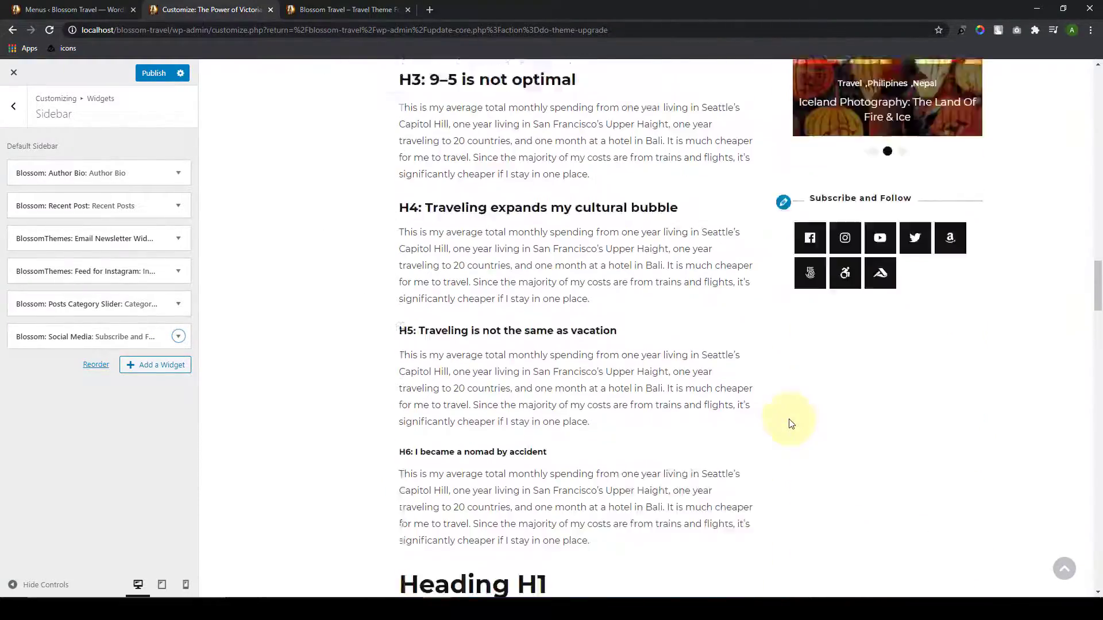
left_click(154, 74)
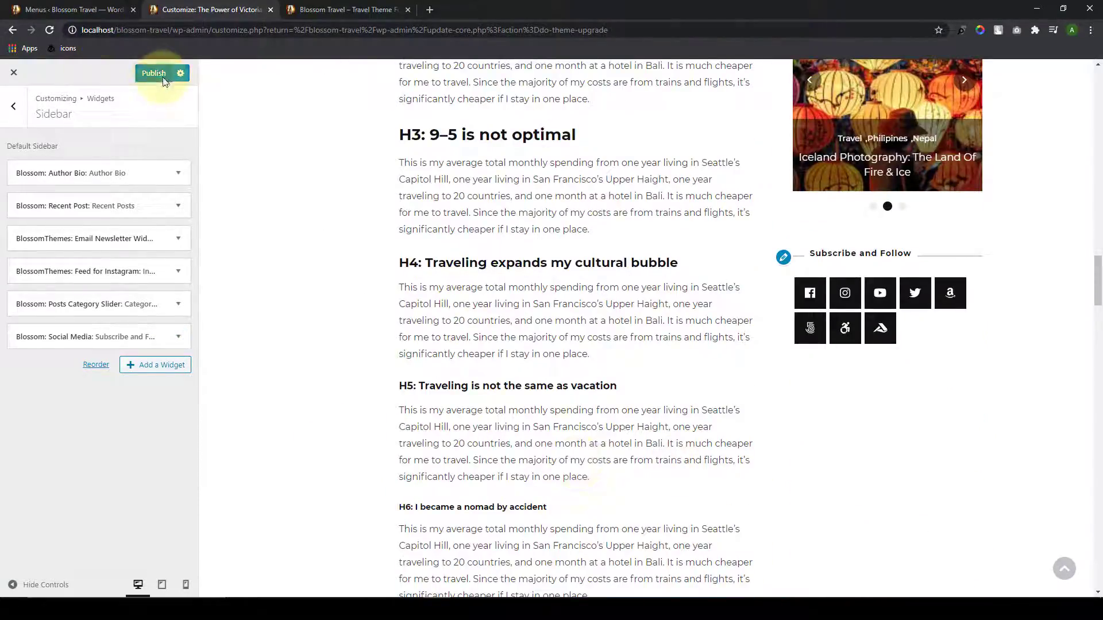
left_click(13, 107)
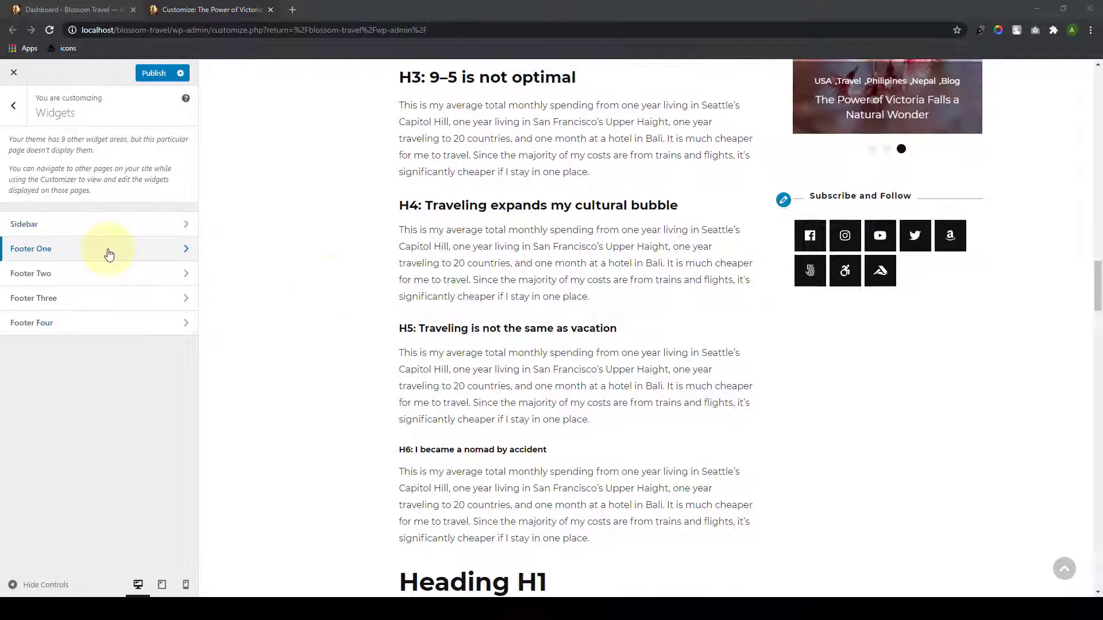
Step: Add a Text widget to the Footer One widget area
left_click(109, 254)
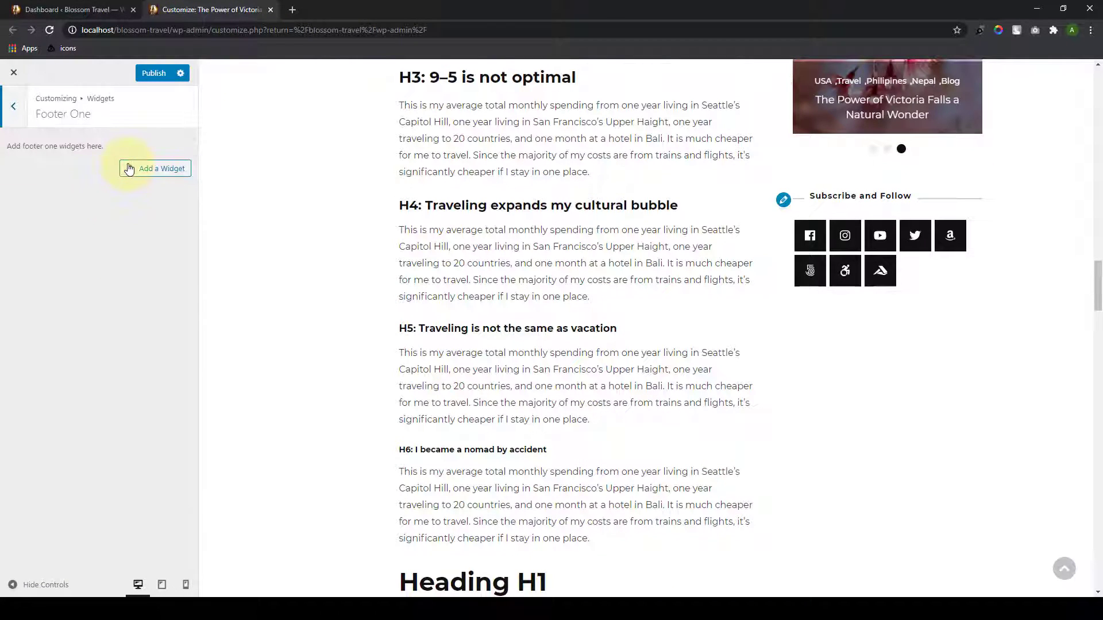
left_click(129, 168)
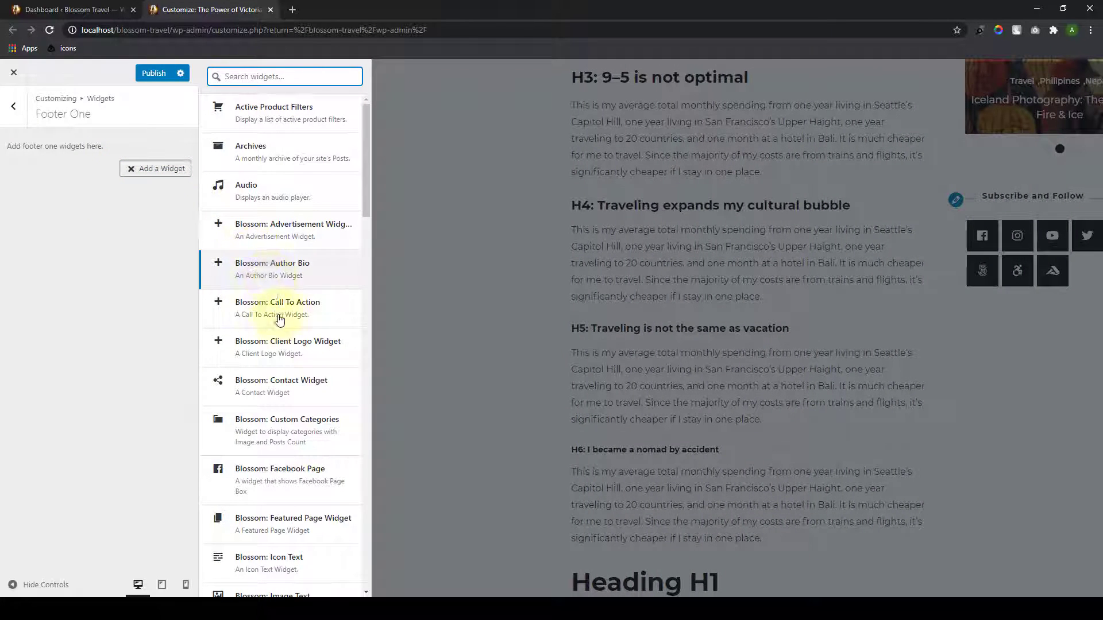
scroll(290, 434, "down", 5)
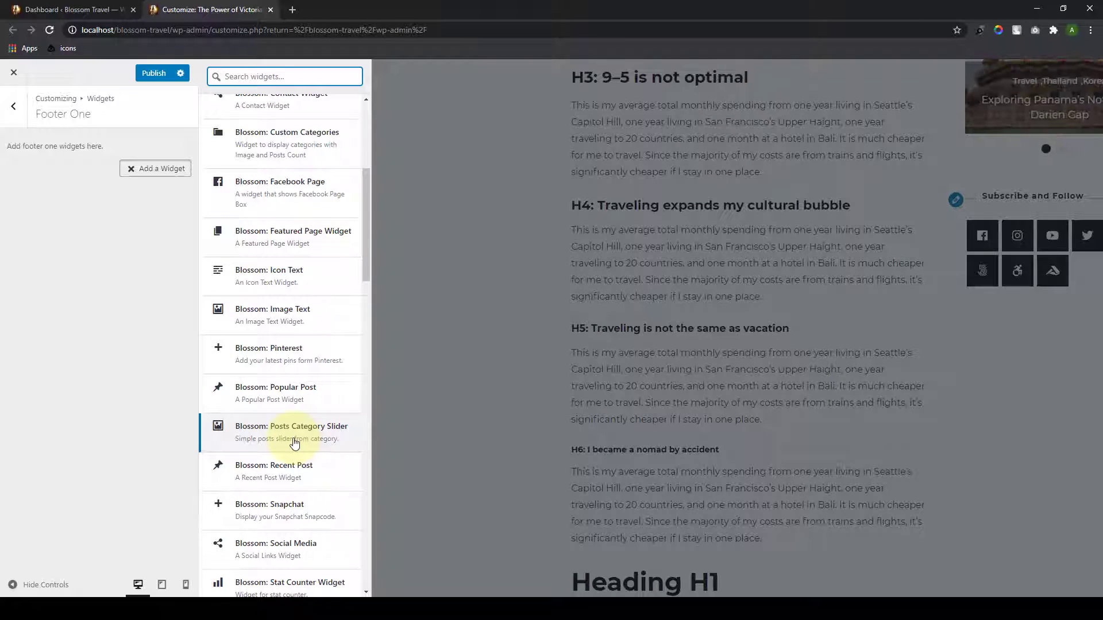
scroll(295, 441, "down", 10)
left_click(271, 520)
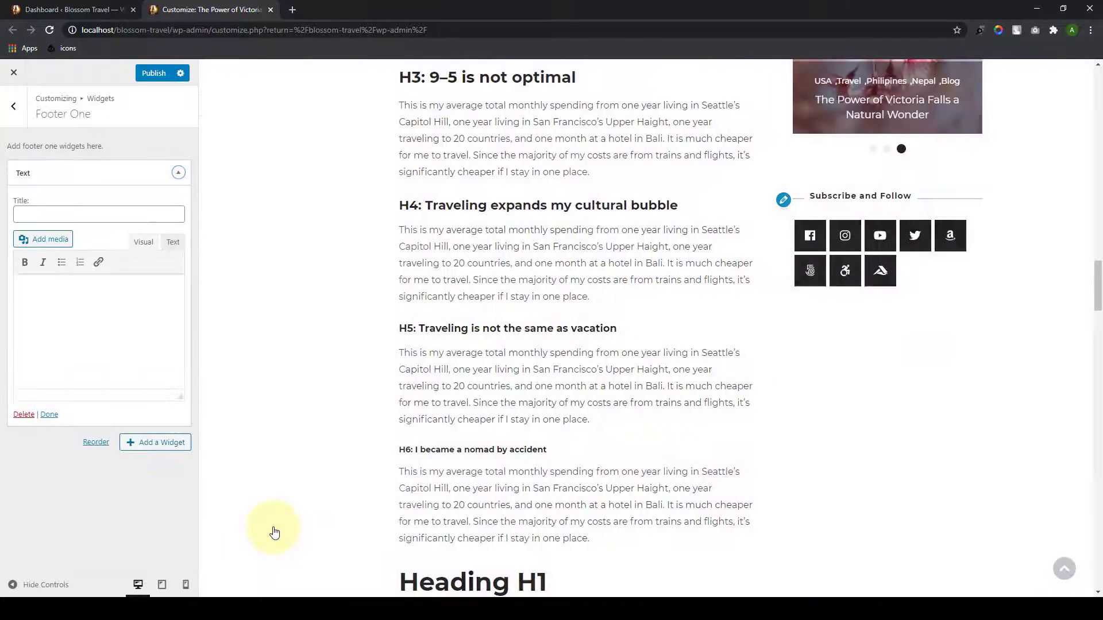
Step: Title the Footer One text widget "About Blossom Travel"
left_click(59, 211)
scroll(485, 430, "down", 15)
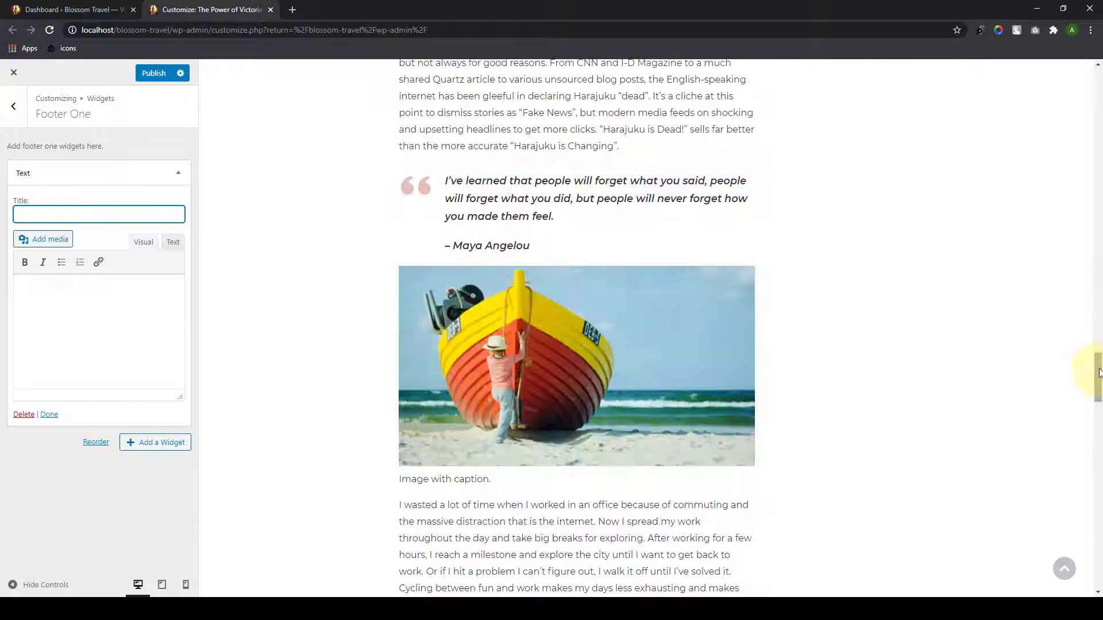
left_click_drag(1098, 374, 1091, 567)
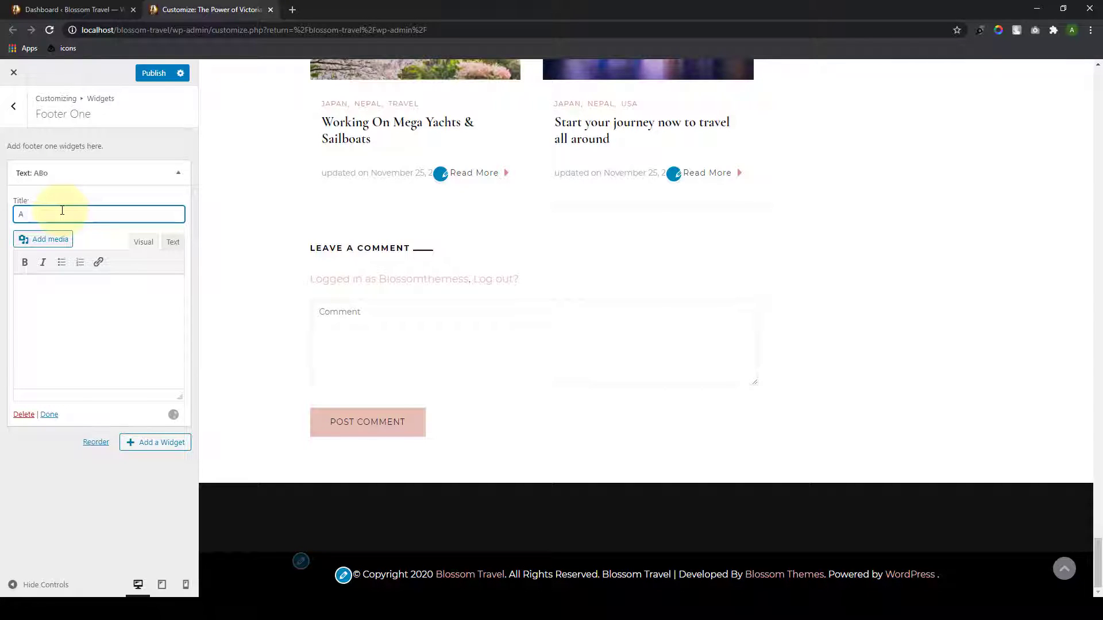
type("About Blossom")
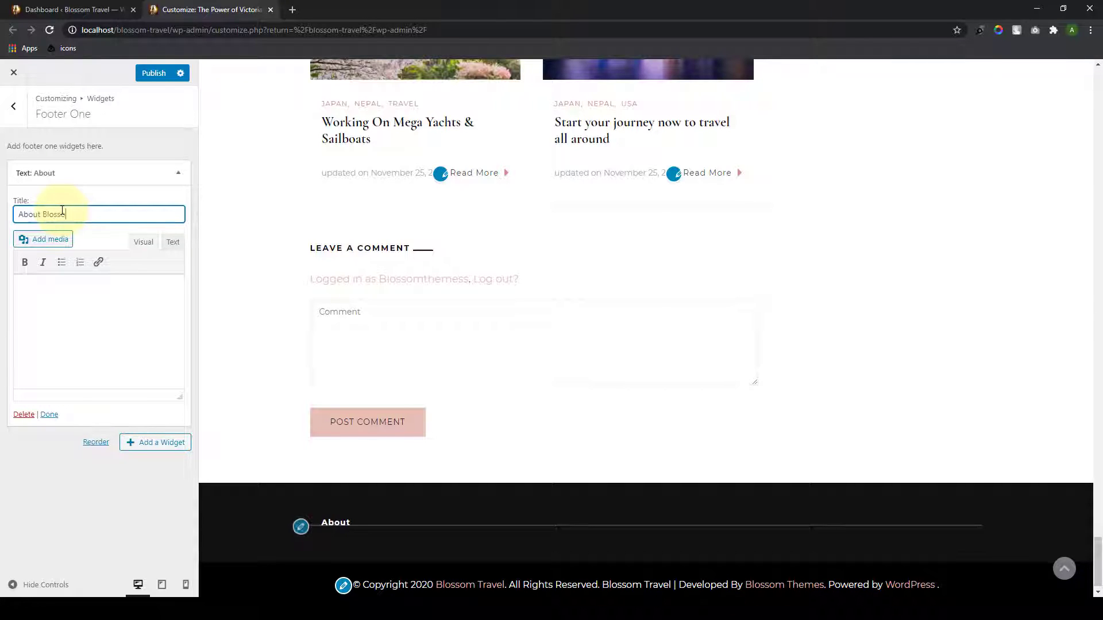
type(" Travel")
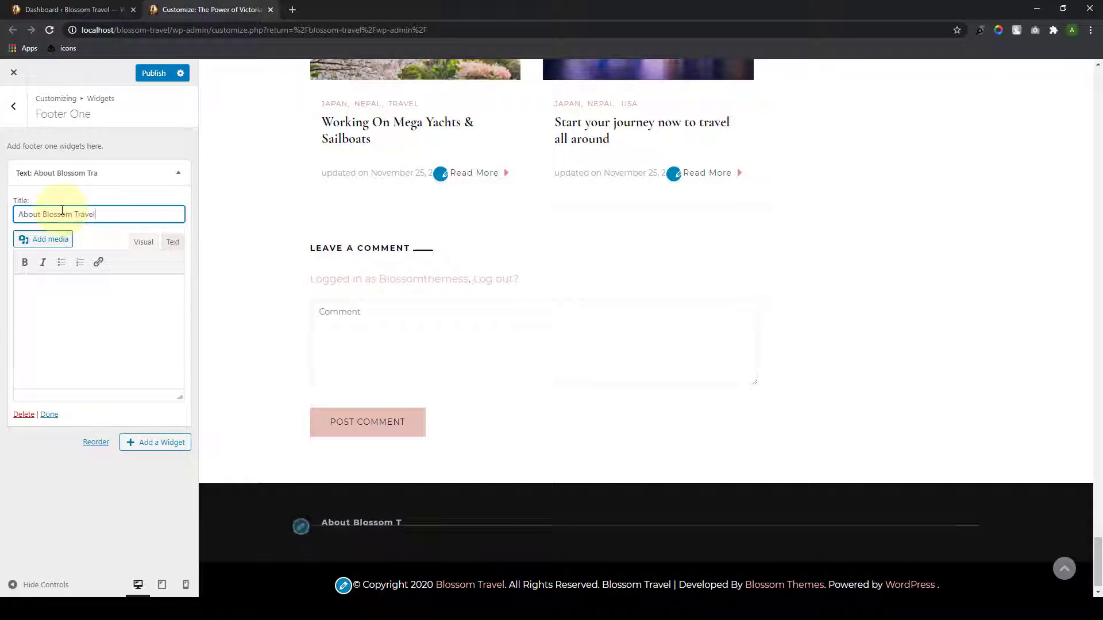
Step: Insert the "Travel is good for the soul" letter board photo from the media library into the Footer One text widget
left_click(38, 239)
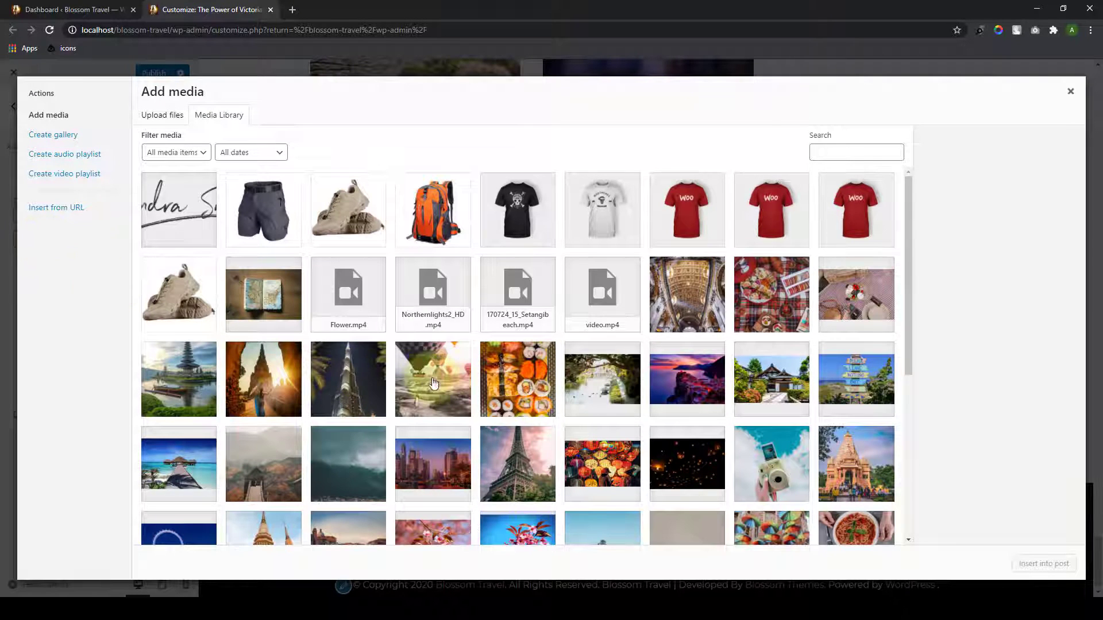
scroll(860, 411, "down", 3)
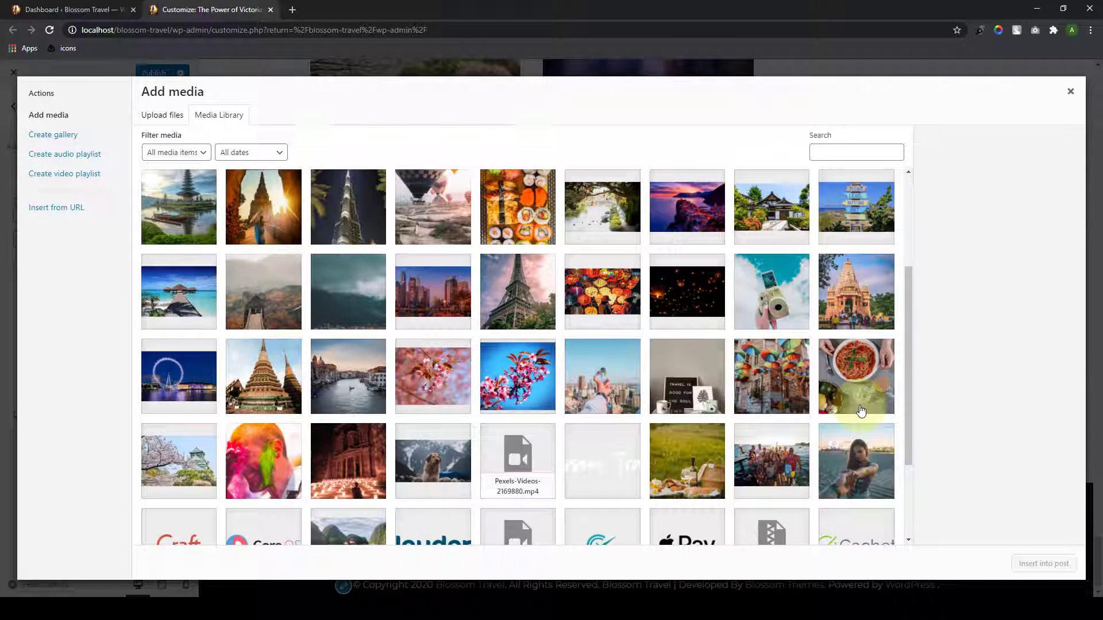
scroll(860, 410, "down", 3)
left_click(687, 236)
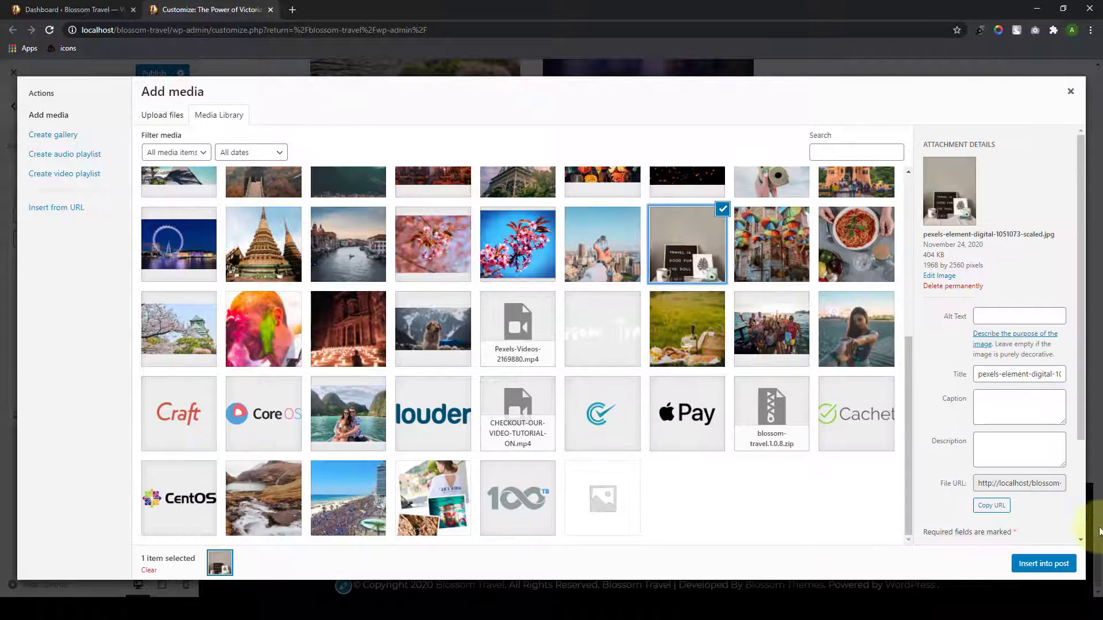
left_click(1044, 563)
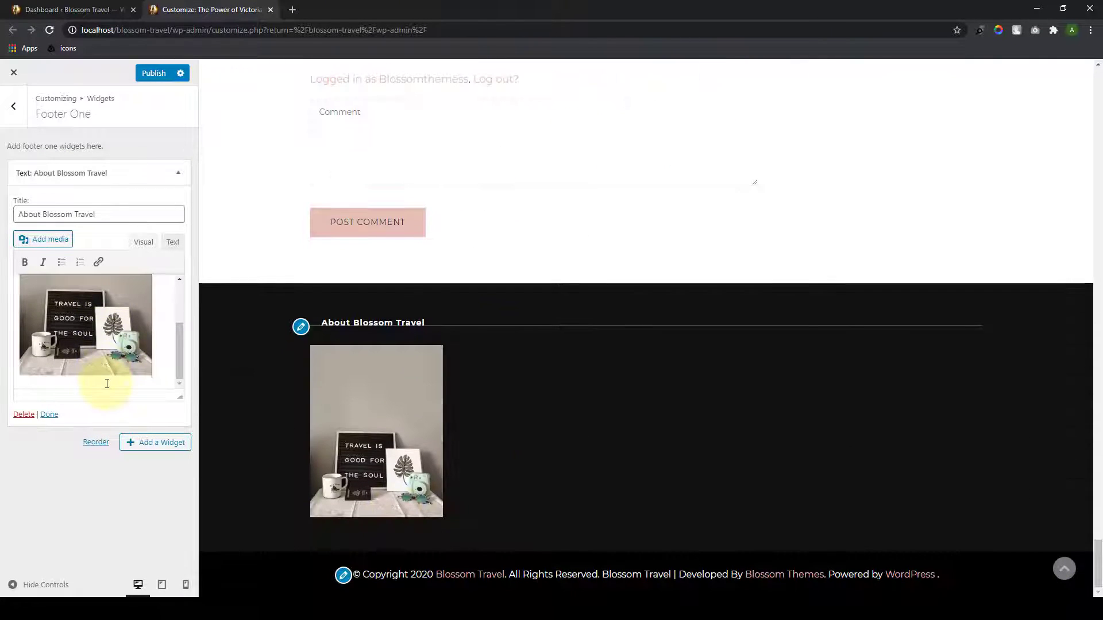
Step: Add the blogger's introduction paragraph about building a lifestyle business below the photo and finish editing the Footer One text widget
left_click(107, 384)
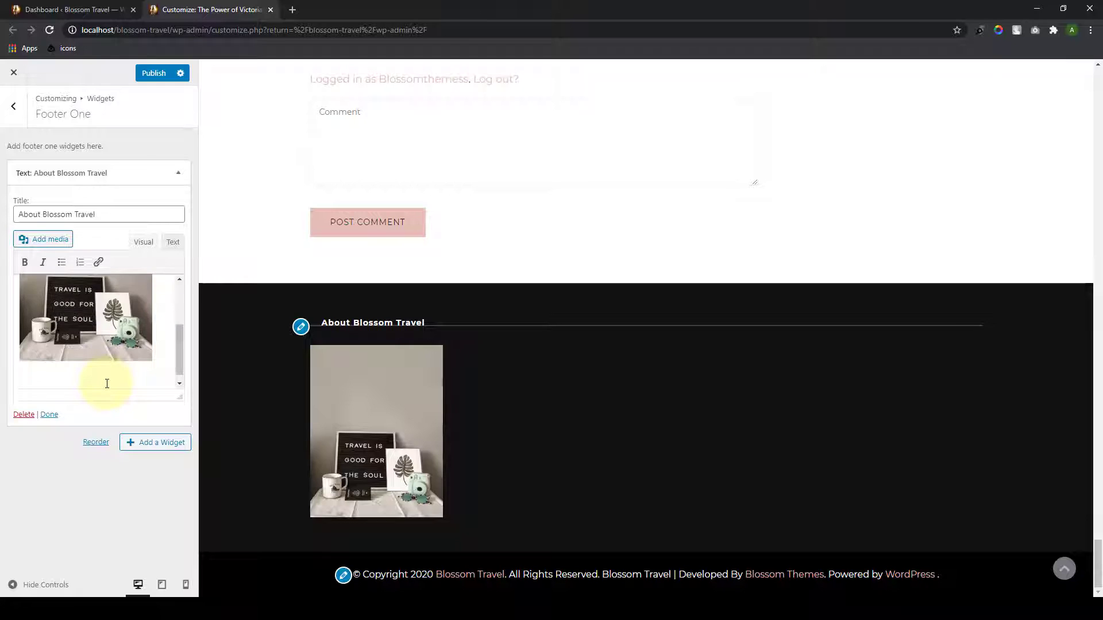
type("My name is Sandra Snow, I’m a lifestyle entrepreneur and blogger from Lithuania.I will help you build a lifestyle business, develop a rock-solid work ethic and design a high-output lifestyle. Whether you’re working a full-time desk job with minimal vacation time, in a location-dependepant relationship, paying off student loans, or just fearing the unknown.")
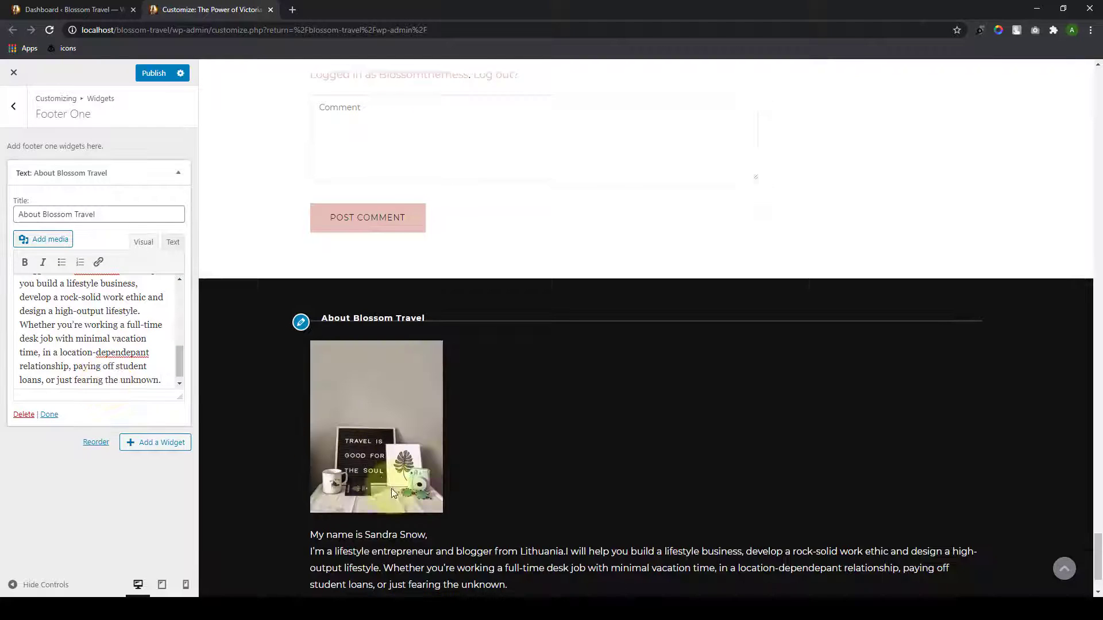
scroll(392, 493, "down", 1)
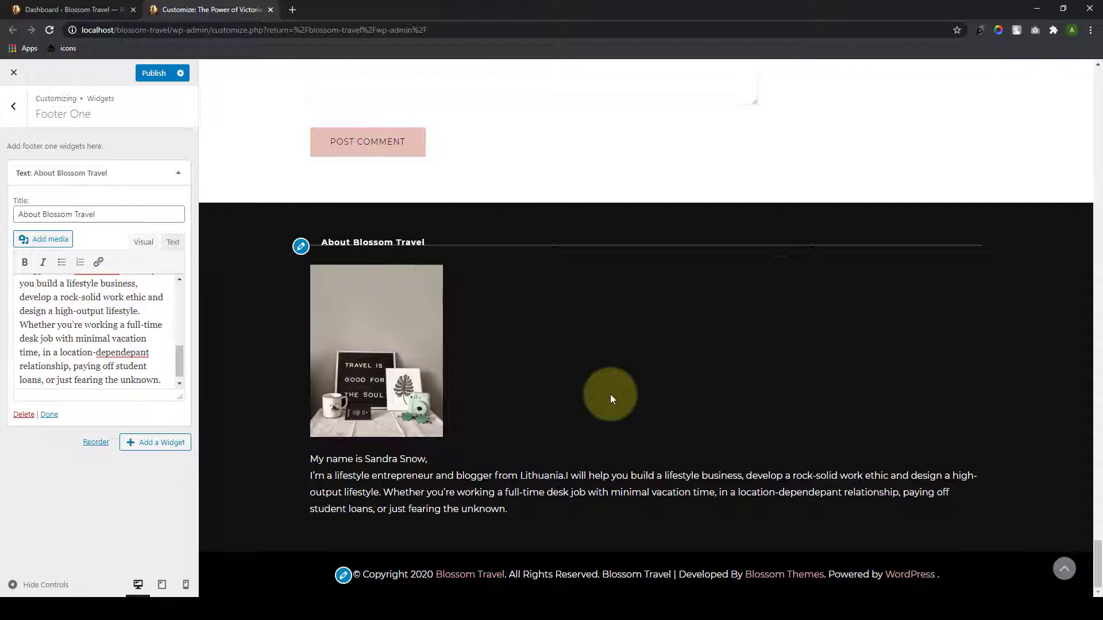
left_click(50, 416)
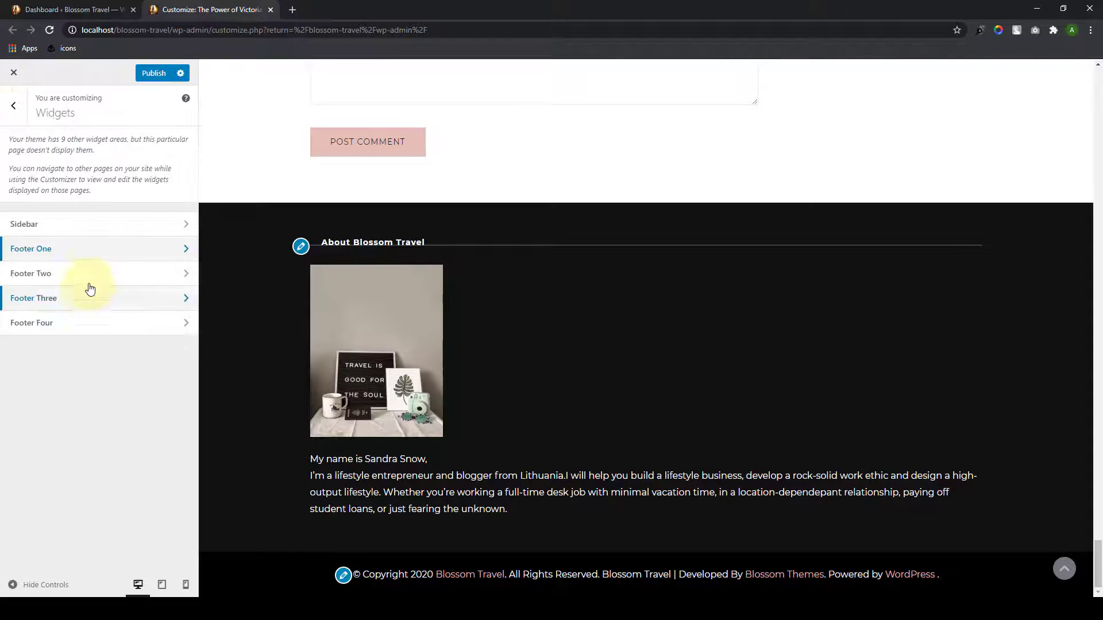
Step: Add a Categories widget to the Footer Two widget area
left_click(89, 276)
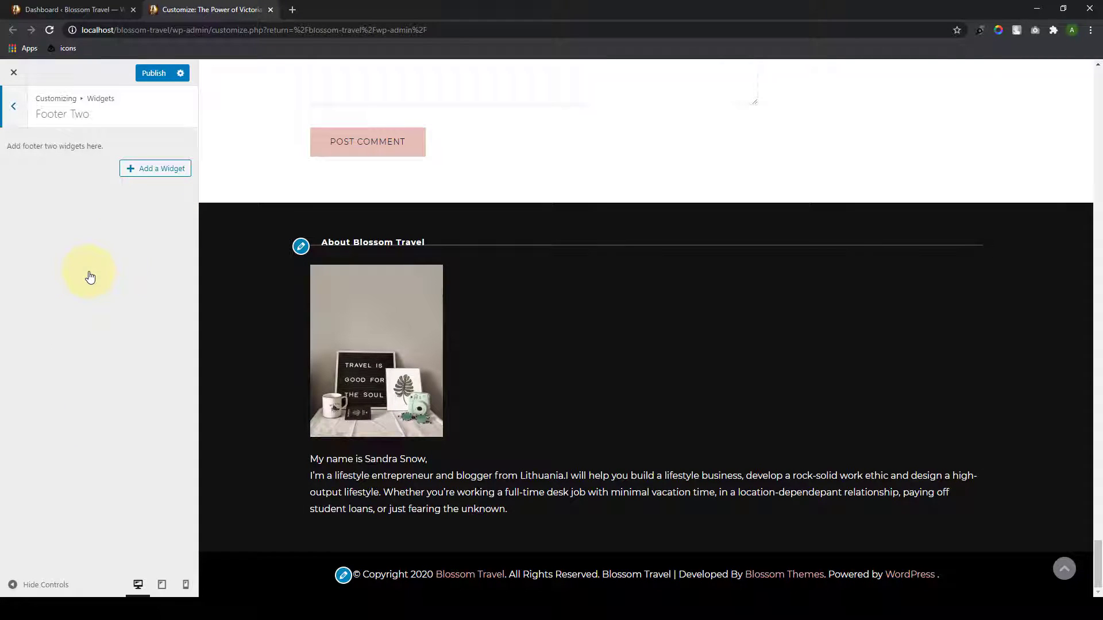
left_click(132, 171)
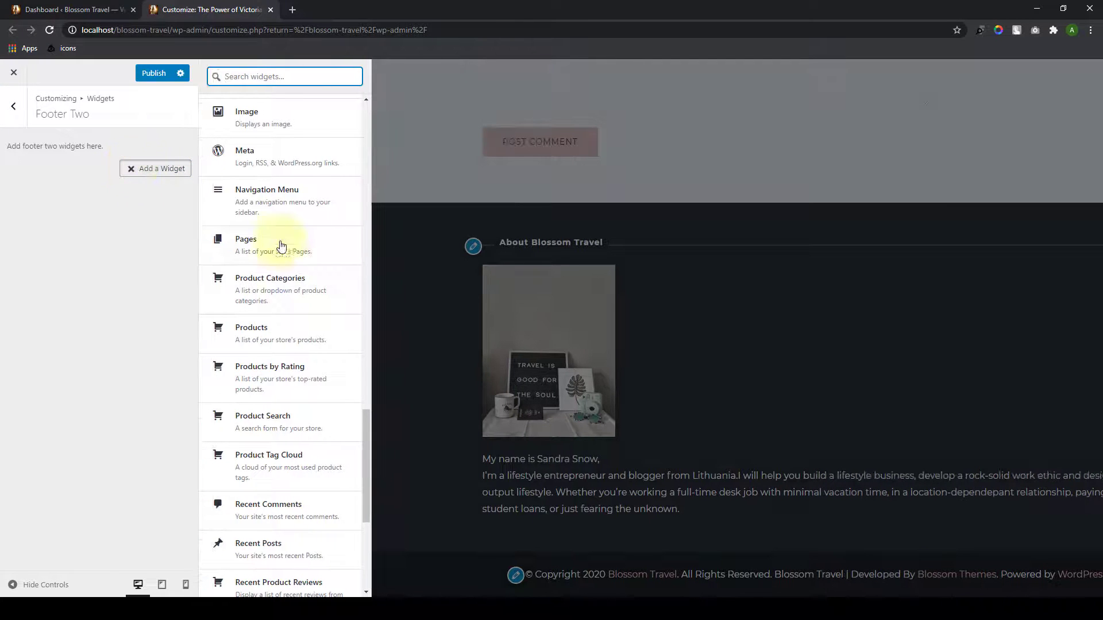
scroll(287, 270, "up", 5)
scroll(296, 472, "up", 3)
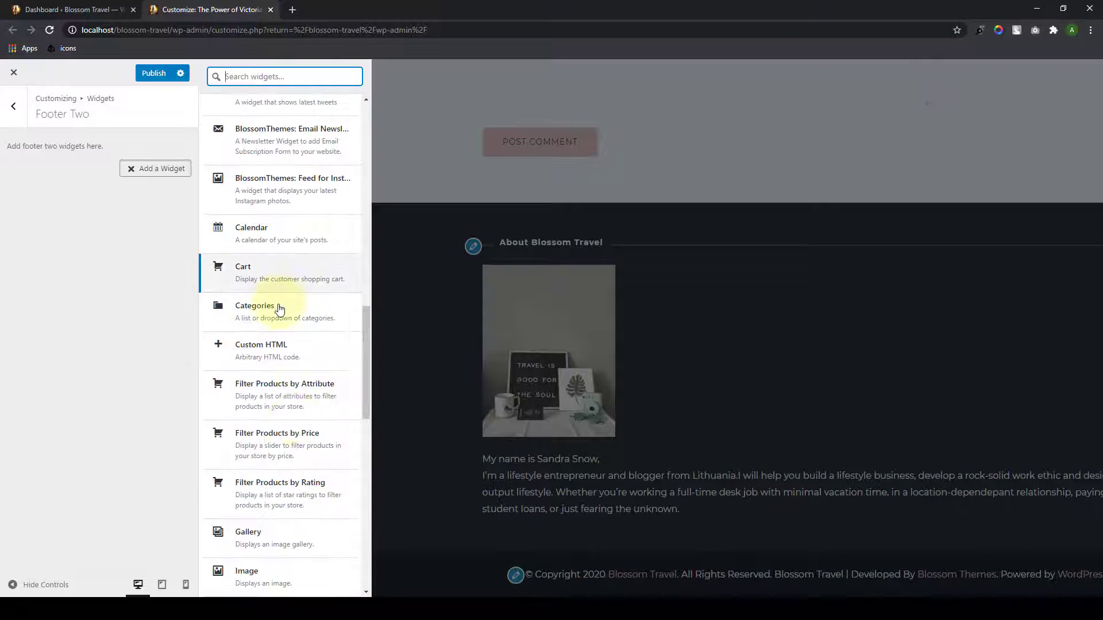
left_click(279, 309)
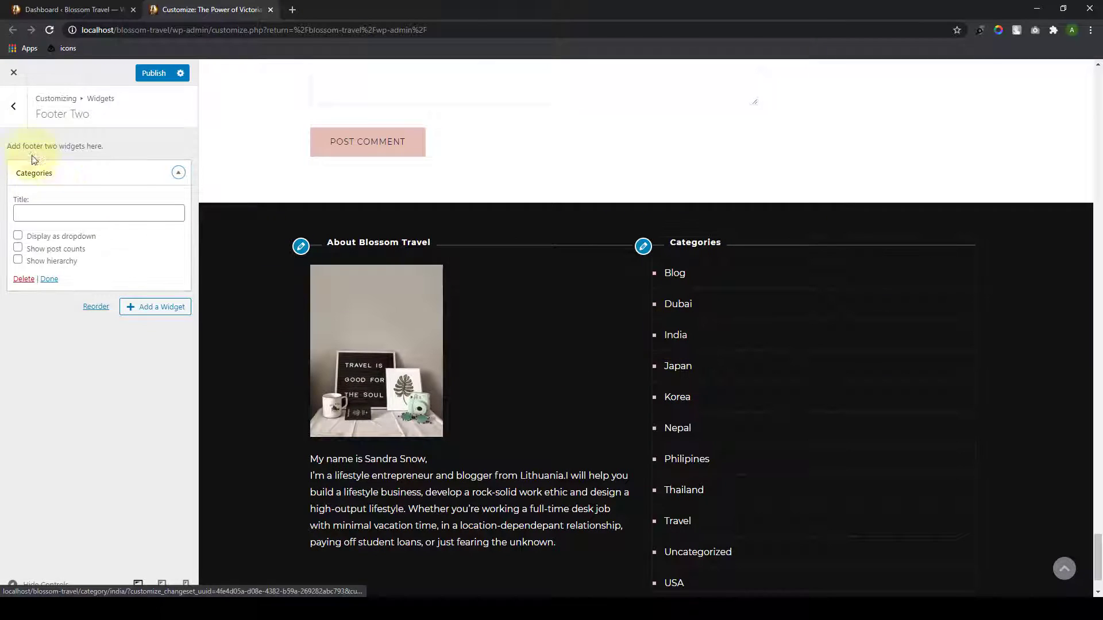
Step: Try the Display as dropdown, Show post counts and Show hierarchy options on the Categories widget, and turn them off again
left_click(74, 214)
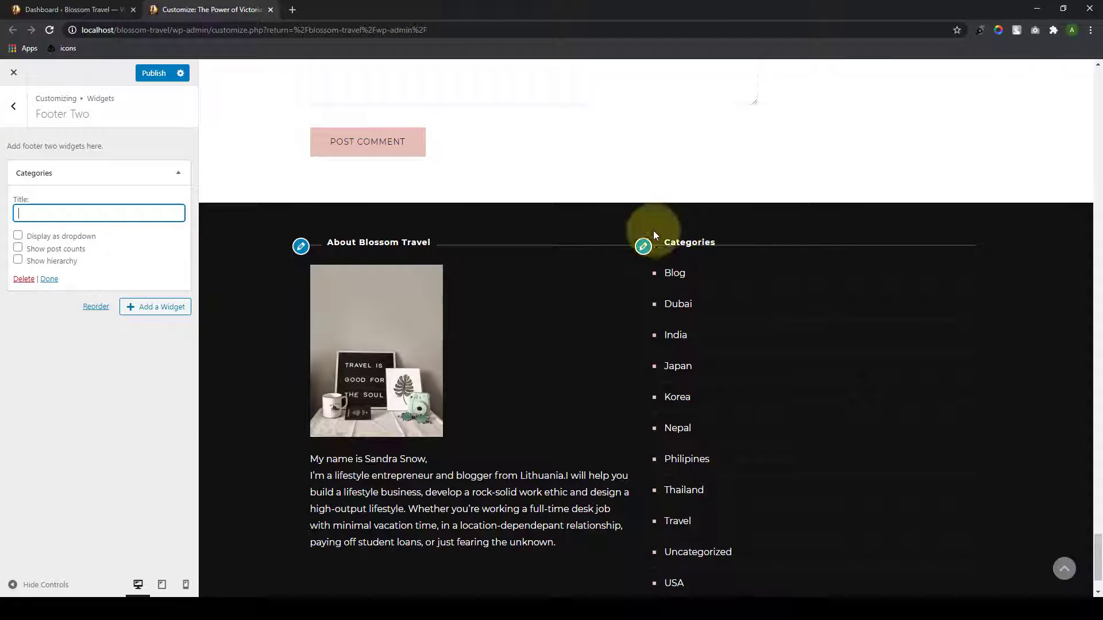
left_click(19, 260)
left_click(18, 248)
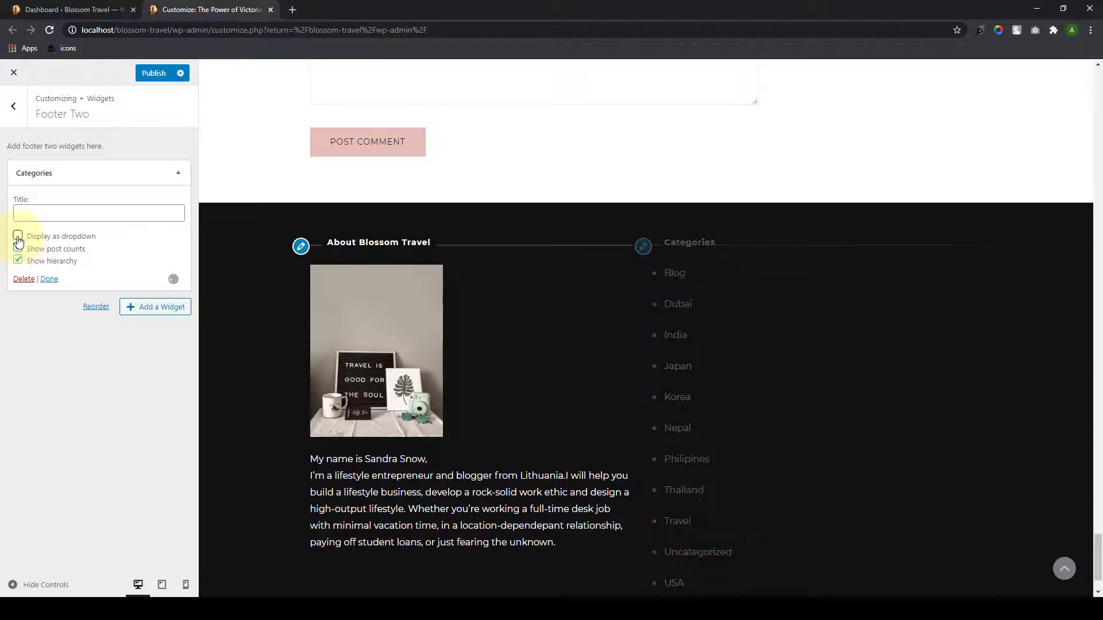
left_click(18, 261)
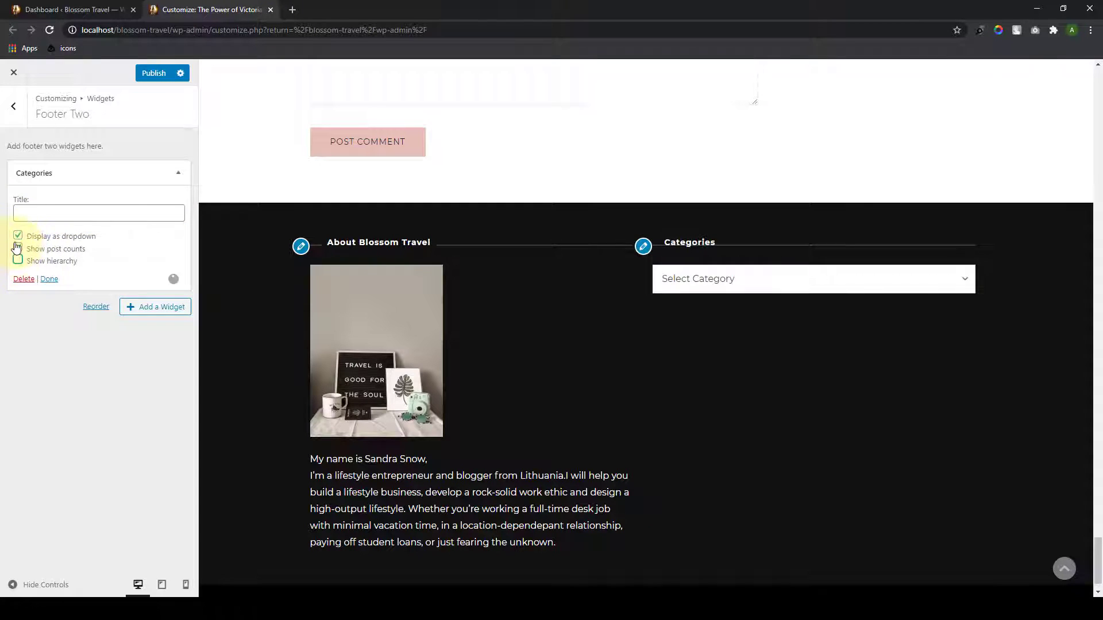
left_click(17, 236)
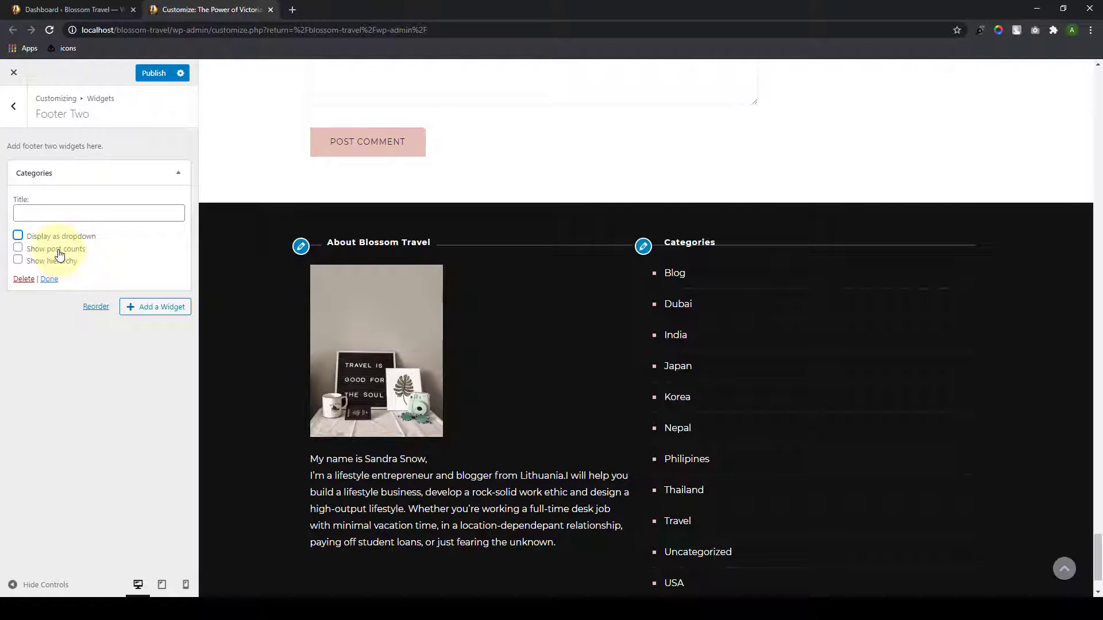
Step: Finish editing the Footer Two Categories widget and return to the list of widget areas
scroll(669, 437, "down", 1)
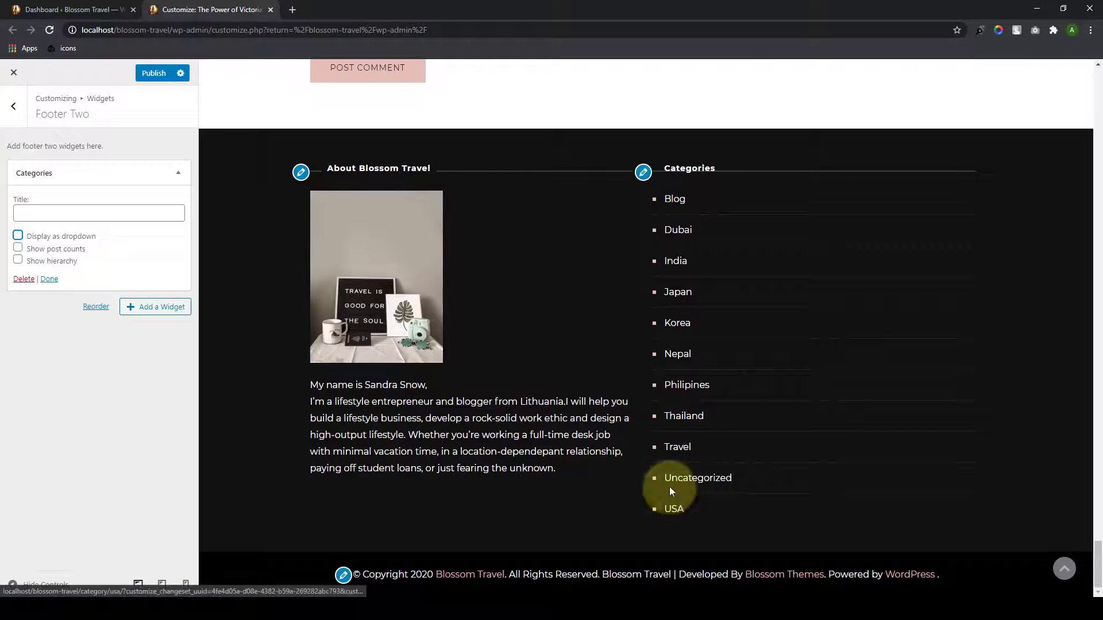
left_click(49, 279)
left_click(22, 115)
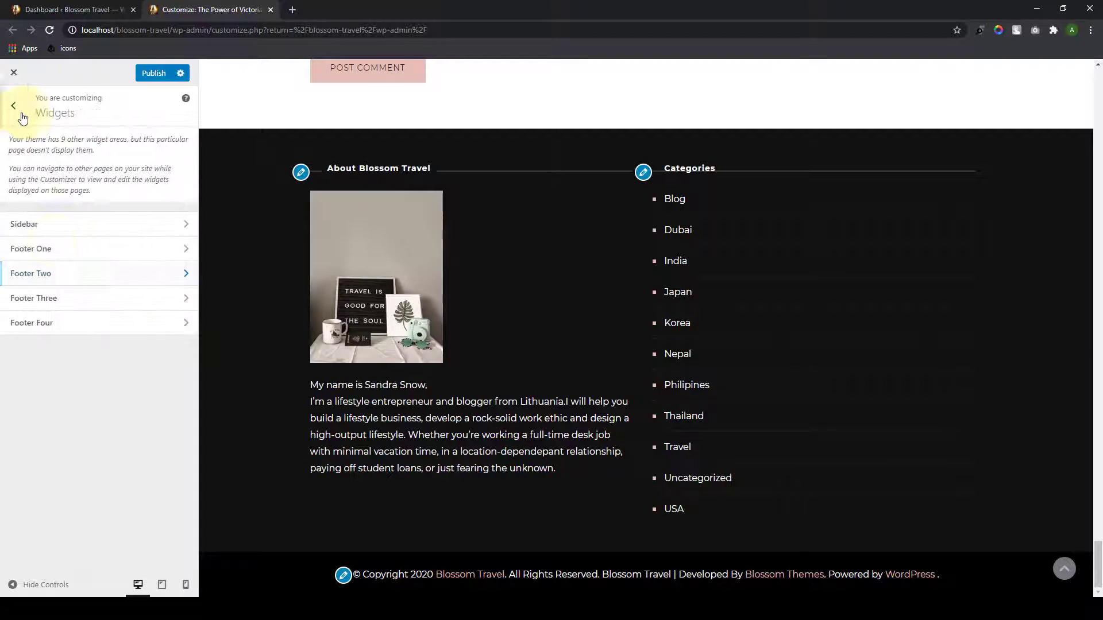
Step: Find the Blossom: Recent Post widget and add it to the Footer Three widget area
left_click(104, 299)
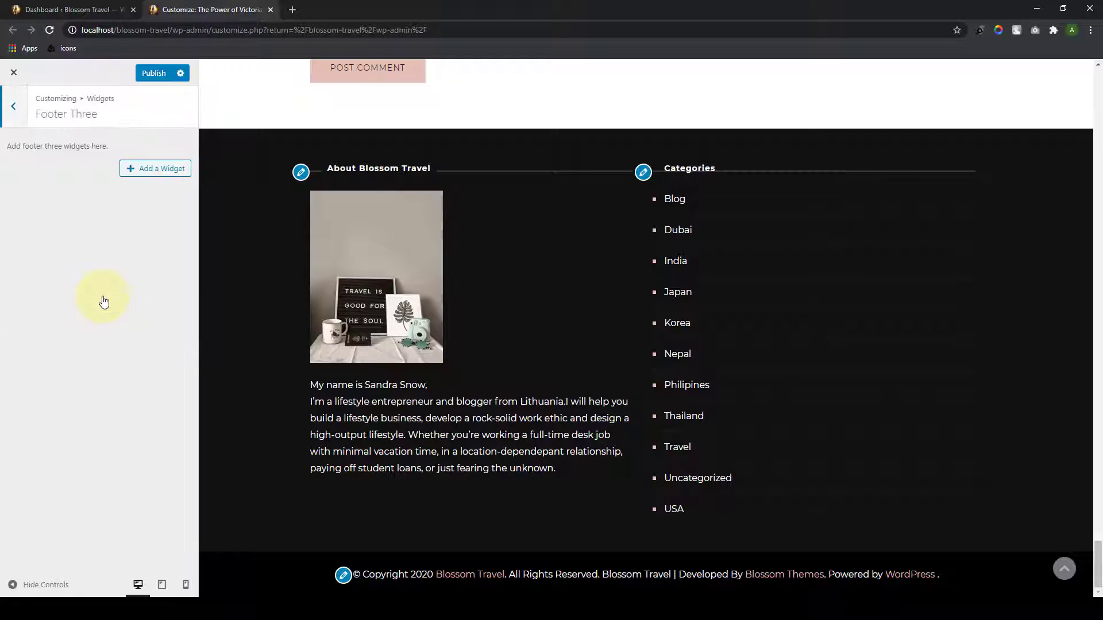
left_click(129, 179)
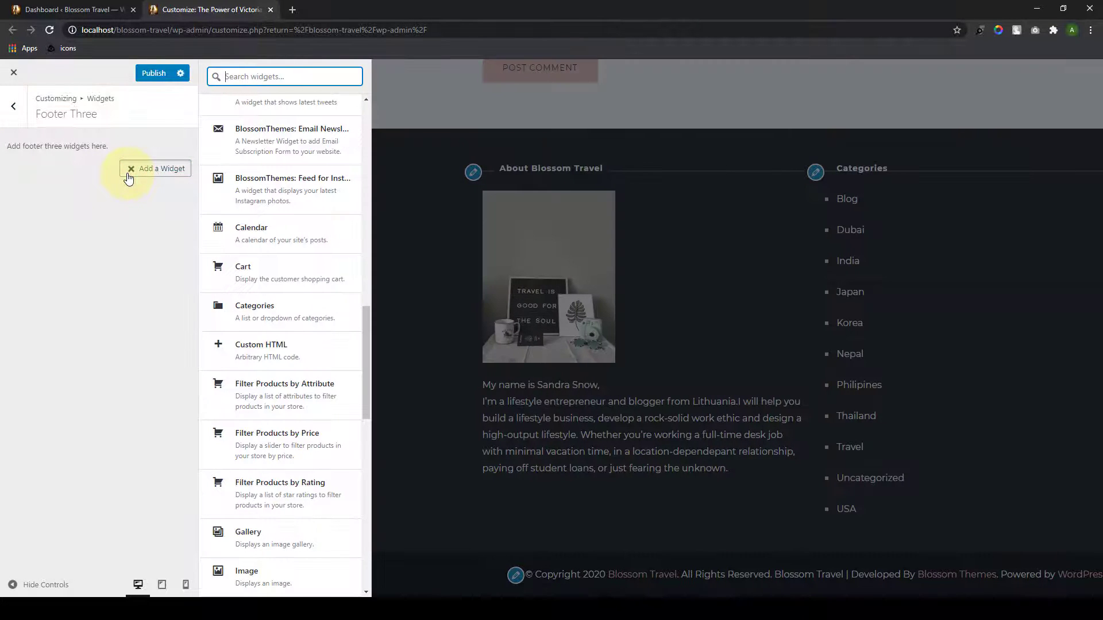
scroll(290, 511, "down", 5)
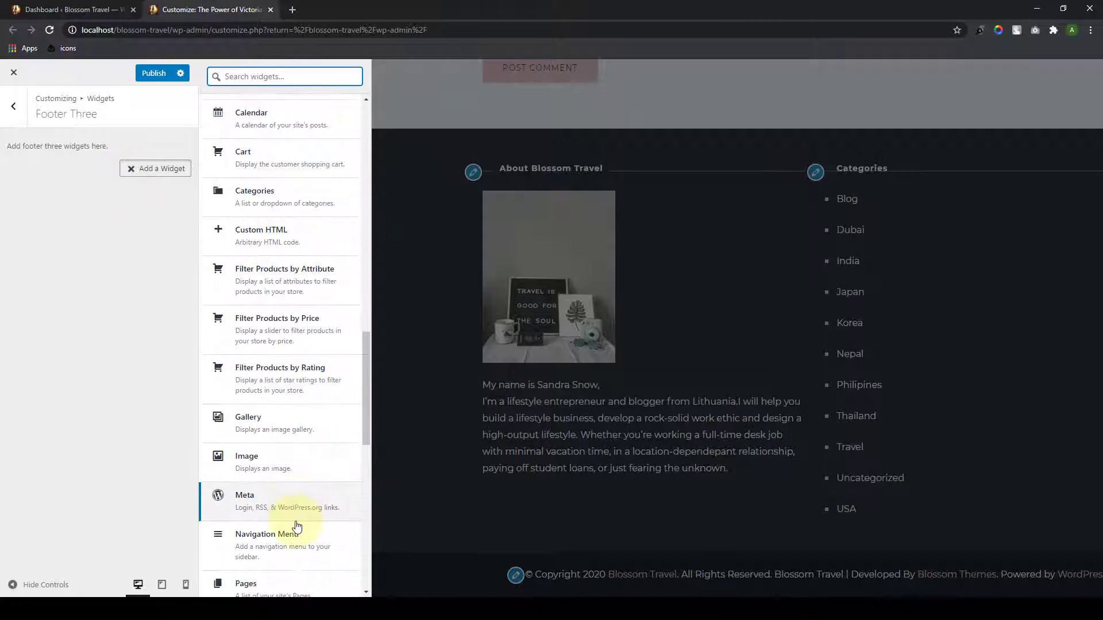
scroll(294, 536, "up", 5)
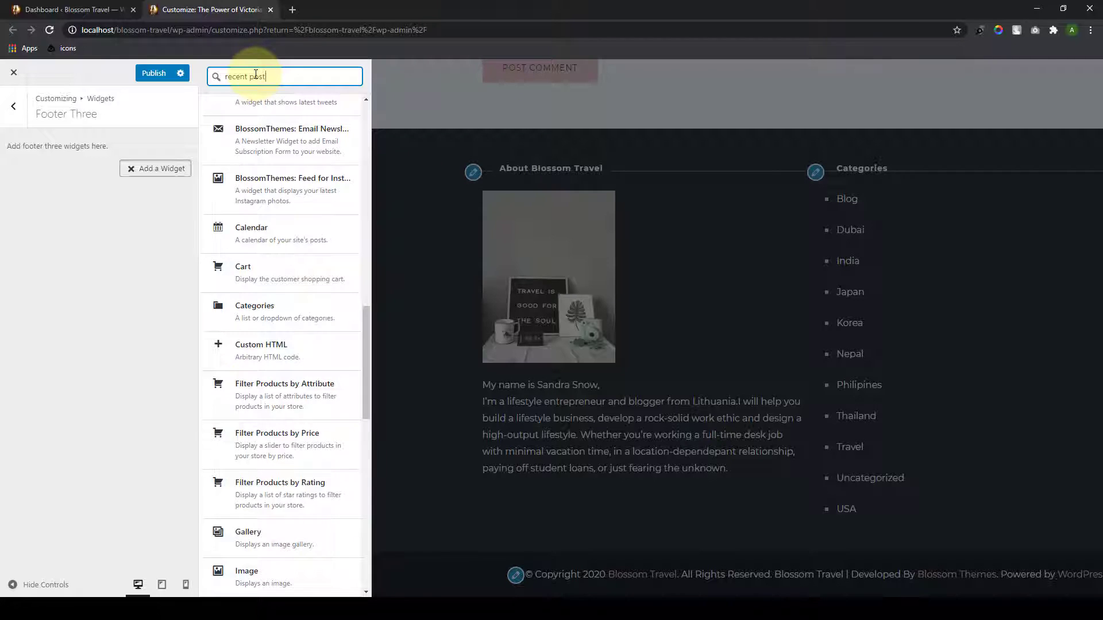
left_click(259, 112)
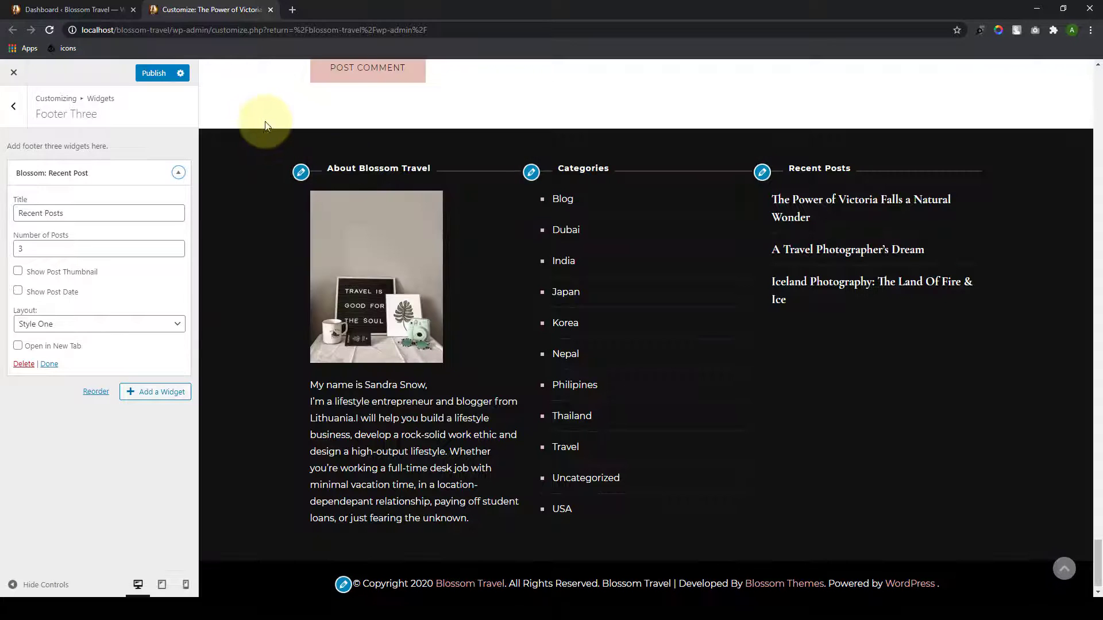
Step: Show the post date and post thumbnail in the Footer Three Recent Posts widget and finish editing it
left_click(18, 290)
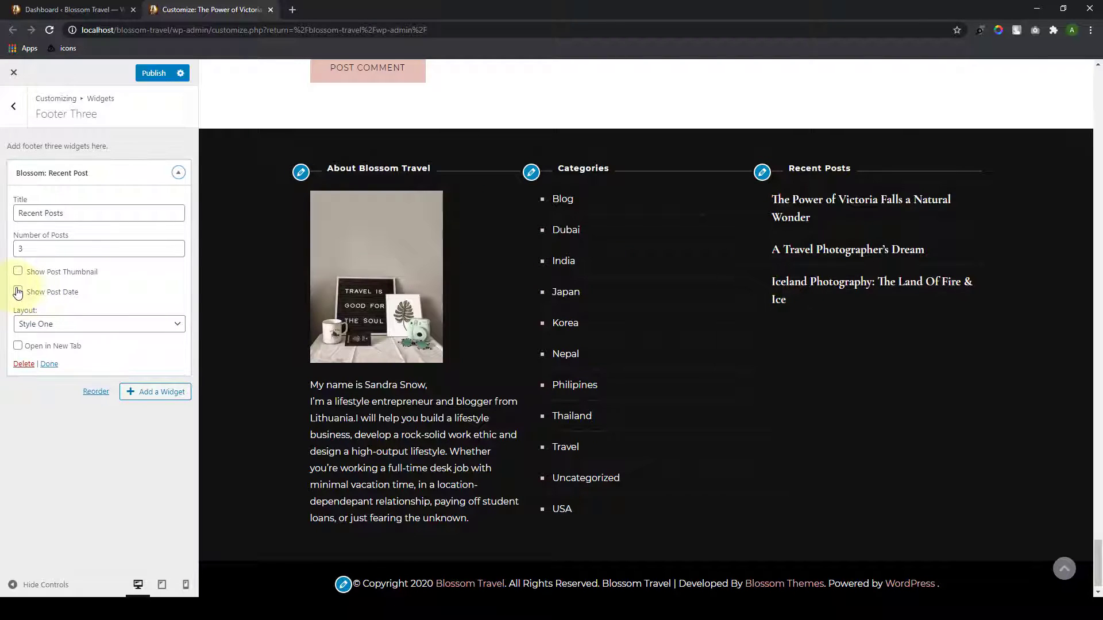
left_click(18, 271)
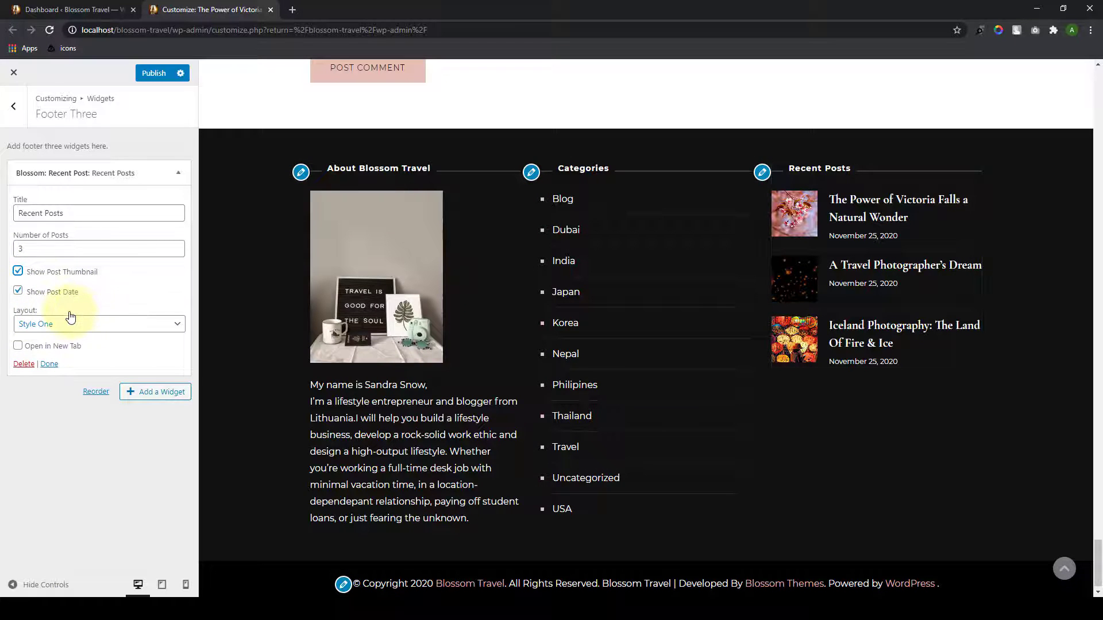
left_click(49, 364)
left_click(14, 106)
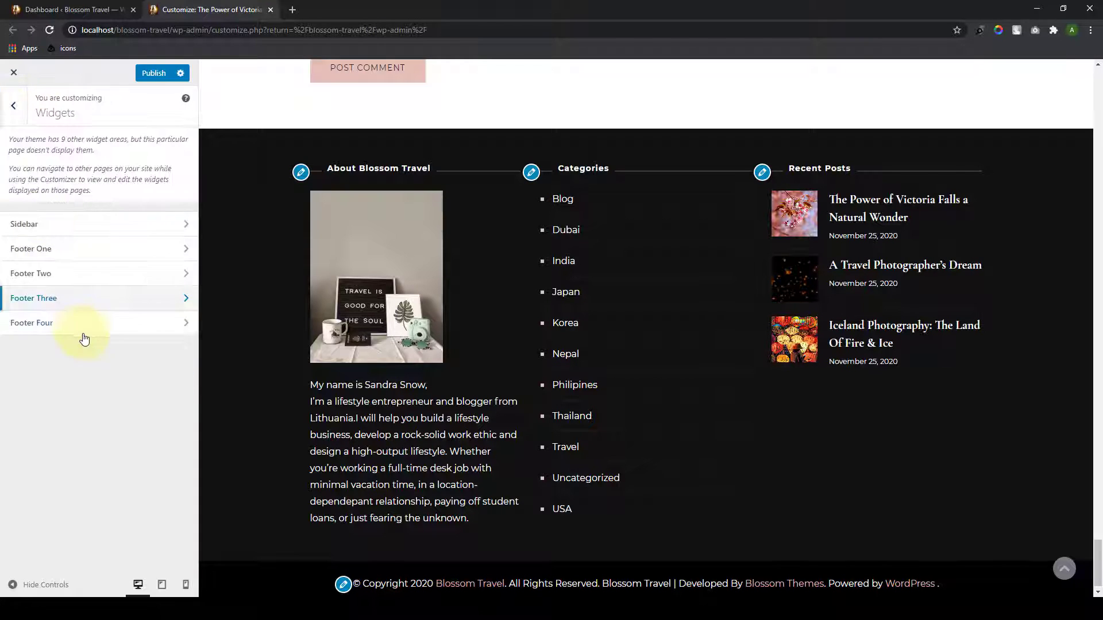
Step: Add a BlossomThemes: Email Newsletter widget to the Footer Four widget area
left_click(86, 325)
left_click(130, 171)
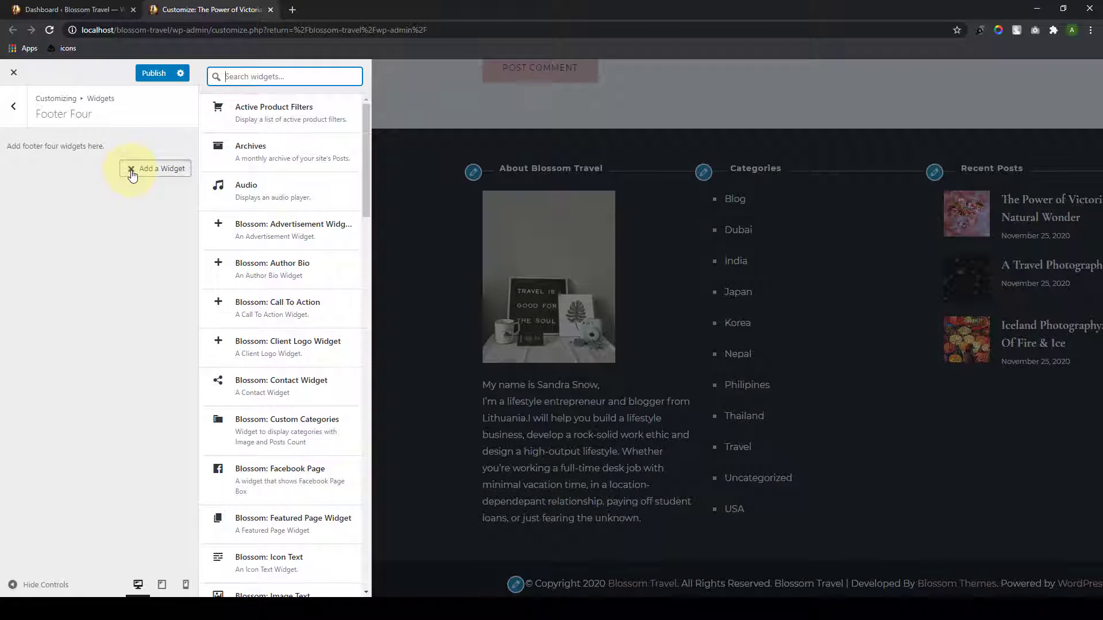
scroll(278, 271, "down", 10)
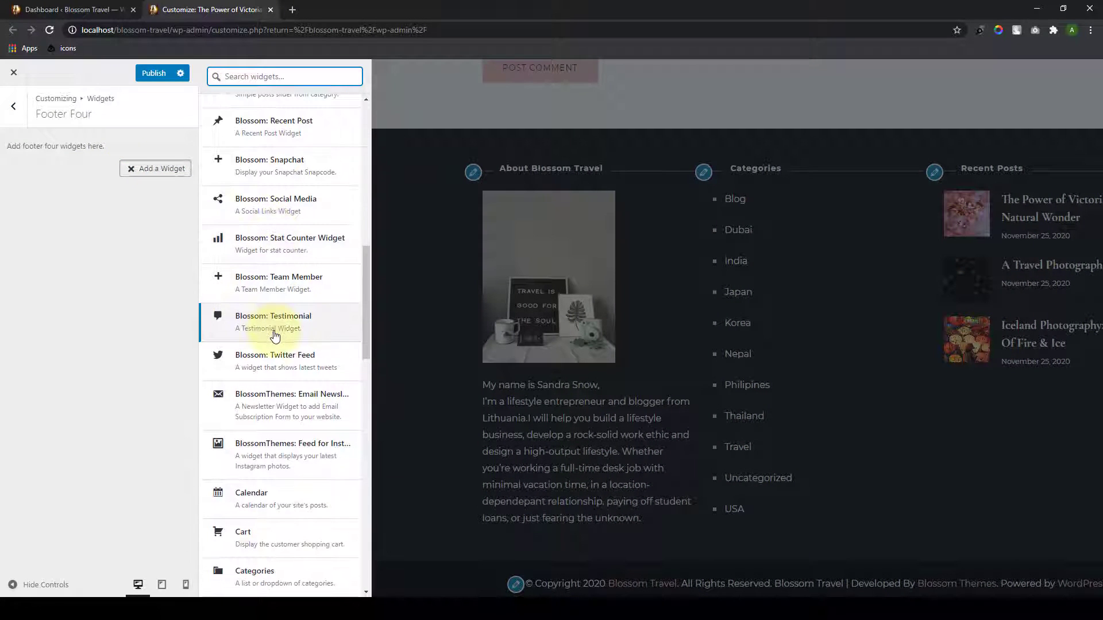
scroll(274, 336, "down", 1)
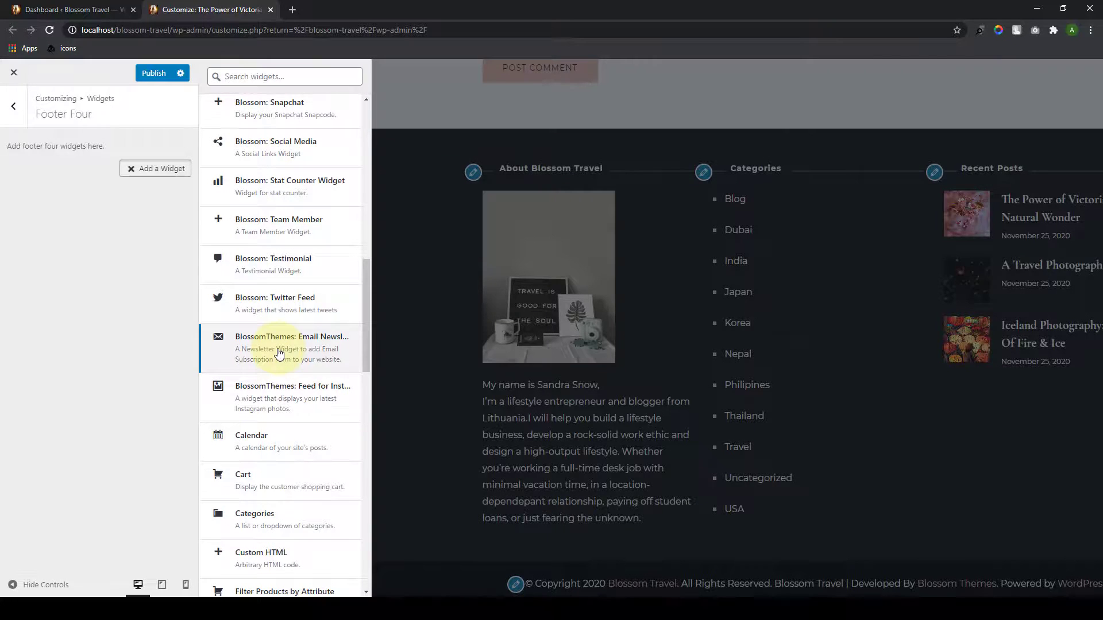
left_click(279, 353)
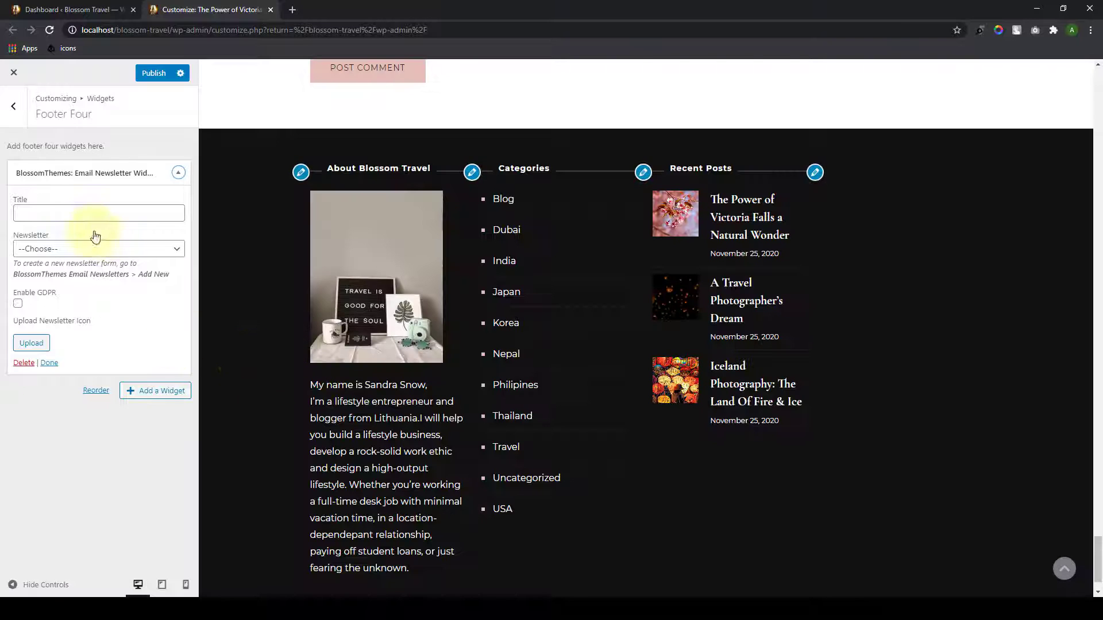
Step: Title the Footer Four newsletter widget "Newsletter" and choose the "Get my Best Stuff Sent Straight to You" newsletter form
left_click(74, 211)
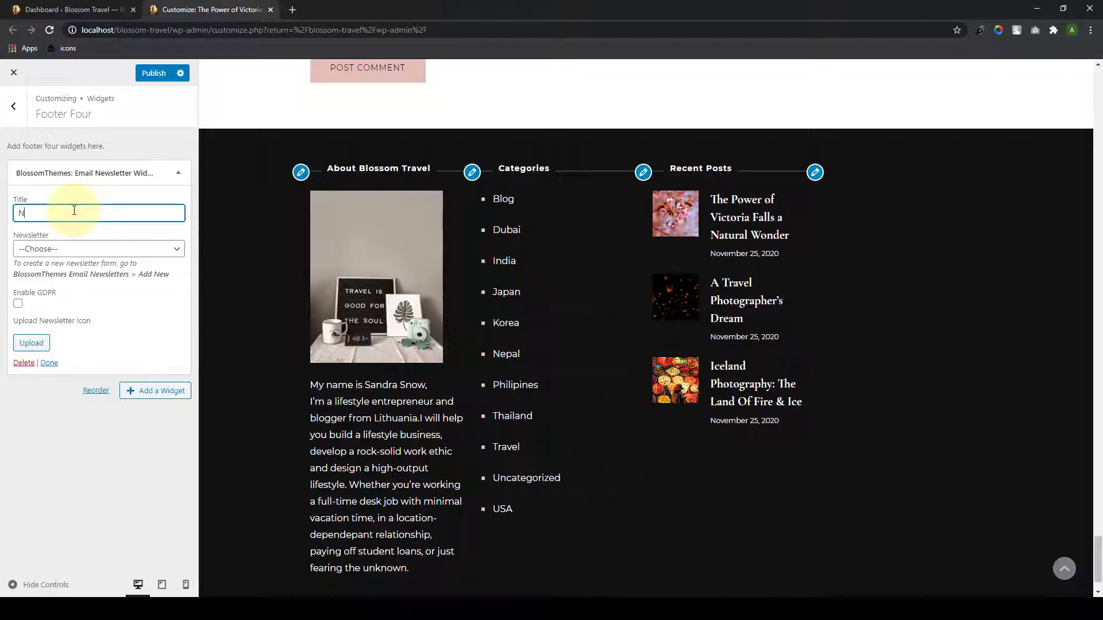
type("Newsletter")
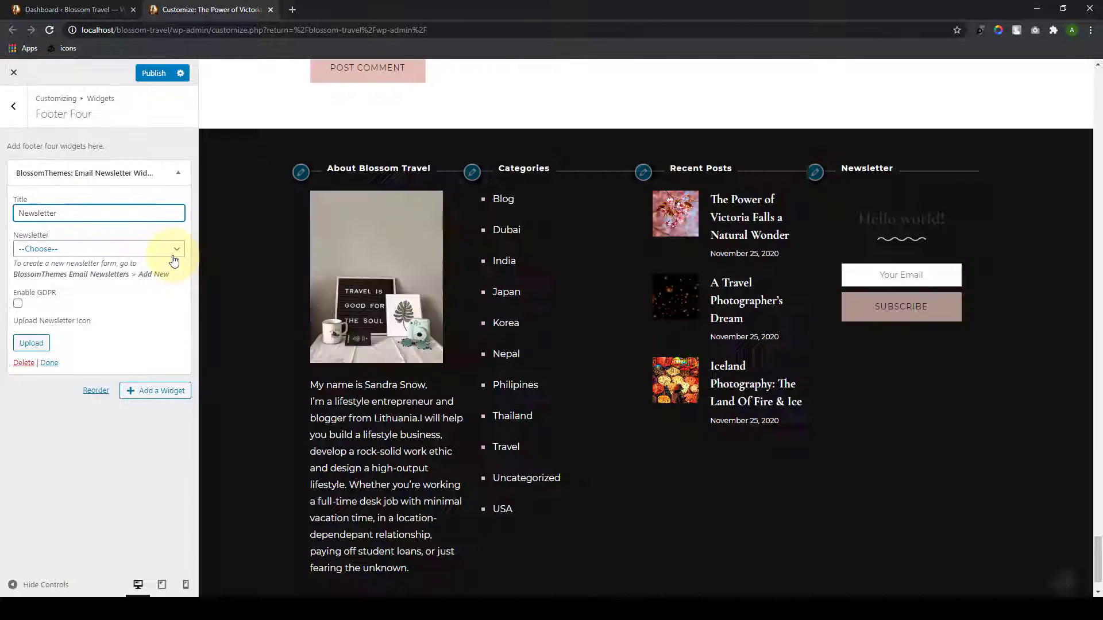
left_click(174, 250)
left_click(149, 276)
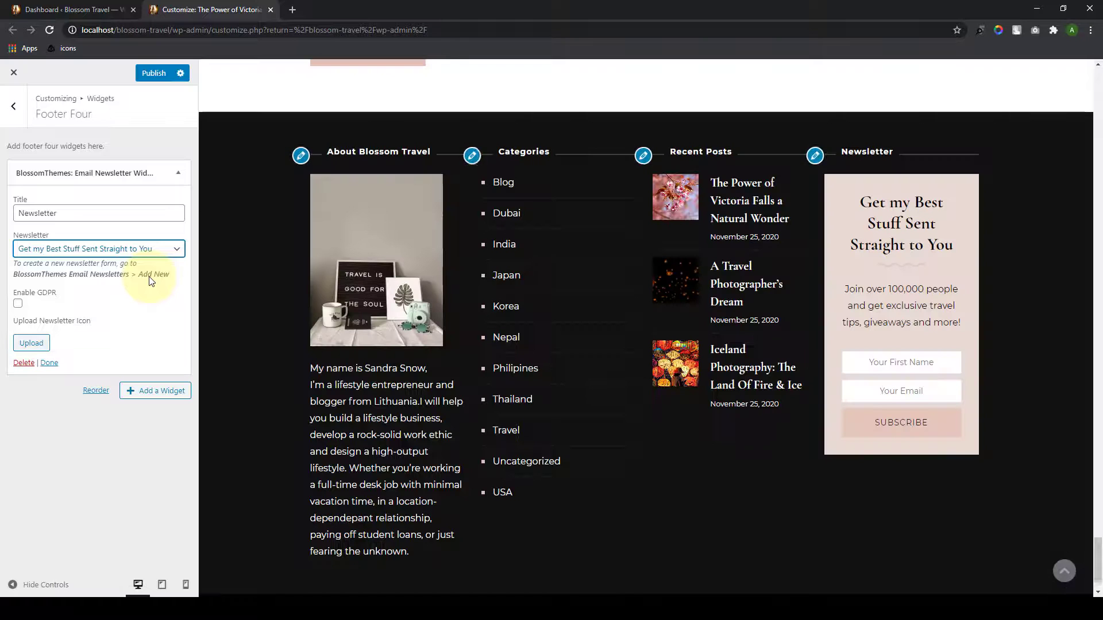
Step: Enable GDPR on the newsletter widget, finish editing it and publish the footer widget changes
left_click(18, 306)
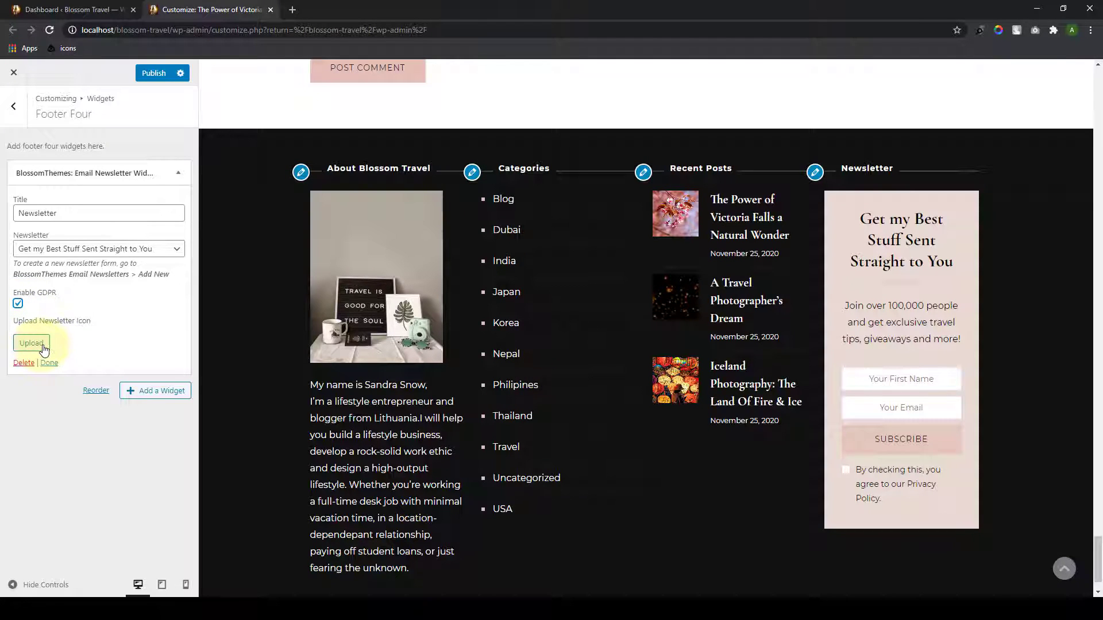
left_click(50, 363)
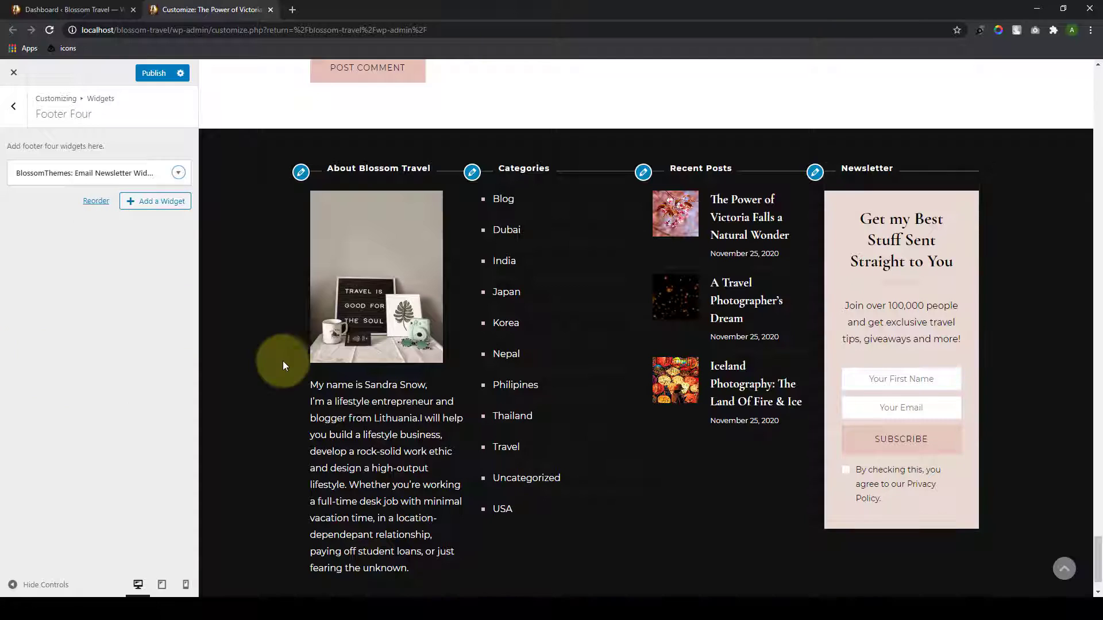
scroll(283, 361, "down", 1)
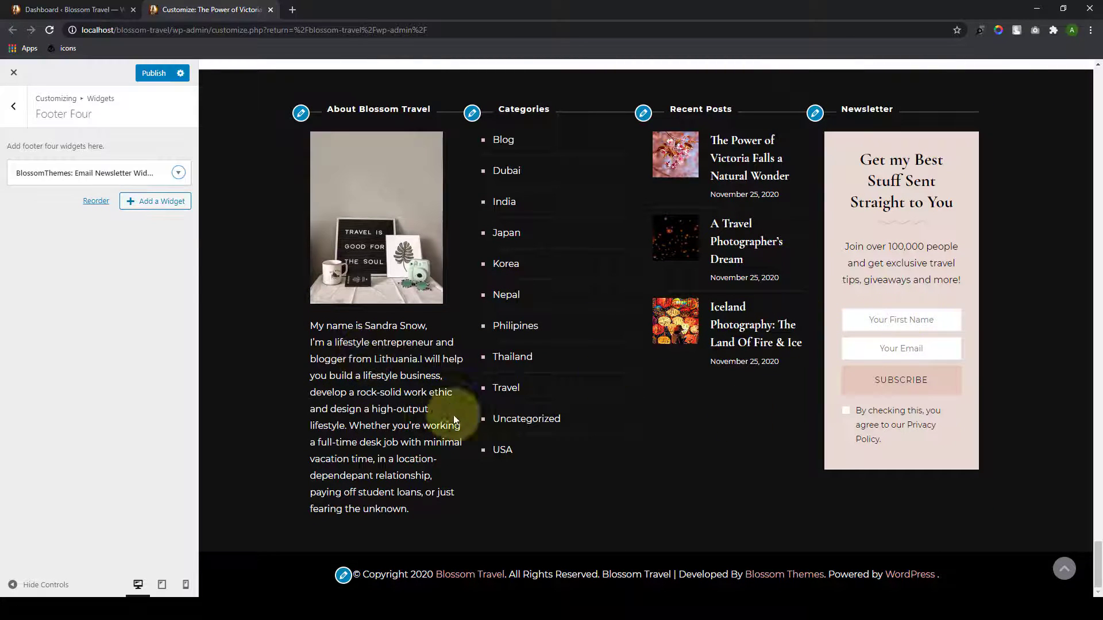
left_click(159, 77)
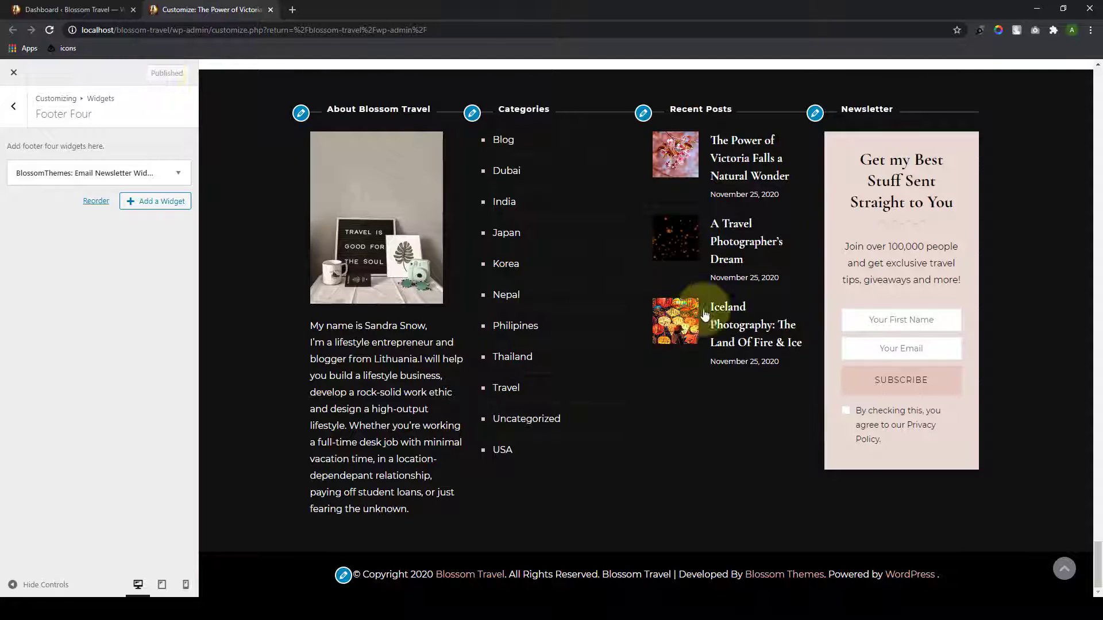
Step: Leave the widget areas and review the Homepage Settings for the static homepage and posts page
left_click(15, 124)
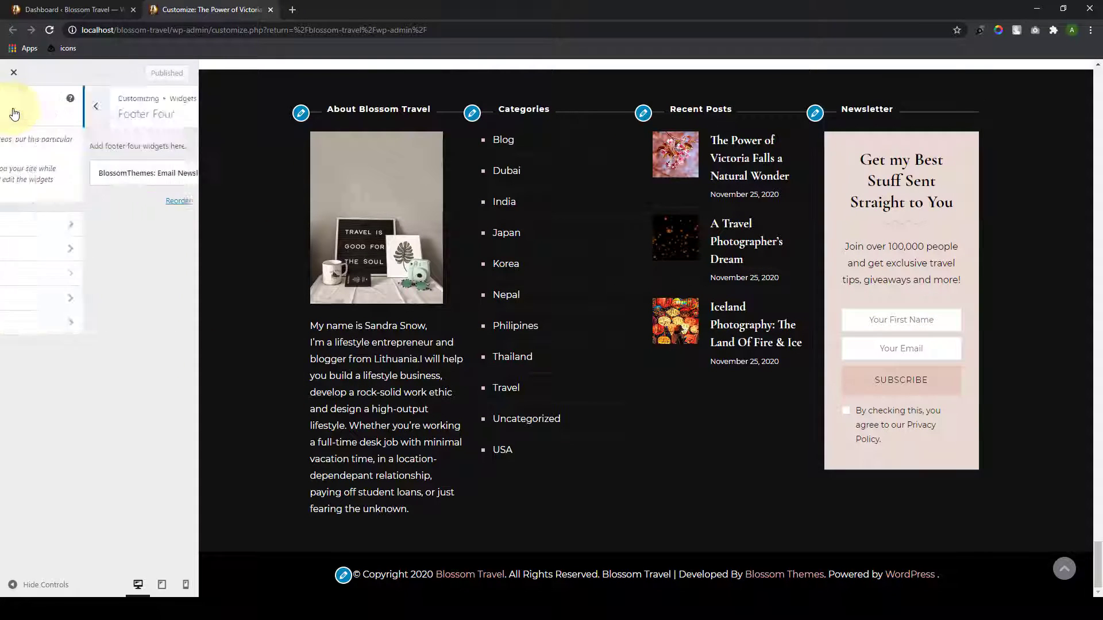
left_click(15, 123)
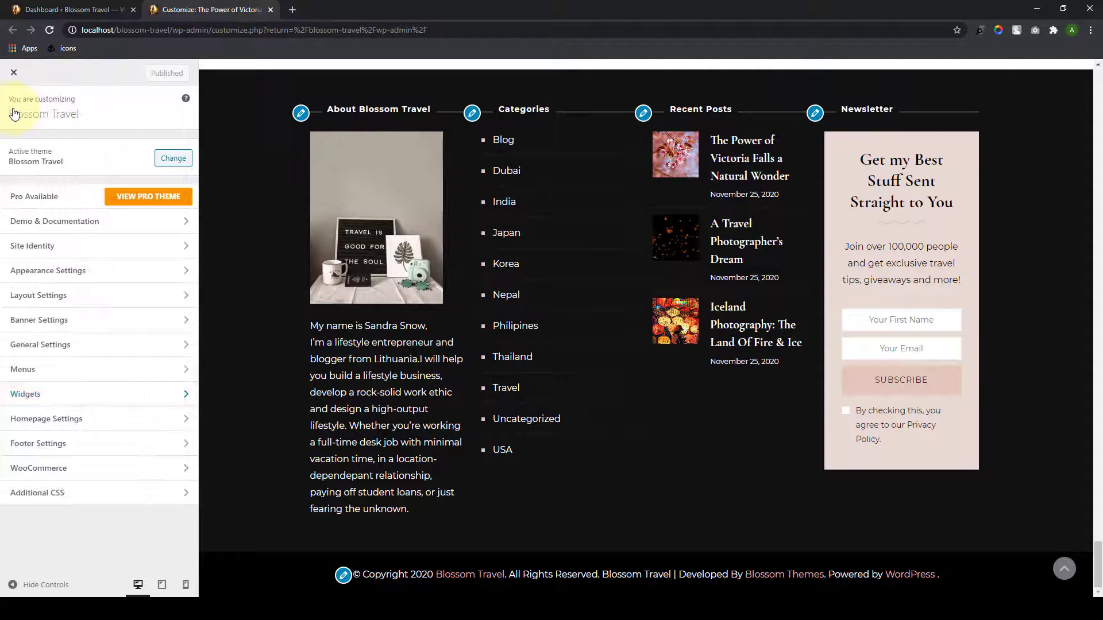
left_click(94, 421)
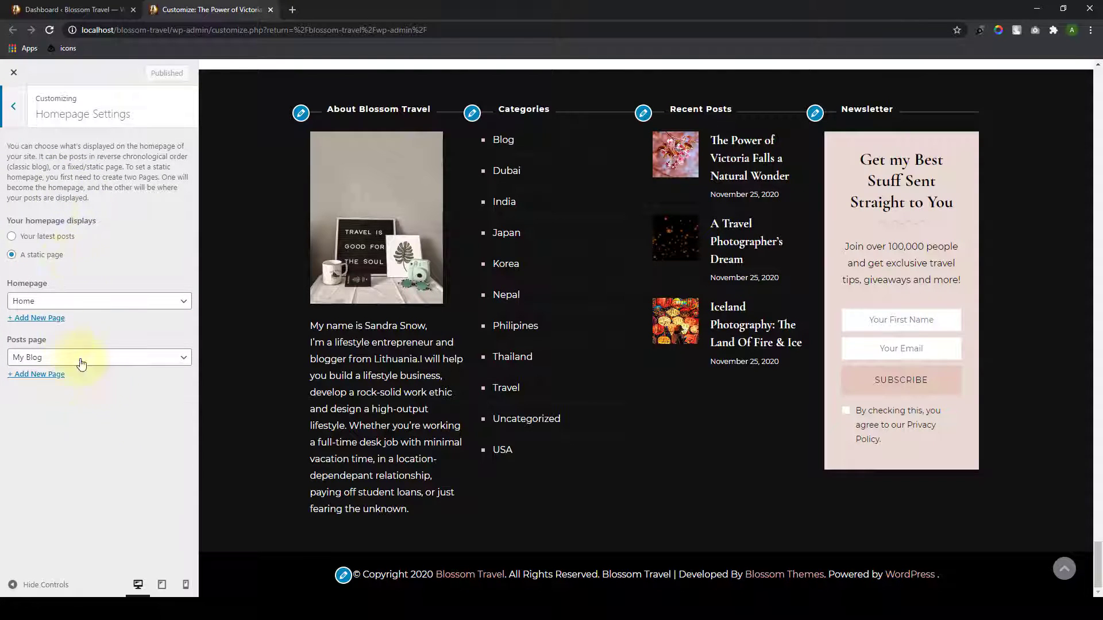
left_click(15, 108)
Step: Copy "© Copyright 2020 Blossom Travel." from the footer preview into the Footer Copyright Text in Footer Settings
left_click(86, 445)
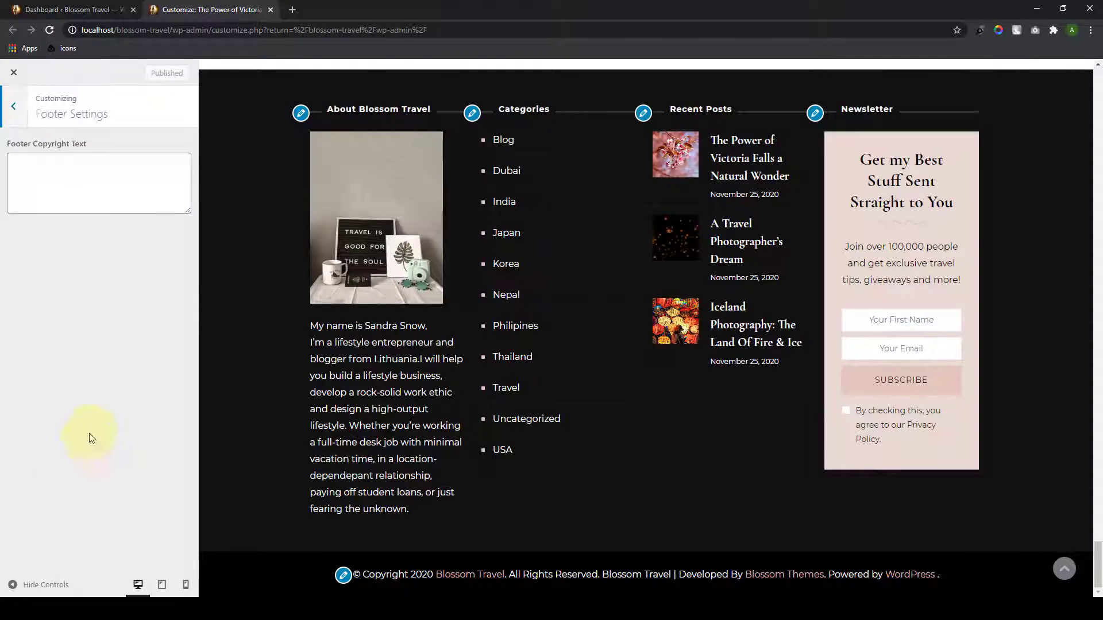
left_click(71, 182)
left_click(79, 305)
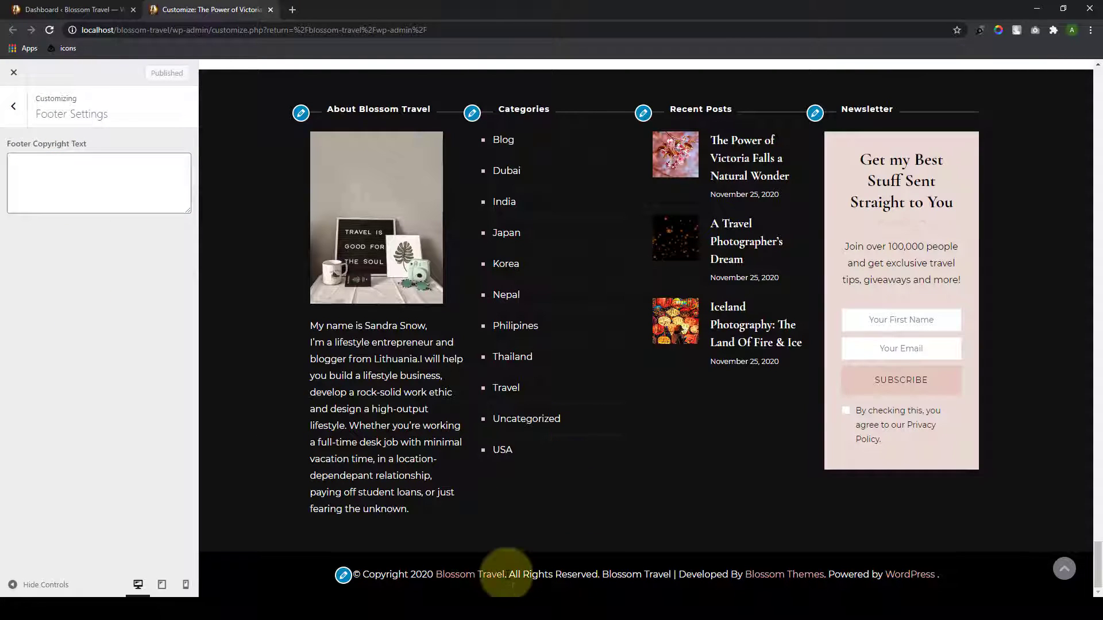
left_click_drag(507, 574, 356, 575)
key("ctrl+c")
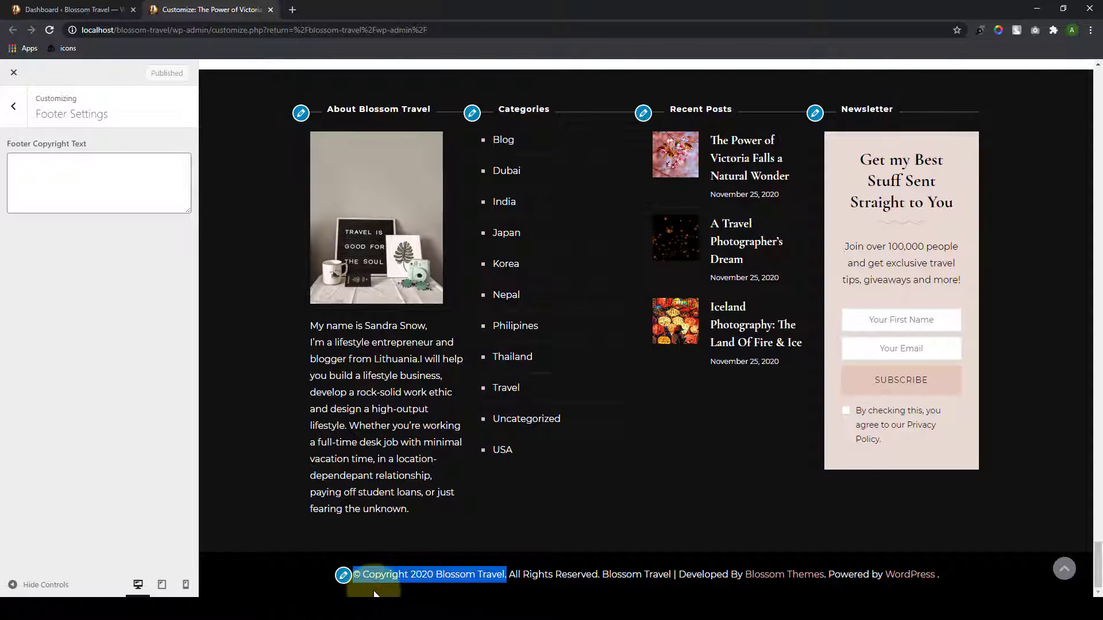
left_click(374, 593)
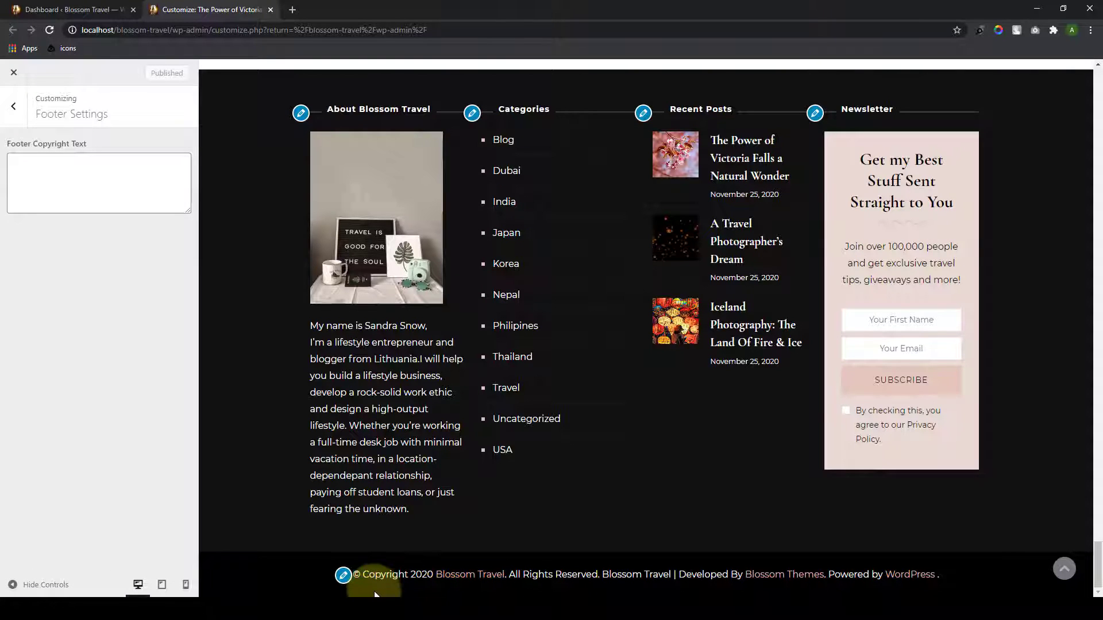
left_click(82, 174)
key("ctrl+v")
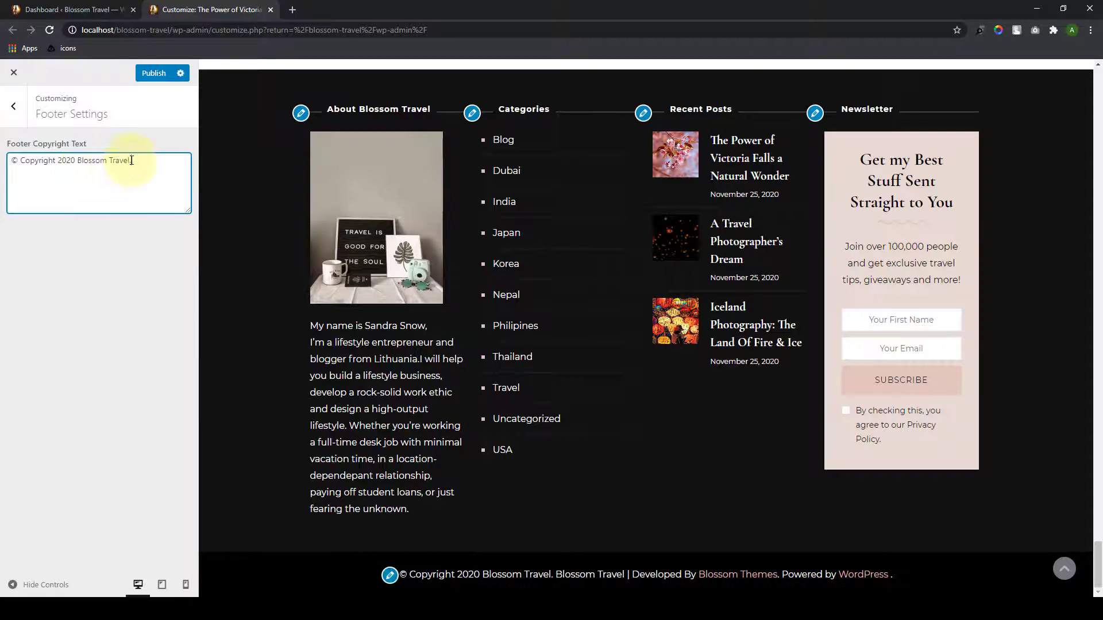
Step: Shorten the footer copyright text to "© Copyright 2020" and publish the change
left_click_drag(143, 165, 80, 164)
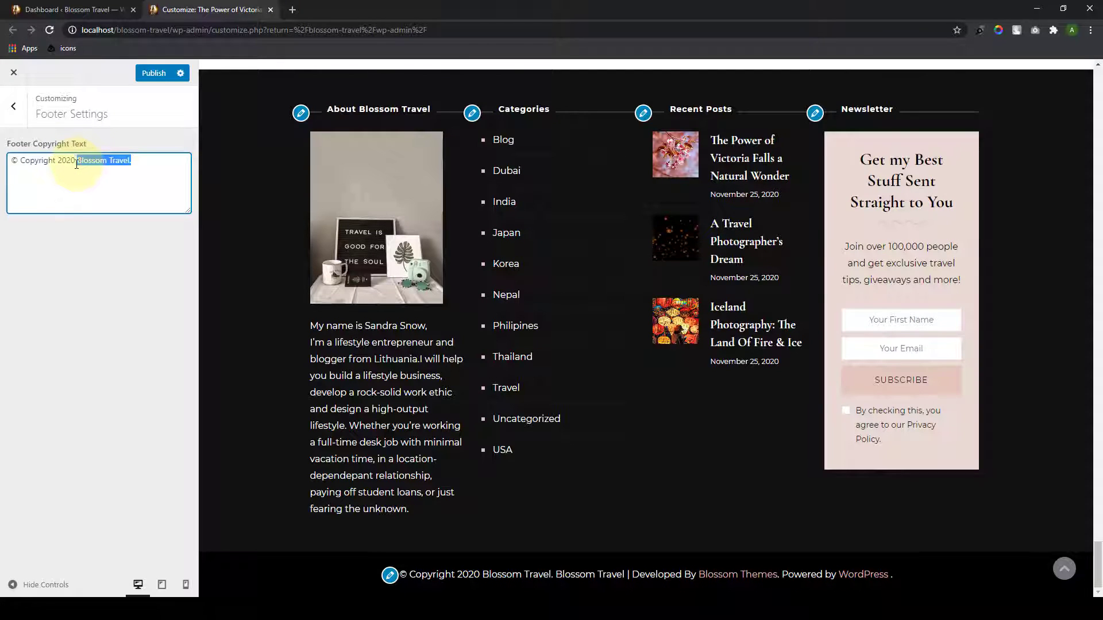
key("BackSpace")
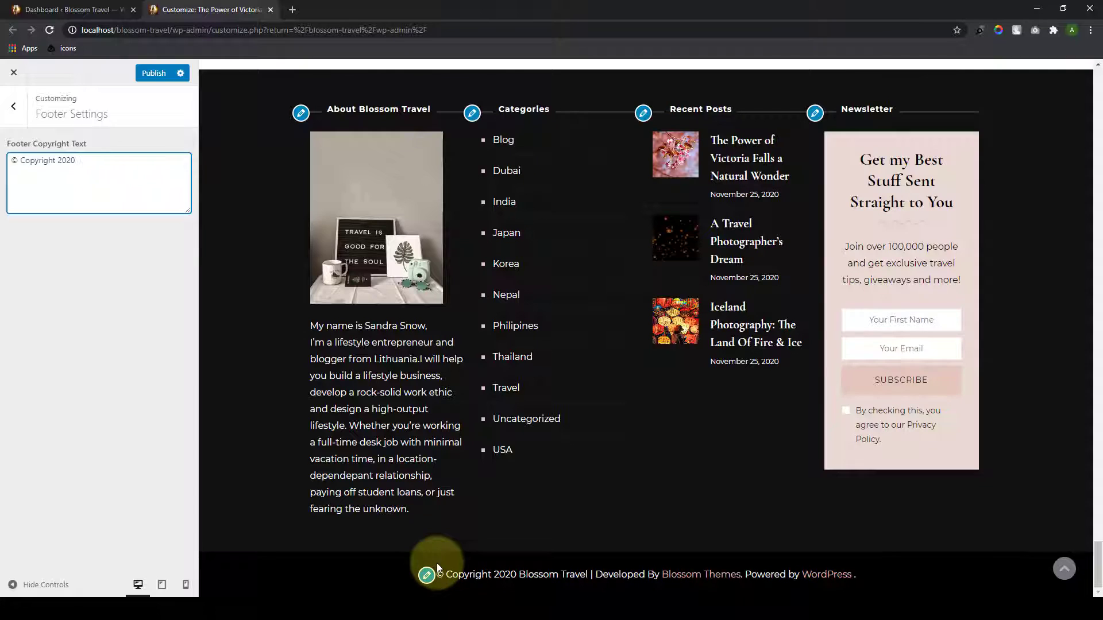
left_click(153, 73)
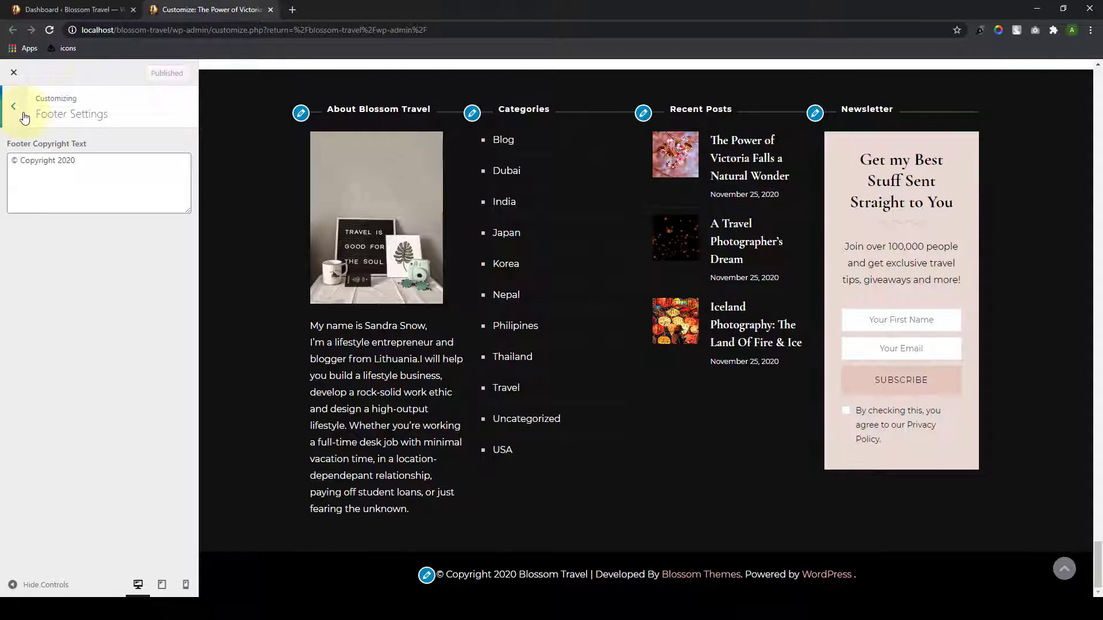
triple_click(454, 574)
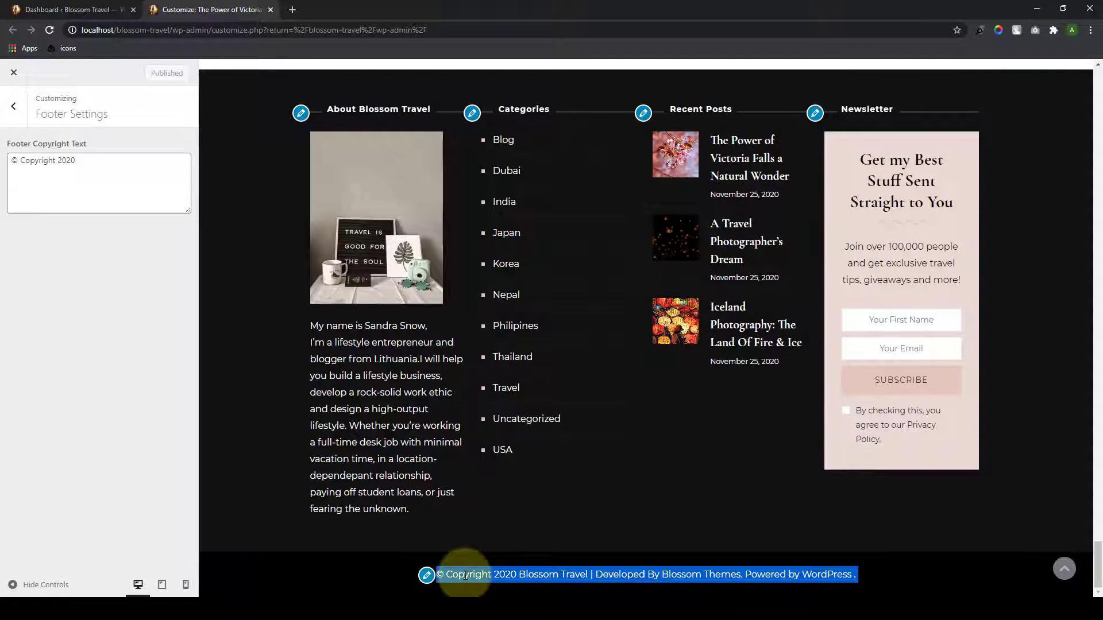
left_click(866, 580)
left_click_drag(864, 578, 505, 571)
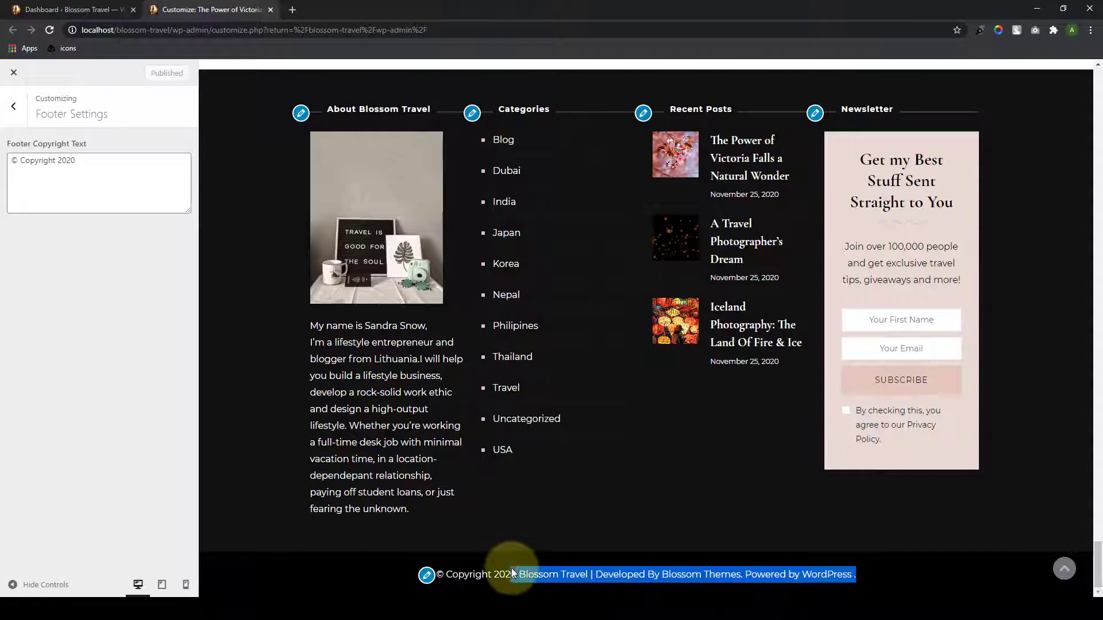
left_click(879, 576)
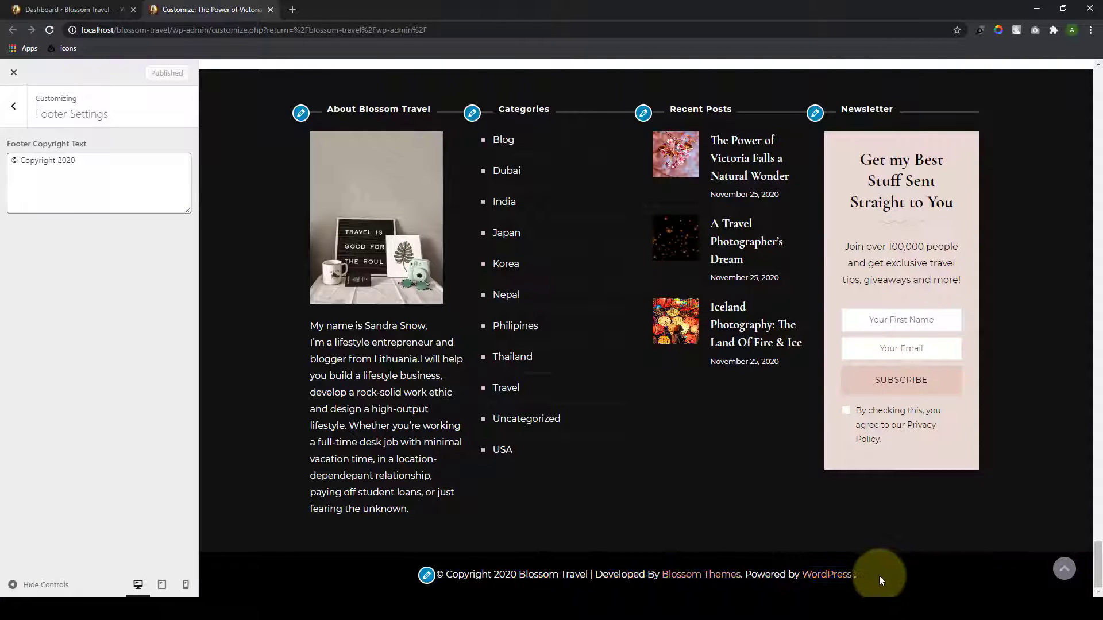
Step: Review the WooCommerce customizer sections for Store Notice, Product Catalog, Product Images and Checkout, and return to the main customizer list
left_click(13, 105)
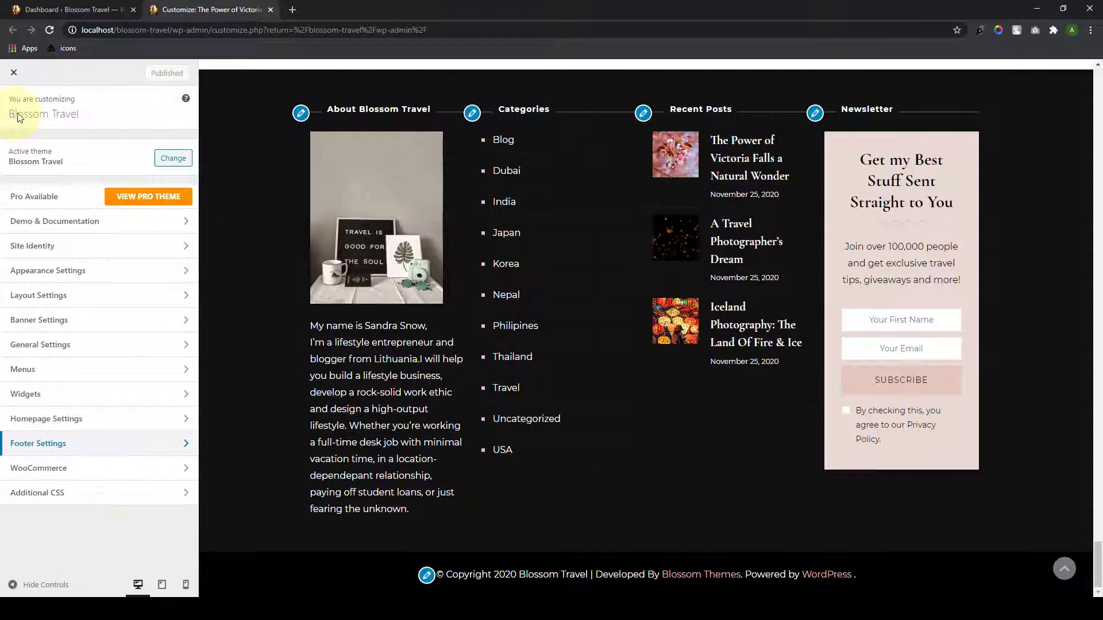
left_click(116, 467)
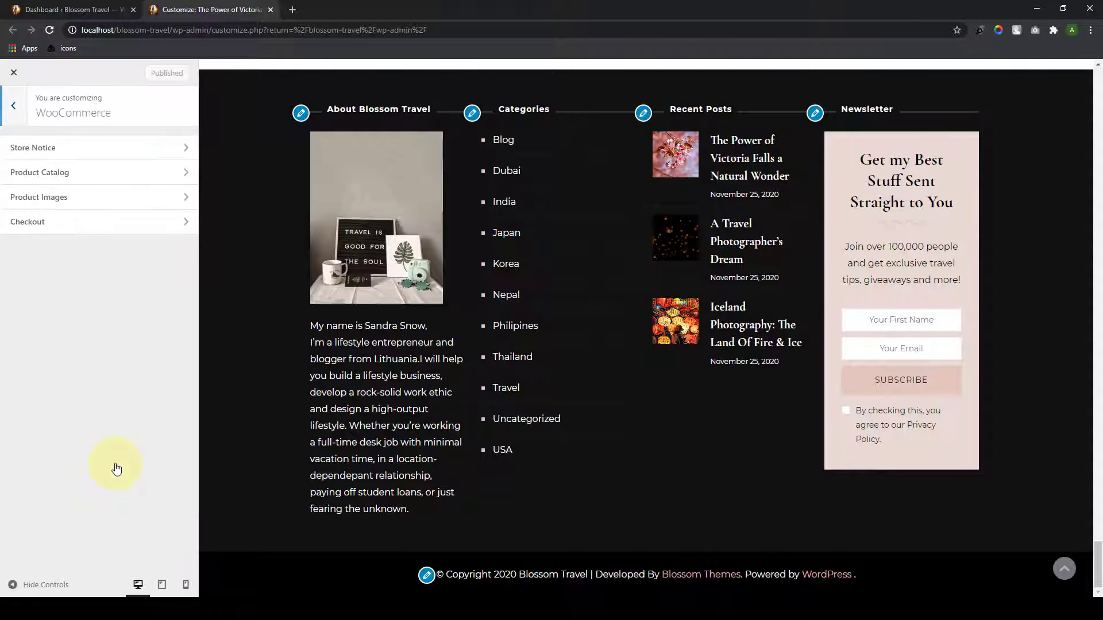
left_click(116, 151)
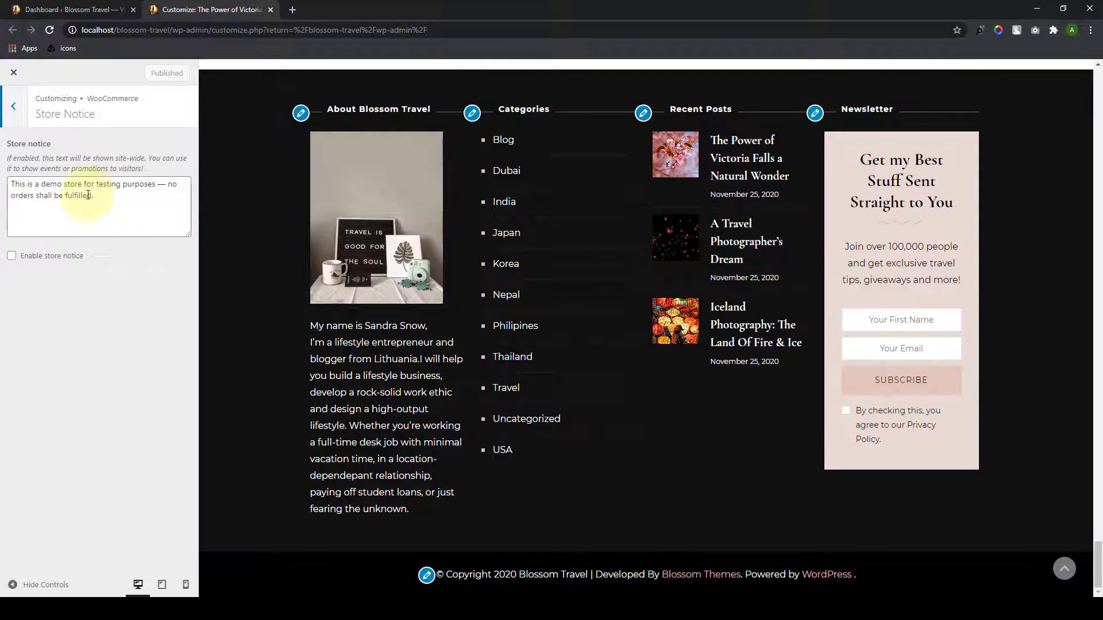
left_click(13, 106)
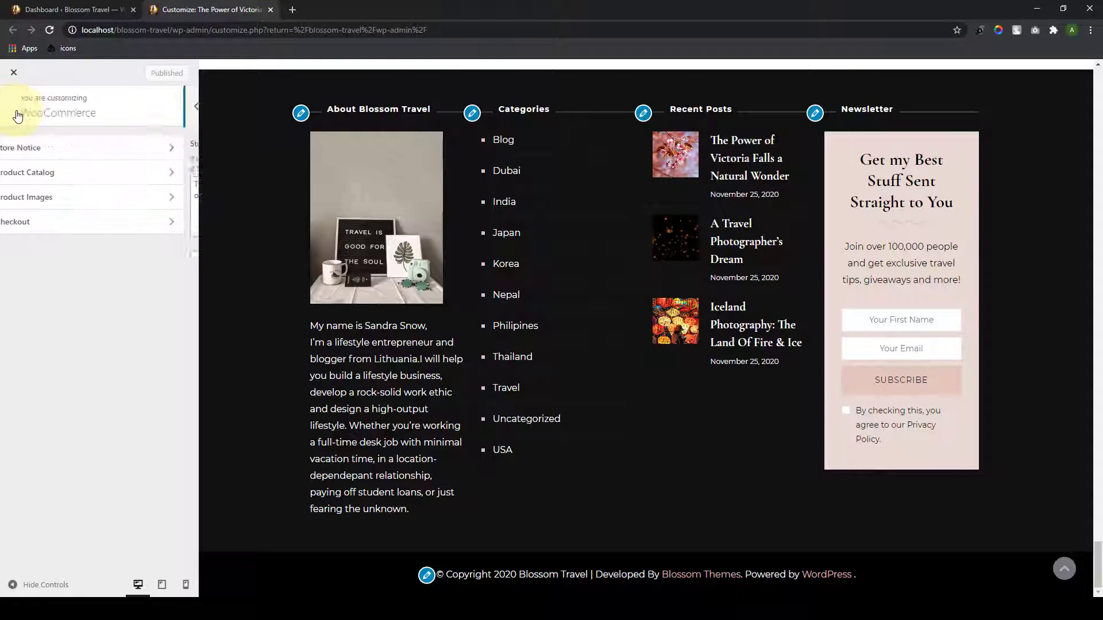
left_click(100, 174)
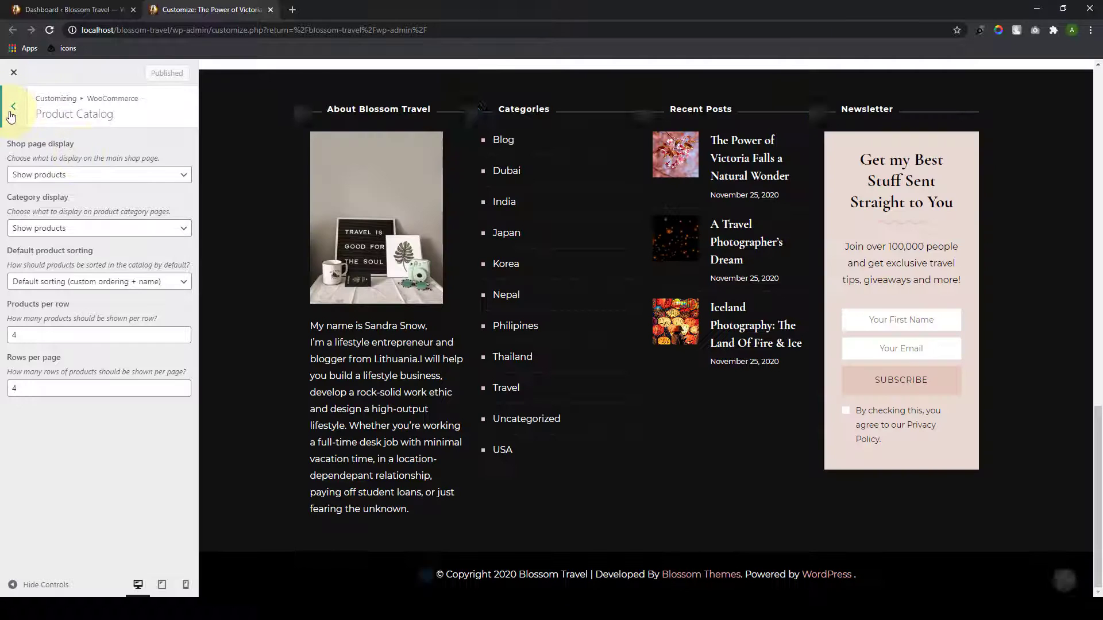
left_click(10, 115)
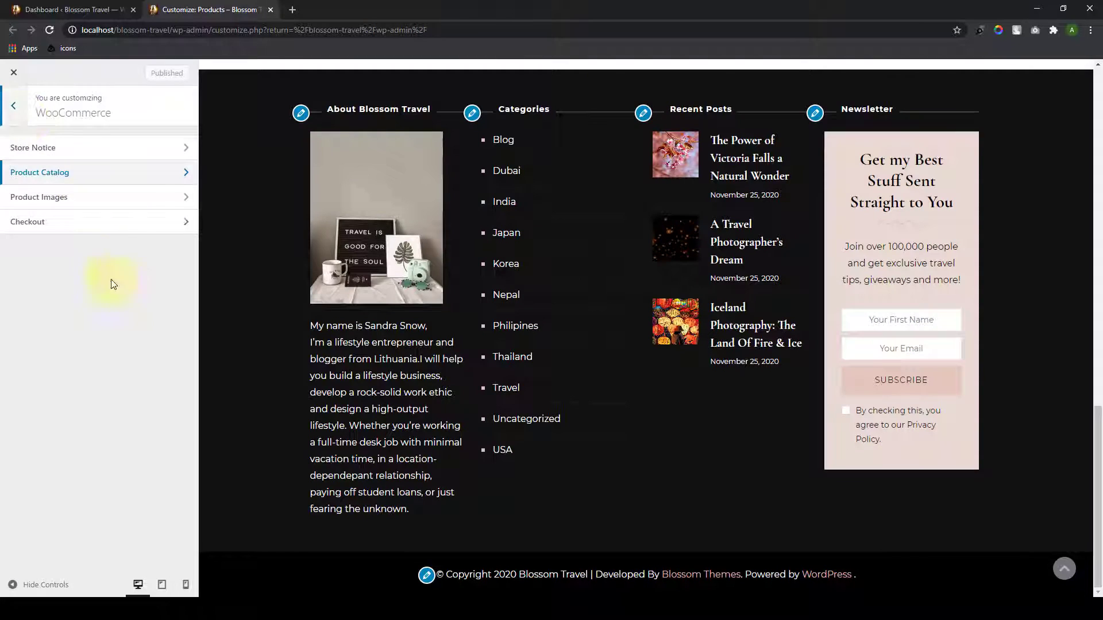
left_click(115, 201)
left_click(12, 108)
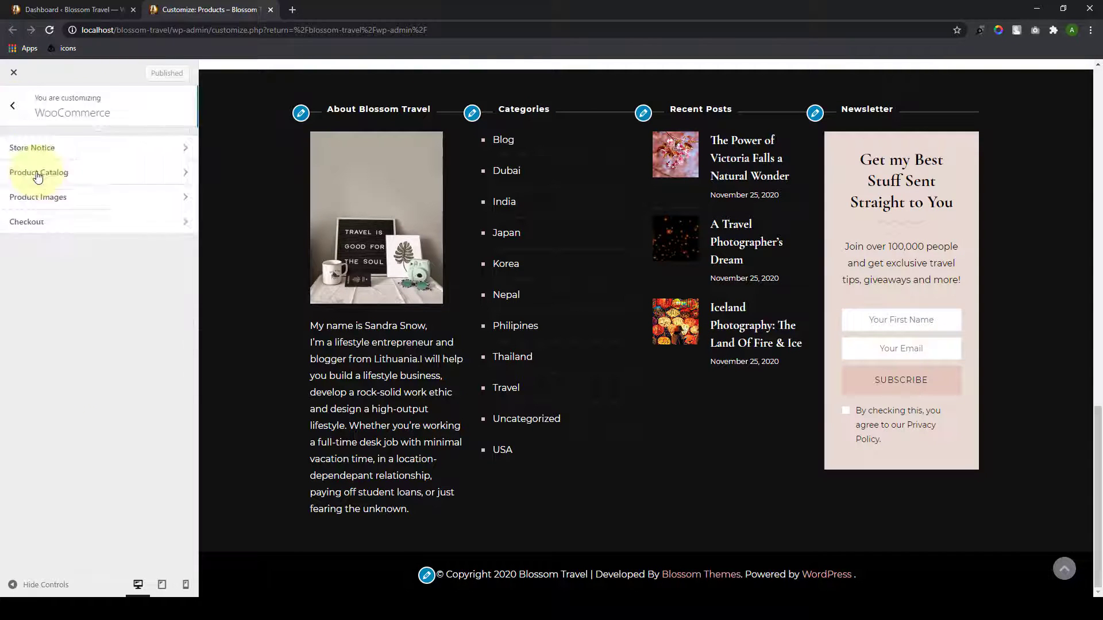
left_click(89, 227)
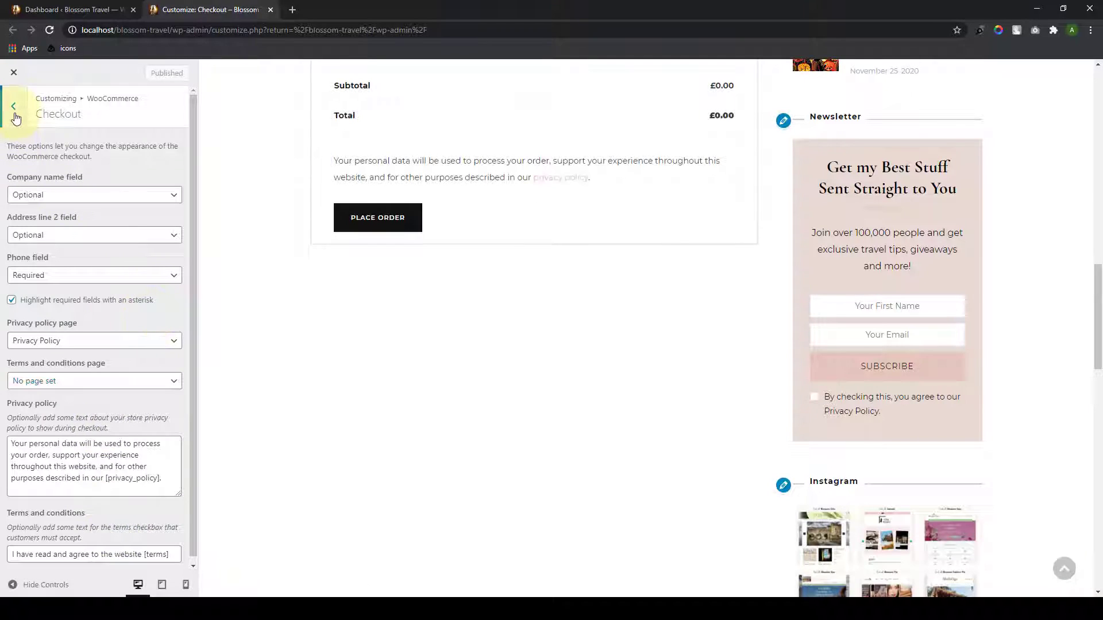
left_click(13, 108)
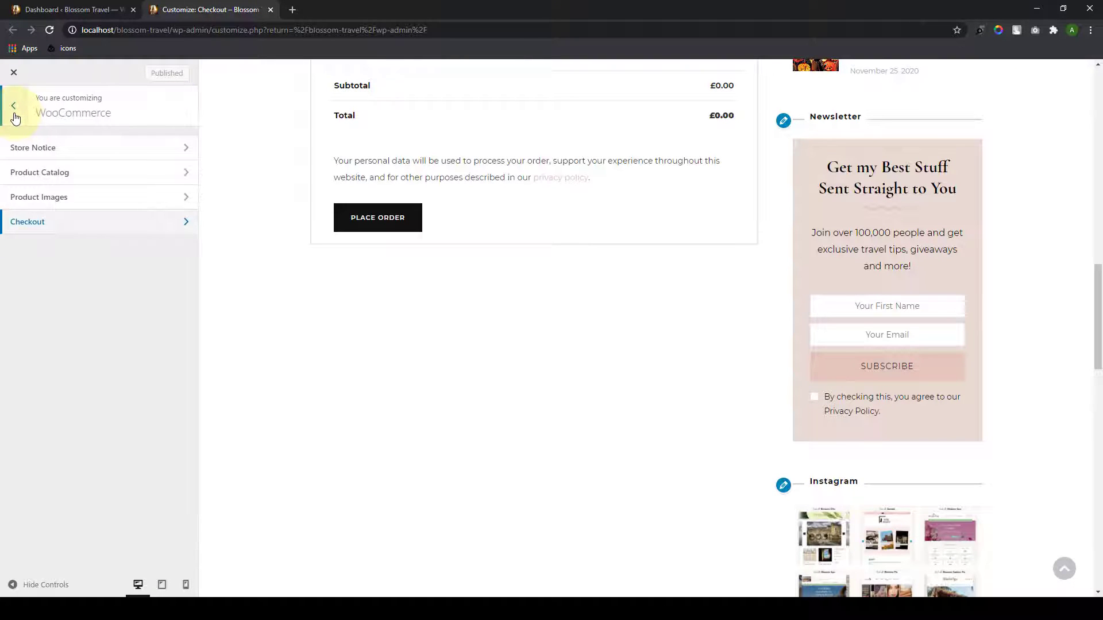
left_click(13, 114)
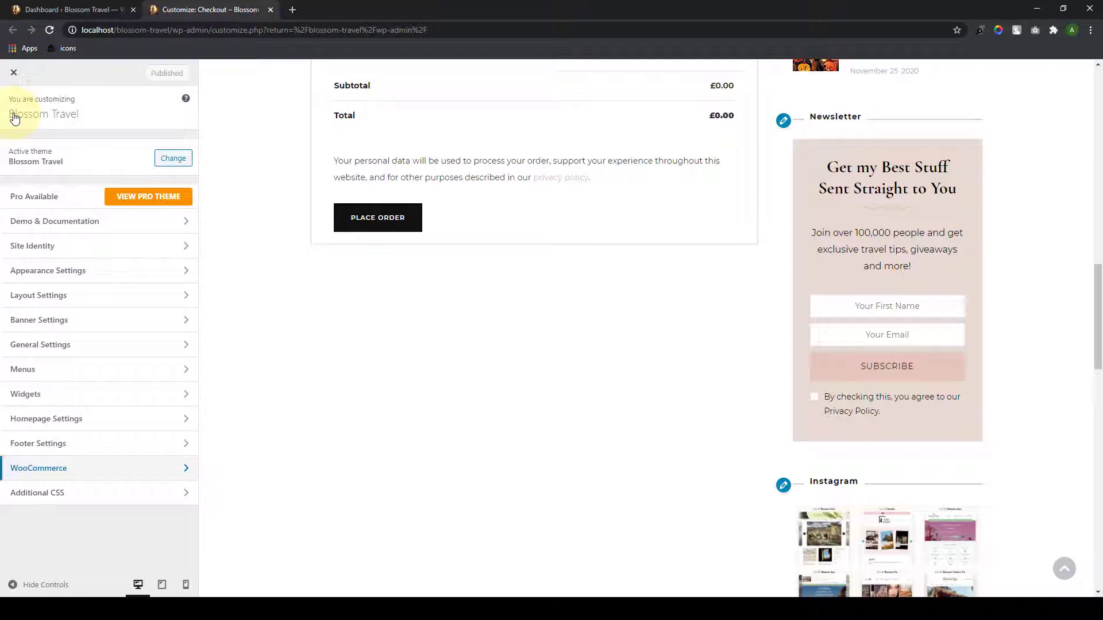
Step: Look at the Additional CSS section and check the site's Home page in the customizer preview
left_click(92, 491)
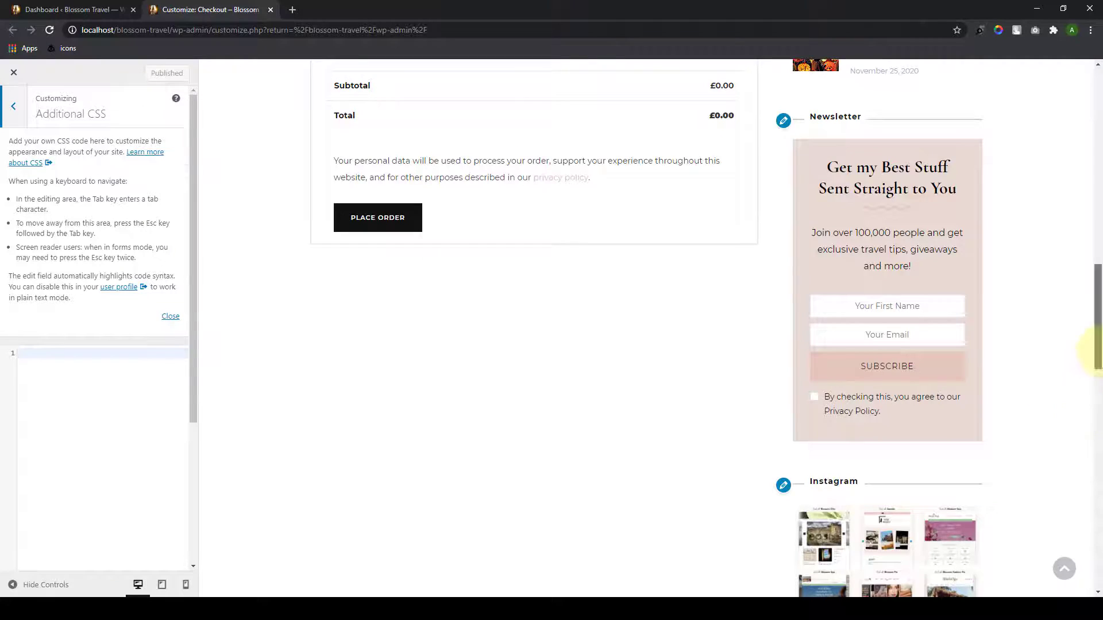
left_click_drag(1094, 345, 1094, 165)
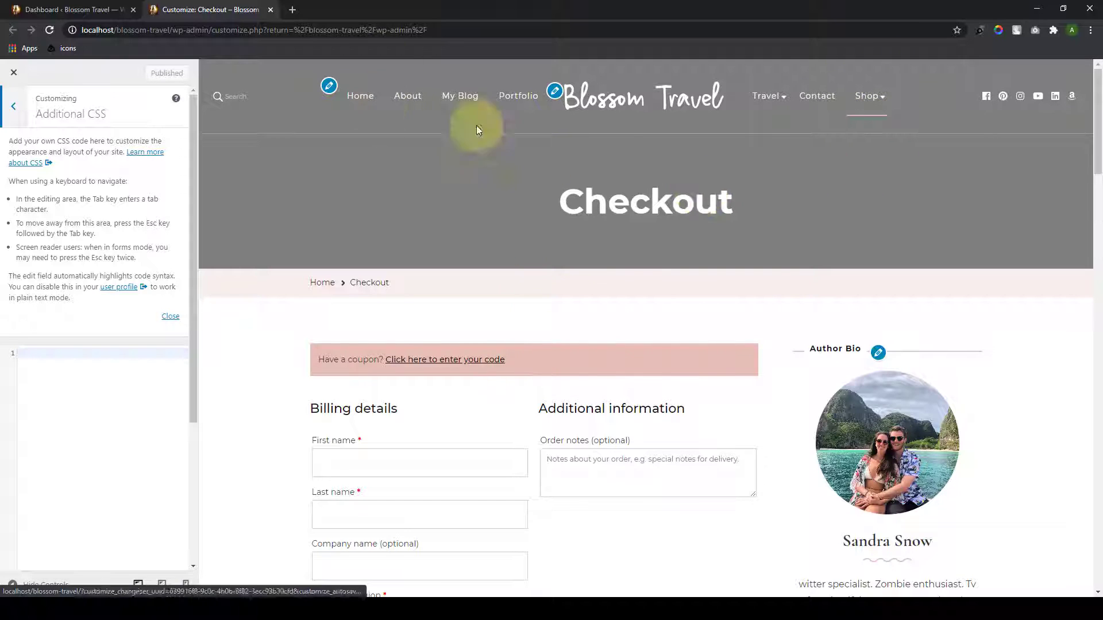
left_click(357, 97)
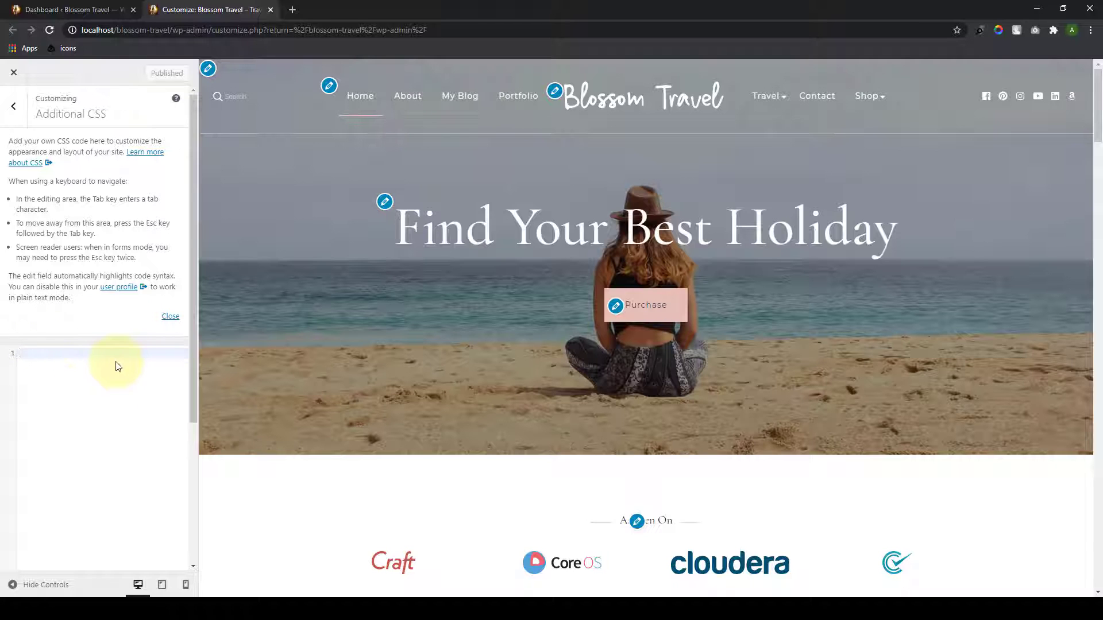
left_click(13, 106)
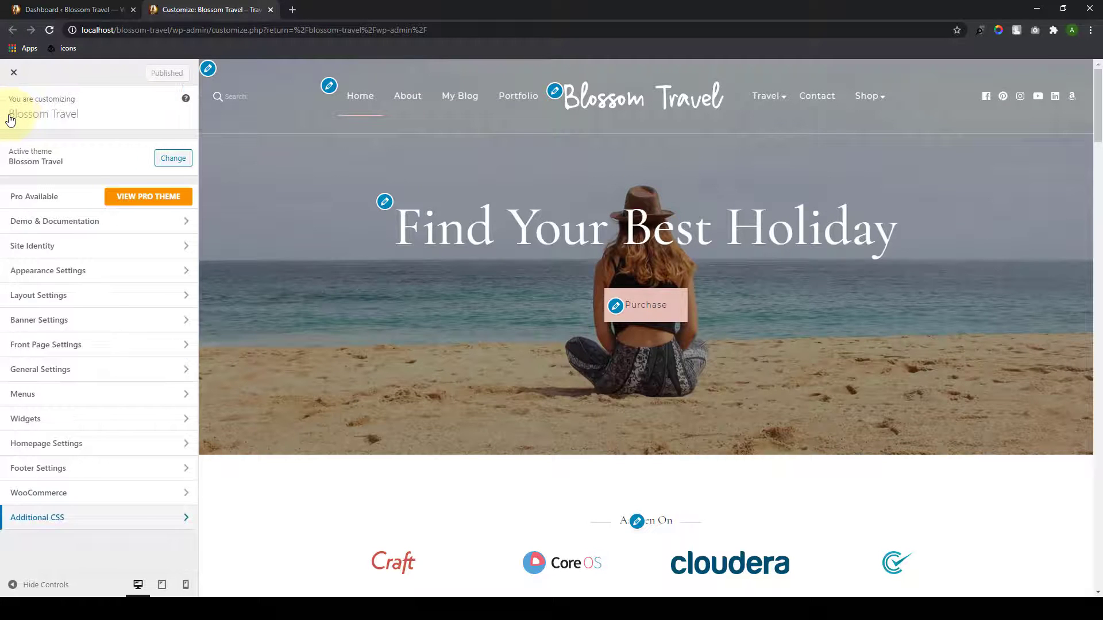
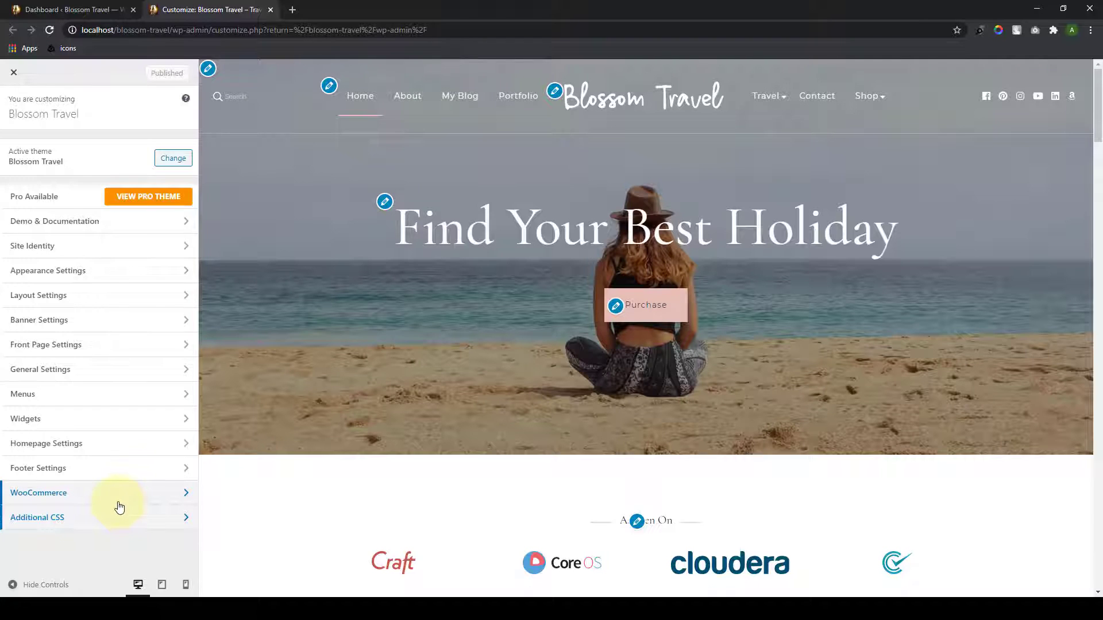
scroll(781, 469, "down", 10)
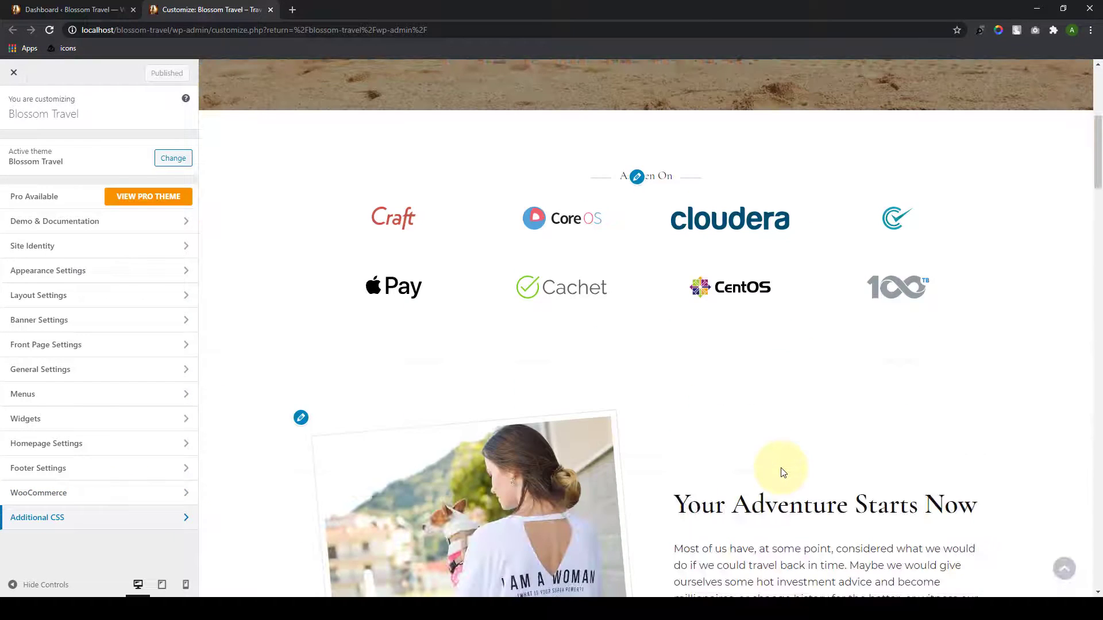
scroll(782, 472, "up", 10)
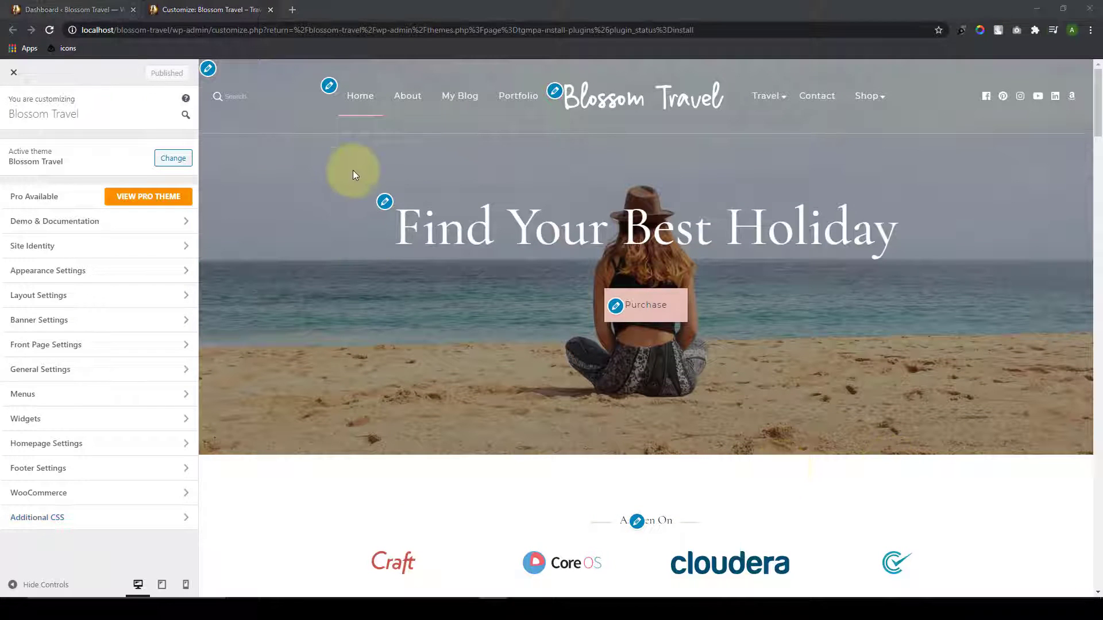
Step: Visit blossomthemes.com in a new browser tab and open the Blossom Travel (Pro) page among the premium themes
left_click(292, 10)
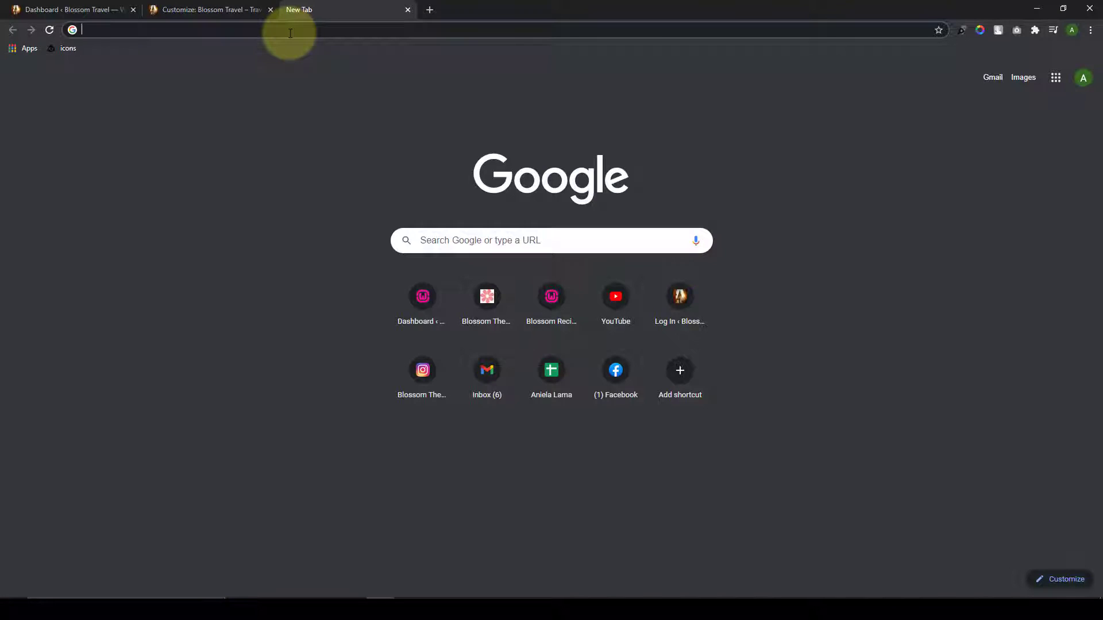
type("blossomthemes.com")
key("Return")
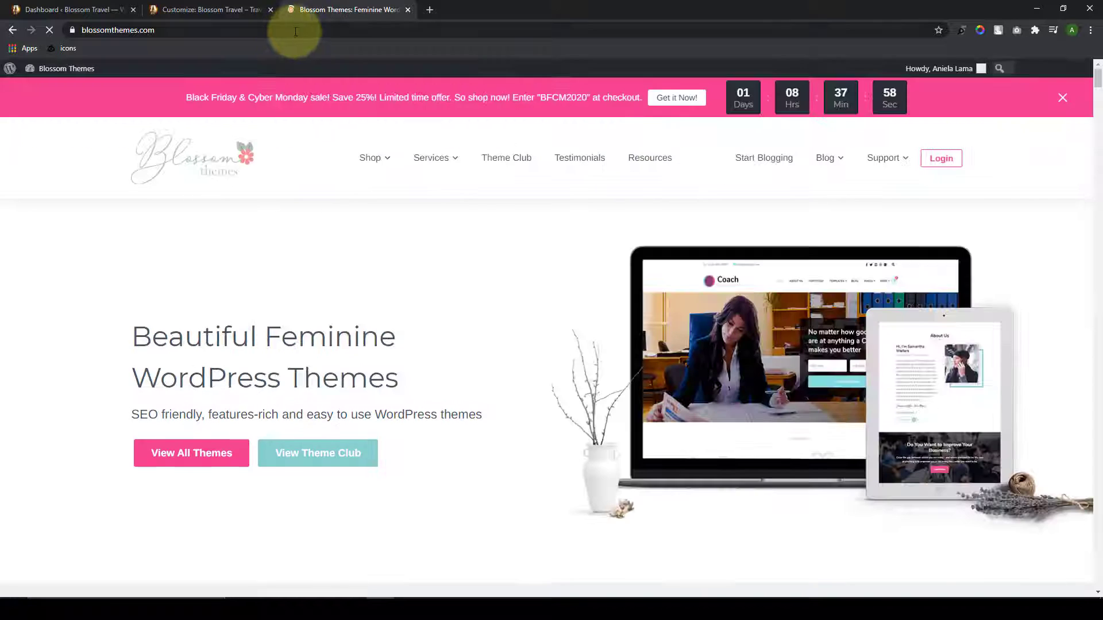
mouse_move(387, 160)
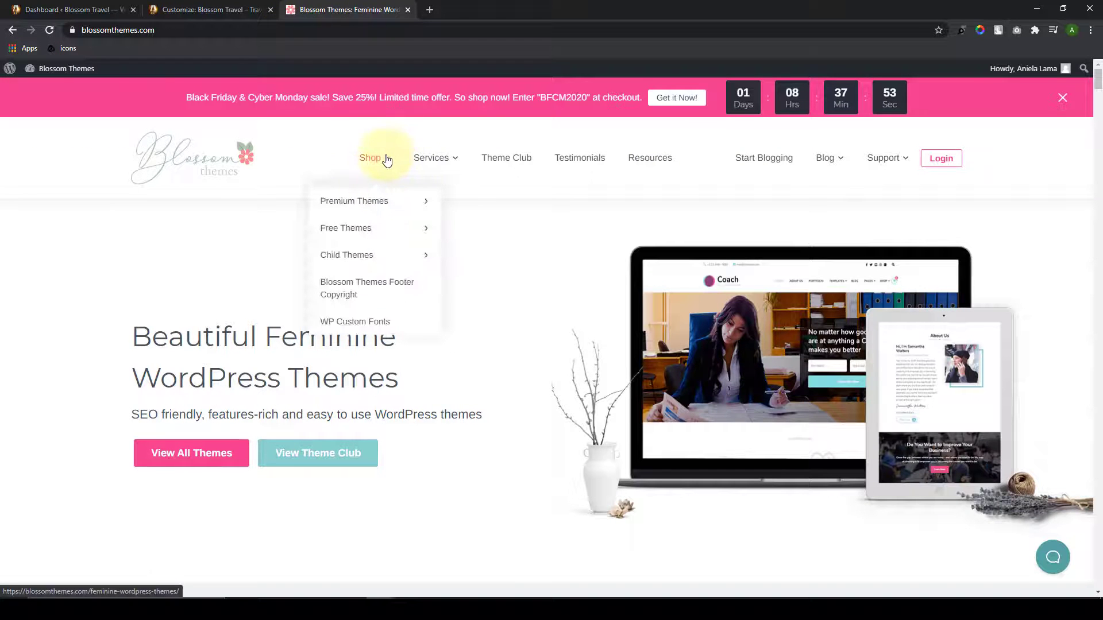
mouse_move(379, 202)
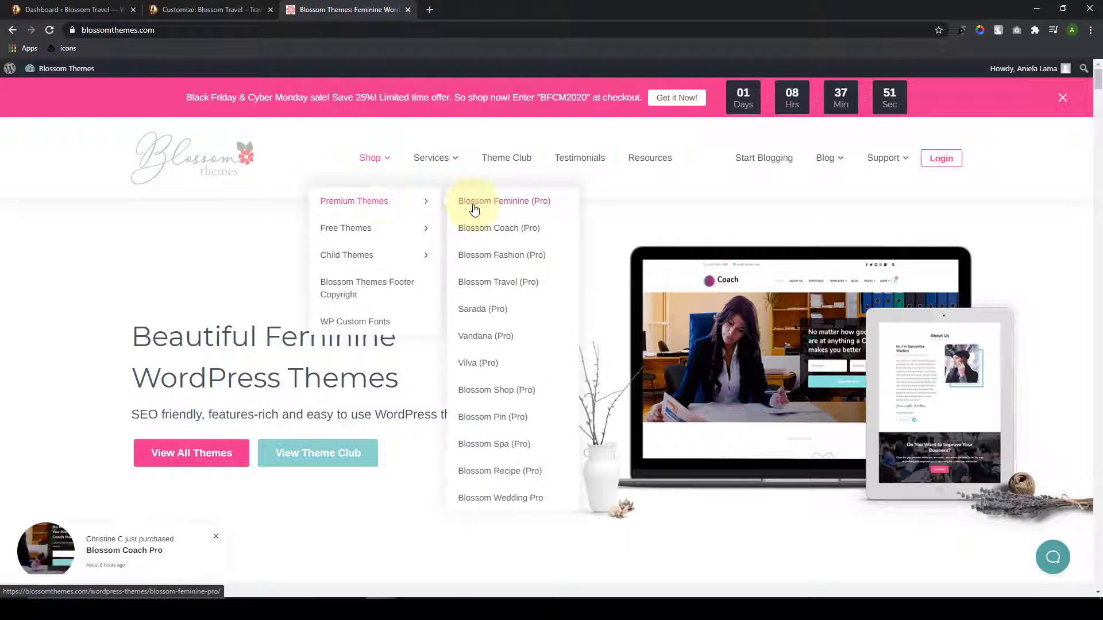
left_click(498, 282)
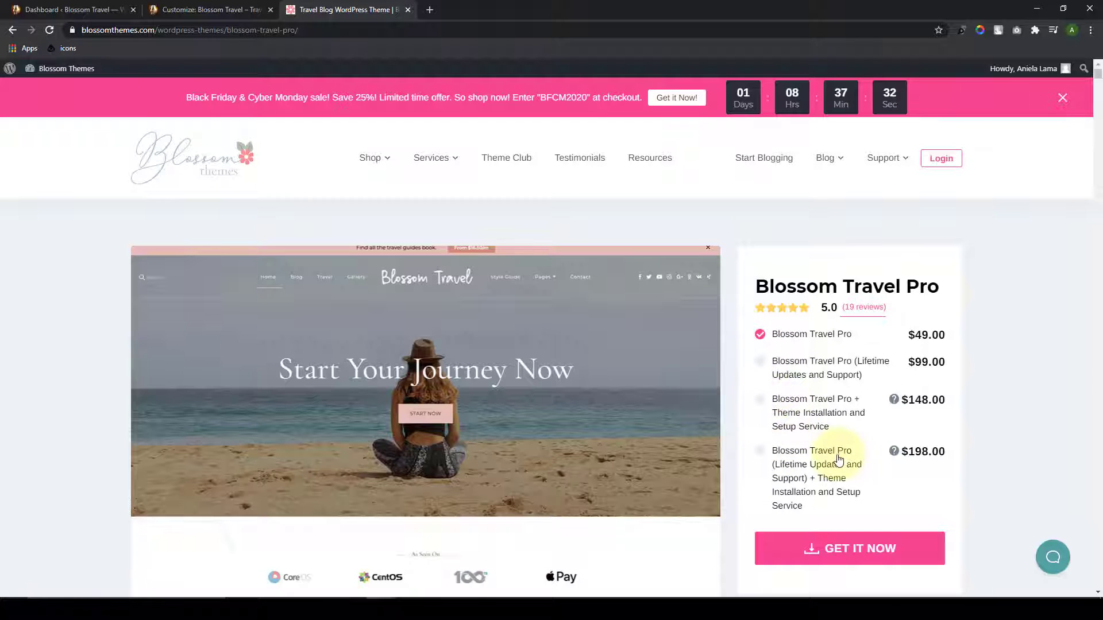
Step: Take Blossom Travel Pro to checkout, review the purchase form down to the payment option, and close the site
left_click(864, 546)
scroll(720, 419, "down", 13)
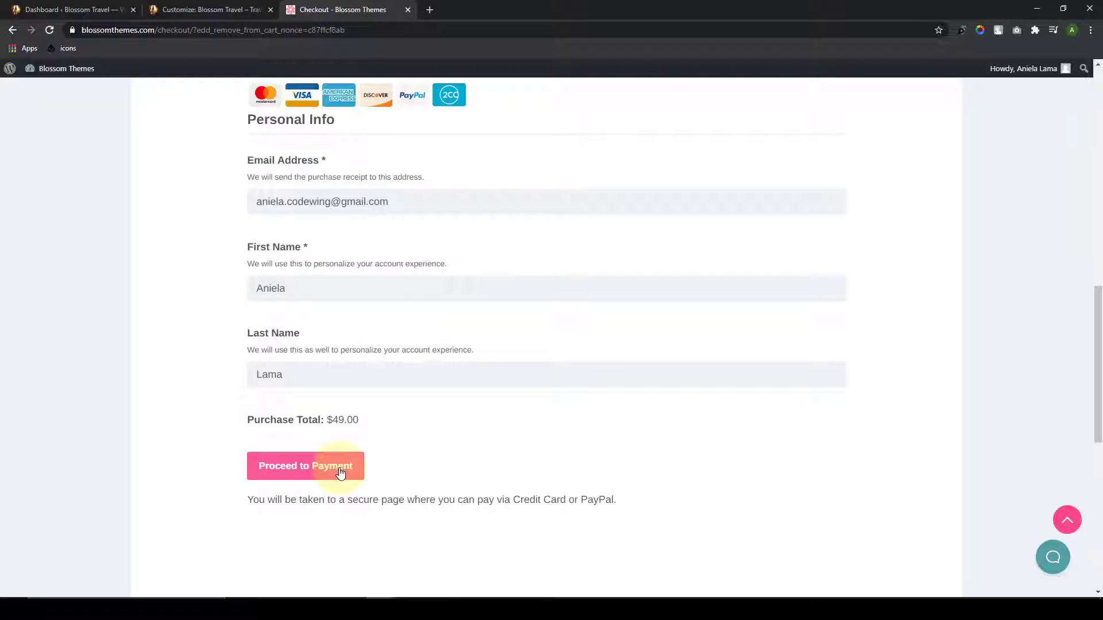
left_click(407, 10)
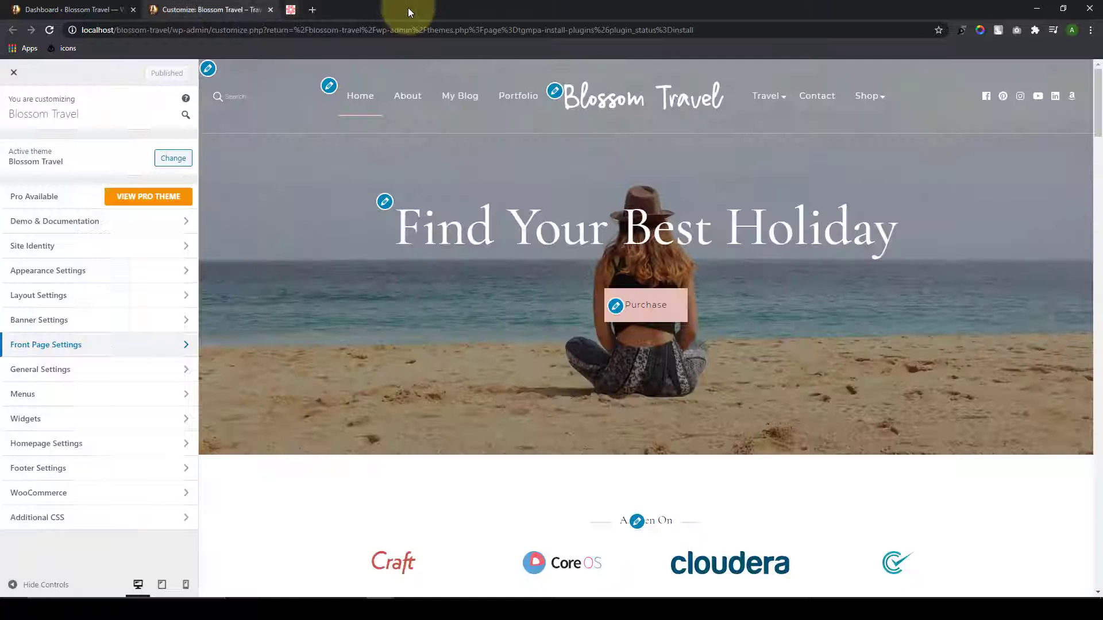
Step: From the WordPress dashboard, upload and install the theme file blossom-travel-pro_2.1.4.zip from the Blossom Travel downloads folder, and activate the theme
left_click(57, 7)
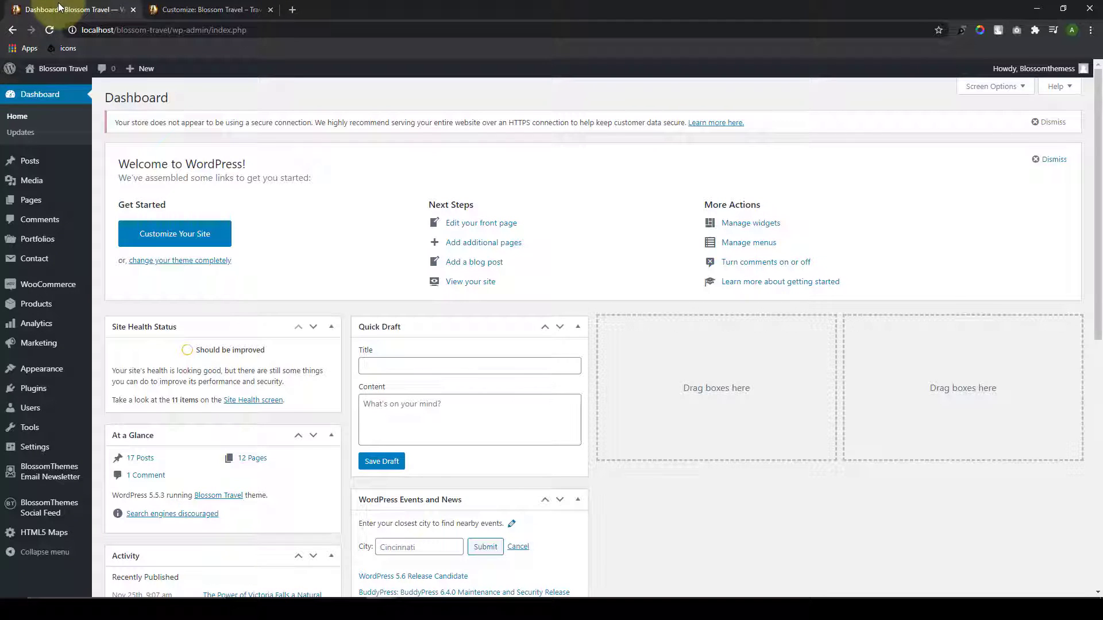
mouse_move(58, 372)
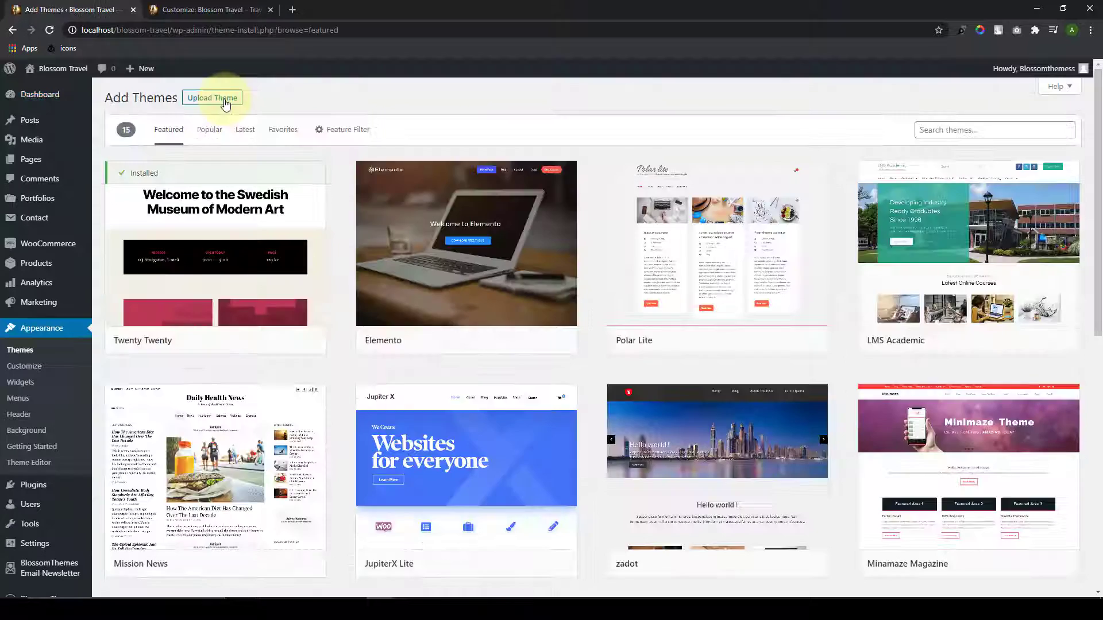
left_click(220, 98)
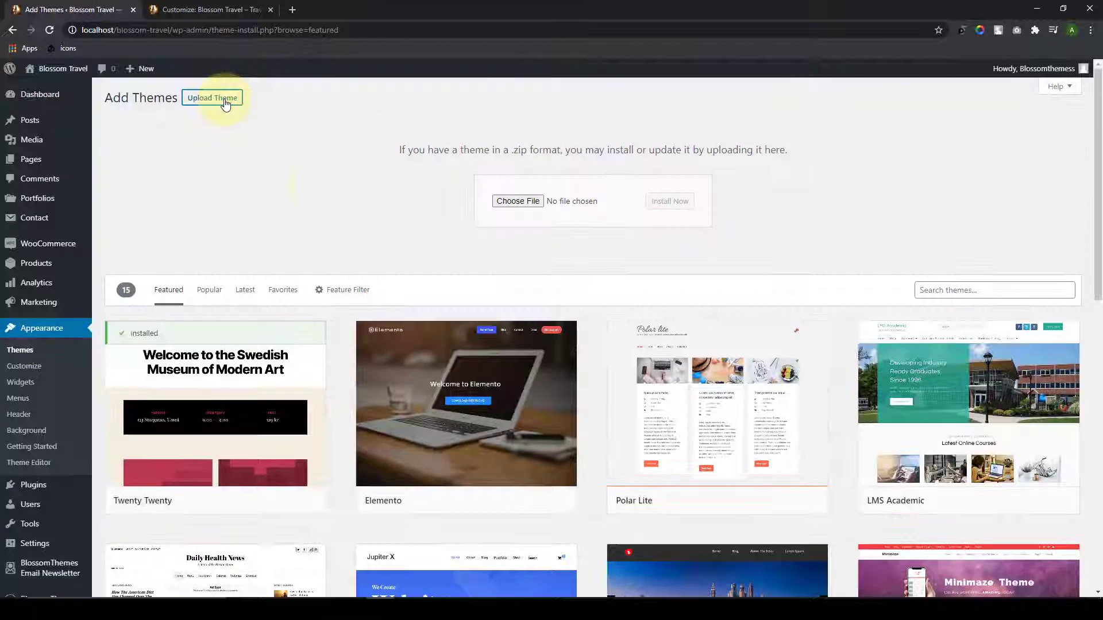
left_click(524, 202)
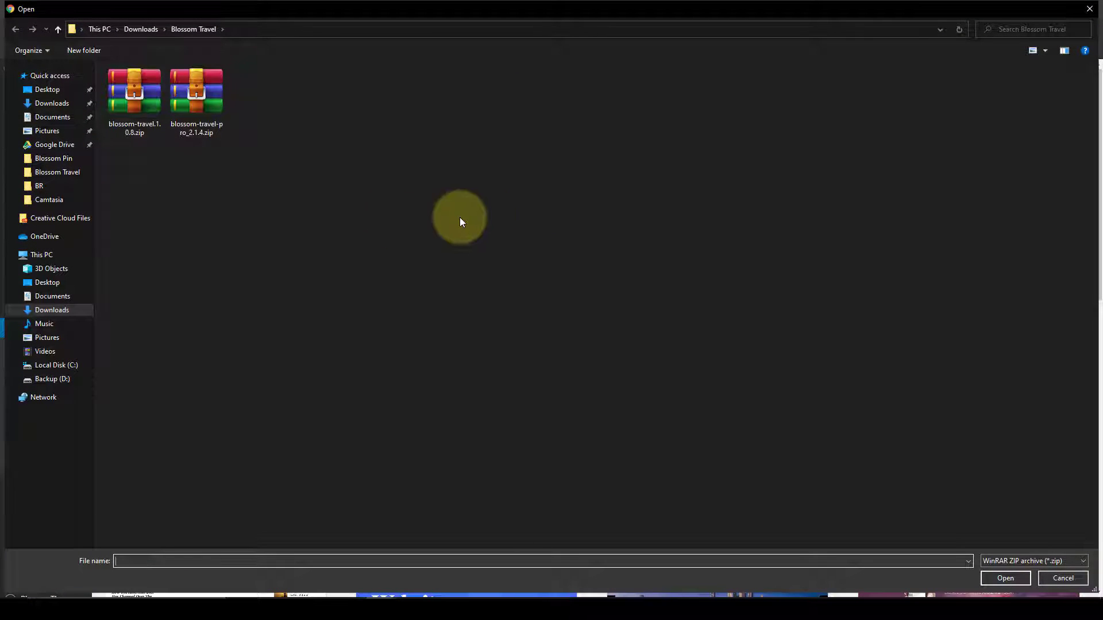
left_click(216, 102)
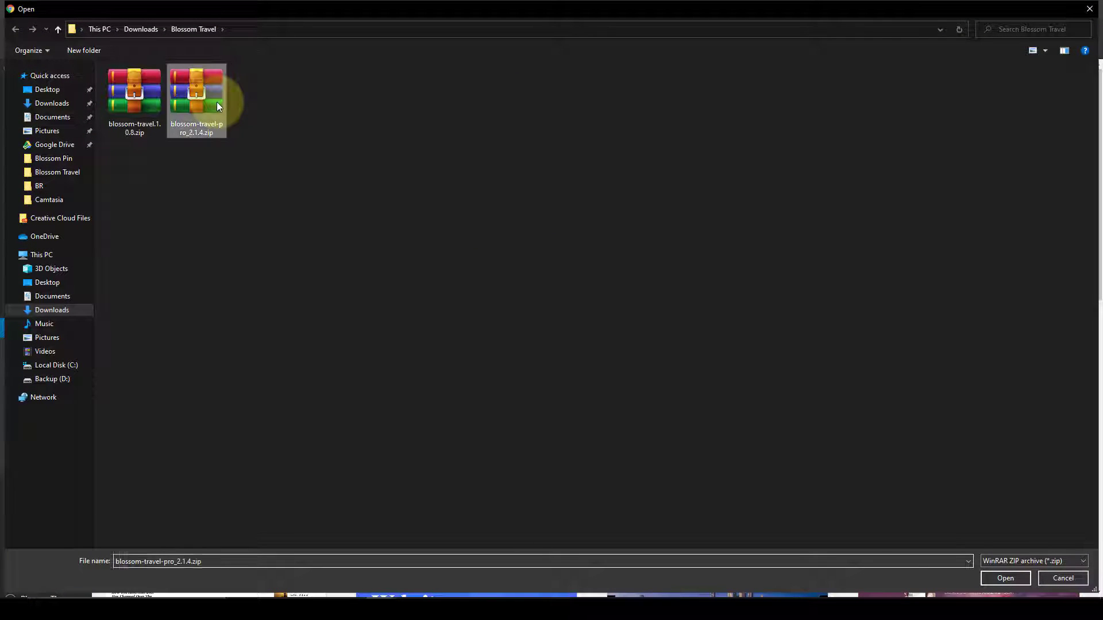
left_click(1004, 578)
left_click(669, 203)
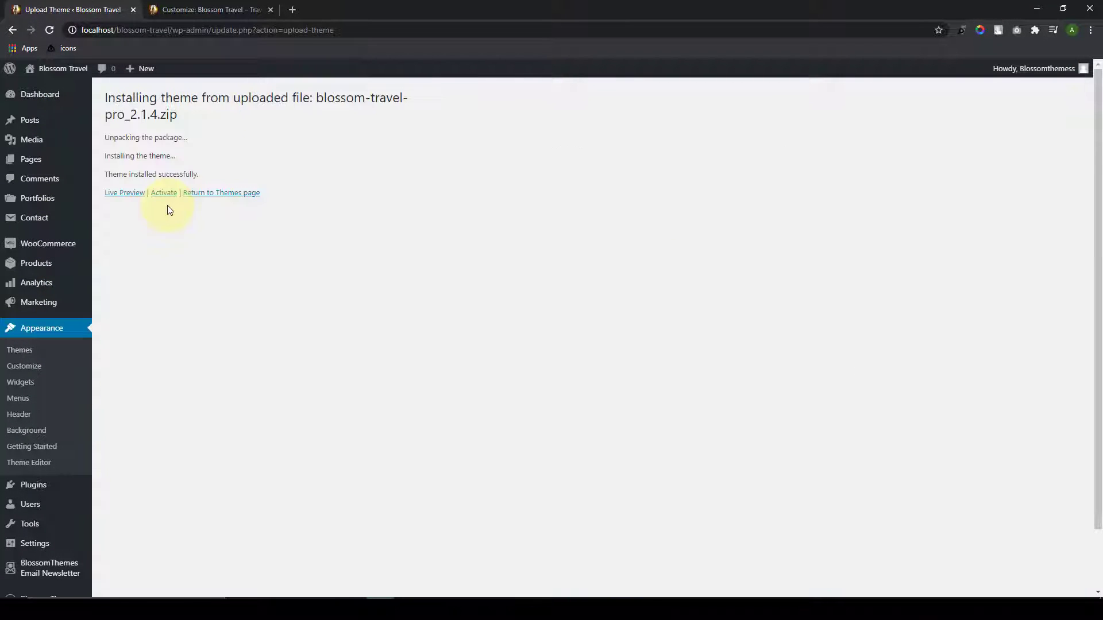
left_click(170, 196)
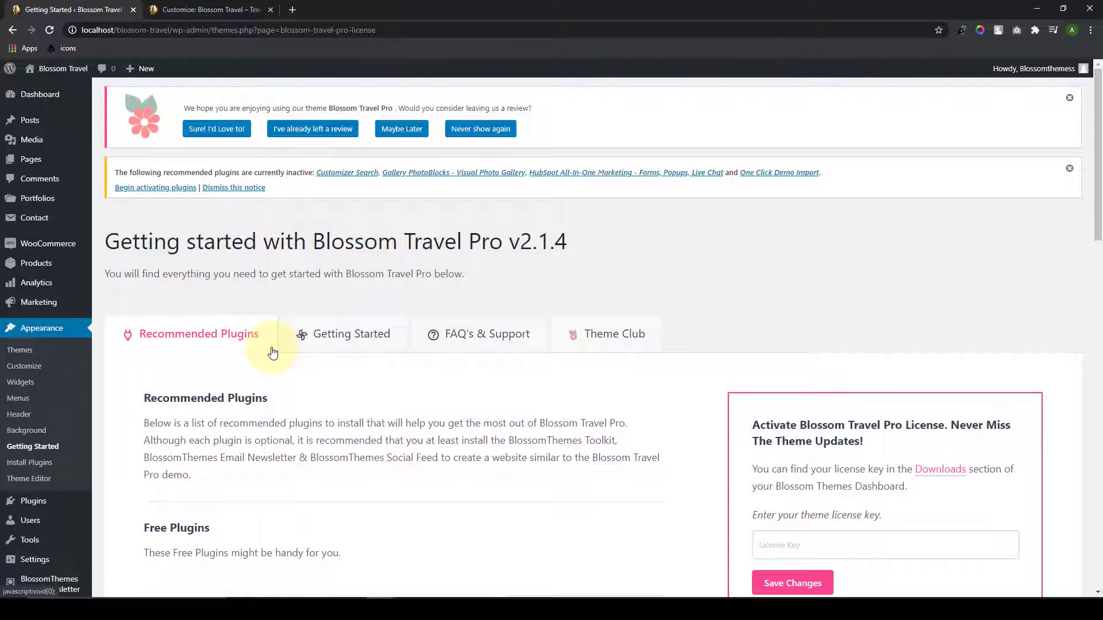
Step: Bulk-activate all the recommended plugins: Customizer Search, Gallery PhotoBlocks, HubSpot All-In-One Marketing and One Click Demo Import
left_click(184, 187)
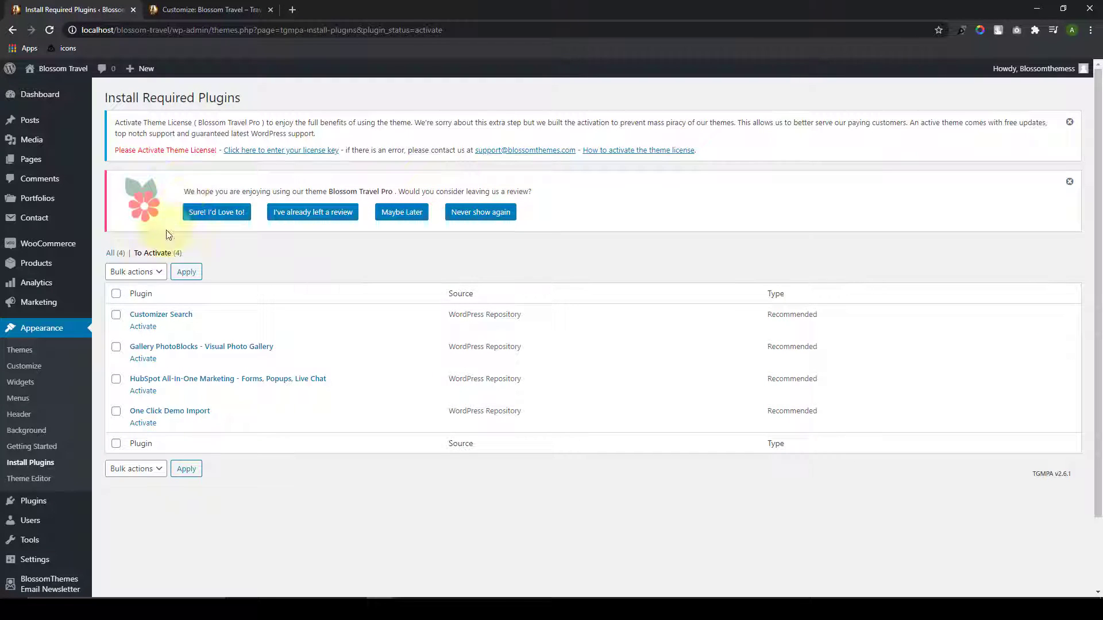
left_click(116, 294)
left_click(152, 275)
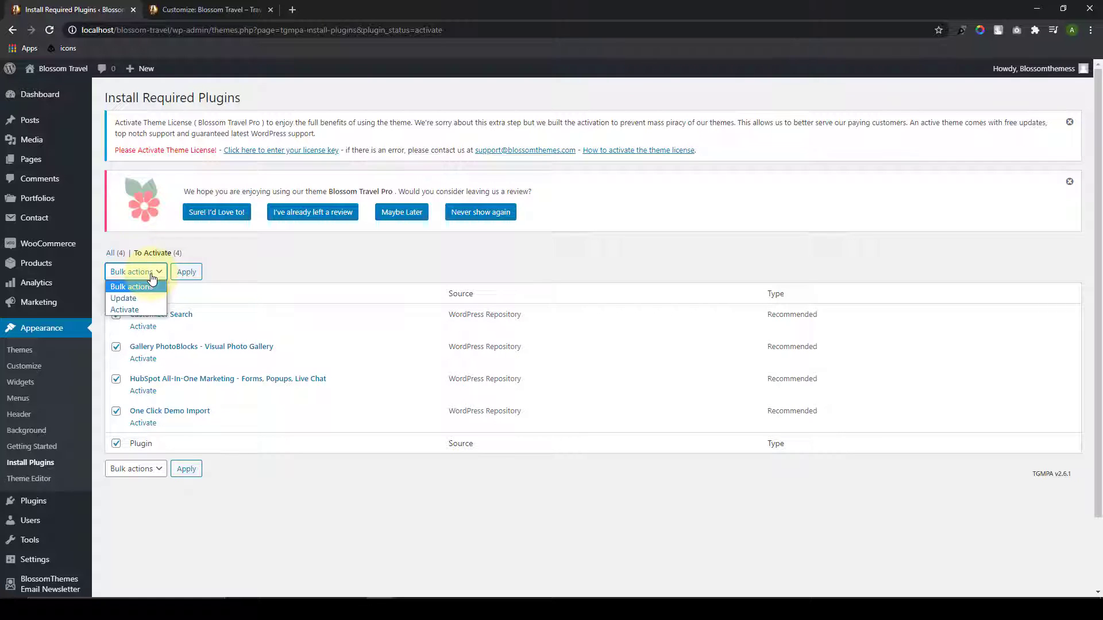
left_click(125, 309)
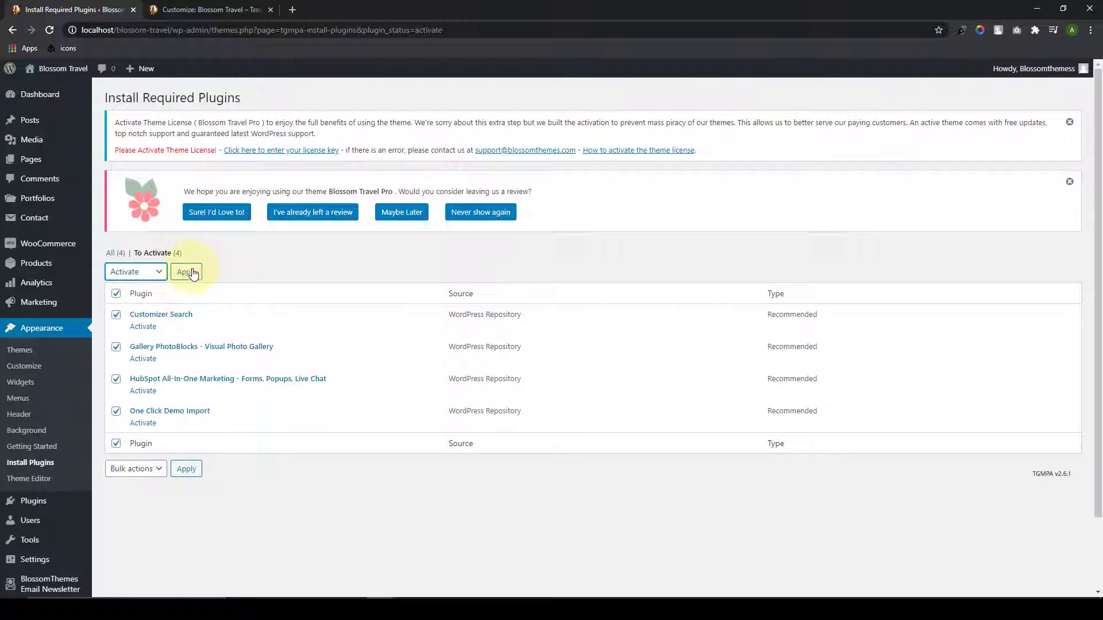
left_click(193, 274)
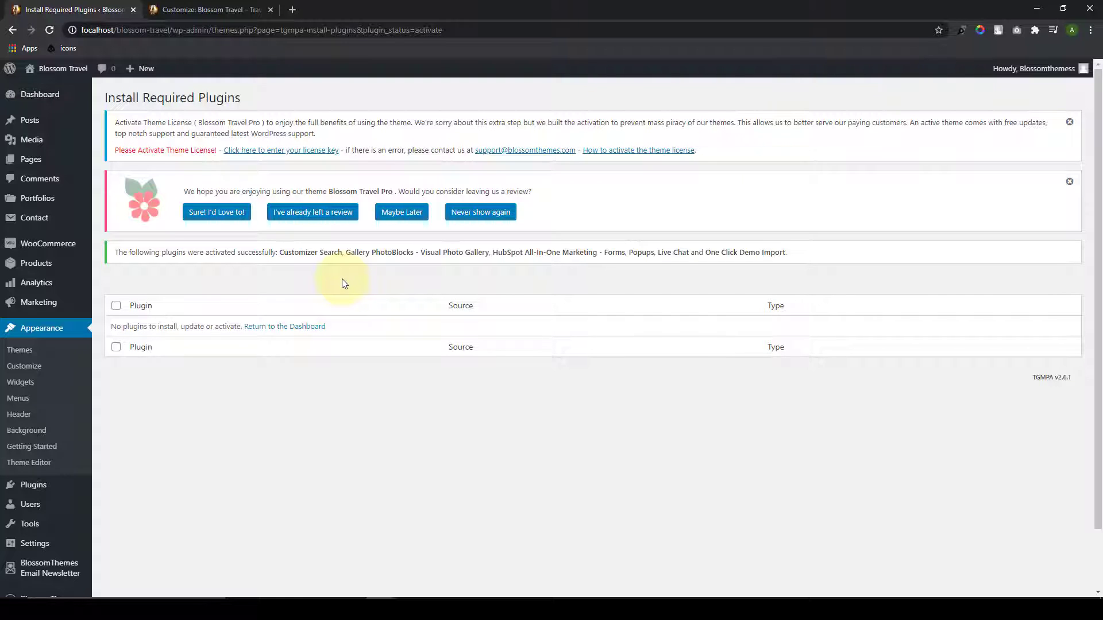
Step: Open the Blossom Travel Pro license page, paste the theme license key and save it to activate the license
left_click(33, 100)
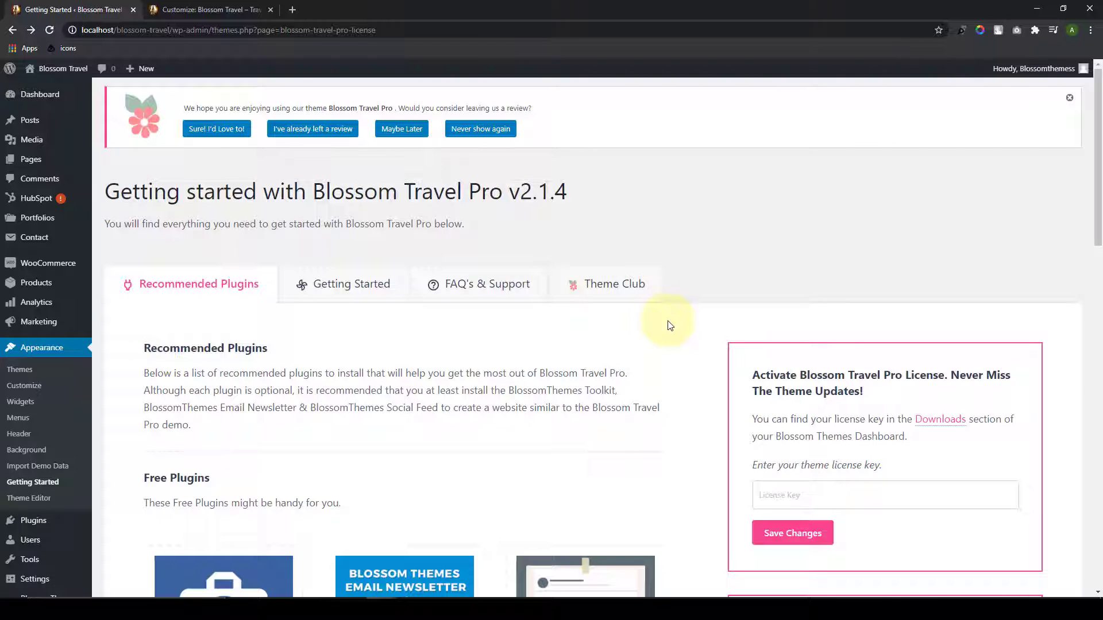
left_click(760, 492)
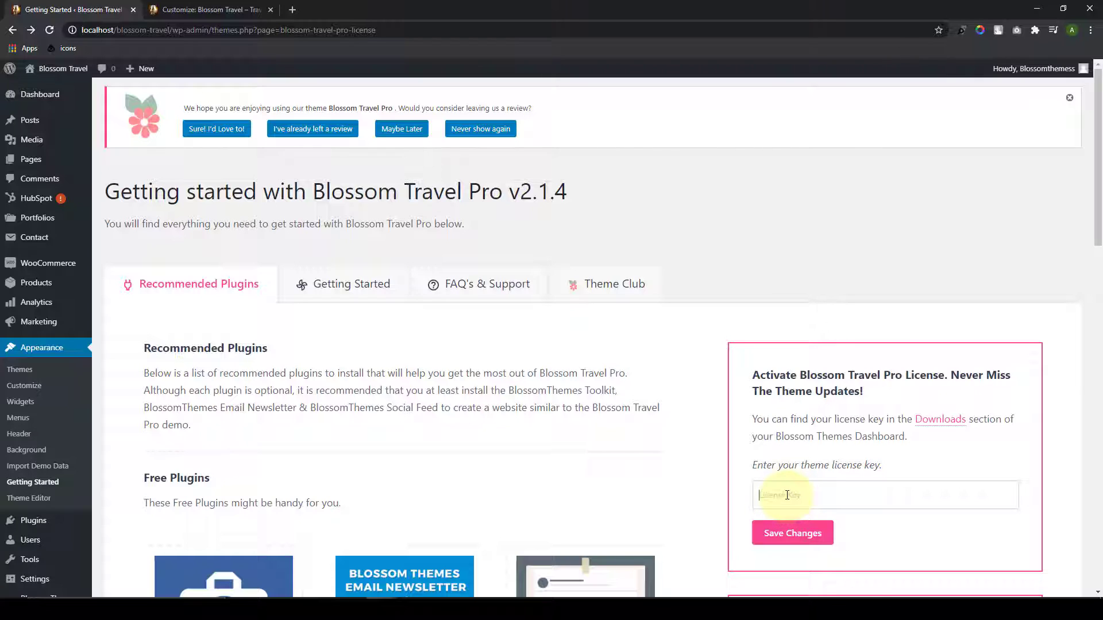
key("ctrl+v")
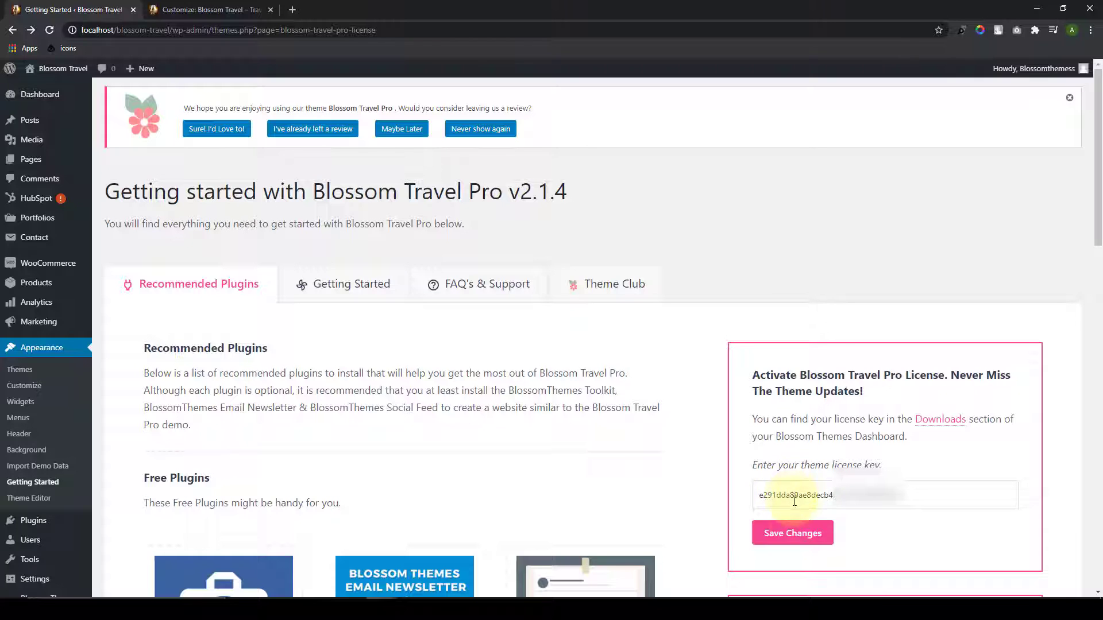
left_click(791, 535)
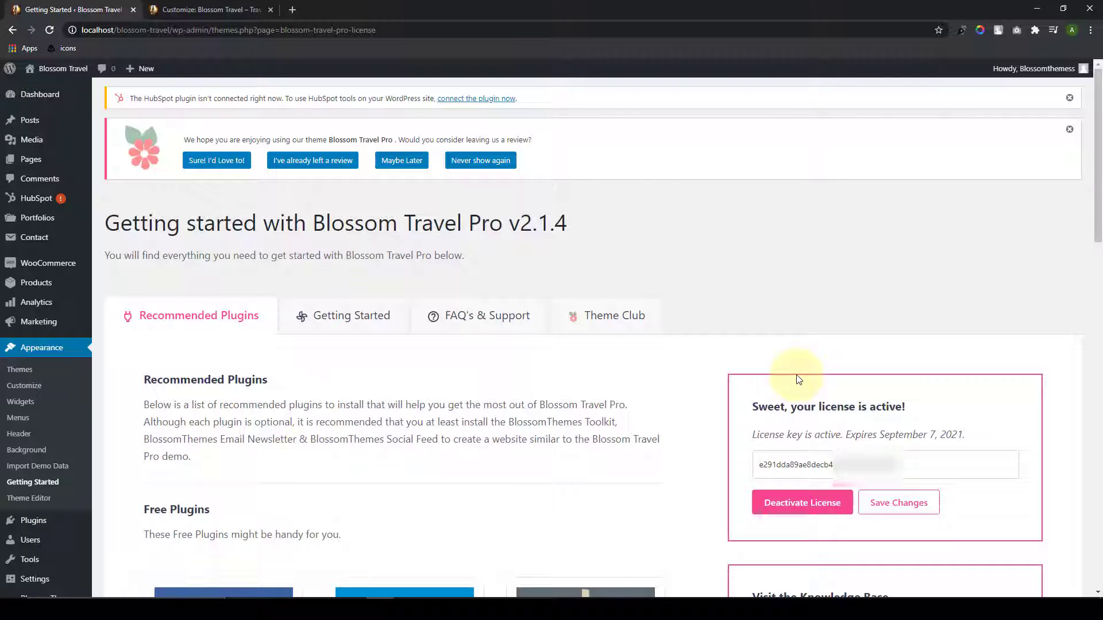
Step: Open the Blossom Travel front page in a new browser tab, reload it, and look through it down to the footer
left_click(261, 11)
left_click(292, 9)
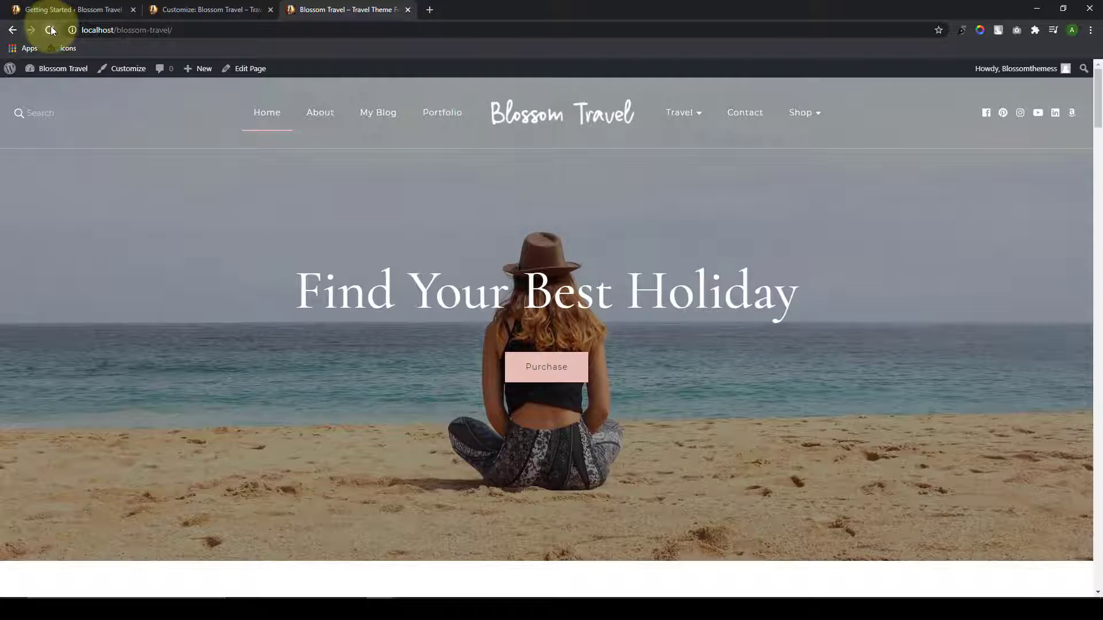
left_click(50, 30)
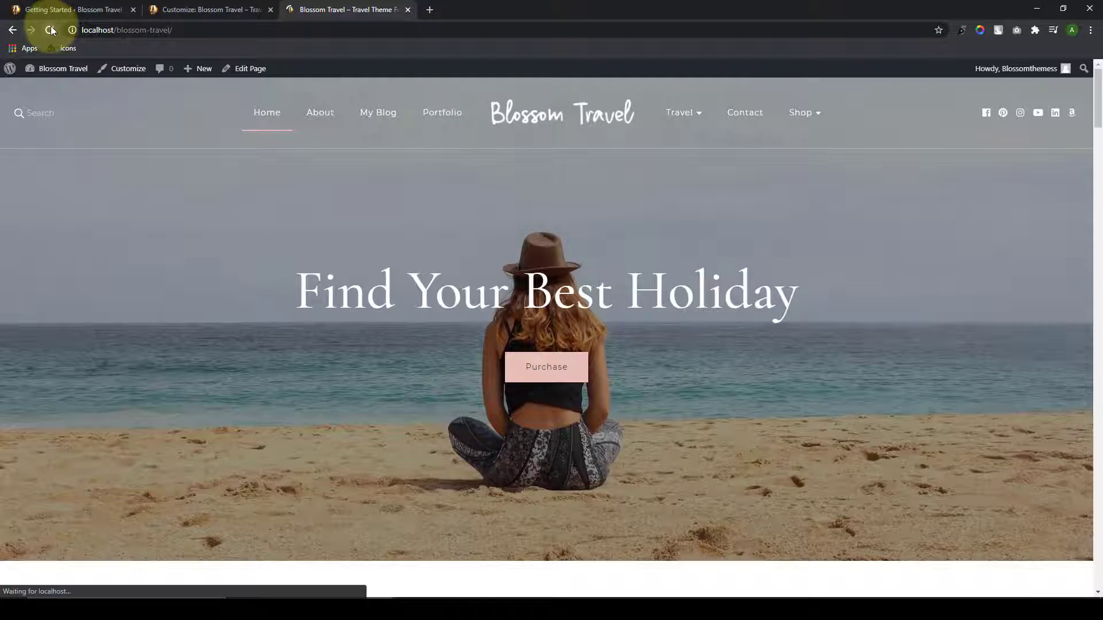
scroll(827, 290, "down", 10)
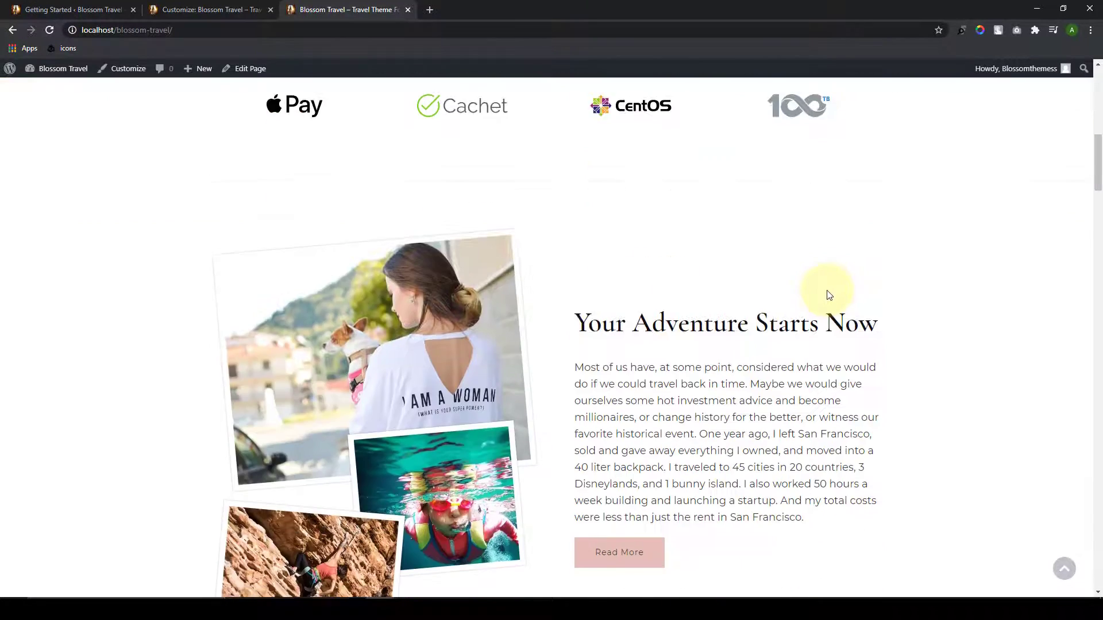
scroll(829, 295, "down", 20)
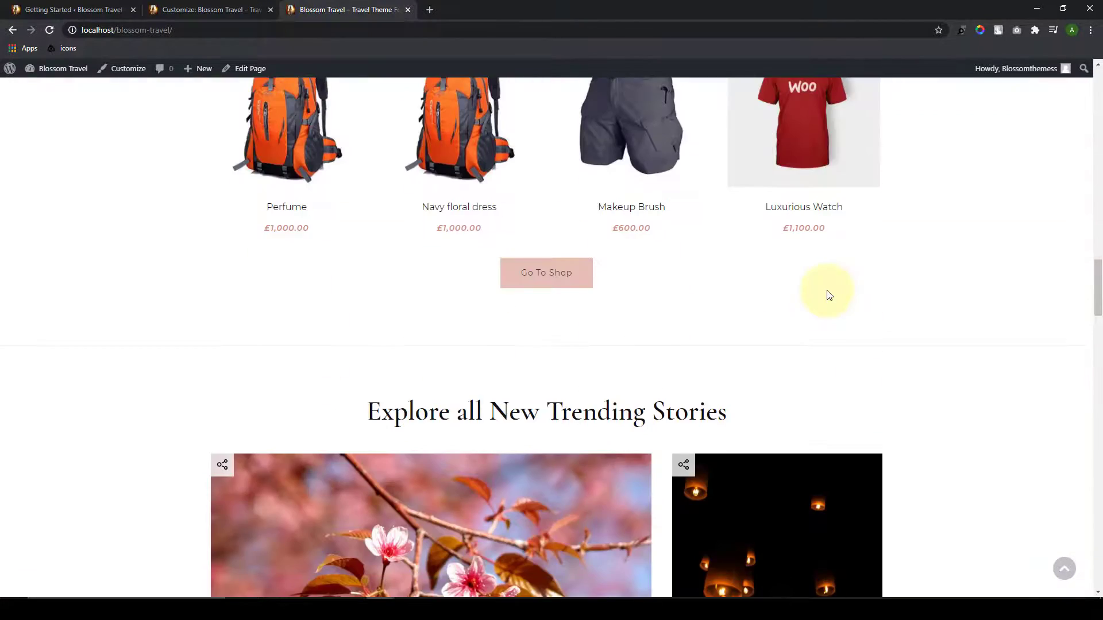
scroll(829, 295, "down", 20)
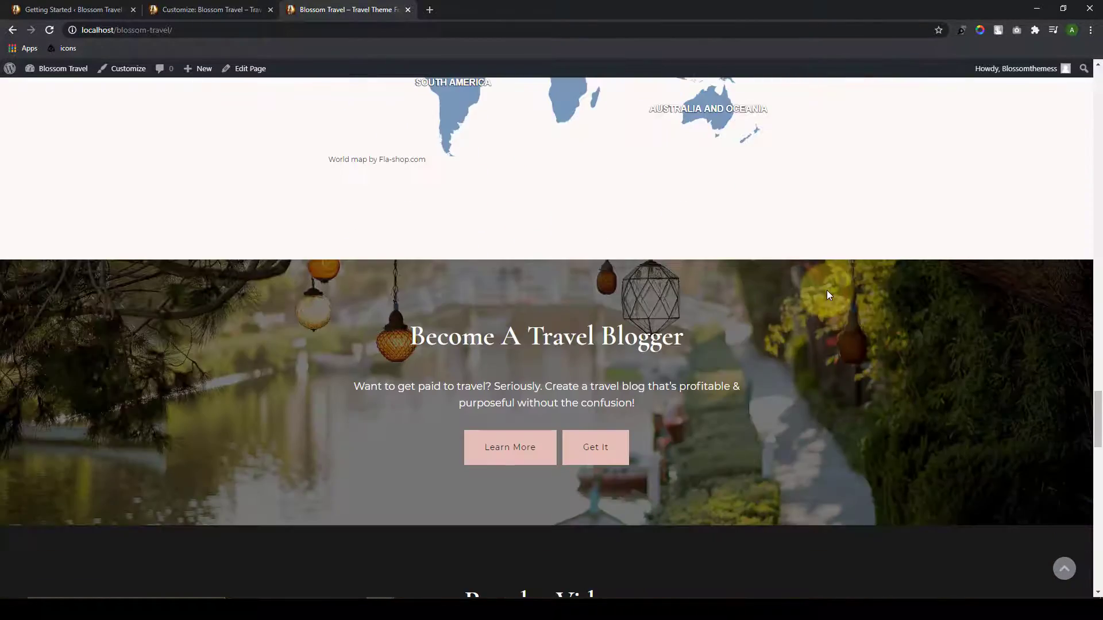
scroll(828, 295, "down", 11)
scroll(826, 299, "down", 6)
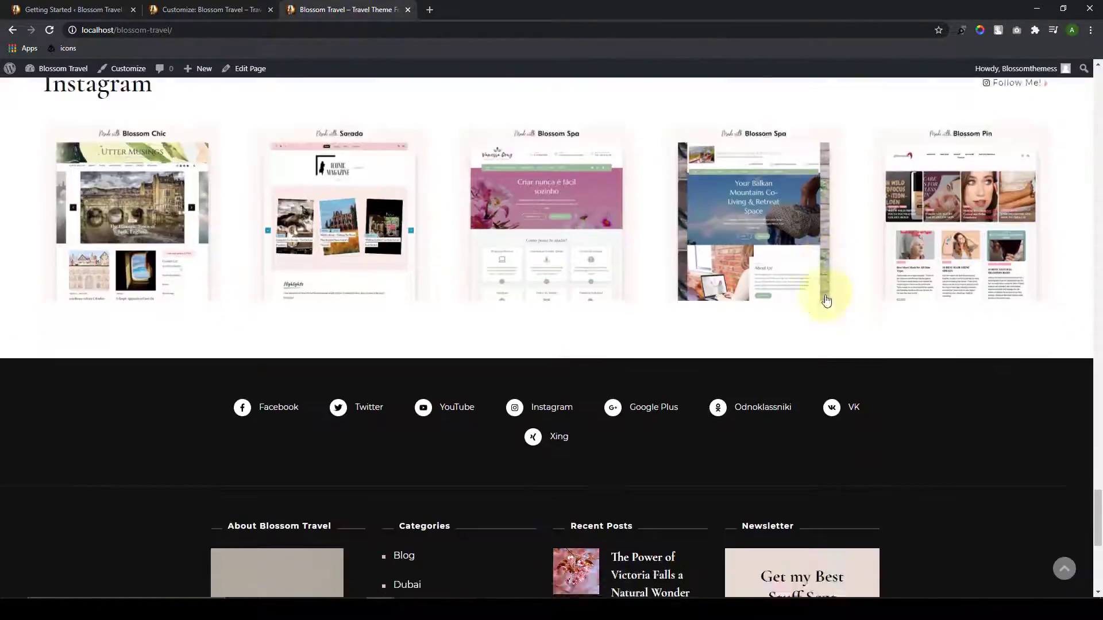
scroll(825, 345, "down", 6)
left_click(1066, 568)
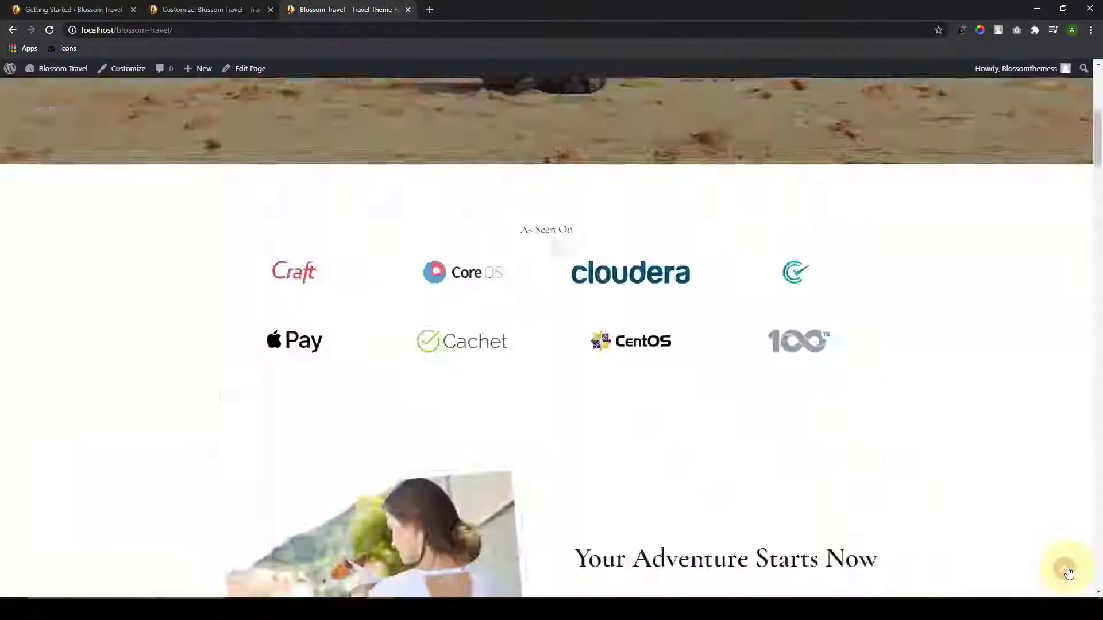
Step: Examine the upper front page sections, from the banner and As Seen On logos through Get My Travel Guides
scroll(840, 267, "down", 10)
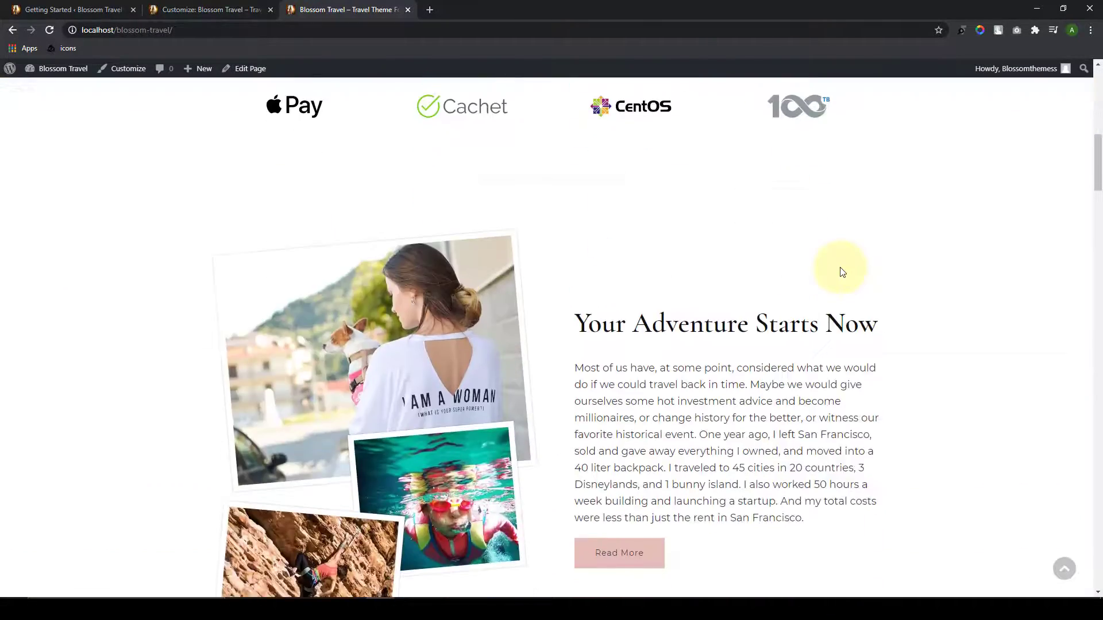
scroll(842, 271, "down", 5)
scroll(843, 272, "up", 17)
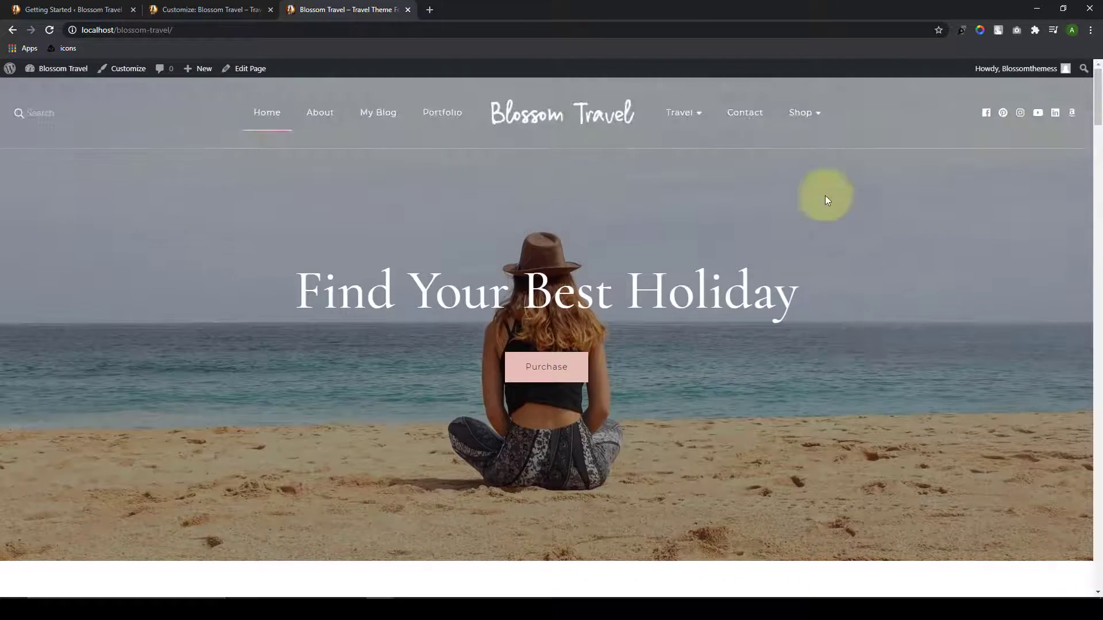
scroll(799, 278, "down", 7)
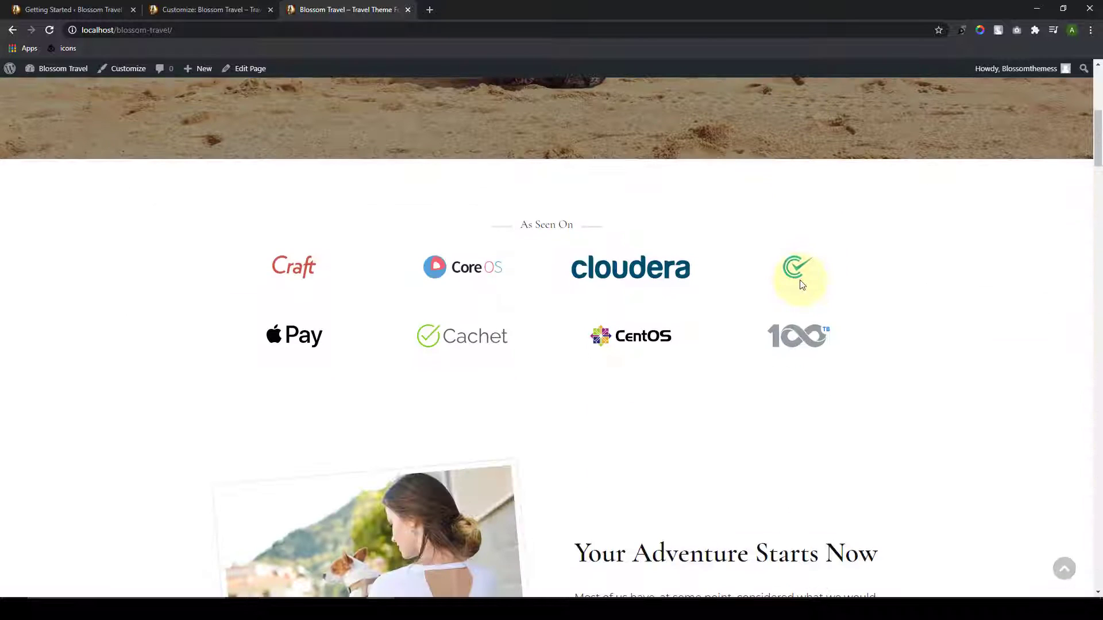
scroll(796, 272, "down", 1)
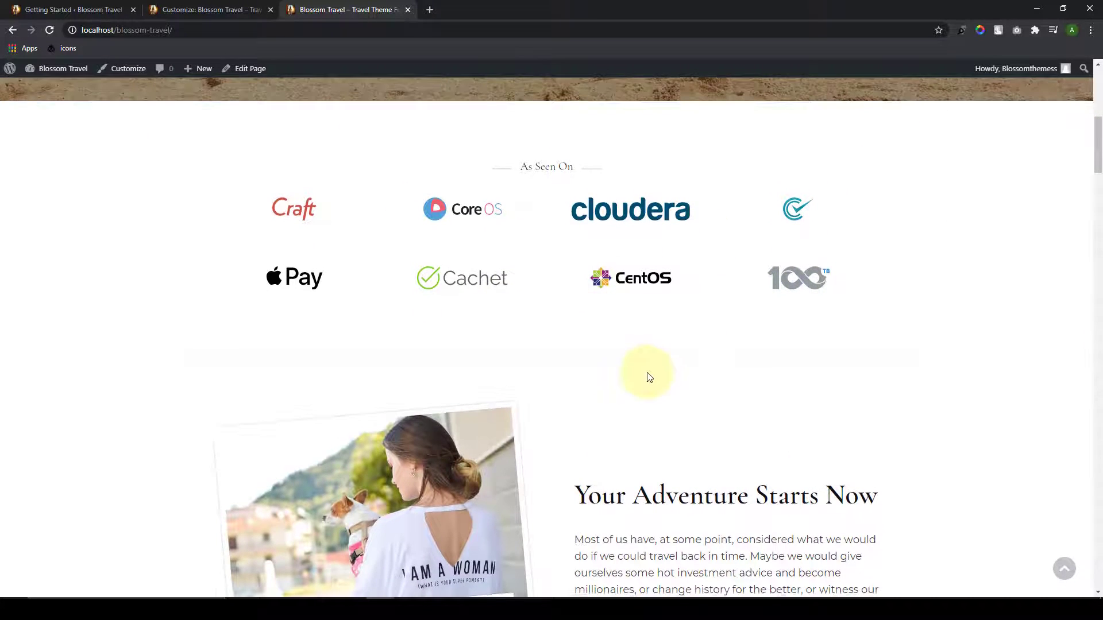
scroll(649, 377, "down", 3)
scroll(599, 374, "down", 9)
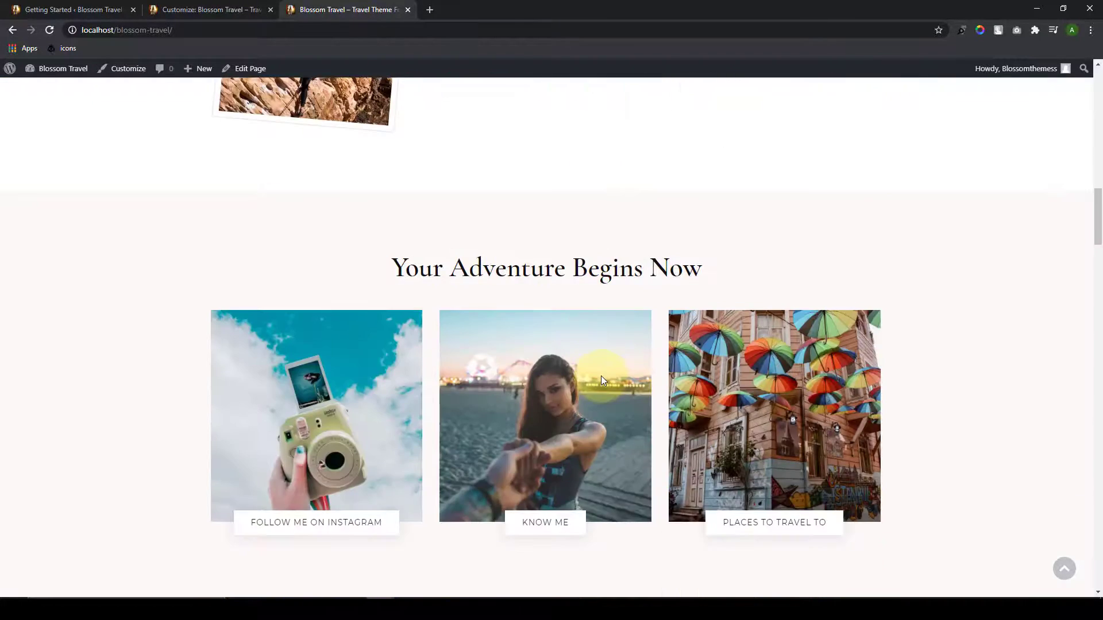
scroll(601, 380, "down", 2)
scroll(722, 364, "down", 5)
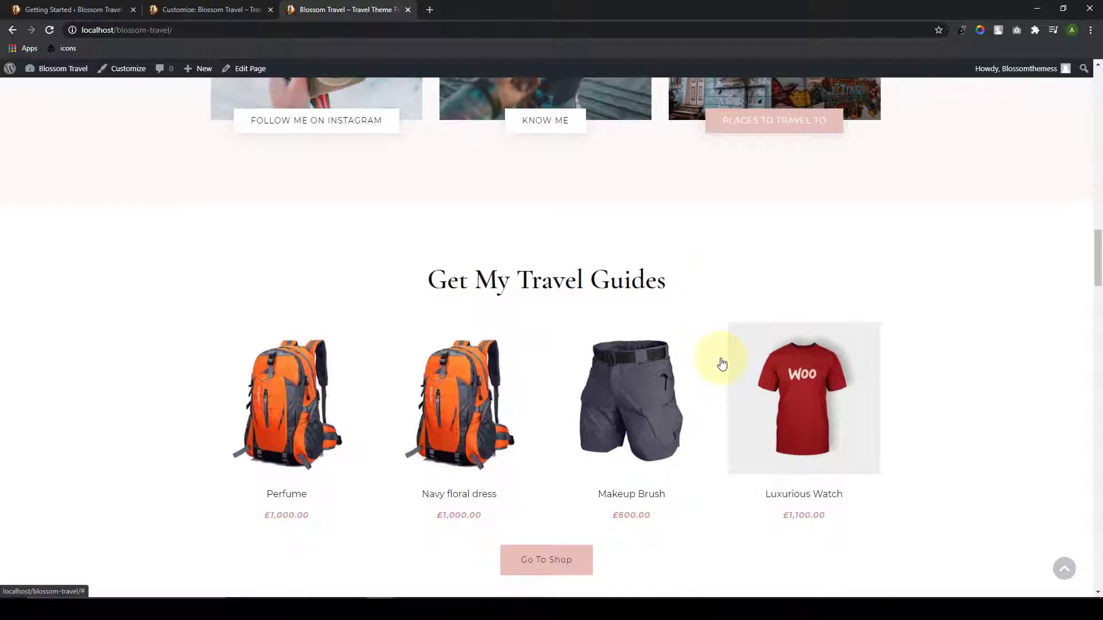
scroll(722, 364, "down", 2)
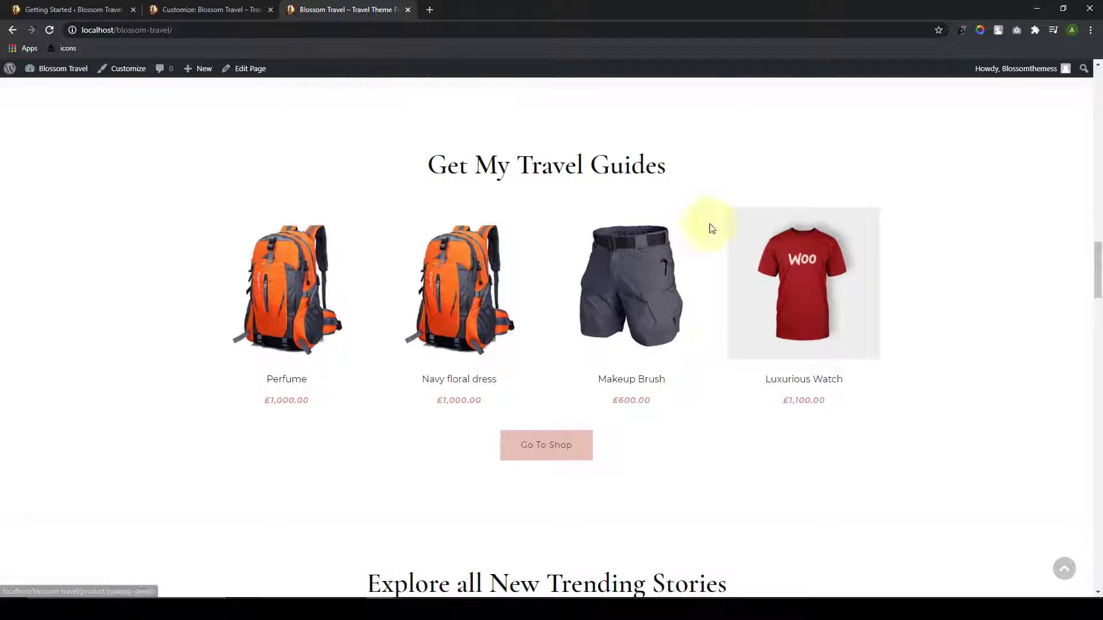
Step: In Explore all New Trending Stories, reveal the social sharing options on both large featured posts
scroll(739, 347, "down", 7)
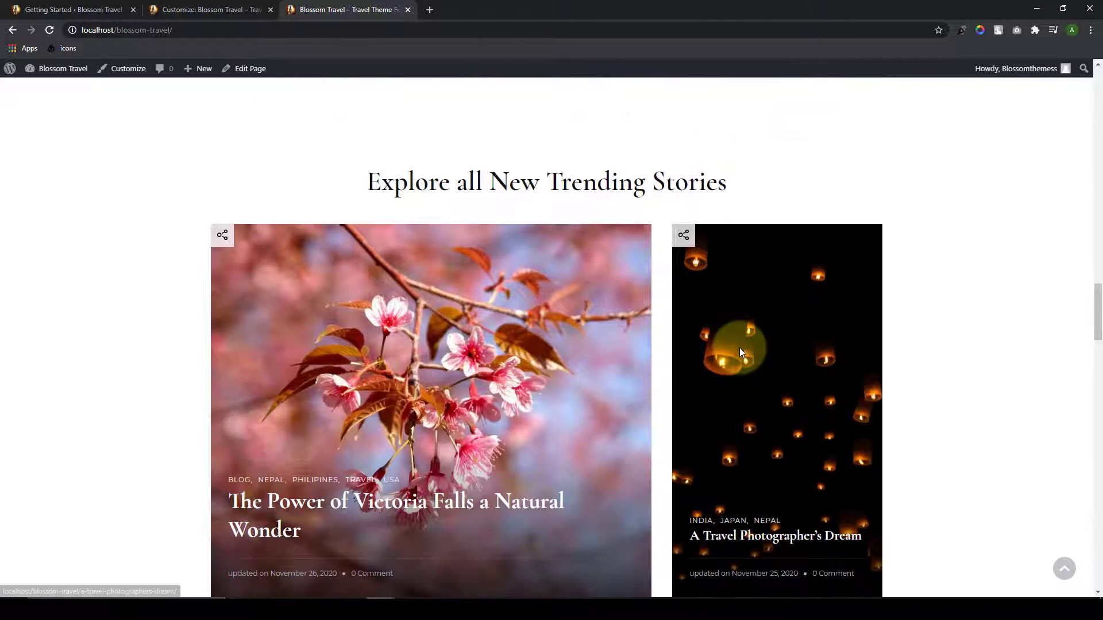
scroll(740, 349, "down", 1)
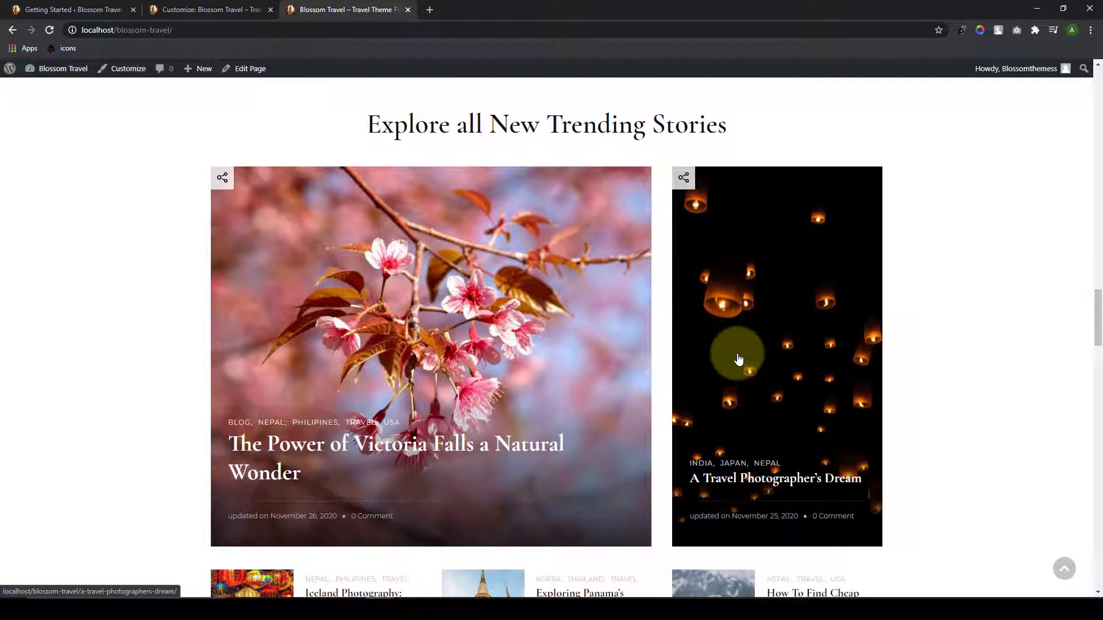
left_click(683, 180)
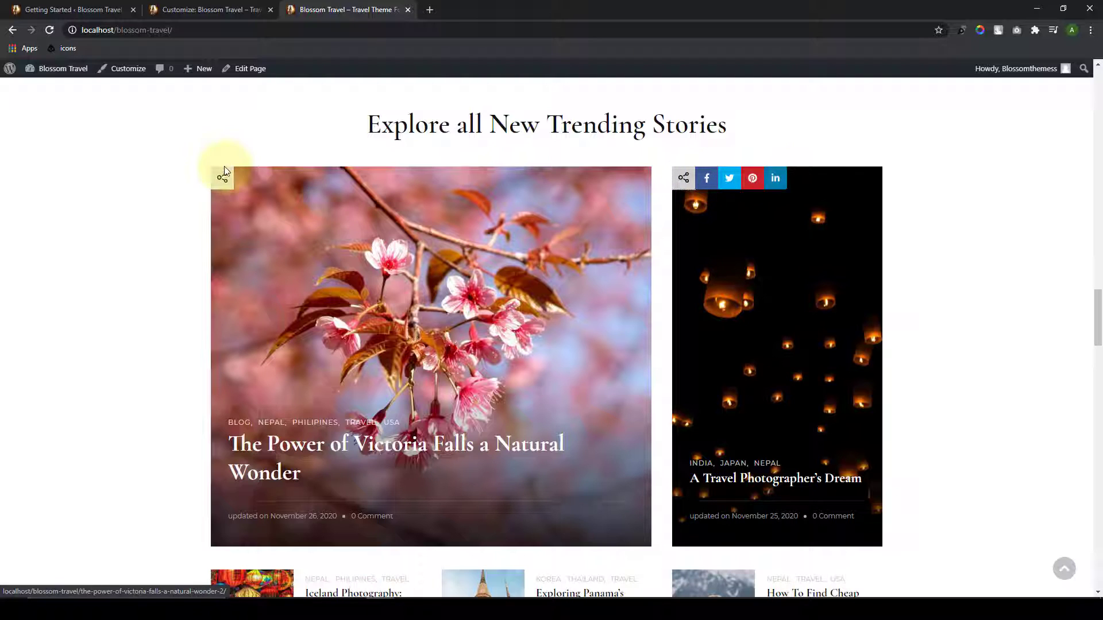
mouse_move(224, 173)
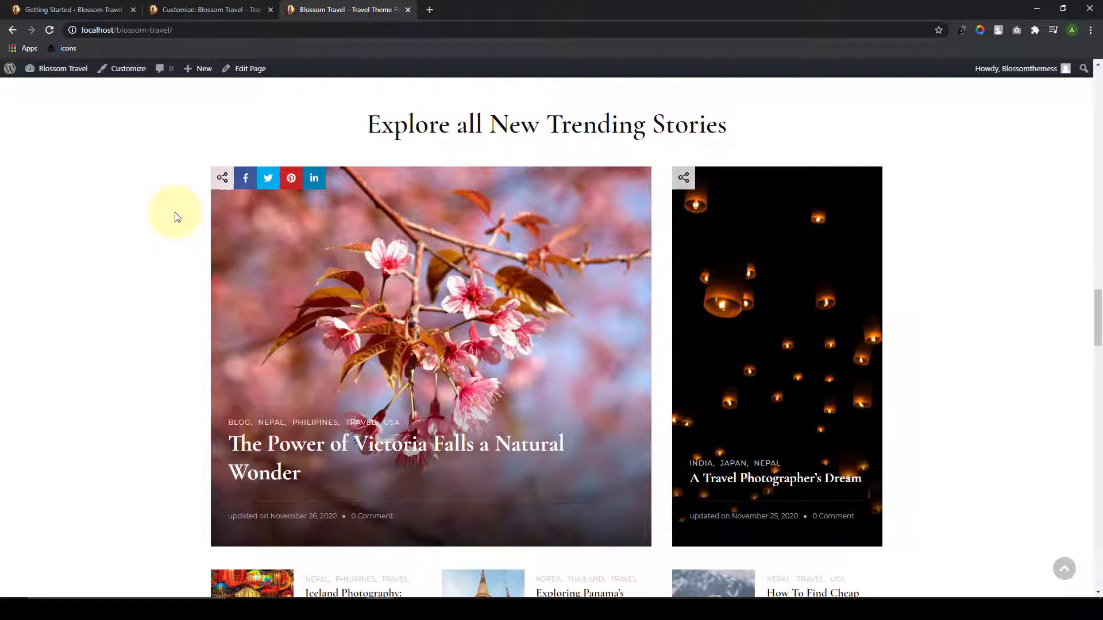
Step: Examine the remaining front page sections, including Popular Videos, the newsletter, Instagram and the footer's social links, and return to the banner
scroll(178, 224, "down", 2)
scroll(764, 338, "down", 15)
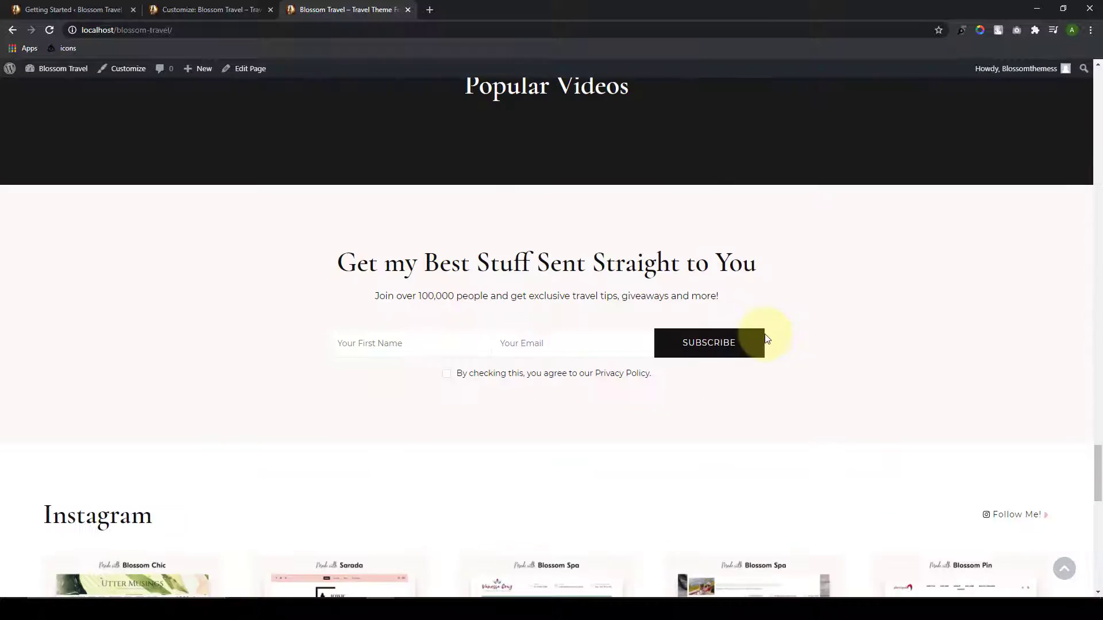
scroll(767, 337, "up", 2)
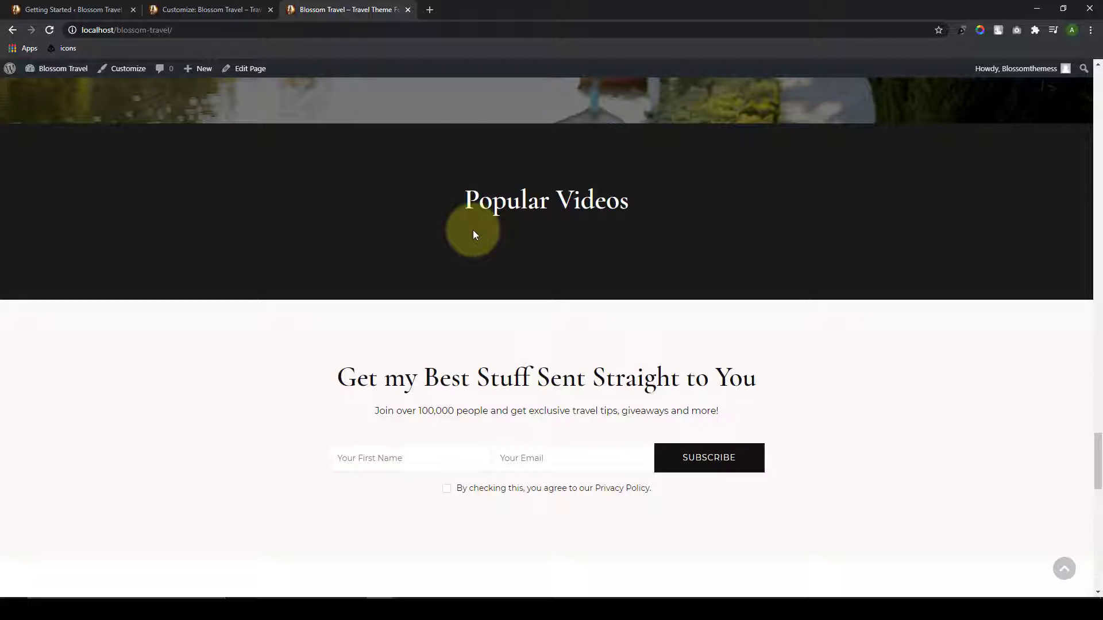
scroll(506, 247, "down", 9)
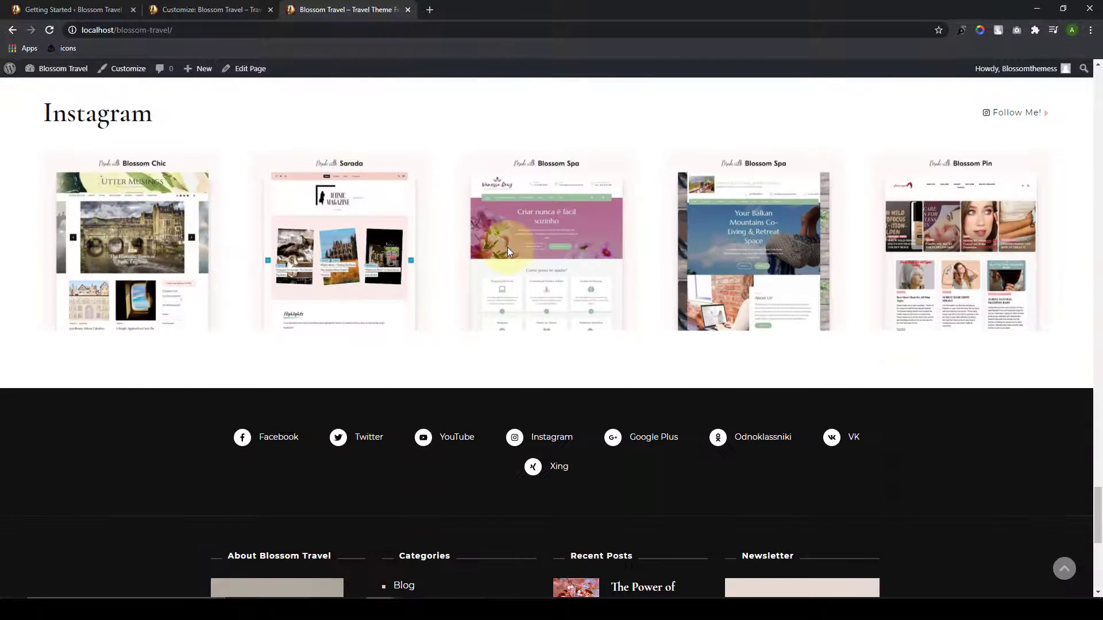
scroll(508, 252, "down", 3)
scroll(559, 278, "down", 3)
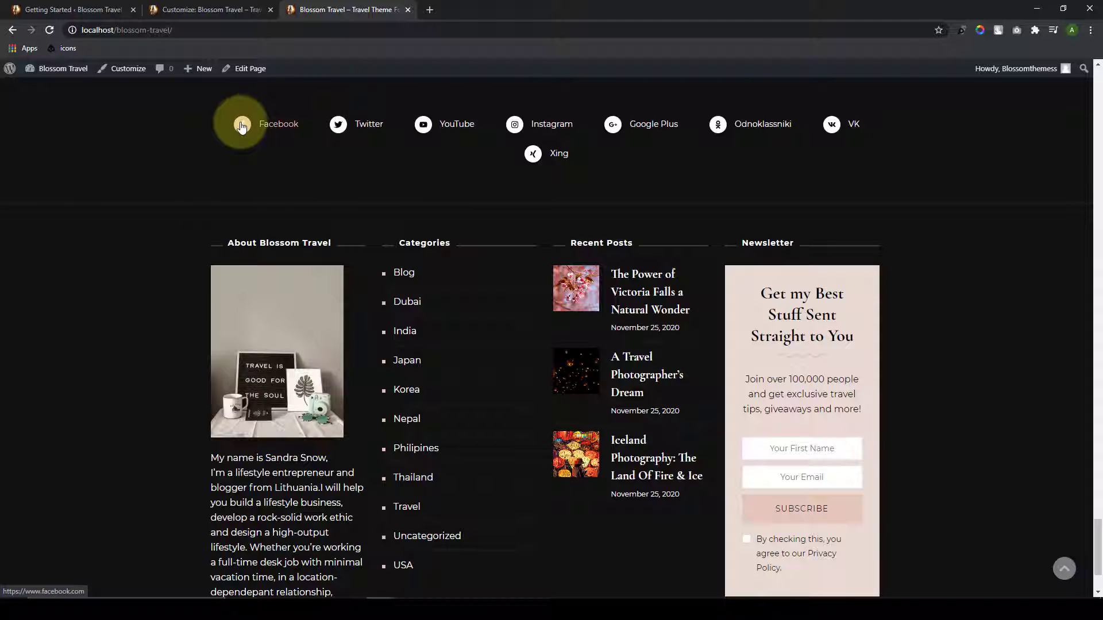
scroll(474, 196, "up", 1)
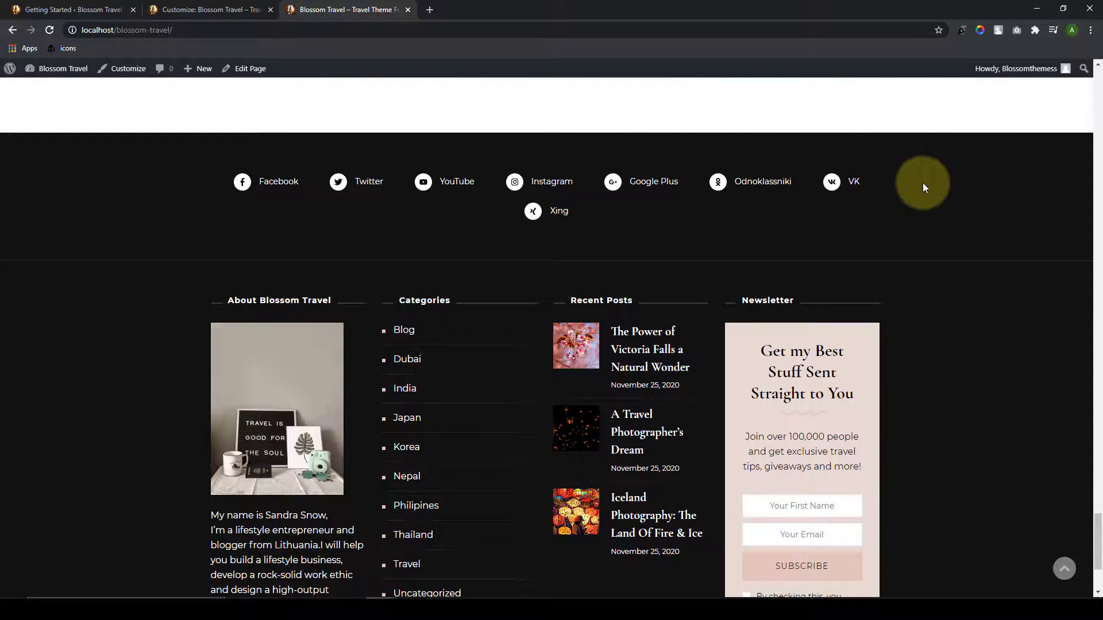
scroll(980, 523, "up", 12)
scroll(913, 471, "up", 15)
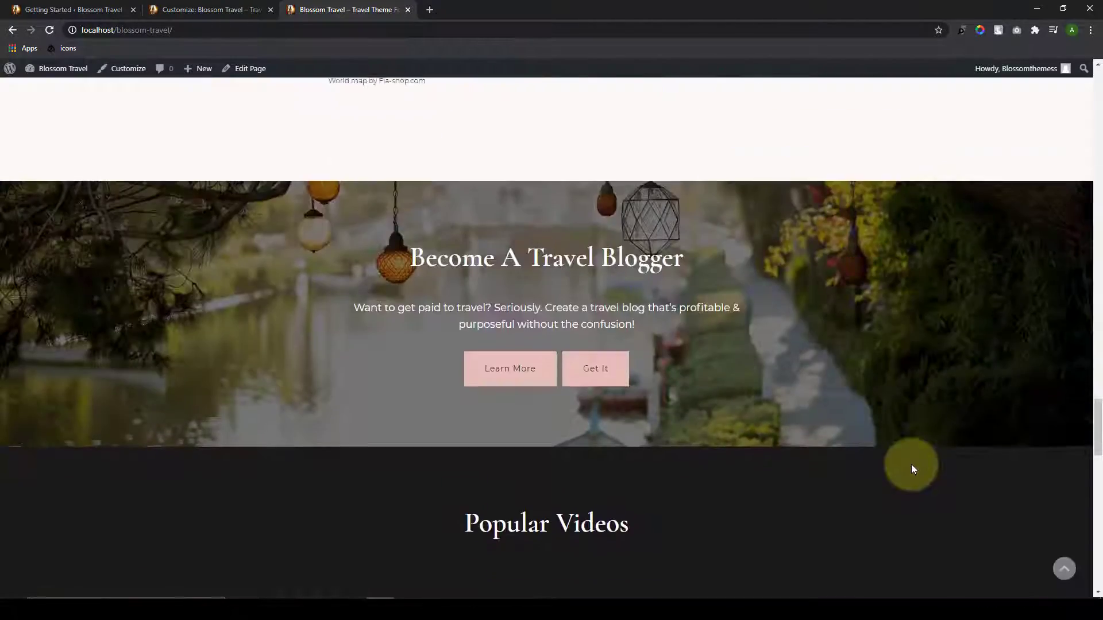
scroll(915, 467, "up", 15)
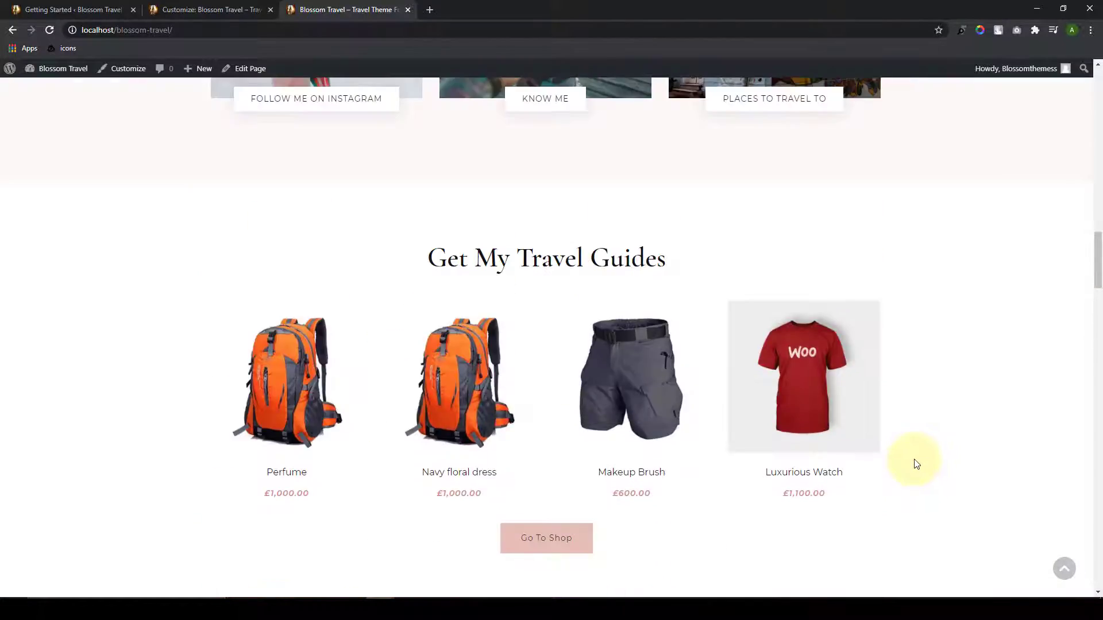
scroll(916, 457, "up", 6)
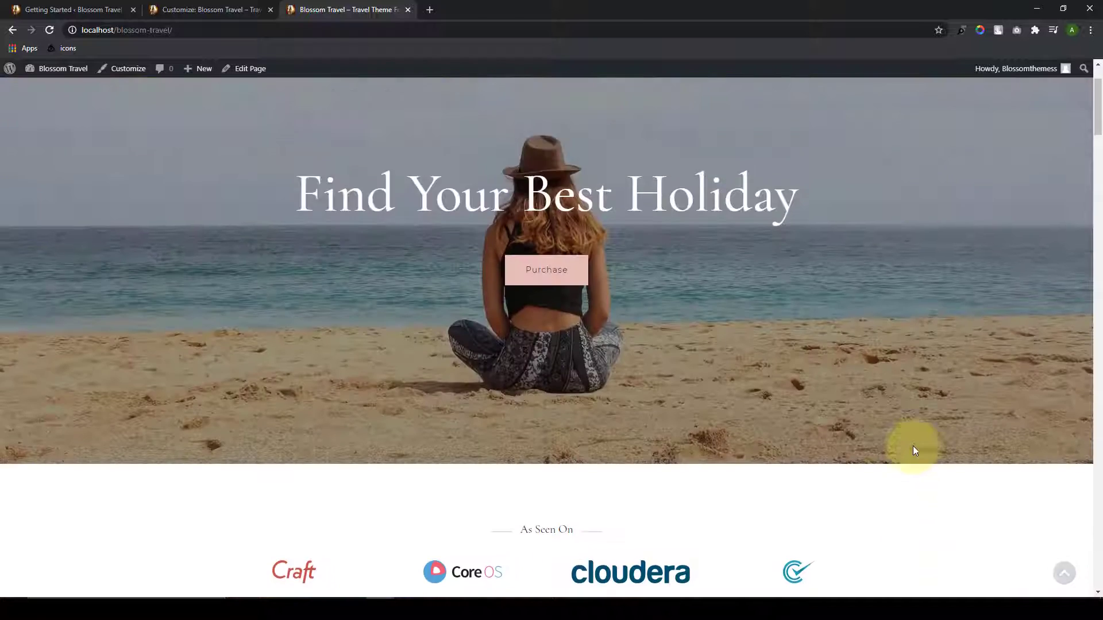
Step: Return to the site's Customizer, reload it for Blossom Travel Pro, and review its full list of settings sections
left_click(214, 10)
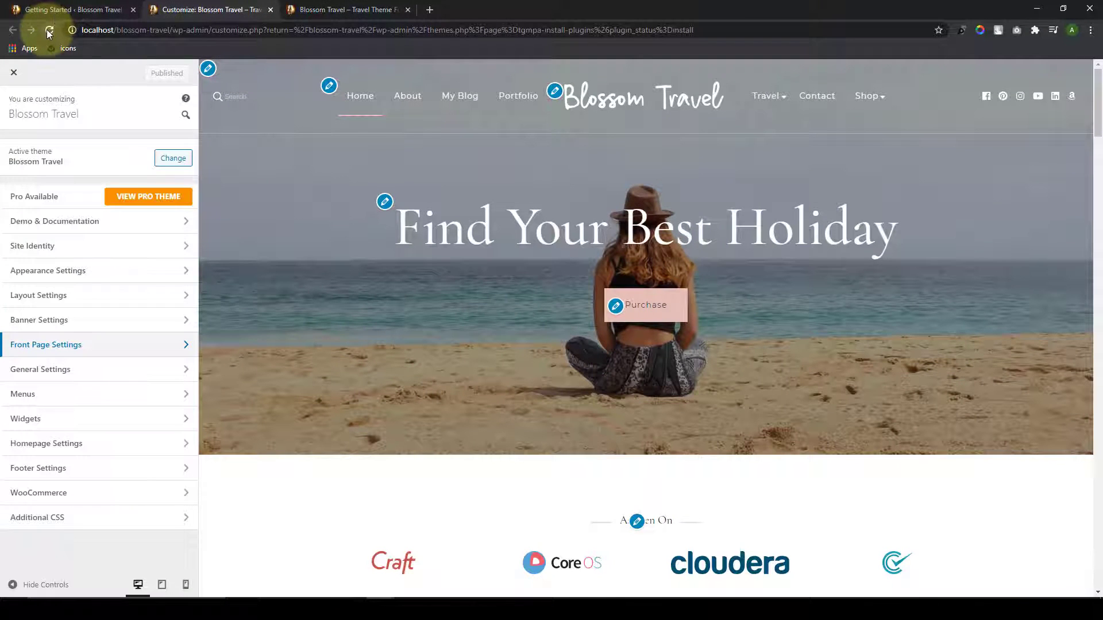
left_click(48, 30)
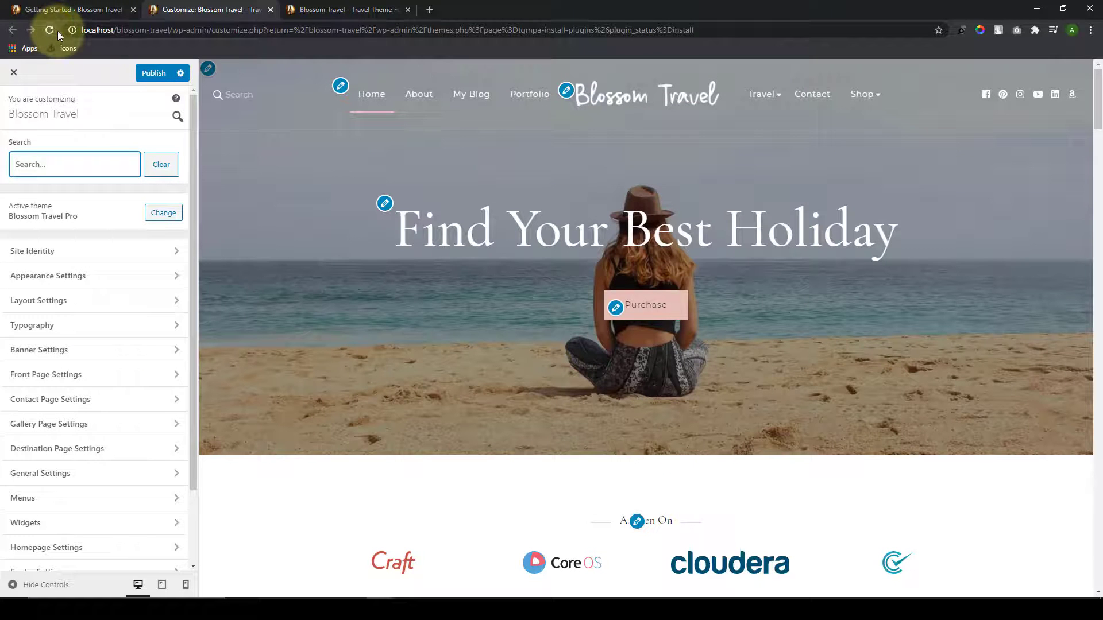
scroll(138, 430, "down", 1)
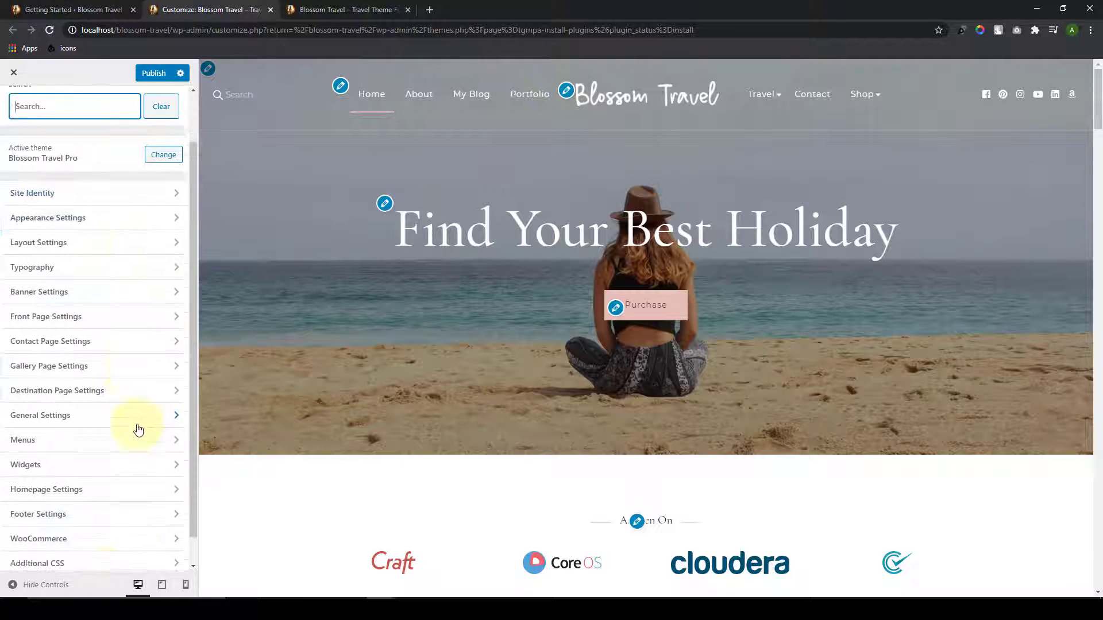
scroll(137, 429, "down", 1)
scroll(173, 276, "up", 3)
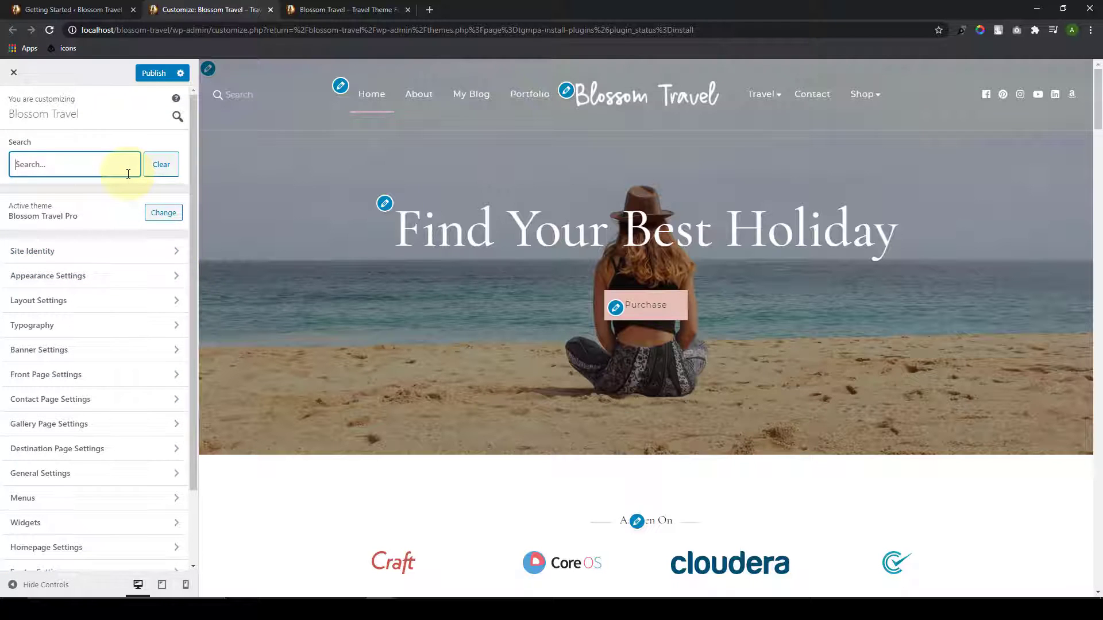
scroll(115, 313, "down", 2)
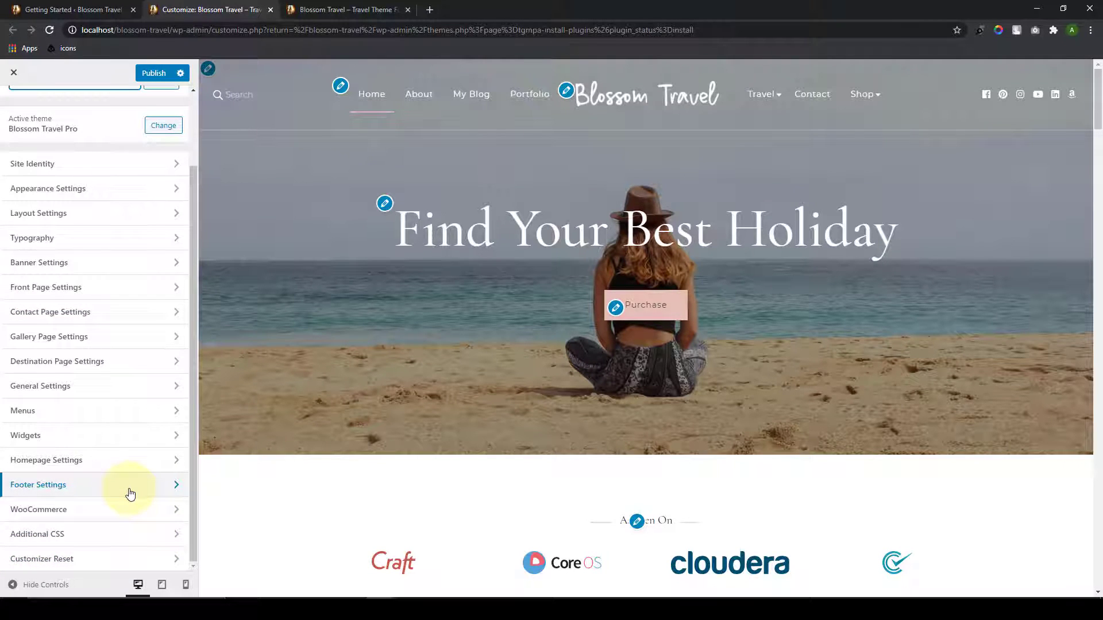
Step: Look over the Customizer's search field and the settings sections from Site Identity to Customizer Reset
scroll(131, 494, "up", 2)
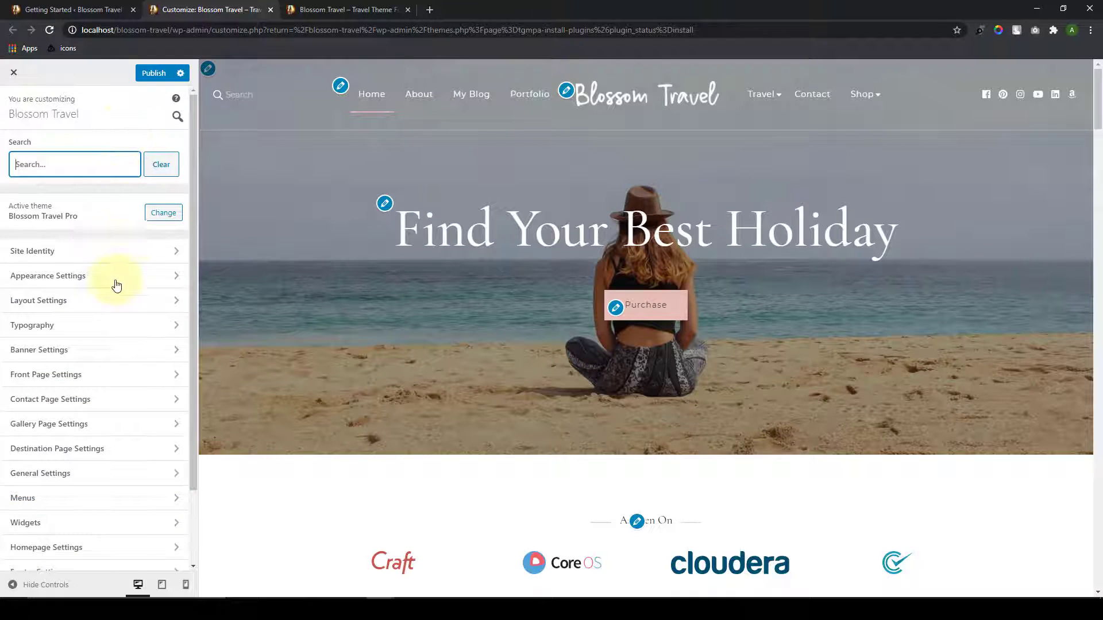
scroll(140, 385, "down", 2)
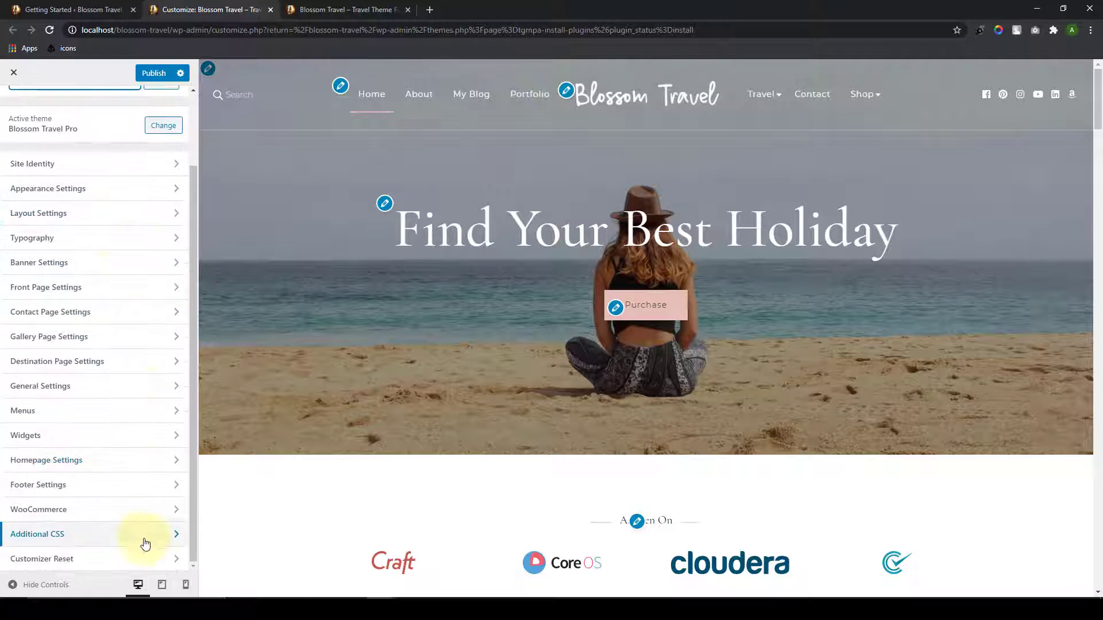
scroll(143, 247, "up", 2)
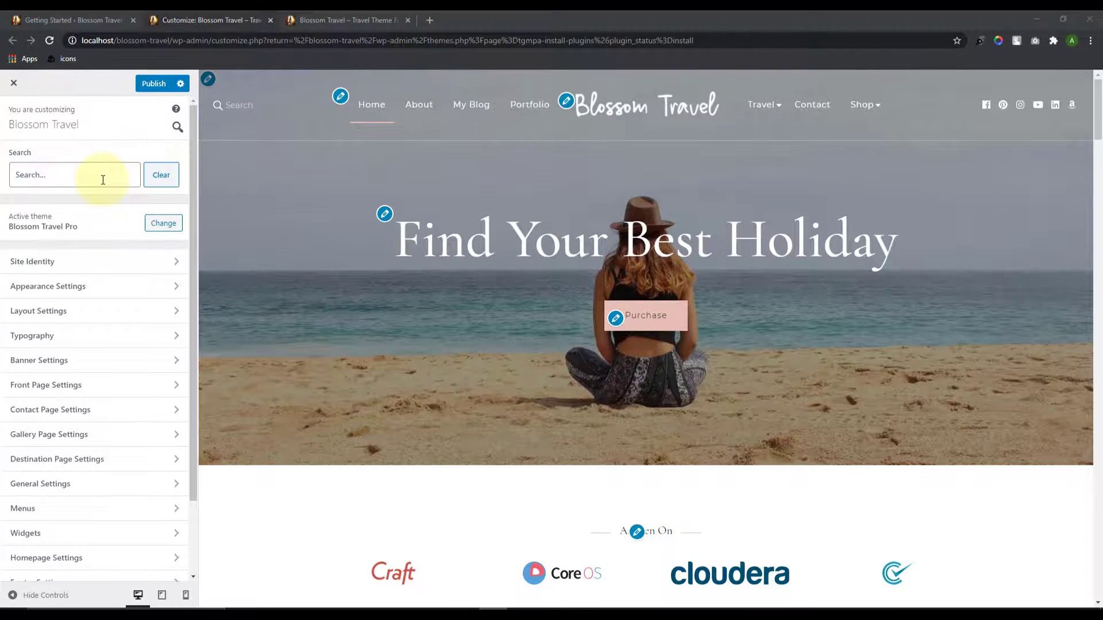
left_click(103, 179)
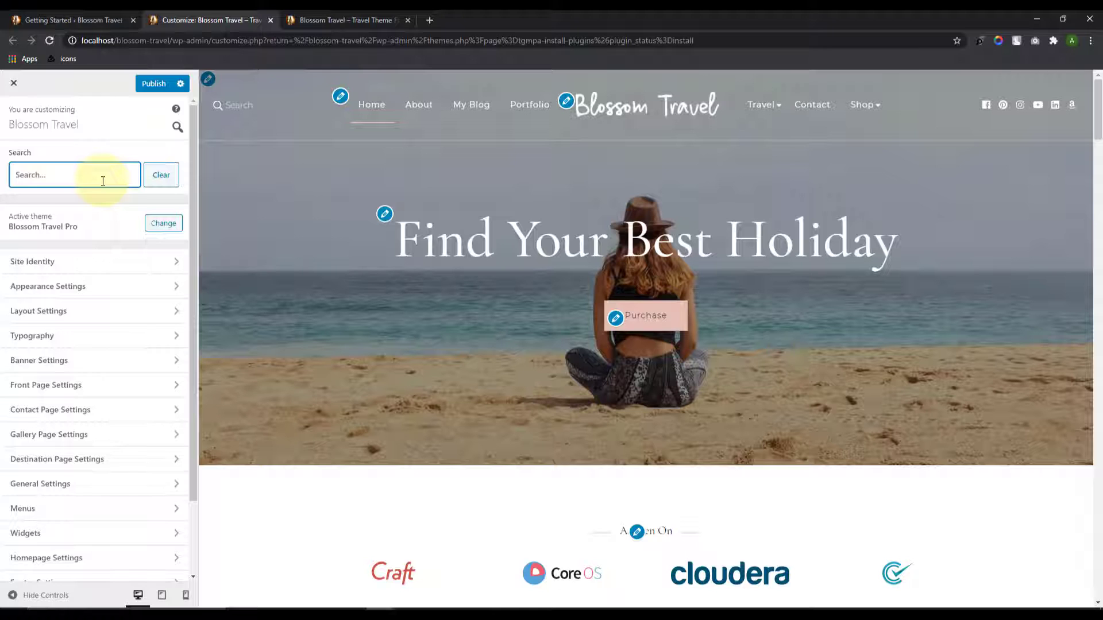
scroll(130, 409, "down", 2)
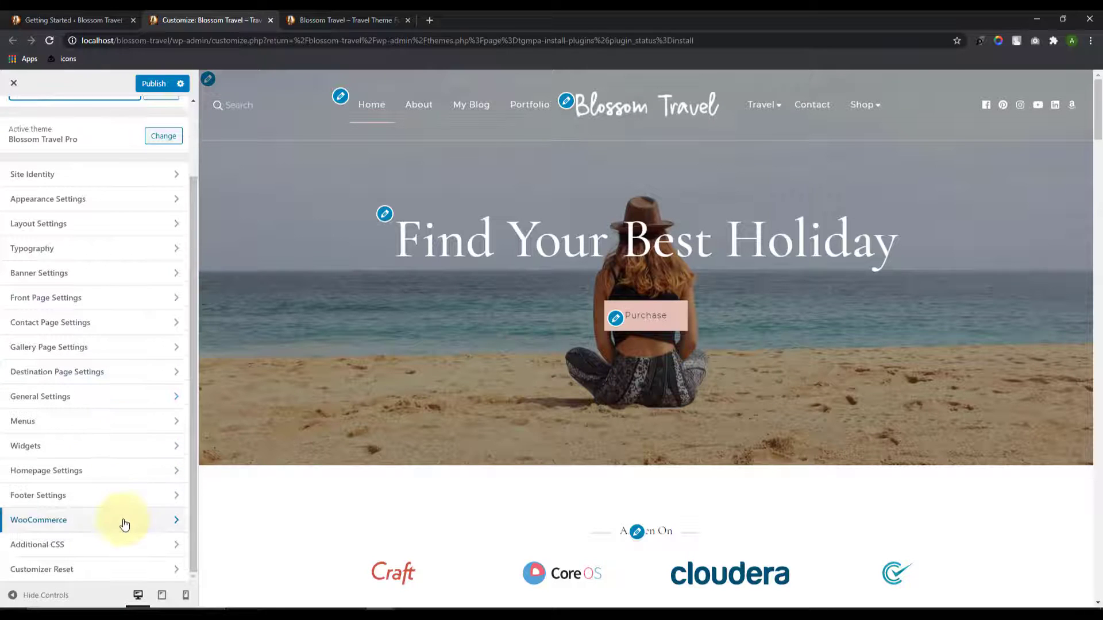
scroll(135, 439, "up", 2)
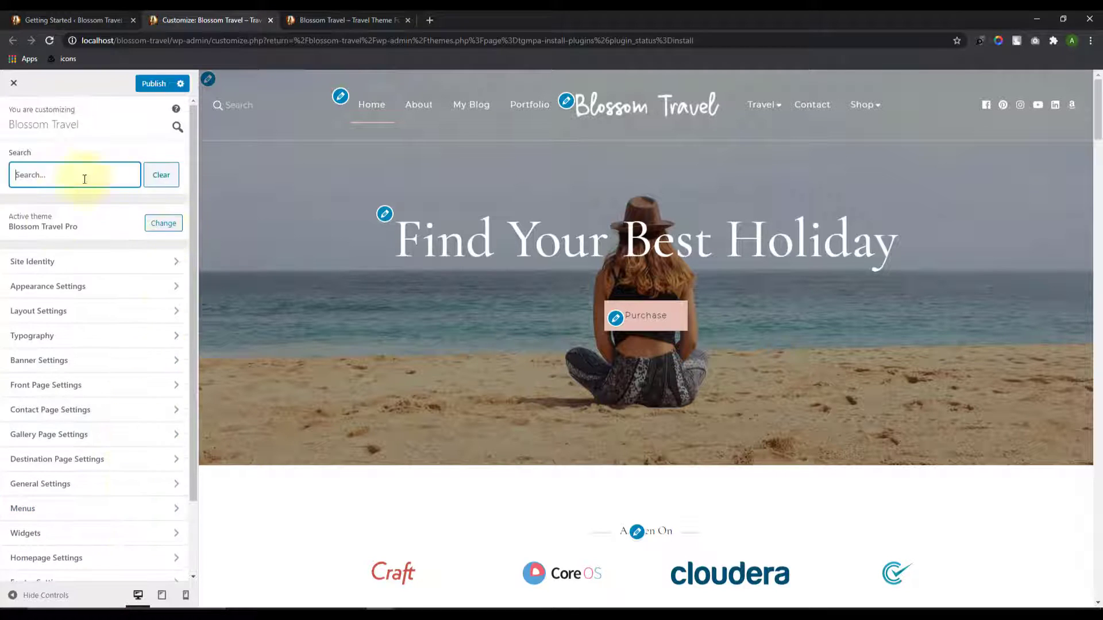
Step: Open the Site Identity settings and review the logo, title, tagline, site icon and site title font options
left_click(113, 266)
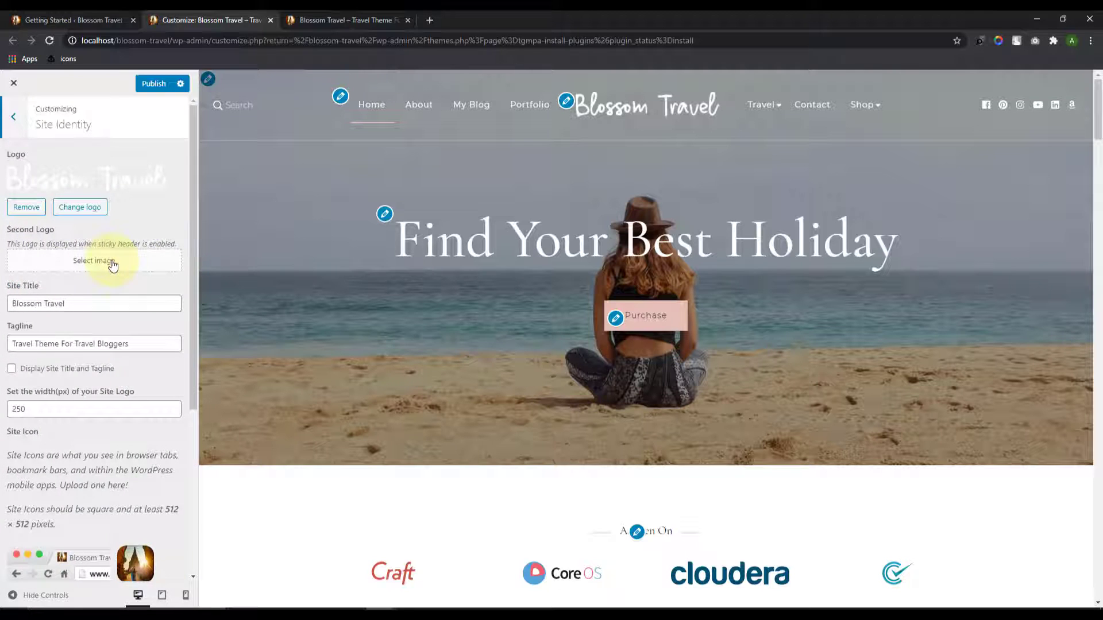
scroll(118, 511, "down", 5)
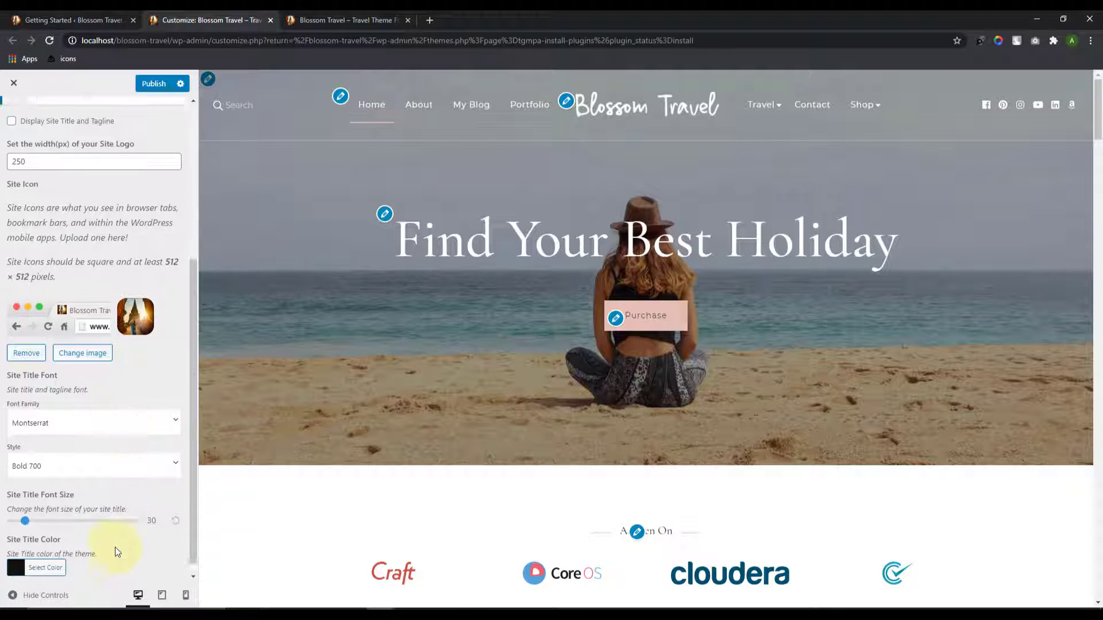
scroll(115, 534, "up", 5)
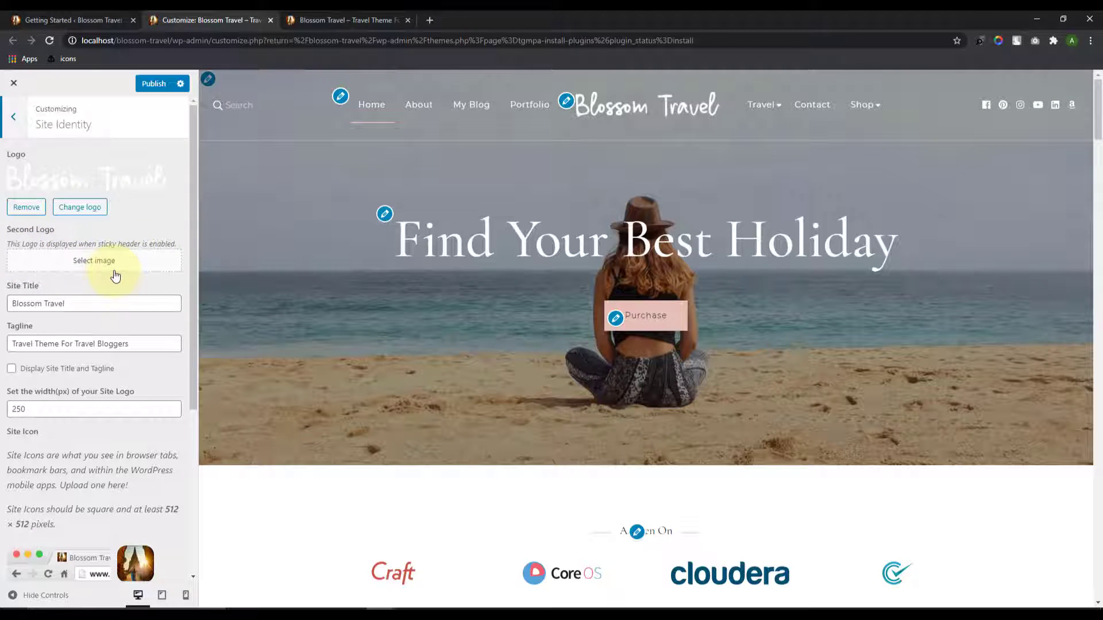
scroll(116, 277, "down", 3)
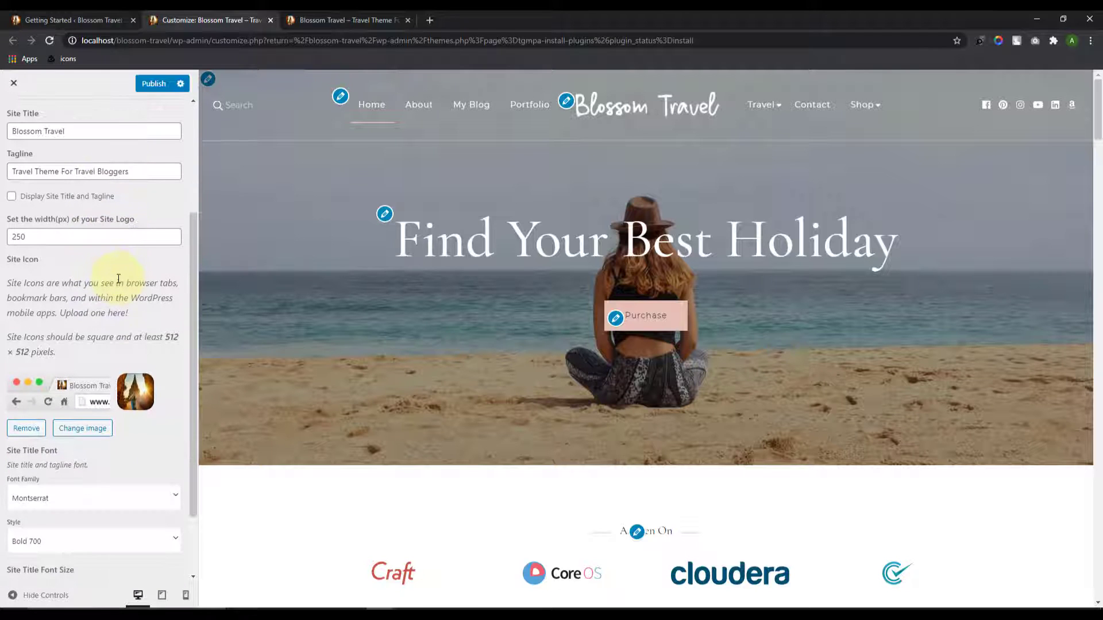
scroll(118, 279, "up", 1)
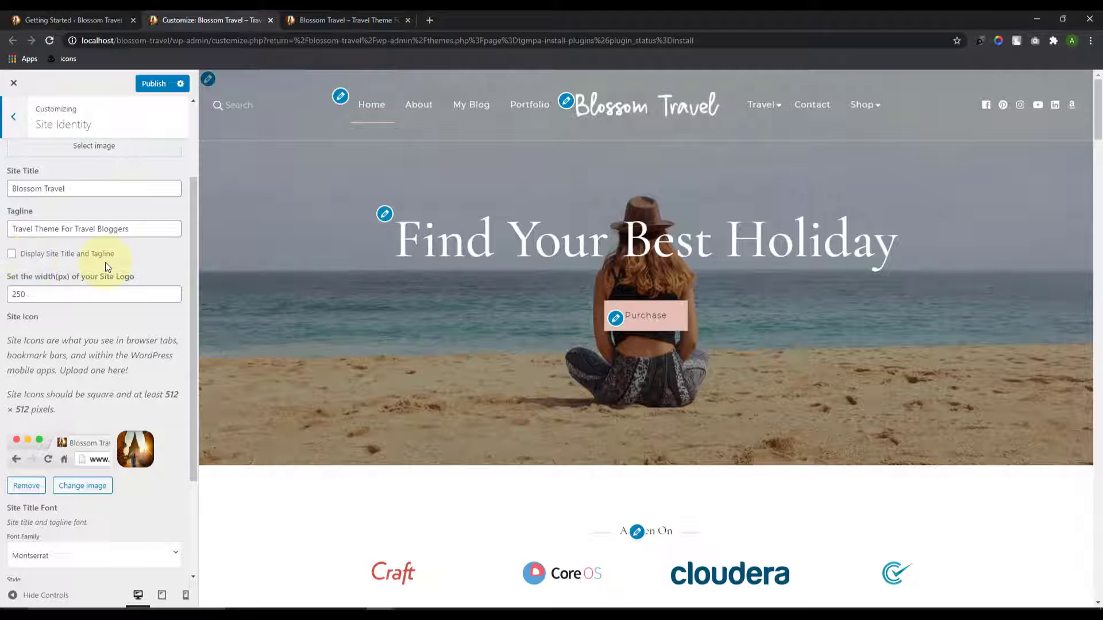
Step: Set the site logo width to 260 px after trying 500 px and 150 px
left_click(45, 296)
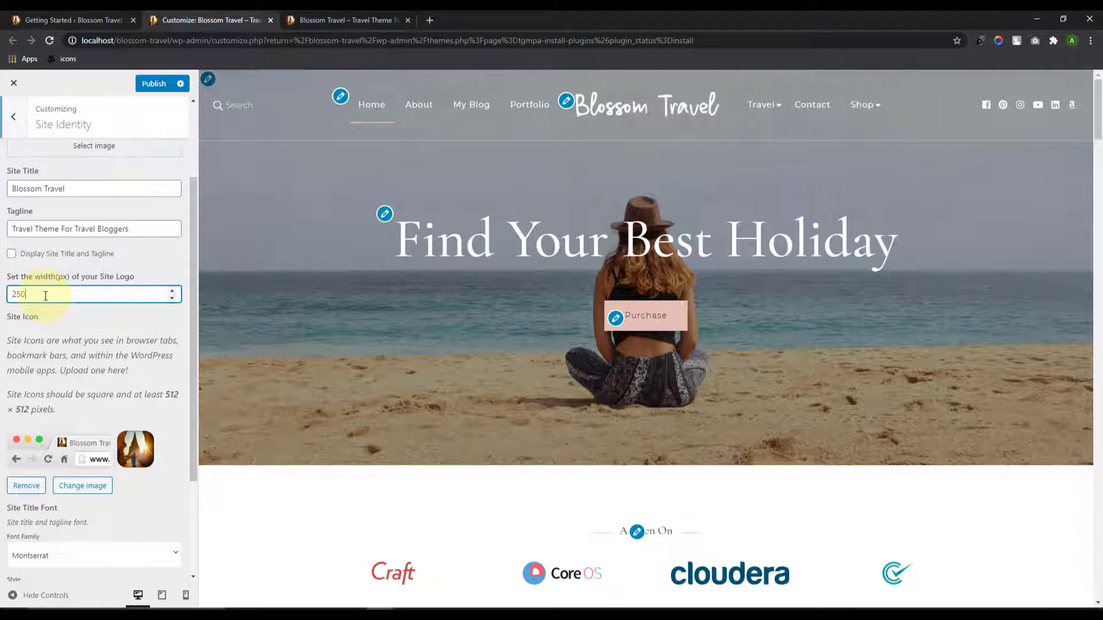
double_click(45, 296)
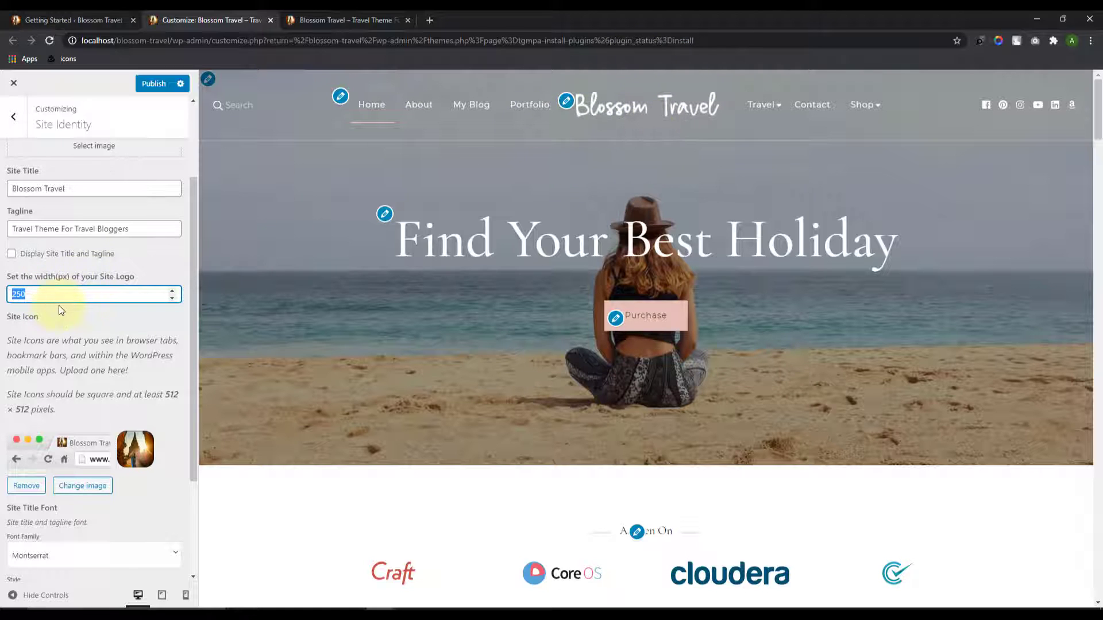
type("500")
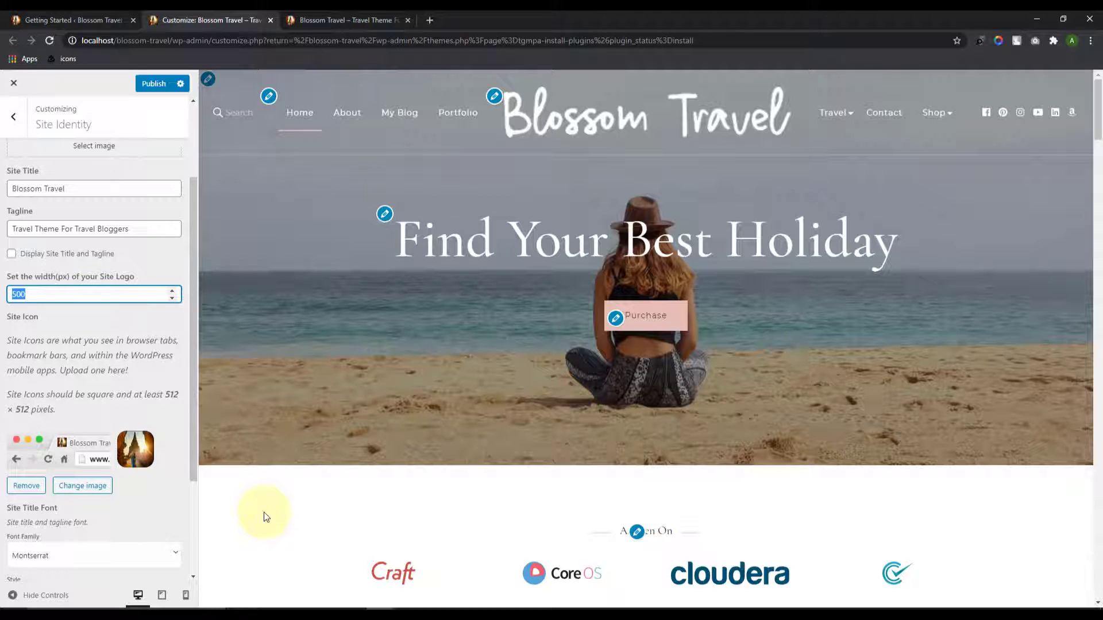
type("50")
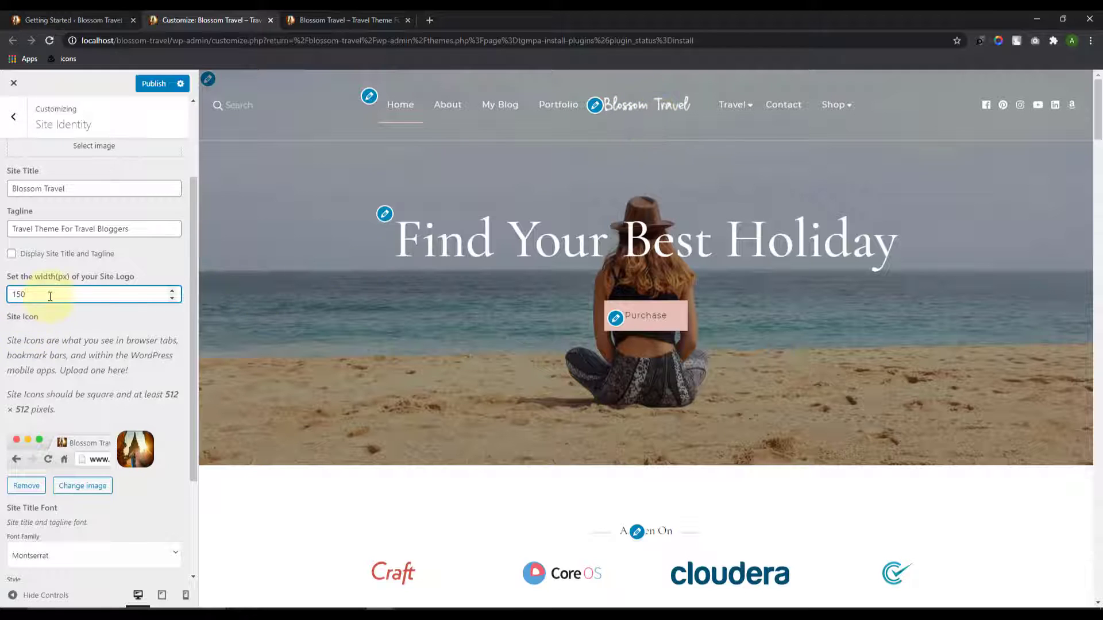
type("260")
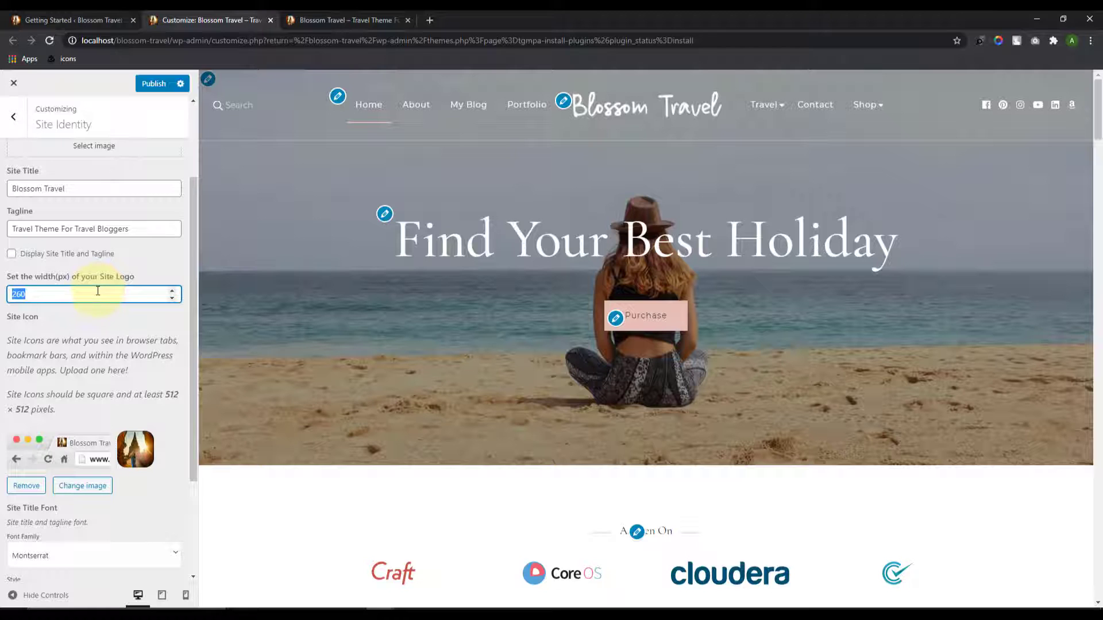
Step: Remove the main site logo and turn on the display of the site title and tagline
scroll(125, 322, "down", 2)
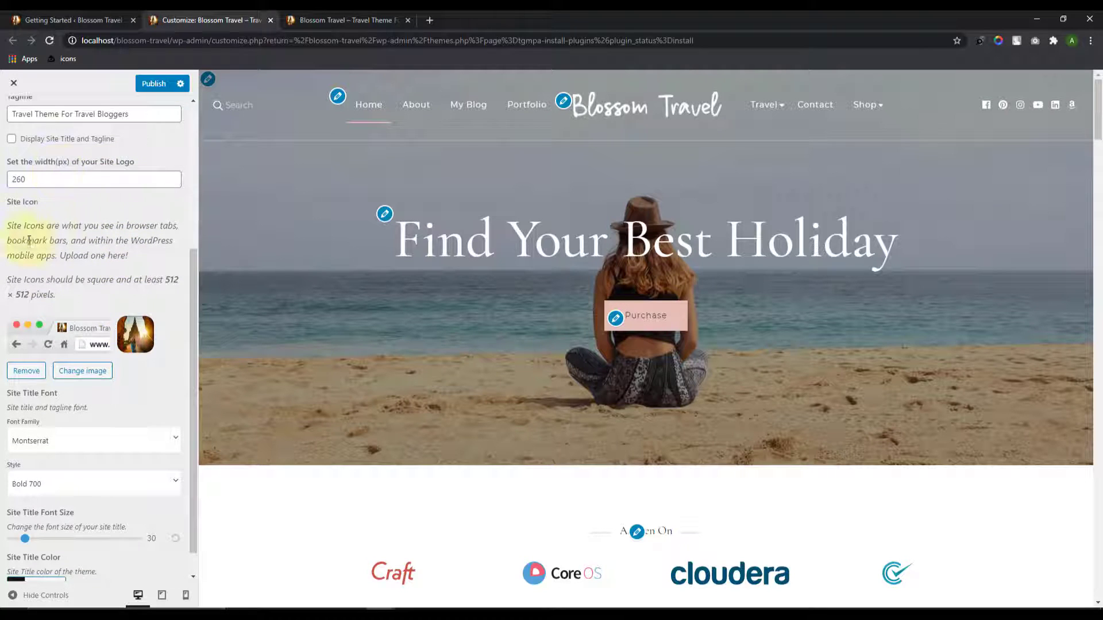
scroll(106, 319, "down", 1)
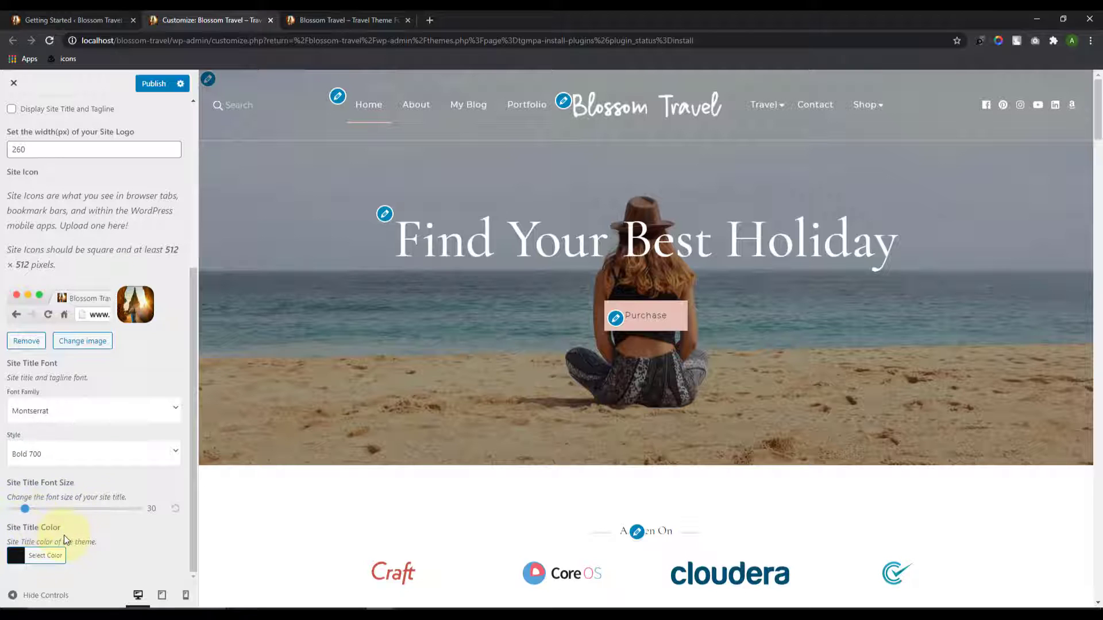
scroll(87, 479, "up", 5)
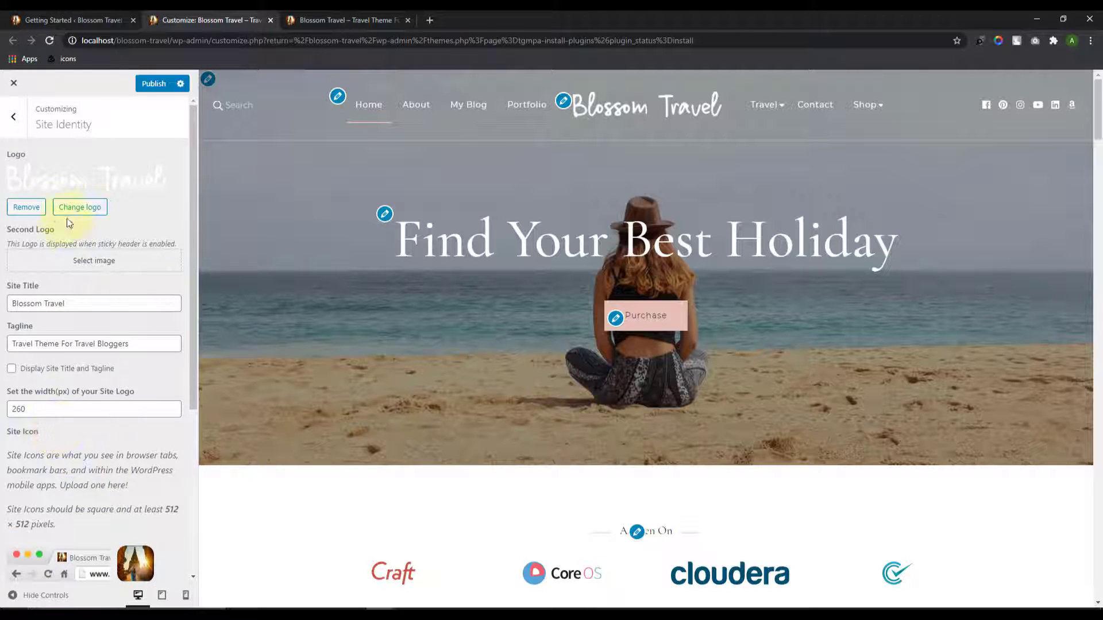
left_click(27, 208)
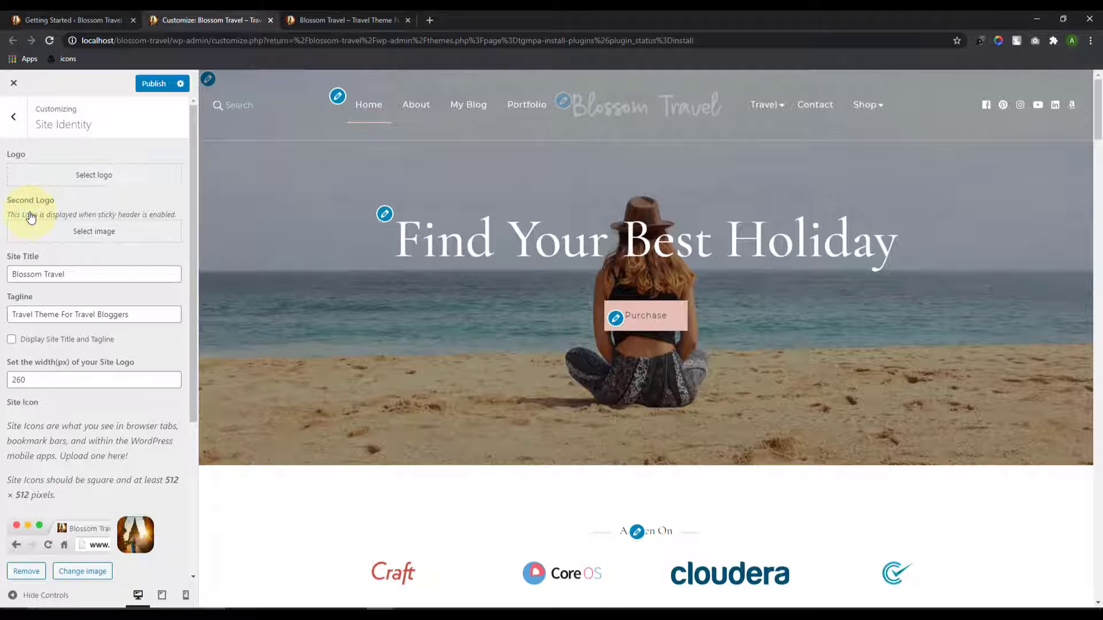
scroll(15, 290, "down", 1)
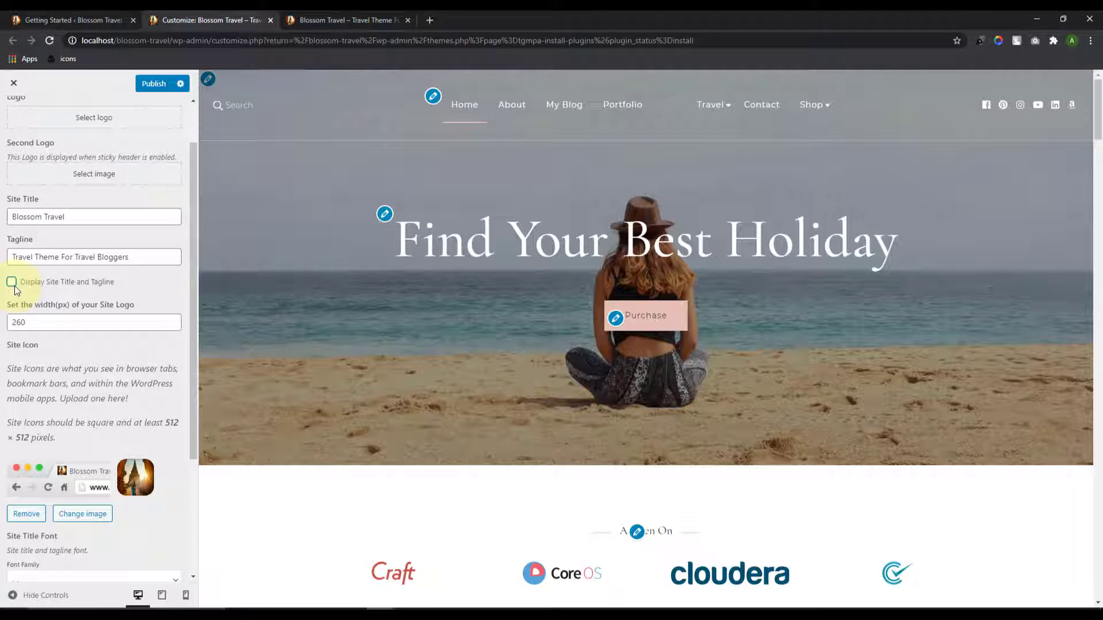
left_click(12, 282)
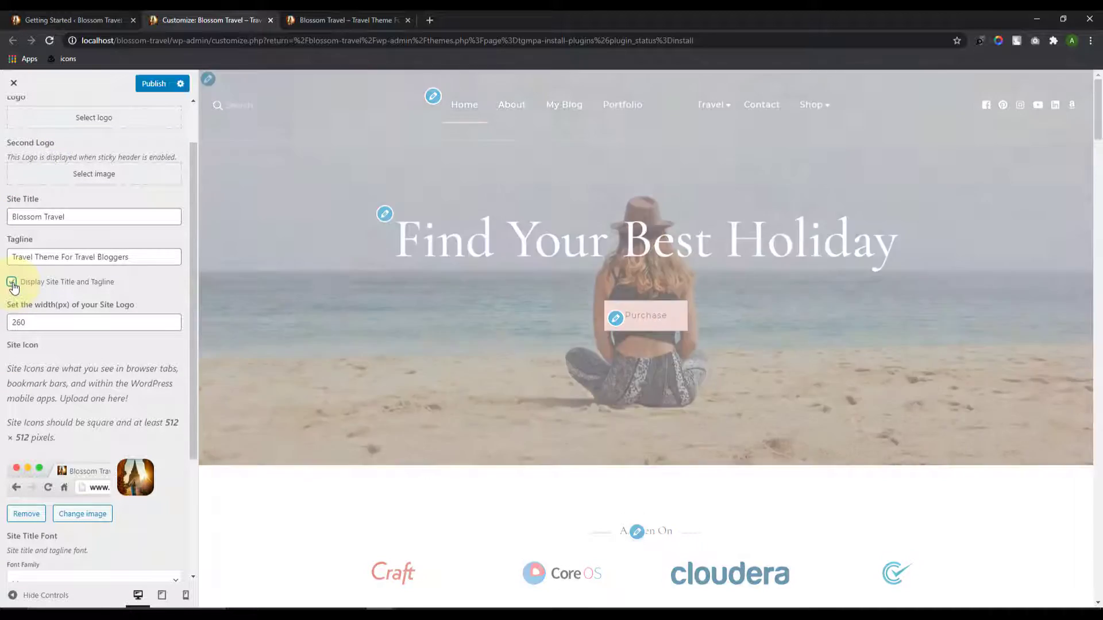
Step: Try Pavanam, Playball and Neucha as the site title's font family
scroll(91, 373, "down", 3)
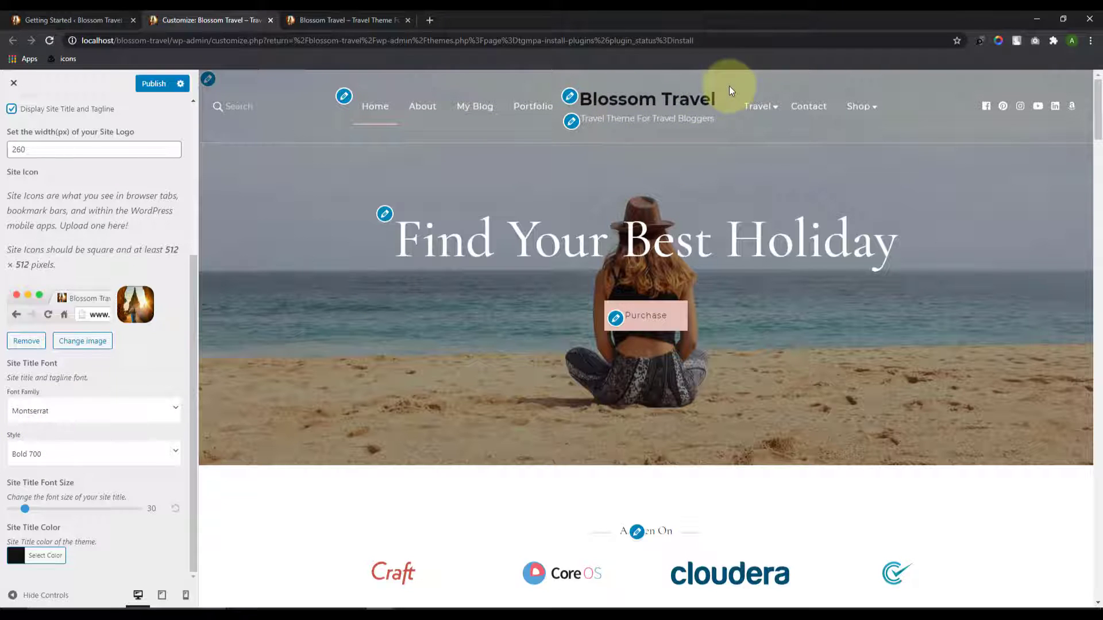
left_click(179, 410)
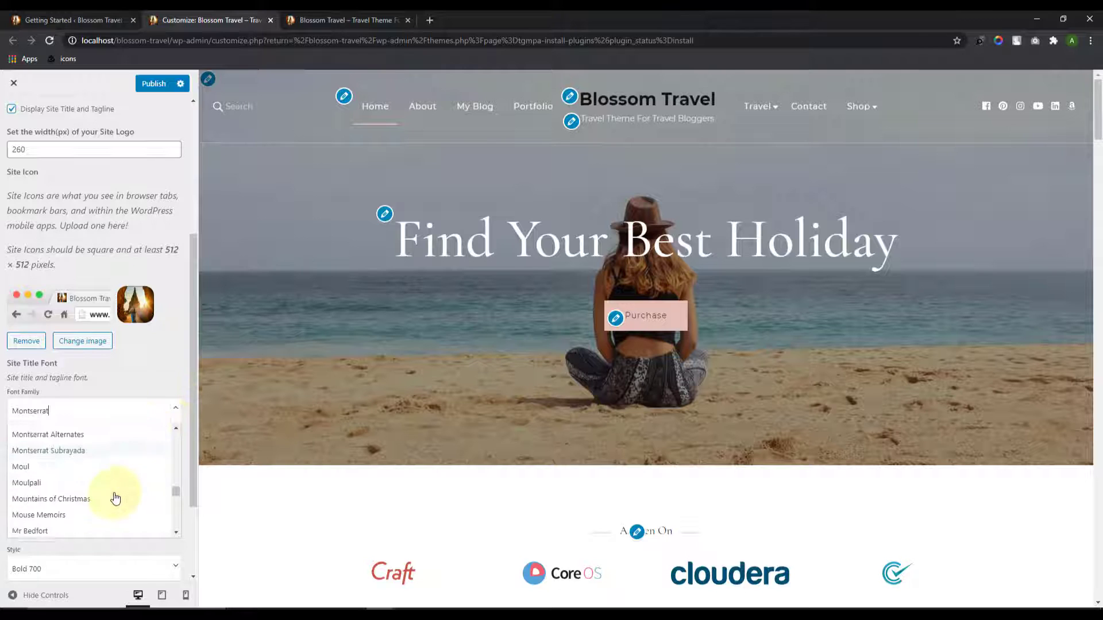
scroll(115, 498, "down", 10)
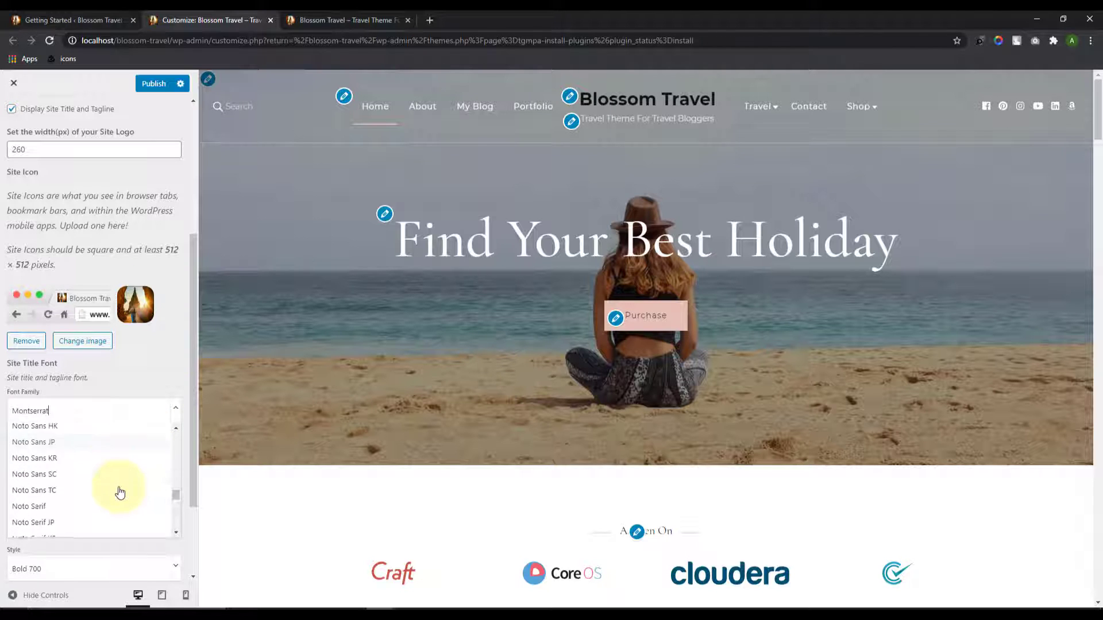
scroll(120, 493, "down", 12)
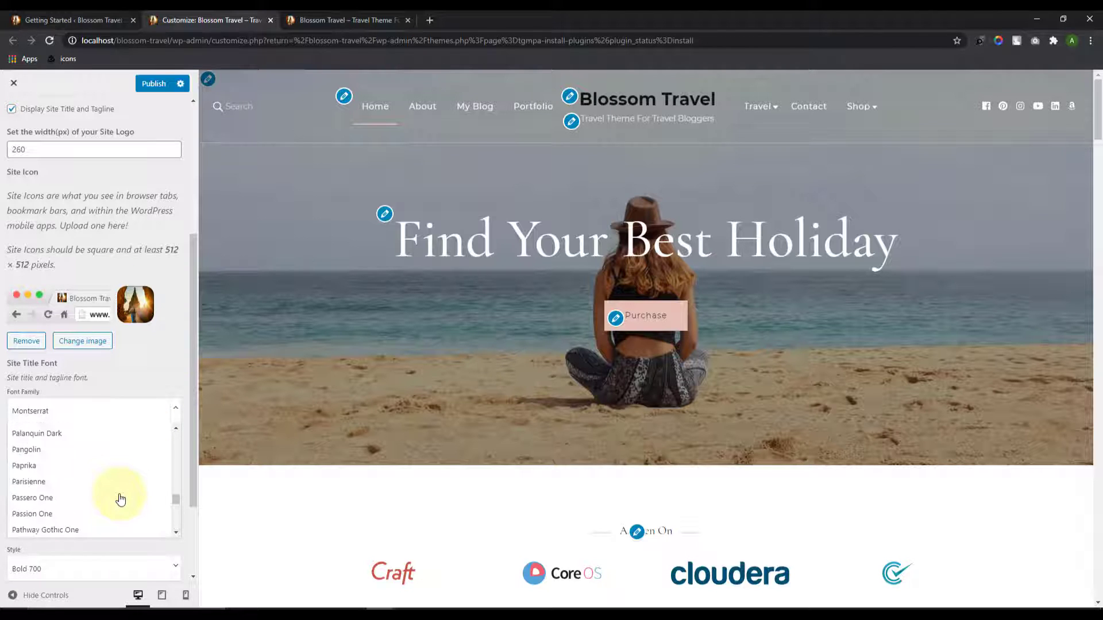
scroll(120, 498, "down", 4)
left_click(120, 499)
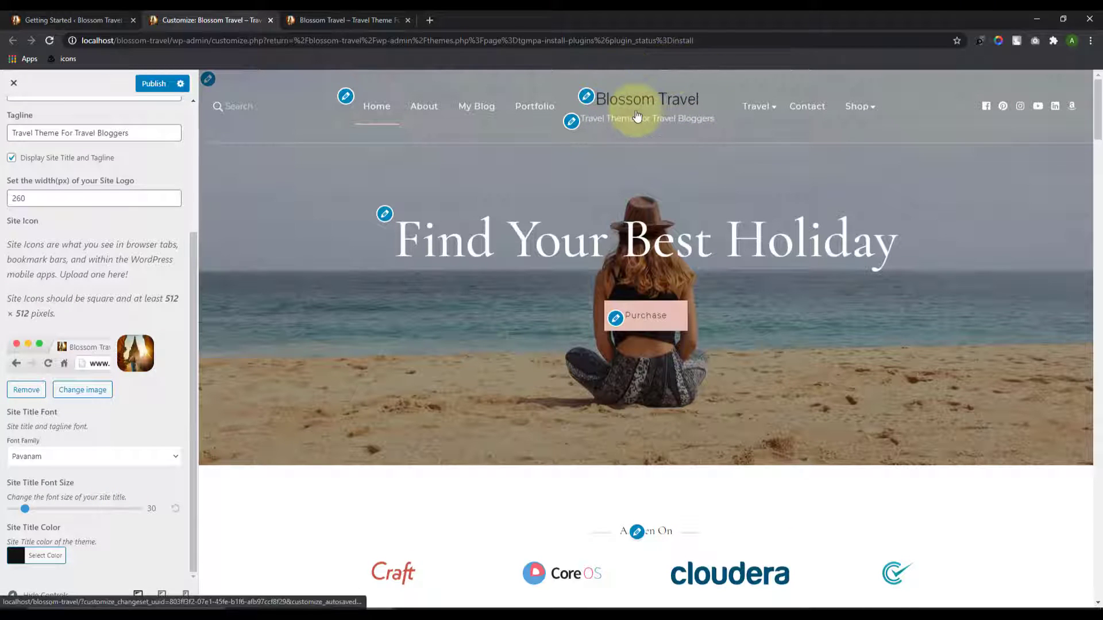
left_click(131, 456)
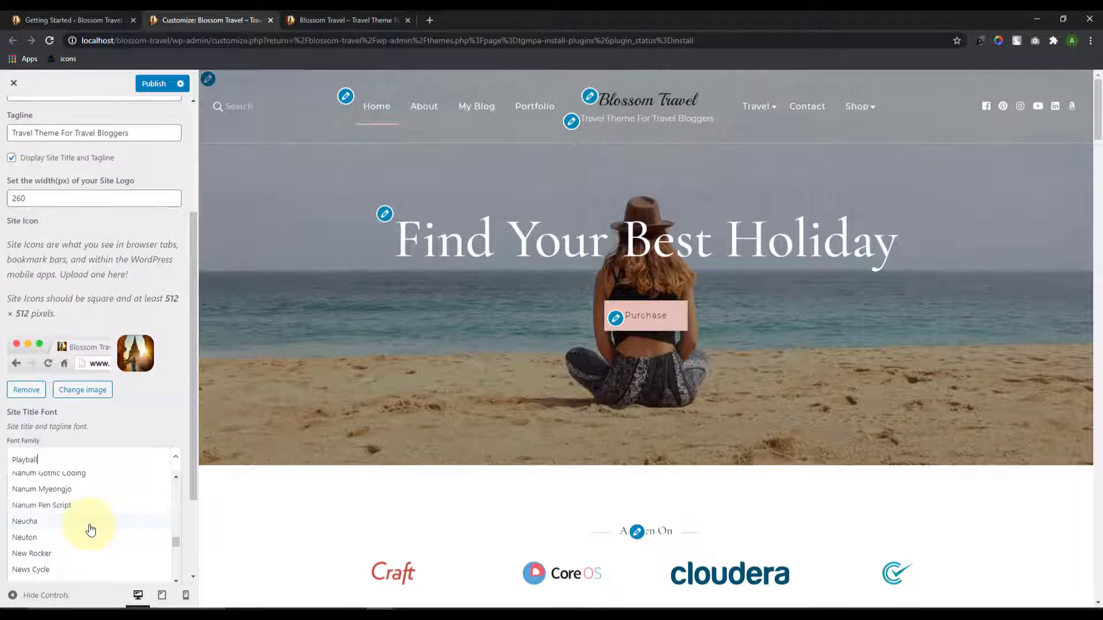
left_click(90, 524)
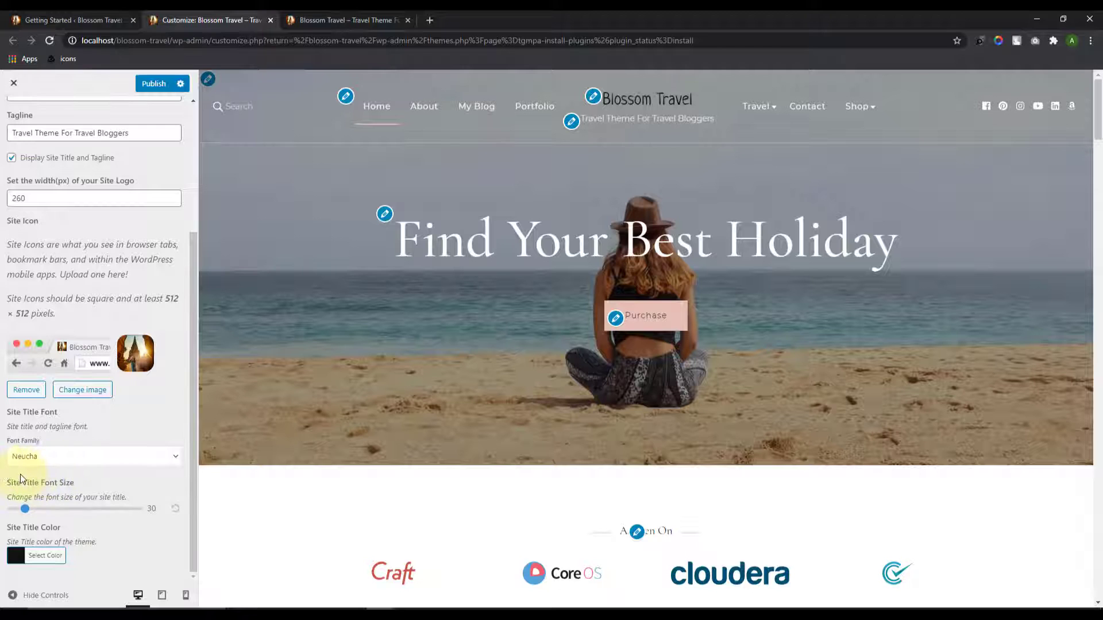
Step: Set the site title's font family back to Montserrat
left_click(178, 455)
scroll(124, 488, "up", 3)
scroll(124, 488, "down", 5)
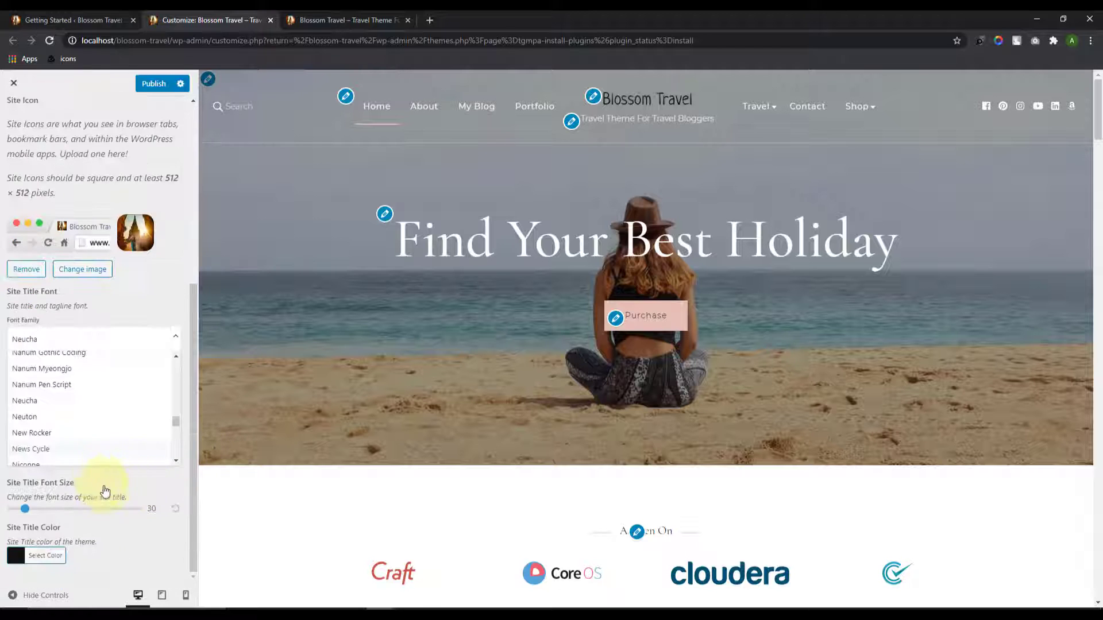
scroll(111, 382, "up", 5)
scroll(109, 397, "up", 2)
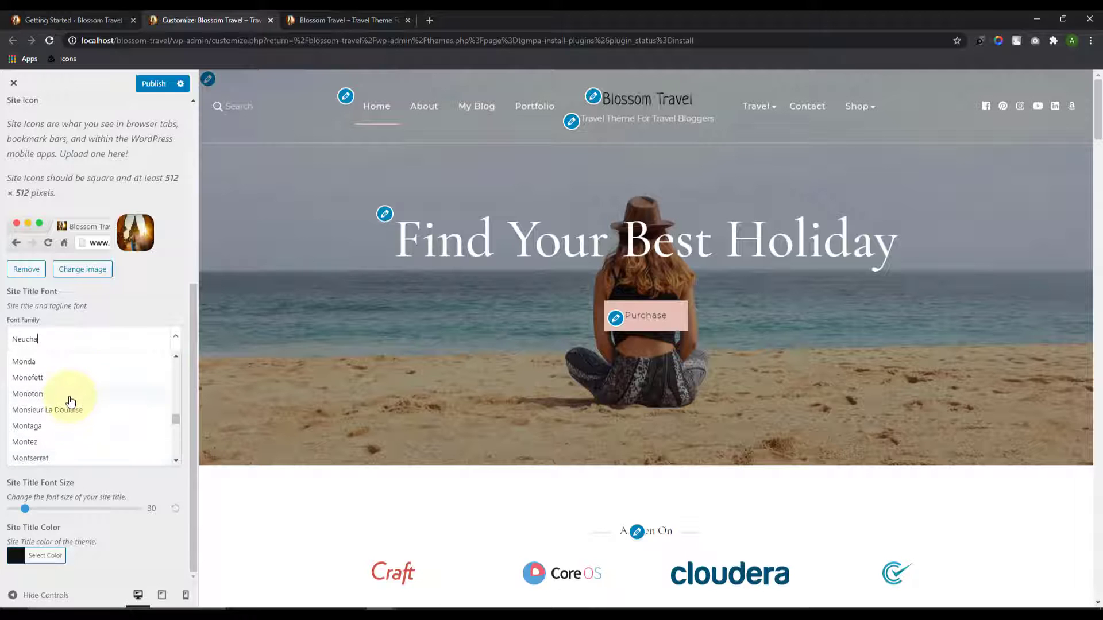
left_click(69, 401)
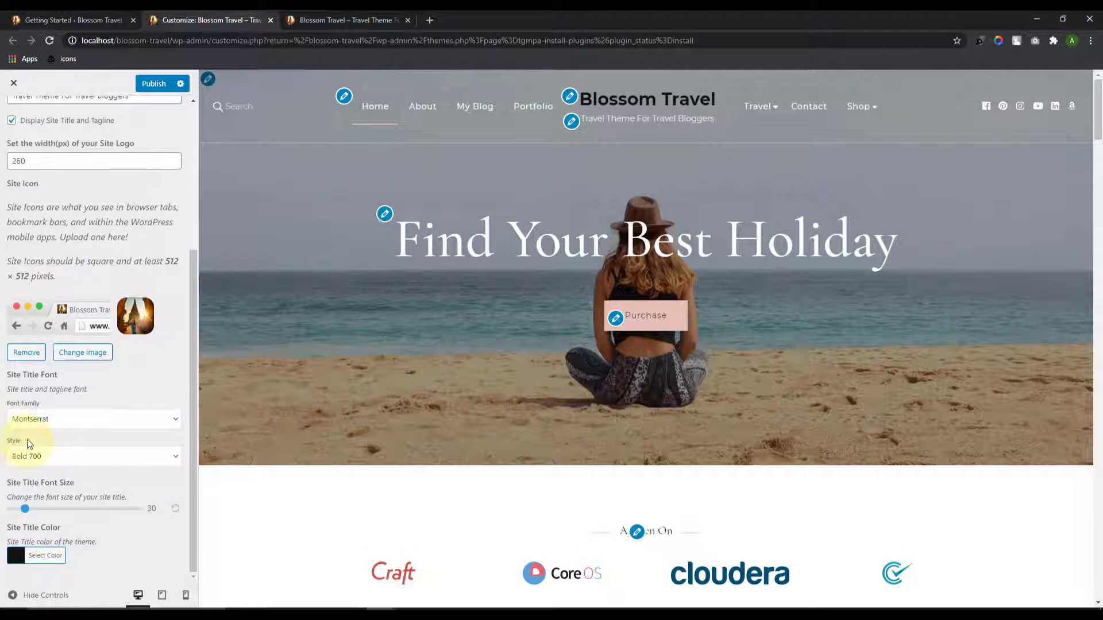
Step: Set the site title's font style to Ultra-Bold 900 Italic
left_click(176, 457)
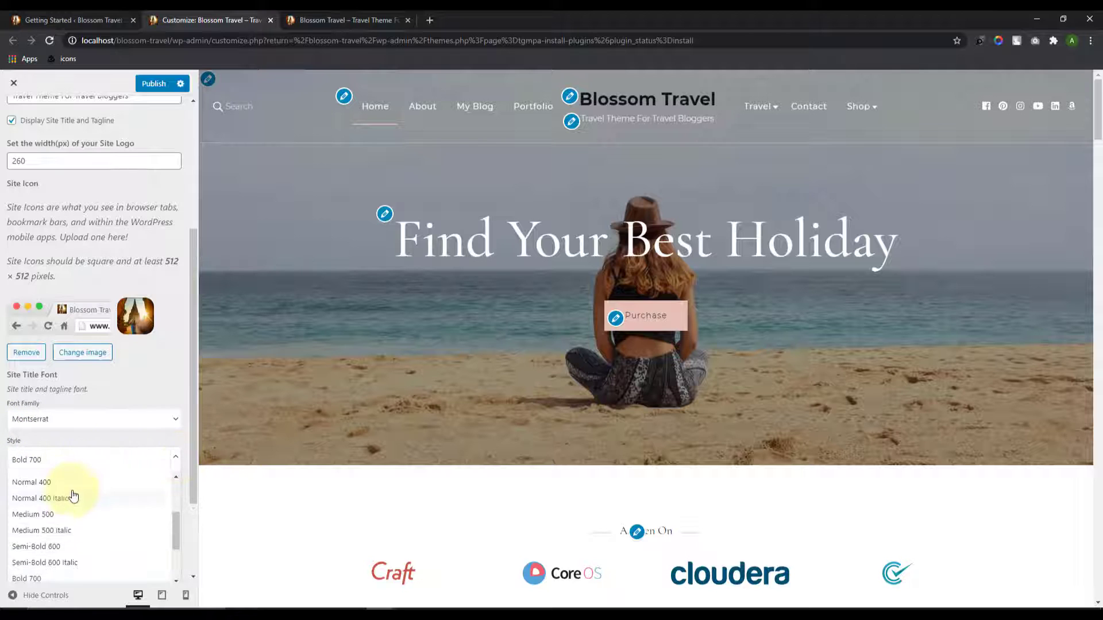
scroll(78, 546, "down", 2)
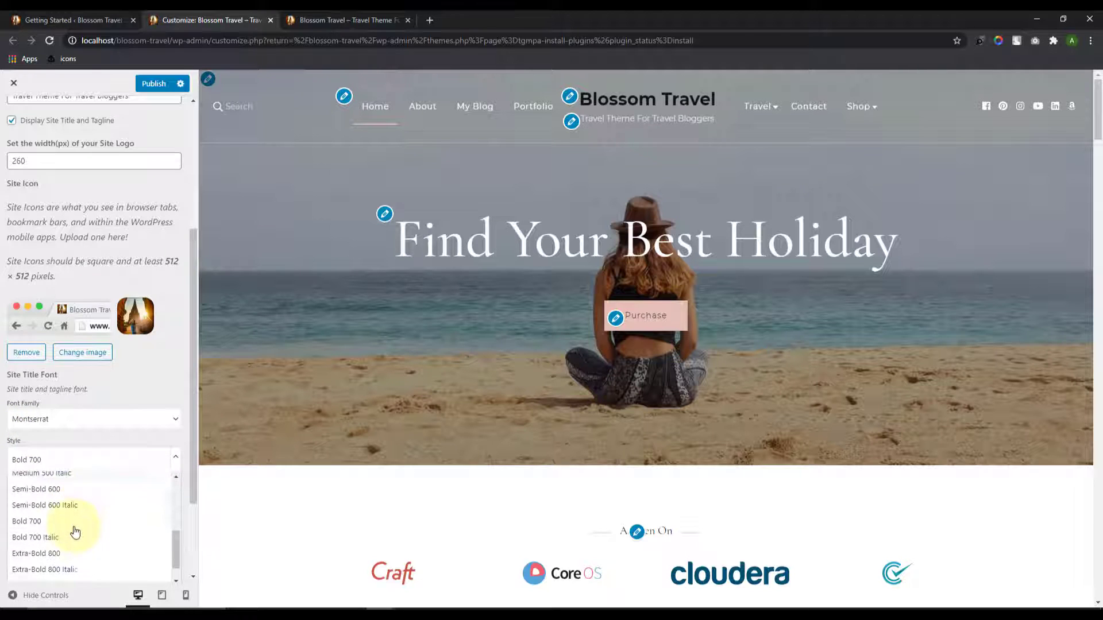
scroll(77, 553, "down", 1)
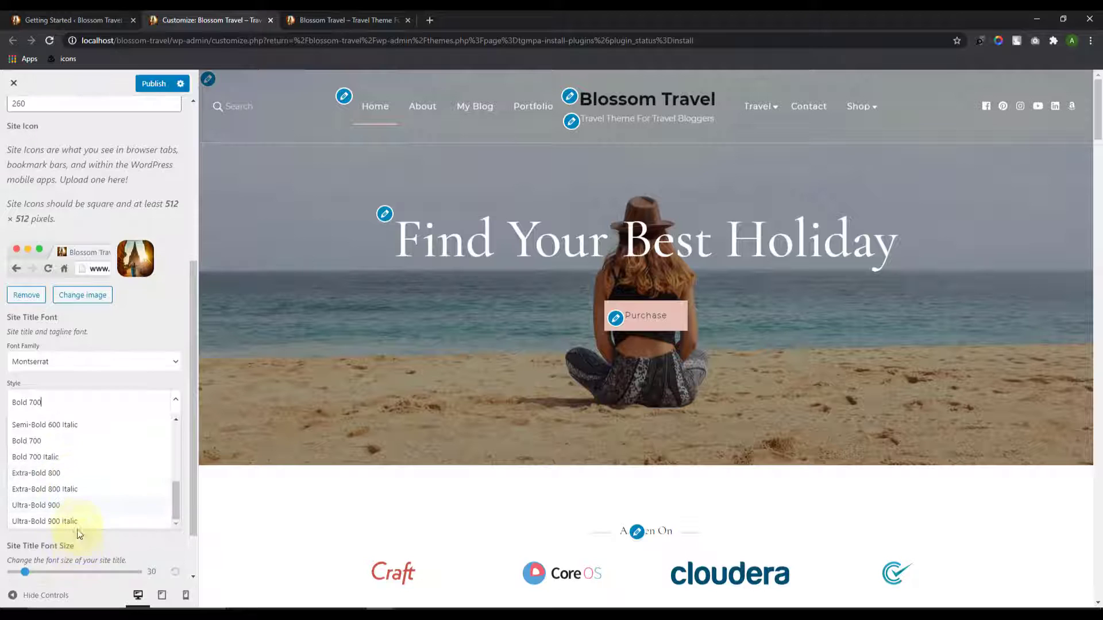
left_click(79, 522)
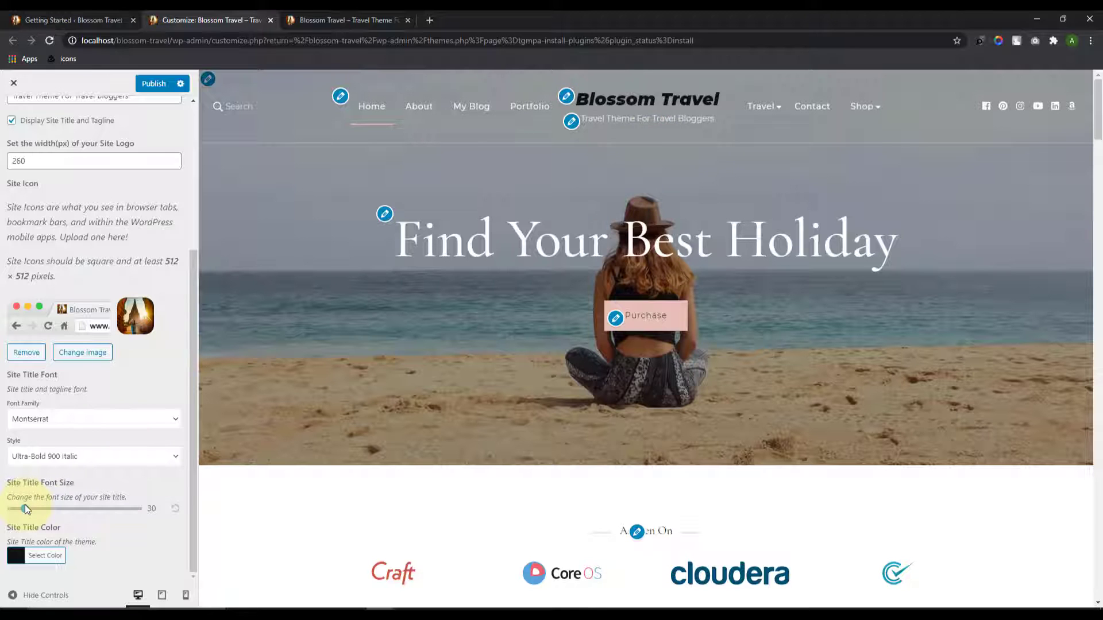
Step: Set the site title font size to 40 after trying larger and smaller sizes, including 77
left_click_drag(25, 507, 56, 510)
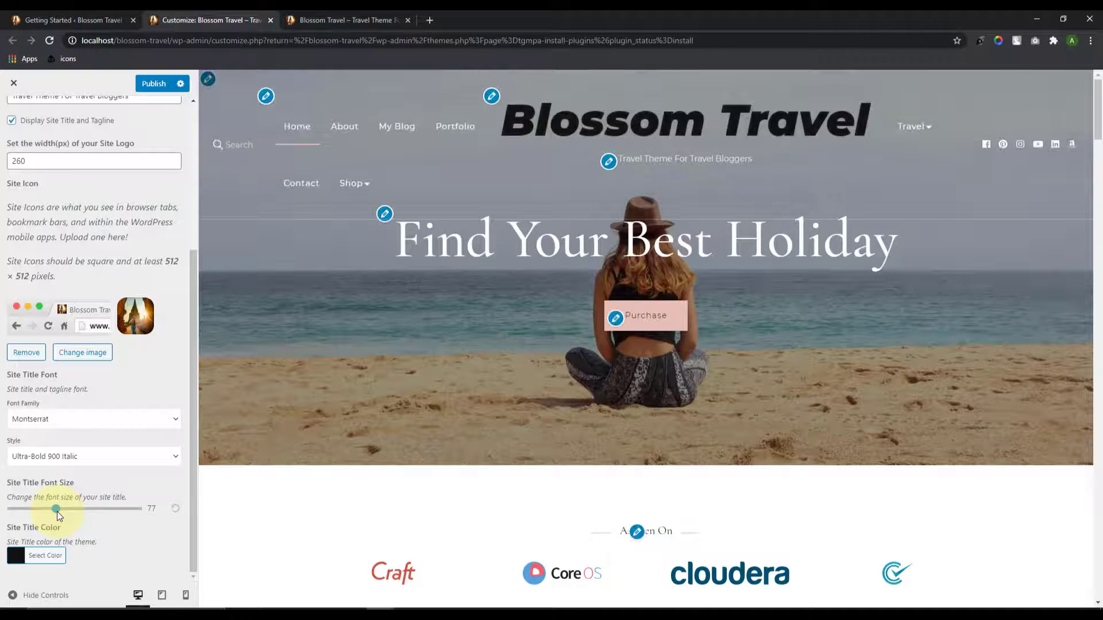
left_click_drag(57, 511, 38, 511)
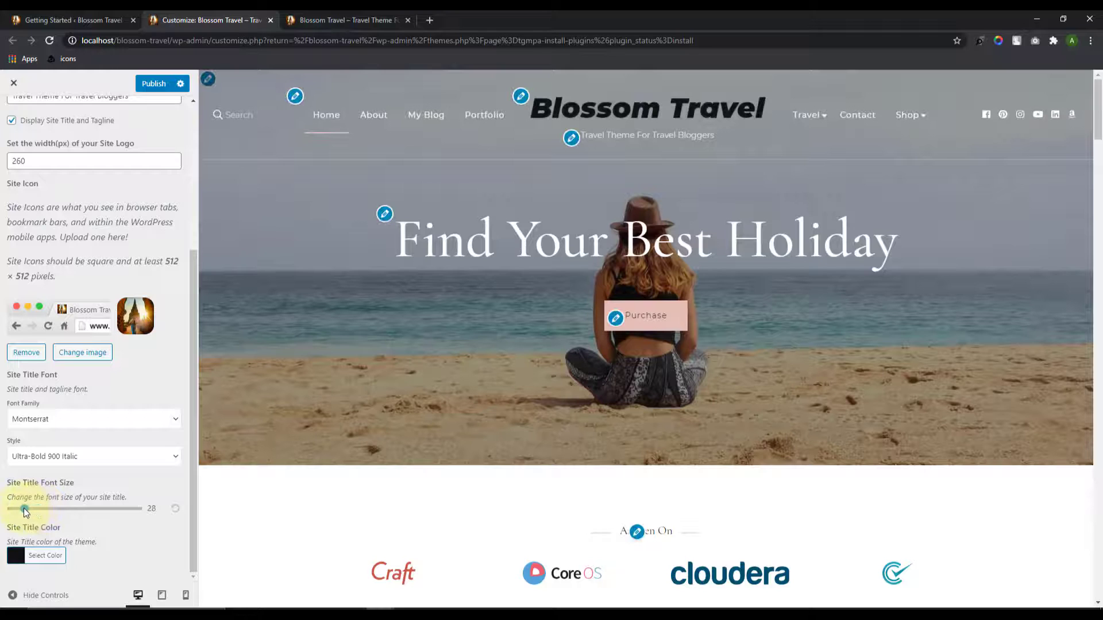
left_click_drag(17, 509, 32, 509)
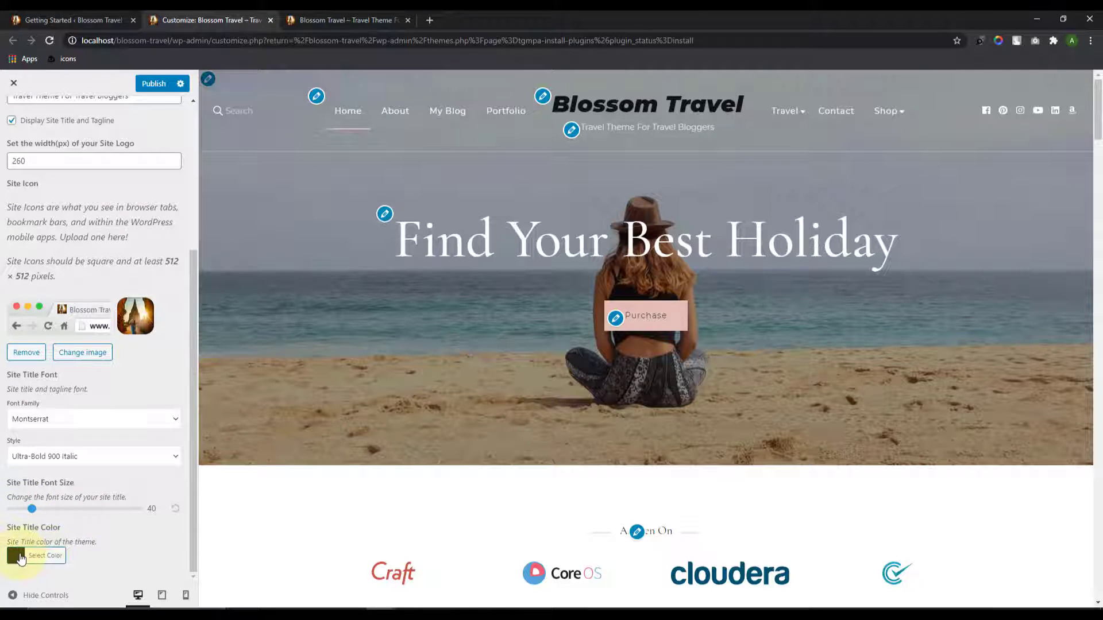
Step: Set the site title color to the grey-brown #7c706d after trying red #dd3333 and grey-green #59635d
left_click(21, 557)
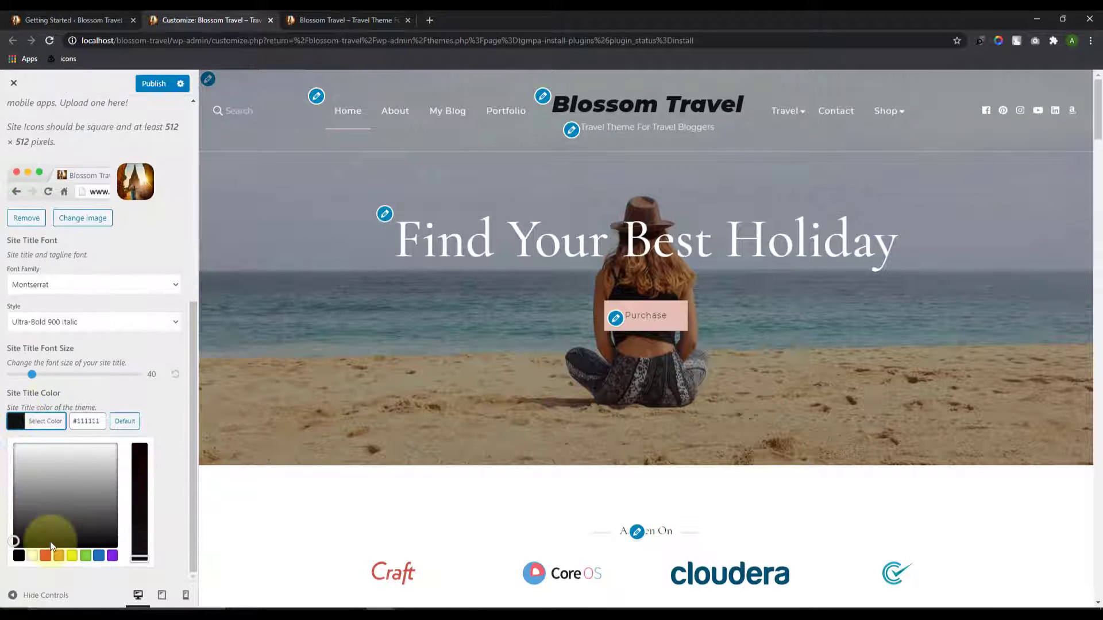
left_click(47, 555)
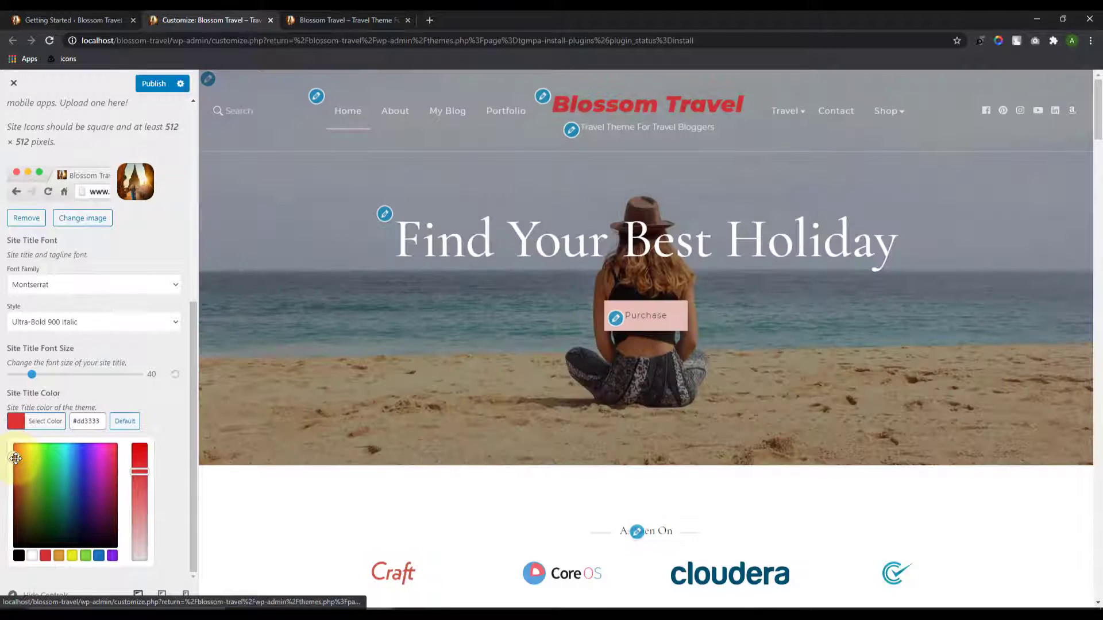
left_click_drag(14, 458, 54, 508)
left_click(140, 546)
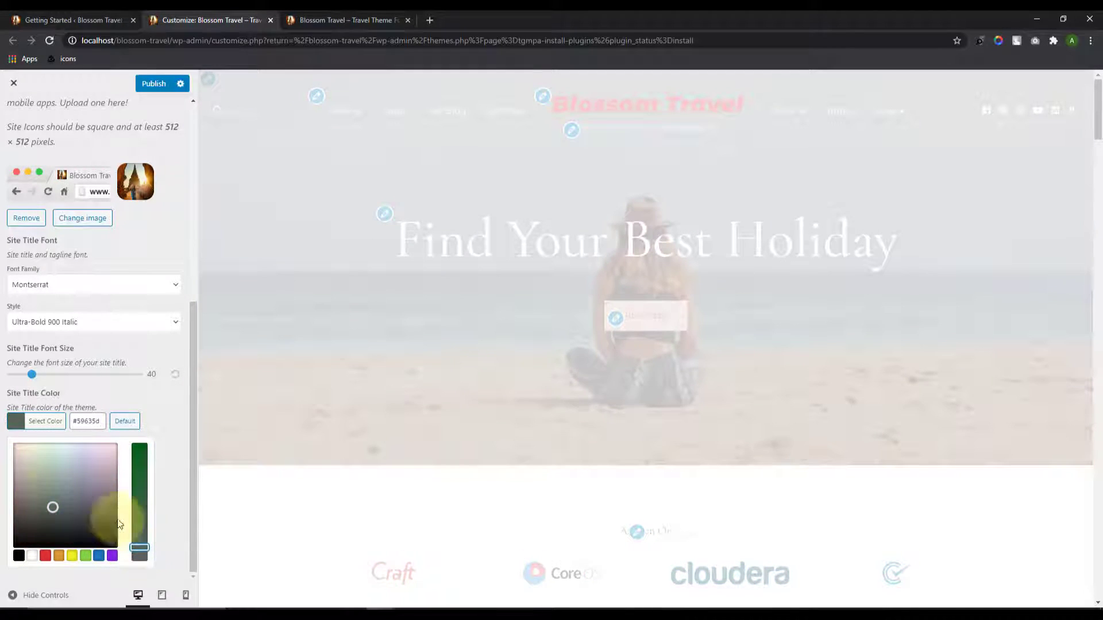
left_click_drag(52, 507, 16, 499)
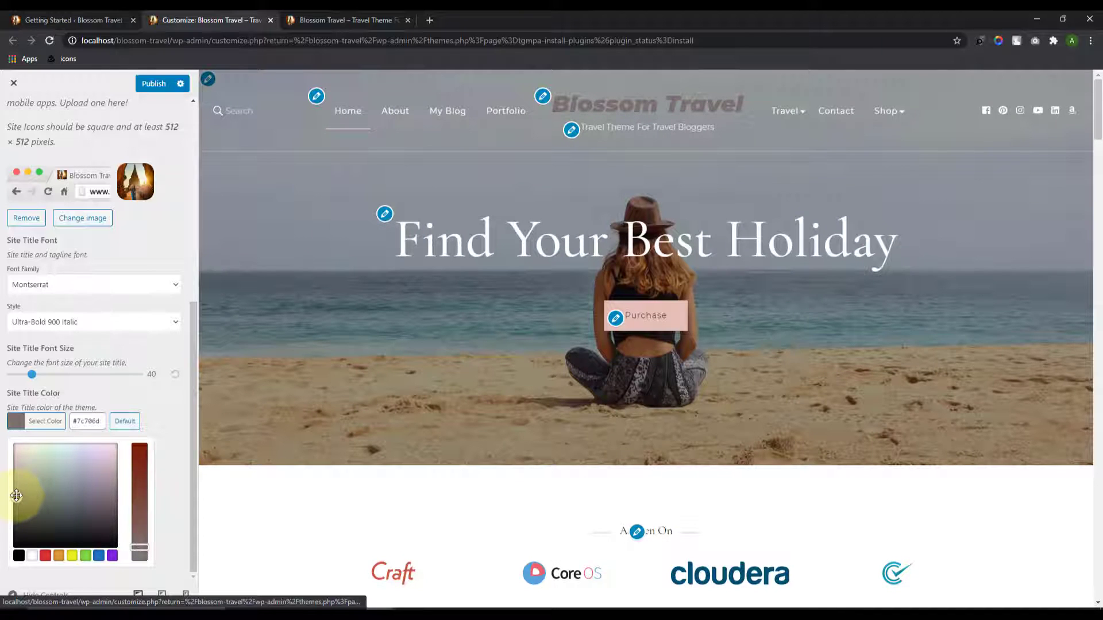
Step: Restore the white Blossom Travel image as the main site logo and turn off the display of the site title and tagline
scroll(111, 499, "up", 6)
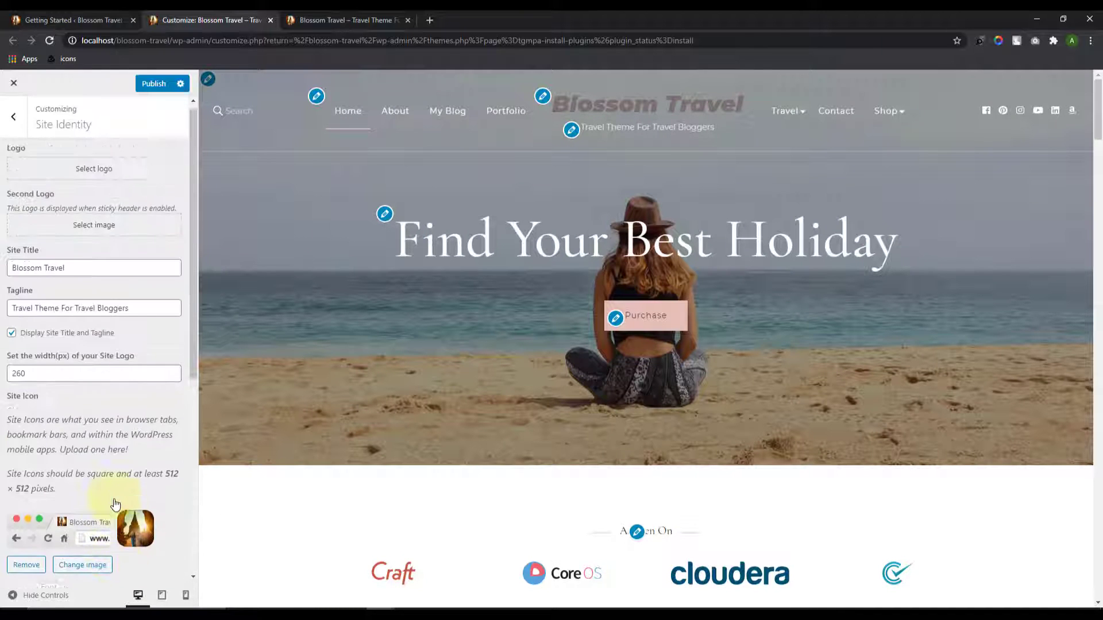
scroll(108, 476, "down", 5)
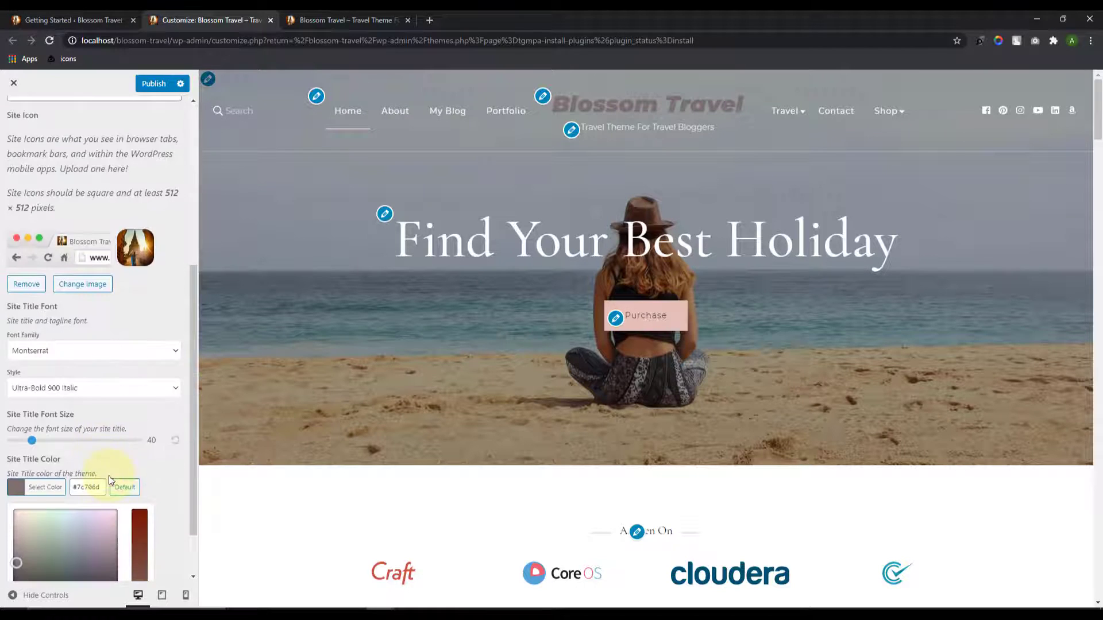
scroll(112, 477, "down", 1)
scroll(116, 477, "up", 5)
left_click(22, 276)
scroll(71, 432, "up", 2)
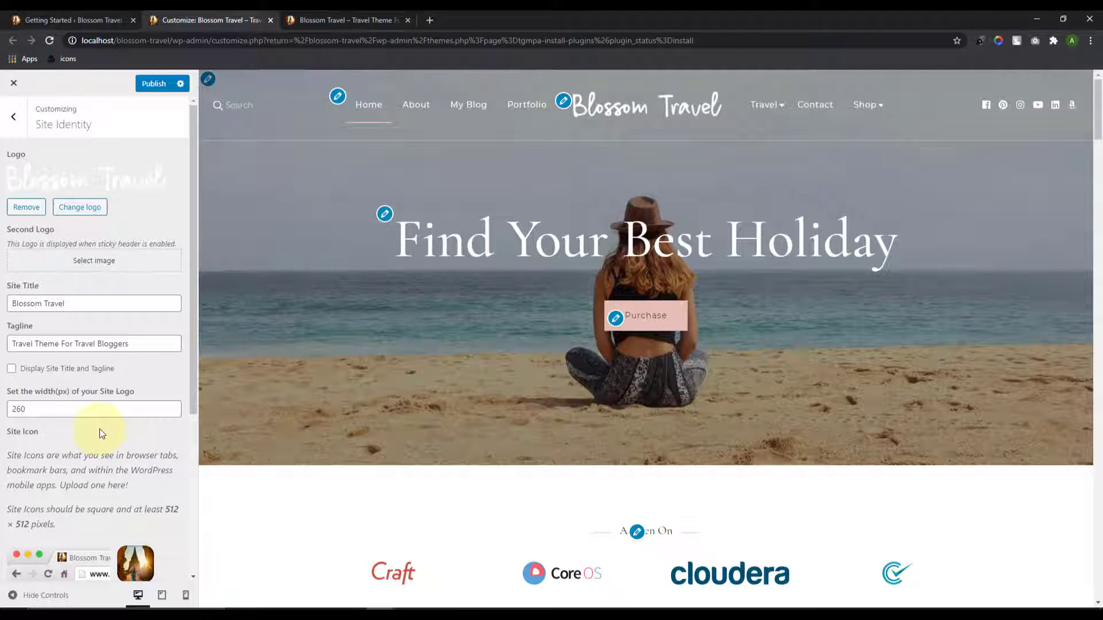
Step: Publish the Site Identity changes
scroll(111, 467, "down", 4)
scroll(130, 523, "up", 4)
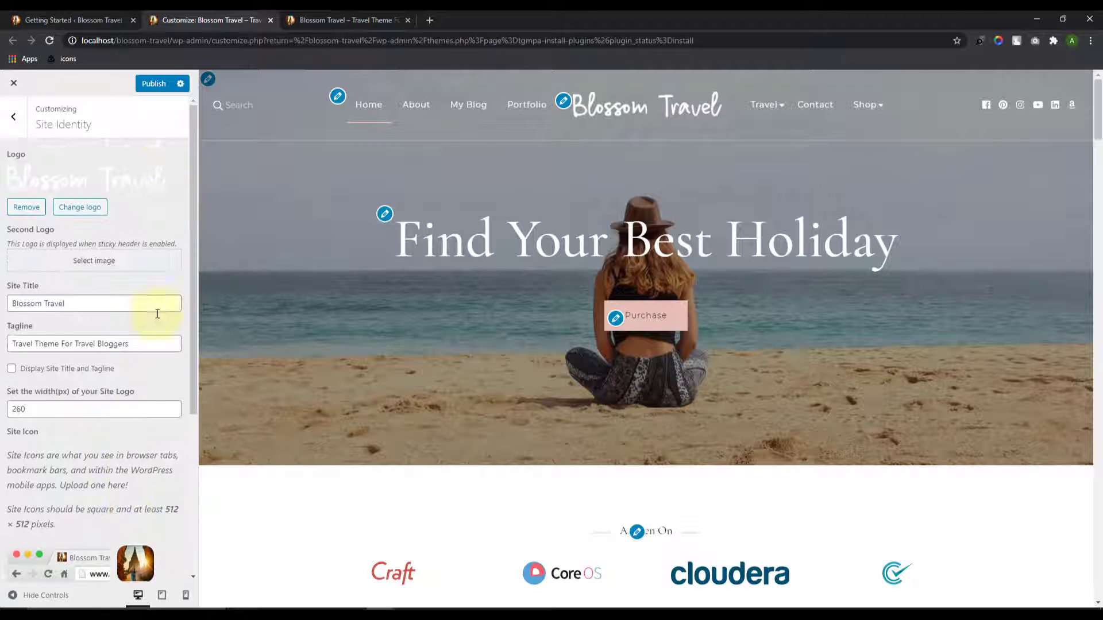
left_click(154, 83)
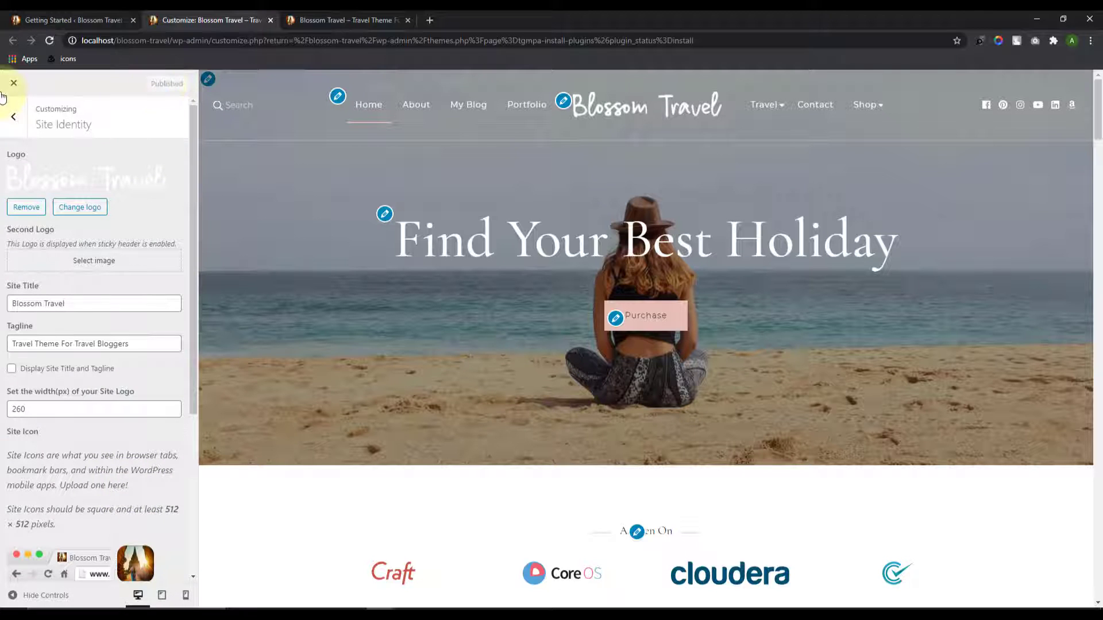
Step: Look at the primary, secondary and background color options in the Appearance Settings
left_click(10, 114)
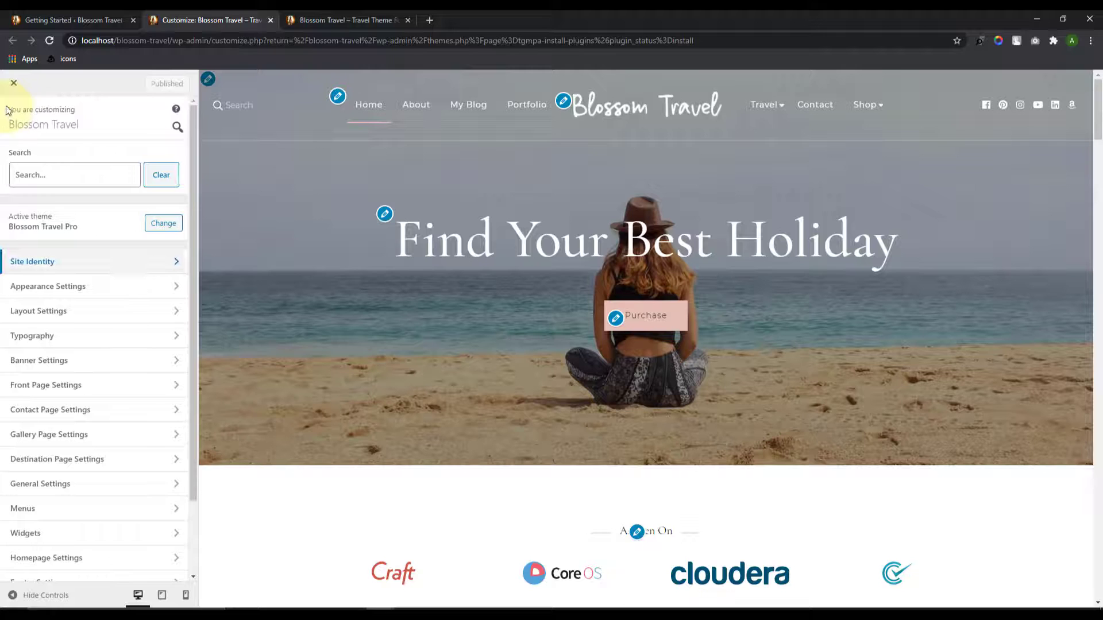
left_click(131, 286)
left_click(170, 165)
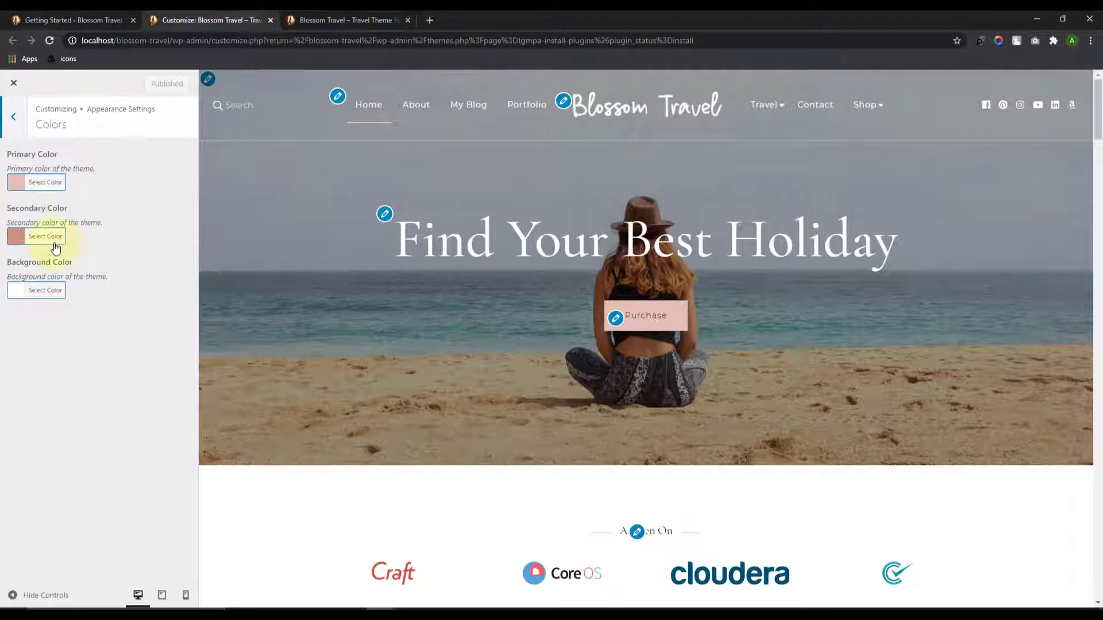
left_click(8, 132)
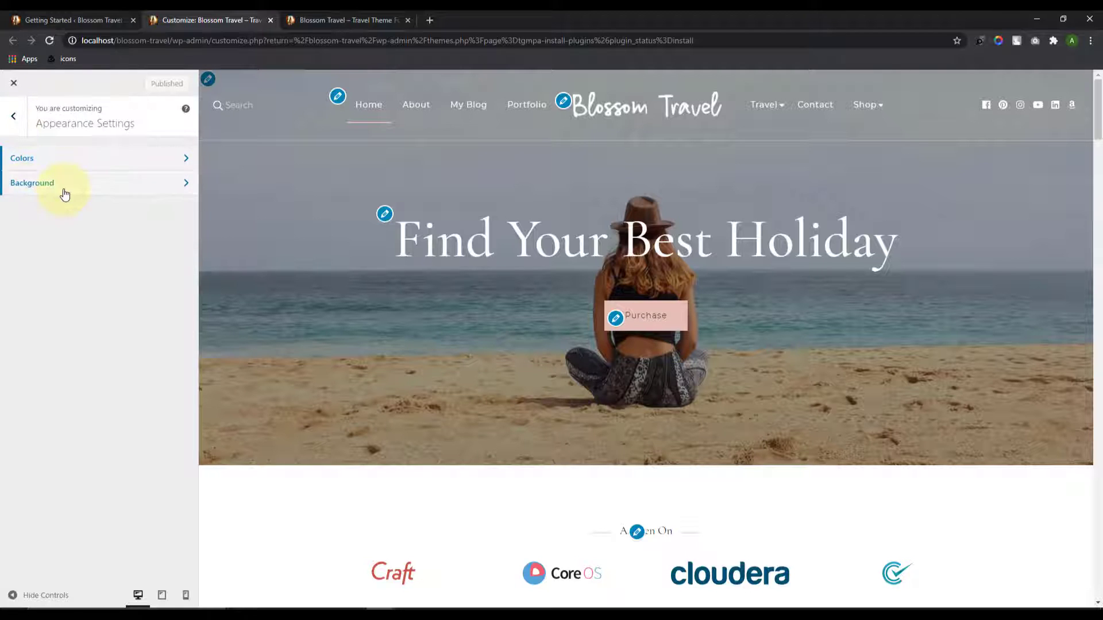
Step: Switch the body background to Pattern and try a grid pattern, a dark pattern and a light one
left_click(65, 195)
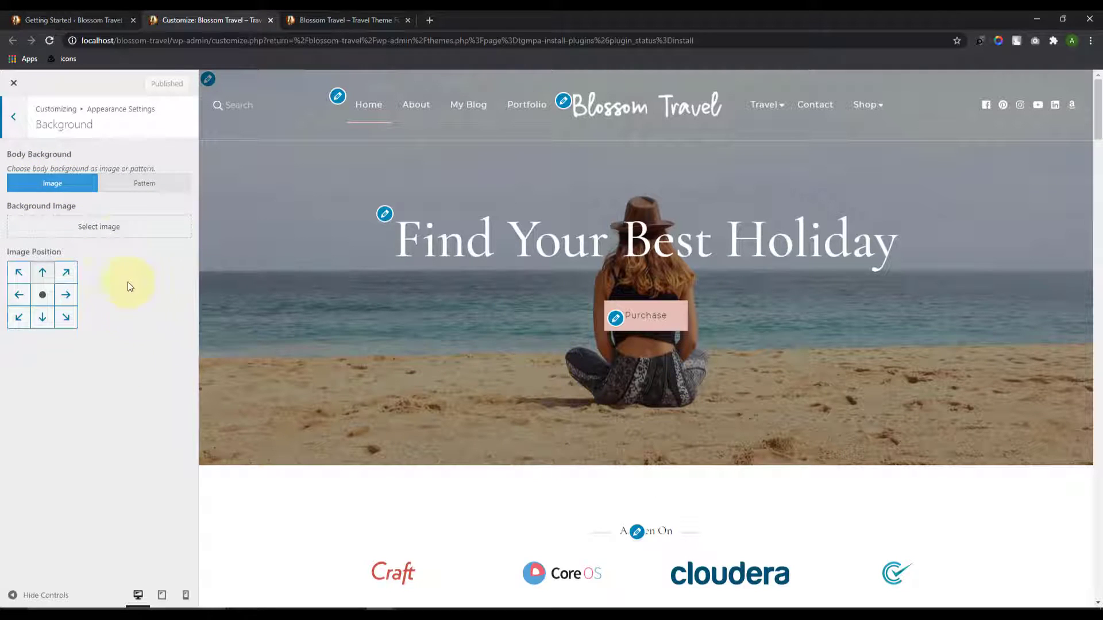
left_click(141, 183)
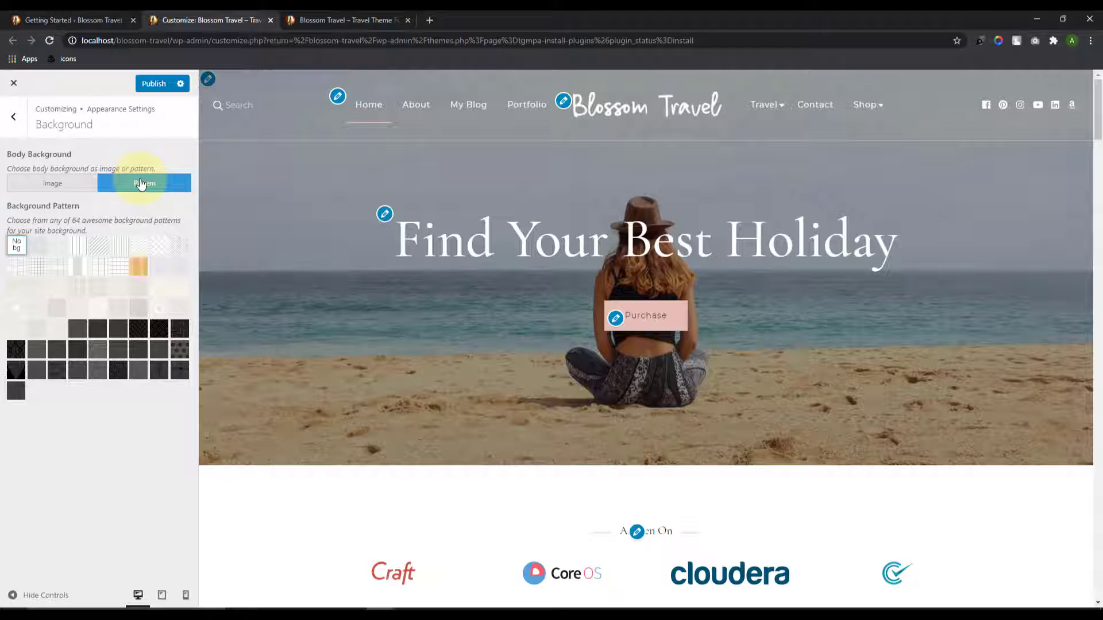
left_click(116, 270)
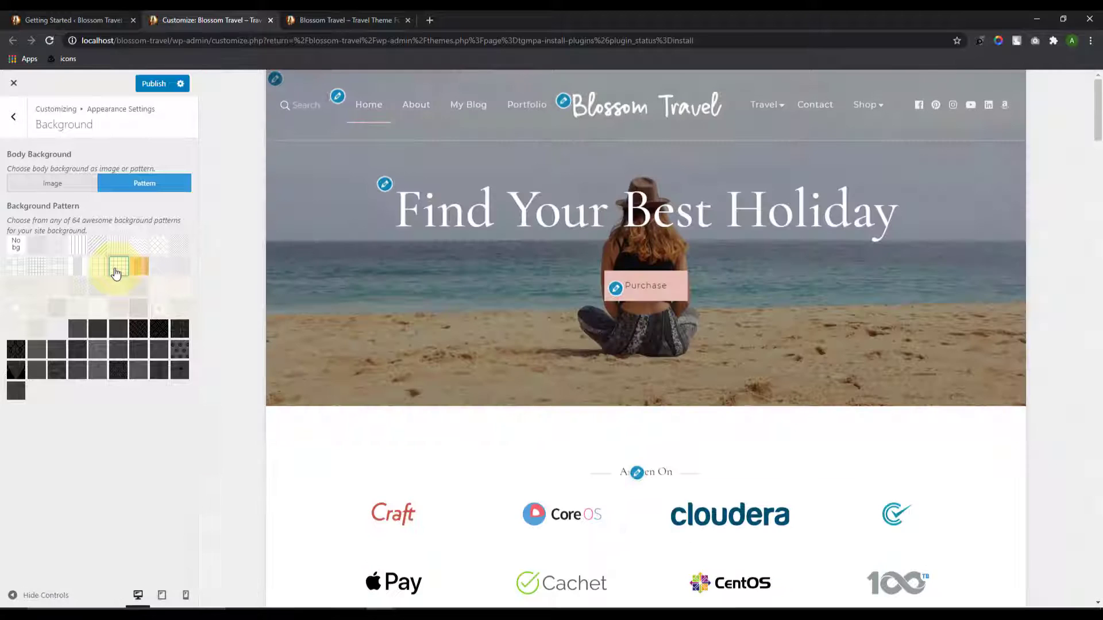
left_click(118, 349)
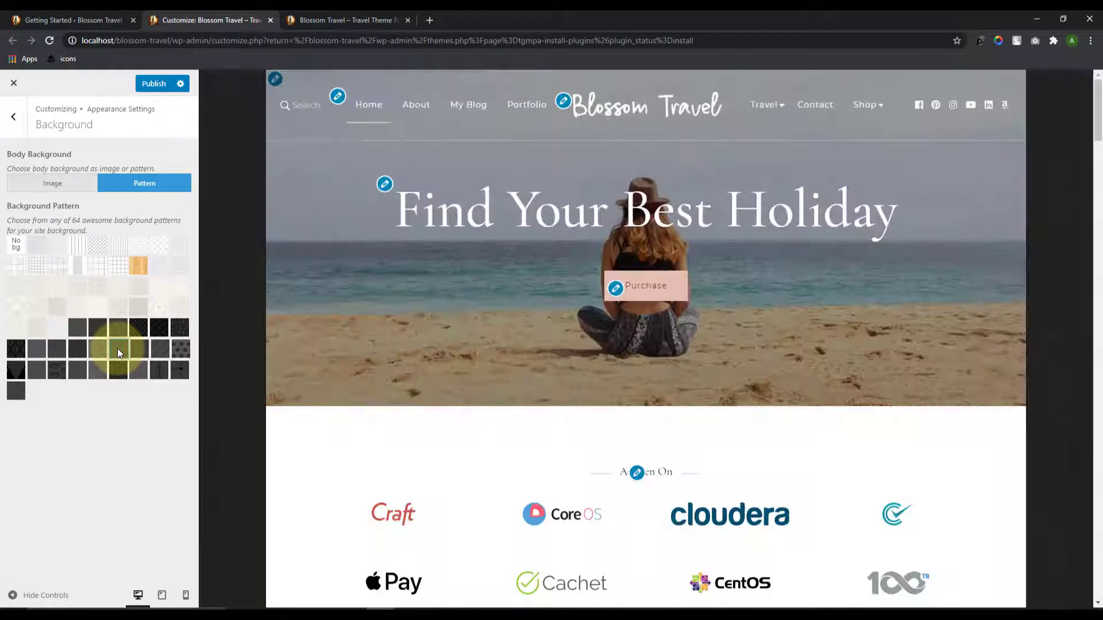
left_click(58, 249)
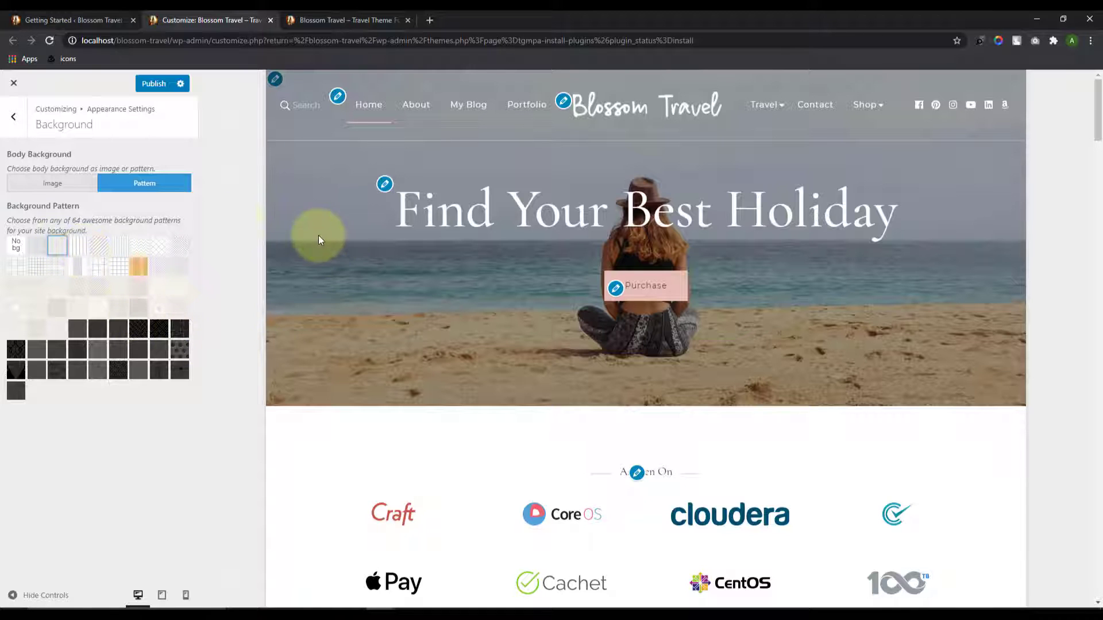
Step: Set the background pattern to No bg and publish the change
left_click(16, 247)
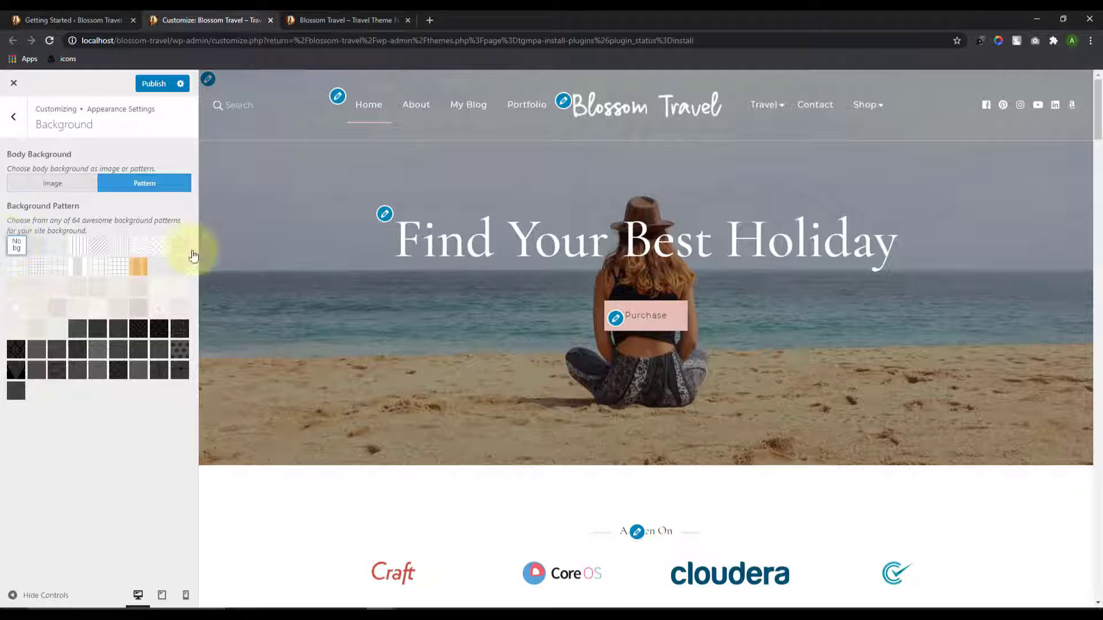
left_click(153, 83)
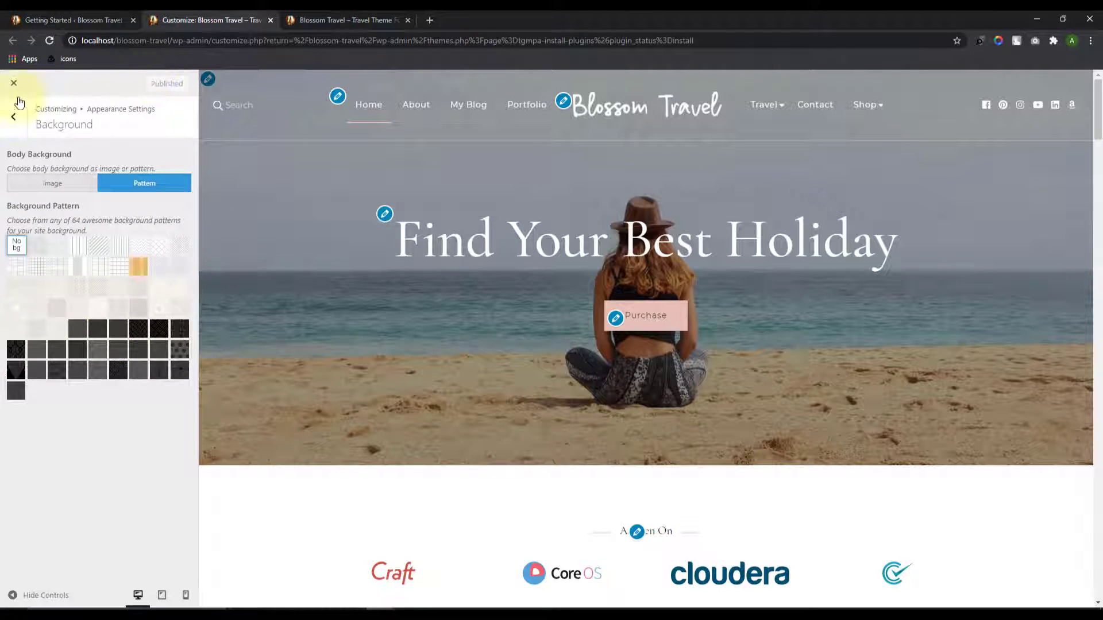
Step: Leave the Appearance Settings and open the Header Layout options in the Layout Settings
left_click(18, 123)
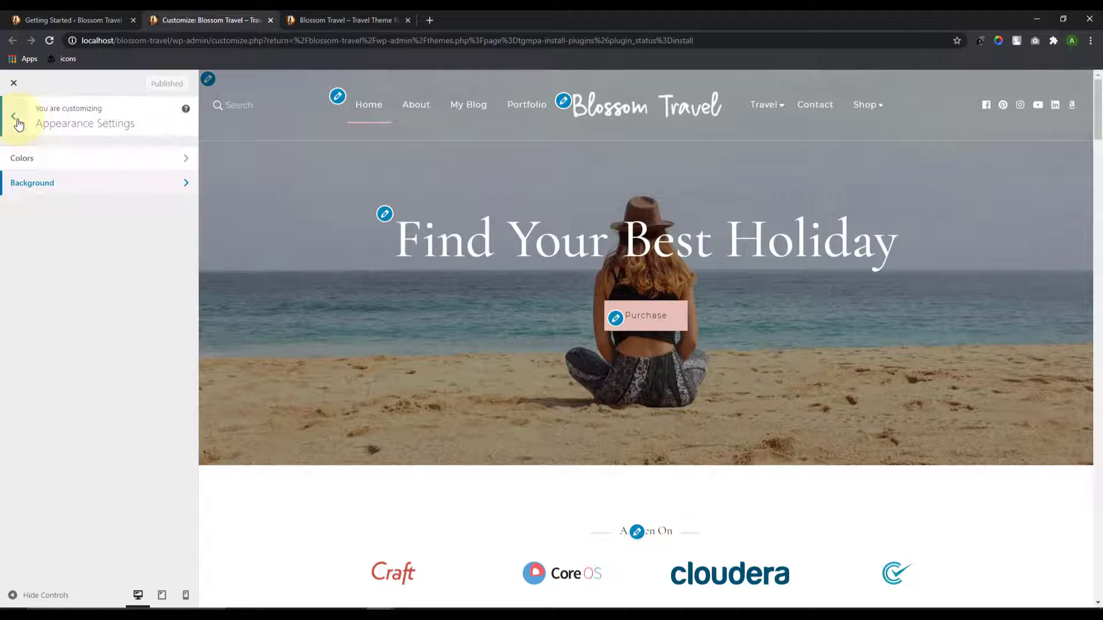
left_click(18, 122)
left_click(90, 313)
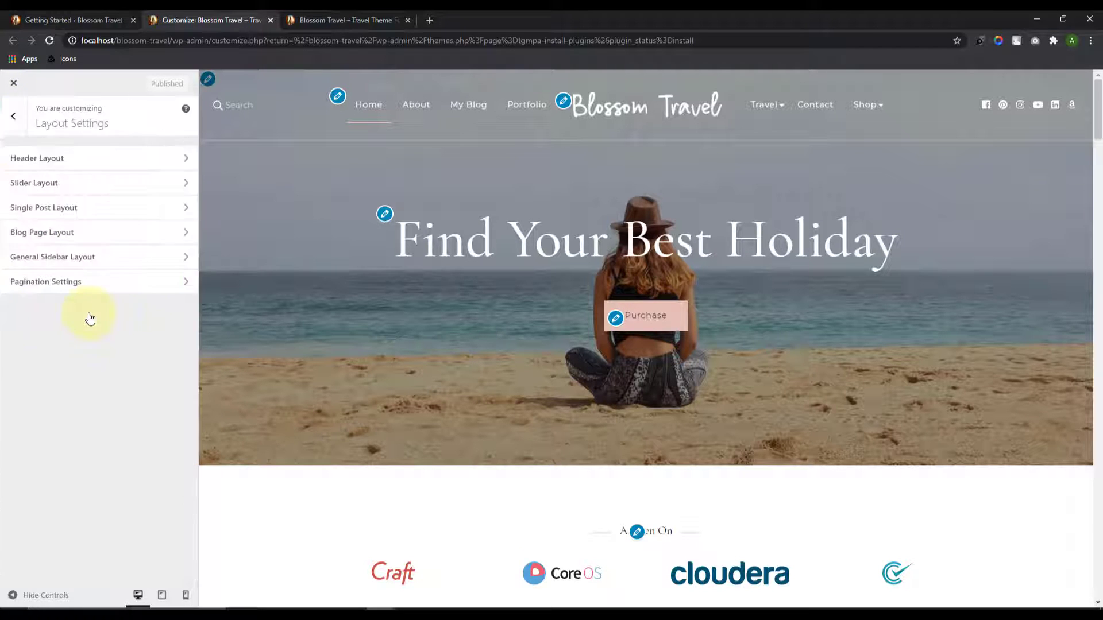
left_click(186, 163)
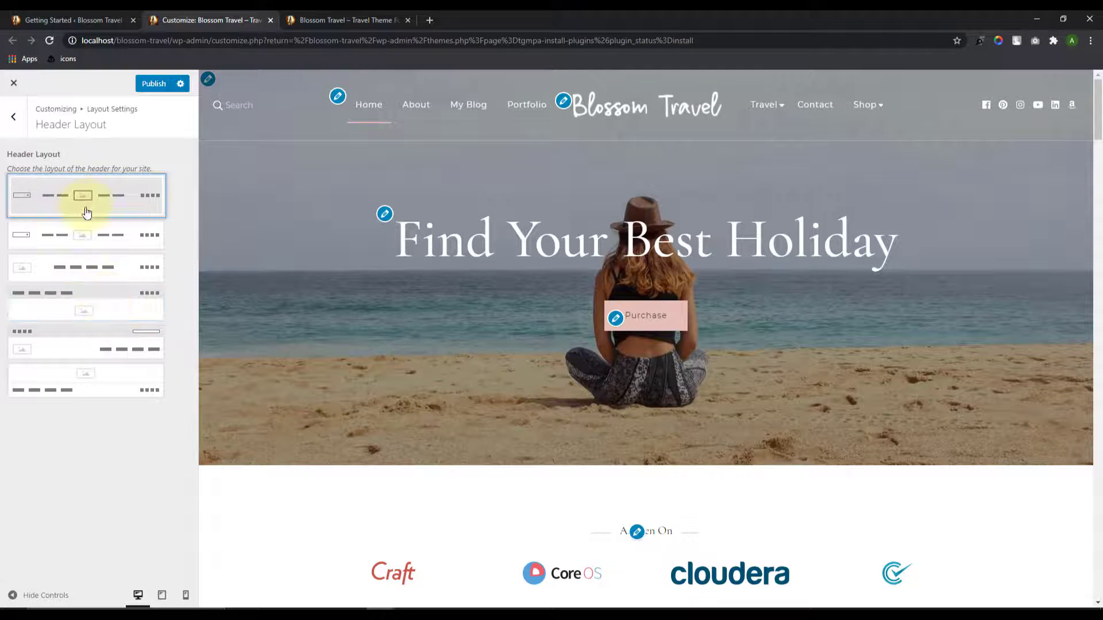
Step: Try the sixth, fifth, fourth, third and second header layouts for the site
left_click(101, 374)
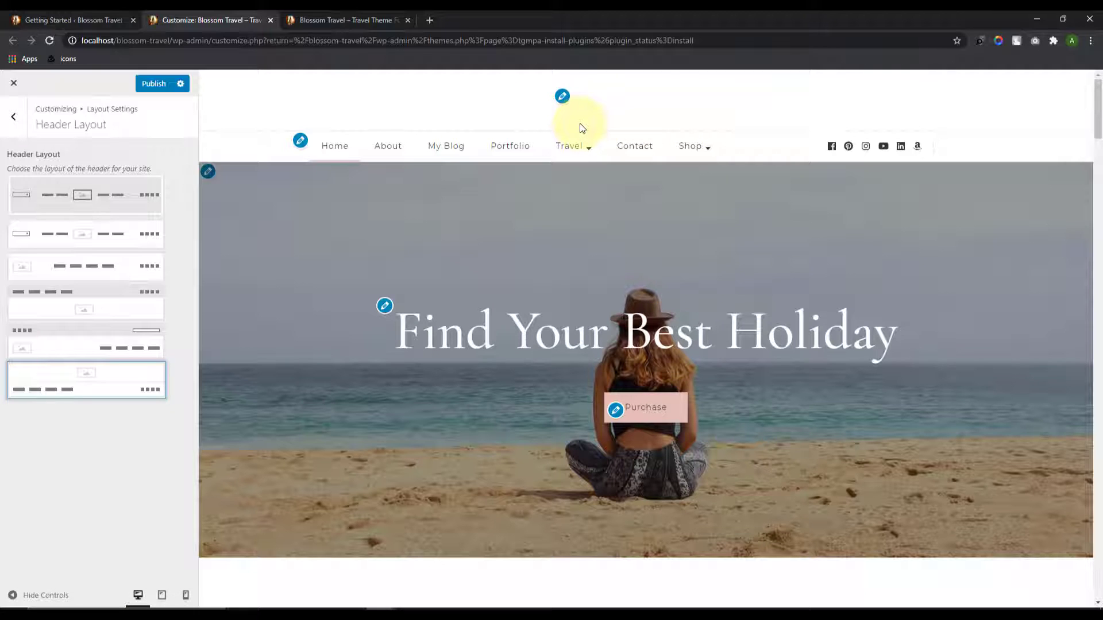
left_click(113, 344)
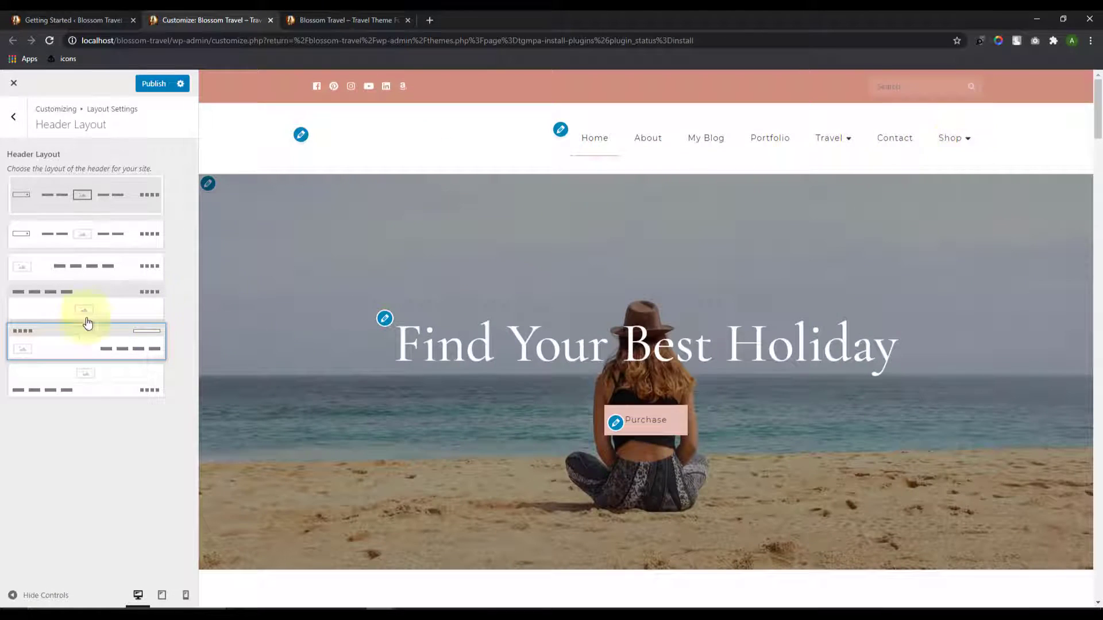
left_click(101, 294)
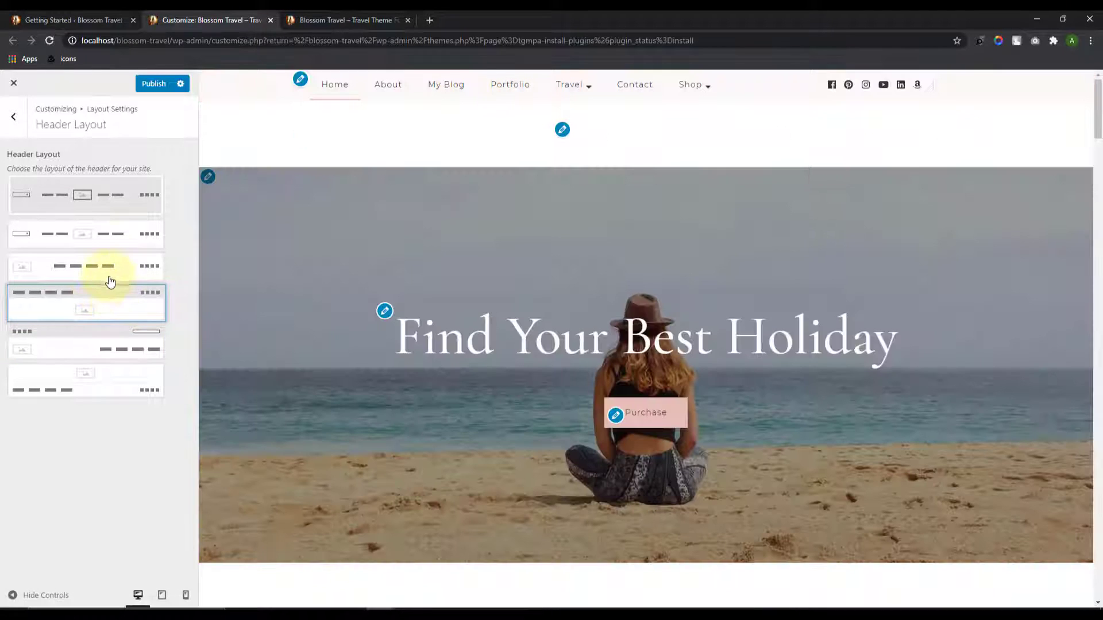
left_click(110, 281)
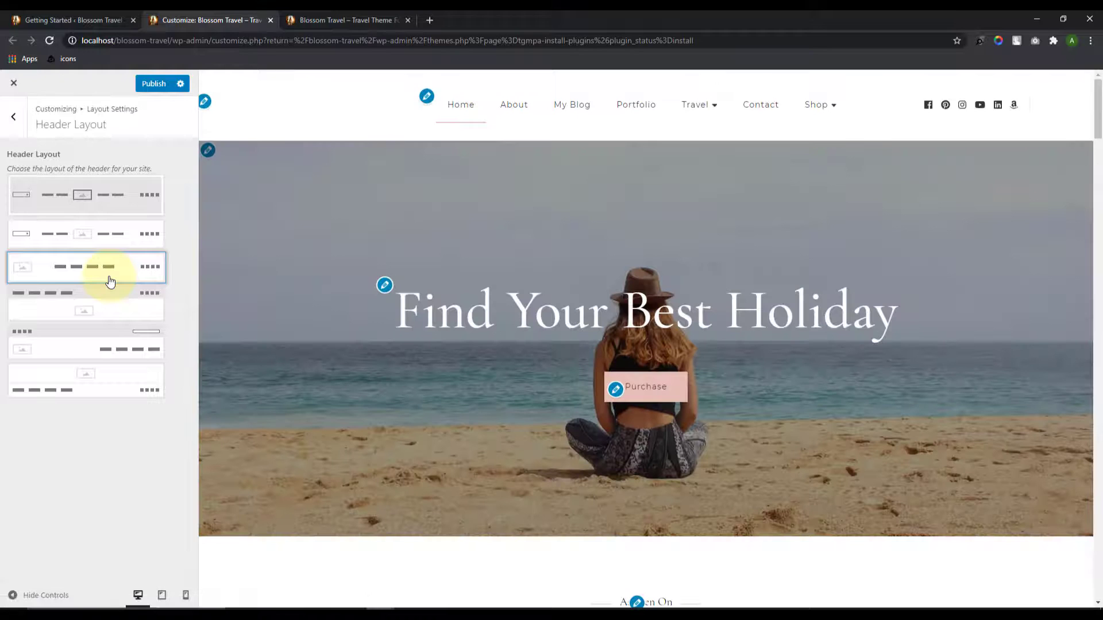
left_click(107, 237)
Step: Set the header layout back to the first option with the centered logo over the banner, and return to the Layout Settings
left_click(88, 198)
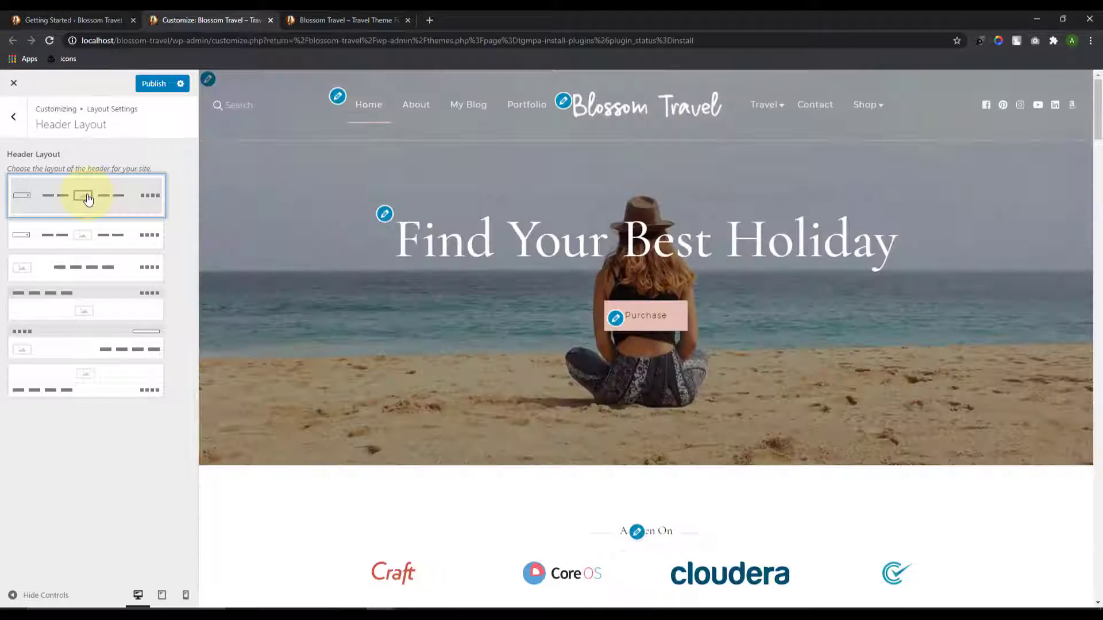
left_click(13, 117)
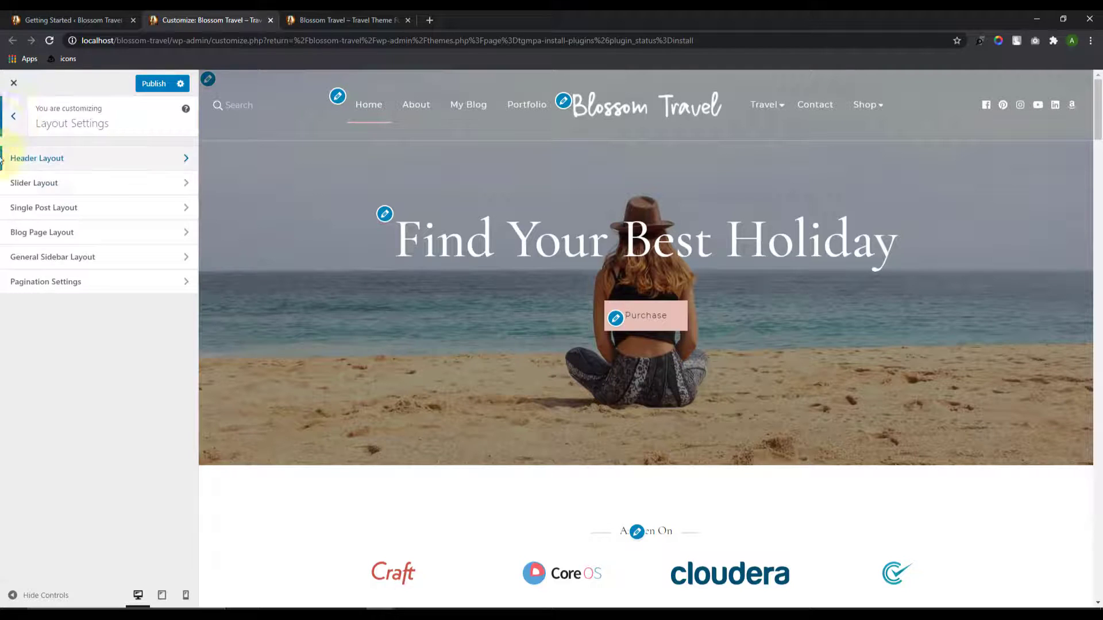
Step: Look over the Slider Layout options and the Single Post Layout options in the Layout Settings
left_click(110, 192)
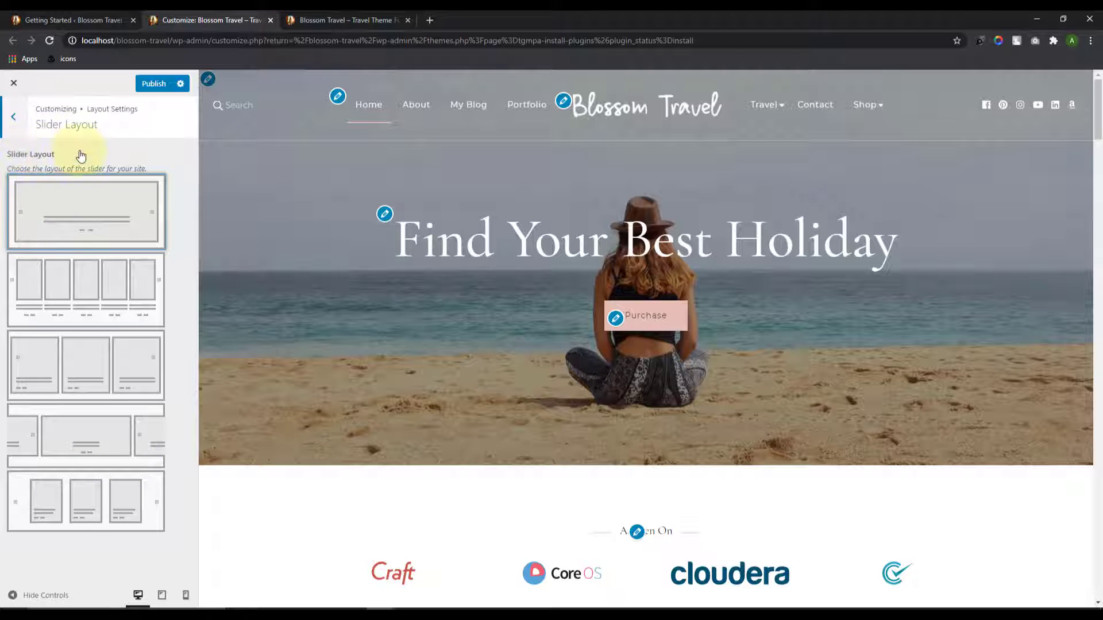
left_click(23, 131)
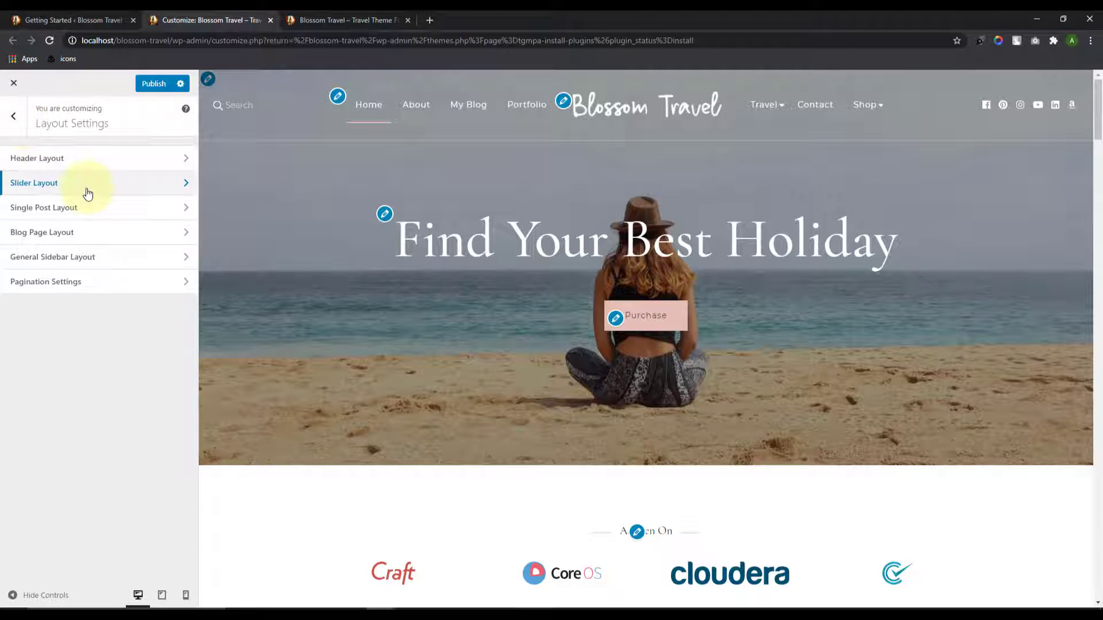
left_click(86, 214)
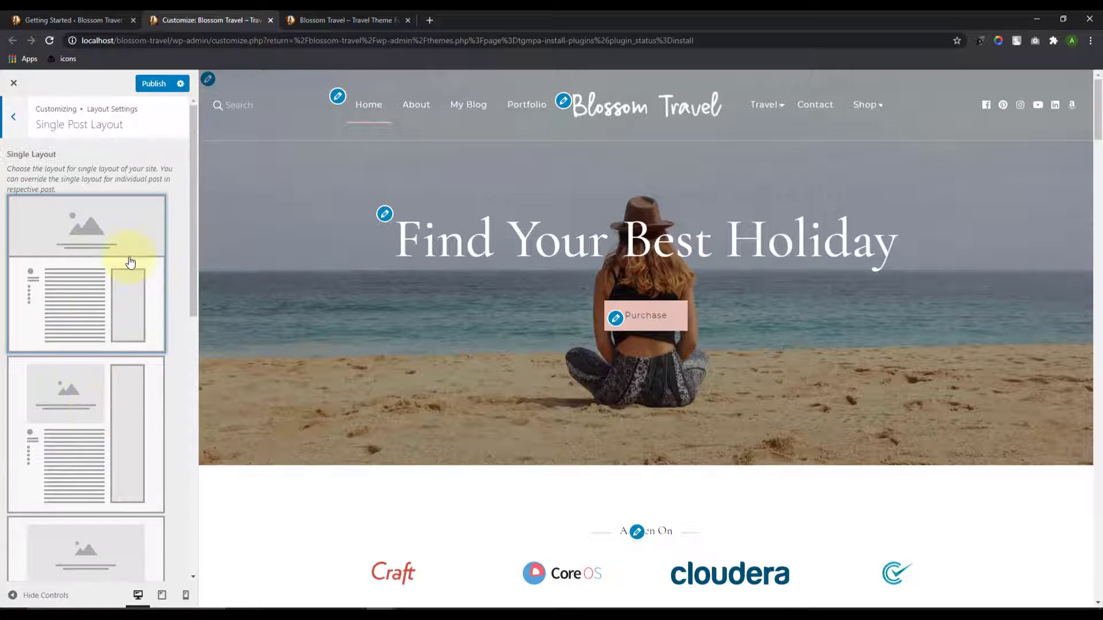
scroll(128, 296, "down", 5)
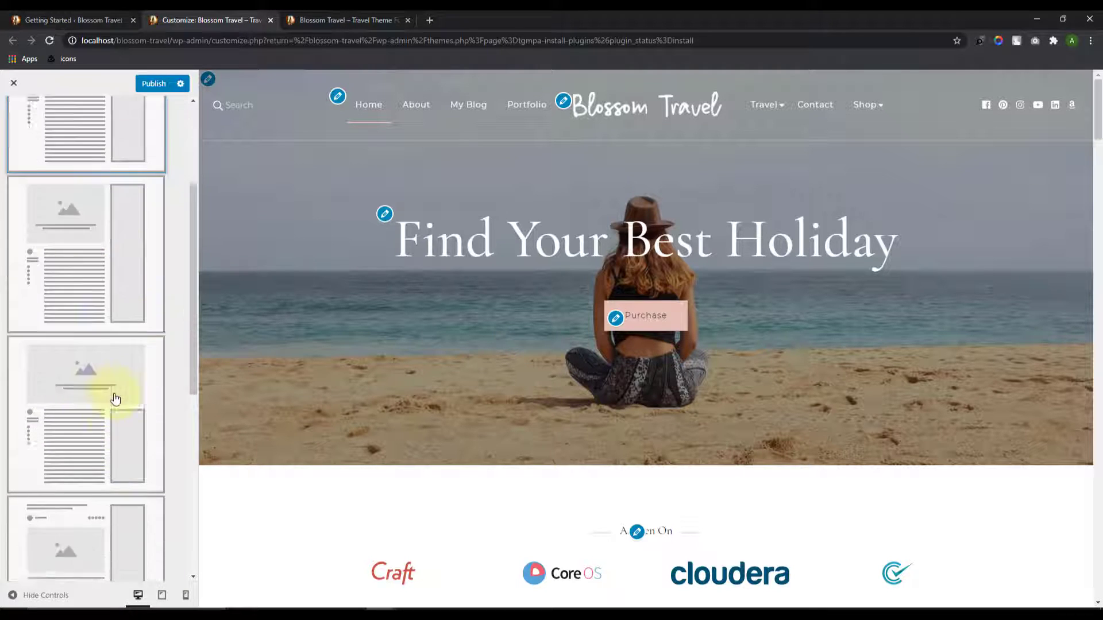
scroll(106, 477, "down", 2)
scroll(112, 504, "up", 7)
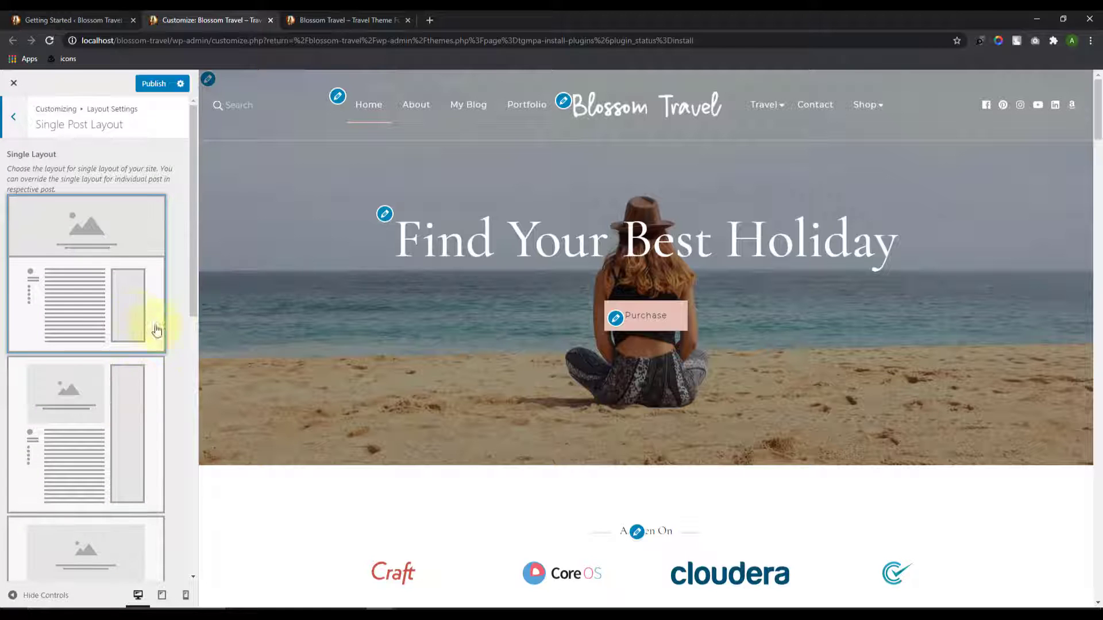
Step: Open the post "Exploring Panama's Notorious Darien Gap" in the site preview and look through the Single Post Layout choices
scroll(805, 362, "down", 12)
scroll(806, 368, "down", 15)
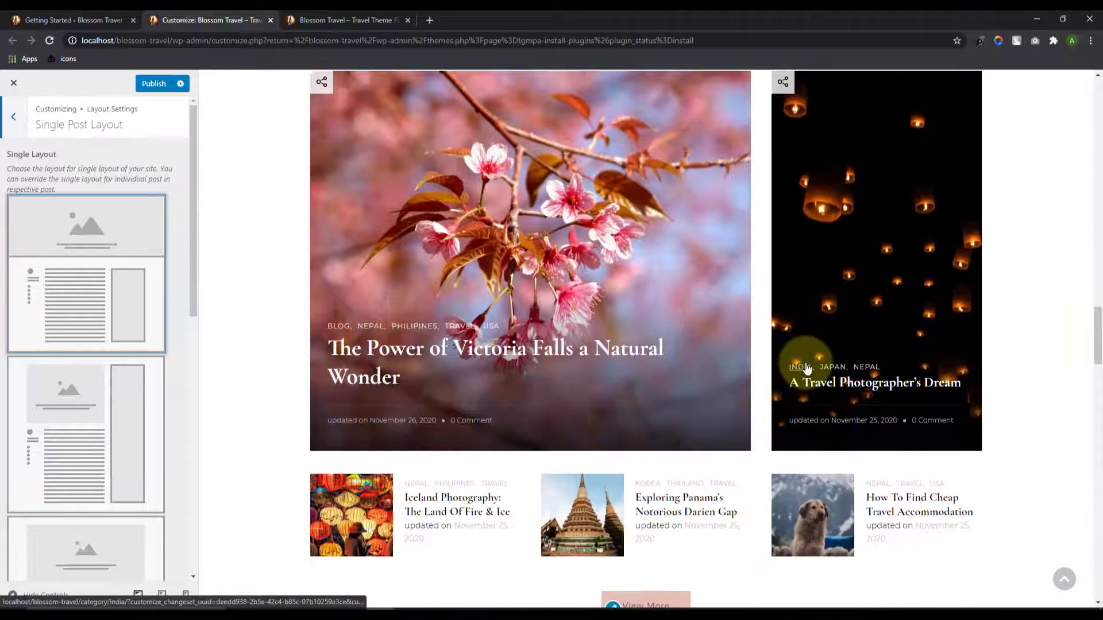
scroll(661, 446, "down", 1)
left_click(663, 446)
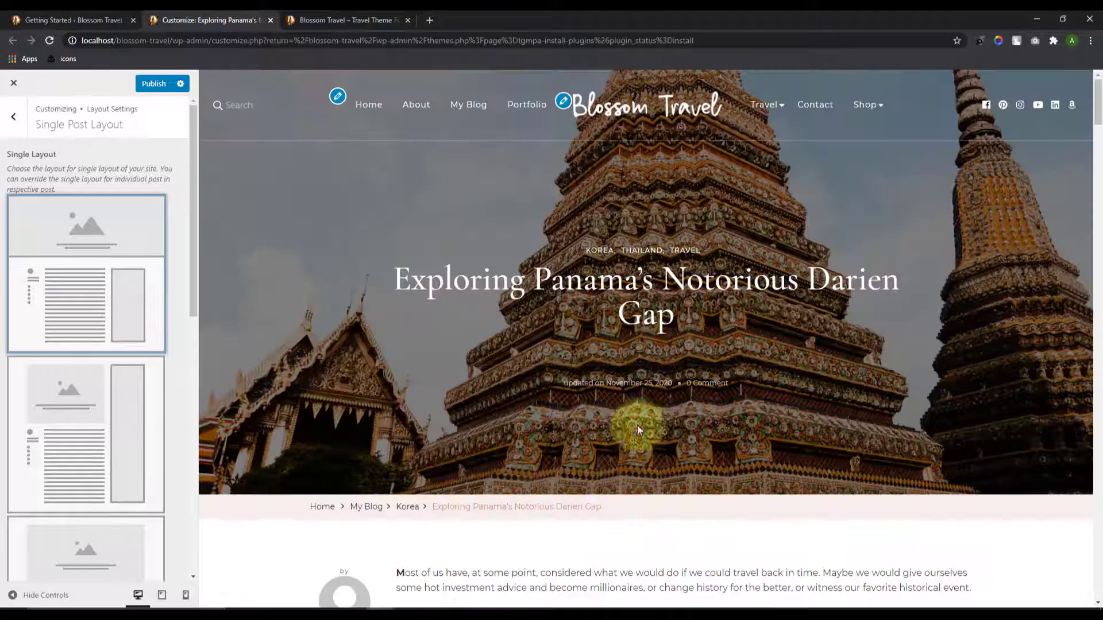
scroll(109, 354, "down", 5)
scroll(109, 494, "down", 1)
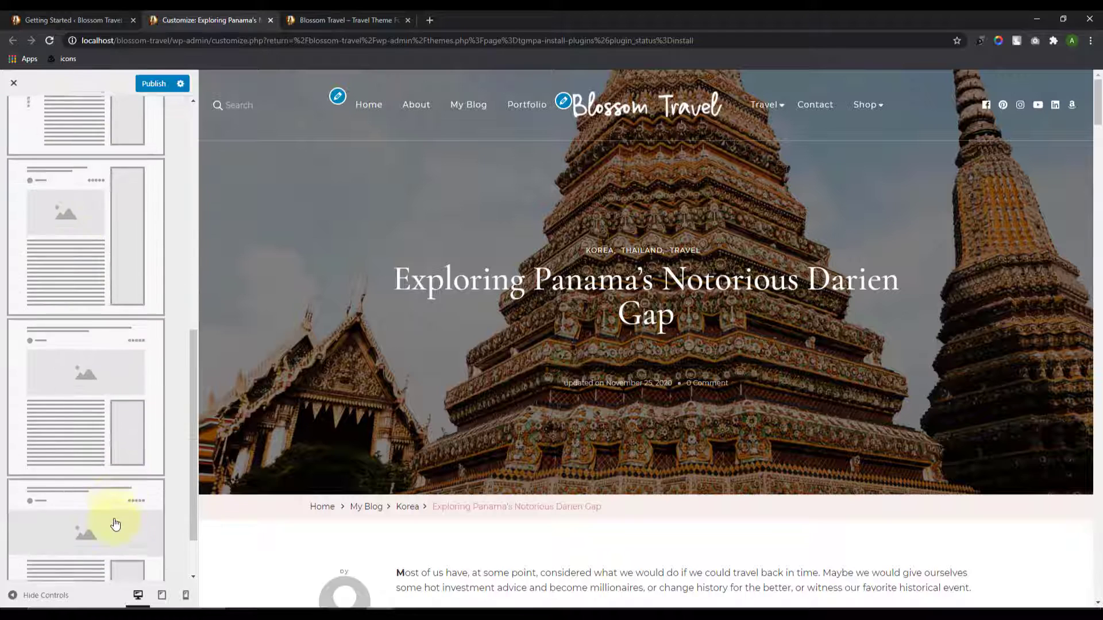
scroll(111, 509, "up", 7)
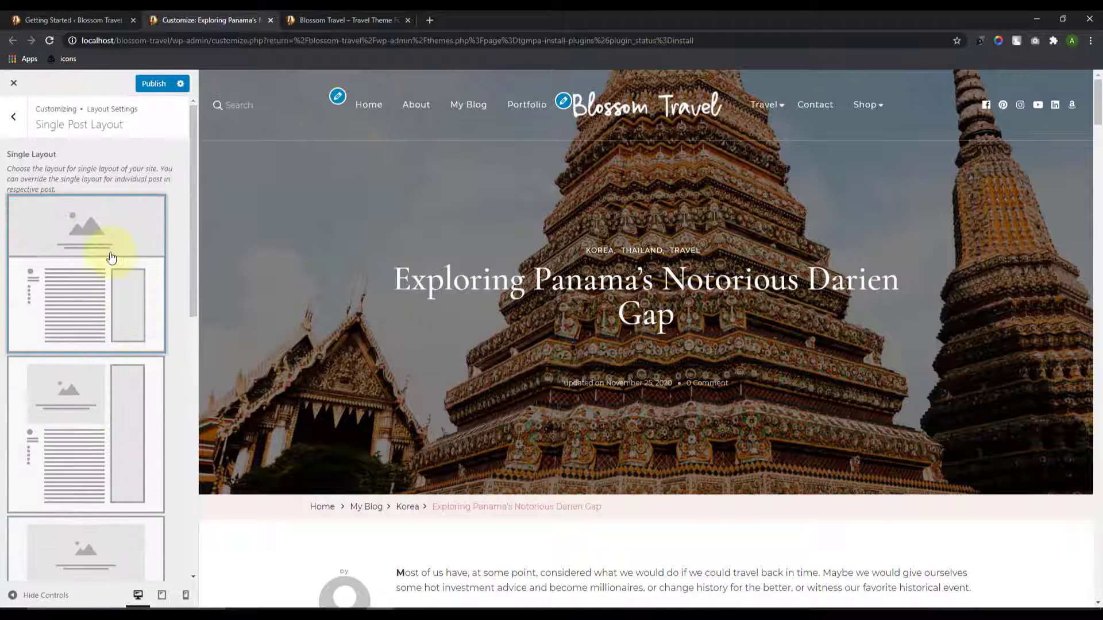
Step: In the General Sidebar Layout of the Layout Settings, set the Post Sidebar Layout to the right sidebar
left_click(20, 124)
left_click(20, 125)
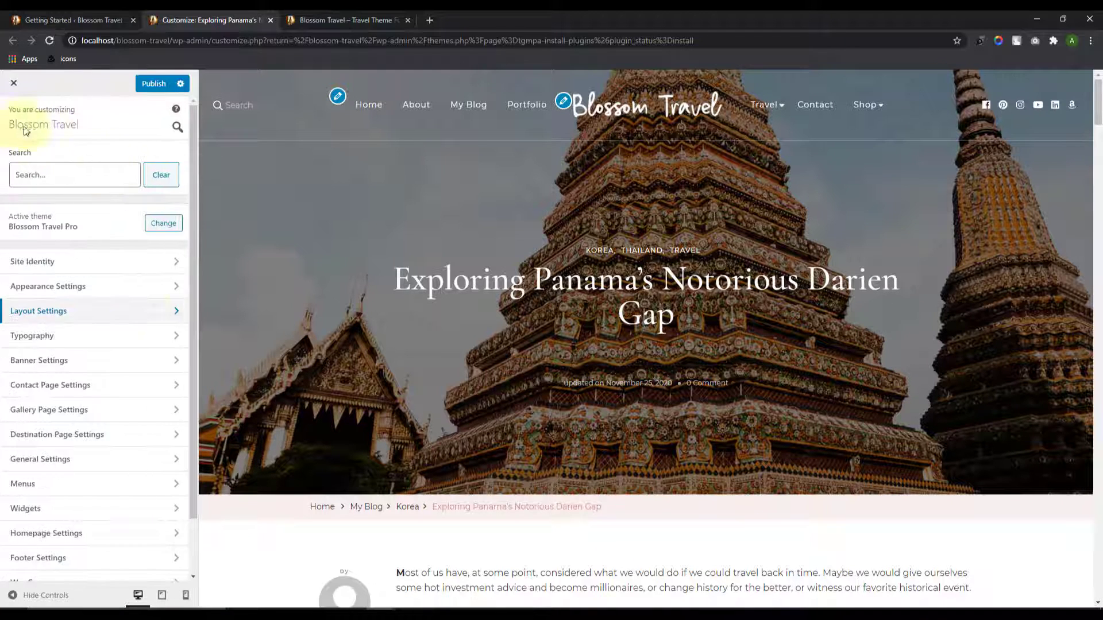
left_click(98, 310)
left_click(107, 257)
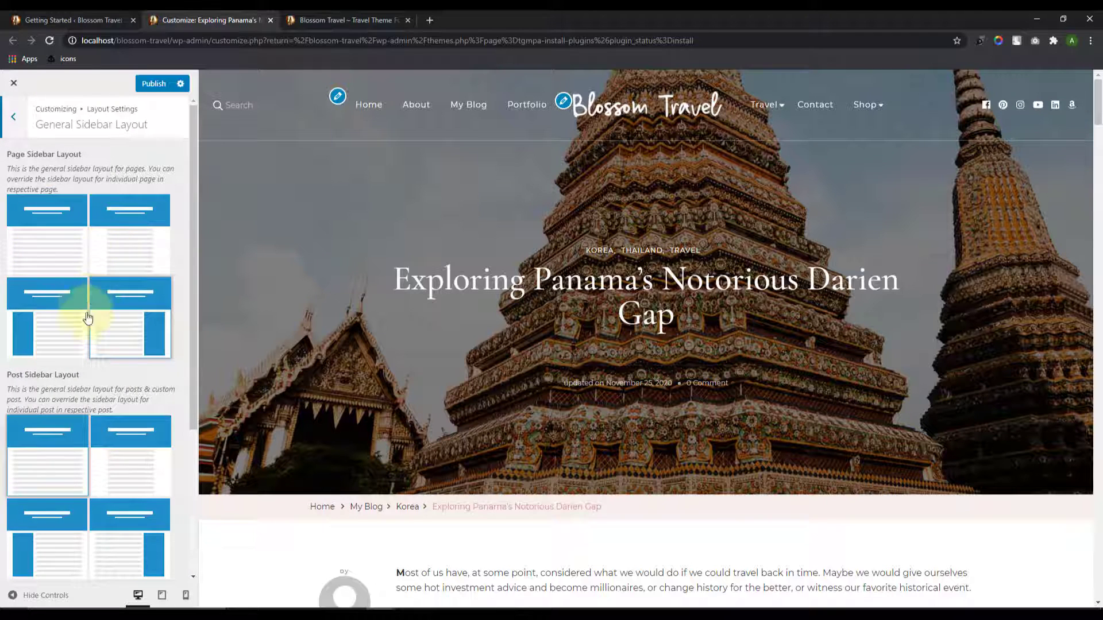
scroll(86, 345, "down", 4)
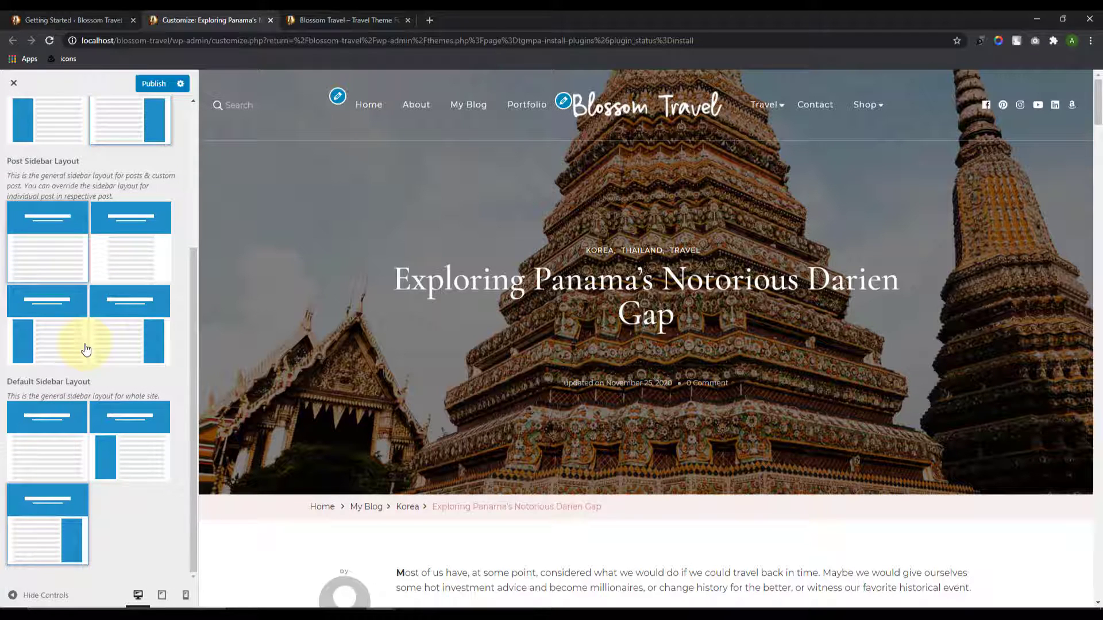
left_click(141, 325)
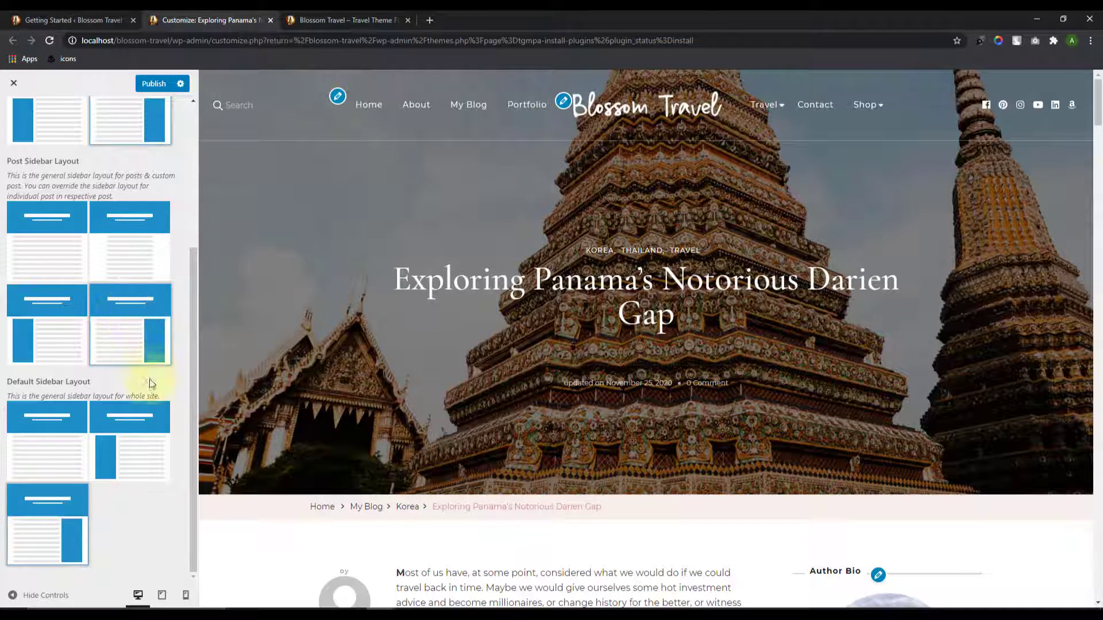
Step: Check the previewed post's sidebar, publish the change, and reopen the Single Post Layout options
scroll(634, 385, "down", 5)
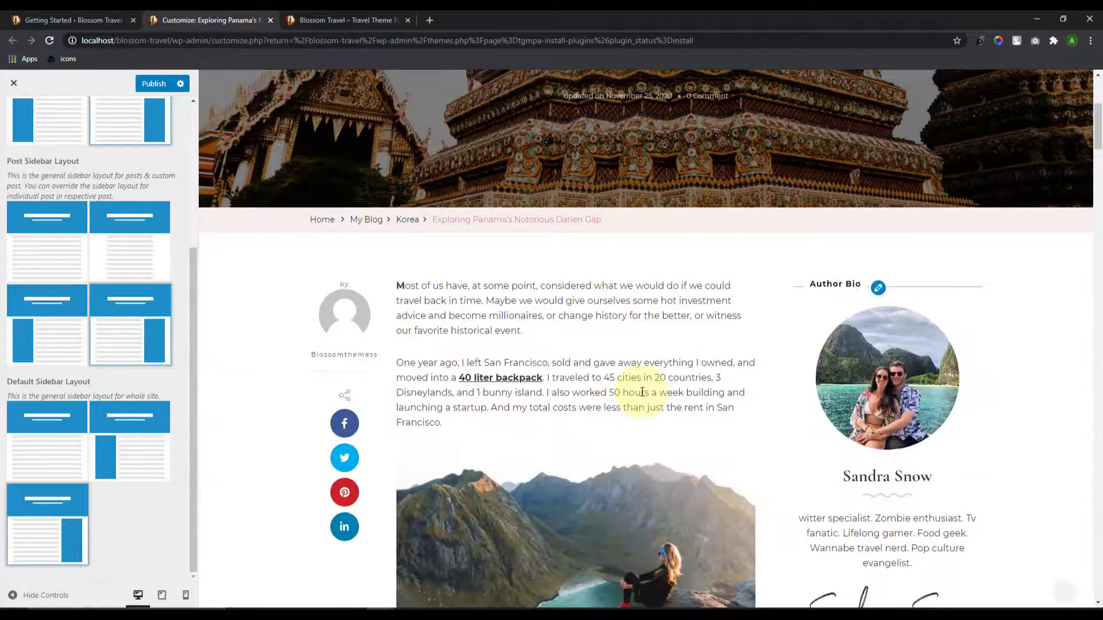
scroll(642, 393, "down", 6)
scroll(639, 396, "down", 11)
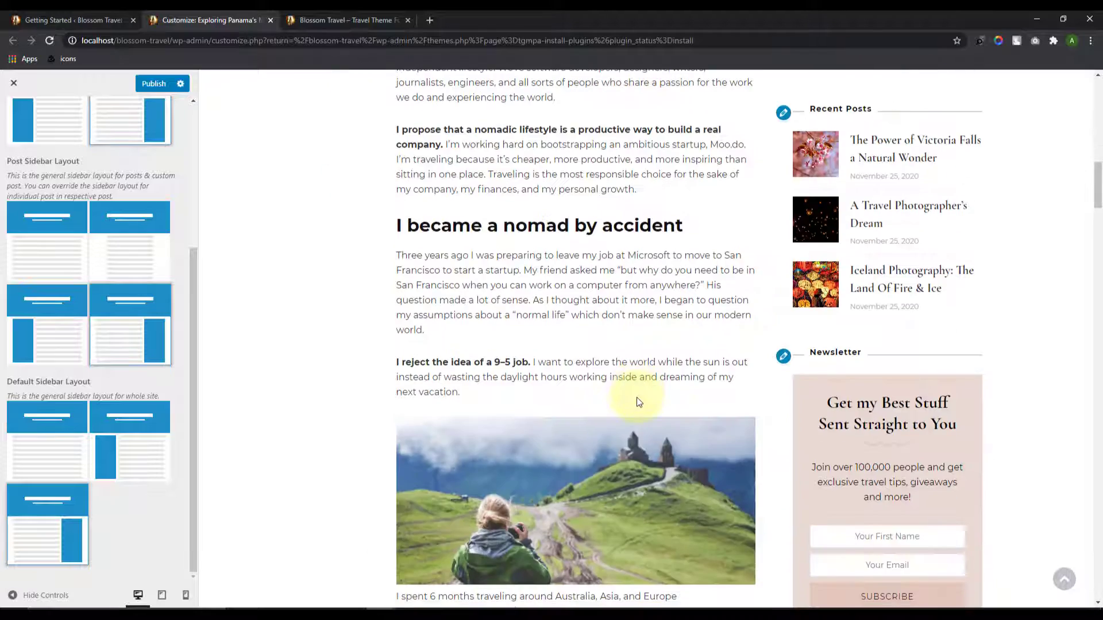
scroll(638, 414, "up", 13)
scroll(636, 417, "up", 4)
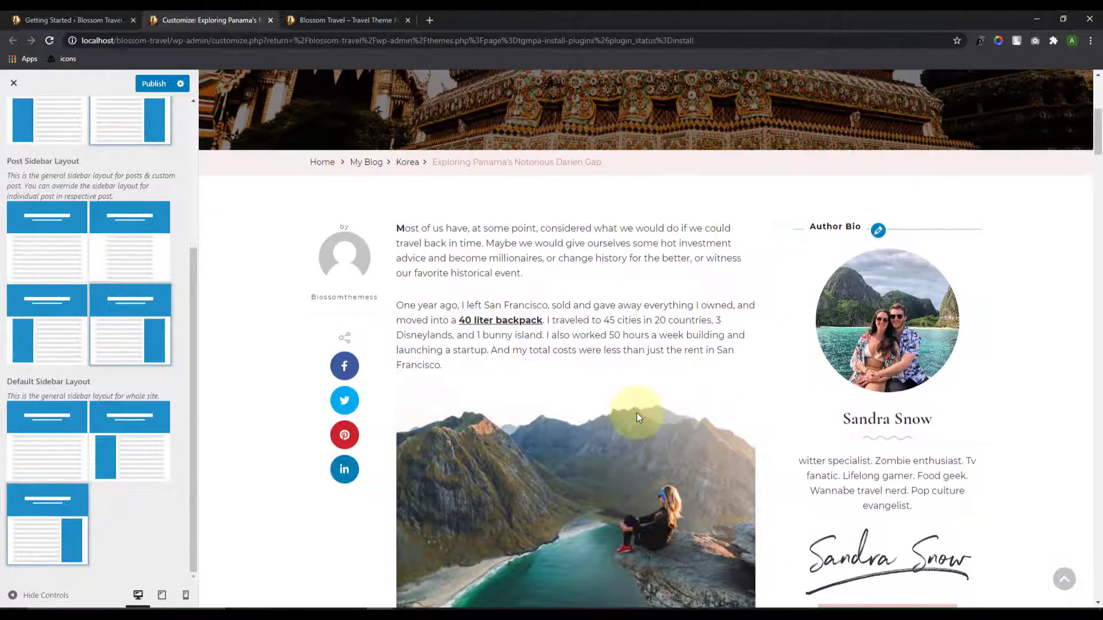
scroll(153, 224, "up", 3)
left_click(156, 85)
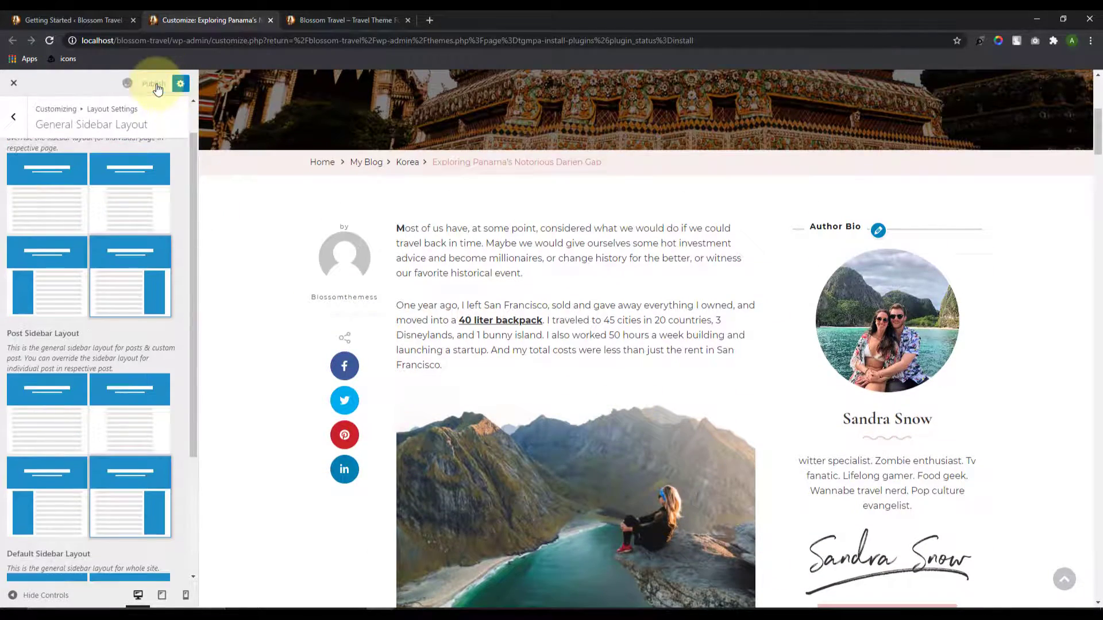
left_click(13, 117)
left_click(88, 212)
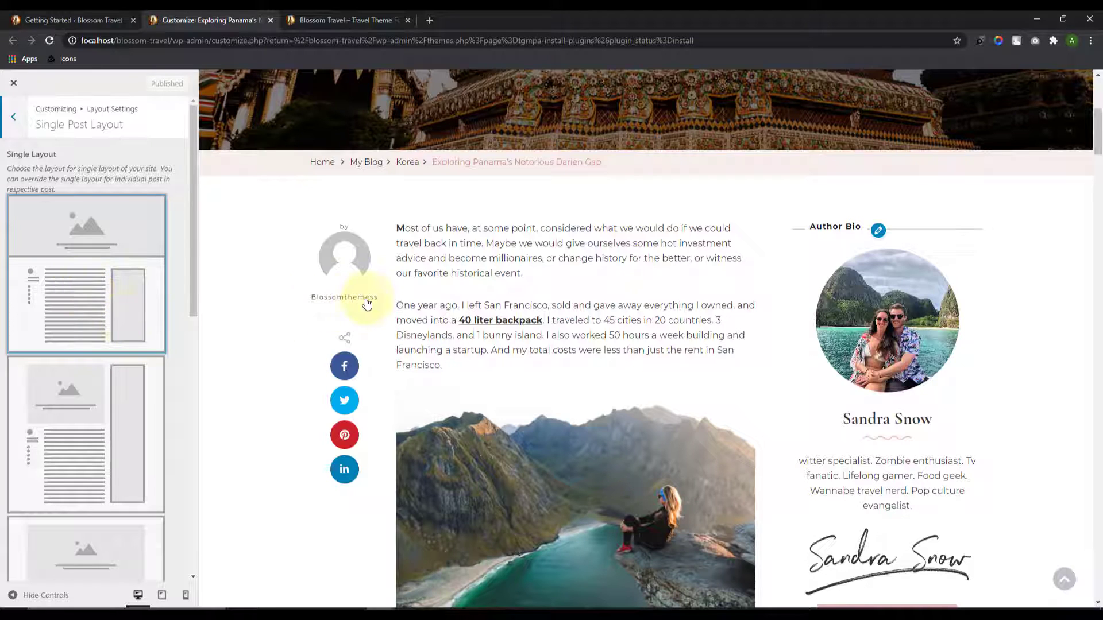
Step: Try the fourth single post layout, with the title above the image beside the sidebar, and review the previewed post
scroll(91, 405, "down", 6)
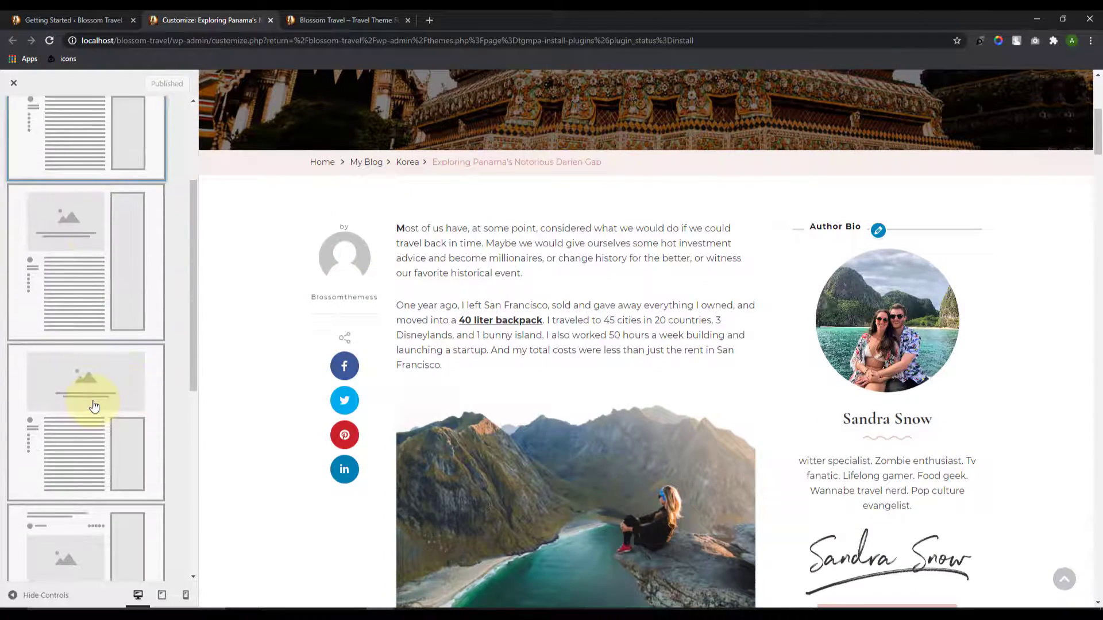
left_click(113, 393)
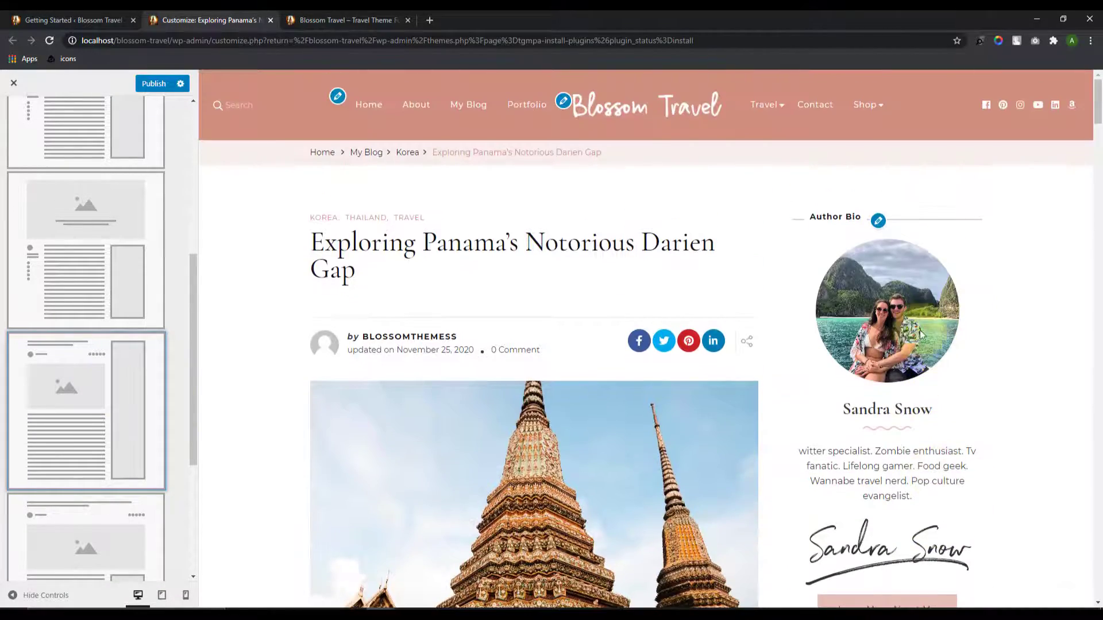
scroll(935, 349, "down", 10)
scroll(935, 436, "down", 11)
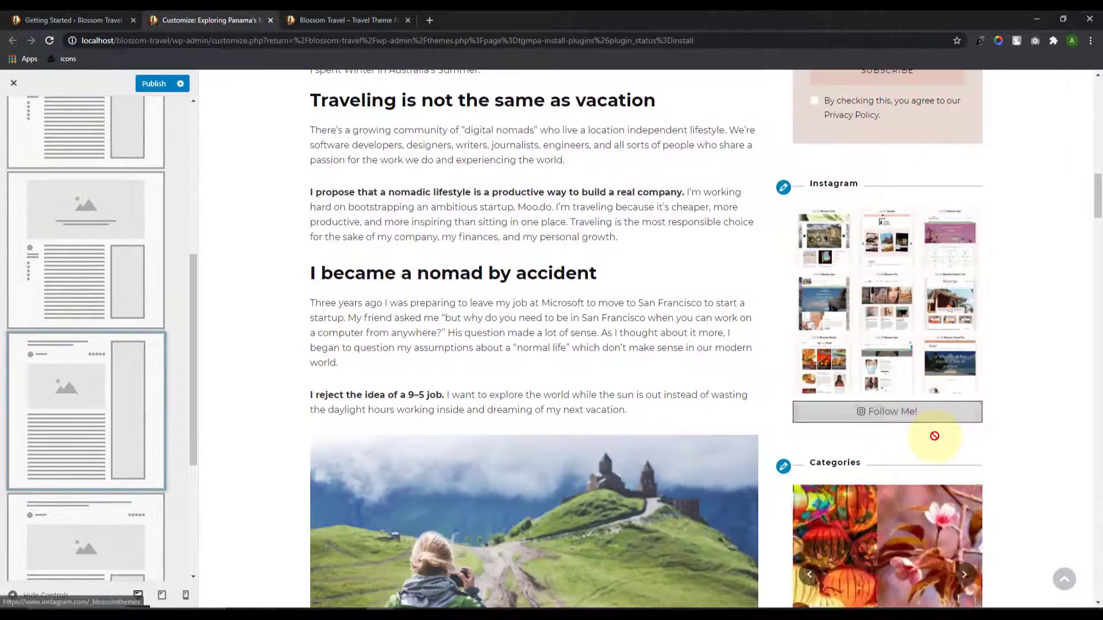
scroll(935, 440, "up", 13)
scroll(605, 263, "up", 9)
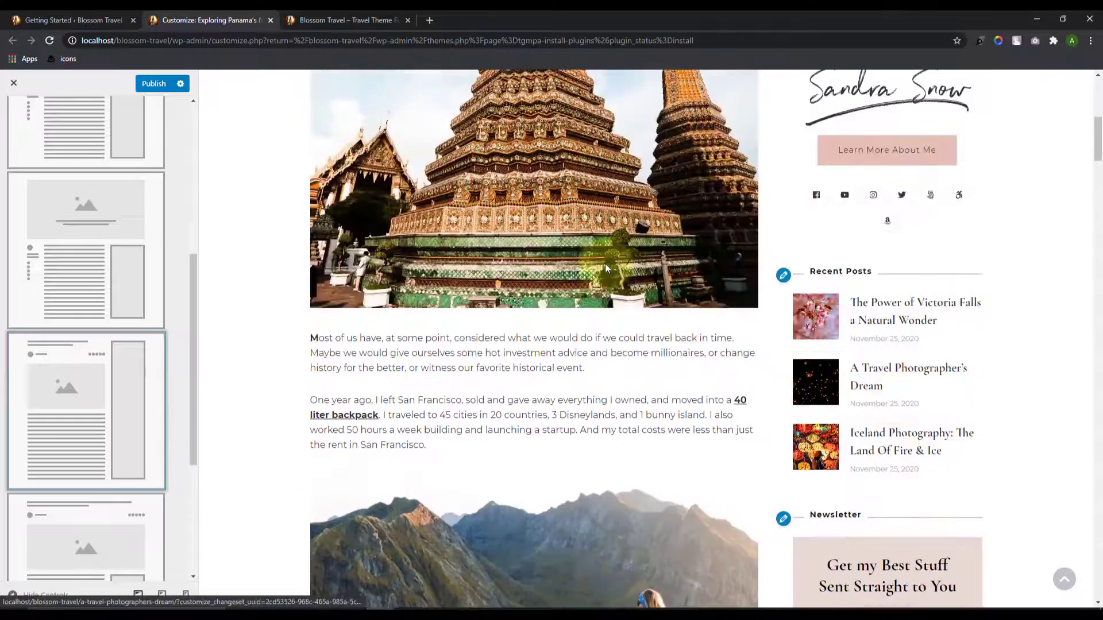
scroll(603, 399, "down", 1)
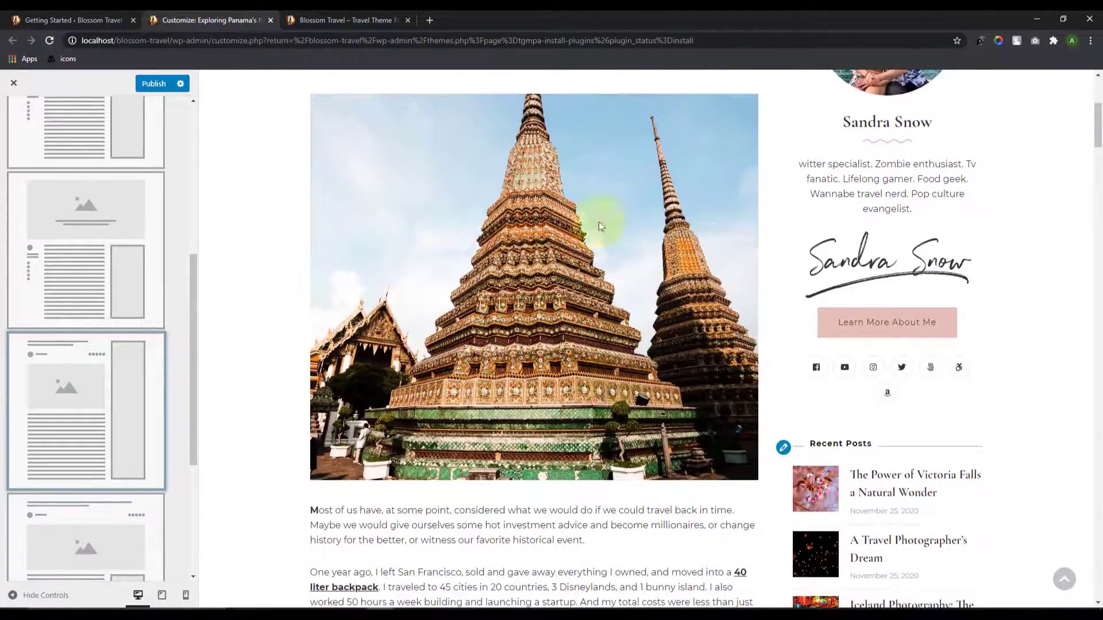
Step: Try the sixth single post layout, with the full-width image below the title, and review the whole previewed post
scroll(81, 481, "down", 4)
left_click(87, 487)
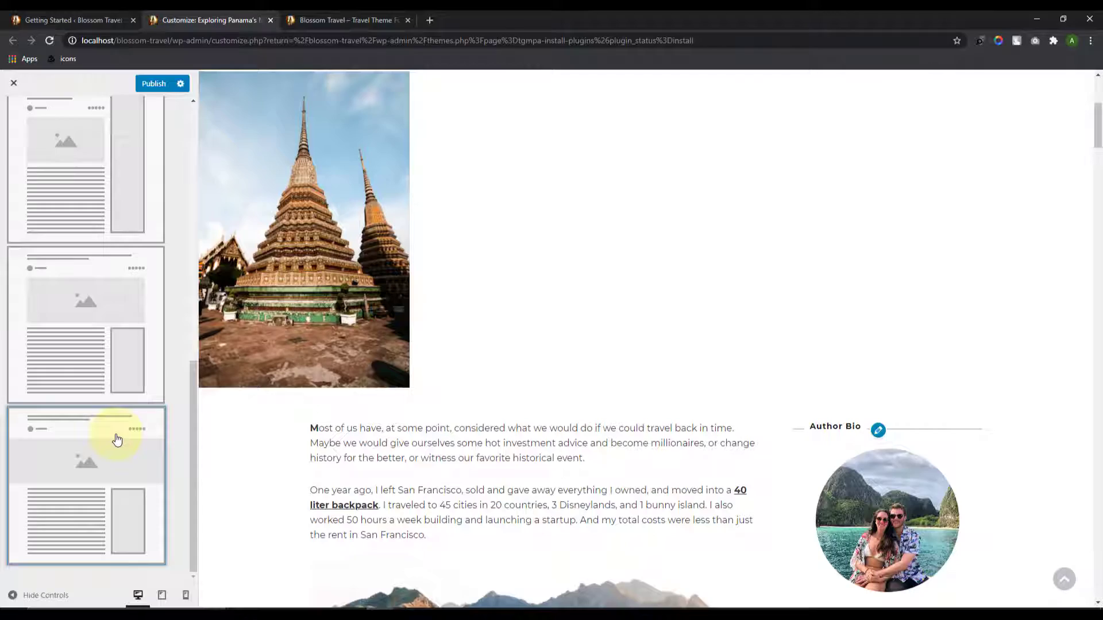
scroll(701, 395, "down", 15)
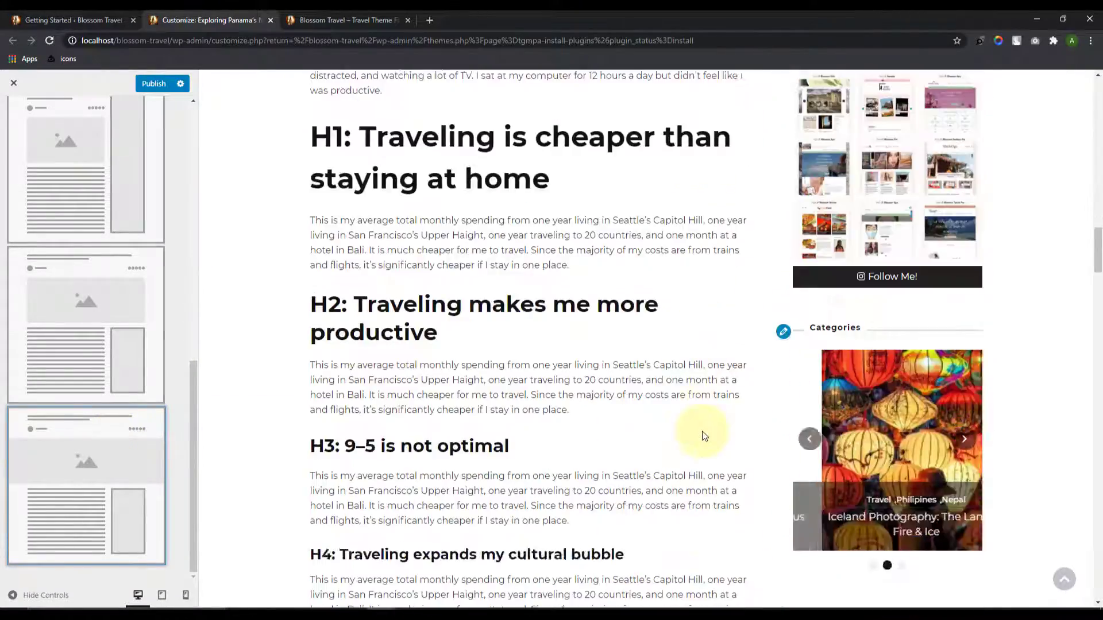
scroll(703, 436, "down", 20)
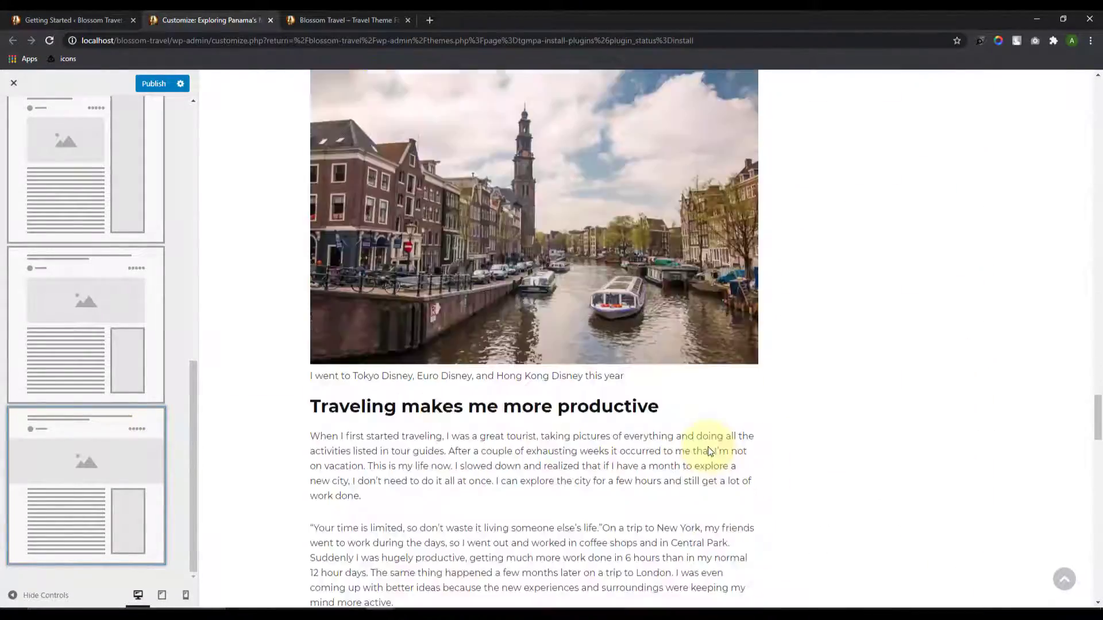
scroll(710, 451, "down", 10)
left_click_drag(1090, 450, 1070, 84)
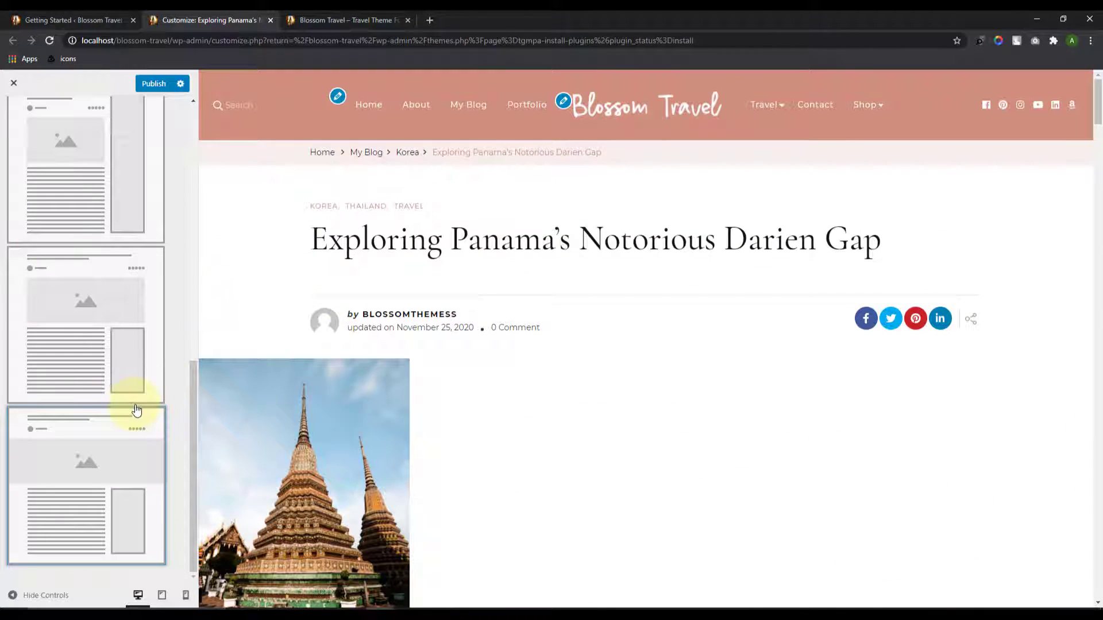
Step: Set the single post layout to the second option, with the title over the image beside the sidebar, and publish it
scroll(136, 410, "up", 6)
left_click(62, 442)
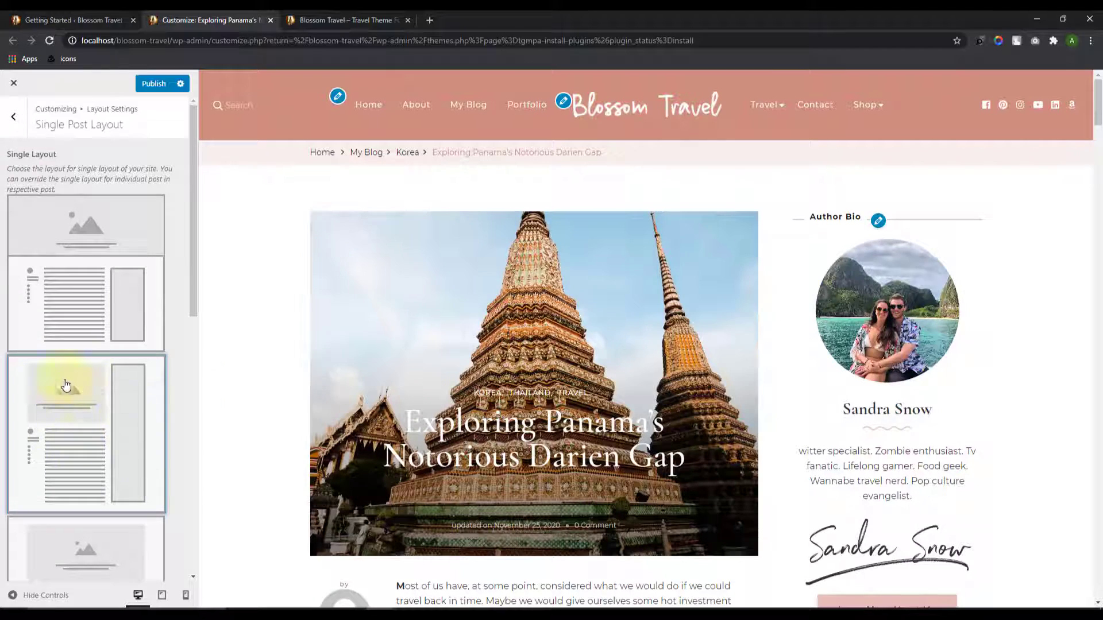
left_click(154, 84)
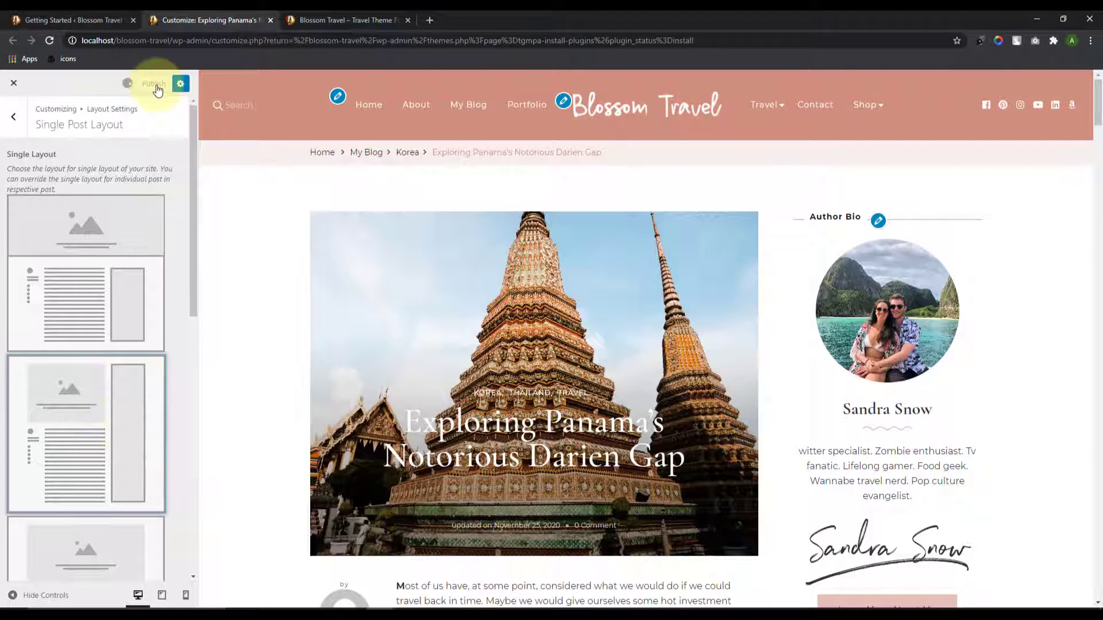
scroll(111, 406, "down", 6)
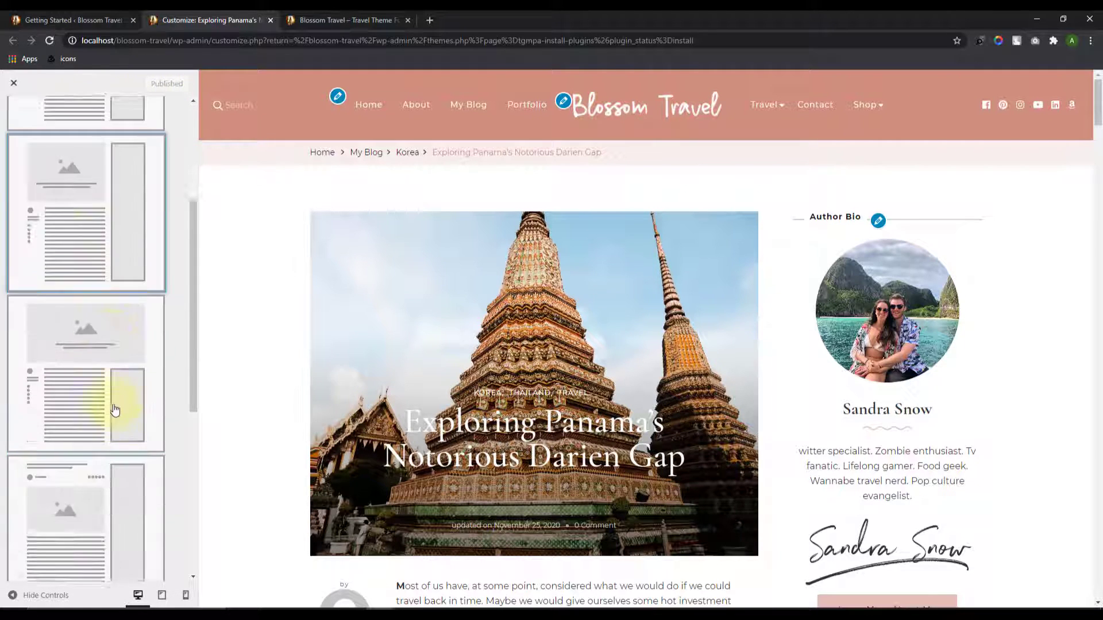
scroll(122, 501, "up", 6)
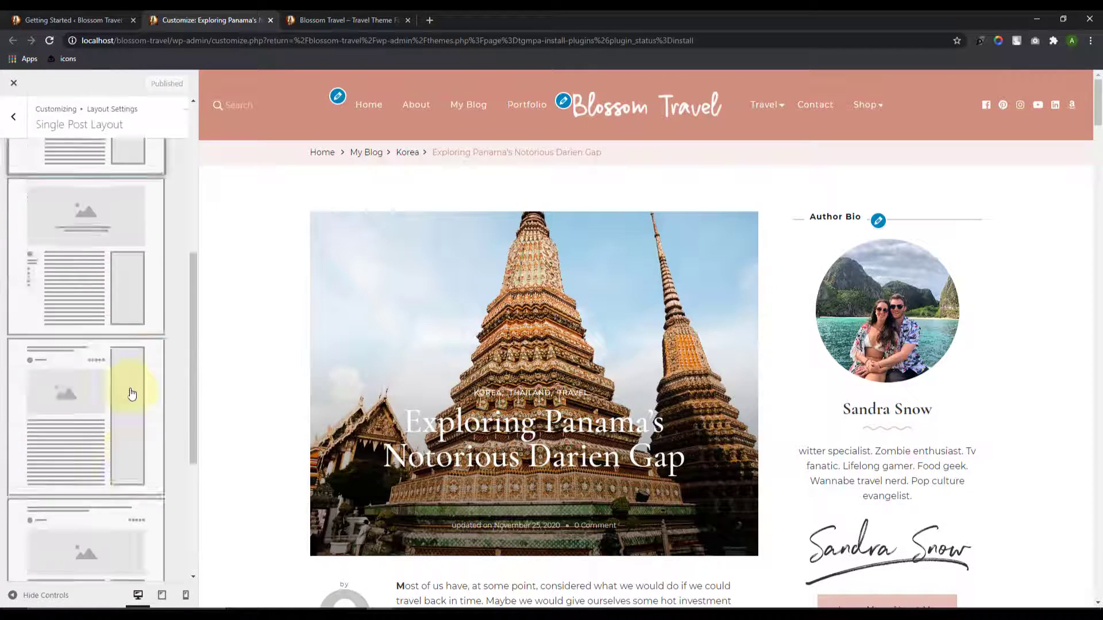
Step: Open the Blog Page Layout options and bring the blog page's post list into the preview through the homepage's View More link
left_click(17, 134)
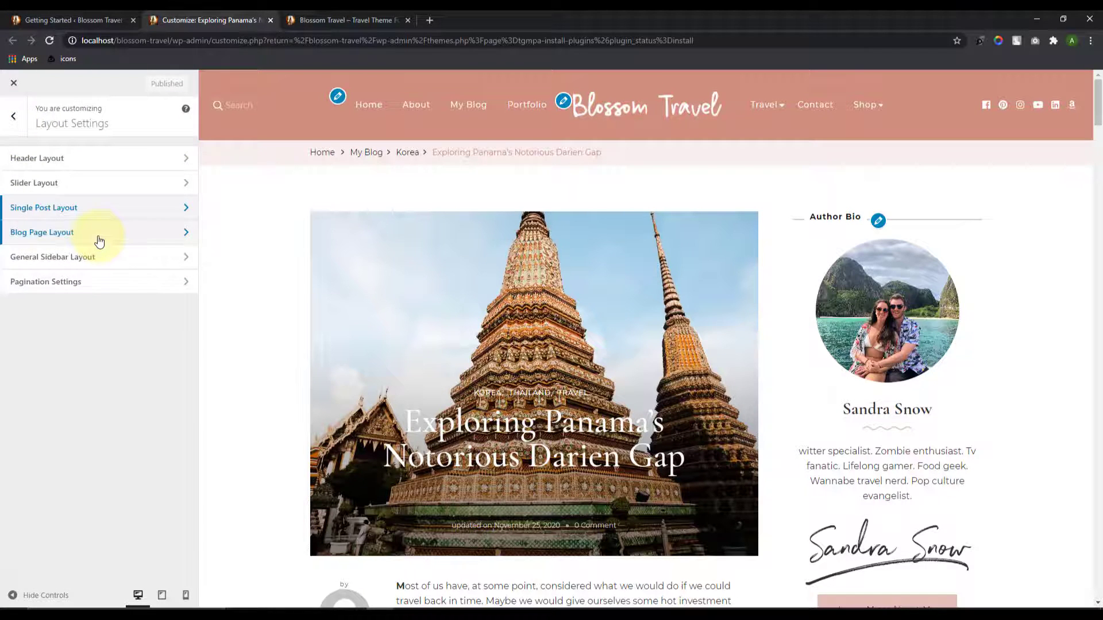
left_click(141, 239)
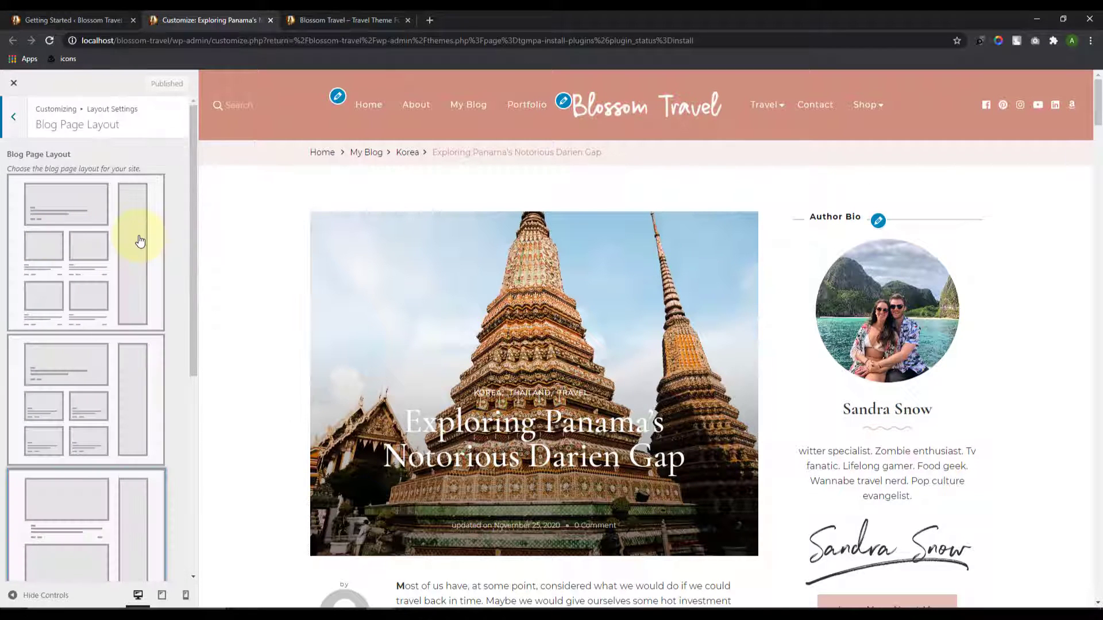
left_click(377, 109)
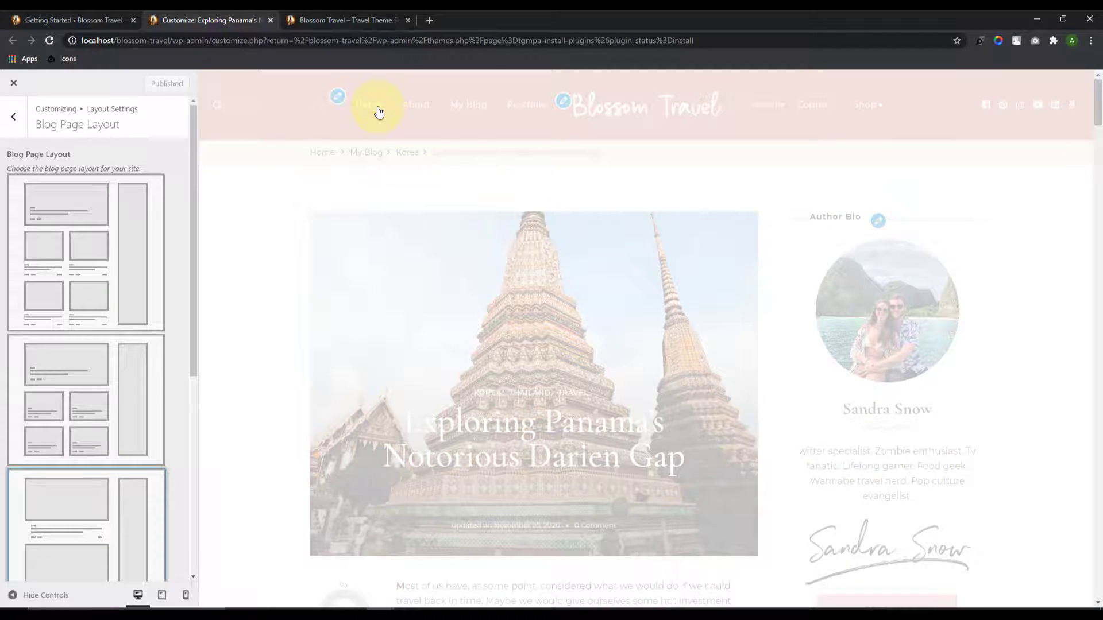
scroll(689, 433, "down", 15)
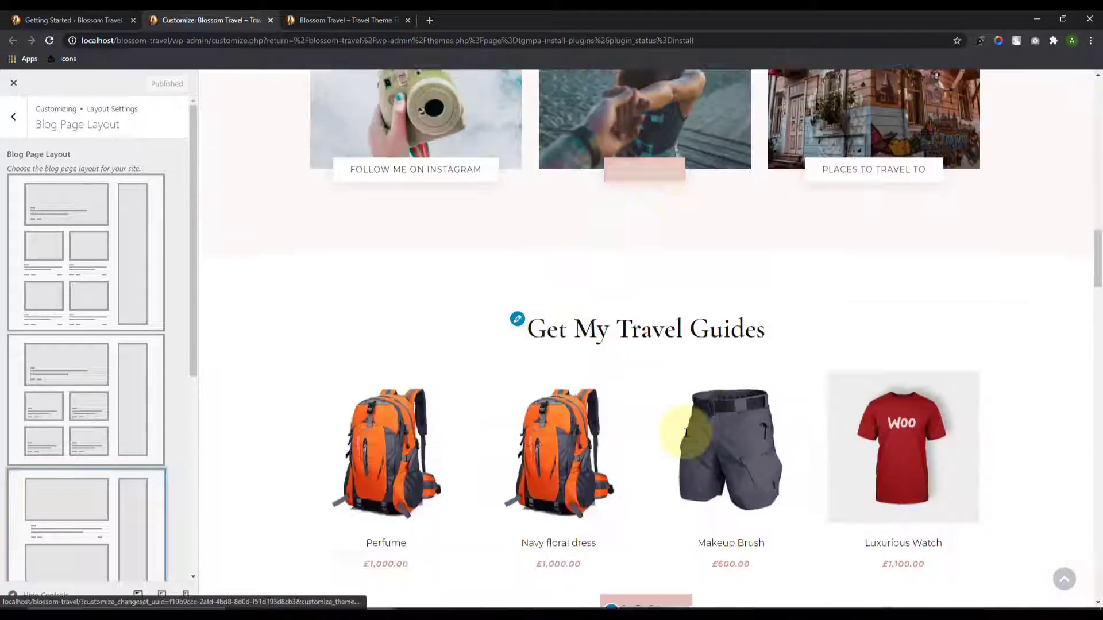
scroll(687, 432, "down", 17)
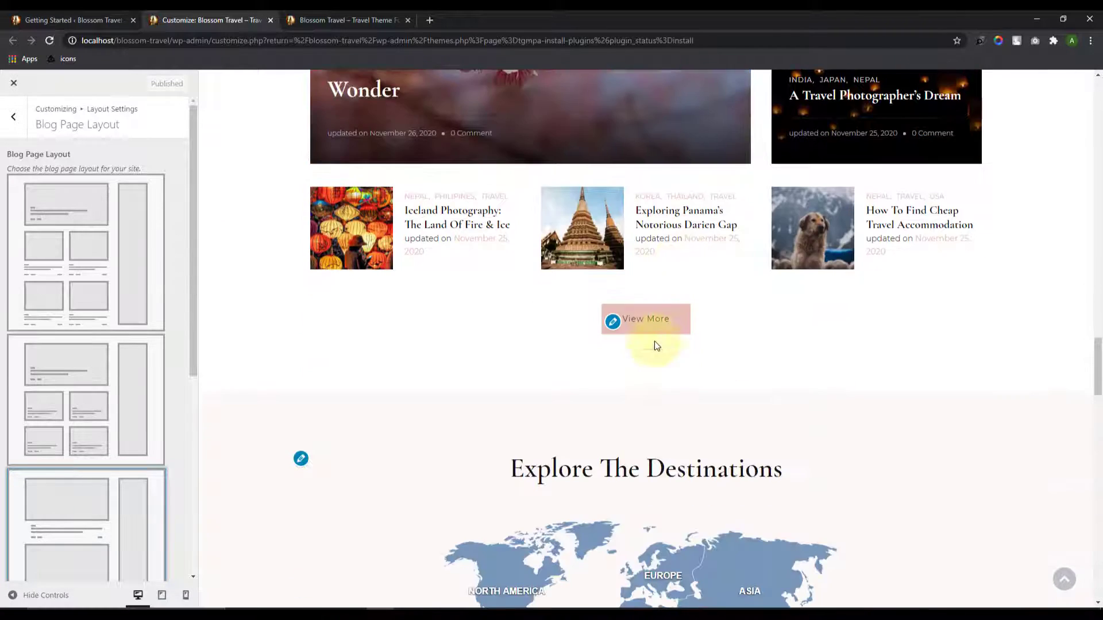
left_click(659, 325)
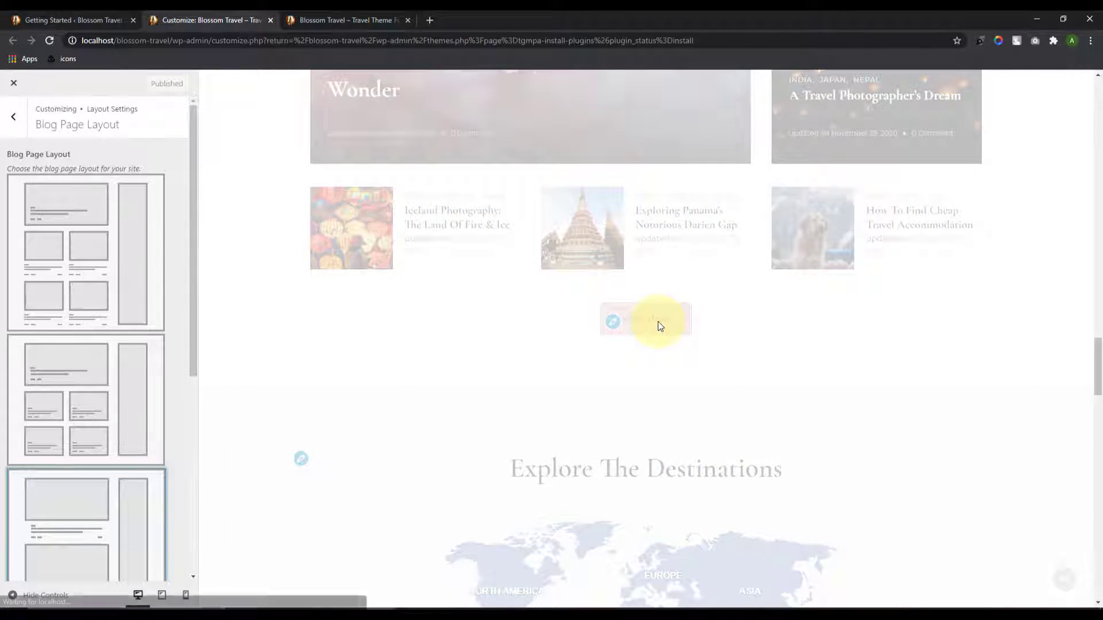
scroll(658, 339, "down", 6)
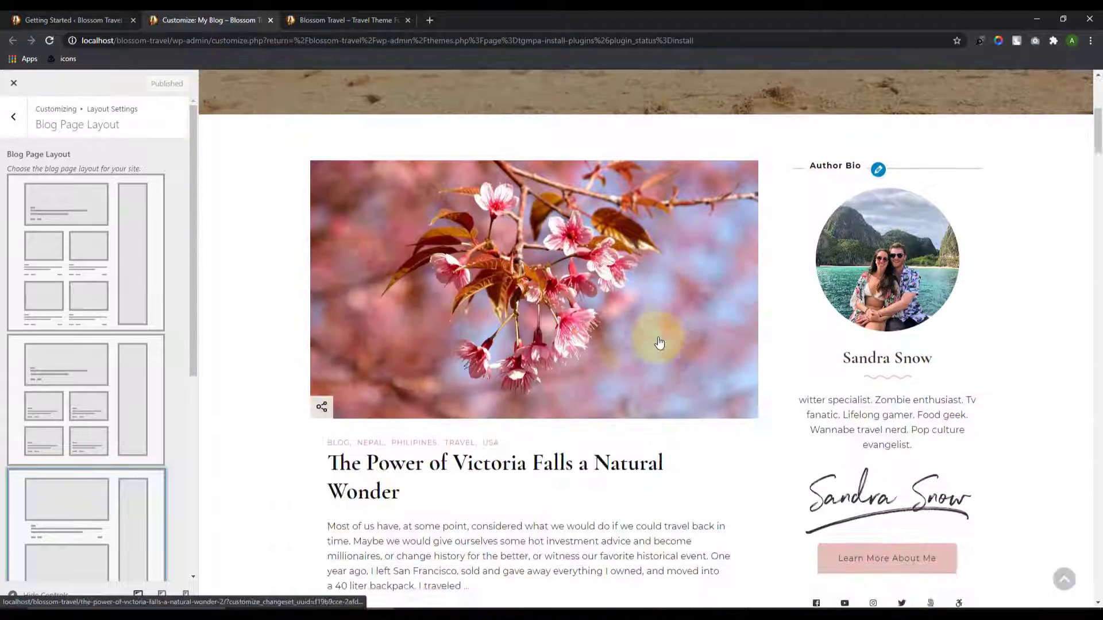
scroll(659, 343, "down", 1)
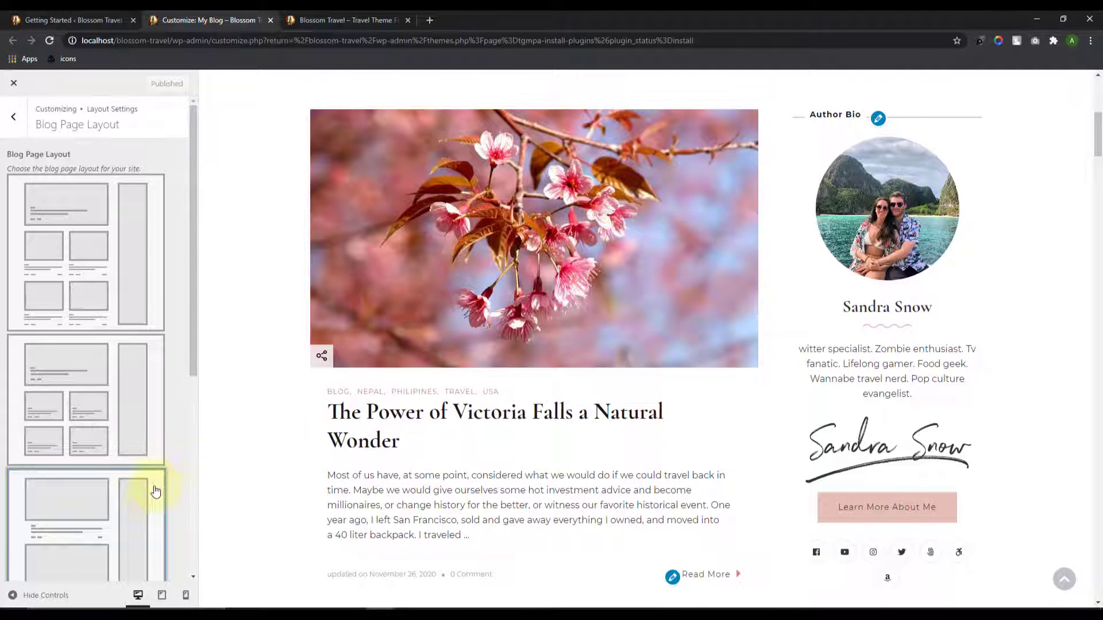
Step: Try the second blog page layout, with overlaid titles and a two-column grid, and compare it with a single-column overlay layout
scroll(177, 413, "down", 3)
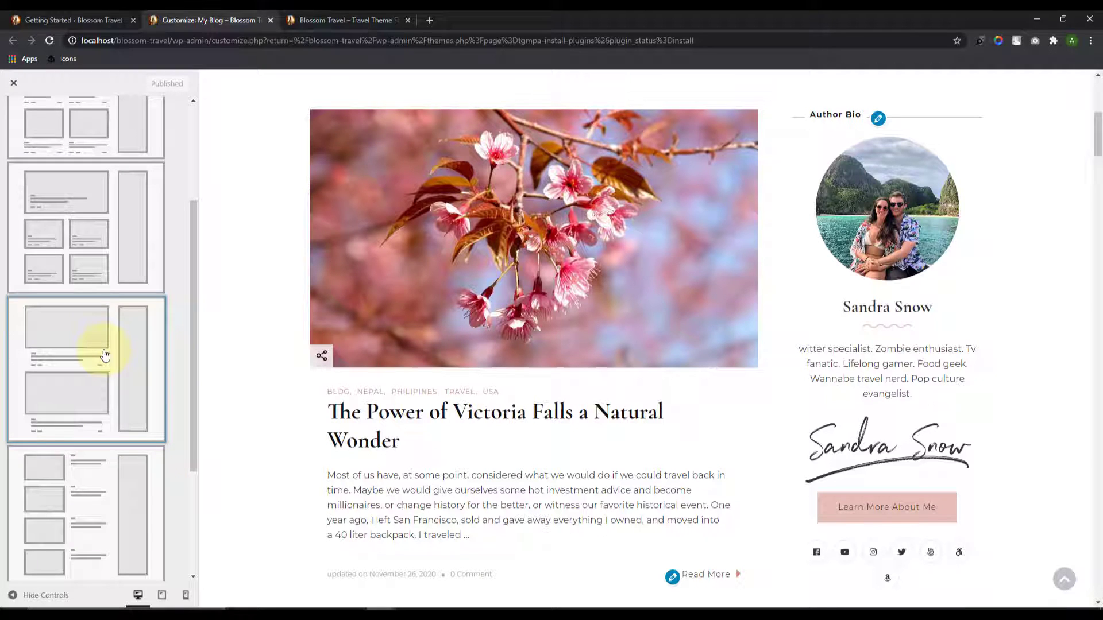
scroll(134, 395, "up", 3)
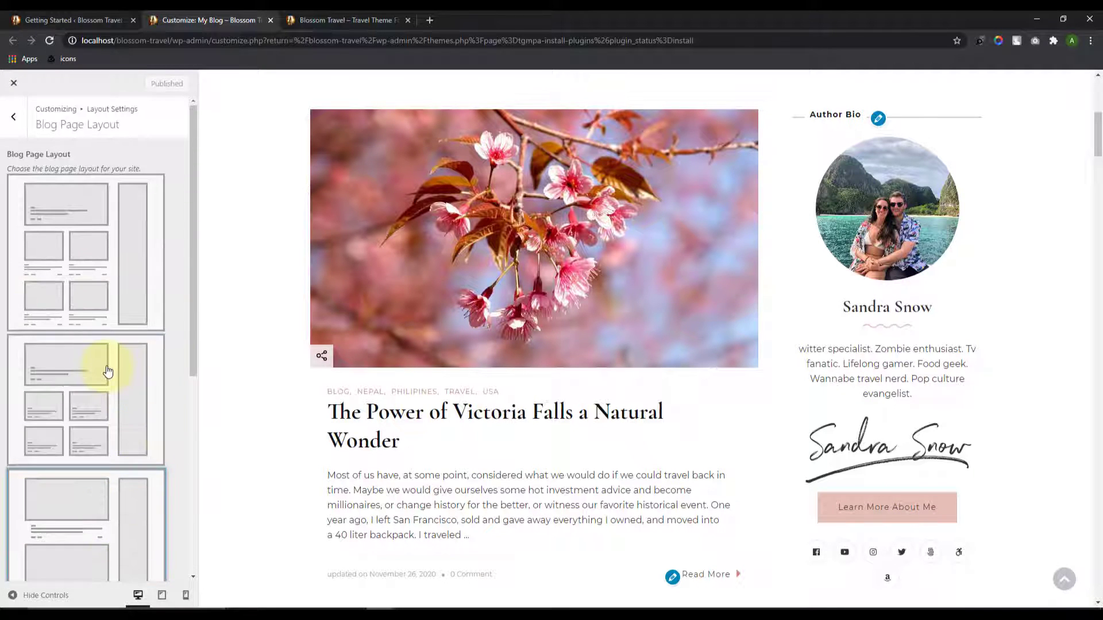
left_click(107, 372)
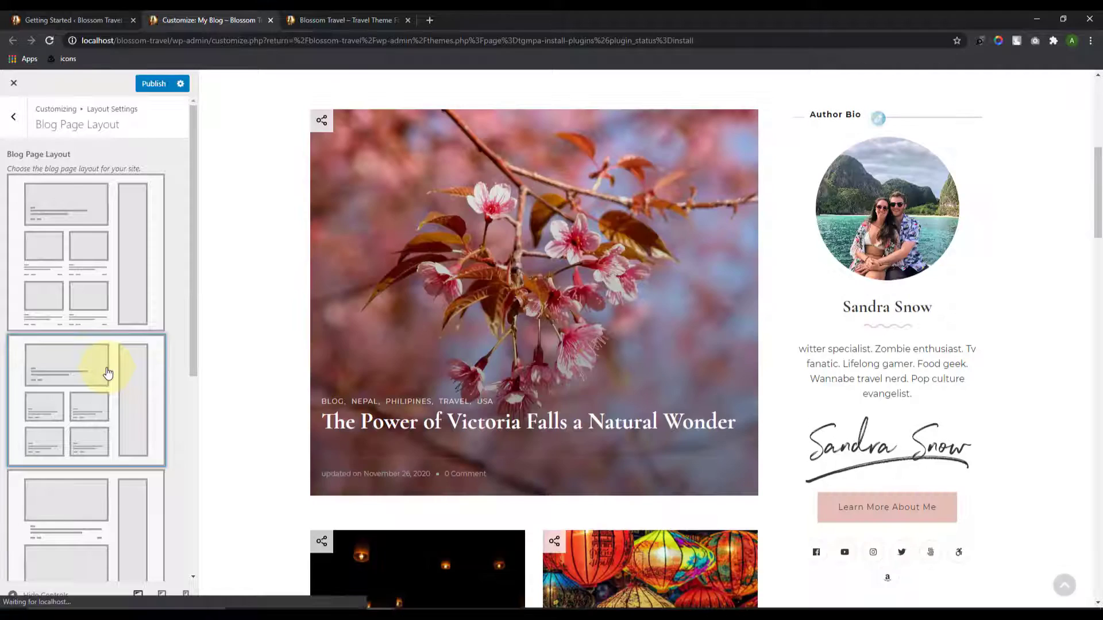
scroll(114, 452, "down", 6)
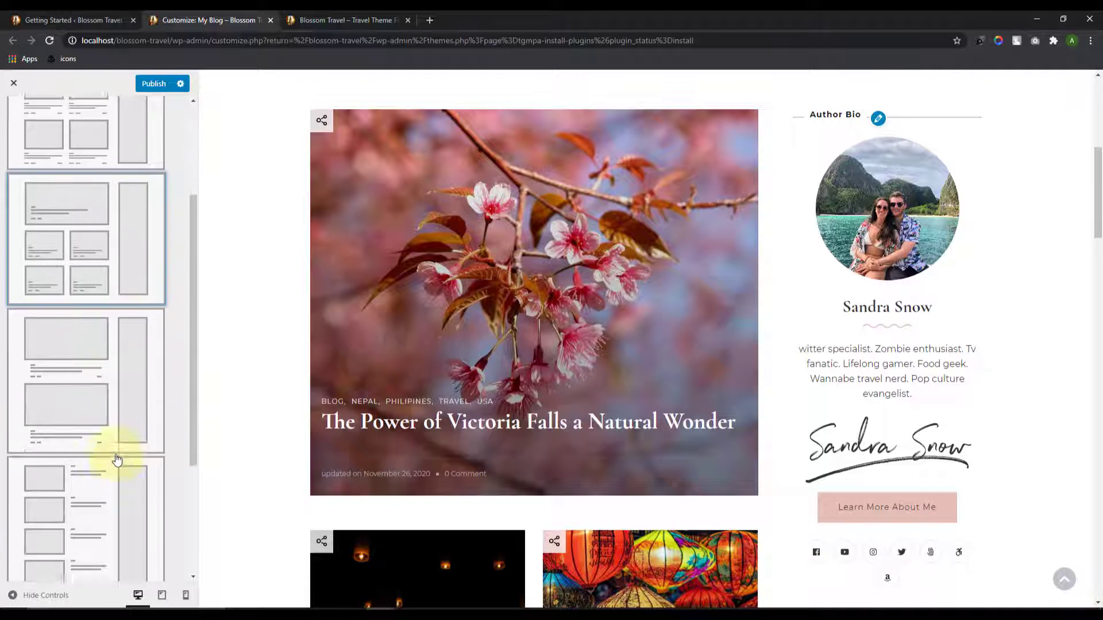
scroll(123, 529, "up", 6)
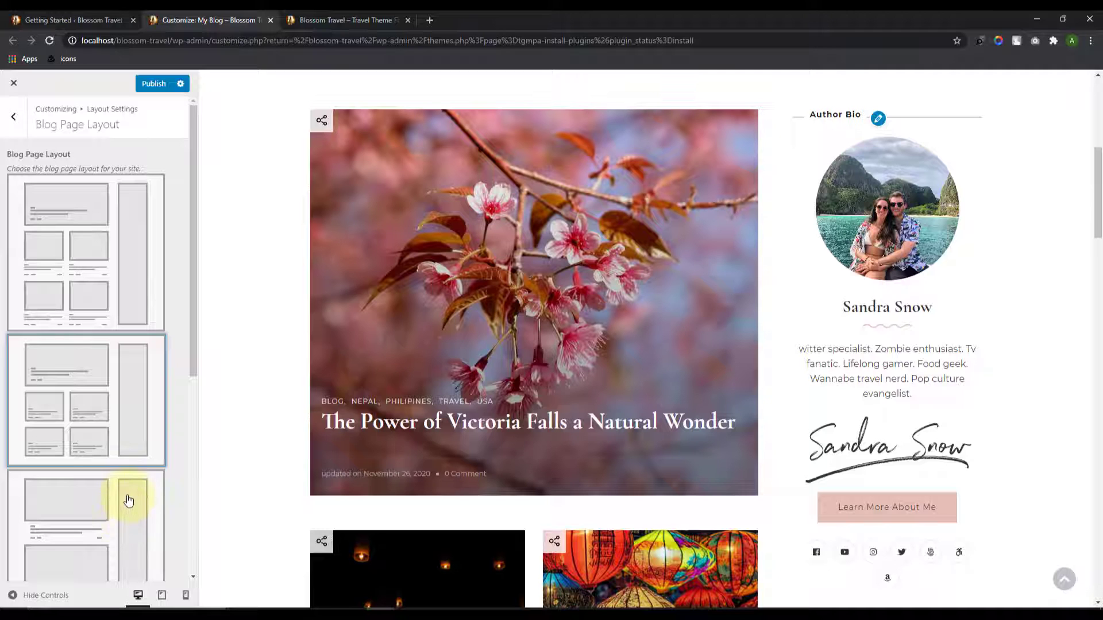
scroll(899, 339, "down", 15)
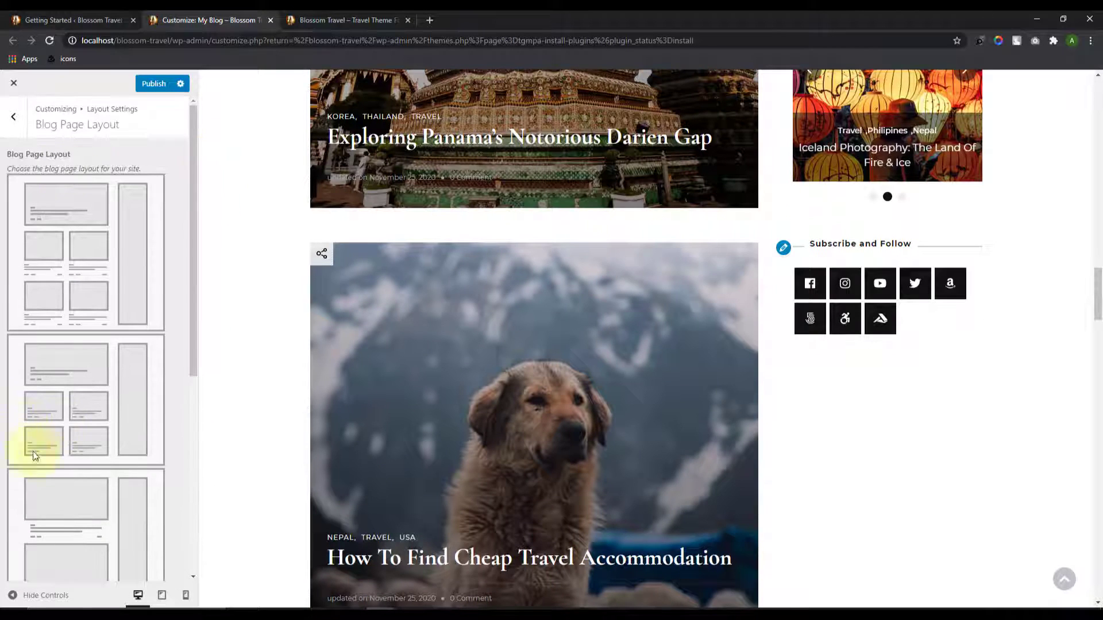
Step: Set the blog page layout to the second option, with one large post above a two-column grid beside the sidebar, and publish it
left_click(68, 381)
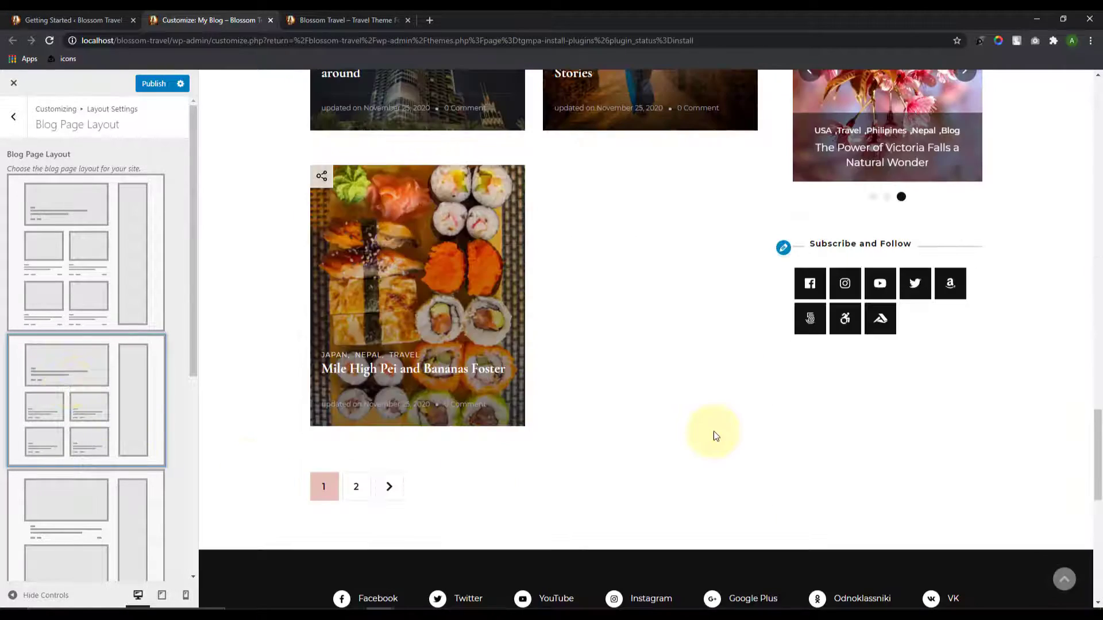
scroll(714, 433, "up", 10)
left_click(155, 83)
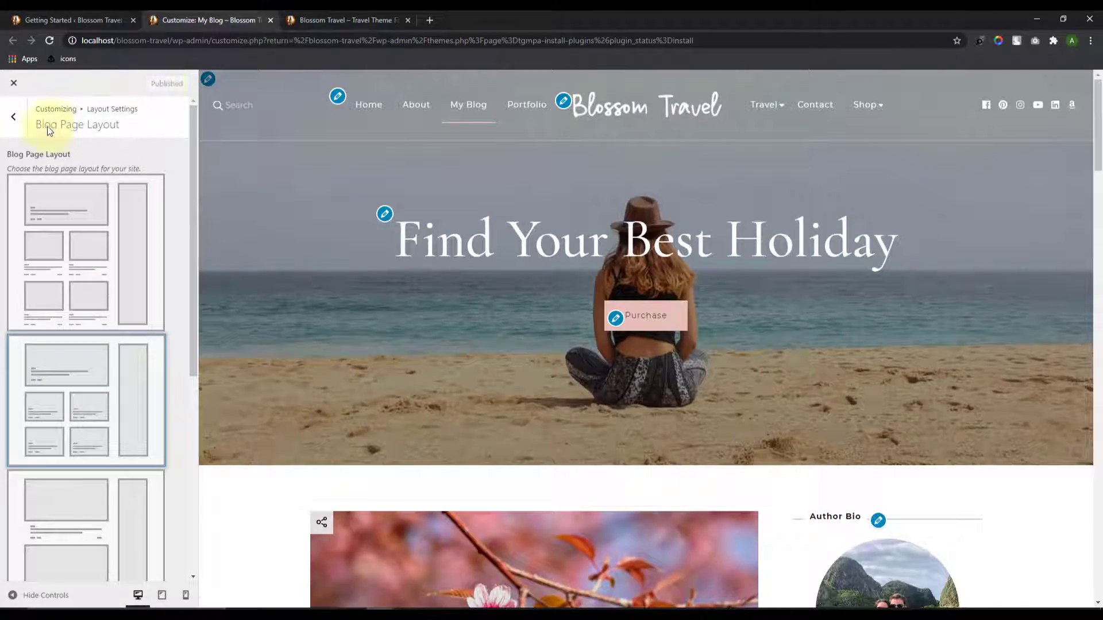
Step: Open the General Sidebar Layout options and review the page, post and default sidebar choices
left_click(13, 117)
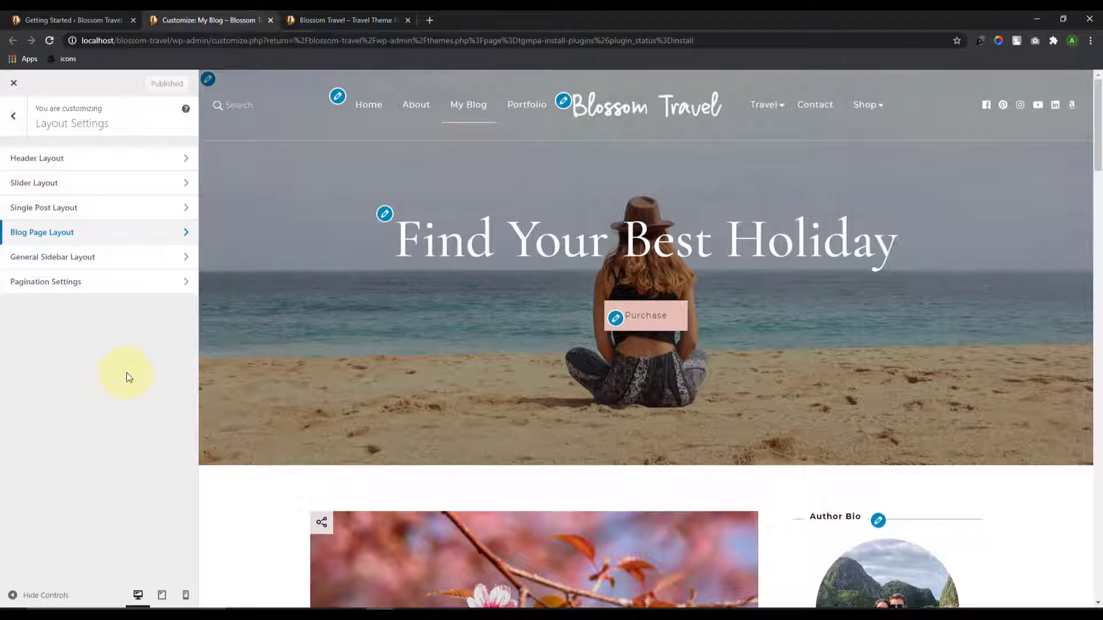
left_click(143, 263)
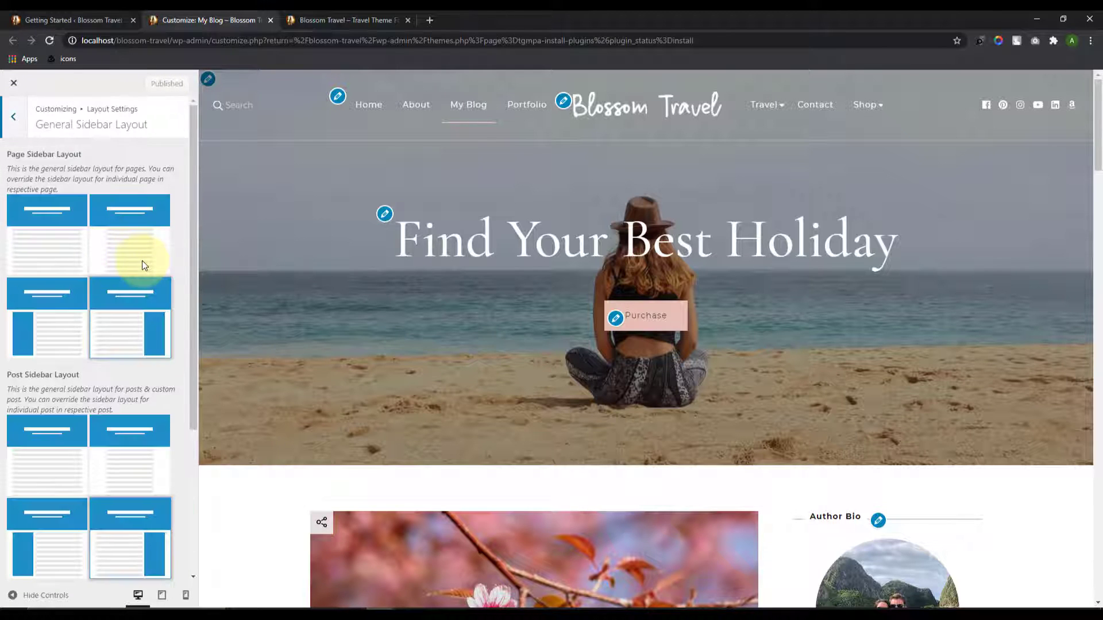
scroll(121, 426, "down", 2)
scroll(122, 426, "down", 2)
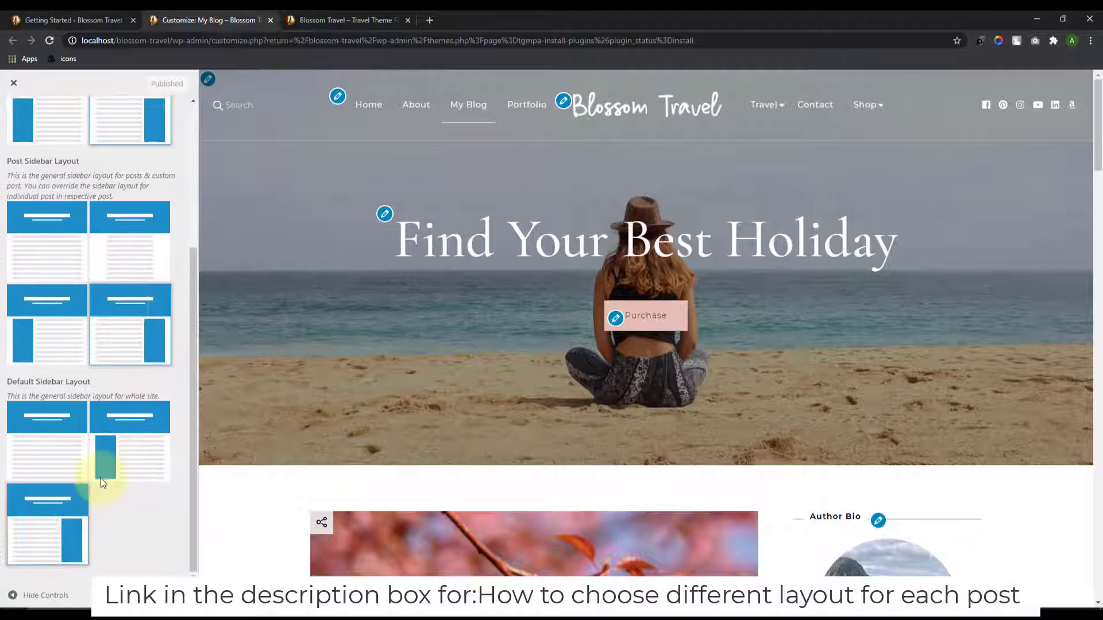
scroll(112, 442, "up", 4)
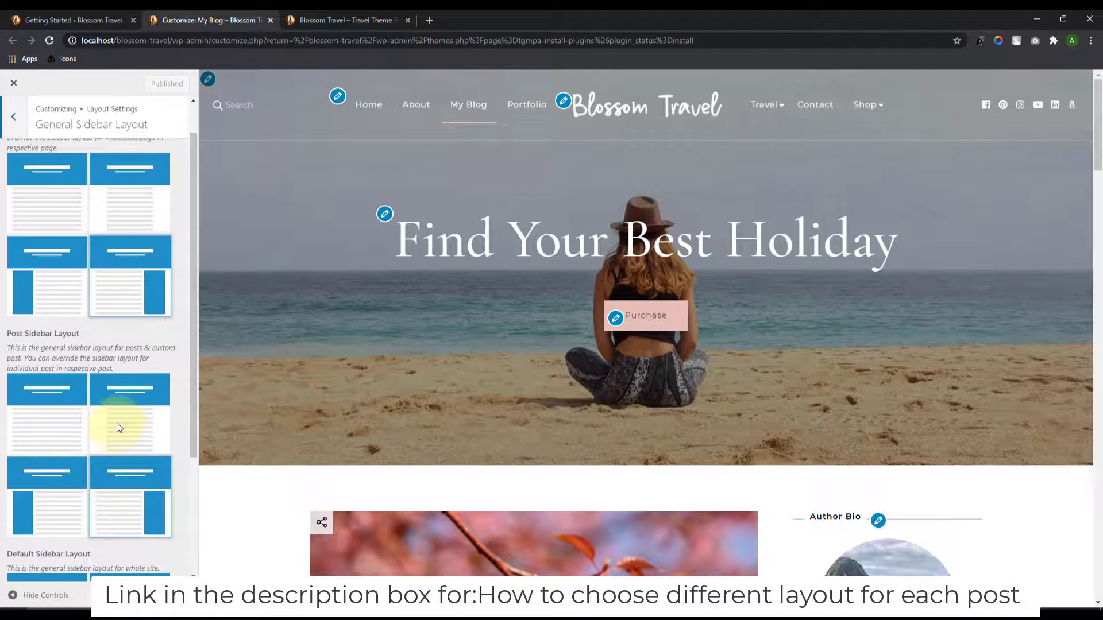
Step: Open the Pagination Settings and examine the numbered pagination below the posts on the previewed blog page
left_click(15, 116)
left_click(84, 292)
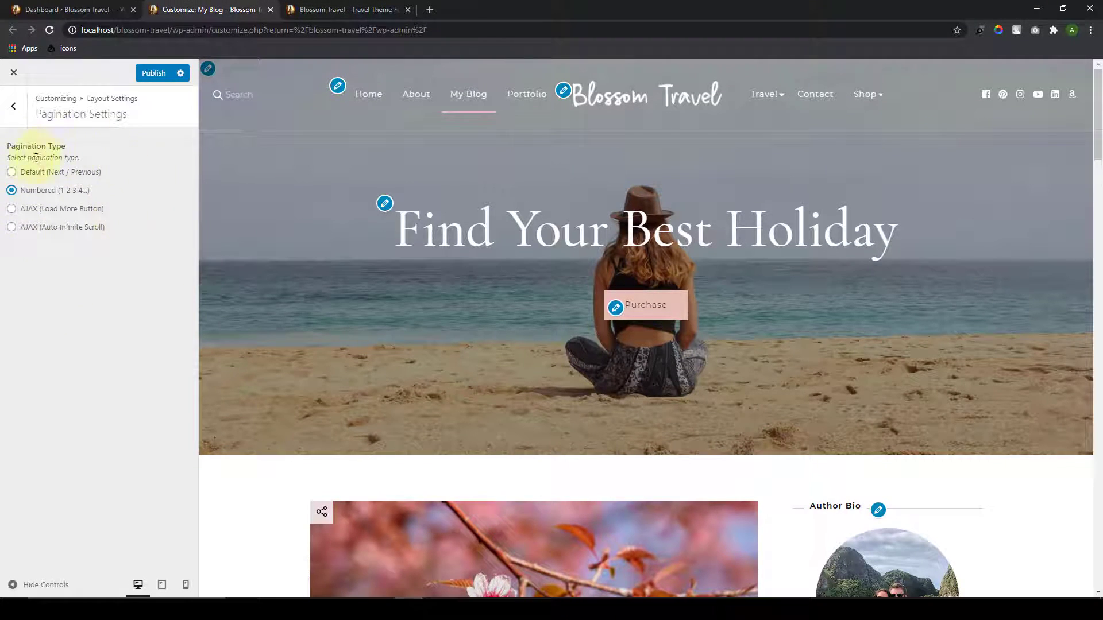
left_click_drag(1096, 144, 1090, 517)
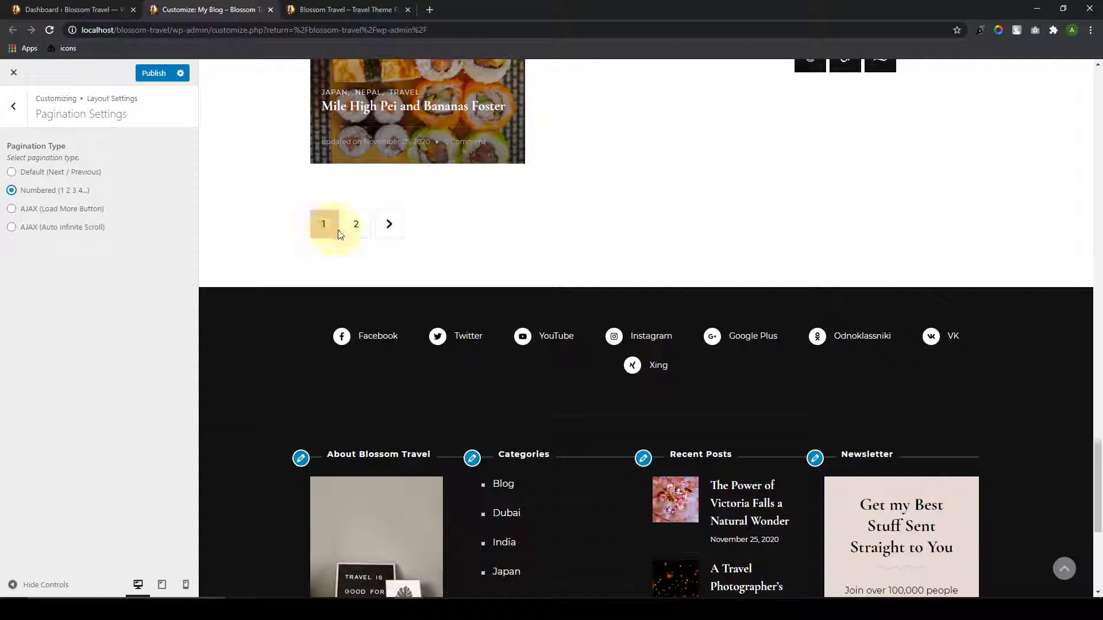
Step: Try the Default (Next / Previous) and AJAX (Load More Button) pagination types, load more posts with the latter, and review the list
left_click(12, 173)
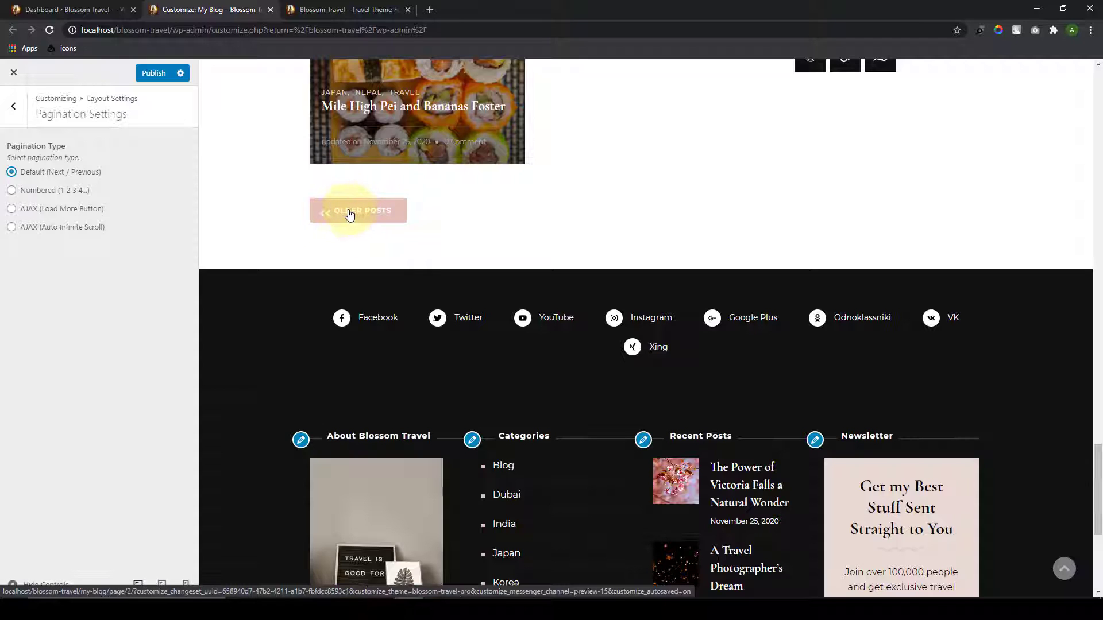
left_click(12, 209)
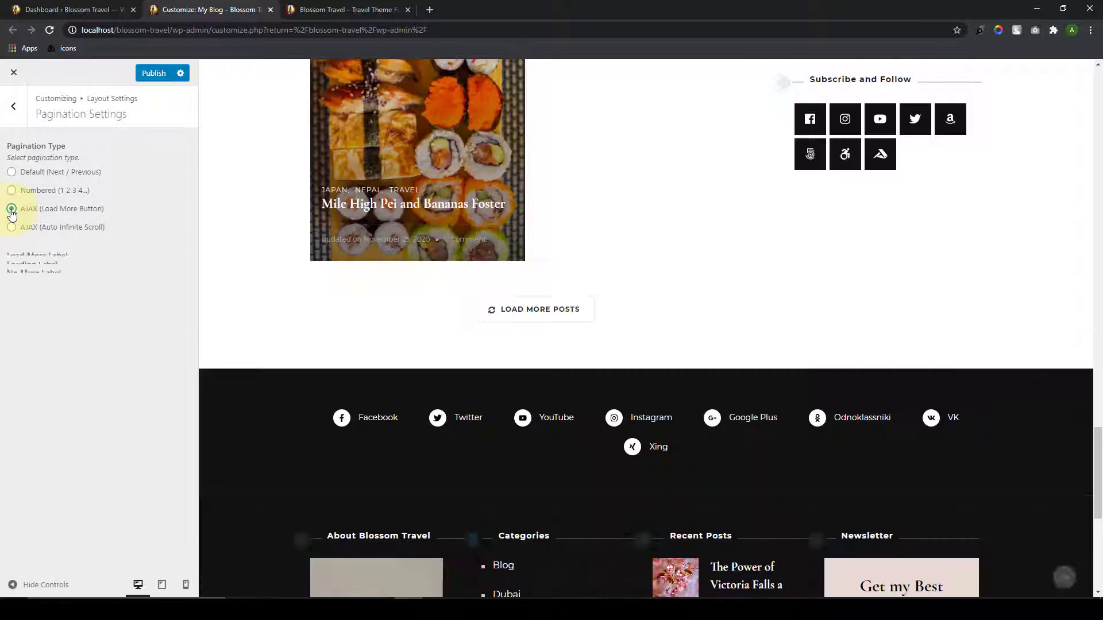
left_click(537, 314)
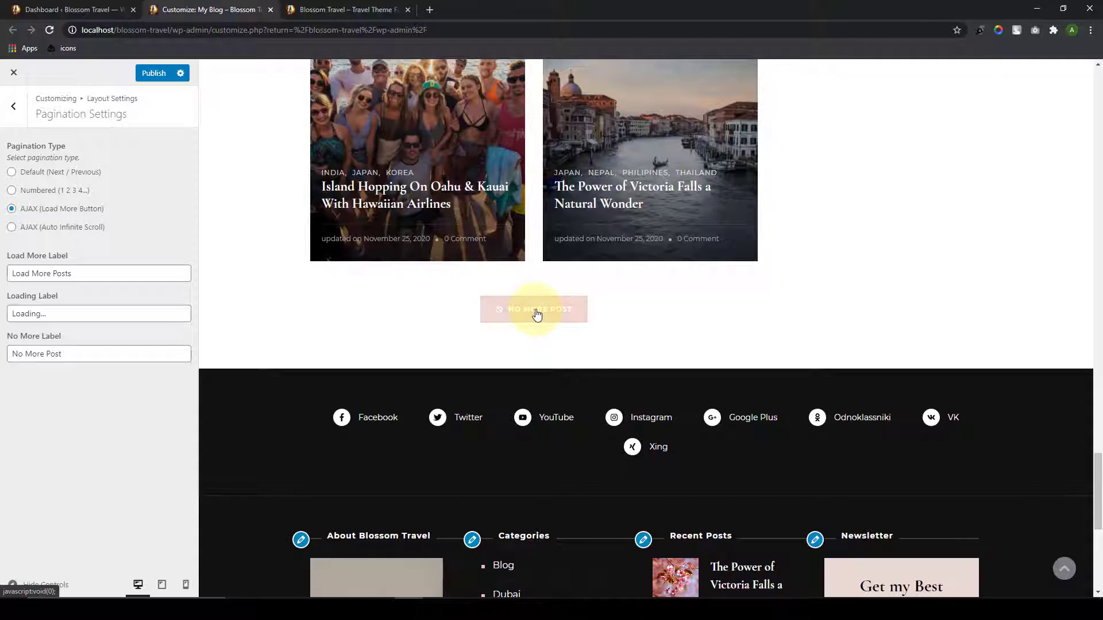
scroll(618, 301, "up", 8)
scroll(618, 301, "up", 15)
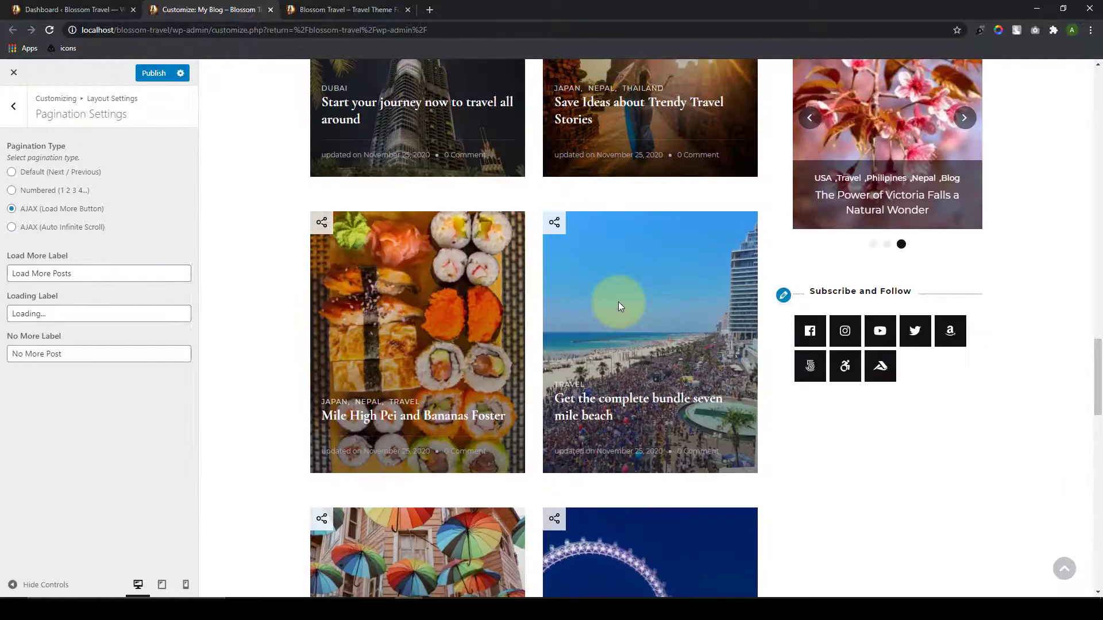
scroll(618, 302, "down", 20)
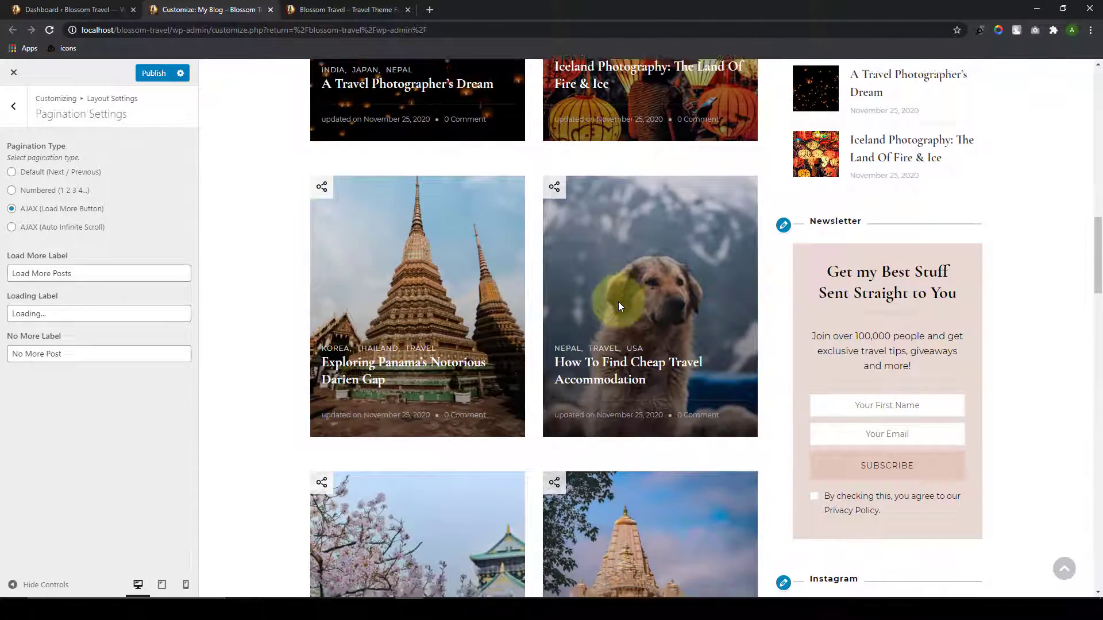
scroll(618, 302, "down", 6)
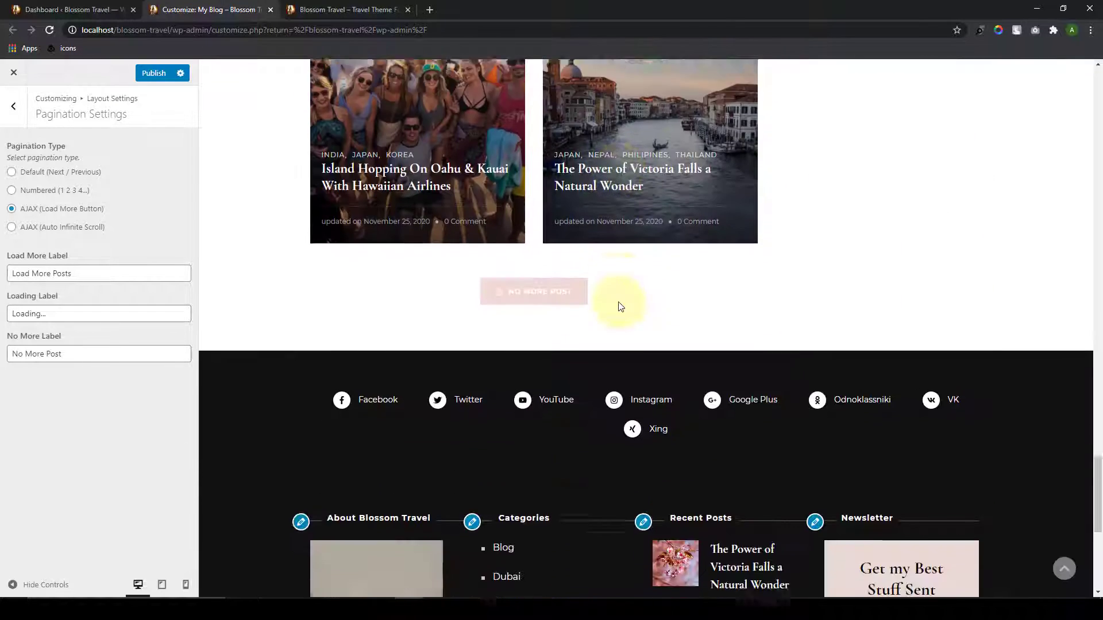
Step: Examine the editable Load More, Loading and No More labels of the load-more pagination
left_click(12, 277)
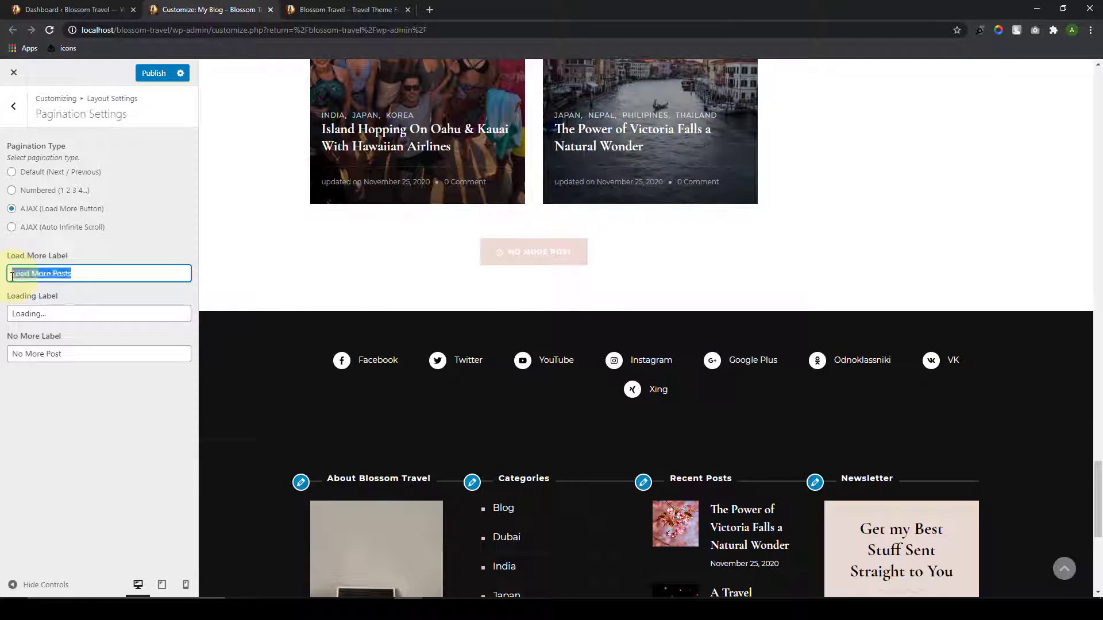
left_click(54, 319)
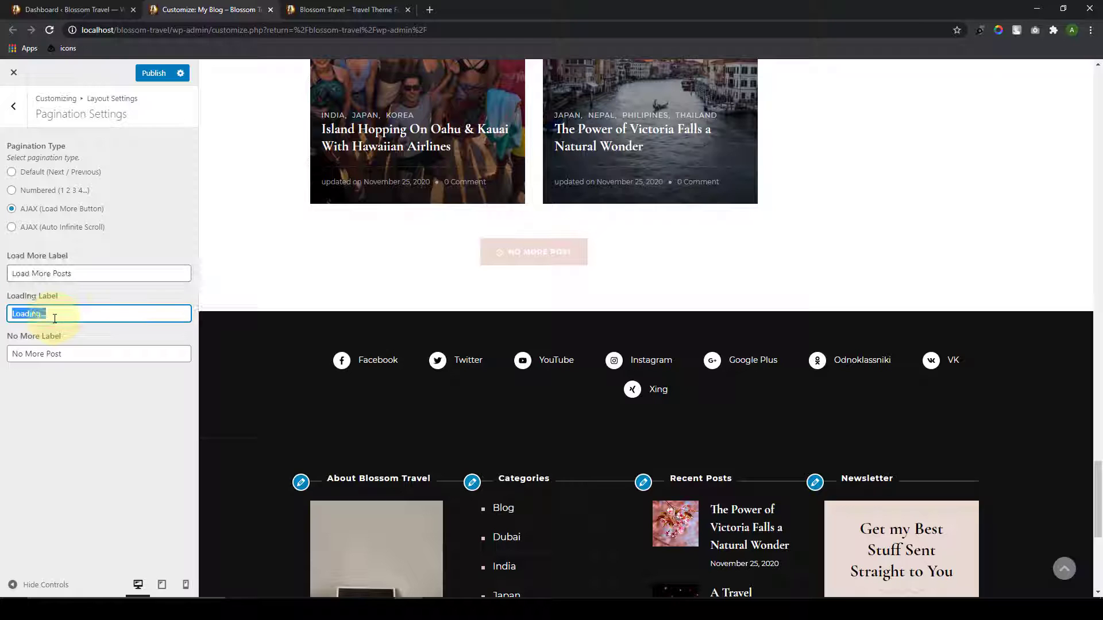
left_click(84, 361)
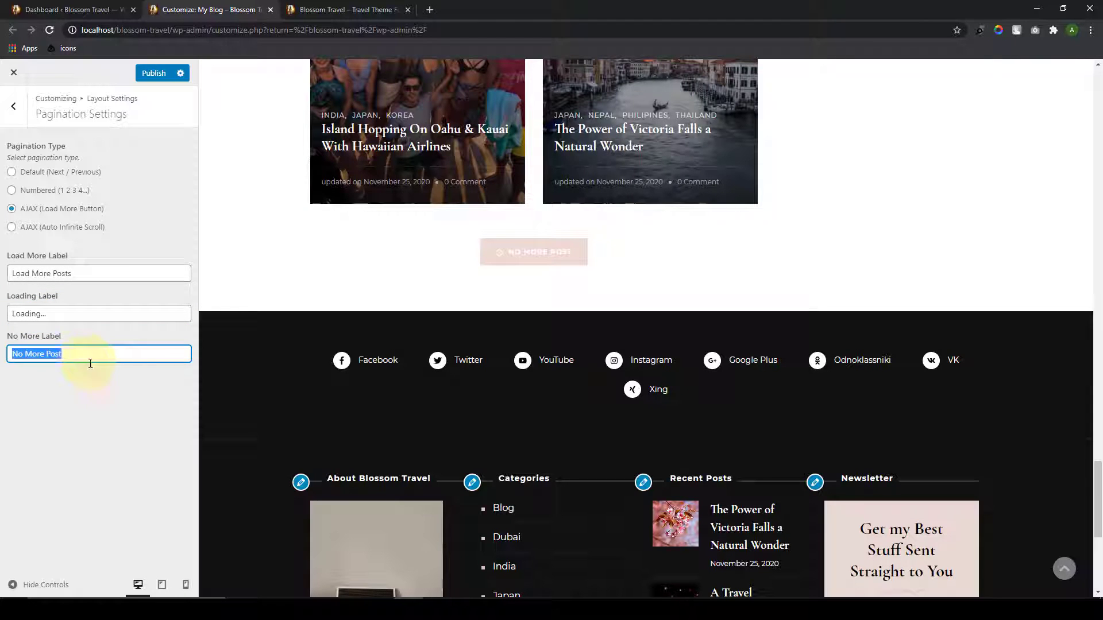
Step: Set the pagination type to AJAX (Auto Infinite Scroll) and review the loading of posts on the previewed blog page
left_click(13, 229)
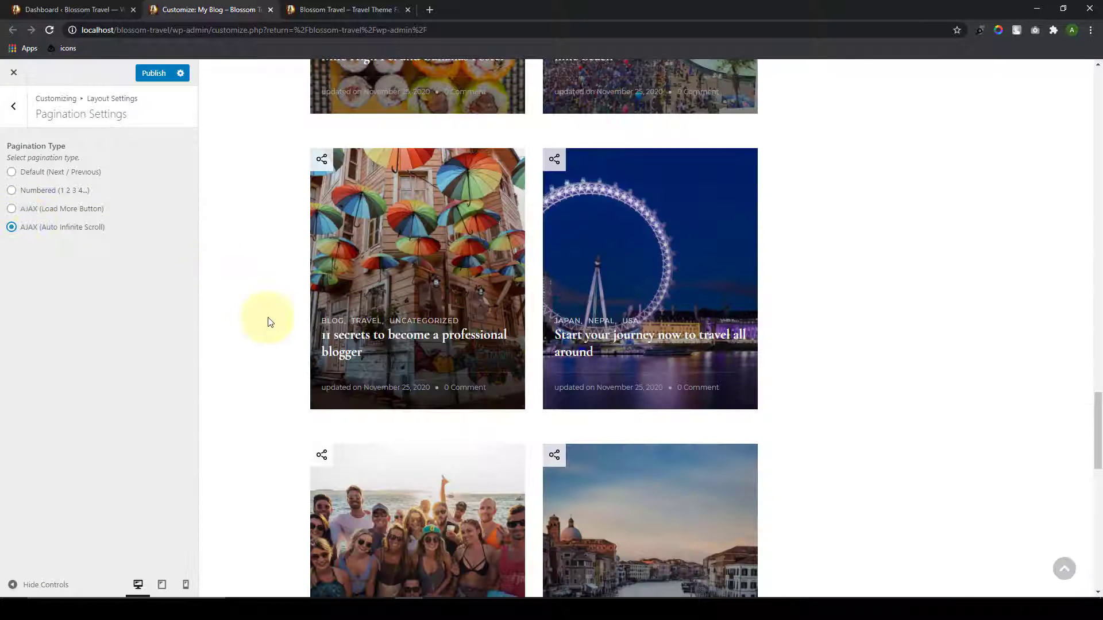
scroll(283, 326, "down", 5)
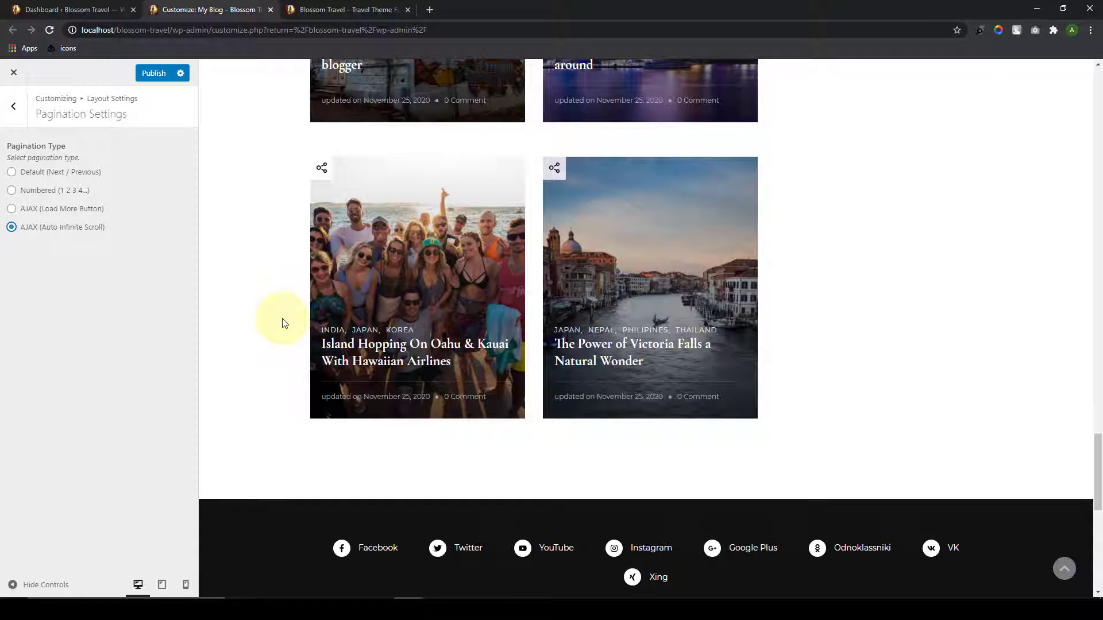
scroll(283, 323, "down", 1)
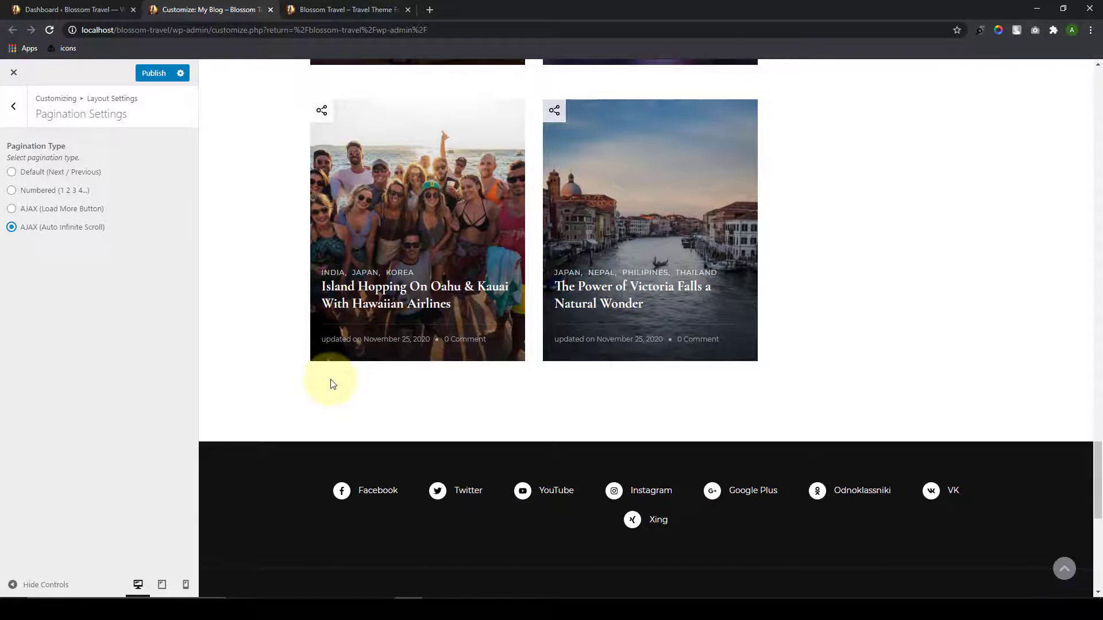
scroll(402, 367, "up", 10)
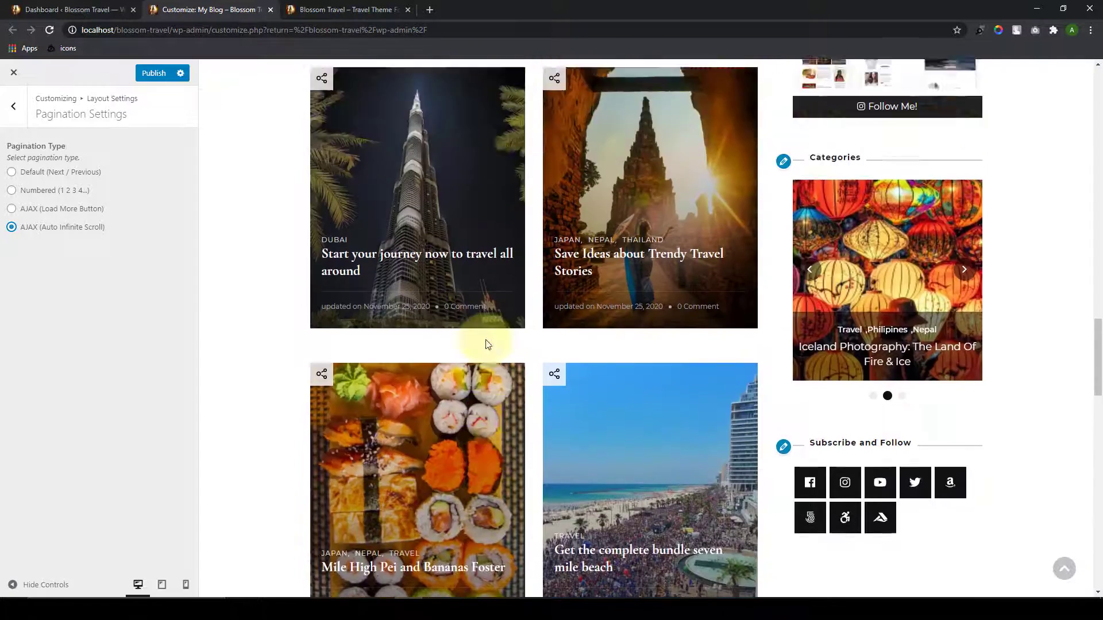
Step: Set the pagination type to Numbered (1 2 3 4...), check the page numbers below the previewed posts, and publish the change
left_click(12, 191)
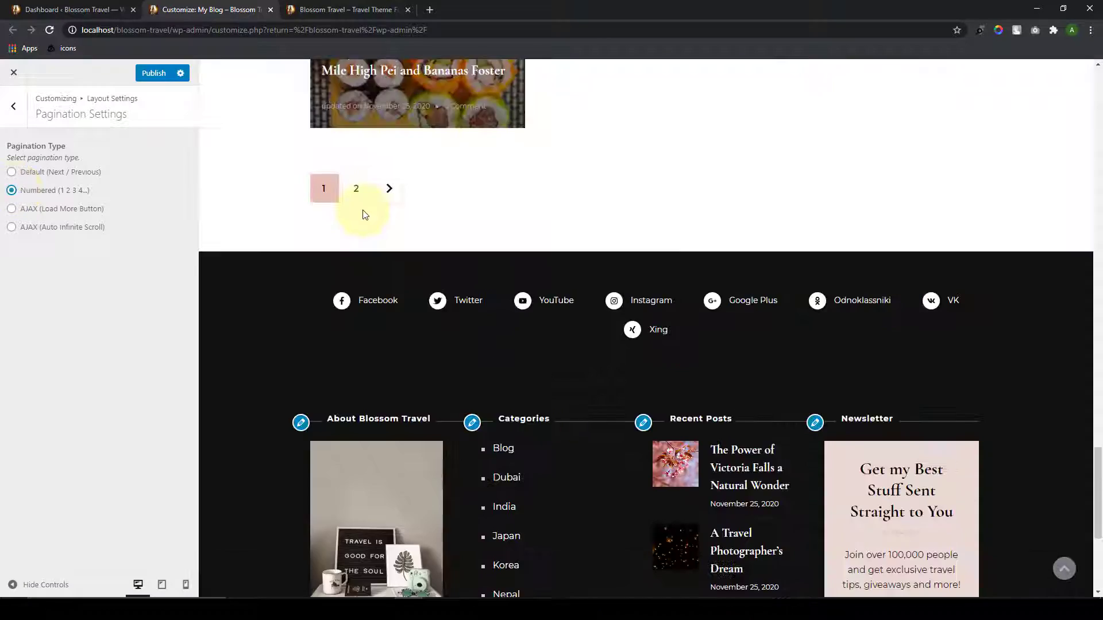
scroll(364, 215, "up", 6)
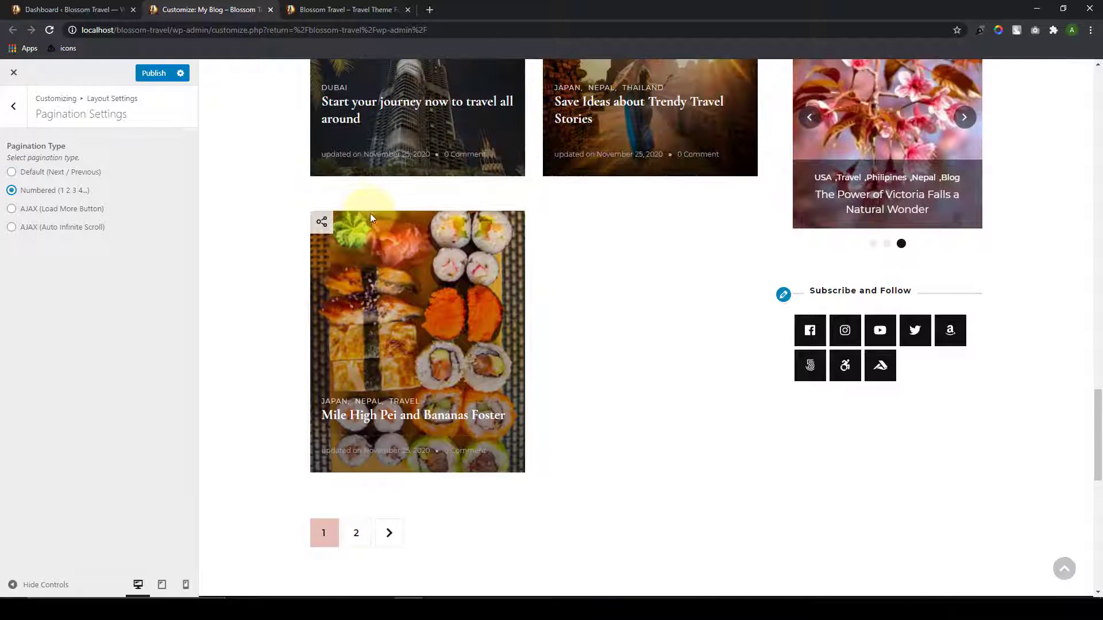
left_click(155, 73)
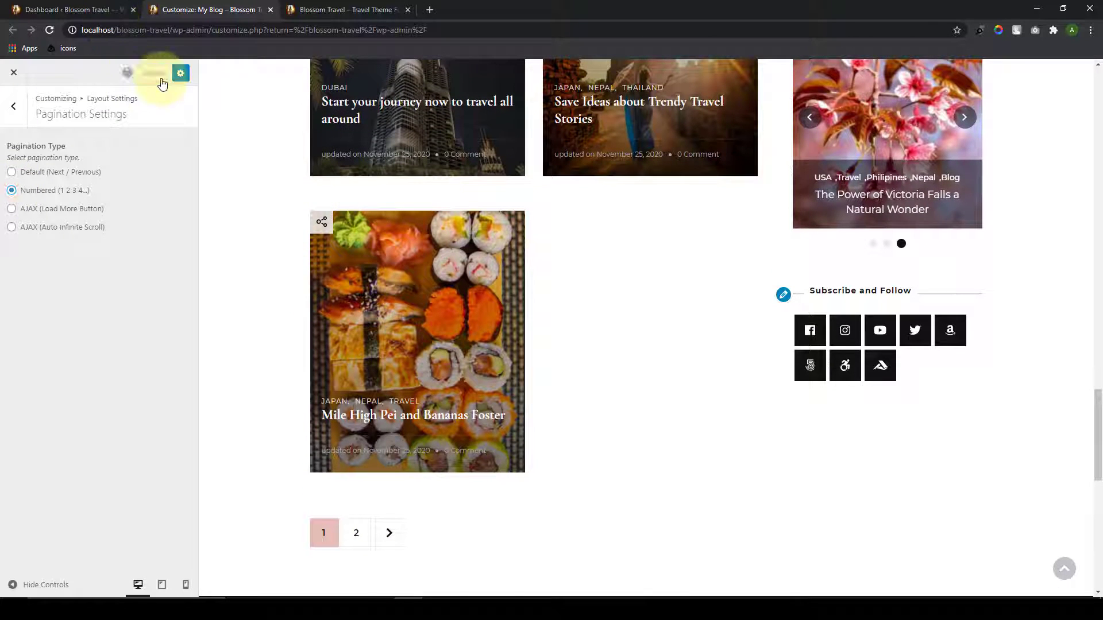
Step: Show the home page in the preview and open the Body Settings of the Typography section
left_click(14, 106)
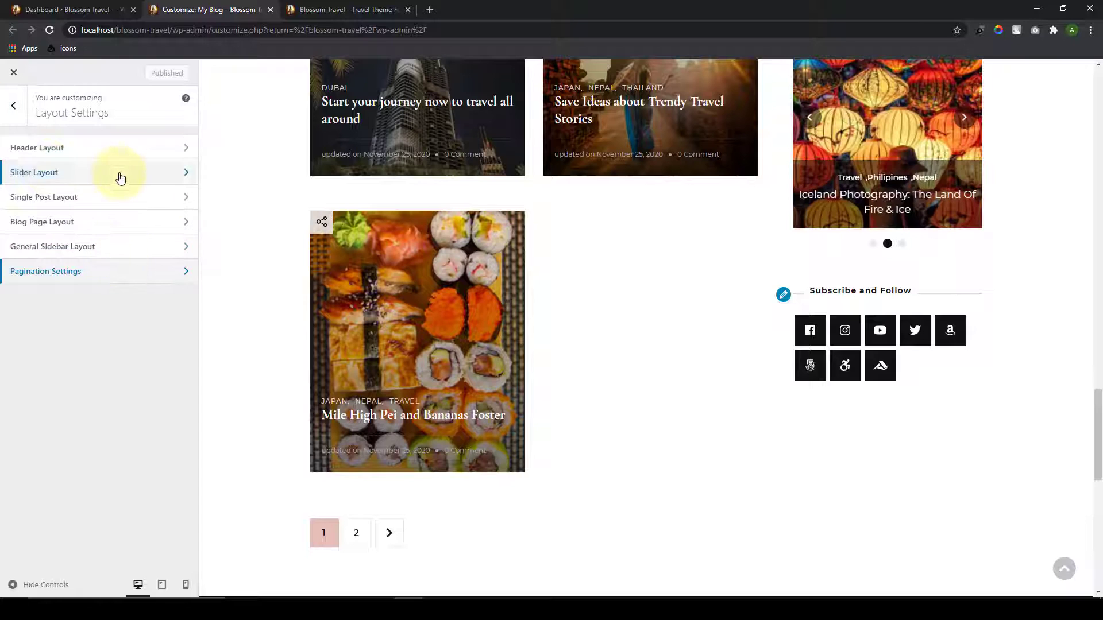
left_click(14, 106)
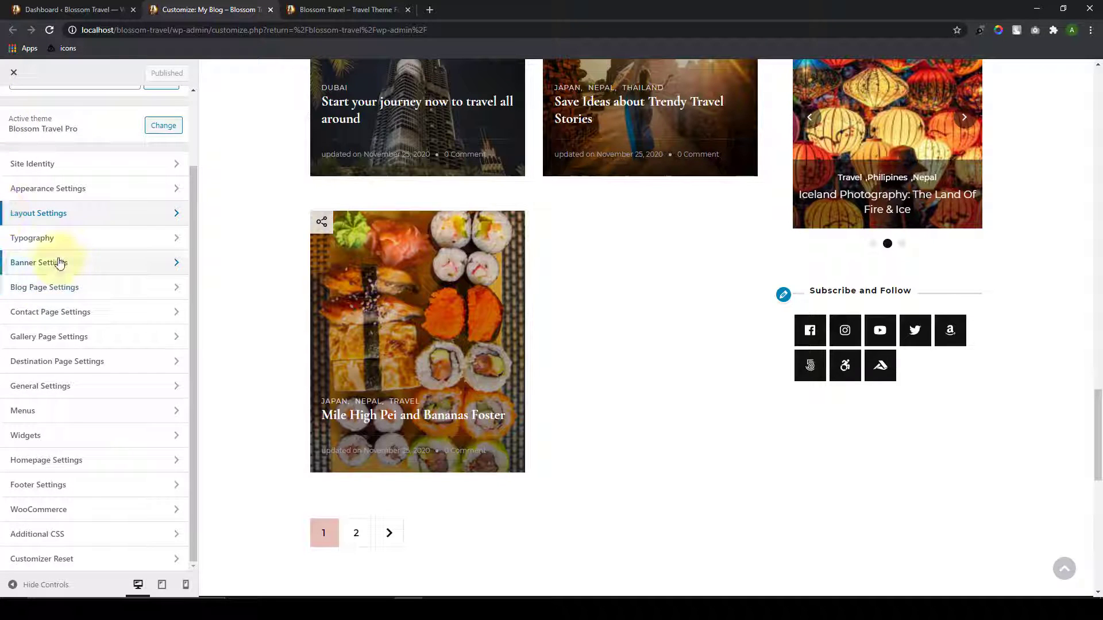
left_click(60, 239)
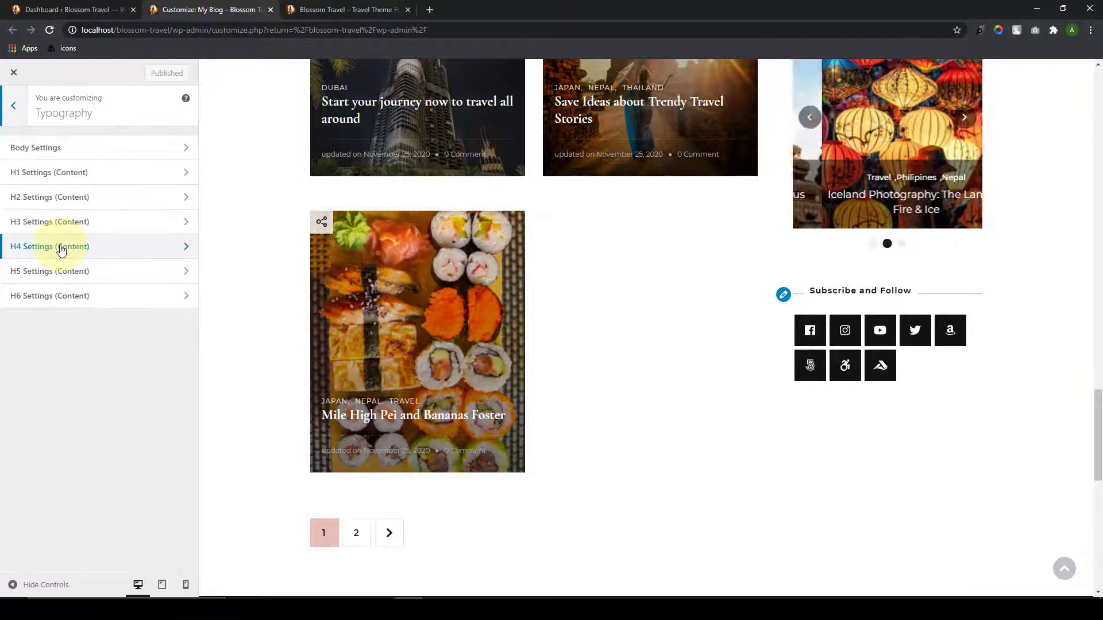
left_click(1063, 569)
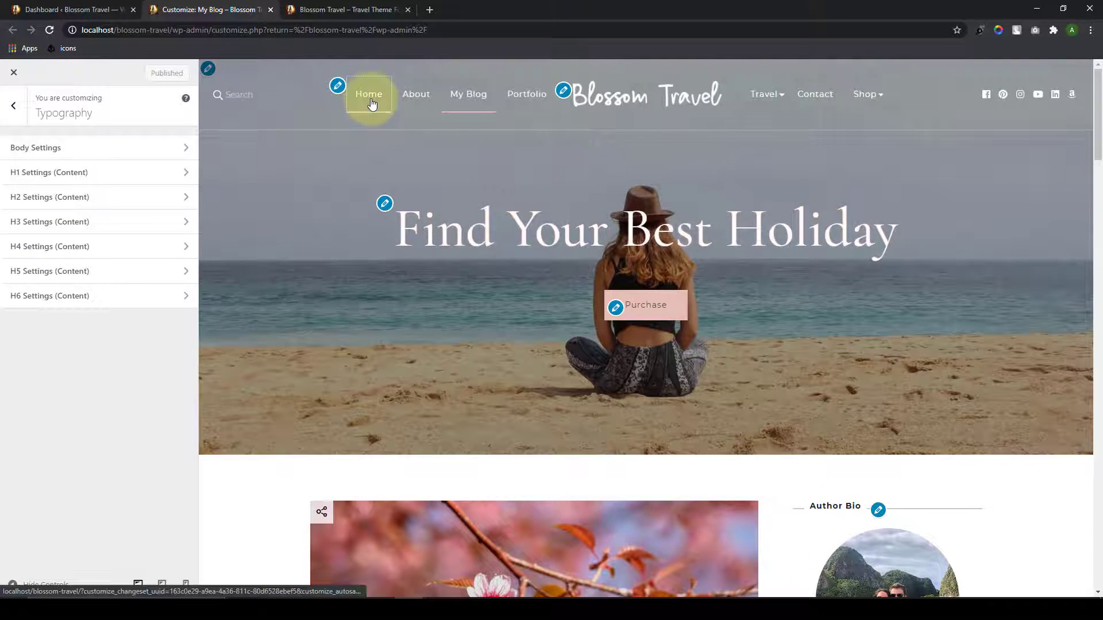
left_click(370, 101)
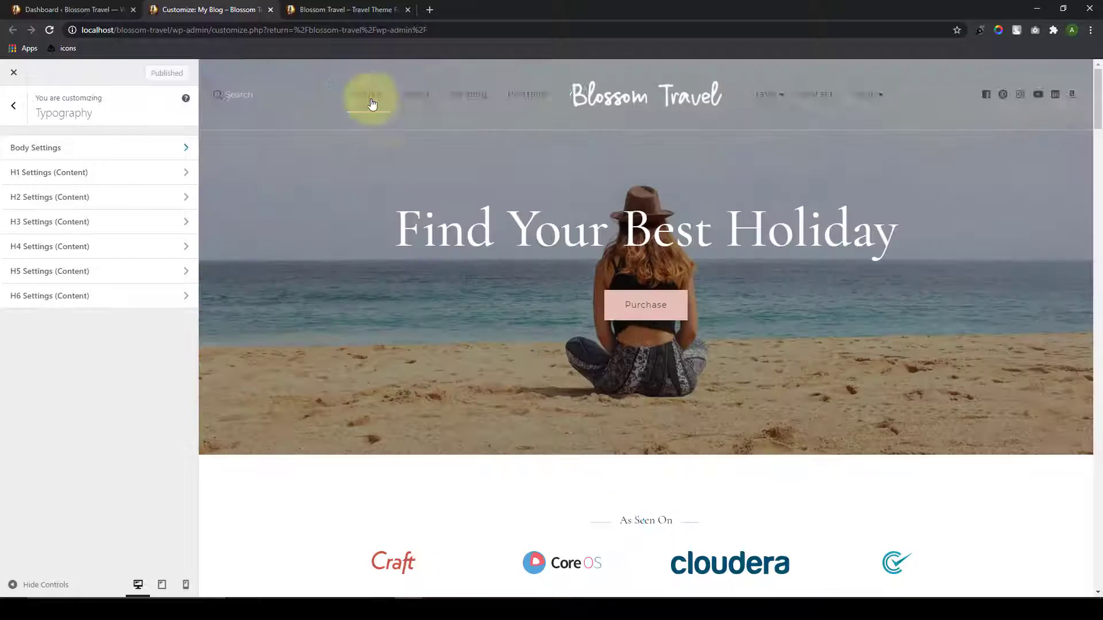
left_click(108, 148)
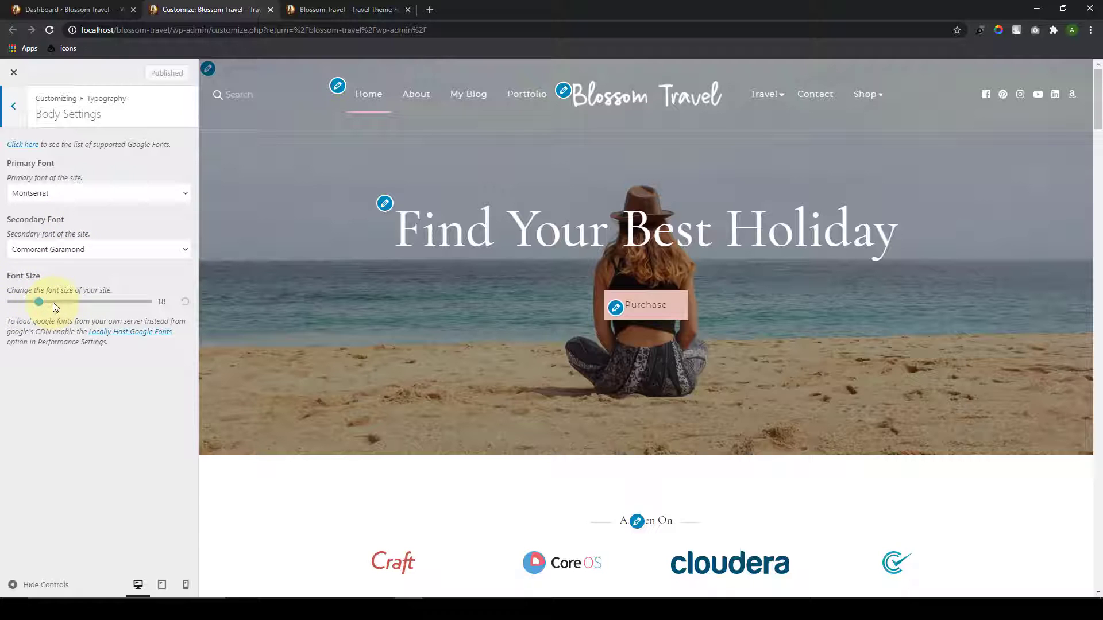
Step: Open the linked list of supported Google Fonts separately, browse the font samples, and close the page again
right_click(35, 145)
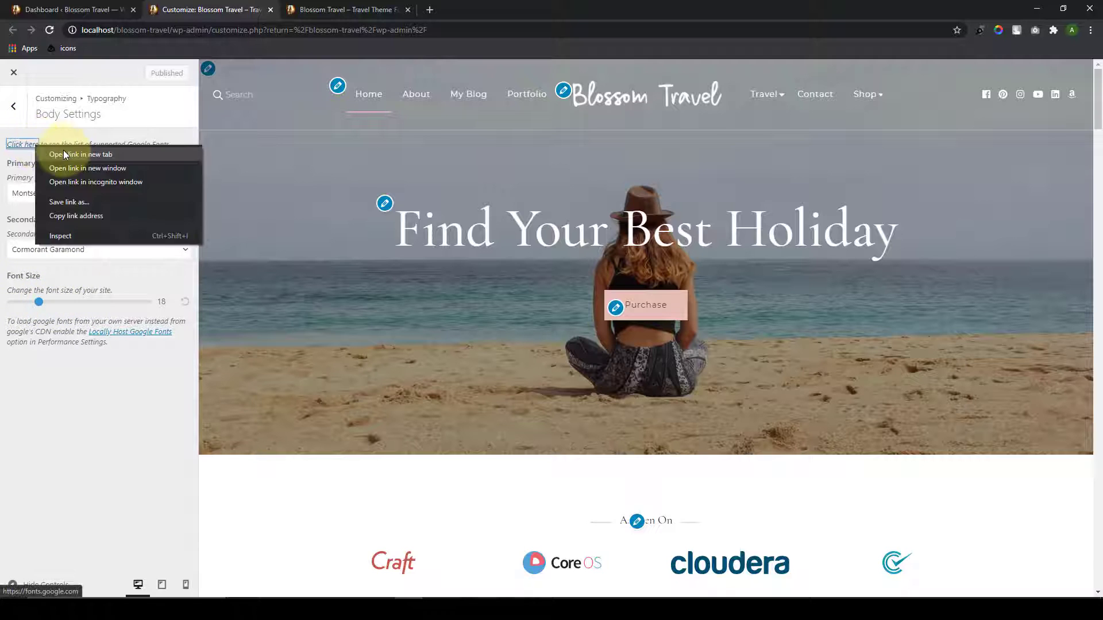
left_click(63, 154)
left_click(325, 7)
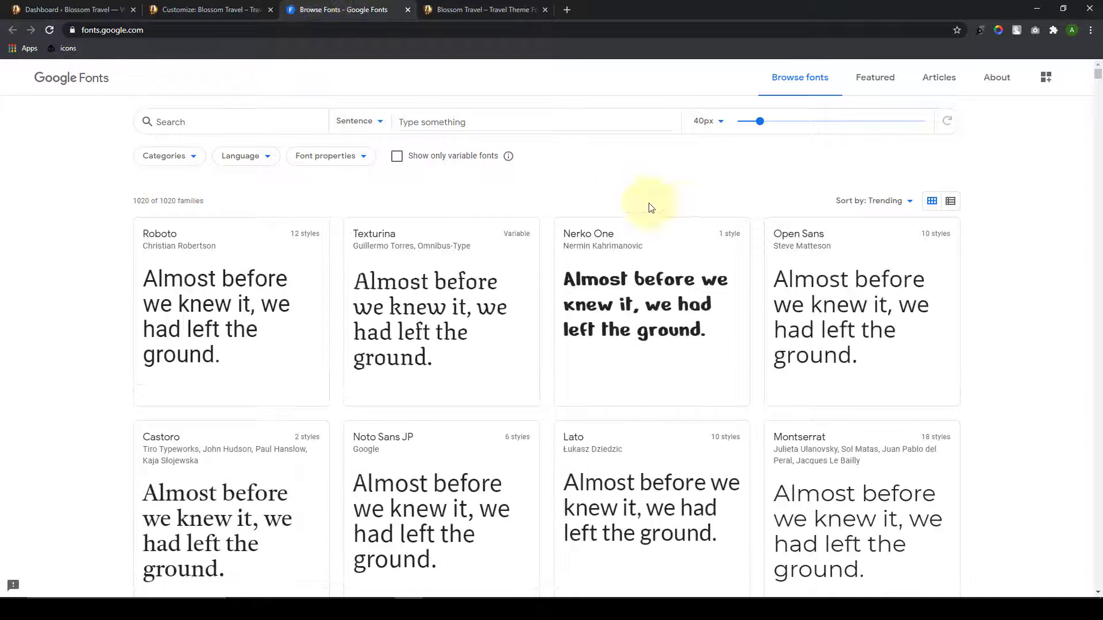
scroll(770, 285, "down", 5)
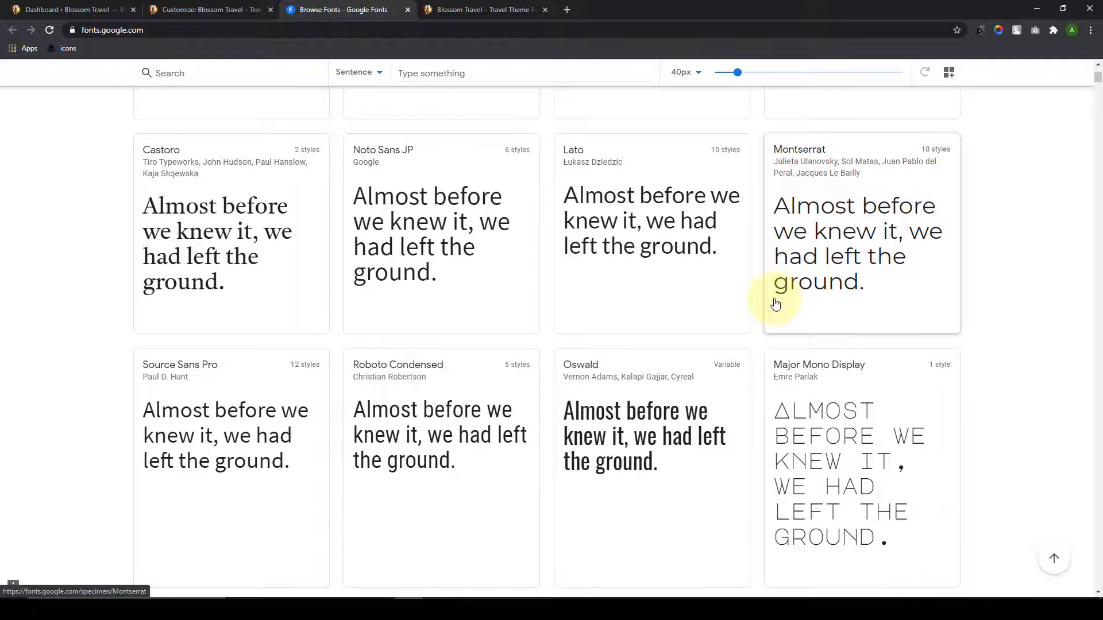
scroll(776, 304, "down", 3)
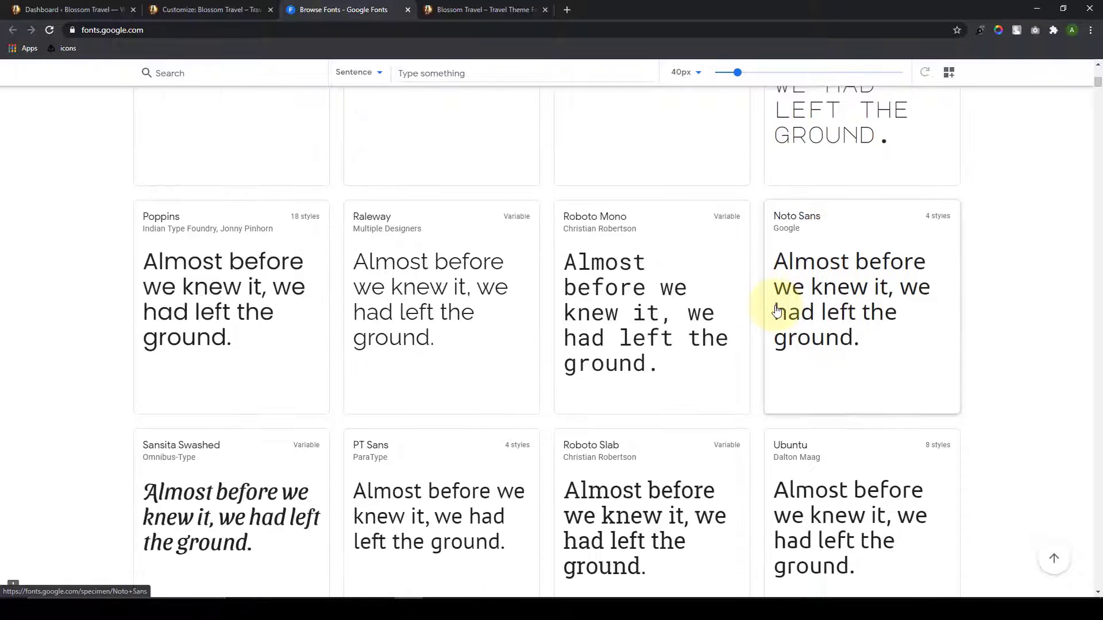
scroll(779, 310, "down", 5)
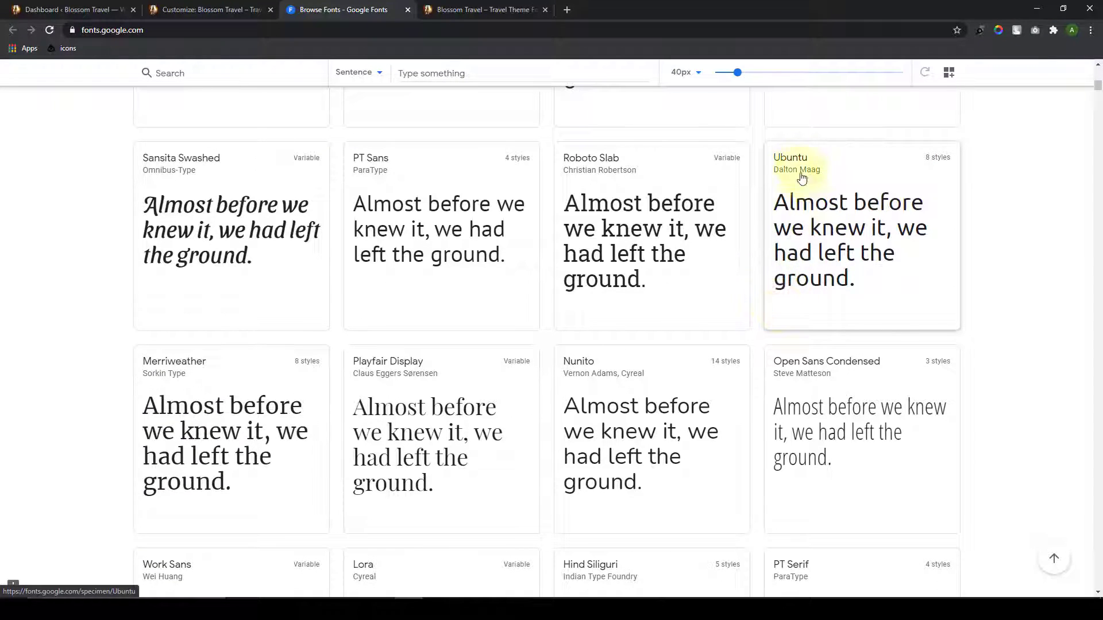
scroll(798, 197, "up", 3)
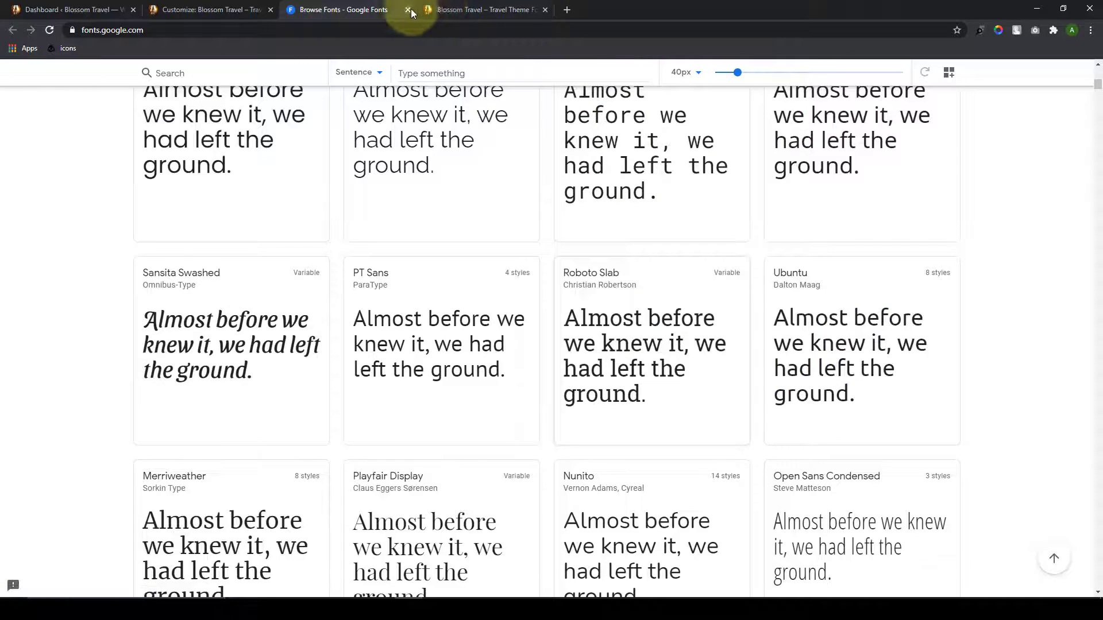
left_click(408, 10)
Step: Examine the fonts available for the site's primary and secondary font without changing the selection
left_click(80, 195)
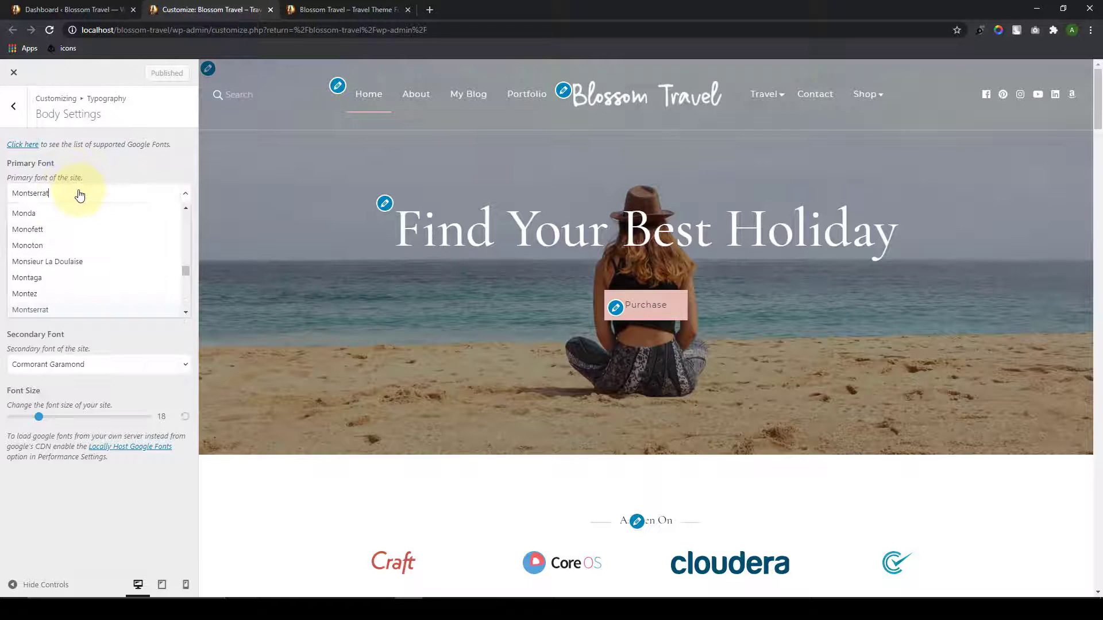
left_click(66, 198)
left_click(57, 198)
left_click(63, 196)
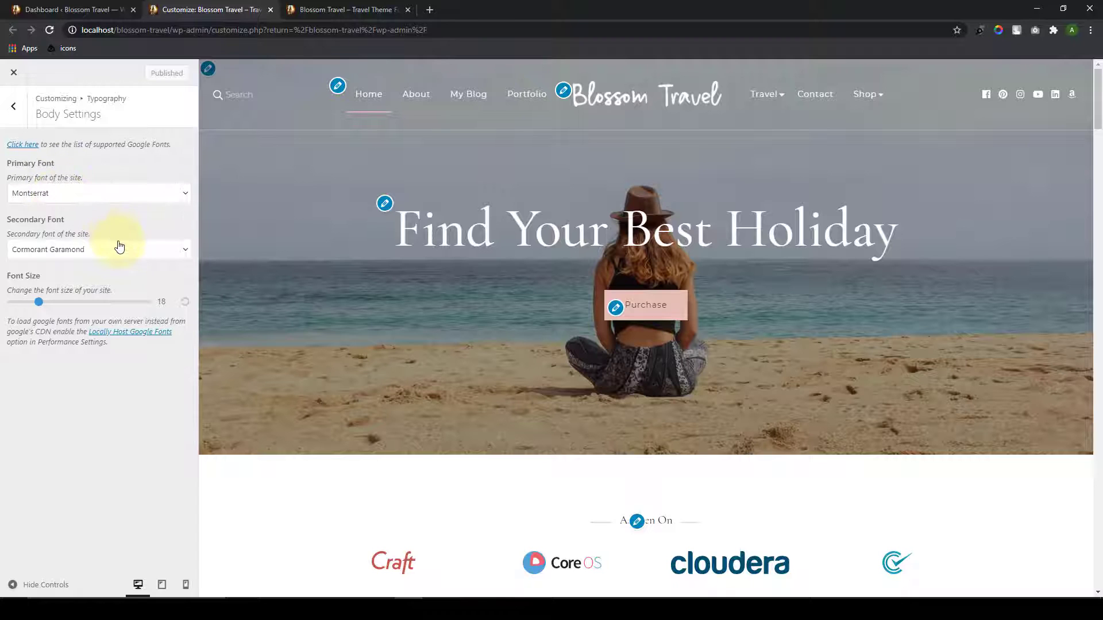
left_click(121, 248)
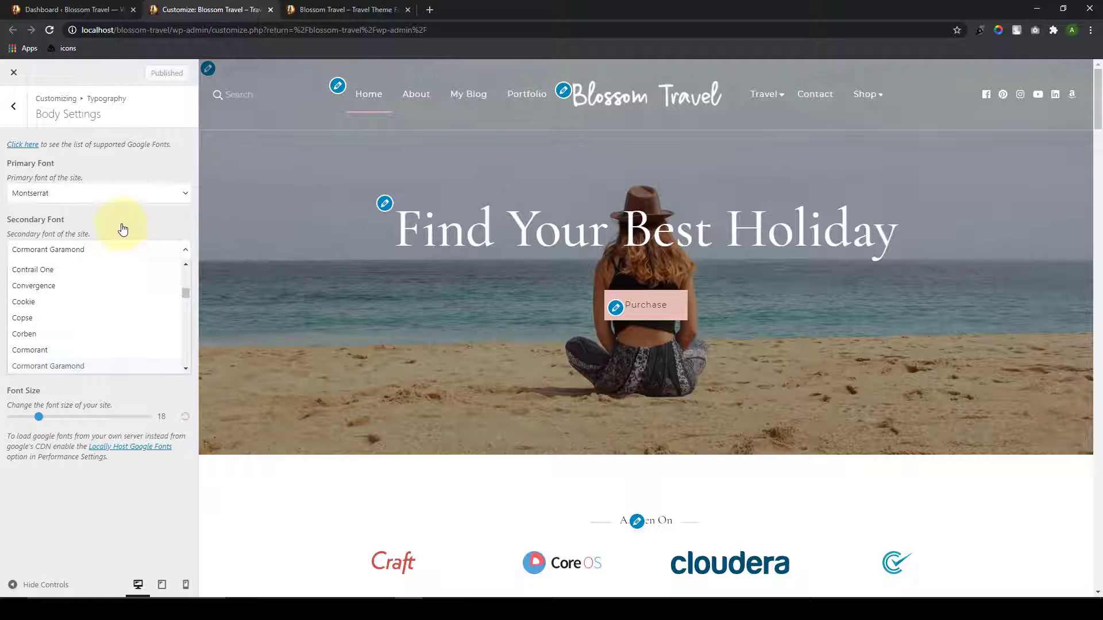
left_click(118, 228)
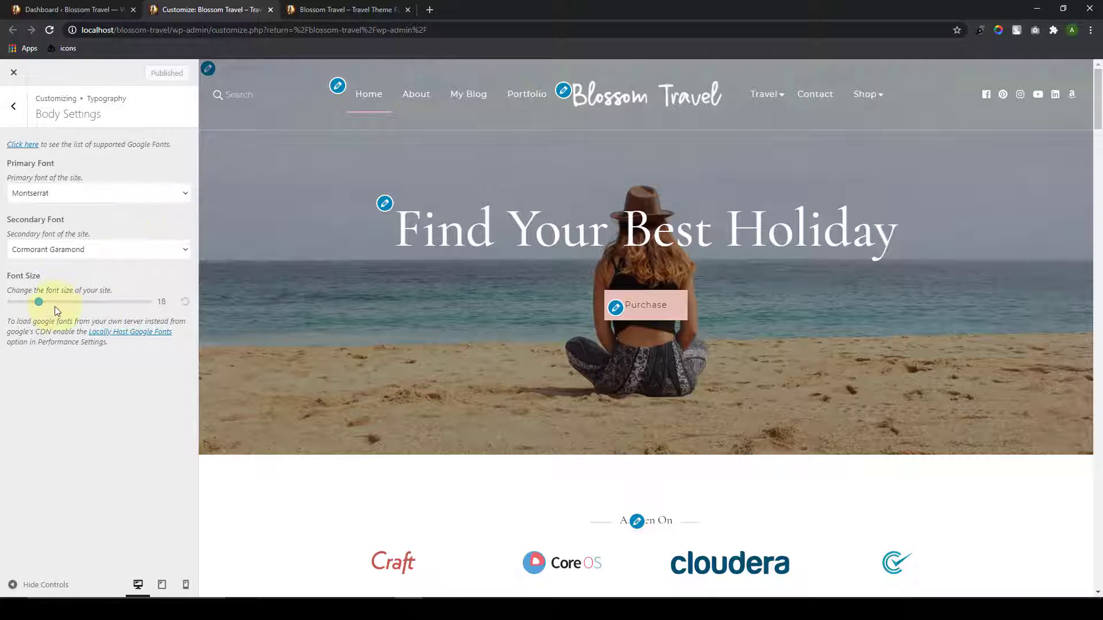
Step: Follow the link to the Performance Settings, enable Locally Host Google Fonts, and publish the change
left_click(108, 335)
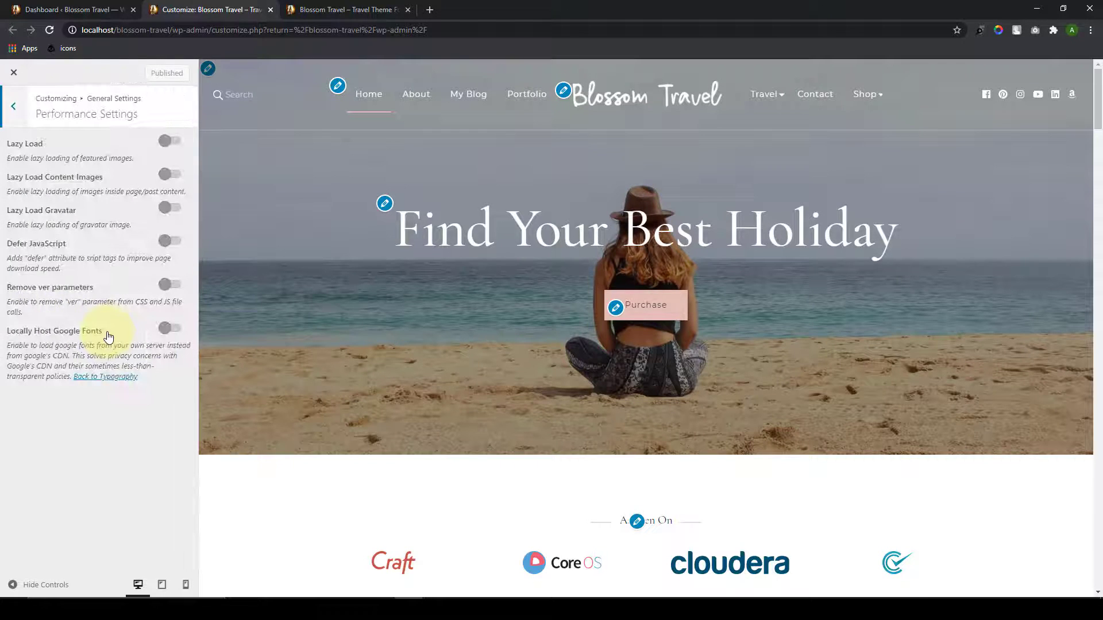
left_click(172, 329)
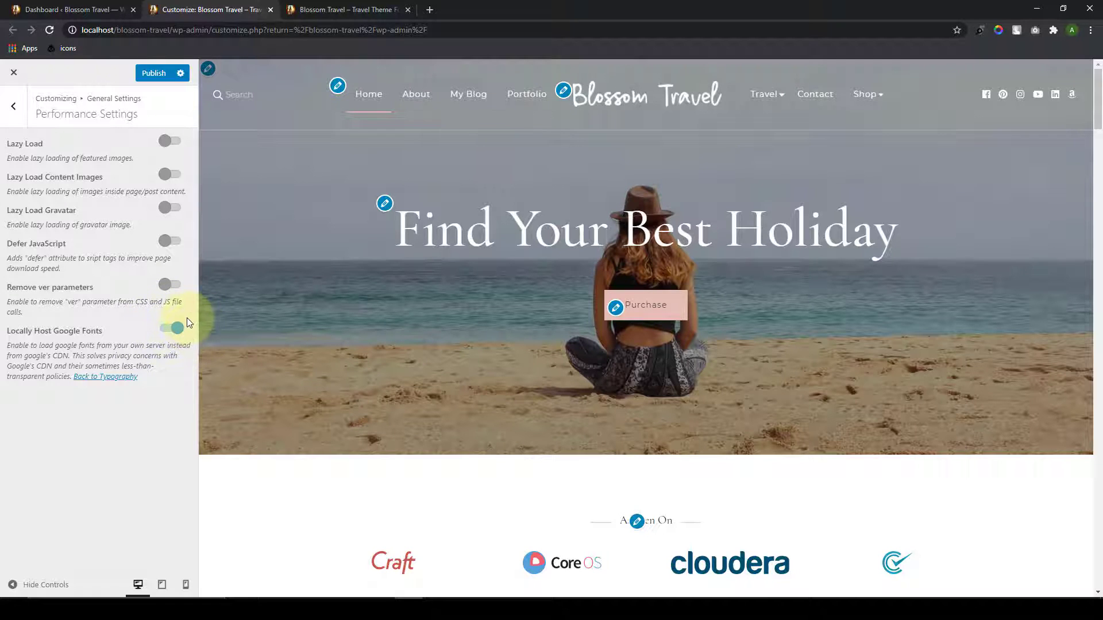
left_click(147, 76)
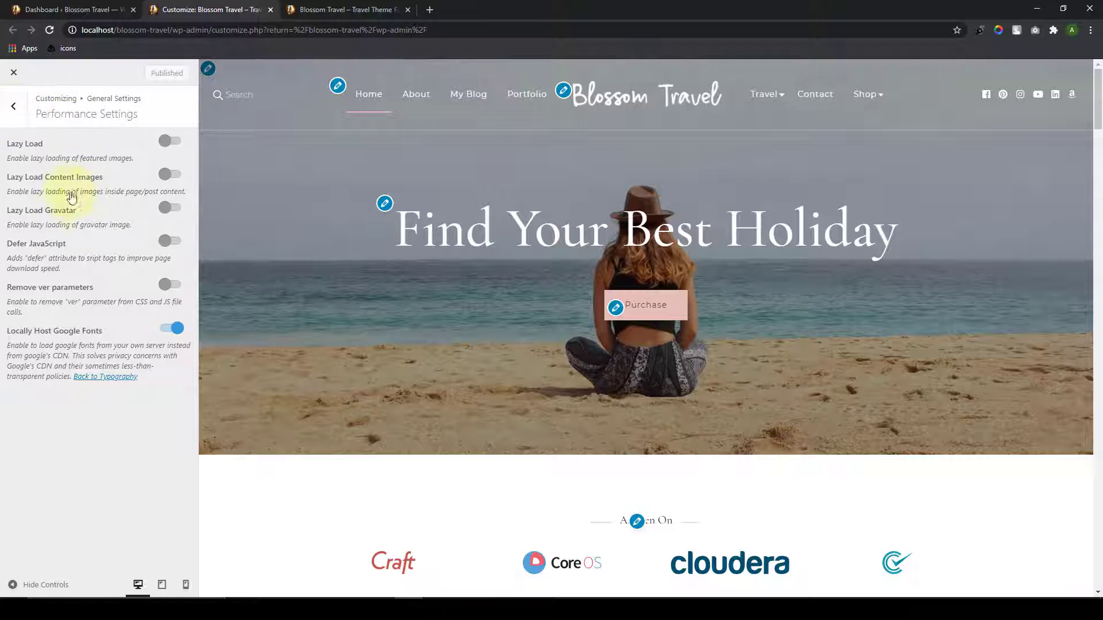
Step: Return to the Typography section and review its Body Settings and H1 Settings (Content)
left_click(8, 106)
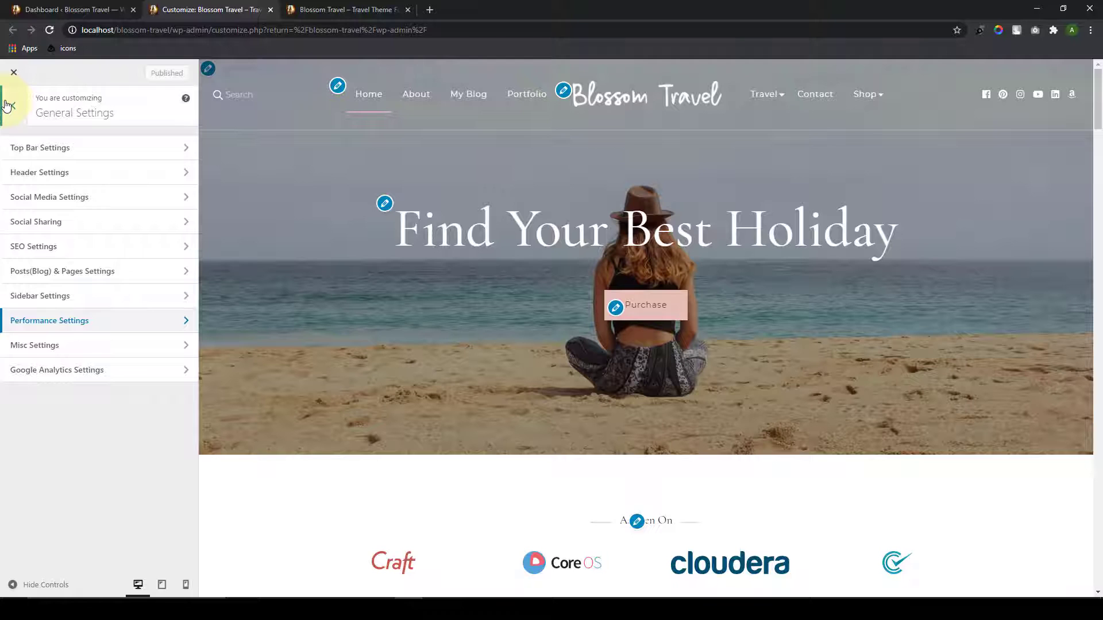
left_click(7, 105)
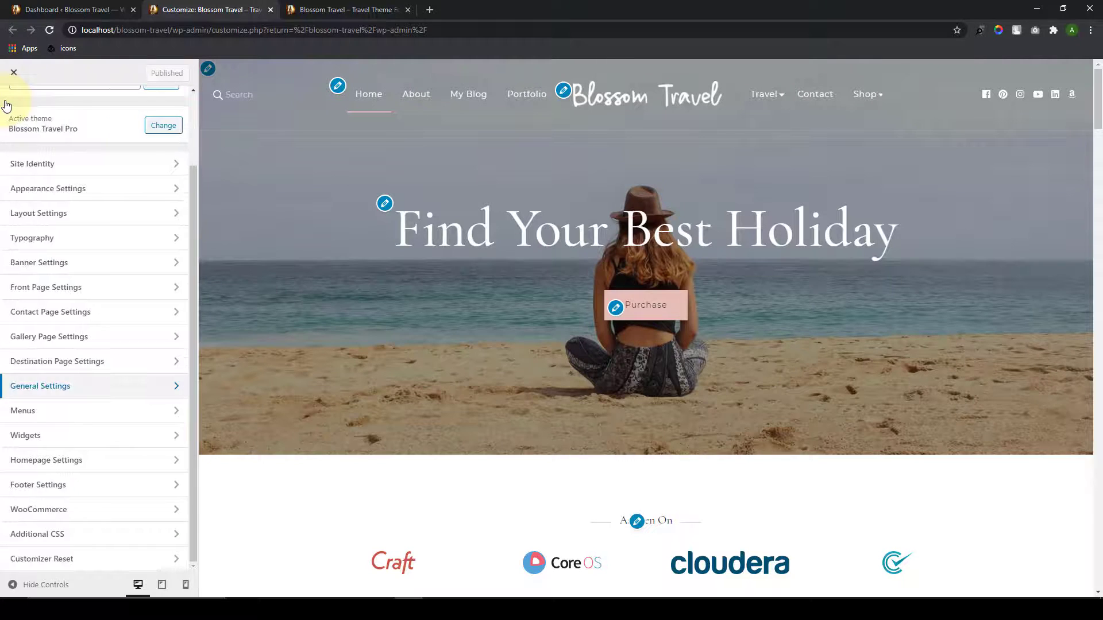
left_click(121, 239)
left_click(130, 147)
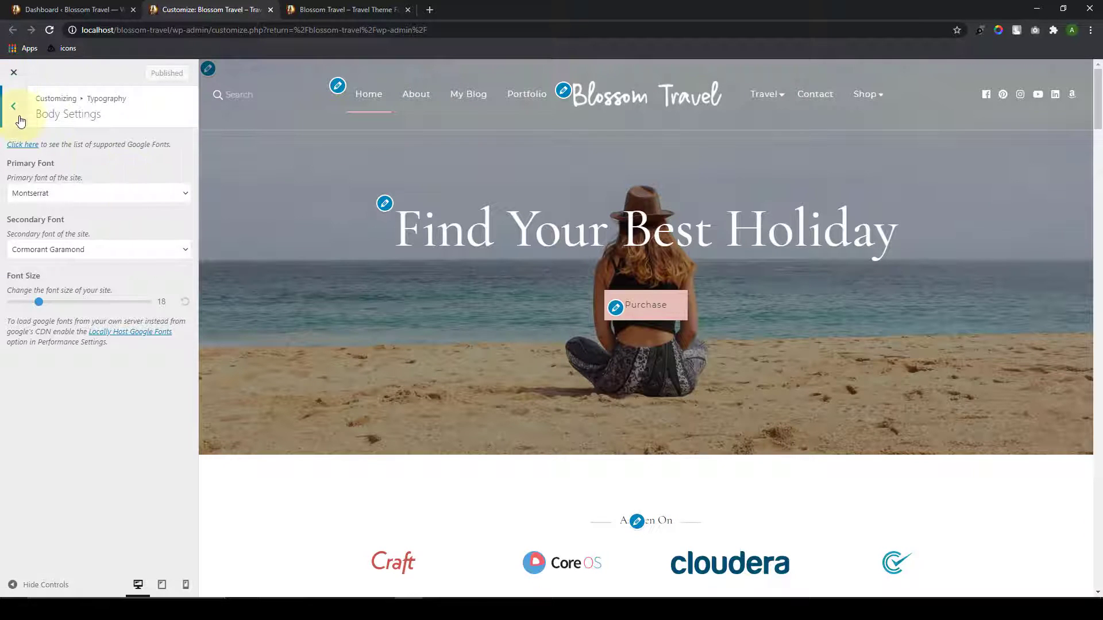
left_click(13, 106)
left_click(73, 174)
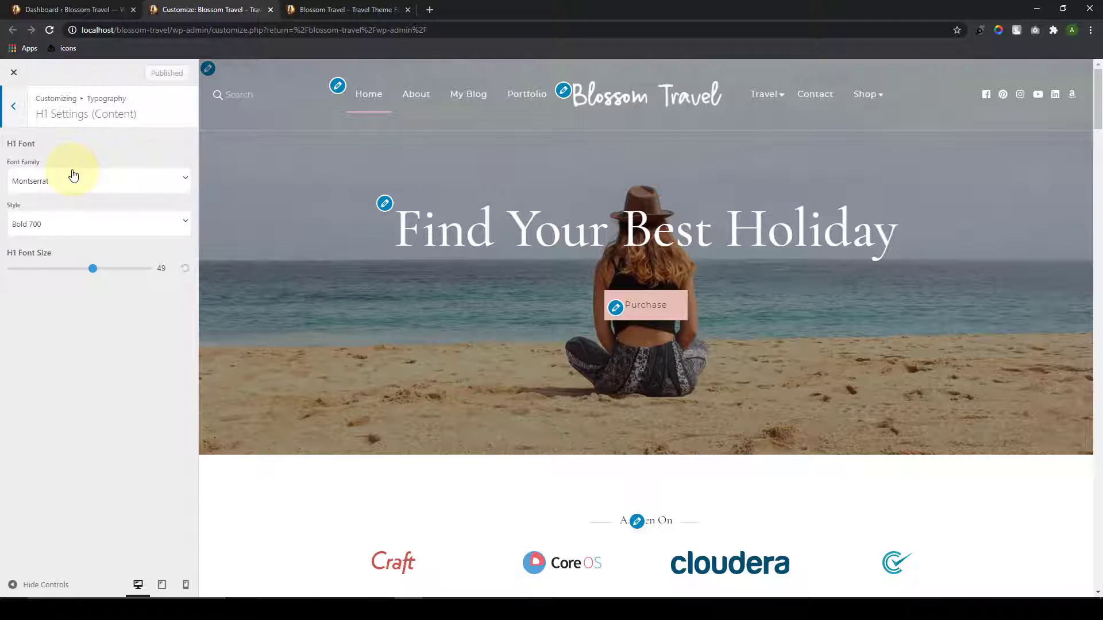
left_click(14, 107)
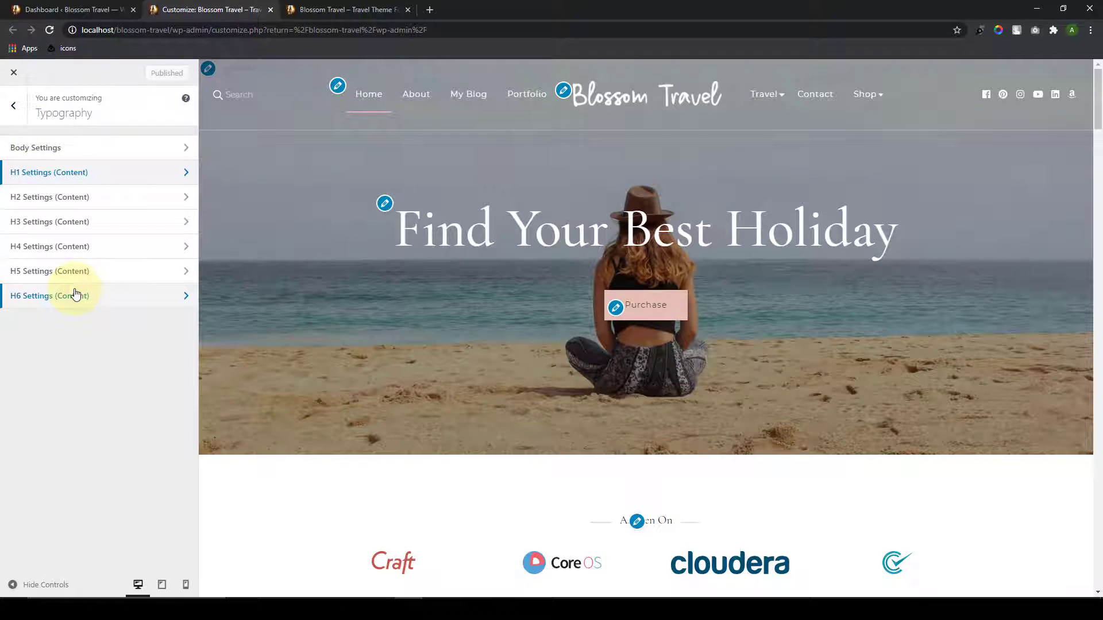
Step: Examine the H1 font family and style choices in the H1 content settings and set the H1 font size to 44
left_click(103, 176)
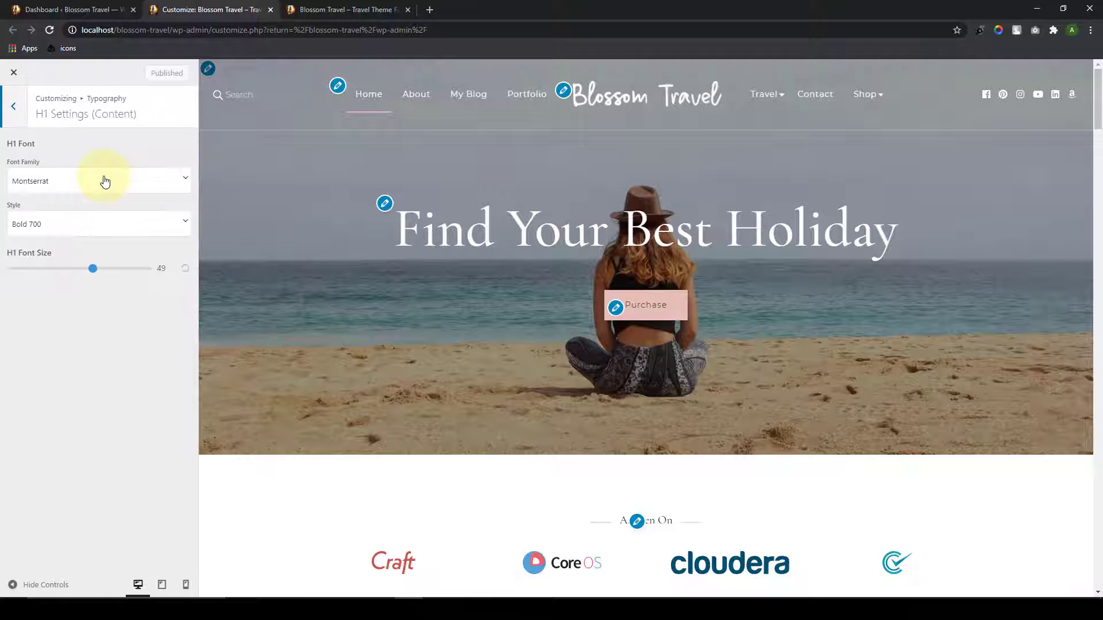
left_click(185, 178)
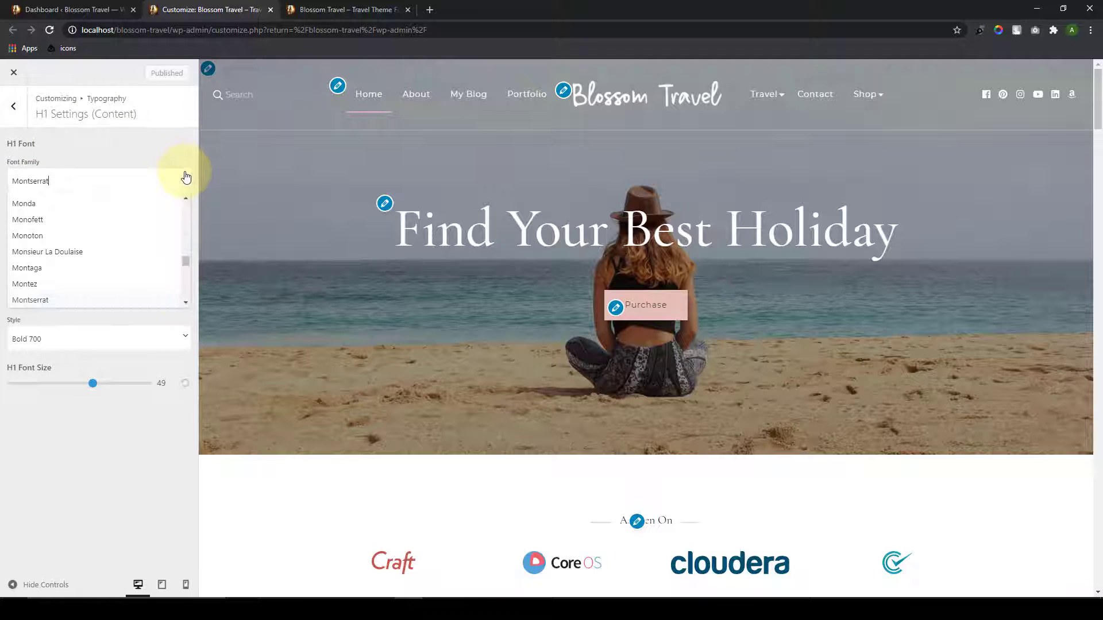
left_click(144, 153)
left_click(185, 215)
left_click(161, 155)
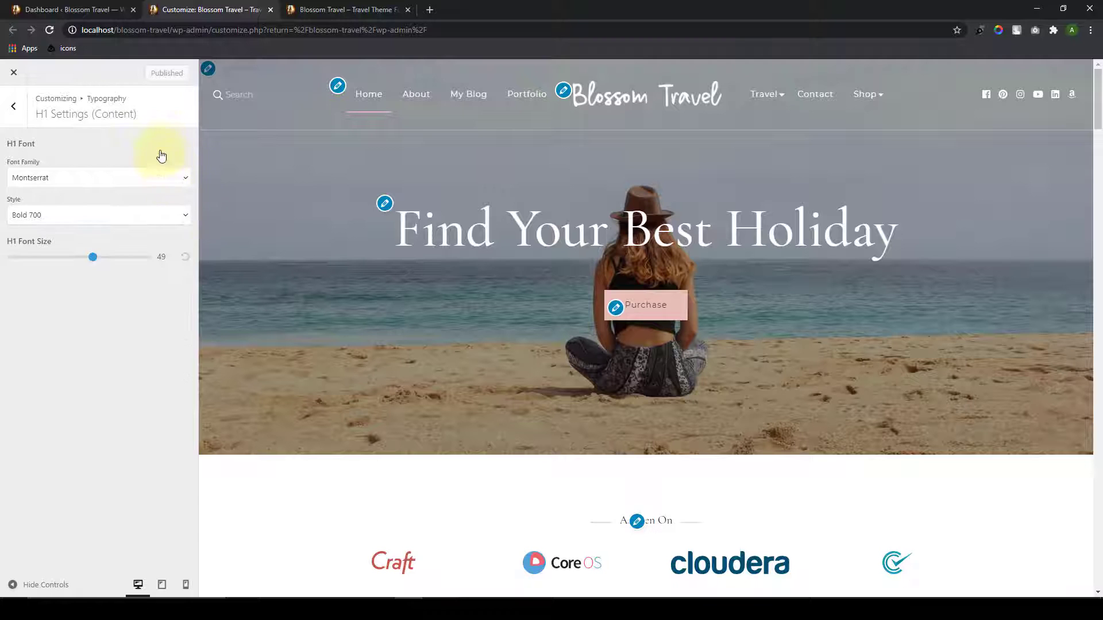
left_click_drag(90, 258, 82, 259)
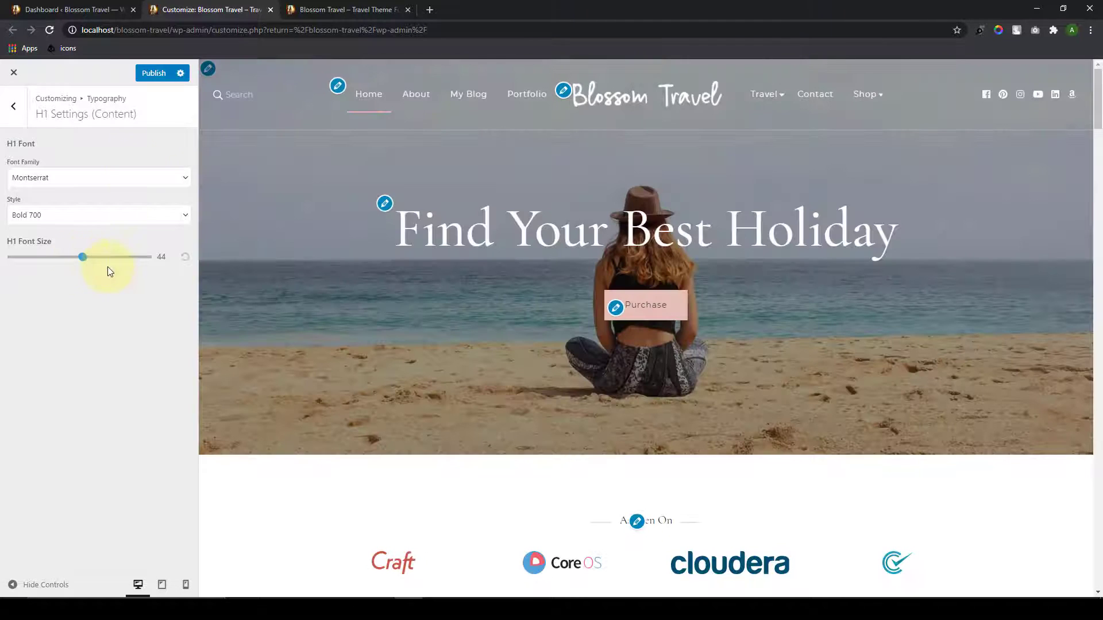
Step: Examine the font family, style and size settings for each content heading level from H2 to H6
left_click(13, 105)
left_click(90, 202)
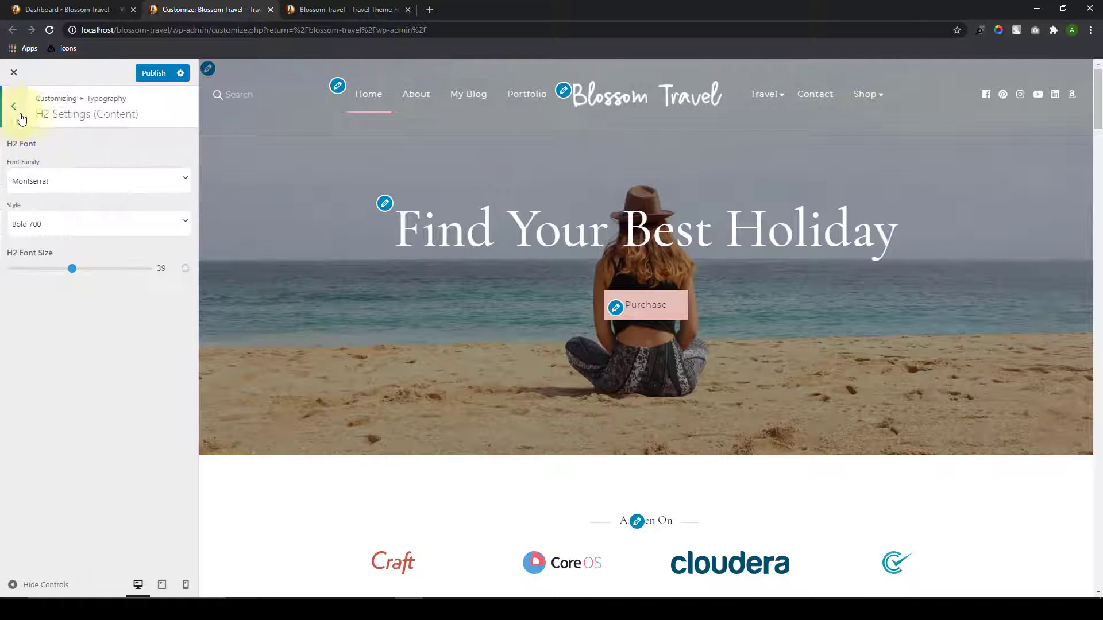
left_click(16, 106)
left_click(66, 221)
left_click(13, 107)
left_click(94, 247)
left_click(13, 106)
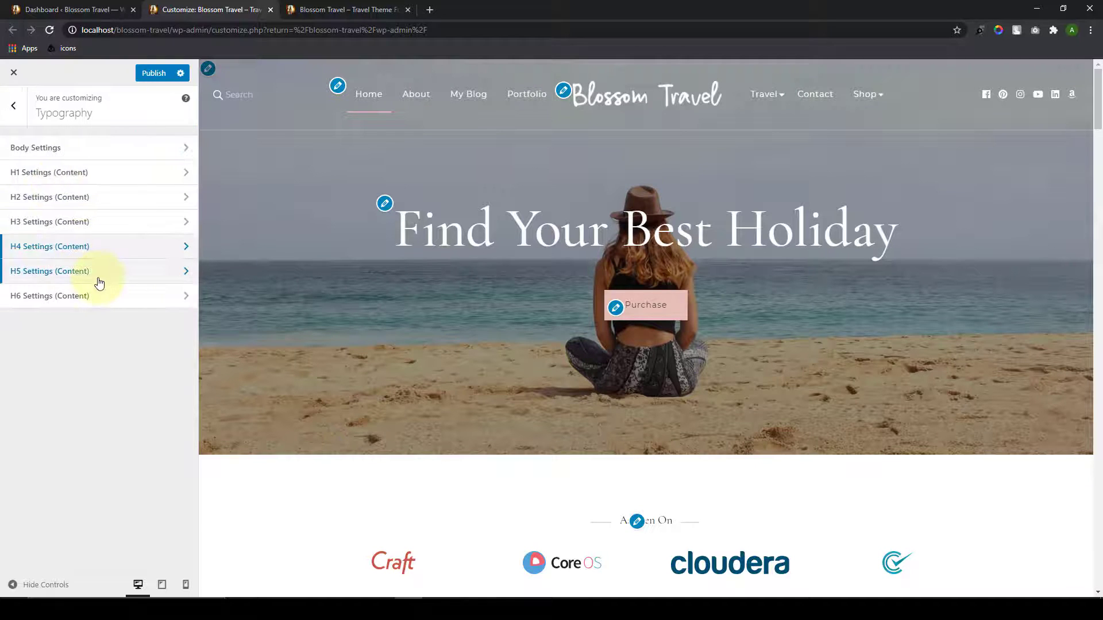
left_click(98, 274)
left_click(14, 106)
left_click(80, 293)
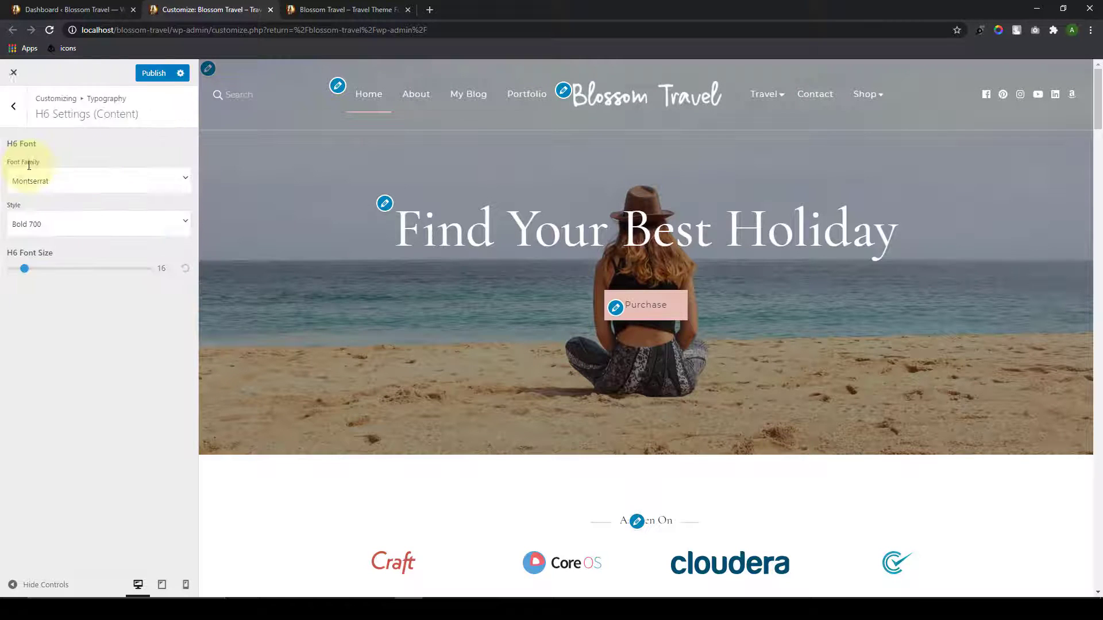
left_click(13, 107)
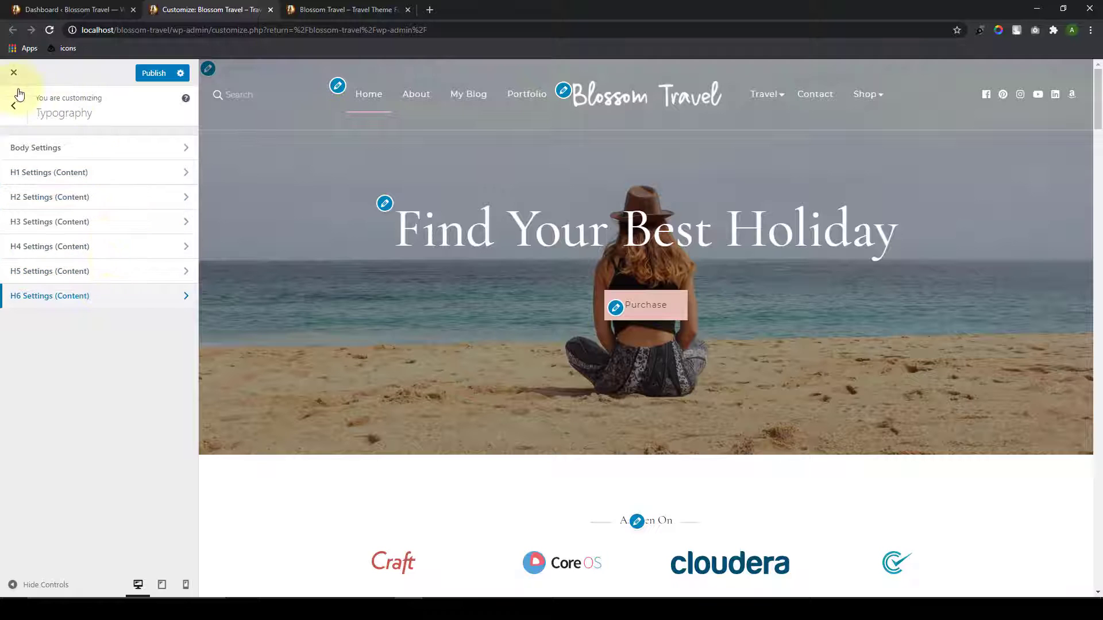
Step: Leave Typography for the Banner Settings and set the banner option to Static/Video Newsletter Banner
left_click(14, 106)
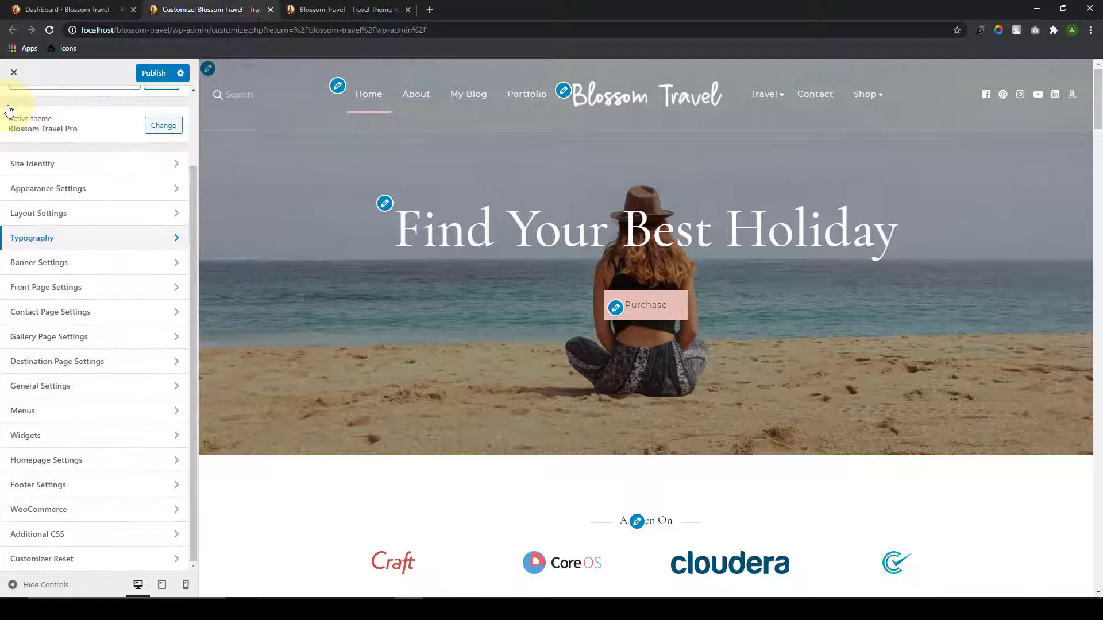
left_click(99, 264)
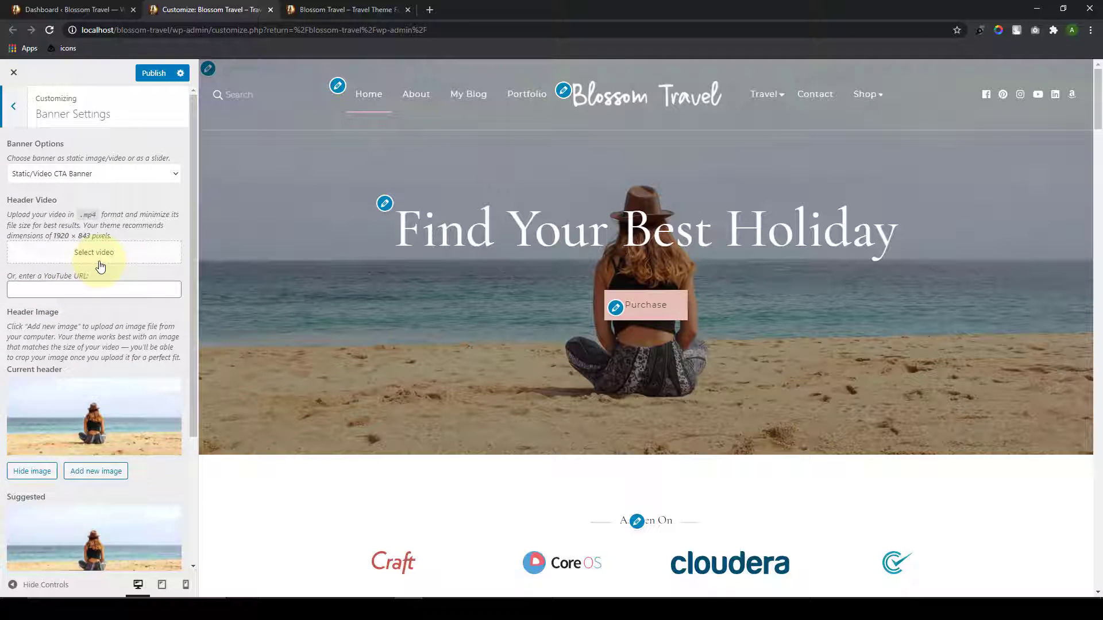
left_click(176, 168)
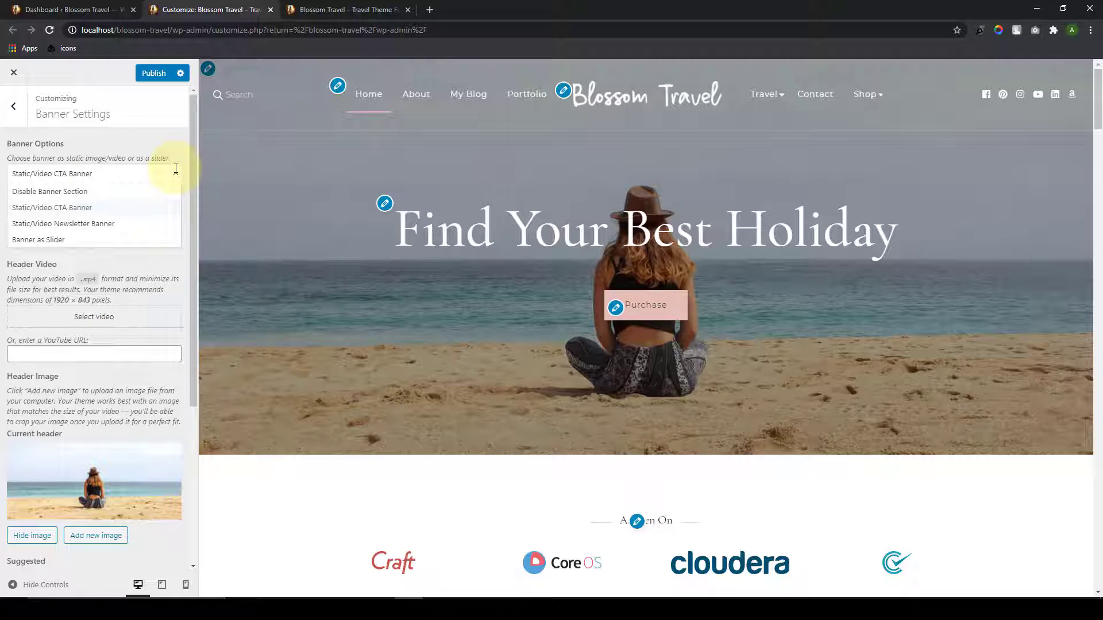
left_click(123, 226)
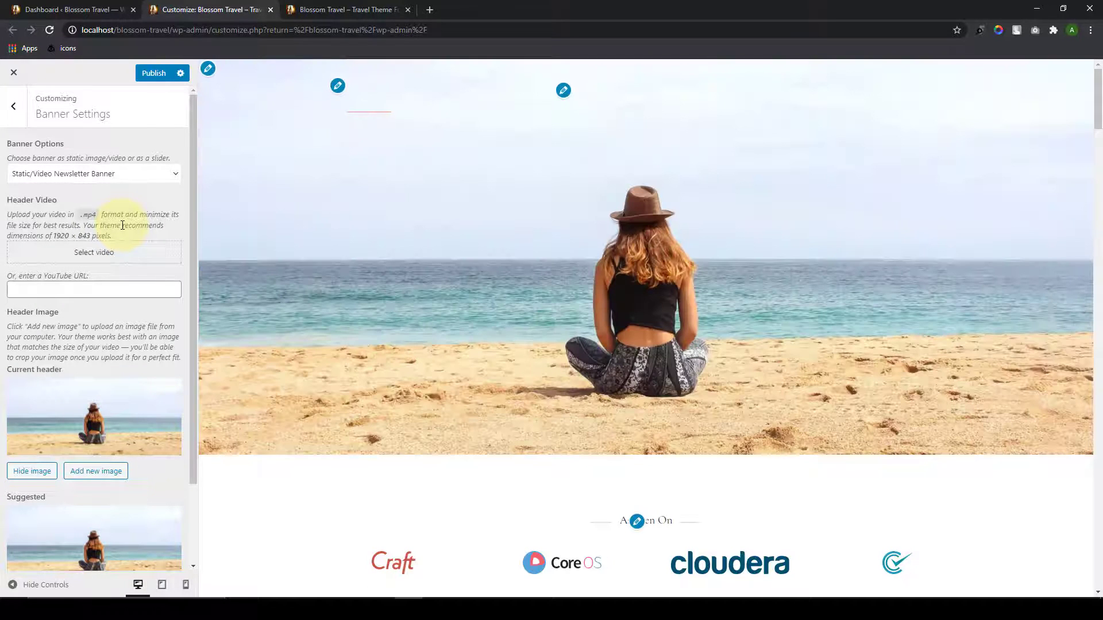
Step: Choose Flower.mp4 from the media library as the banner's header video
left_click(114, 255)
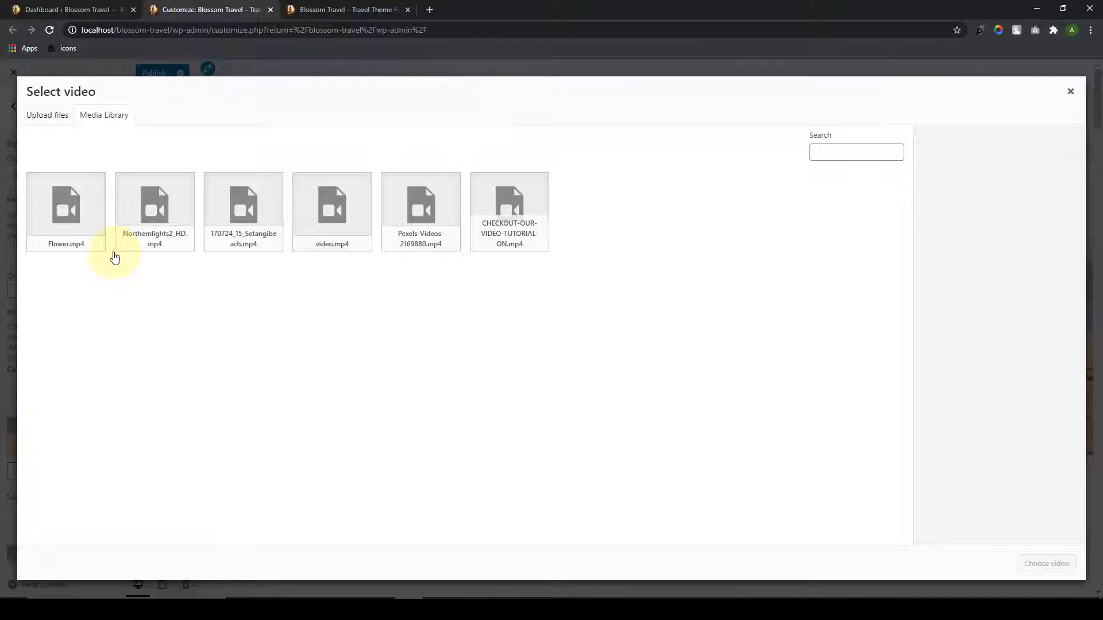
left_click(85, 236)
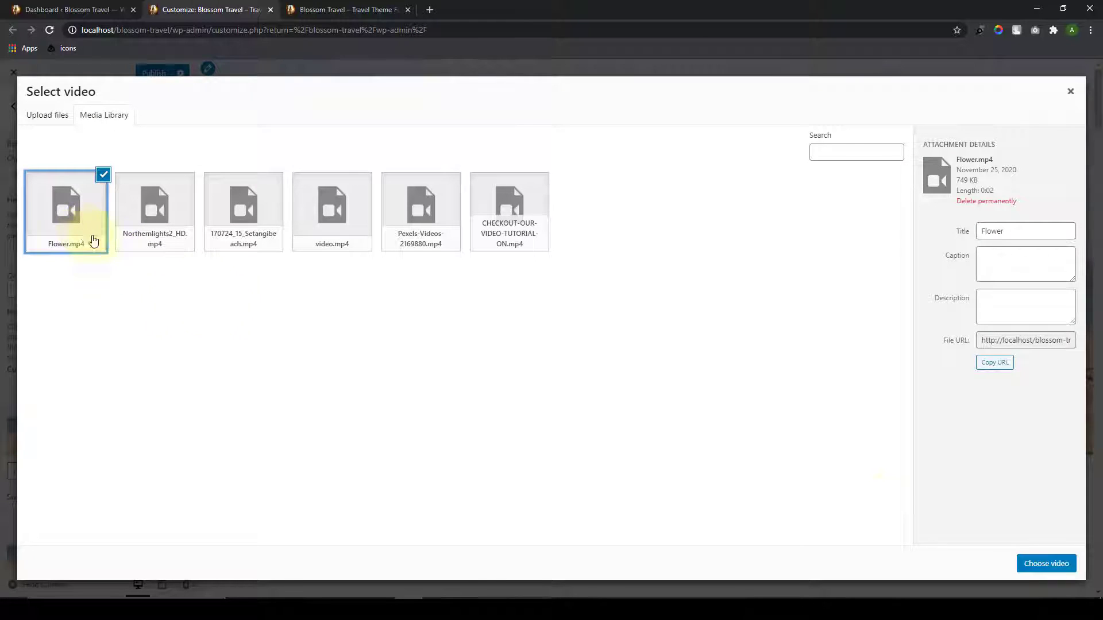
left_click(1046, 563)
Step: Copy the shortcode [BTEN id="125"] from the BlossomThemes Email Newsletter list into the Customizer's Banner Newsletter setting
scroll(178, 446, "down", 3)
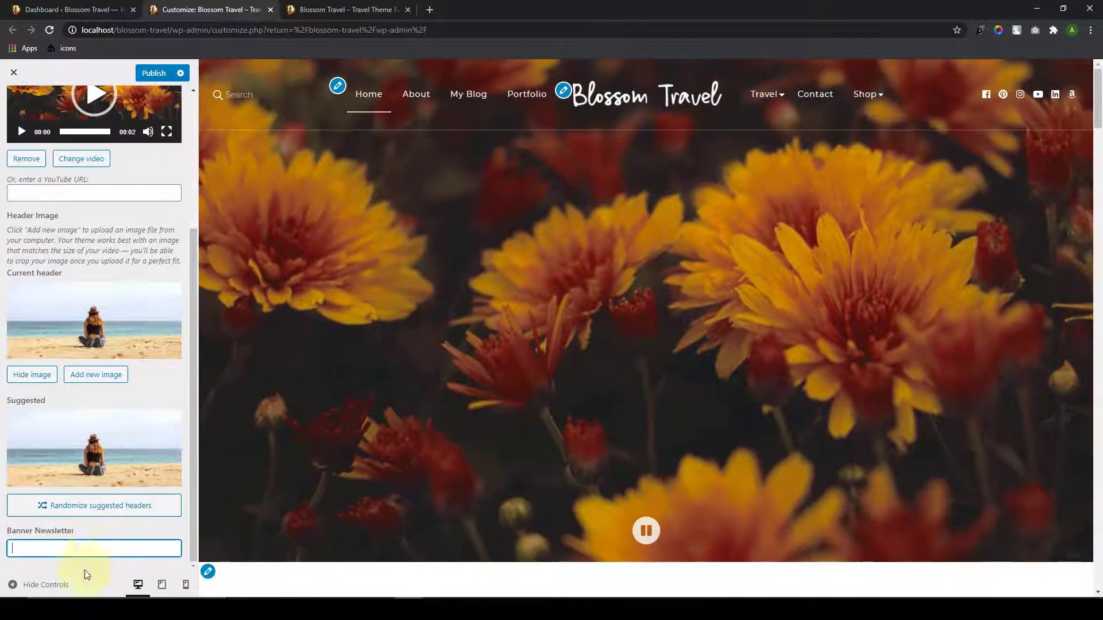
left_click(80, 547)
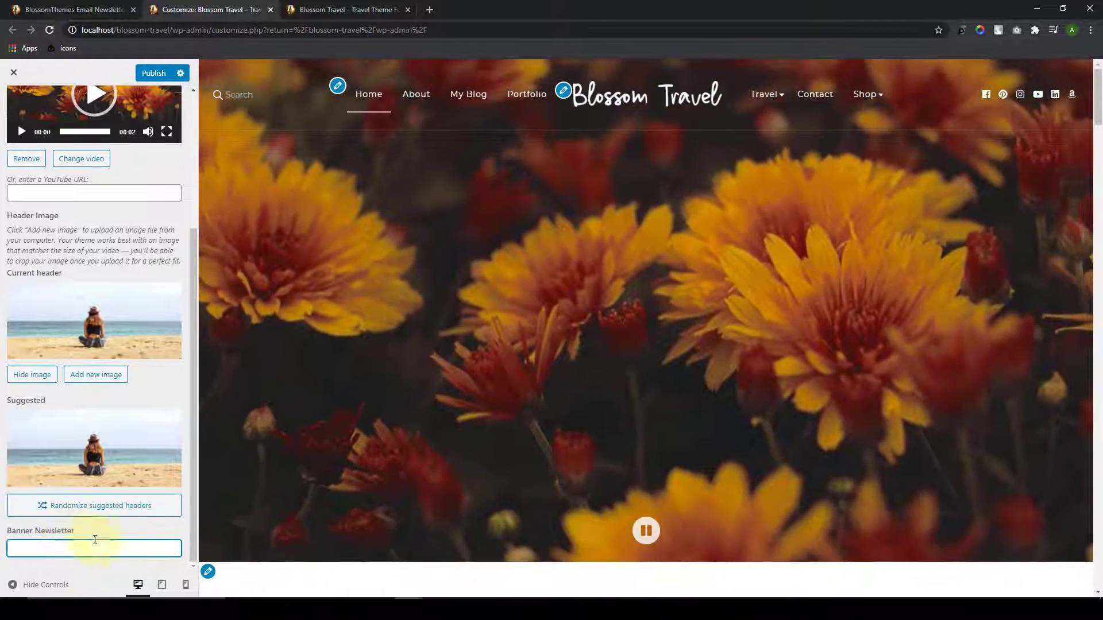
left_click(77, 553)
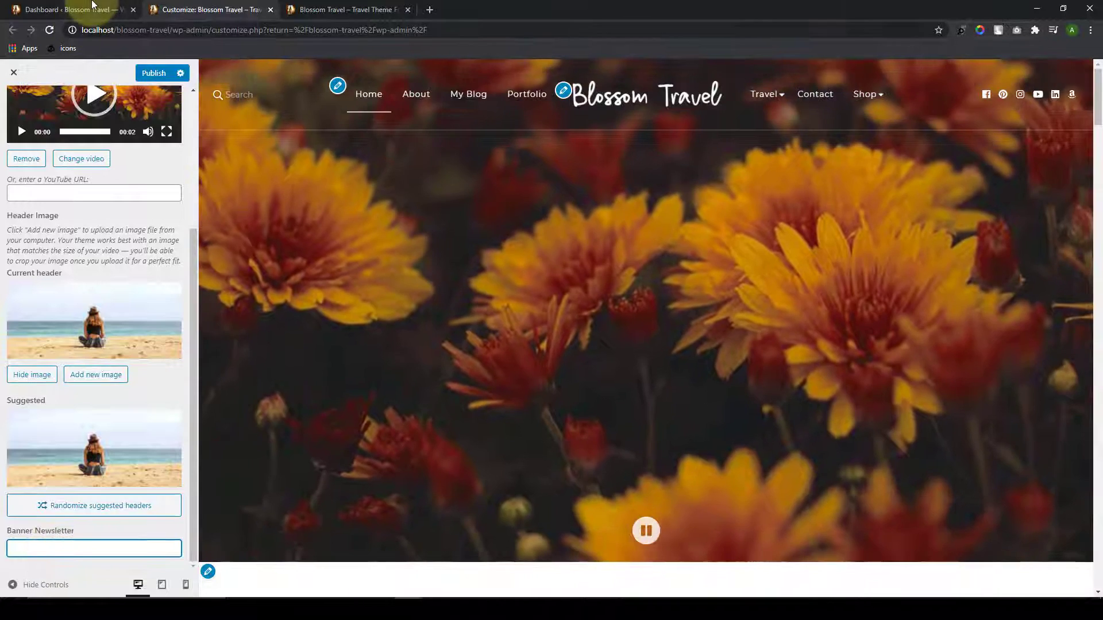
left_click(92, 7)
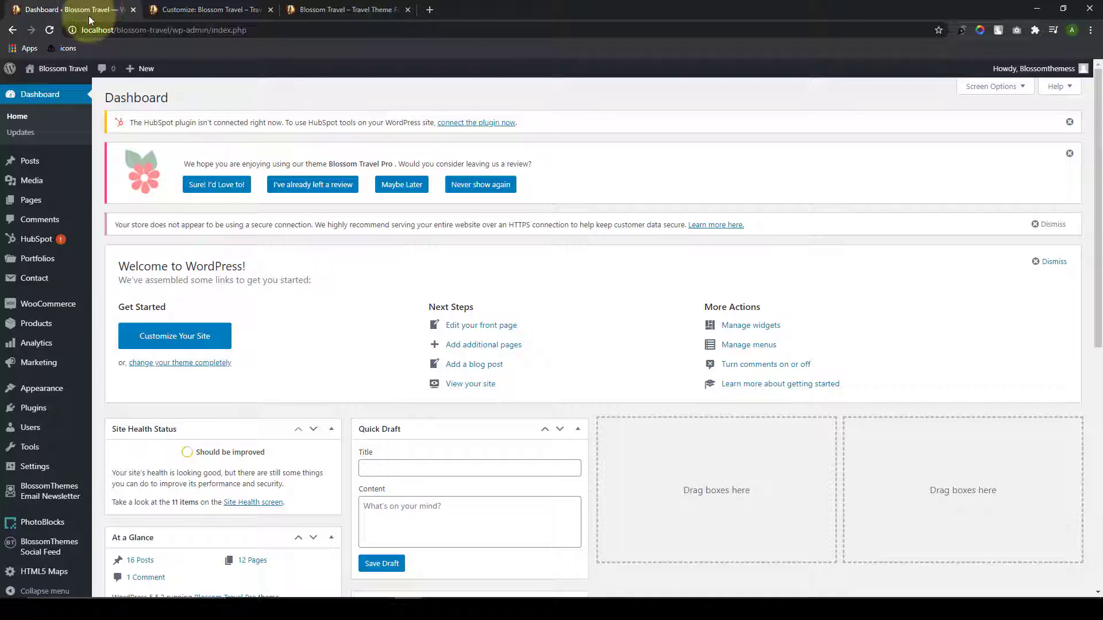
mouse_move(62, 504)
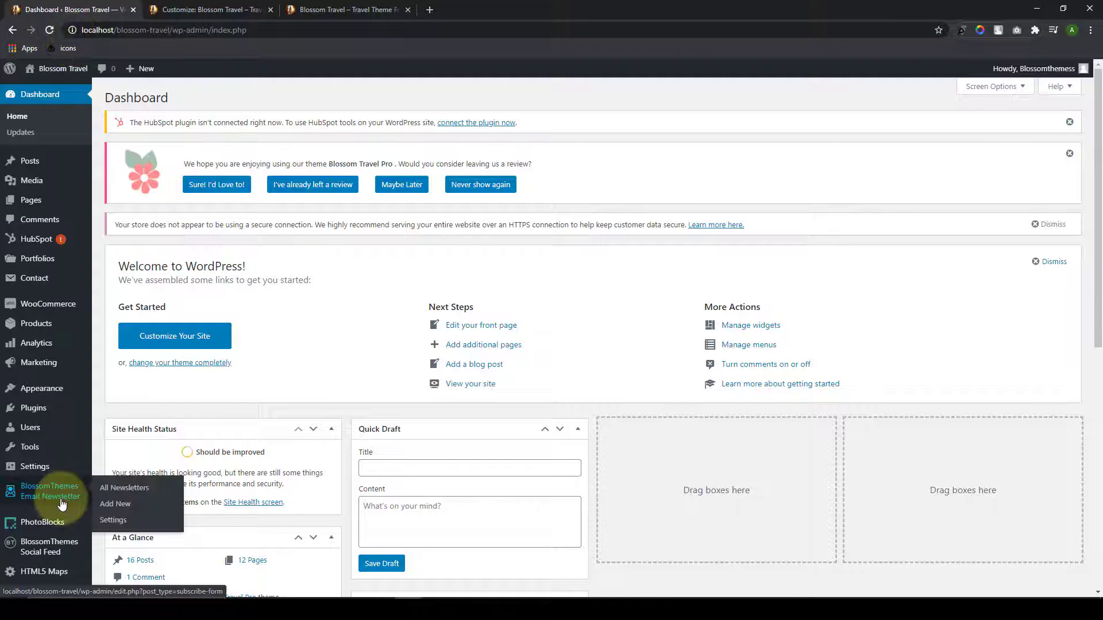
left_click(136, 489)
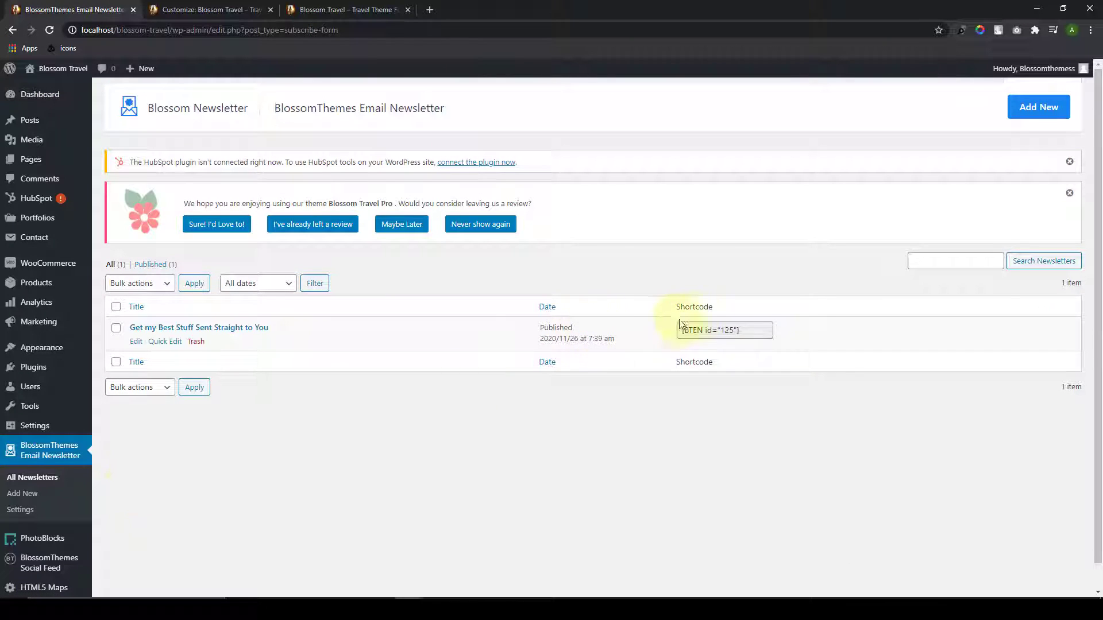
left_click(710, 333)
key("ctrl+c")
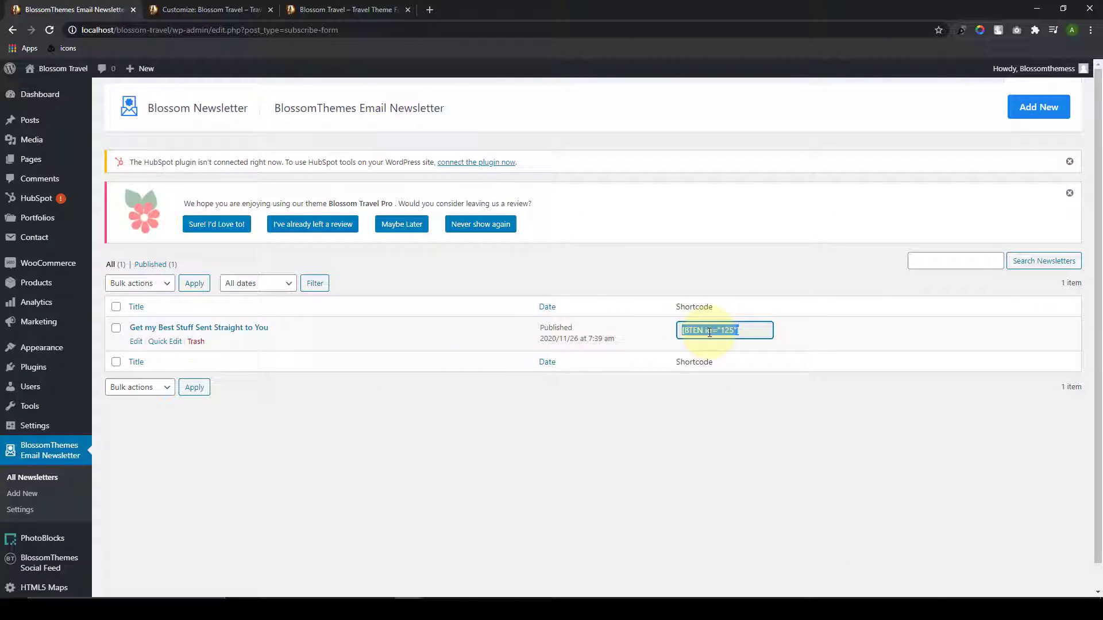
left_click(624, 398)
left_click(253, 9)
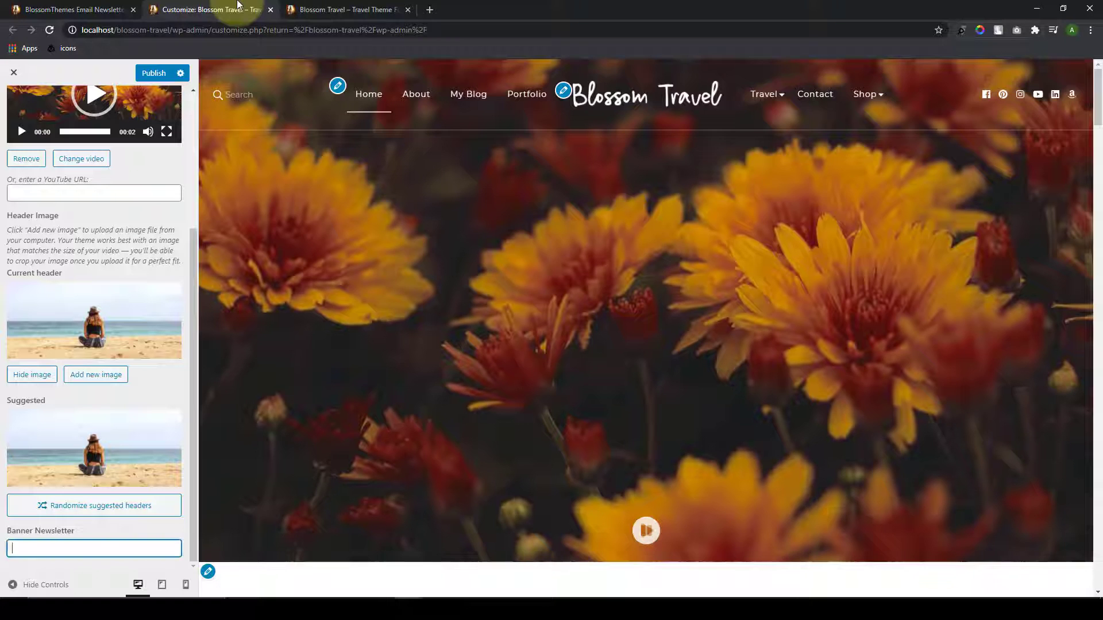
key("ctrl+v")
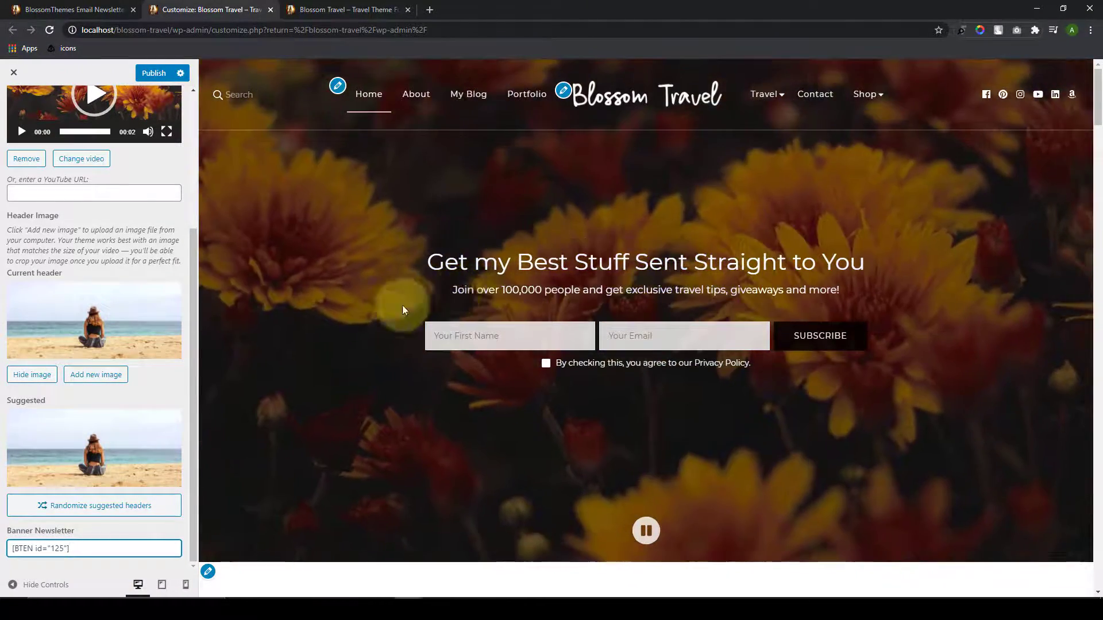
Step: Remove the header video and hide the current header image of the newsletter banner
scroll(163, 472, "up", 3)
left_click(71, 390)
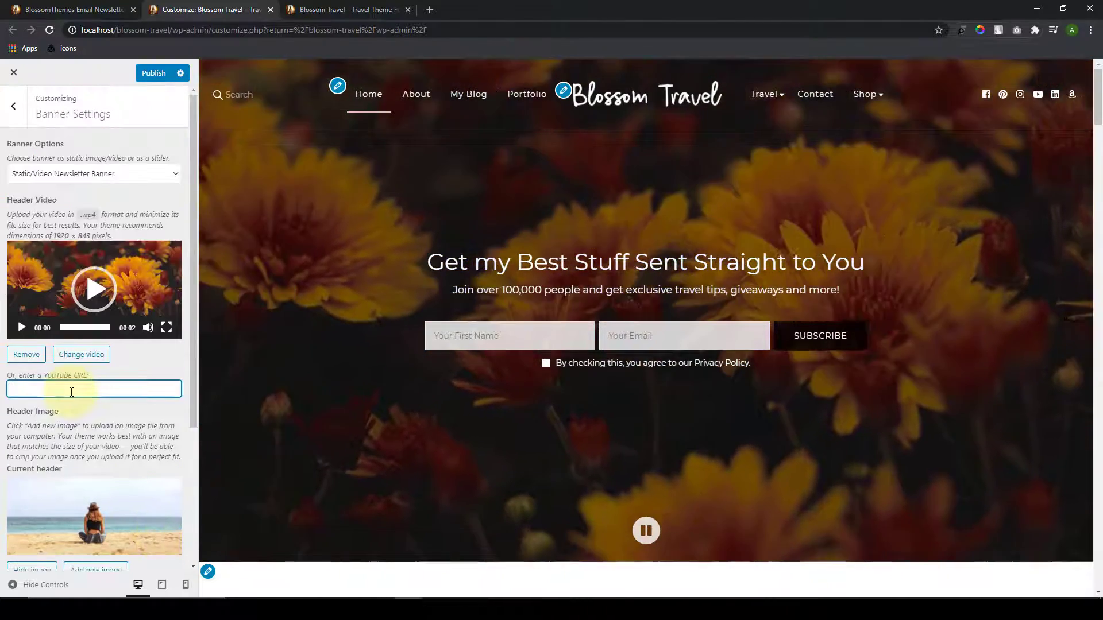
scroll(95, 451, "down", 2)
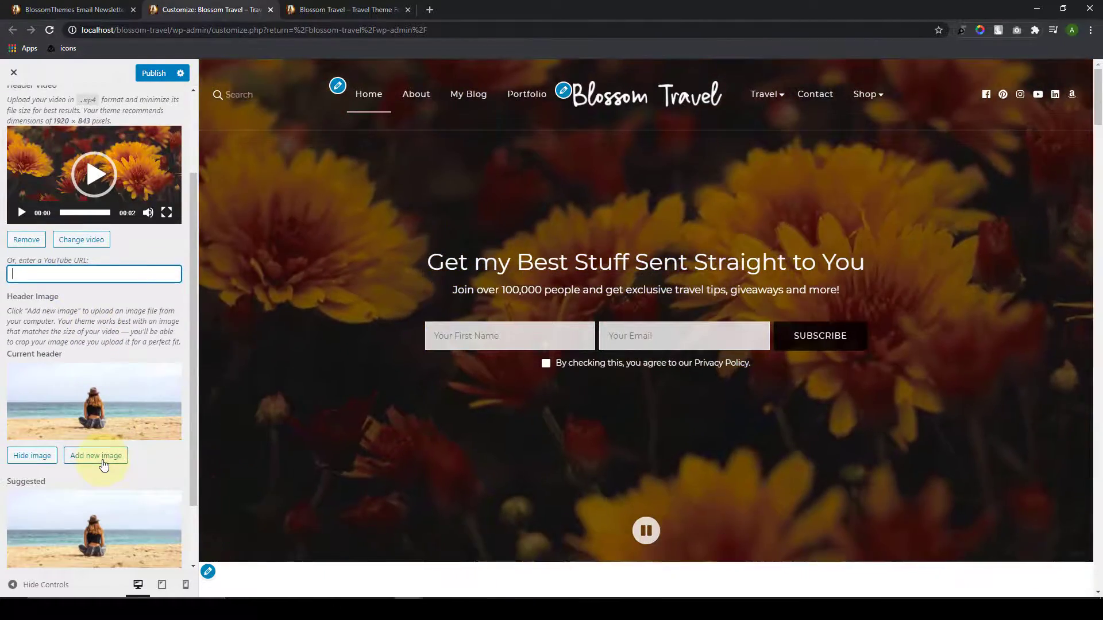
scroll(149, 440, "up", 1)
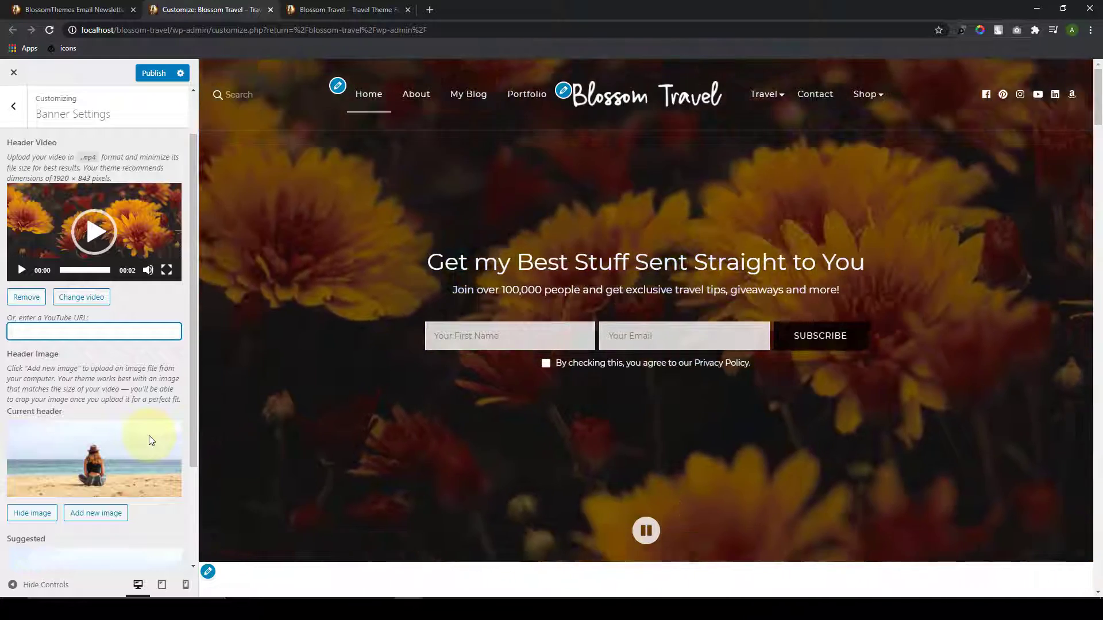
left_click(26, 297)
scroll(39, 368, "down", 1)
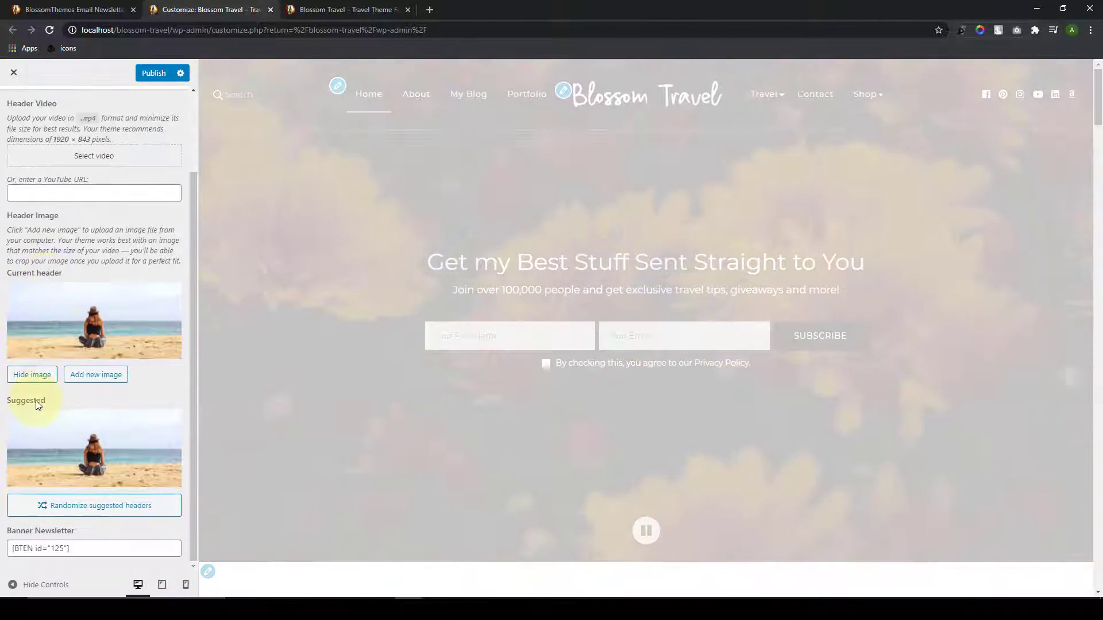
left_click(38, 374)
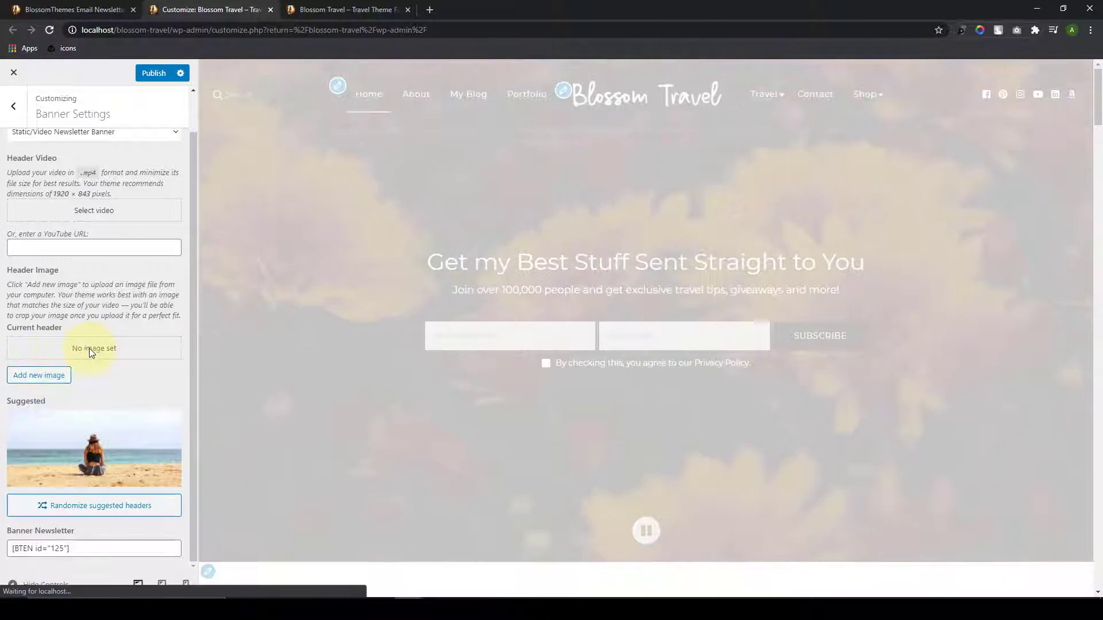
Step: Add the picnic blanket photo from the media library as header image, cropping it around the fruit and cheese board
left_click(58, 374)
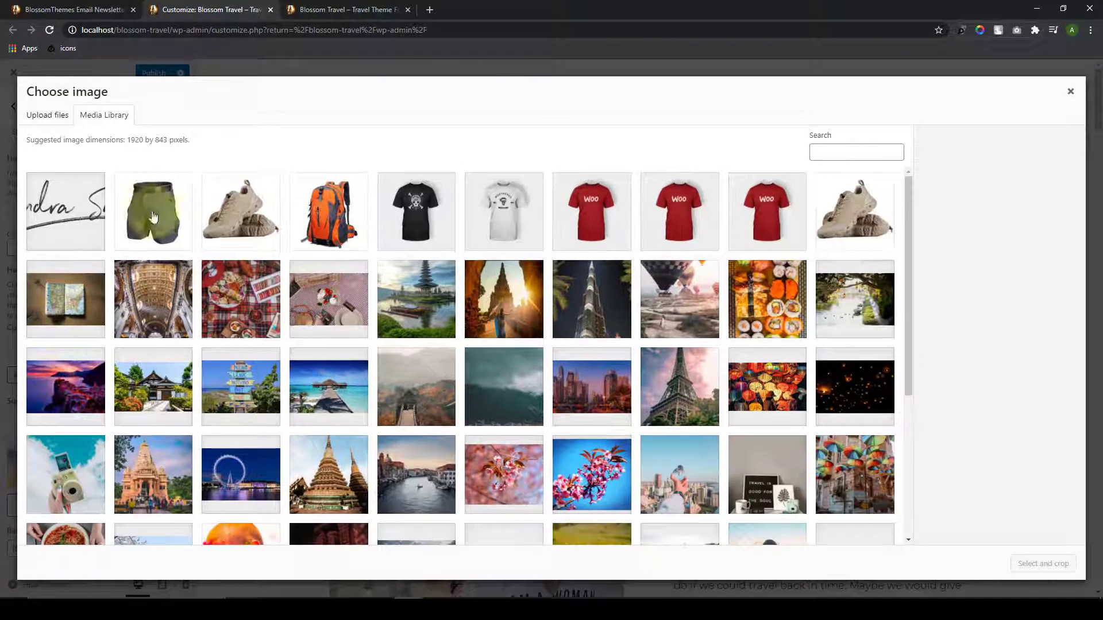
scroll(305, 311, "down", 2)
left_click(330, 198)
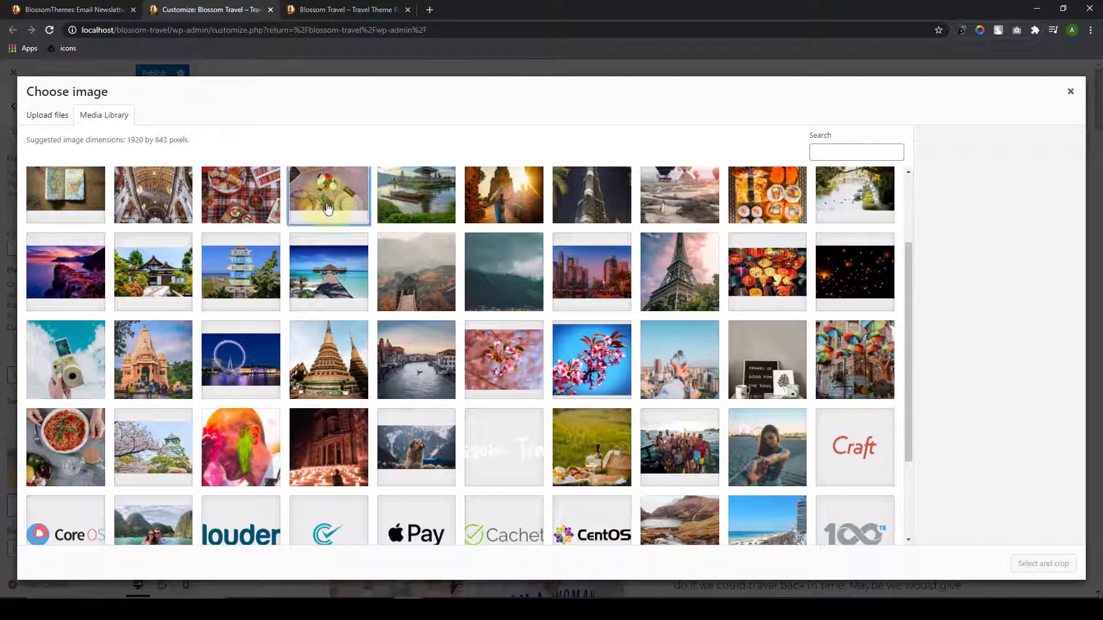
left_click(1042, 563)
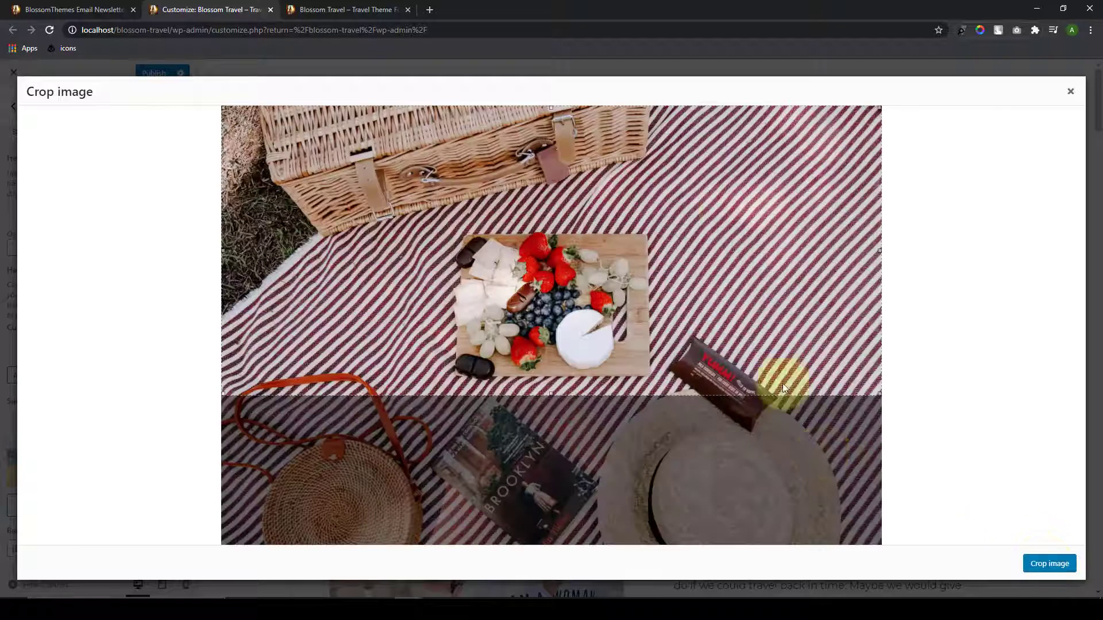
left_click_drag(665, 223, 697, 295)
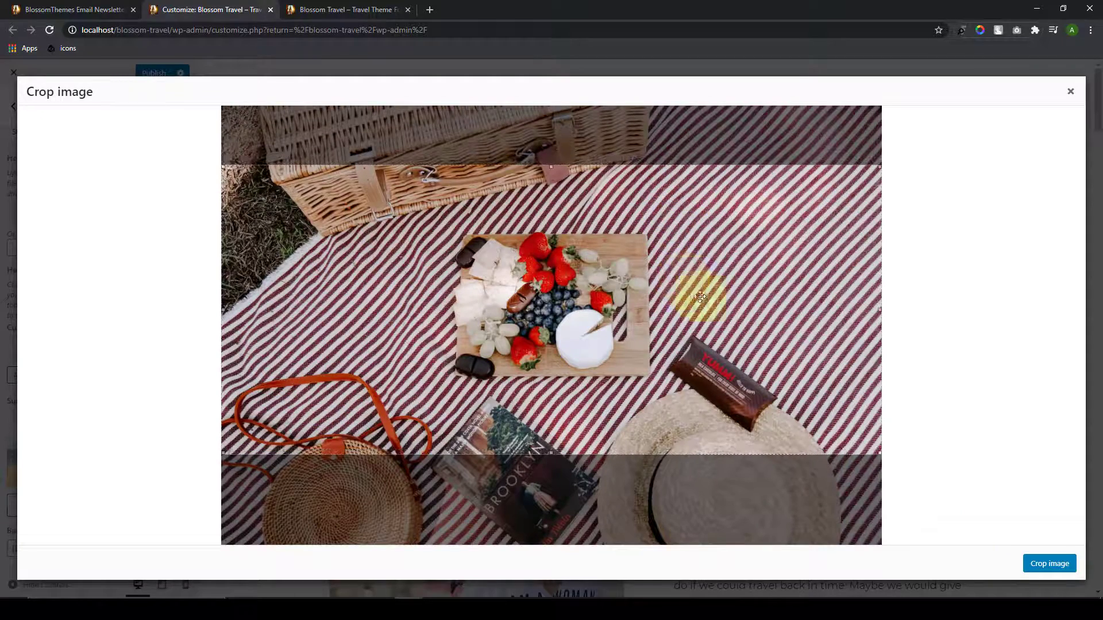
left_click(1049, 564)
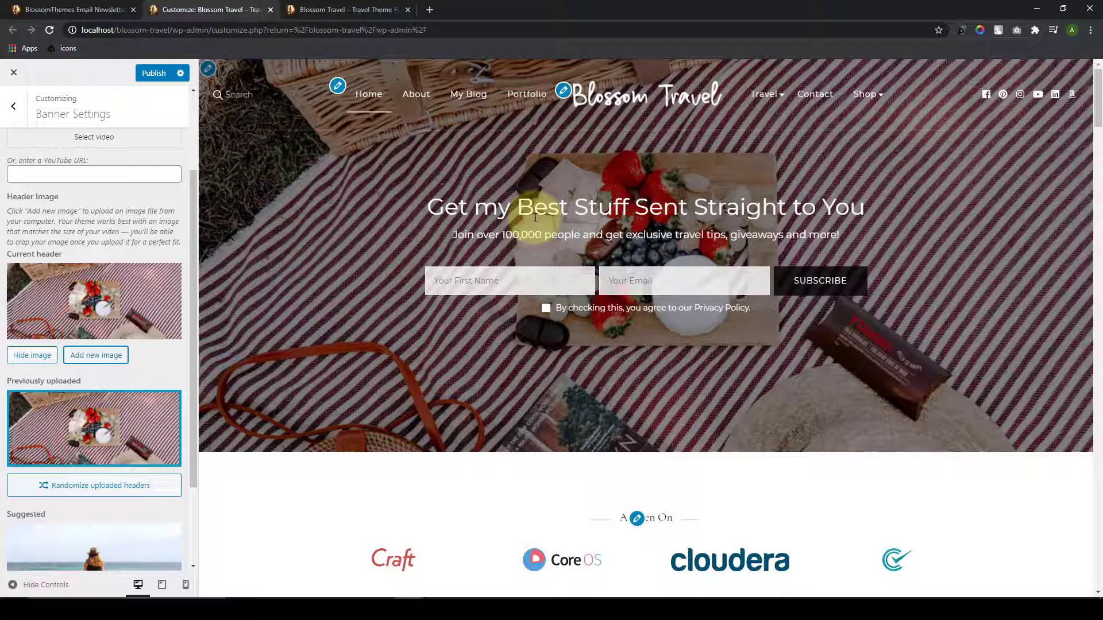
Step: Replace the picnic header image with the suggested beach image and clear the Banner Newsletter shortcode
scroll(137, 397, "down", 2)
scroll(135, 487, "up", 3)
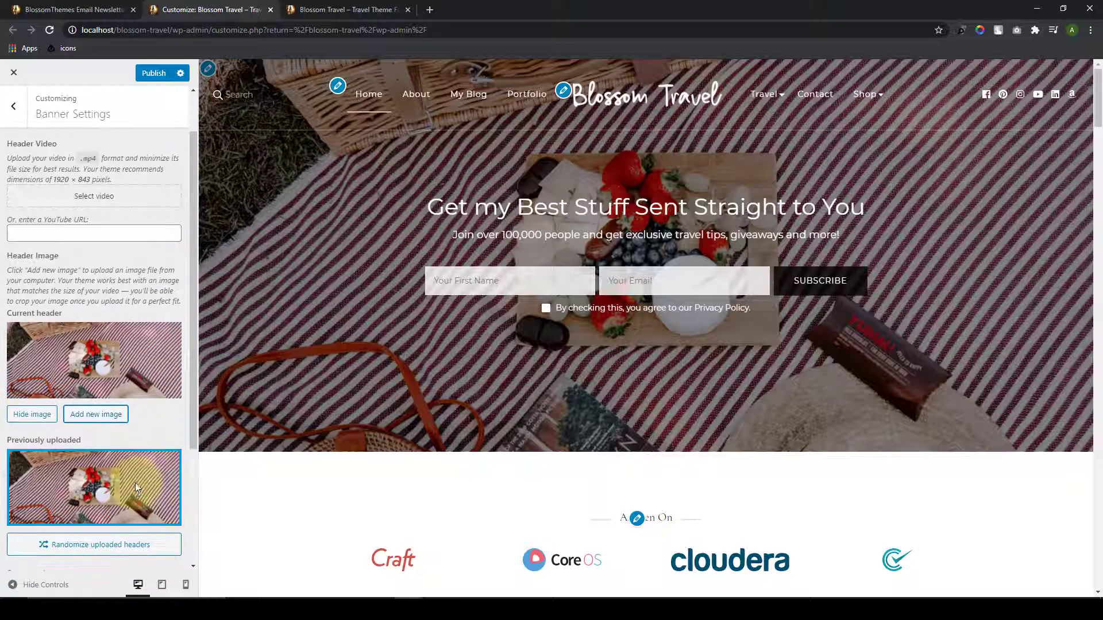
scroll(135, 483, "up", 1)
scroll(145, 456, "down", 3)
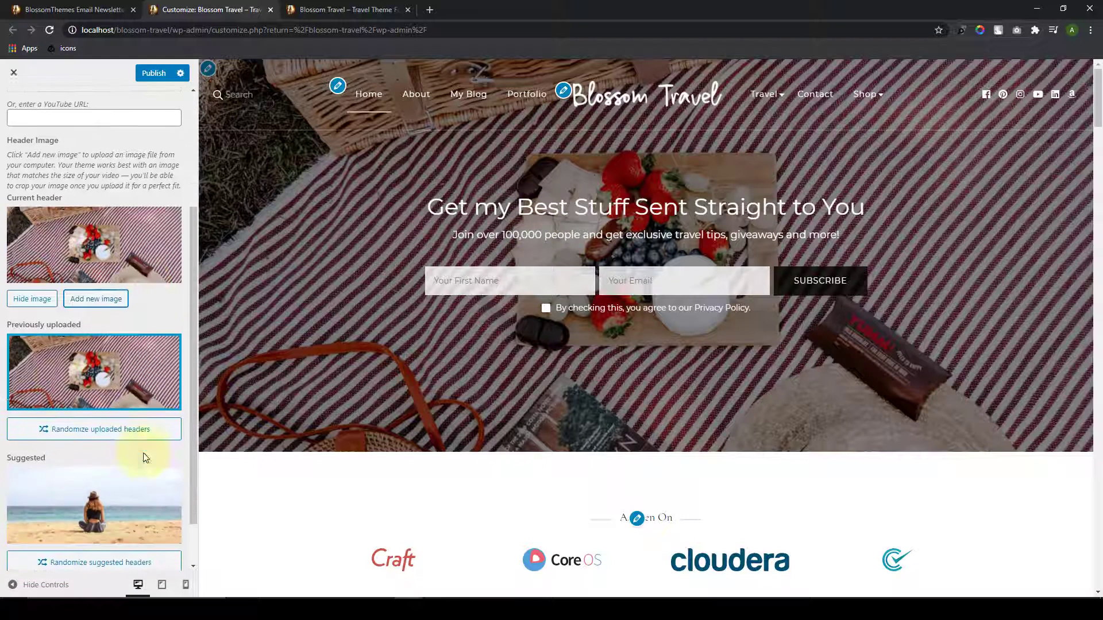
left_click(41, 290)
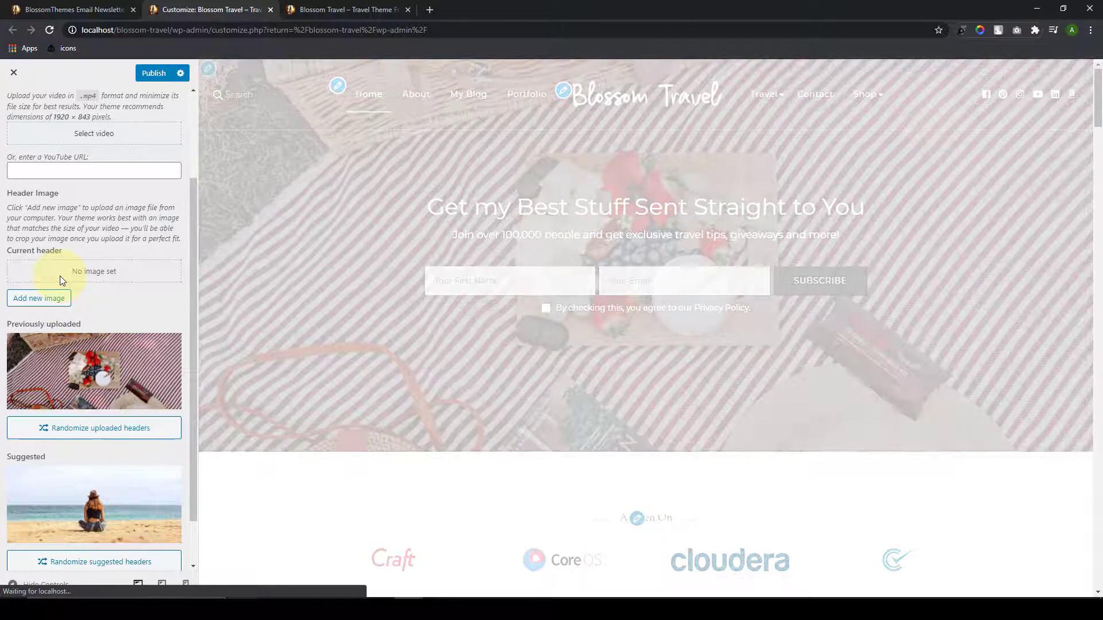
scroll(135, 446, "down", 1)
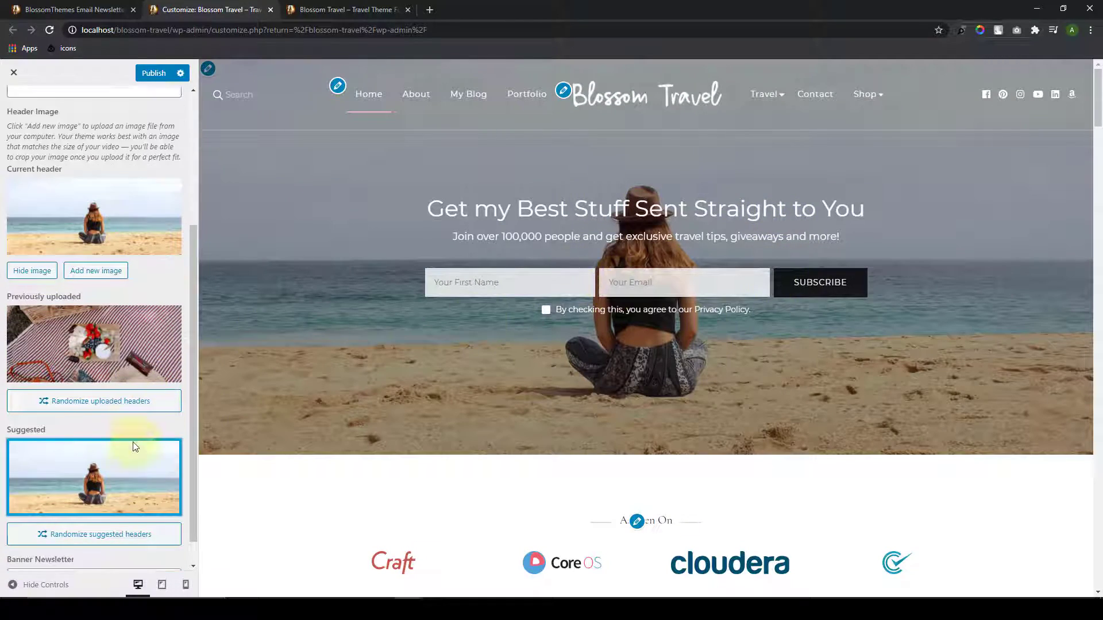
triple_click(106, 549)
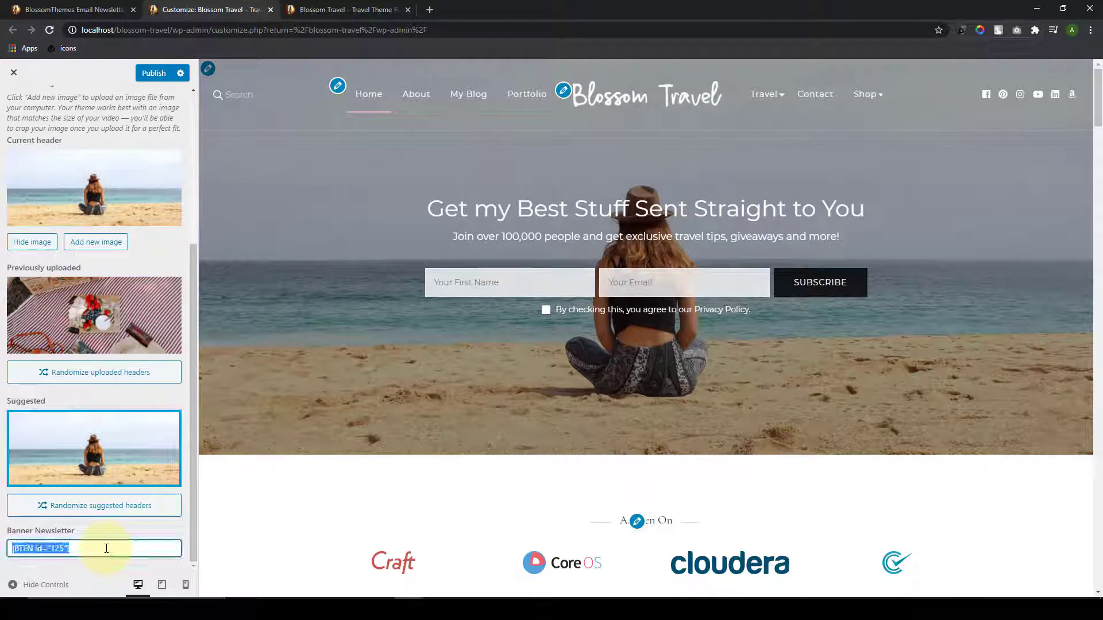
key("BackSpace")
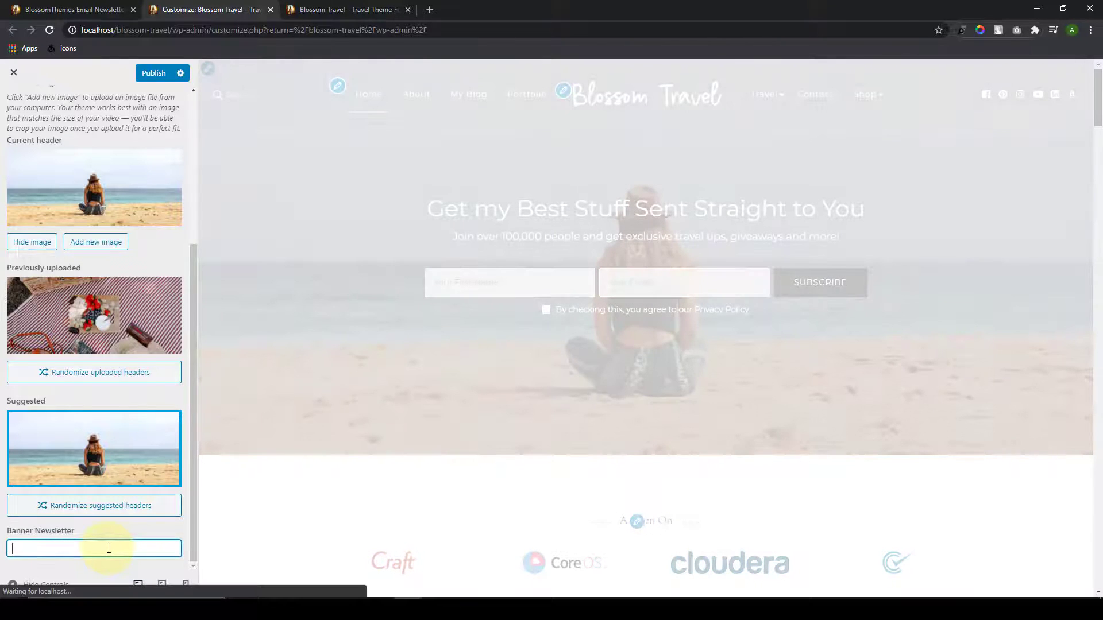
Step: Set the banner option to Banner as Slider with Latest Posts as the slider content style
scroll(137, 468, "up", 4)
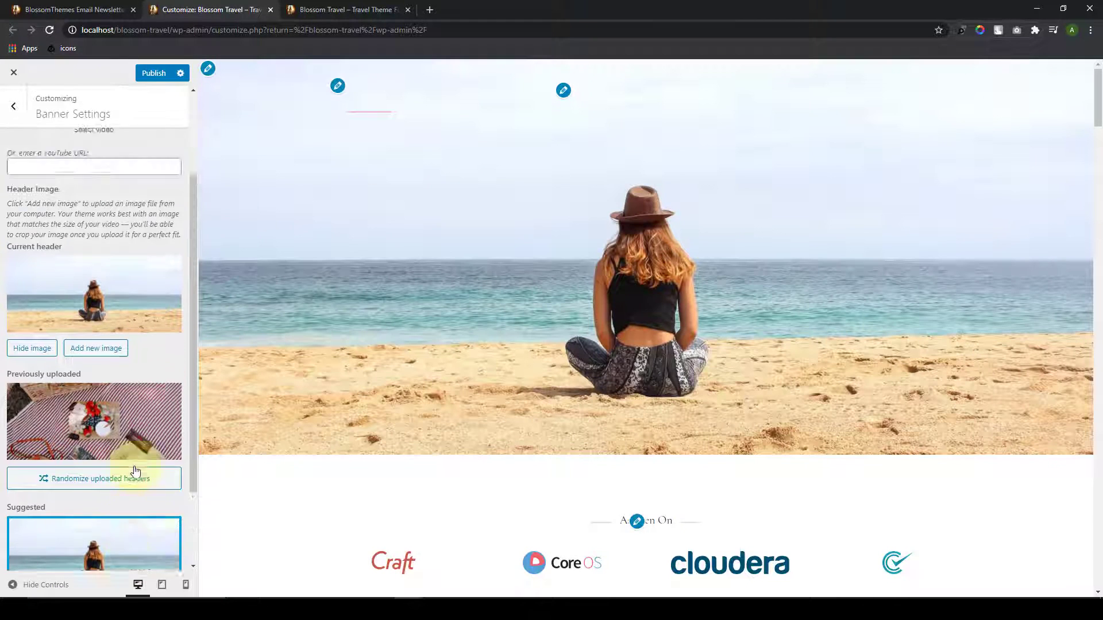
left_click(176, 174)
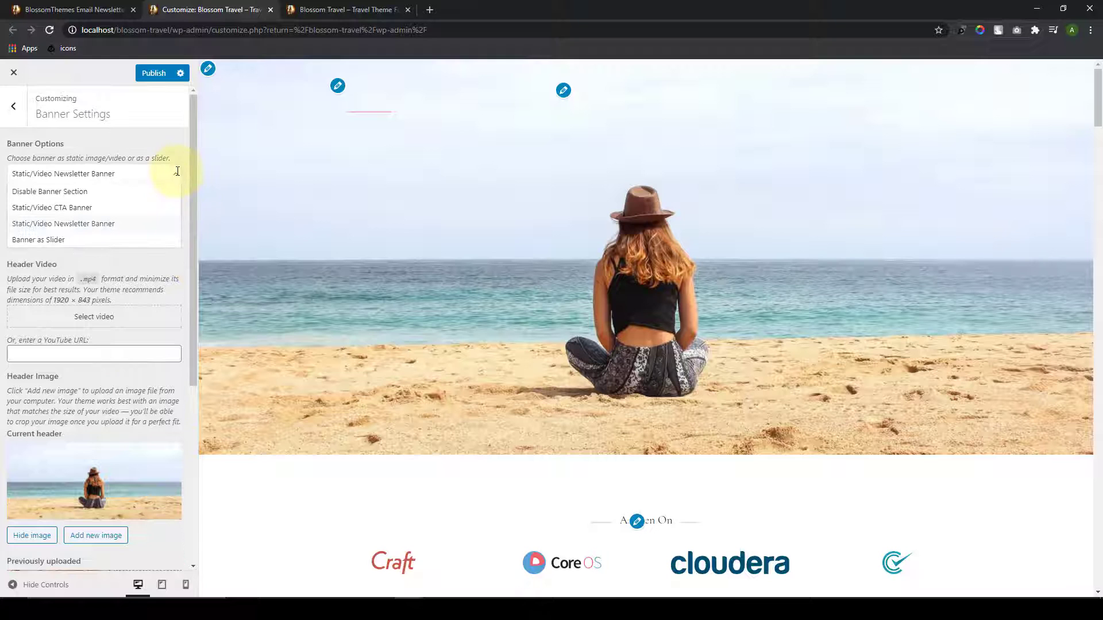
left_click(108, 240)
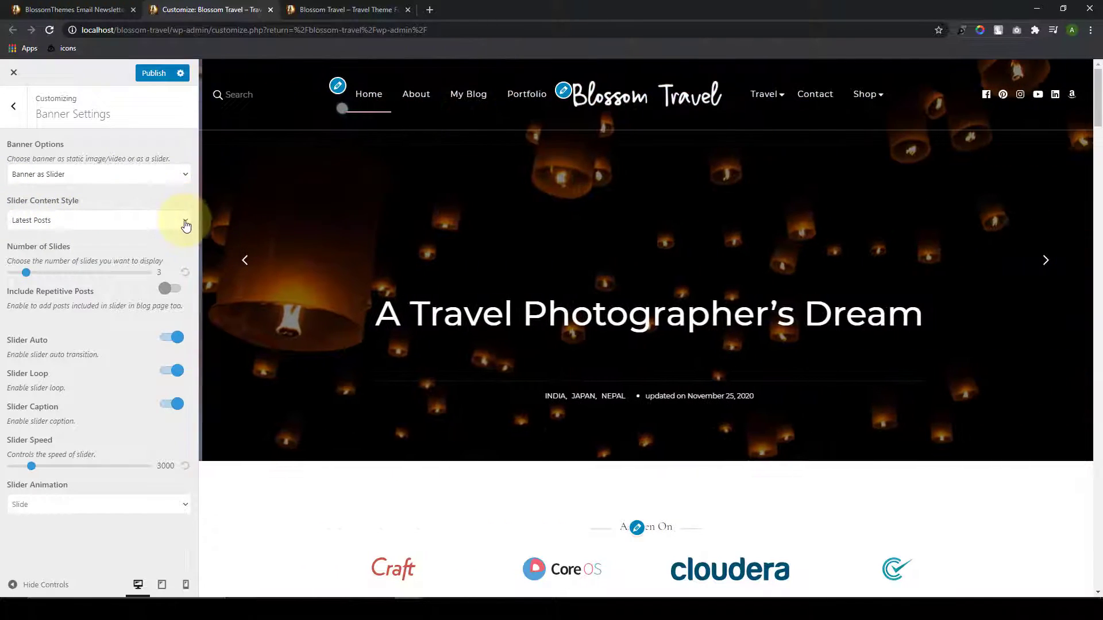
left_click(185, 221)
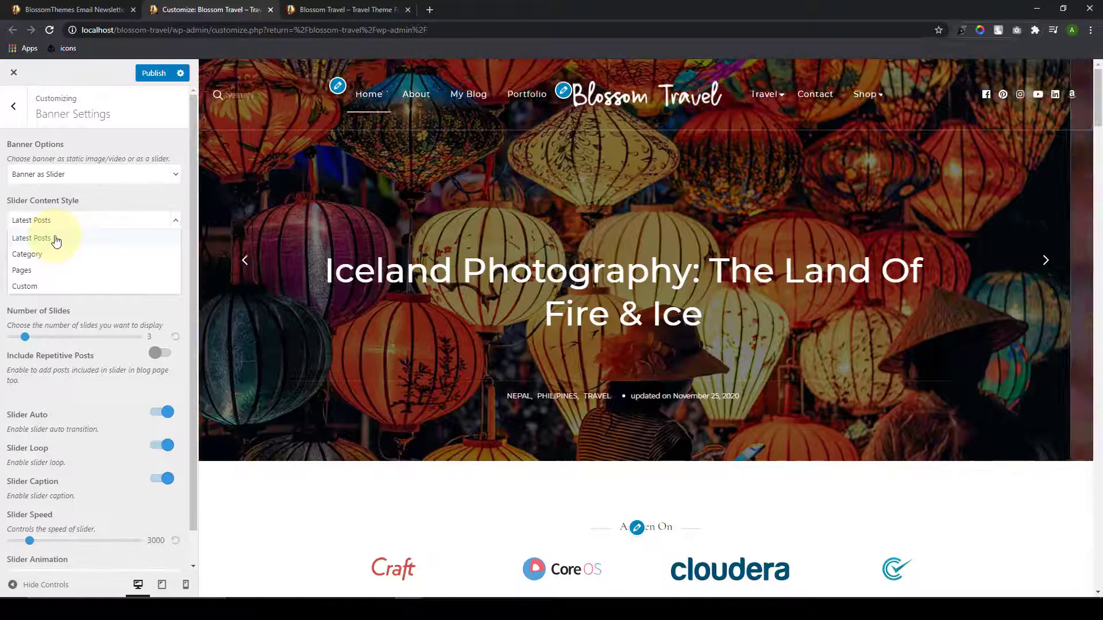
left_click(55, 239)
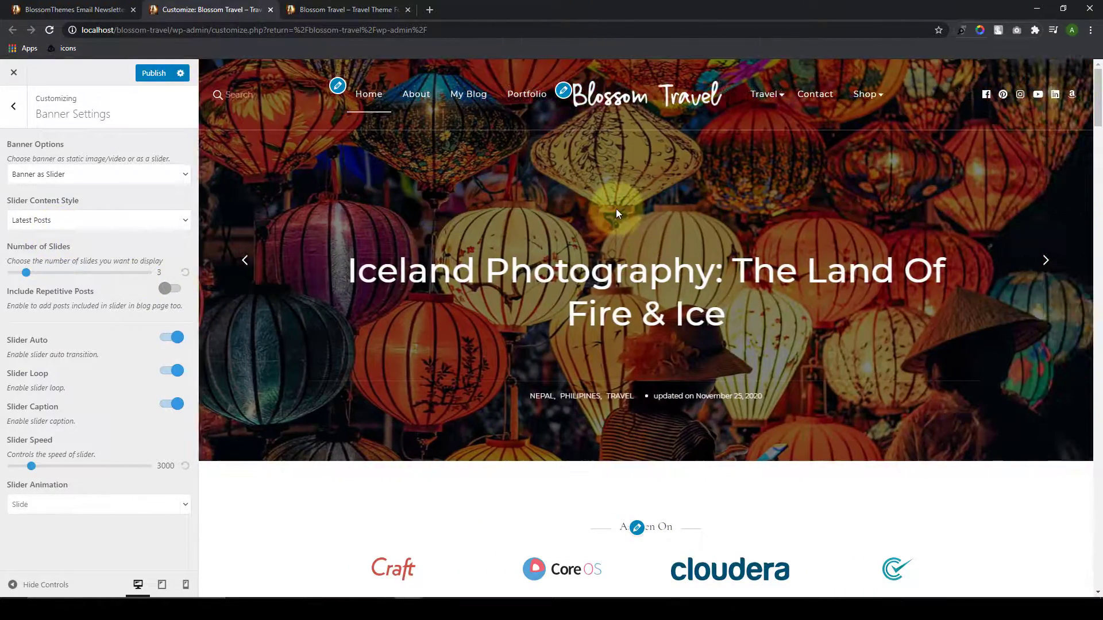
Step: Set the slider content style to Category, choose the Travel category and preview its slides
left_click(182, 222)
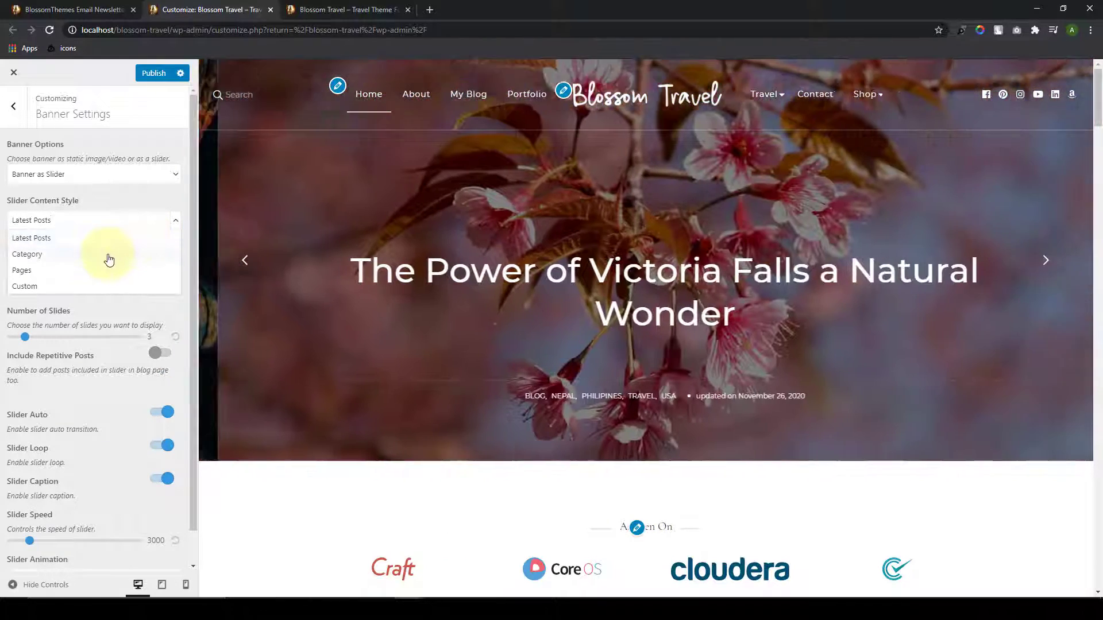
left_click(110, 257)
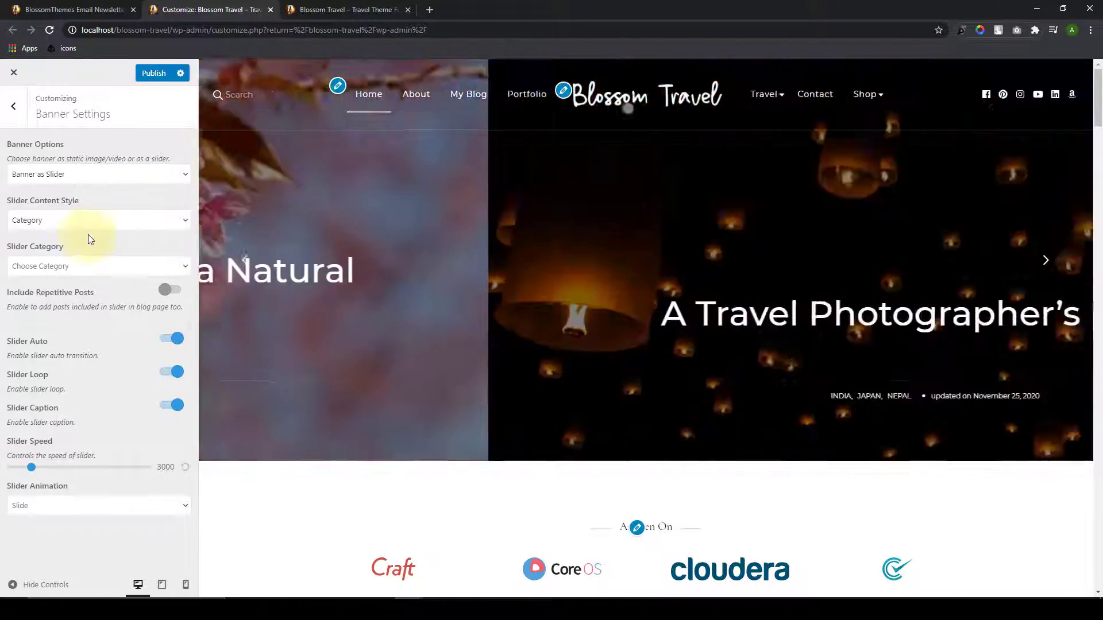
left_click(188, 269)
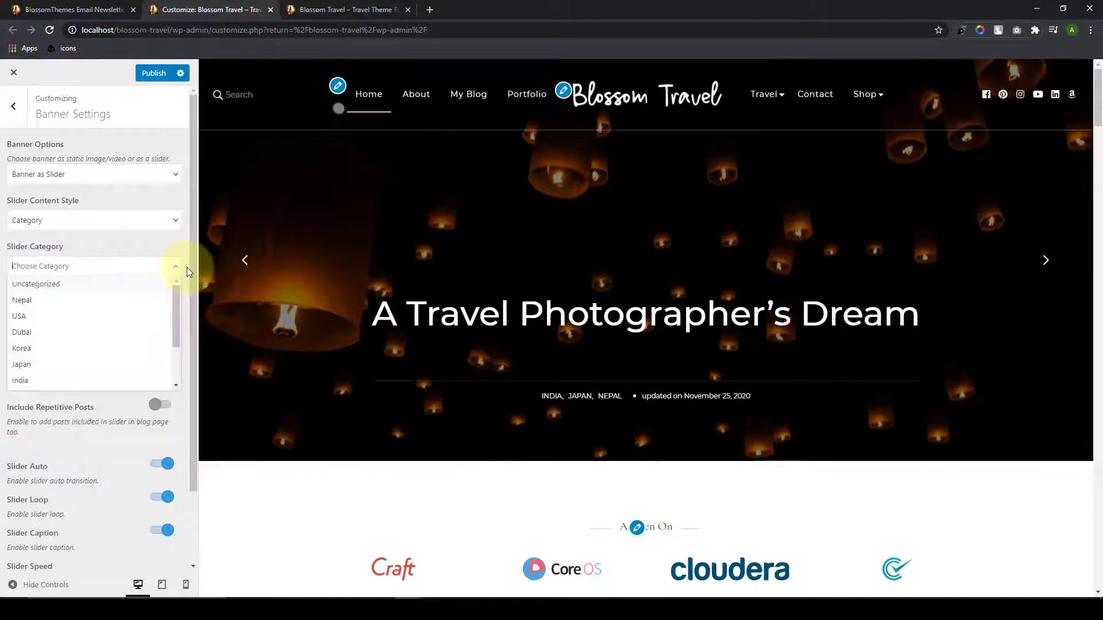
scroll(124, 376, "down", 2)
scroll(124, 381, "down", 1)
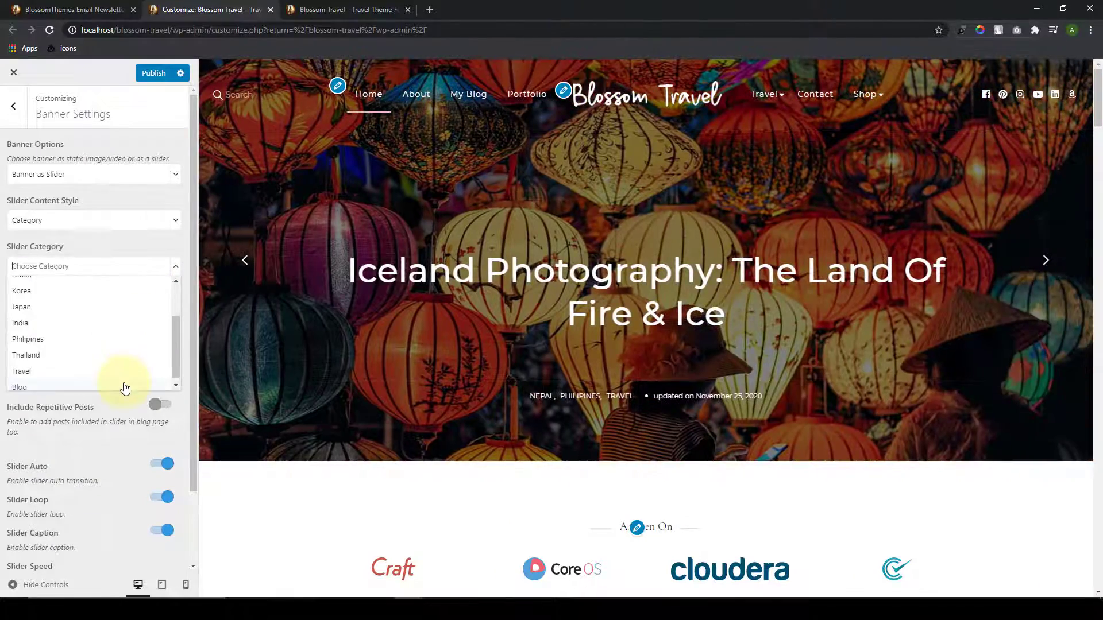
left_click(124, 373)
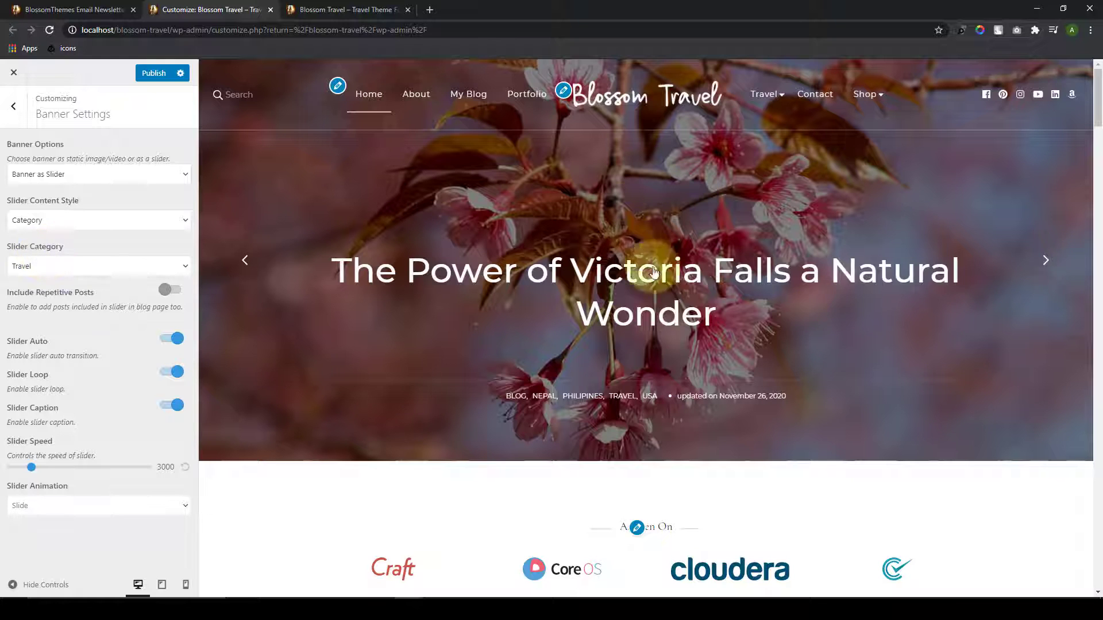
left_click(1045, 265)
left_click(1044, 267)
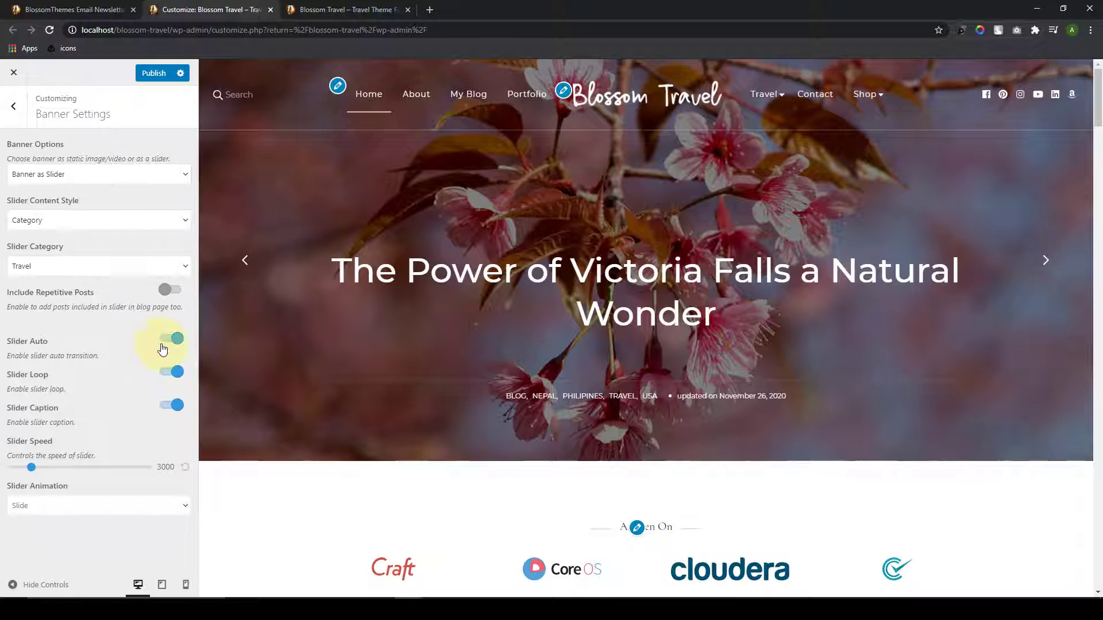
Step: Turn off Slider Auto, Slider Loop and Slider Caption, and check the slides in the preview
left_click(164, 371)
left_click(169, 406)
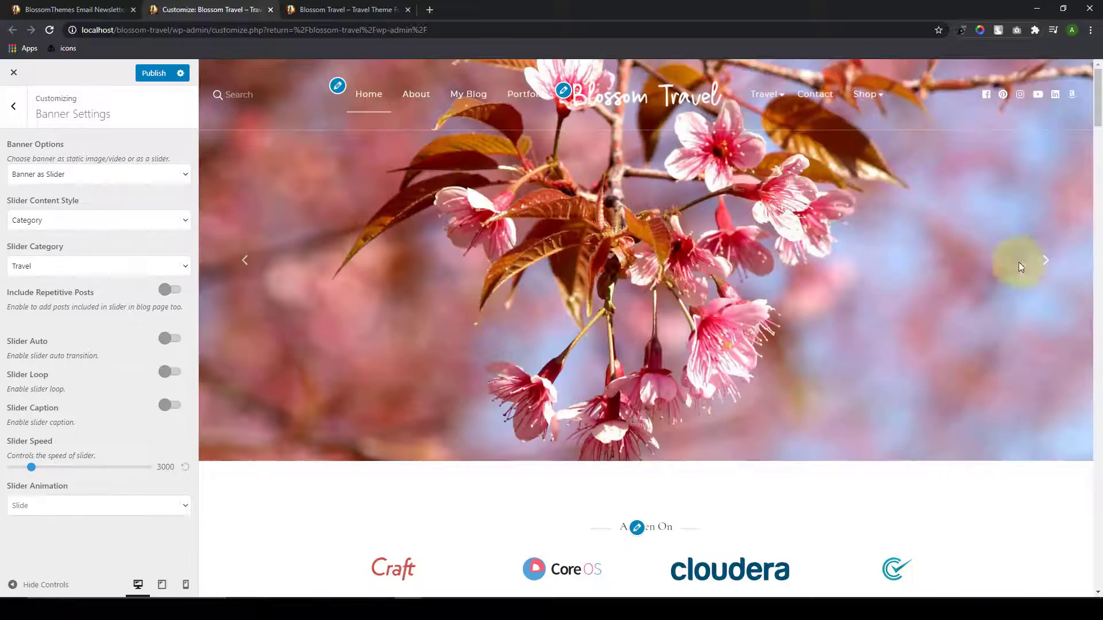
left_click(1037, 261)
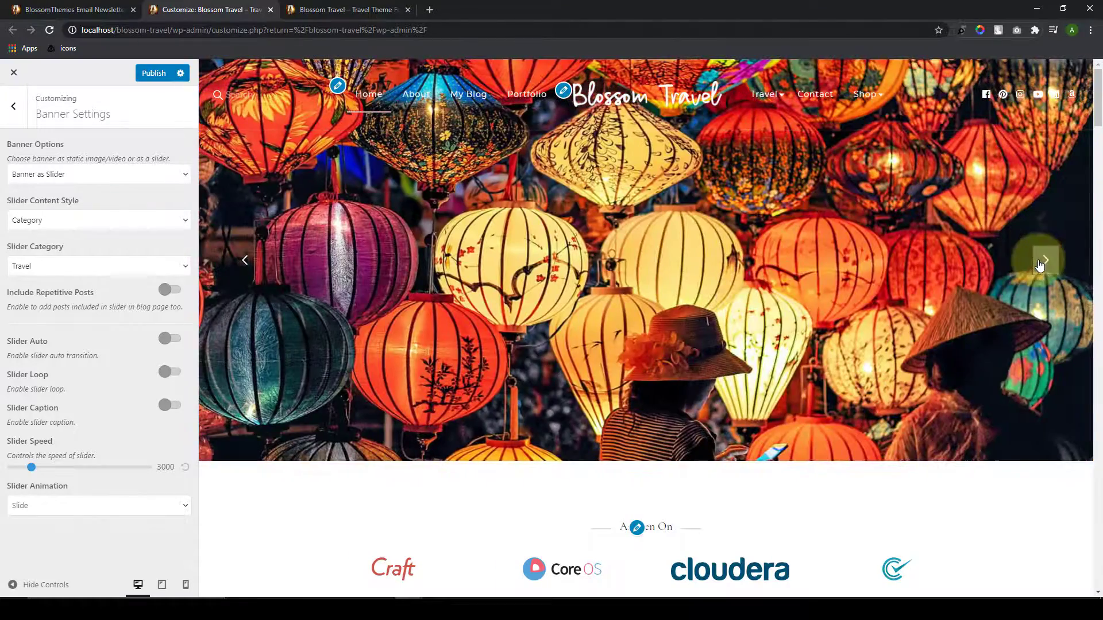
left_click(254, 264)
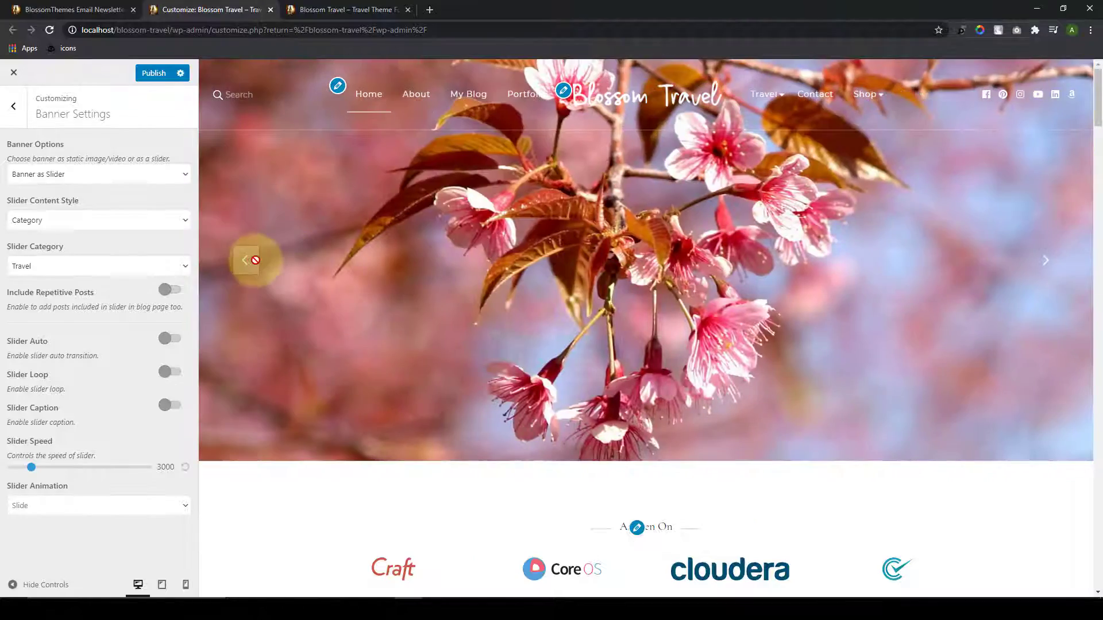
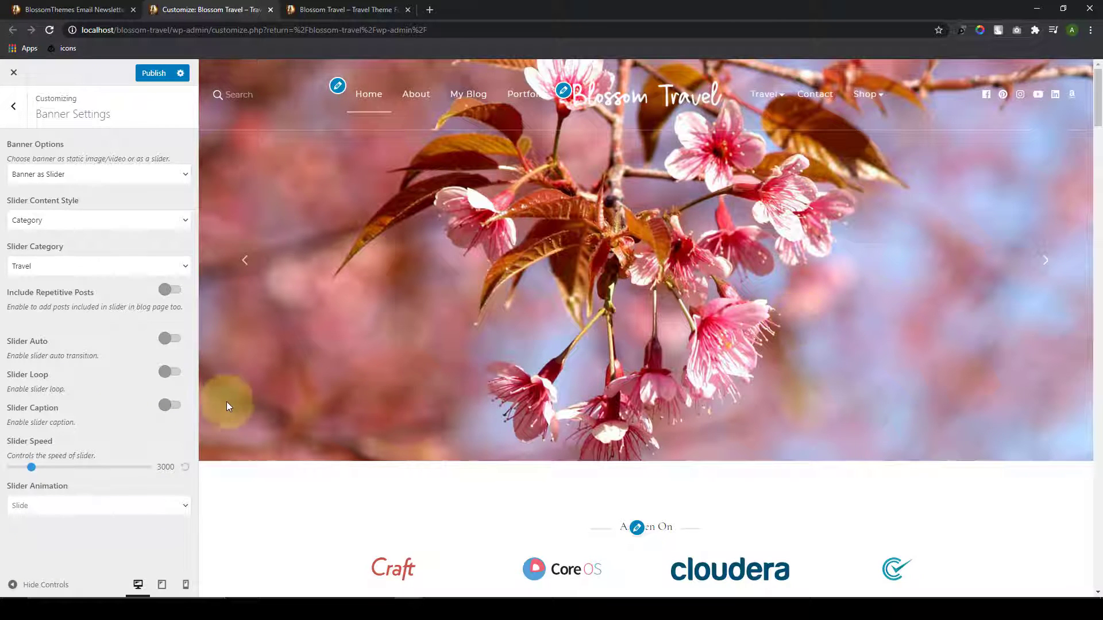
Step: Turn Slider Caption, Slider Loop and Slider Auto back on
left_click(170, 404)
left_click(171, 371)
left_click(173, 339)
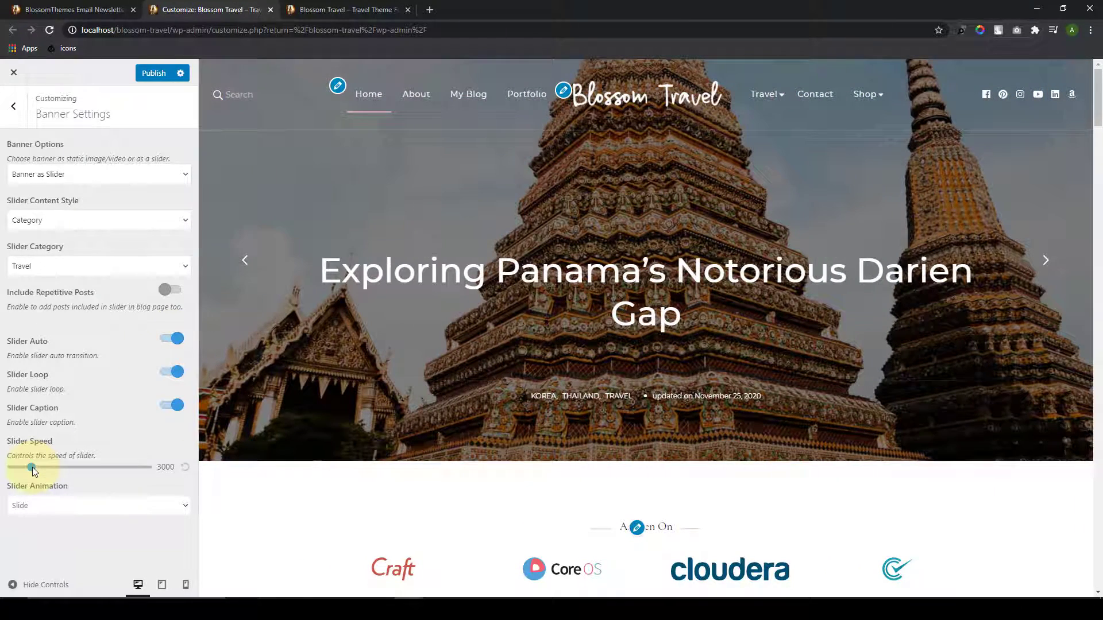
Step: Try slower and faster slider speeds, ending with the slider speed at 4200
left_click_drag(32, 467, 71, 469)
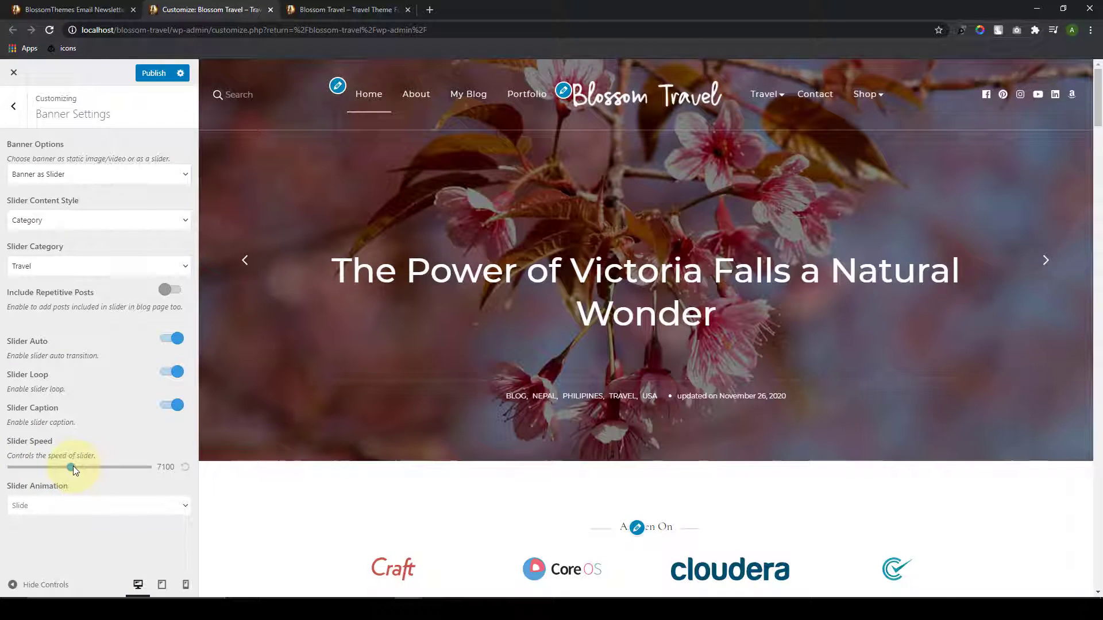
left_click_drag(70, 466, 28, 473)
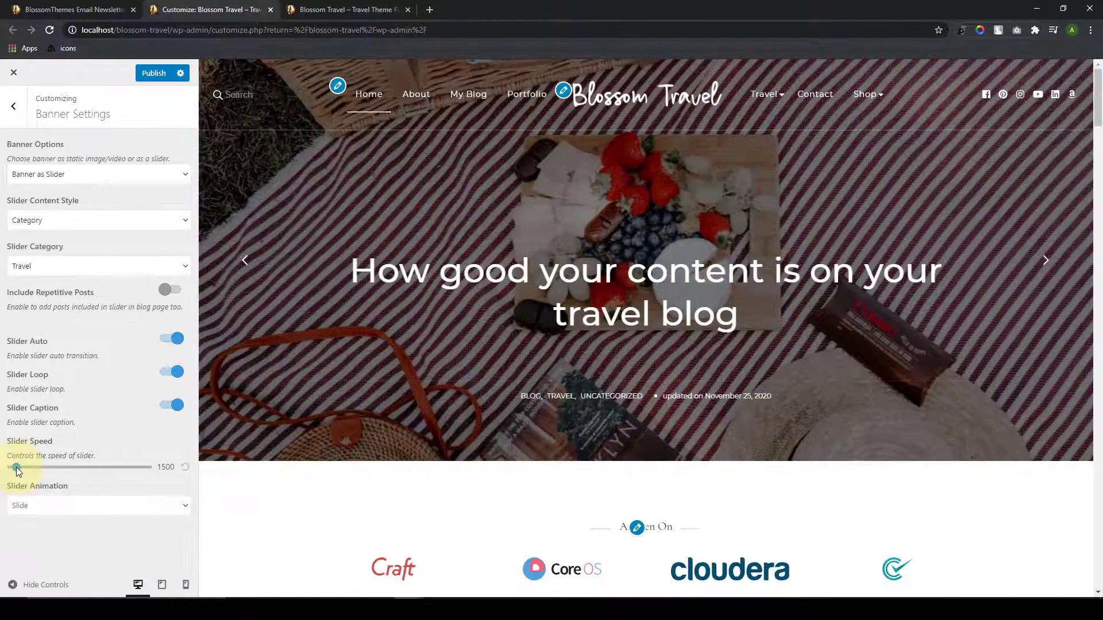
left_click_drag(17, 471, 88, 472)
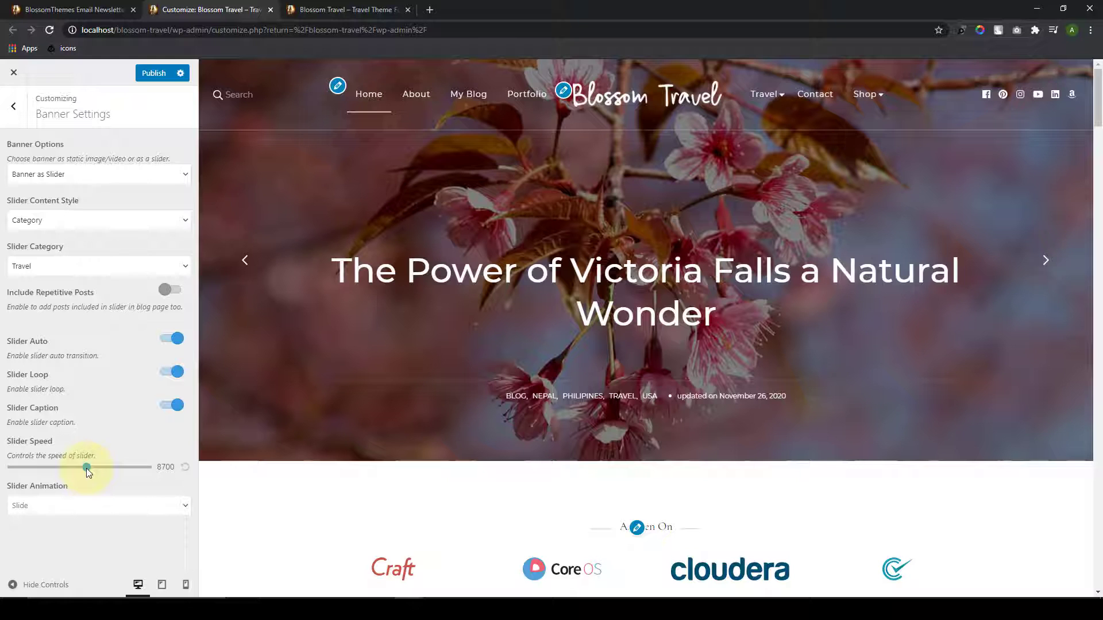
left_click_drag(86, 469, 43, 467)
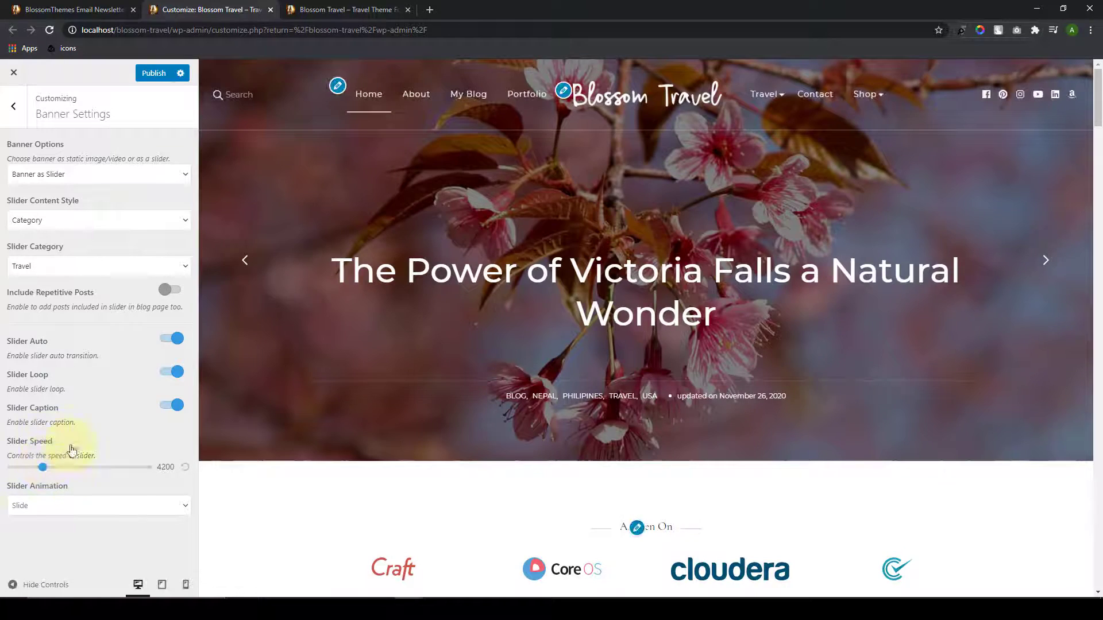
Step: Set the banner slider's animation to Fade Out Left
left_click(185, 508)
scroll(184, 509, "down", 2)
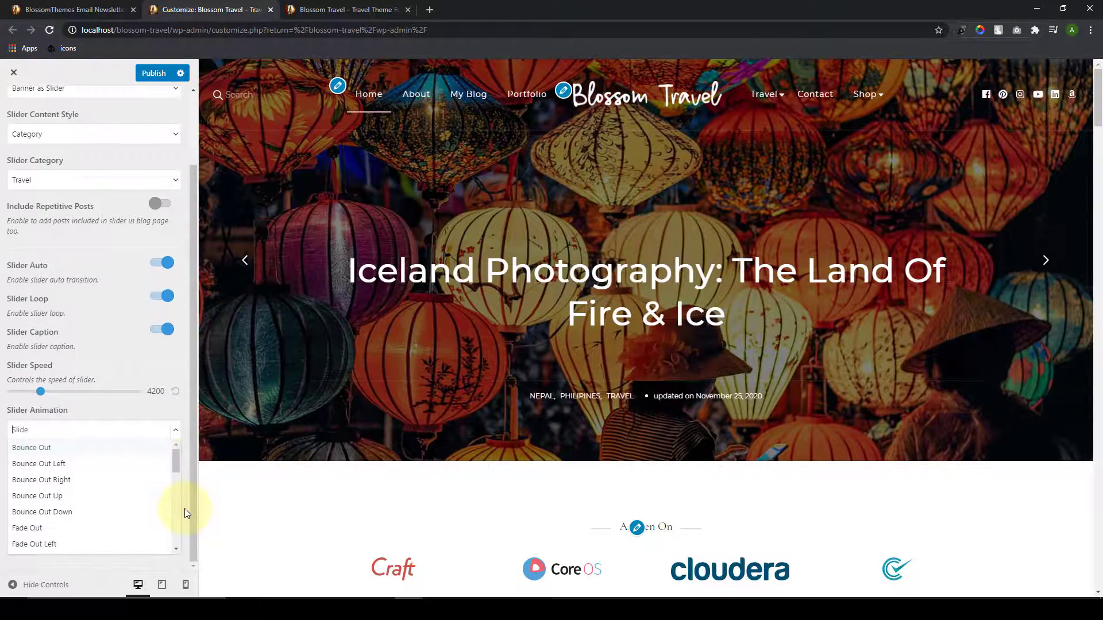
scroll(109, 494, "down", 2)
scroll(115, 483, "up", 2)
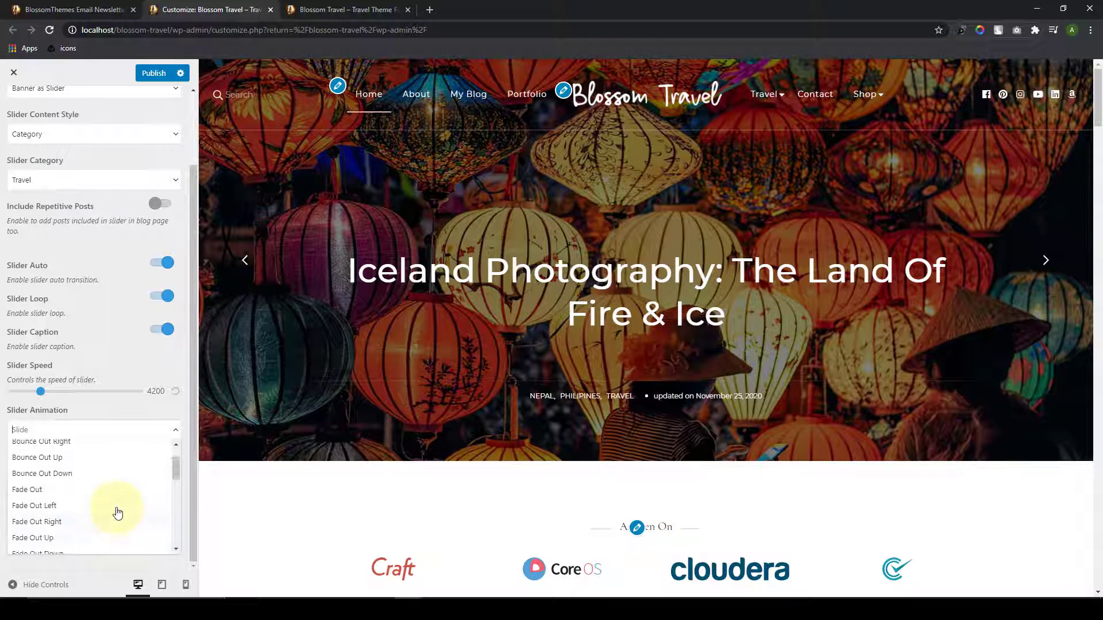
scroll(114, 500, "down", 2)
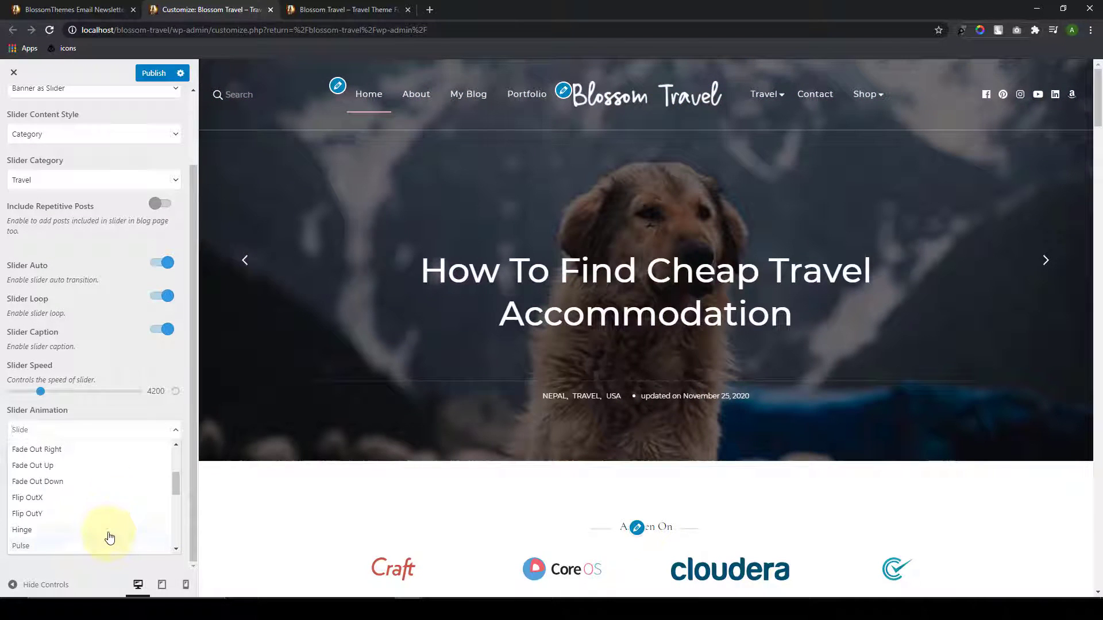
scroll(92, 494, "up", 3)
left_click(68, 459)
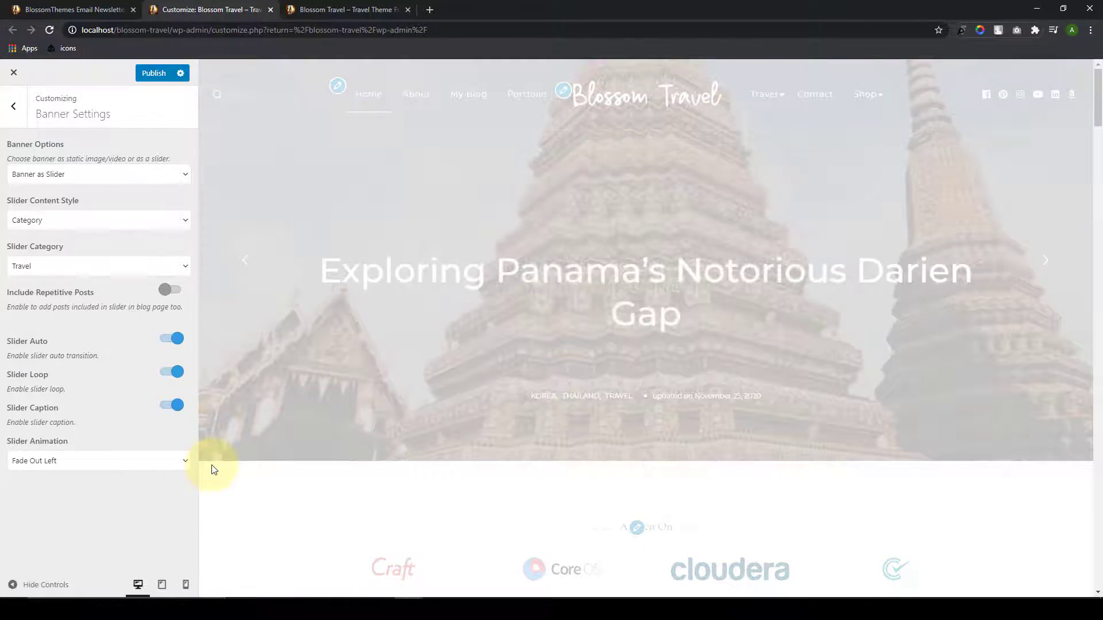
Step: Change the slider animation to Fade Out Right and look through the other available animations
left_click(63, 464)
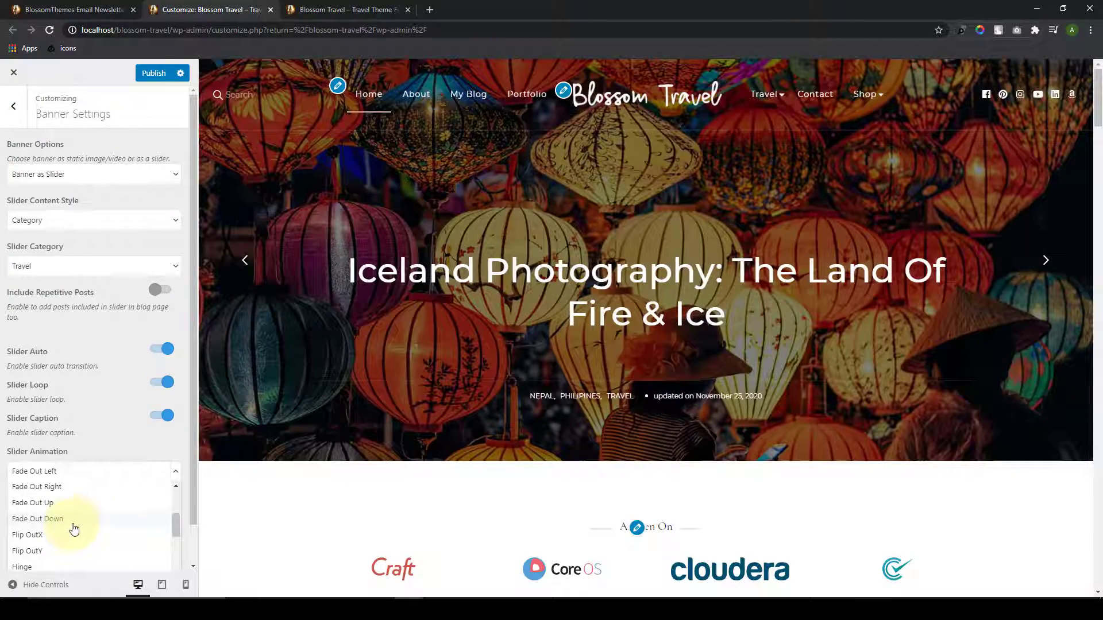
scroll(71, 534, "up", 1)
left_click(37, 544)
left_click(86, 471)
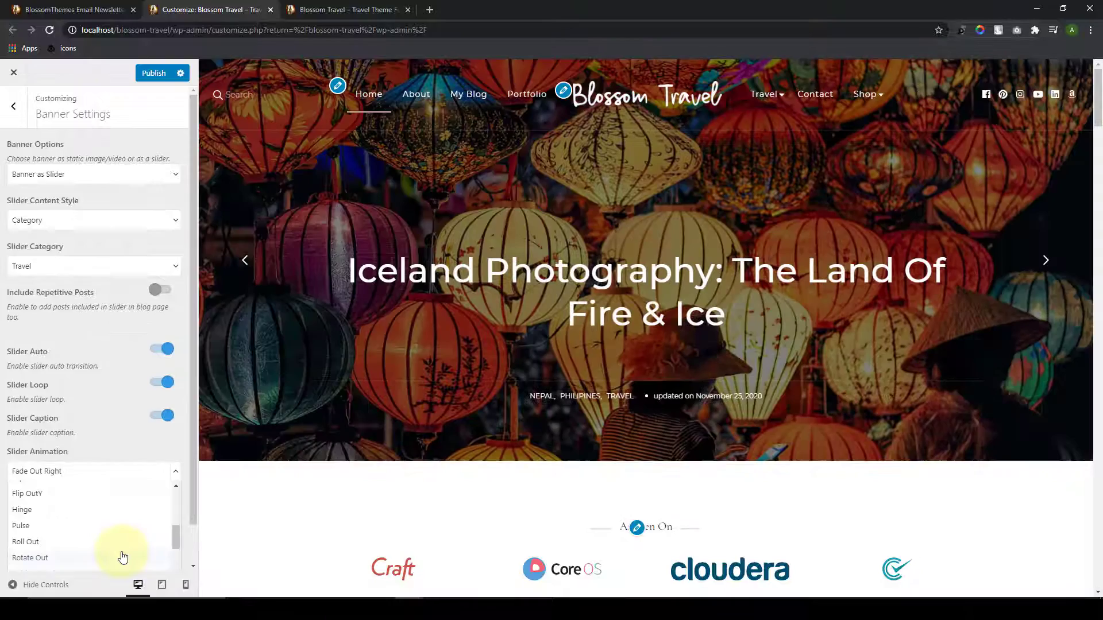
scroll(123, 560, "down", 2)
scroll(123, 563, "down", 3)
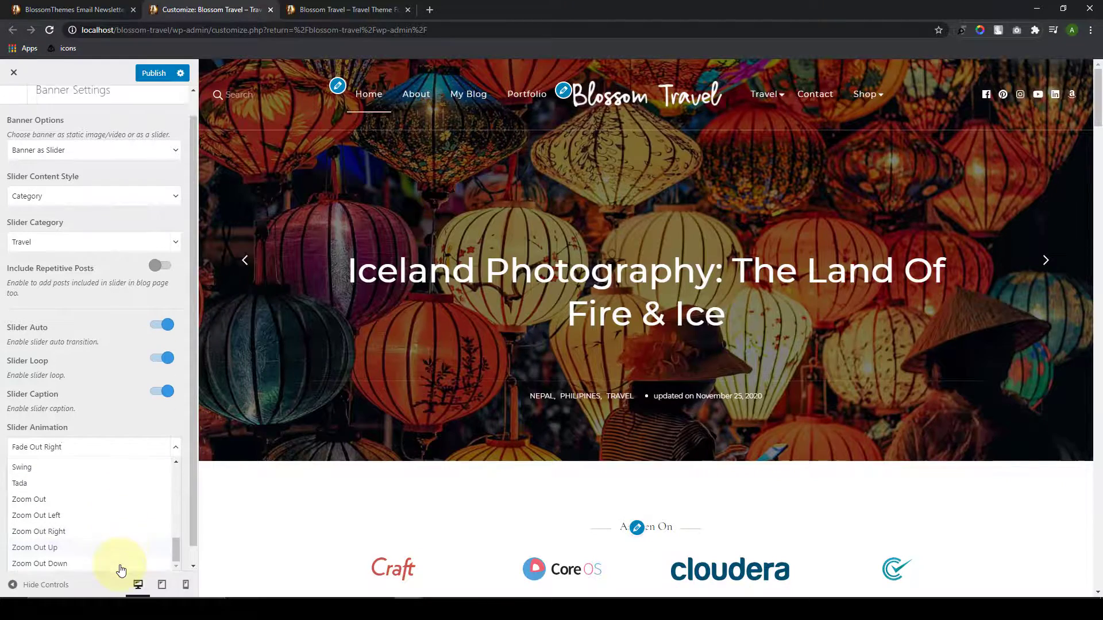
scroll(134, 529, "up", 10)
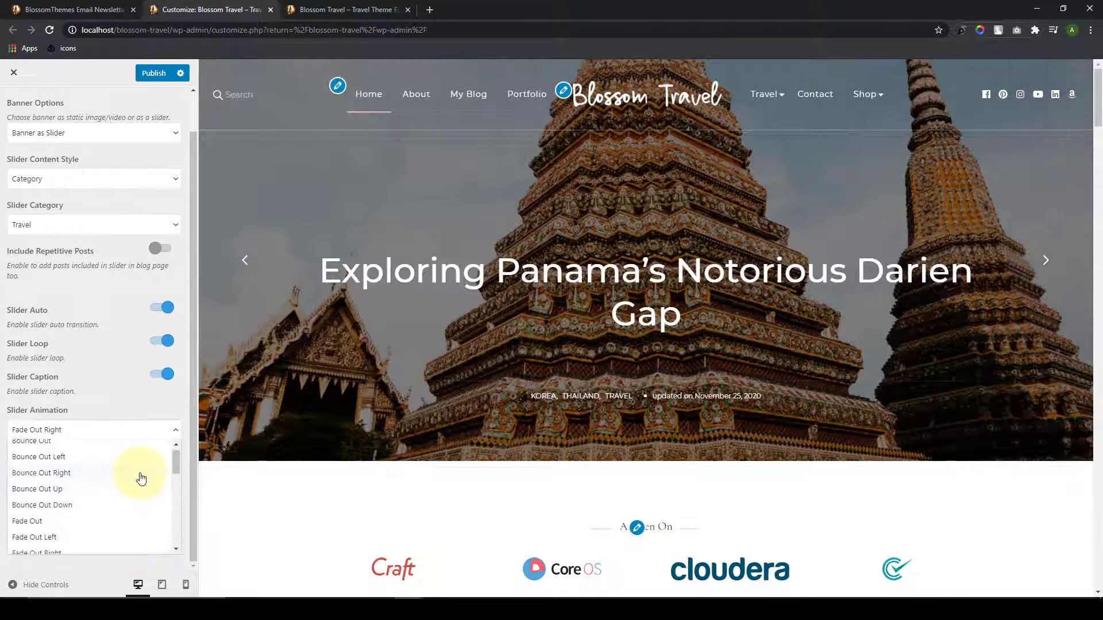
scroll(172, 361, "up", 3)
Step: Switch the slider content style to Pages and add the page Your Adventure Starts Now as a slide
left_click(188, 220)
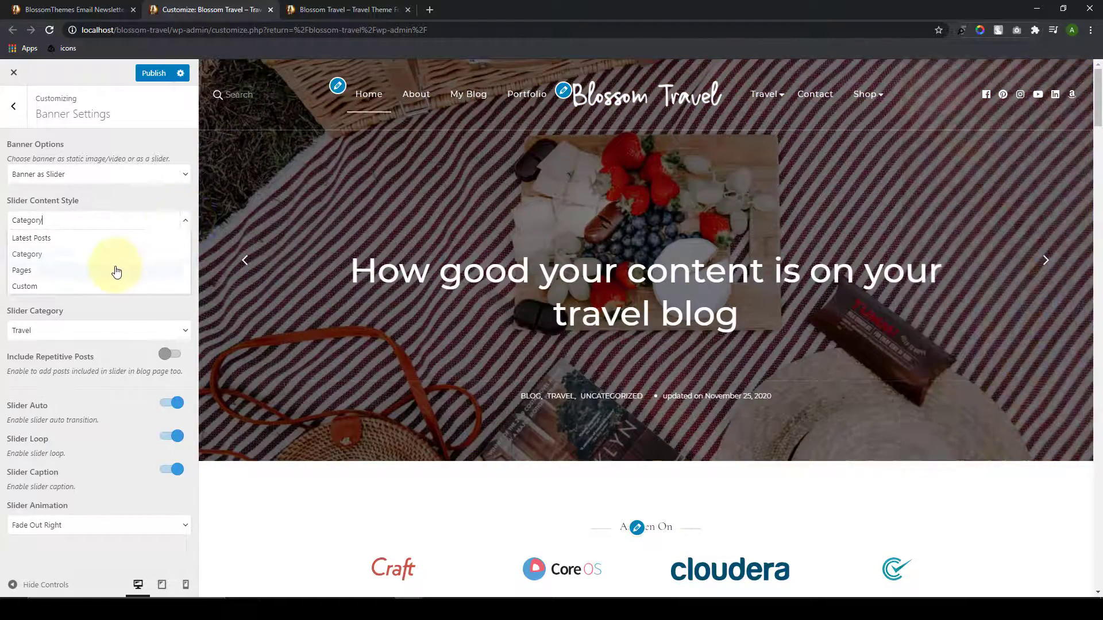
left_click(116, 271)
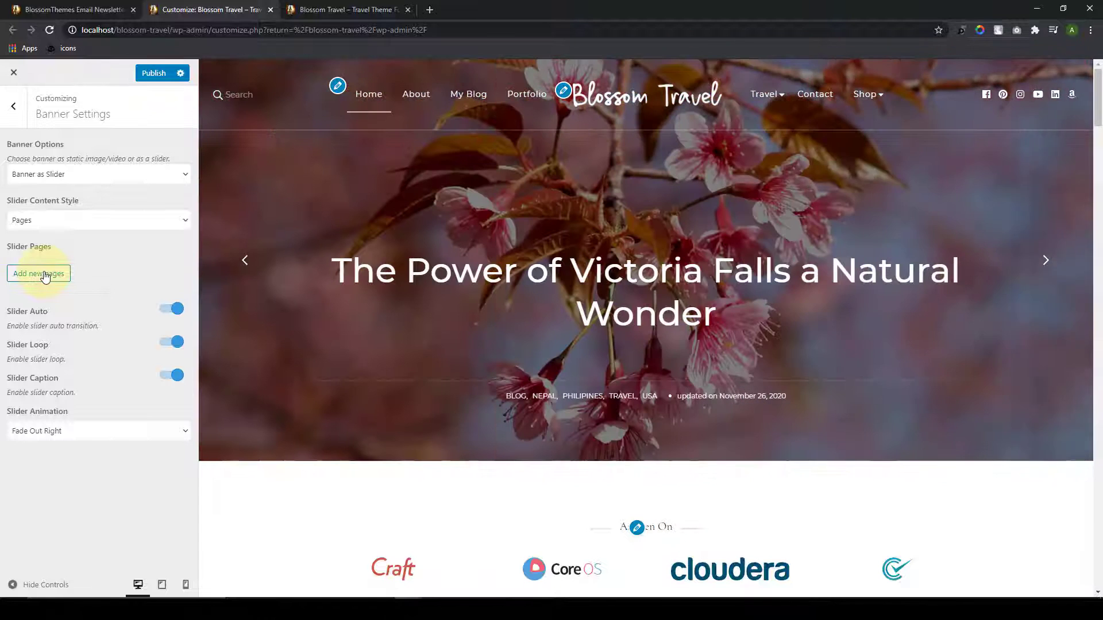
left_click(44, 273)
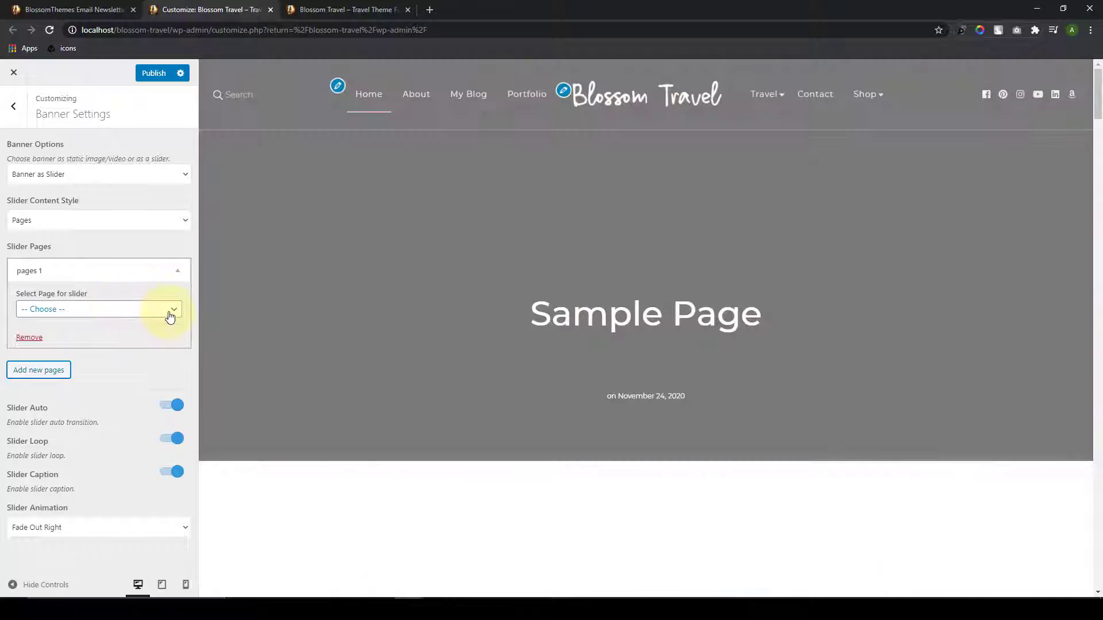
left_click(170, 315)
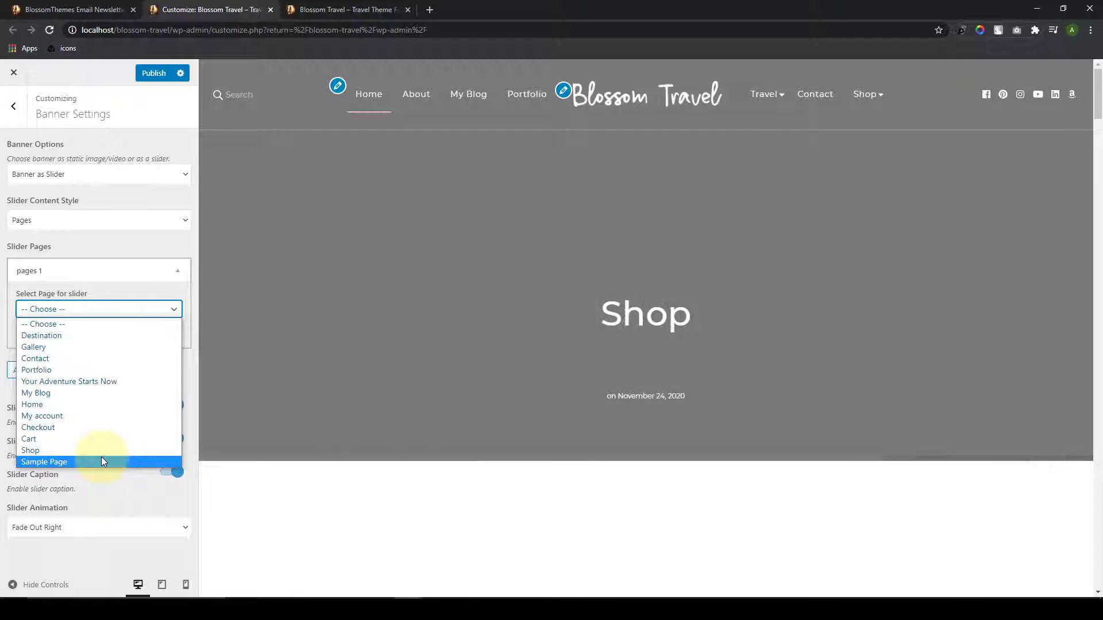
left_click(111, 382)
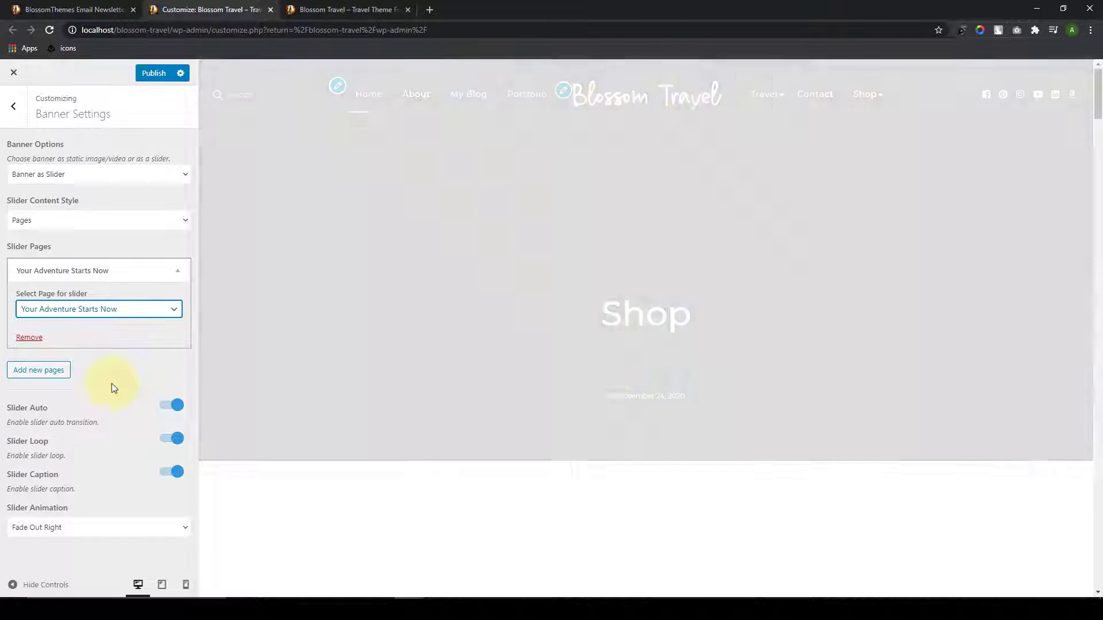
scroll(610, 367, "down", 5)
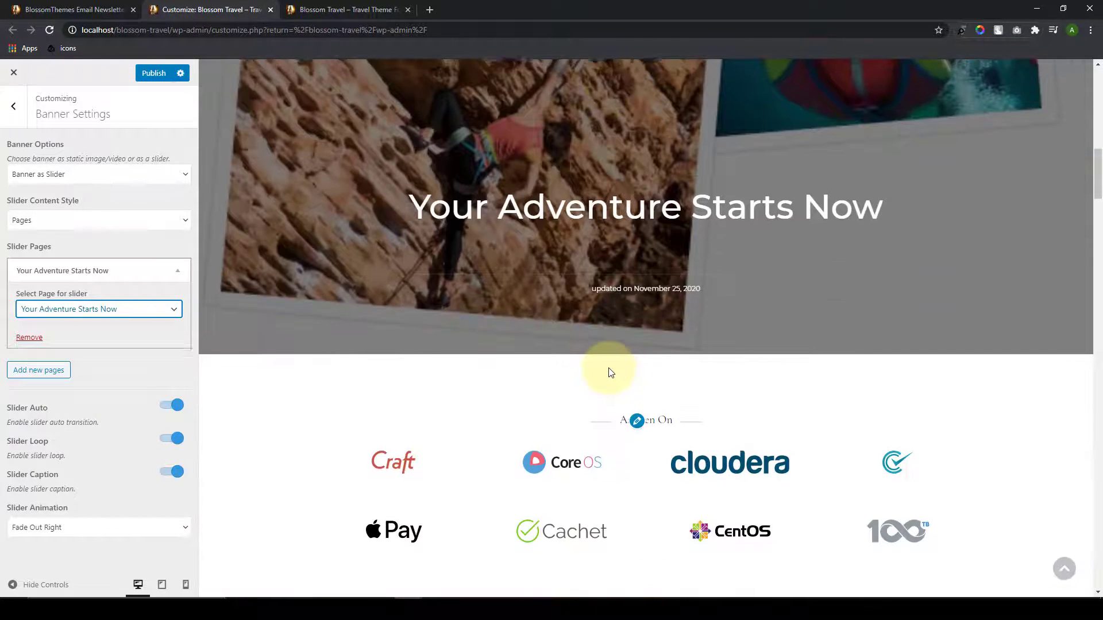
scroll(609, 367, "up", 5)
scroll(608, 368, "up", 5)
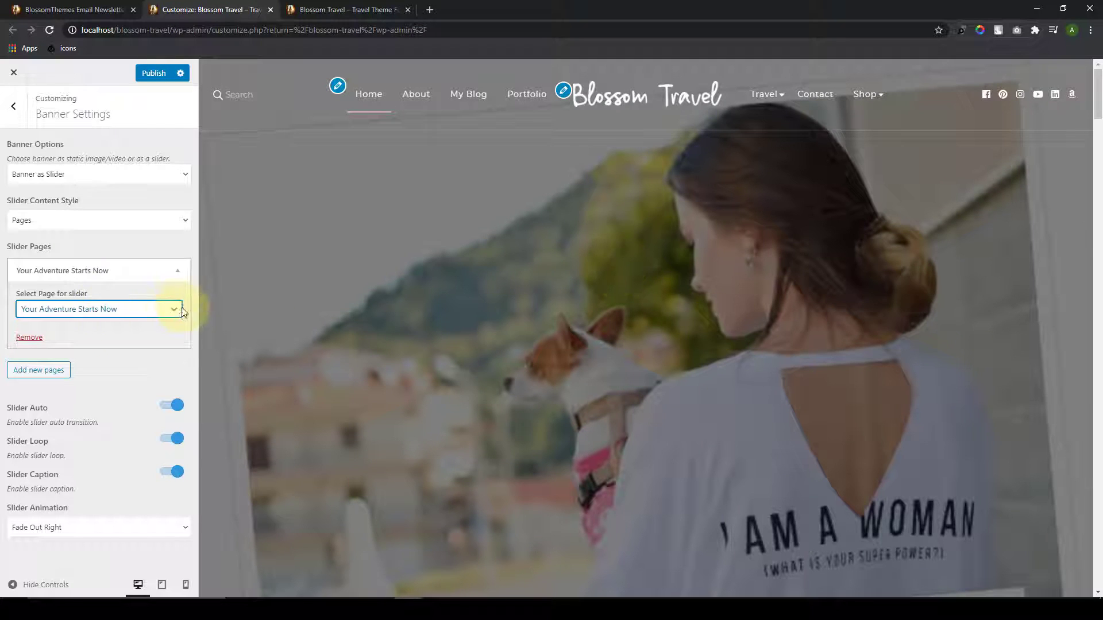
Step: Remove the Your Adventure Starts Now page from the slider and set the slider content style to Custom
left_click(29, 337)
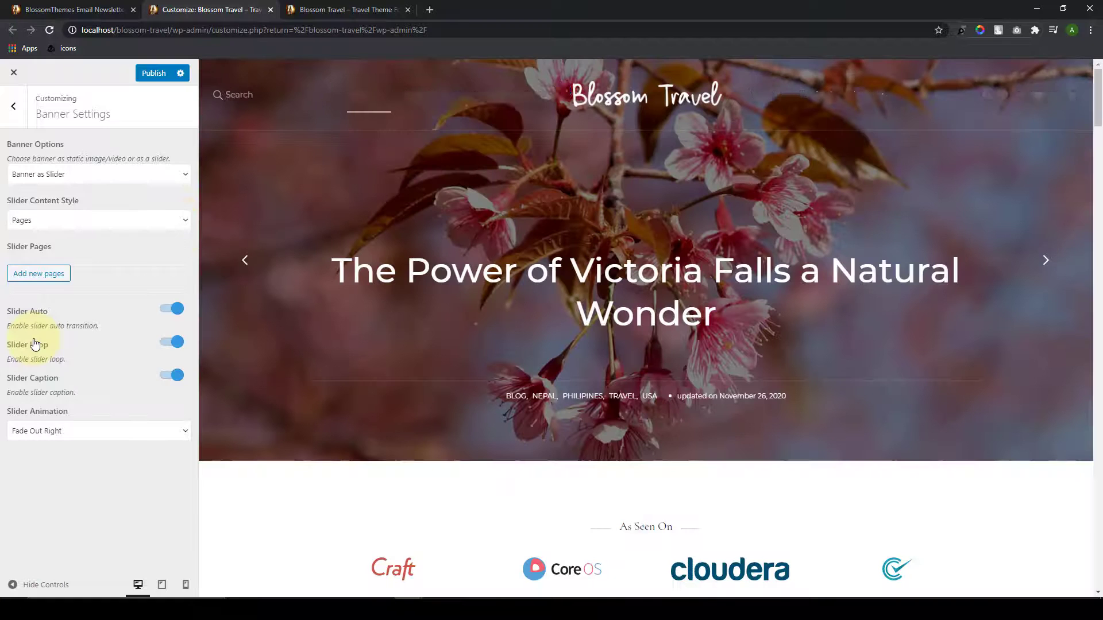
left_click(184, 221)
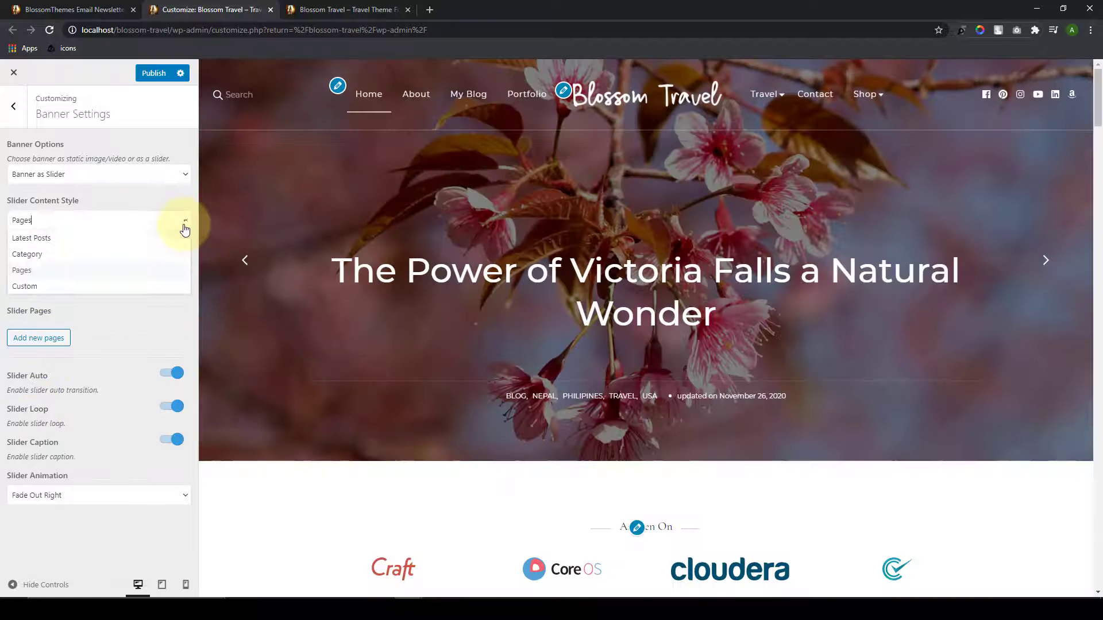
left_click(57, 288)
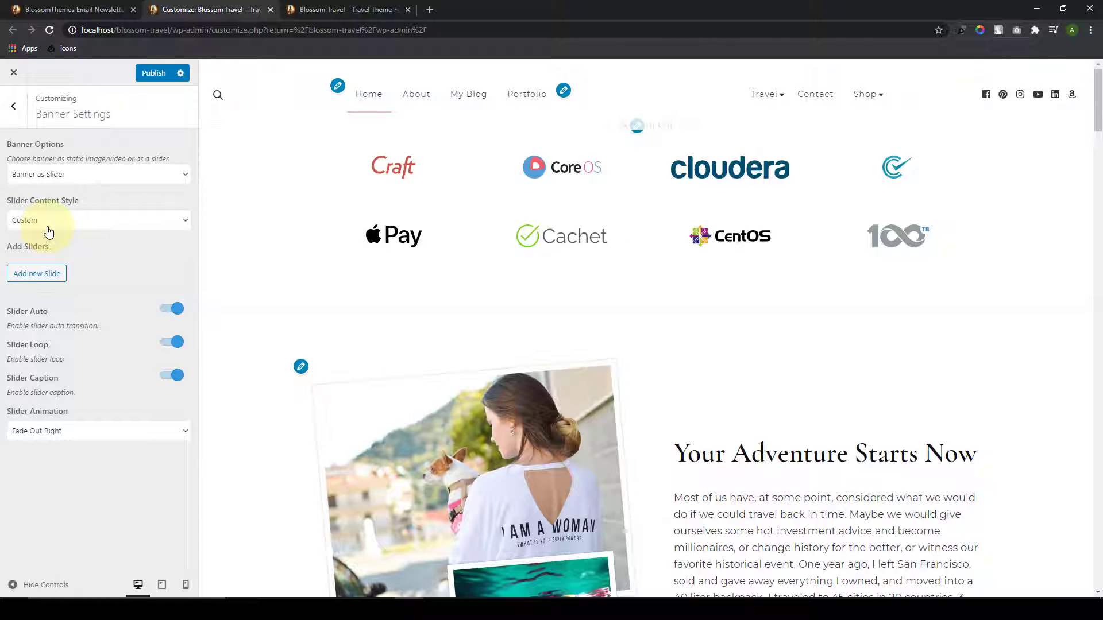
Step: Add a custom banner slide using the media library photo of the flower box and macarons on a plaid blanket
left_click(51, 276)
scroll(59, 287, "down", 2)
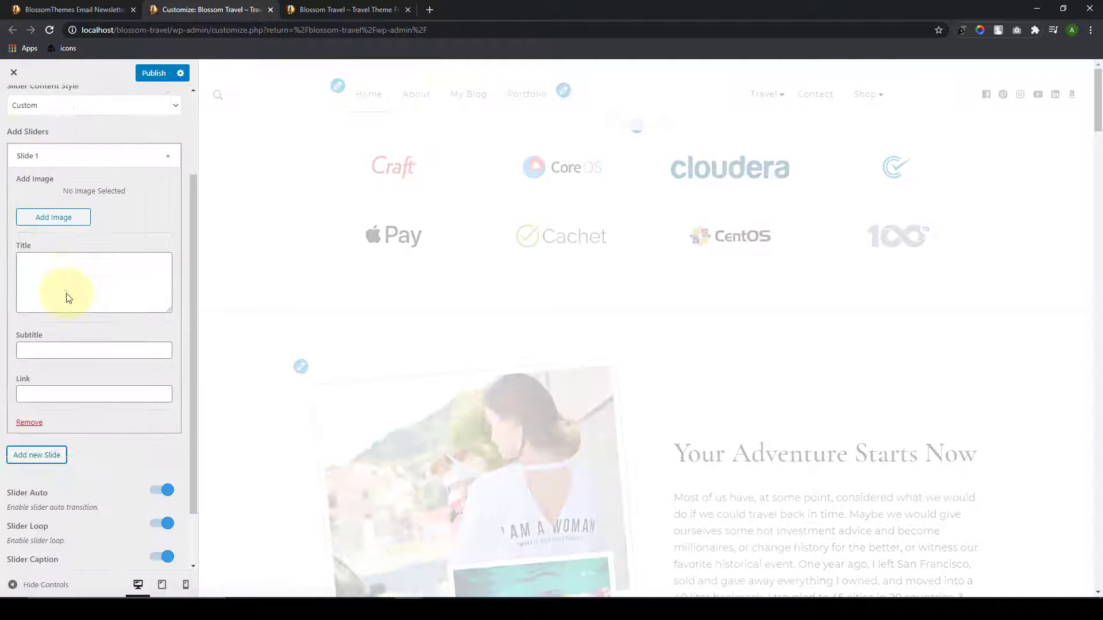
left_click(54, 219)
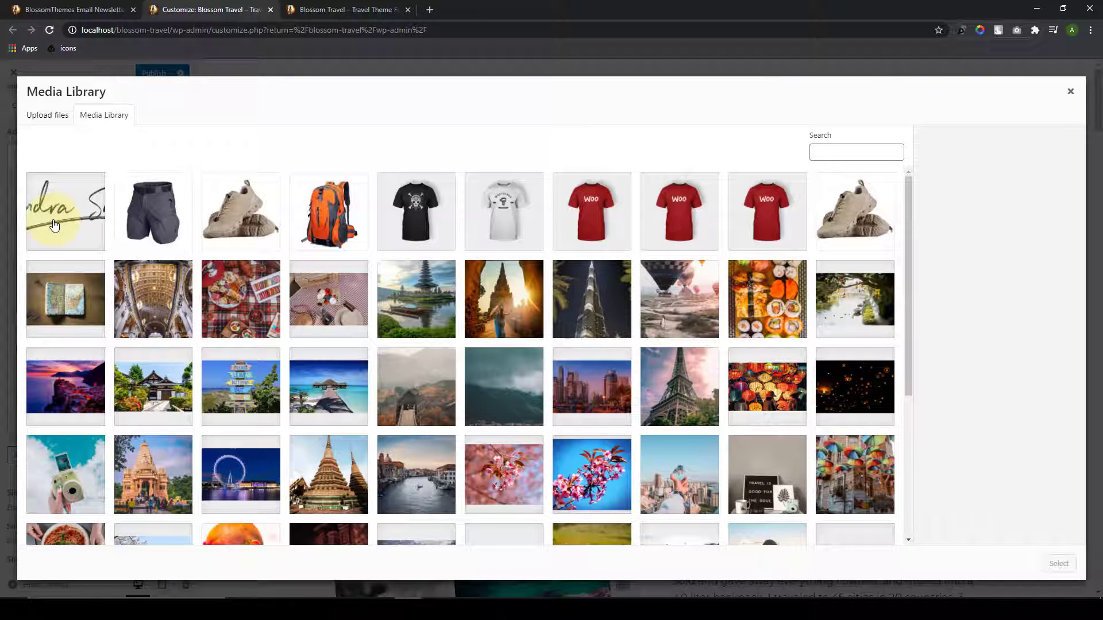
scroll(175, 344, "down", 2)
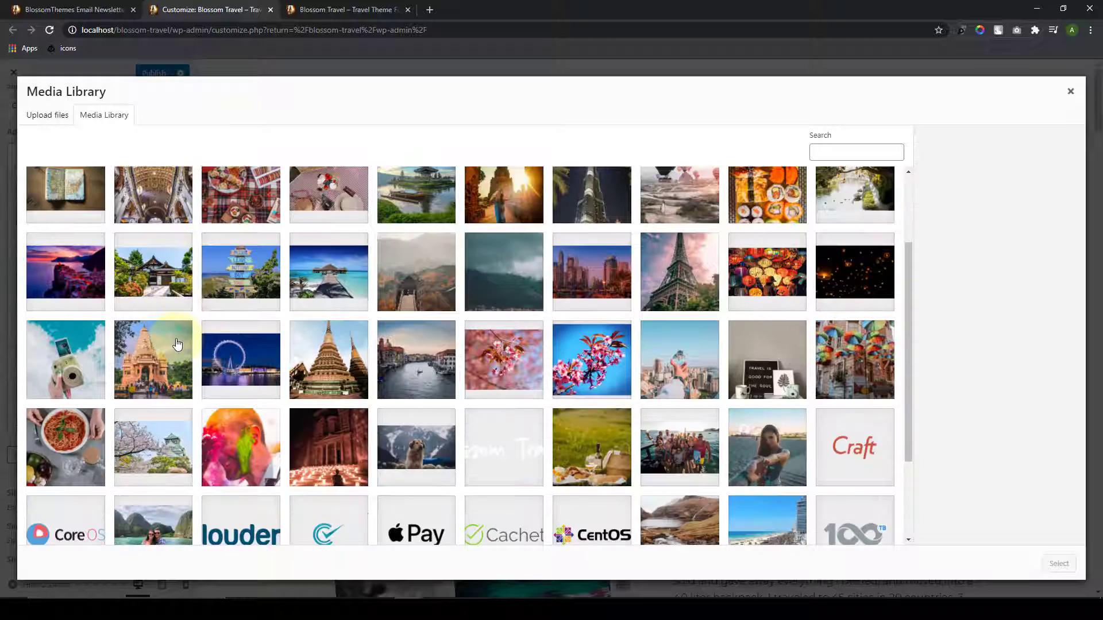
scroll(177, 343, "up", 2)
left_click(241, 290)
left_click(1058, 563)
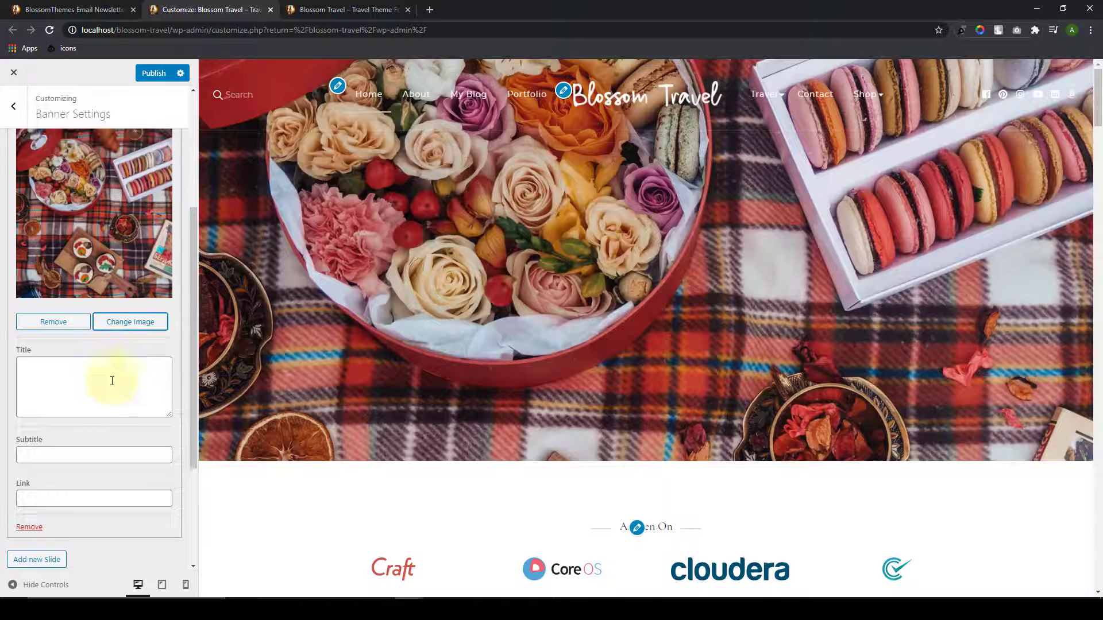
Step: Title the new slide "Picnic For Everyone", leaving its subtitle and link empty, and check it in the preview
left_click(93, 387)
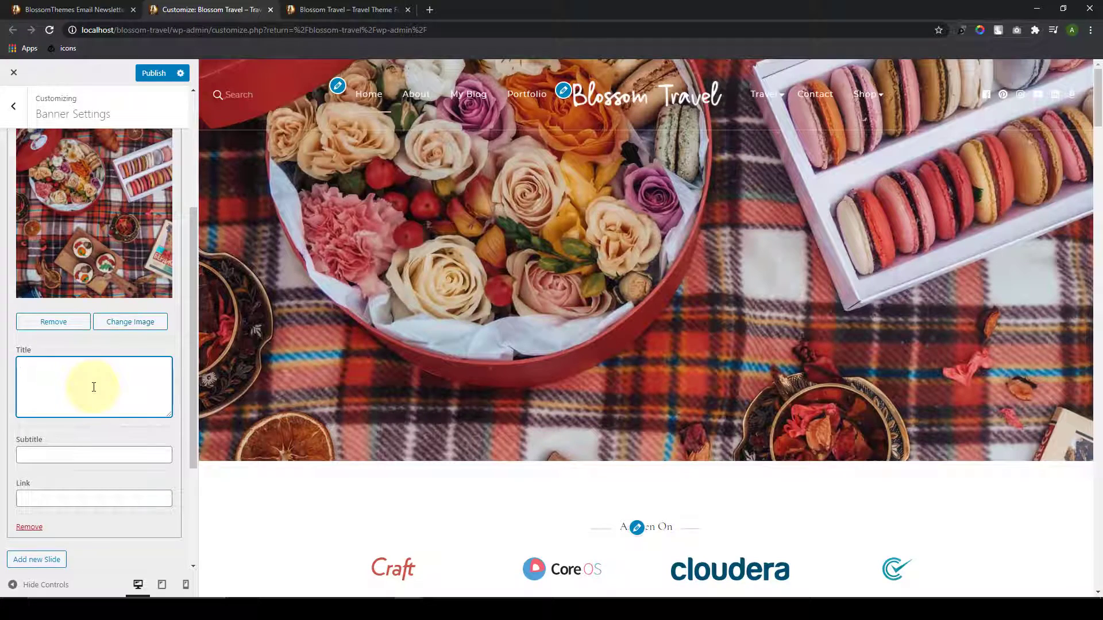
type("Picnic")
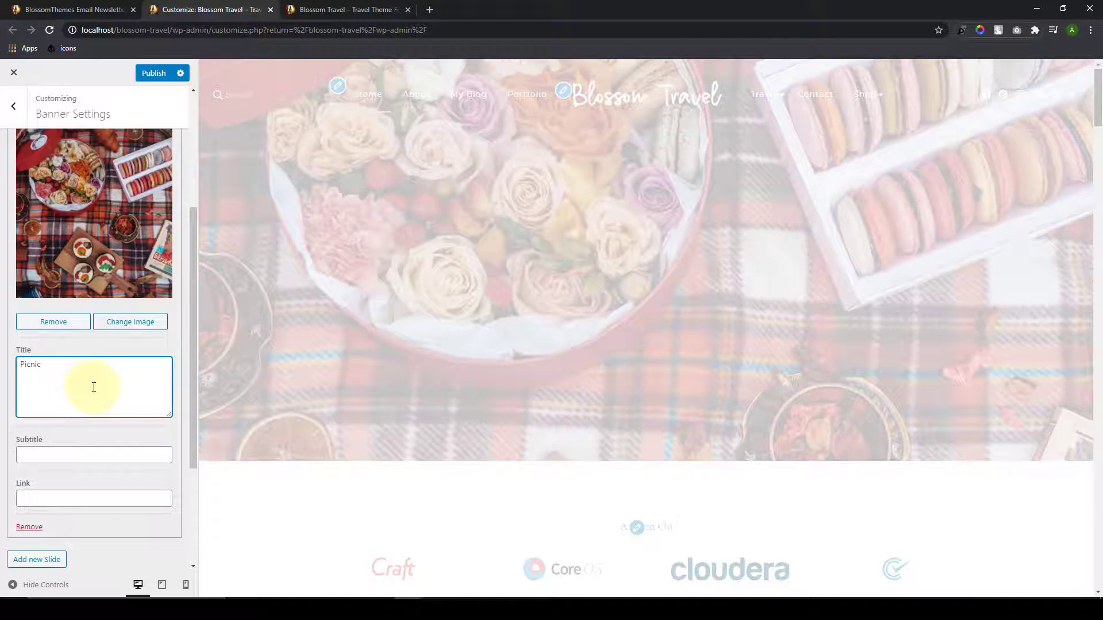
type(" For Everyone")
scroll(99, 397, "down", 1)
left_click(104, 403)
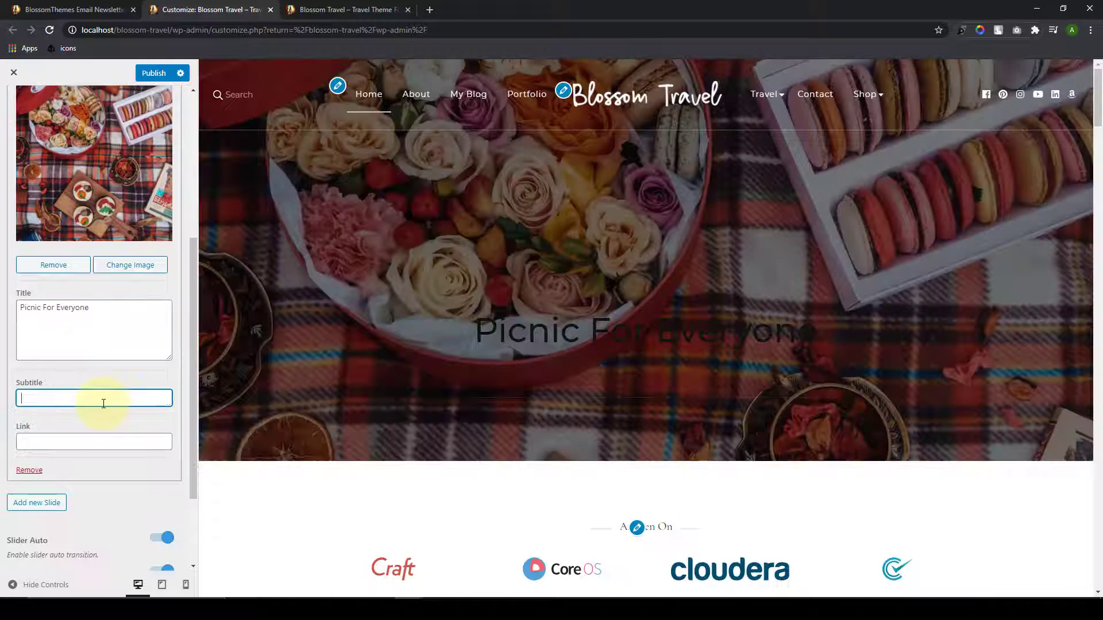
left_click(91, 439)
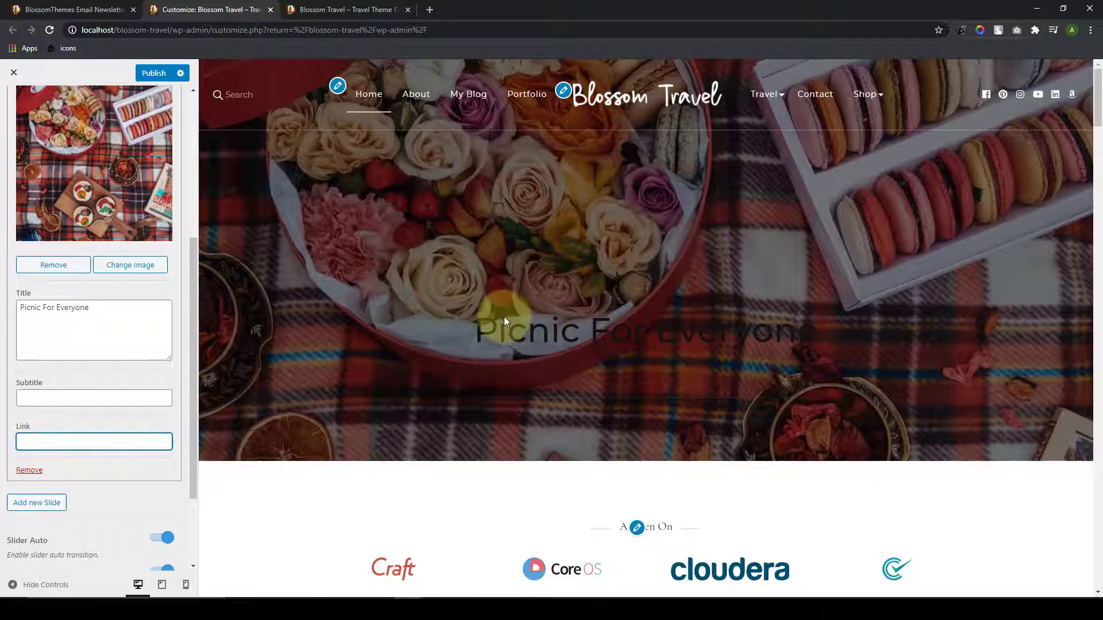
left_click(581, 298)
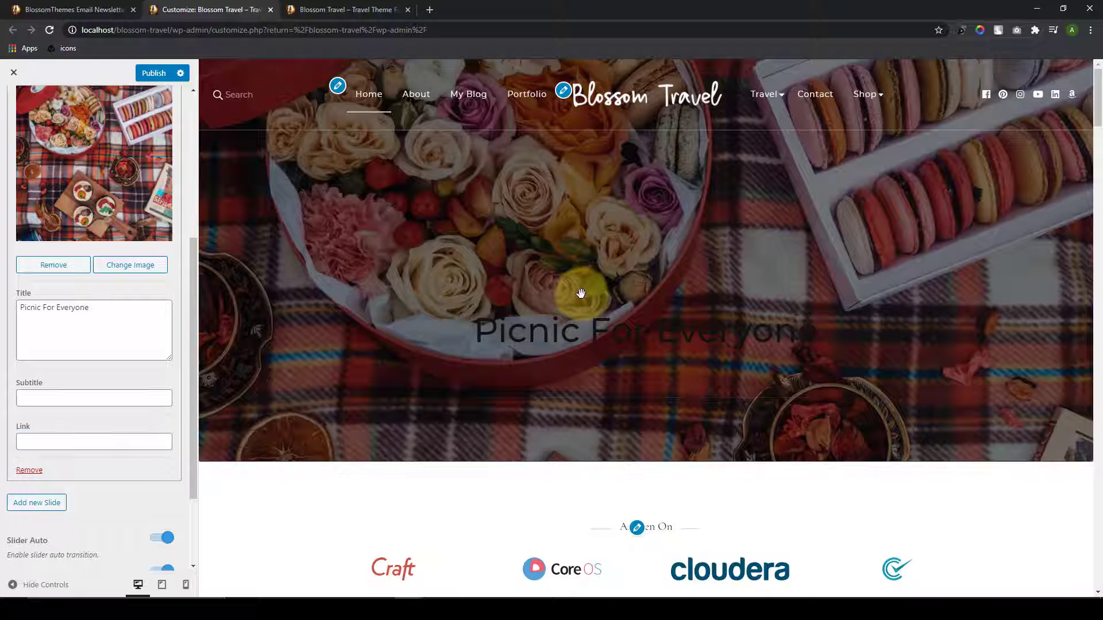
Step: Add a second, empty banner slide and remove both custom slides
scroll(35, 481, "down", 1)
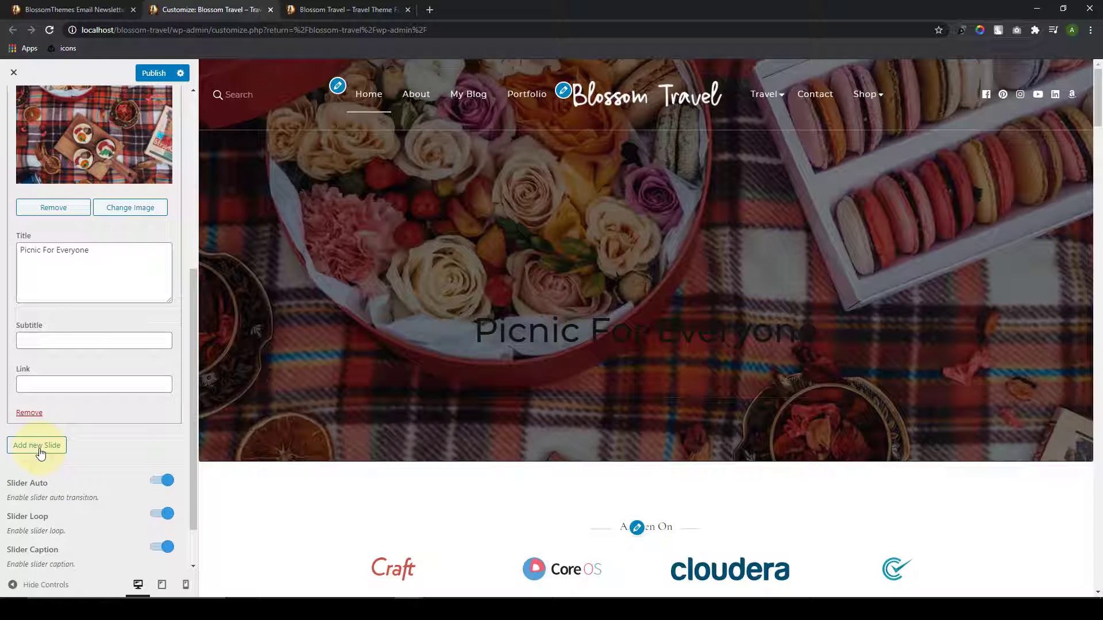
left_click(37, 446)
scroll(67, 566, "down", 1)
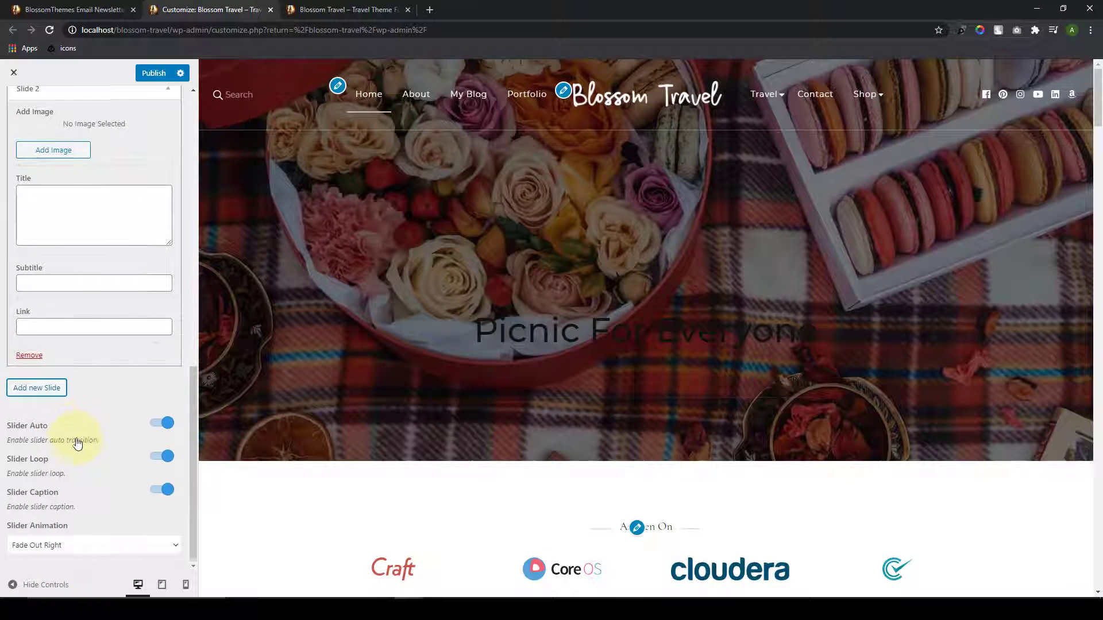
scroll(76, 438, "up", 6)
left_click(30, 405)
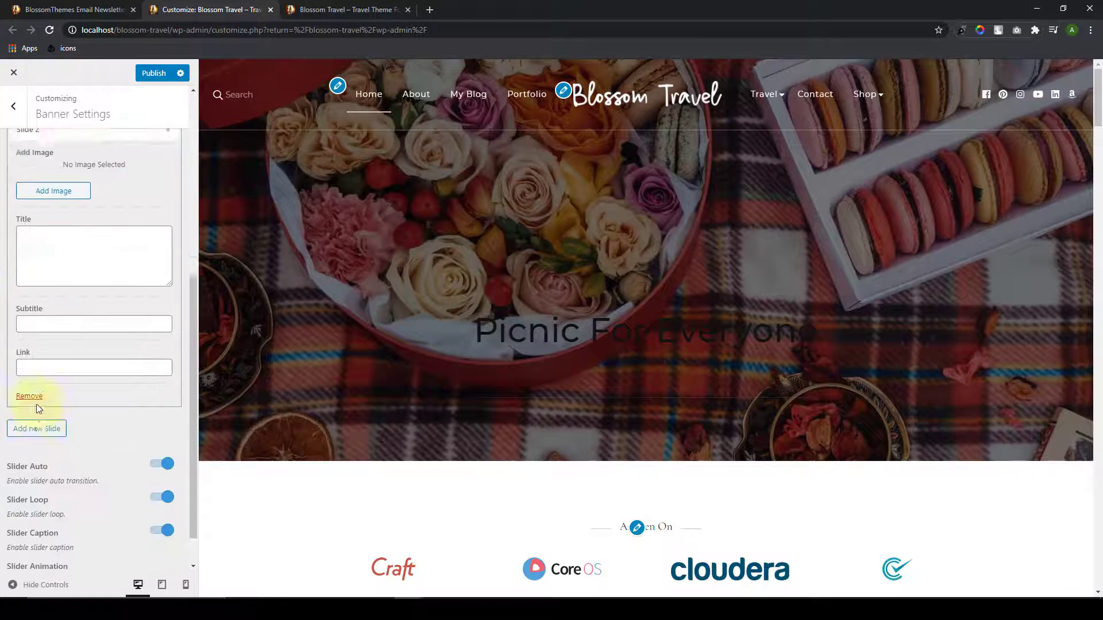
left_click(36, 358)
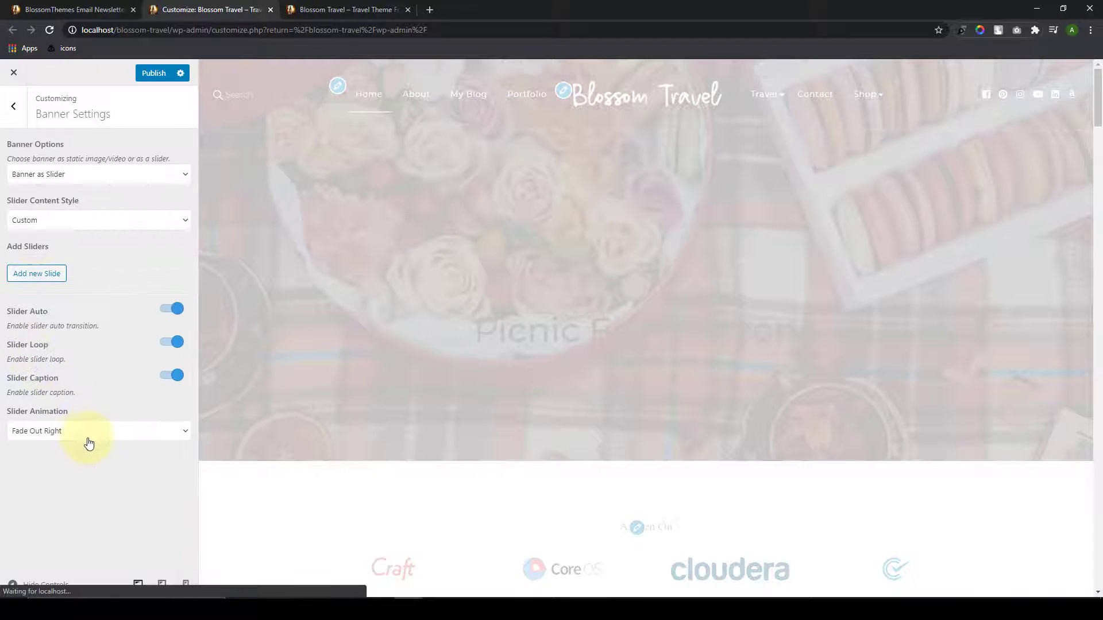
Step: Set the slider content style to Category and leave the banner settings
left_click(79, 220)
left_click(79, 256)
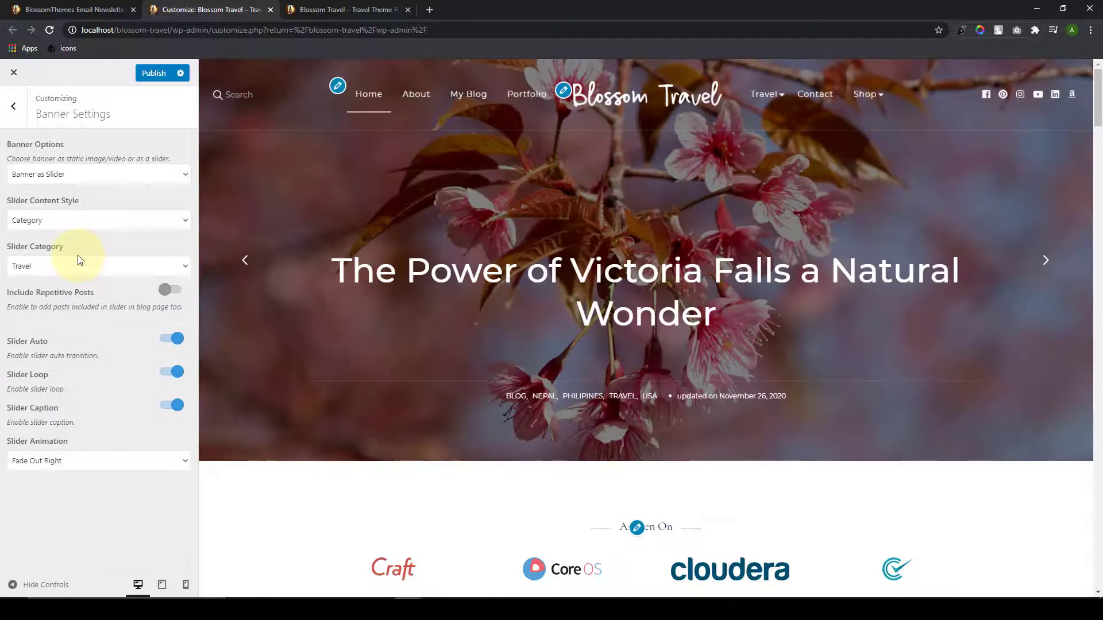
left_click(14, 106)
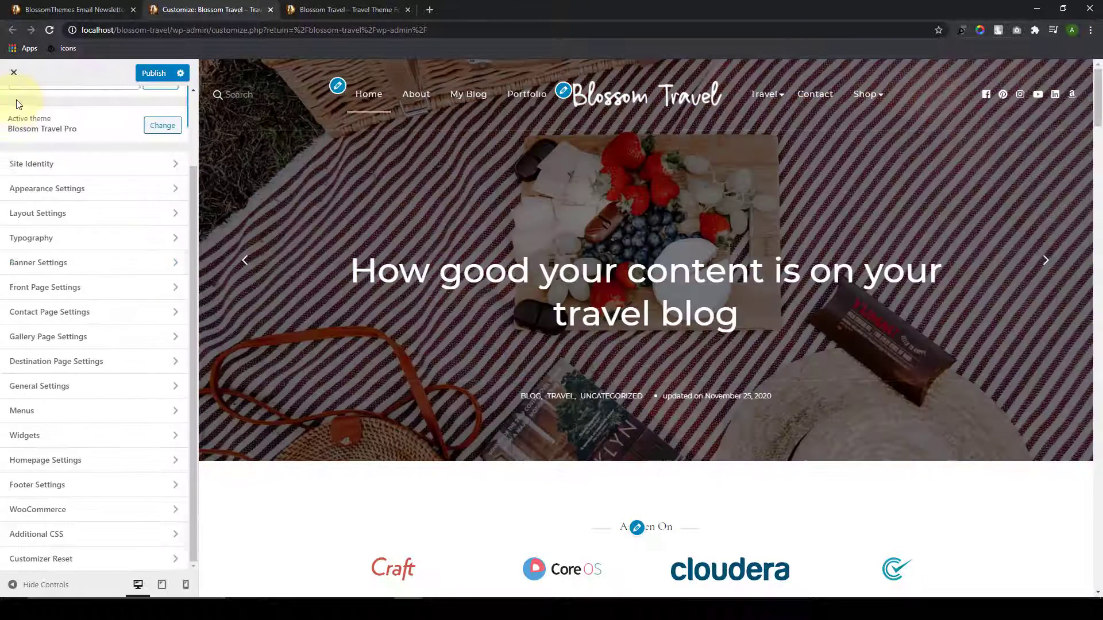
Step: Try the alternative slider layouts in the layout settings one after another and restore the full-width single-slide layout
left_click(79, 213)
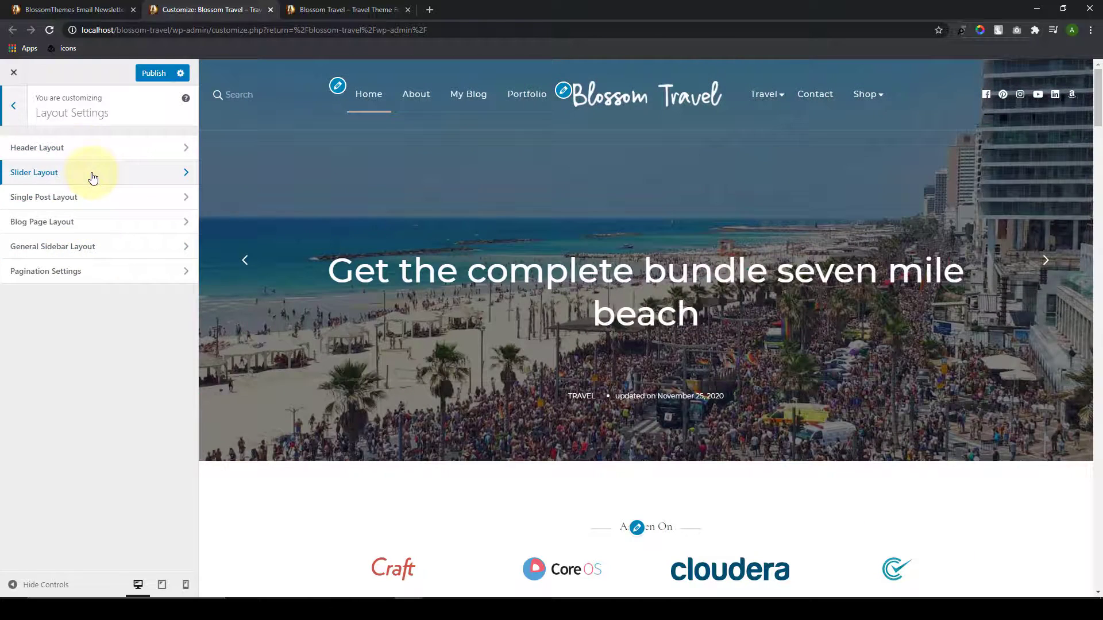
left_click(92, 178)
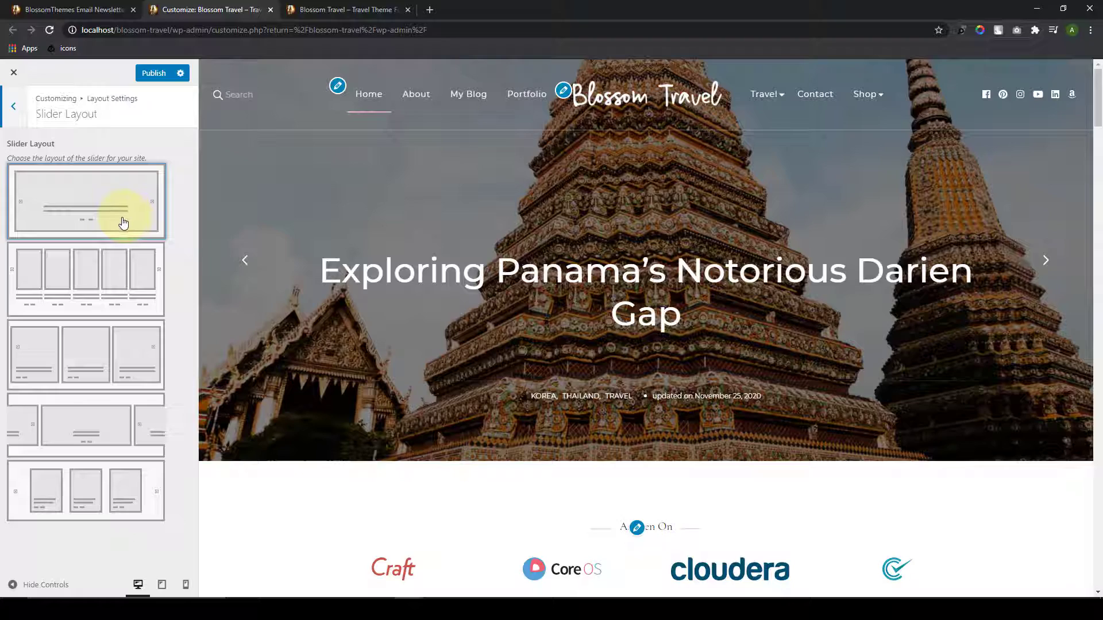
left_click(119, 264)
left_click(130, 357)
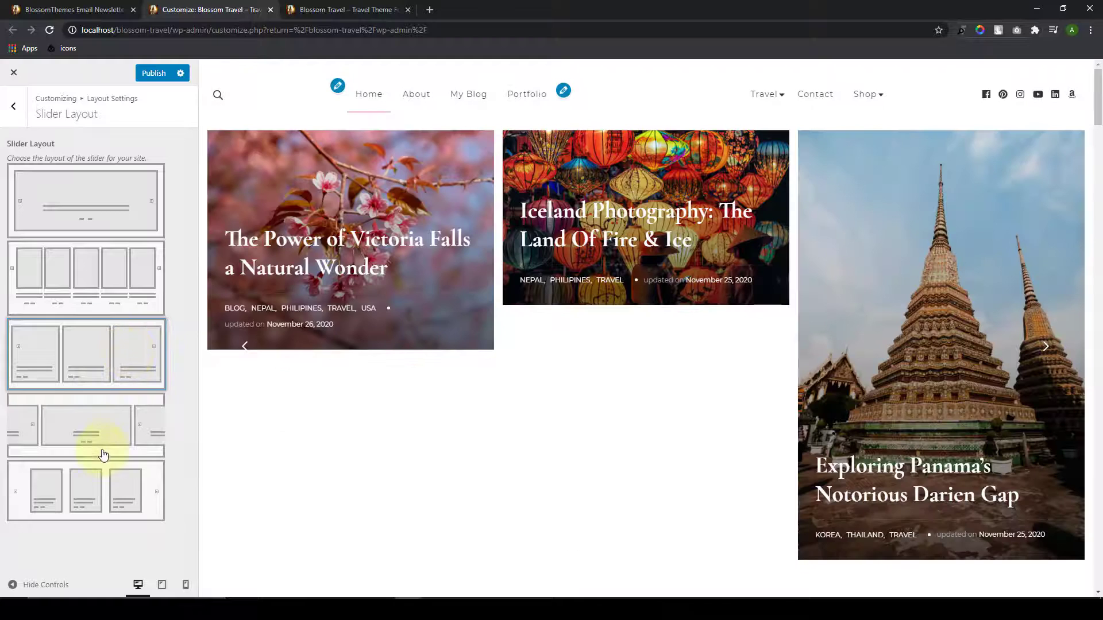
left_click(105, 439)
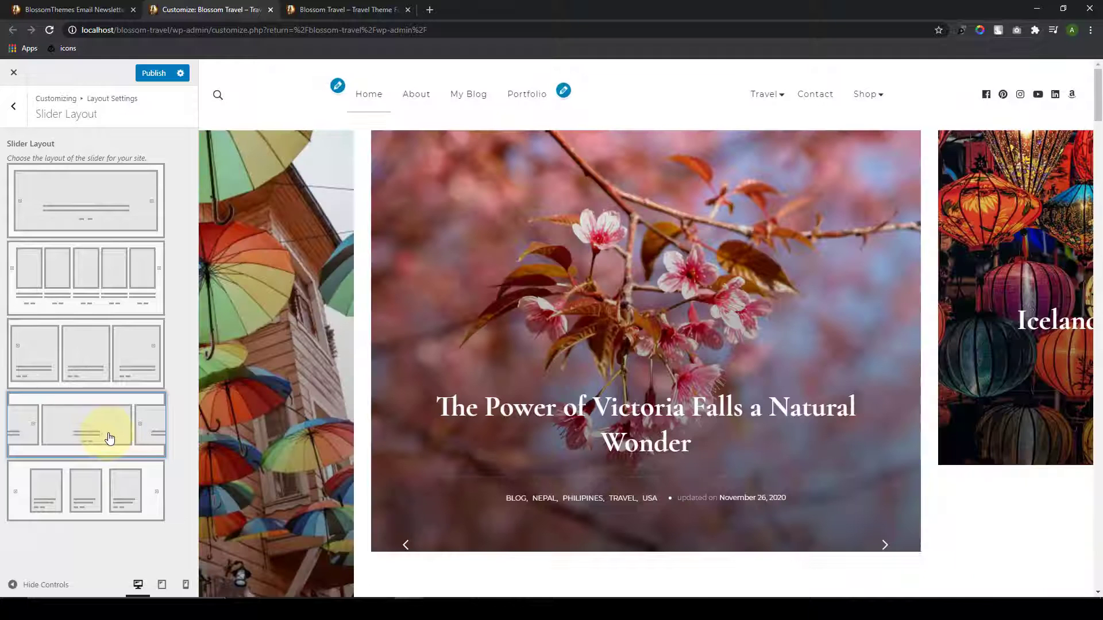
left_click(111, 503)
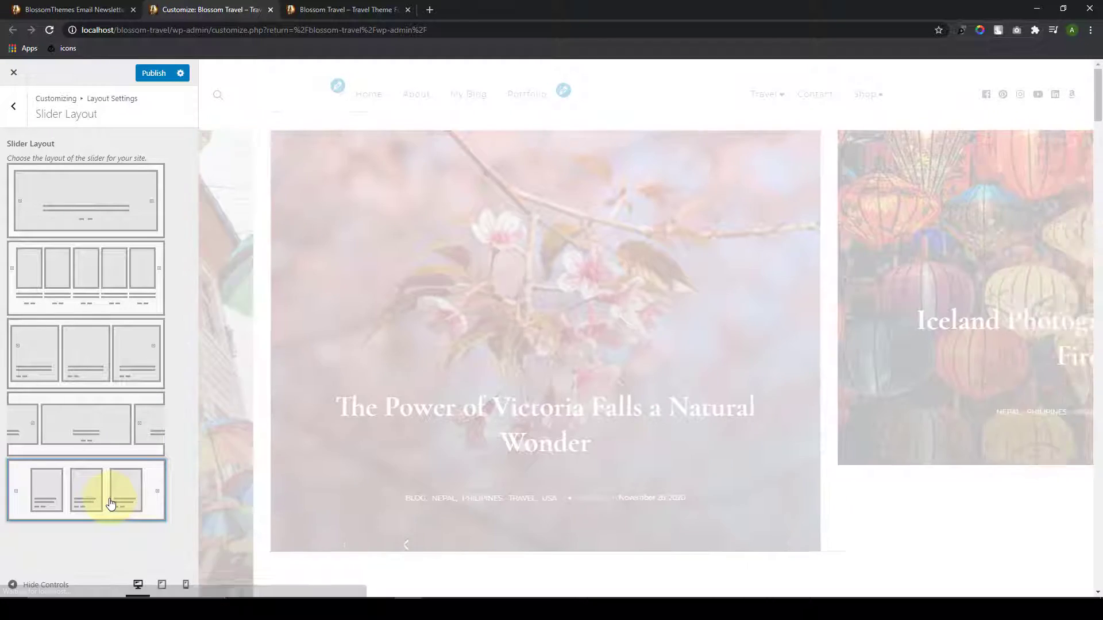
left_click(112, 193)
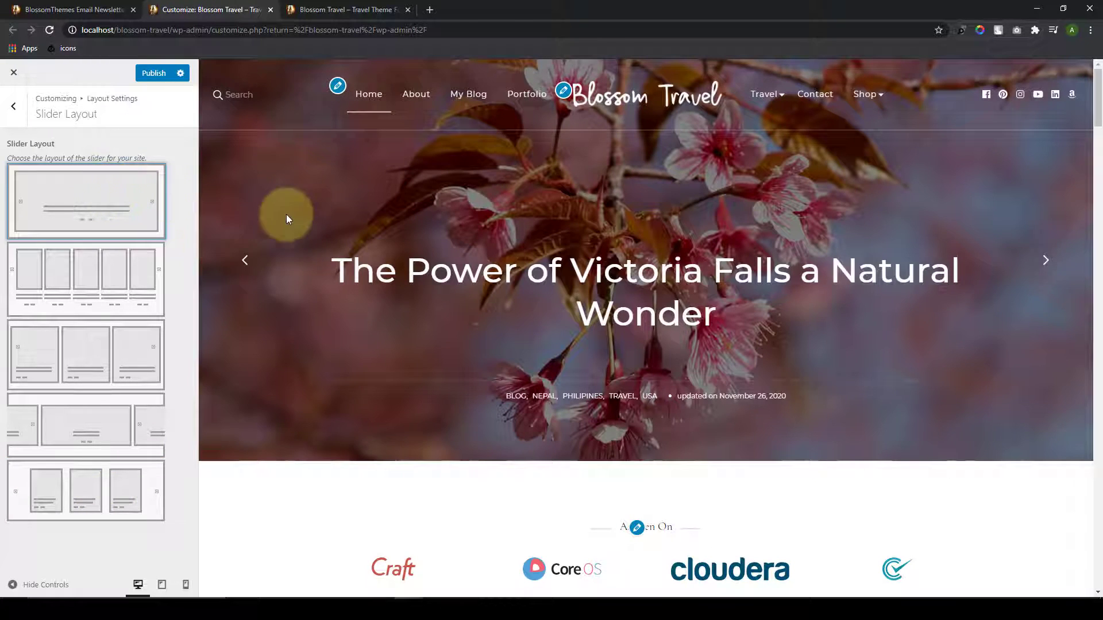
Step: Set the banner option to Static/Video CTA Banner in the banner settings and publish the changes
left_click(14, 110)
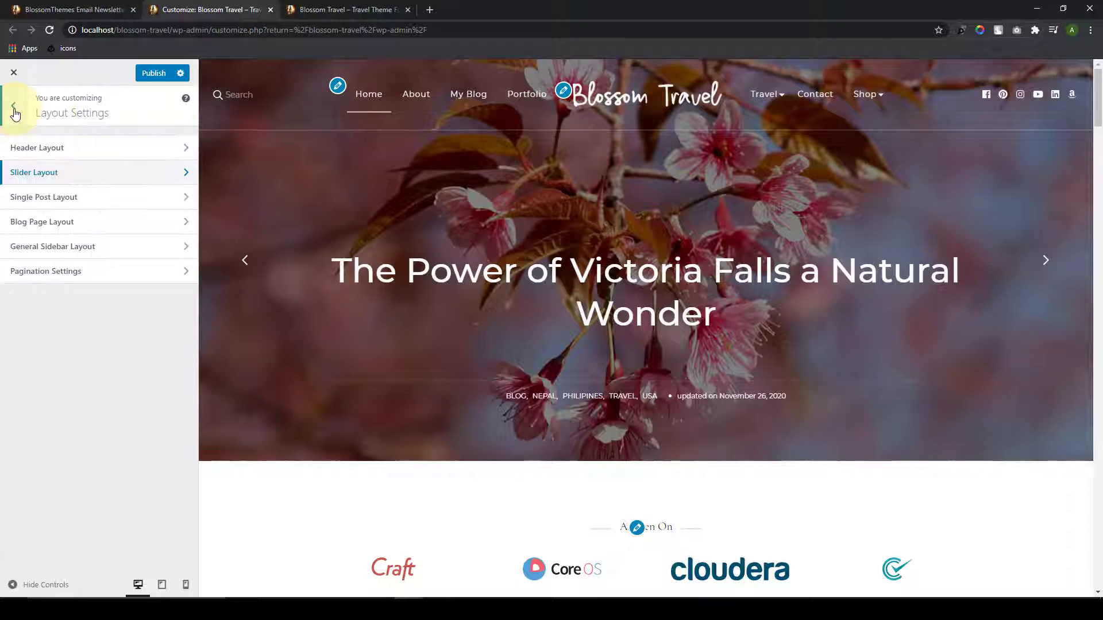
left_click(14, 110)
left_click(130, 266)
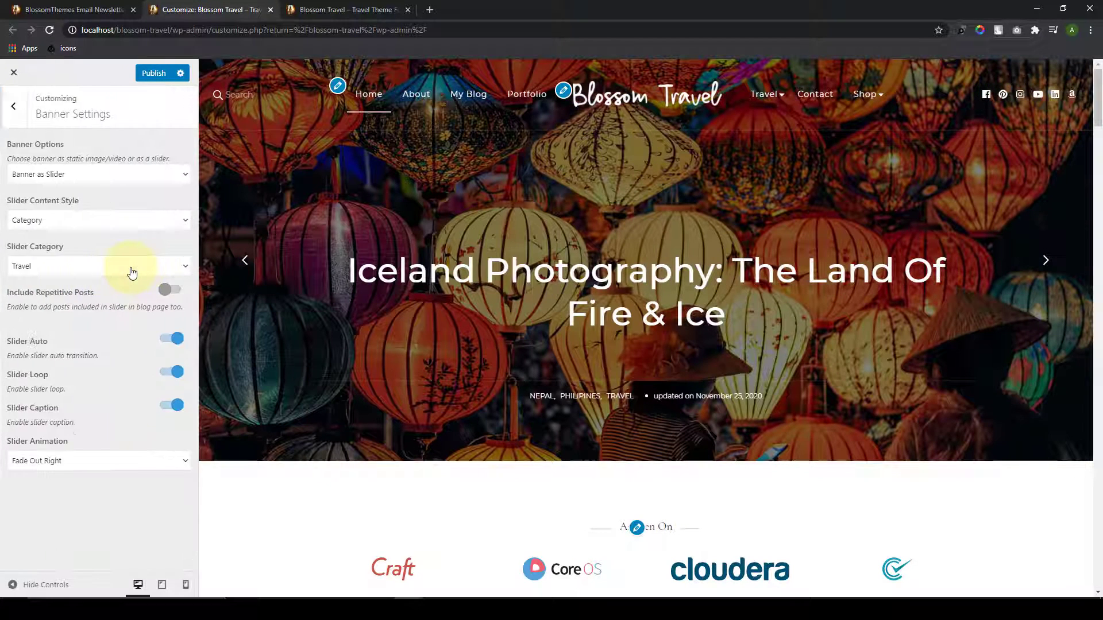
left_click(180, 174)
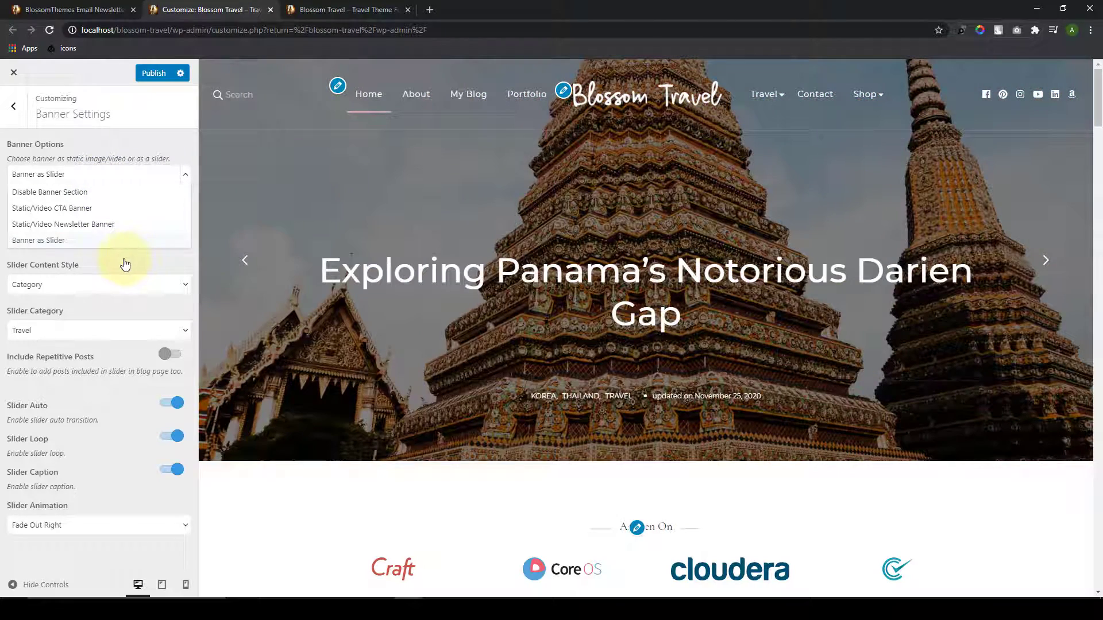
left_click(125, 264)
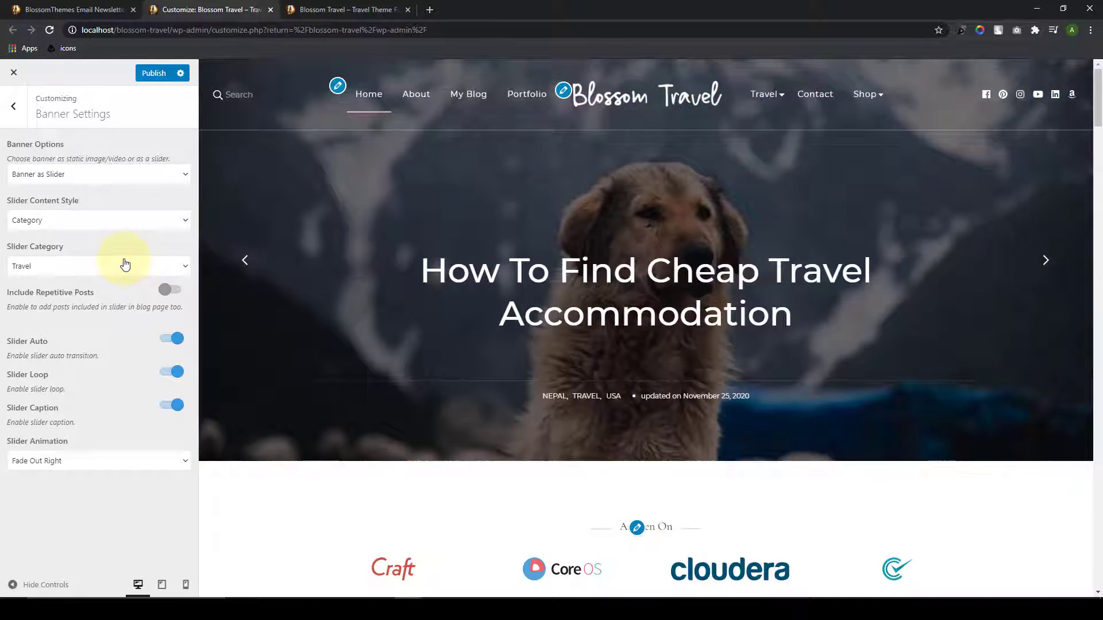
left_click(144, 174)
left_click(109, 217)
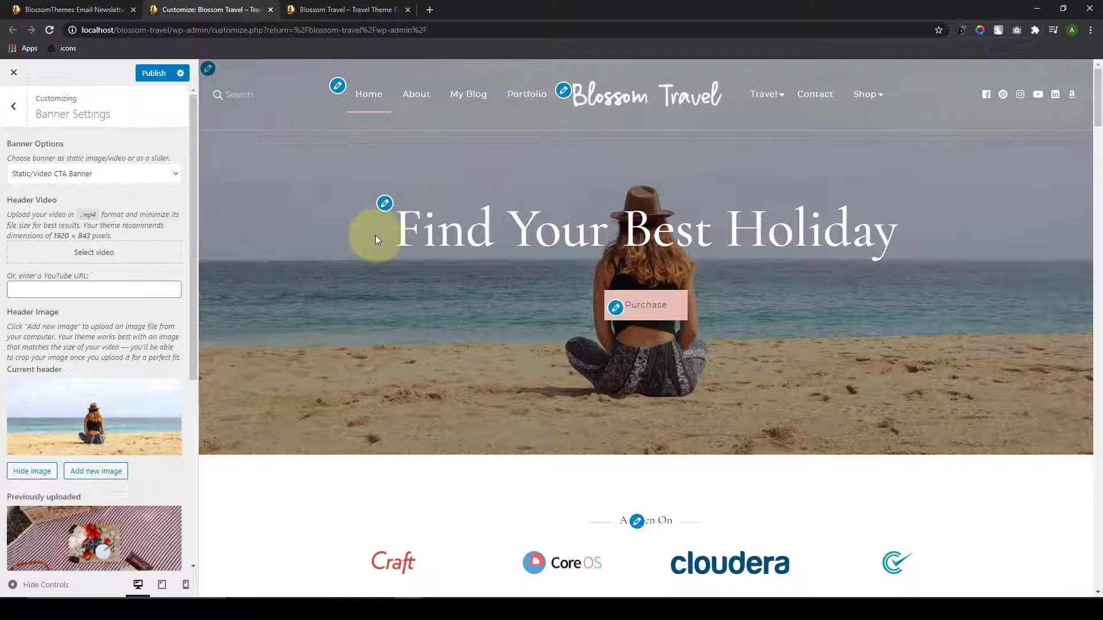
scroll(150, 357, "down", 3)
scroll(147, 354, "up", 3)
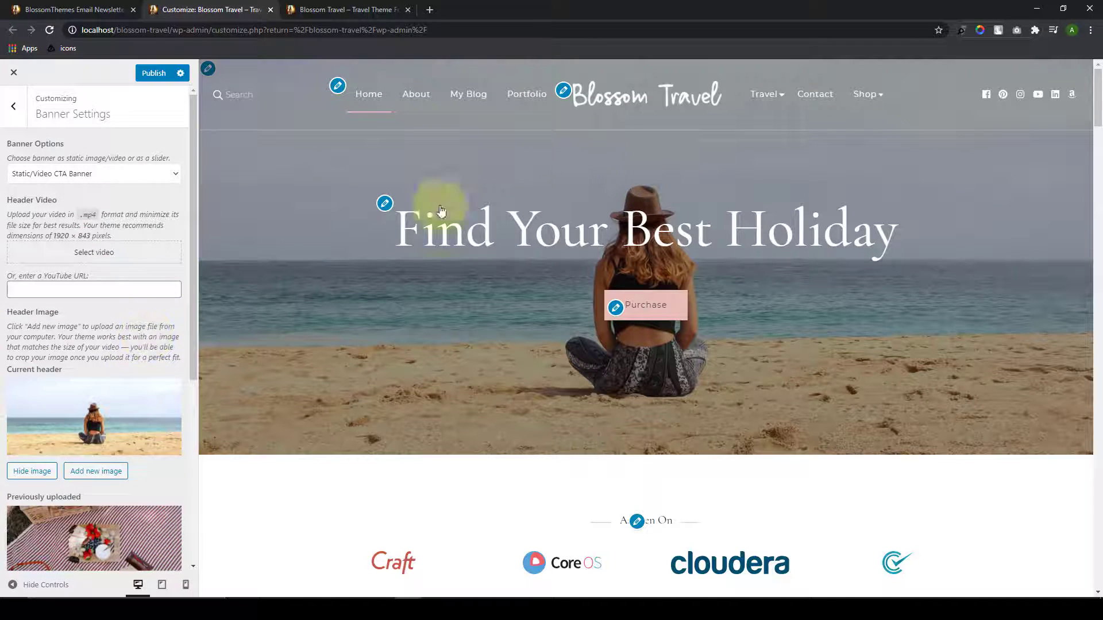
left_click(151, 73)
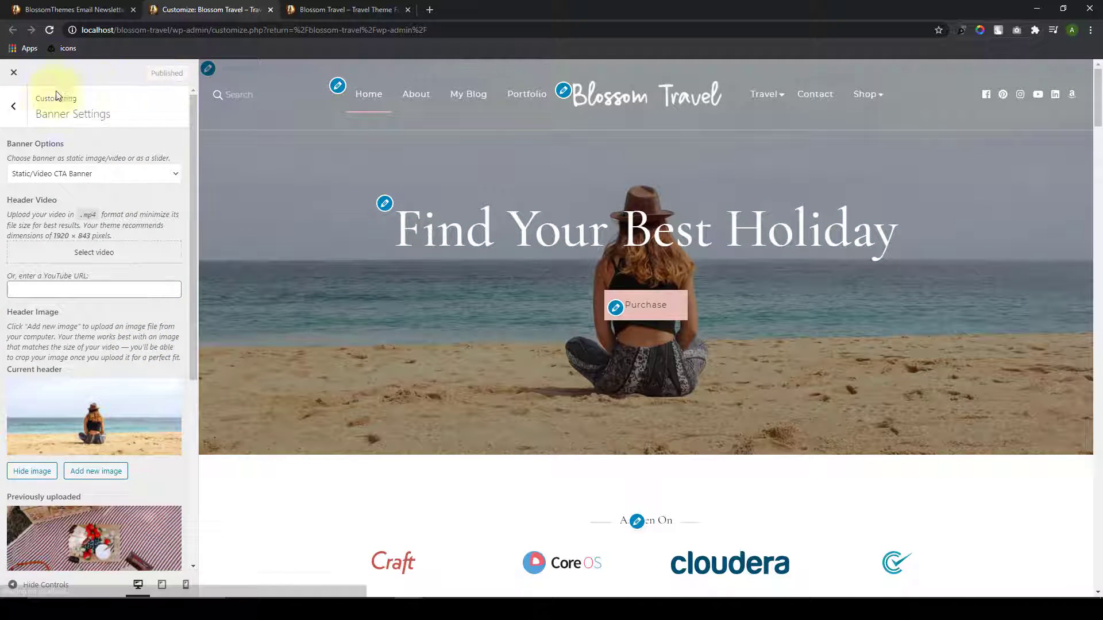
Step: Examine the Client Logo, About, Featured and Gallery sections of the front page settings in turn
left_click(14, 107)
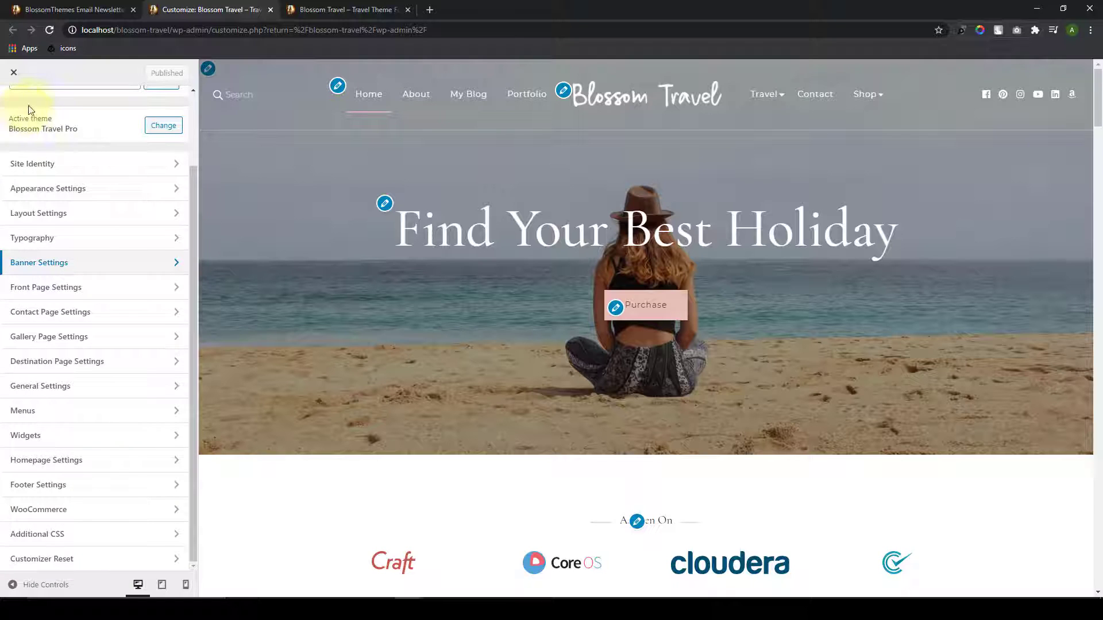
left_click(114, 296)
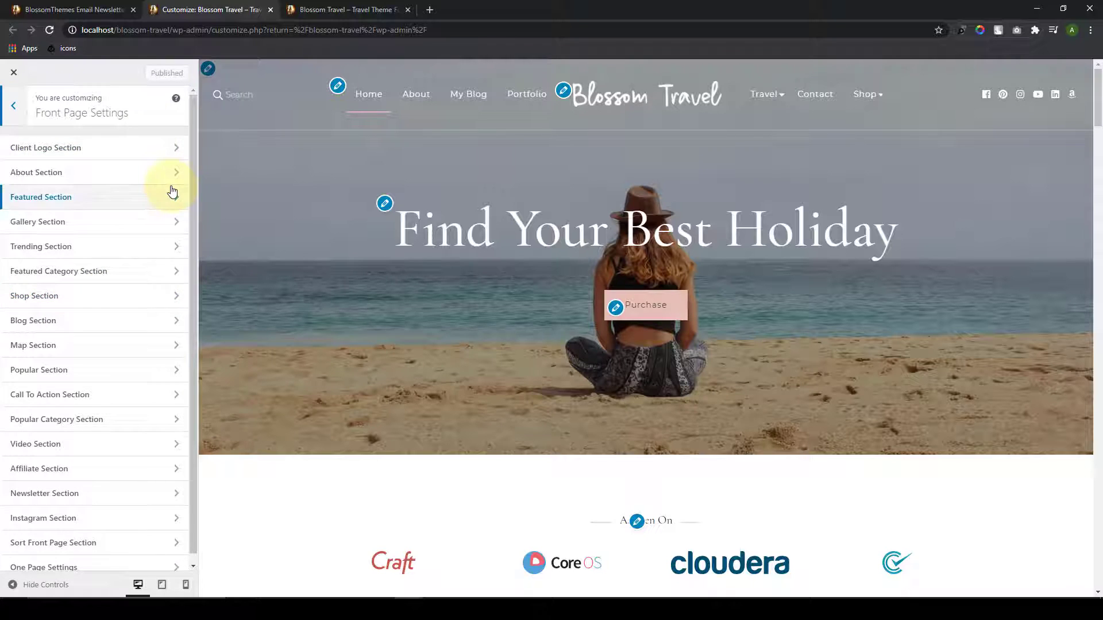
left_click(163, 159)
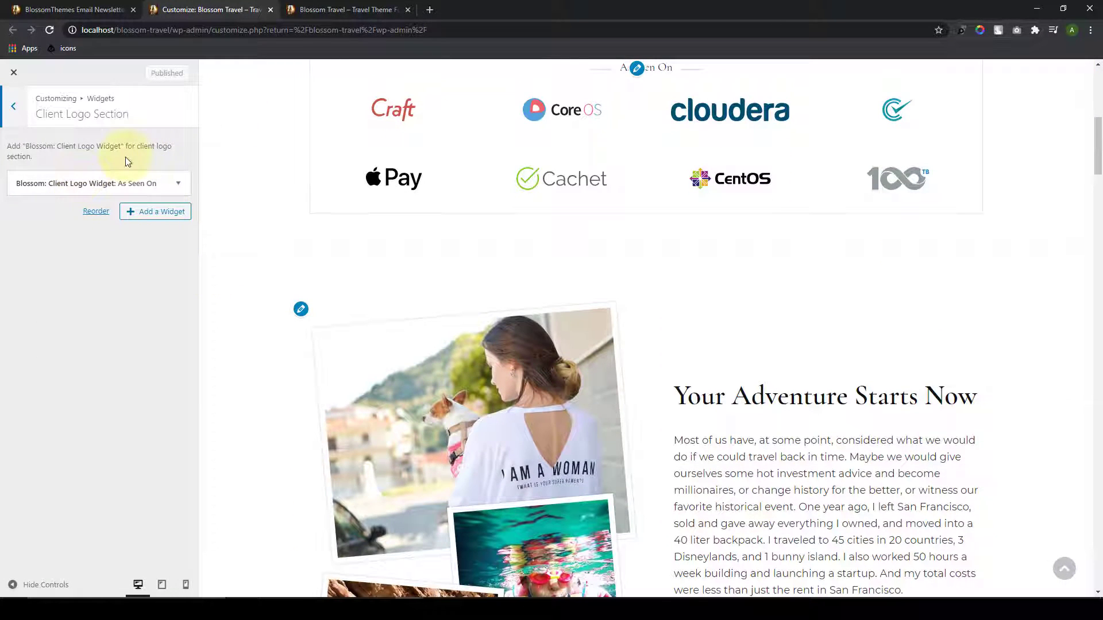
left_click(13, 106)
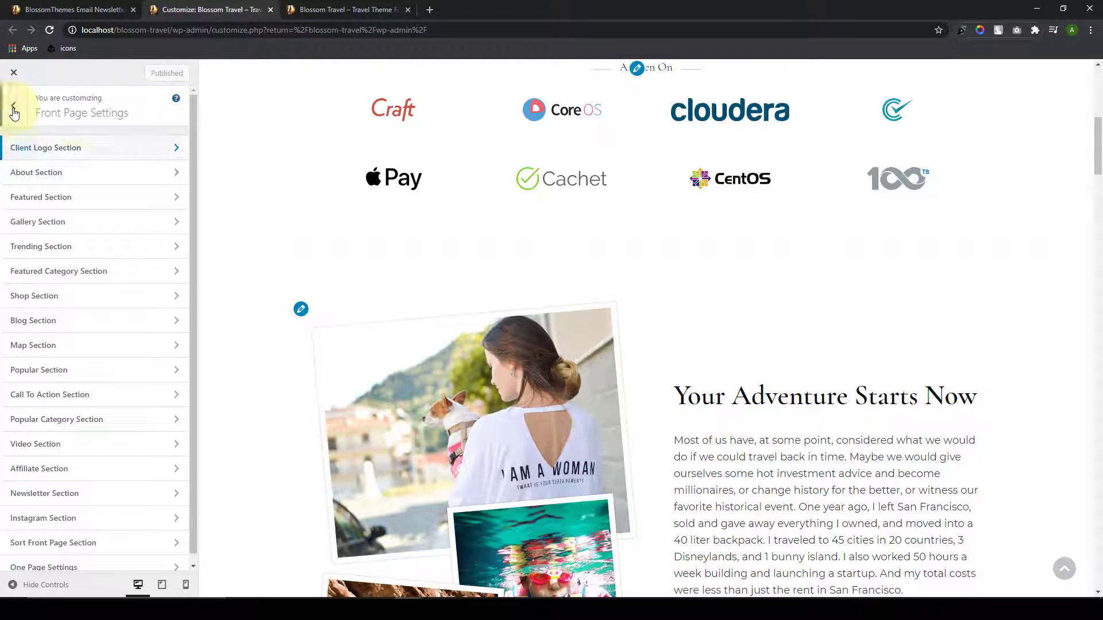
left_click(73, 171)
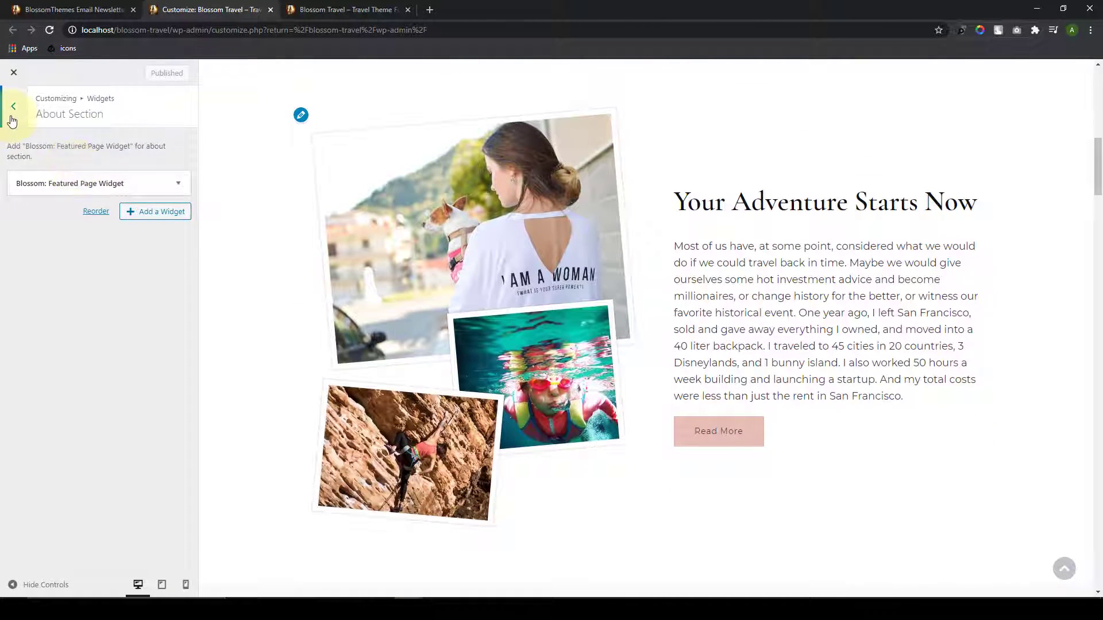
left_click(12, 120)
left_click(81, 197)
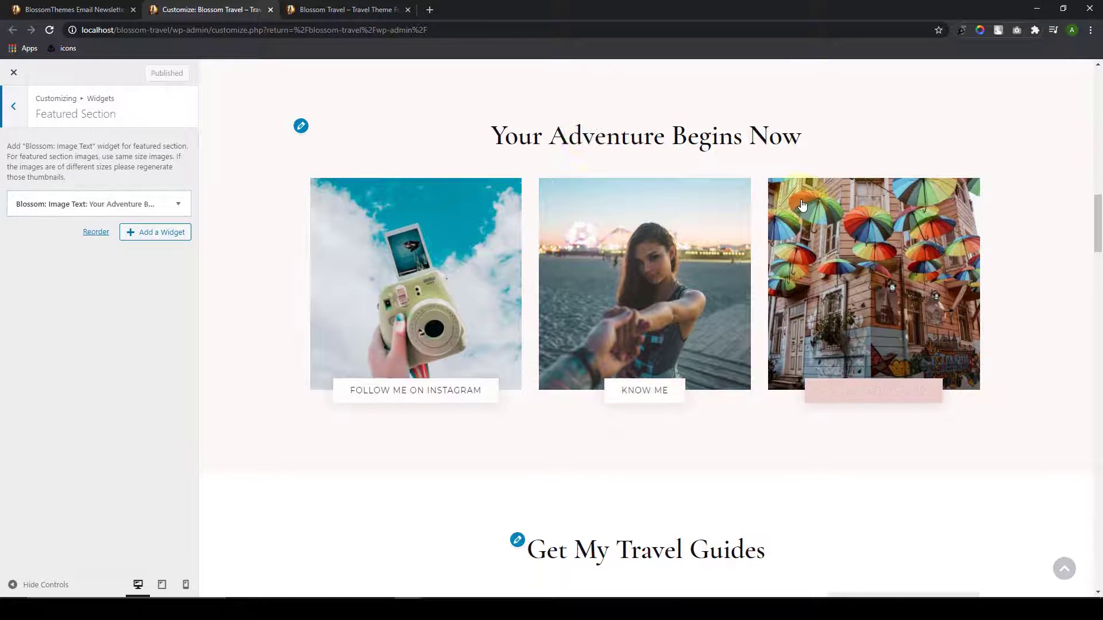
left_click(14, 107)
left_click(84, 223)
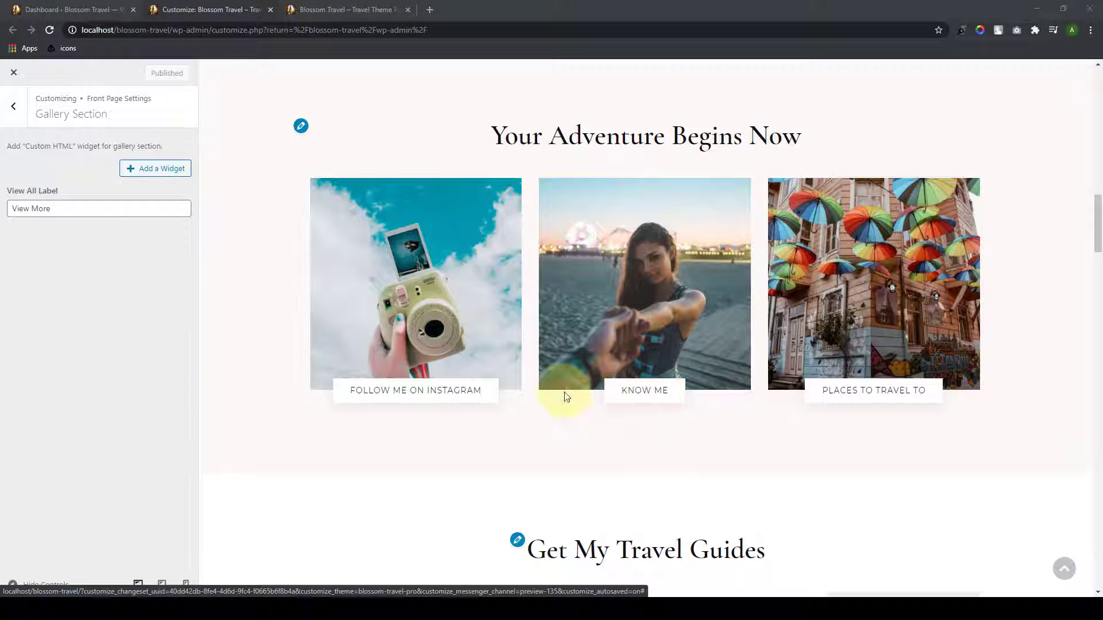
Step: Check the theme's Getting Started page in the WordPress admin for the recommended Gallery PhotoBlocks plugin
left_click(112, 7)
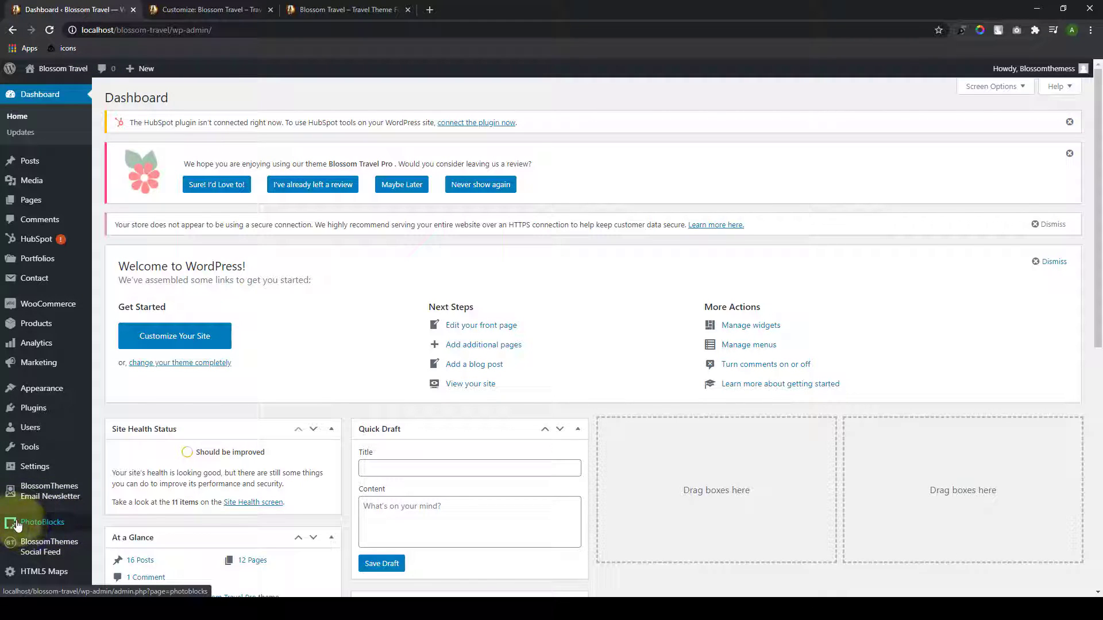
mouse_move(34, 524)
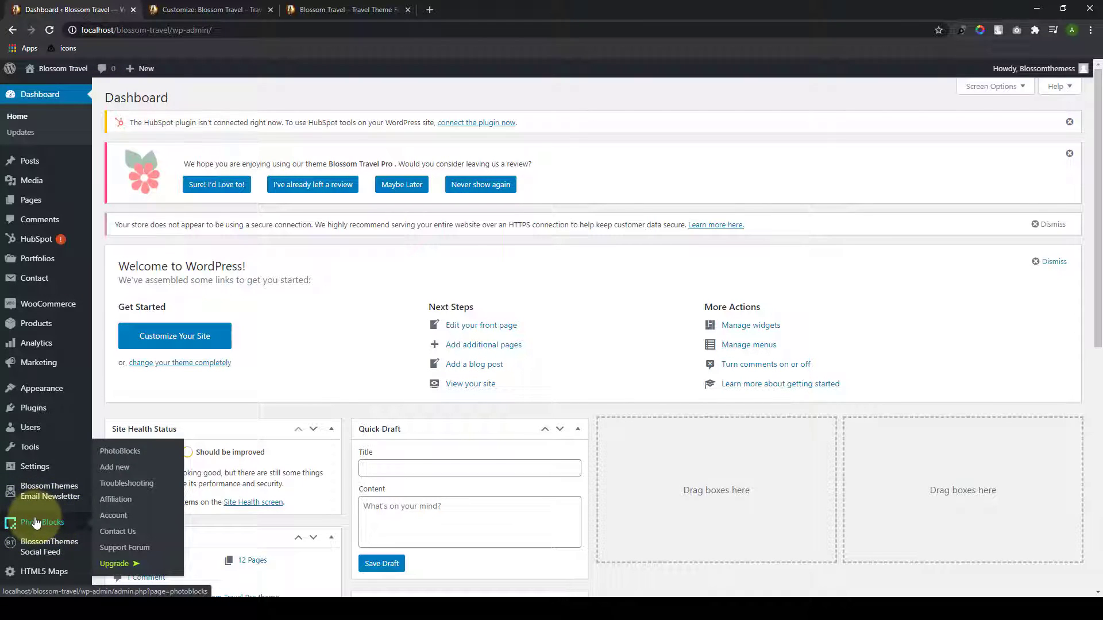
mouse_move(69, 390)
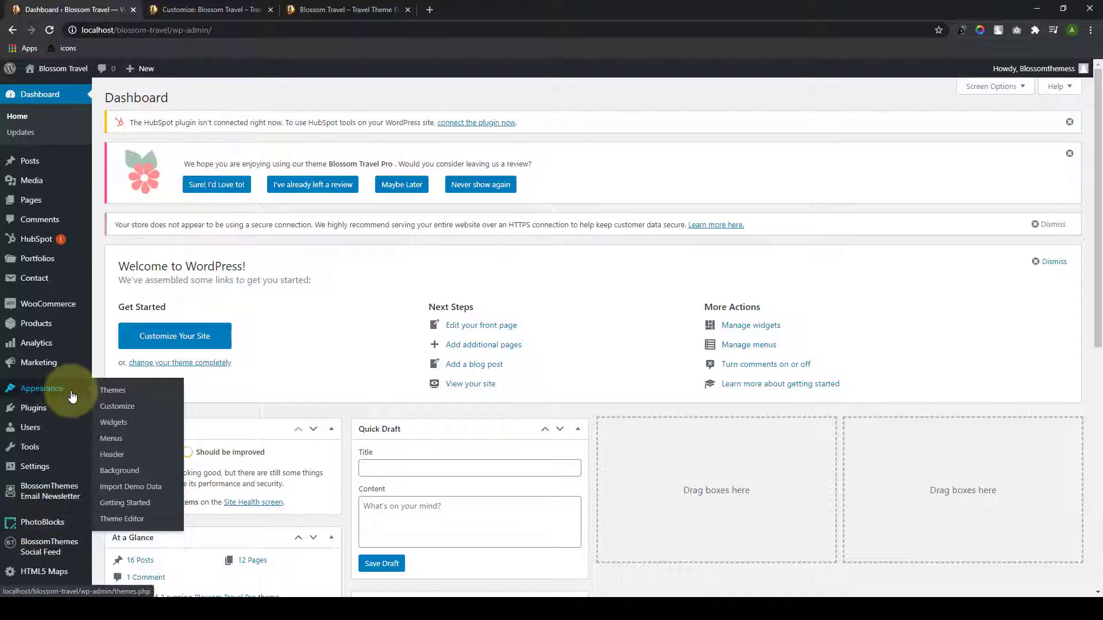
left_click(138, 504)
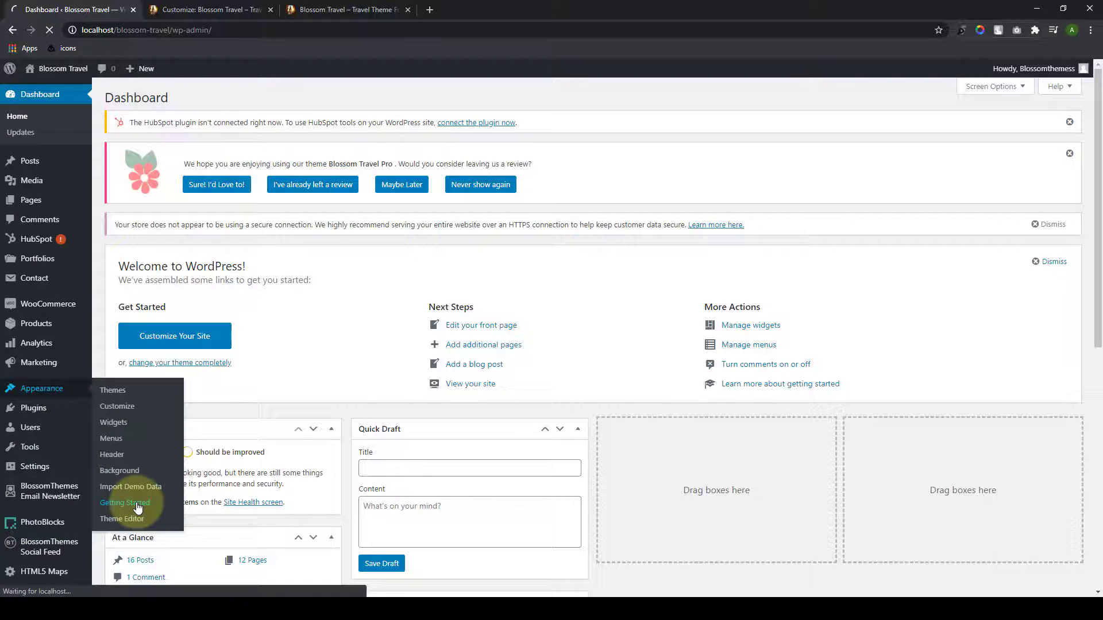
scroll(649, 424, "down", 10)
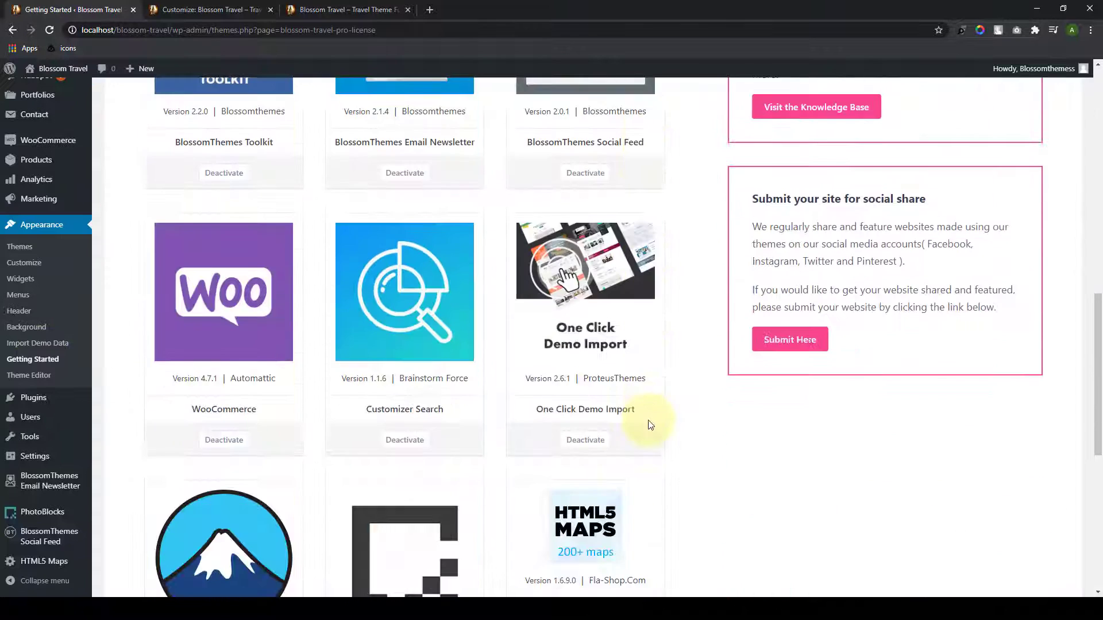
scroll(650, 425, "down", 1)
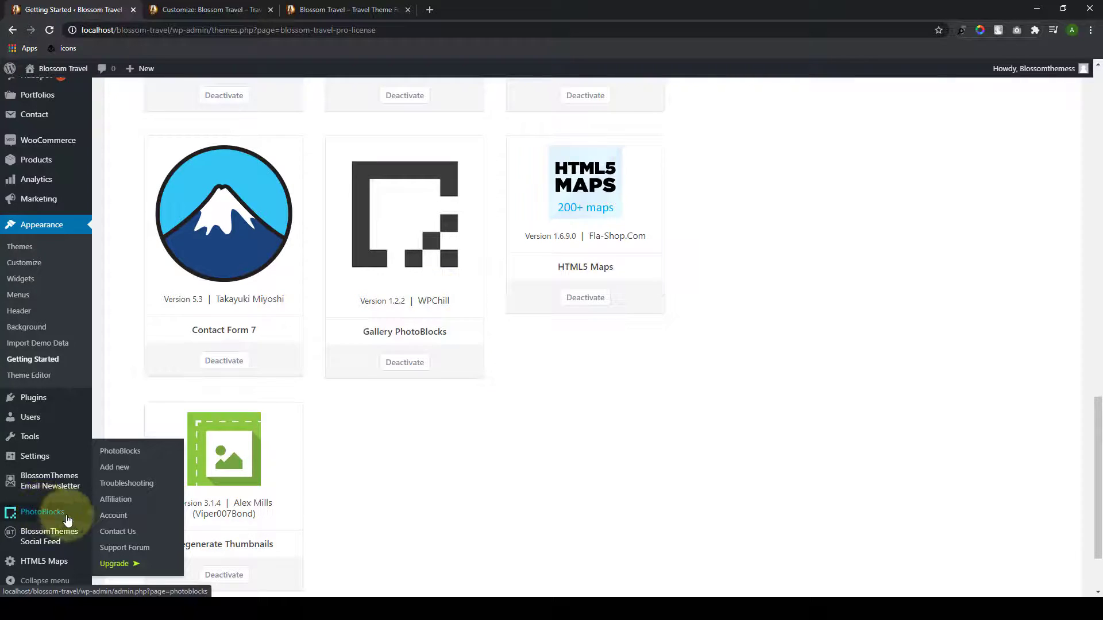
Step: Create a new PhotoBlocks gallery named "Around The World In Pictures"
mouse_move(50, 520)
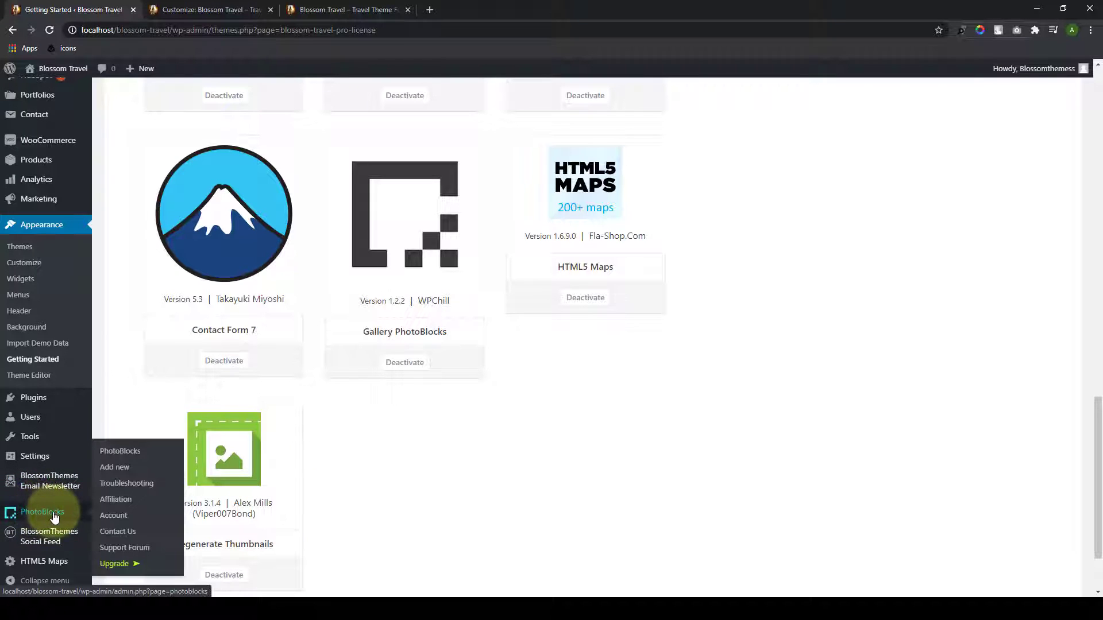
left_click(128, 470)
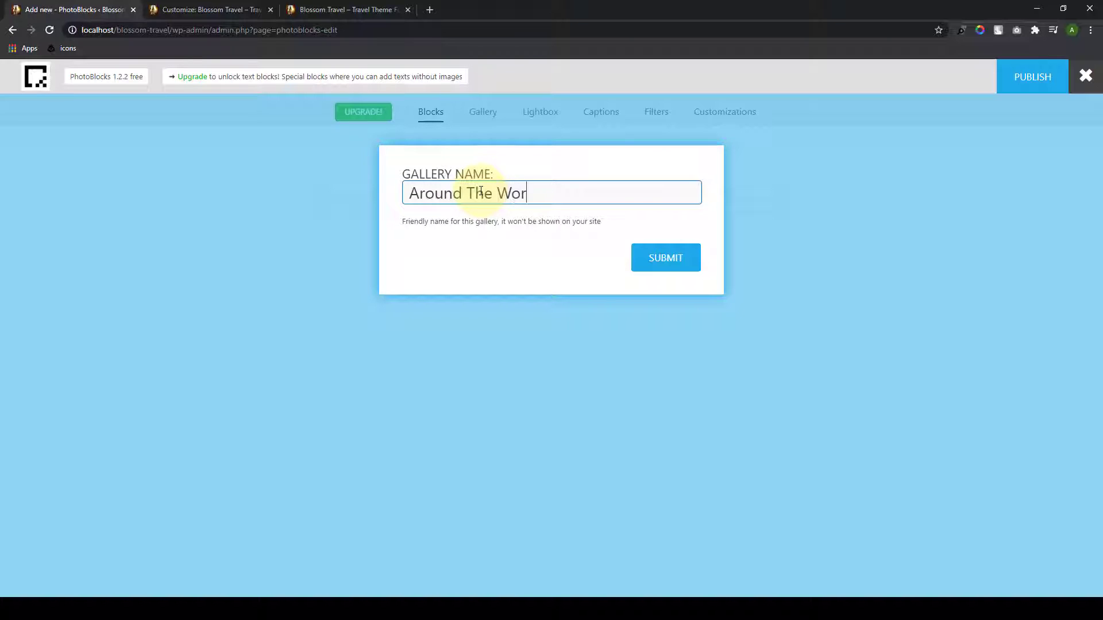
type("In Pictures")
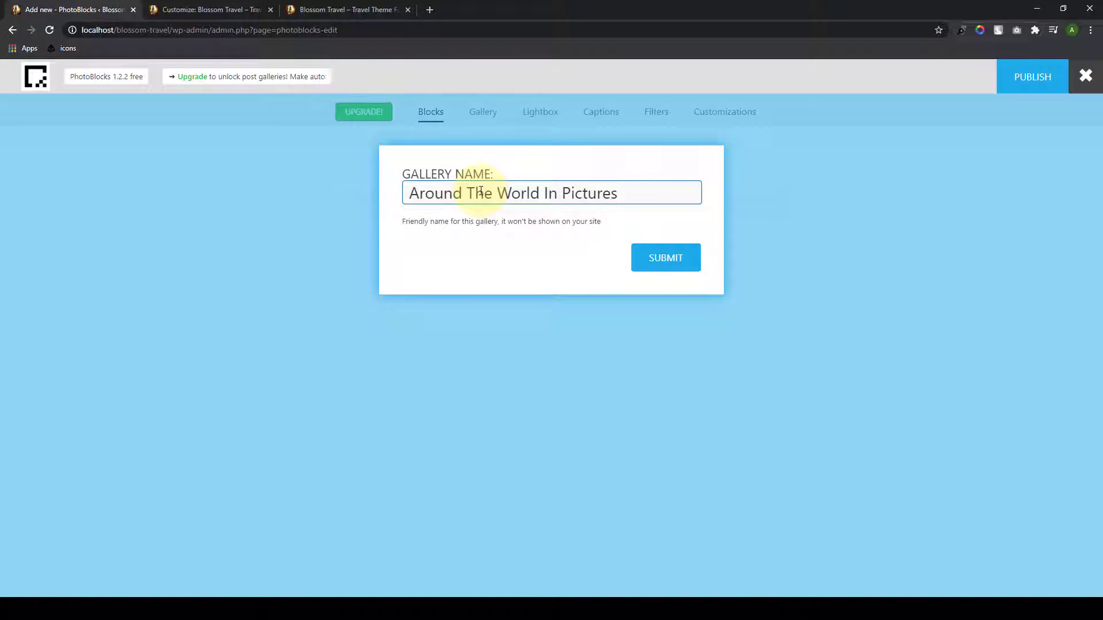
left_click(689, 265)
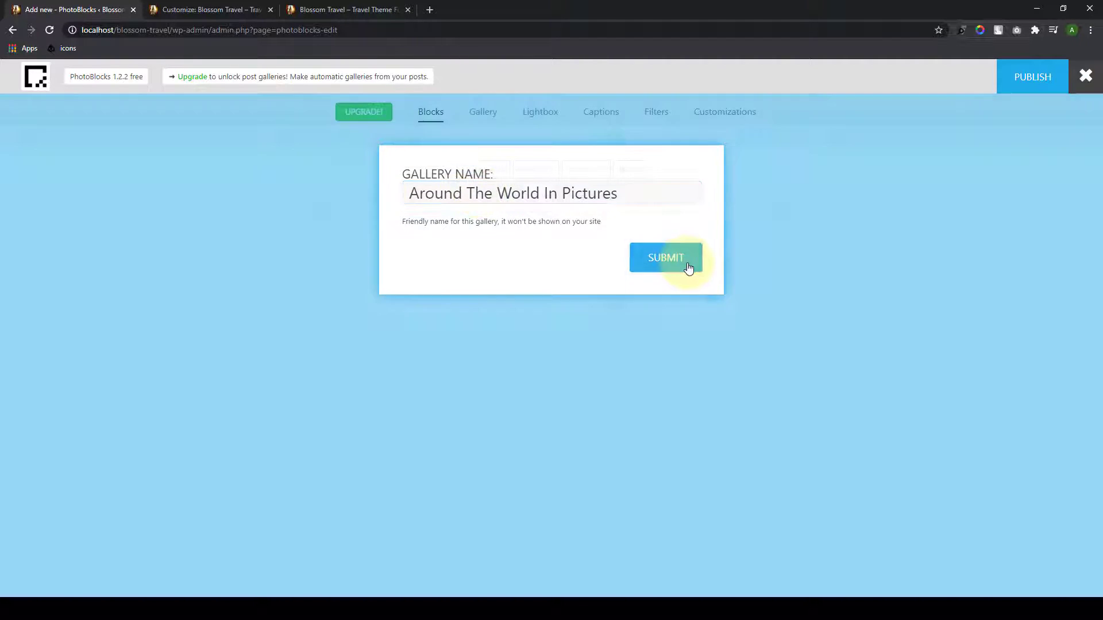
Step: Add eight image blocks of travel destinations to the gallery from the media library, including the pagoda, canal, Ferris wheel, pier and skyscraper photos
key("ctrl+minus")
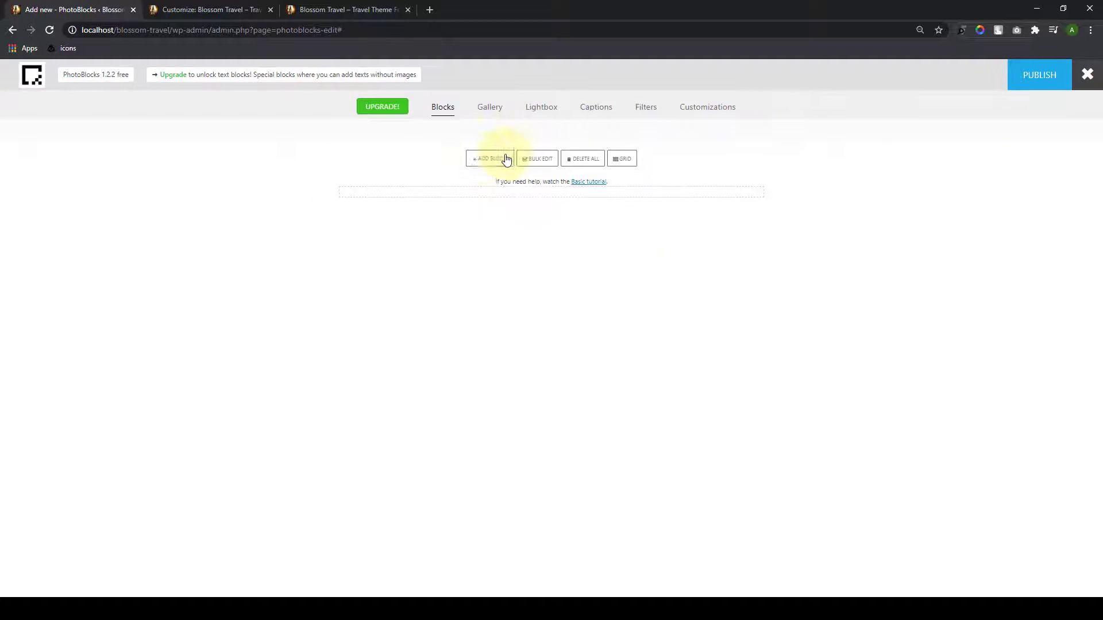
left_click(483, 165)
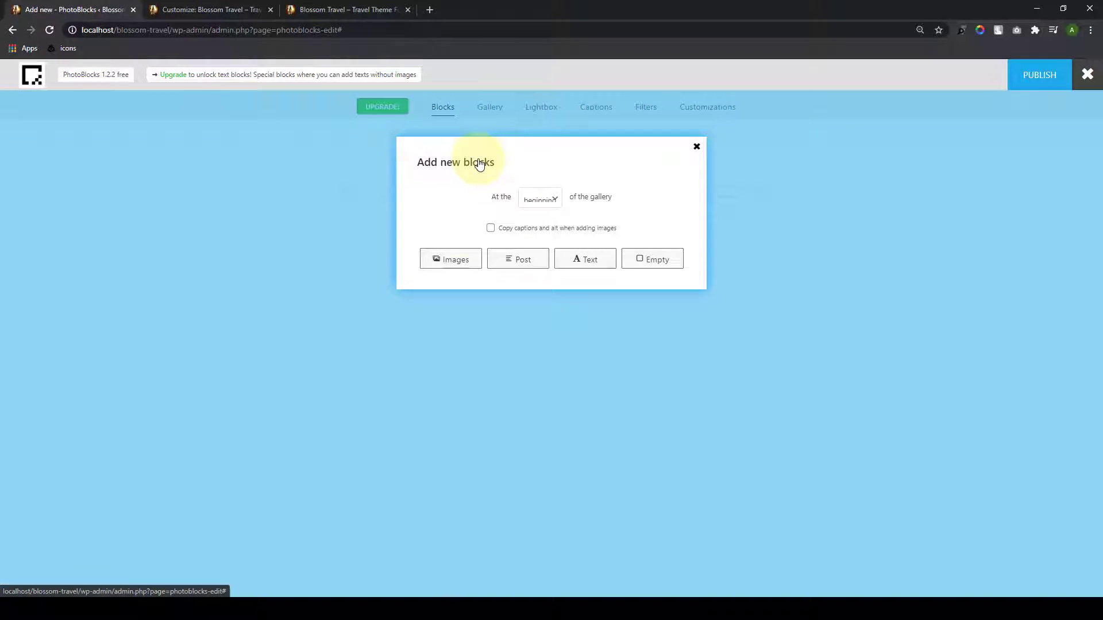
left_click(456, 260)
scroll(471, 258, "down", 1)
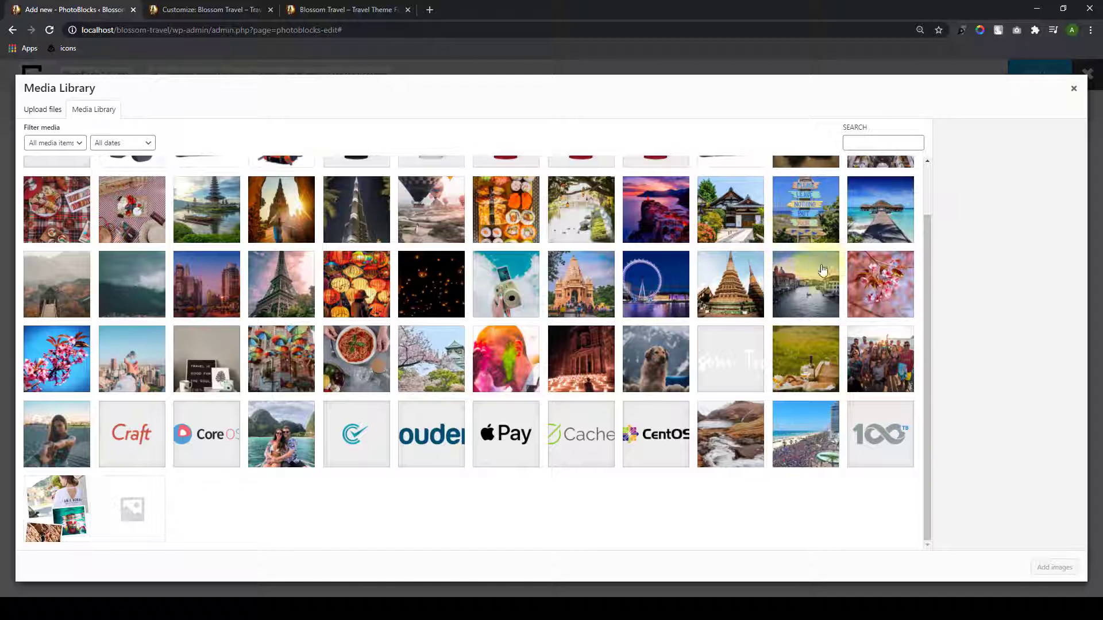
left_click(134, 359)
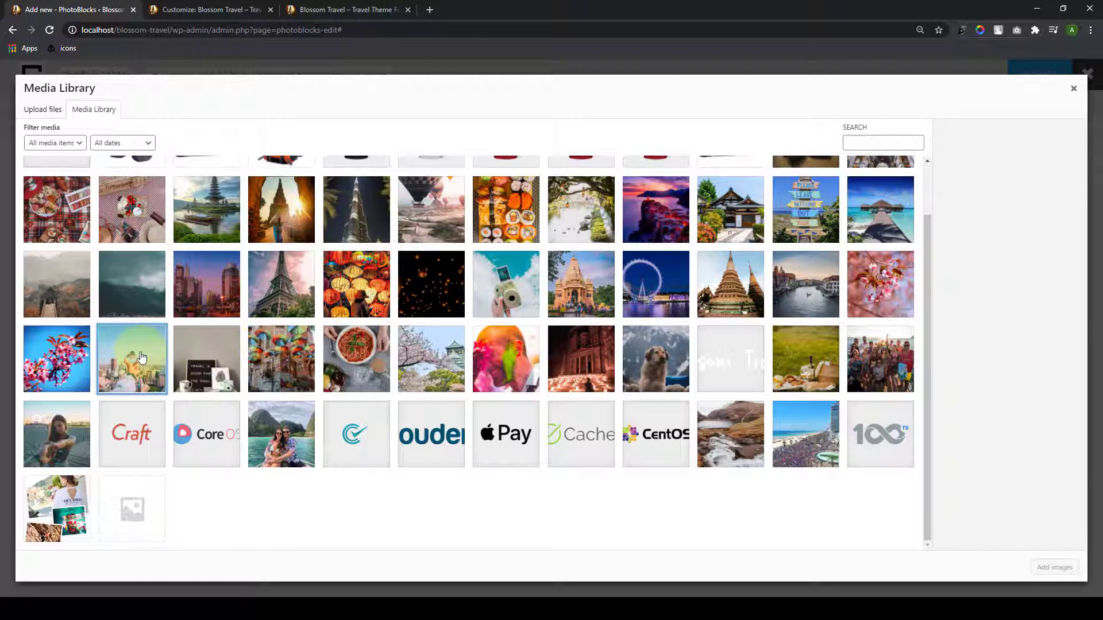
left_click(359, 208)
left_click(678, 217)
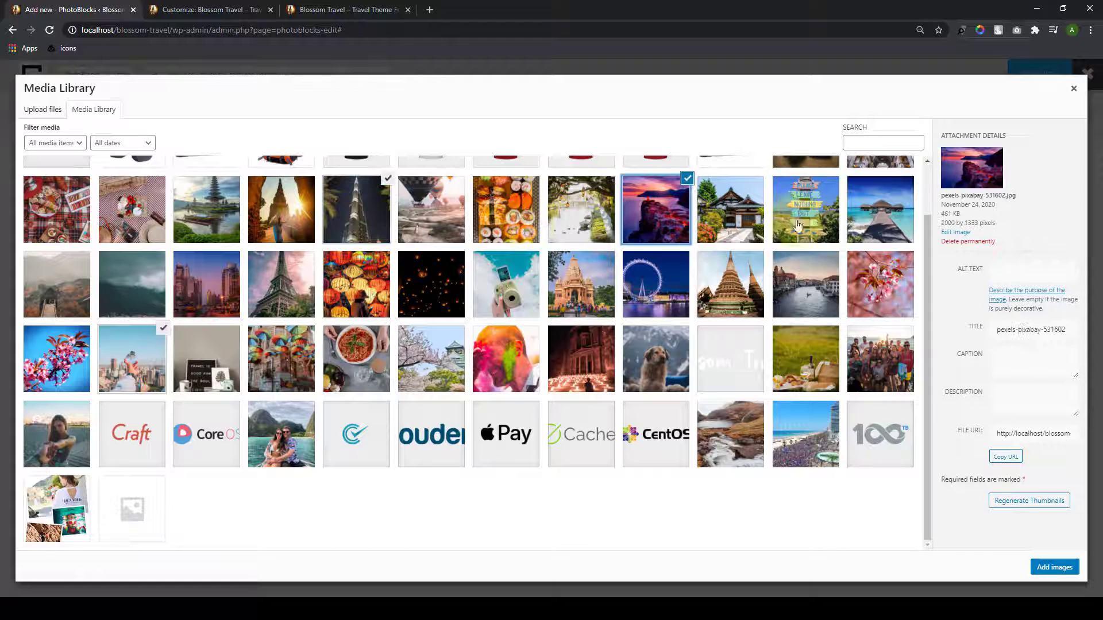
left_click(880, 209)
left_click(277, 229)
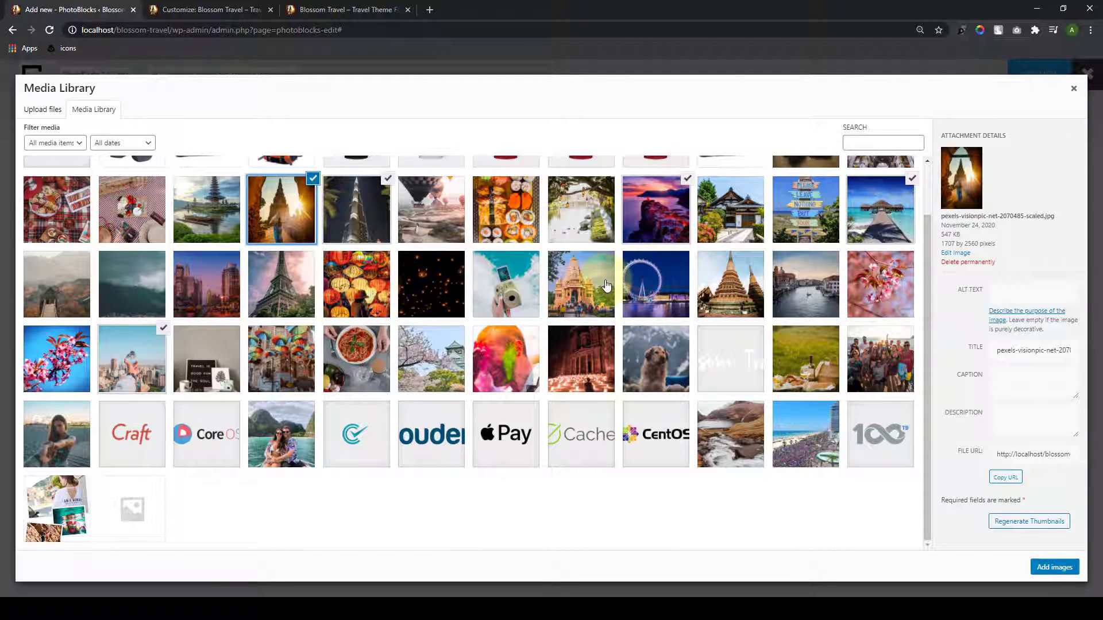
left_click(628, 285)
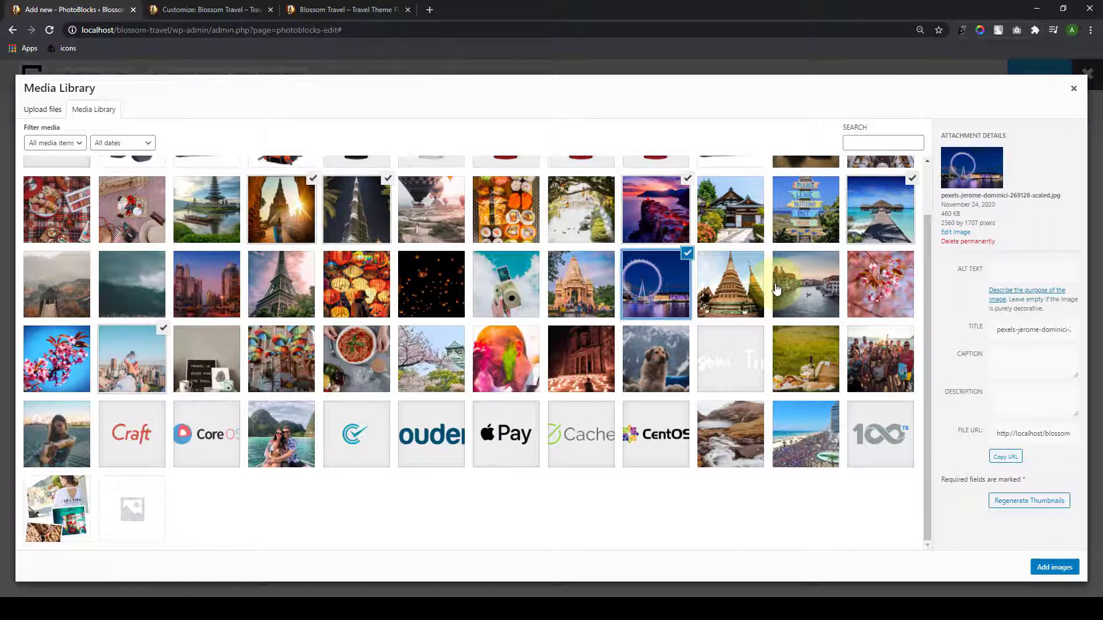
left_click(750, 285)
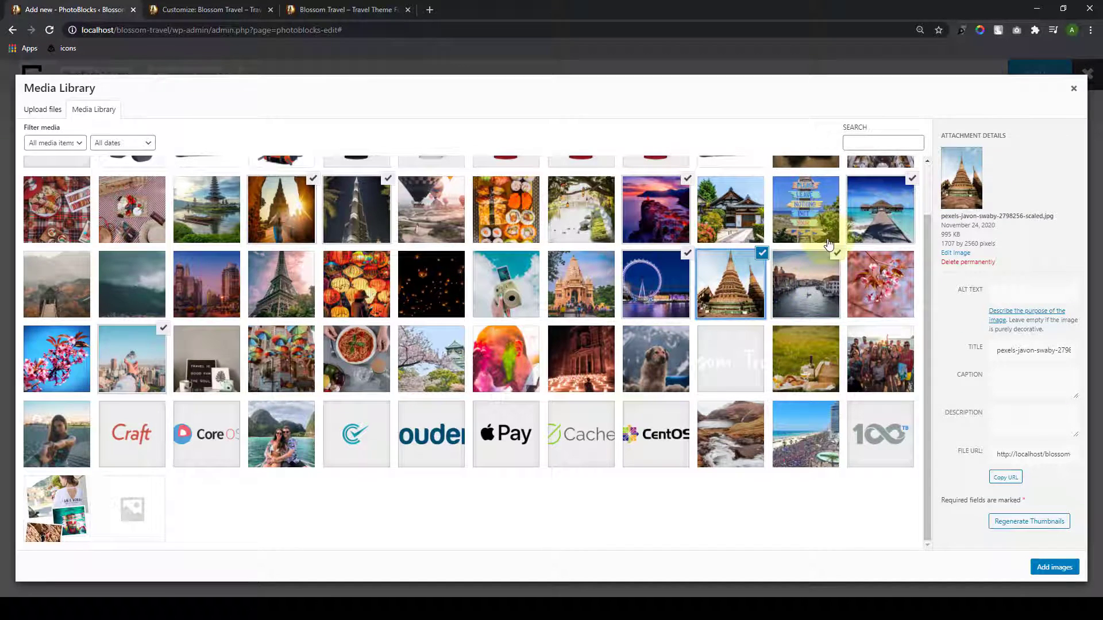
left_click(1057, 568)
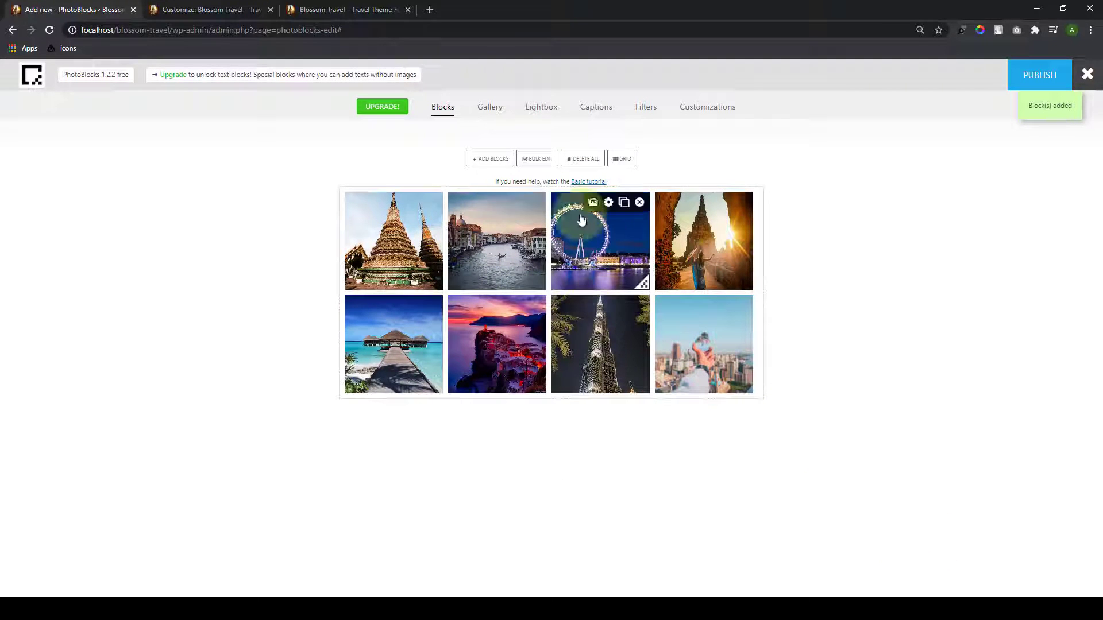
Step: Enlarge the pagoda block to two by two cells, widen the sunset coast block to two columns, and rearrange the smaller blocks around them
mouse_move(608, 316)
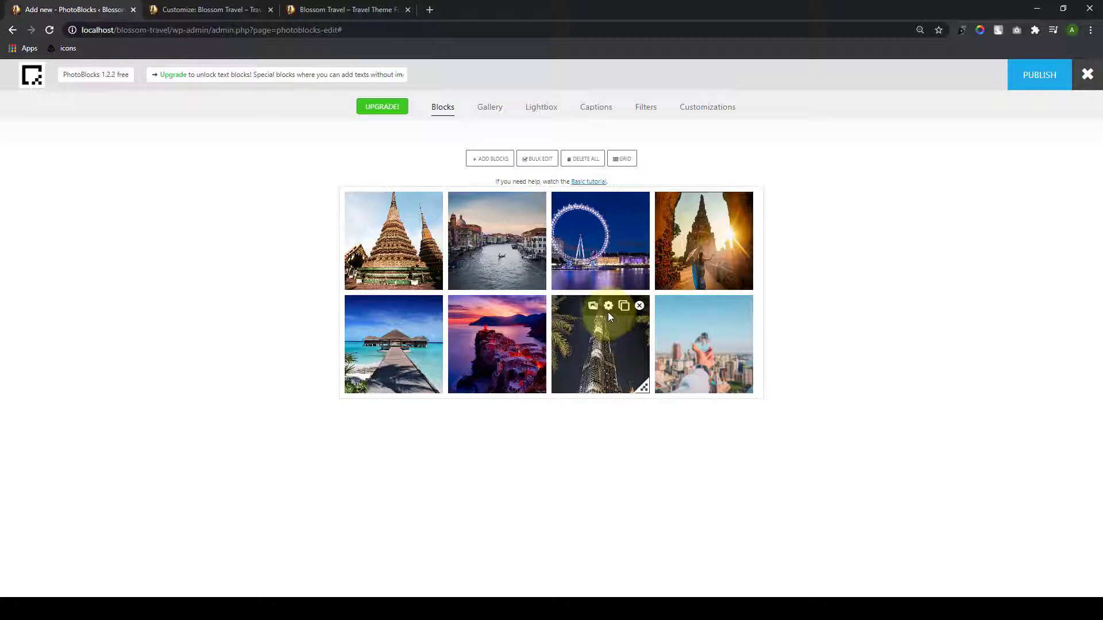
mouse_move(743, 310)
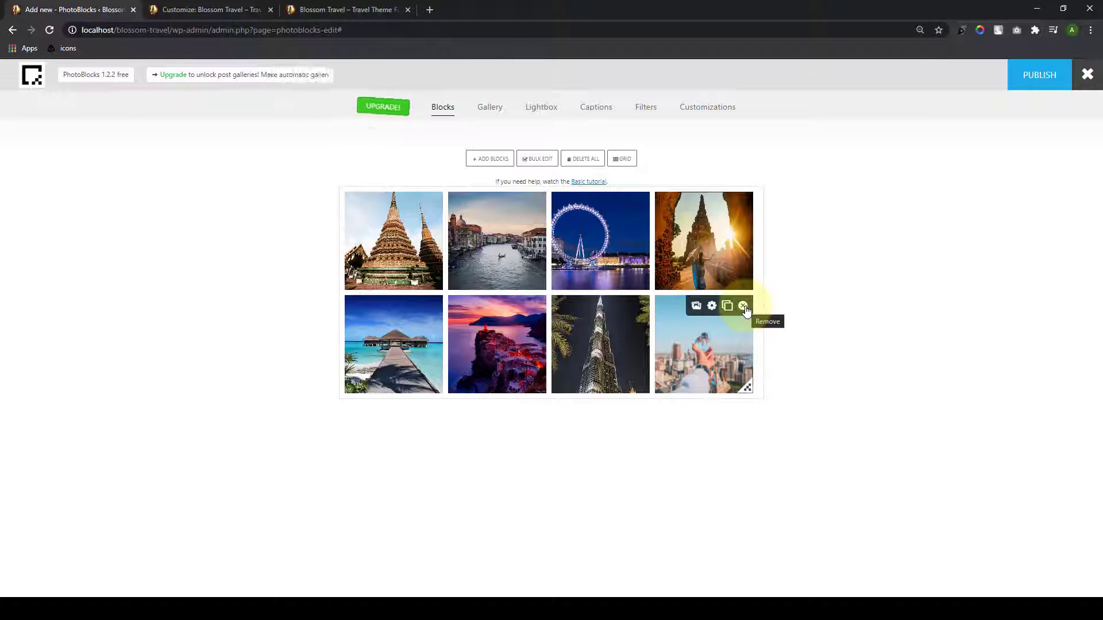
mouse_move(419, 276)
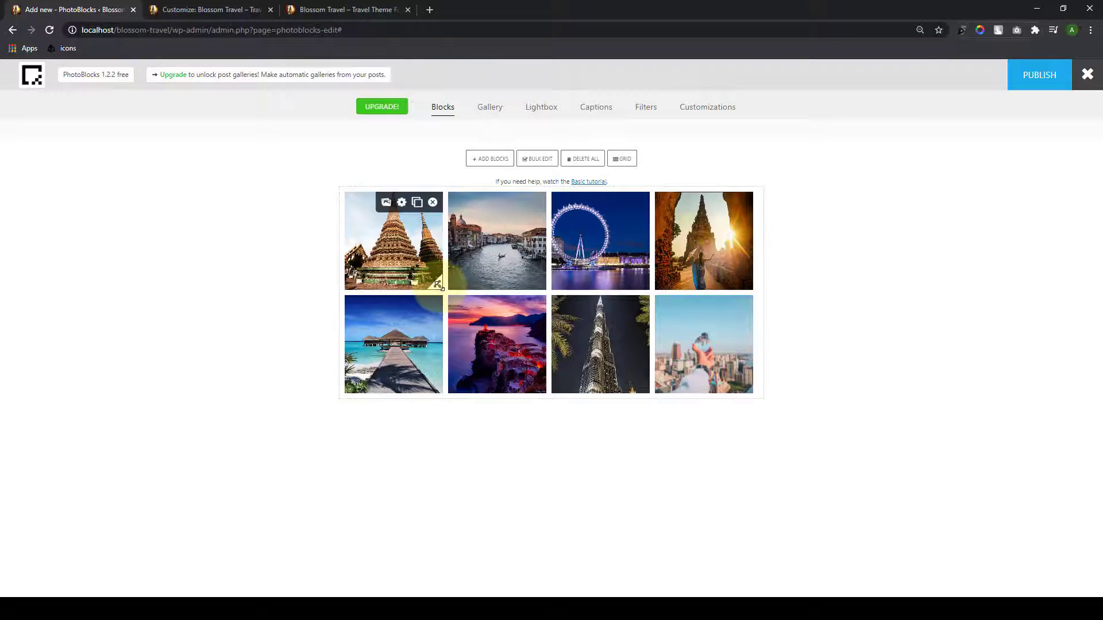
left_click_drag(439, 285, 536, 348)
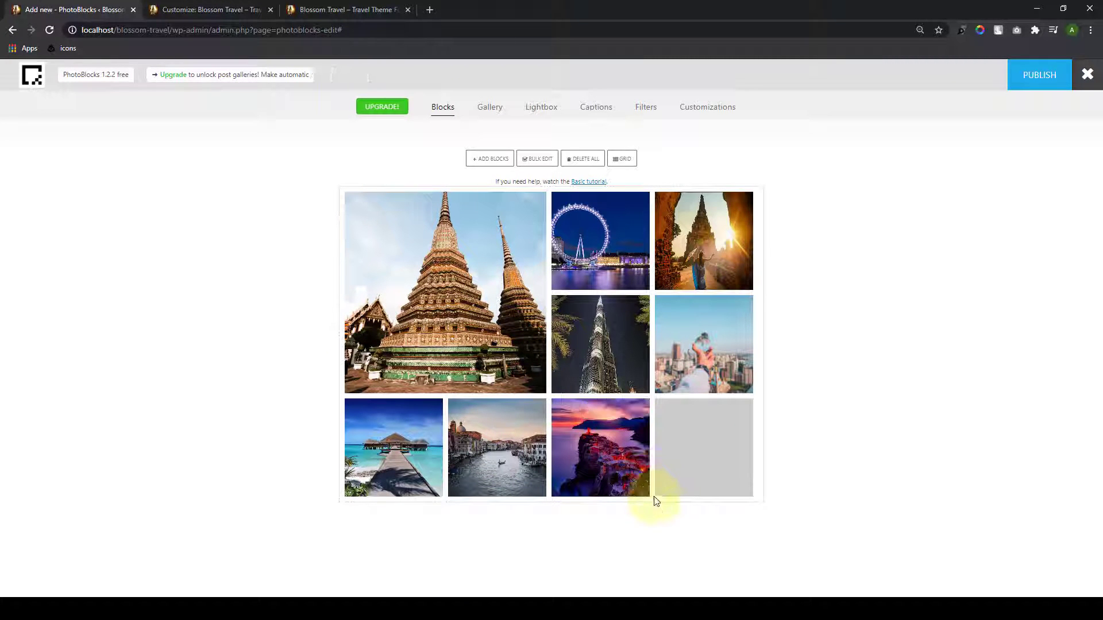
left_click_drag(645, 488, 769, 499)
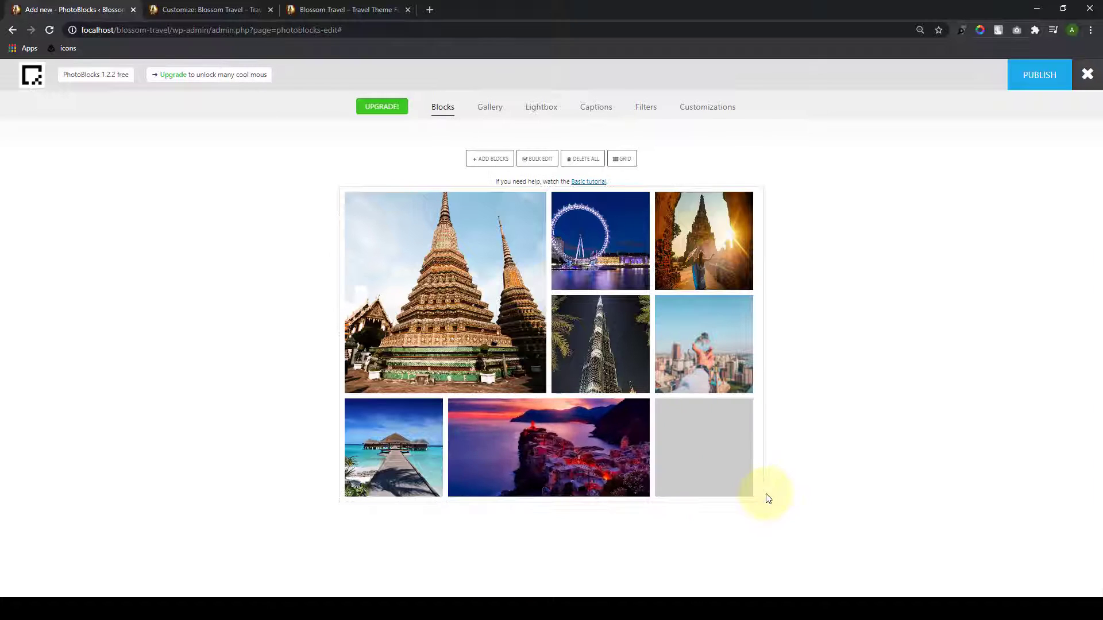
left_click_drag(393, 454, 704, 443)
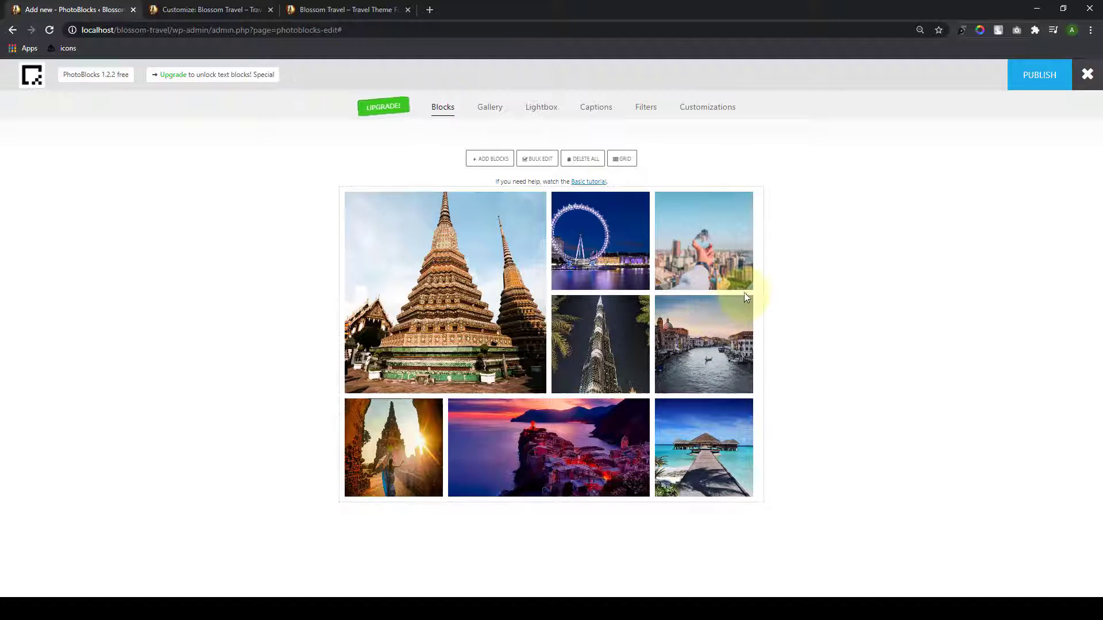
Step: Enlarge the crystal-ball skyline block to two by two cells and move it below the canal and pier blocks
left_click_drag(745, 285, 746, 391)
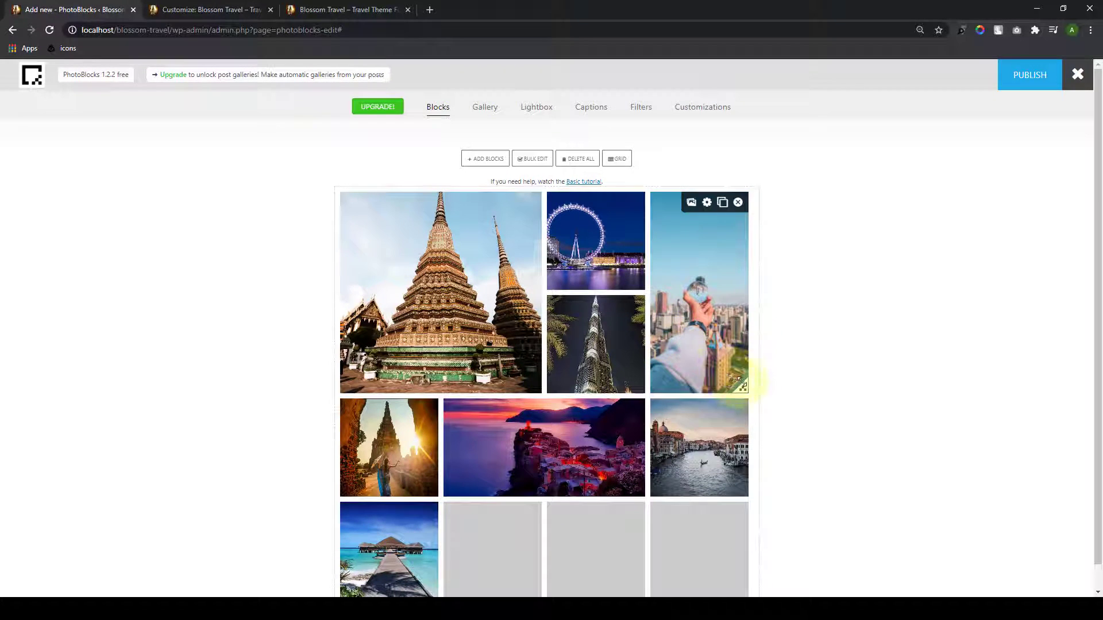
left_click_drag(743, 387, 827, 382)
left_click_drag(681, 303, 670, 445)
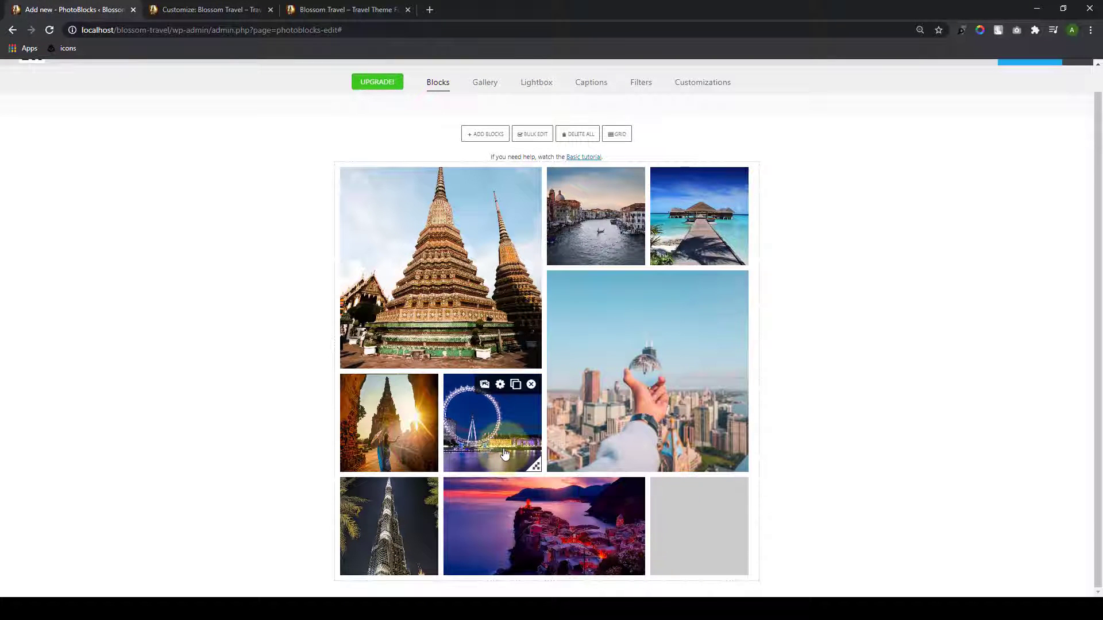
Step: Widen the Ferris wheel block to two columns and arrange it before the sunset coast block in the last row, leaving no gaps
left_click_drag(505, 452, 708, 559)
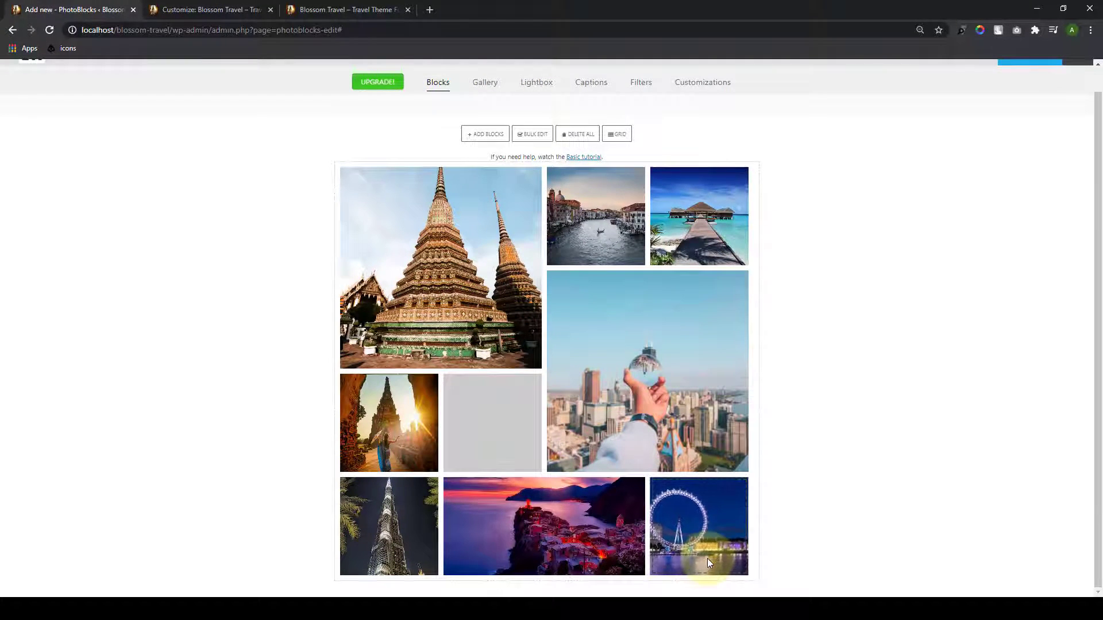
mouse_move(432, 463)
left_mouse_down()
mouse_move(504, 456)
mouse_move(536, 466)
mouse_move(436, 461)
left_mouse_up()
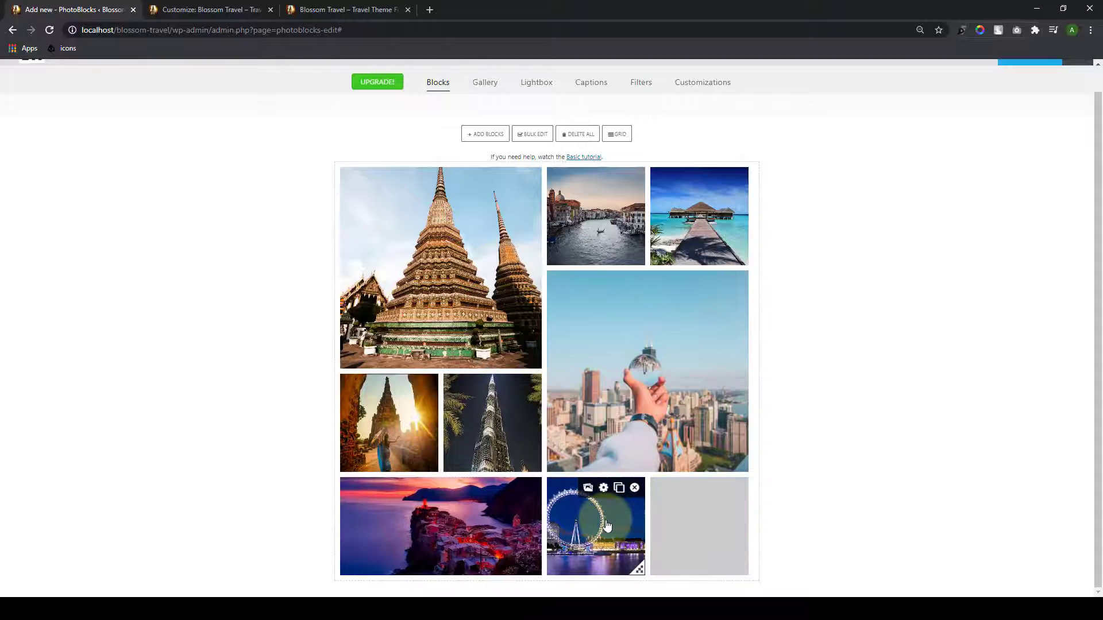
left_click_drag(639, 568, 689, 562)
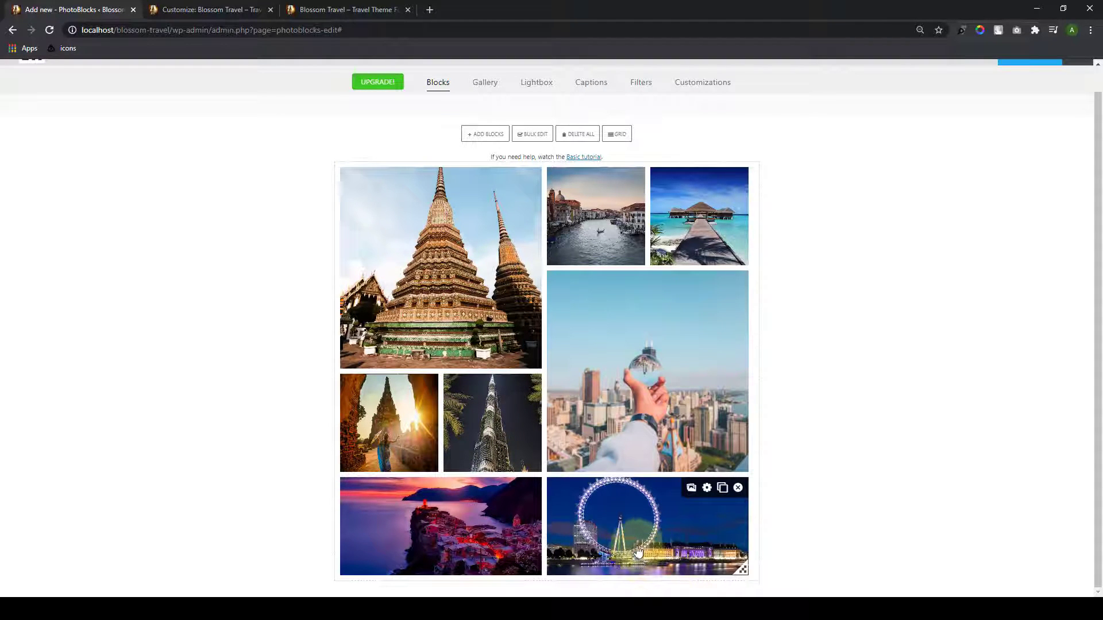
left_click_drag(454, 448, 465, 470)
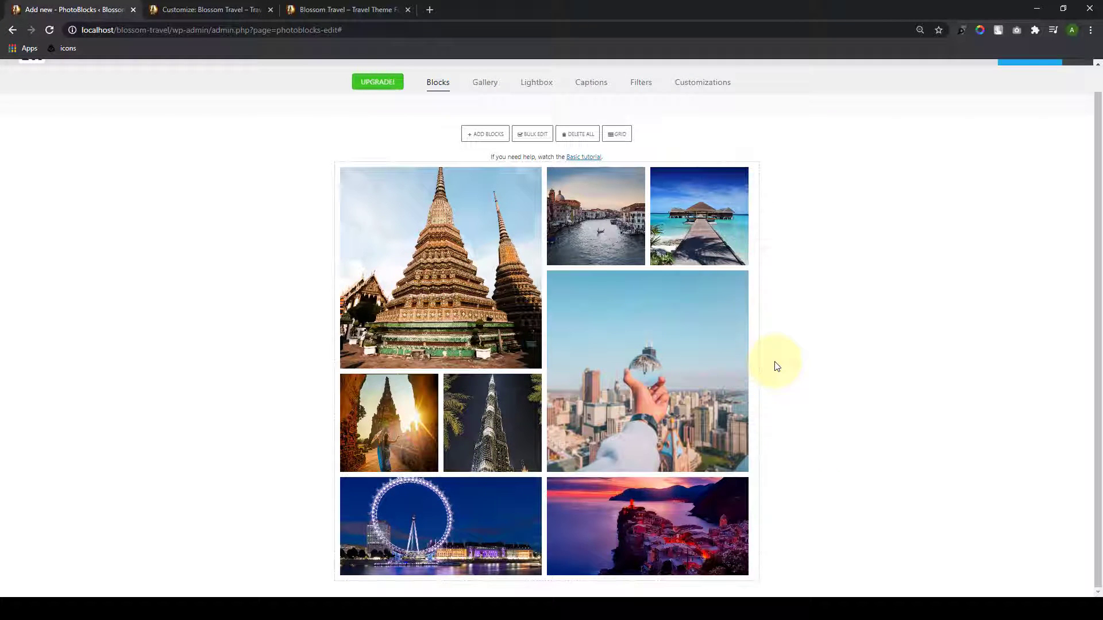
Step: Publish the gallery, leave the editor and open the PhotoBlocks gallery list
scroll(810, 448, "up", 1)
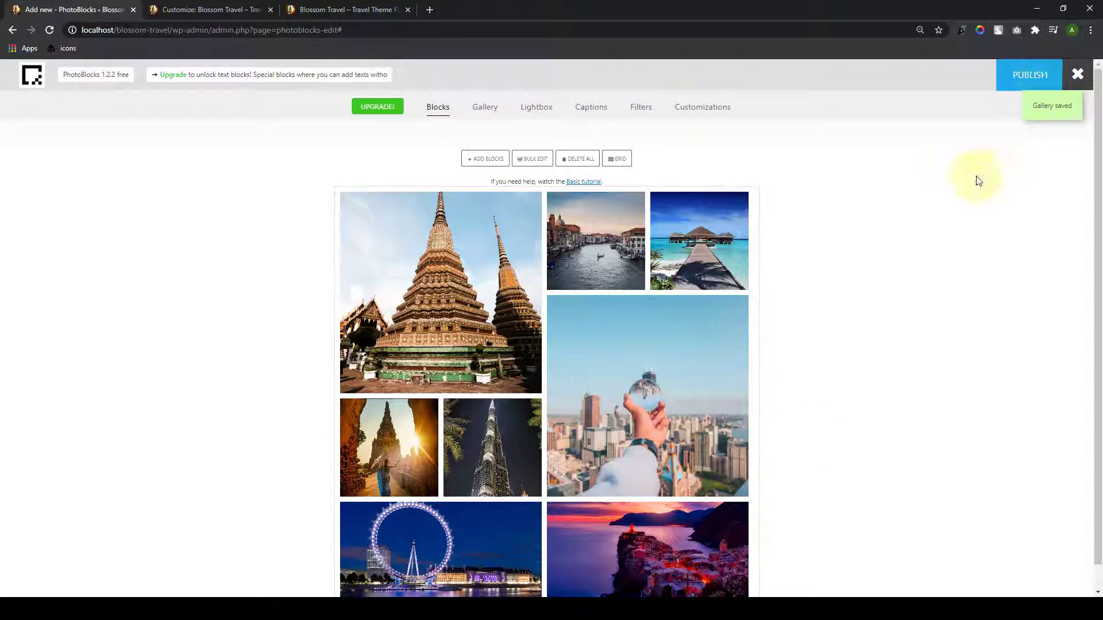
left_click(14, 30)
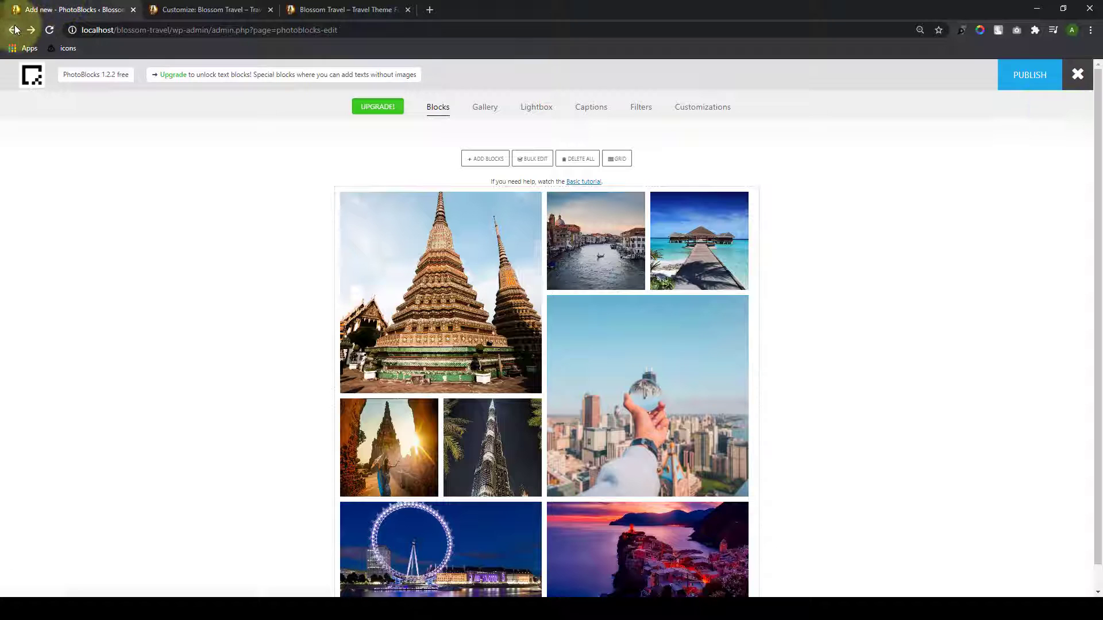
left_click(13, 32)
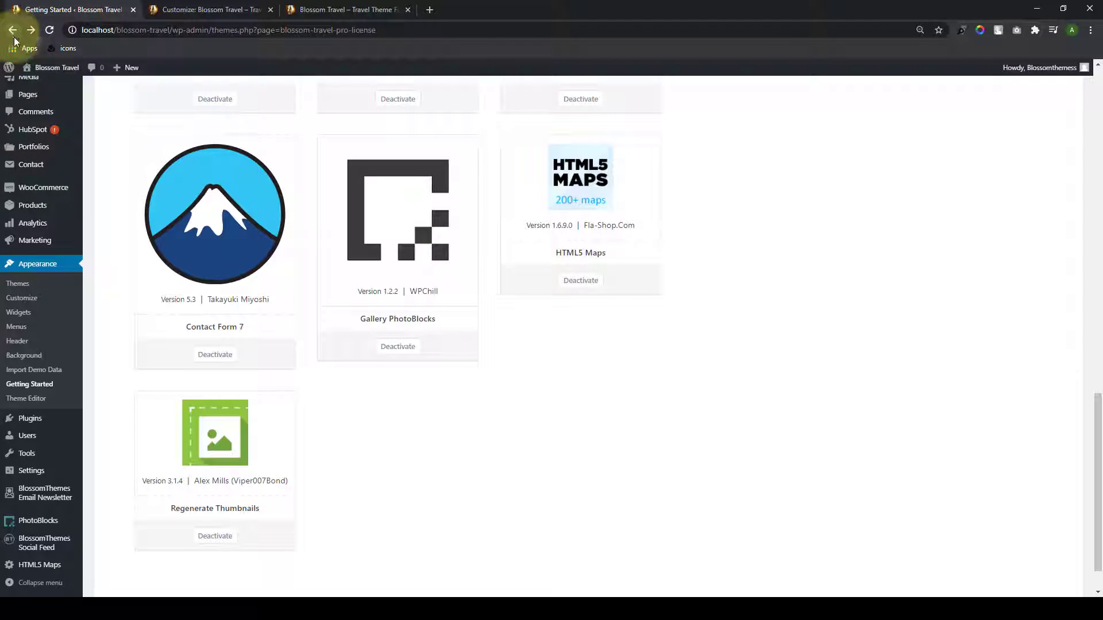
left_click(45, 525)
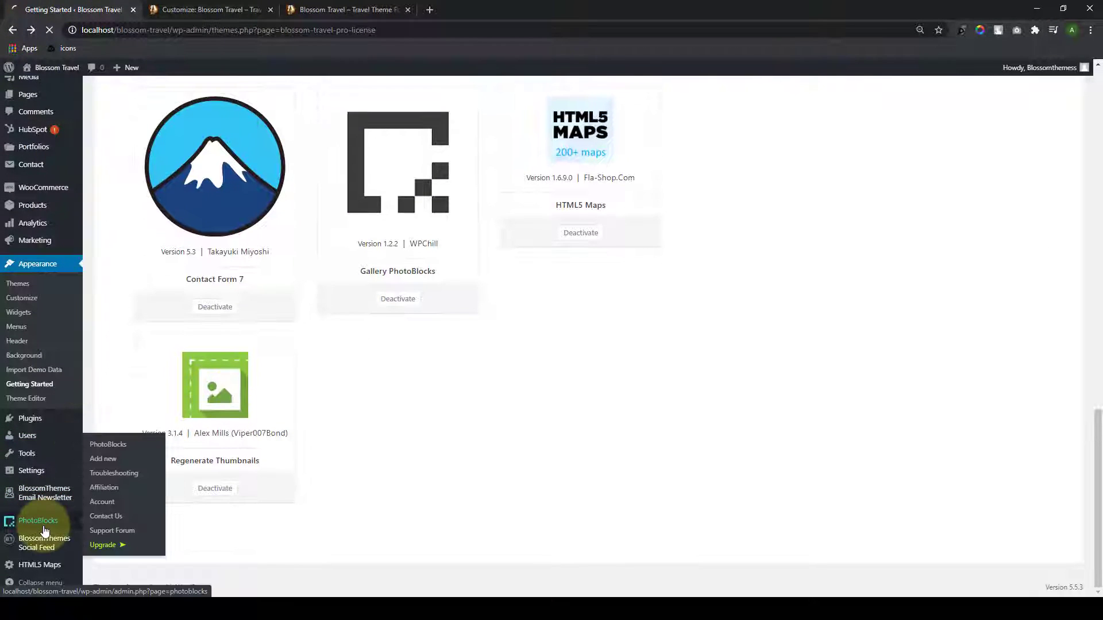
Step: Copy the gallery's shortcode and add a Custom HTML widget to the Gallery Section, titled "Around The World In Pictures" with content [photoblocks id=1]
mouse_move(150, 435)
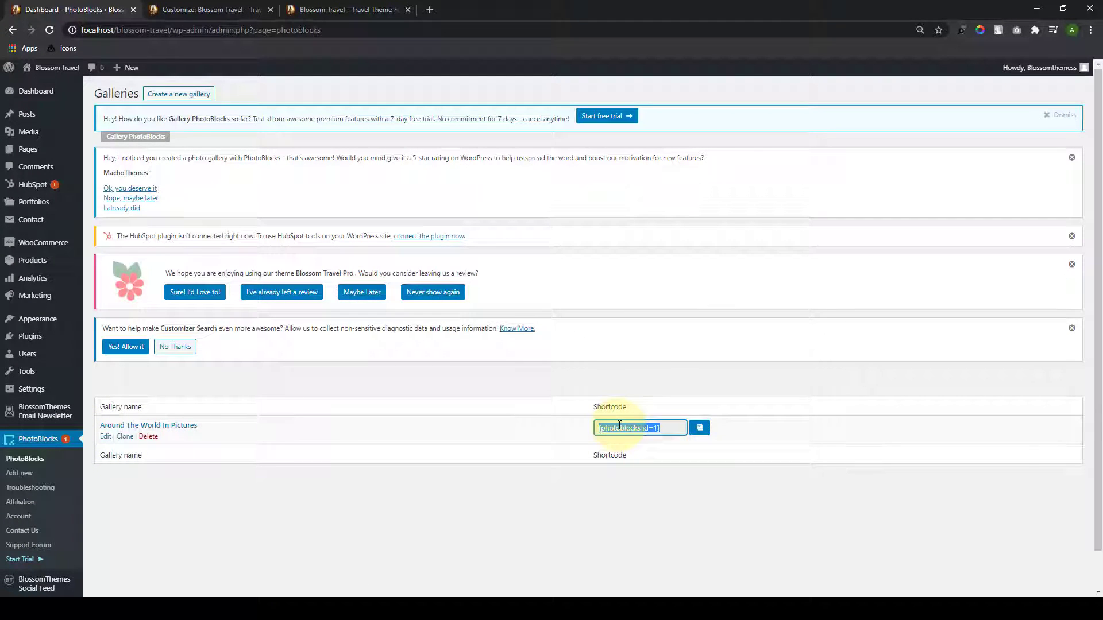
left_click(205, 5)
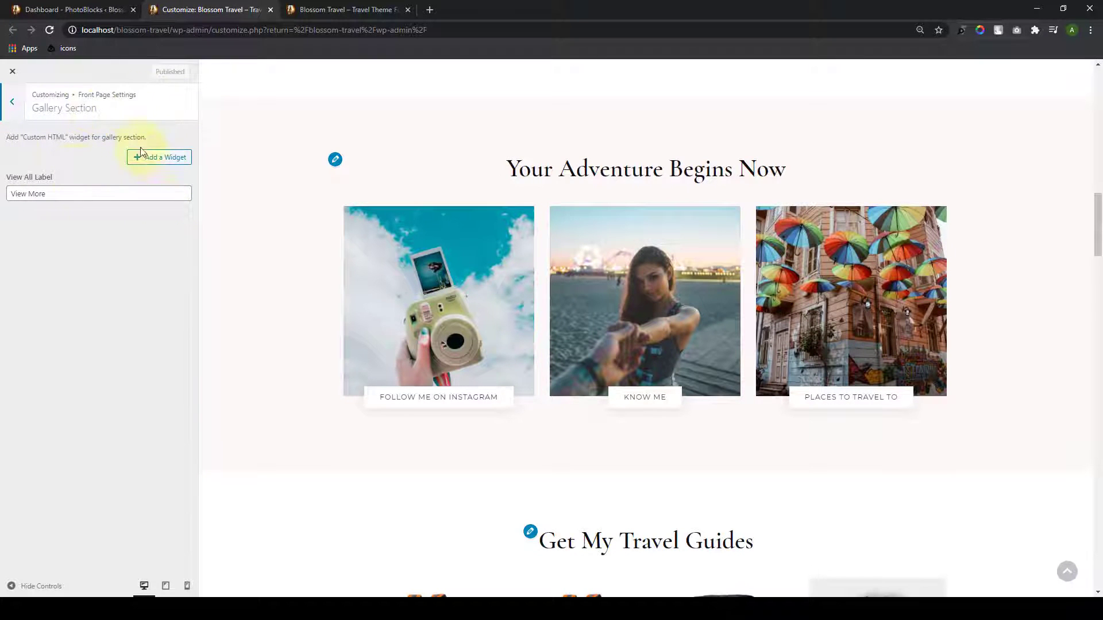
left_click(138, 158)
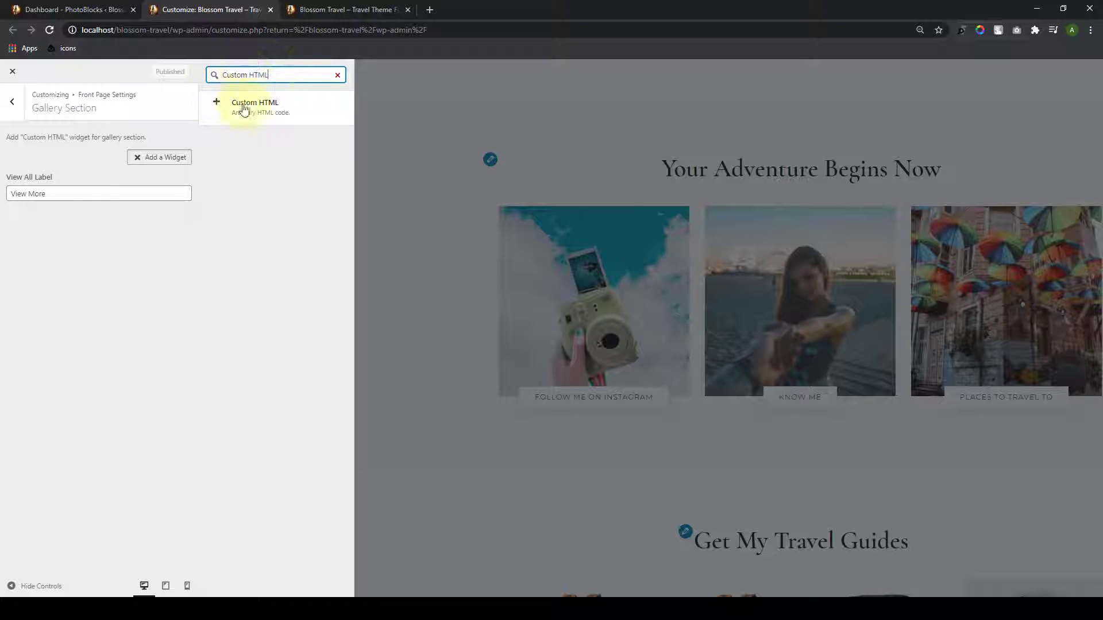
left_click(262, 104)
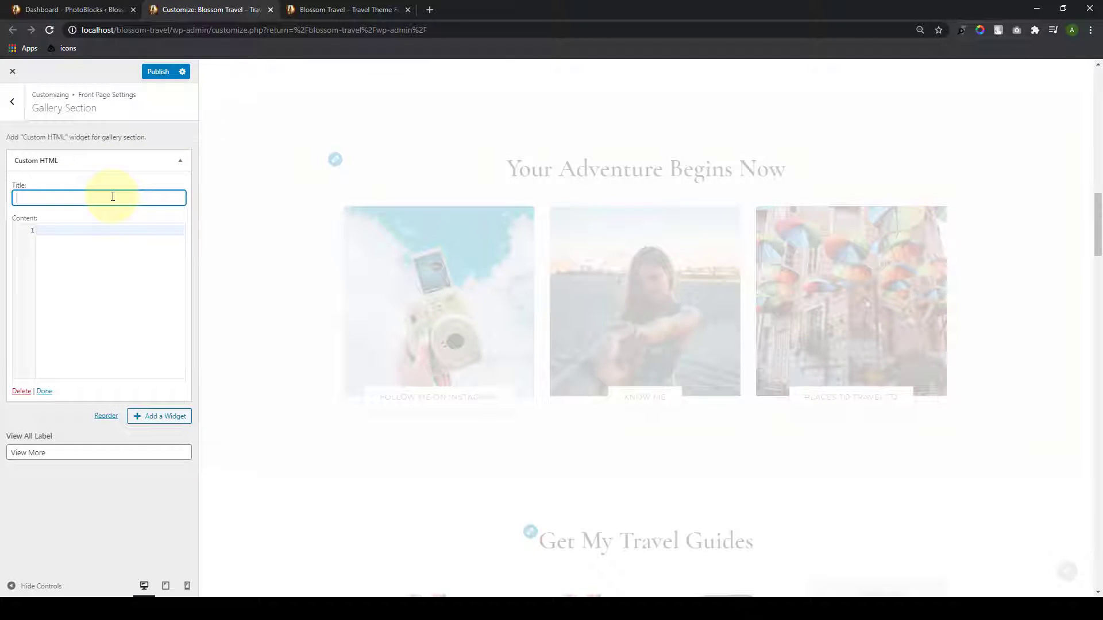
type("Around The World In Pictures")
left_click(125, 232)
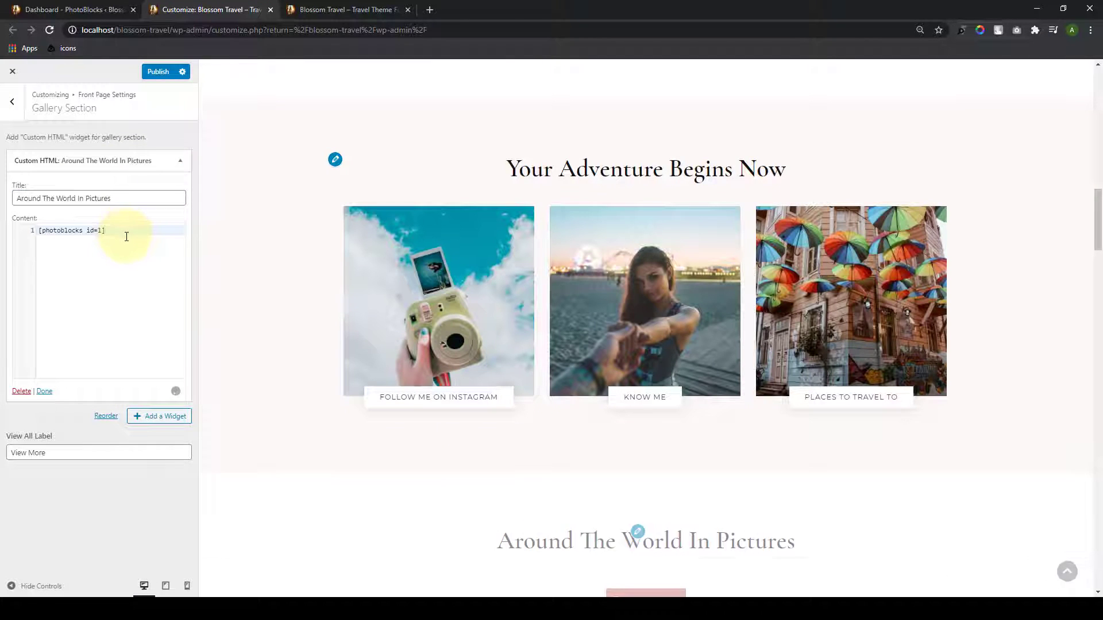
Step: Examine the photo gallery's layout and its View More button in the homepage preview
scroll(534, 444, "down", 7)
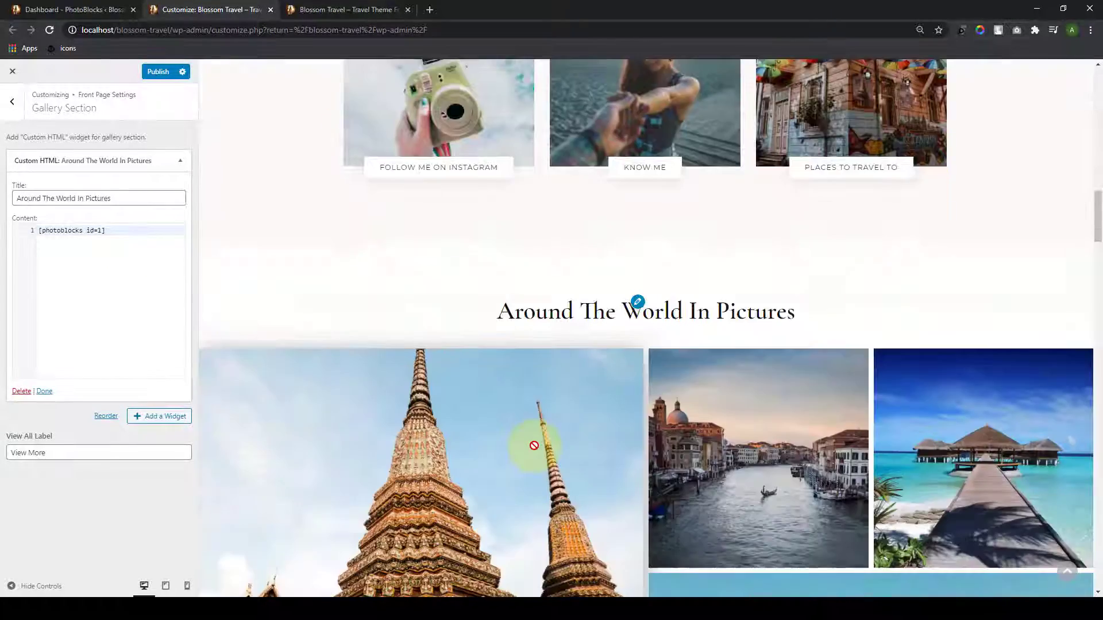
scroll(534, 444, "down", 10)
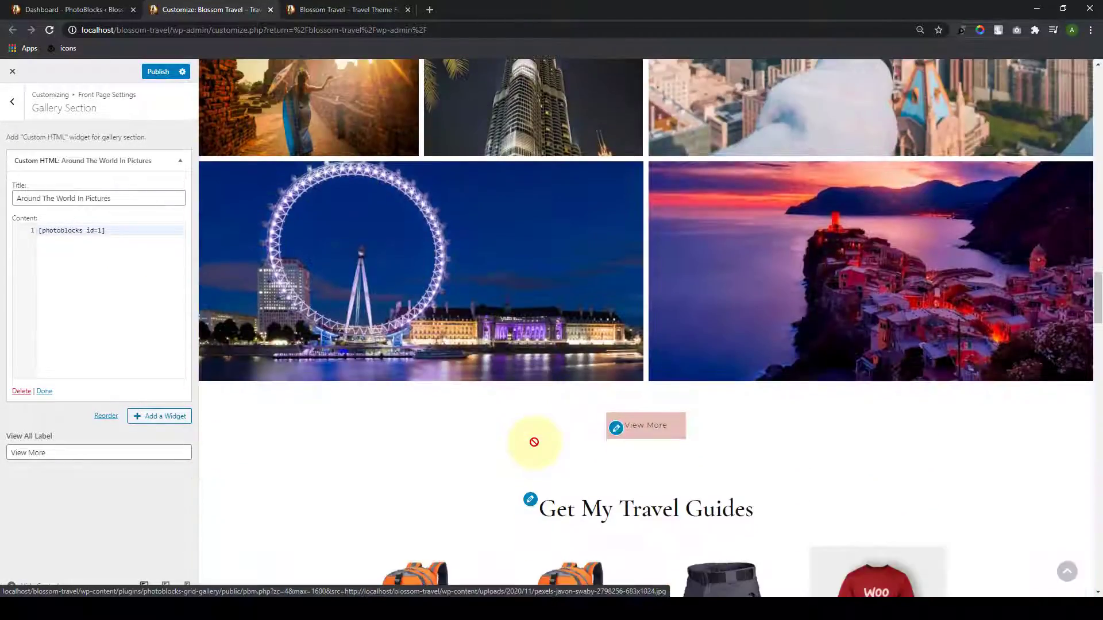
scroll(534, 446, "up", 3)
scroll(534, 442, "up", 6)
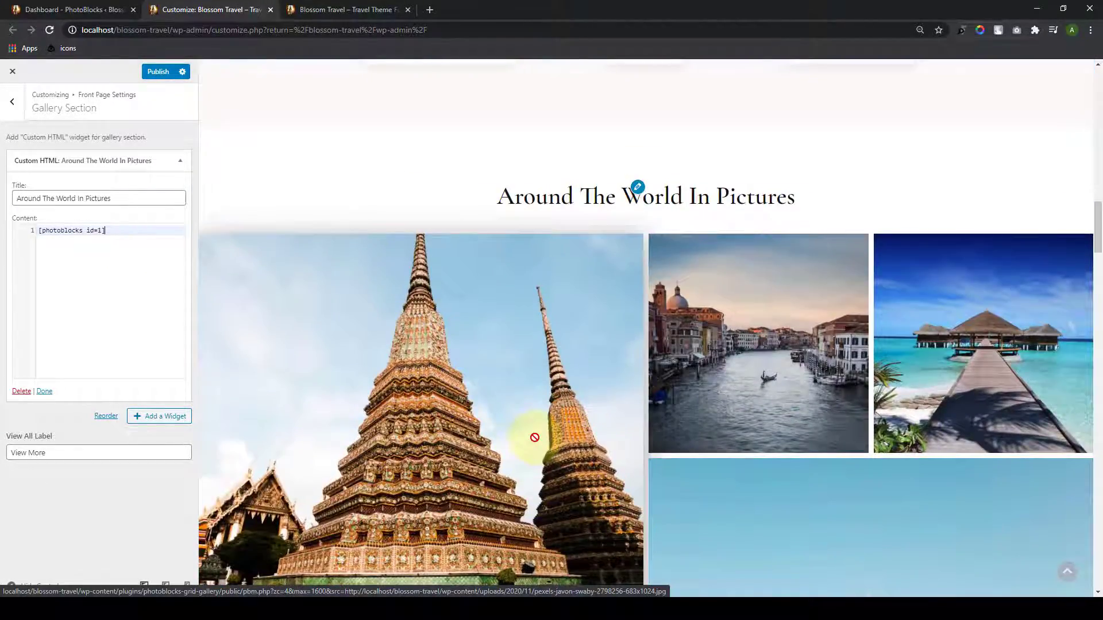
scroll(534, 438, "down", 1)
scroll(830, 395, "down", 5)
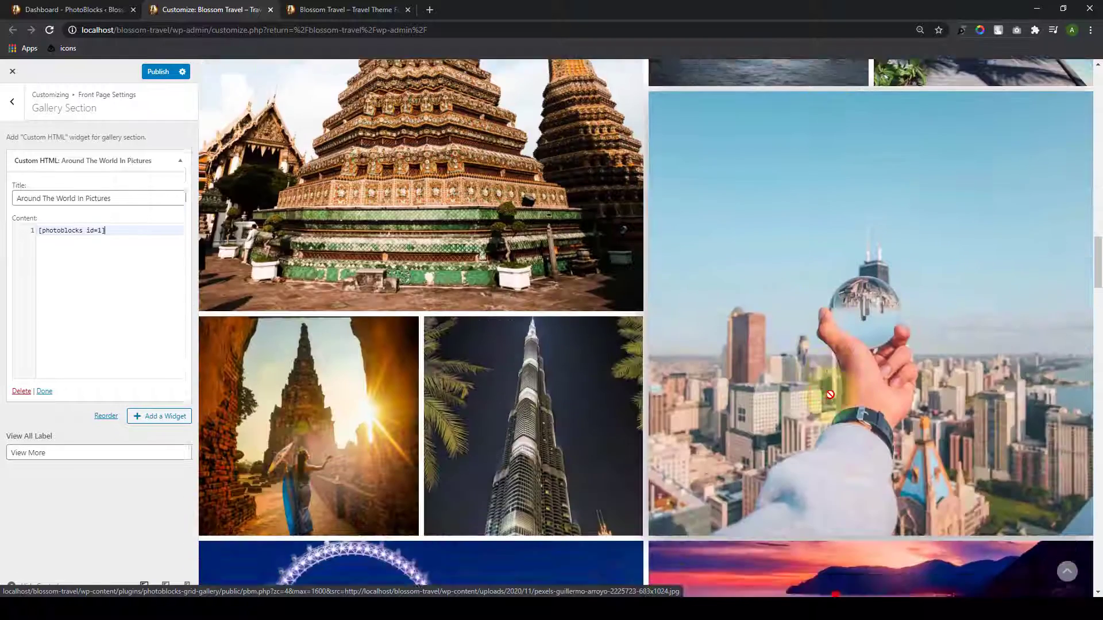
scroll(830, 394, "down", 5)
scroll(304, 419, "down", 5)
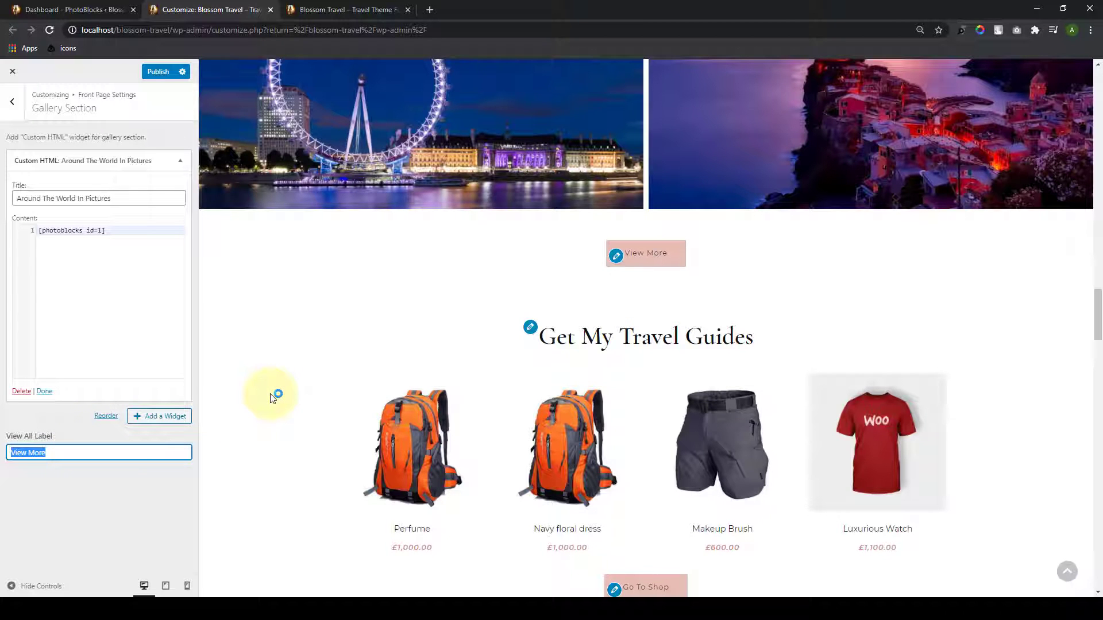
scroll(272, 396, "up", 10)
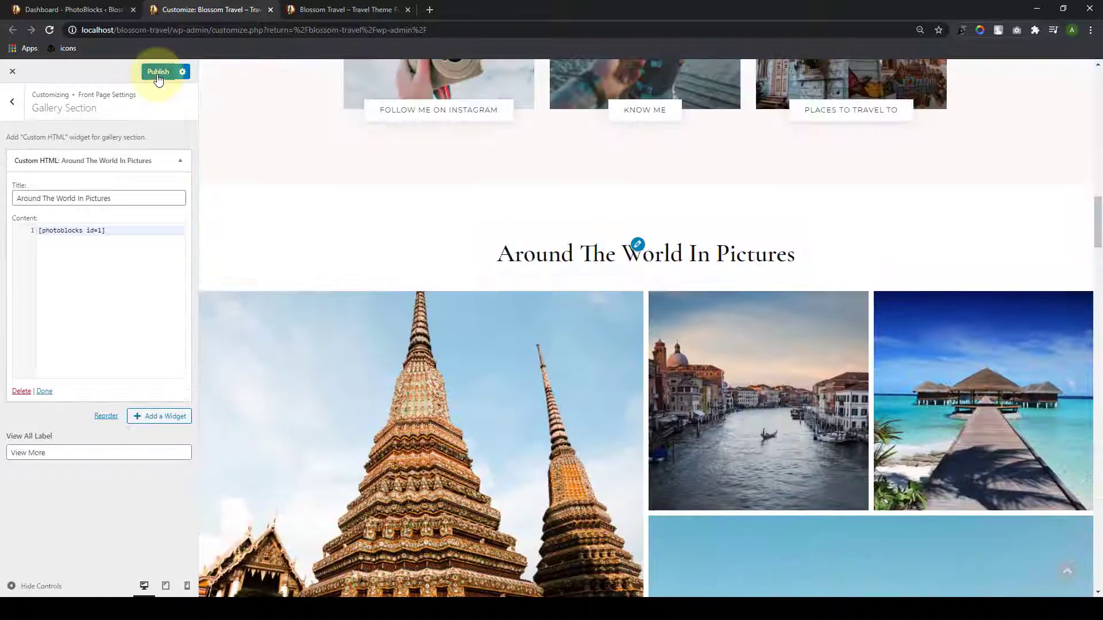
Step: Publish the Gallery Section changes and reload the live homepage
left_click(158, 72)
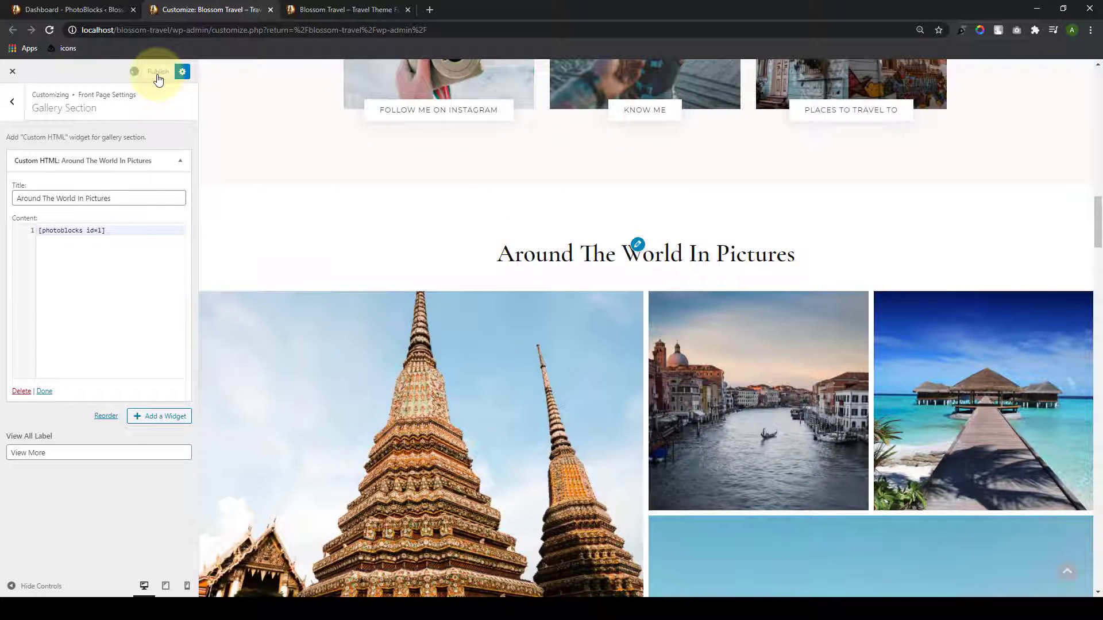
scroll(261, 293, "down", 3)
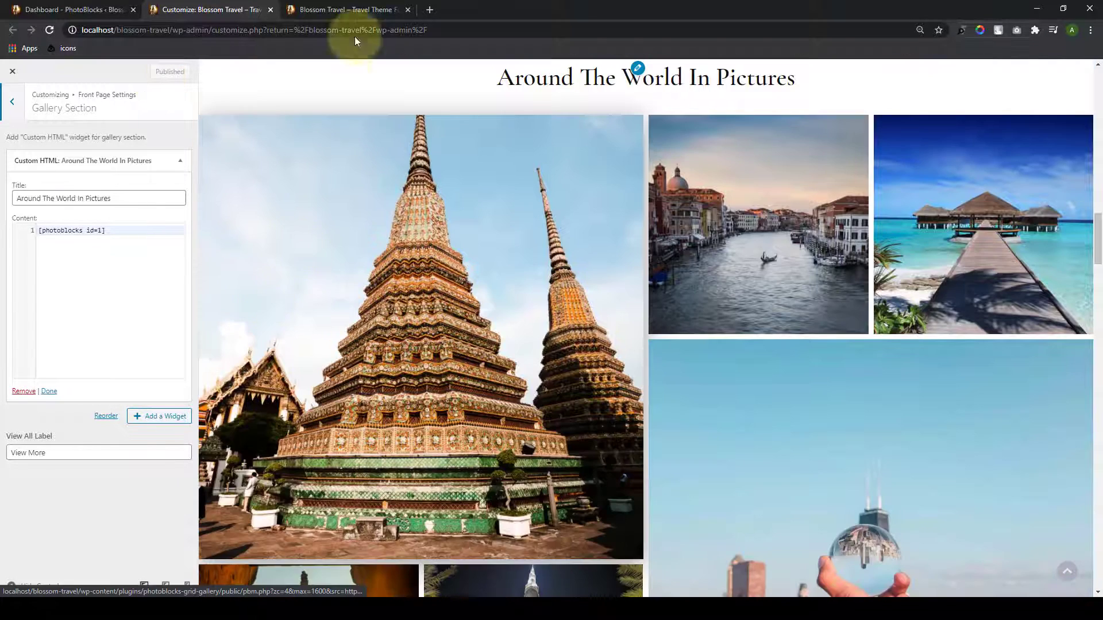
left_click(353, 8)
left_click(50, 30)
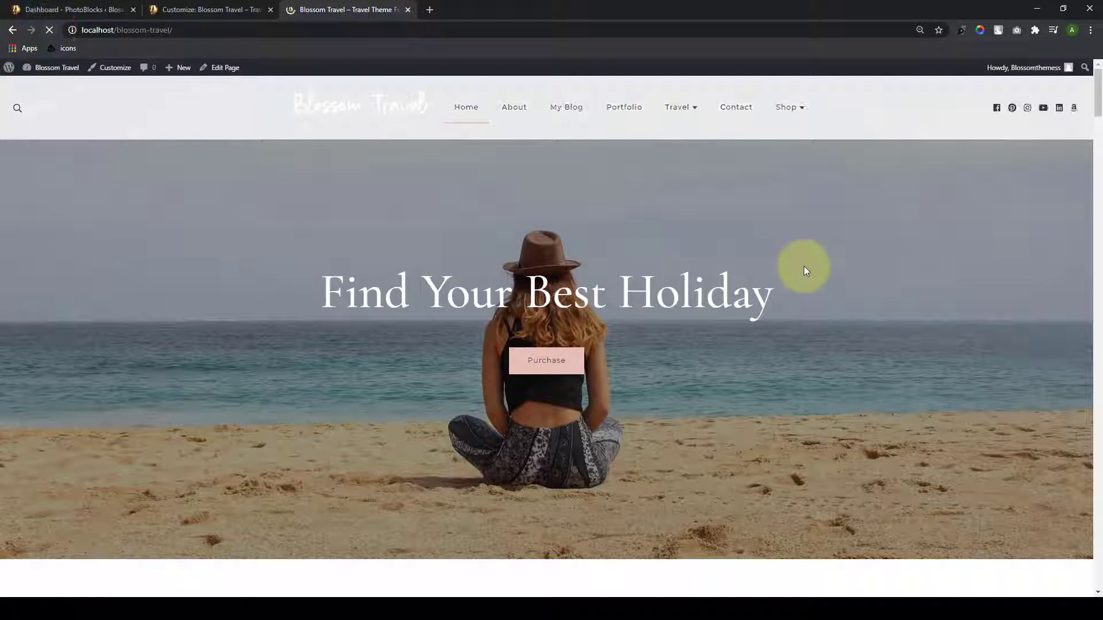
Step: Look through the "Around The World In Pictures" section on the live homepage
scroll(804, 267, "down", 10)
scroll(806, 271, "down", 15)
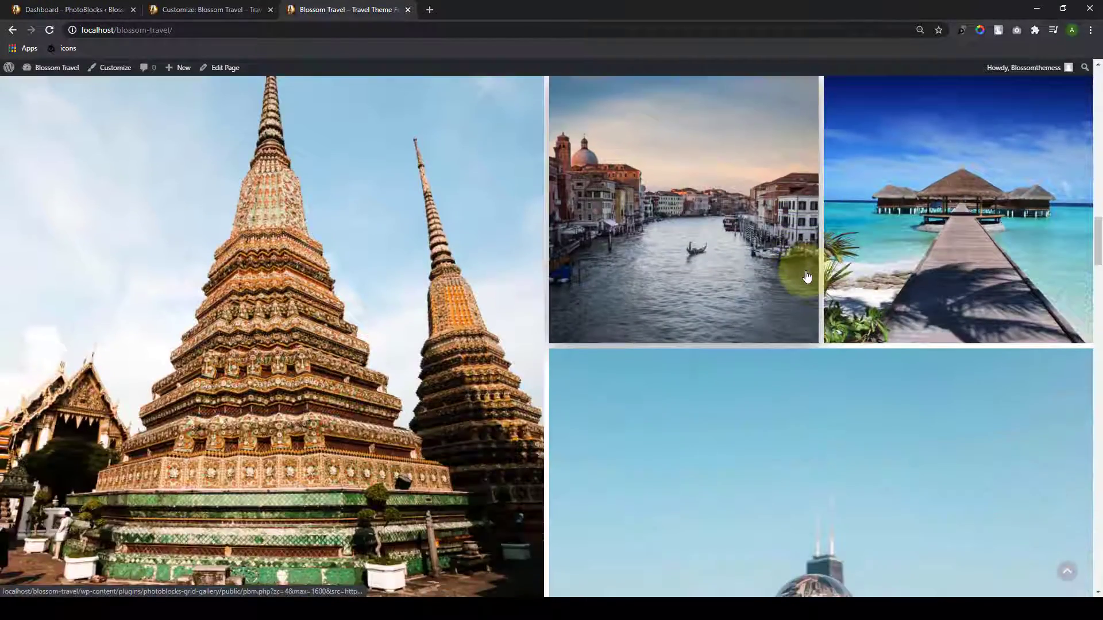
scroll(805, 273, "down", 9)
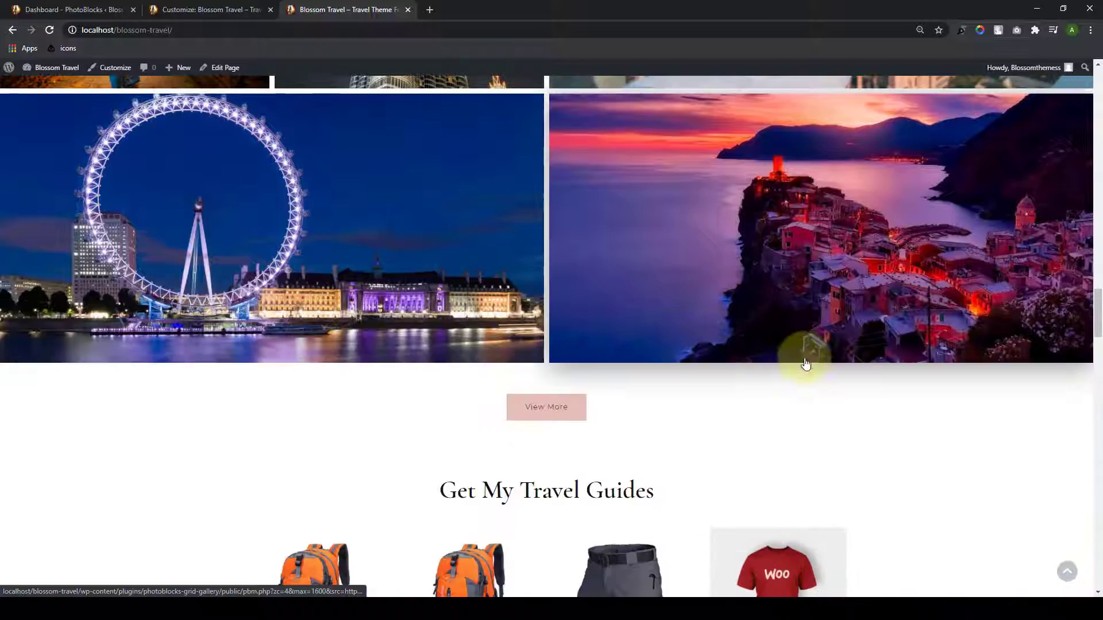
scroll(807, 356, "up", 5)
scroll(810, 351, "up", 15)
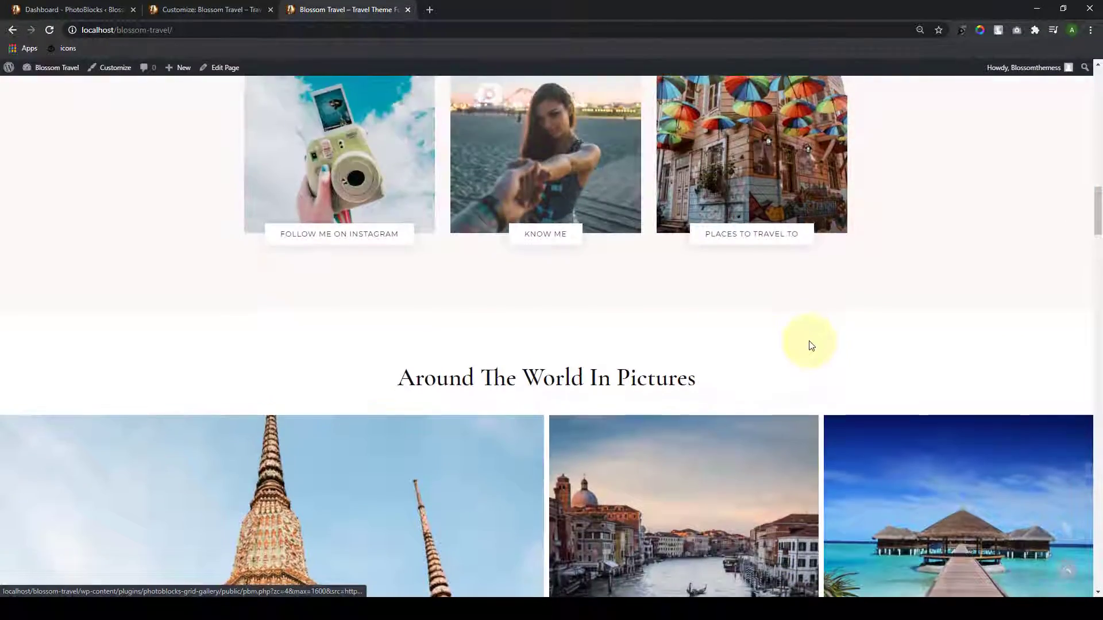
scroll(810, 344, "down", 3)
scroll(810, 345, "down", 15)
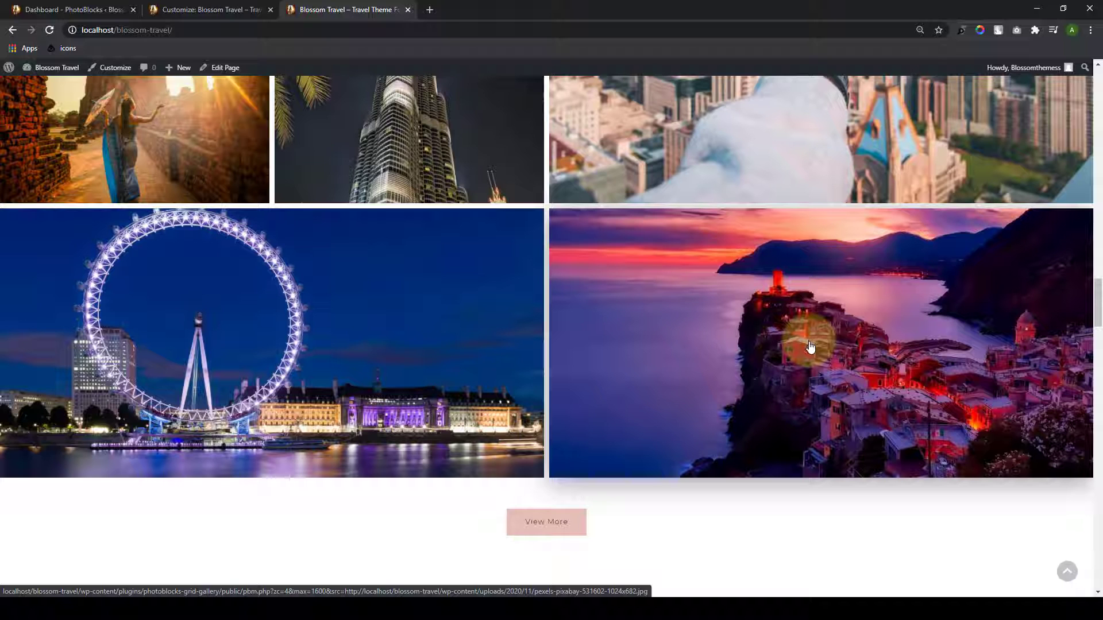
Step: Go back to the PhotoBlocks dashboard and create a new gallery named "Gallery Page"
left_click(87, 10)
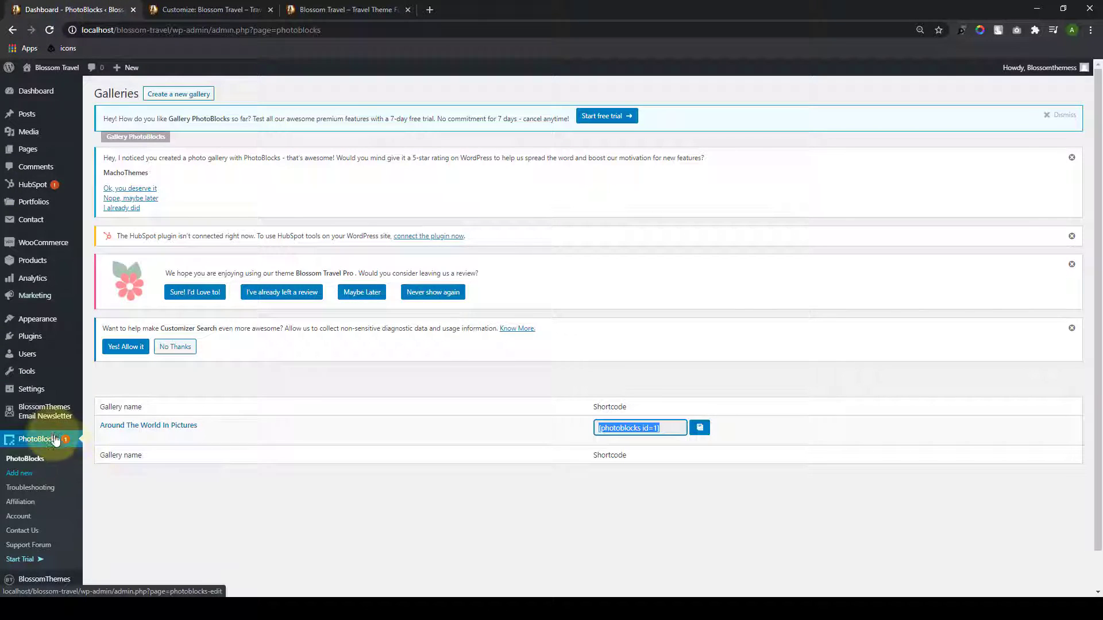
left_click(128, 387)
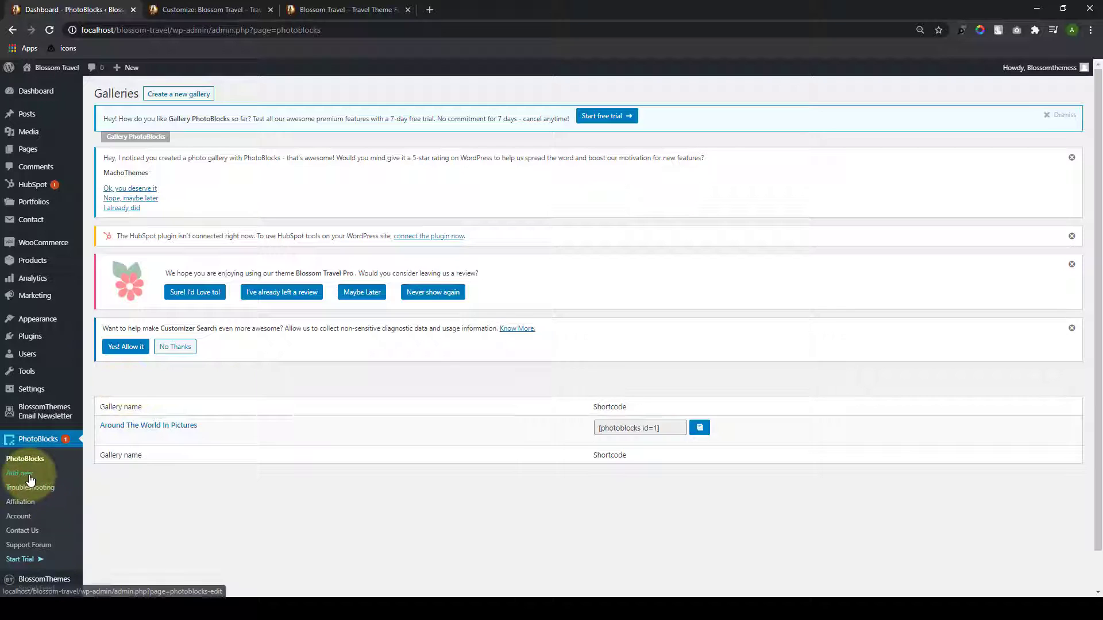
scroll(31, 480, "down", 1)
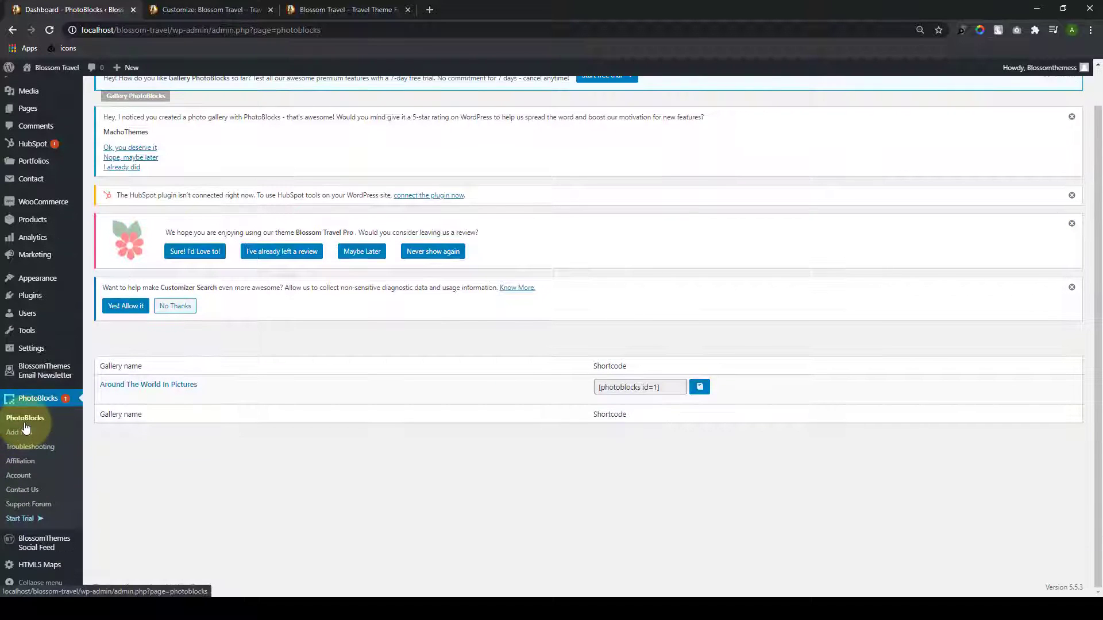
left_click(31, 439)
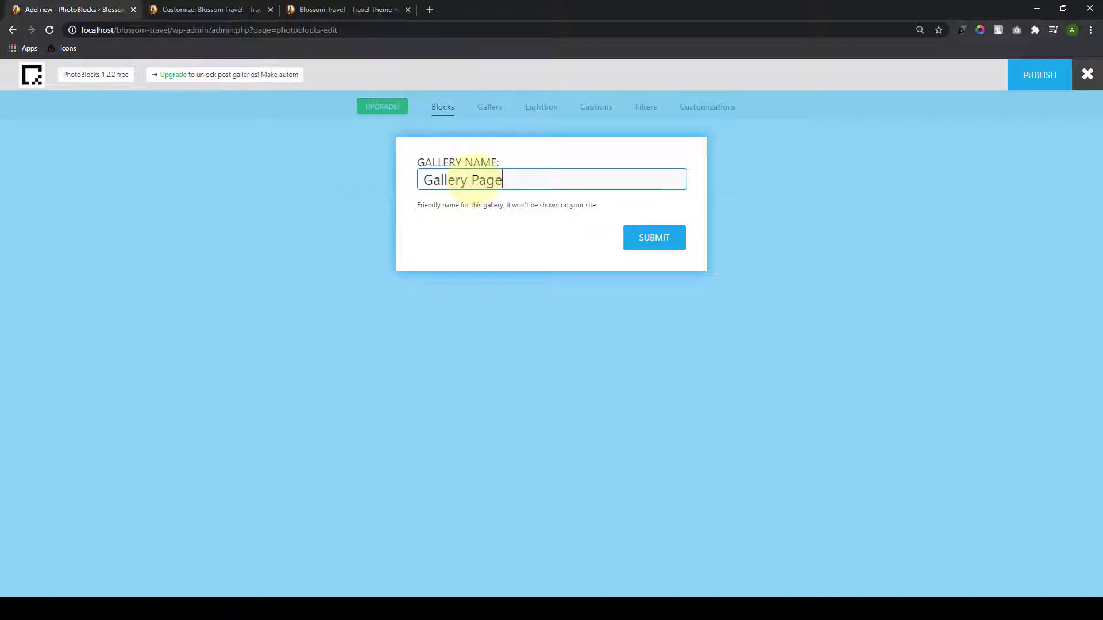
left_click(673, 237)
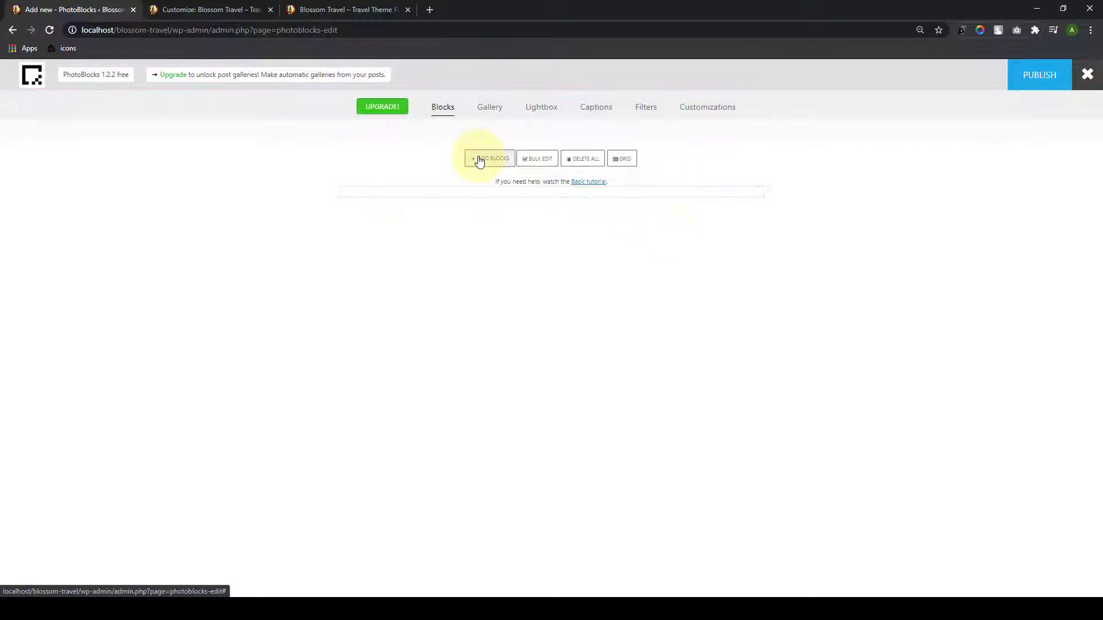
Step: Add image blocks to the gallery using the travel photos from the Media Library
left_click(480, 160)
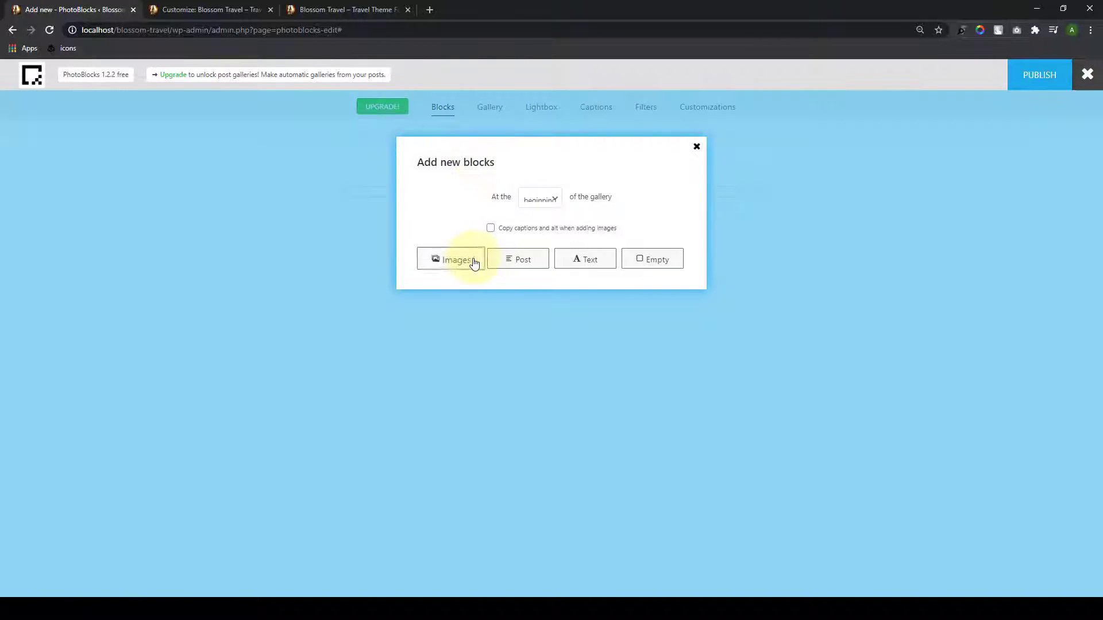
left_click(473, 262)
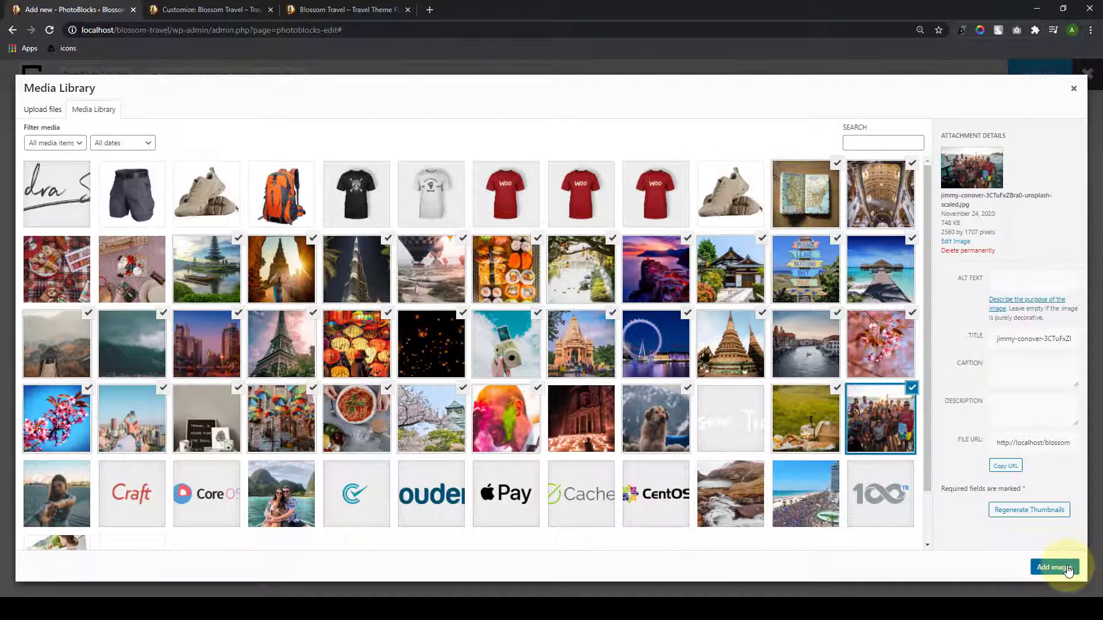
left_click(1054, 568)
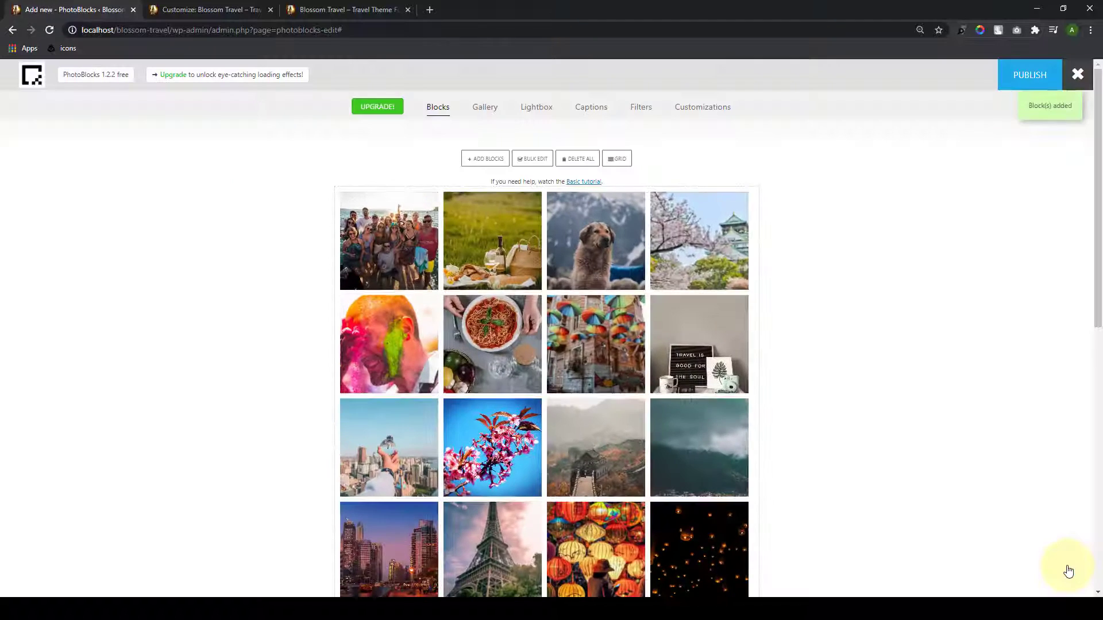
Step: Enlarge the beach group photo block at the start of the gallery to two by two cells
scroll(675, 363, "down", 4)
scroll(675, 363, "down", 5)
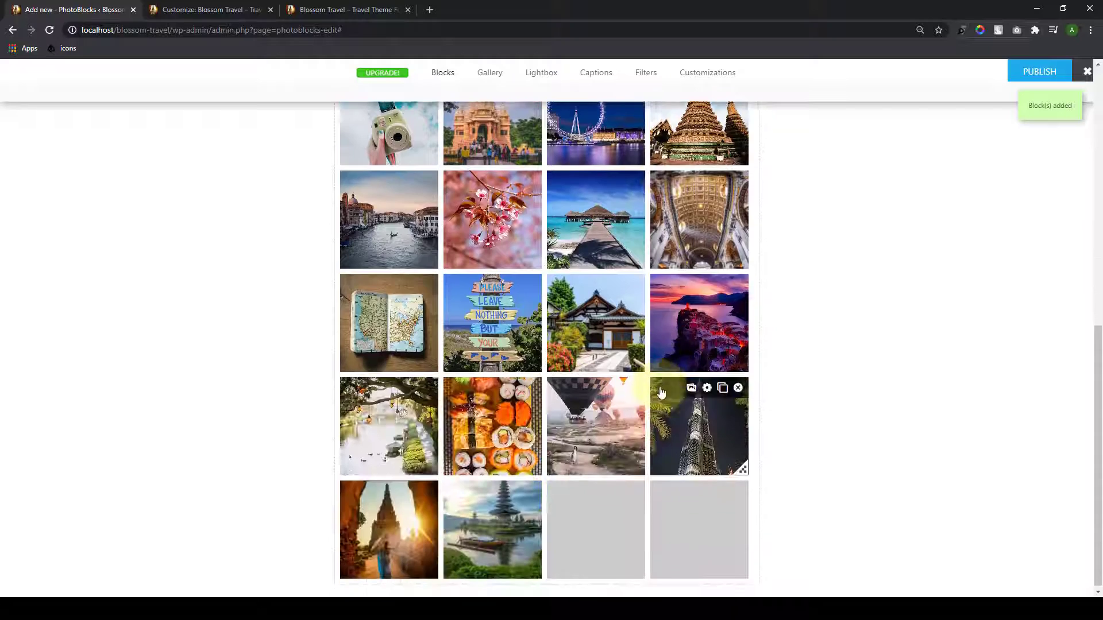
scroll(654, 441, "up", 4)
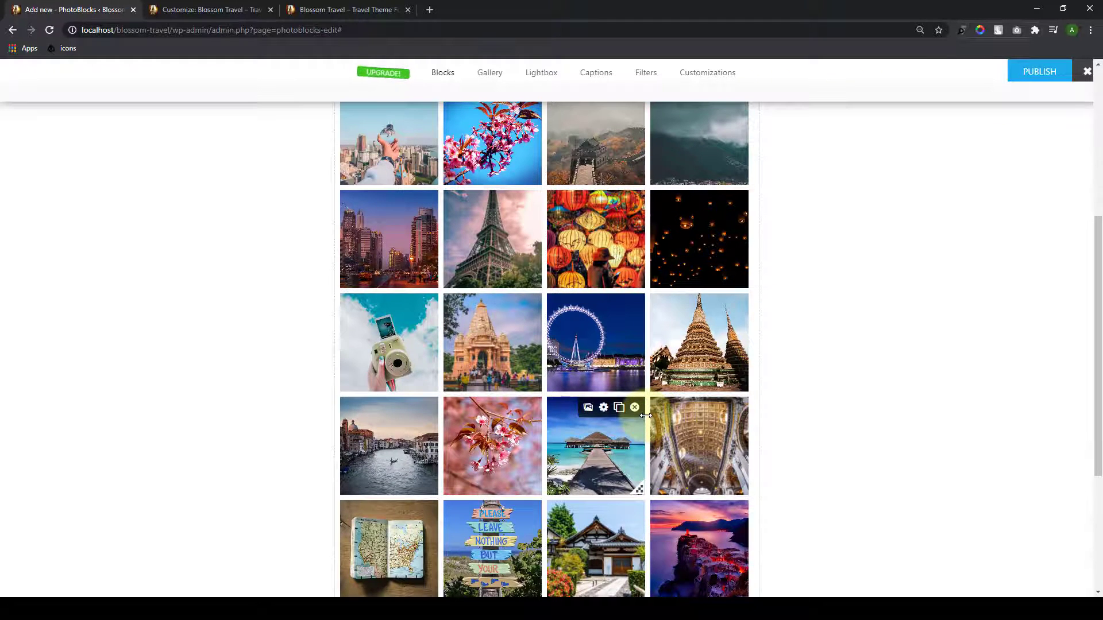
scroll(645, 415, "up", 6)
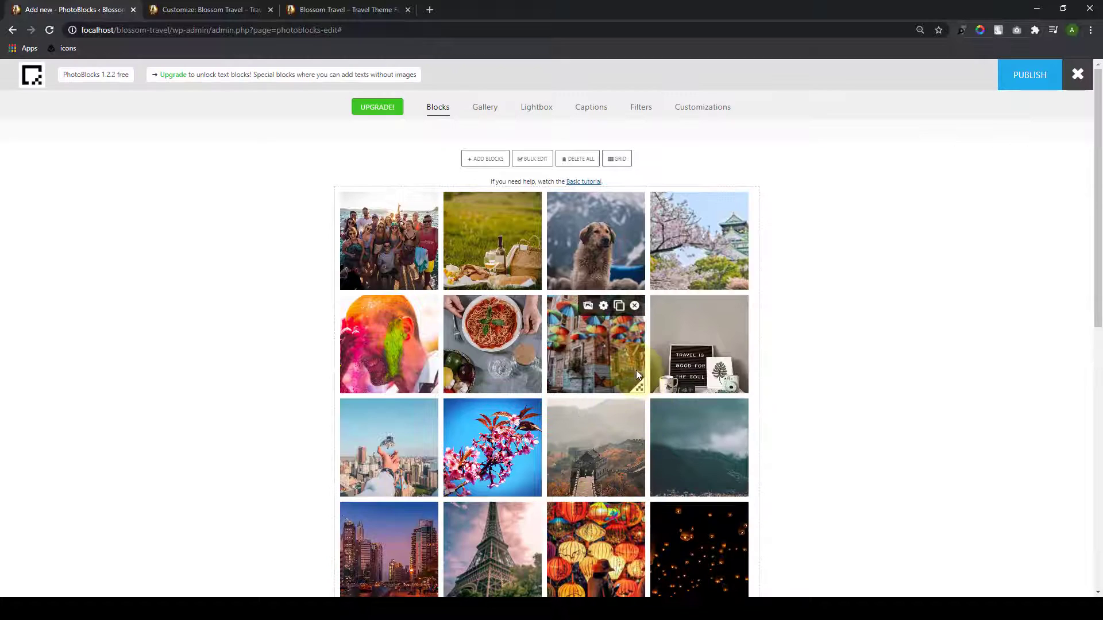
scroll(402, 276, "down", 1)
left_click_drag(437, 230, 554, 335)
Step: Enlarge the umbrella street block and the sunset coast block to two by two cells each
scroll(563, 357, "down", 7)
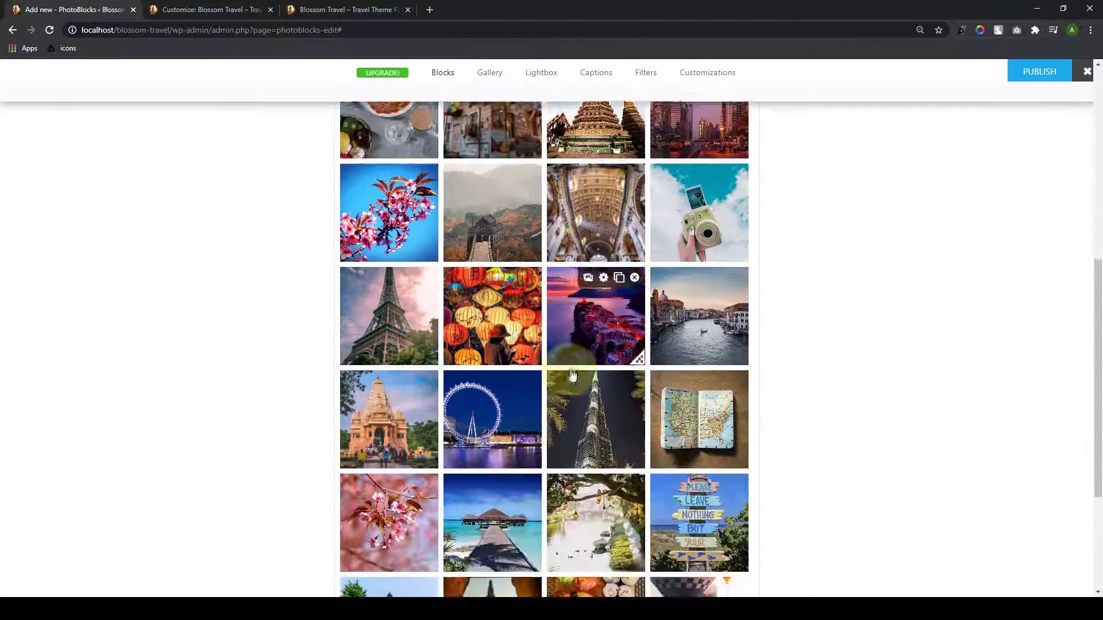
scroll(573, 376, "down", 1)
scroll(573, 376, "up", 5)
left_click_drag(536, 357, 649, 428)
scroll(698, 439, "down", 7)
scroll(654, 409, "down", 2)
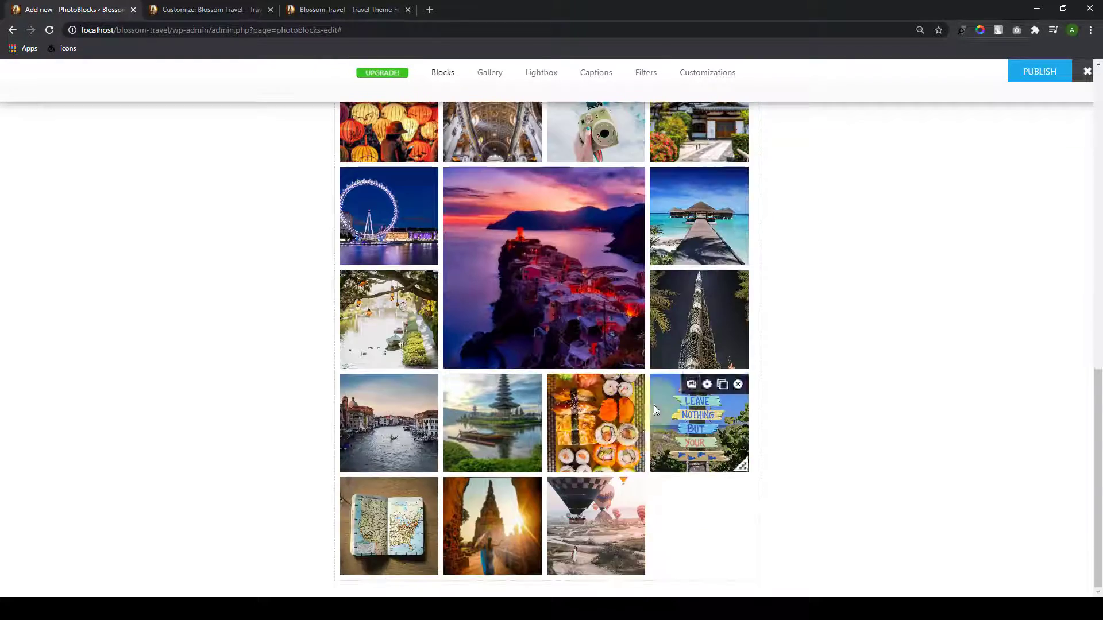
Step: Move the hot-air balloon block before the temple sunrise block and widen the sunrise block to two columns to fill the last row
left_click_drag(640, 571, 553, 578)
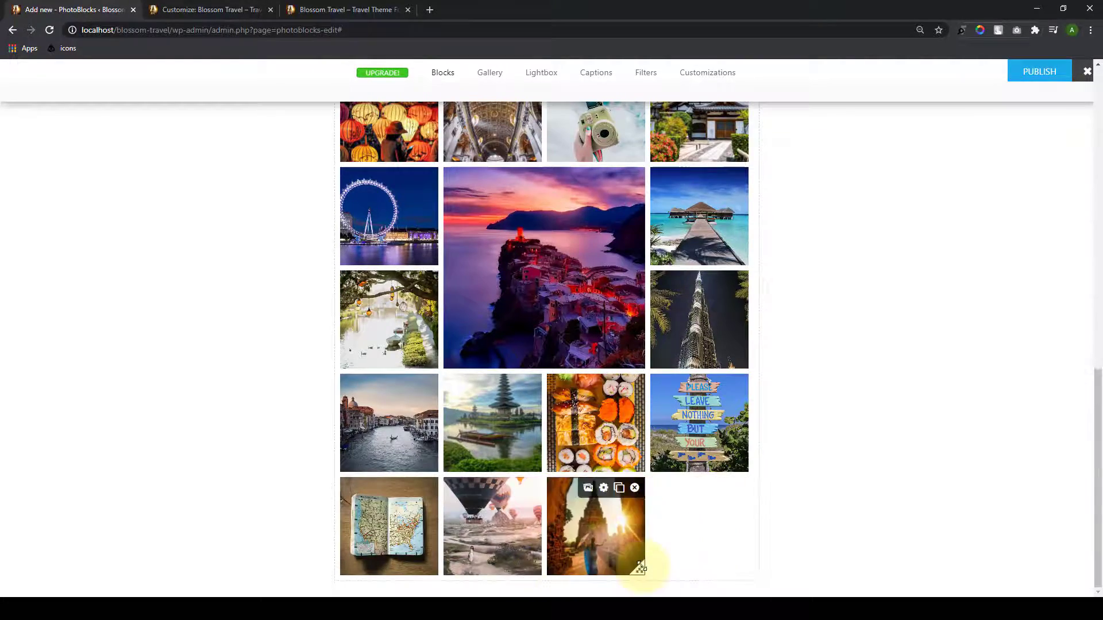
left_click_drag(640, 569, 741, 572)
Step: Stretch the colour-powder face block near the start of the gallery to two rows tall
scroll(735, 243, "up", 10)
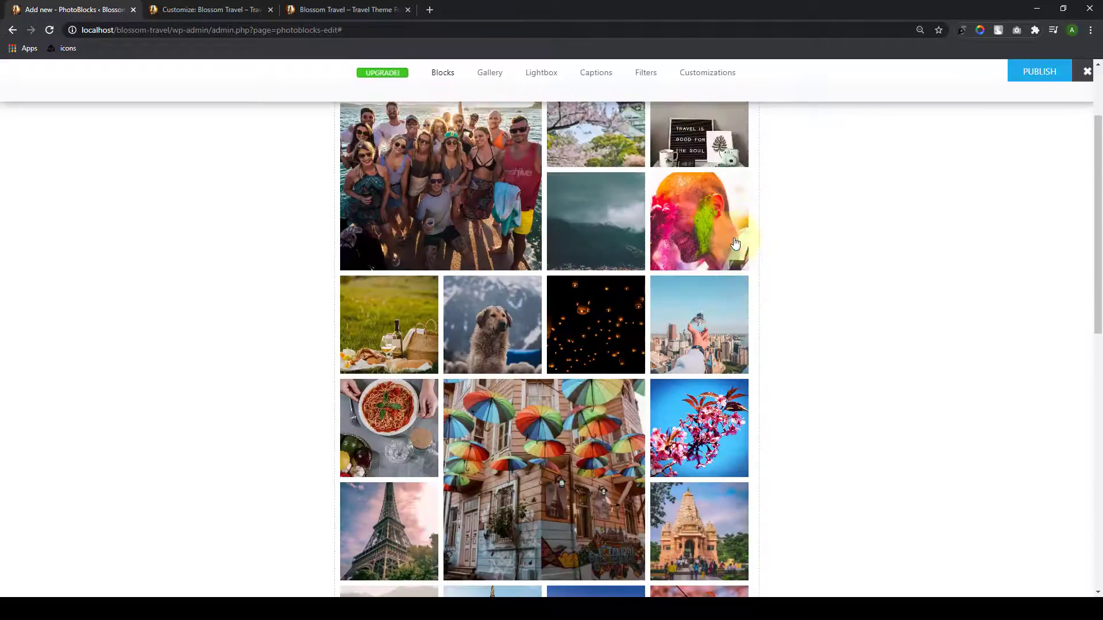
left_click_drag(744, 266, 743, 367)
scroll(703, 291, "down", 15)
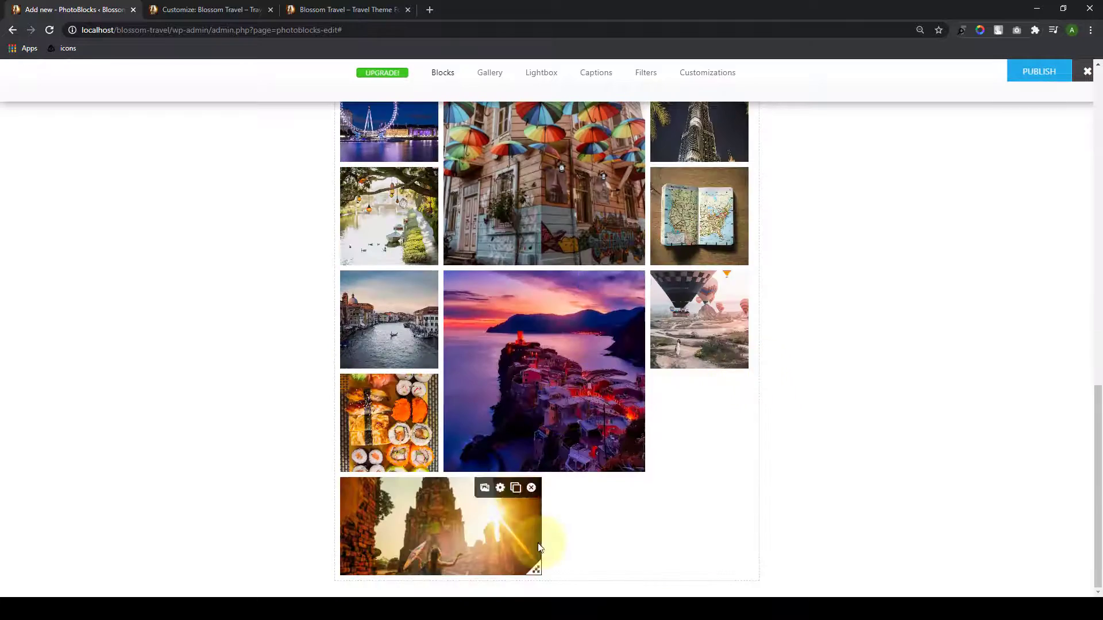
Step: Try the map block at two by two cells, return it to one cell, and widen the sunset coast block to three columns
left_click_drag(744, 260, 888, 437)
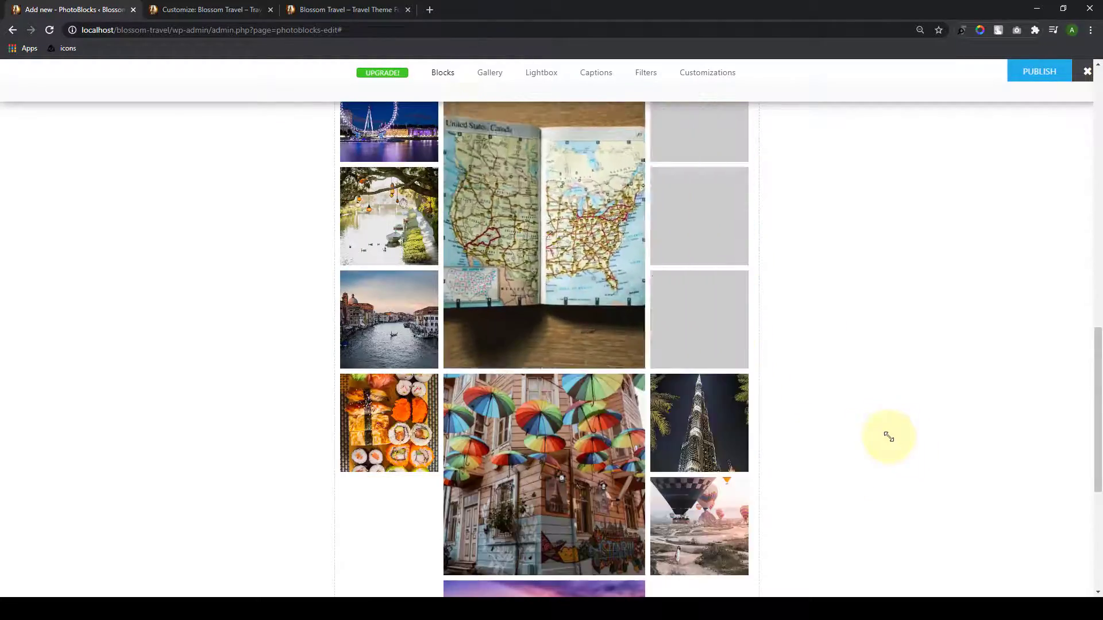
scroll(610, 383, "up", 7)
scroll(610, 383, "down", 7)
left_click_drag(729, 485, 660, 357)
scroll(660, 357, "up", 4)
left_click_drag(541, 396, 480, 337)
scroll(546, 345, "down", 4)
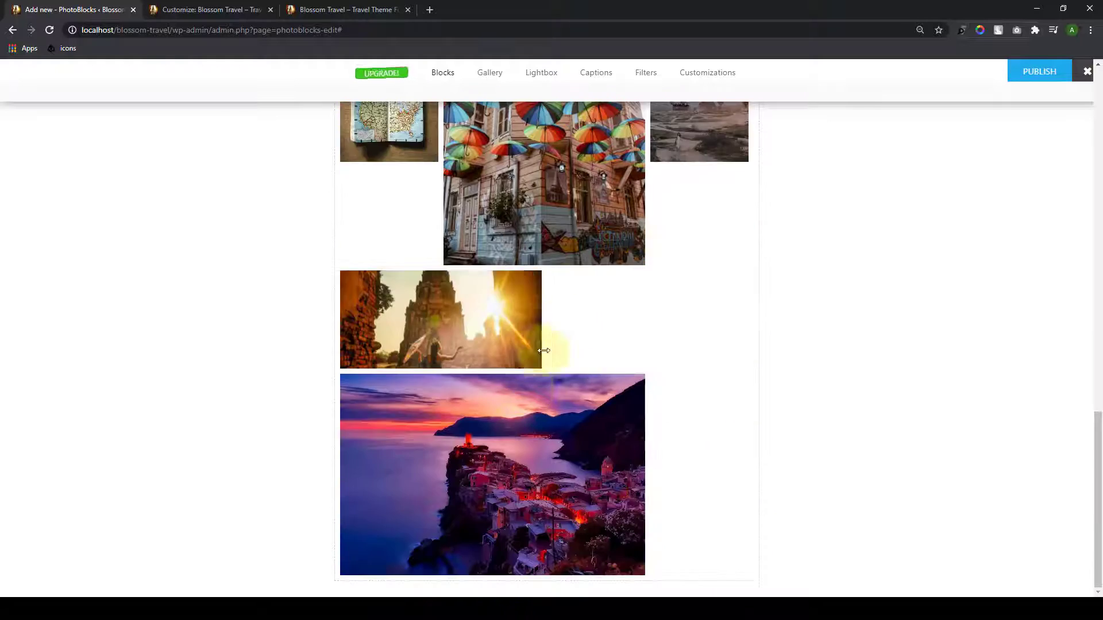
Step: Narrow the temple sunrise block to one column and place it between the map and hot-air balloon blocks
left_click_drag(547, 345, 406, 423)
scroll(406, 424, "up", 3)
left_click_drag(438, 332, 442, 368)
left_click_drag(537, 537, 424, 529)
scroll(739, 259, "down", 1)
left_click_drag(739, 259, 597, 219)
scroll(603, 541, "down", 2)
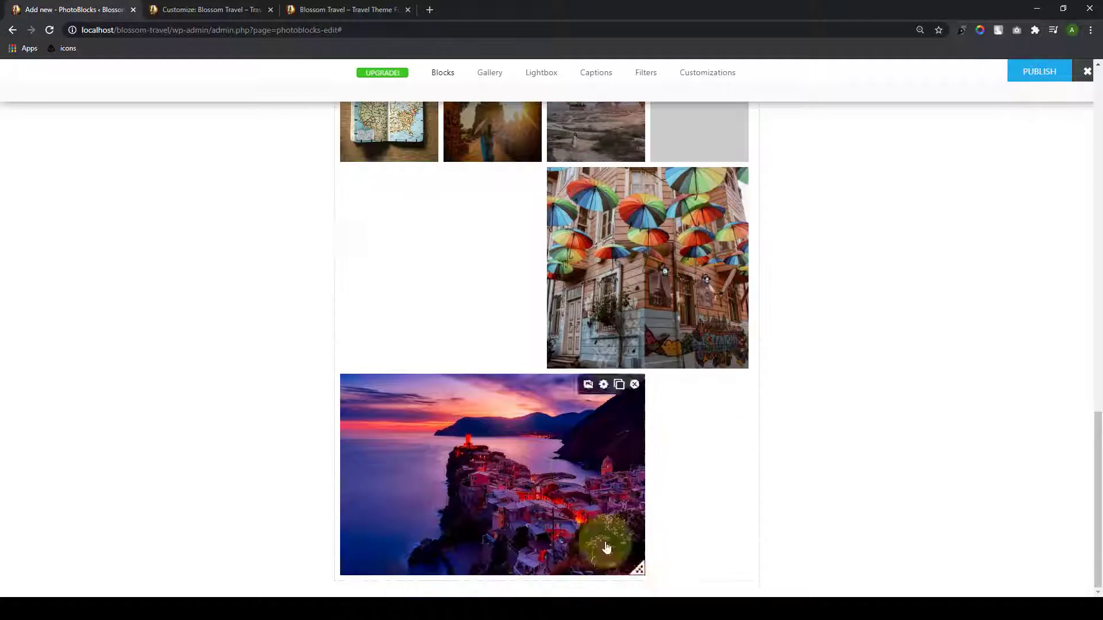
Step: Widen the city skyline block to two columns and enlarge the night skyscraper block to two by two cells
scroll(654, 315, "up", 4)
scroll(655, 315, "down", 1)
left_click_drag(657, 245, 654, 352)
scroll(655, 352, "down", 3)
scroll(687, 376, "up", 3)
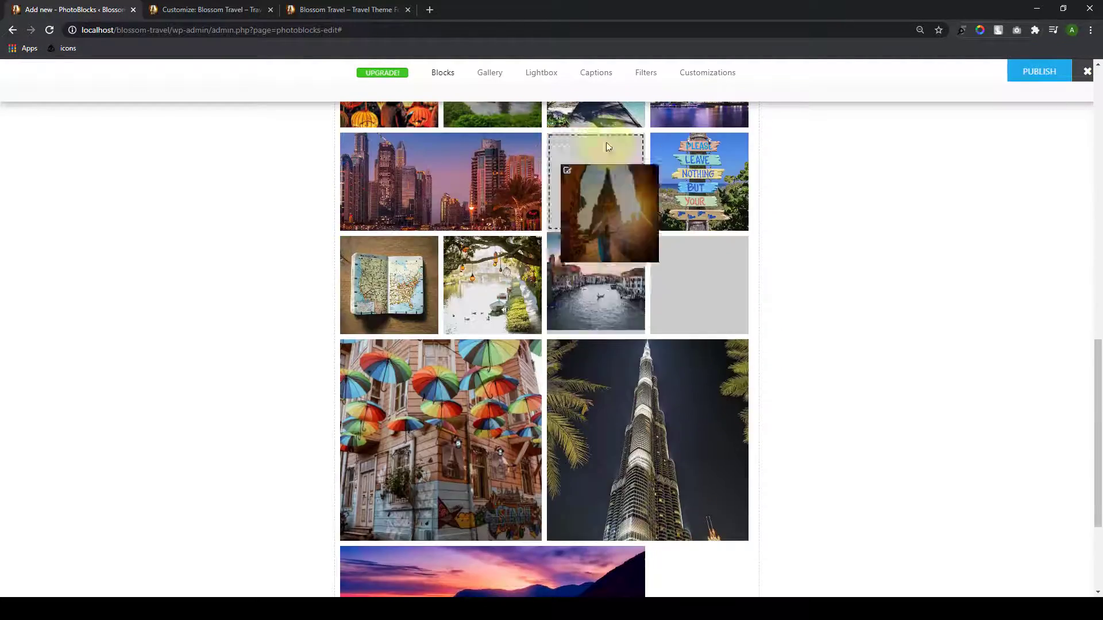
Step: Stretch the umbrella street block to three rows tall and widen the sunset coast block to the full four columns
left_click_drag(642, 229, 727, 289)
left_click_drag(541, 265, 540, 367)
left_click_drag(643, 573, 745, 581)
scroll(793, 423, "up", 10)
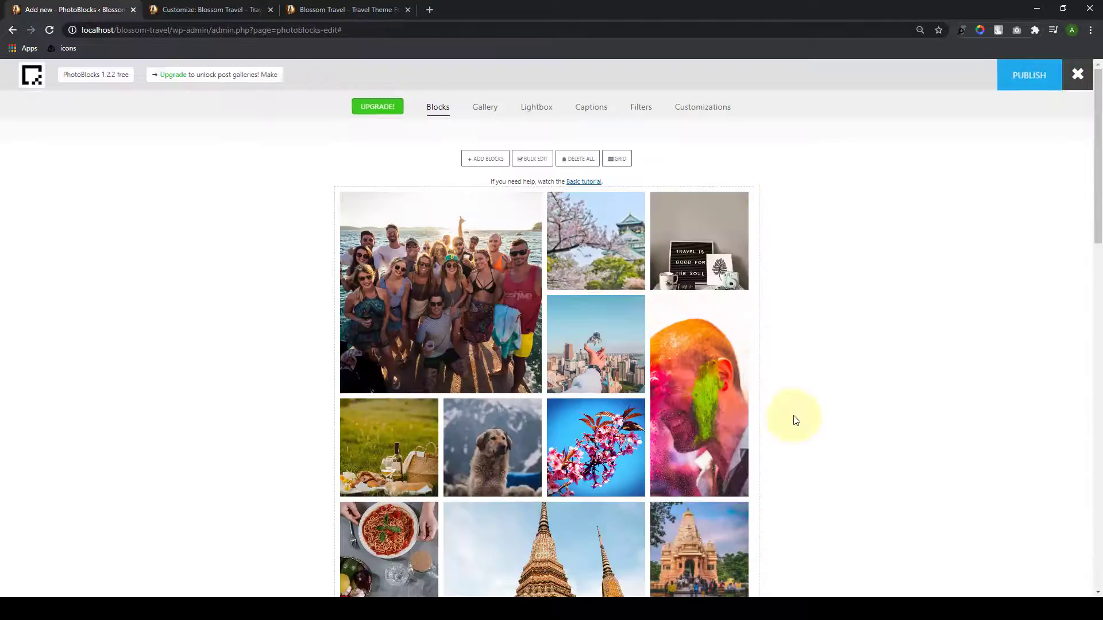
Step: Review the block layout from start to end, publish the gallery, and return to the galleries list
scroll(565, 404, "down", 8)
scroll(566, 404, "up", 5)
scroll(577, 387, "up", 3)
scroll(577, 387, "down", 8)
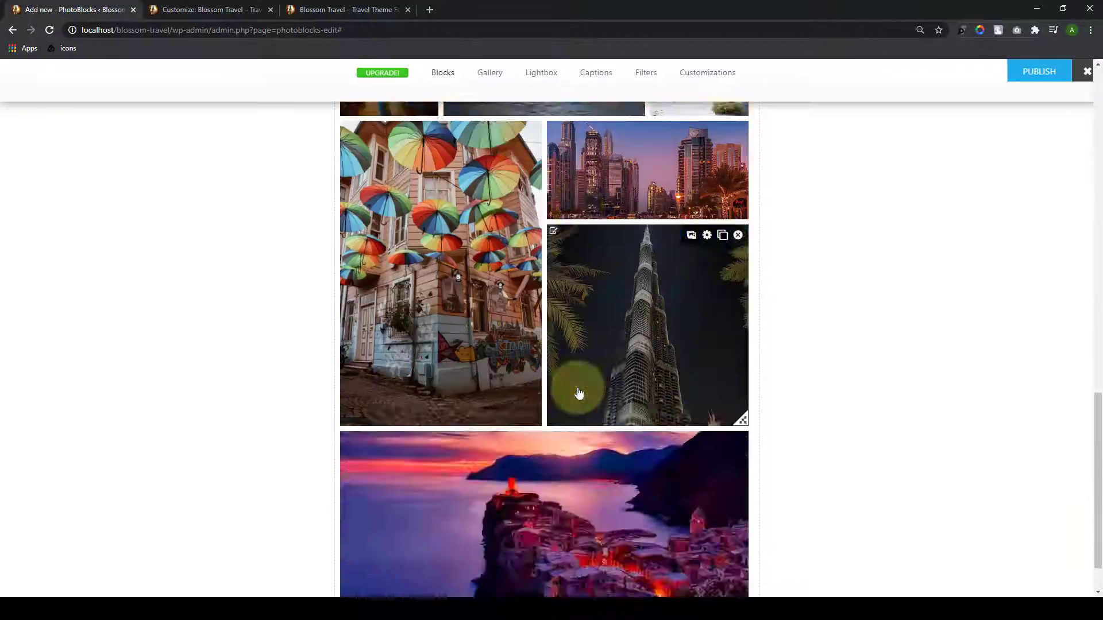
scroll(579, 389, "up", 5)
scroll(667, 261, "up", 4)
scroll(683, 345, "down", 10)
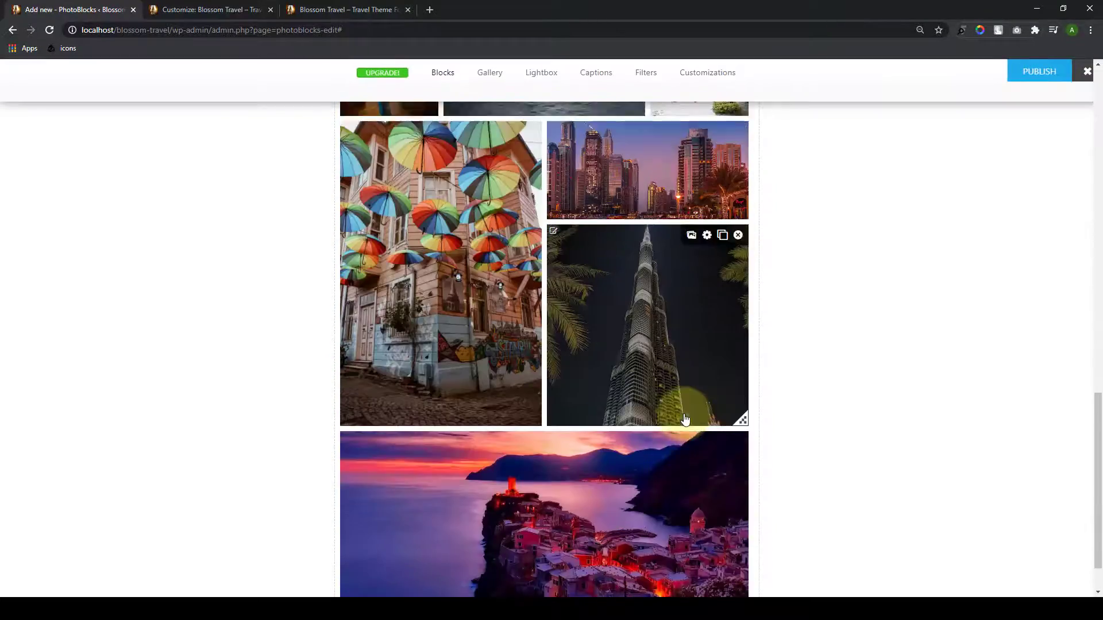
scroll(685, 418, "up", 10)
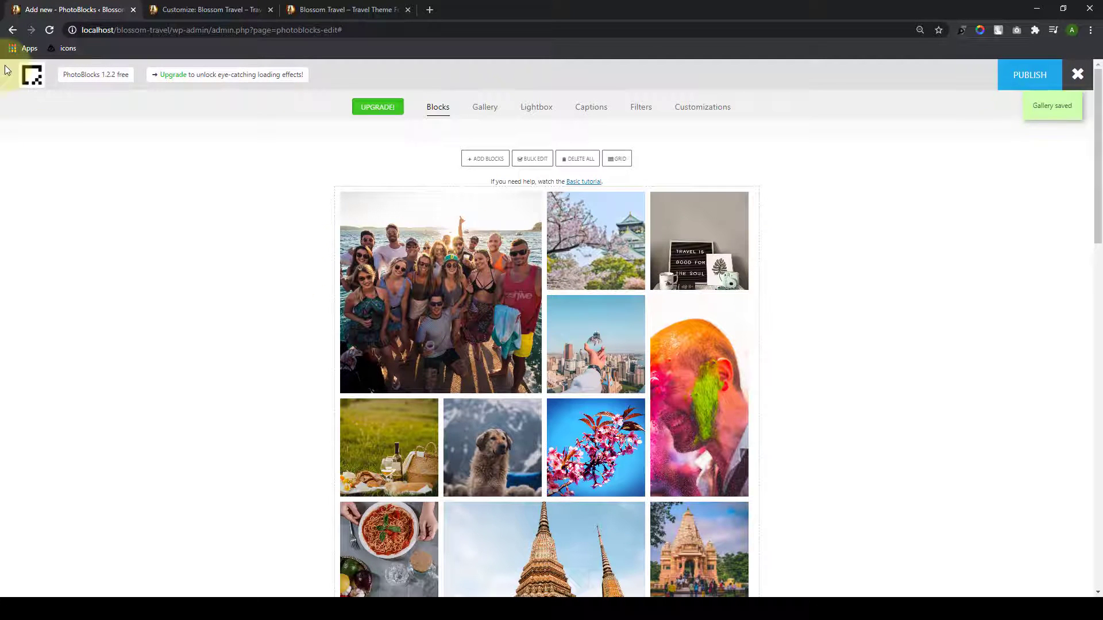
left_click(14, 30)
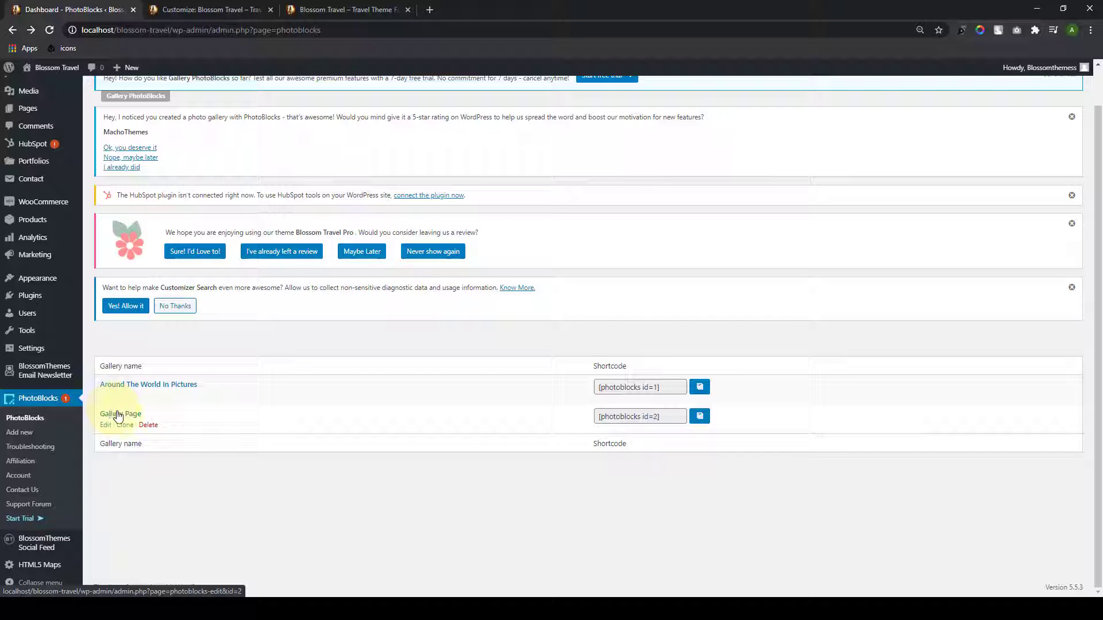
Step: Create a new page titled "Gallery"
scroll(98, 368, "up", 2)
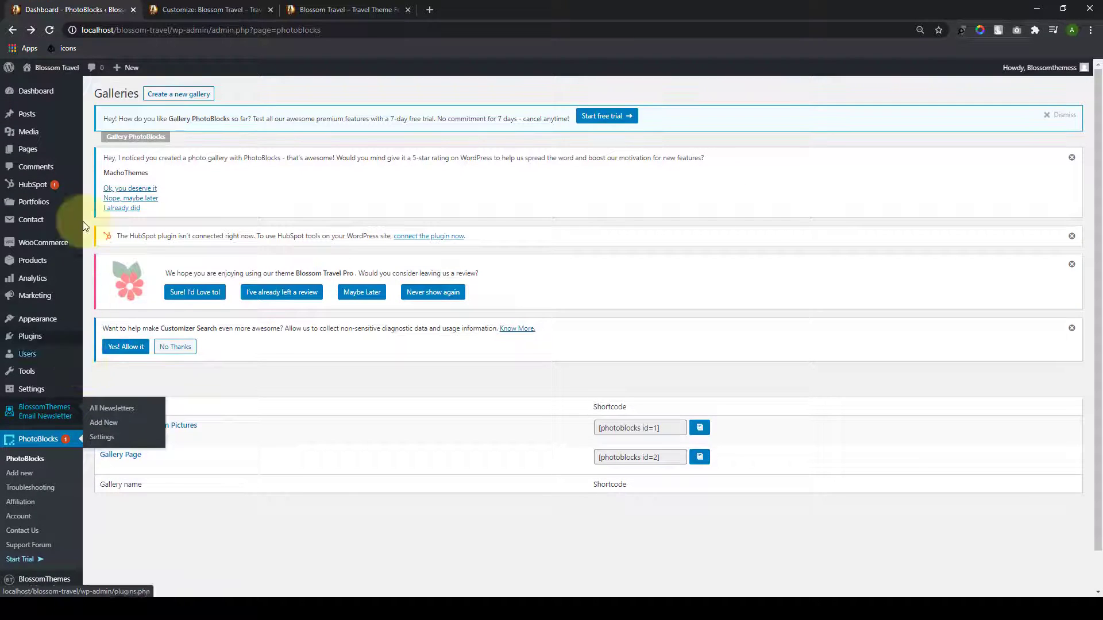
mouse_move(66, 141)
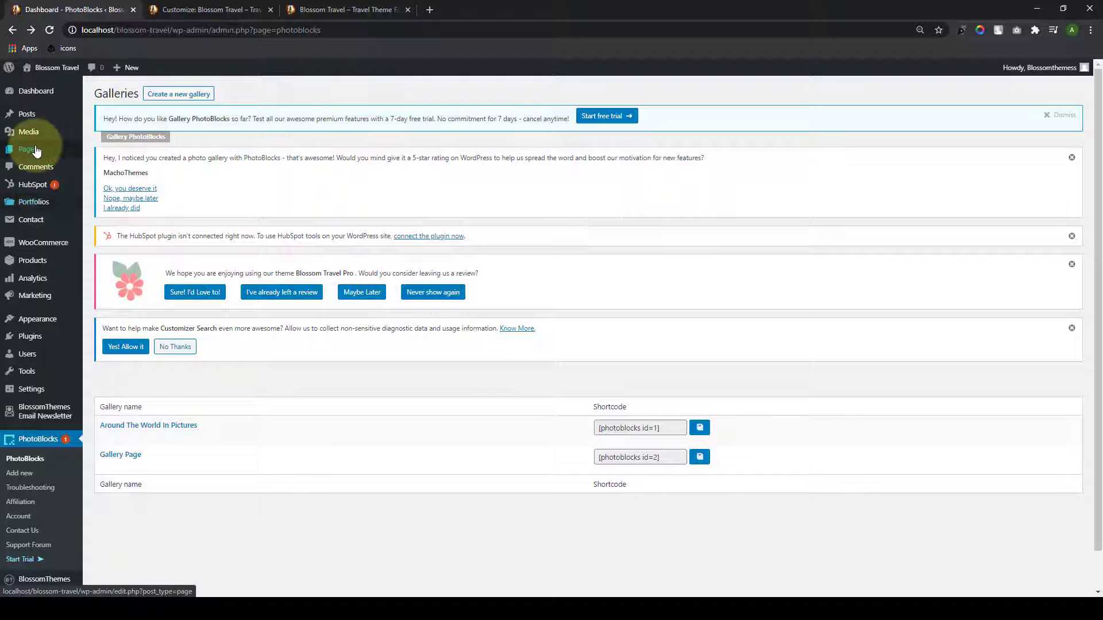
left_click(119, 168)
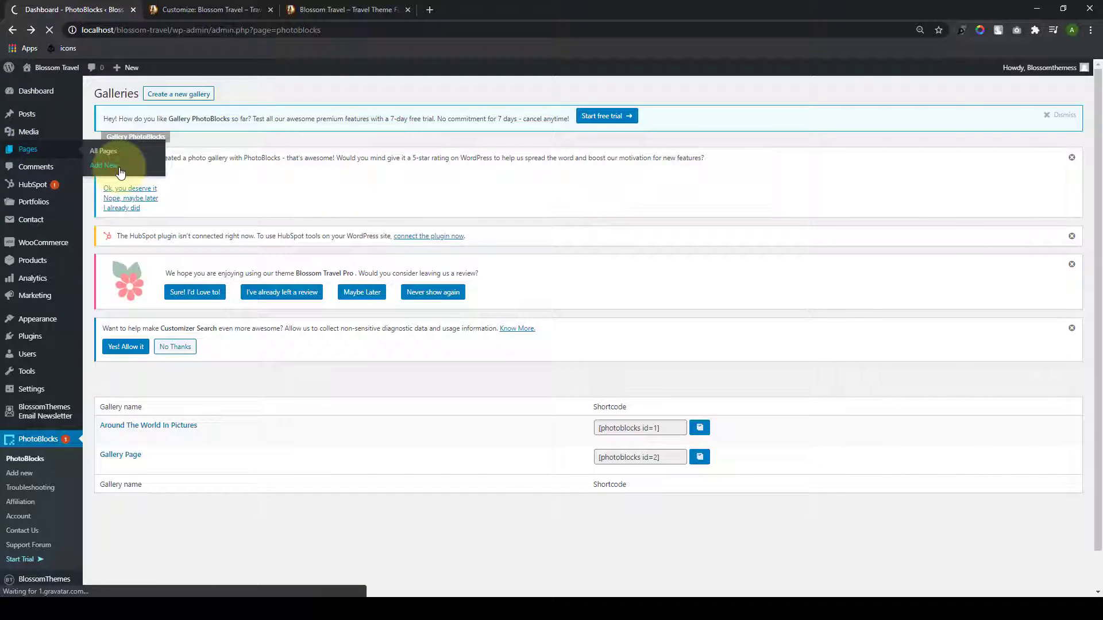
type("Gallery")
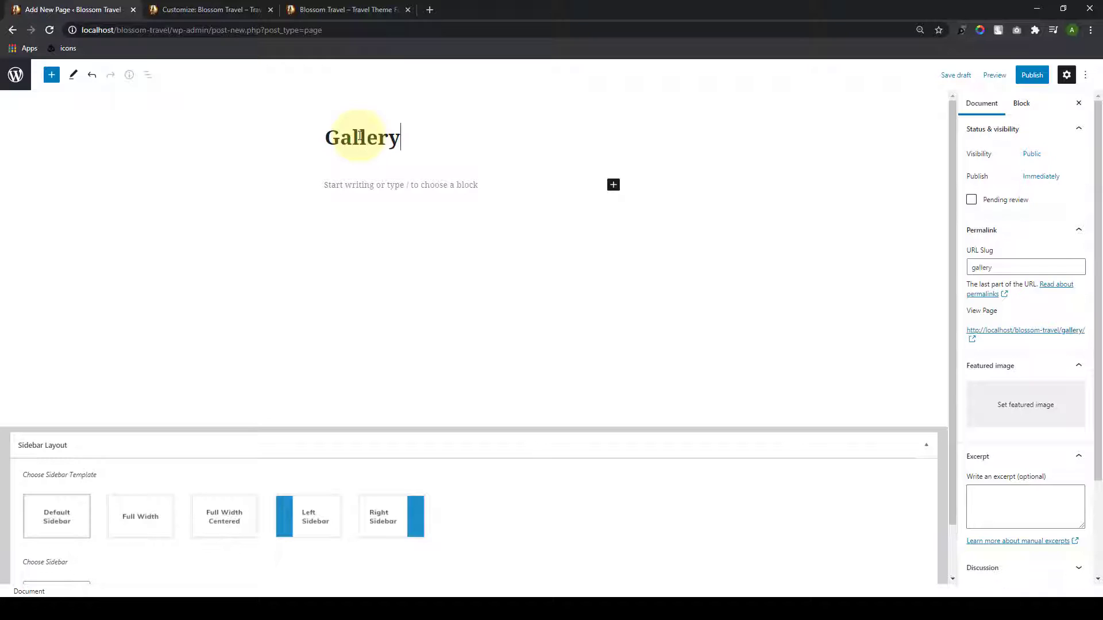
Step: Assign the Gallery Page template to the page and publish it
scroll(1022, 500, "down", 3)
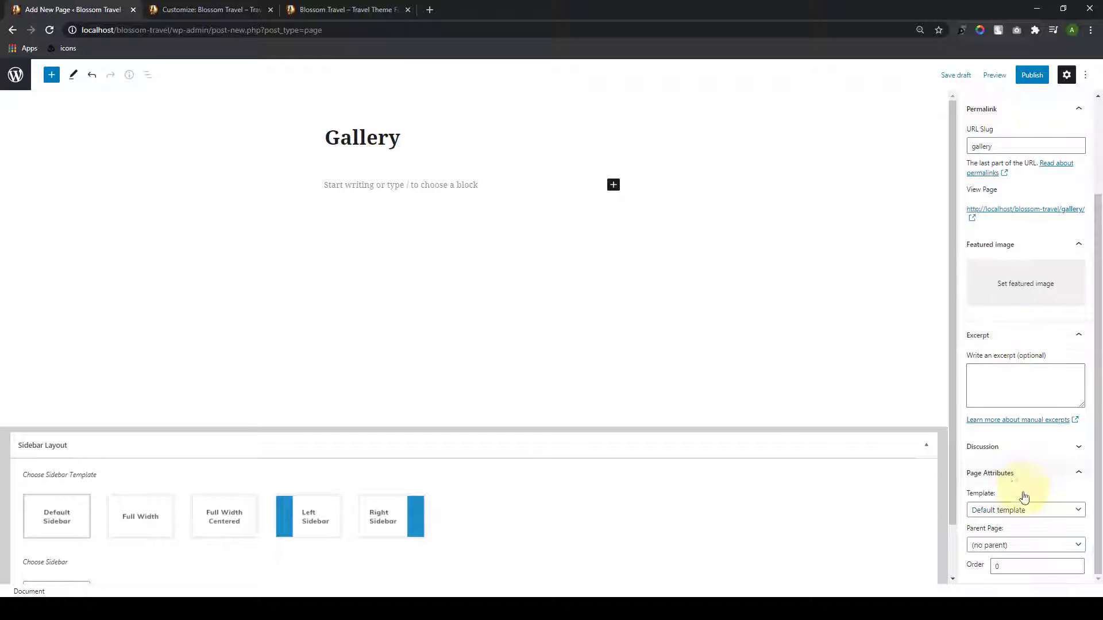
left_click(1067, 517)
left_click(1069, 522)
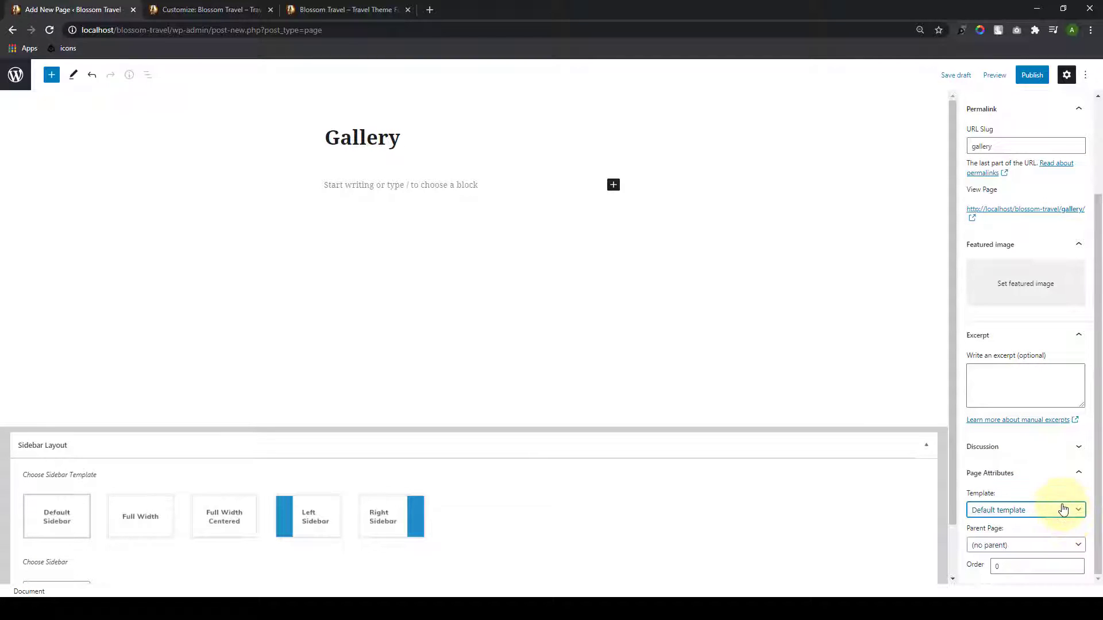
left_click(1063, 509)
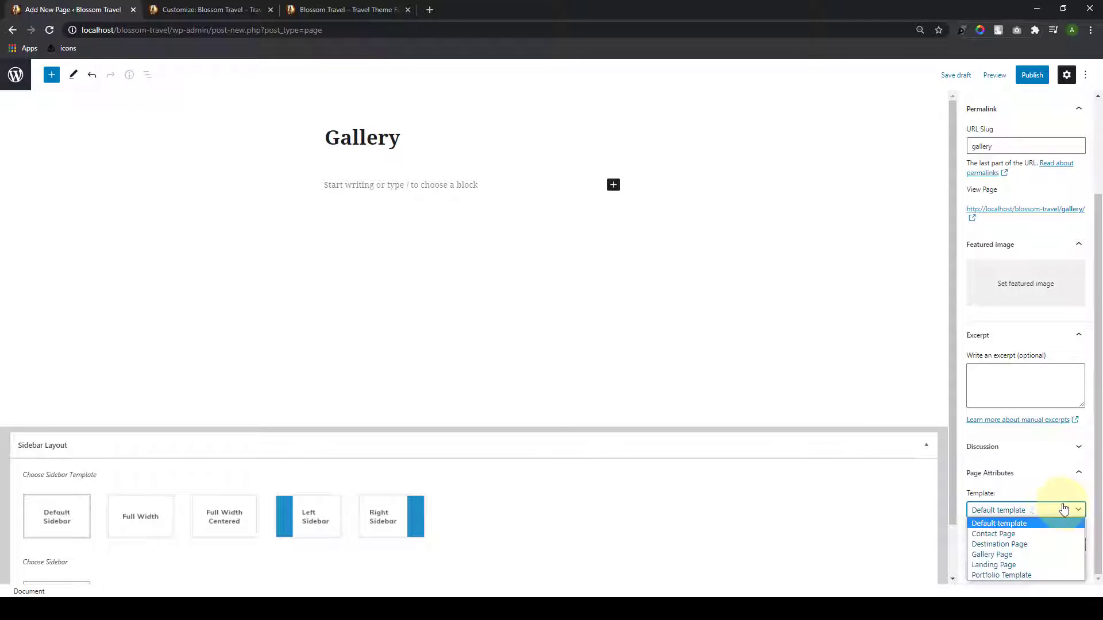
left_click(1024, 555)
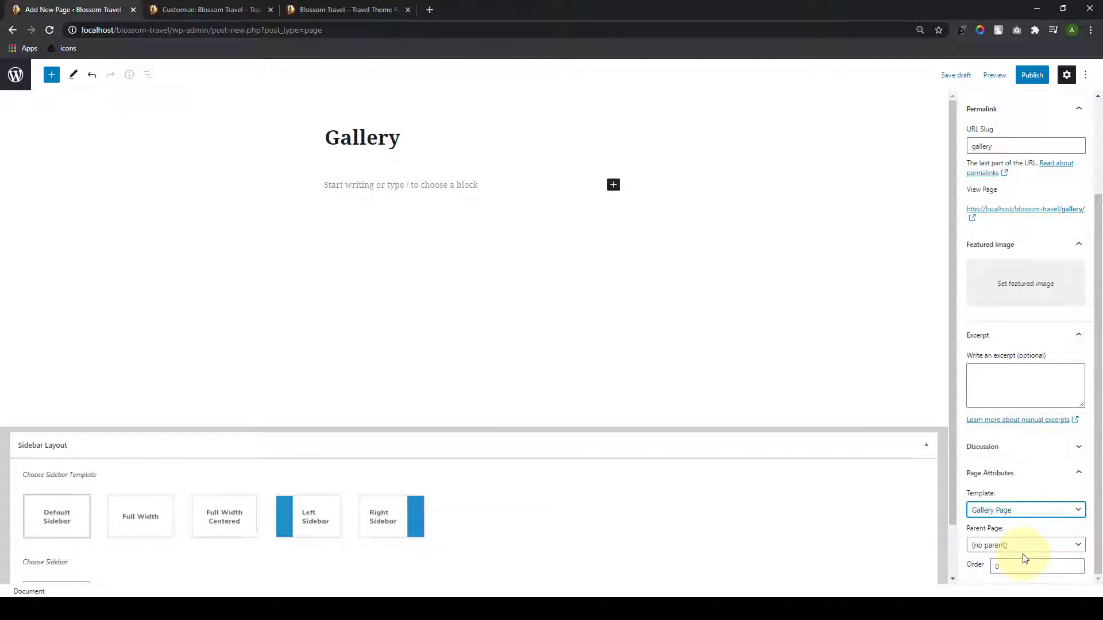
left_click(1032, 75)
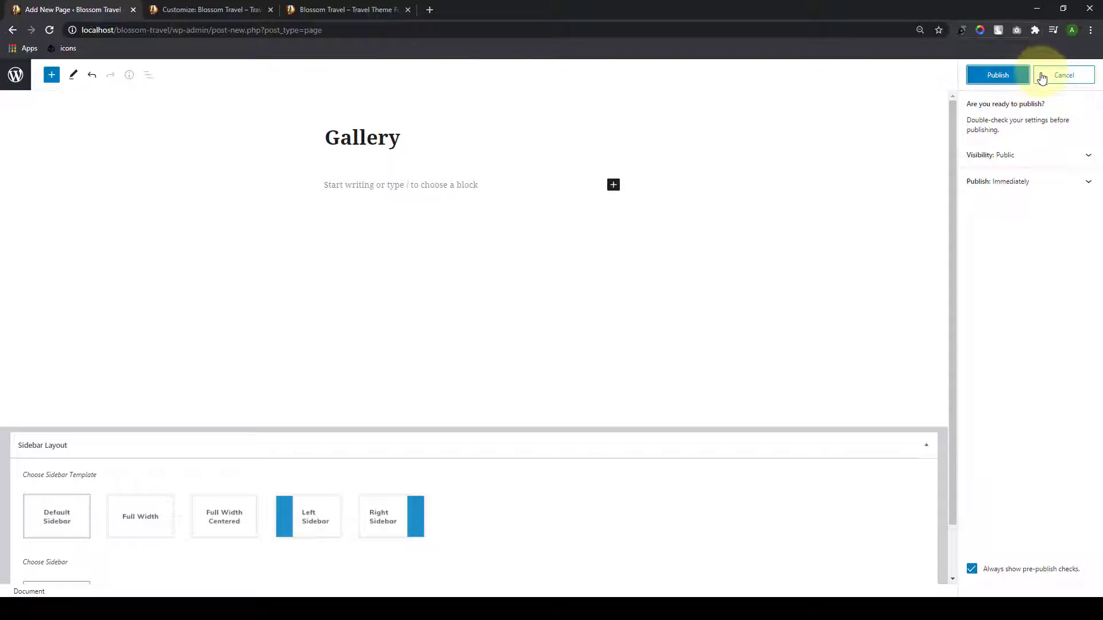
left_click(1009, 77)
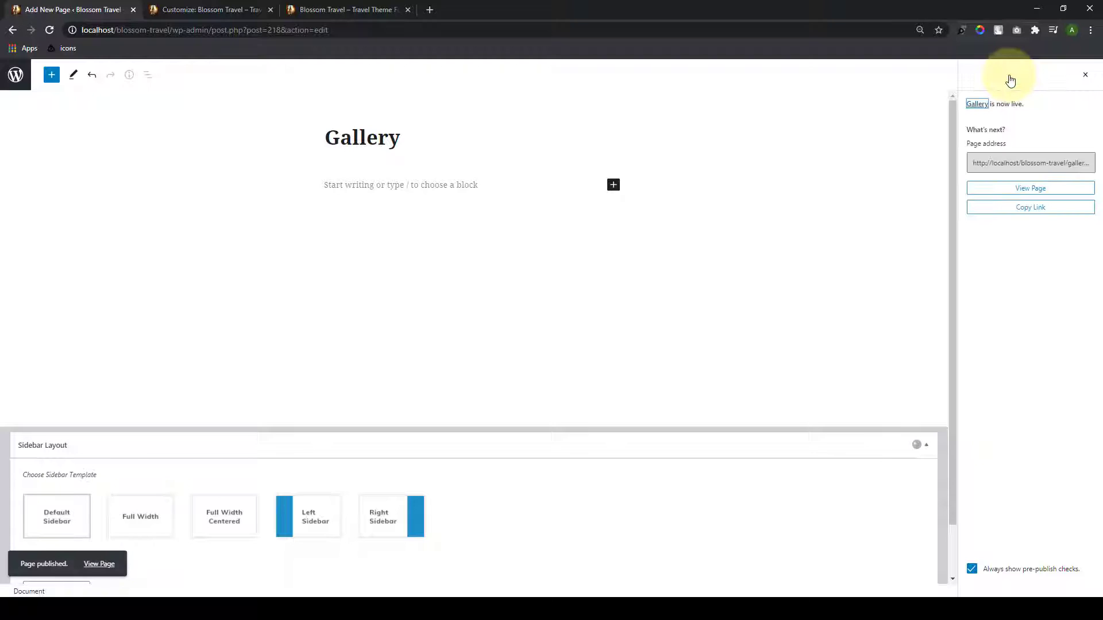
Step: Open the theme Customizer from the dashboard in a new browser tab and close the old Customizer tab
left_click(16, 73)
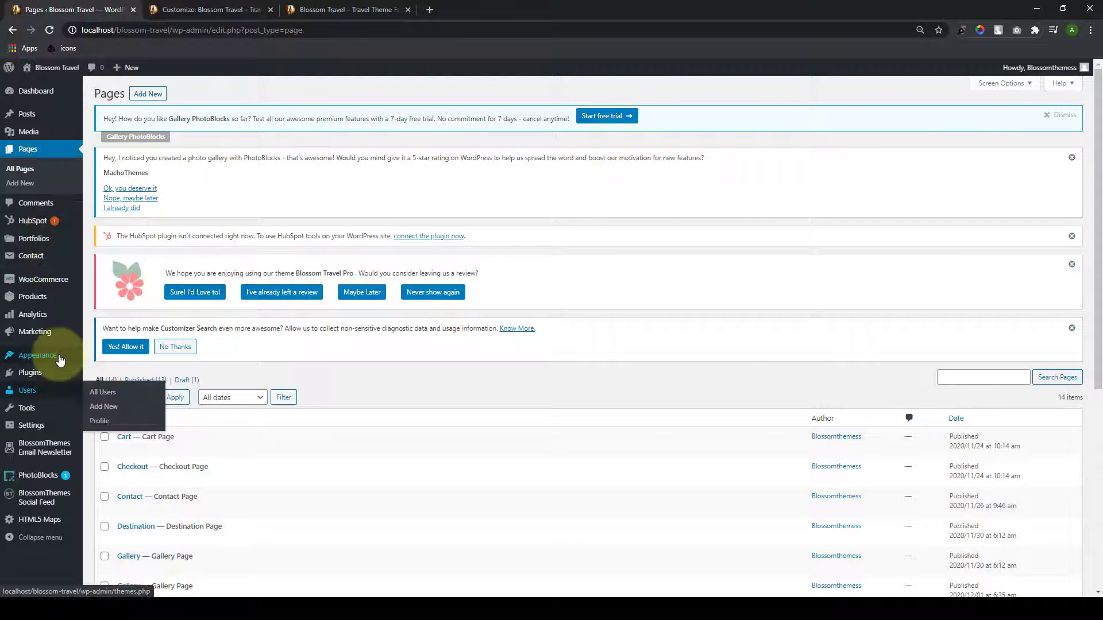
mouse_move(57, 357)
right_click(118, 371)
left_click(164, 379)
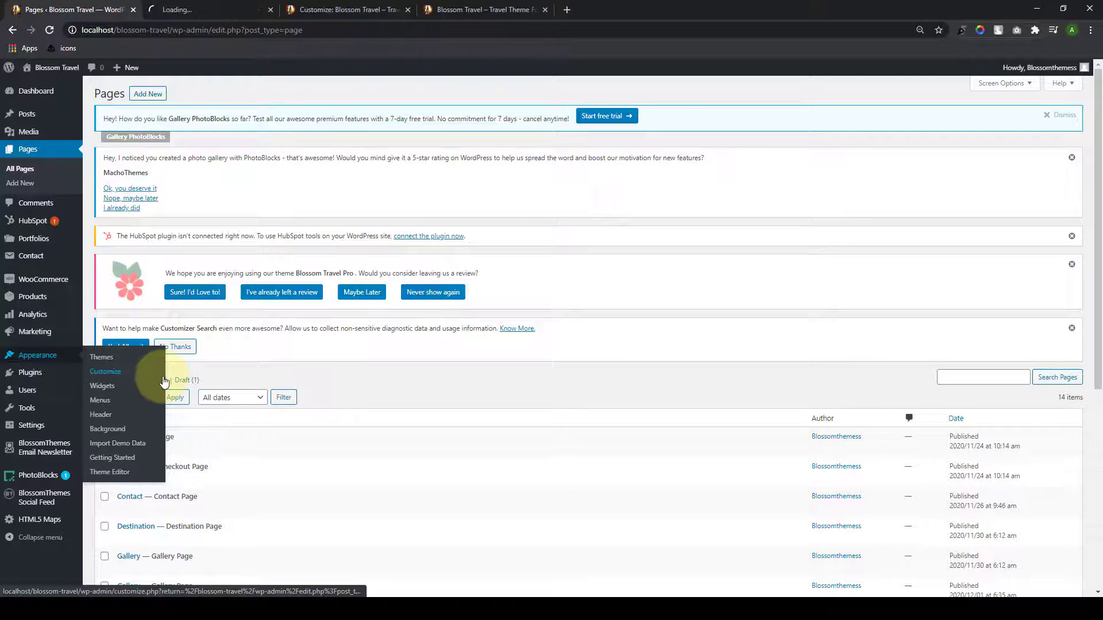
left_click(379, 9)
left_click(407, 10)
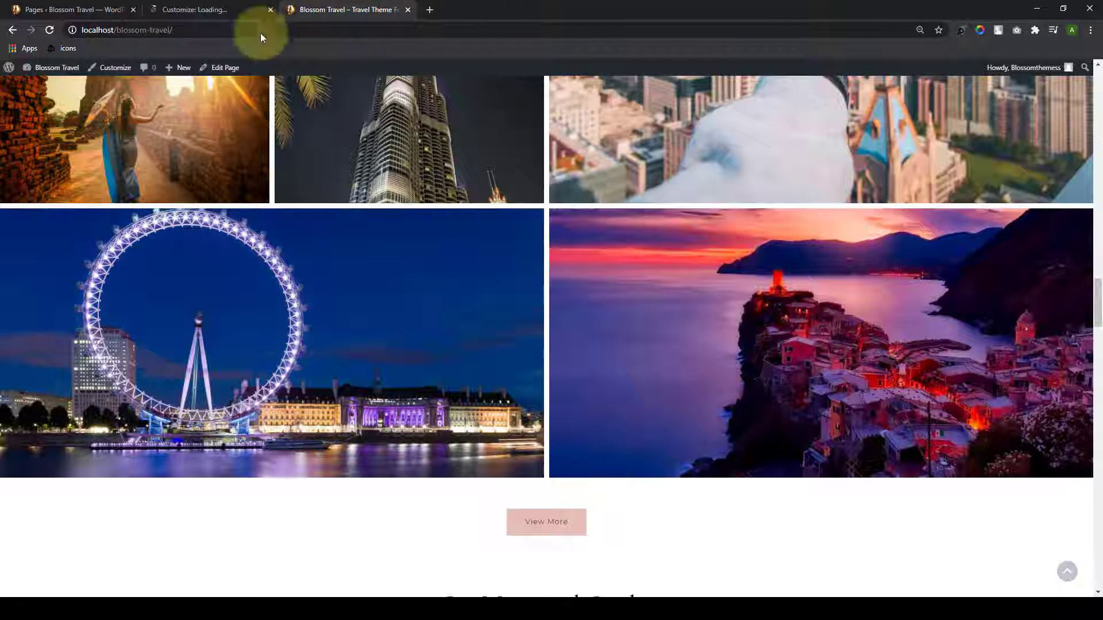
left_click(207, 6)
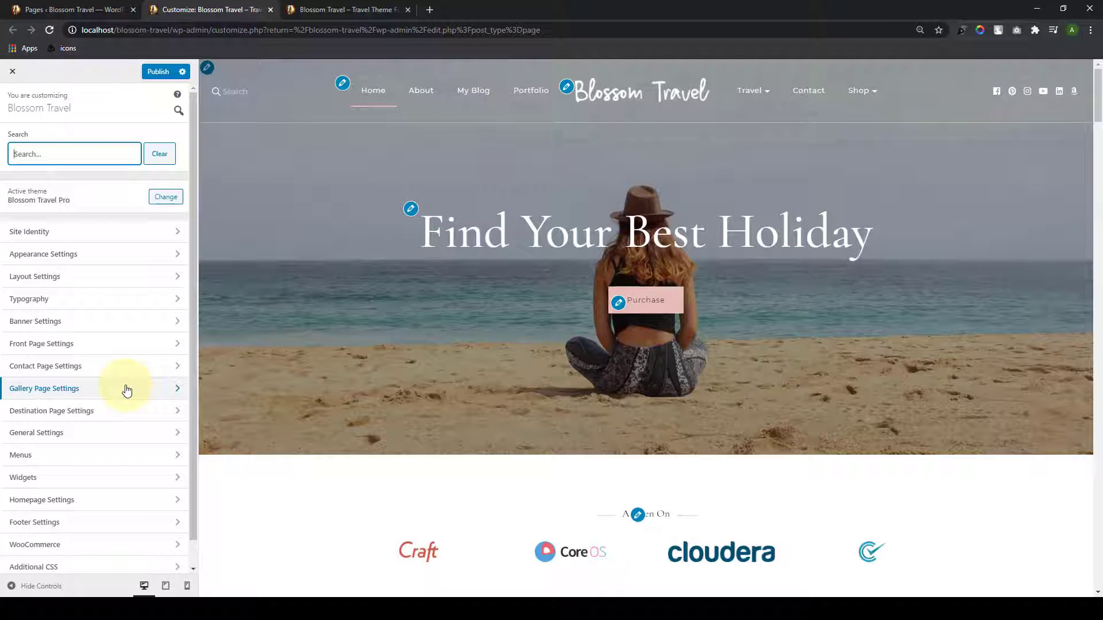
Step: Replace the Gallery Template Section's background image with the umbrella street photo and publish the change
scroll(161, 390, "down", 1)
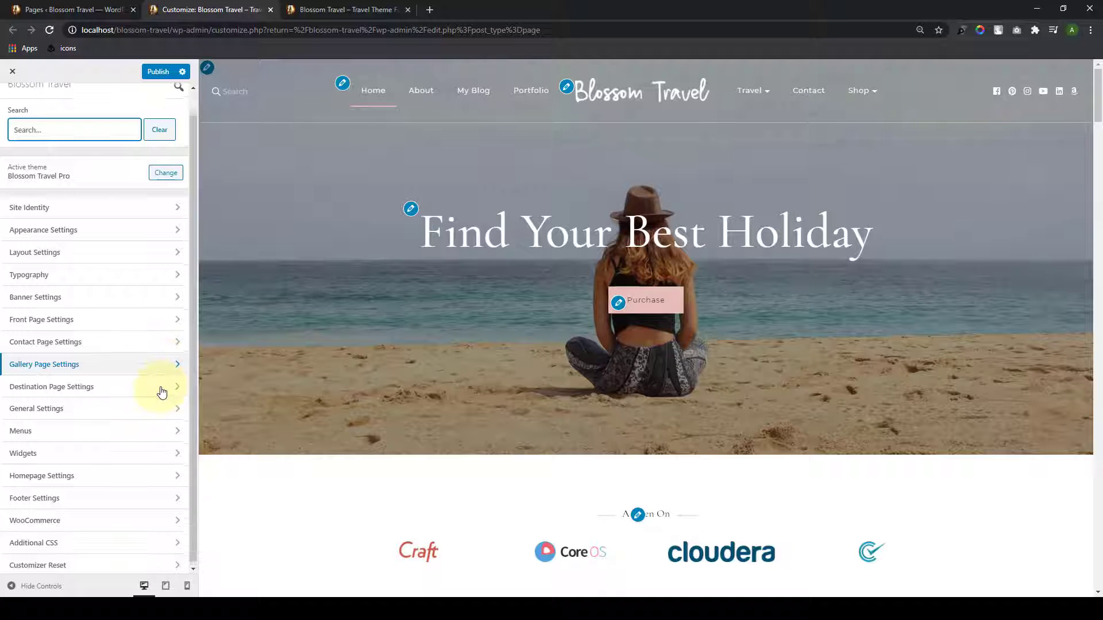
left_click(143, 360)
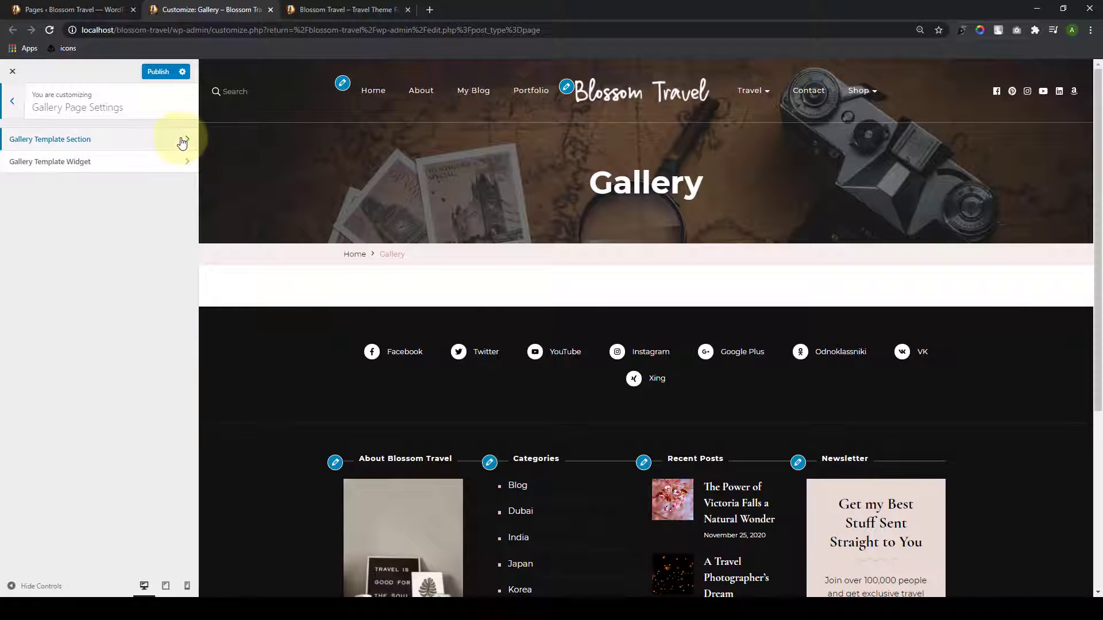
left_click(180, 141)
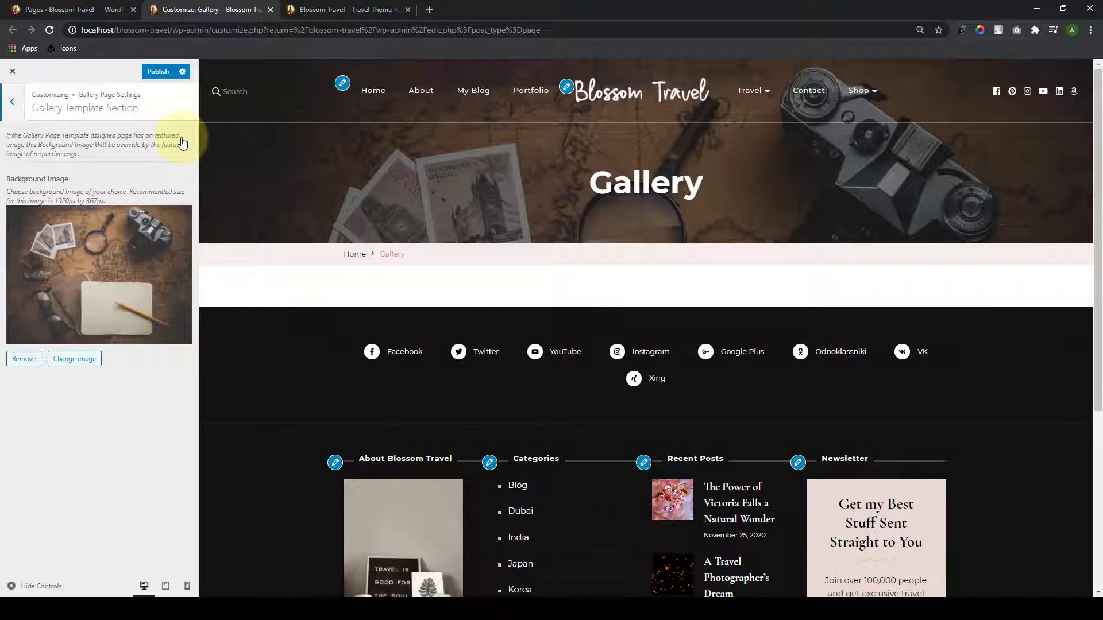
left_click(24, 360)
left_click(86, 217)
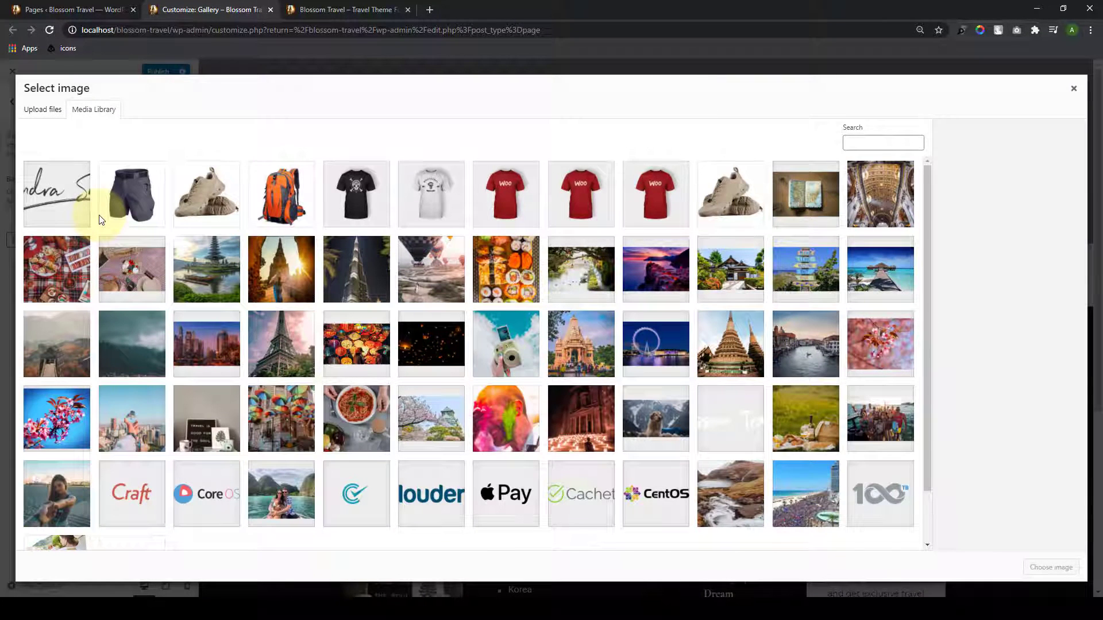
scroll(100, 220, "down", 1)
left_click(281, 357)
left_click(1051, 567)
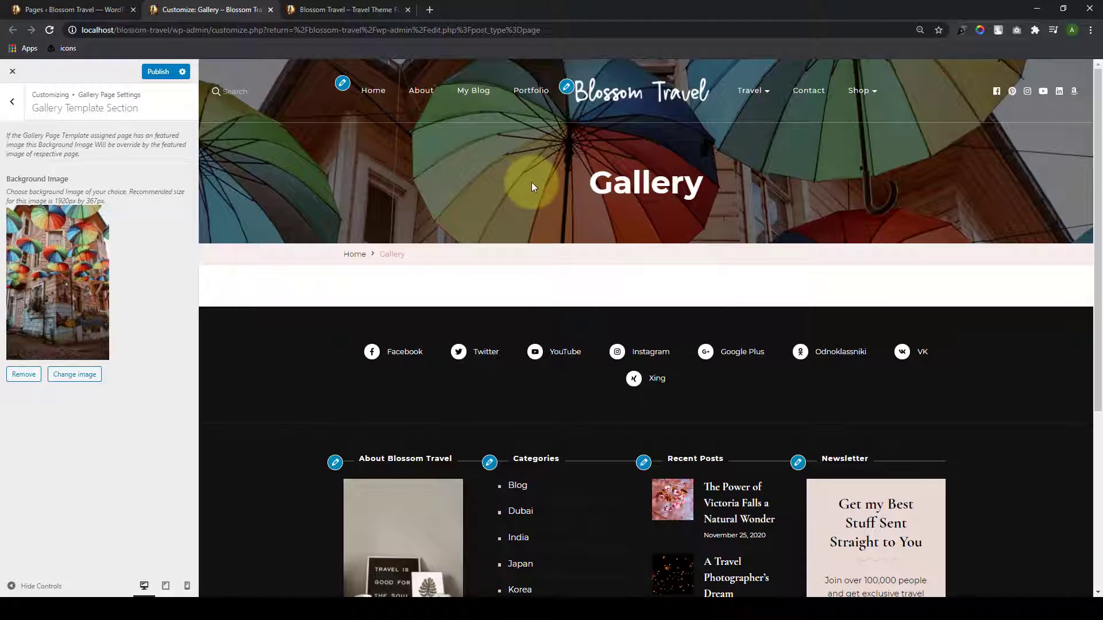
left_click(158, 71)
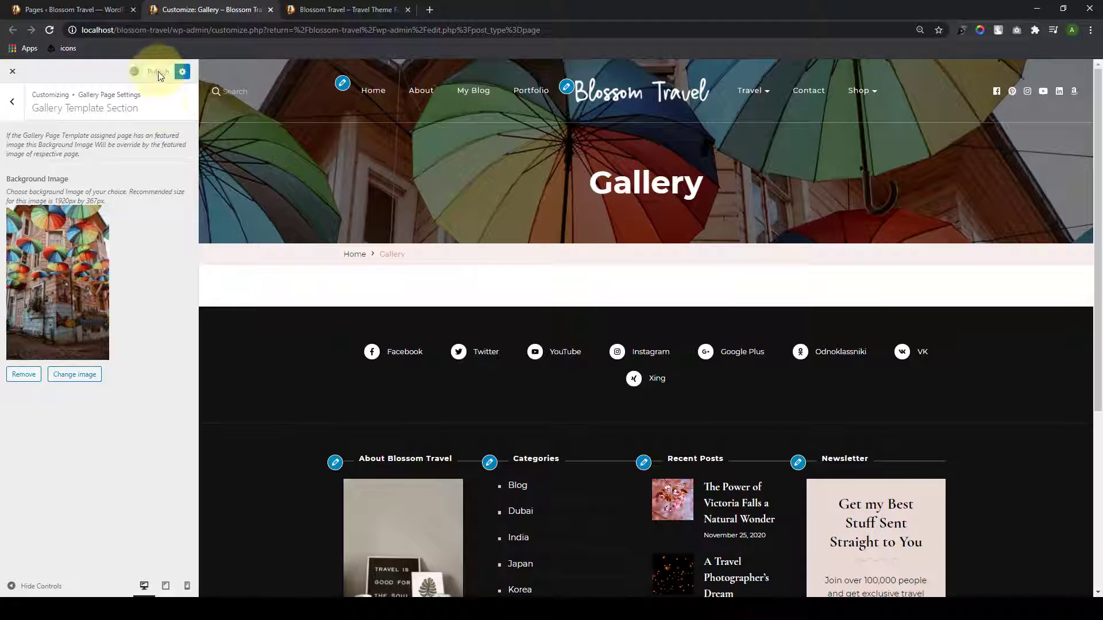
Step: Add a Custom HTML widget to the Gallery Template Widget area
left_click(9, 109)
left_click(89, 169)
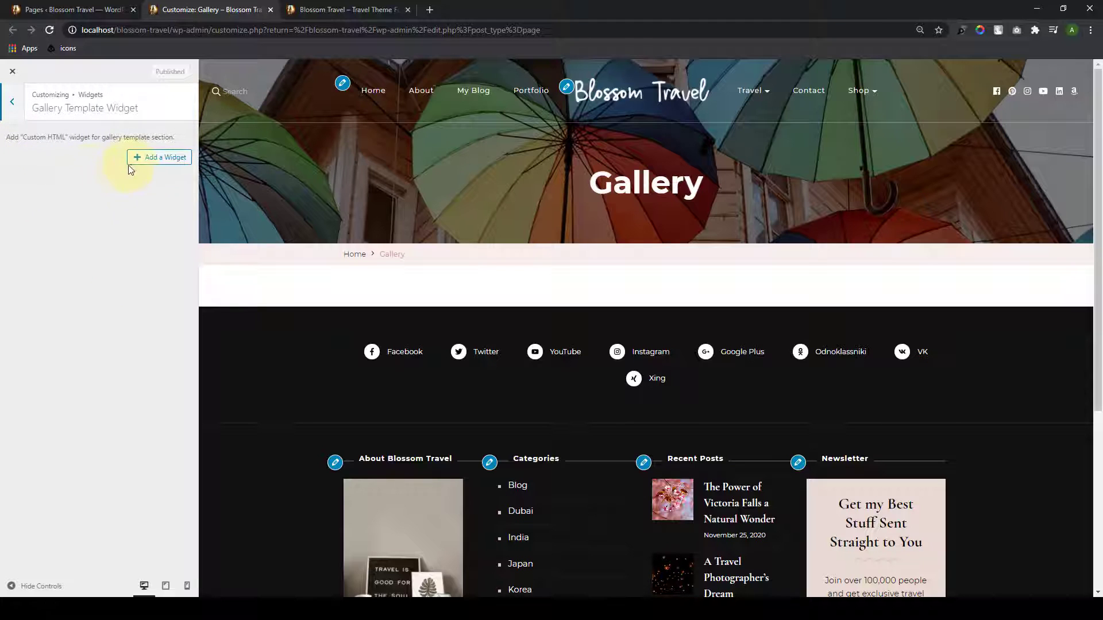
left_click(138, 167)
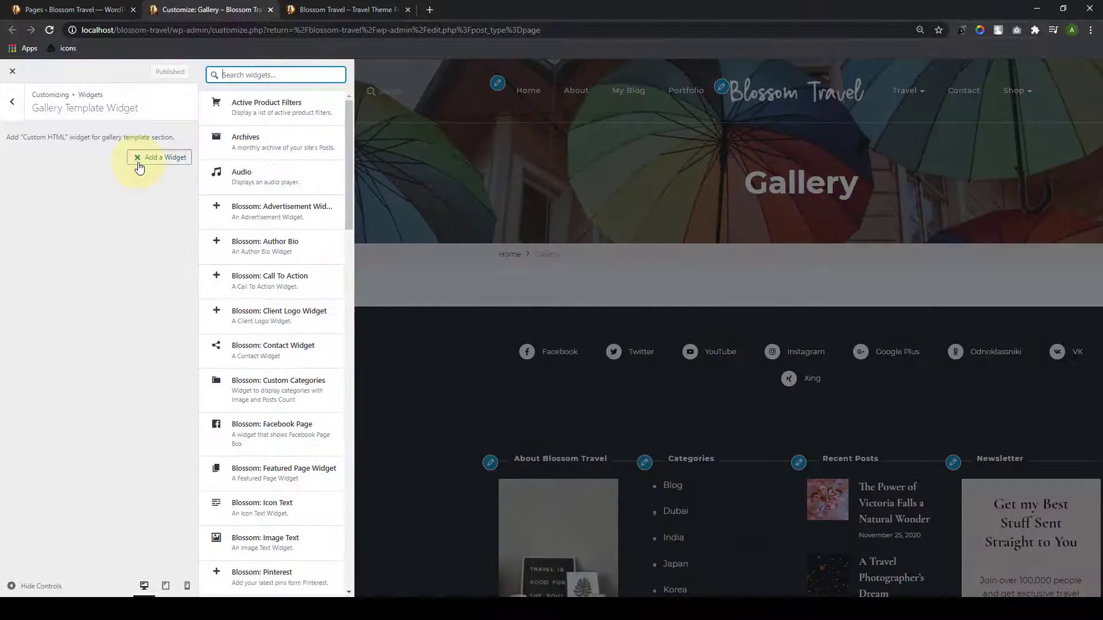
type("custom html")
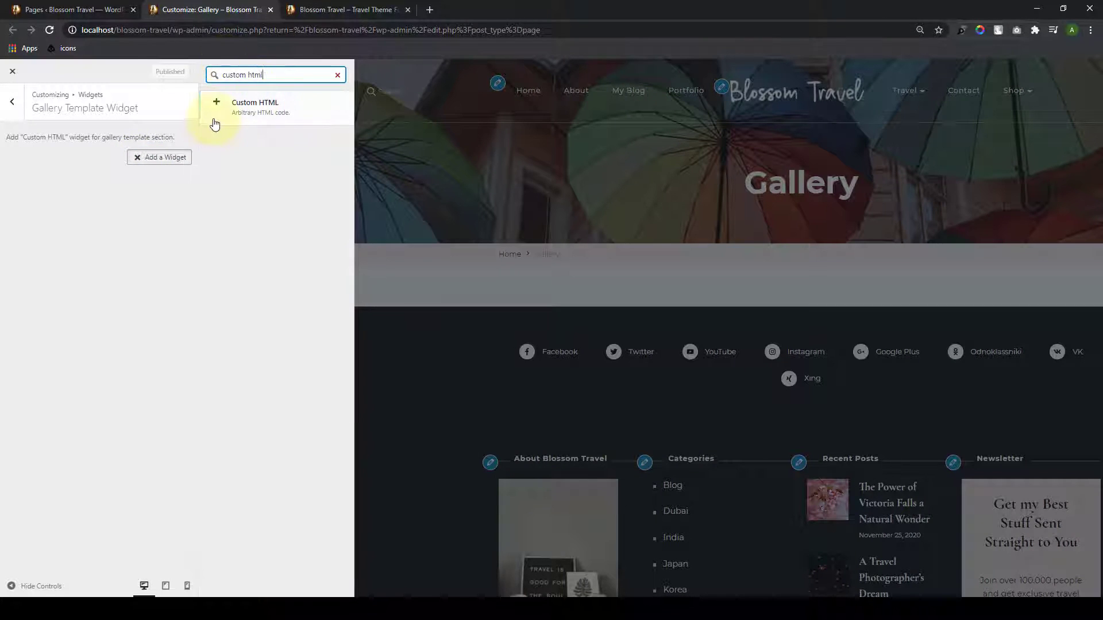
left_click(217, 119)
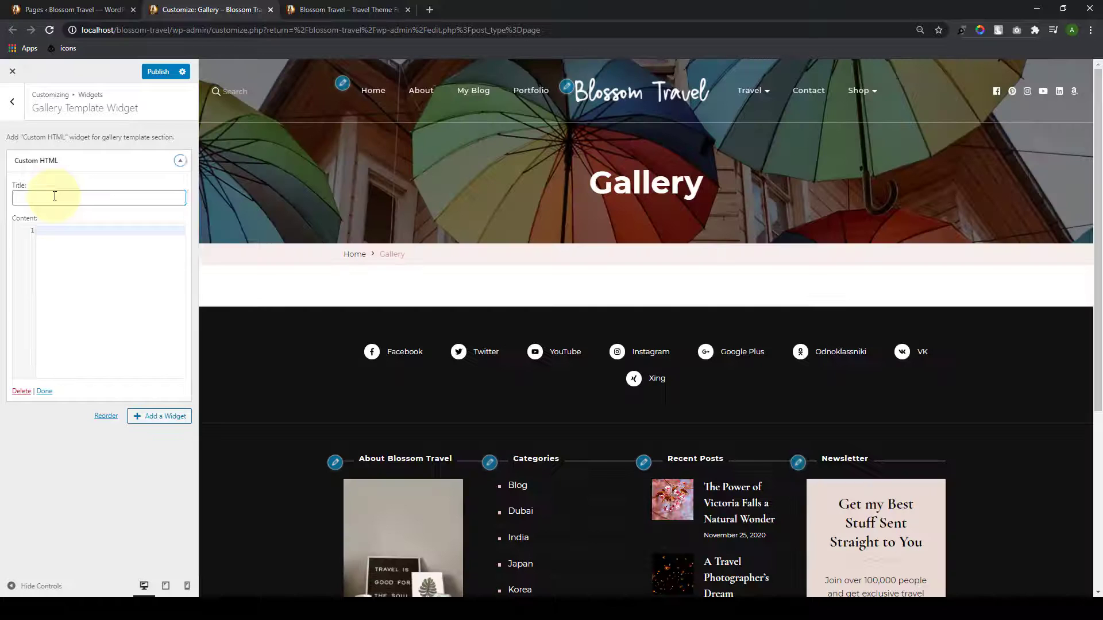
Step: Title the Custom HTML widget "Gallery" and fill its content with the Gallery Page gallery's shortcode [photoblocks id=2] copied from PhotoBlocks
left_click(54, 196)
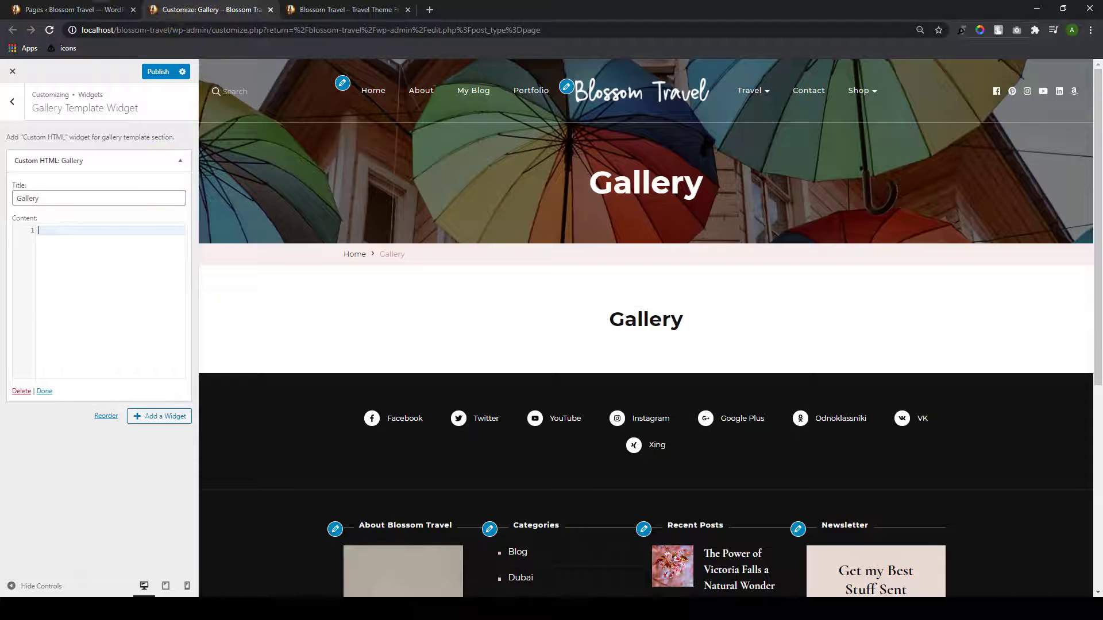
left_click(74, 9)
mouse_move(59, 478)
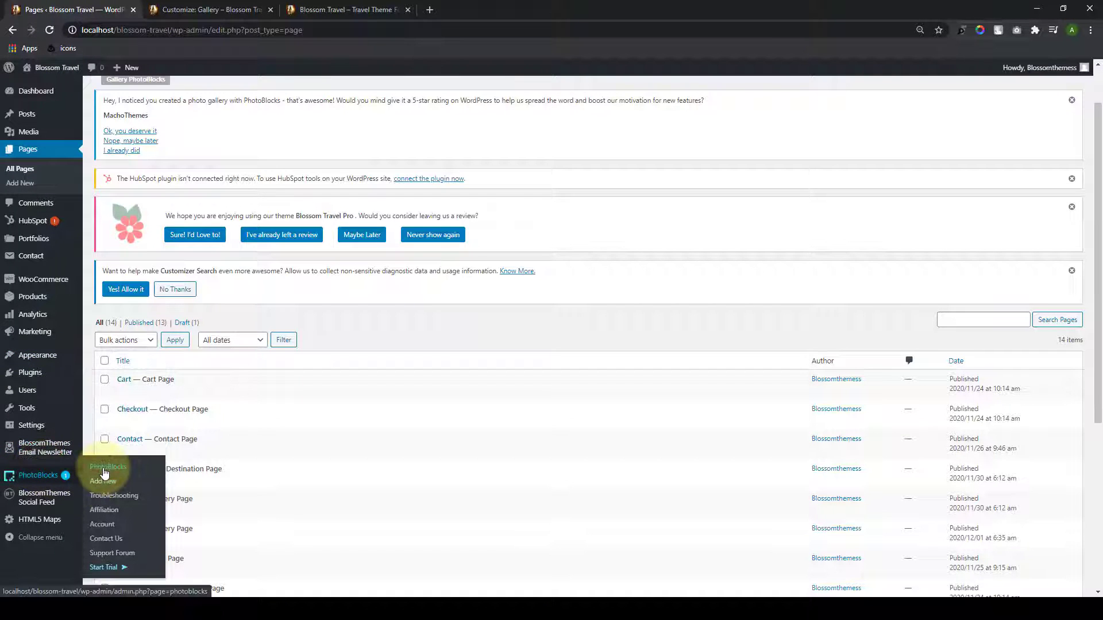
left_click(58, 483)
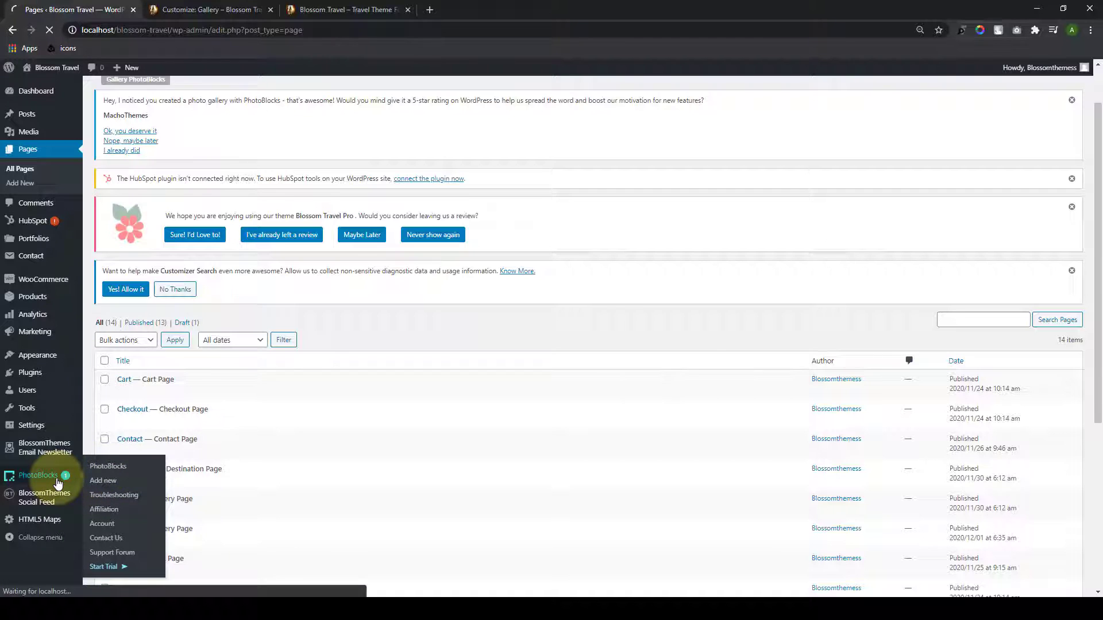
scroll(125, 448, "down", 1)
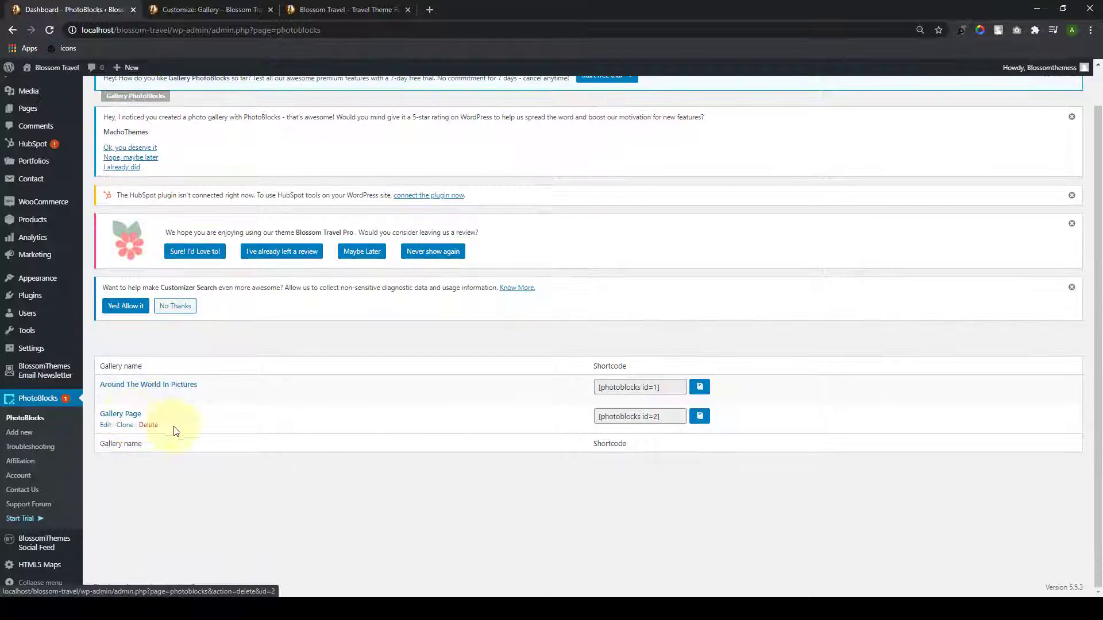
left_click(632, 414)
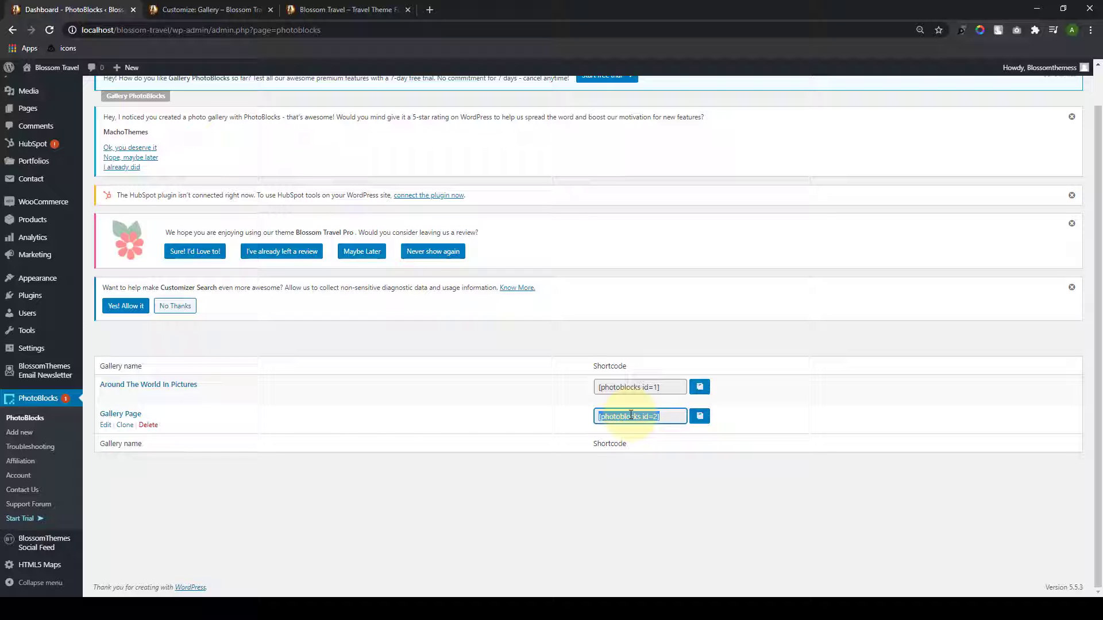
left_click(219, 9)
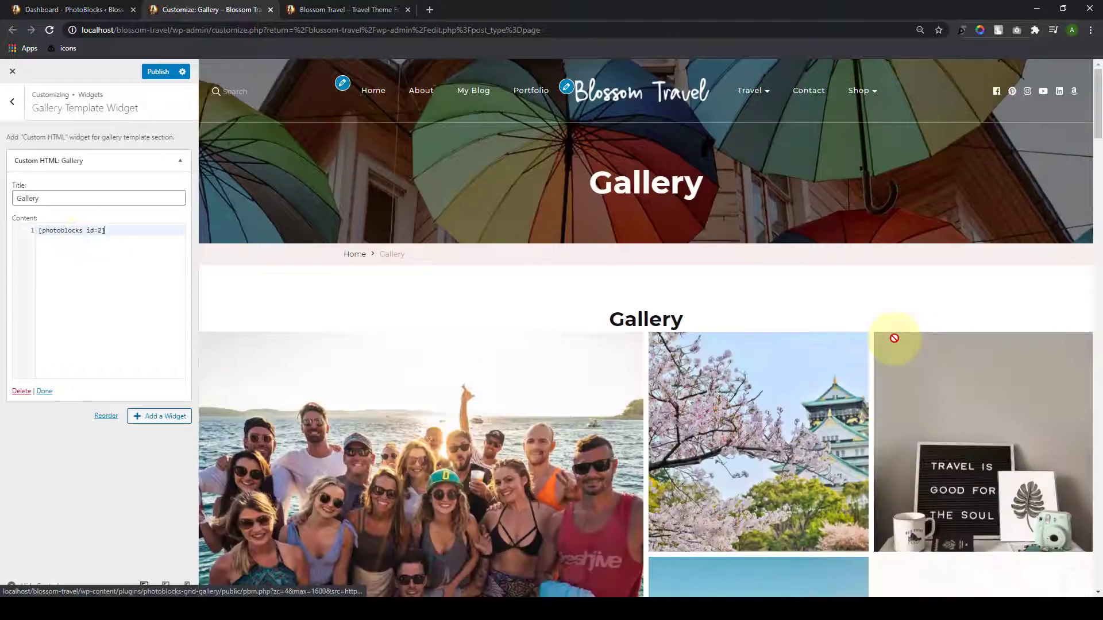
Step: Check the full photo gallery in the page preview and publish the Gallery Template Widget change
scroll(893, 335, "down", 5)
scroll(897, 343, "down", 15)
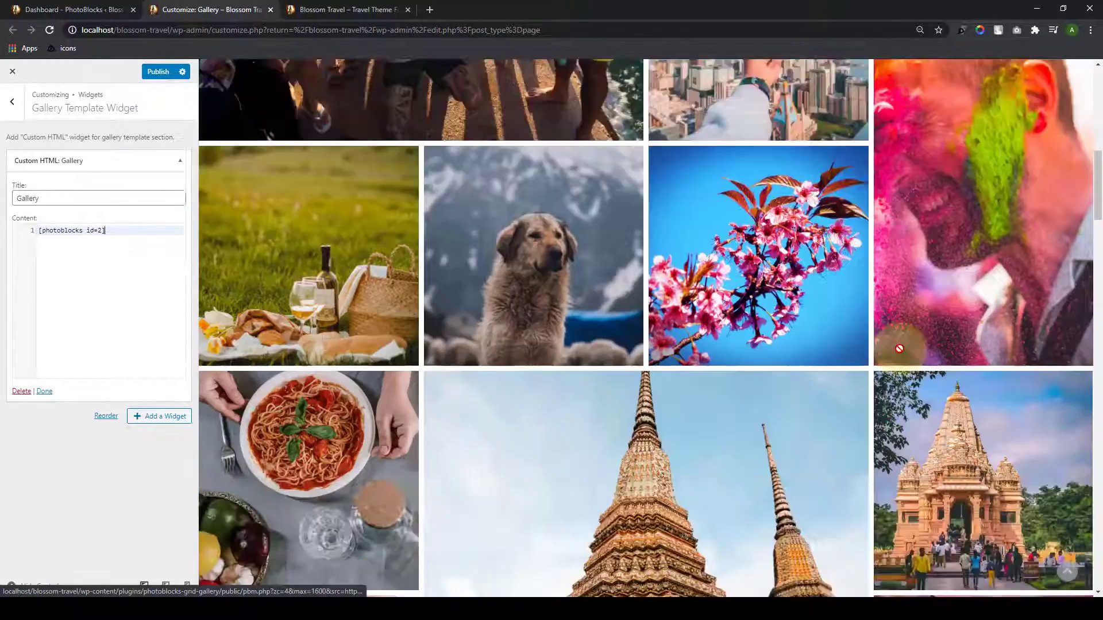
scroll(900, 351, "down", 15)
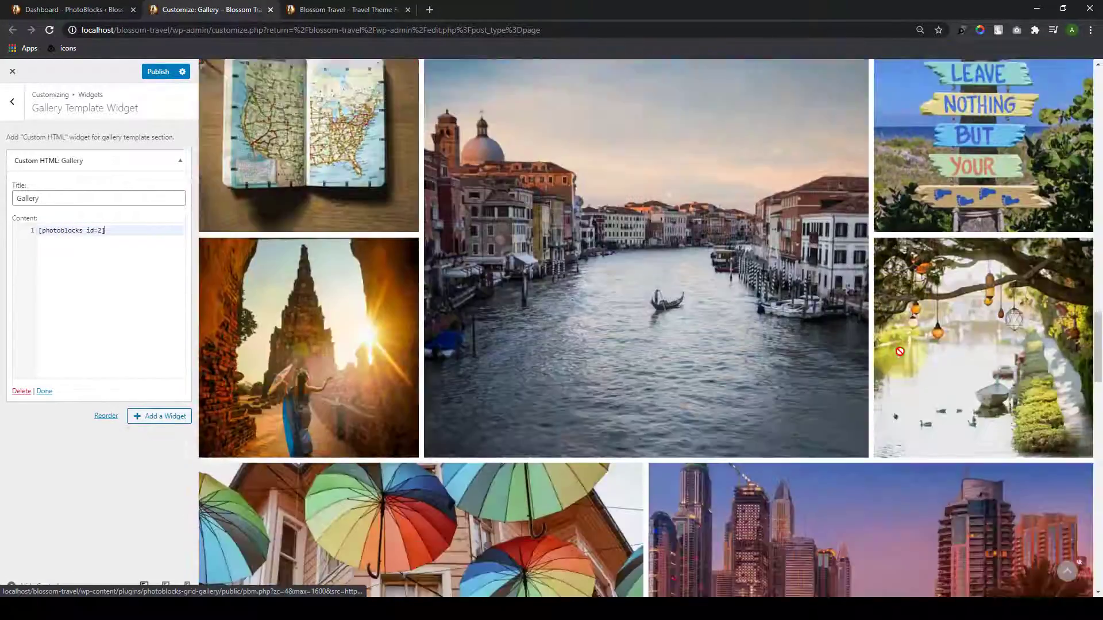
scroll(900, 355, "down", 7)
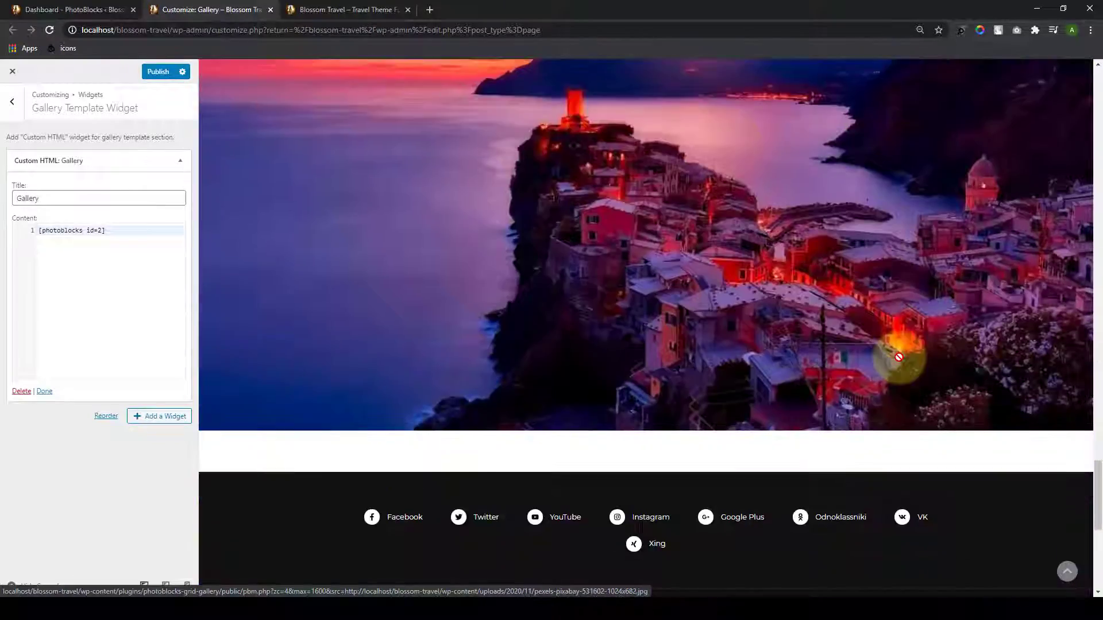
left_click(1067, 573)
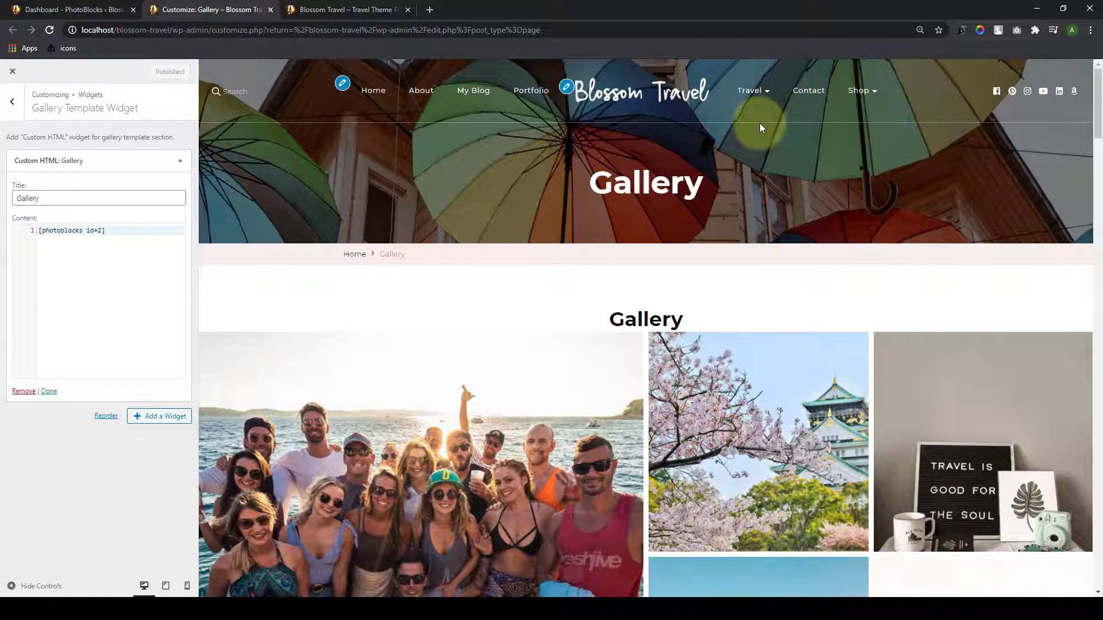
Step: Add the first listed Gallery page to the end of the Primary Menu and publish the change
left_click(13, 101)
left_click(12, 101)
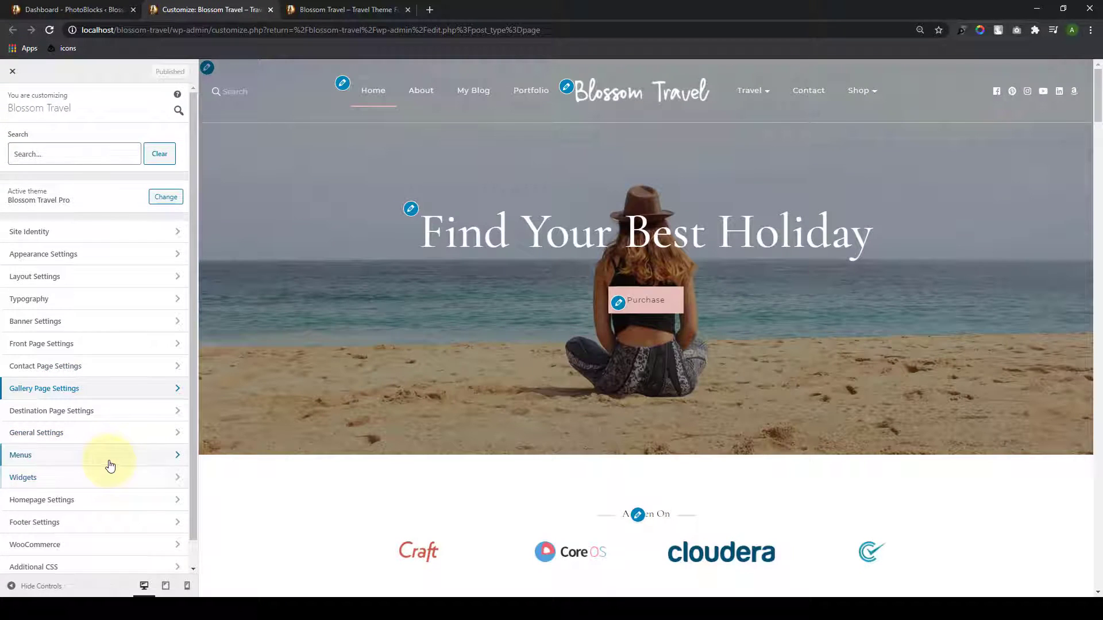
left_click(111, 438)
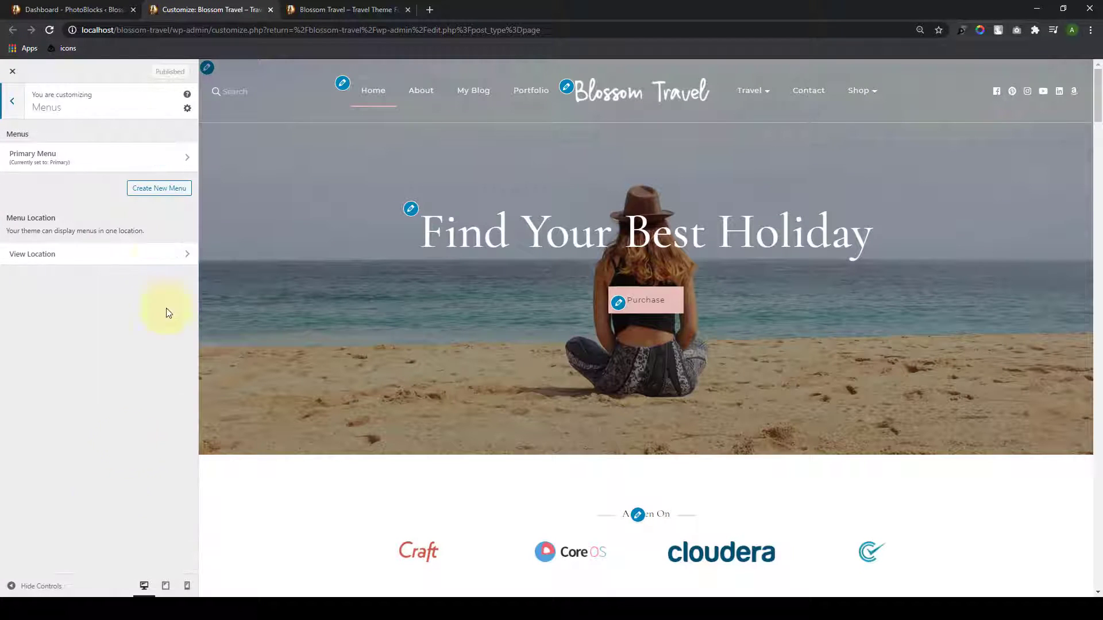
left_click(149, 162)
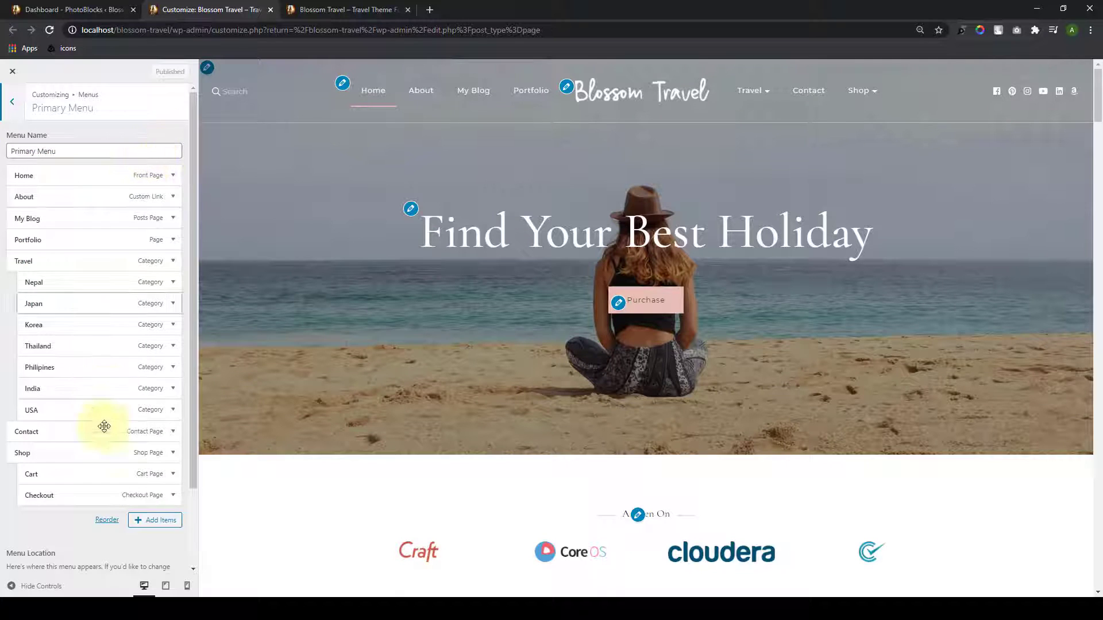
scroll(126, 459, "down", 2)
left_click(144, 428)
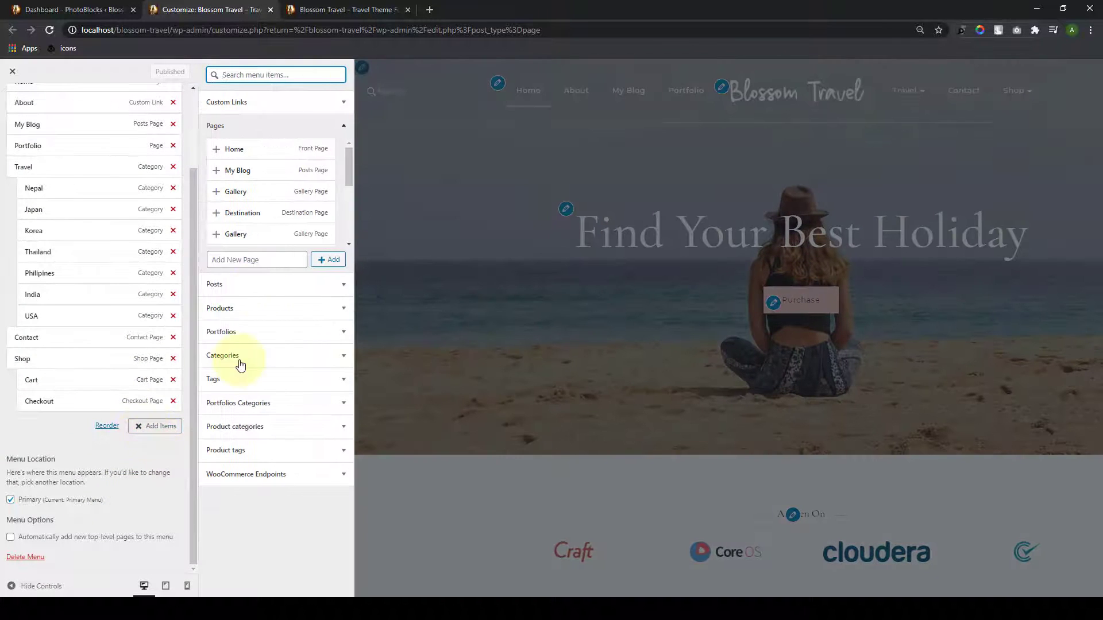
left_click(216, 195)
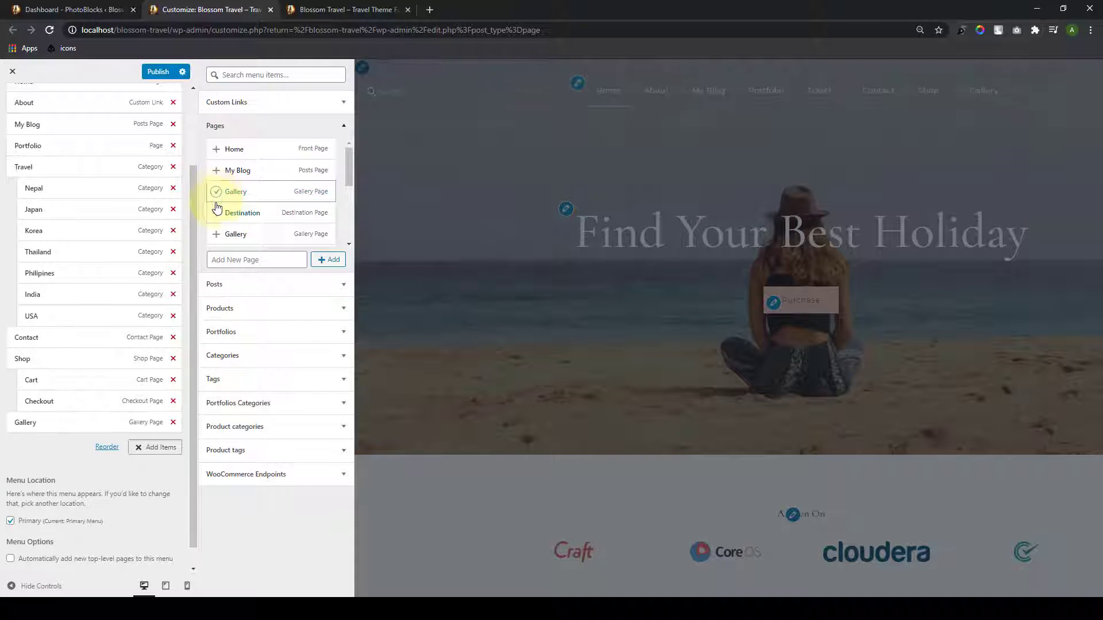
left_click(157, 72)
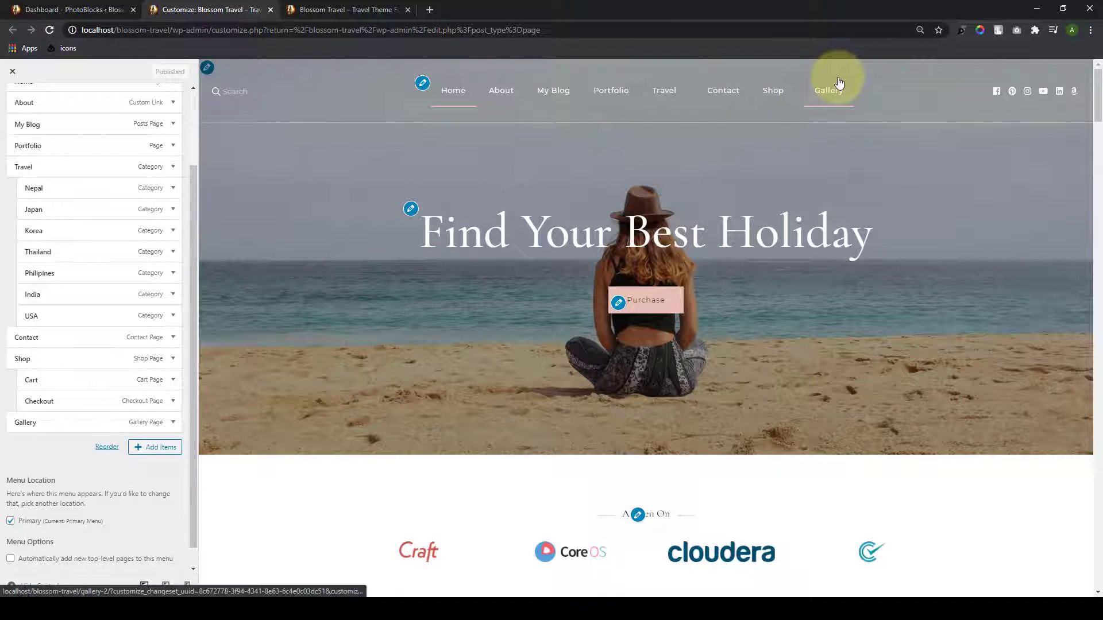
scroll(175, 419, "up", 2)
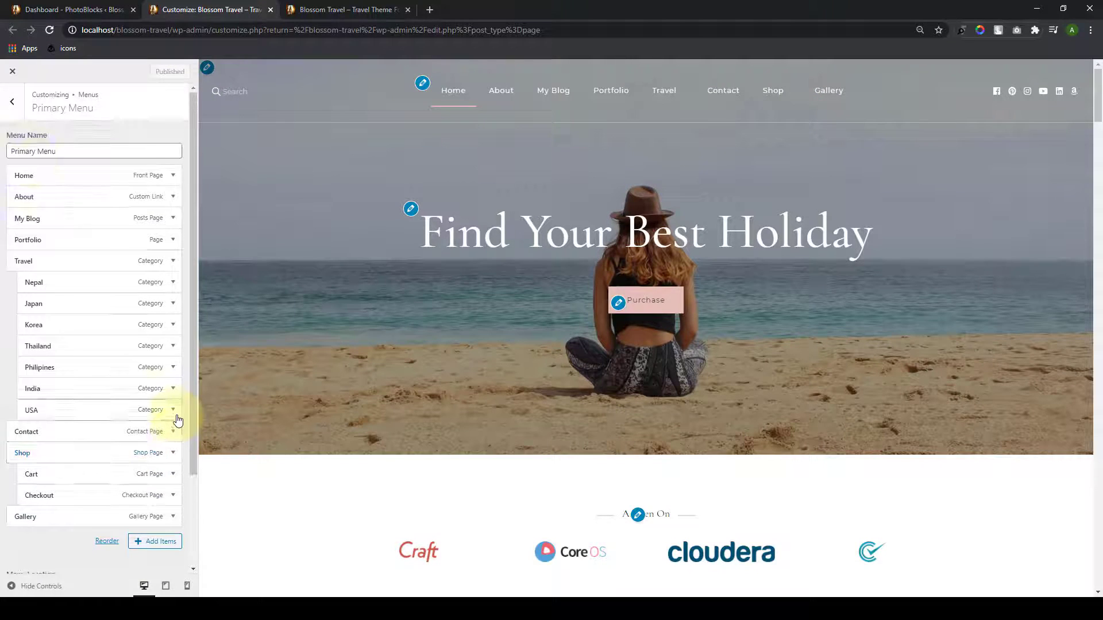
Step: Remove the site logo in Site Identity, reselect the white Blossom Travel logo from the media library without cropping, and publish
left_click(14, 106)
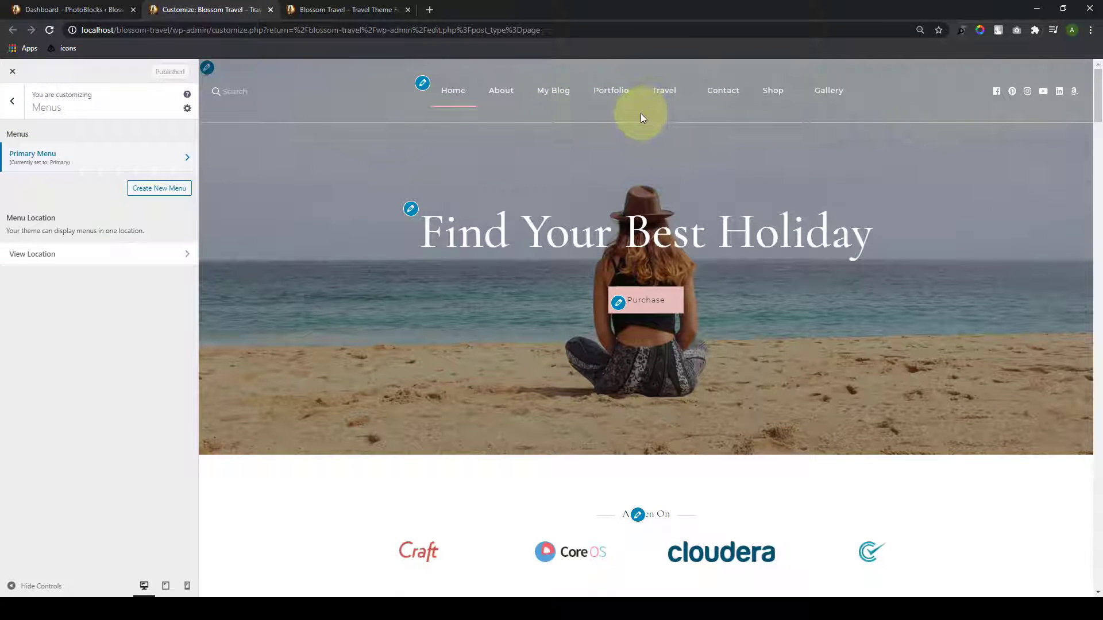
left_click(12, 101)
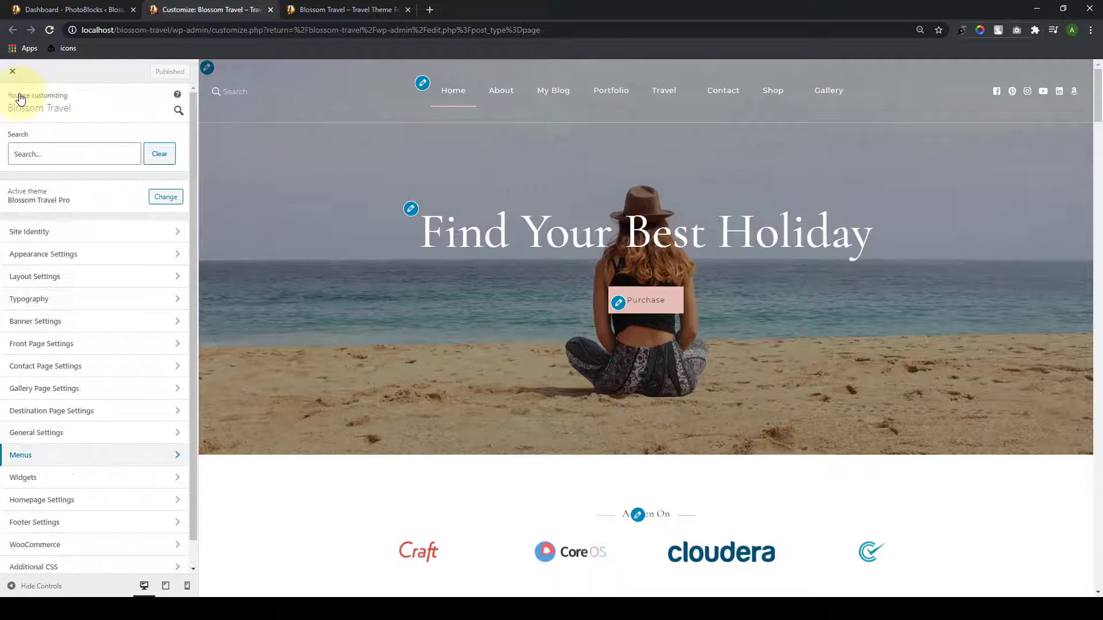
left_click(67, 237)
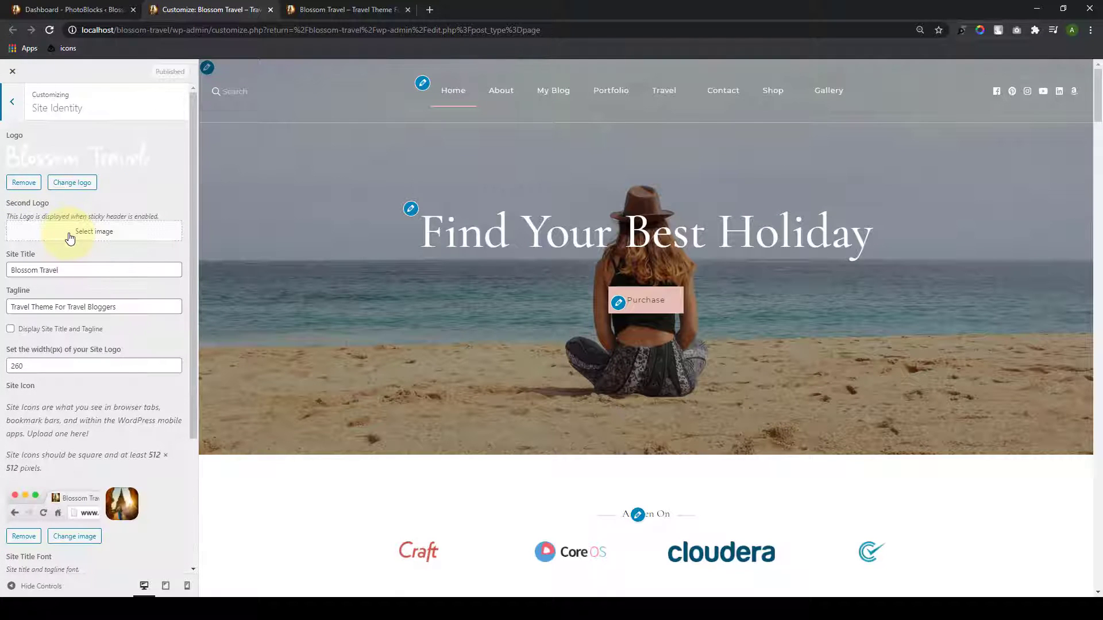
left_click(31, 182)
left_click(89, 154)
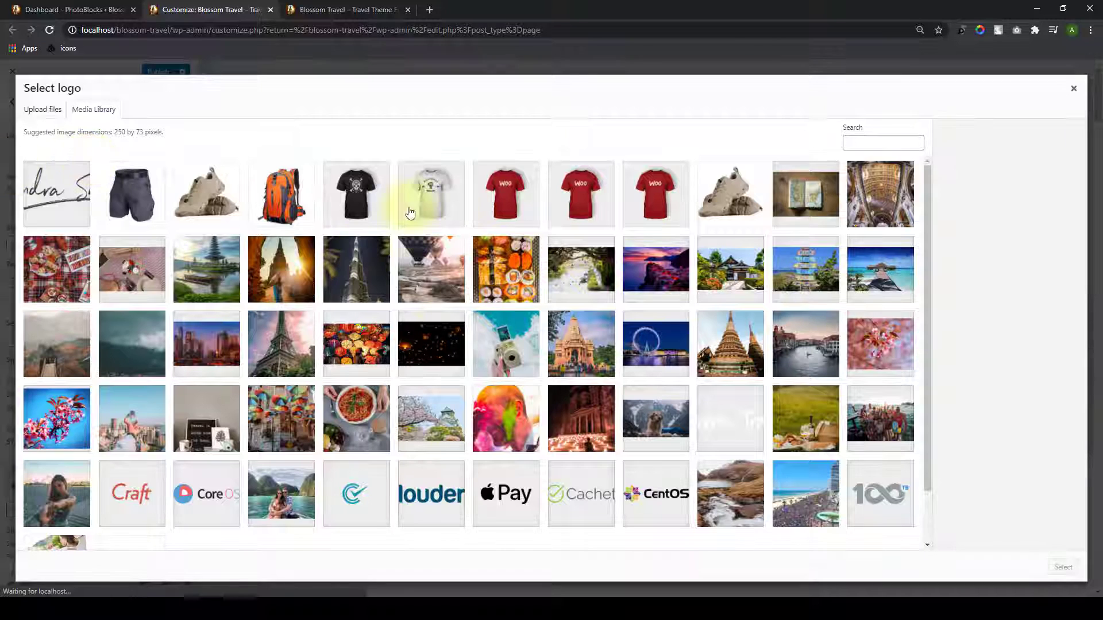
scroll(661, 453, "down", 1)
left_click(712, 386)
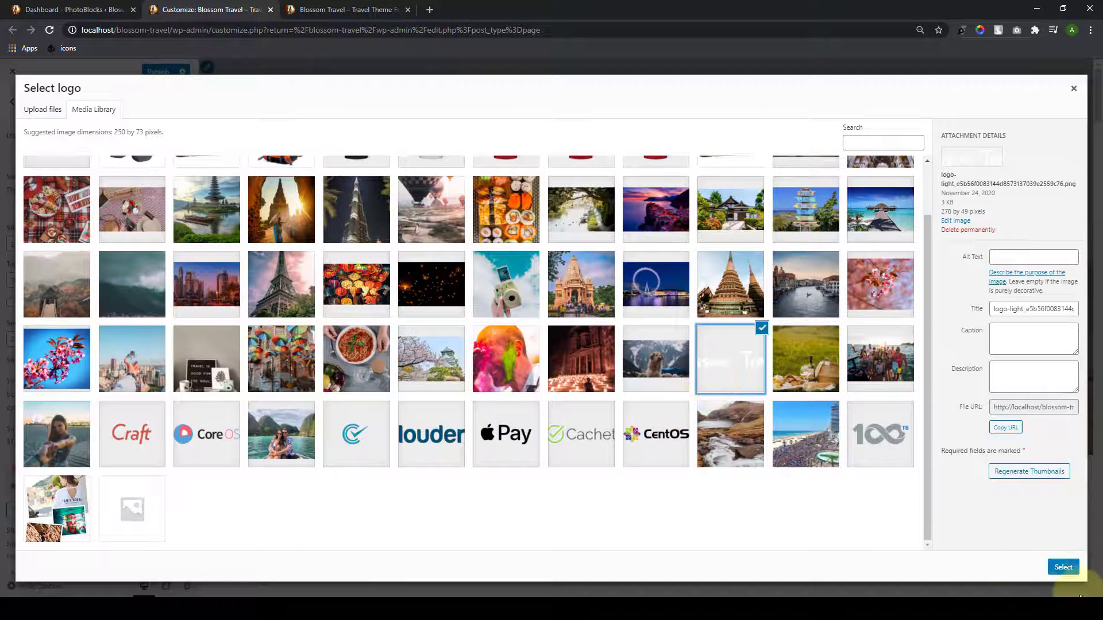
left_click(1063, 567)
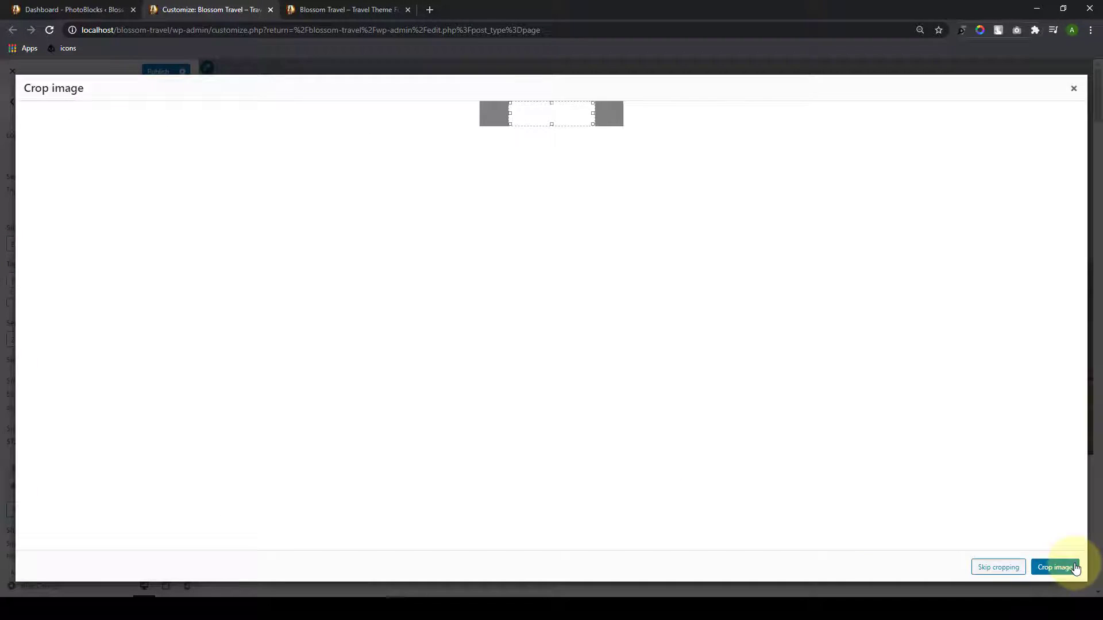
left_click(1005, 568)
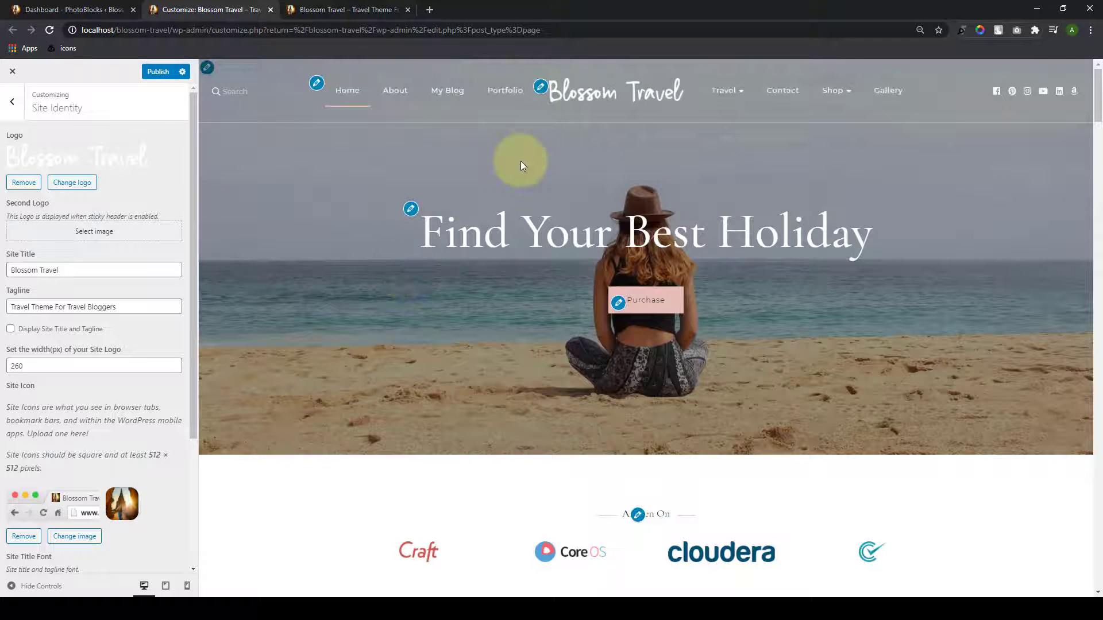
left_click(159, 71)
Step: Shorten the title of the Trending Section in the Front Page Settings to "Trending"
left_click(17, 102)
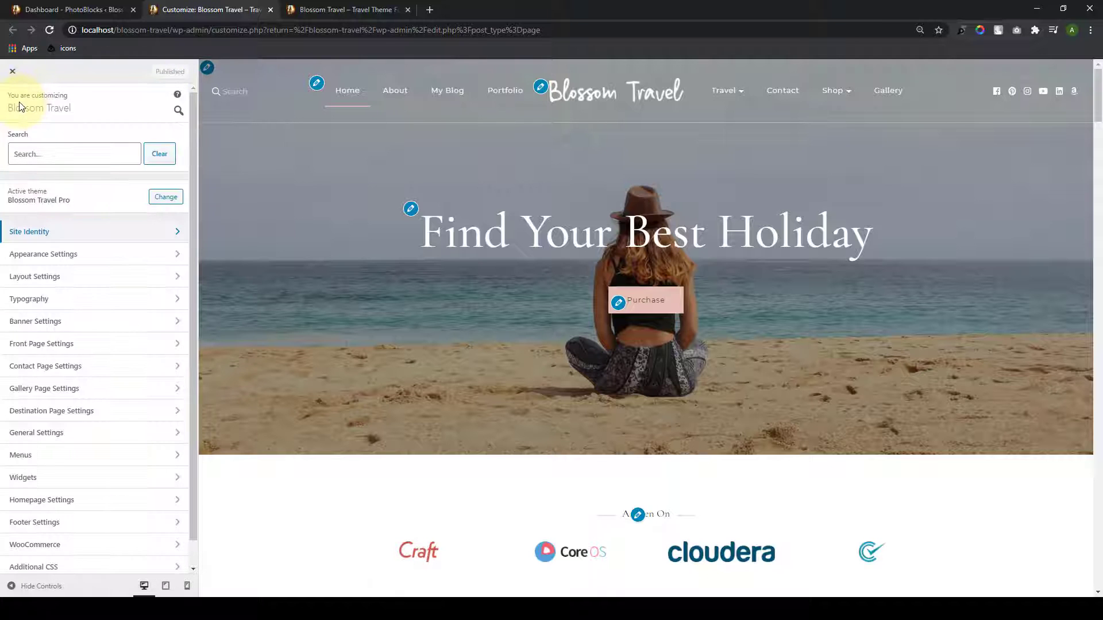
left_click(111, 355)
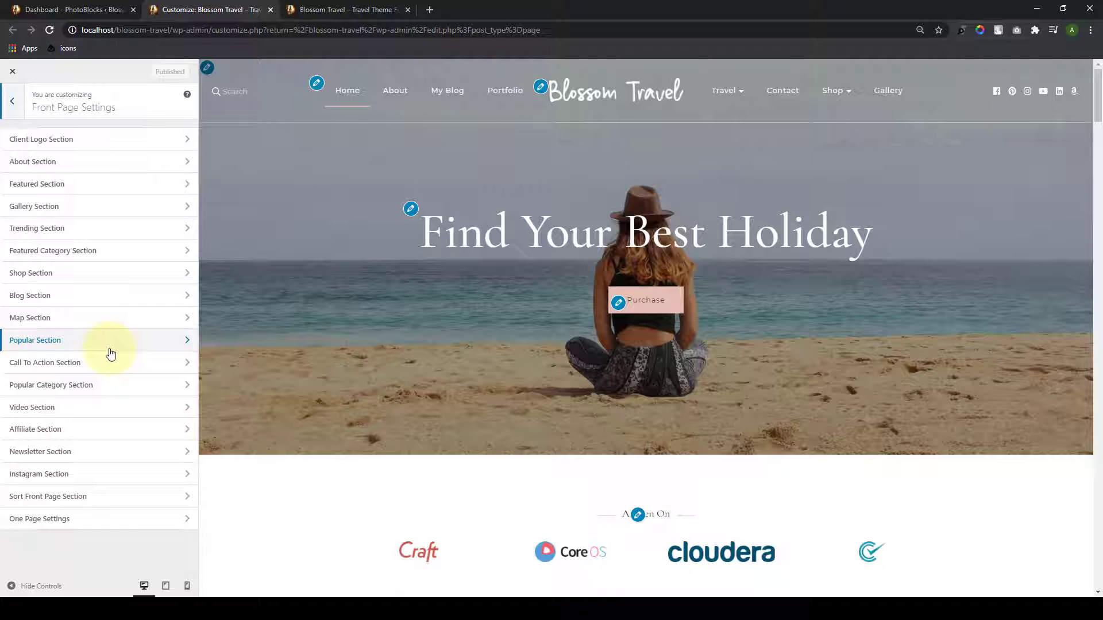
left_click(109, 210)
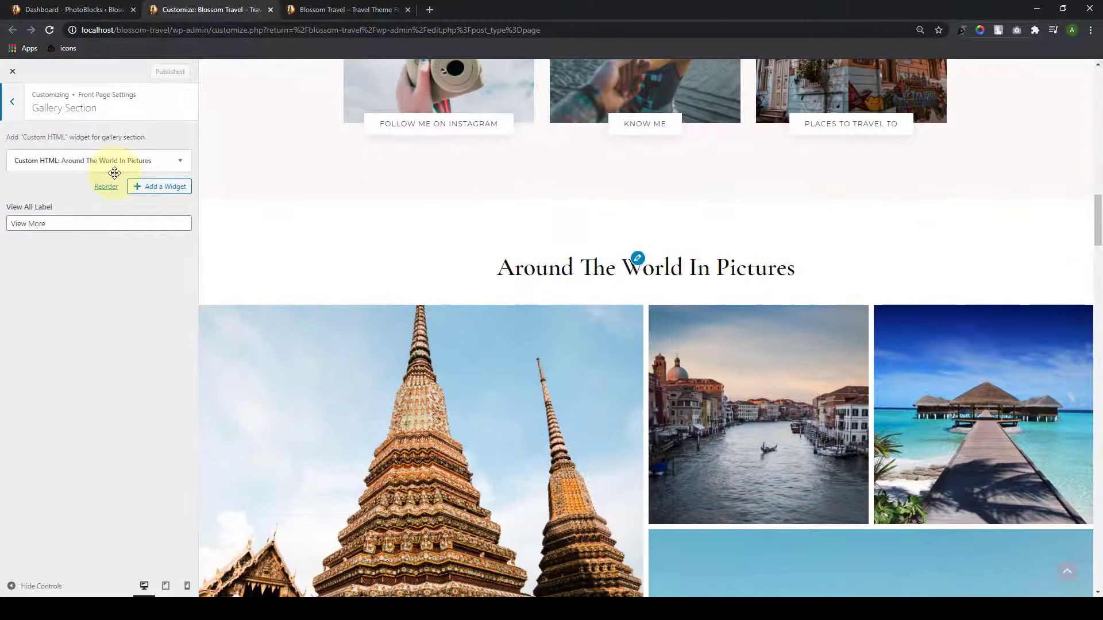
left_click(14, 104)
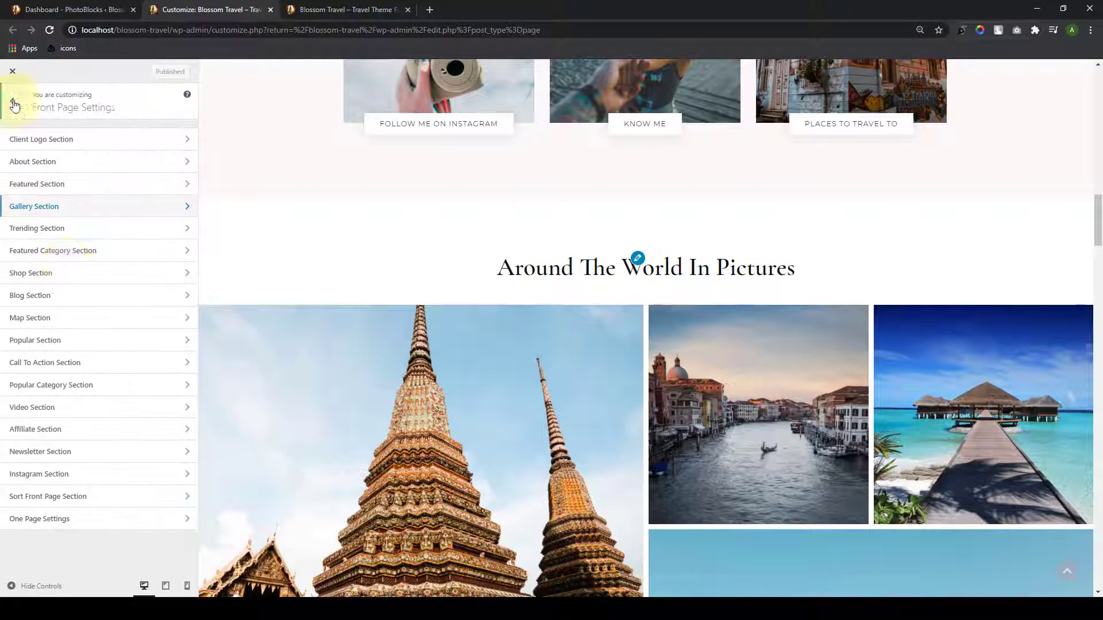
left_click(104, 235)
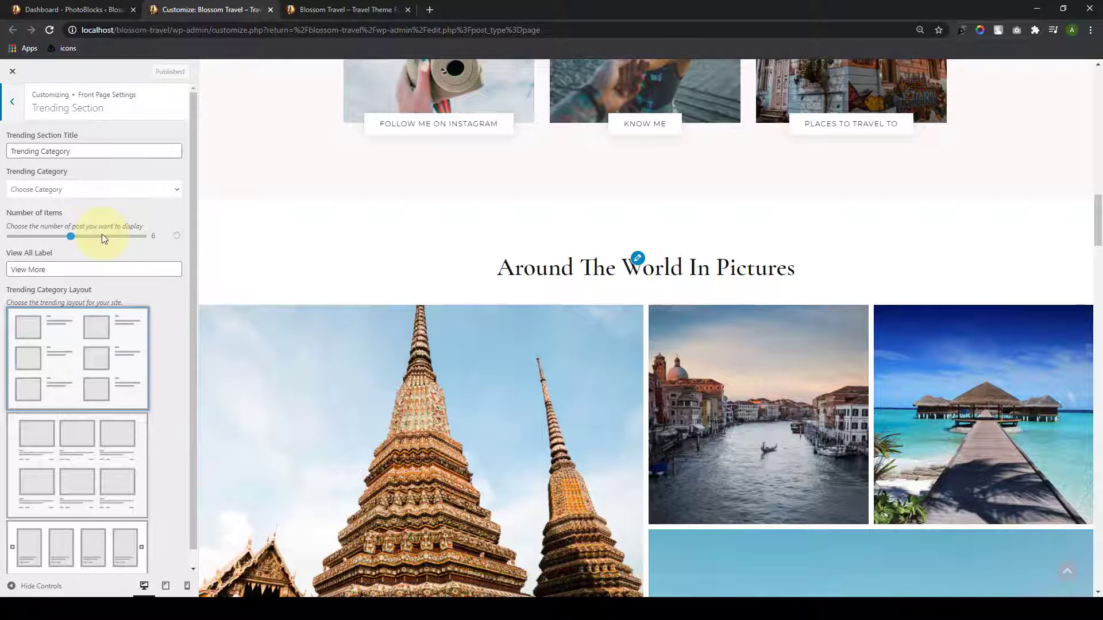
left_click(93, 150)
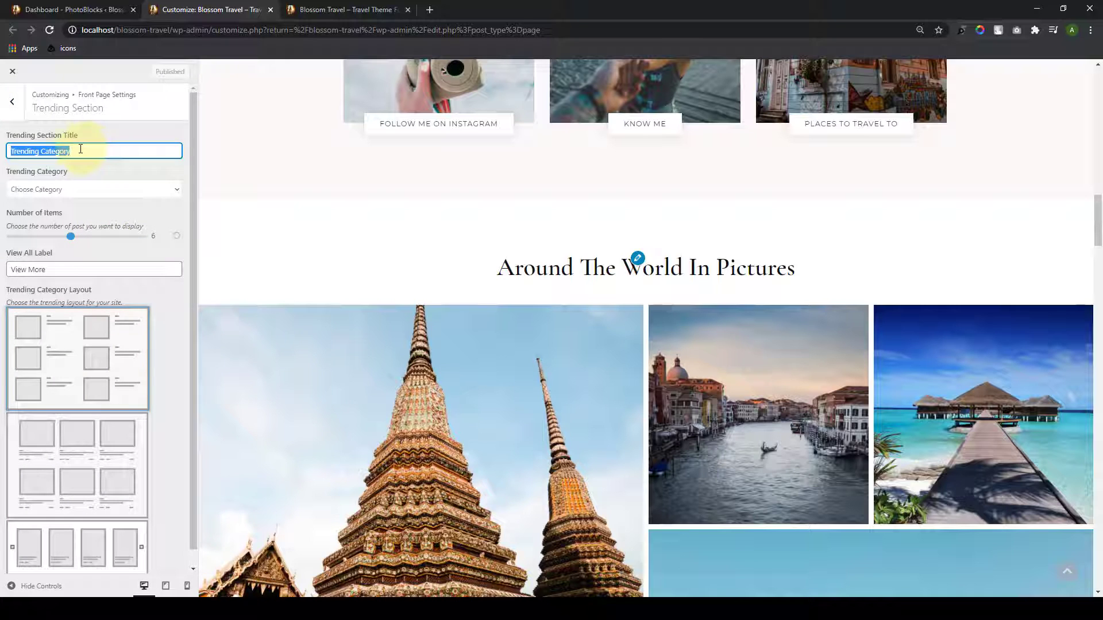
key("BackSpace")
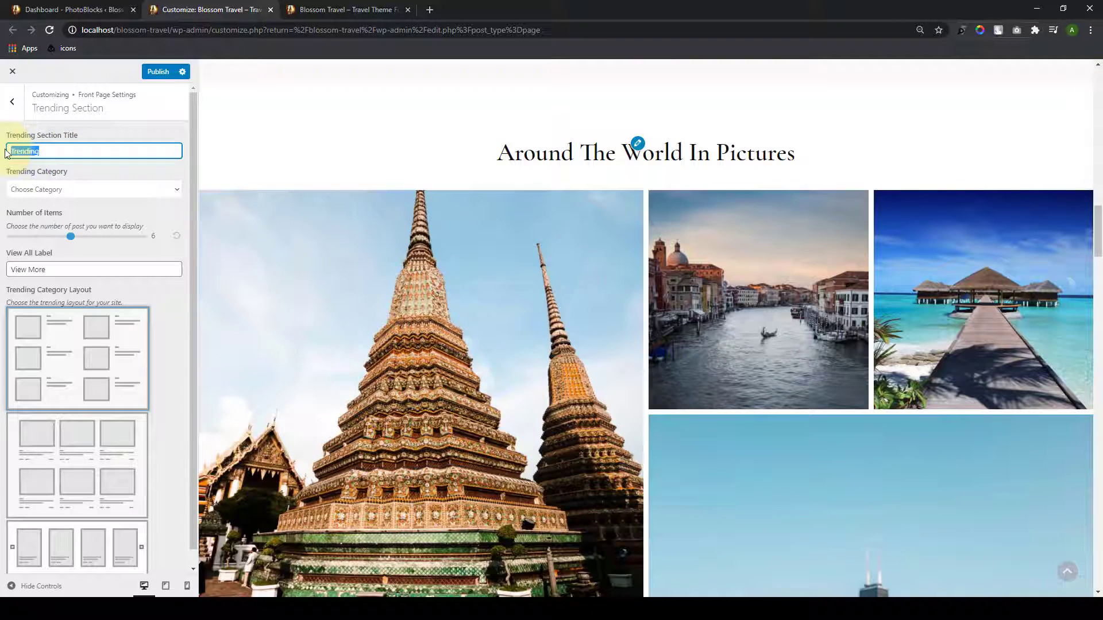
Step: Set the Trending Section's category to Travel
left_click(178, 197)
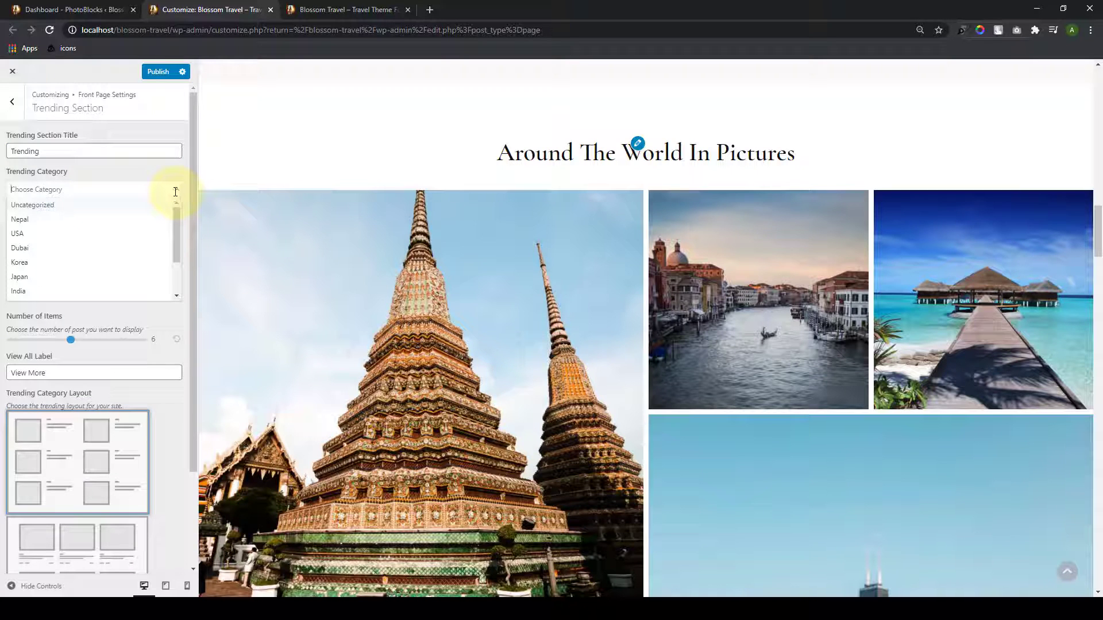
scroll(94, 274, "down", 4)
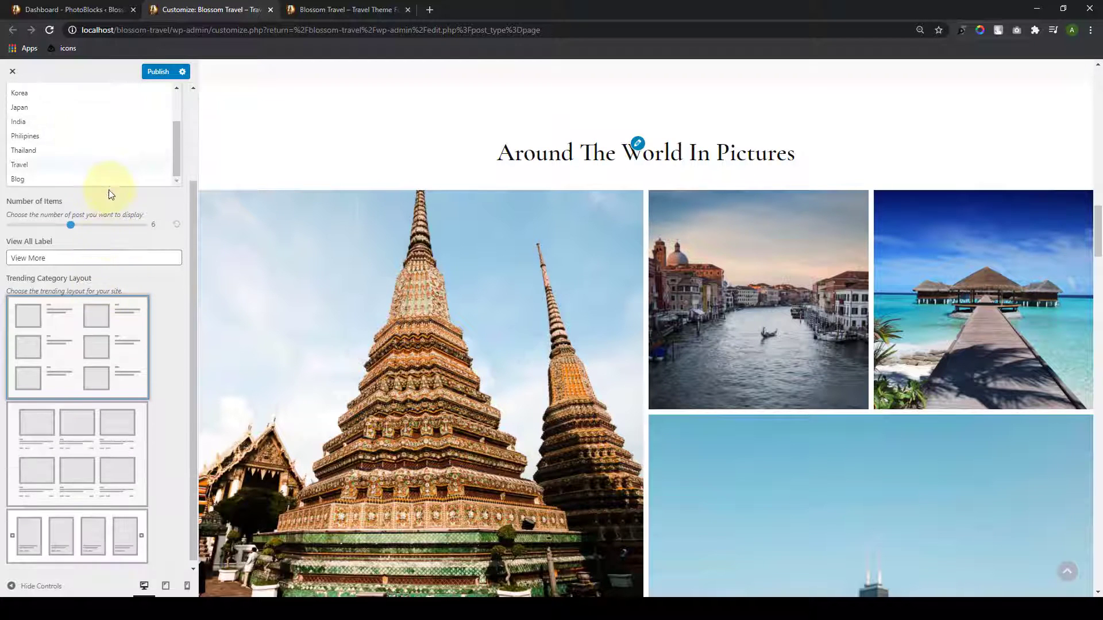
scroll(115, 182, "up", 2)
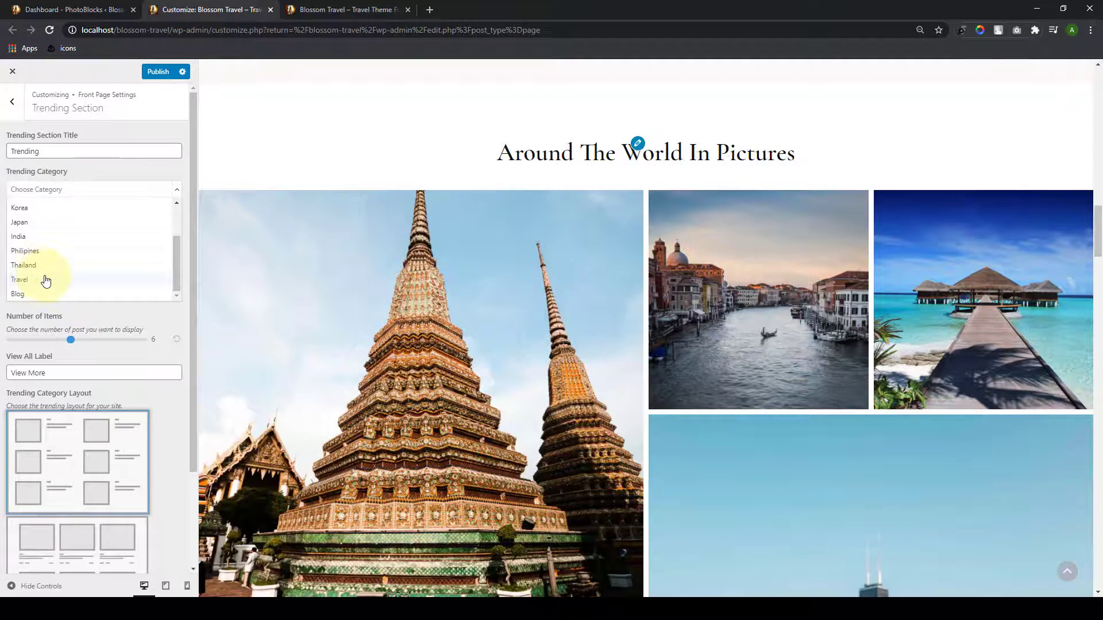
left_click(45, 280)
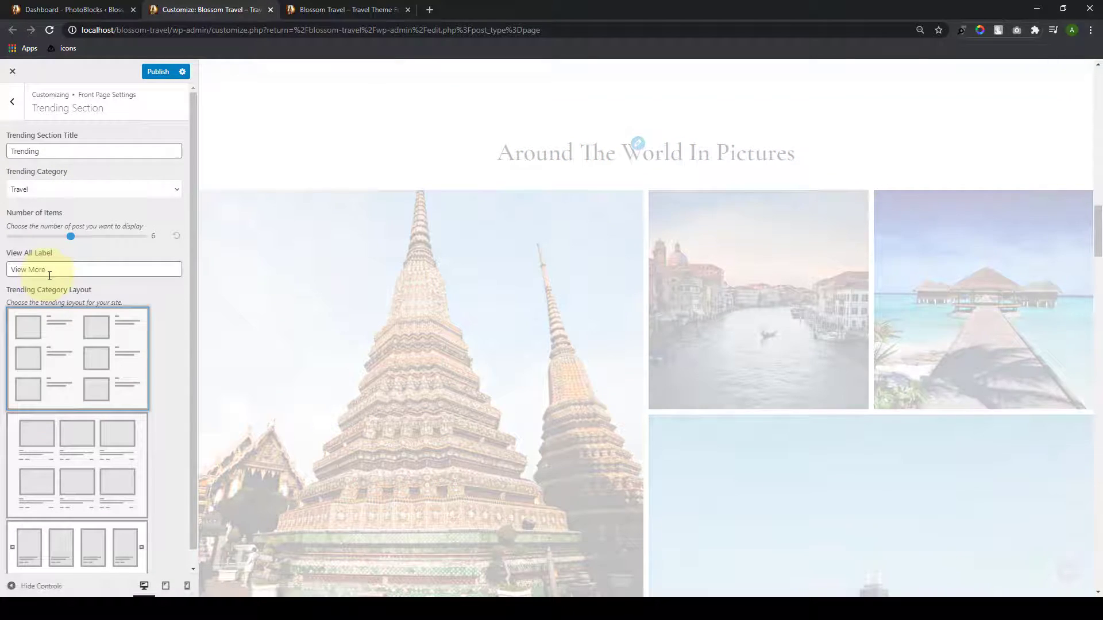
Step: Try the three-column grid and carousel layouts for the Trending Section, and keep the three-column image grid with six items
scroll(266, 270, "up", 8)
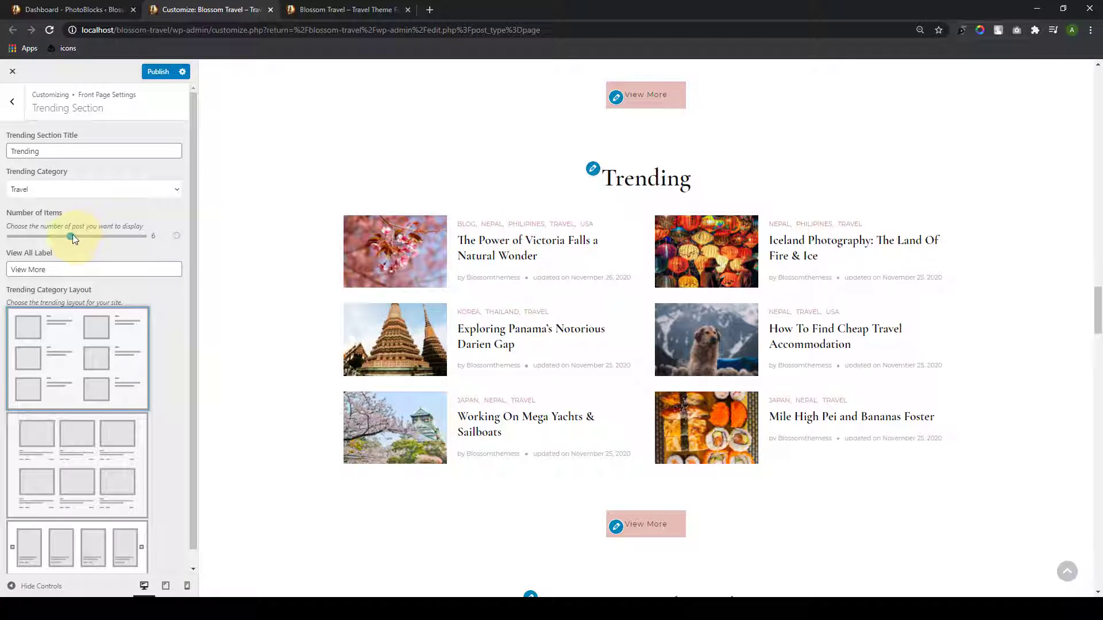
mouse_move(72, 235)
left_mouse_down()
mouse_move(46, 234)
mouse_move(76, 236)
left_mouse_up()
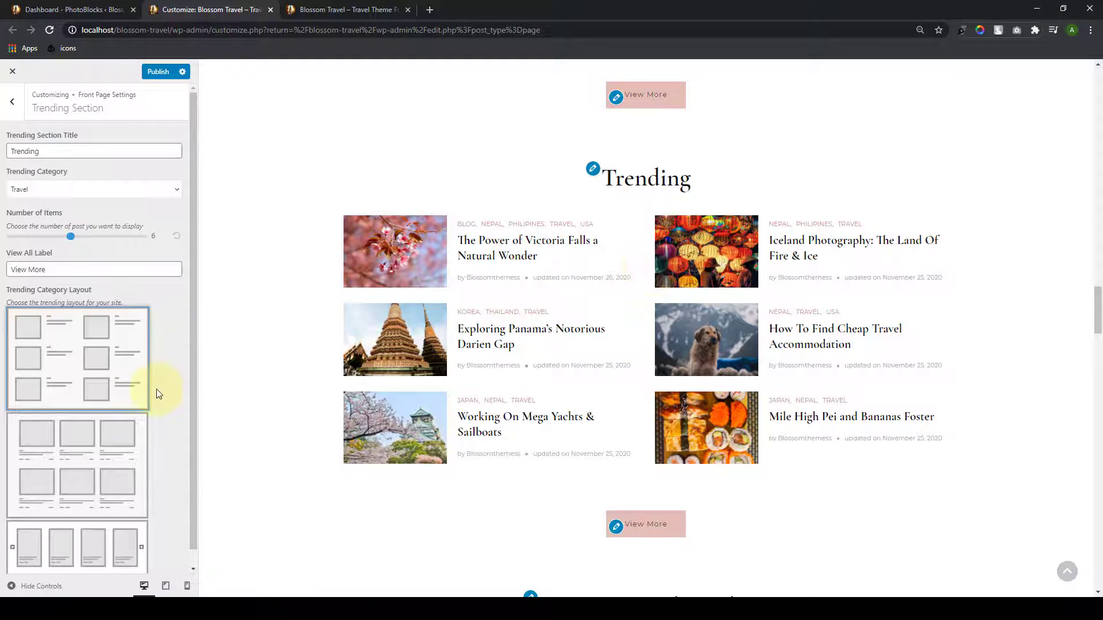
scroll(171, 423, "down", 1)
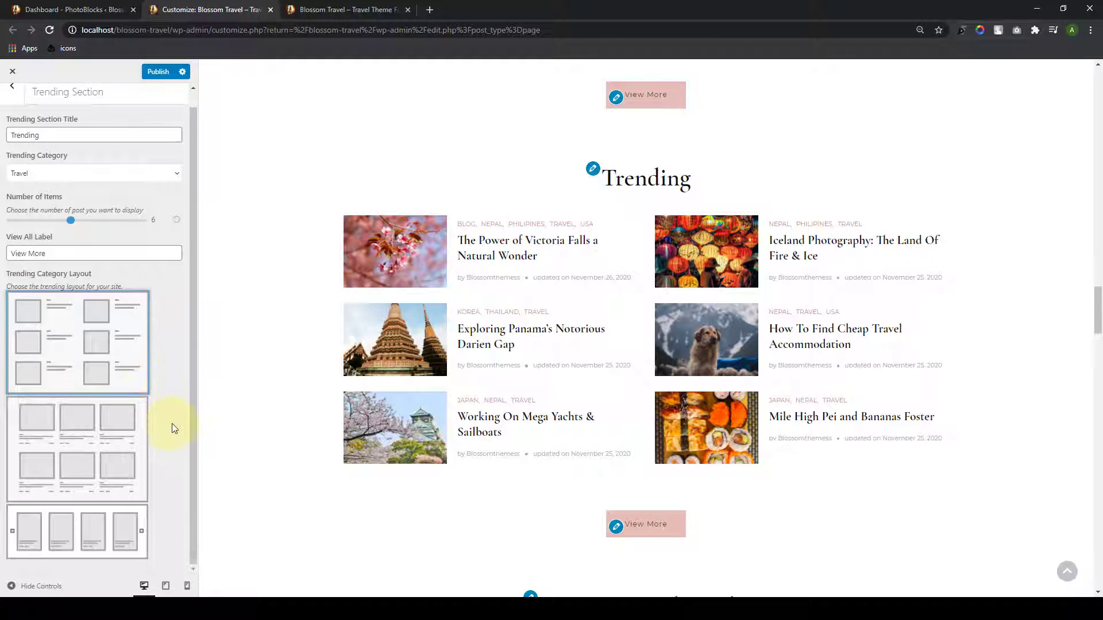
left_click(128, 461)
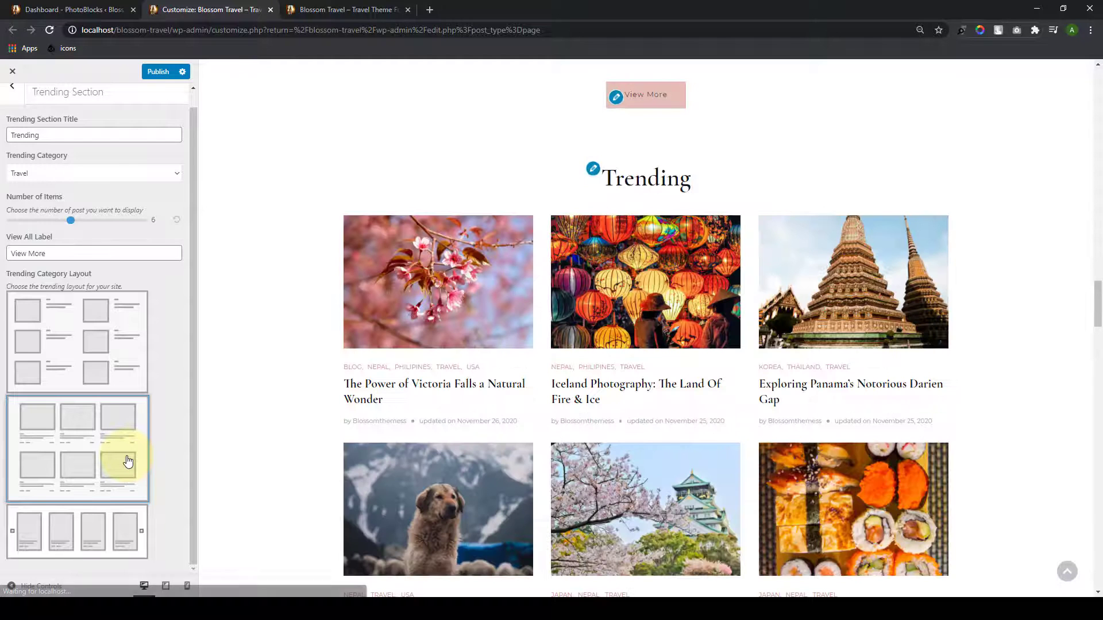
left_click(115, 518)
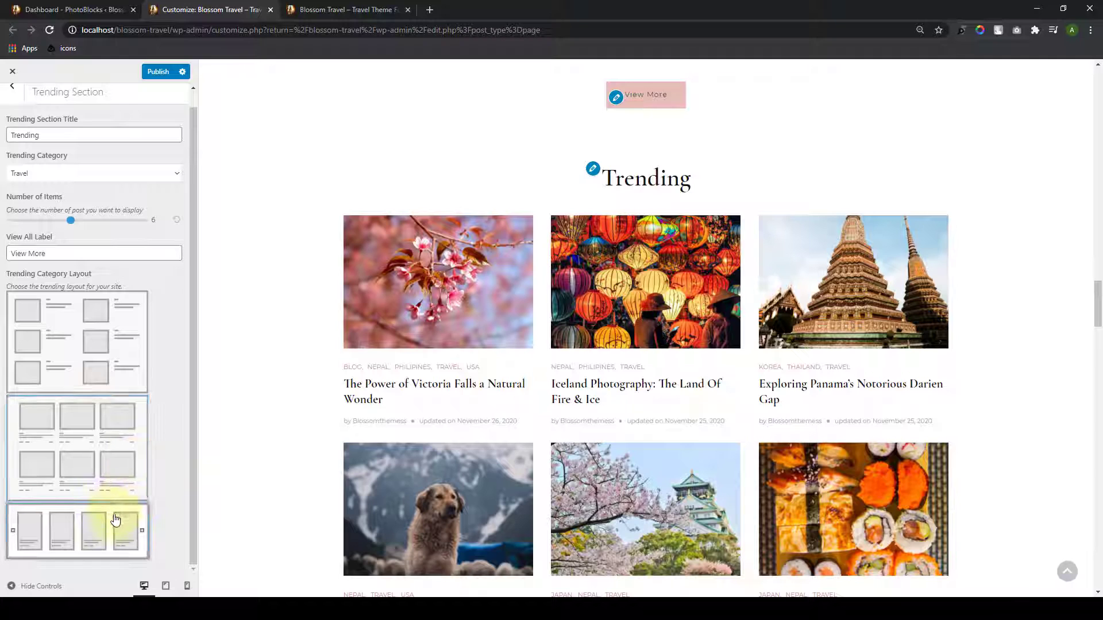
left_click(113, 461)
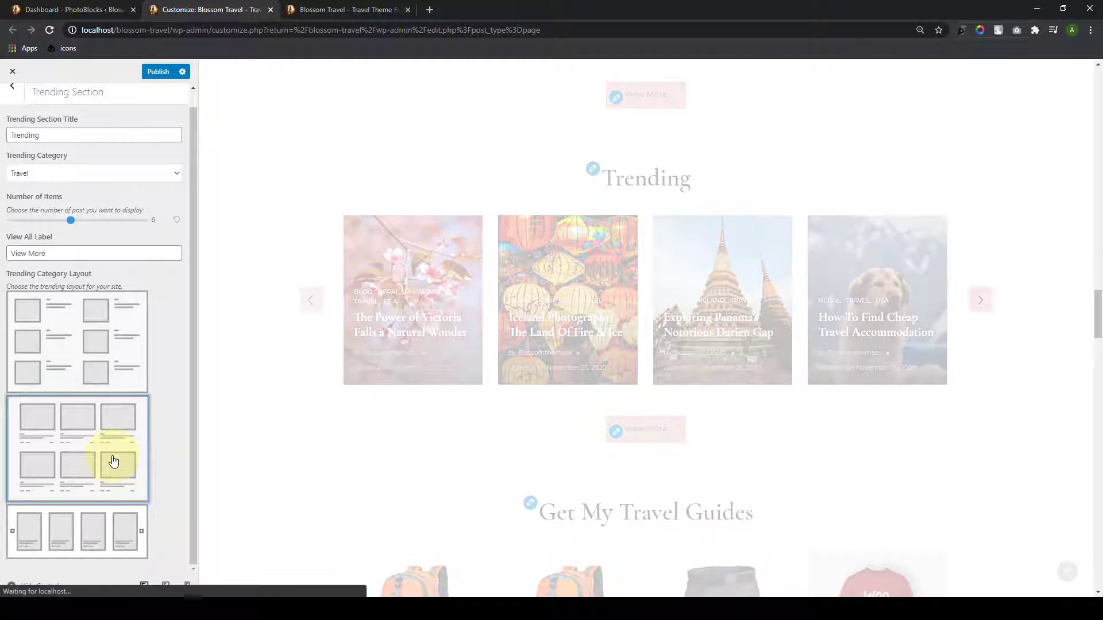
scroll(442, 419, "down", 4)
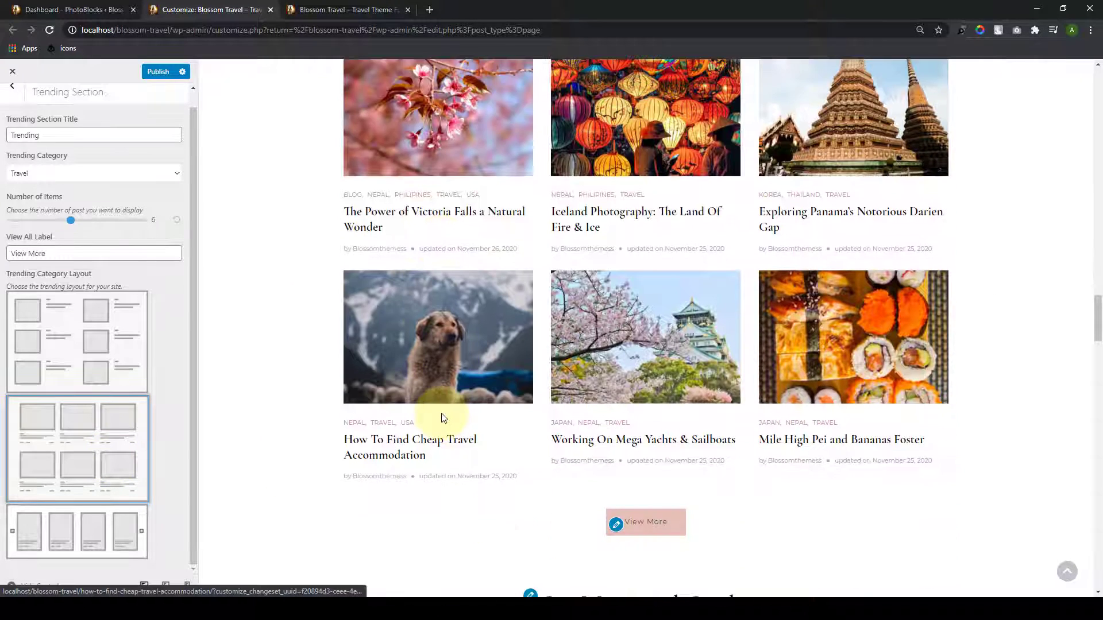
Step: Keep "View More" as the Trending Section's View All label and publish the section's changes
triple_click(51, 252)
left_click(111, 256)
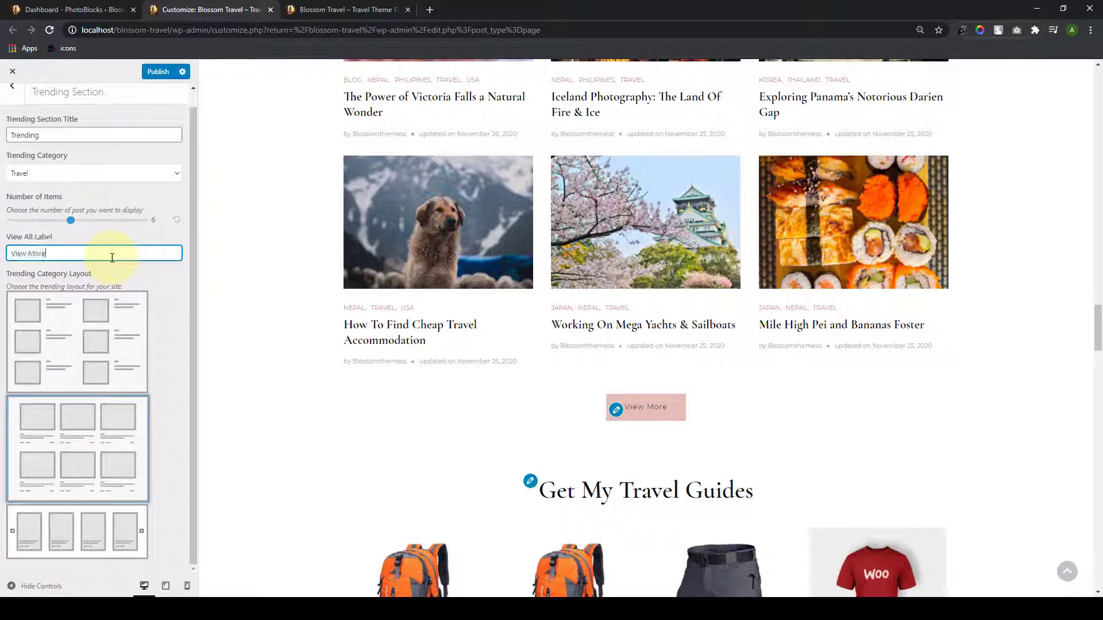
scroll(146, 440, "up", 1)
scroll(482, 266, "up", 4)
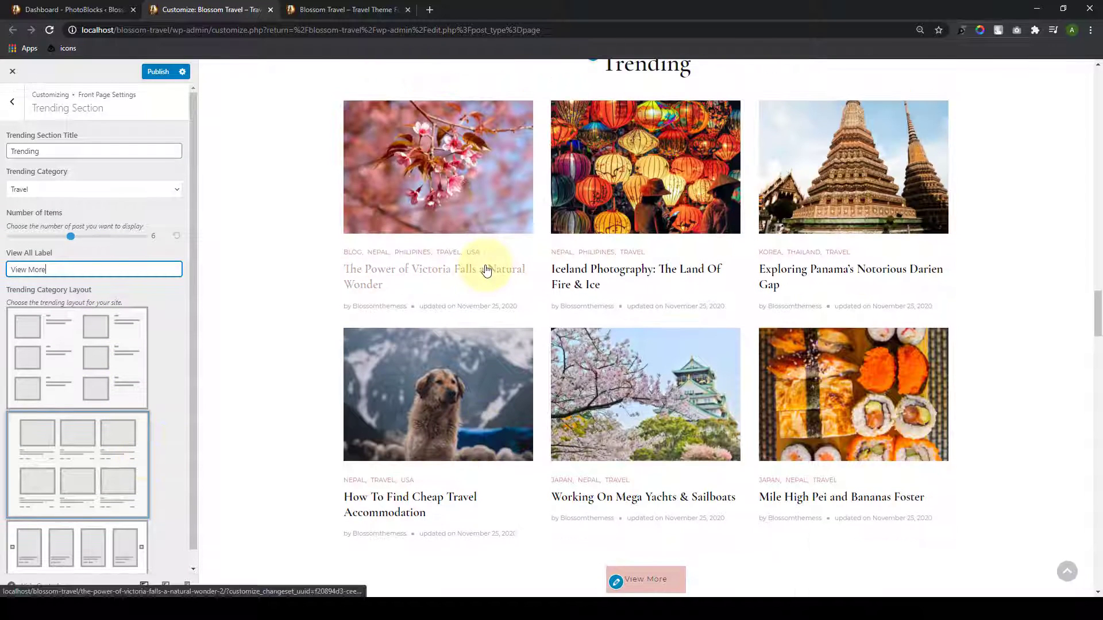
left_click(163, 71)
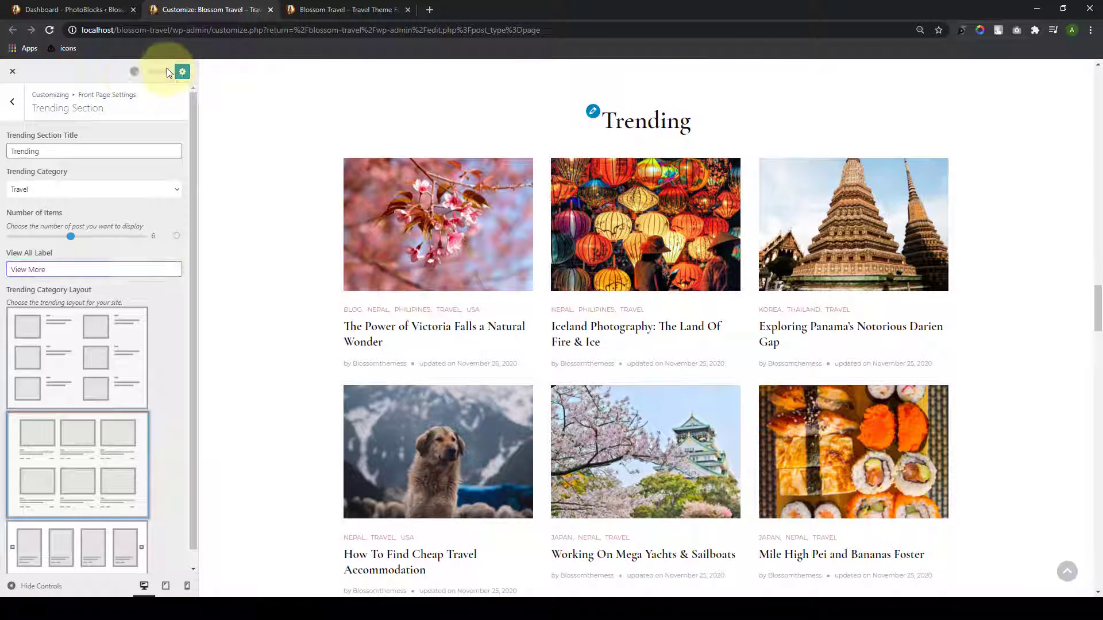
Step: Add a Blossom: Custom Categories widget to the front page's Featured Category Section
left_click(12, 101)
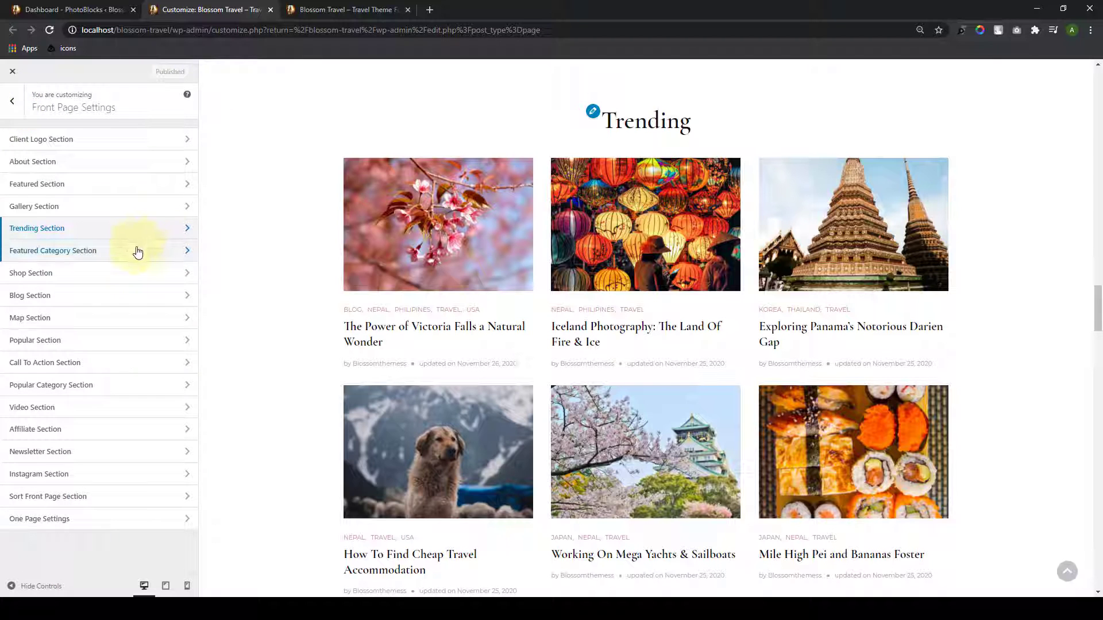
left_click(137, 251)
scroll(670, 362, "down", 1)
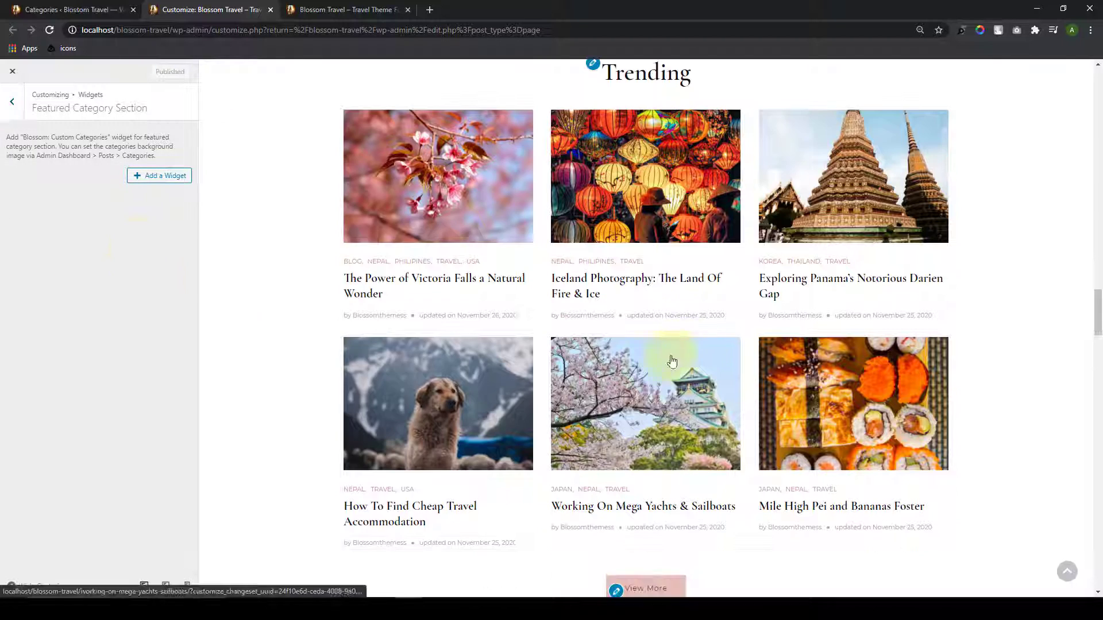
left_click(137, 176)
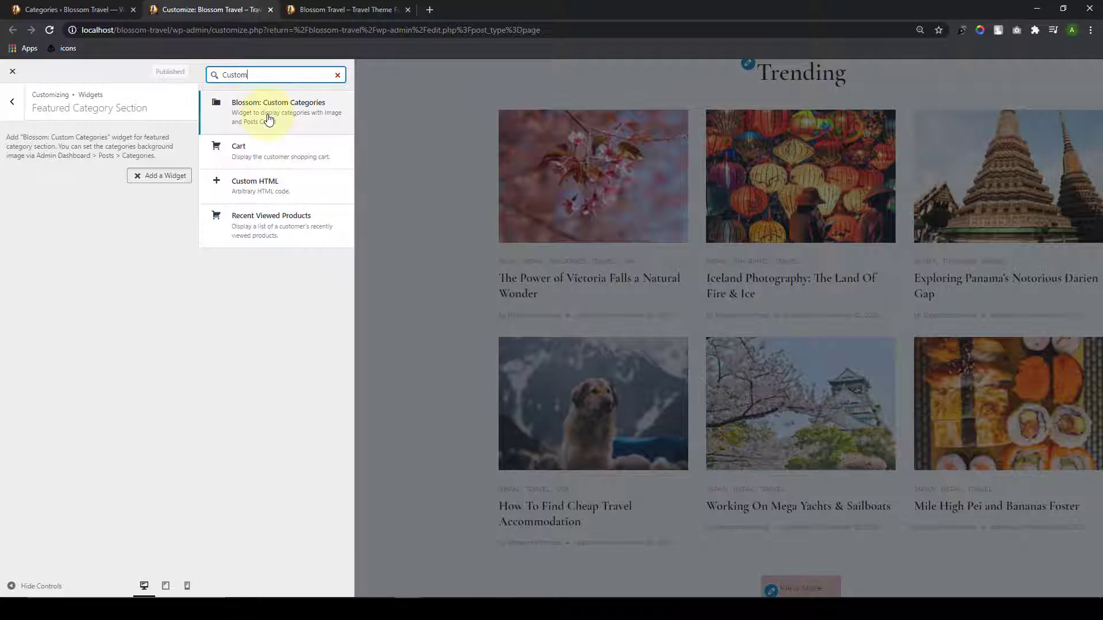
left_click(268, 119)
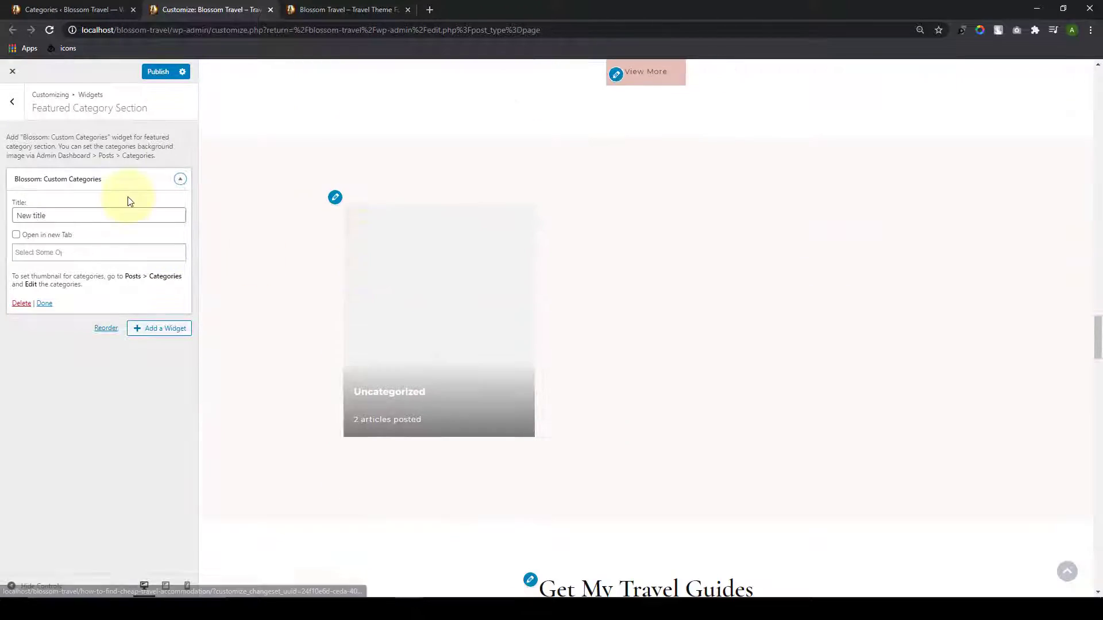
Step: Title the custom categories widget "Categories" and set its links to open in a new tab
left_click(96, 218)
type("C")
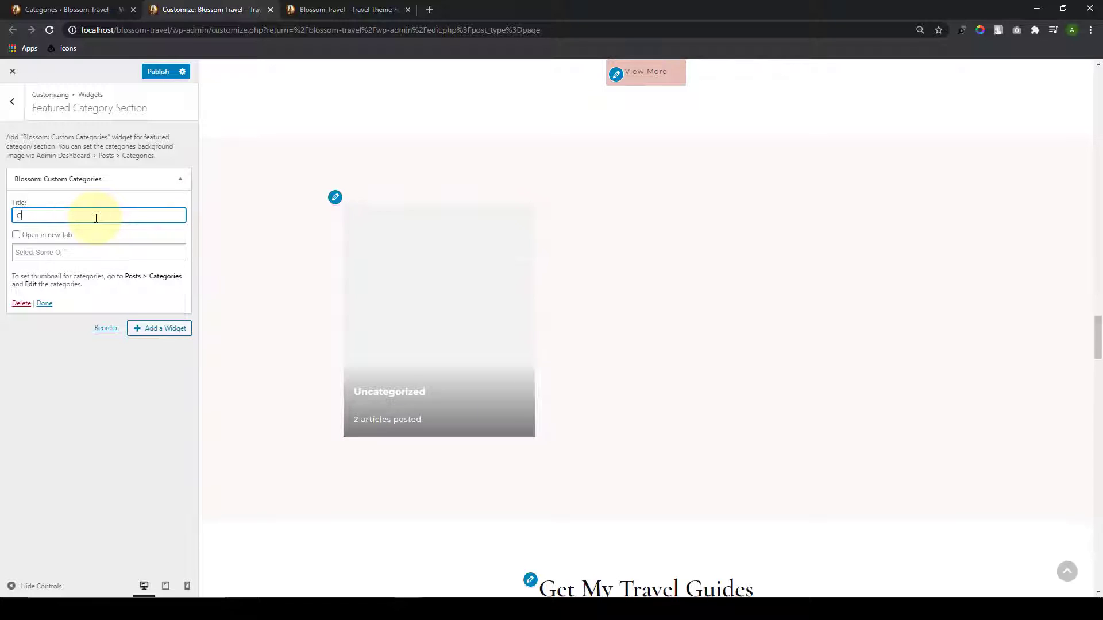
type("ategories")
left_click(51, 235)
Step: Select India, Nepal, Japan, Philipines, Thailand and Korea as the widget's categories and apply them
left_click(44, 253)
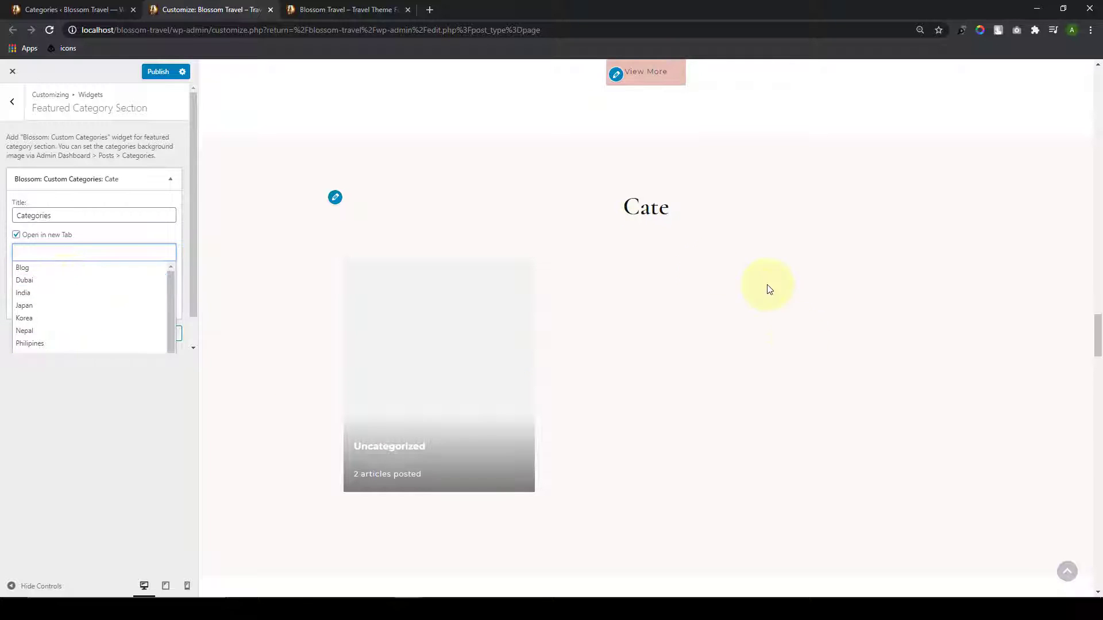
left_click(67, 292)
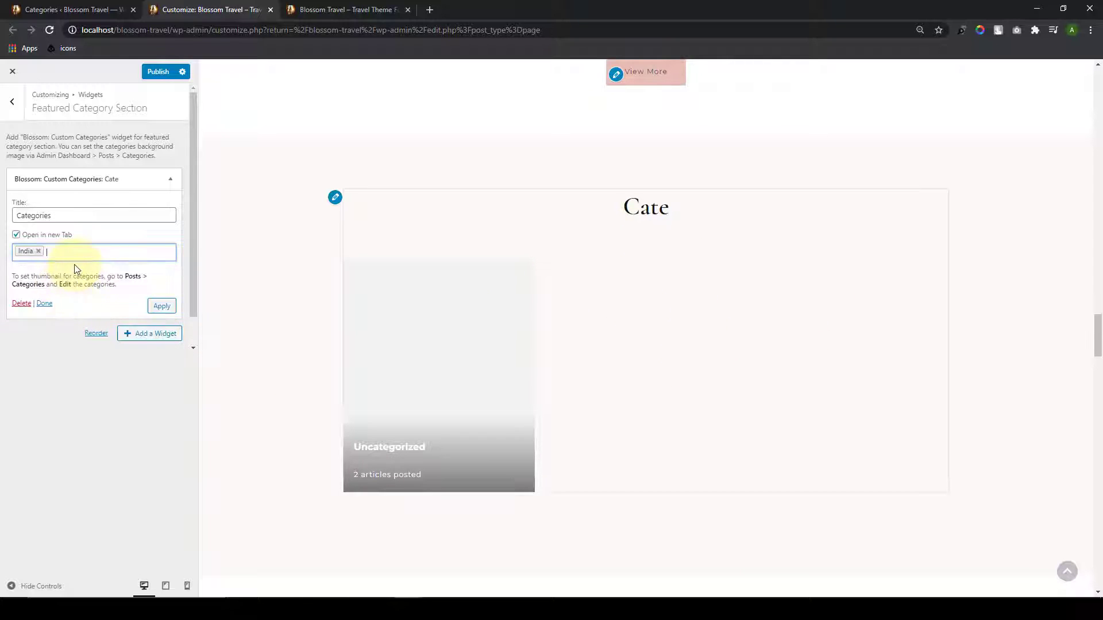
left_click(76, 254)
left_click(59, 329)
left_click(91, 255)
left_click(60, 313)
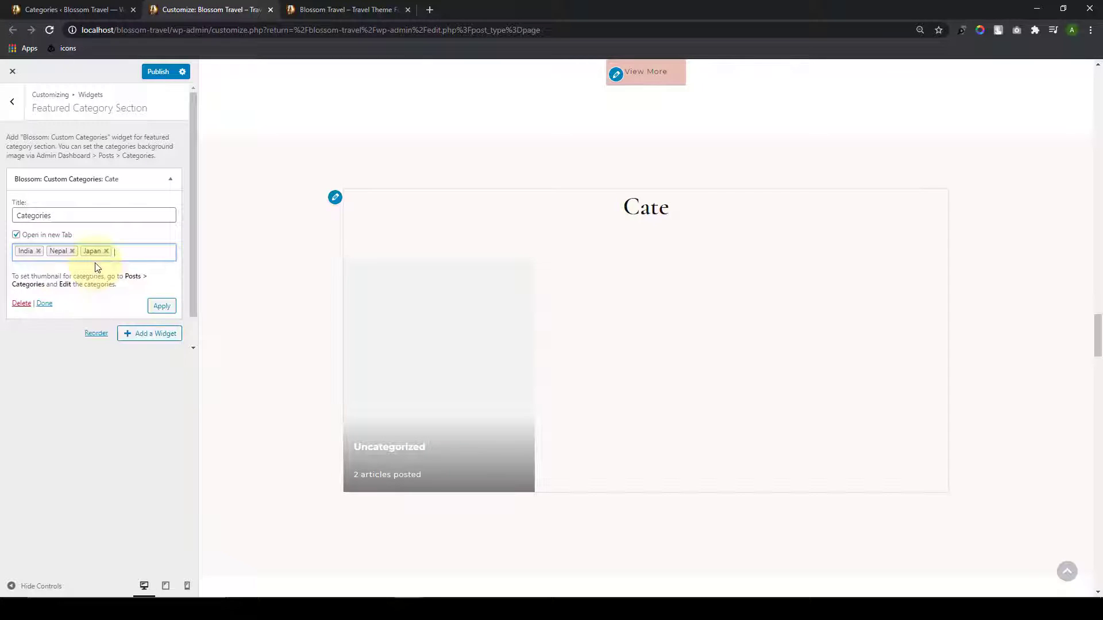
left_click(140, 251)
left_click(65, 327)
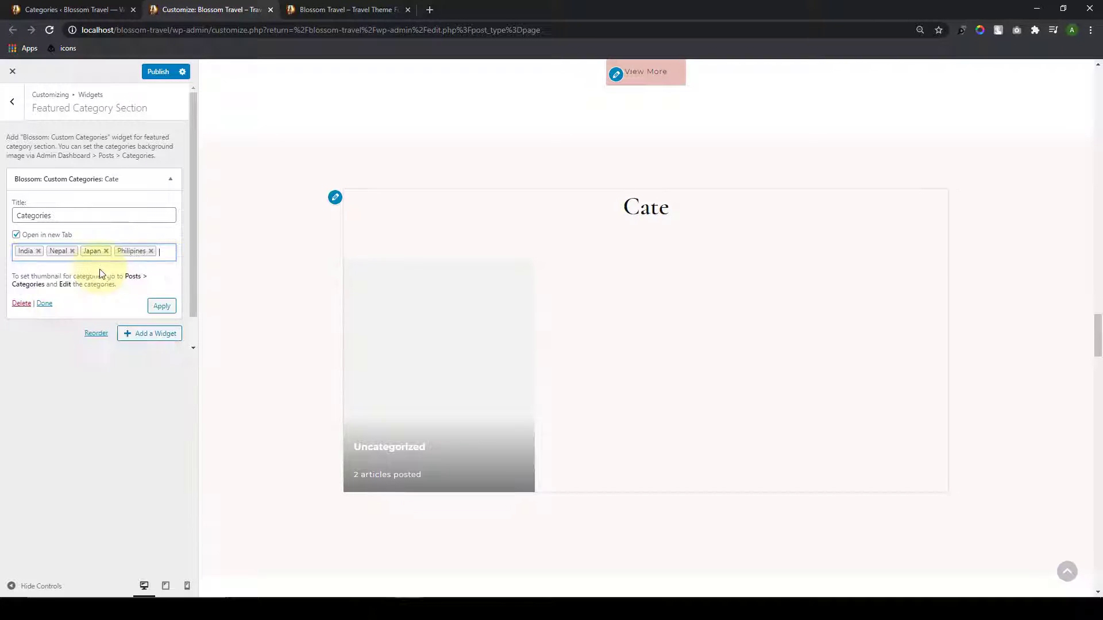
left_click(160, 252)
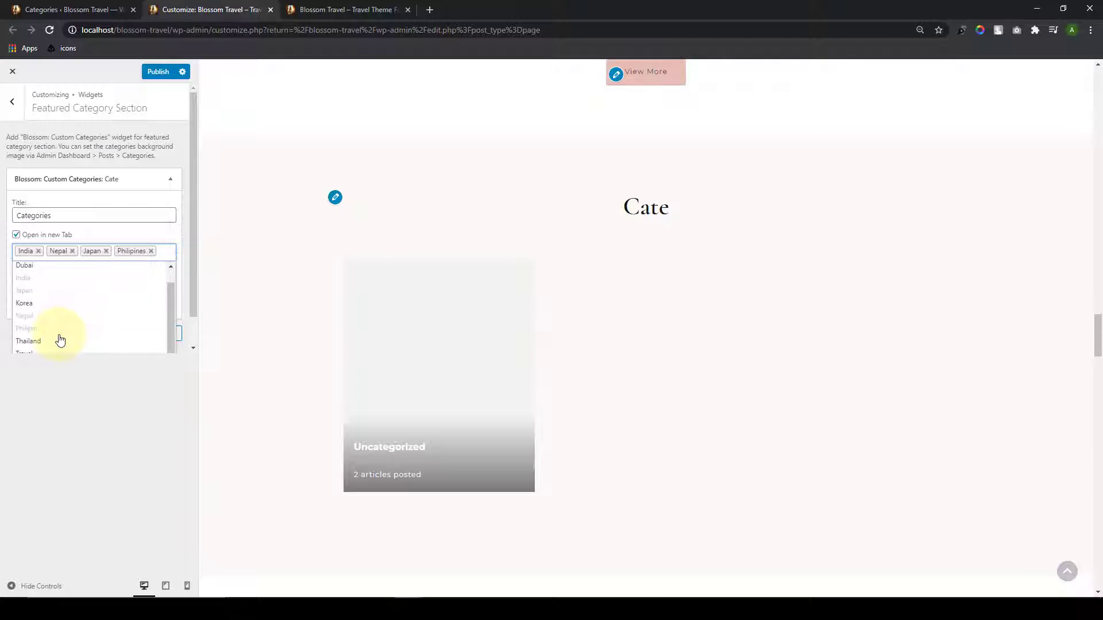
left_click(60, 340)
left_click(140, 266)
left_click(61, 331)
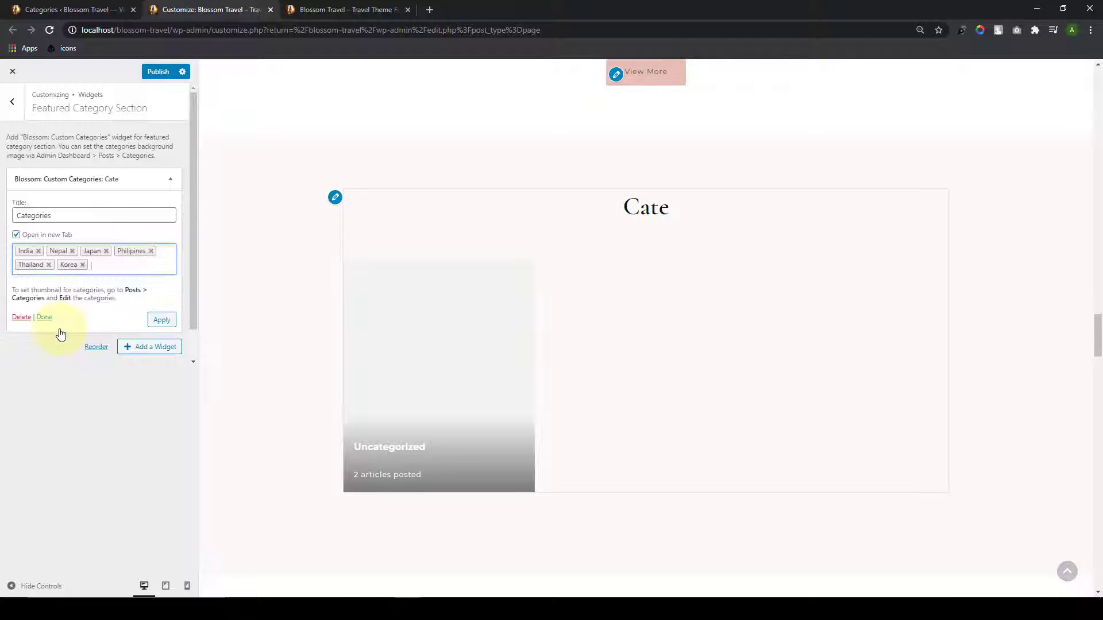
left_click(162, 320)
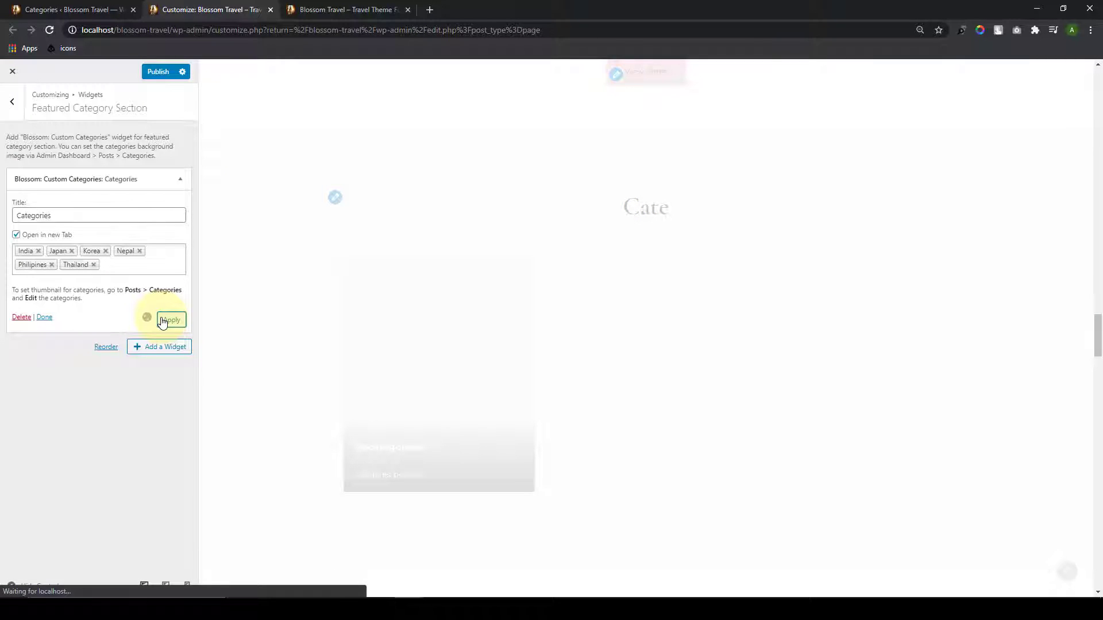
Step: Examine the category tiles in the front page preview and the categories still available in the widget
scroll(468, 250, "down", 3)
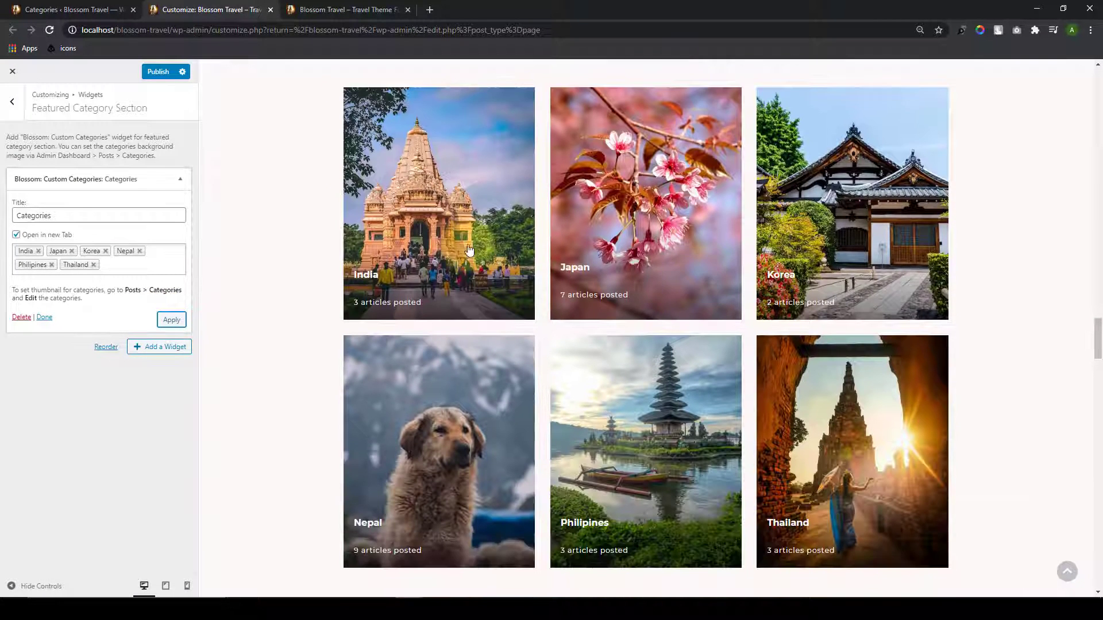
scroll(846, 272, "down", 2)
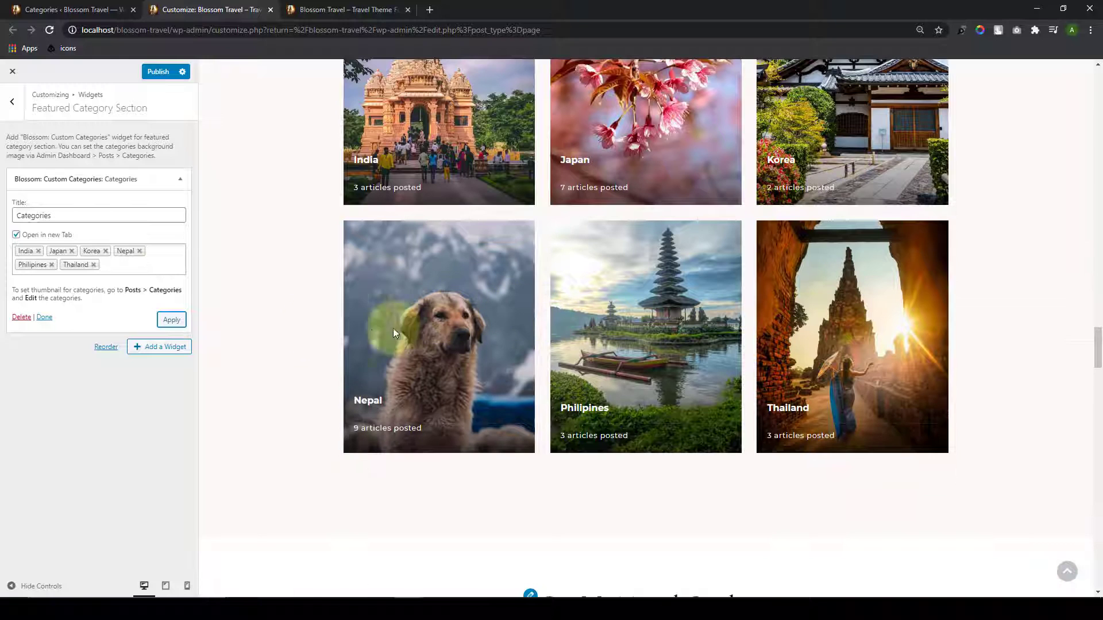
left_click(111, 273)
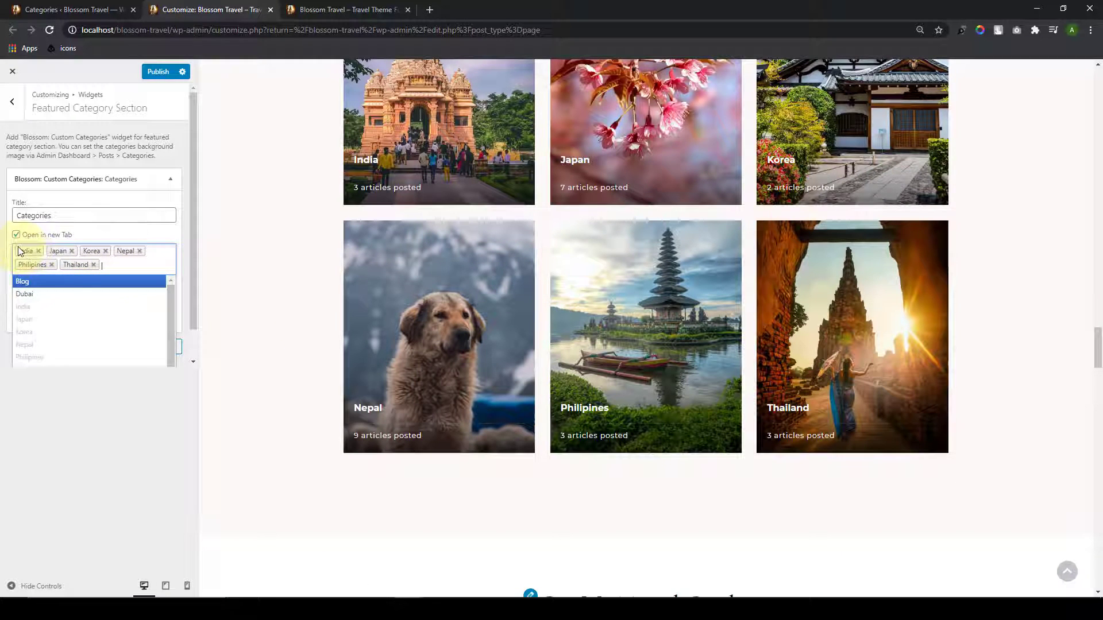
left_click(304, 223)
scroll(832, 298, "up", 4)
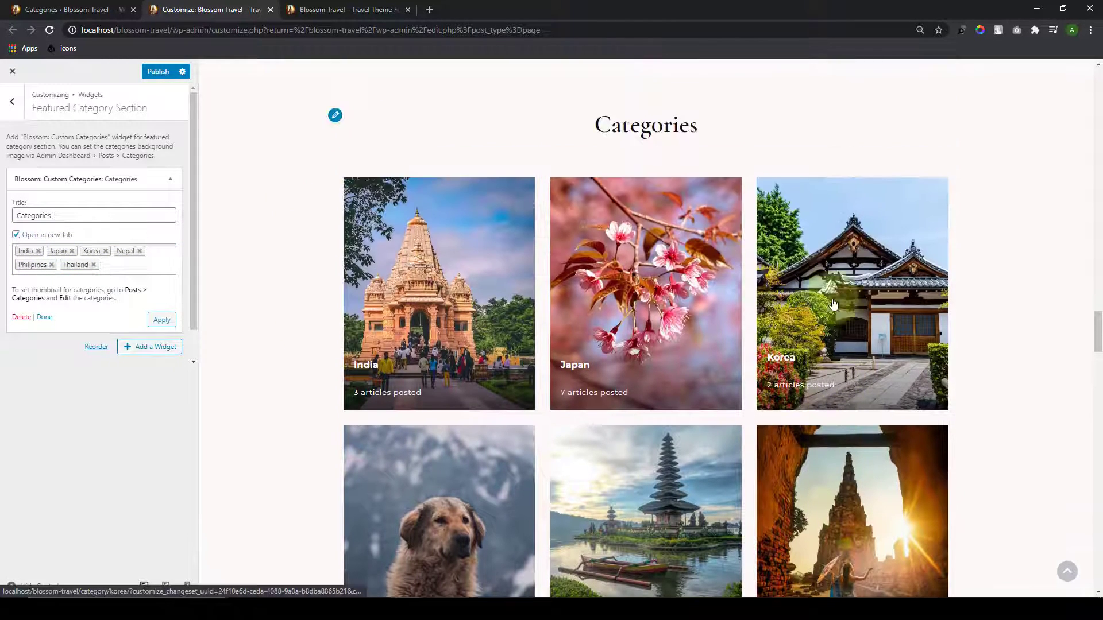
scroll(465, 340, "down", 2)
scroll(466, 339, "down", 2)
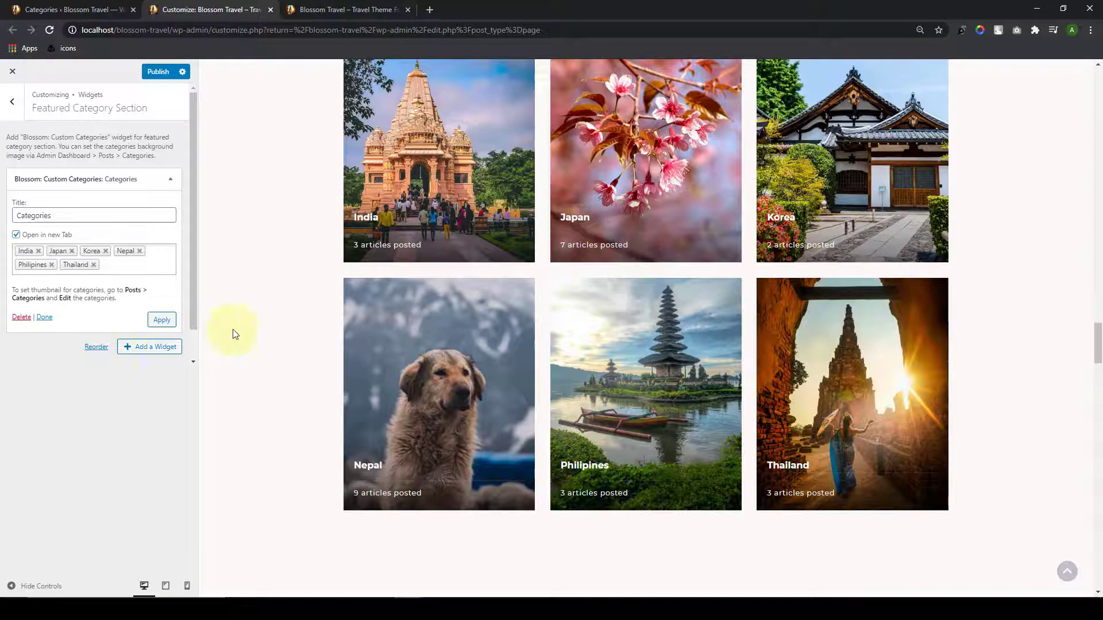
scroll(251, 339, "up", 1)
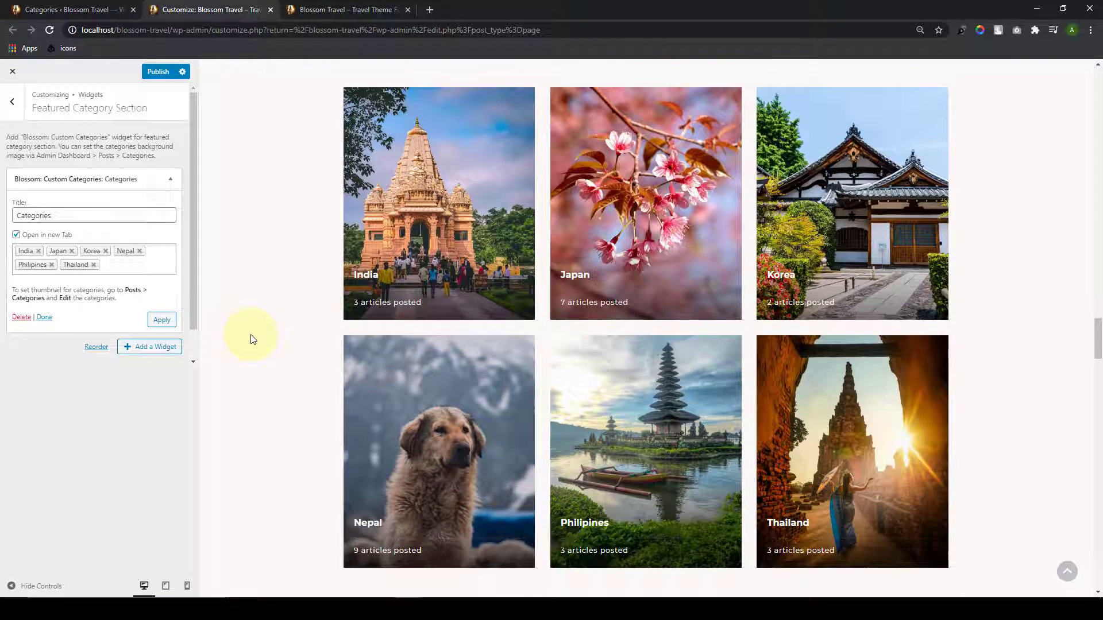
left_click(124, 270)
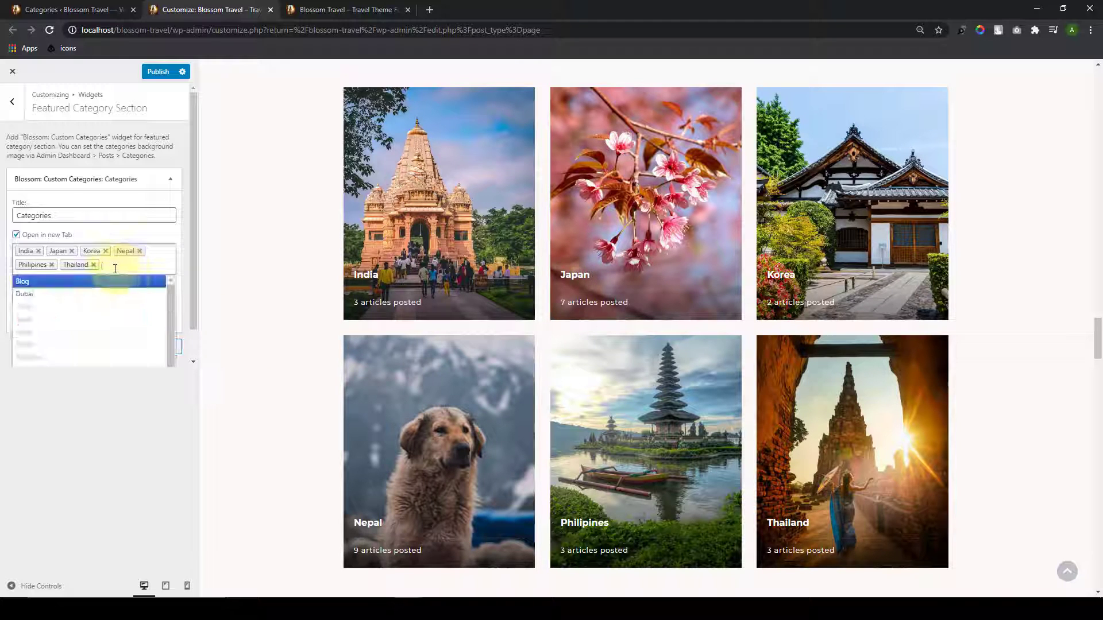
left_click(229, 253)
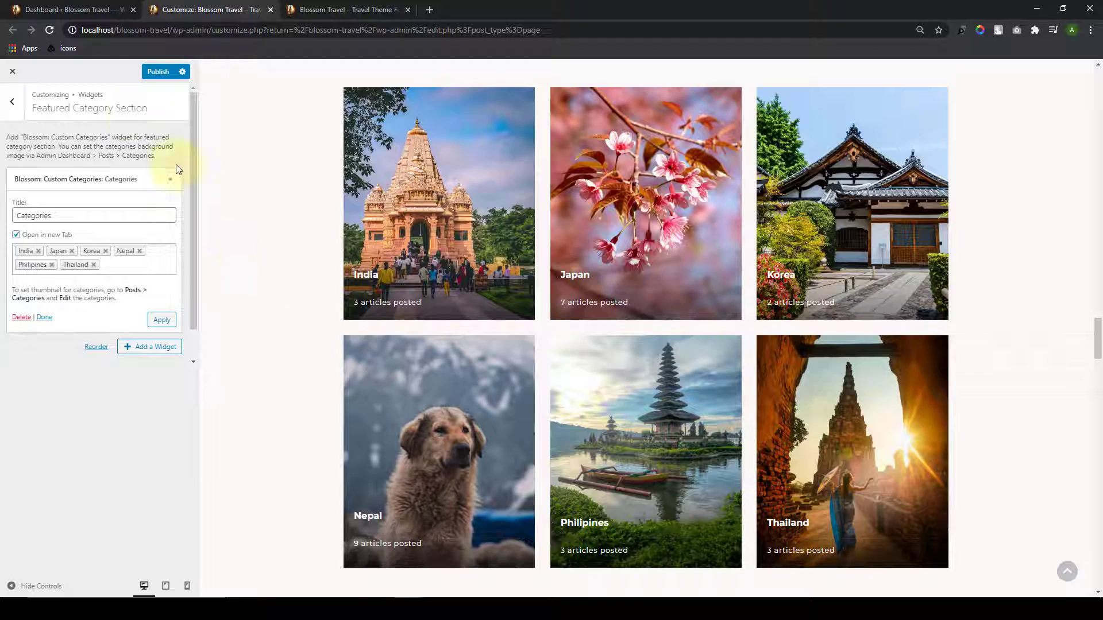
Step: Open the USA post category for editing in the WordPress dashboard and go to its image setting
left_click(104, 7)
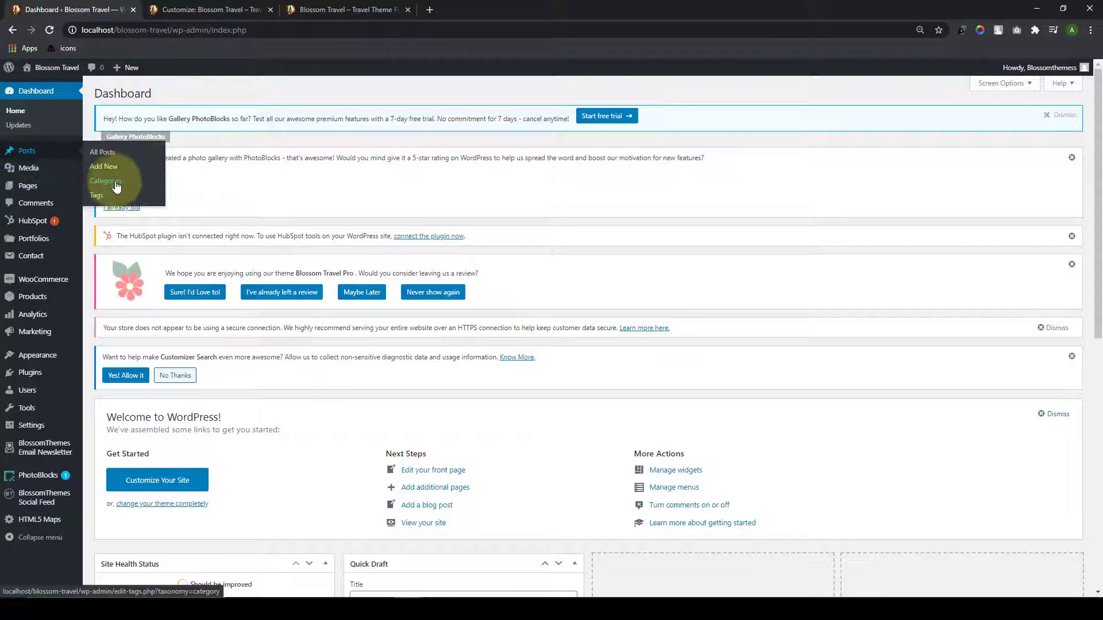
left_click(114, 182)
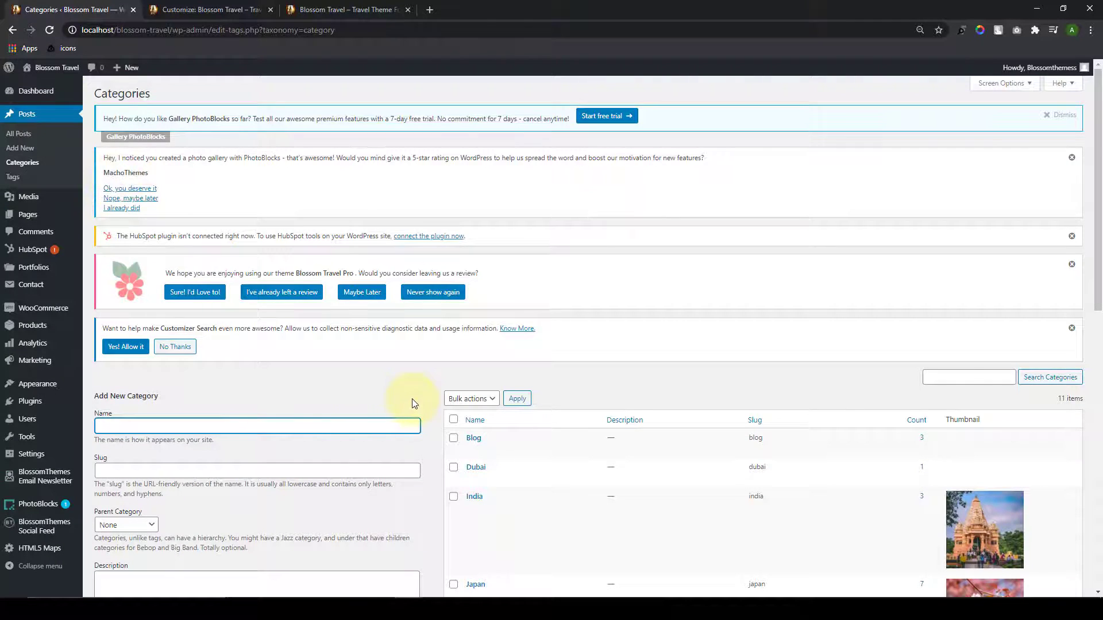
scroll(412, 395, "down", 5)
scroll(448, 374, "down", 3)
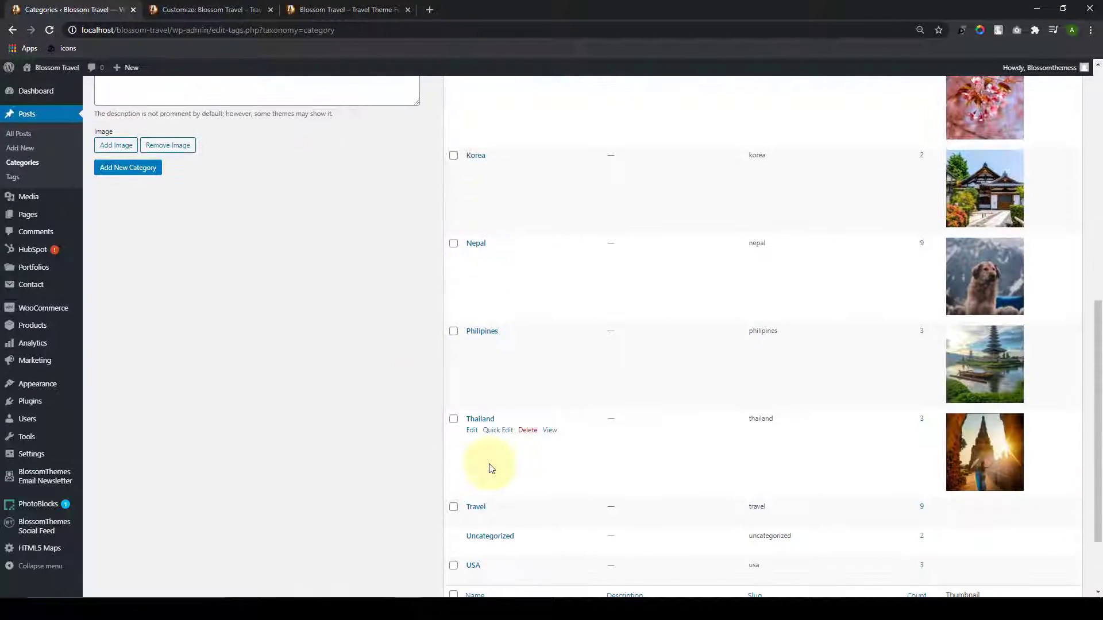
scroll(489, 474, "down", 2)
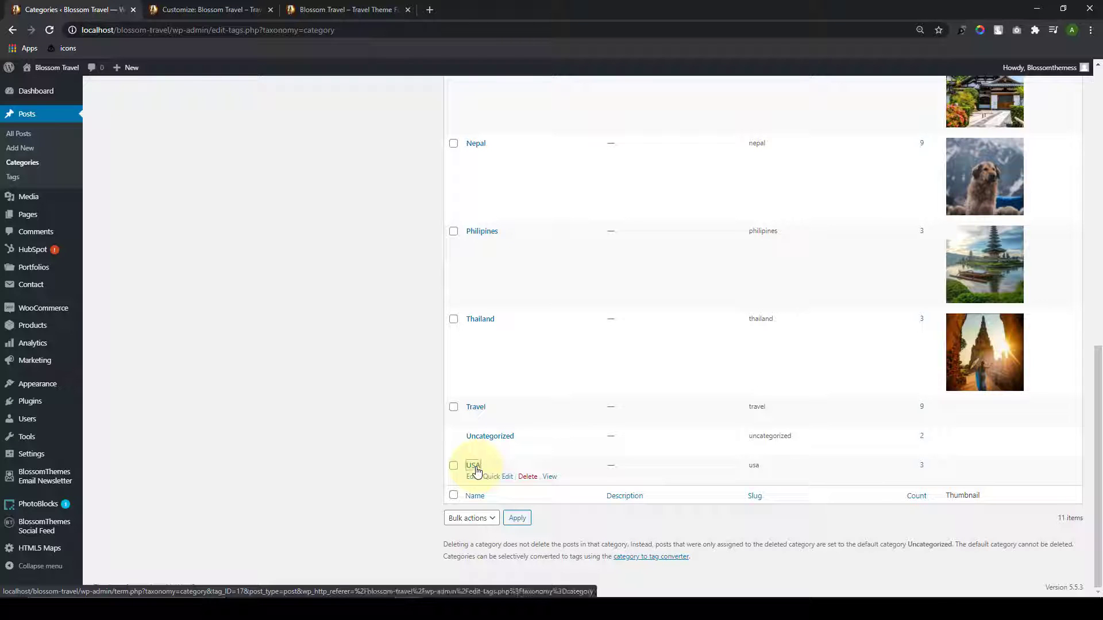
scroll(344, 454, "down", 2)
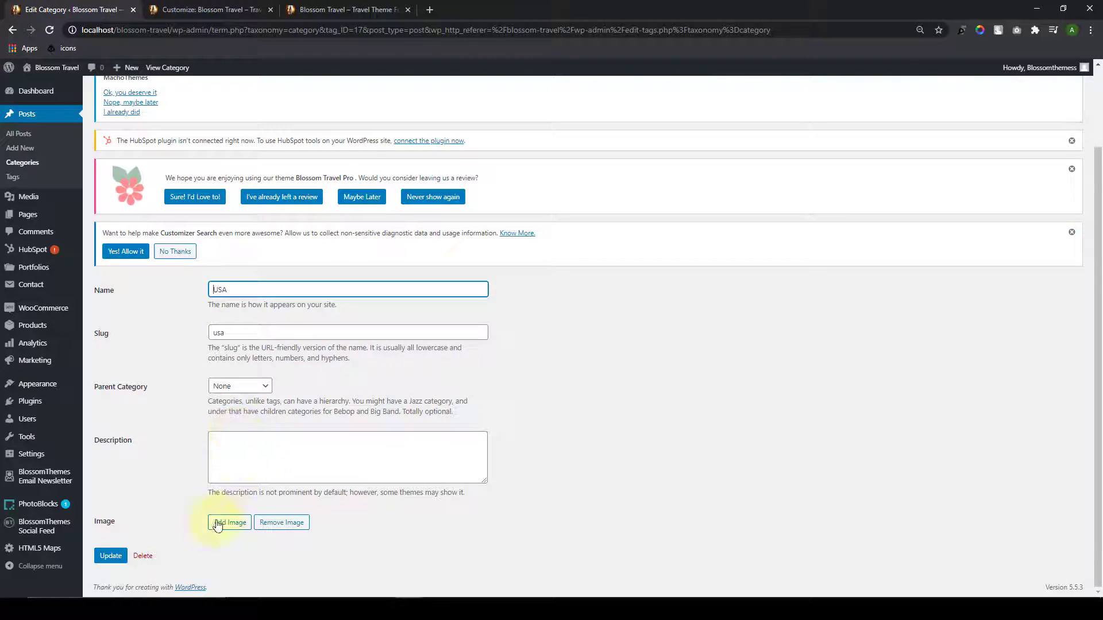
Step: Set the city skyline photo pexels-nextvoyage-1470502-scaled.jpg as the USA category's image and update the category
left_click(225, 522)
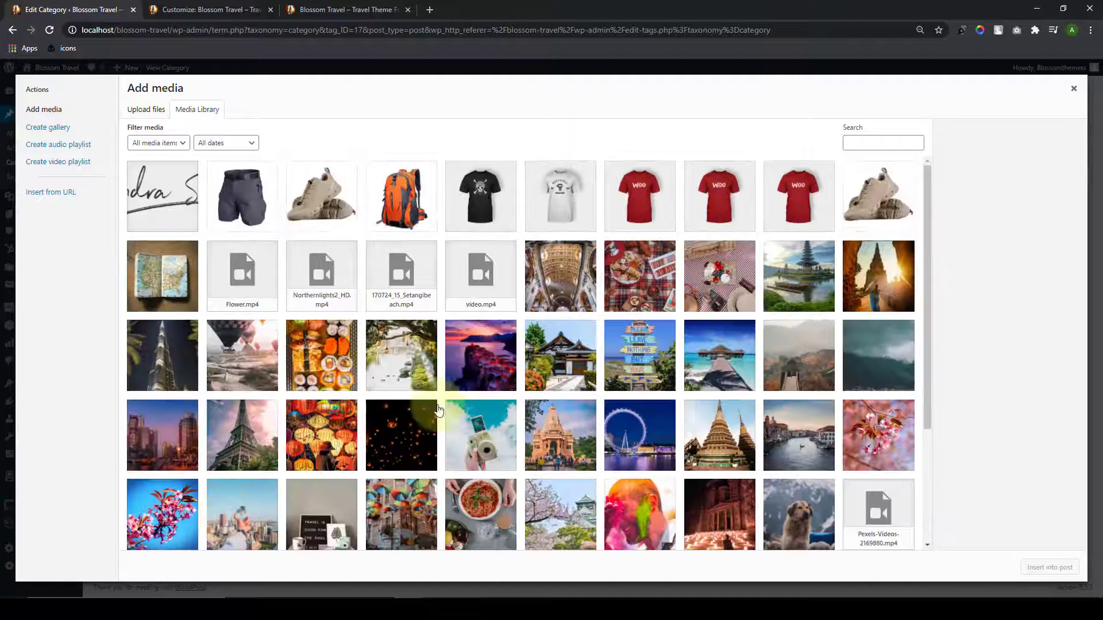
scroll(291, 290, "down", 3)
left_click(164, 268)
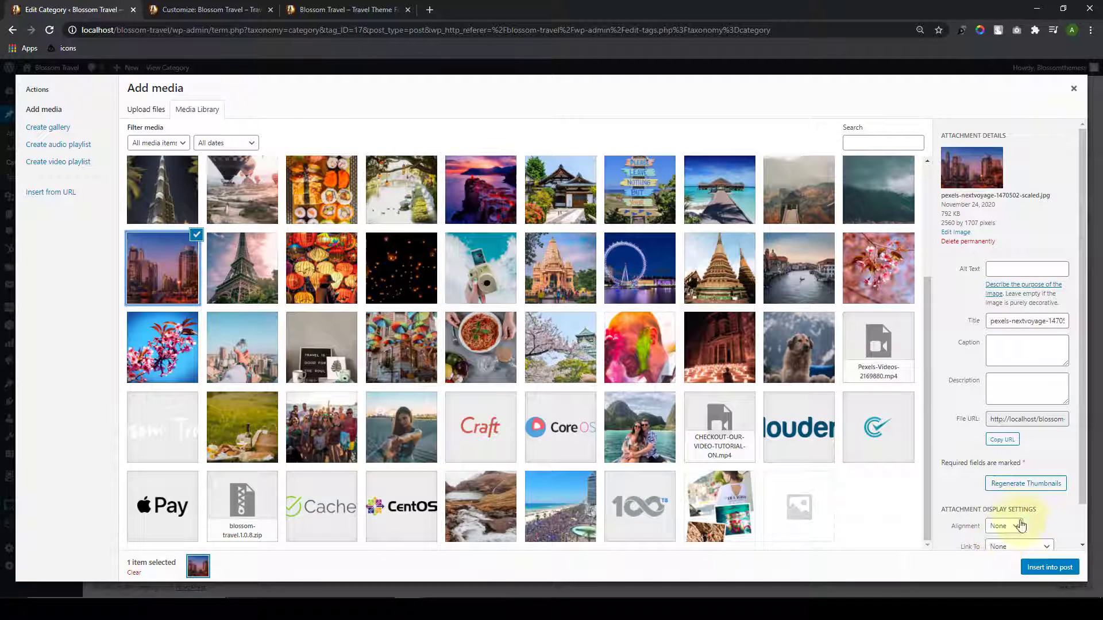
left_click(1072, 572)
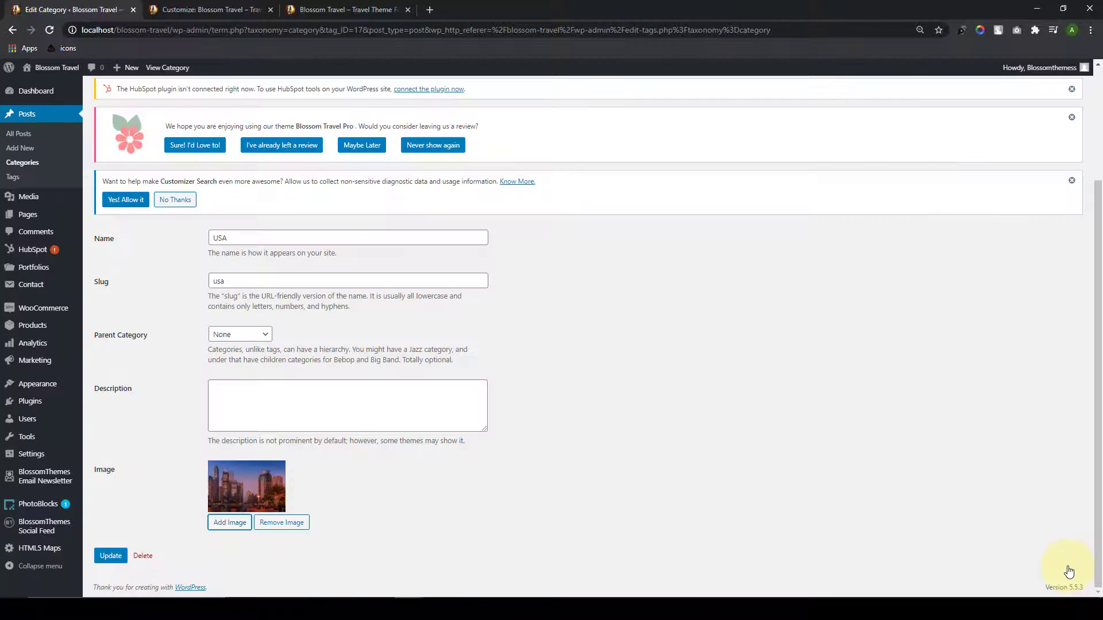
left_click(111, 556)
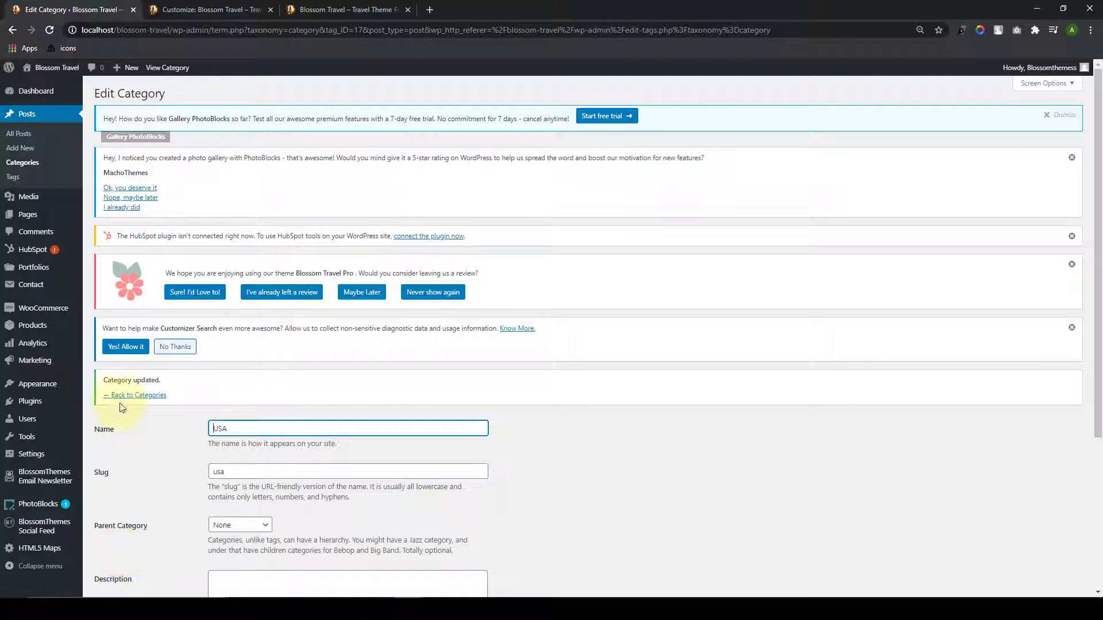
Step: Go back to the post categories list and check the USA category's thumbnail
left_click(122, 397)
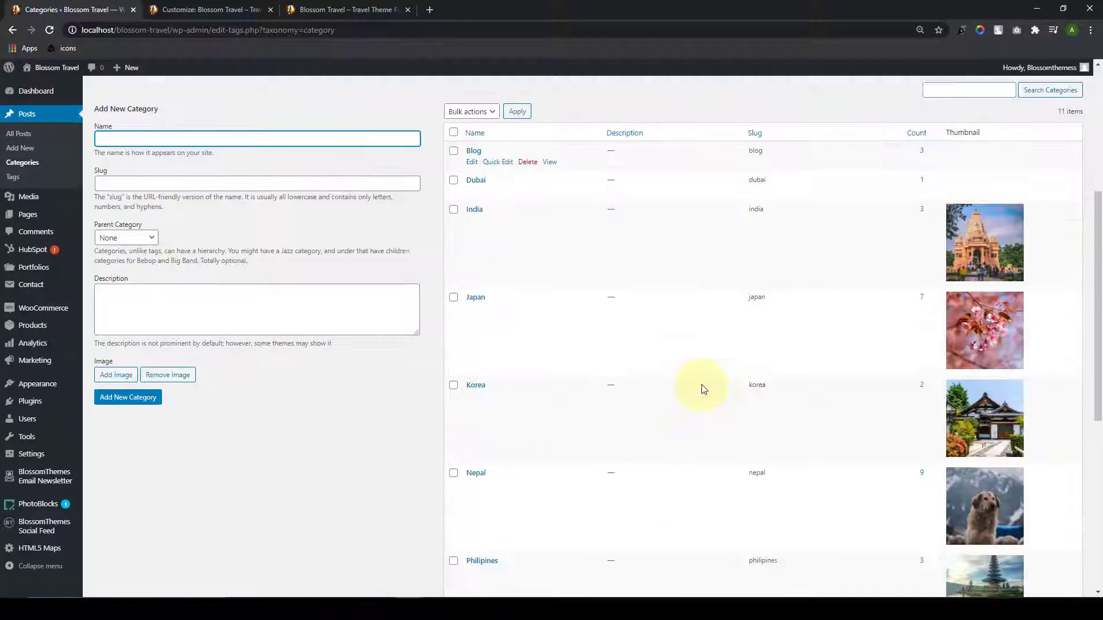
scroll(704, 389, "down", 7)
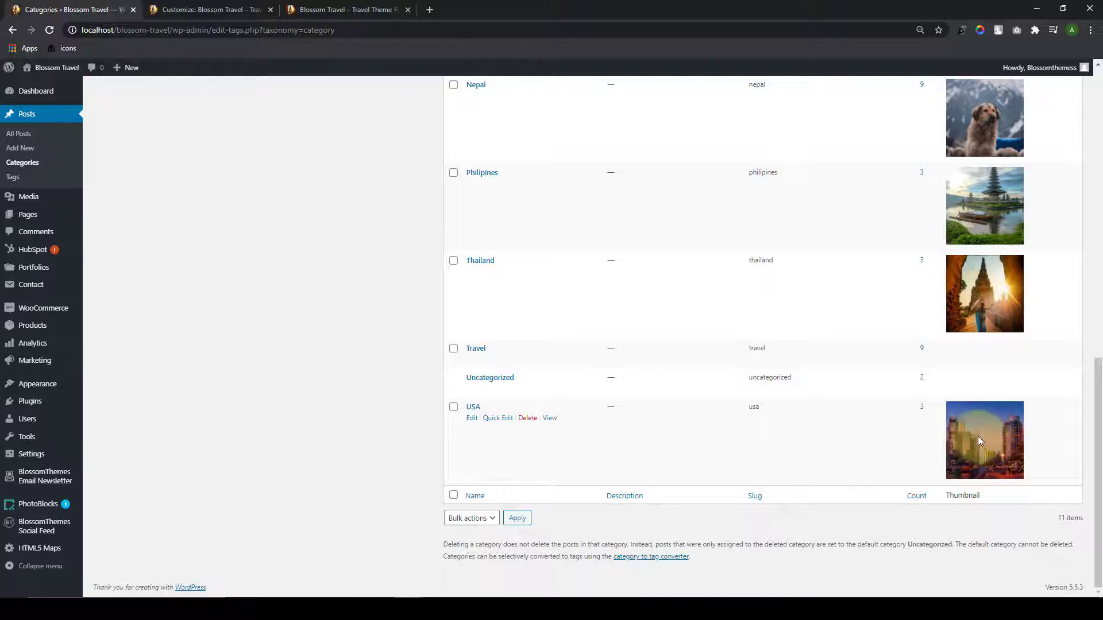
scroll(804, 423, "up", 7)
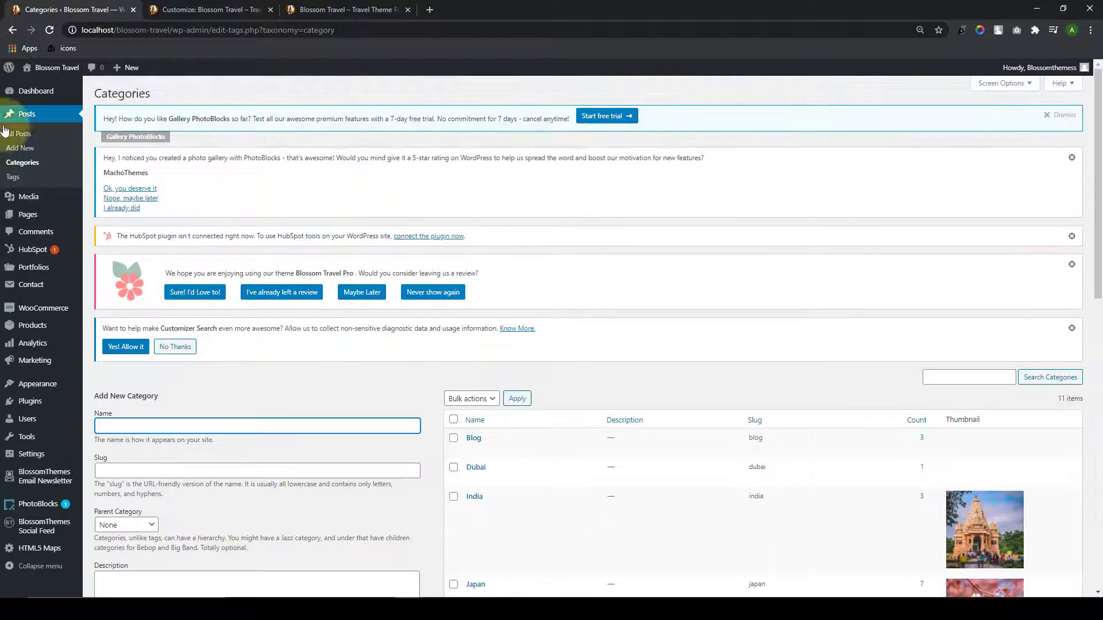
Step: Return to the Customizer and publish the Featured Category Section changes
left_click(40, 94)
left_click(187, 4)
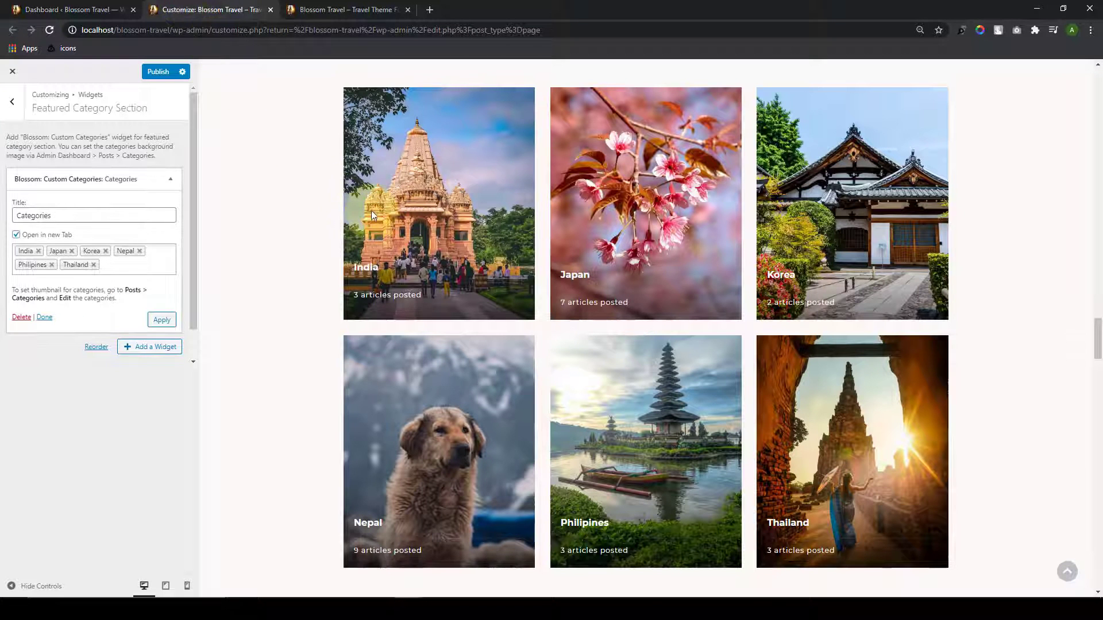
left_click(155, 74)
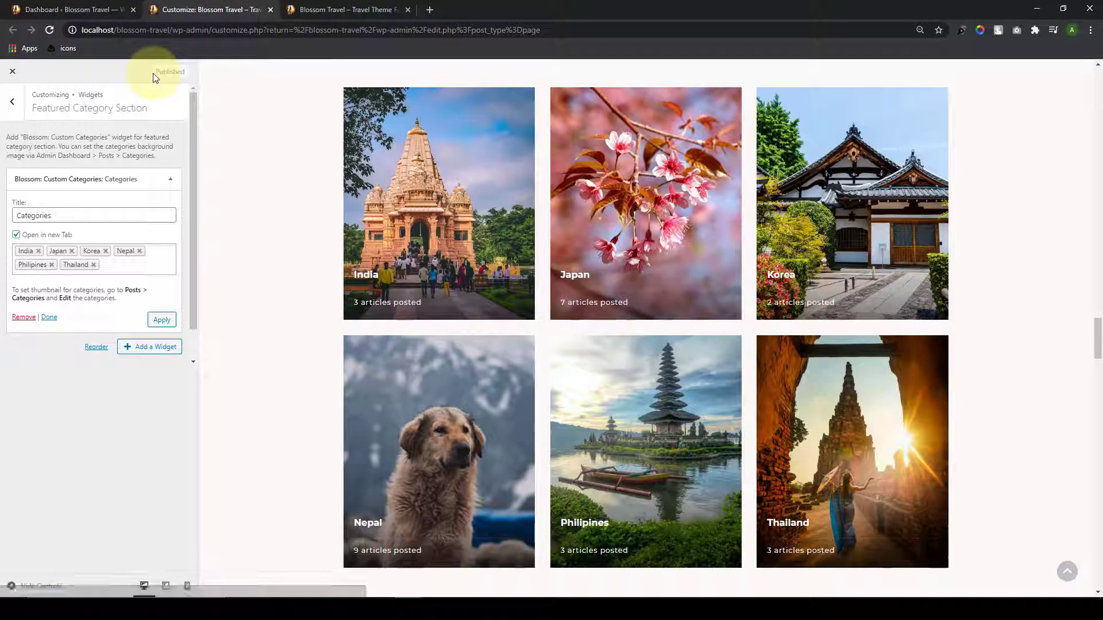
Step: Go to the front page's Shop Section settings and examine its section title and button label
left_click(8, 103)
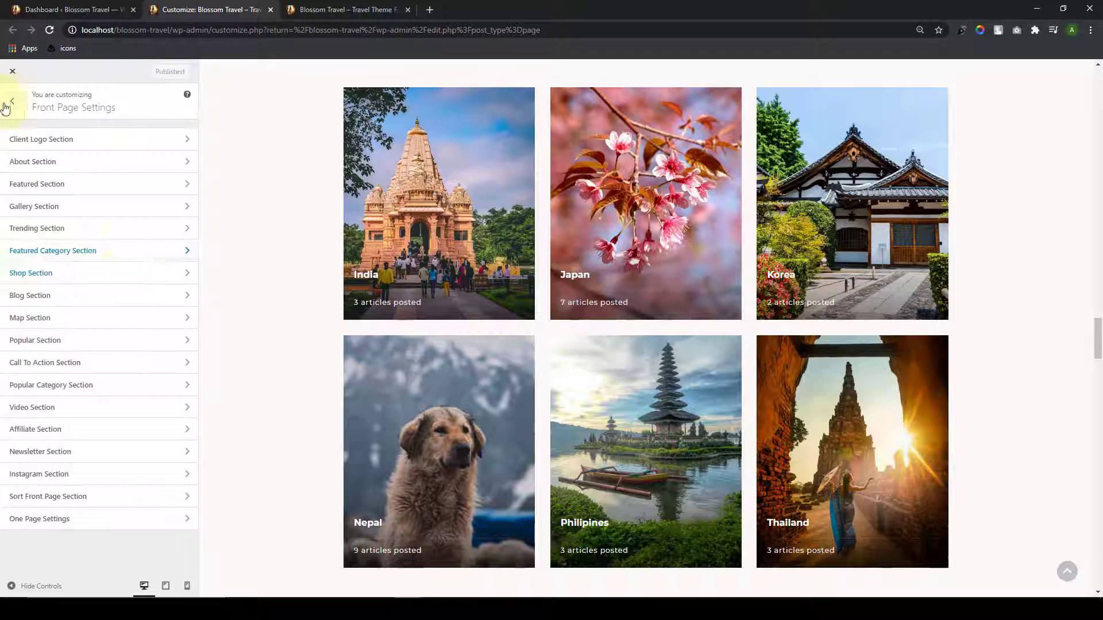
left_click(118, 277)
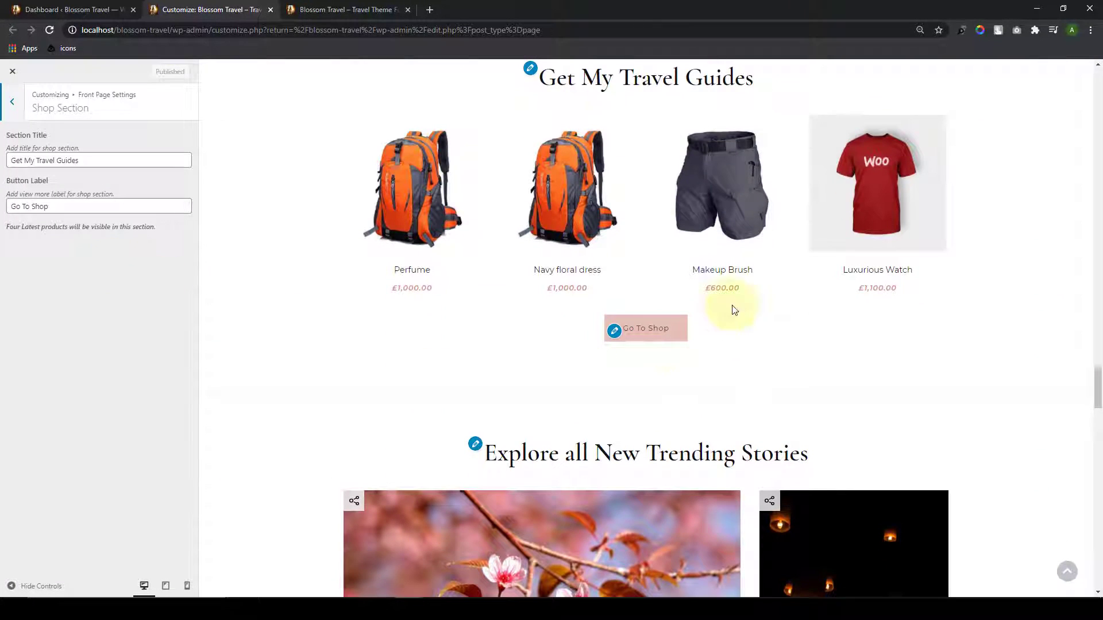
triple_click(145, 166)
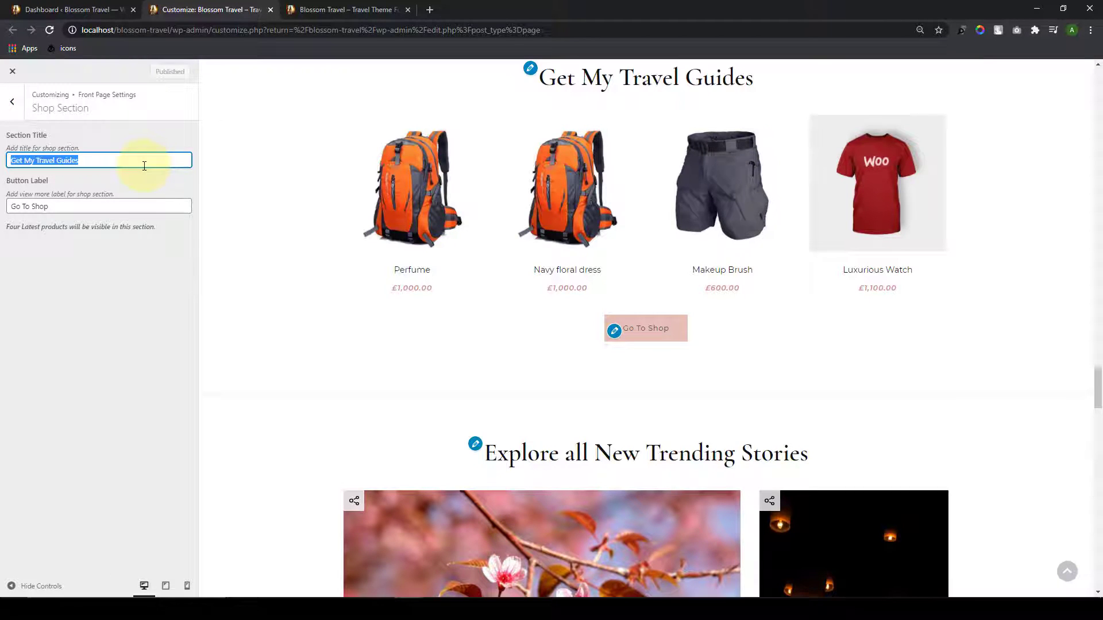
left_click(71, 205)
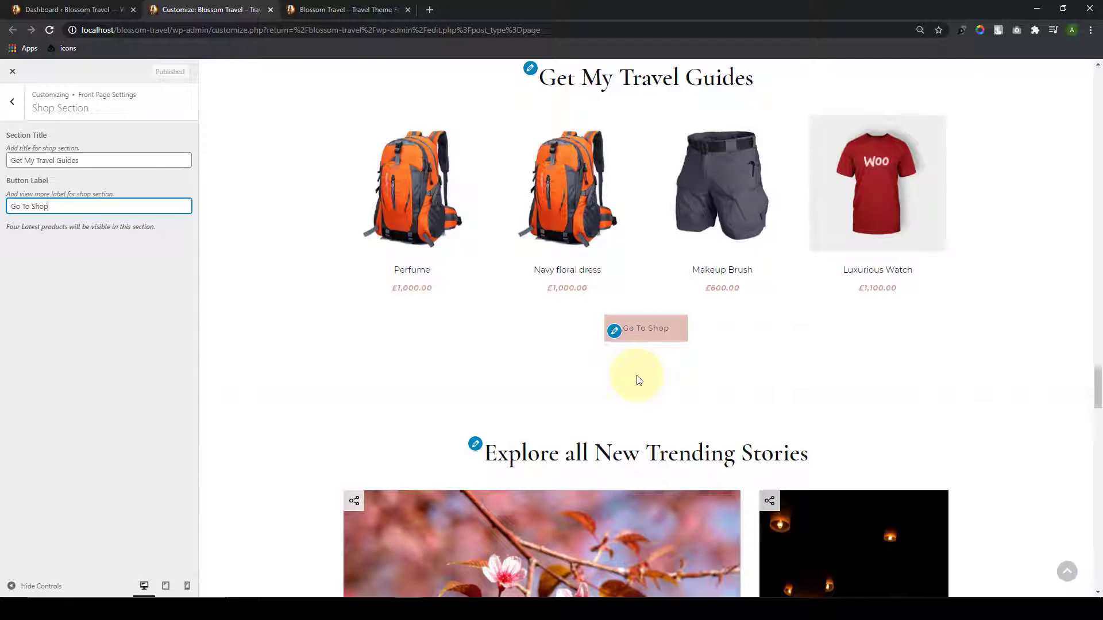
Step: Look through the front page's Blog Section and Map Section settings and their previews
left_click(12, 102)
left_click(95, 298)
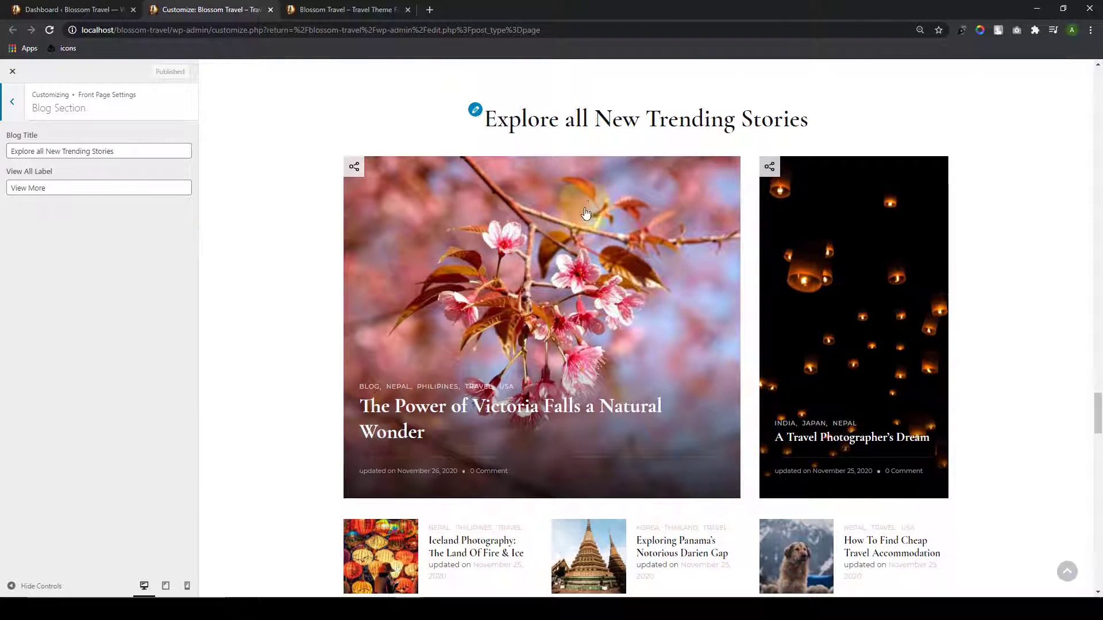
left_click(14, 104)
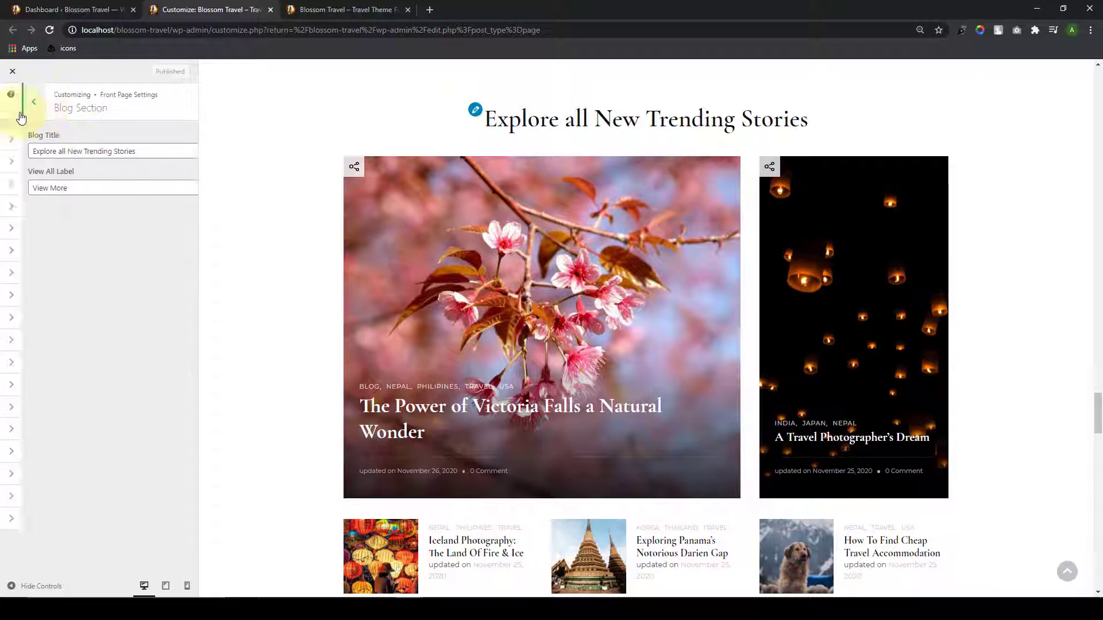
left_click(105, 319)
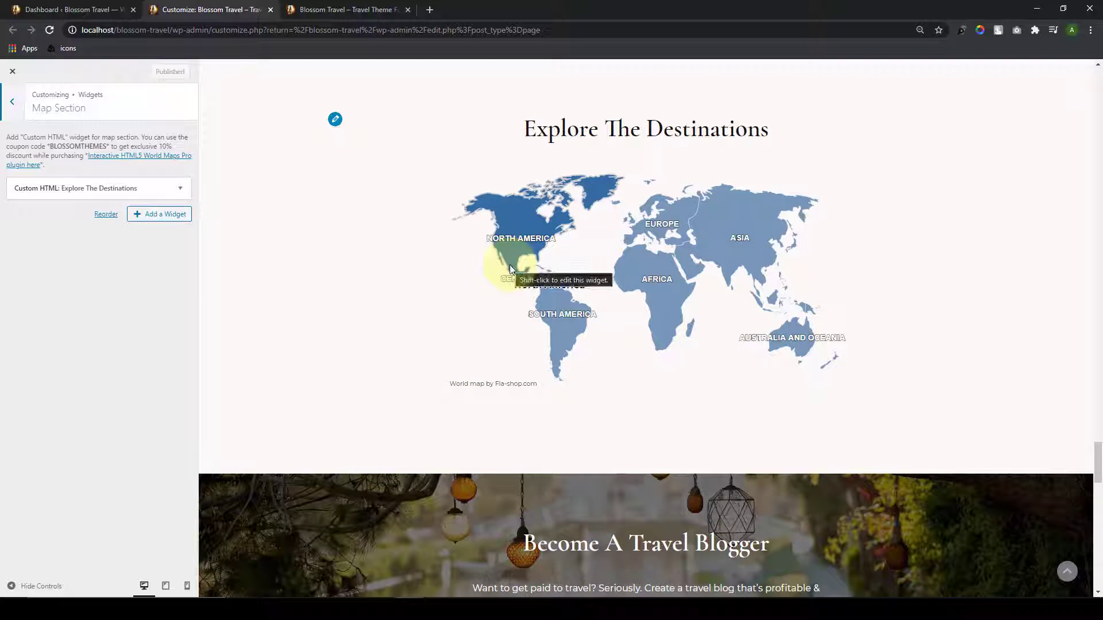
left_click(8, 110)
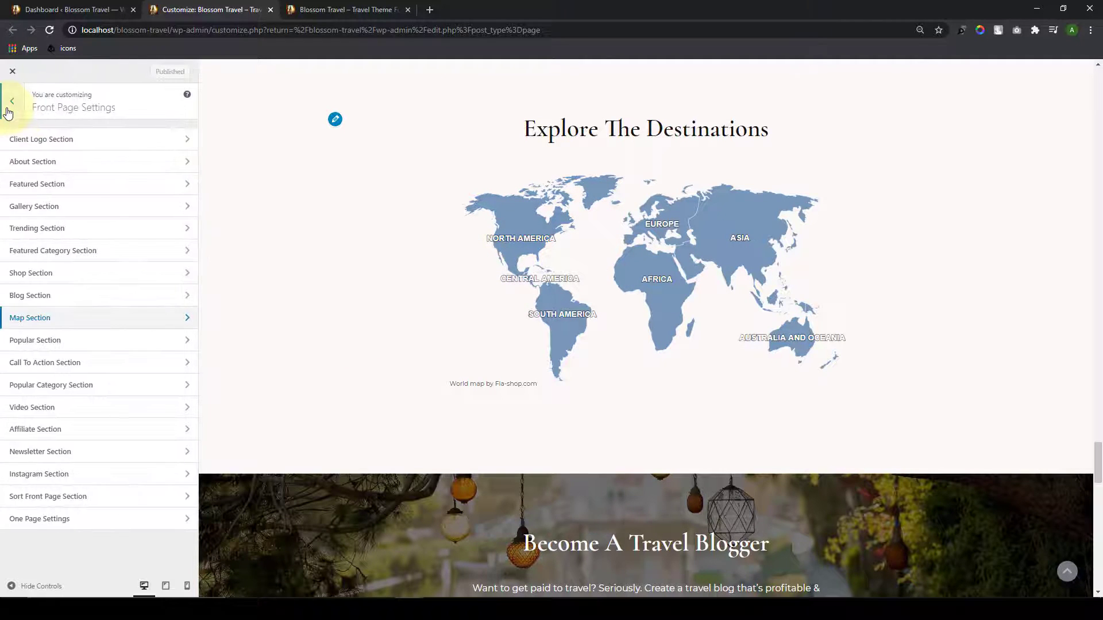
Step: Add the Blossom: Popular Post widget to the front page's Popular Section
left_click(67, 342)
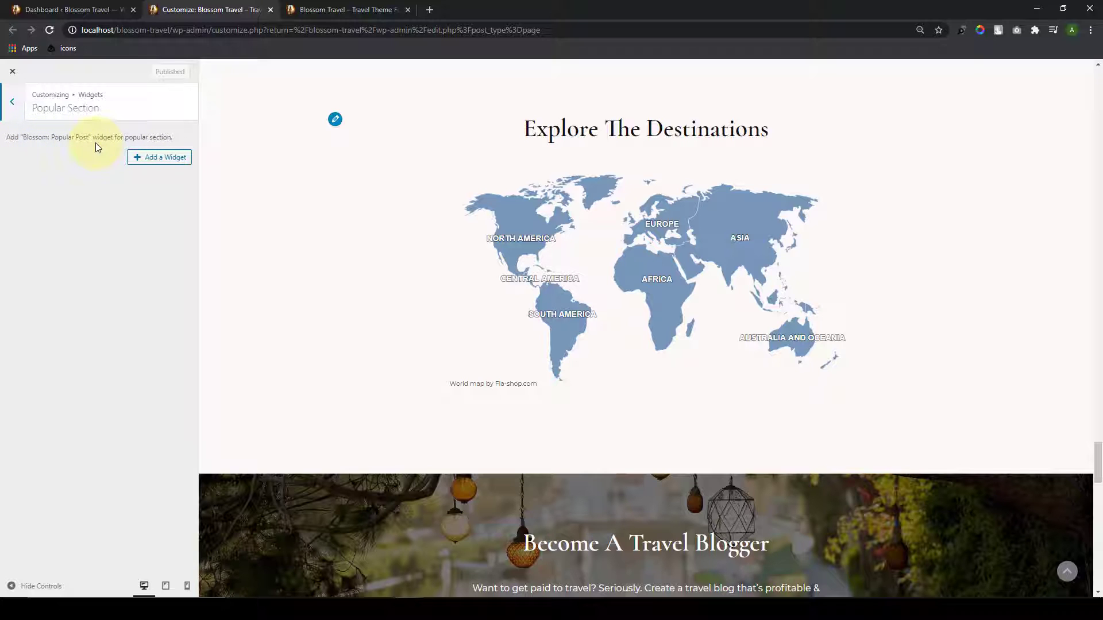
left_click(147, 162)
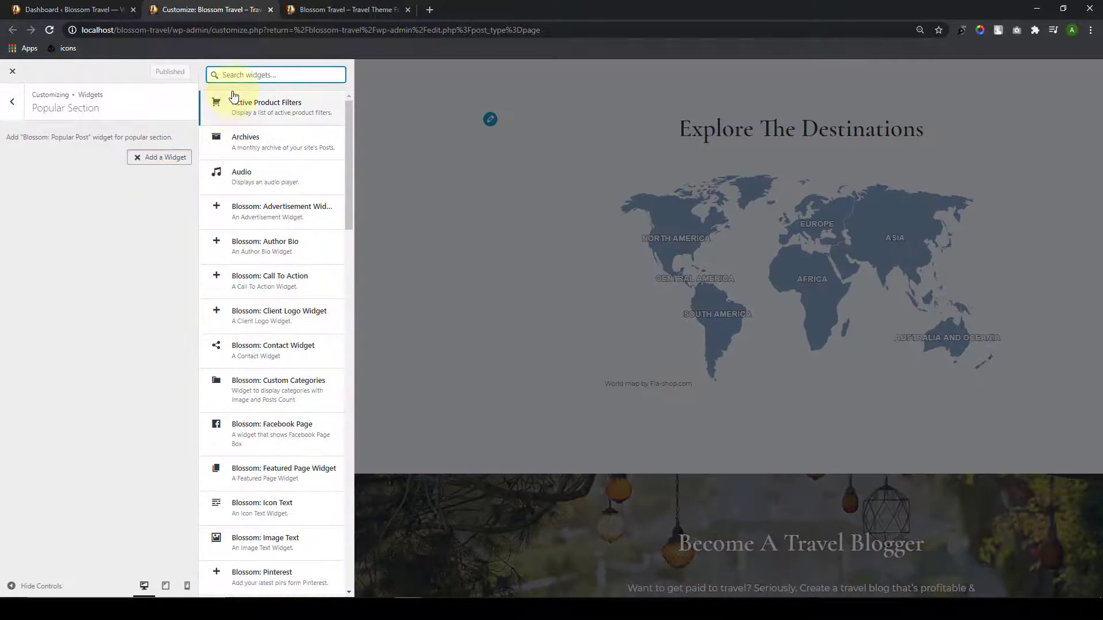
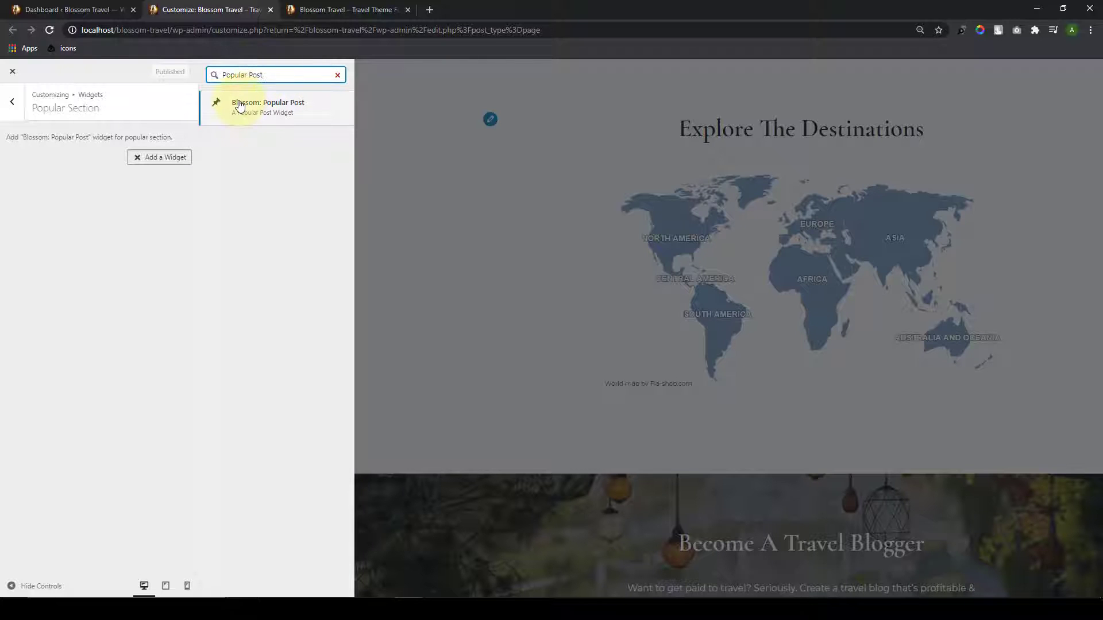
left_click(240, 105)
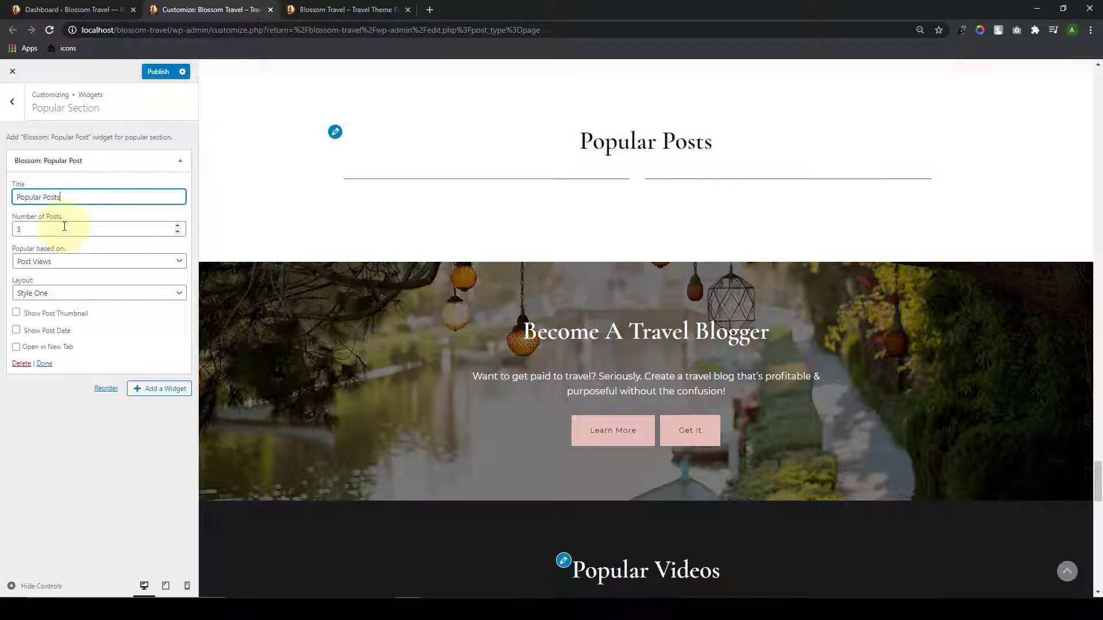
Step: Set the Popular Post widget to show 3 posts, with popularity based on Post Views
left_click(64, 227)
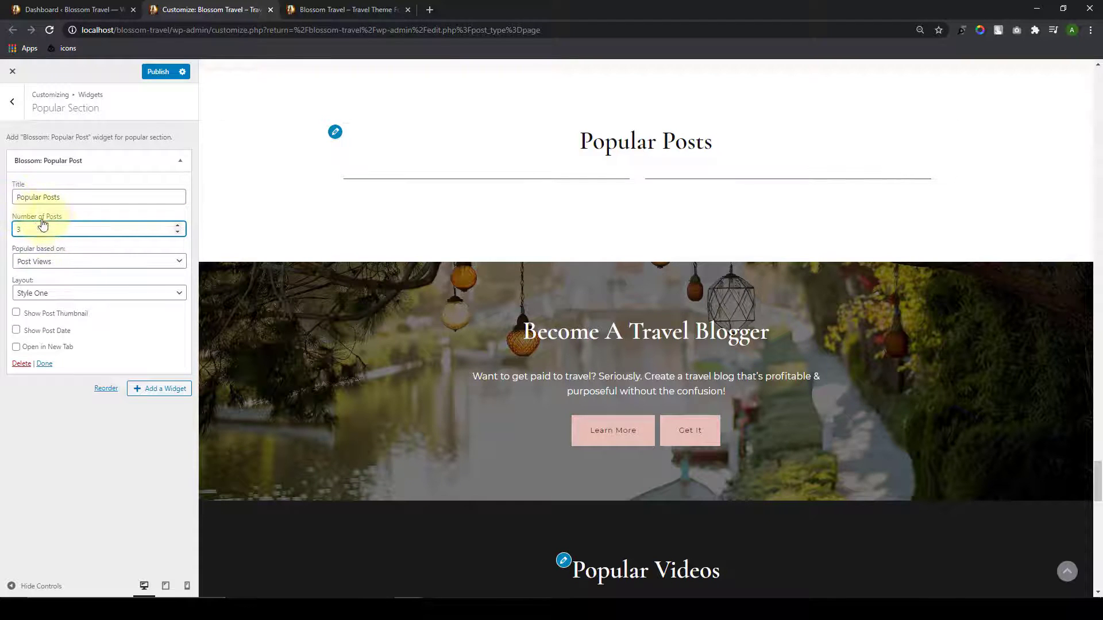
left_click(178, 226)
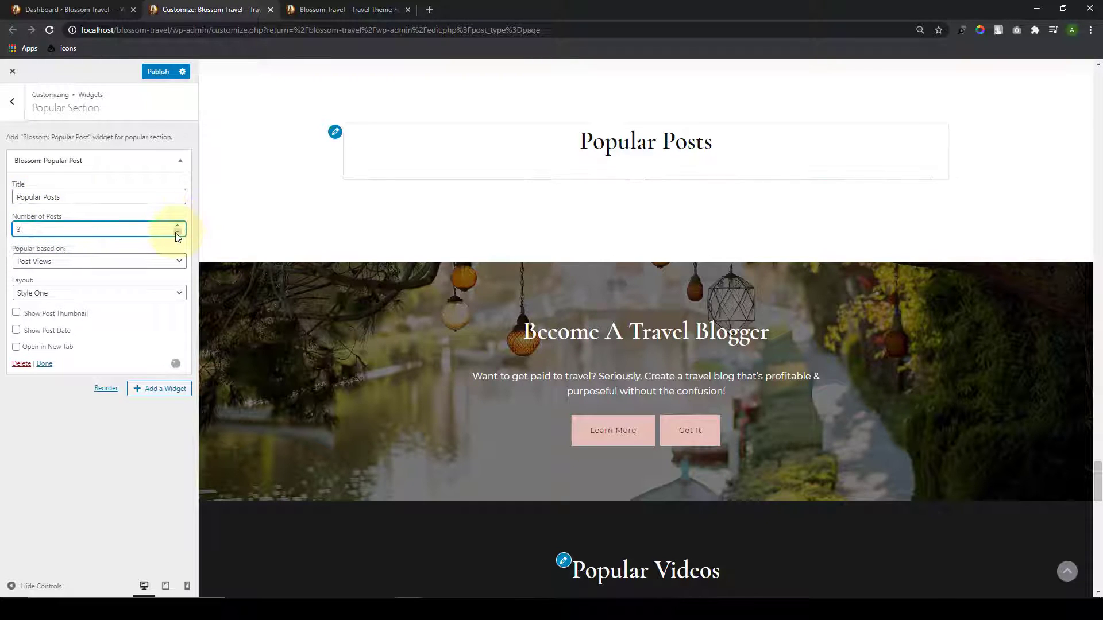
left_click(157, 261)
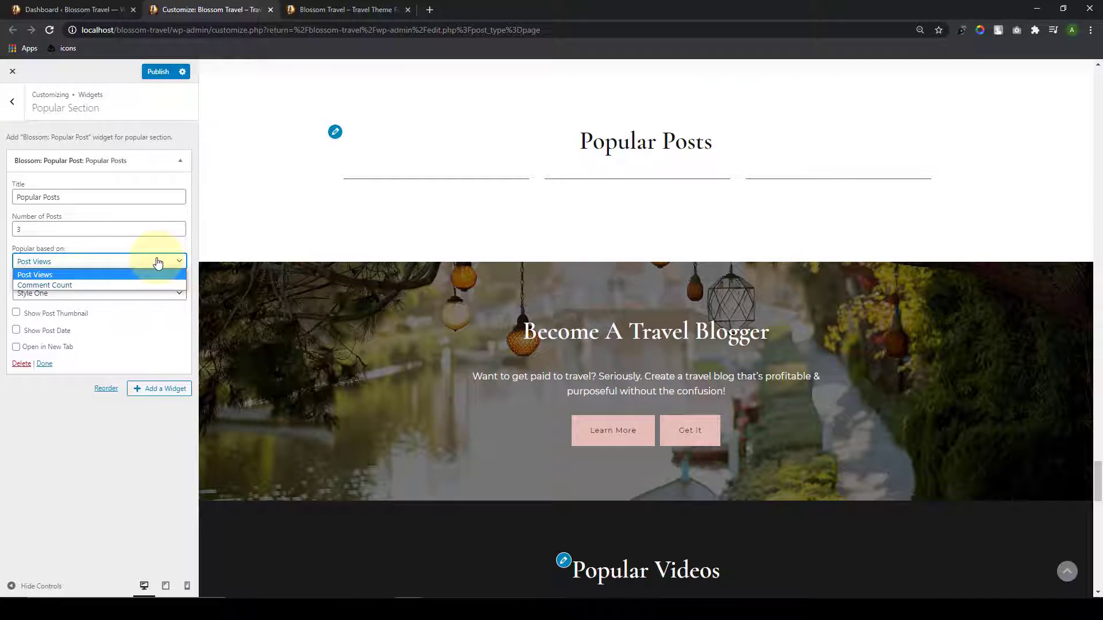
left_click(114, 251)
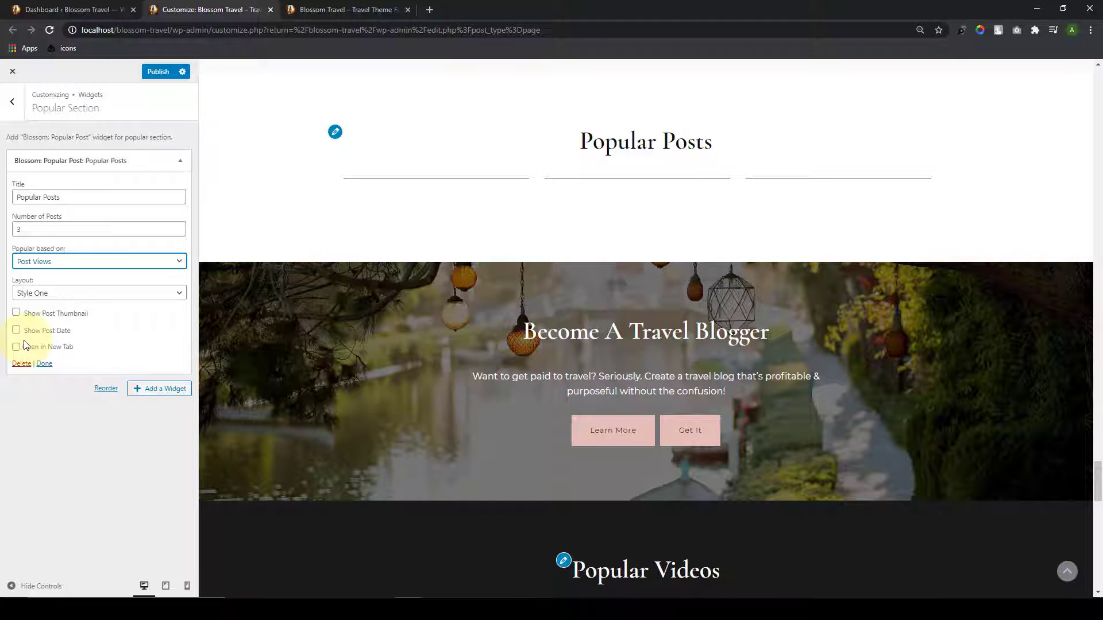
Step: Enable post thumbnails, post dates and opening in a new tab for the Popular Post widget, and publish the changes
left_click(16, 313)
left_click(16, 330)
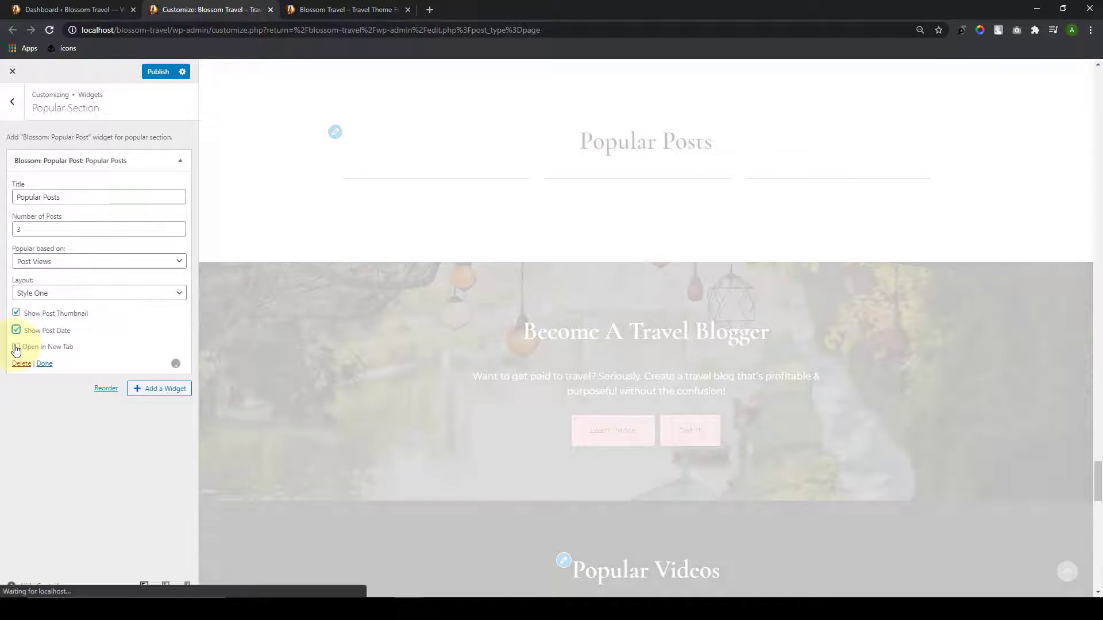
left_click(16, 348)
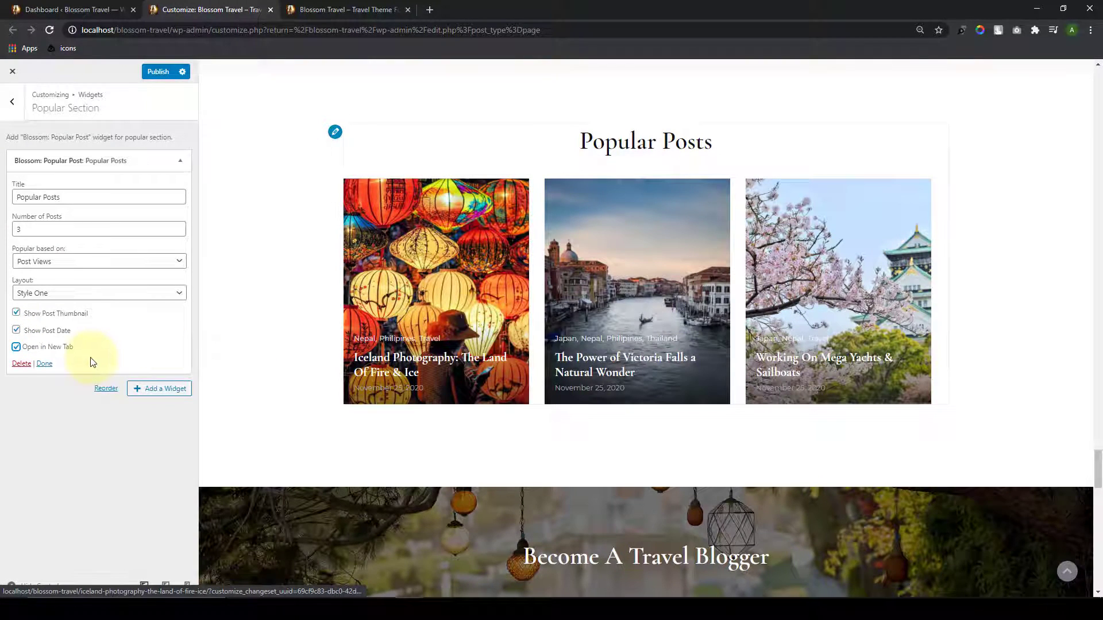
left_click(45, 363)
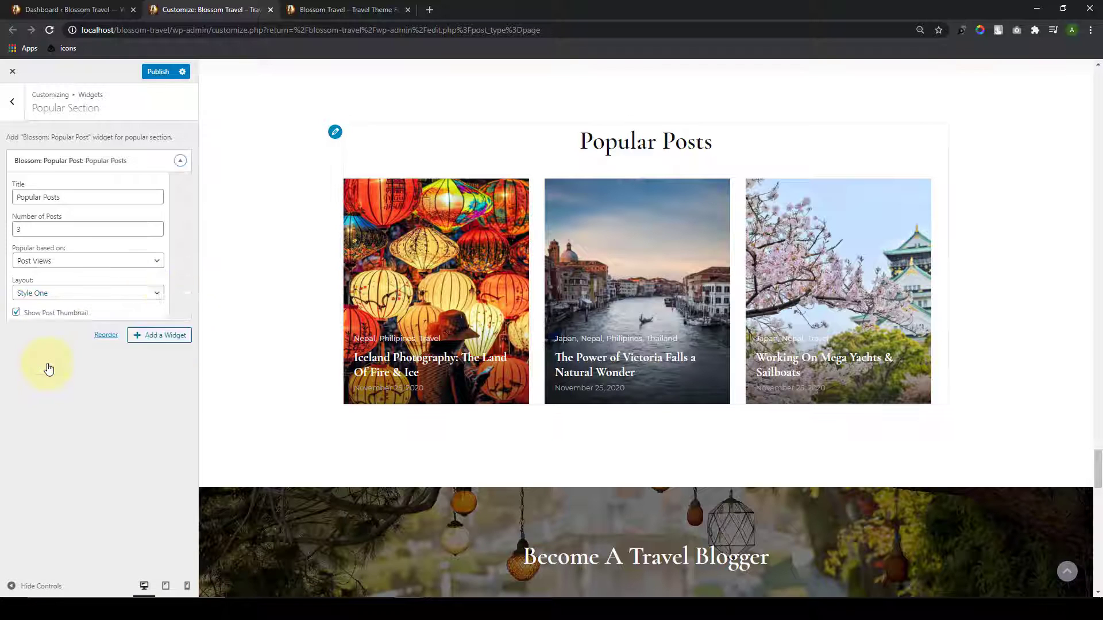
left_click(156, 73)
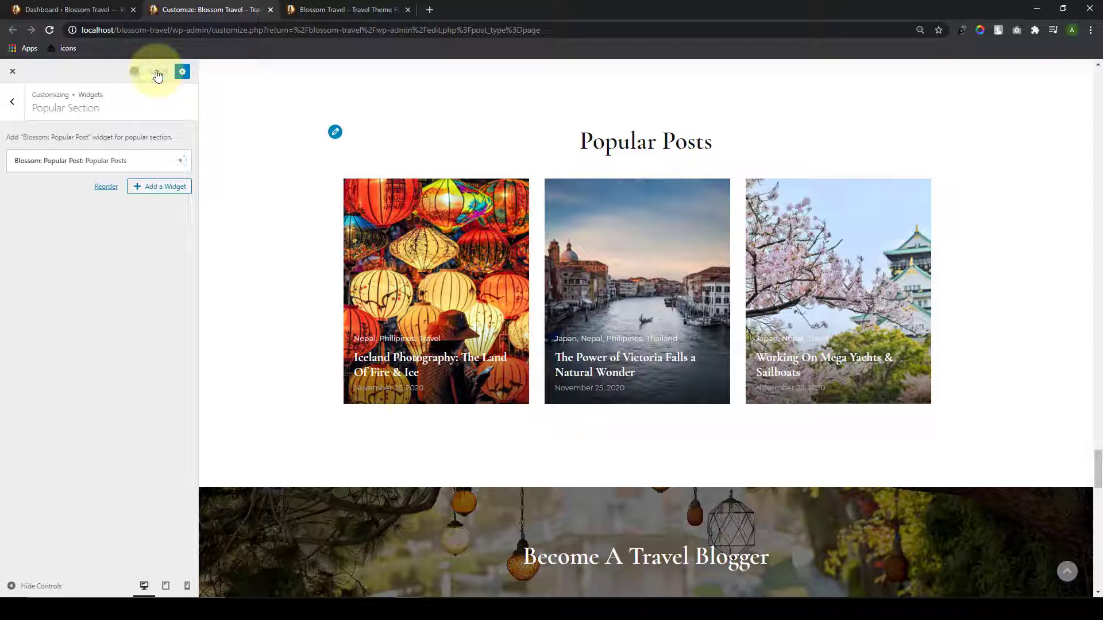
Step: Look at the front page's Call To Action Section settings and preview, and return to the Front Page Settings
left_click(14, 105)
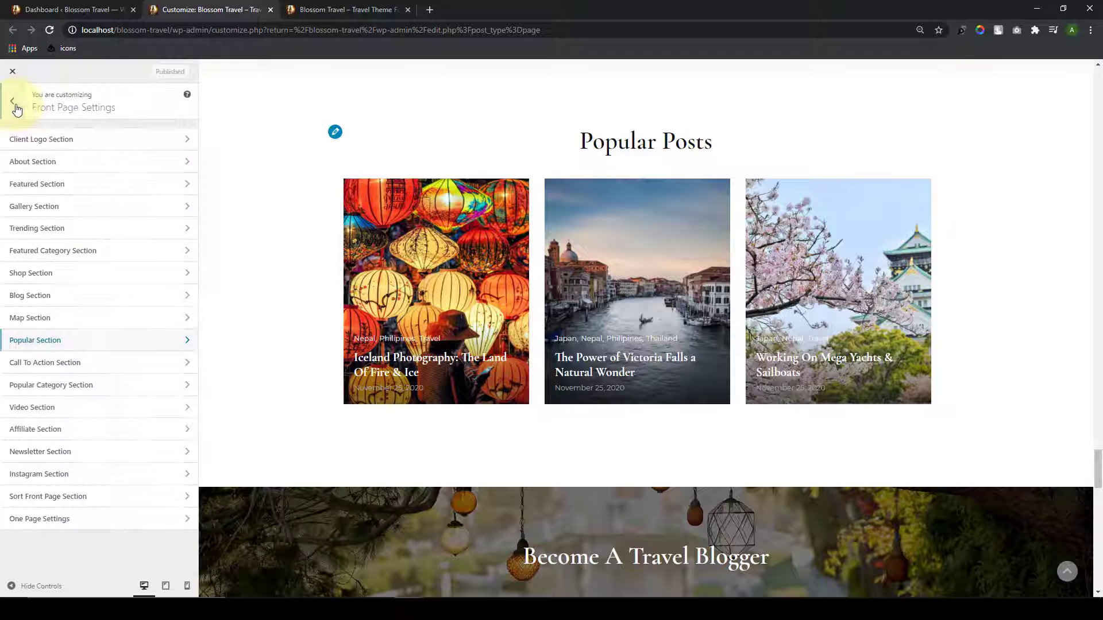
left_click(164, 363)
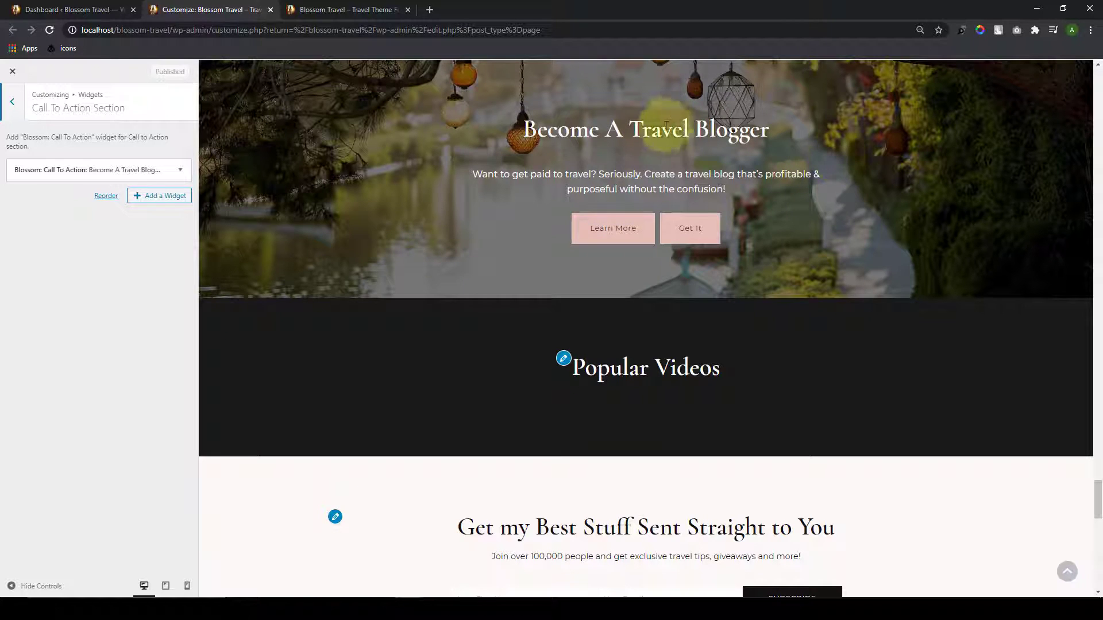
left_click(12, 101)
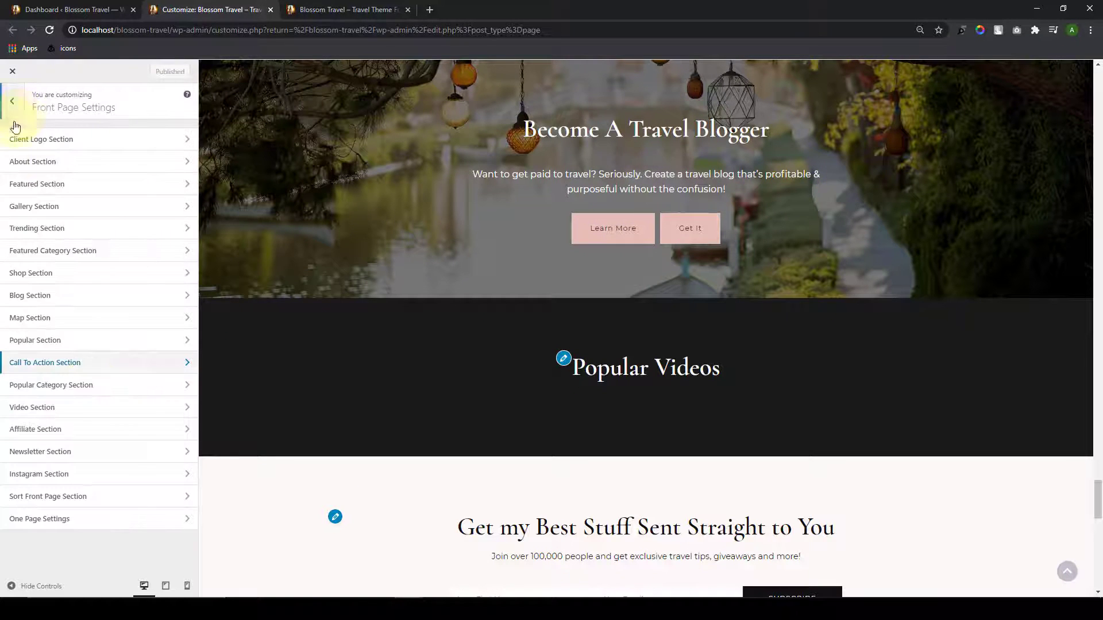
Step: Open the front page's Popular Category Section settings and set the popular category to Blog
left_click(91, 386)
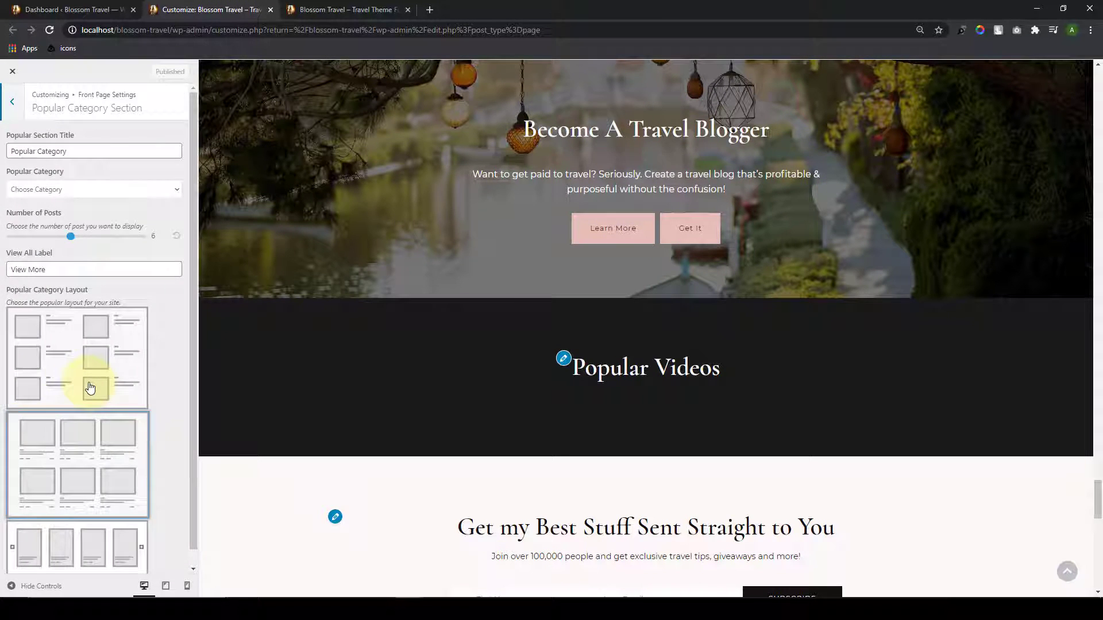
double_click(93, 151)
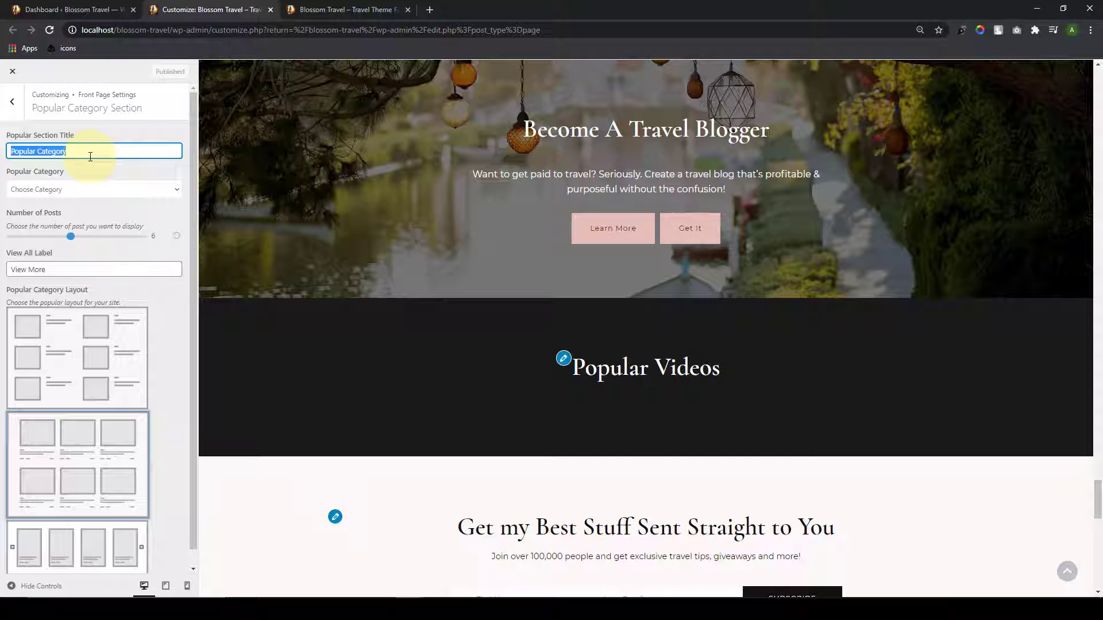
left_click(177, 190)
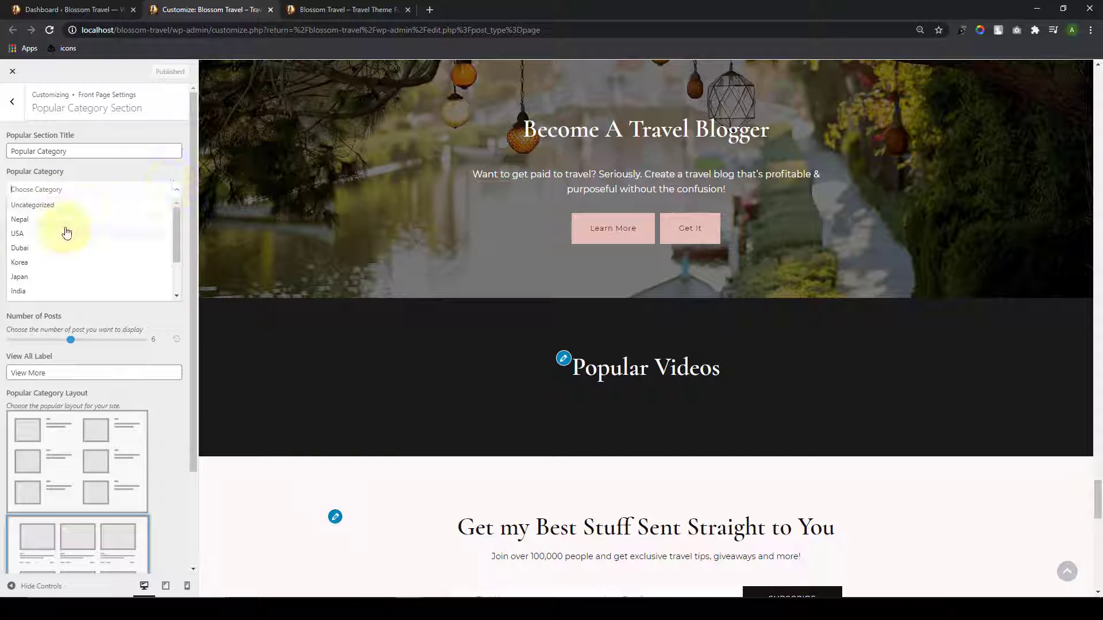
scroll(71, 241, "down", 5)
scroll(74, 229, "up", 3)
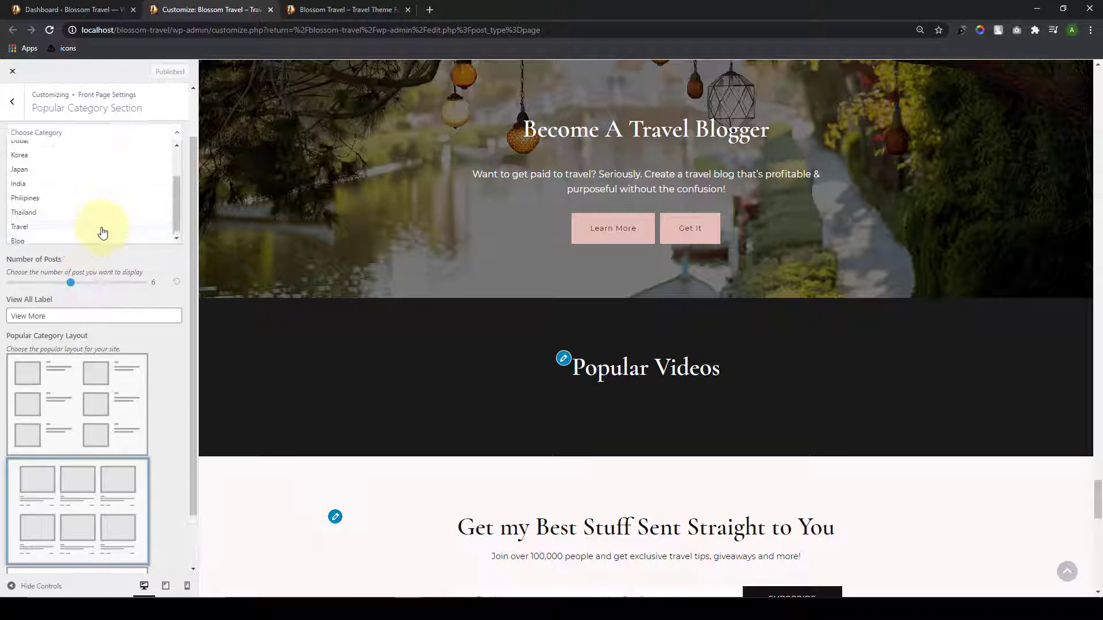
scroll(59, 229, "up", 1)
scroll(53, 281, "down", 2)
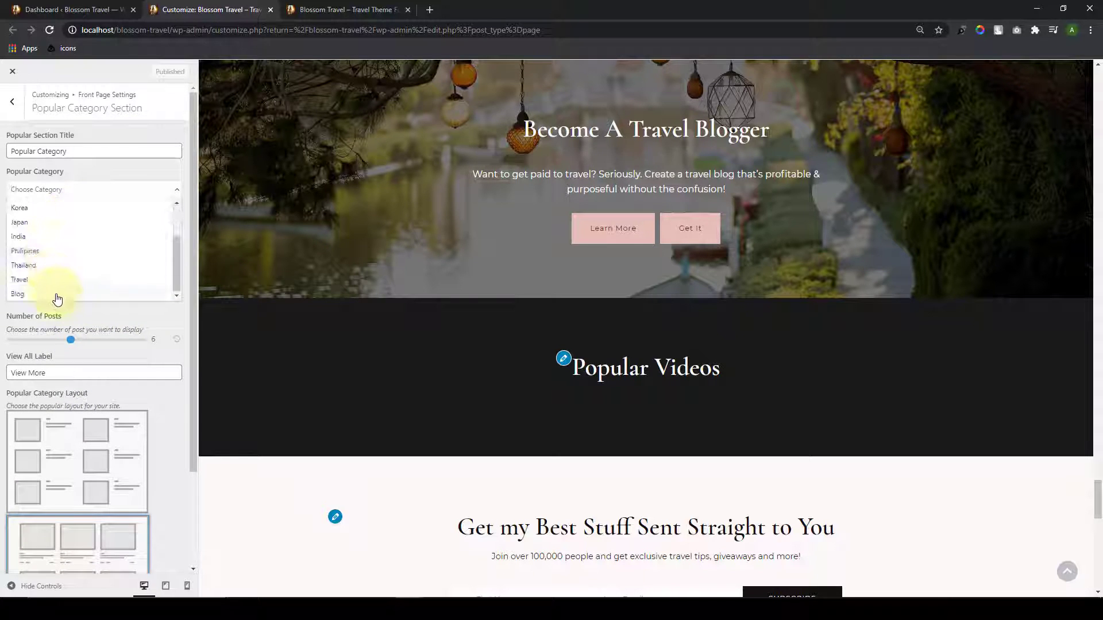
left_click(57, 295)
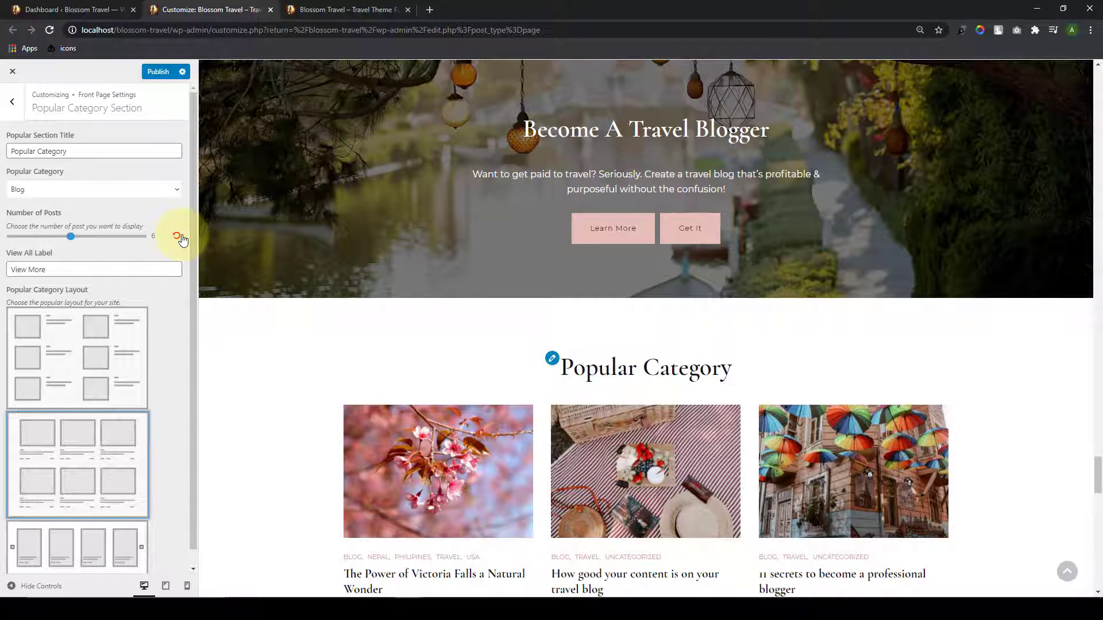
Step: Switch the popular category to Japan and set the section's number of posts to 6
left_click(180, 237)
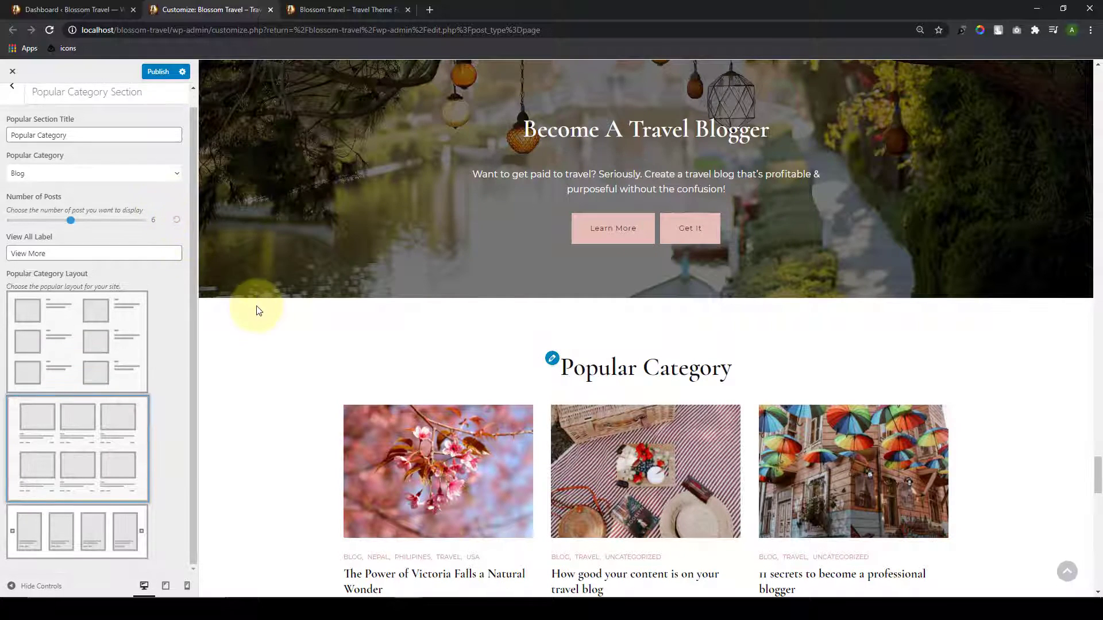
scroll(257, 310, "down", 4)
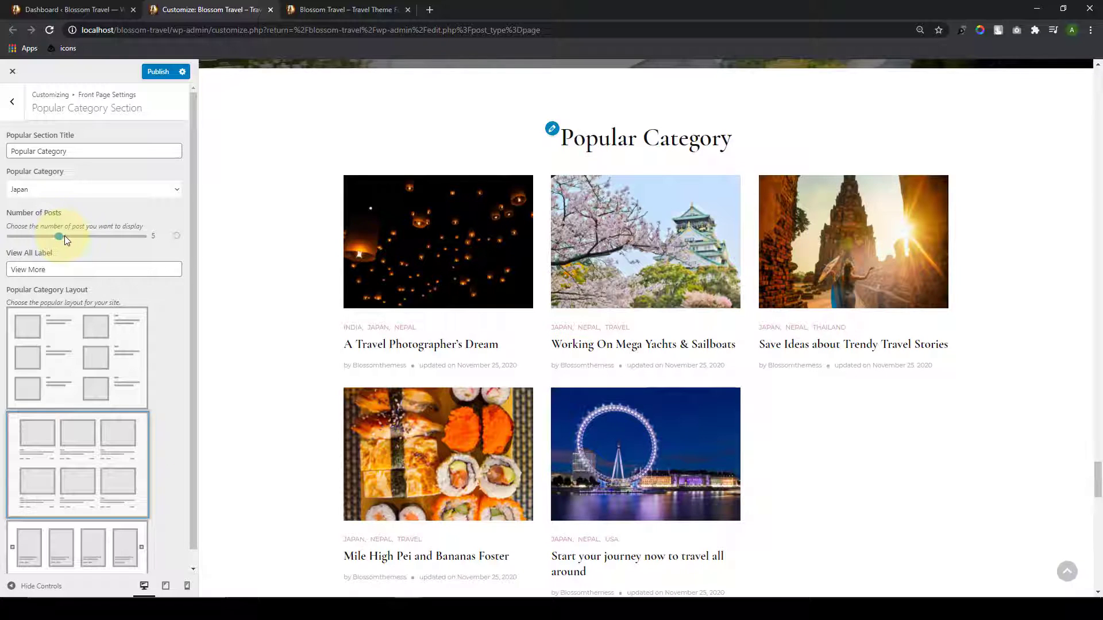
left_click_drag(64, 235, 74, 236)
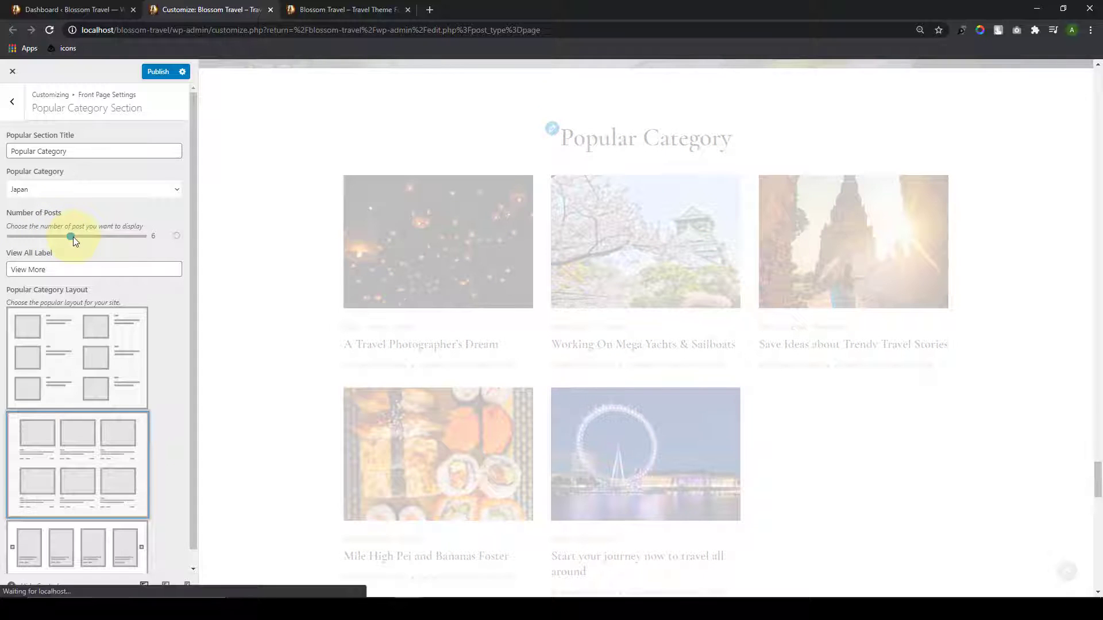
Step: Apply the two-column layout with thumbnails beside the text to the Popular Category section and publish the changes
scroll(153, 384, "down", 1)
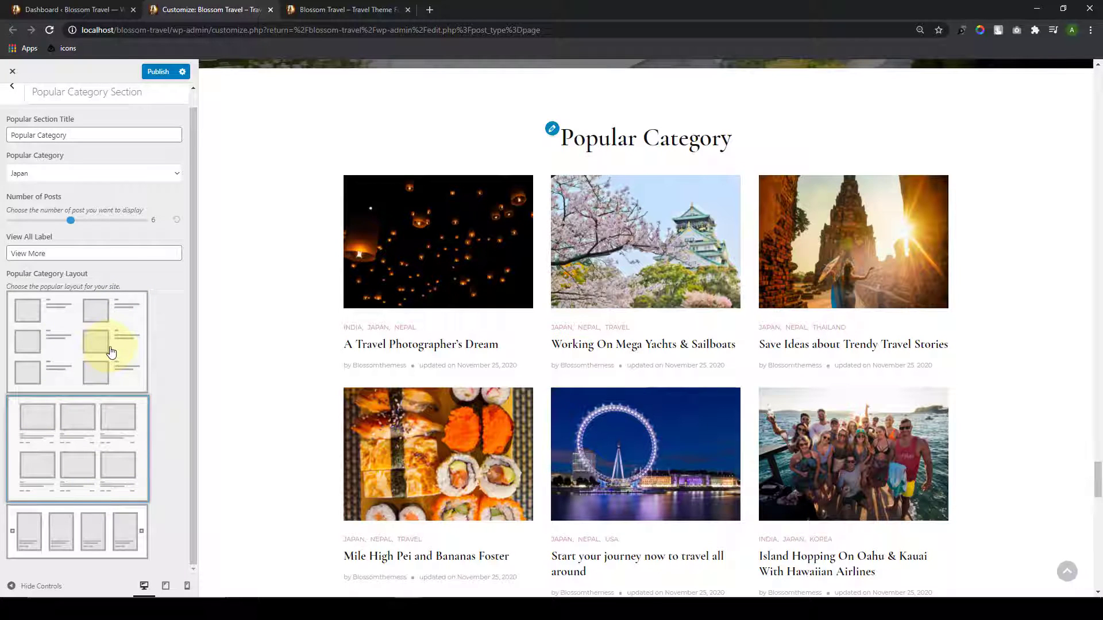
left_click(111, 353)
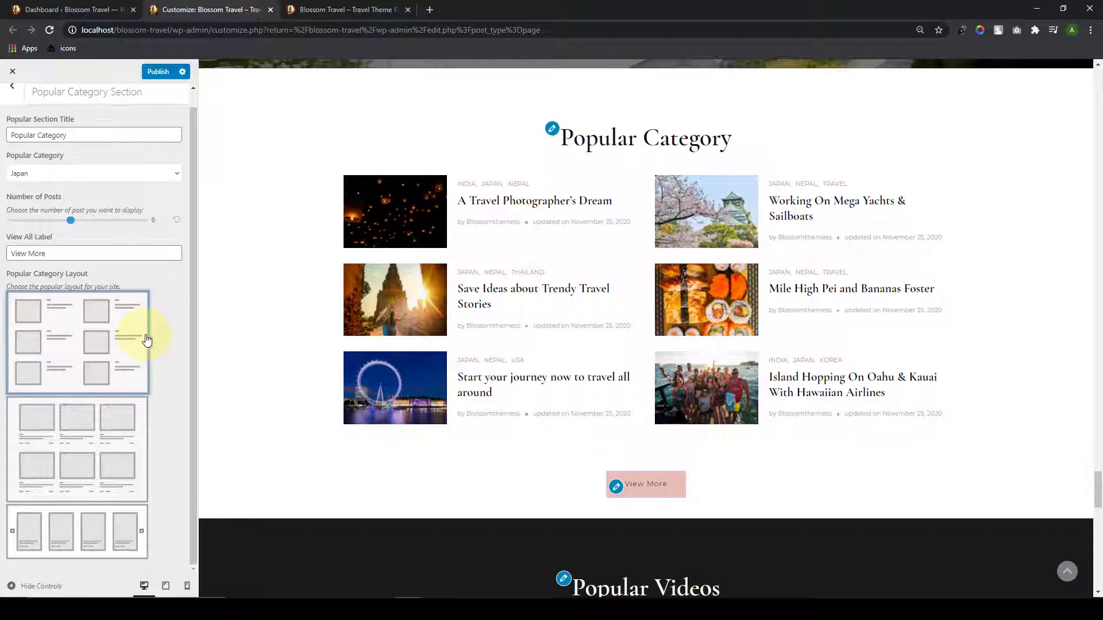
scroll(170, 374, "up", 1)
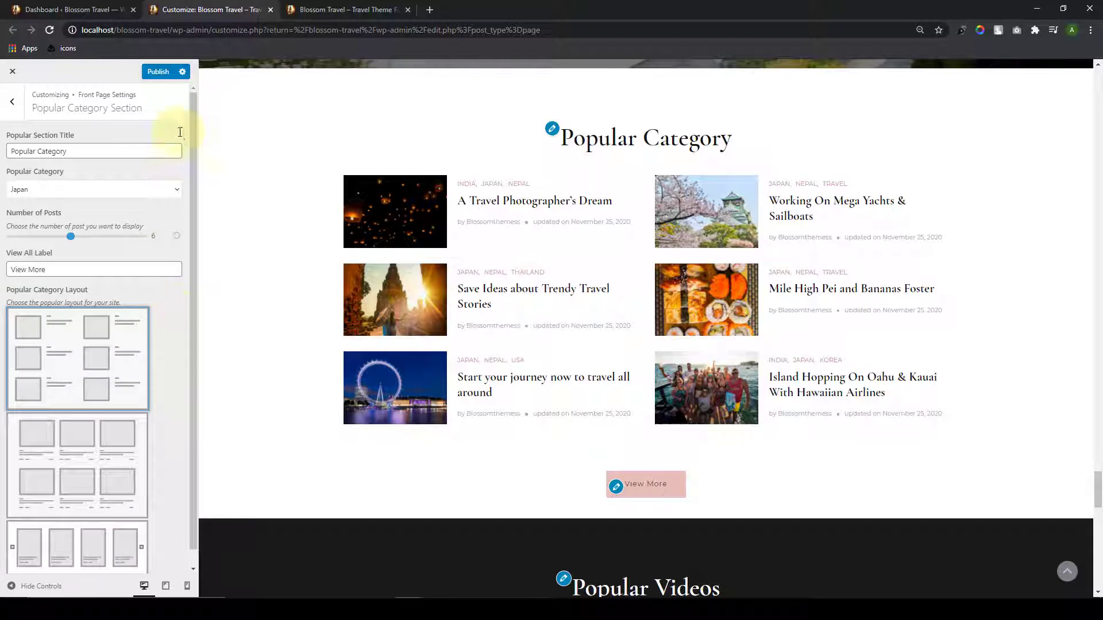
left_click(152, 74)
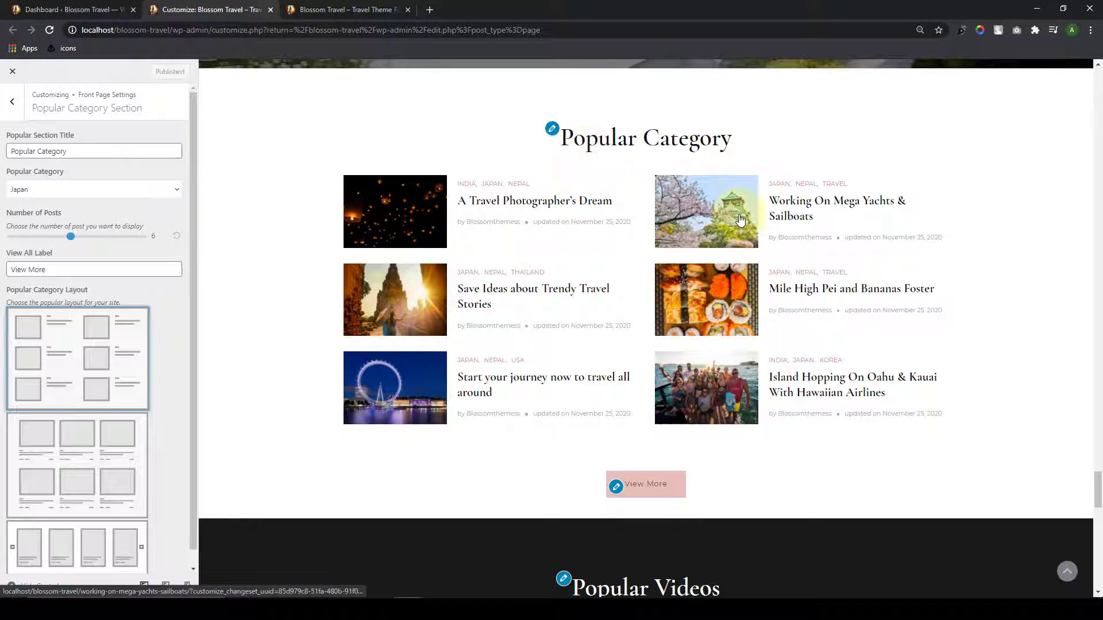
left_click(12, 102)
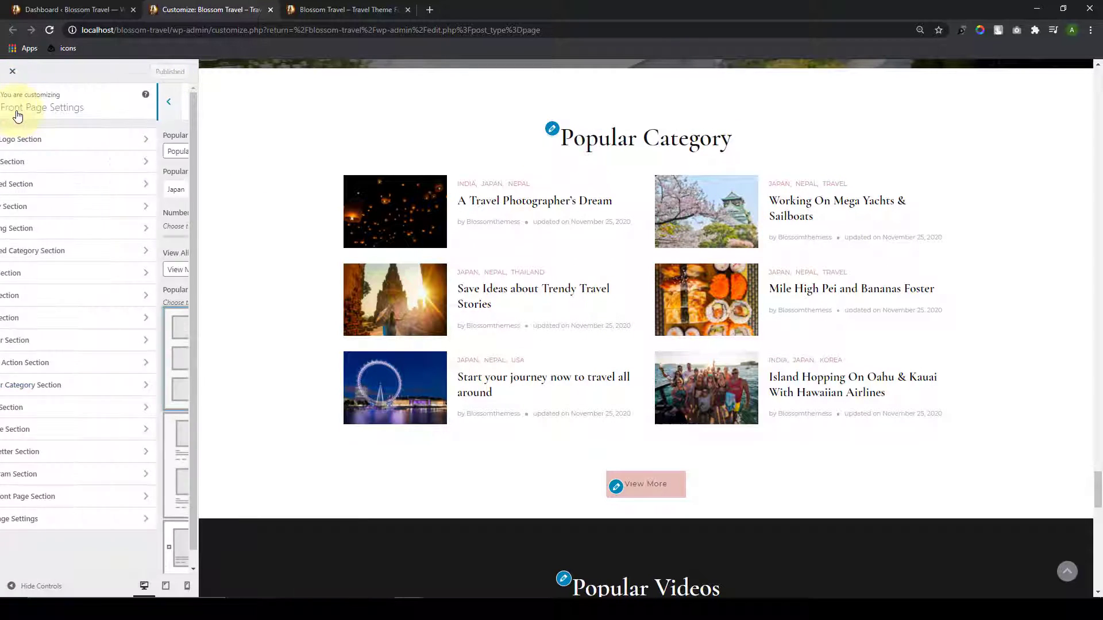
Step: Open the front page's Video Section settings and change the section title to "Trending Videos"
left_click(125, 407)
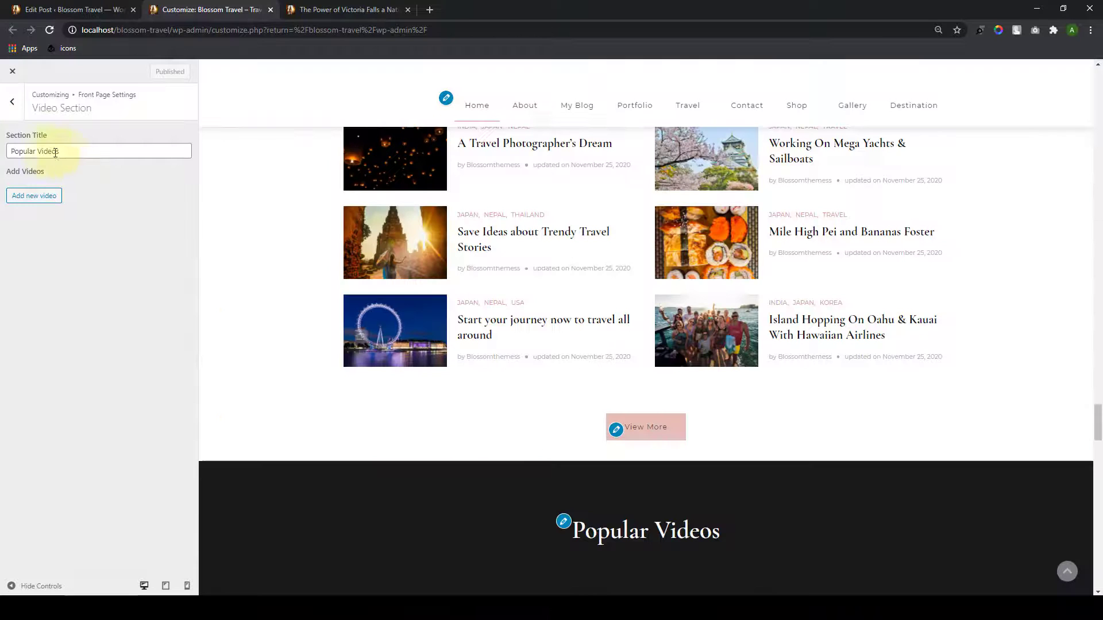
left_click(71, 153)
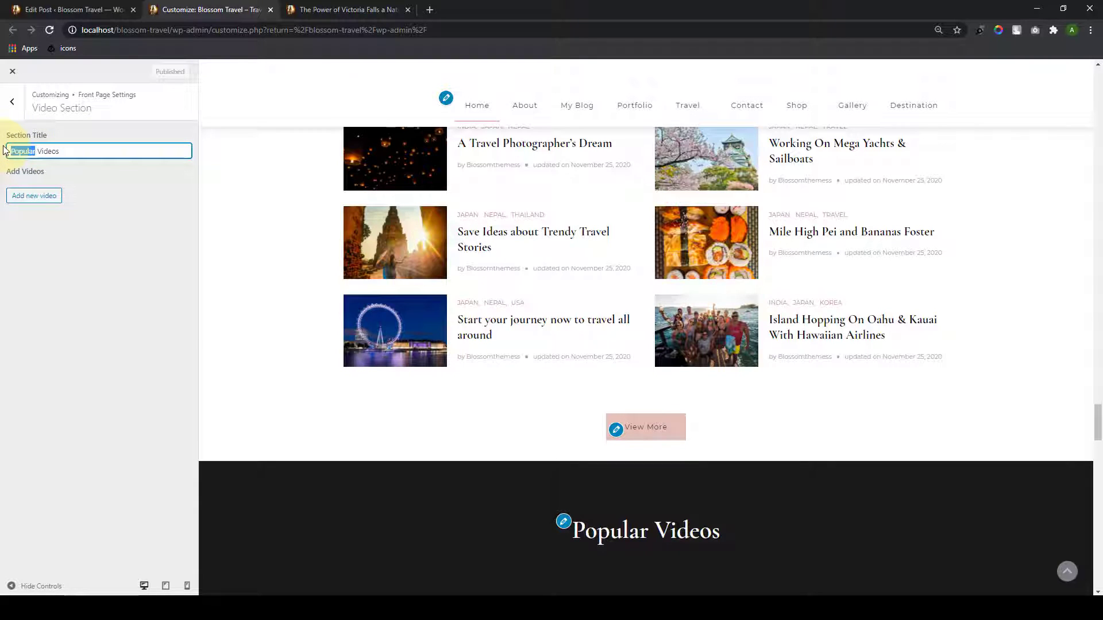
type("Trending")
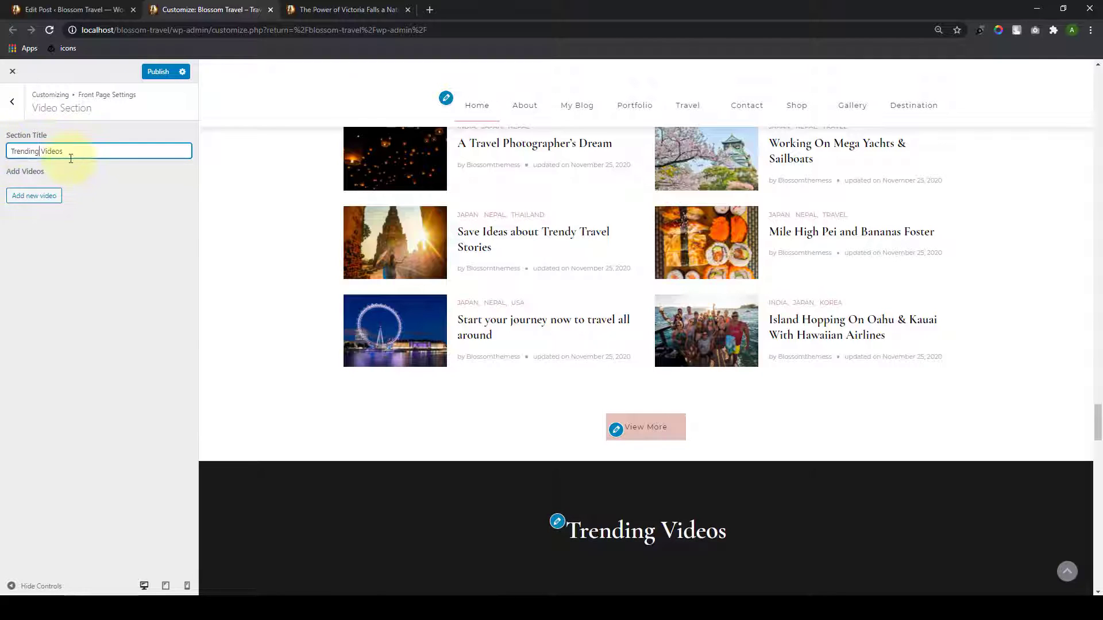
Step: Add a new video entry to the Video Section and make its Video URL ready for entry
left_click(43, 198)
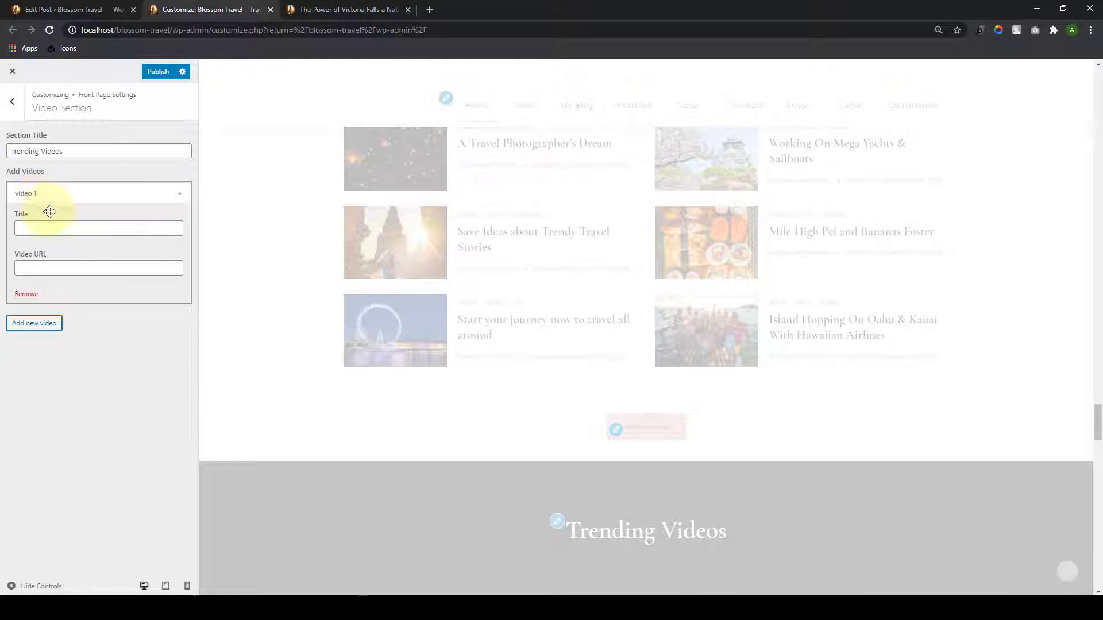
left_click(48, 230)
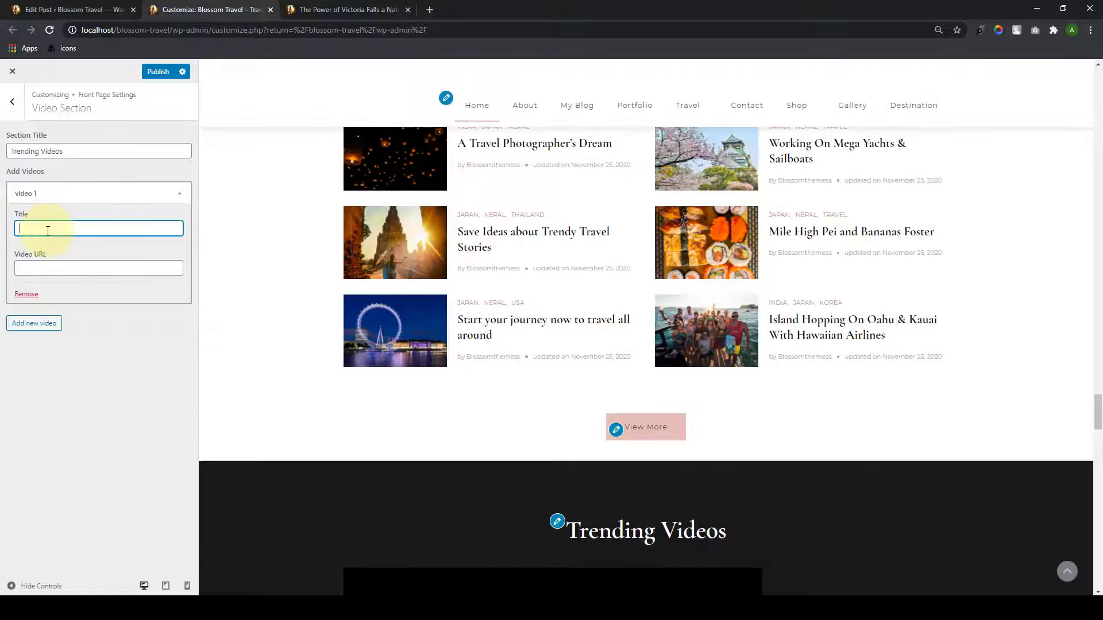
left_click(50, 265)
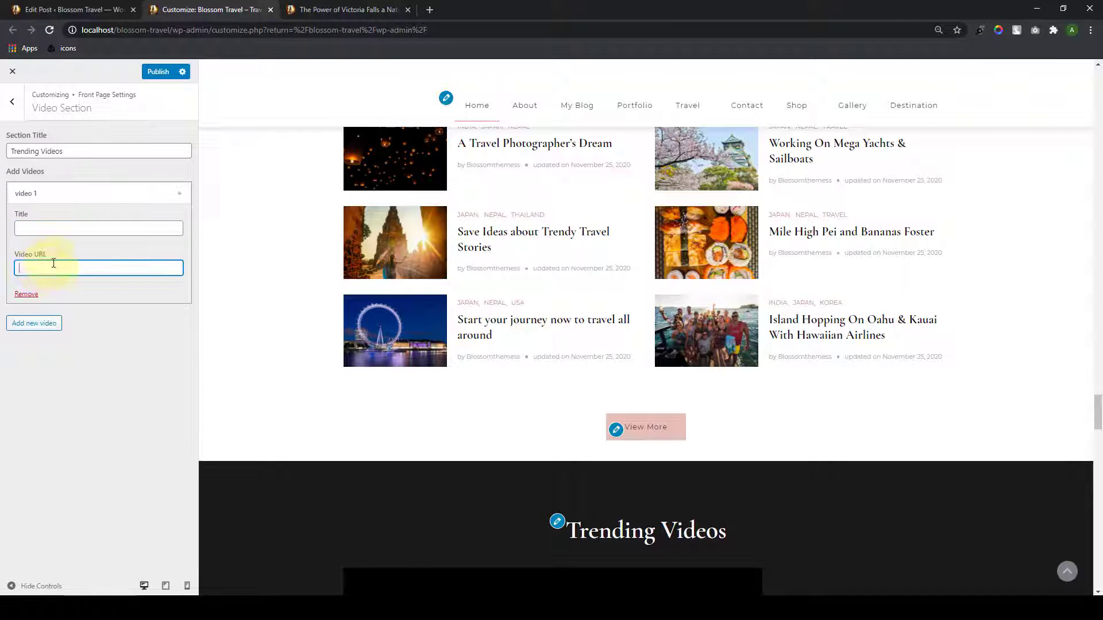
Step: Open the Blossom Themes YouTube channel in a new browser tab and play its Blossom Travel Pro Tutorials playlist
left_click(429, 9)
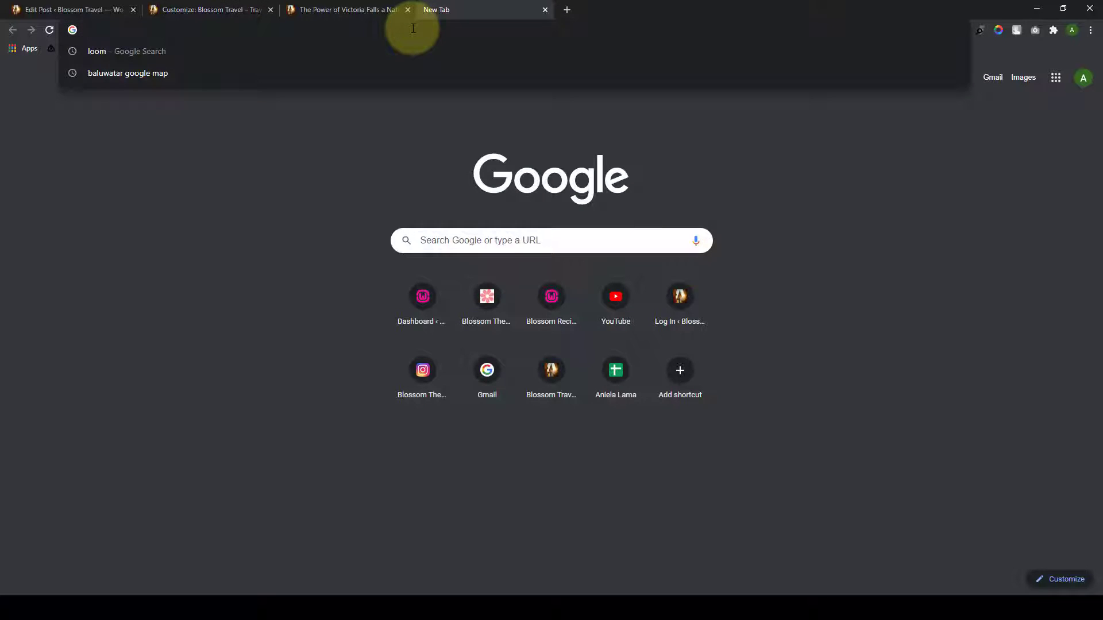
type("you")
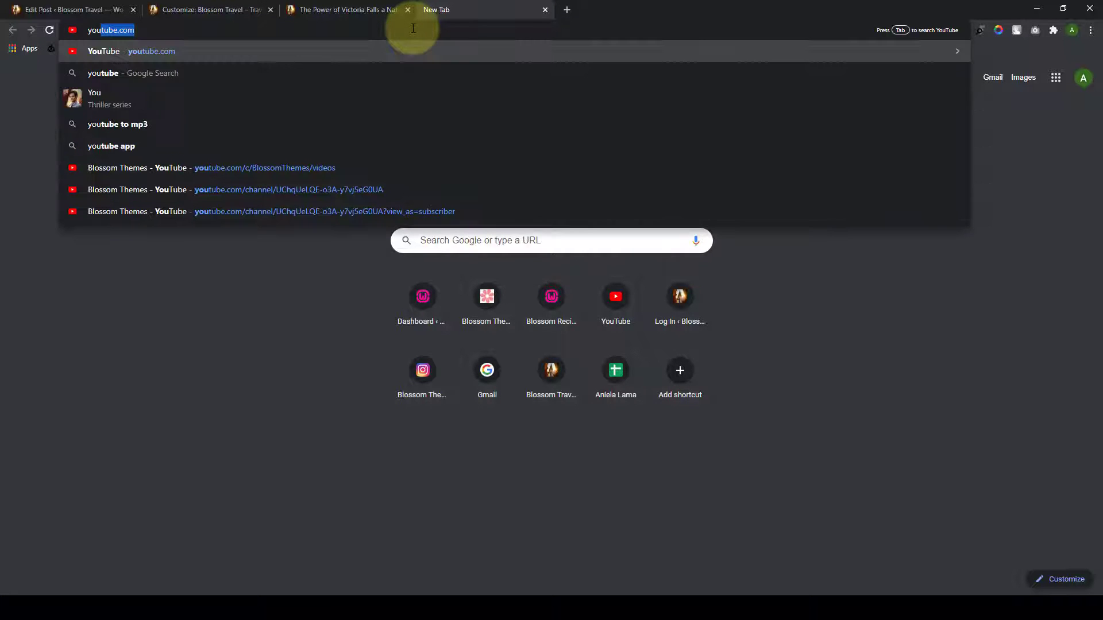
left_click(160, 167)
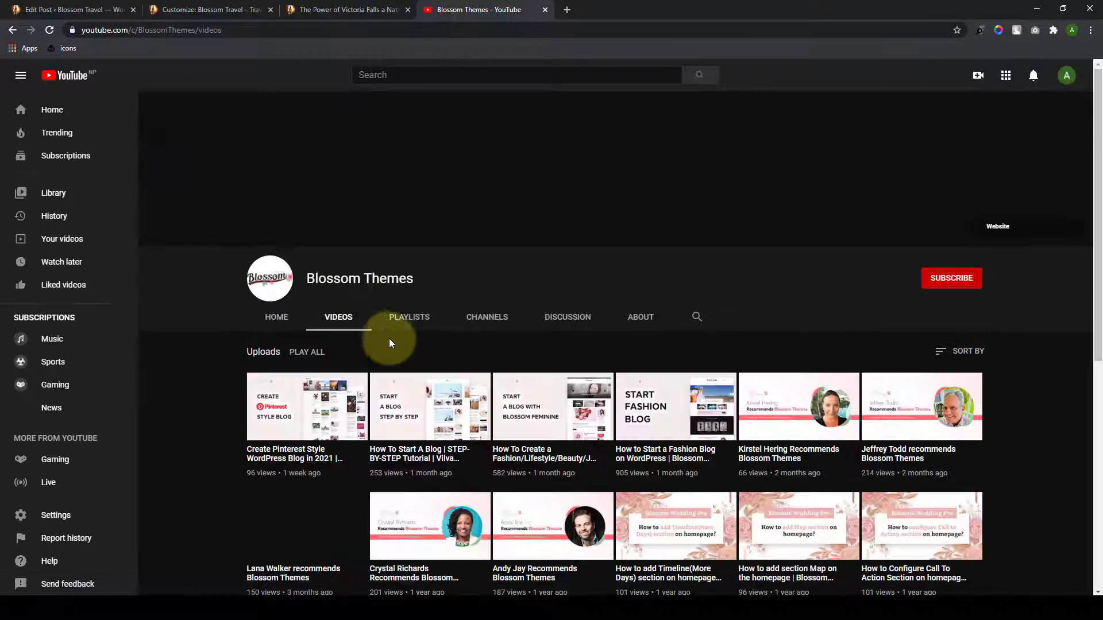
scroll(388, 339, "down", 7)
scroll(393, 353, "up", 7)
left_click(409, 325)
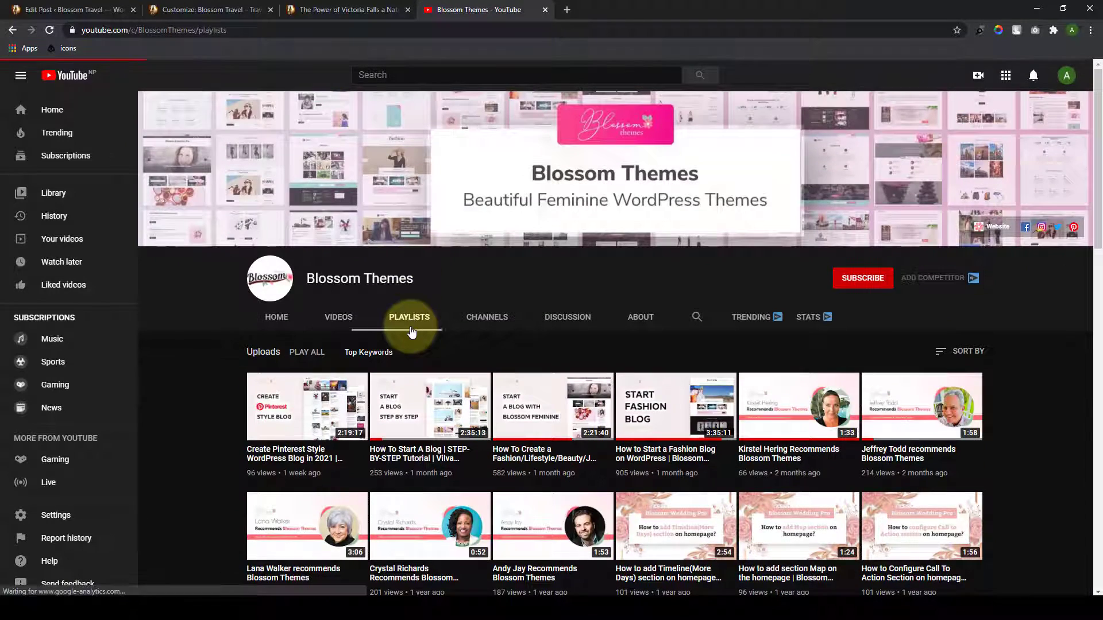
scroll(416, 362, "down", 5)
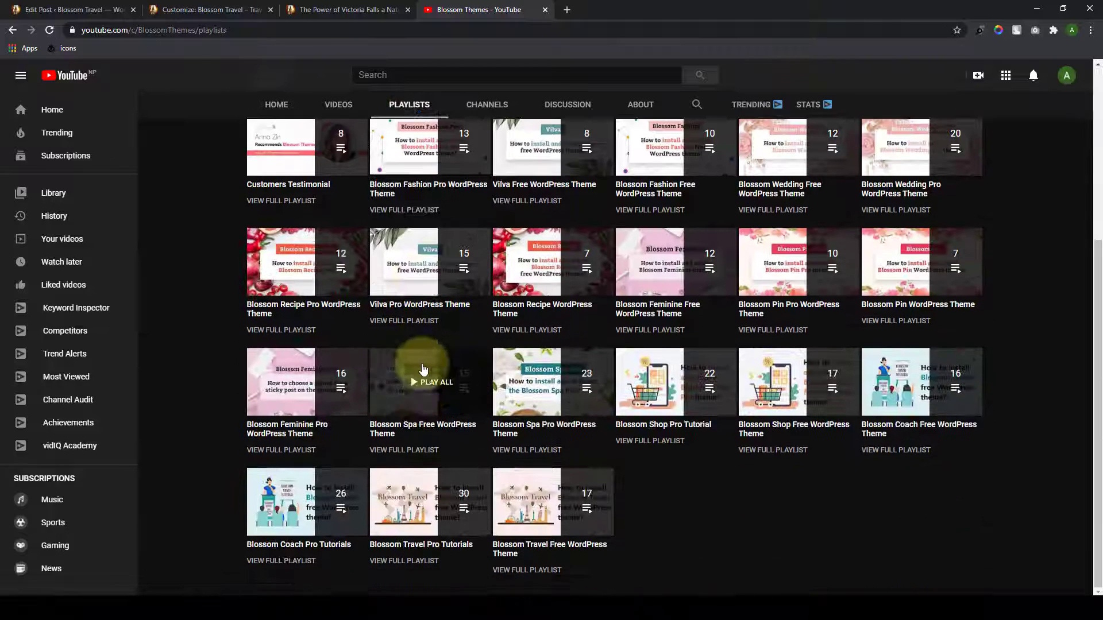
left_click(420, 512)
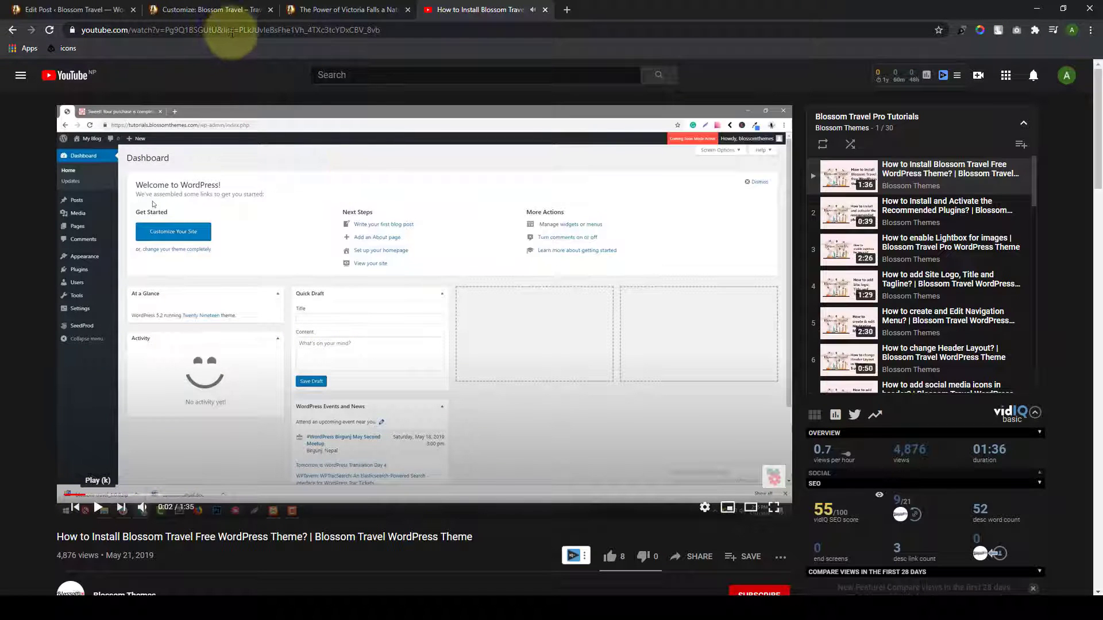
Step: Copy the playing video's URL without its playlist part into the first video entry's Video URL and check the preview
left_click_drag(217, 30, 92, 6)
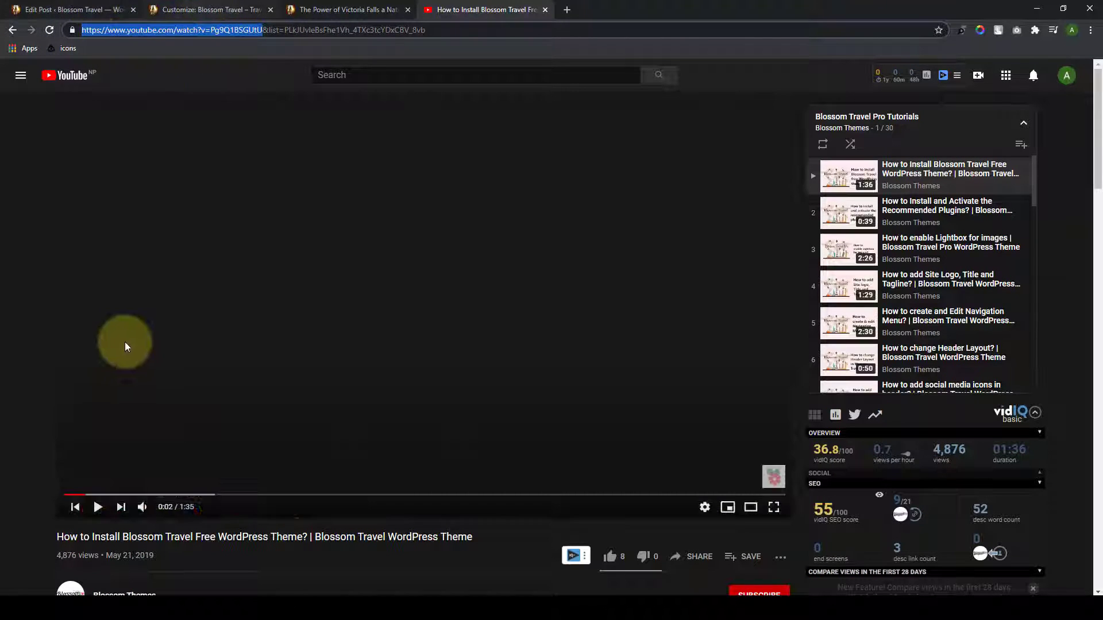
left_click(207, 8)
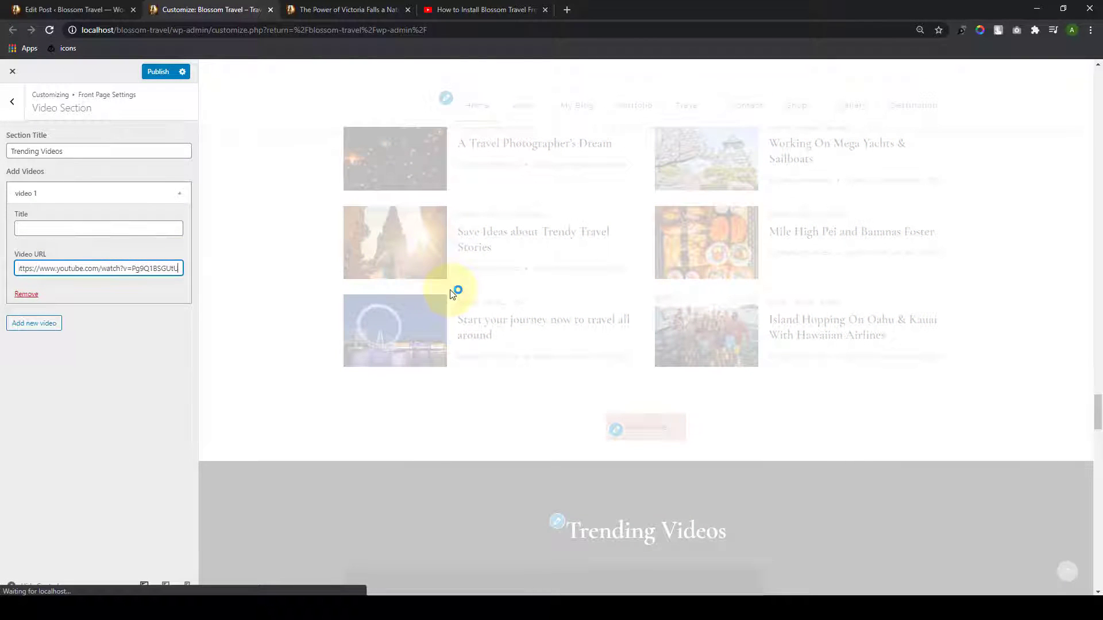
scroll(451, 293, "down", 3)
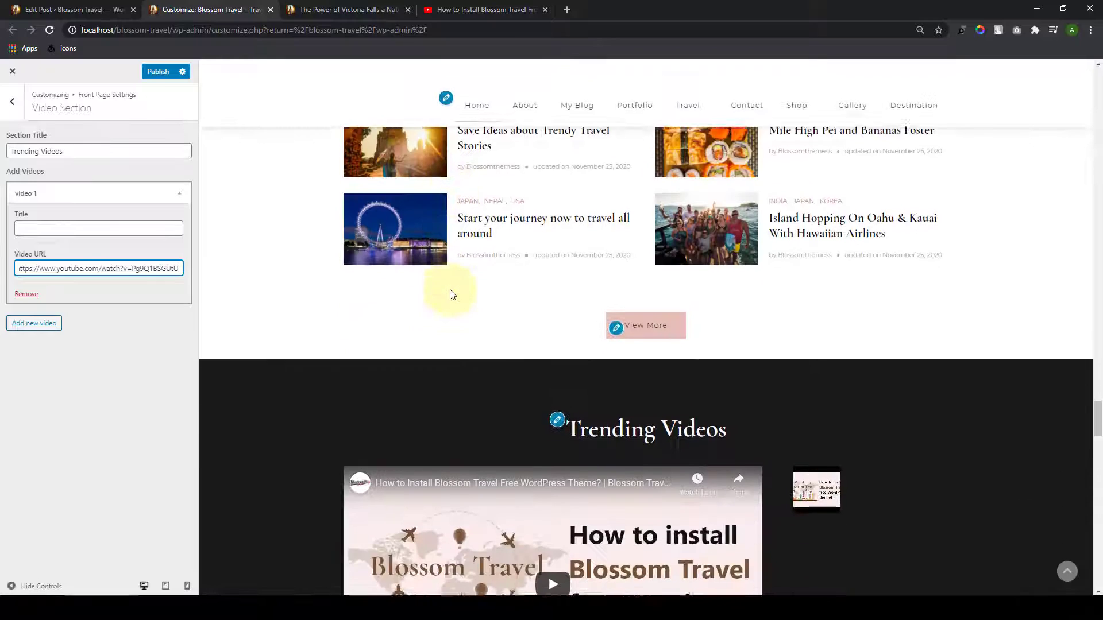
scroll(451, 293, "down", 1)
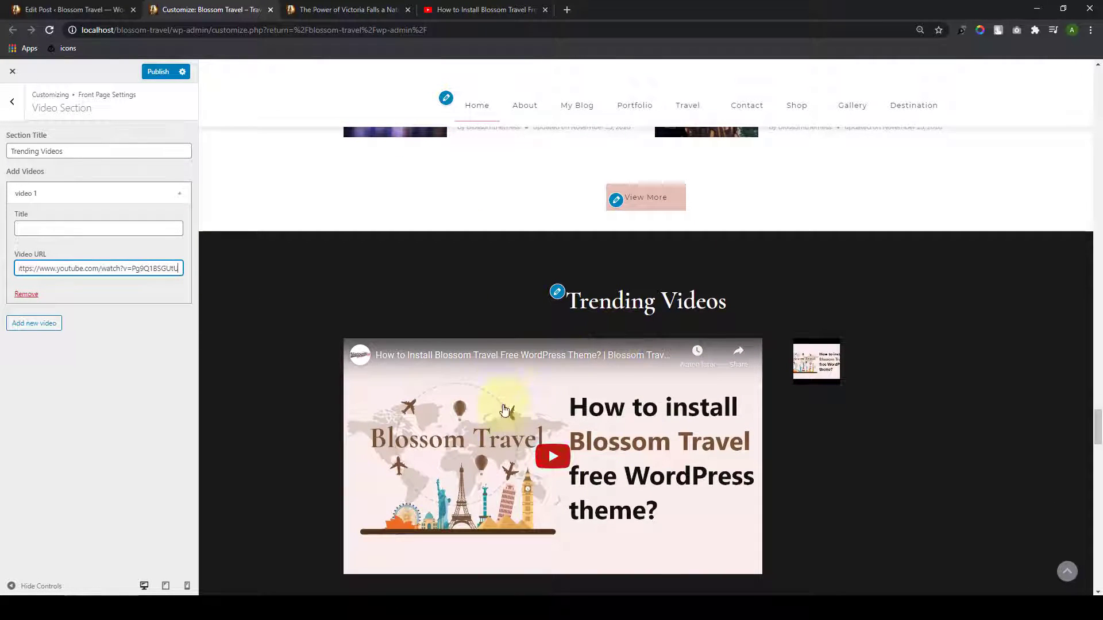
Step: Copy the YouTube title "How to Install Blossom Travel Free WordPress Theme? | Blossom Travel WordPress Theme" into the first video entry's title
left_click(59, 228)
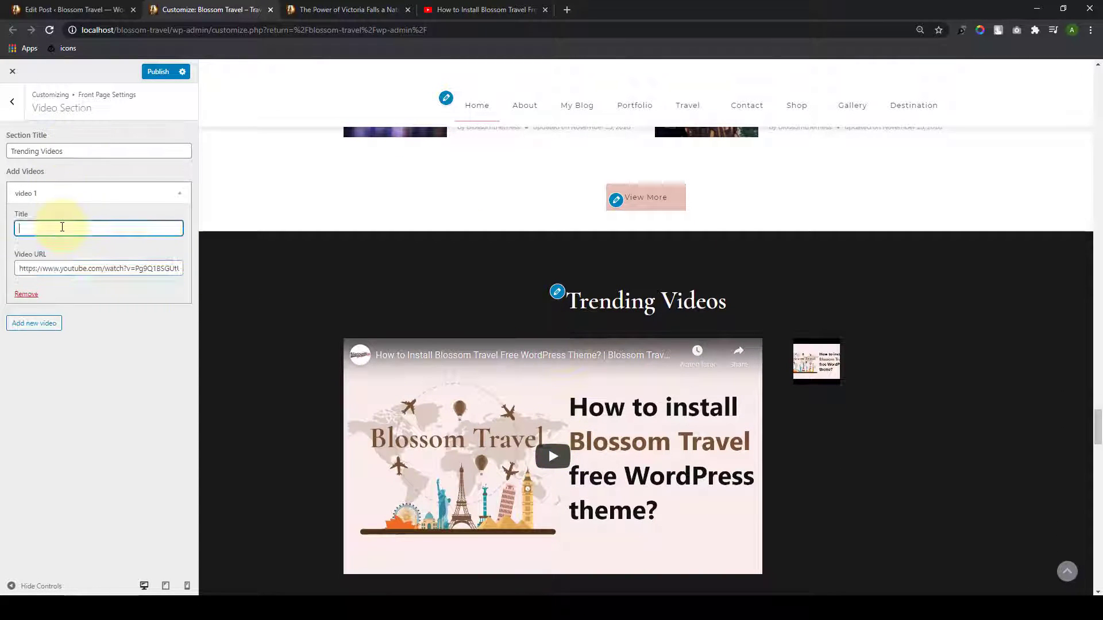
left_click(475, 6)
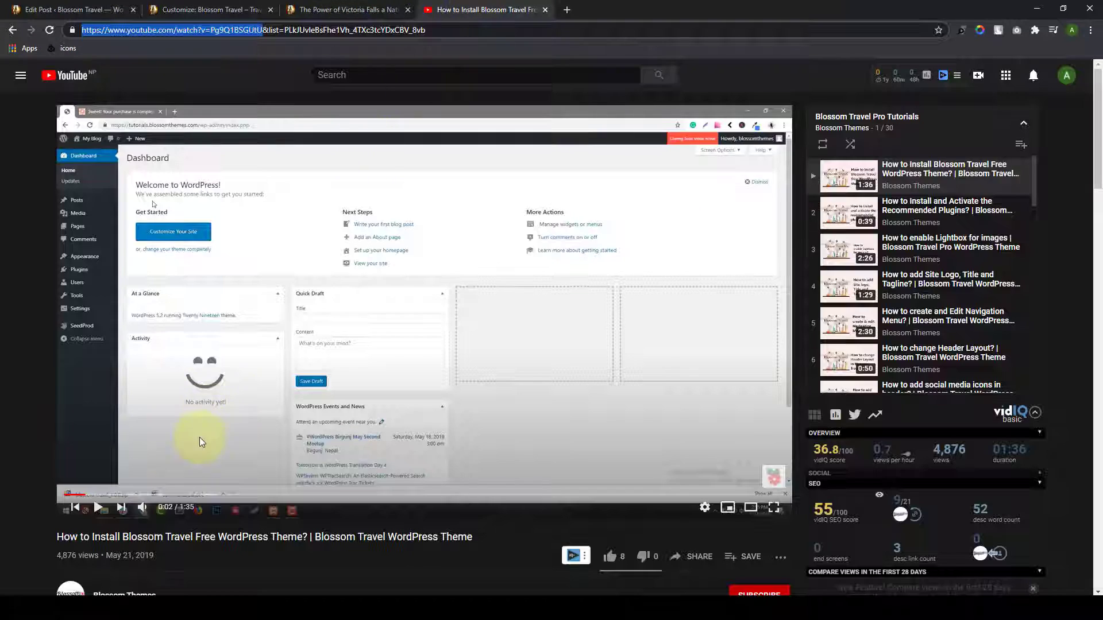
triple_click(175, 538)
key("ctrl+c")
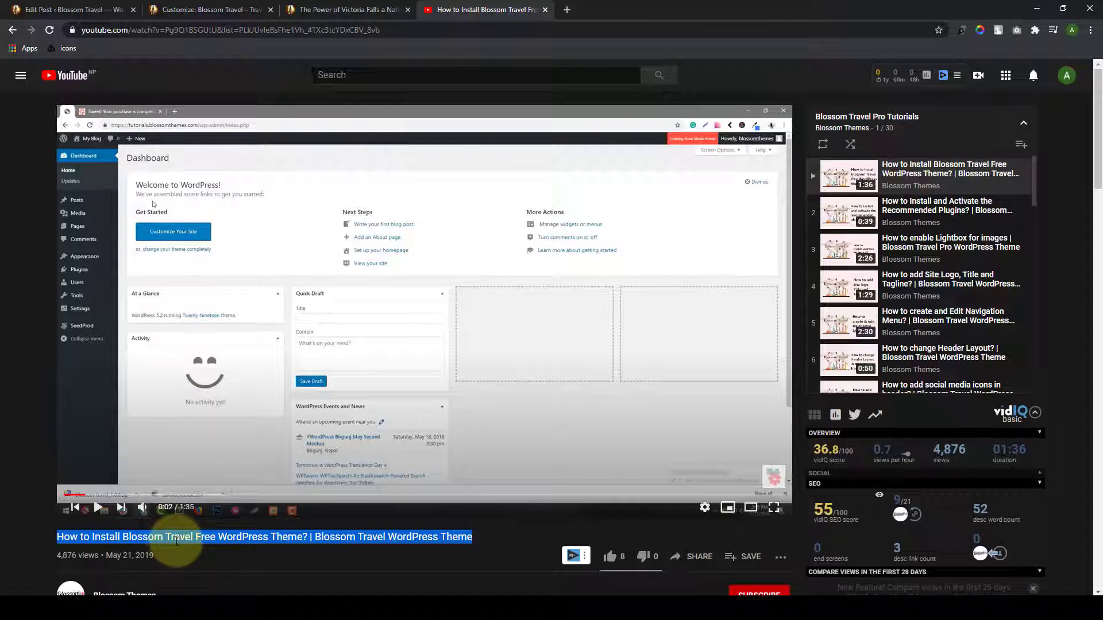
left_click(209, 9)
key("ctrl+v")
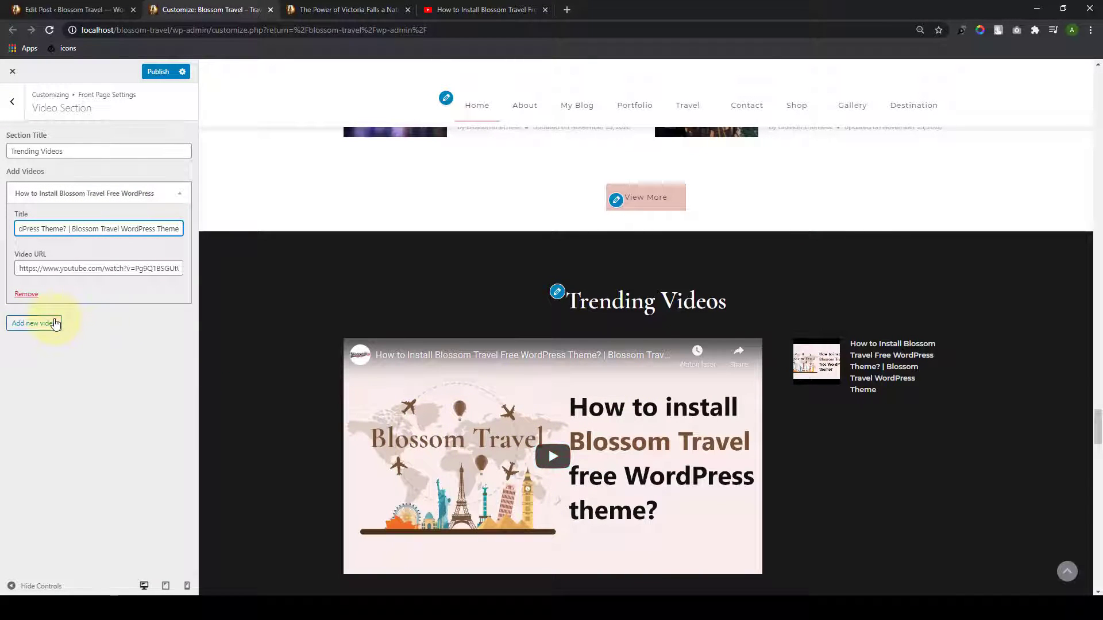
Step: Add a second video entry and open the YouTube playlist's second, third and fourth videos in new browser tabs
left_click(53, 323)
left_click(63, 355)
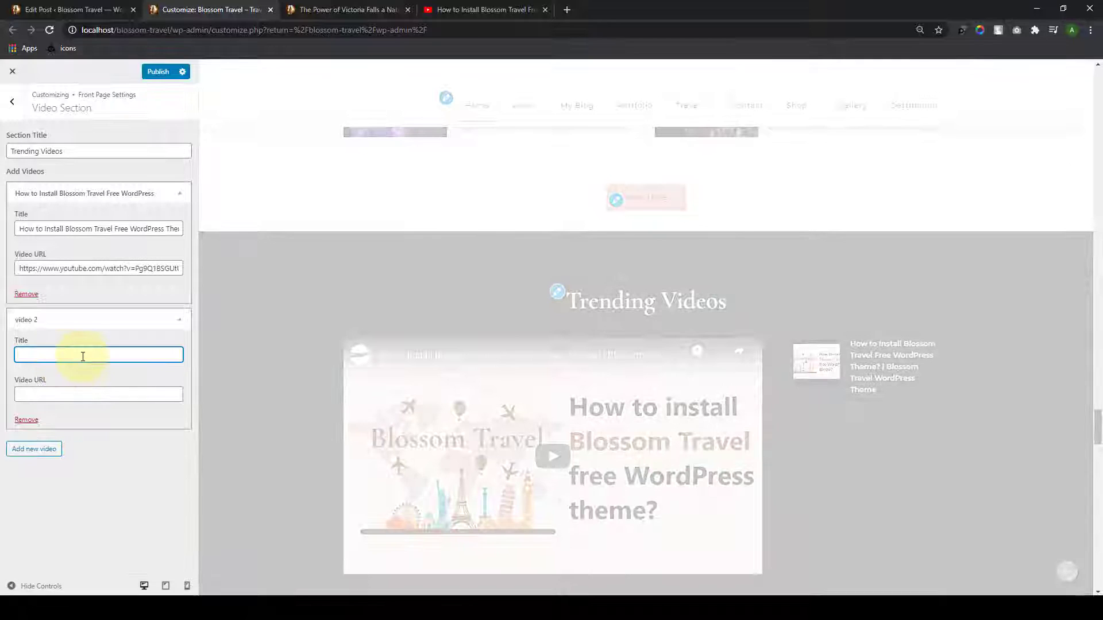
left_click(505, 10)
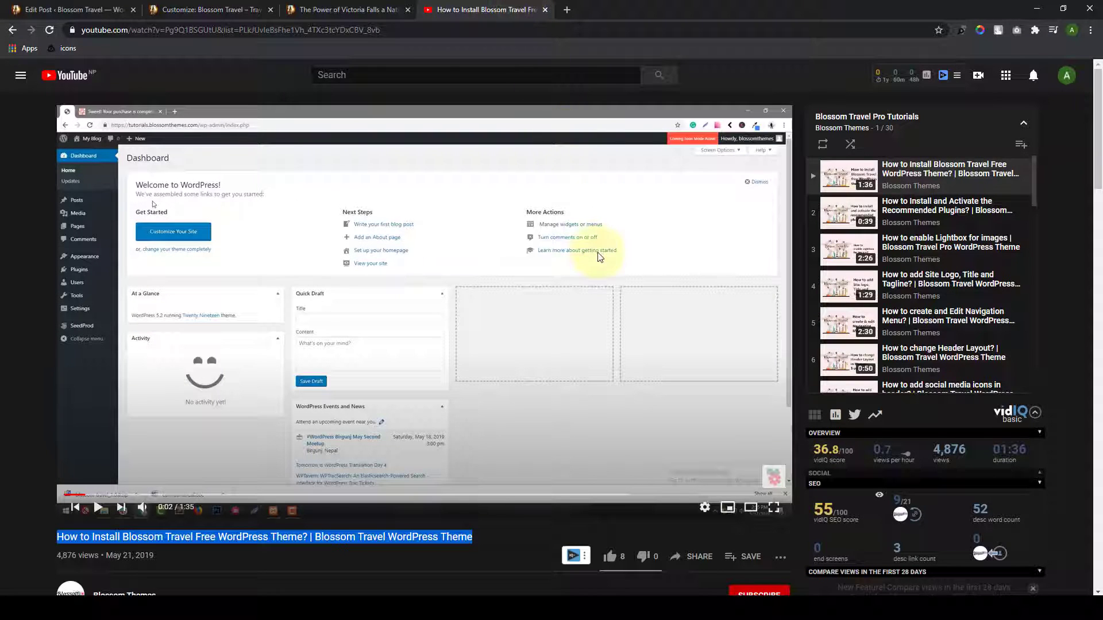
right_click(890, 211)
left_click(913, 220)
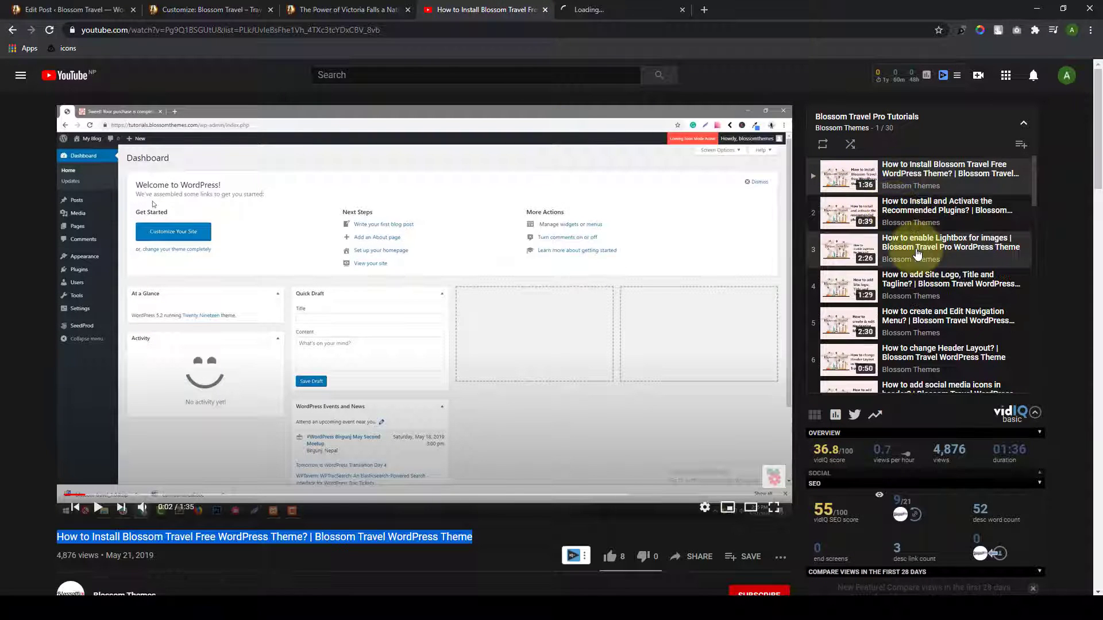
right_click(936, 257)
left_click(935, 257)
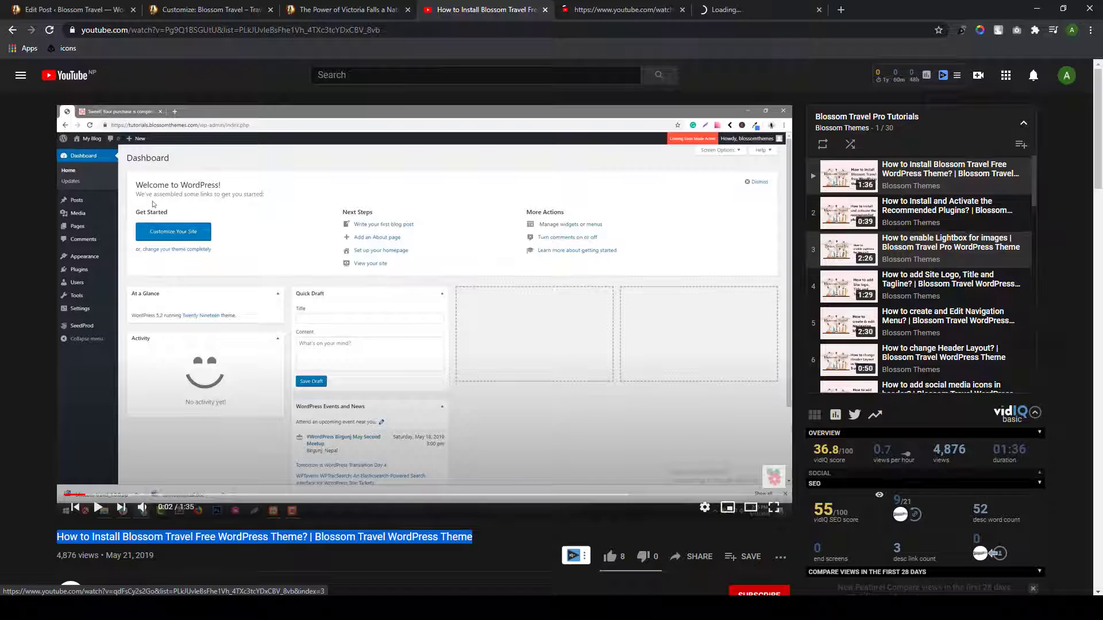
right_click(912, 287)
left_click(924, 295)
Step: Copy the Recommended Plugins video's URL without its playlist part into the second video entry's Video URL
left_click(612, 10)
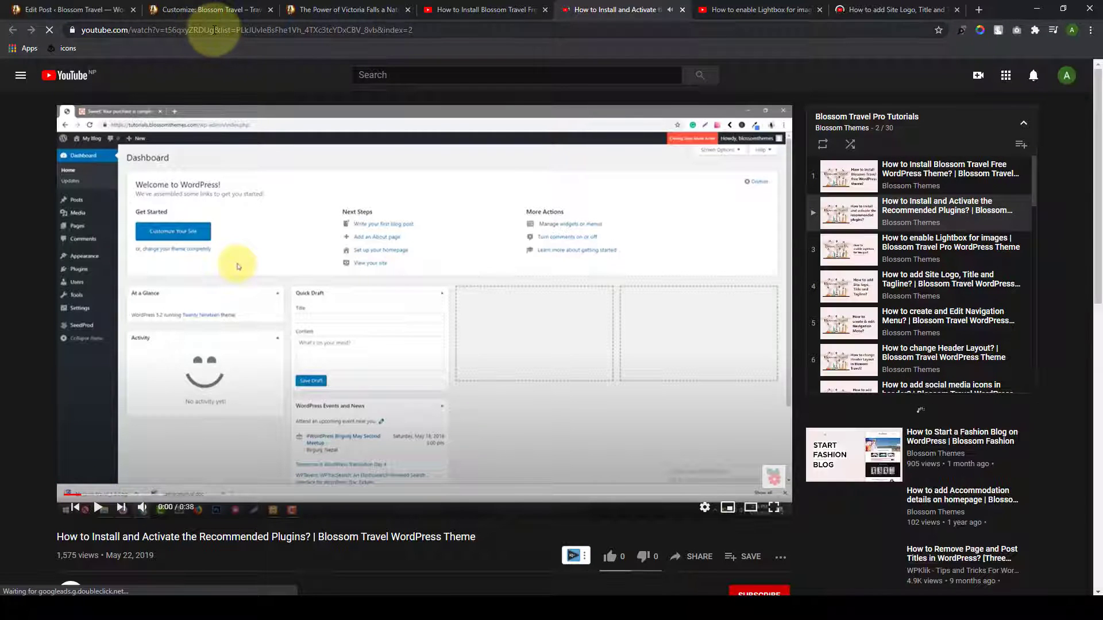
left_click_drag(213, 30, 82, 31)
key("ctrl+c")
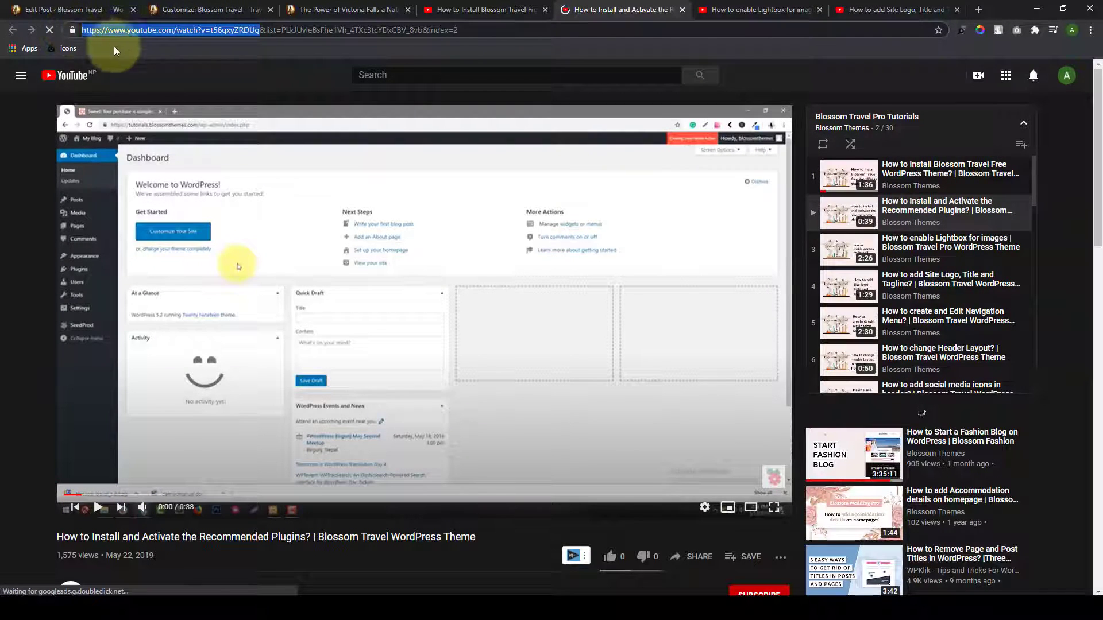
left_click(185, 10)
left_click(85, 395)
key("ctrl+v")
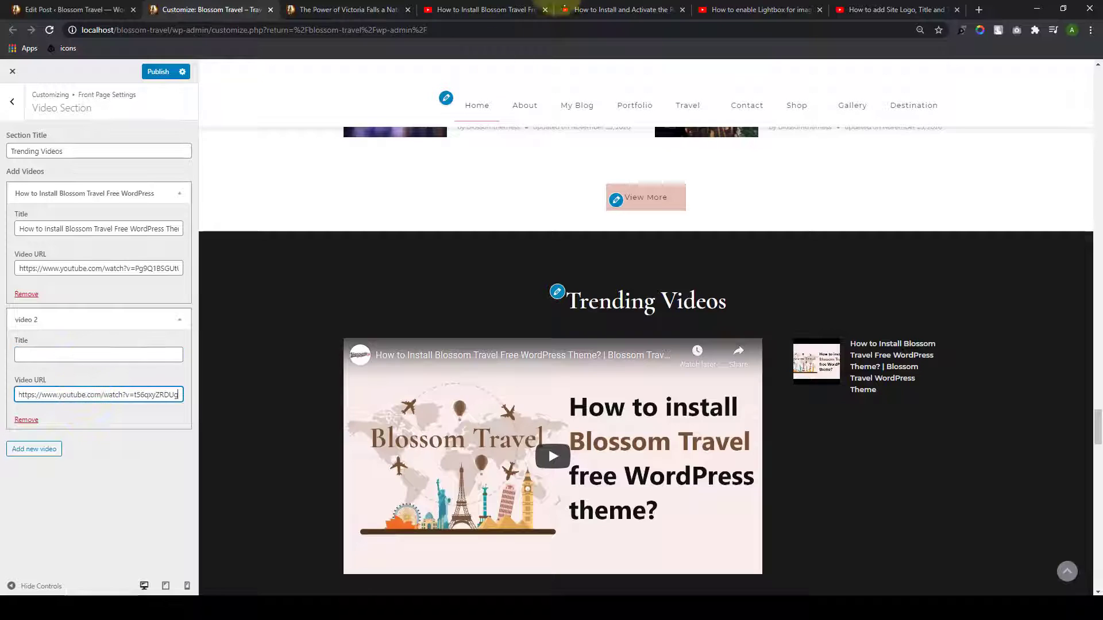
Step: Add a third video entry and copy the Lightbox video's URL without its playlist part into its Video URL
left_click(35, 448)
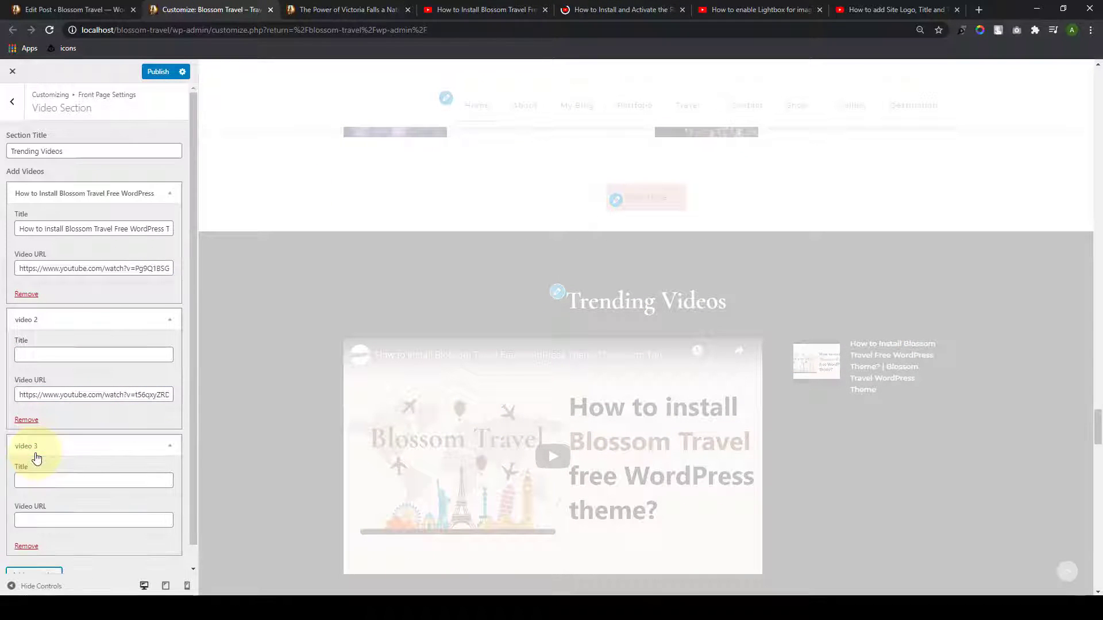
left_click(81, 498)
left_click(727, 8)
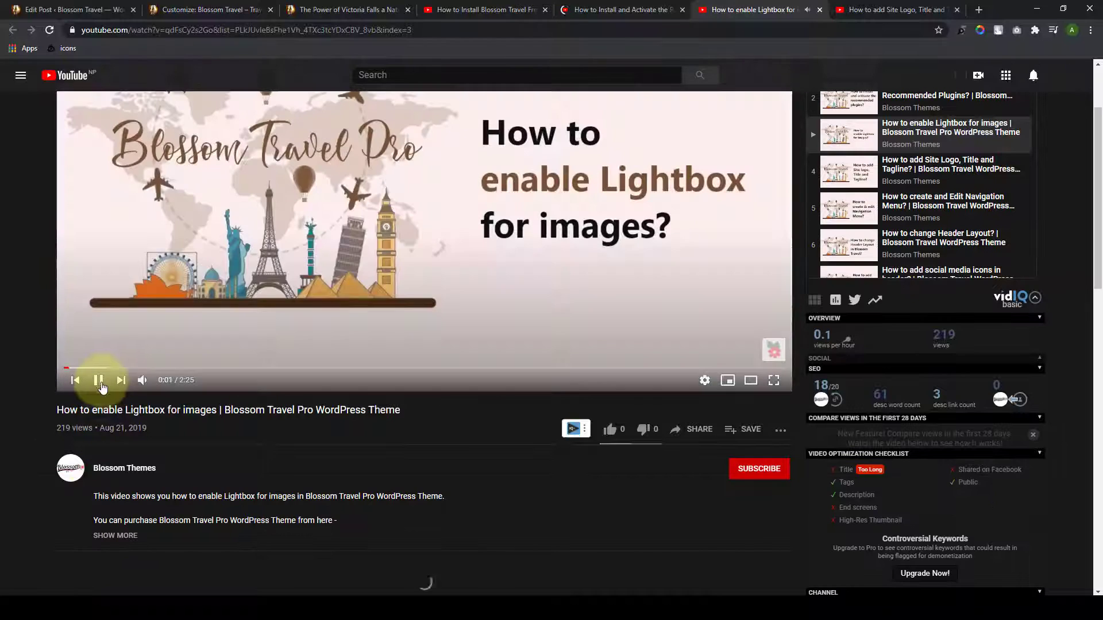
left_click(98, 381)
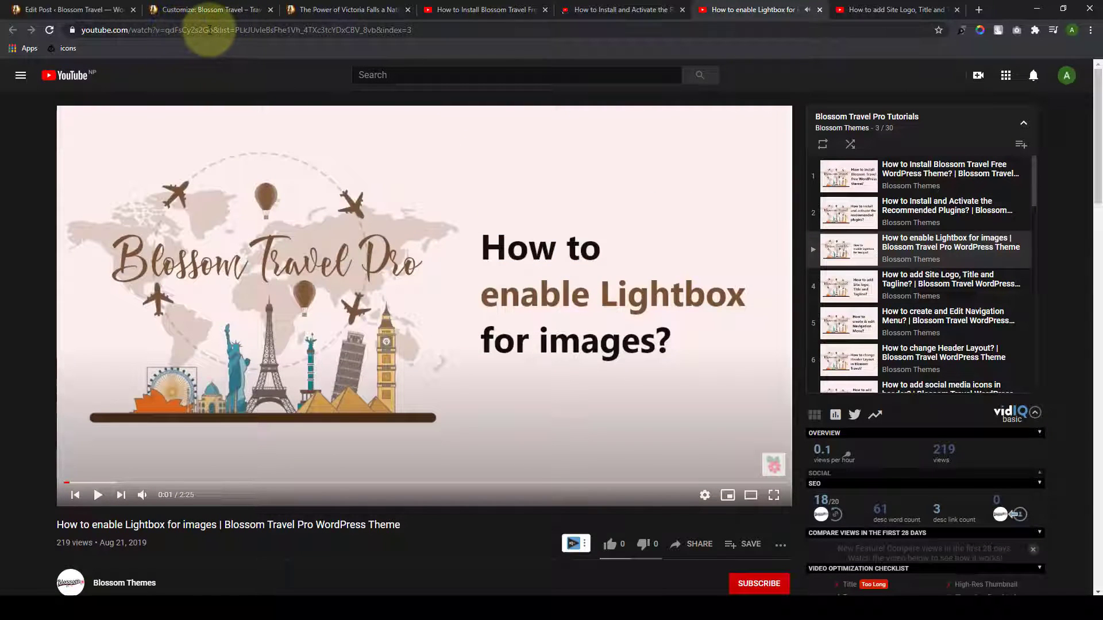
left_click(212, 30)
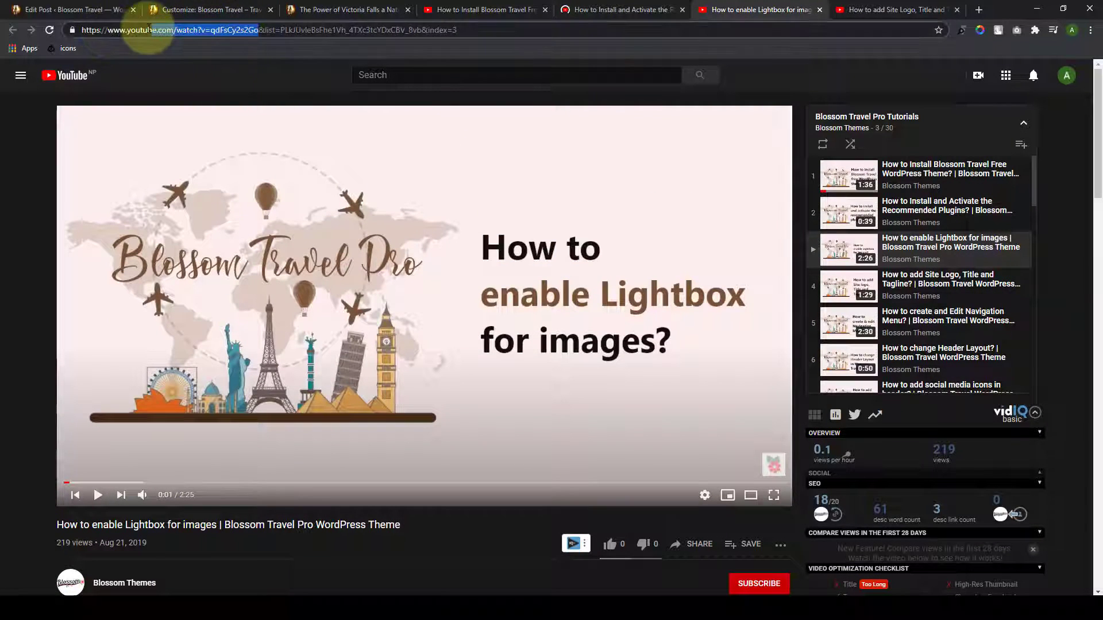
left_click_drag(153, 30, 251, 32)
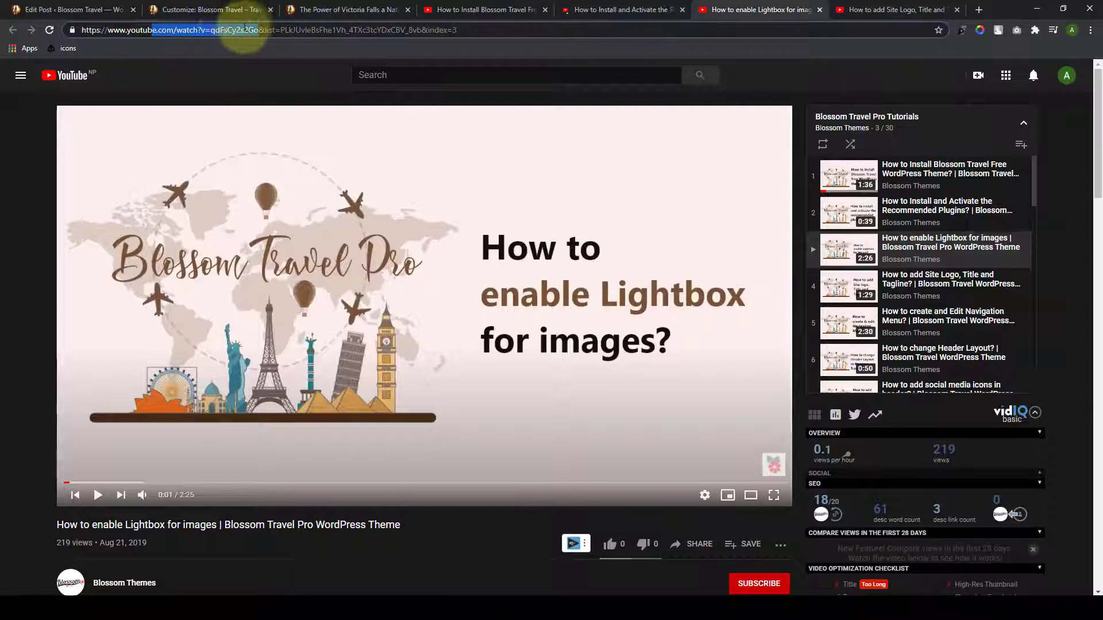
double_click(248, 29)
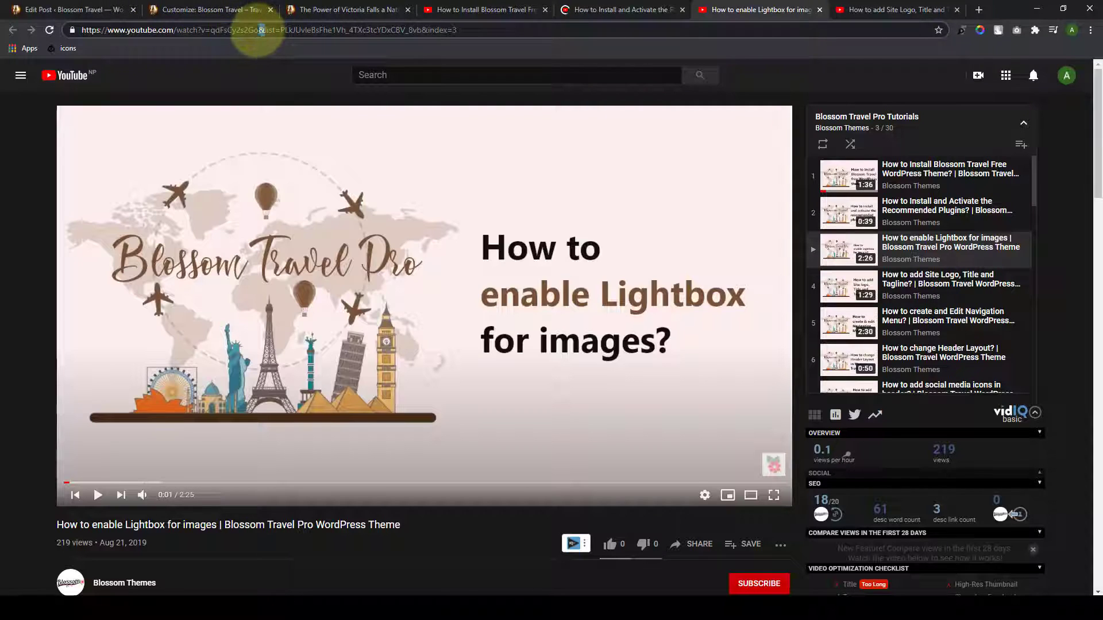
left_click(259, 30)
left_click_drag(258, 30, 61, 29)
key("ctrl+c")
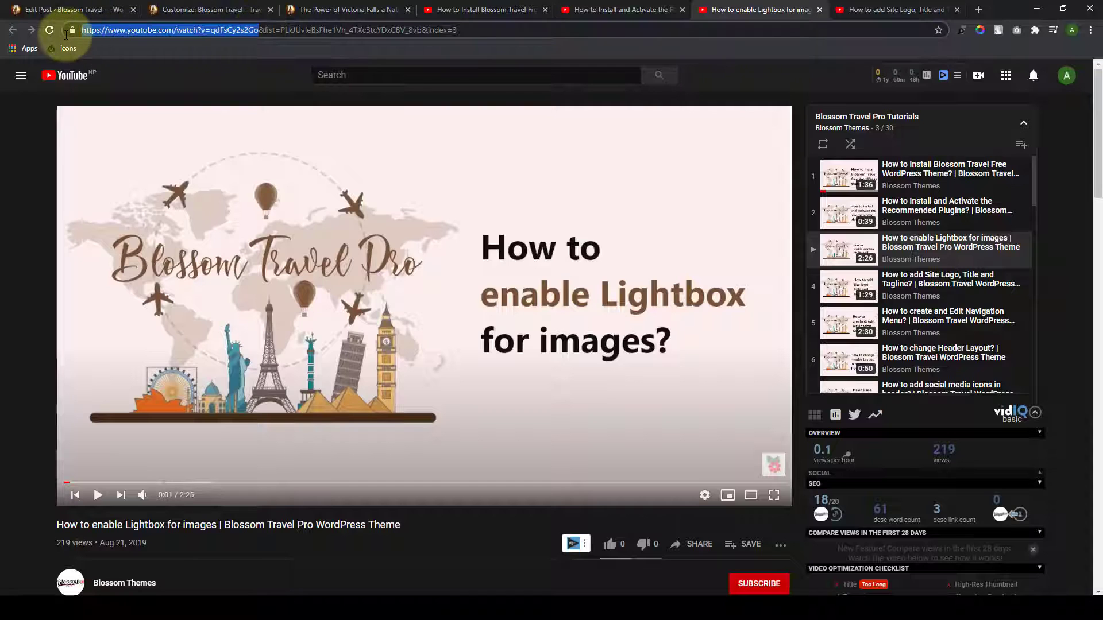
left_click(158, 9)
key("ctrl+v")
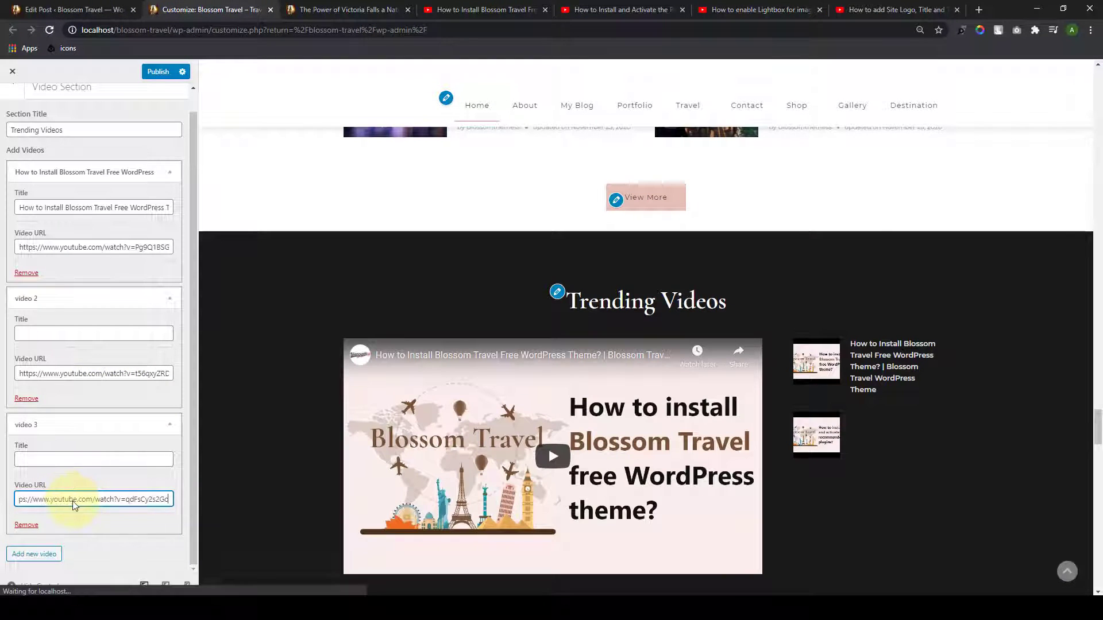
Step: Add a fourth video entry and copy the Site Logo, Title and Tagline video's URL without its playlist part into its Video URL
left_click(35, 554)
left_click(64, 498)
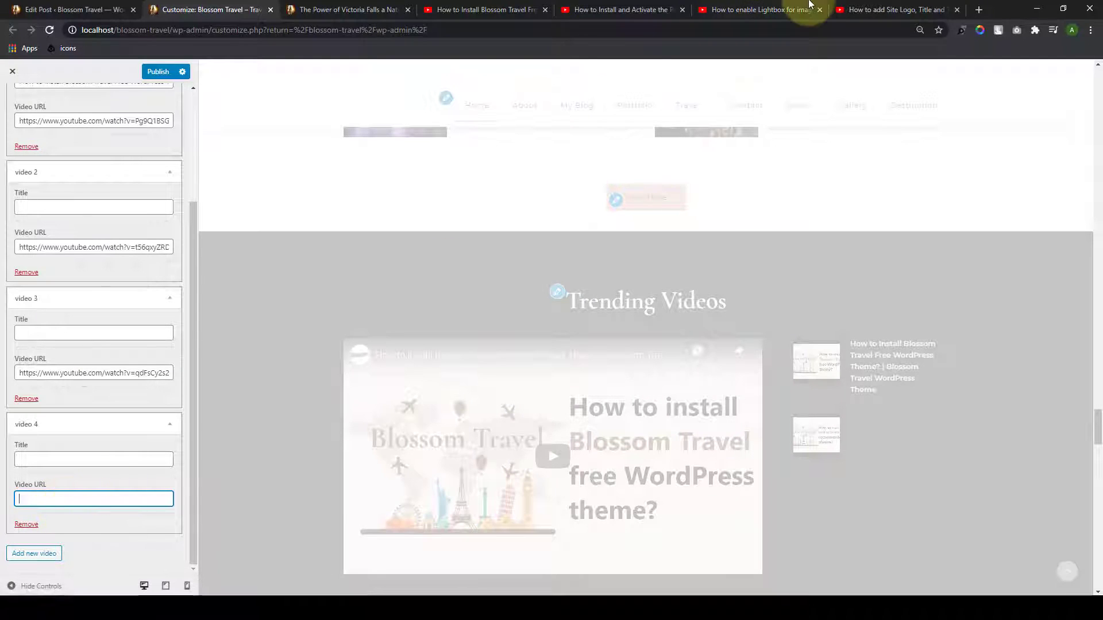
left_click(890, 10)
scroll(134, 394, "down", 3)
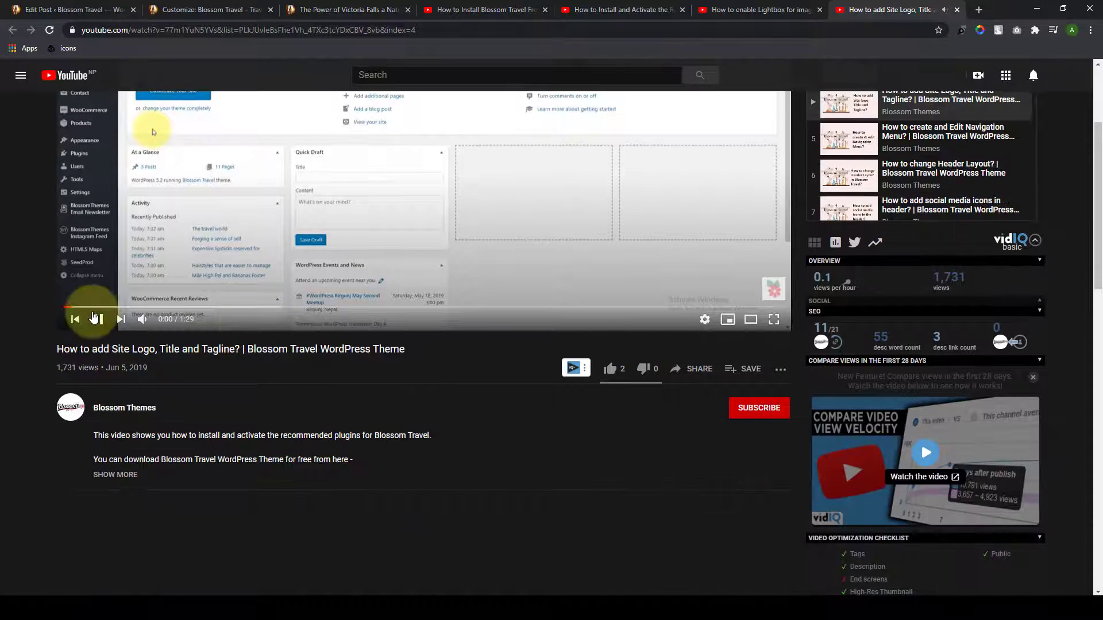
left_click(96, 317)
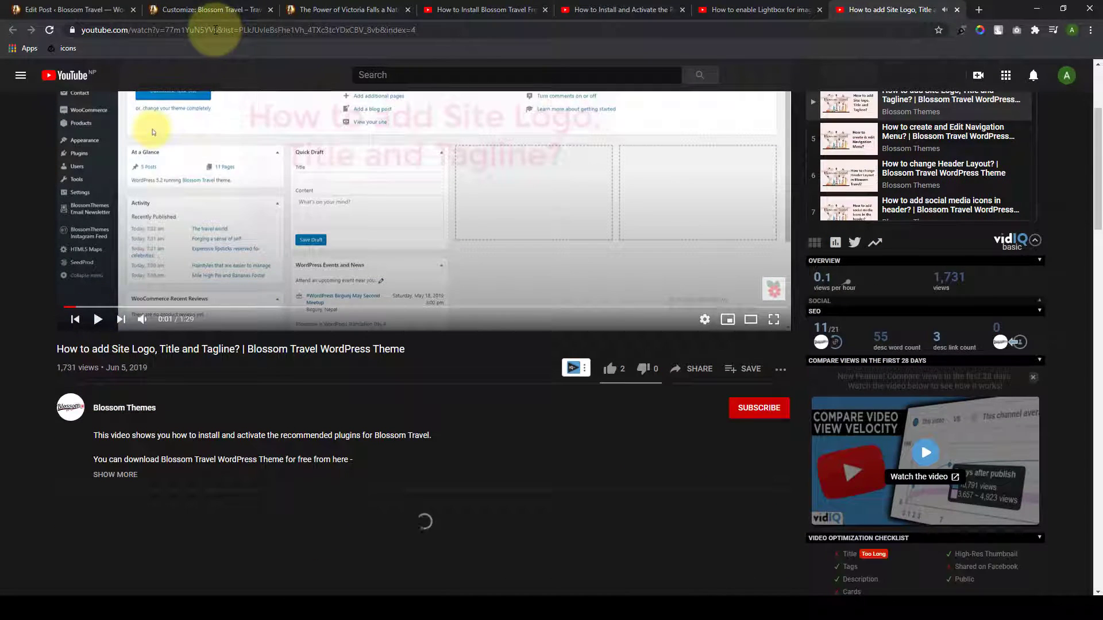
left_click(219, 30)
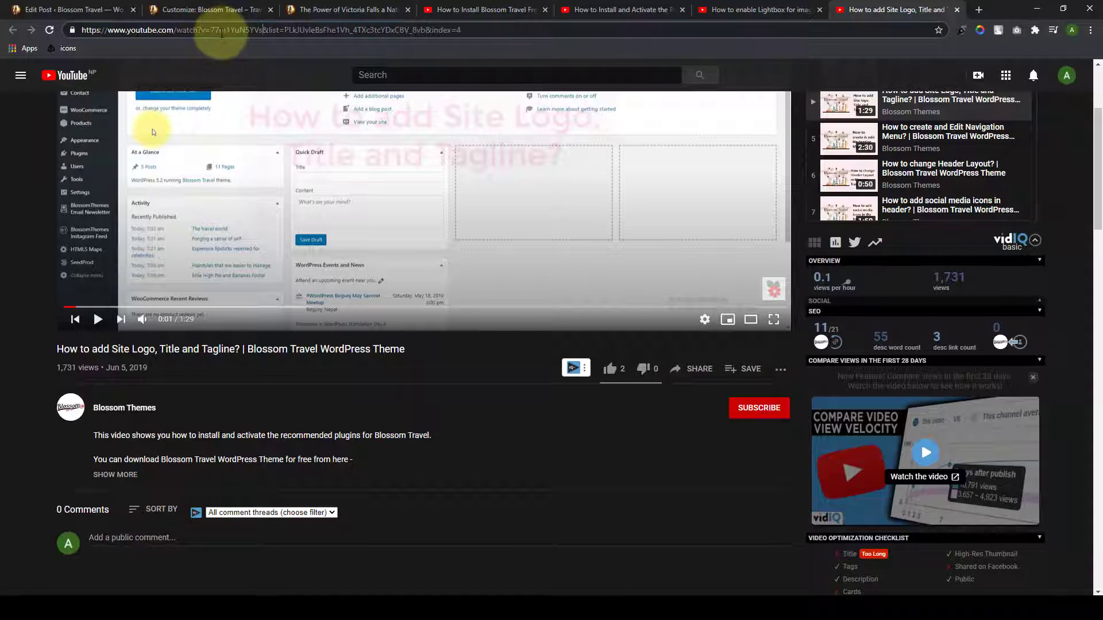
left_click_drag(263, 30, 66, 29)
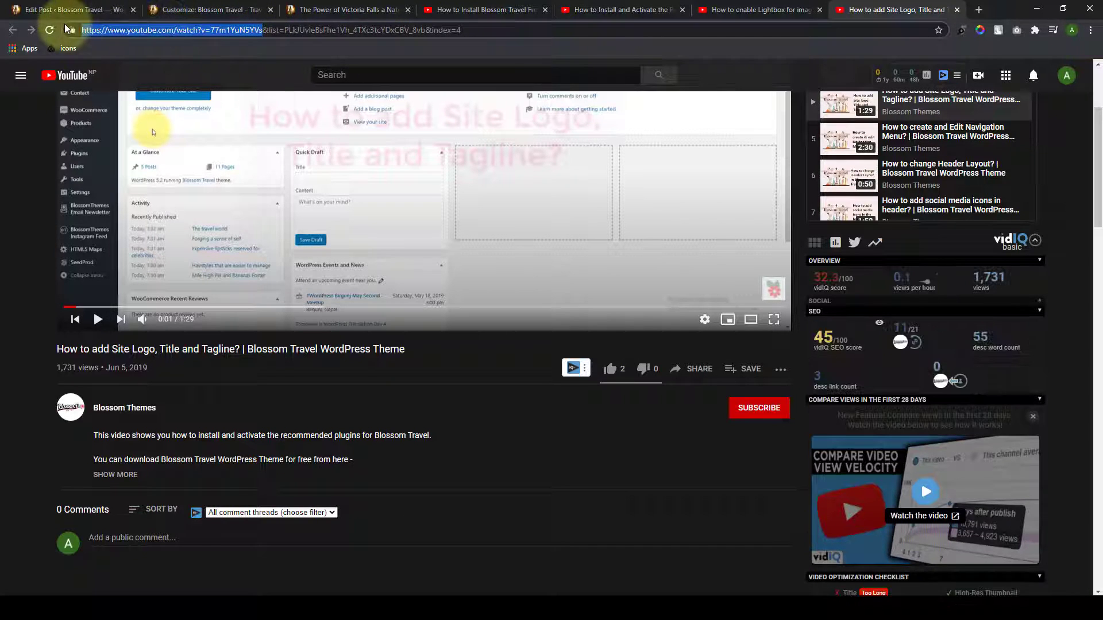
left_click(184, 9)
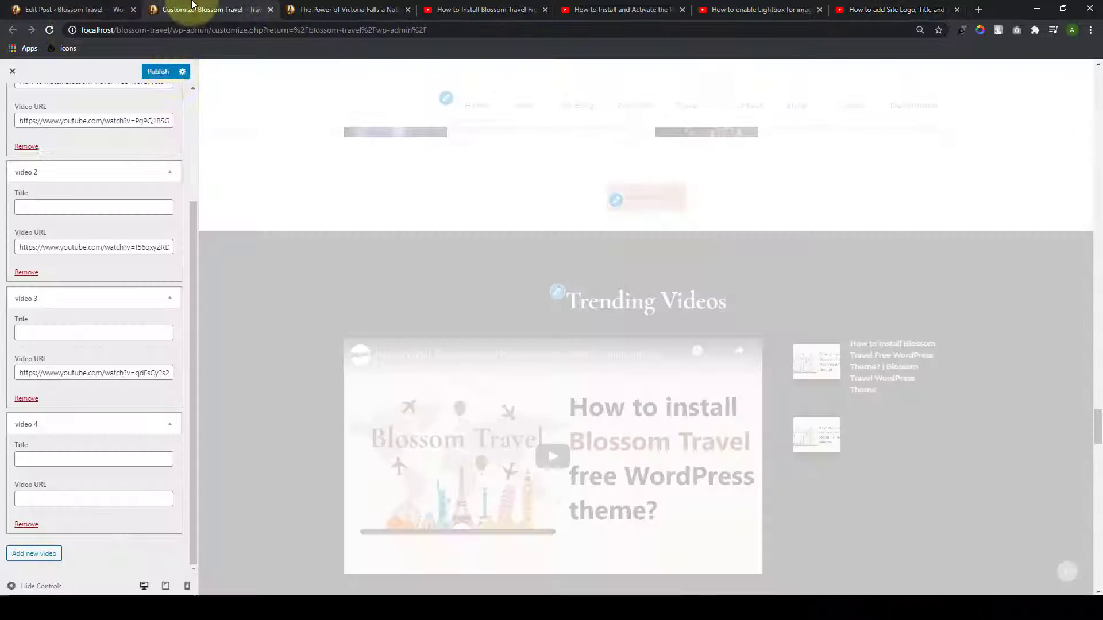
left_click(70, 497)
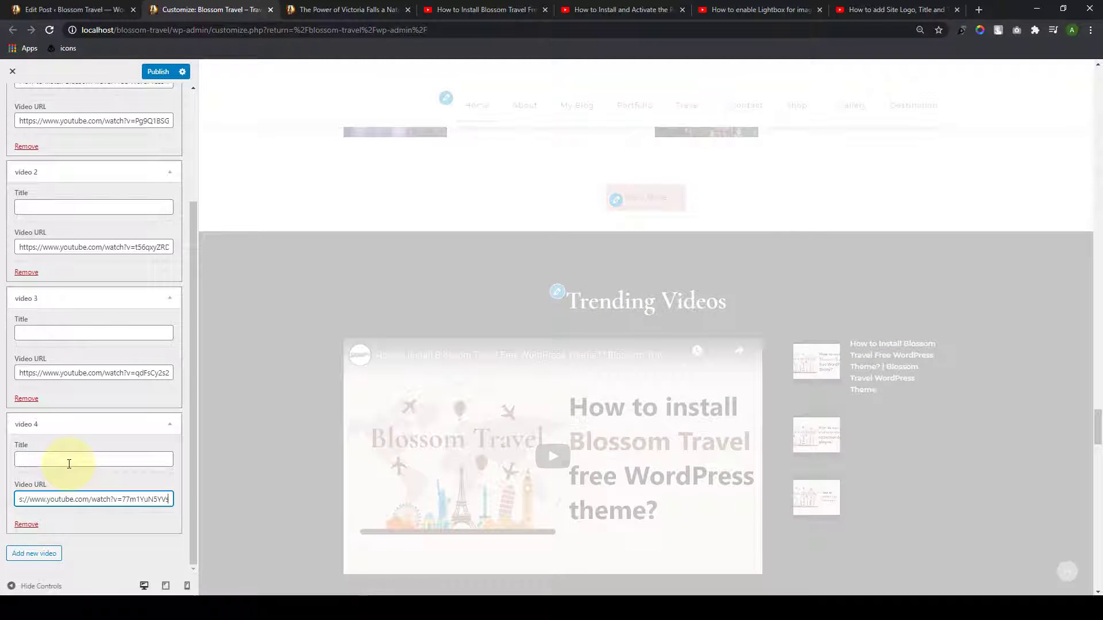
Step: Copy the YouTube title "How to add Site Logo, Title and Tagline? | Blossom Travel WordPress Theme" into the fourth video entry's title
left_click(69, 463)
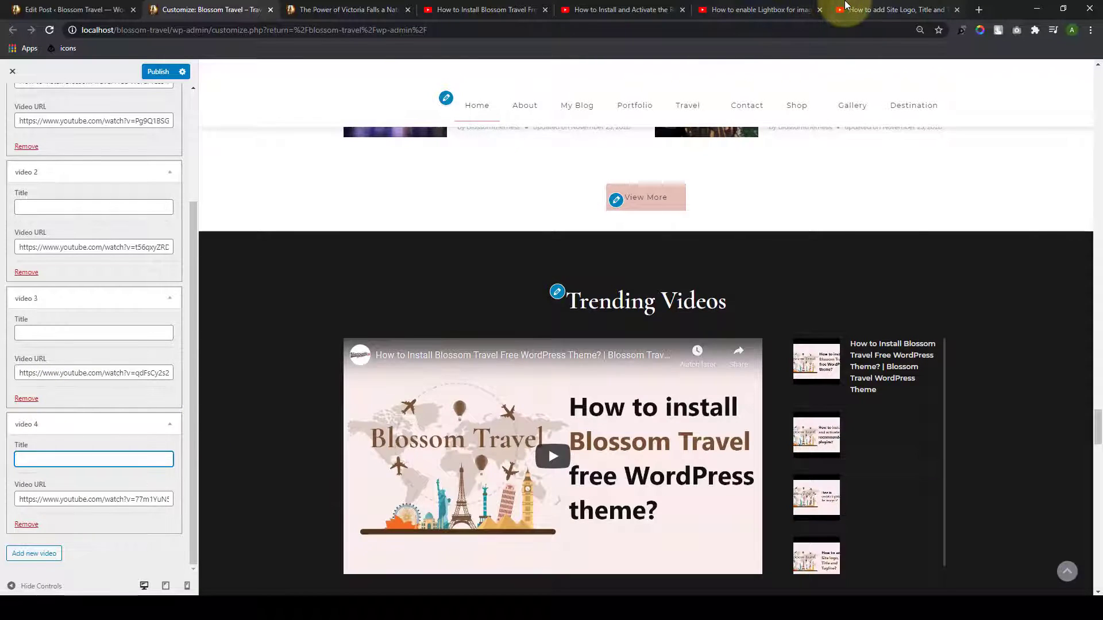
left_click(846, 7)
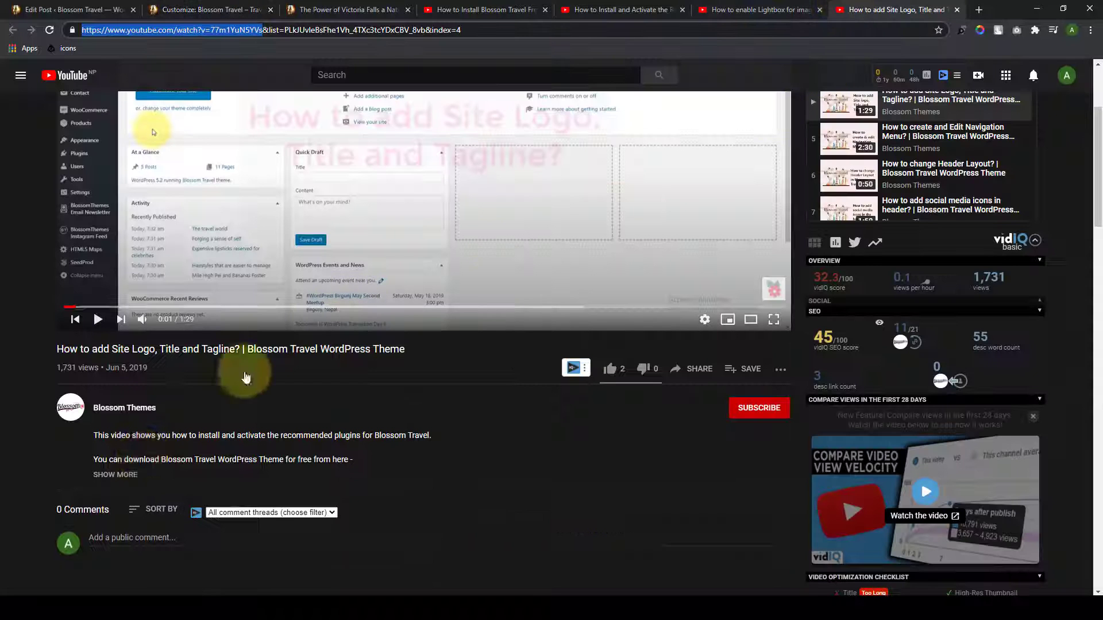
triple_click(174, 349)
key("ctrl+c")
left_click(193, 9)
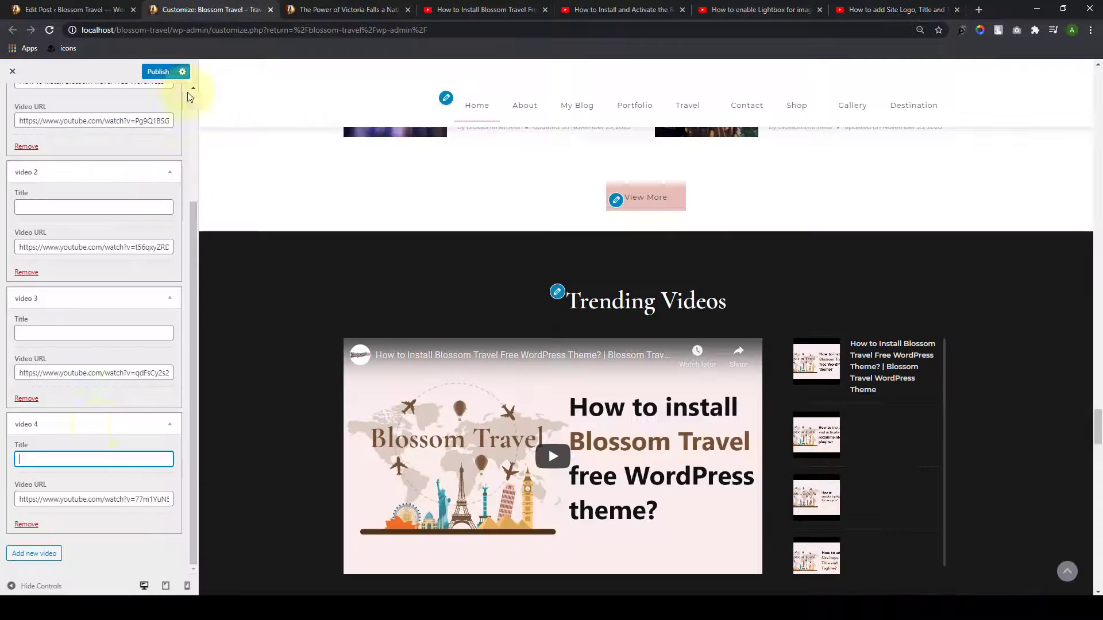
key("ctrl+v")
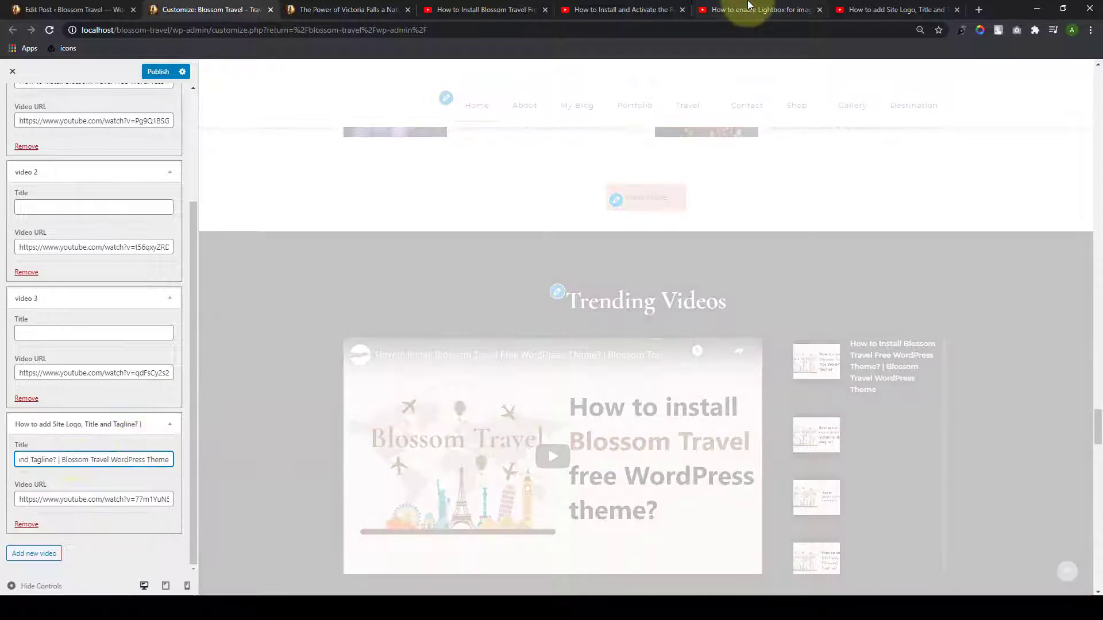
Step: Copy the YouTube title "How to enable Lightbox for images | Blossom Travel Pro WordPress Theme" into the third video entry's title
left_click(747, 9)
triple_click(187, 351)
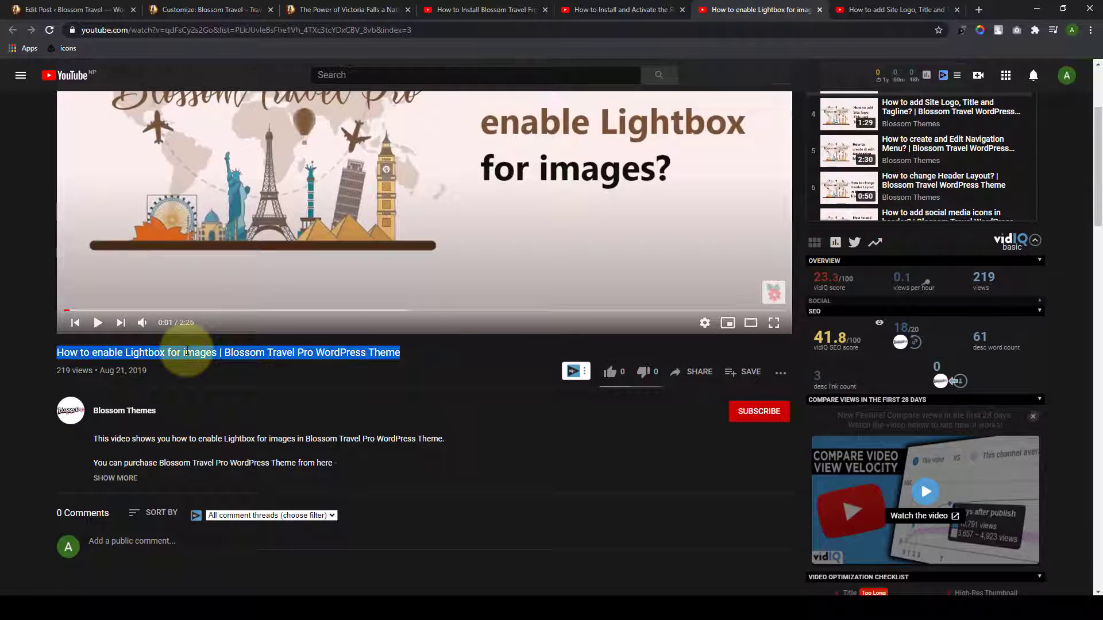
left_click(167, 9)
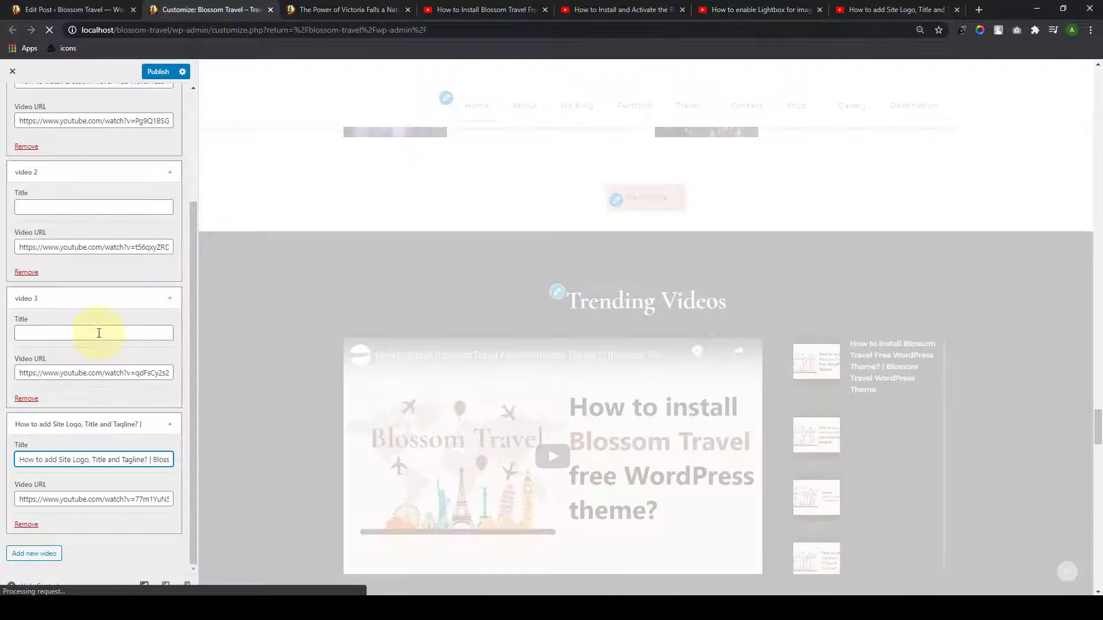
left_click(99, 334)
type("How to enable Lightbox for images | Blossom Travel")
Step: Copy the YouTube title "How to Install and Activate the Recommended Plugins? | Blossom Travel WordPress Theme" into the second video entry's title and check the preview
scroll(84, 224, "up", 1)
left_click(86, 265)
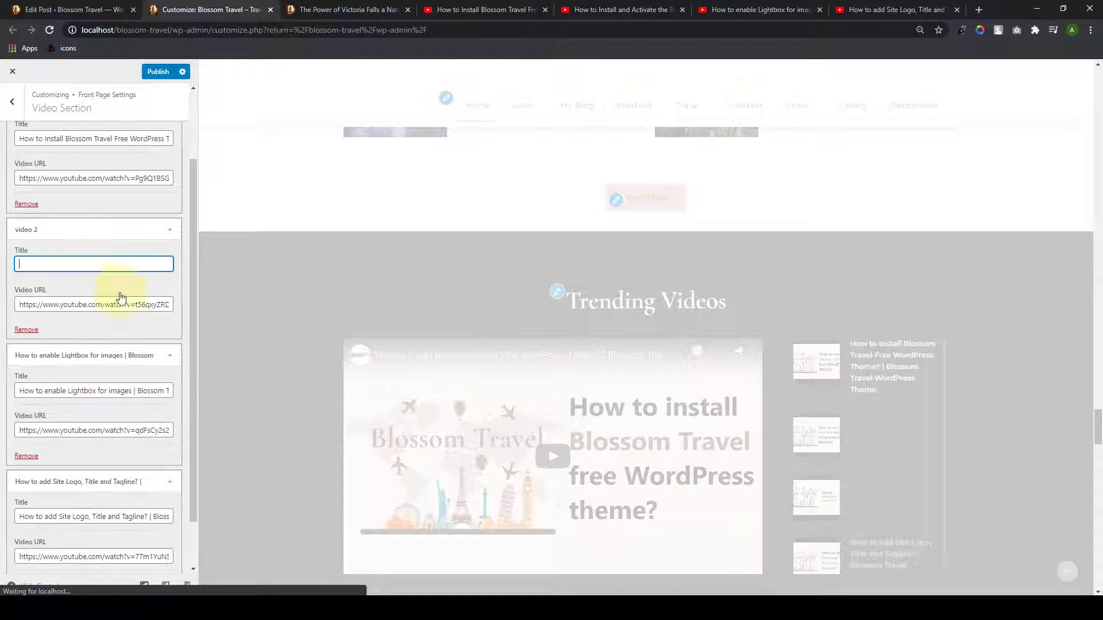
left_click(626, 10)
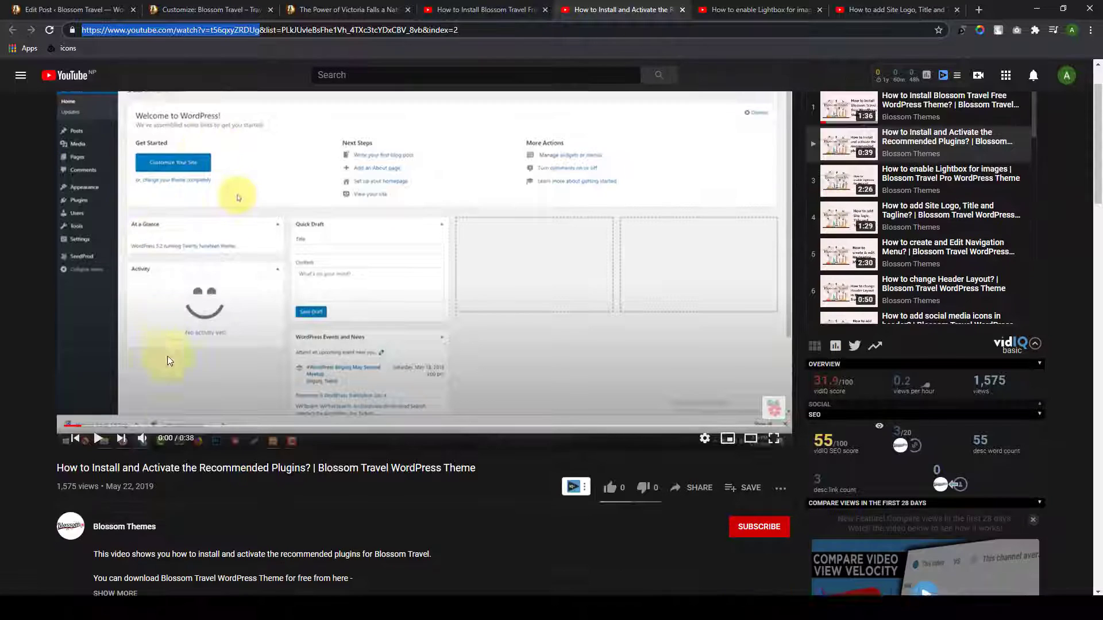
scroll(167, 361, "down", 1)
triple_click(199, 421)
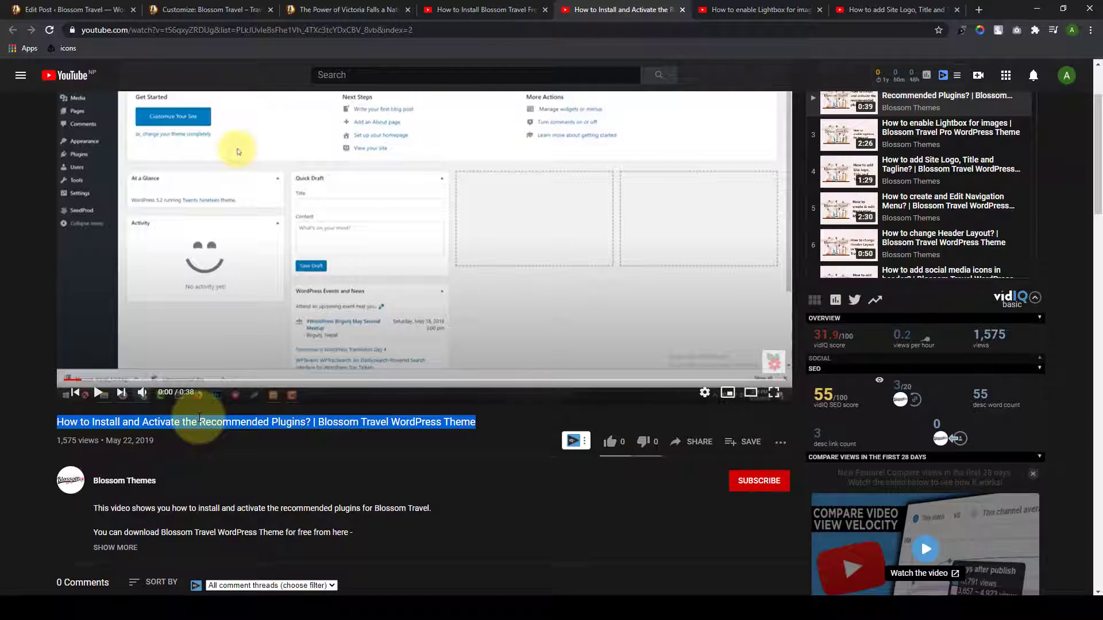
left_click(200, 5)
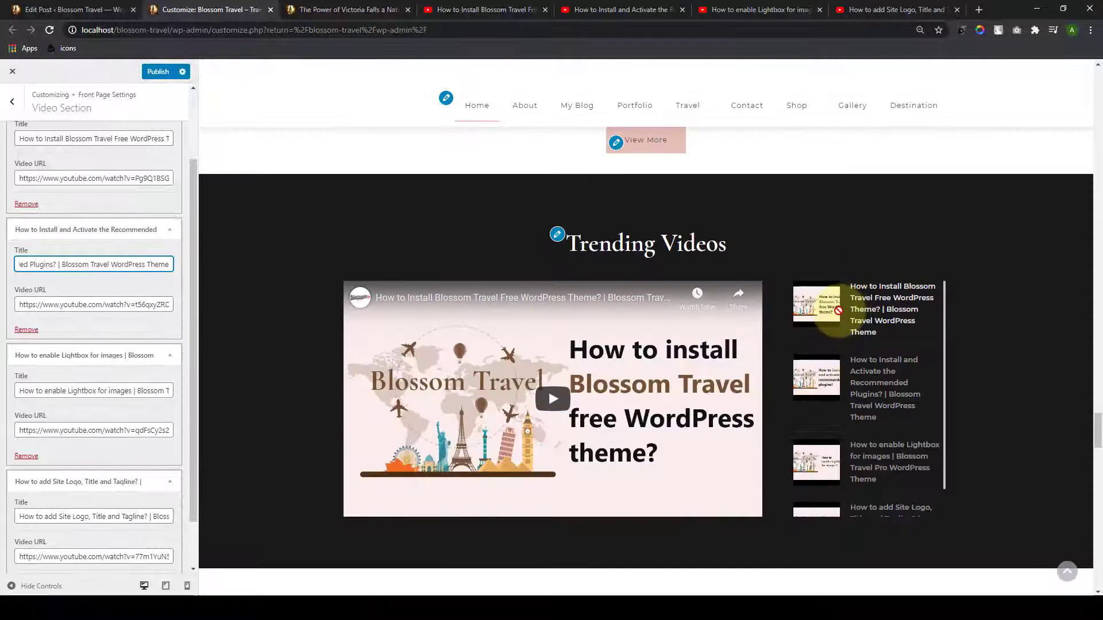
scroll(863, 439, "down", 2)
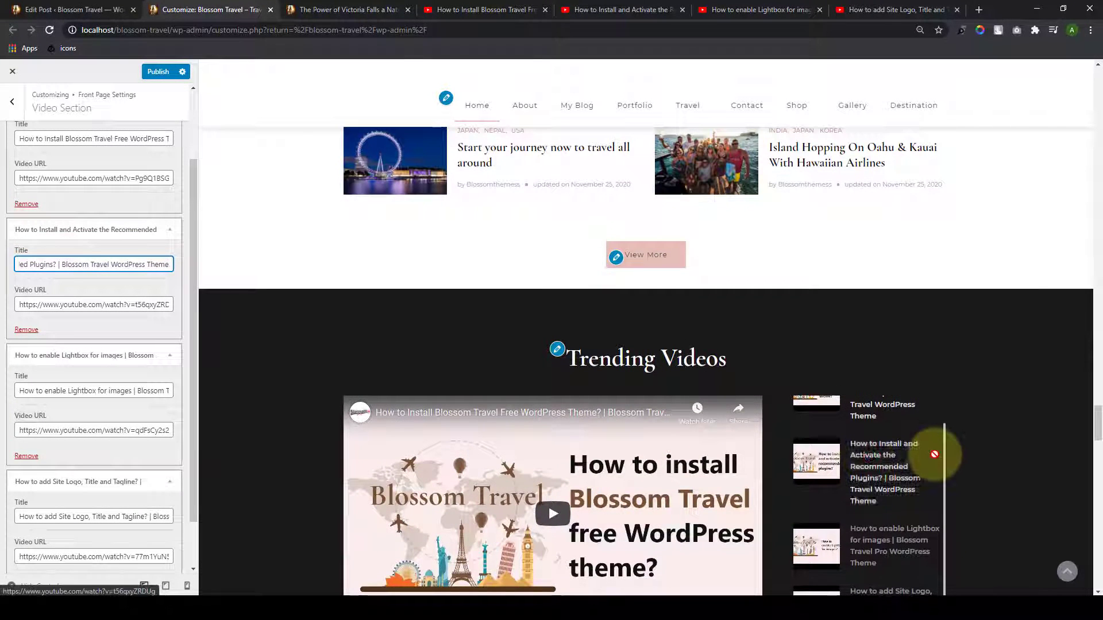
scroll(957, 443, "down", 1)
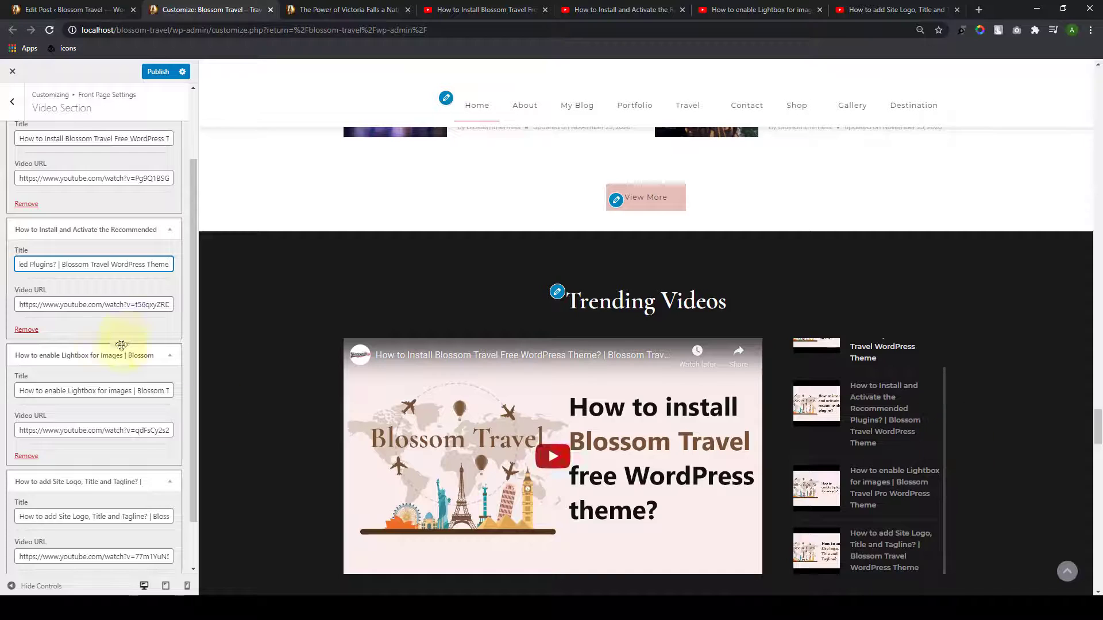
scroll(117, 492, "down", 1)
scroll(126, 383, "up", 2)
scroll(123, 430, "down", 3)
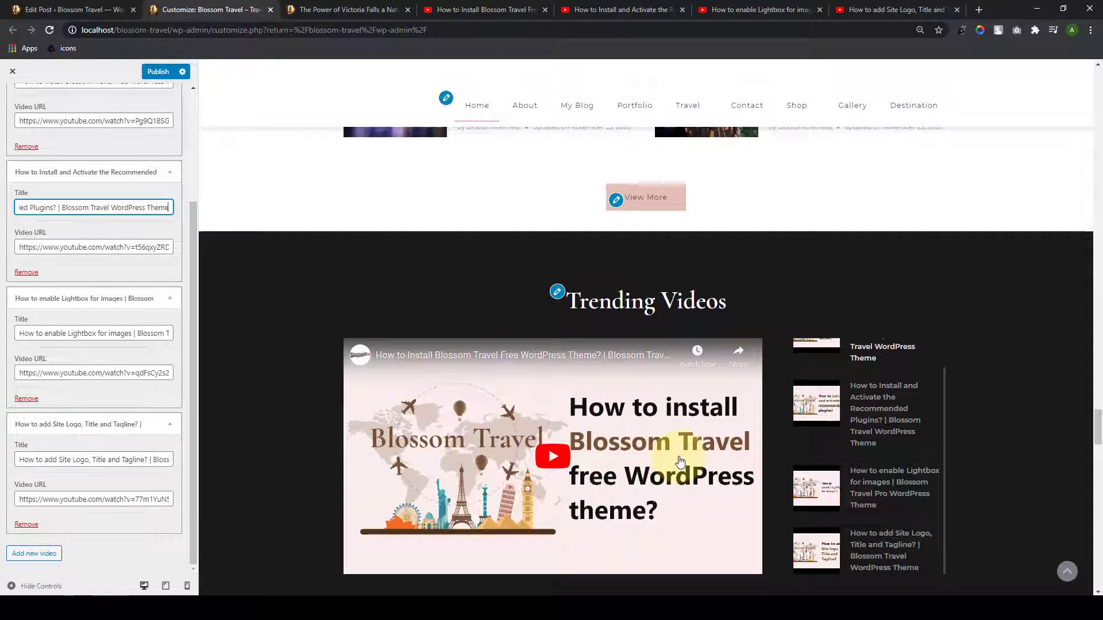
Step: Publish the Video Section changes and return to the Front Page Settings
scroll(46, 264, "up", 3)
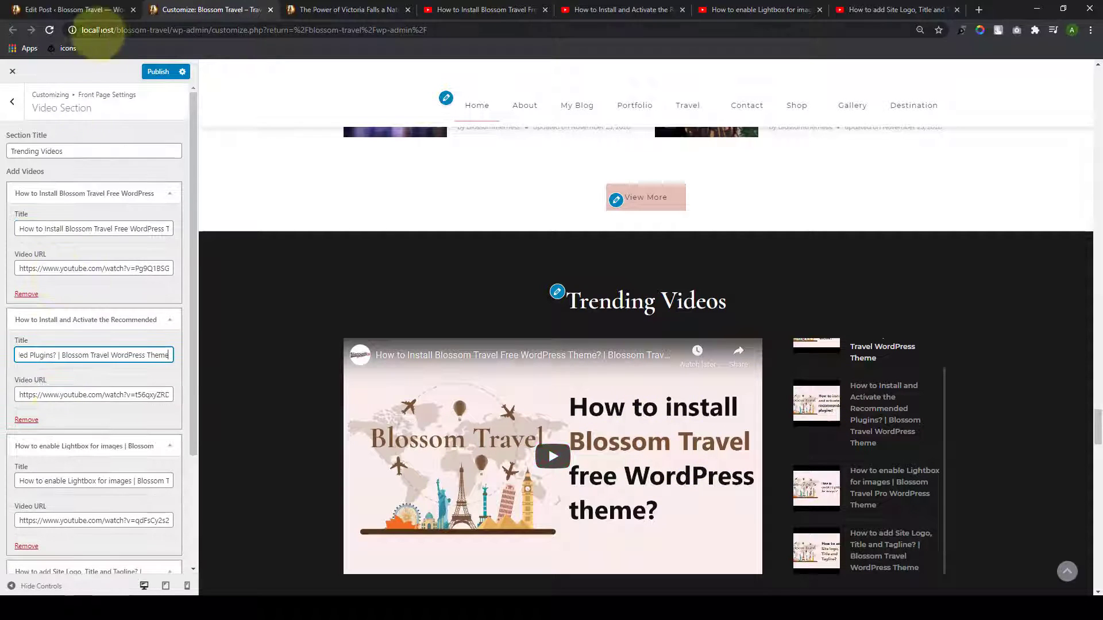
left_click(149, 72)
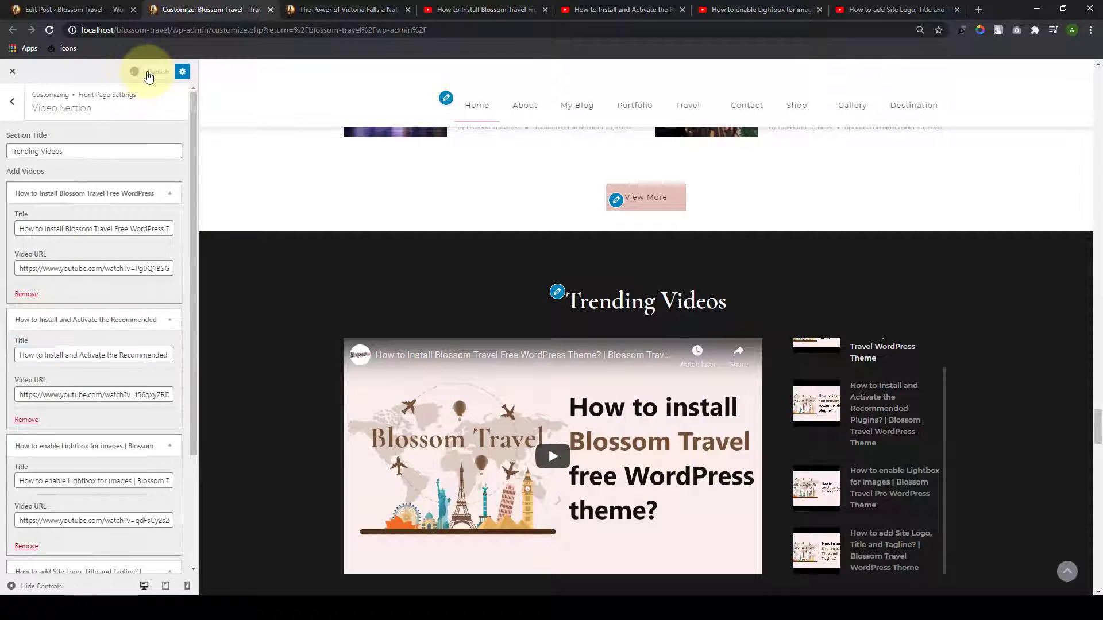
left_click(15, 104)
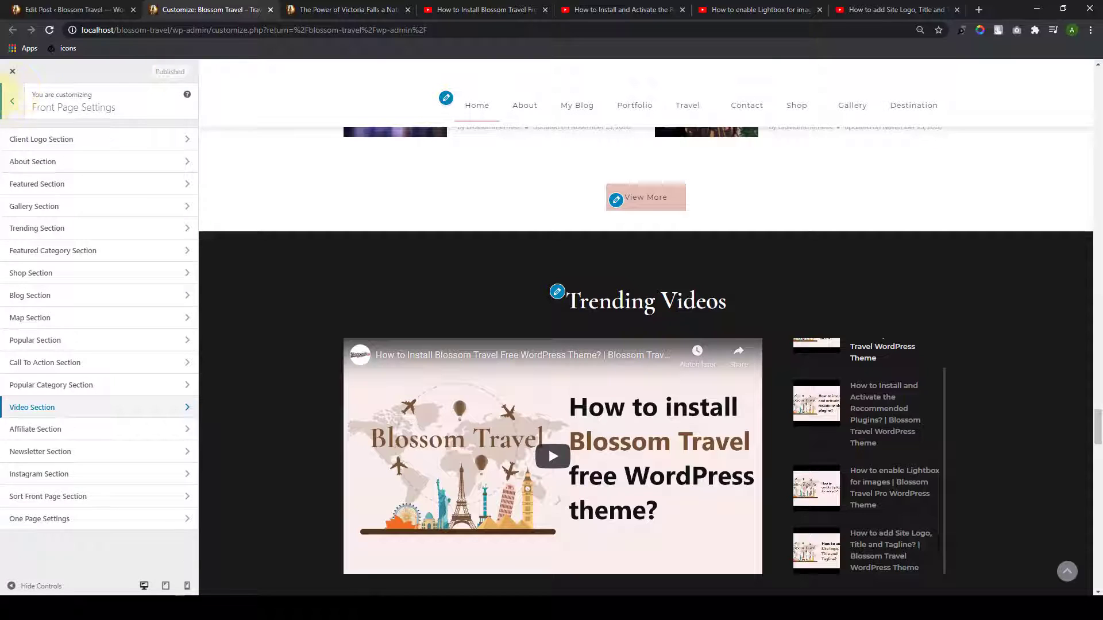
Step: Add a Custom HTML widget to the front page's Affiliate Section
left_click(93, 440)
scroll(469, 286, "up", 5)
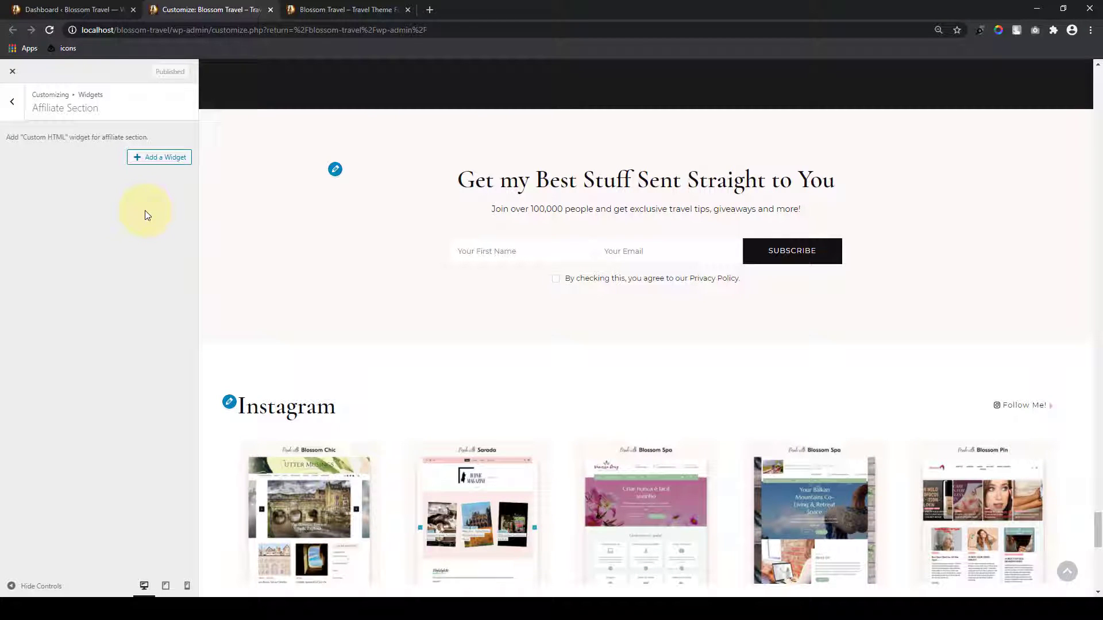
left_click(144, 159)
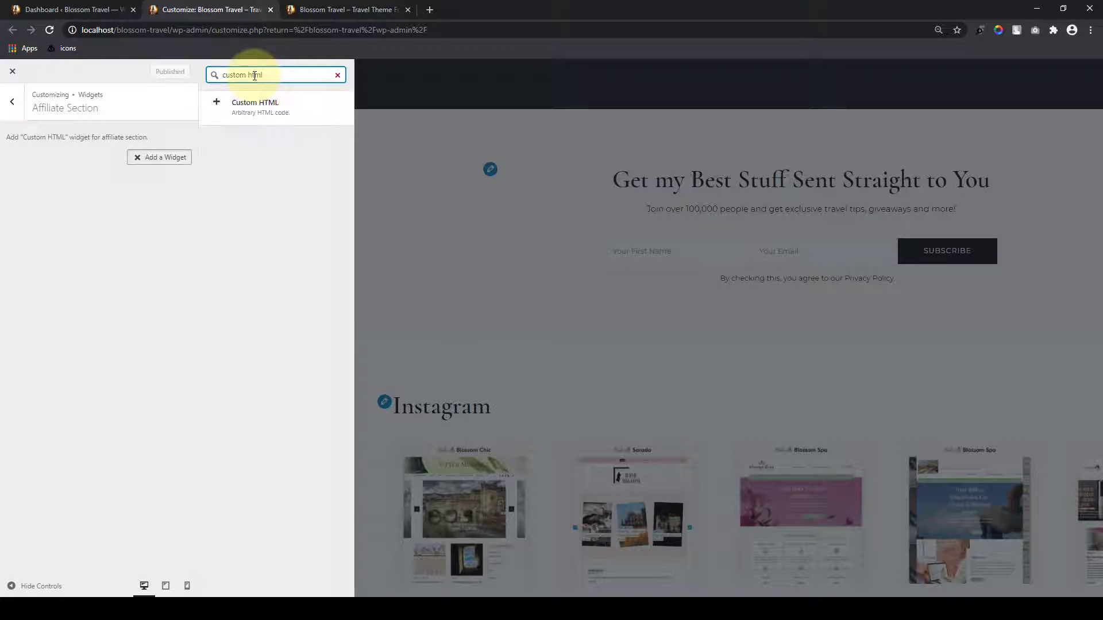
left_click(245, 109)
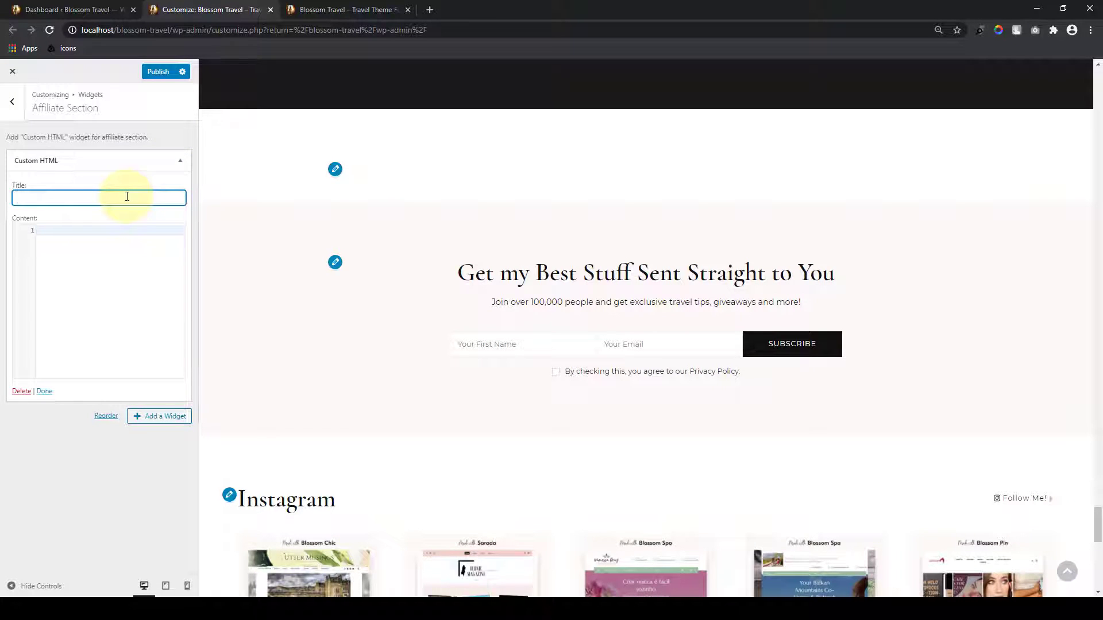
Step: Title the Custom HTML widget "Shop My Travel Essentials", paste the Collective widget code as its content and publish it
type("Shop My Travel Essentials")
left_click(92, 235)
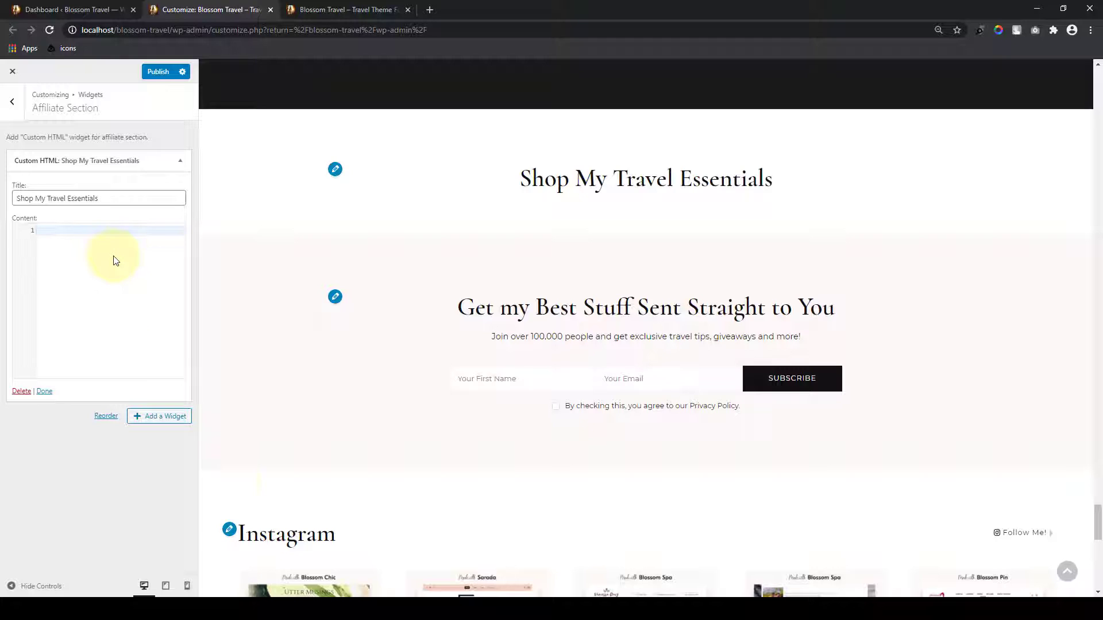
key("ctrl+v")
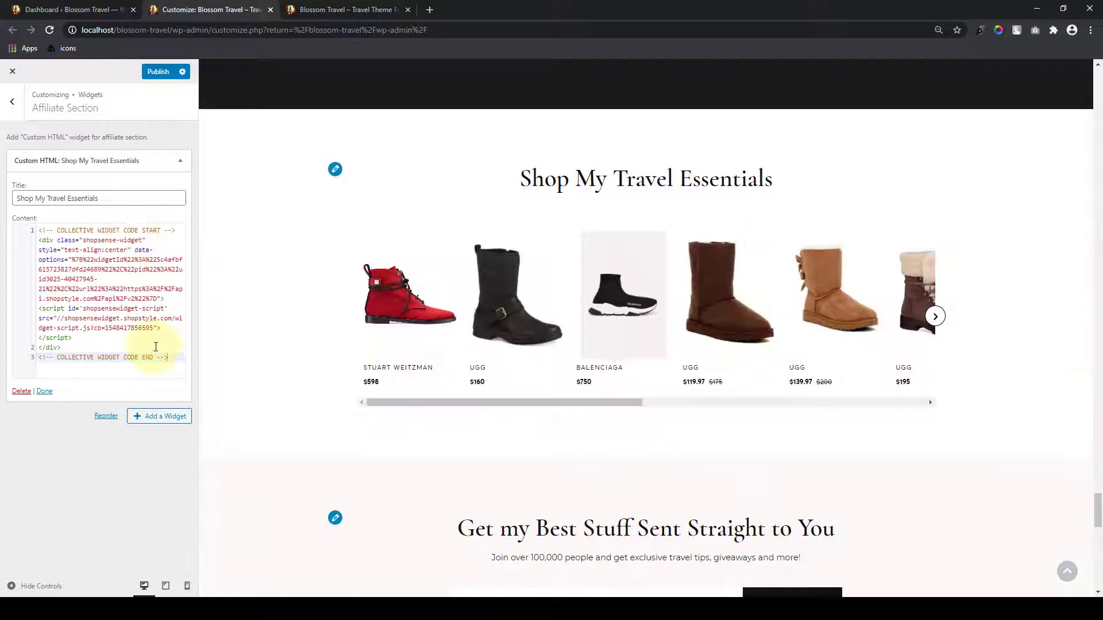
left_click_drag(410, 401, 388, 408)
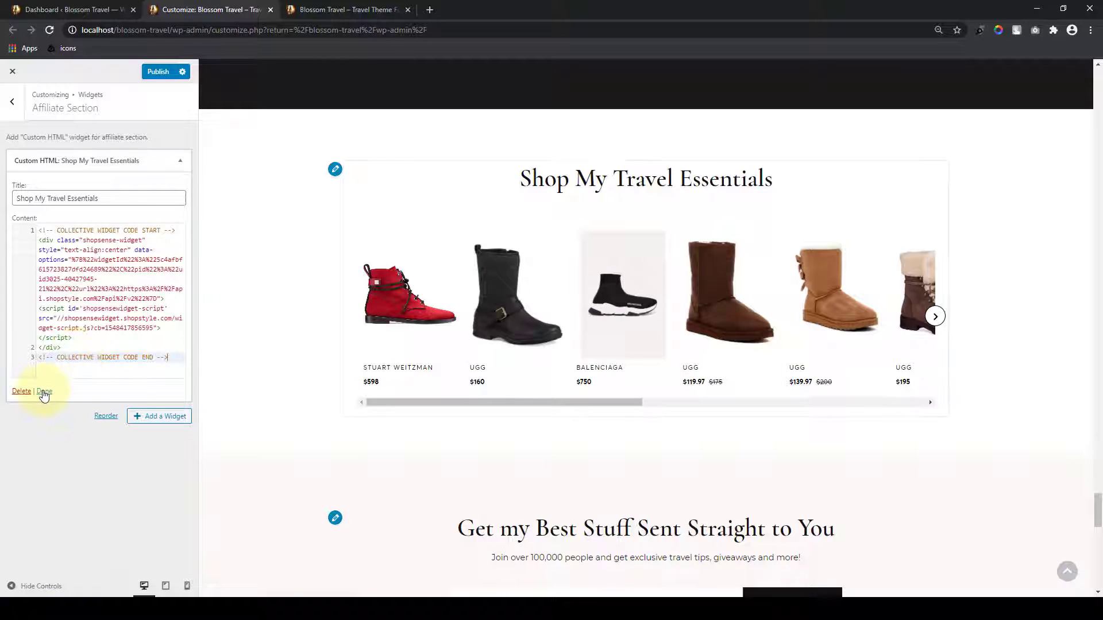
left_click(44, 391)
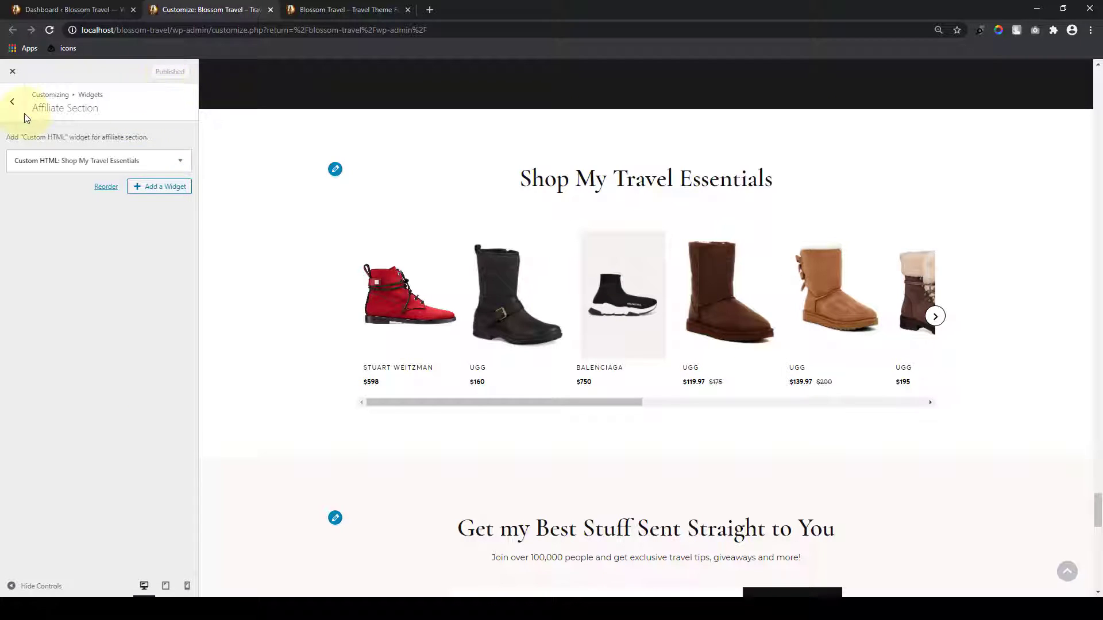
left_click(12, 103)
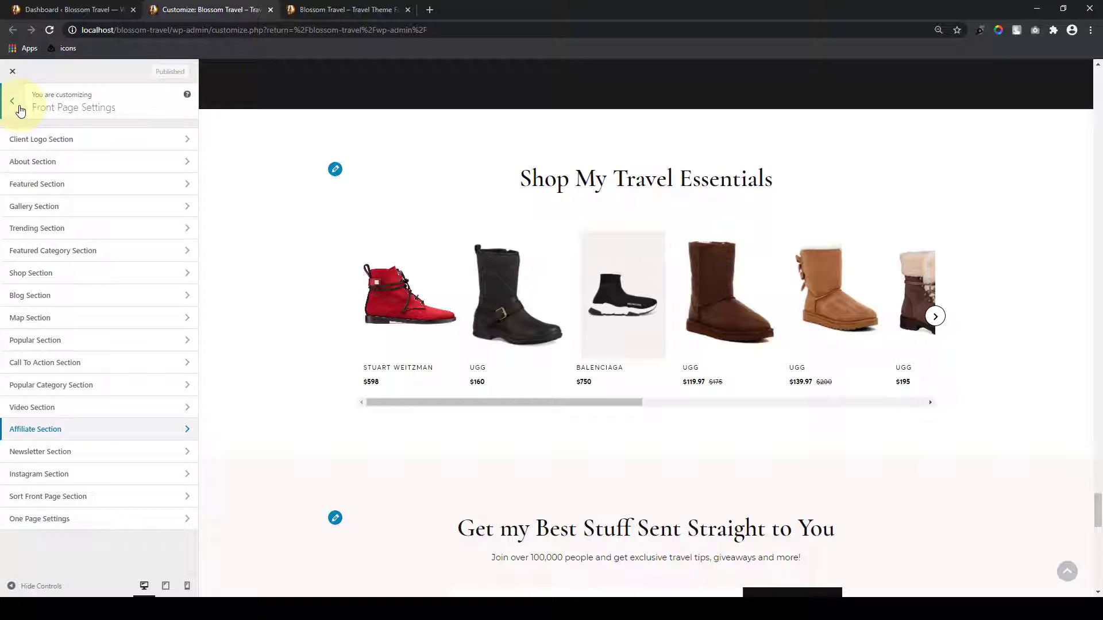
Step: Review the front page's Newsletter Section and Instagram Section settings
left_click(98, 458)
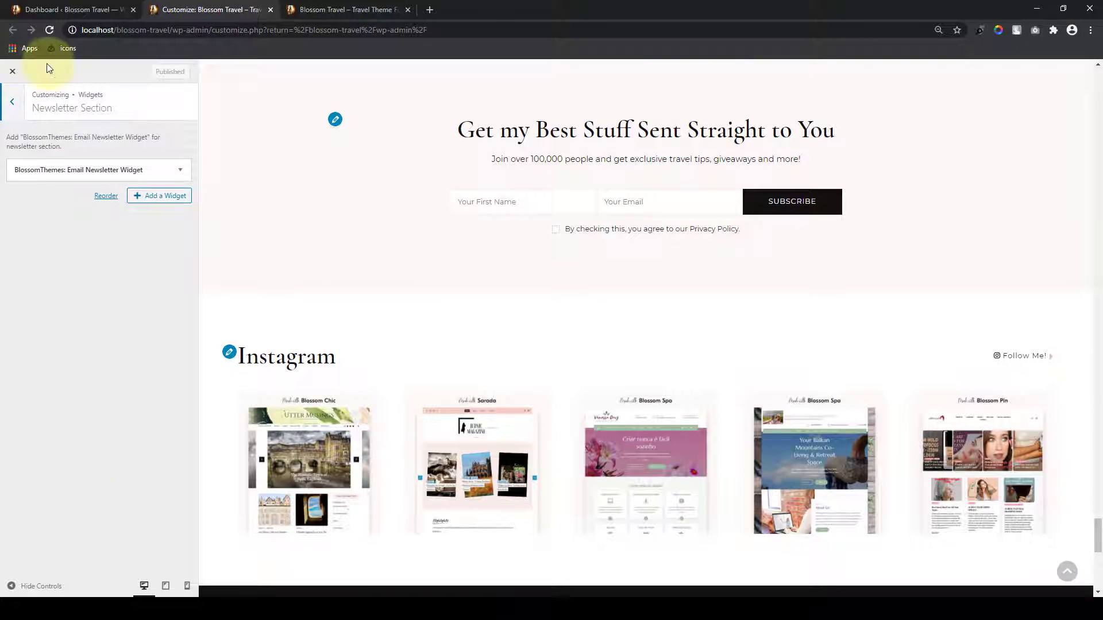
left_click(14, 103)
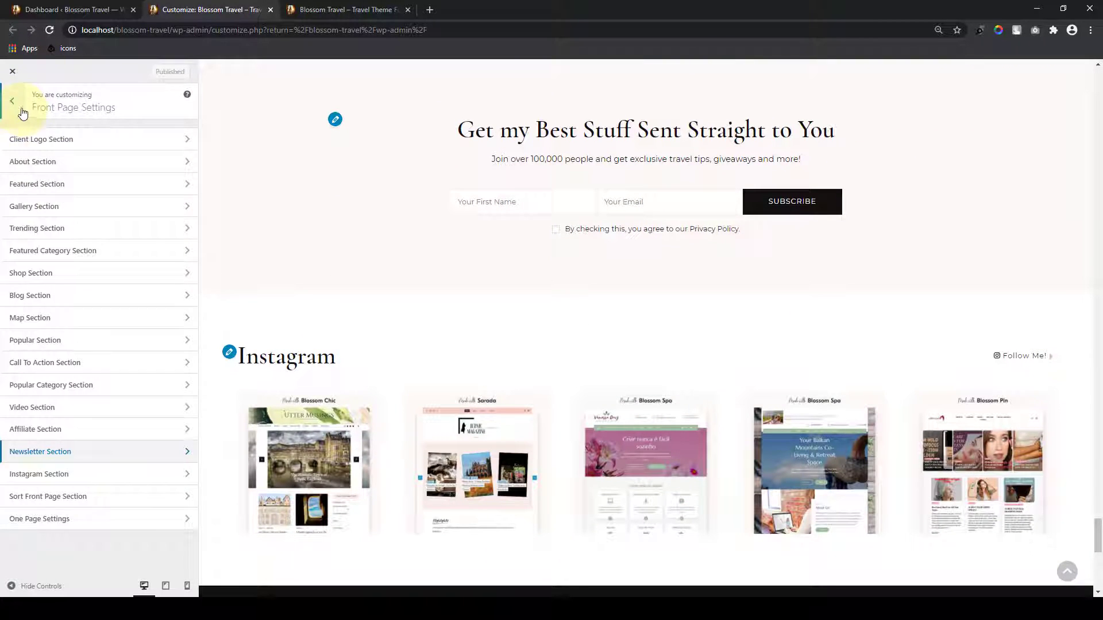
left_click(65, 474)
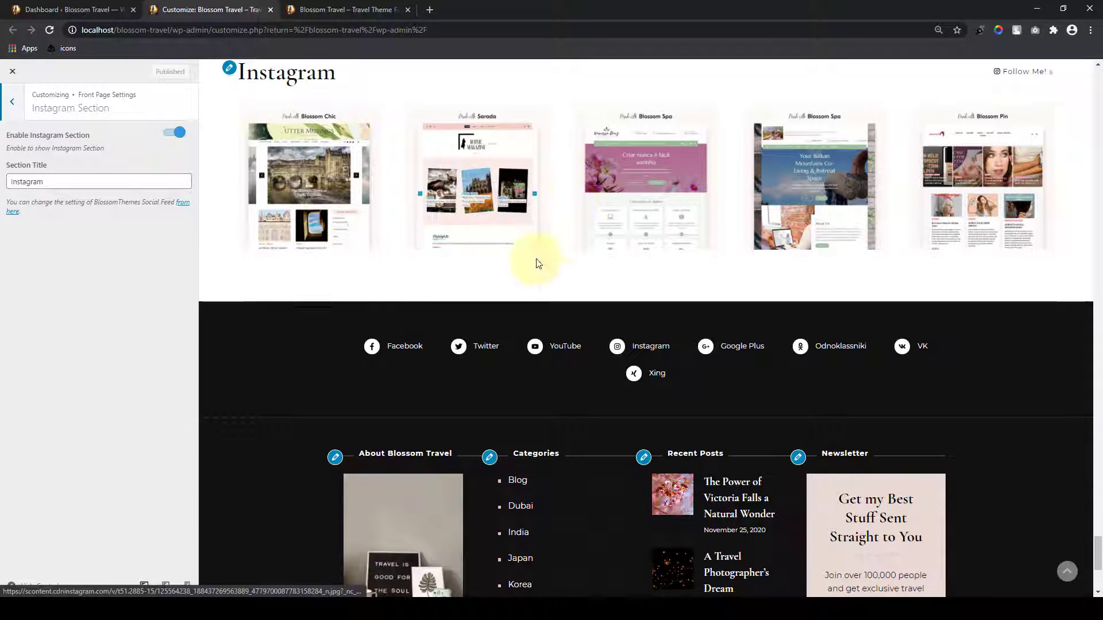
left_click(12, 102)
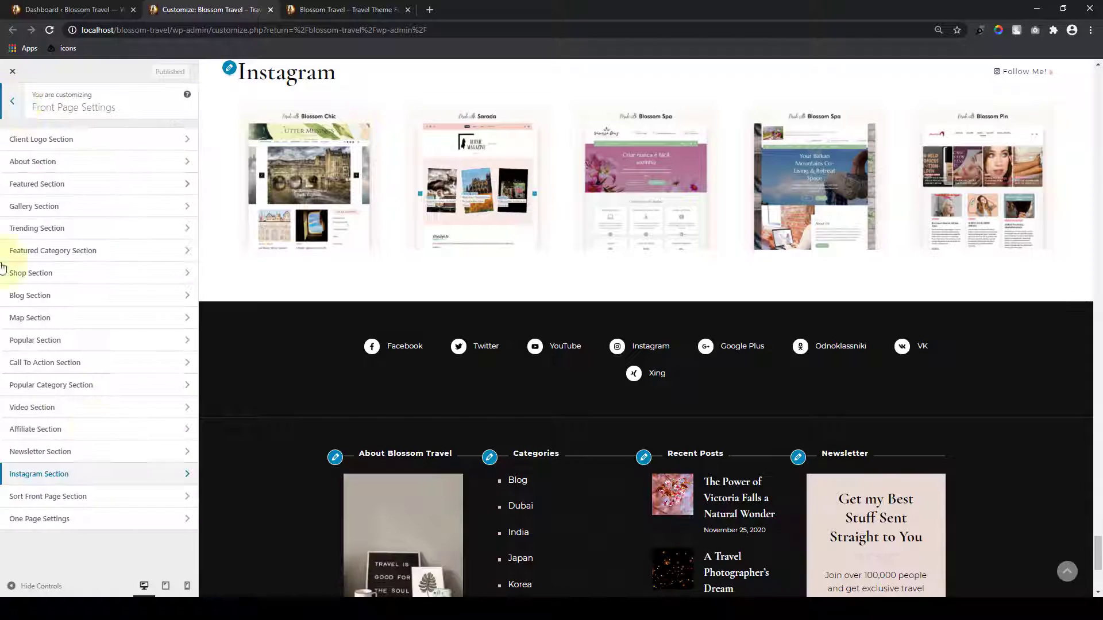
Step: Move the Featured Section above the About Section in the front page sort order and check the preview
left_click(101, 500)
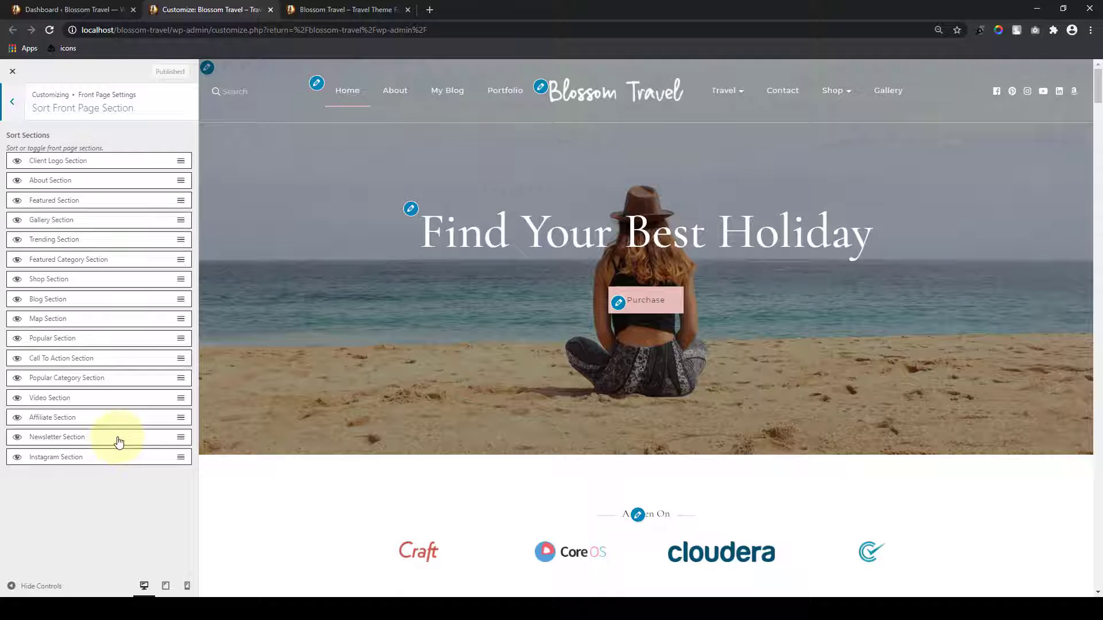
scroll(484, 400, "down", 15)
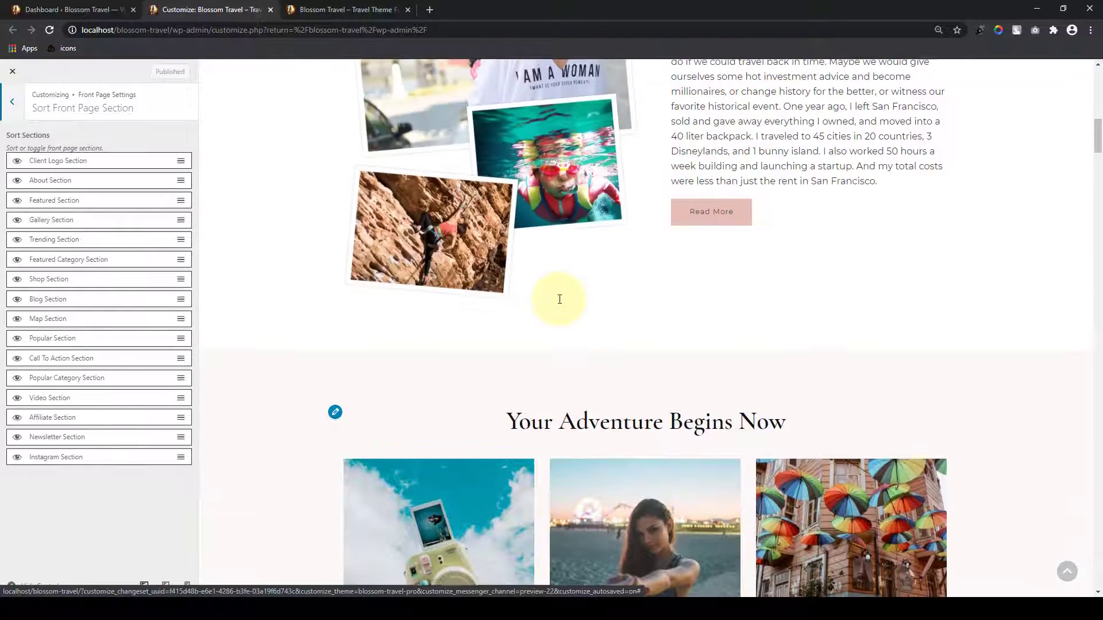
scroll(551, 292, "up", 8)
scroll(637, 340, "down", 5)
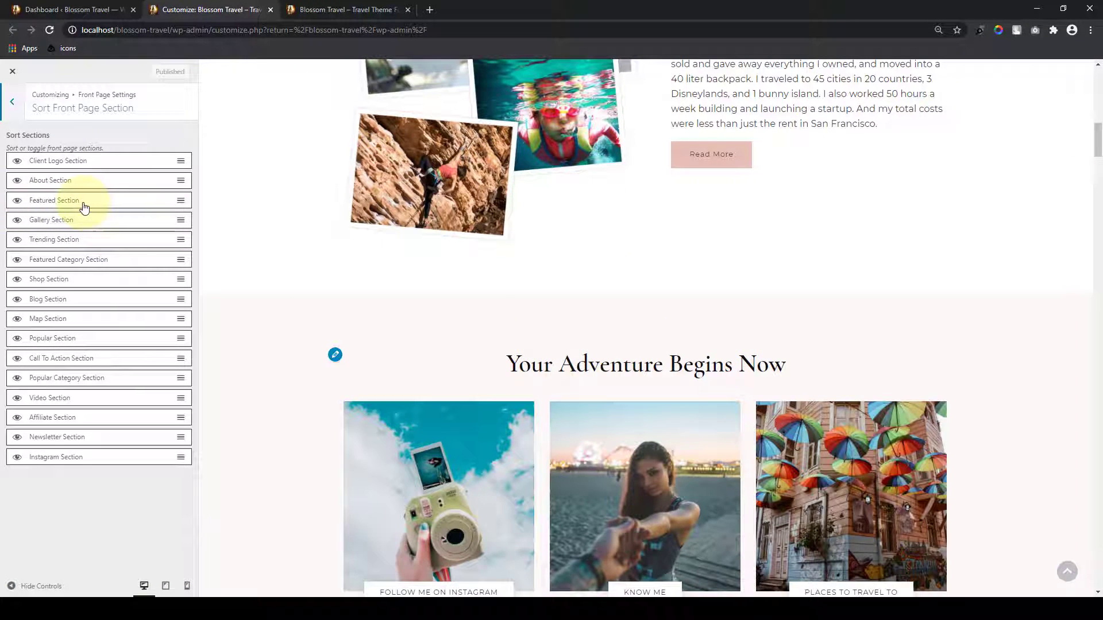
left_click_drag(84, 208, 81, 182)
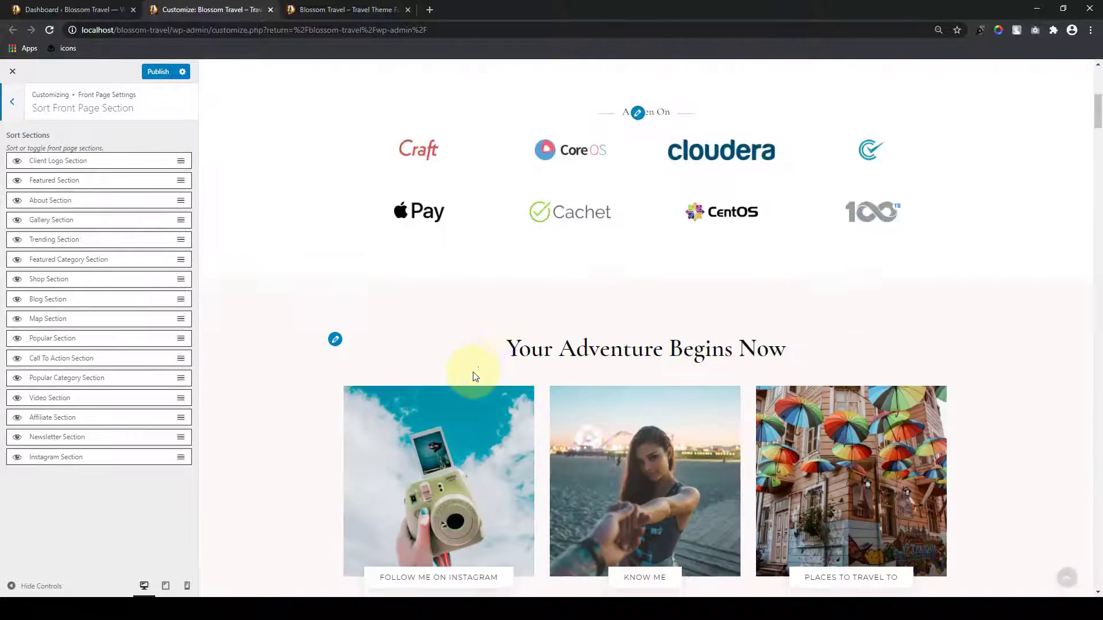
scroll(475, 376, "down", 8)
scroll(713, 384, "down", 3)
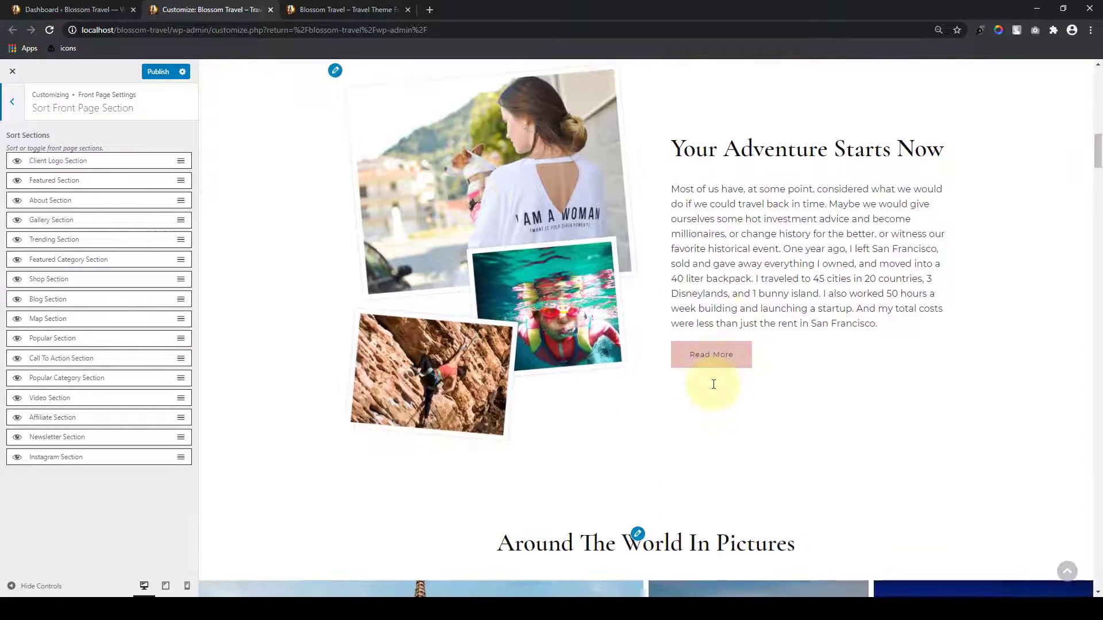
scroll(714, 384, "up", 9)
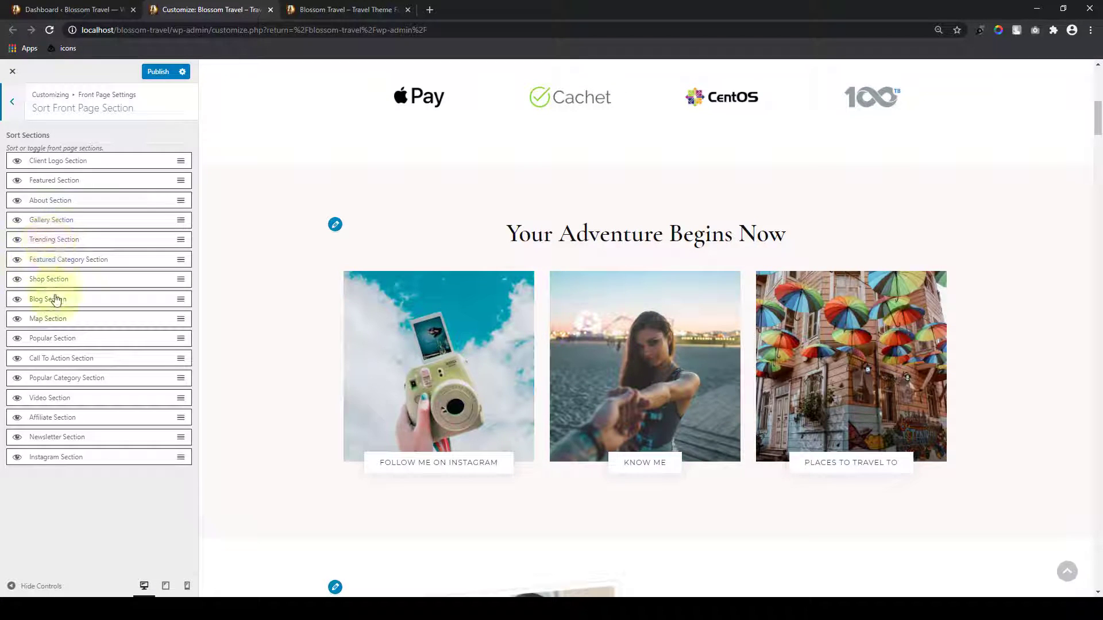
Step: Move the Blog Section directly below the About Section in the sort order and check the preview
left_click_drag(56, 303, 56, 217)
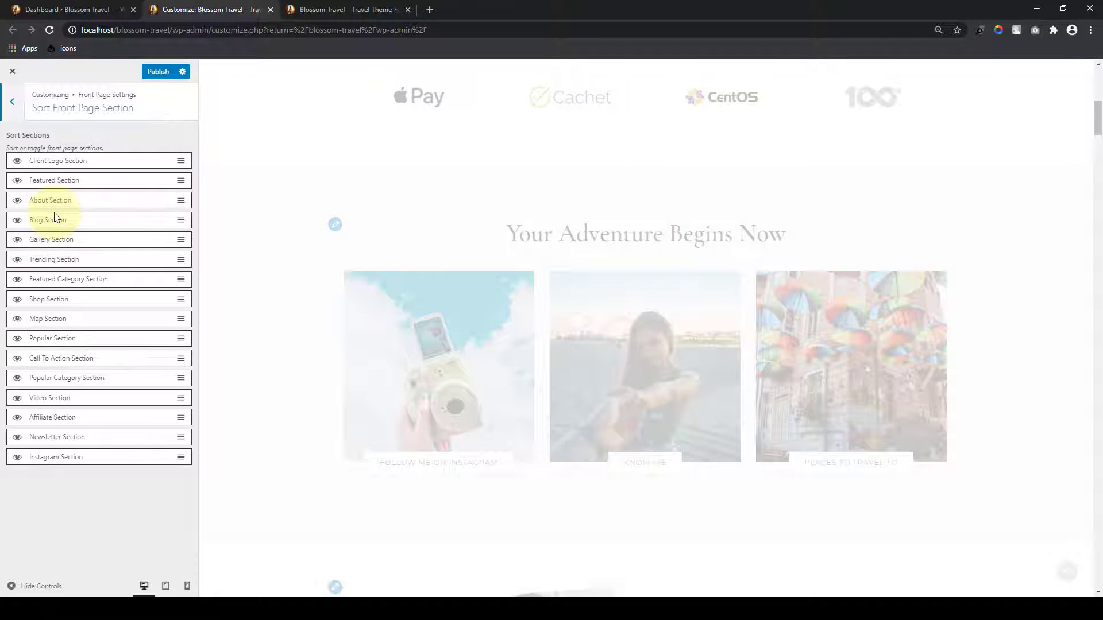
scroll(450, 398, "down", 12)
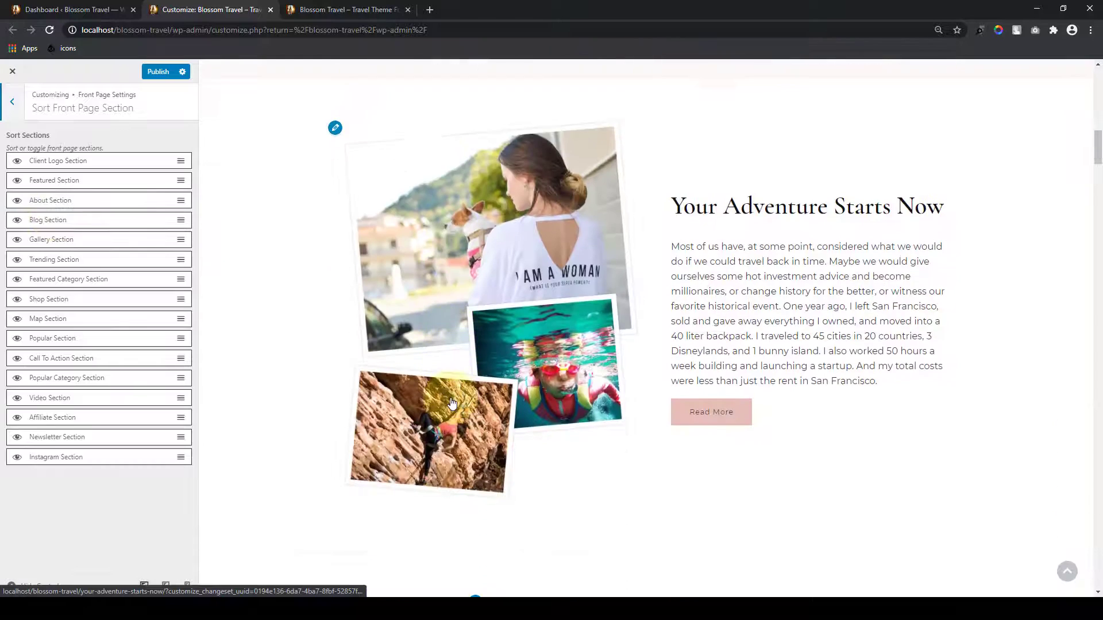
scroll(450, 407, "down", 4)
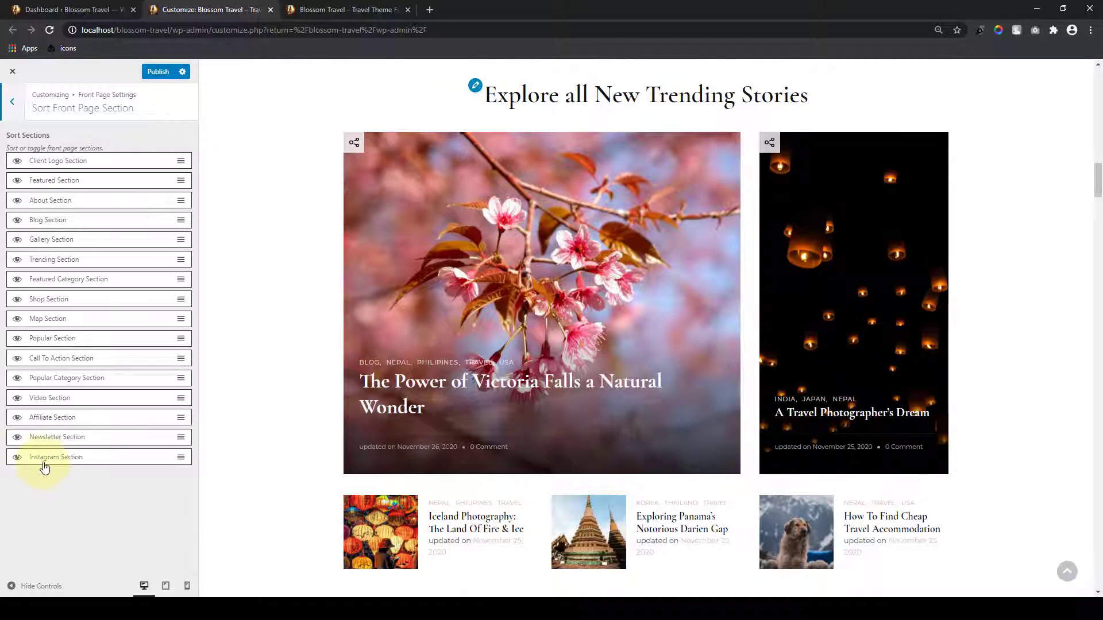
Step: Try the Instagram Section at the start of the sort order, check the preview and return it to the end
left_click_drag(44, 463, 42, 161)
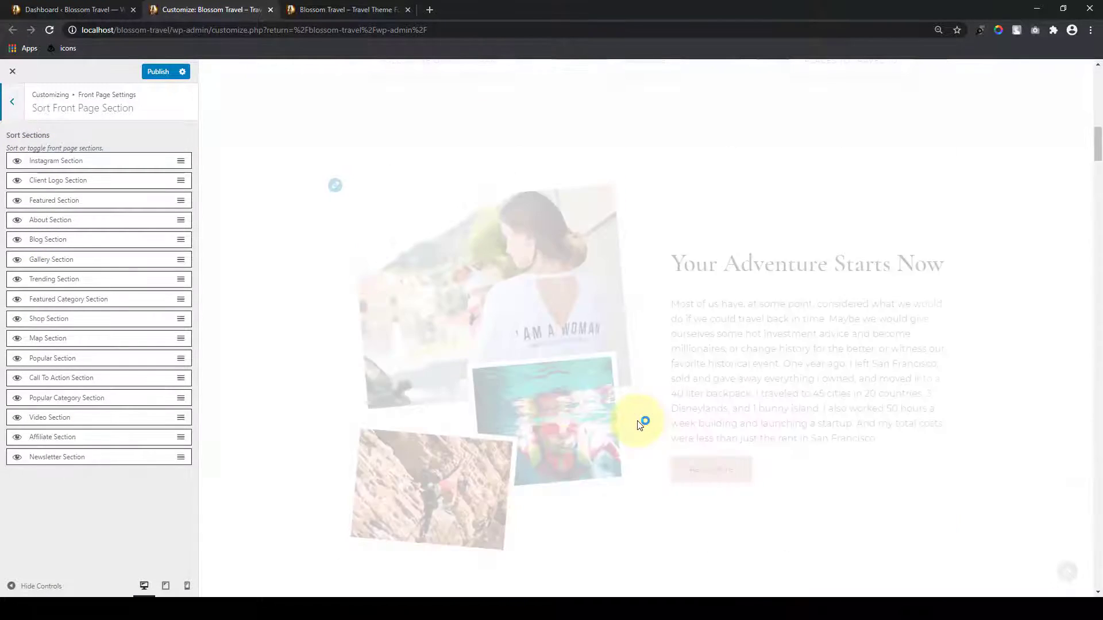
scroll(637, 426, "up", 15)
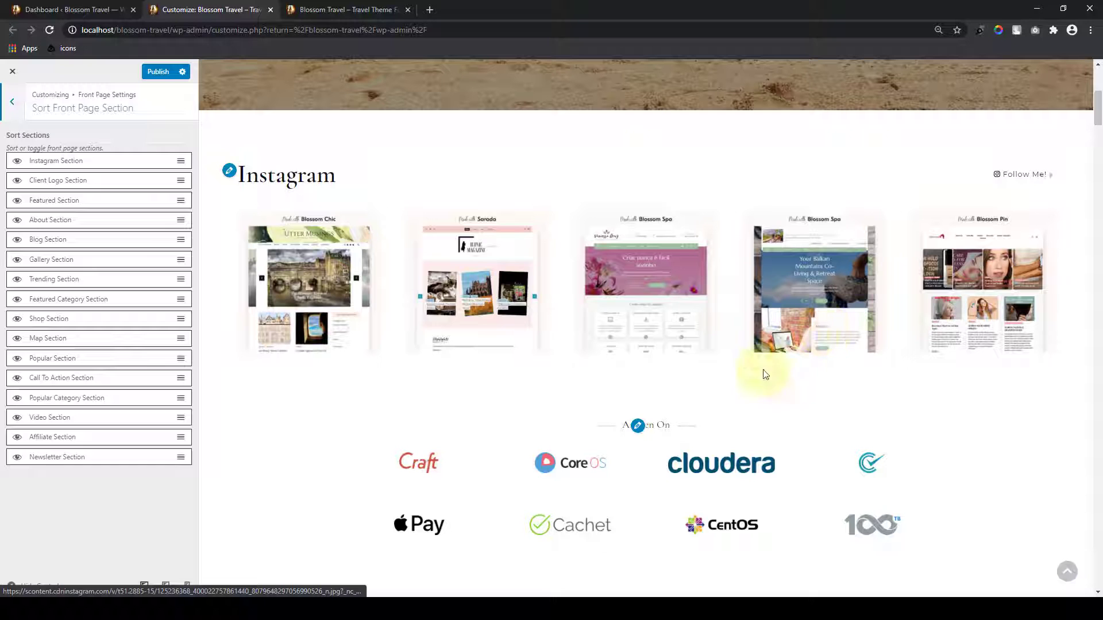
left_click_drag(99, 166, 96, 456)
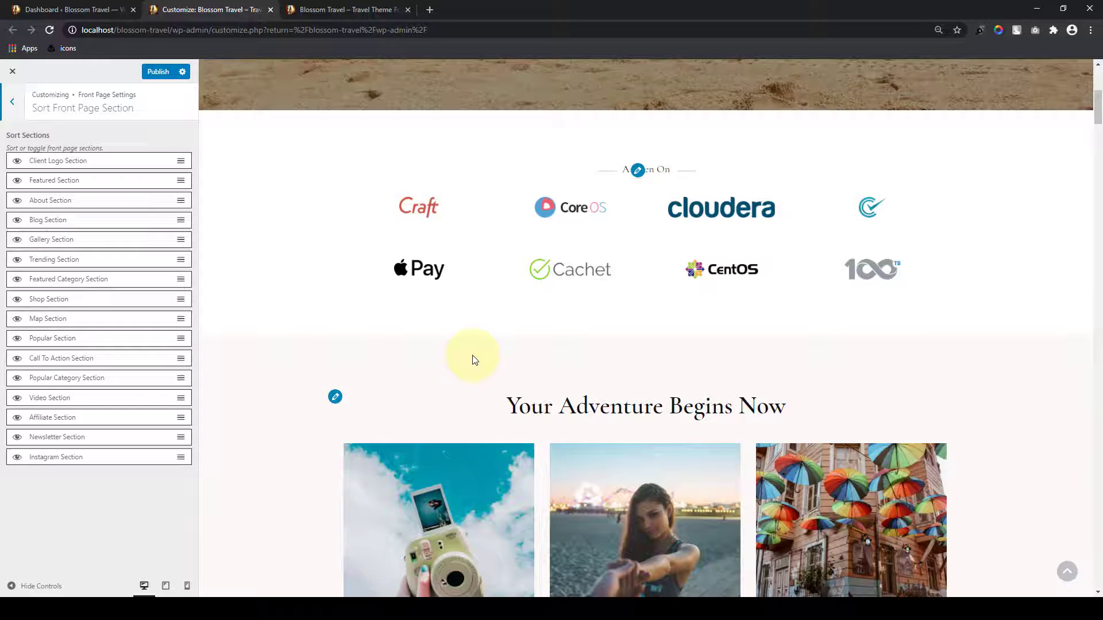
Step: Hide the Featured Section from the front page, check the preview and show the section again
scroll(474, 360, "down", 4)
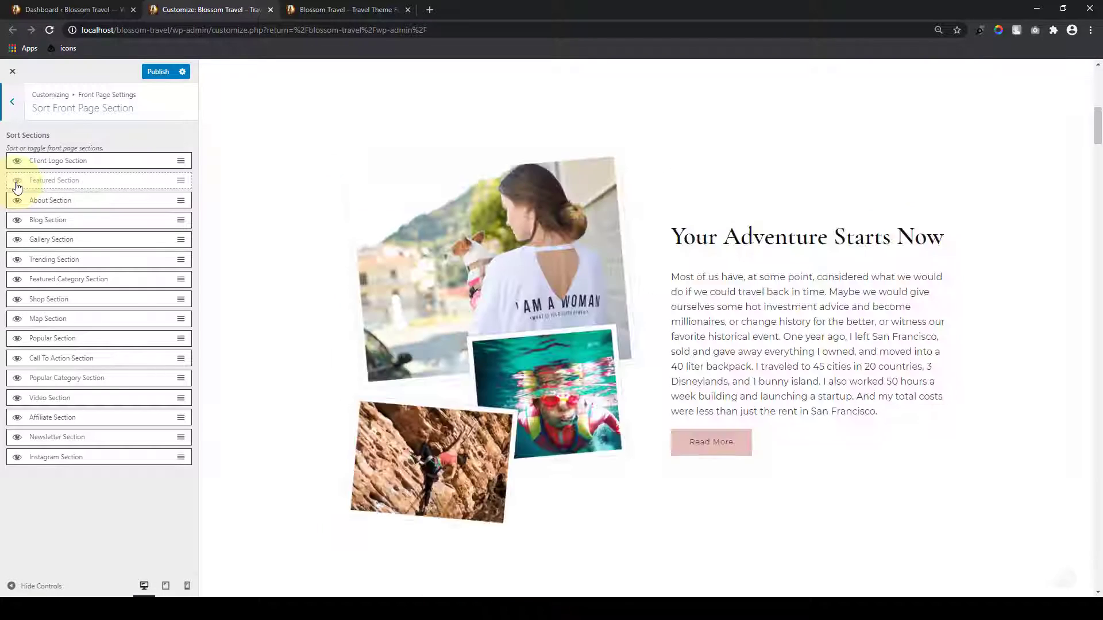
scroll(466, 309, "up", 4)
scroll(466, 314, "down", 6)
scroll(466, 315, "down", 14)
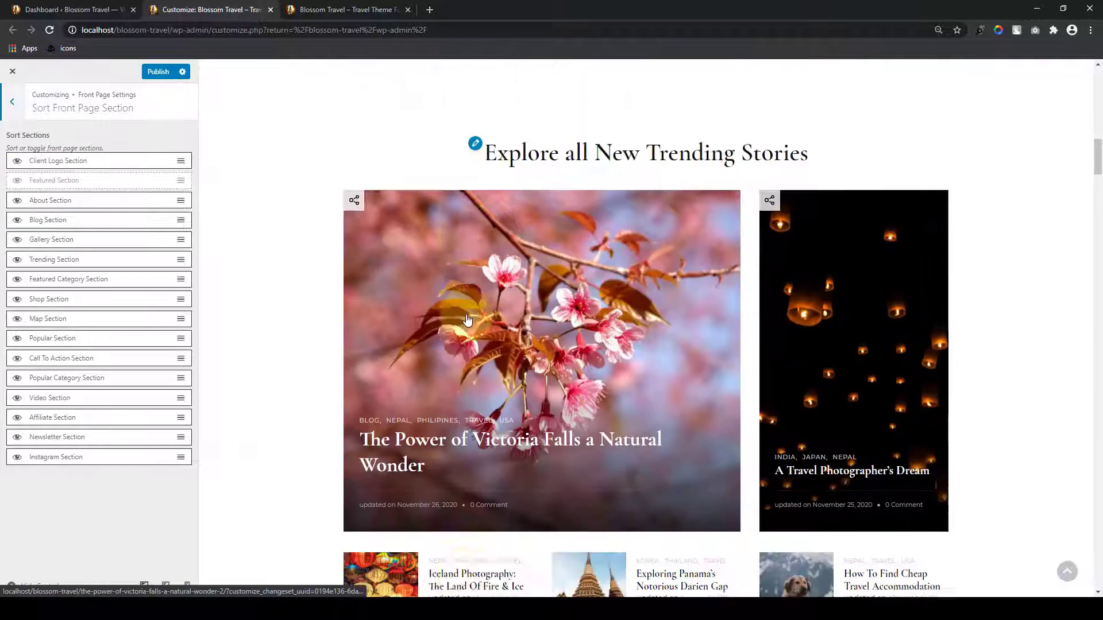
scroll(465, 315, "up", 5)
scroll(465, 314, "up", 8)
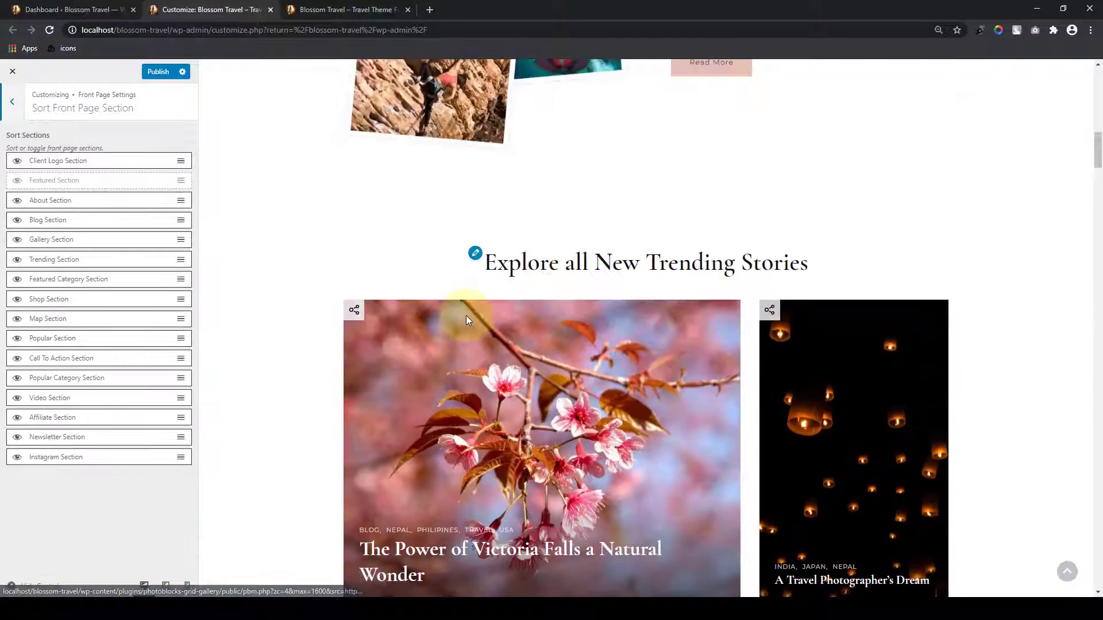
left_click(18, 183)
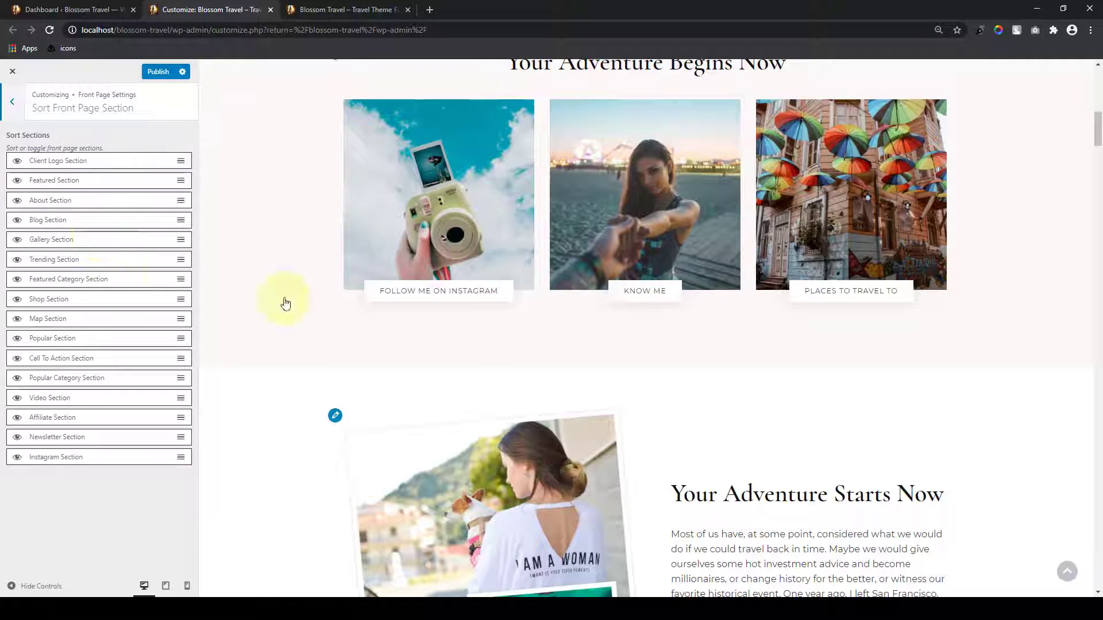
scroll(734, 351, "up", 11)
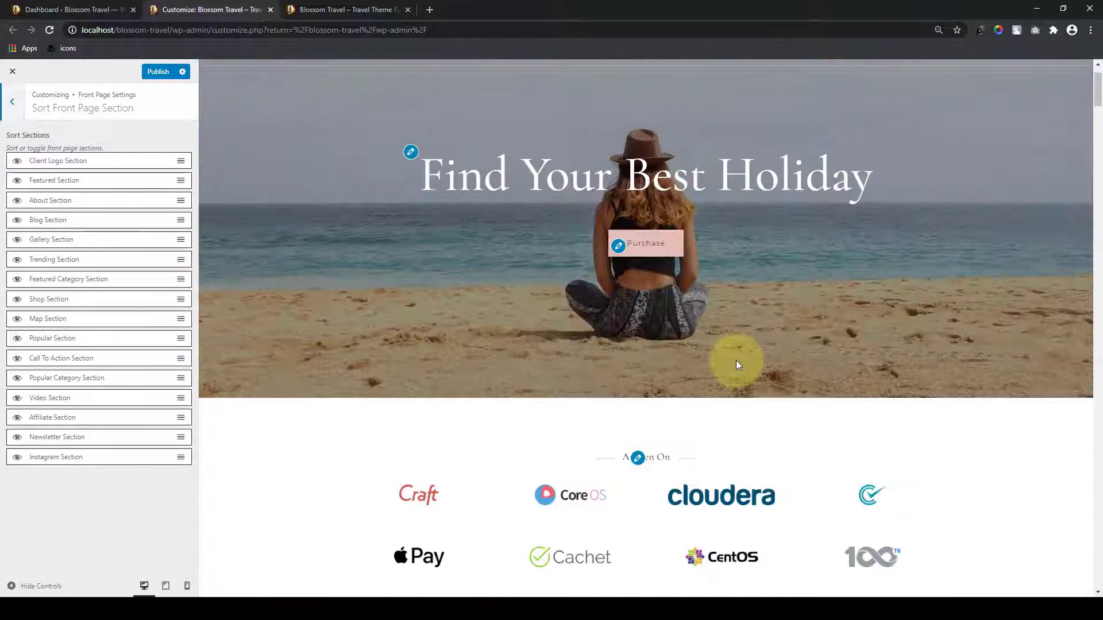
scroll(736, 360, "up", 1)
Step: Move the Gallery Section directly below the Affiliate Section in the sort order and check its place in the preview
scroll(736, 360, "down", 12)
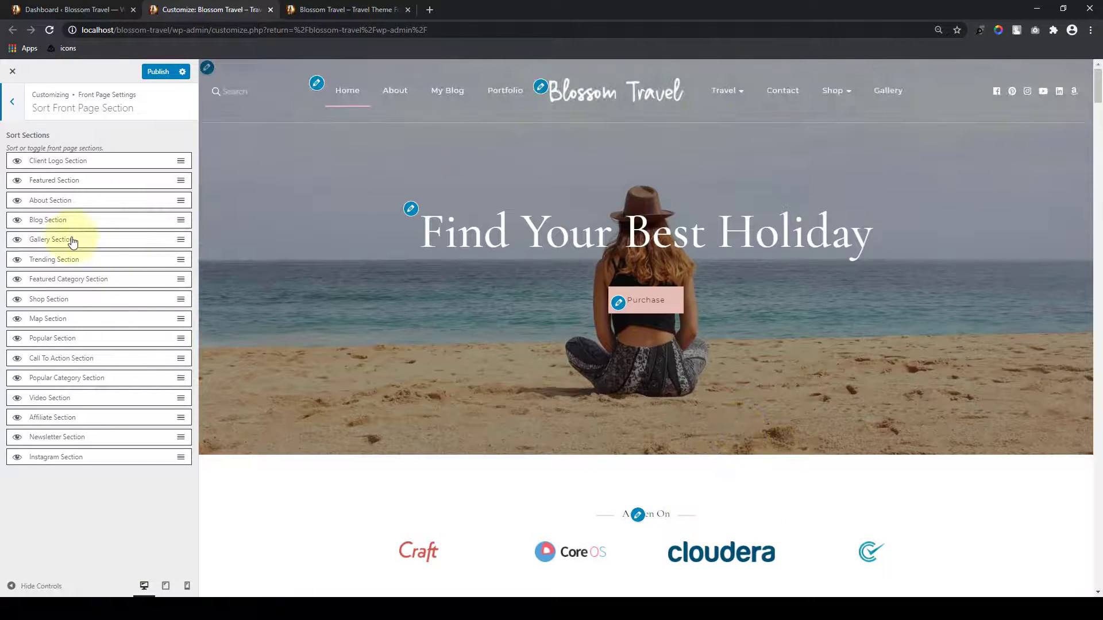
left_click_drag(75, 250, 70, 415)
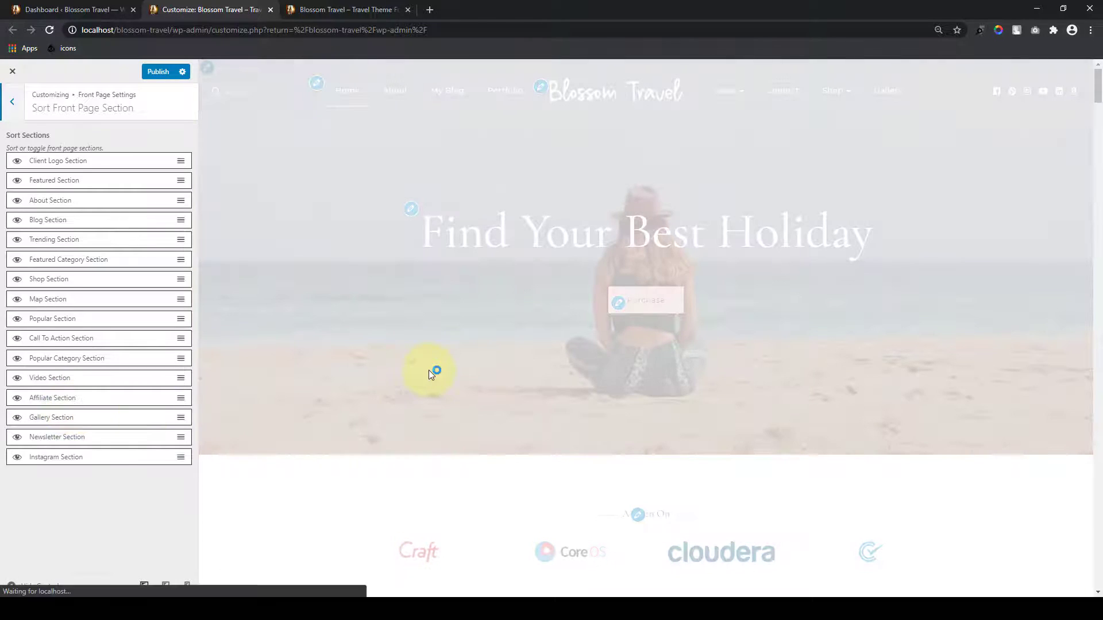
left_click_drag(1097, 86, 1099, 445)
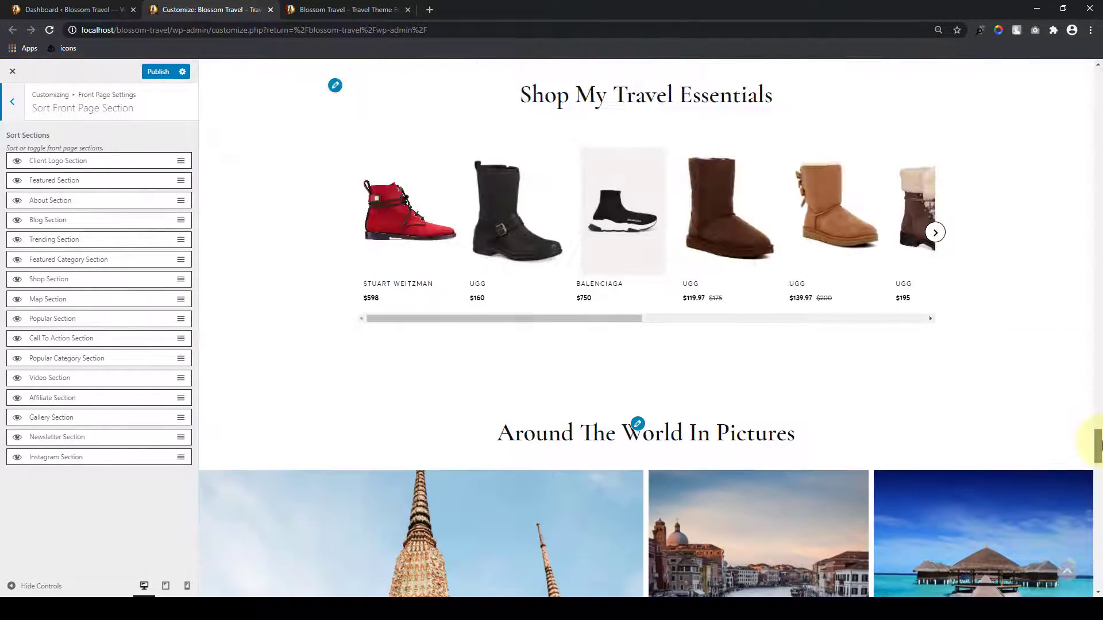
Step: Look over the gallery below the affiliate products in the preview, return to the page's start and publish the section order
scroll(942, 390, "down", 10)
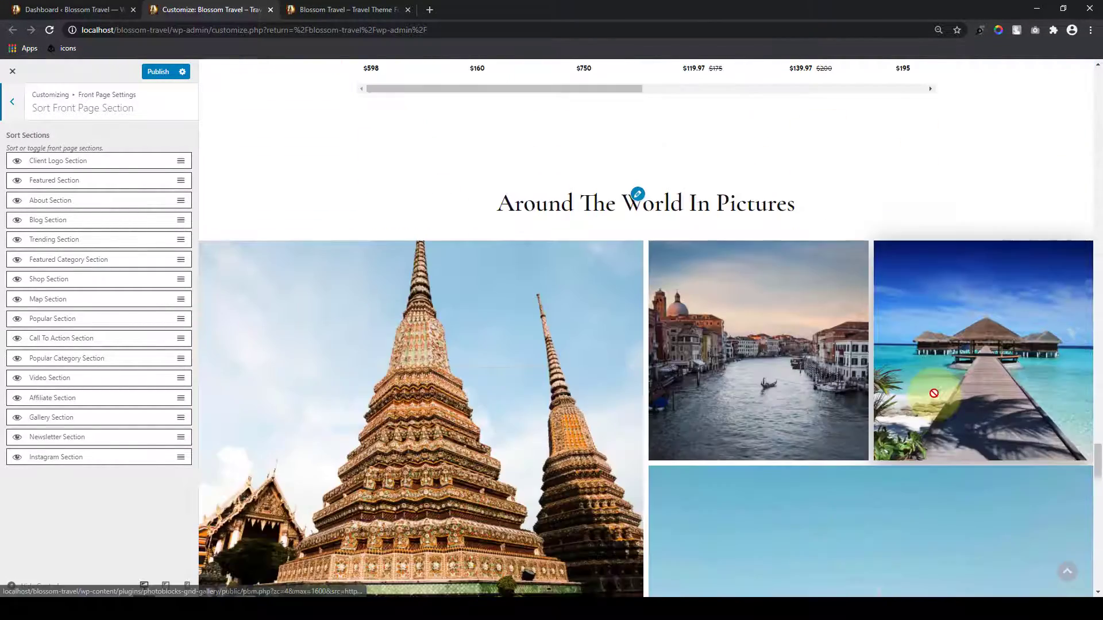
scroll(934, 413, "down", 5)
scroll(1066, 561, "down", 10)
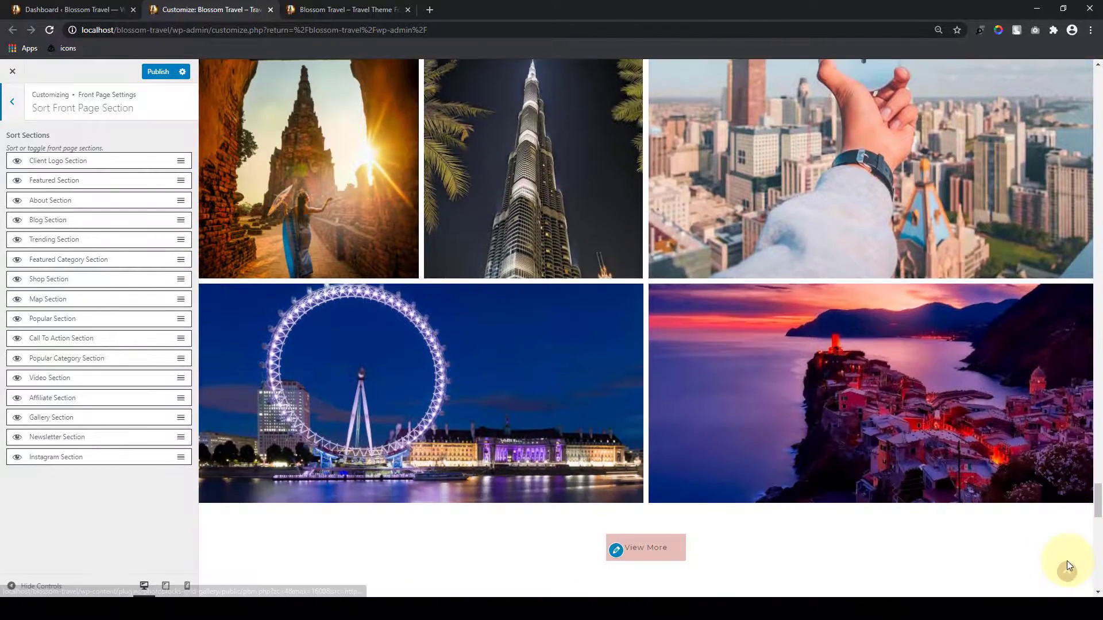
left_click(1066, 571)
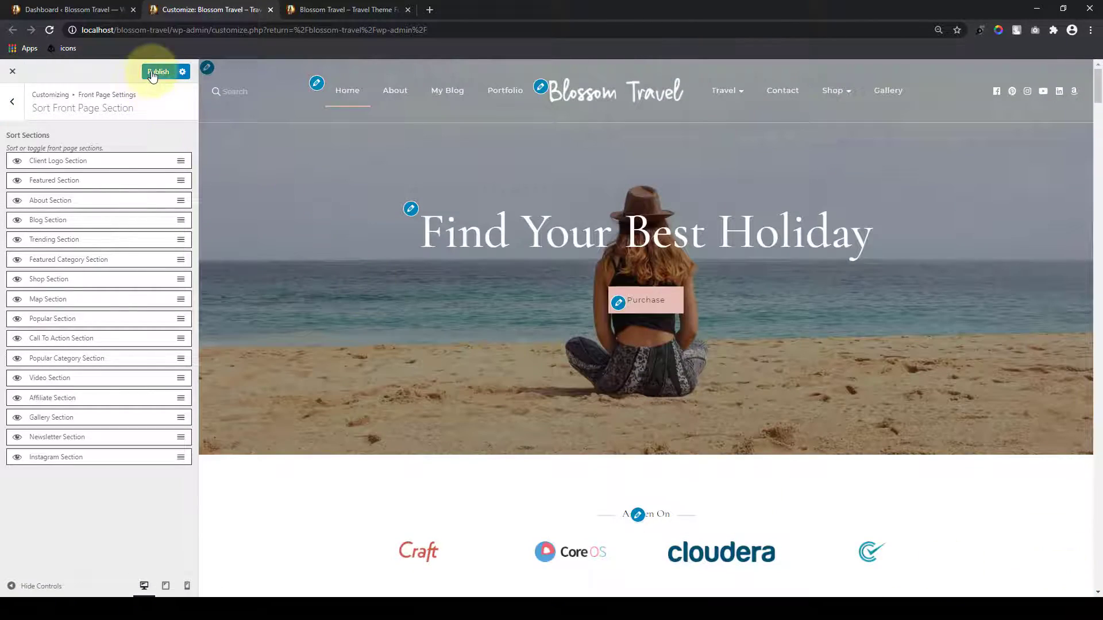
Step: Enable the section menu in the One Page Settings and look through the front page and its new menu in the preview
left_click(14, 105)
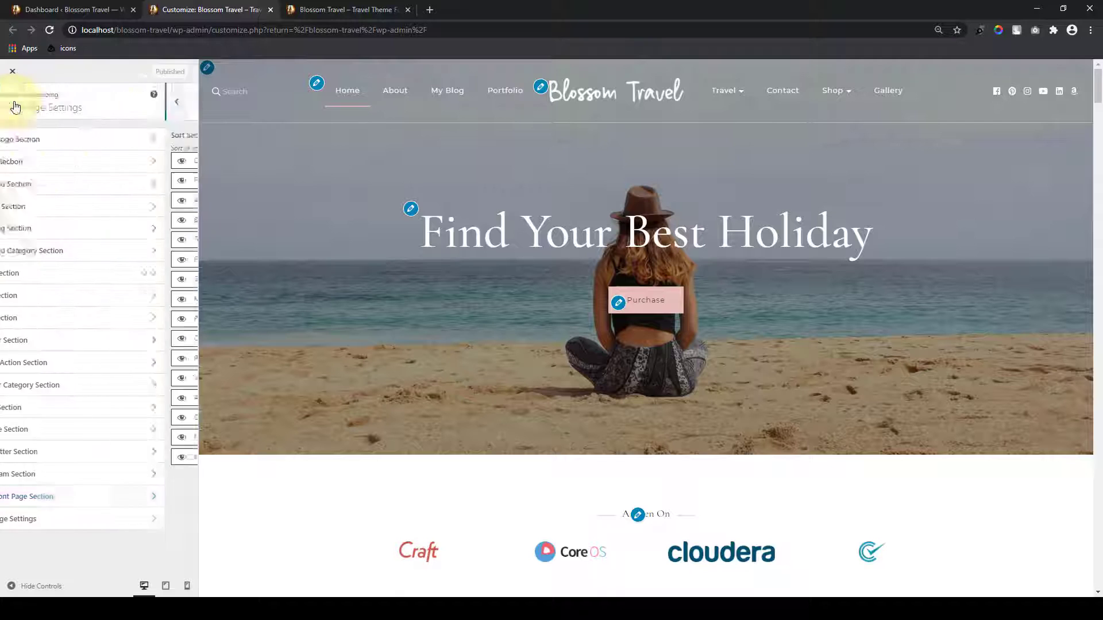
left_click(123, 524)
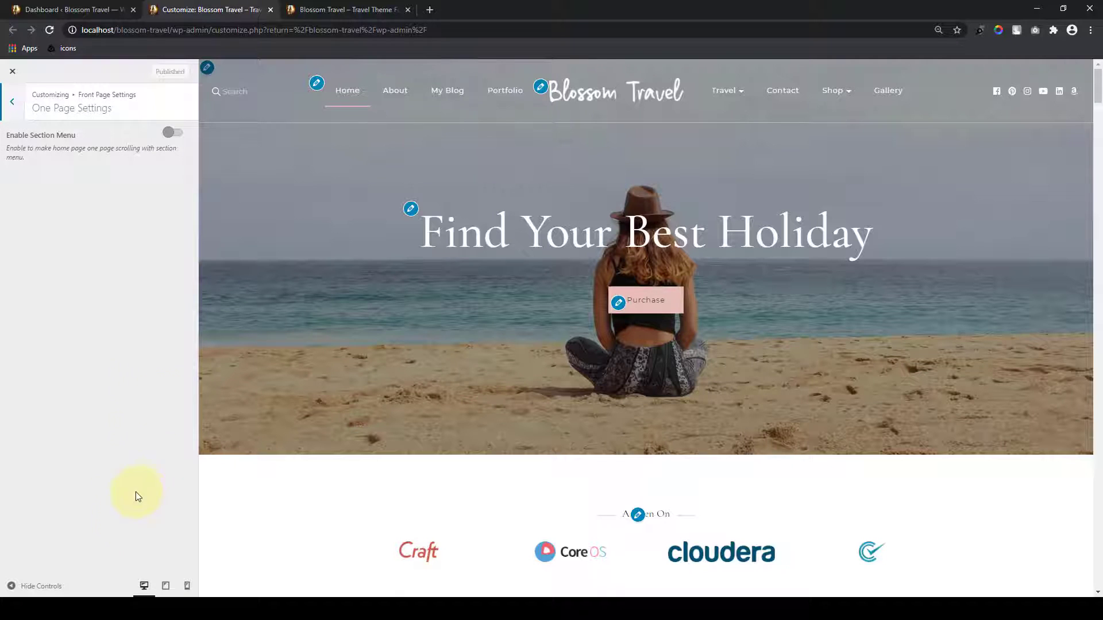
left_click(171, 134)
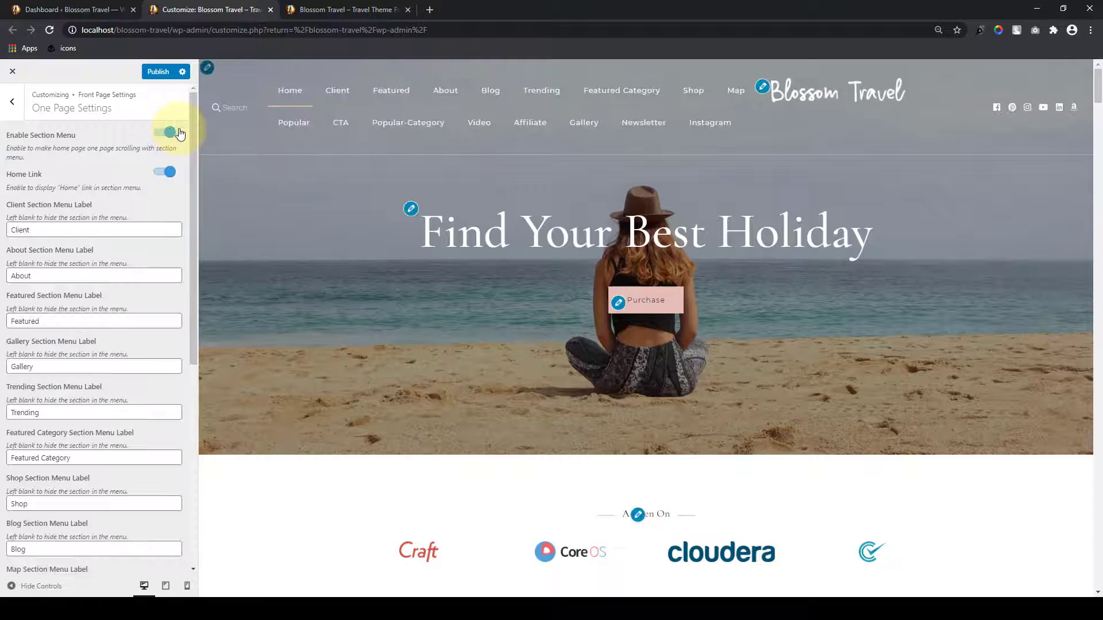
scroll(500, 391, "down", 7)
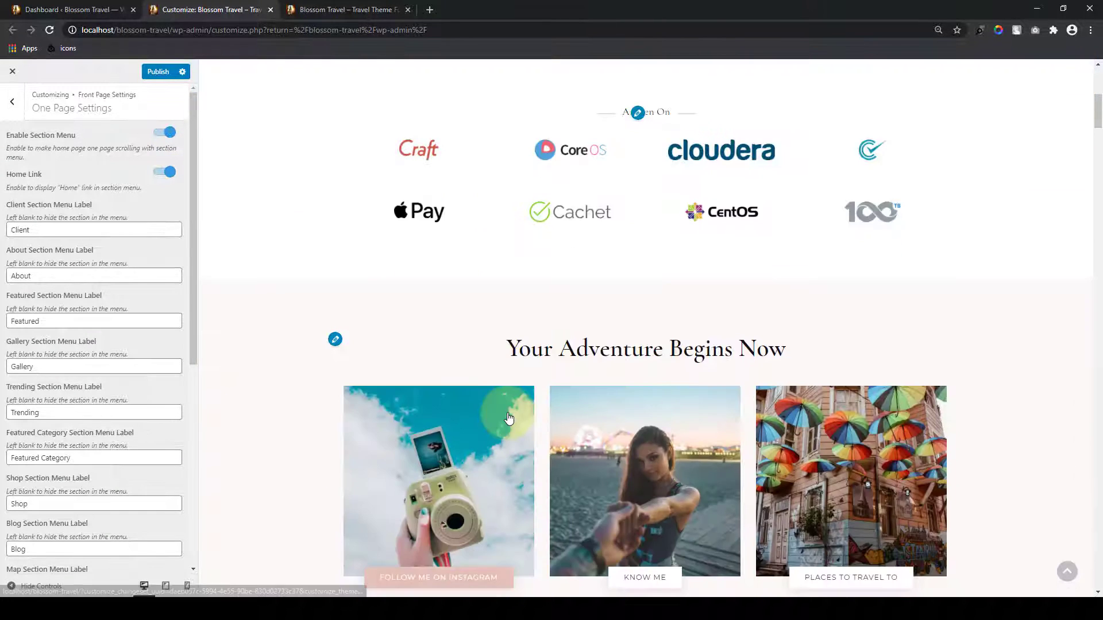
scroll(563, 377, "up", 6)
scroll(636, 430, "down", 10)
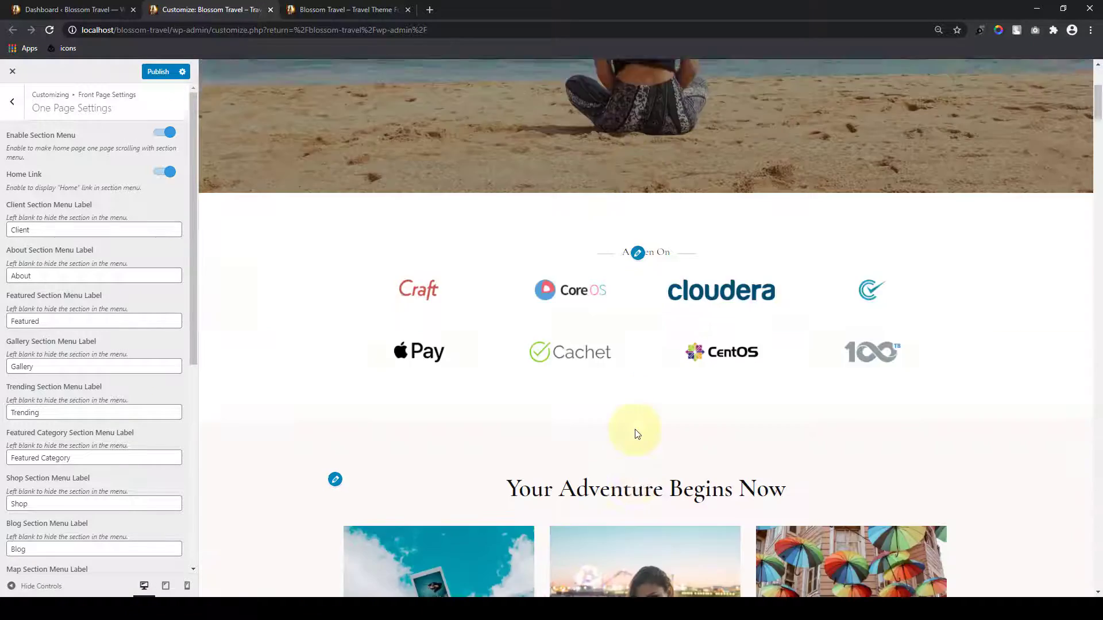
scroll(709, 352, "down", 15)
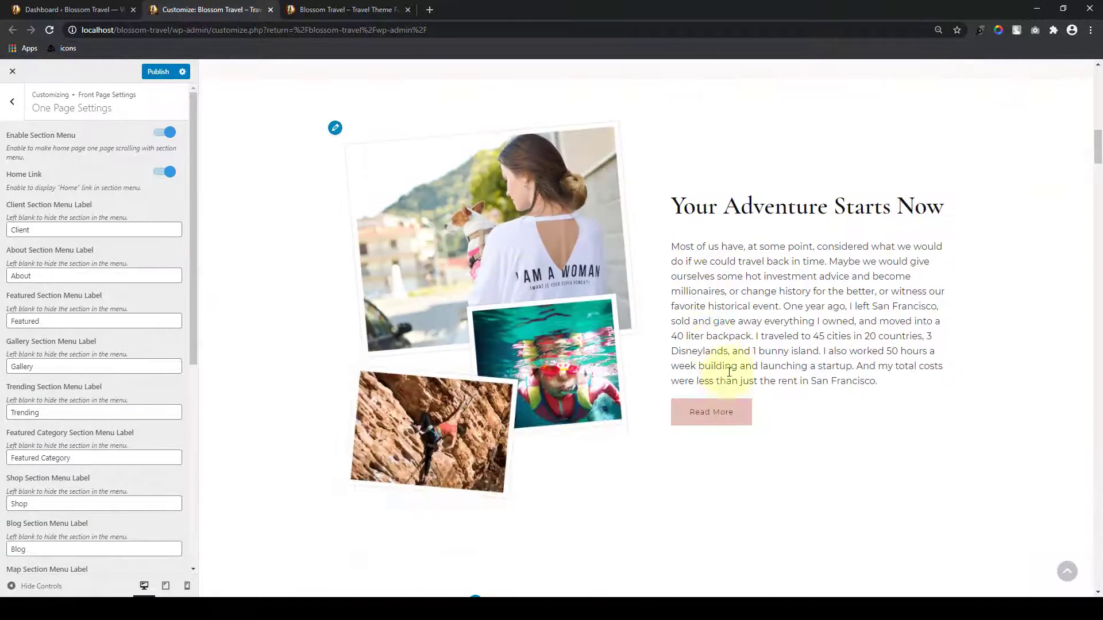
scroll(790, 302, "down", 9)
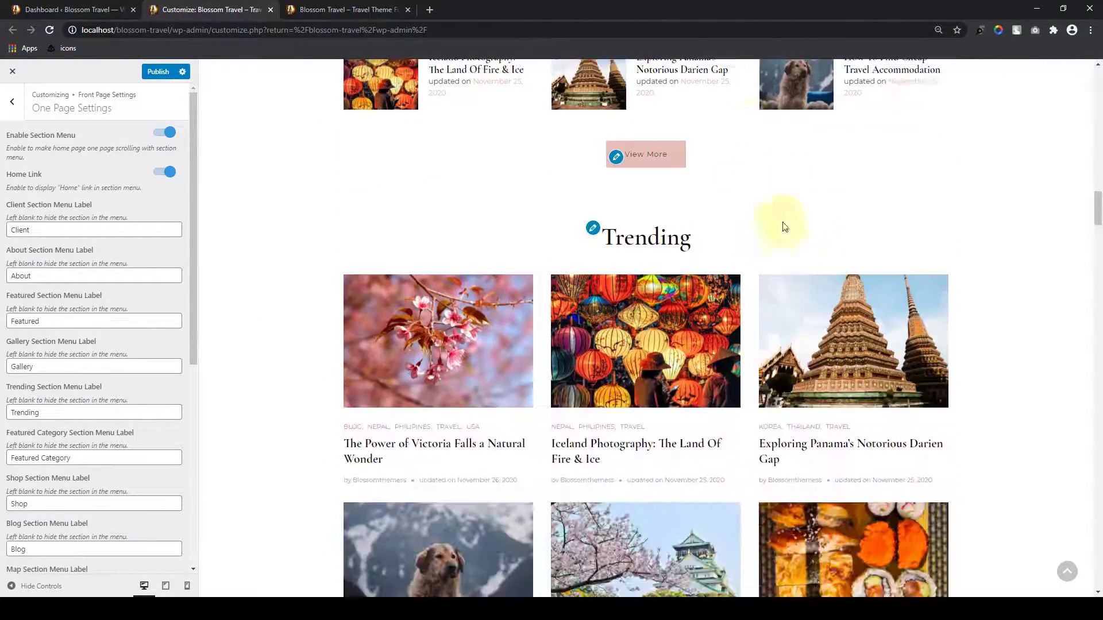
left_click(1069, 573)
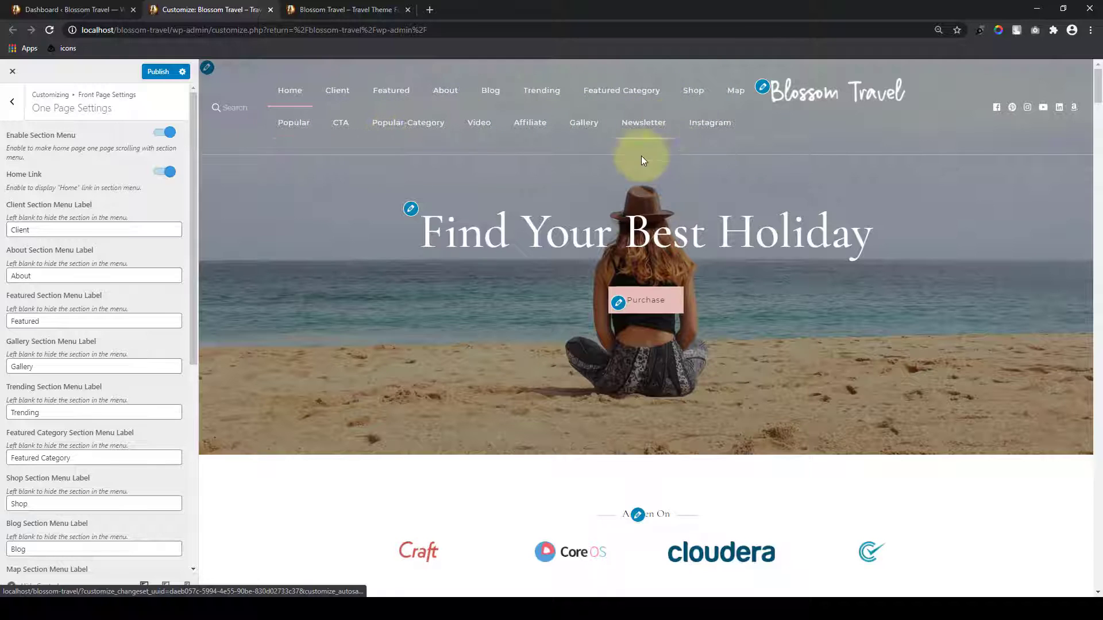
Step: Clear the Trending Section menu label, check the menu in the preview and disable the section menu
double_click(76, 413)
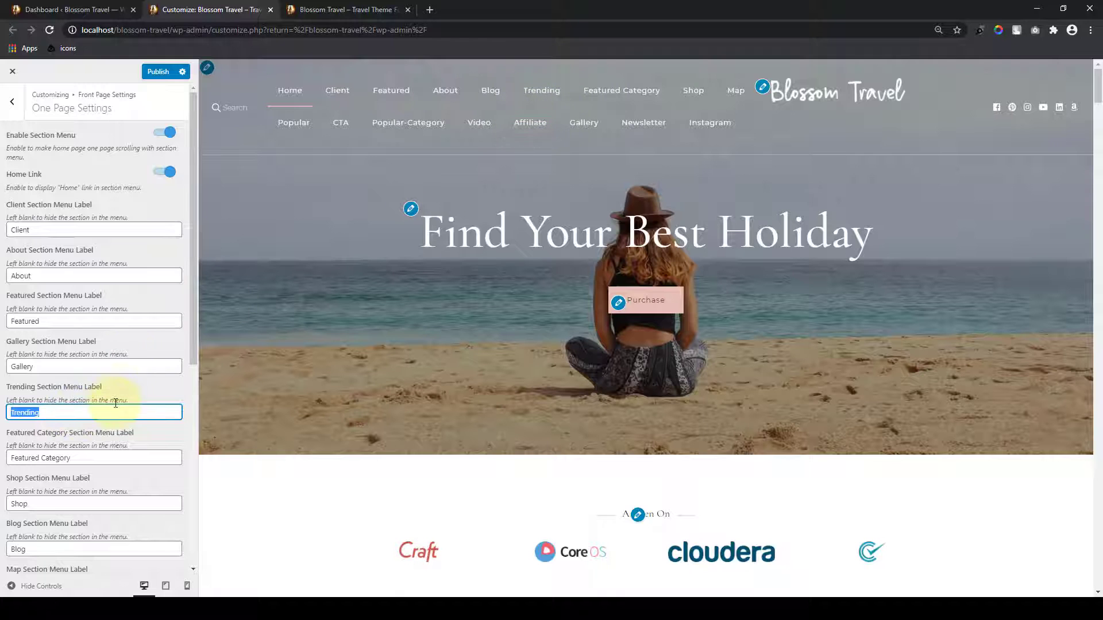
key("BackSpace")
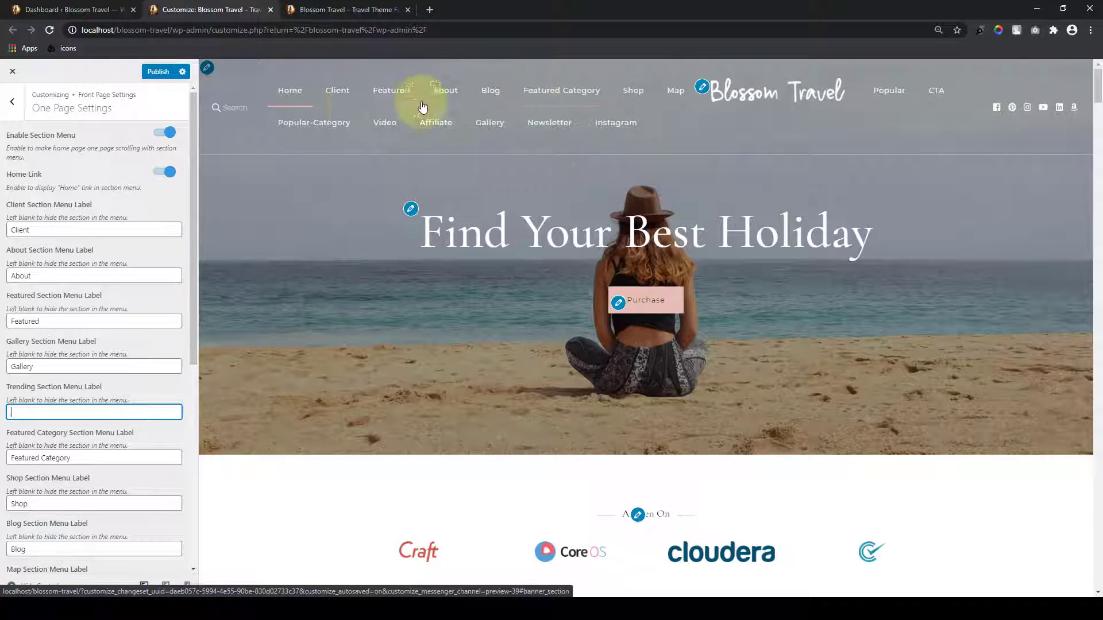
left_click(162, 134)
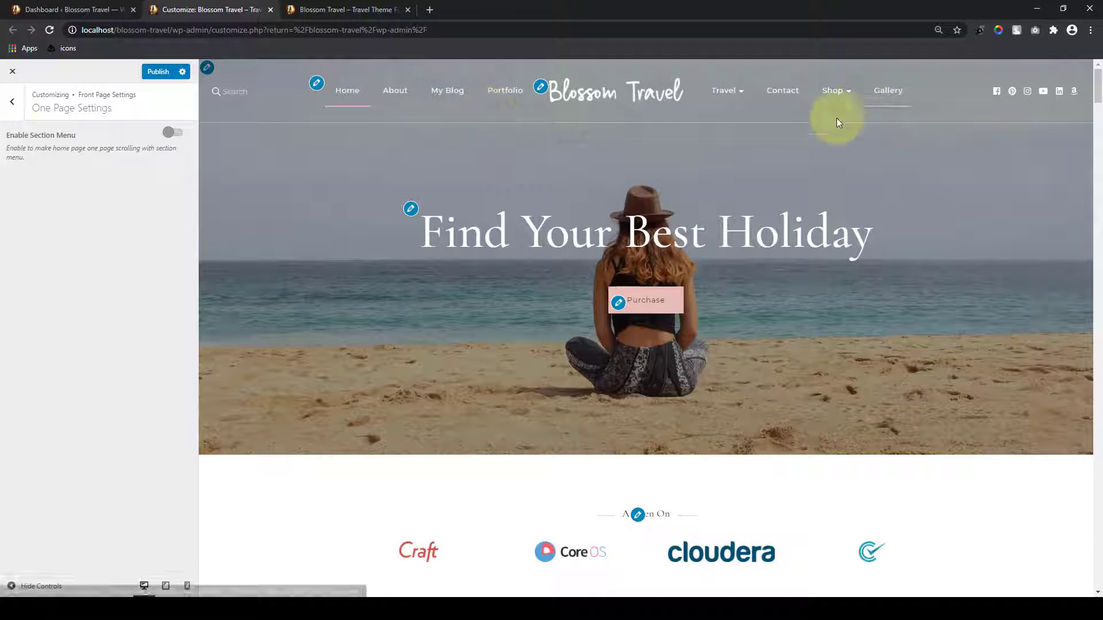
Step: Go to the Contact Page Settings and review the background image option of the Contact Template Section
left_click(12, 102)
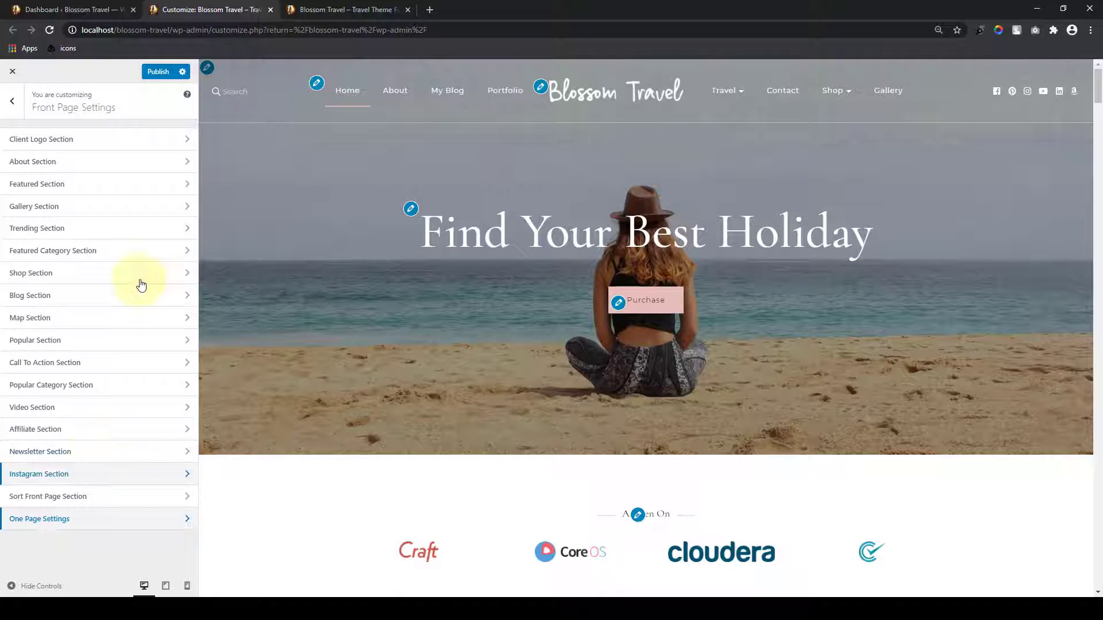
left_click(13, 101)
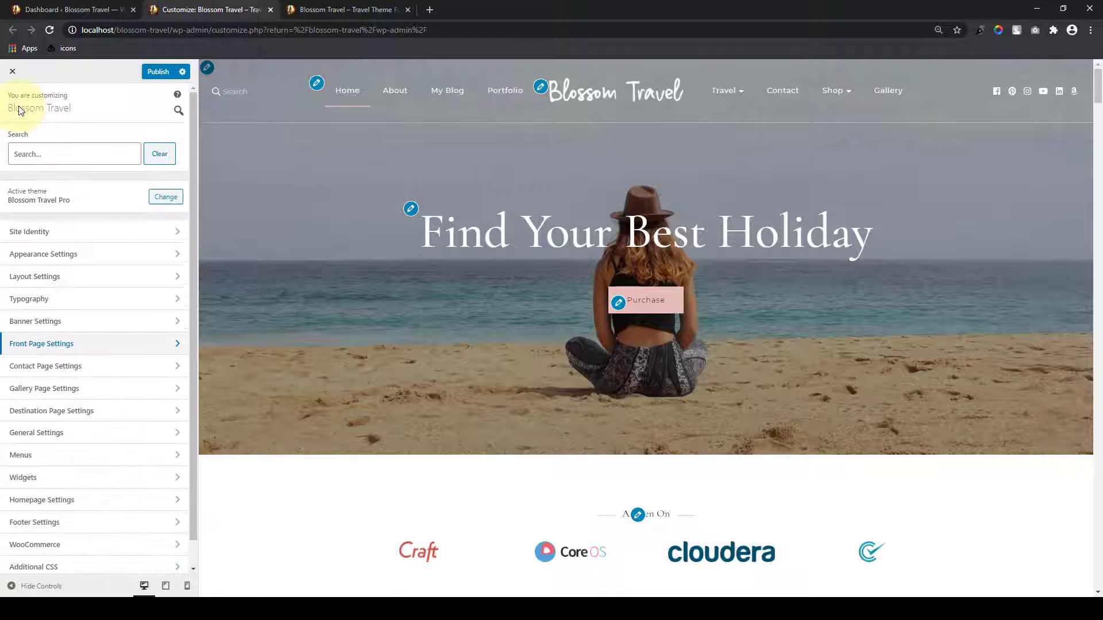
left_click(111, 364)
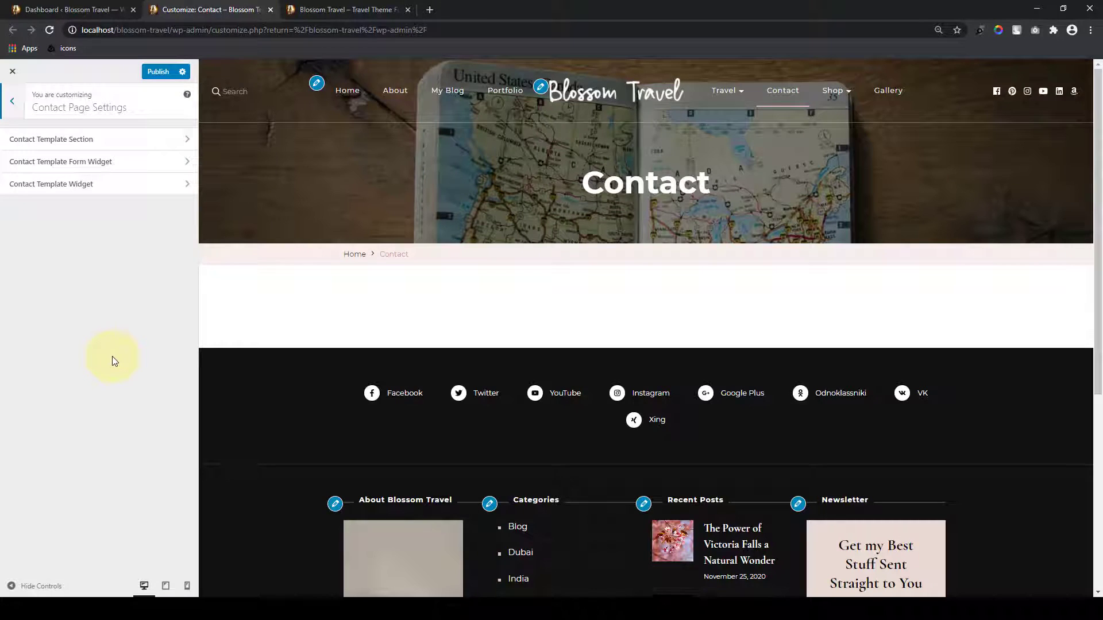
left_click(155, 139)
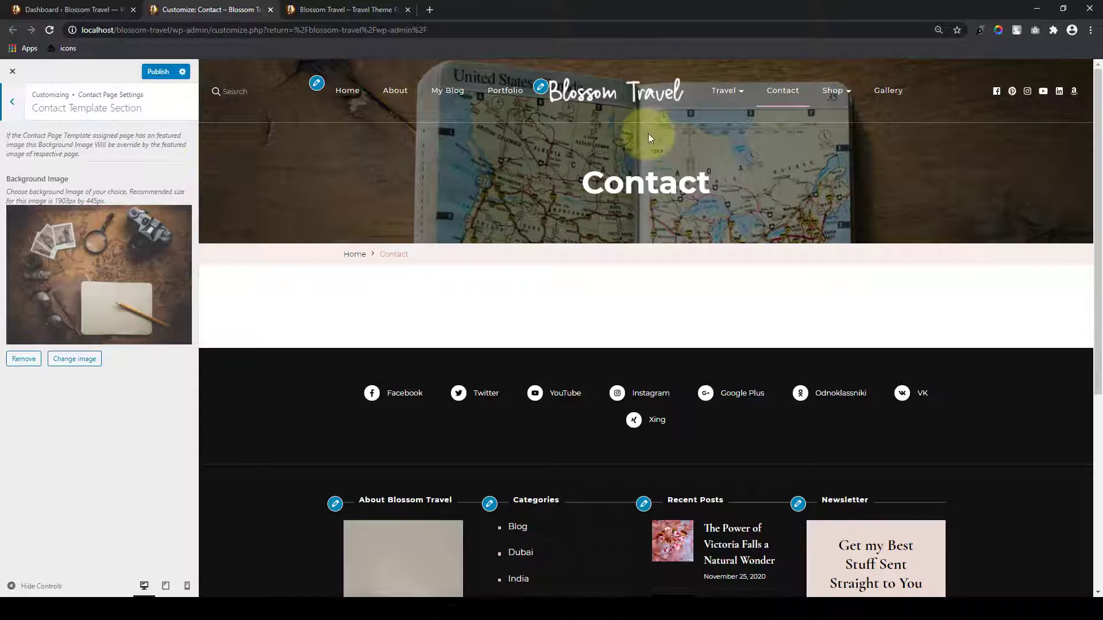
left_click(9, 99)
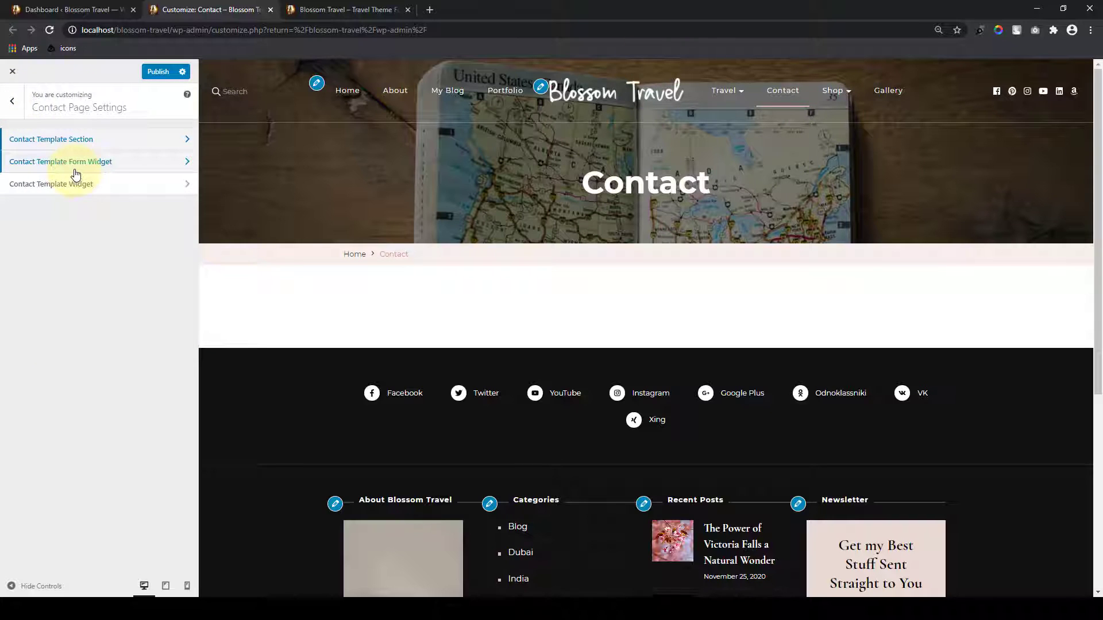
Step: Find the Text widget by searching for "text" and add it to the Contact Template Form Widget area
left_click(74, 168)
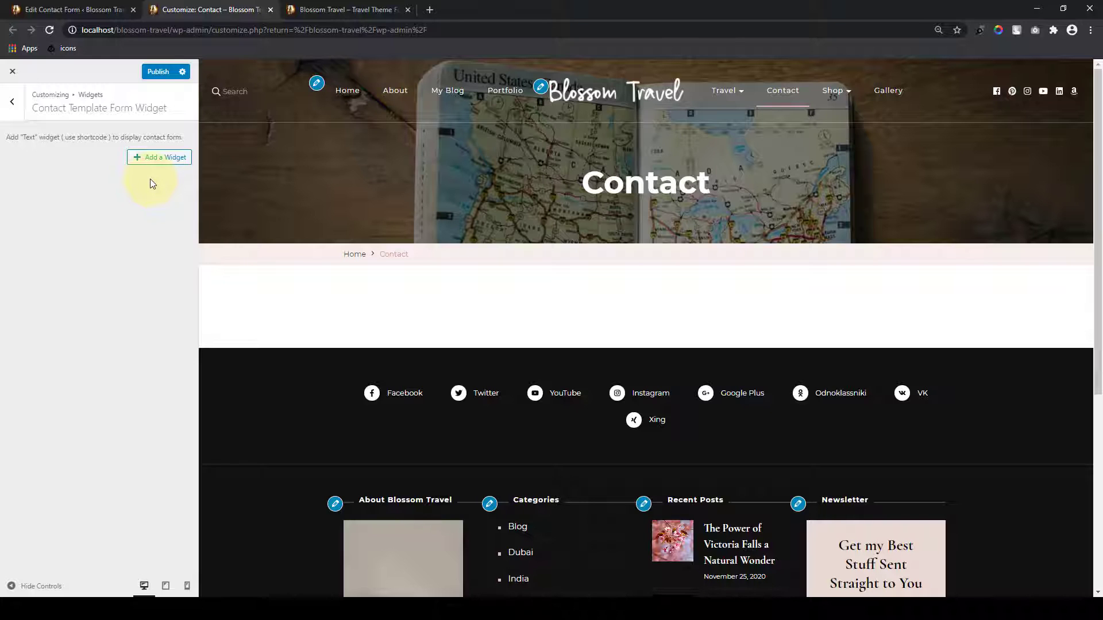
left_click(134, 157)
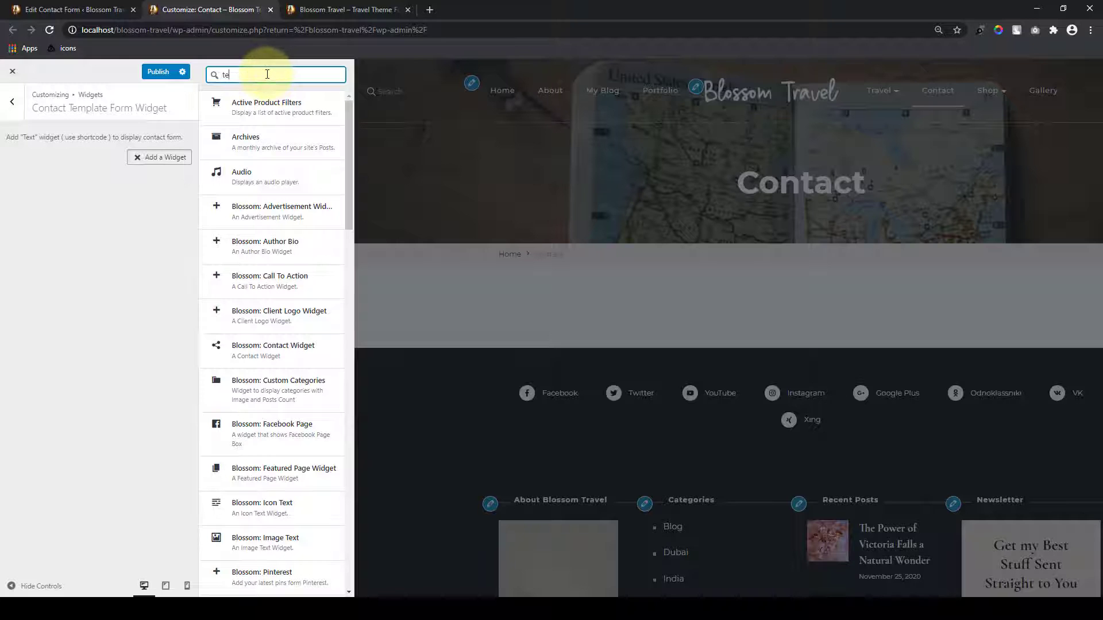
type("text")
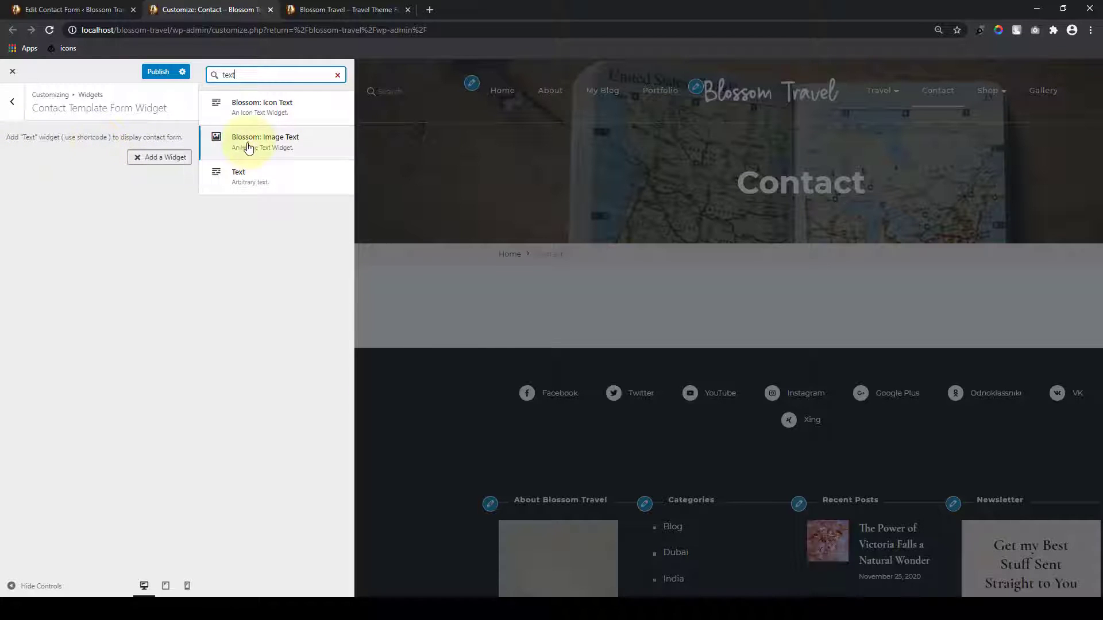
left_click(239, 183)
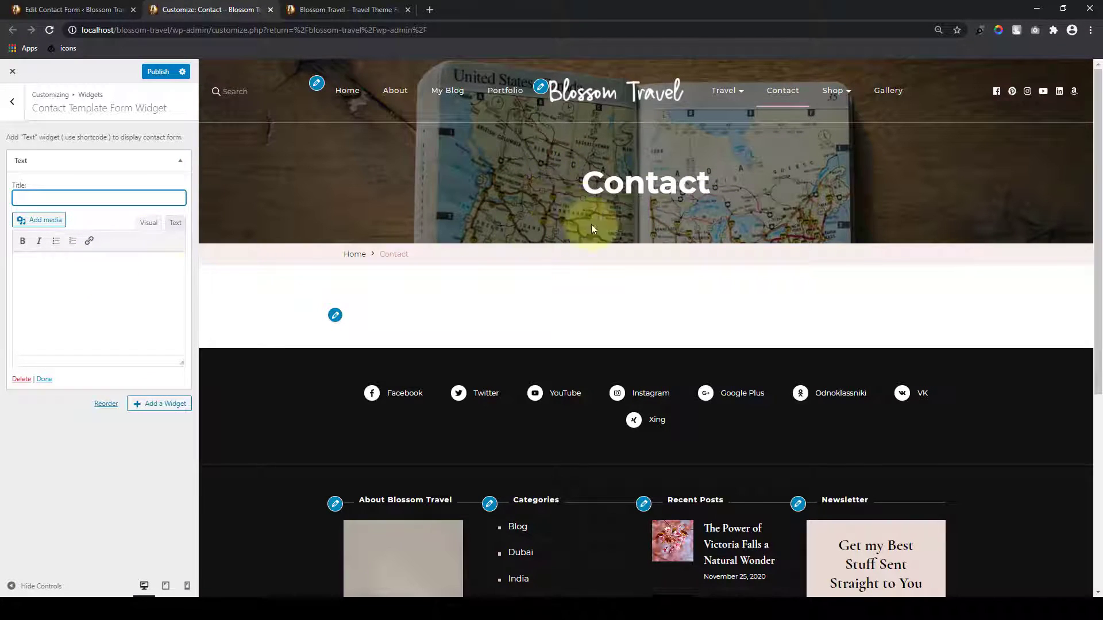
left_click(98, 278)
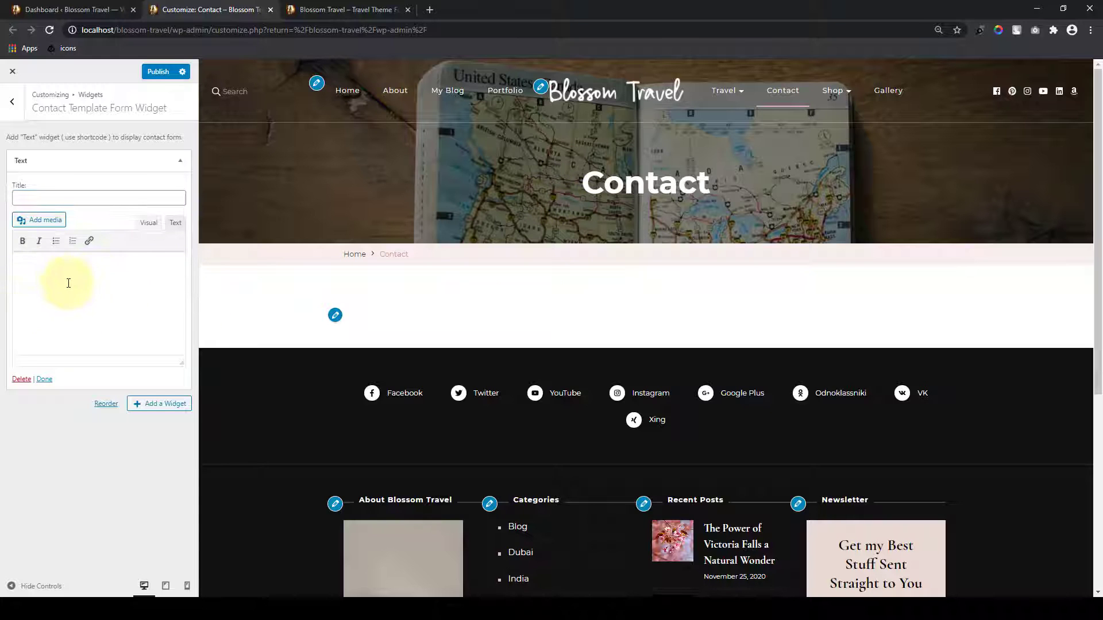
Step: Open the Contact Forms list in the WordPress dashboard and copy the shortcode of "Contact form 1"
left_click(57, 9)
mouse_move(23, 360)
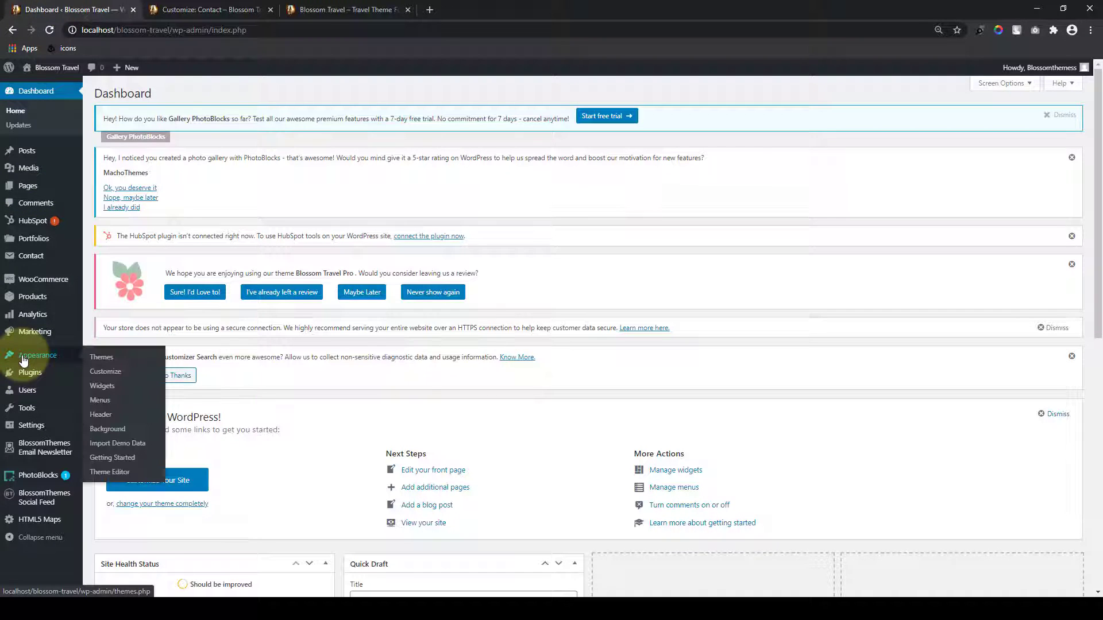
mouse_move(37, 256)
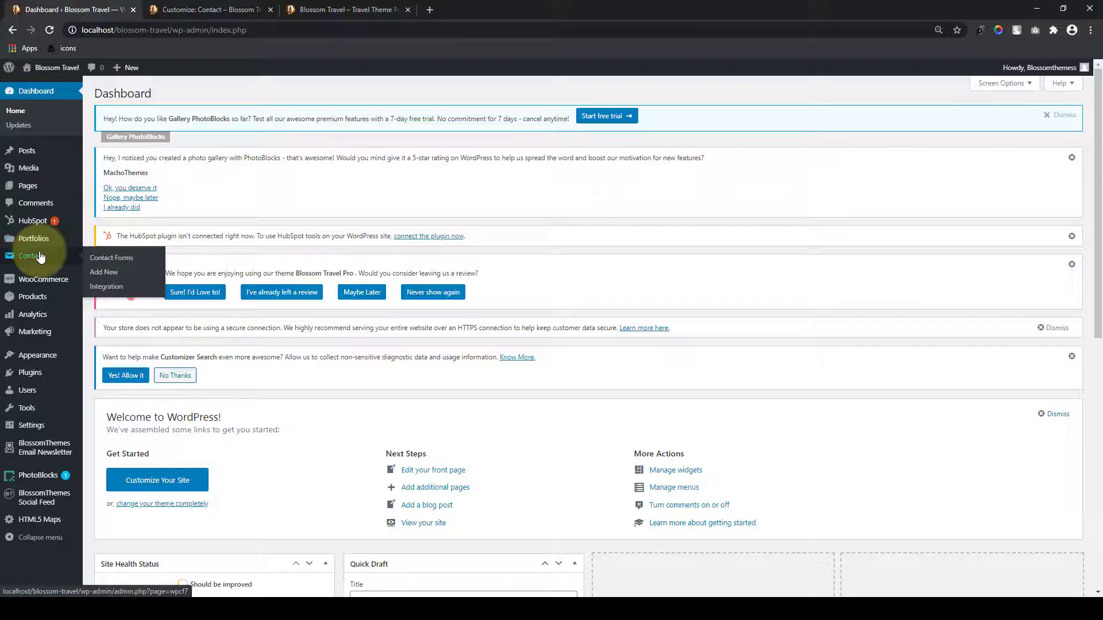
left_click(122, 260)
scroll(306, 473, "down", 1)
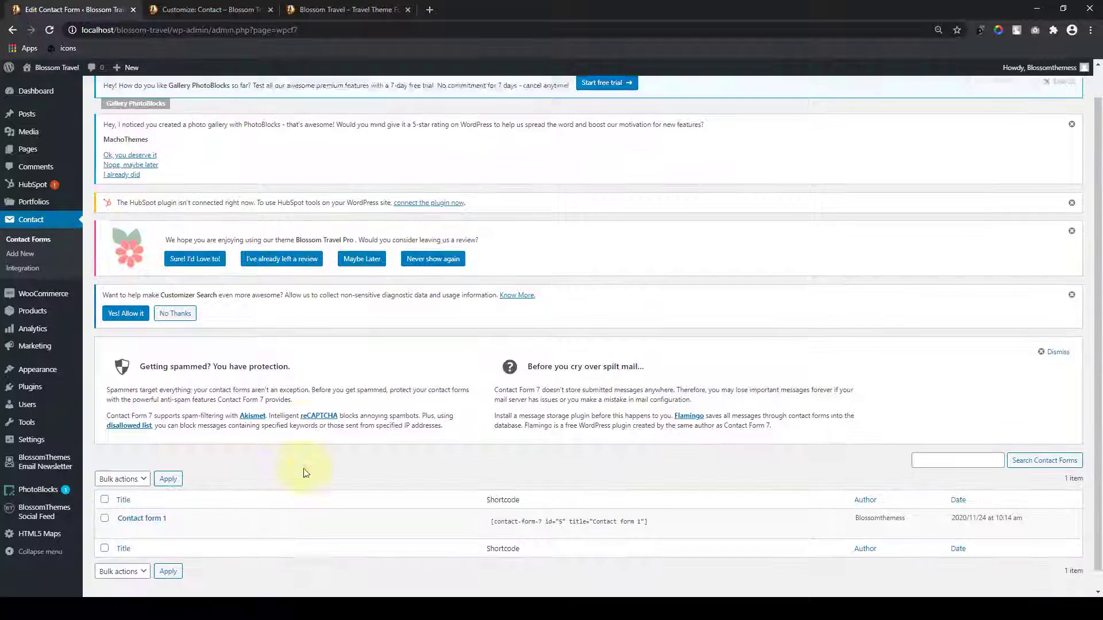
scroll(306, 473, "down", 1)
right_click(510, 502)
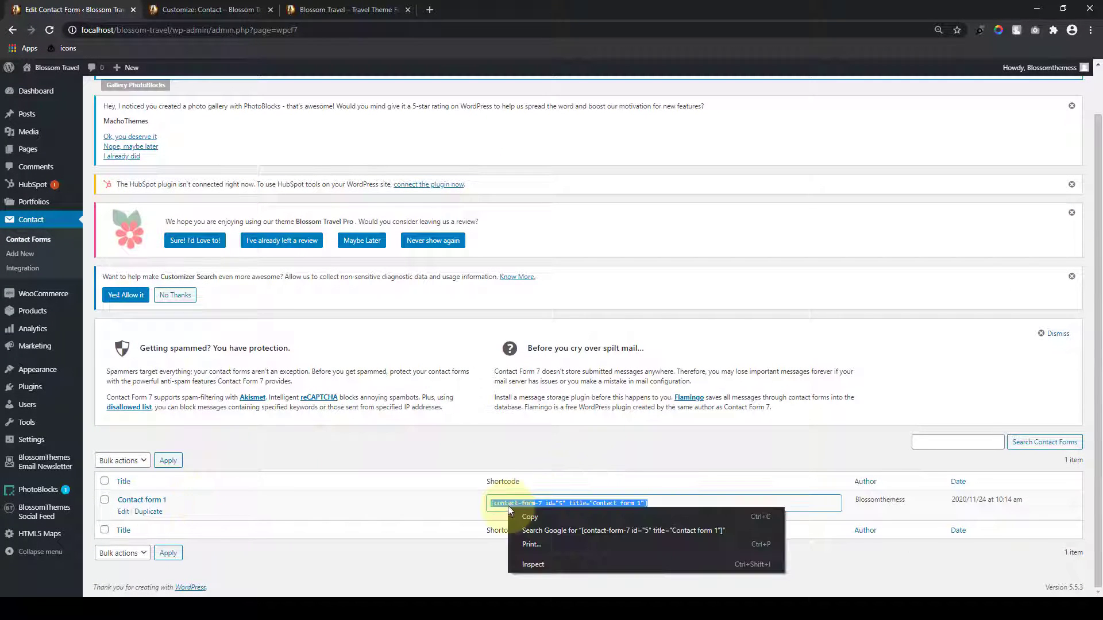
left_click(538, 521)
Step: Return to the customizer and paste the shortcode [contact-form-7 id="5" title="Contact form 1"] into the Text widget's content
left_click(225, 5)
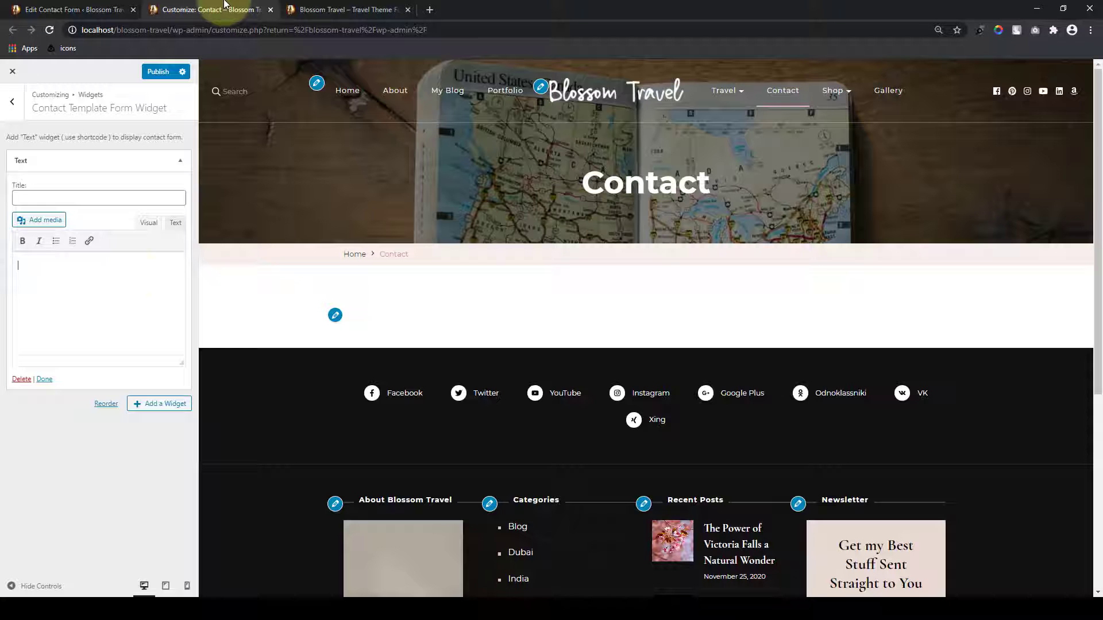
right_click(65, 267)
left_click(94, 357)
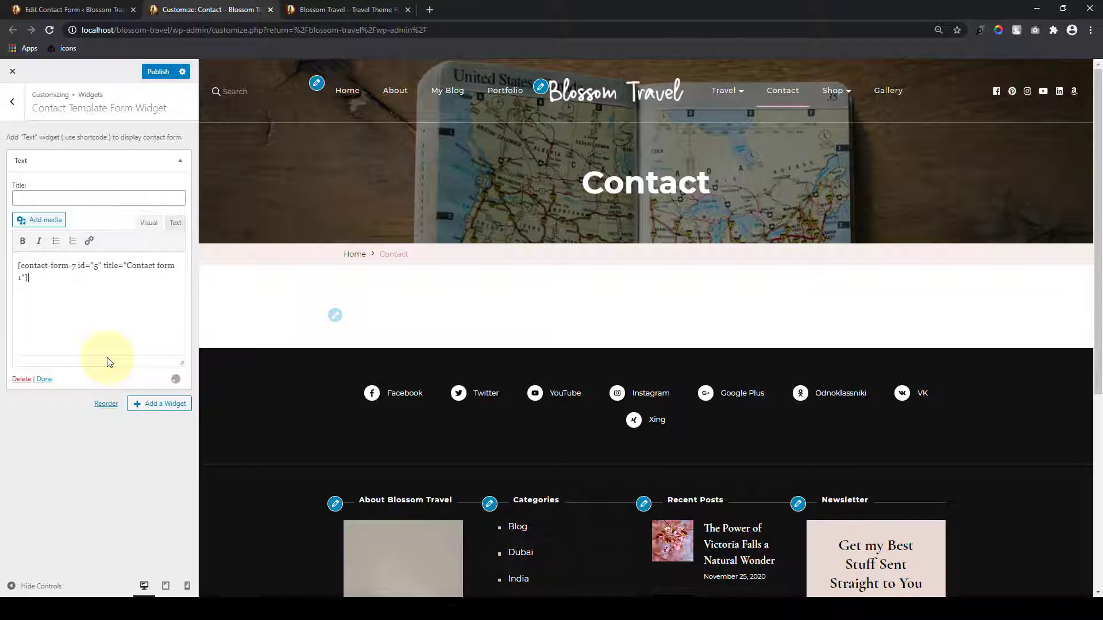
Step: Check the contact form in the page preview, close the Text widget and return to Contact Page Settings
scroll(492, 362, "down", 2)
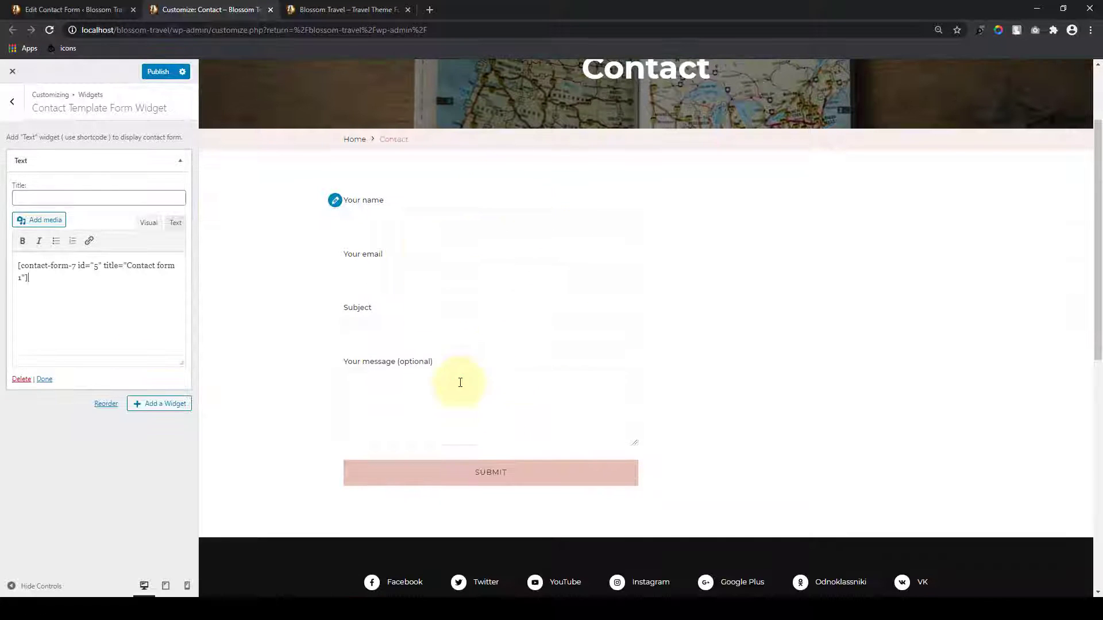
left_click(44, 379)
key("Escape")
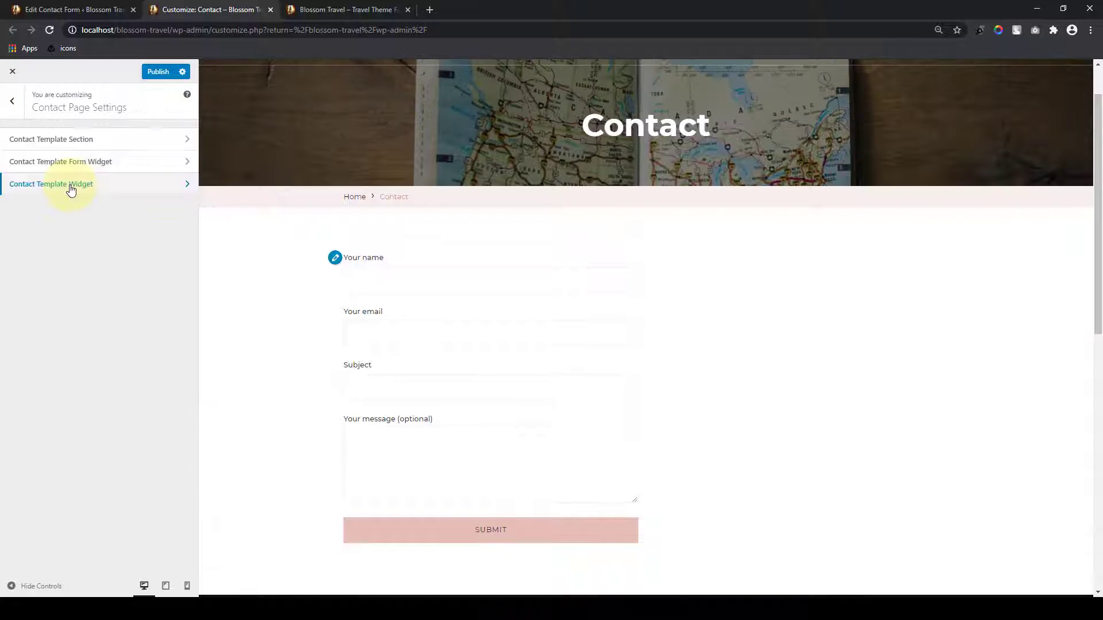
Step: Add a Custom HTML widget to the Contact Template Widget area and title it "Locate Us"
left_click(71, 187)
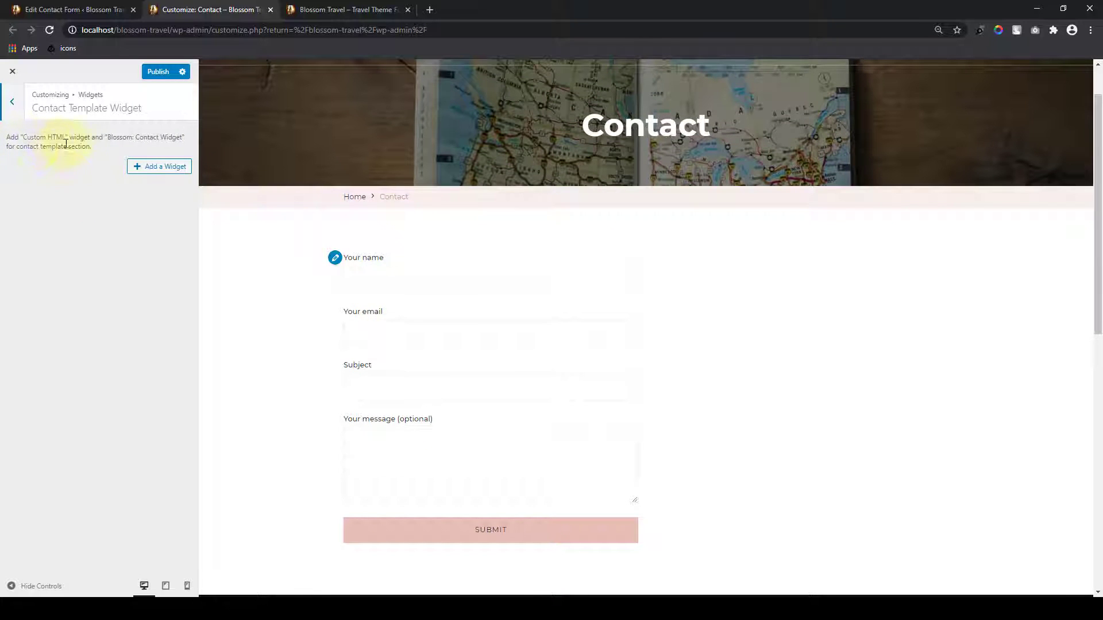
left_click(133, 168)
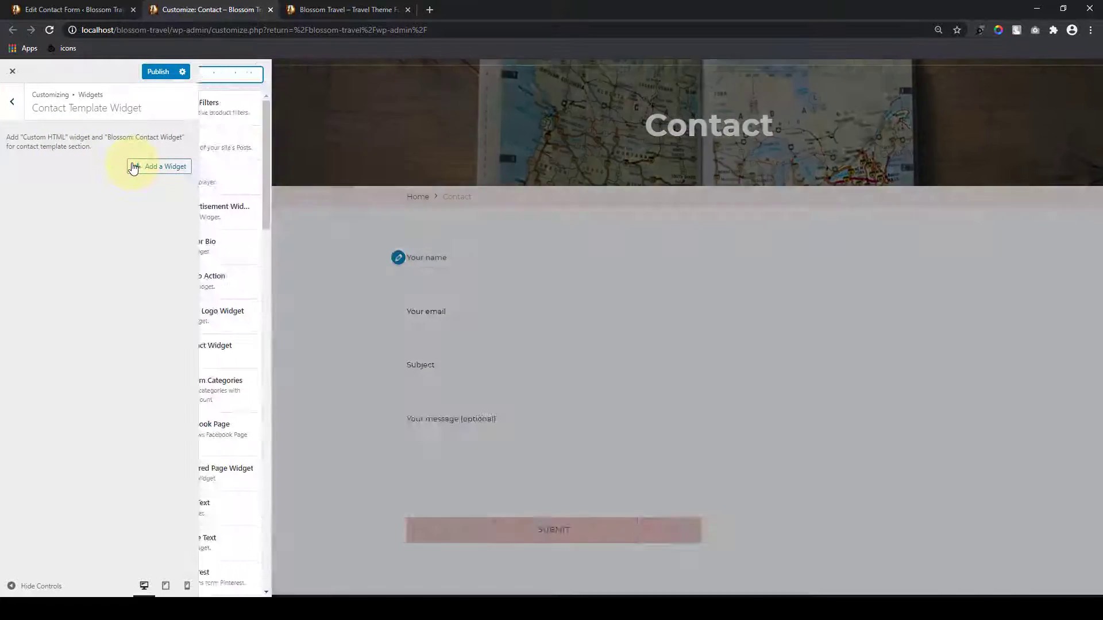
left_click(223, 74)
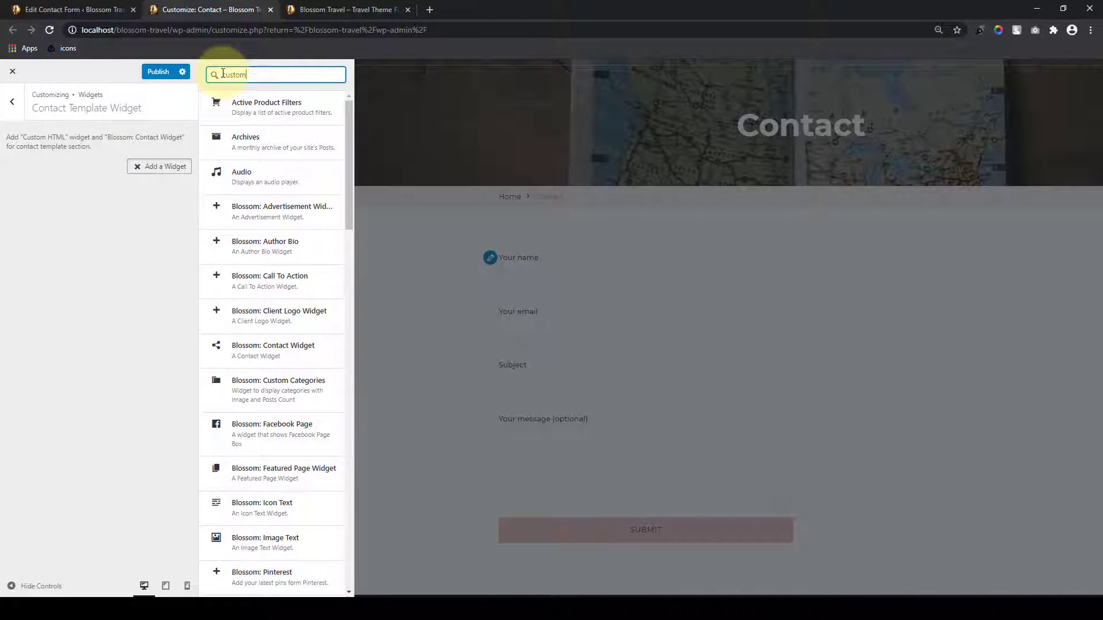
type("custom")
left_click(263, 191)
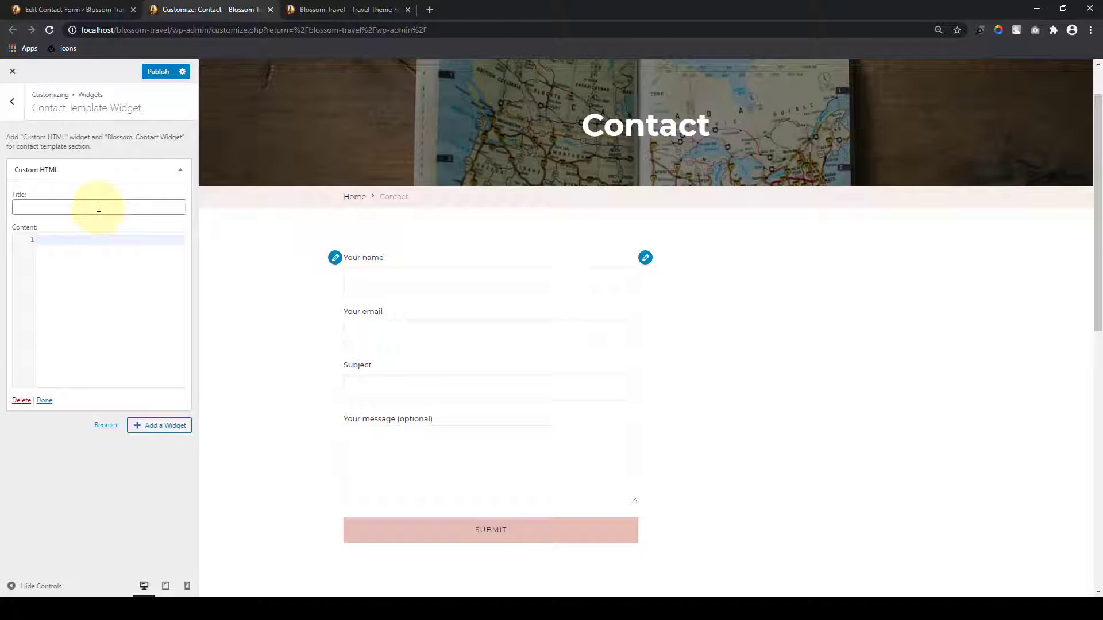
left_click(99, 207)
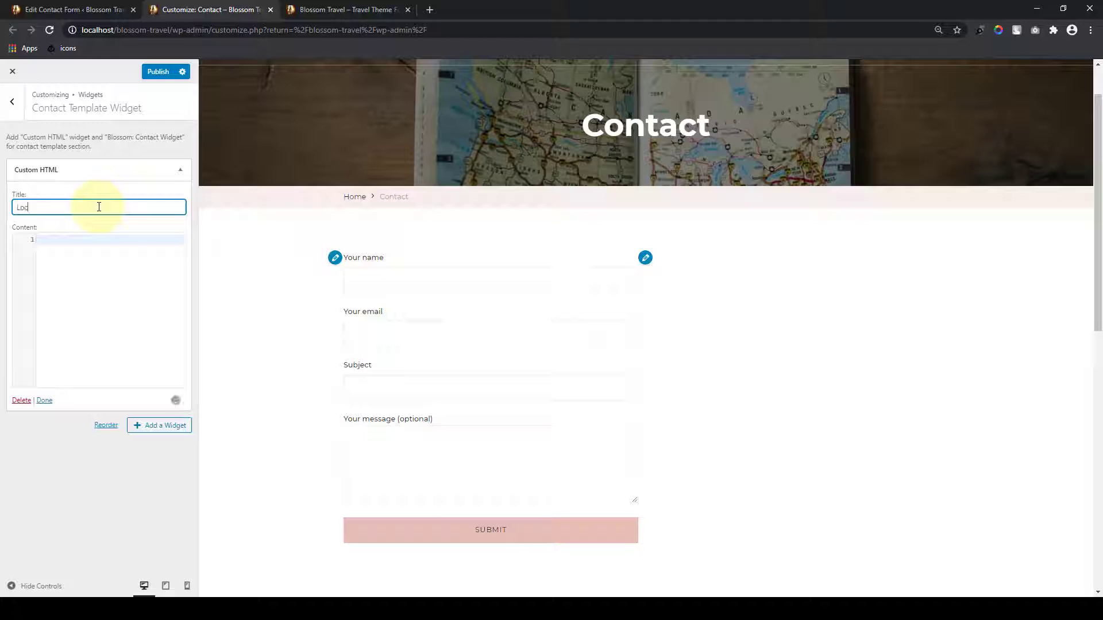
type("Locate Us")
left_click(91, 248)
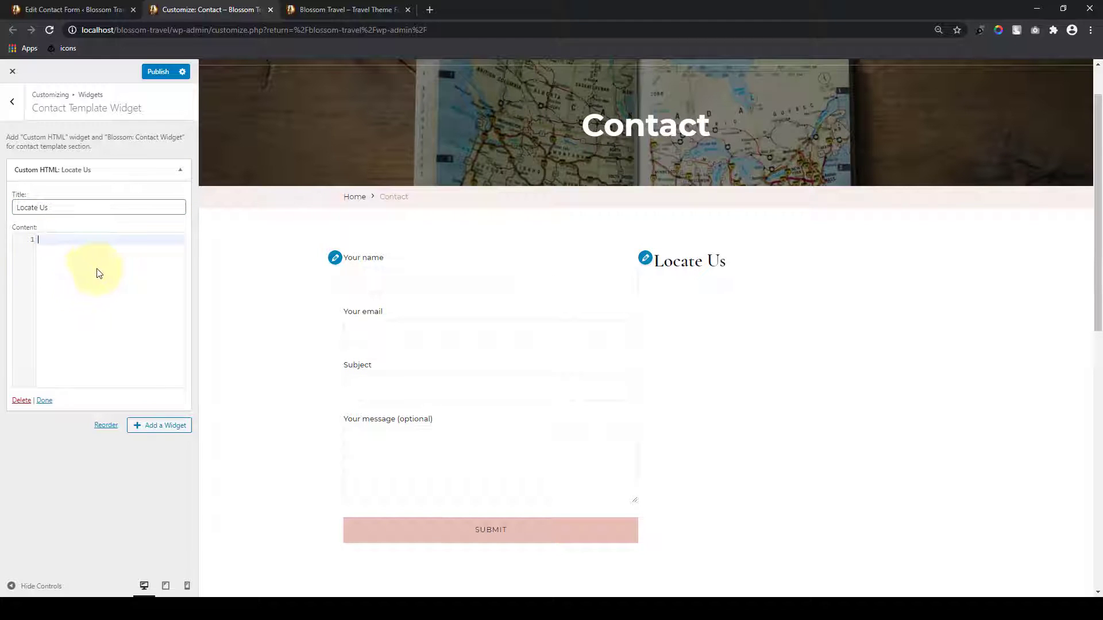
Step: Search Google in a new browser tab for "baluwatar google map" and open the location in Google Maps
left_click(430, 10)
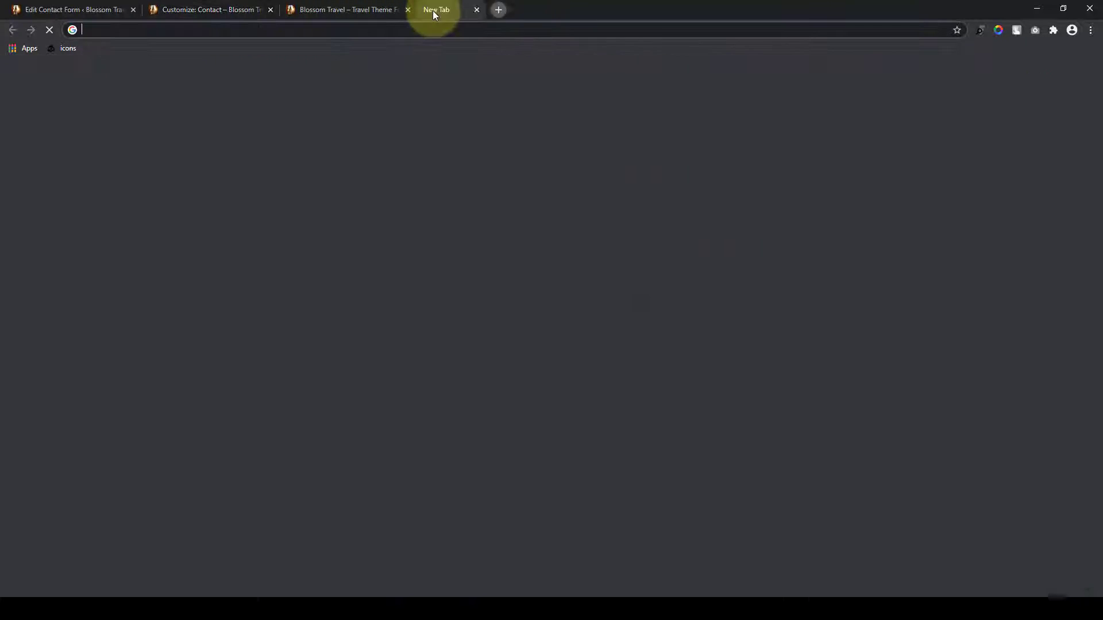
left_click(431, 241)
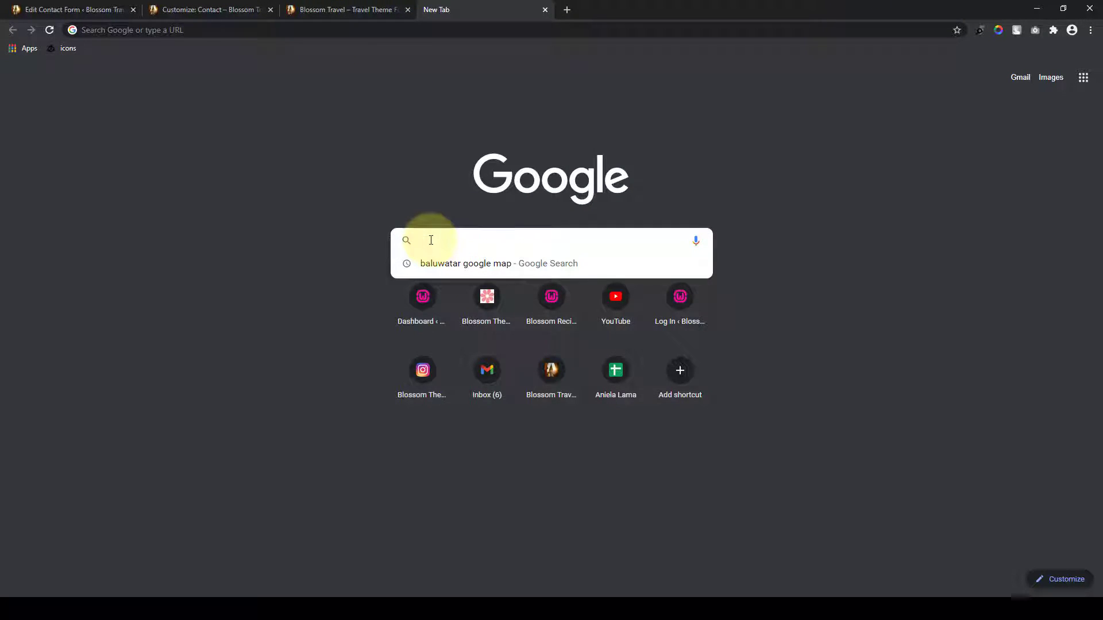
type("baluwata")
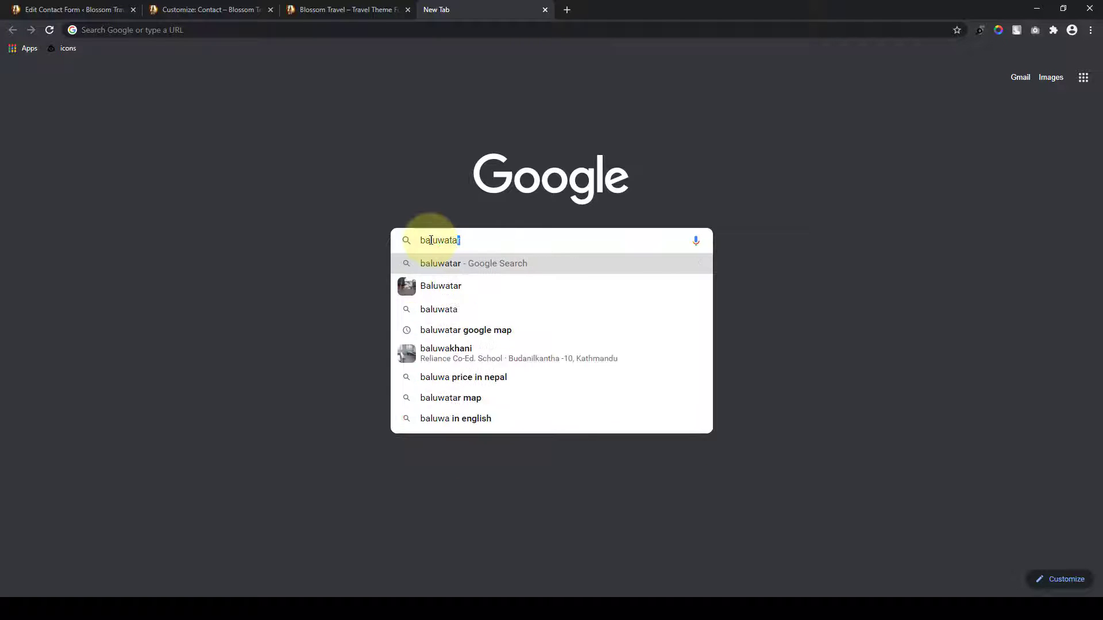
type("r")
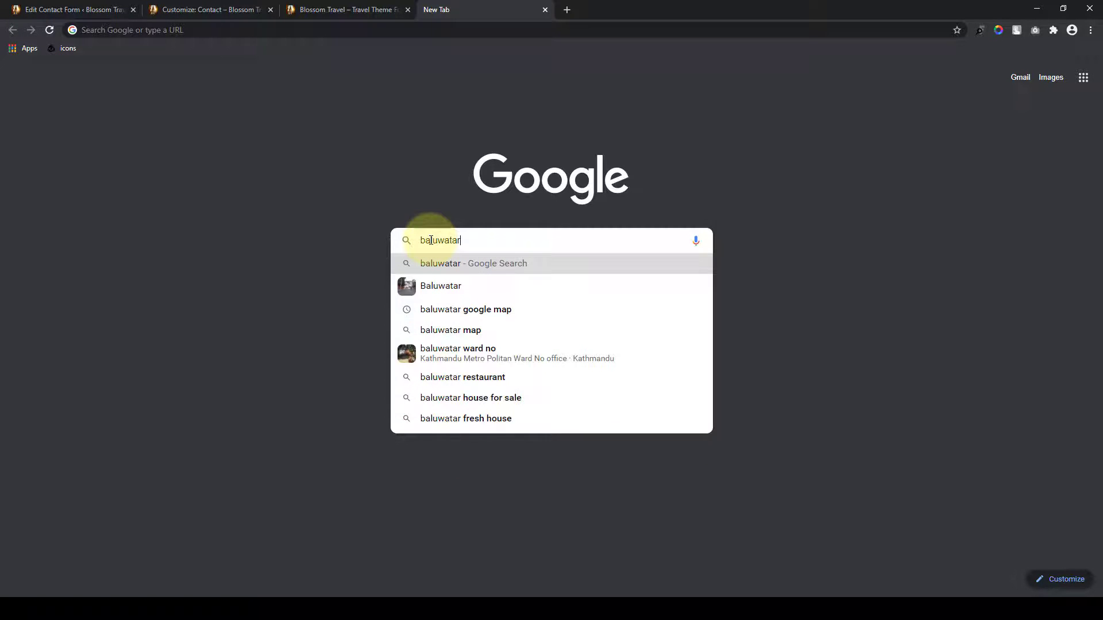
left_click(467, 309)
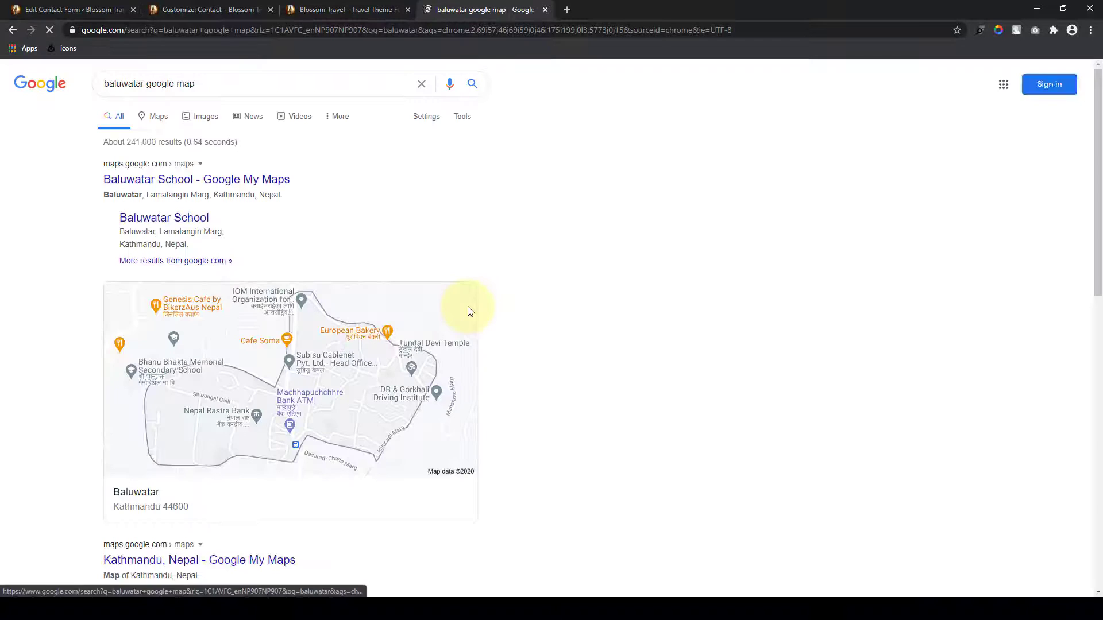
left_click(153, 121)
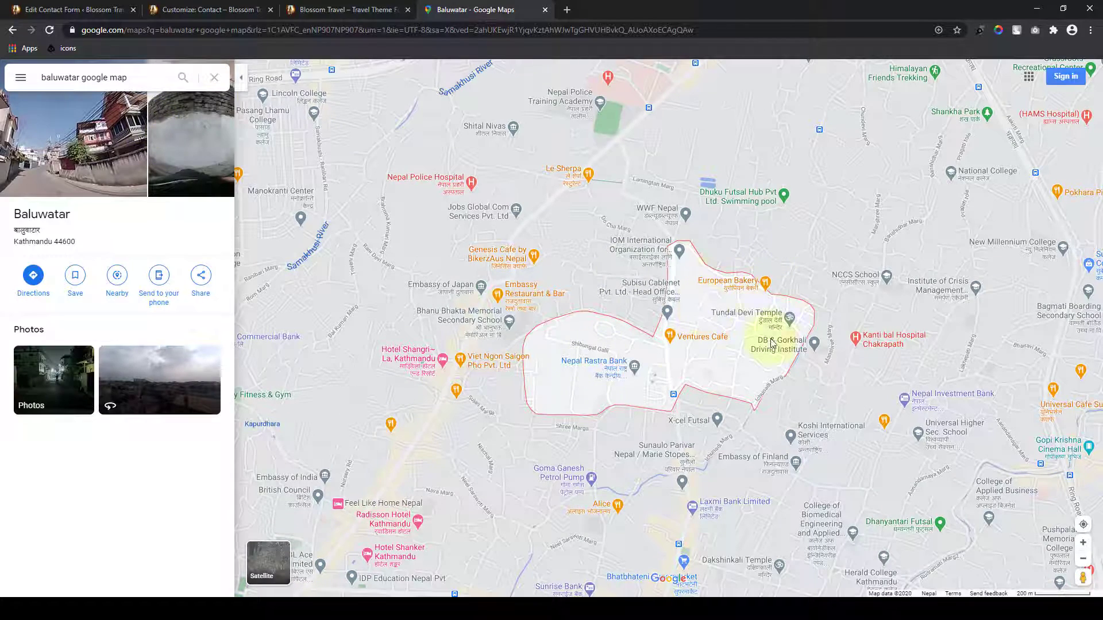
Step: Copy the embed HTML for the medium-size Baluwatar map and close the Google Maps page
left_click(202, 276)
left_click(537, 263)
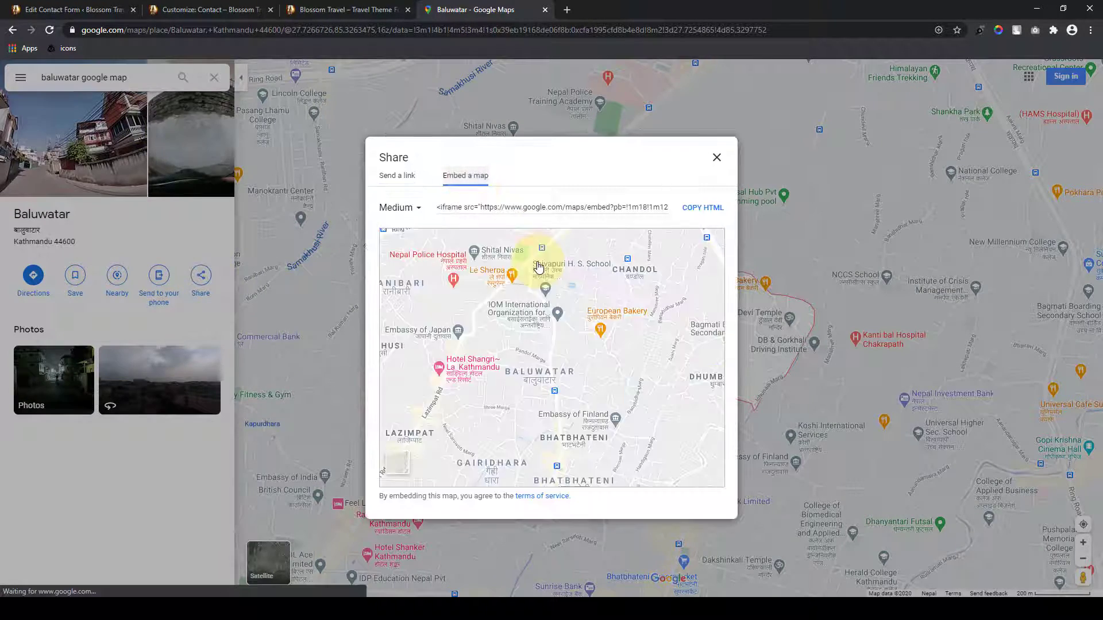
left_click(707, 212)
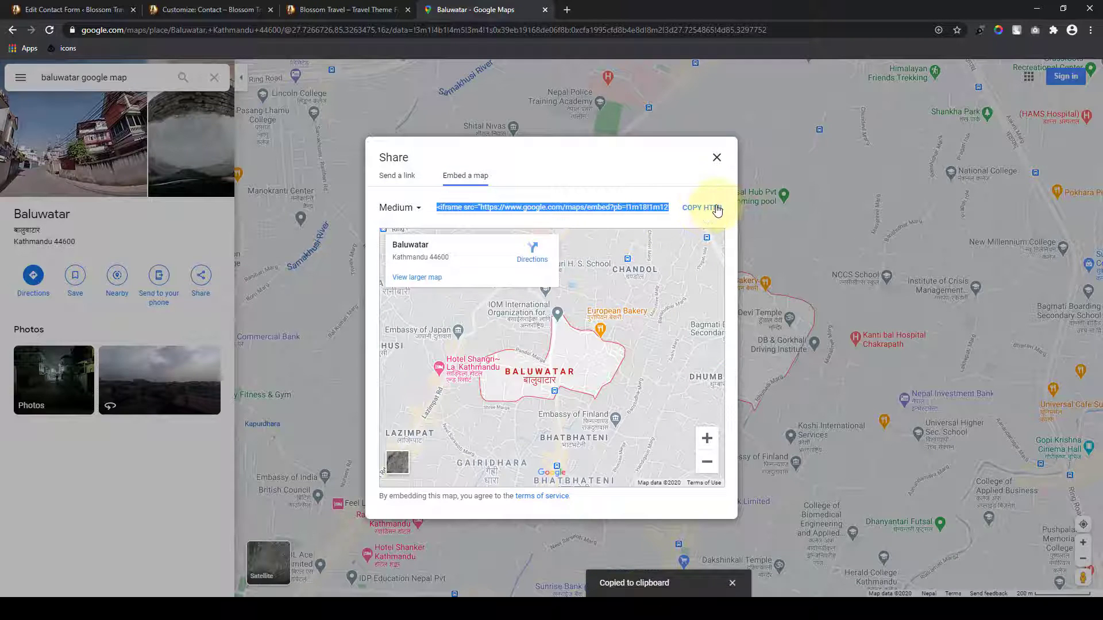
left_click(544, 9)
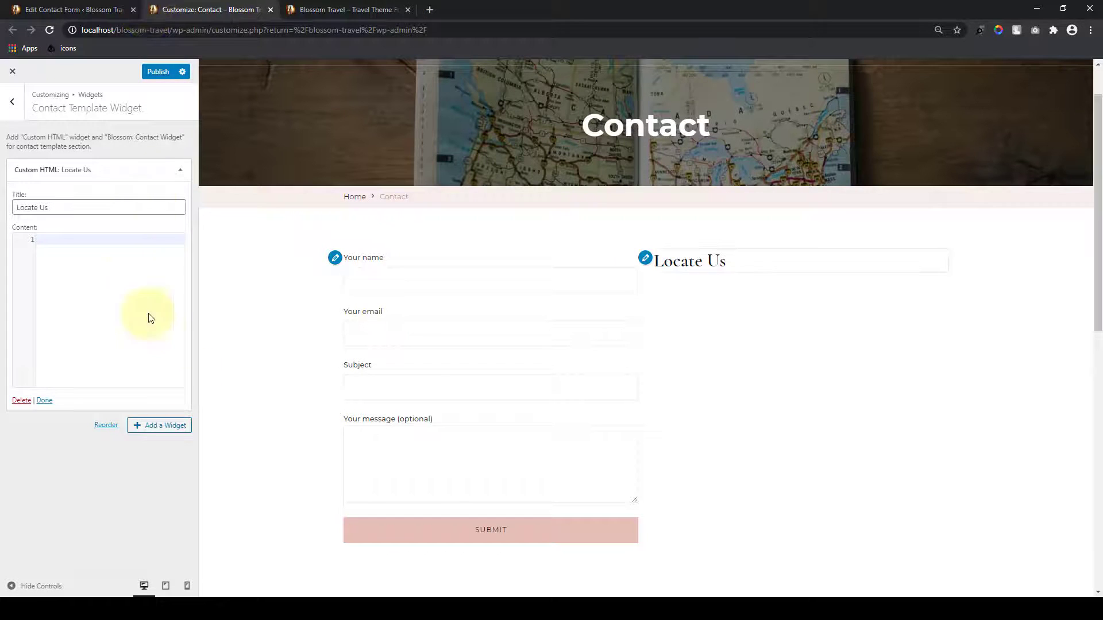
Step: Paste the copied map iframe code into the Locate Us widget's content, check the preview and finish editing the widget
right_click(121, 244)
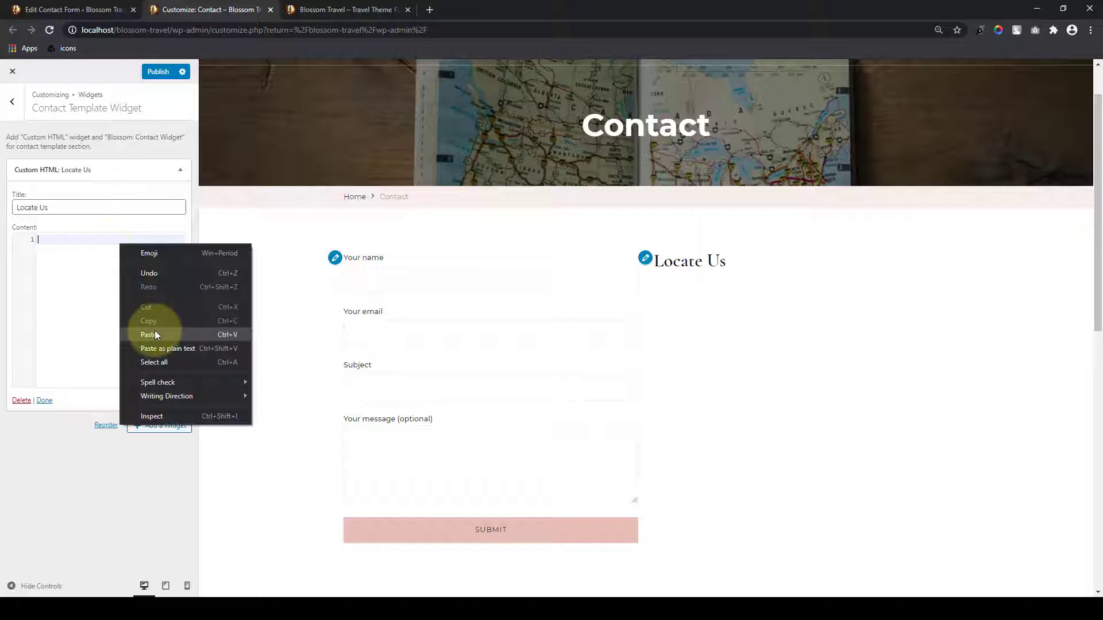
left_click(154, 330)
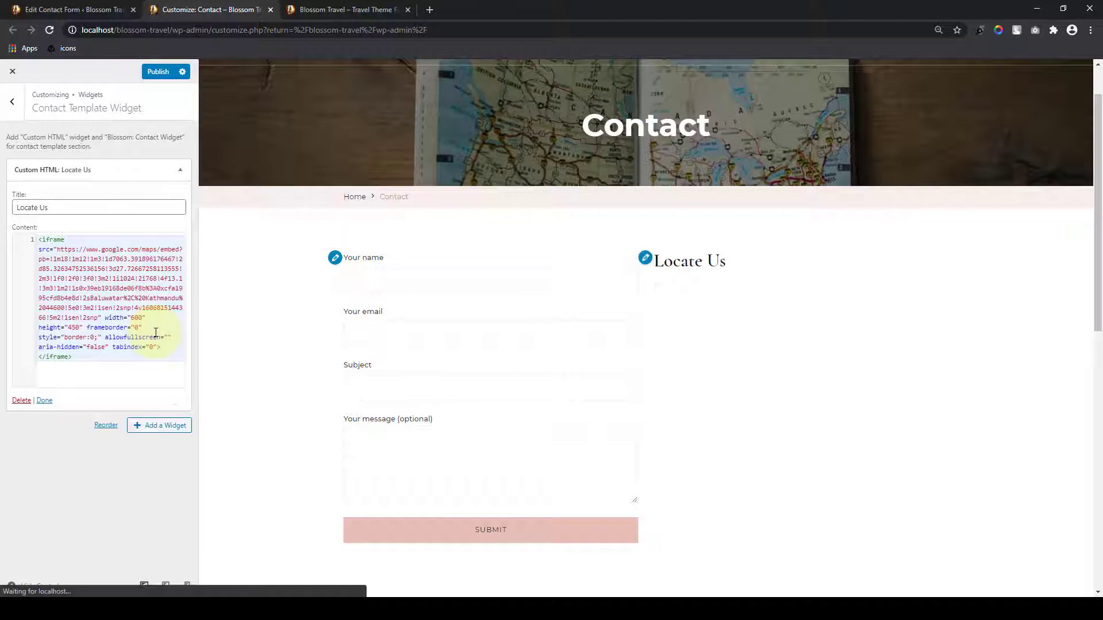
scroll(797, 320, "down", 3)
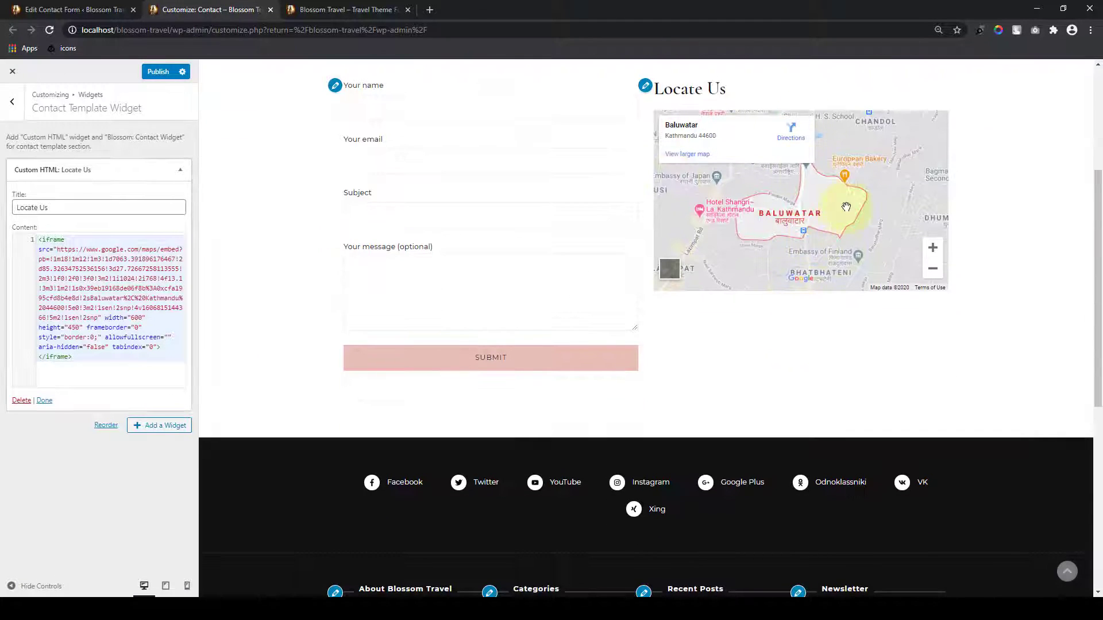
left_click(45, 400)
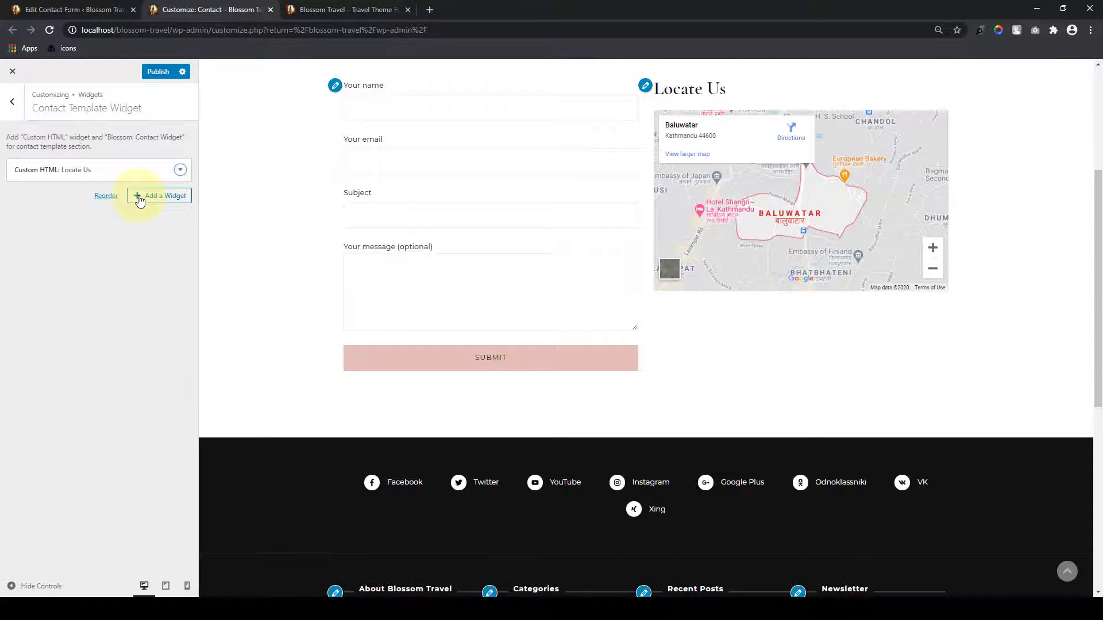
Step: Add a Blossom: Contact Widget below the Locate Us widget
left_click(139, 197)
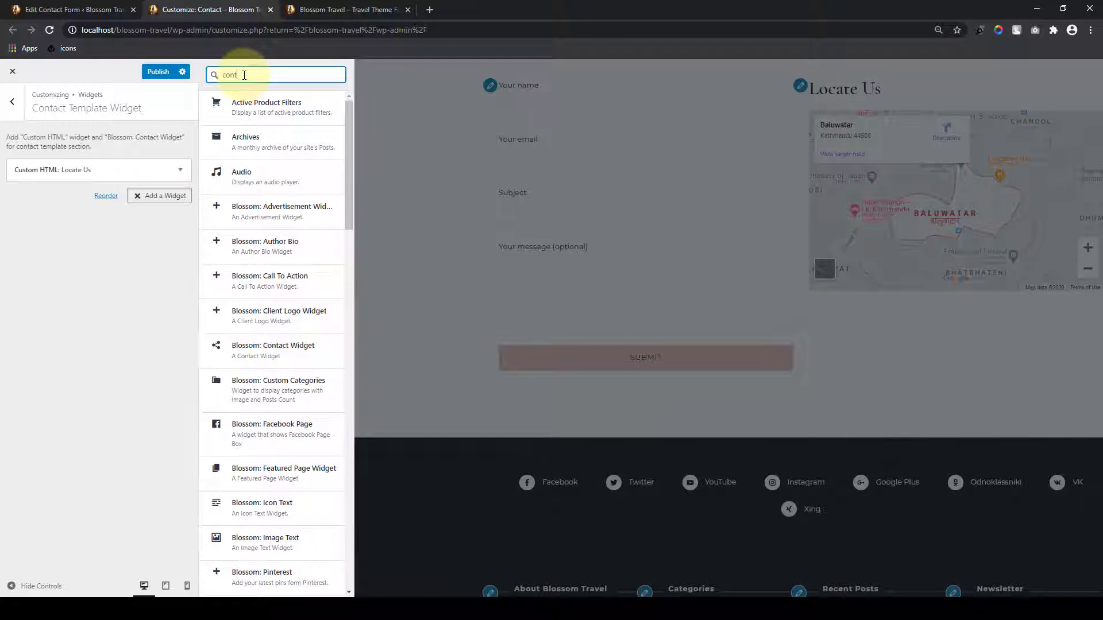
type("contact")
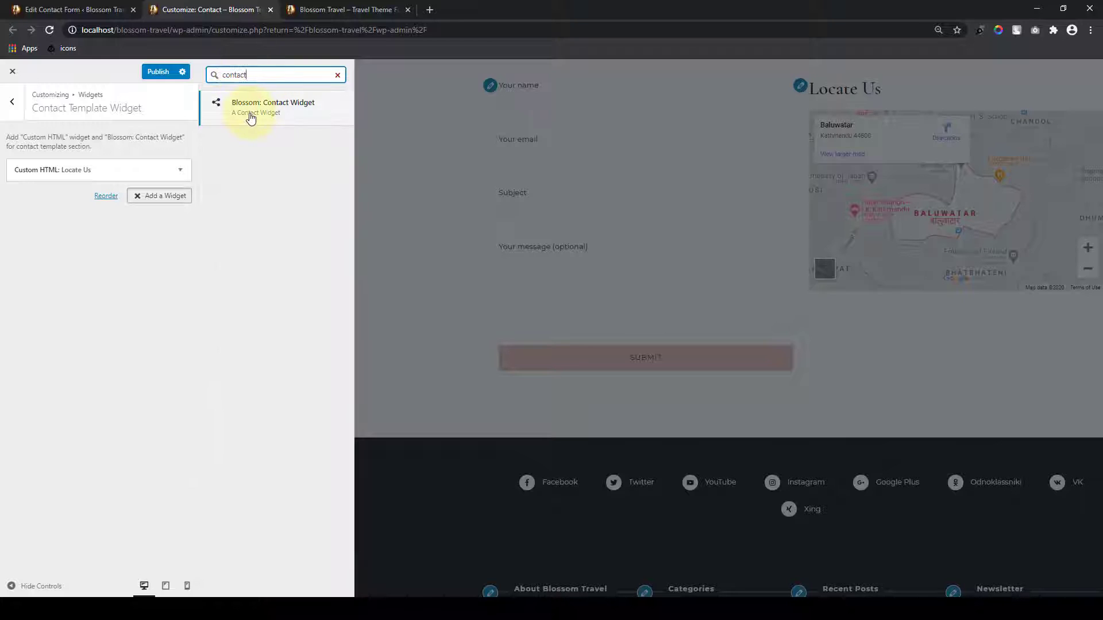
left_click(250, 115)
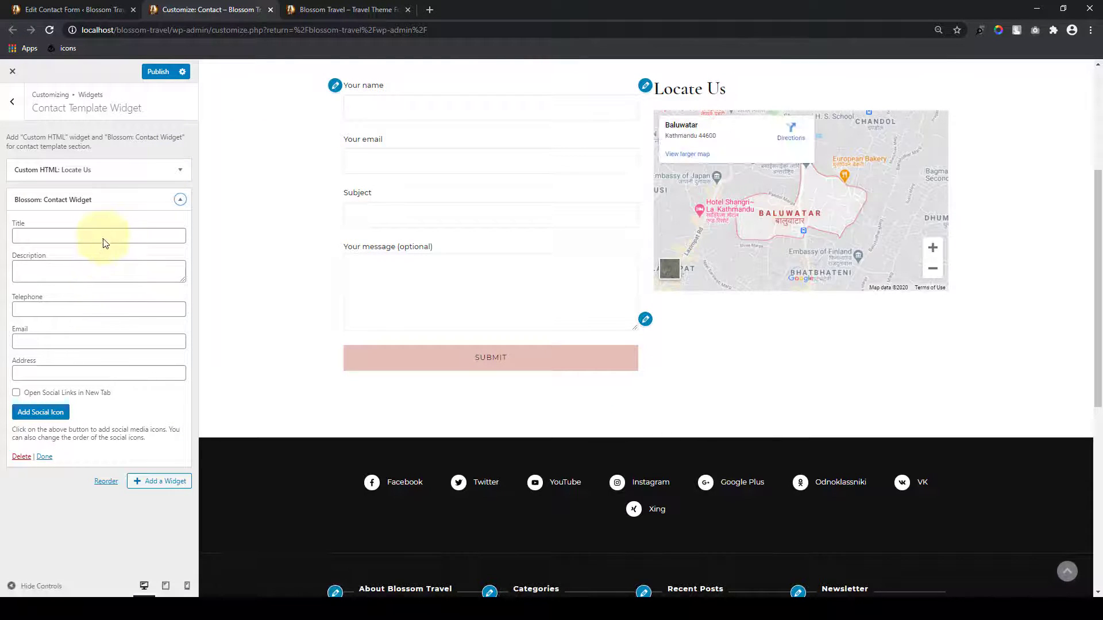
Step: Fill in the description "You can connect to us with the details below:", telephone, email and address, and have social links open in a new tab
left_click(99, 236)
left_click(86, 271)
left_click(54, 309)
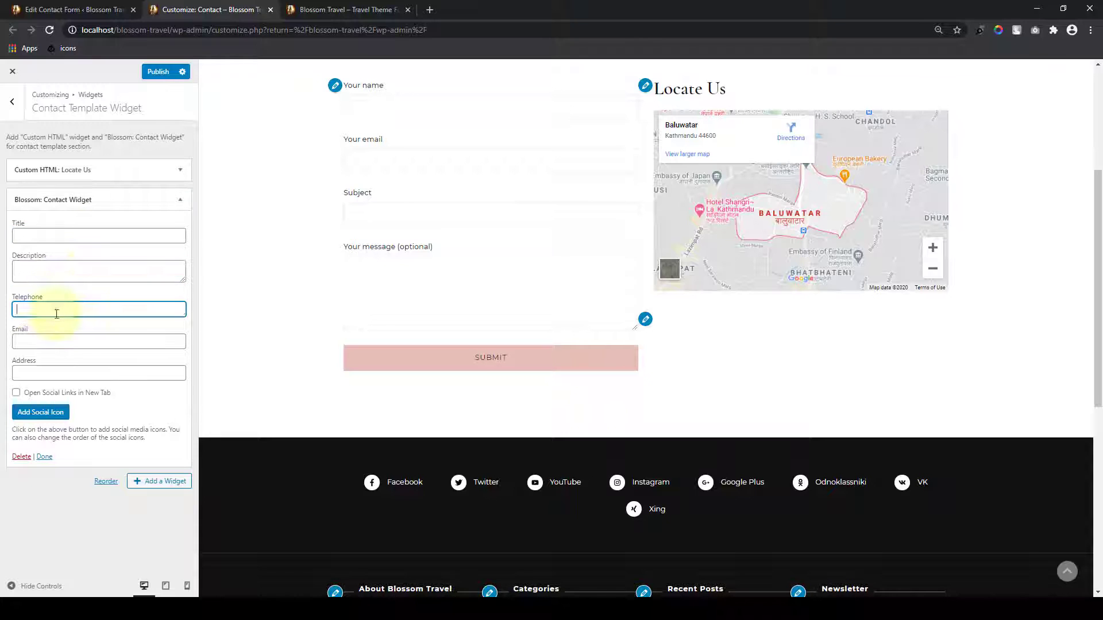
left_click(37, 344)
left_click(41, 372)
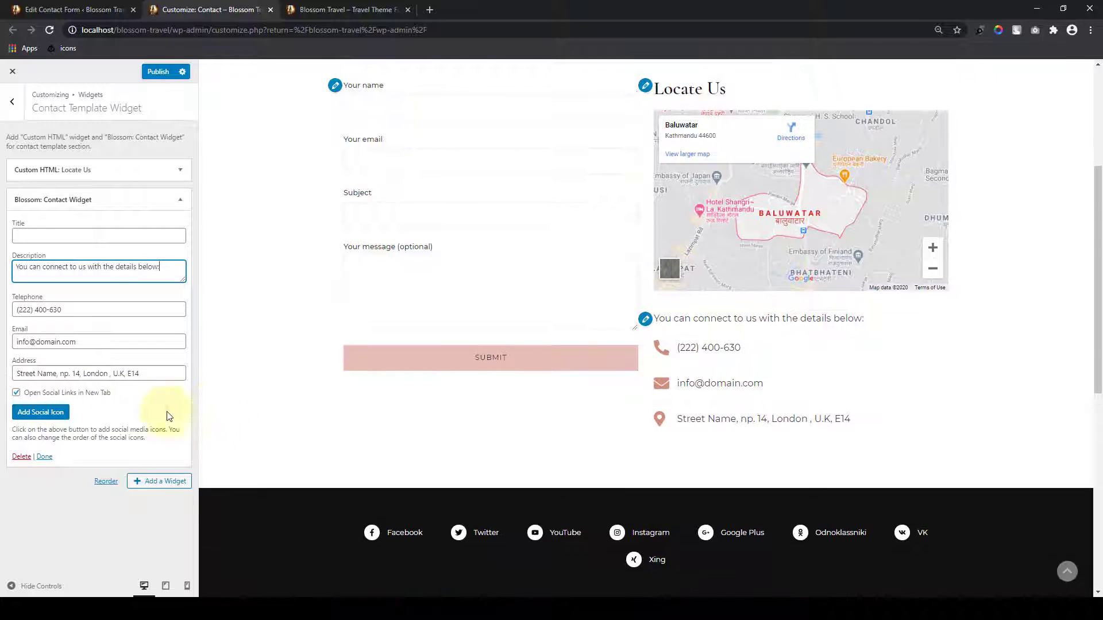
left_click(60, 412)
scroll(81, 417, "down", 1)
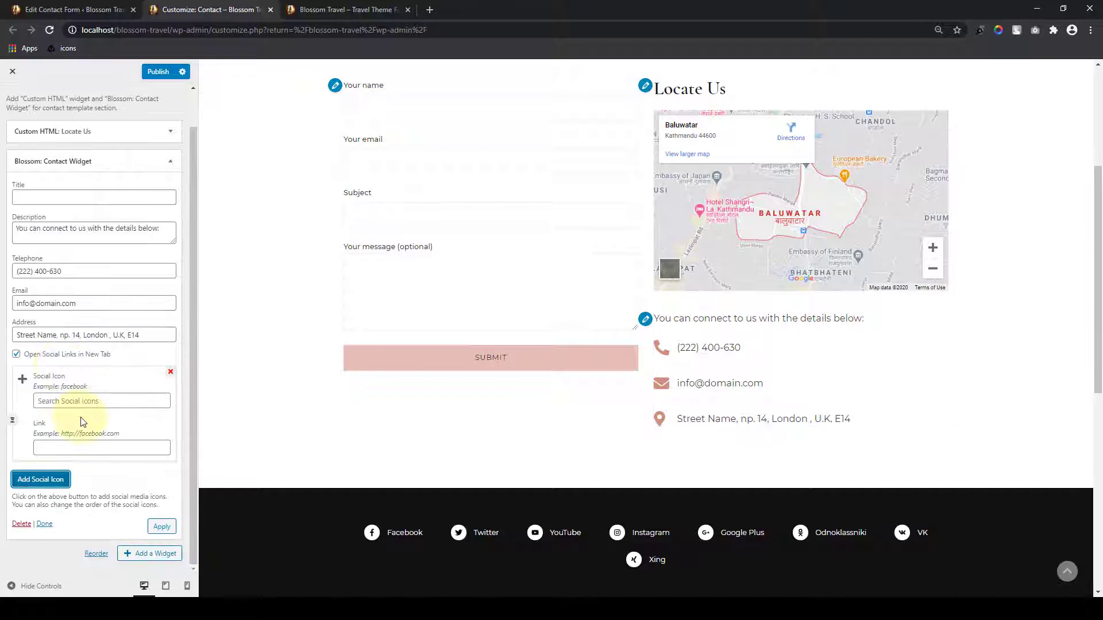
left_click(85, 402)
type("face")
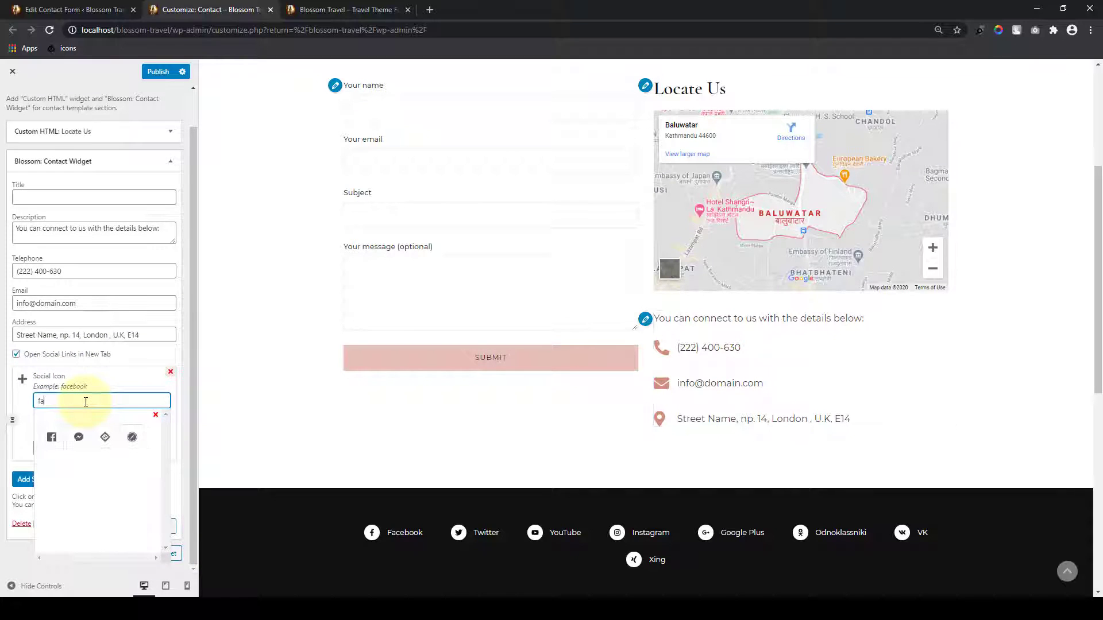
left_click(51, 439)
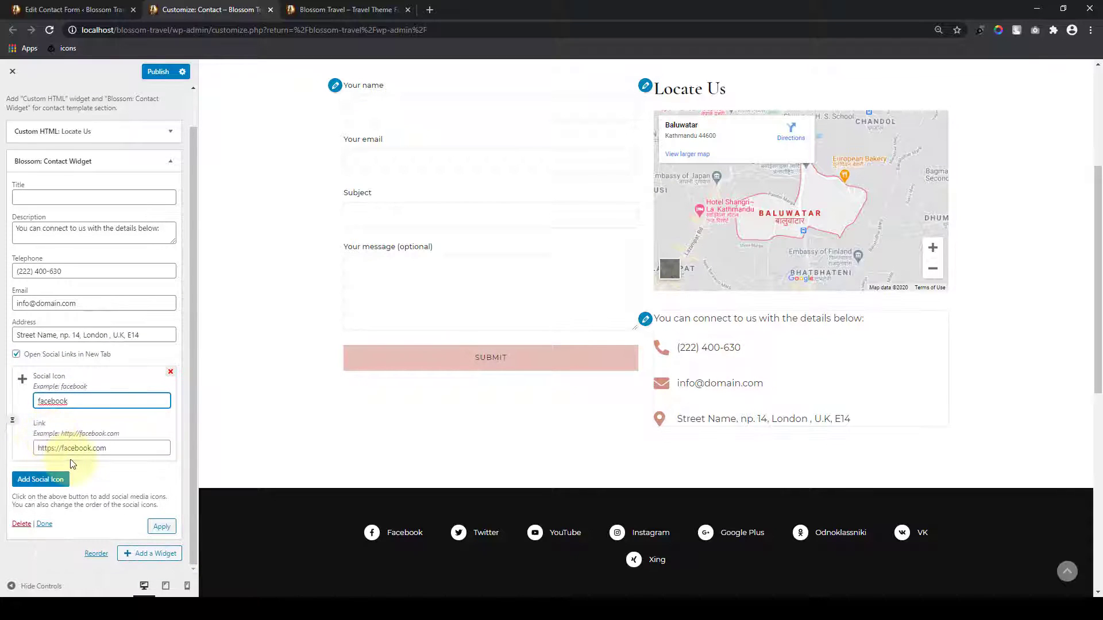
triple_click(115, 450)
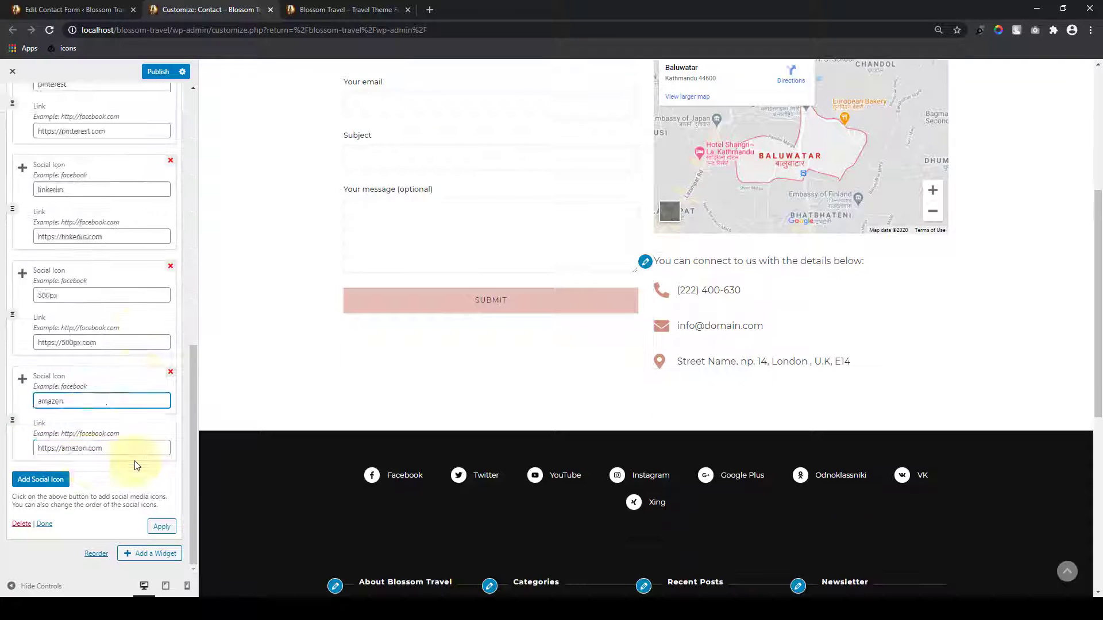
Step: Review the contact widget's facebook, instagram, pinterest, linkedin, 500px and amazon icon entries and apply them
scroll(140, 276, "up", 6)
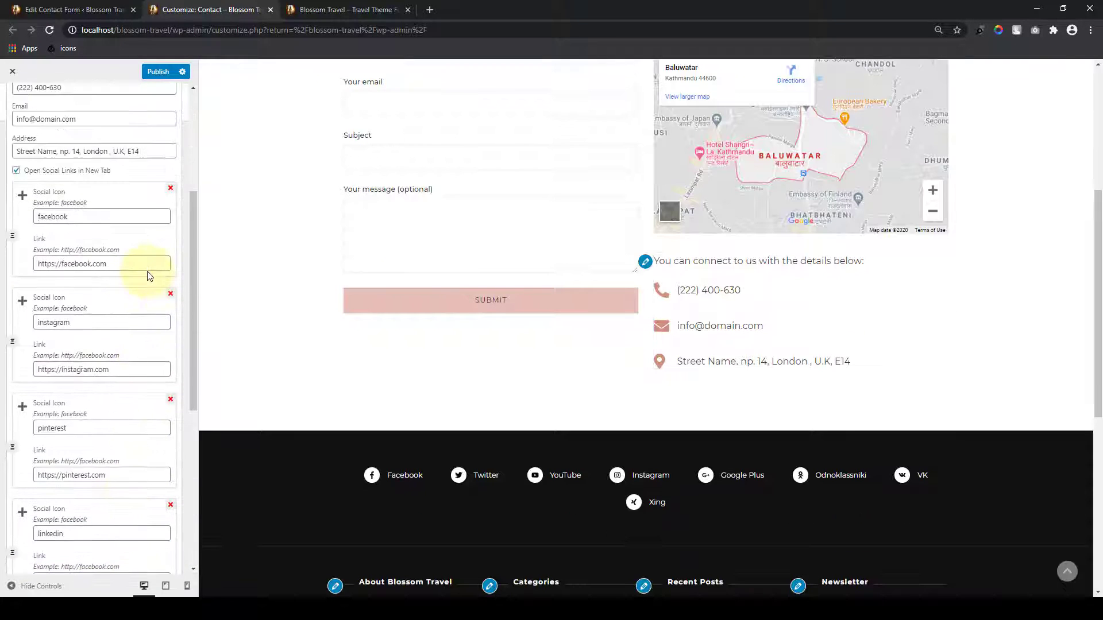
scroll(137, 288, "down", 2)
scroll(133, 366, "down", 5)
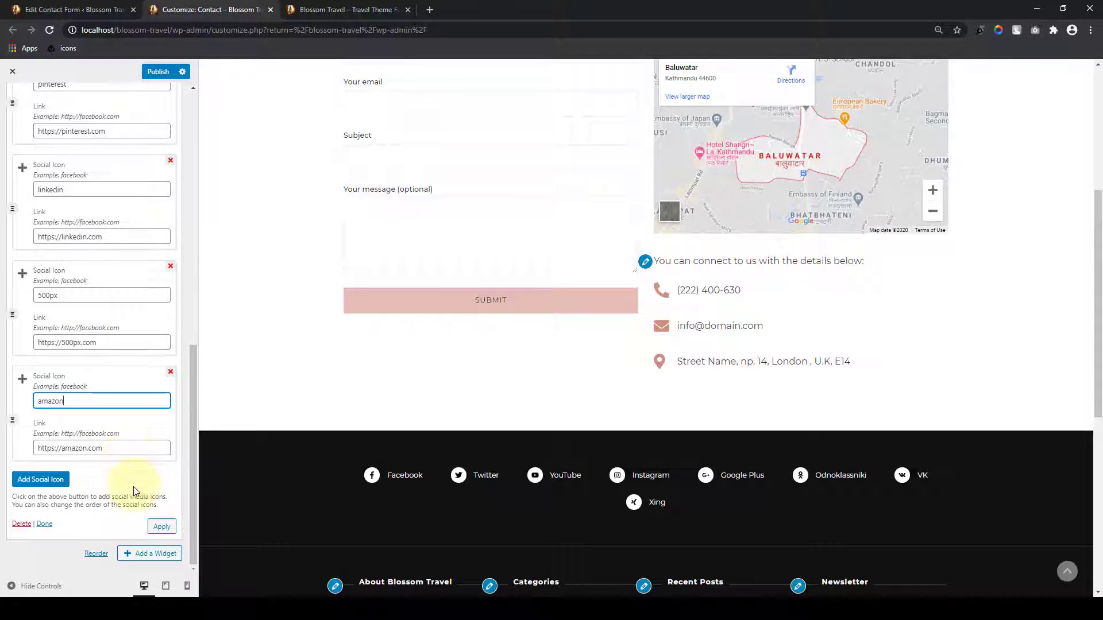
left_click(162, 527)
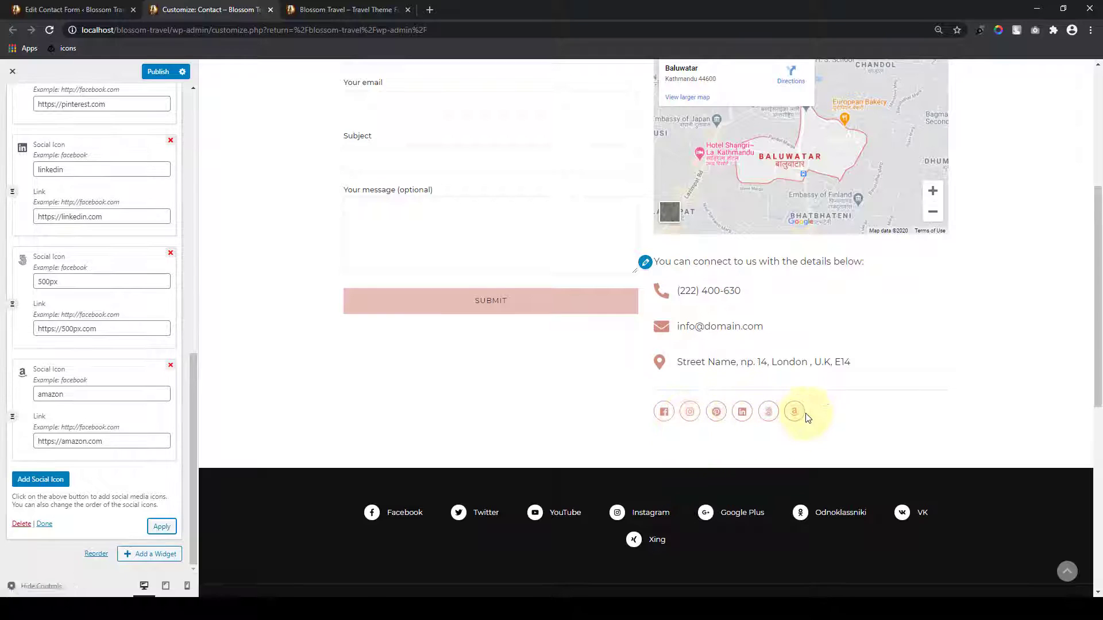
Step: Finish editing the contact widget, check the page preview and publish the changes
left_click(45, 524)
scroll(638, 363, "up", 3)
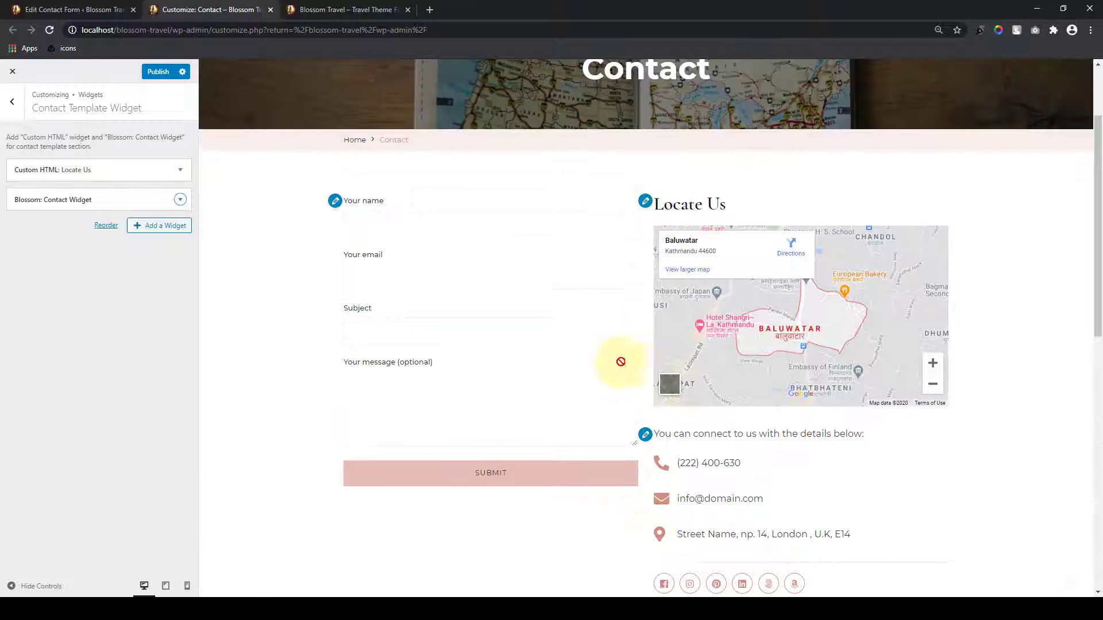
left_click(158, 71)
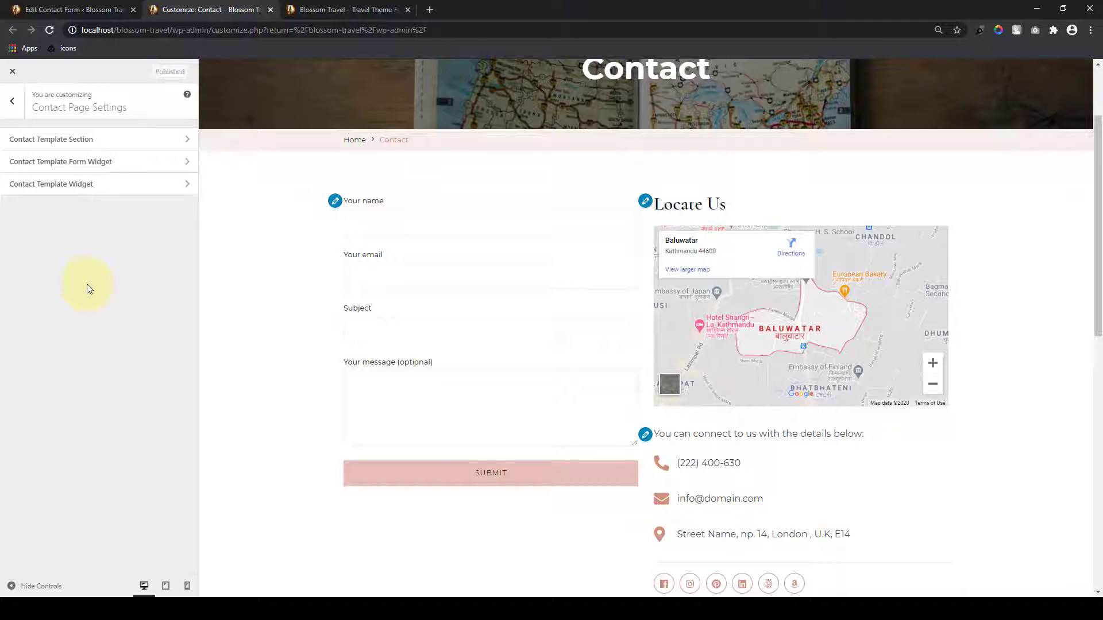
Step: Replace the background image of the Destination page template with the coastal sunset photo pexels-pixabay-531602.jpg and publish the change
left_click(12, 103)
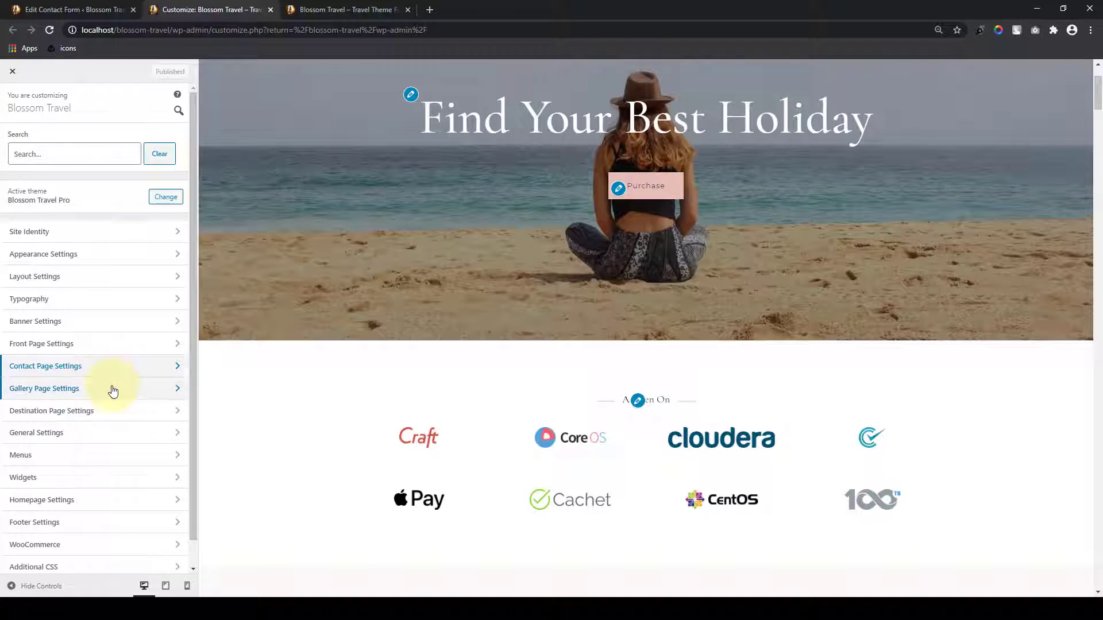
left_click(111, 390)
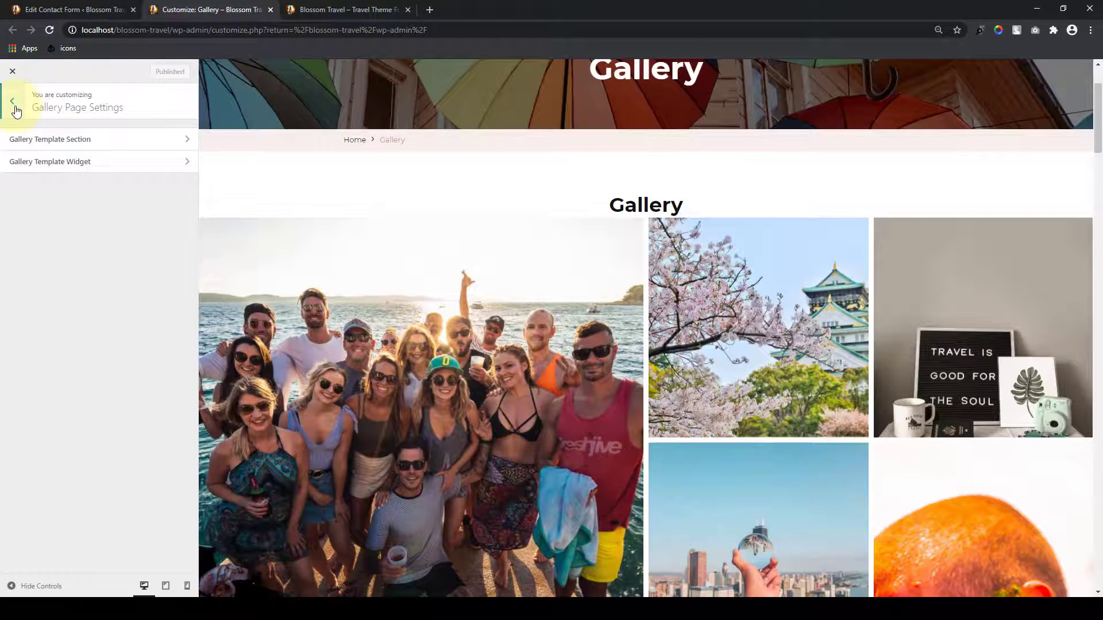
left_click(13, 102)
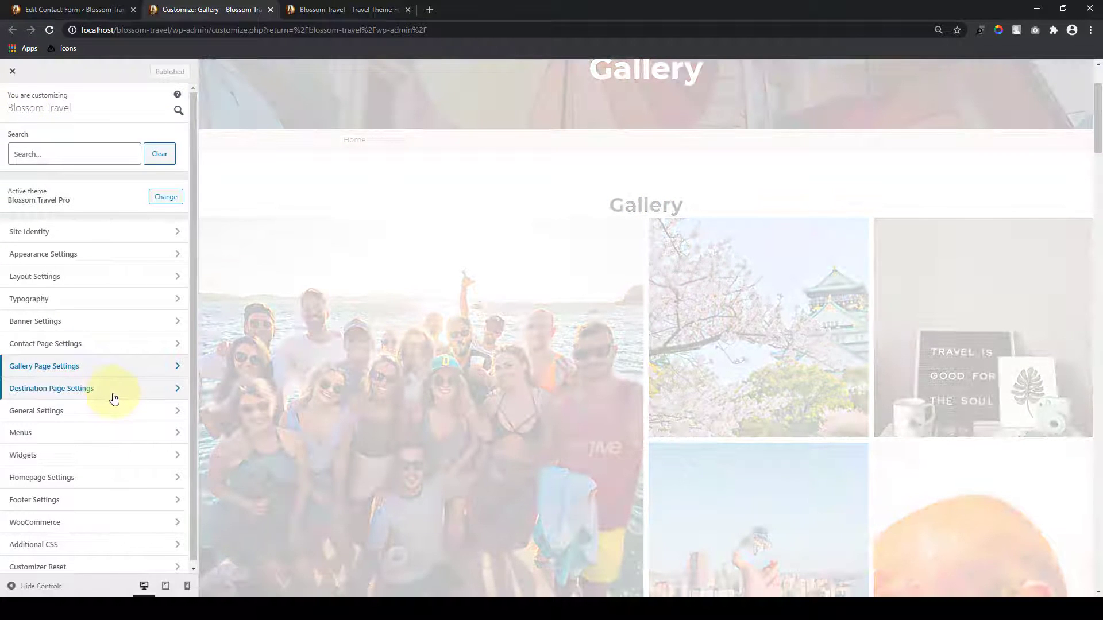
left_click(115, 398)
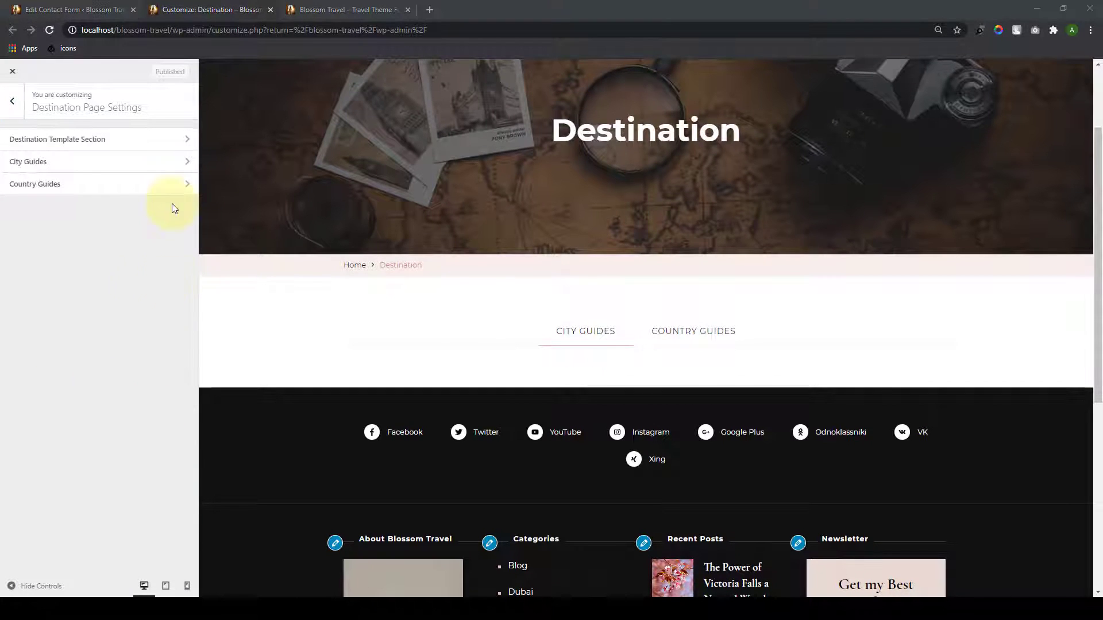
left_click(161, 141)
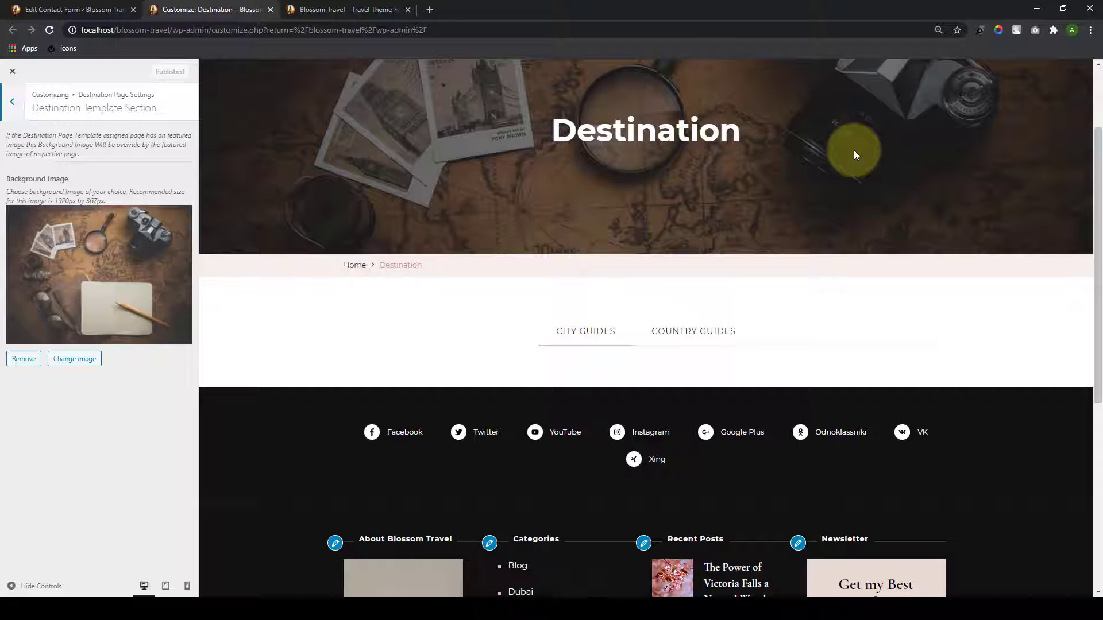
left_click(20, 362)
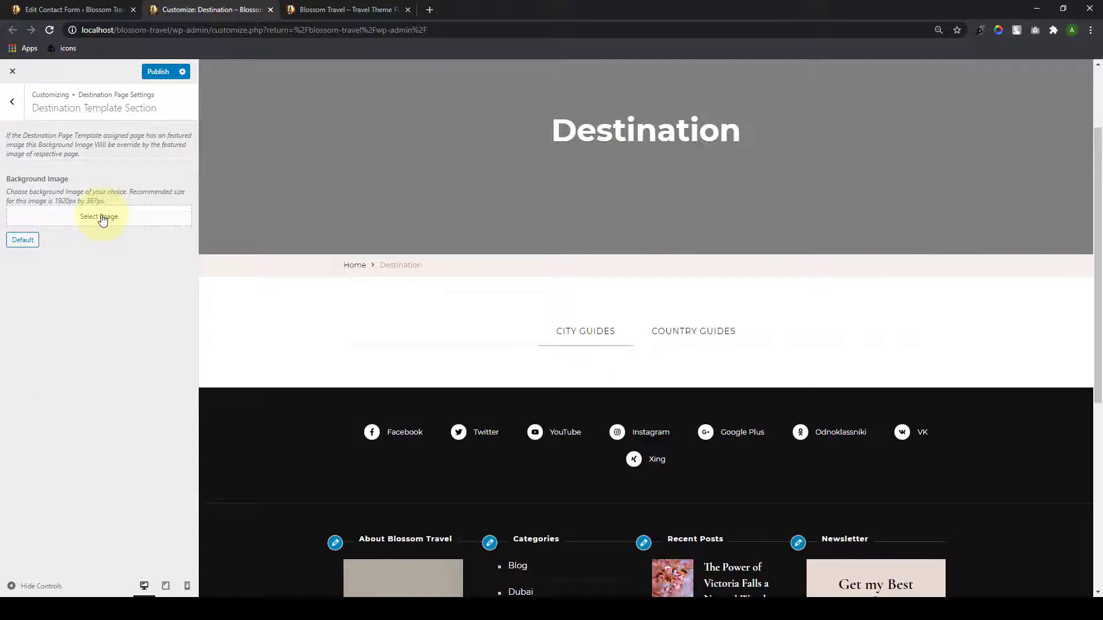
left_click(103, 220)
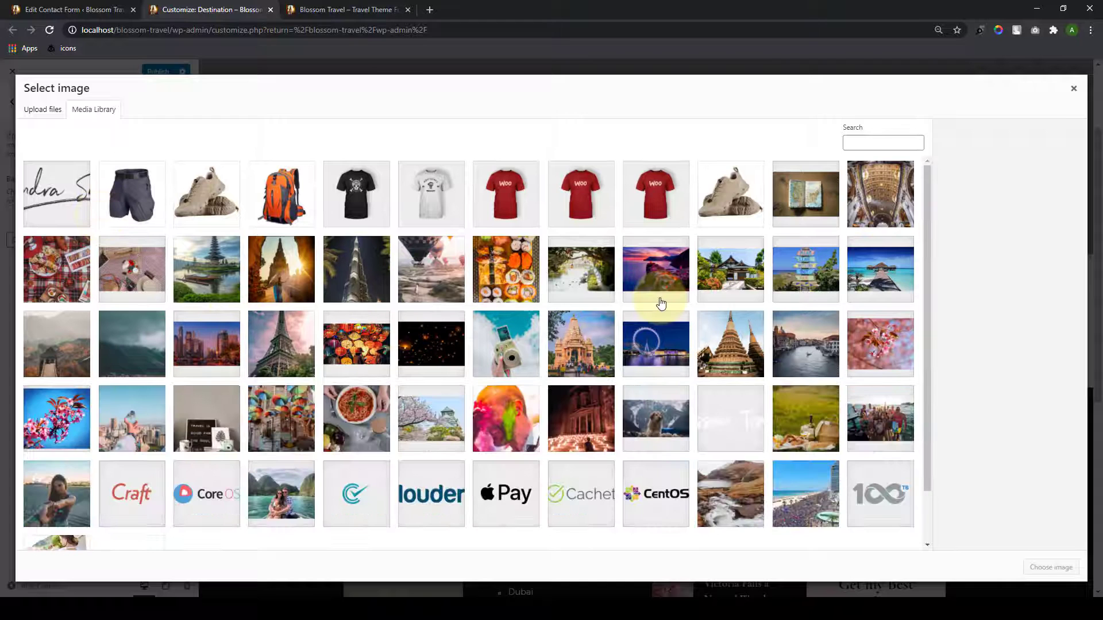
left_click(661, 303)
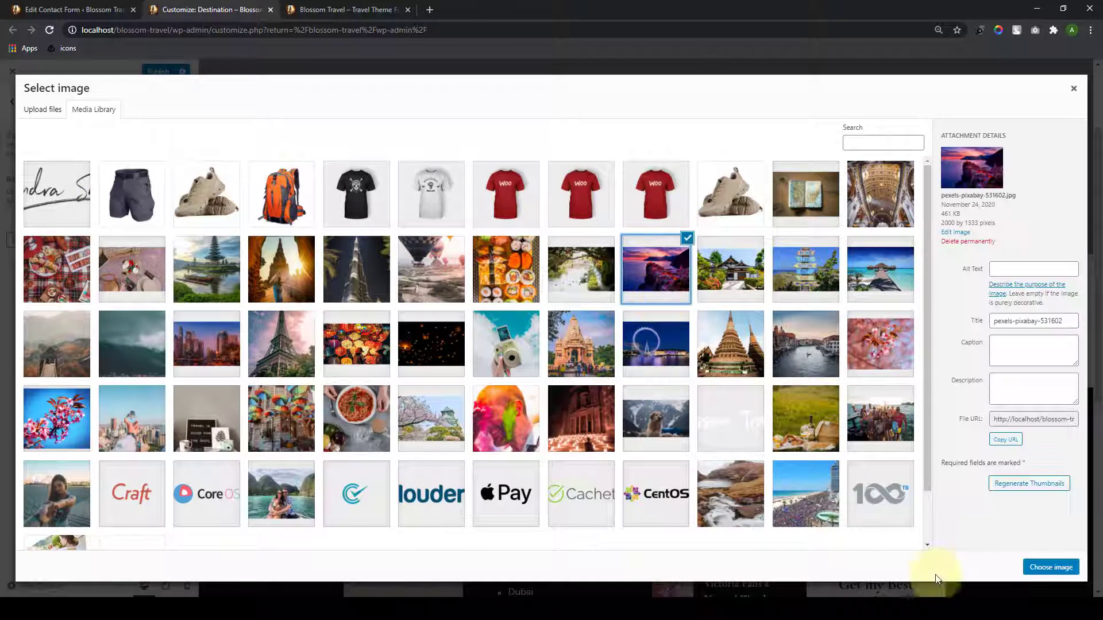
left_click(1051, 568)
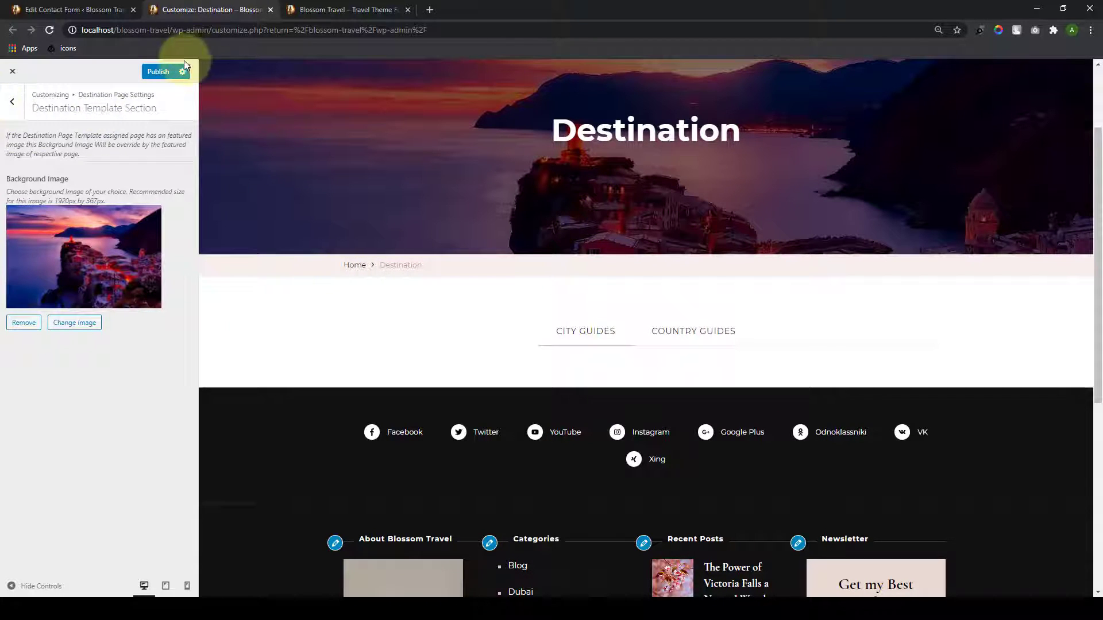
left_click(166, 71)
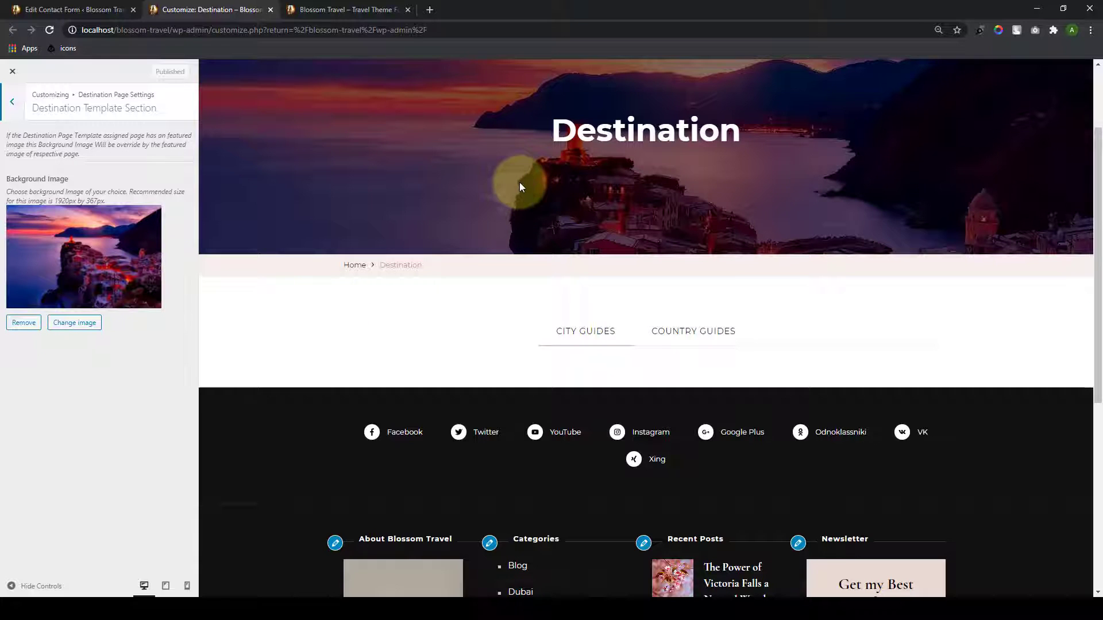
Step: Create a new page from the WordPress dashboard in a separate browser tab and title it Destination
left_click(112, 5)
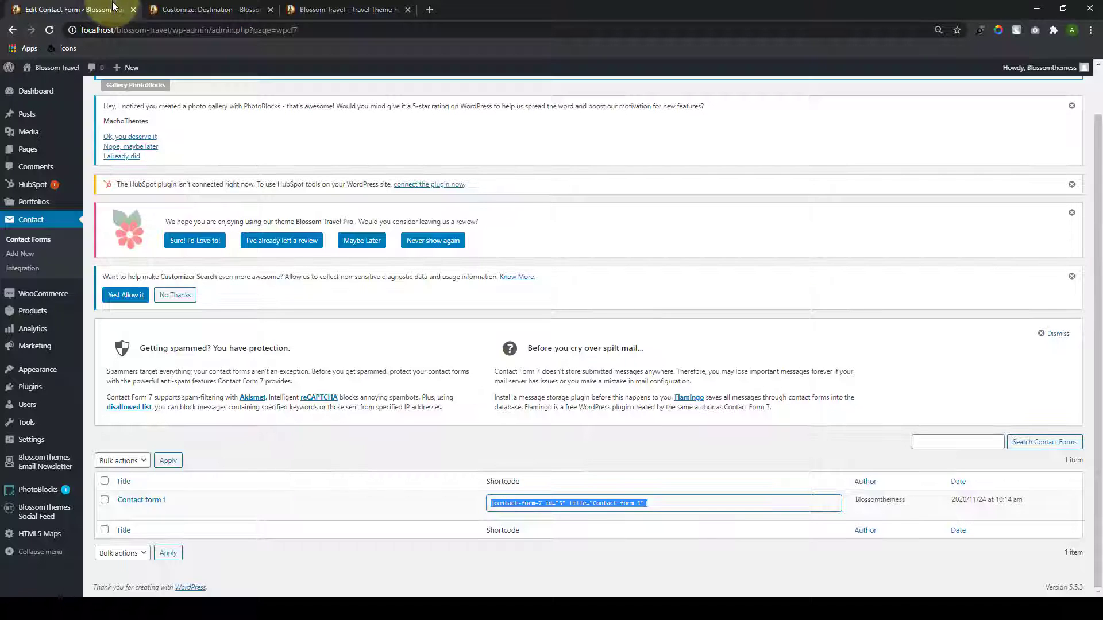
left_click(52, 92)
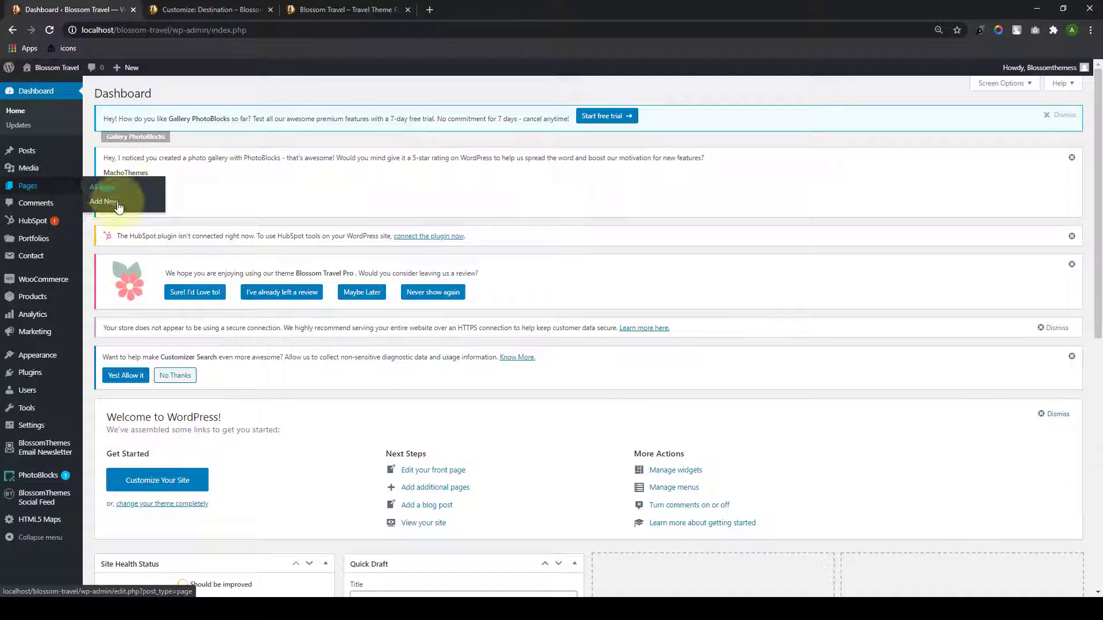
right_click(118, 206)
left_click(138, 210)
key("ctrl+Tab")
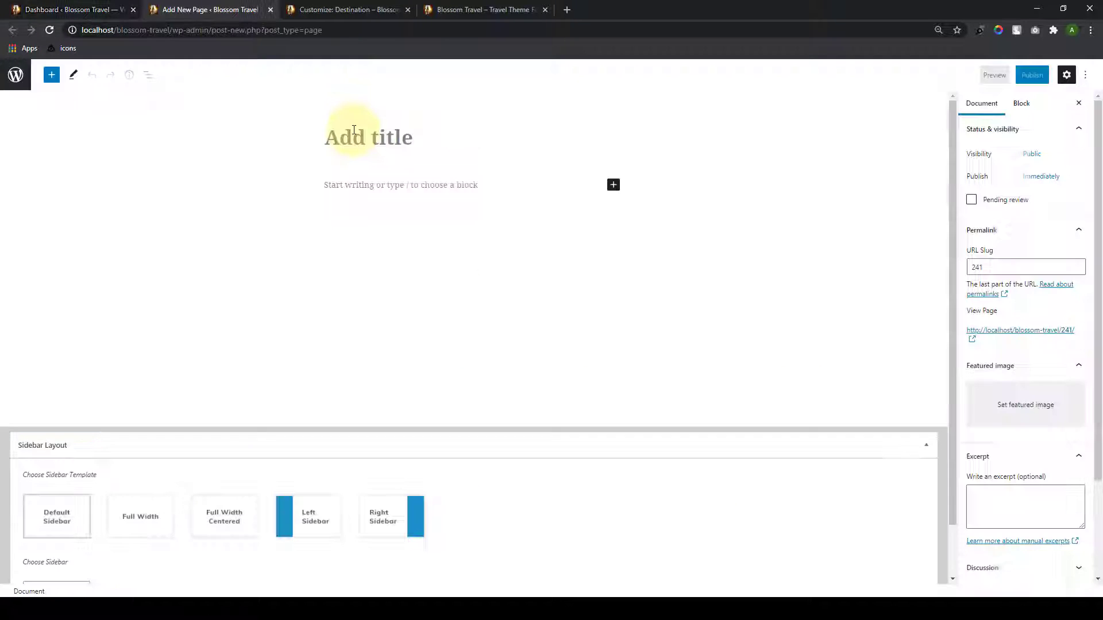
type("Destination")
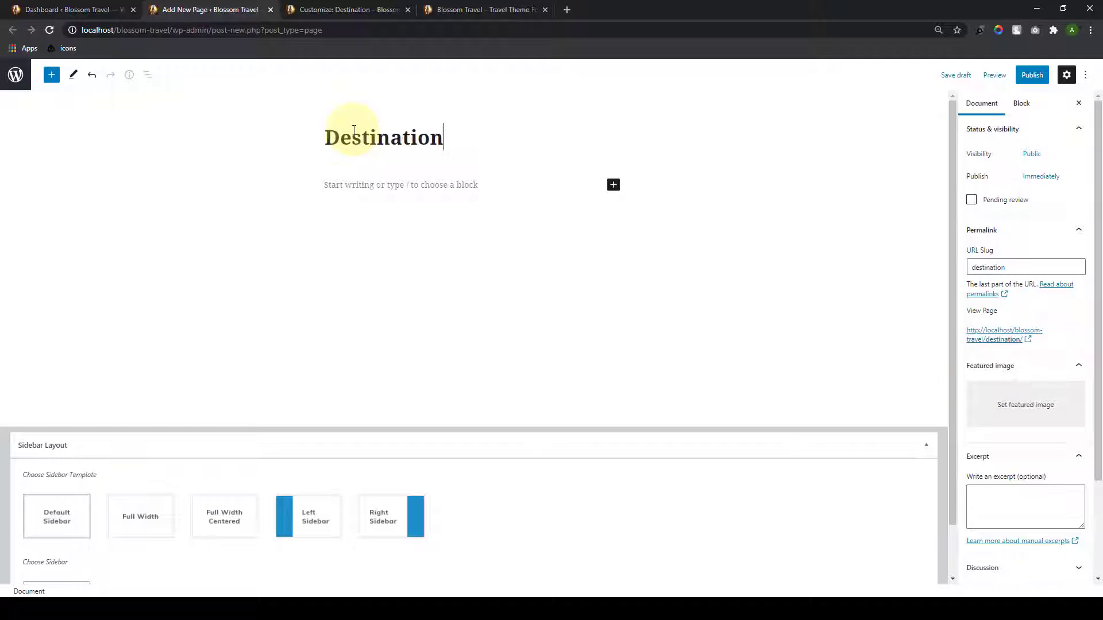
Step: Assign the Destination Page template and fill the body with the "Reasons for traveling" paragraph and "The Impulse to Travel" quote
scroll(980, 389, "down", 3)
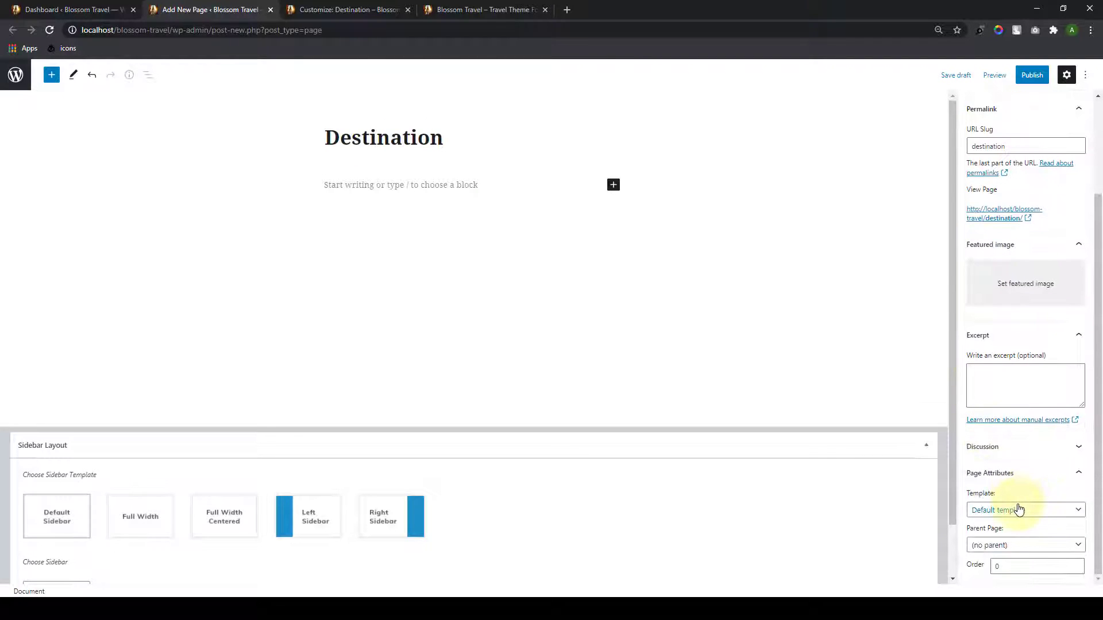
left_click(1018, 509)
left_click(1012, 511)
left_click(1009, 514)
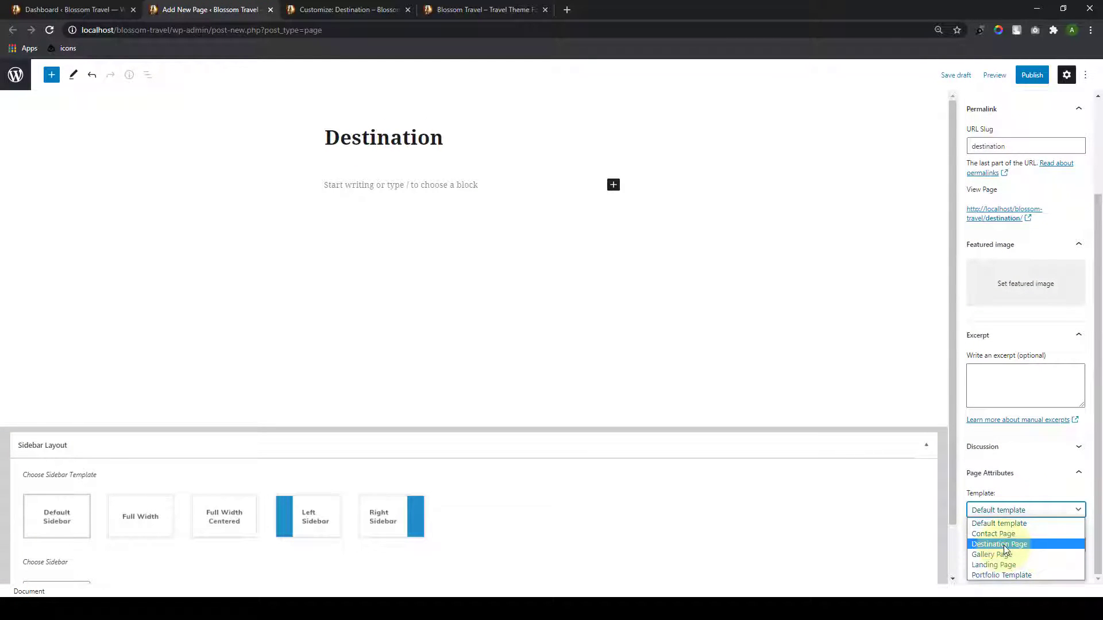
left_click(1004, 545)
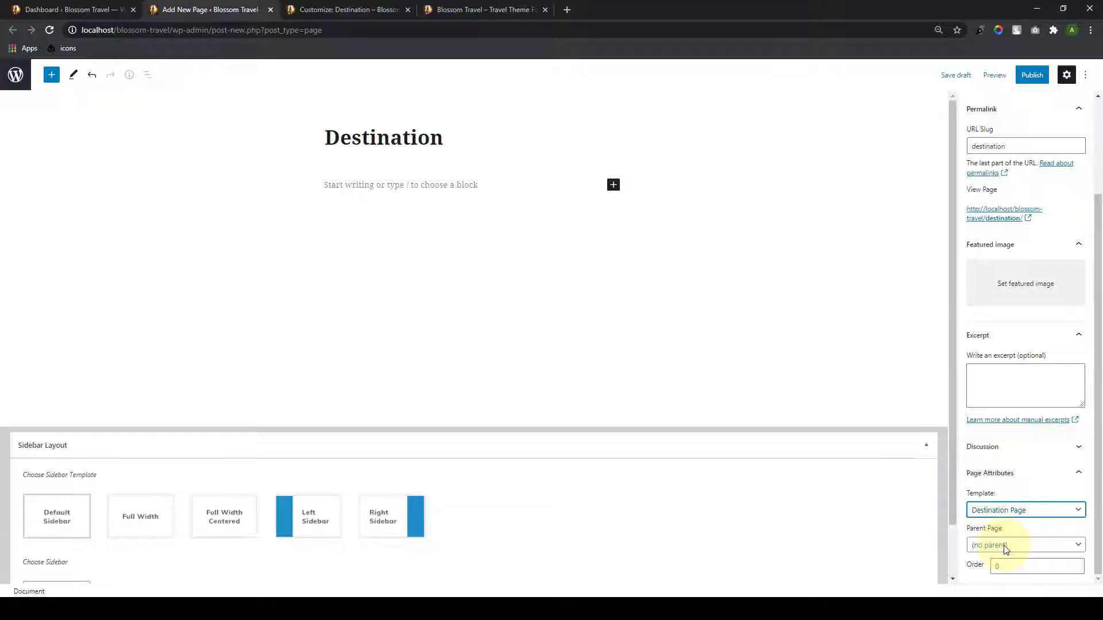
left_click(467, 183)
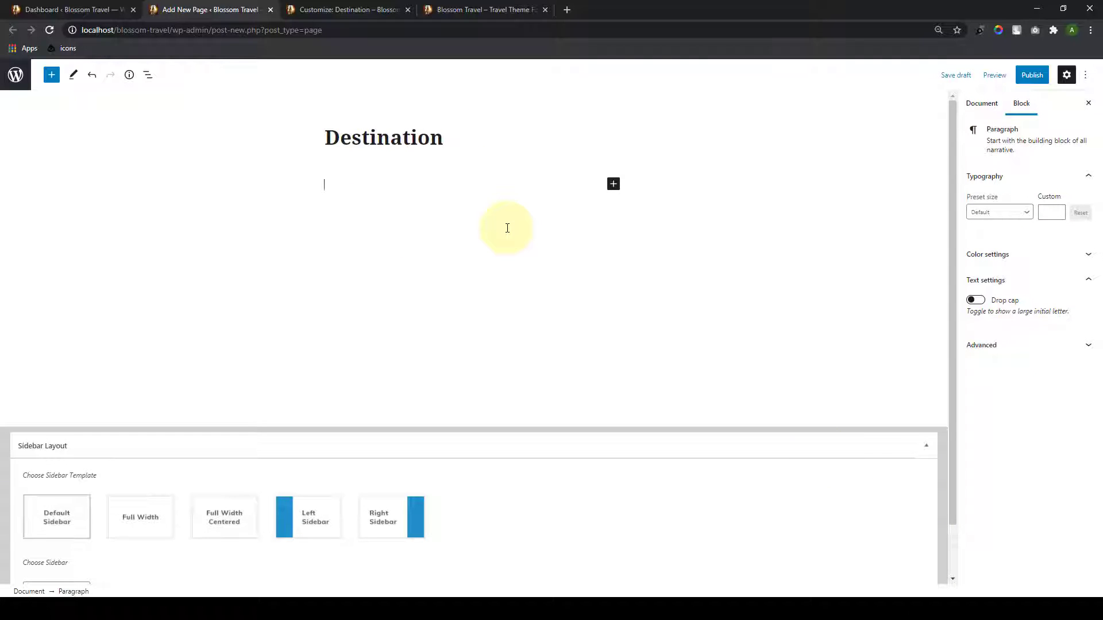
type("\"Reasons for traveling include recreation, tourism or vacationing, research travel, the gathering of information, visiting people, volunteer travel for charity, migration to begin life somewhere else, religious pilgrimages and mission trips, business travel, trade, commuting, and other reasons, such as to obtain health care or waging or fleeing war or for the enjoyment of traveling. Travellers may use human-powered transport such as walking or bicycling; or vehicles, such as public transport, automobiles and airplanes.\"")
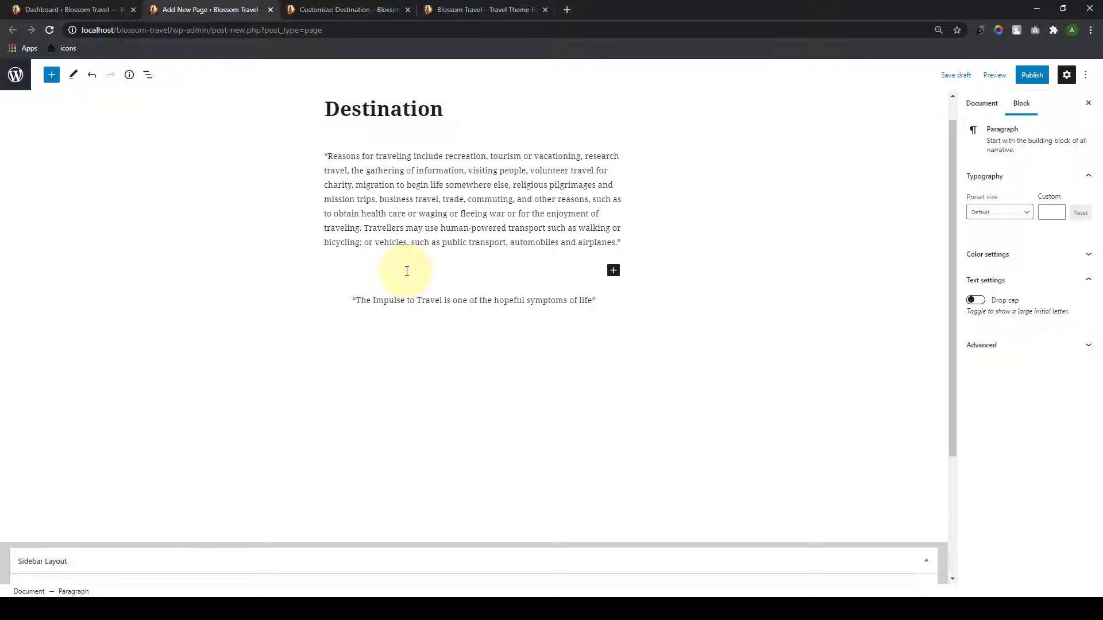
Step: Copy the [freehtml5map id="0"] shortcode from the Explore The Destinations widget in the front page's Map Section
left_click(373, 9)
left_click(11, 106)
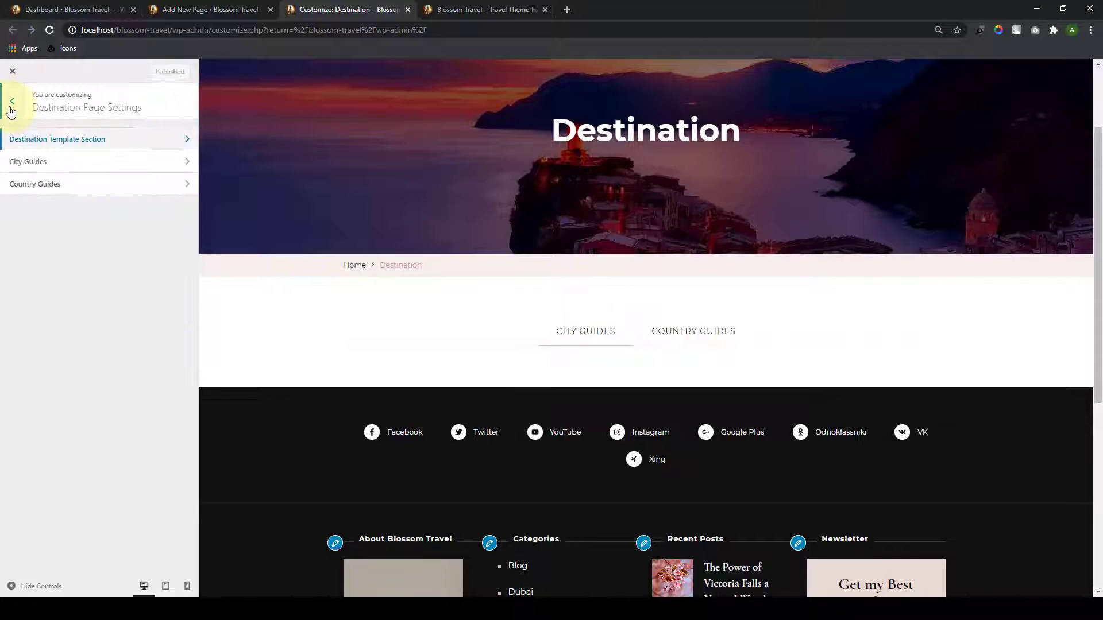
left_click(11, 102)
left_click(130, 345)
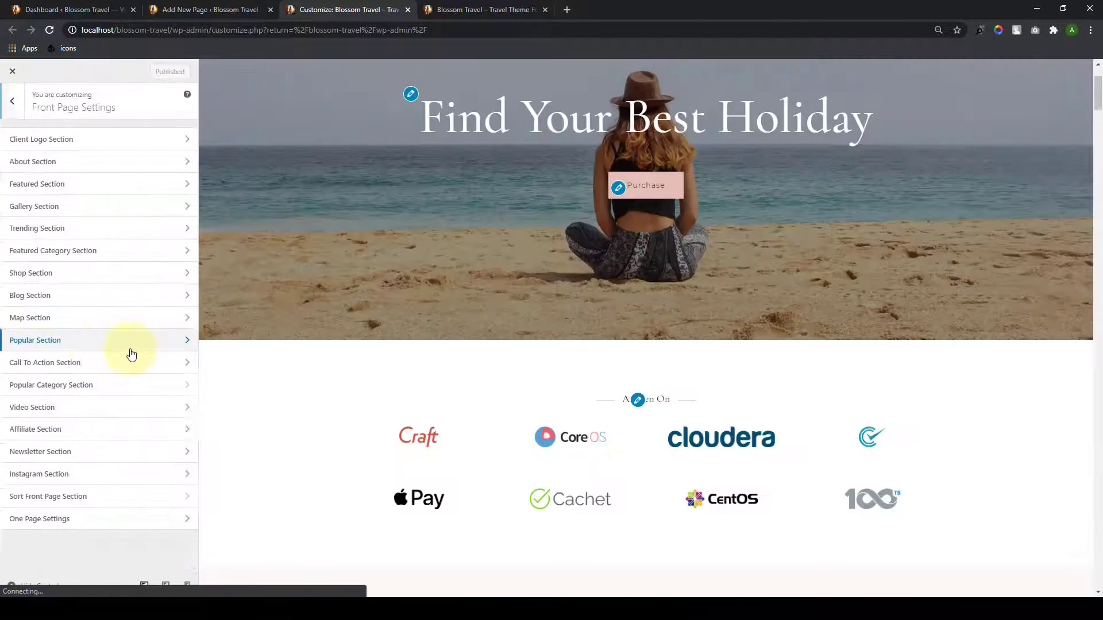
left_click(116, 320)
left_click(148, 189)
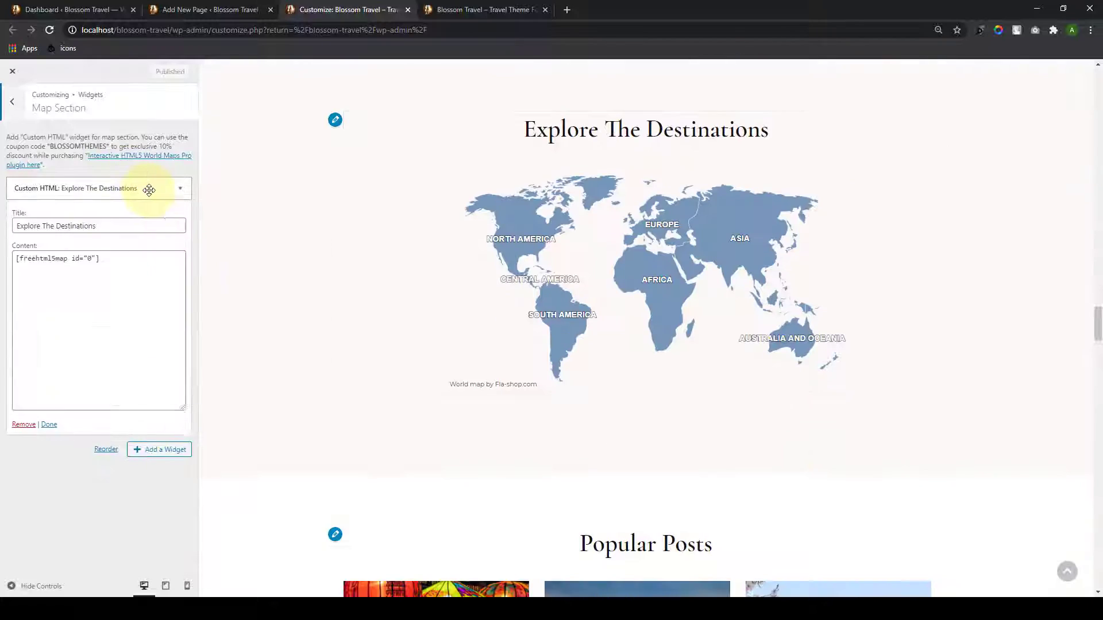
triple_click(98, 261)
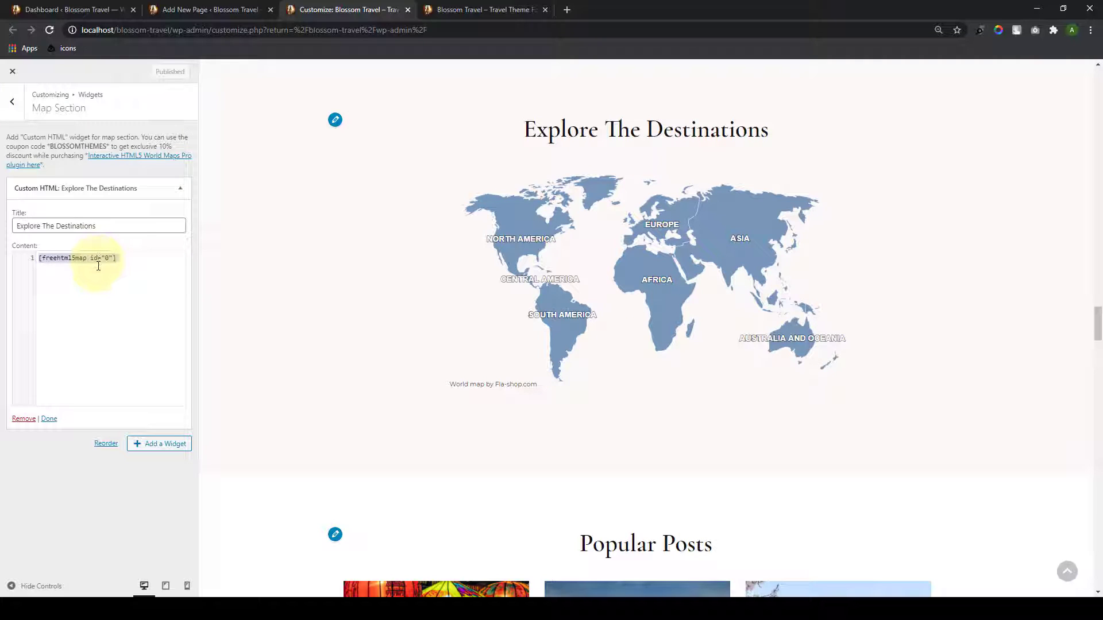
right_click(98, 256)
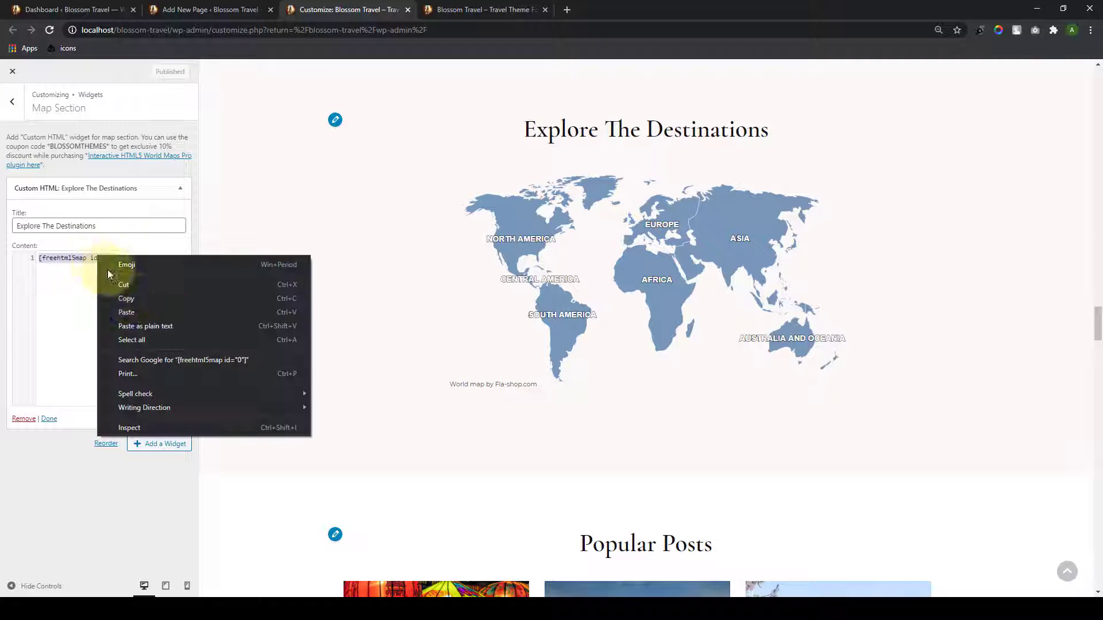
left_click(147, 304)
left_click(165, 190)
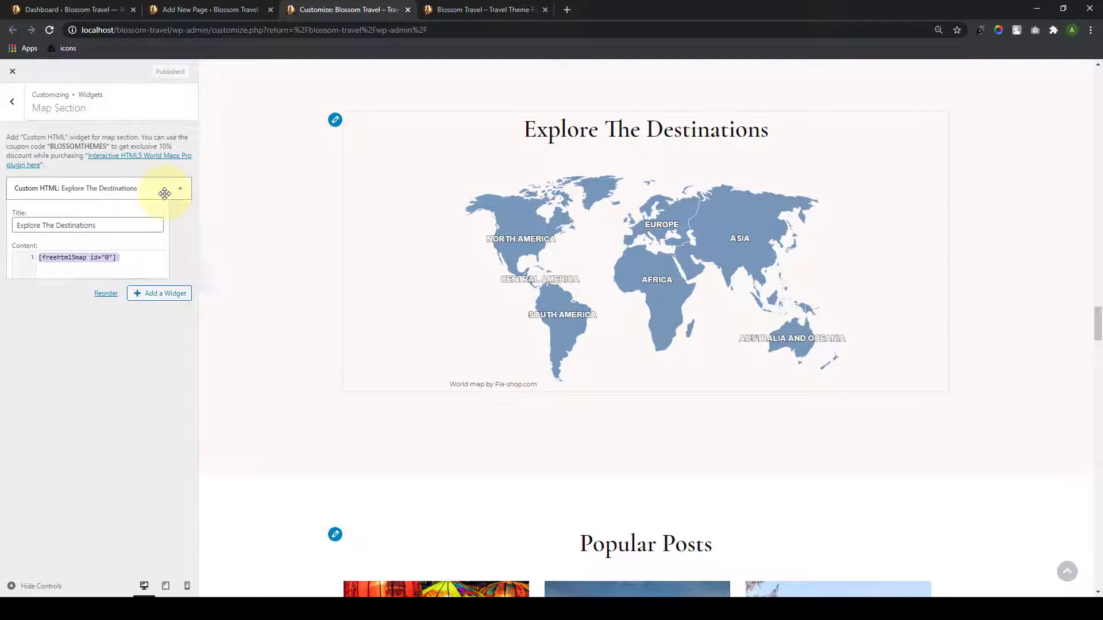
Step: Copy the world map's shortcode [freehtml5map id="0"] from the HTML5 Maps list in the dashboard
left_click(113, 7)
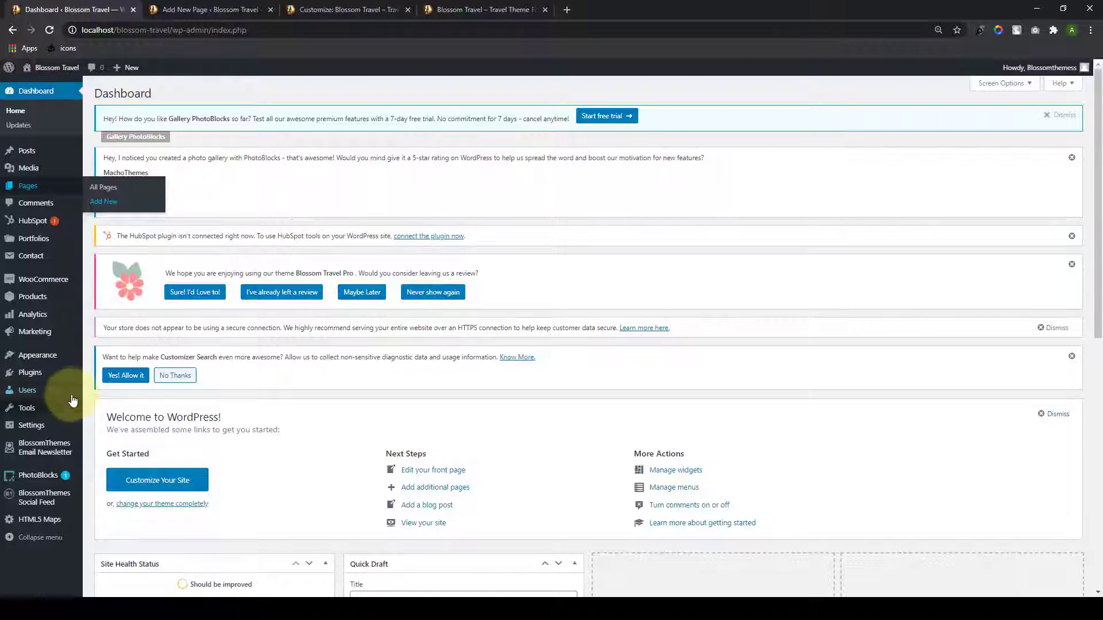
left_click(25, 518)
scroll(572, 347, "down", 4)
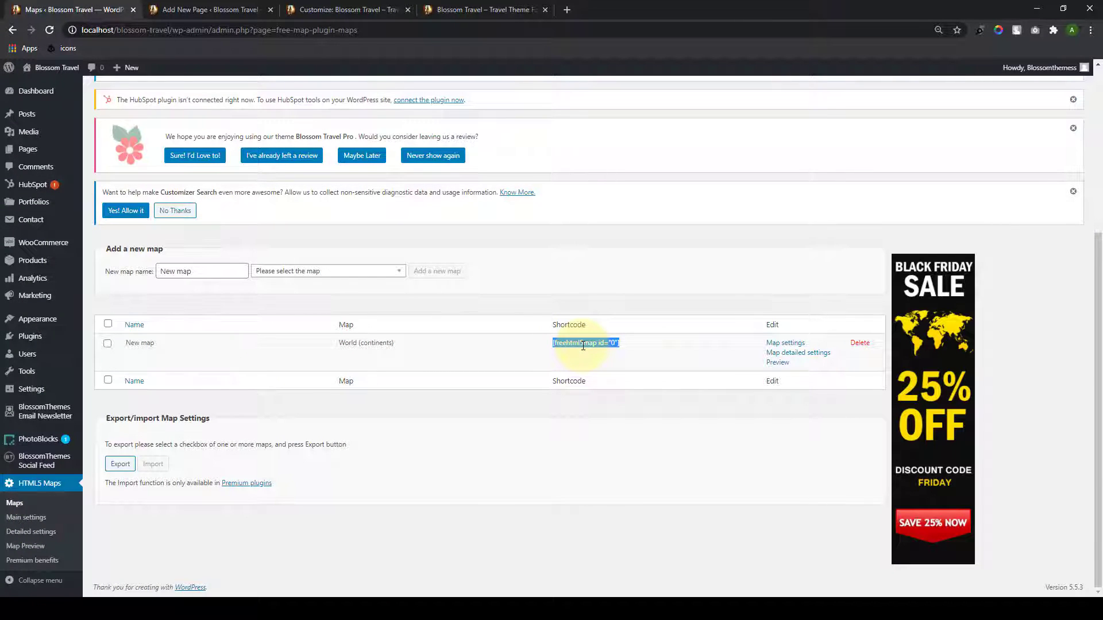
right_click(583, 346)
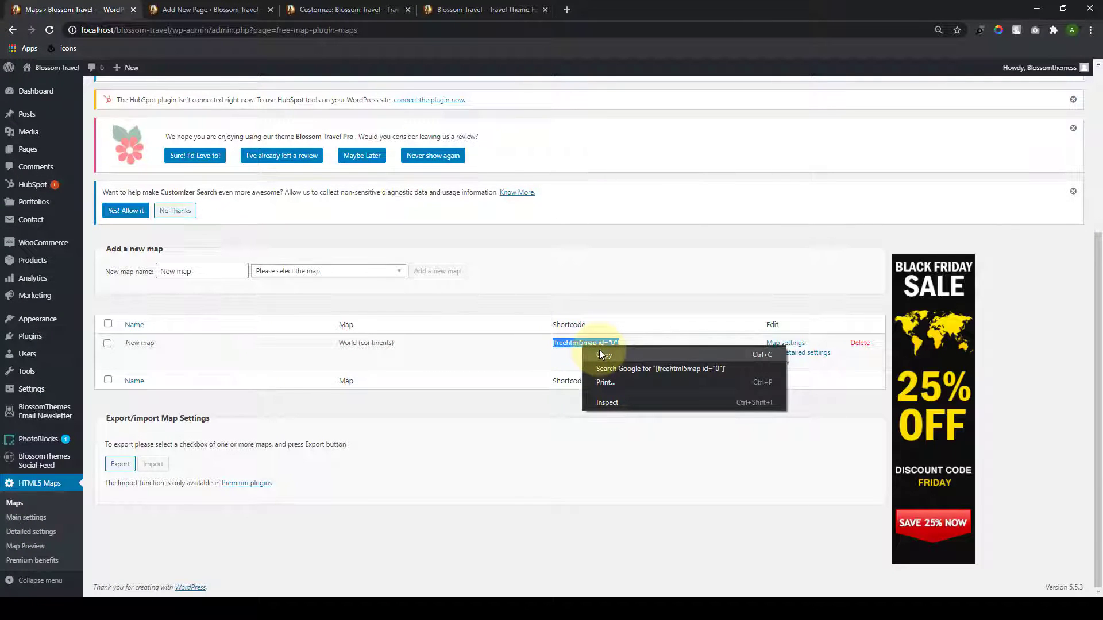
left_click(600, 354)
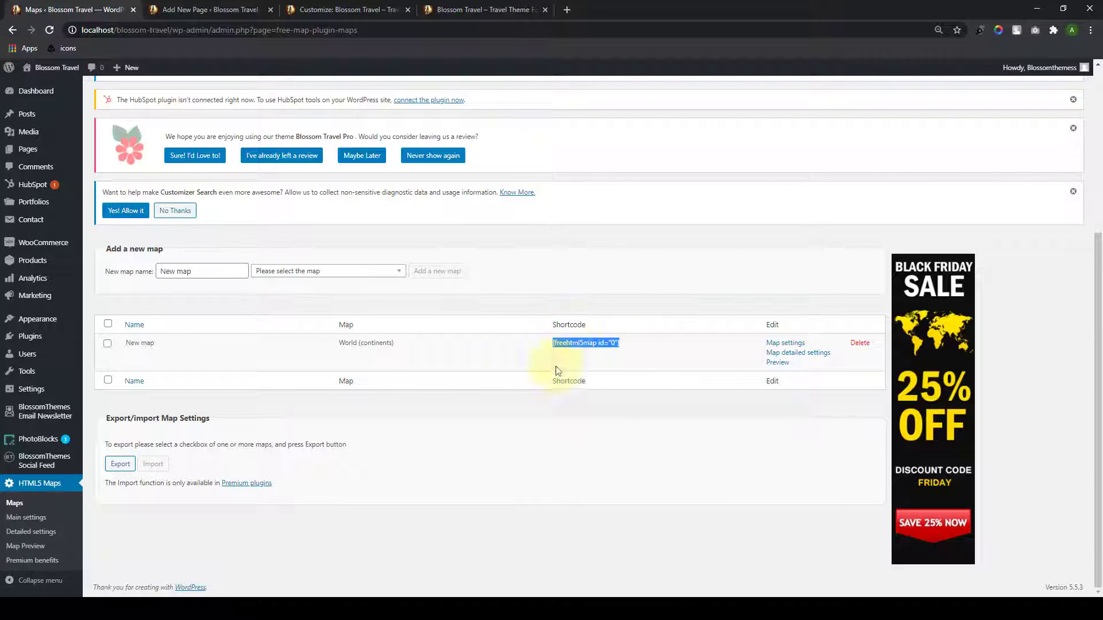
Step: Paste the map shortcode [freehtml5map id="0"] between the paragraph and the quote on the Destination page
left_click(210, 9)
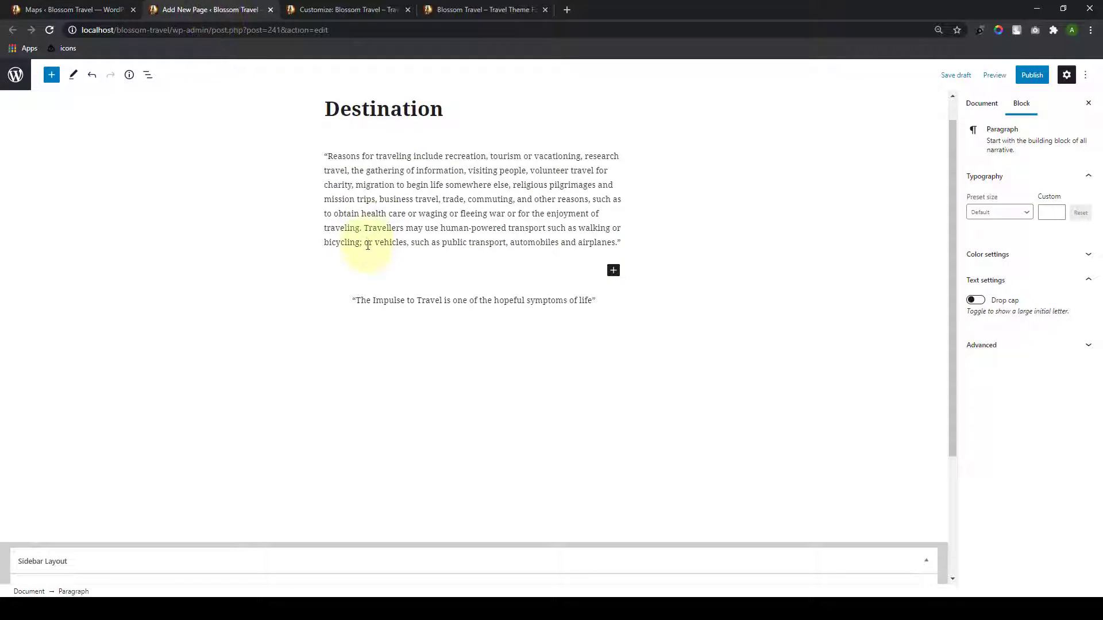
right_click(369, 270)
left_click(425, 362)
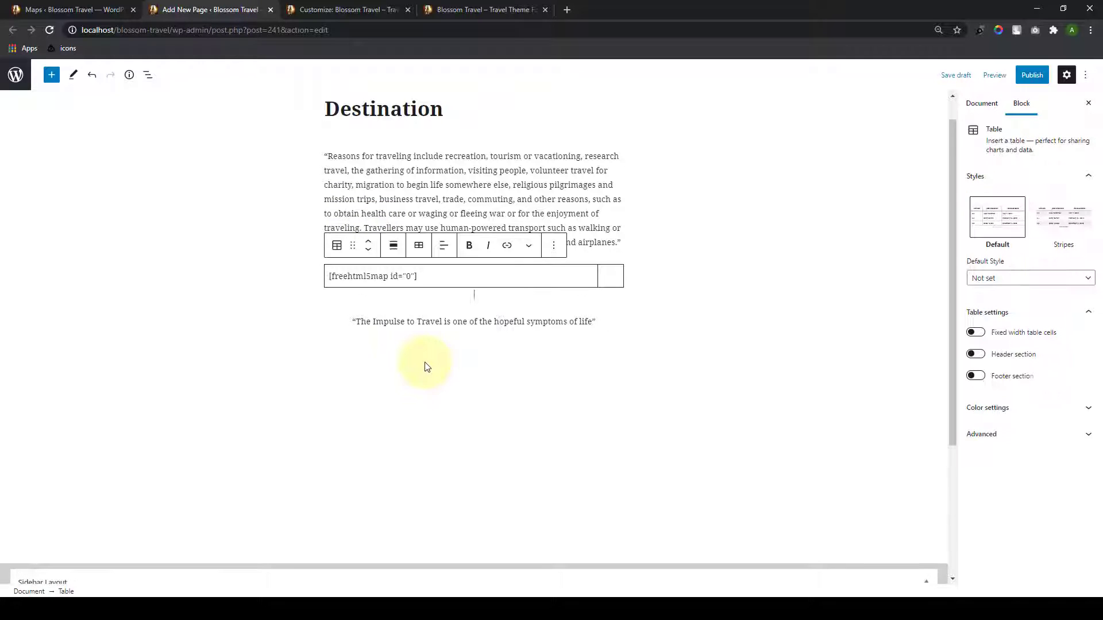
left_click(738, 333)
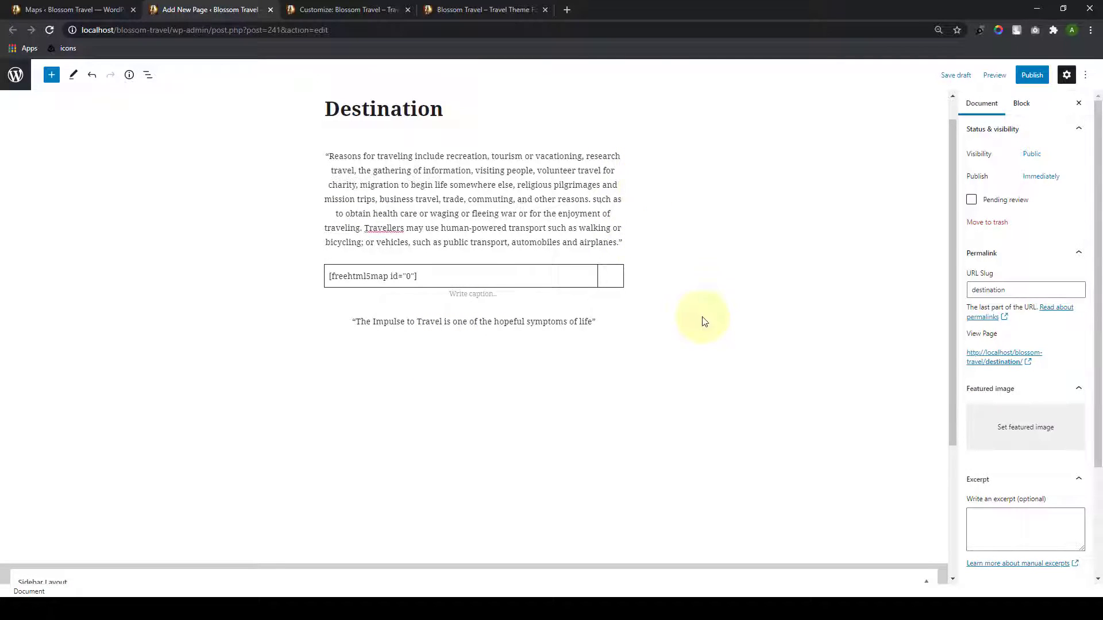
Step: Publish the Destination page and view it in a new browser tab
left_click(1032, 75)
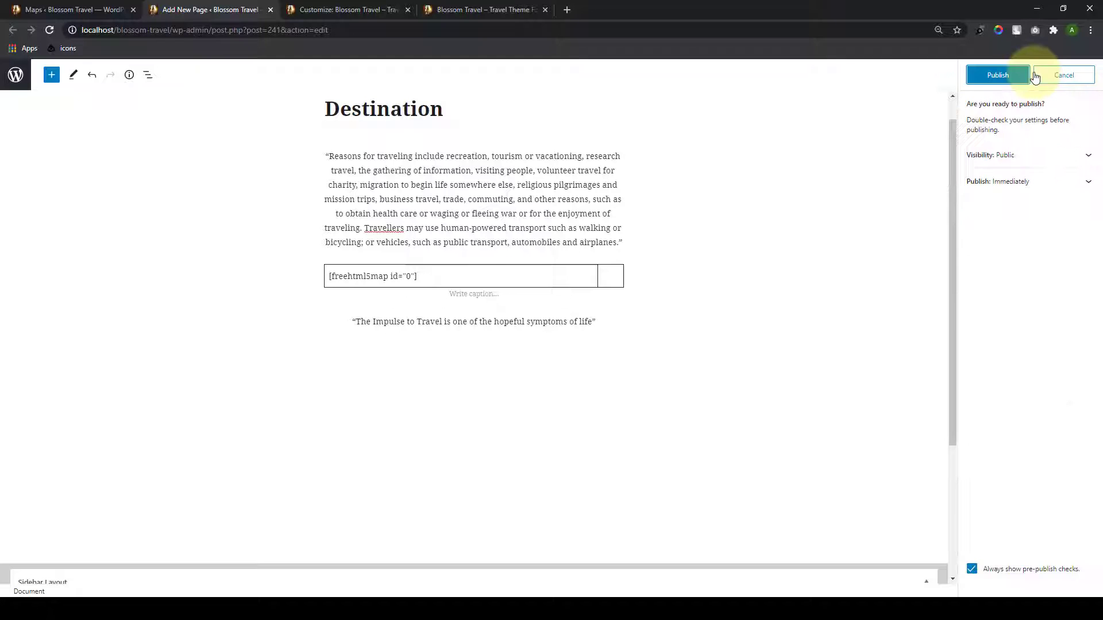
left_click(1001, 77)
right_click(95, 564)
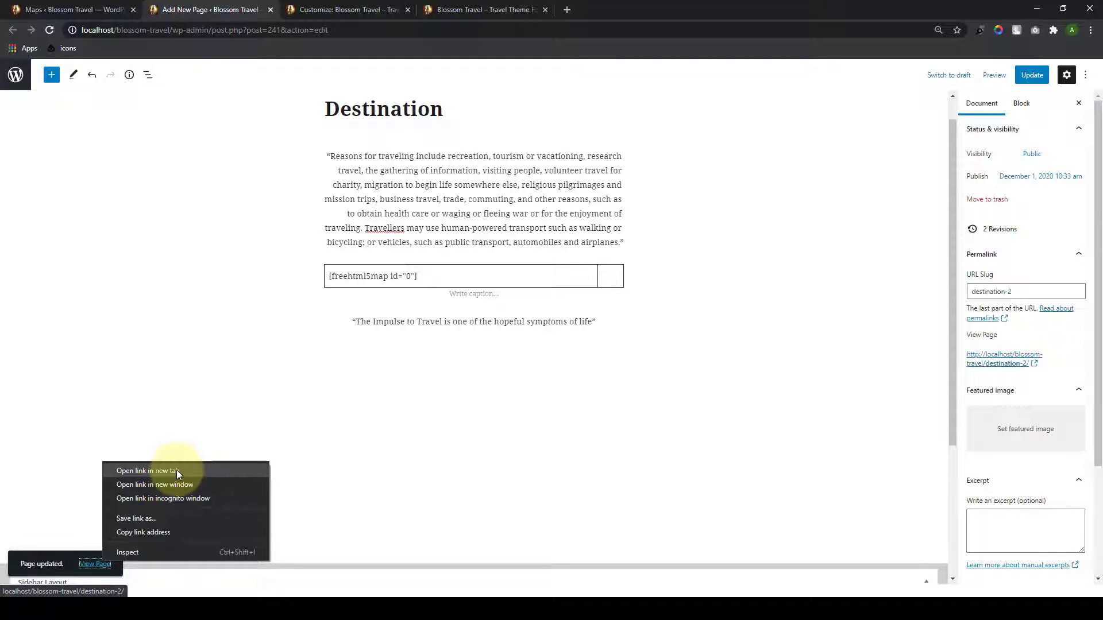
left_click(177, 470)
left_click(316, 9)
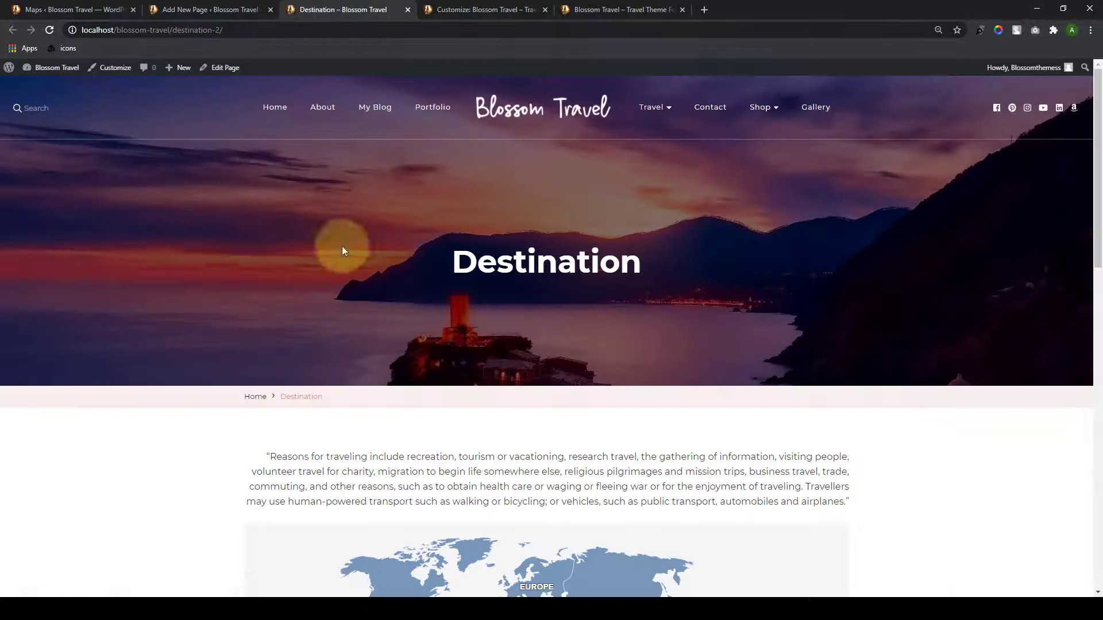
Step: Review the published Destination page, including its introductory paragraph, world map, quote and the City Guides and Country Guides headings
scroll(566, 364, "down", 7)
scroll(448, 296, "up", 2)
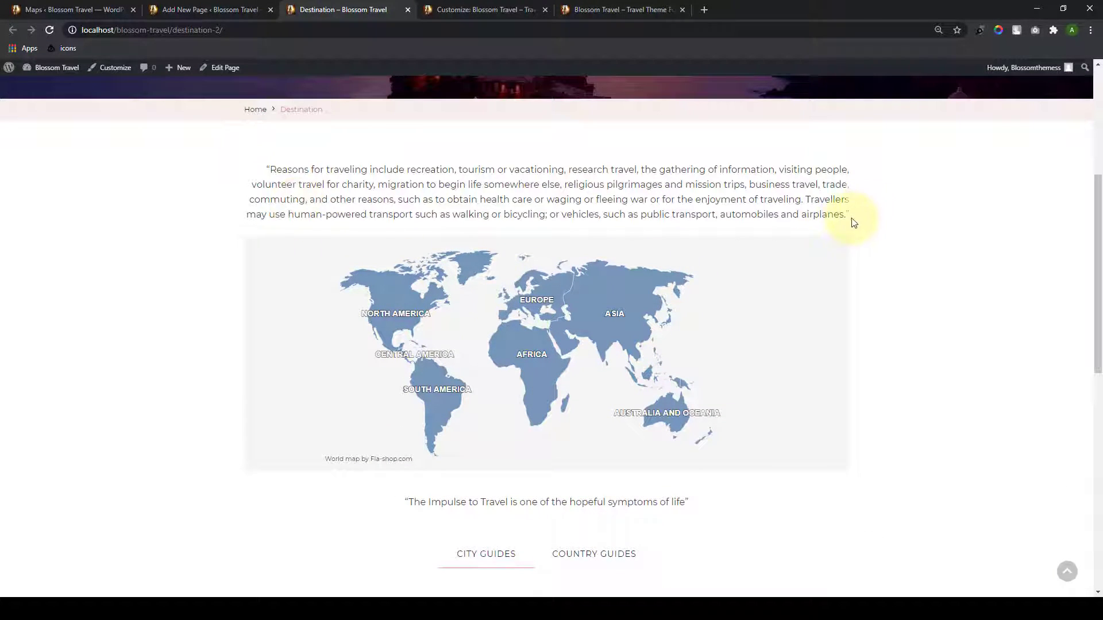
left_click_drag(856, 217, 253, 162)
left_click(212, 258)
scroll(563, 416, "up", 5)
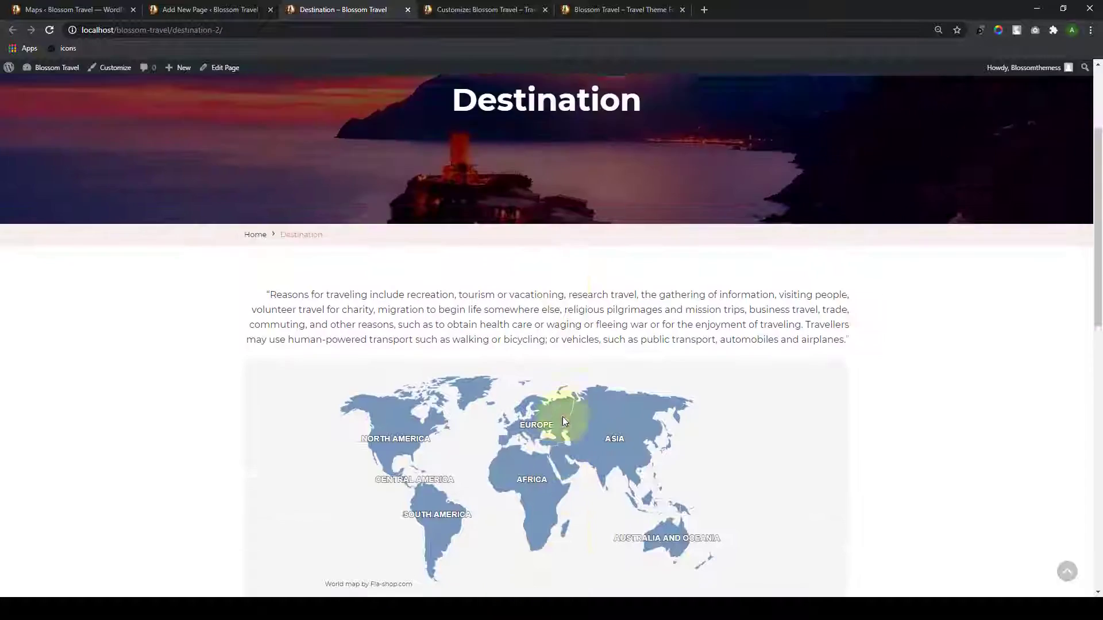
scroll(575, 428, "down", 7)
scroll(599, 495, "up", 4)
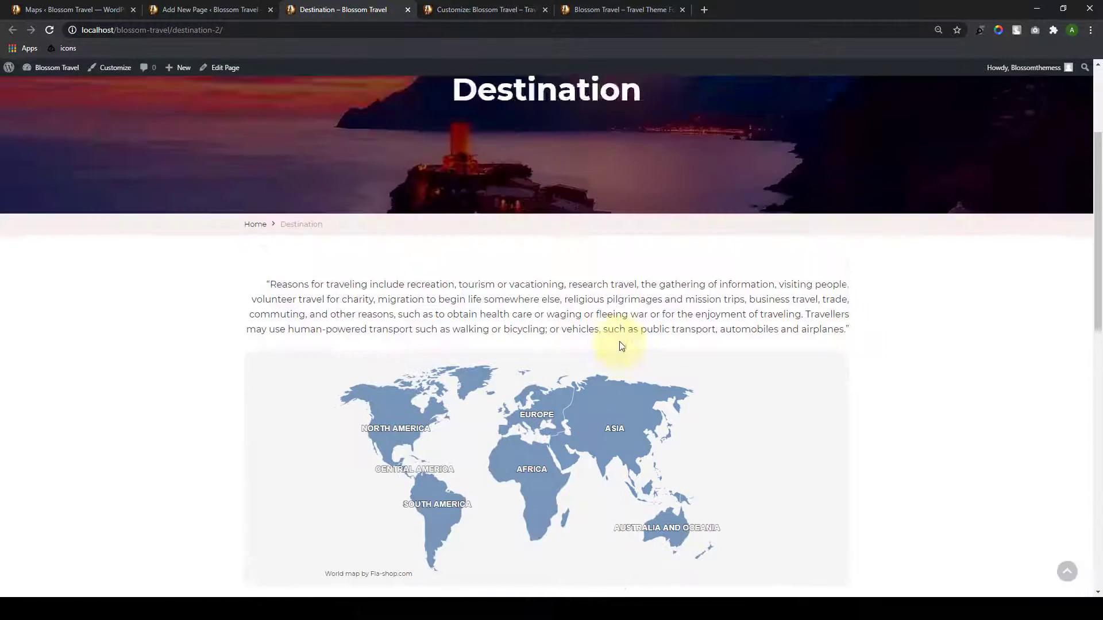
scroll(620, 343, "down", 6)
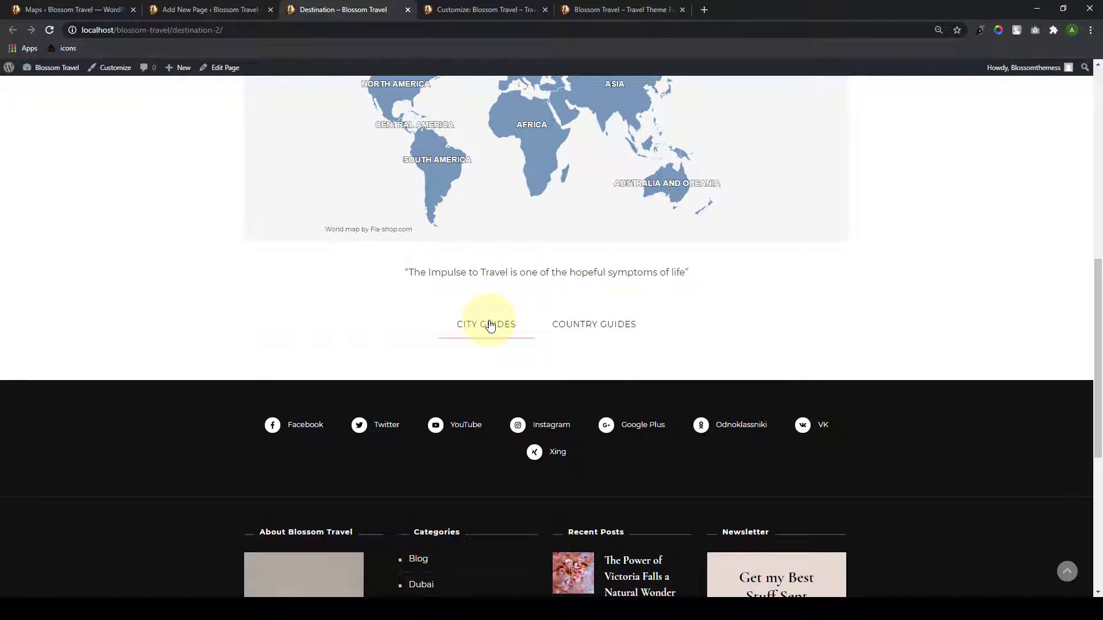
scroll(626, 322, "up", 6)
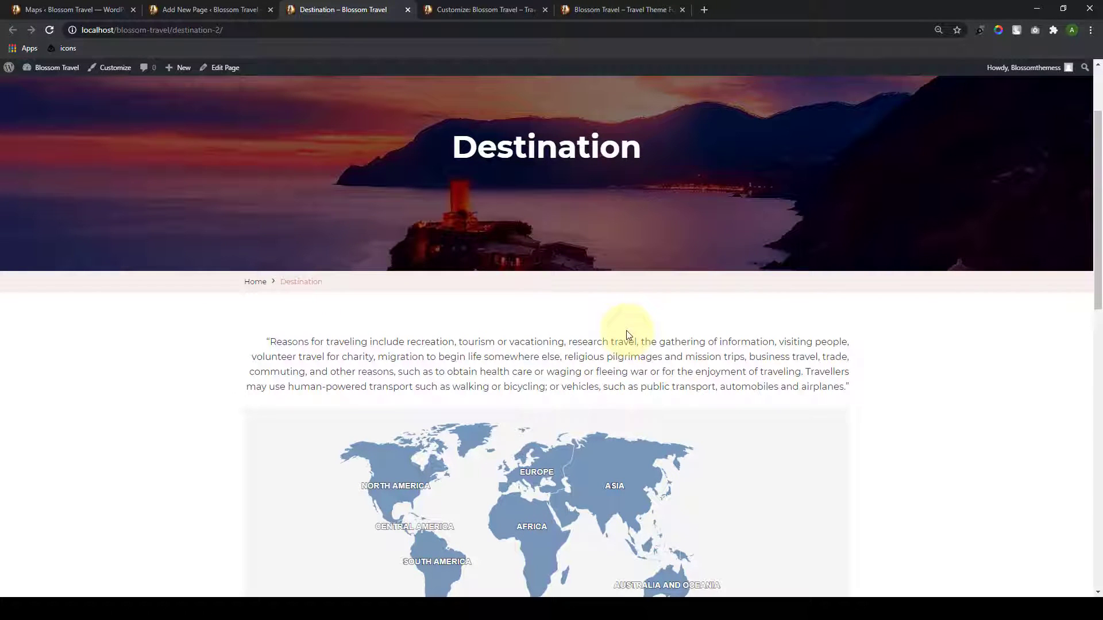
Step: Add the most recent Destination page to the end of the Primary Menu in the dashboard and save the menu
left_click(45, 10)
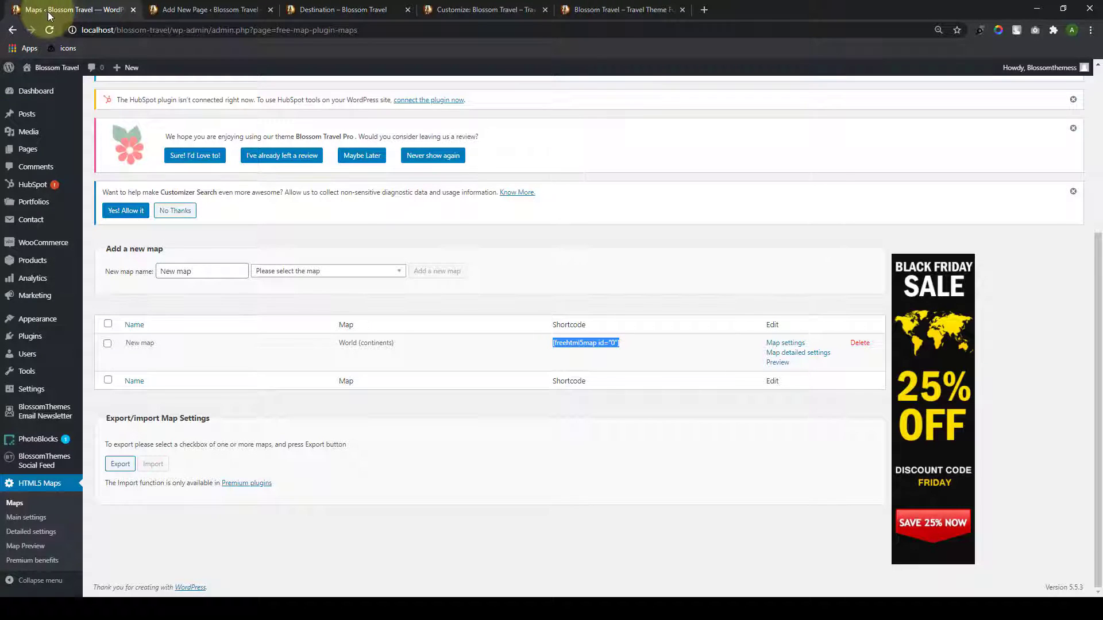
mouse_move(33, 319)
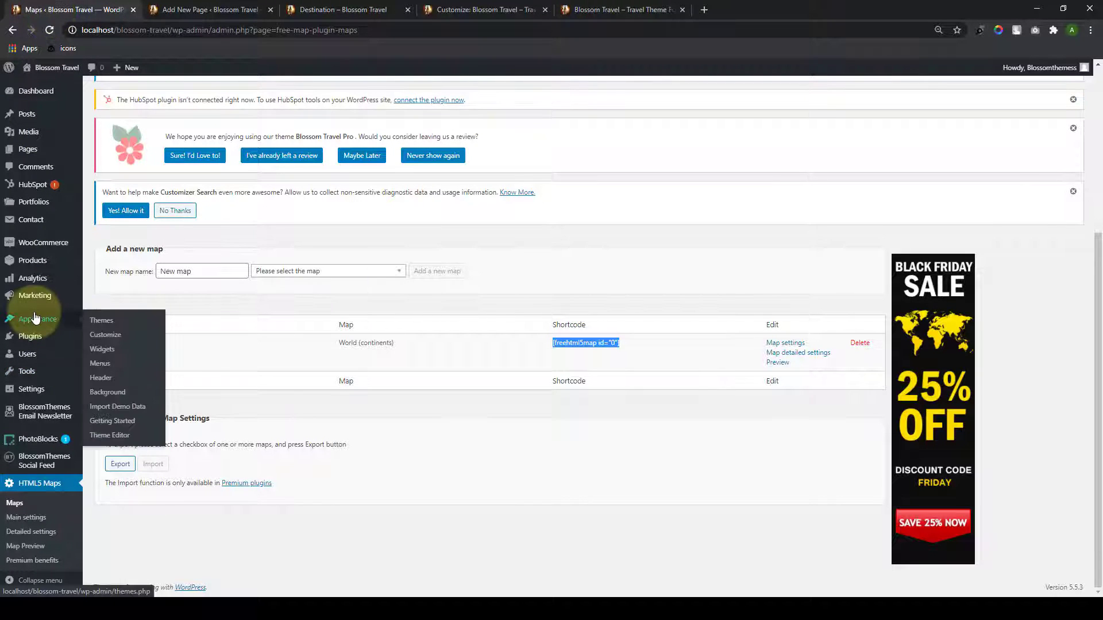
left_click(108, 363)
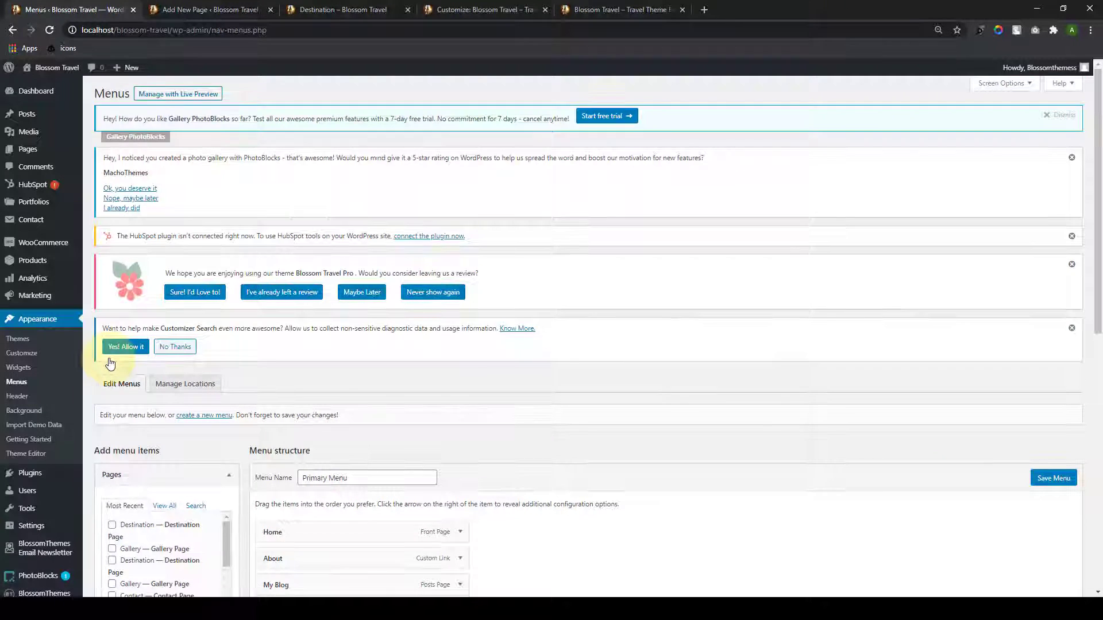
scroll(110, 363, "down", 3)
left_click(112, 352)
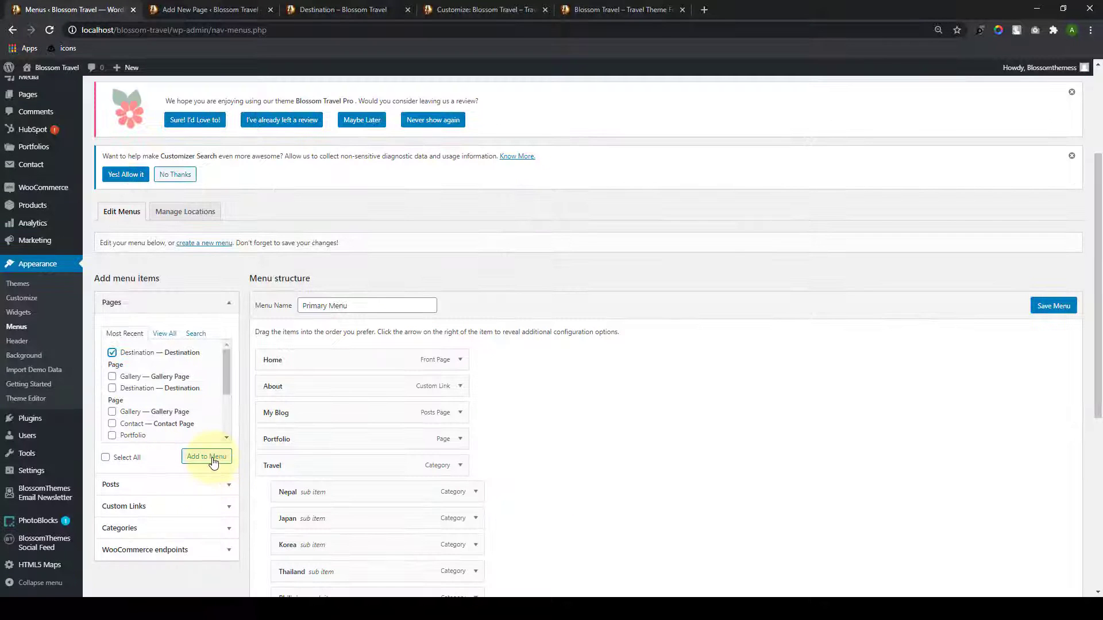
scroll(314, 494, "down", 6)
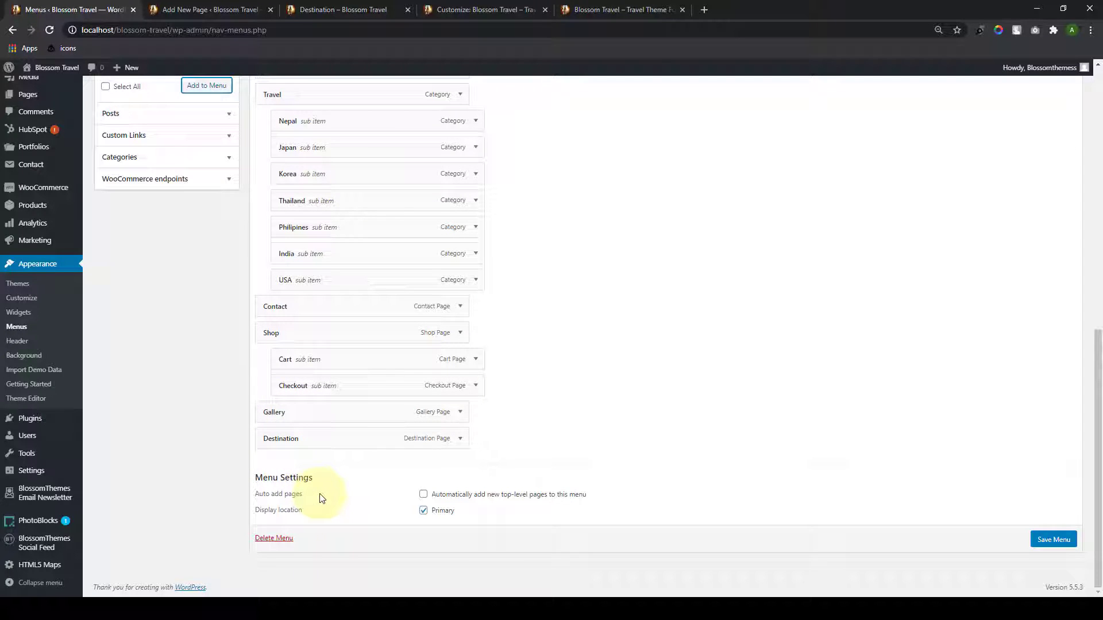
scroll(377, 247, "up", 4)
scroll(366, 429, "down", 3)
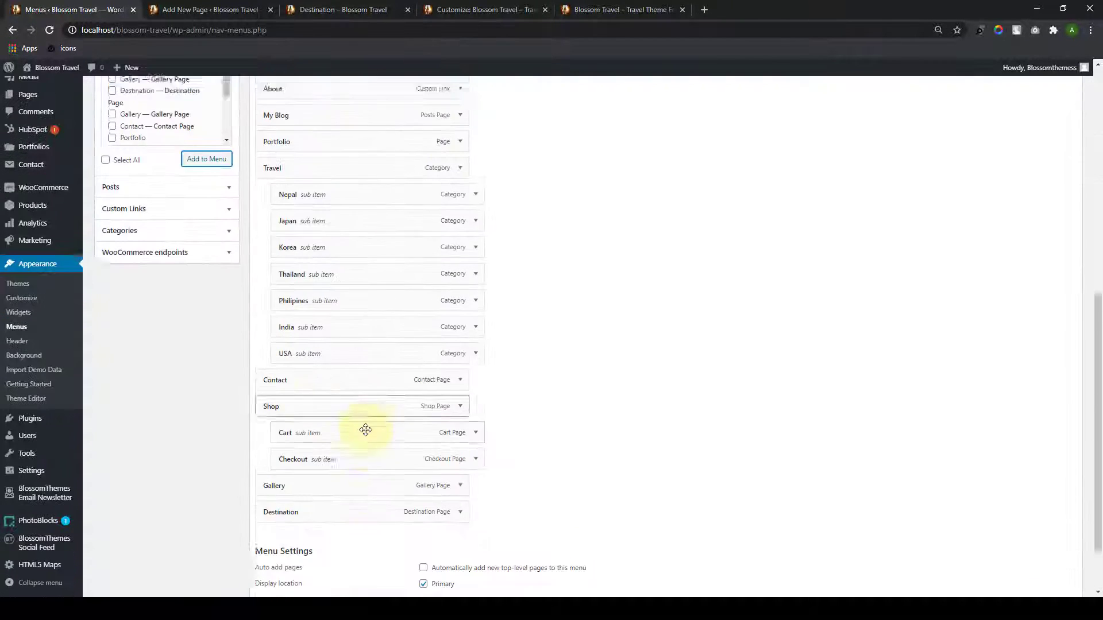
scroll(366, 430, "down", 3)
left_click(1067, 547)
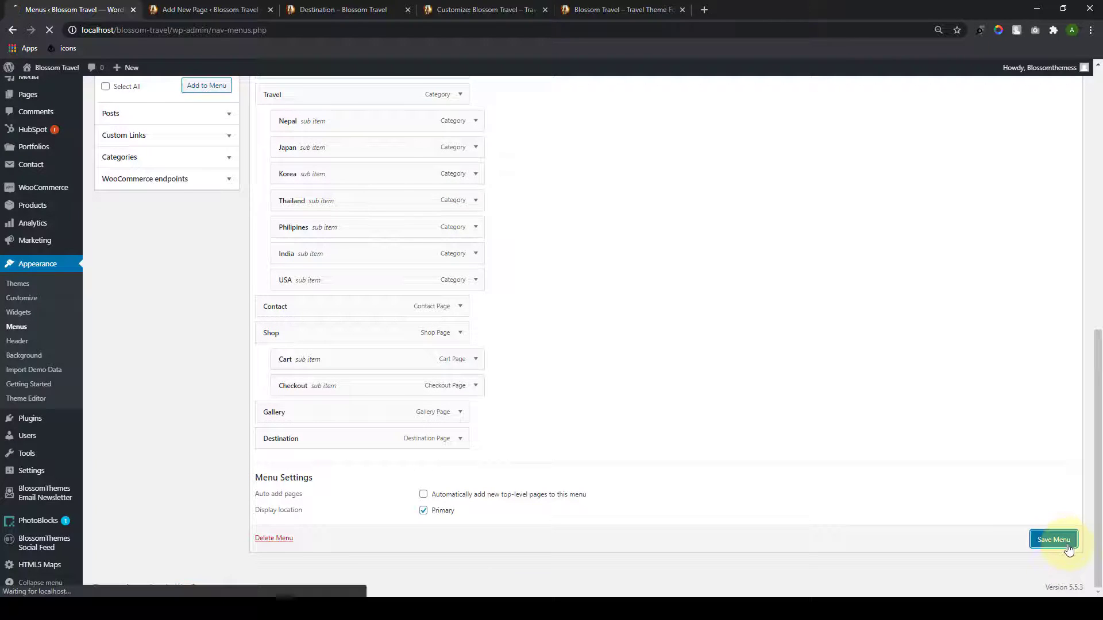
scroll(493, 245, "down", 5)
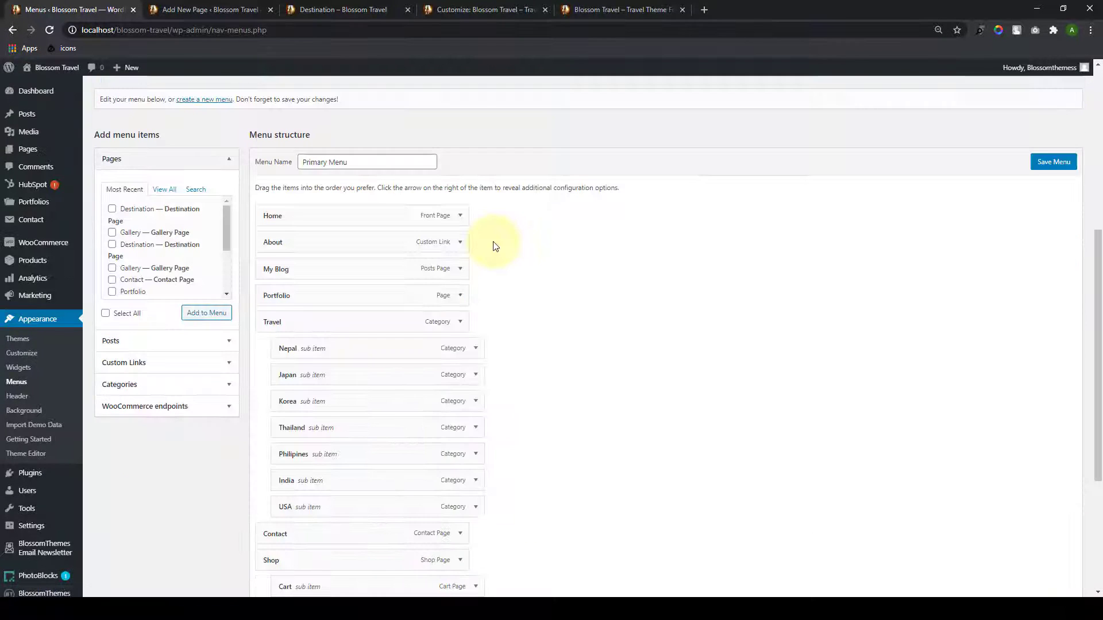
Step: Close the Destination page and its editor, and load the Destination page in the Customizer preview under Destination Page Settings
left_click(454, 9)
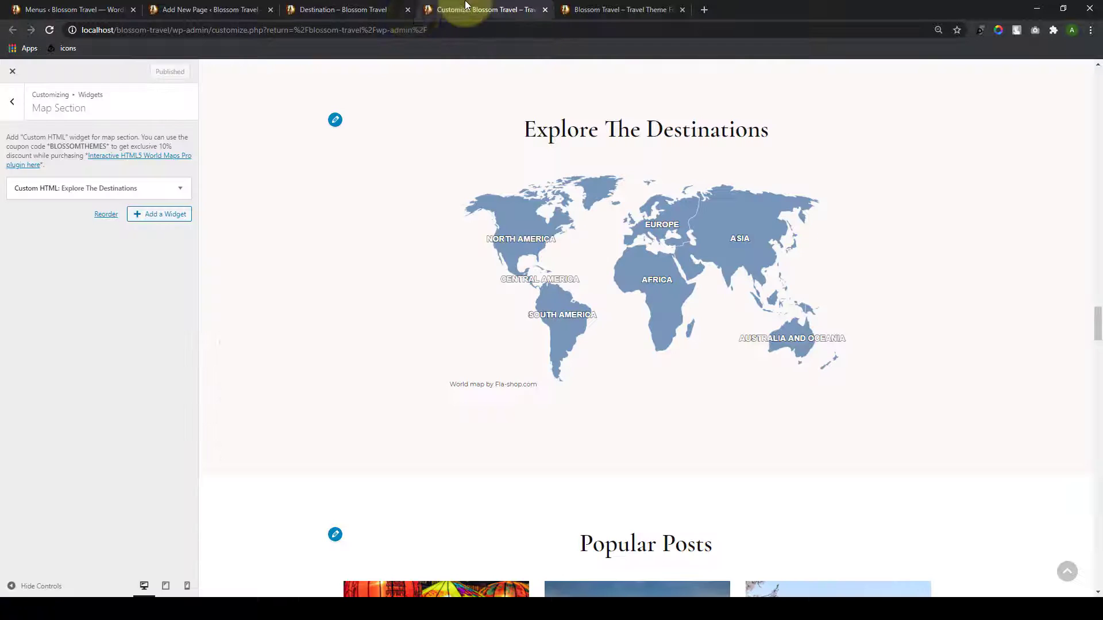
left_click(408, 9)
left_click(264, 13)
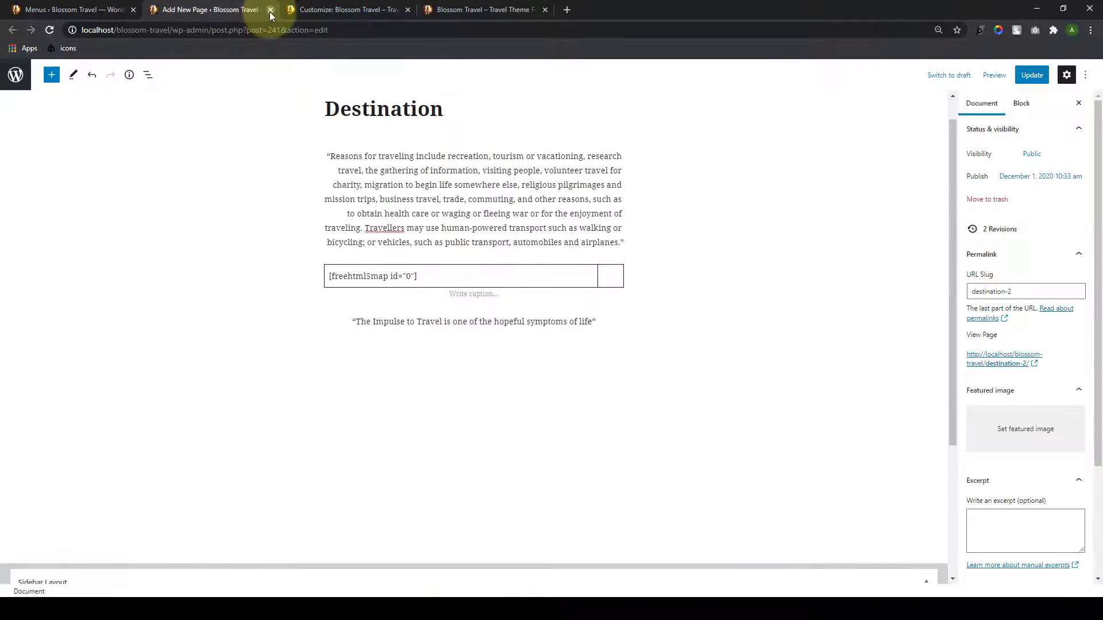
left_click(270, 10)
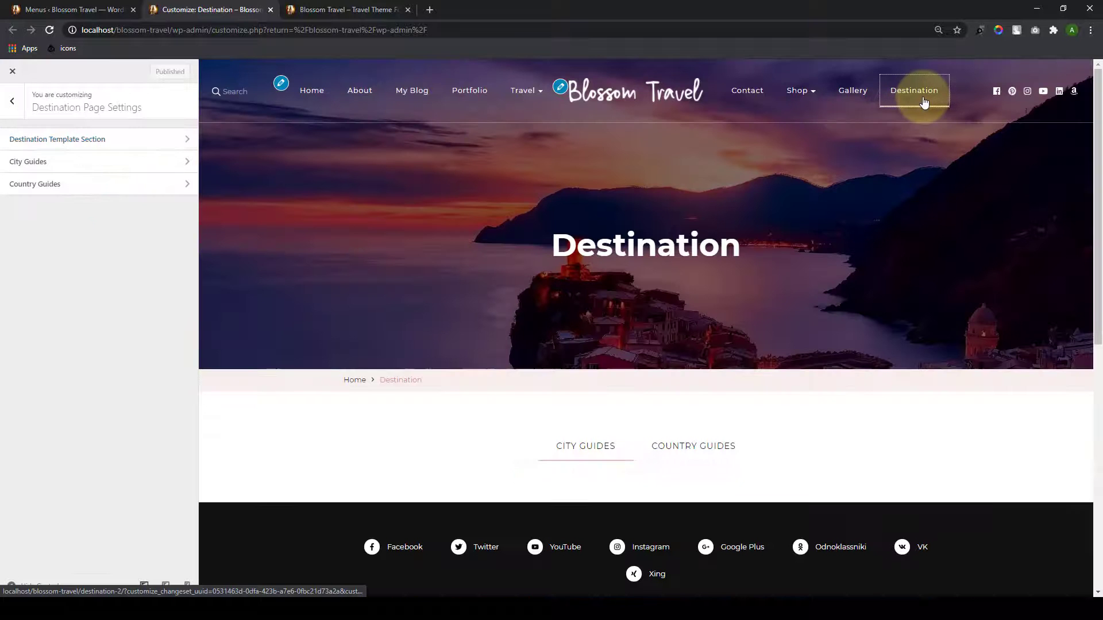
left_click(923, 100)
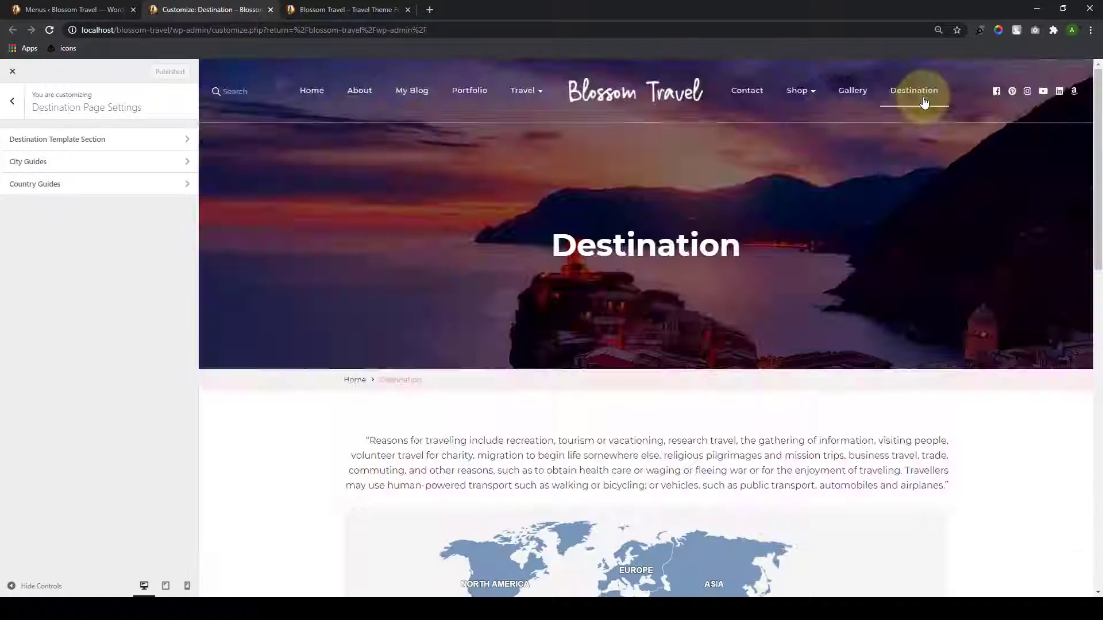
Step: Add a new city guide titled Kathmandu in the City Guides section of Destination Page Settings
left_click(155, 162)
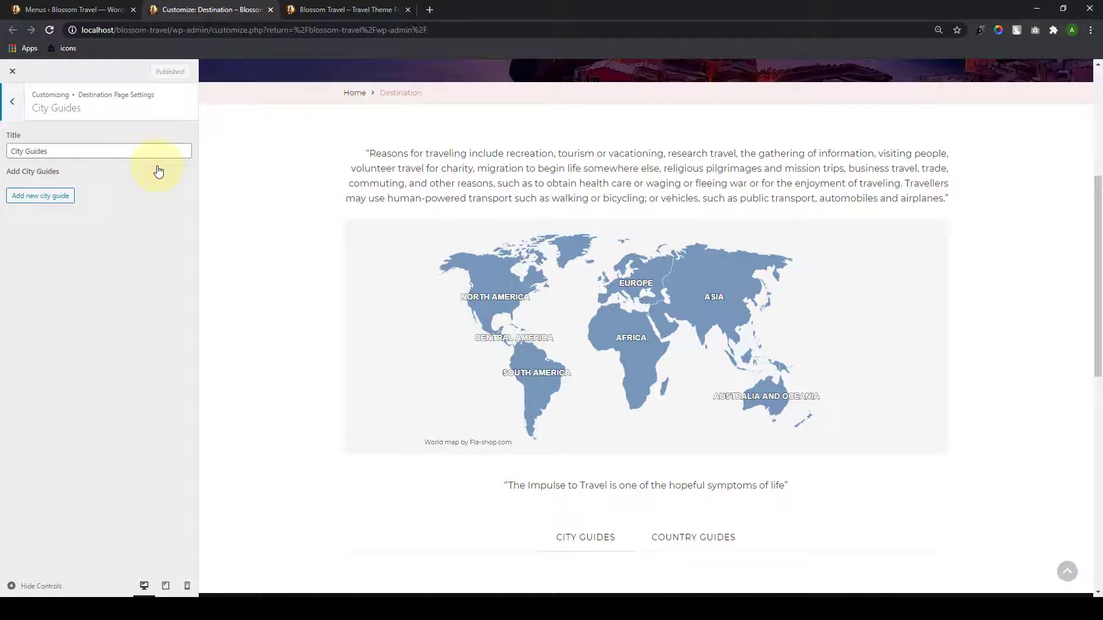
scroll(367, 288, "down", 2)
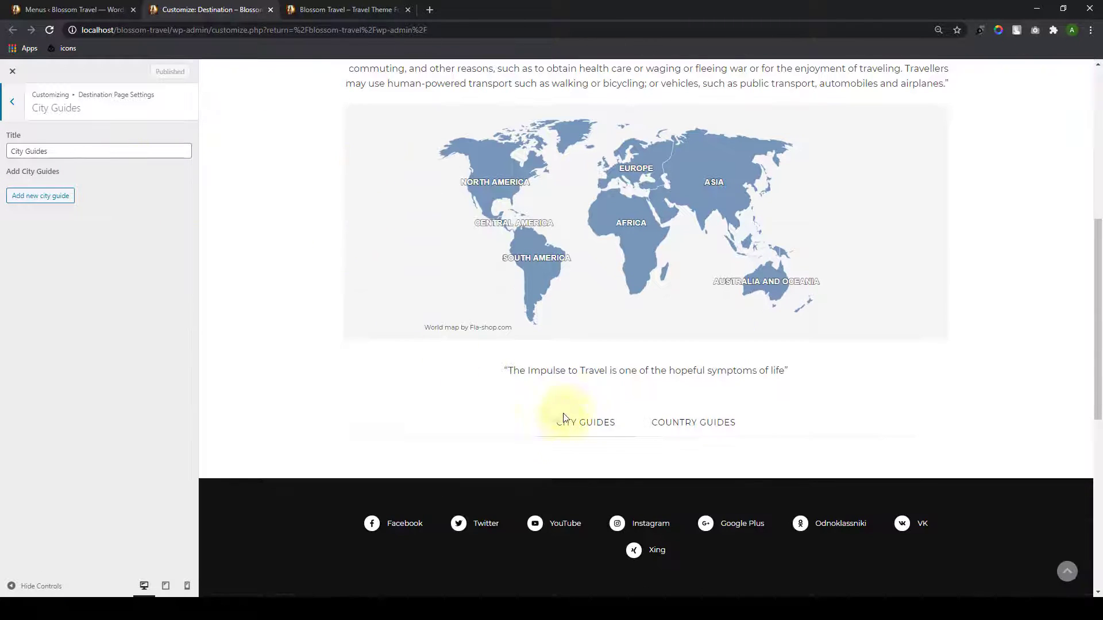
left_click(91, 150)
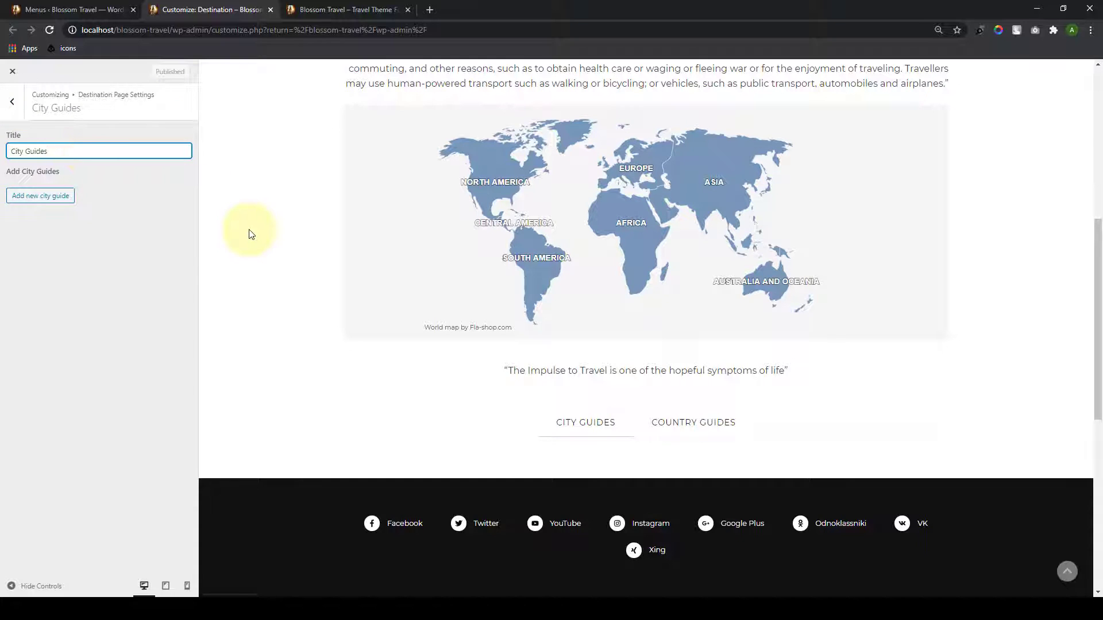
left_click(554, 454)
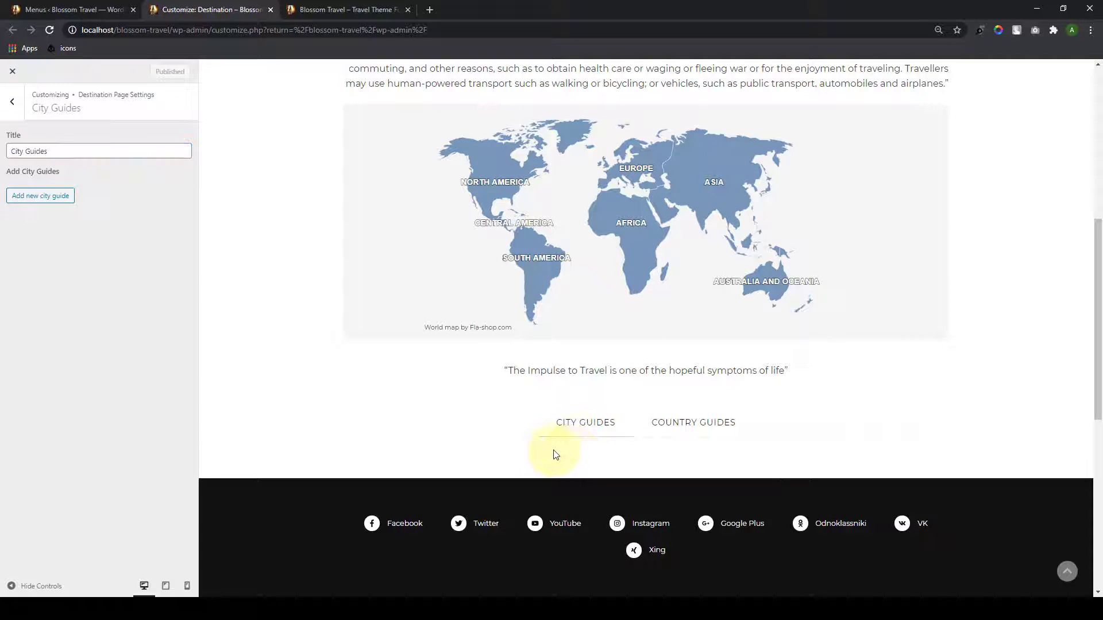
left_click(68, 196)
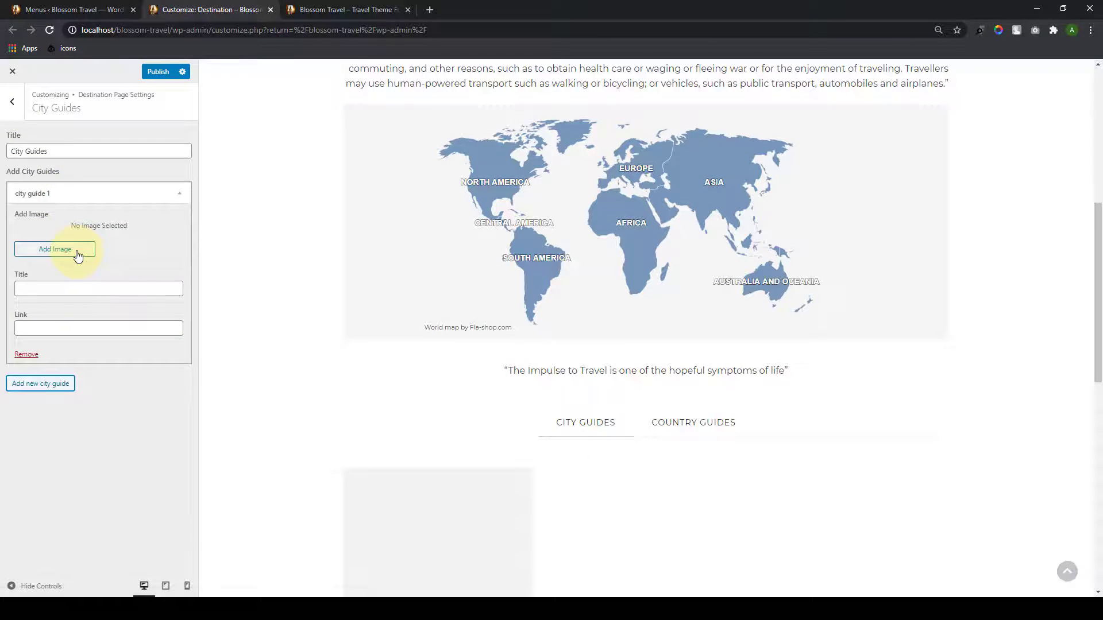
left_click(74, 288)
left_click(70, 326)
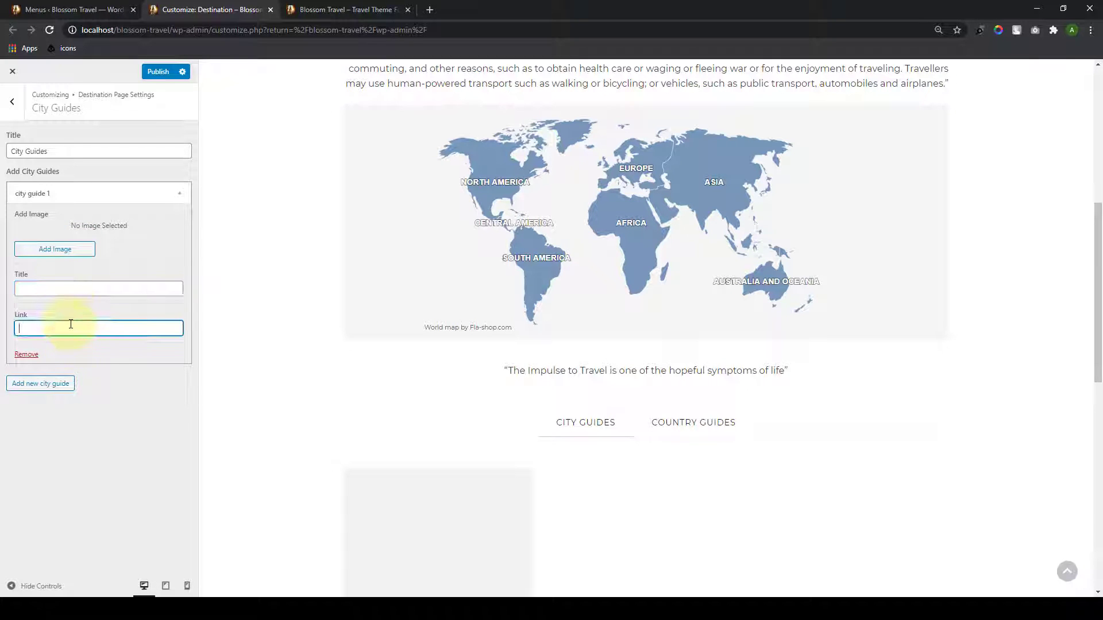
scroll(369, 370, "down", 2)
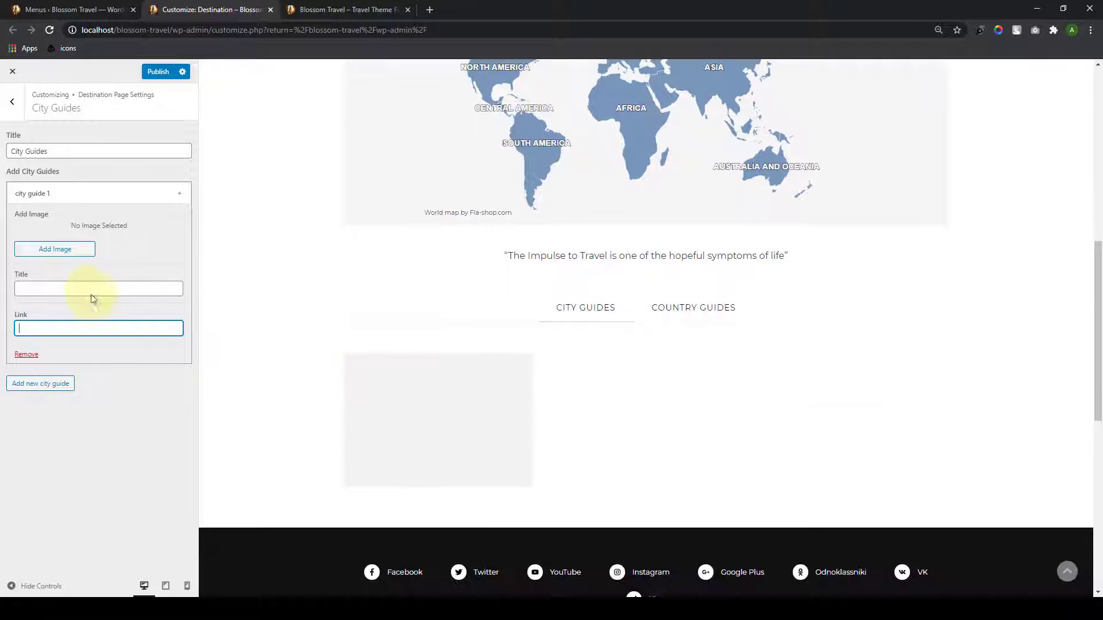
left_click(83, 290)
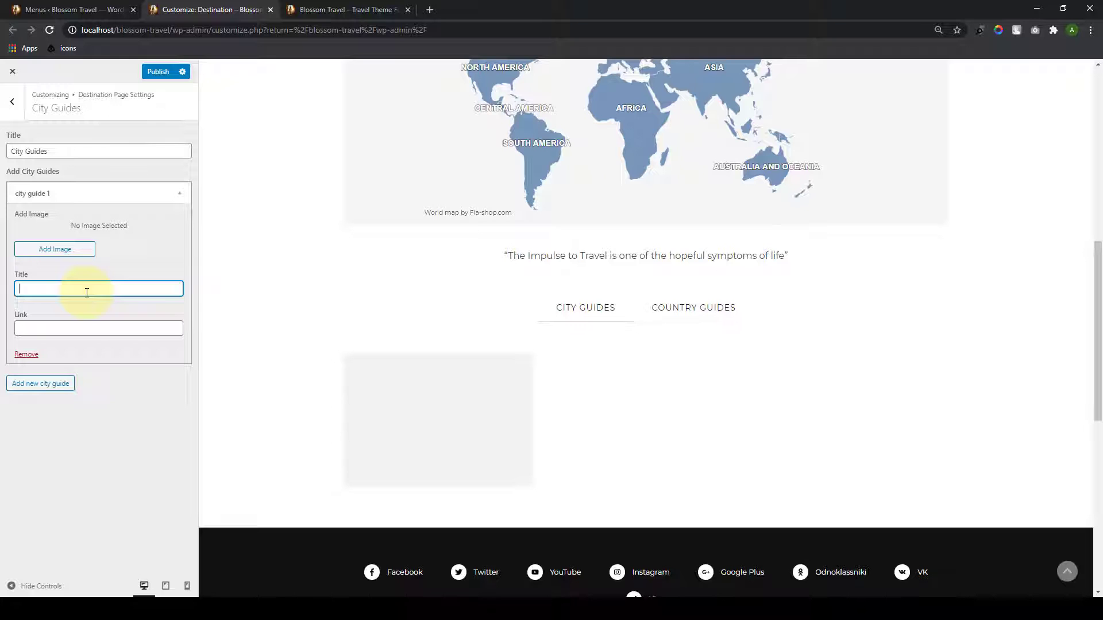
type("Kathmandu")
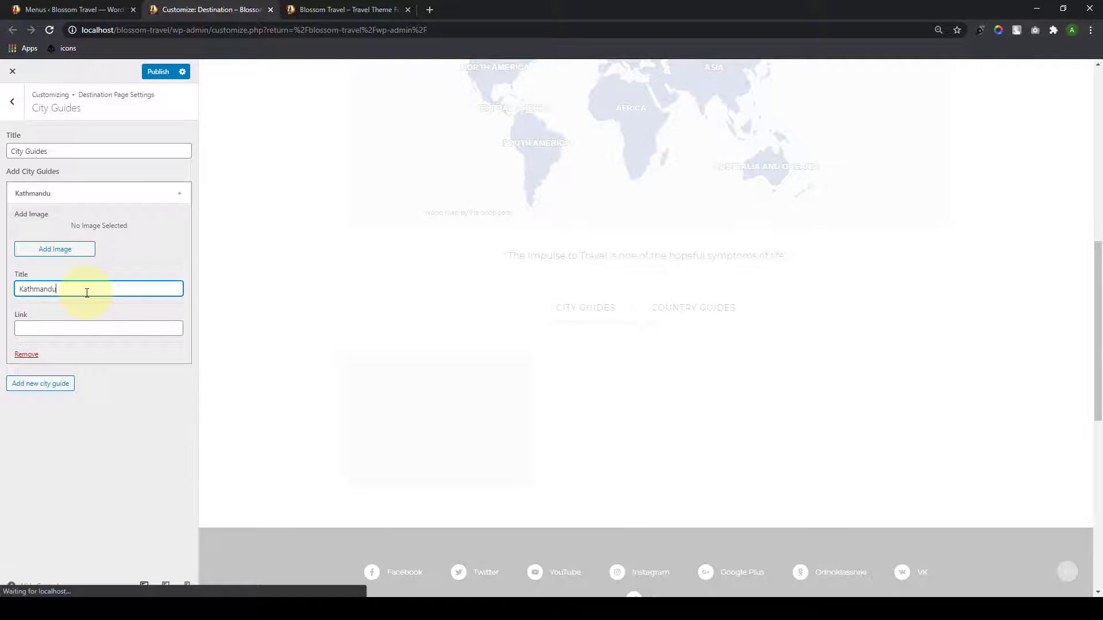
Step: Upload cropped-temple-2049340_1920-1-370x395.jpg as the Kathmandu guide's image and crop it with the default selection
left_click(68, 251)
left_click(562, 310)
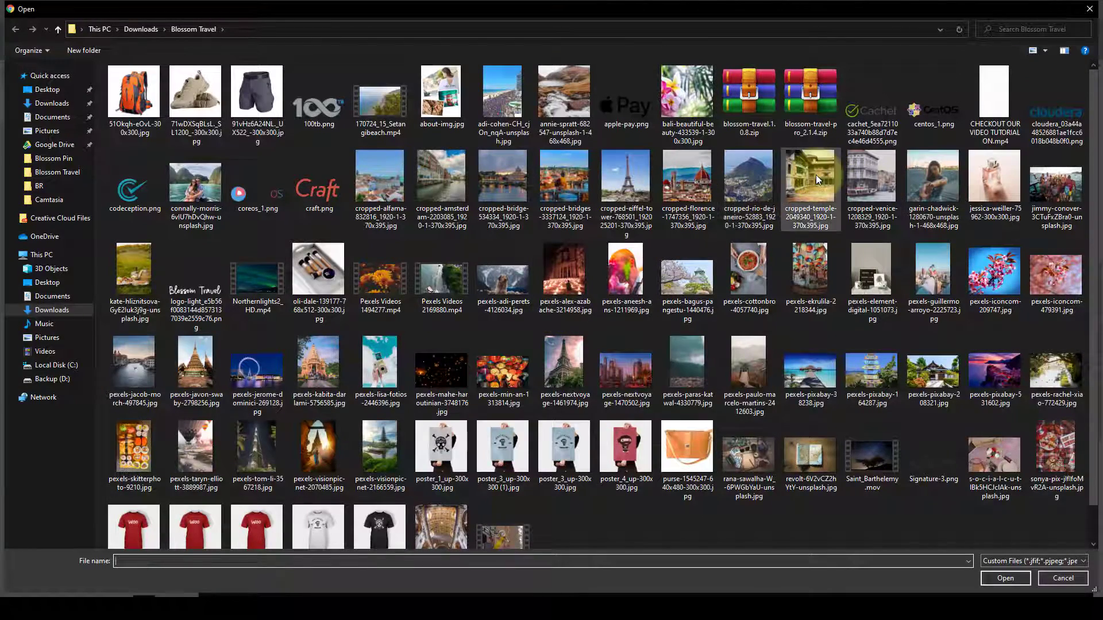
left_click(816, 175)
left_click(1005, 578)
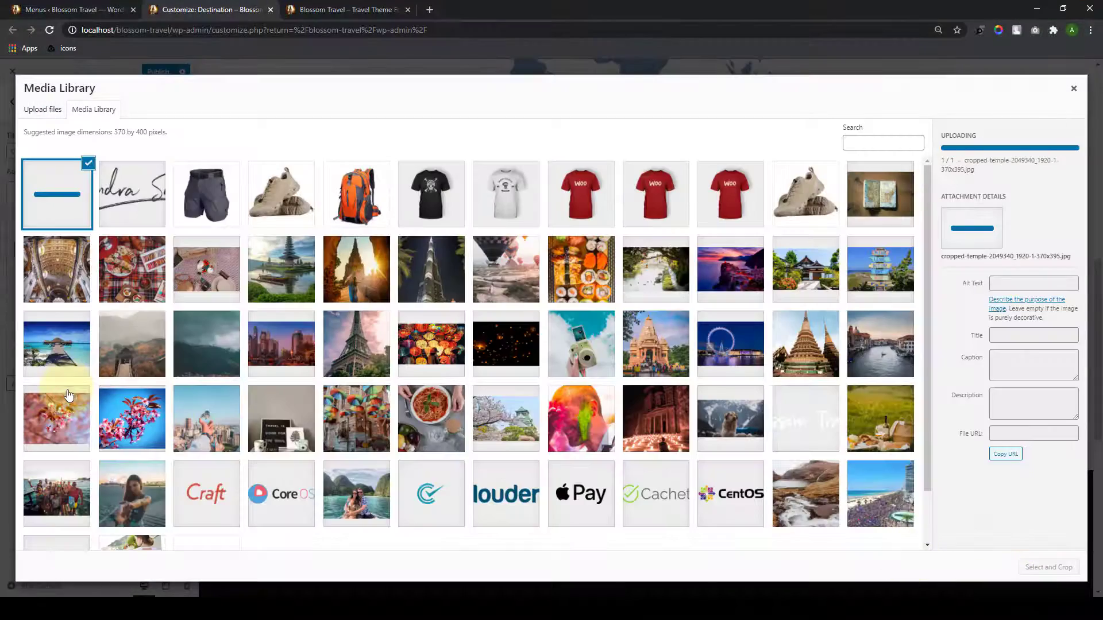
left_click(1051, 567)
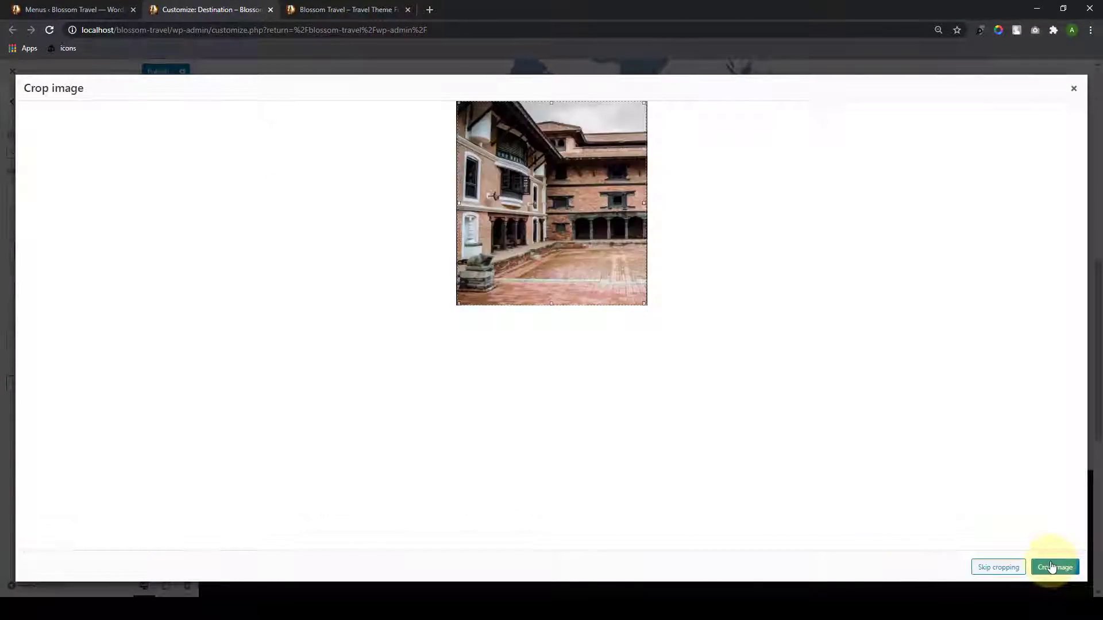
left_click(1053, 567)
Step: Paste the copied blossomthemesdemo.com blog post address as the Kathmandu guide's link
left_click(111, 495)
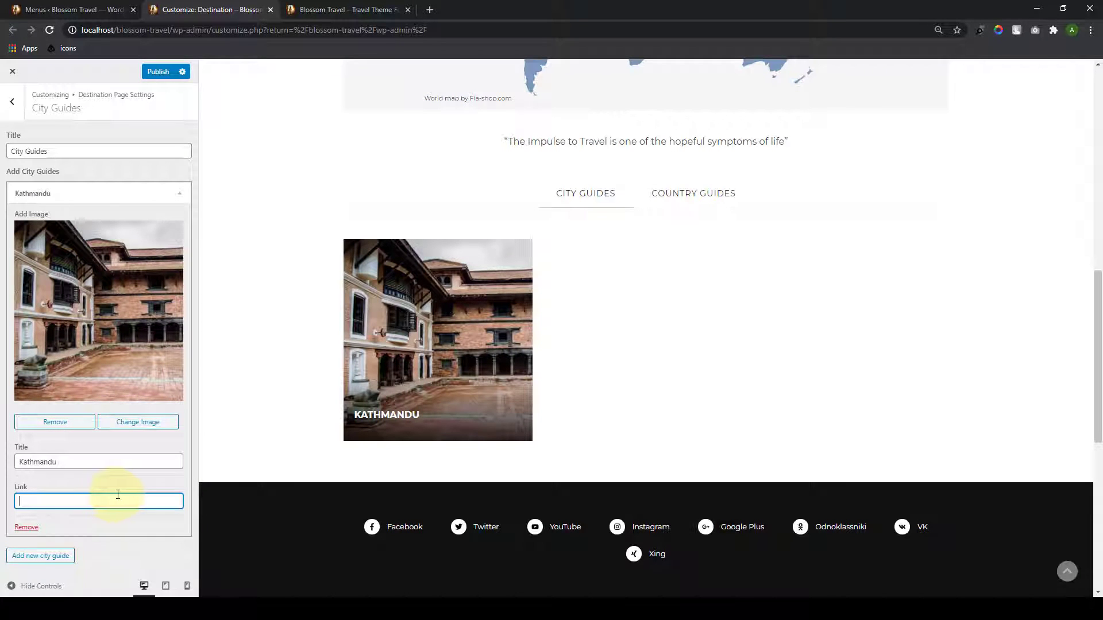
key("ctrl+v")
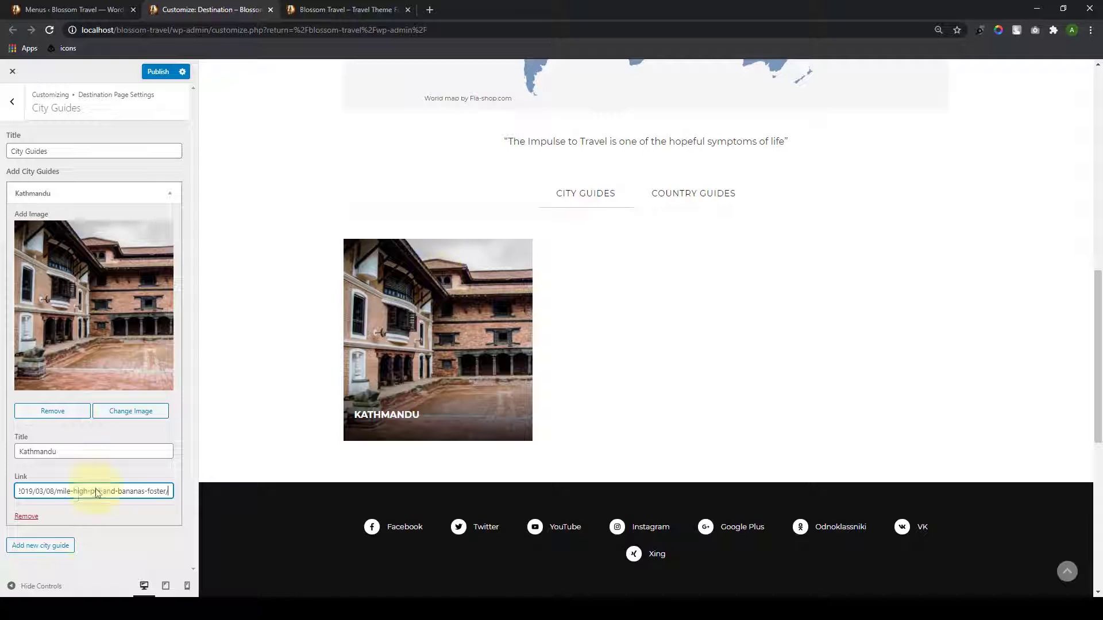
left_click(69, 545)
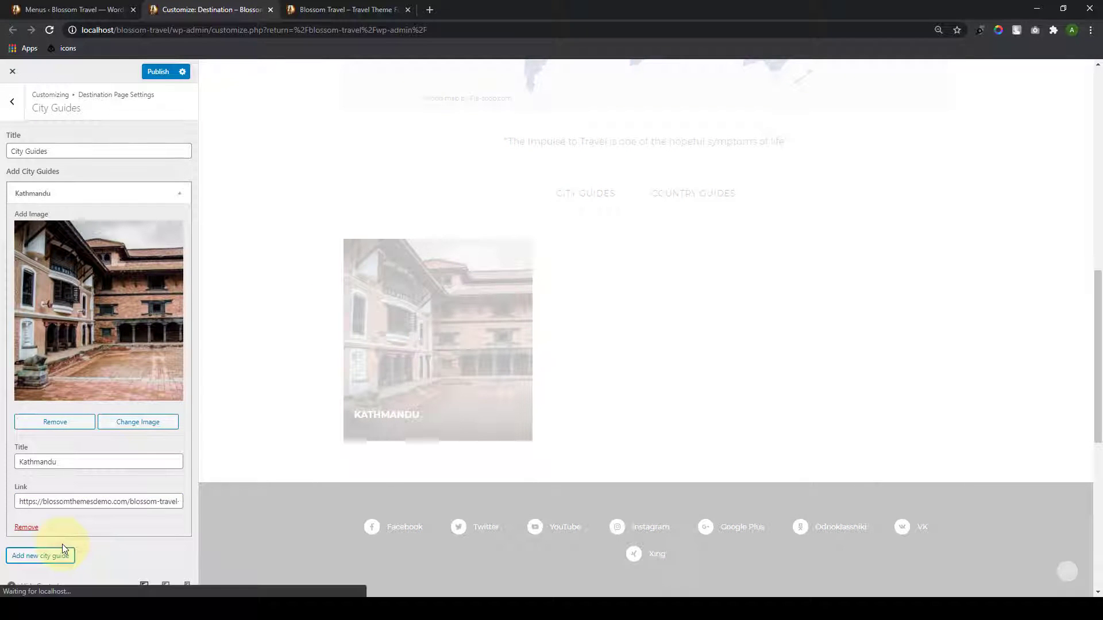
Step: Add a second city guide and upload cropped-venice-1208329_1920-1-370x395.jpg as its image
left_click(50, 560)
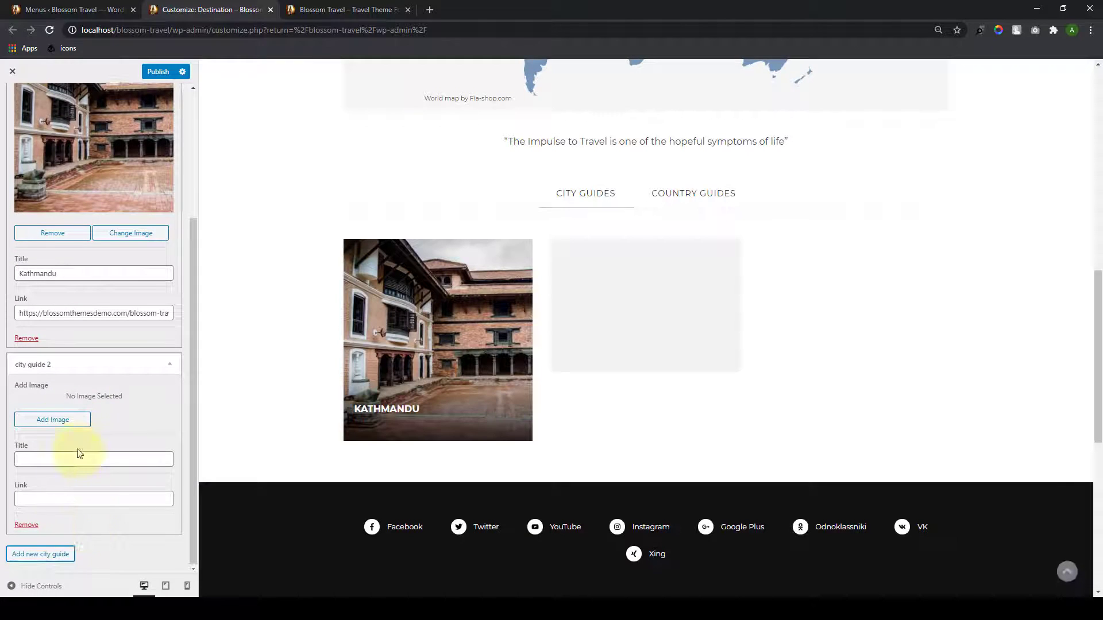
left_click(69, 424)
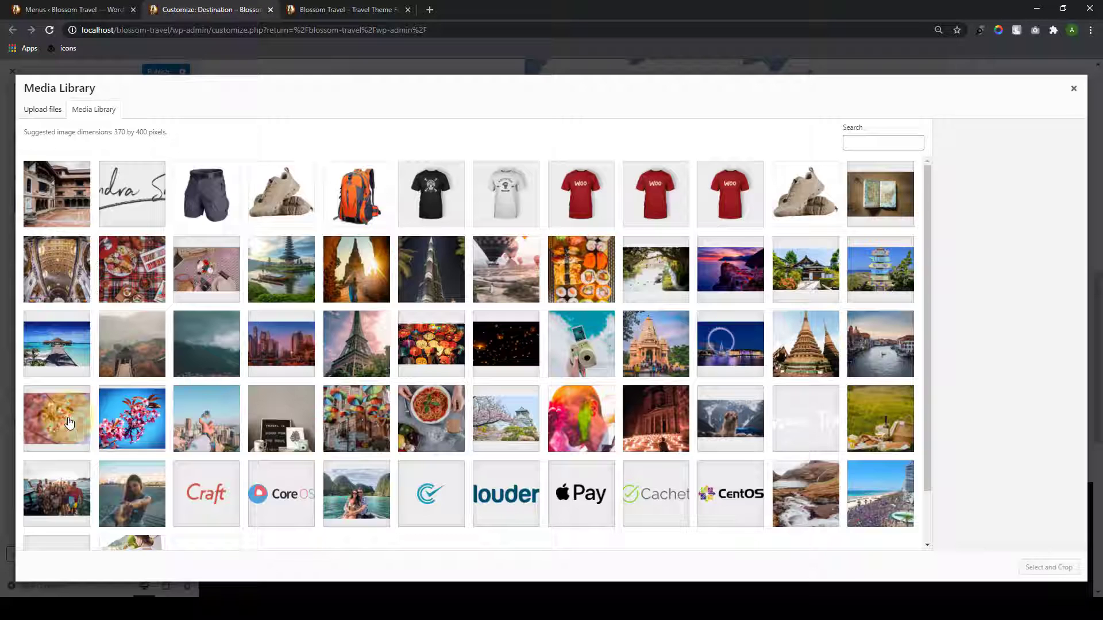
left_click(42, 109)
left_click(554, 317)
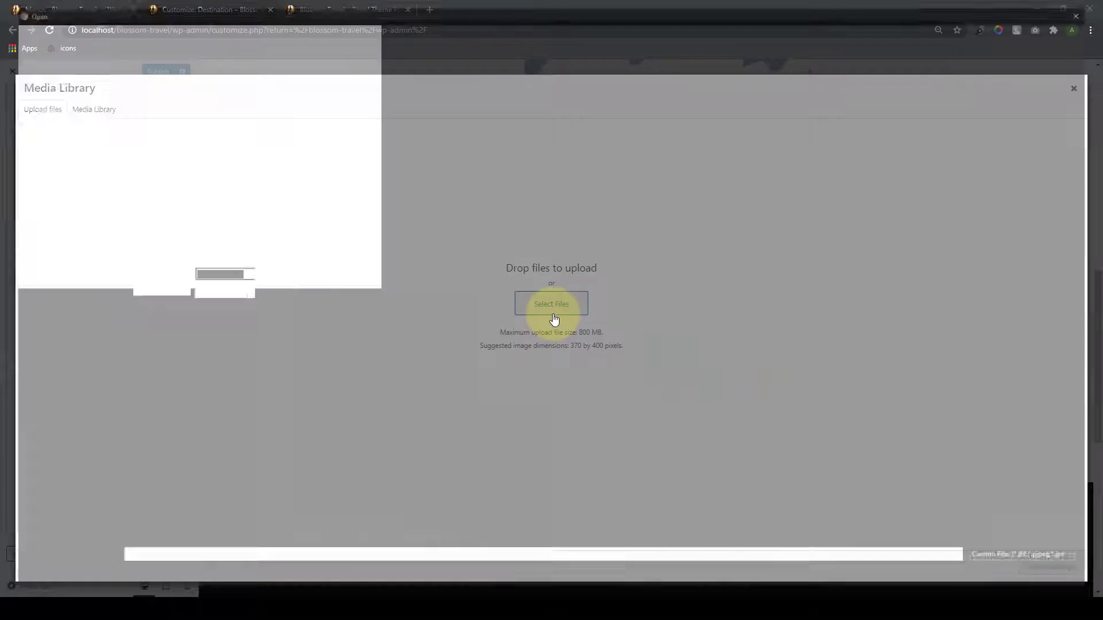
left_click(878, 188)
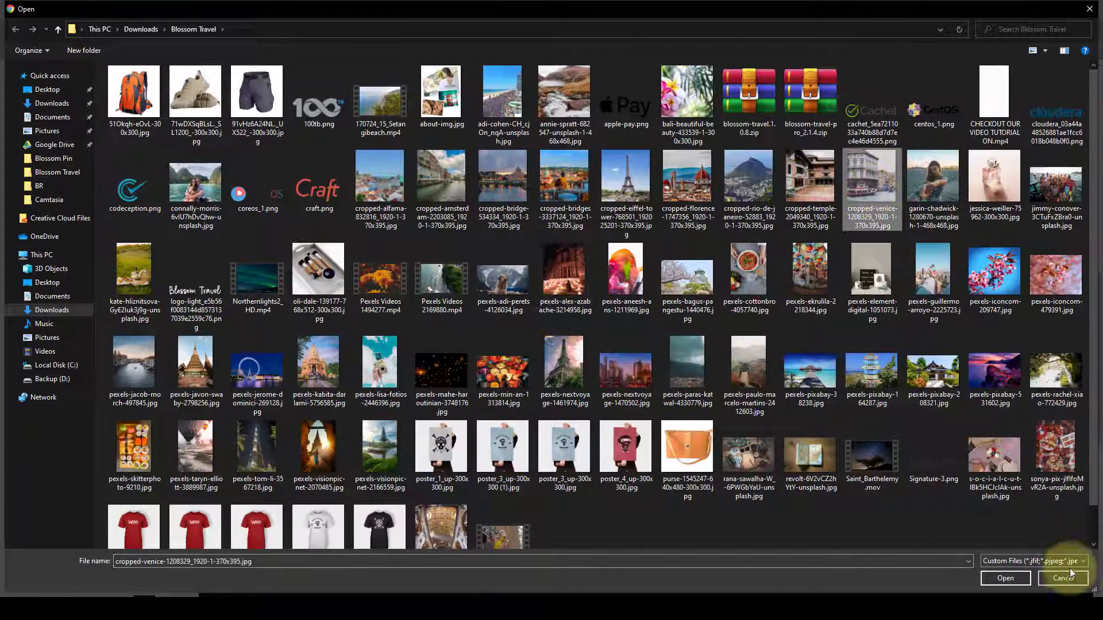
left_click(1011, 576)
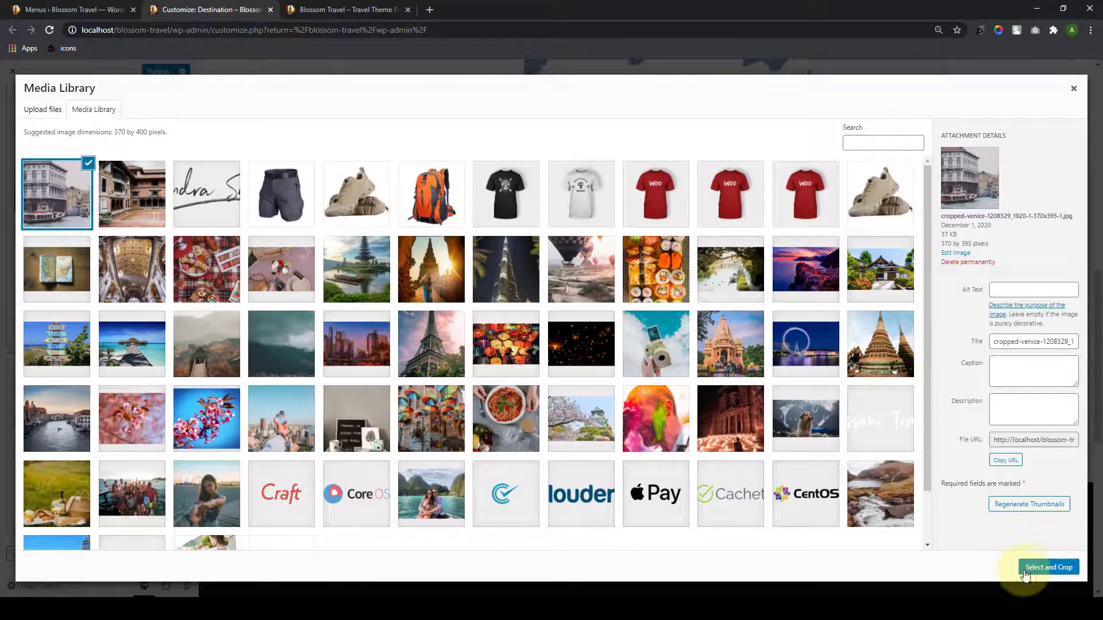
left_click(1030, 569)
left_click(77, 457)
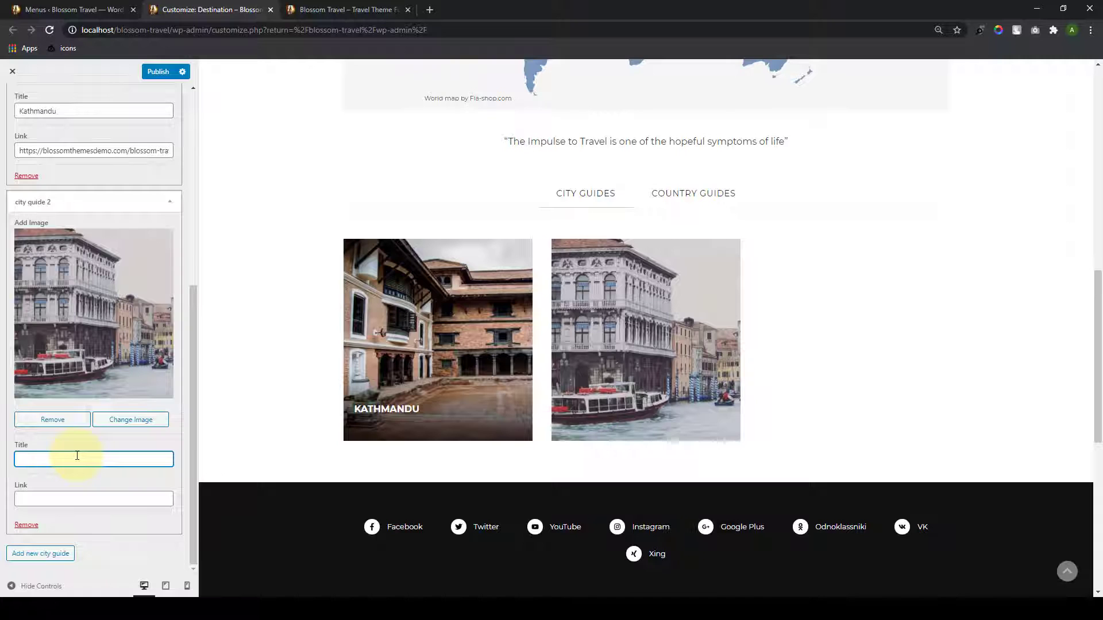
type("Venice")
left_click(69, 500)
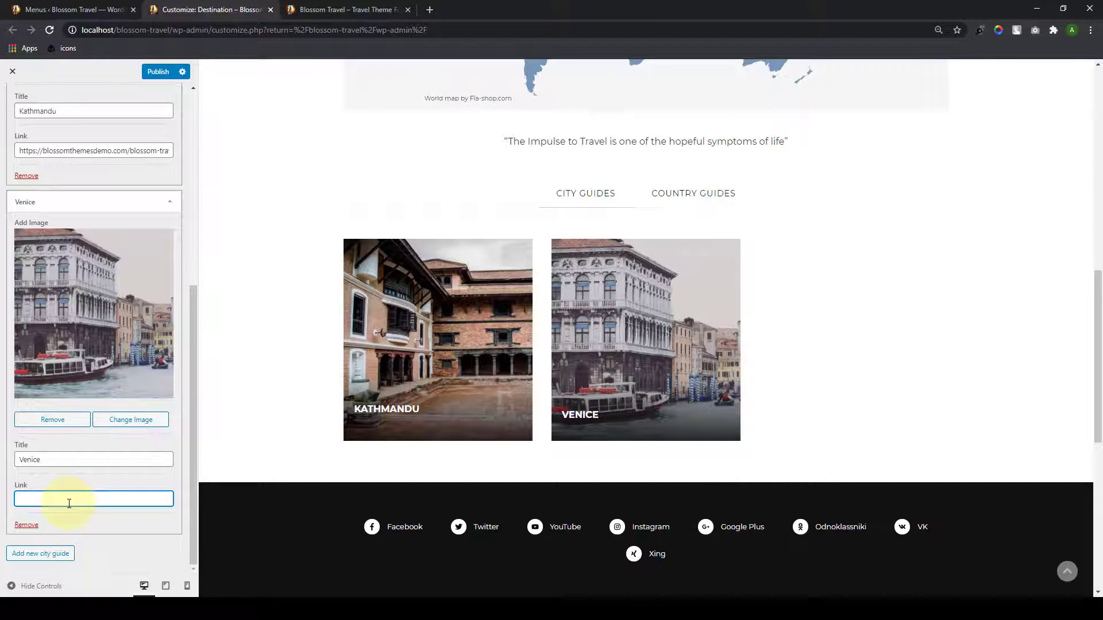
type("https://blossomthemesdemo.com/blossom-travel-pro/2019/03/08/mile-high-pei-and-bananas-foster/")
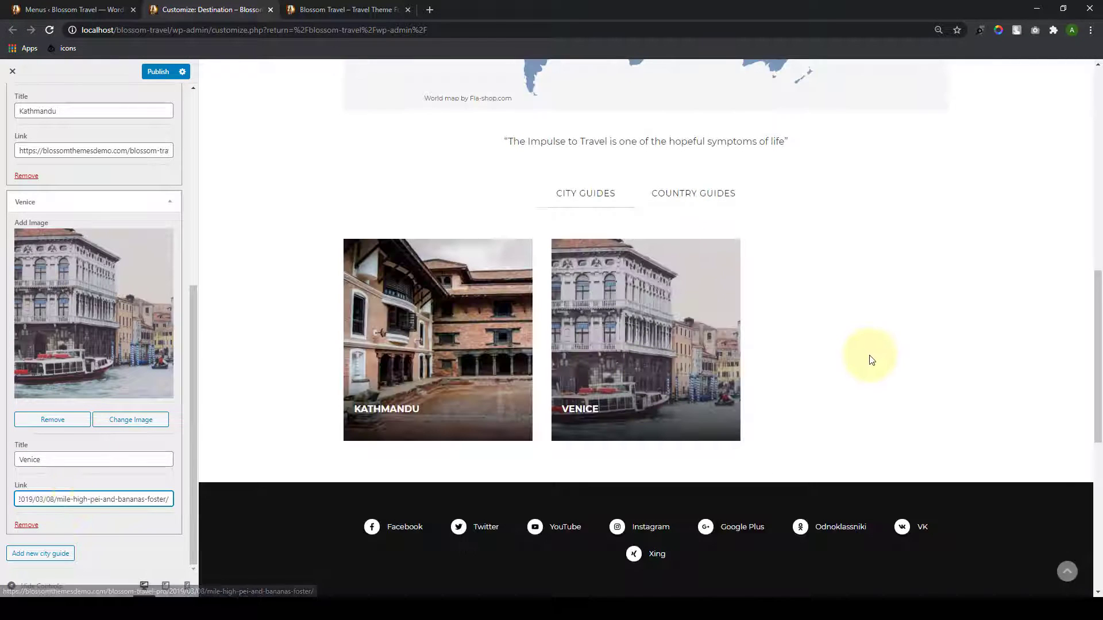
Step: Review the city guides in the settings and the Destination page preview, and publish them
scroll(871, 360, "down", 1)
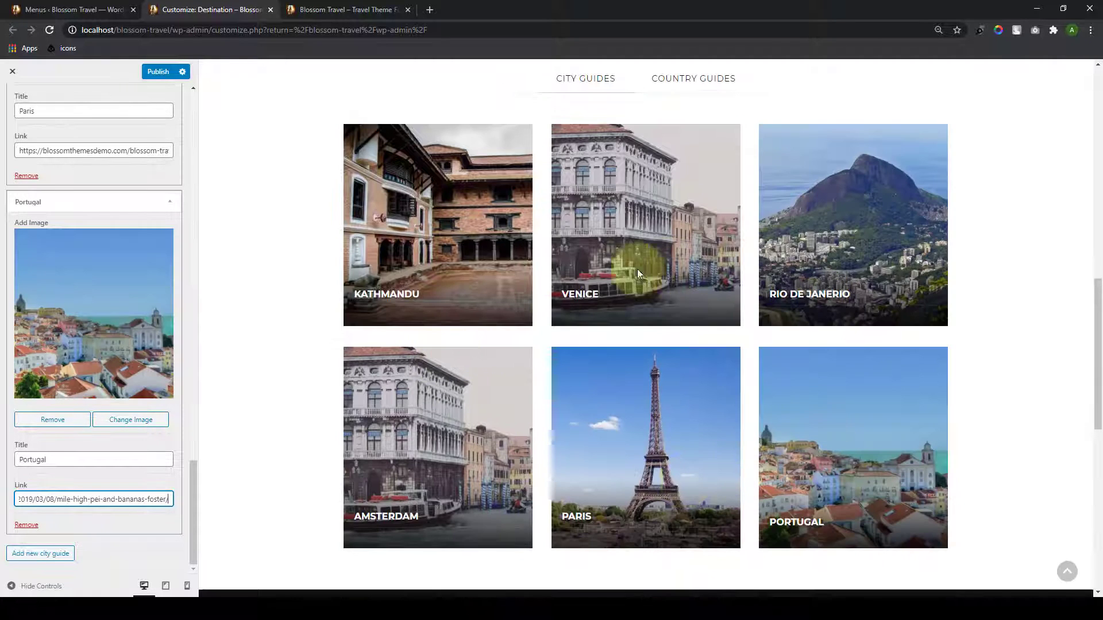
scroll(111, 493, "up", 12)
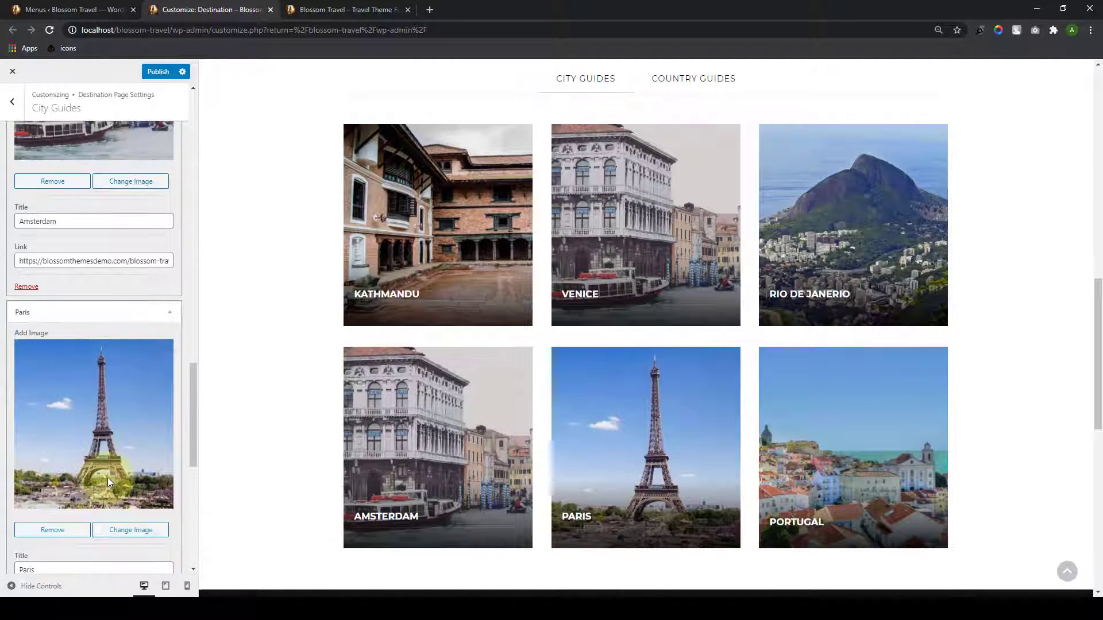
scroll(110, 499, "down", 10)
scroll(110, 503, "up", 20)
left_click(157, 72)
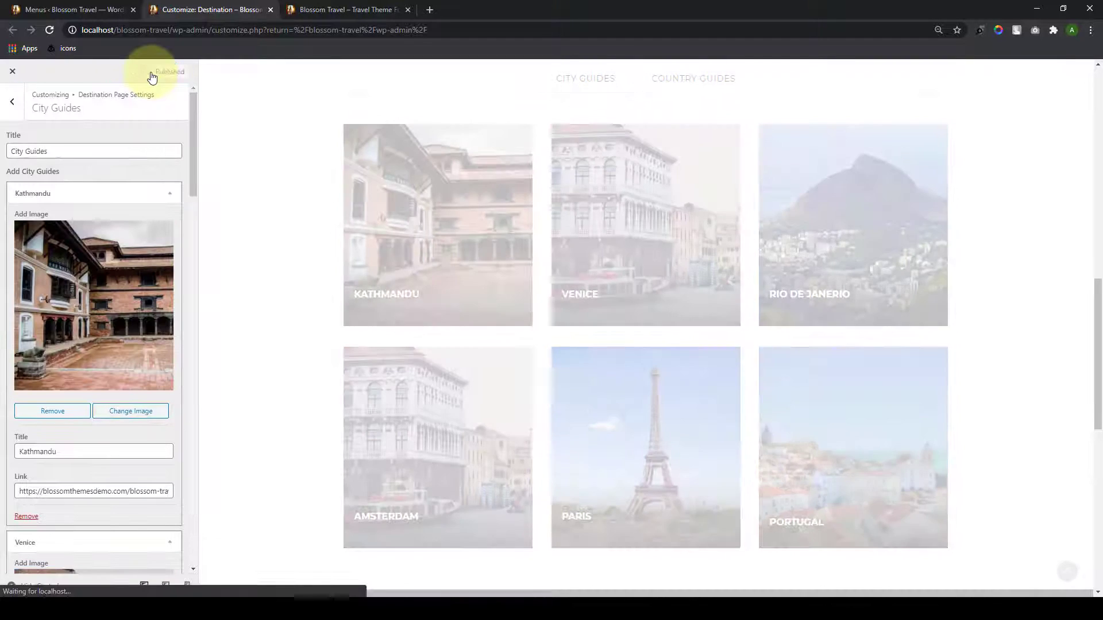
Step: Add a new country guide in the Country Guides section of Destination Page Settings
left_click(12, 102)
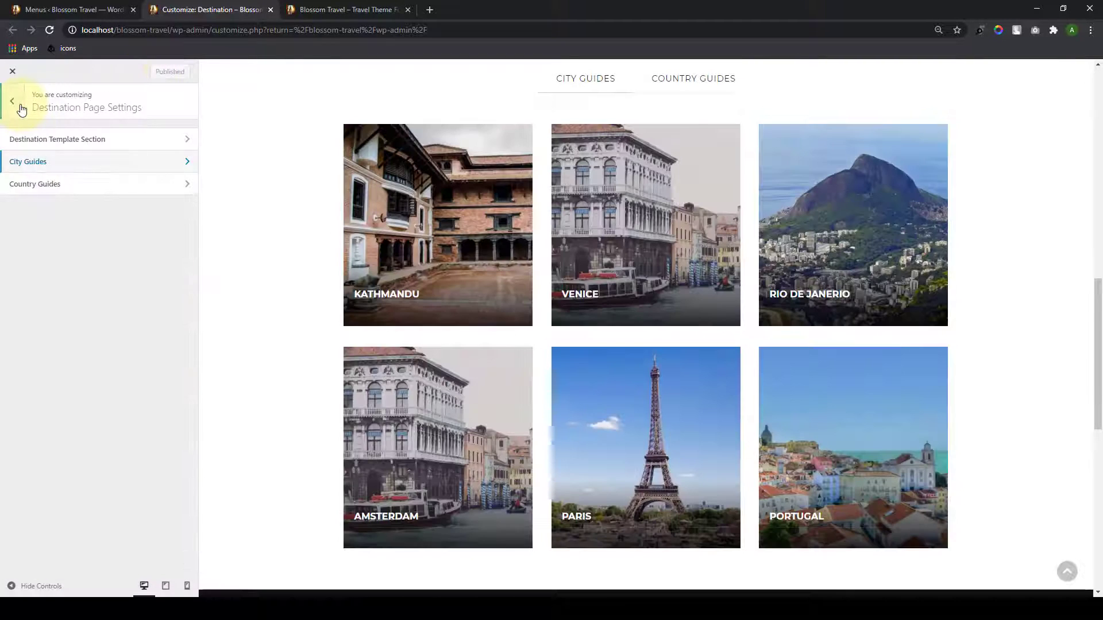
left_click(91, 182)
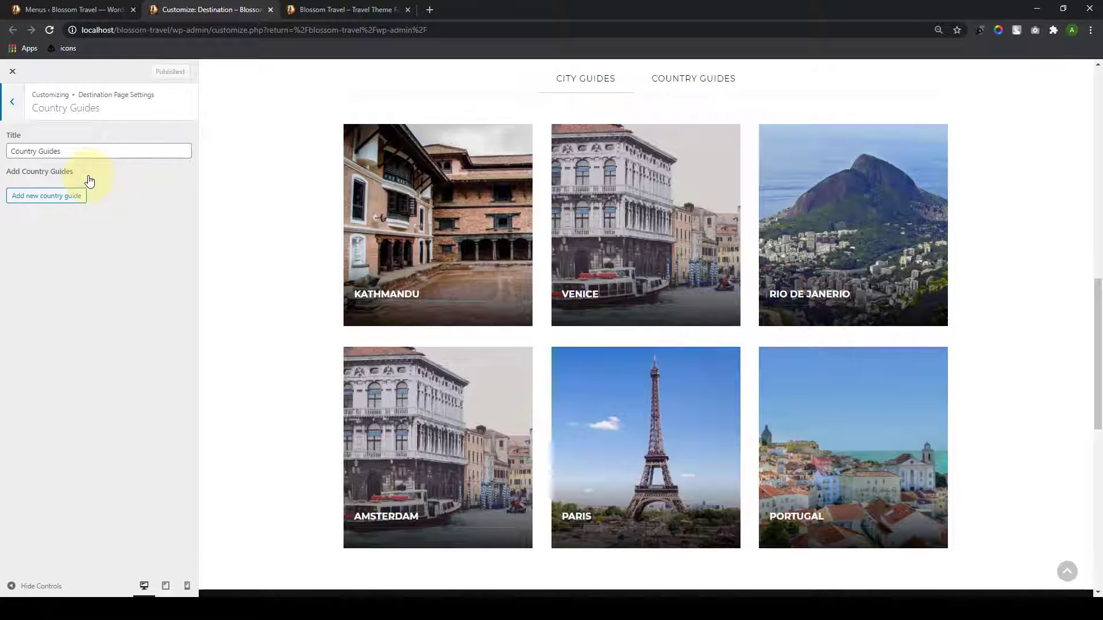
left_click(670, 81)
left_click(45, 196)
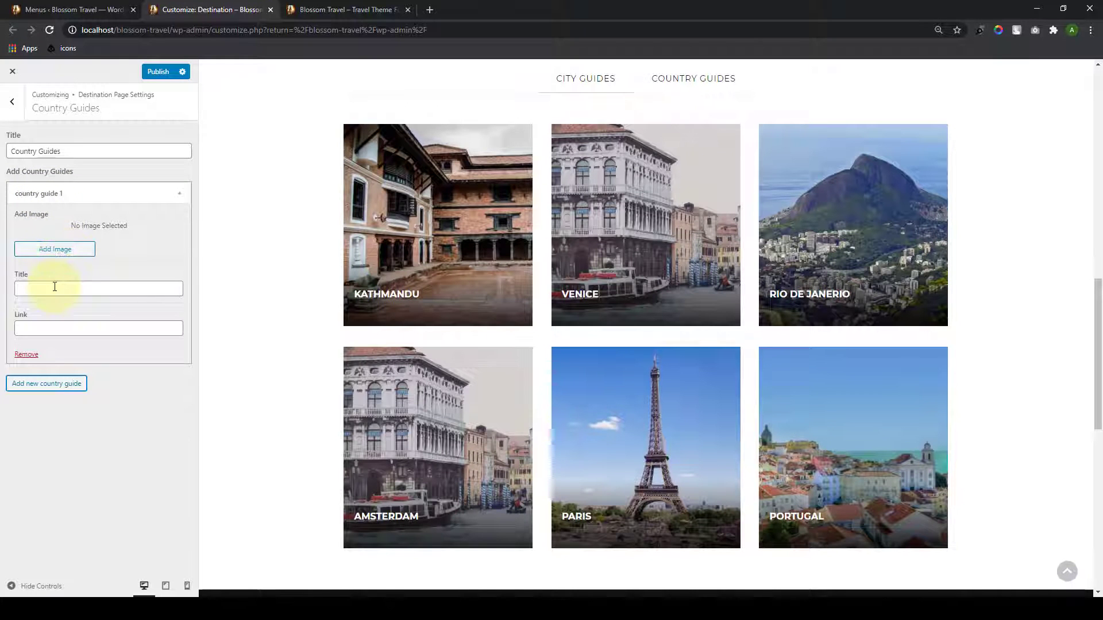
left_click(55, 287)
left_click(66, 330)
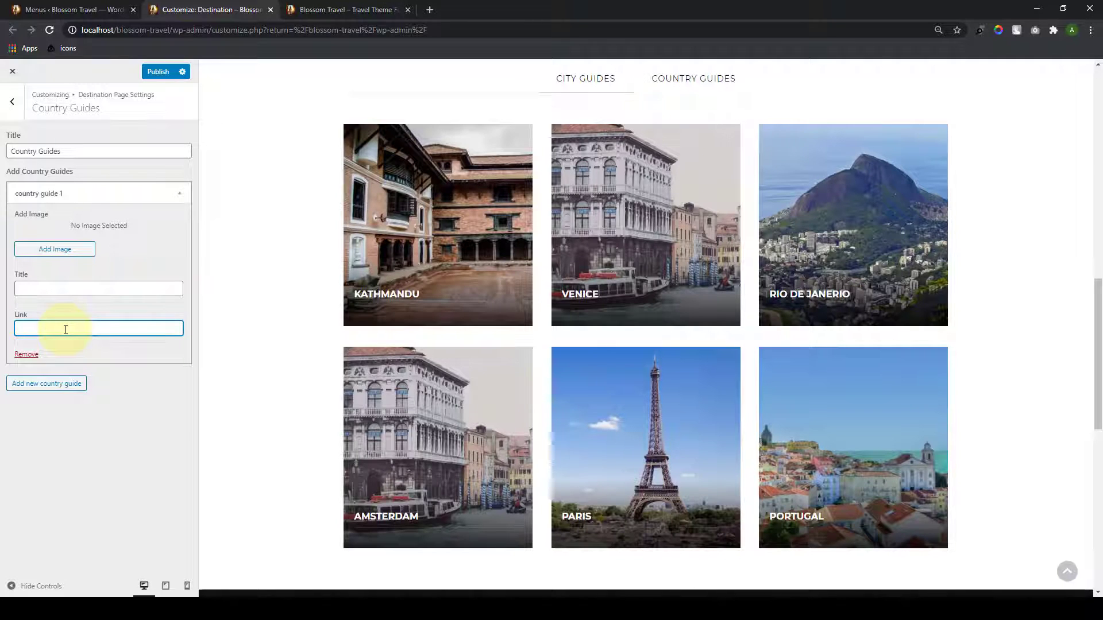
Step: Set the new country guide's image to pexels-javon-swaby-2798256-scaled.jpg from the media library, cropped with the selection moved upward
left_click(61, 251)
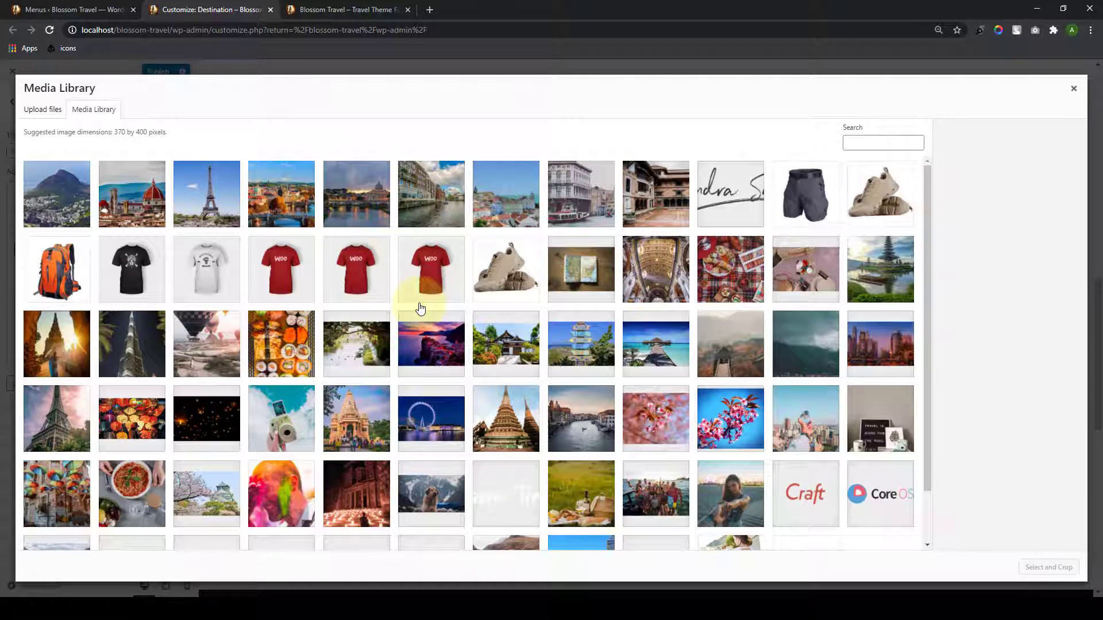
scroll(420, 309, "down", 1)
left_click(496, 388)
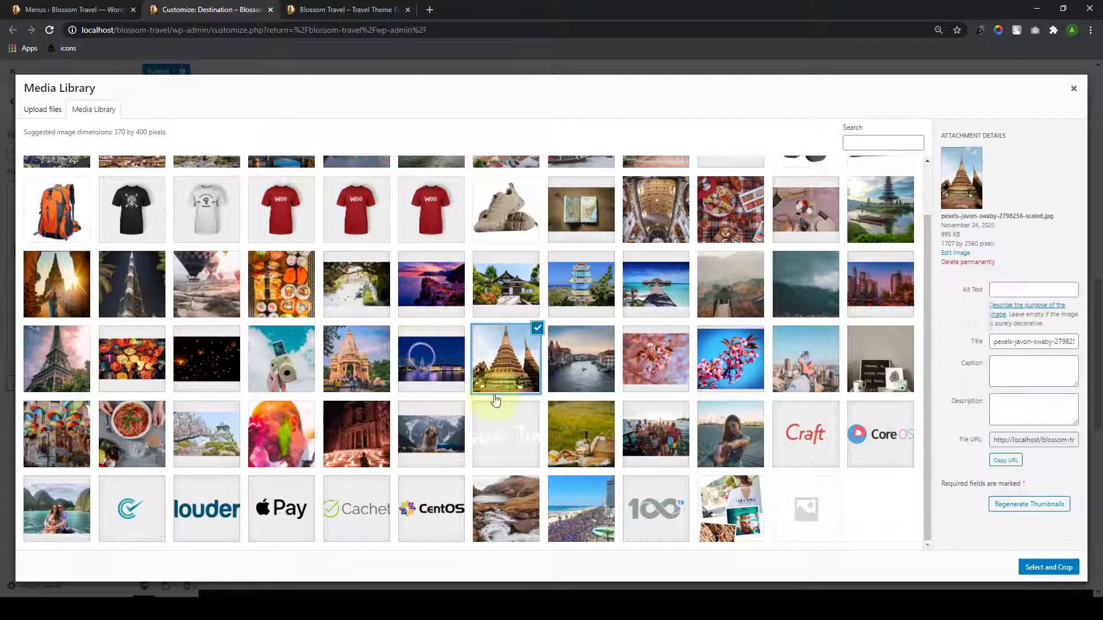
left_click(1048, 567)
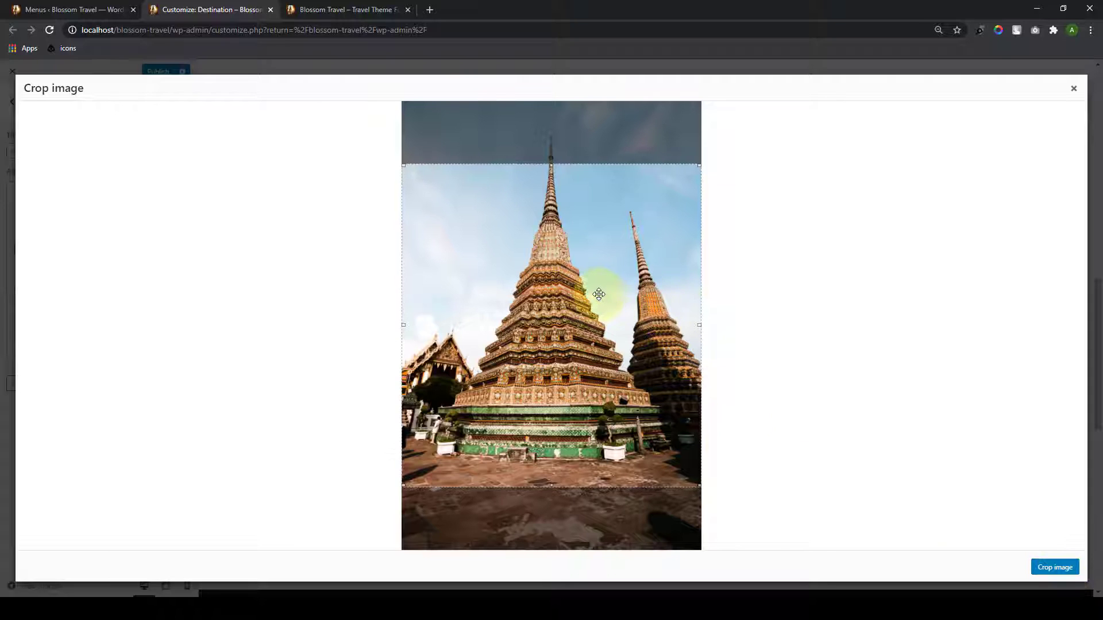
left_click_drag(594, 298, 601, 259)
left_click(1055, 566)
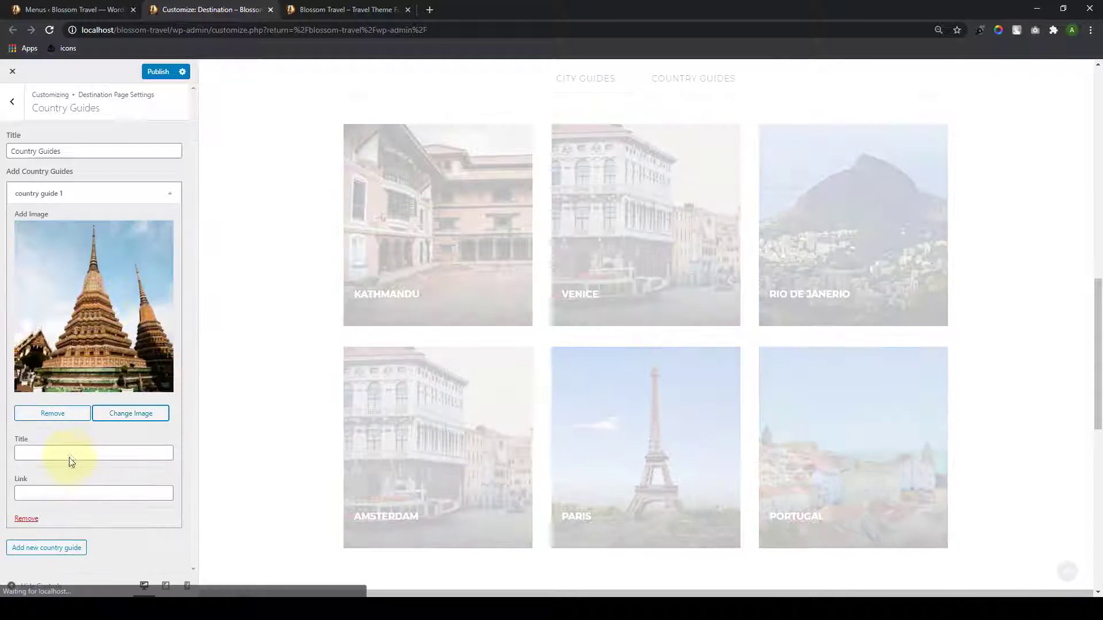
Step: Title the country guide Thailand and paste the copied blog post address as its link
left_click(70, 460)
type("Thailand")
right_click(58, 494)
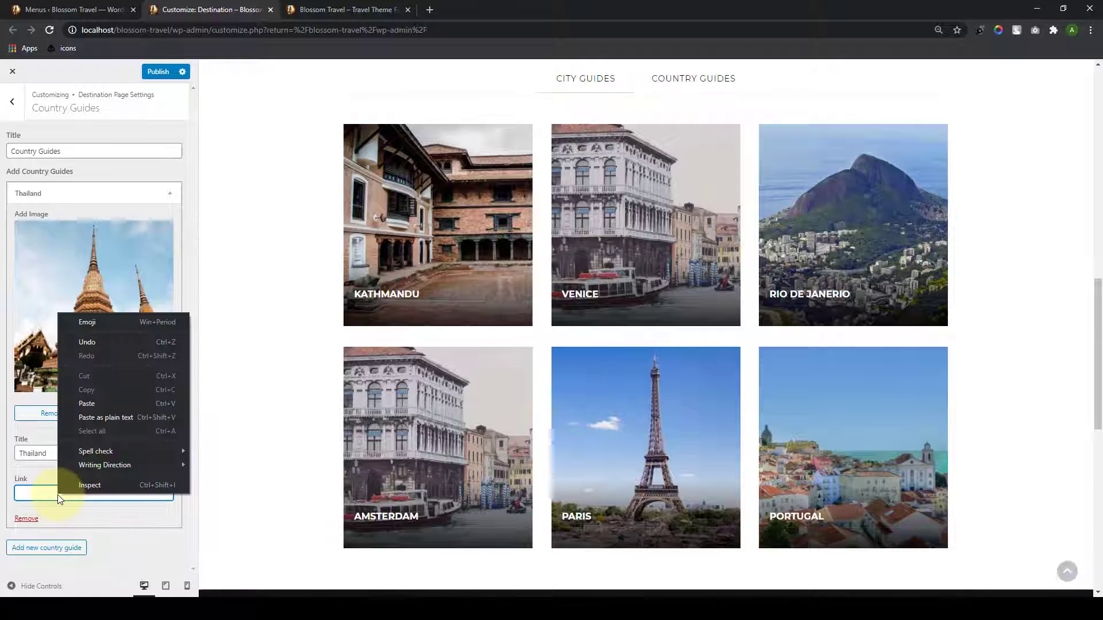
left_click(97, 417)
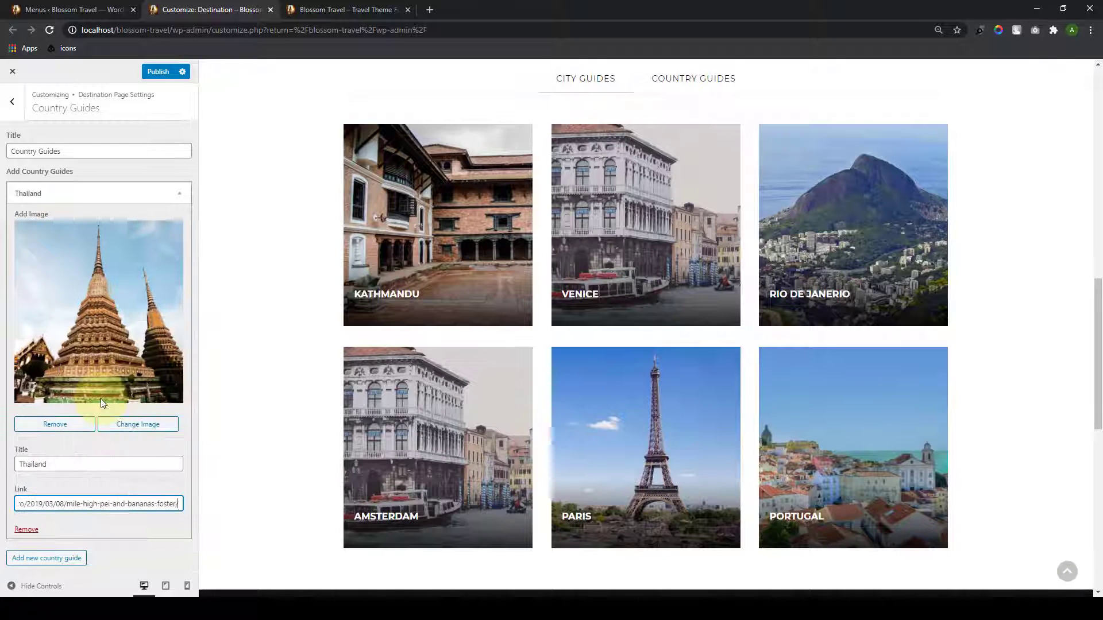
Step: Show the country guides in the Destination page preview, publish them, and review the page up to its header
left_click(690, 80)
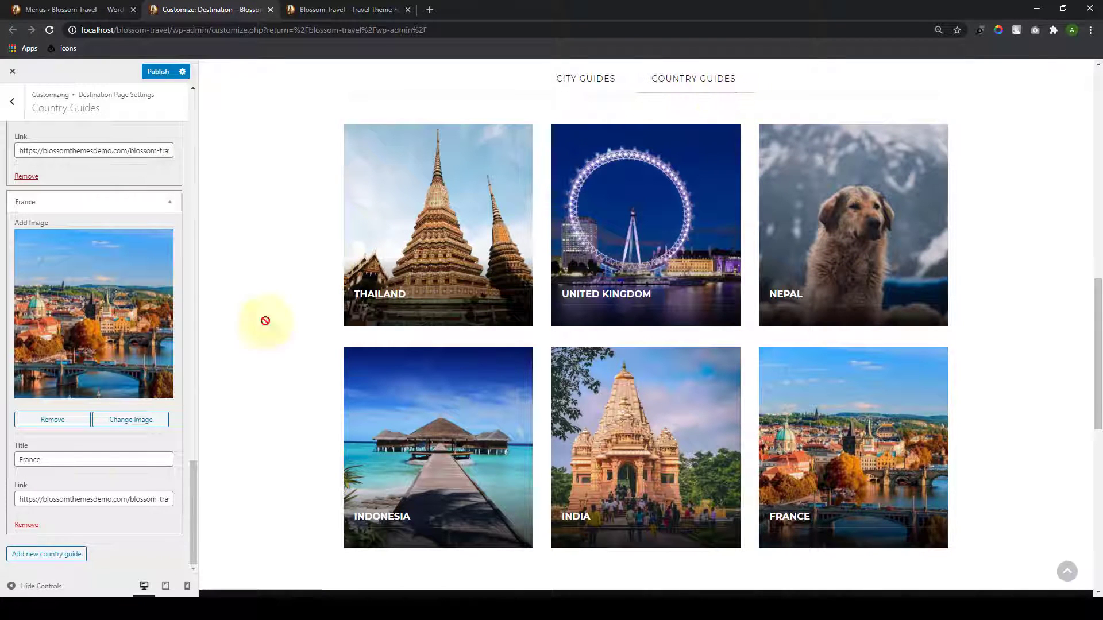
scroll(93, 492, "up", 20)
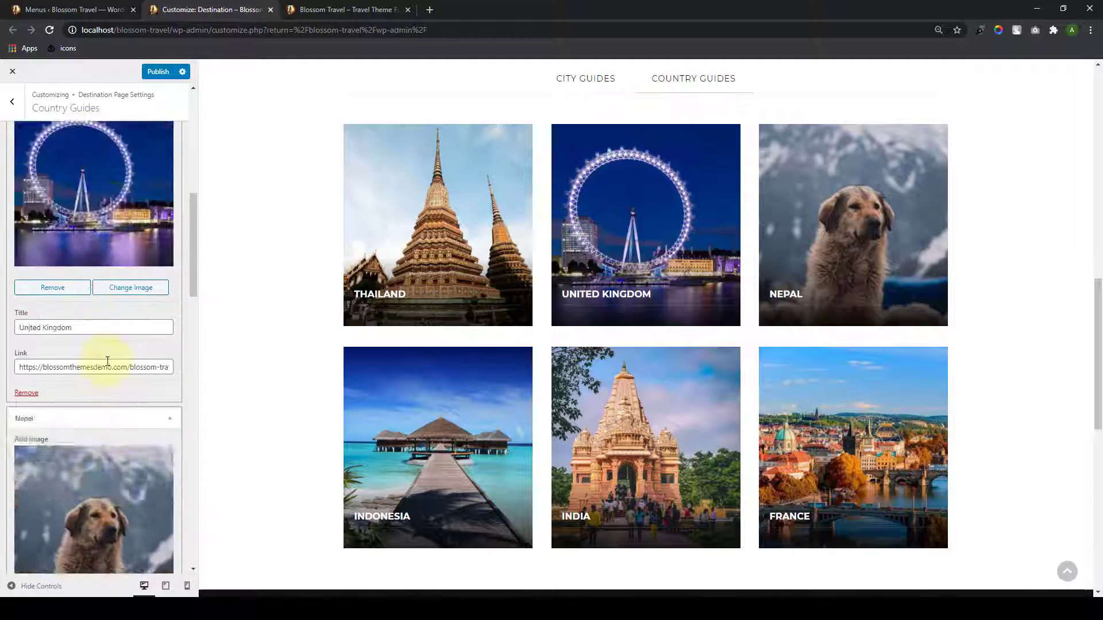
scroll(107, 360, "up", 6)
left_click(159, 73)
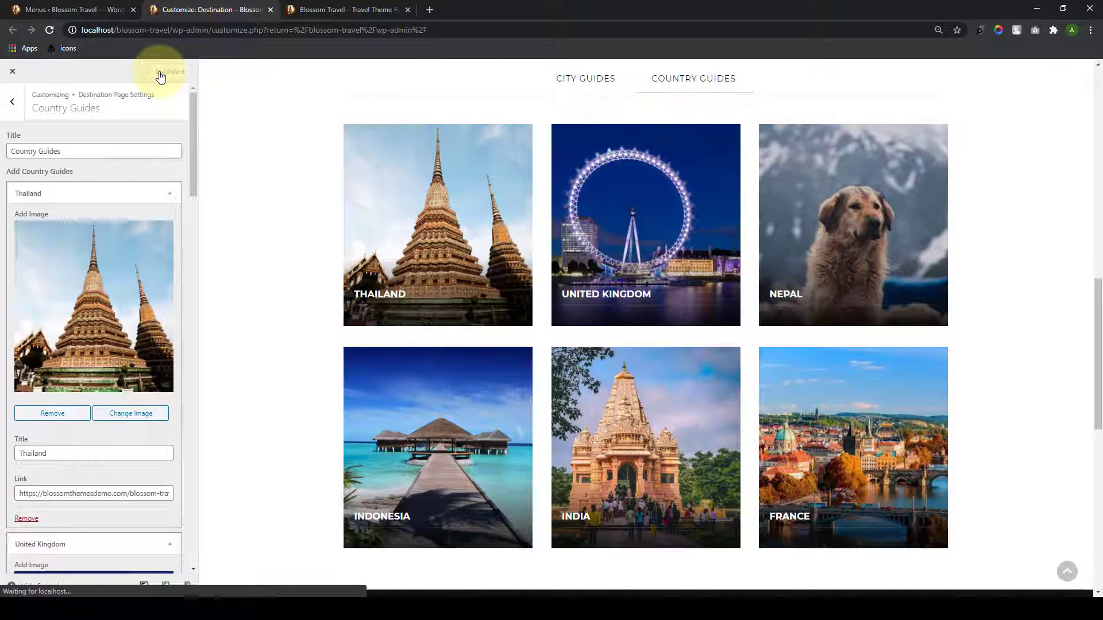
scroll(671, 301, "up", 8)
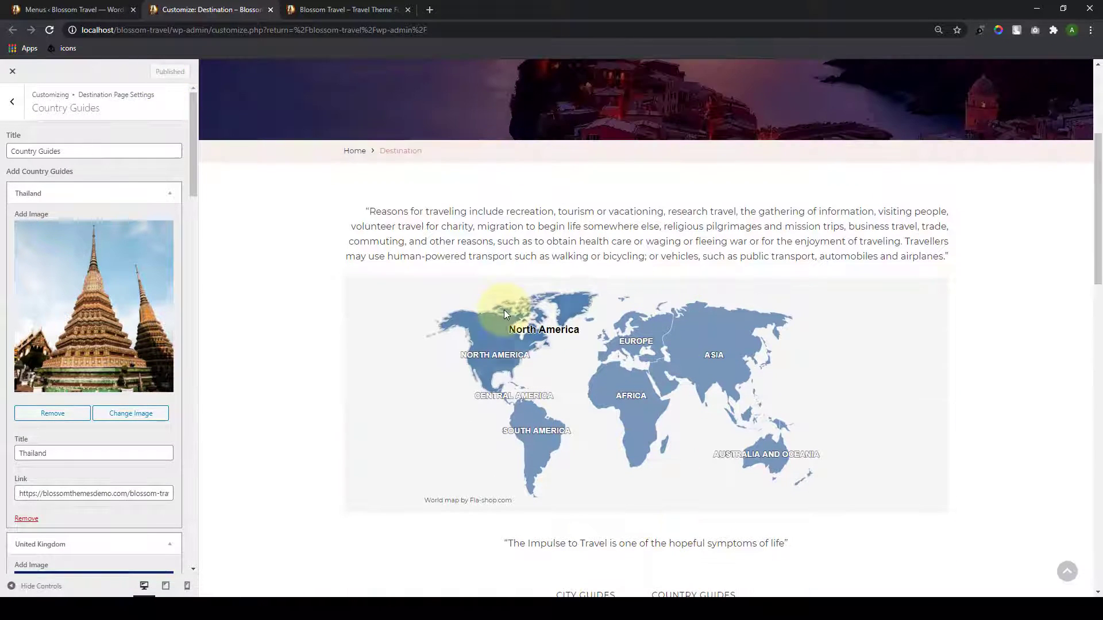
scroll(505, 310, "up", 4)
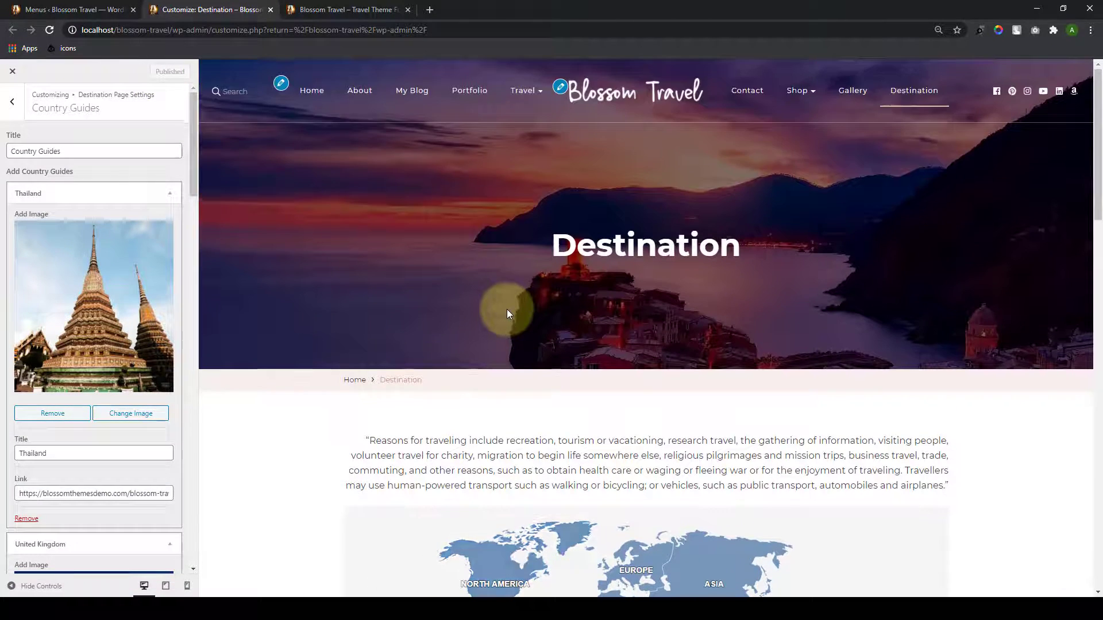
Step: Enable the top bar in the Top Bar Settings under General Settings
left_click(12, 102)
left_click(13, 102)
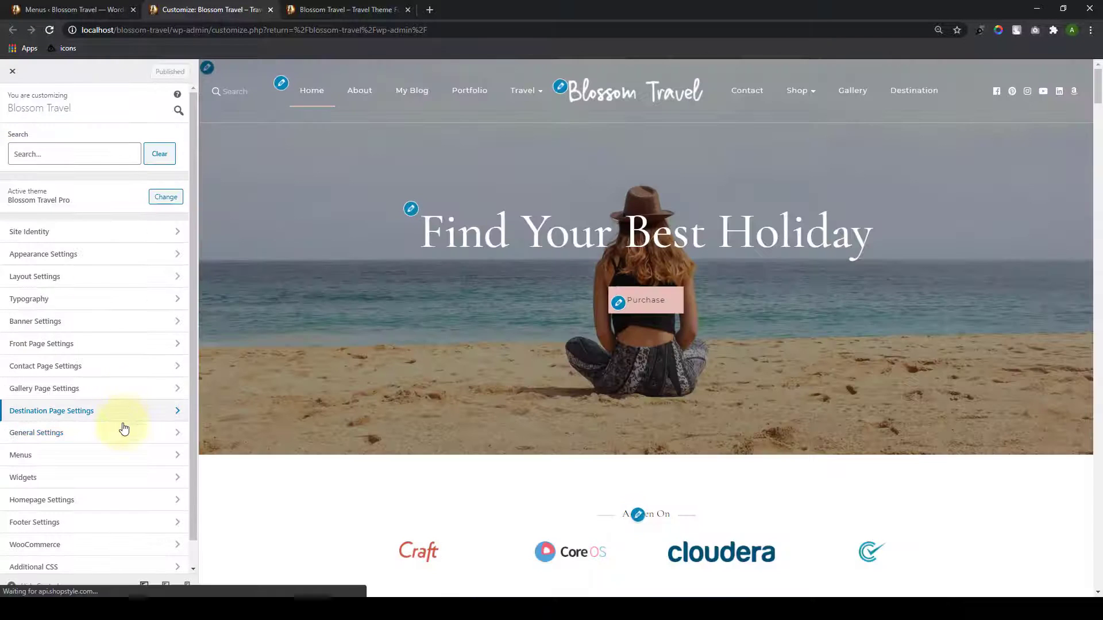
left_click(118, 434)
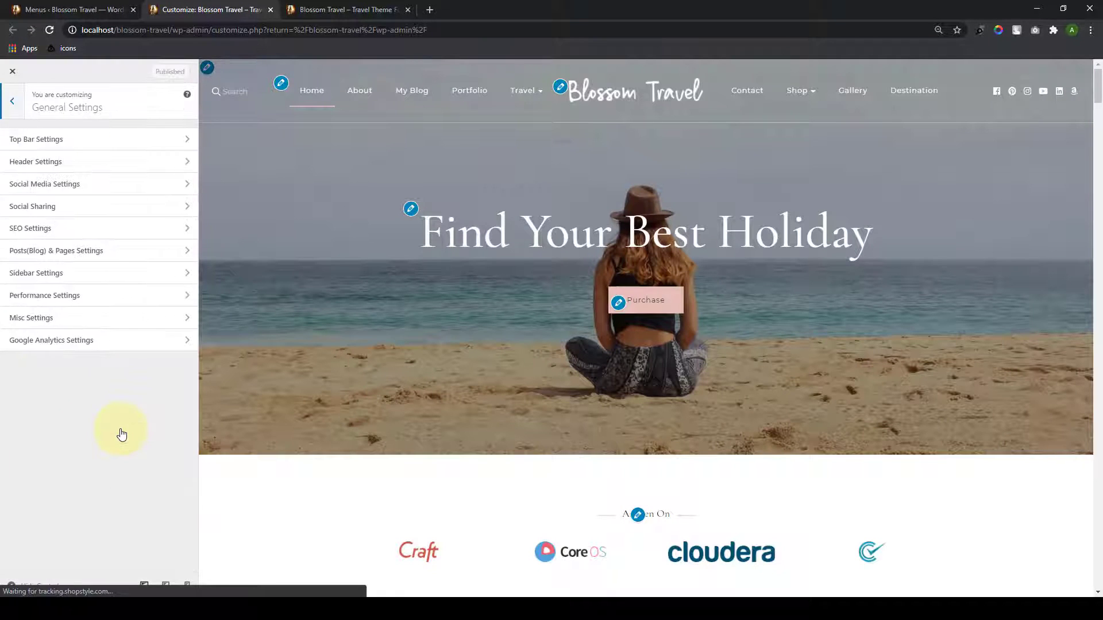
left_click(148, 139)
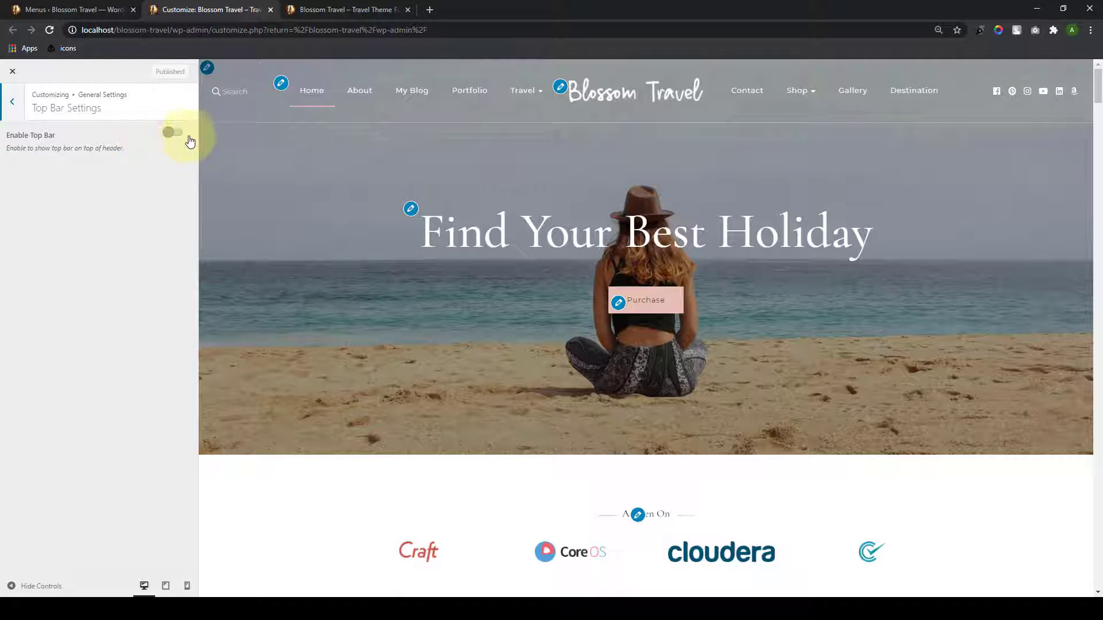
left_click(172, 133)
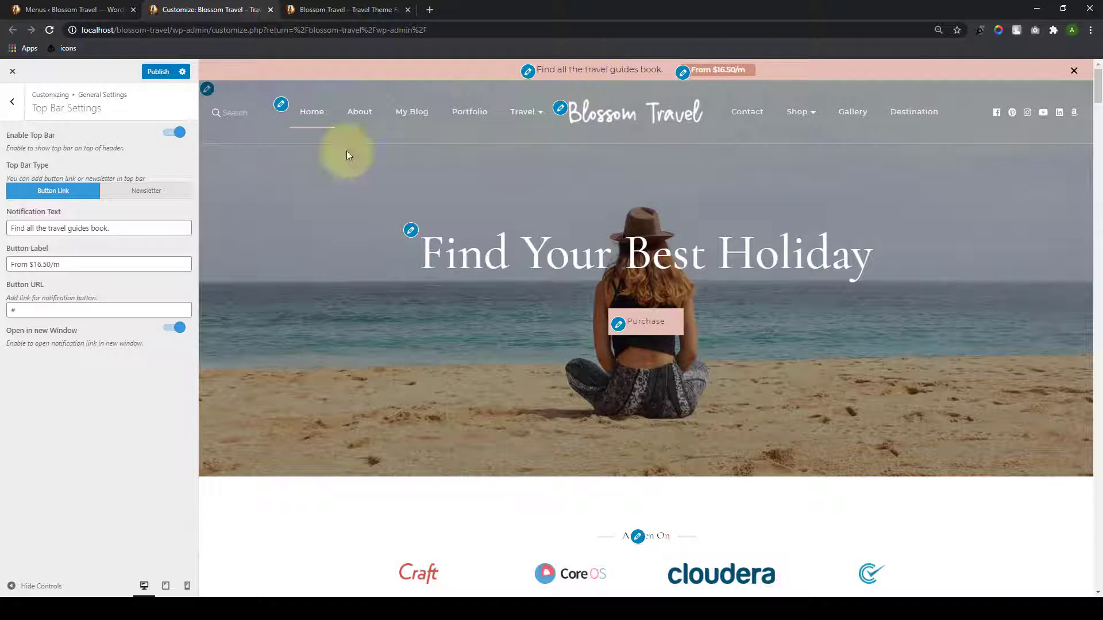
Step: Compare the Newsletter and Button Link top bar types, and highlight the notification text in its field and the preview
left_click(151, 192)
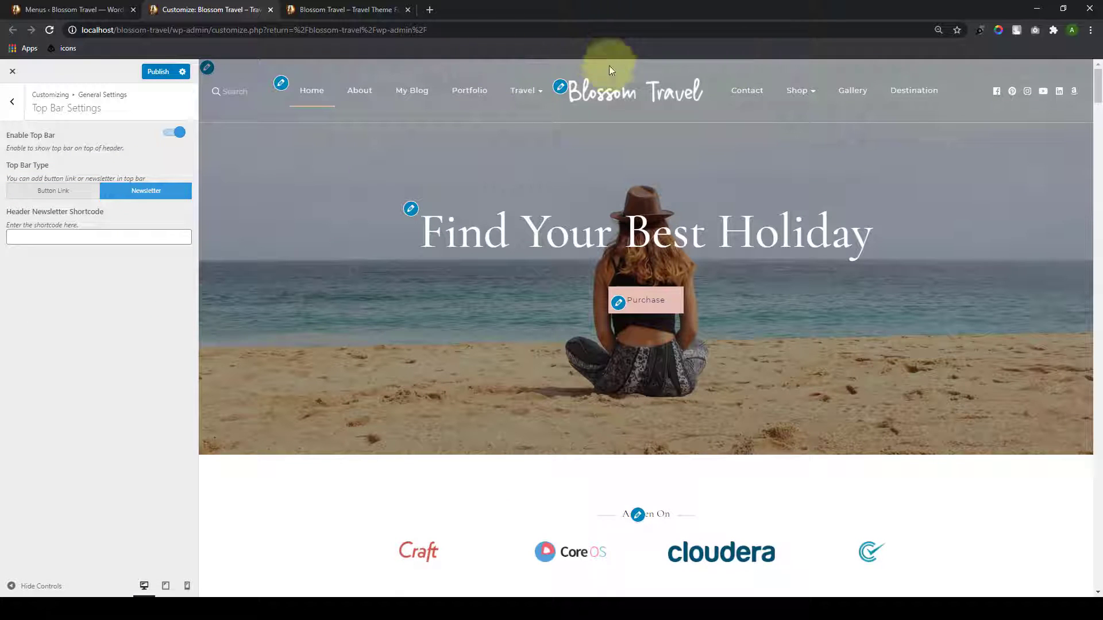
left_click(56, 193)
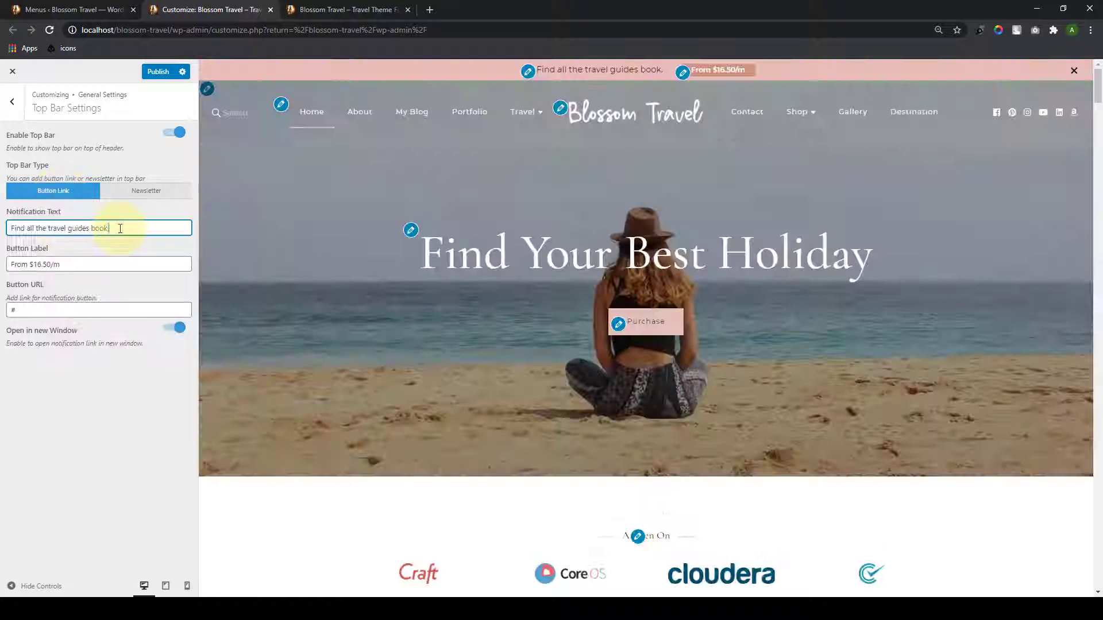
triple_click(120, 229)
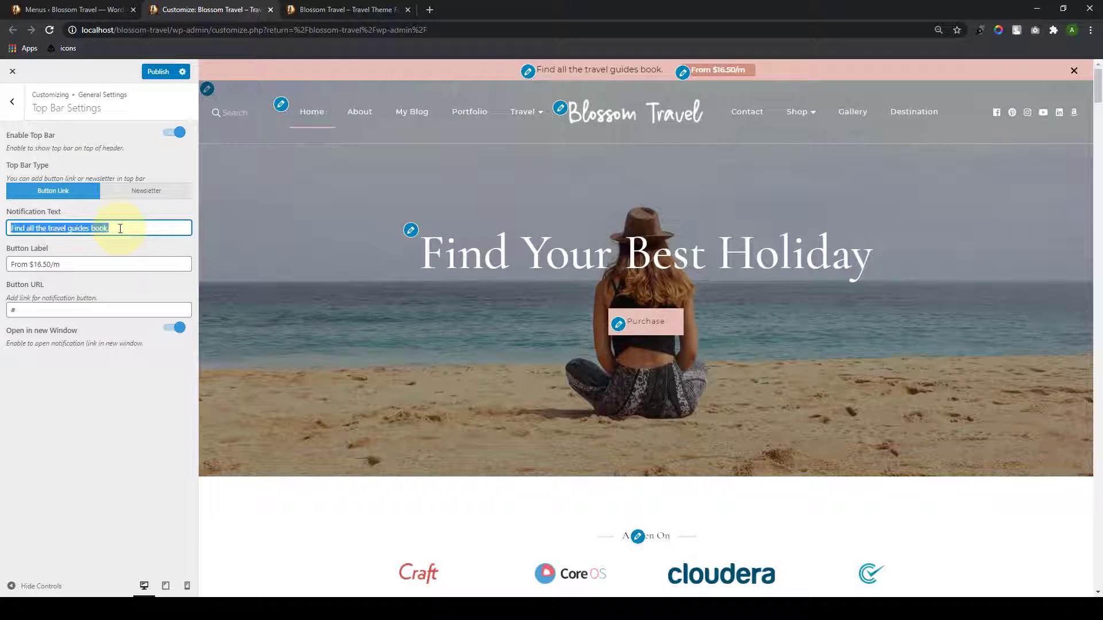
left_click(655, 72)
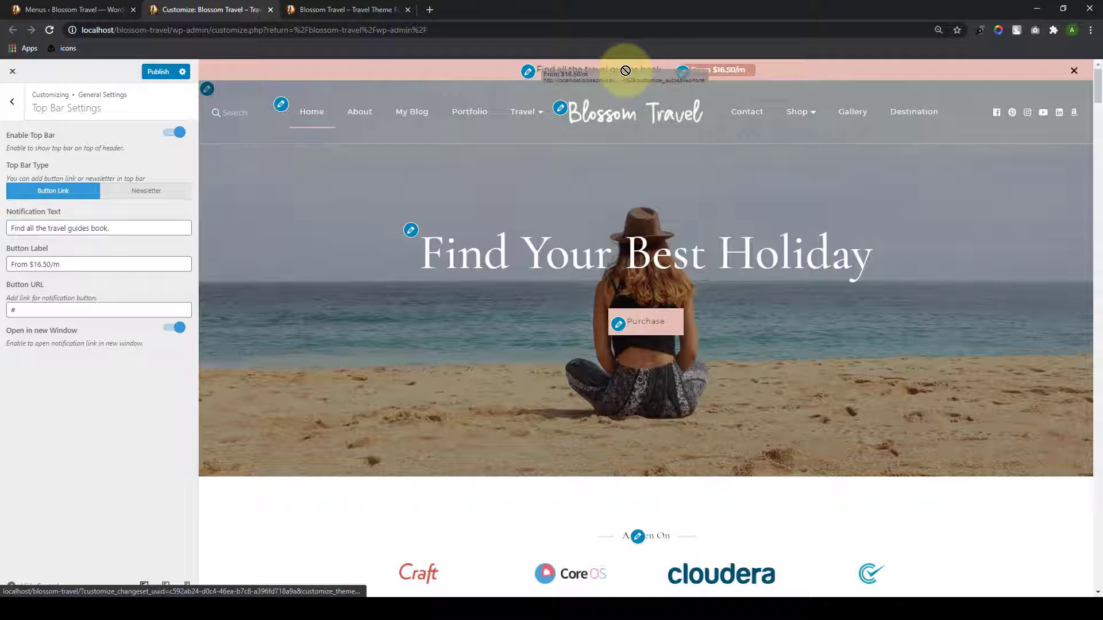
left_click_drag(659, 69, 542, 65)
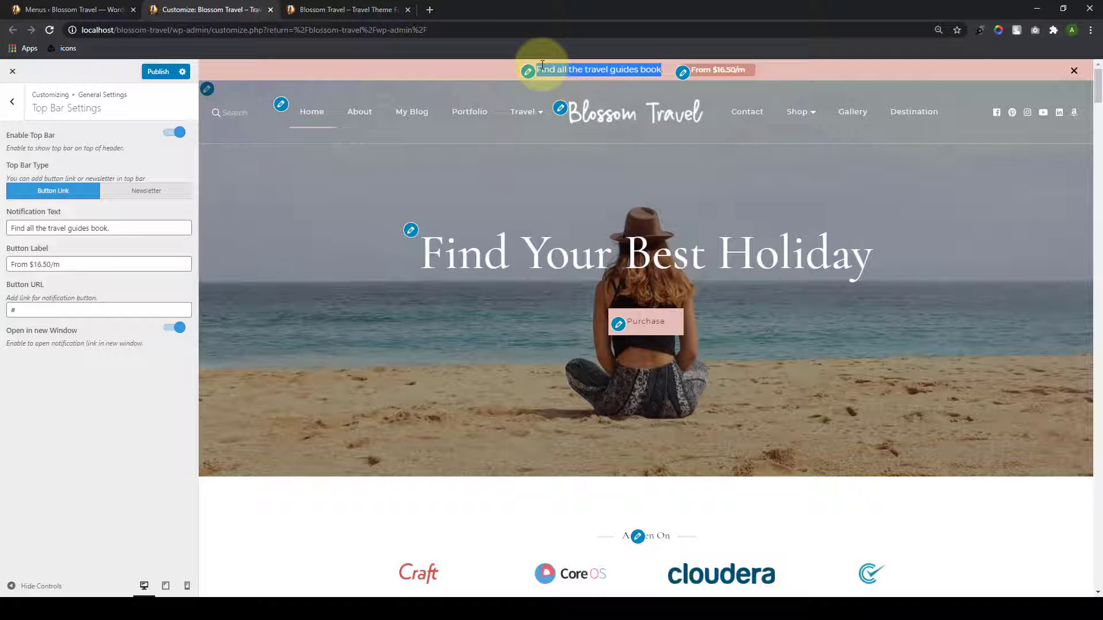
Step: Examine the notification text, button label and button URL fields of the Button Link top bar against the preview
left_click(549, 83)
left_click(78, 263)
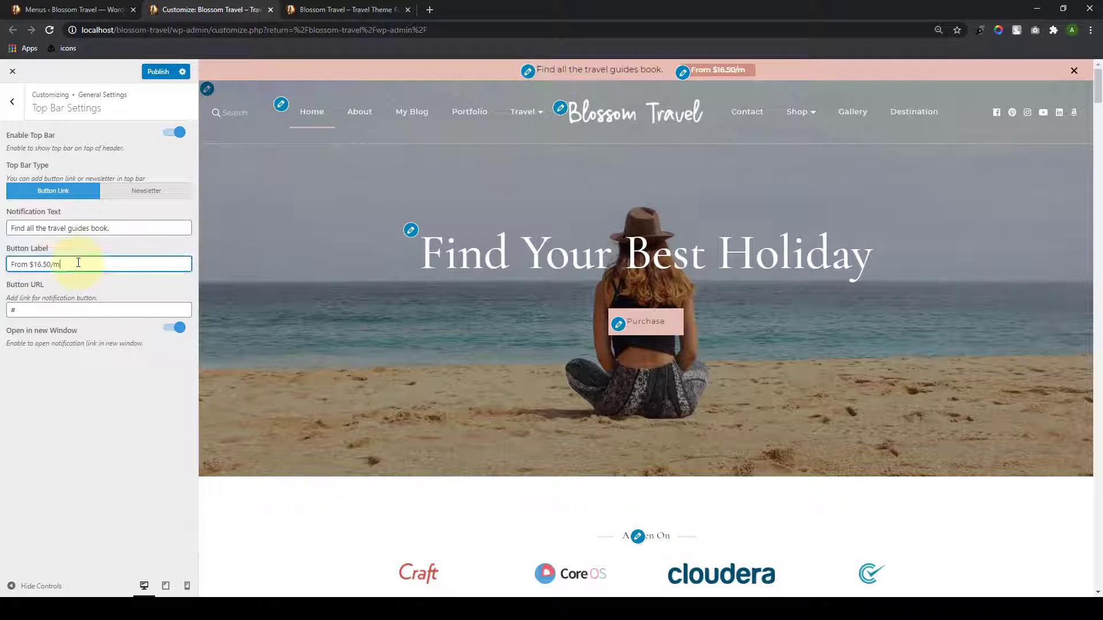
left_click(763, 75)
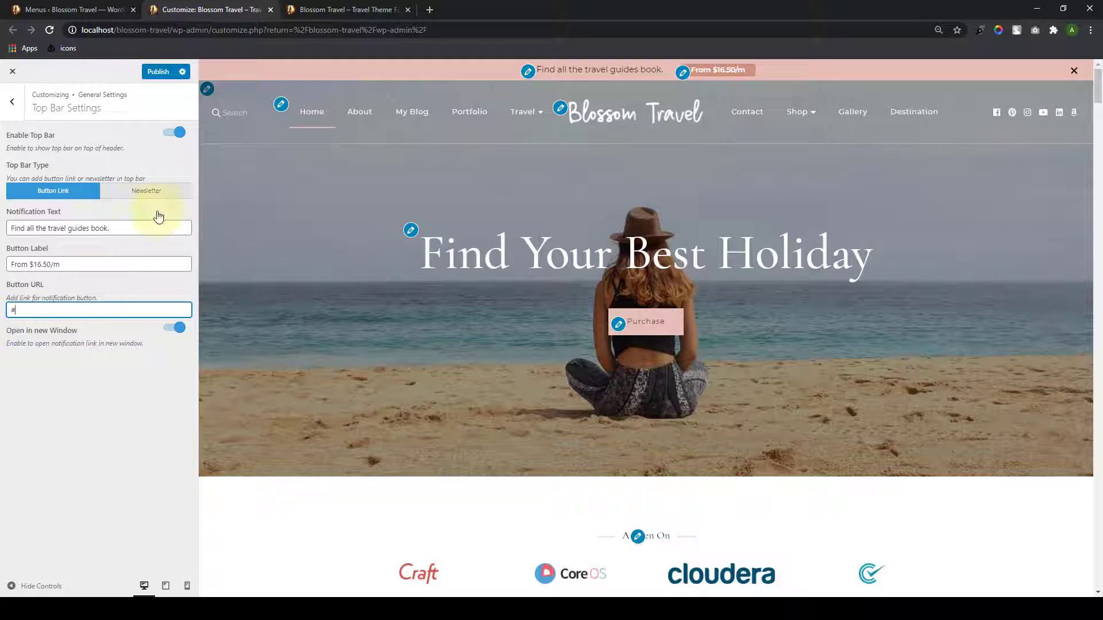
Step: Set the top bar type to Newsletter with the shortcode [BTEN id="125"] copied from the BlossomThemes Email Newsletter list, and publish
left_click(152, 195)
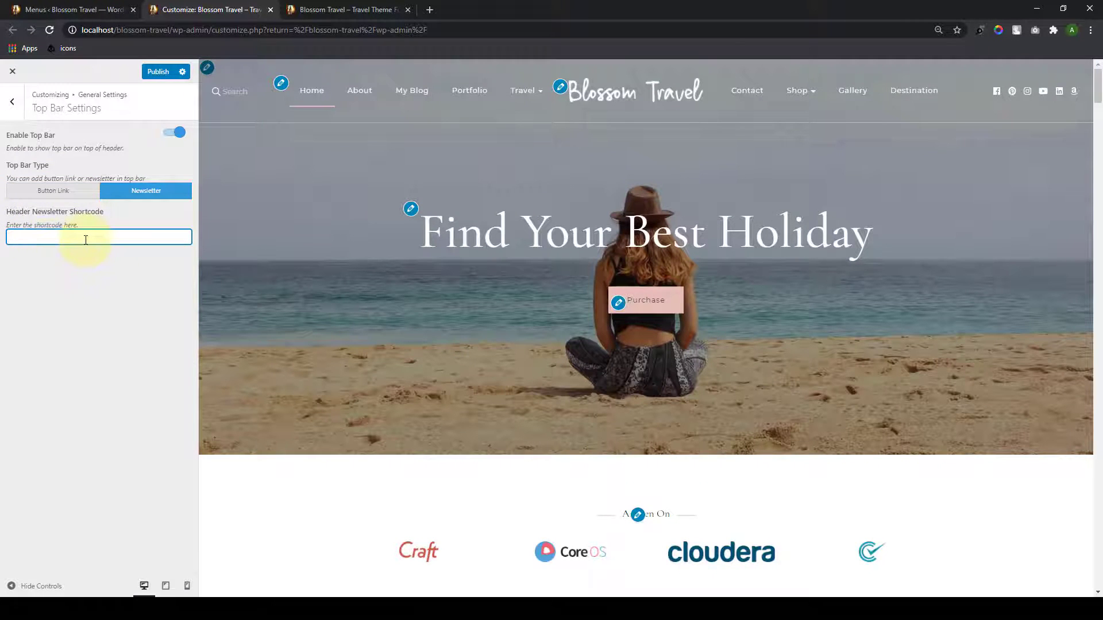
left_click(46, 10)
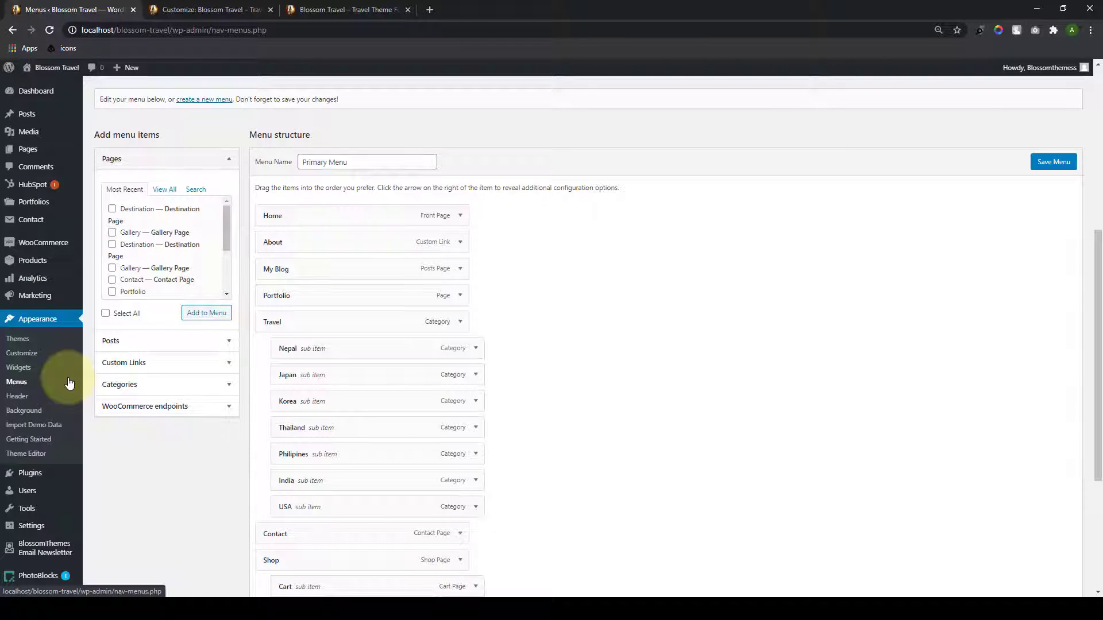
scroll(58, 437, "down", 4)
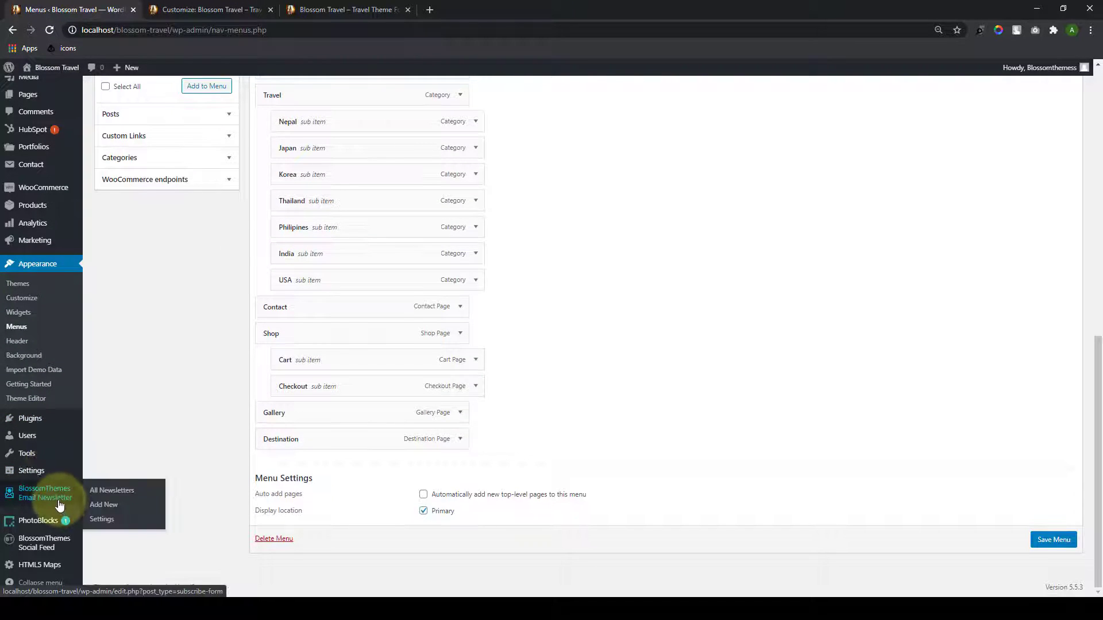
left_click(59, 505)
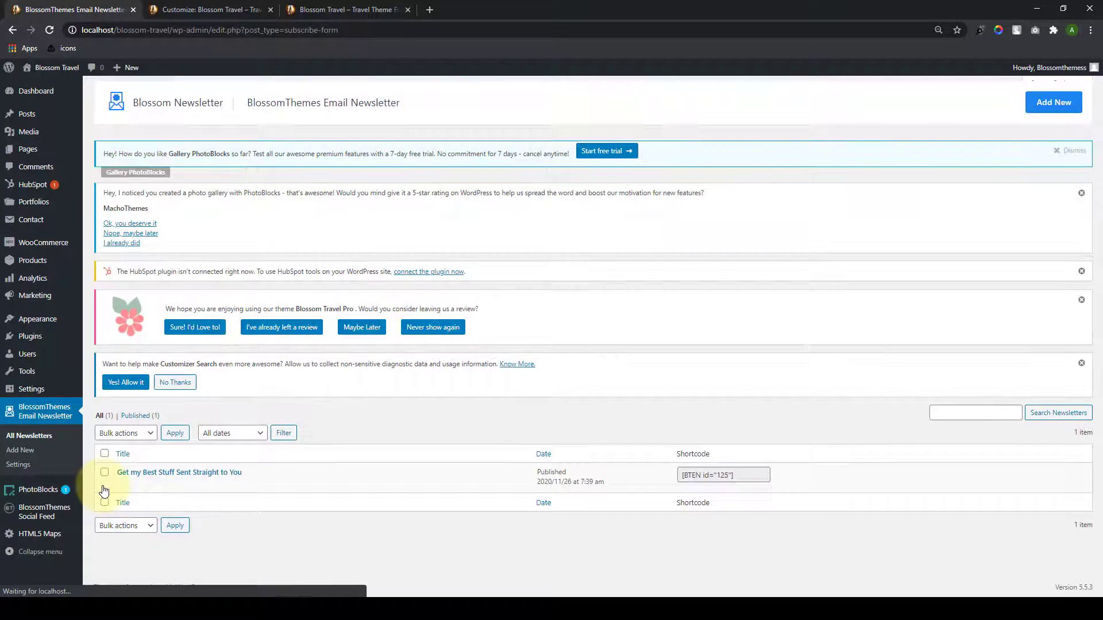
left_click(707, 475)
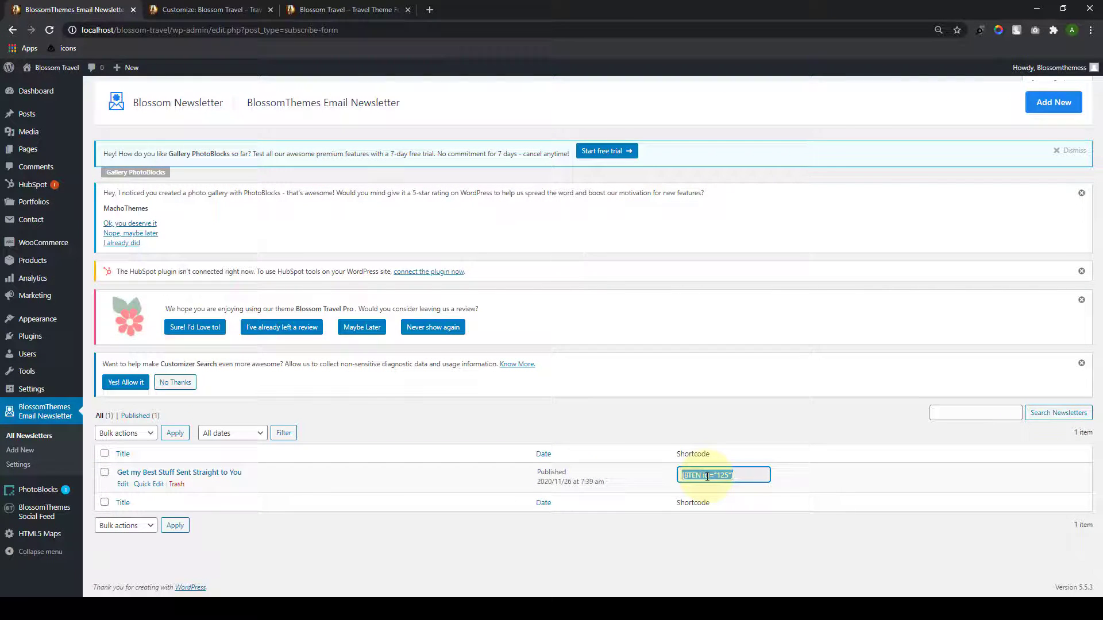
right_click(707, 476)
left_click(725, 485)
type("[BTEN id=\"125\"]")
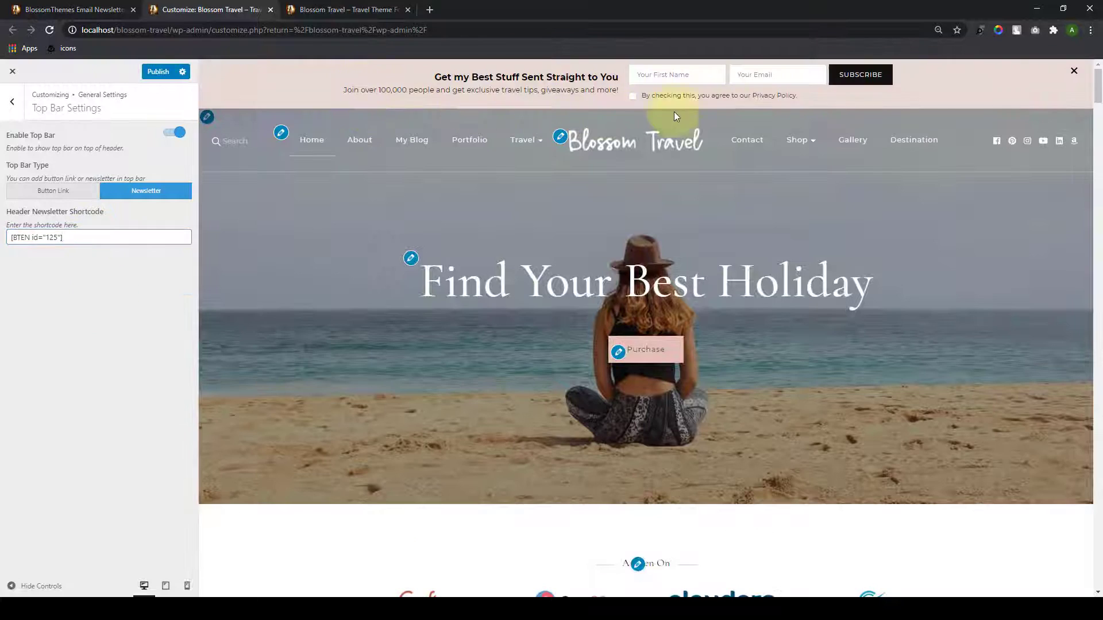
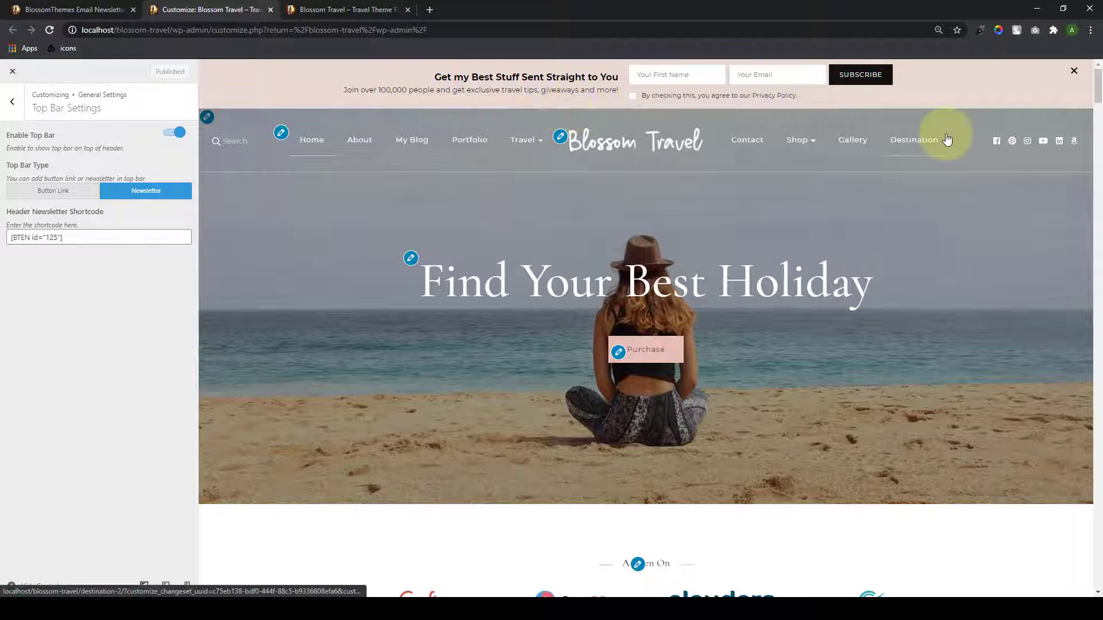
Step: Enable Sticky Header in the Header Settings and check the sticky menu down the home page preview
left_click(12, 101)
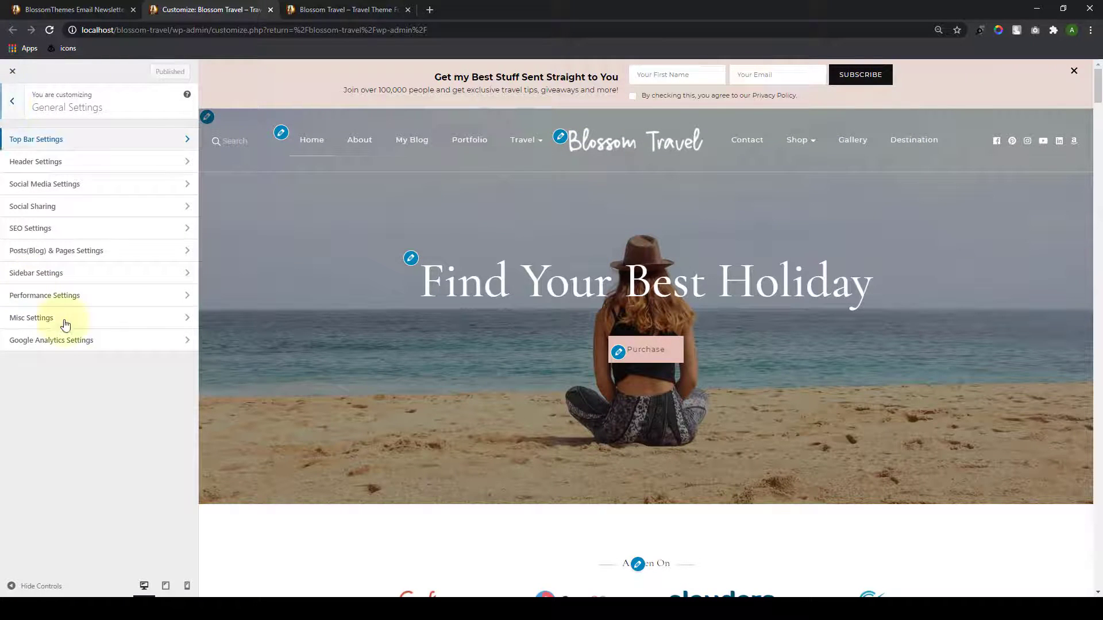
left_click(111, 173)
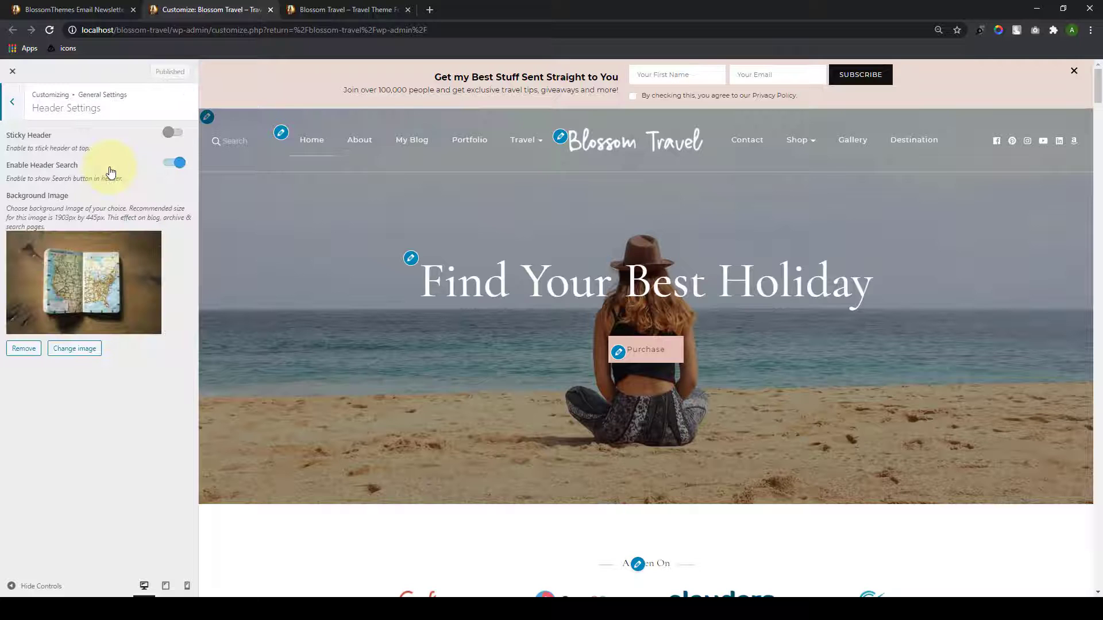
left_click(174, 133)
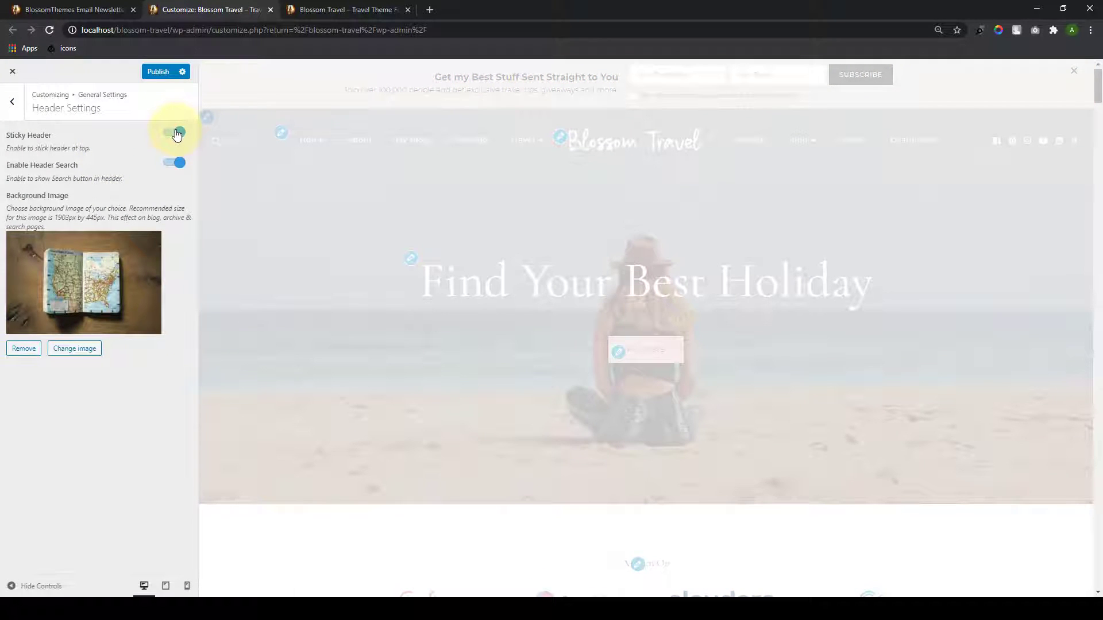
scroll(612, 292, "down", 10)
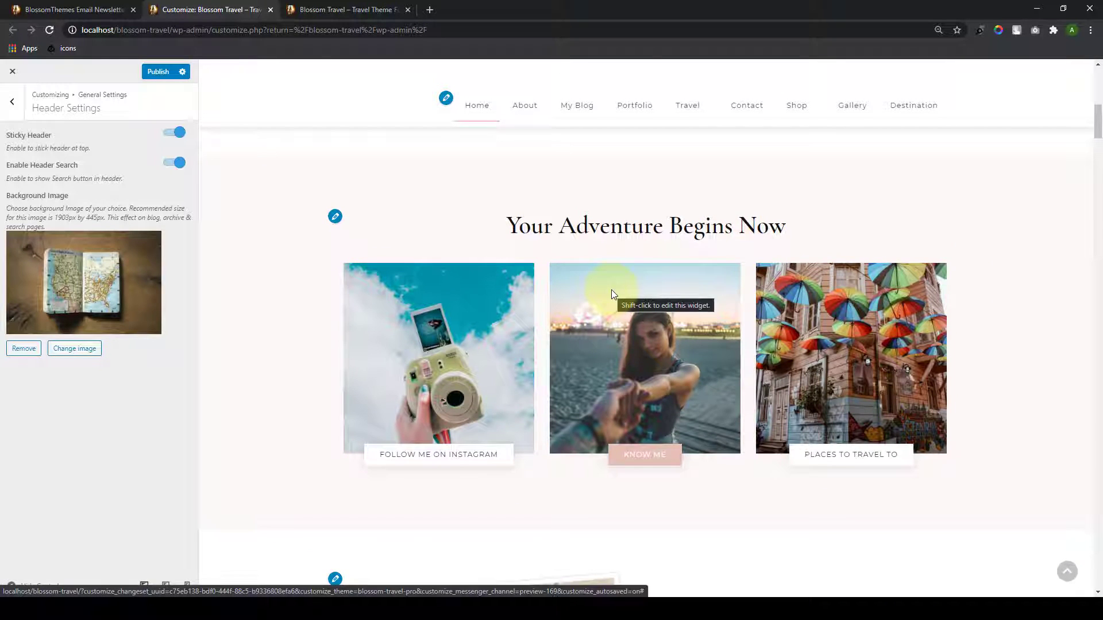
scroll(615, 217, "down", 10)
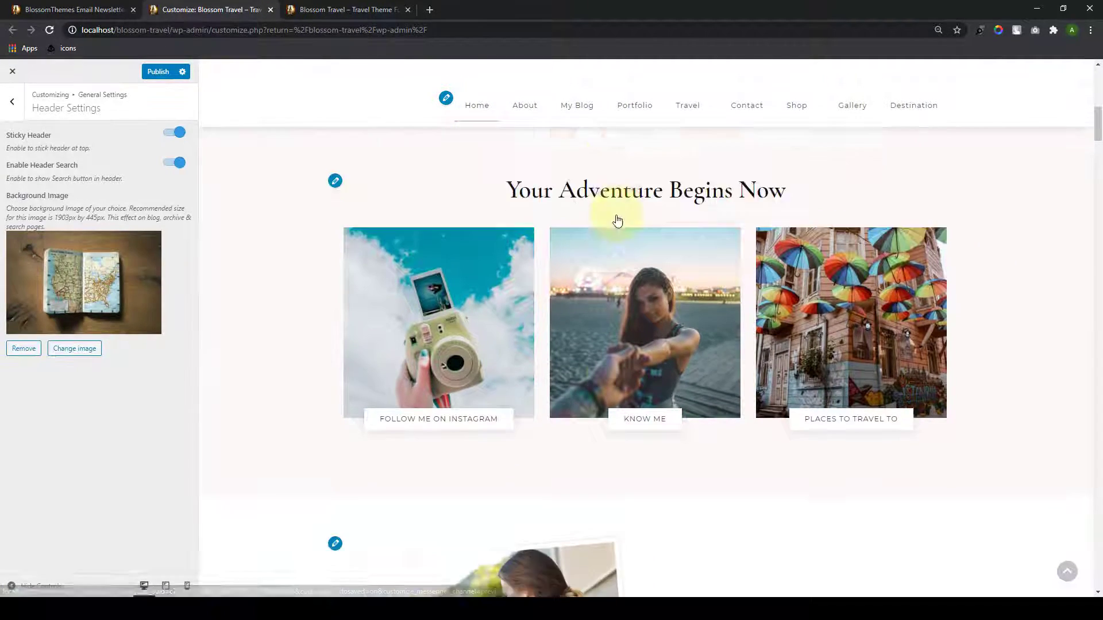
scroll(592, 339, "down", 5)
scroll(591, 339, "up", 12)
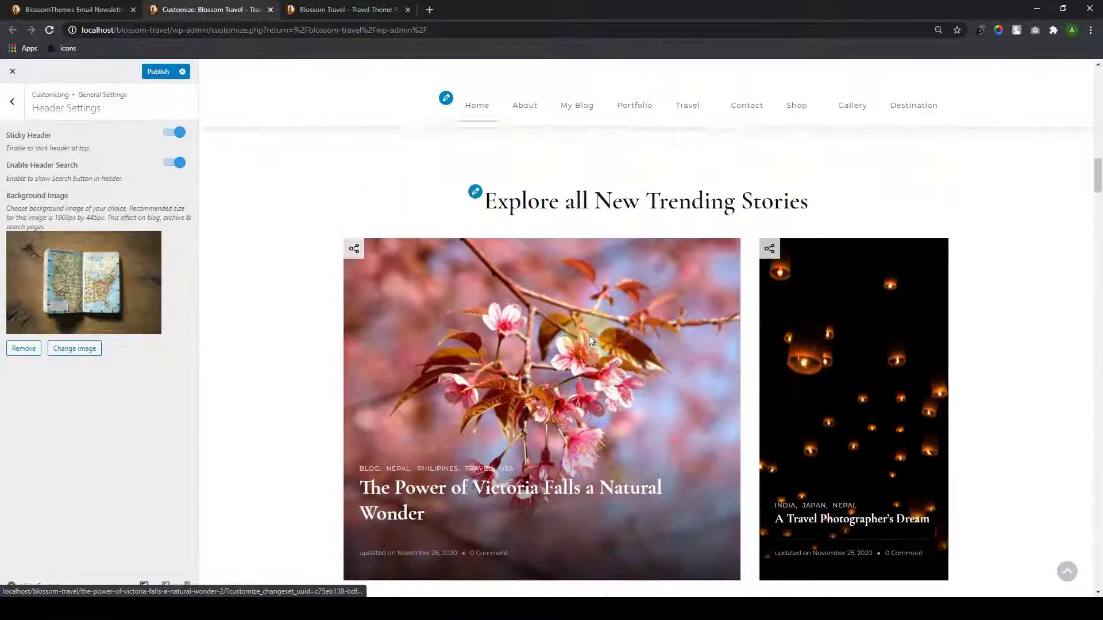
scroll(592, 339, "up", 10)
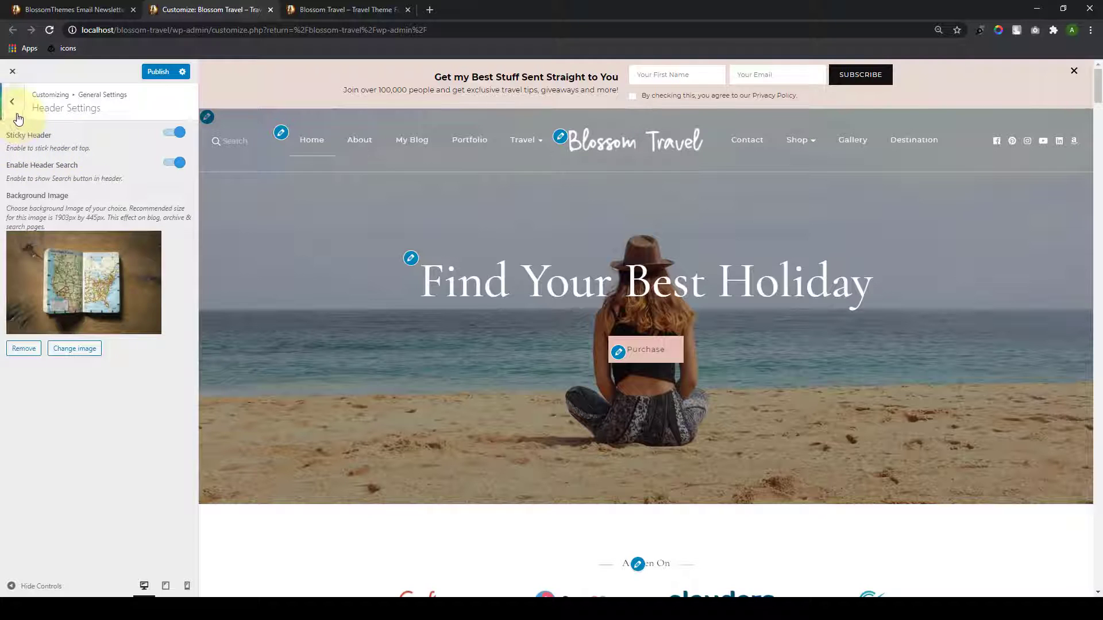
Step: Try the white logo-light image from the media library as the second logo in Site Identity
left_click(12, 102)
left_click(12, 102)
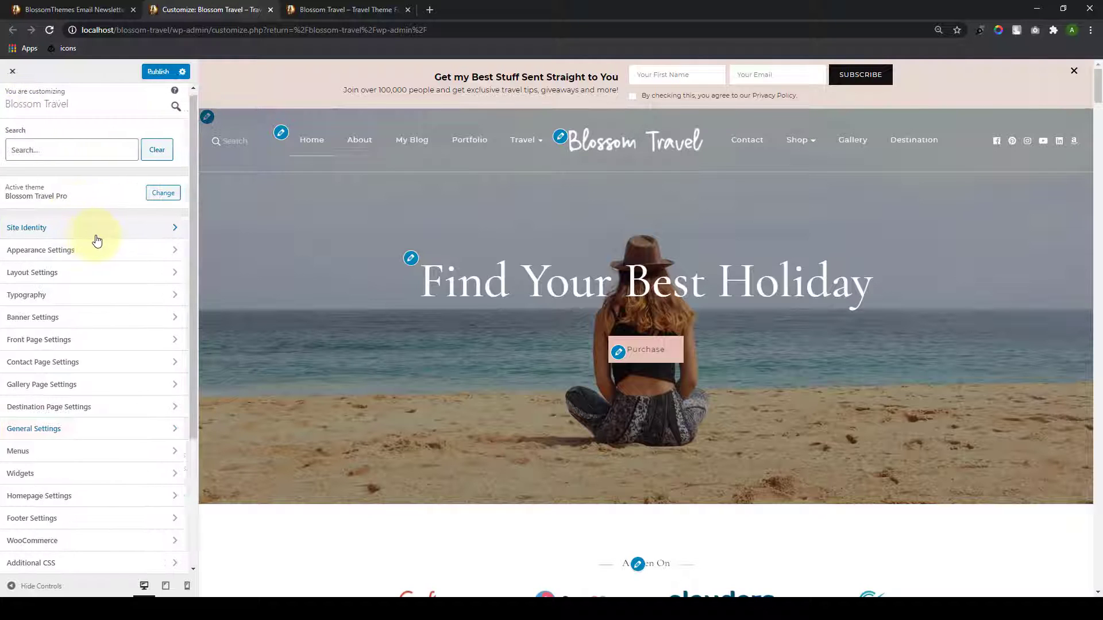
left_click(95, 240)
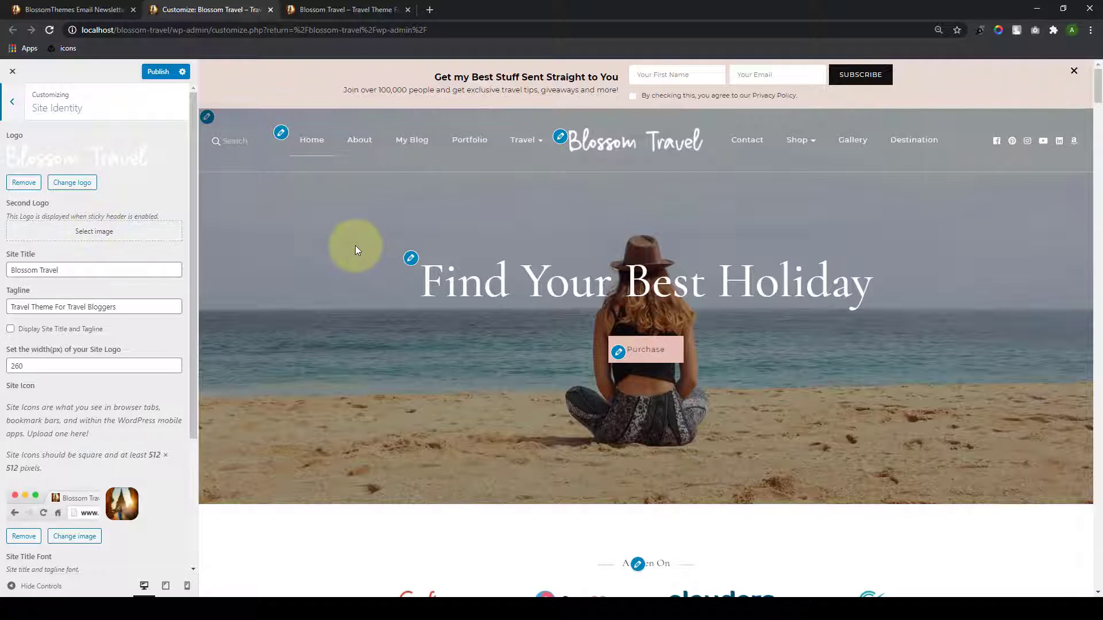
scroll(362, 256, "down", 4)
left_click(106, 240)
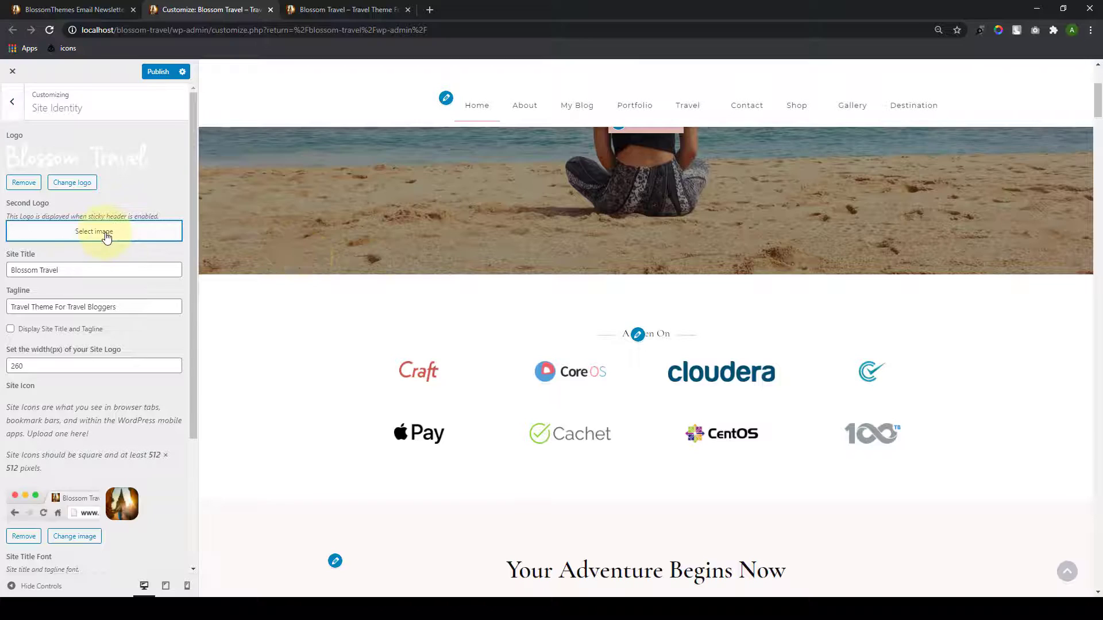
scroll(601, 439, "down", 1)
scroll(575, 436, "down", 1)
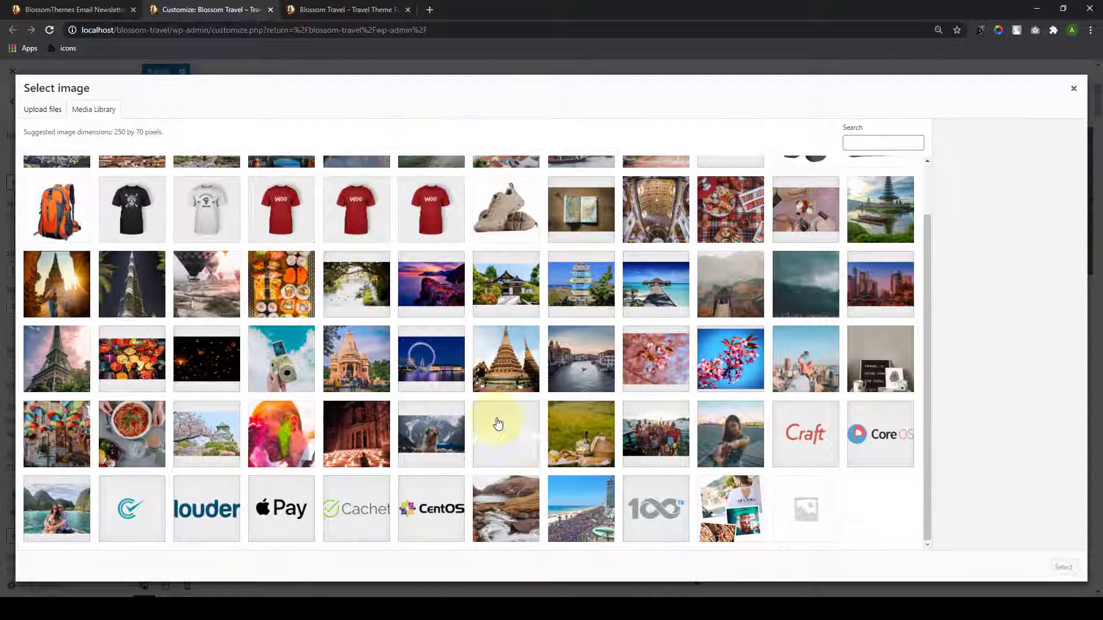
left_click(494, 425)
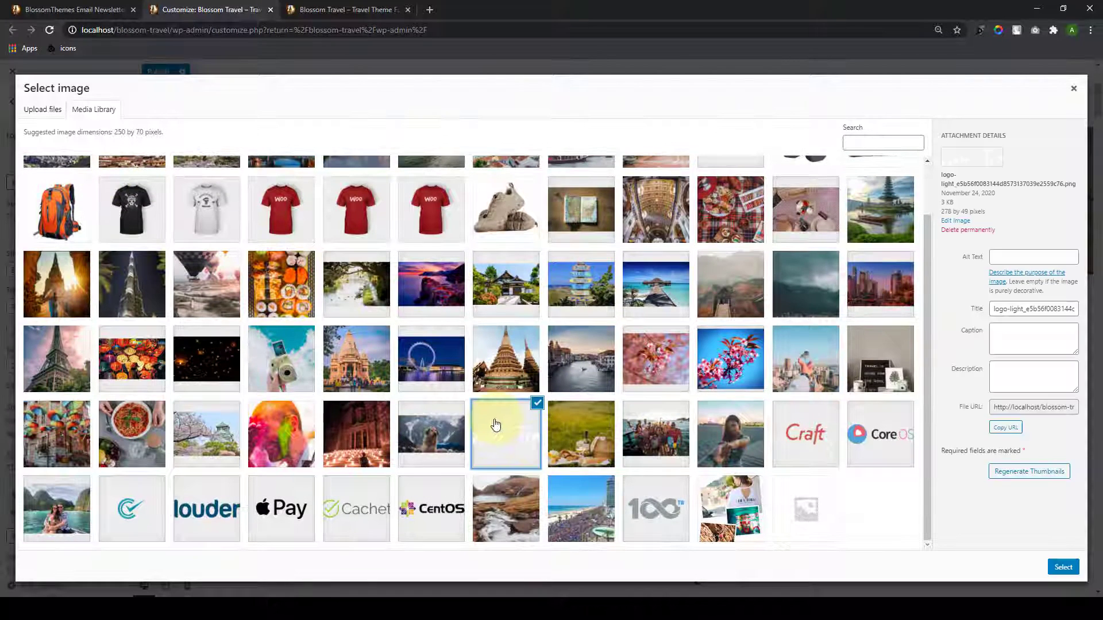
left_click(1063, 567)
left_click(998, 567)
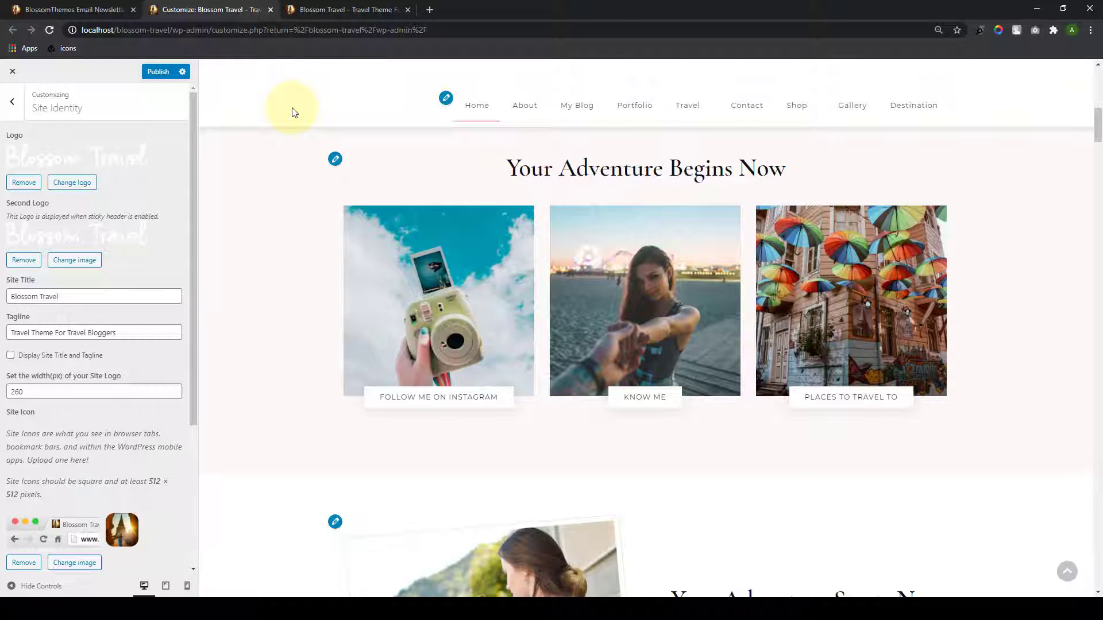
Step: Try codeception.png in place of the current second logo, check it in the sticky header, and remove it
left_click(29, 261)
left_click(99, 233)
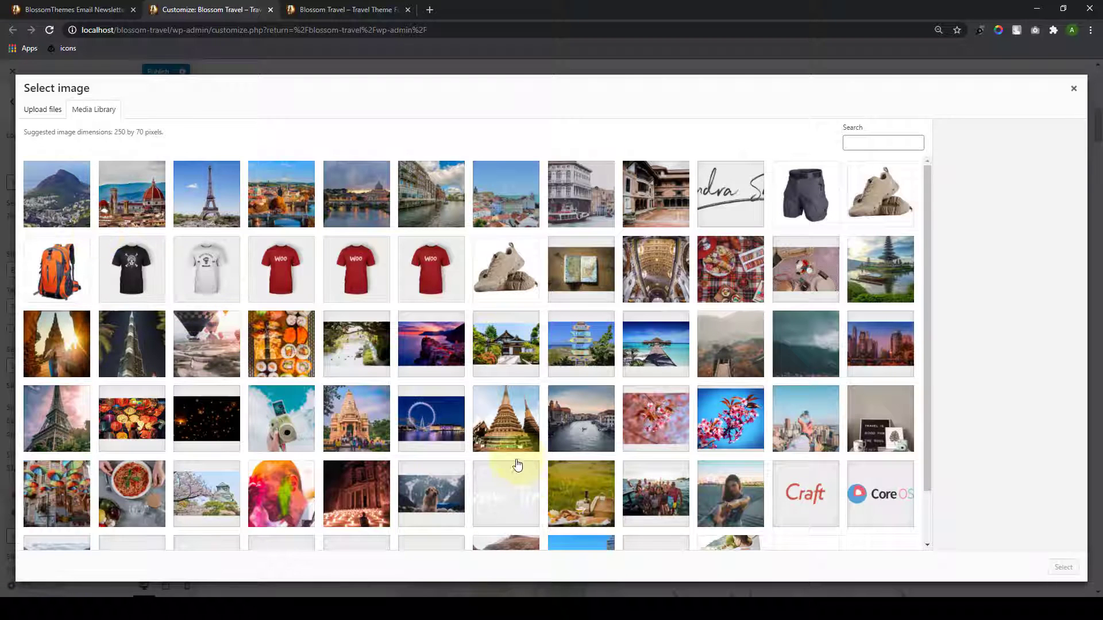
scroll(517, 491, "down", 1)
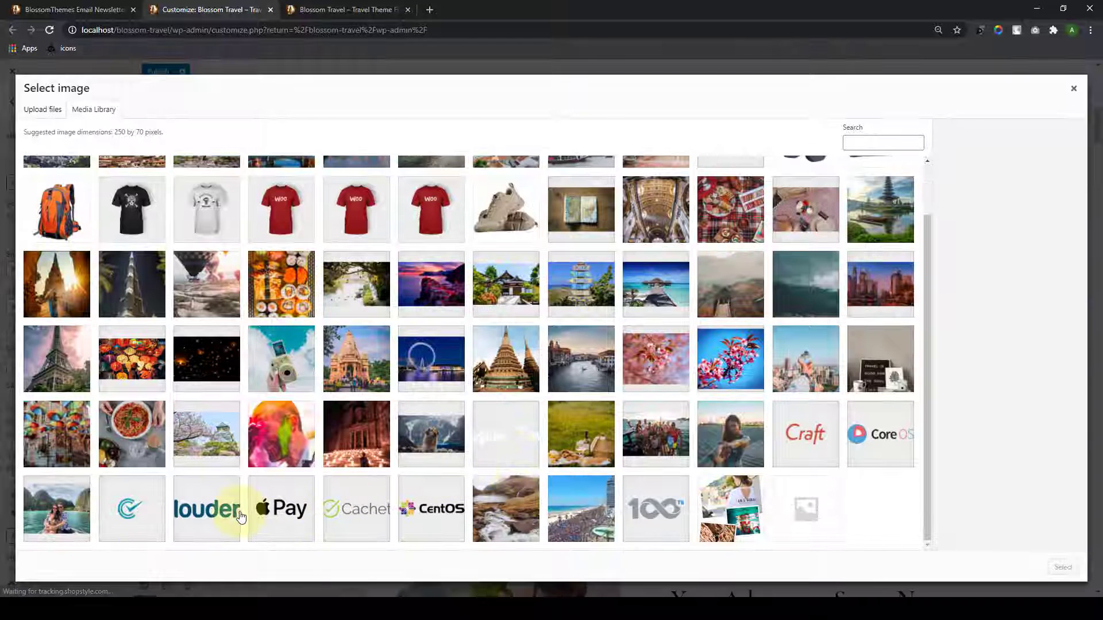
left_click(152, 507)
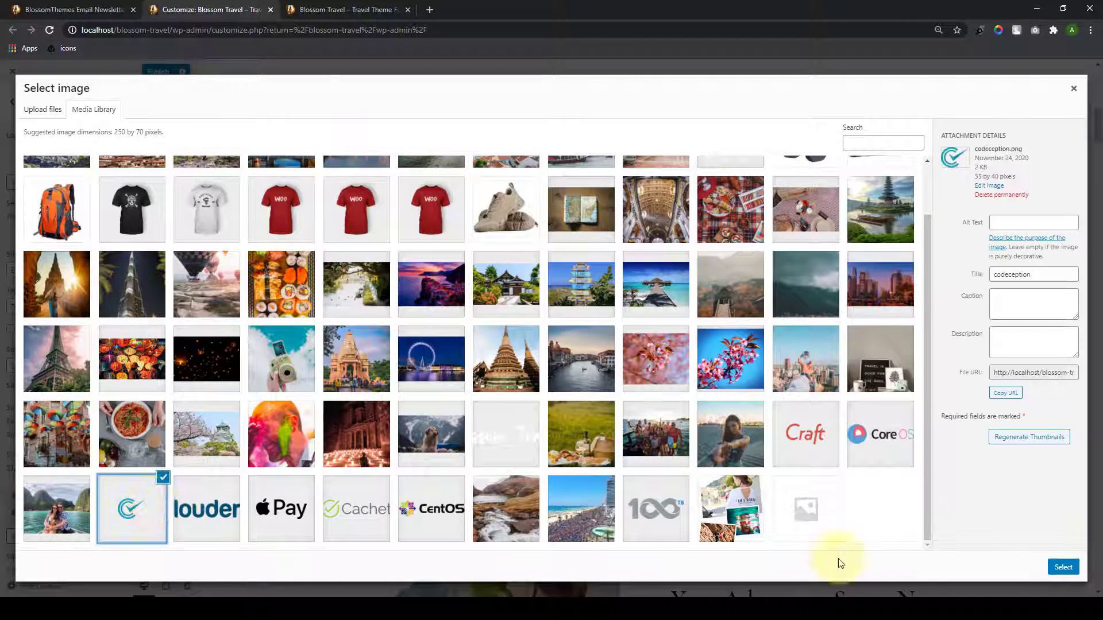
left_click(1063, 567)
left_click(999, 568)
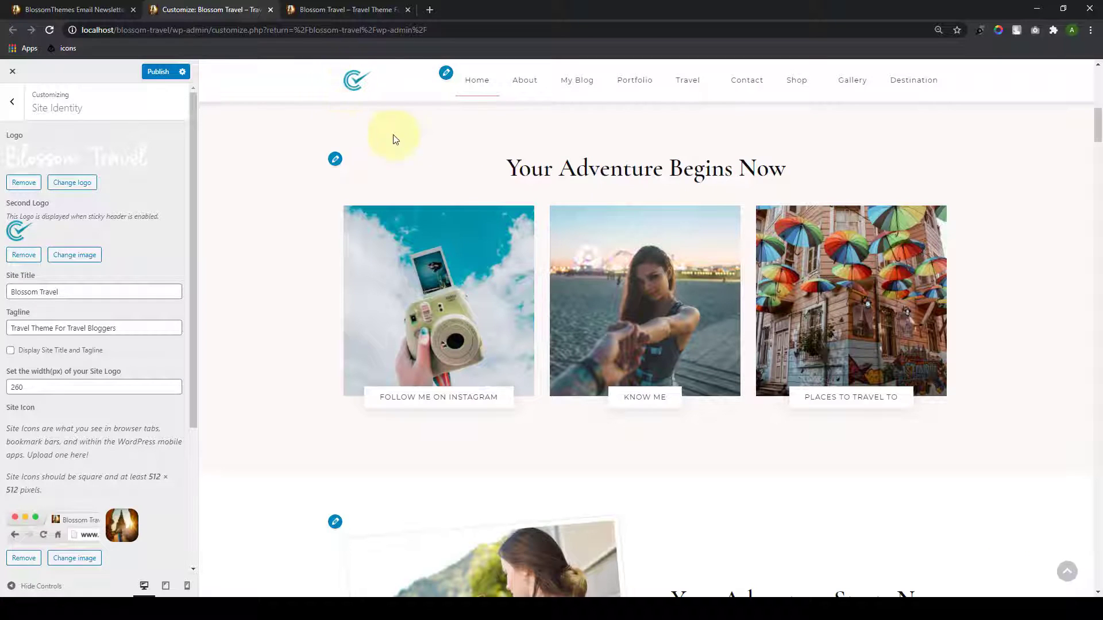
scroll(525, 270, "down", 4)
scroll(525, 283, "up", 9)
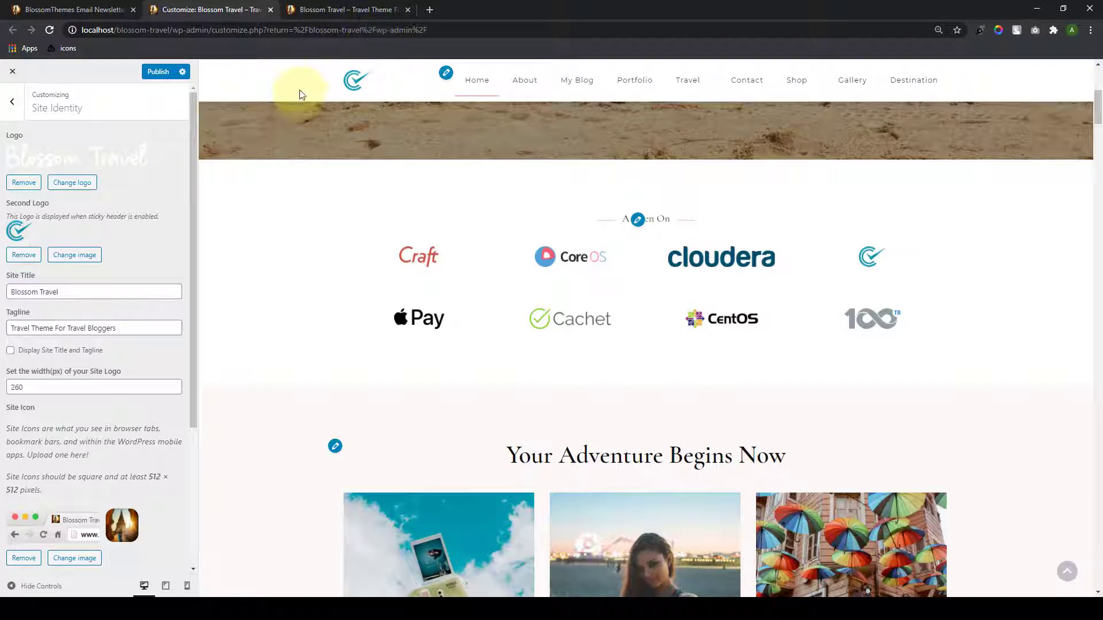
left_click(24, 259)
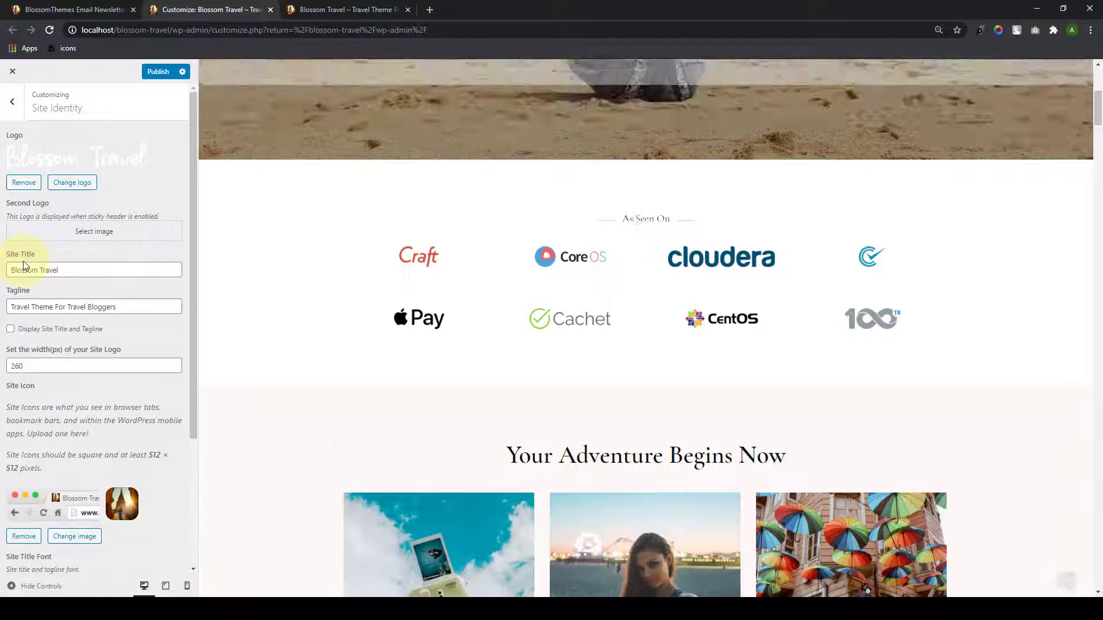
Step: Examine the Header Settings and the social links in Social Media Settings against the header in the preview
left_click(10, 103)
left_click(114, 135)
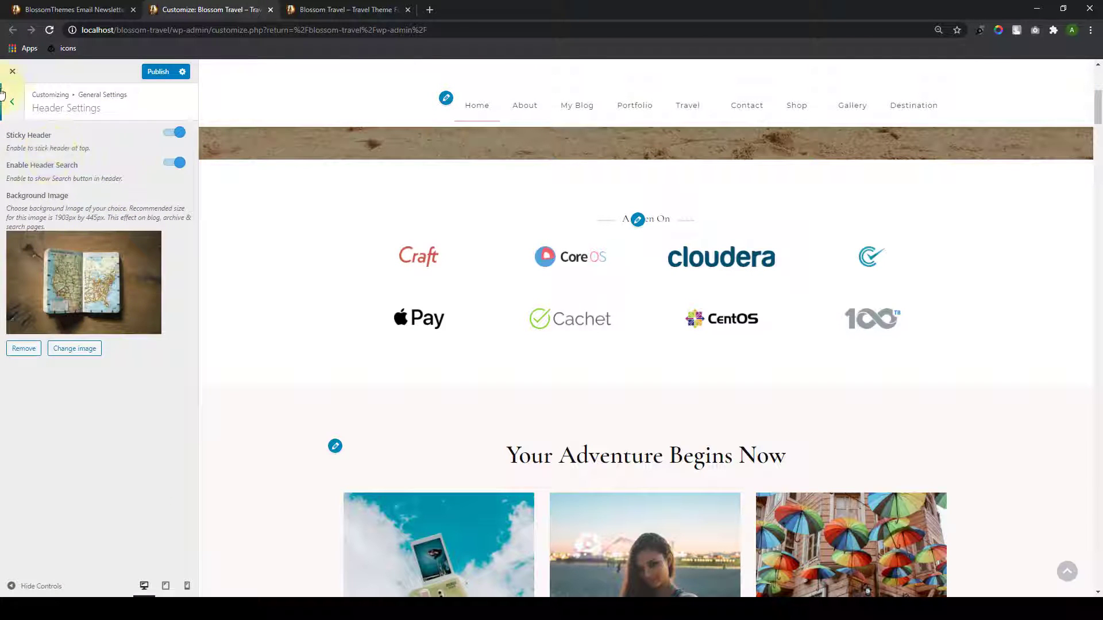
left_click(14, 109)
left_click(74, 183)
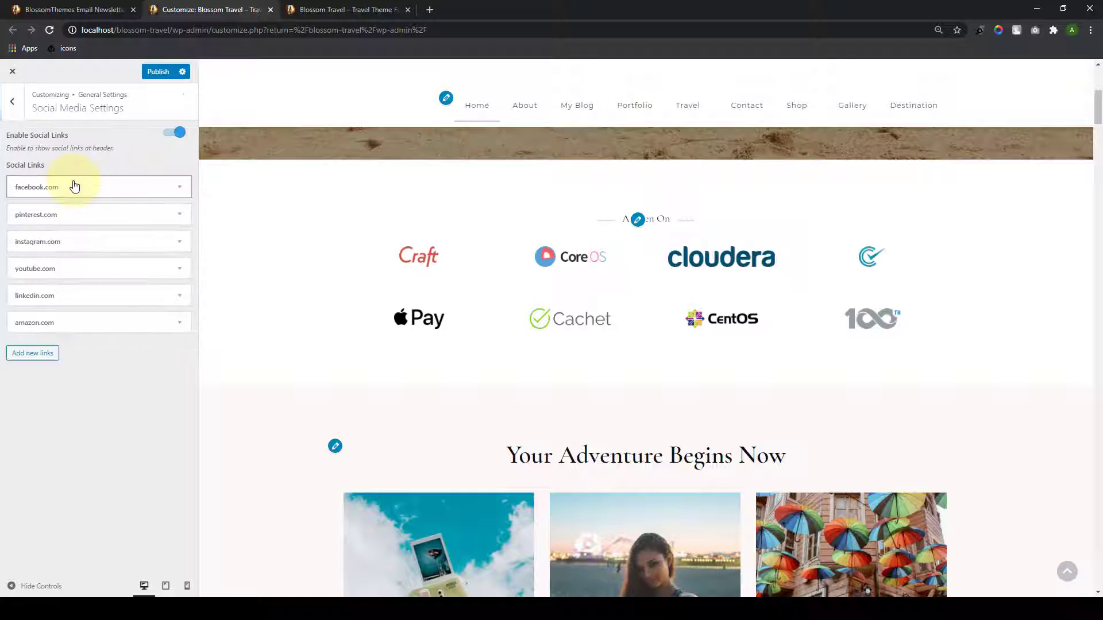
left_click(1070, 562)
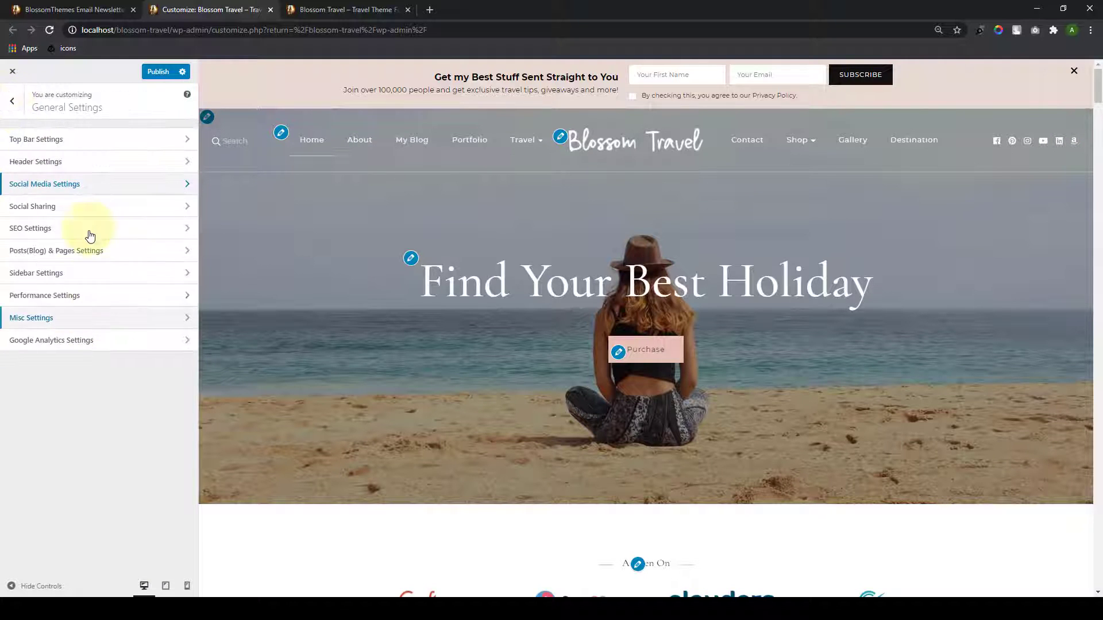
Step: Examine the Social Sharing settings and reveal the share buttons on the "The Power of Victoria Falls a Natural Wonder" post in the preview
left_click(88, 210)
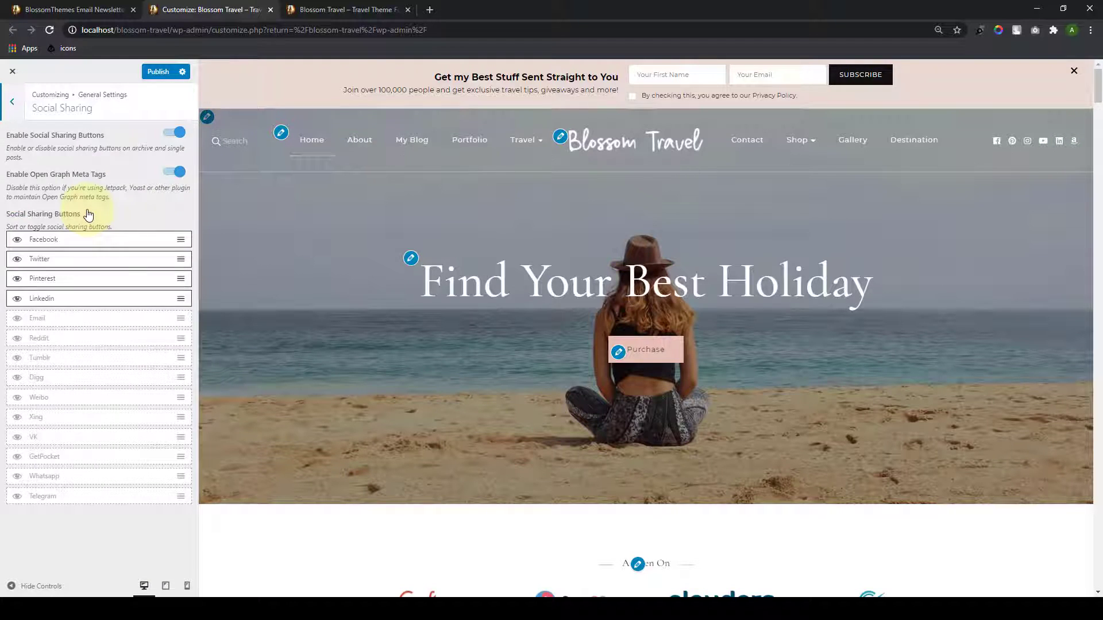
scroll(310, 339, "down", 10)
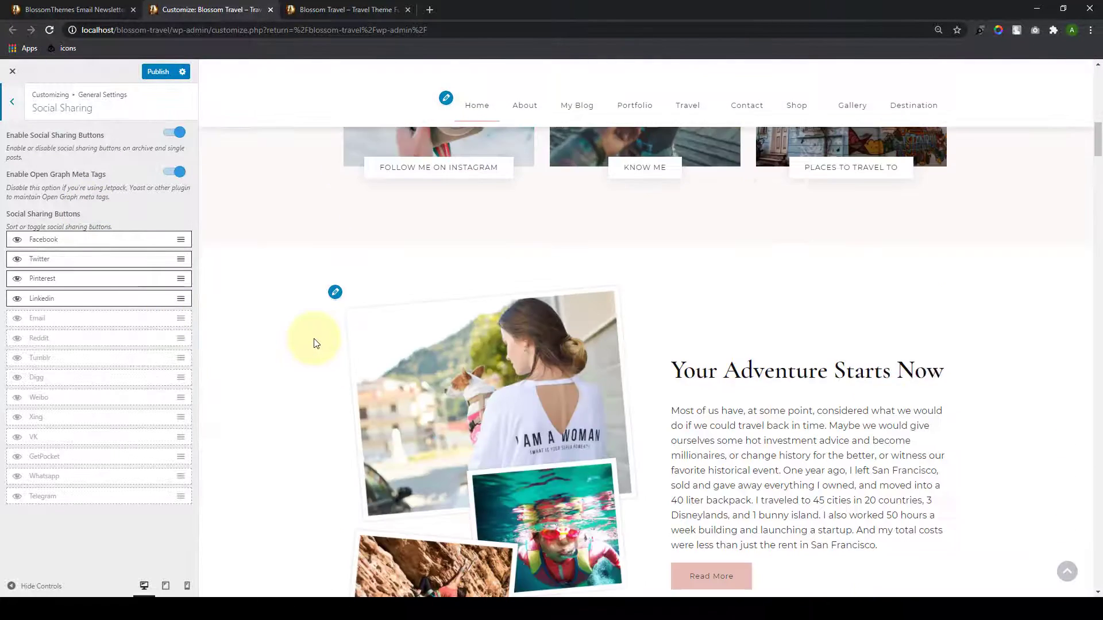
scroll(315, 342, "down", 11)
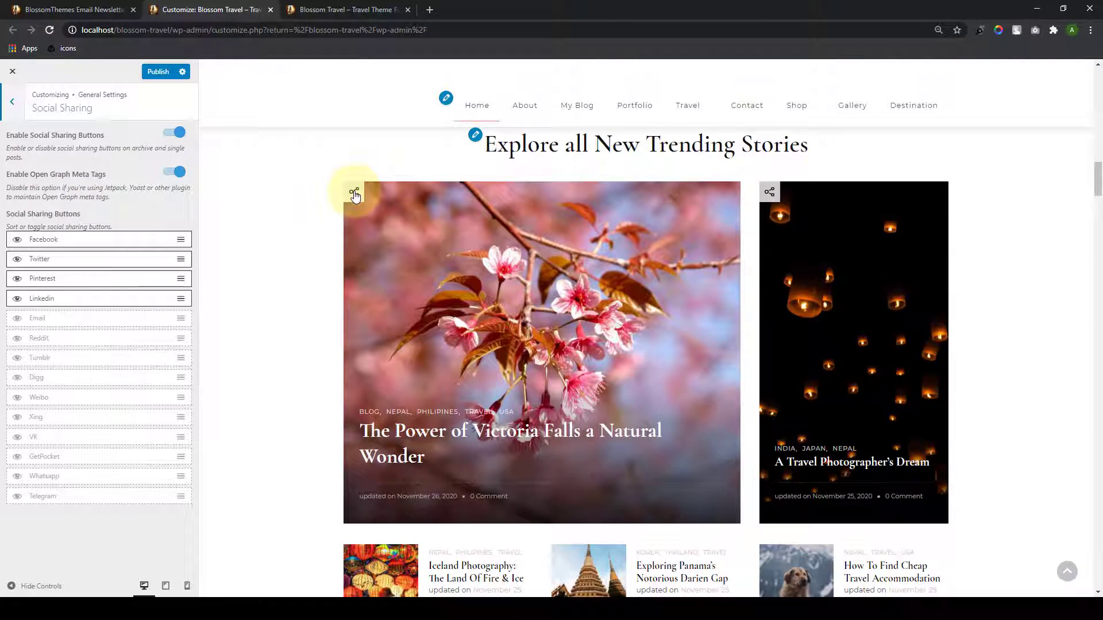
left_click(355, 194)
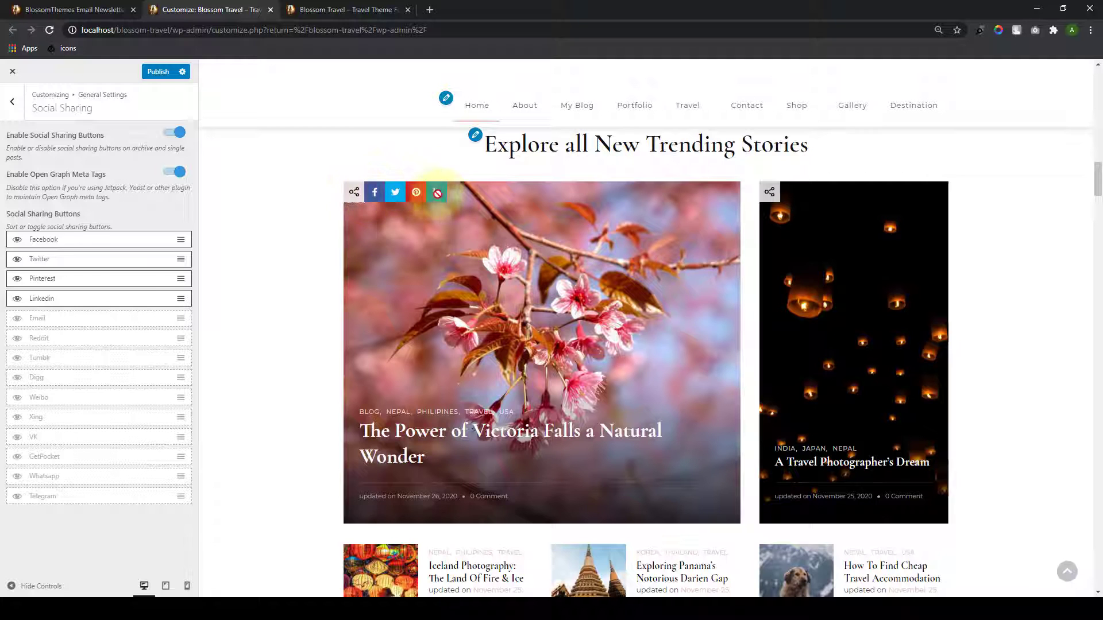
Step: Try switching off the social sharing buttons, check the Explore all New Trending Stories posts, and switch them on again
left_click(770, 192)
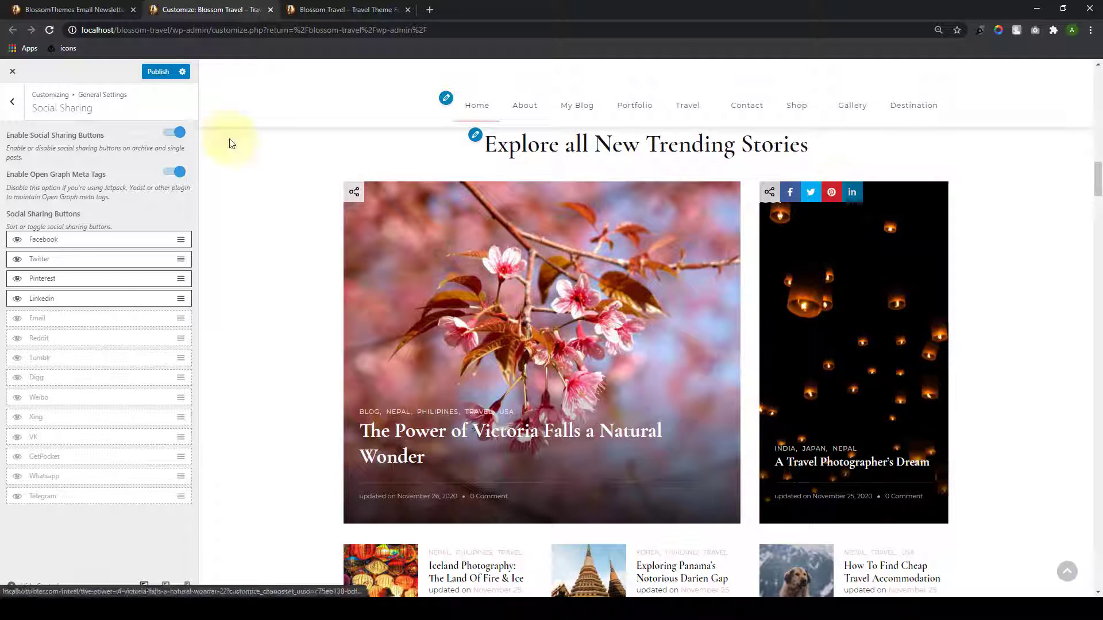
left_click(179, 131)
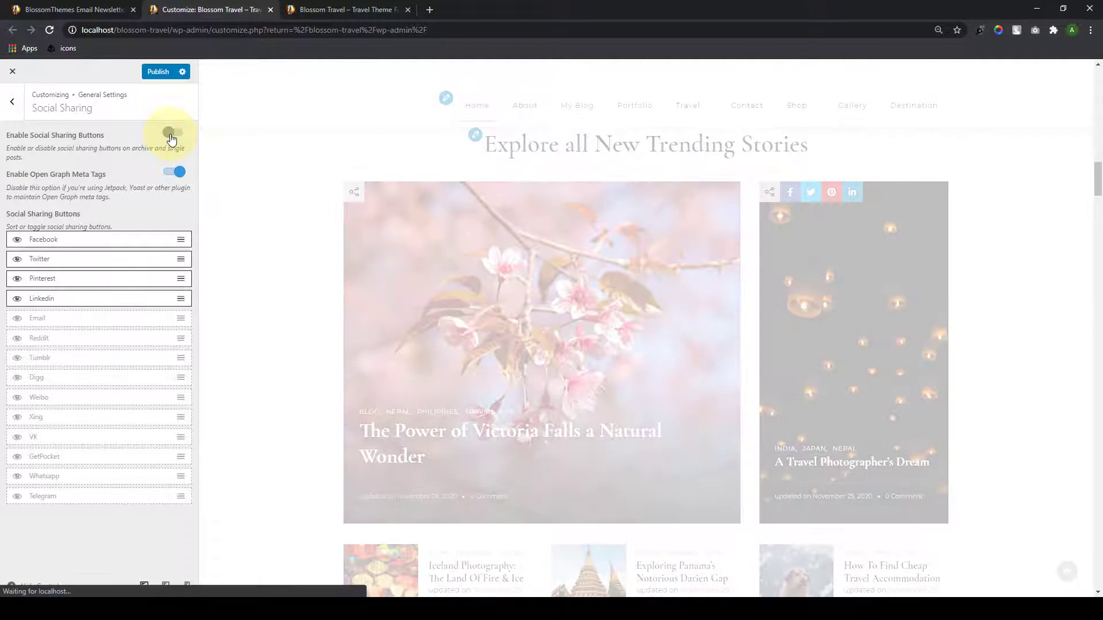
scroll(754, 236, "down", 3)
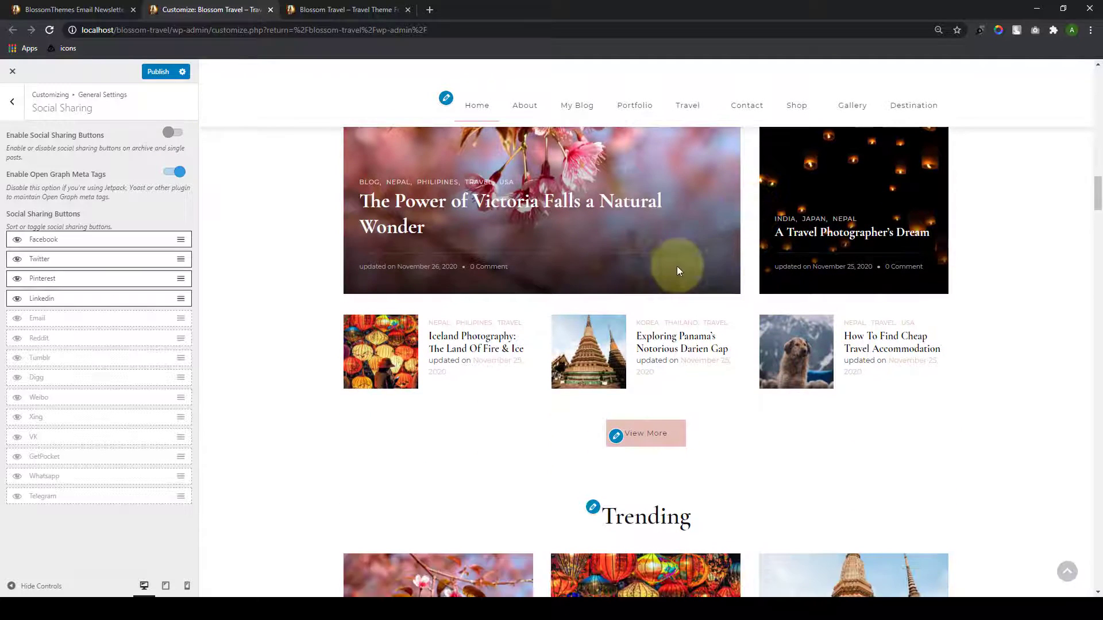
scroll(664, 278, "up", 3)
left_click(53, 154)
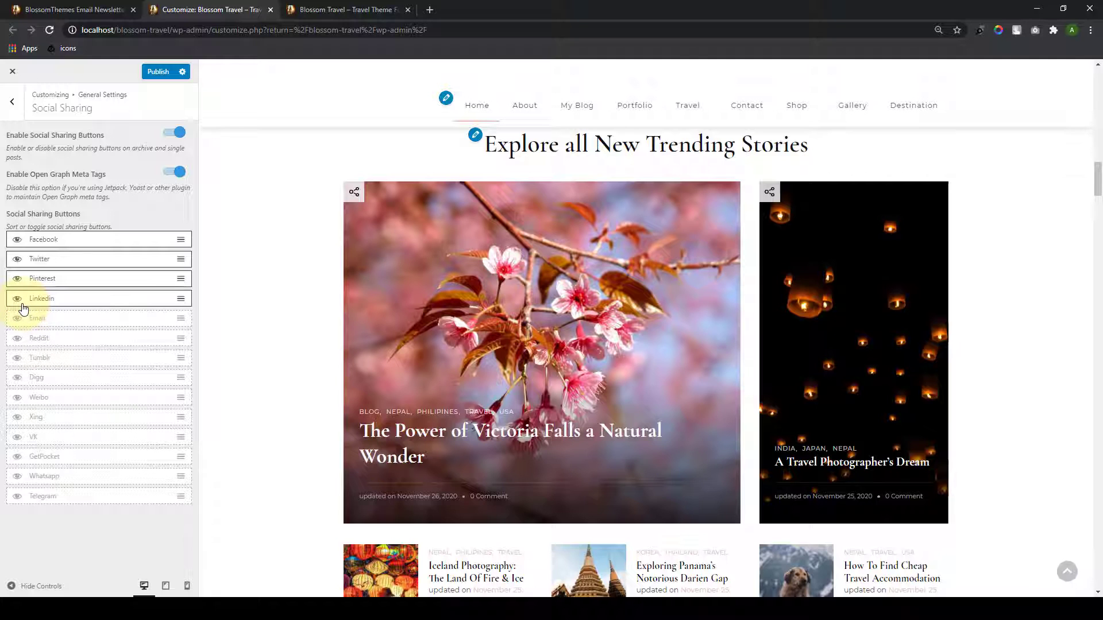
Step: Add Email and Tumblr to the active social sharing buttons and check them on the Victoria Falls post
mouse_move(354, 192)
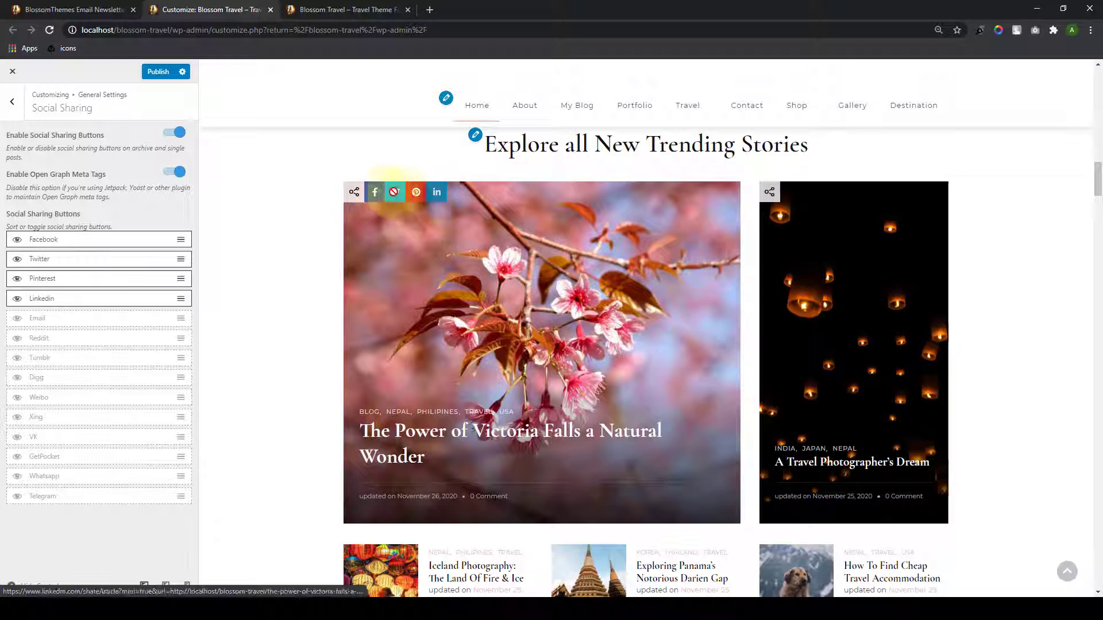
left_click(16, 319)
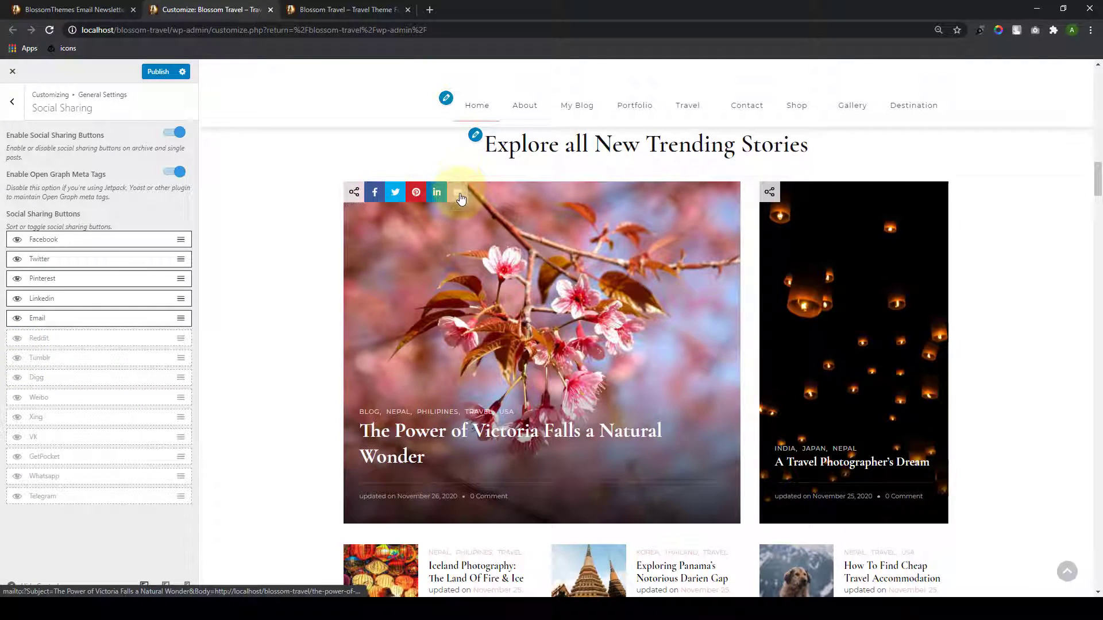
left_click(17, 357)
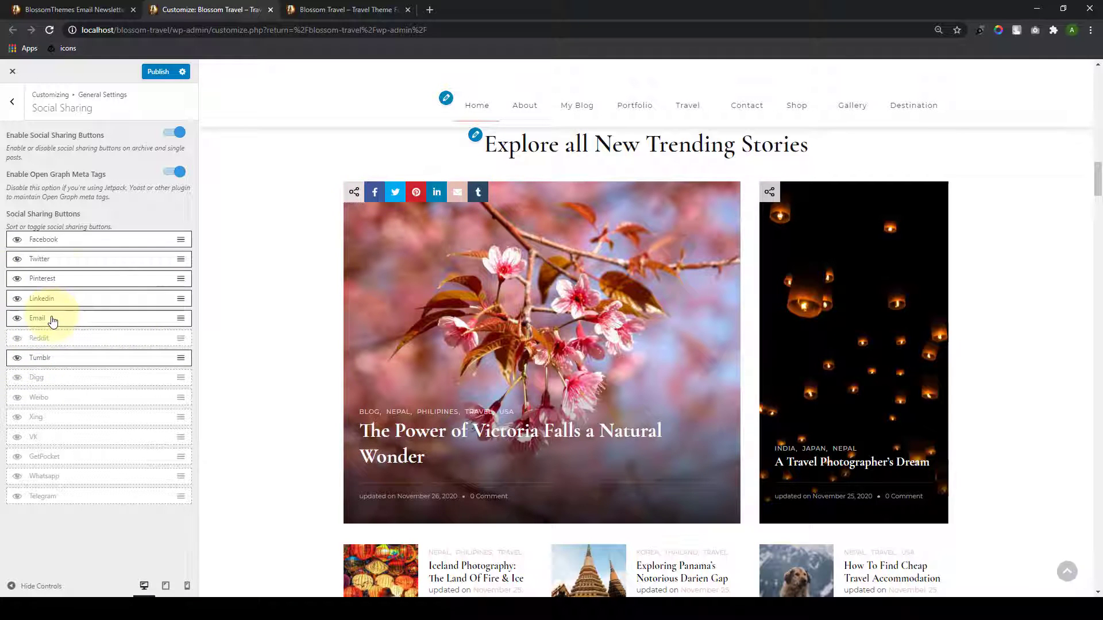
Step: Reorder the sharing buttons to Pinterest, Facebook, Tumblr, Email, Twitter, Linkedin, check them on the posts, and publish the changes
left_click_drag(53, 320, 46, 255)
left_click_drag(55, 296, 50, 234)
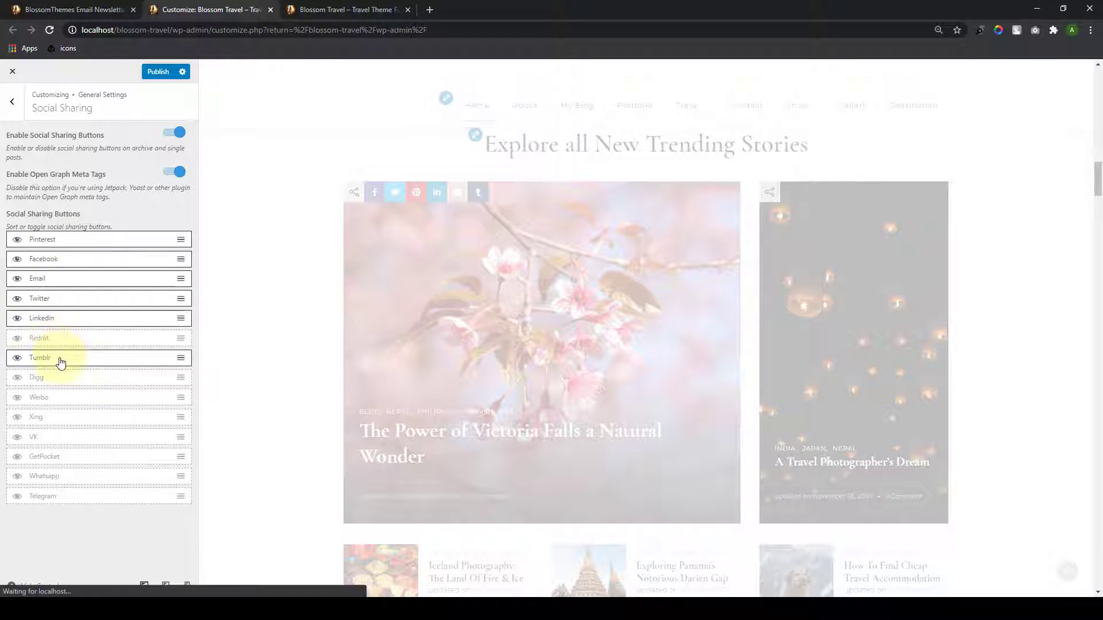
left_click_drag(61, 363, 58, 280)
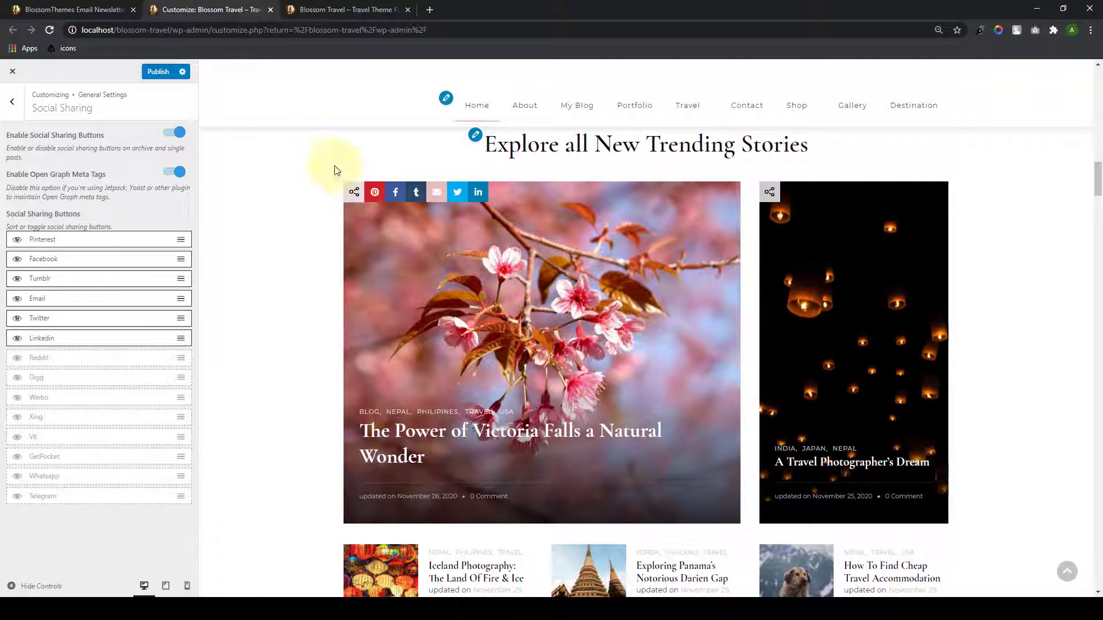
mouse_move(770, 192)
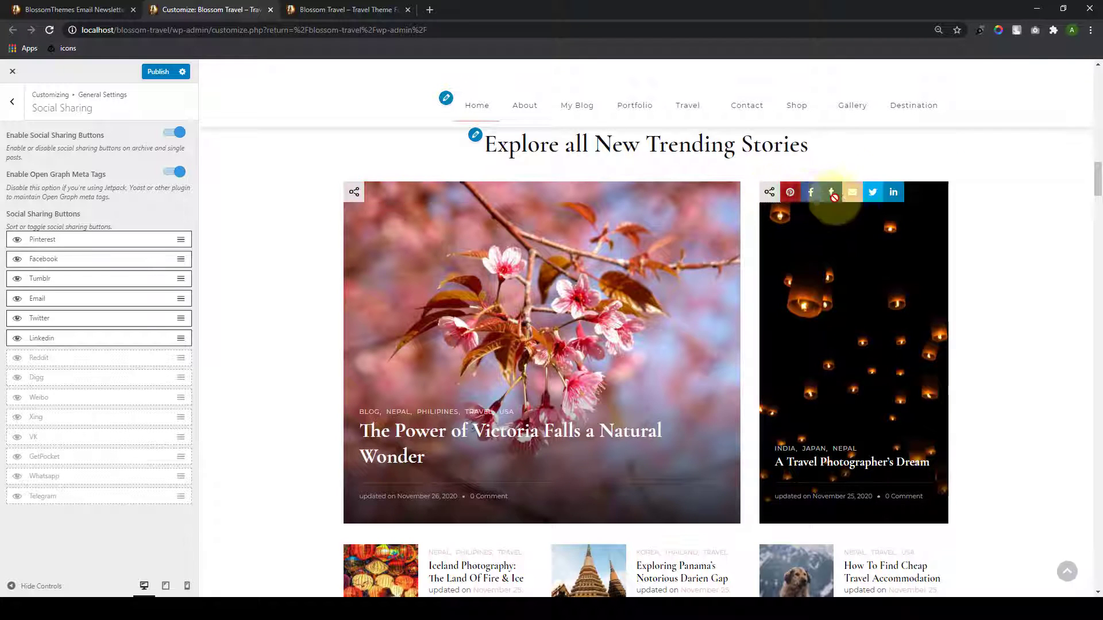
mouse_move(355, 205)
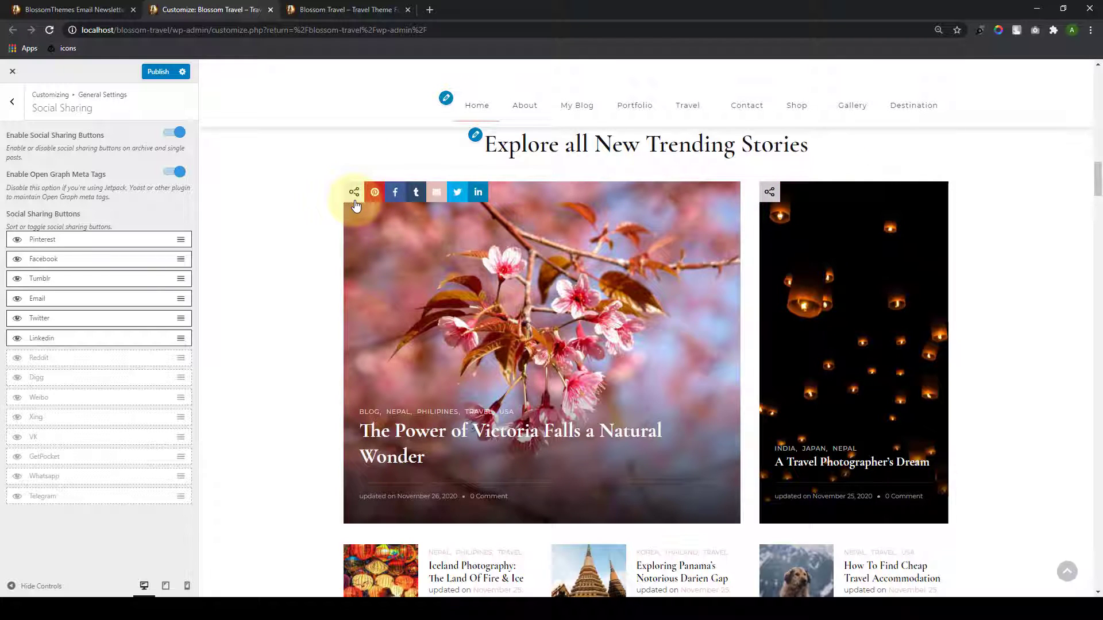
left_click(159, 71)
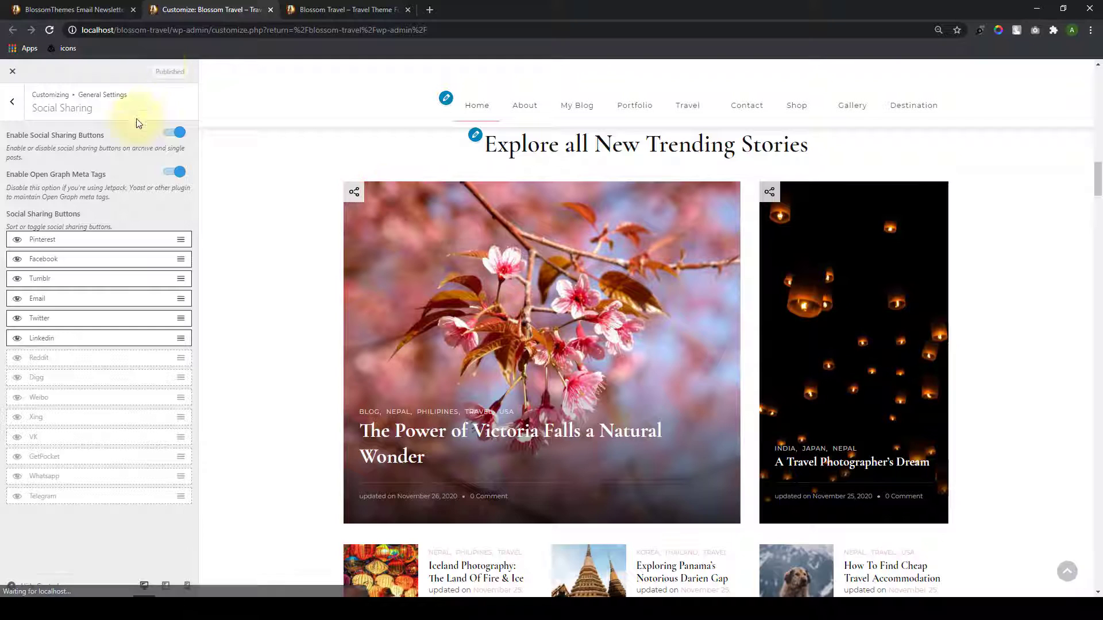
Step: Review the SEO Settings and the Posts(Blog) & Pages Settings within General Settings
left_click(13, 102)
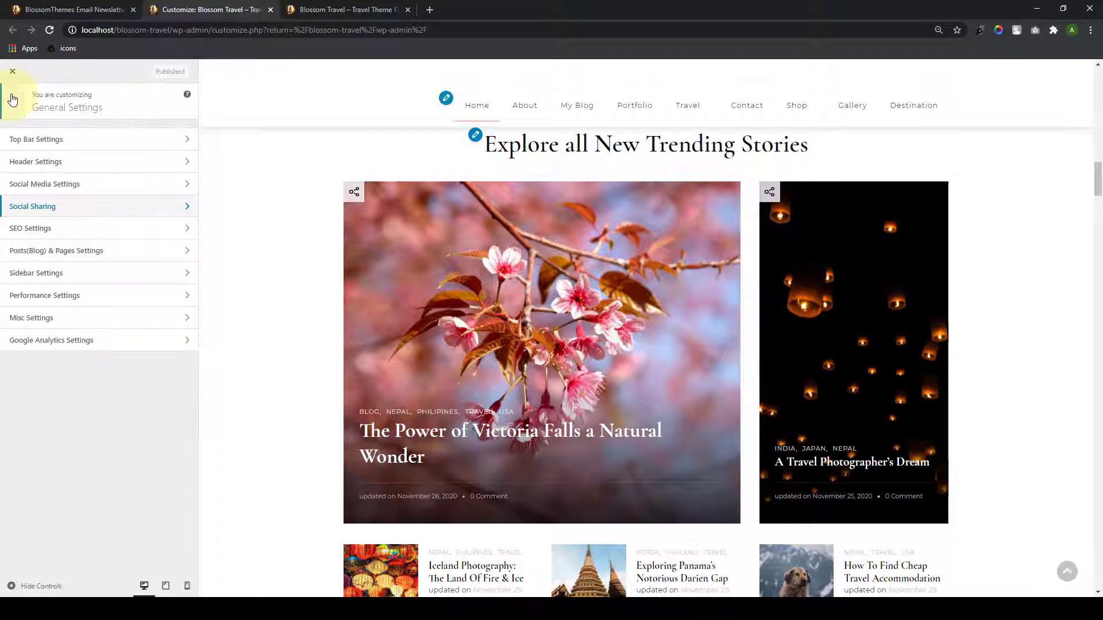
left_click(81, 235)
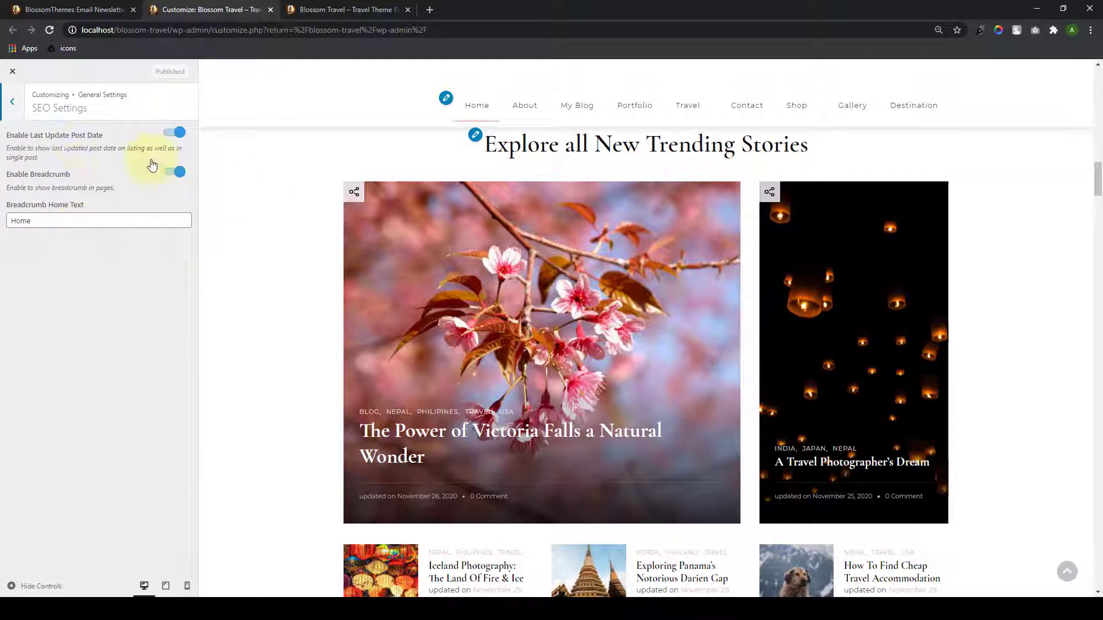
left_click(13, 109)
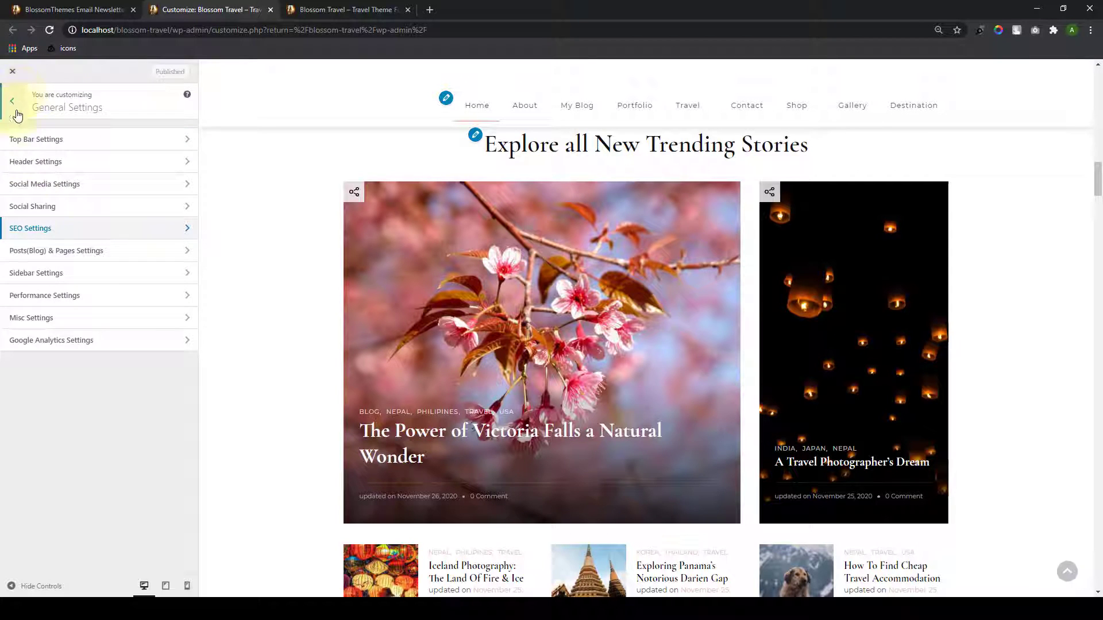
left_click(89, 262)
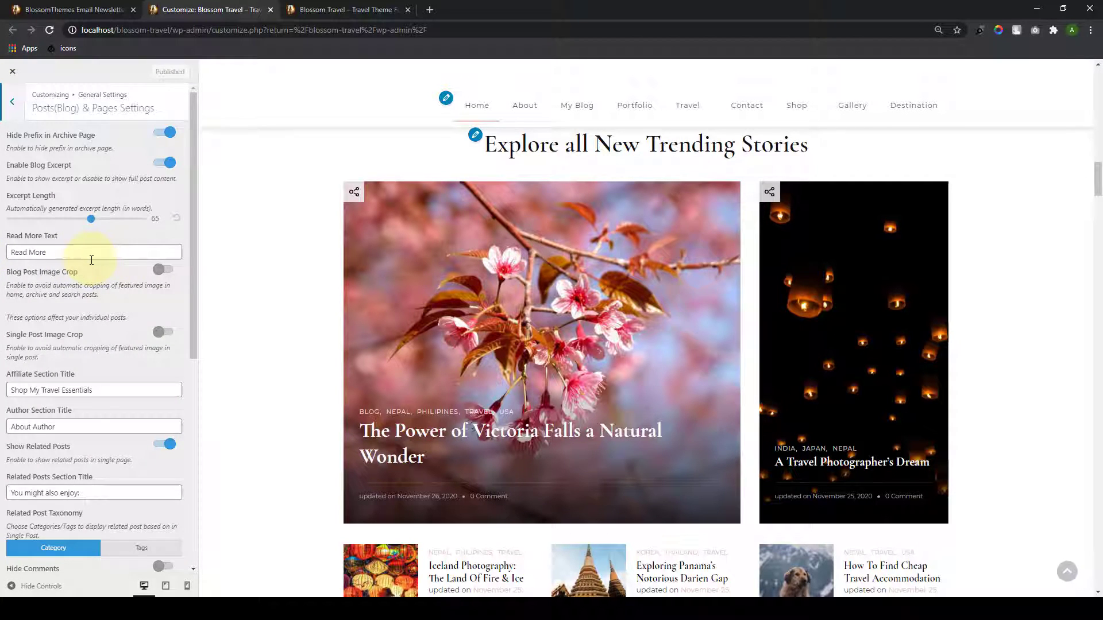
scroll(105, 345, "down", 3)
scroll(105, 406, "up", 3)
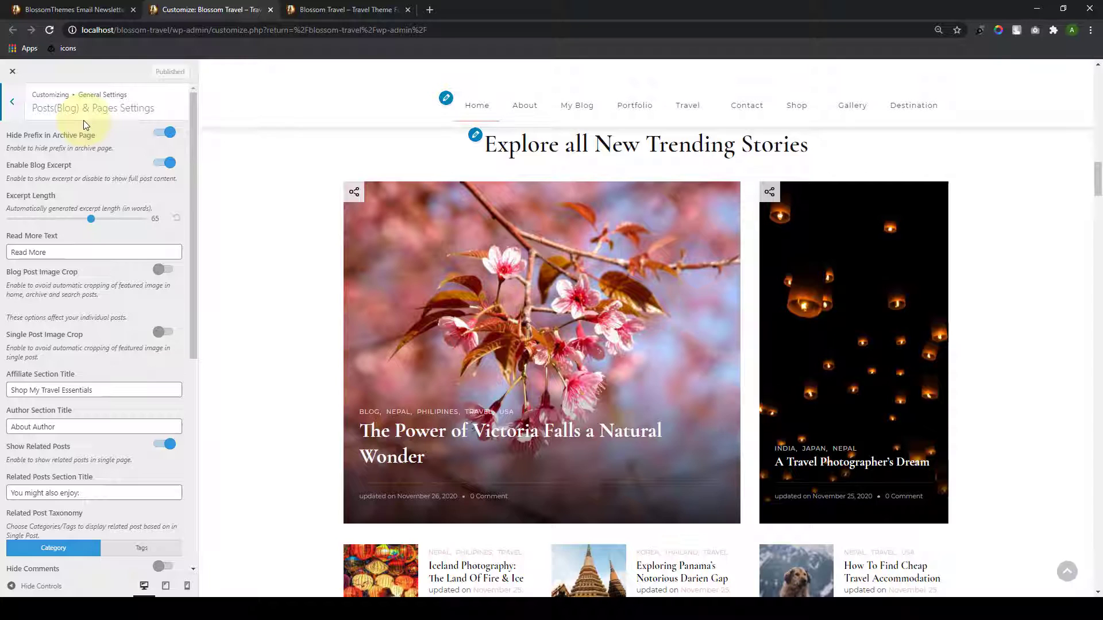
scroll(129, 295, "down", 1)
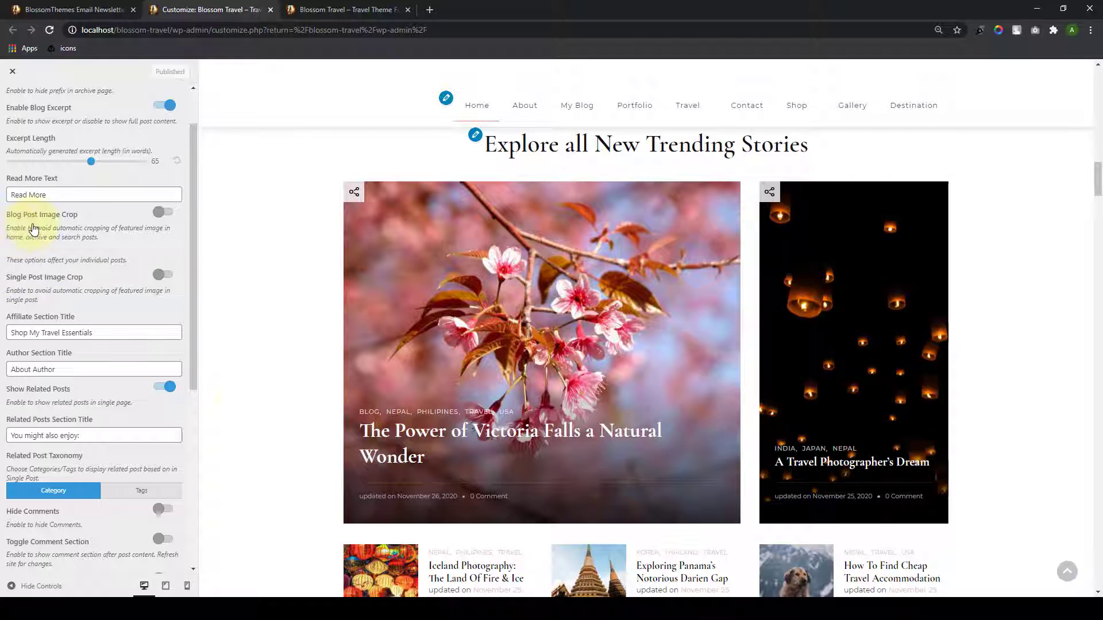
Step: Open the My Blog page in the preview through the View More link below the trending stories and show its first post
scroll(530, 407, "down", 5)
left_click(661, 378)
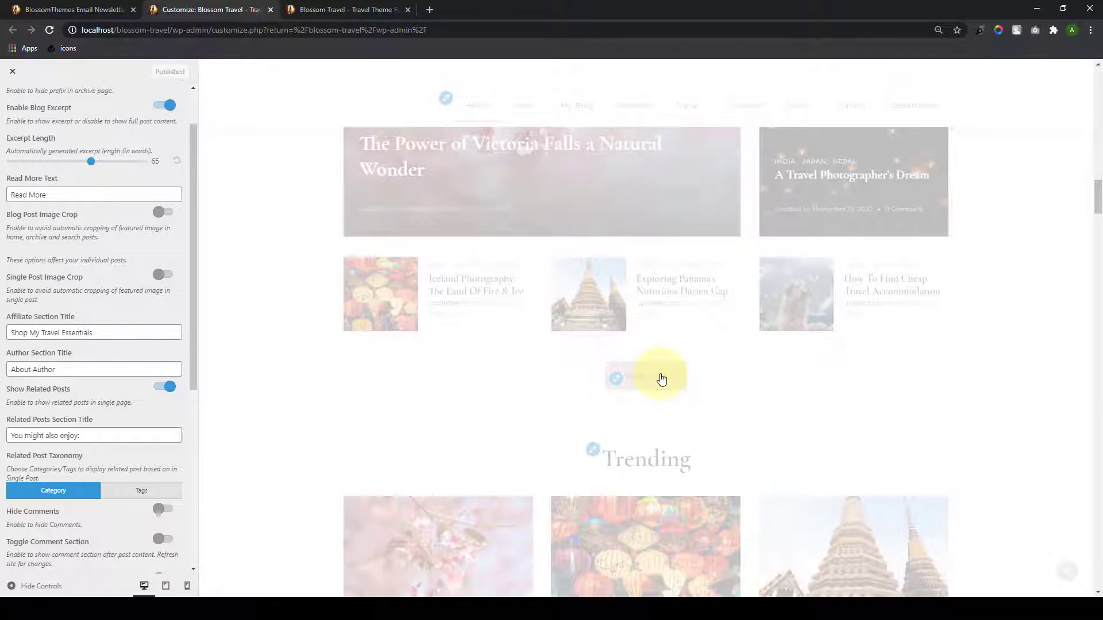
scroll(664, 377, "down", 9)
scroll(663, 377, "up", 3)
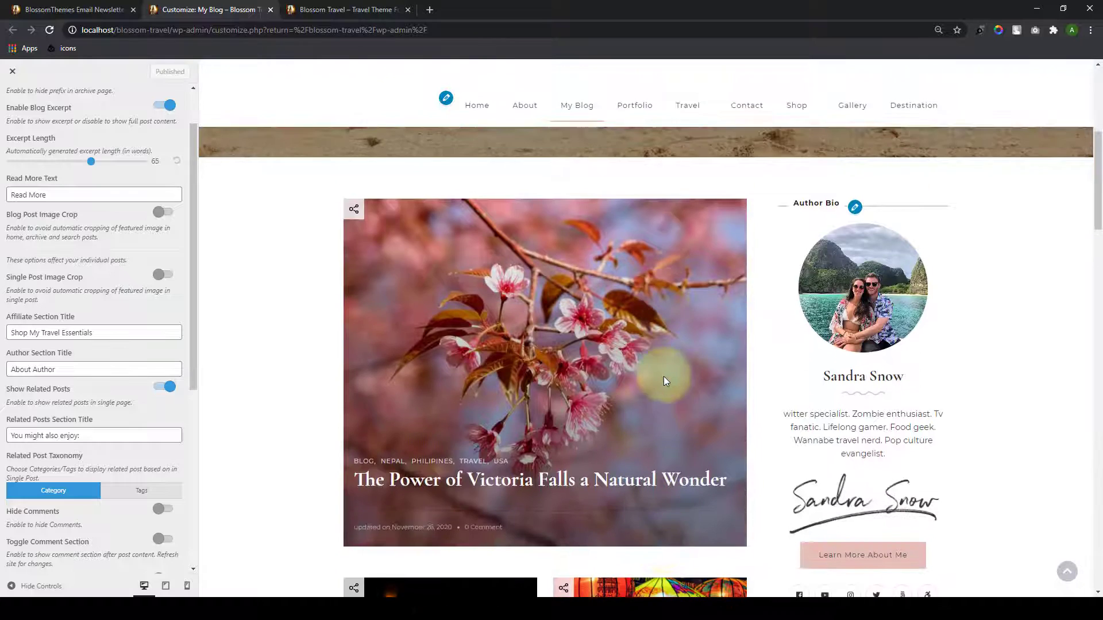
scroll(663, 376, "down", 1)
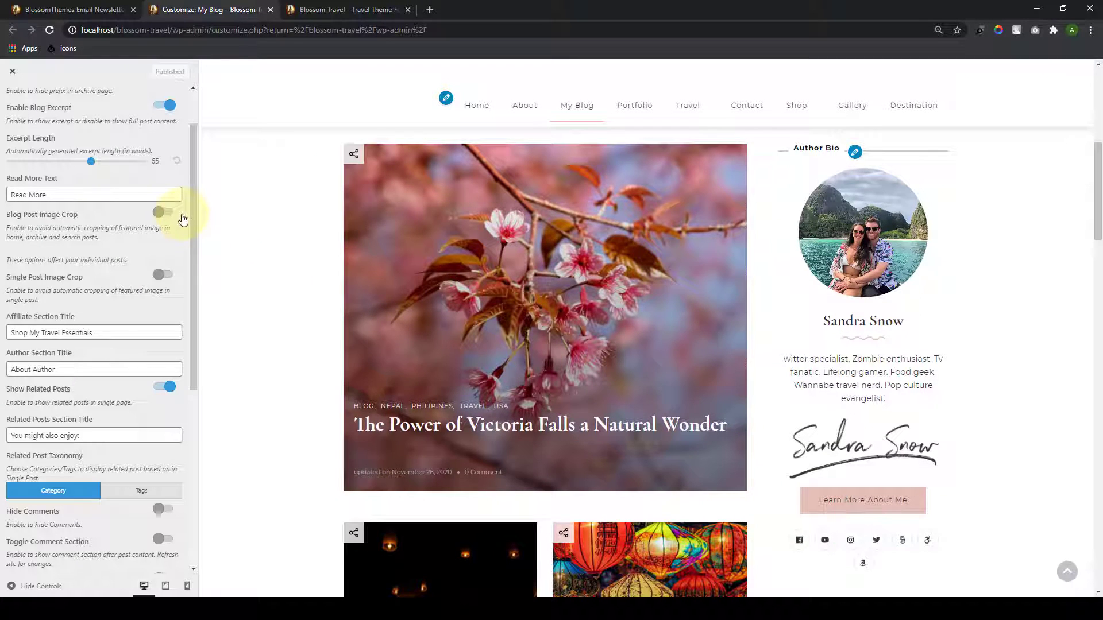
Step: Try enabling Blog Post Image Crop and check the featured images throughout the My Blog listing
left_click(165, 214)
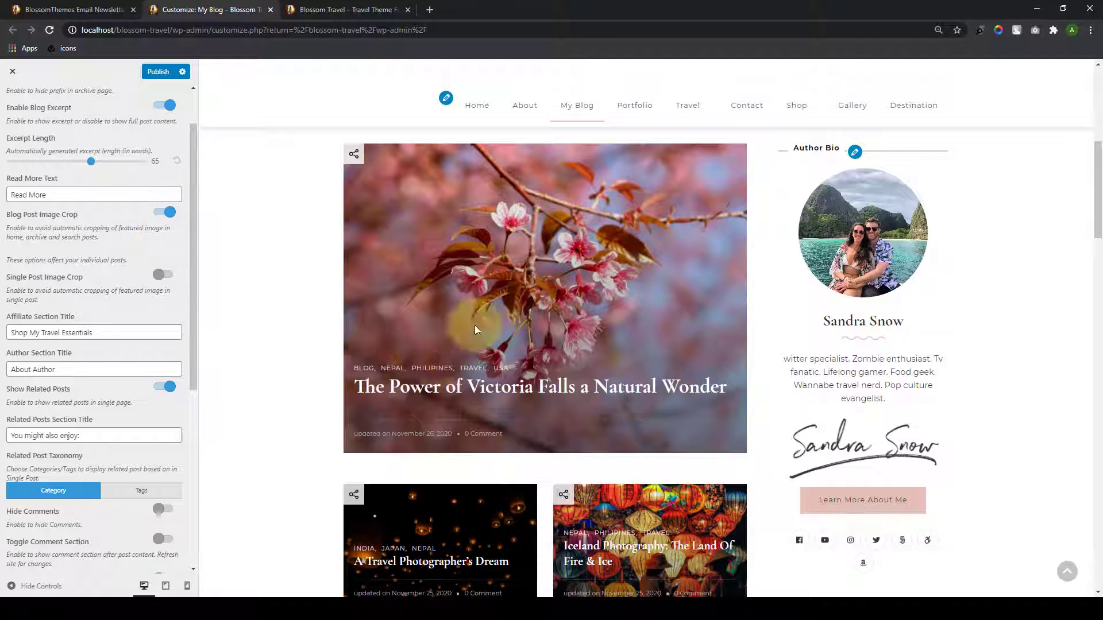
scroll(518, 325, "down", 5)
scroll(457, 288, "down", 4)
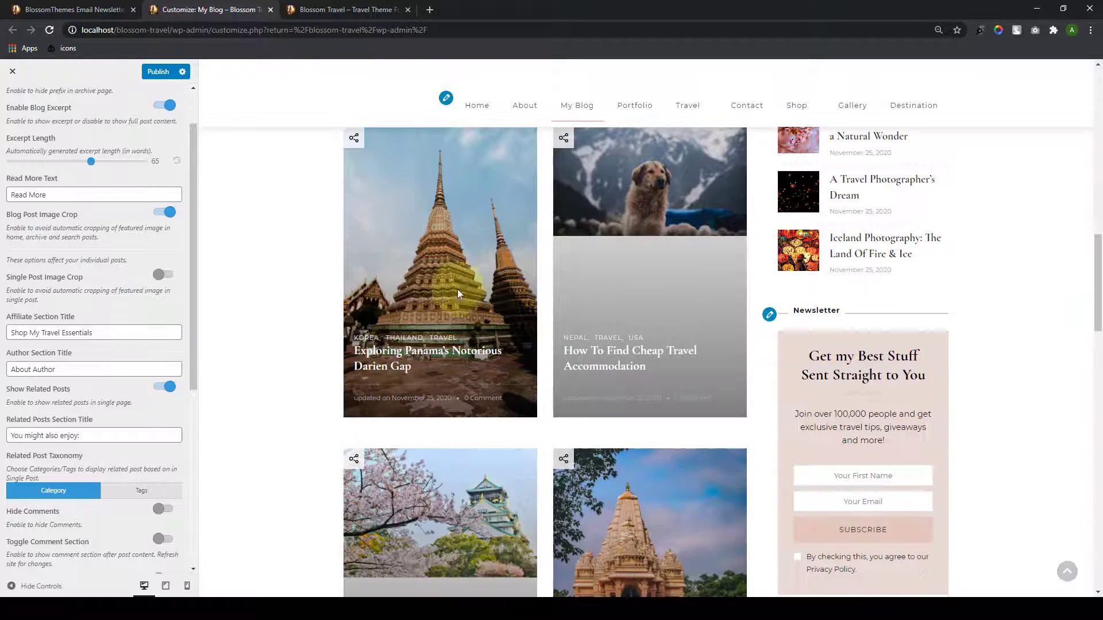
scroll(606, 189, "down", 12)
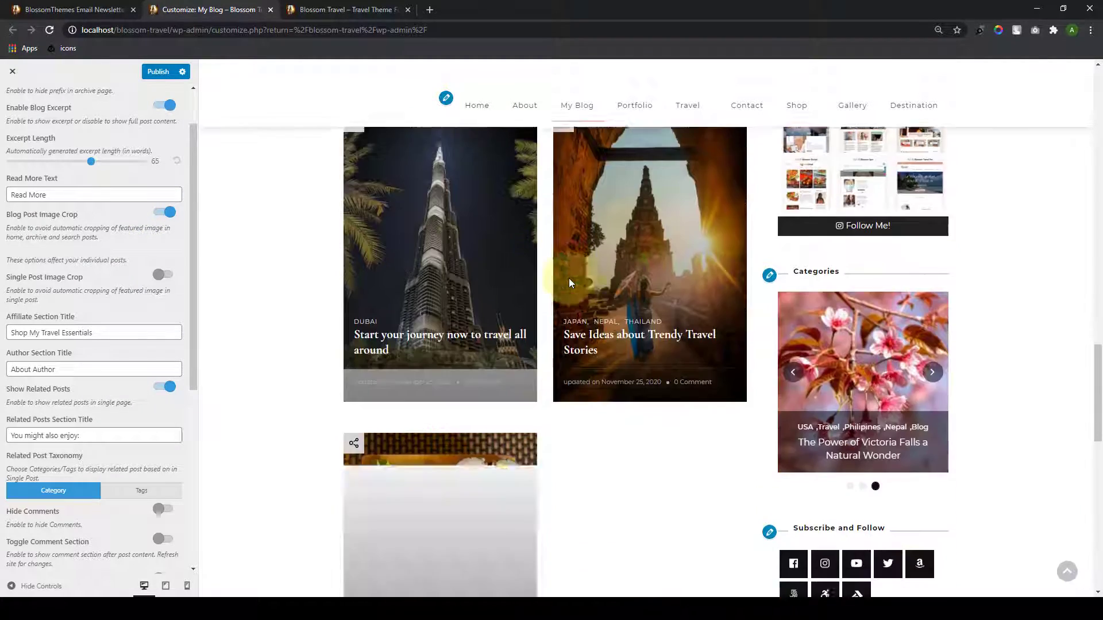
scroll(508, 350, "down", 5)
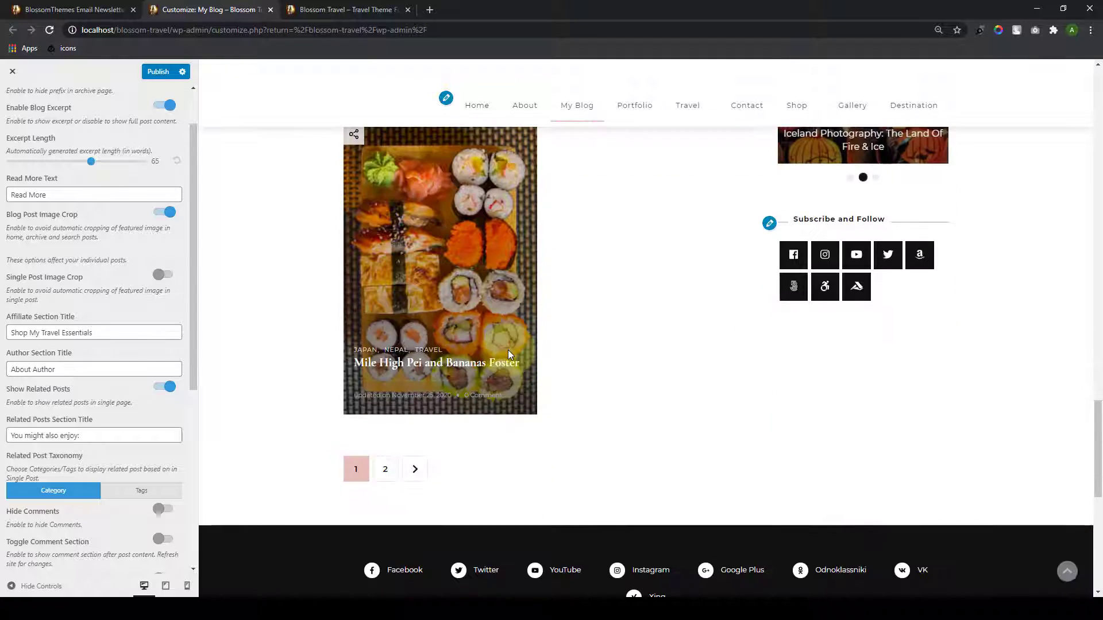
scroll(509, 353, "up", 13)
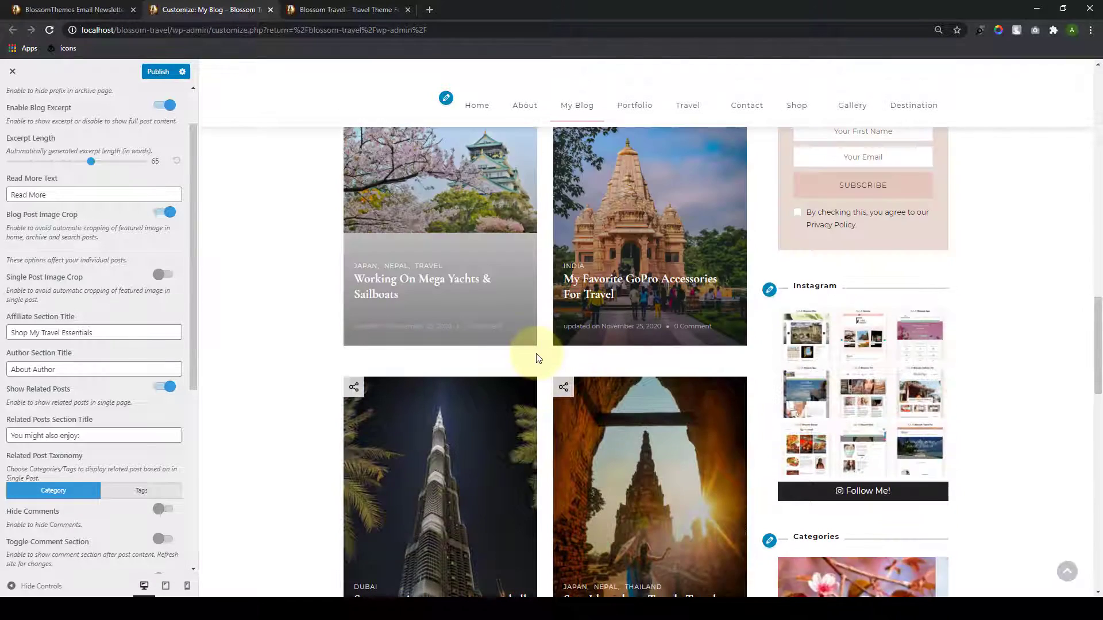
scroll(537, 351, "up", 8)
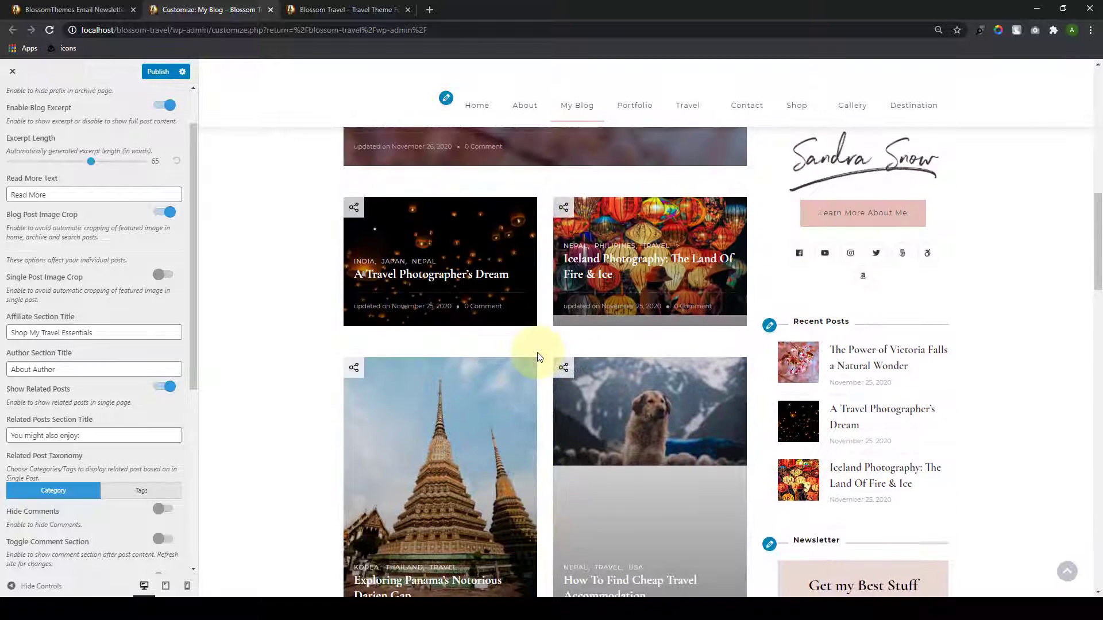
scroll(539, 356, "up", 3)
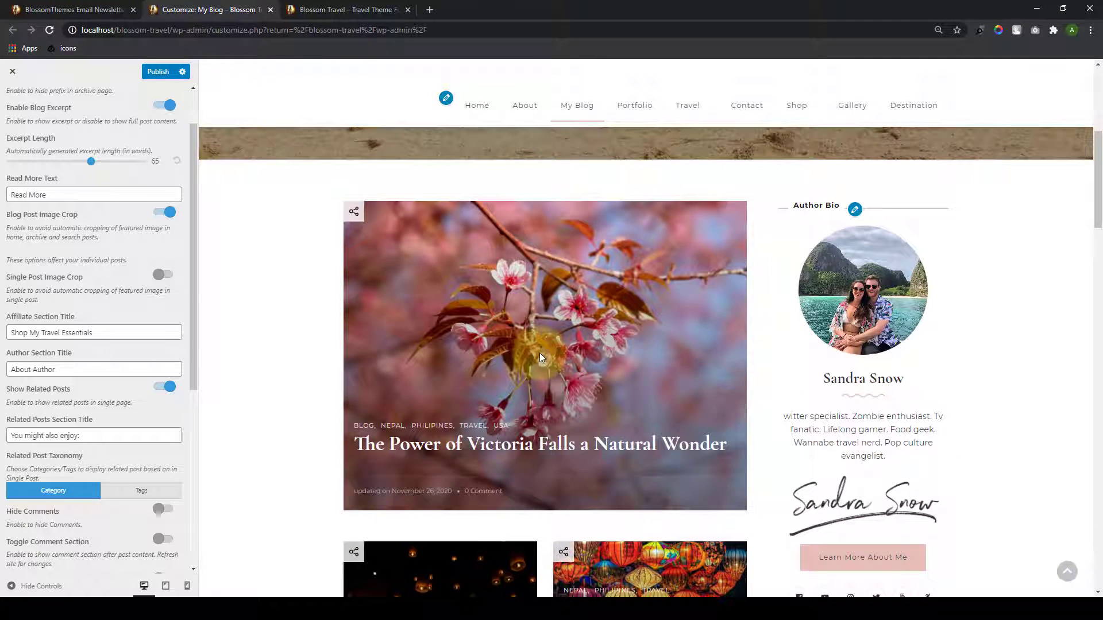
scroll(540, 355, "down", 2)
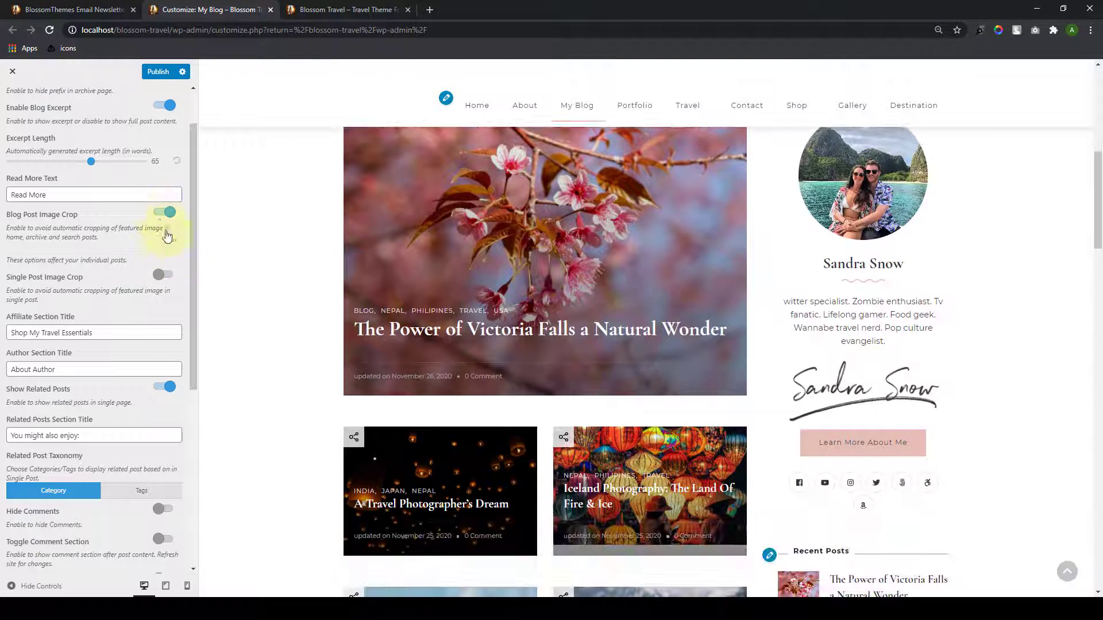
Step: Turn Blog Post Image Crop back off and check the featured images in the blog listing again
left_click(160, 217)
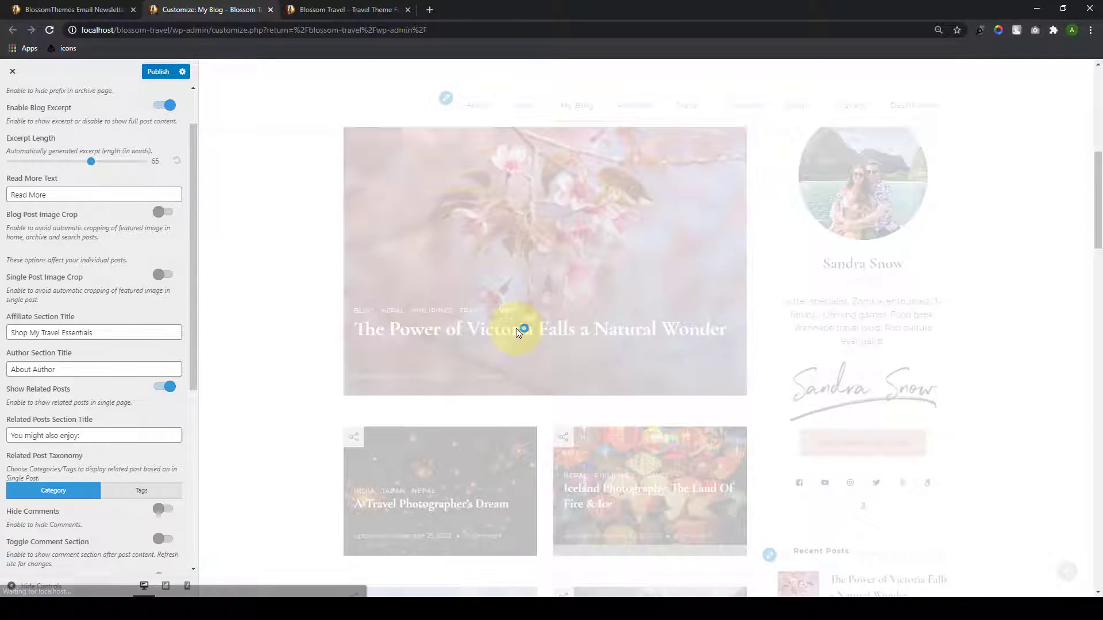
scroll(516, 328, "down", 10)
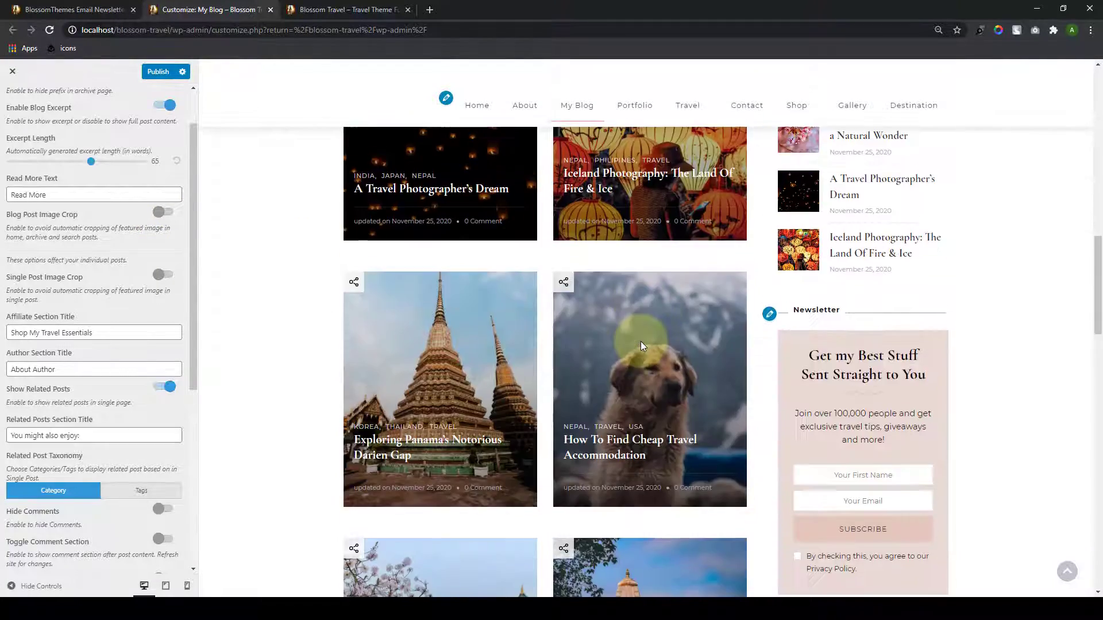
scroll(508, 333, "down", 12)
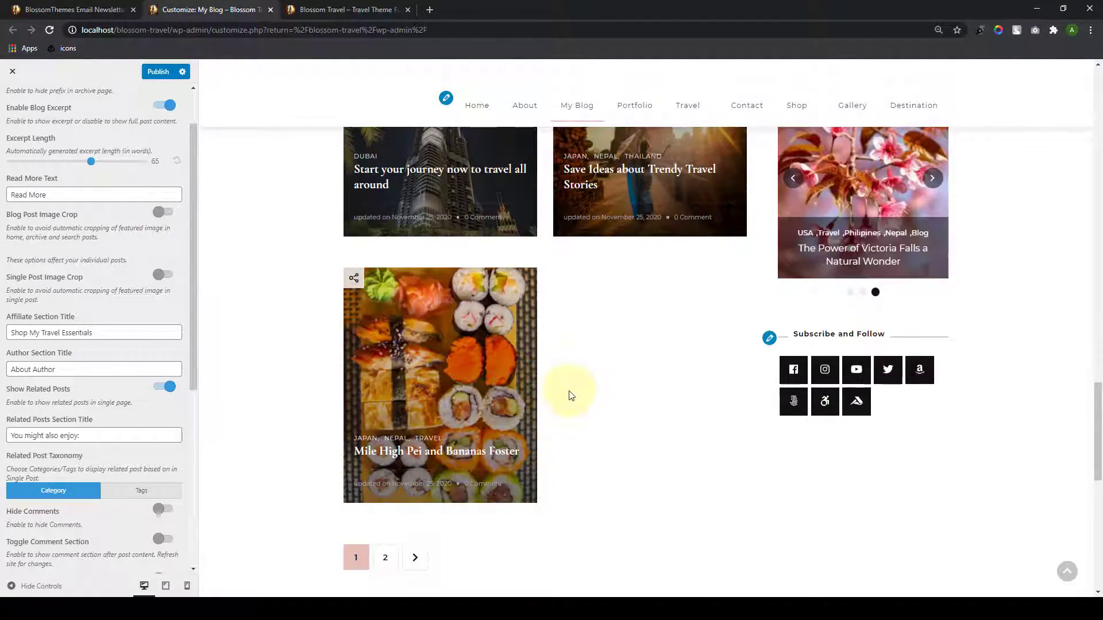
scroll(569, 391, "up", 15)
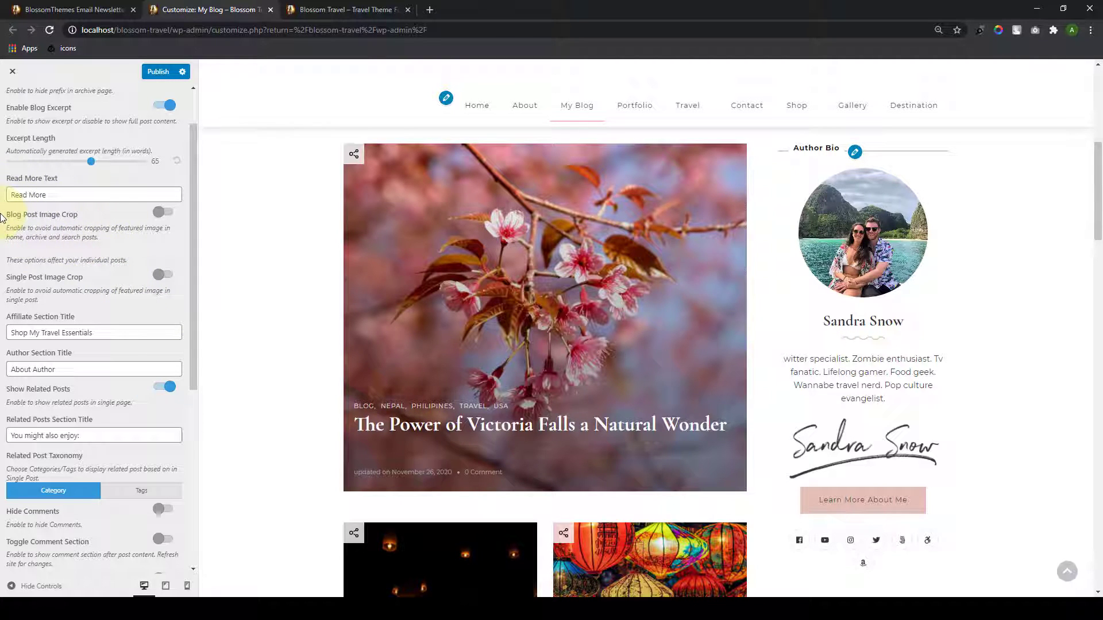
Step: Enable Single Post Image Crop and show the post The Power of Victoria Falls a Natural Wonder in the preview
scroll(81, 276, "down", 1)
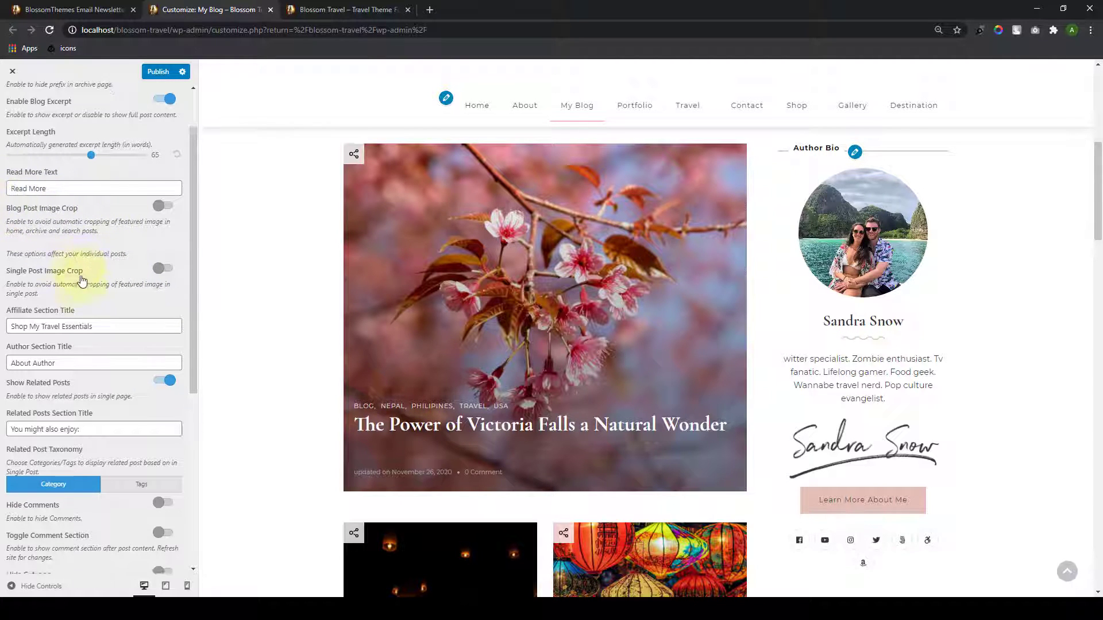
scroll(438, 305, "down", 6)
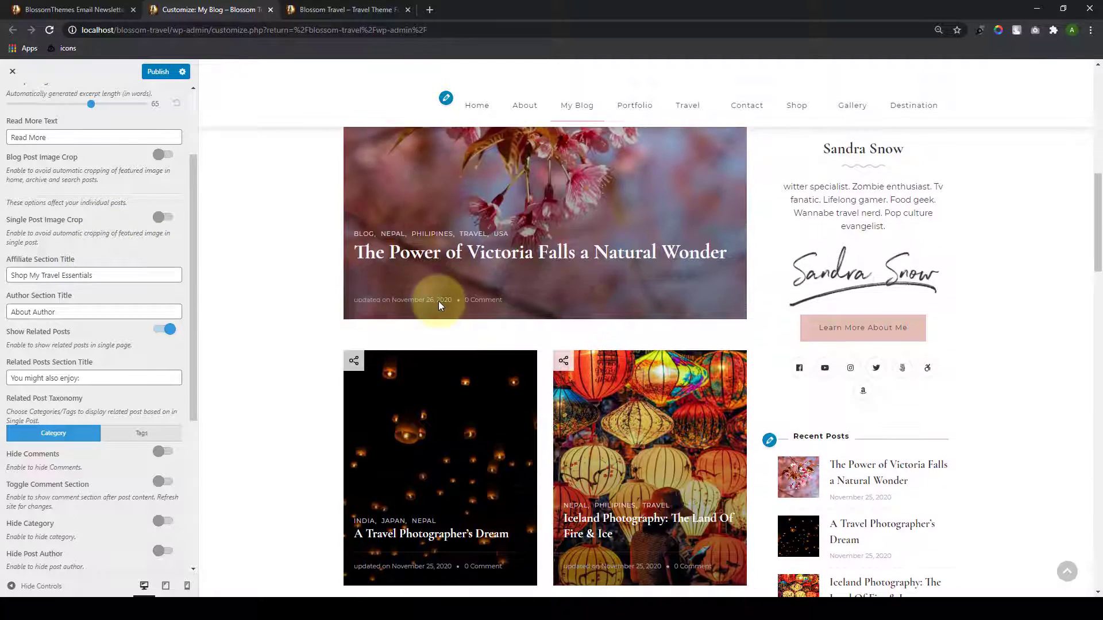
scroll(426, 332, "down", 1)
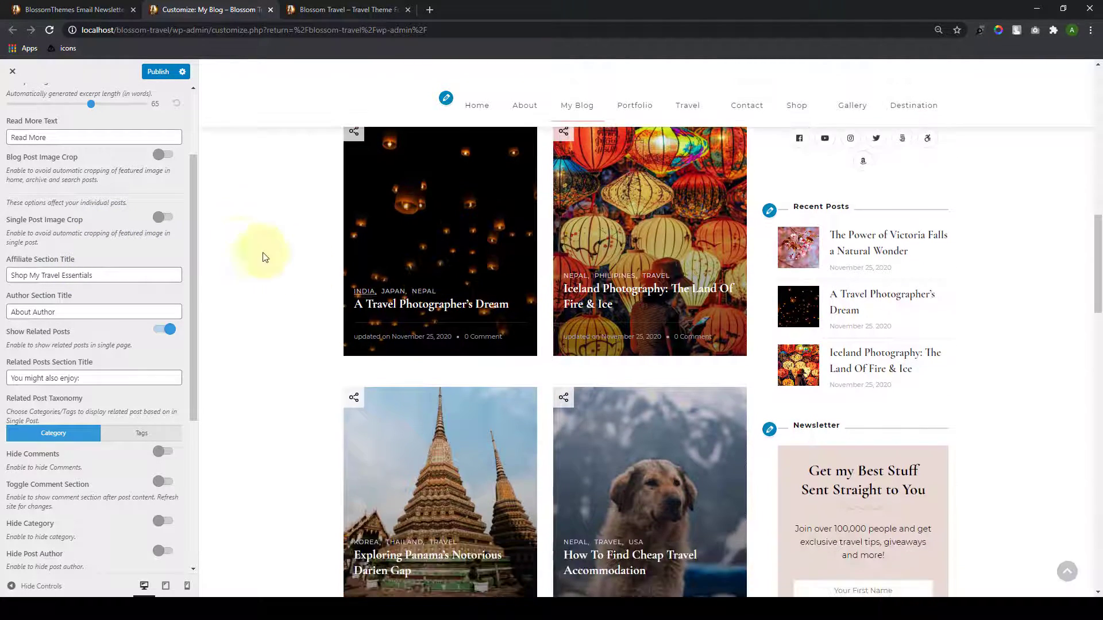
left_click(170, 224)
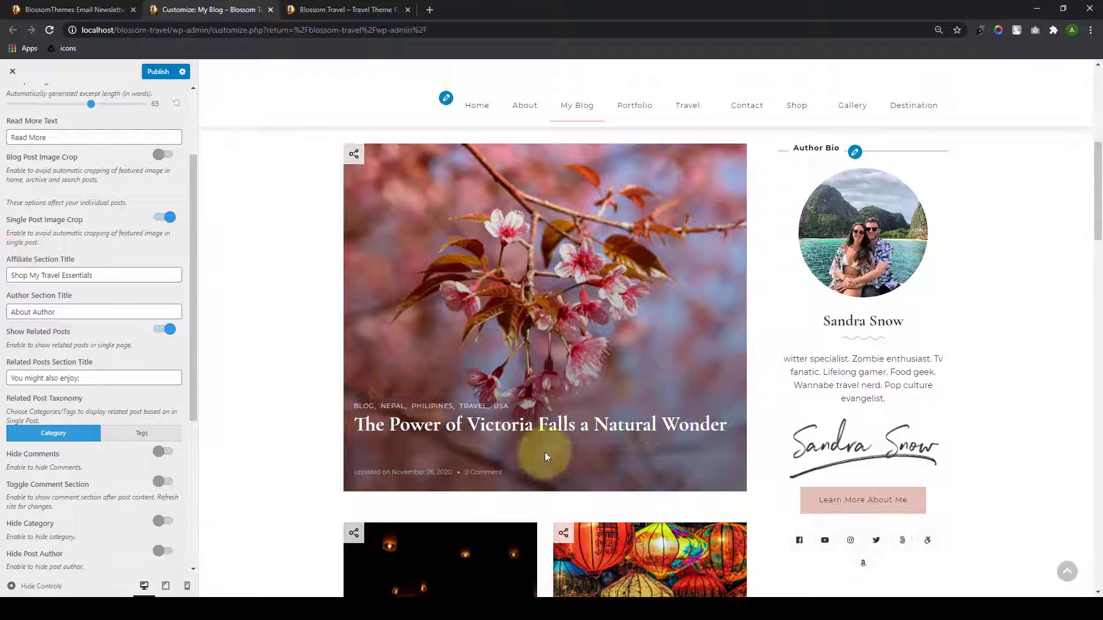
left_click(410, 427)
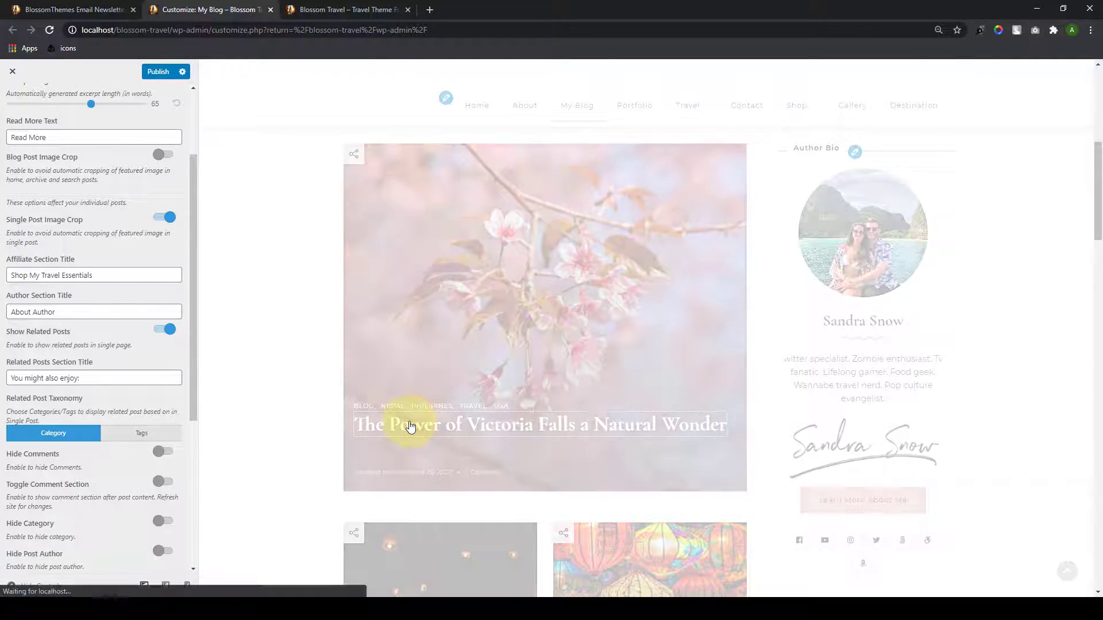
scroll(678, 442, "down", 15)
left_click_drag(1097, 267, 1042, 86)
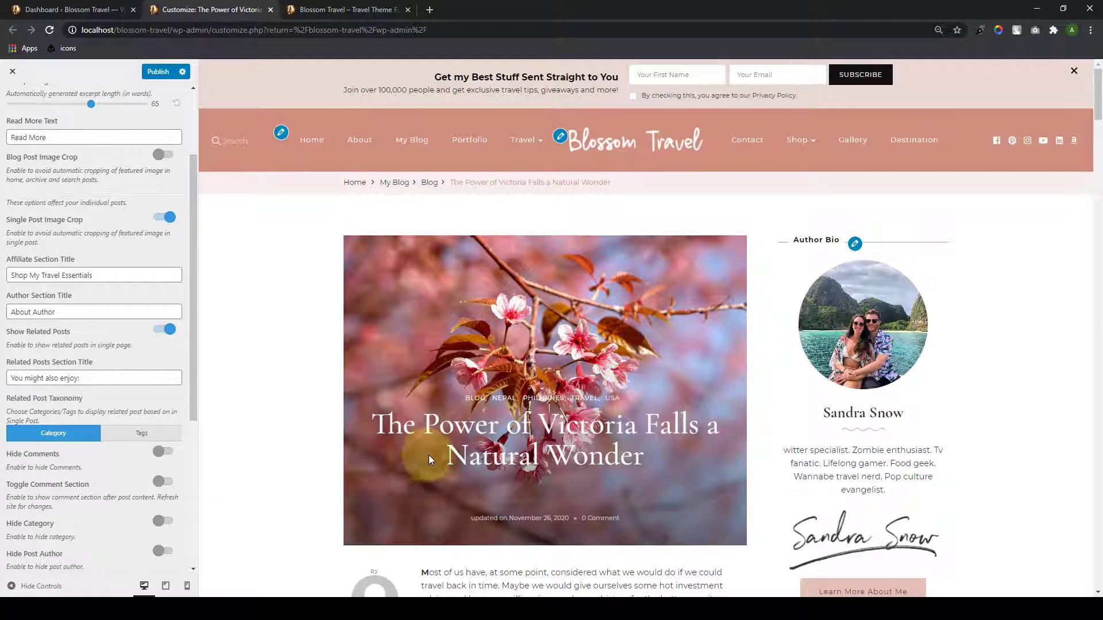
Step: Open the Victoria Falls post for editing from the dashboard's list of all posts and show its Affiliate Box
left_click(108, 6)
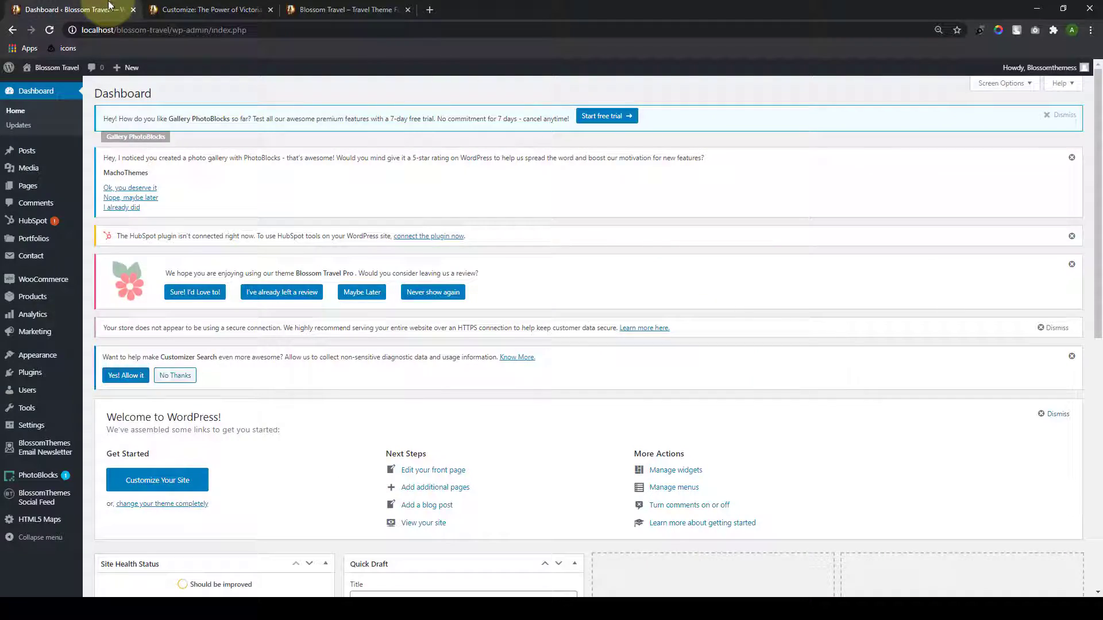
left_click(104, 153)
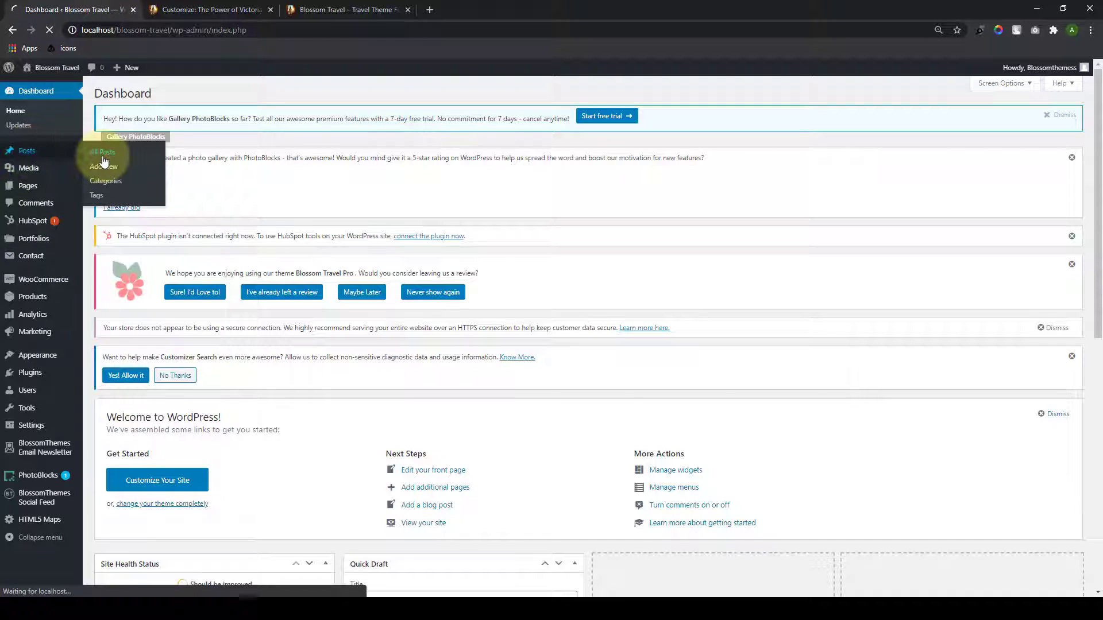
scroll(241, 382, "down", 3)
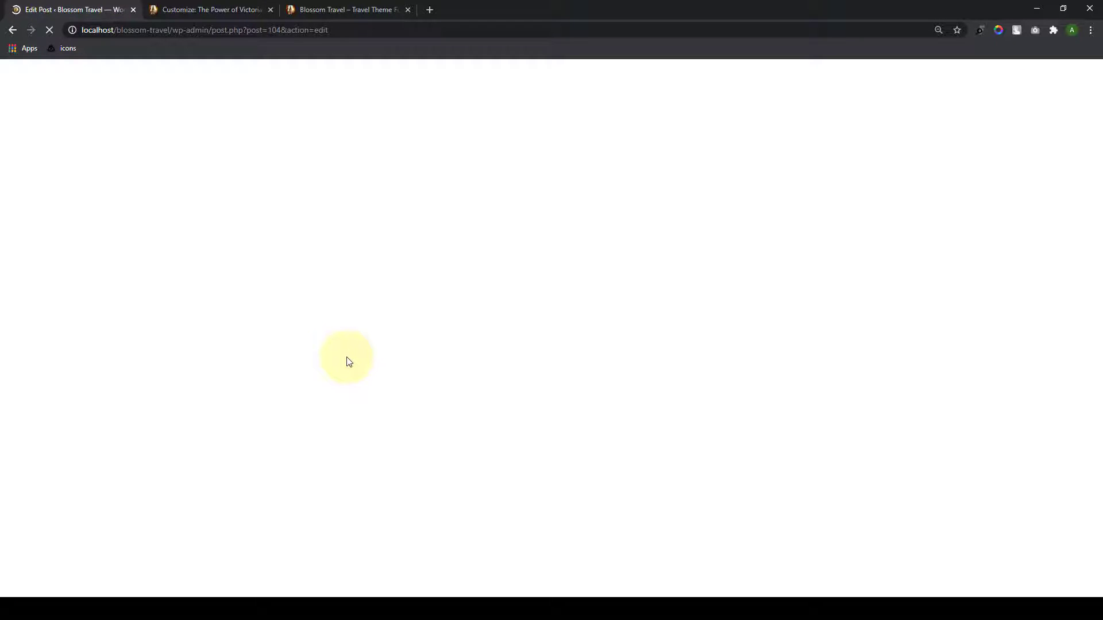
left_click_drag(953, 129, 953, 545)
Step: Paste the copied collective widget code into the post's Affiliate Box and update the post
left_click(85, 479)
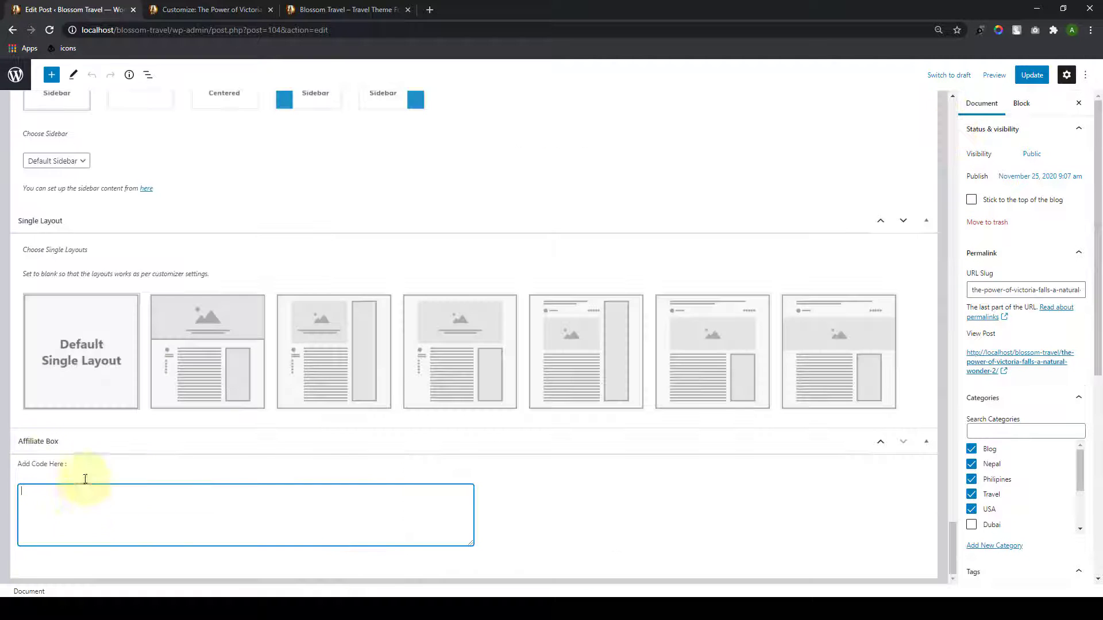
key("ctrl+v")
left_click(1034, 77)
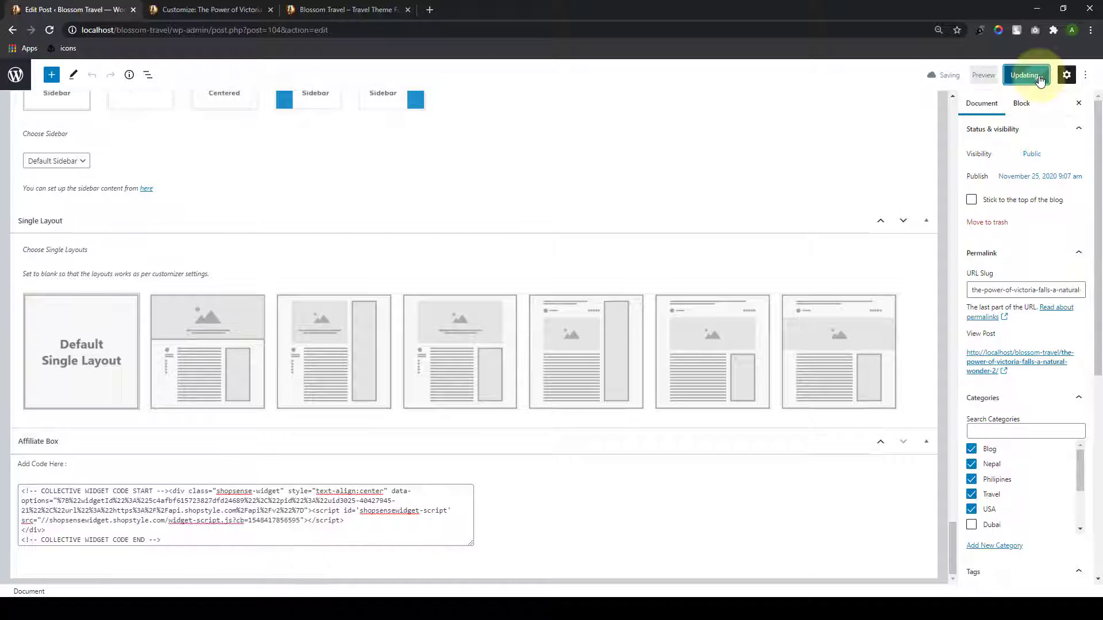
Step: Return to the Customizer, publish the changes, reload it and reopen Posts(Blog) & Pages Settings under General Settings
left_click(218, 9)
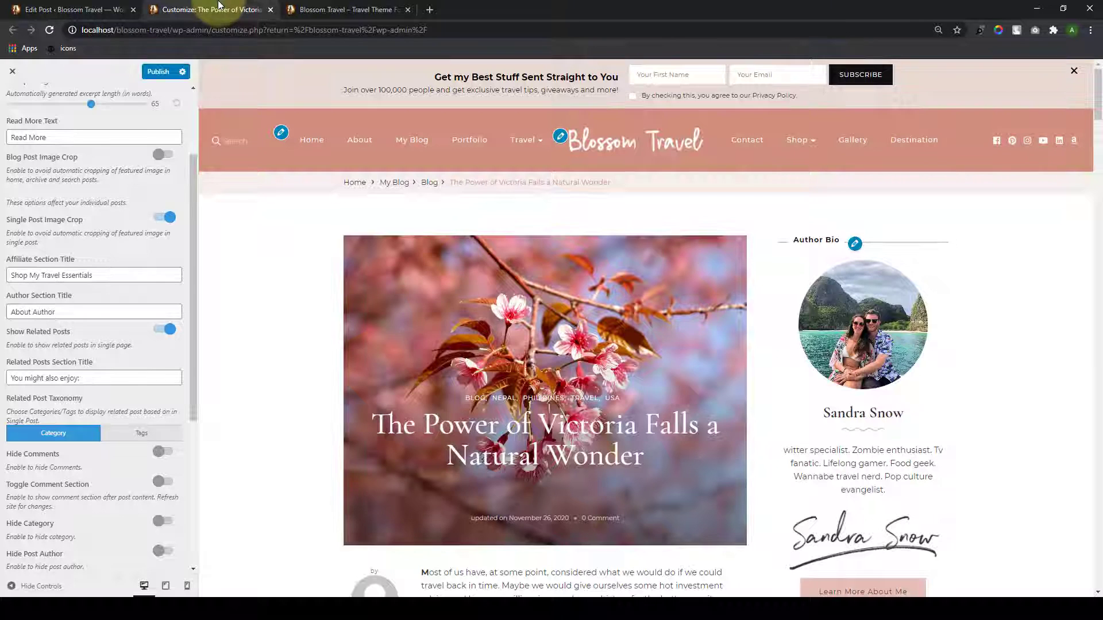
left_click(160, 73)
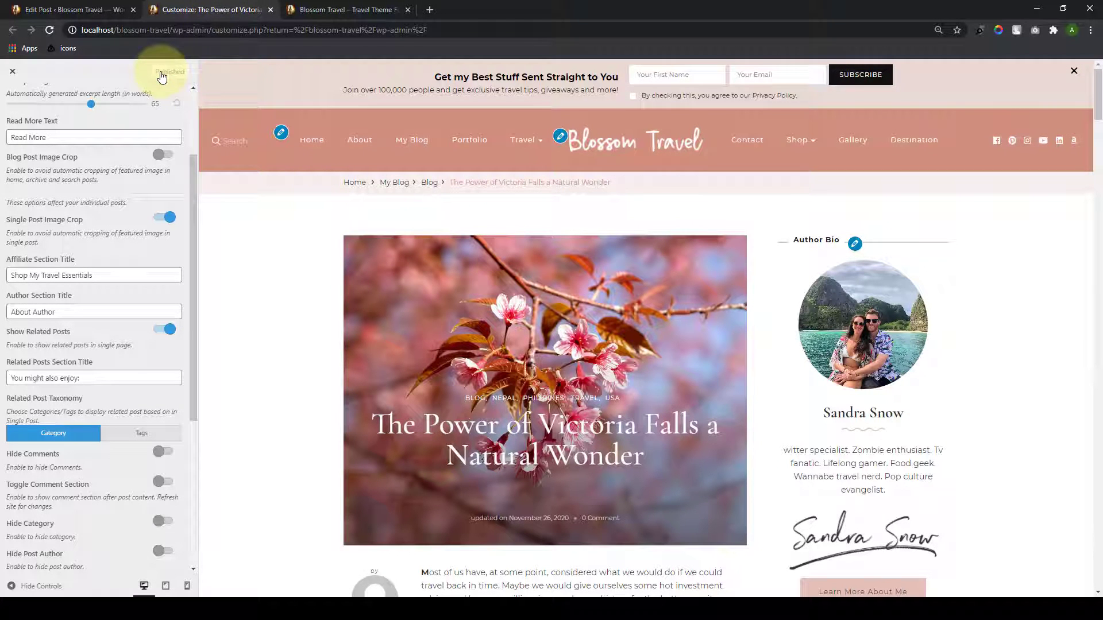
left_click(49, 27)
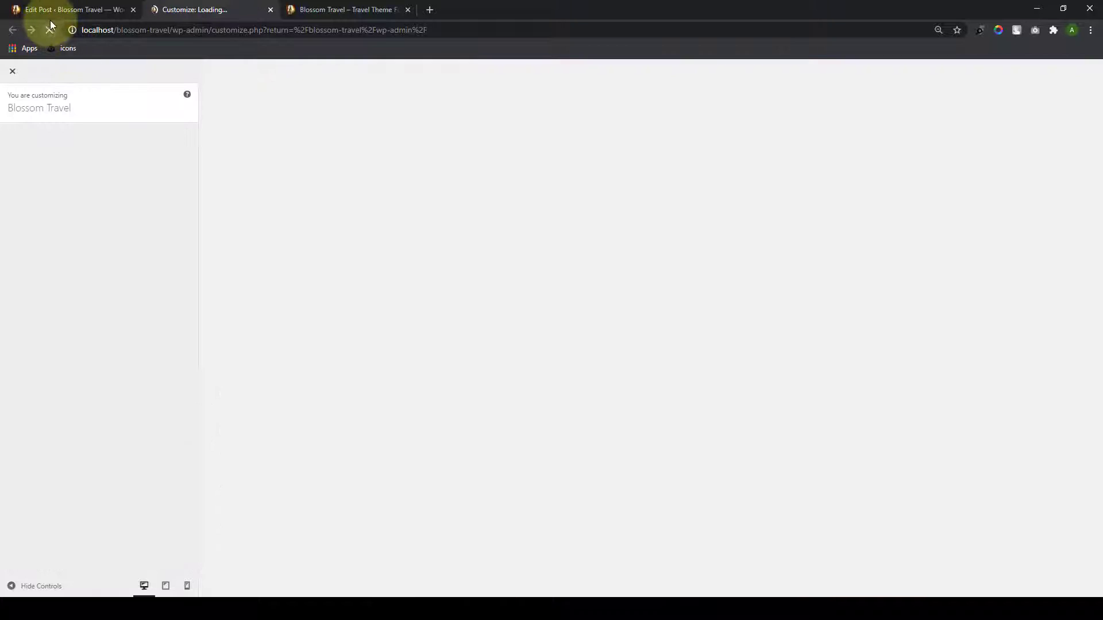
left_click(58, 360)
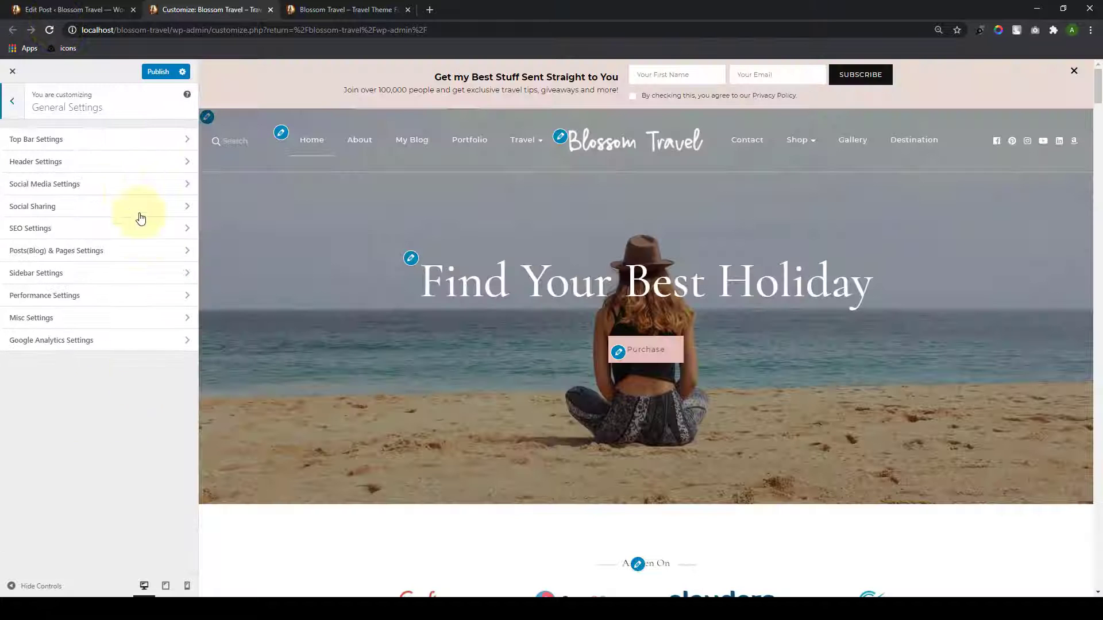
left_click(135, 251)
Step: Open the Victoria Falls post from the homepage preview and browse the products in its Shop My Travel Essentials carousel
scroll(466, 446, "down", 20)
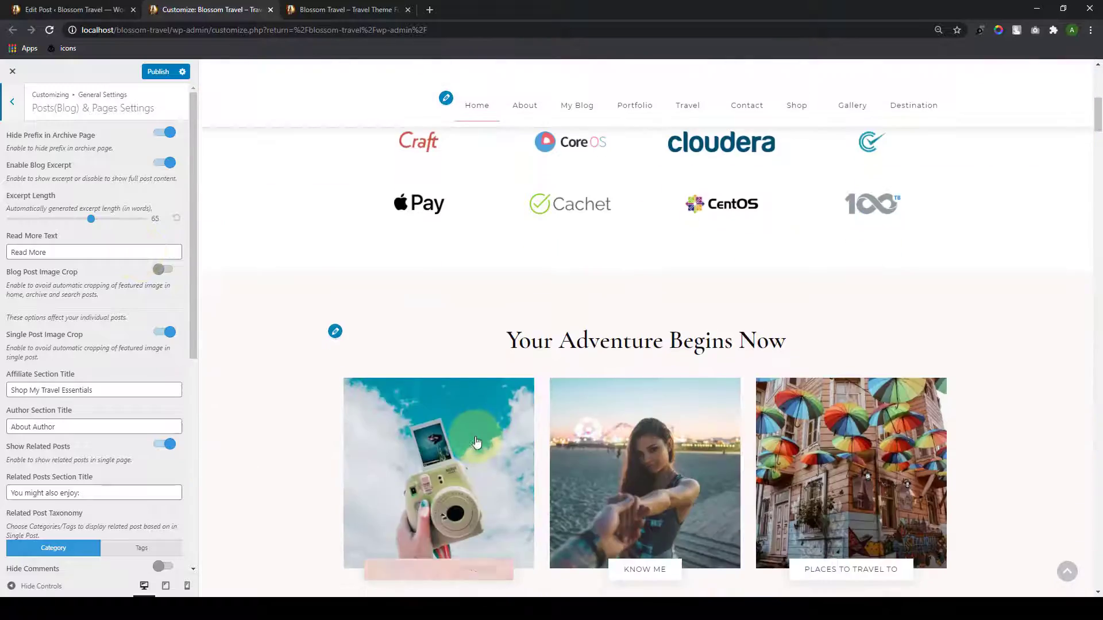
scroll(476, 431, "down", 4)
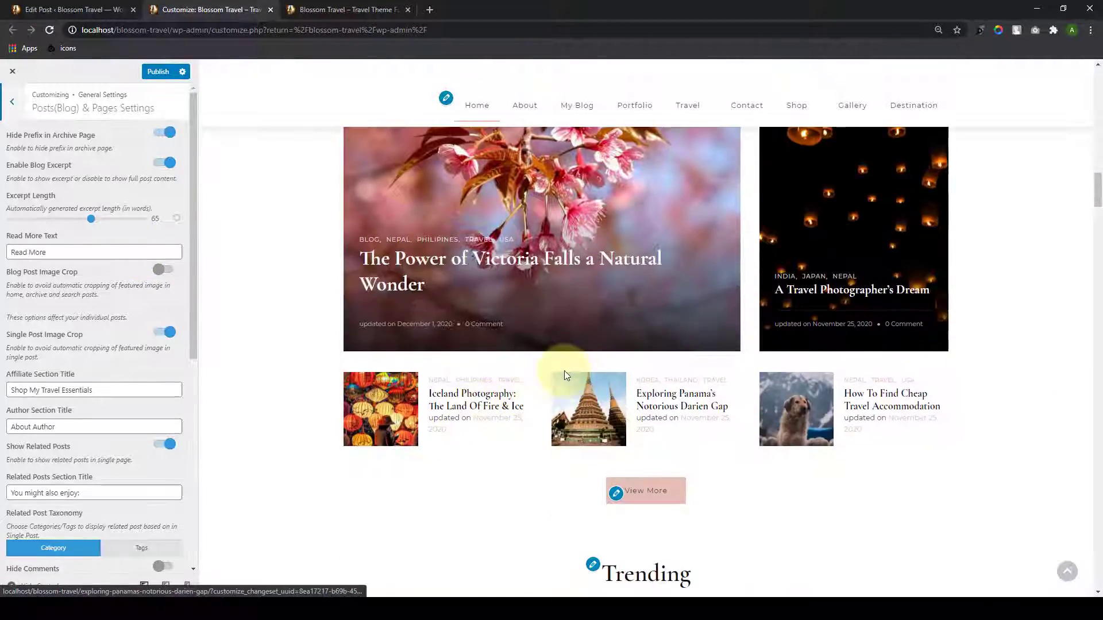
scroll(564, 374, "up", 2)
left_click(571, 455)
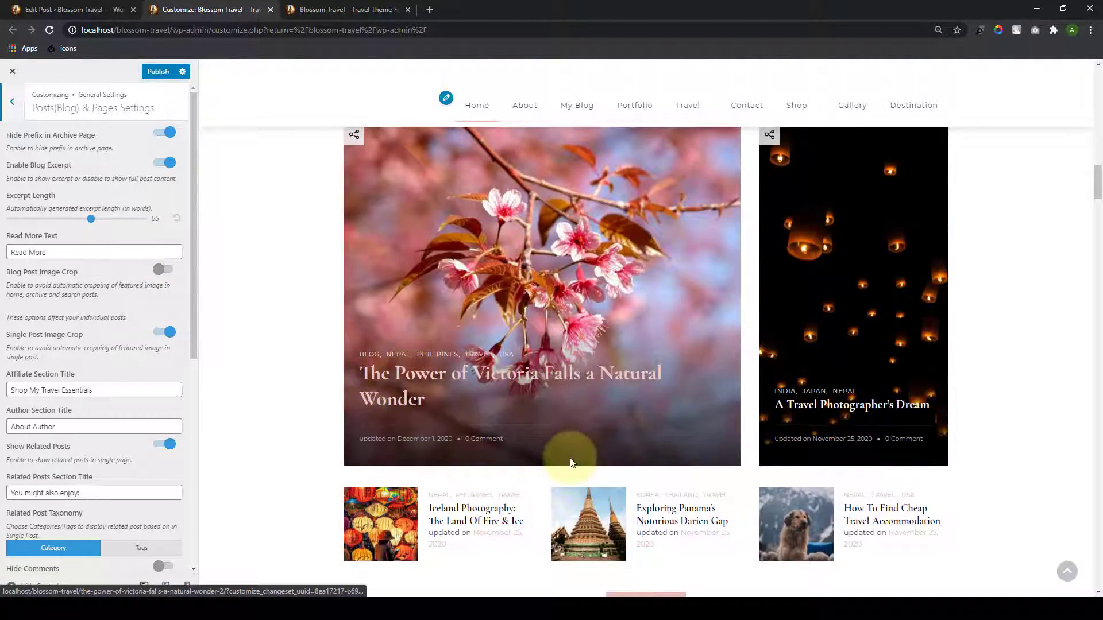
left_click(459, 310)
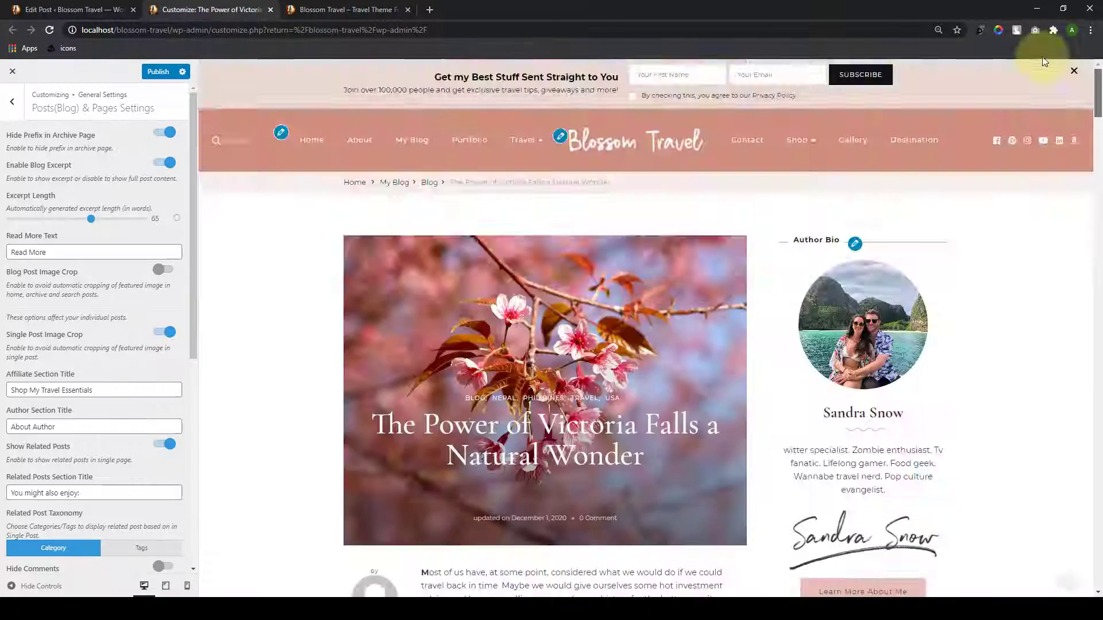
left_click_drag(1096, 81, 1095, 433)
scroll(749, 278, "down", 2)
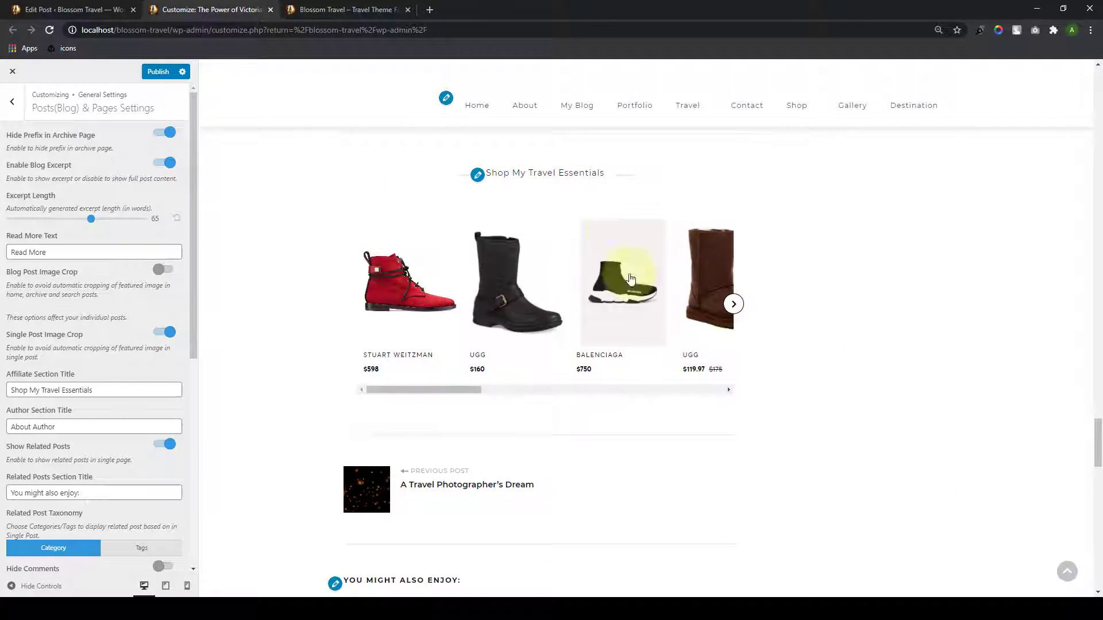
left_click(734, 304)
left_click(735, 306)
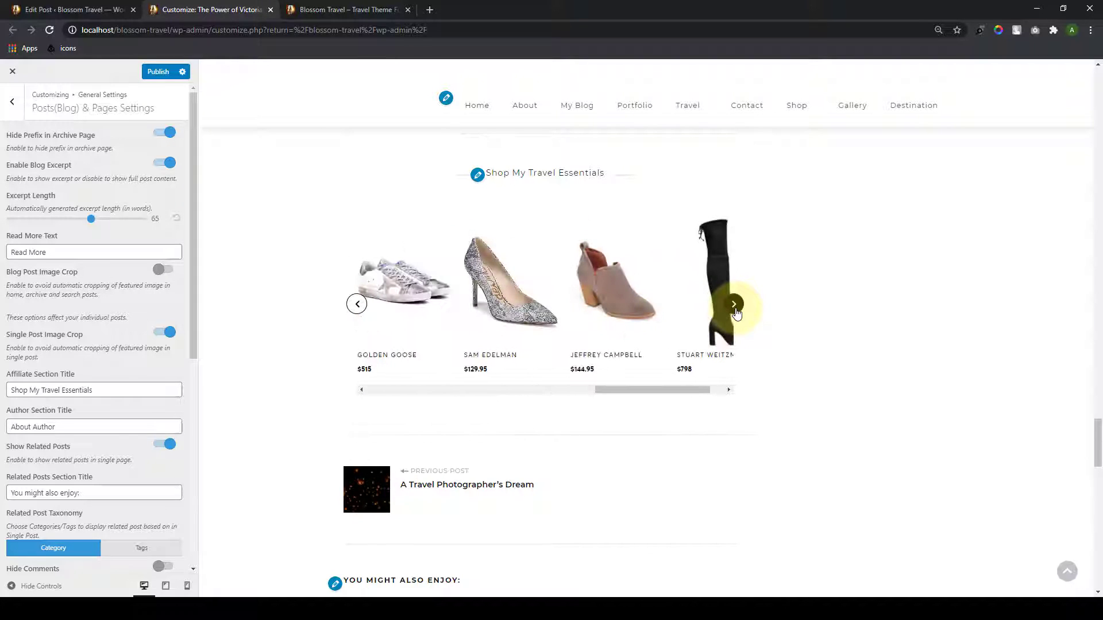
Step: Try "Get Your Travel Essentials" as the Affiliate Section Title, and restore it to "Shop My Travel Essentials"
scroll(100, 320, "down", 2)
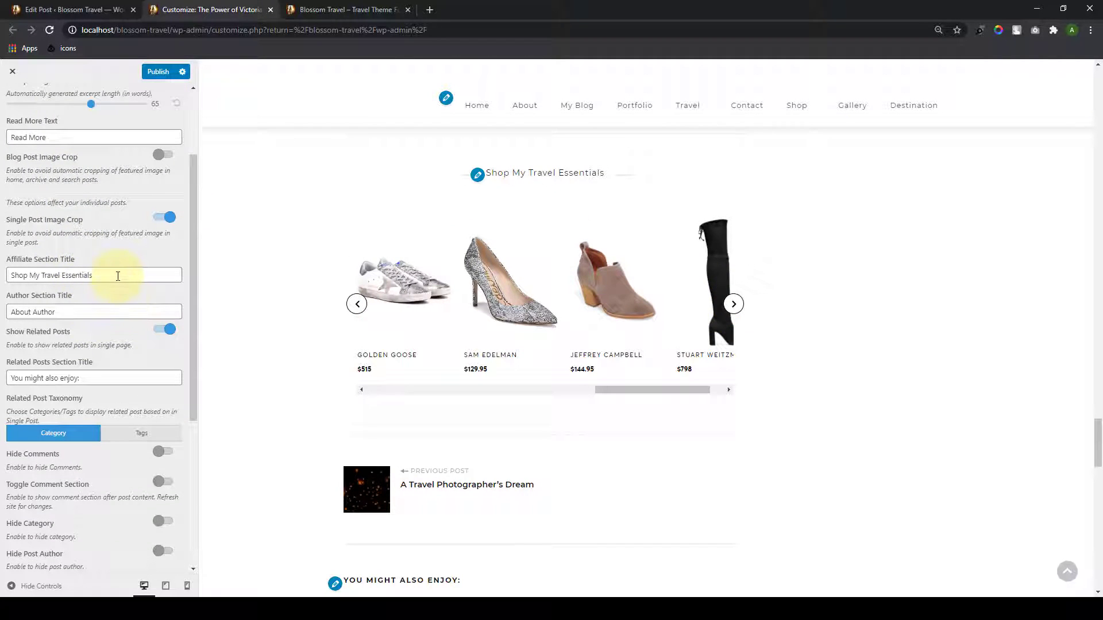
left_click_drag(117, 276, 2, 266)
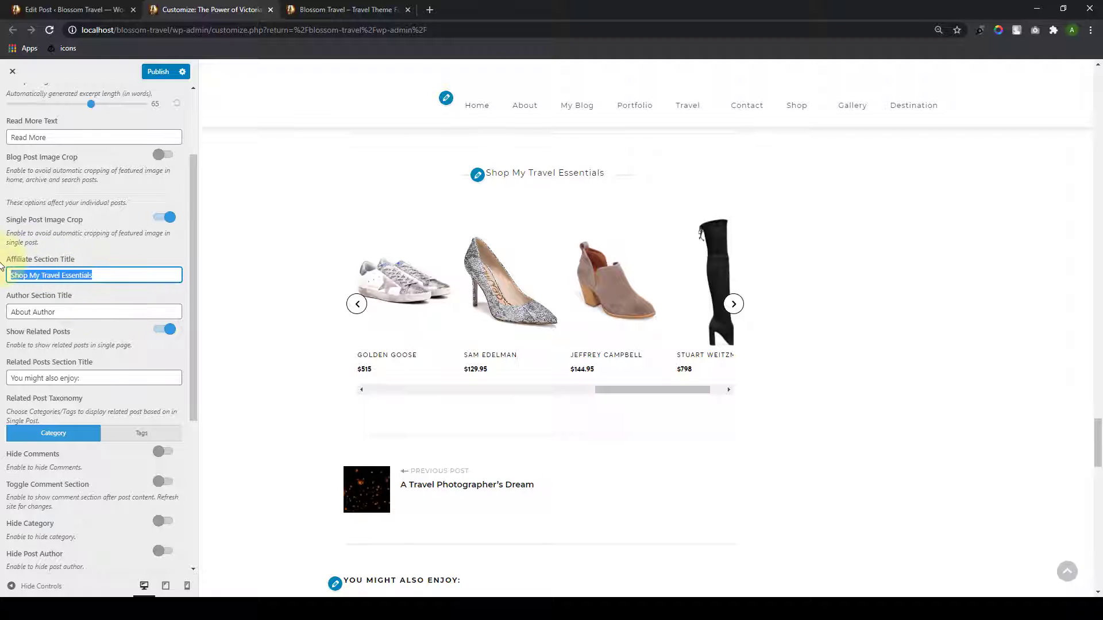
key("BackSpace")
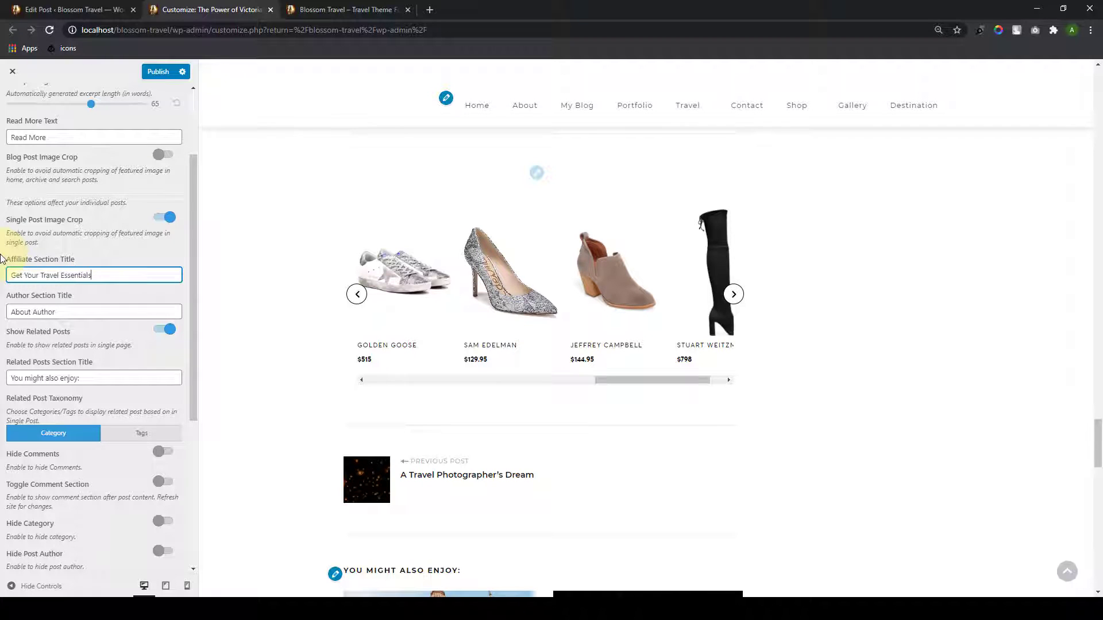
left_click_drag(10, 276, 138, 276)
key("BackSpace")
type("Shop My Travel Essentials")
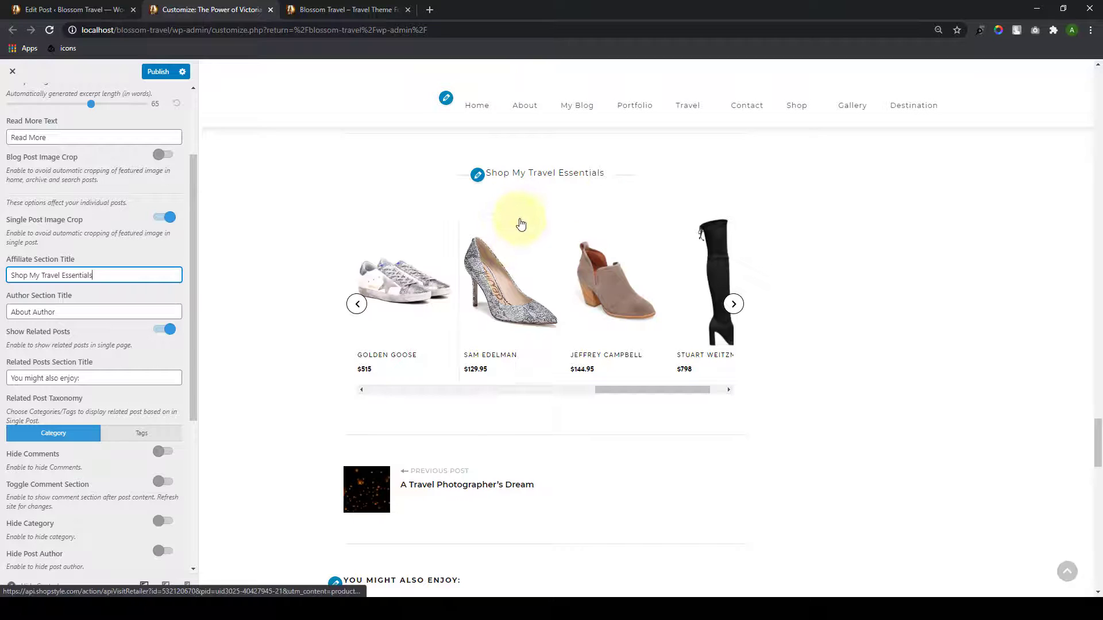
Step: Review the related posts section in the preview along with the related post, comment and post meta options
scroll(333, 468, "down", 1)
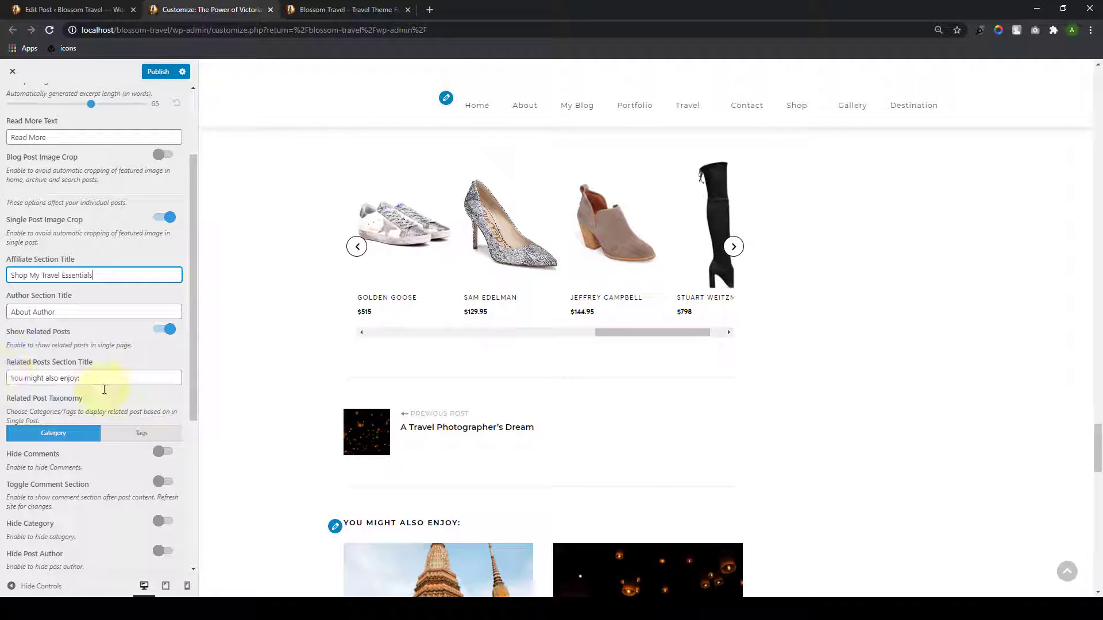
scroll(610, 456, "down", 4)
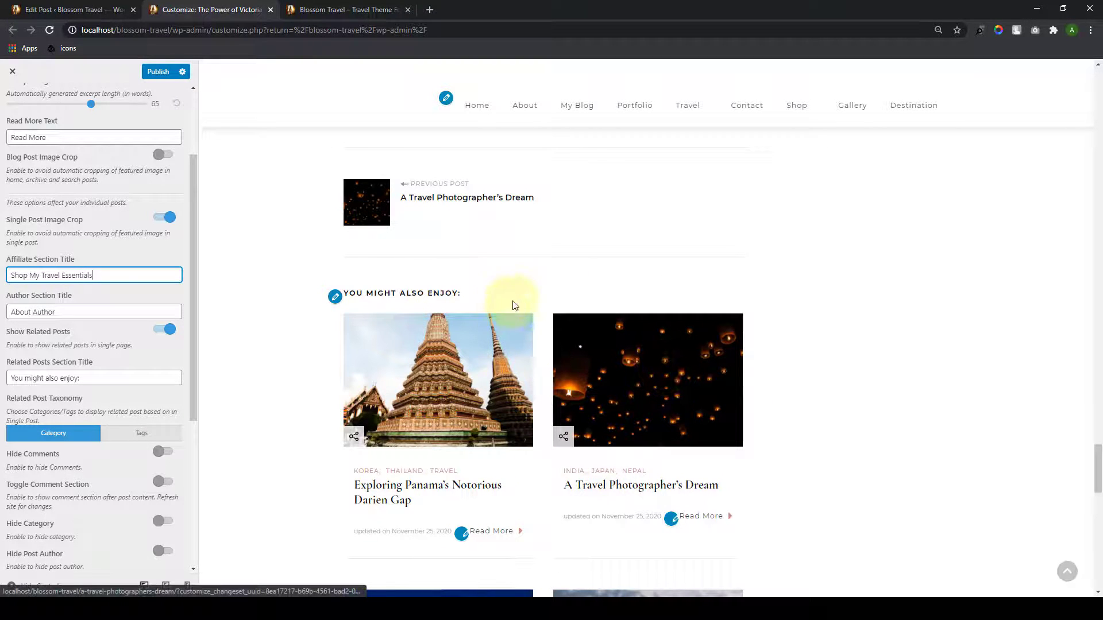
scroll(144, 416, "down", 2)
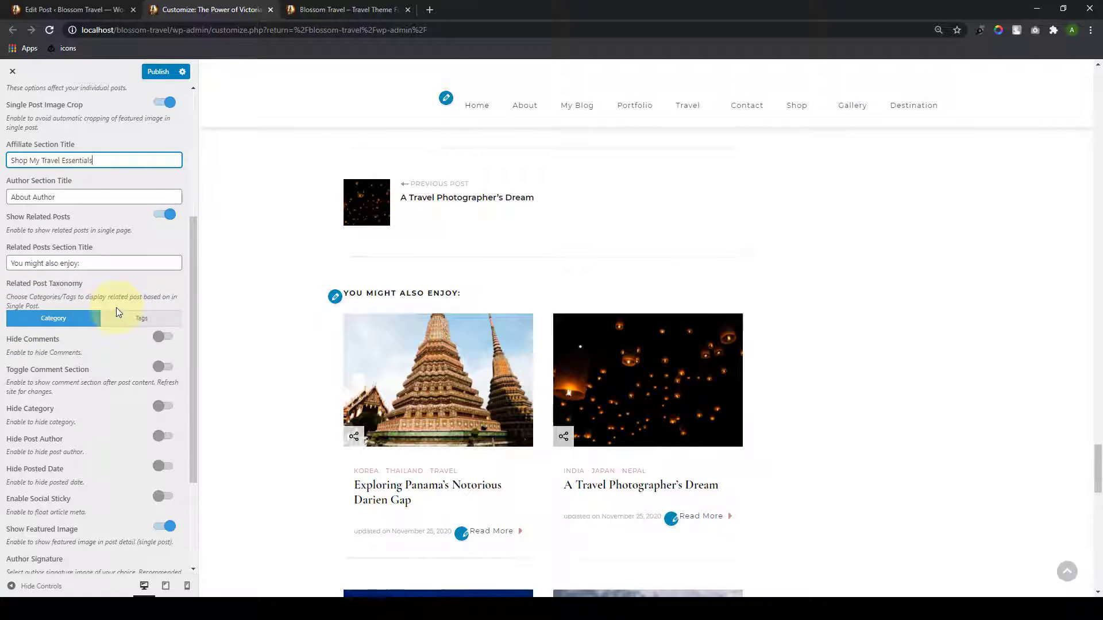
scroll(18, 345, "down", 3)
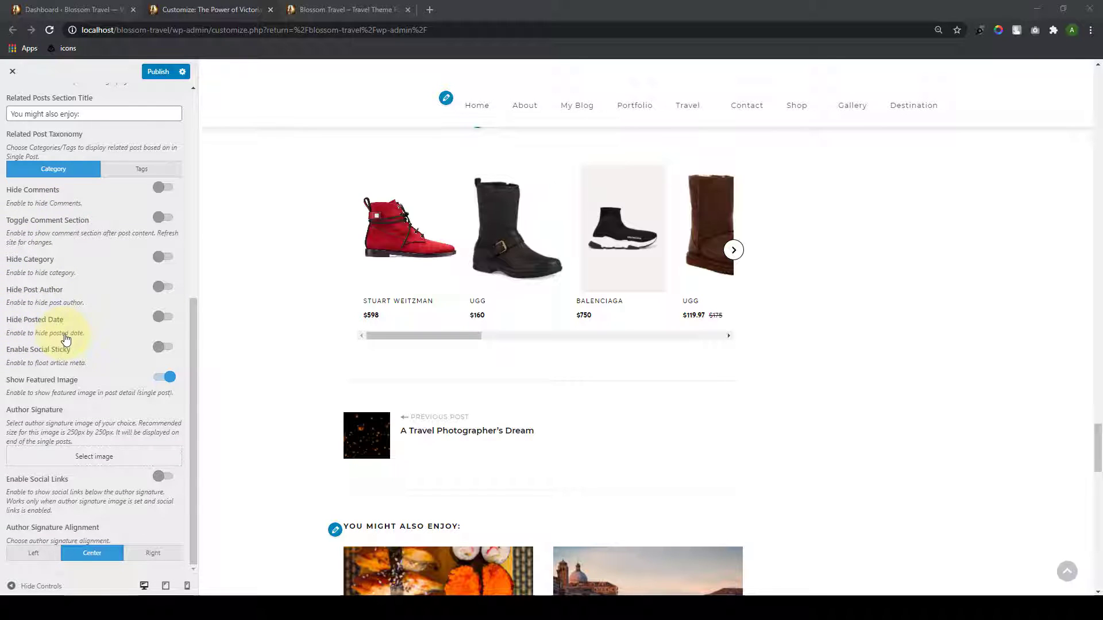
Step: Turn on Enable Social Sticky, check the share buttons along the post content, and return to the top of the post
scroll(66, 339, "up", 1)
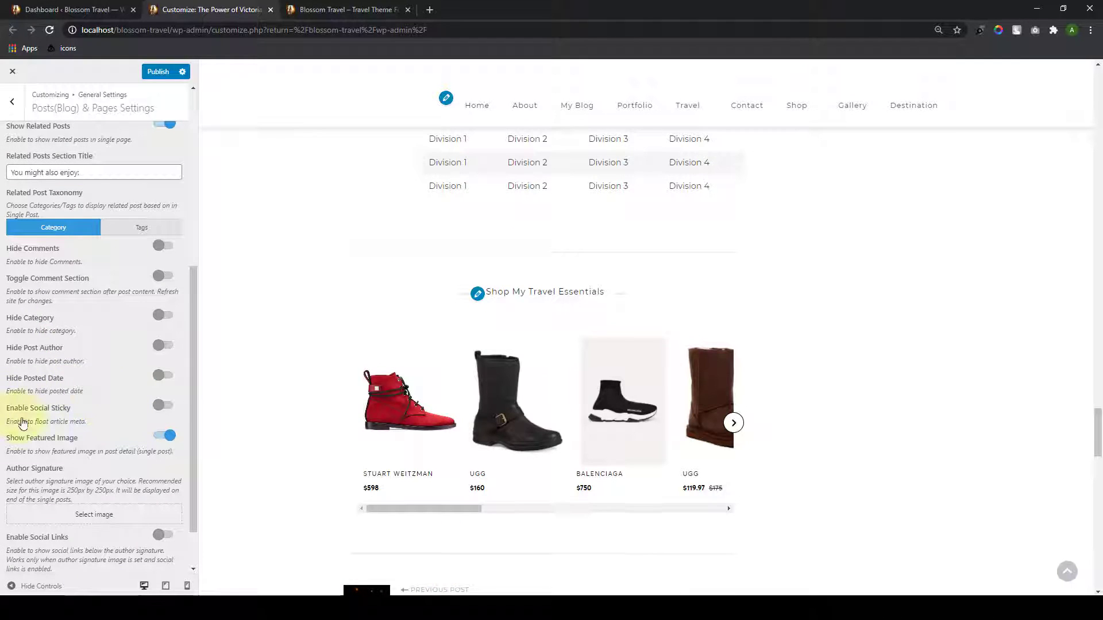
left_click(164, 407)
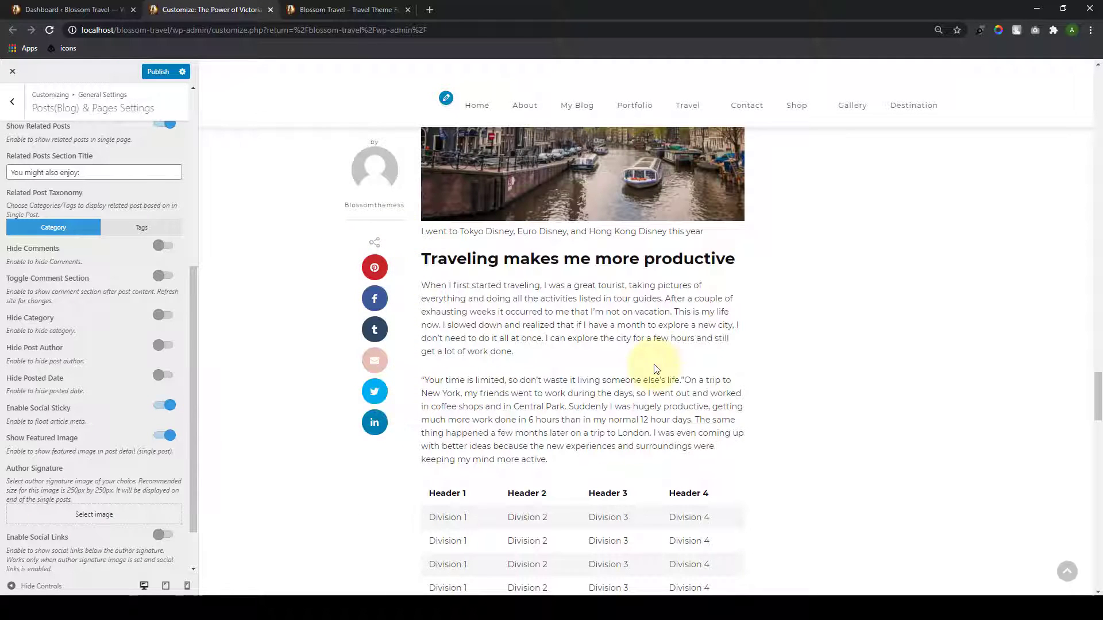
scroll(657, 366, "up", 15)
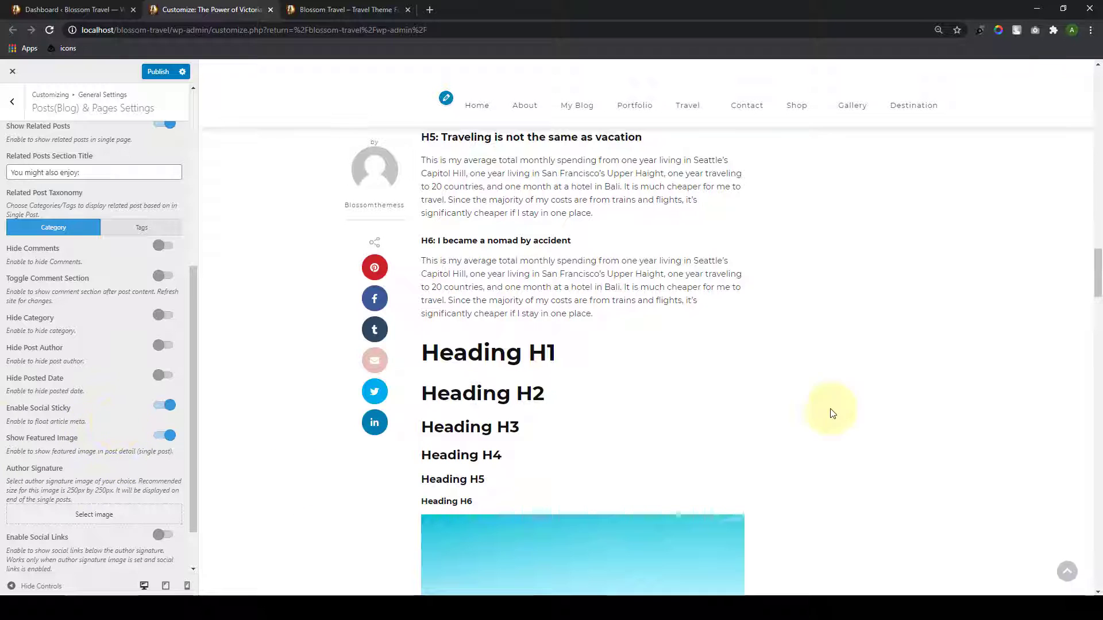
left_click(1067, 572)
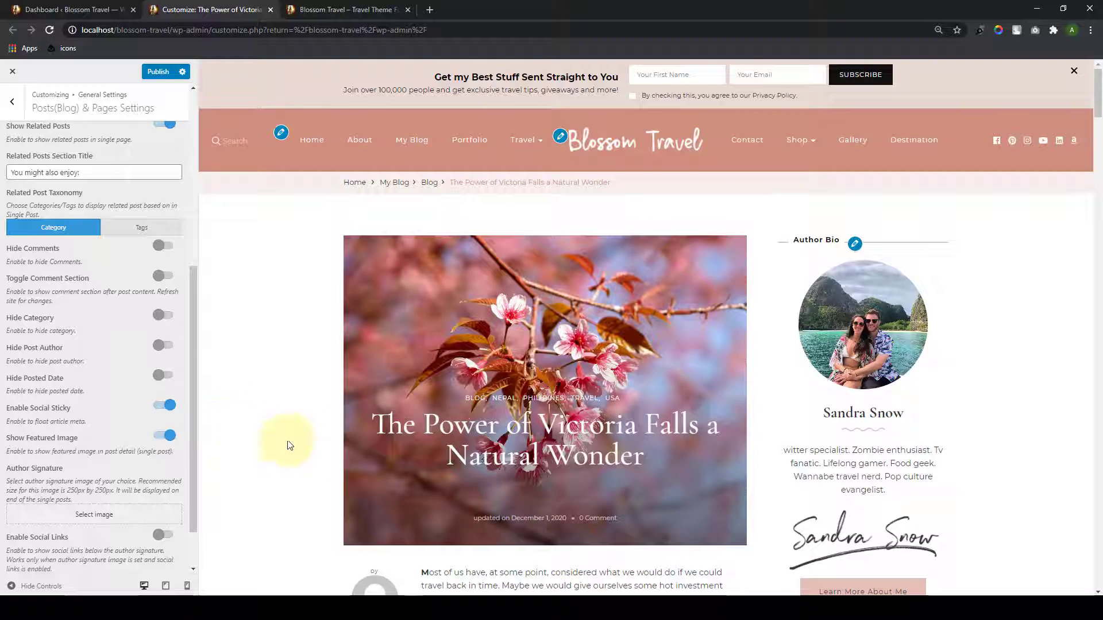
Step: Set the handwritten signature picture from the Media Library as the Author Signature image for single posts
scroll(137, 470, "down", 1)
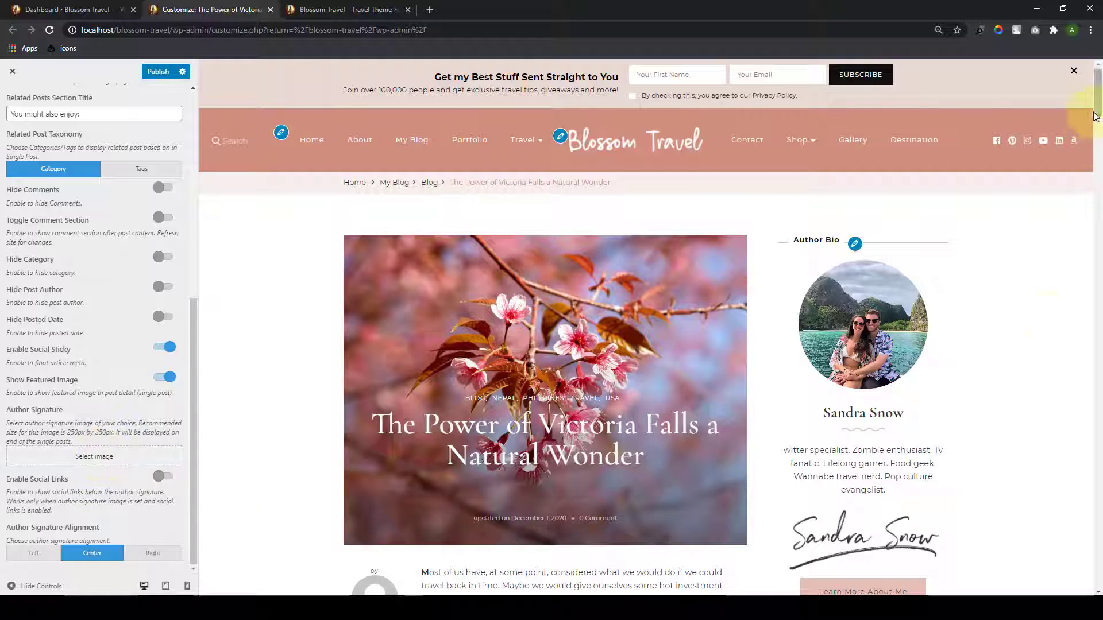
left_click_drag(1098, 109, 1097, 425)
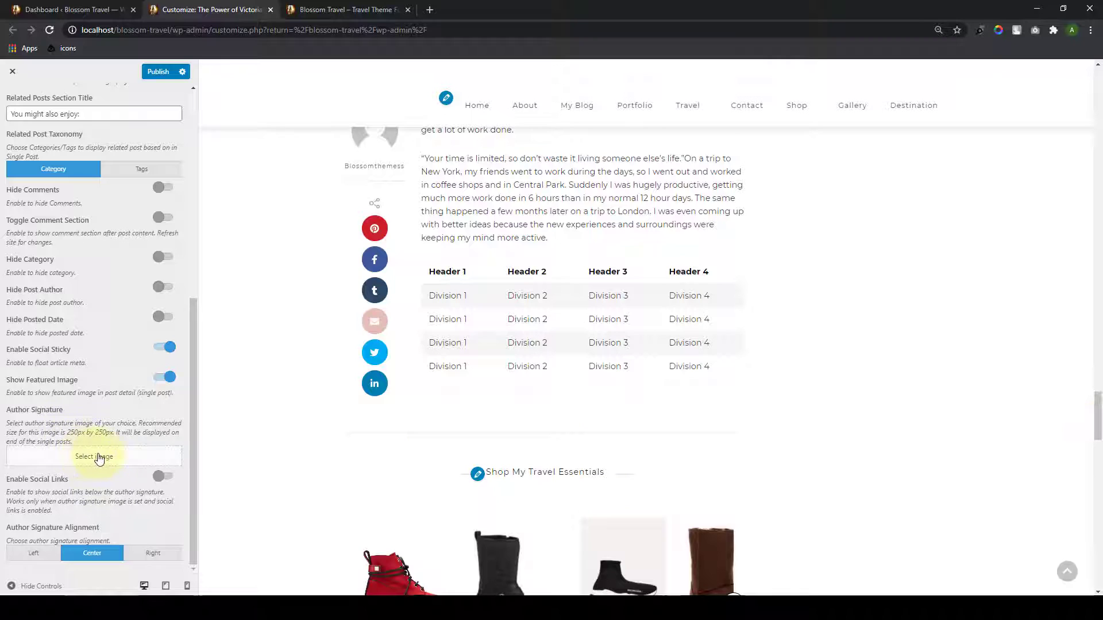
left_click(96, 457)
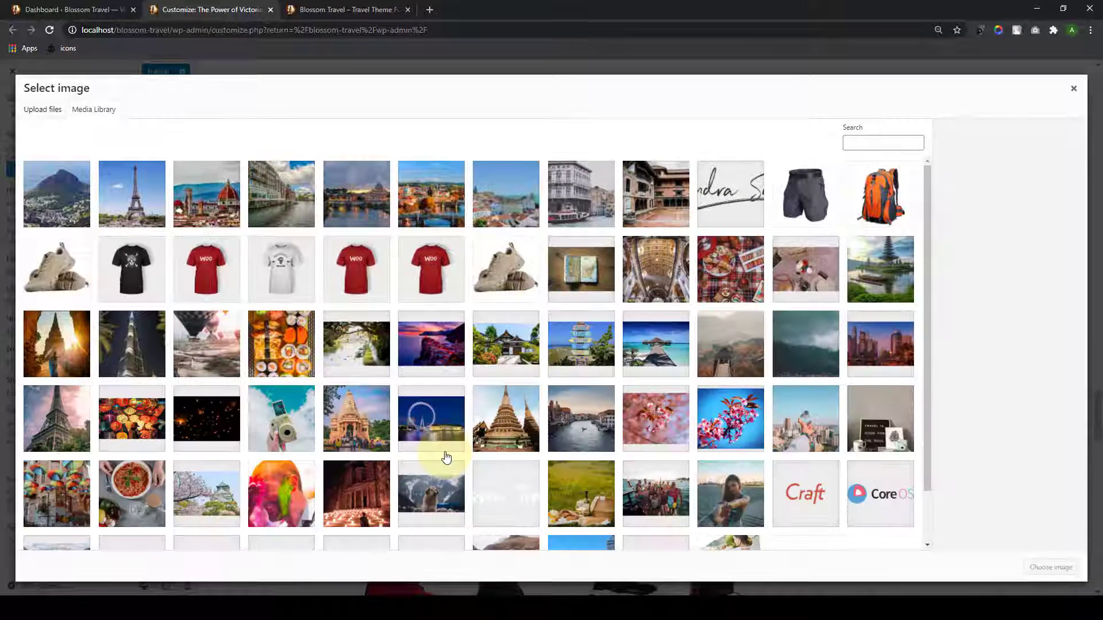
scroll(510, 468, "down", 2)
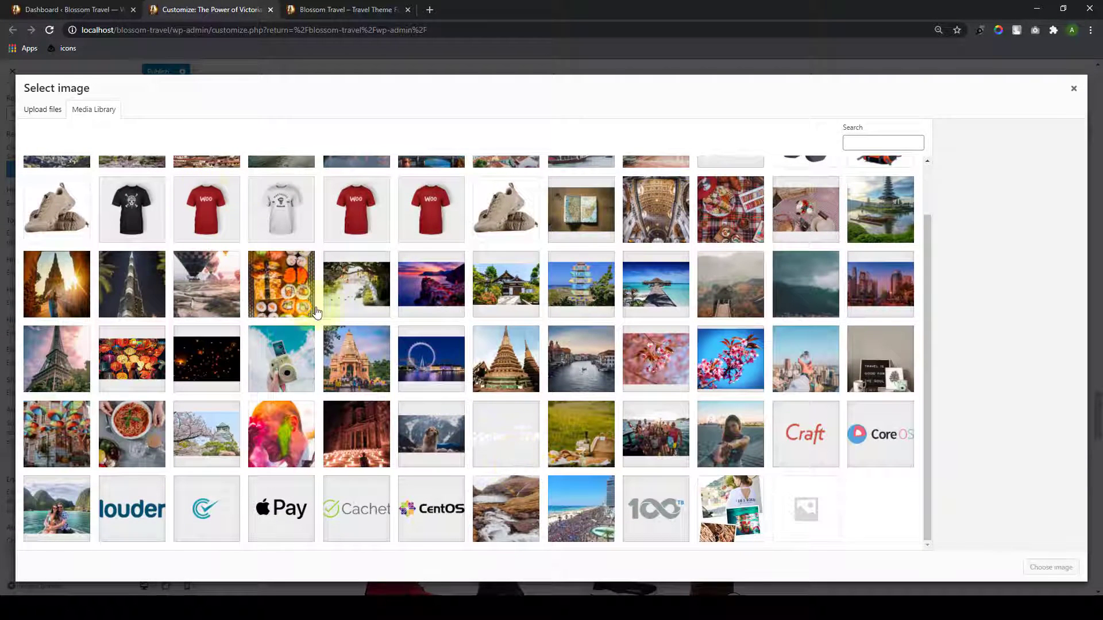
scroll(319, 299, "up", 2)
left_click(730, 193)
left_click(1051, 567)
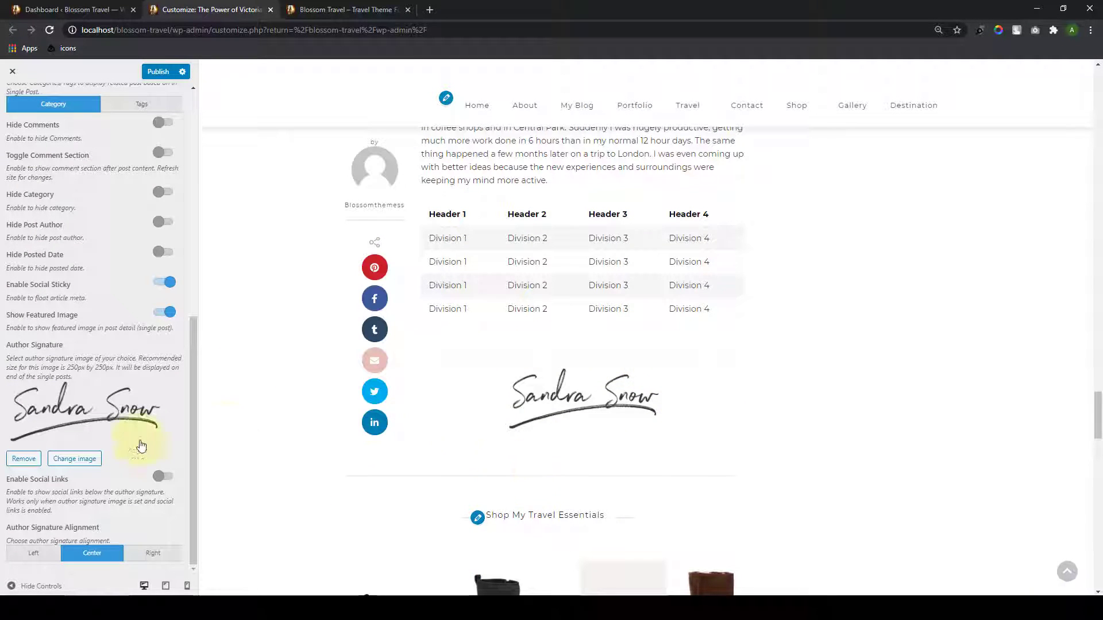
Step: Turn on Enable Social Links under the author signature, try Left and Right alignment before returning to Center, and publish
left_click(166, 477)
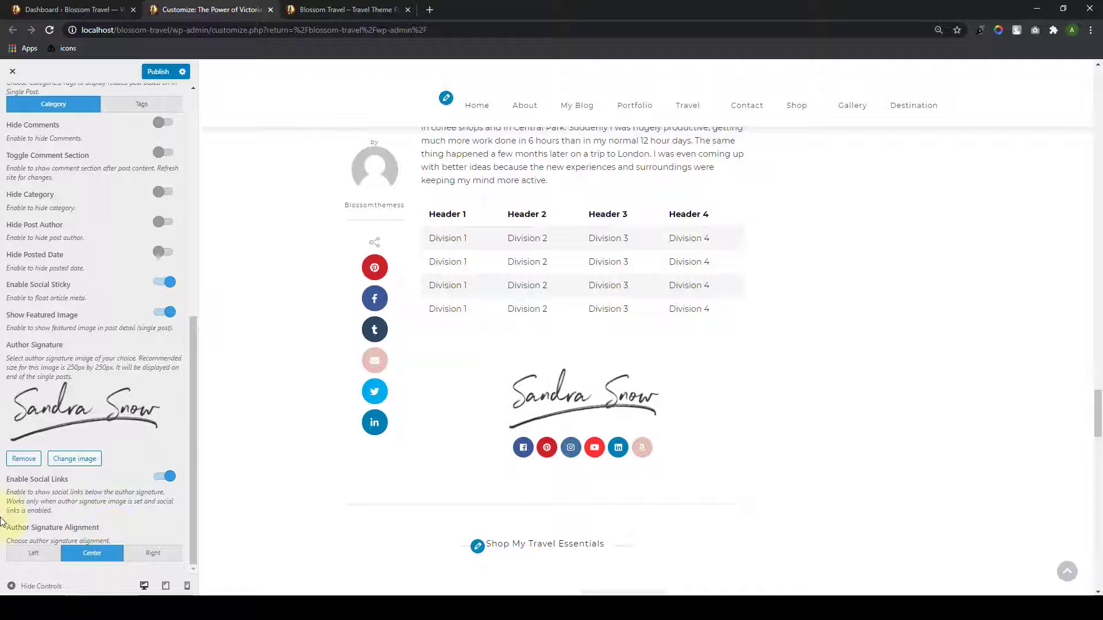
left_click(36, 553)
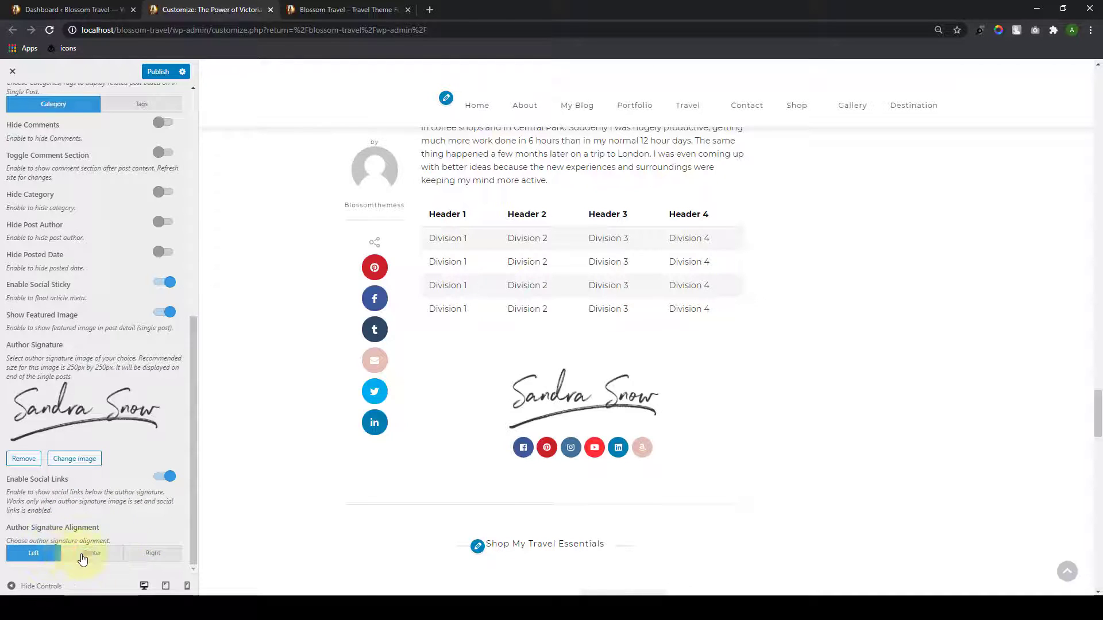
left_click(153, 553)
left_click(92, 555)
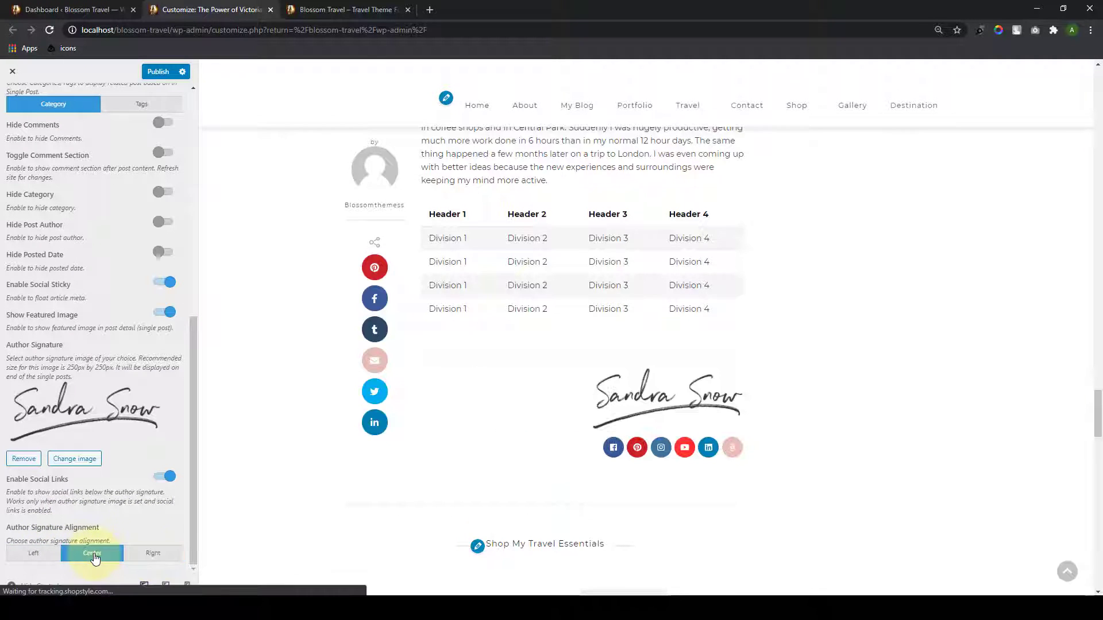
left_click_drag(194, 428, 209, 160)
left_click(159, 71)
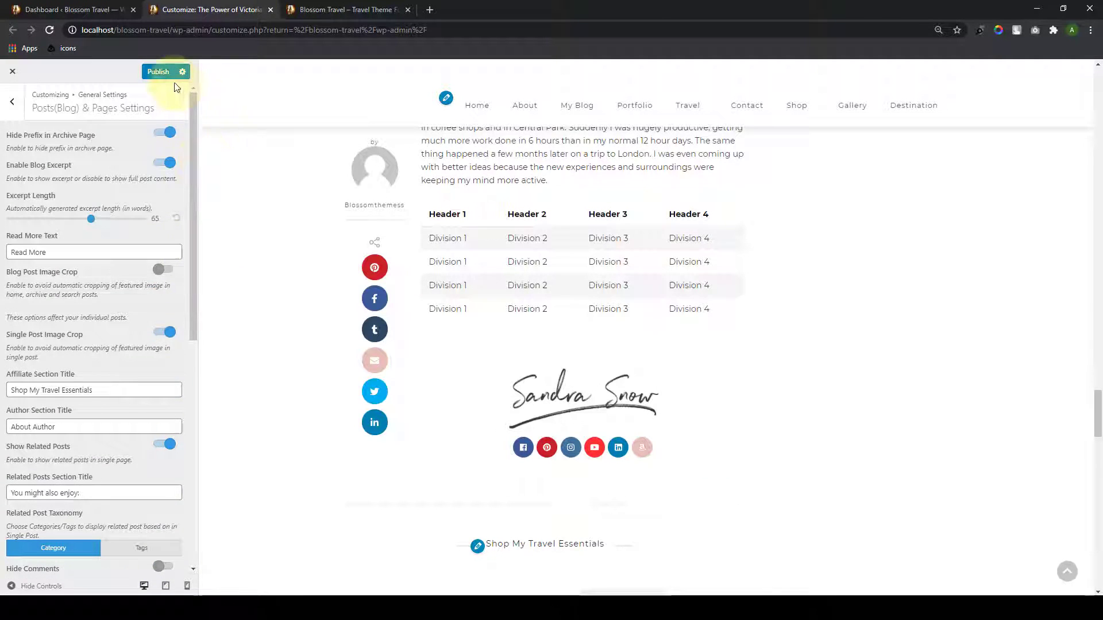
Step: Open Sidebar Settings and review the sidebar choices for blog, single, archive and search pages
left_click(21, 102)
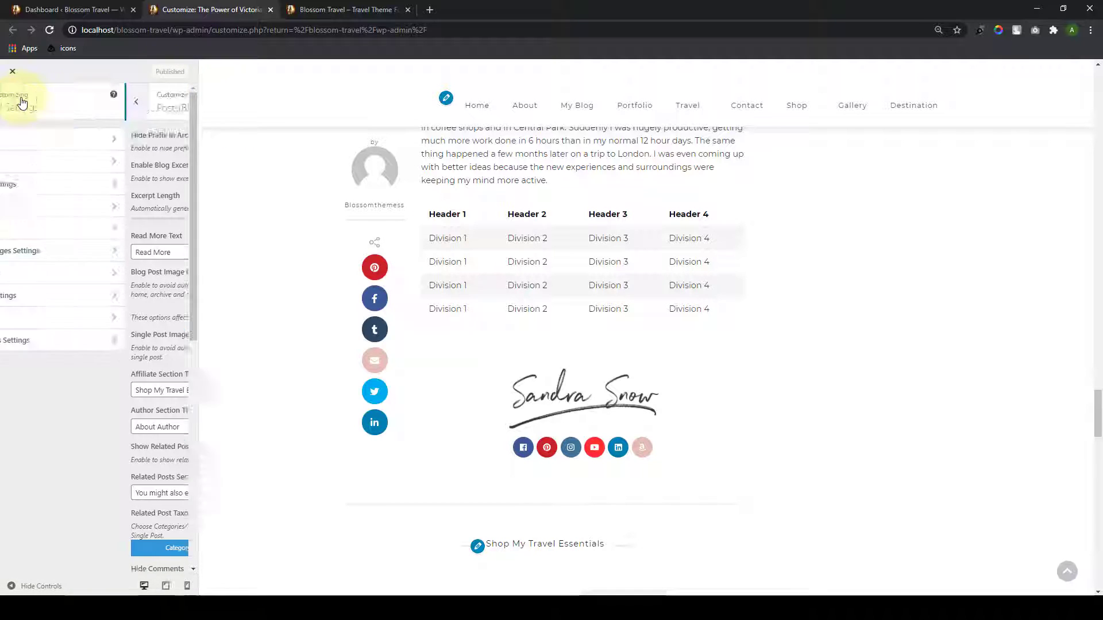
left_click(74, 270)
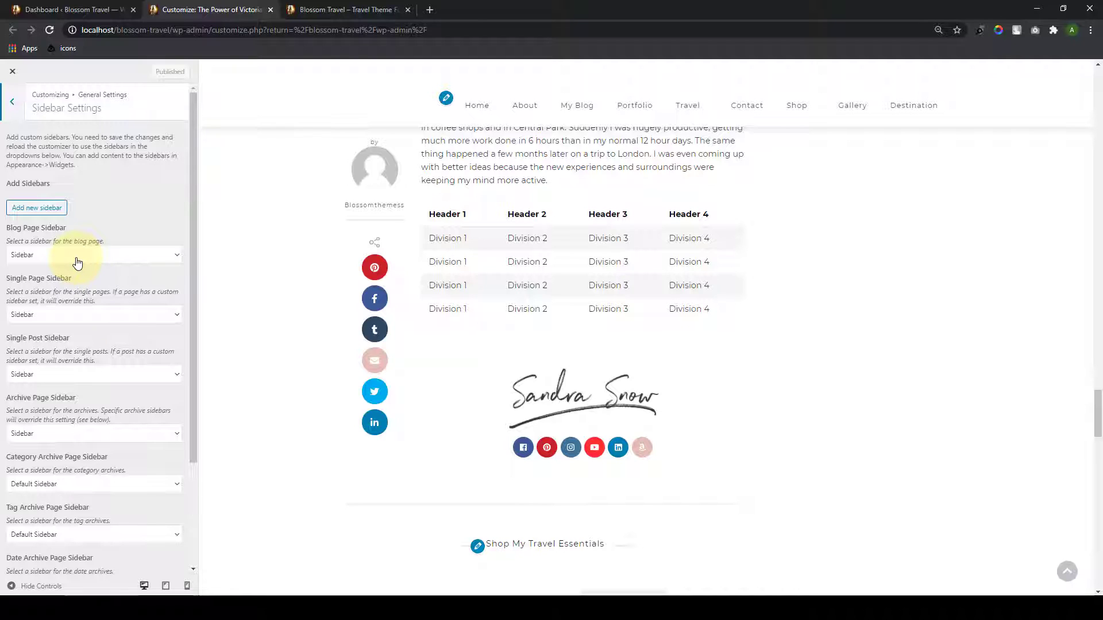
scroll(76, 263, "down", 3)
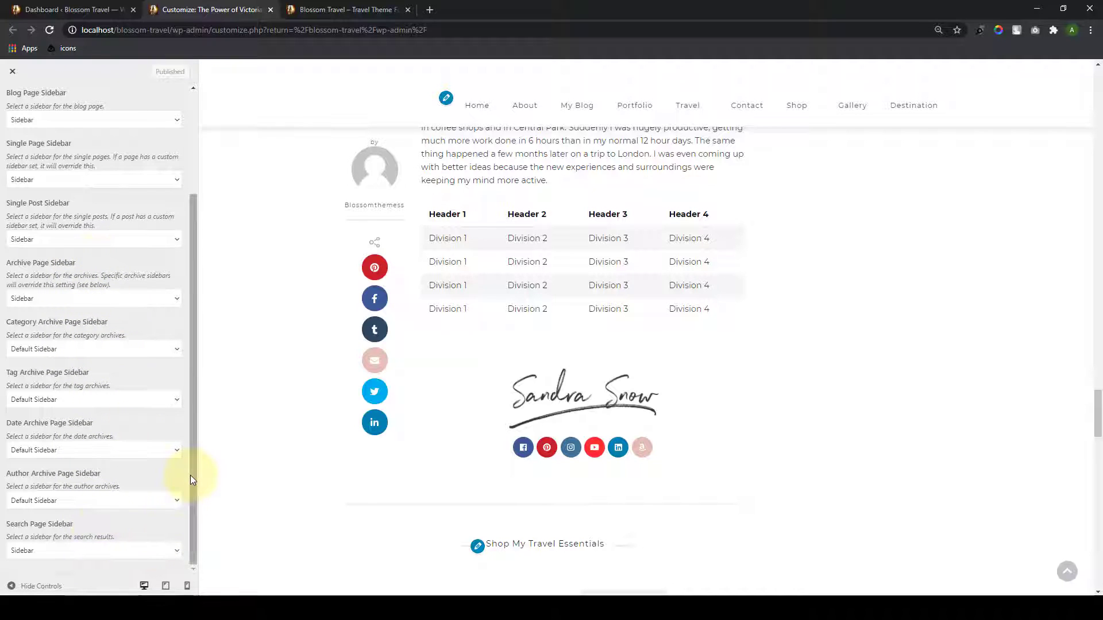
left_click_drag(192, 475, 84, 231)
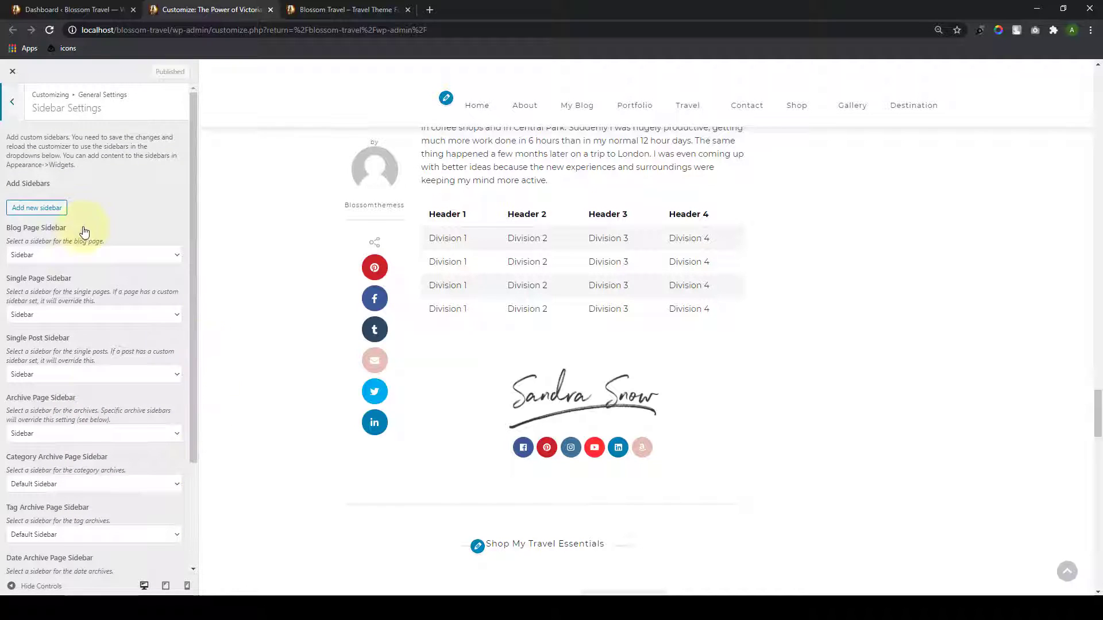
Step: Open Performance Settings, check the Lazy Load option, and browse the homepage preview down to the Trending posts and back up
left_click(18, 117)
left_click(67, 295)
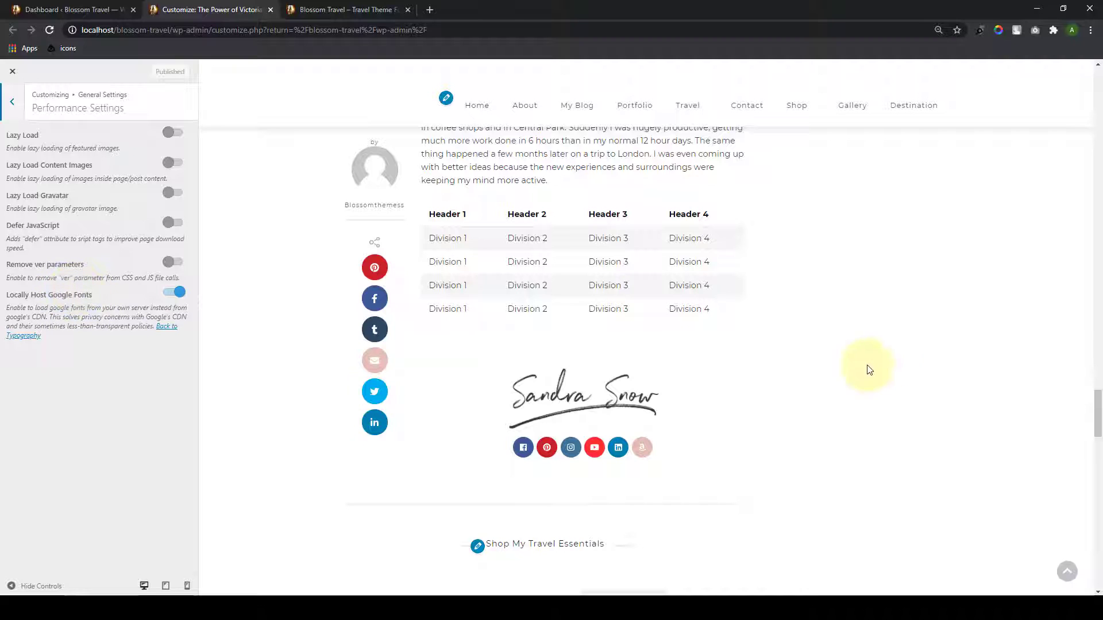
left_click(1069, 573)
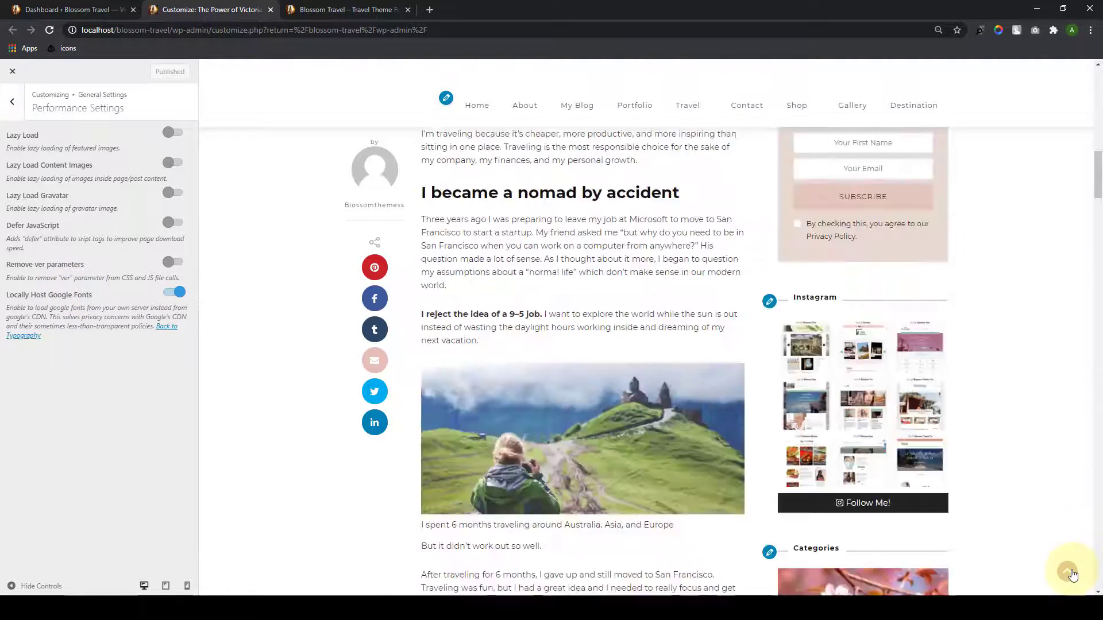
left_click(172, 132)
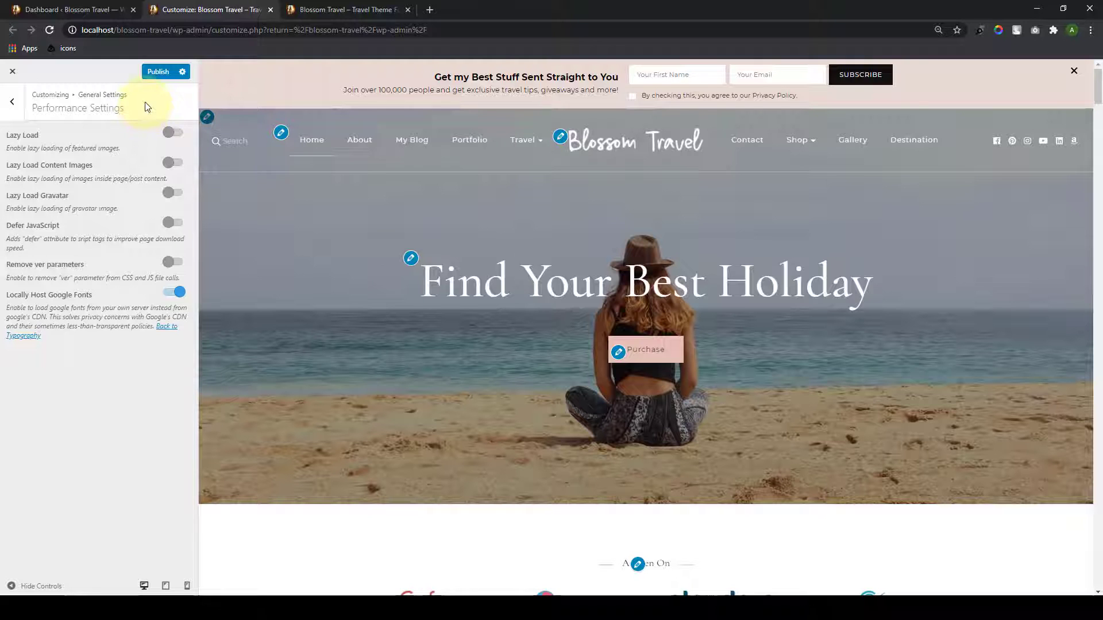
scroll(726, 281, "down", 10)
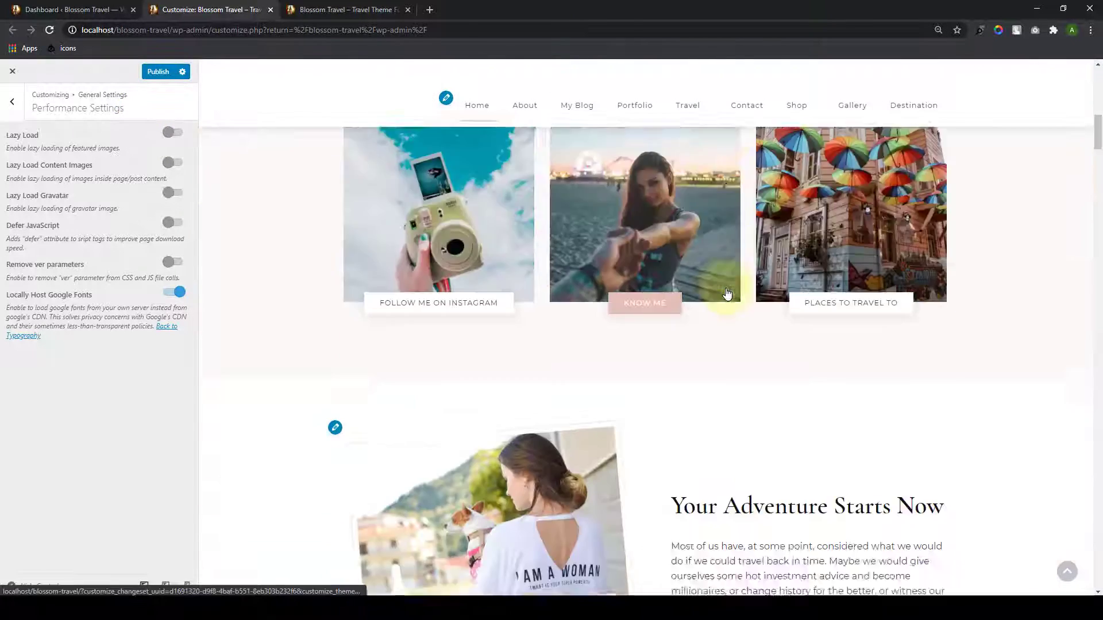
scroll(726, 294, "down", 18)
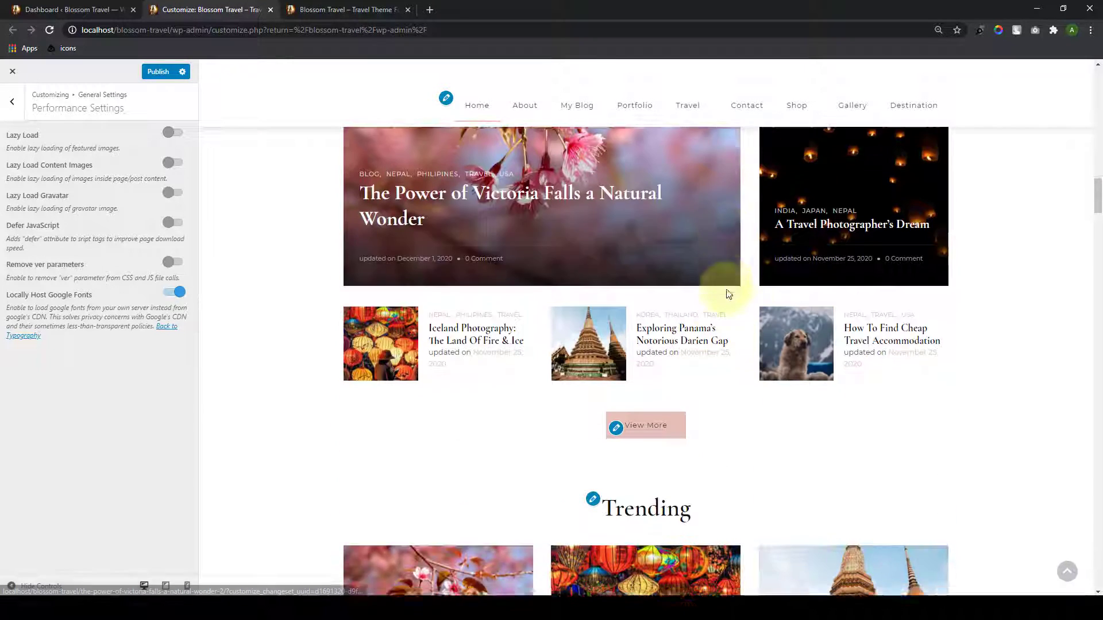
scroll(729, 294, "down", 6)
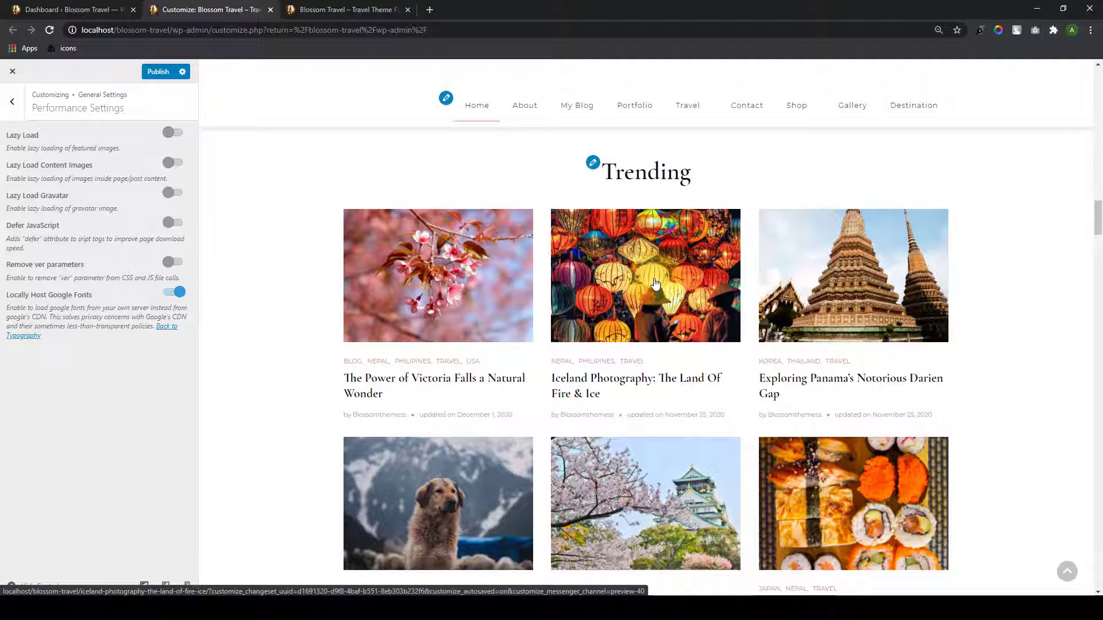
scroll(655, 285, "up", 10)
scroll(656, 283, "up", 15)
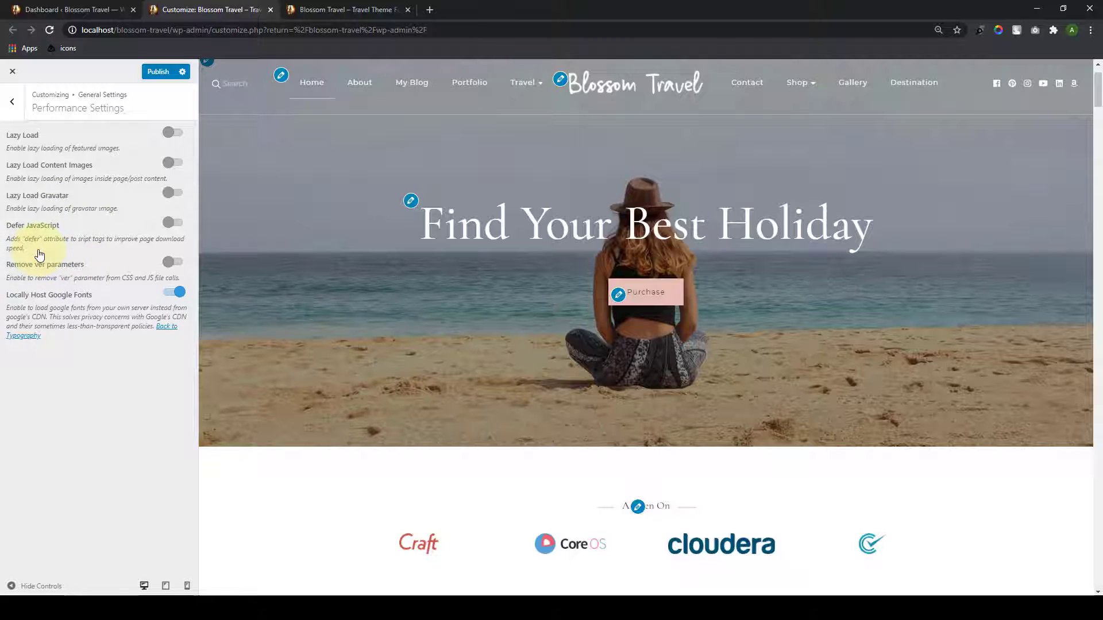
Step: Turn on Remove ver parameters and Defer JavaScript, publish, and return to General Settings
left_click(179, 263)
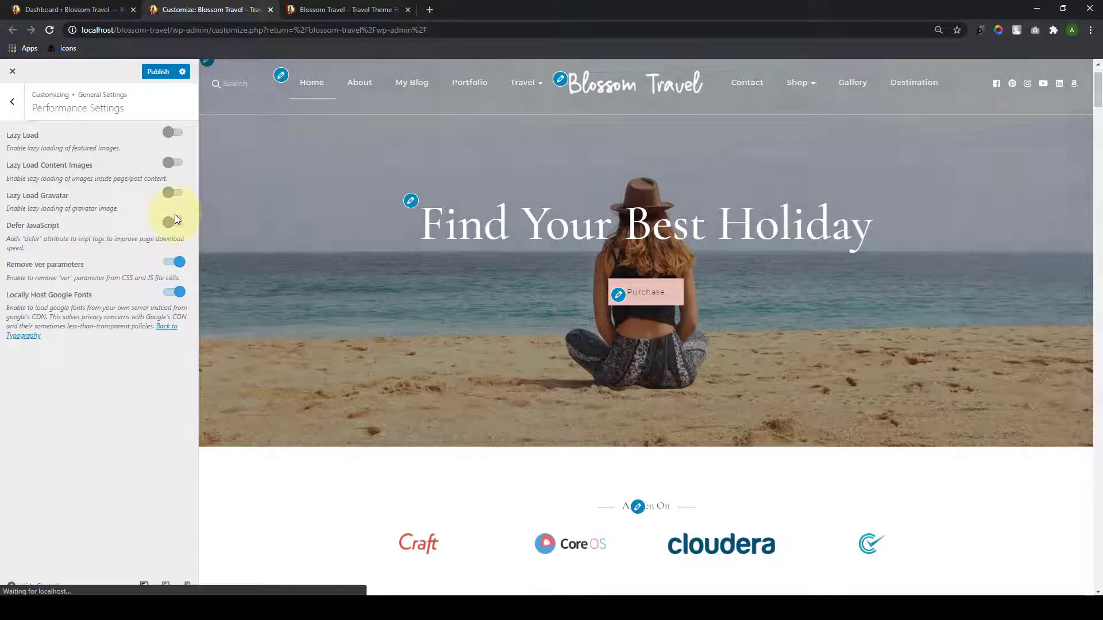
left_click(177, 223)
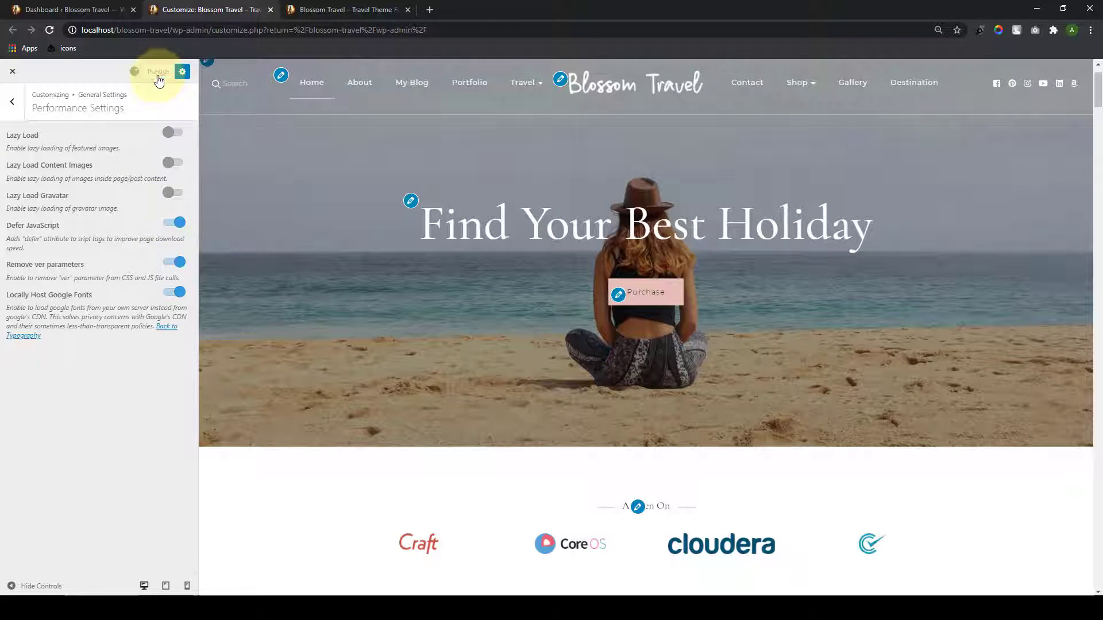
left_click(12, 101)
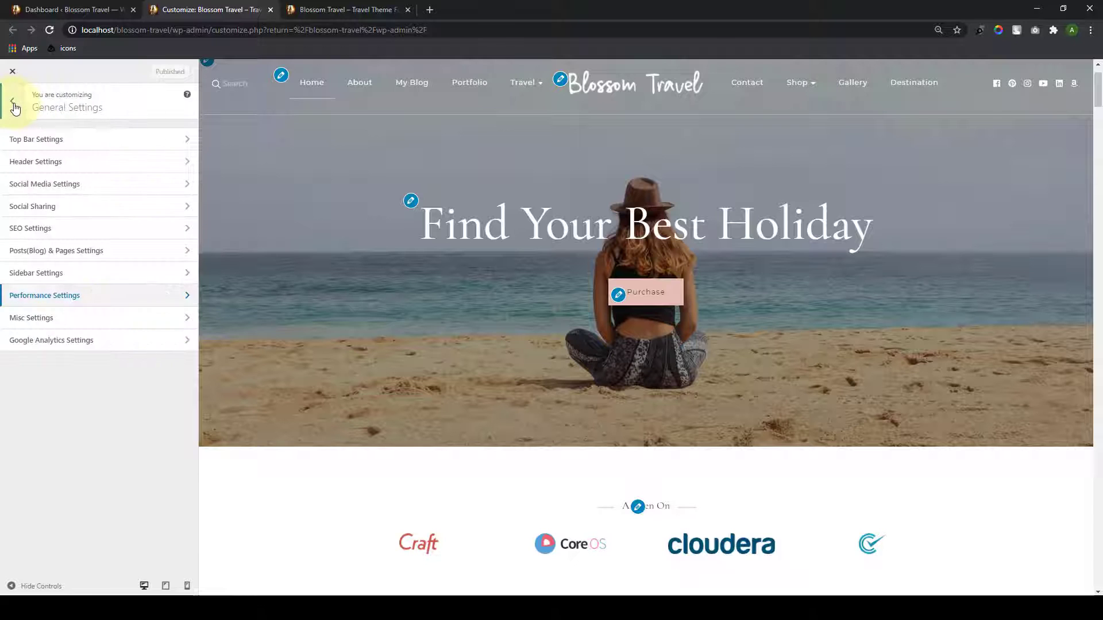
Step: Open Misc Settings and look at the admin bar on the live homepage
left_click(116, 317)
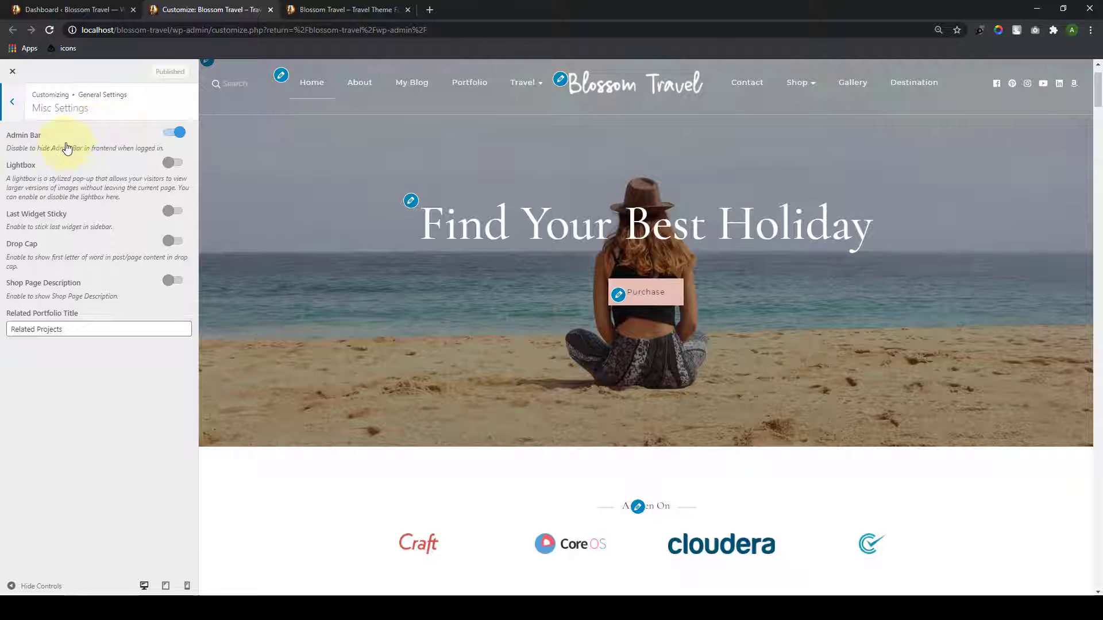
left_click(313, 9)
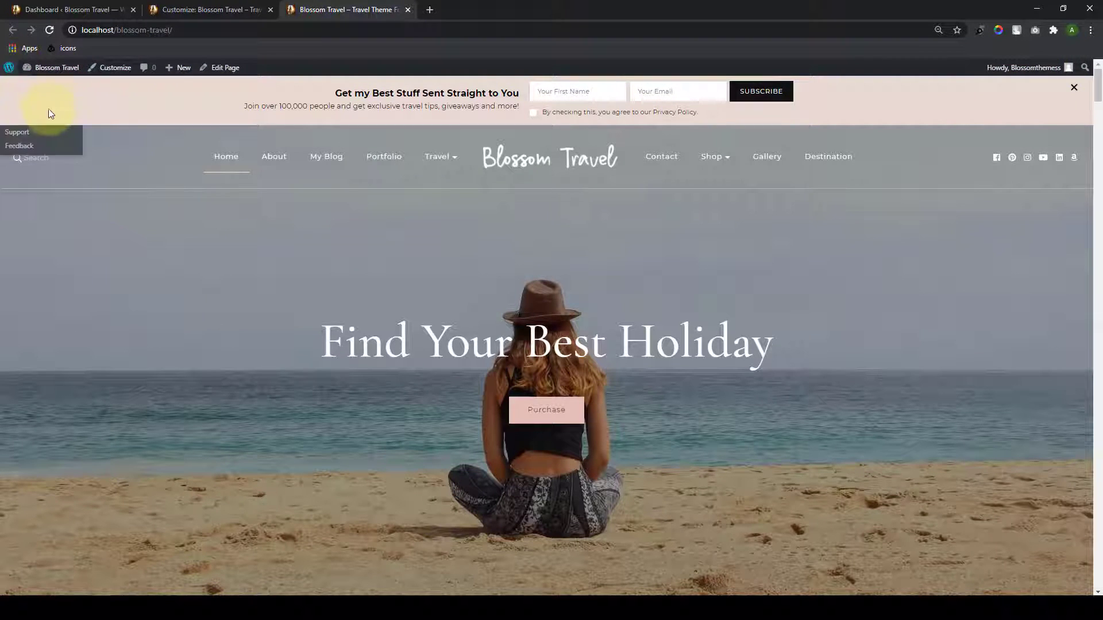
left_click(189, 4)
Step: Try the live homepage with the Admin Bar option turned off and published, and turn the option back on
left_click(170, 134)
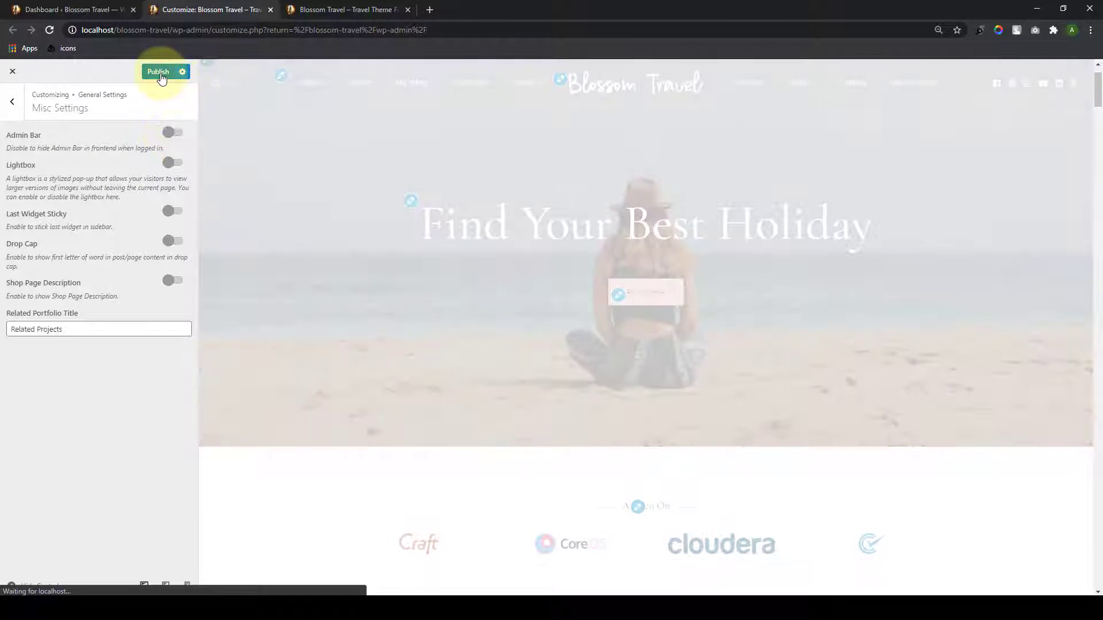
left_click(159, 72)
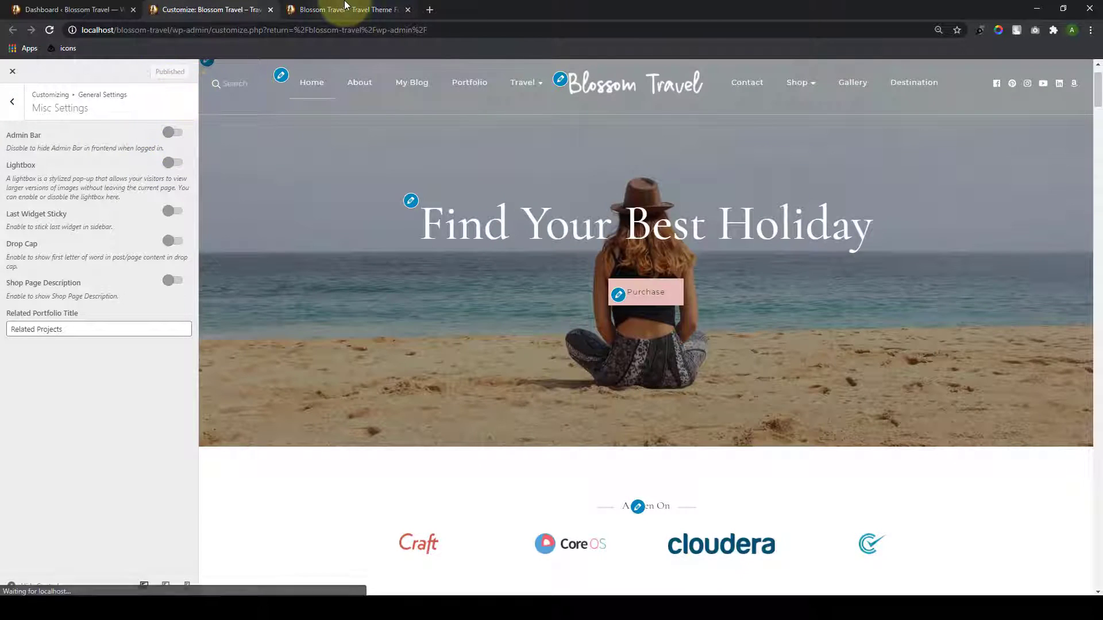
left_click(347, 9)
left_click(48, 31)
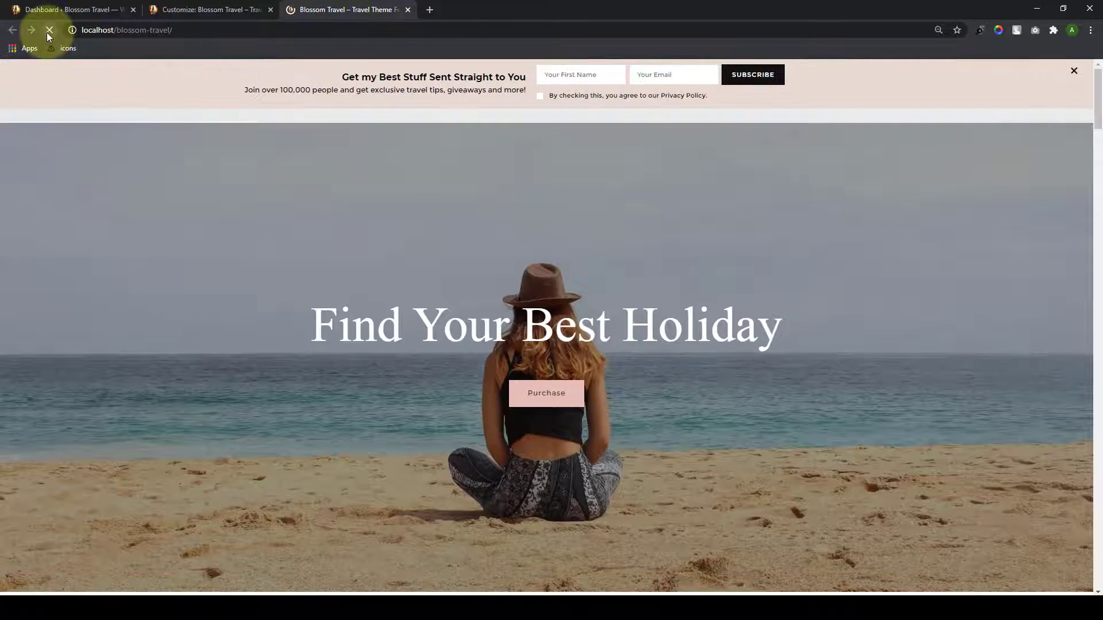
left_click(184, 7)
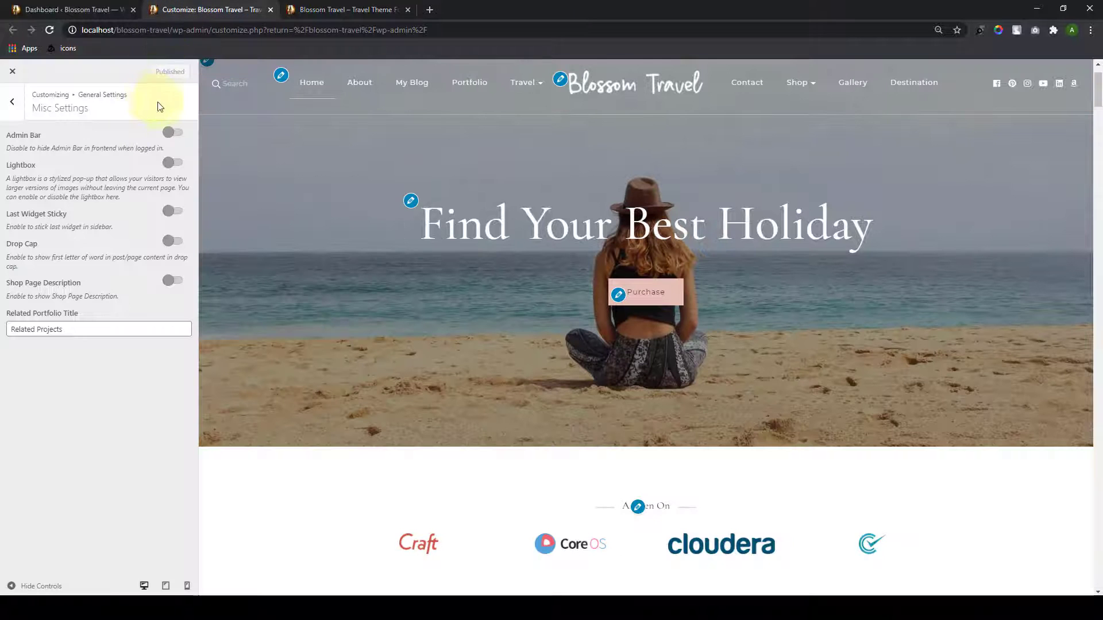
left_click(174, 137)
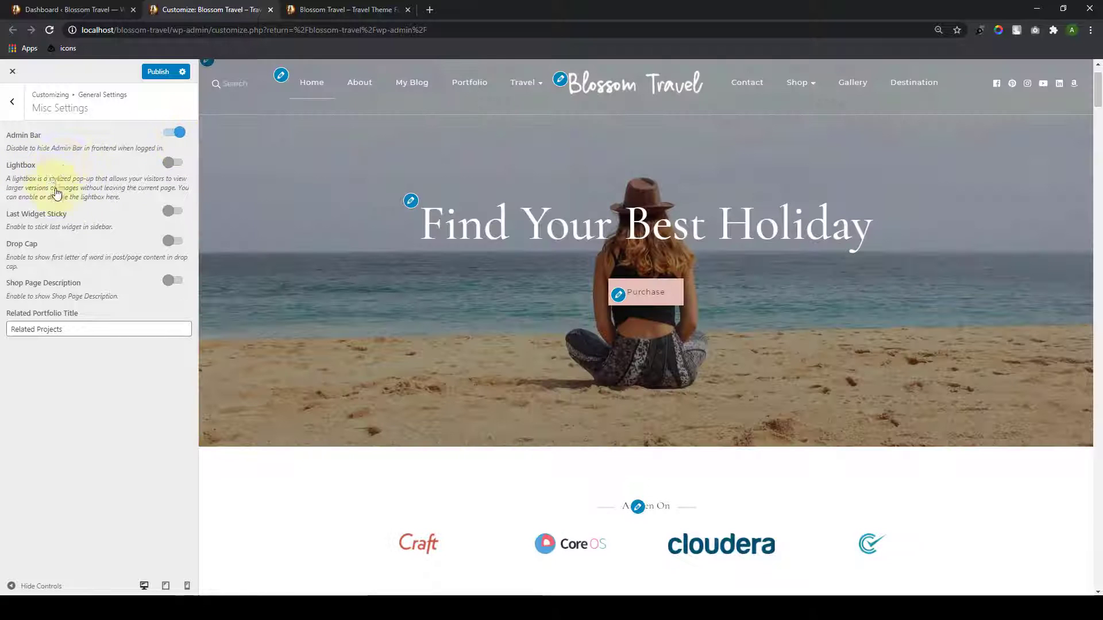
Step: Open the Victoria Falls post on the live site and examine the mountain lake image in its content
left_click(338, 9)
scroll(440, 309, "down", 12)
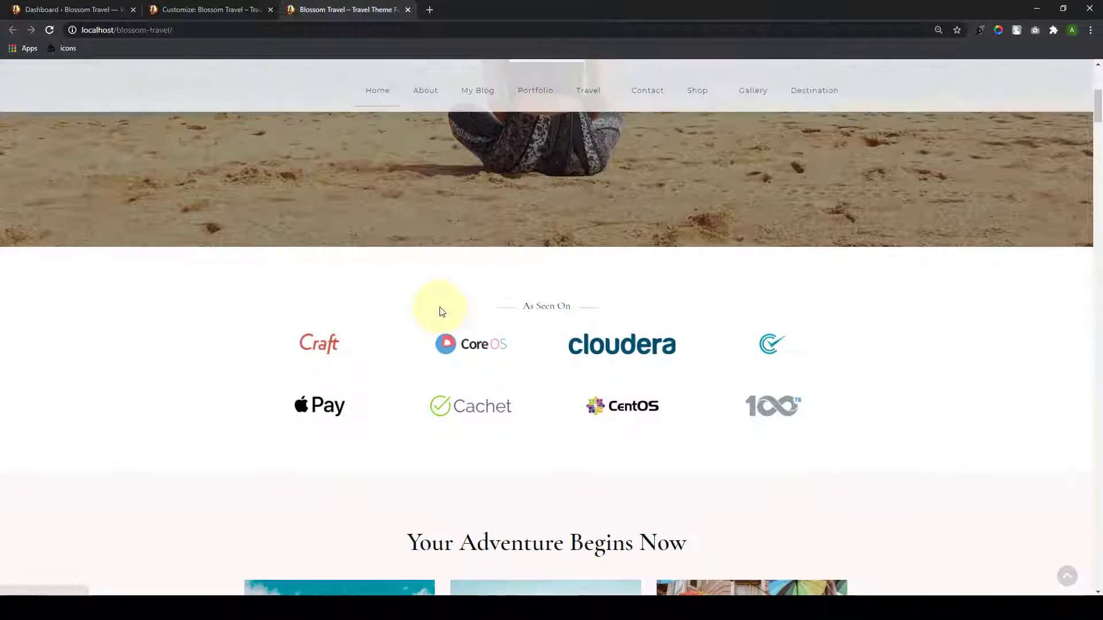
scroll(439, 310, "down", 10)
scroll(440, 305, "up", 2)
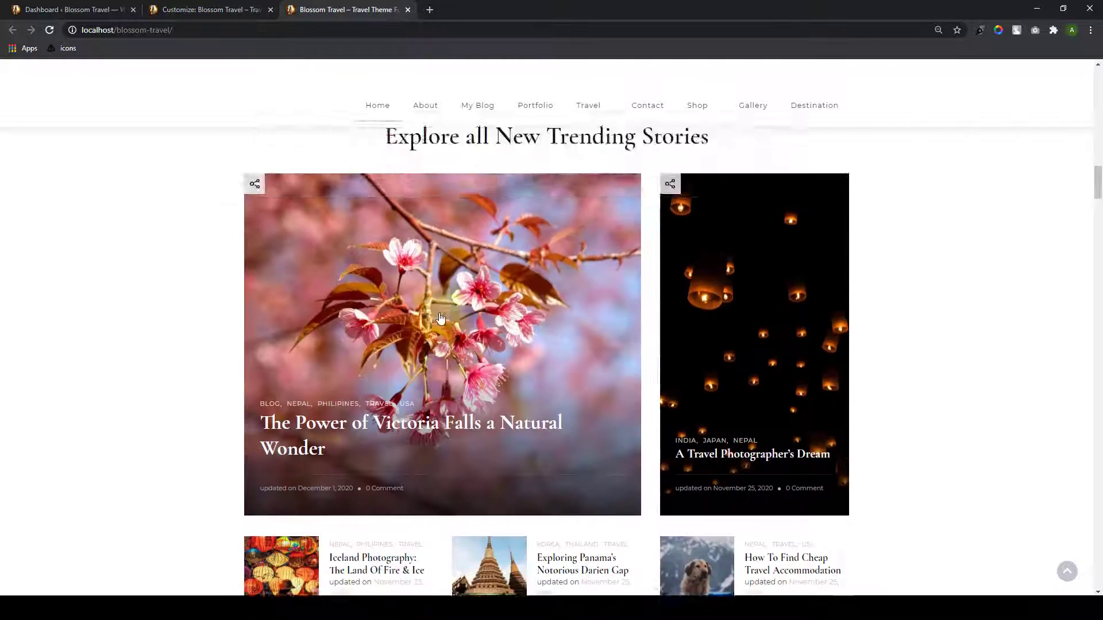
scroll(308, 253, "down", 3)
left_click(309, 253)
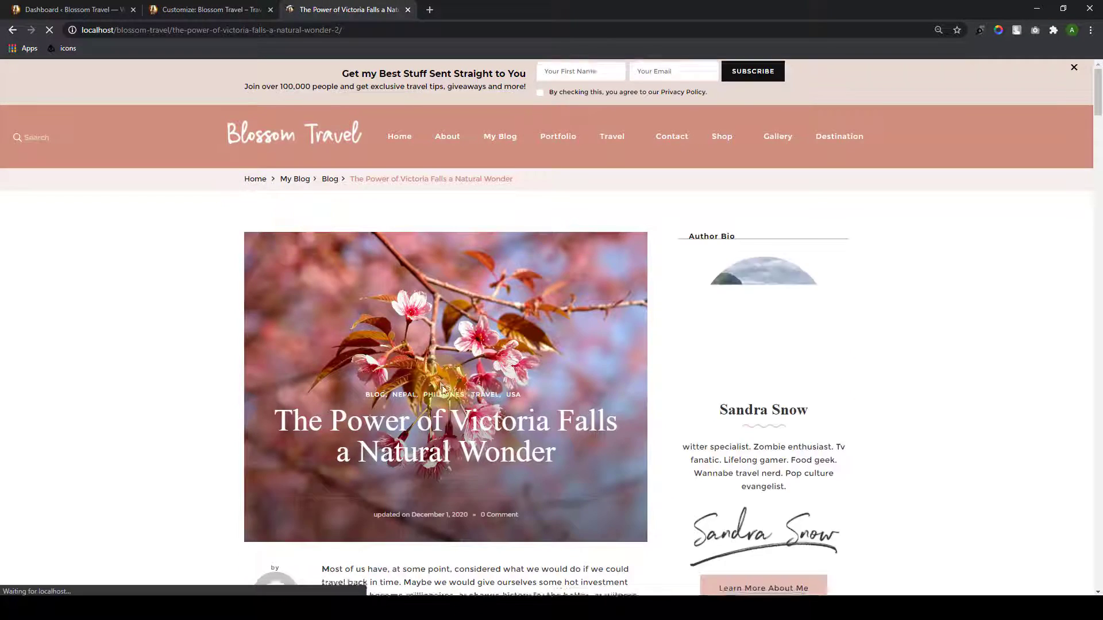
scroll(446, 387, "down", 9)
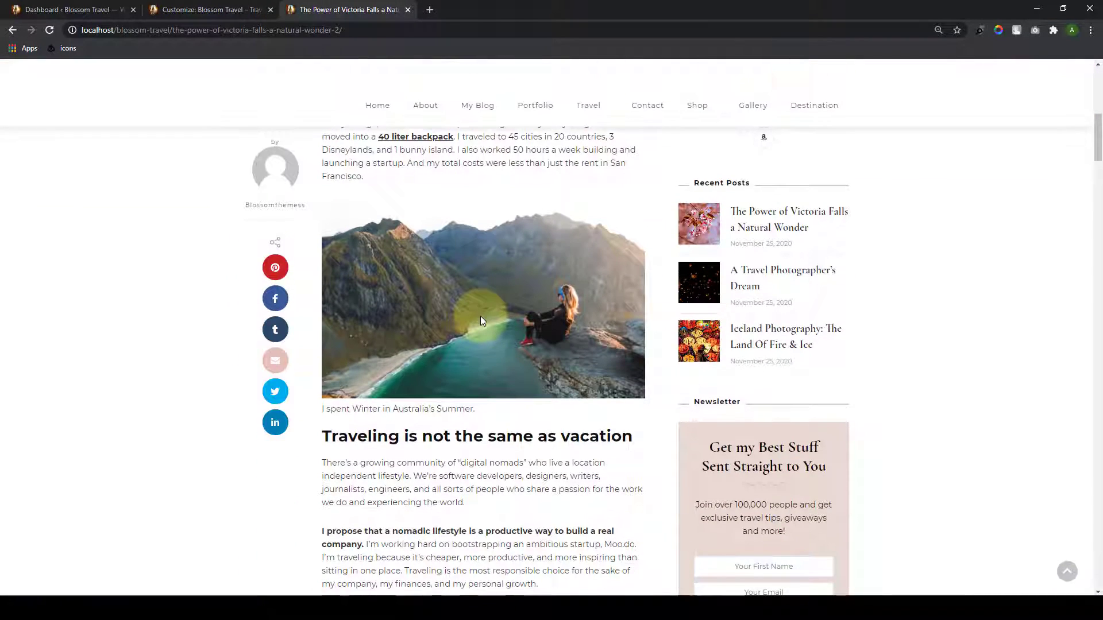
scroll(482, 325, "up", 1)
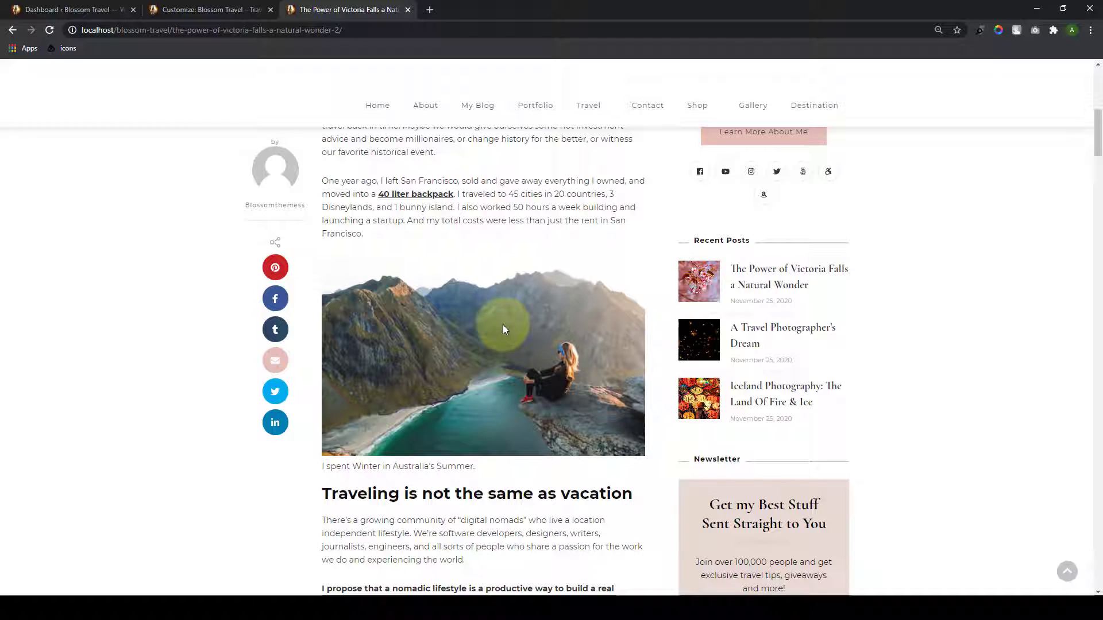
Step: Open the post The Power of Victoria Falls a Natural Wonder for editing from the dashboard's list of posts
scroll(505, 332, "up", 8)
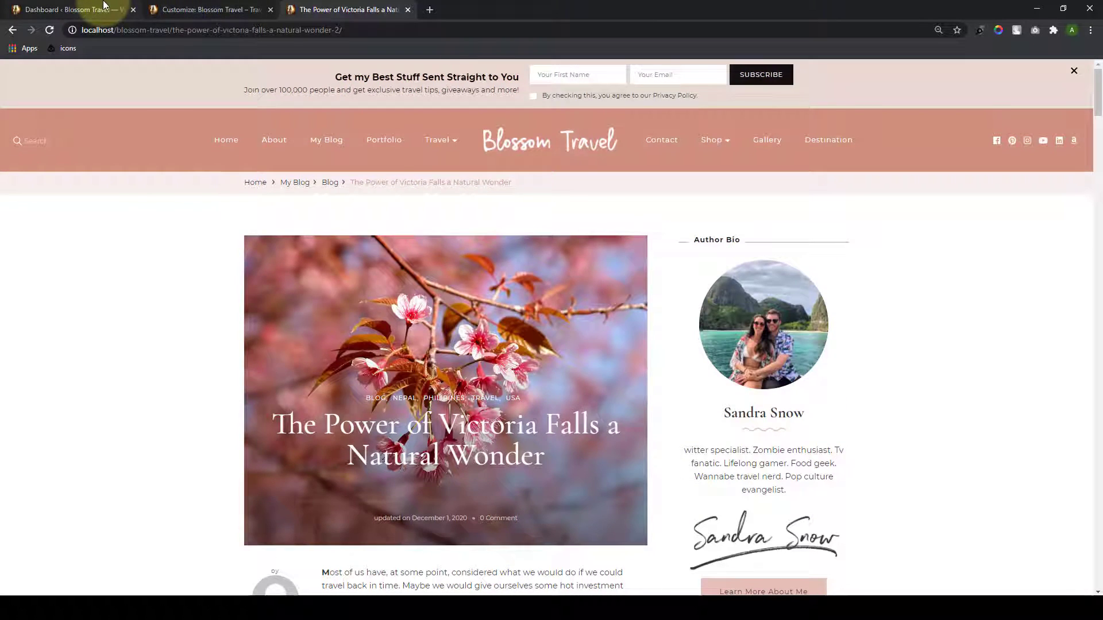
left_click(104, 4)
mouse_move(27, 151)
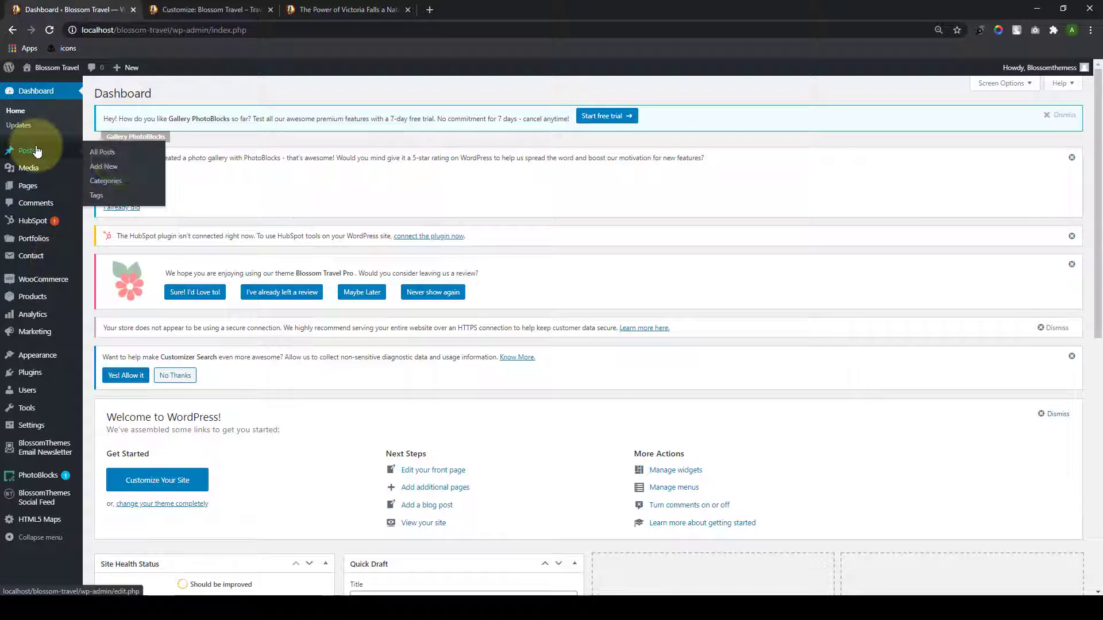
left_click(122, 162)
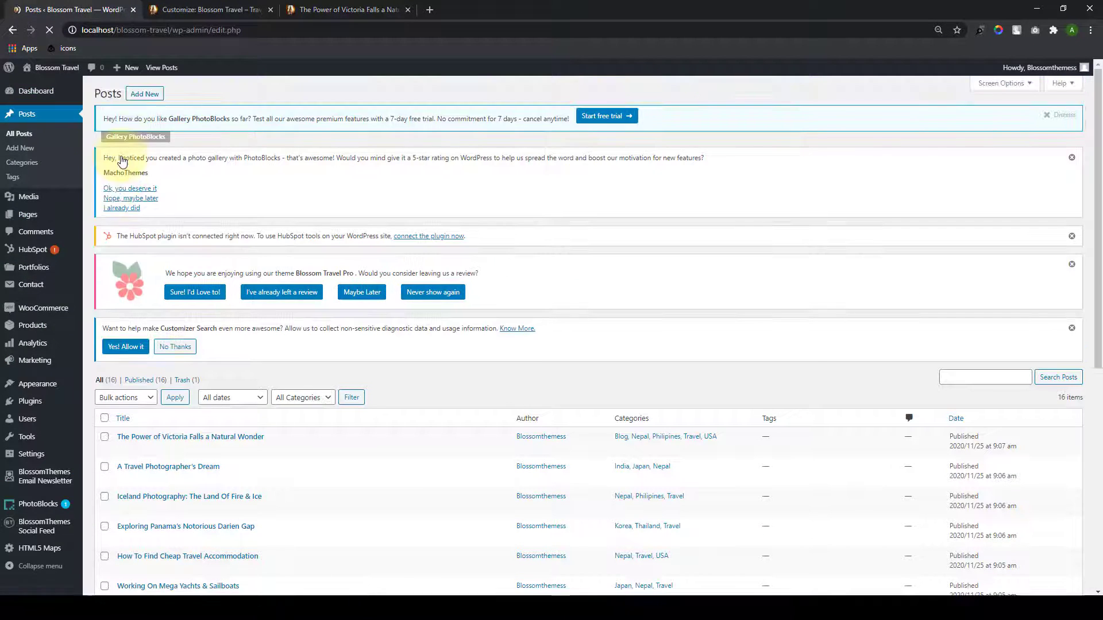
scroll(172, 339, "down", 2)
left_click(124, 335)
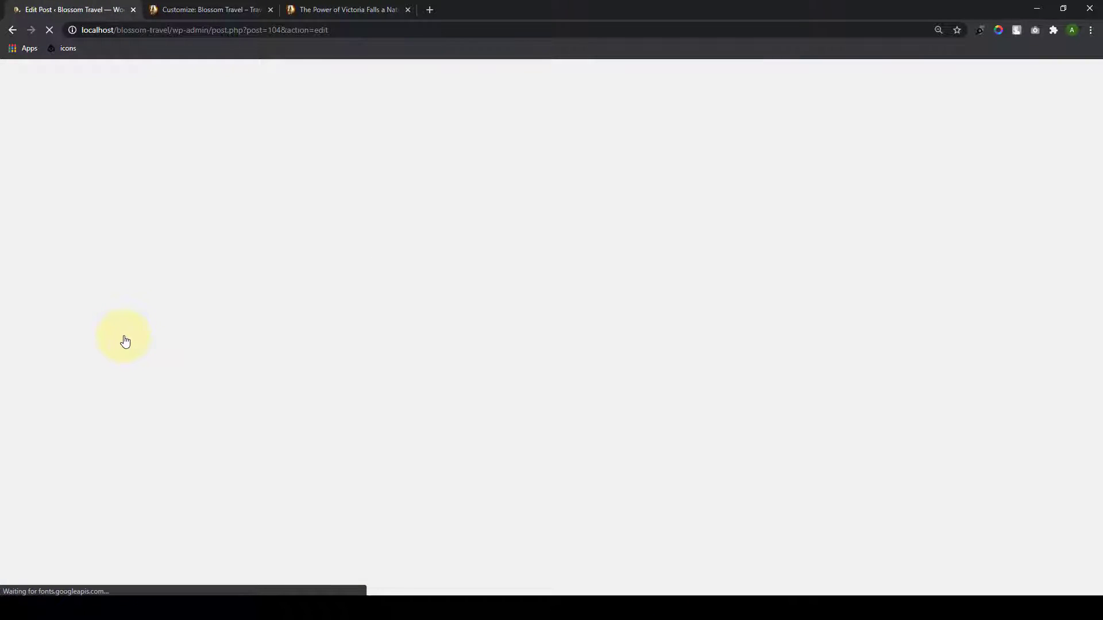
left_click(322, 9)
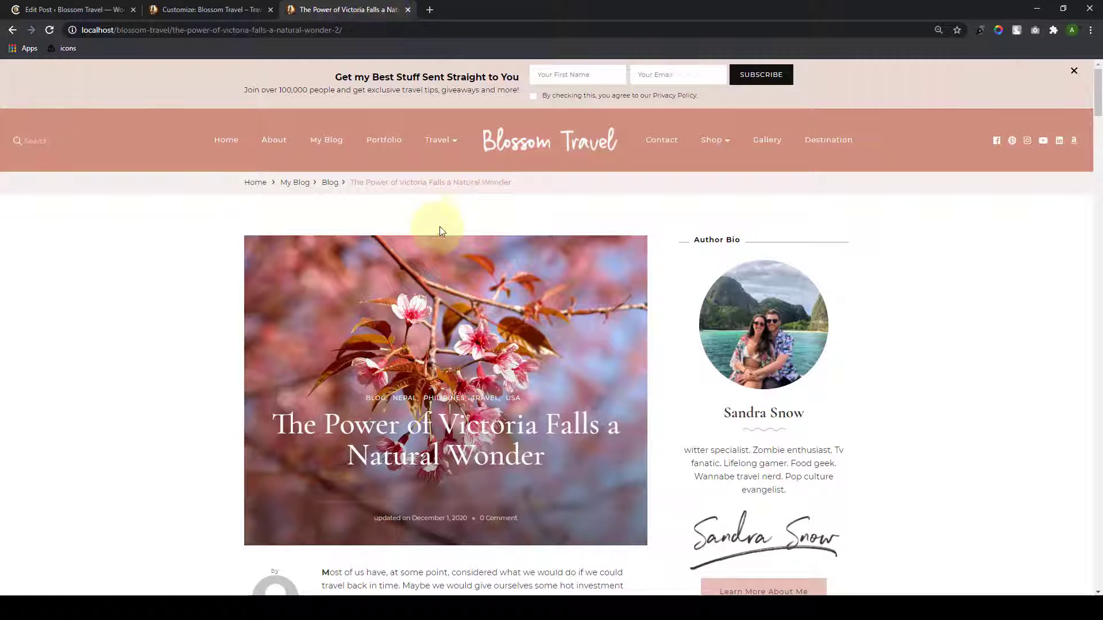
left_click(84, 5)
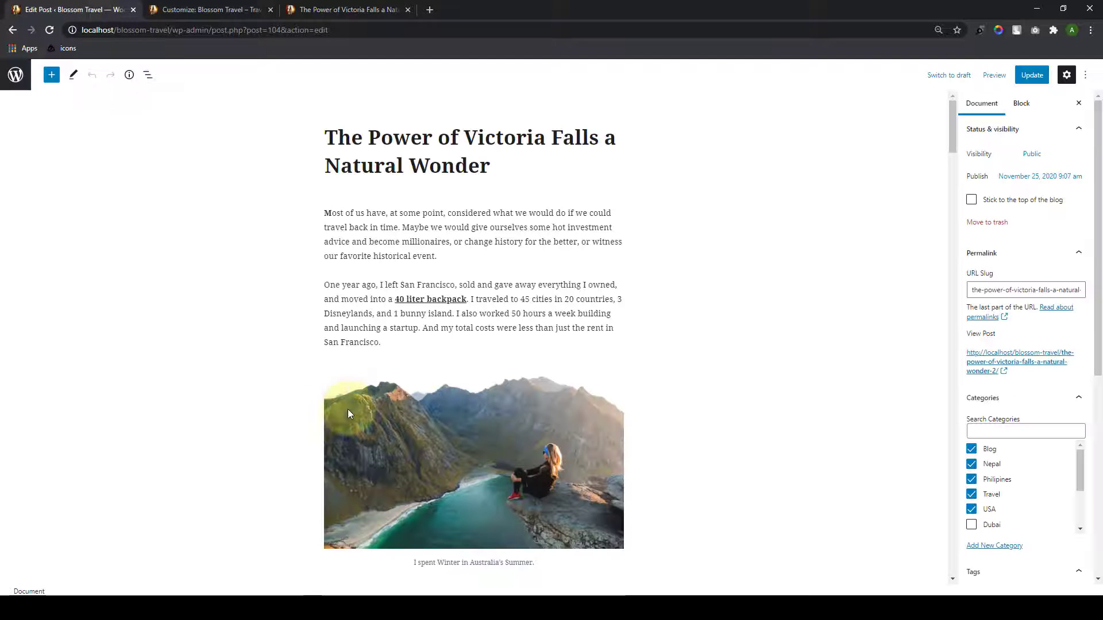
scroll(350, 407, "down", 2)
scroll(505, 389, "up", 2)
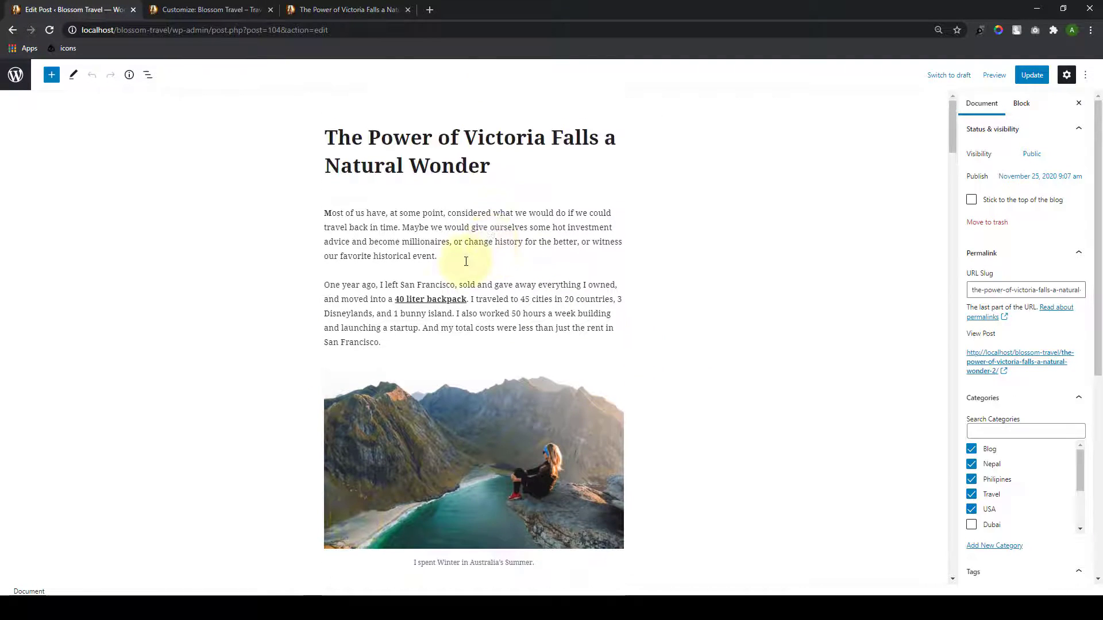
Step: Insert an image block after the first paragraph with the picnic photo from the media library, copying the photo's file URL
left_click(467, 263)
key("Return")
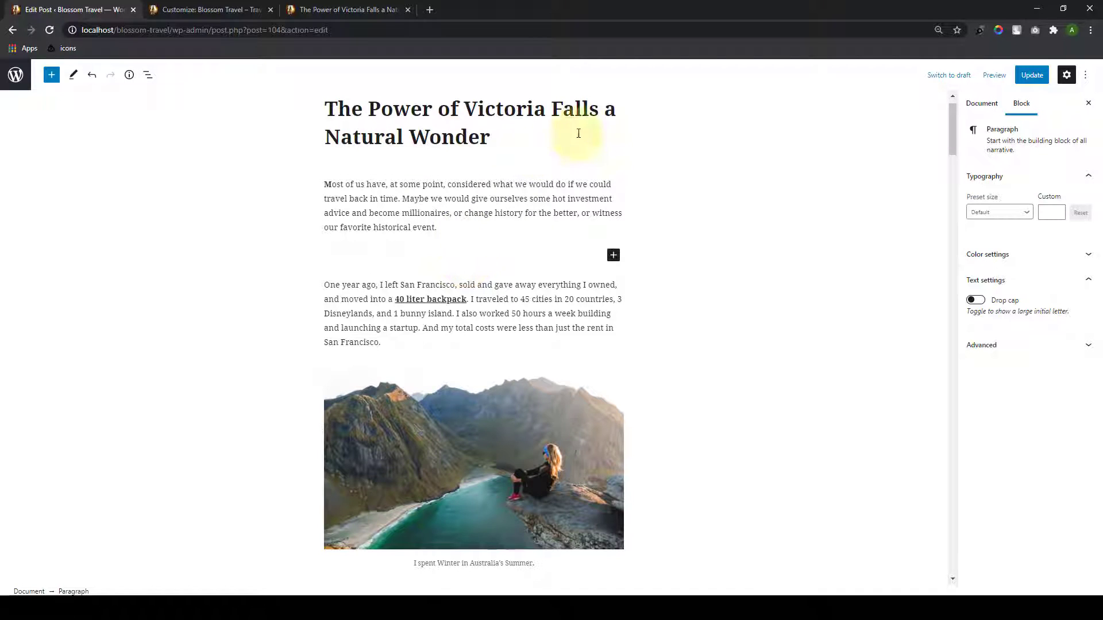
left_click(614, 257)
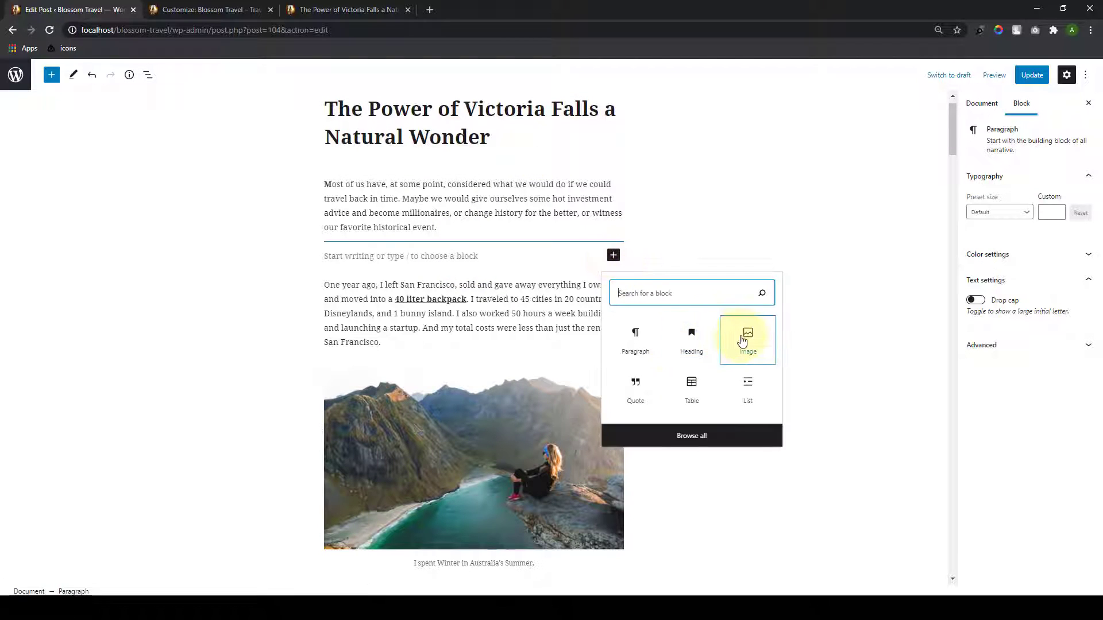
left_click(745, 341)
left_click(384, 322)
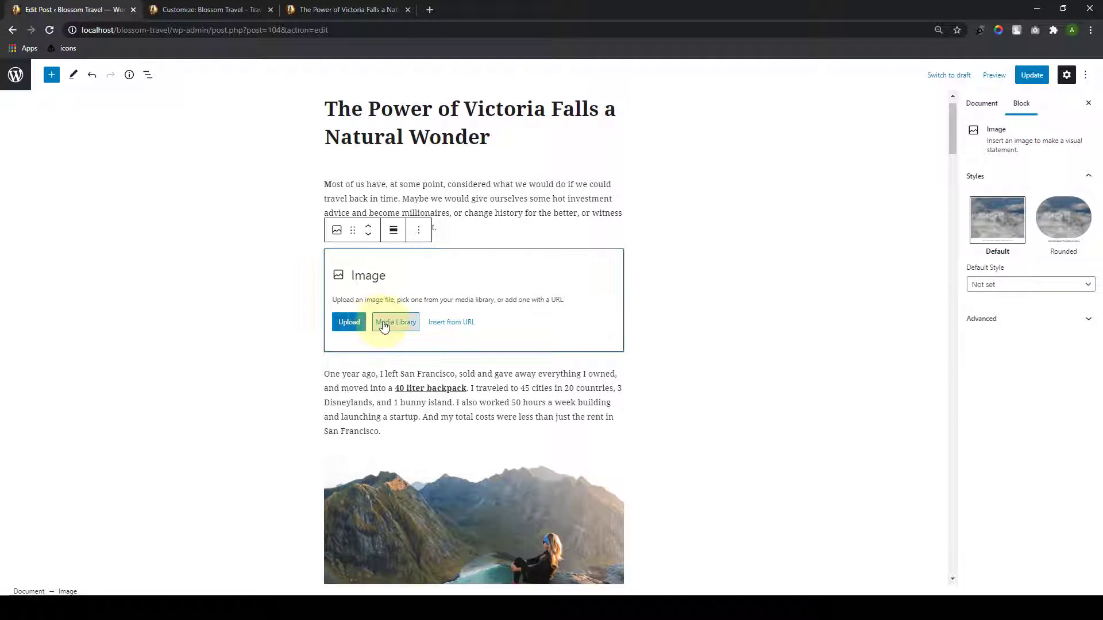
left_click(600, 451)
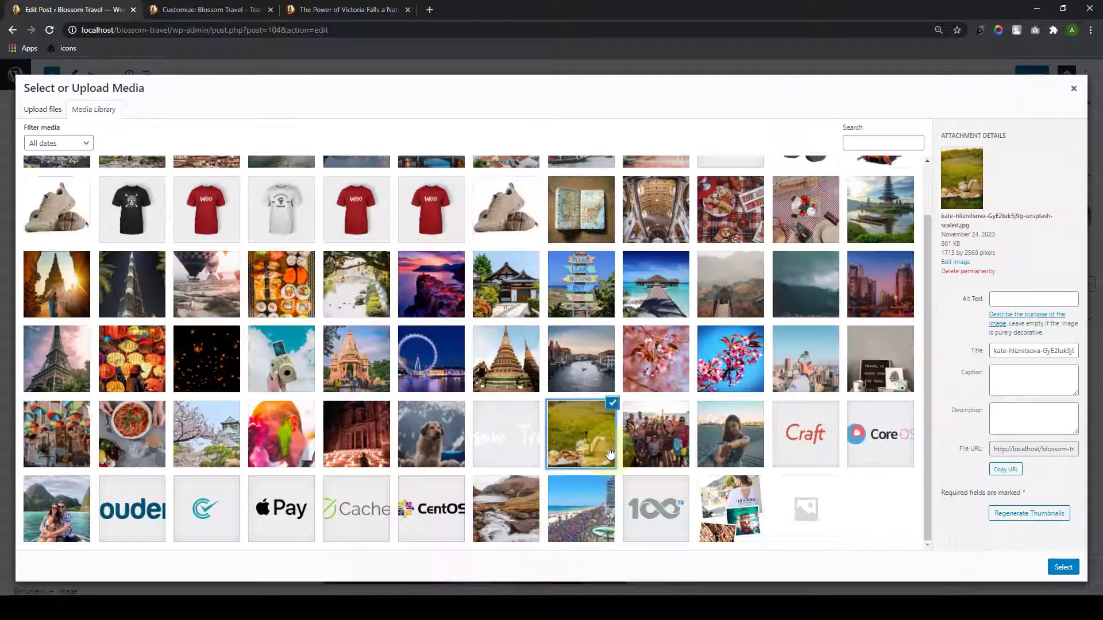
left_click(1015, 473)
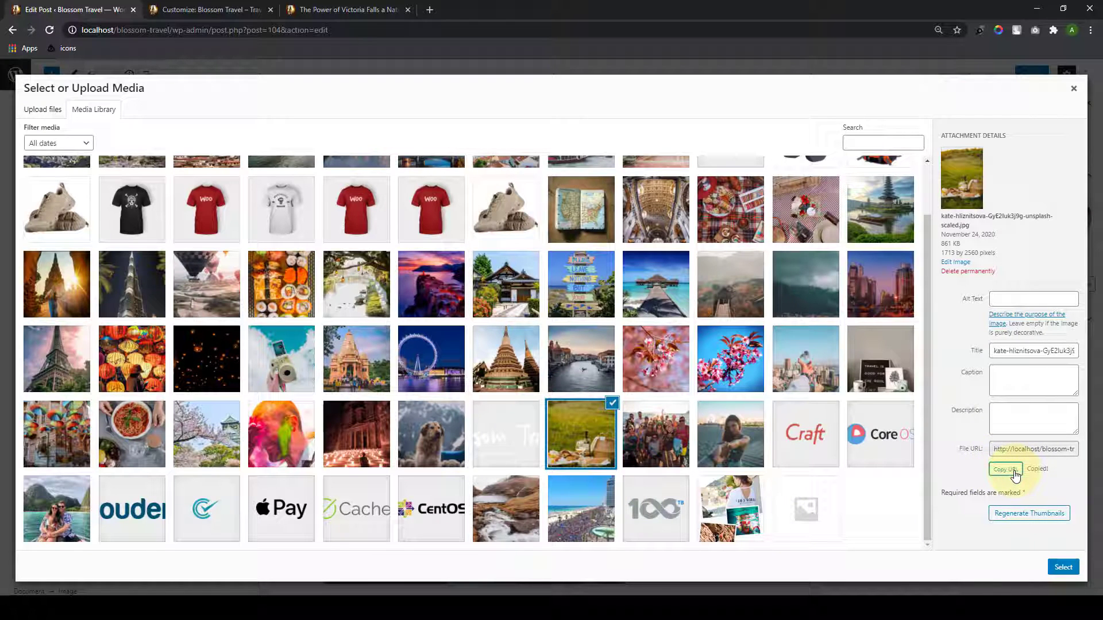
left_click(1054, 567)
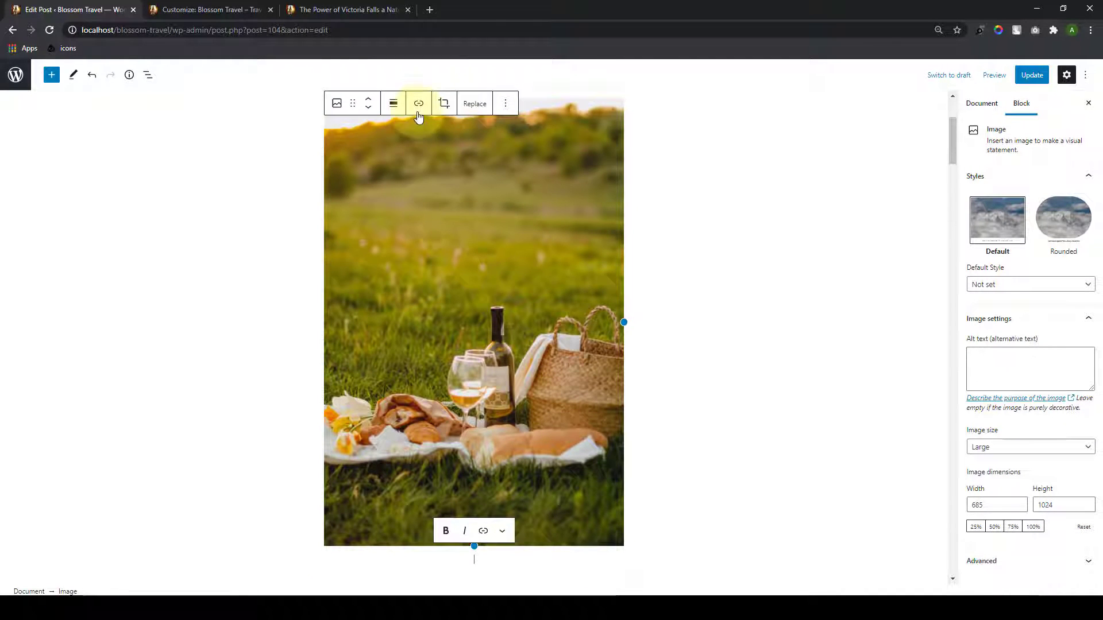
Step: Link the picnic image to its copied file URL and update the post
left_click(417, 105)
right_click(416, 133)
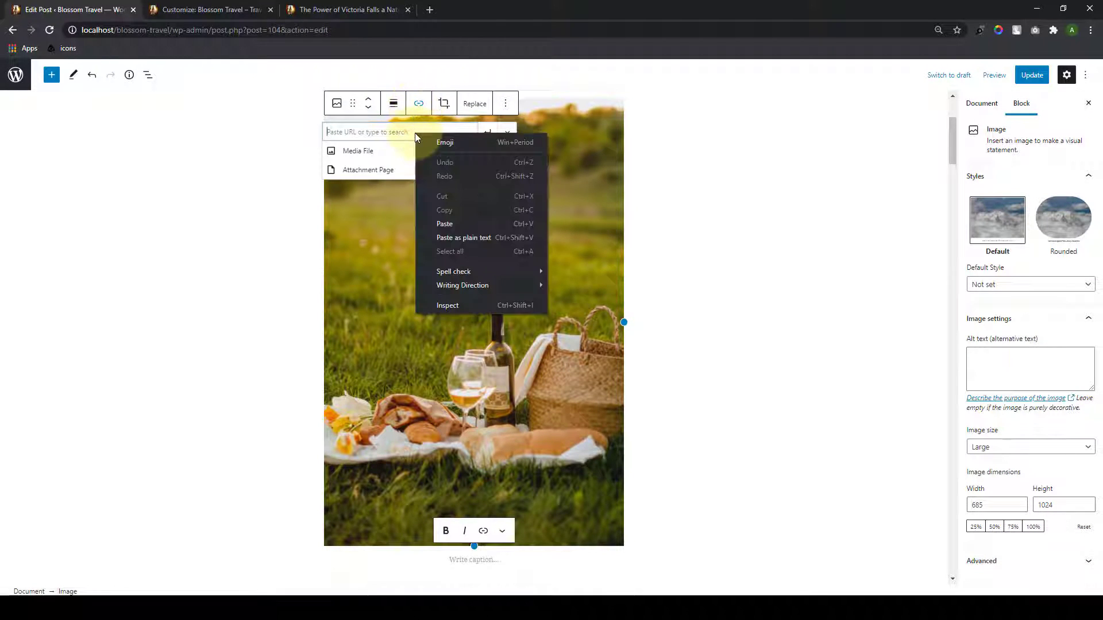
left_click(460, 225)
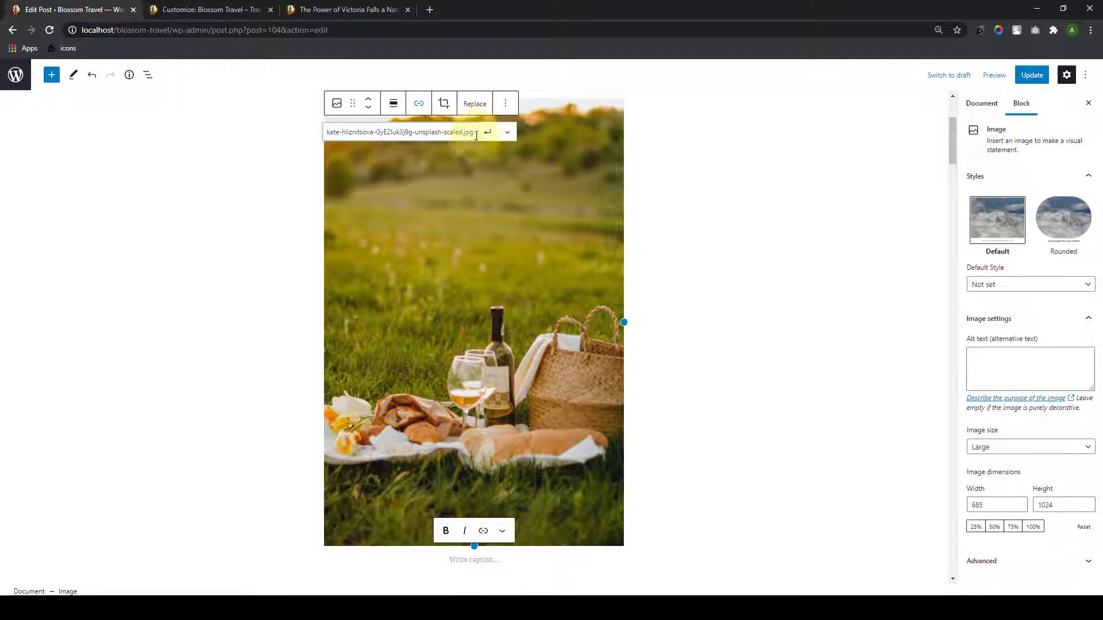
left_click(487, 138)
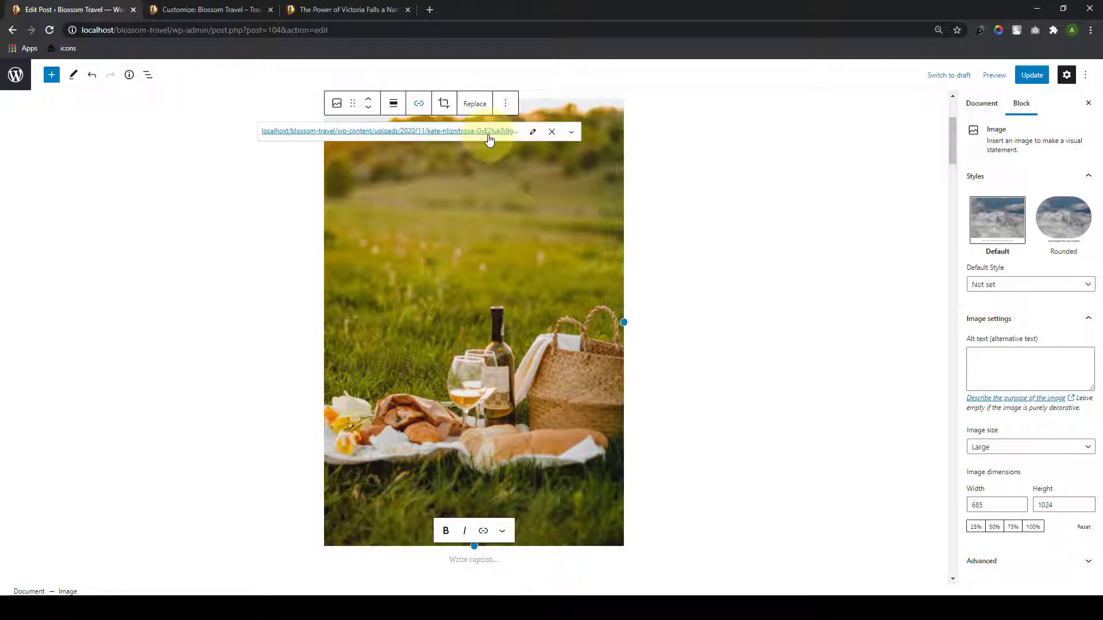
scroll(553, 276, "down", 2)
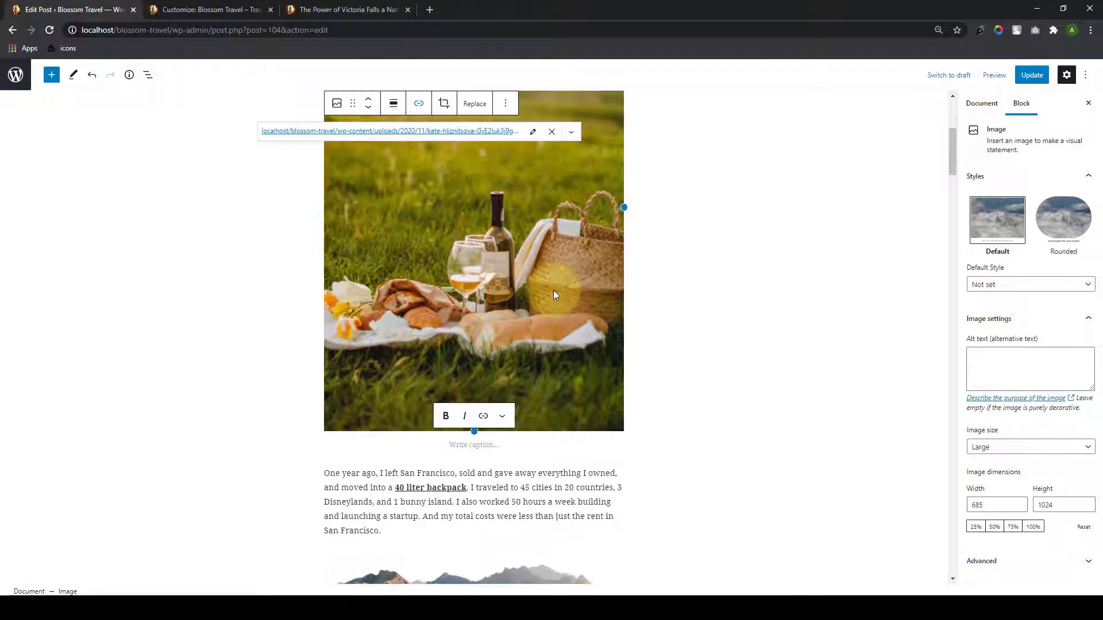
scroll(560, 264, "up", 3)
left_click(1032, 82)
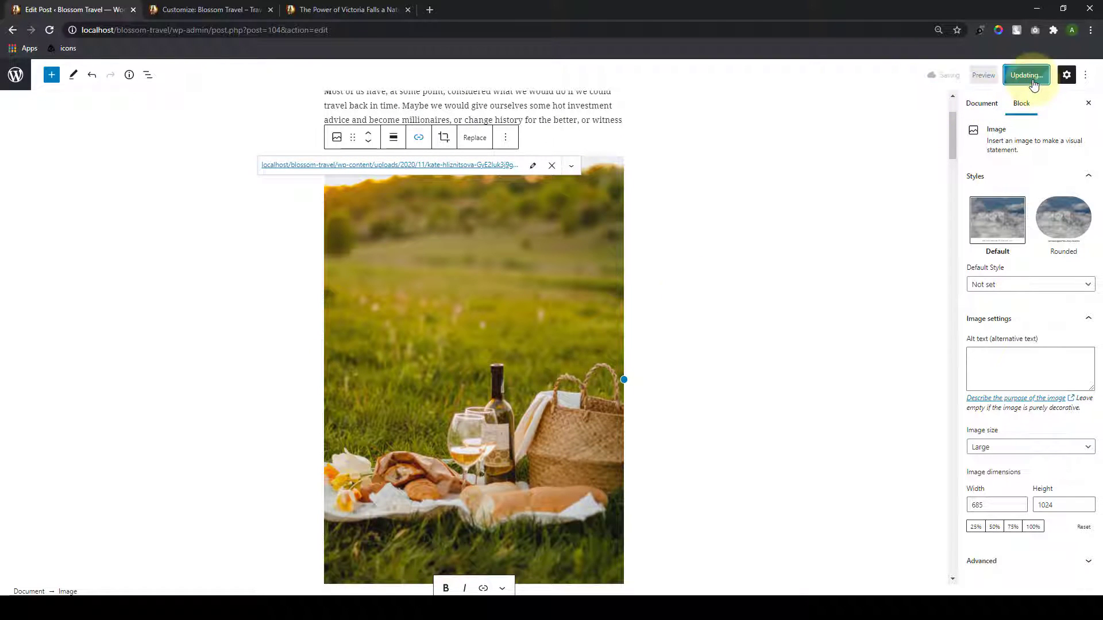
Step: Turn on the Lightbox option in Misc Settings, publish, and reload the live Victoria Falls post
left_click(227, 7)
left_click(176, 166)
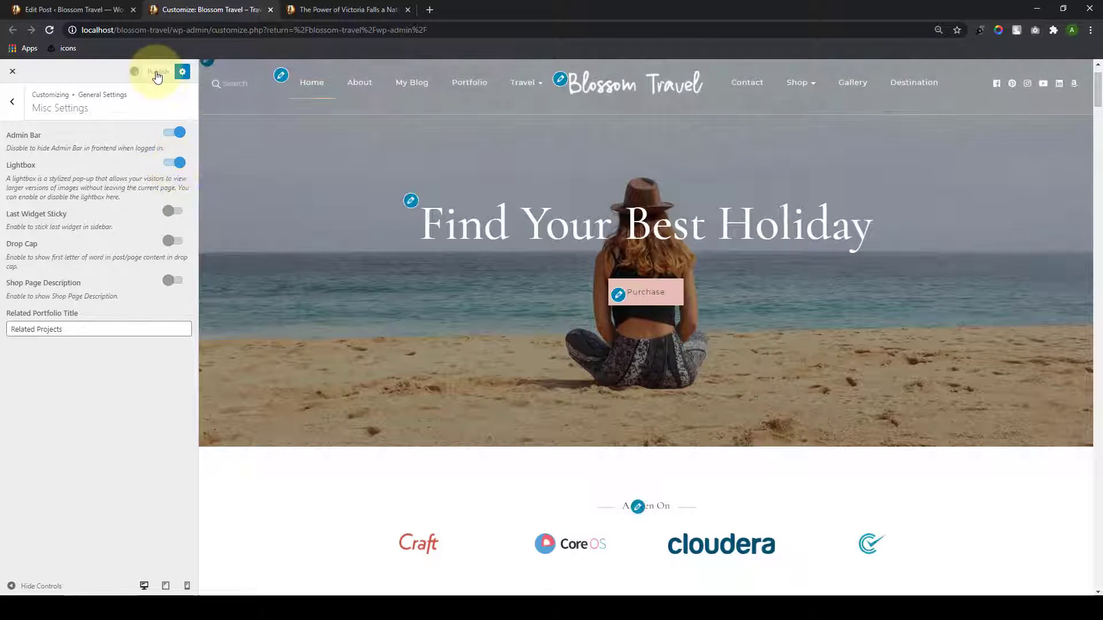
left_click(305, 9)
left_click(47, 30)
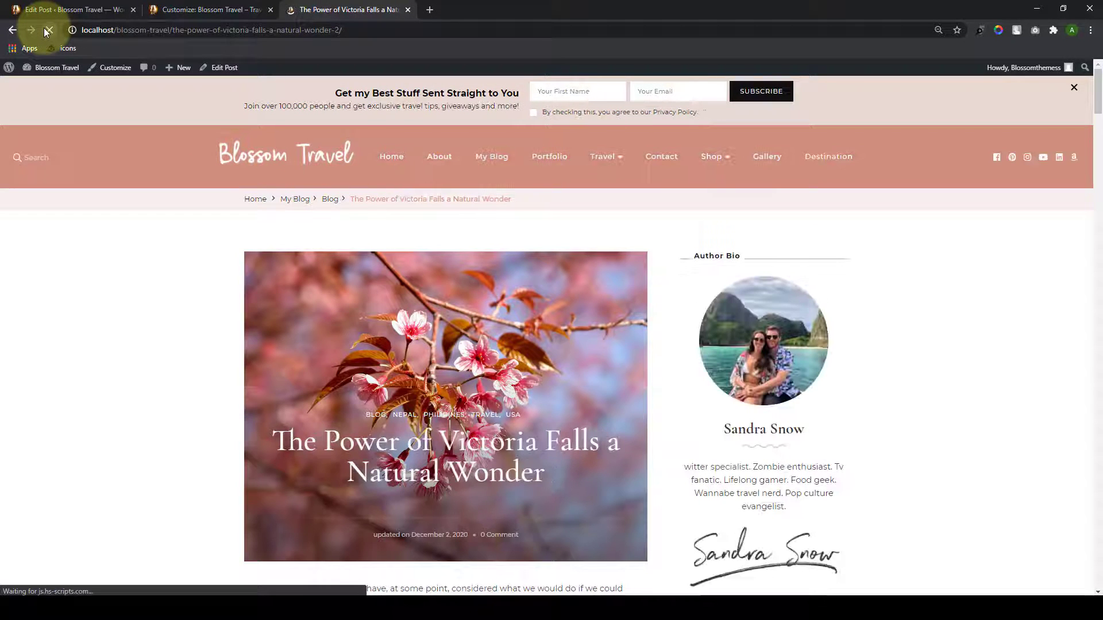
Step: Open the picnic image in the lightbox on the live post, zoom it in and out, and close it
scroll(474, 257, "down", 10)
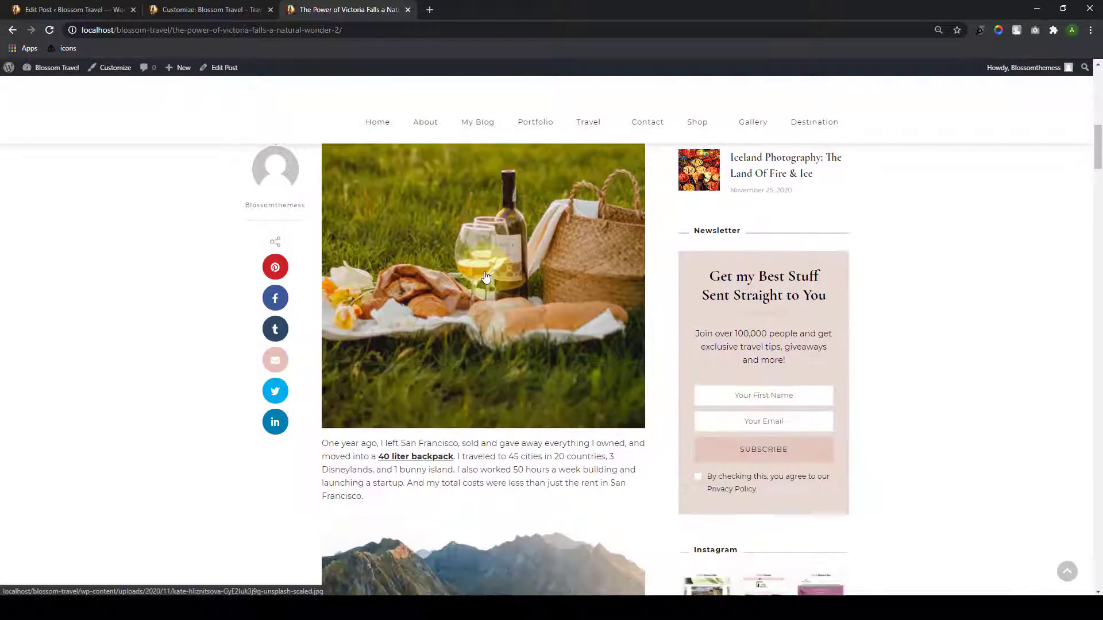
scroll(486, 279, "down", 7)
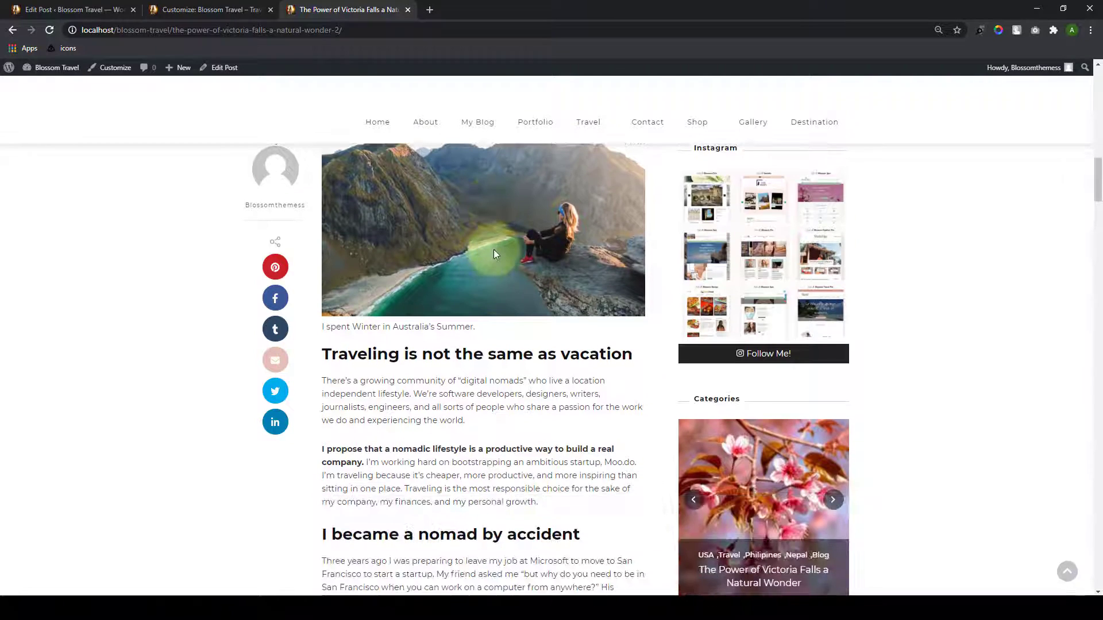
scroll(518, 315, "up", 1)
scroll(519, 315, "up", 6)
left_click(522, 309)
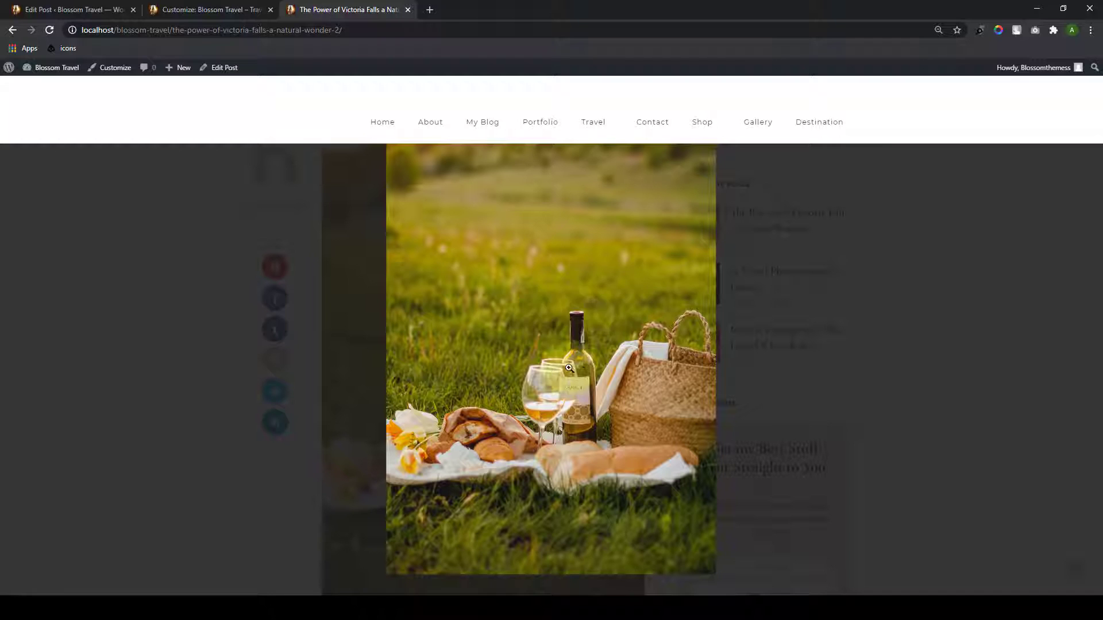
left_click(584, 322)
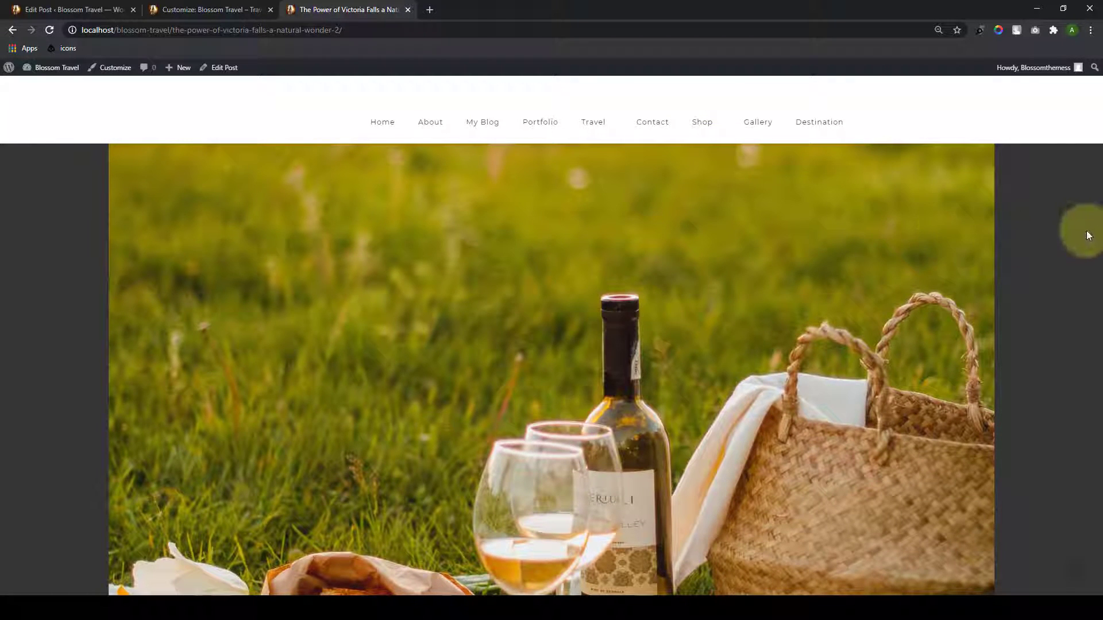
left_click(676, 287)
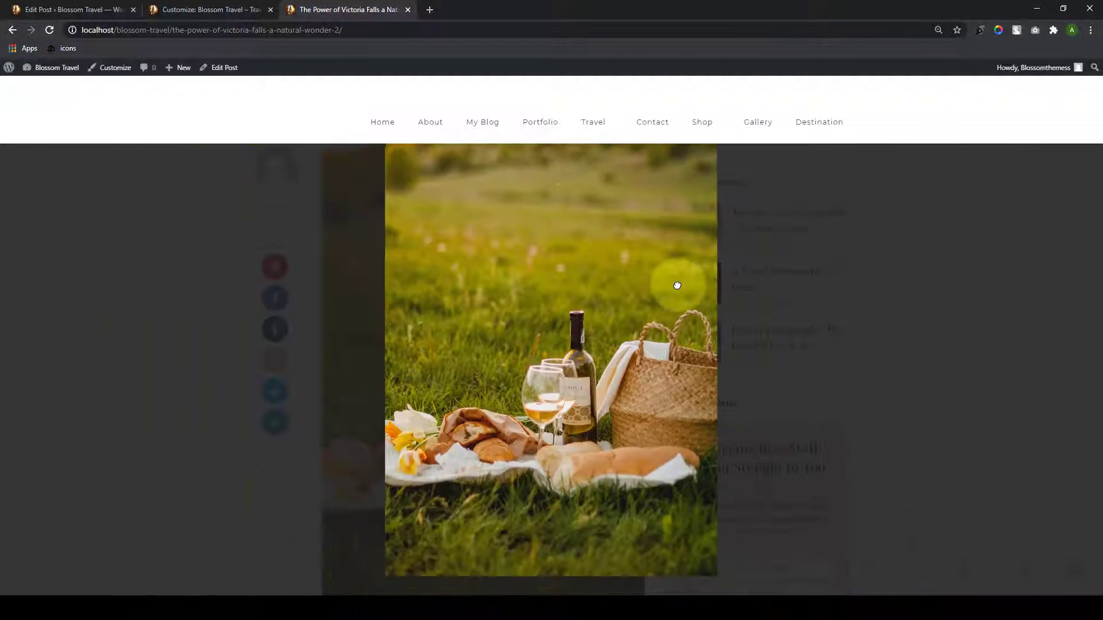
left_click(159, 204)
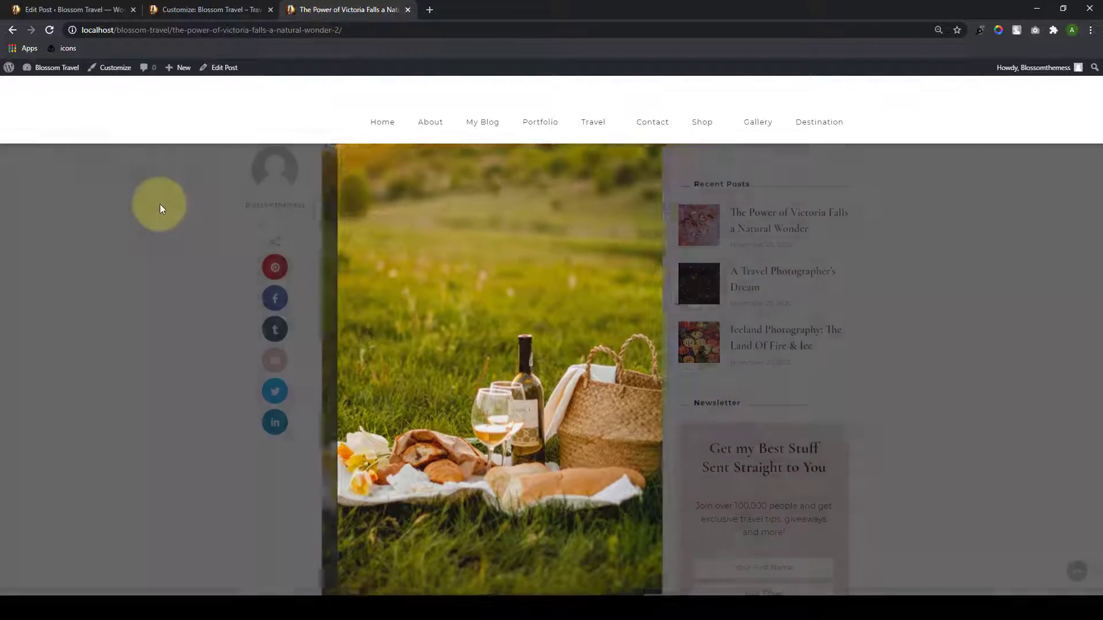
Step: Open the Victoria Falls post in the customizer preview and examine how the sidebar's last widget behaves while scrolling
left_click(229, 9)
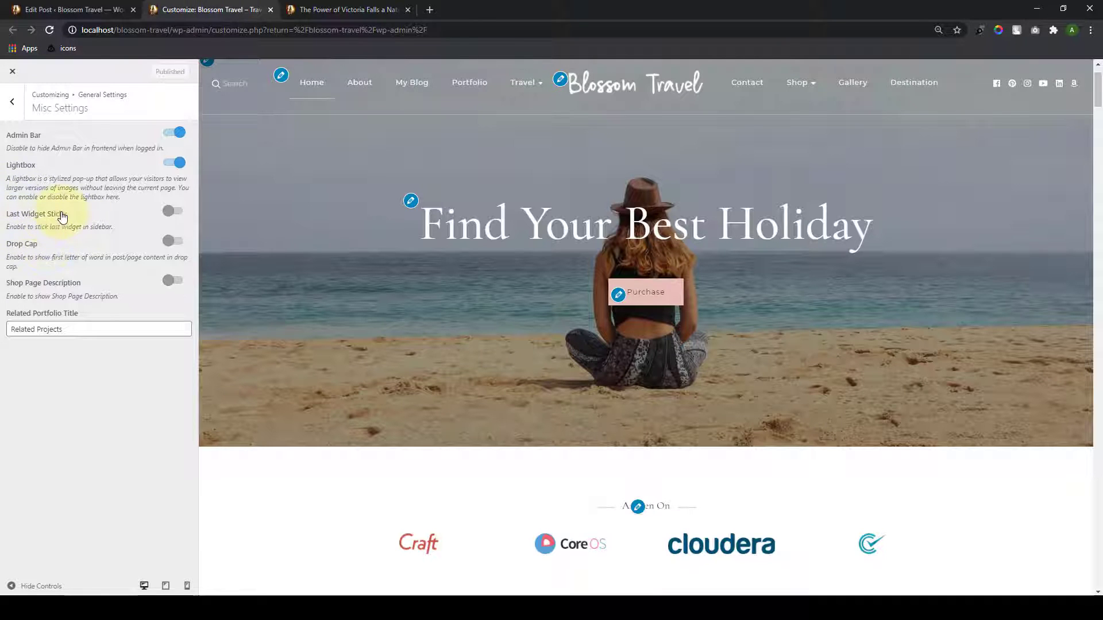
scroll(615, 345, "down", 20)
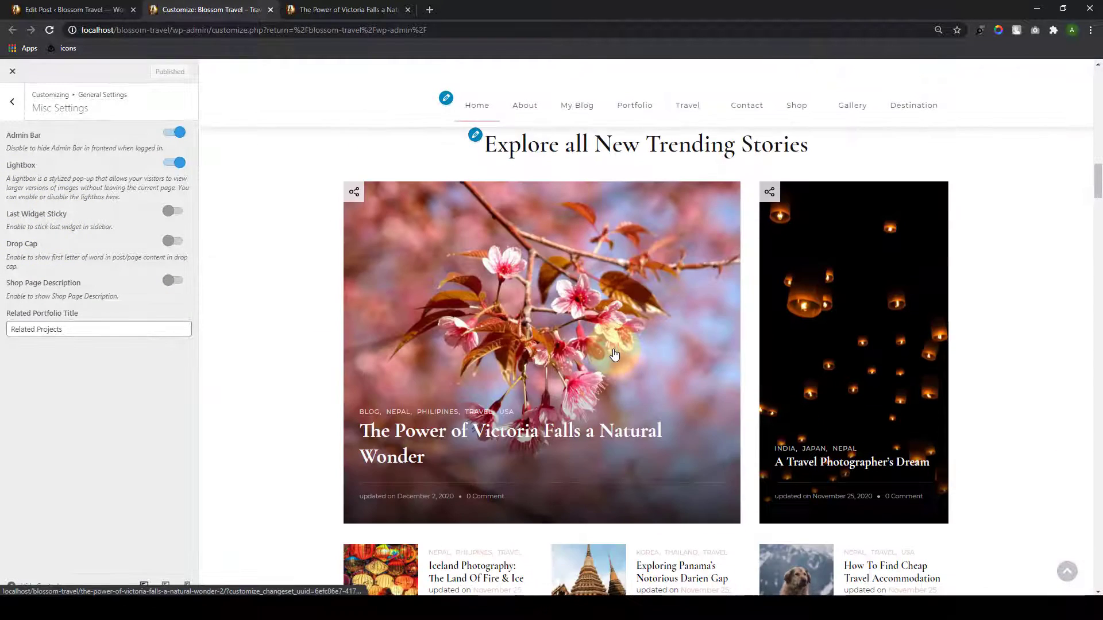
left_click(416, 441)
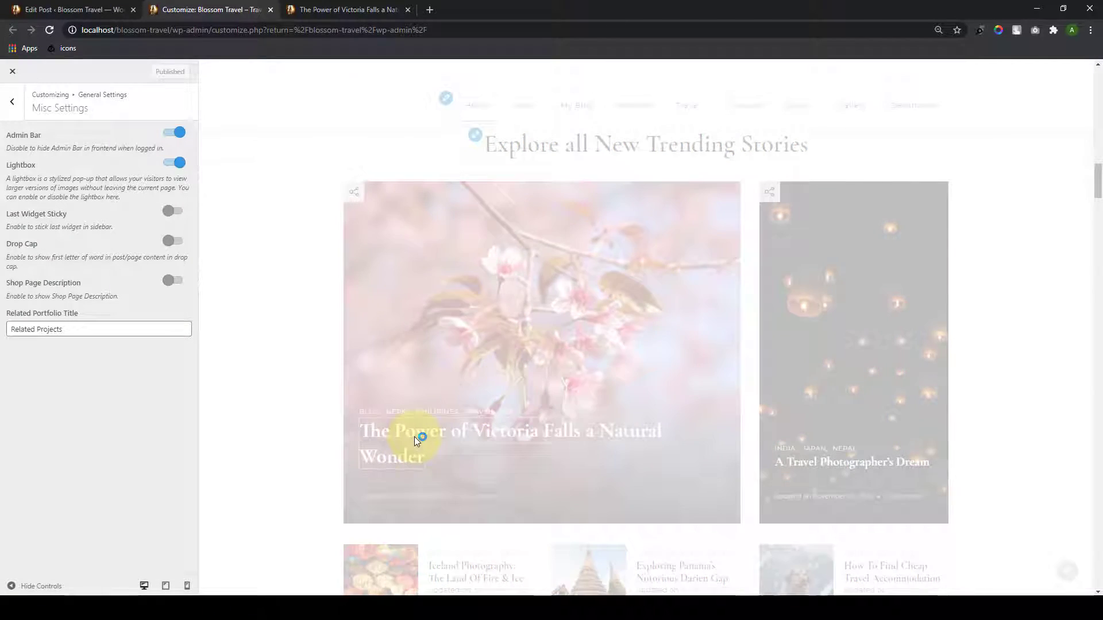
scroll(824, 293, "down", 12)
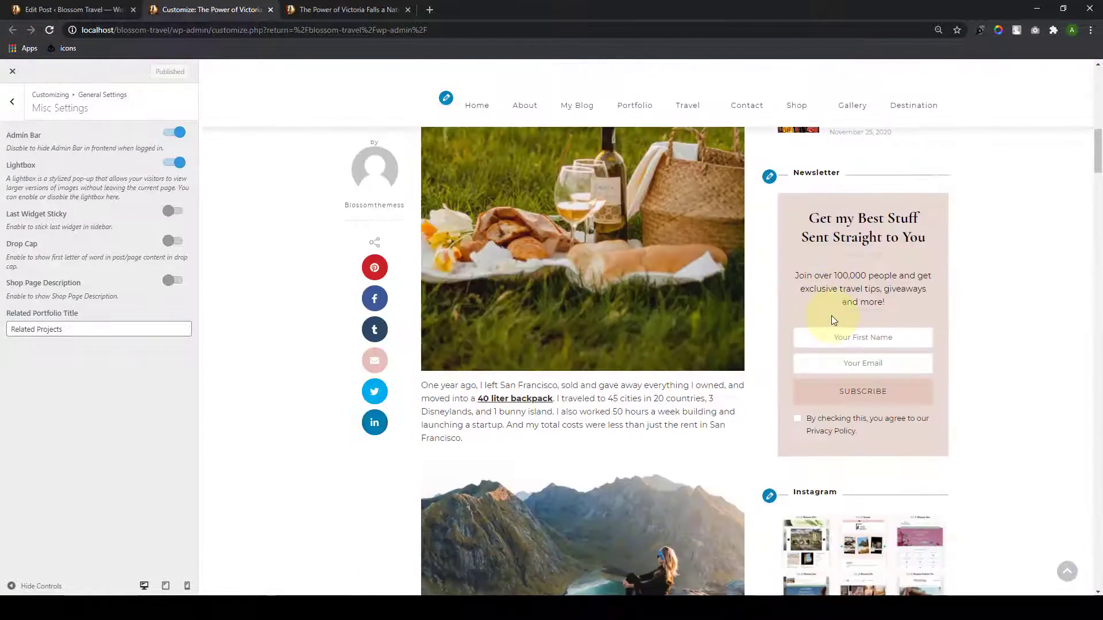
scroll(831, 315, "down", 7)
scroll(835, 320, "up", 5)
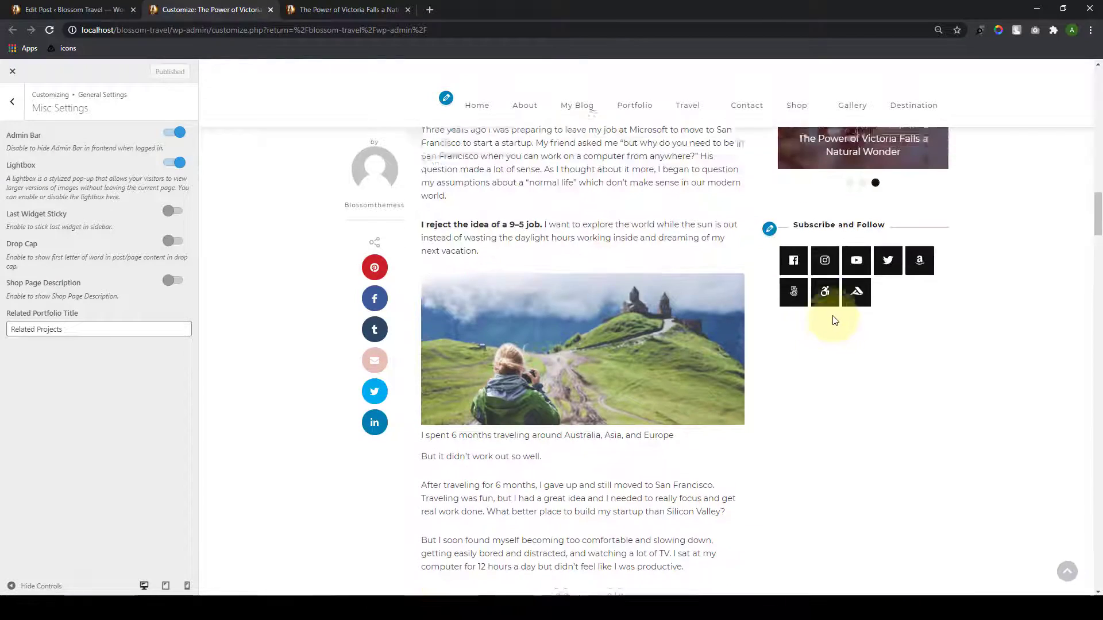
scroll(887, 287, "down", 9)
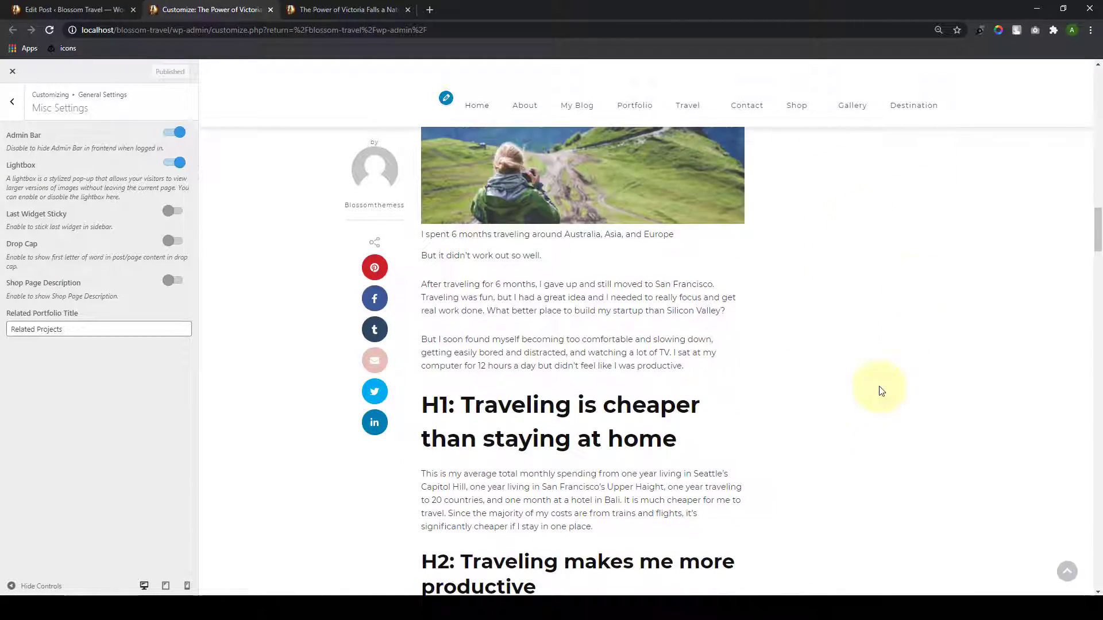
scroll(892, 485, "up", 15)
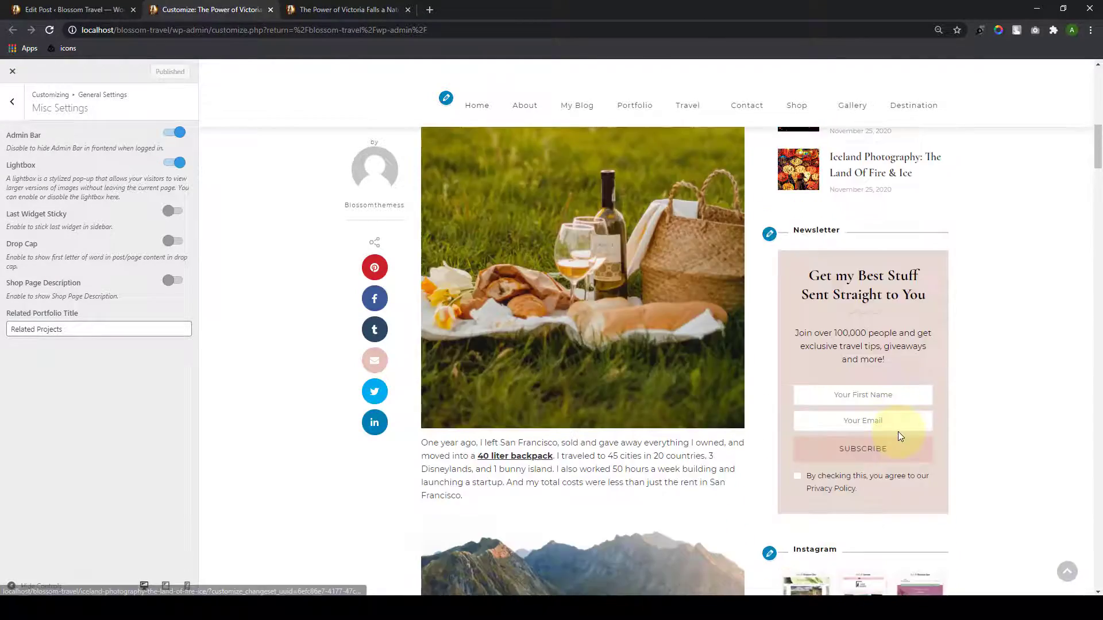
scroll(899, 435, "up", 6)
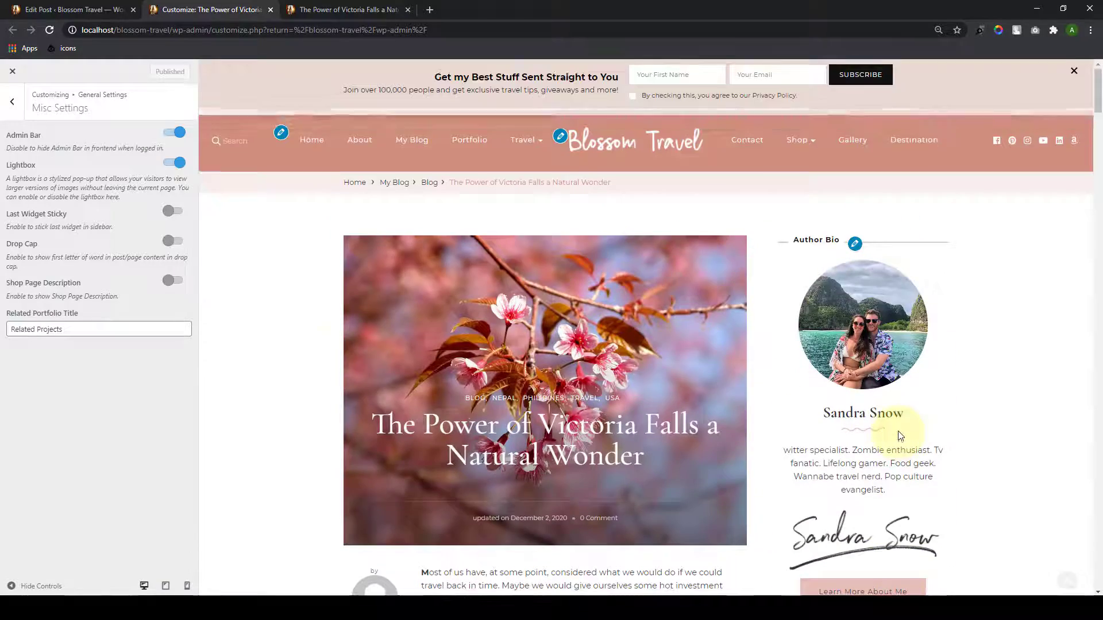
Step: Turn on Last Widget Sticky and check how the sidebar's last widget behaves while scrolling the Victoria Falls post preview
left_click(174, 212)
scroll(884, 343, "down", 15)
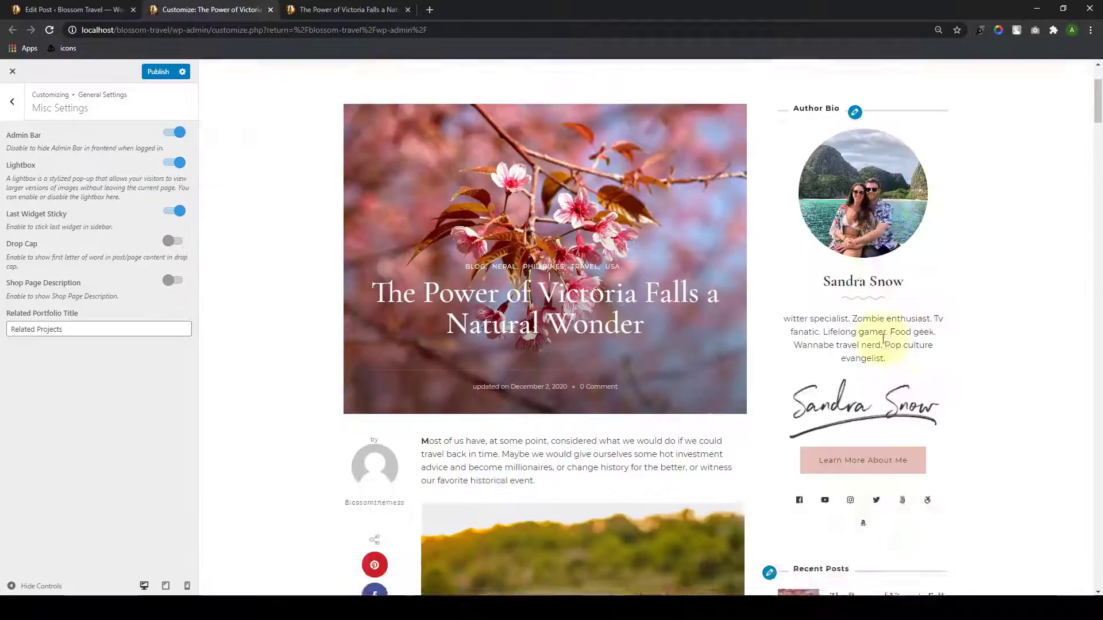
scroll(884, 342, "down", 8)
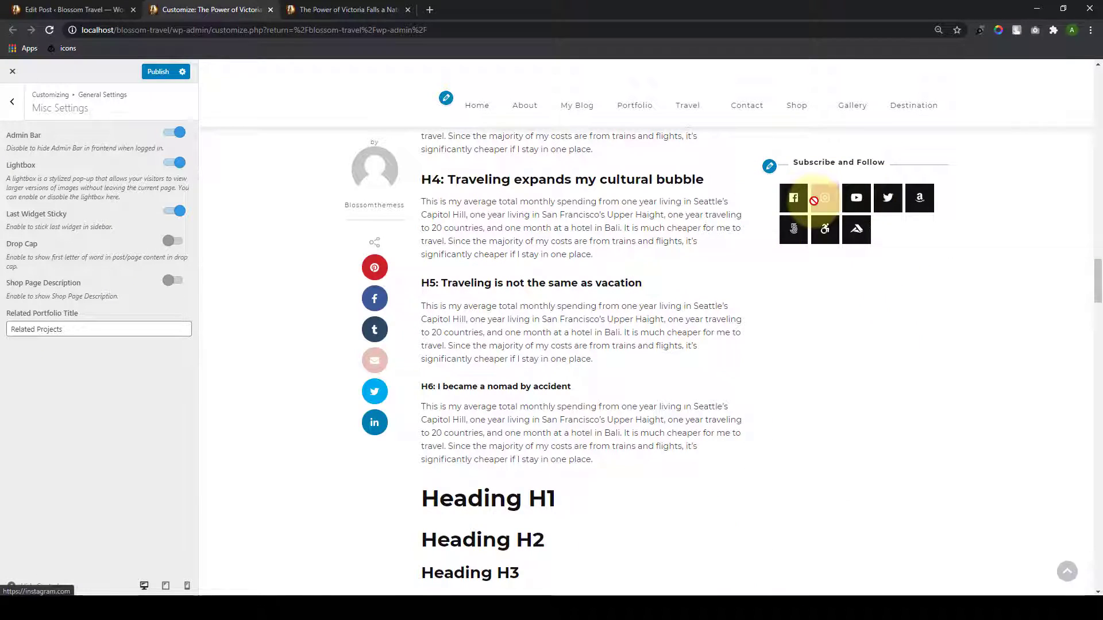
scroll(832, 296, "down", 4)
scroll(831, 295, "down", 10)
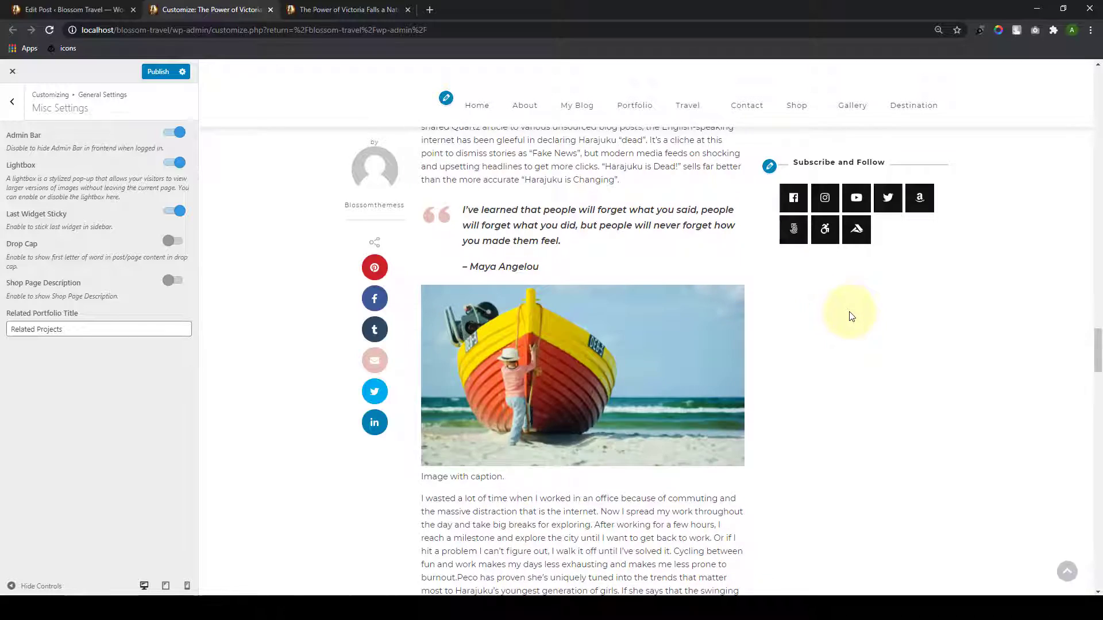
scroll(852, 316, "up", 20)
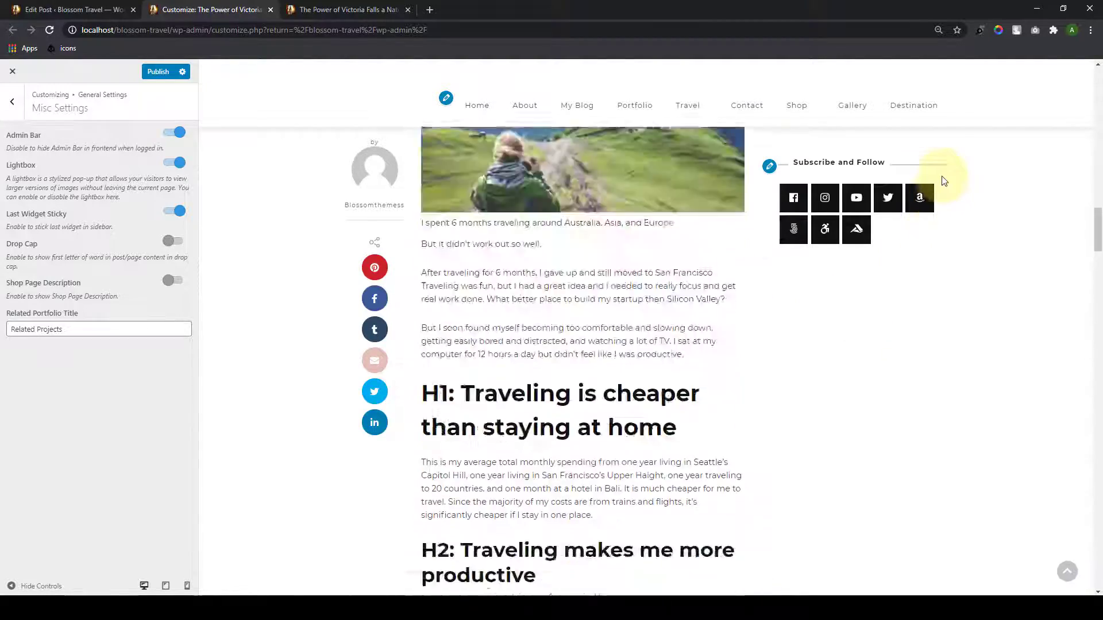
scroll(760, 278, "up", 20)
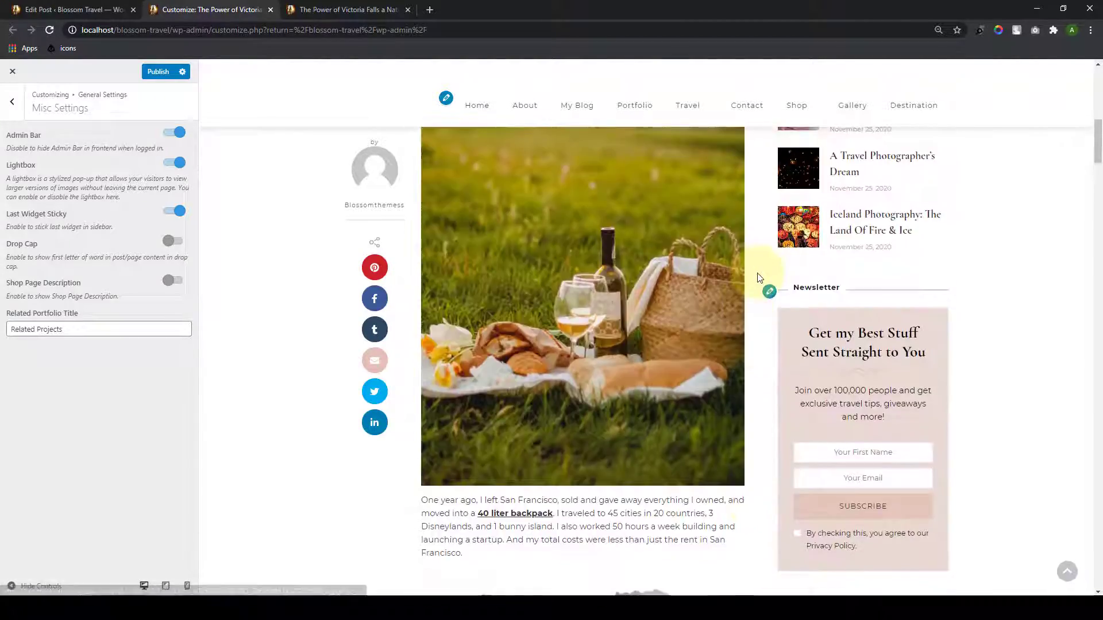
scroll(760, 278, "up", 10)
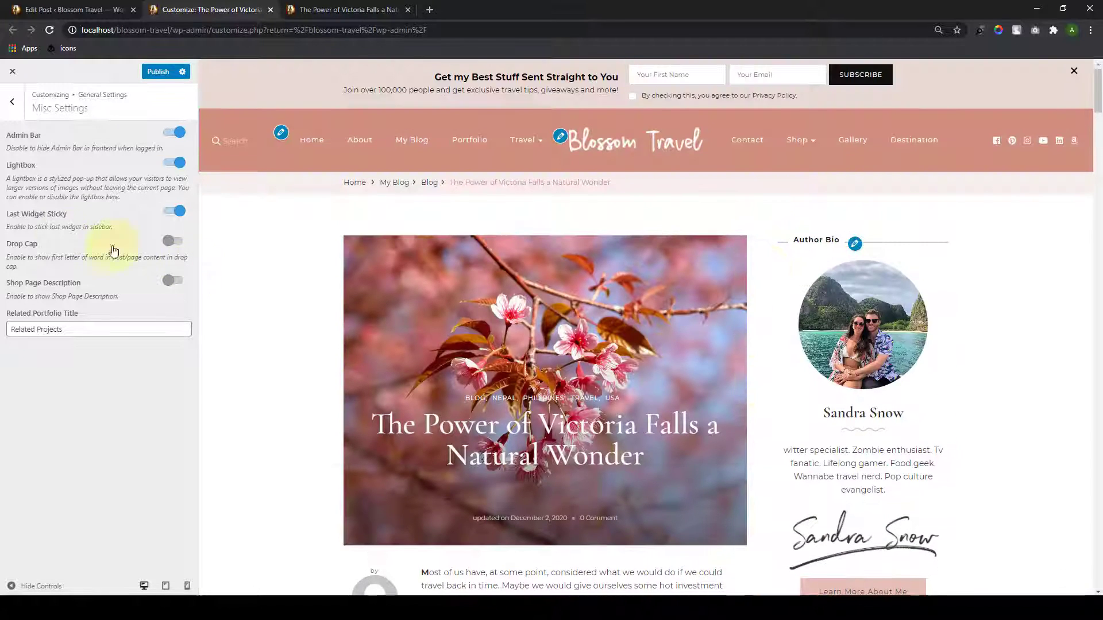
Step: Turn on Drop Cap and check the first paragraph of the Victoria Falls post in the preview
scroll(228, 298, "down", 5)
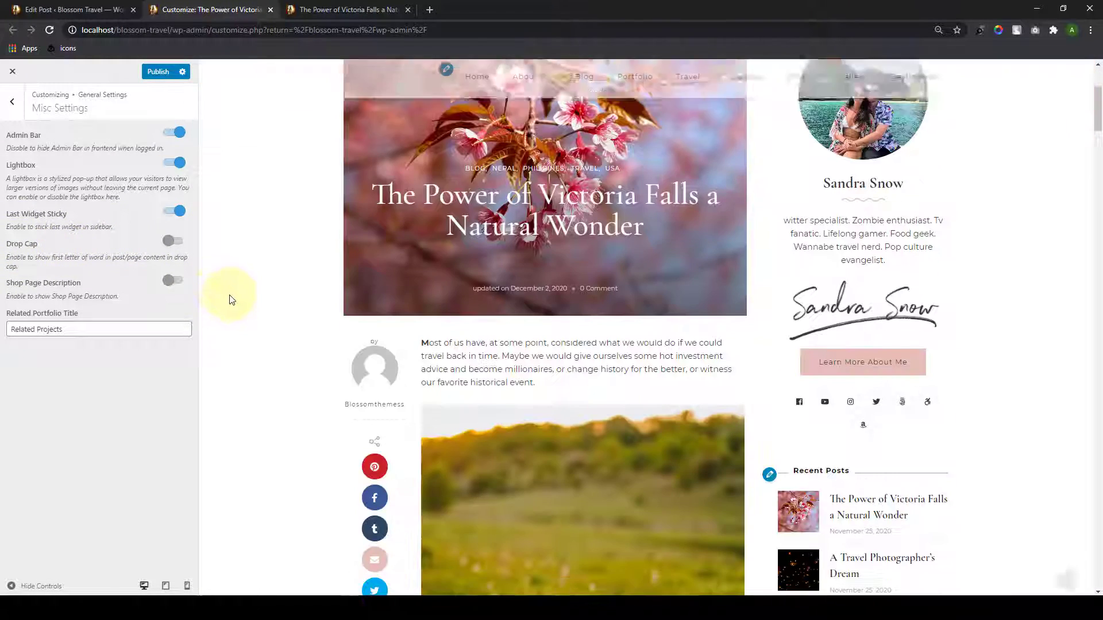
left_click(182, 246)
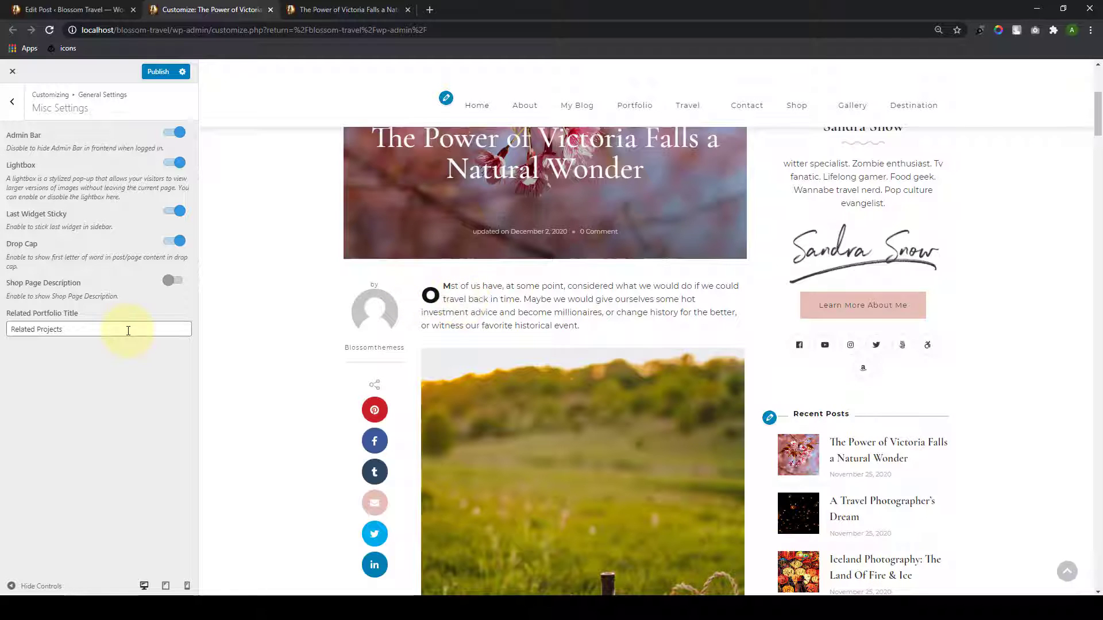
scroll(284, 327, "up", 5)
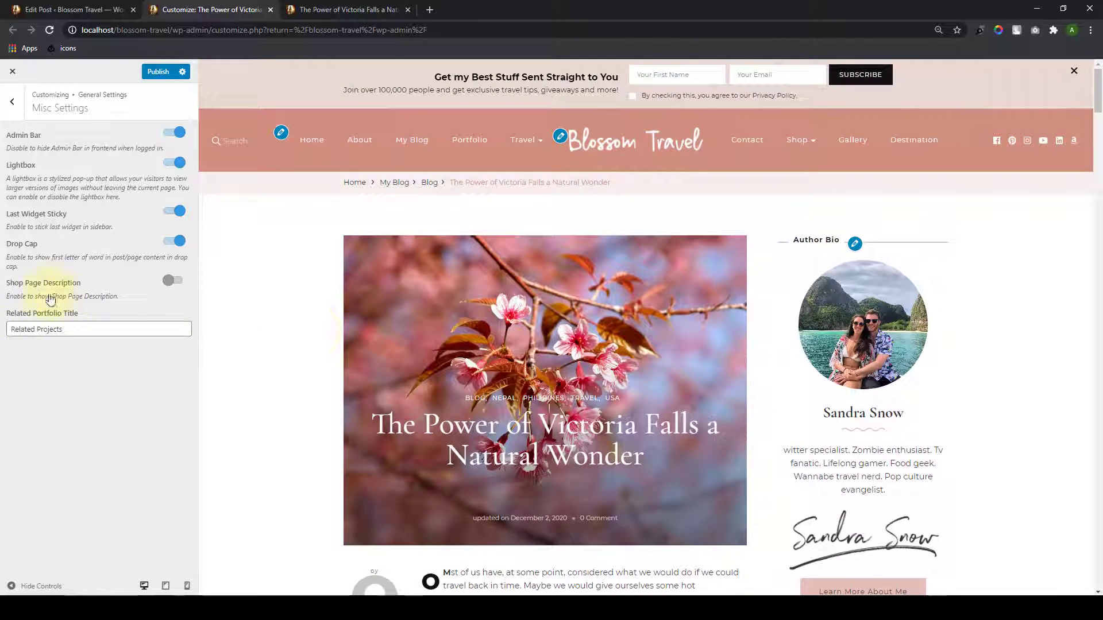
Step: Turn on Shop Page Description and find the default description on the Shop page in the preview
left_click(176, 282)
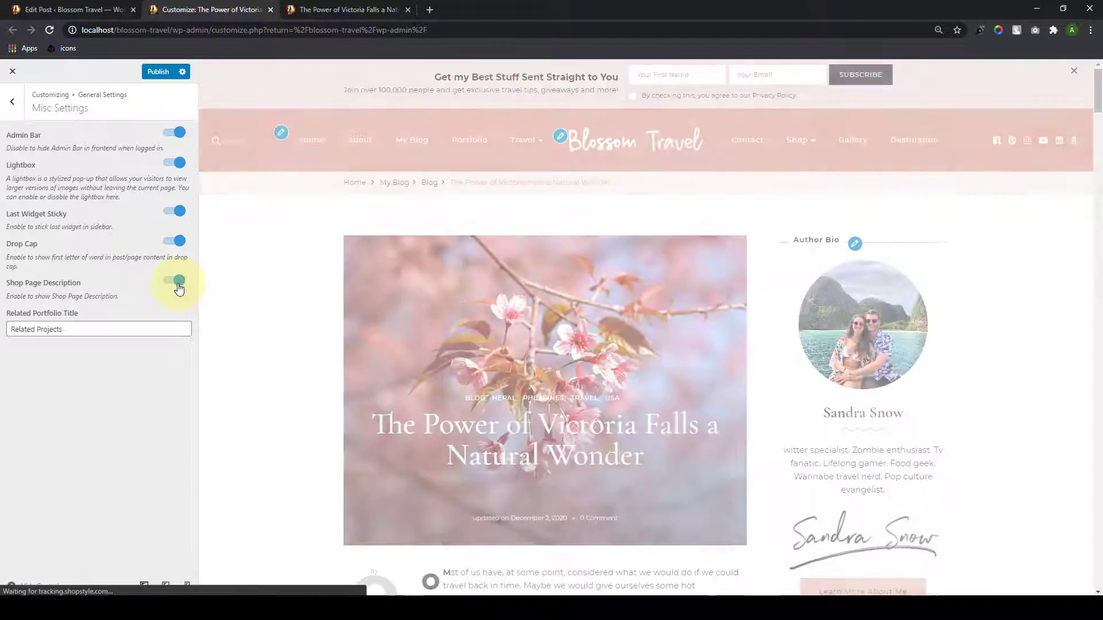
mouse_move(793, 141)
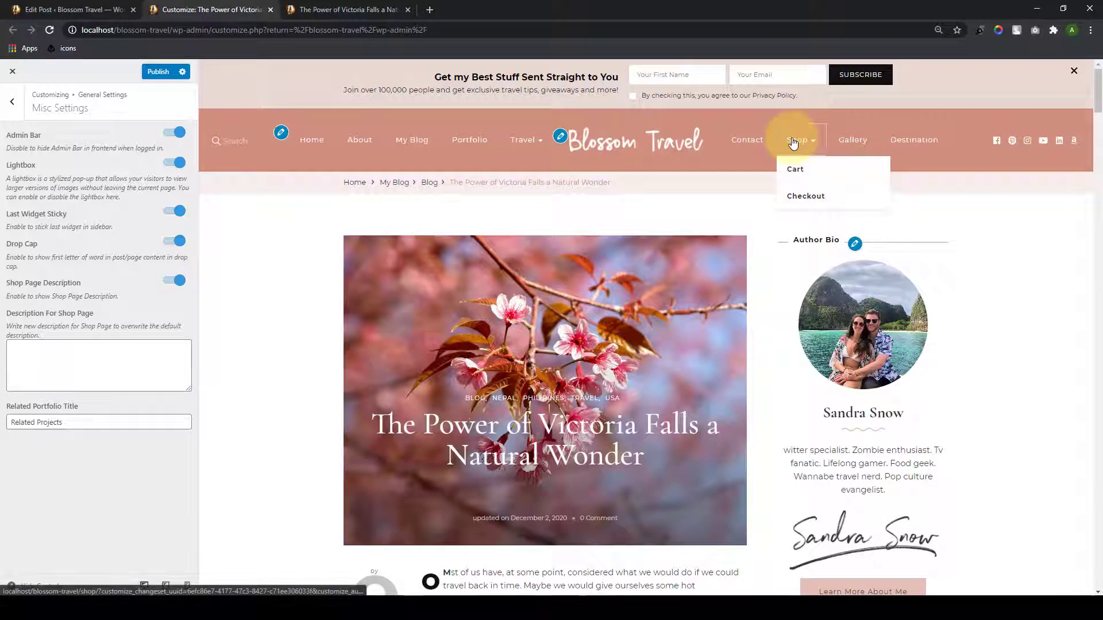
left_click(793, 141)
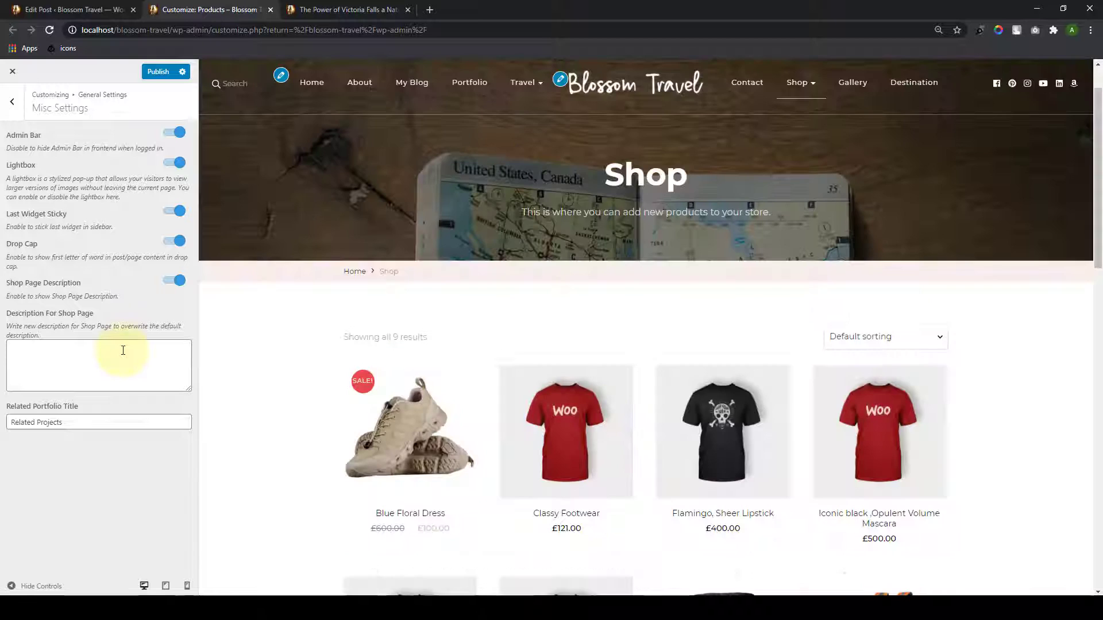
left_click(118, 349)
triple_click(666, 210)
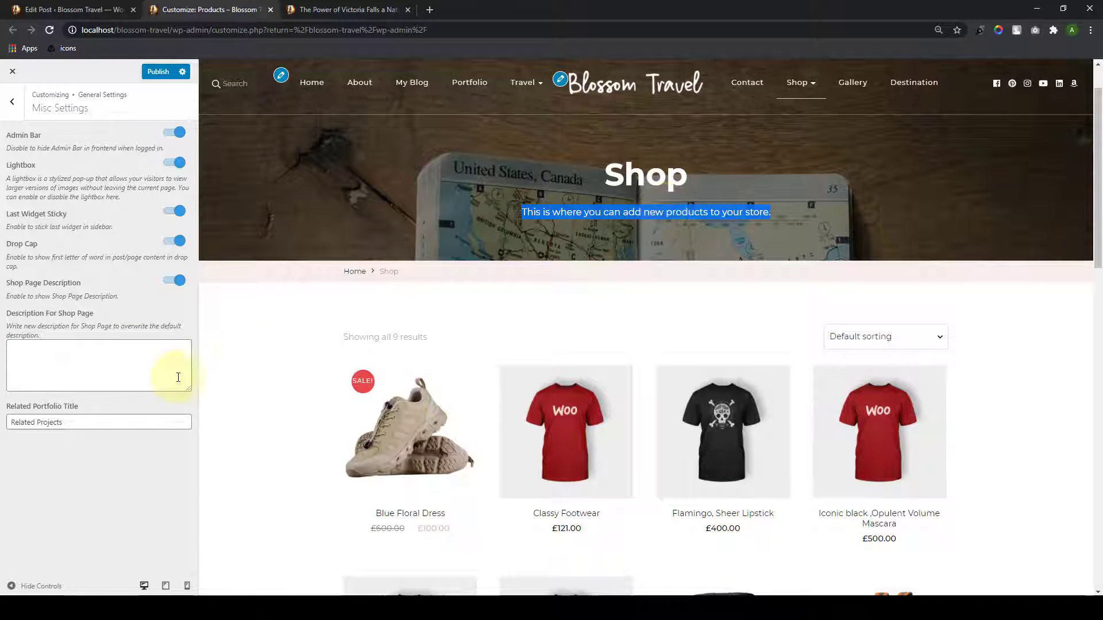
Step: Set the Shop page description to "Shop From Us Heres"
left_click(133, 380)
type("S")
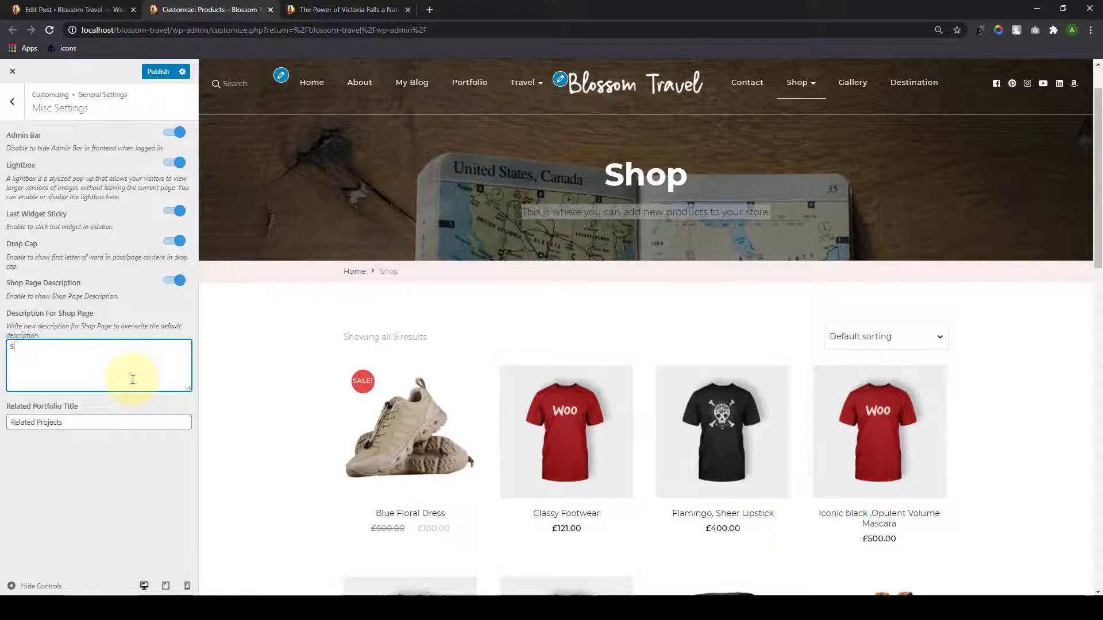
type("hop P")
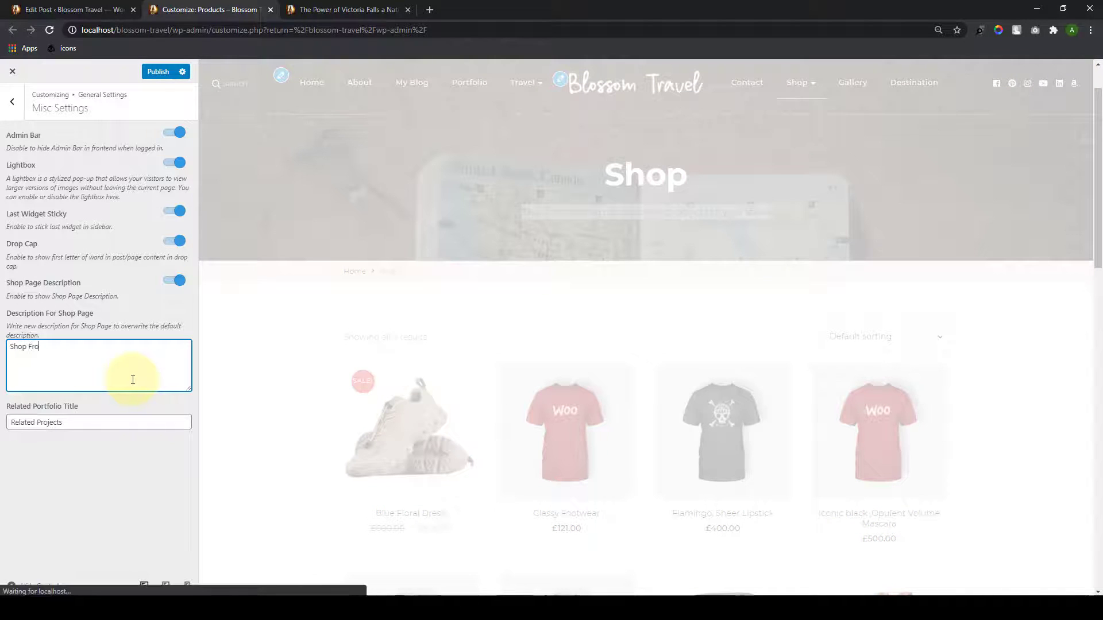
type("rom Us")
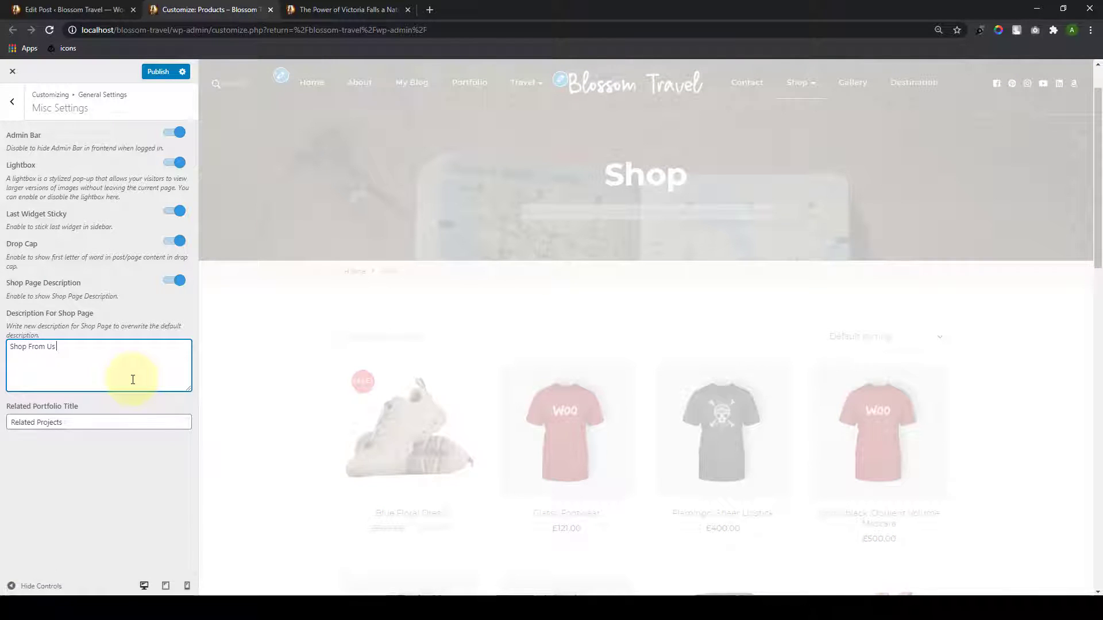
type(" Heres")
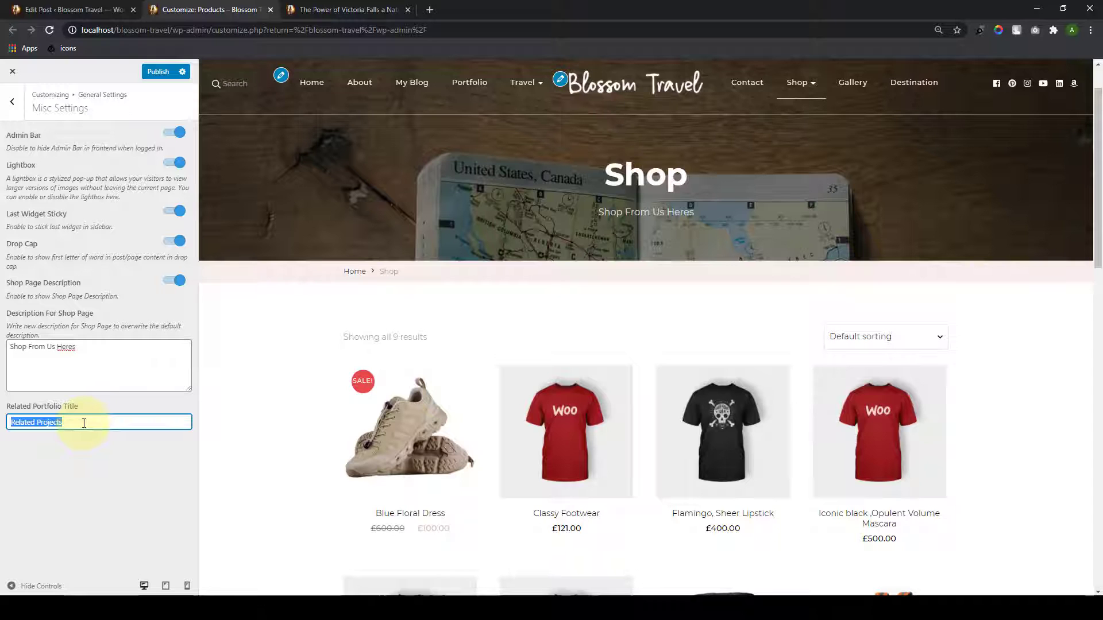
Step: Open the city-skyline item from the Portfolio page in the preview and examine where the Related Portfolio Title is used
left_click(116, 476)
left_click(479, 84)
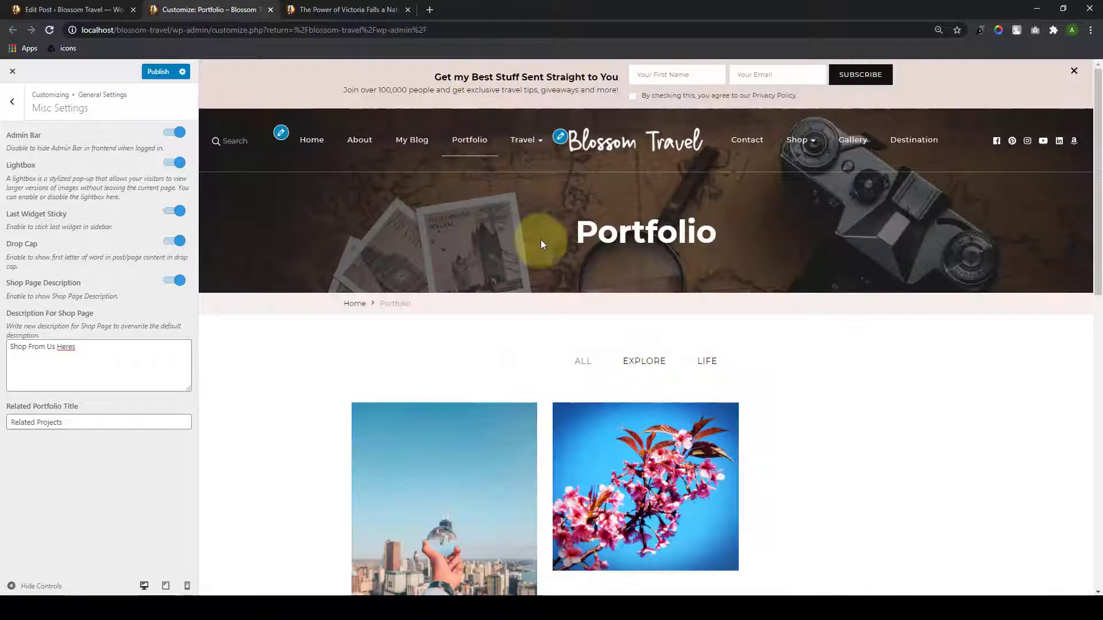
scroll(536, 239, "down", 5)
left_click(454, 293)
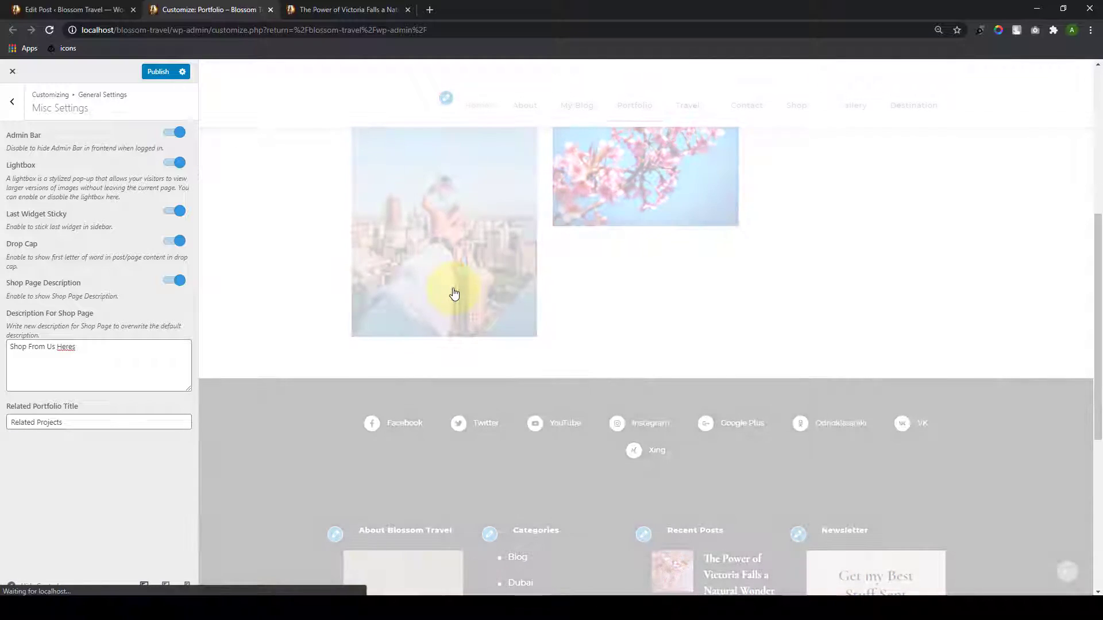
scroll(484, 344, "down", 15)
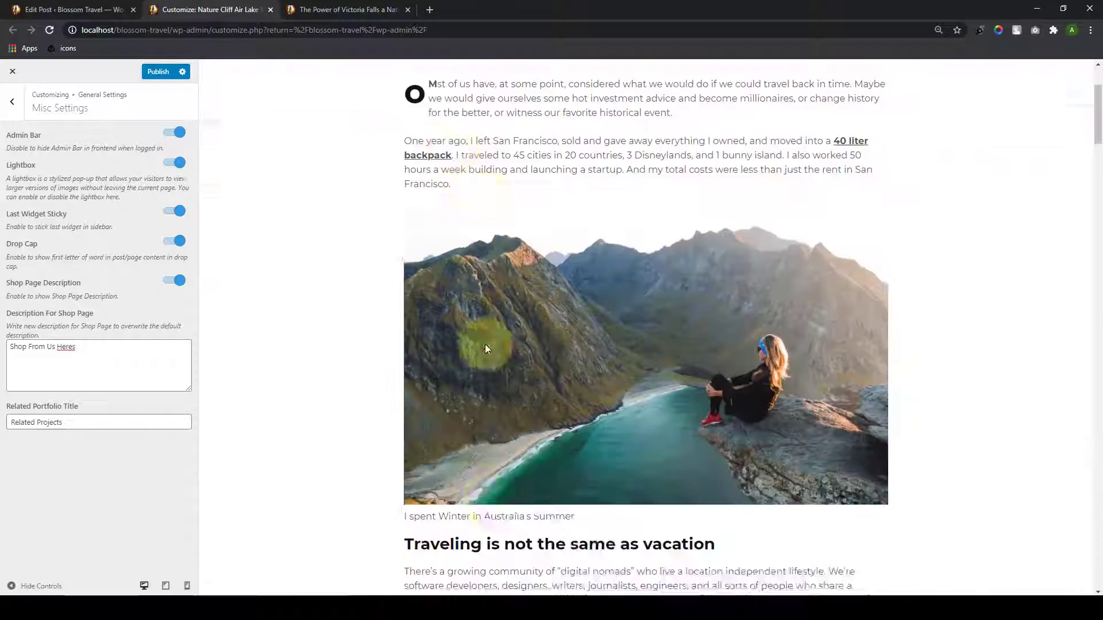
scroll(488, 360, "down", 20)
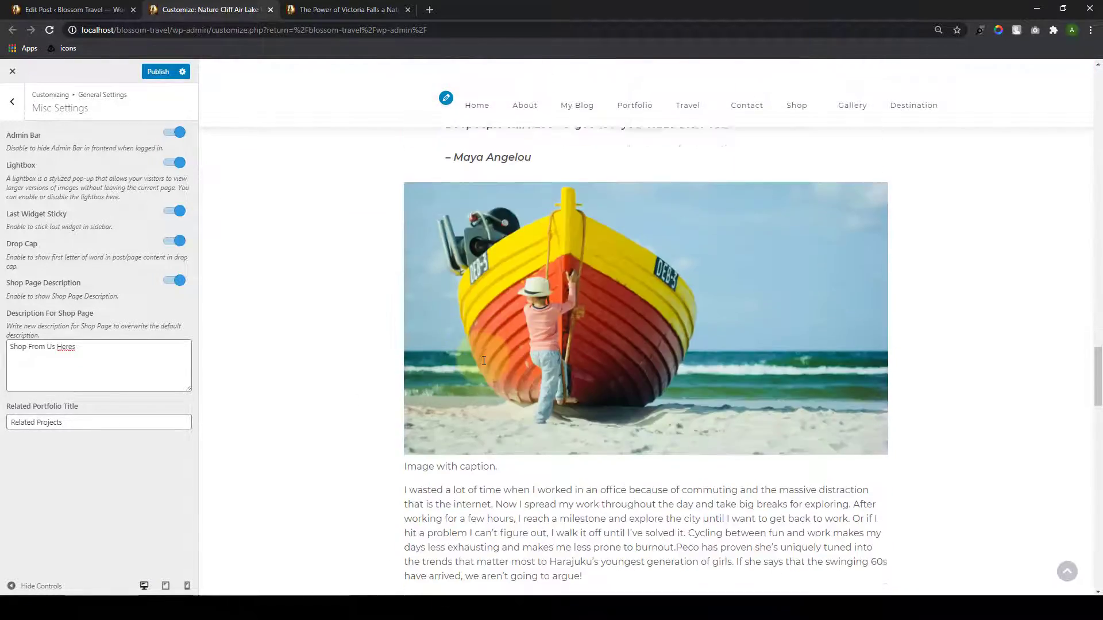
scroll(484, 365, "down", 4)
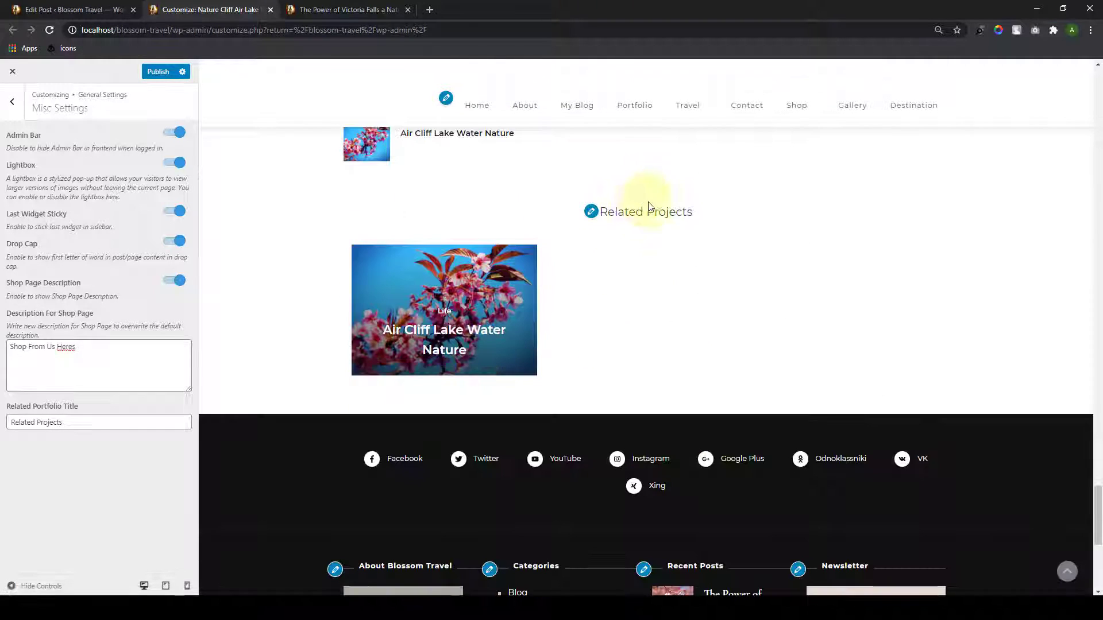
double_click(83, 424)
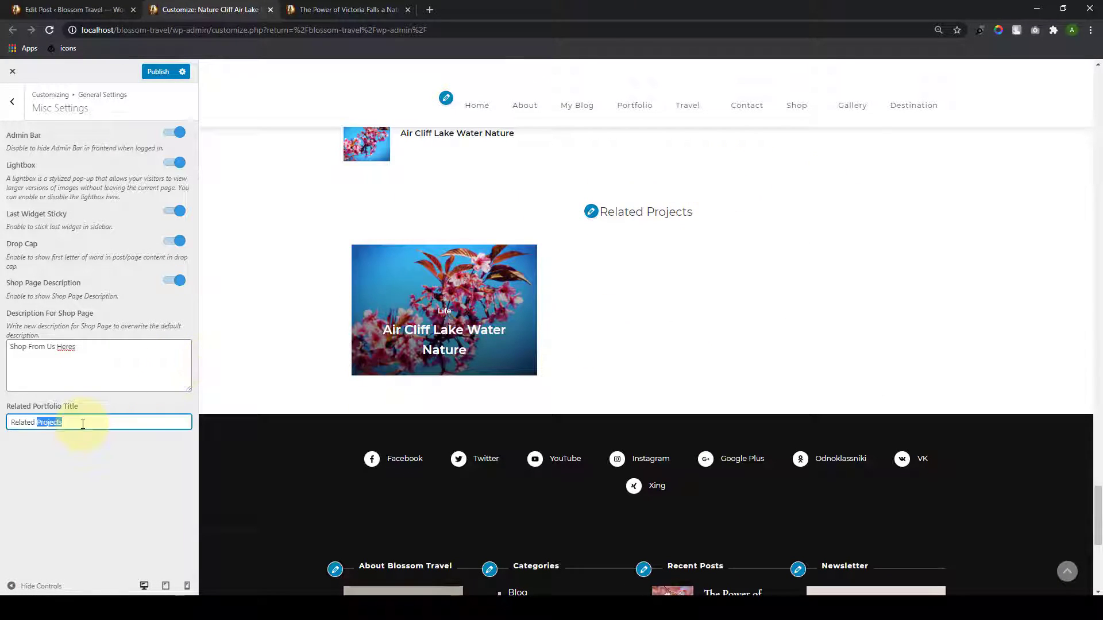
left_click(217, 356)
Step: Return the preview to the Home page and publish the Misc Settings changes
left_click(1067, 572)
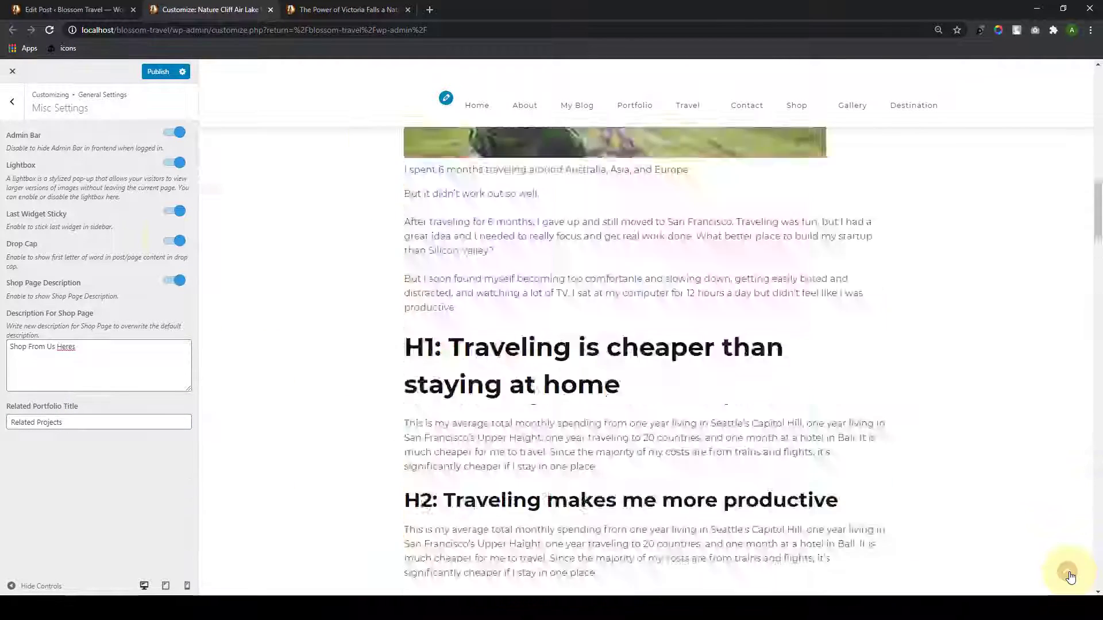
left_click(316, 141)
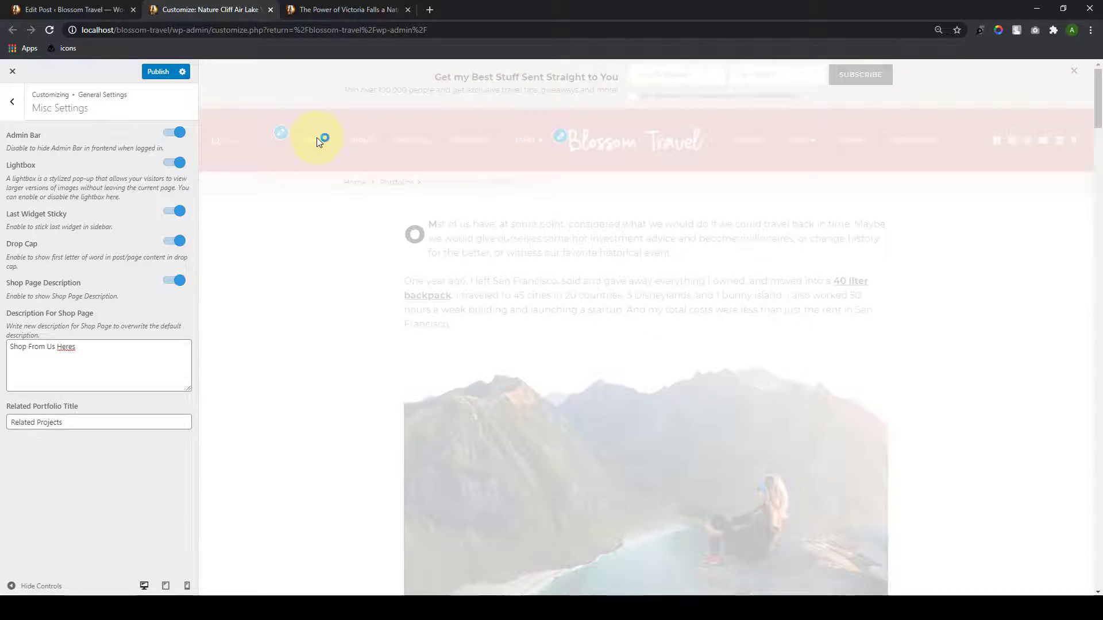
left_click(164, 73)
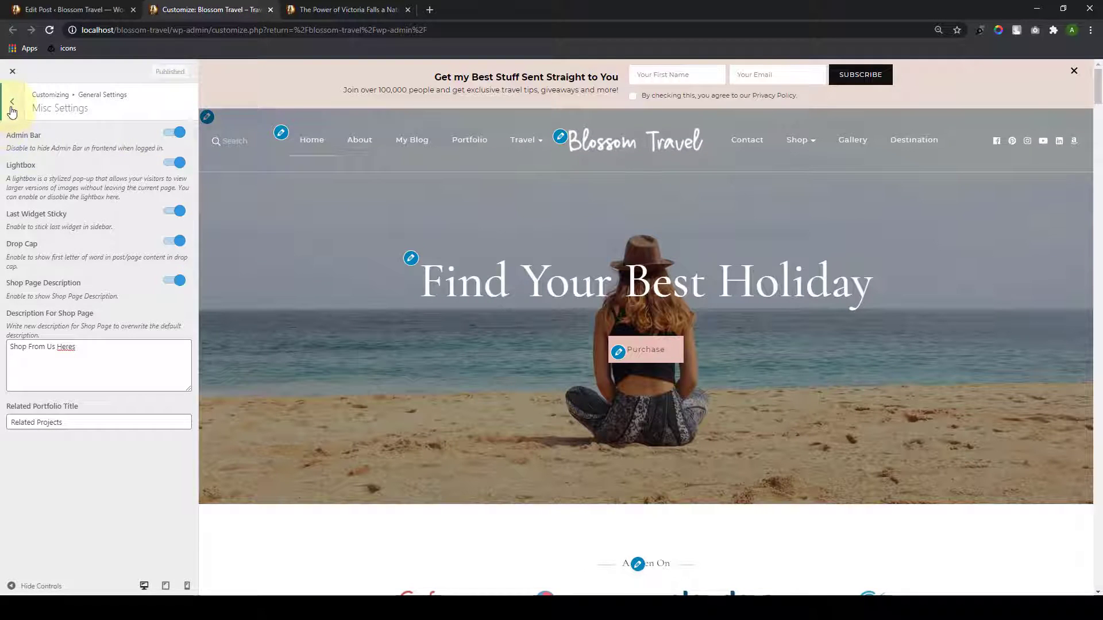
Step: Look at the Analytics Code field in Google Analytics Settings and return to the main customizer list
left_click(12, 102)
left_click(110, 345)
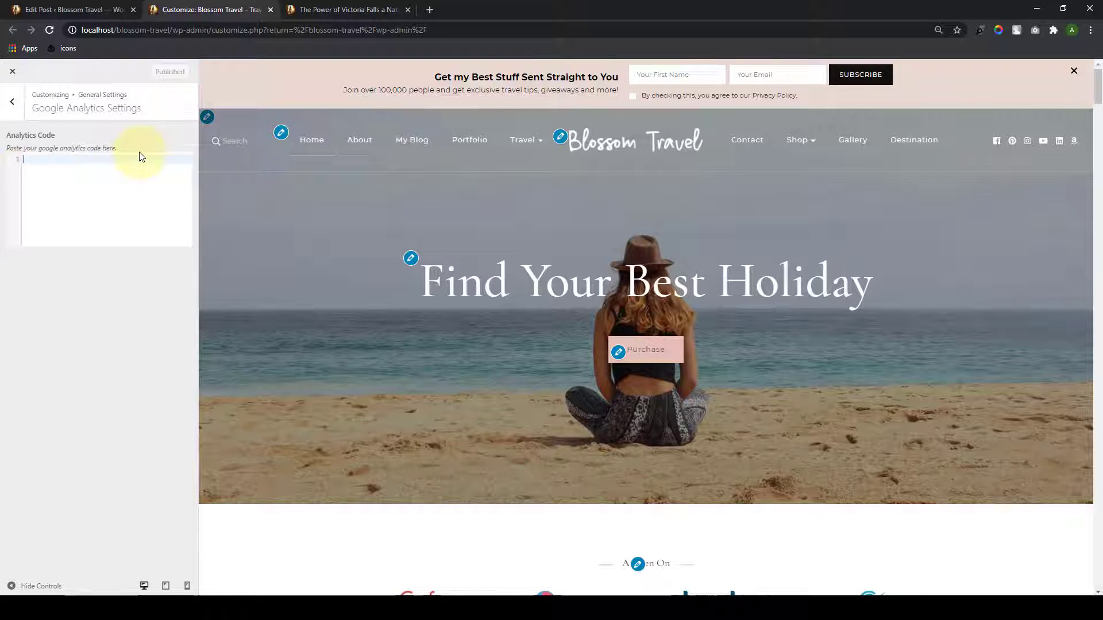
left_click(12, 101)
left_click(12, 101)
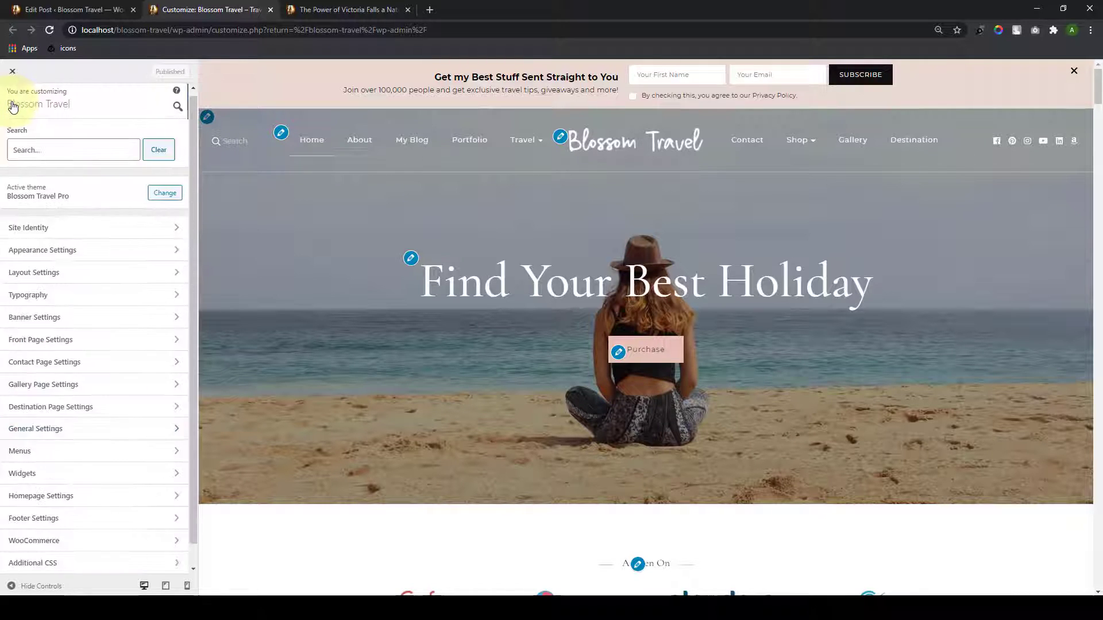
Step: Review the Menus, Widgets and Homepage Settings sections of the customizer
scroll(124, 505, "down", 1)
left_click(118, 429)
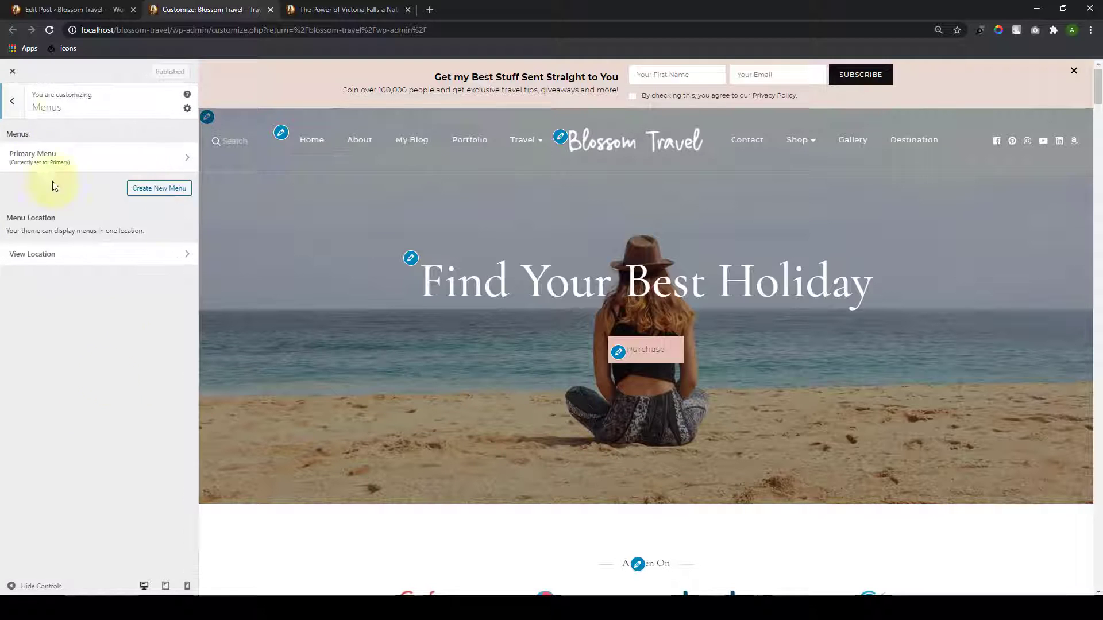
left_click(13, 104)
left_click(74, 450)
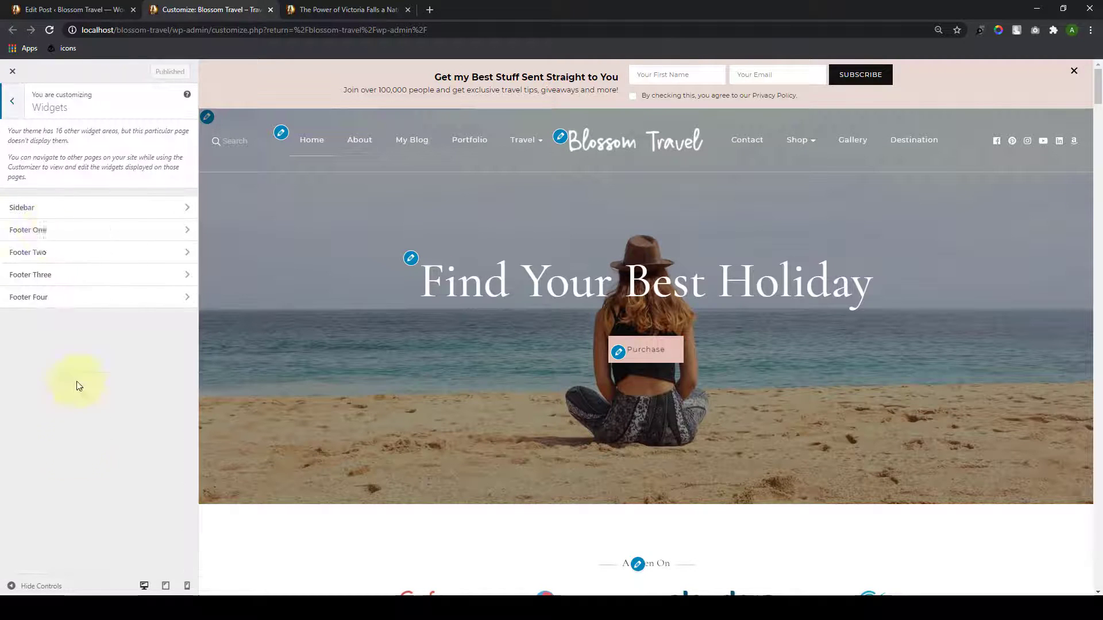
left_click(14, 96)
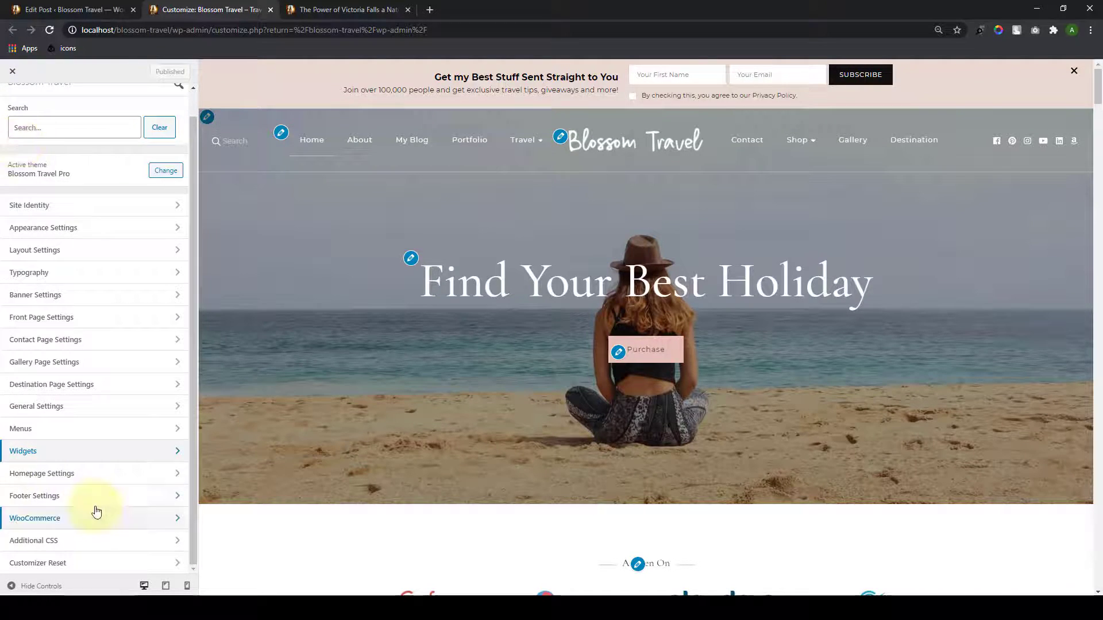
left_click(104, 482)
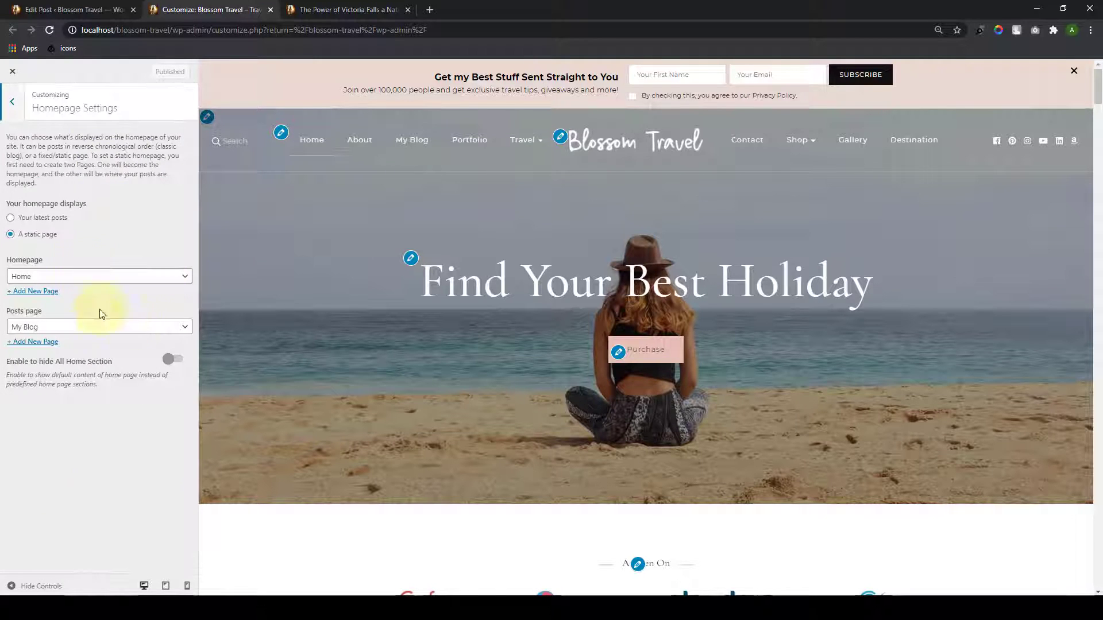
left_click(12, 101)
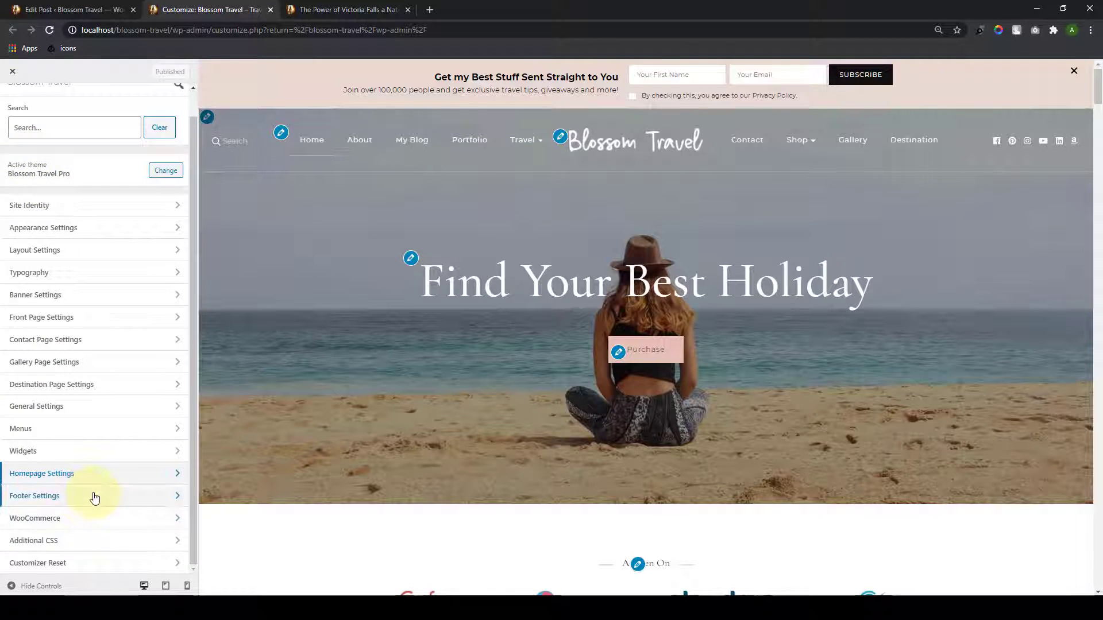
Step: Hide the WordPress link and the author link in the footer through Footer Settings
left_click(93, 496)
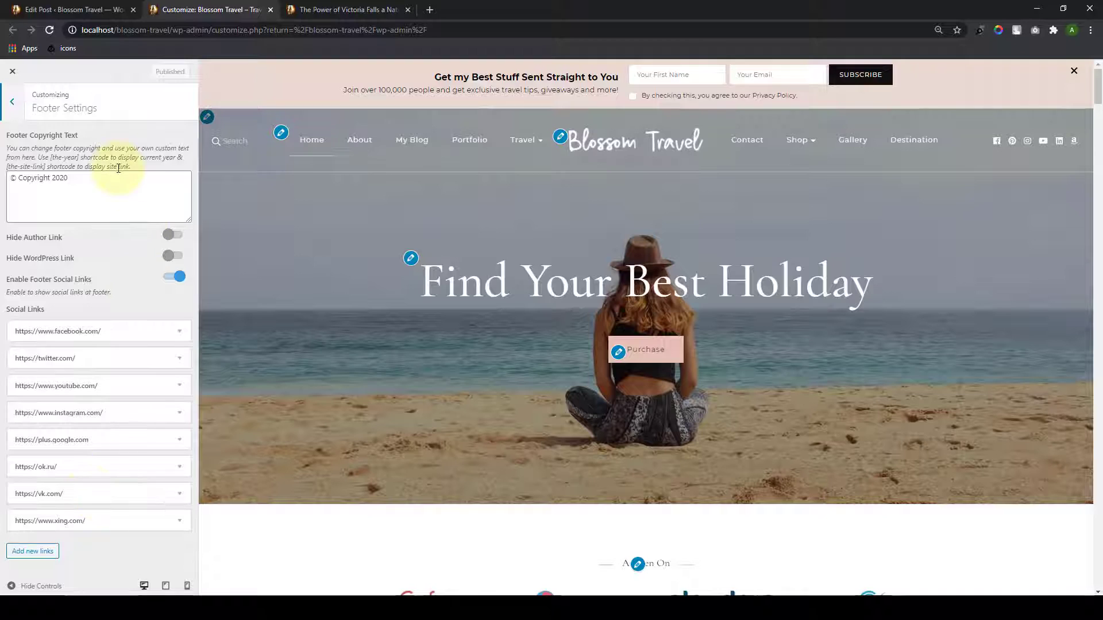
left_click_drag(1098, 86, 1098, 572)
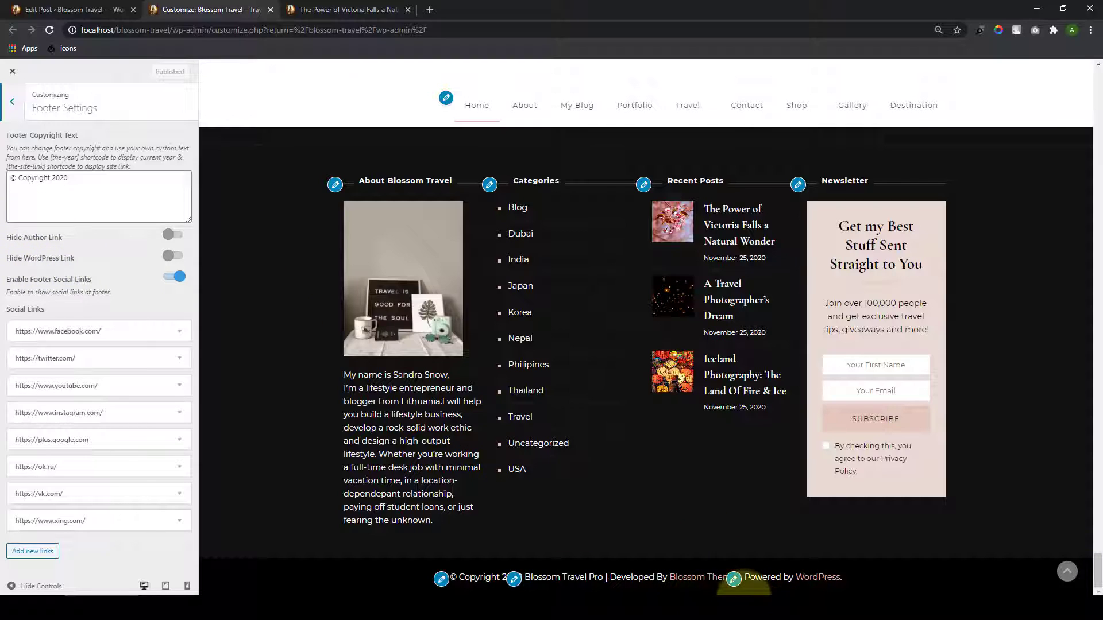
left_click(178, 259)
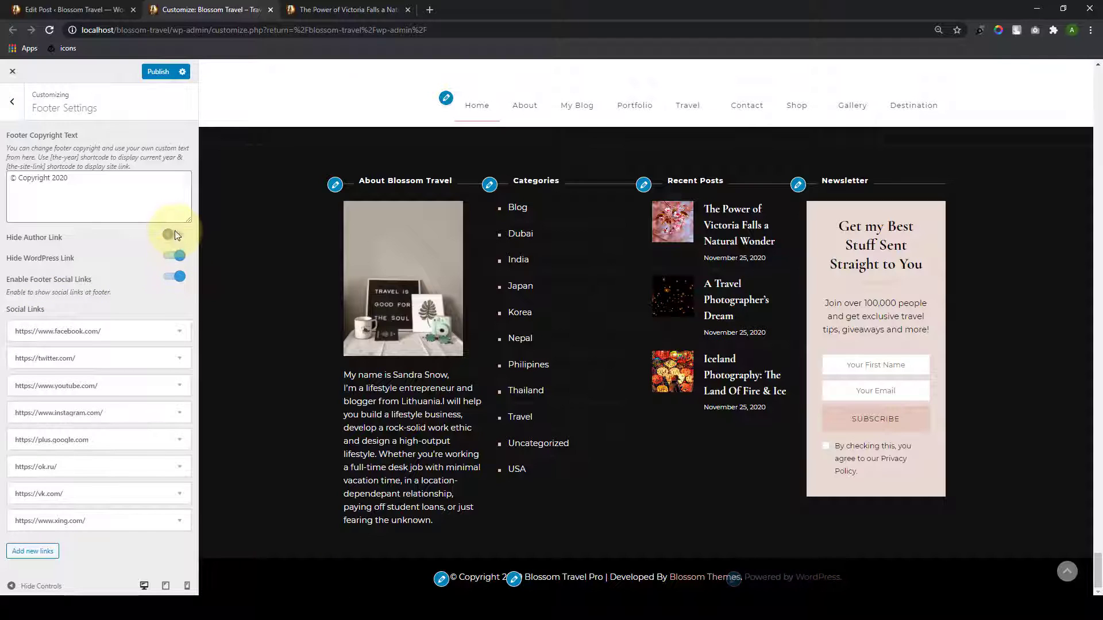
left_click(175, 233)
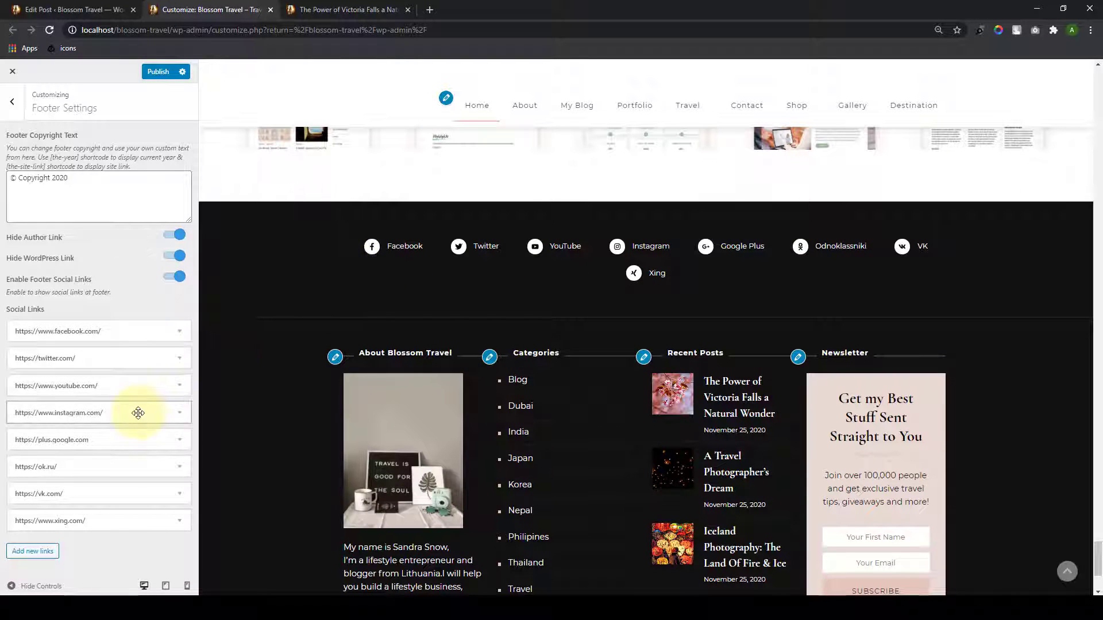
Step: Replace the Xing footer social link with a new one titled Pinterest, using the fab fa-pinterest icon and the link pinterest.com
left_click(112, 526)
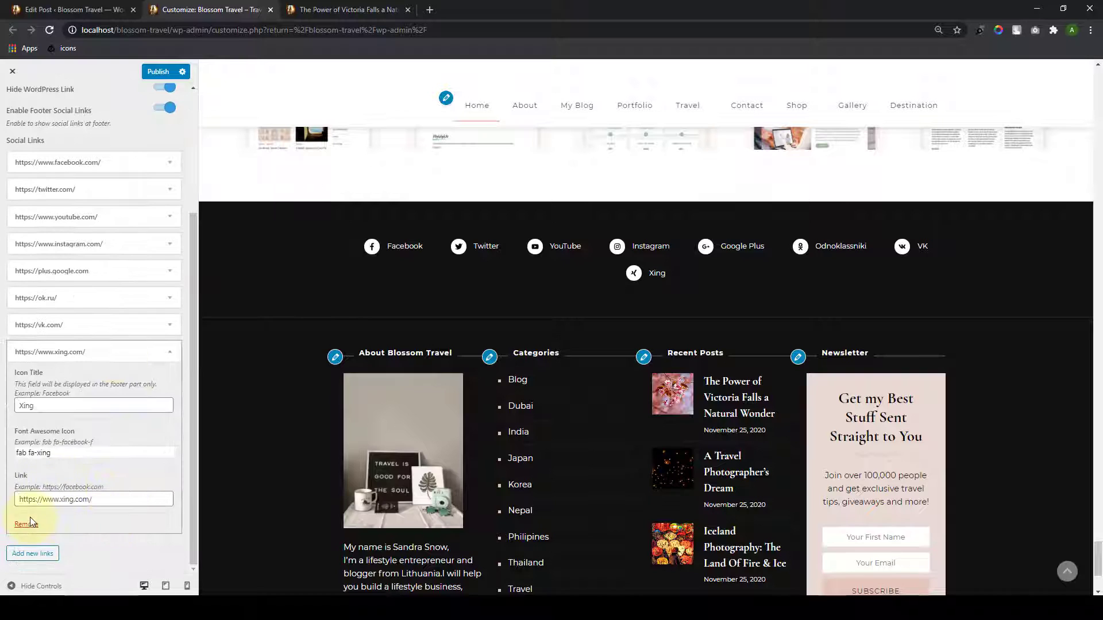
left_click(26, 524)
left_click(35, 523)
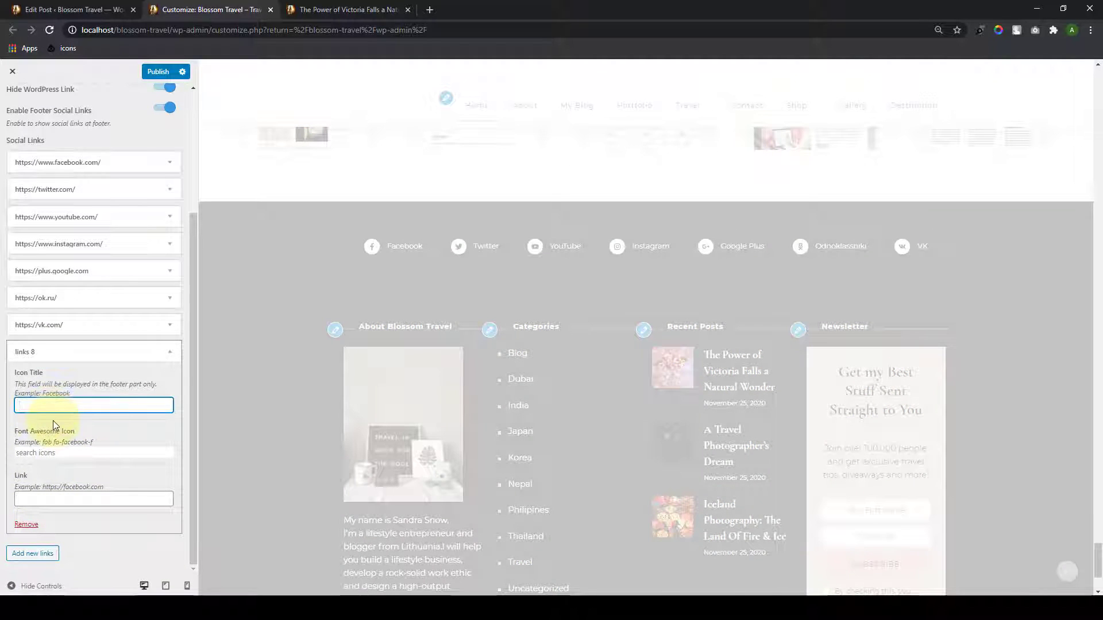
type("Pinterest")
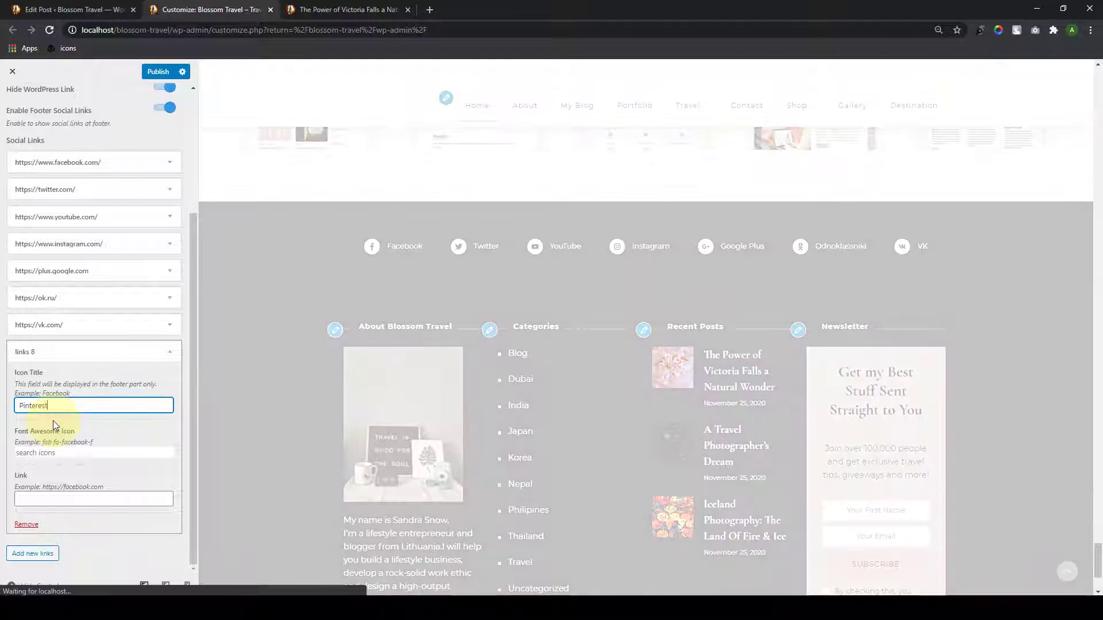
left_click(86, 452)
type("p")
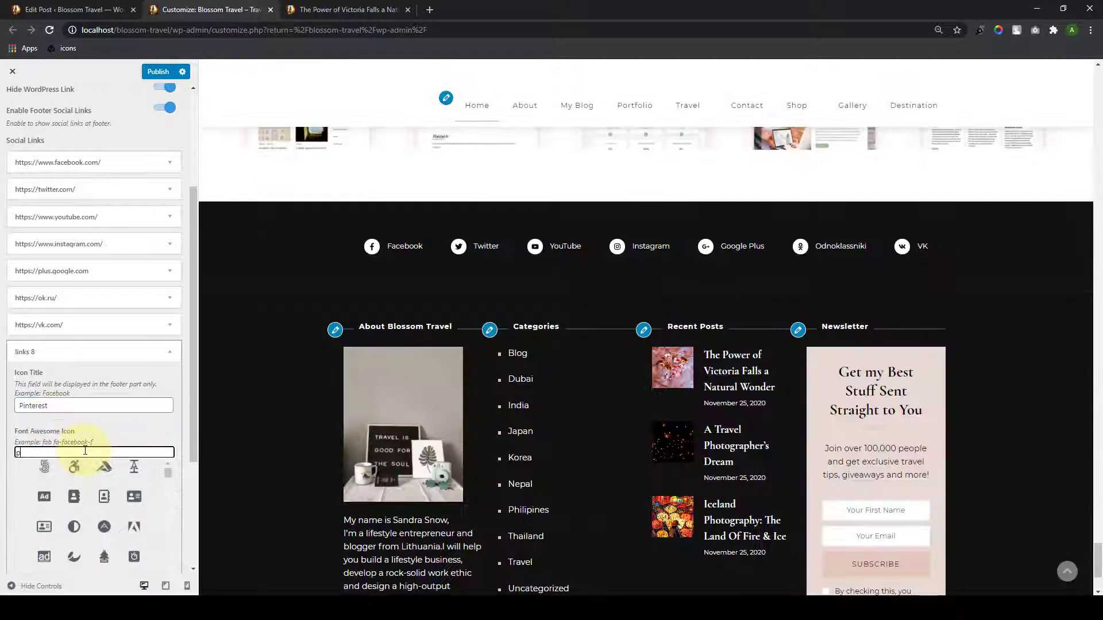
type("intere")
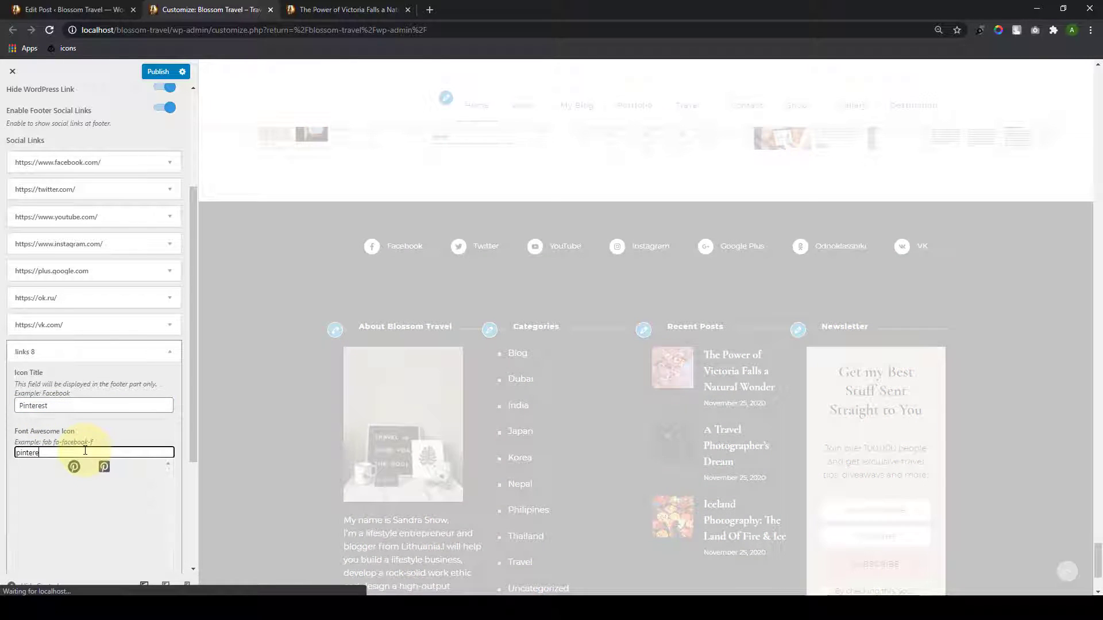
type("st")
left_click(73, 466)
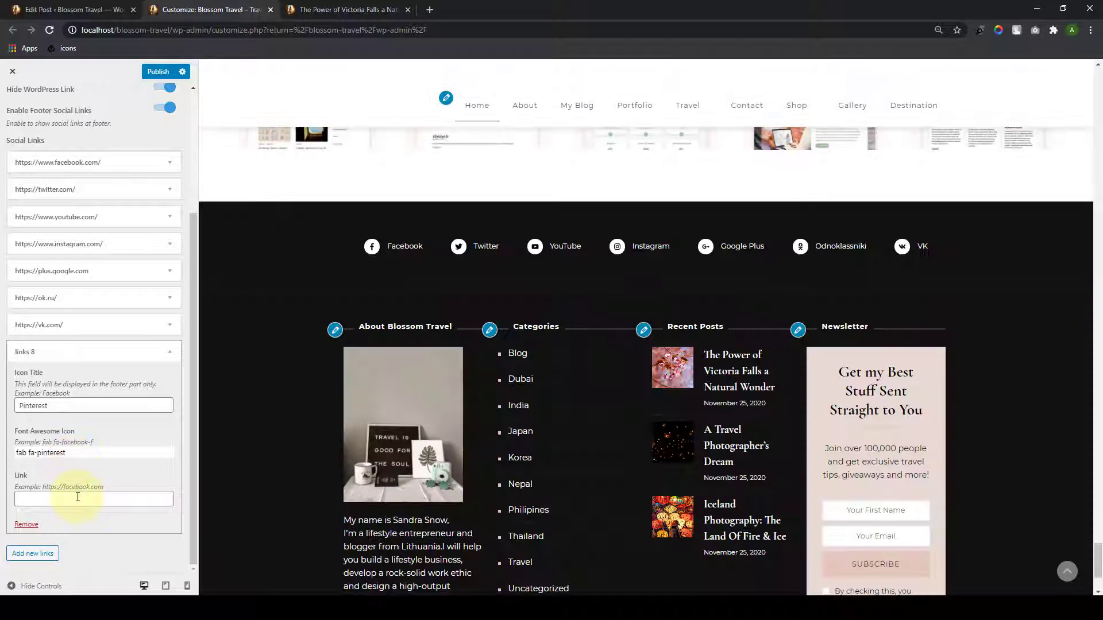
left_click(78, 497)
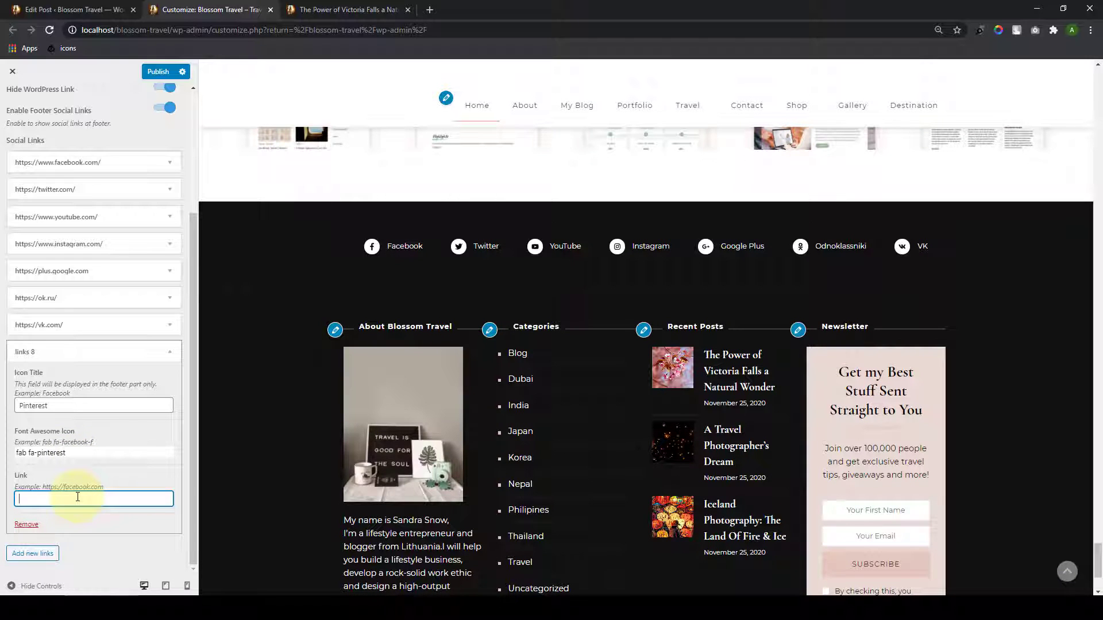
type("pinter")
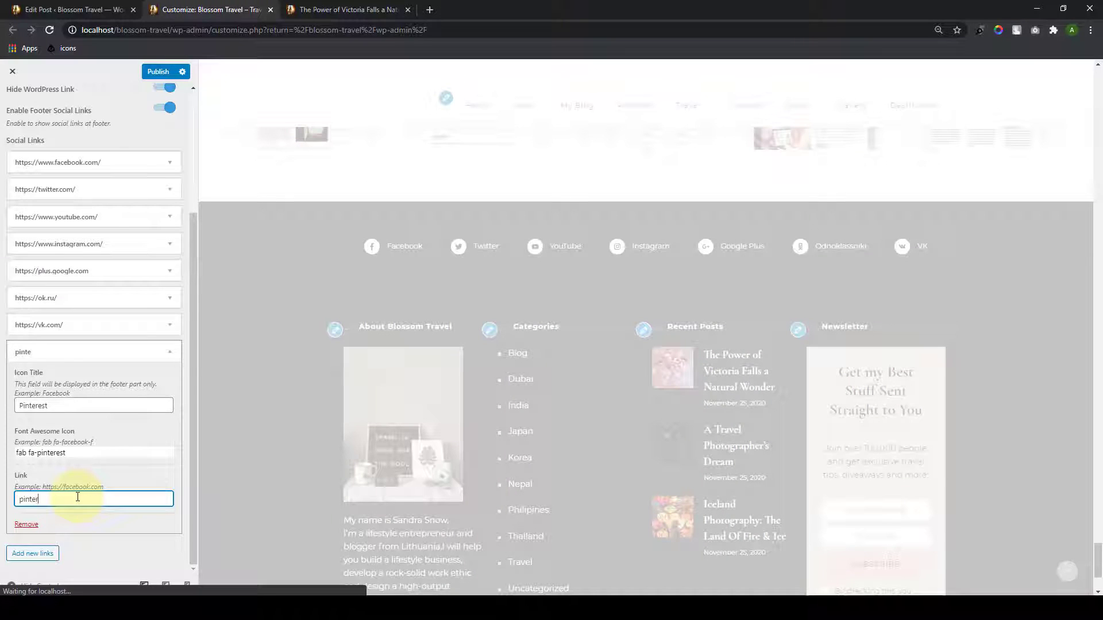
type("est.com")
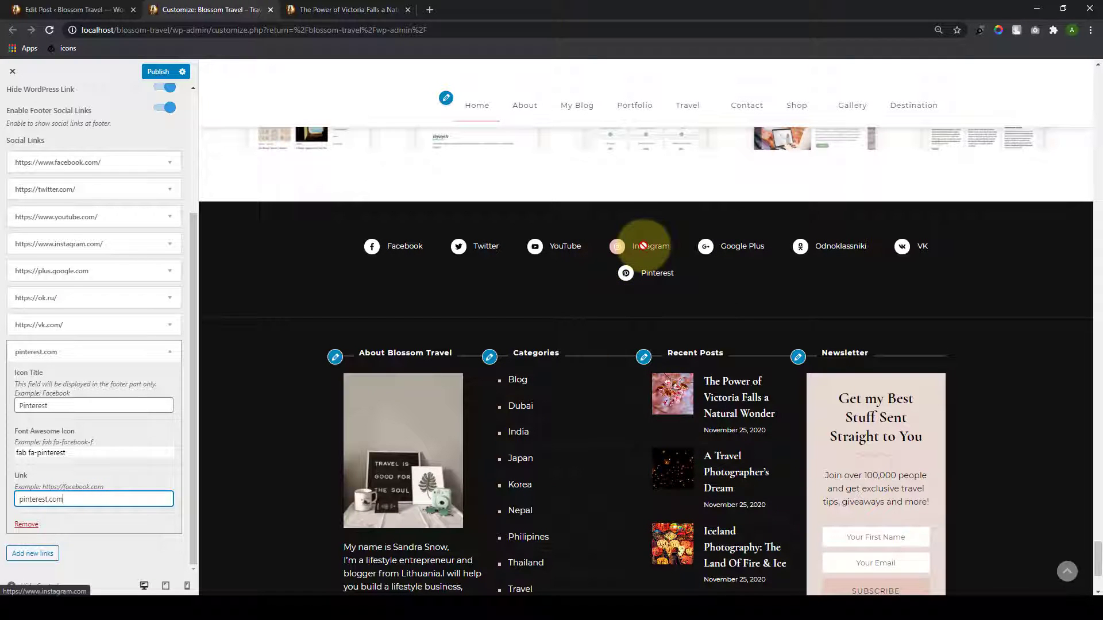
Step: Remove the vk.com and ok.ru entries from the footer social links and collapse the Pinterest entry
left_click(92, 325)
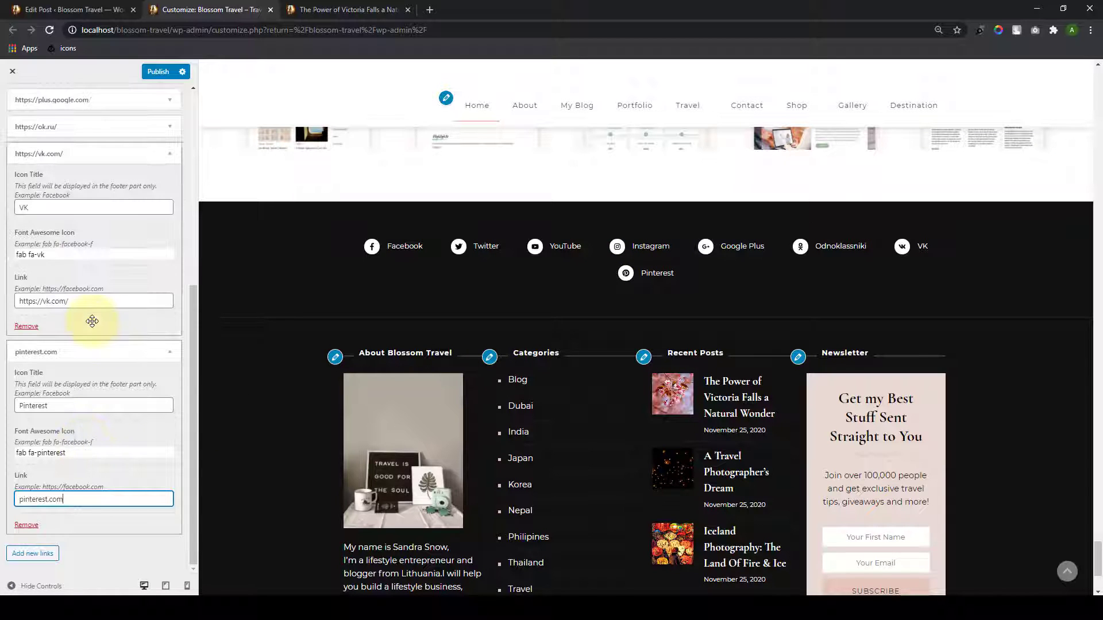
left_click(26, 327)
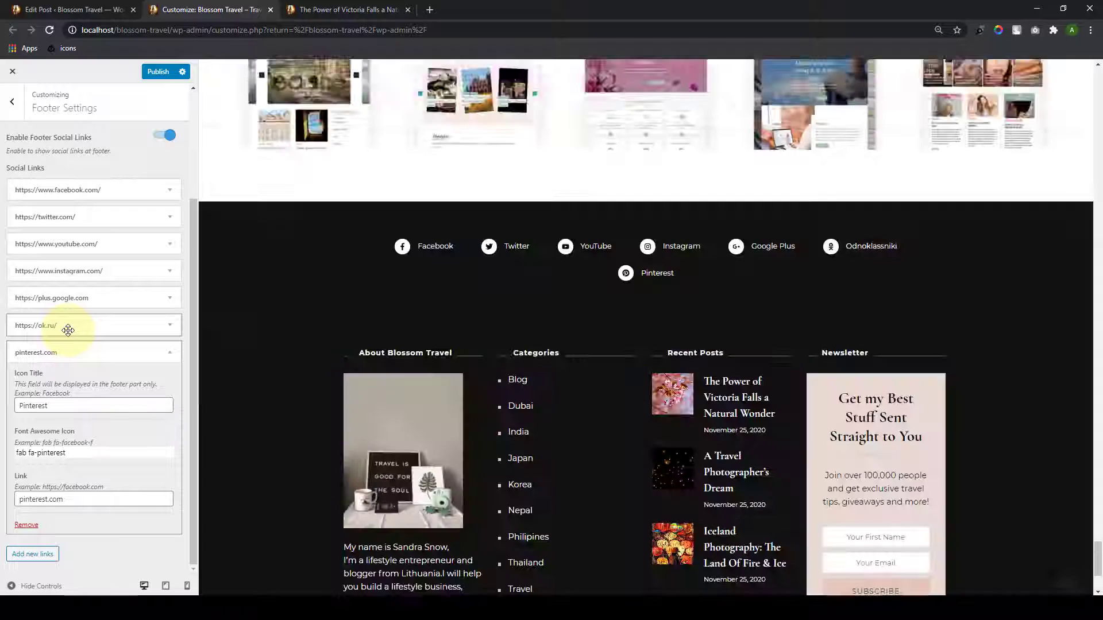
left_click(68, 330)
scroll(36, 452, "down", 1)
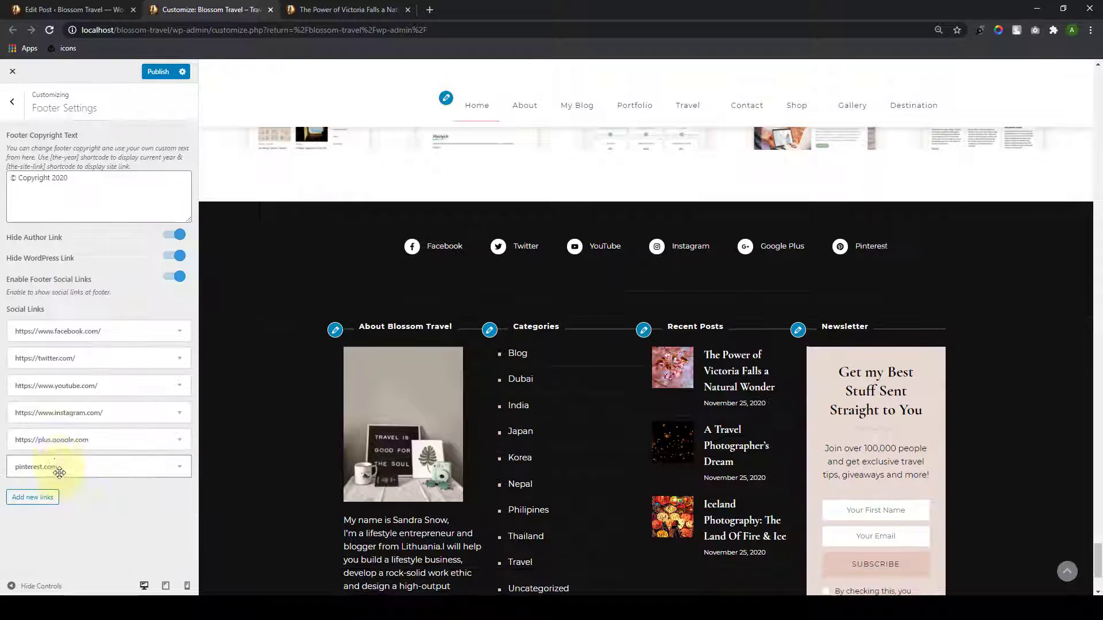
Step: Move the Pinterest link to second place, directly after Facebook, and publish the footer changes
left_click_drag(60, 472, 56, 428)
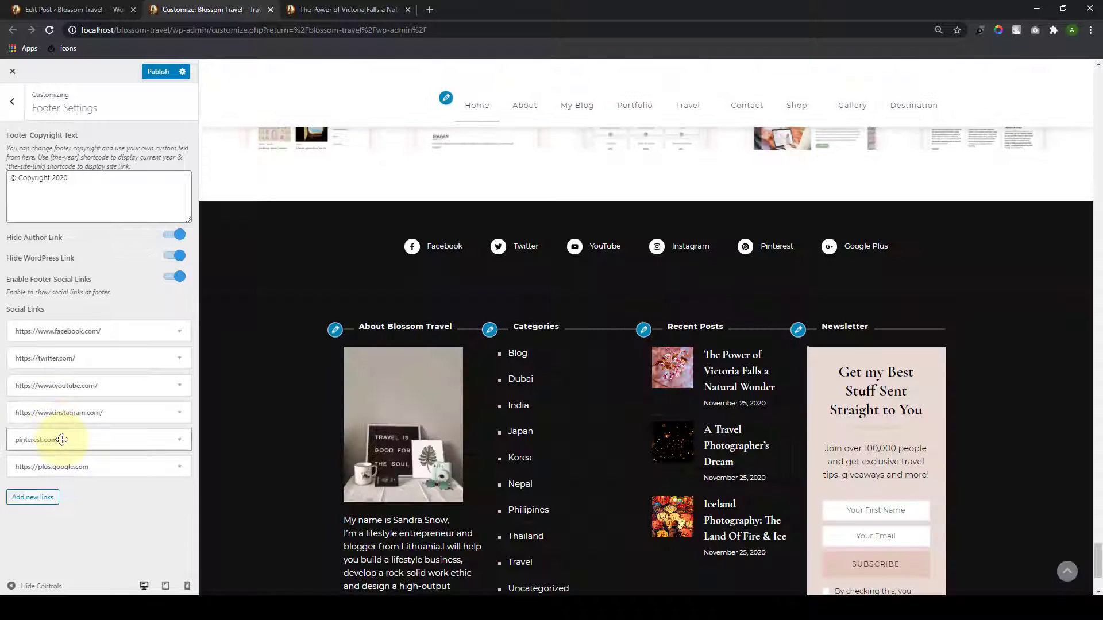
left_click_drag(57, 437, 71, 360)
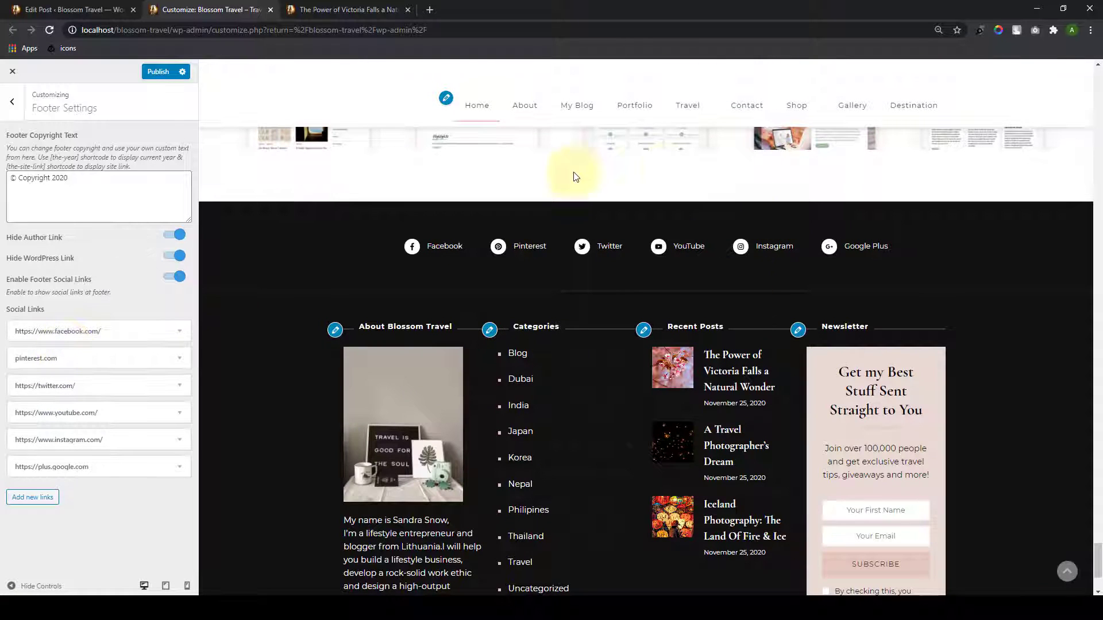
left_click(158, 73)
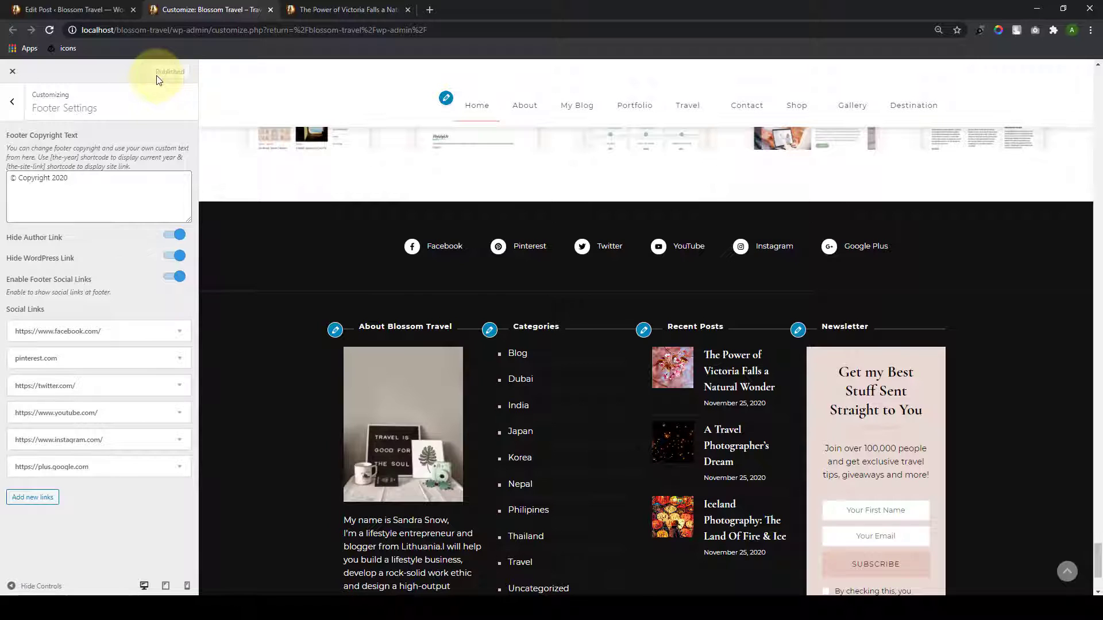
Step: Review the WooCommerce section and the custom code in Additional CSS, and return to the main customizer list
left_click(12, 102)
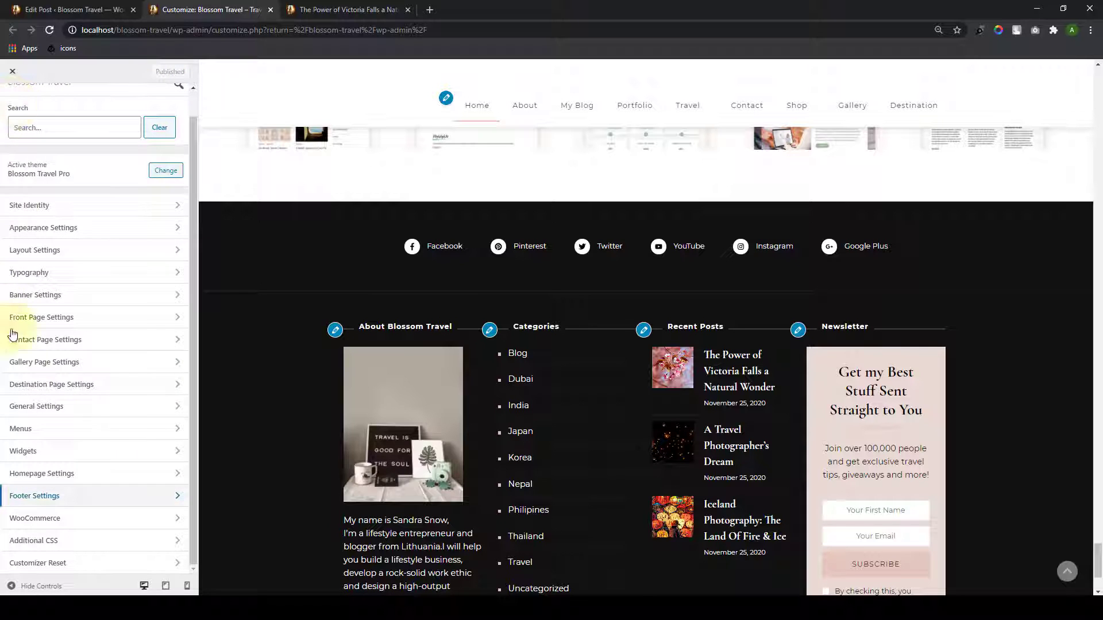
left_click(74, 518)
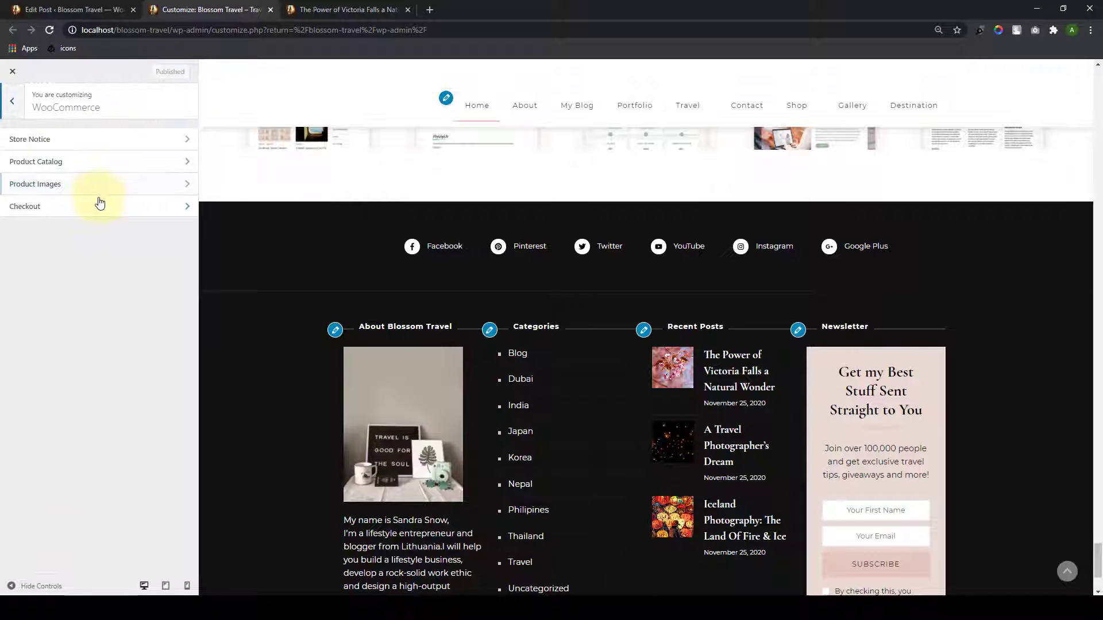
left_click(10, 99)
left_click(79, 542)
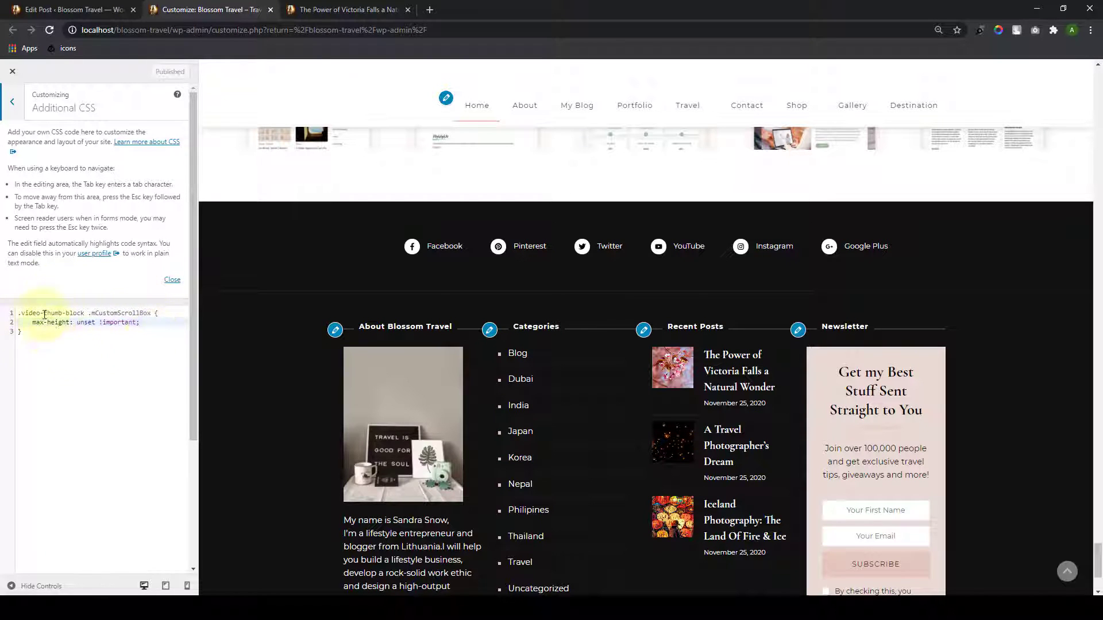
left_click_drag(140, 322, 20, 313)
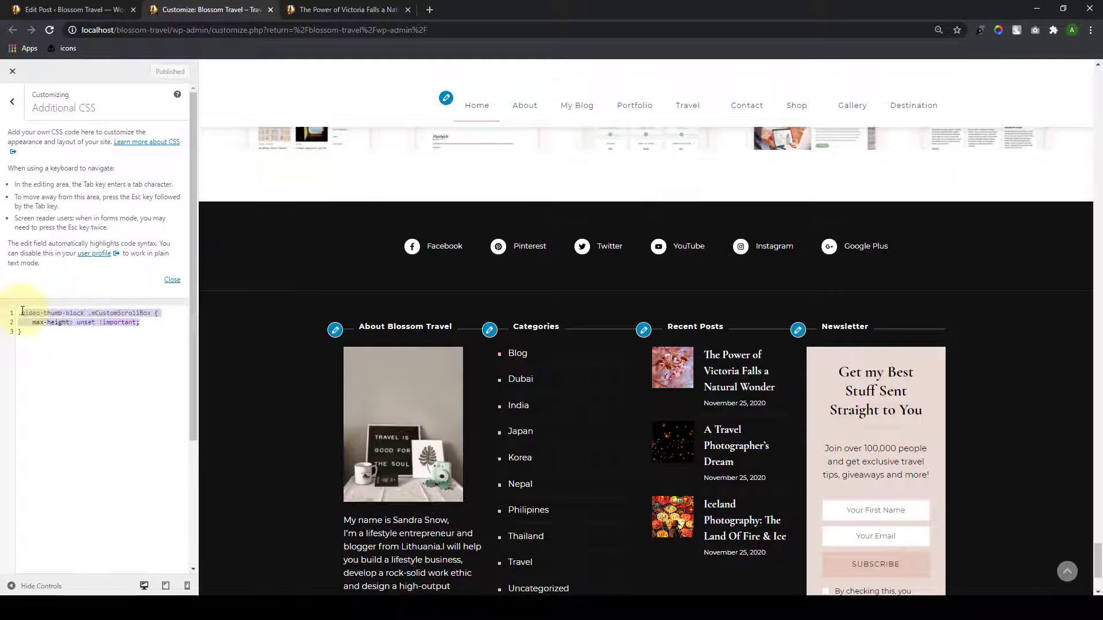
left_click(99, 348)
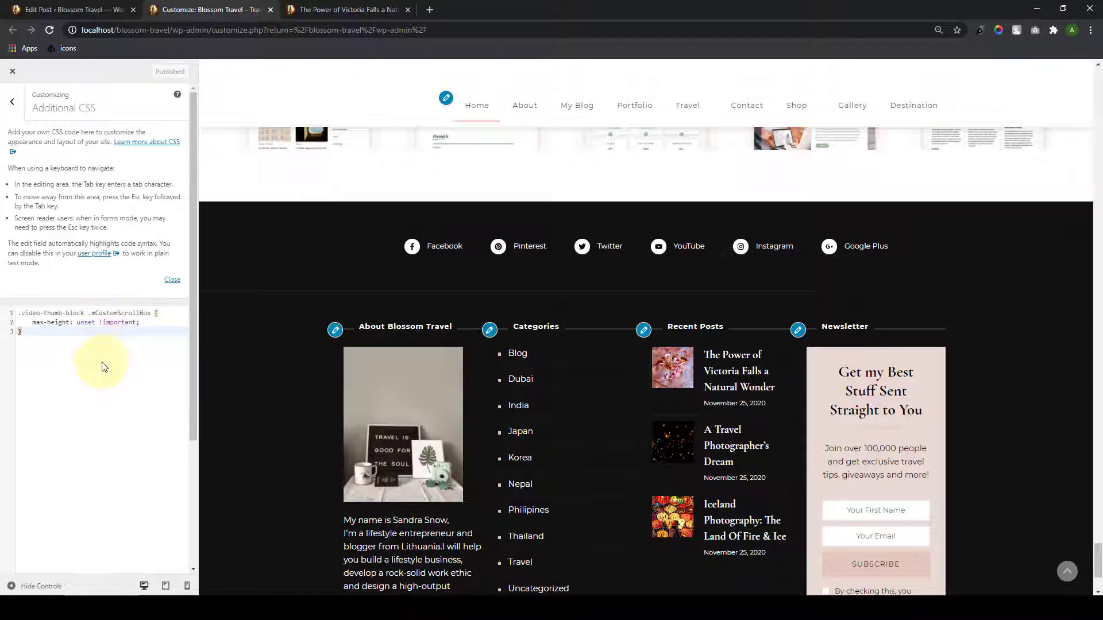
left_click(12, 102)
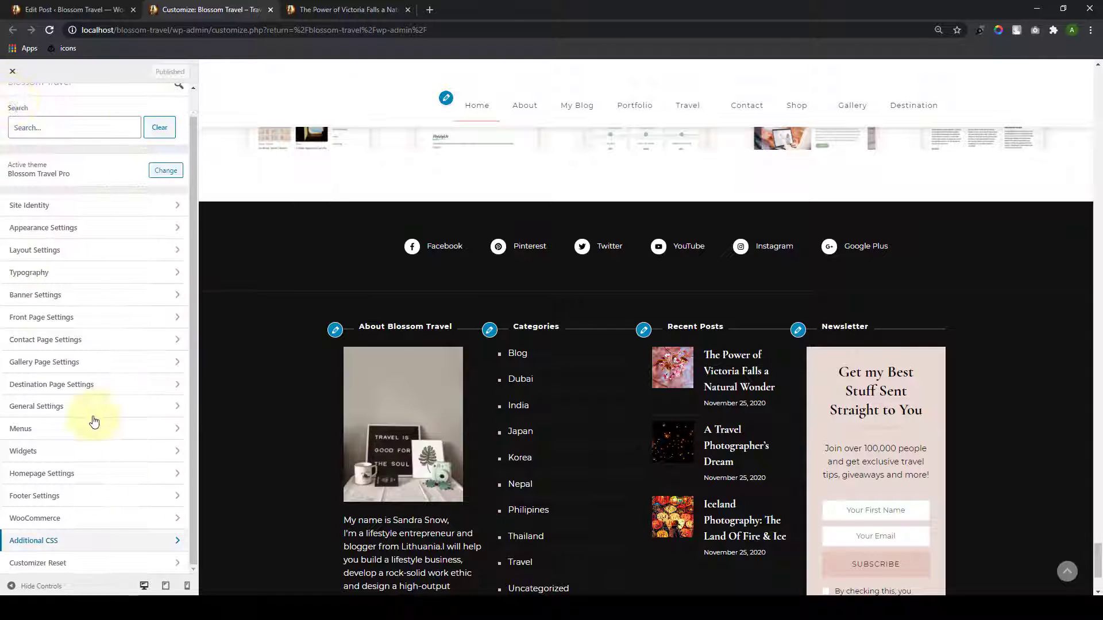
Step: Read the Customizer Reset warning, bring up the reset confirmation and decline it with NO
left_click(89, 564)
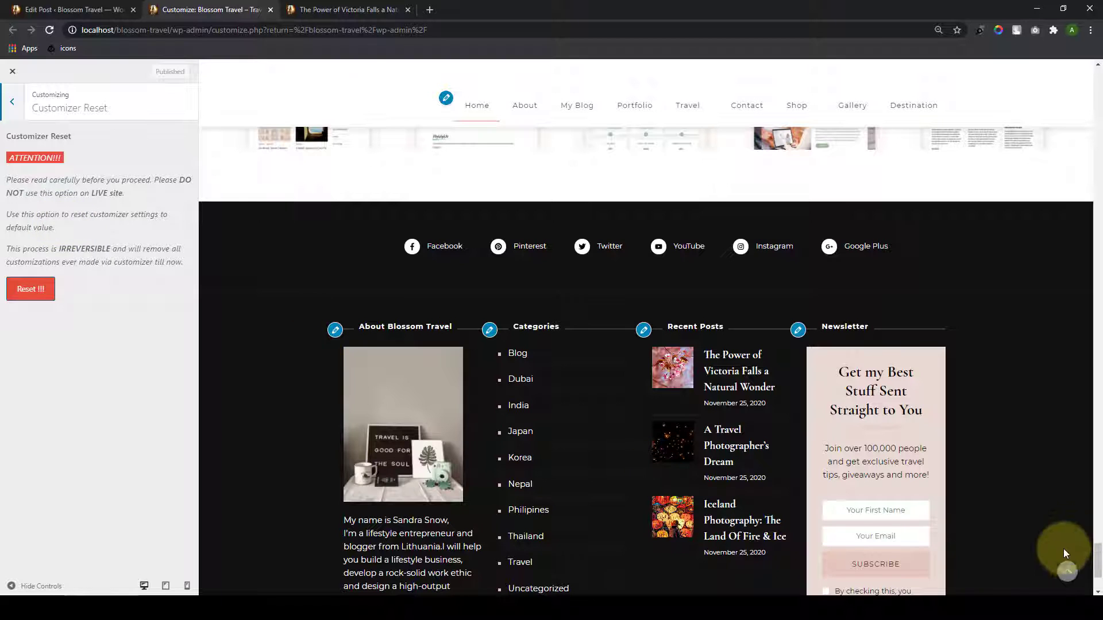
left_click(1067, 571)
left_click_drag(186, 268, 69, 155)
left_click(70, 161)
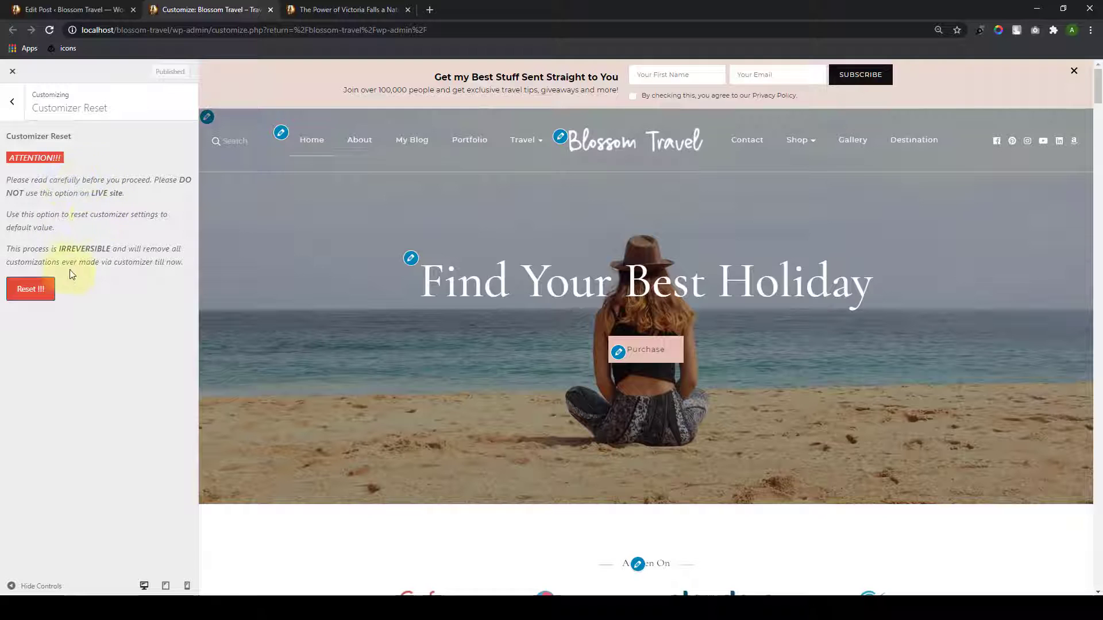
left_click(32, 290)
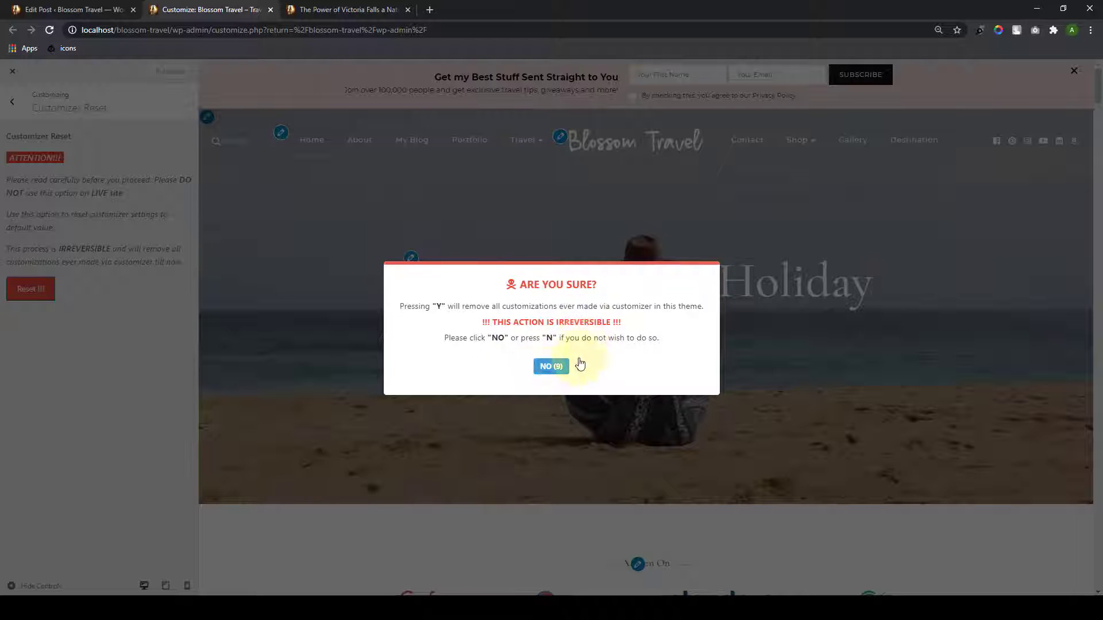
left_click(552, 367)
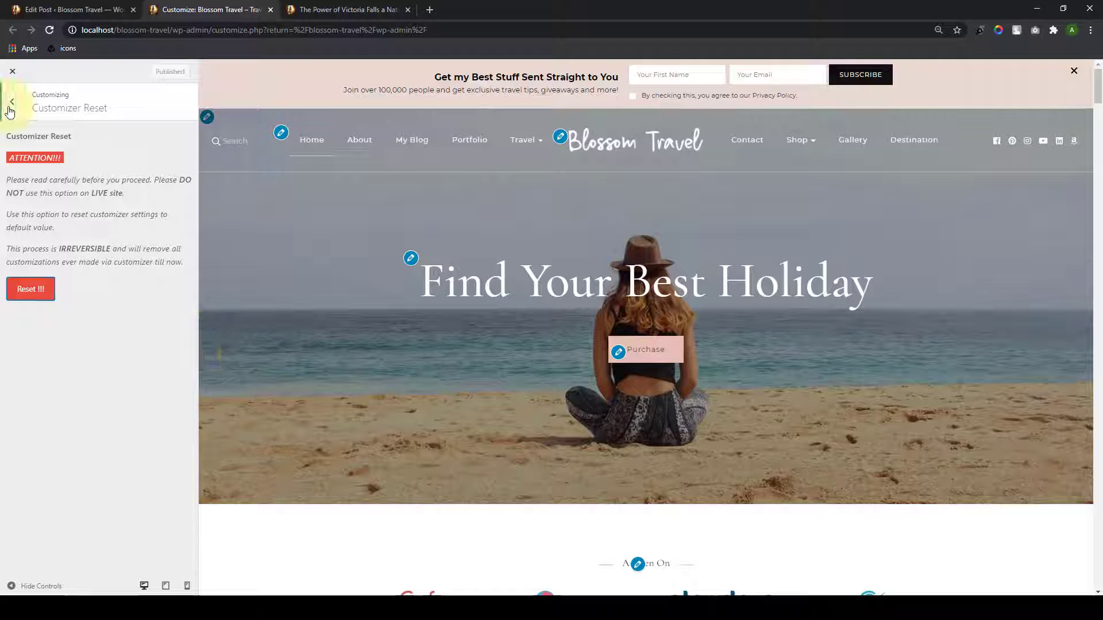
left_click(12, 102)
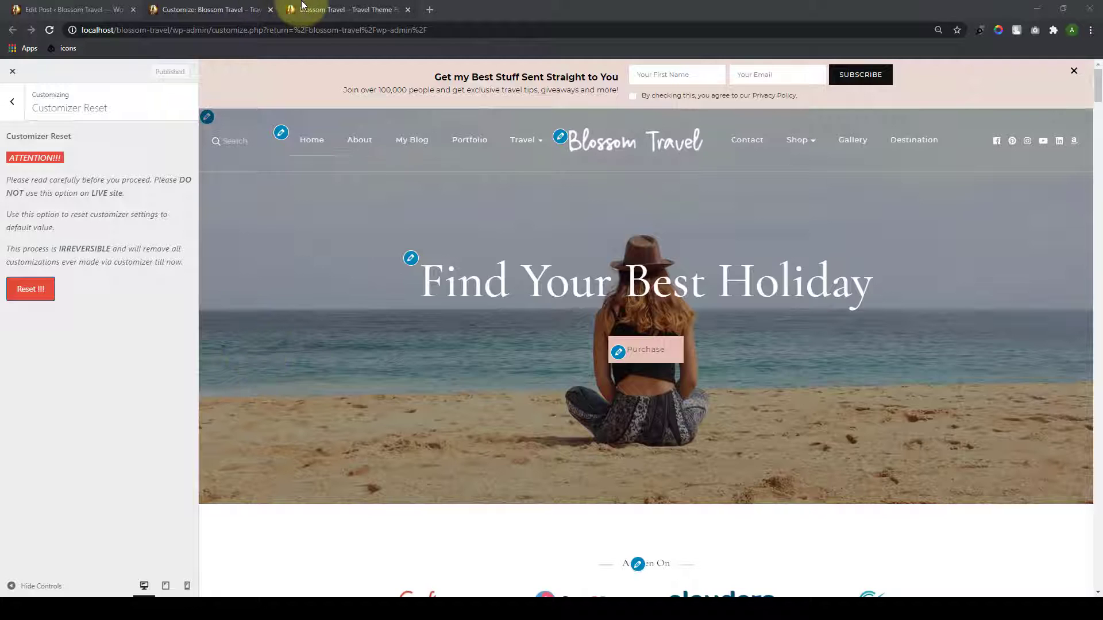
Step: Reload the site's front end in its own browser tab, review the home page down to the footer and return to its top
left_click(305, 9)
left_click(51, 29)
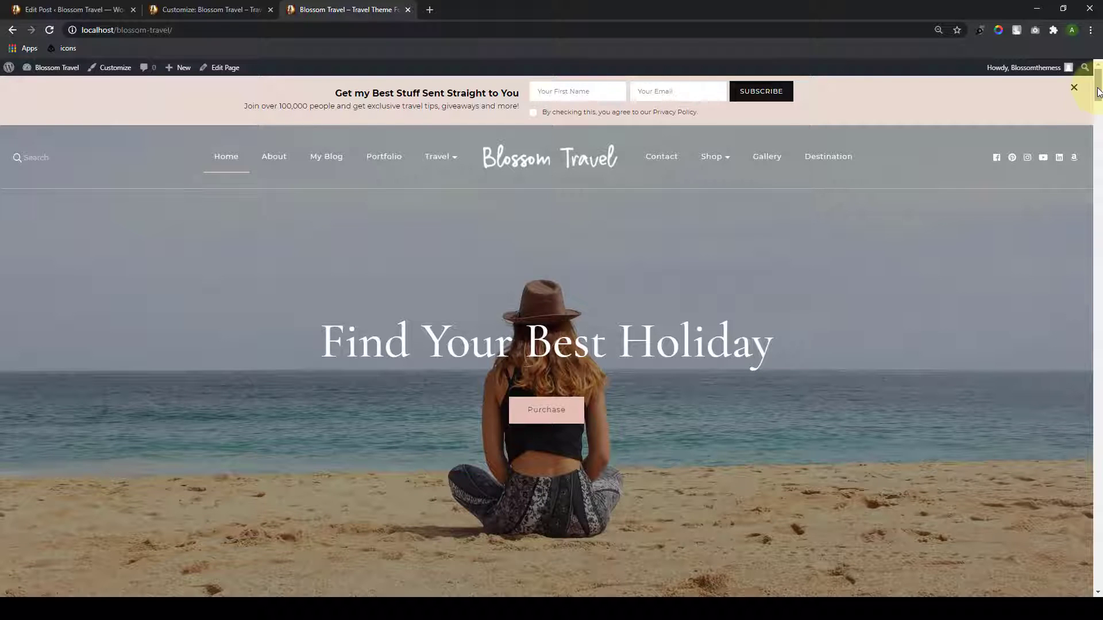
left_click(1098, 92)
left_click_drag(1098, 92, 1098, 576)
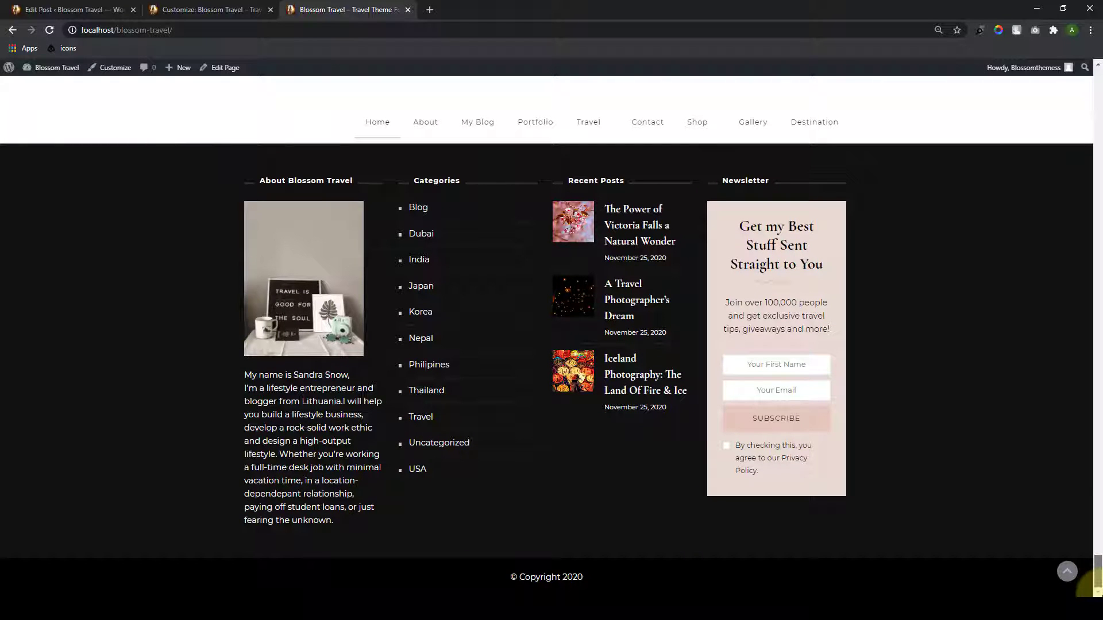
left_click(1066, 573)
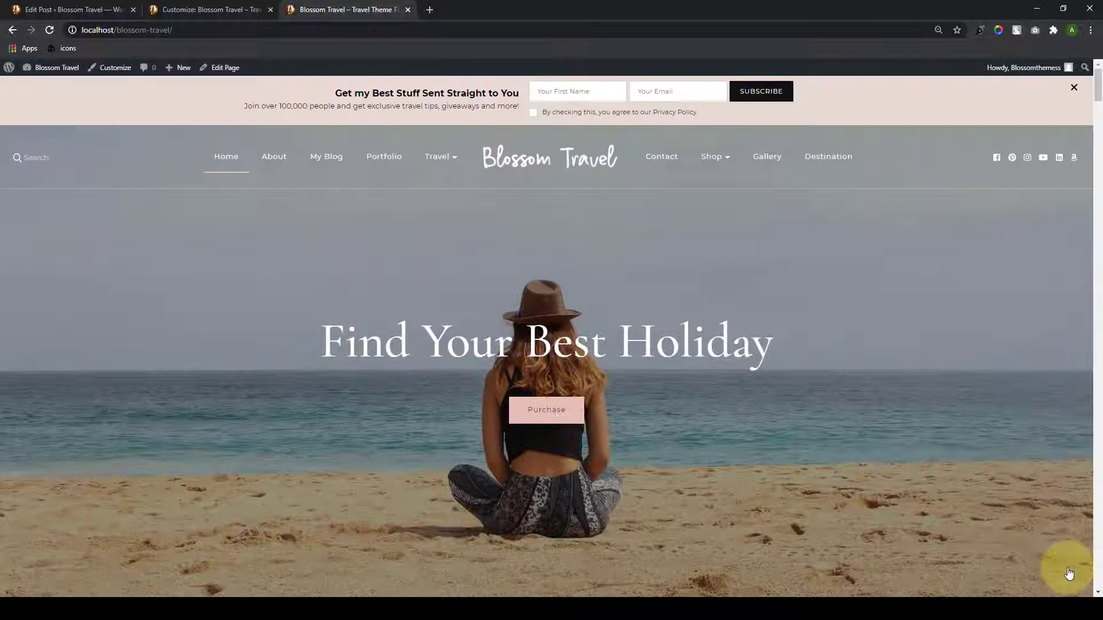